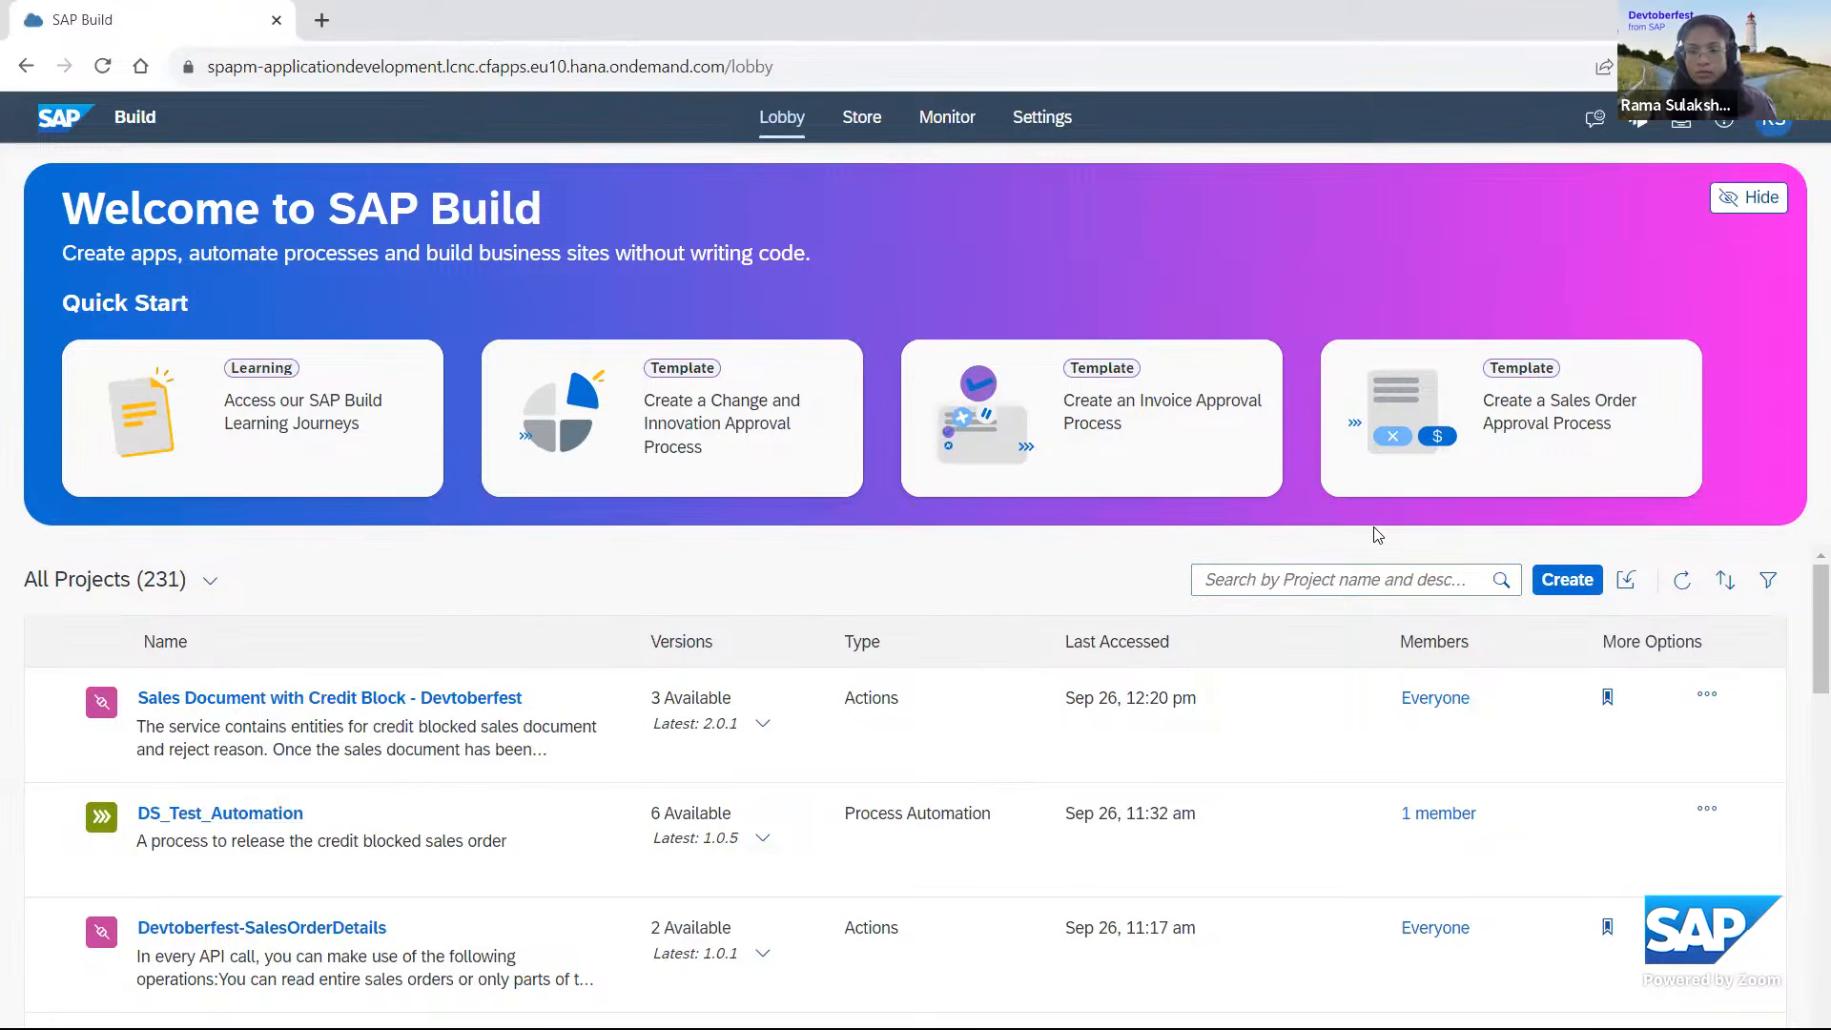
Start a new automated Business Process project and name it "Devtoberfest Demo - Unblock Sales Order".
{"action": "left_click", "coordinate": [1569, 582]}
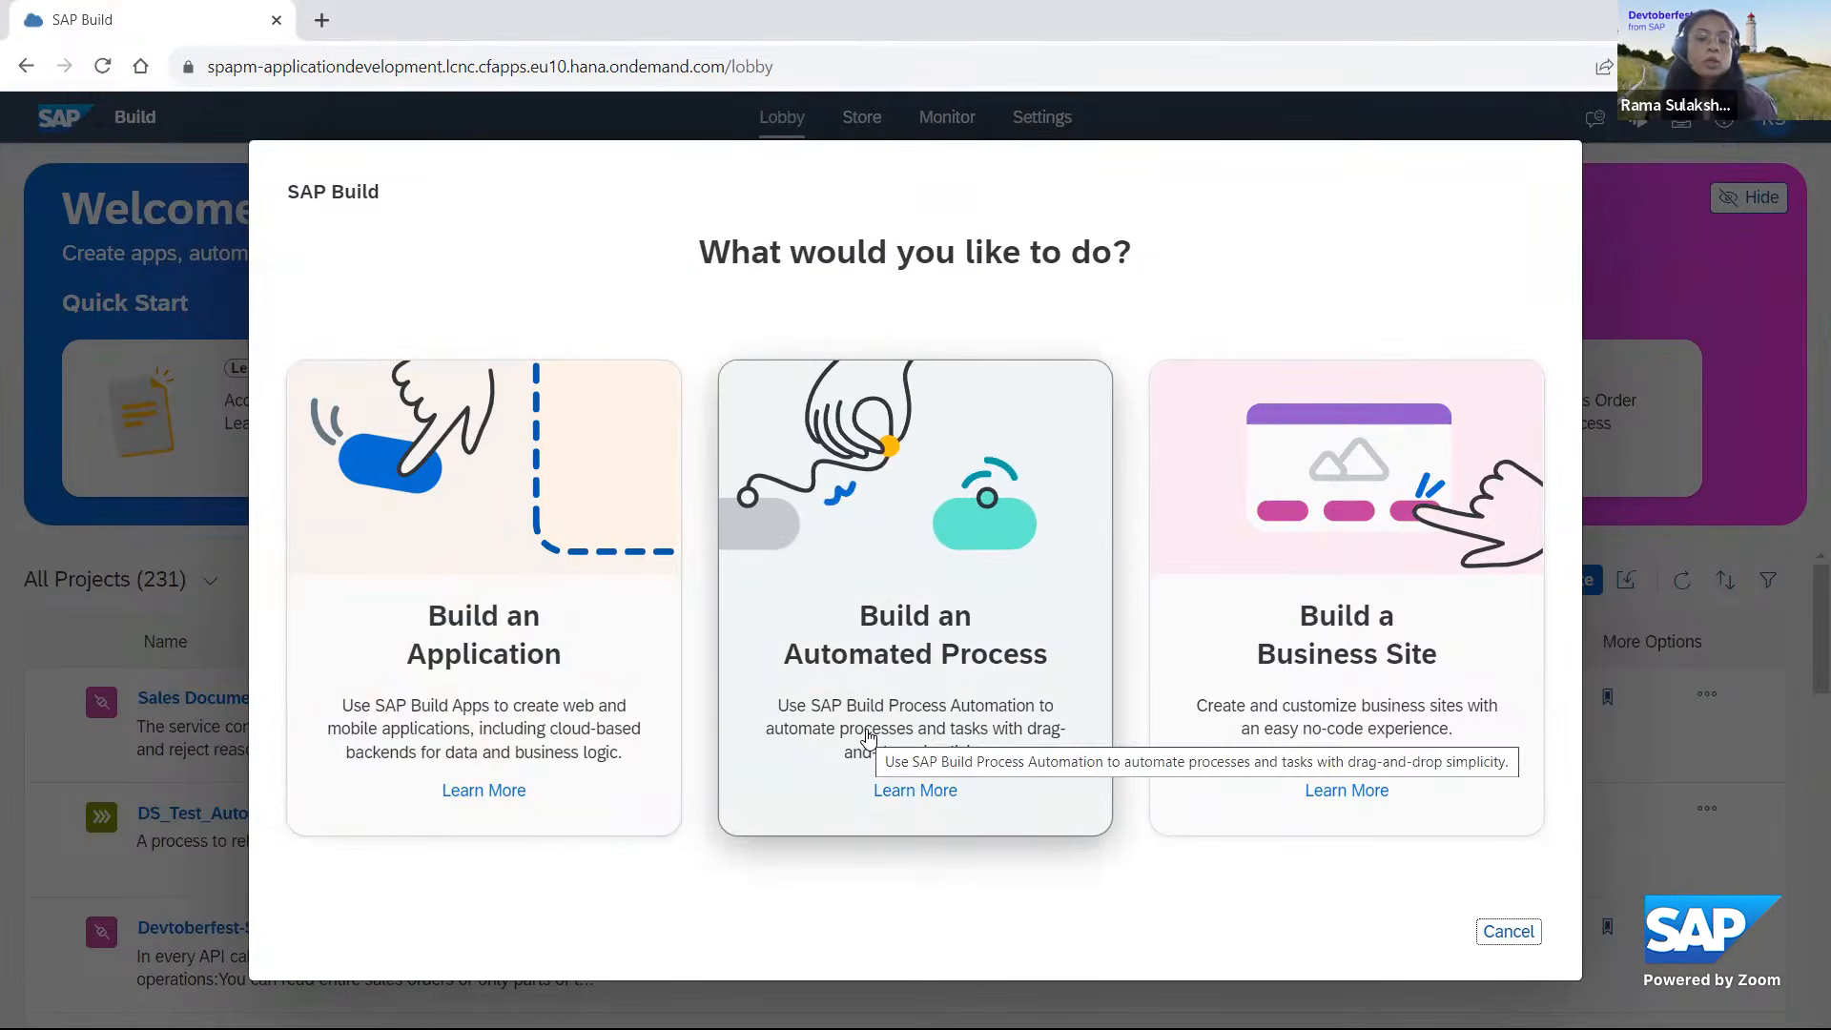
{"action": "left_click", "coordinate": [948, 696]}
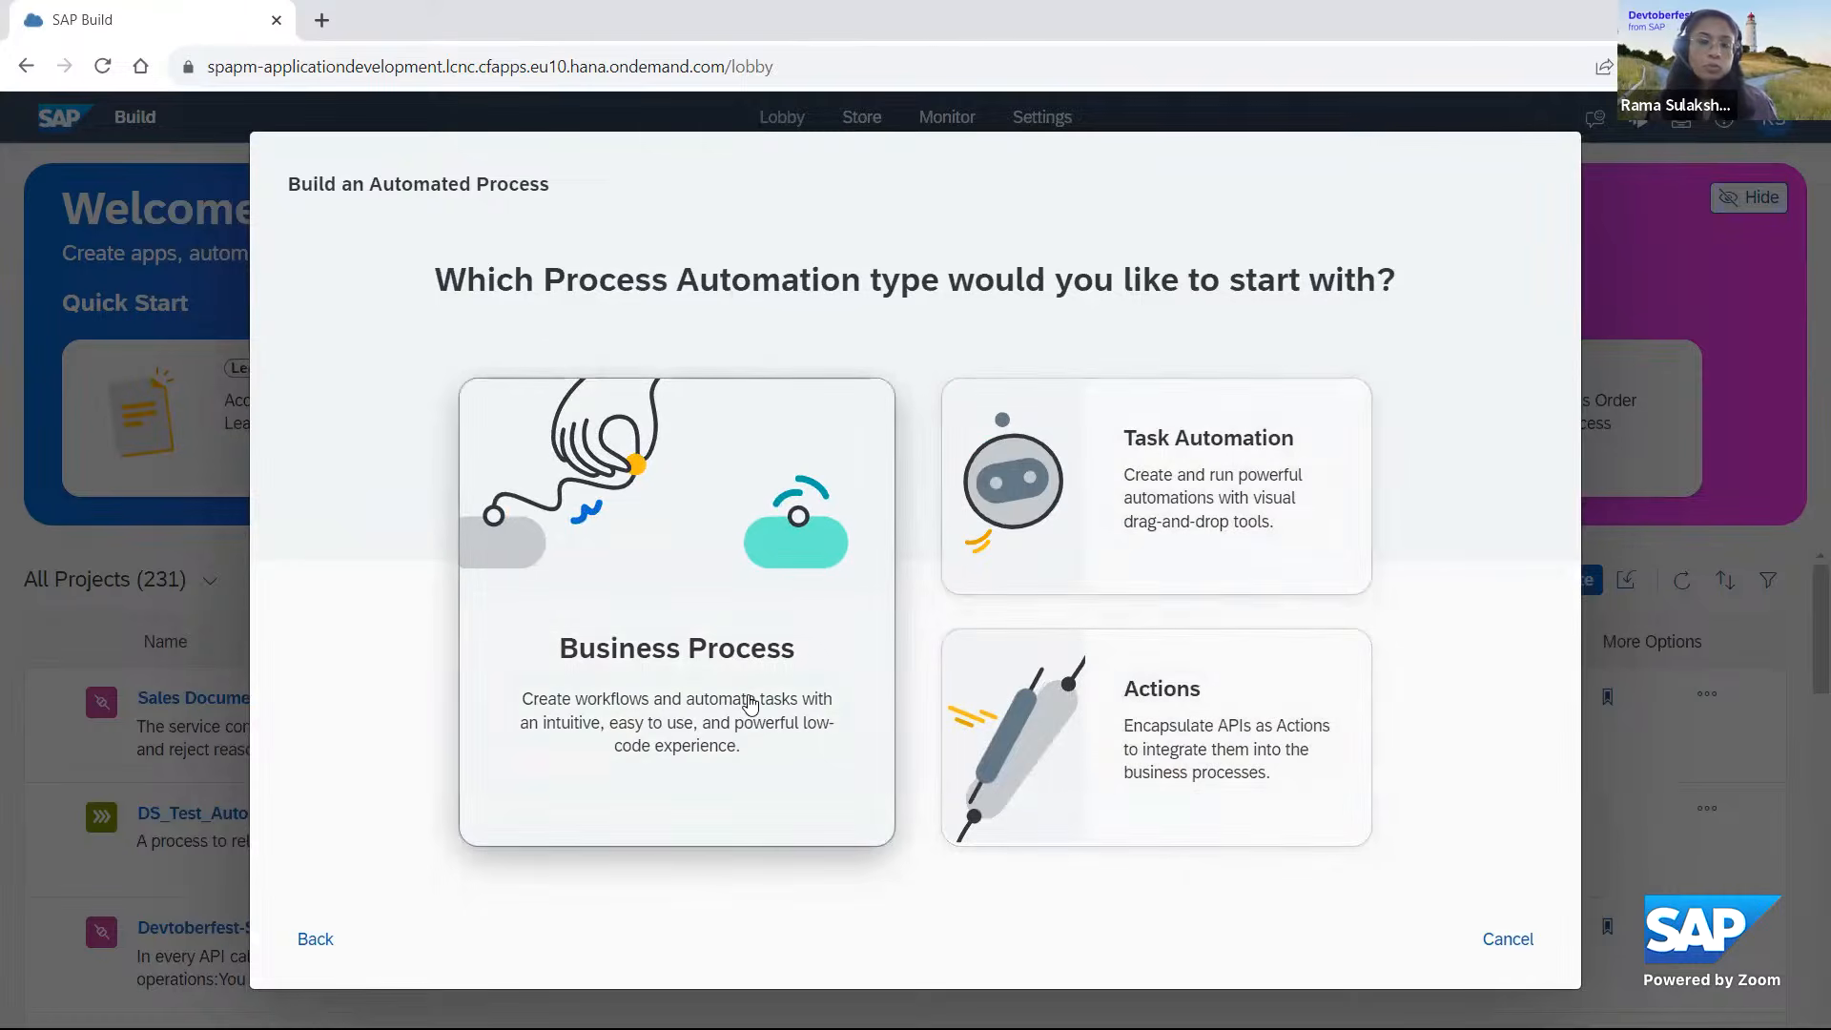
{"action": "left_click", "coordinate": [681, 522]}
{"action": "left_click", "coordinate": [667, 530]}
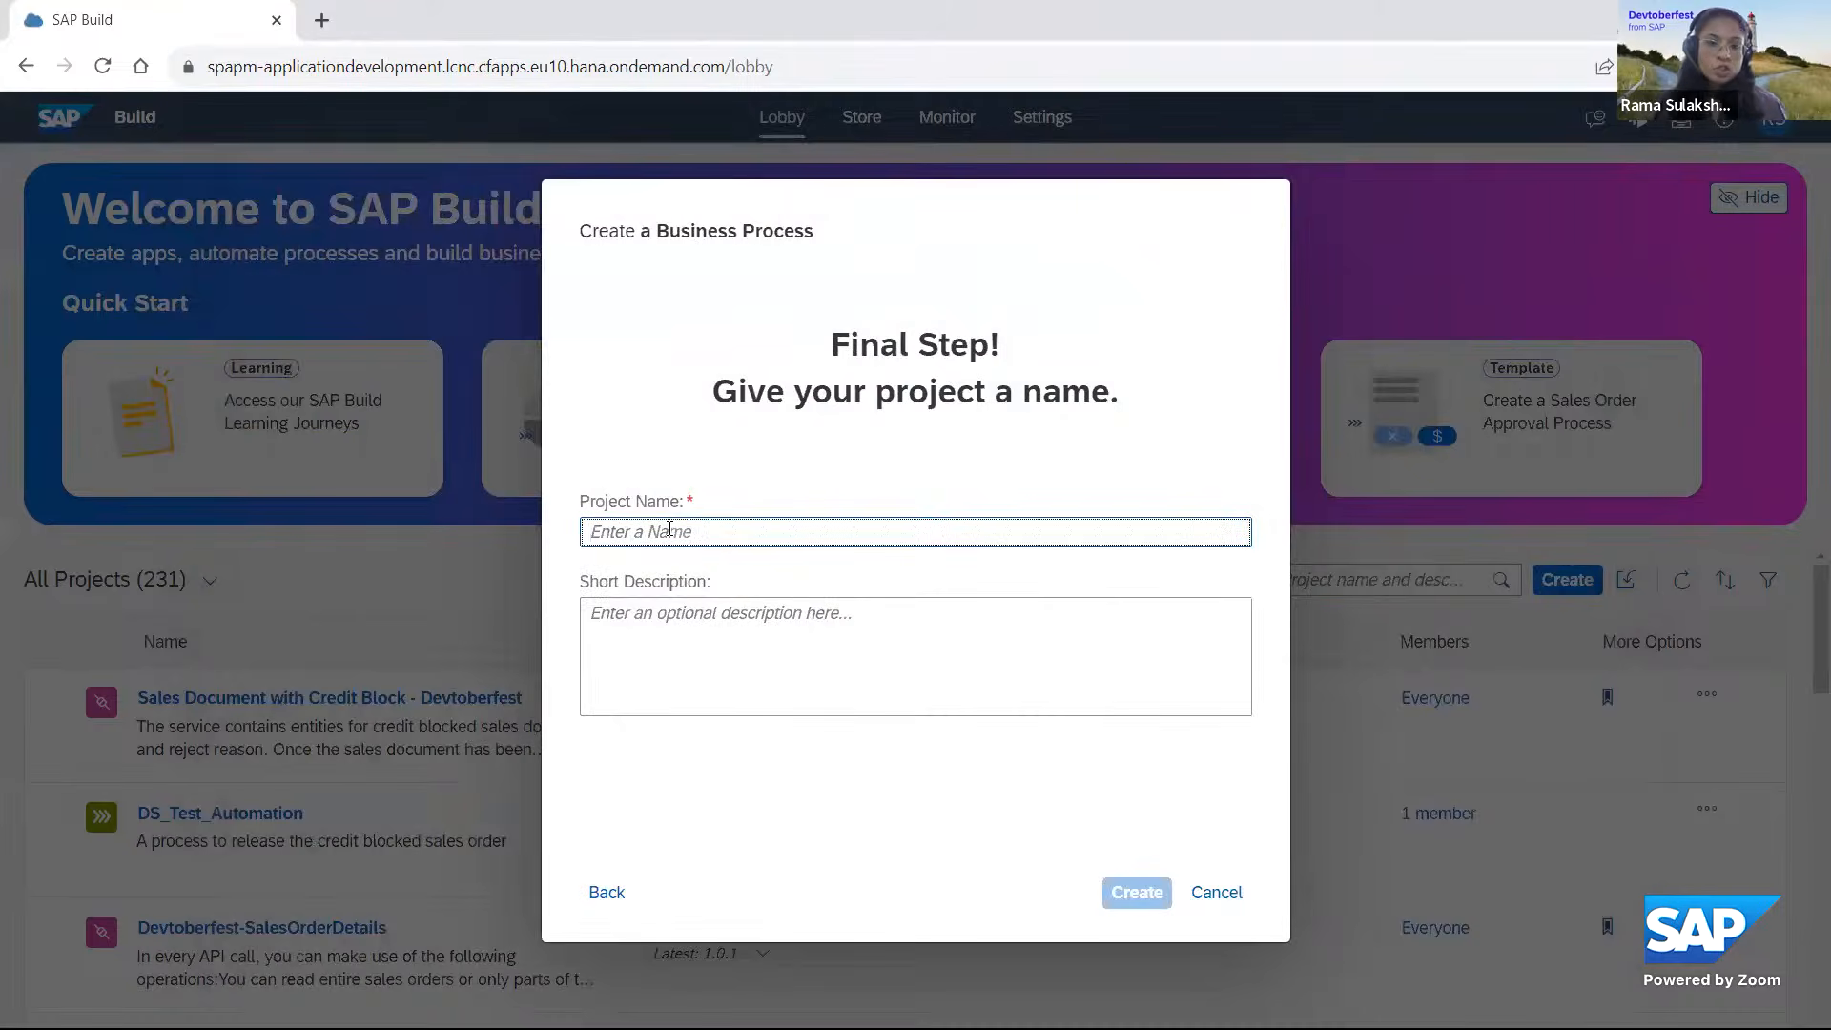
{"action": "type", "text": "Devto"}
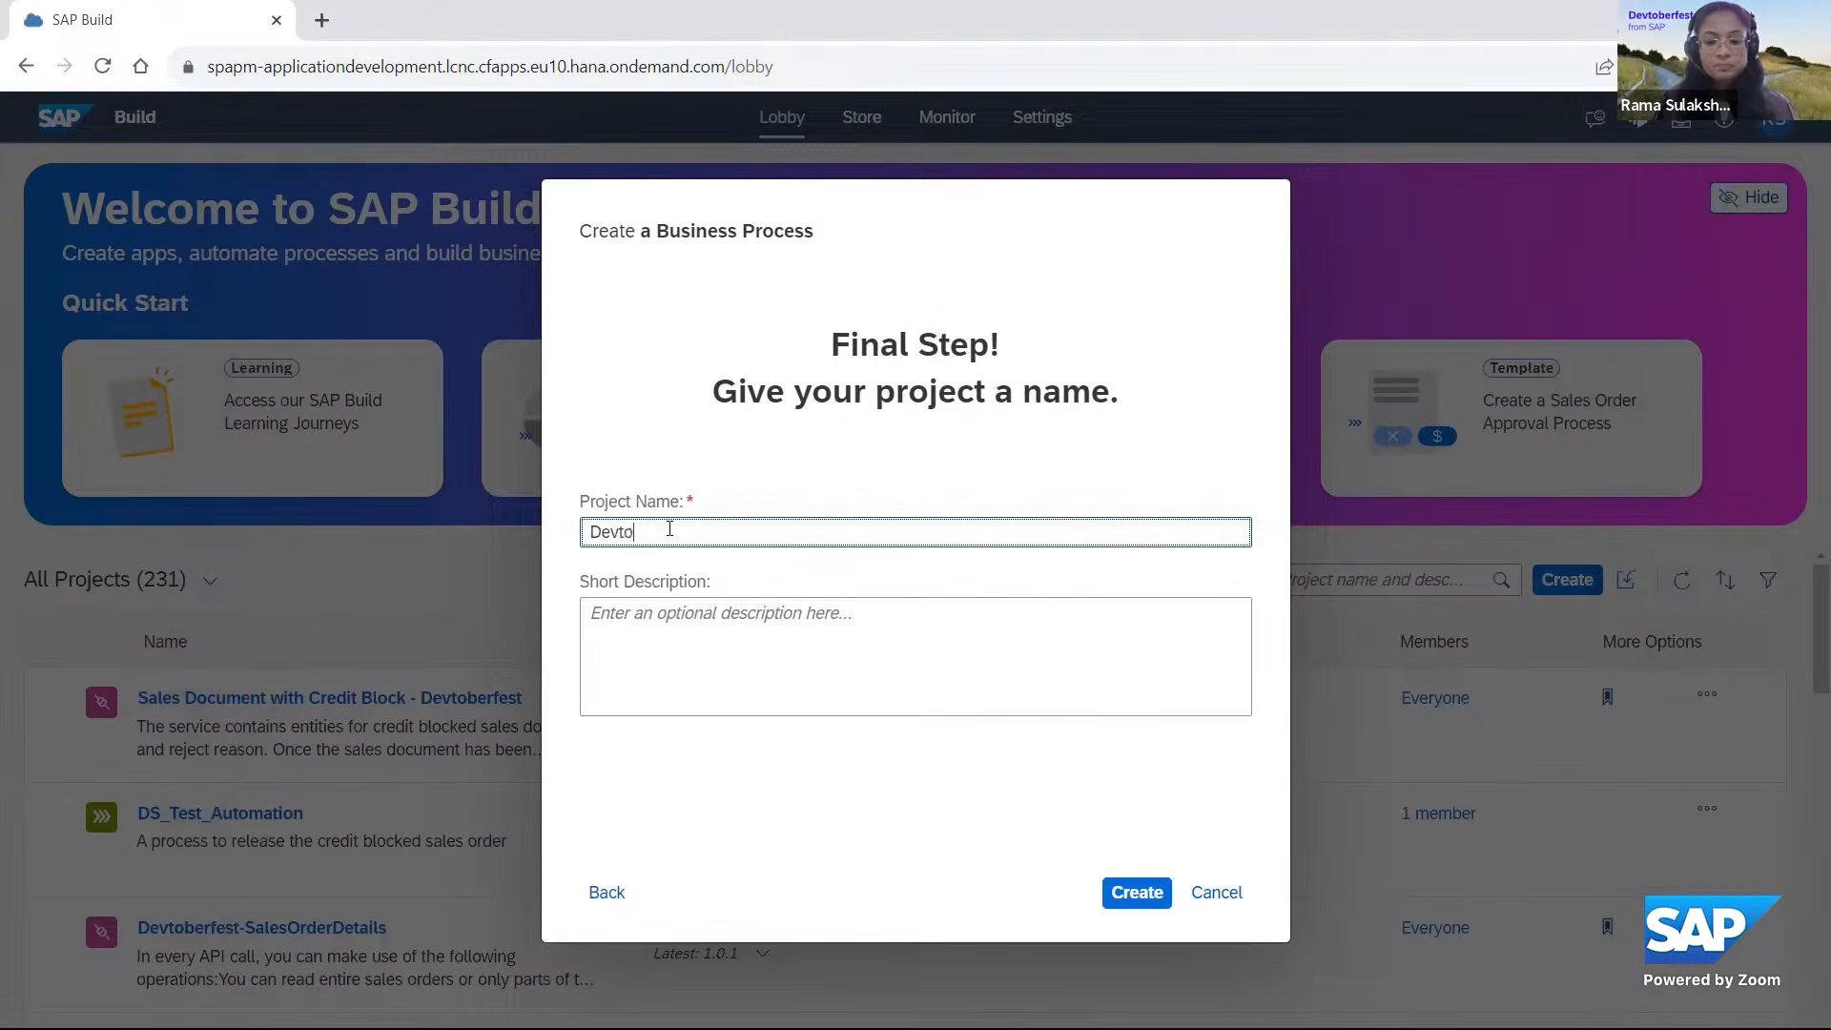
{"action": "type", "text": "berfest Demo "}
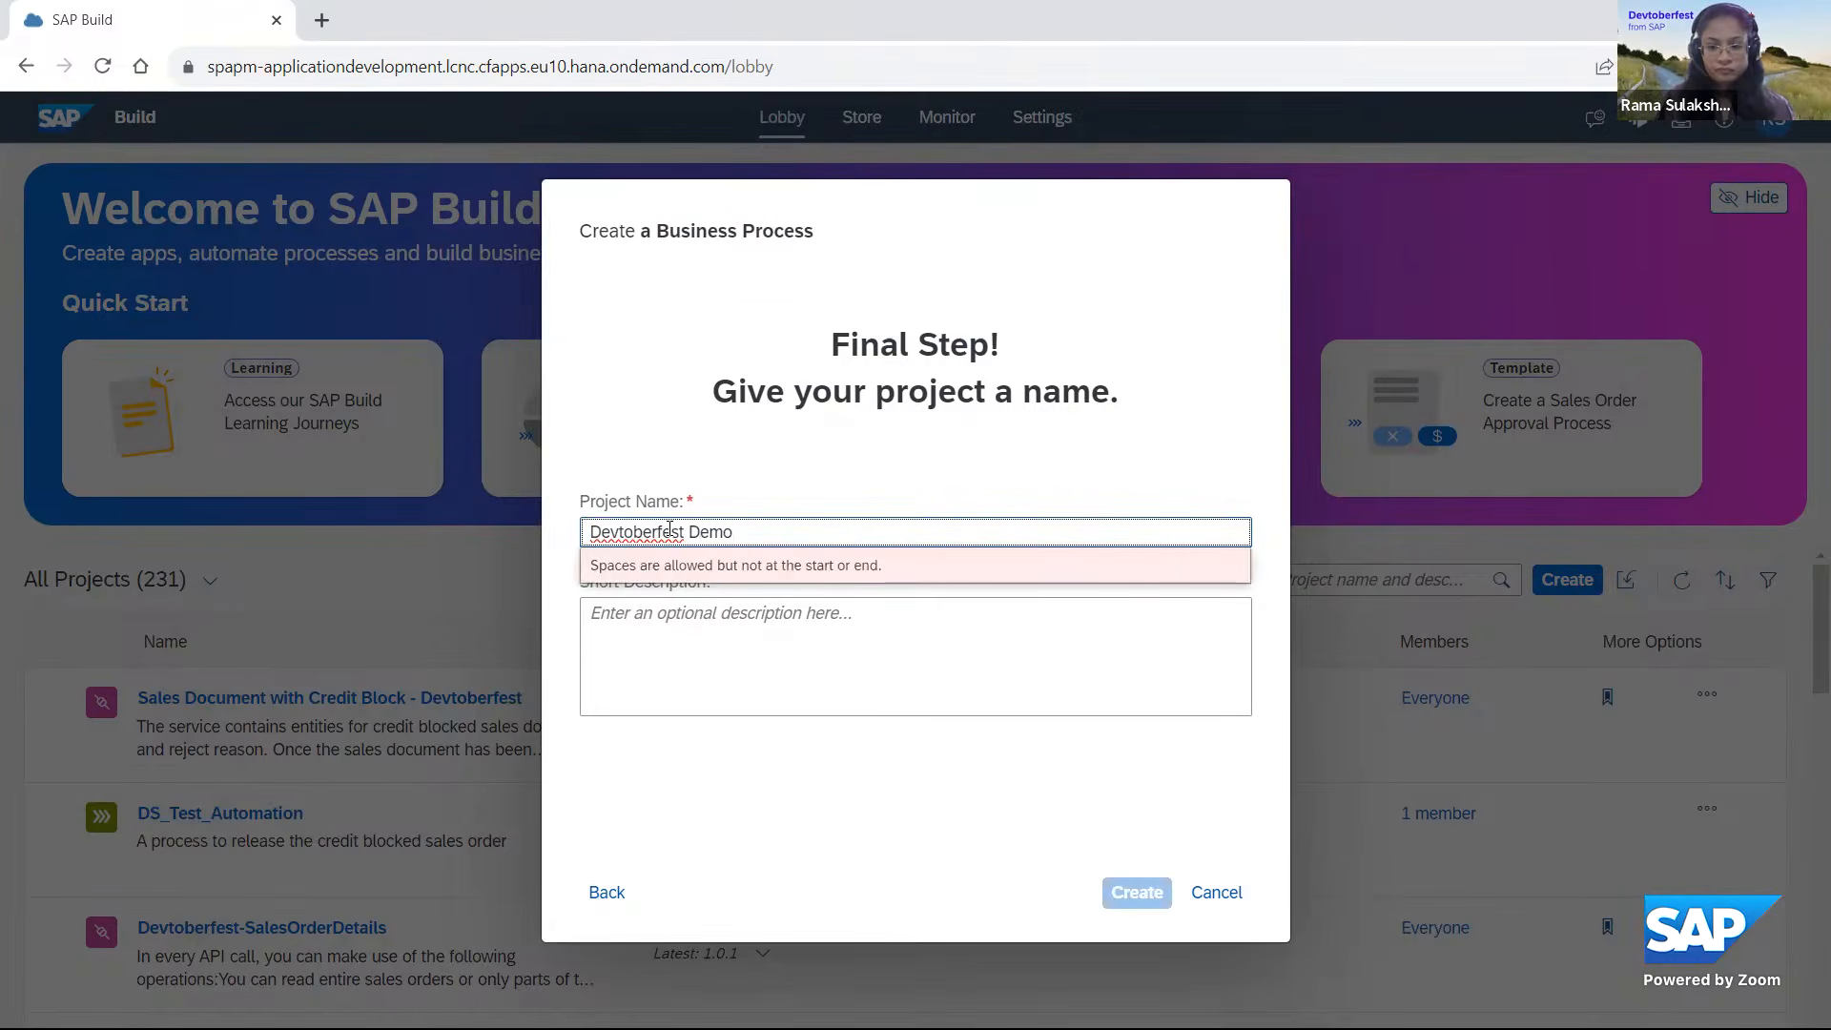
{"action": "type", "text": "- Unbloc"}
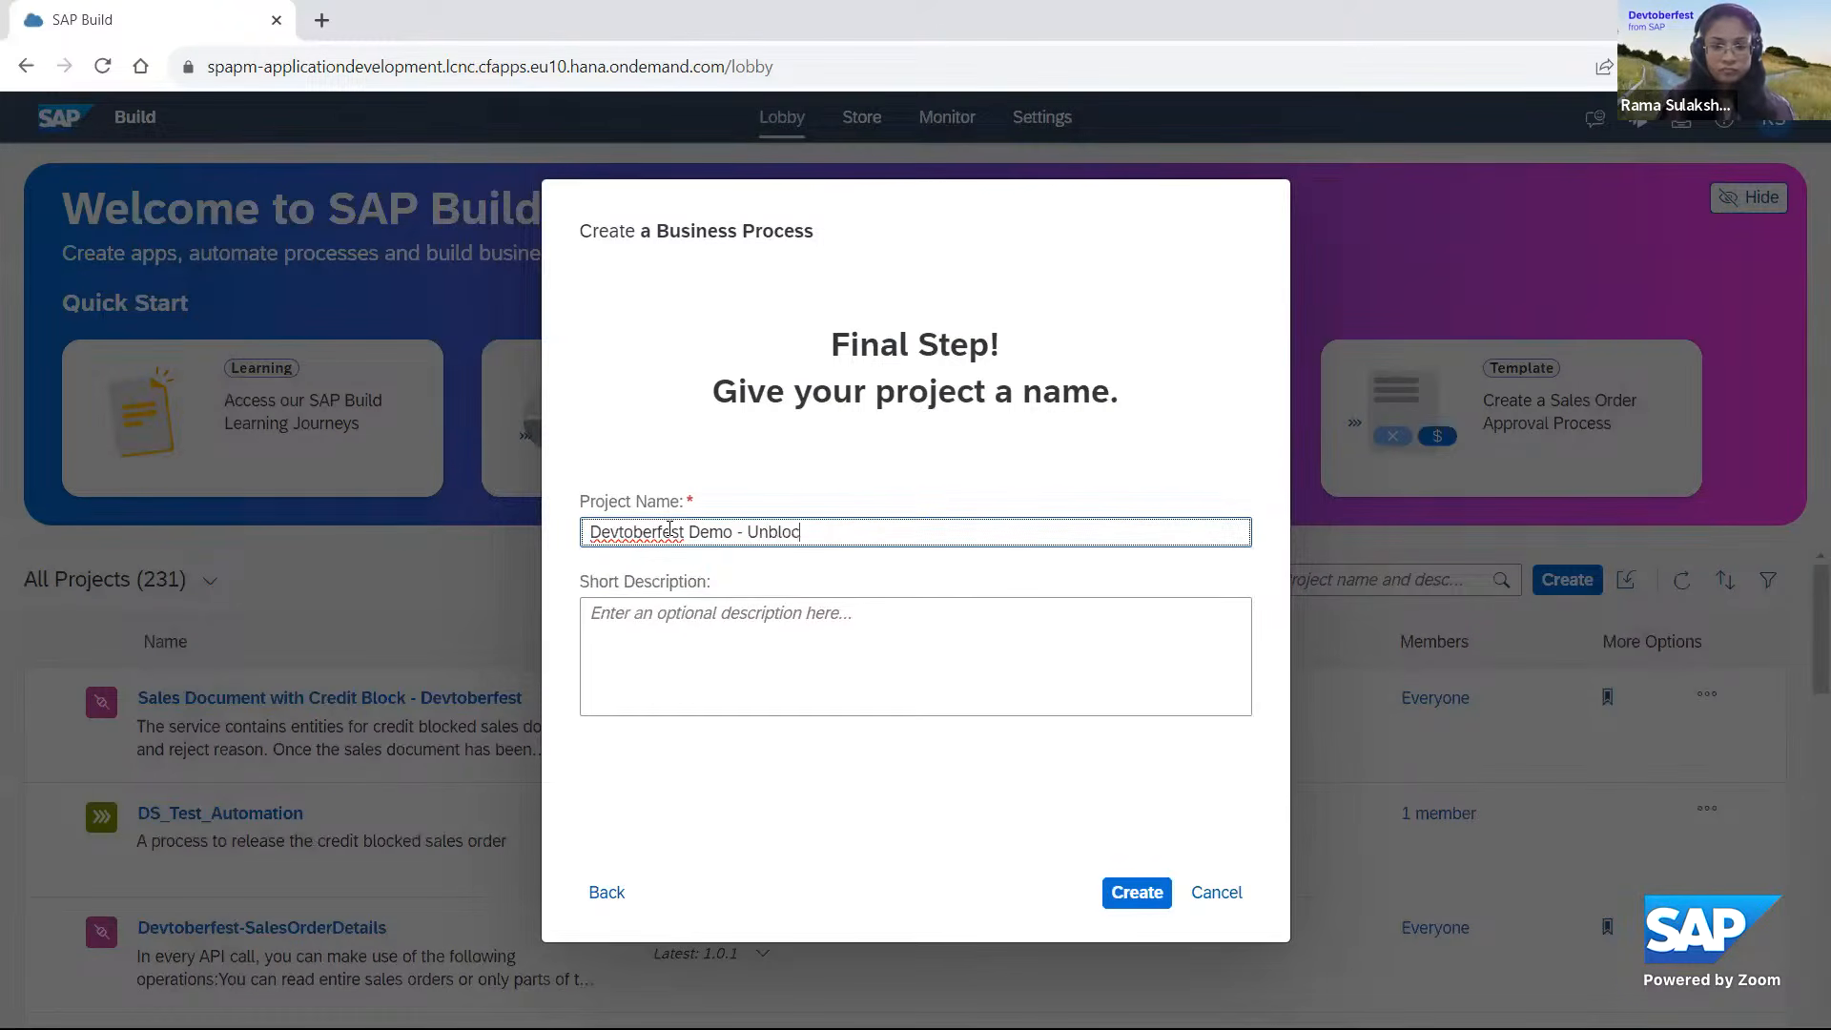
{"action": "type", "text": "k Sales Order"}
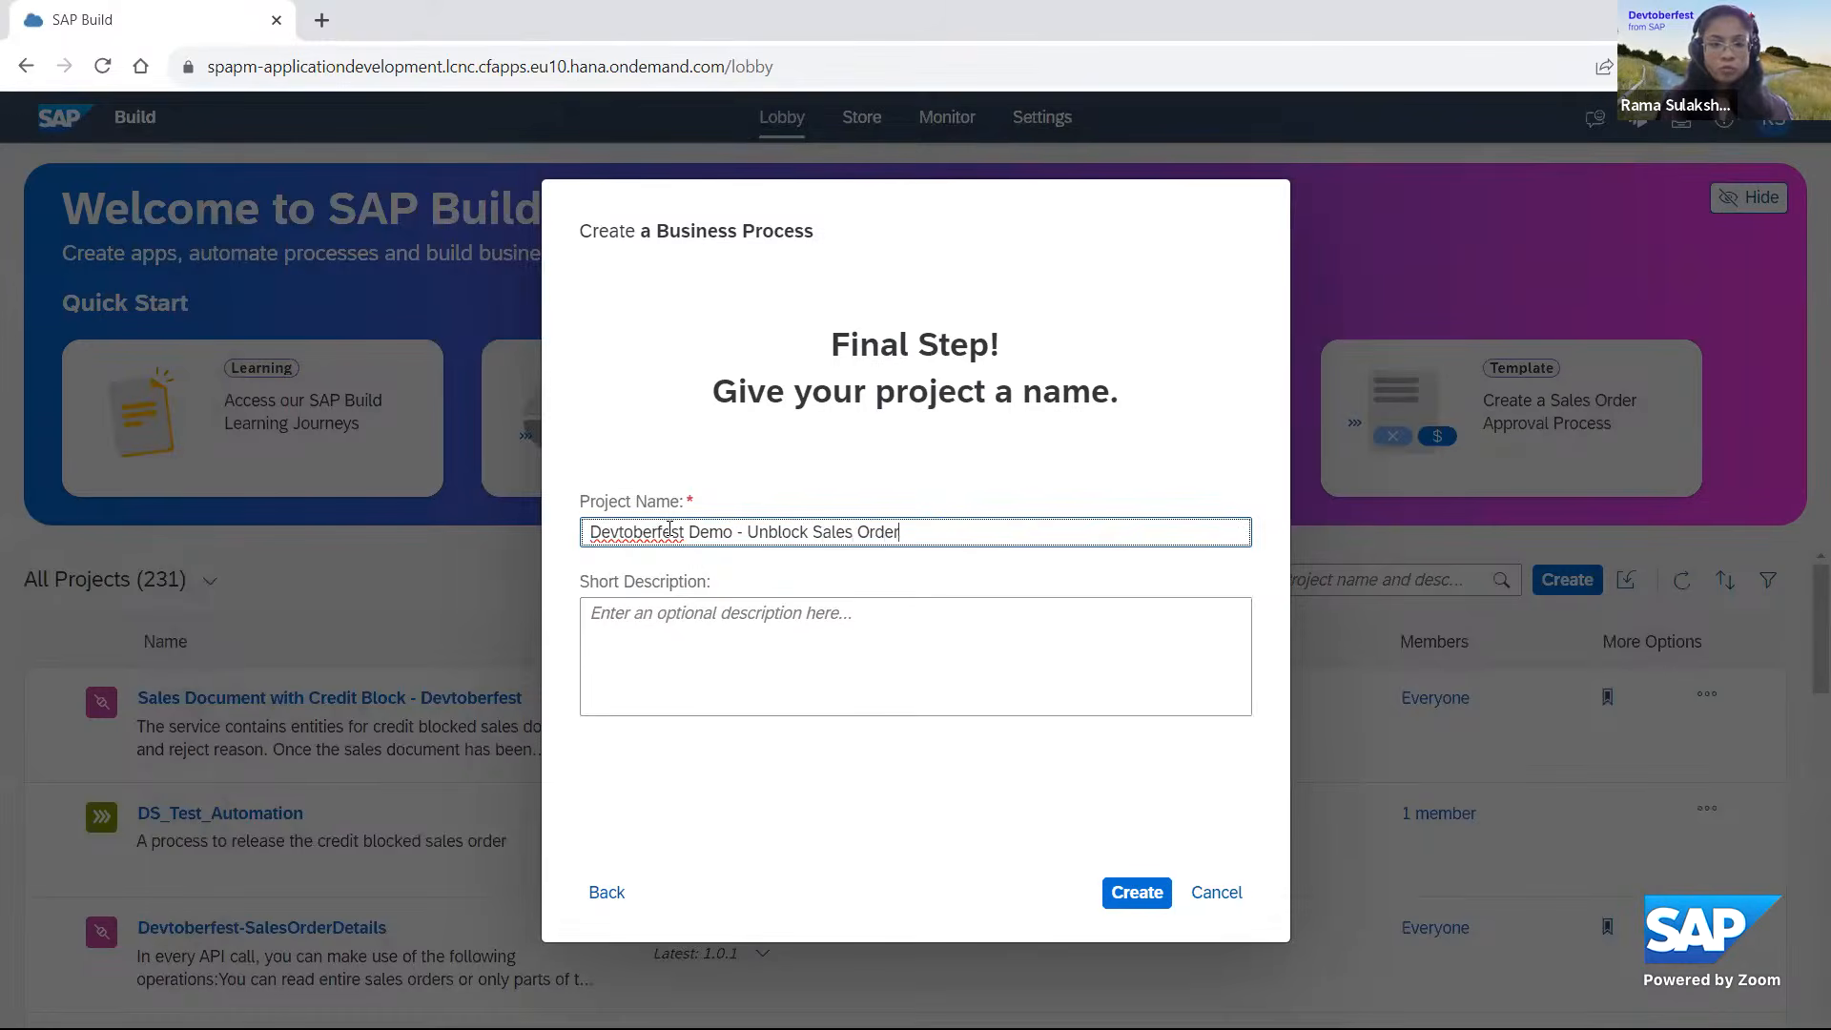
Enter the short description "Release Credit Blocked Sales Order in S4HANA" and create the project.
{"action": "left_click", "coordinate": [725, 603]}
{"action": "left_click", "coordinate": [799, 680]}
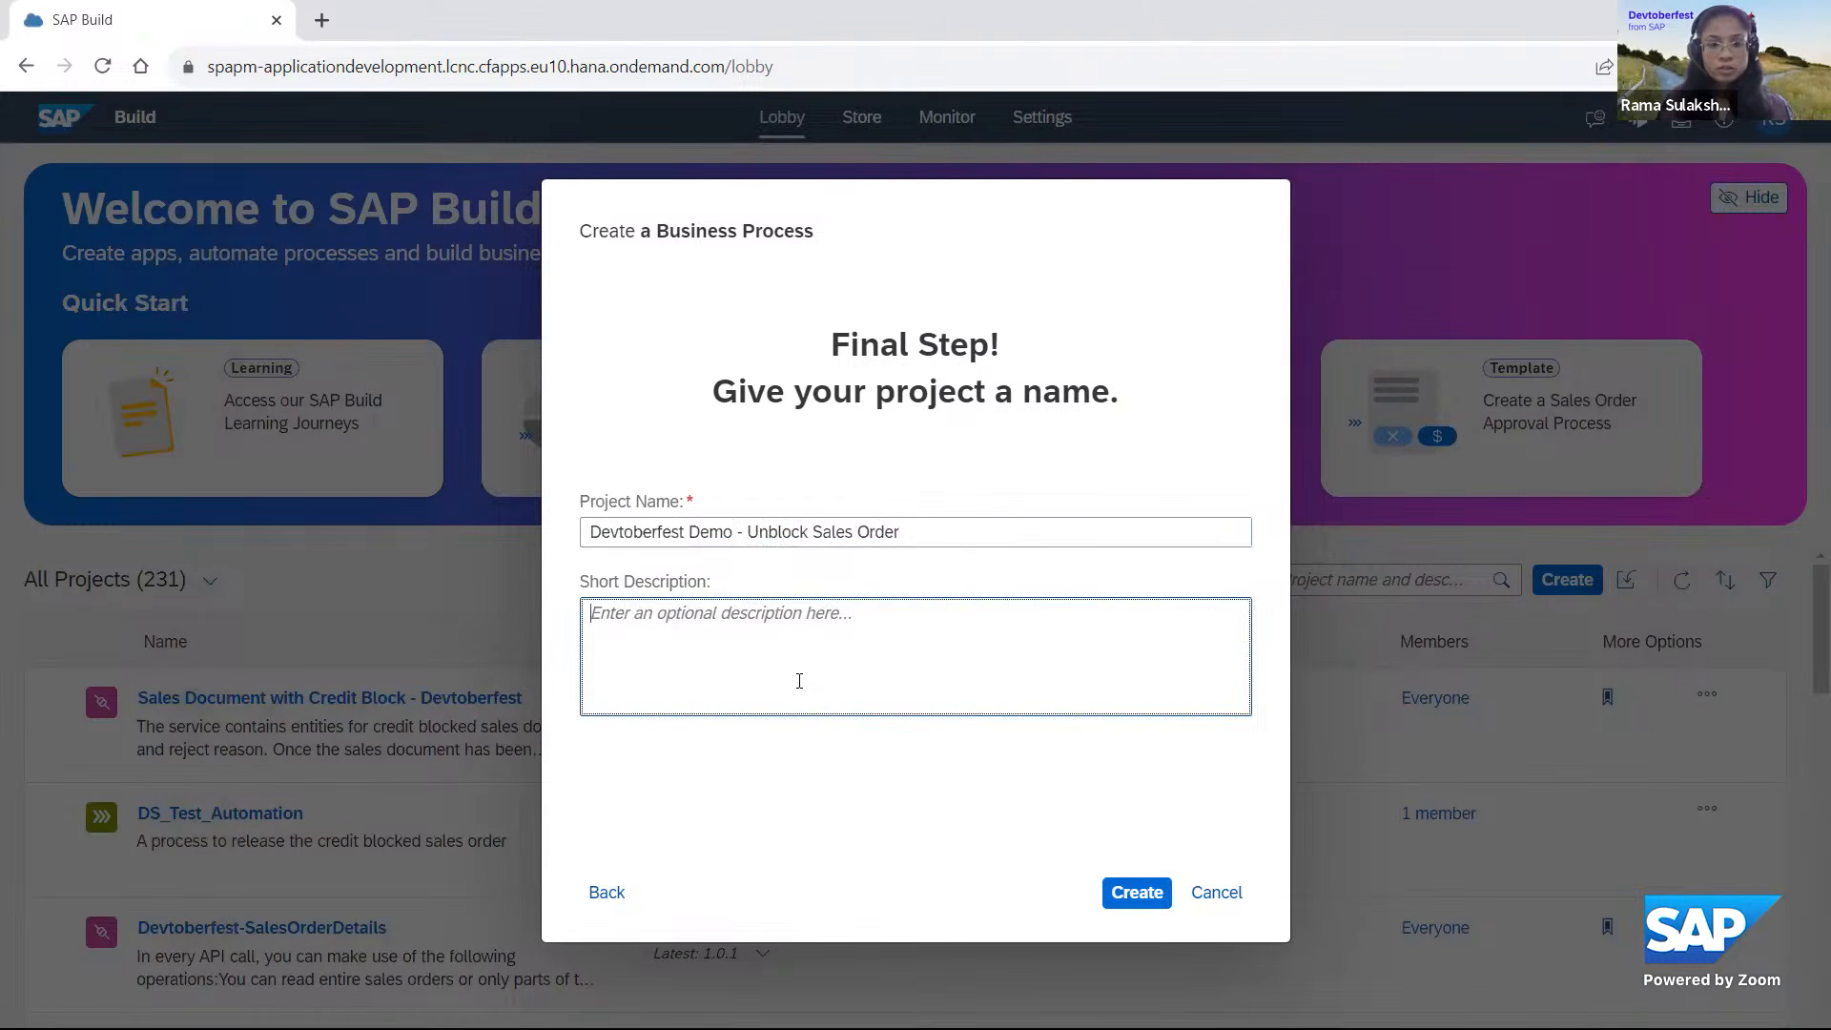
{"action": "type", "text": "Release"}
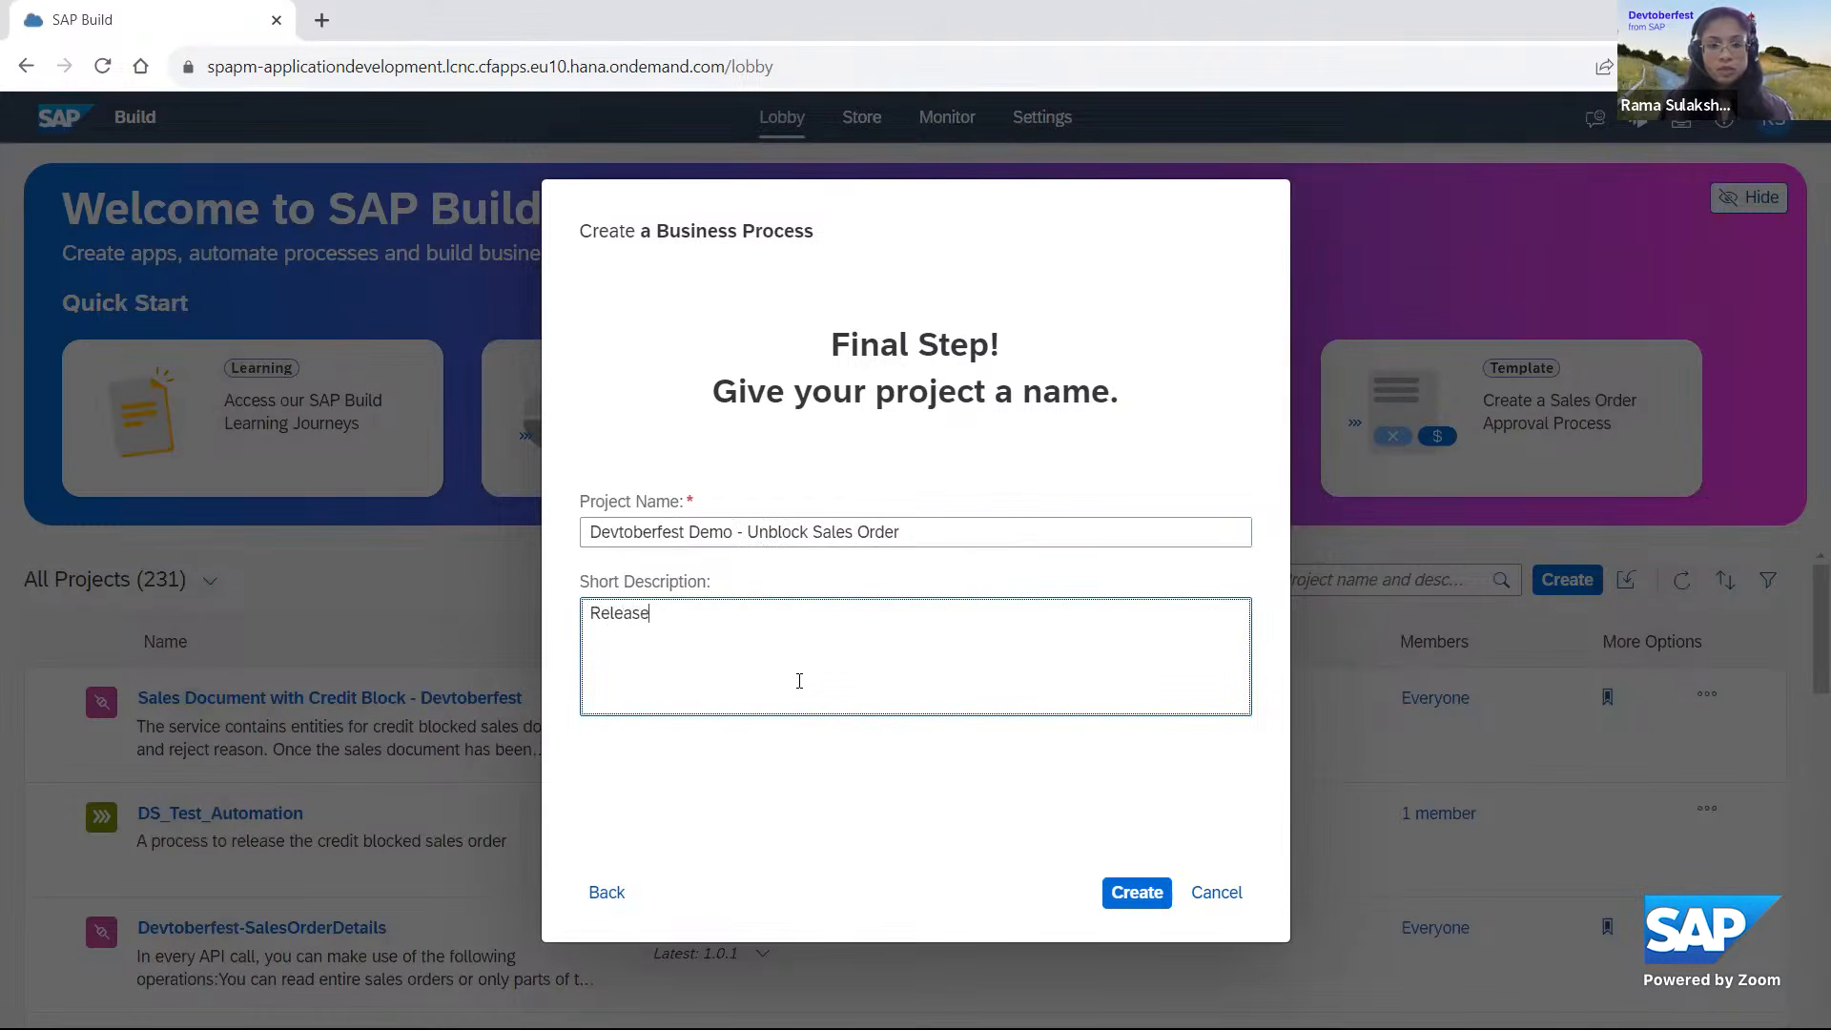
{"action": "type", "text": " Cred"}
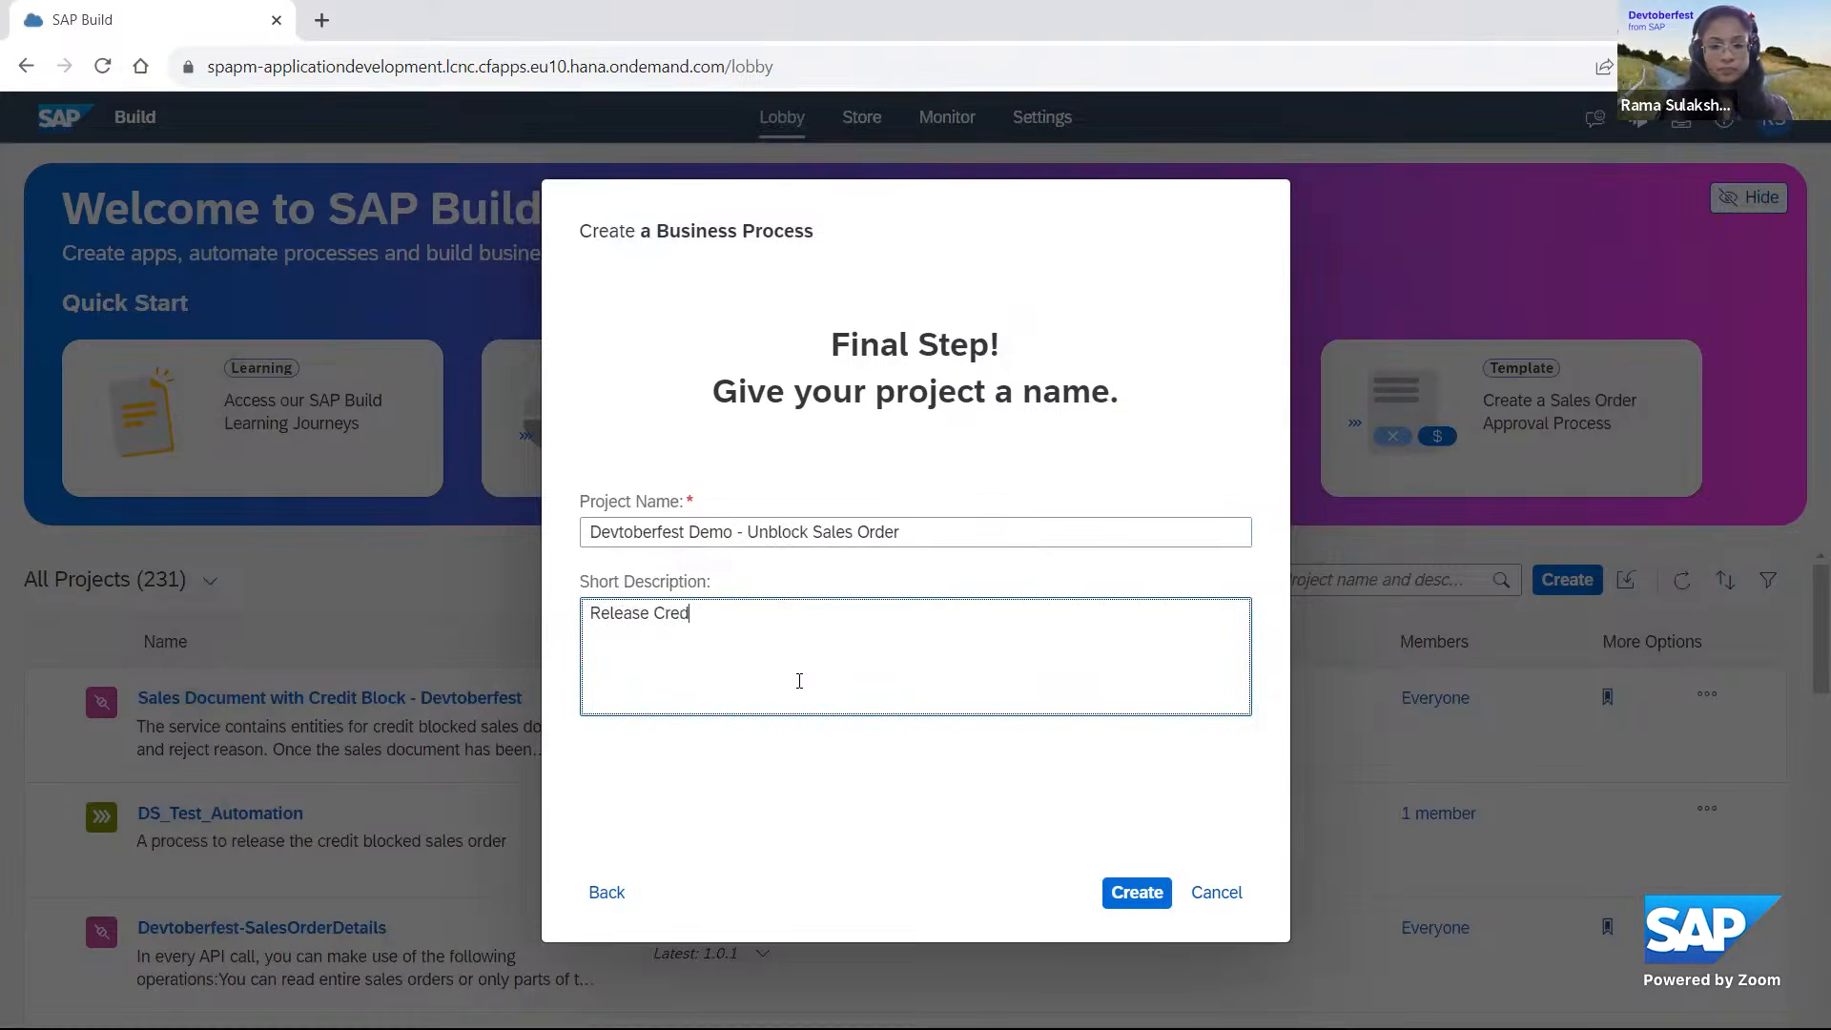
{"action": "type", "text": "it Blocked Sales"}
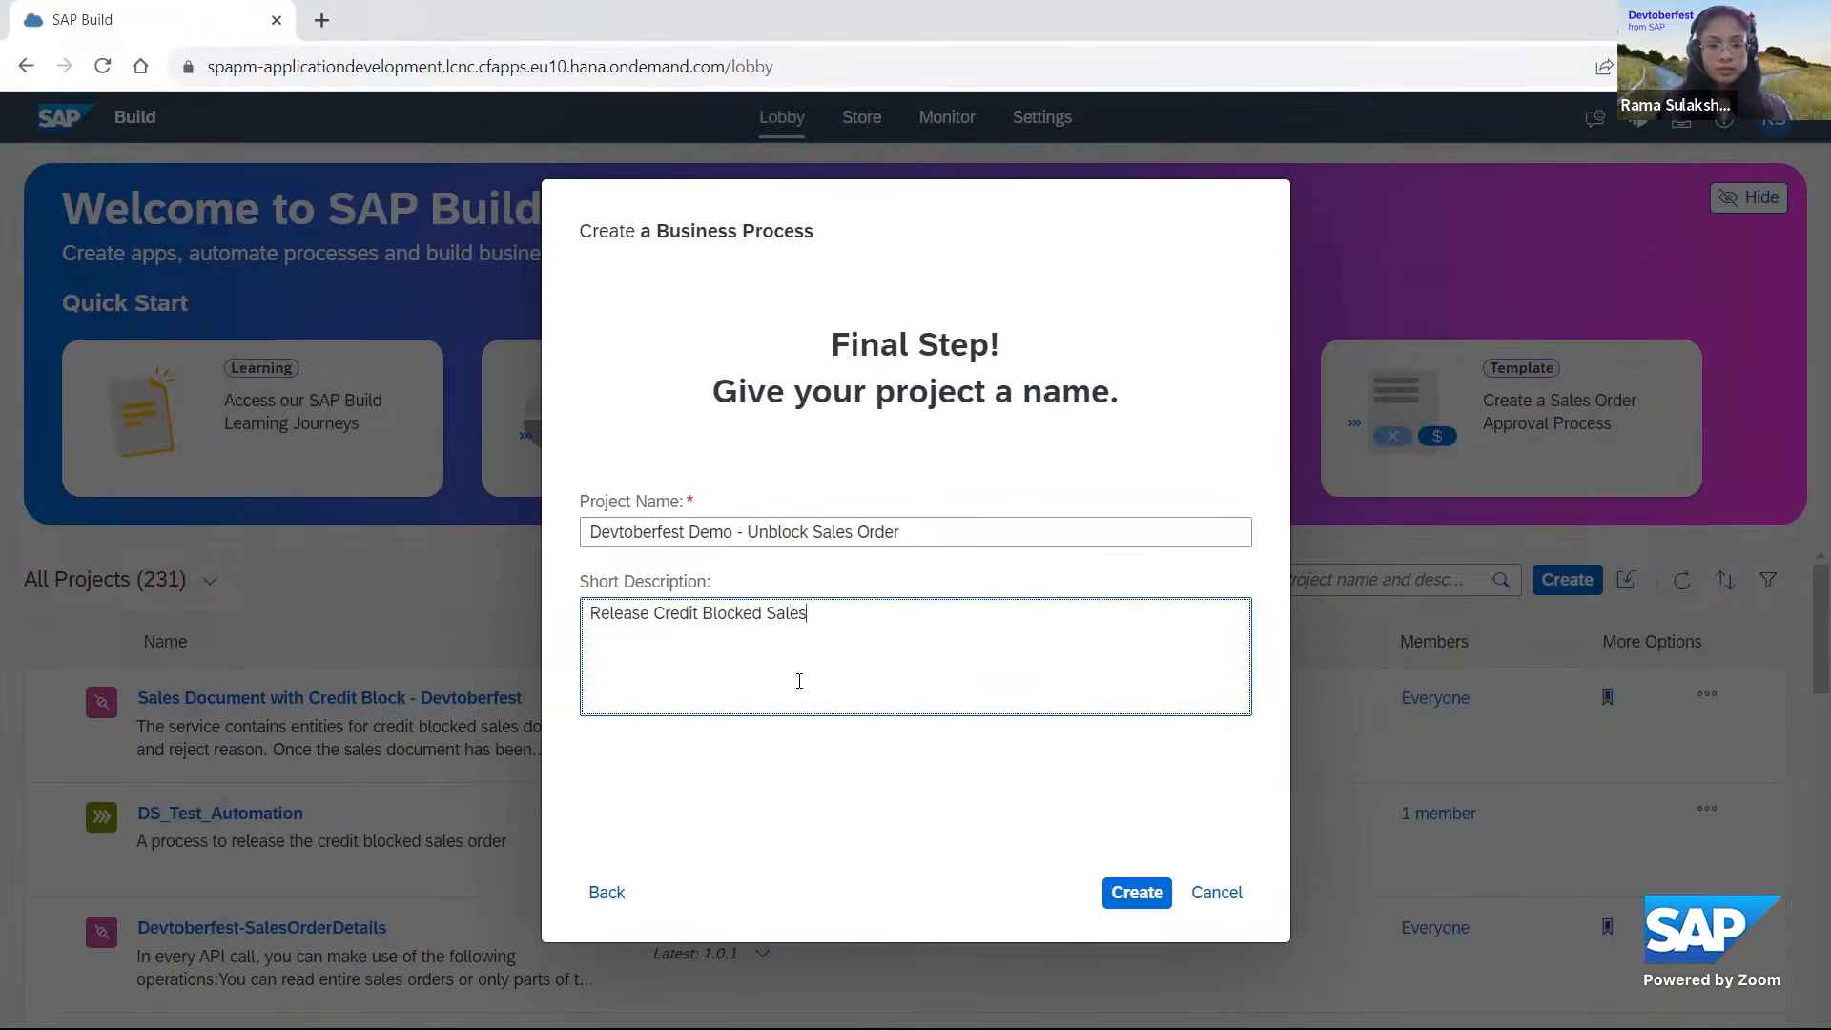
{"action": "type", "text": " Order in S4HANA"}
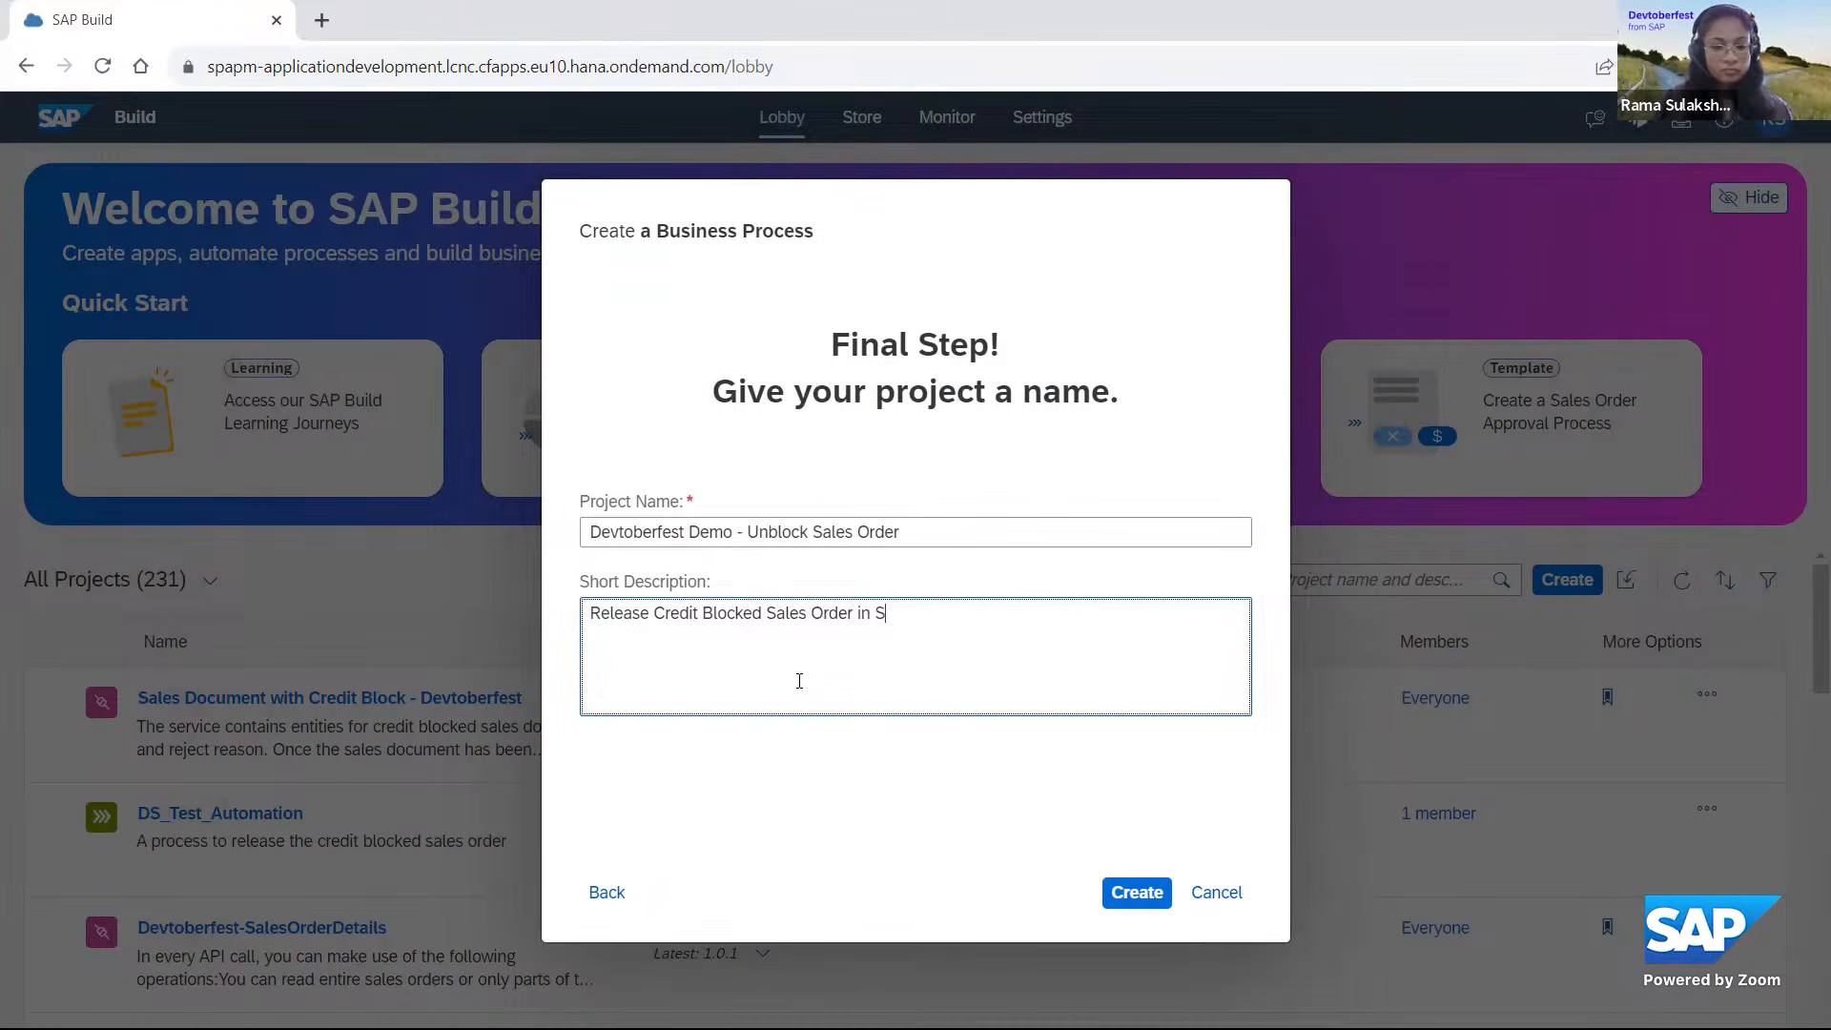
{"action": "left_click", "coordinate": [1140, 893]}
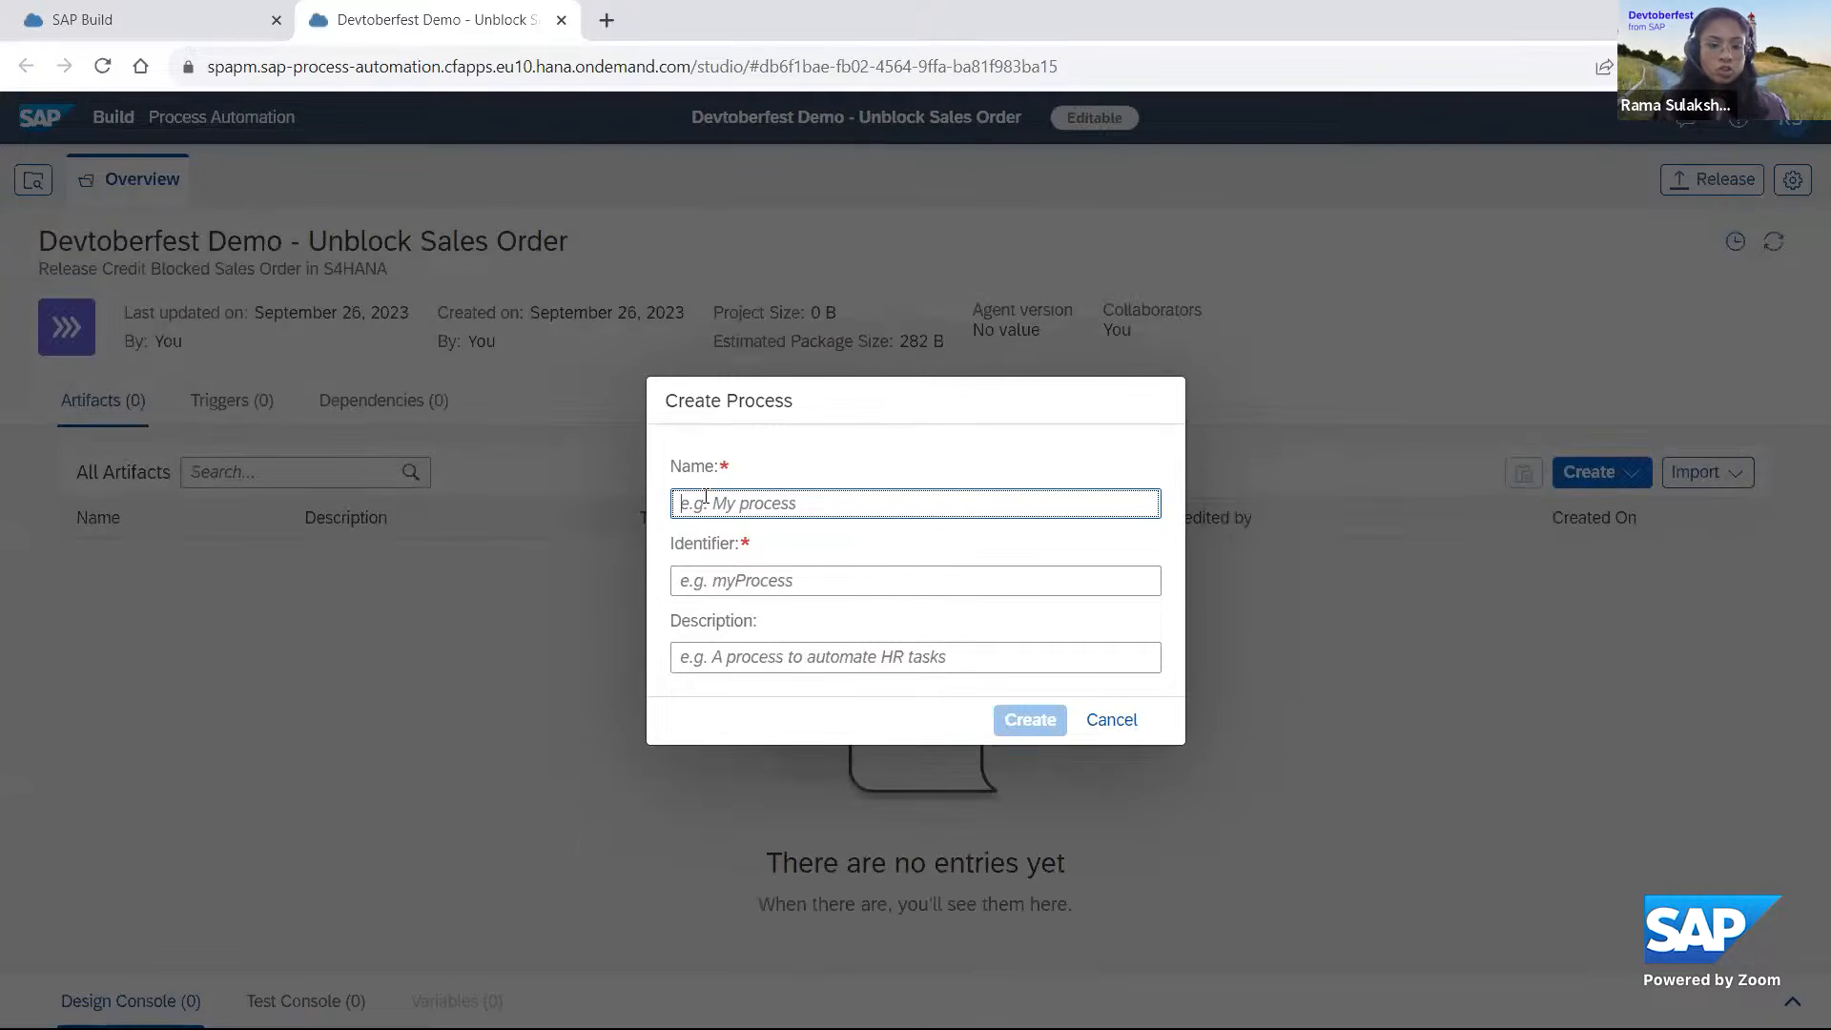
Create the process with the name "Release Credit Blocked Sales Order".
{"action": "type", "text": "Re"}
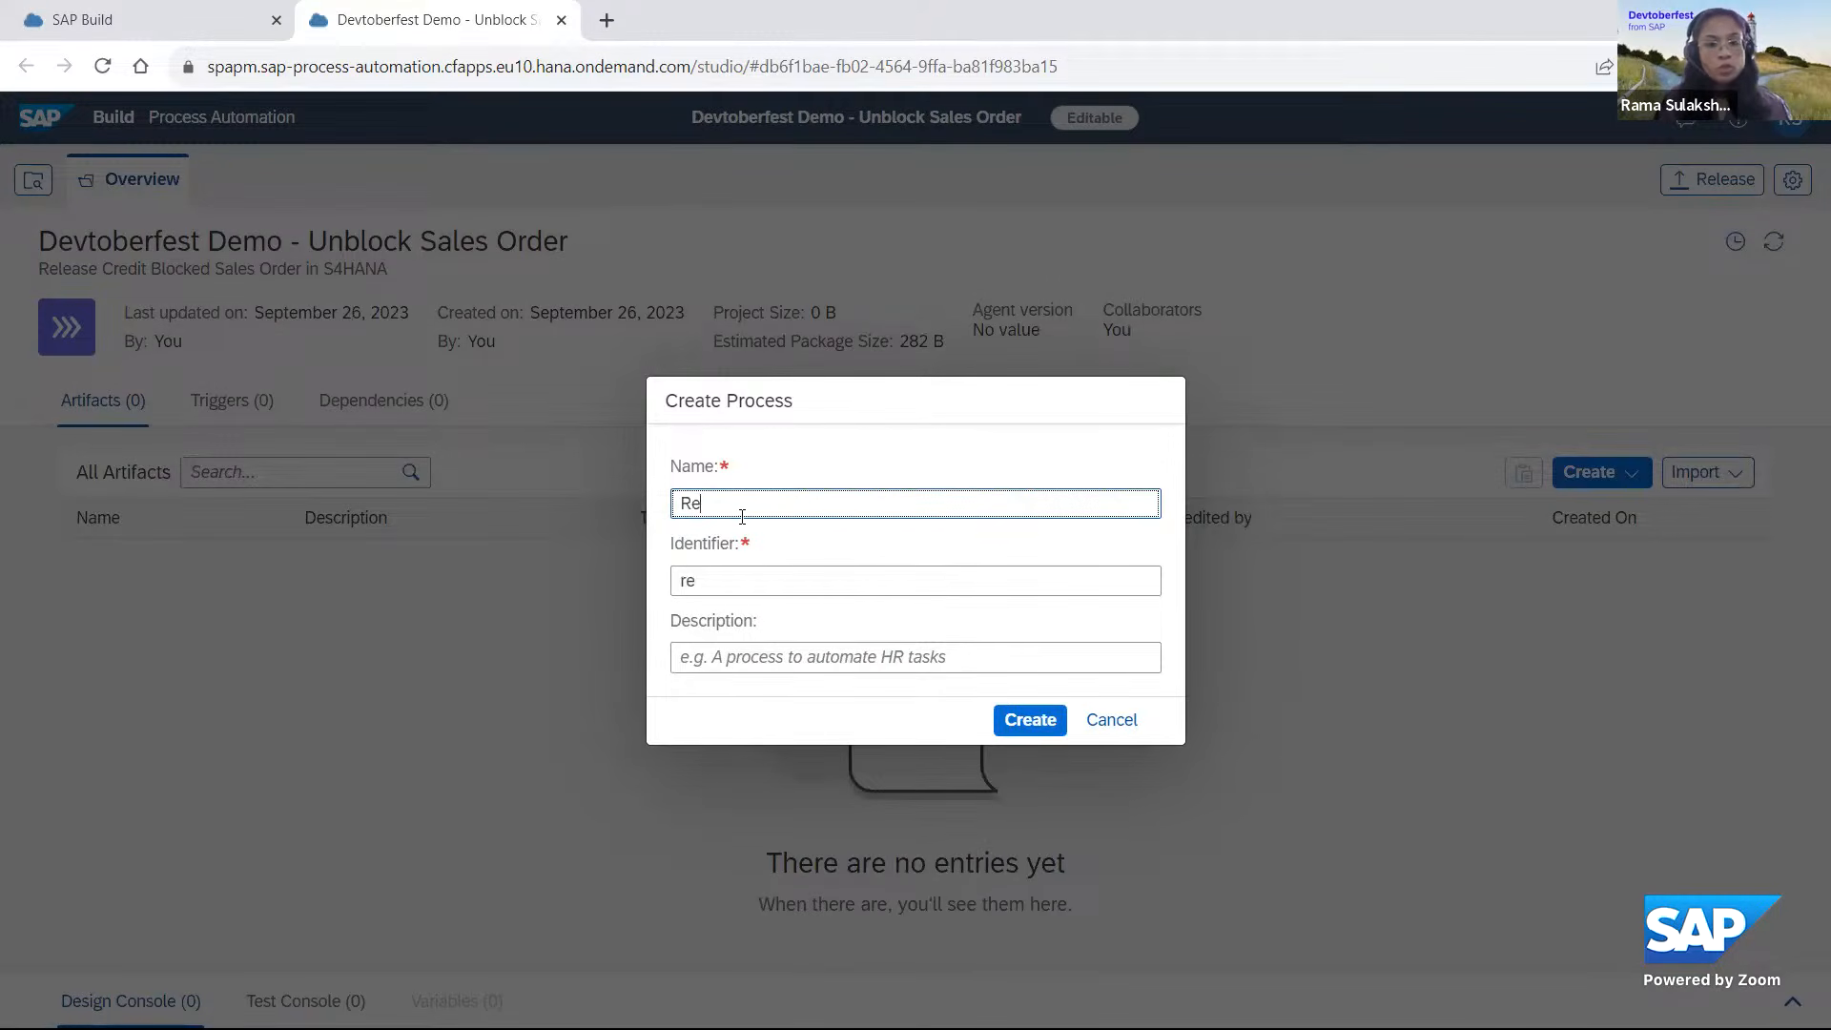
{"action": "type", "text": "lease"}
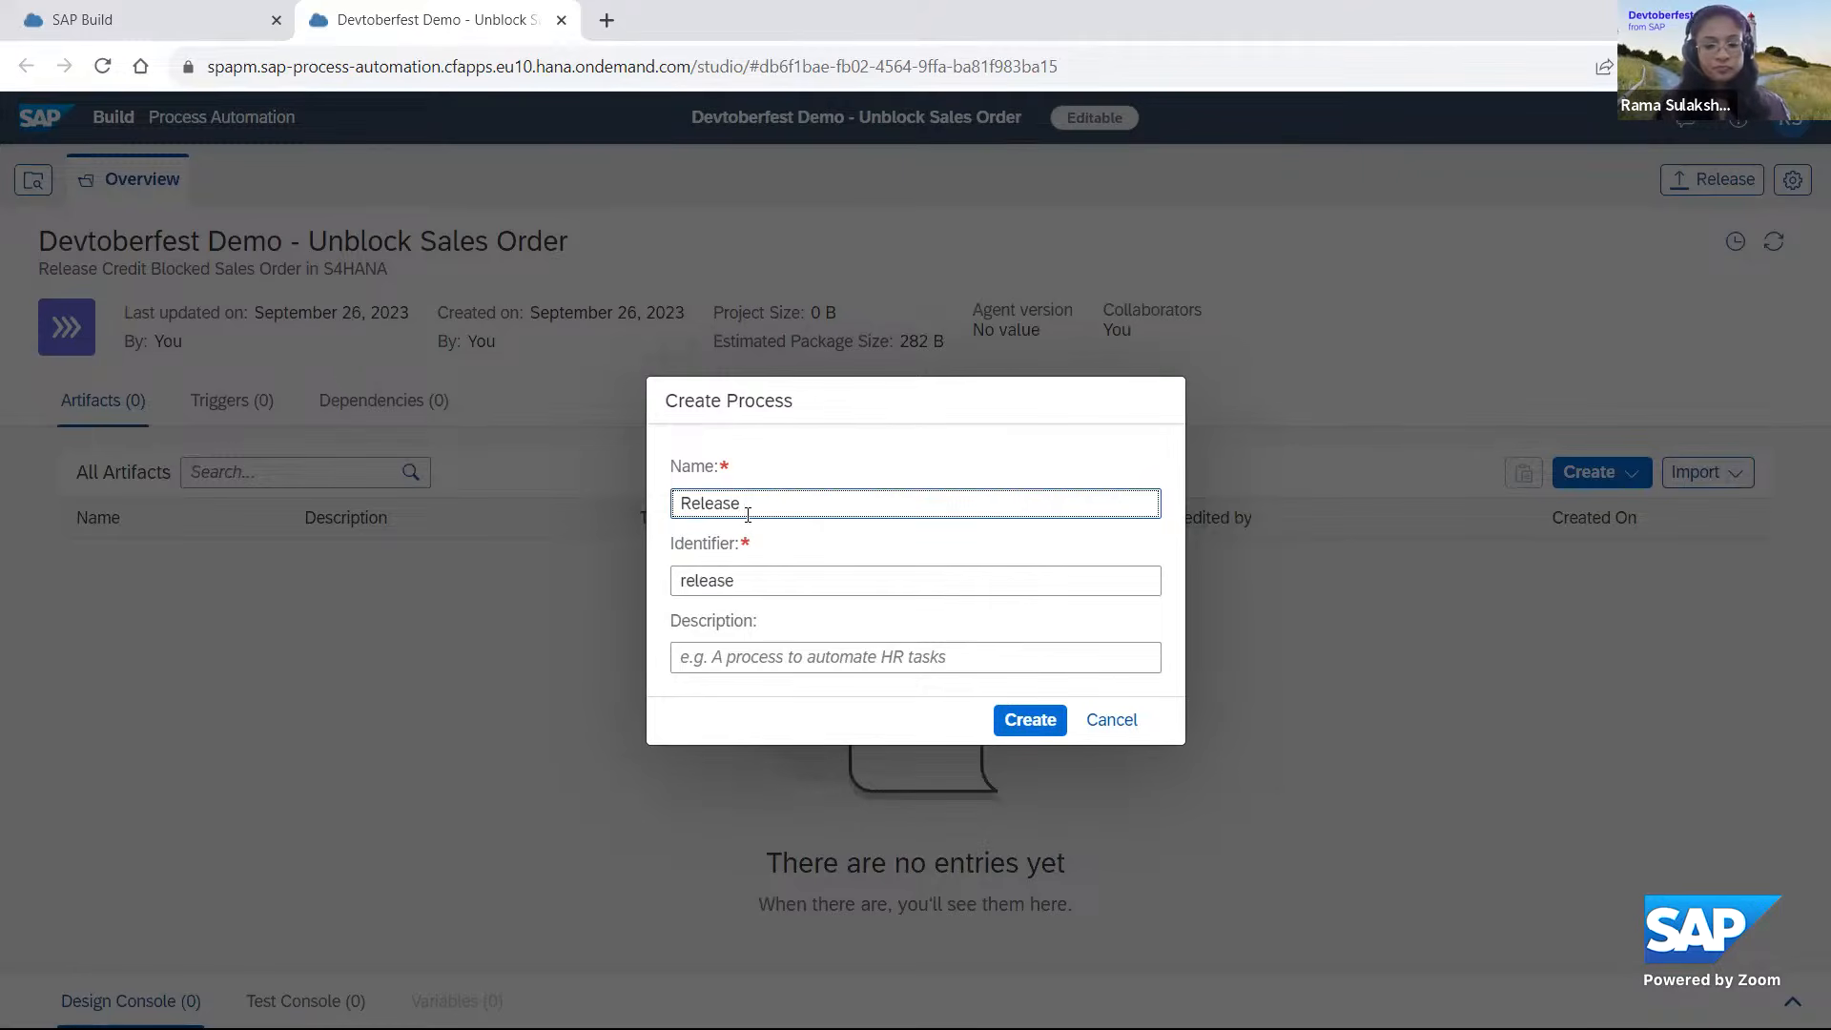
{"action": "type", "text": " Credit B"}
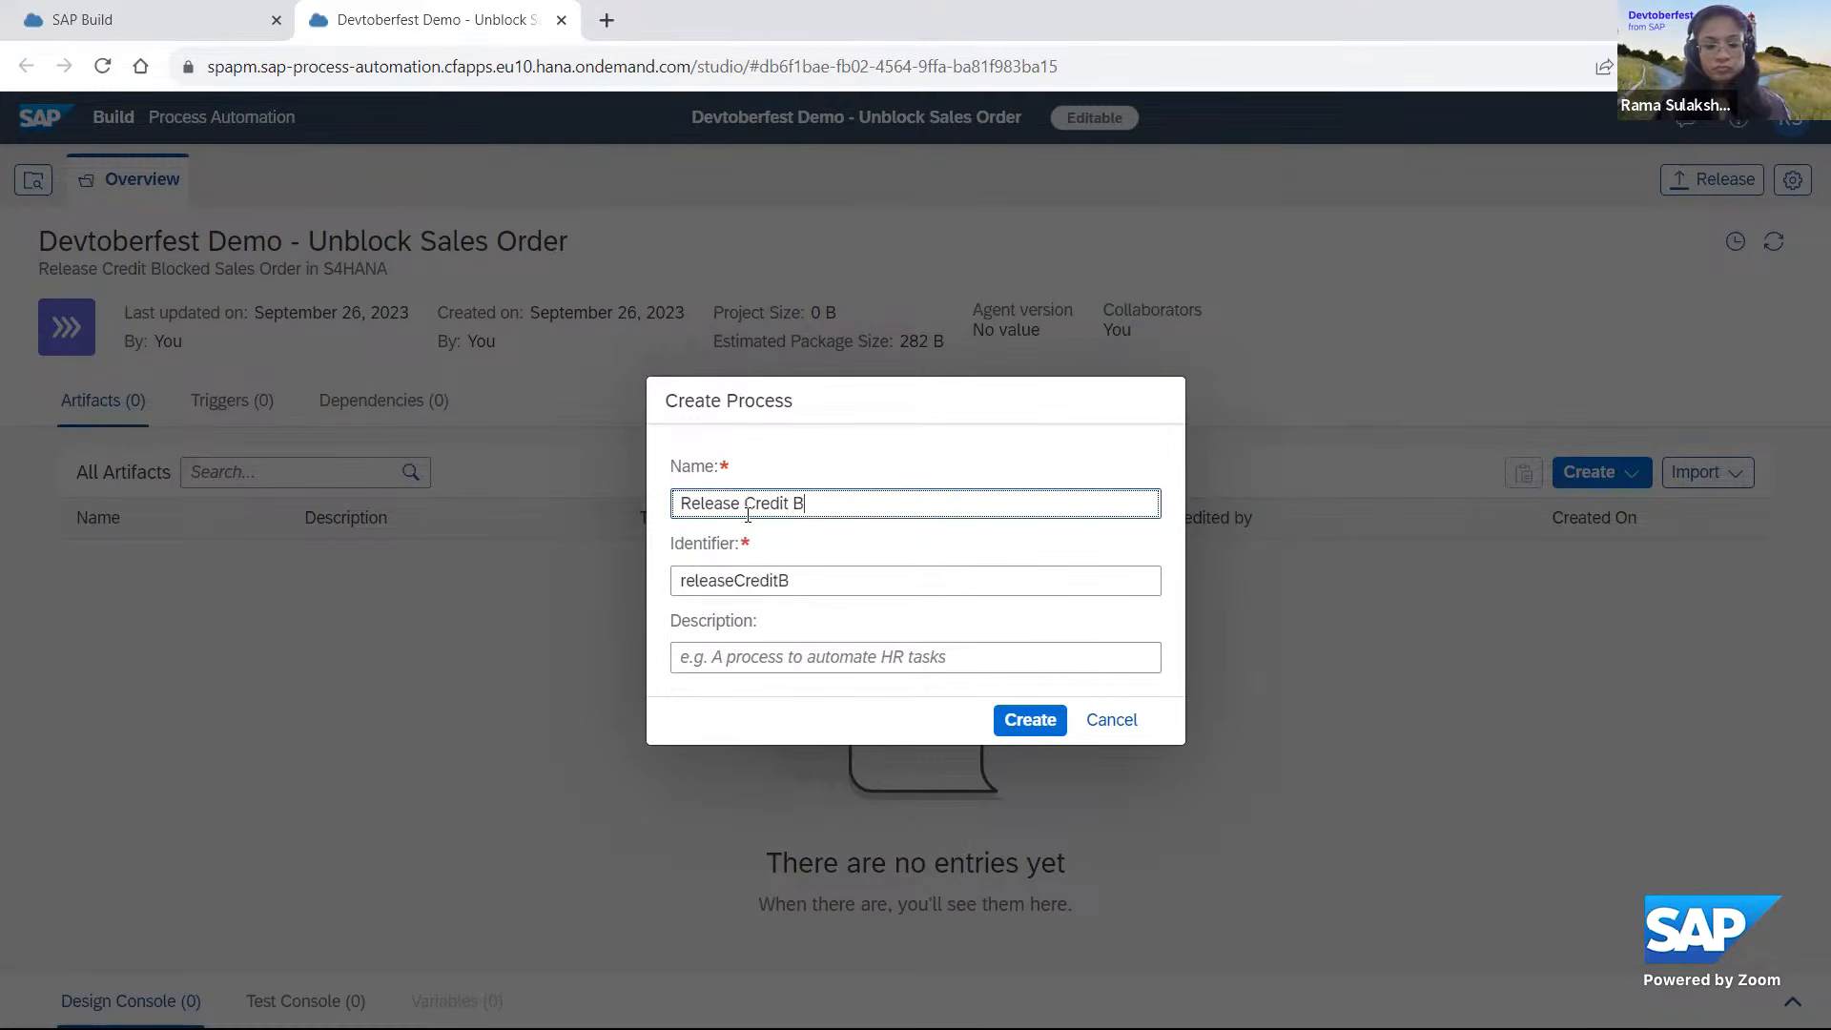
{"action": "type", "text": "olocked Salesd"}
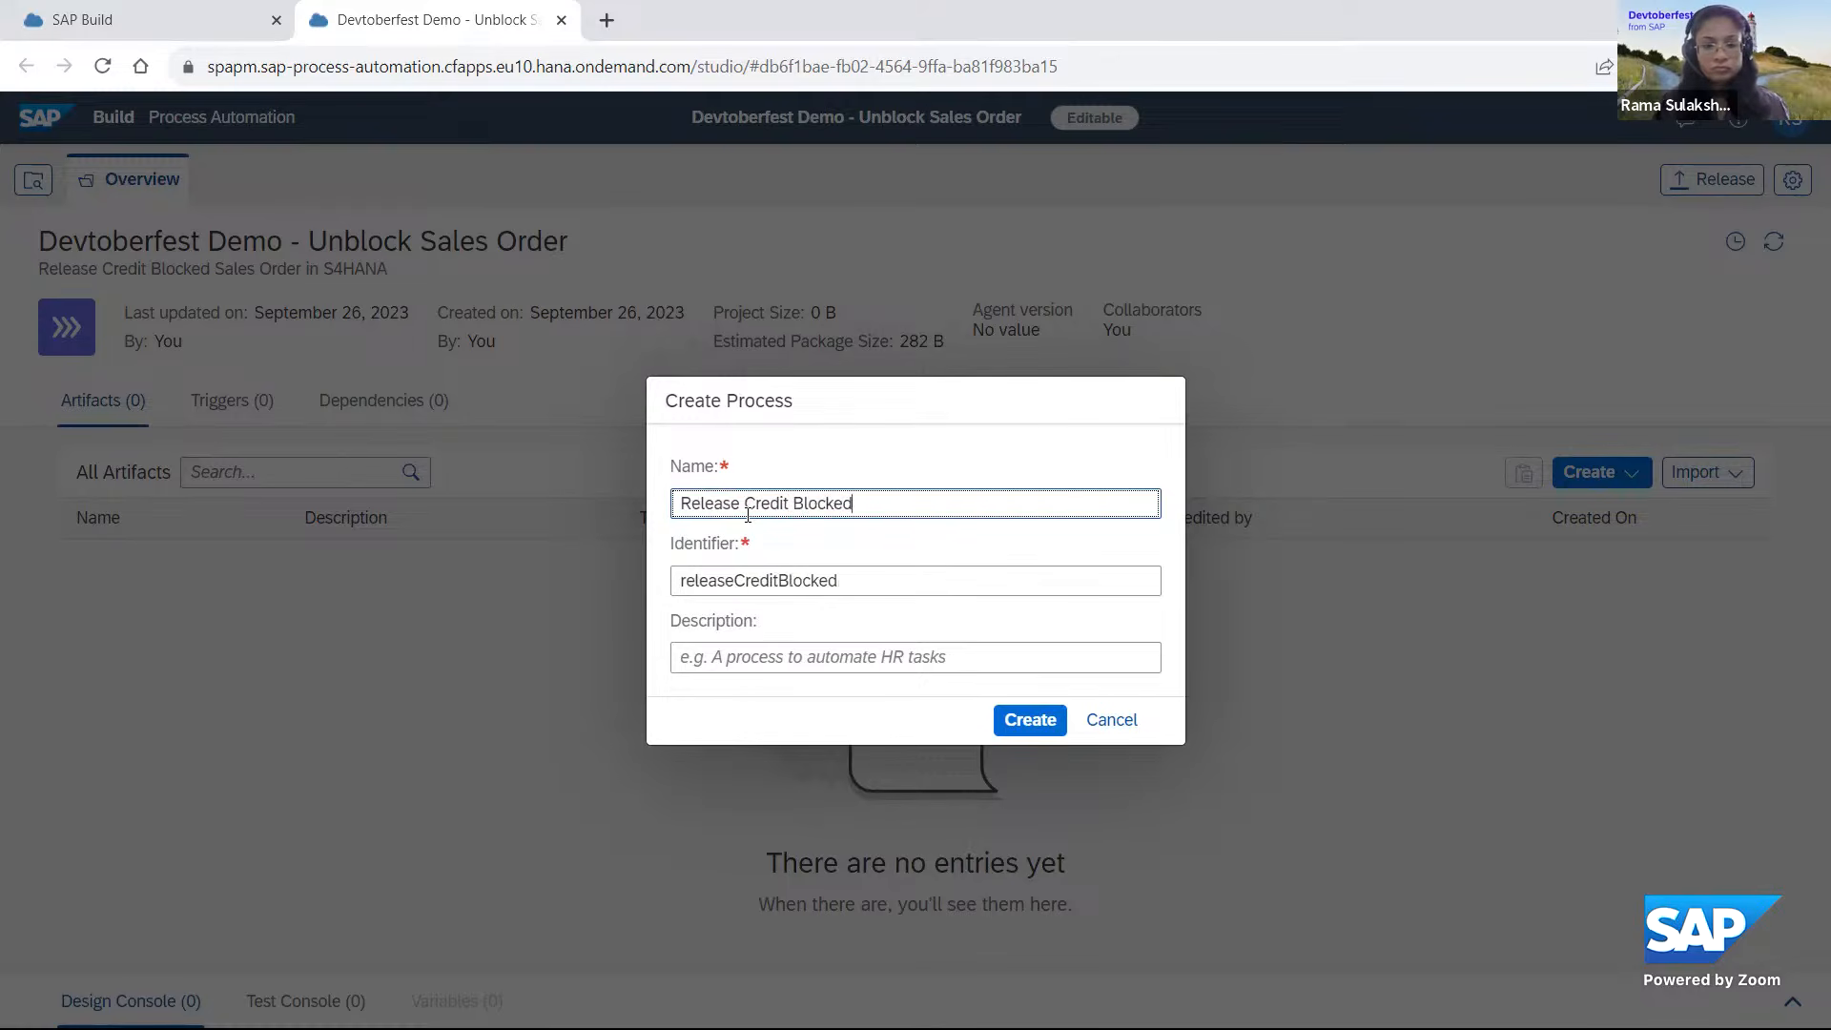
{"action": "key", "text": "BackSpace"}
{"action": "type", "text": "Order"}
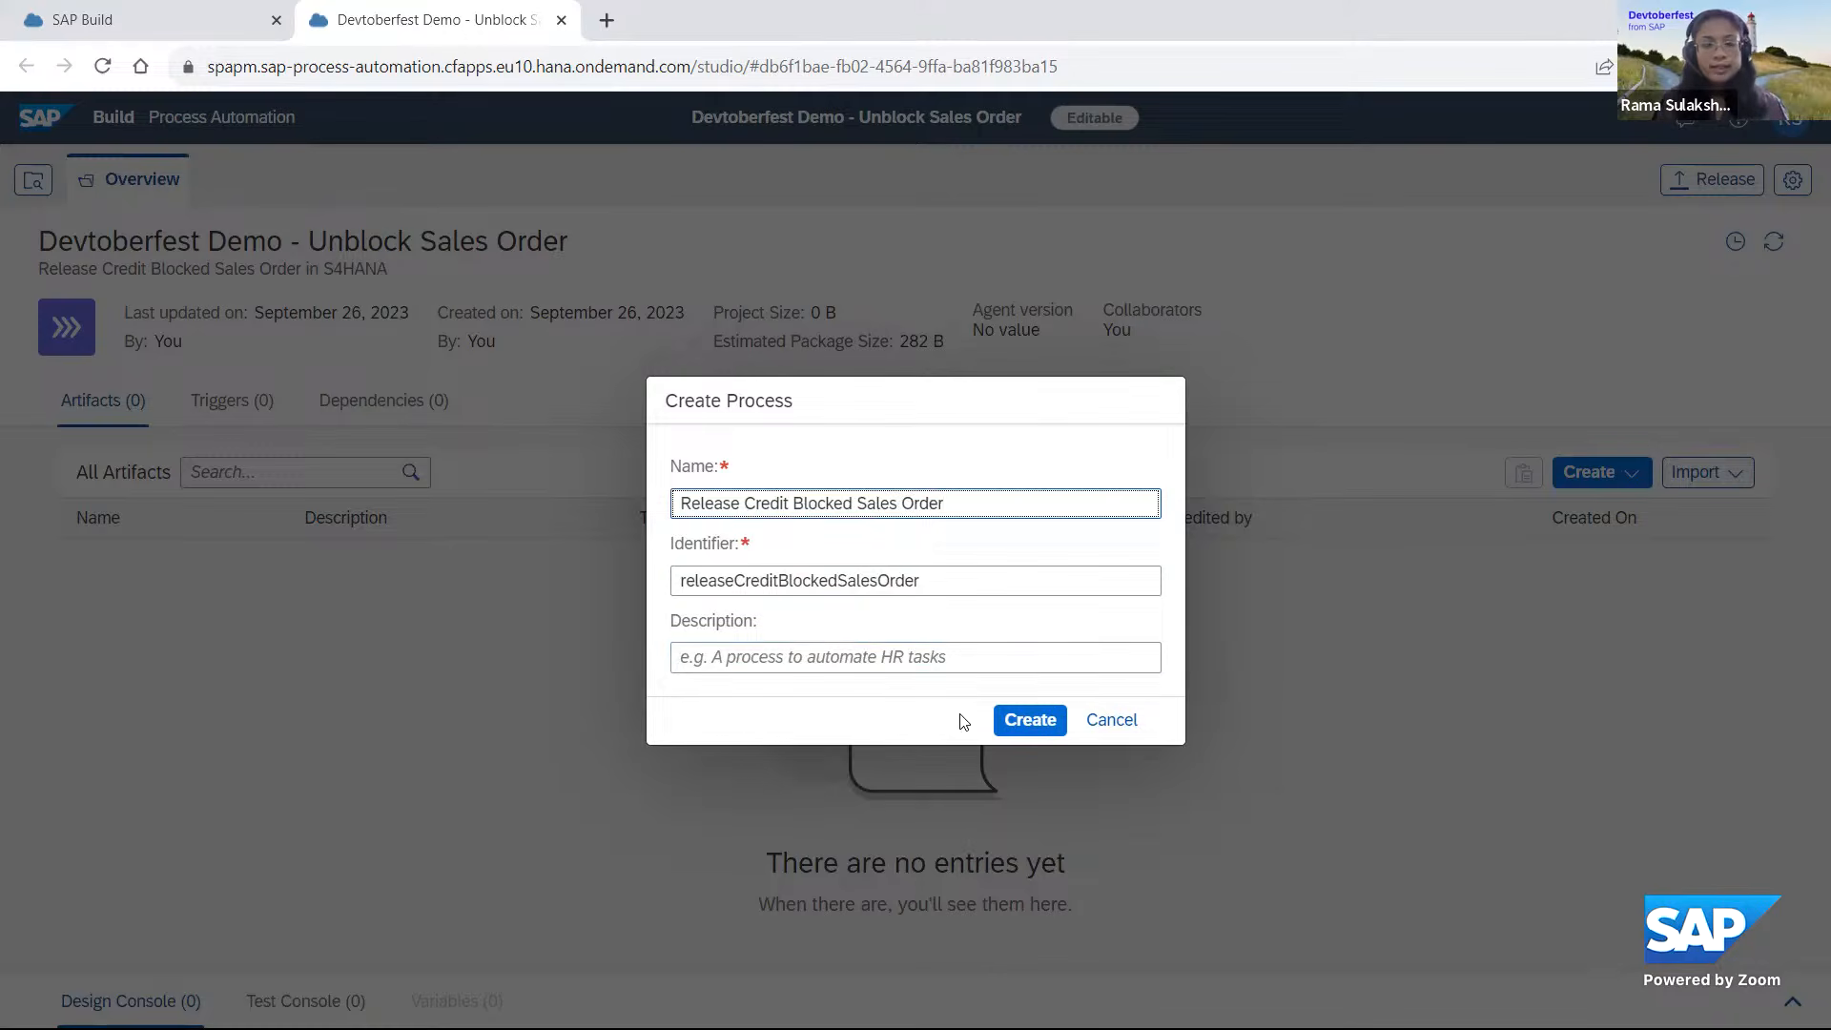
{"action": "left_click", "coordinate": [1030, 722]}
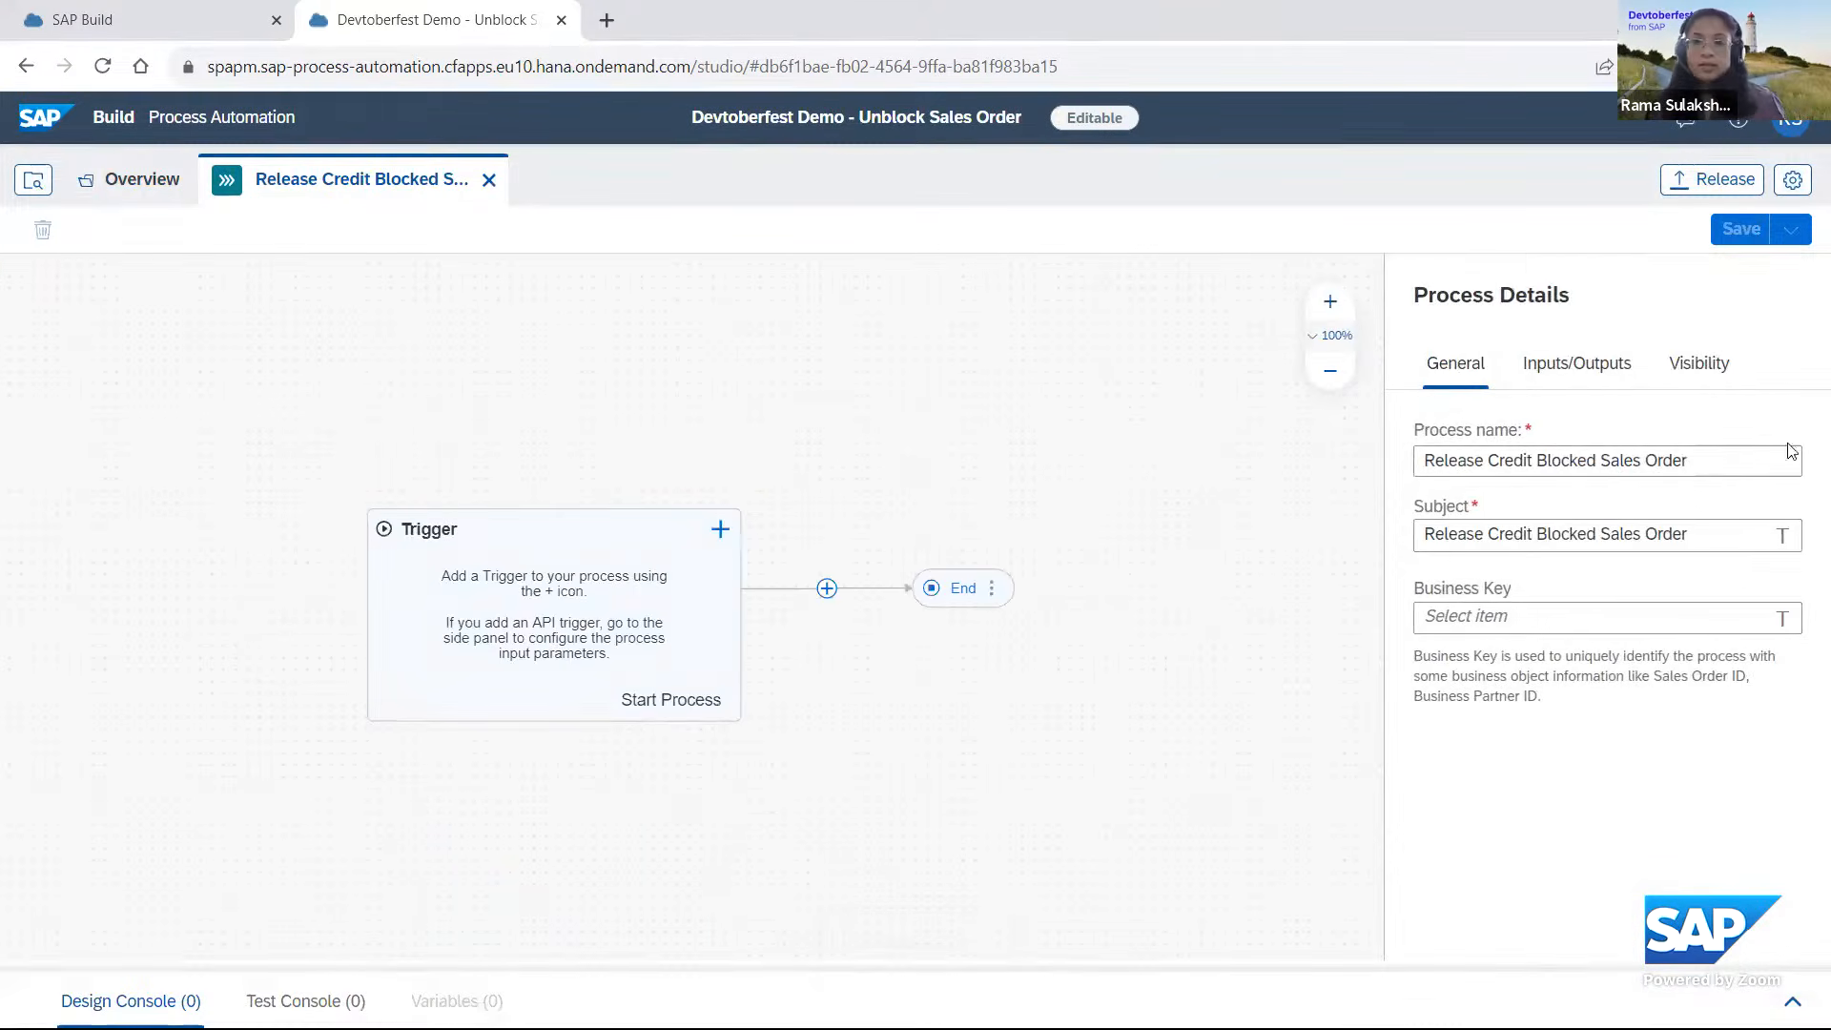
Add a required process input named SalesOrder of type String and apply the input configuration.
{"action": "left_click", "coordinate": [1600, 370]}
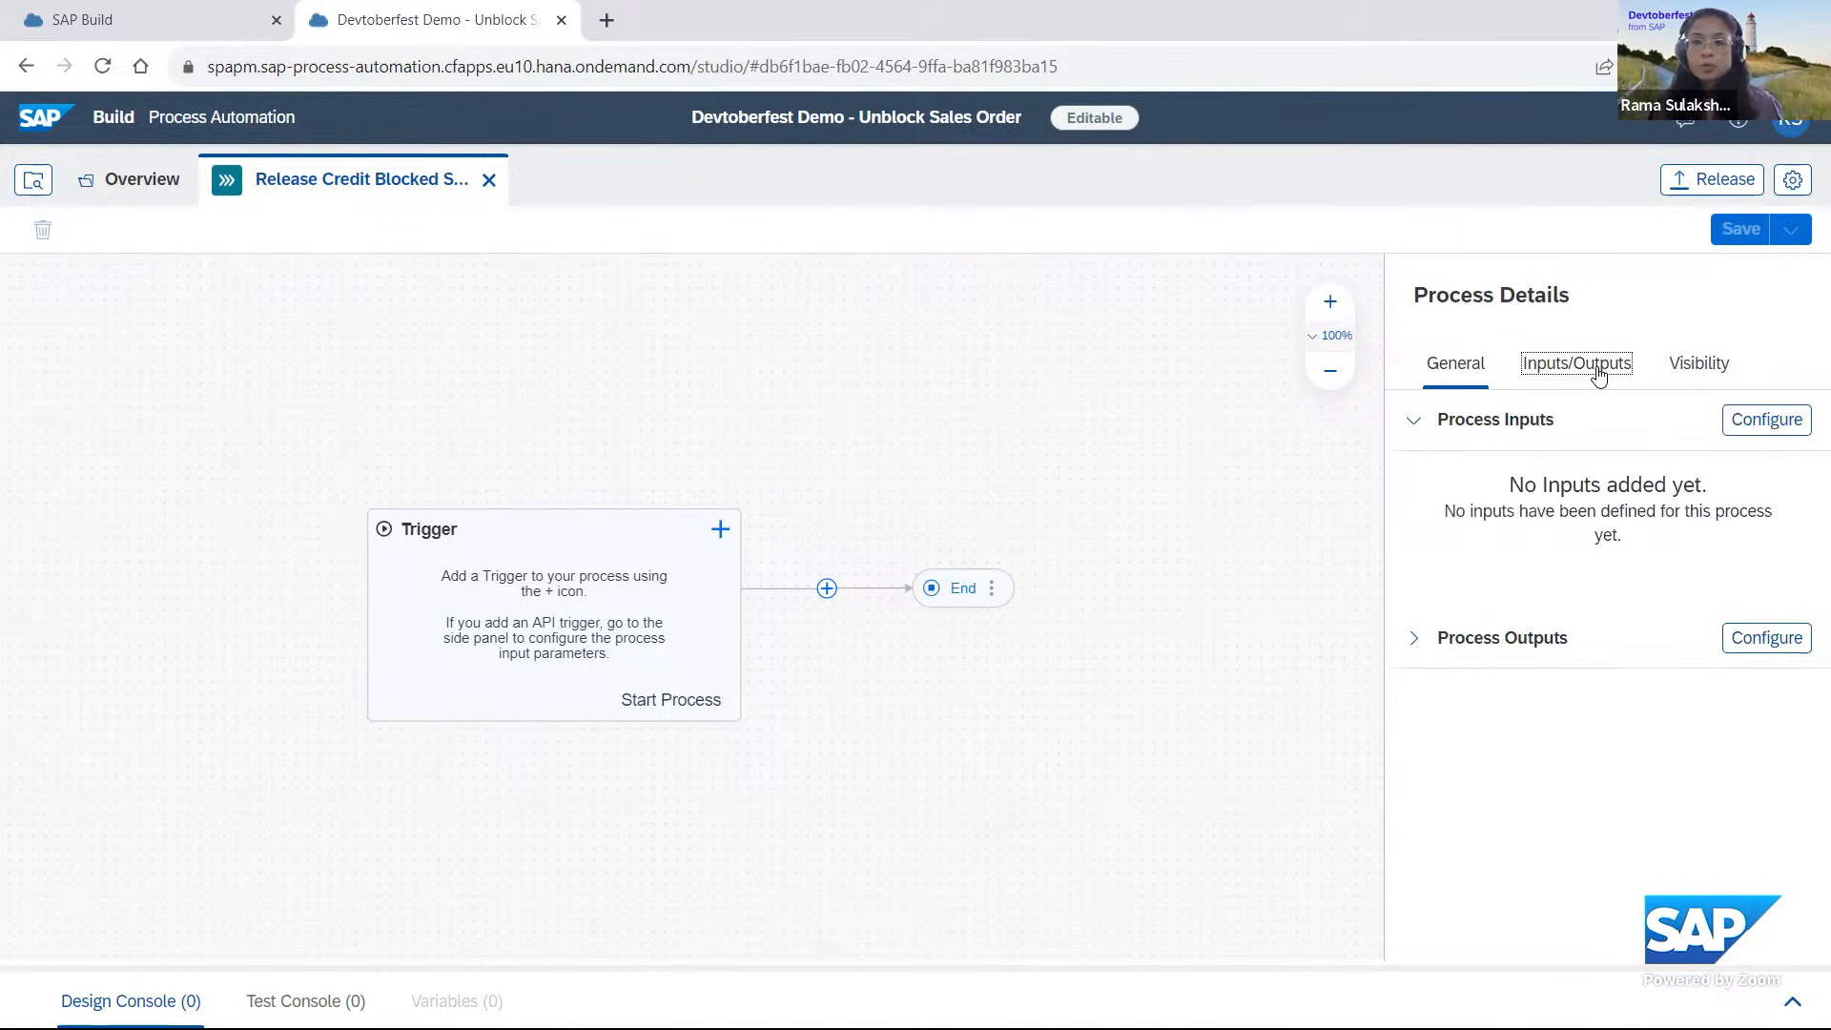
{"action": "left_click", "coordinate": [1779, 430]}
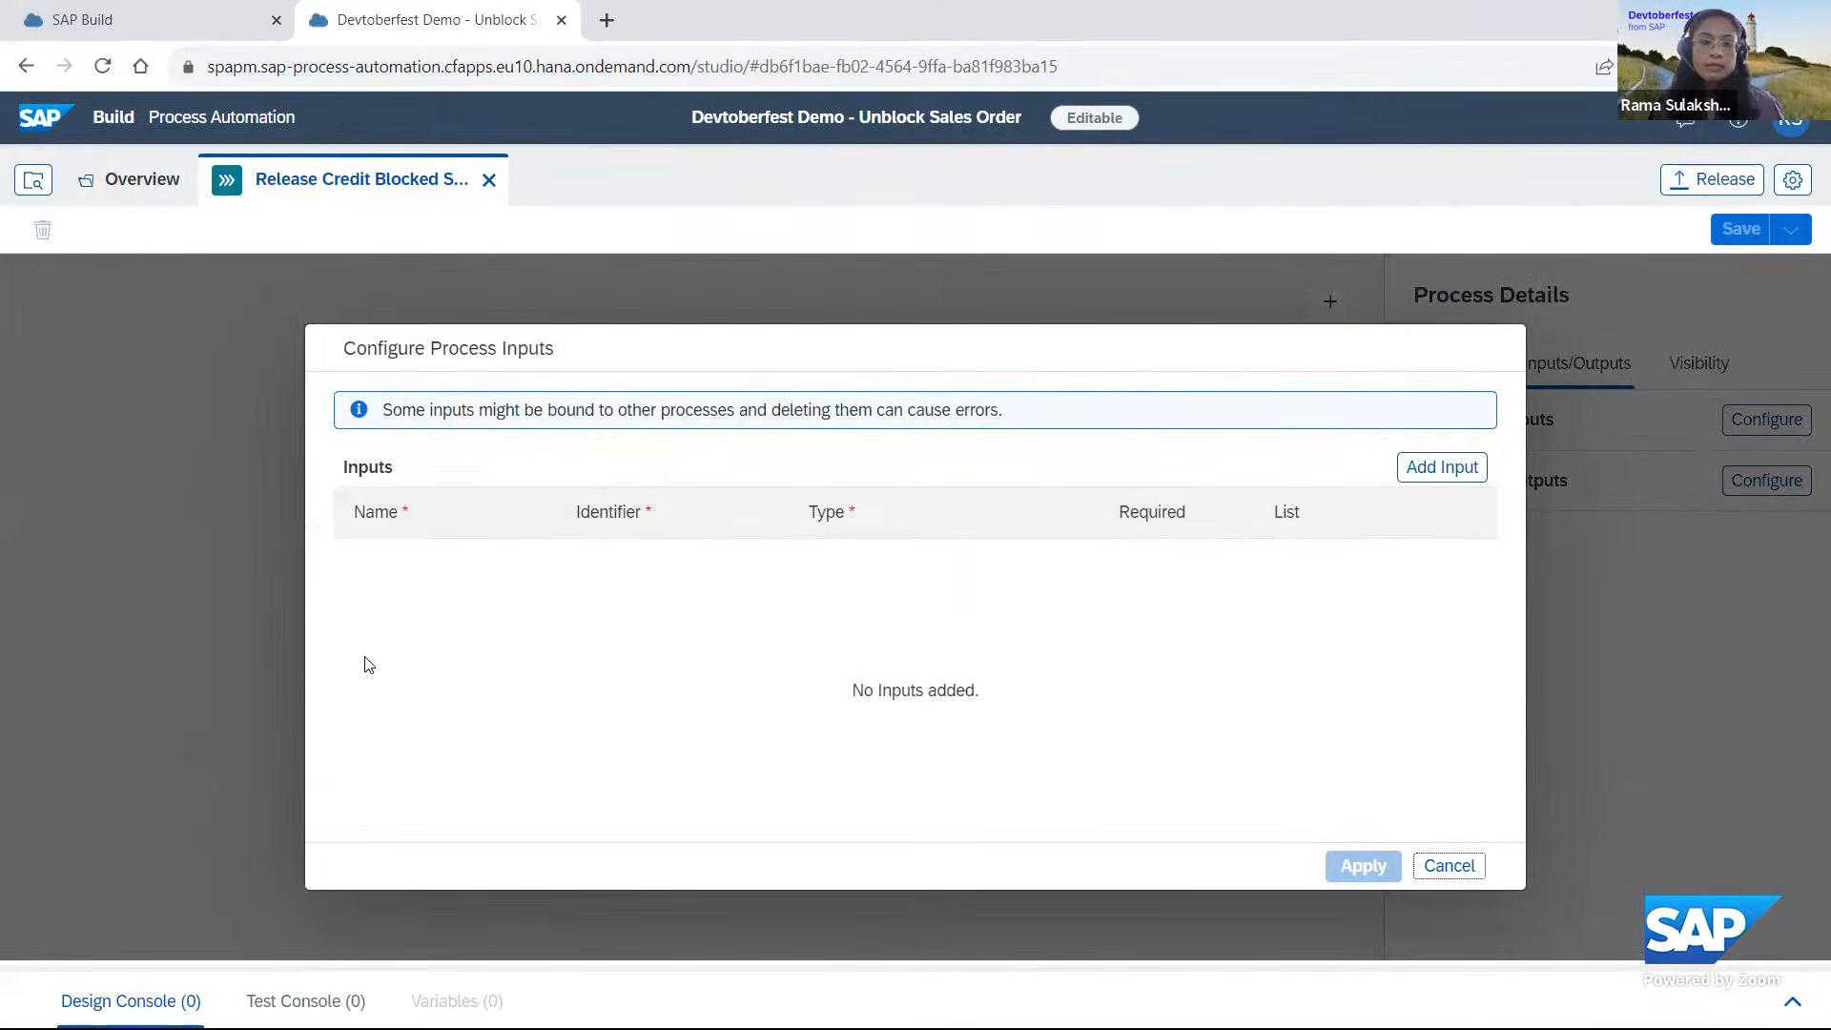
{"action": "left_click", "coordinate": [1436, 472]}
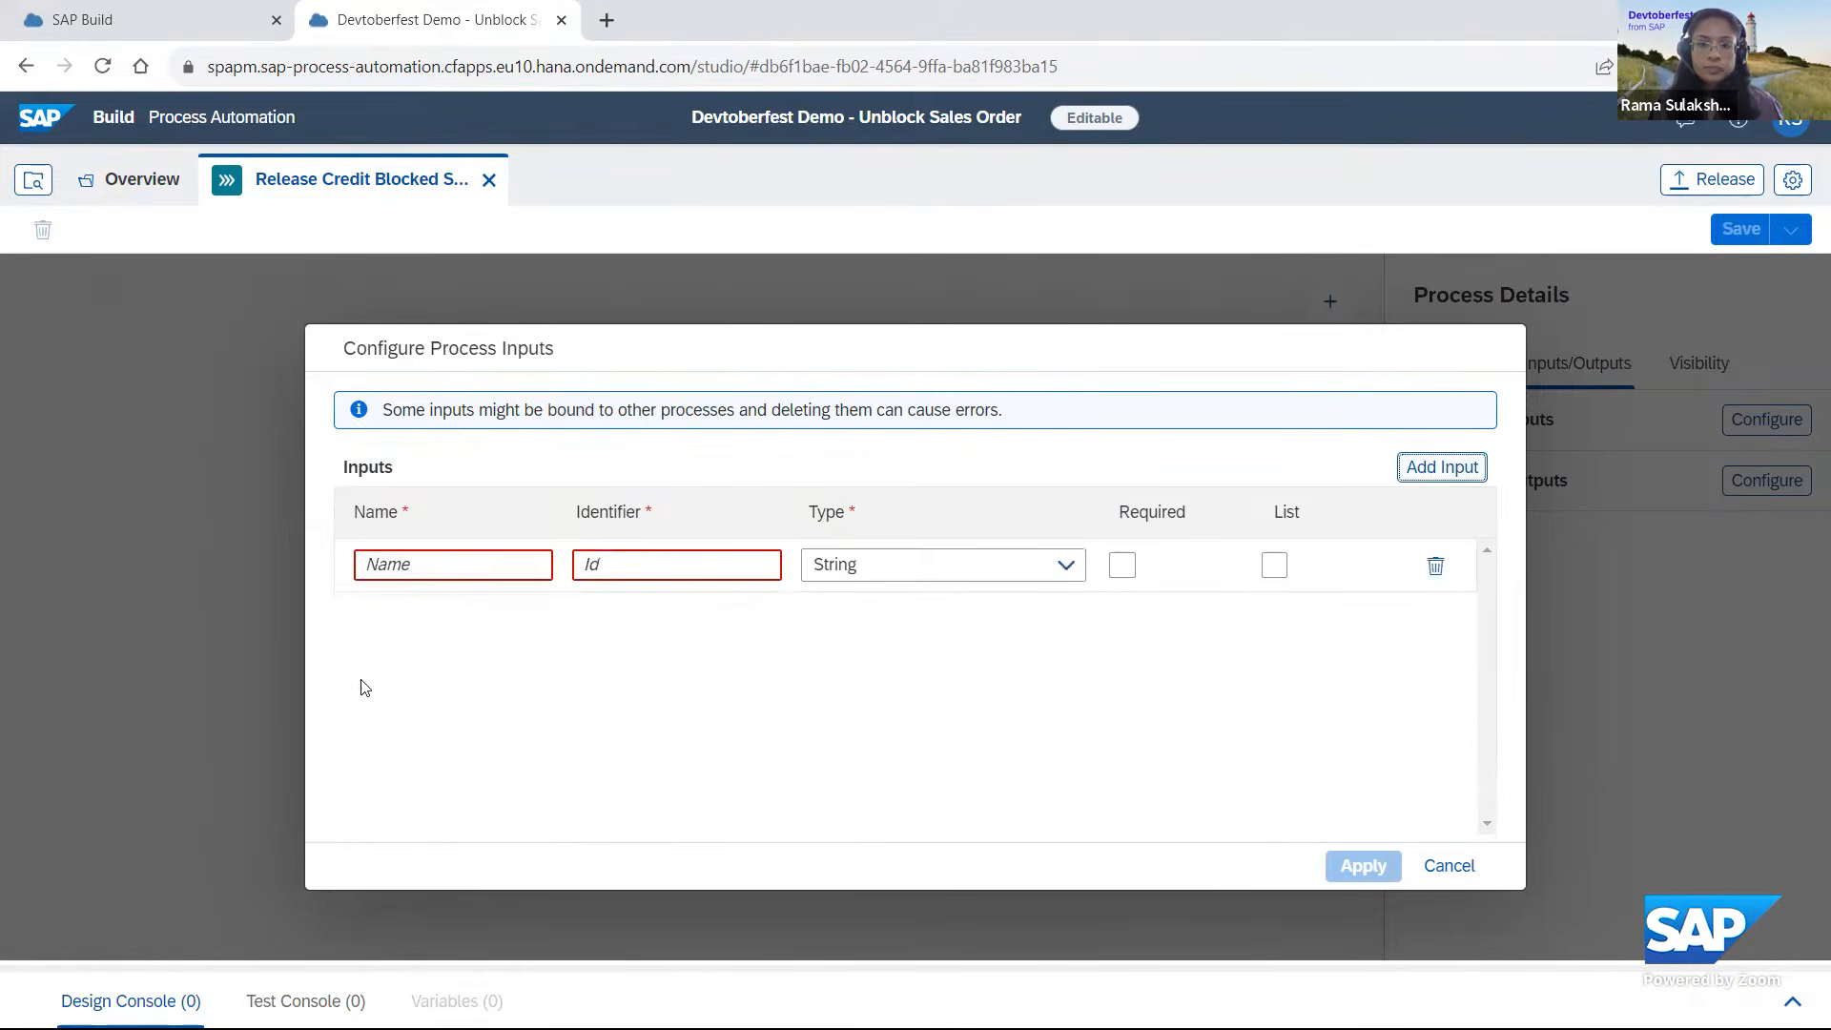
{"action": "left_click", "coordinate": [429, 567]}
{"action": "type", "text": "Sale"}
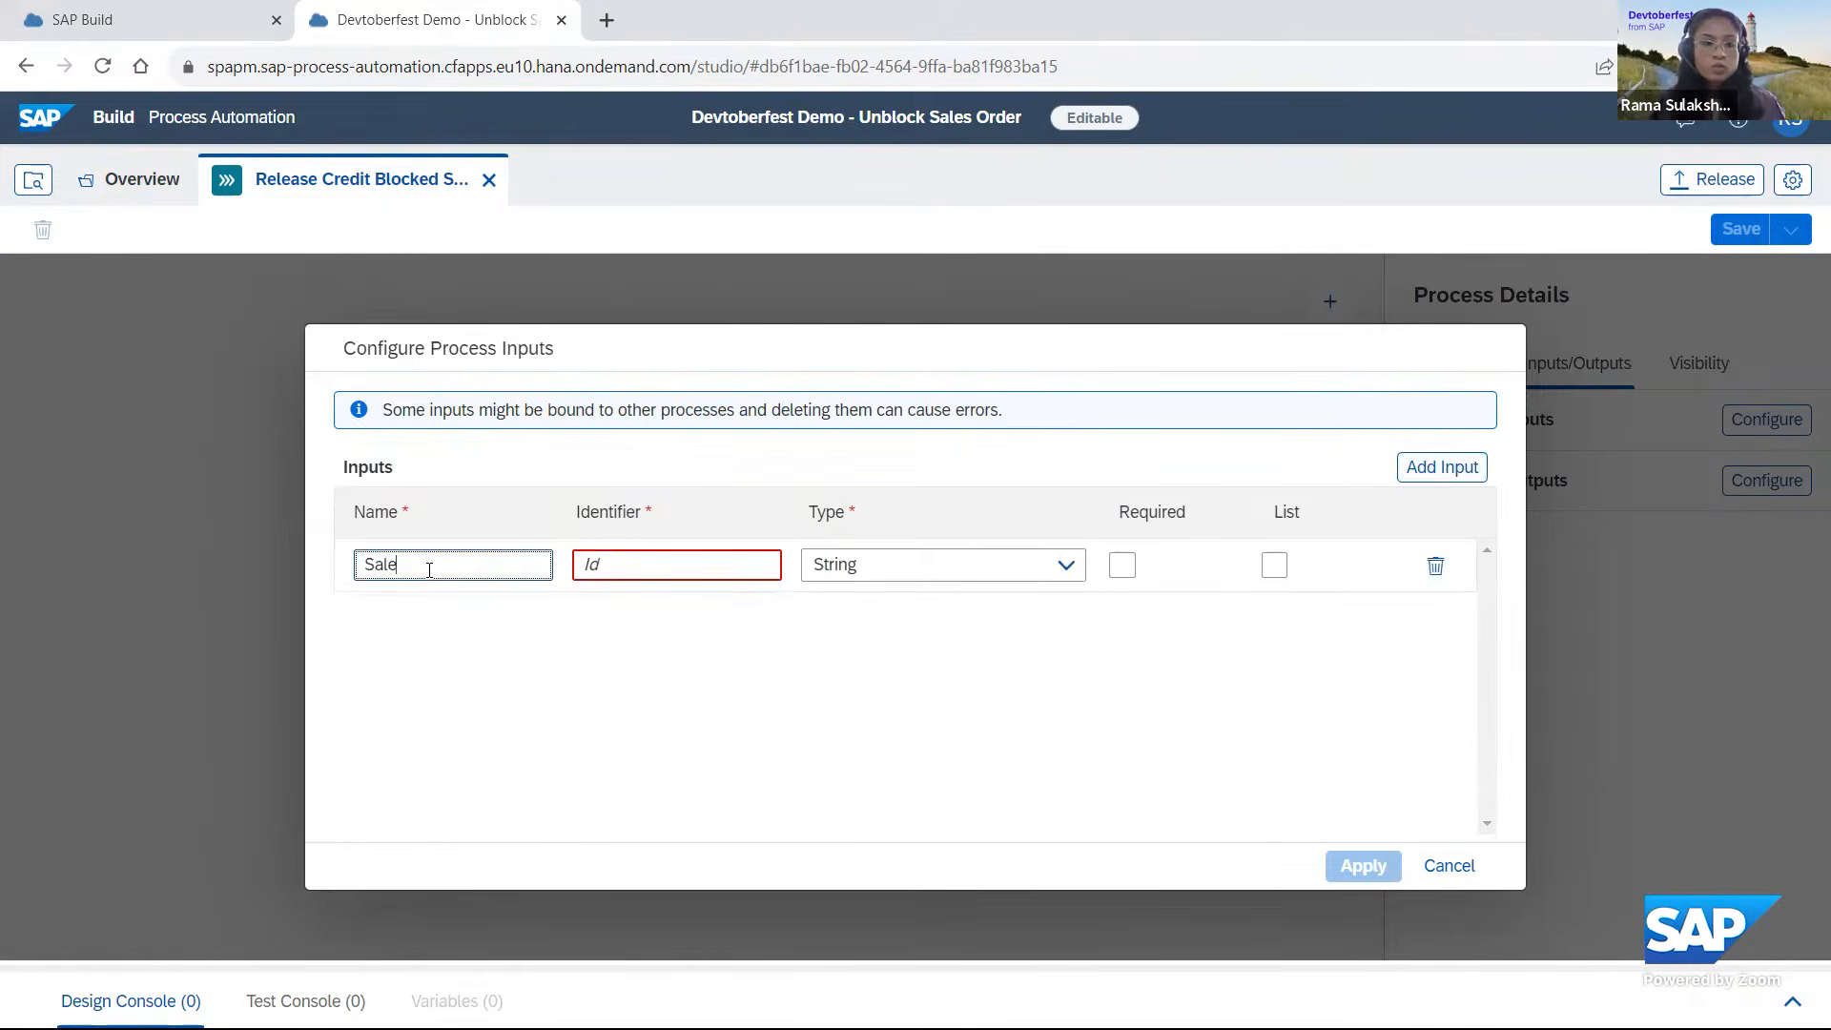
{"action": "type", "text": "sOrde"}
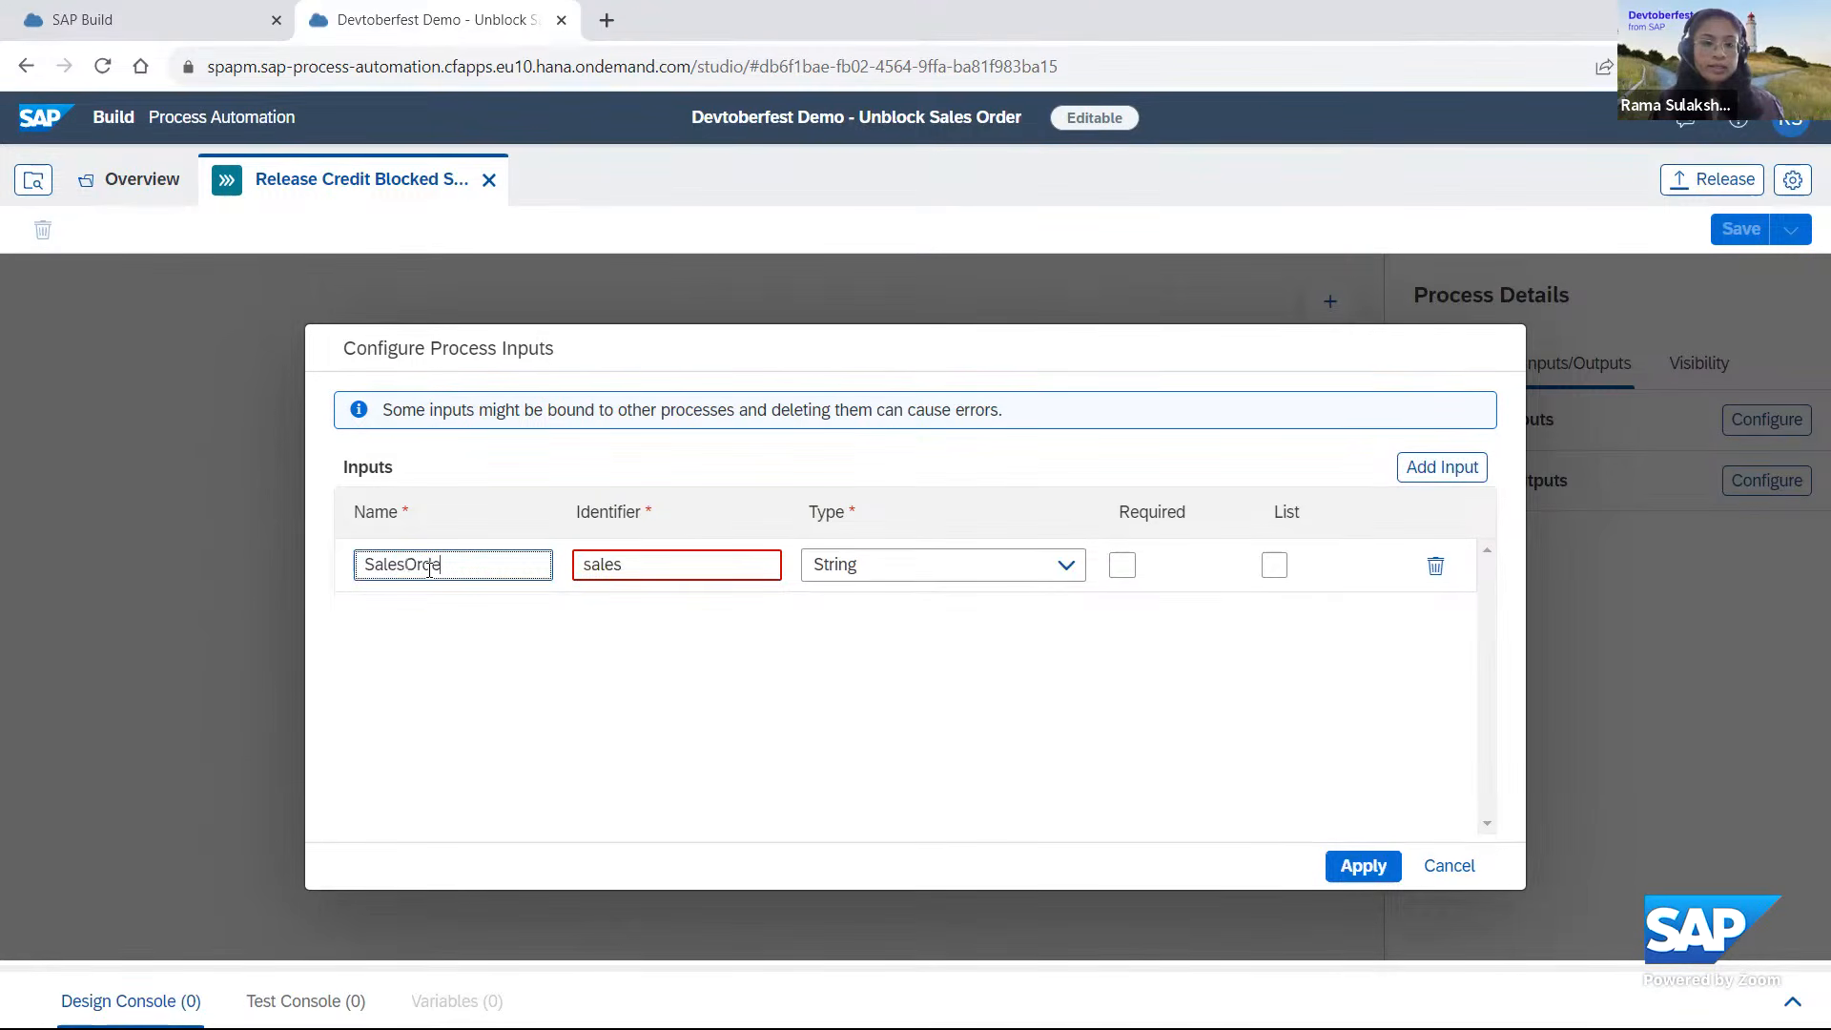
{"action": "type", "text": "r"}
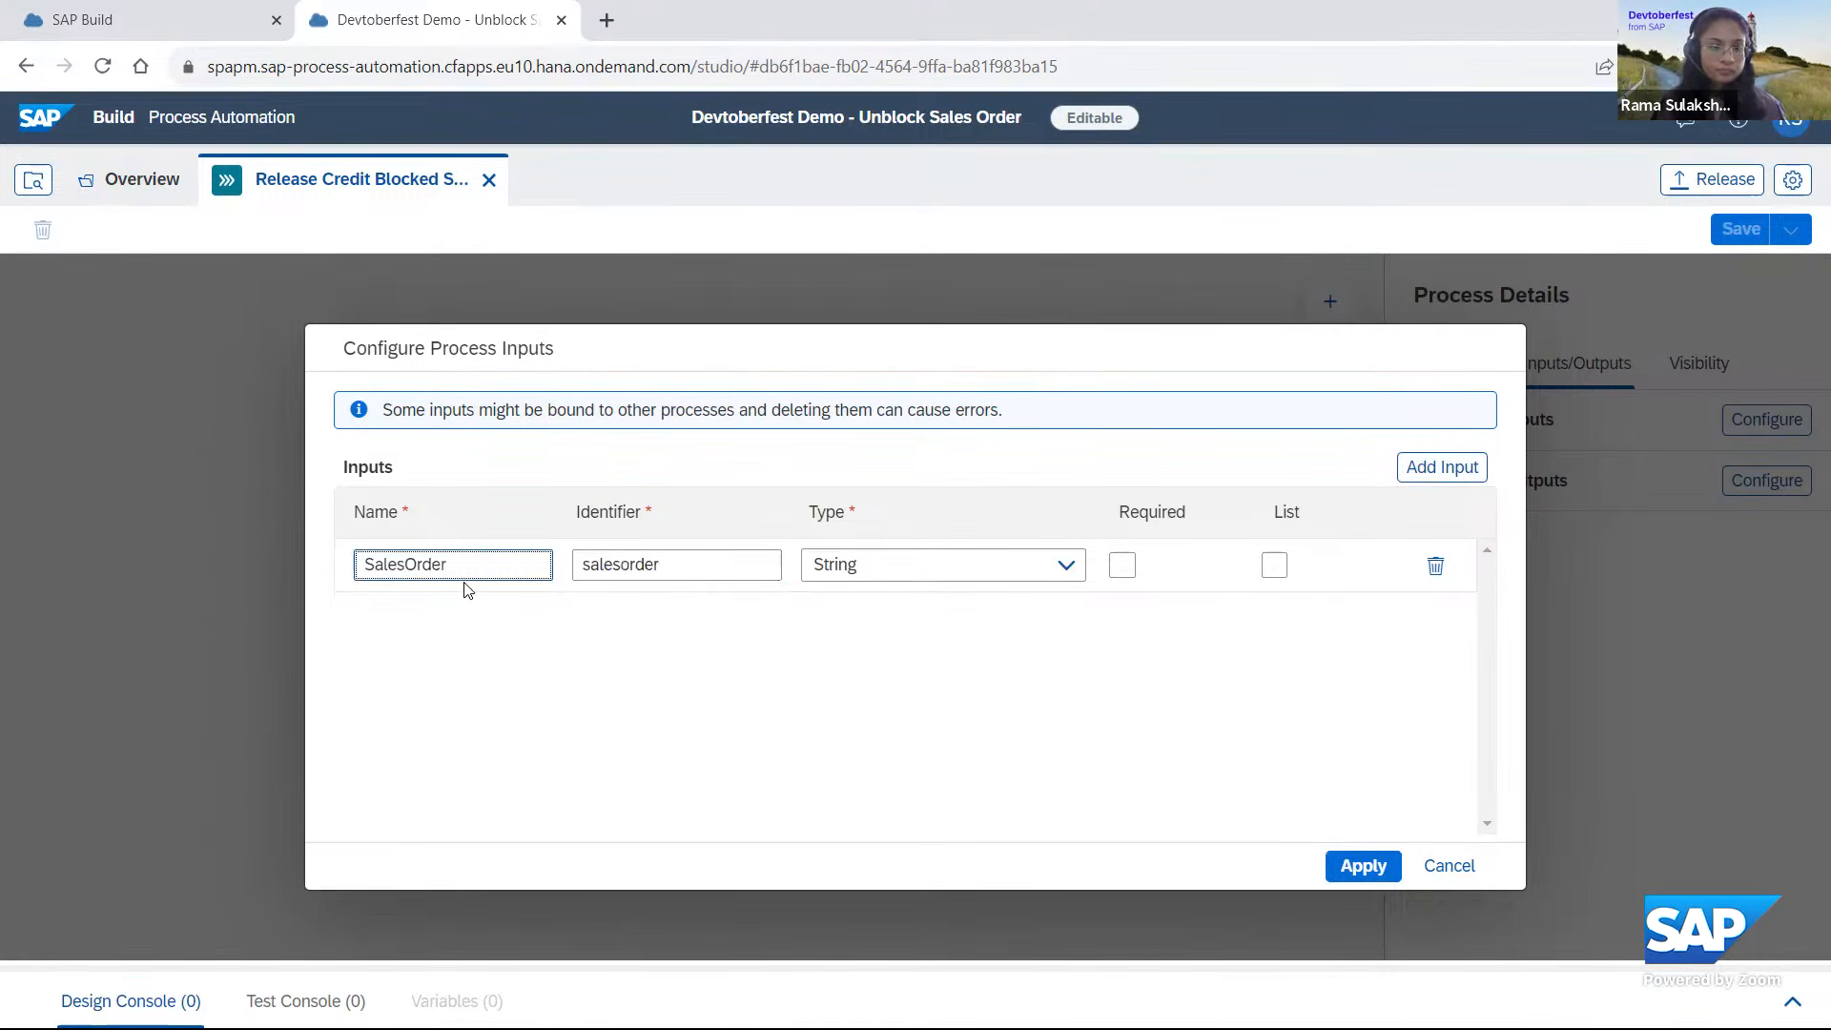
{"action": "left_click", "coordinate": [1121, 565]}
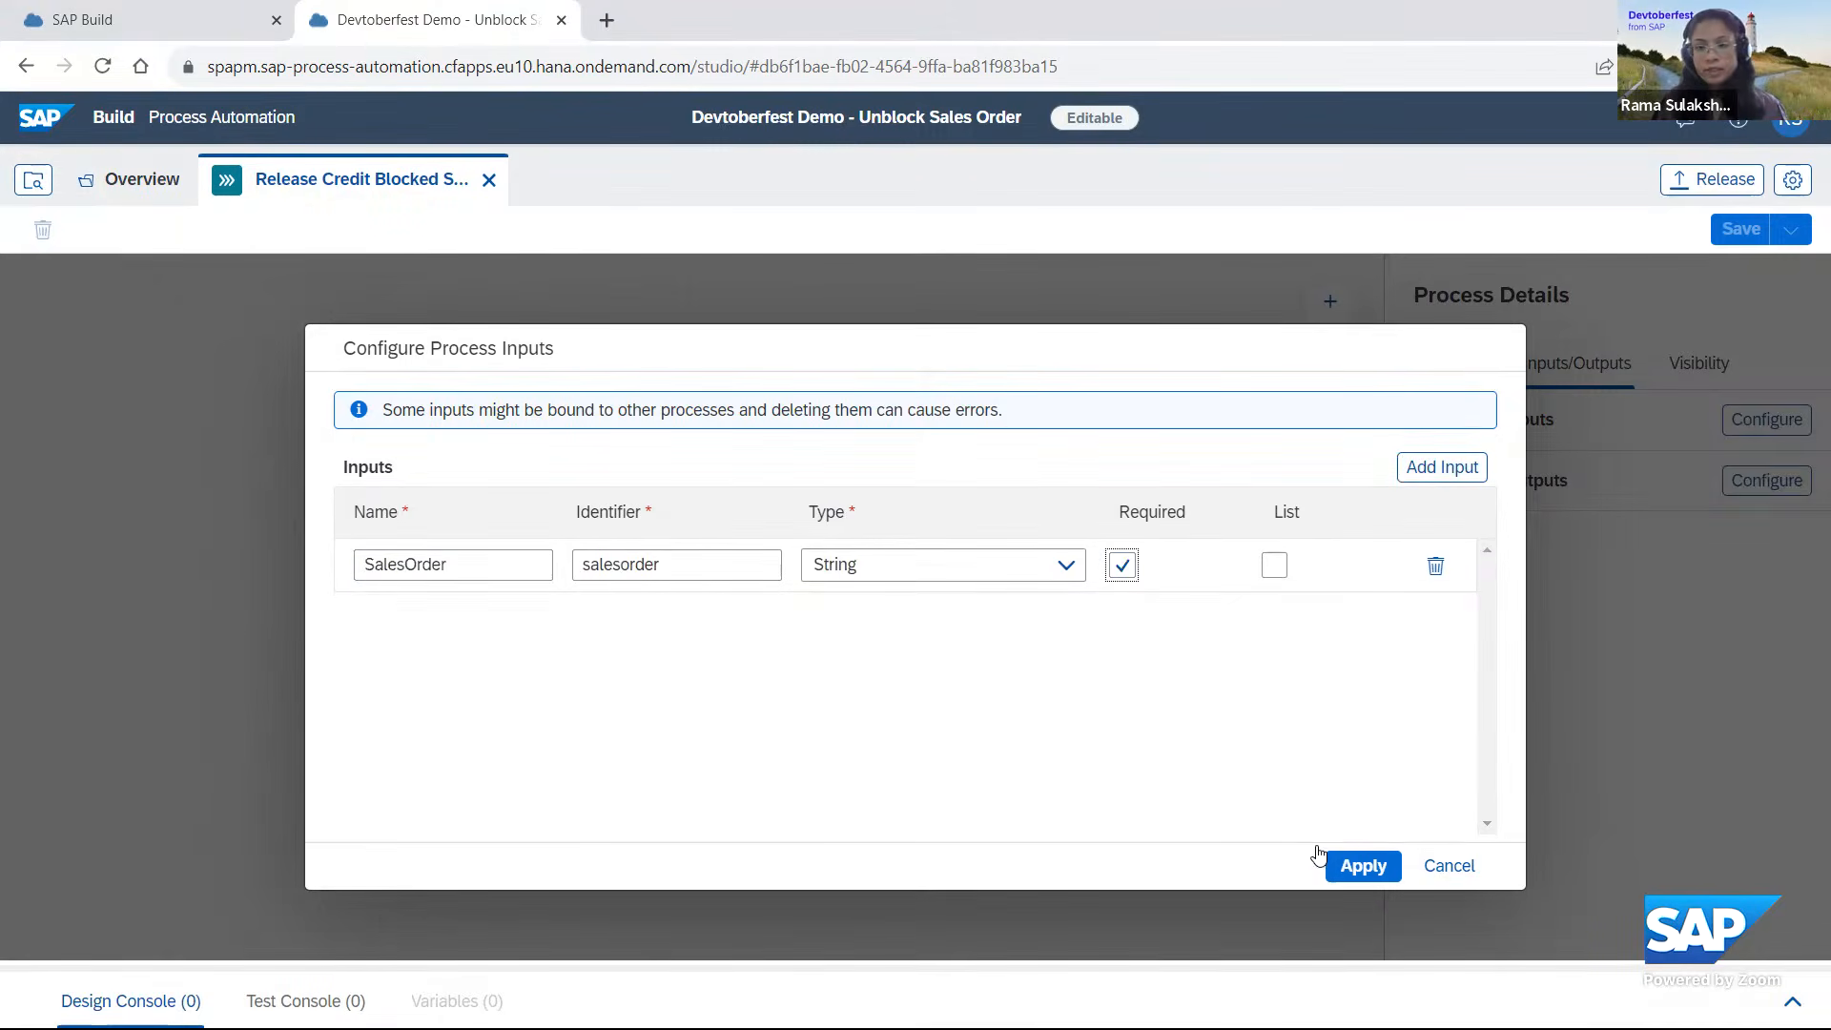
{"action": "left_click", "coordinate": [1333, 864]}
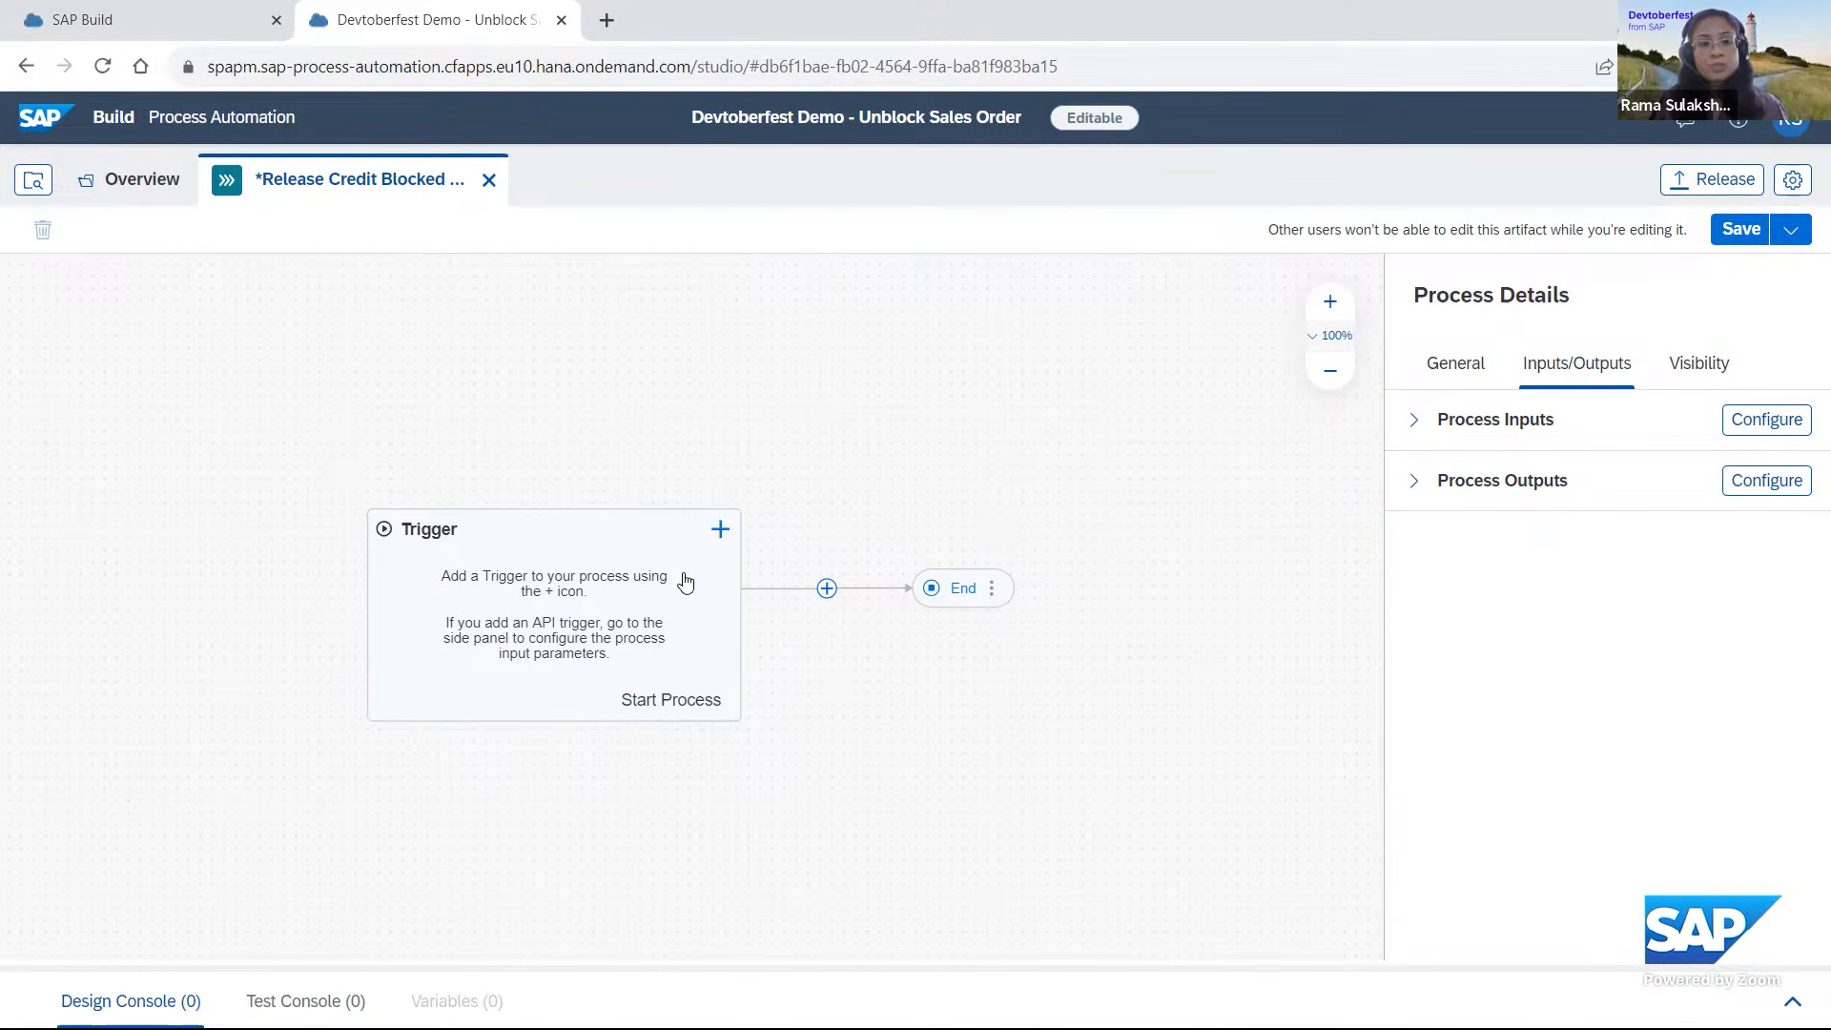
{"action": "left_click", "coordinate": [721, 530]}
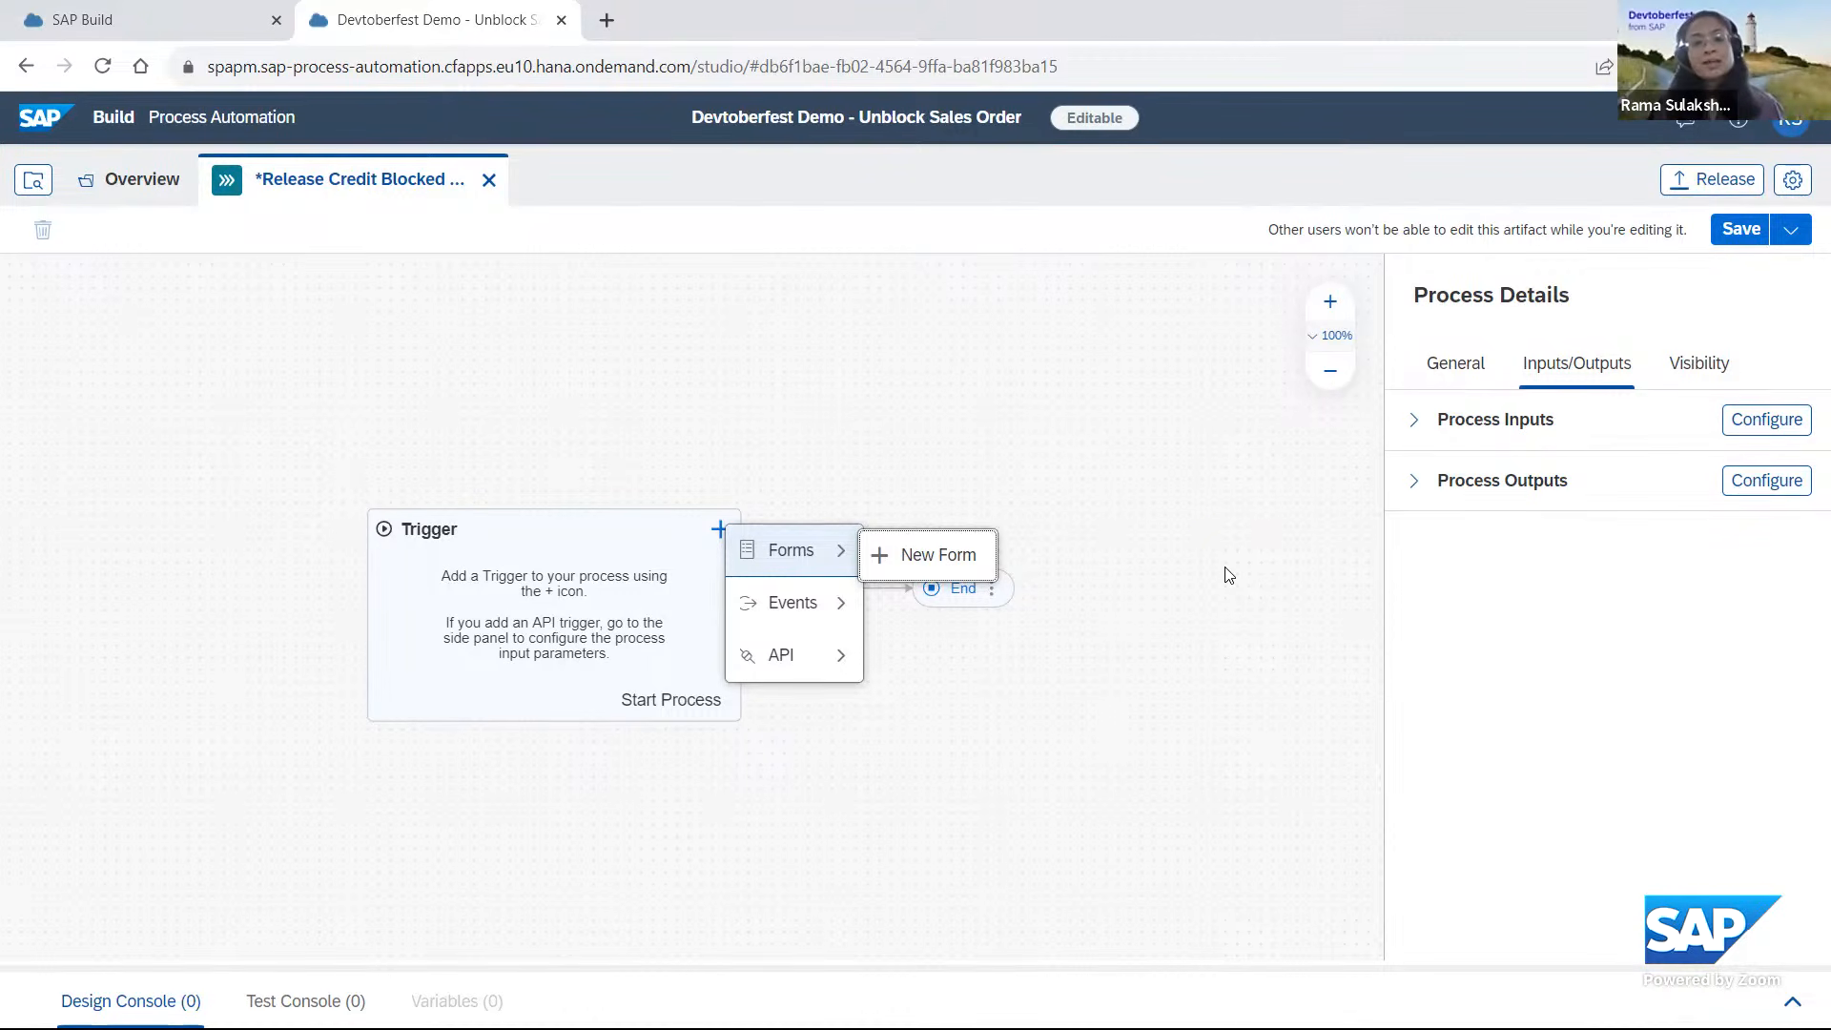
{"action": "mouse_move", "coordinate": [812, 610]}
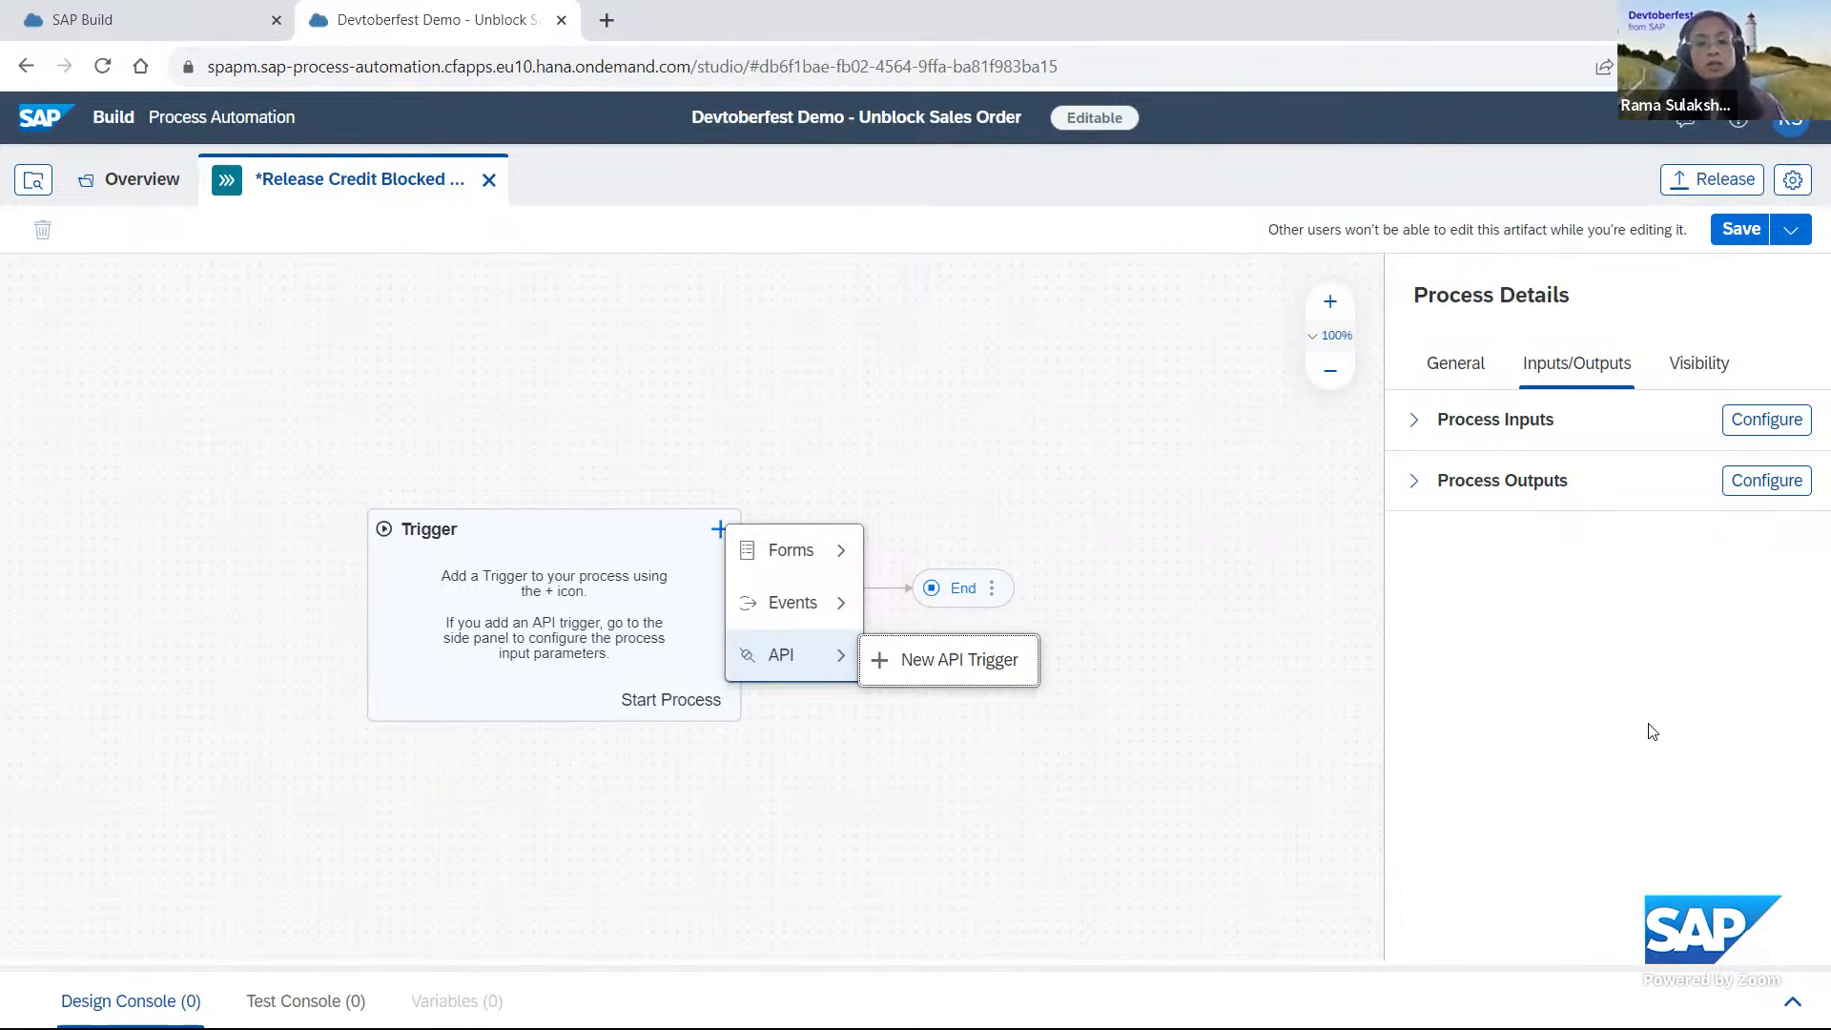
{"action": "left_click", "coordinate": [982, 667]}
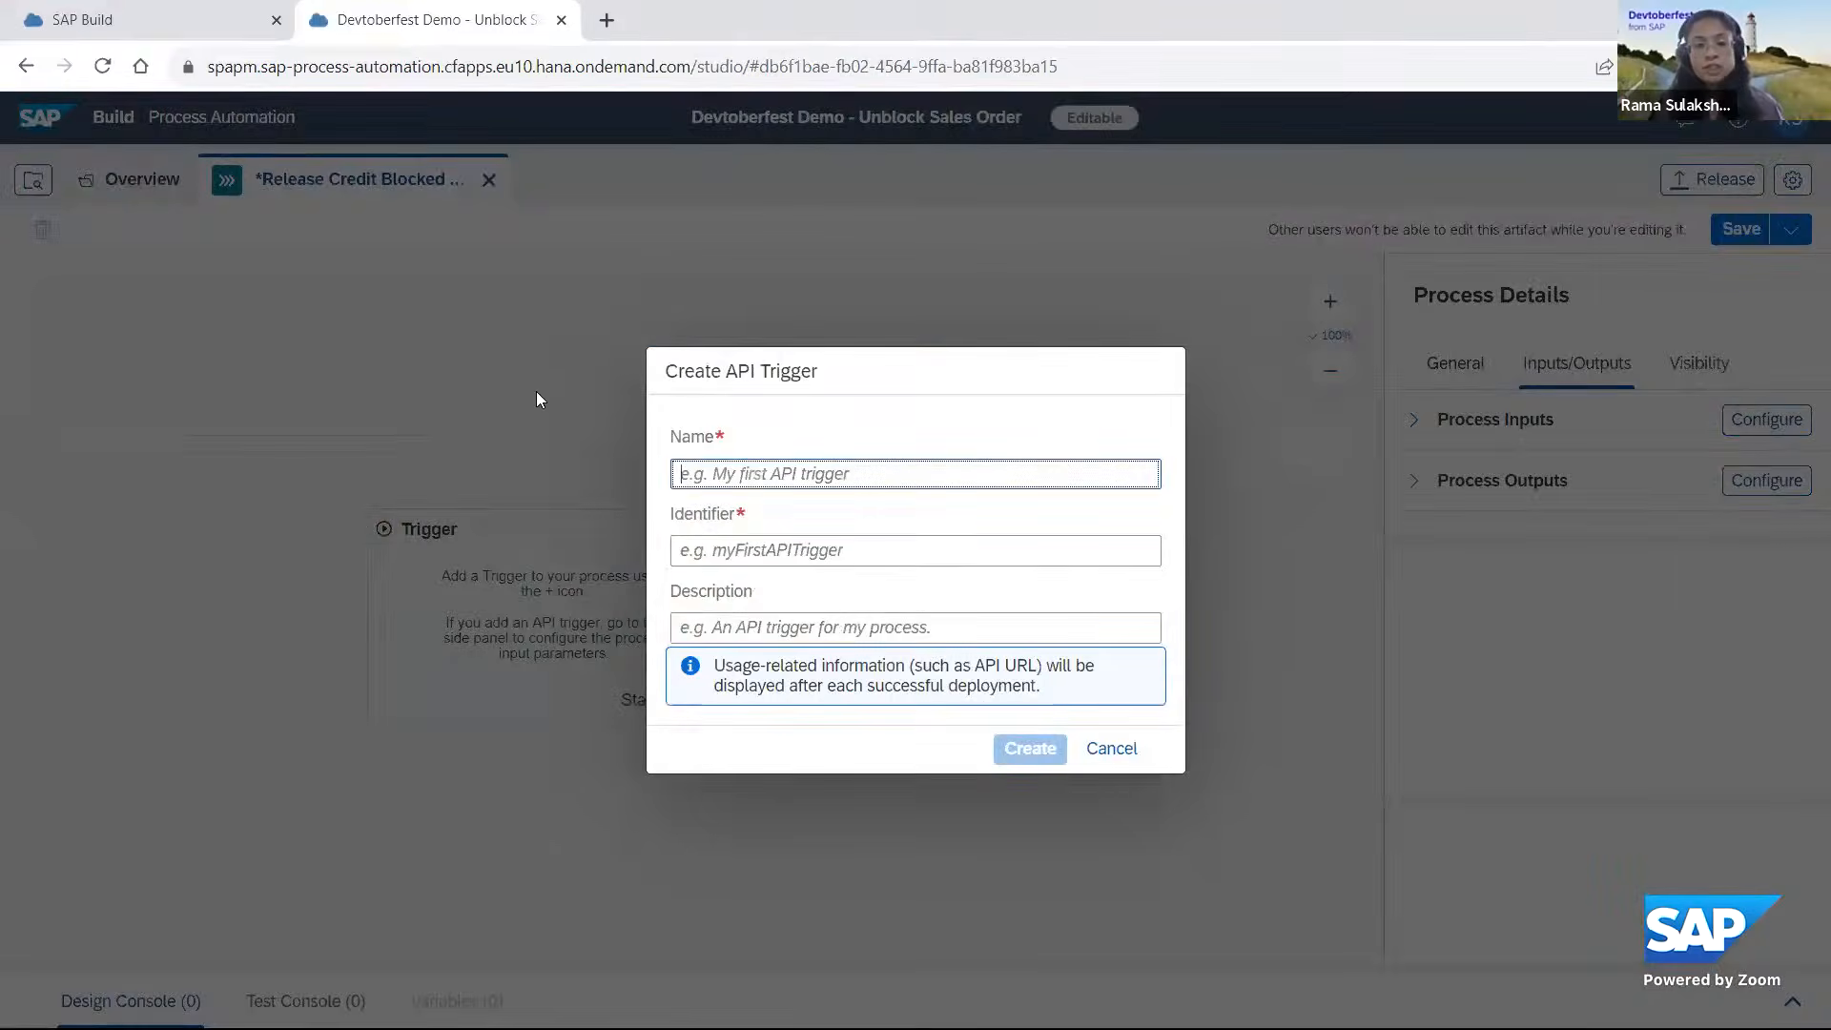
{"action": "type", "text": "Re"}
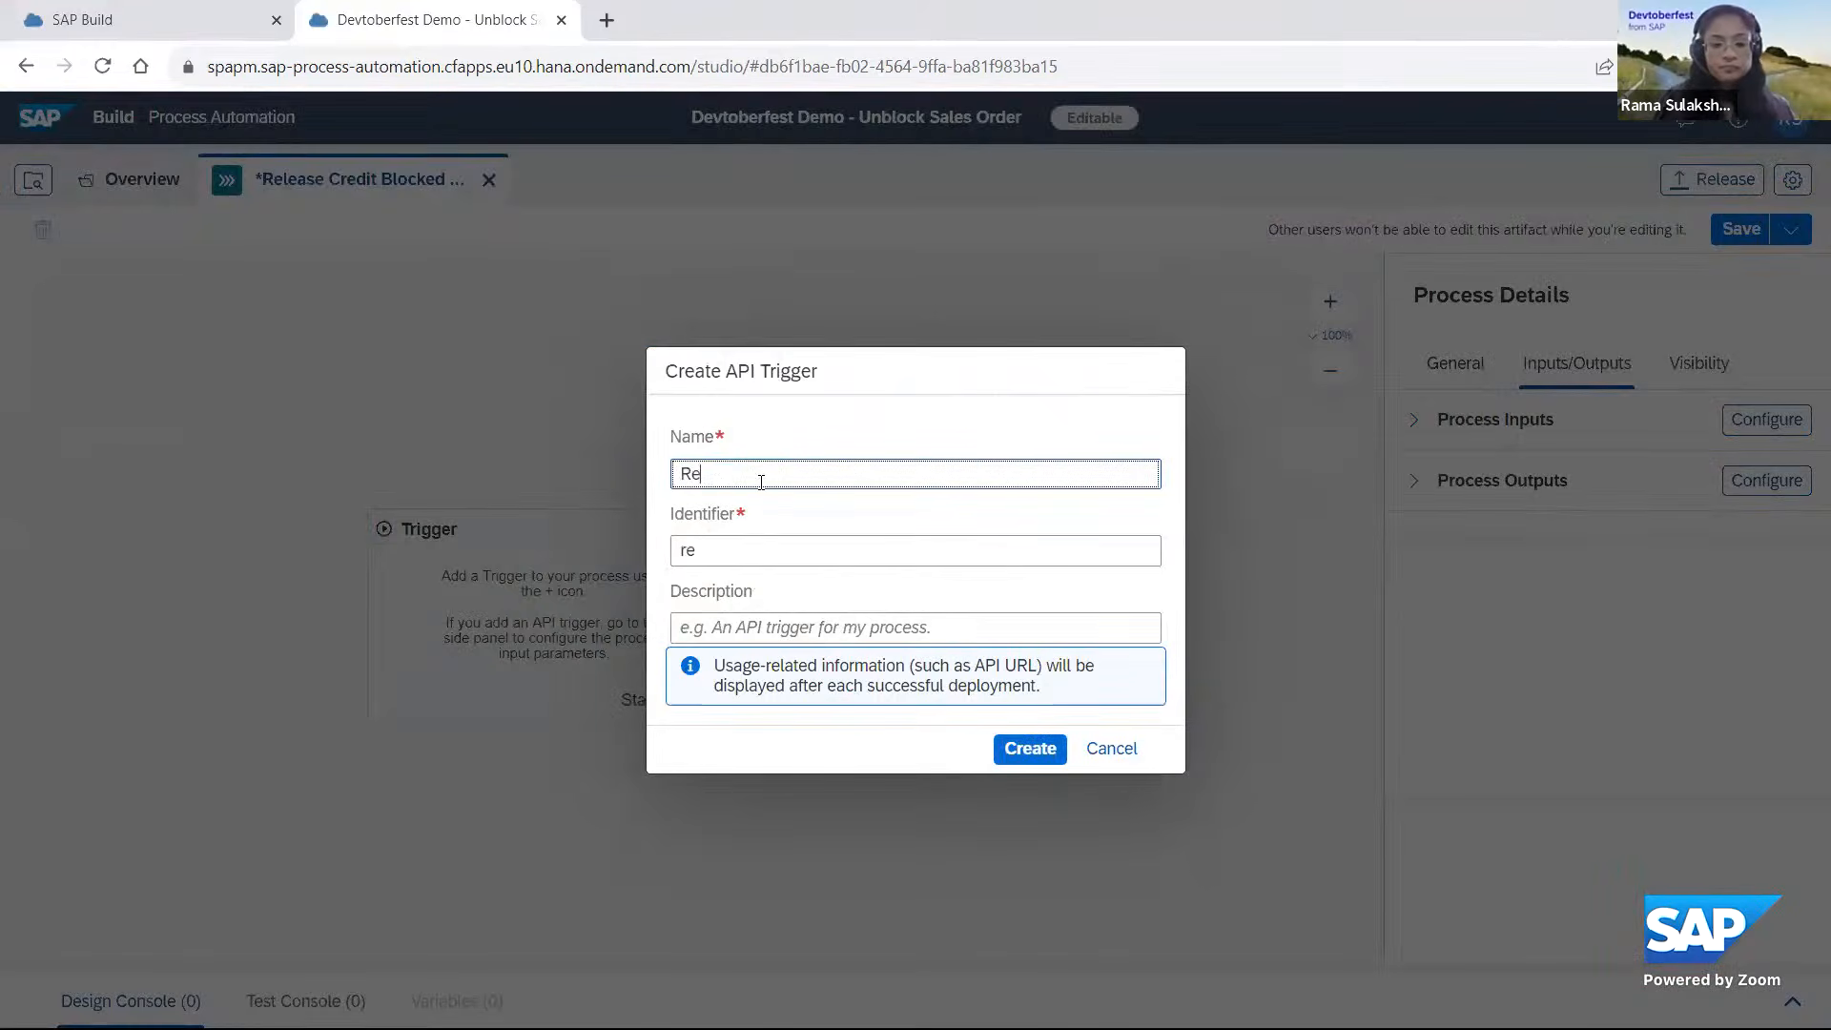
{"action": "type", "text": "lease Cr"}
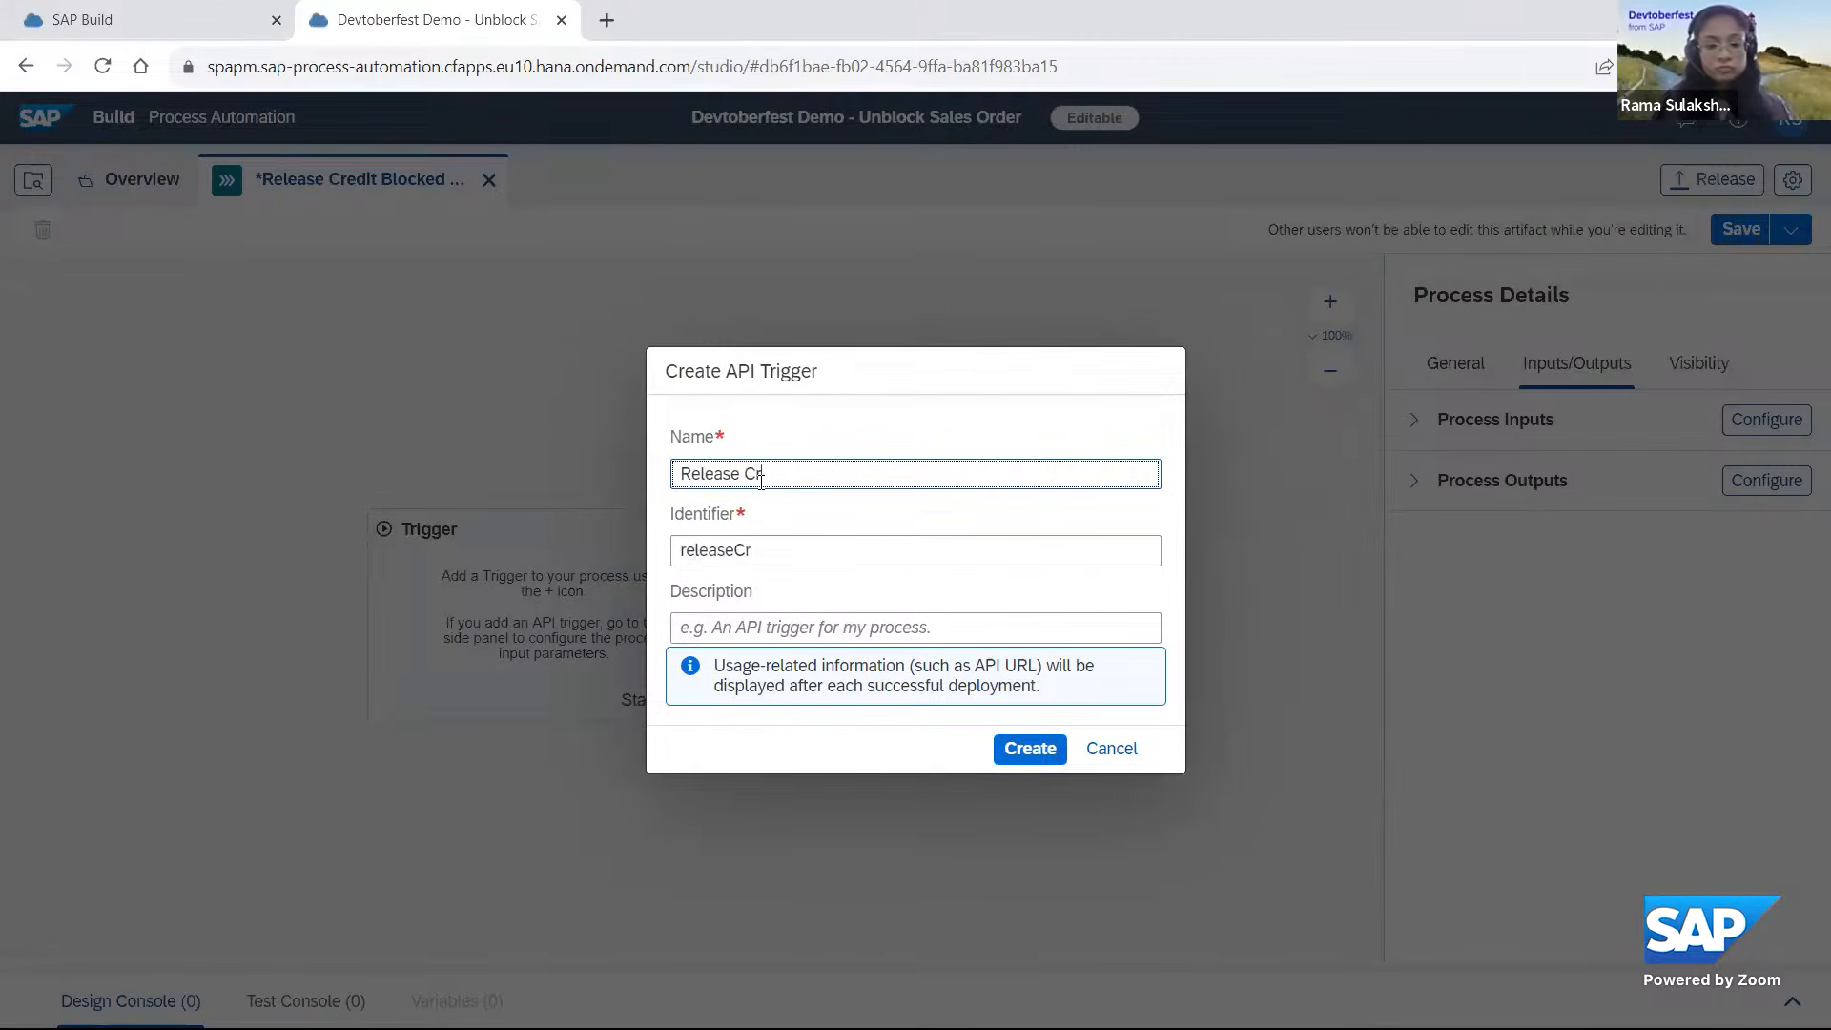
{"action": "type", "text": "edit Blocke"}
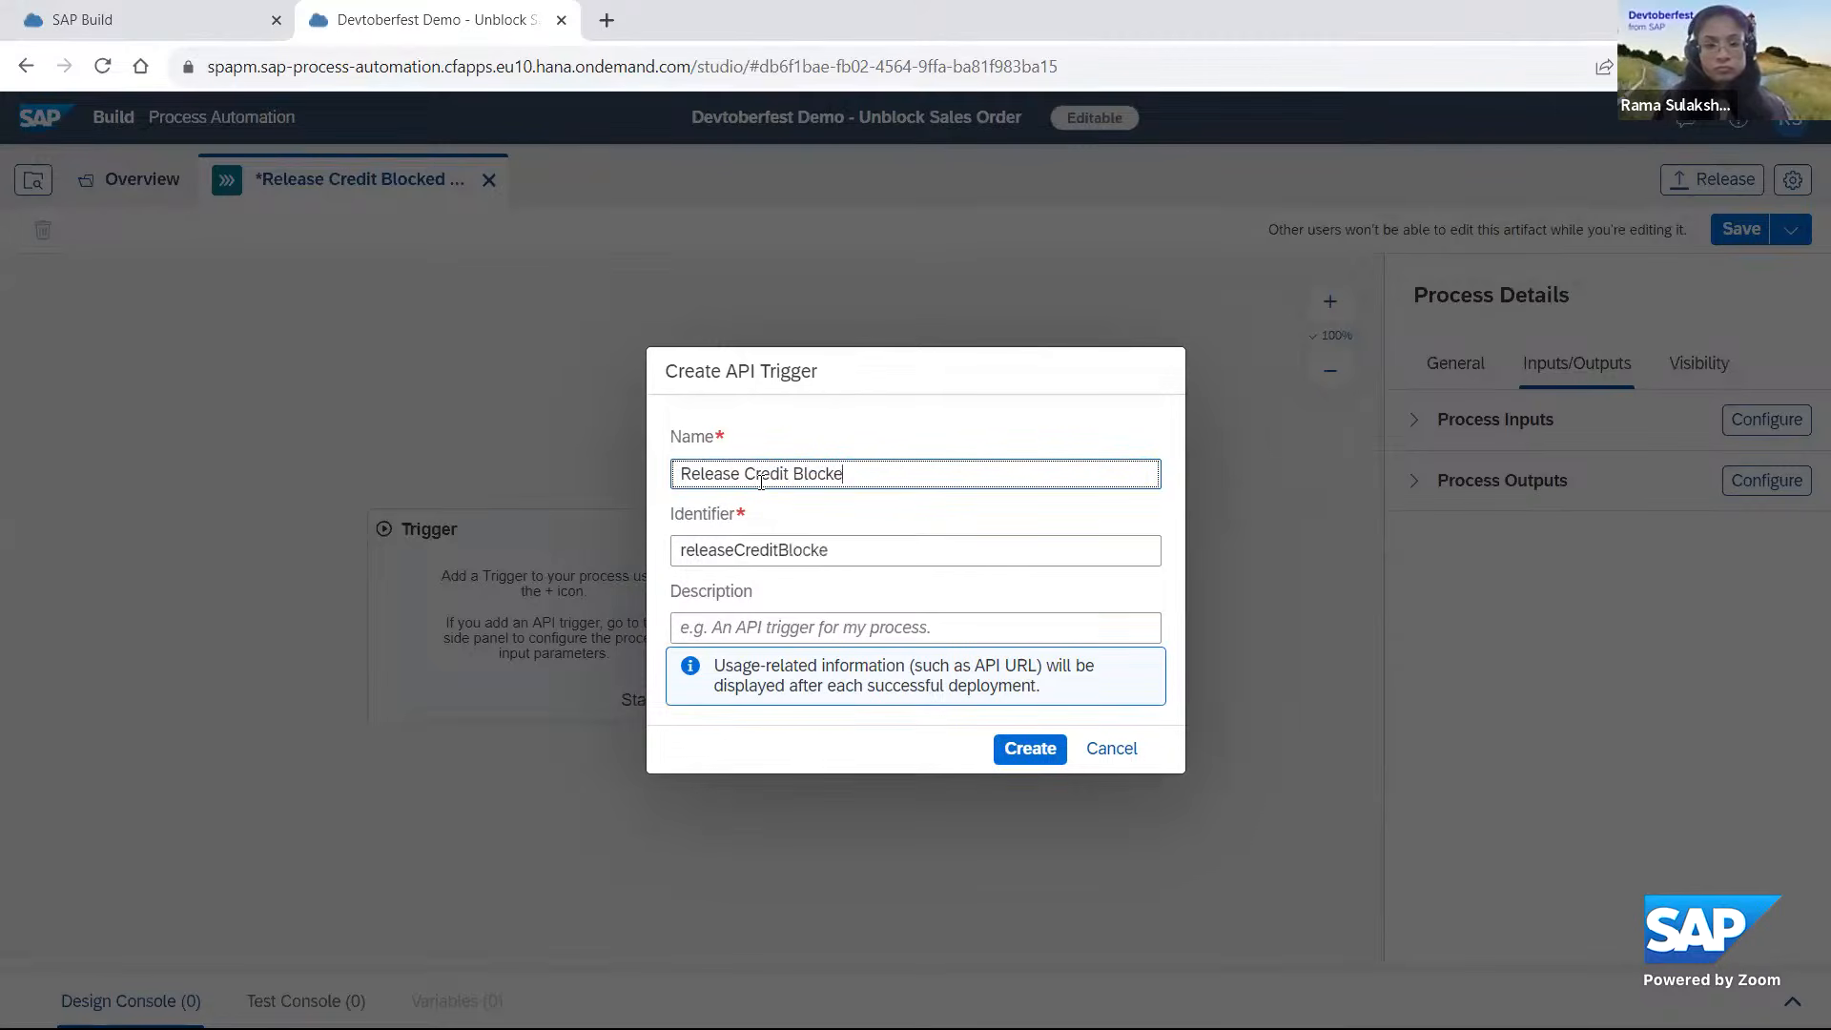
{"action": "type", "text": "d Sales Order"}
{"action": "left_click", "coordinate": [1028, 753]}
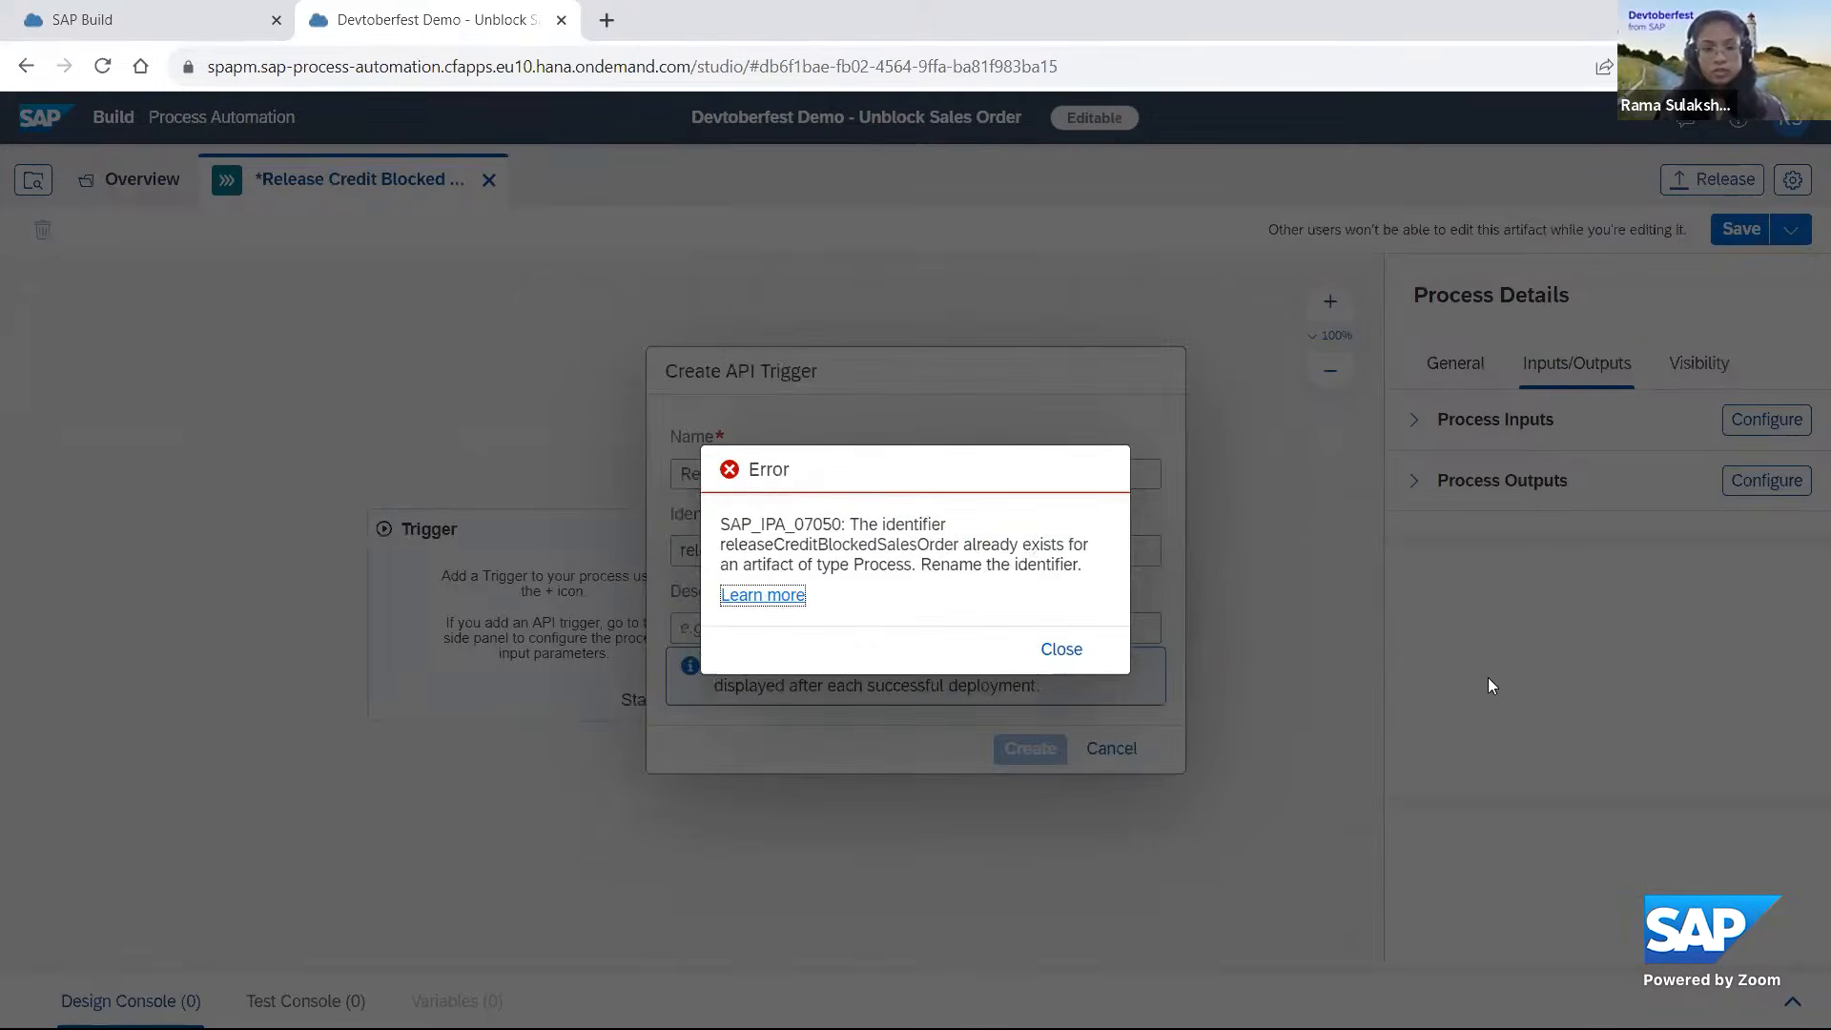
{"action": "left_click", "coordinate": [1061, 646]}
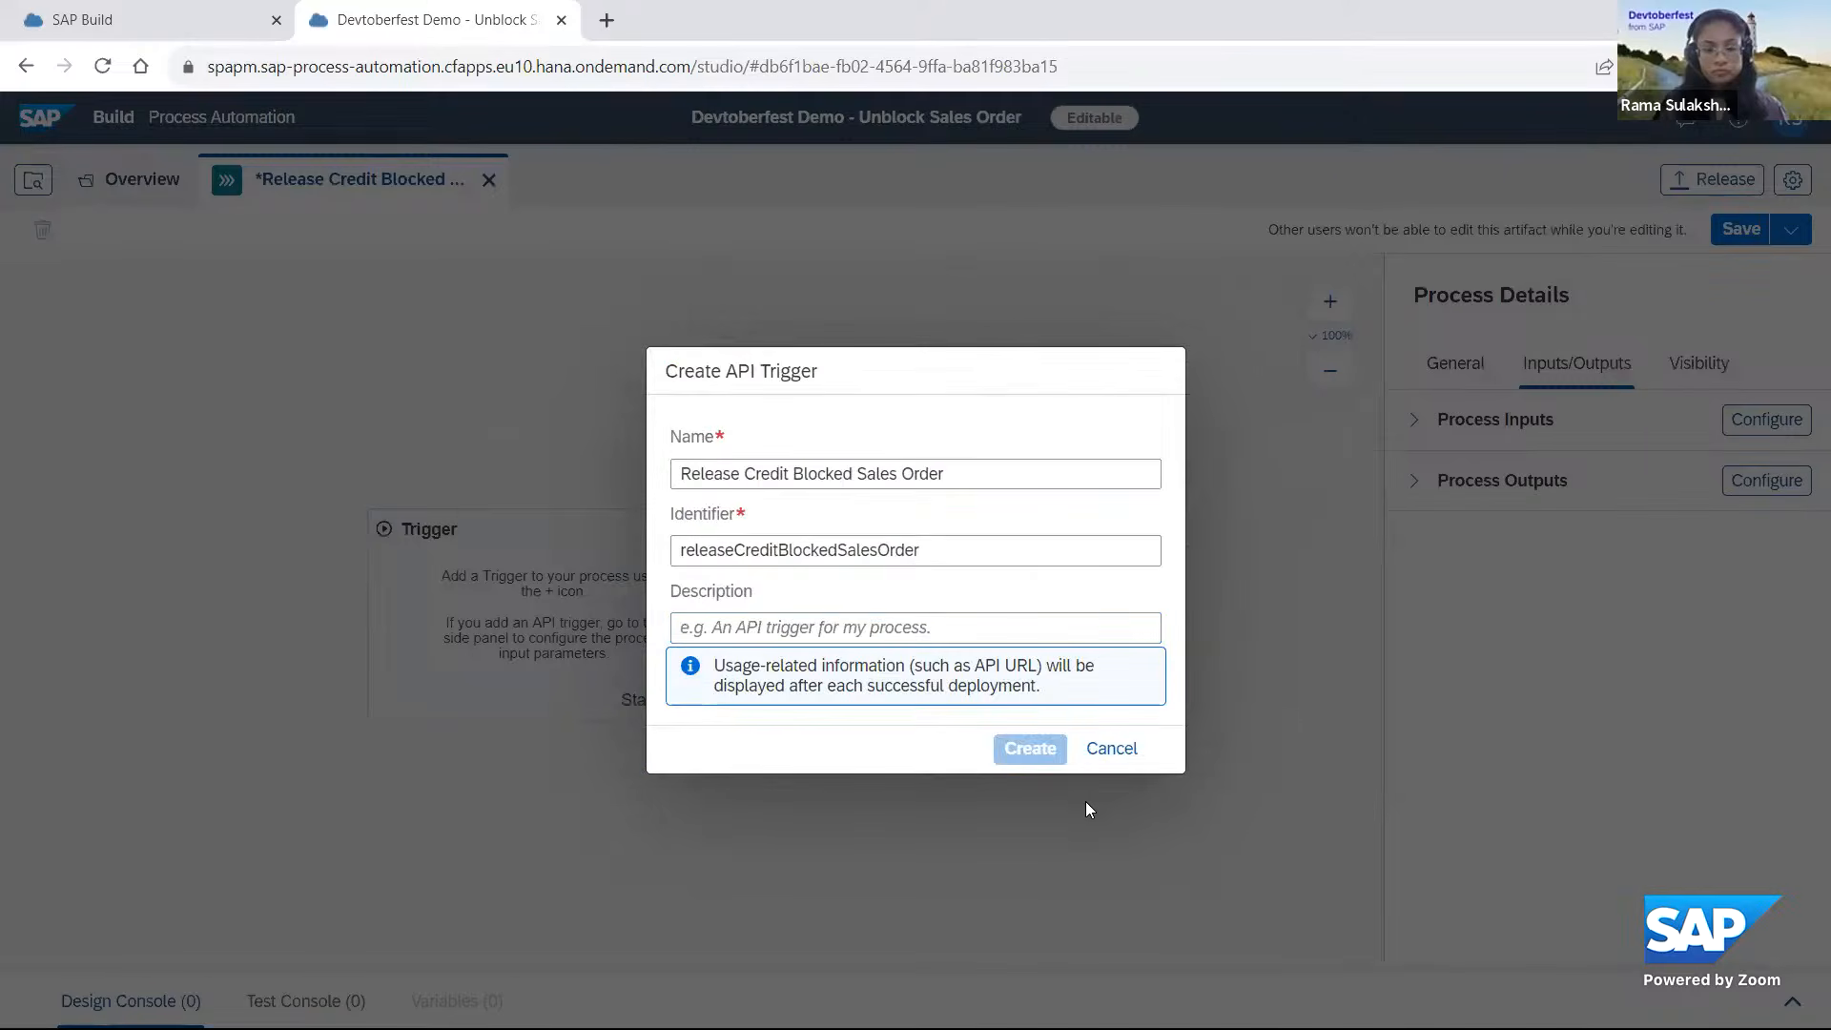
{"action": "left_click", "coordinate": [744, 472]}
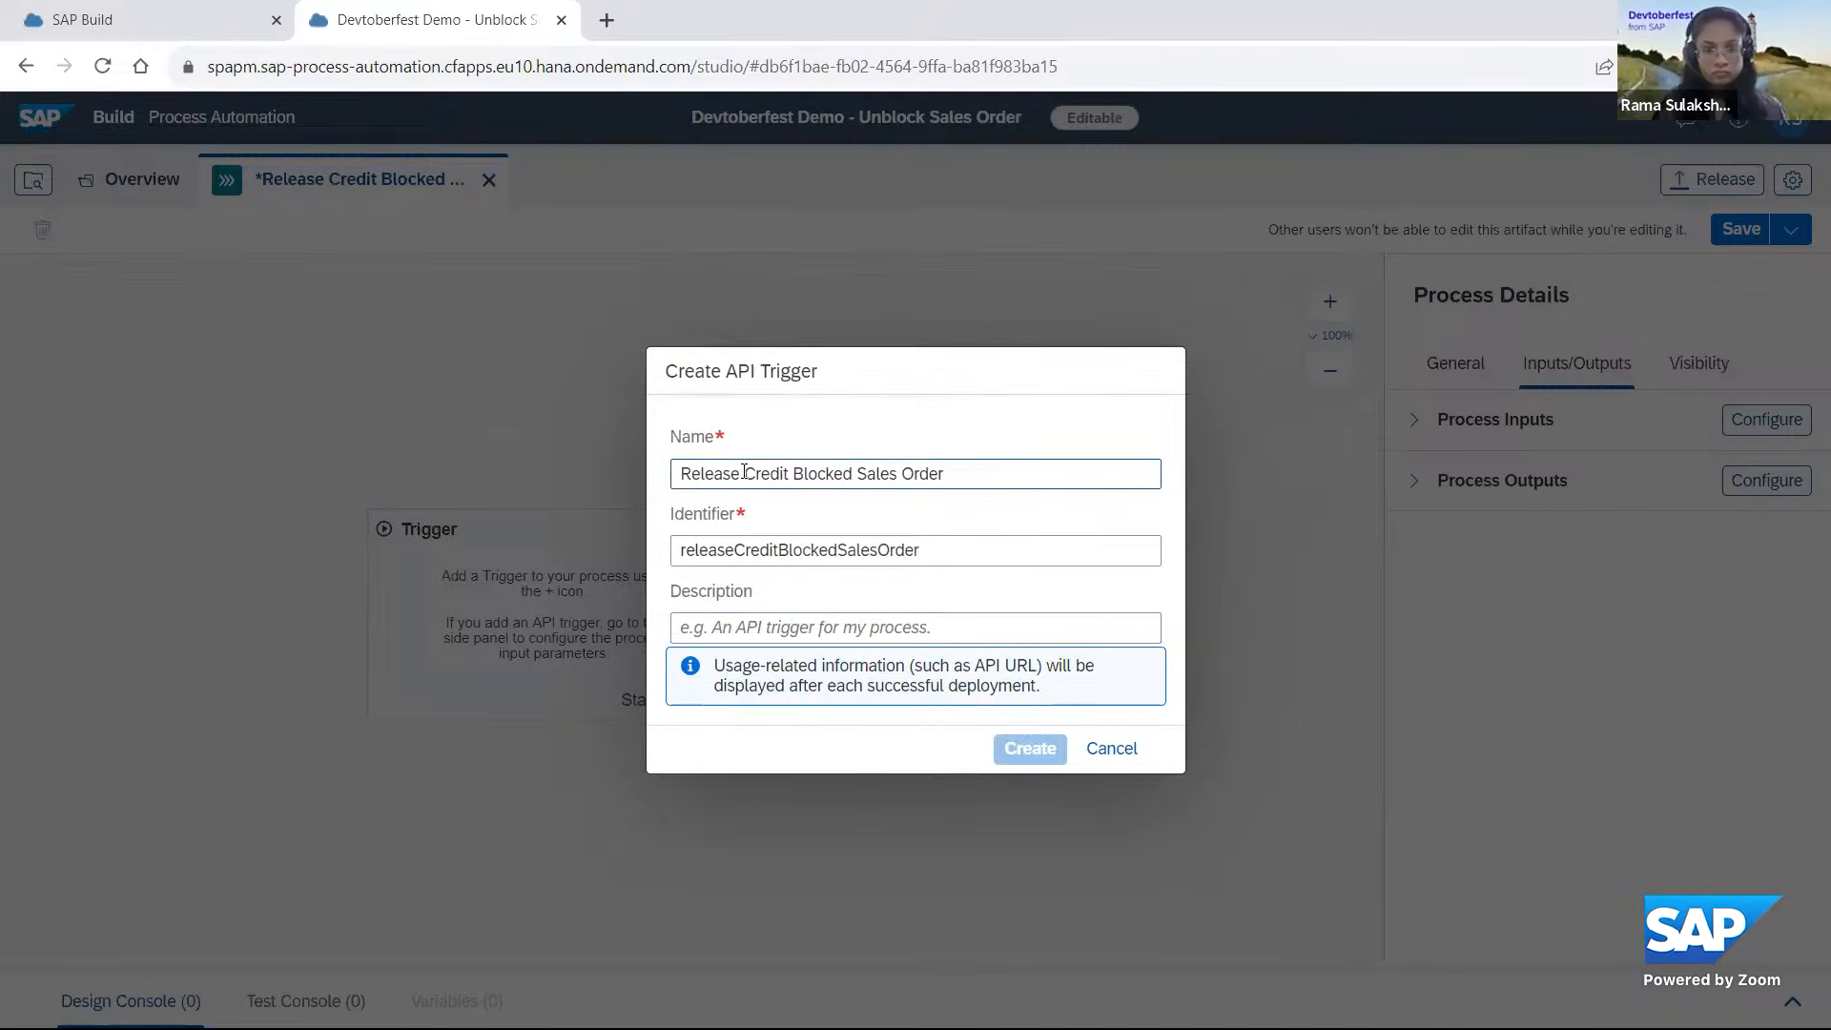
{"action": "key", "text": "BackSpace"}
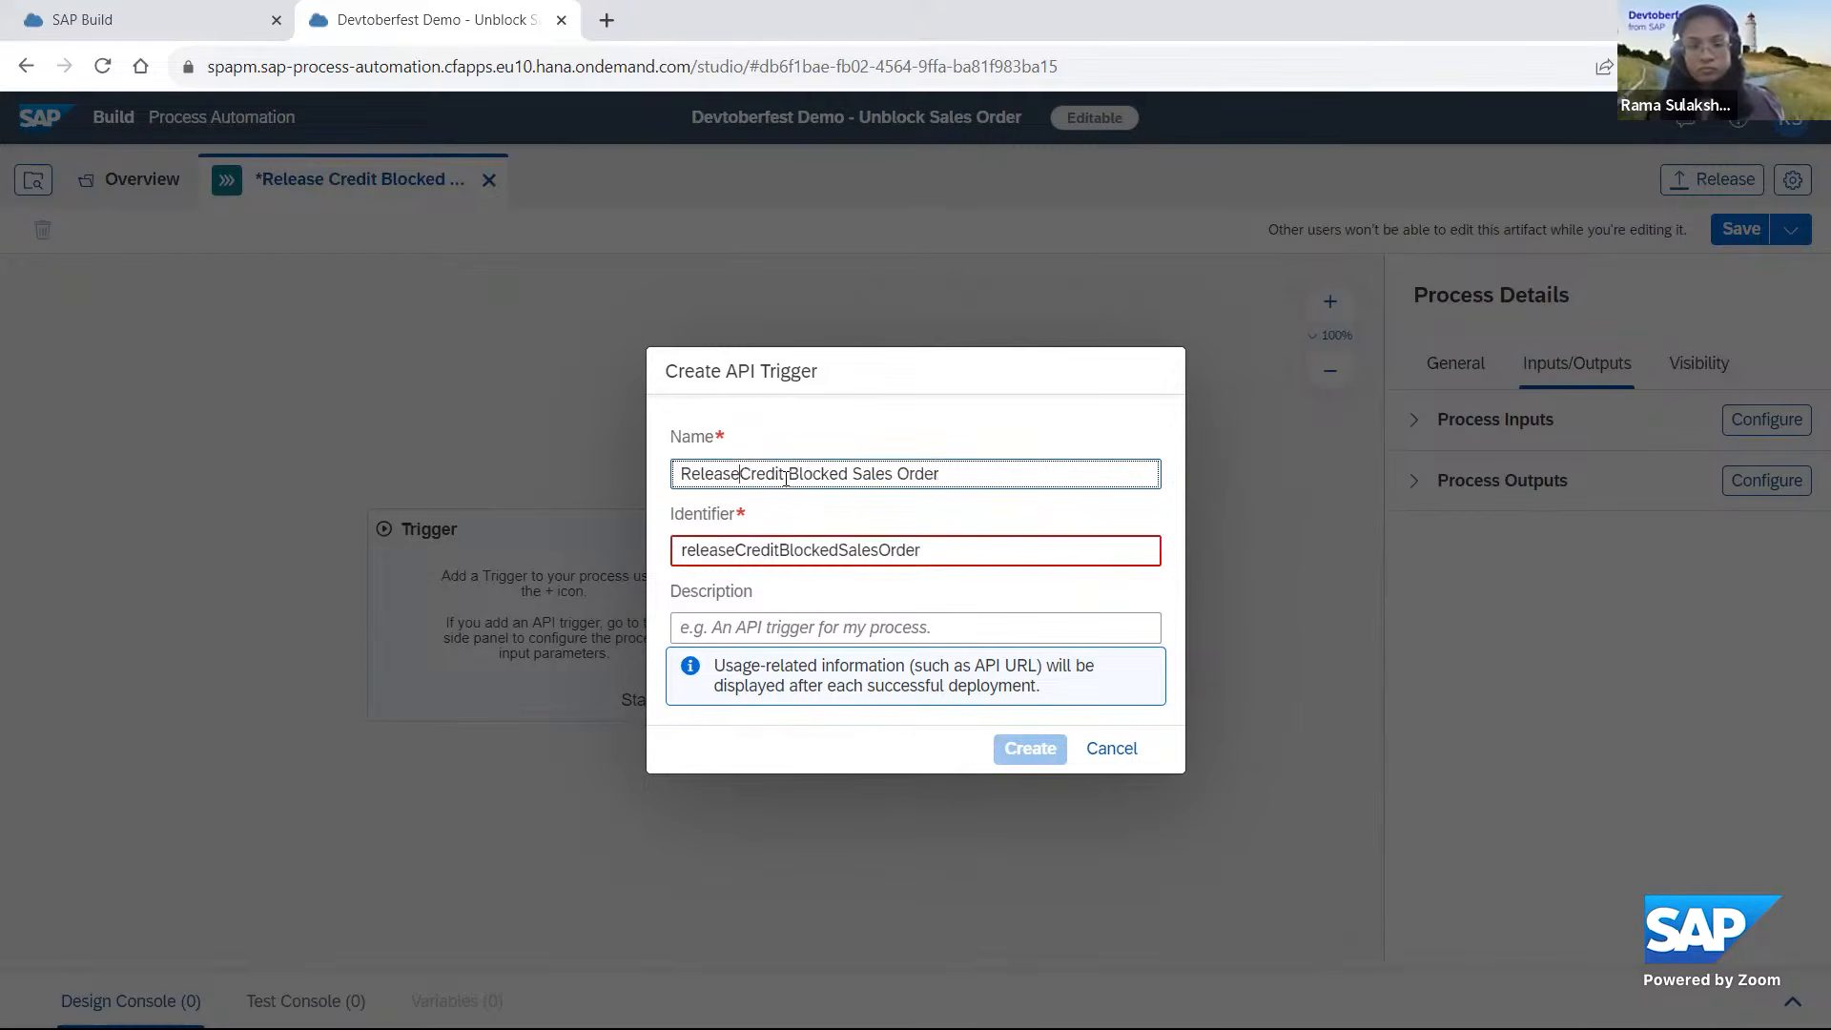
{"action": "key", "text": "BackSpace"}
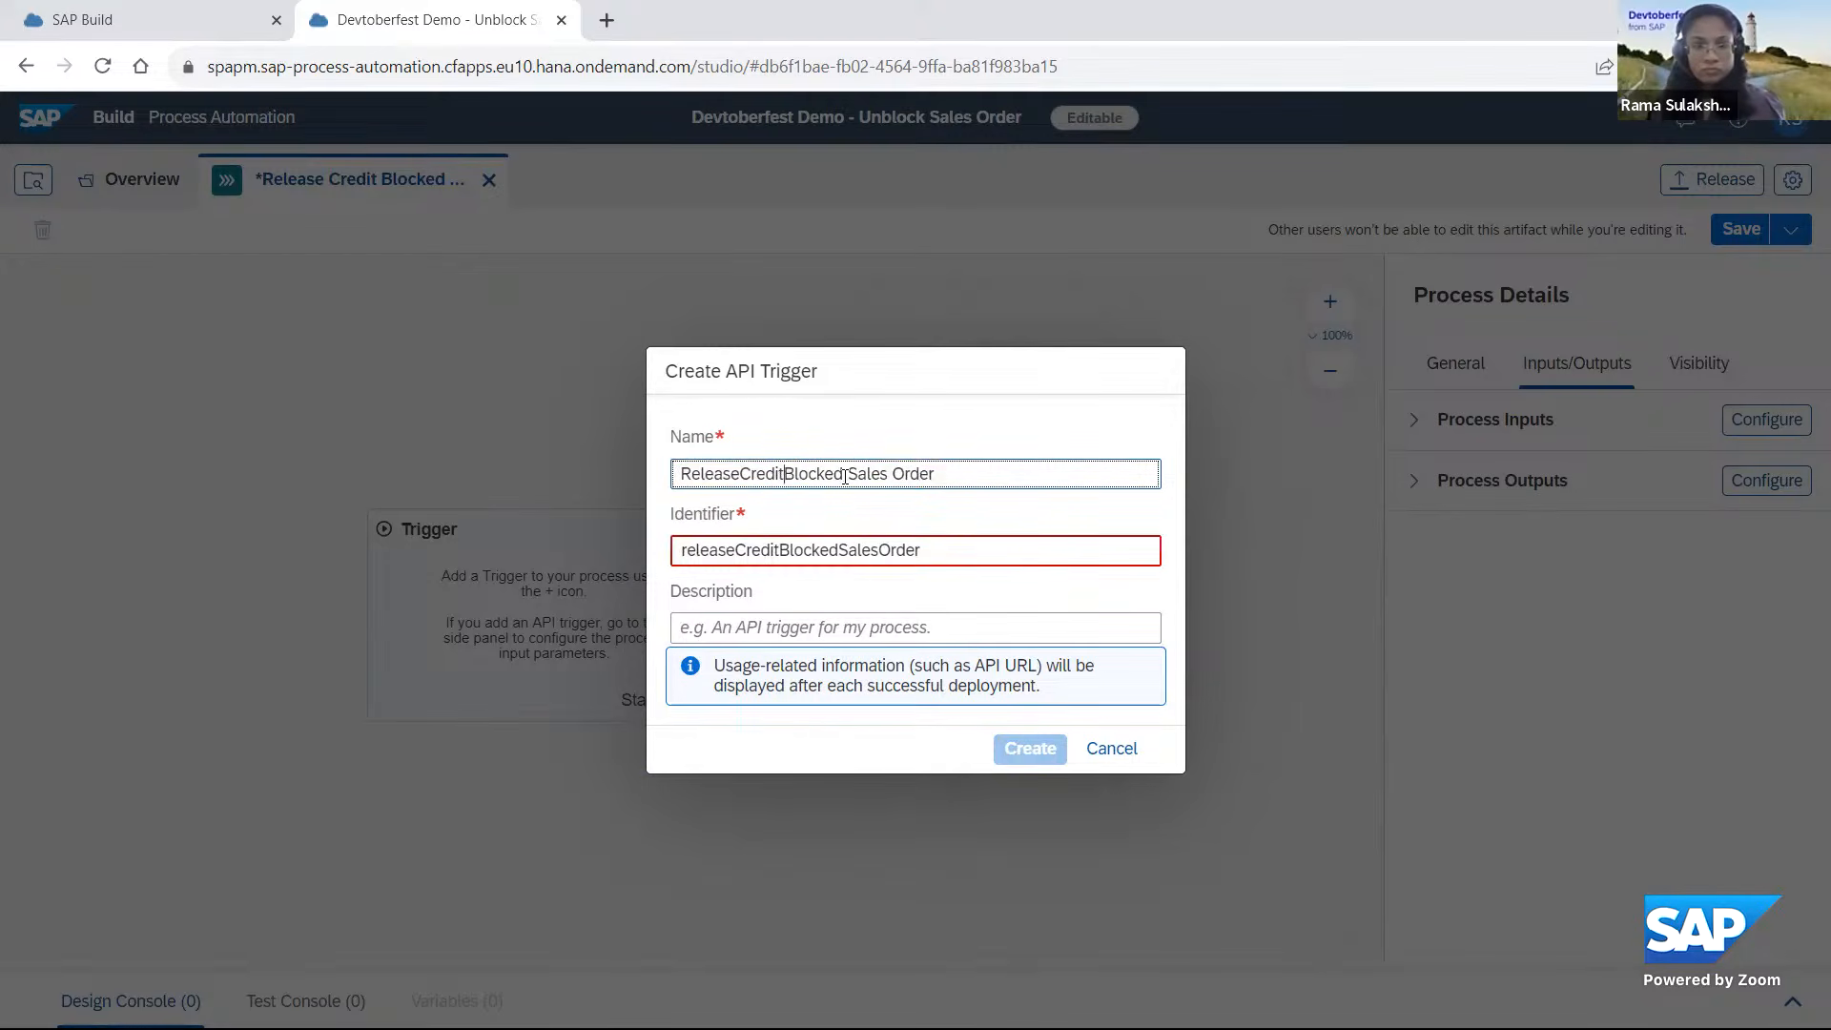
{"action": "left_click", "coordinate": [848, 473]}
{"action": "key", "text": "BackSpace"}
{"action": "left_click", "coordinate": [887, 473]}
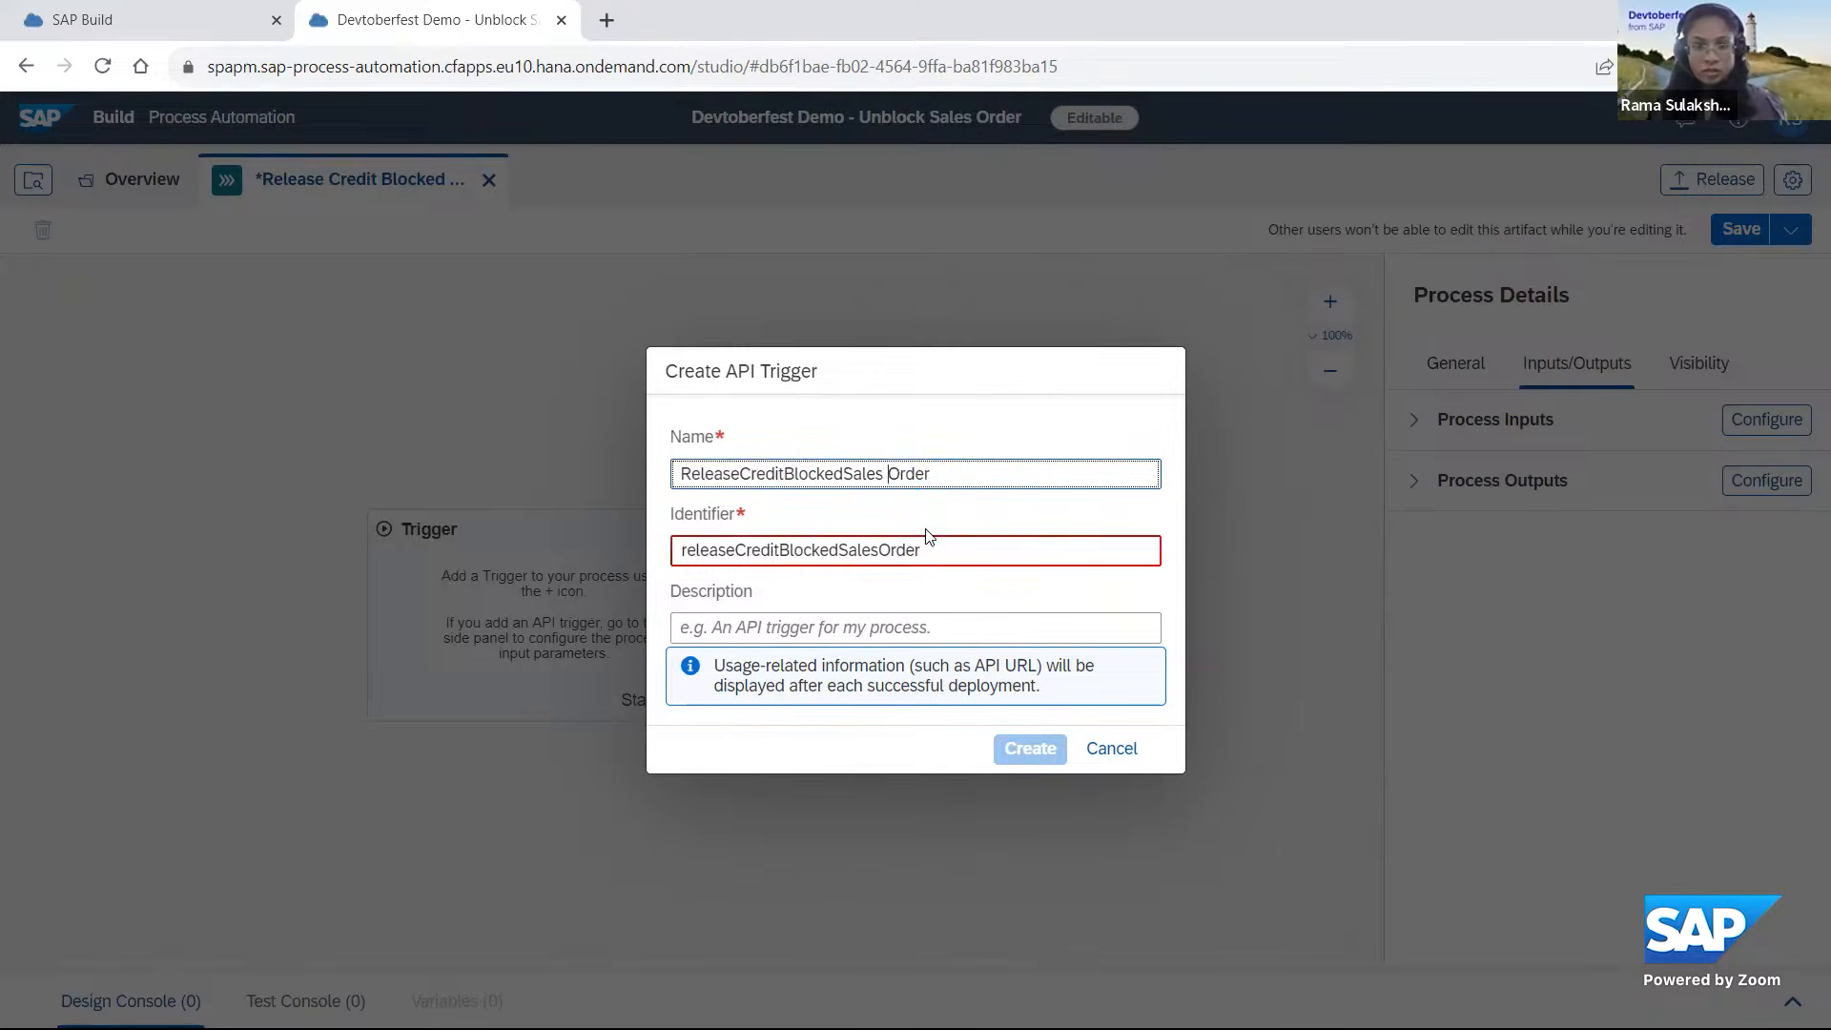
{"action": "key", "text": "BackSpace"}
{"action": "left_click", "coordinate": [911, 762]}
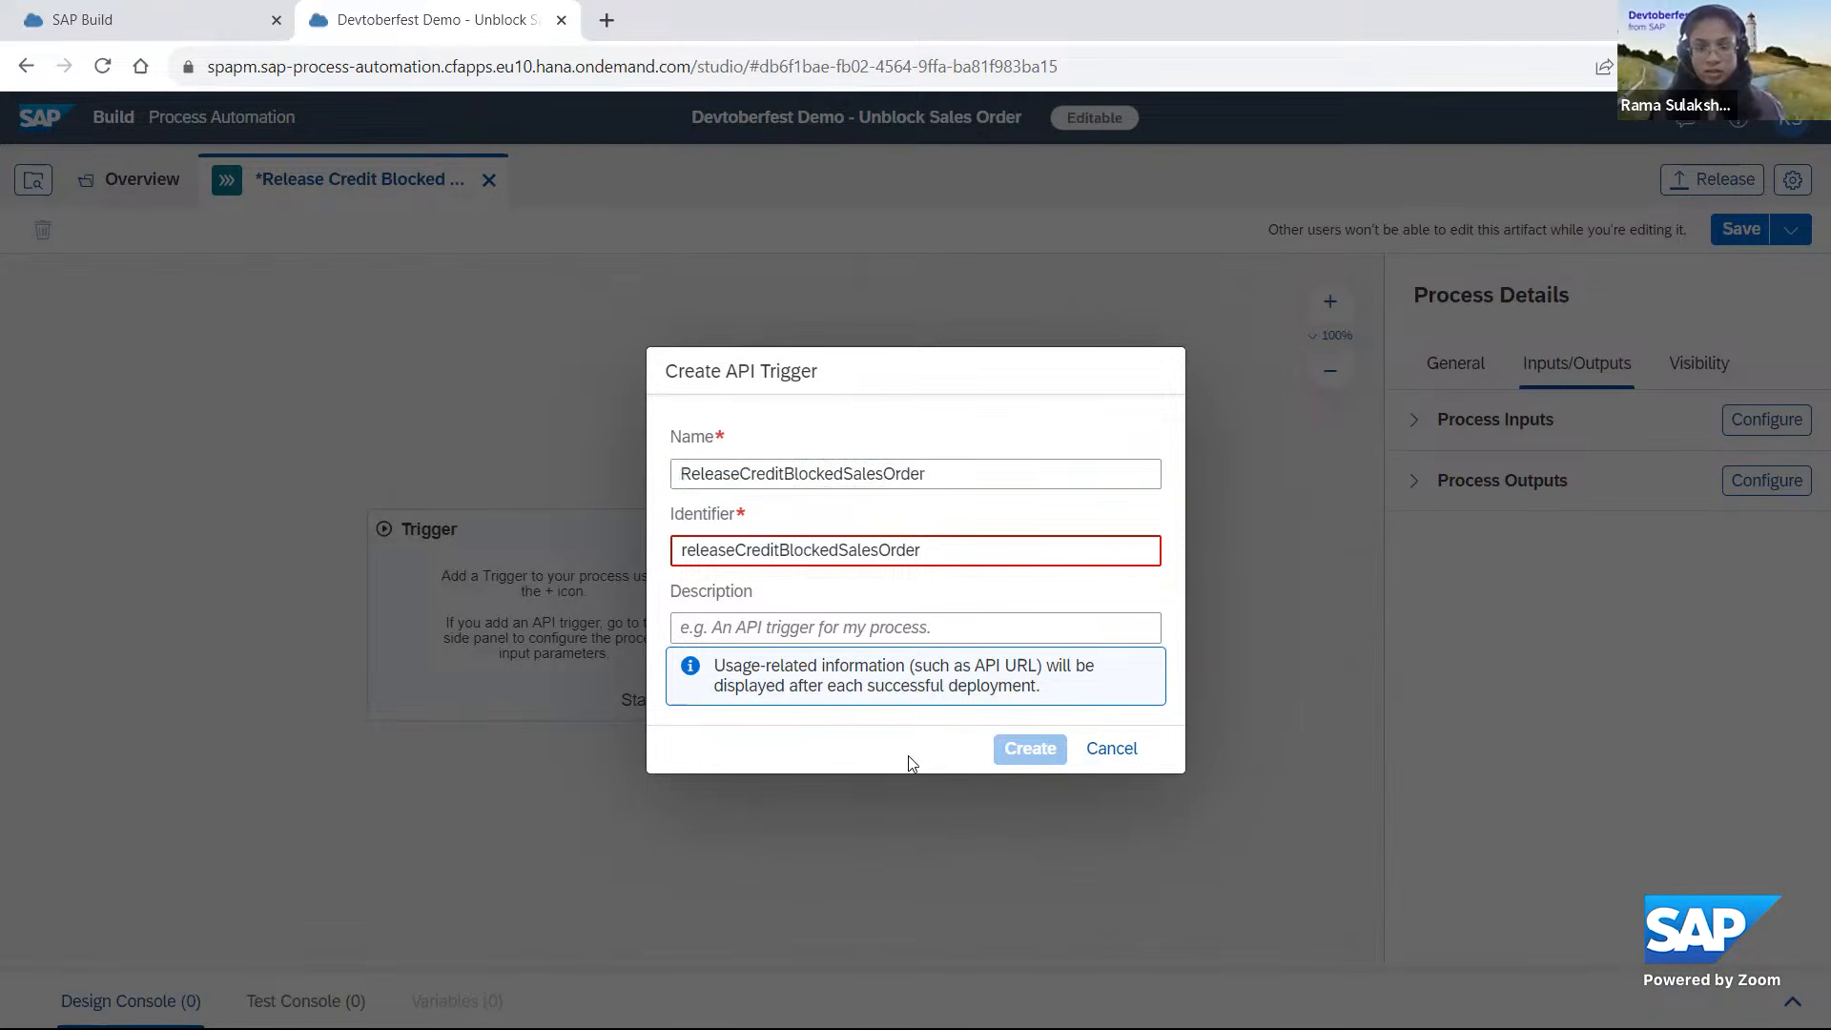
{"action": "left_click", "coordinate": [1112, 748]}
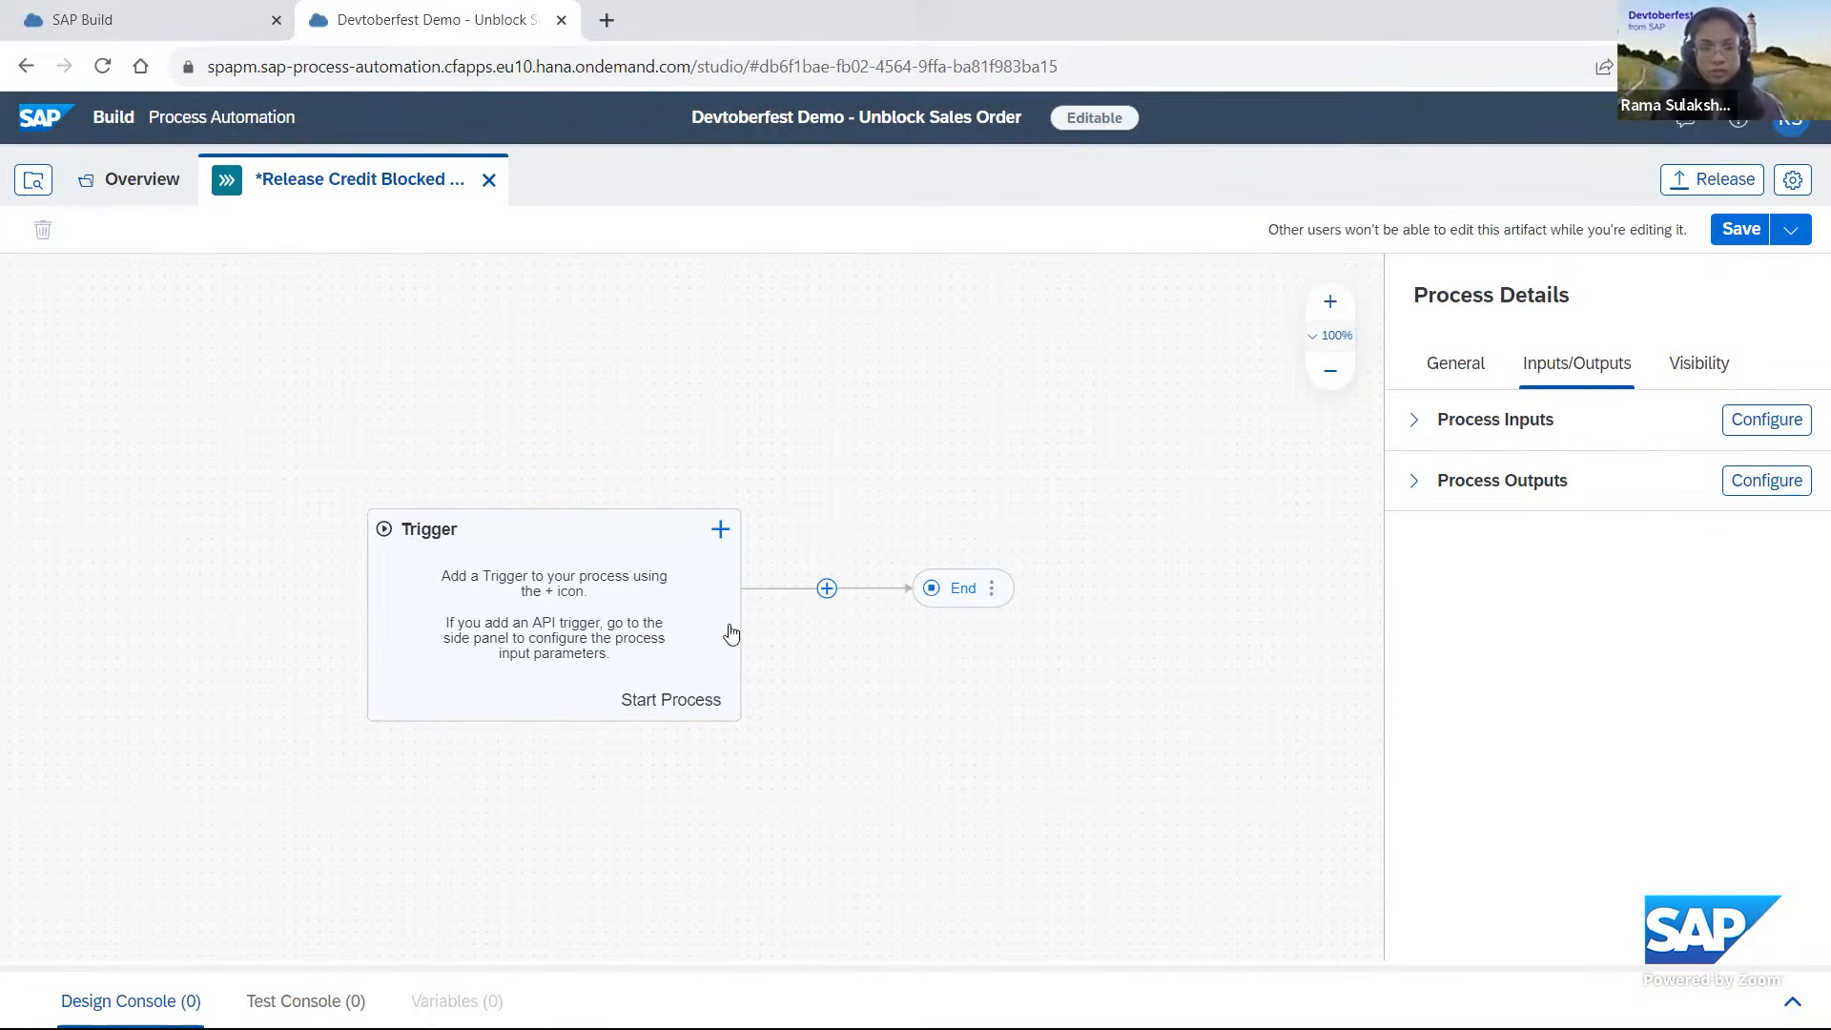
Create a new API trigger named UnblockSalesOrderS4 for the process and show its outputs.
{"action": "left_click", "coordinate": [724, 532]}
{"action": "mouse_move", "coordinate": [806, 660]}
{"action": "left_click", "coordinate": [913, 666]}
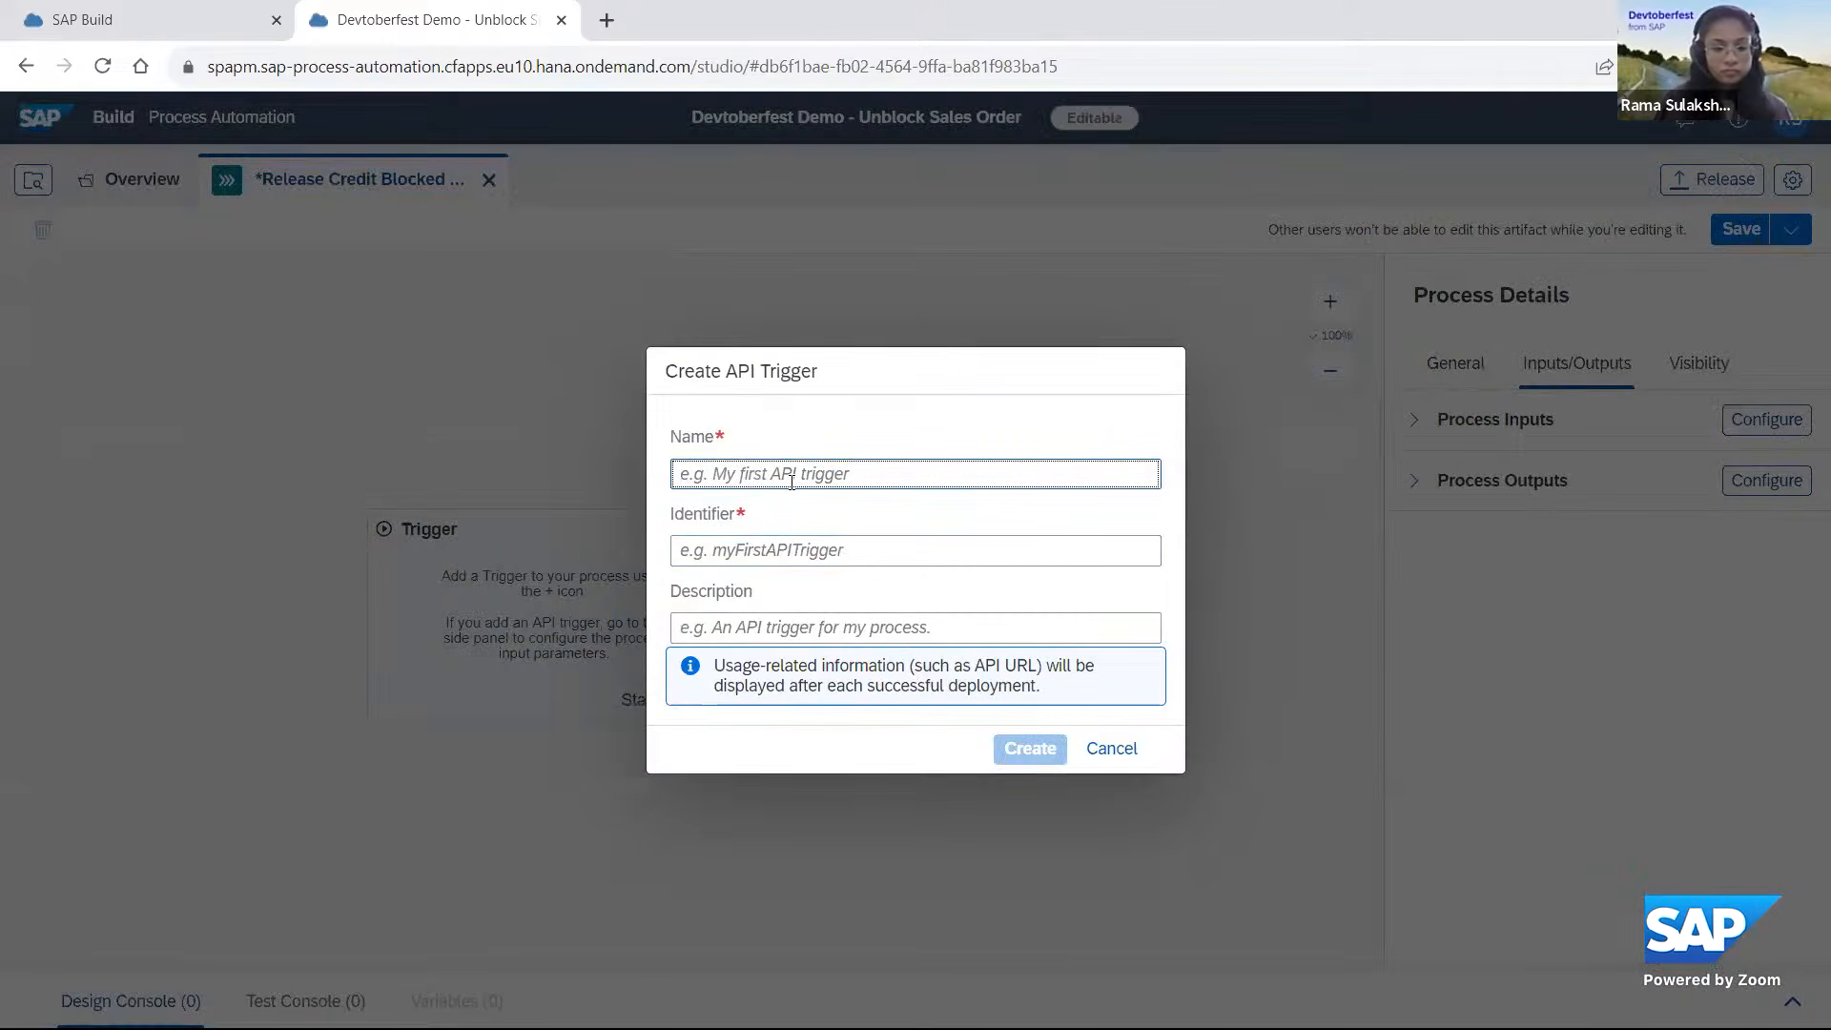
{"action": "type", "text": "Unblocksa"}
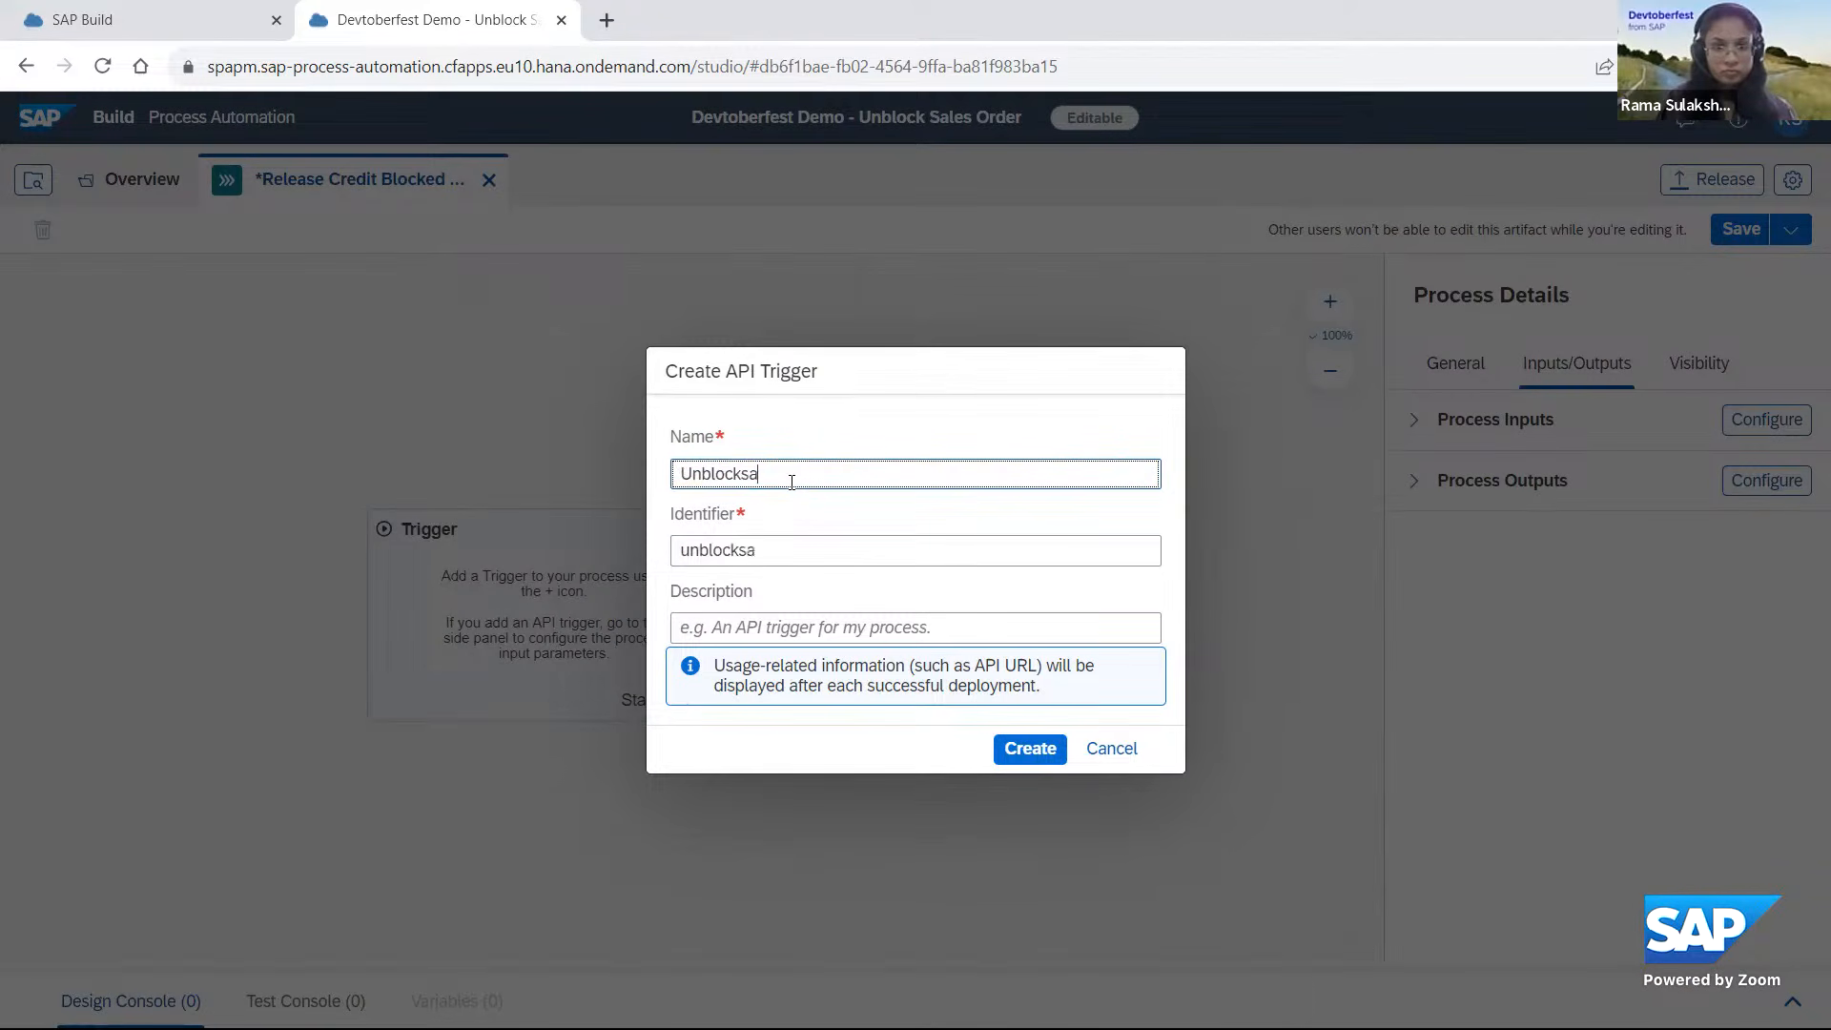
{"action": "key", "text": "BackSpace"}
{"action": "type", "text": "SalesOrder"}
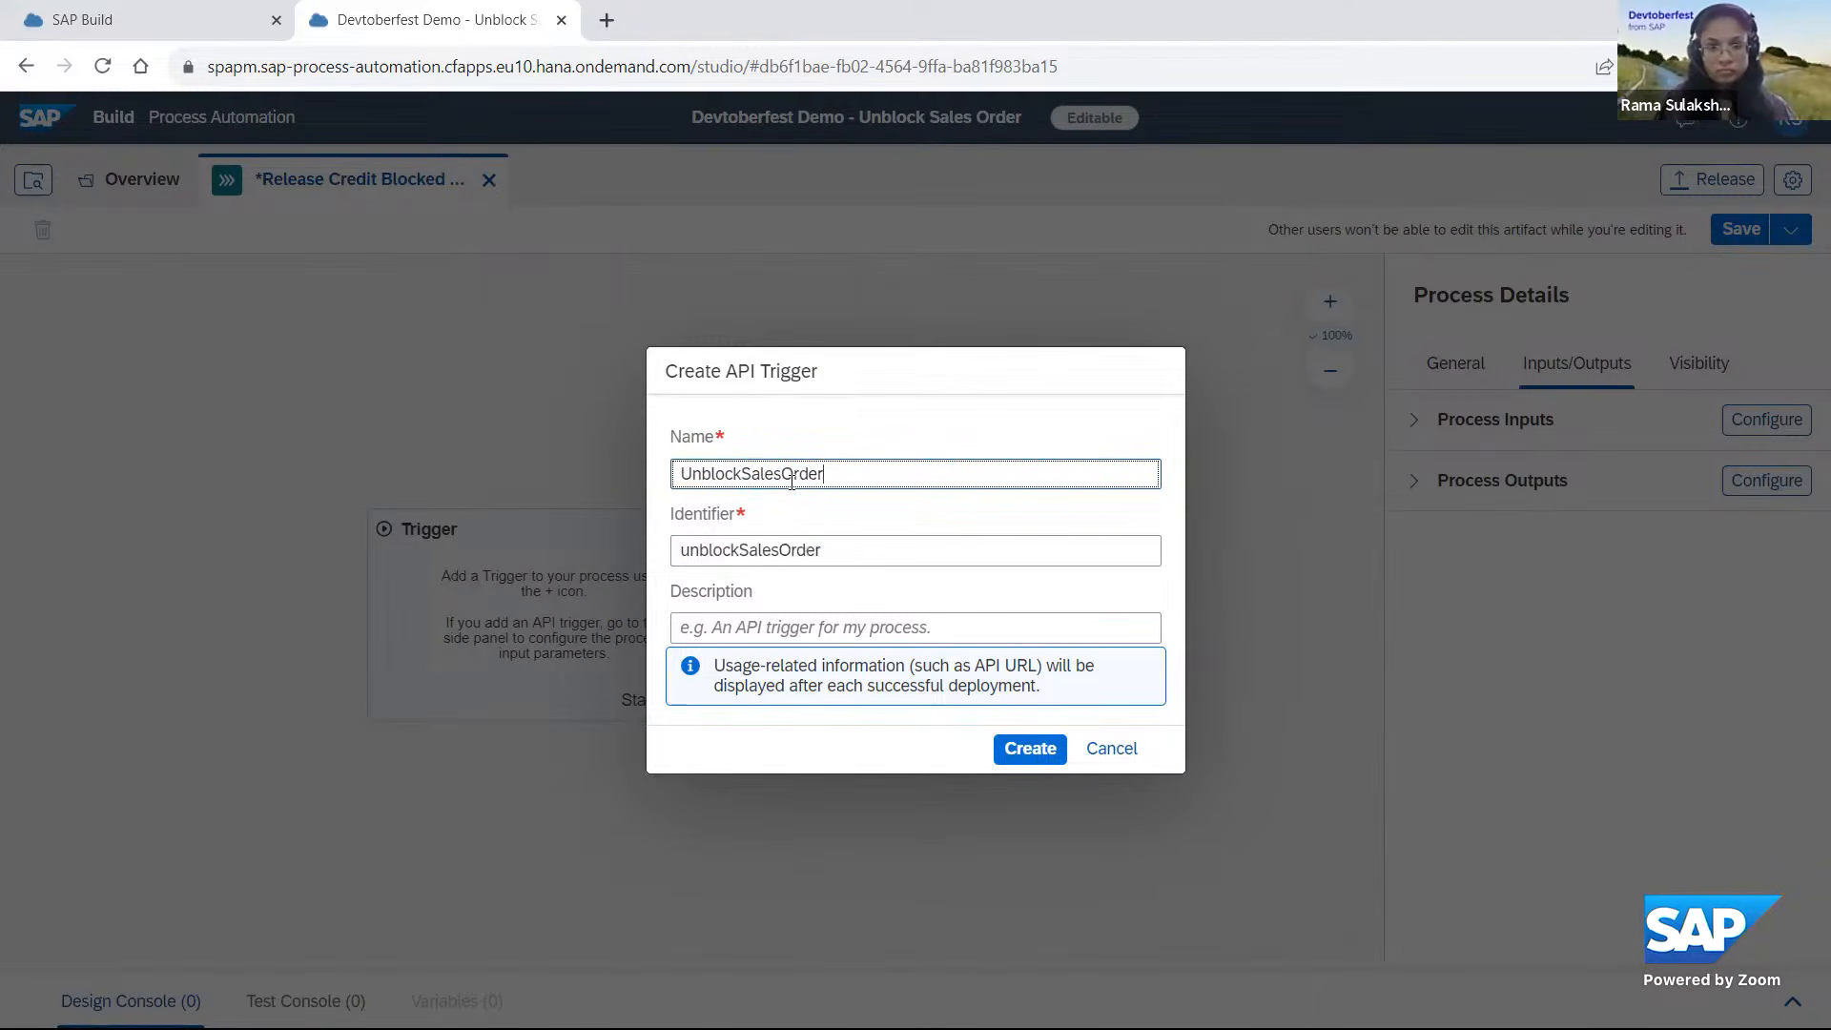
{"action": "type", "text": "S"}
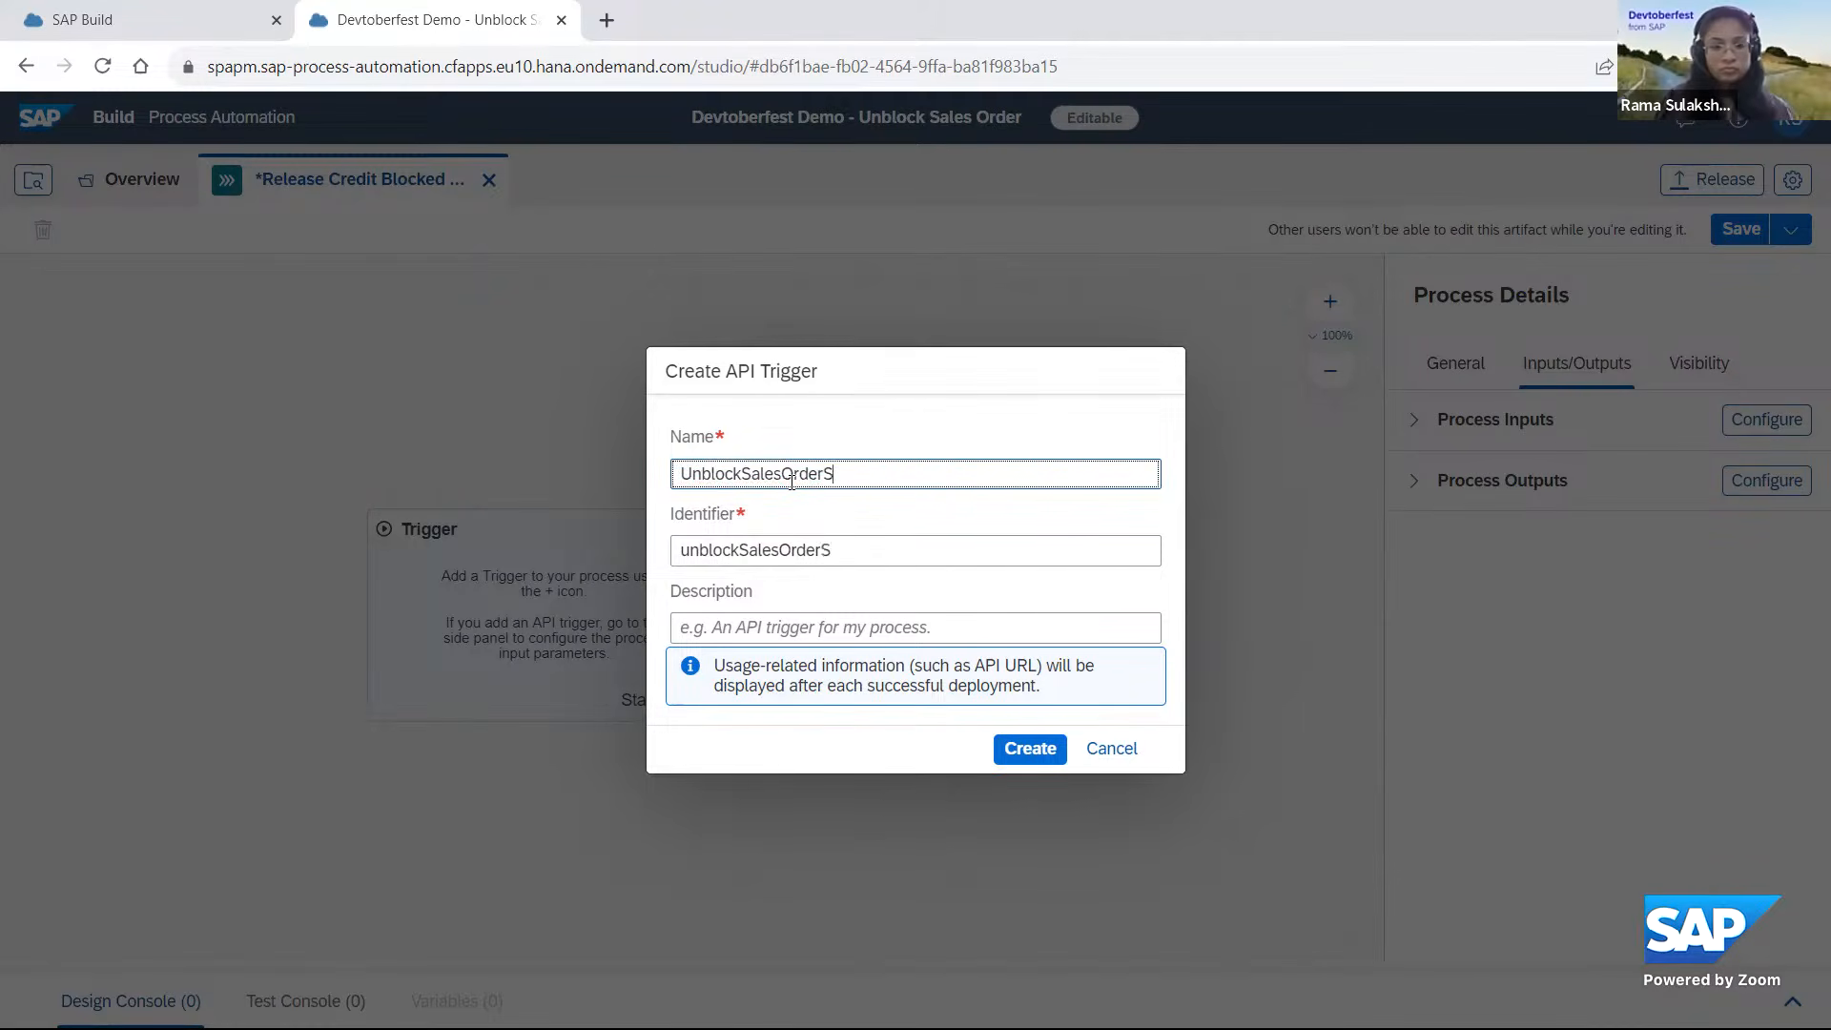
{"action": "type", "text": "4"}
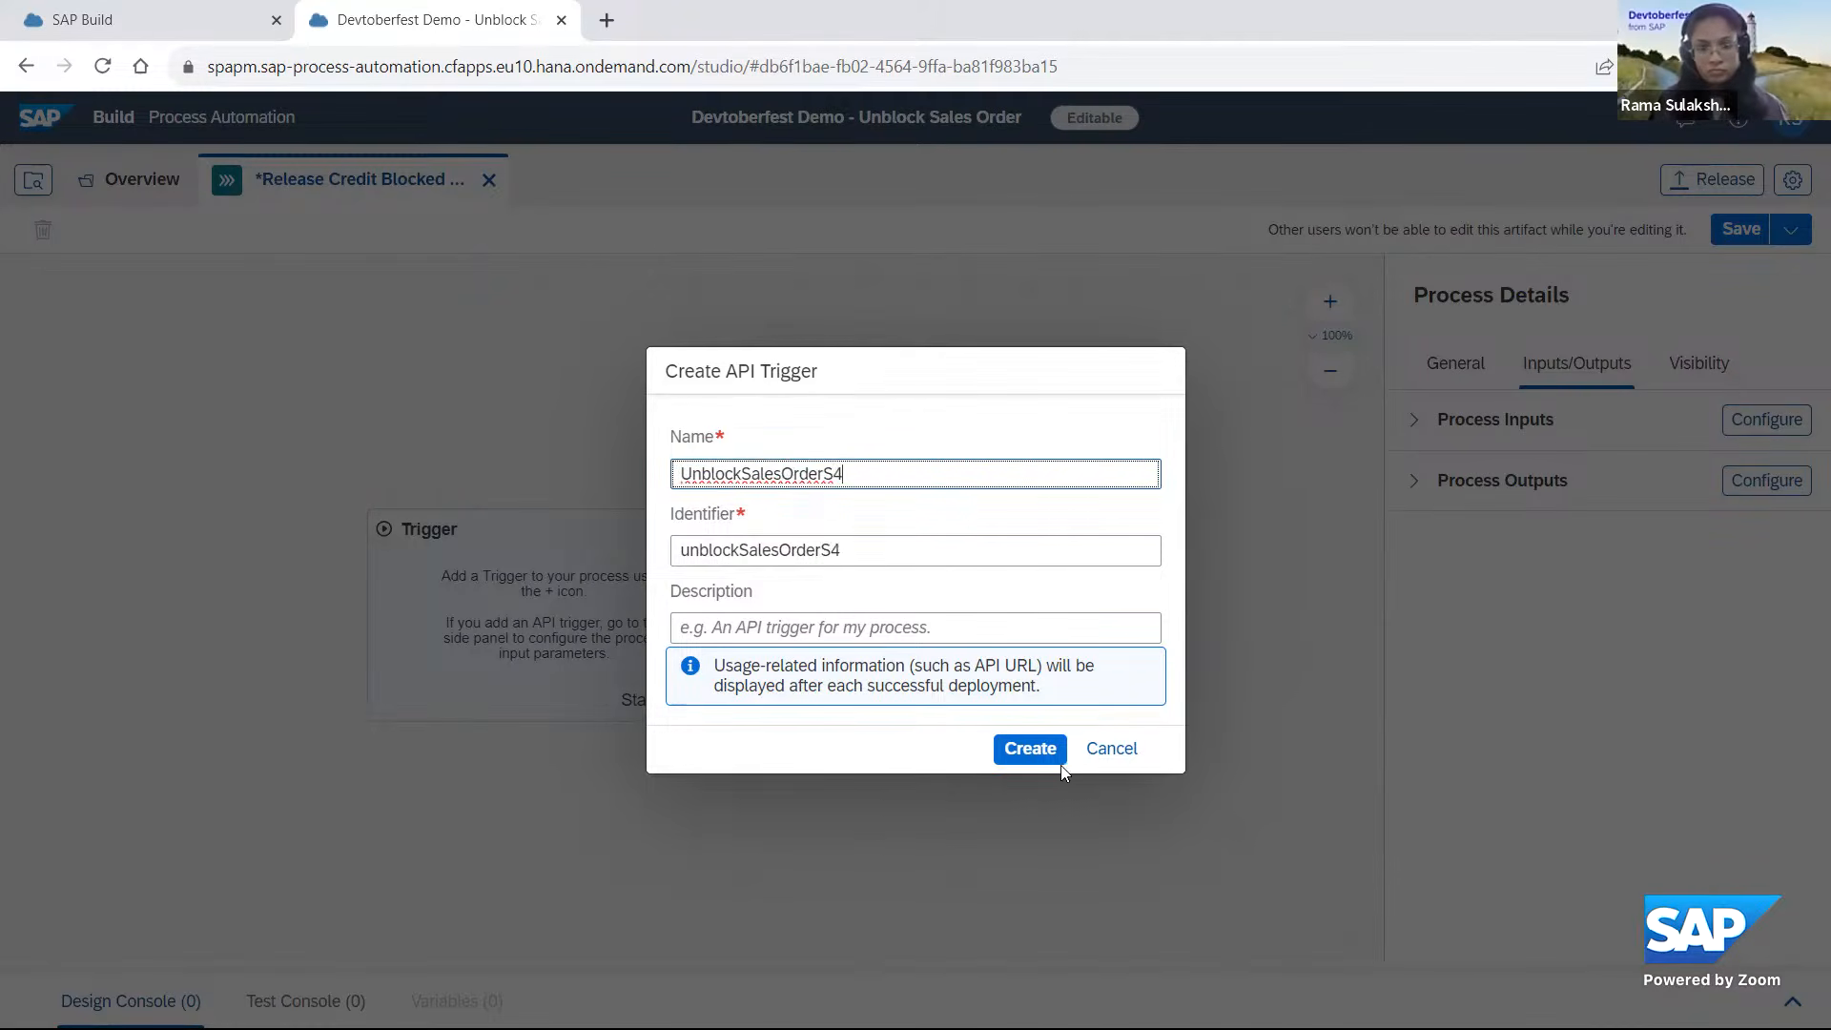
{"action": "left_click", "coordinate": [1033, 755]}
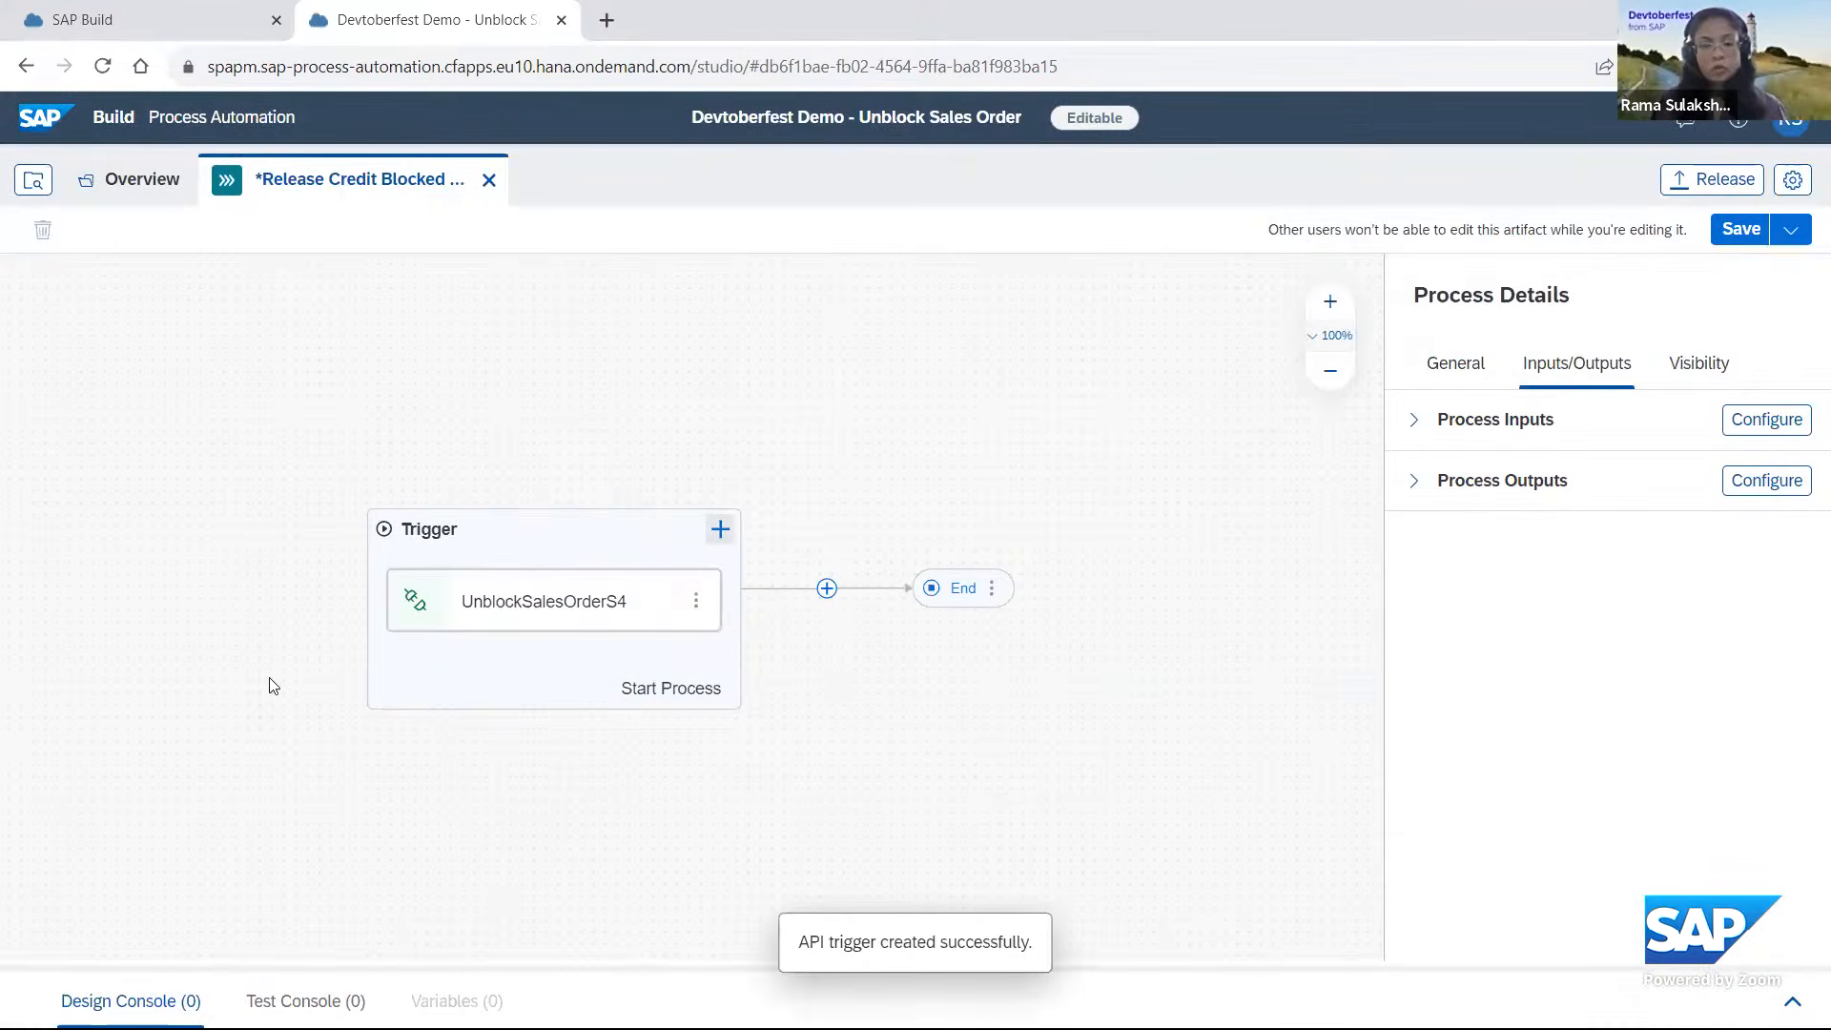
{"action": "left_click", "coordinate": [524, 602]}
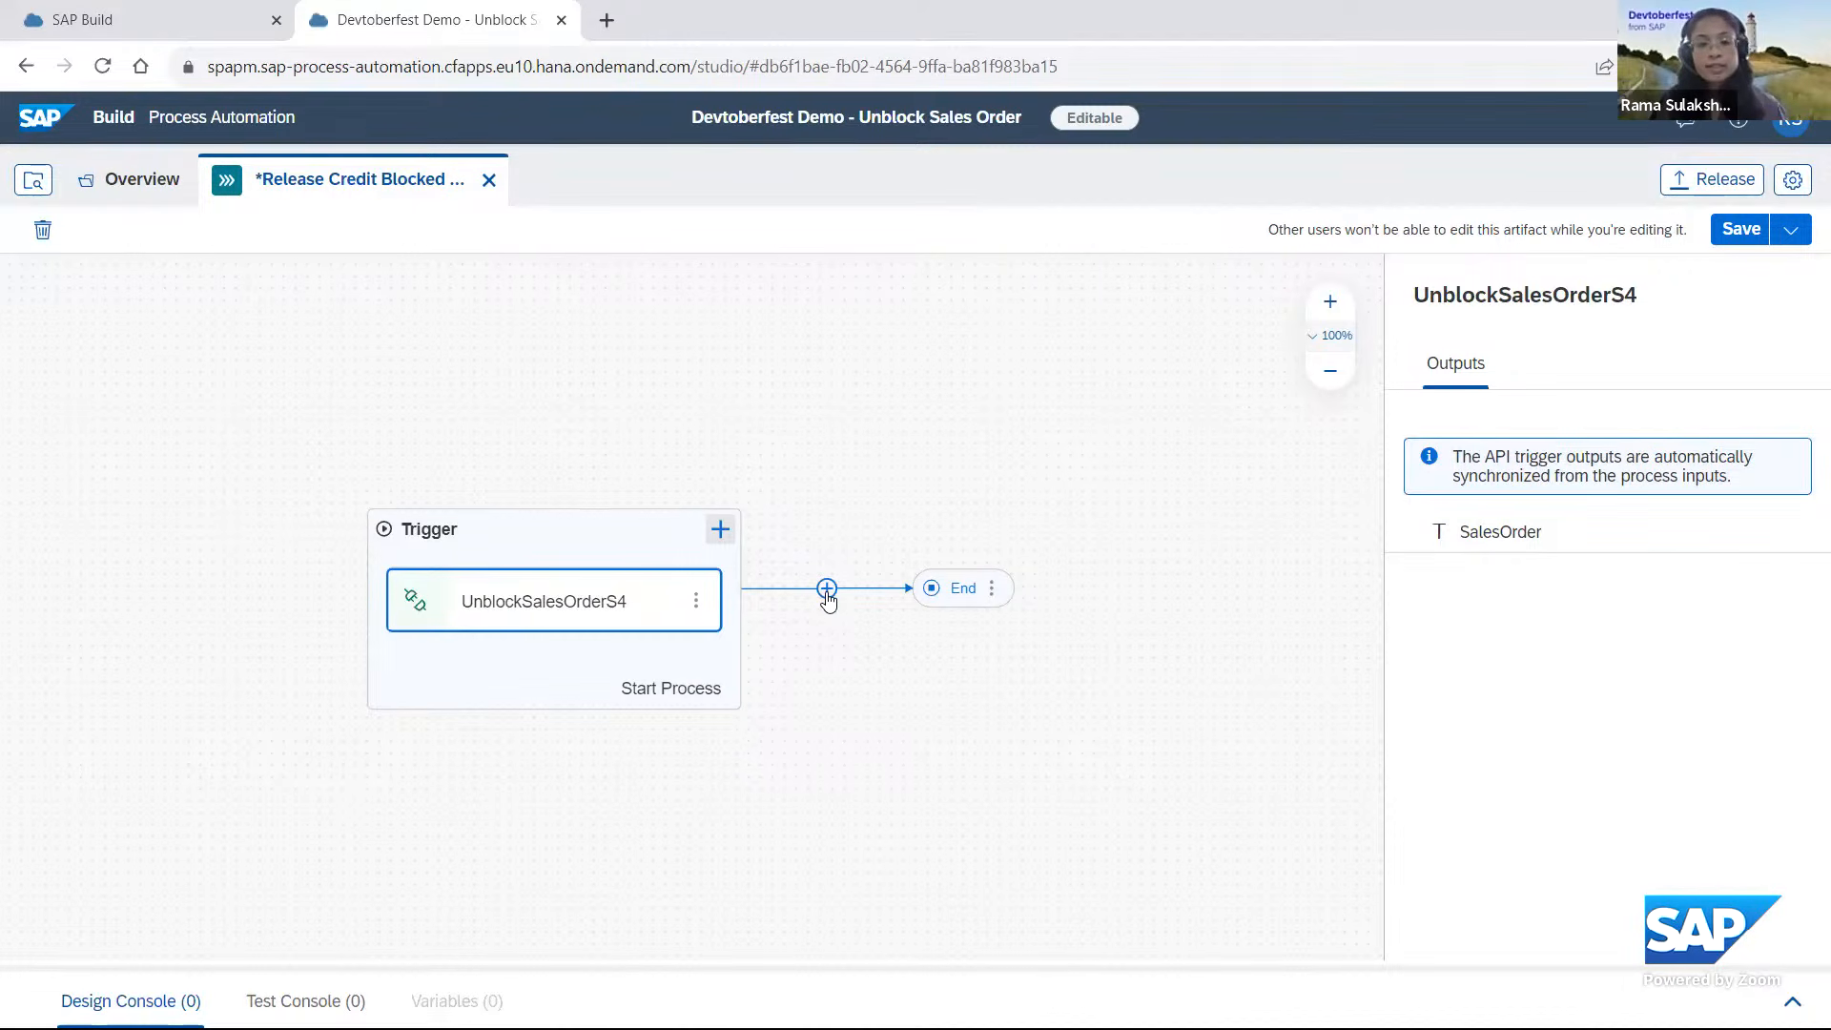
After the trigger, add the action "Reads a specific credit blocked sales document." from the library project "Sales Document with Credit Block - Devtoberfest".
{"action": "left_click", "coordinate": [827, 588]}
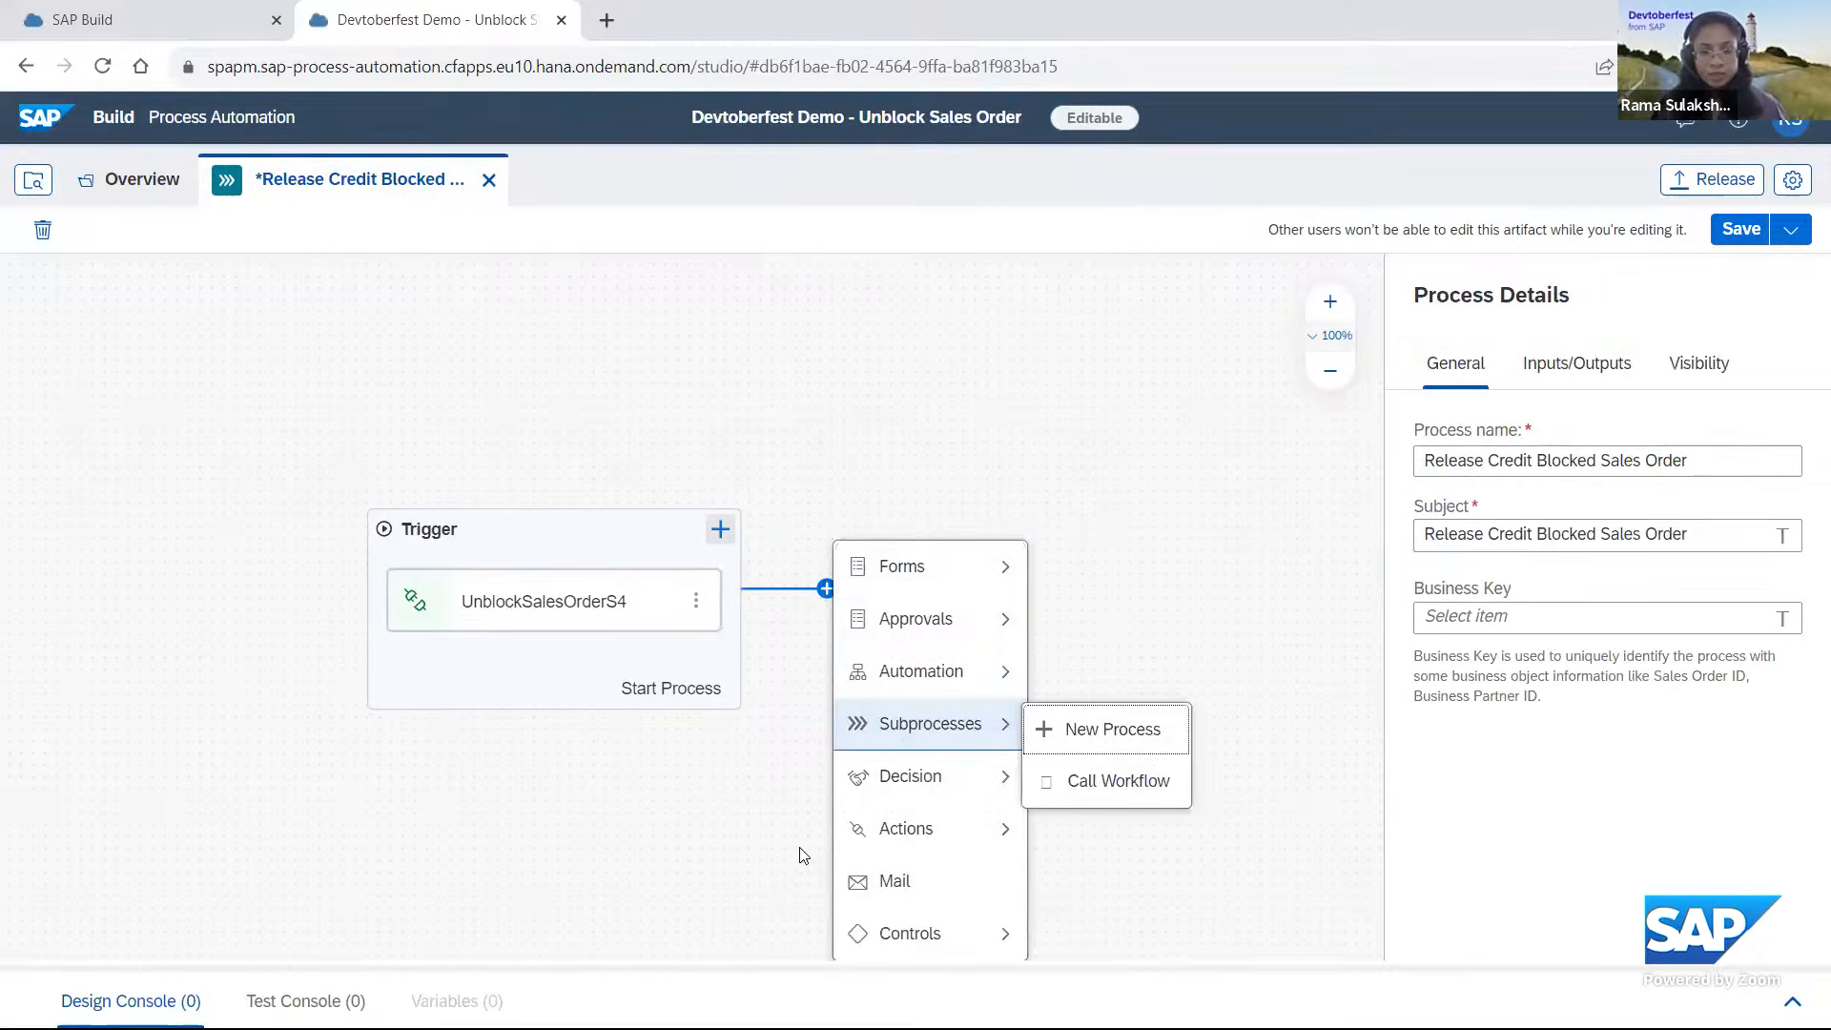
{"action": "mouse_move", "coordinate": [921, 831]}
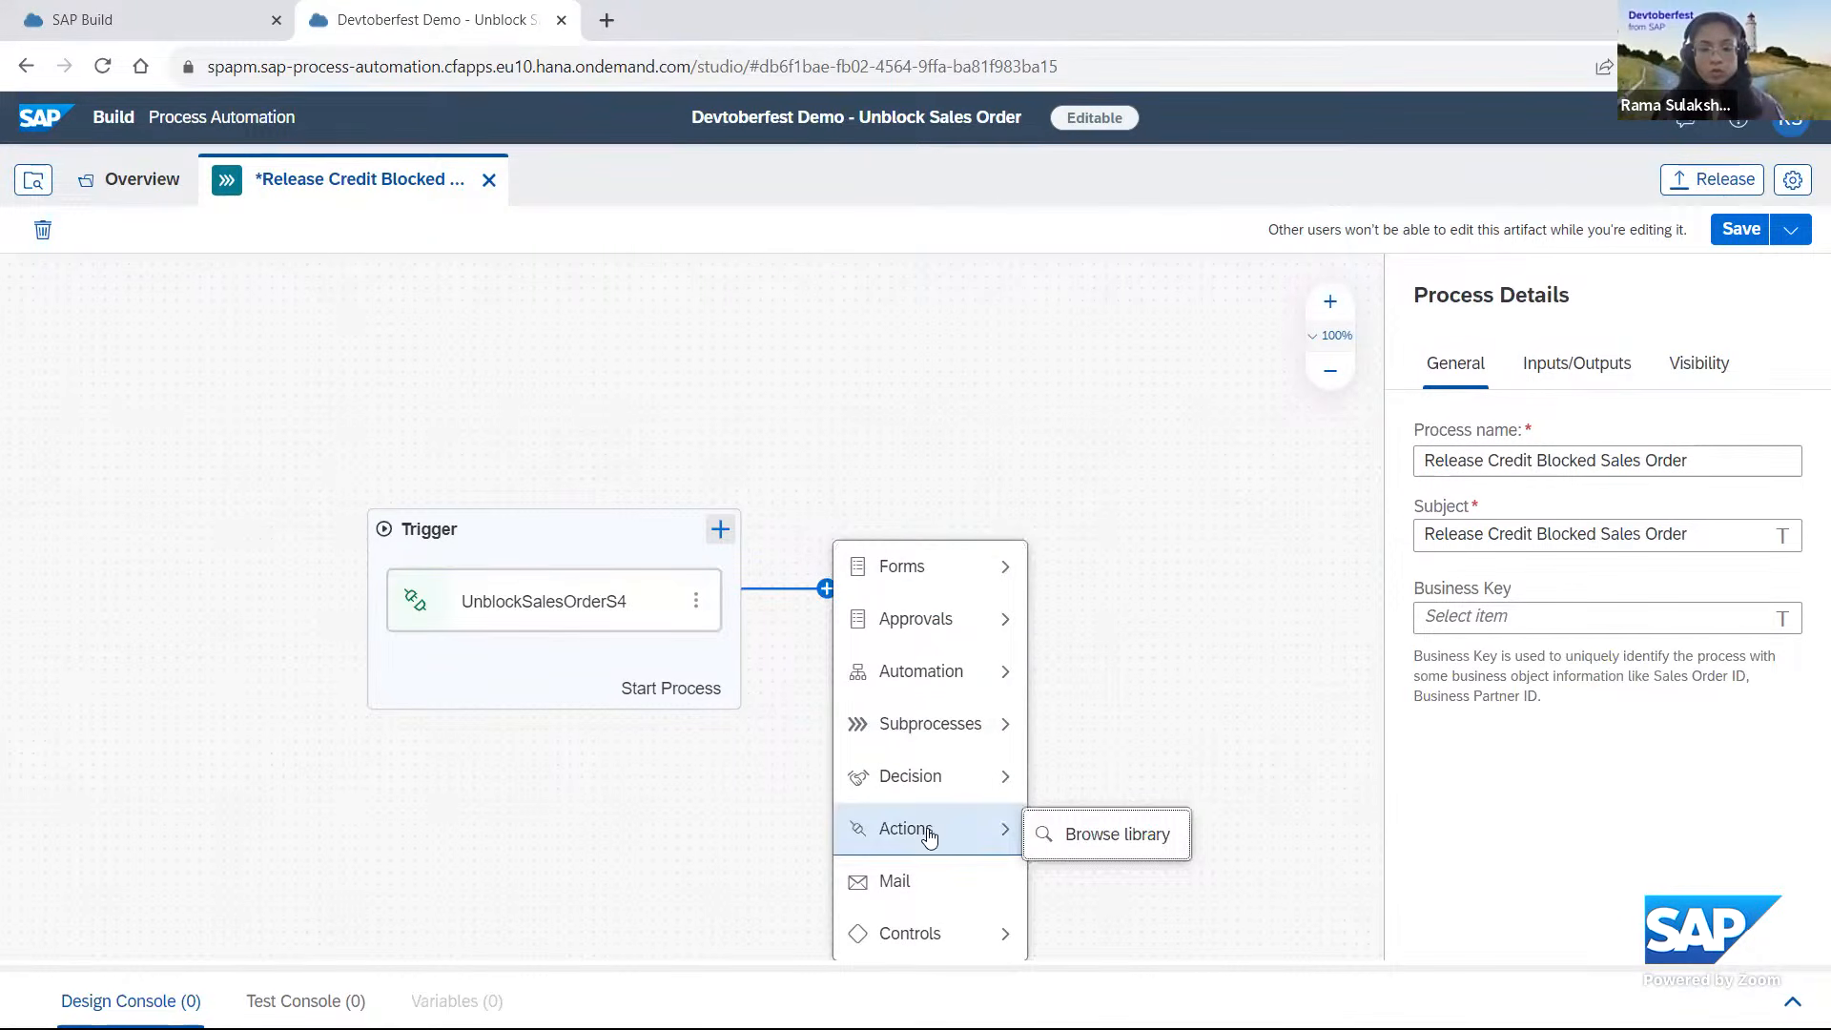
{"action": "left_click", "coordinate": [1114, 854]}
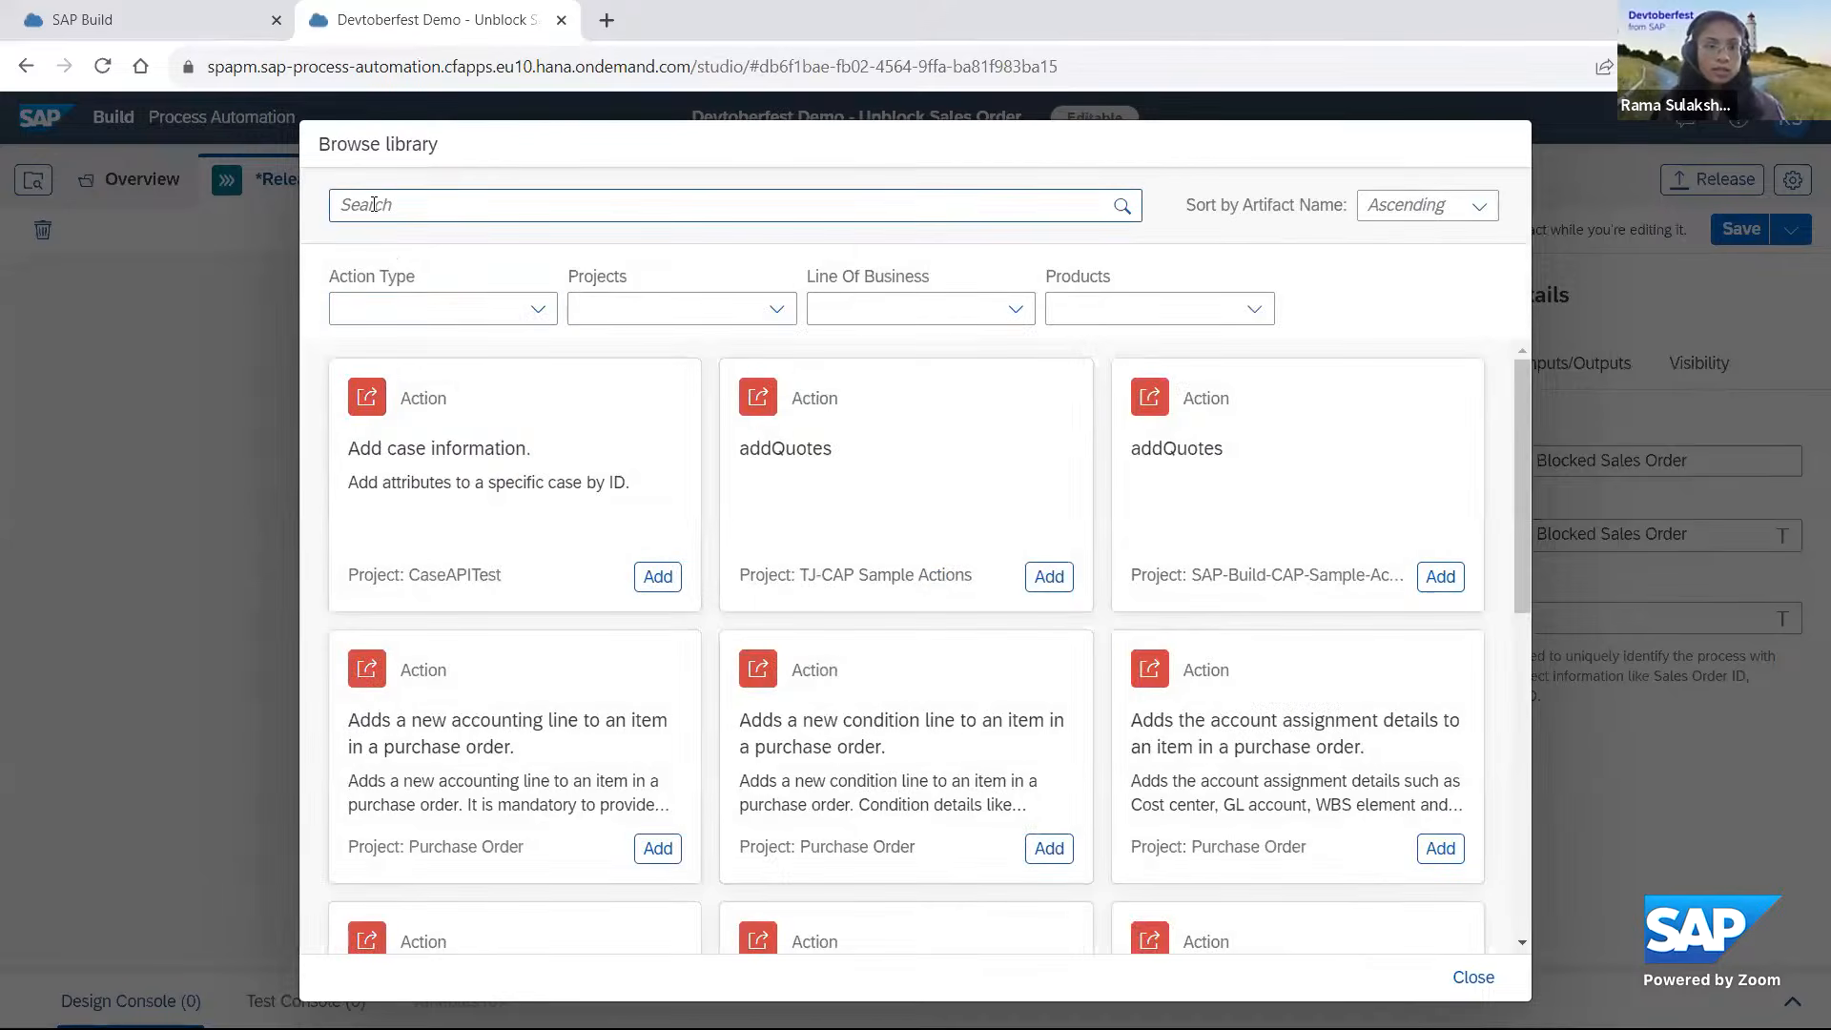
{"action": "left_click", "coordinate": [723, 305]}
{"action": "type", "text": "Devtoberfest-SalesOrc"}
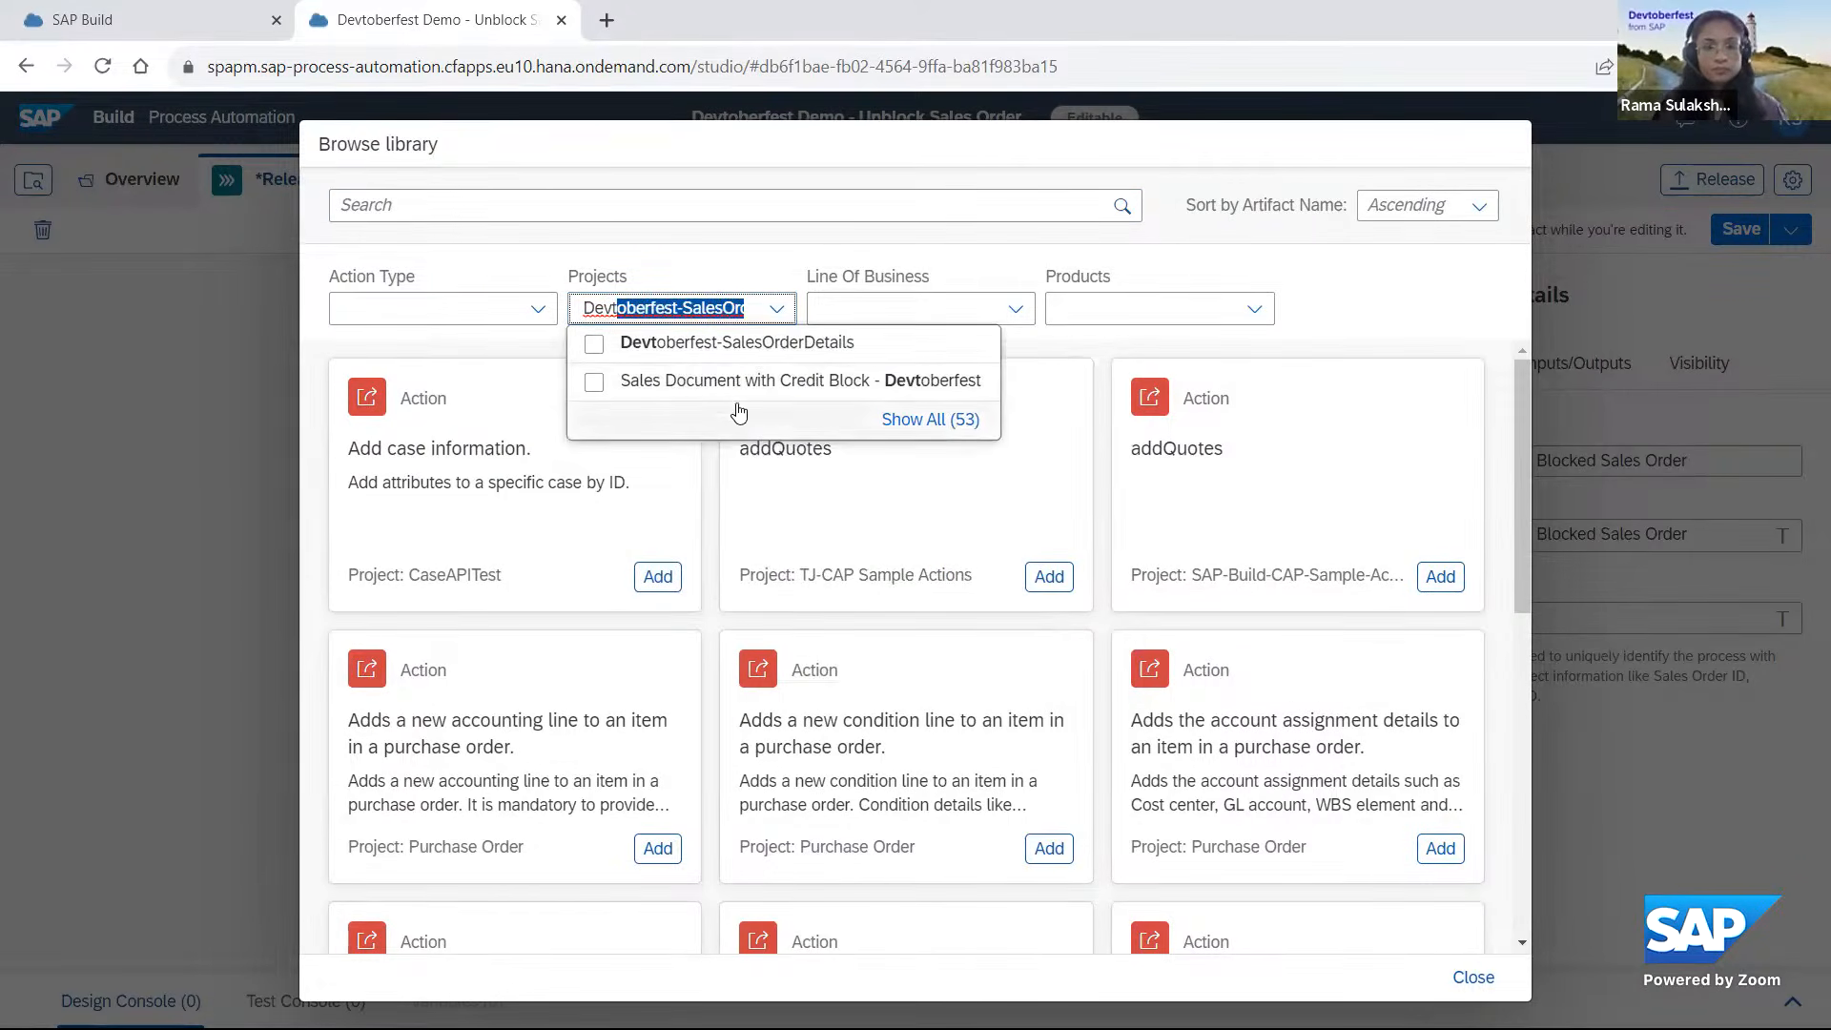
{"action": "left_click", "coordinate": [691, 387]}
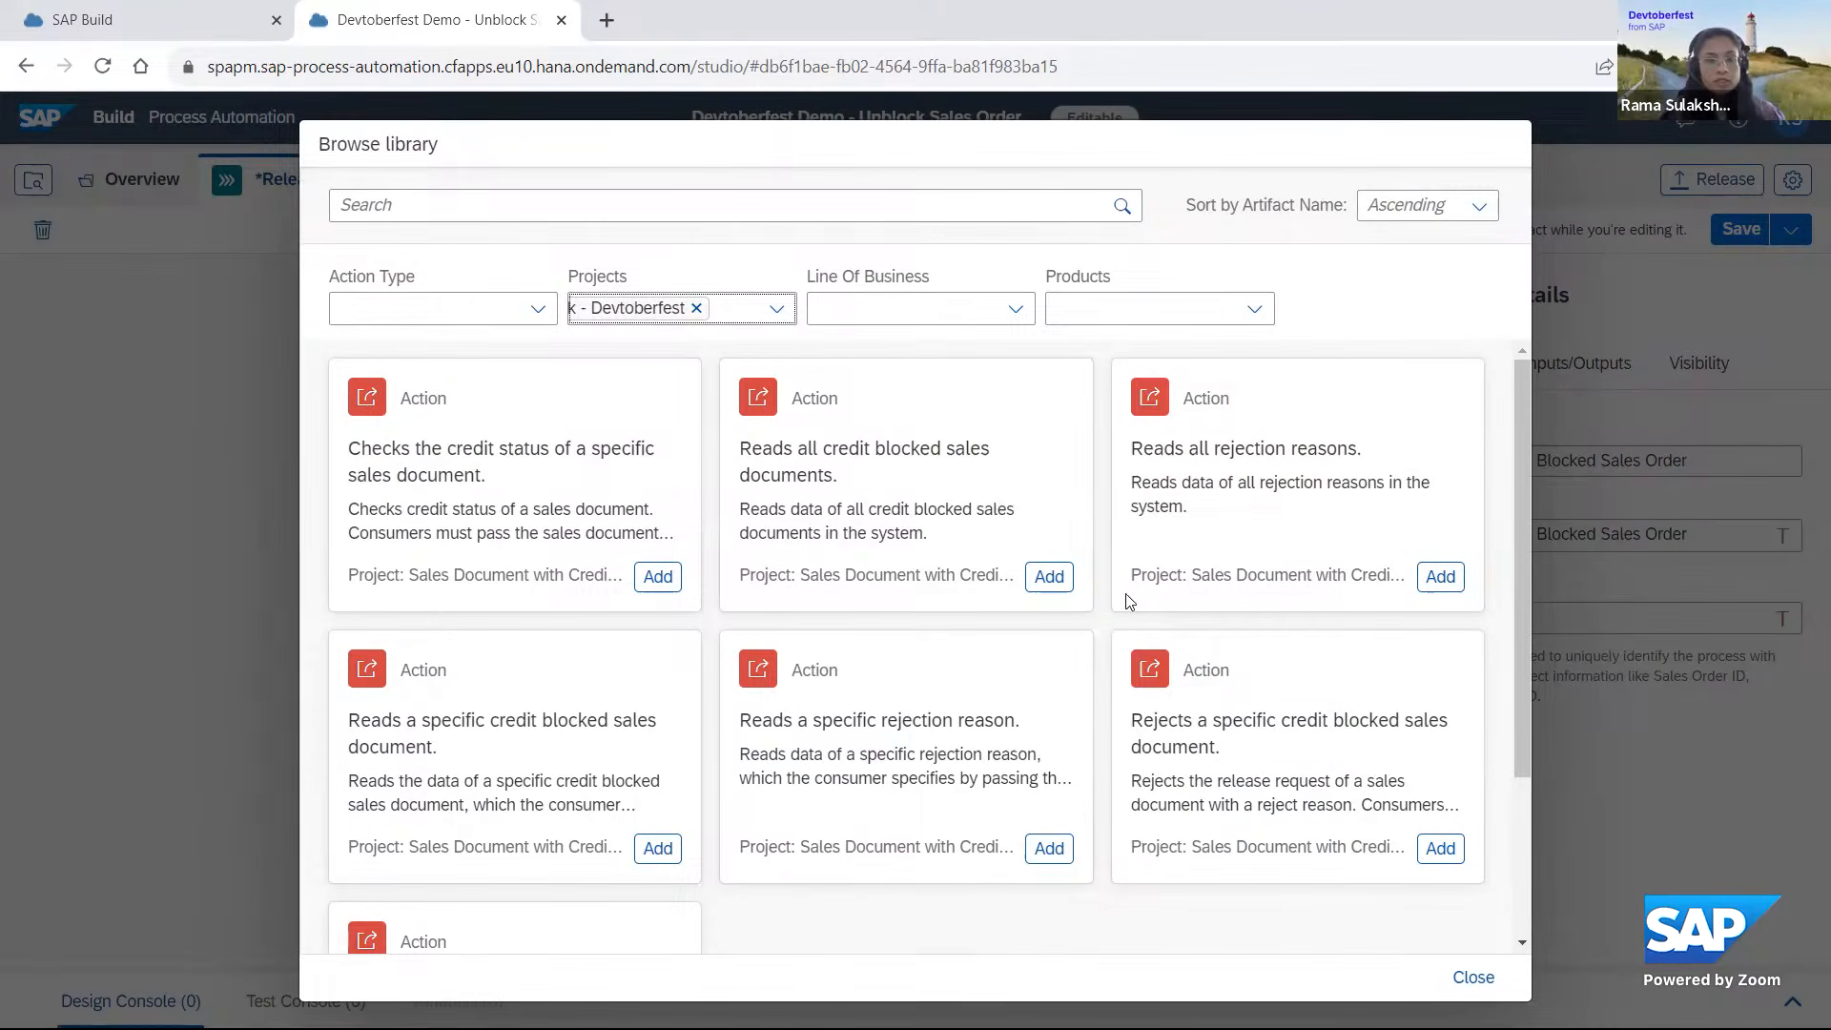
{"action": "scroll", "coordinate": [994, 680], "scroll_direction": "down", "scroll_amount": 3}
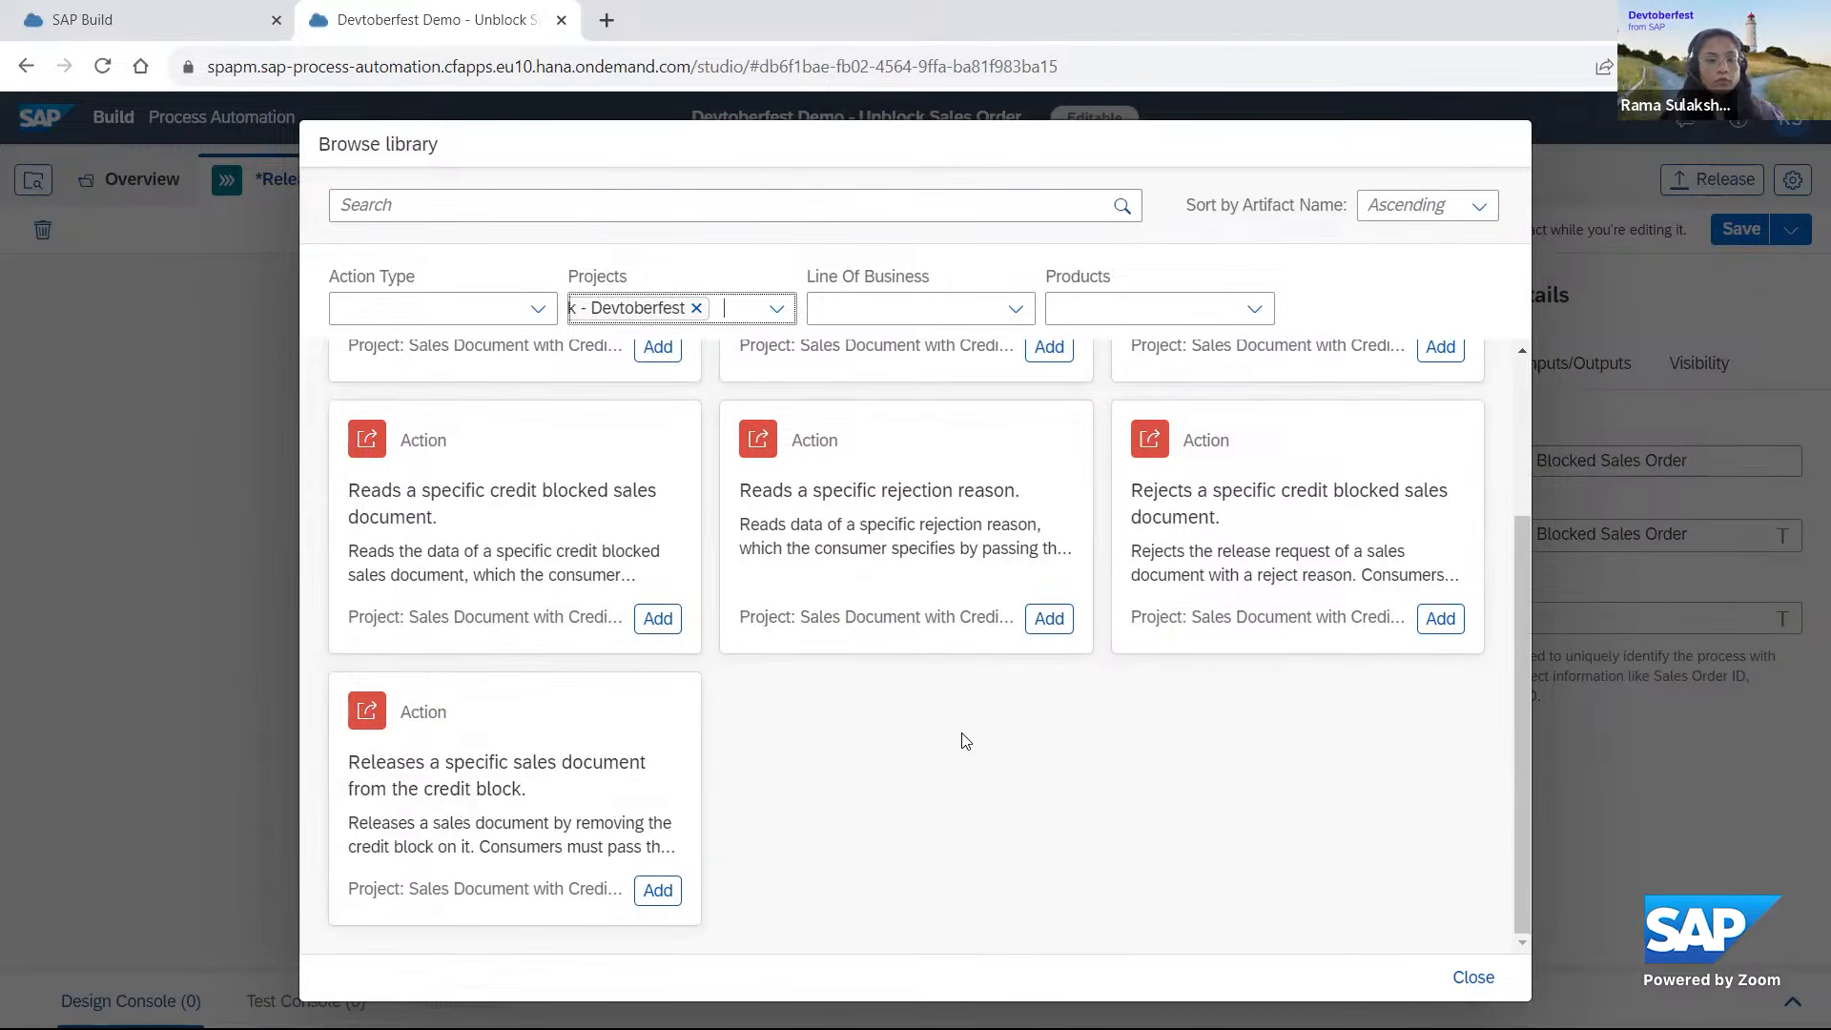
{"action": "scroll", "coordinate": [965, 741], "scroll_direction": "up", "scroll_amount": 3}
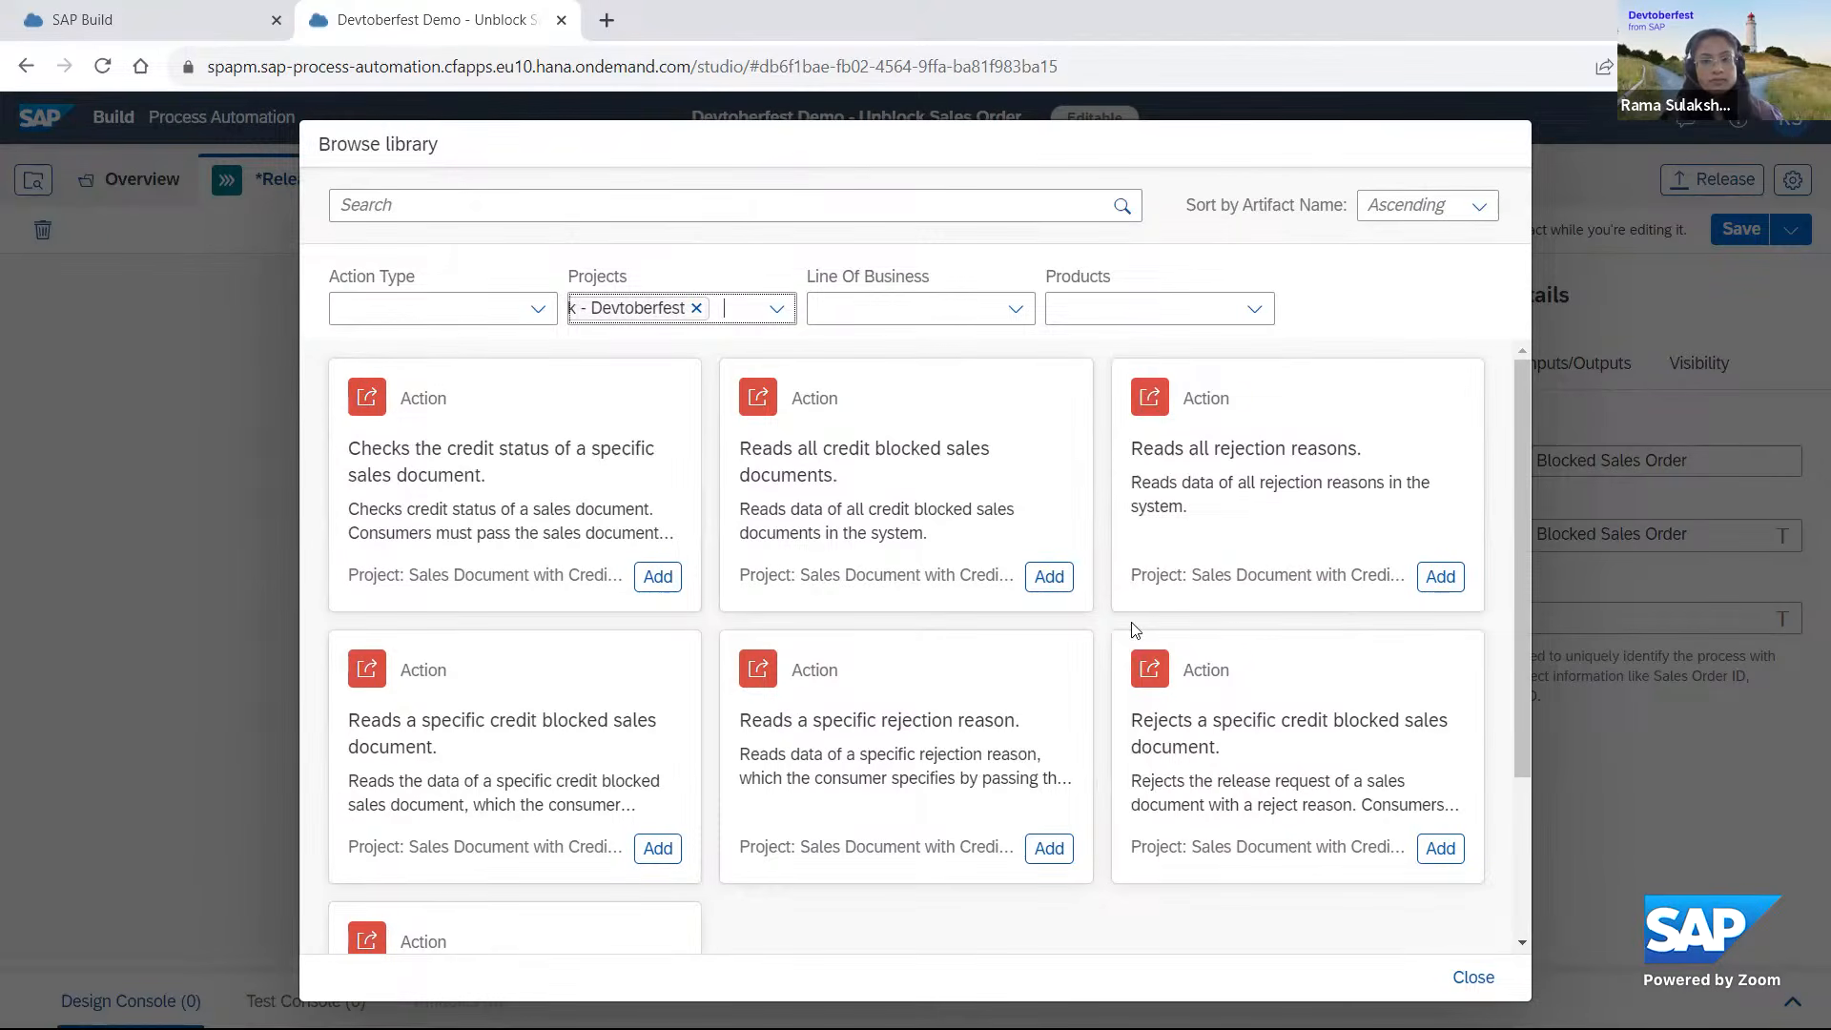
{"action": "scroll", "coordinate": [1240, 715], "scroll_direction": "down", "scroll_amount": 3}
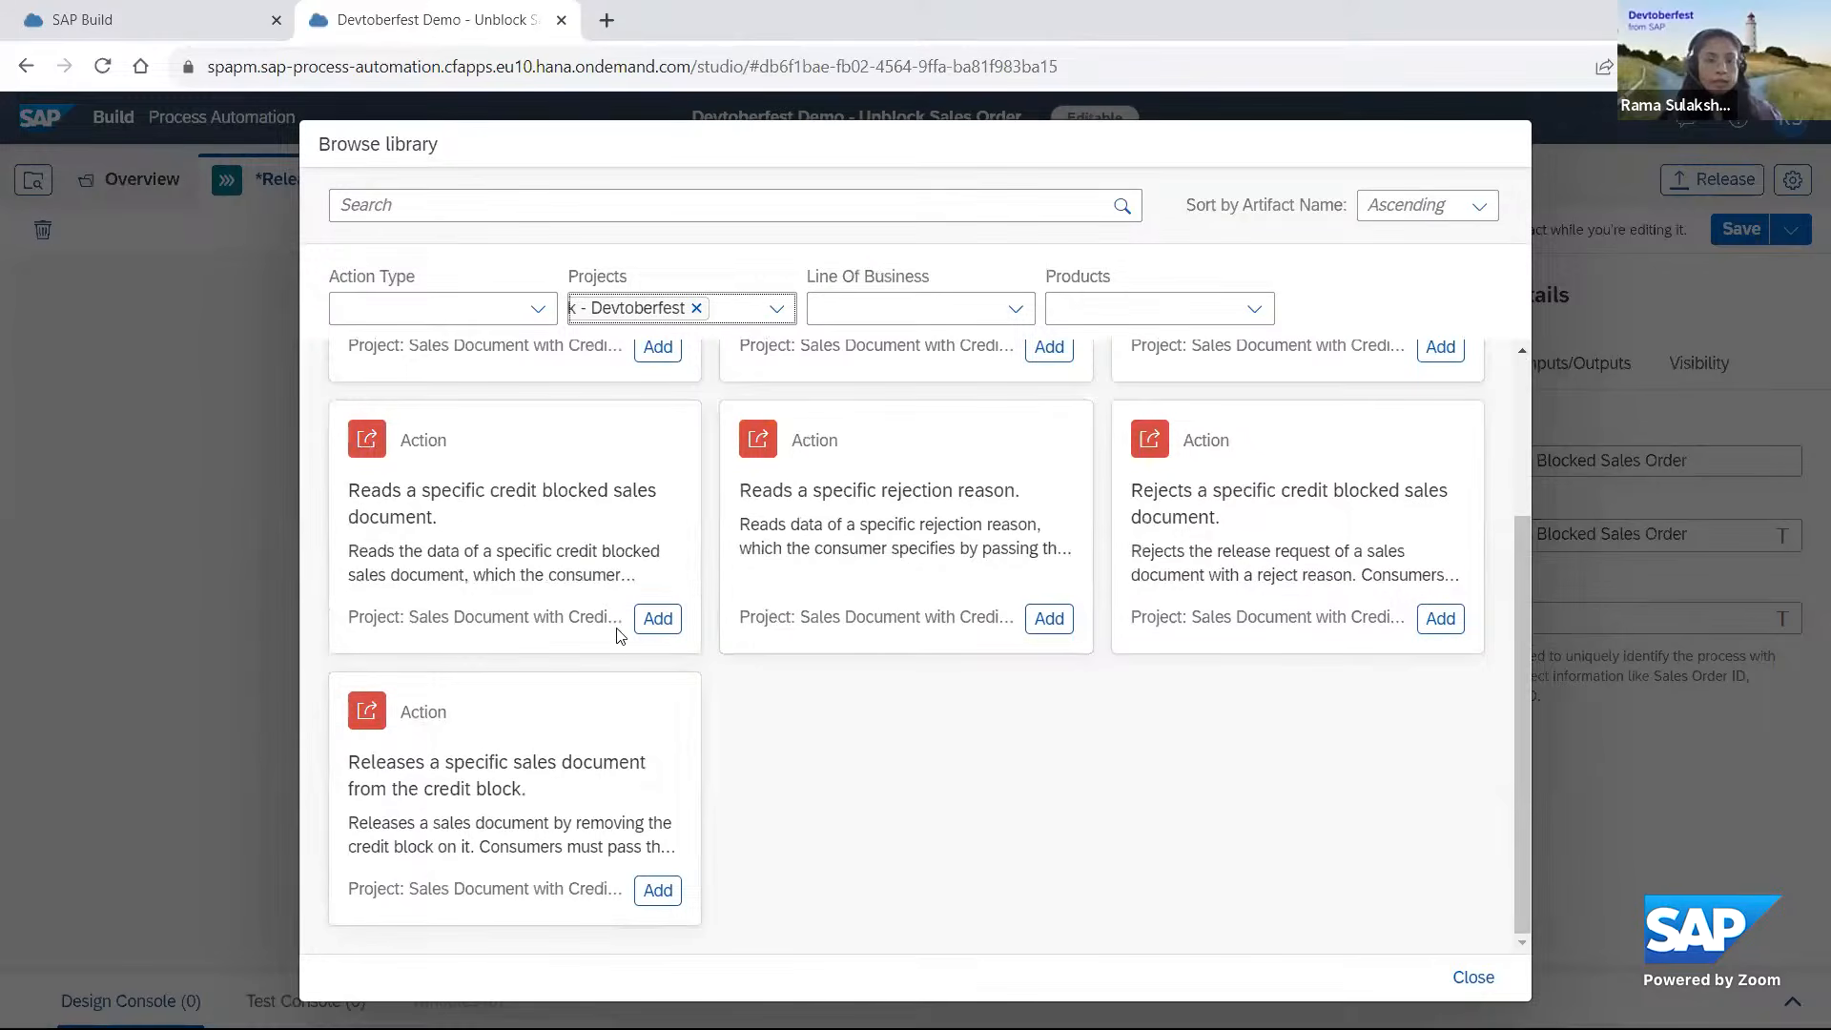
{"action": "left_click", "coordinate": [657, 619]}
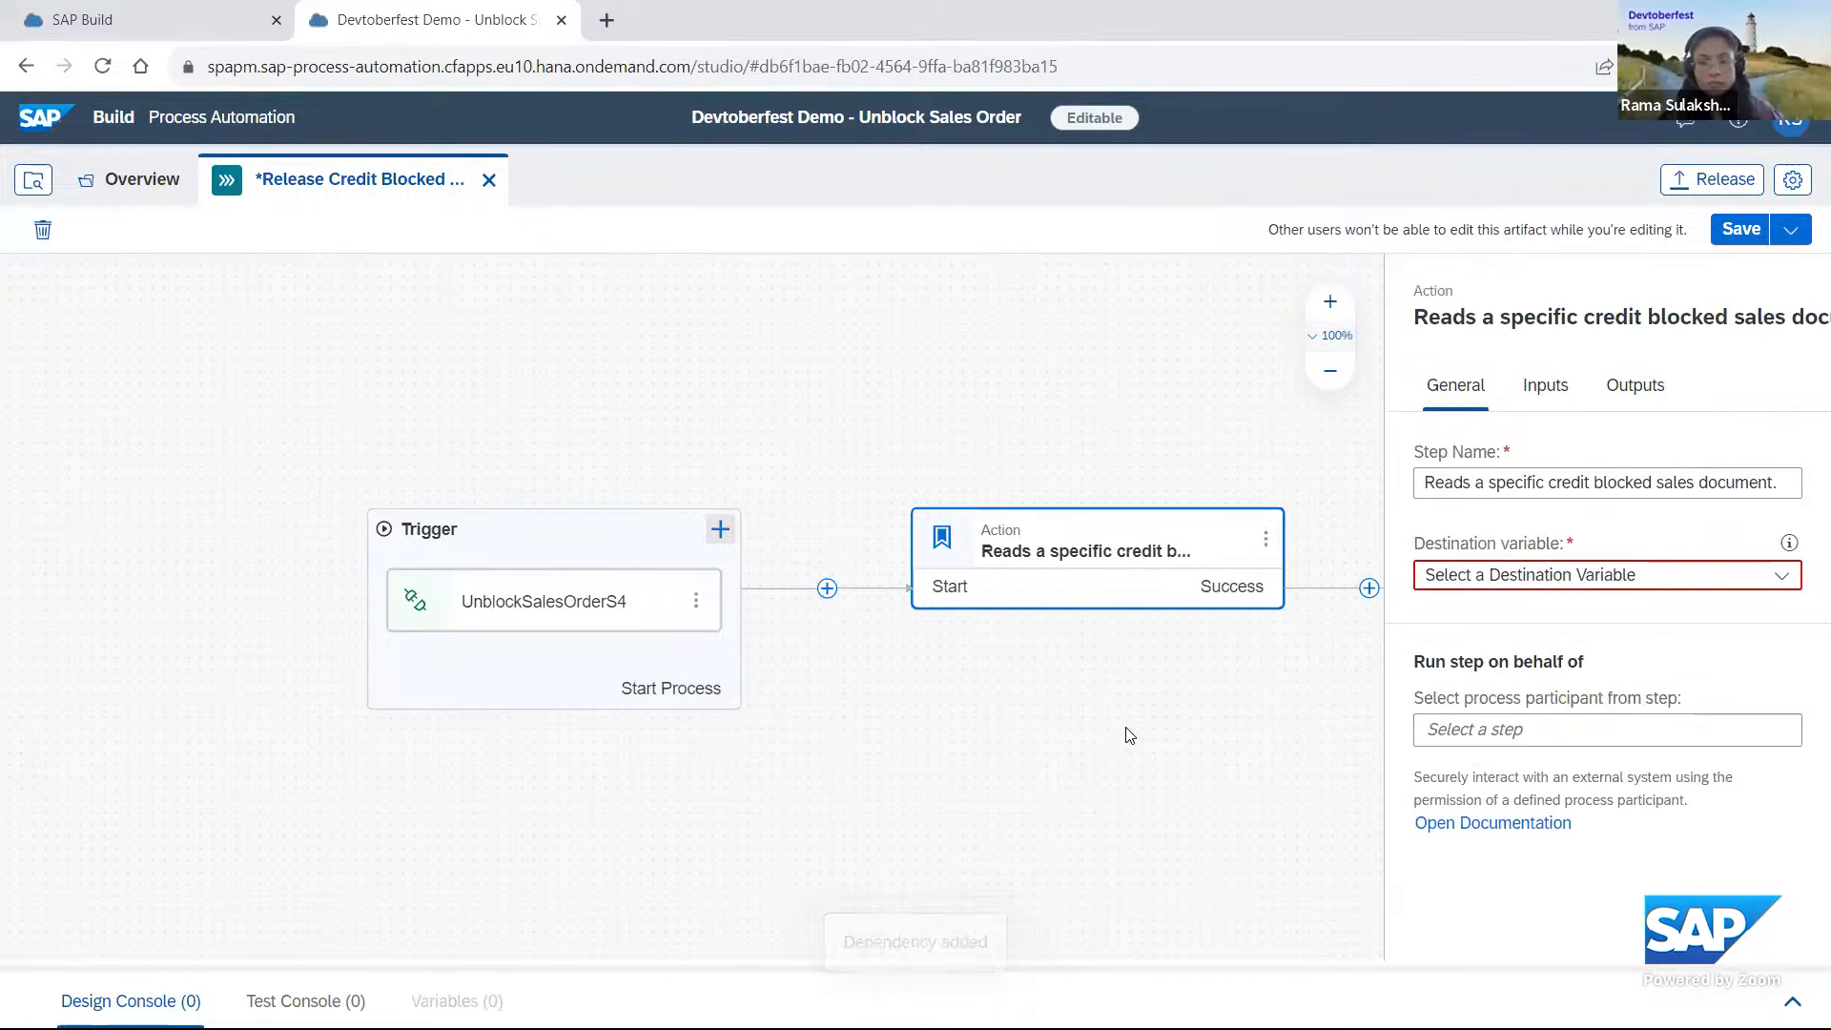
Create a destination variable with the identifier S4HANA_DESTINATION for the action that reads the credit blocked sales document.
{"action": "left_click", "coordinate": [1542, 577]}
{"action": "left_click", "coordinate": [1523, 650]}
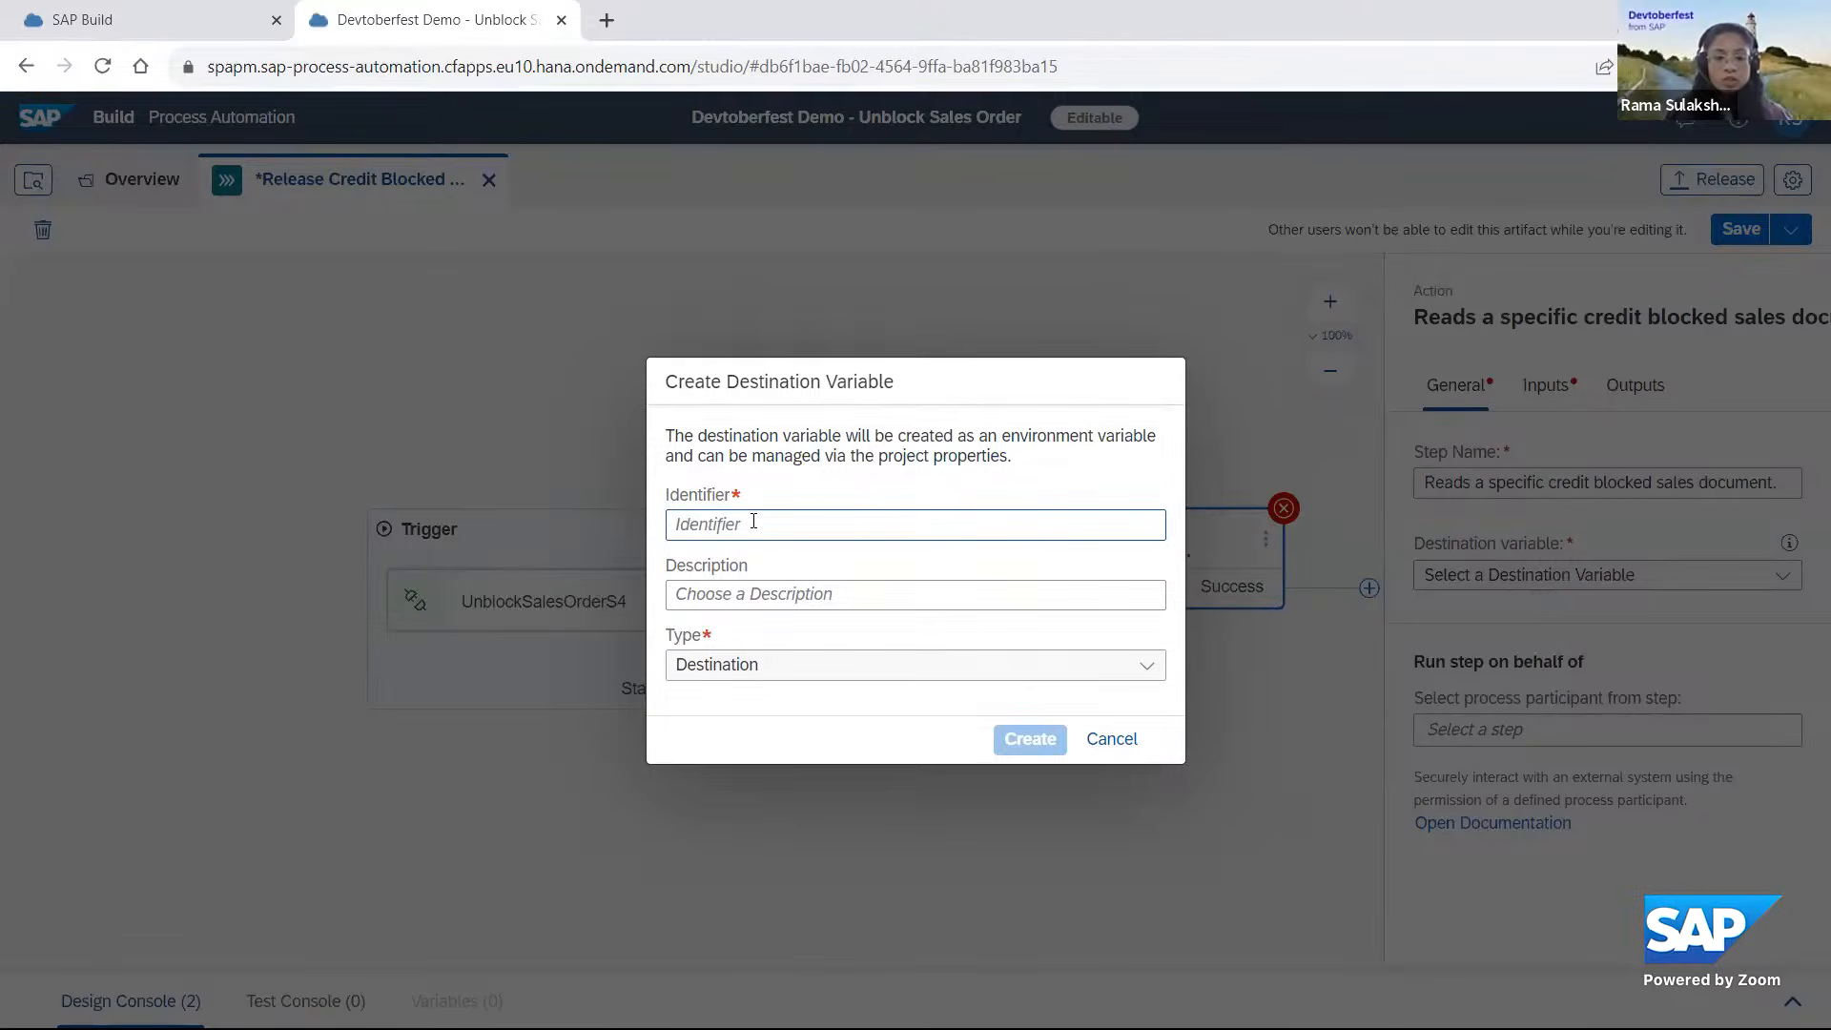
{"action": "type", "text": "S4"}
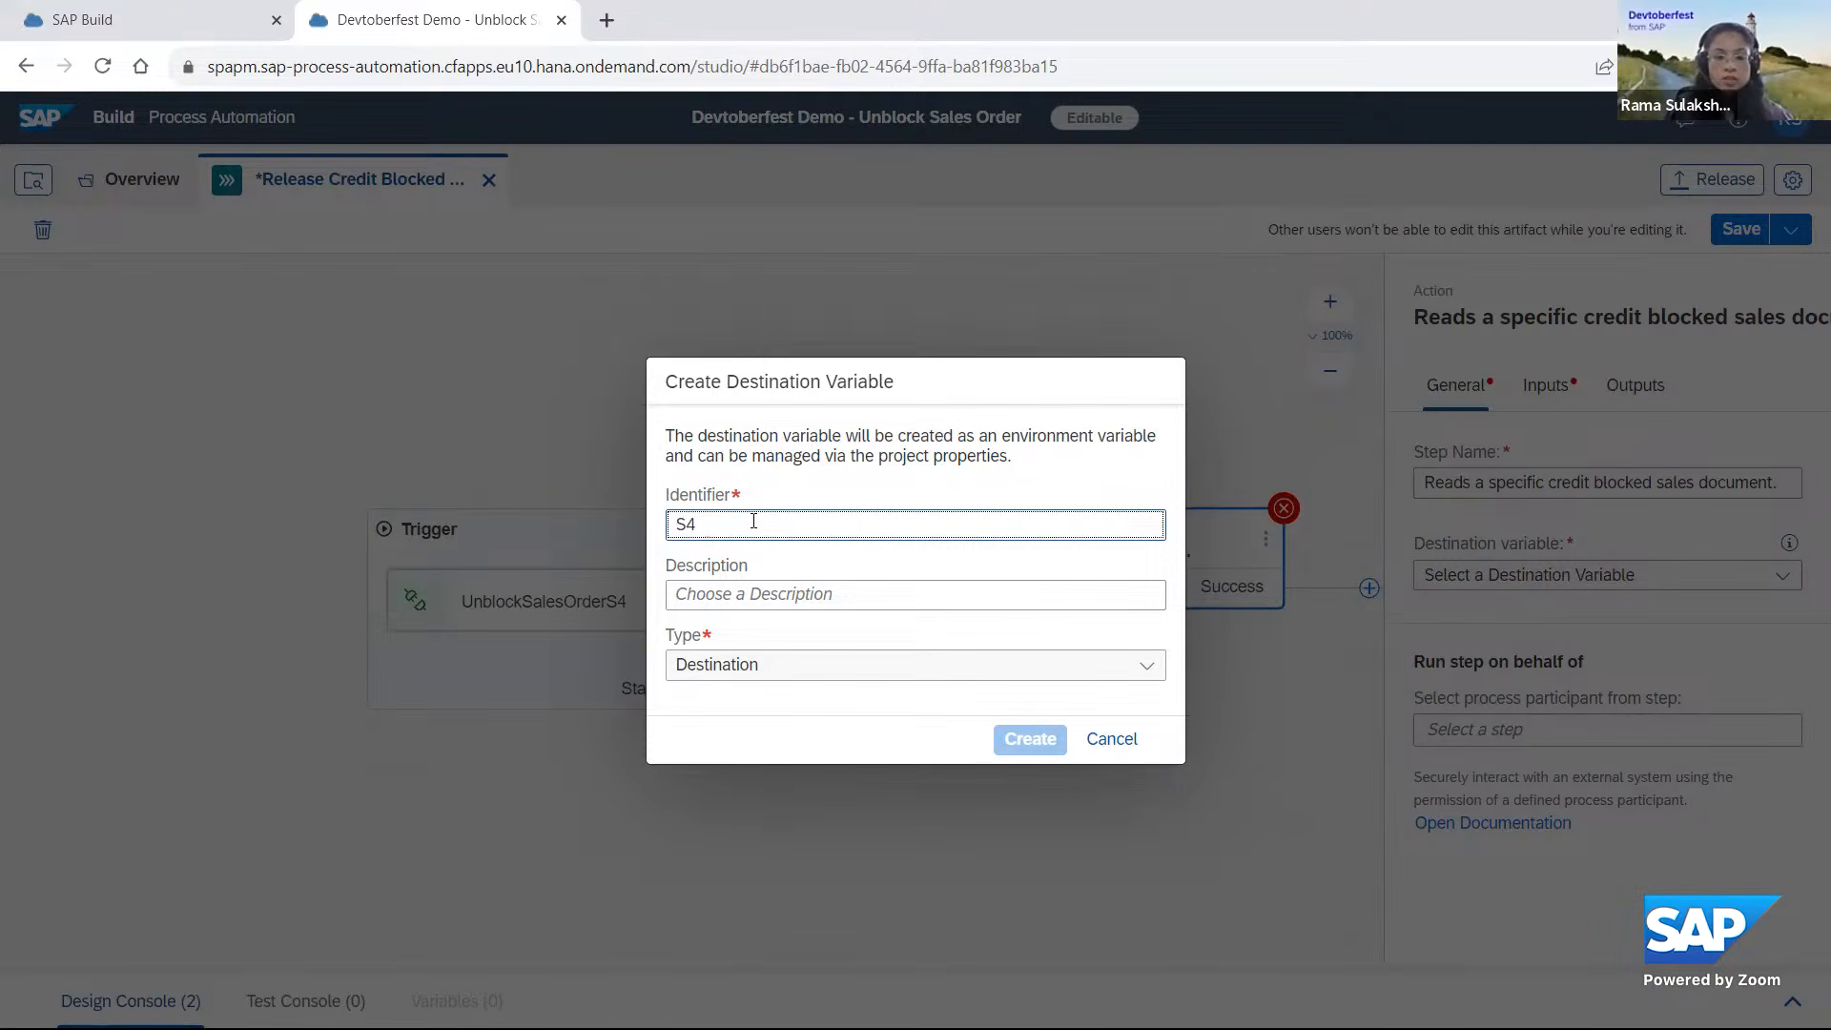
{"action": "type", "text": "HANA_"}
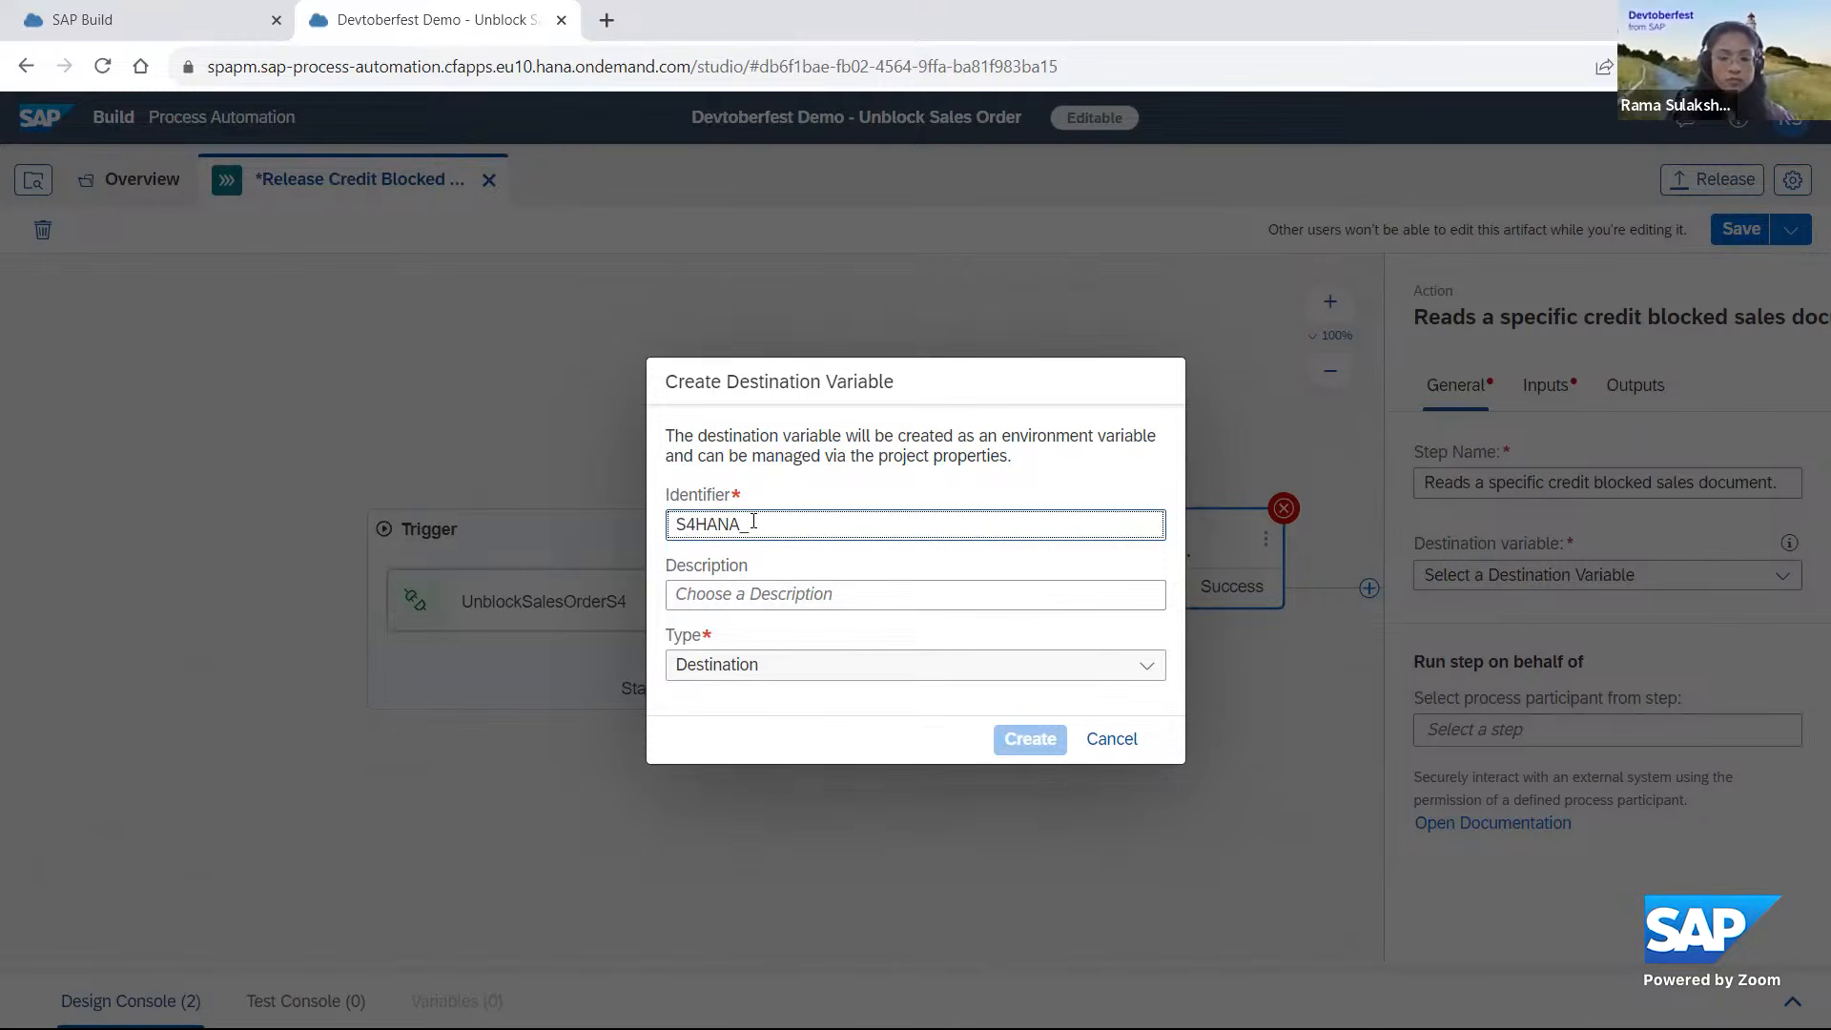
{"action": "type", "text": "DESTI"}
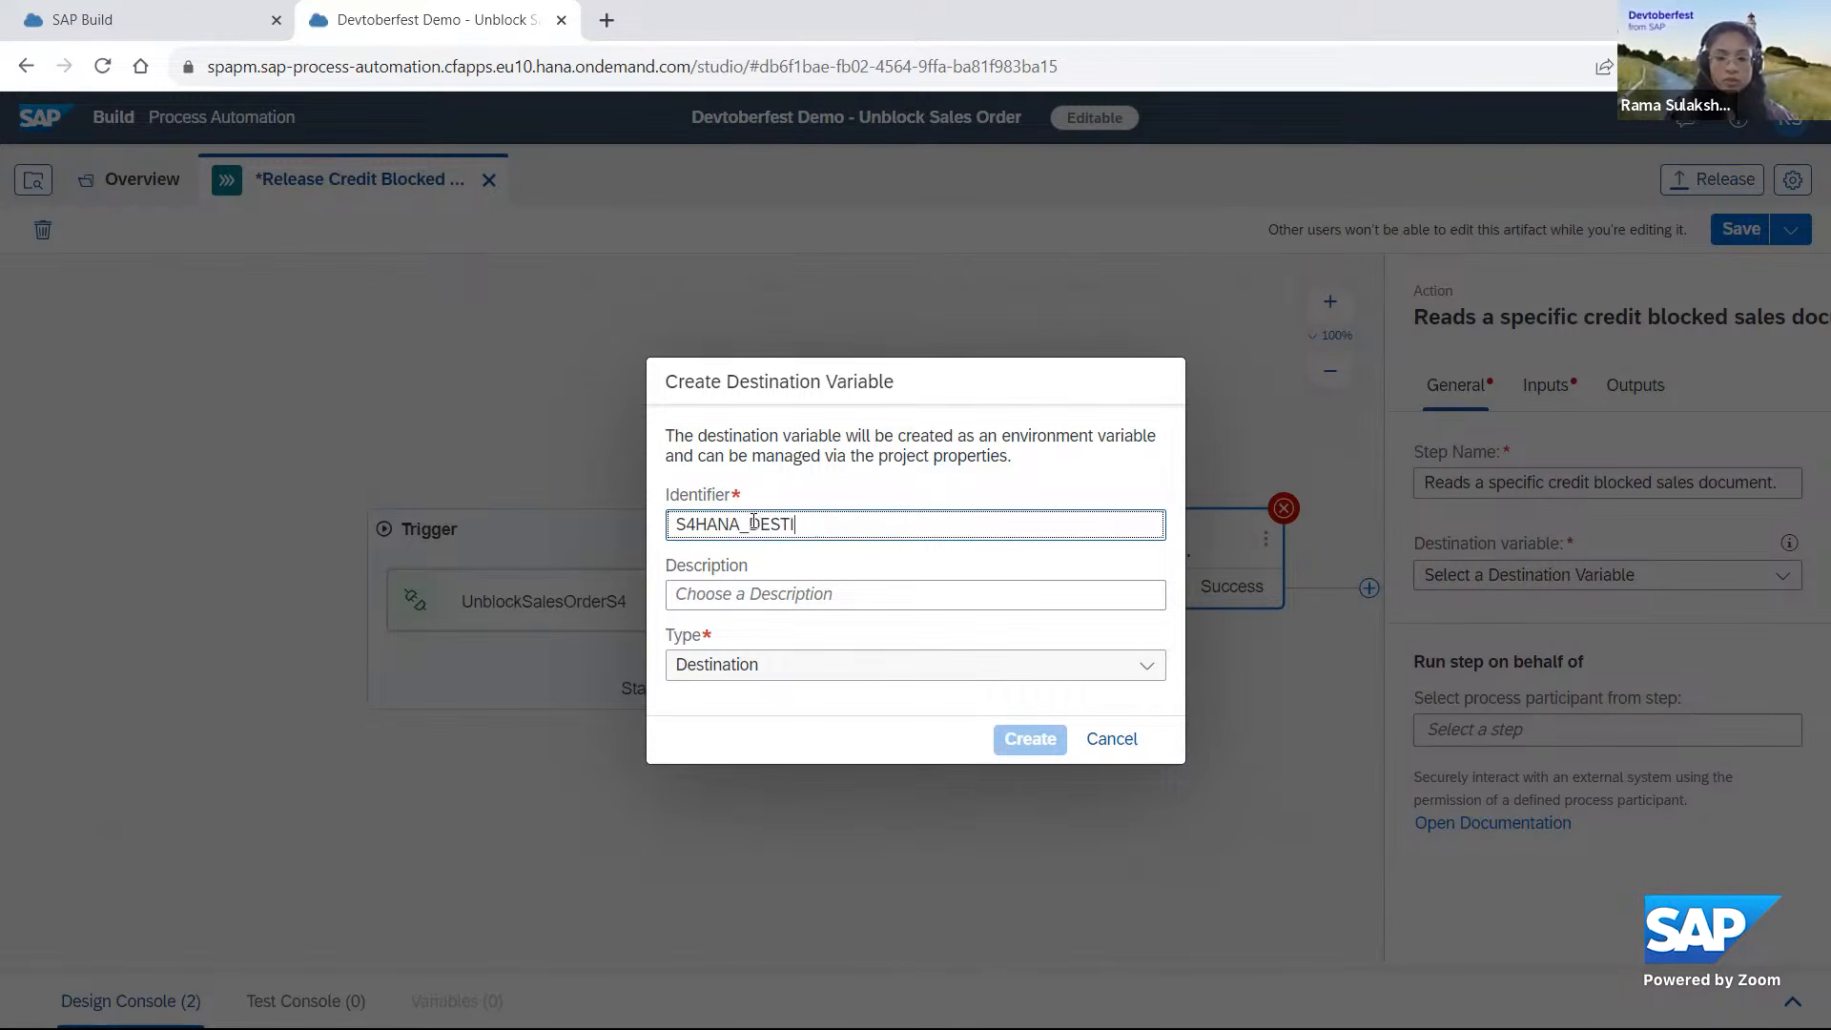
{"action": "type", "text": "NATION"}
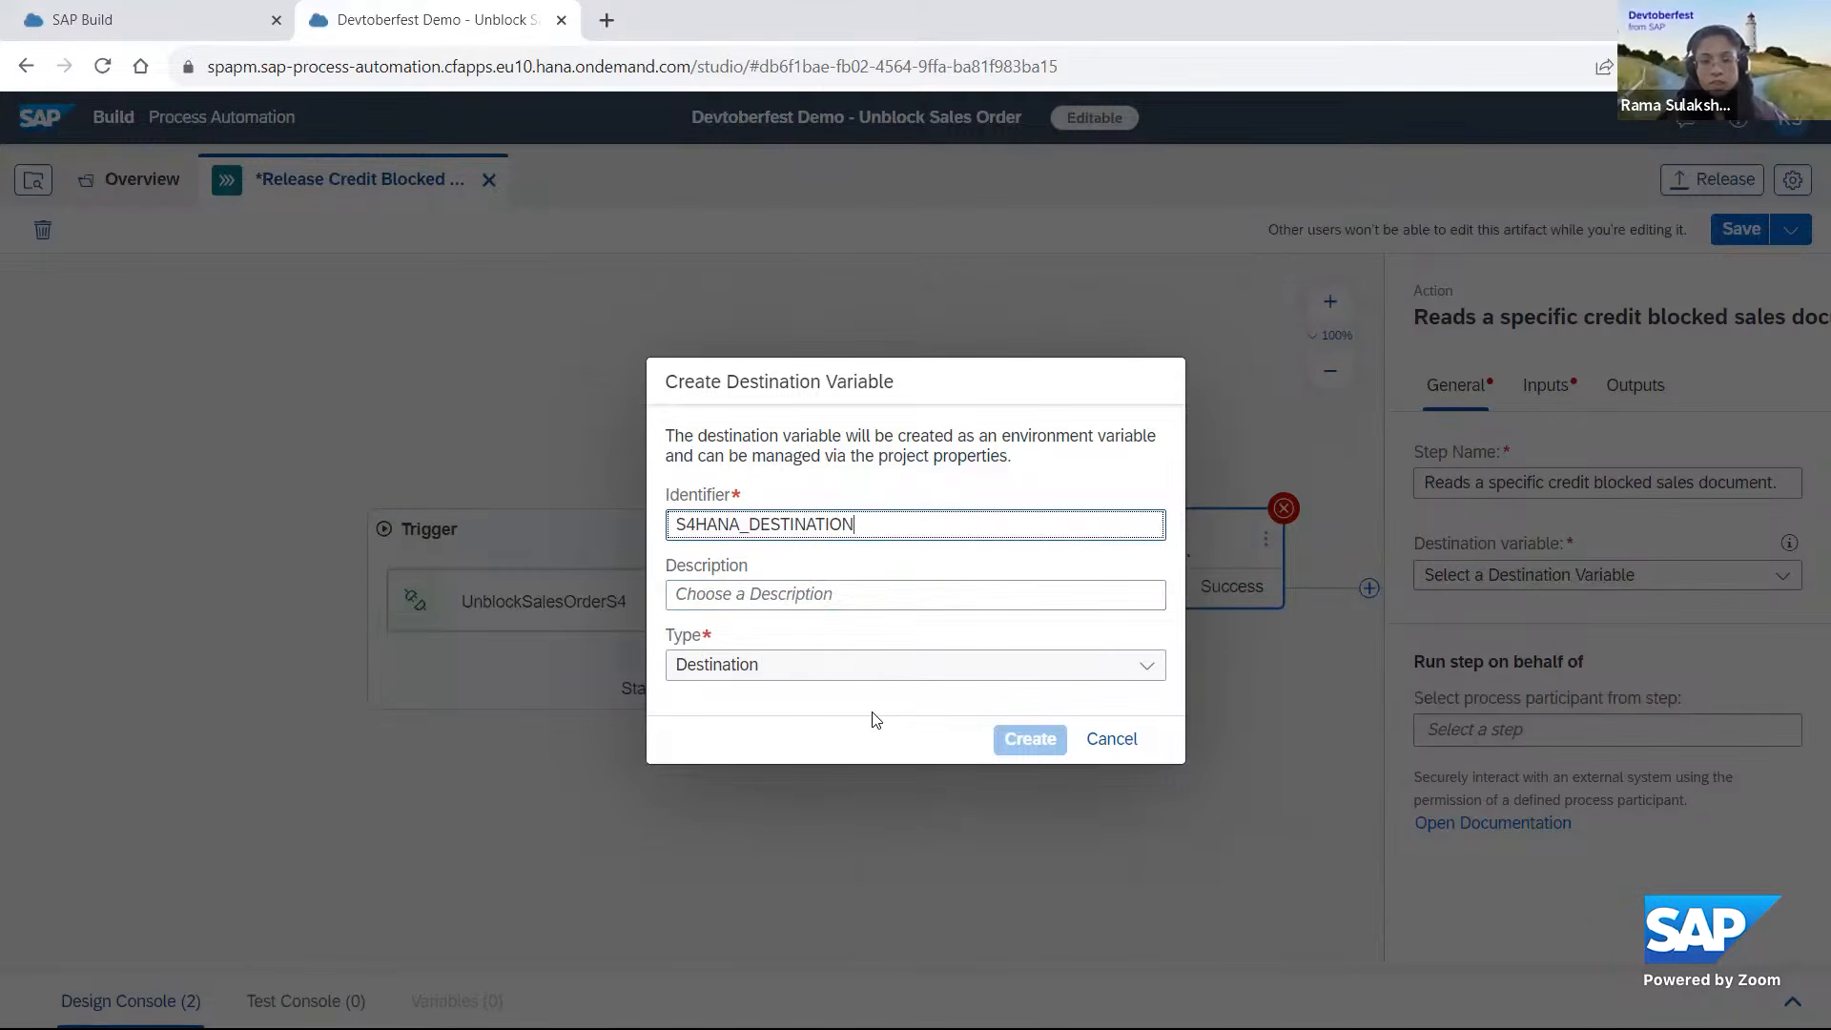
{"action": "left_click", "coordinate": [1022, 740]}
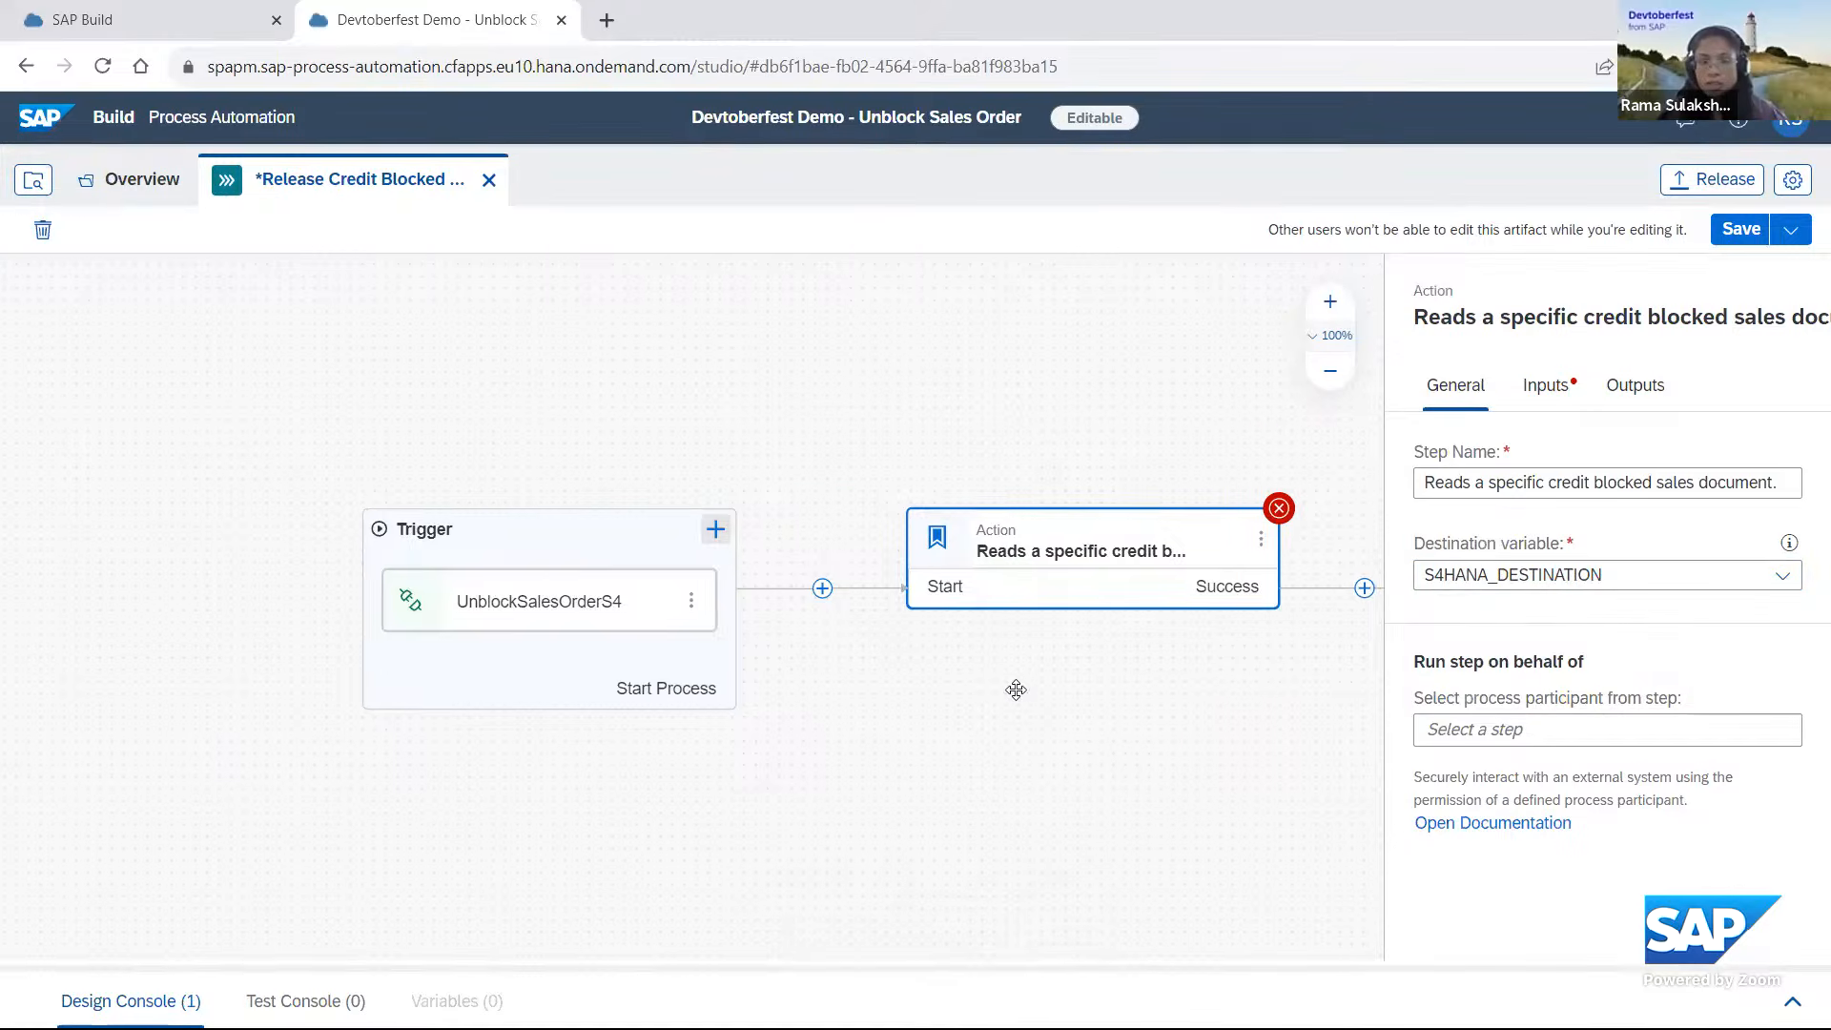
Map the action's SalesDocument input to the process input SalesOrder.
{"action": "left_click_drag", "start_coordinate": [1174, 692], "coordinate": [979, 672]}
{"action": "left_click", "coordinate": [1552, 389]}
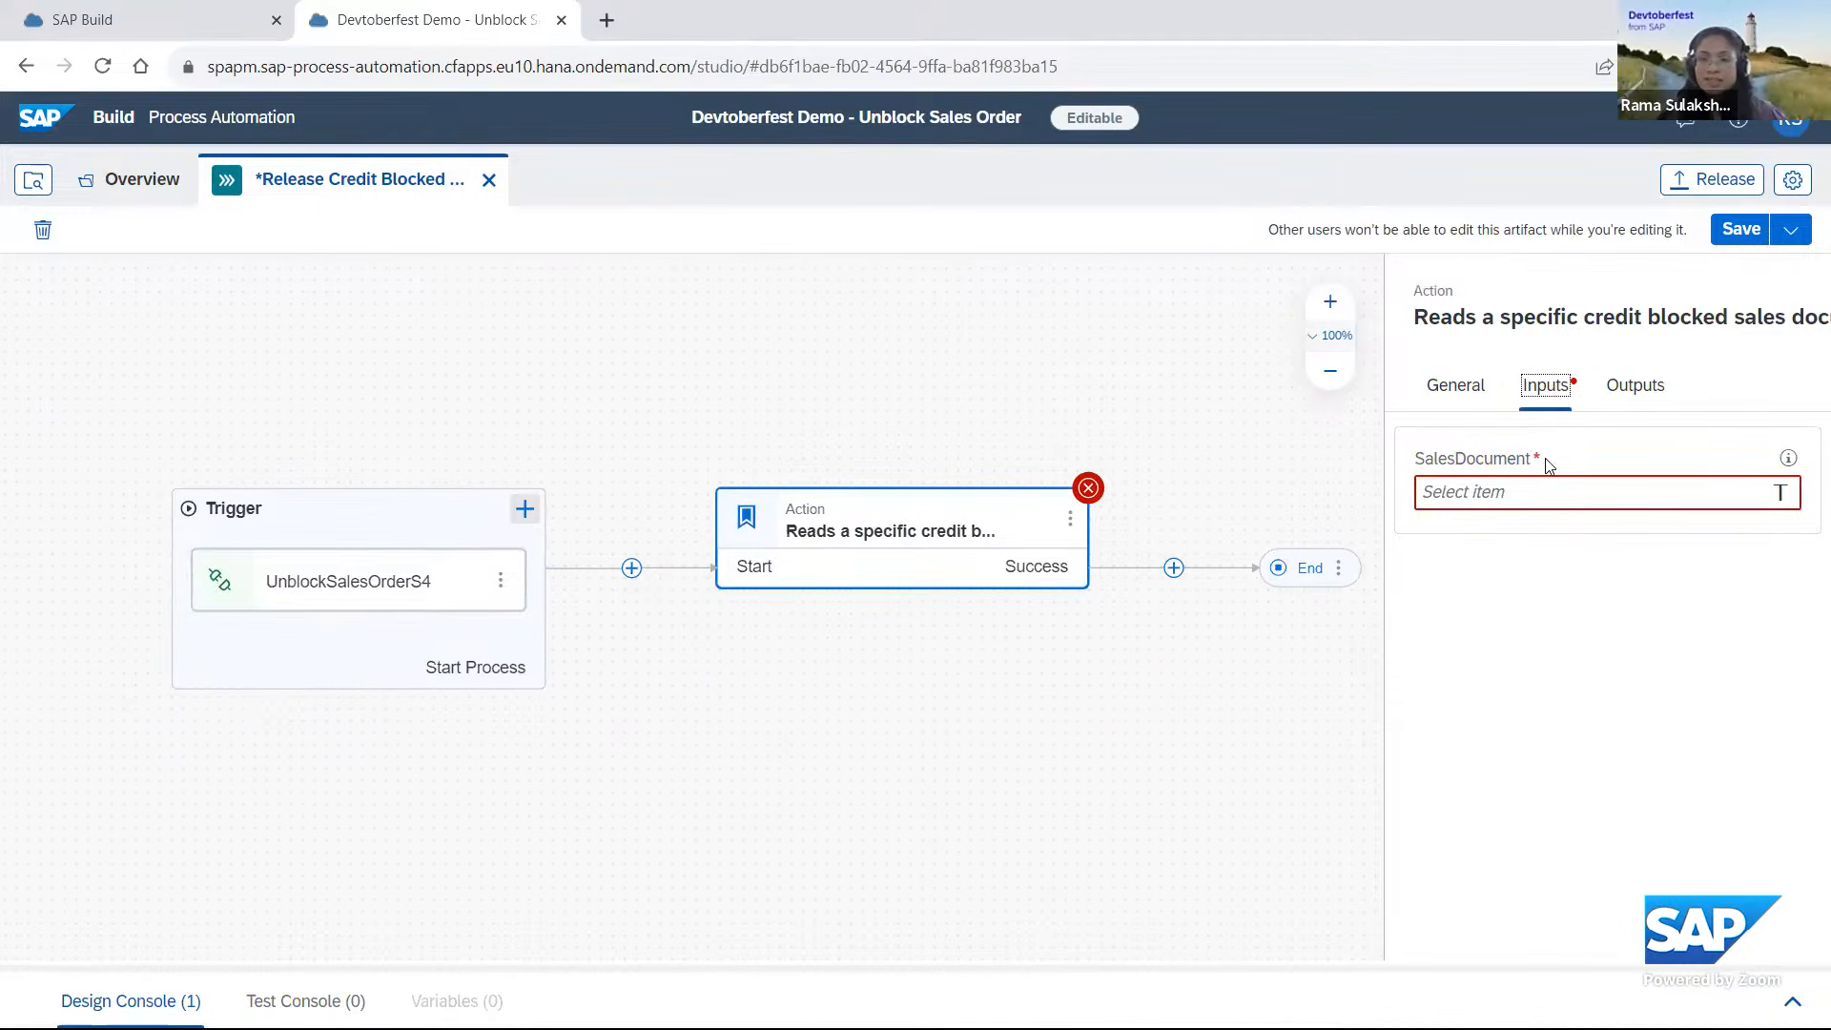
{"action": "left_click", "coordinate": [1497, 488]}
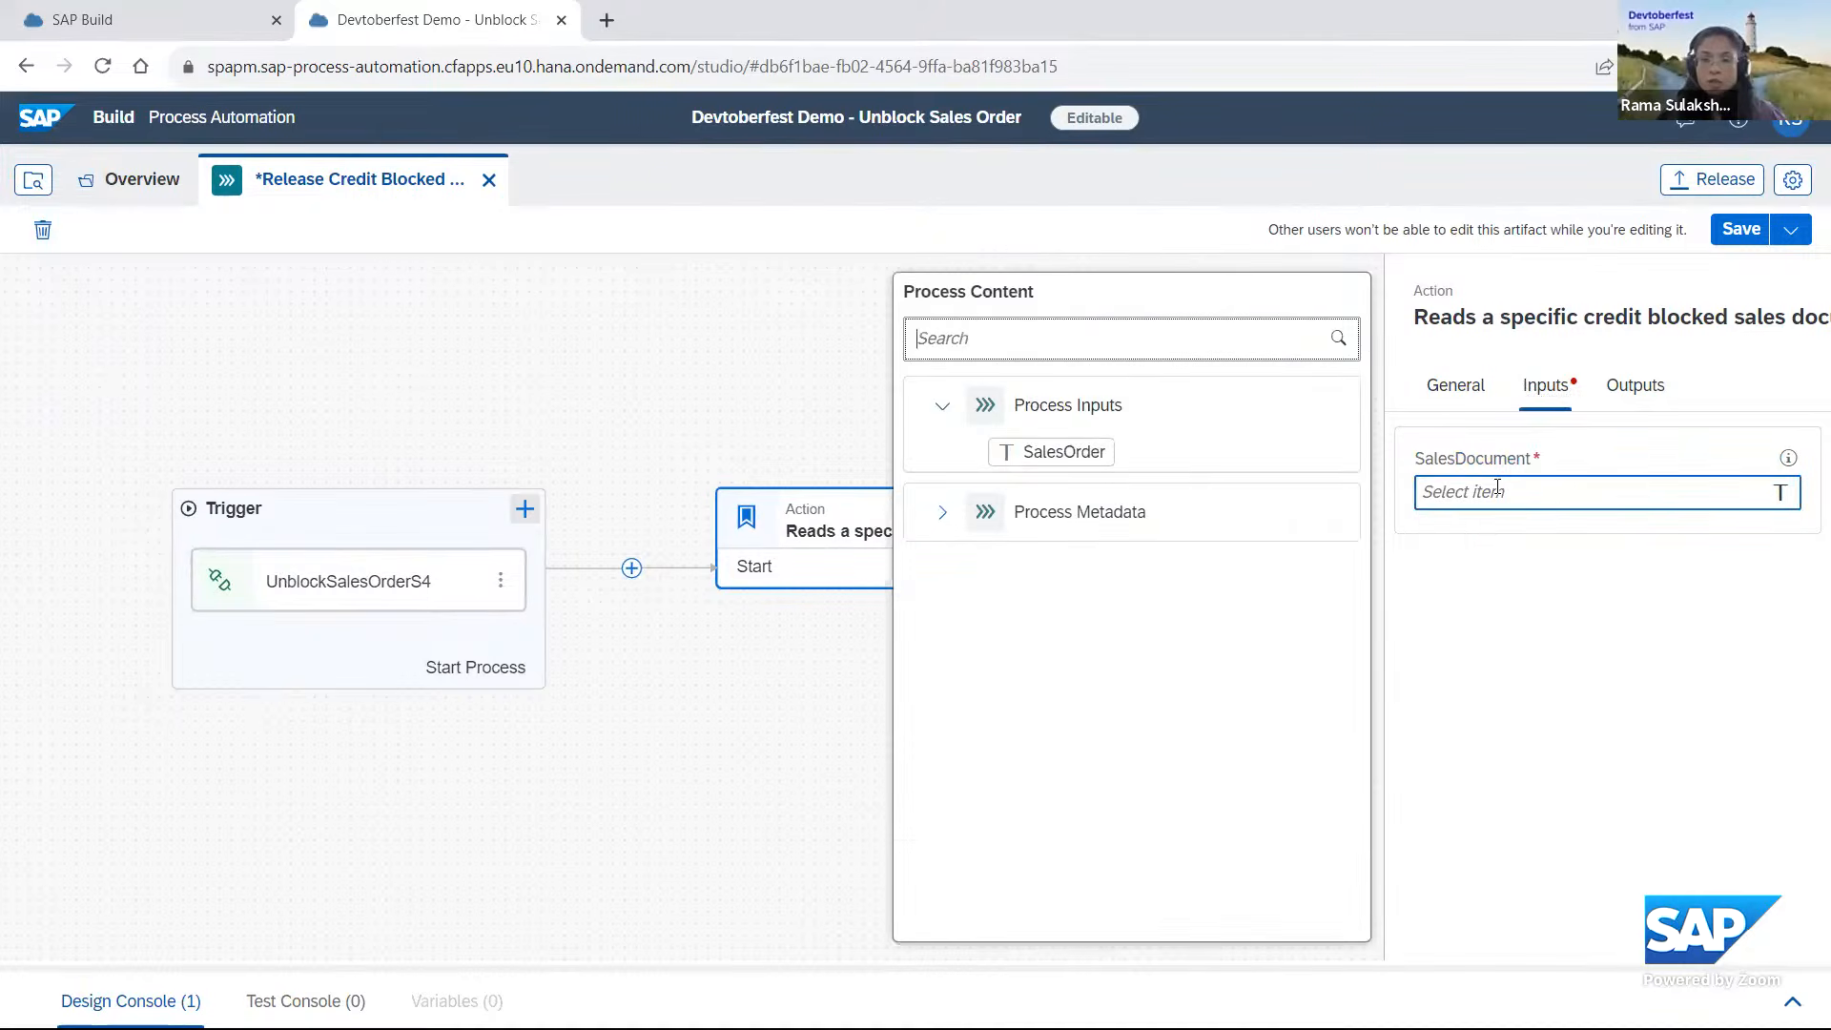
{"action": "left_click", "coordinate": [1063, 452]}
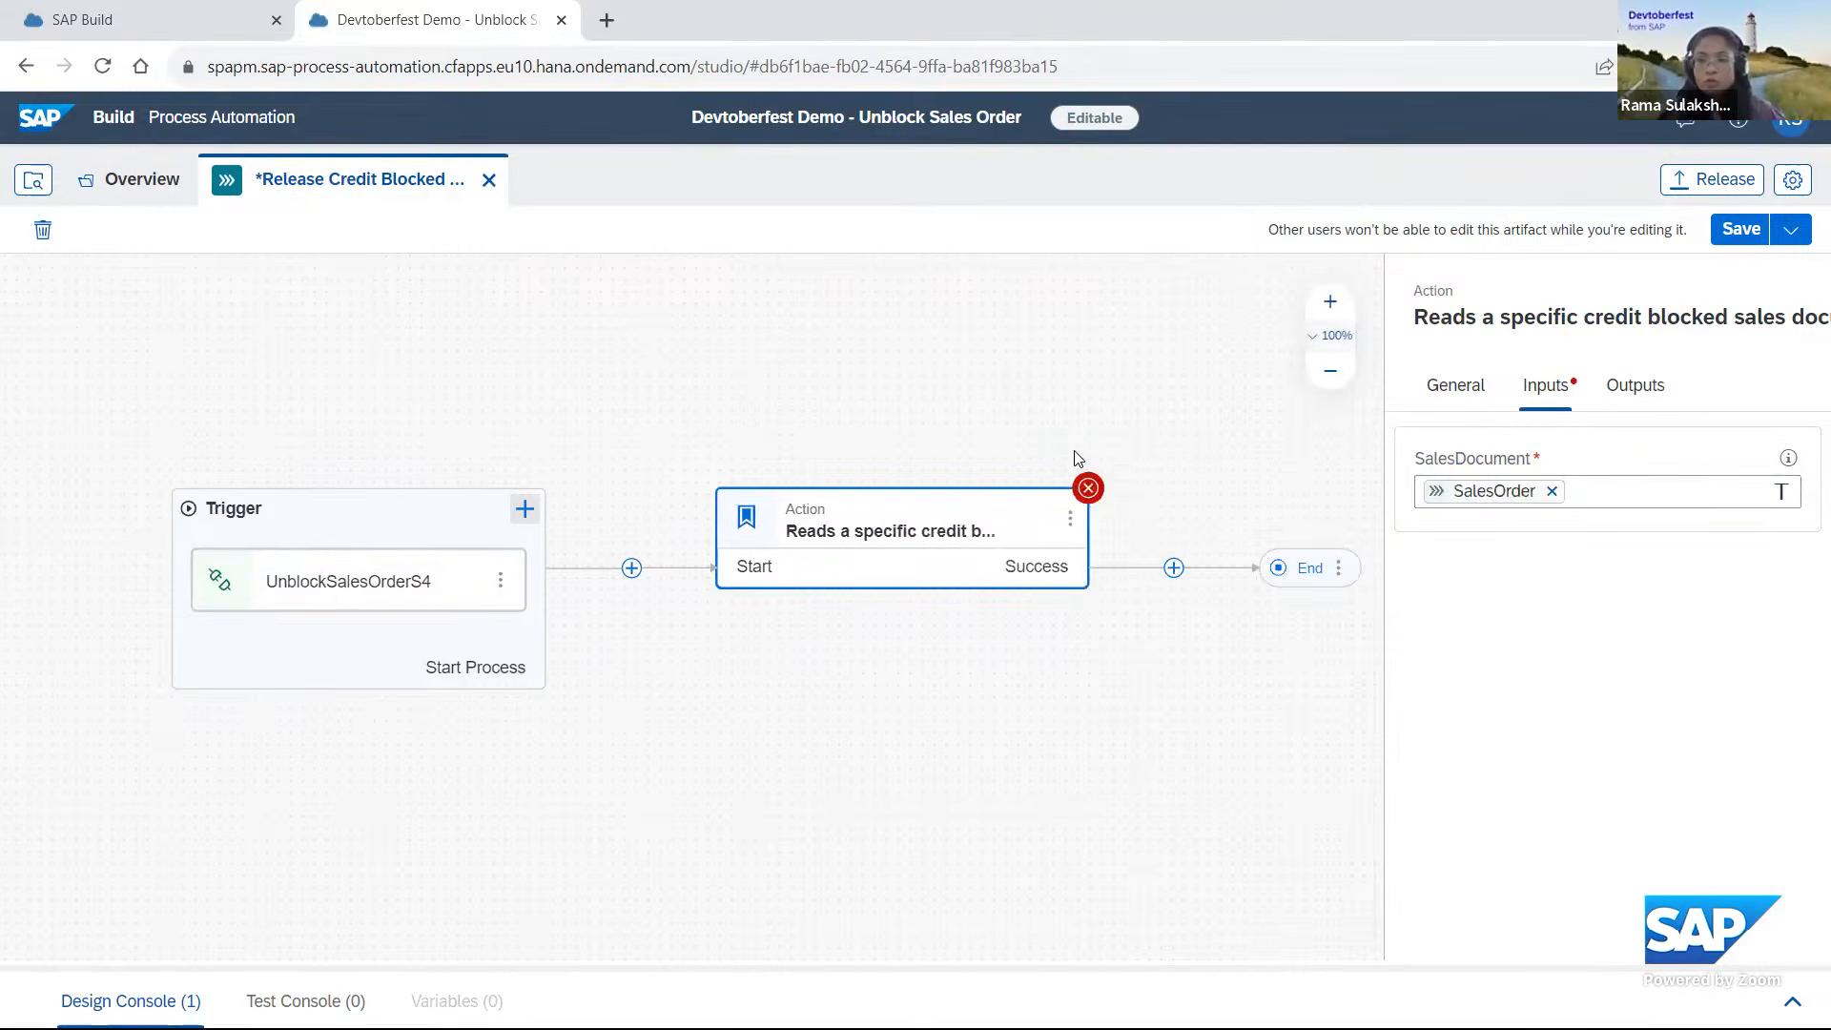
Examine the action's outputs by expanding result and Credit Blocked Sales Document and reading through the fields.
{"action": "left_click", "coordinate": [1647, 395]}
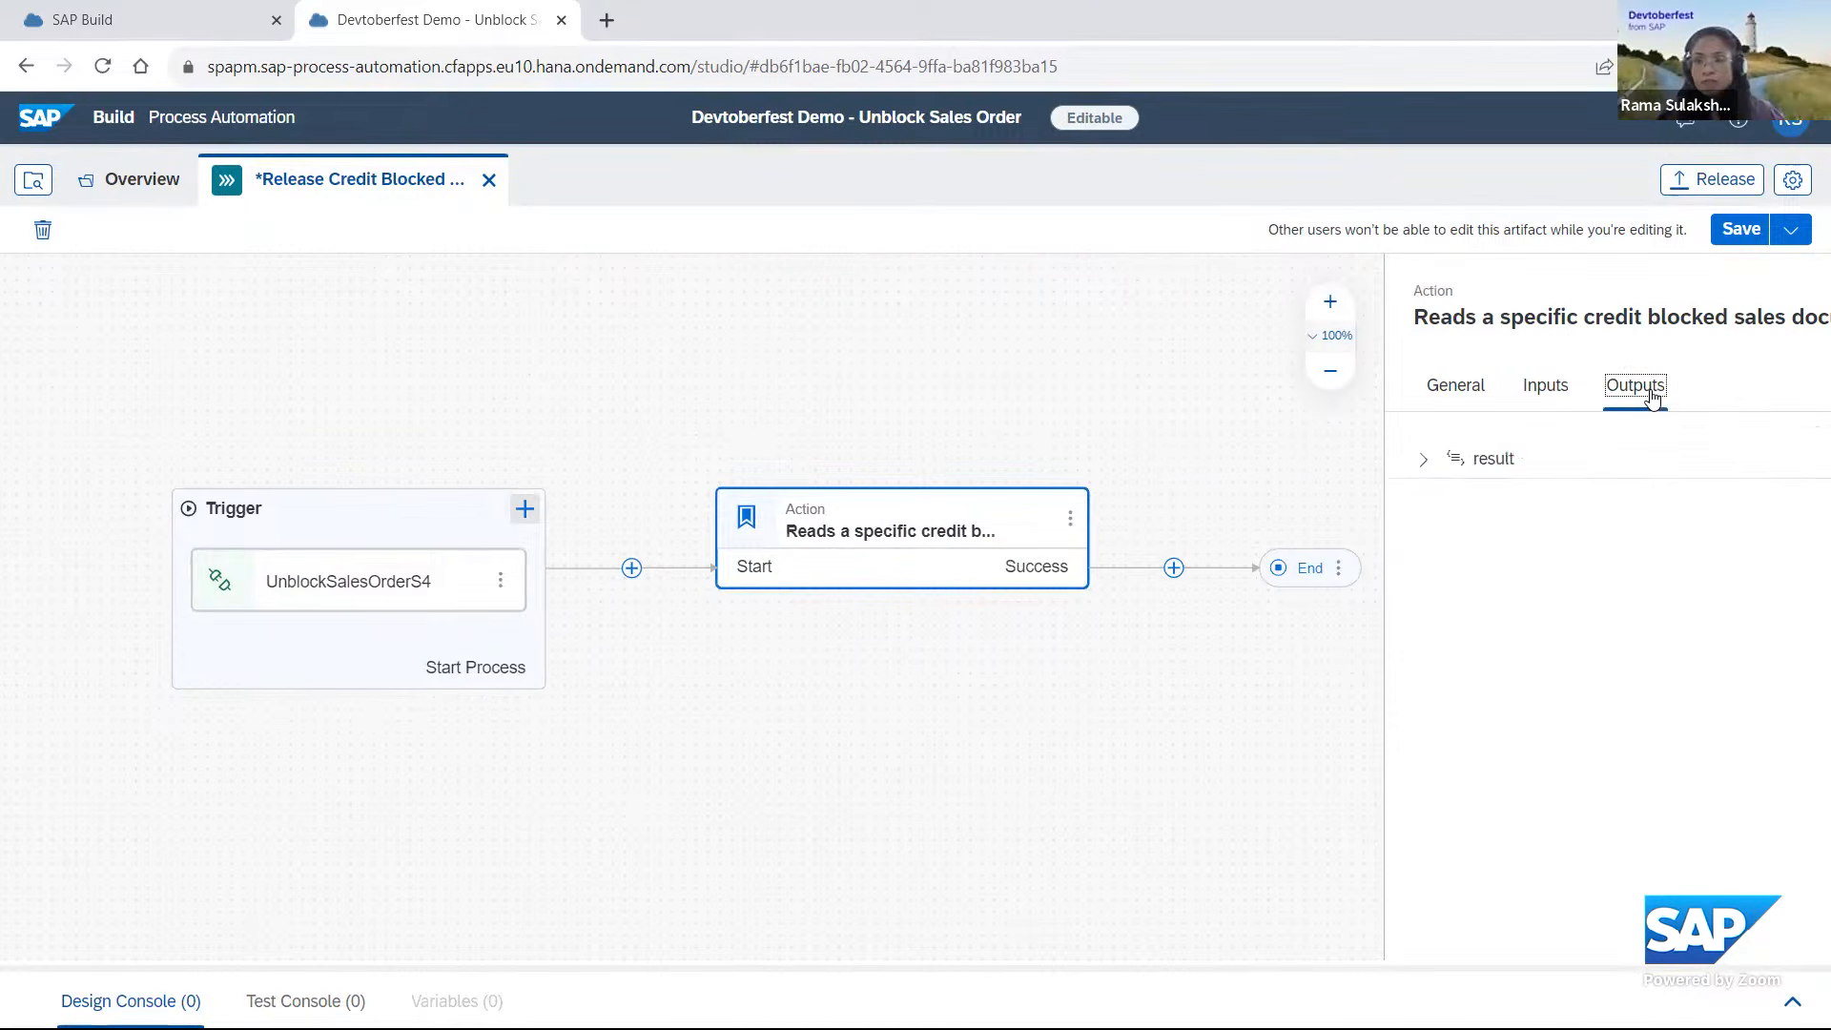
{"action": "left_click", "coordinate": [1421, 459]}
{"action": "left_click", "coordinate": [1442, 497]}
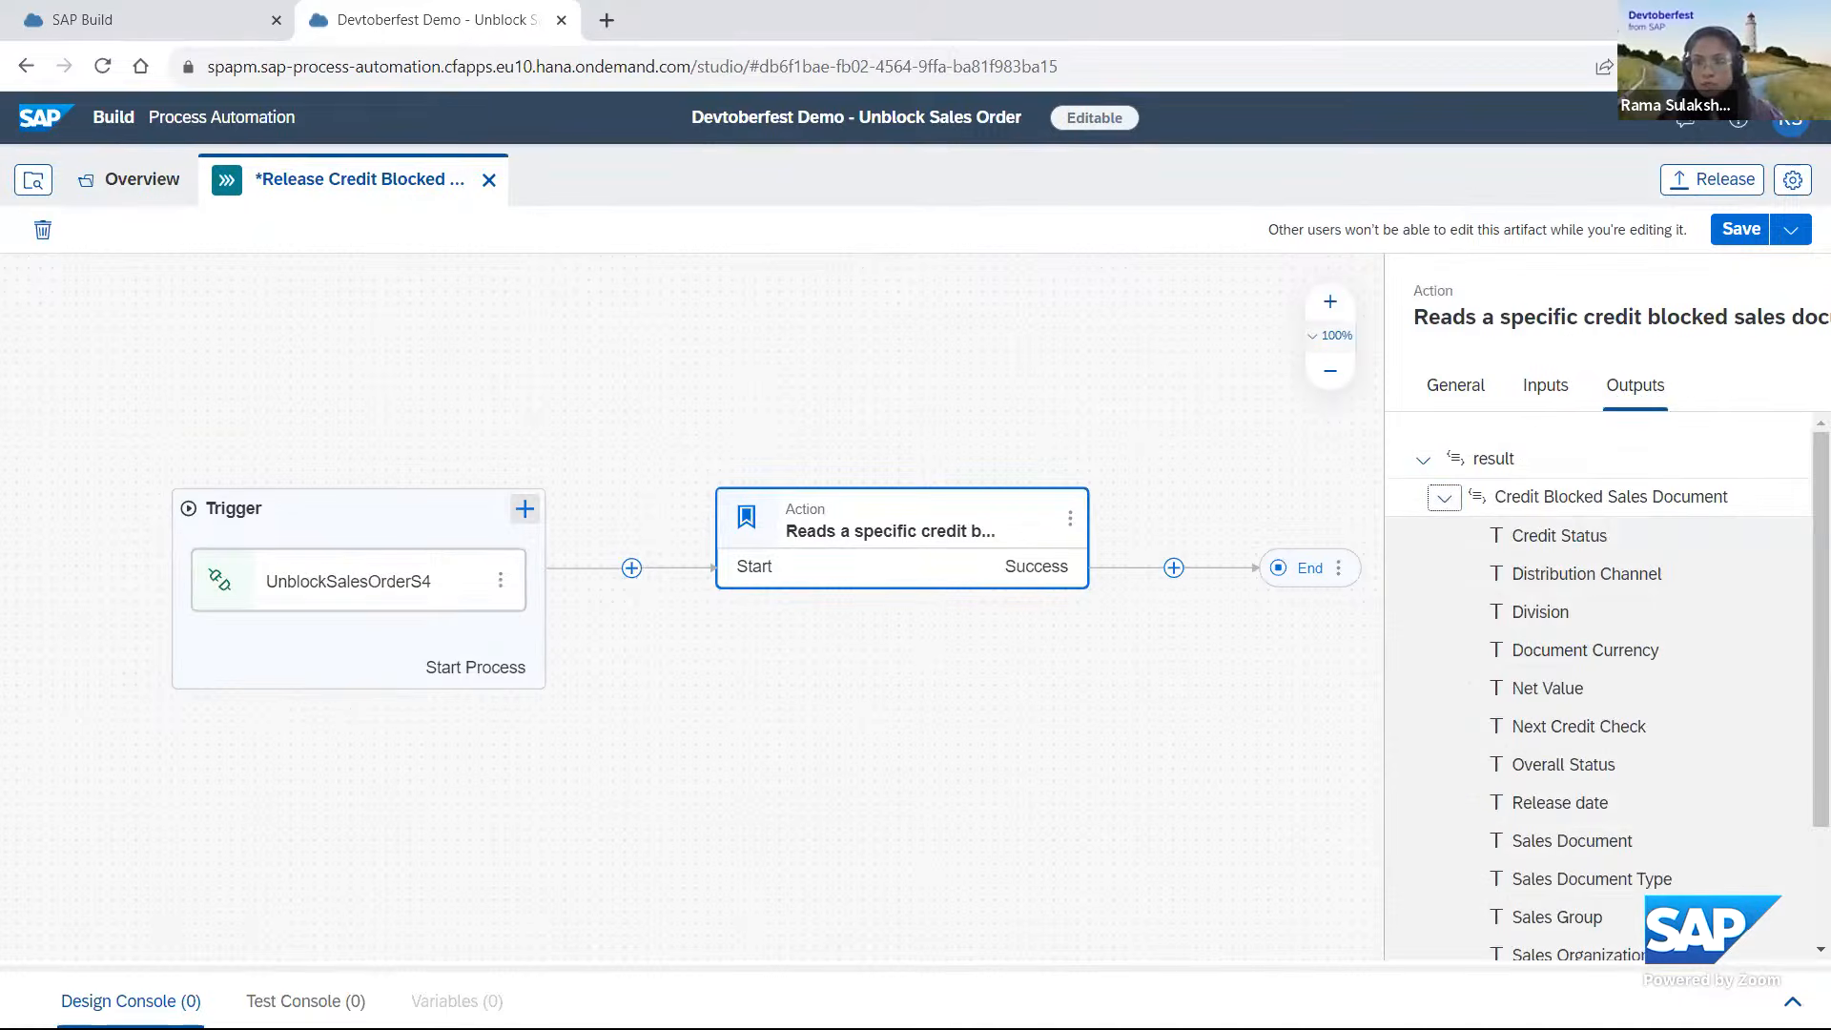
{"action": "scroll", "coordinate": [1602, 686], "scroll_direction": "down", "scroll_amount": 2}
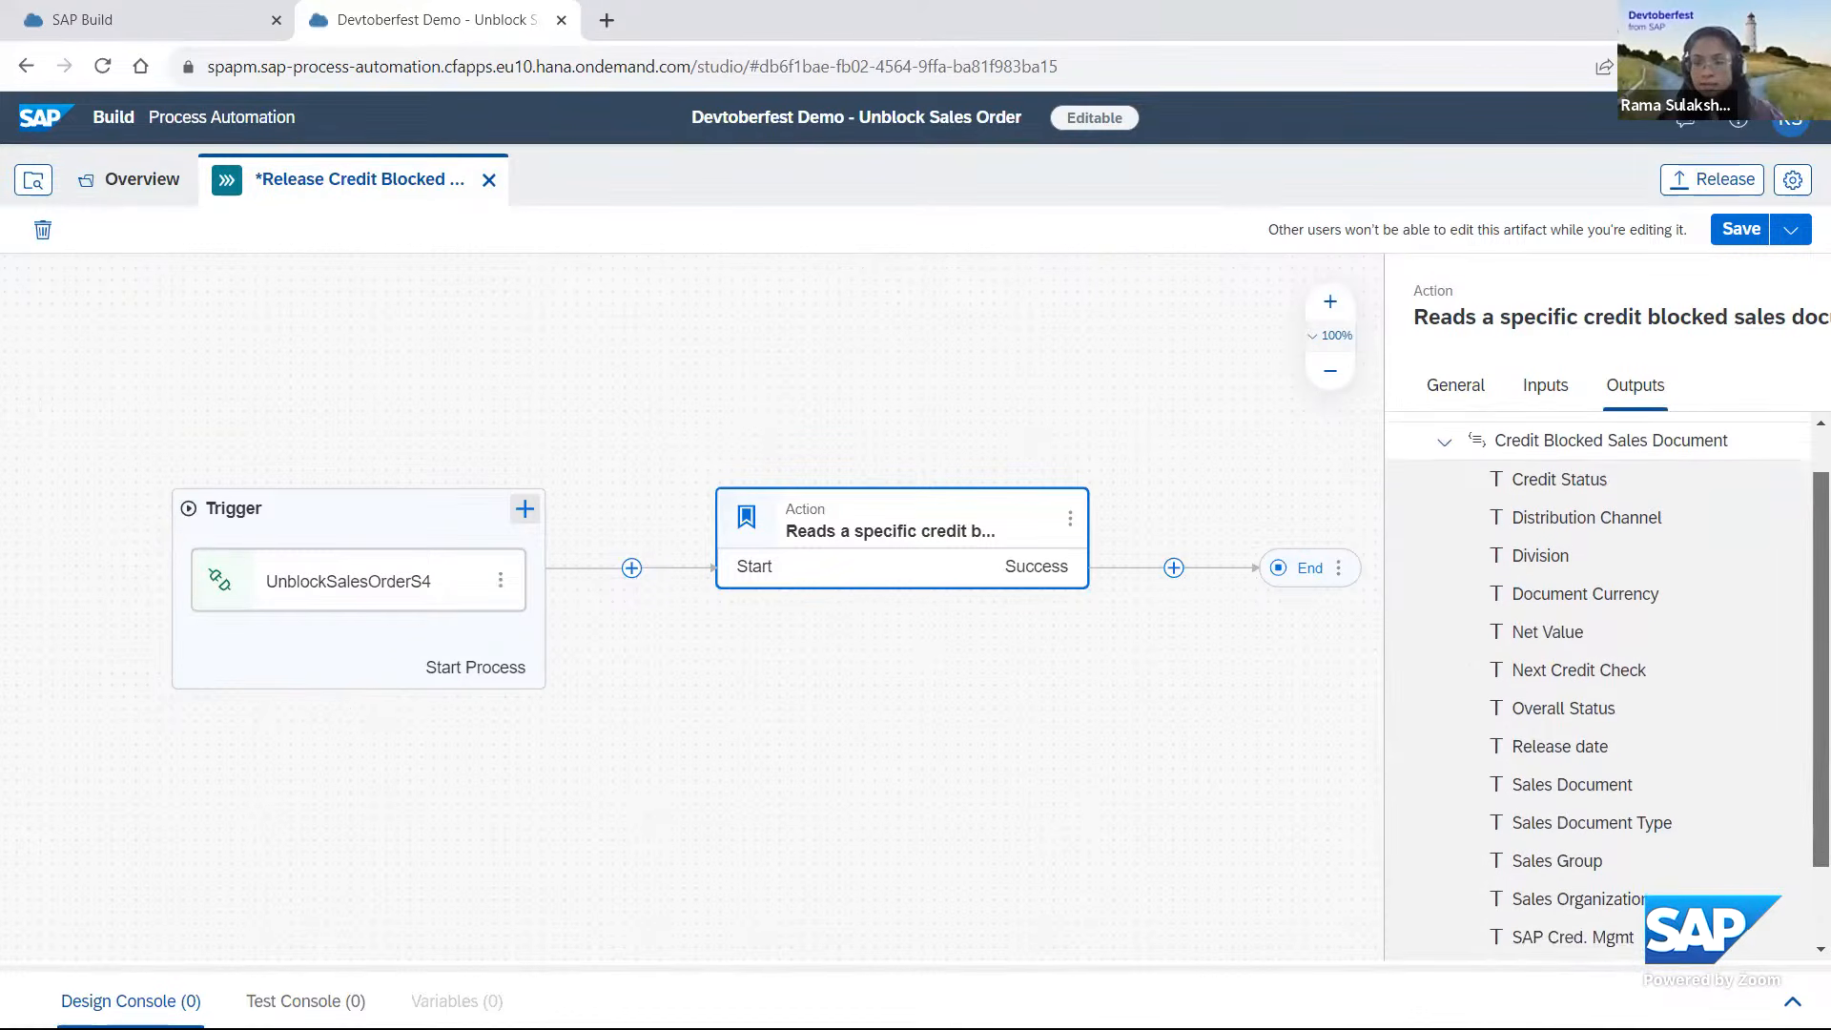
{"action": "scroll", "coordinate": [1602, 686], "scroll_direction": "down", "scroll_amount": 2}
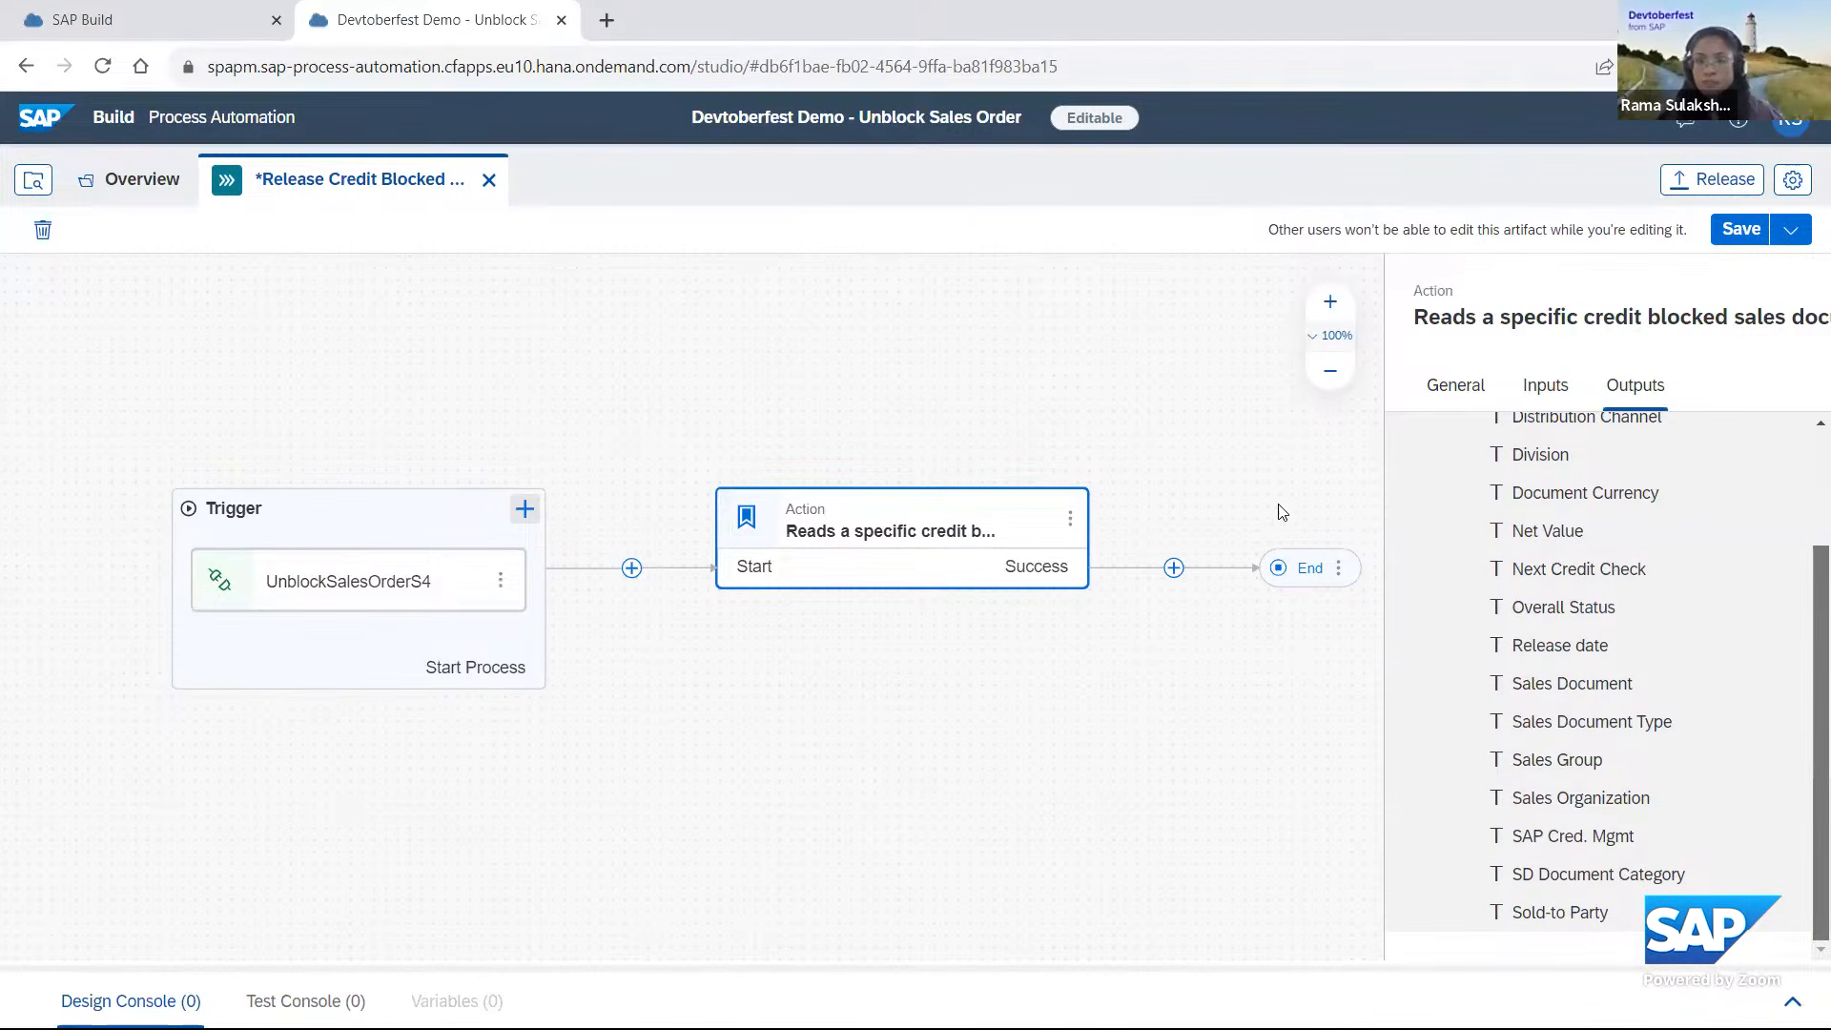
Add a new decision named DetermineApprover after the action that reads the credit blocked sales document.
{"action": "left_click_drag", "start_coordinate": [1065, 697], "coordinate": [810, 698]}
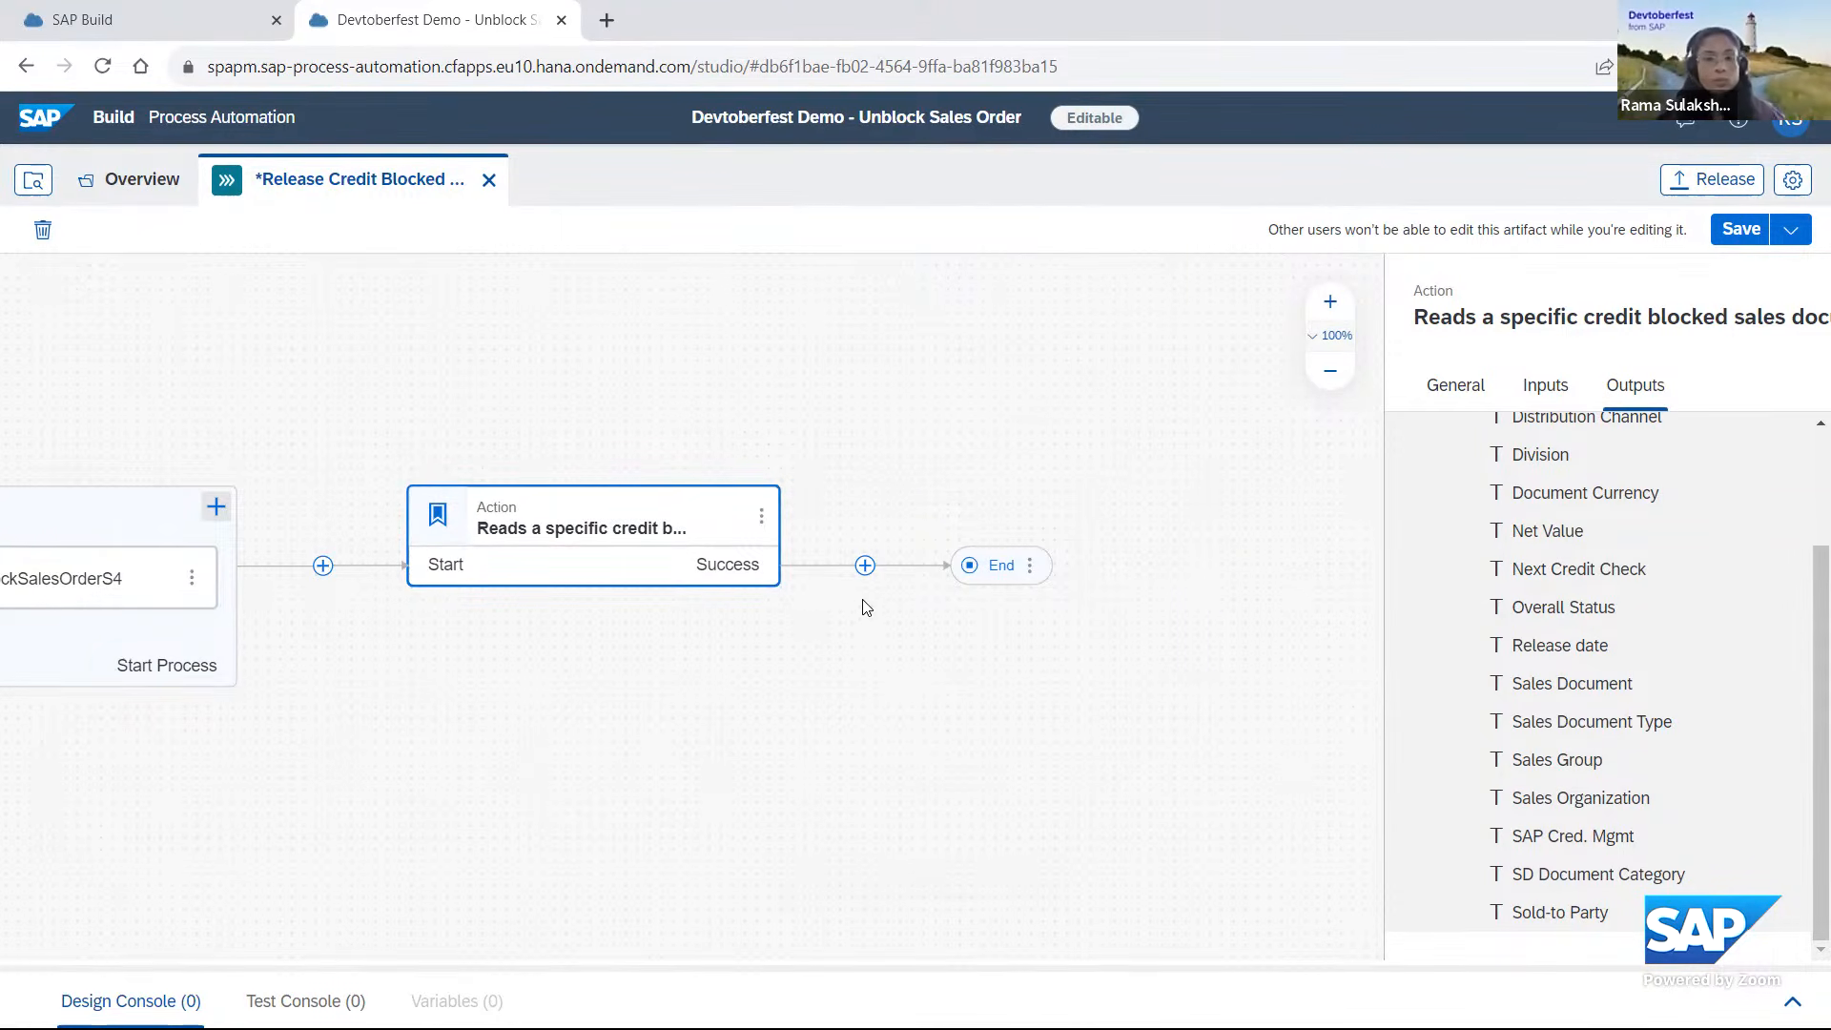
{"action": "left_click", "coordinate": [865, 566]}
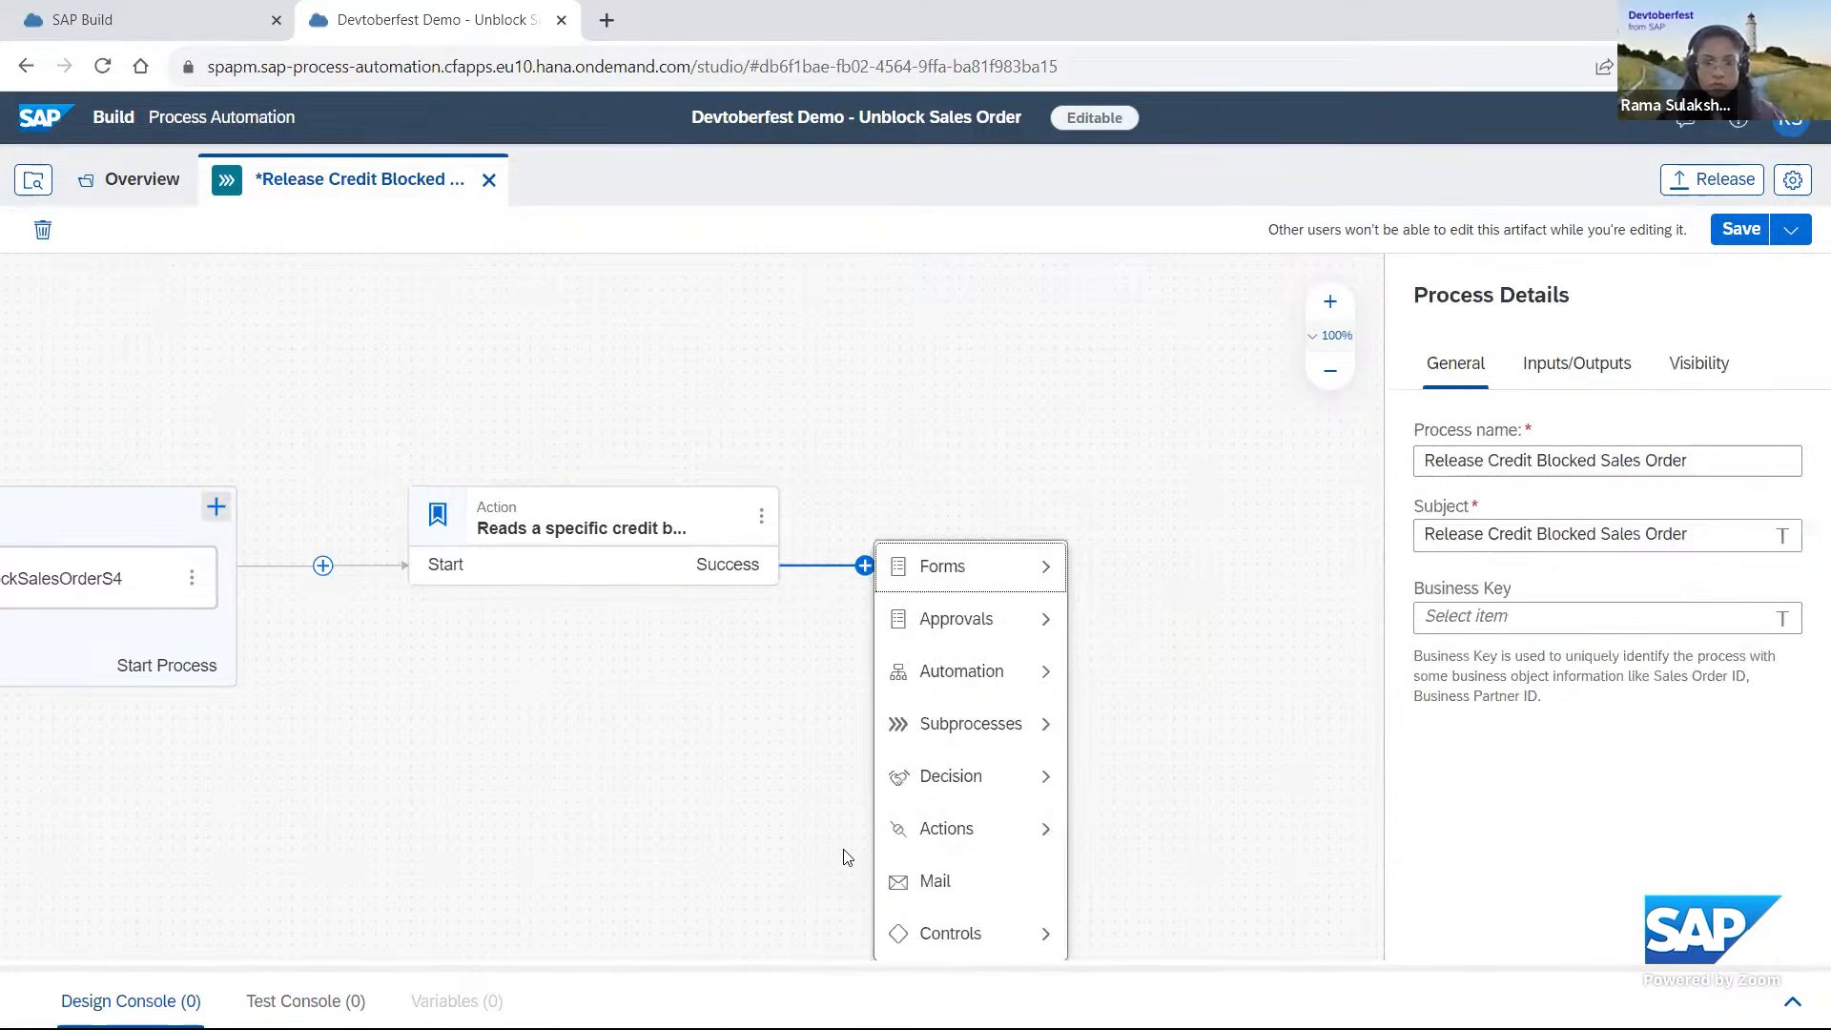
{"action": "mouse_move", "coordinate": [1010, 776]}
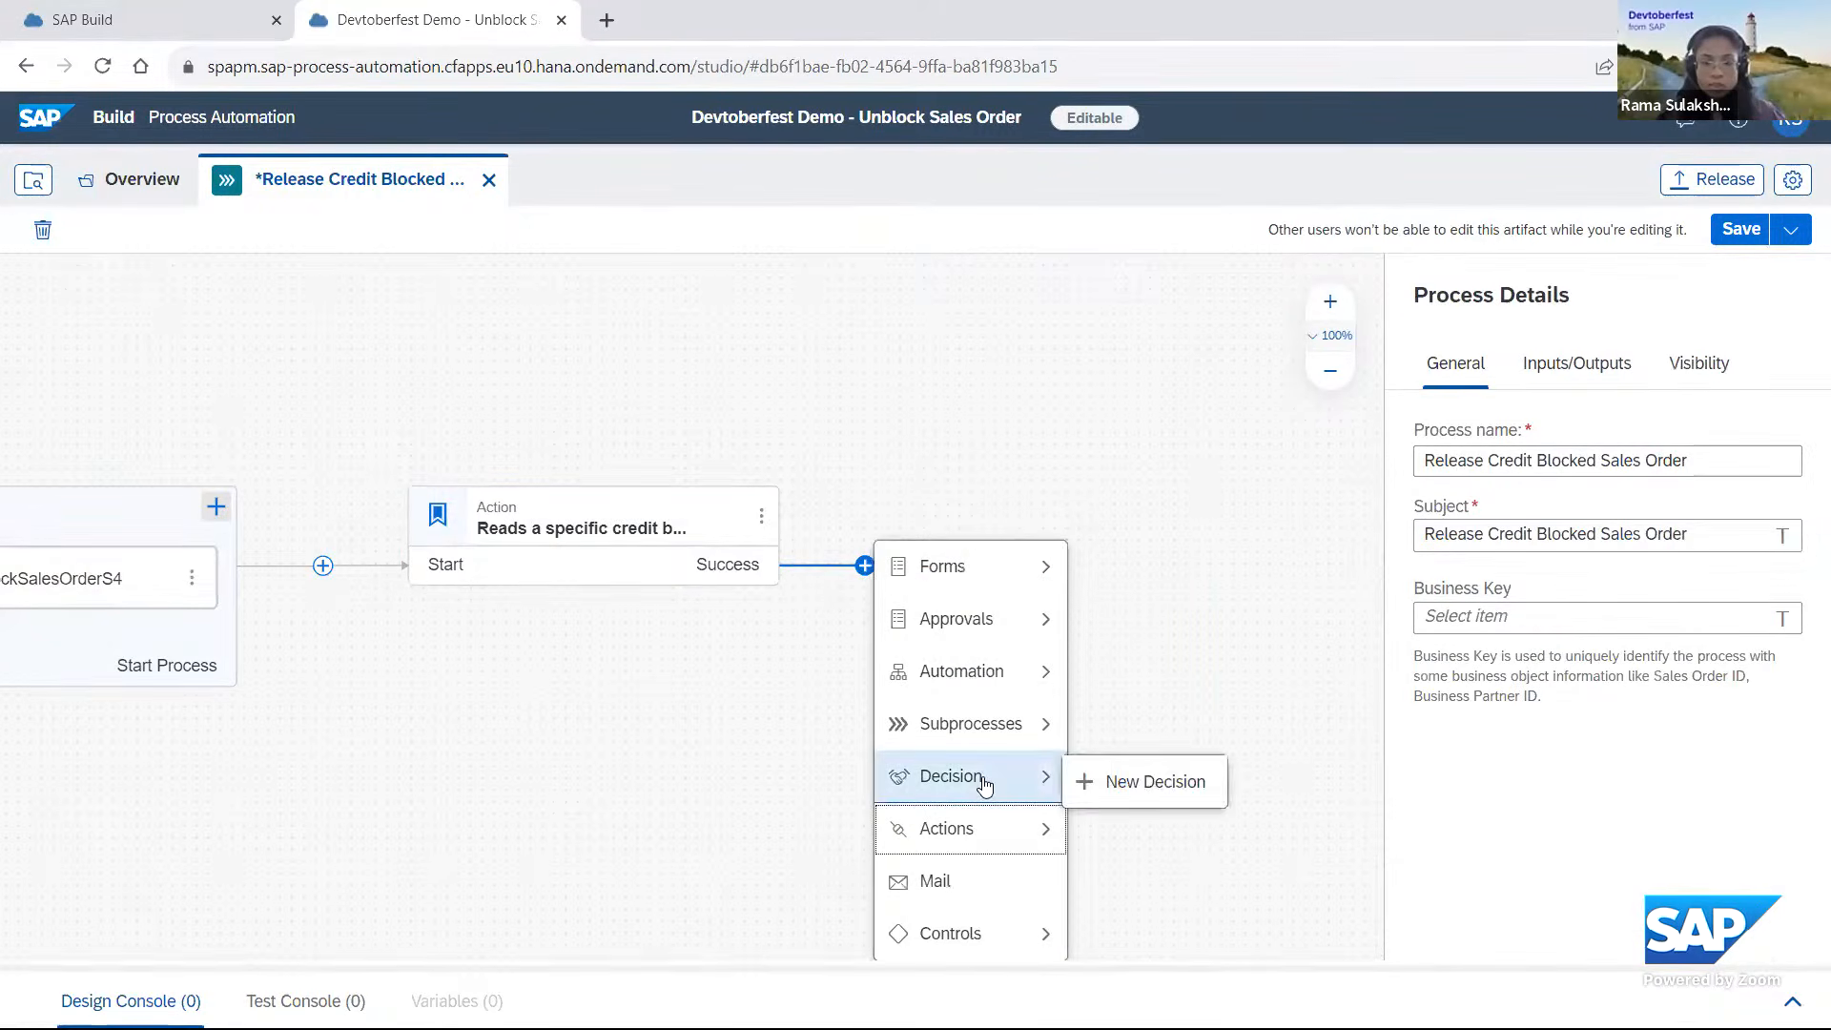
{"action": "left_click", "coordinate": [1155, 782]}
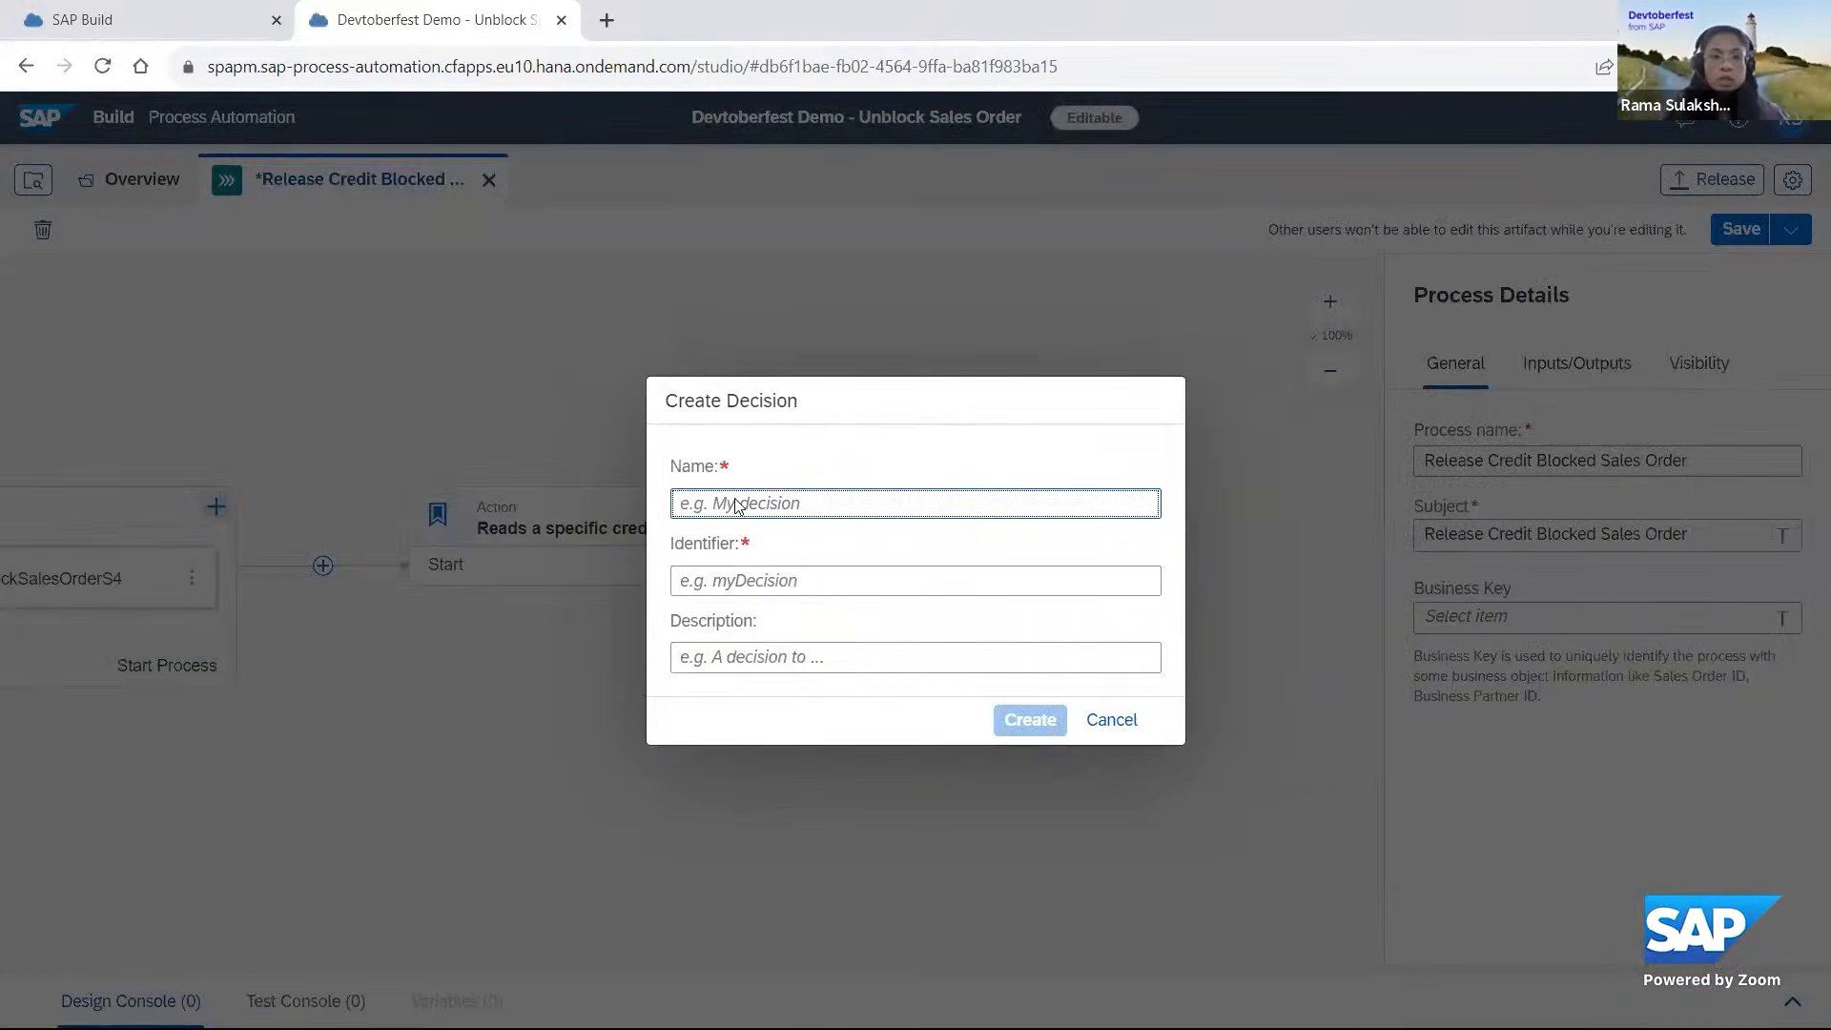
{"action": "type", "text": "Determine"}
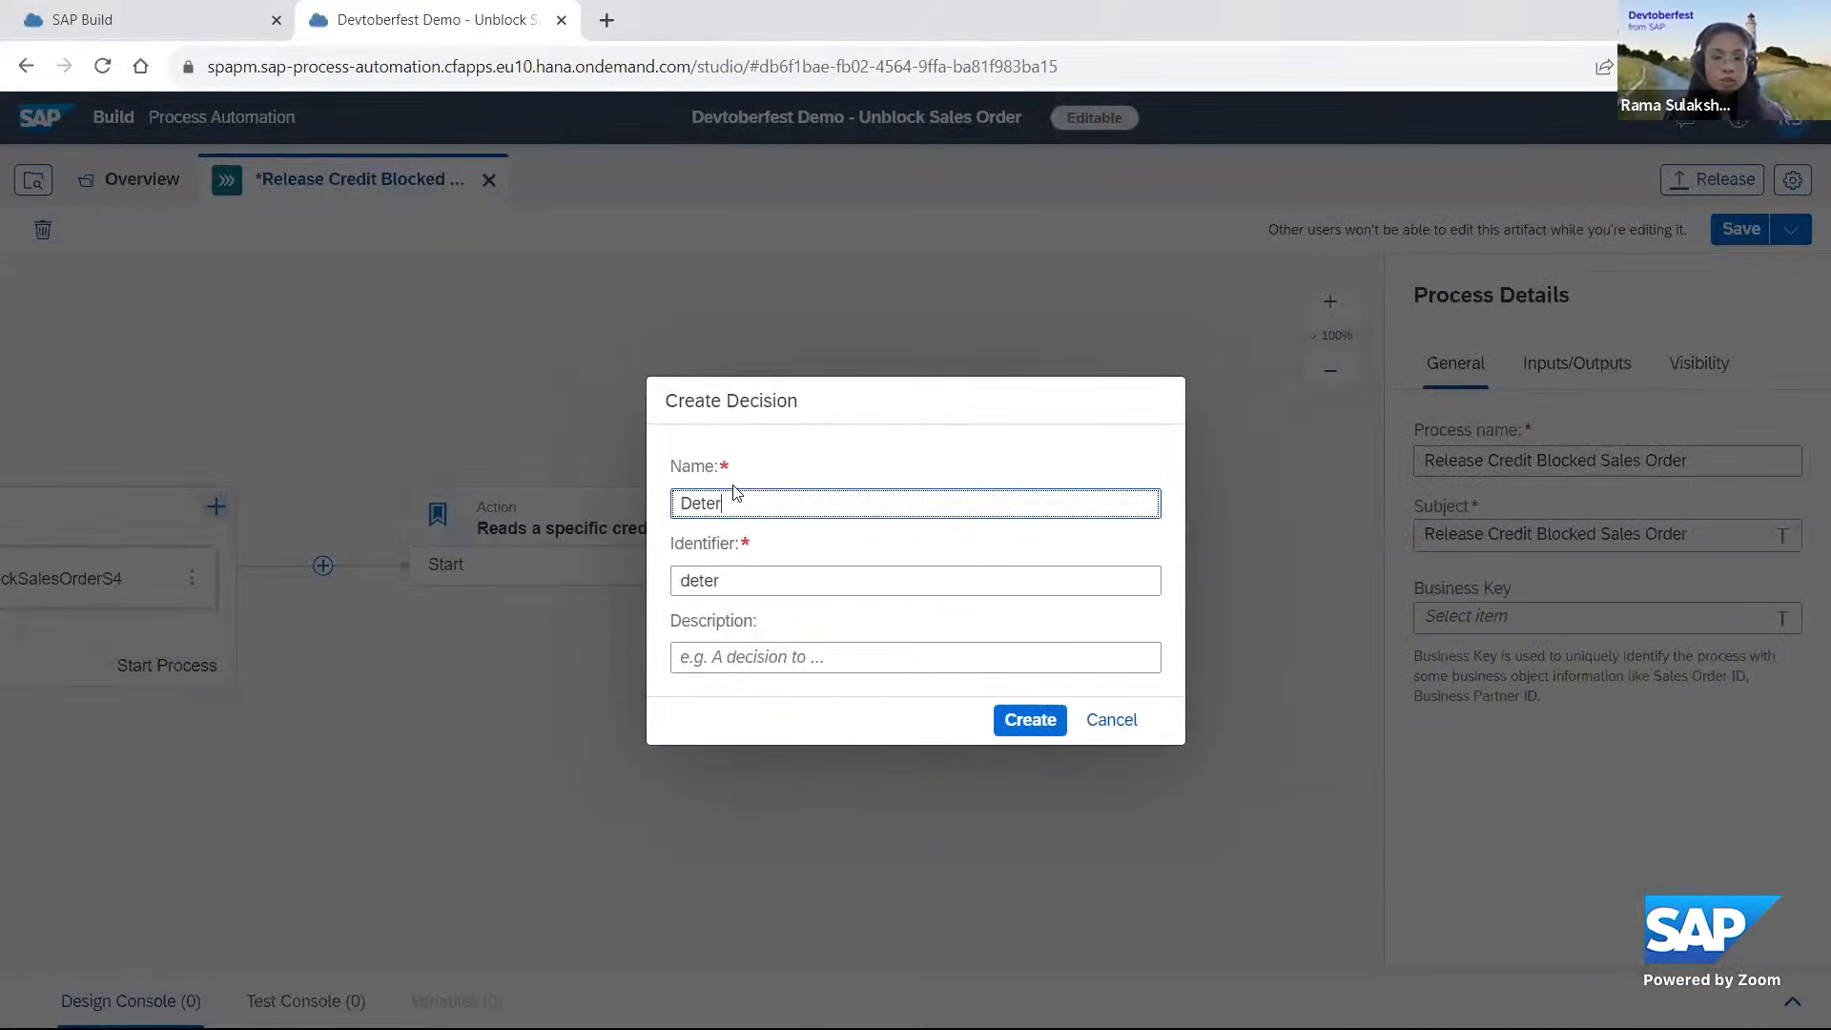
{"action": "type", "text": "ppr"}
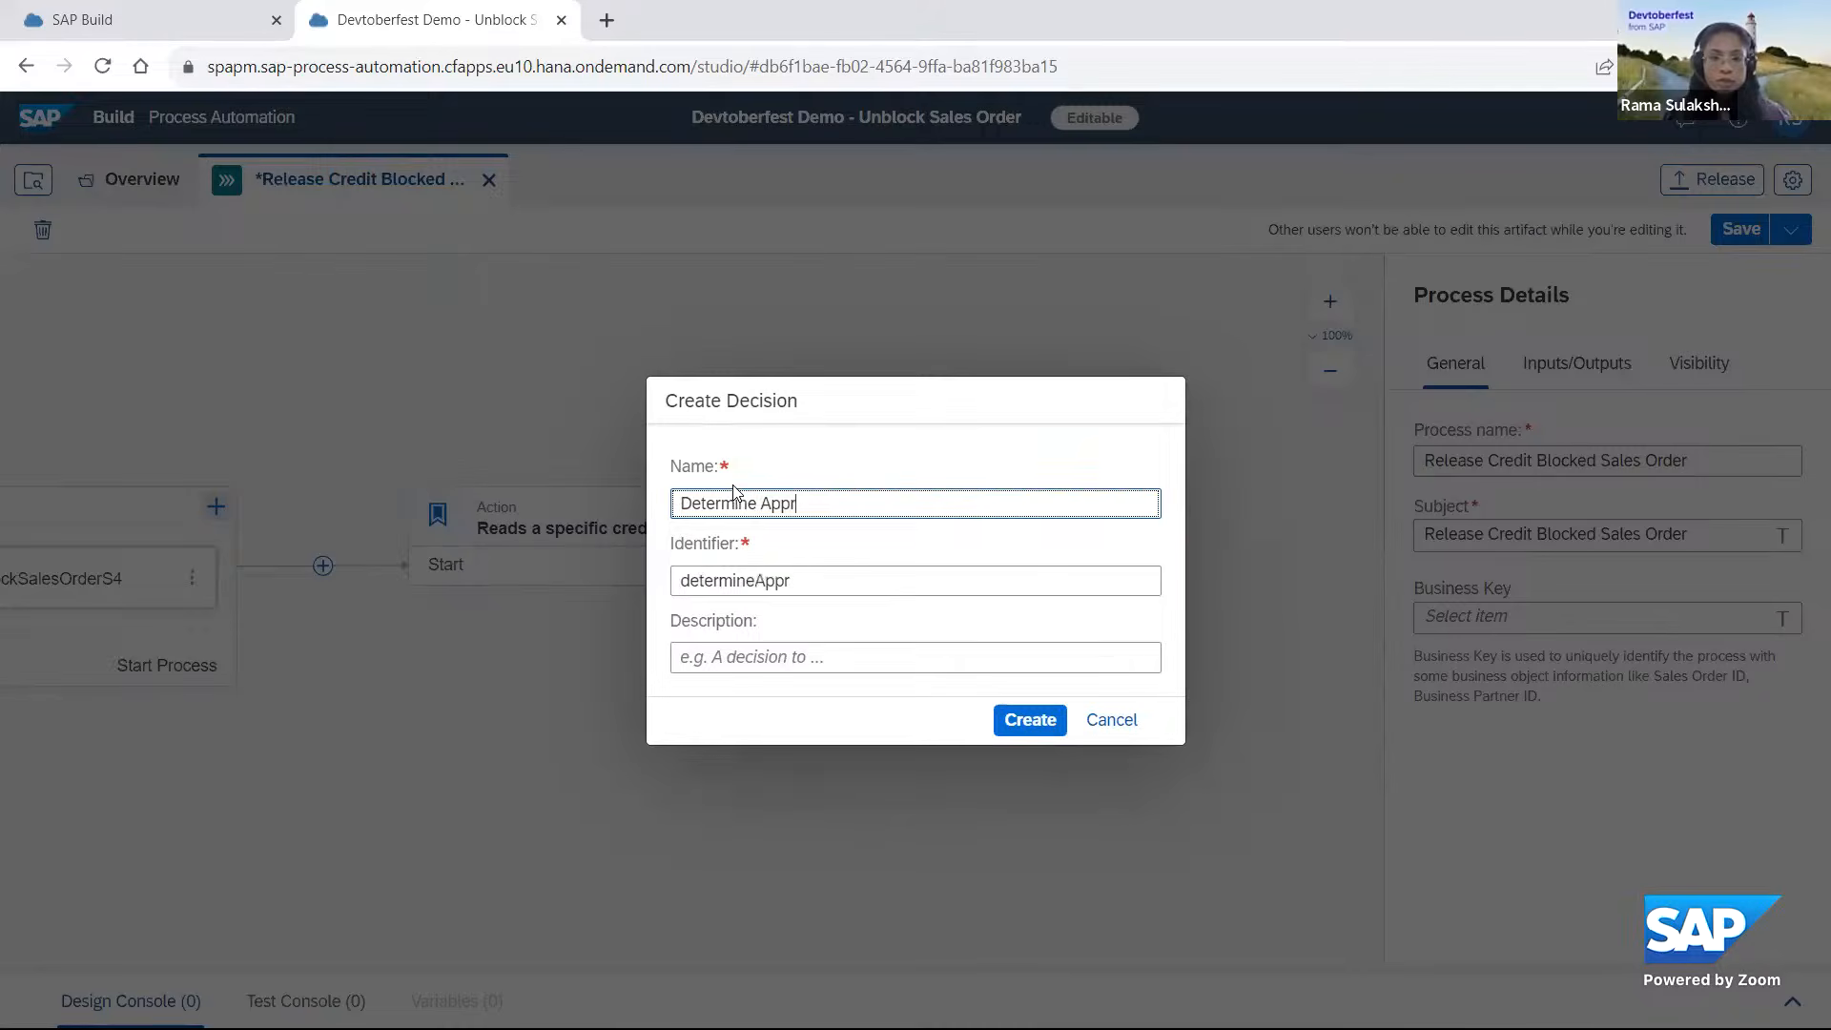
{"action": "type", "text": "over"}
{"action": "key", "text": "BackSpace"}
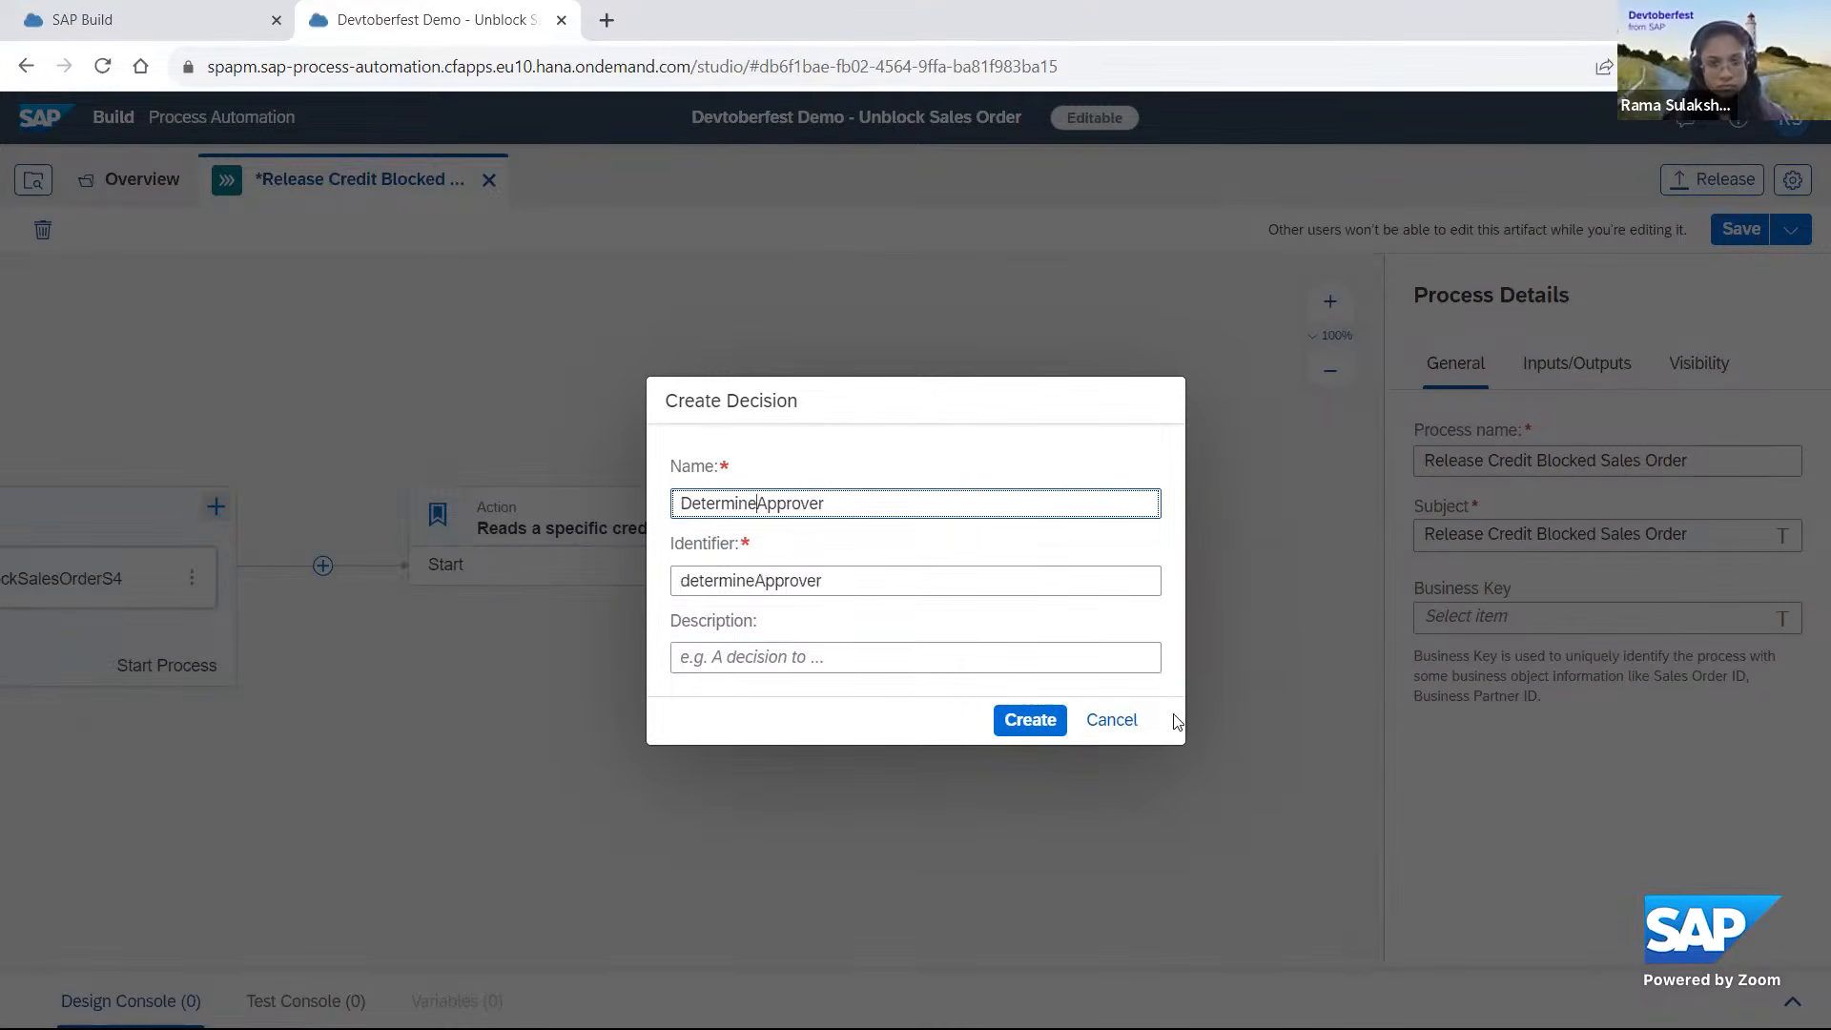
{"action": "left_click", "coordinate": [1029, 730]}
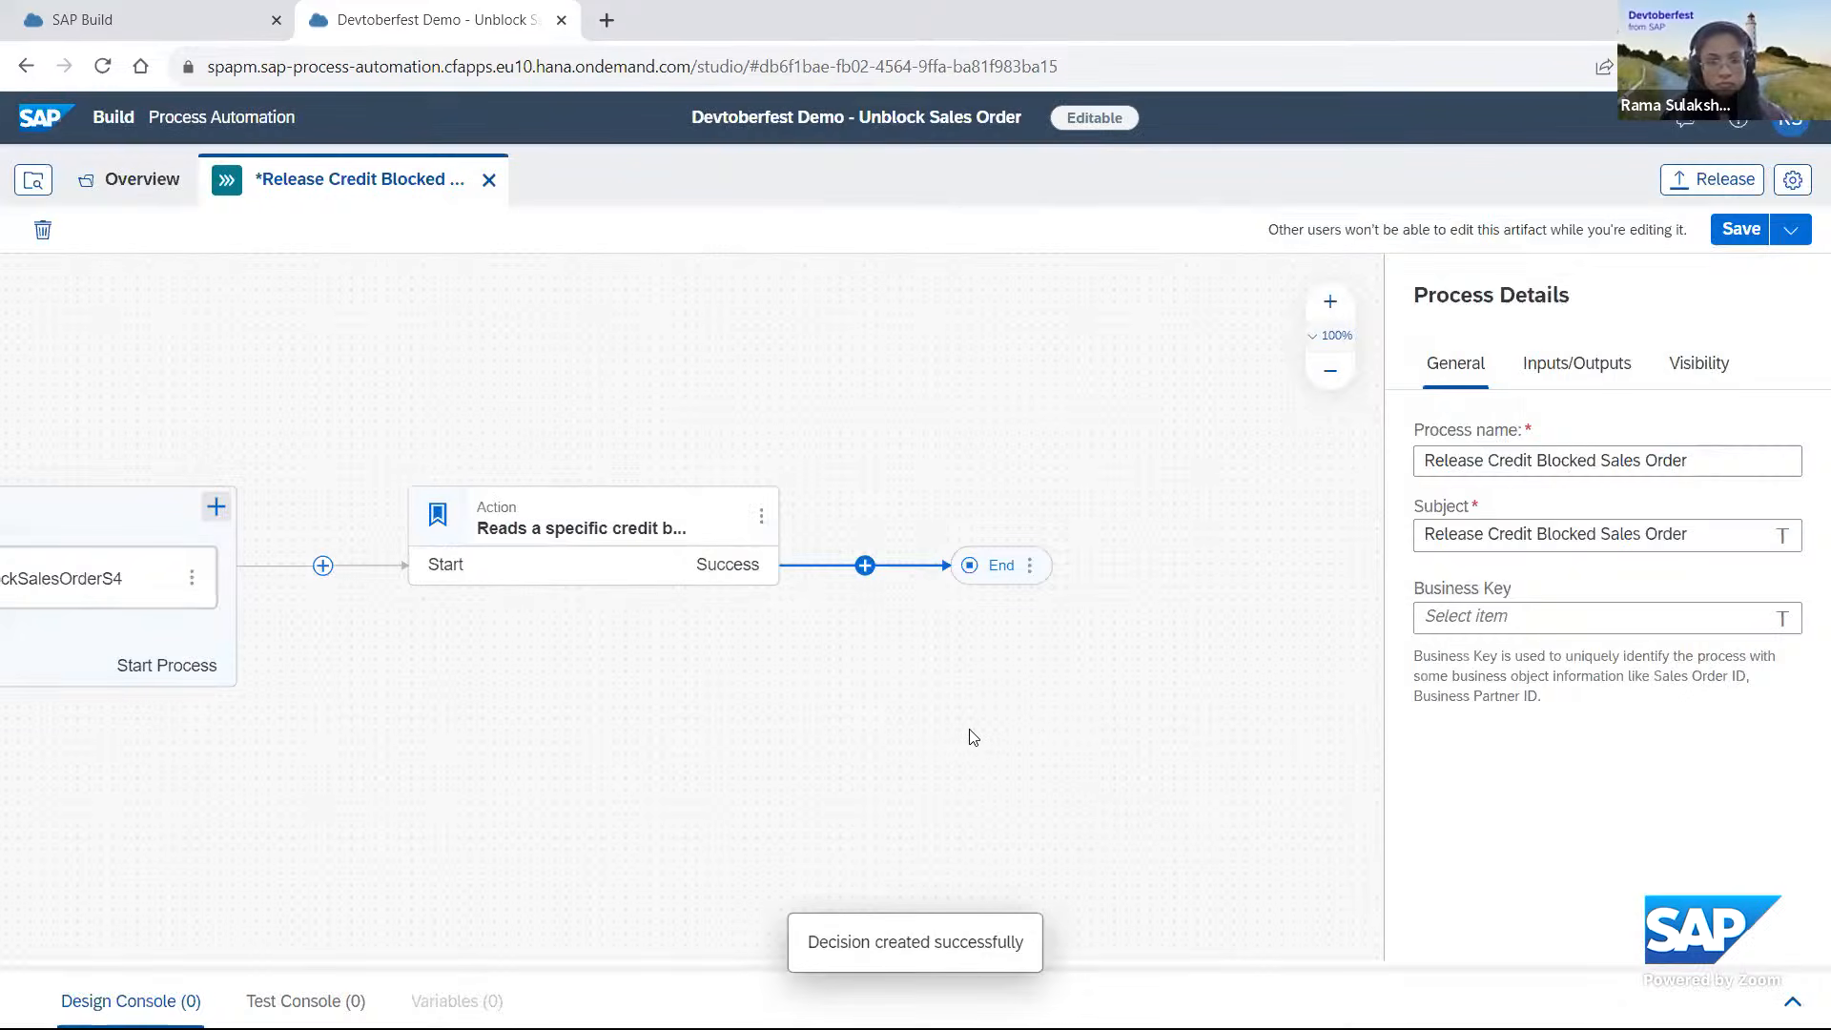
Check the DetermineApprover step's inputs and outputs and open the decision for editing.
{"action": "left_click_drag", "start_coordinate": [1197, 695], "coordinate": [903, 686]}
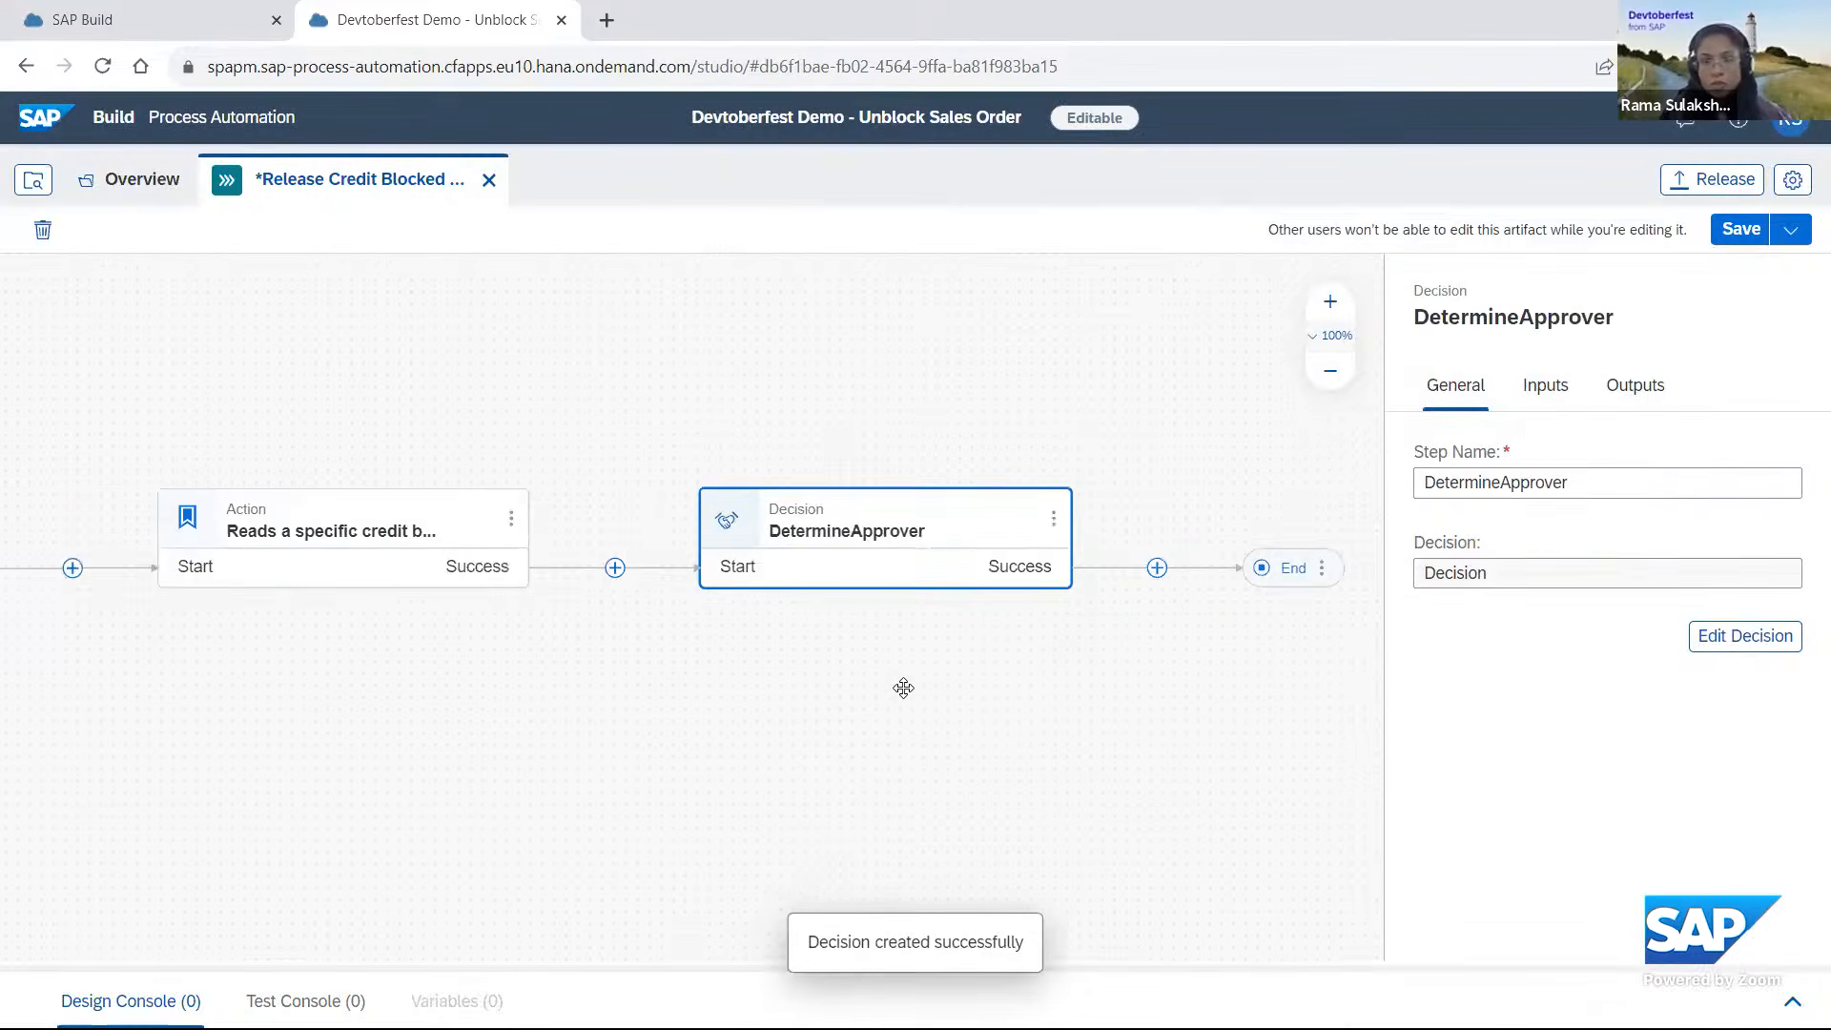
{"action": "left_click", "coordinate": [1545, 386]}
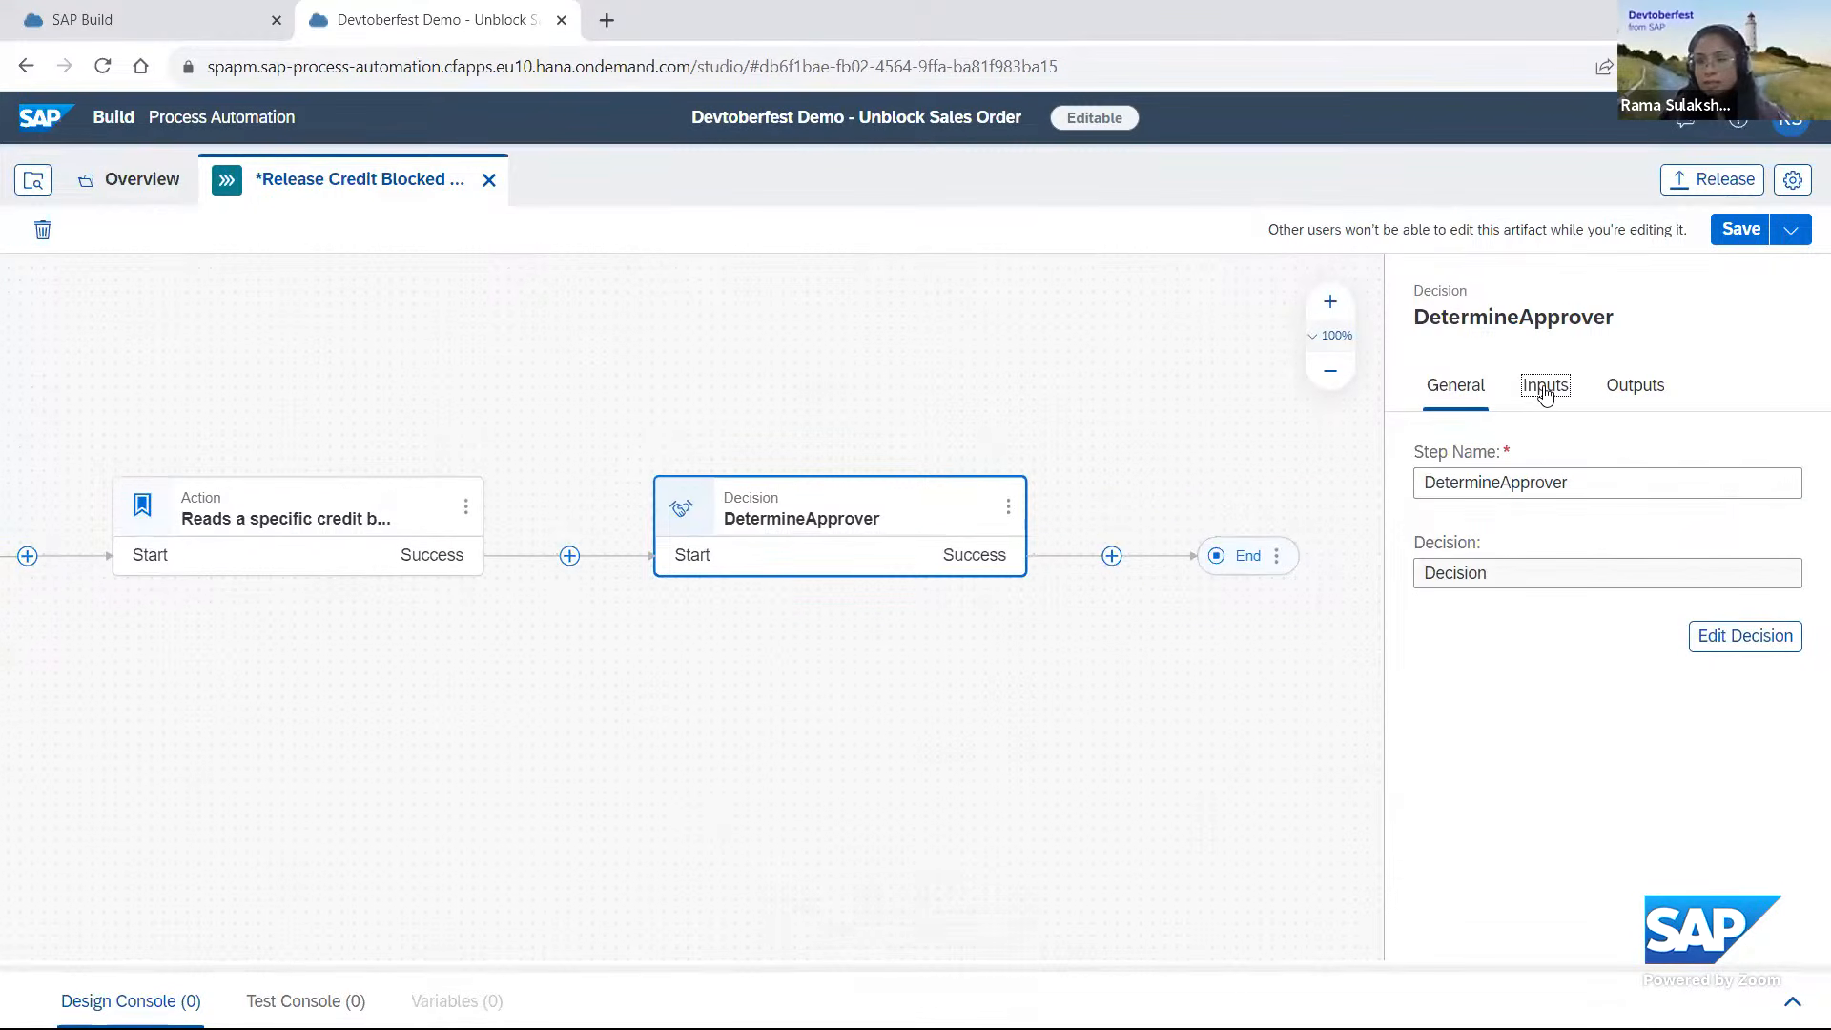
{"action": "left_click", "coordinate": [1628, 387]}
{"action": "left_click", "coordinate": [1457, 386]}
{"action": "left_click", "coordinate": [1757, 638]}
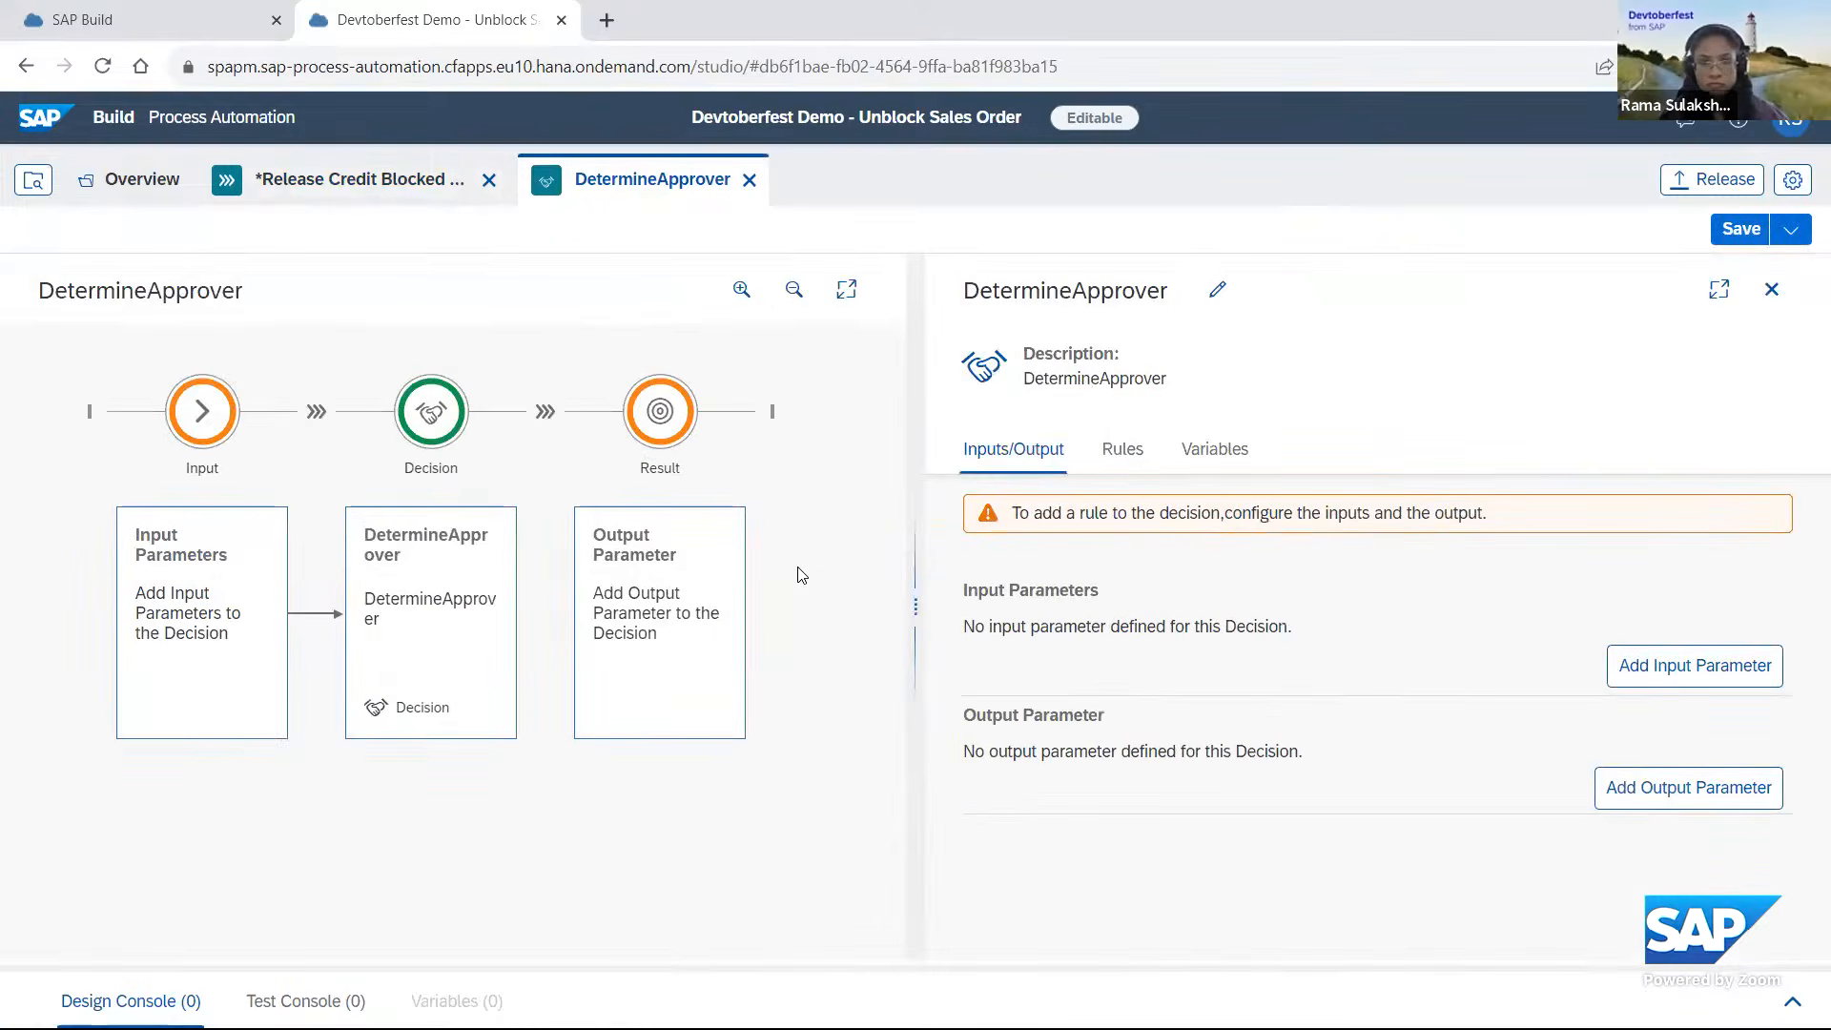
Add a blank input parameter row to the DetermineApprover decision.
{"action": "left_click", "coordinate": [1695, 677]}
{"action": "left_click", "coordinate": [1065, 666]}
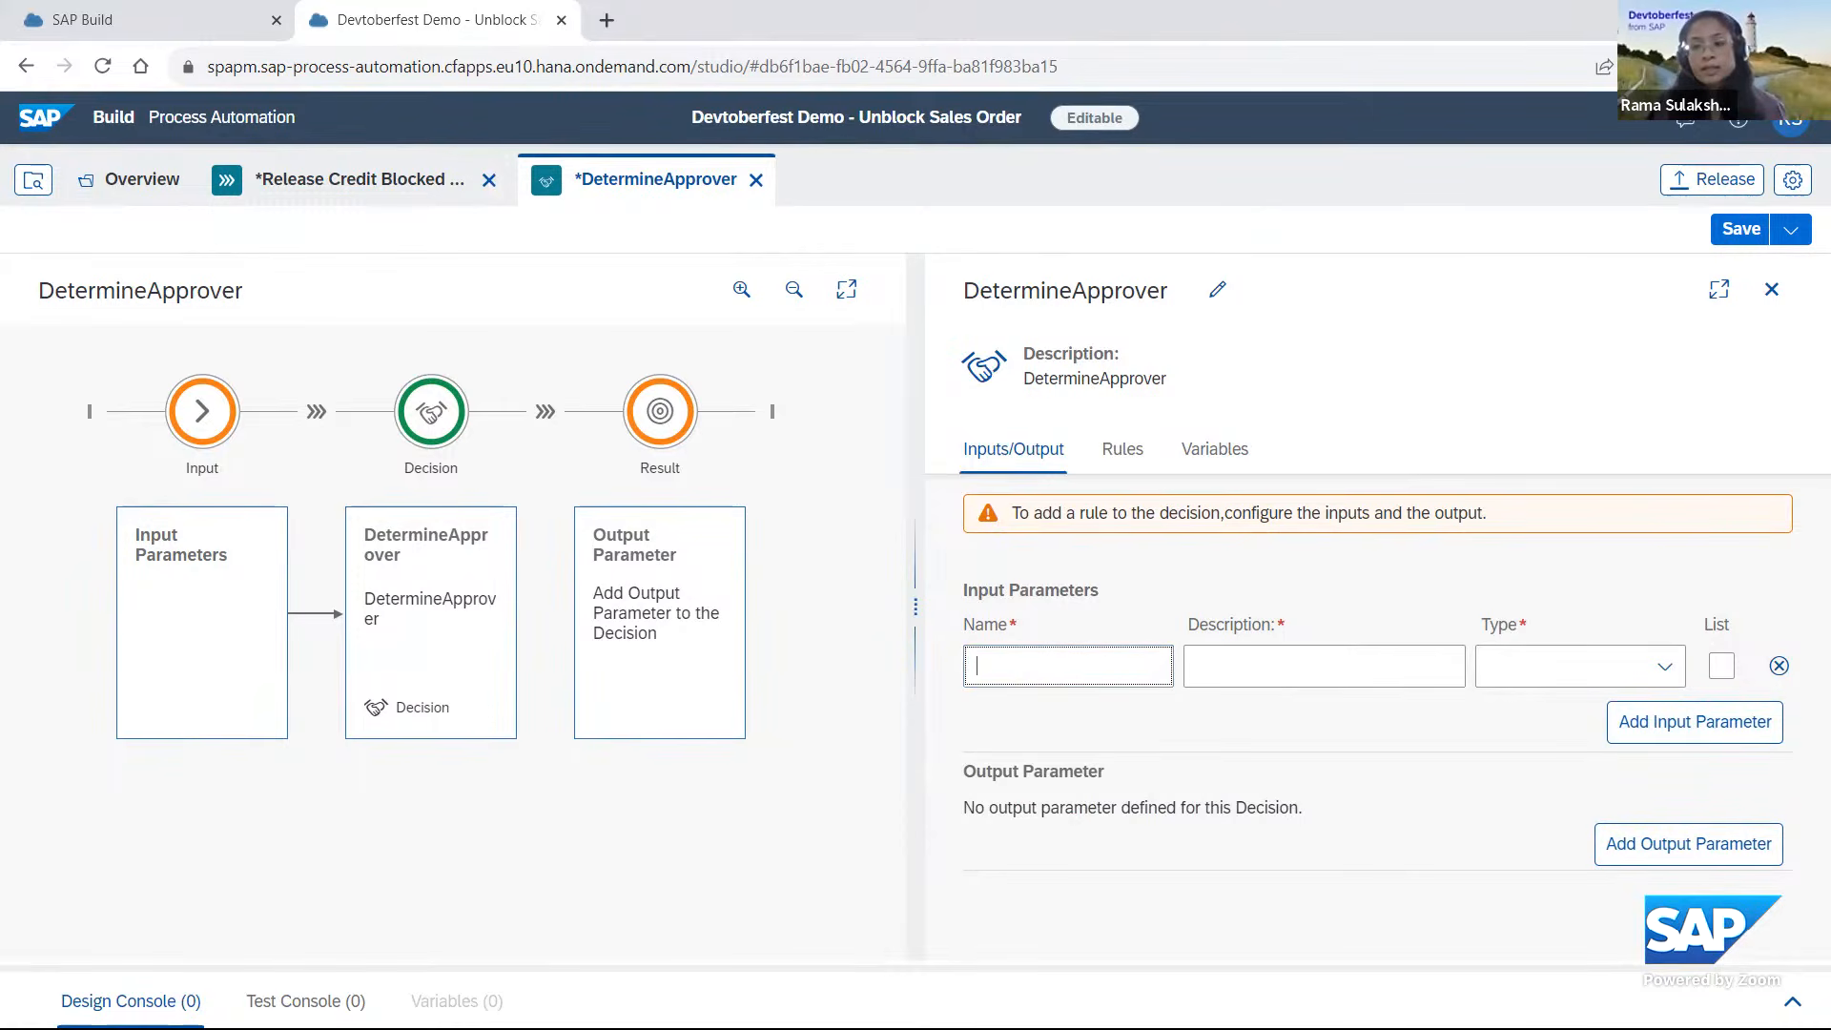
{"action": "left_click_drag", "start_coordinate": [1526, 722], "coordinate": [1134, 569]}
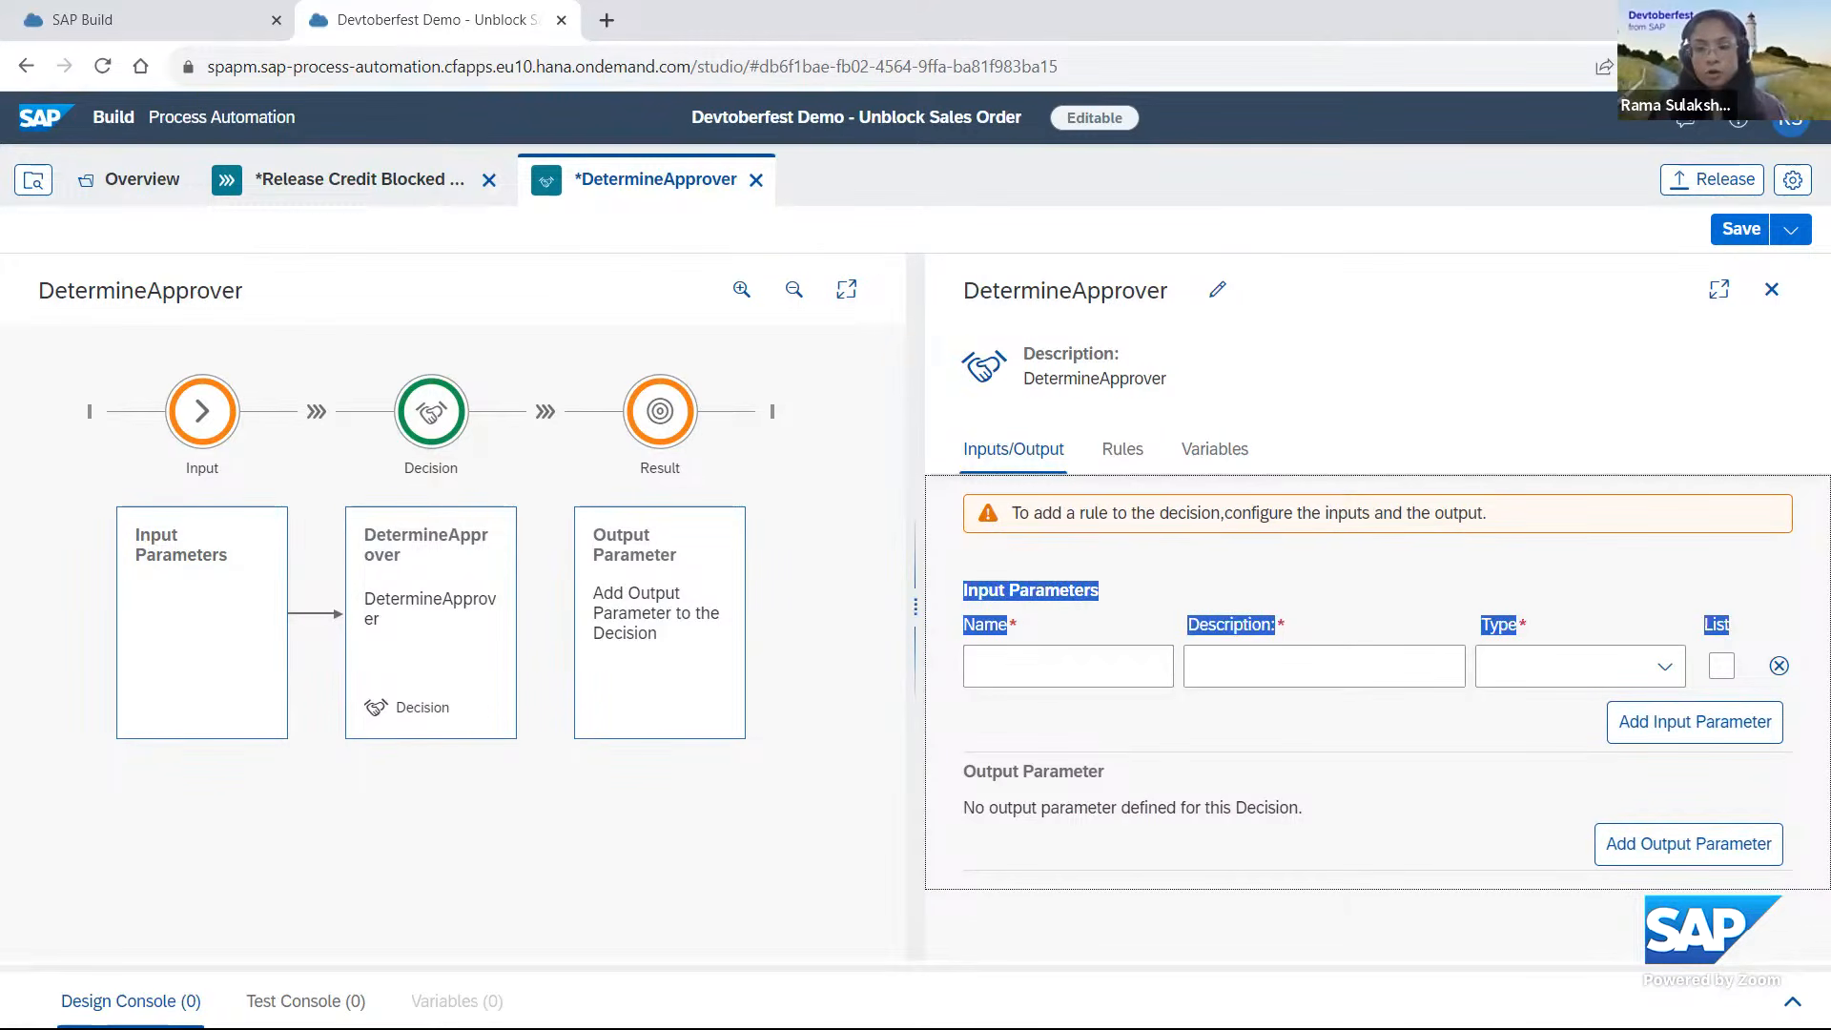
{"action": "left_click", "coordinate": [1276, 803]}
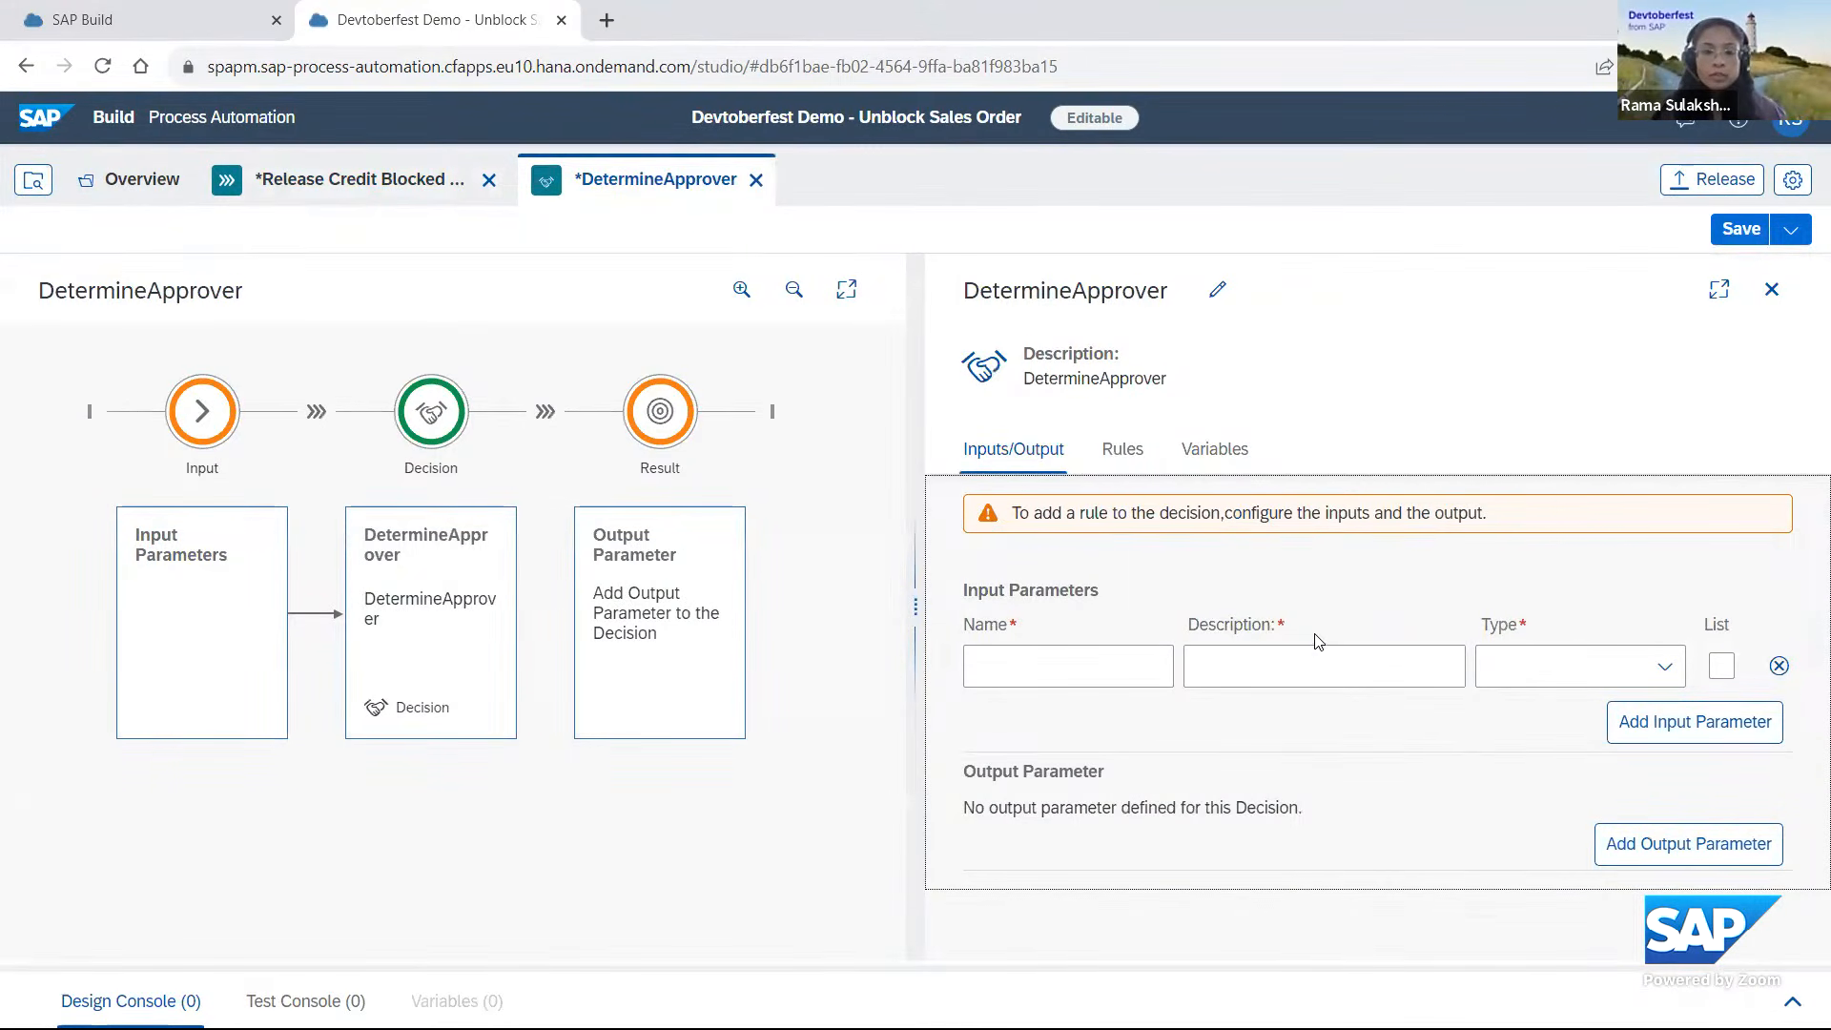
From the project overview, create a new data type named "Sales Order".
{"action": "left_click", "coordinate": [129, 190]}
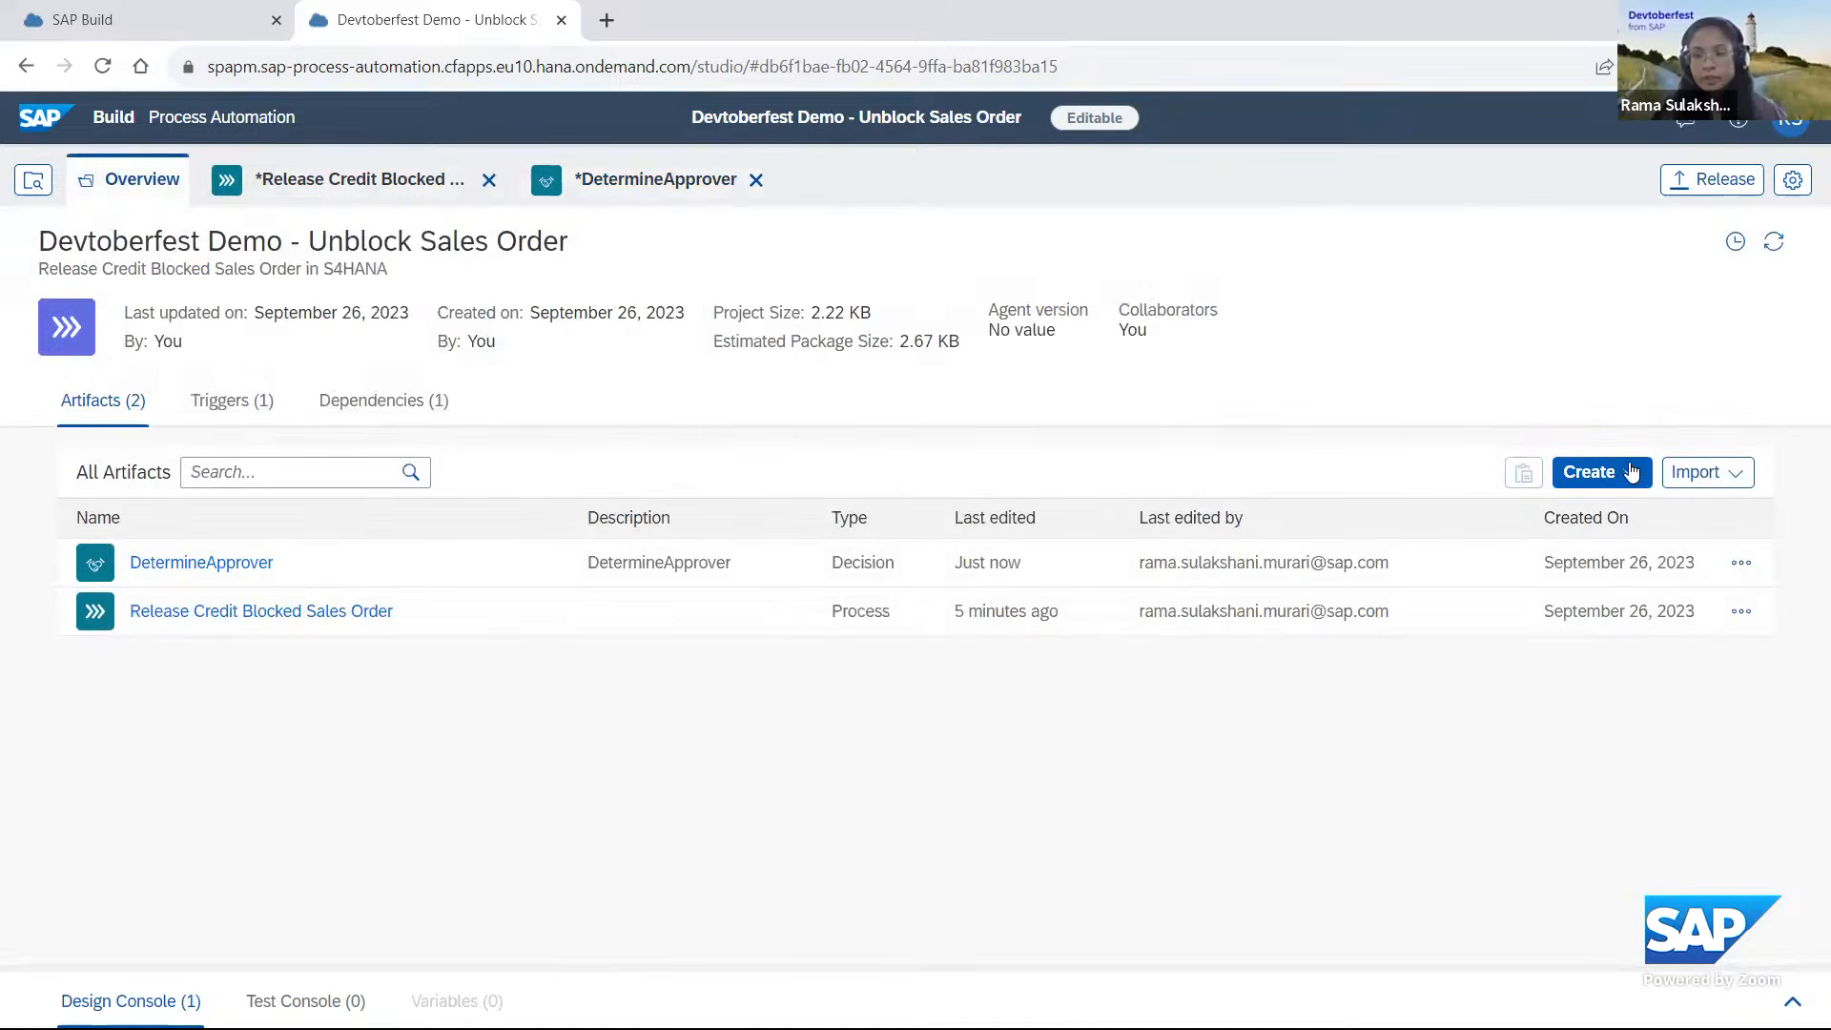
{"action": "left_click", "coordinate": [1633, 477]}
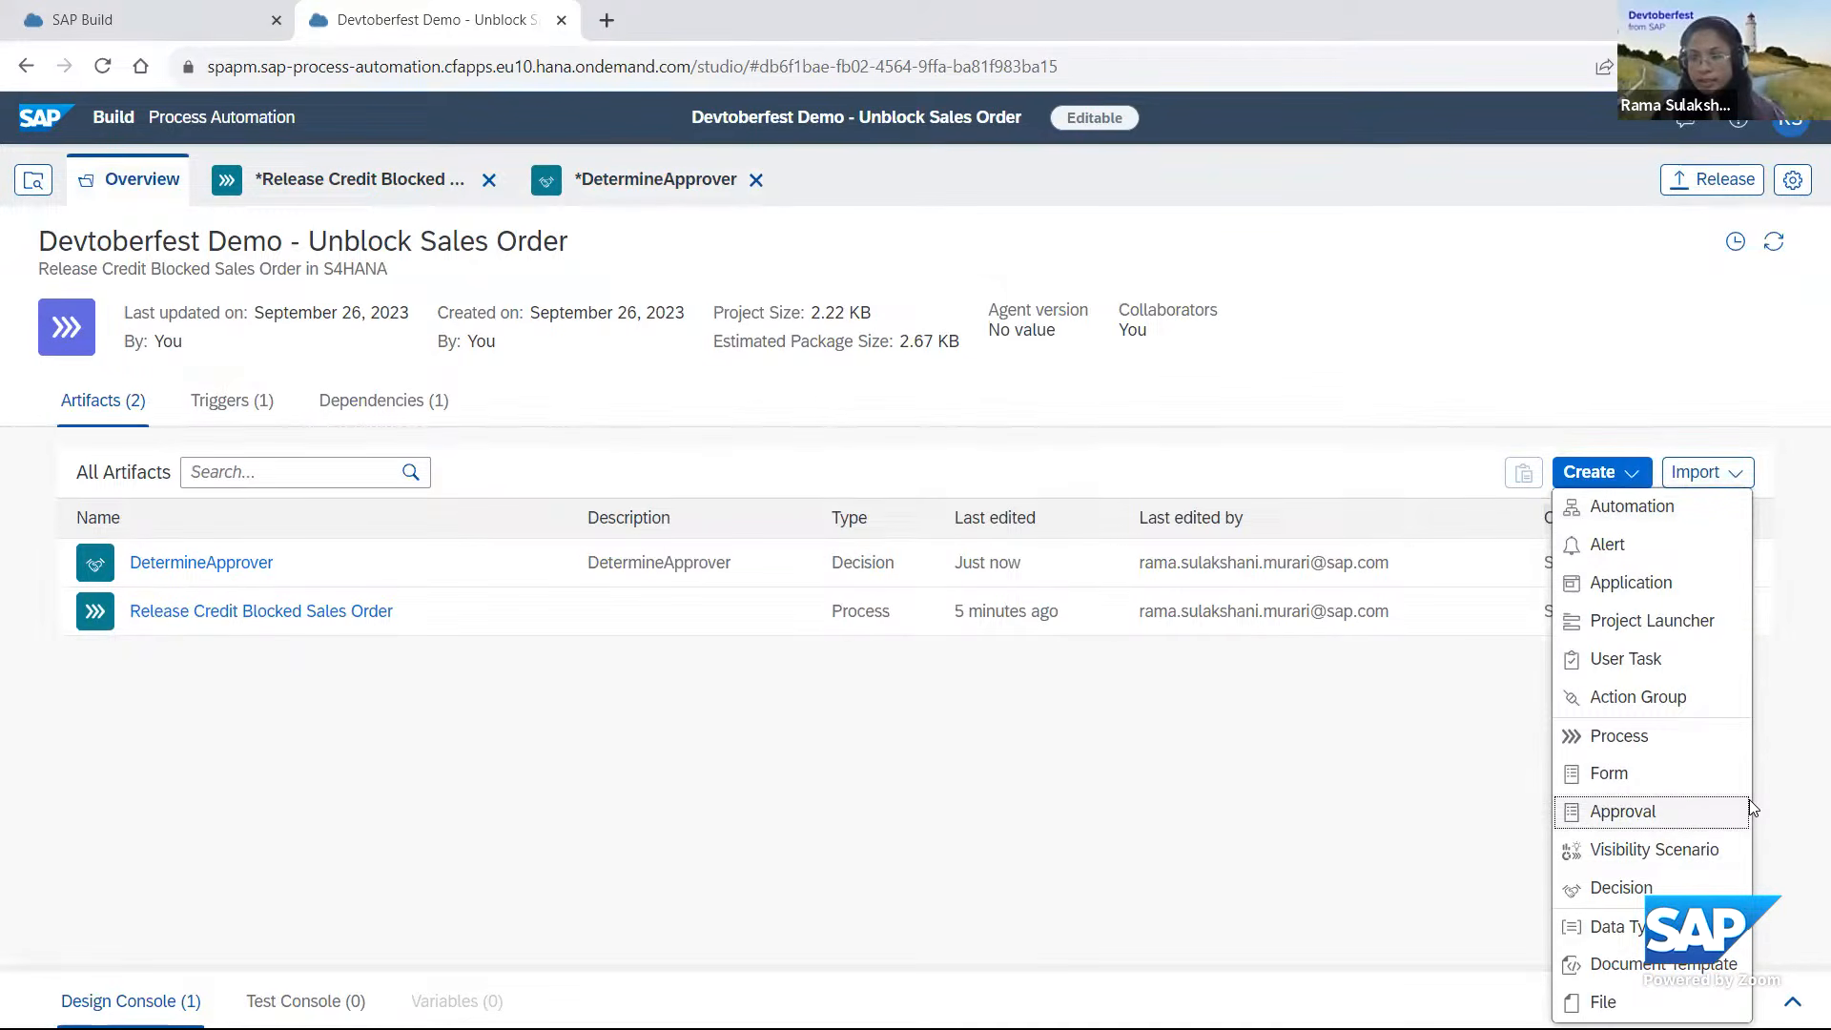
{"action": "left_click", "coordinate": [1611, 926]}
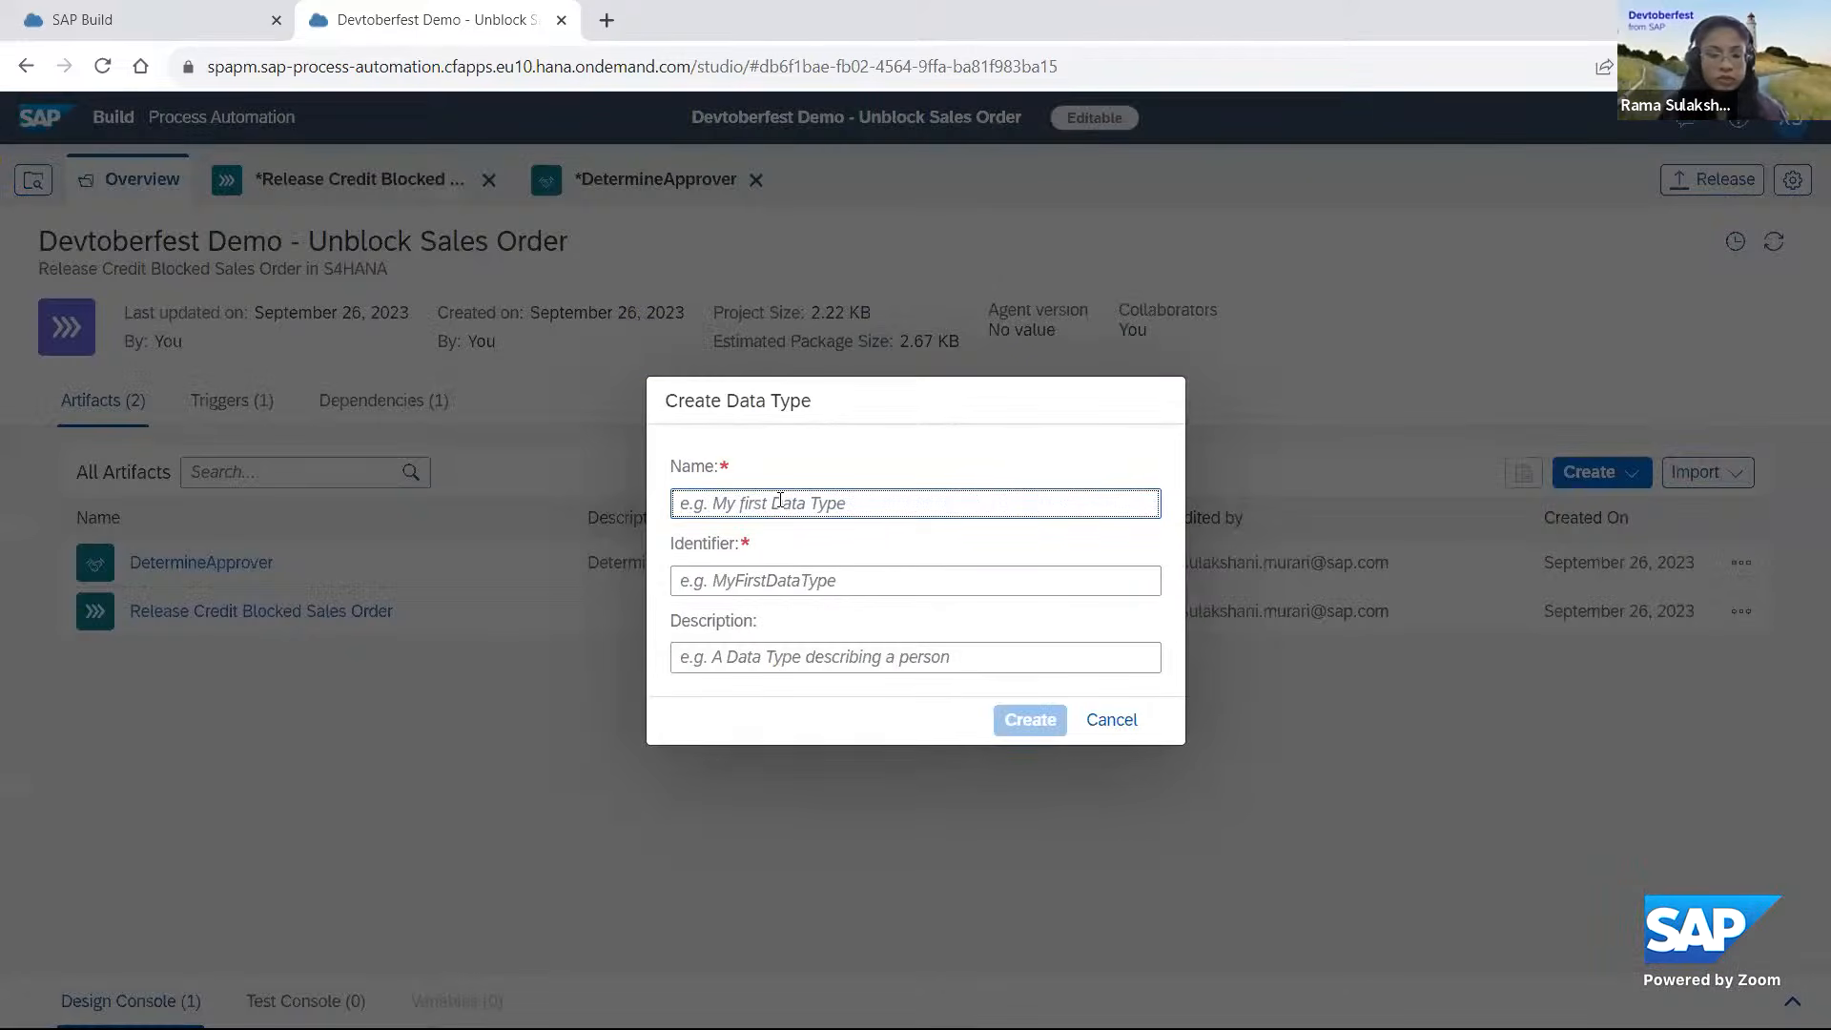
{"action": "type", "text": "Sales Order"}
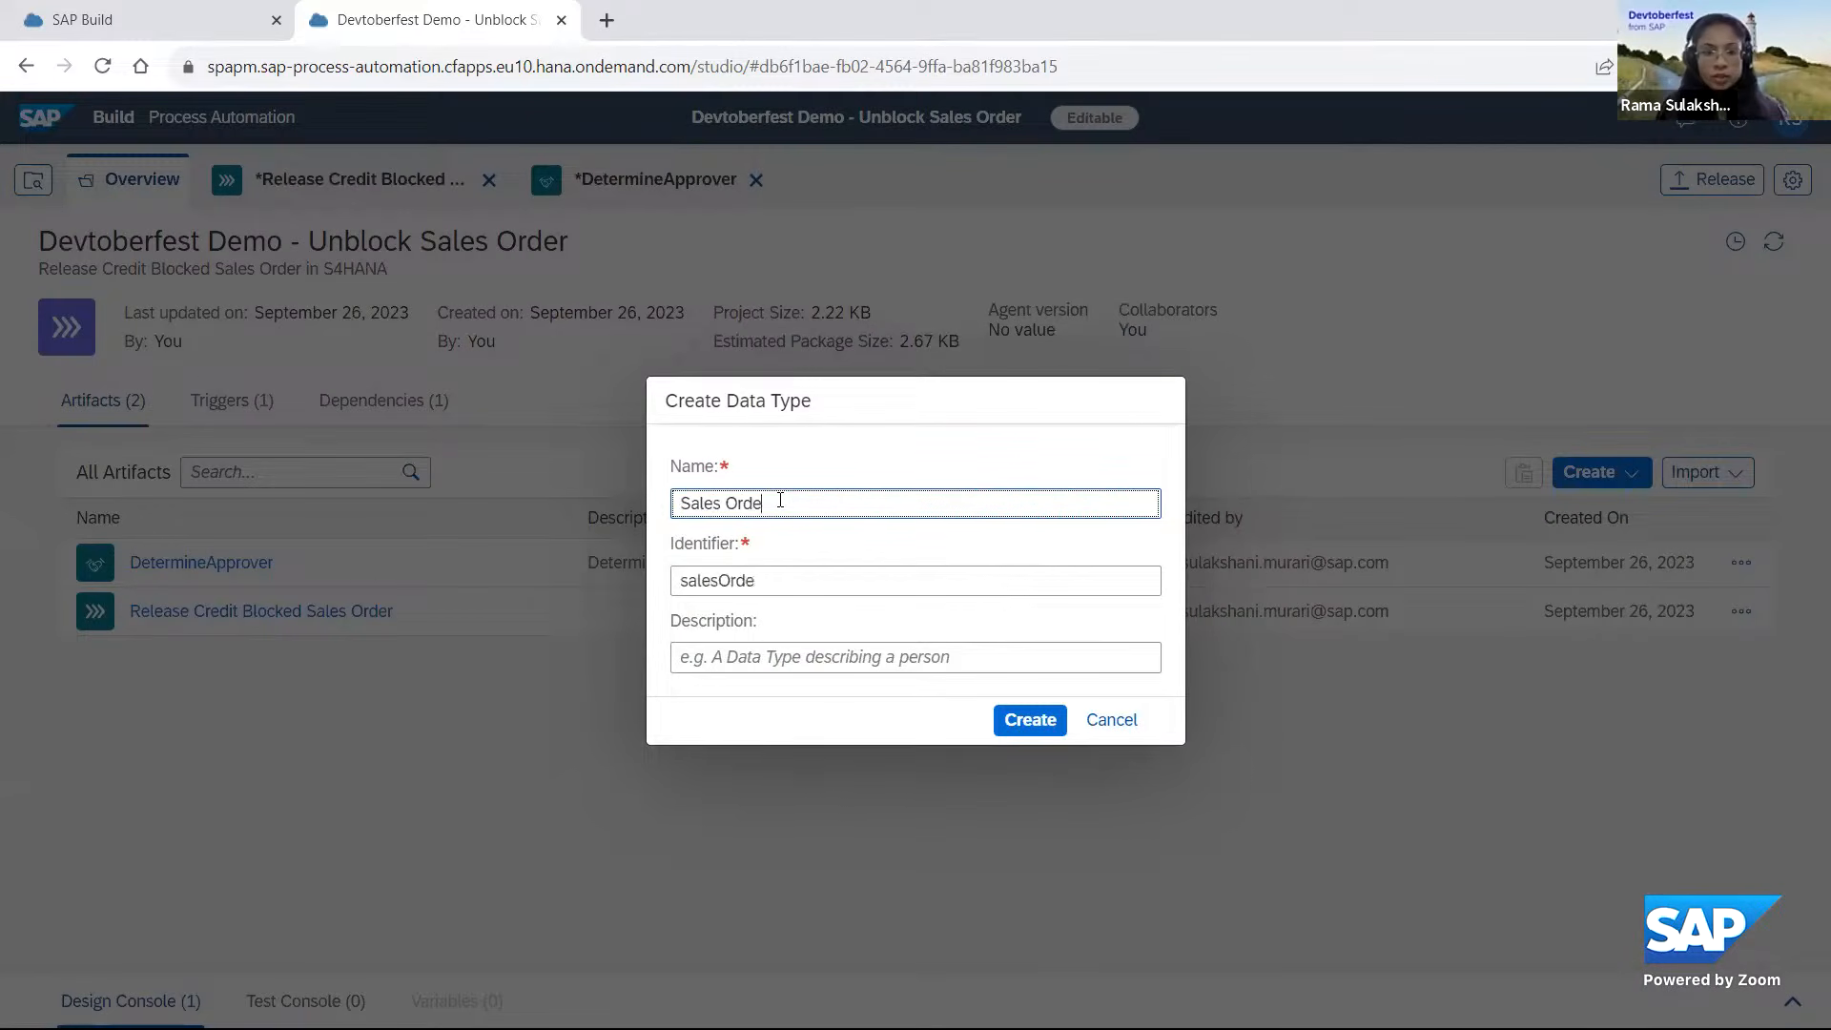
{"action": "left_click", "coordinate": [1030, 726]}
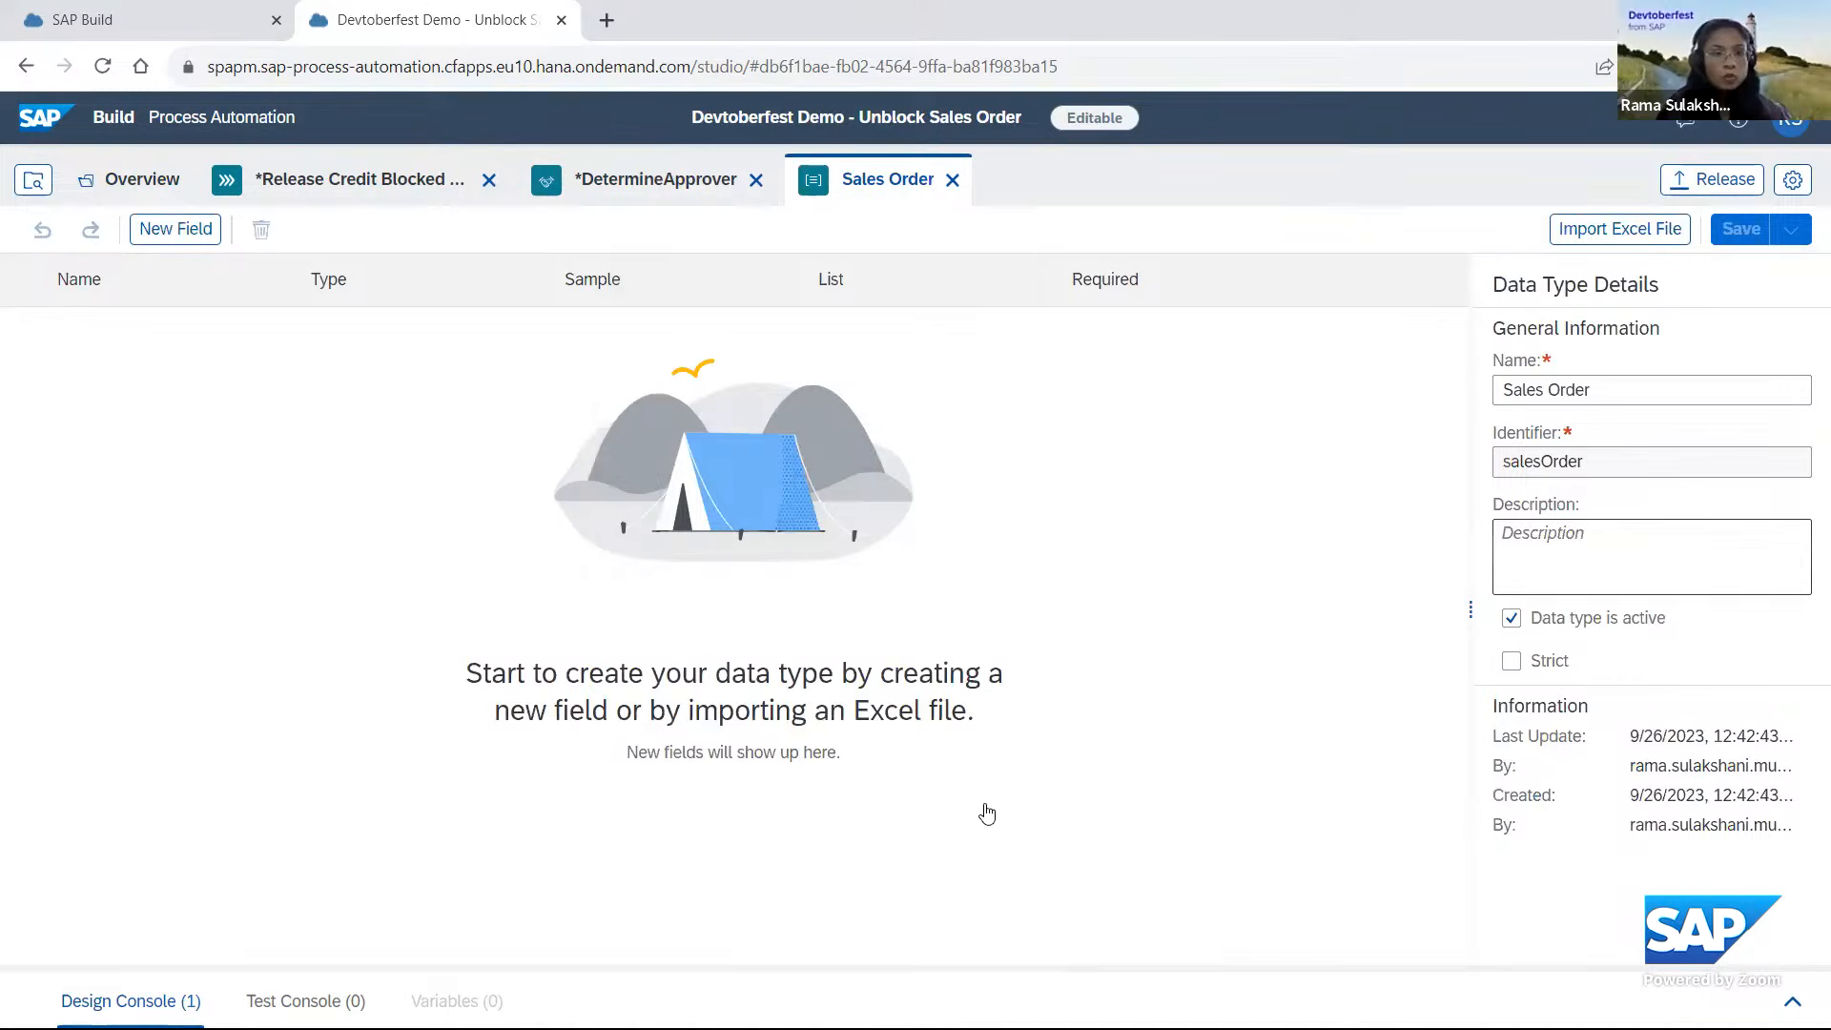
Add a string field named SalesOrderNumber to the Sales Order data type.
{"action": "left_click", "coordinate": [176, 228]}
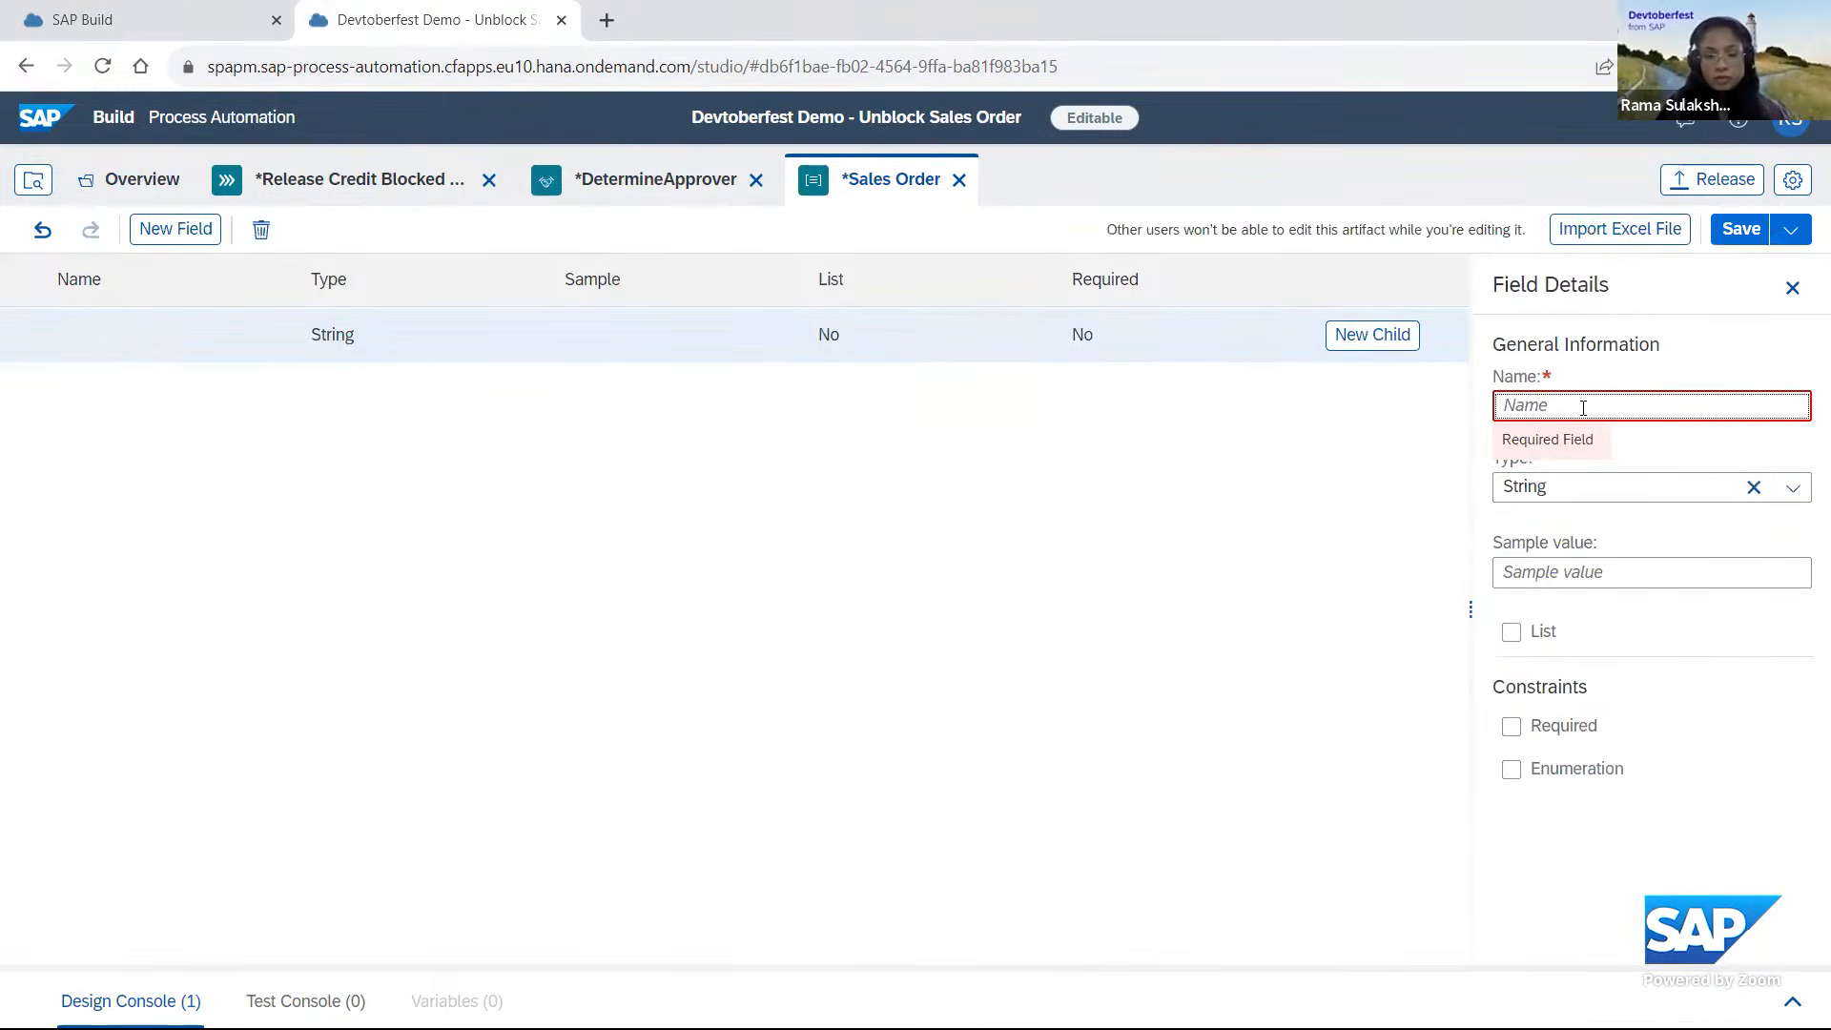
{"action": "type", "text": "Sales"}
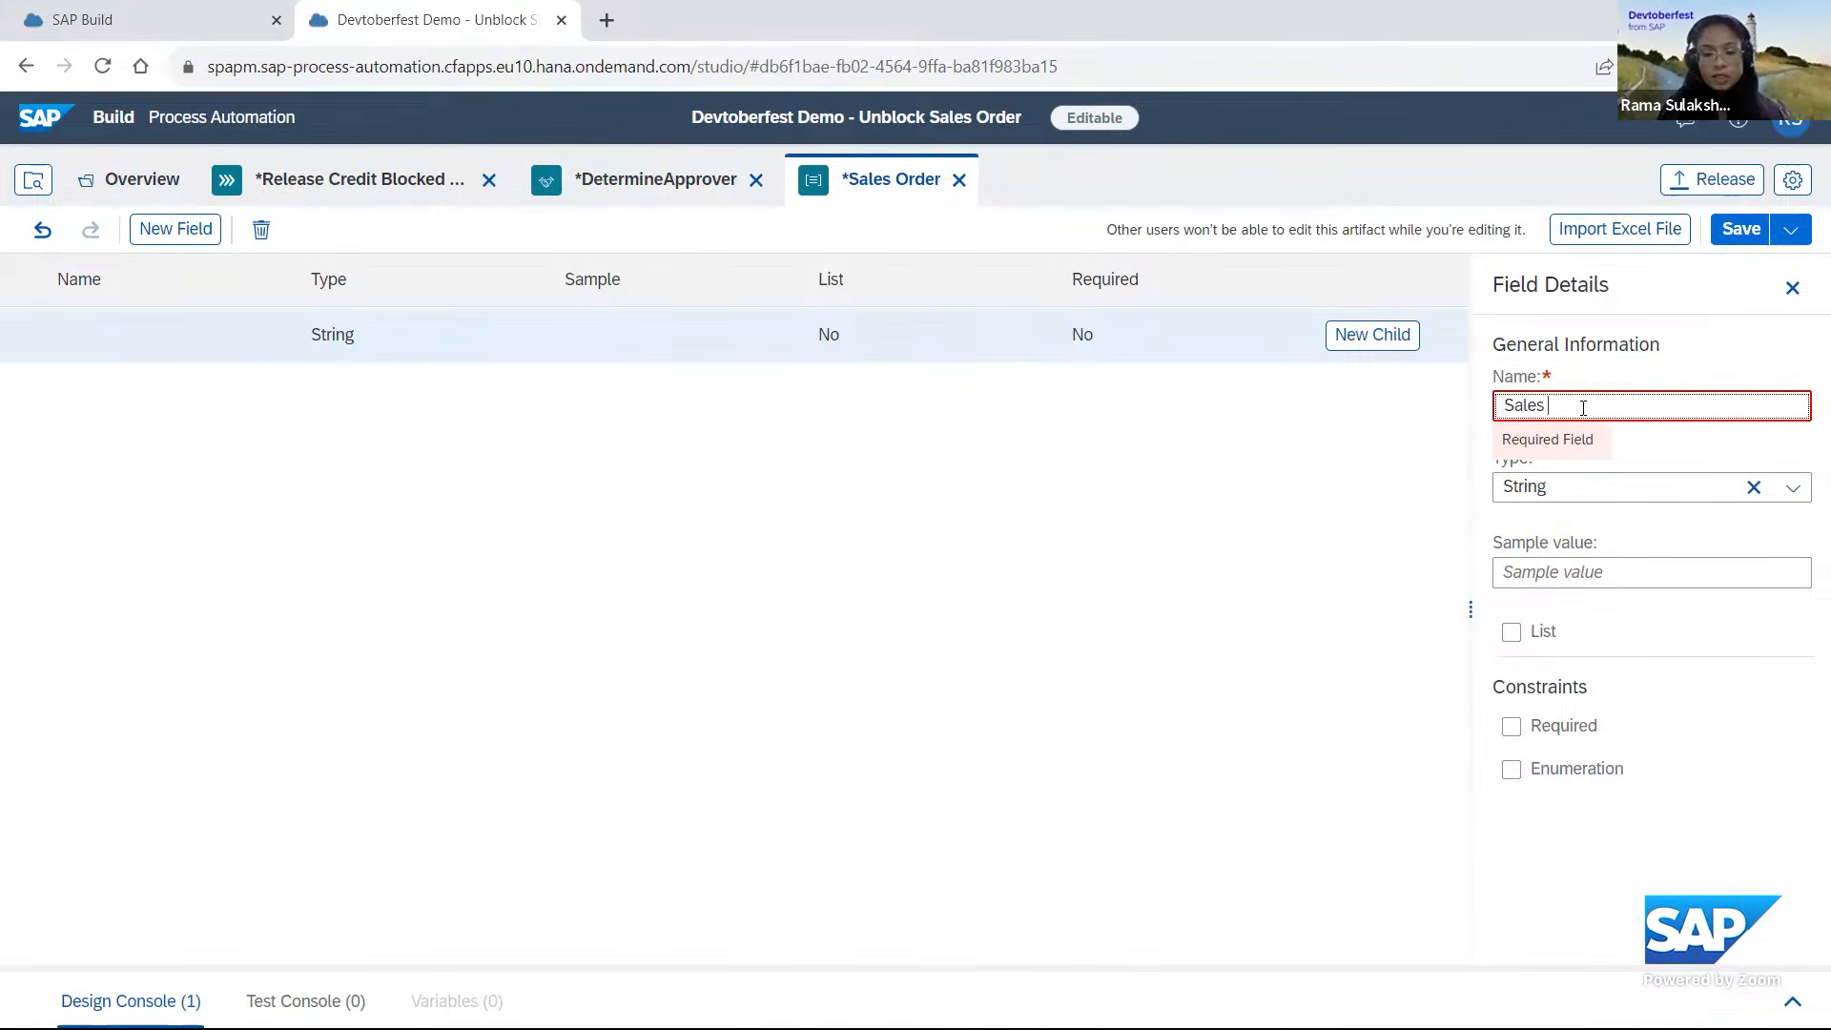
{"action": "type", "text": " Order"}
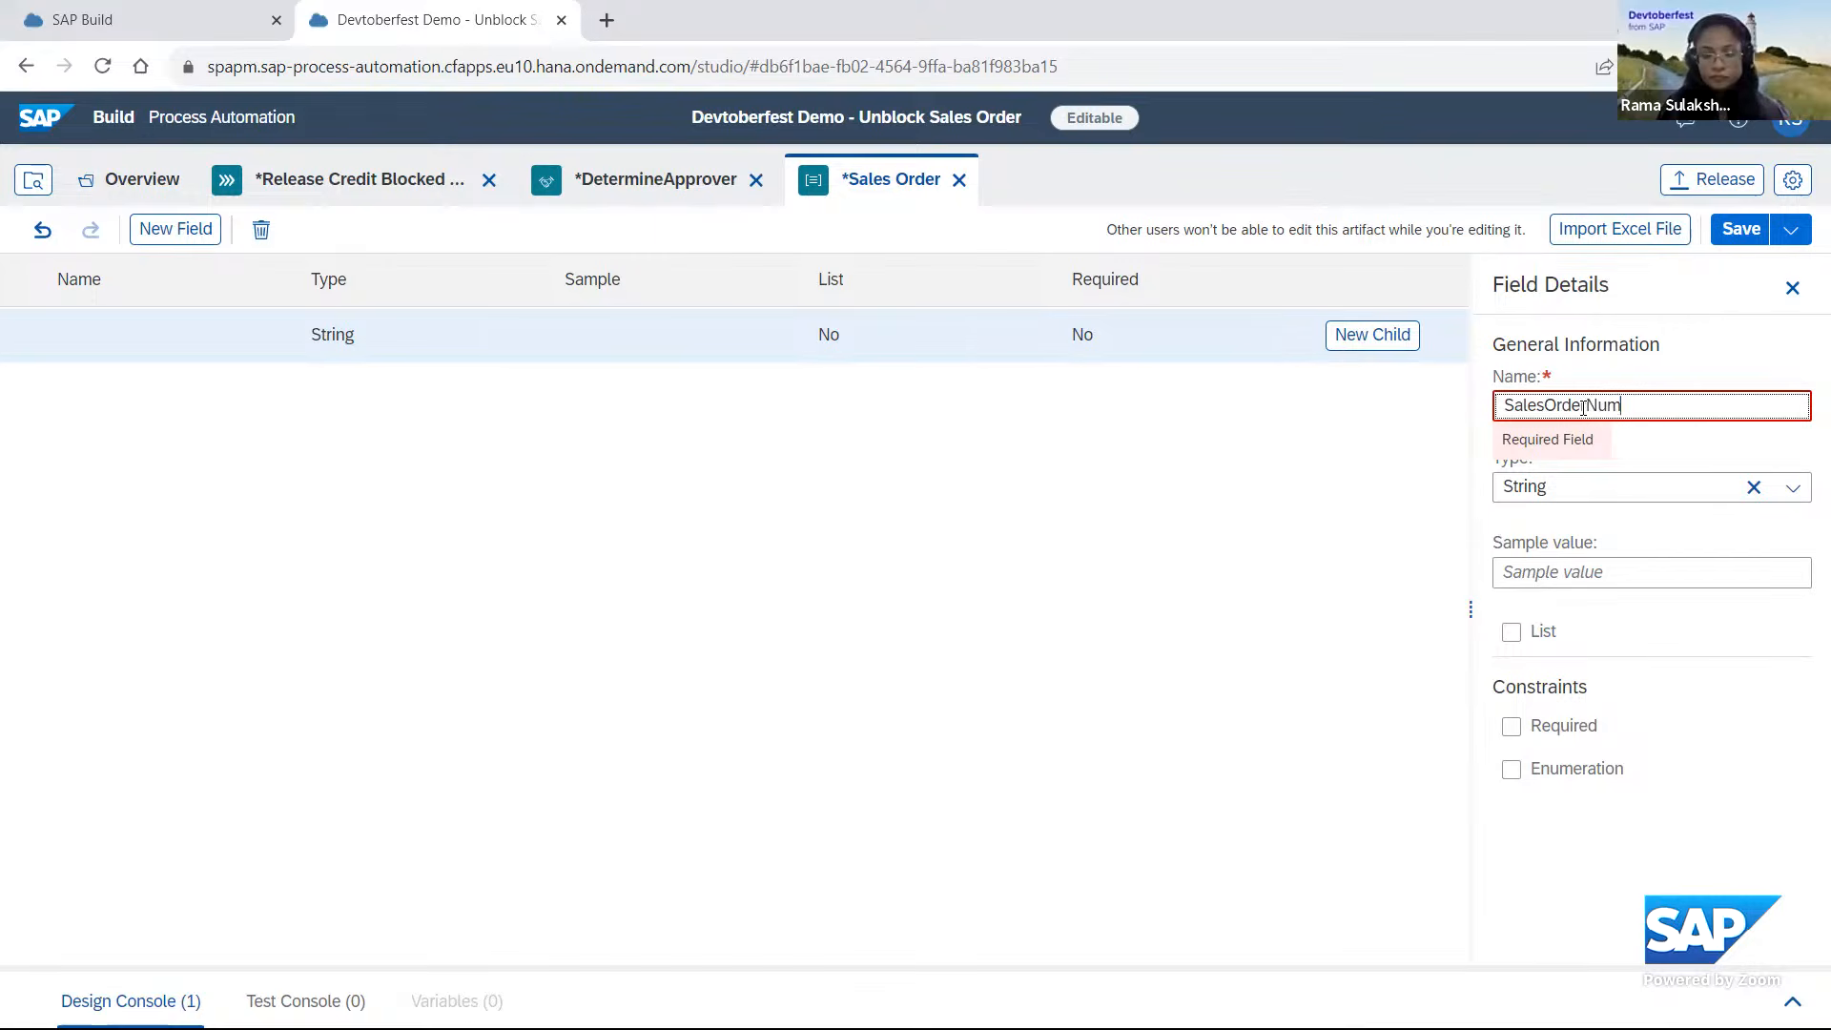
{"action": "left_click", "coordinate": [753, 491]}
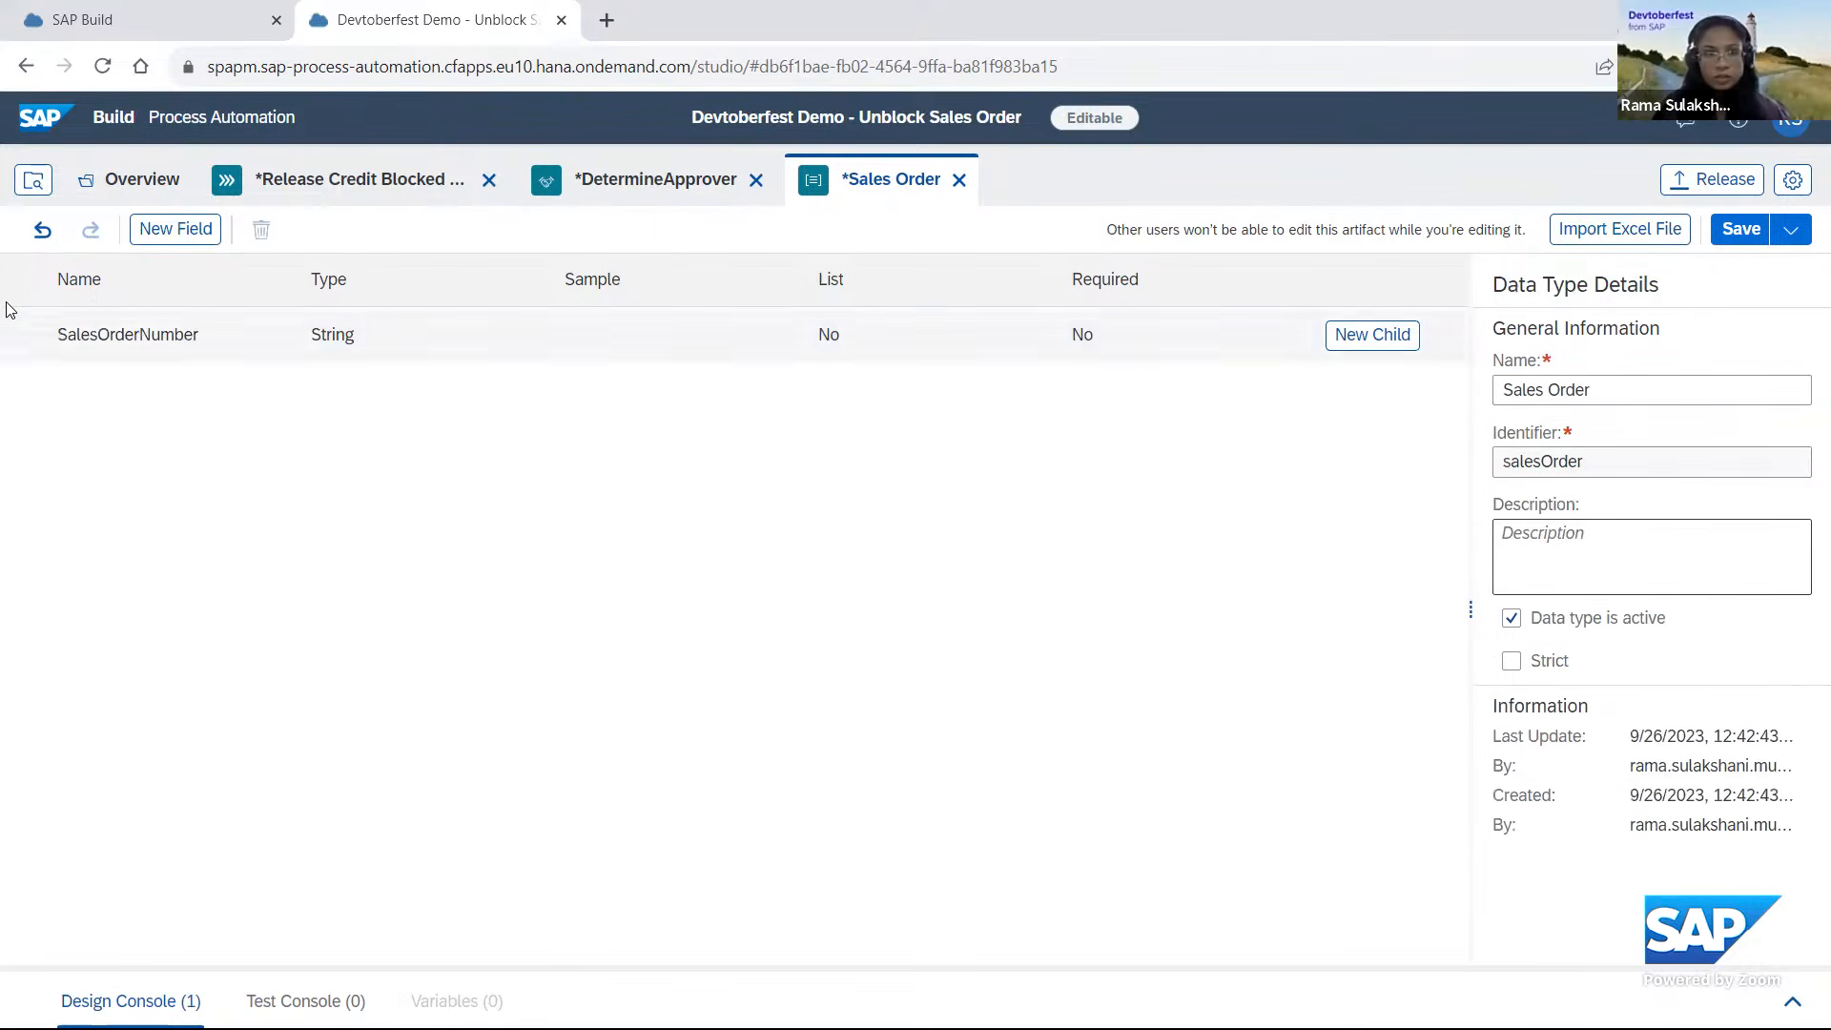
Add a string field named SalesOrganization to the Sales Order data type.
{"action": "left_click", "coordinate": [190, 230]}
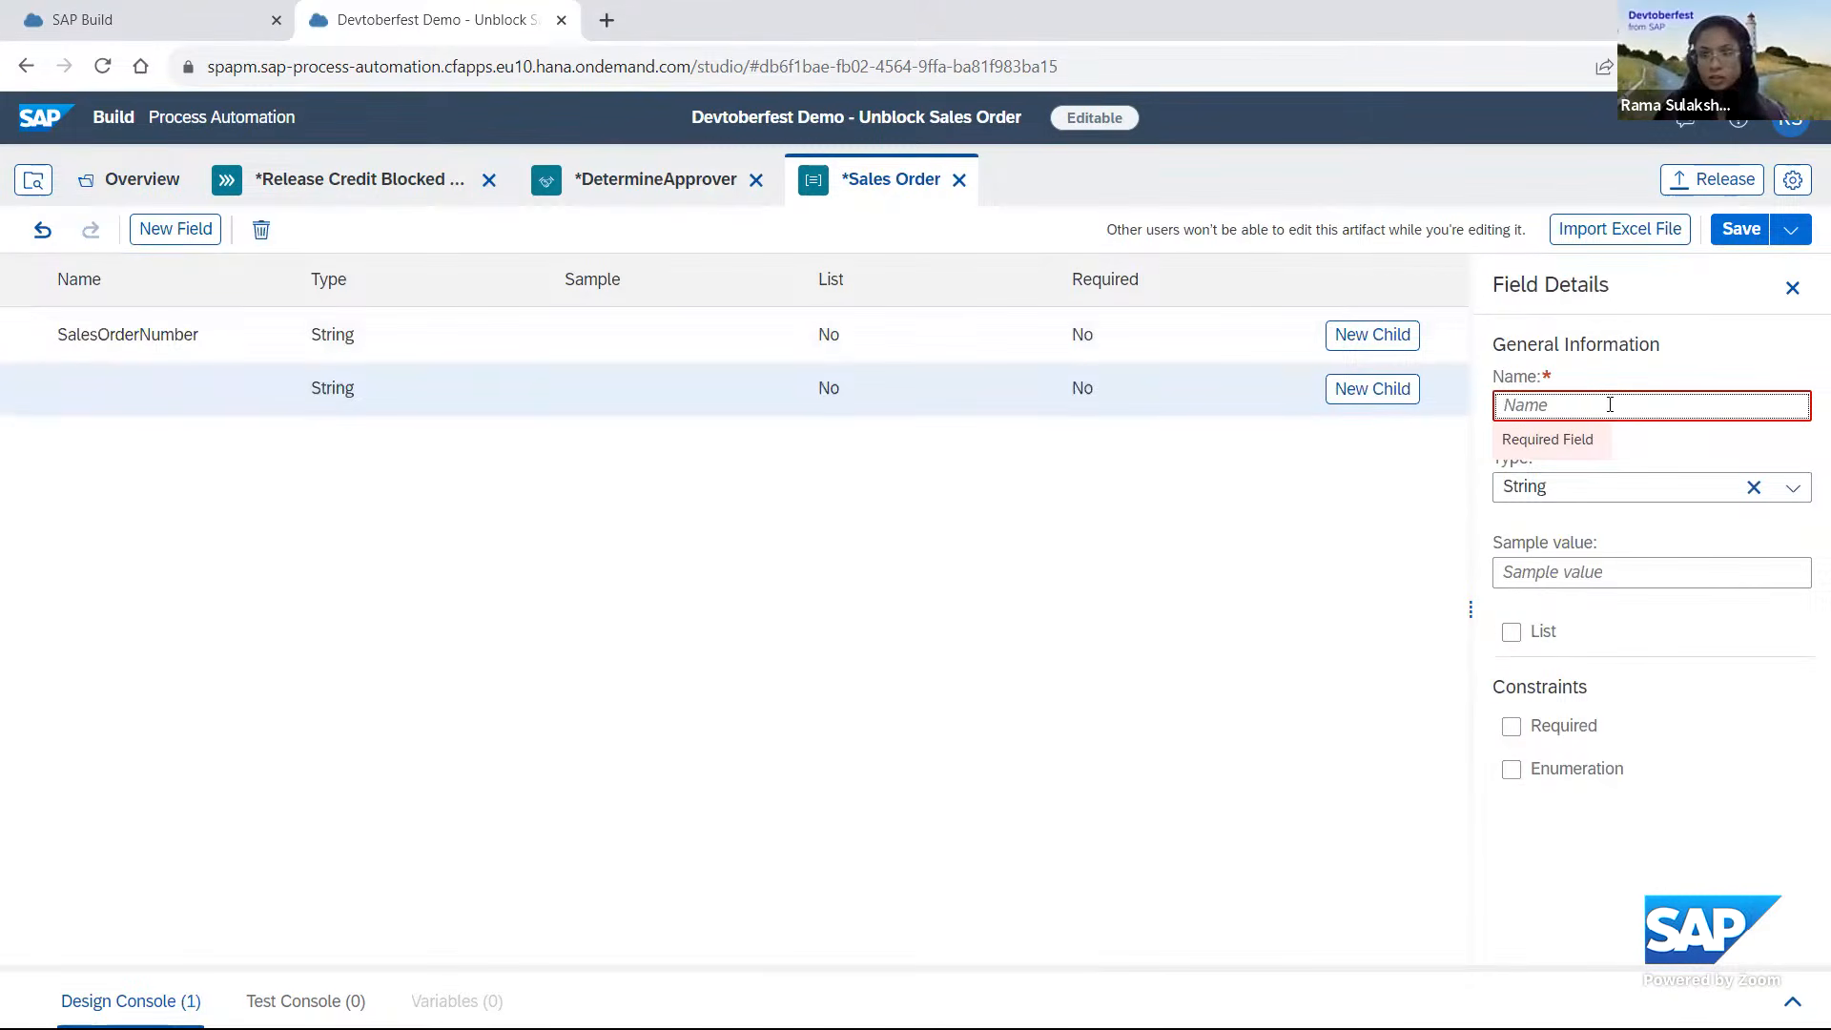
{"action": "type", "text": "SalesOr"}
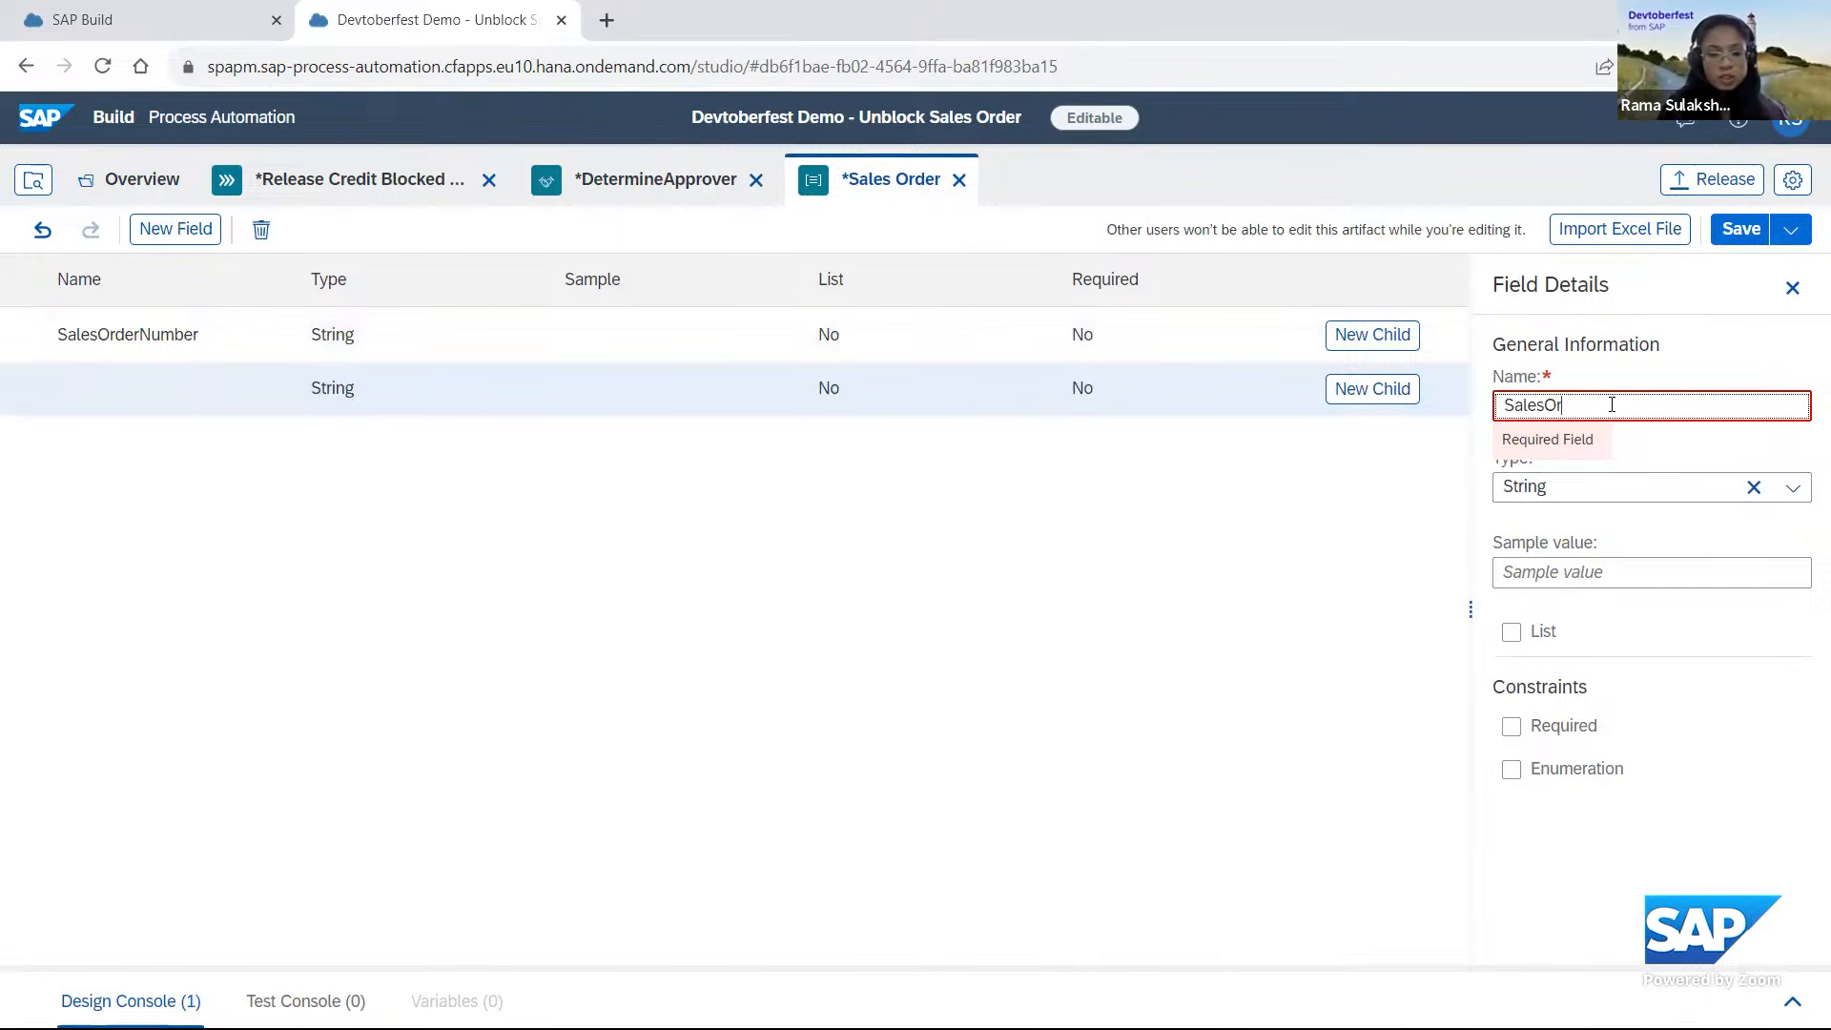
{"action": "type", "text": "ganz"}
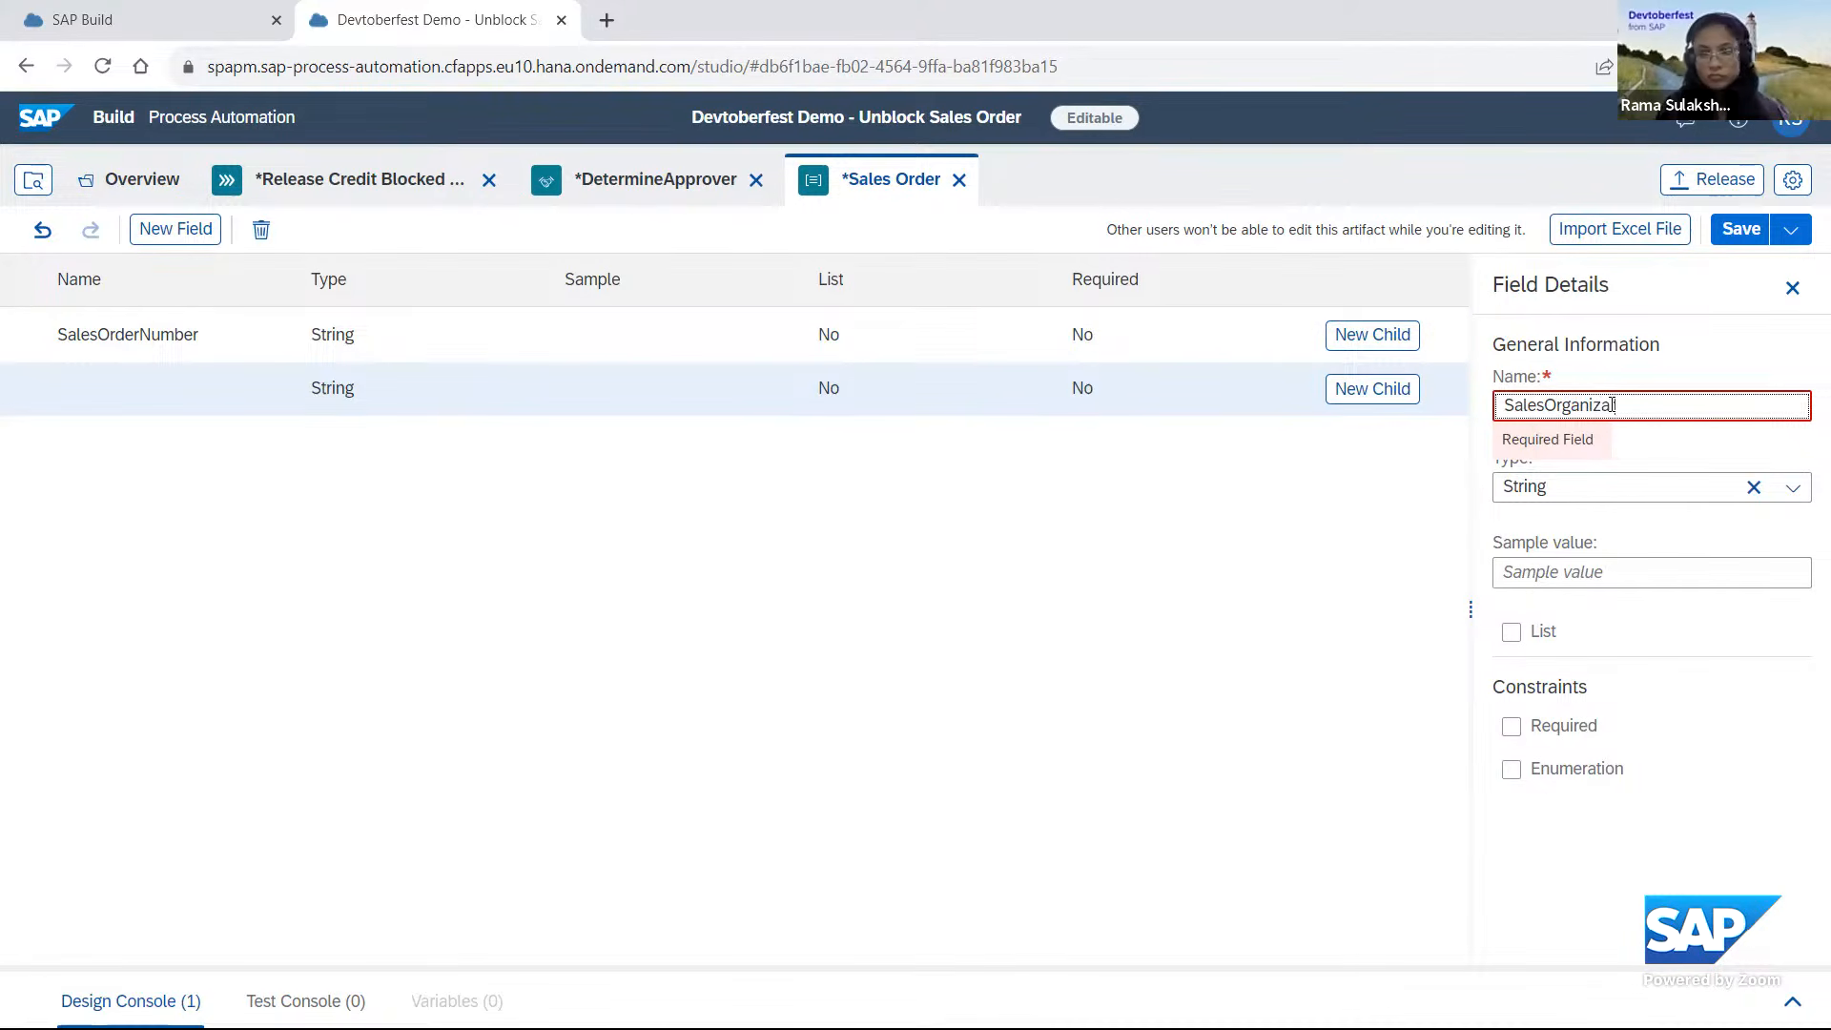
{"action": "left_click", "coordinate": [966, 573]}
Add two string fields named DistributionChannel and TotalNetAmount to the Sales Order data type.
{"action": "left_click", "coordinate": [176, 229]}
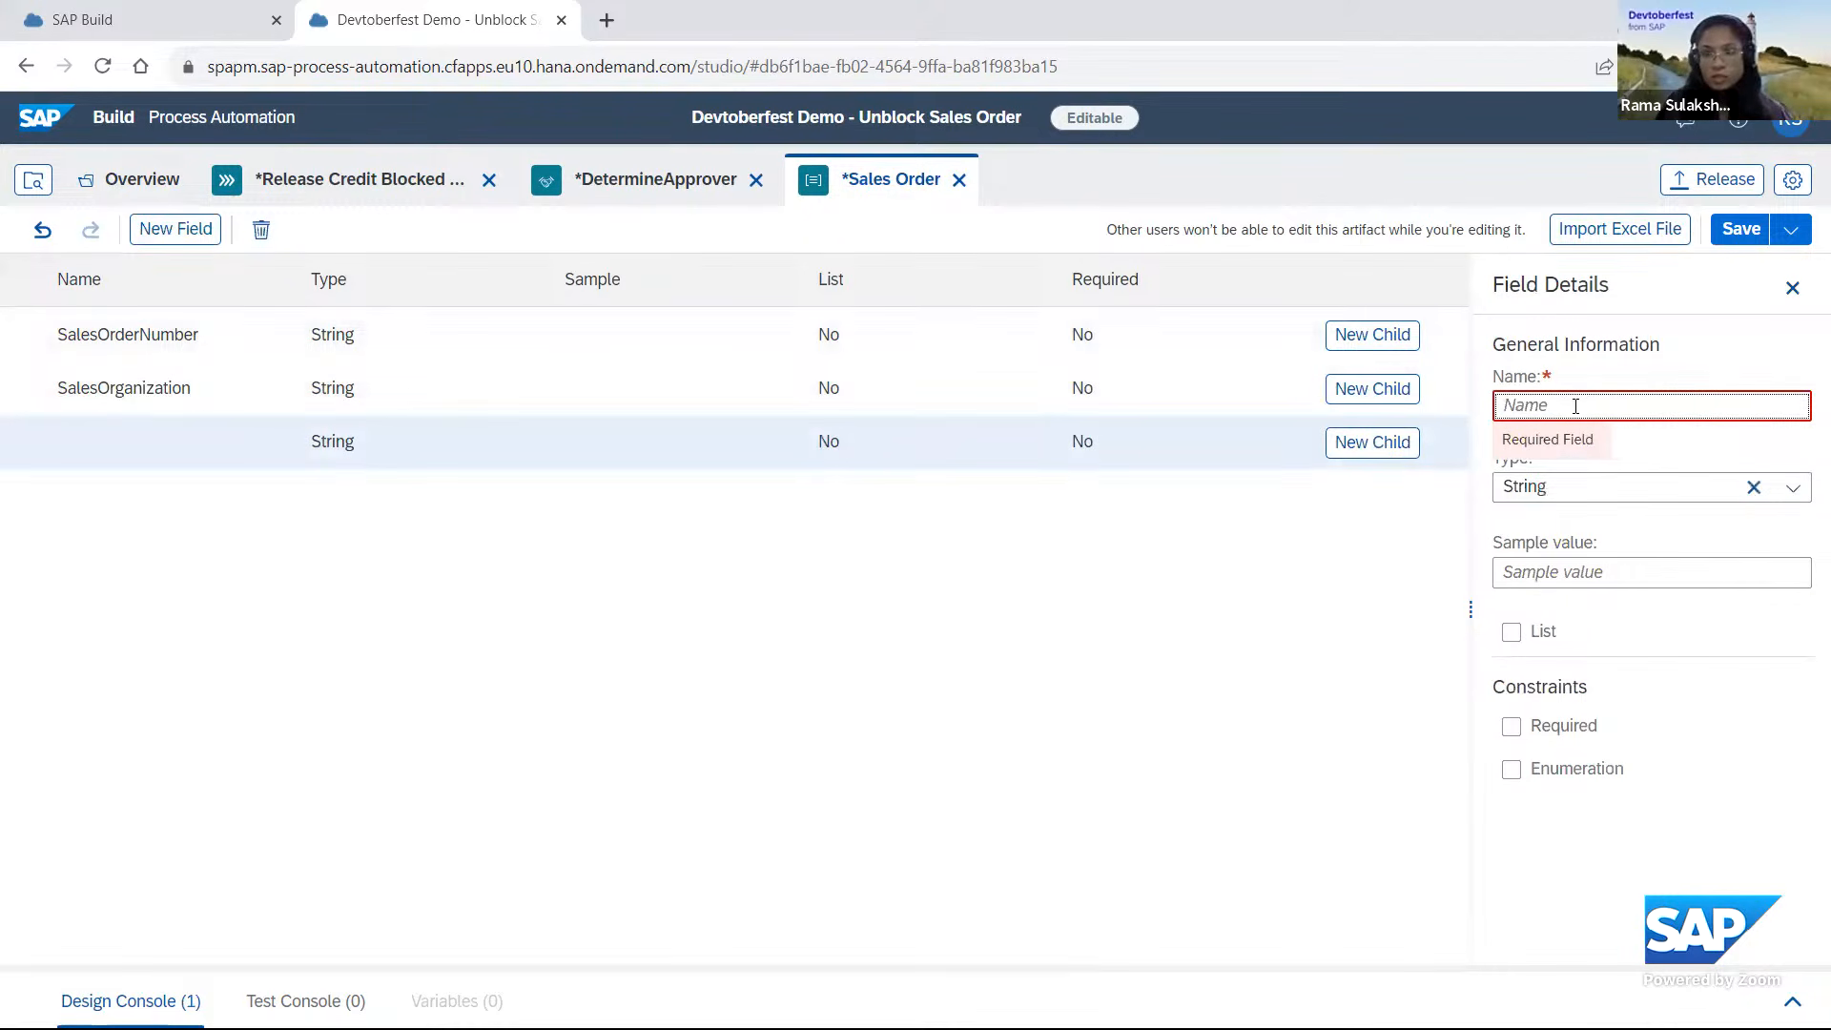
{"action": "type", "text": "DistributionChannel"}
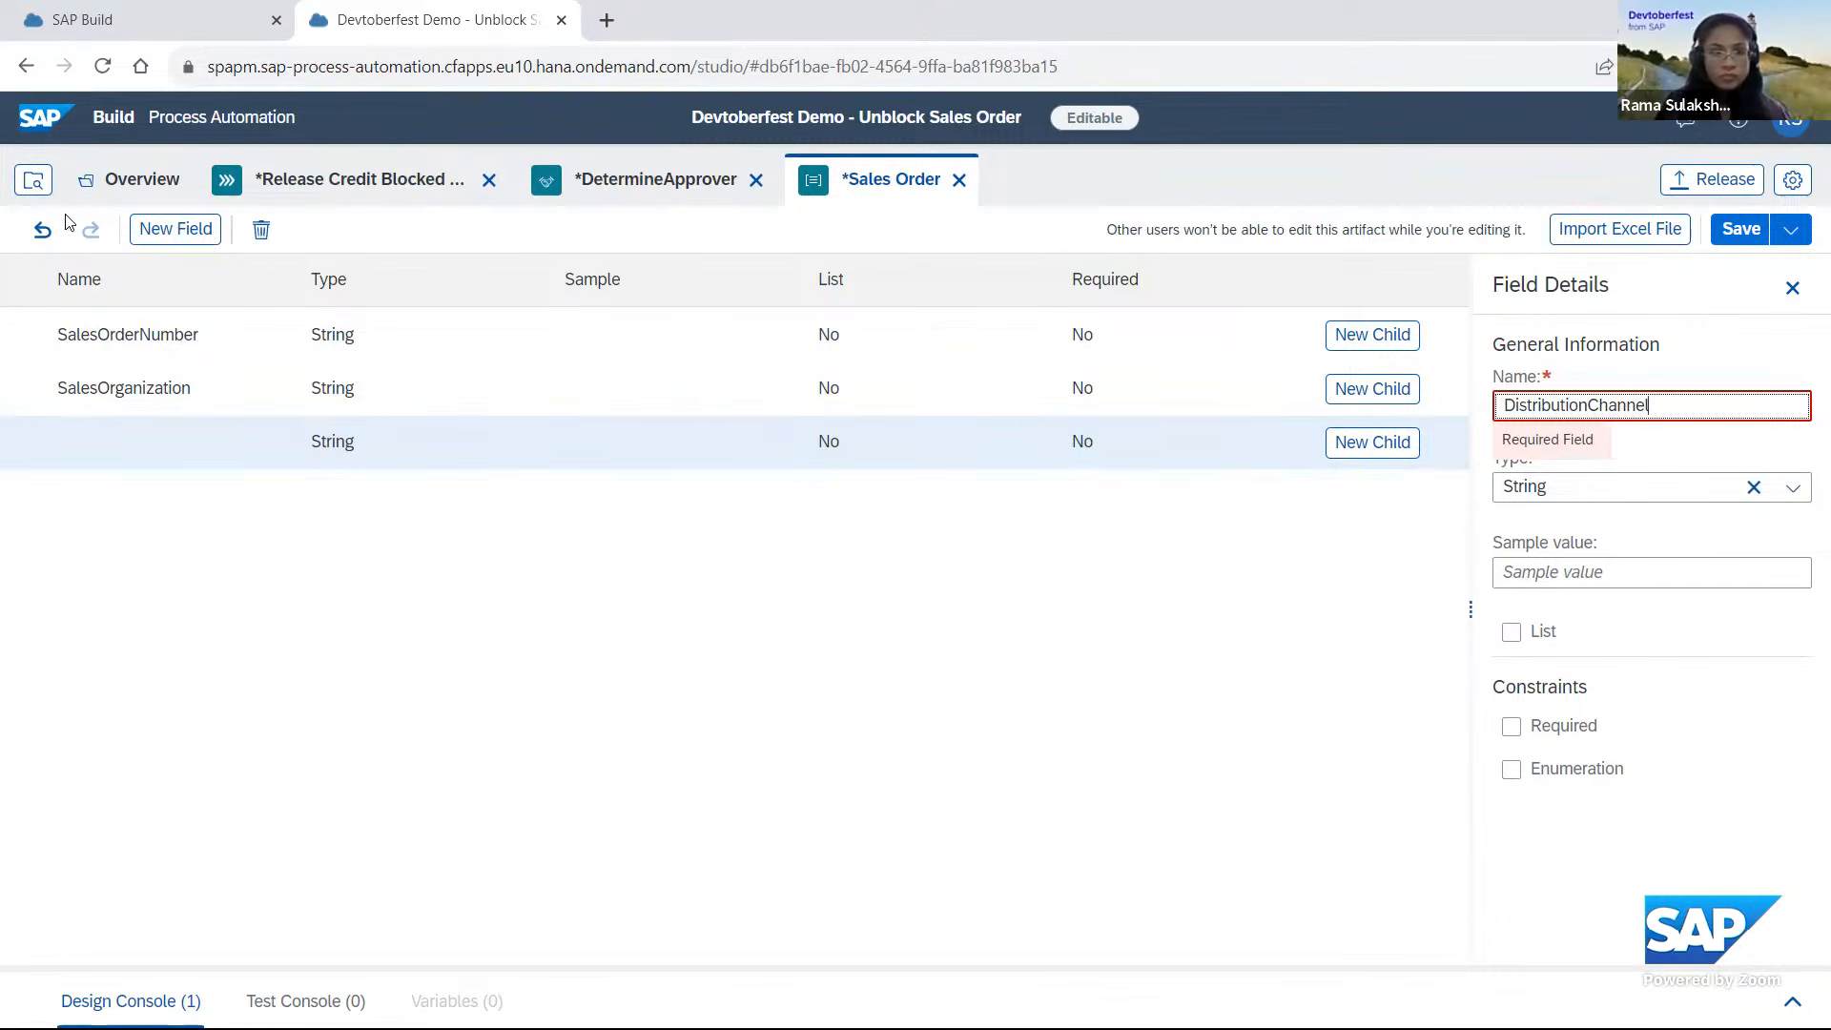
{"action": "left_click", "coordinate": [196, 235]}
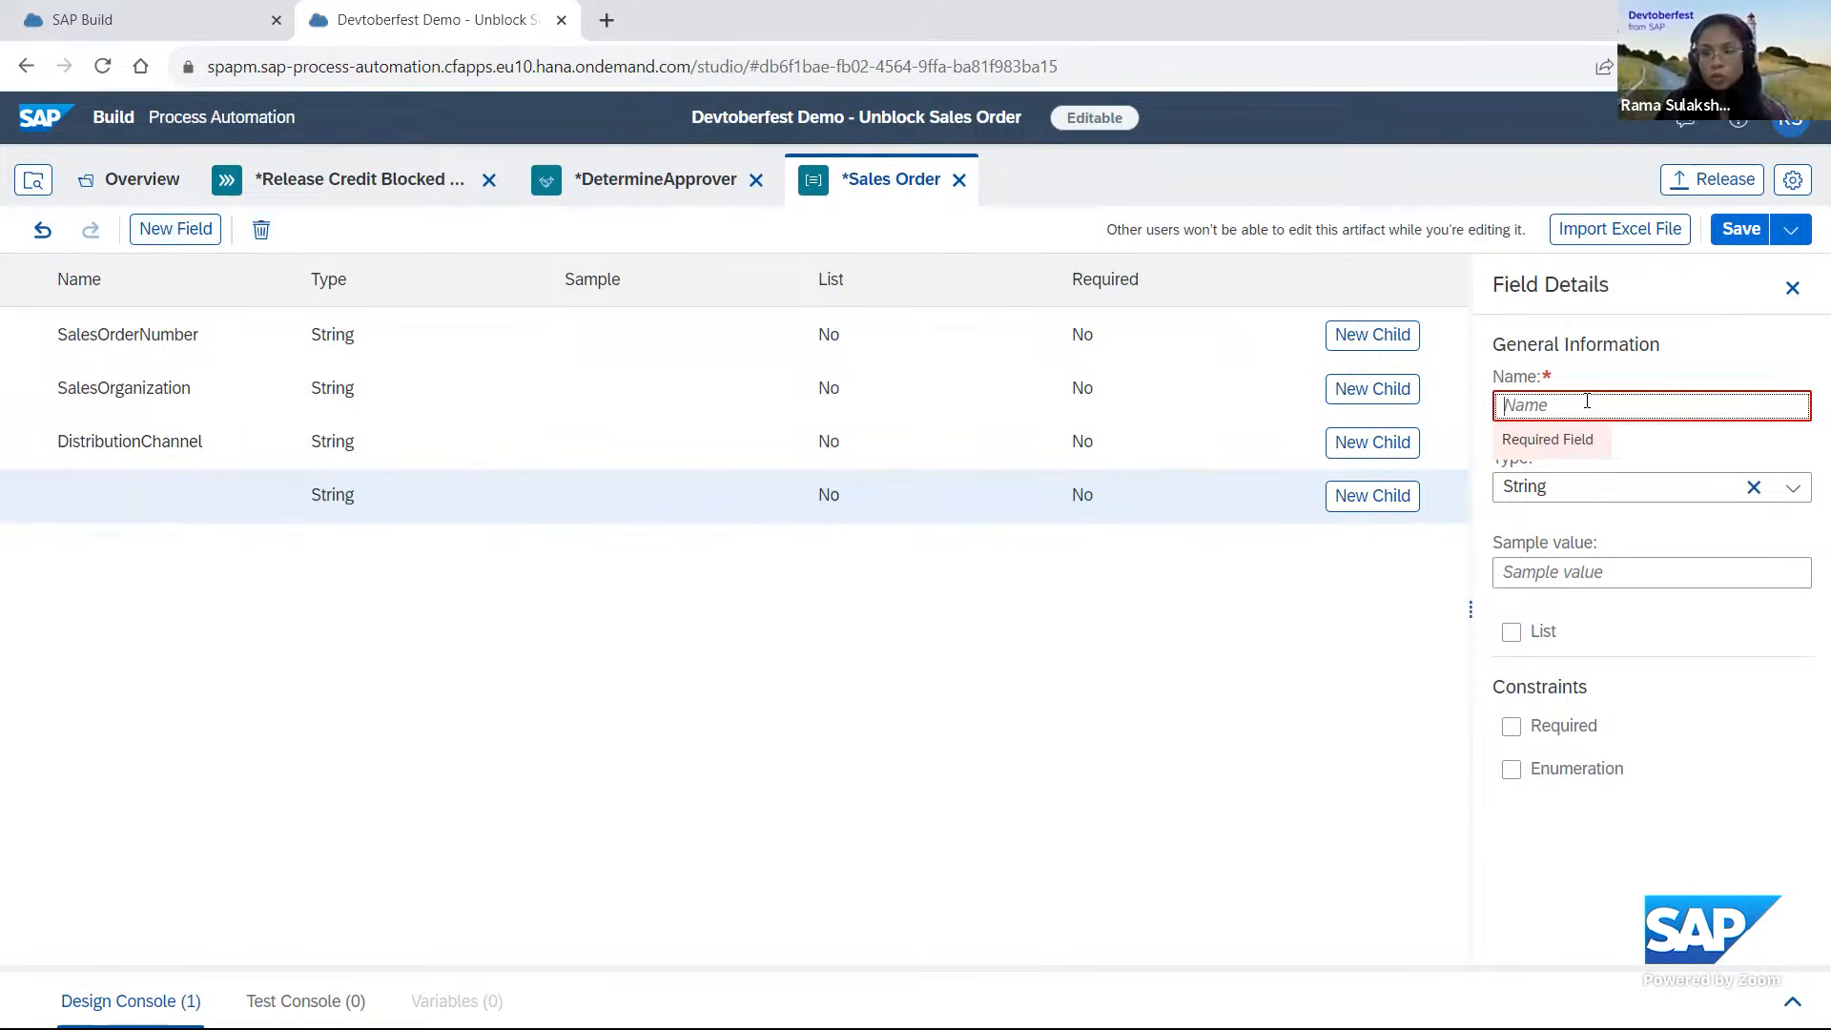
{"action": "type", "text": "Total"}
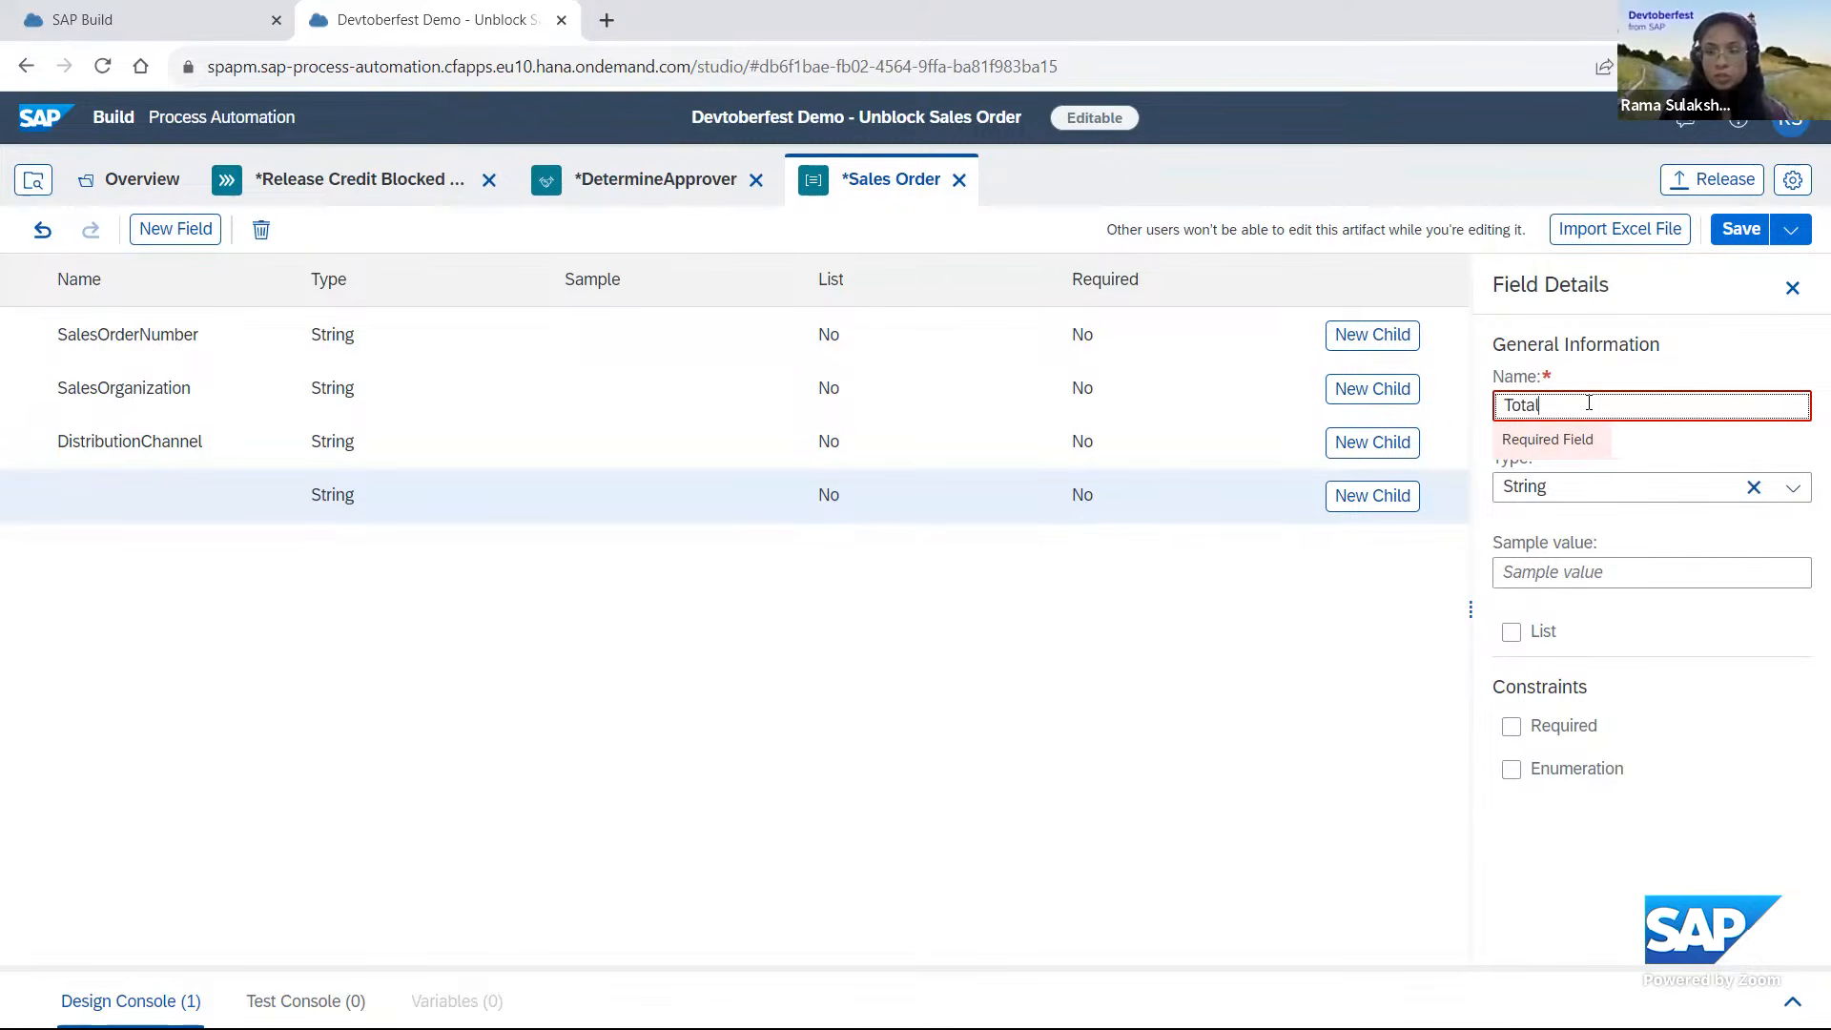
{"action": "type", "text": "NetAmount"}
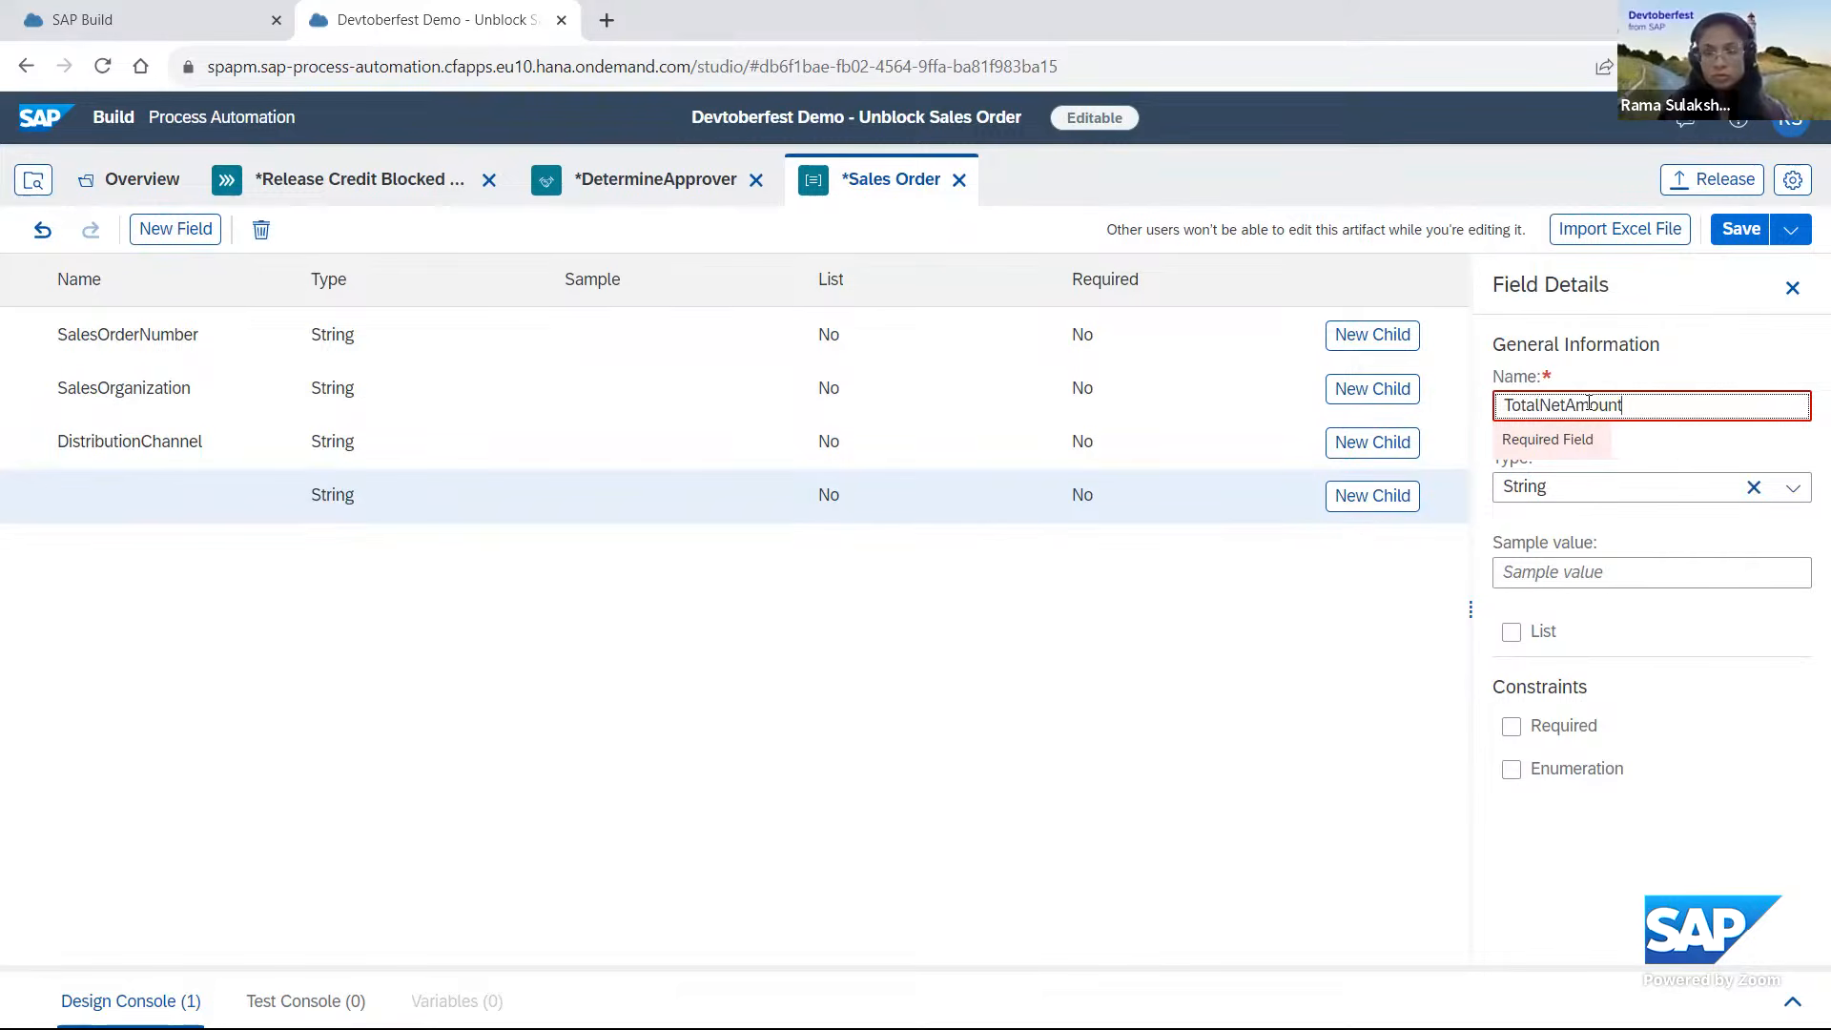
{"action": "left_click", "coordinate": [854, 627]}
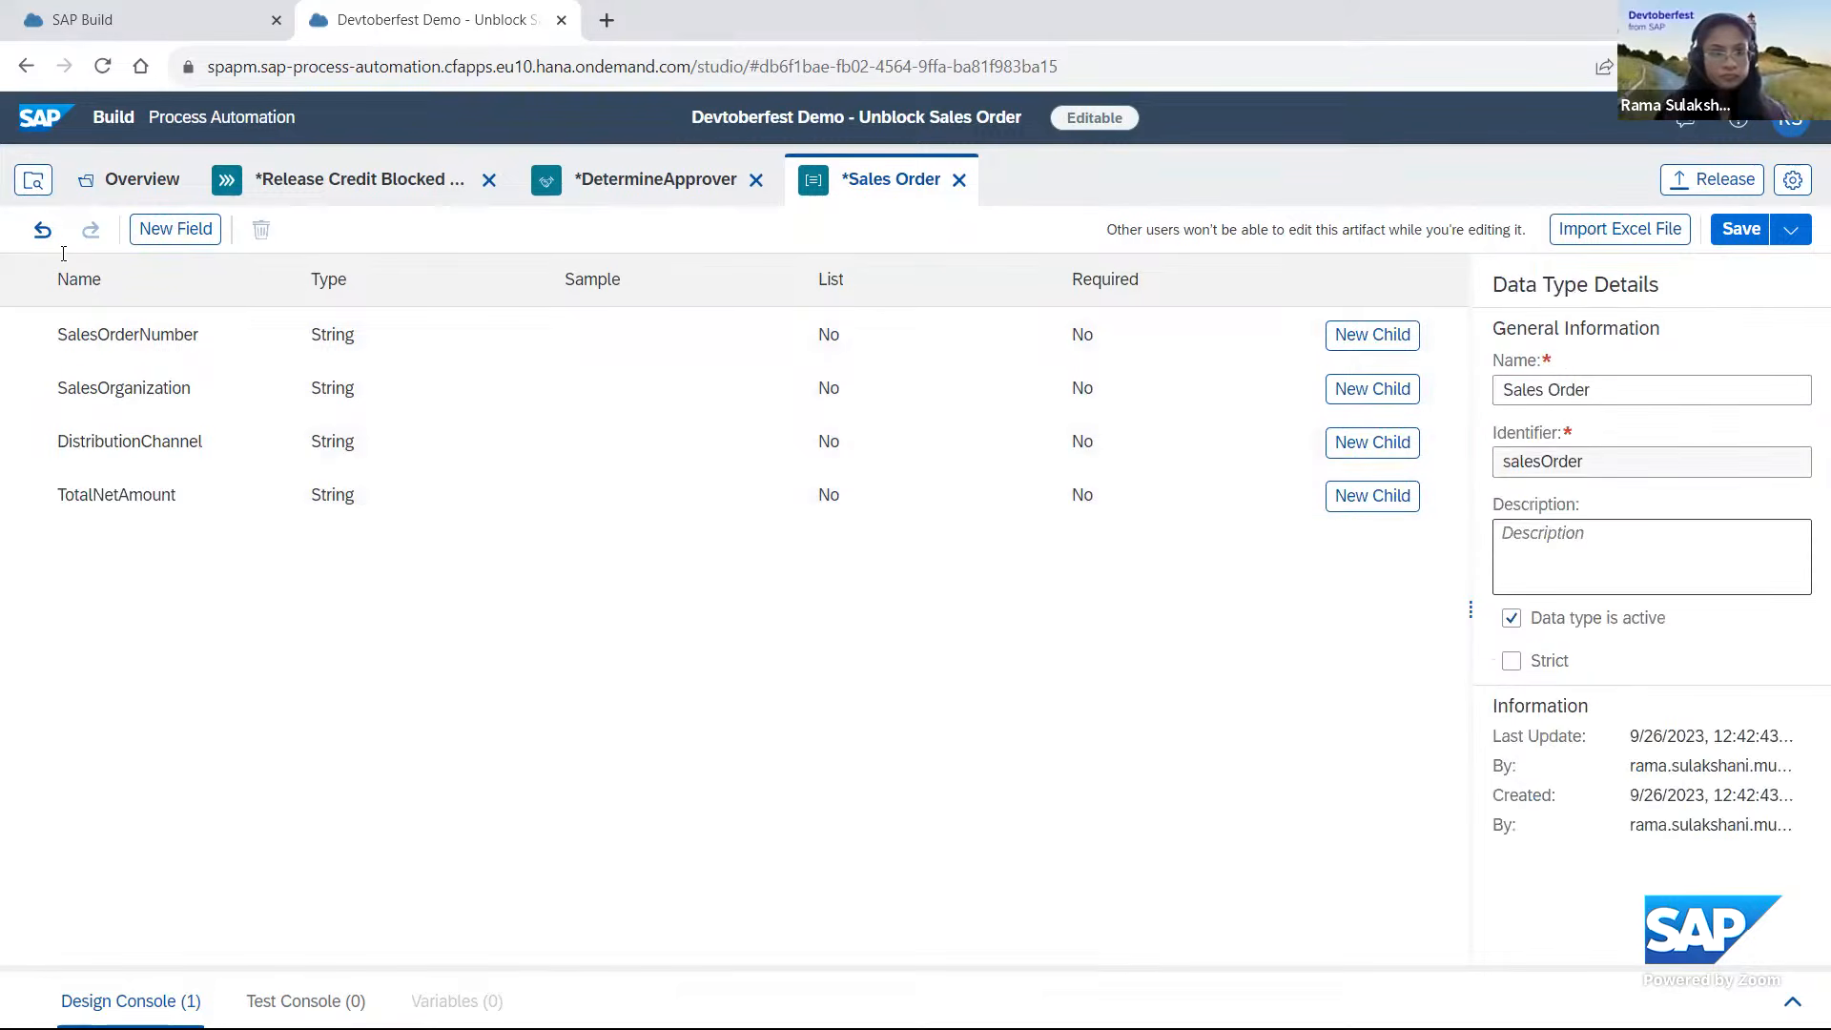
Add a string field named Currency to the Sales Order data type and save the data type.
{"action": "left_click", "coordinate": [172, 236]}
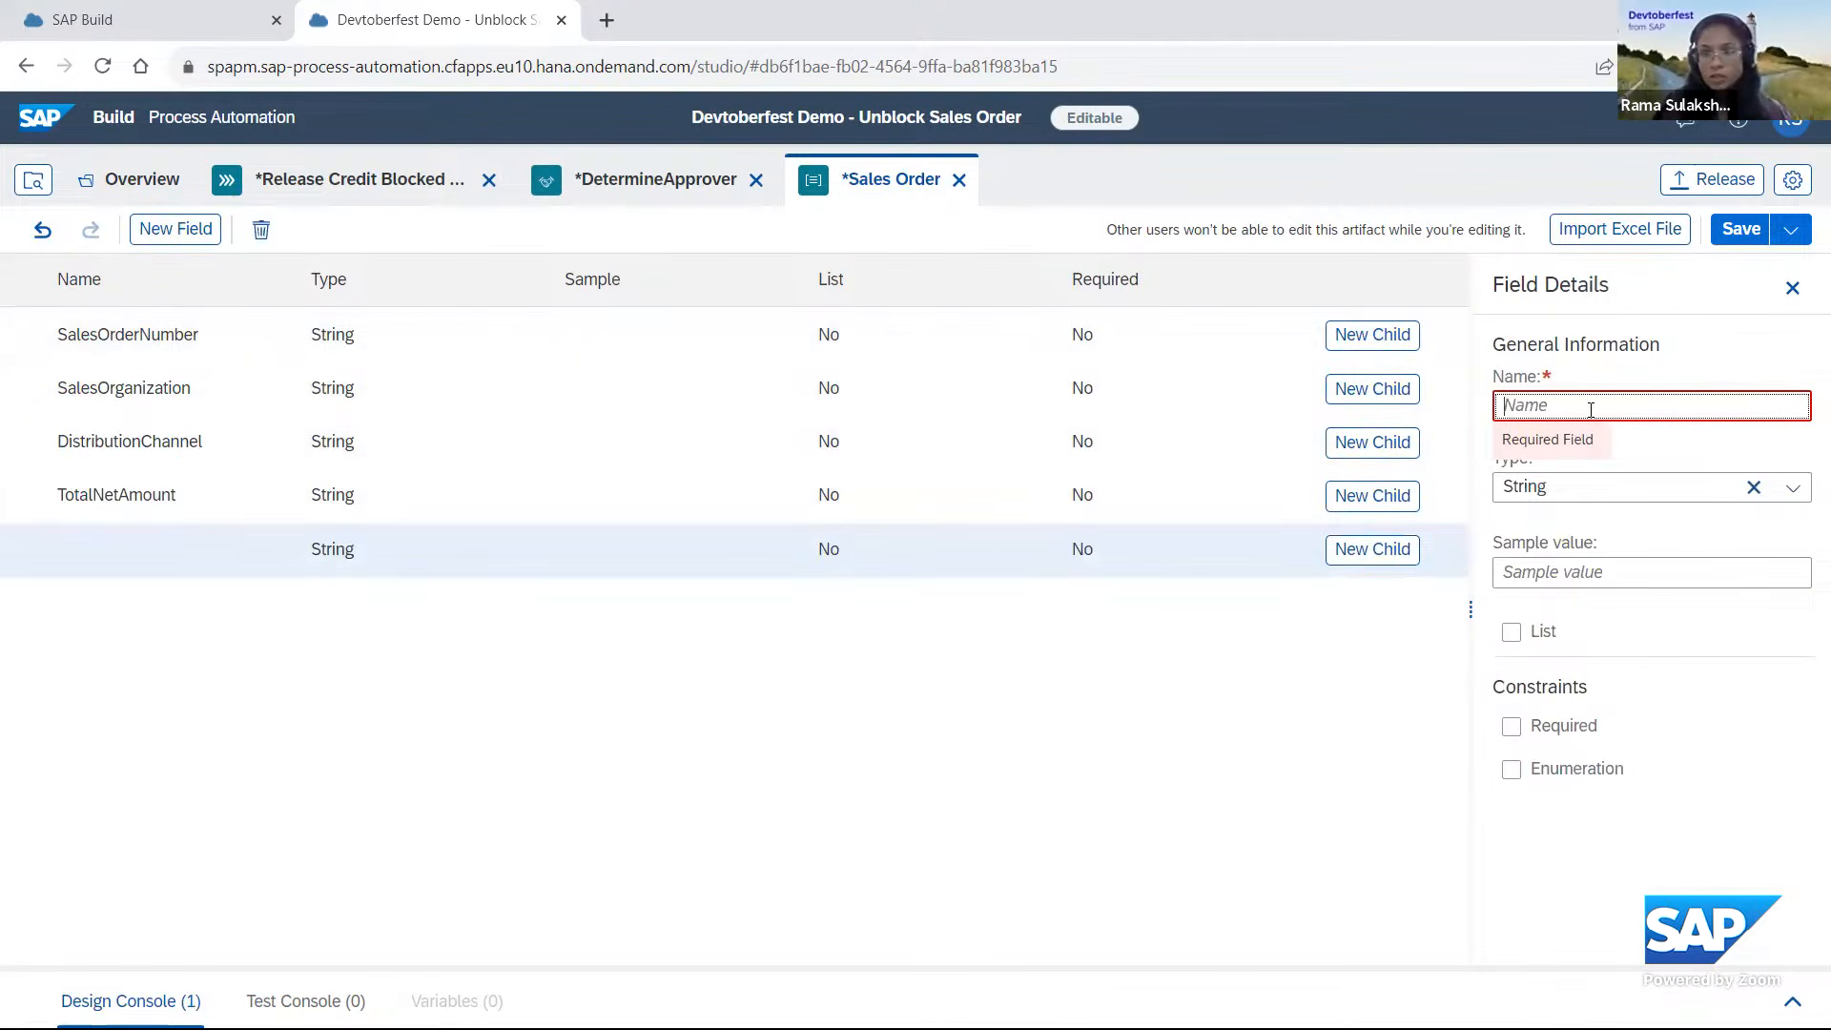
{"action": "type", "text": "Curr"}
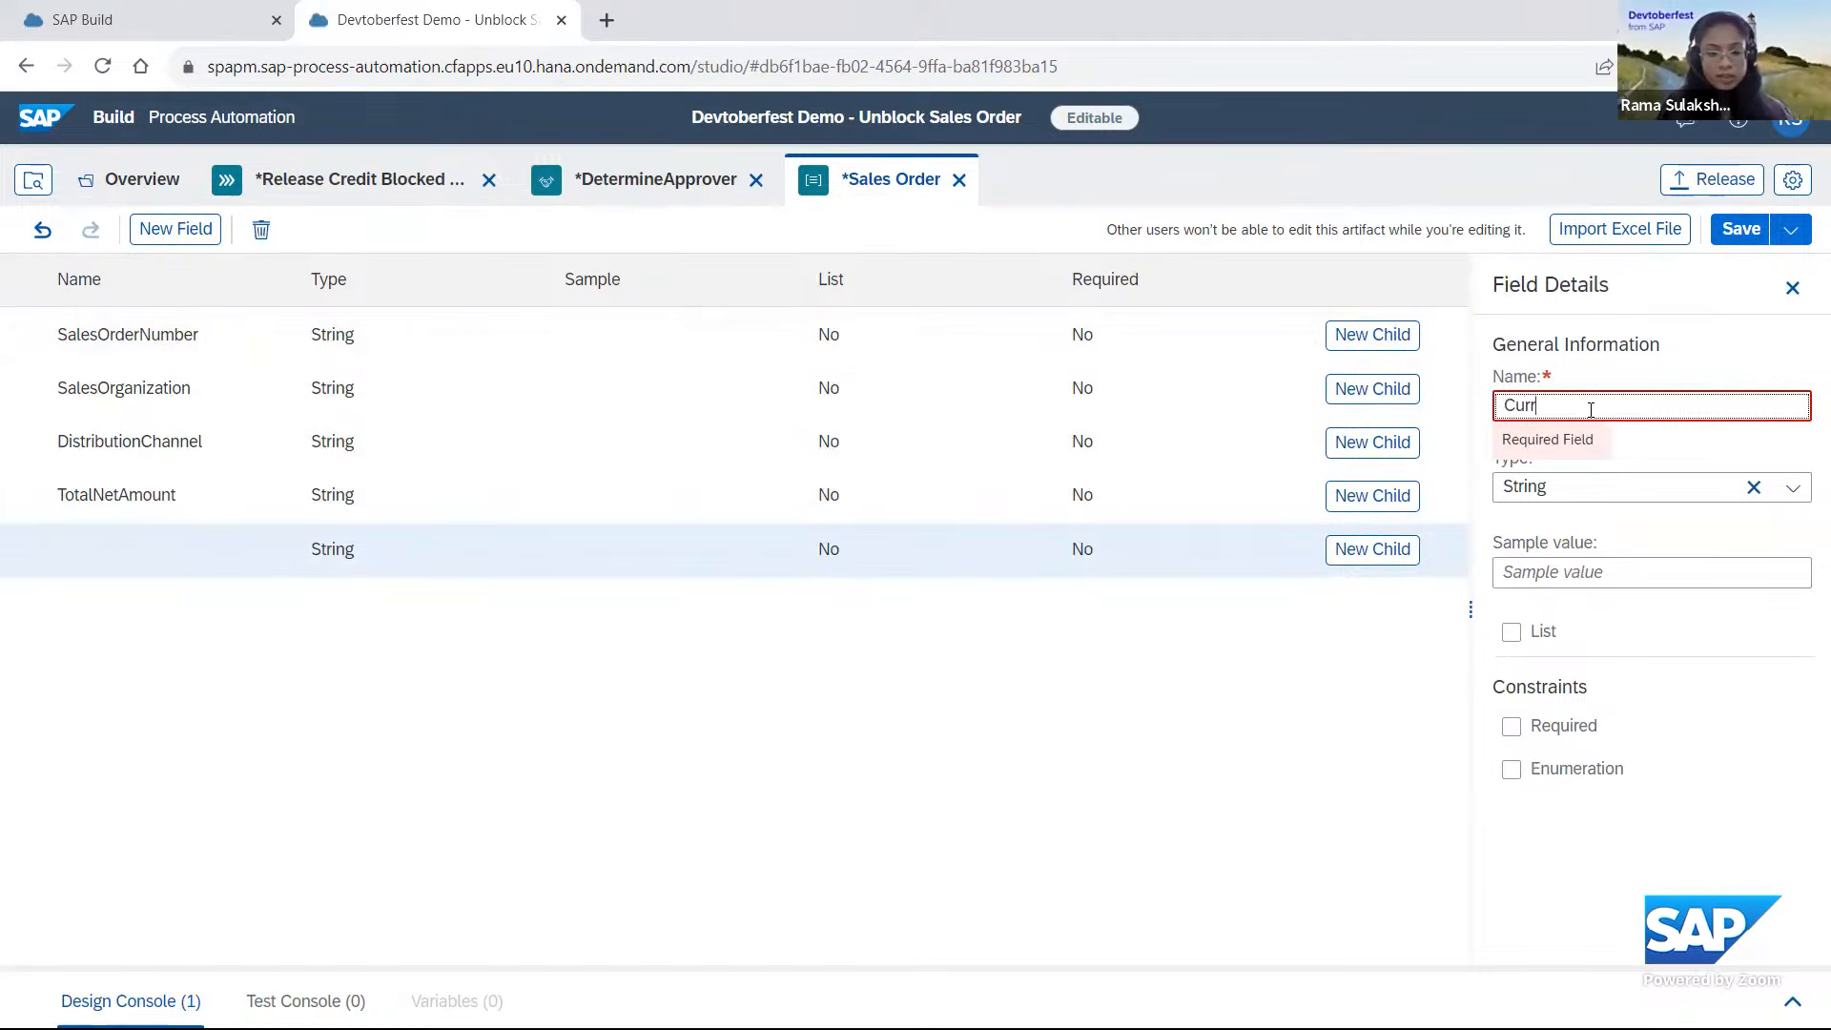
{"action": "type", "text": "ency"}
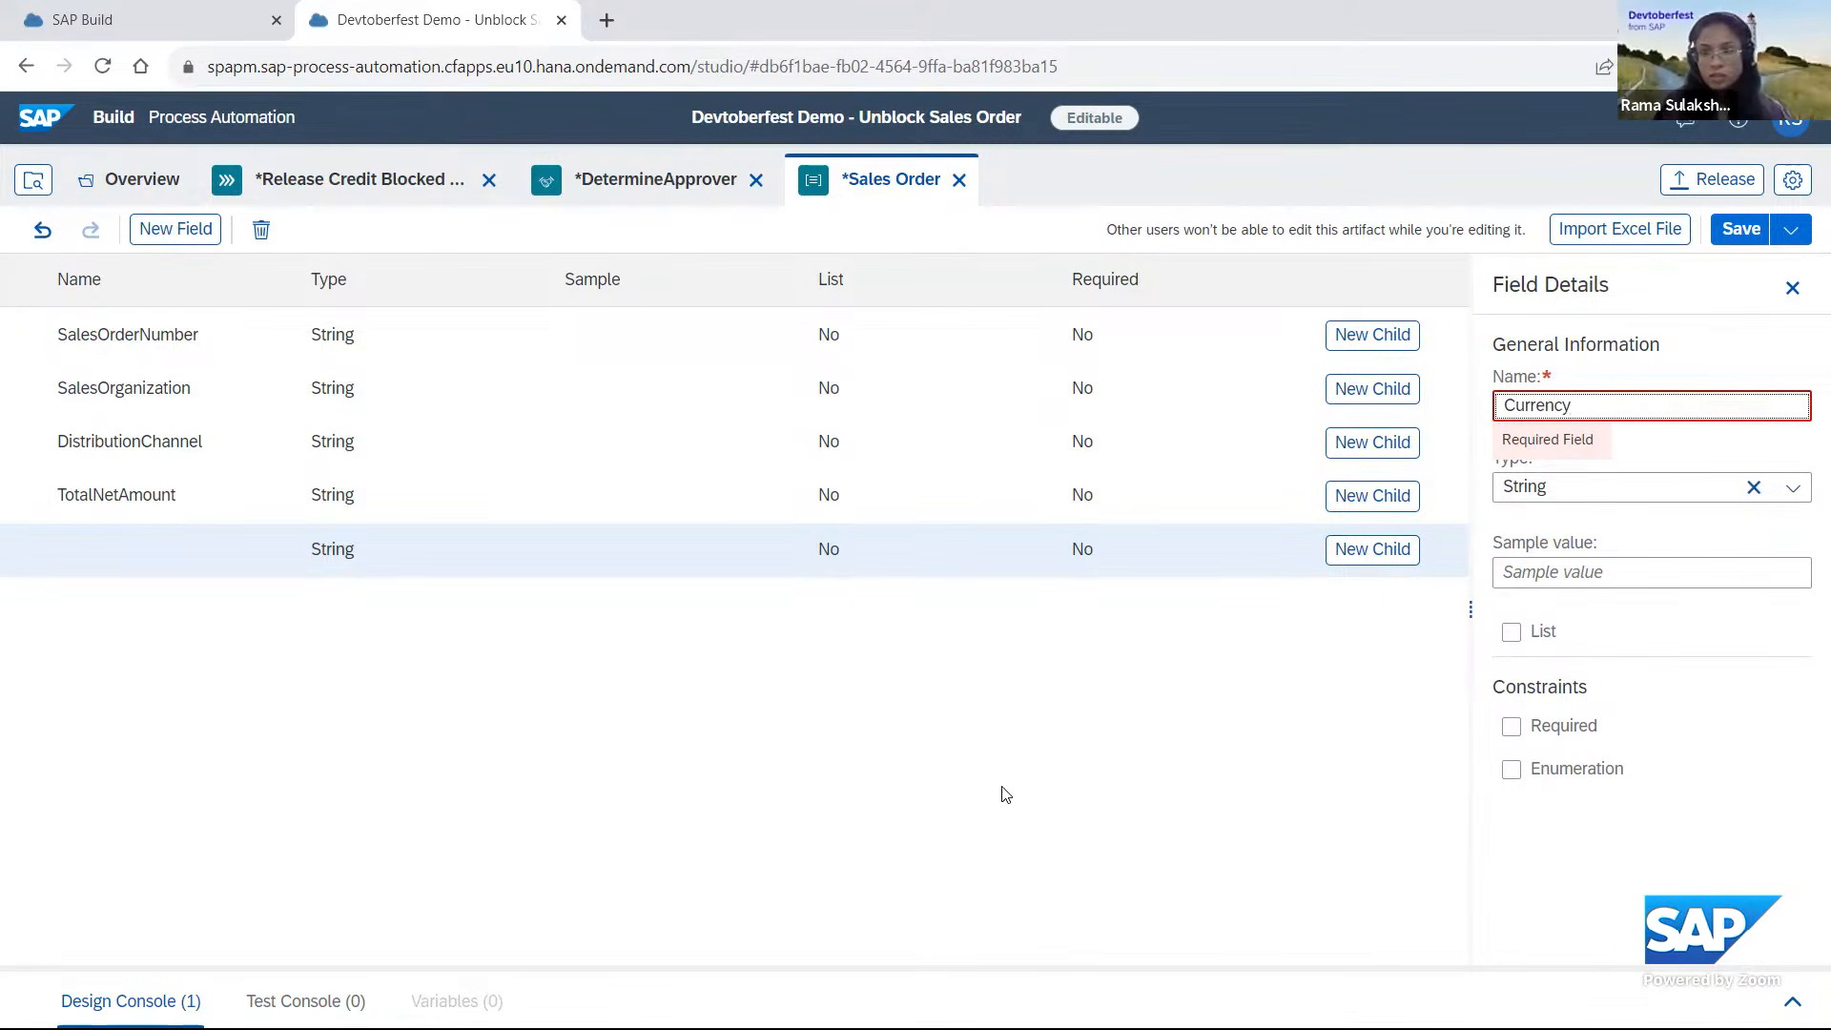
{"action": "left_click", "coordinate": [1049, 726]}
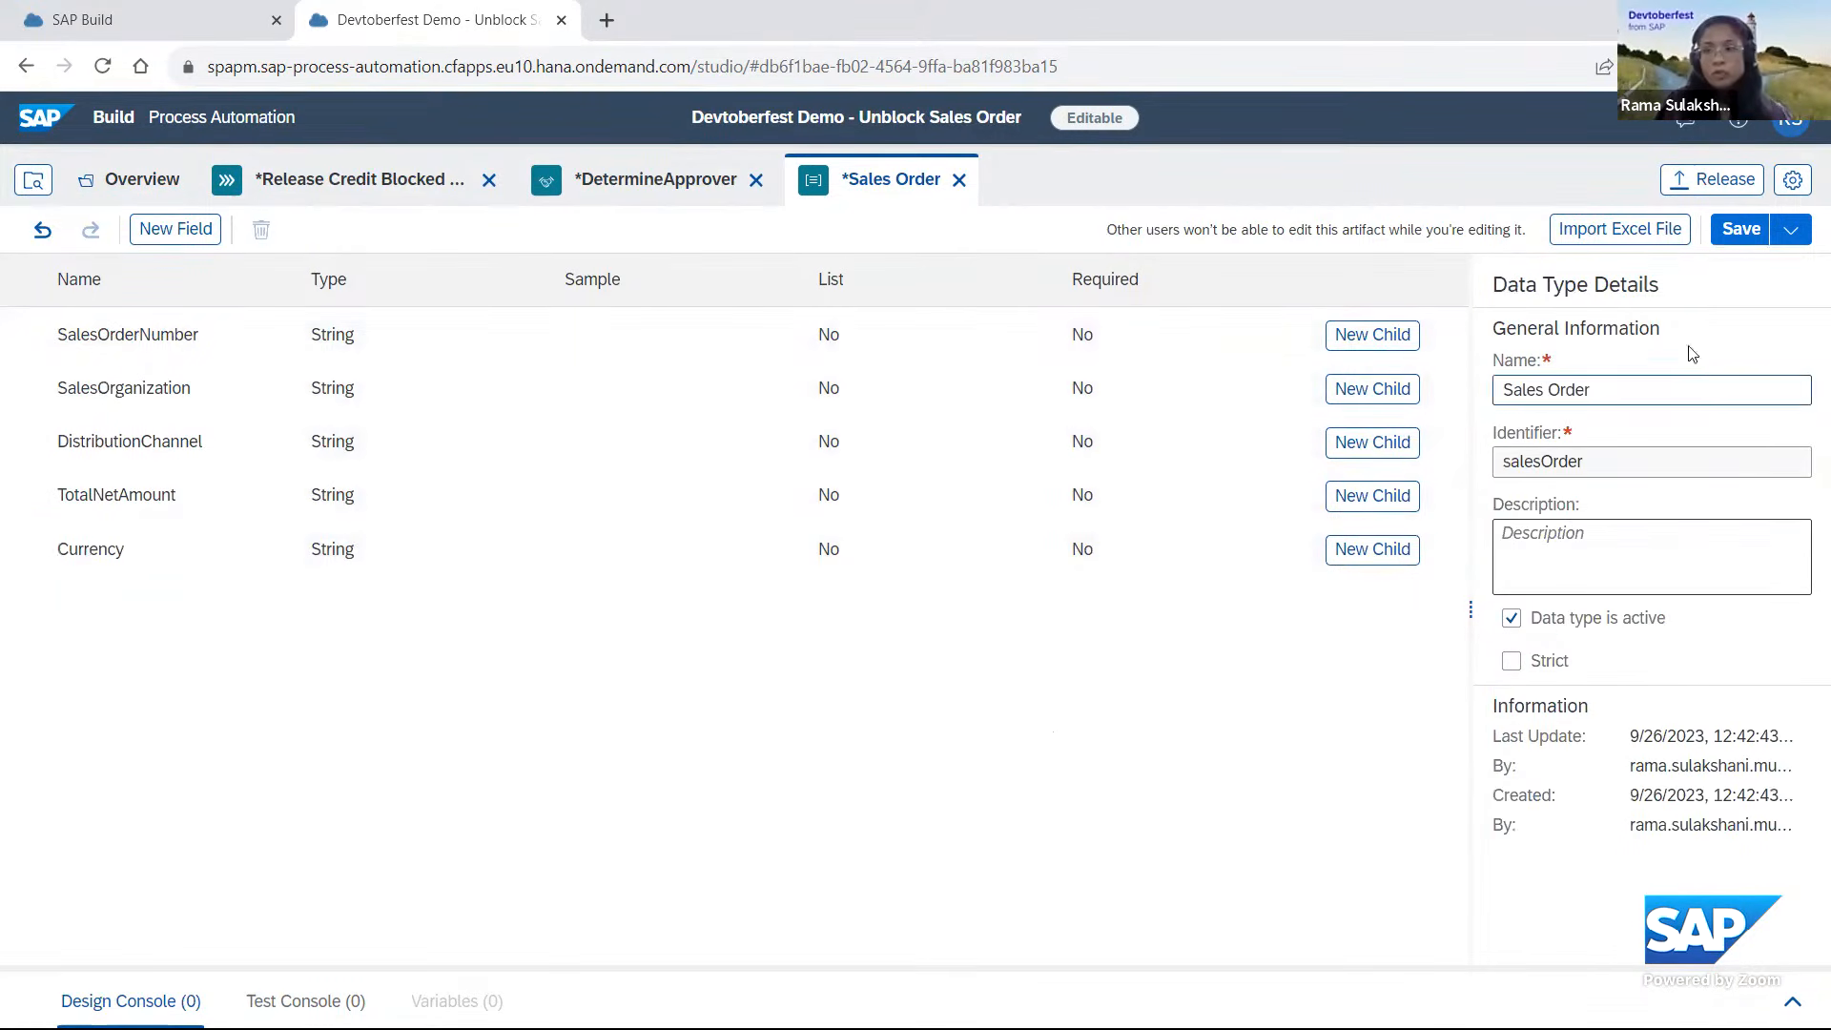
{"action": "left_click", "coordinate": [1745, 230]}
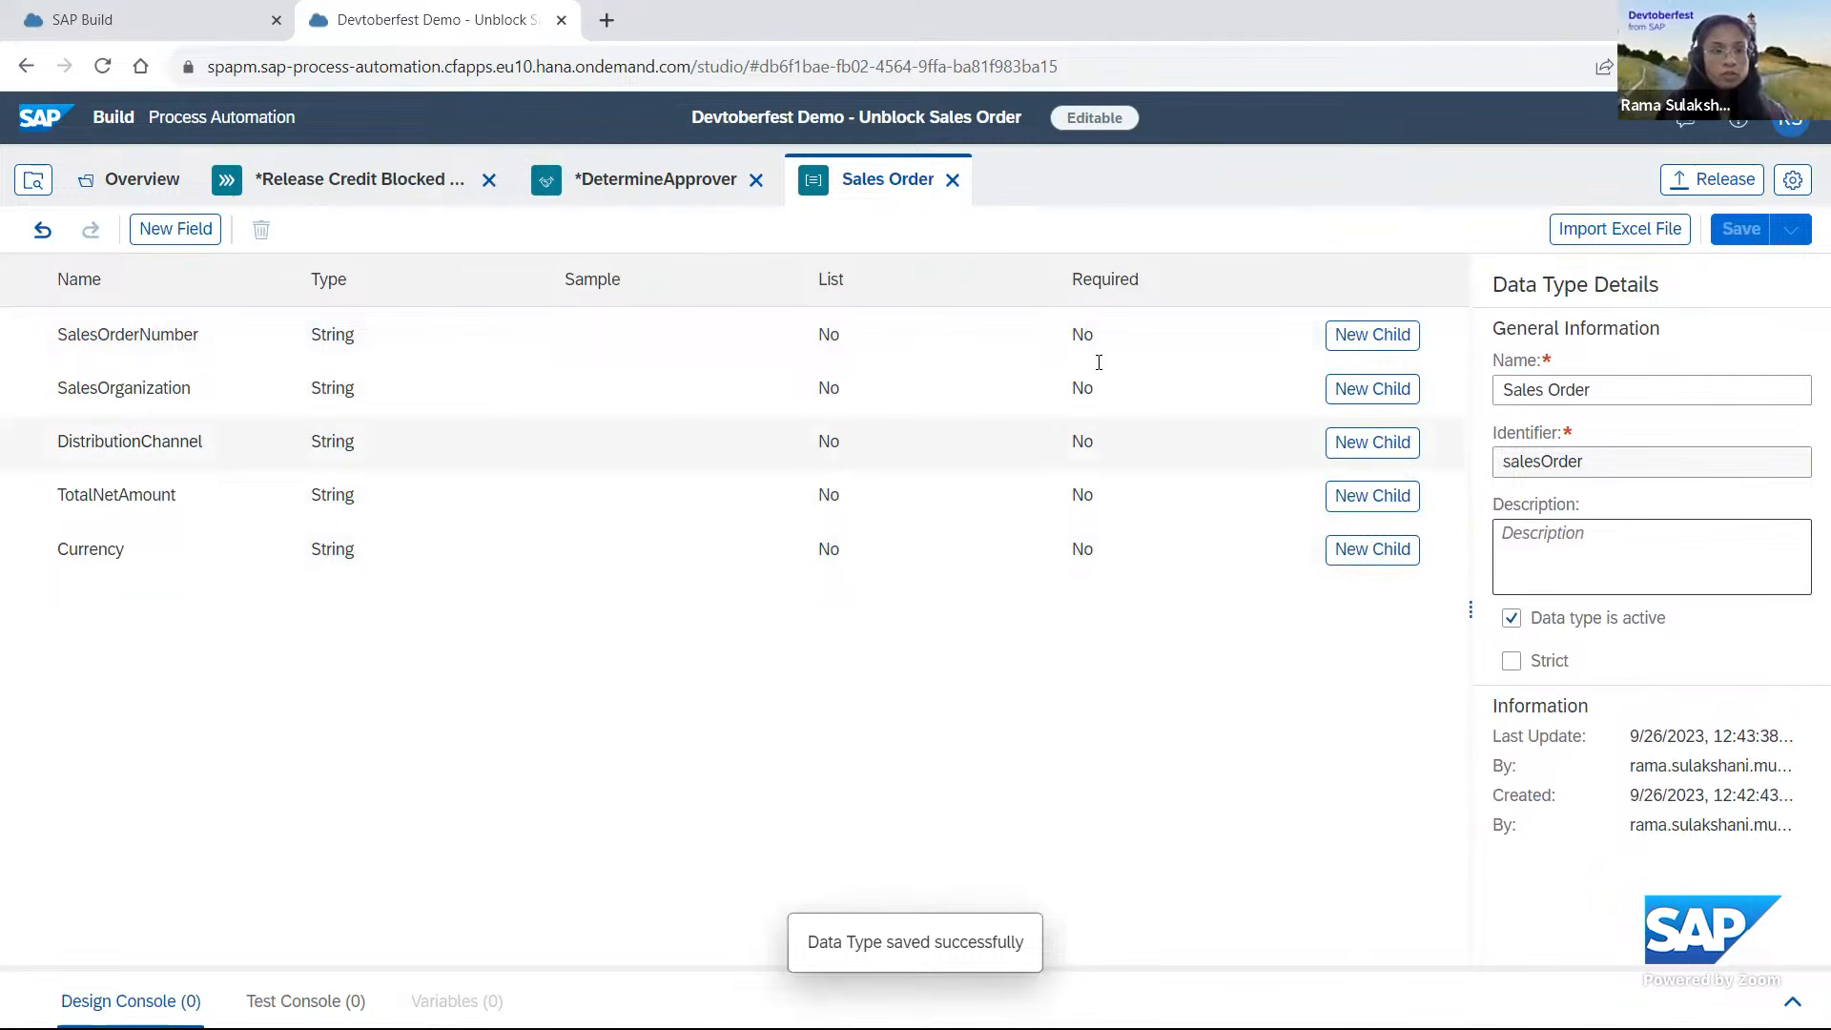
From the project overview, create another data type named ApproverDetails.
{"action": "left_click", "coordinate": [128, 179]}
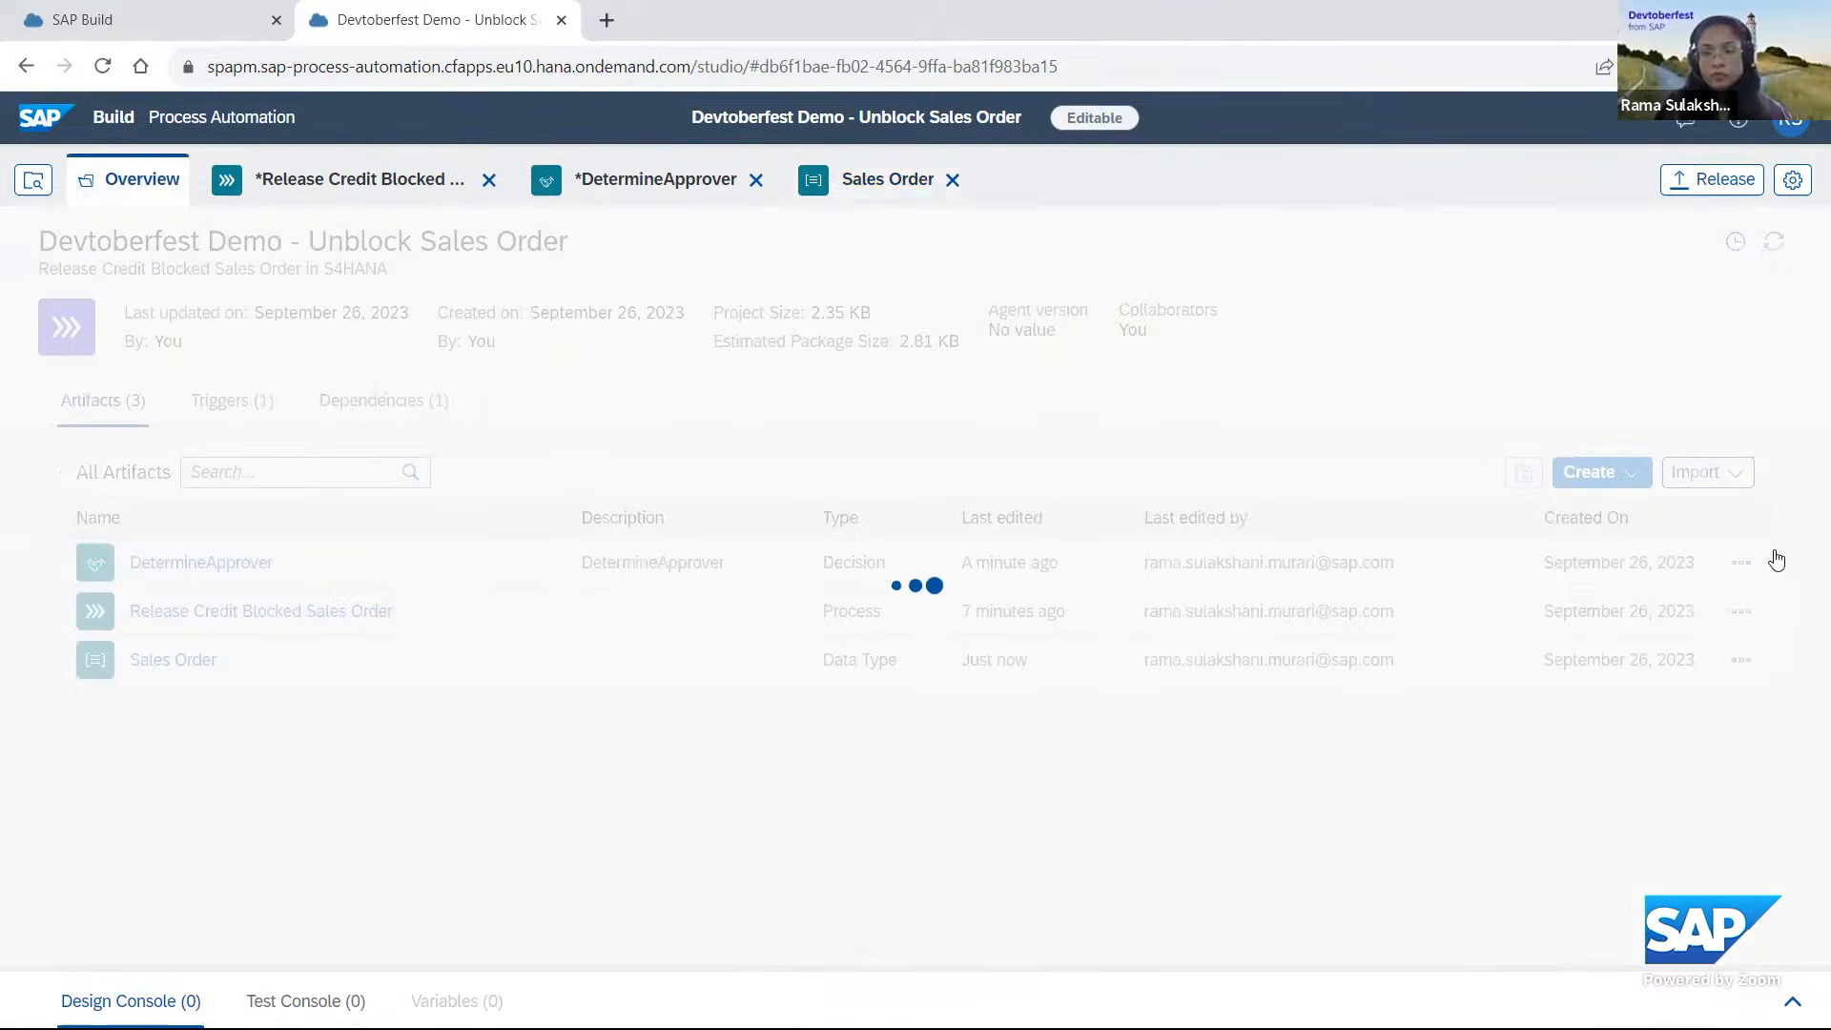
{"action": "left_click", "coordinate": [1594, 472]}
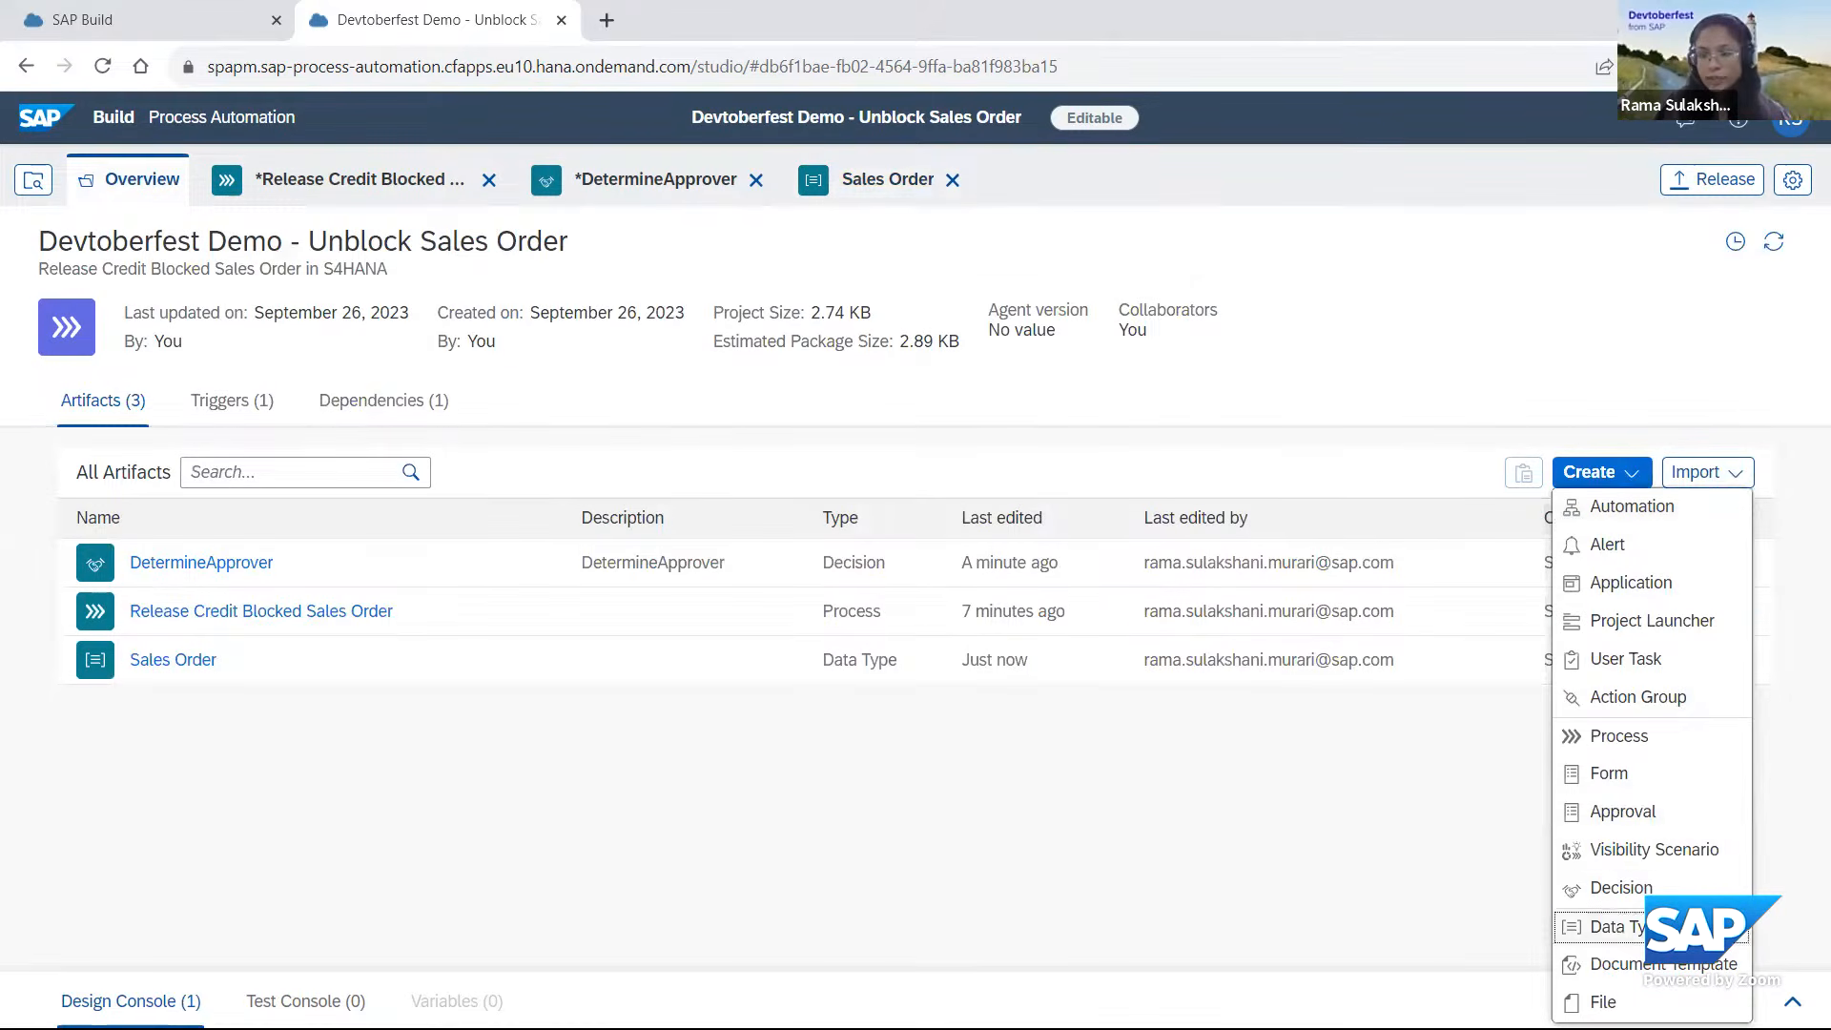
{"action": "left_click", "coordinate": [1612, 926]}
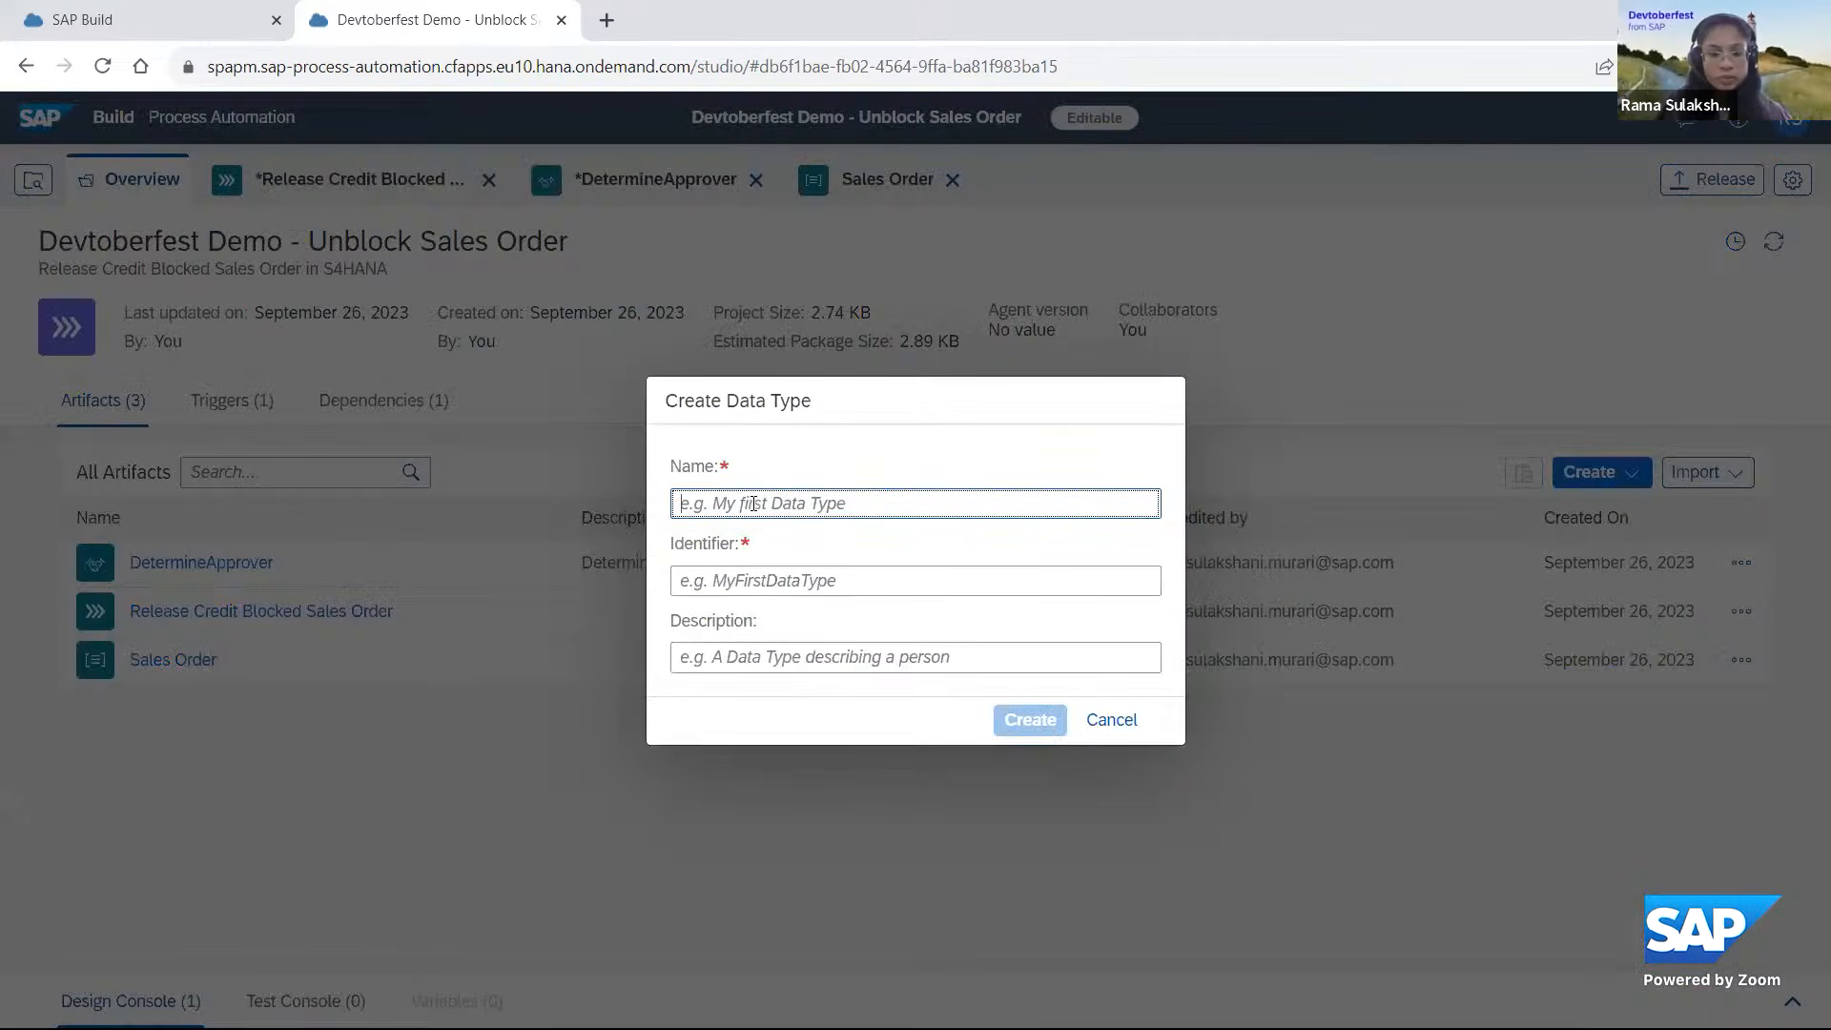
{"action": "type", "text": "Approver"}
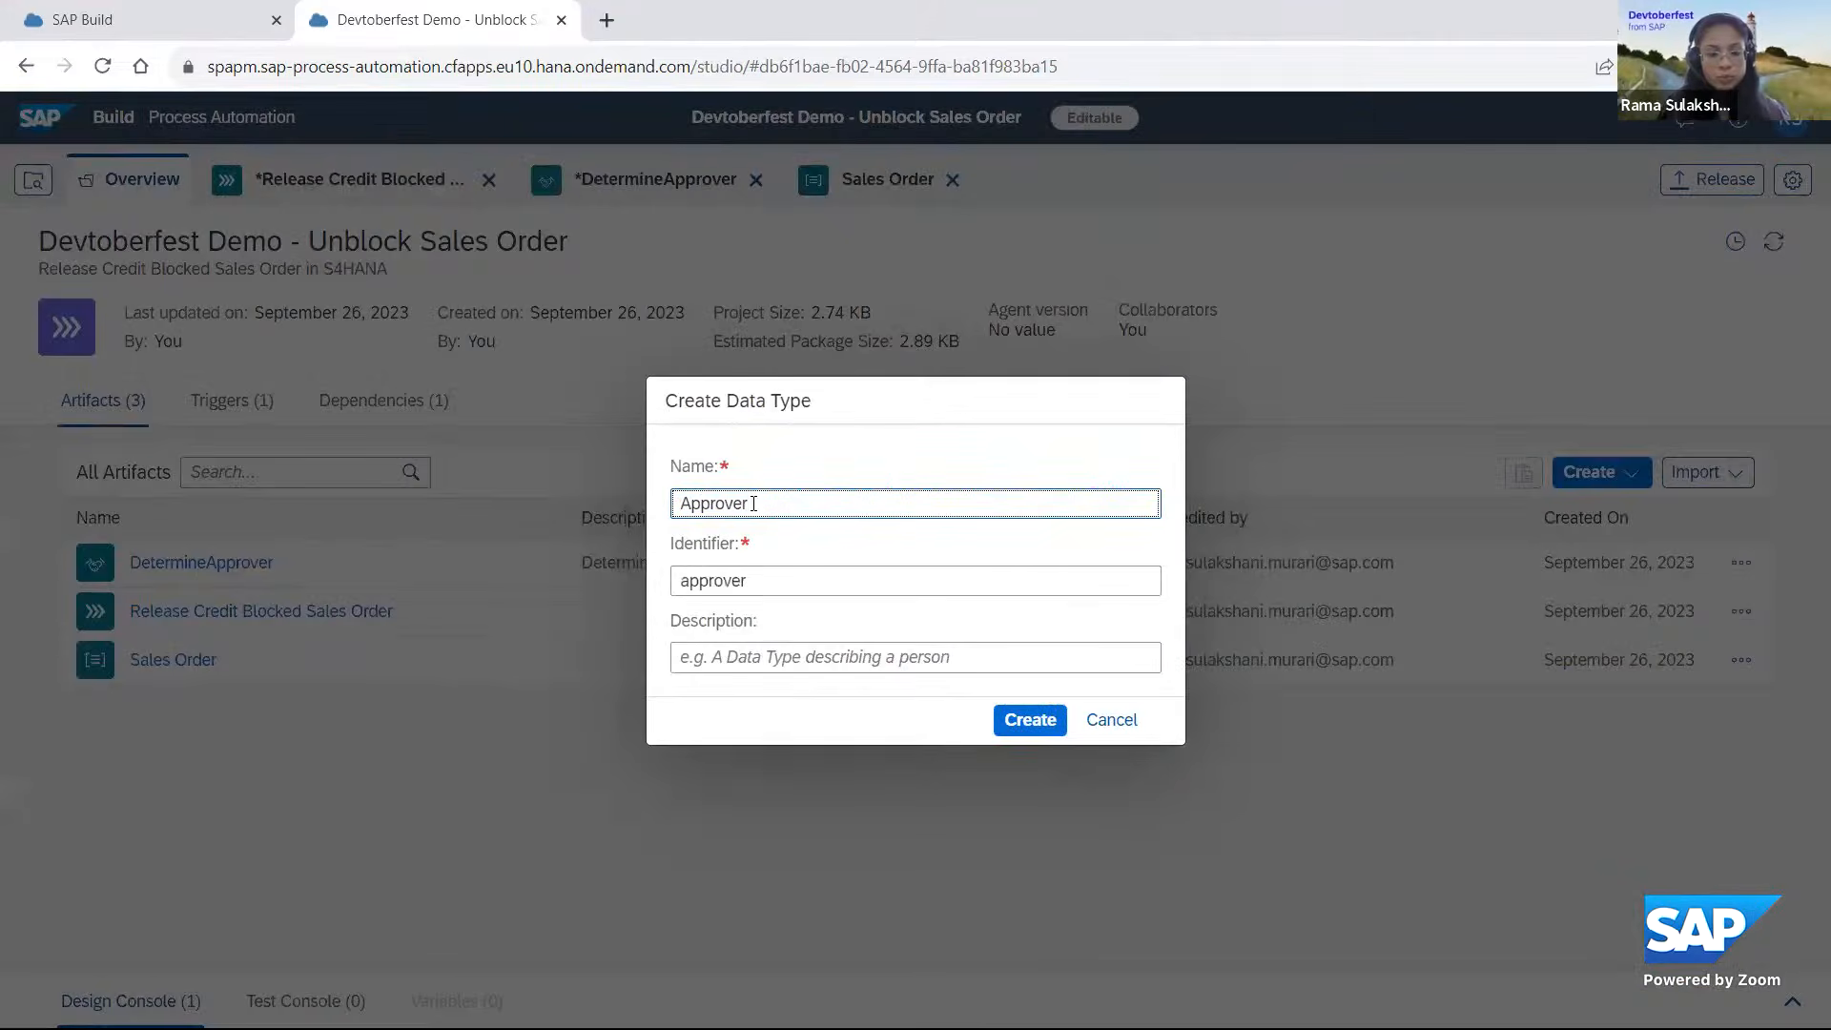
{"action": "type", "text": "Details"}
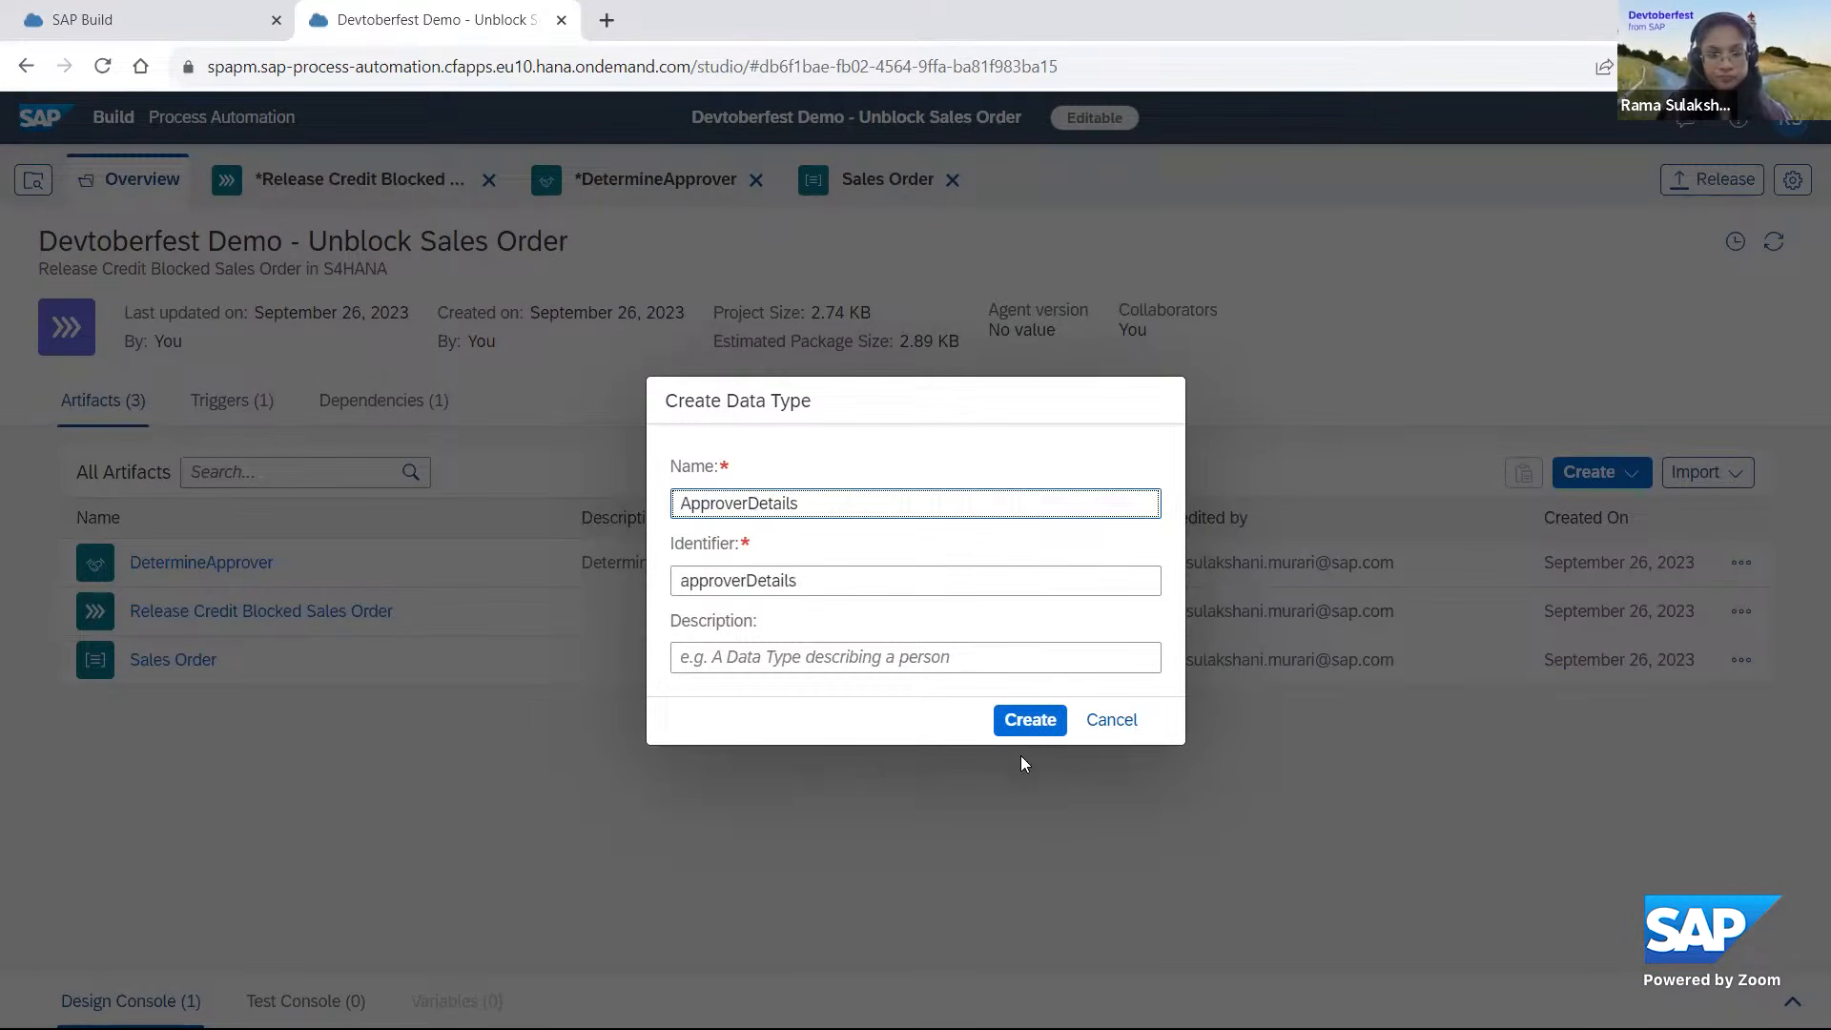
{"action": "left_click", "coordinate": [1030, 719]}
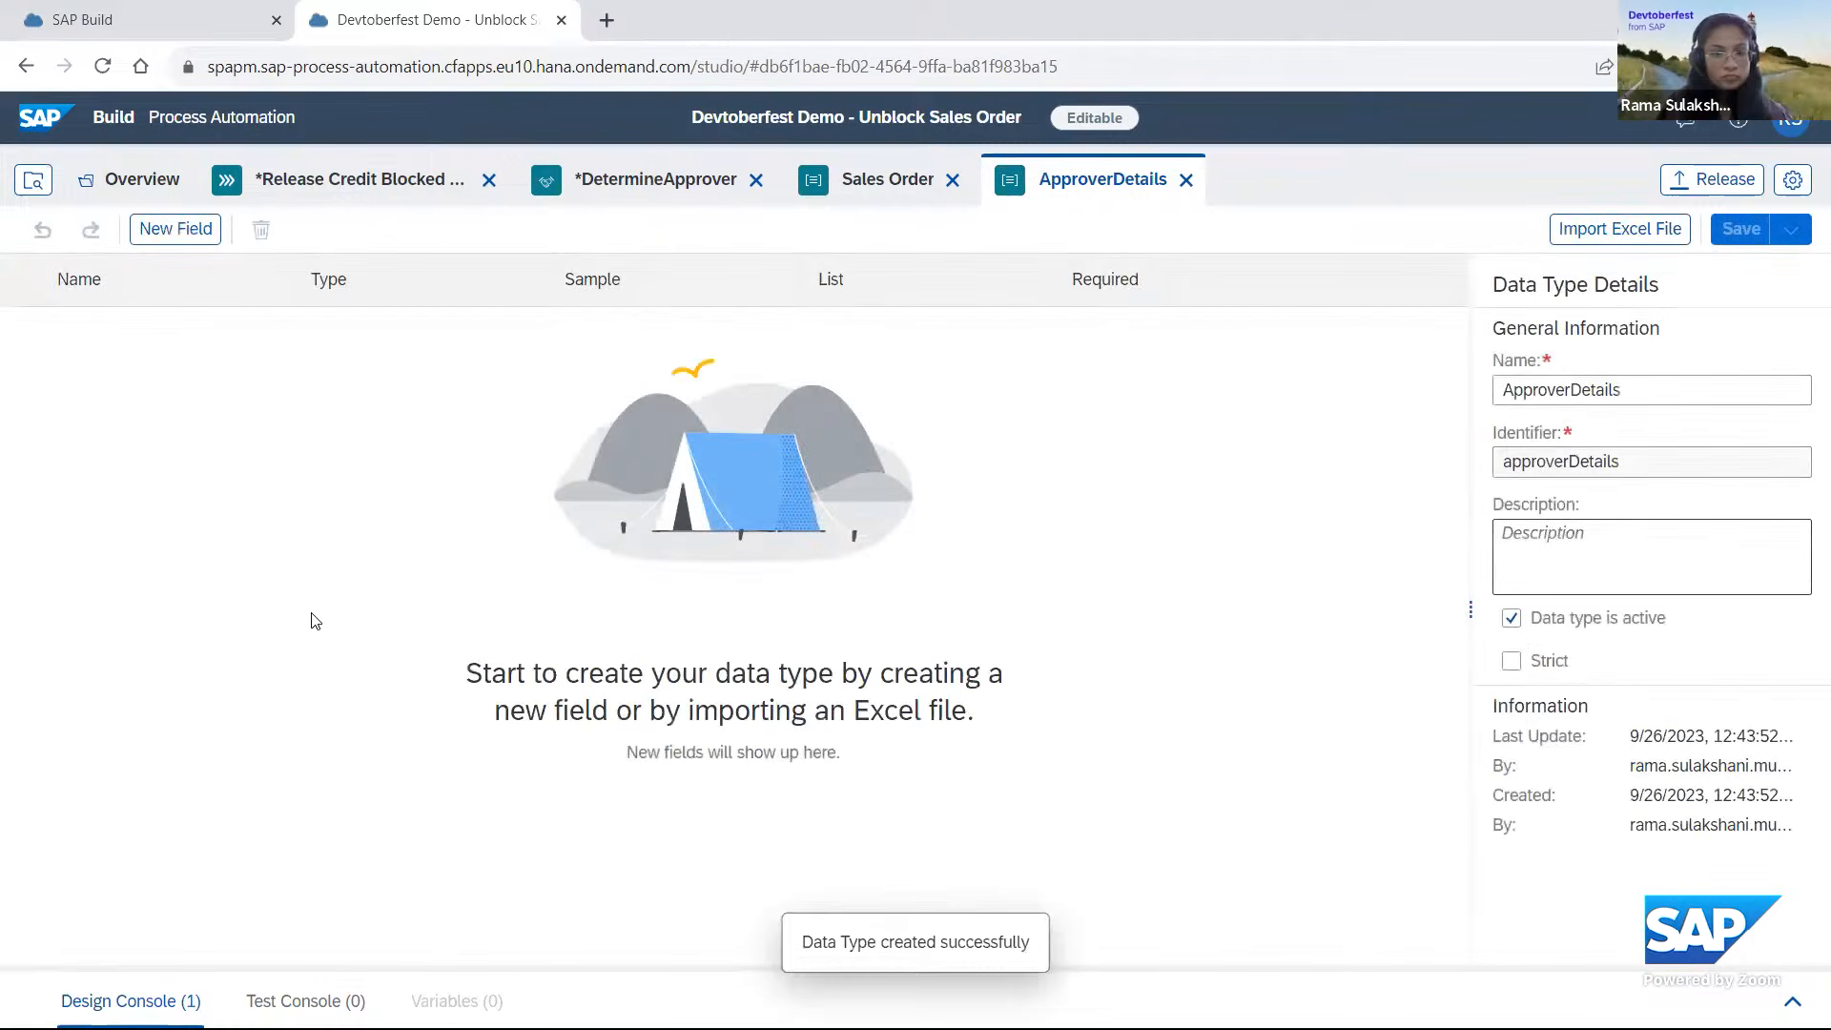
Add a string field named ApproverName to the ApproverDetails data type.
{"action": "left_click", "coordinate": [164, 234]}
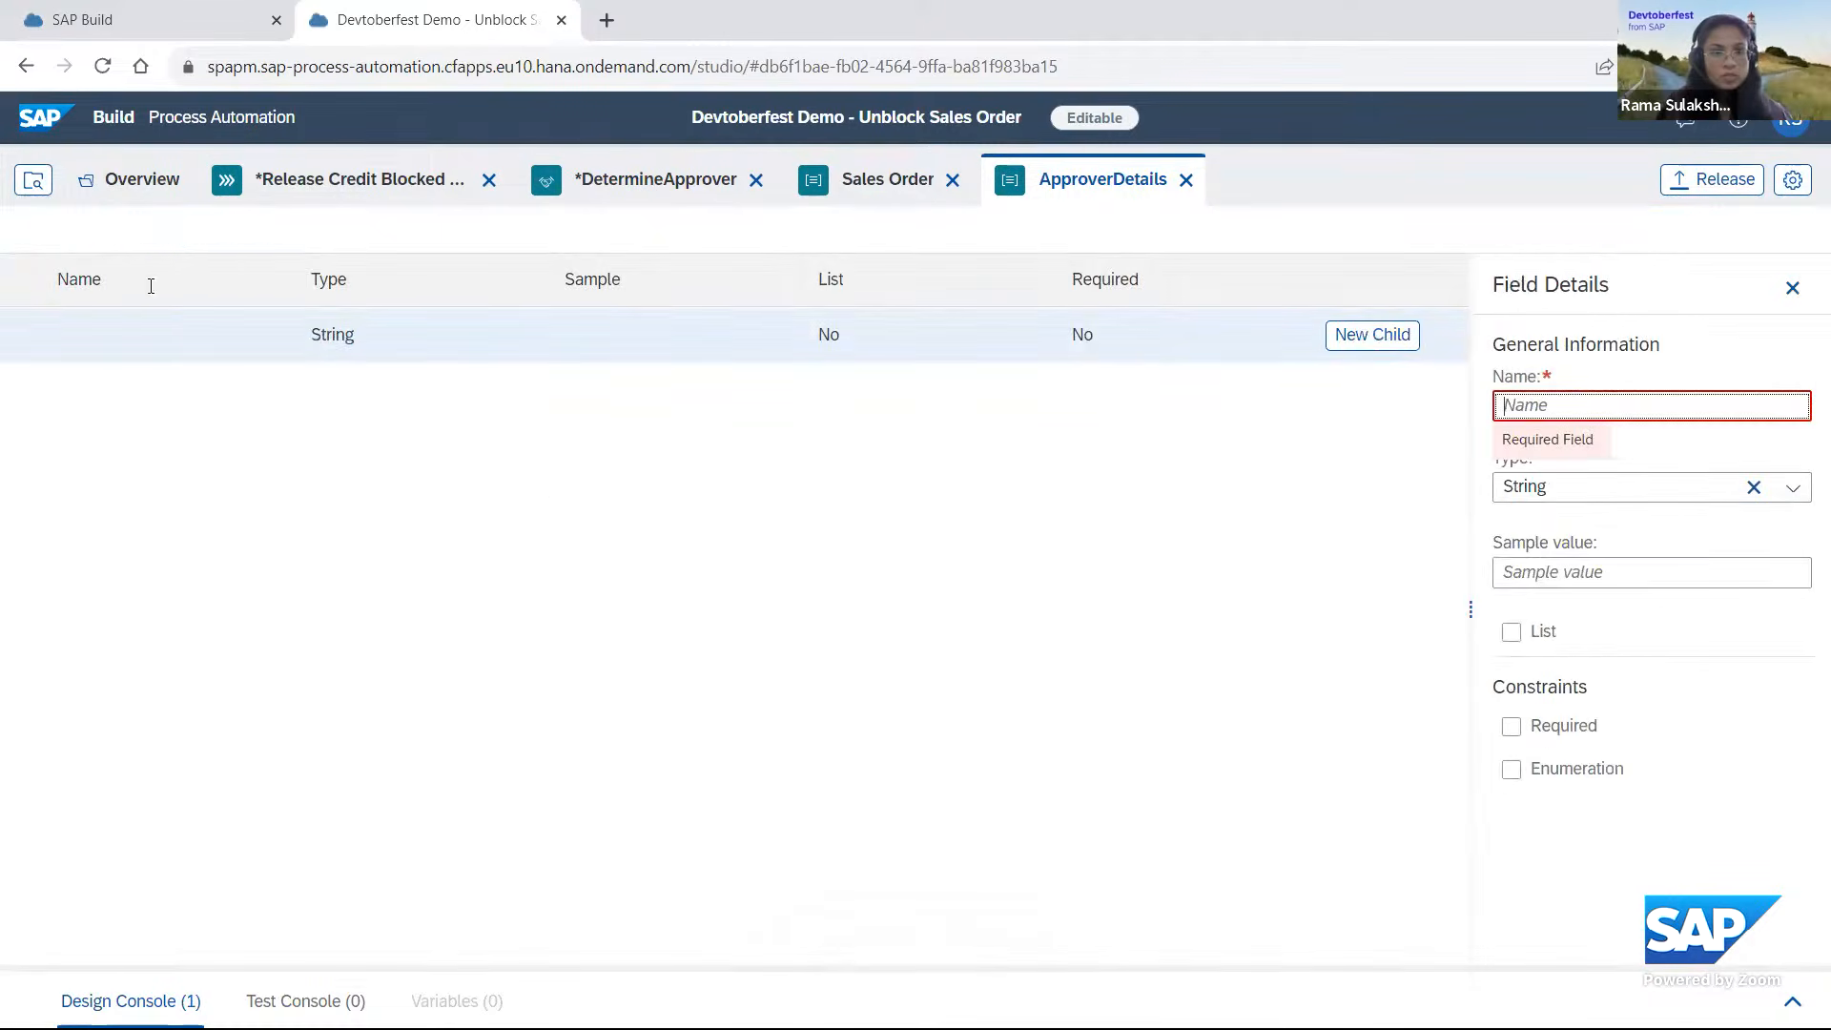
{"action": "left_click", "coordinate": [1585, 398]}
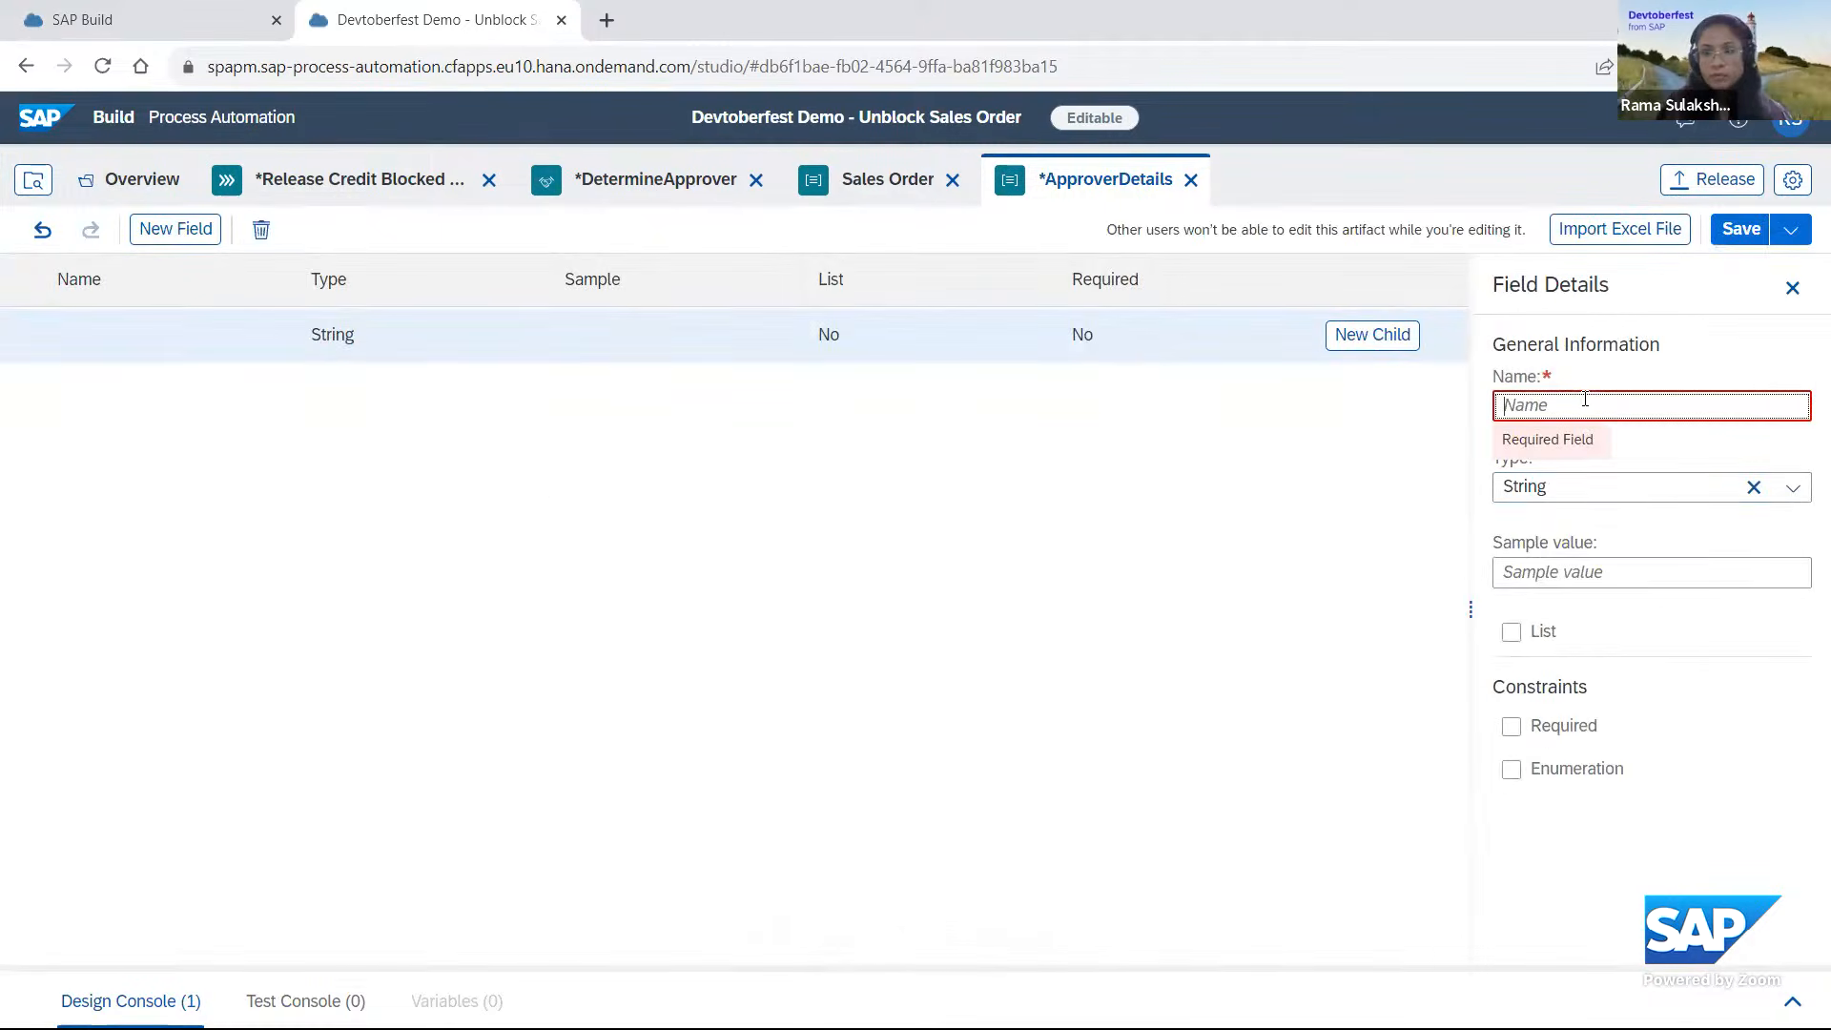
{"action": "type", "text": "Approver"}
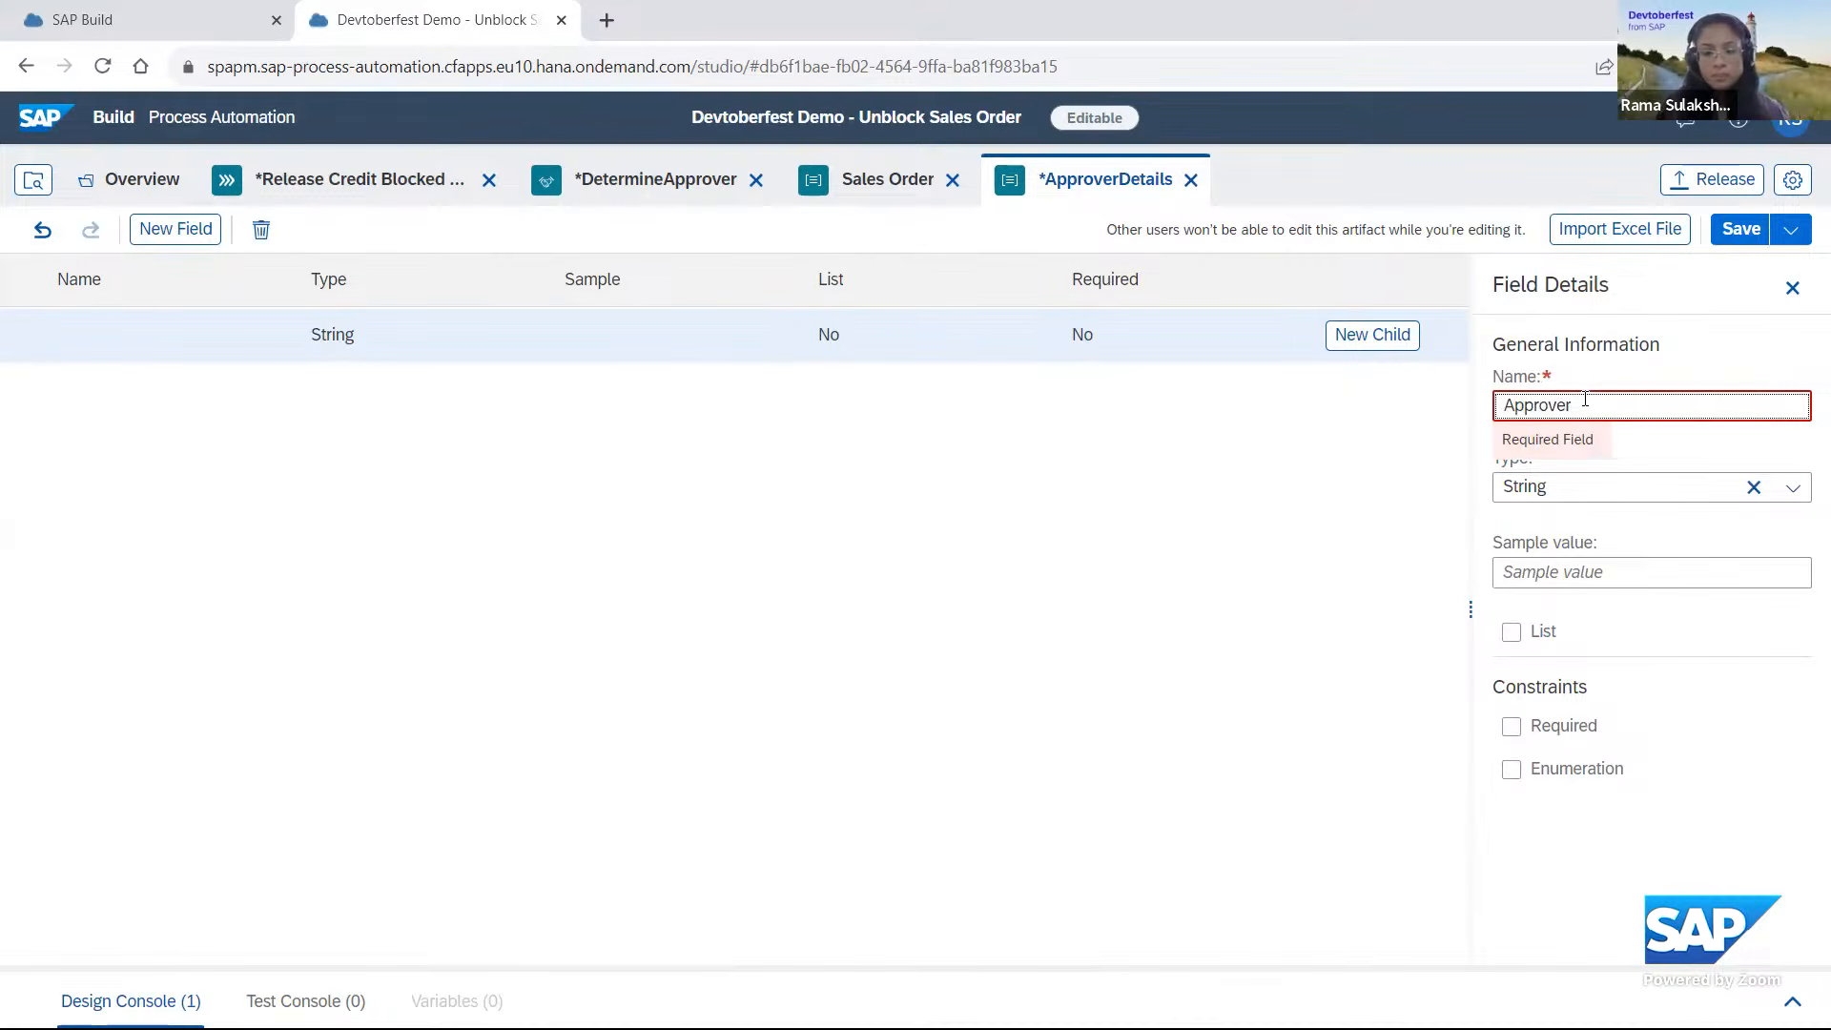
{"action": "type", "text": "Name"}
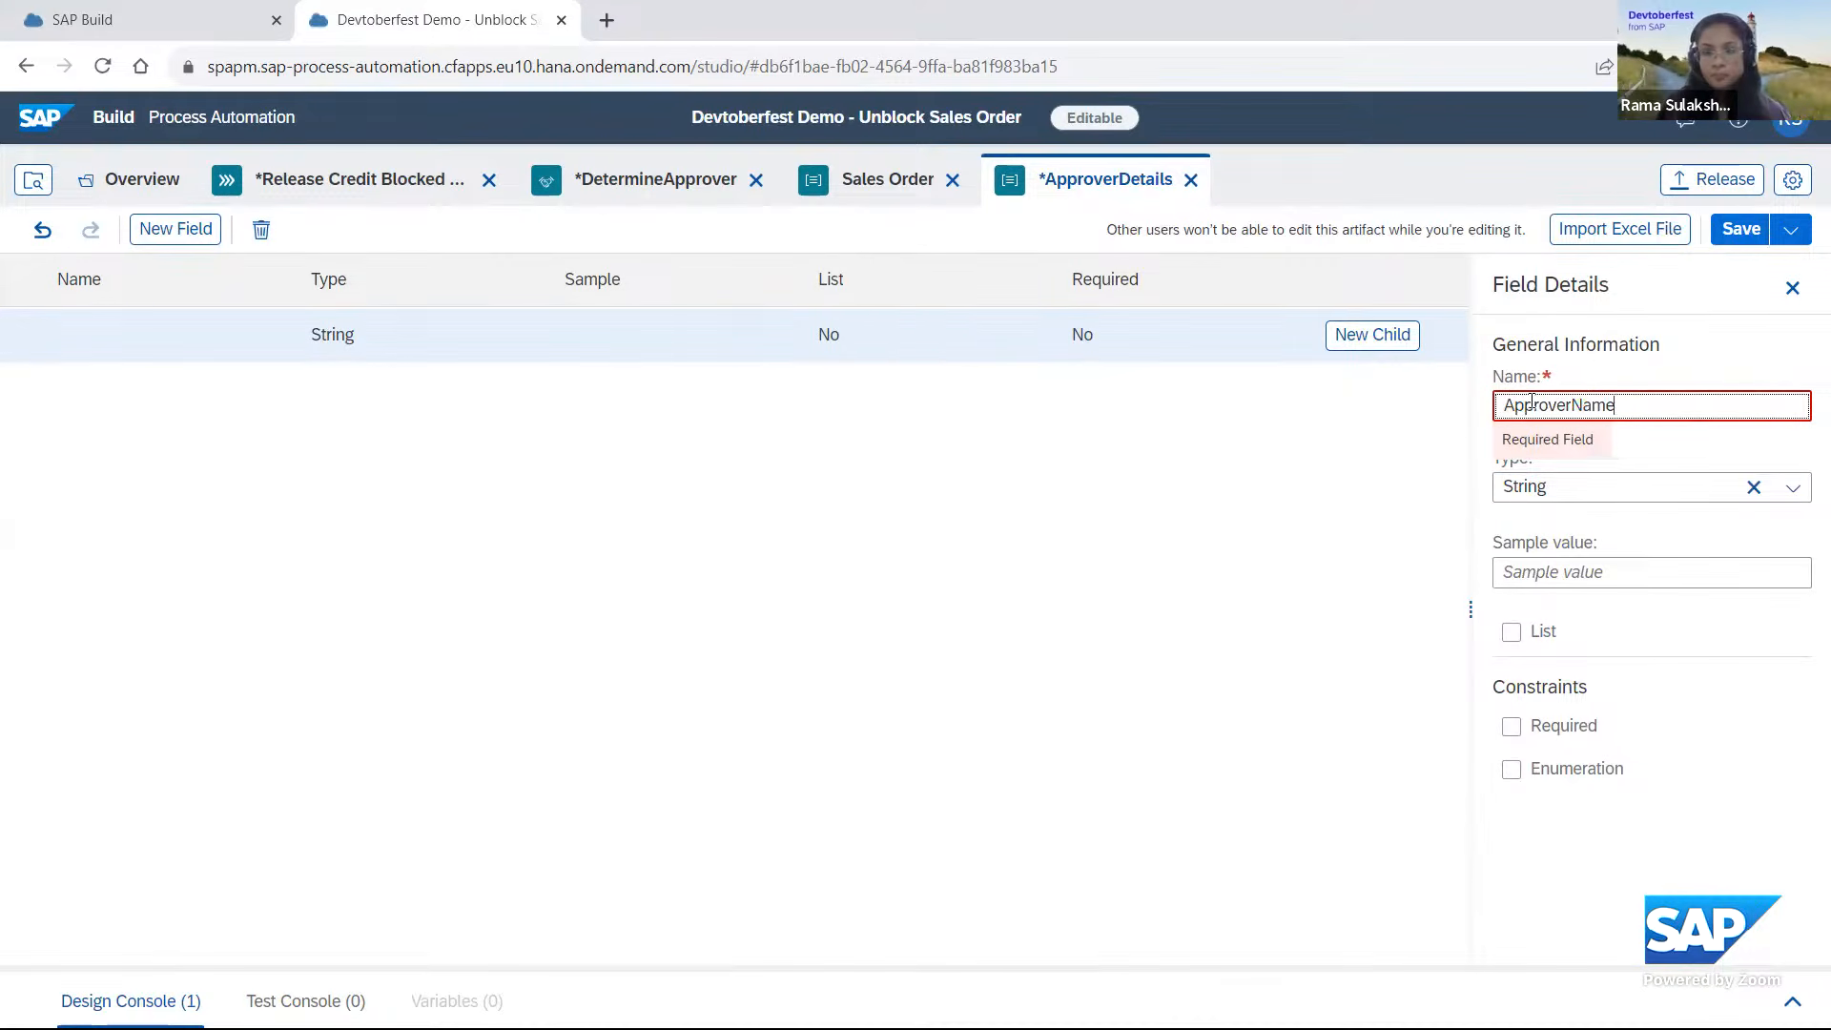
{"action": "left_click", "coordinate": [252, 454]}
Add a string field named ApproverEmail to the ApproverDetails data type.
{"action": "left_click", "coordinate": [205, 238]}
{"action": "left_click", "coordinate": [1659, 394]}
{"action": "type", "text": "A"}
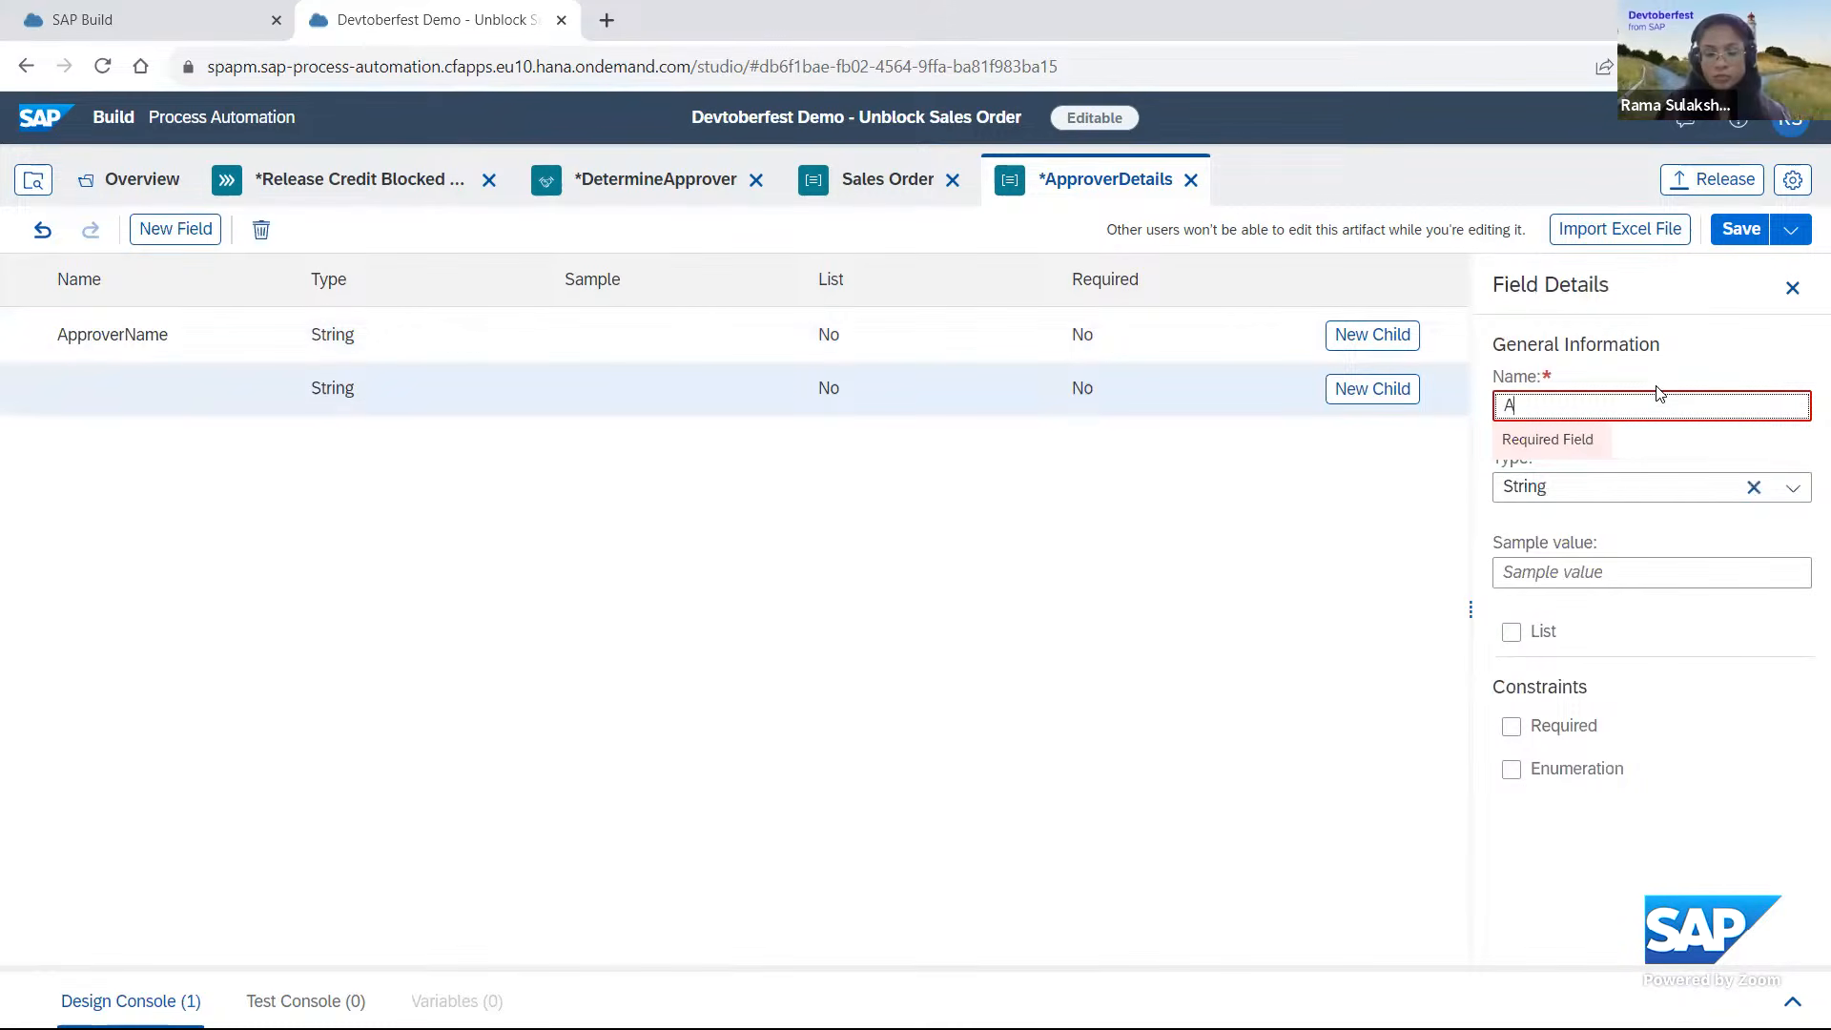
{"action": "type", "text": "pproverEmail"}
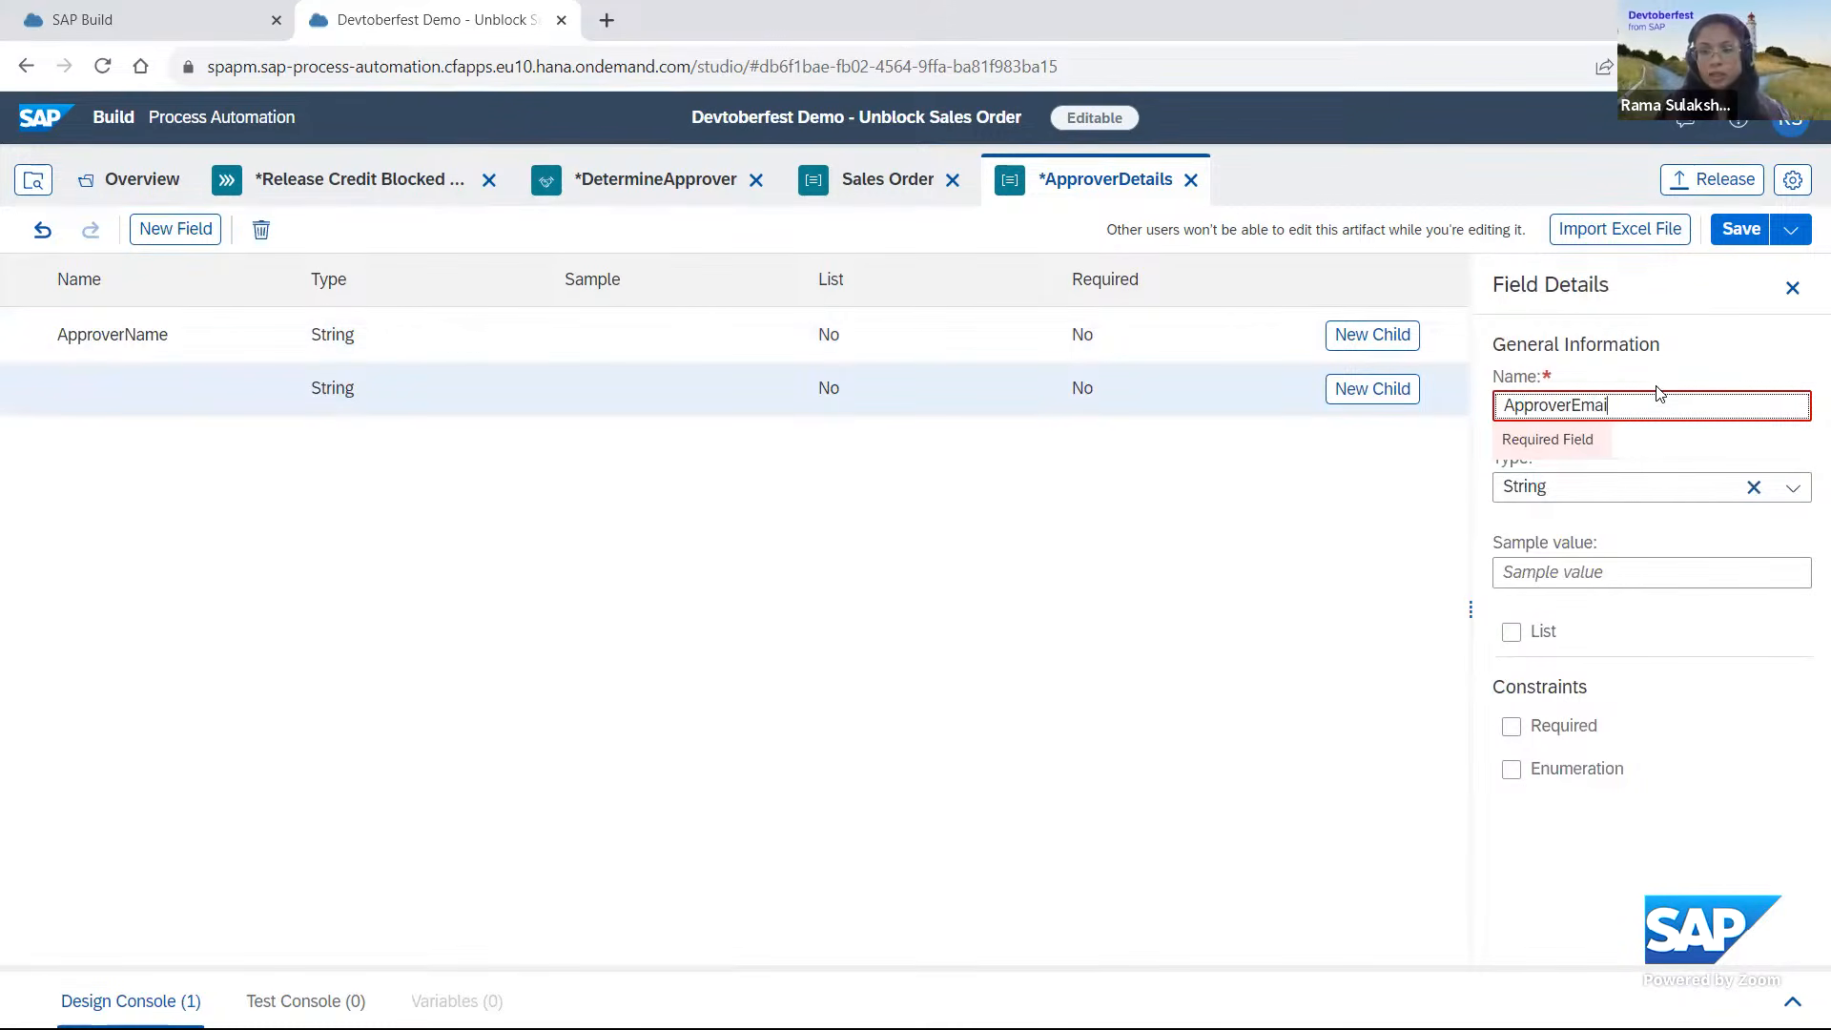
{"action": "left_click", "coordinate": [431, 314]}
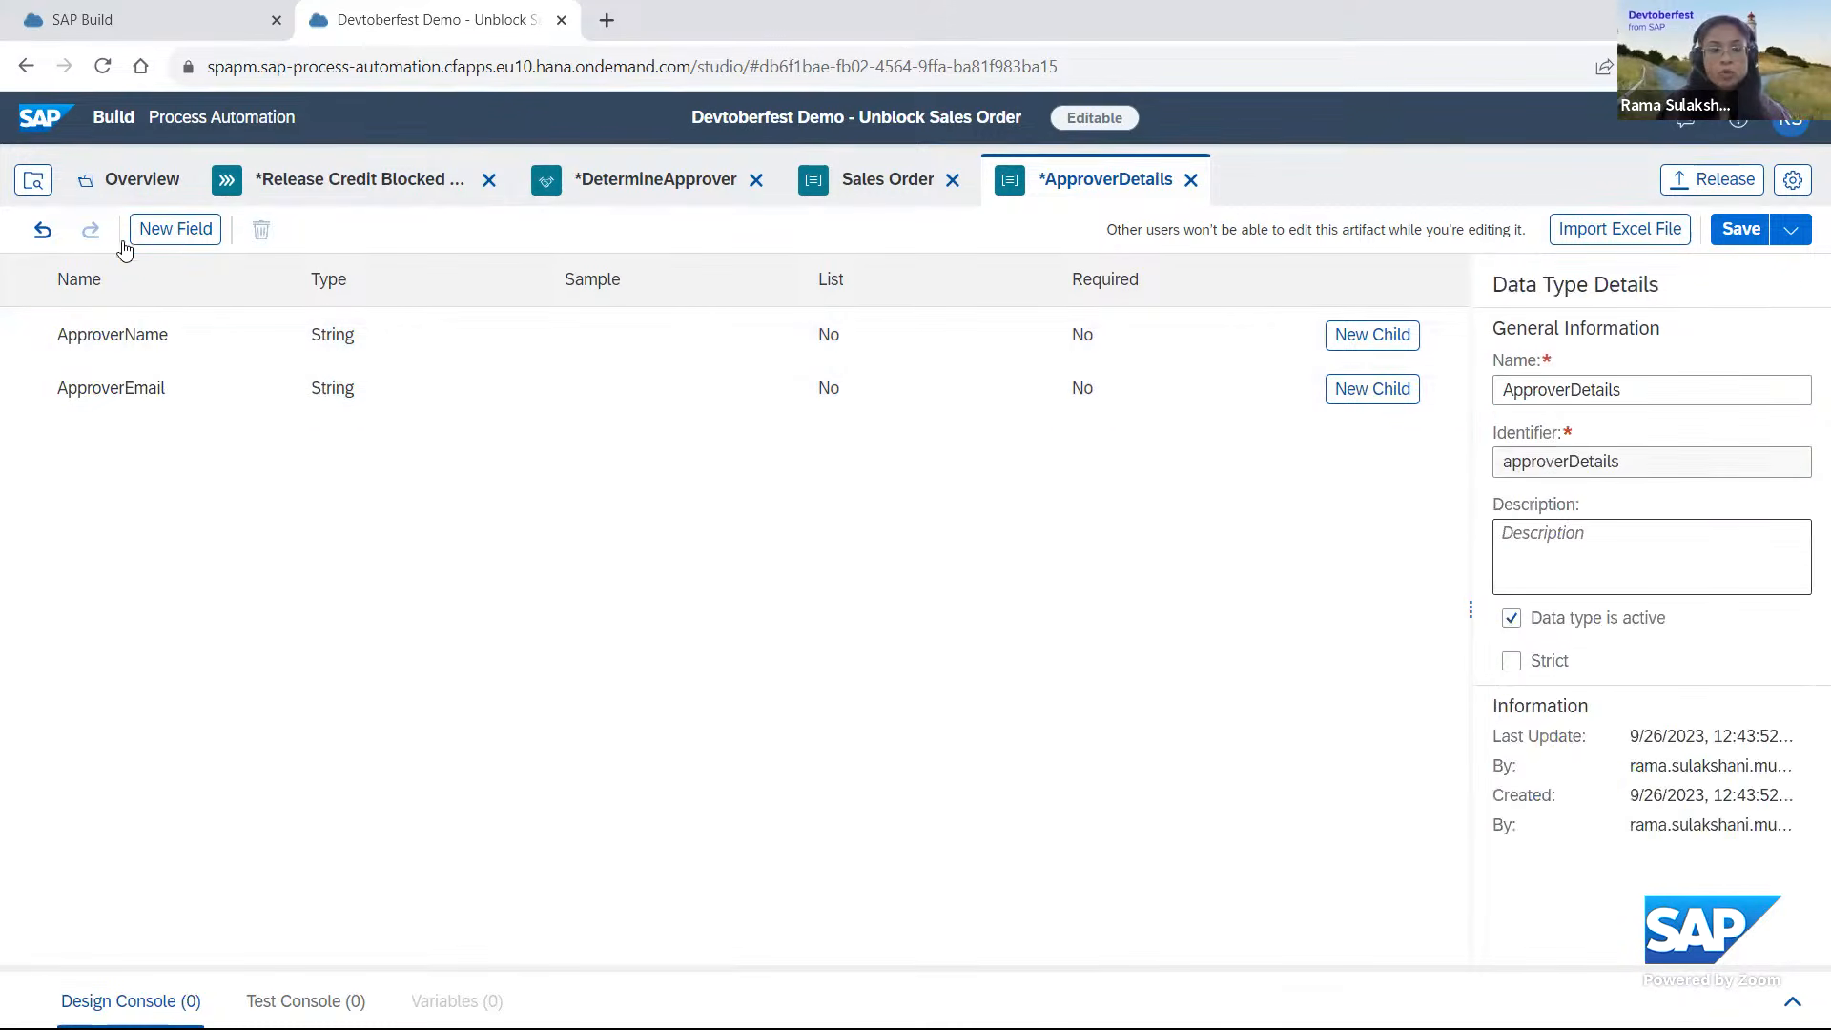
Add a string field named ApproverUserGroup to the ApproverDetails data type.
{"action": "left_click", "coordinate": [189, 232]}
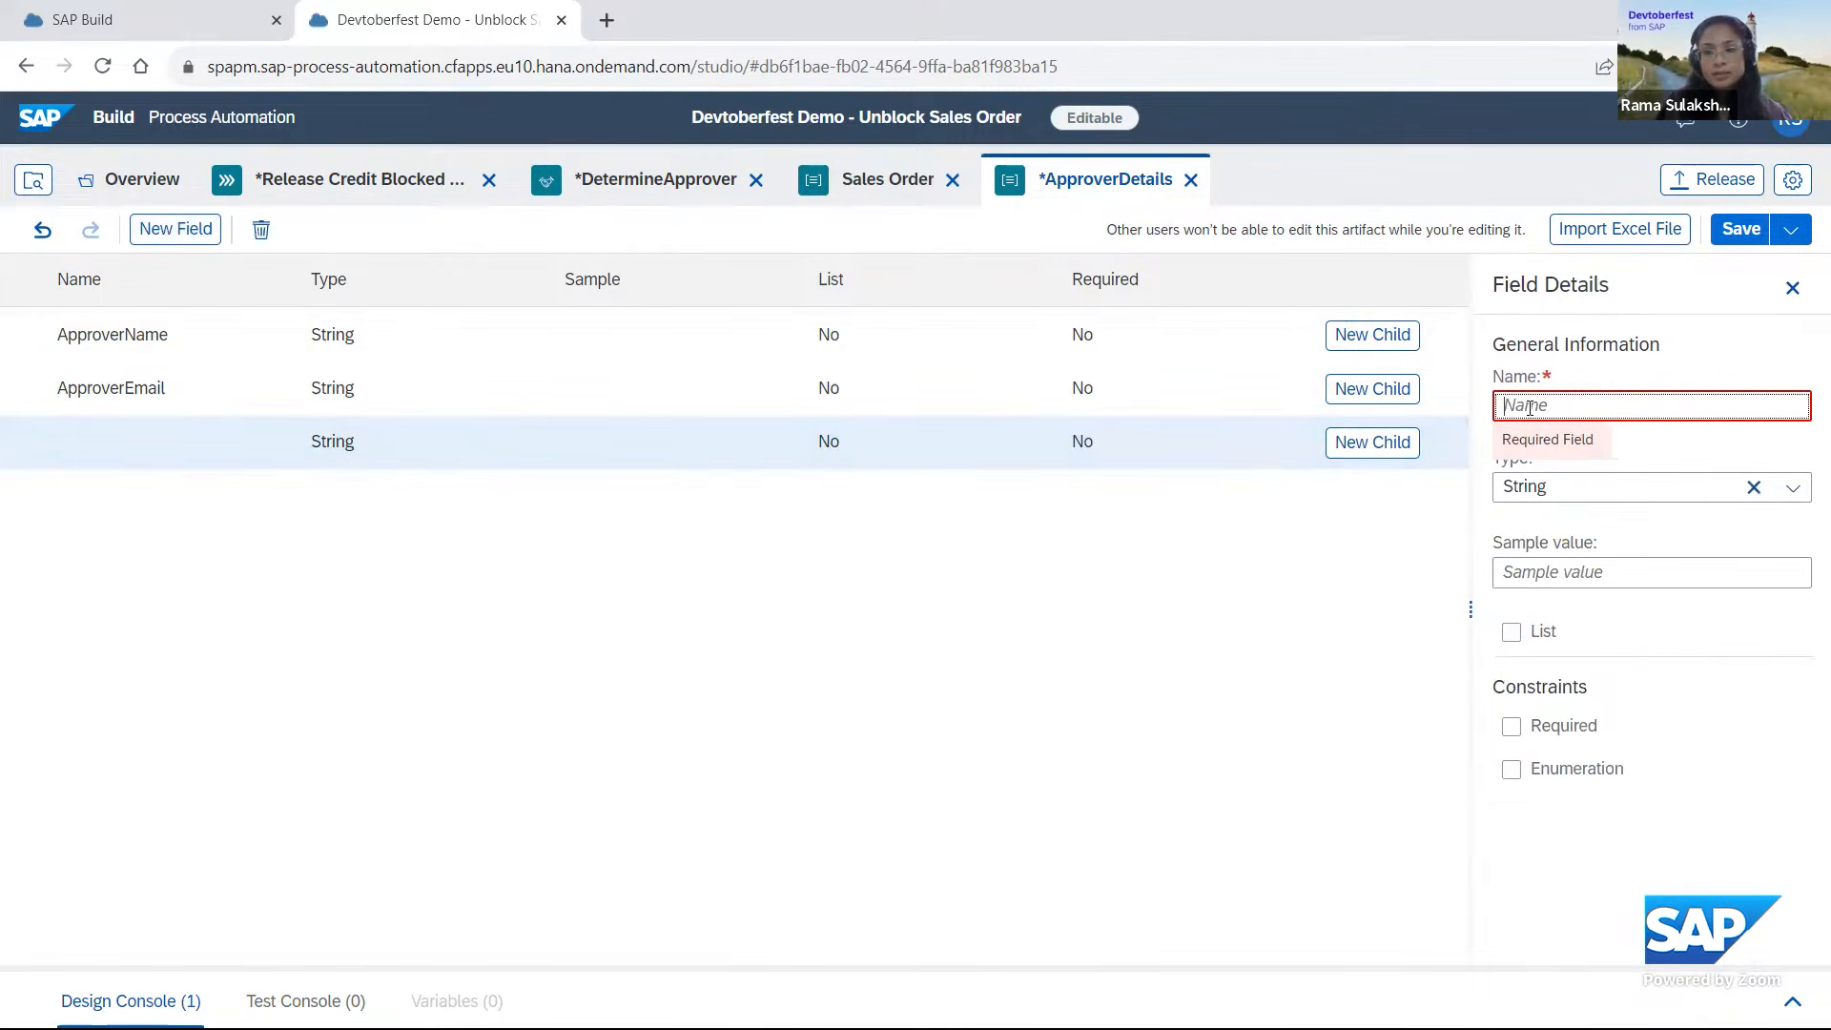
{"action": "type", "text": "App"}
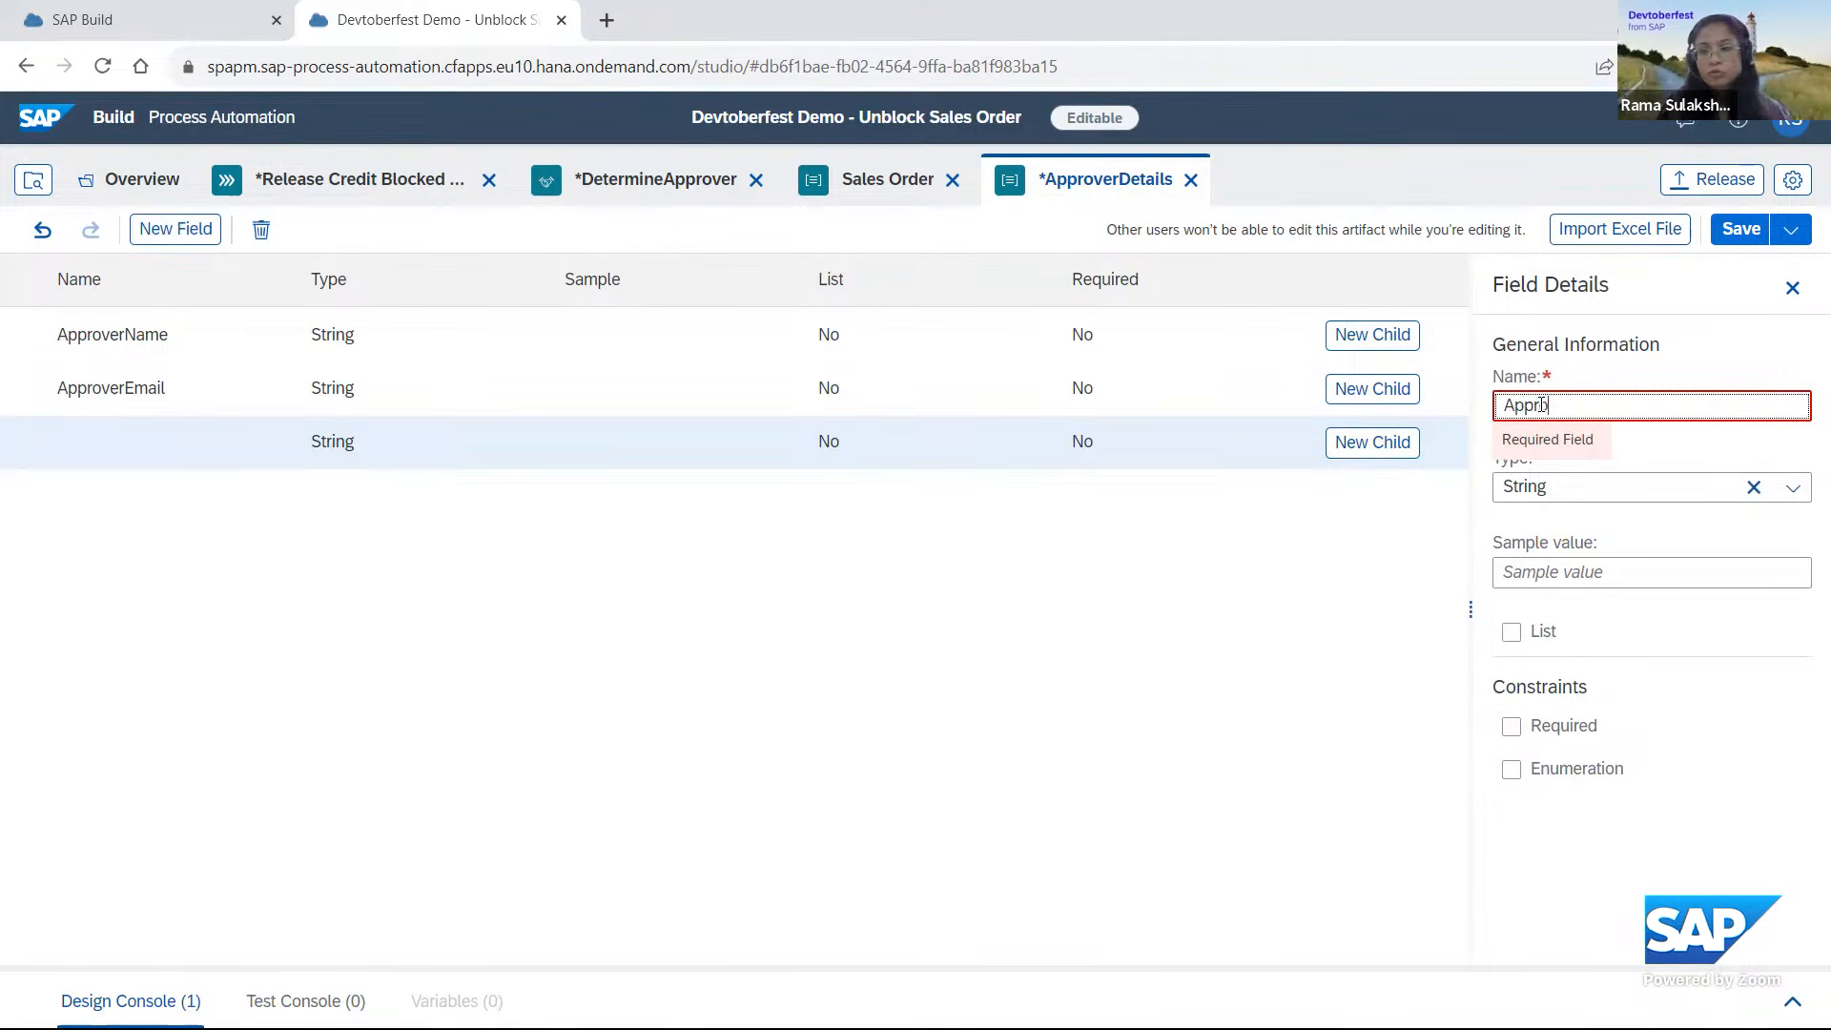
{"action": "type", "text": "roverUserGroup"}
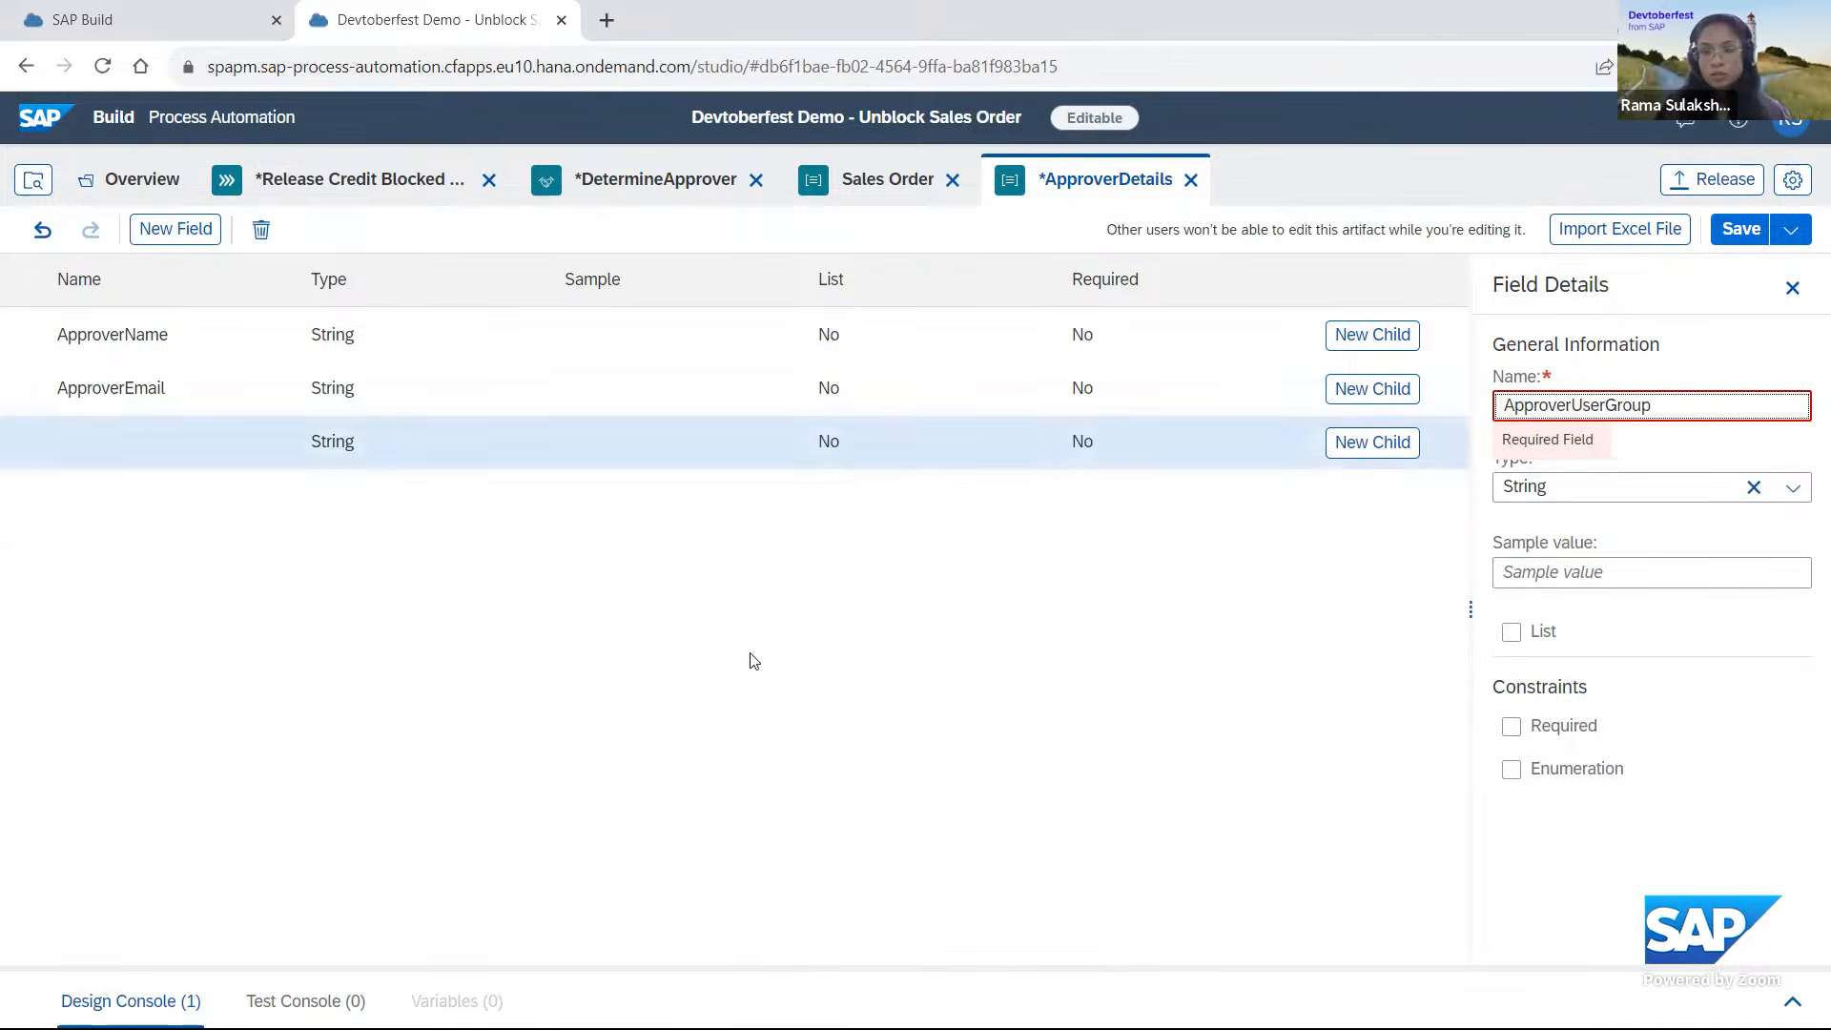
{"action": "left_click", "coordinate": [921, 624]}
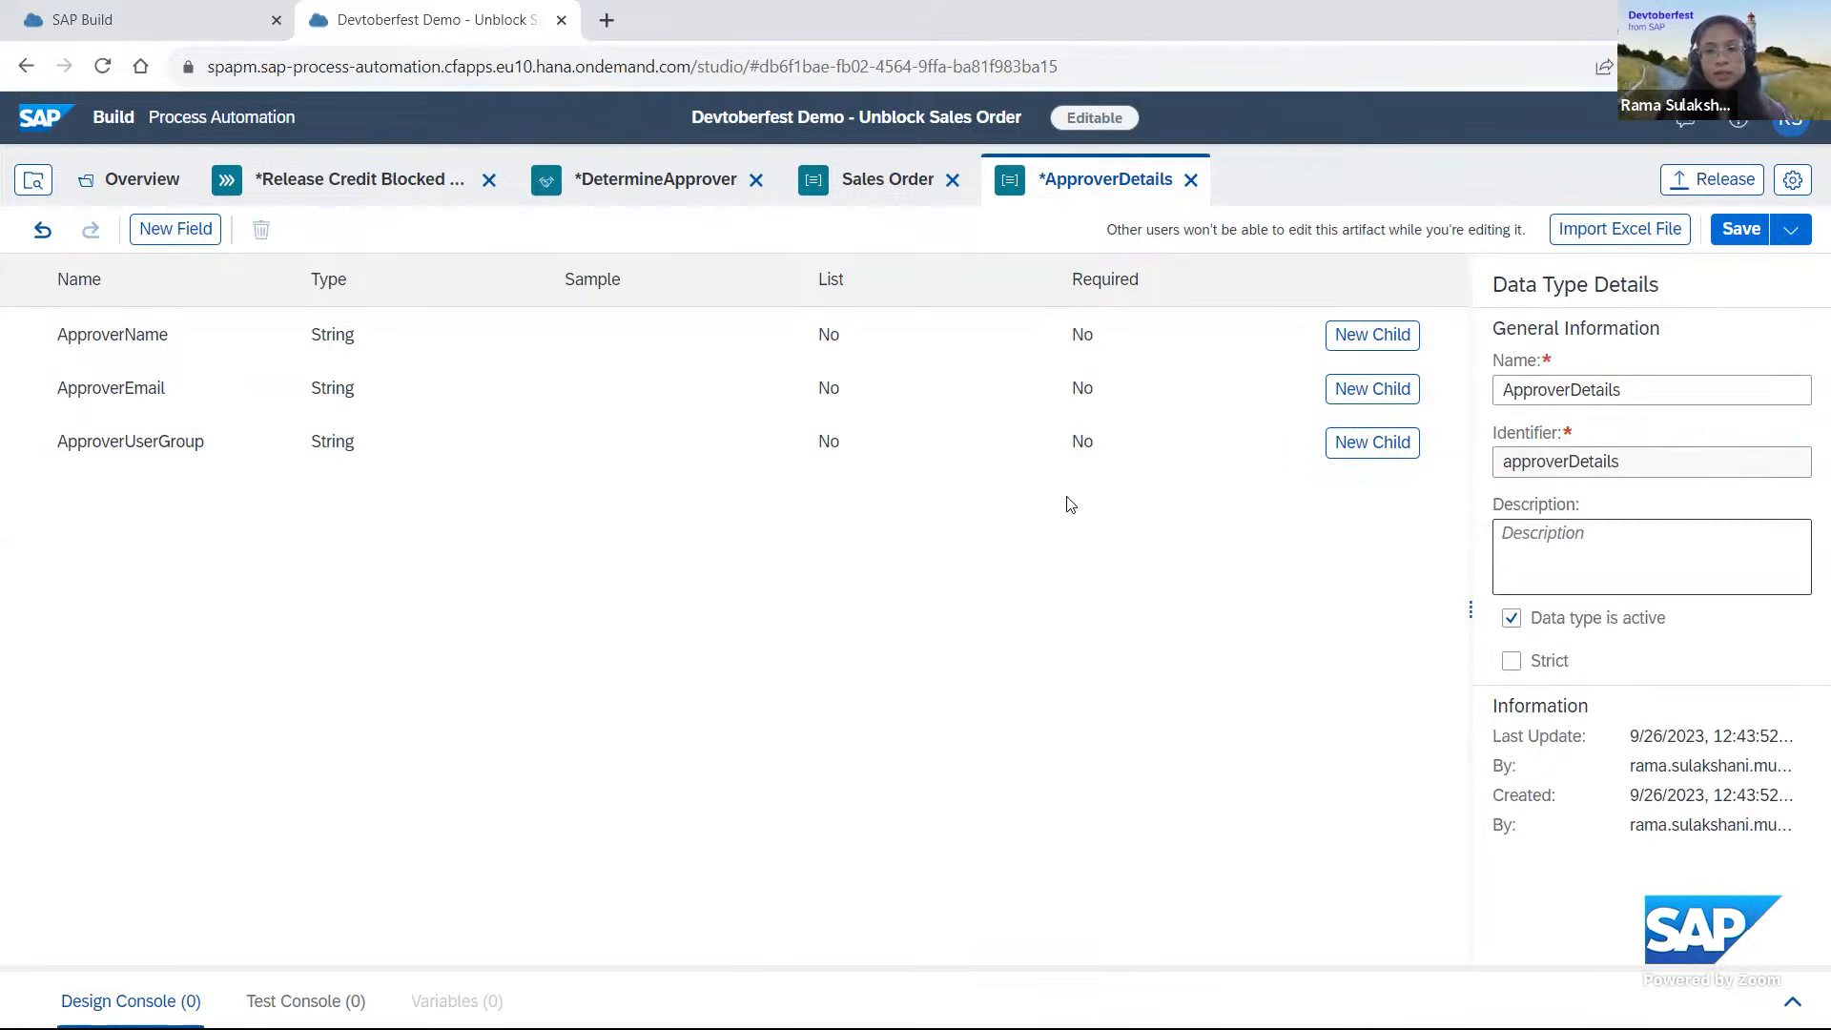
Save the ApproverDetails data type and return to the DetermineApprover decision.
{"action": "left_click", "coordinate": [1747, 237]}
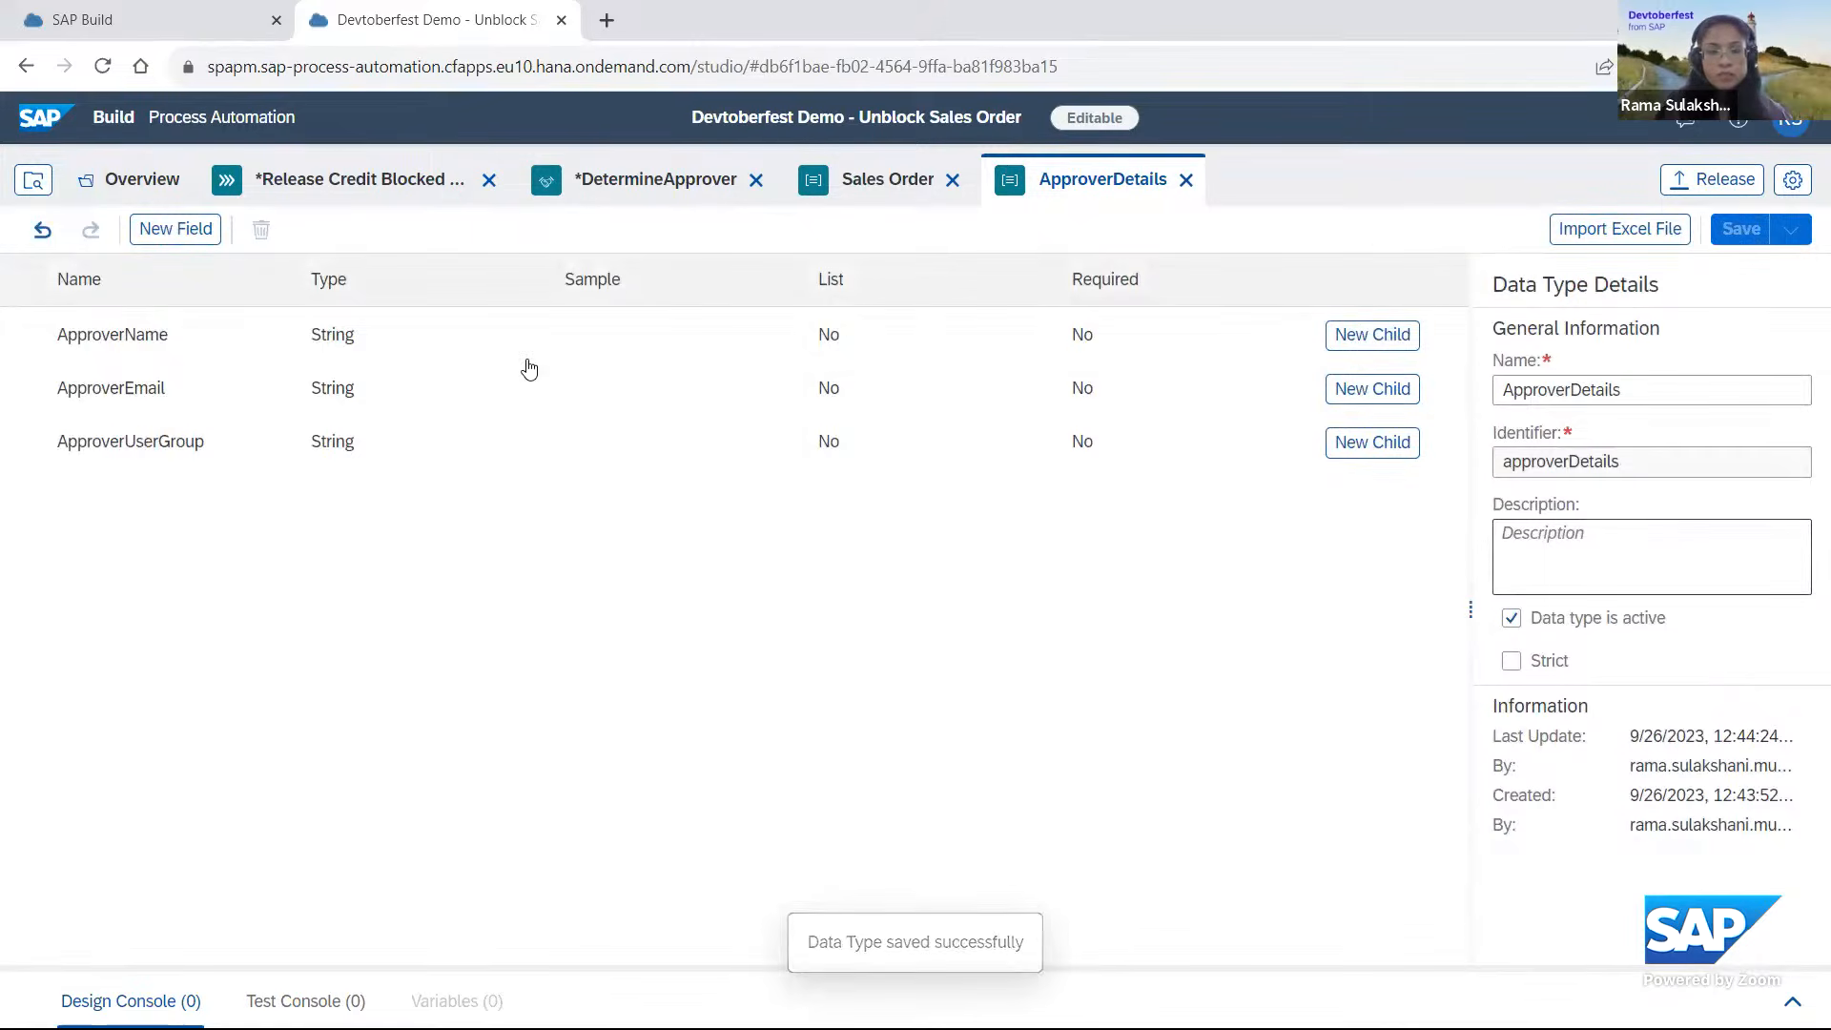
{"action": "left_click", "coordinate": [685, 188]}
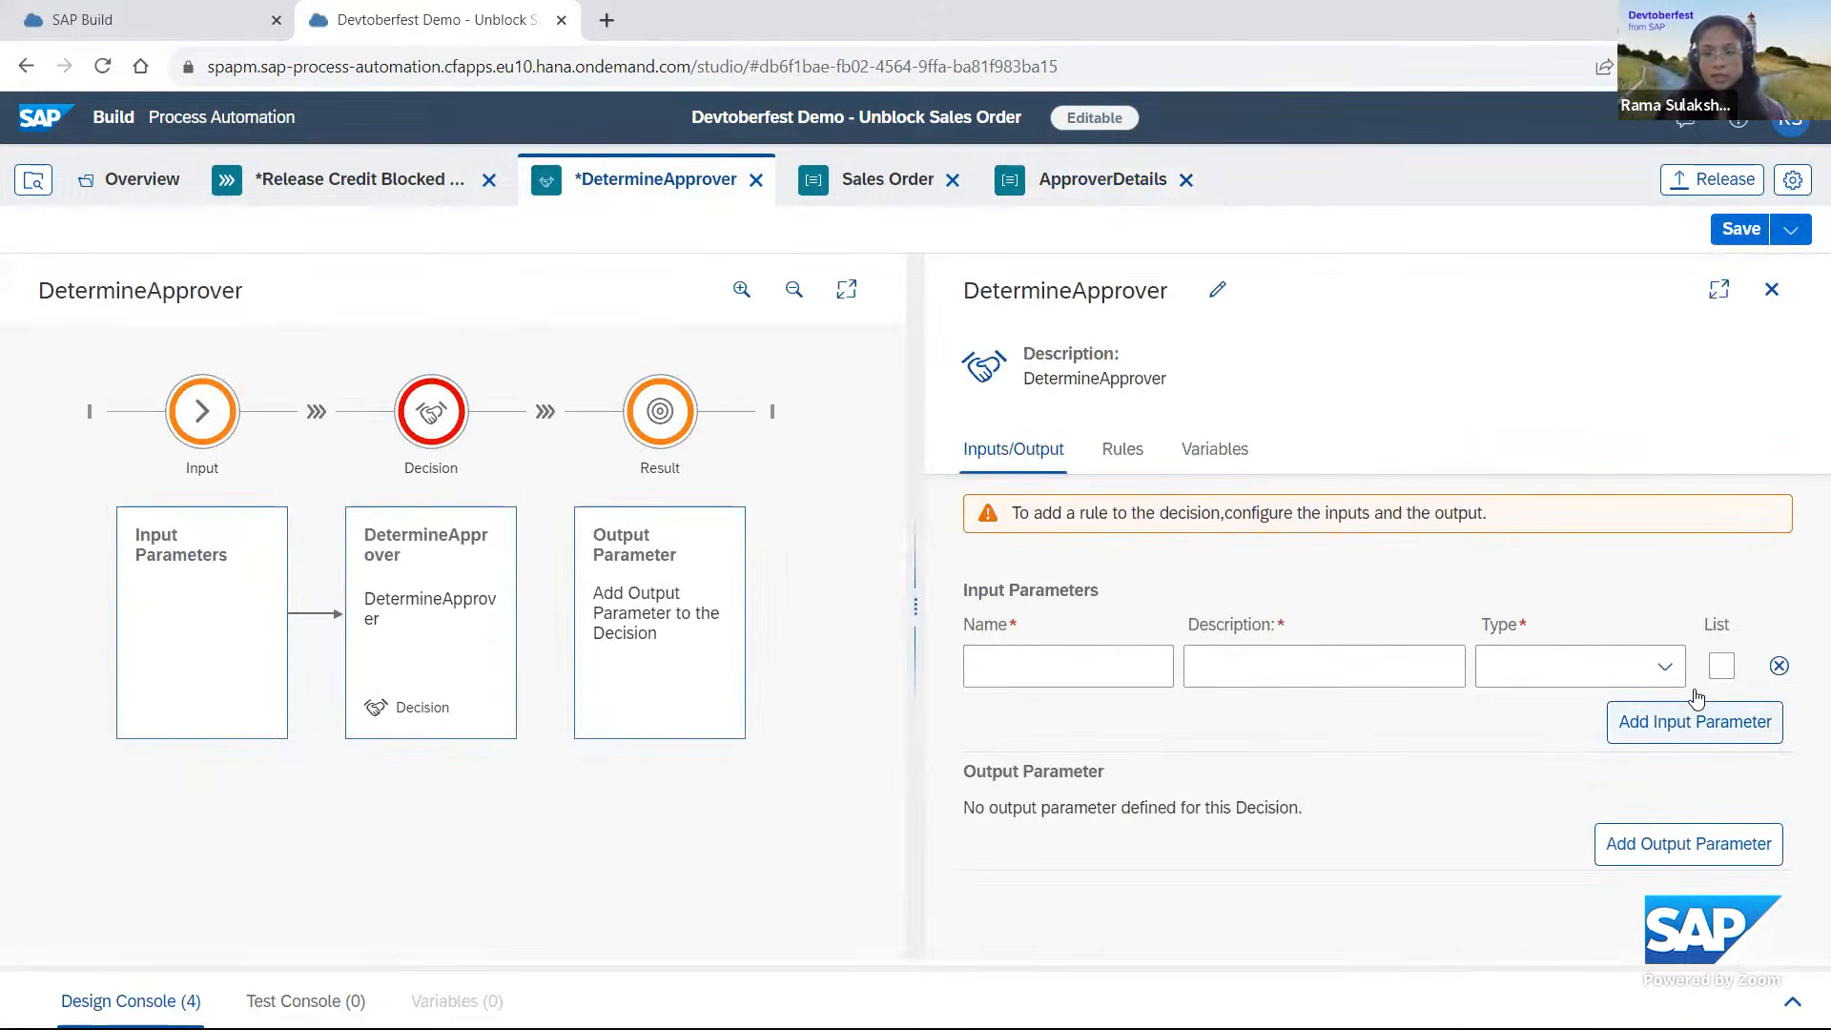
Add an input parameter named SalesOrder to the decision, with type Sales Order and description "Sales Order Details".
{"action": "left_click", "coordinate": [1665, 666]}
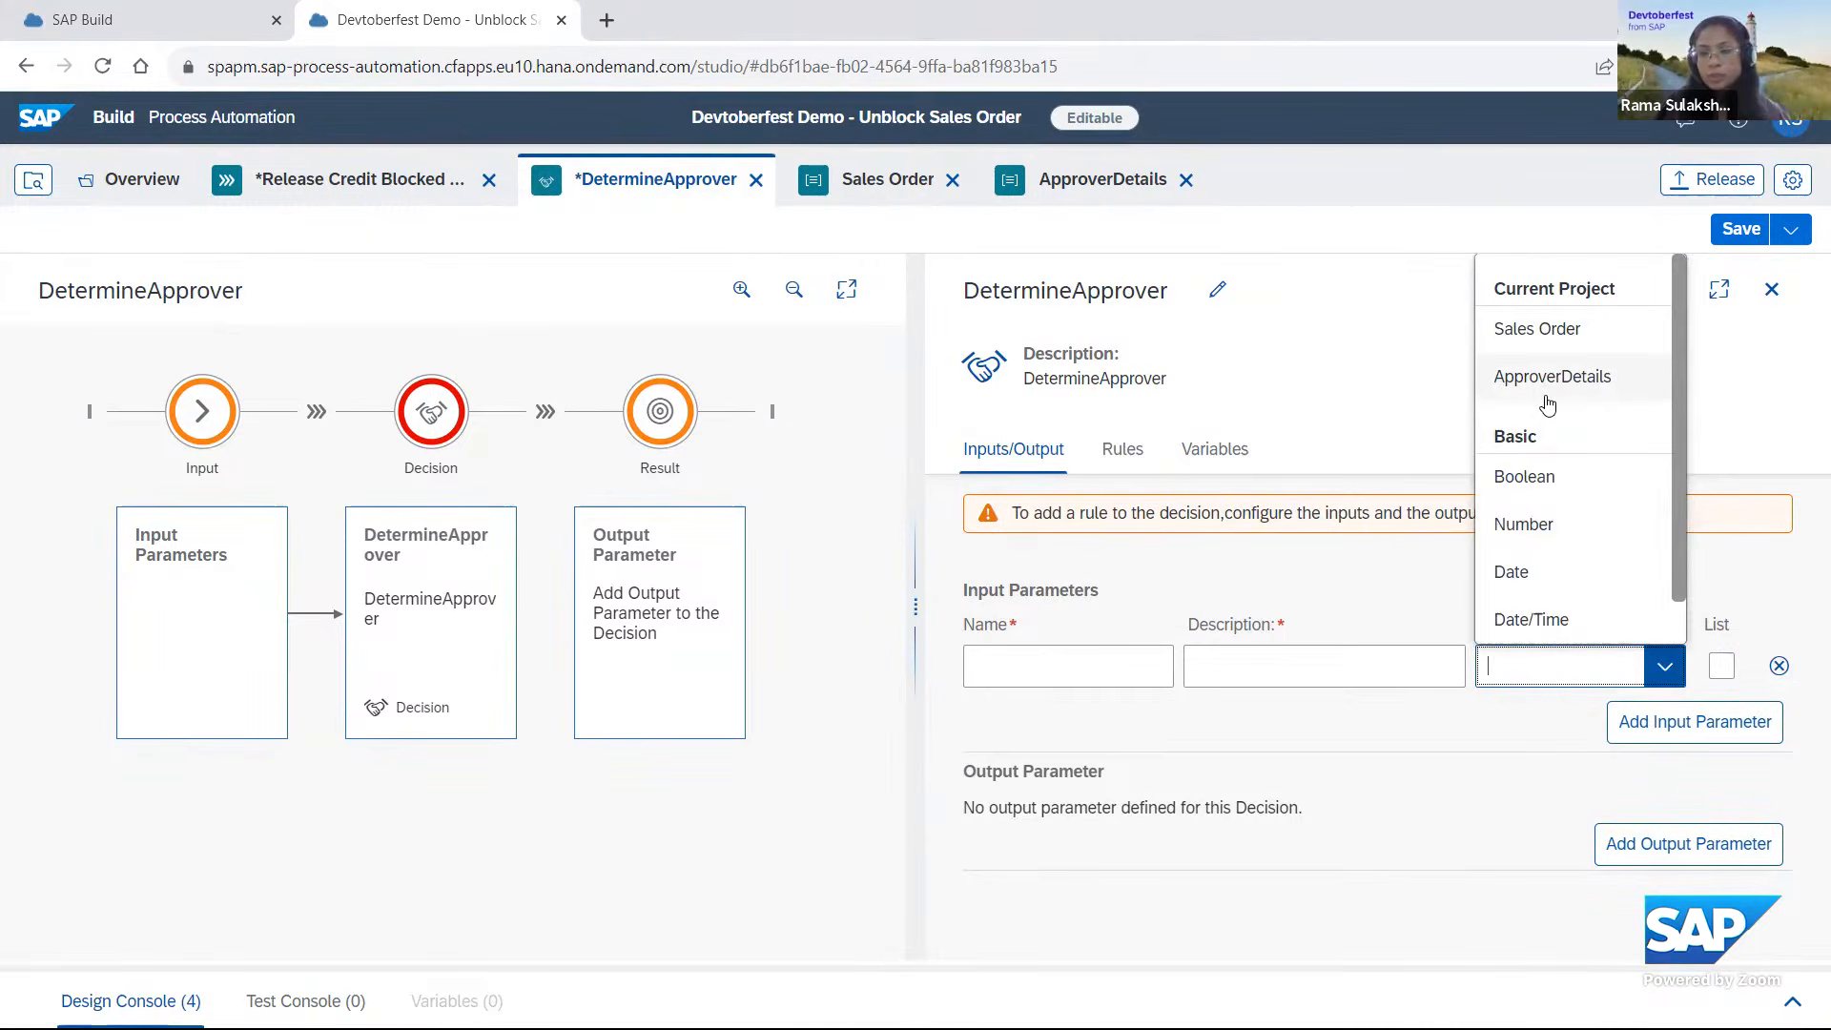
{"action": "left_click", "coordinate": [1544, 347]}
{"action": "left_click", "coordinate": [1090, 677]}
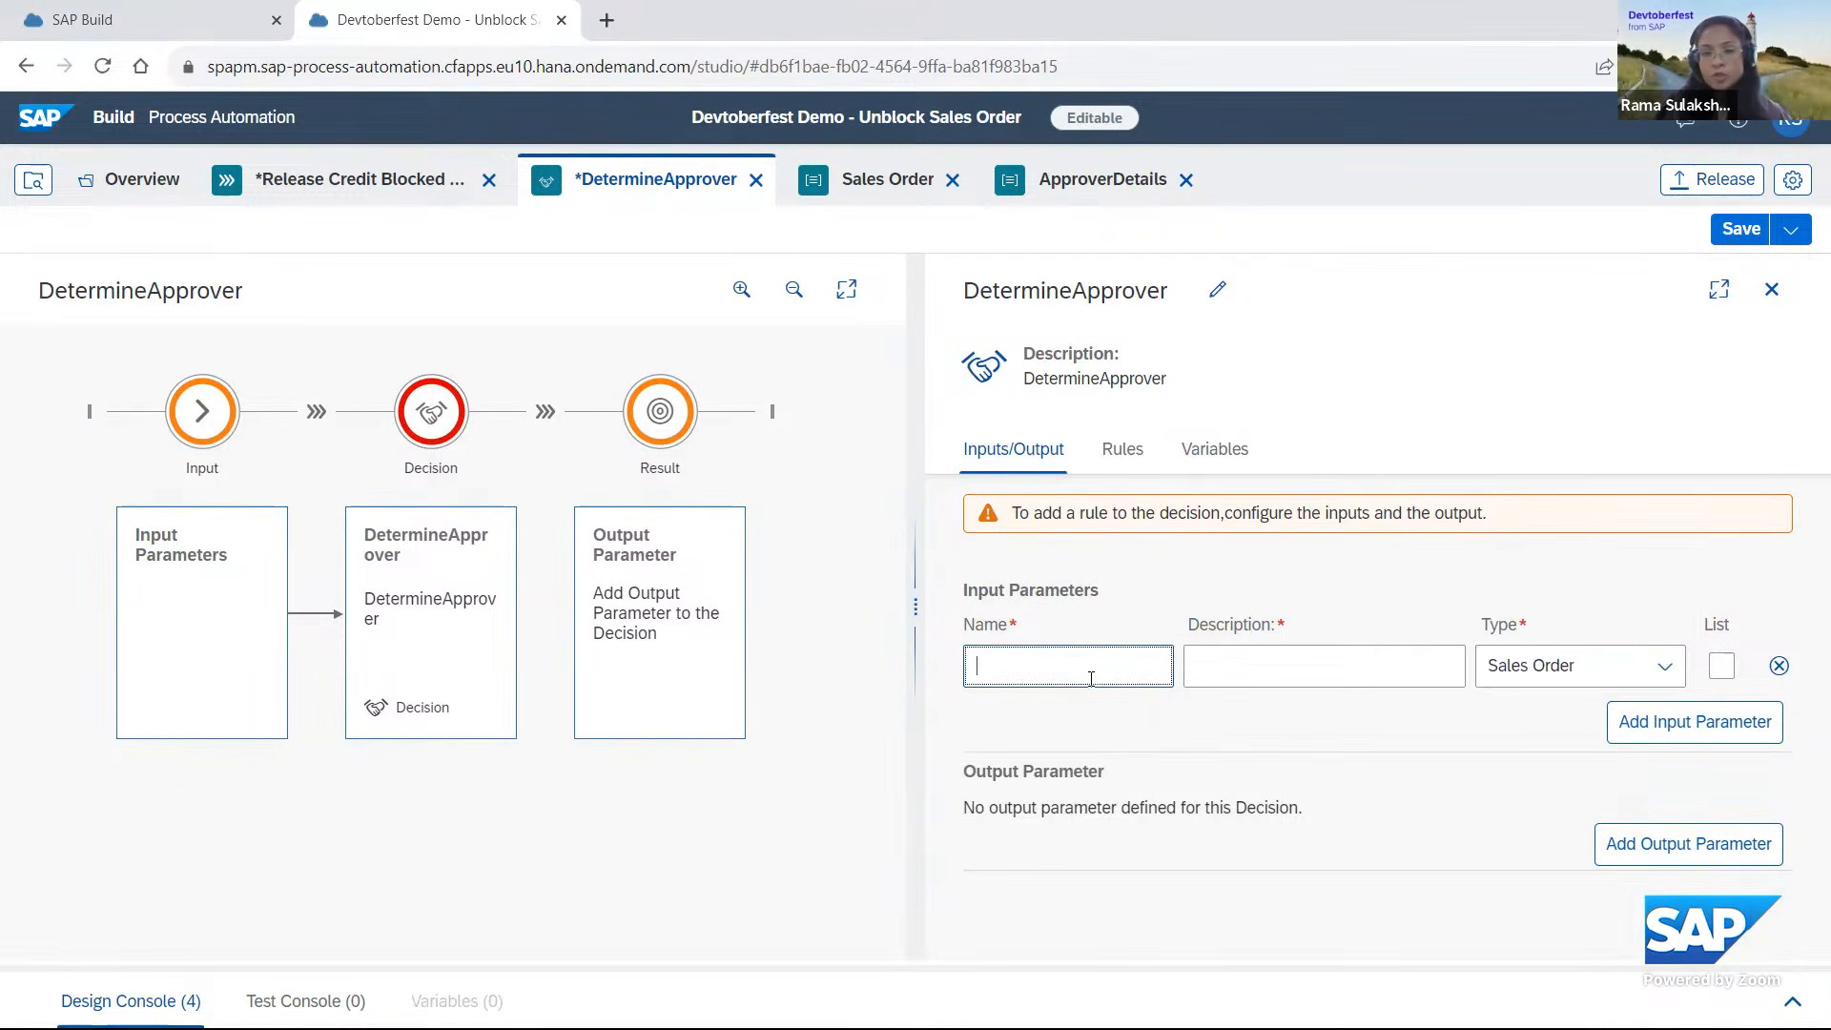
{"action": "type", "text": "Sales"}
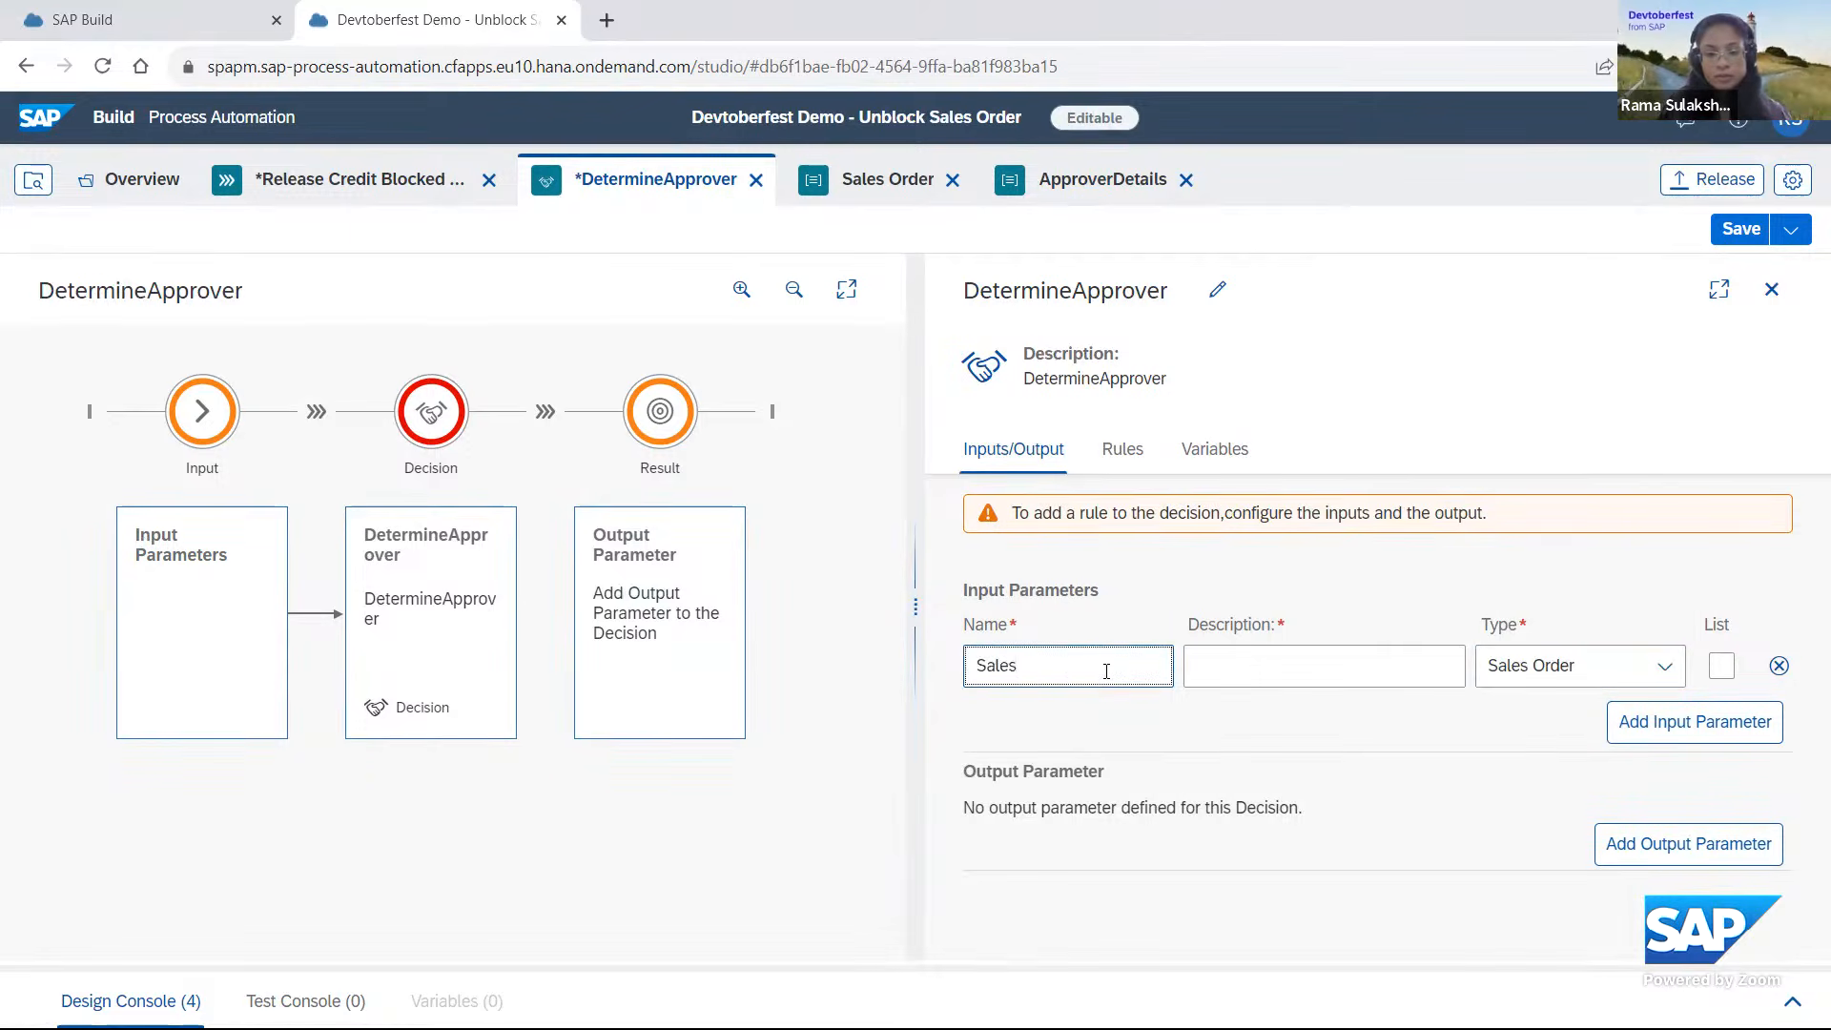
{"action": "type", "text": "Order"}
{"action": "left_click", "coordinate": [1220, 661]}
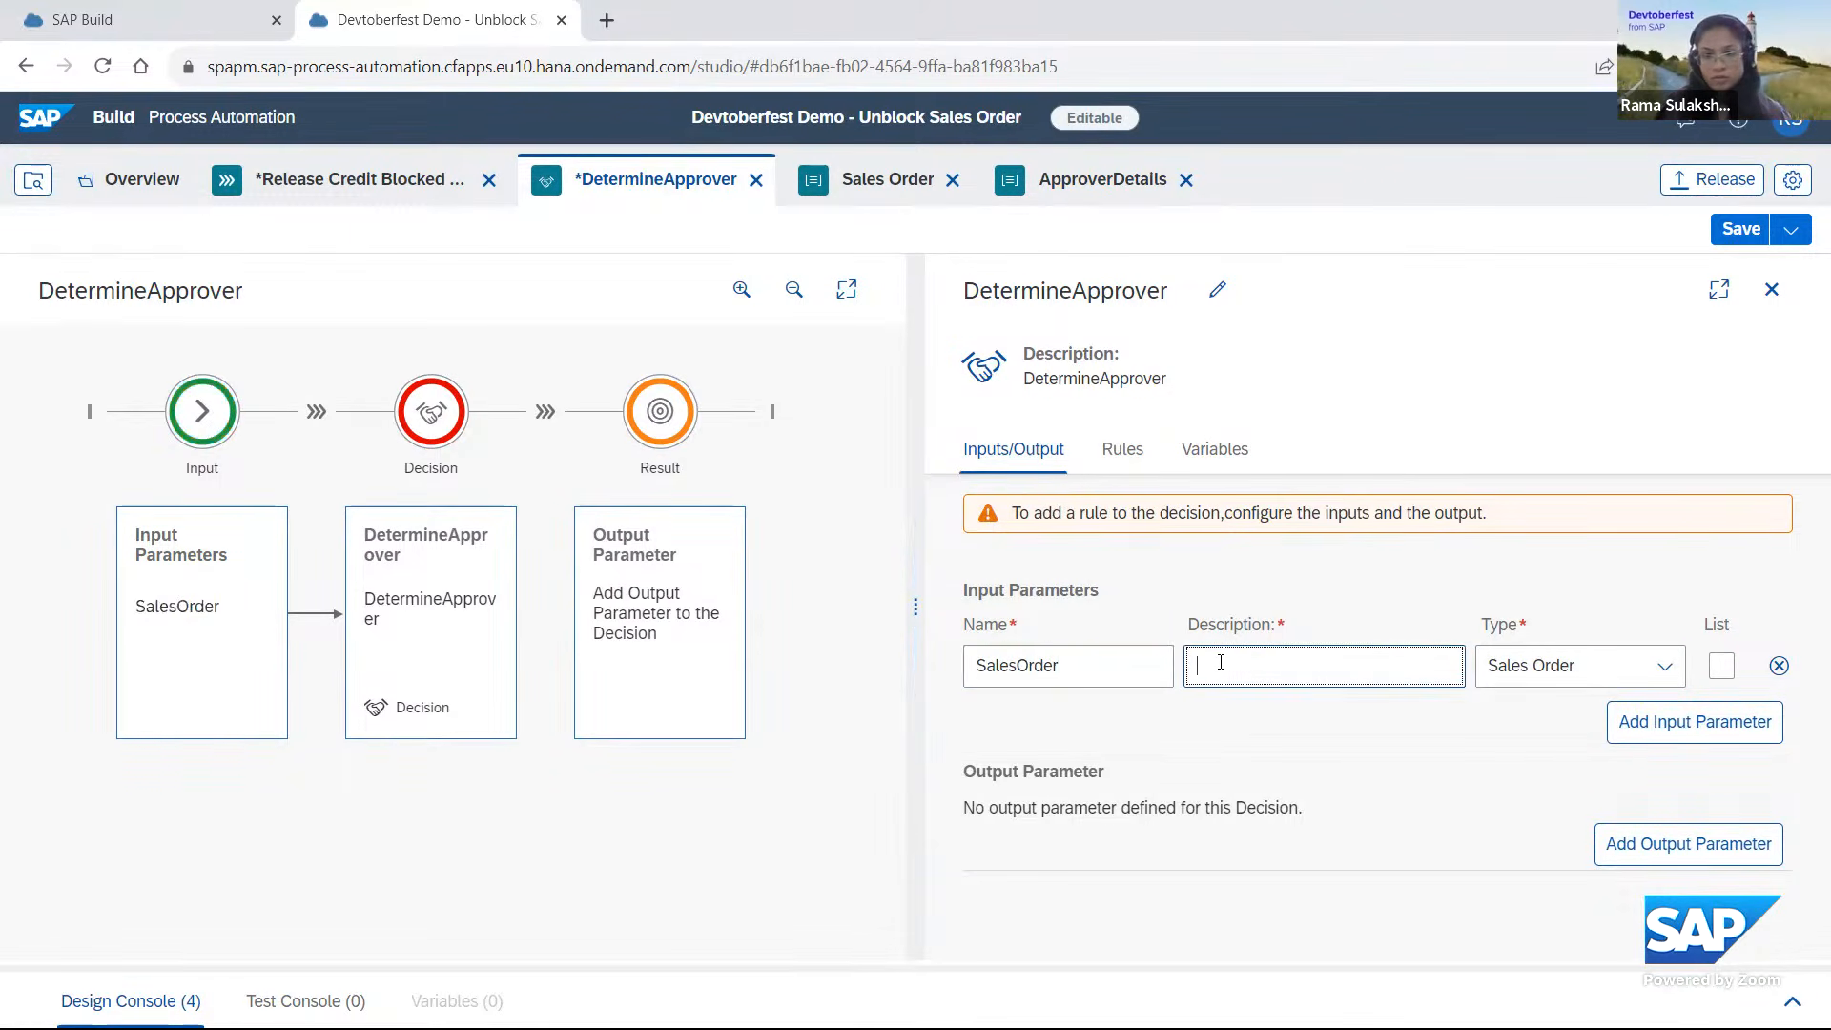
{"action": "type", "text": "Sales "}
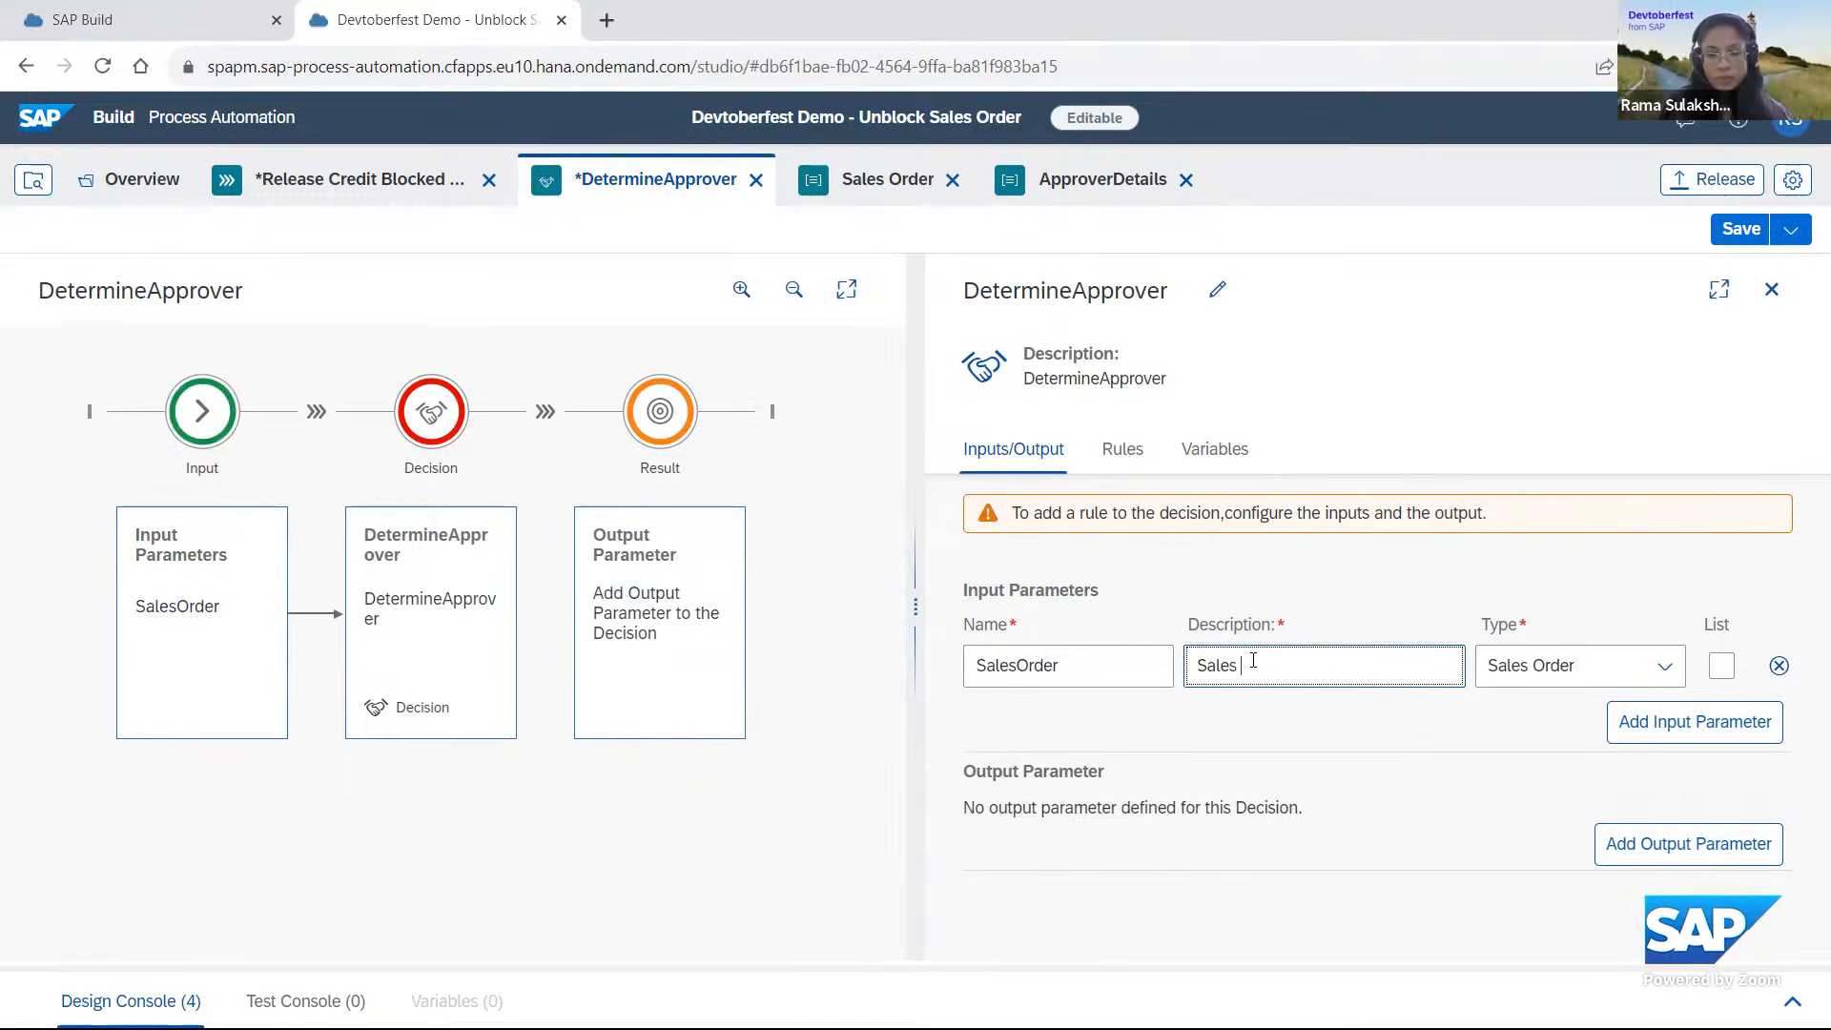
{"action": "type", "text": "Order Details"}
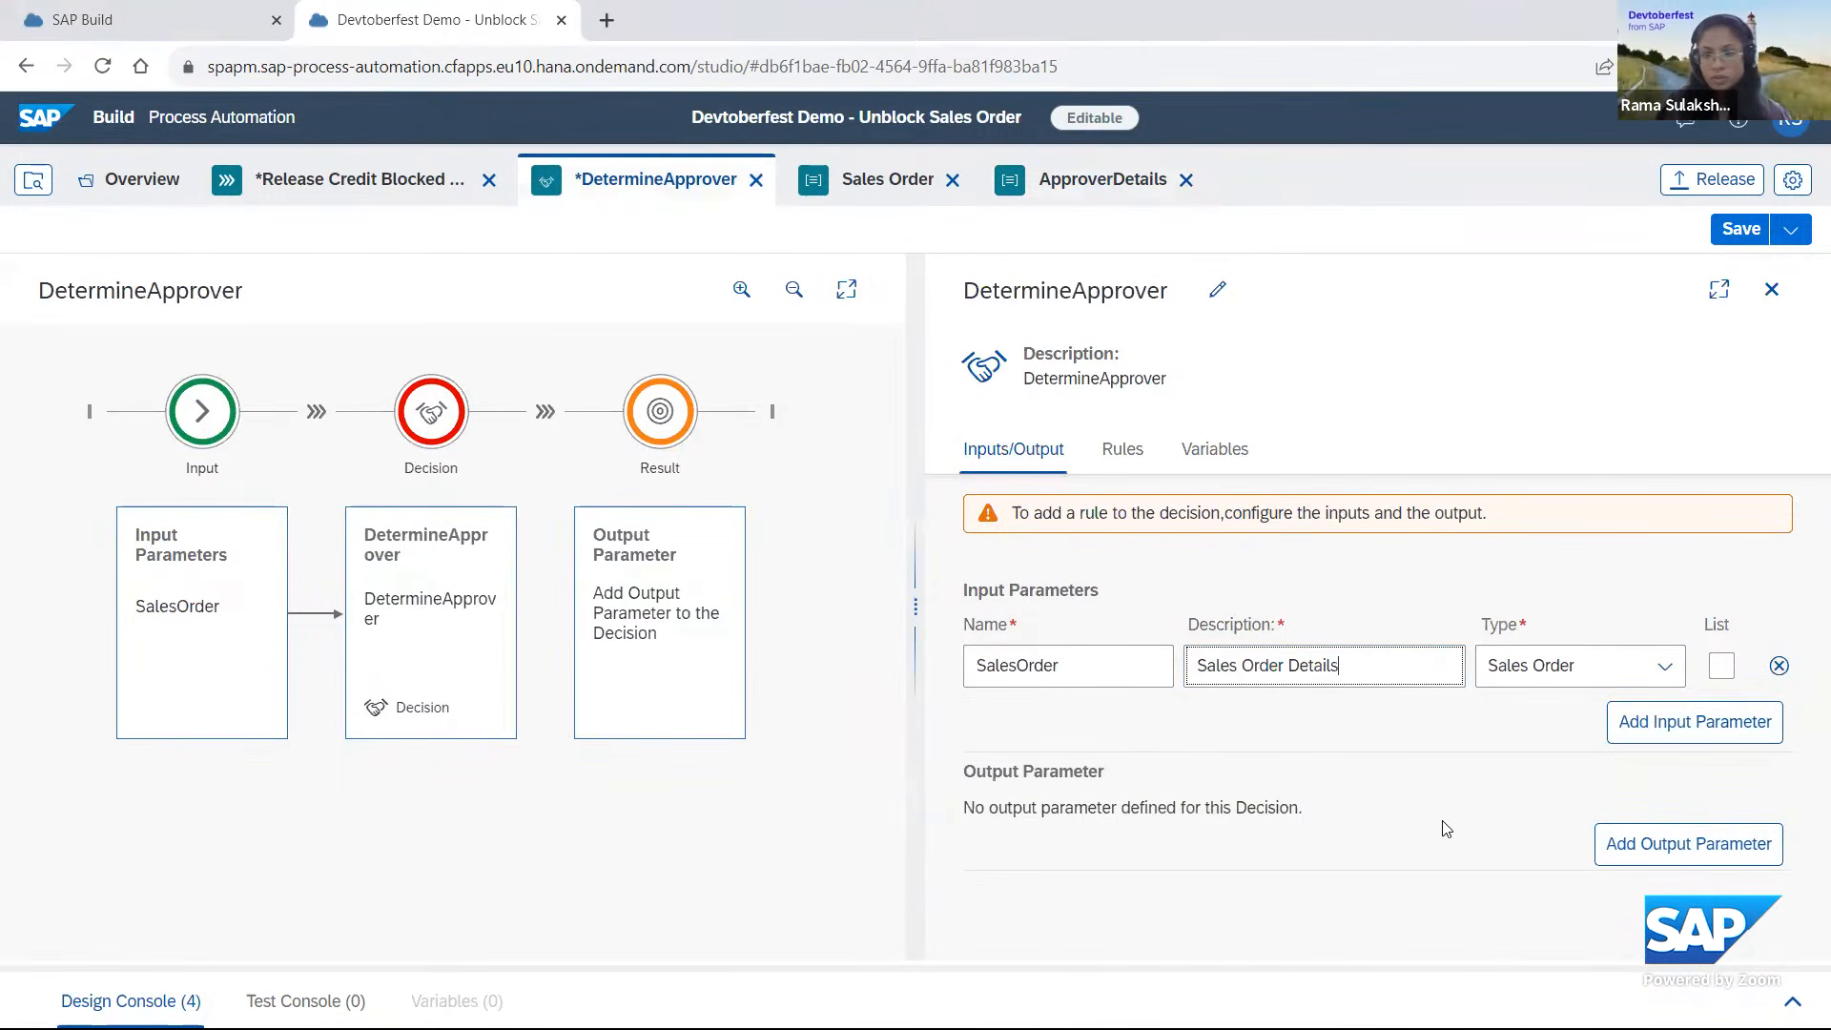
Add an output parameter named ApproverDetails to the decision, with type ApproverDetails and description "Details of the approver".
{"action": "left_click", "coordinate": [1638, 845]}
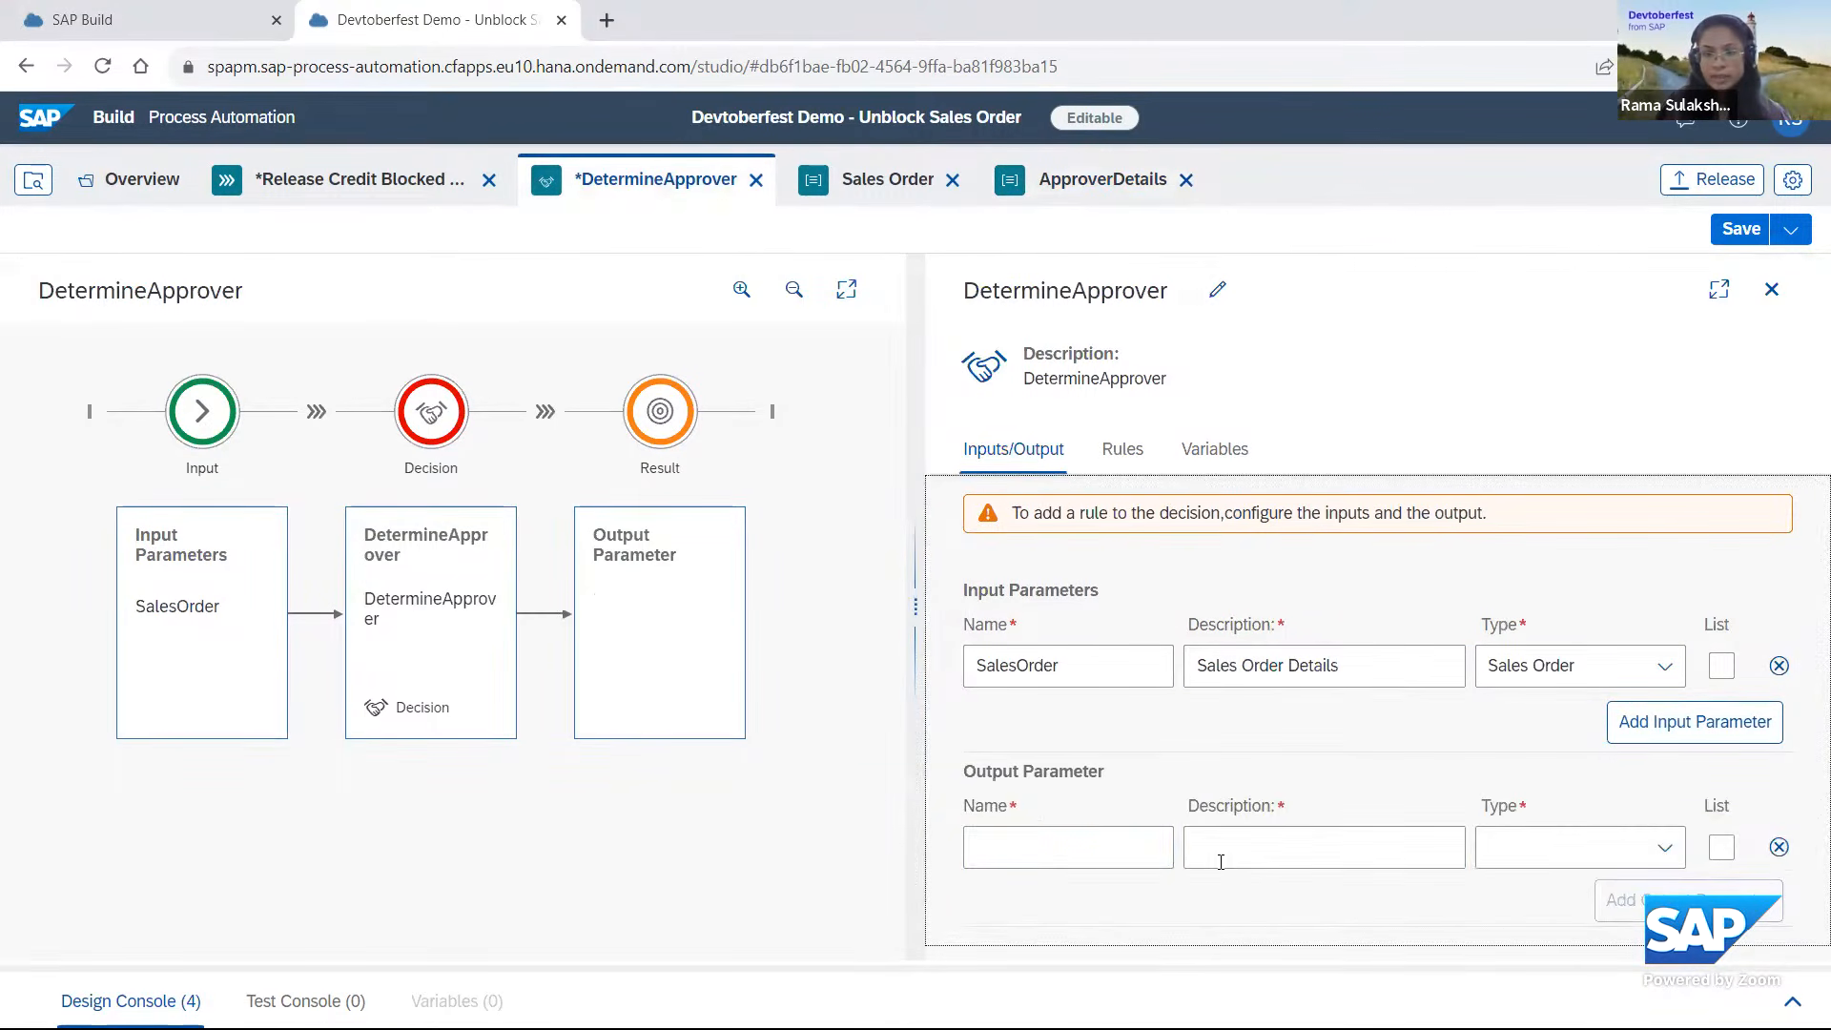
{"action": "left_click", "coordinate": [1664, 846]}
{"action": "left_click", "coordinate": [1578, 518]}
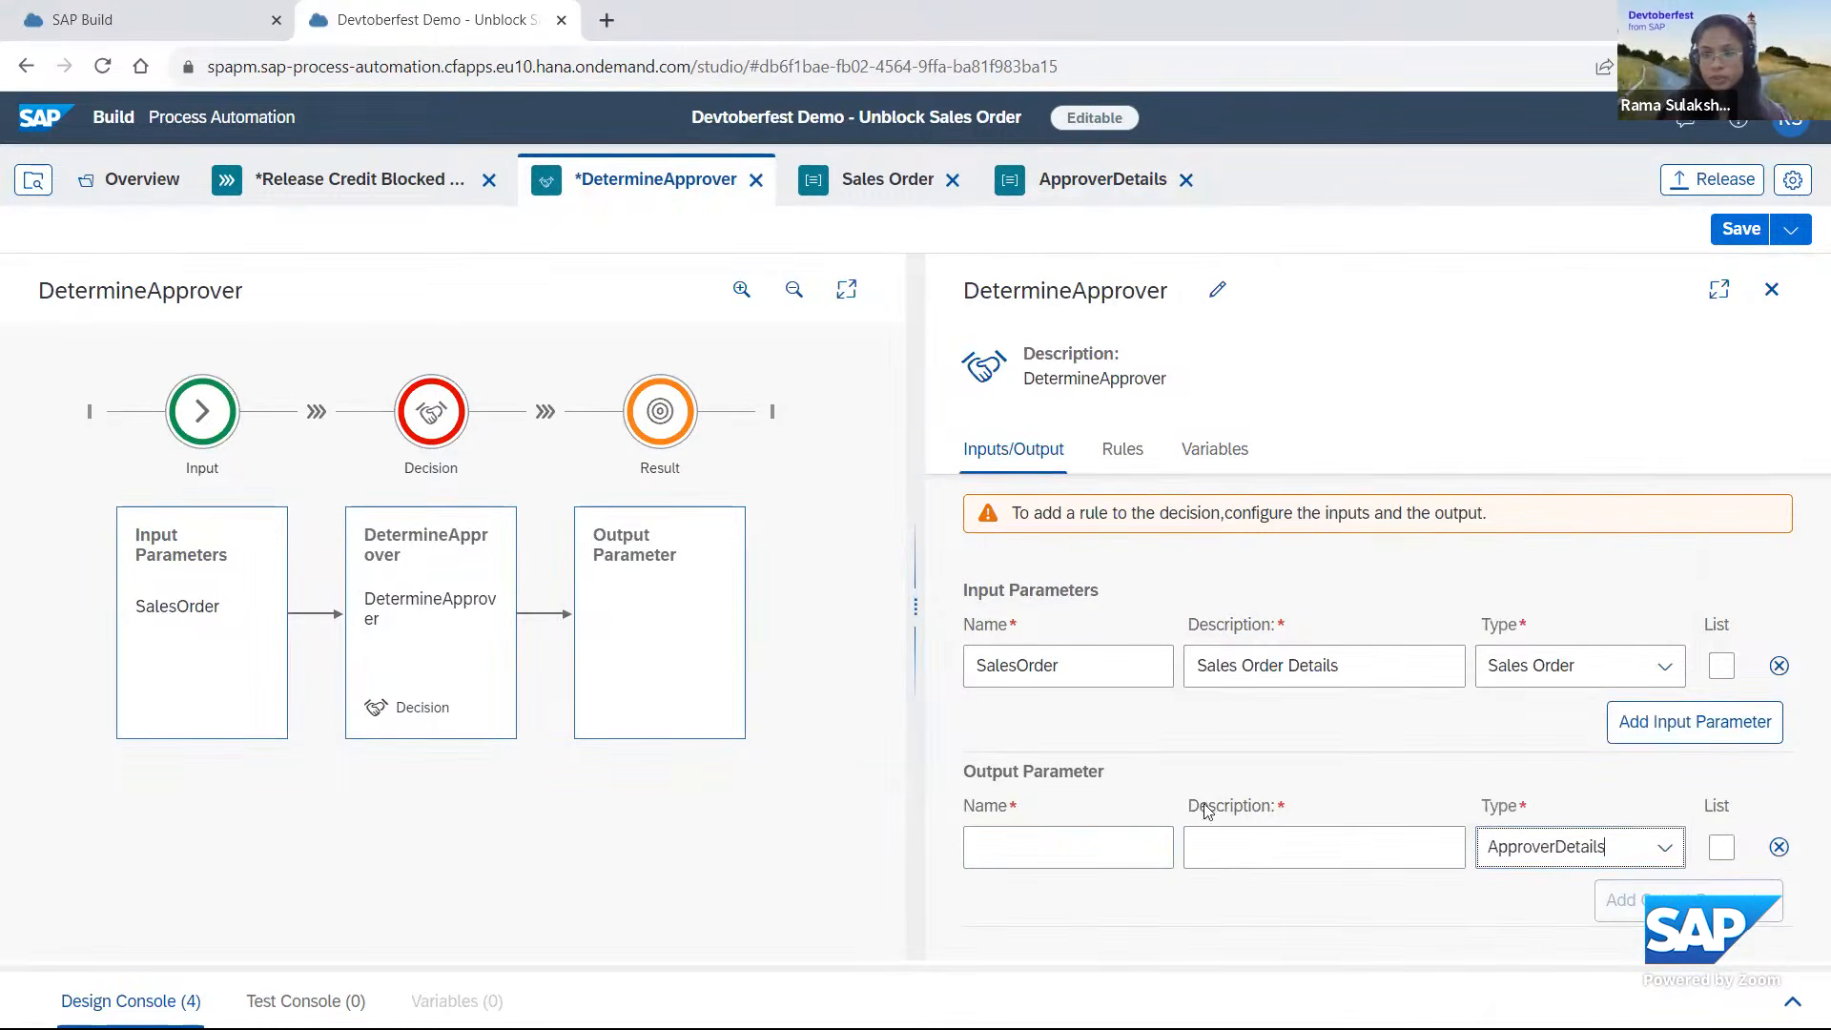
{"action": "left_click", "coordinate": [1026, 851]}
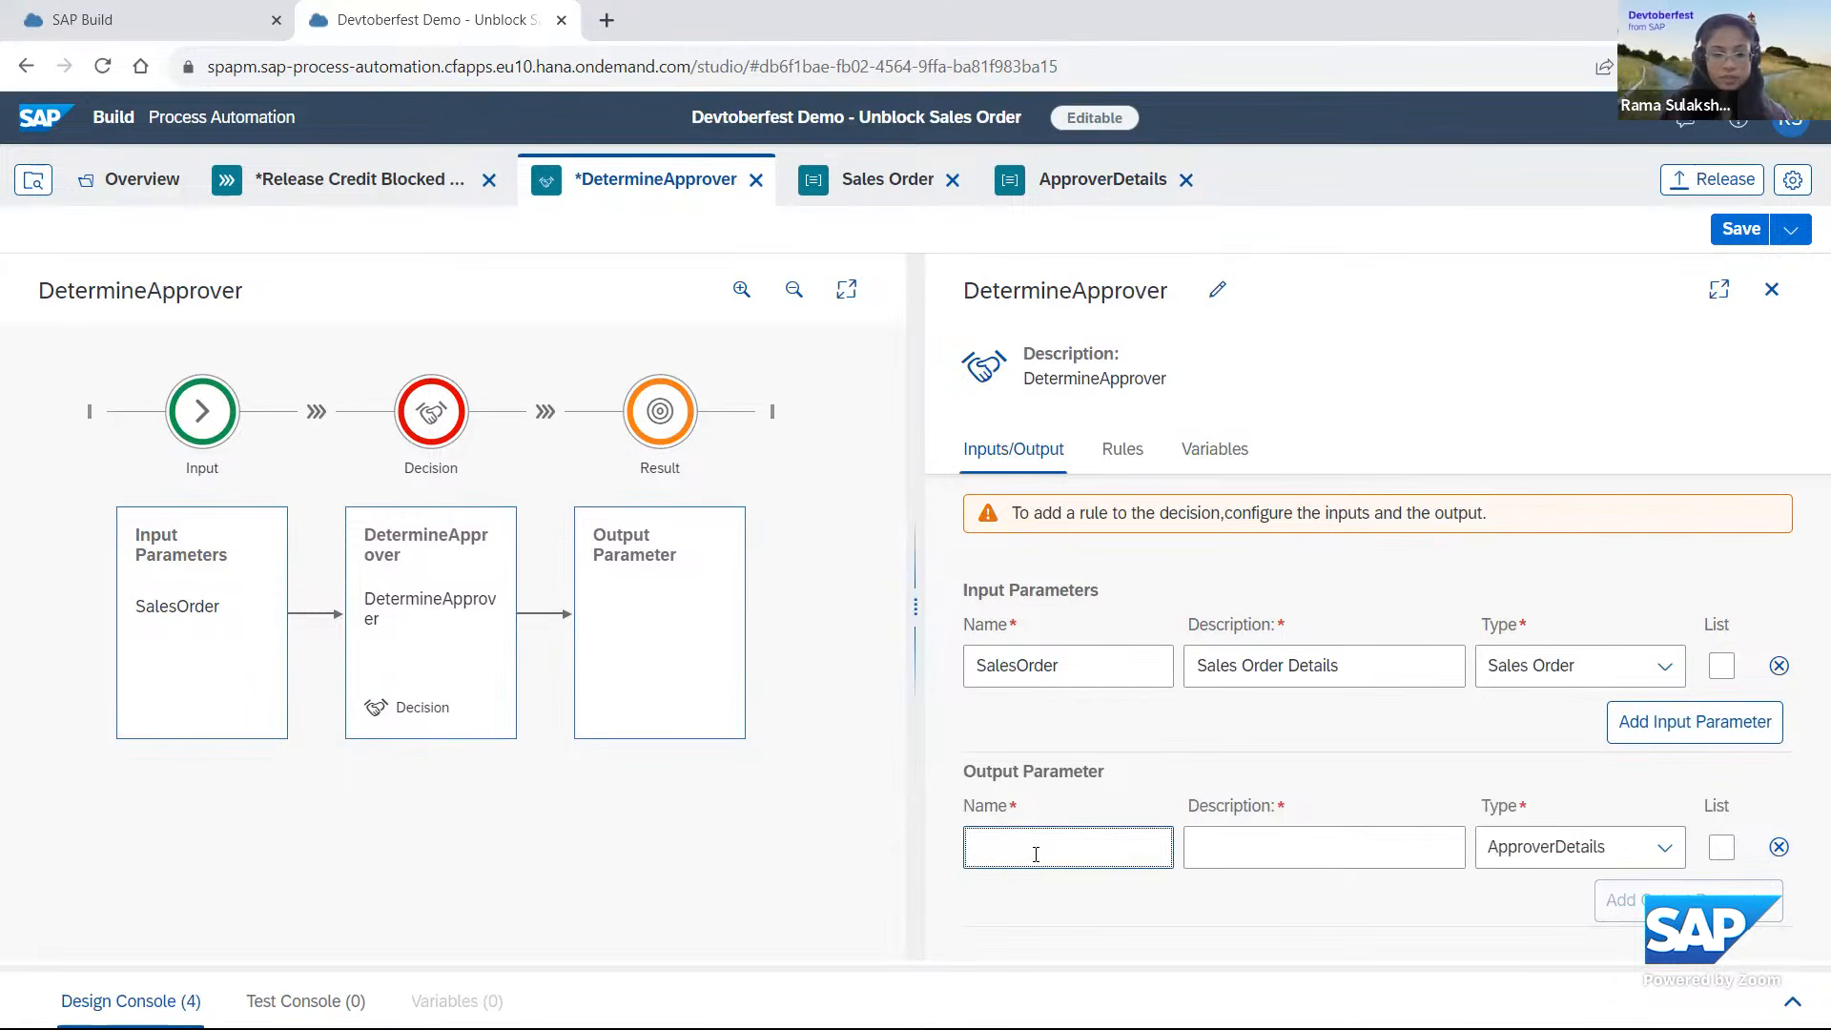
{"action": "type", "text": "ApproverDetails"}
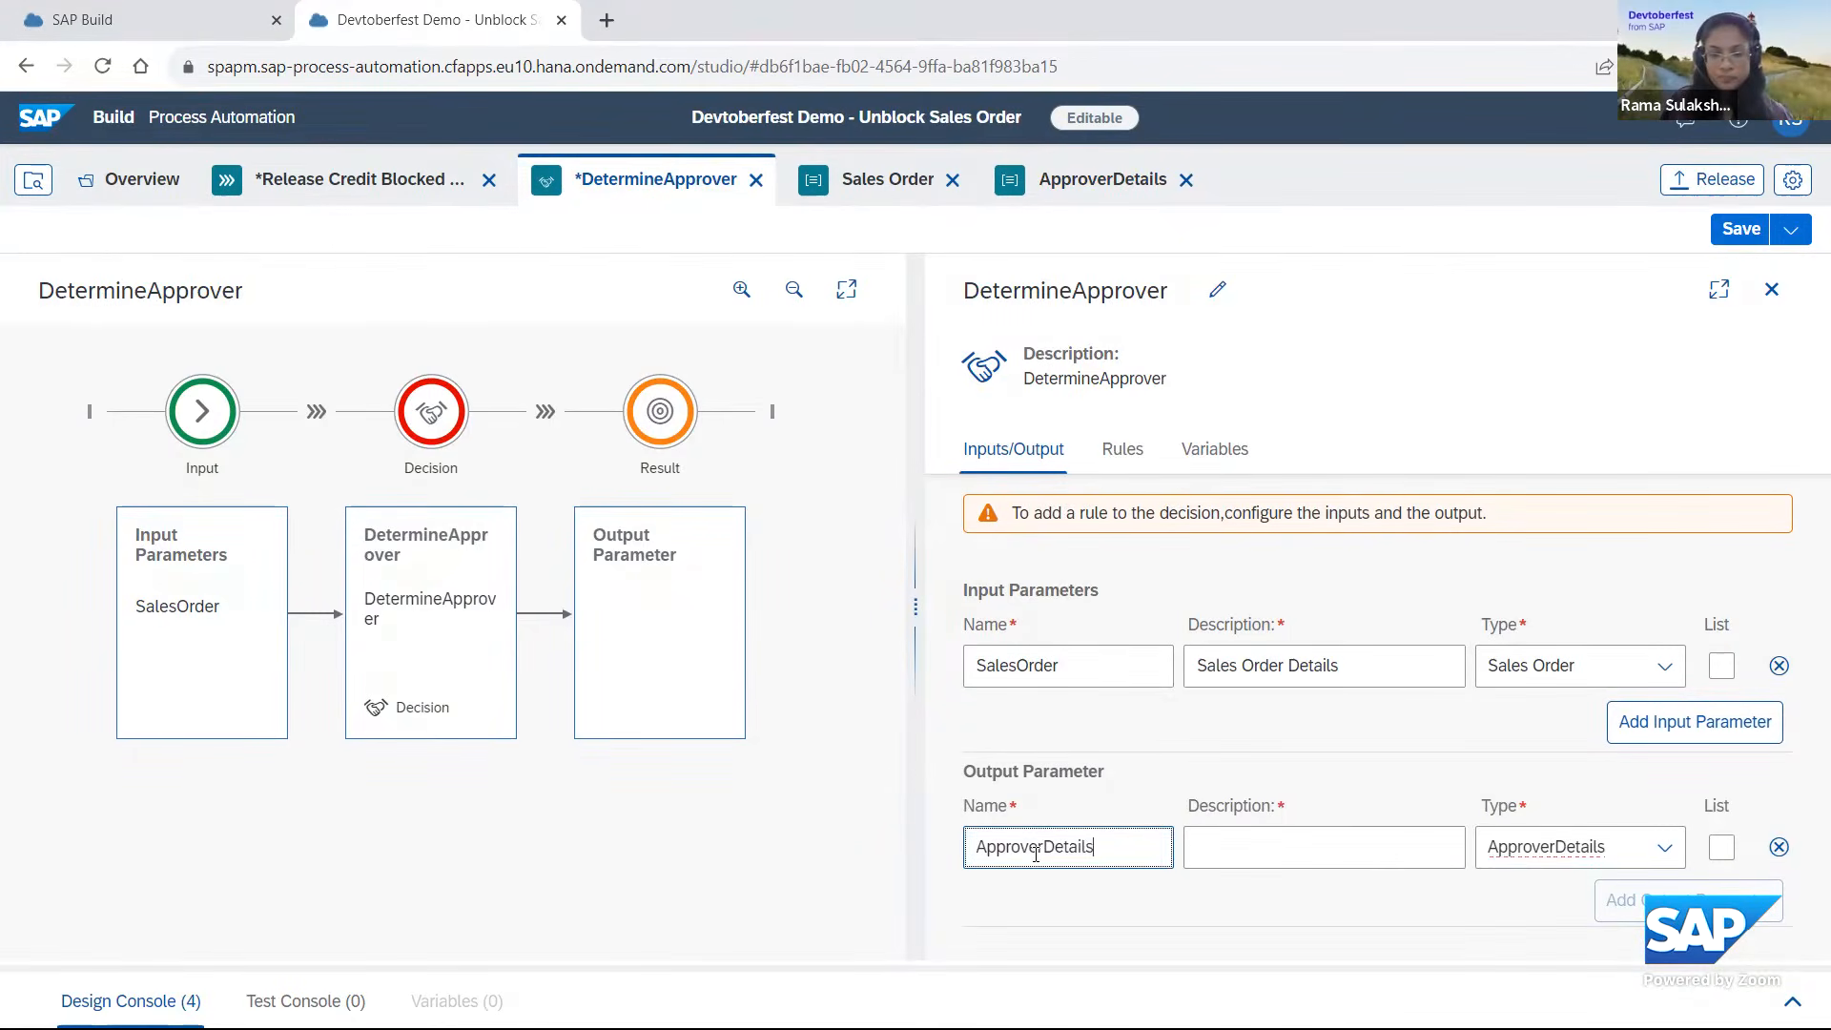
{"action": "left_click", "coordinate": [1240, 851]}
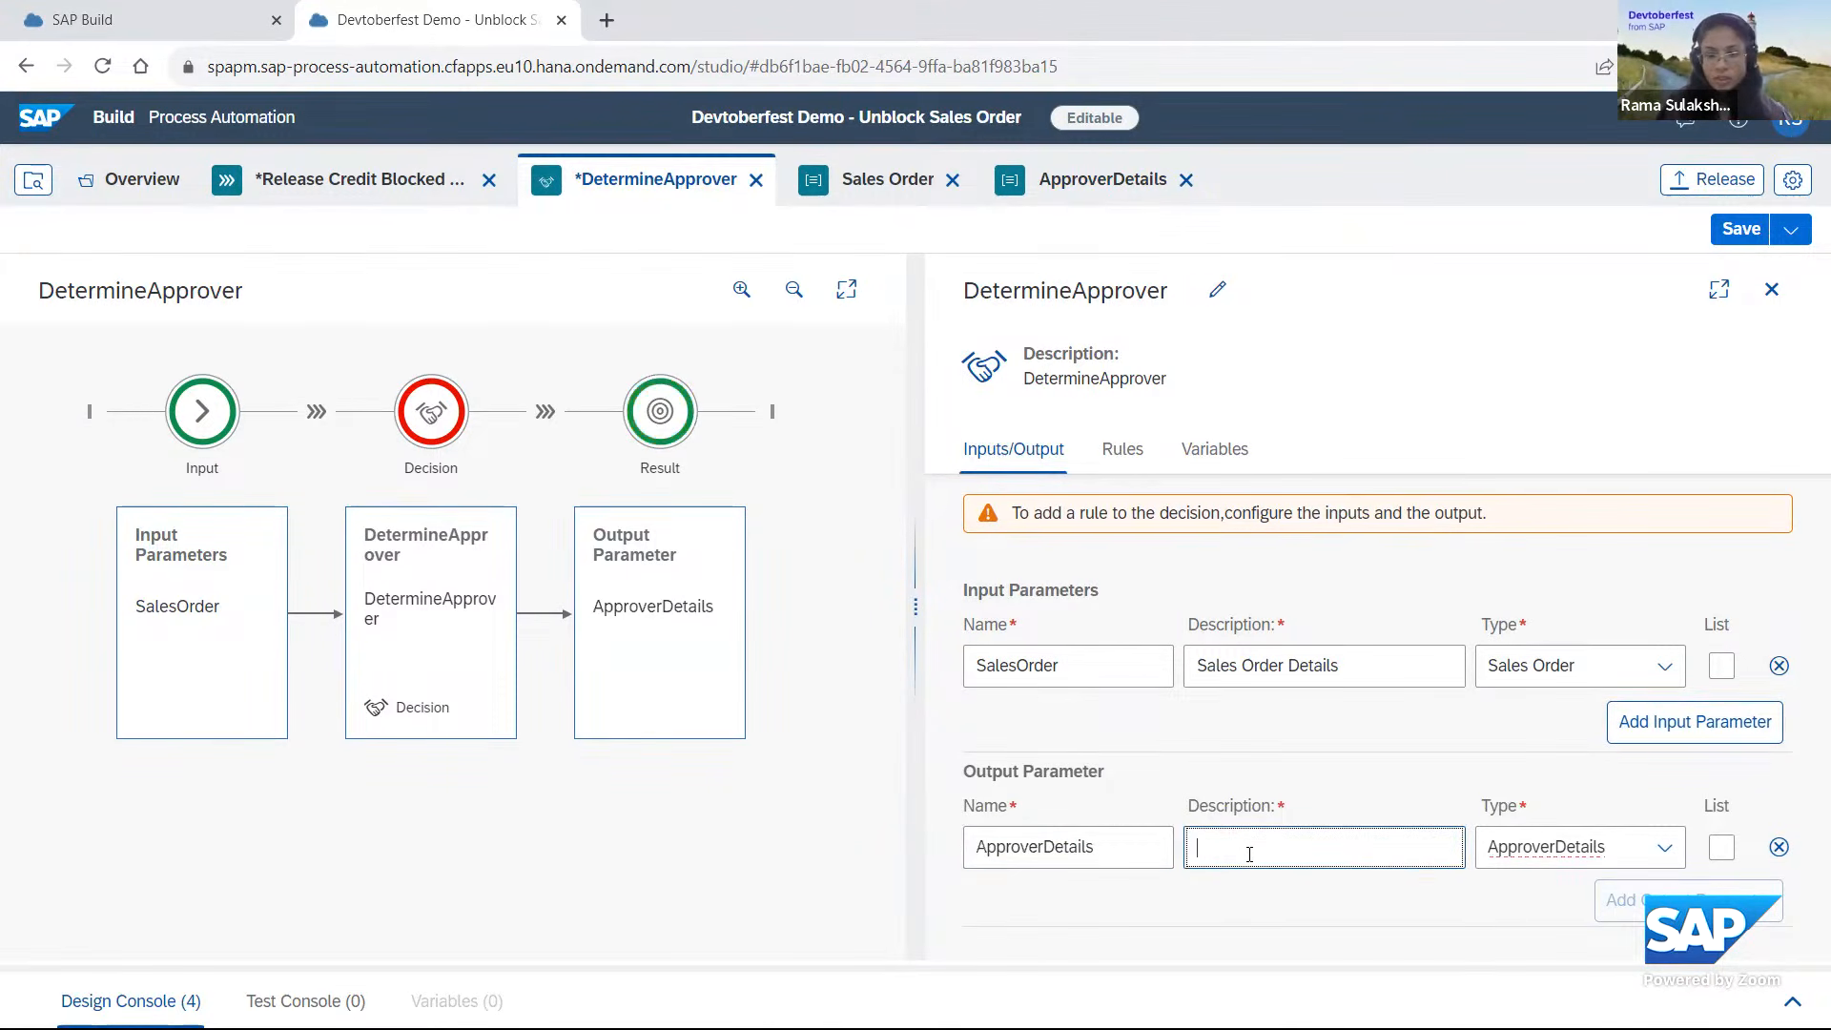
{"action": "type", "text": "Details of"}
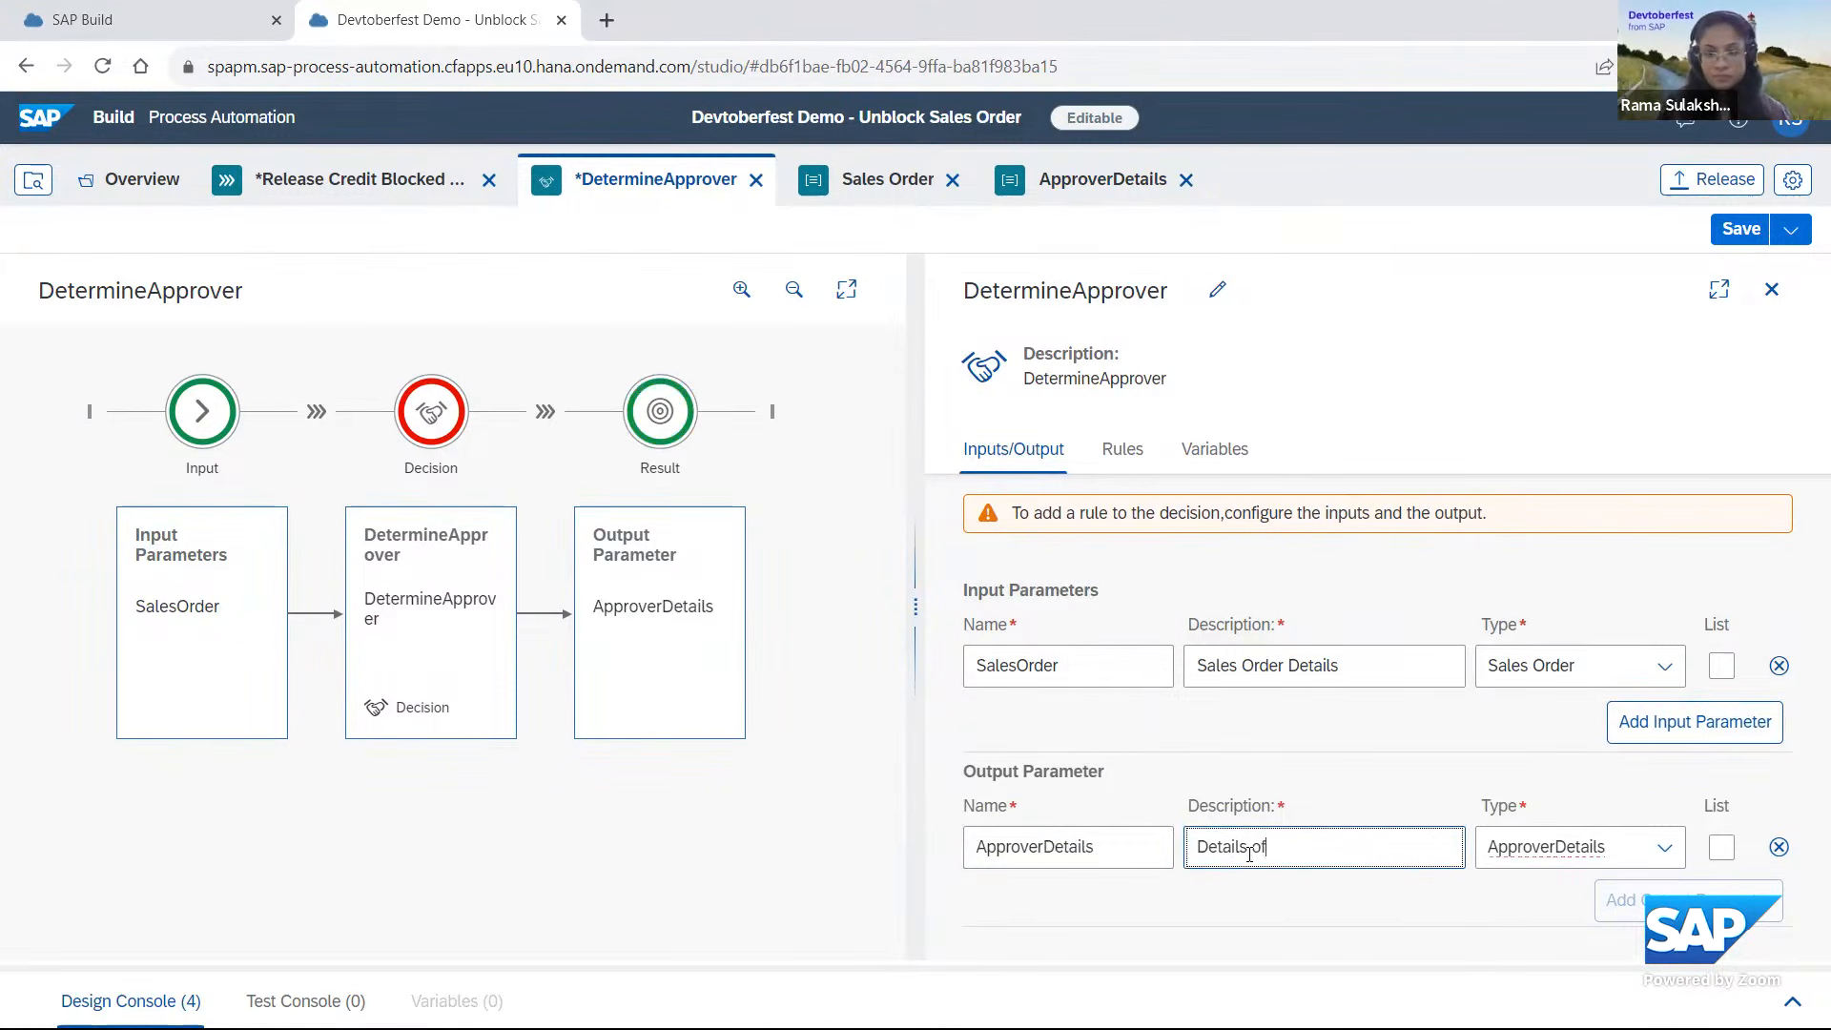
{"action": "type", "text": " the approver"}
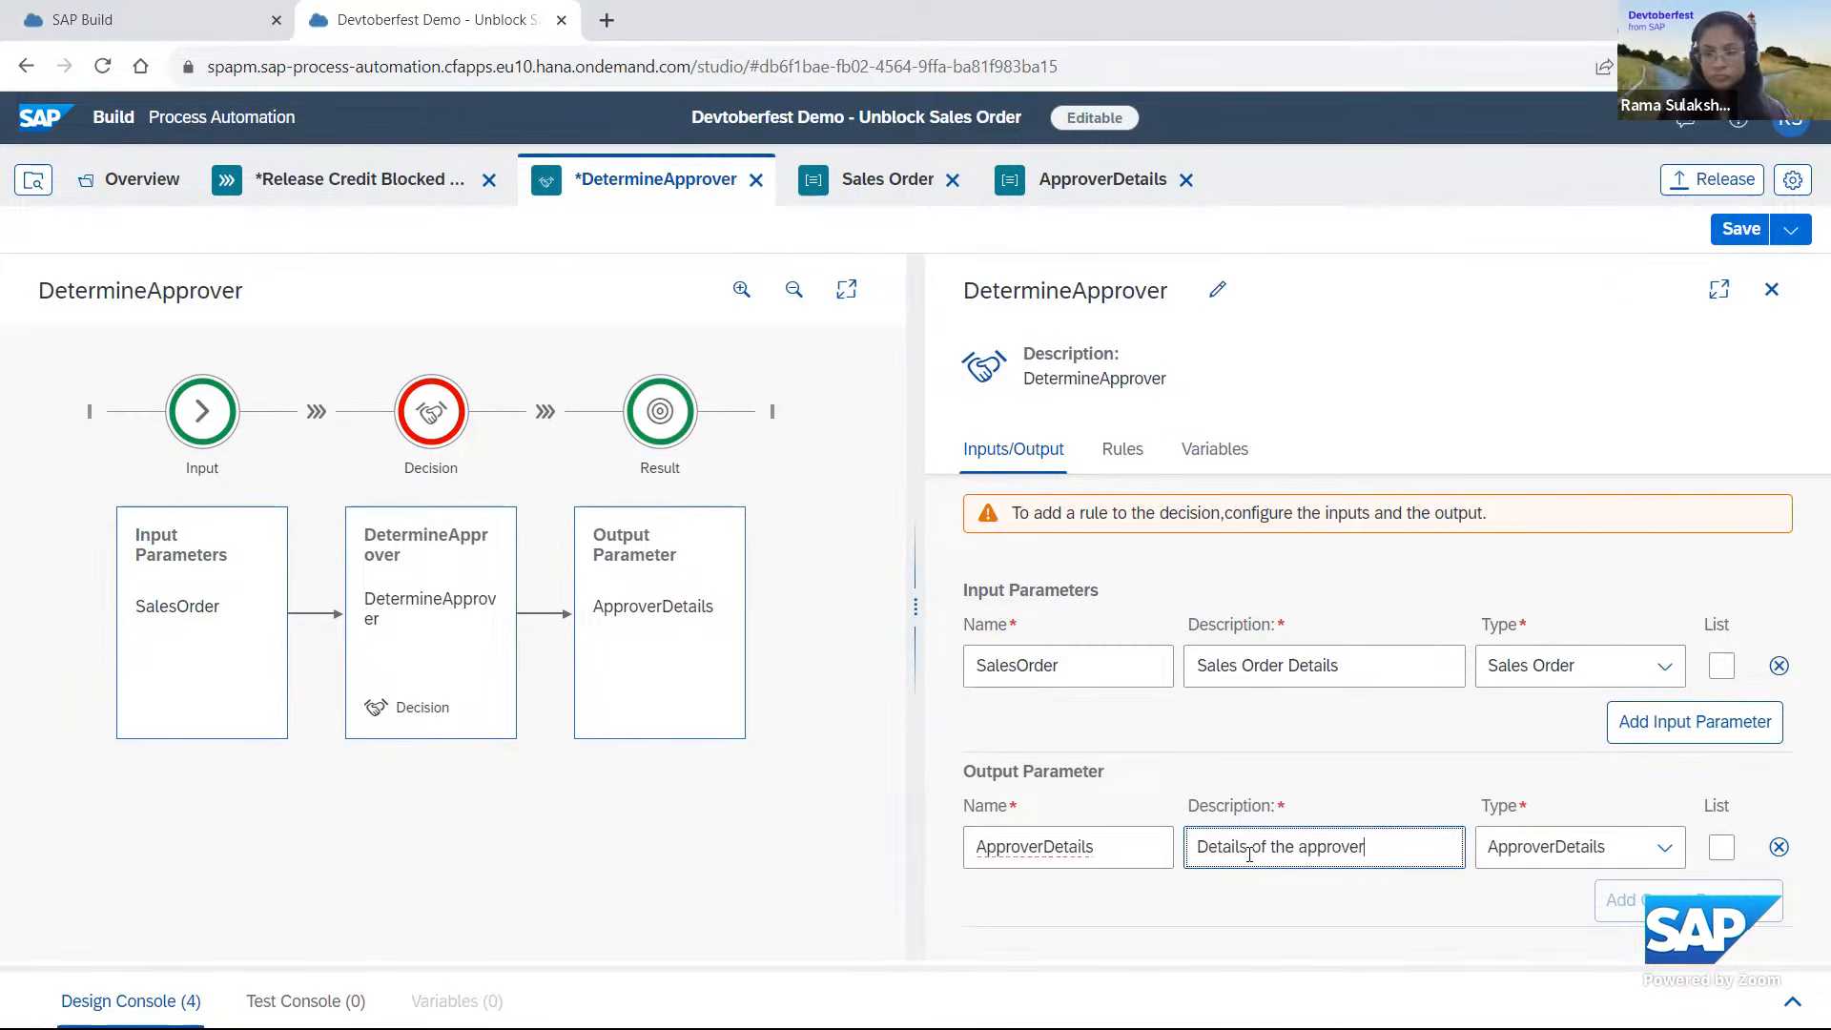
Start a new decision table rule for DetermineApprover and name it ApproverDeterminationRule.
{"action": "left_click", "coordinate": [1119, 456]}
{"action": "left_click", "coordinate": [1376, 870]}
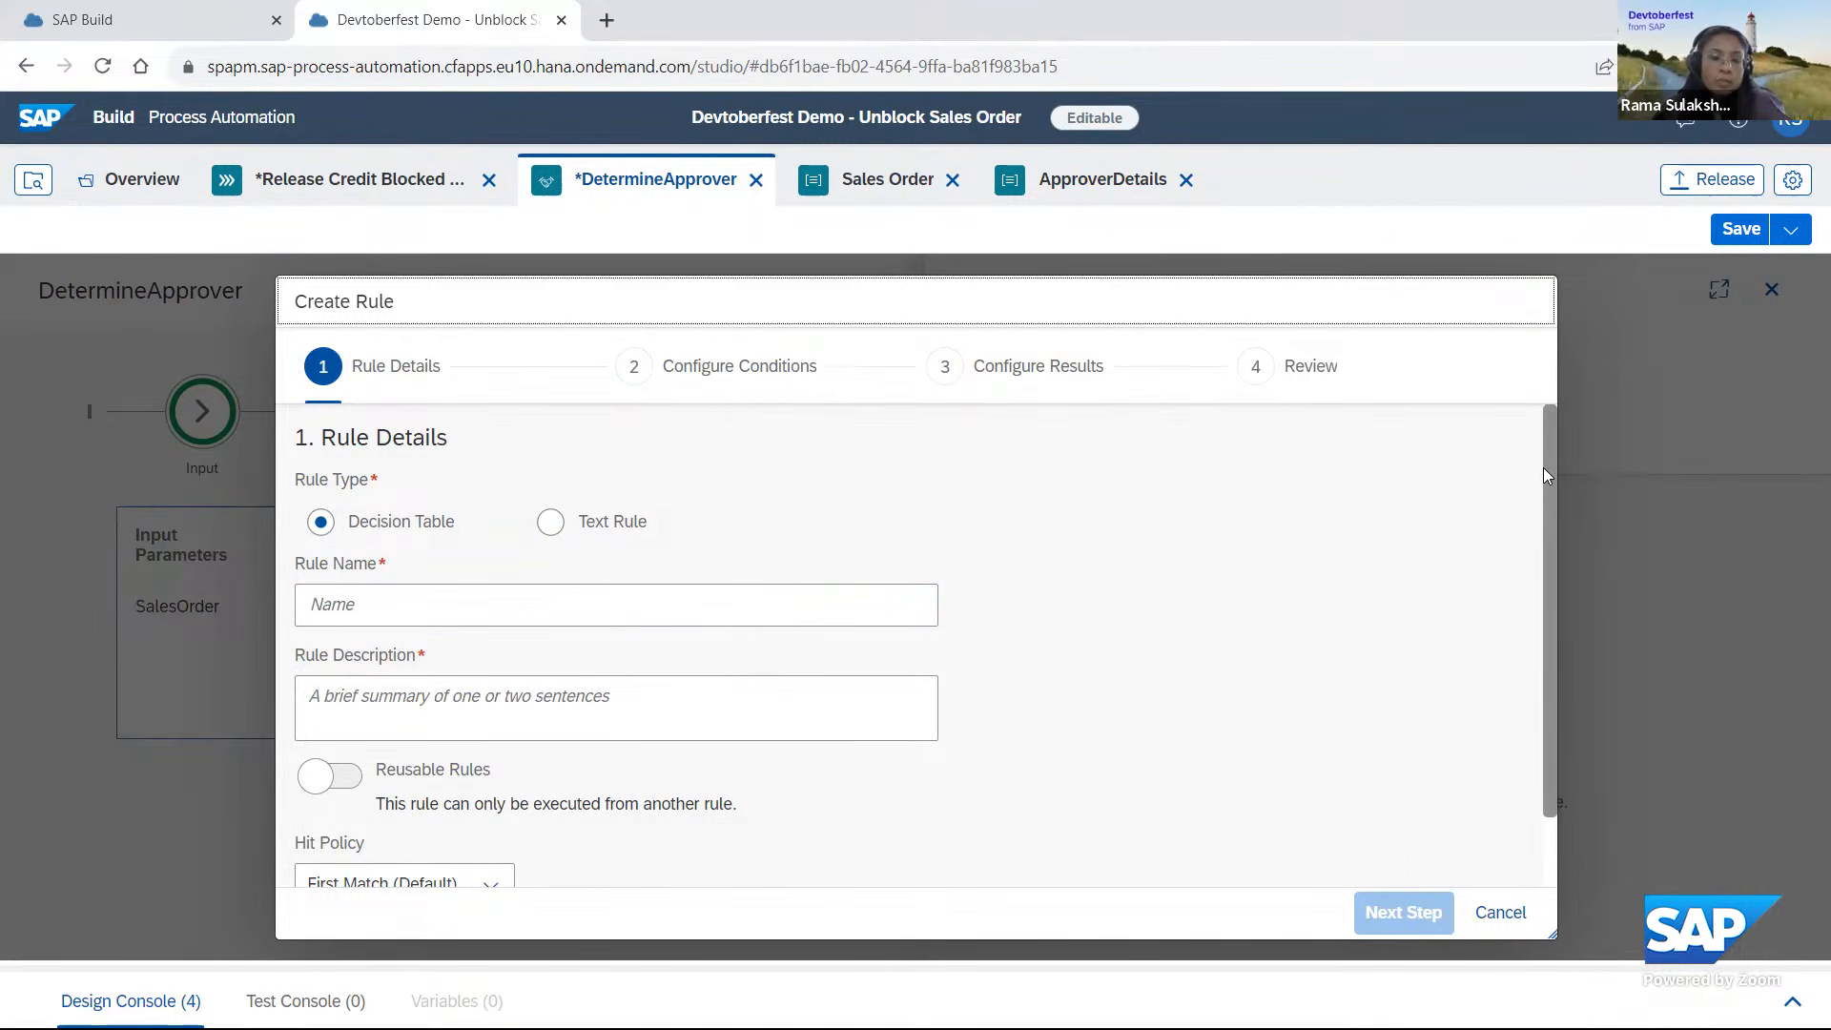
{"action": "scroll", "coordinate": [1542, 471], "scroll_direction": "down", "scroll_amount": 1}
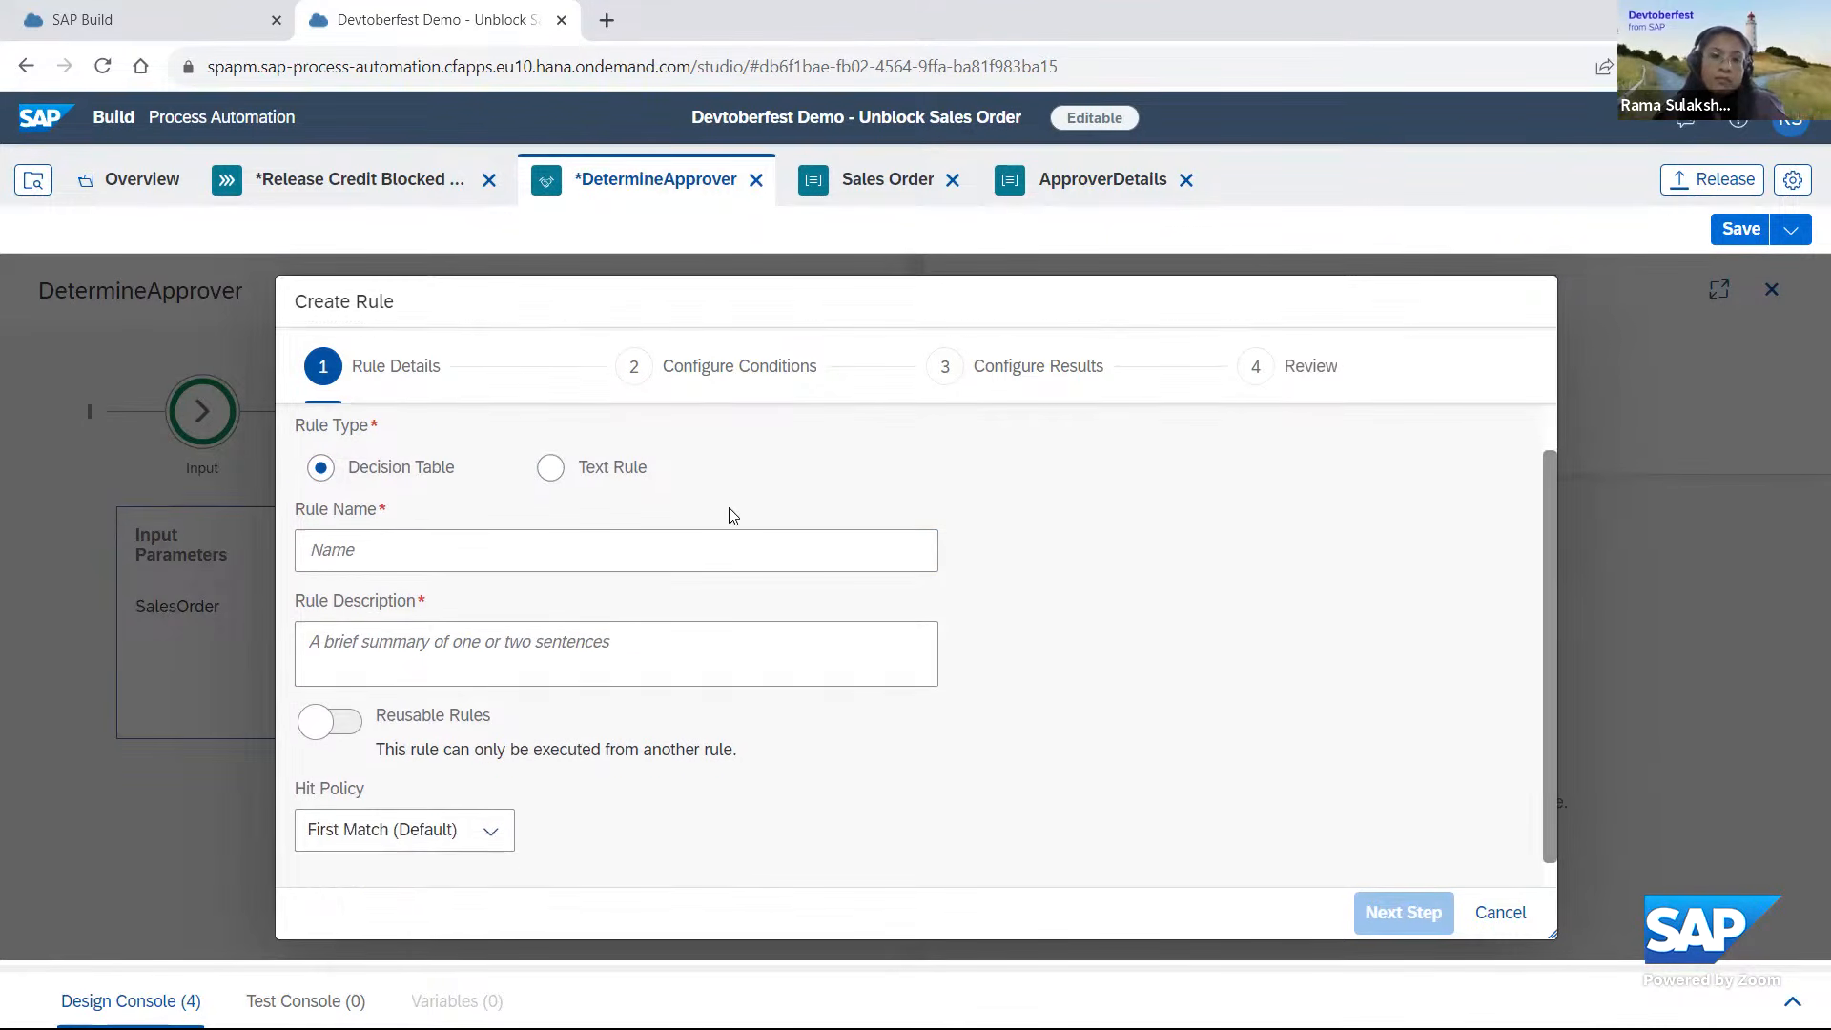
{"action": "left_click", "coordinate": [365, 551]}
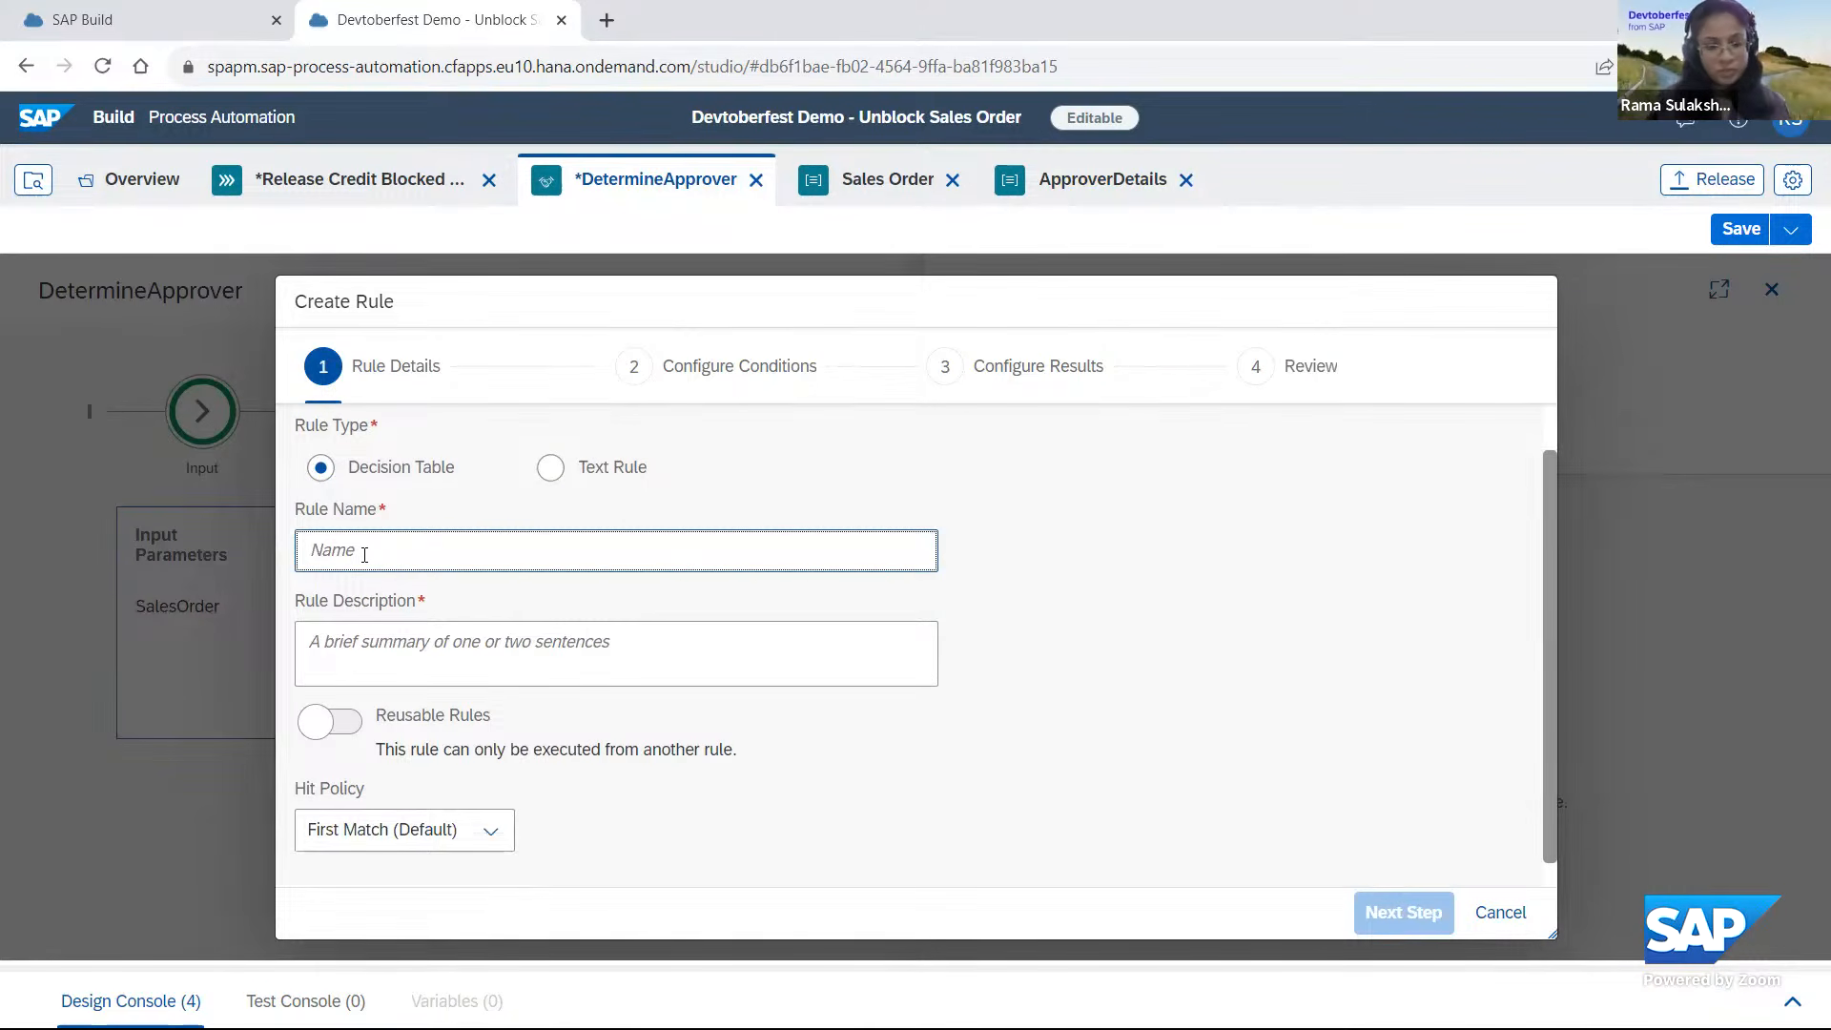
{"action": "type", "text": "Approver"}
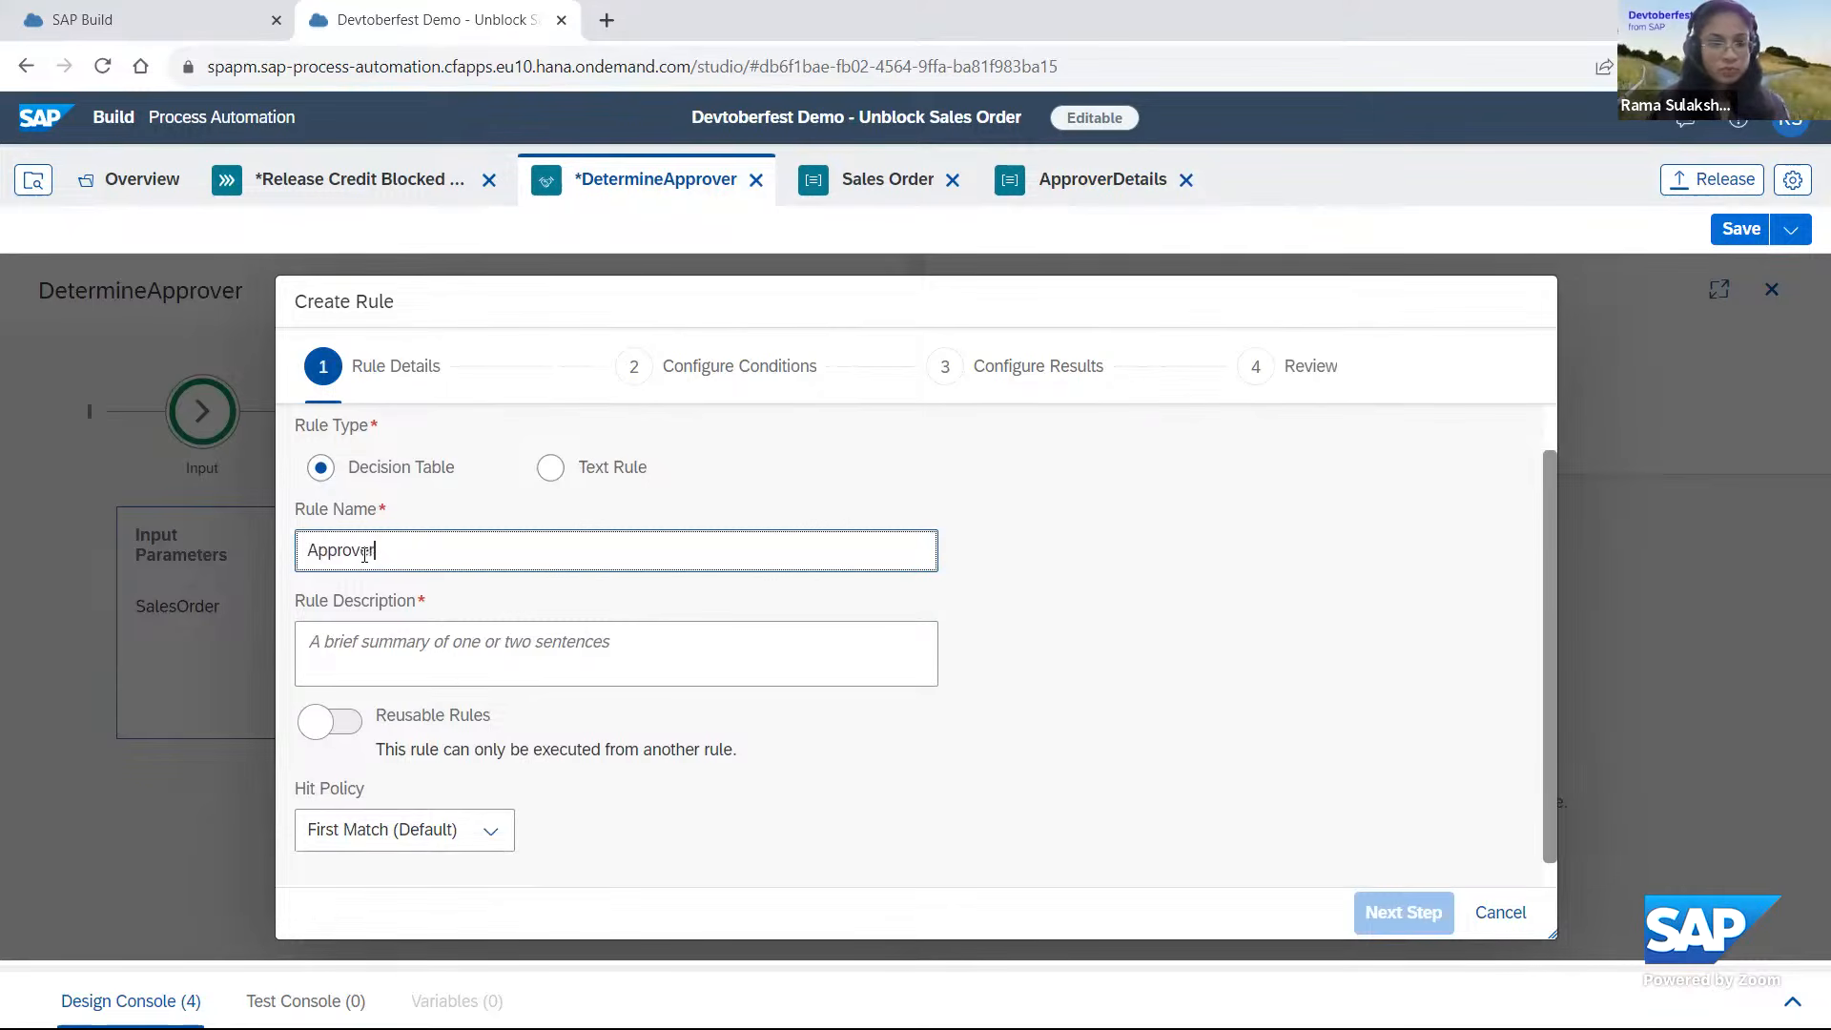
{"action": "type", "text": "DeterminationRule"}
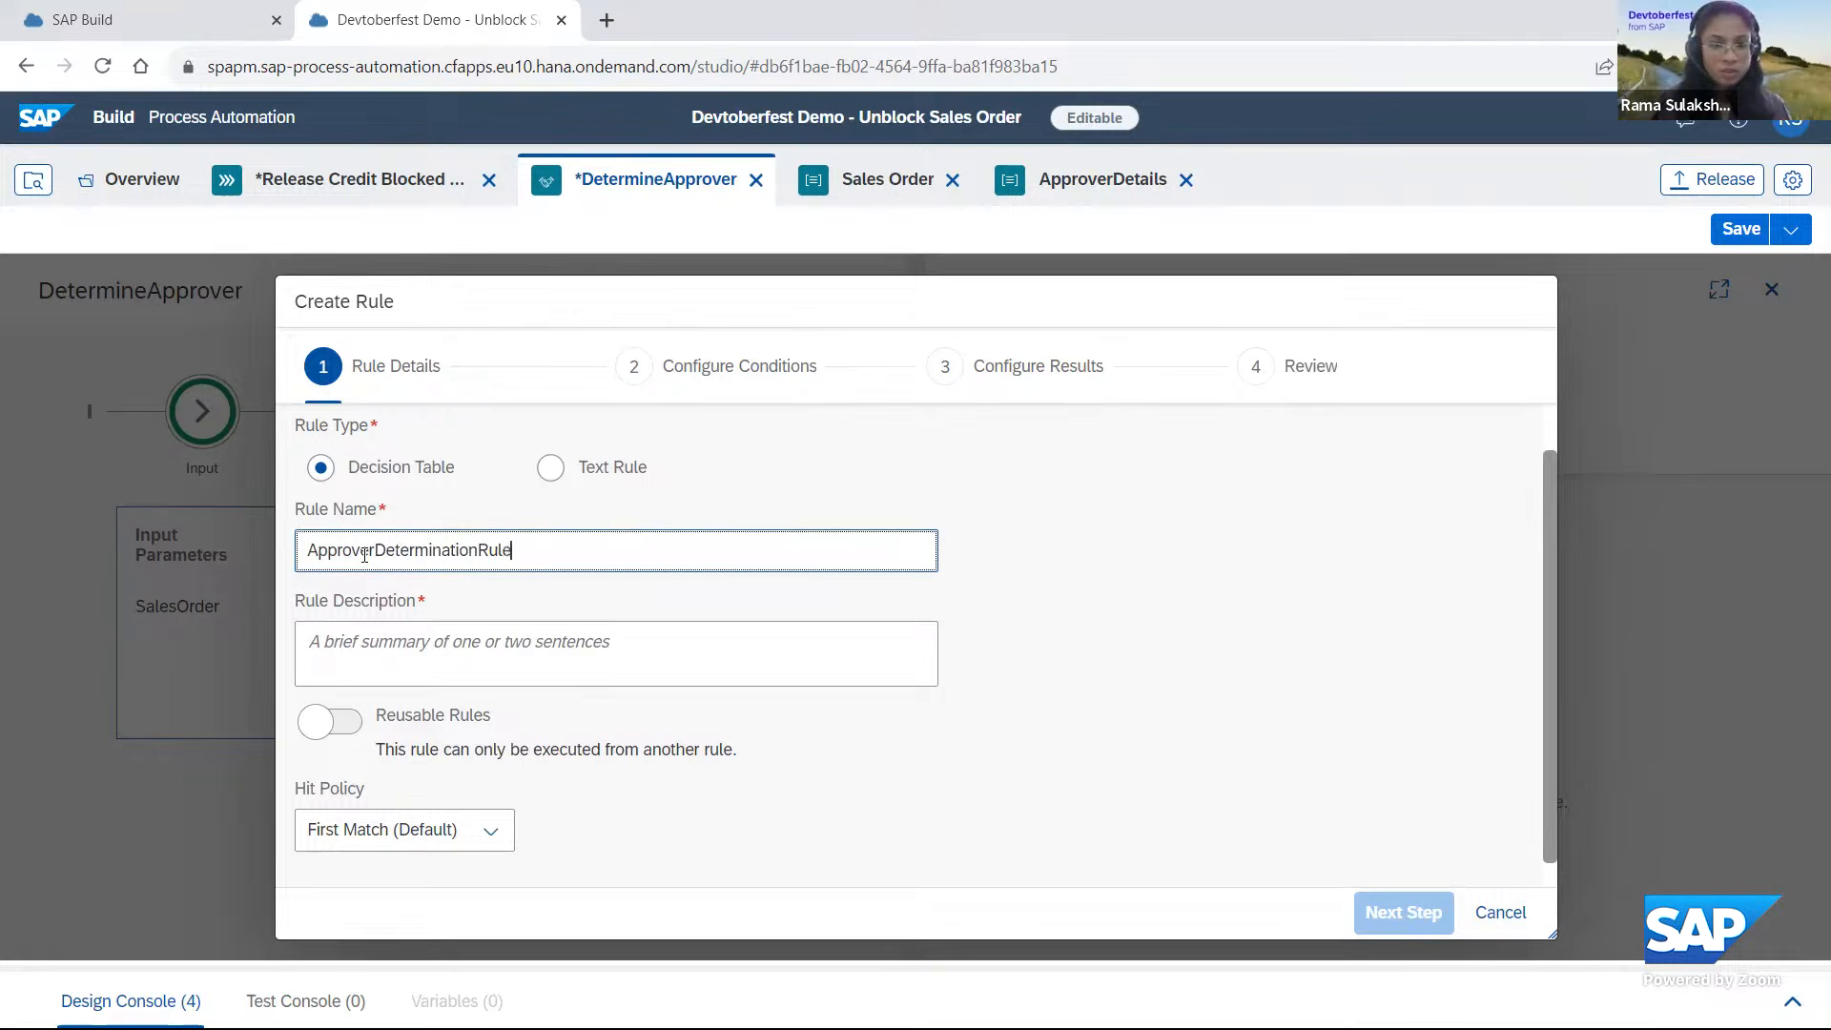
Set the rule's description to "Rule to determine the approver".
{"action": "left_click", "coordinate": [387, 668]}
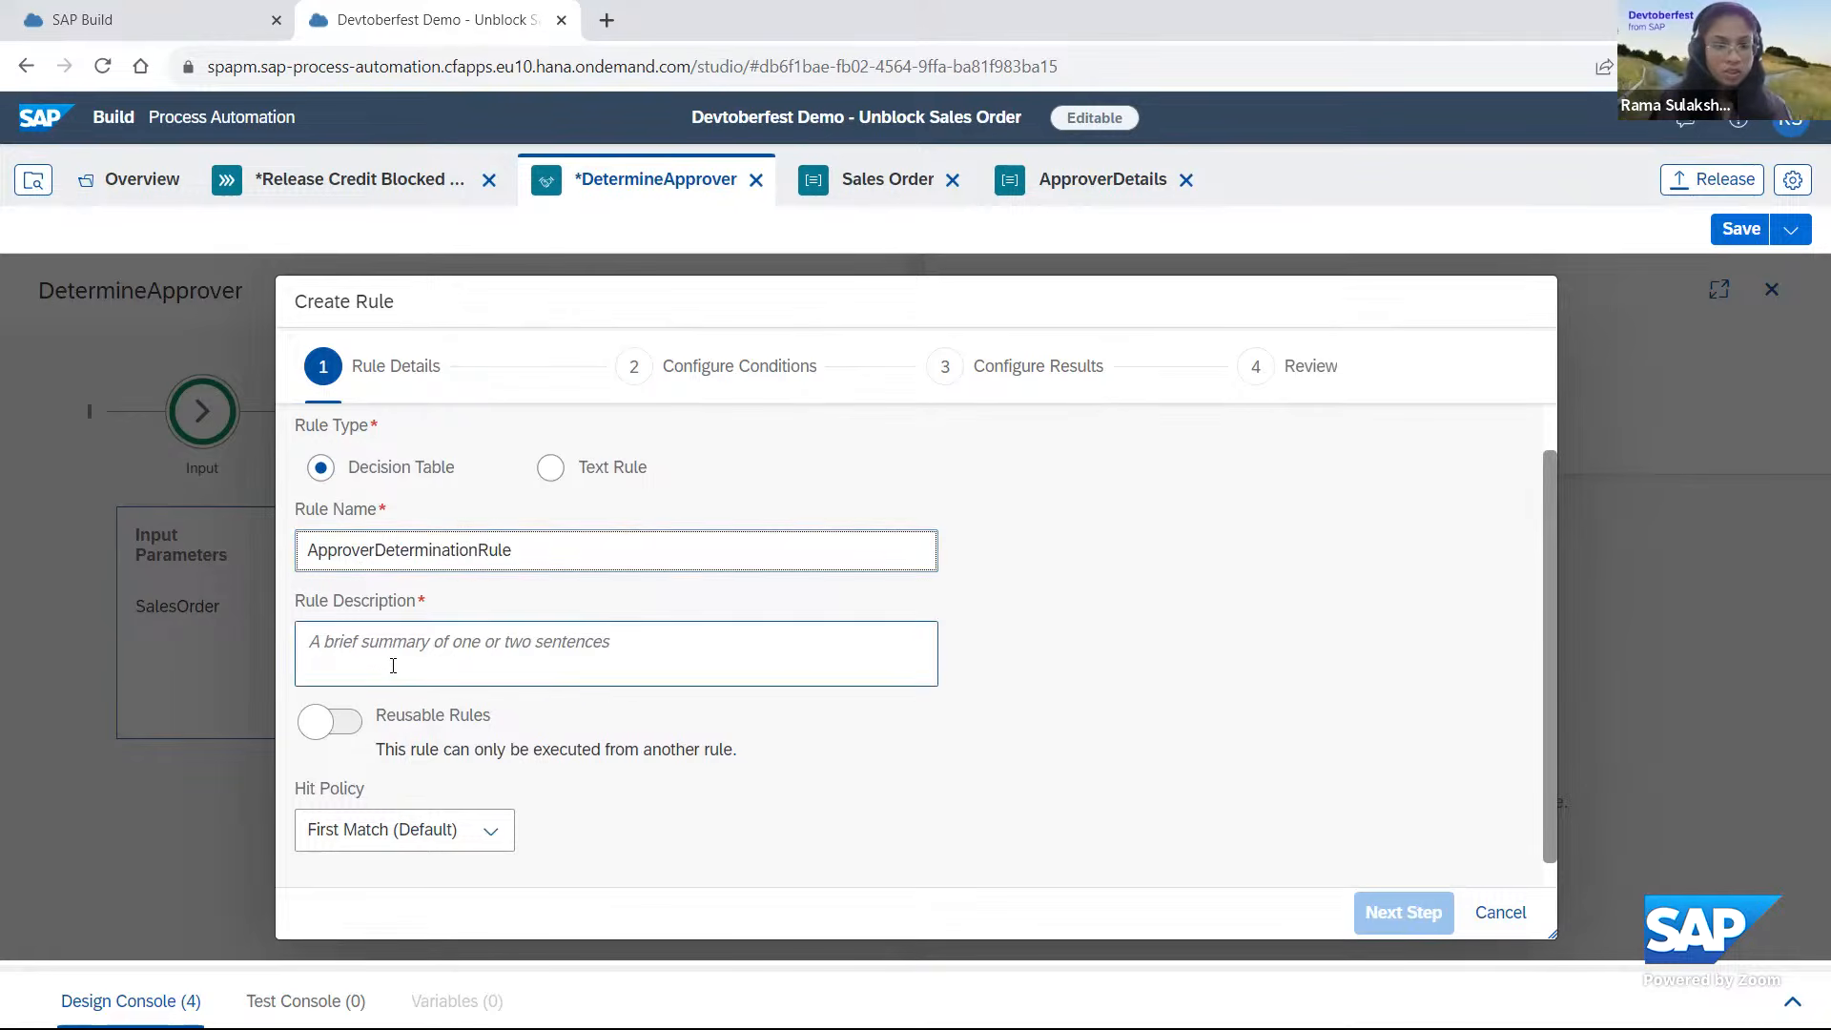
{"action": "type", "text": "Rule t"}
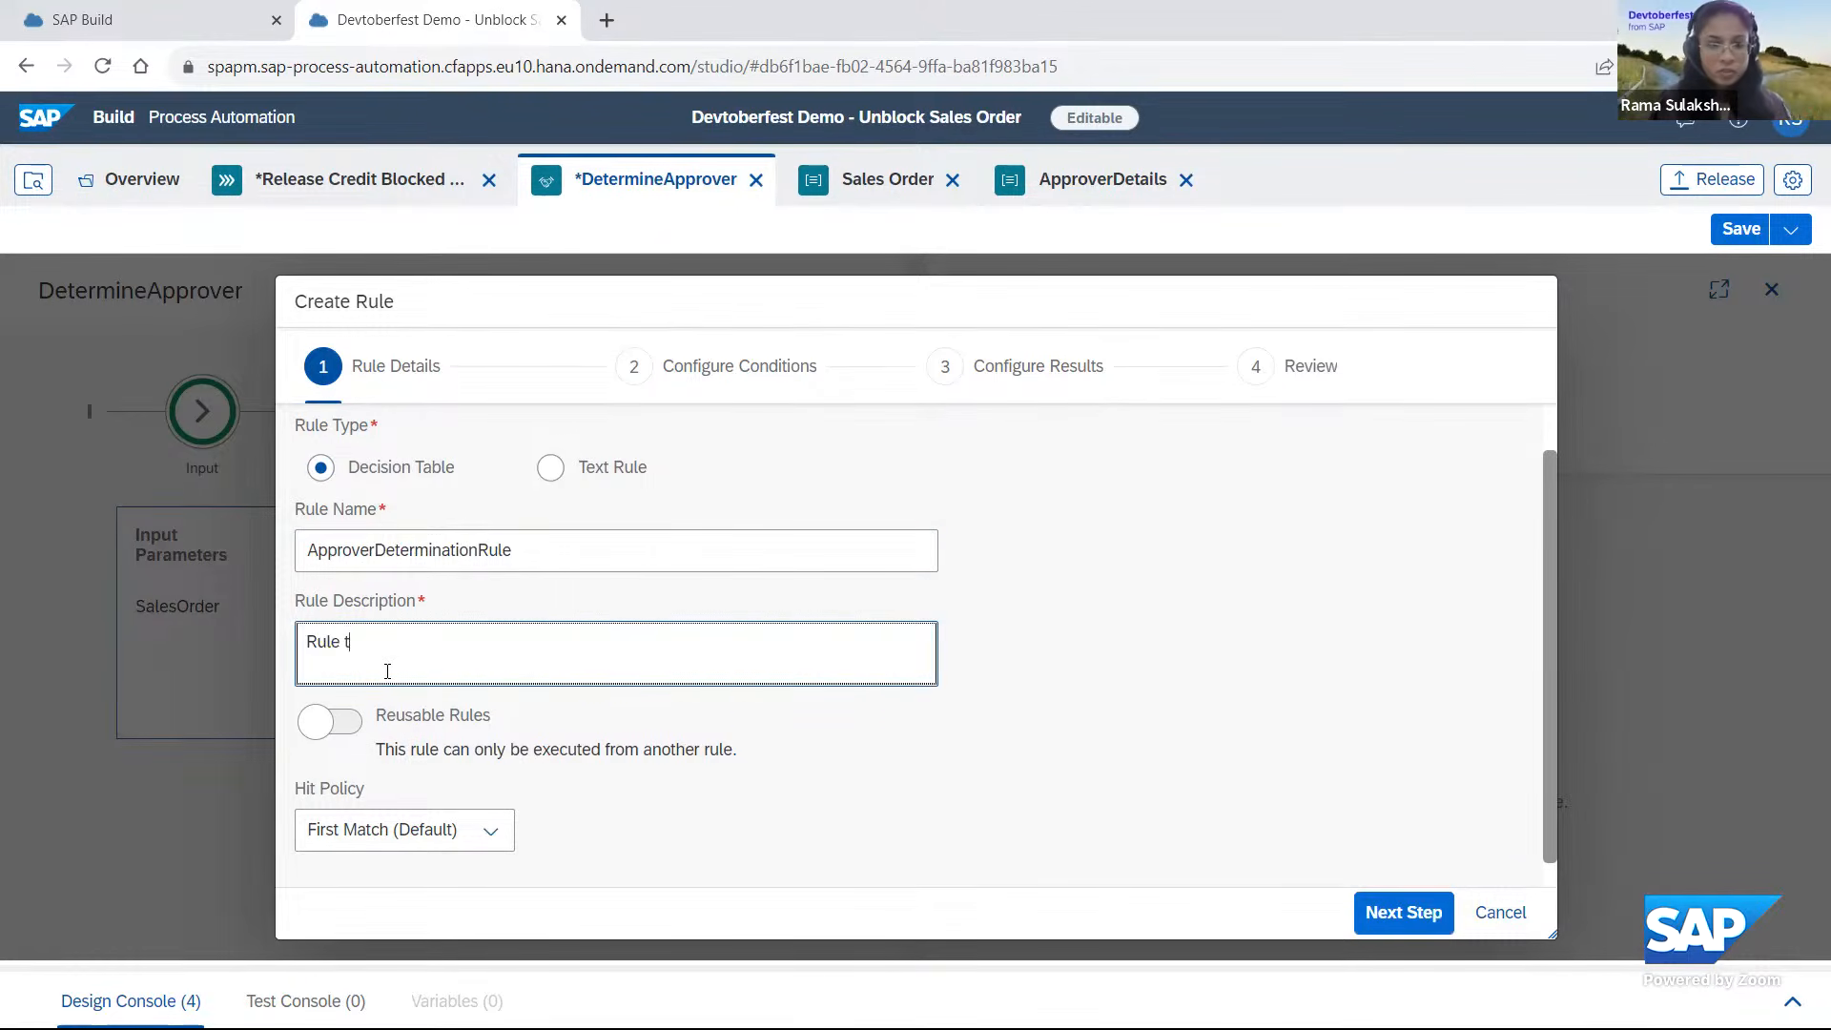
{"action": "type", "text": "o determibe th"}
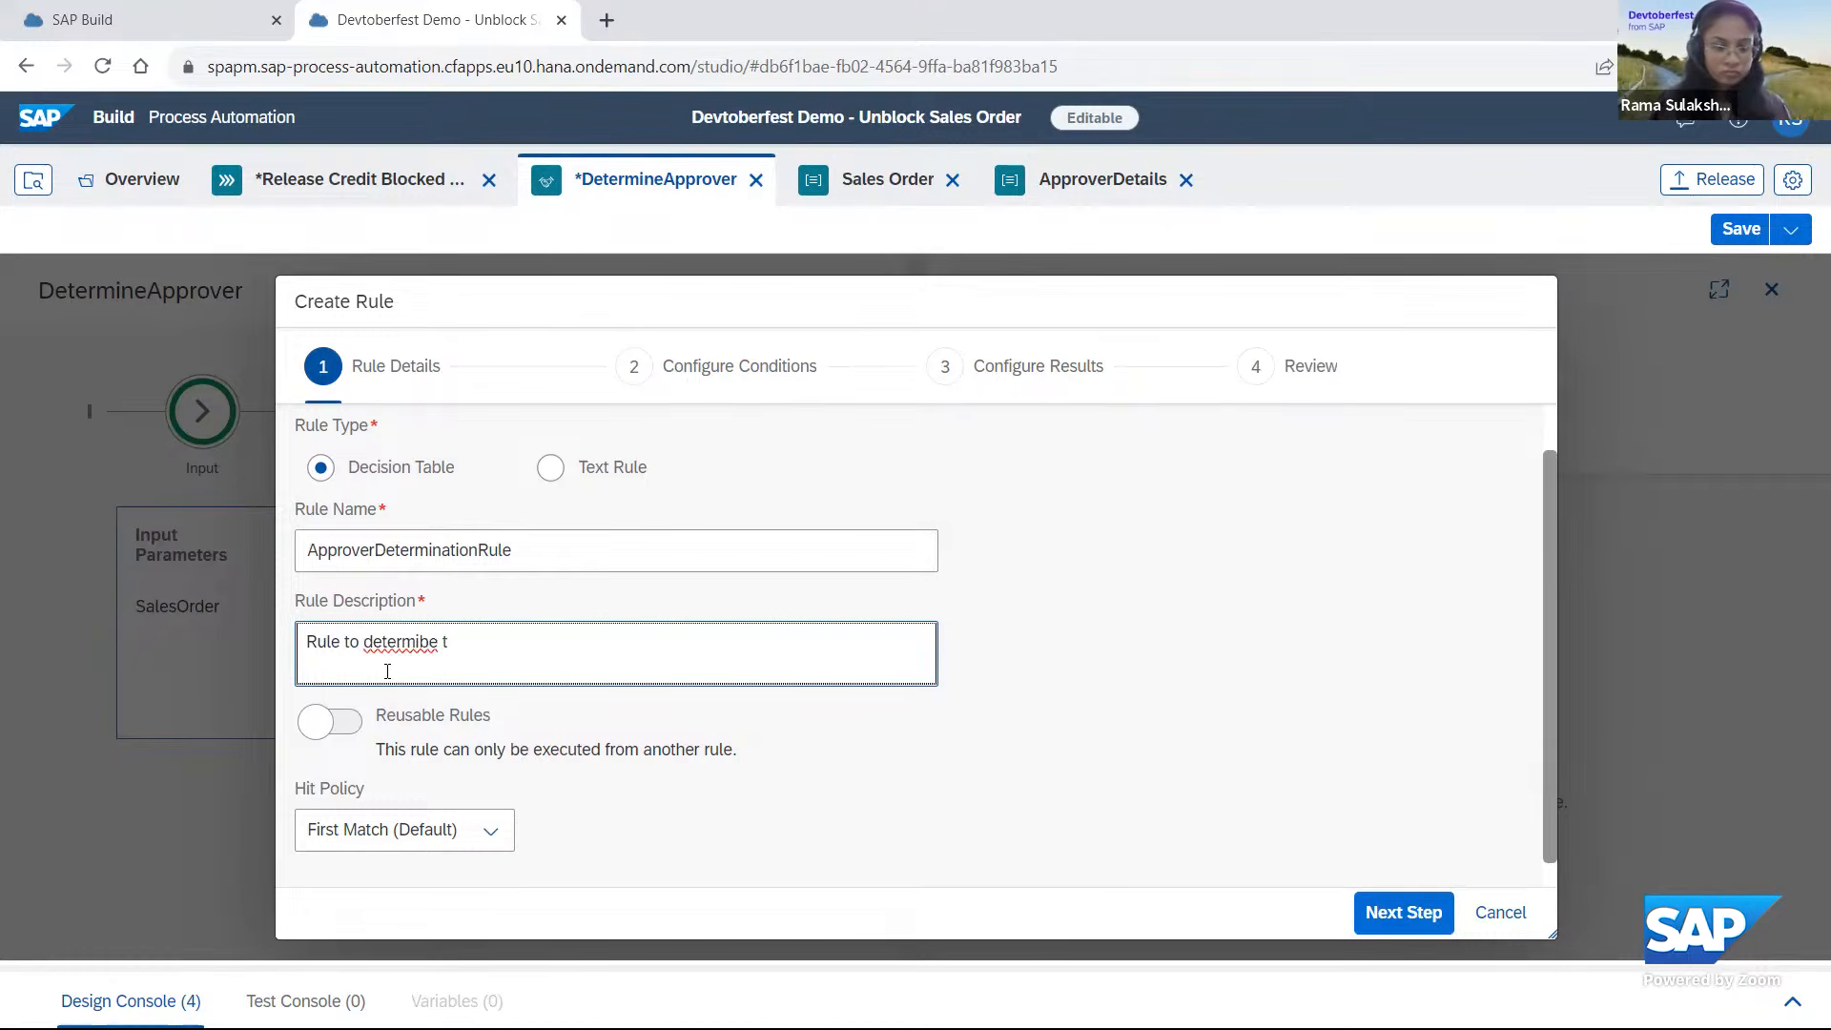
{"action": "key", "text": "BackSpace"}
{"action": "key", "text": "BackSpace"}
{"action": "key", "text": "BackSpace"}
{"action": "type", "text": "ne the approver"}
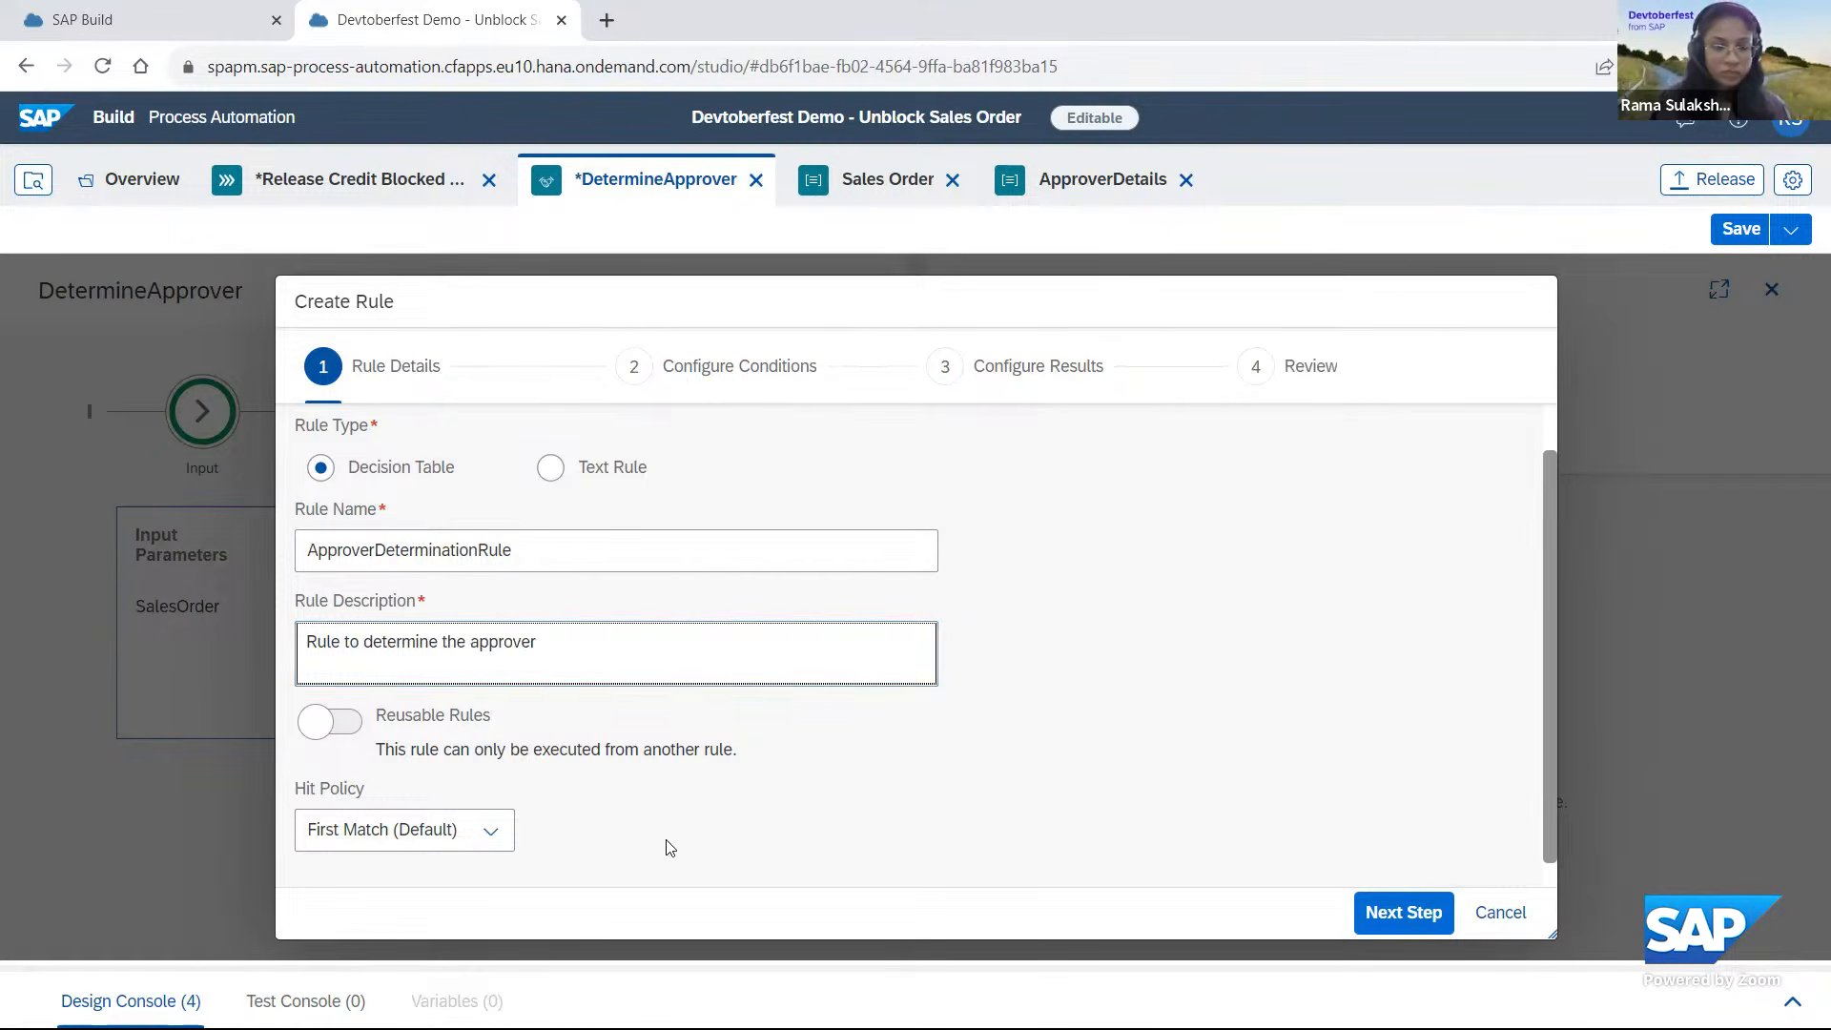
Review the hit policy options, keep First Match (Default), and proceed to configuring the rule's conditions.
{"action": "scroll", "coordinate": [672, 839], "scroll_direction": "down", "scroll_amount": 1}
{"action": "left_click", "coordinate": [492, 802]}
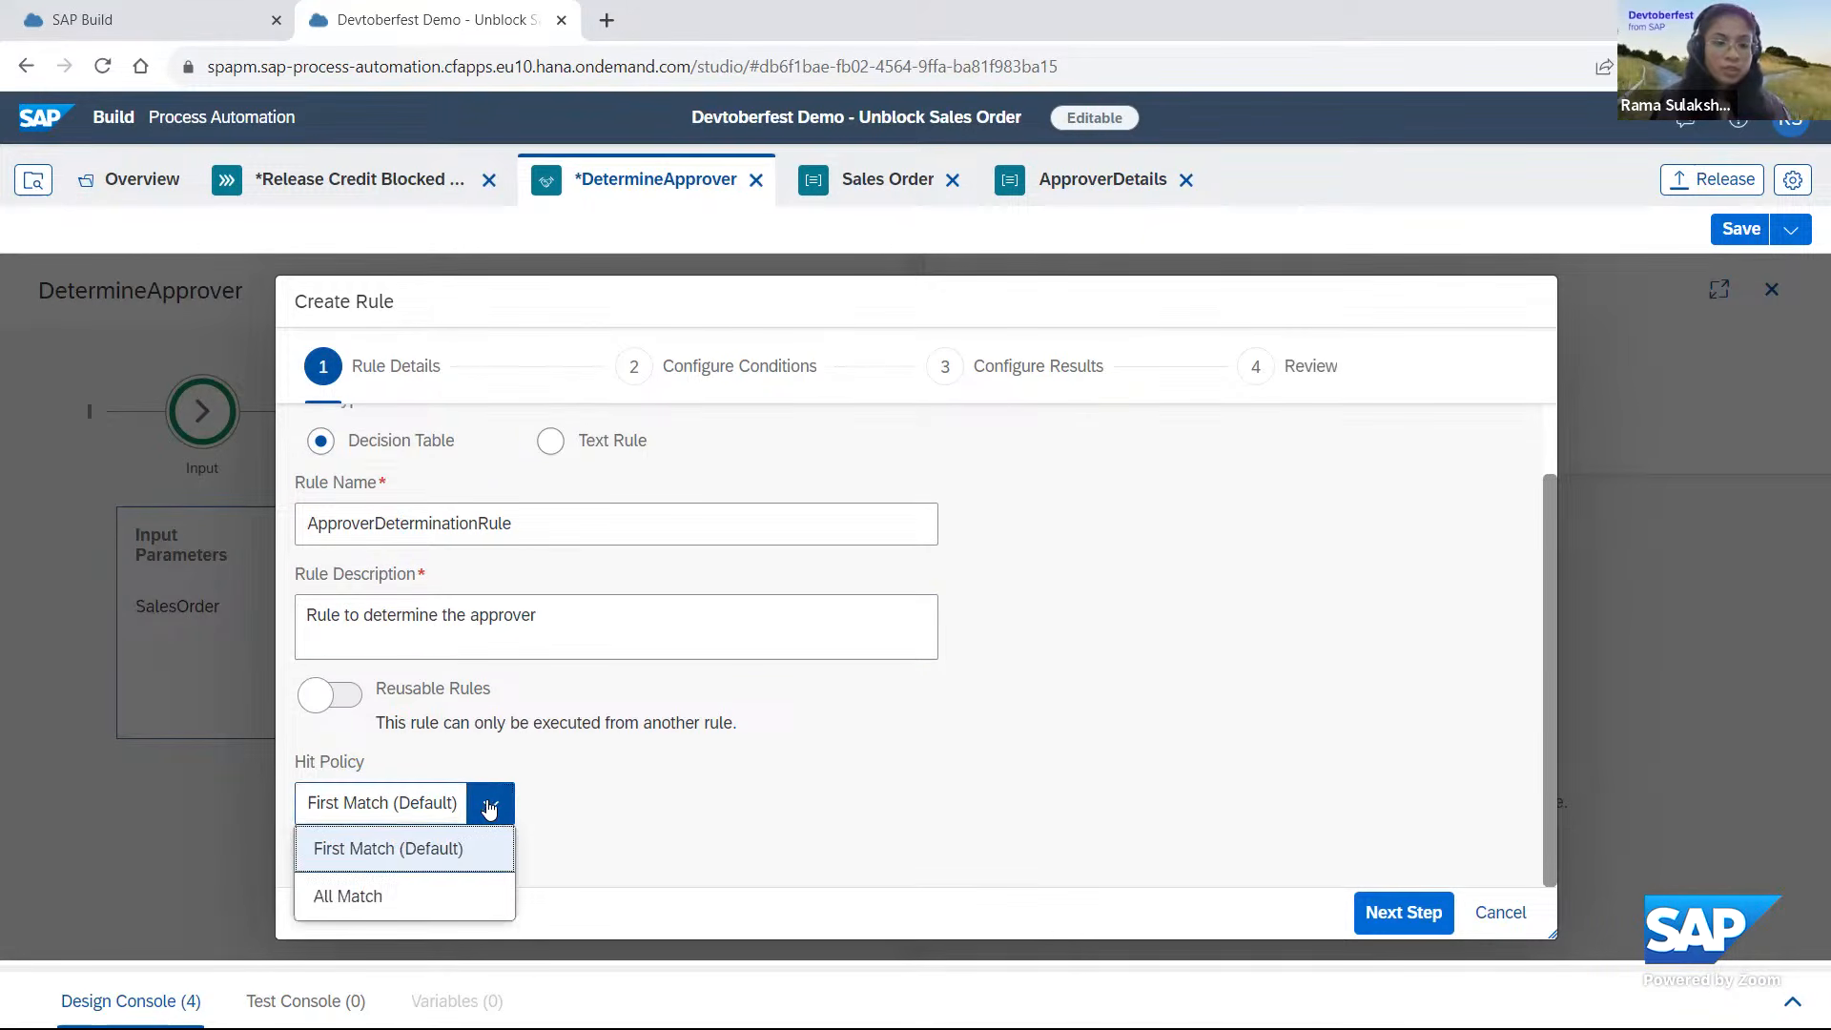
{"action": "left_click", "coordinate": [810, 790]}
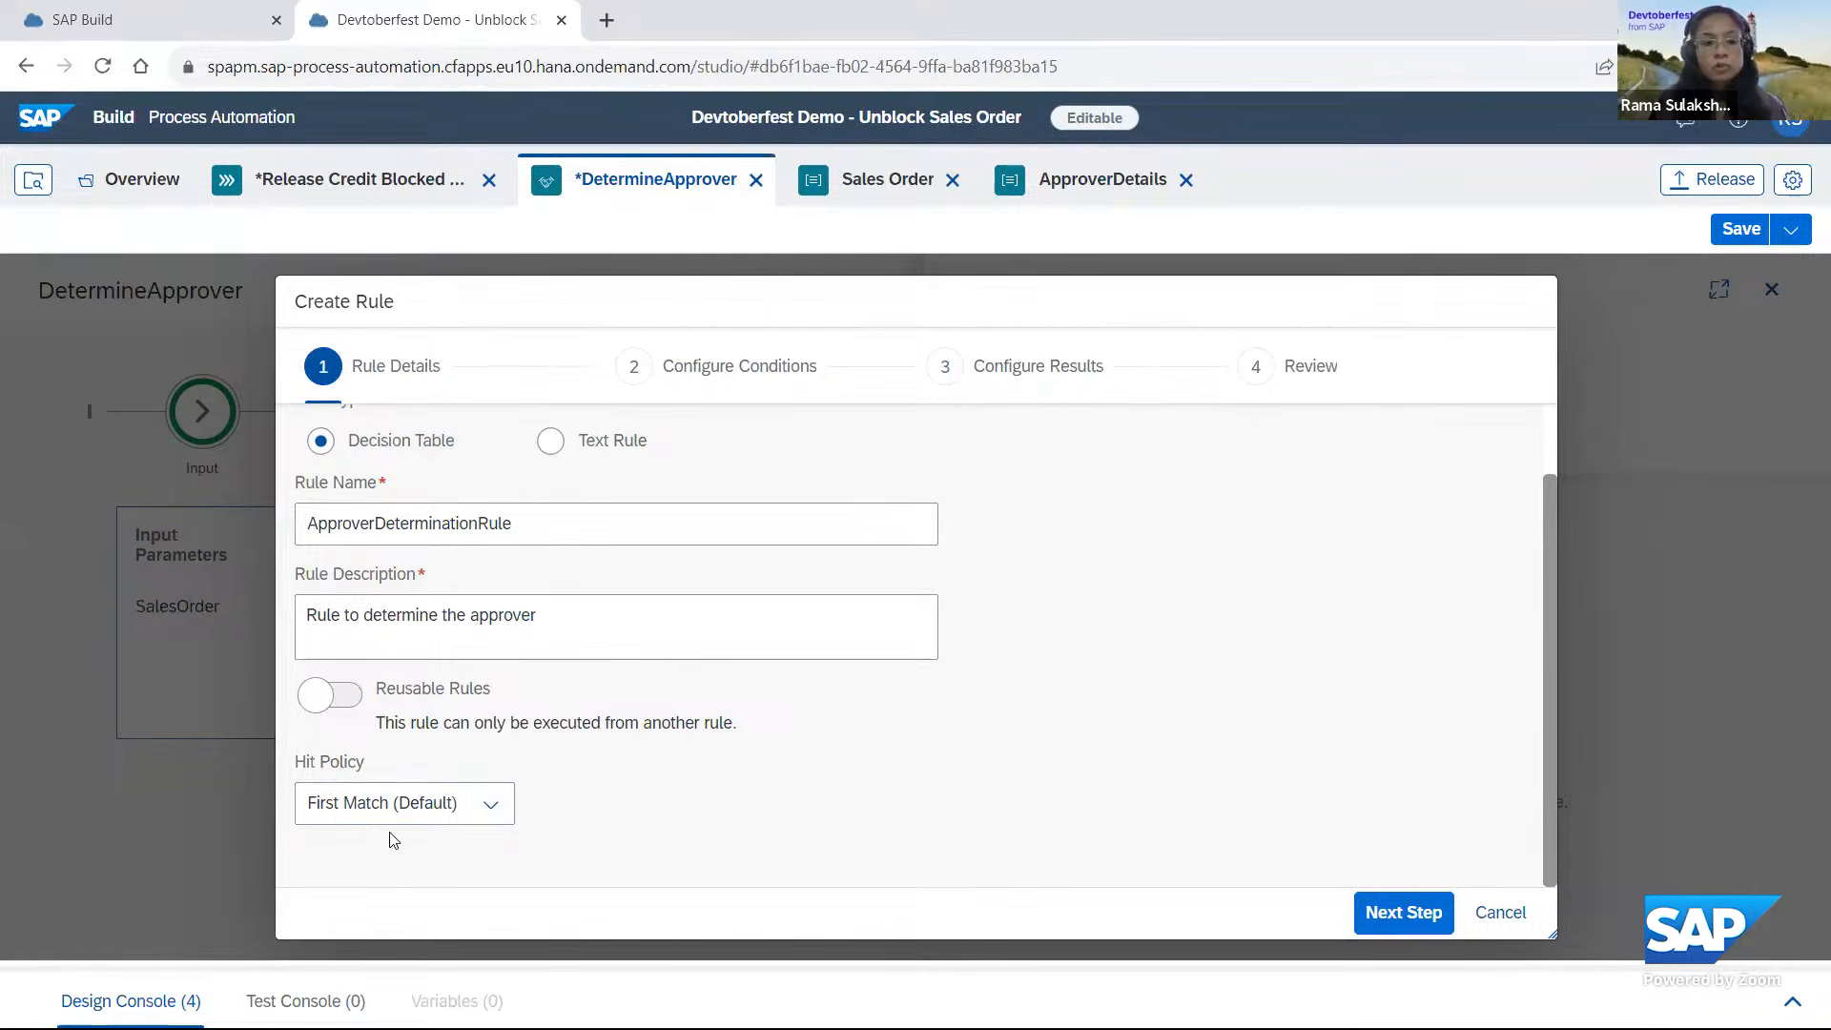
{"action": "left_click", "coordinate": [1417, 921]}
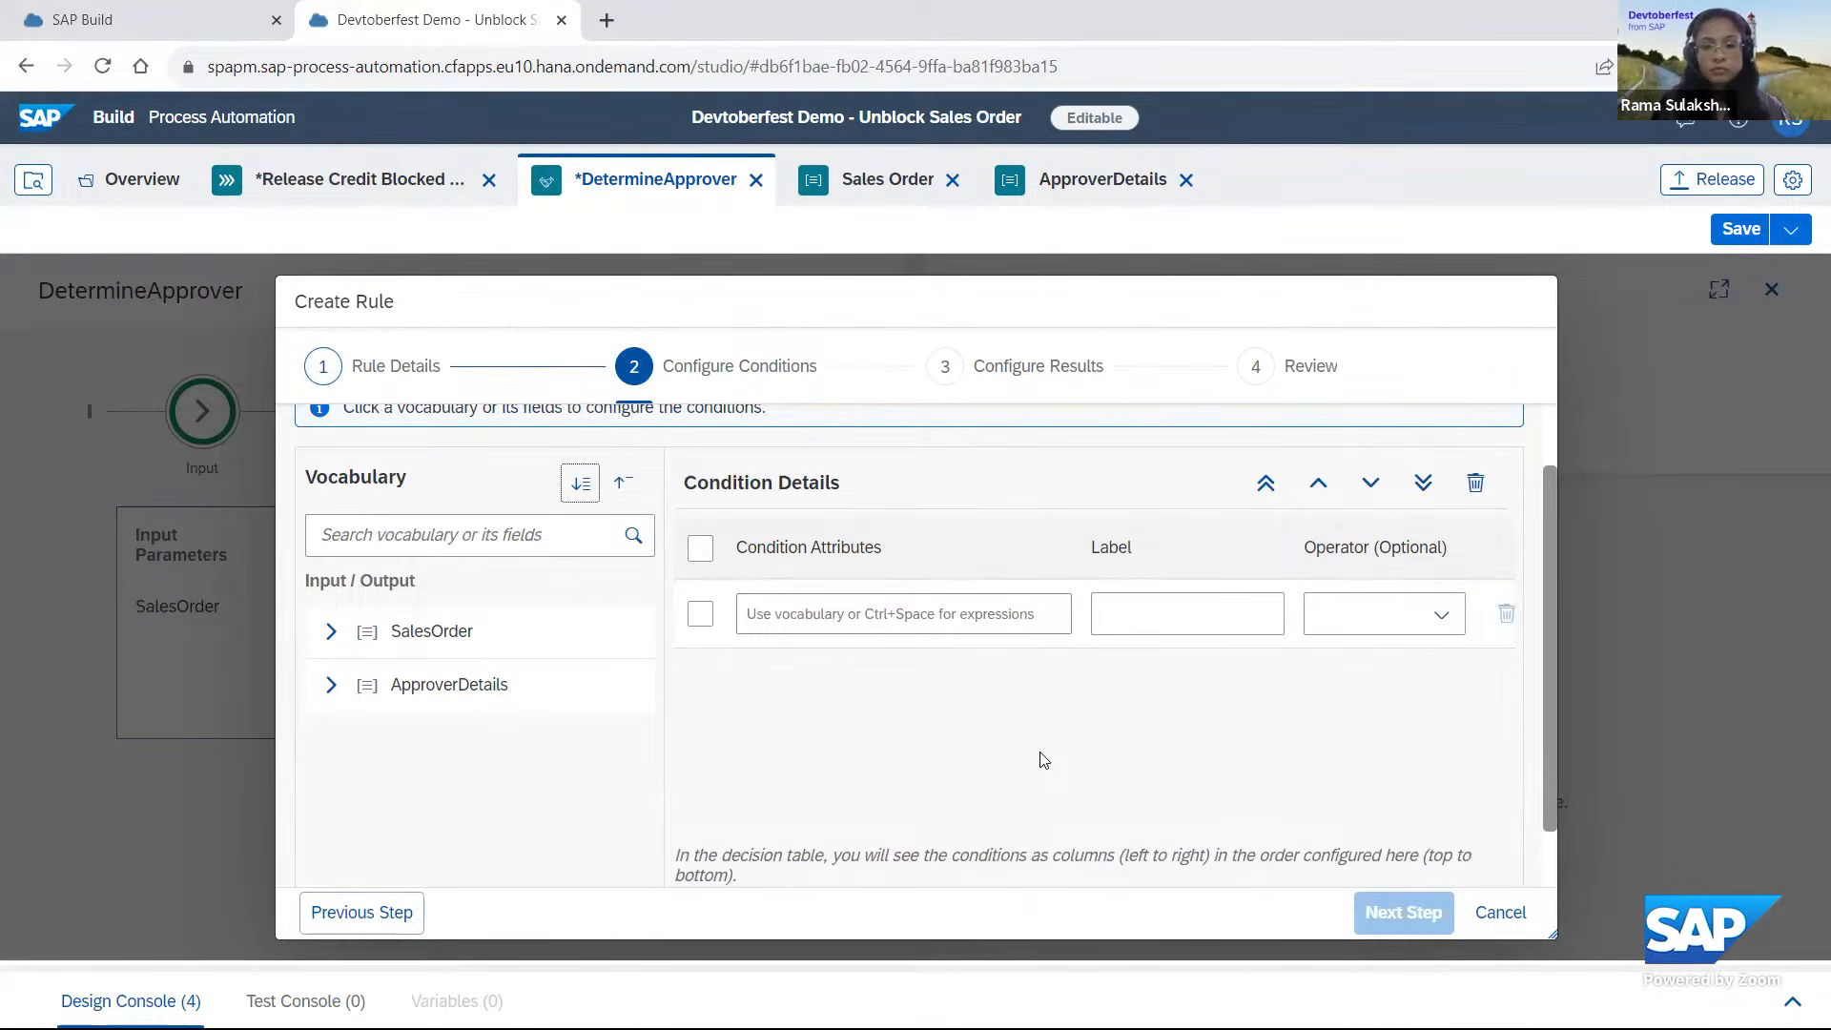
Add SalesOrganization and DistributionChannel from the SalesOrder vocabulary as rule conditions, and proceed to configuring the results.
{"action": "left_click_drag", "start_coordinate": [1555, 752], "coordinate": [1579, 721]}
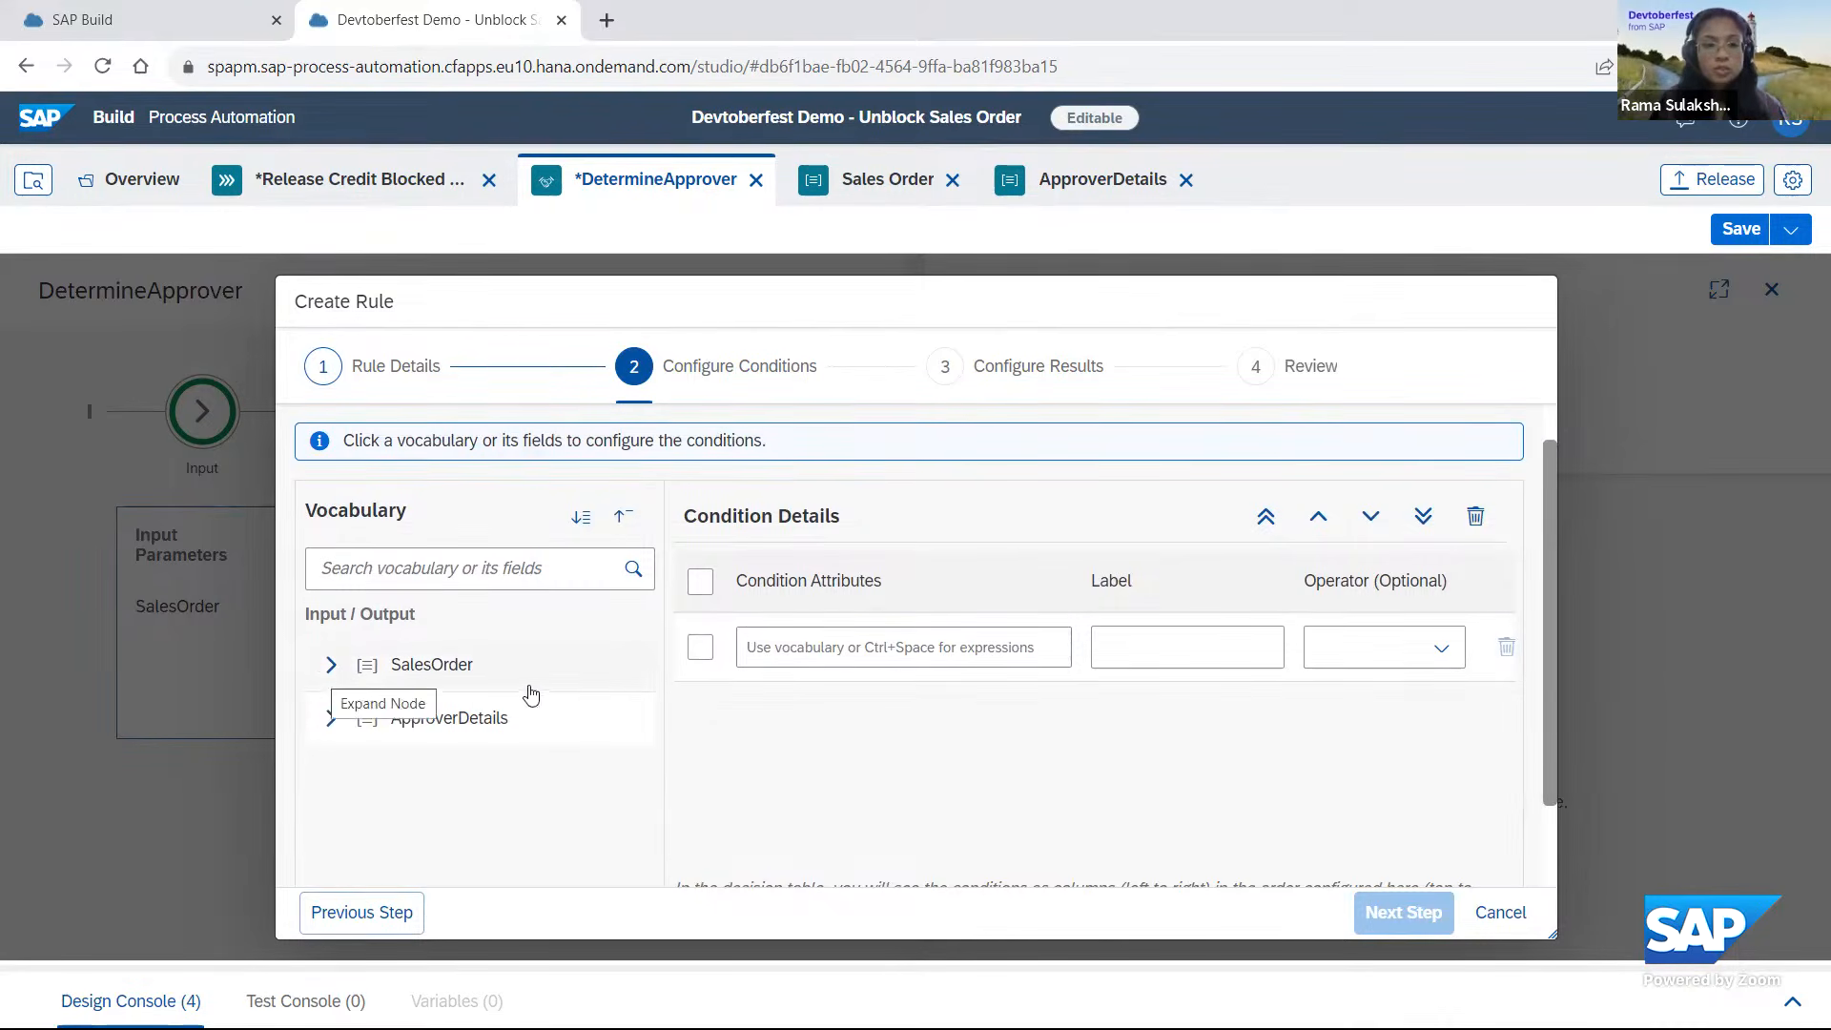
{"action": "left_click", "coordinate": [331, 665]}
{"action": "left_click_drag", "start_coordinate": [654, 693], "coordinate": [656, 762]}
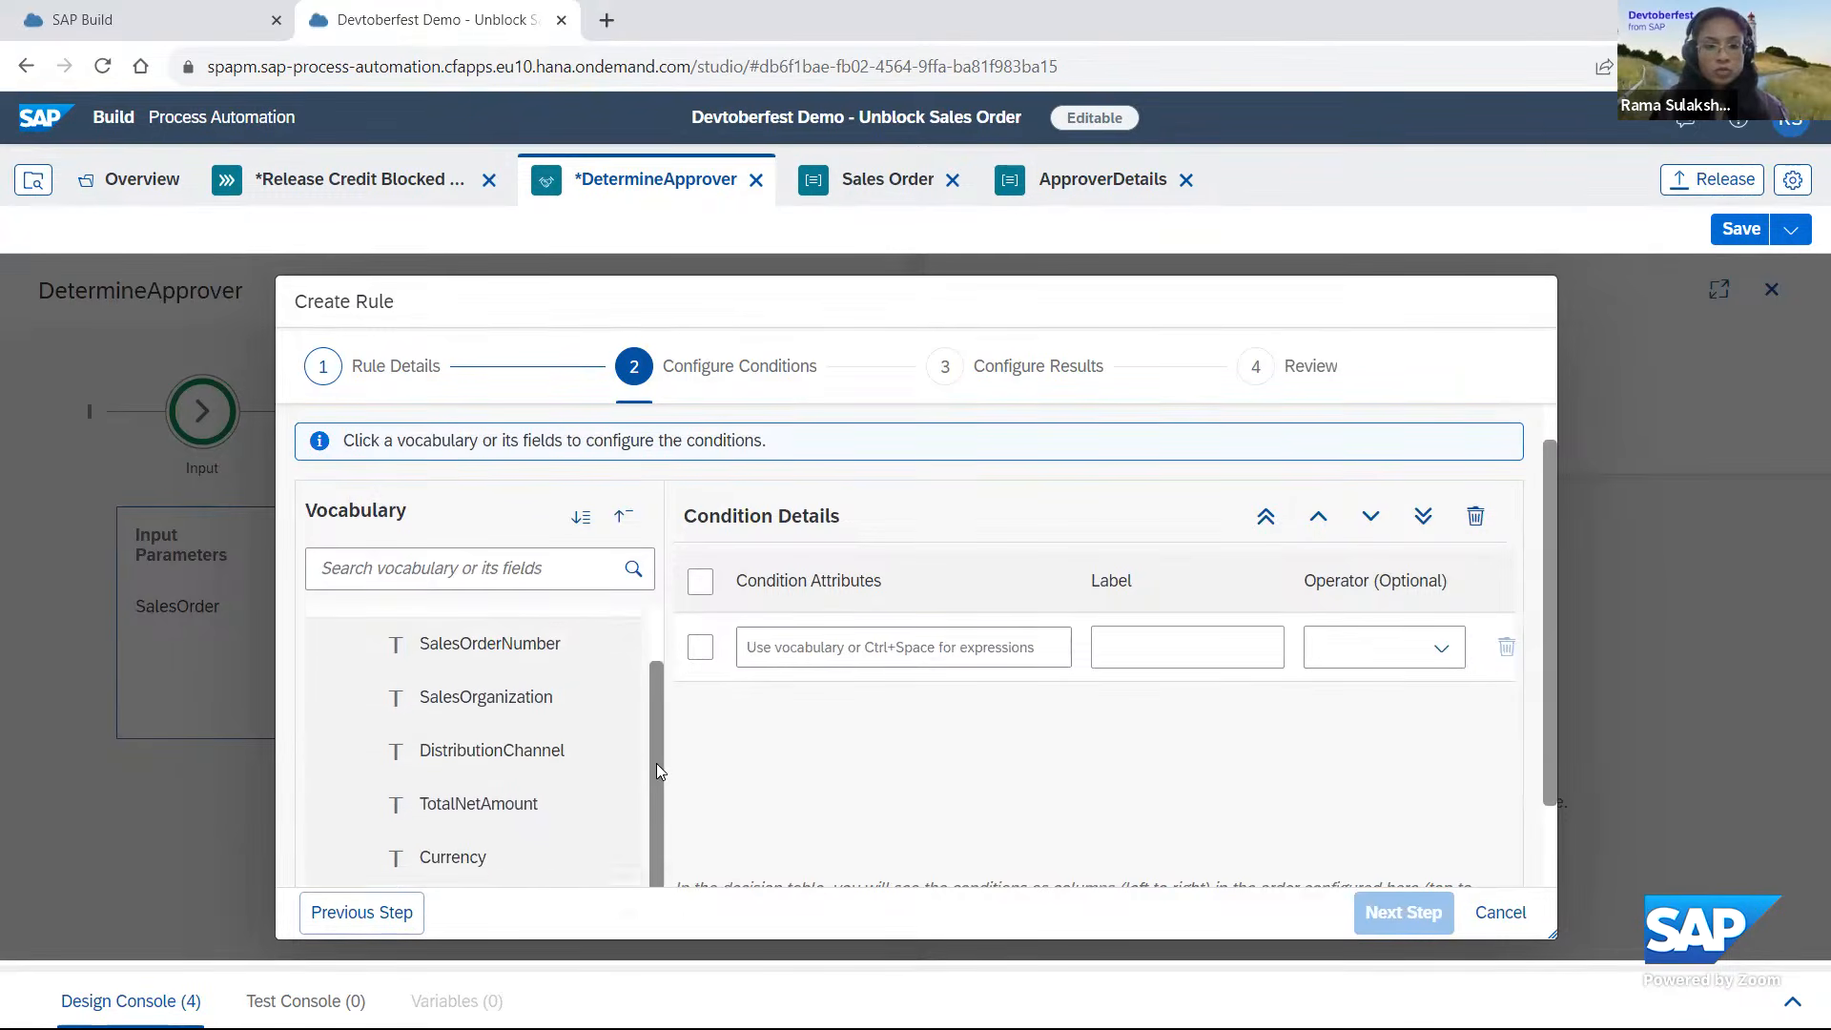
{"action": "left_click", "coordinate": [513, 688]}
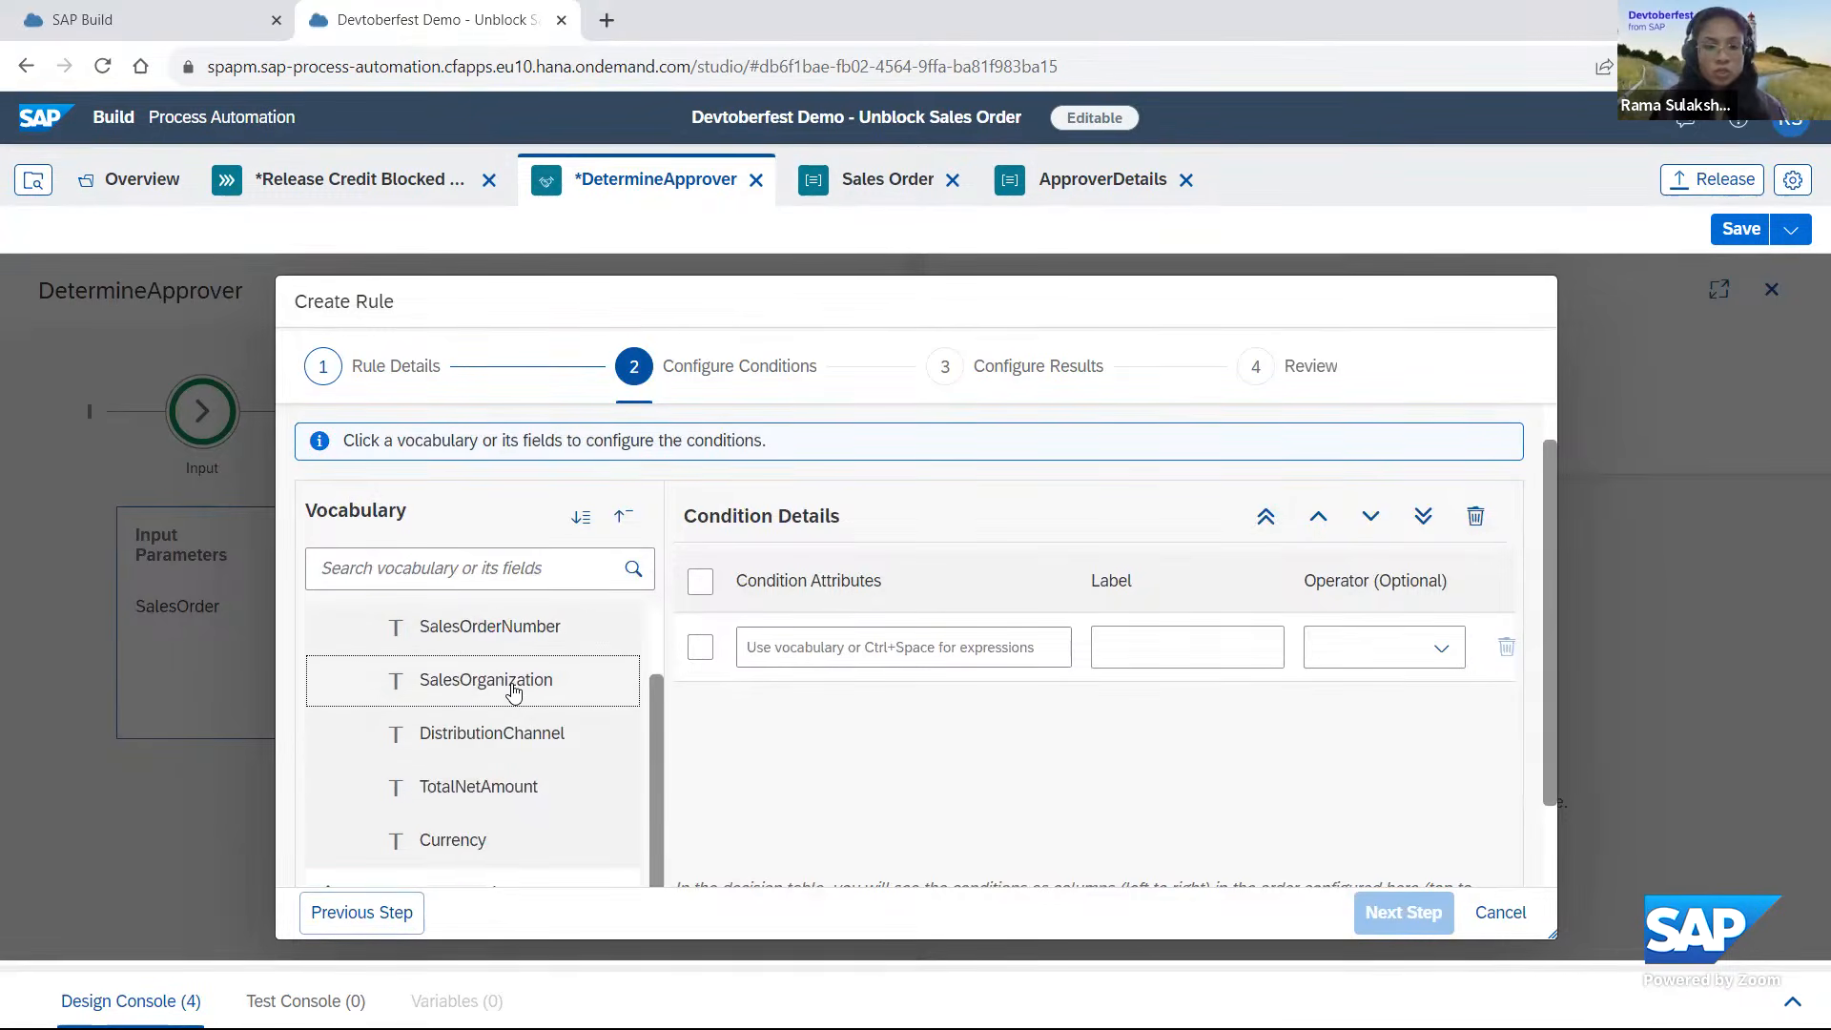
{"action": "left_click", "coordinate": [535, 743]}
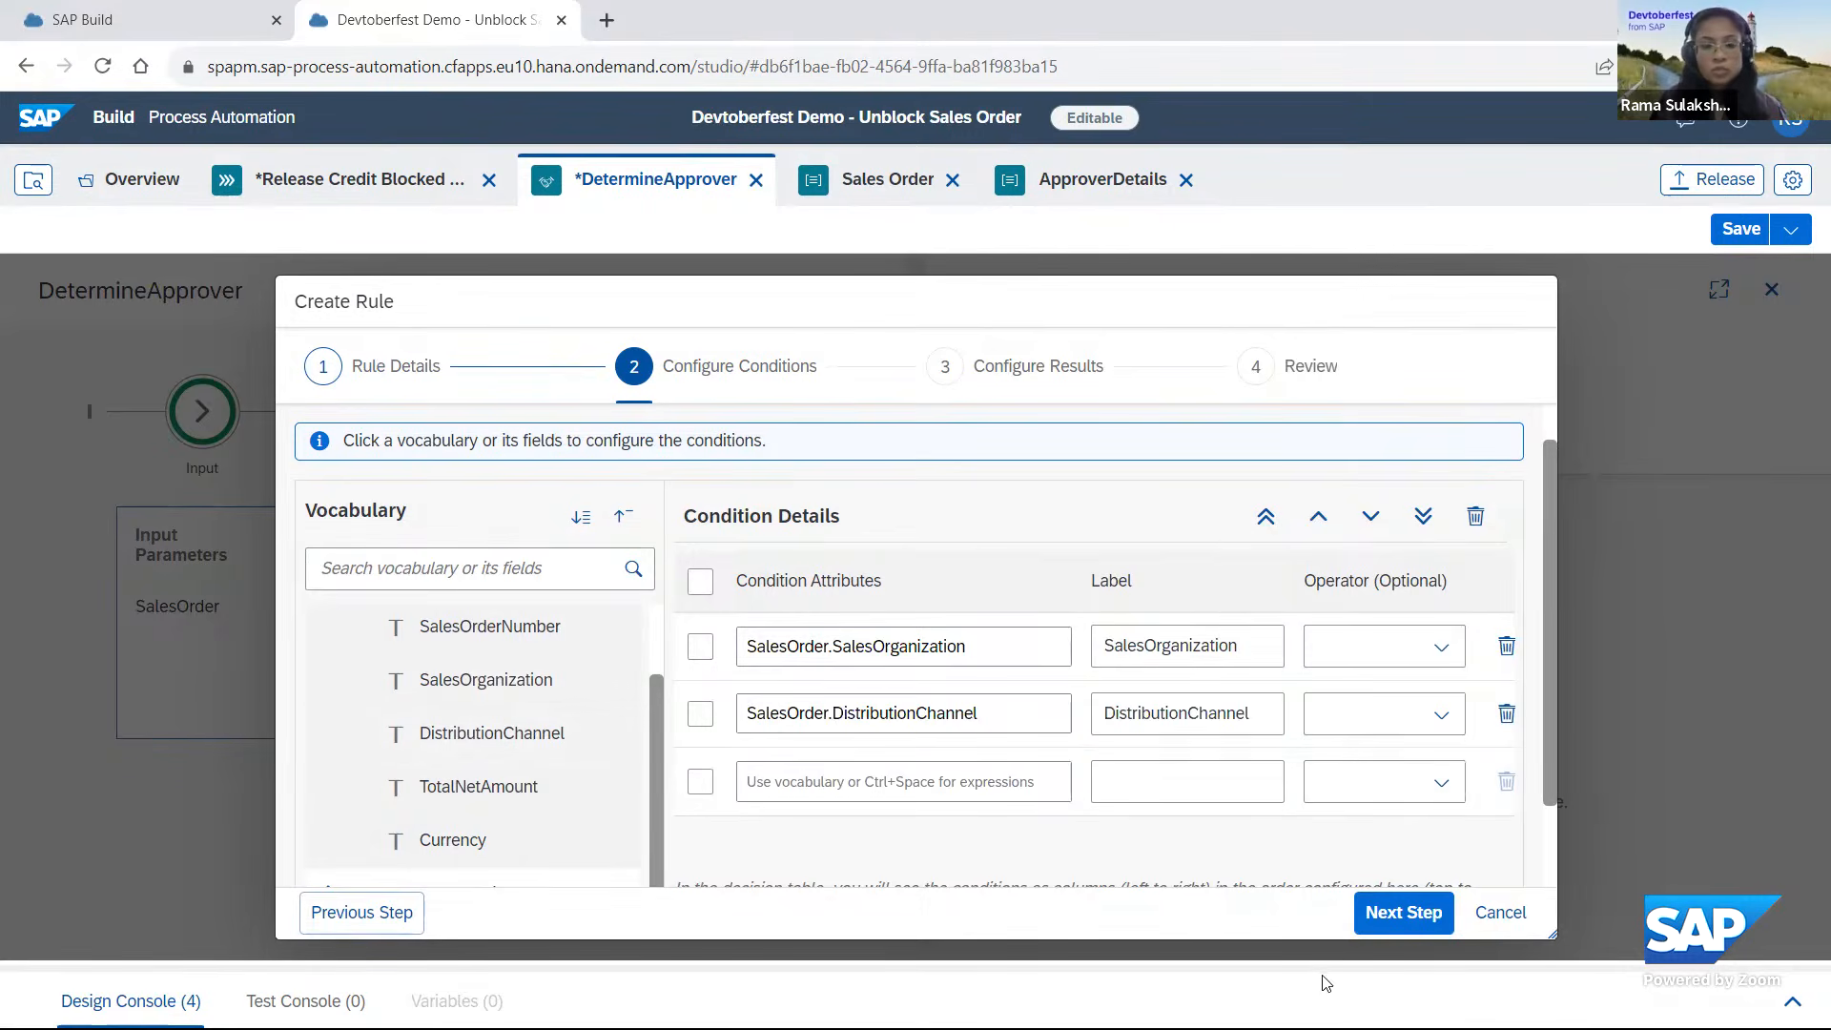
{"action": "left_click", "coordinate": [1423, 914]}
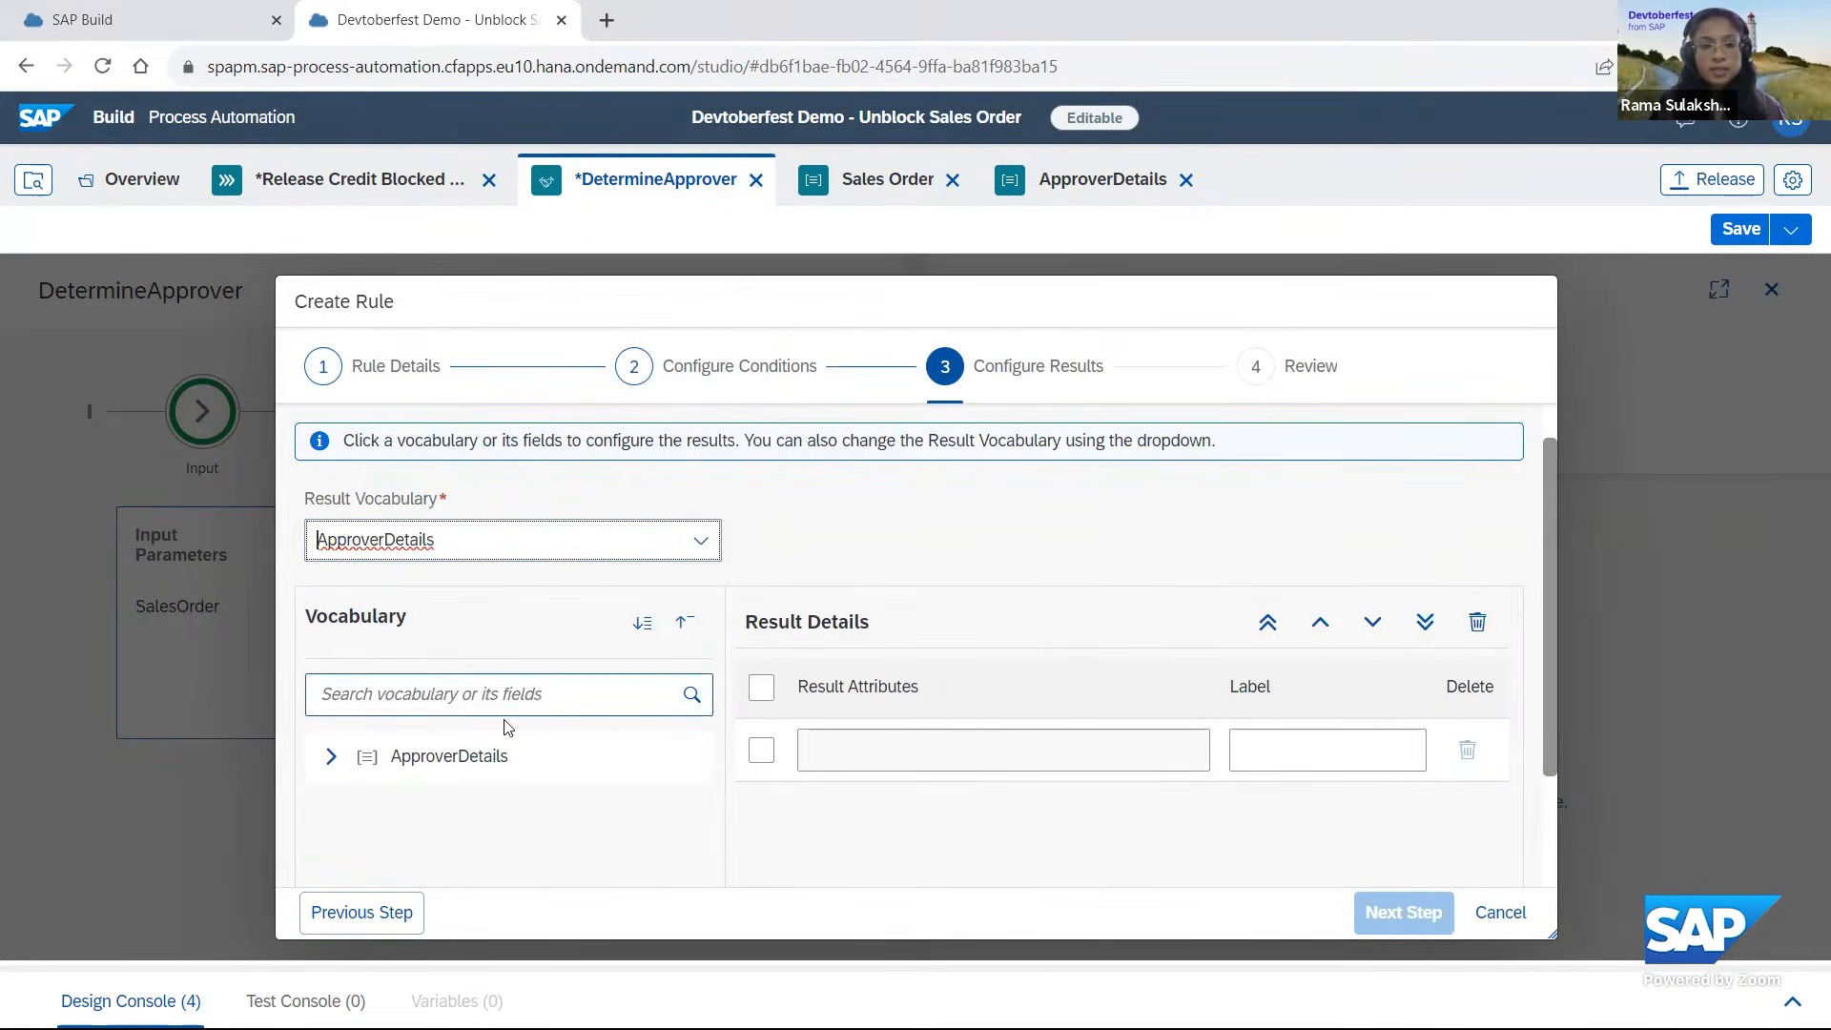
Add all ApproverDetails fields as the rule's result attributes and proceed to the review.
{"action": "left_click", "coordinate": [430, 769]}
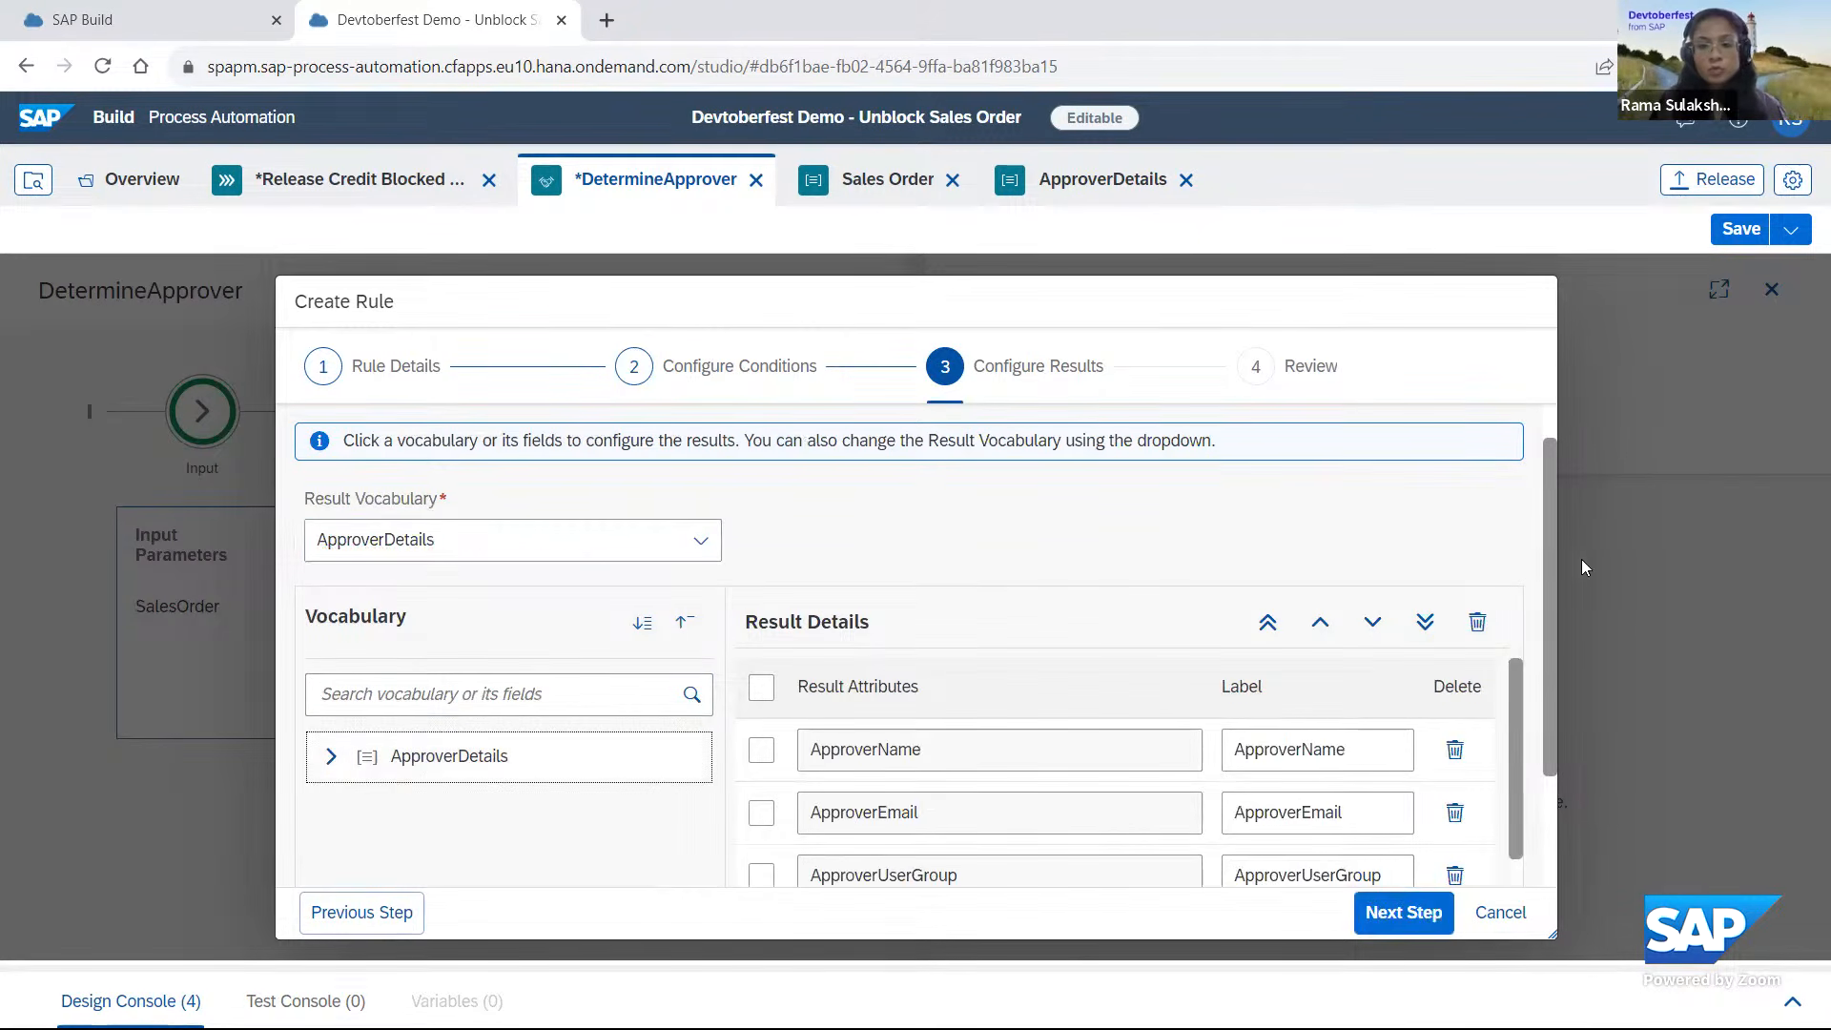
{"action": "scroll", "coordinate": [1546, 484], "scroll_direction": "down", "scroll_amount": 3}
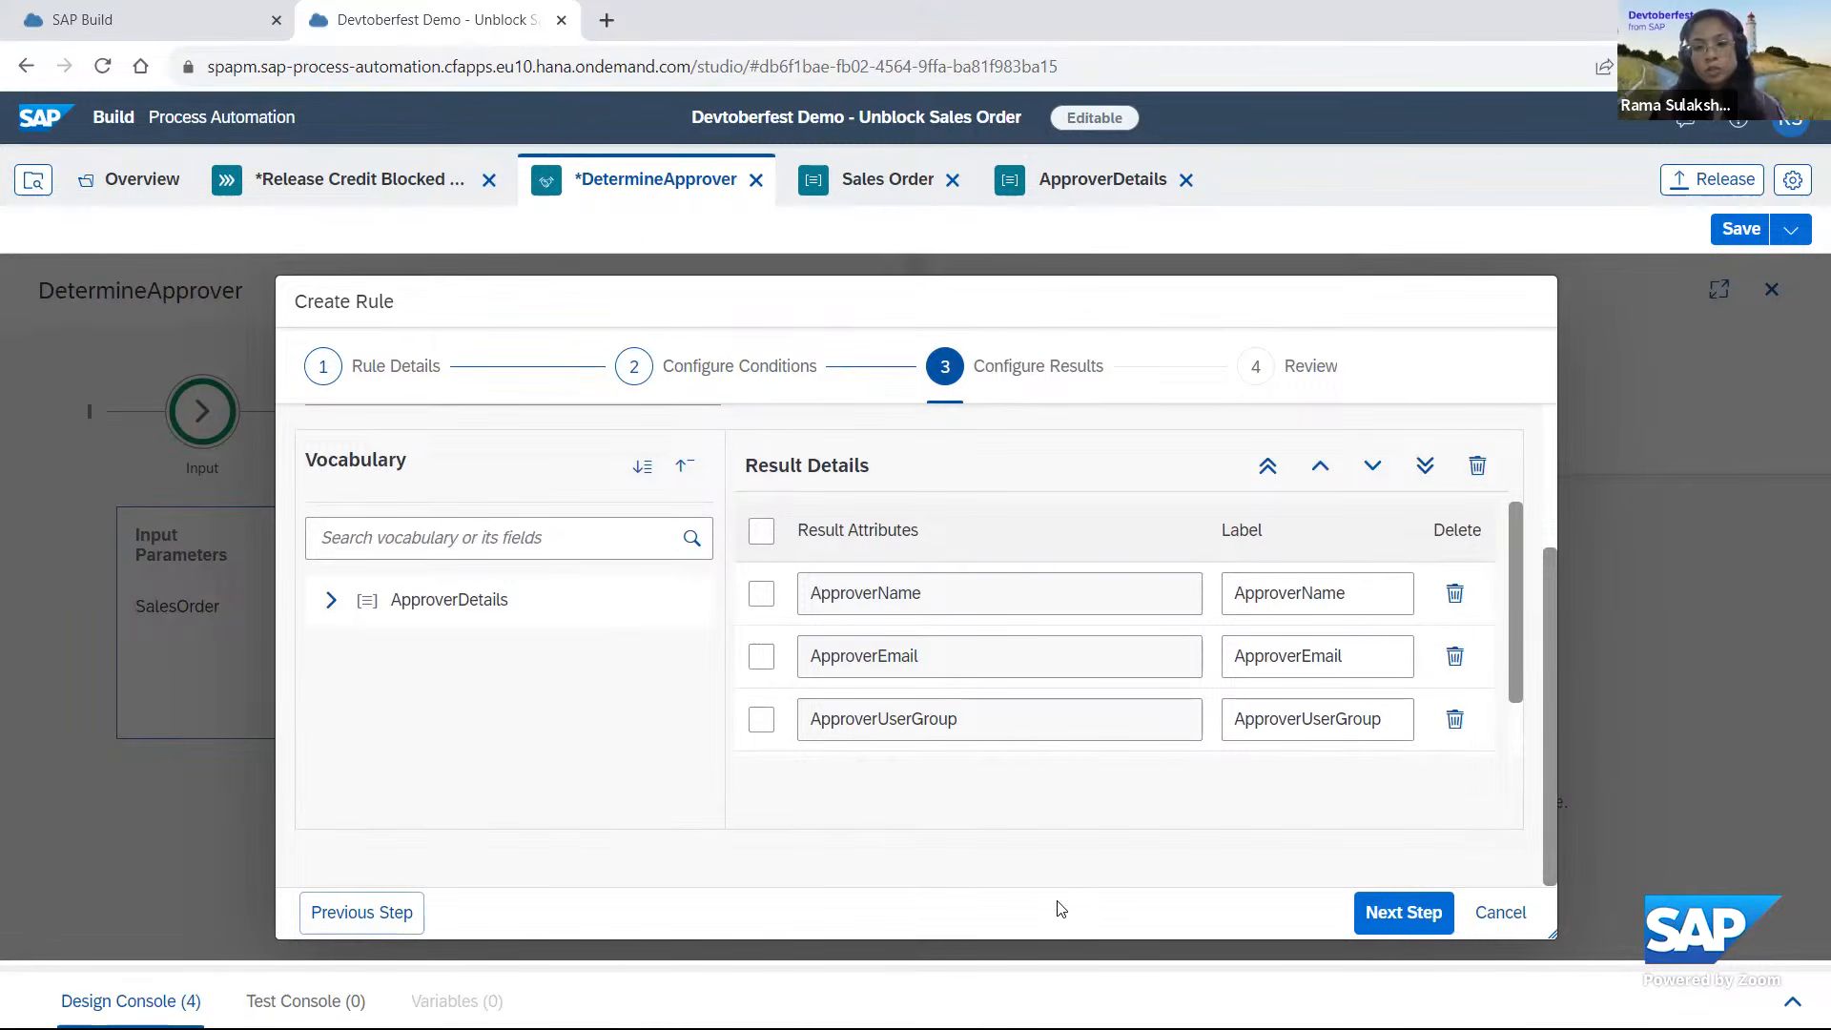
{"action": "left_click", "coordinate": [1402, 912]}
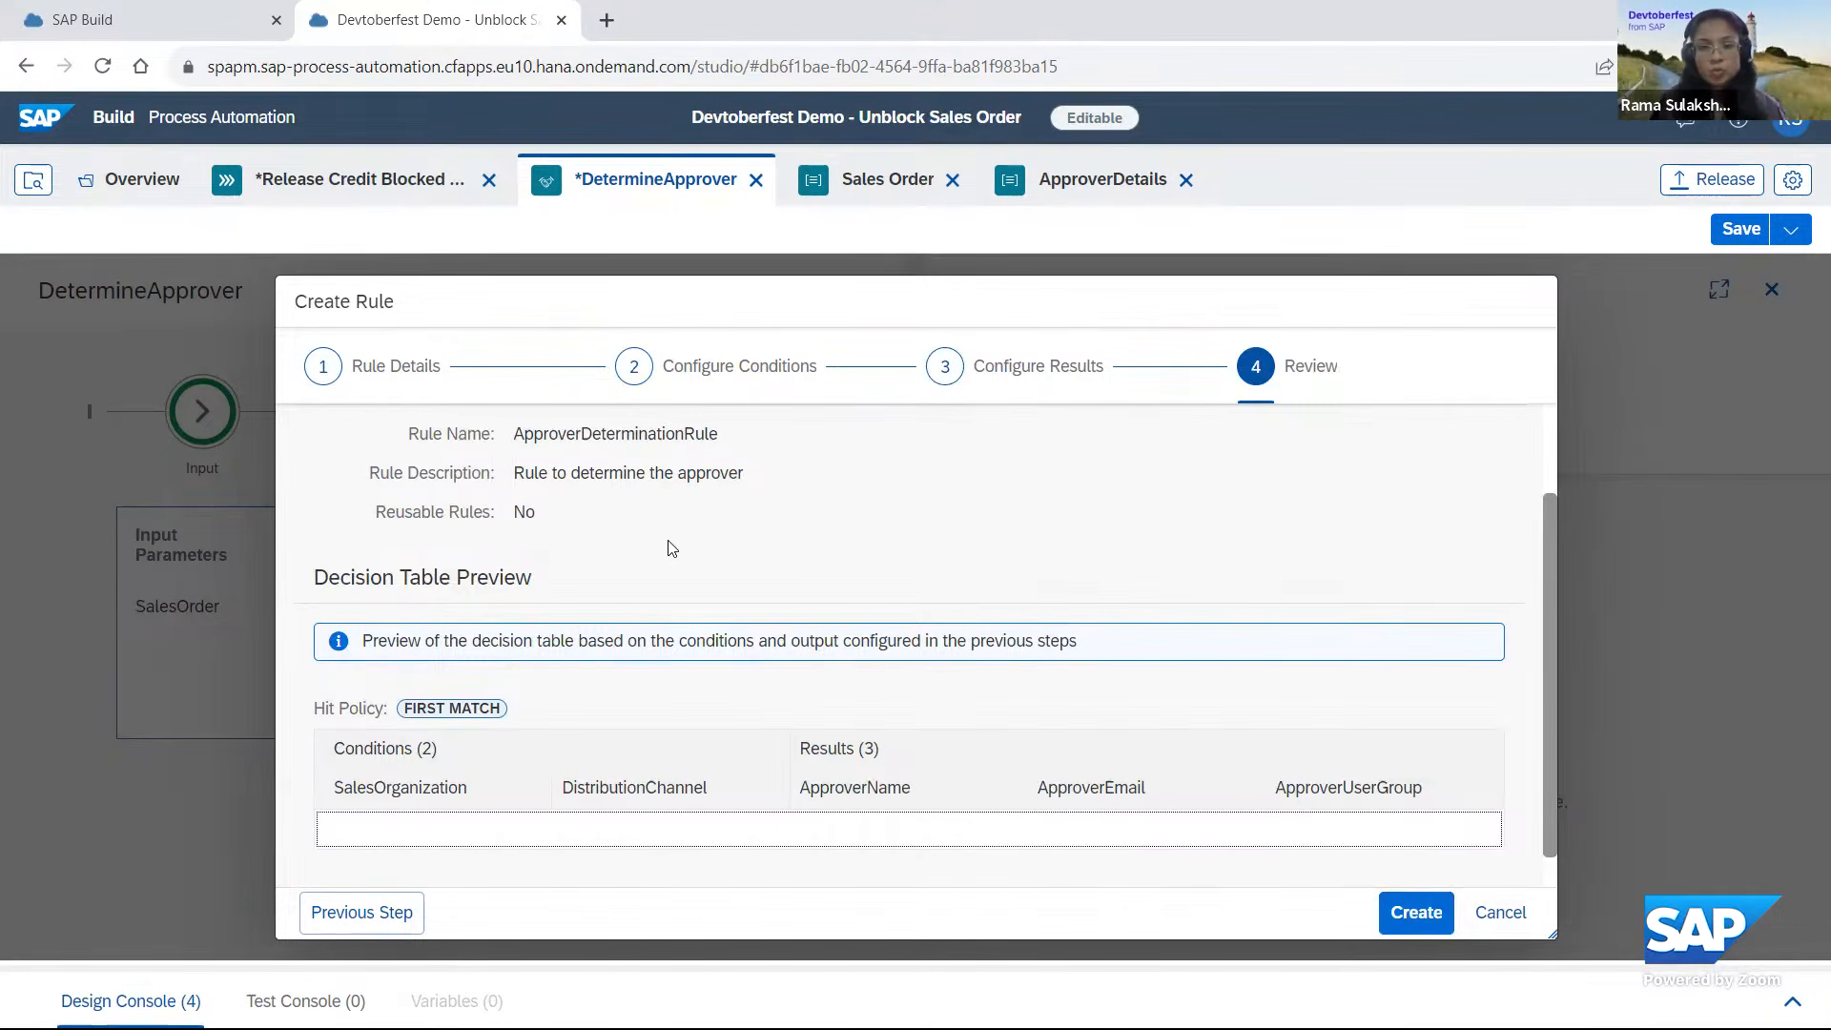
Create the rule and set its decision table row's conditions to SalesOrganization ='1710' and DistributionChannel ='10'.
{"action": "left_click", "coordinate": [1415, 920]}
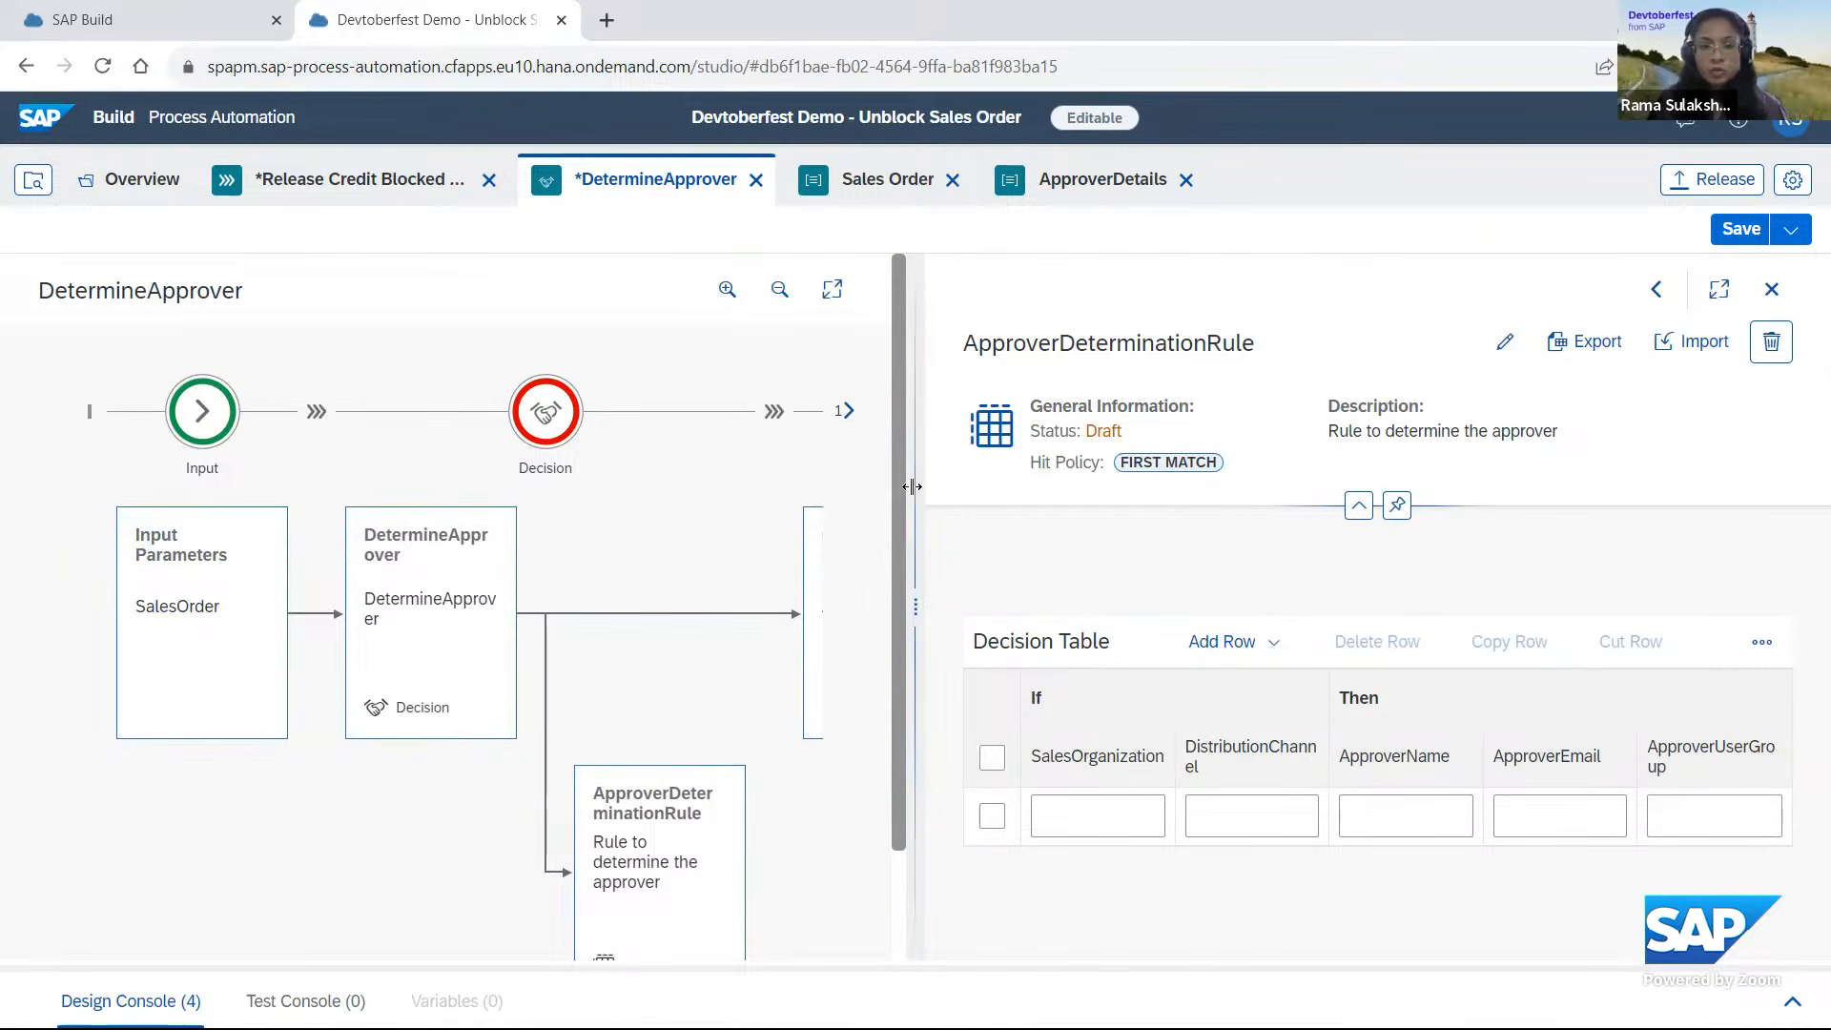
{"action": "left_click_drag", "start_coordinate": [904, 492], "coordinate": [689, 465]}
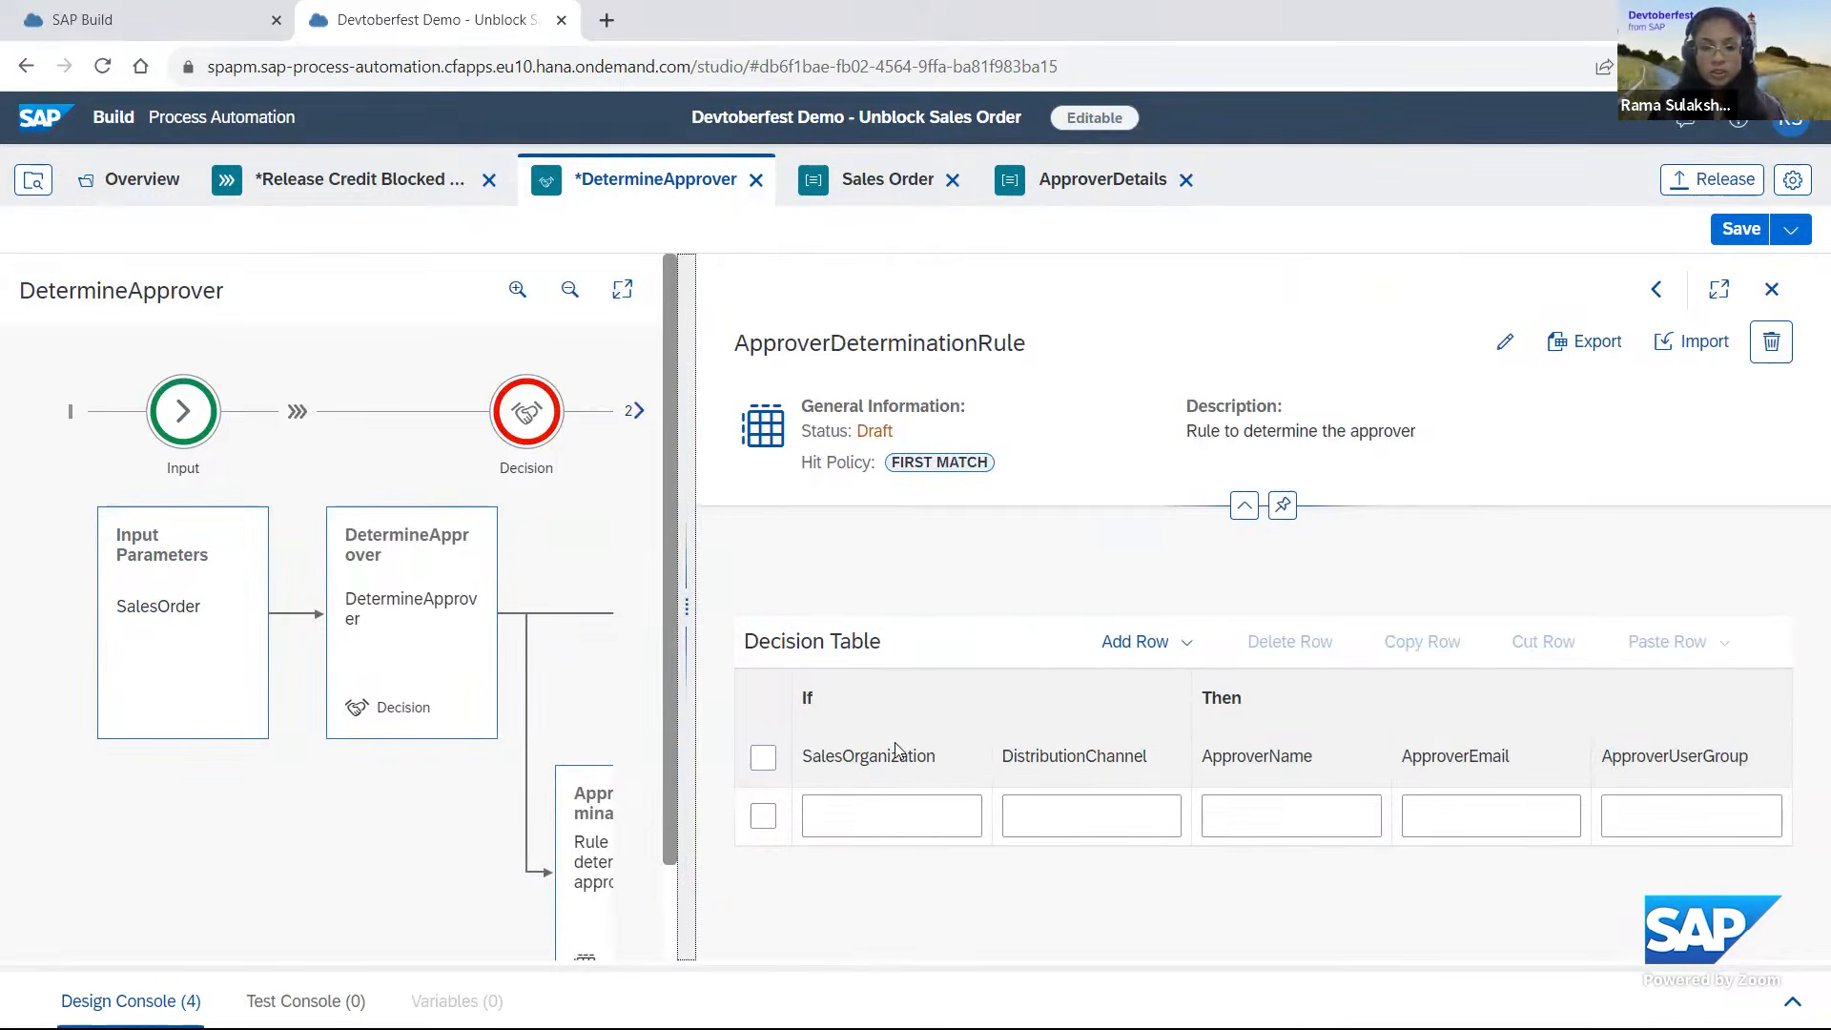
{"action": "left_click", "coordinate": [882, 813]}
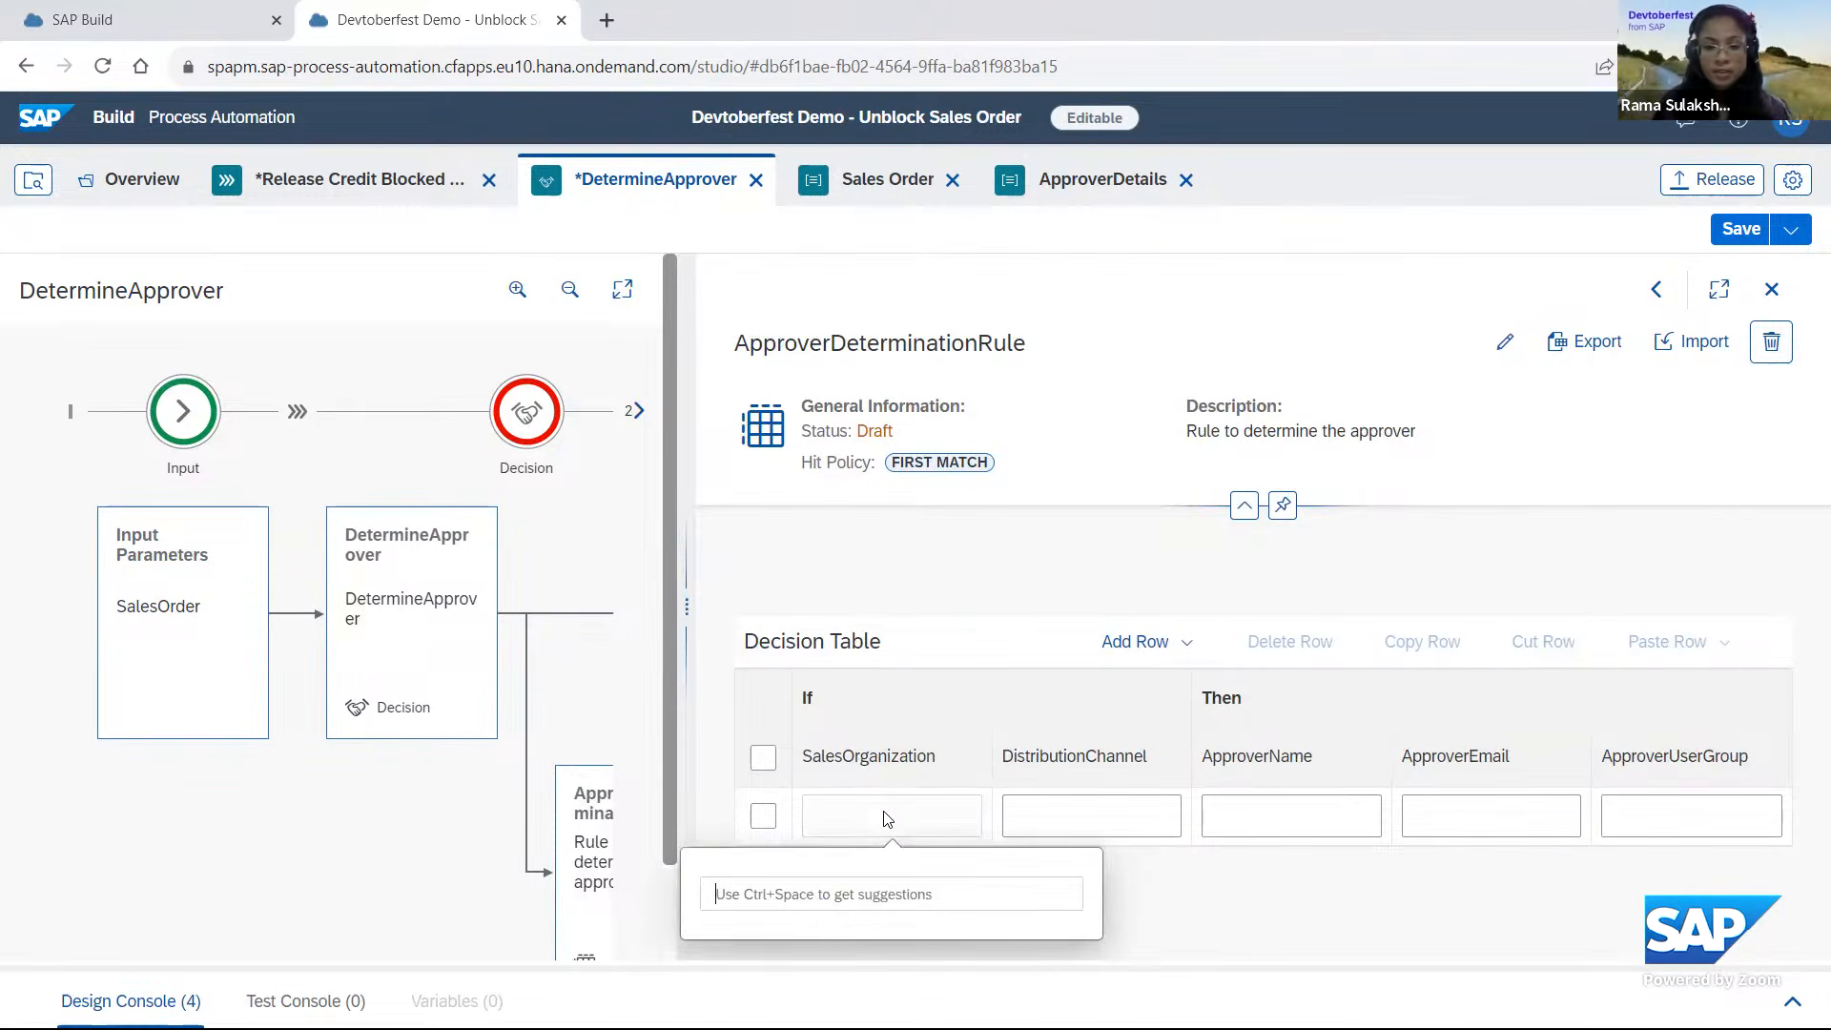
{"action": "type", "text": "='1710"}
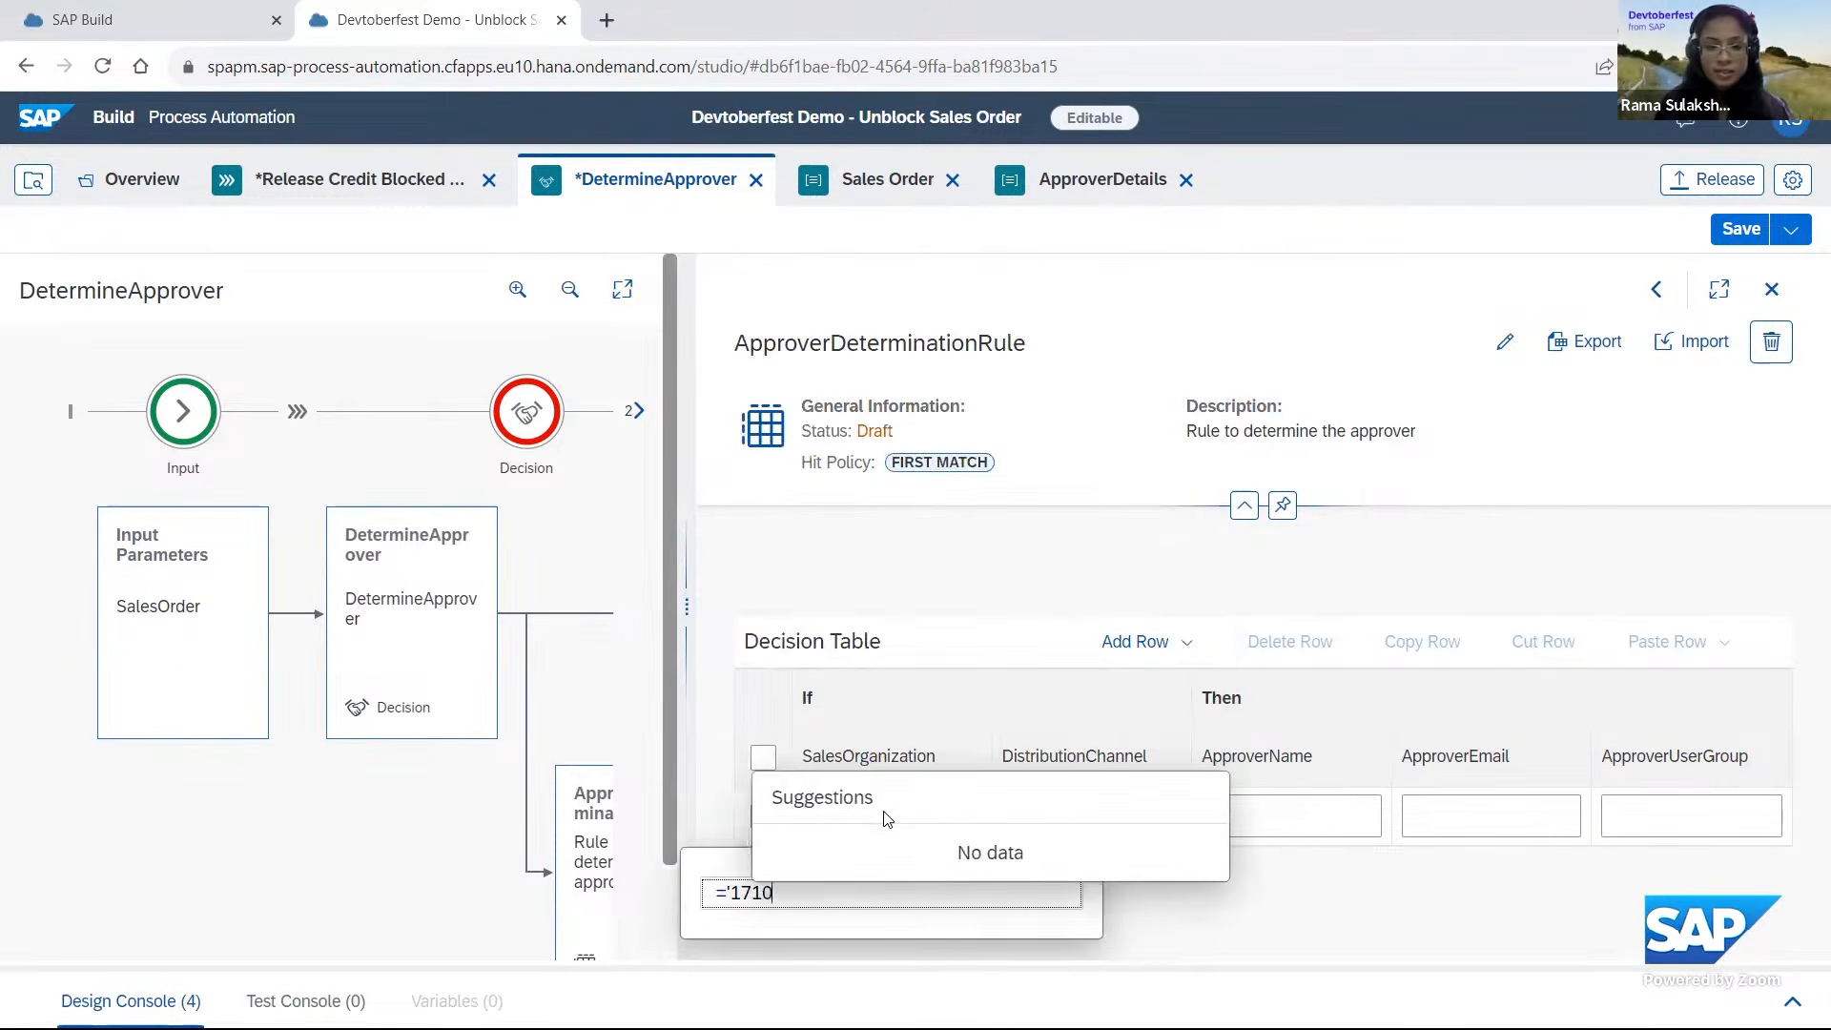
{"action": "type", "text": "'"}
{"action": "key", "text": "Return"}
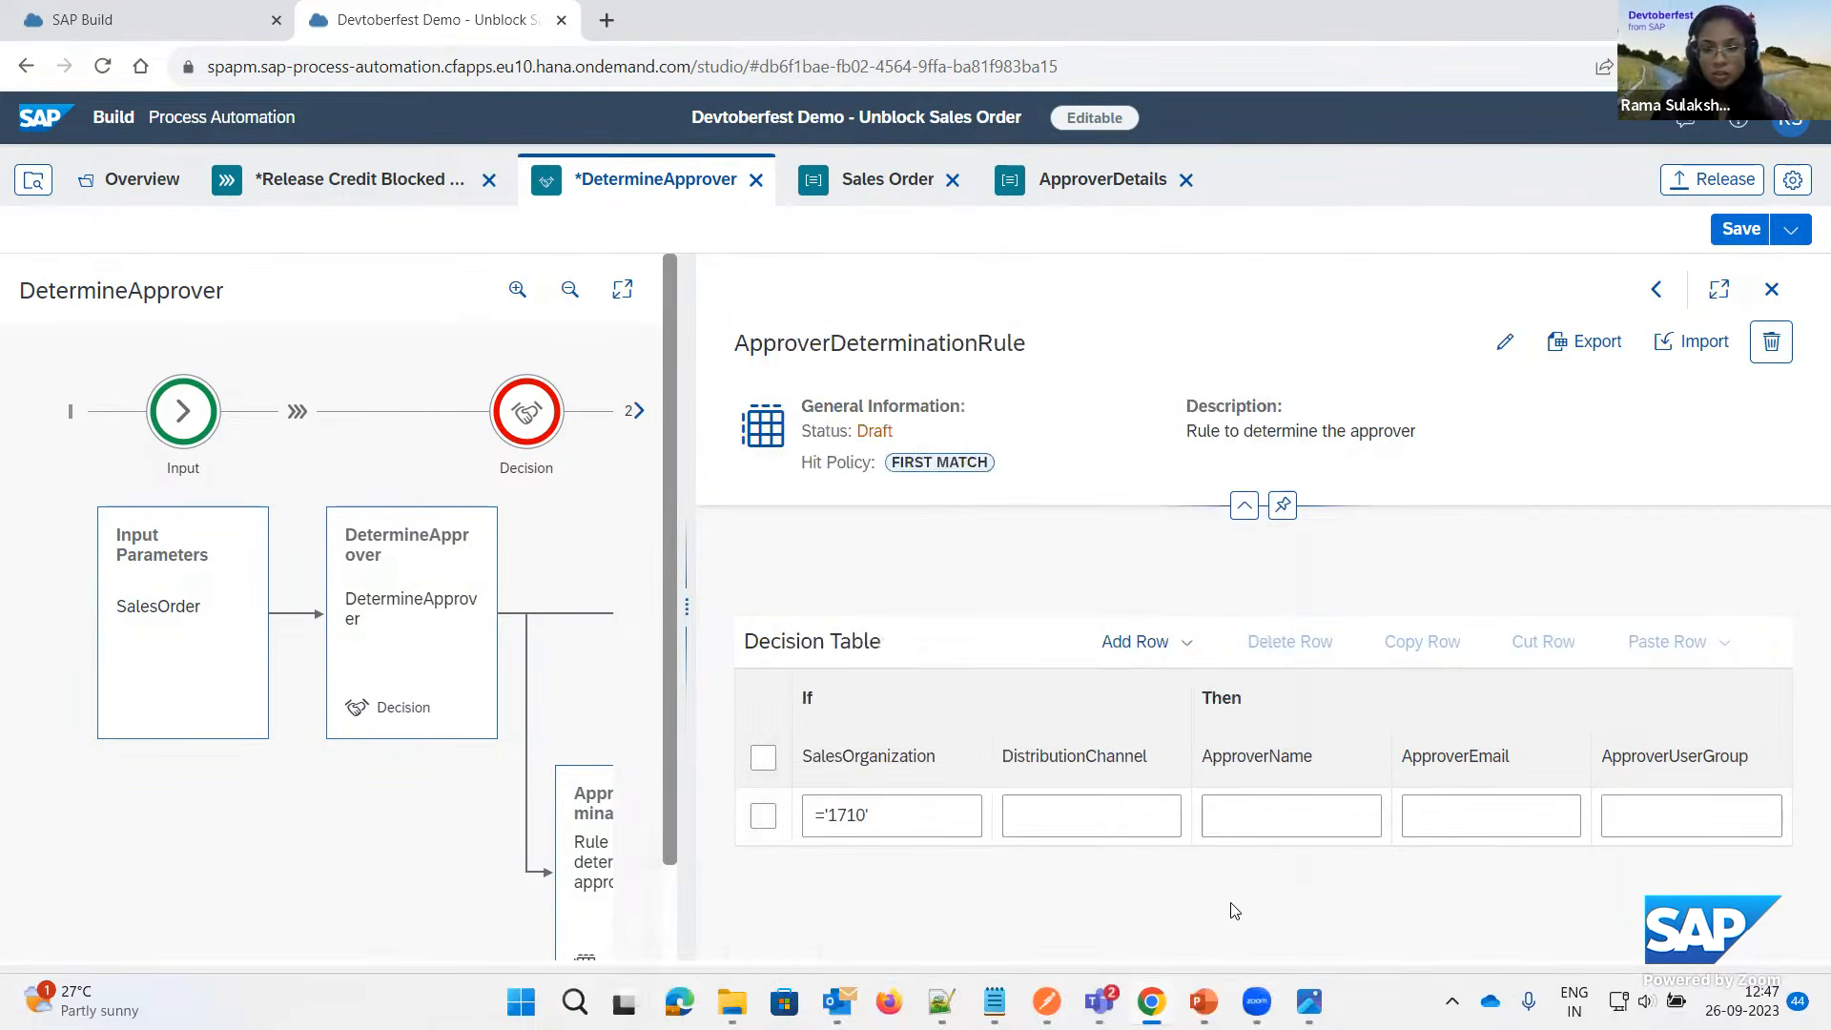
{"action": "left_click", "coordinate": [1098, 820]}
{"action": "type", "text": "="}
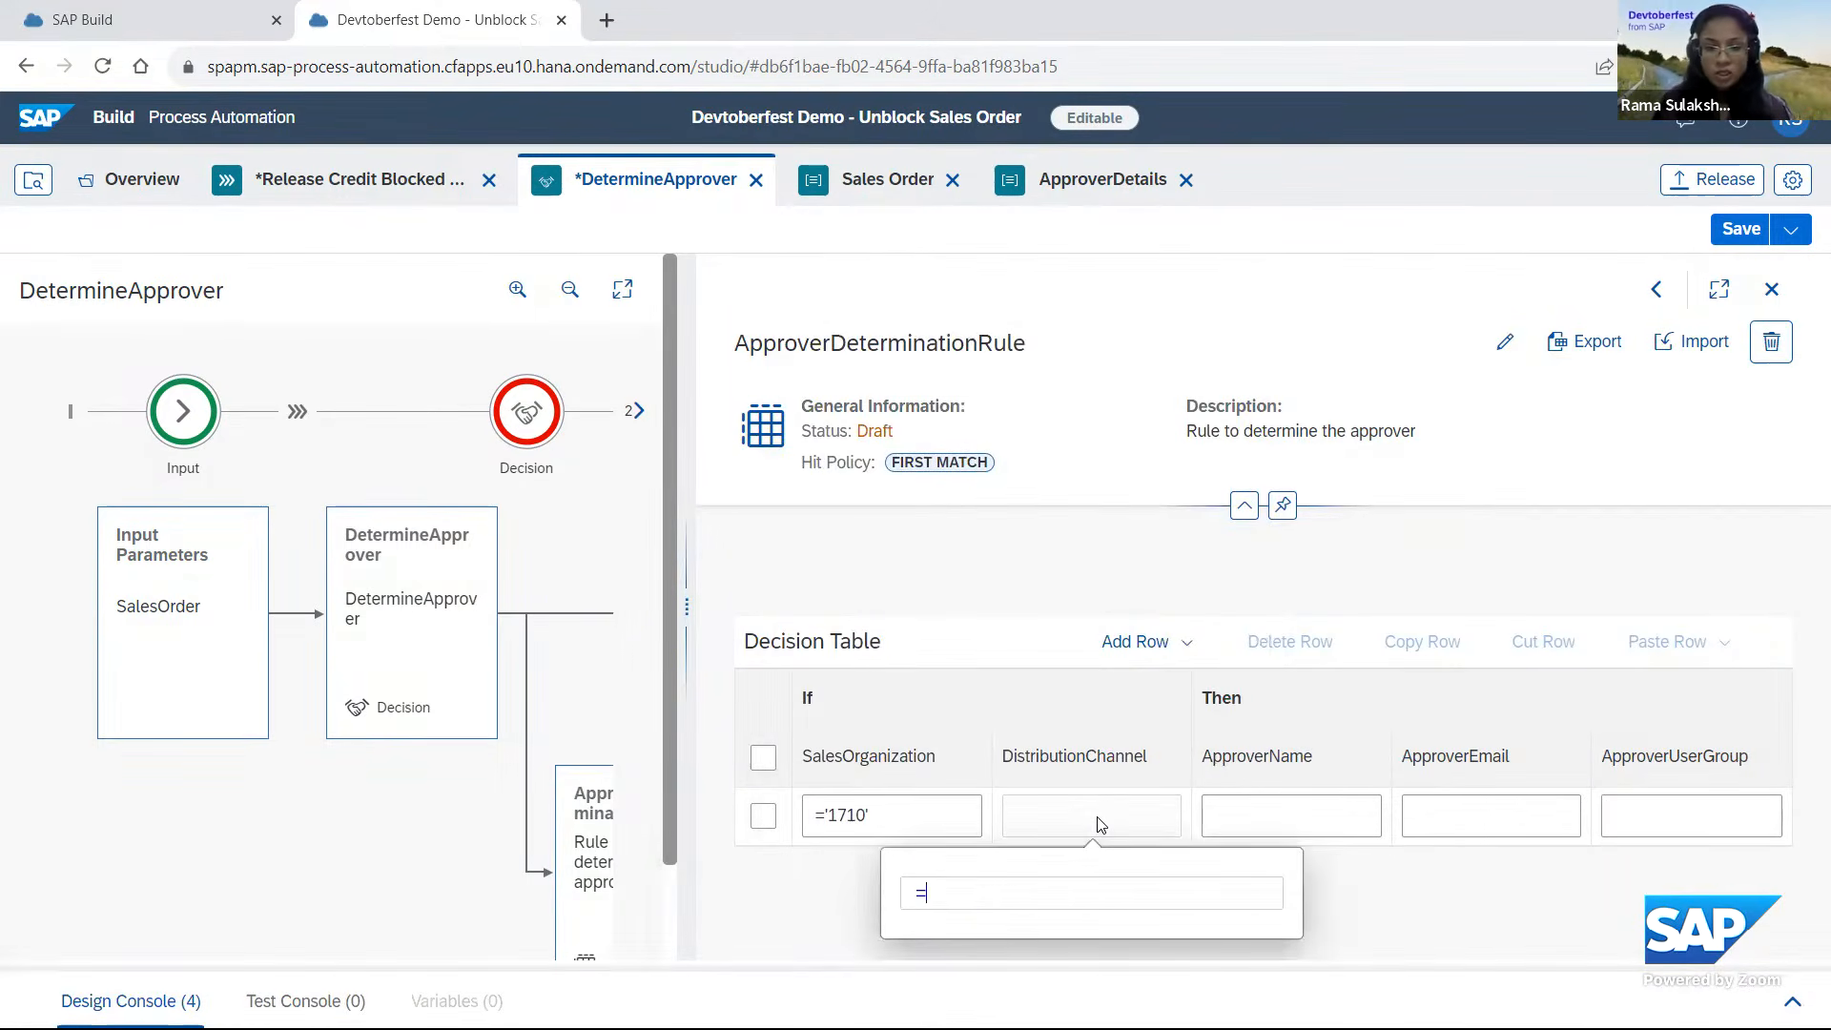
{"action": "type", "text": "'10'"}
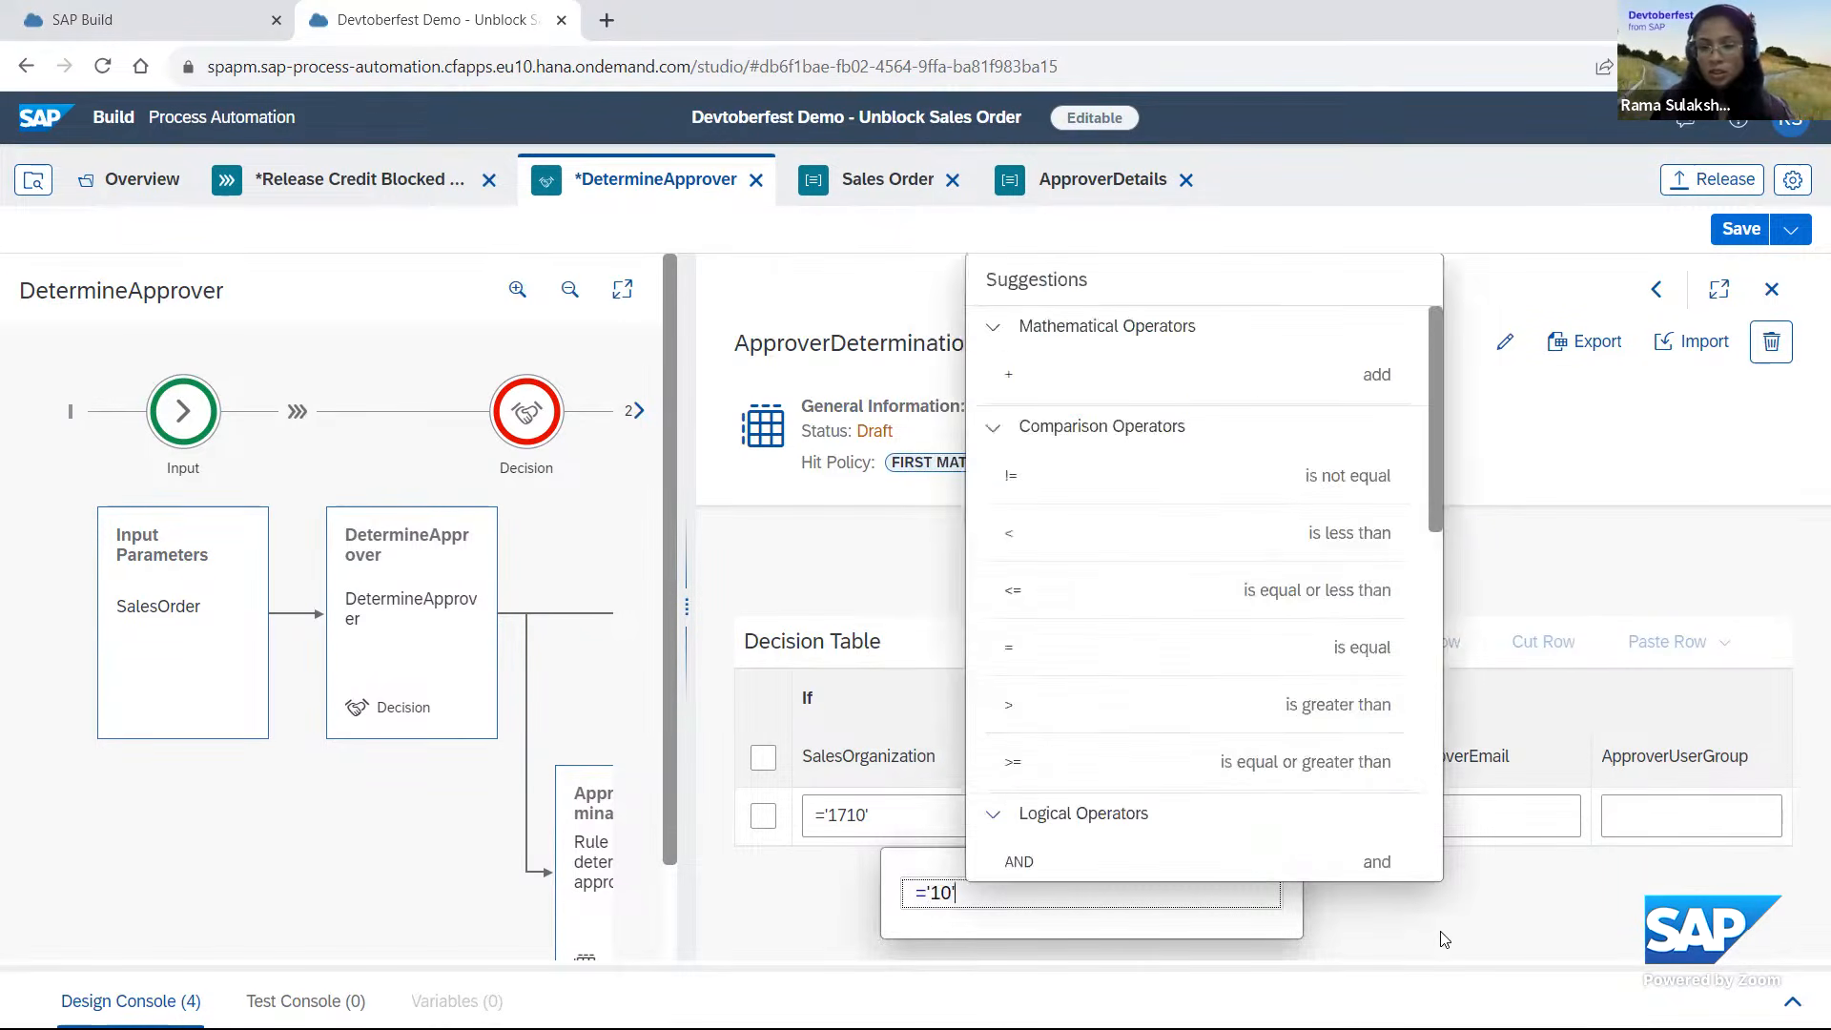
{"action": "key", "text": "Return"}
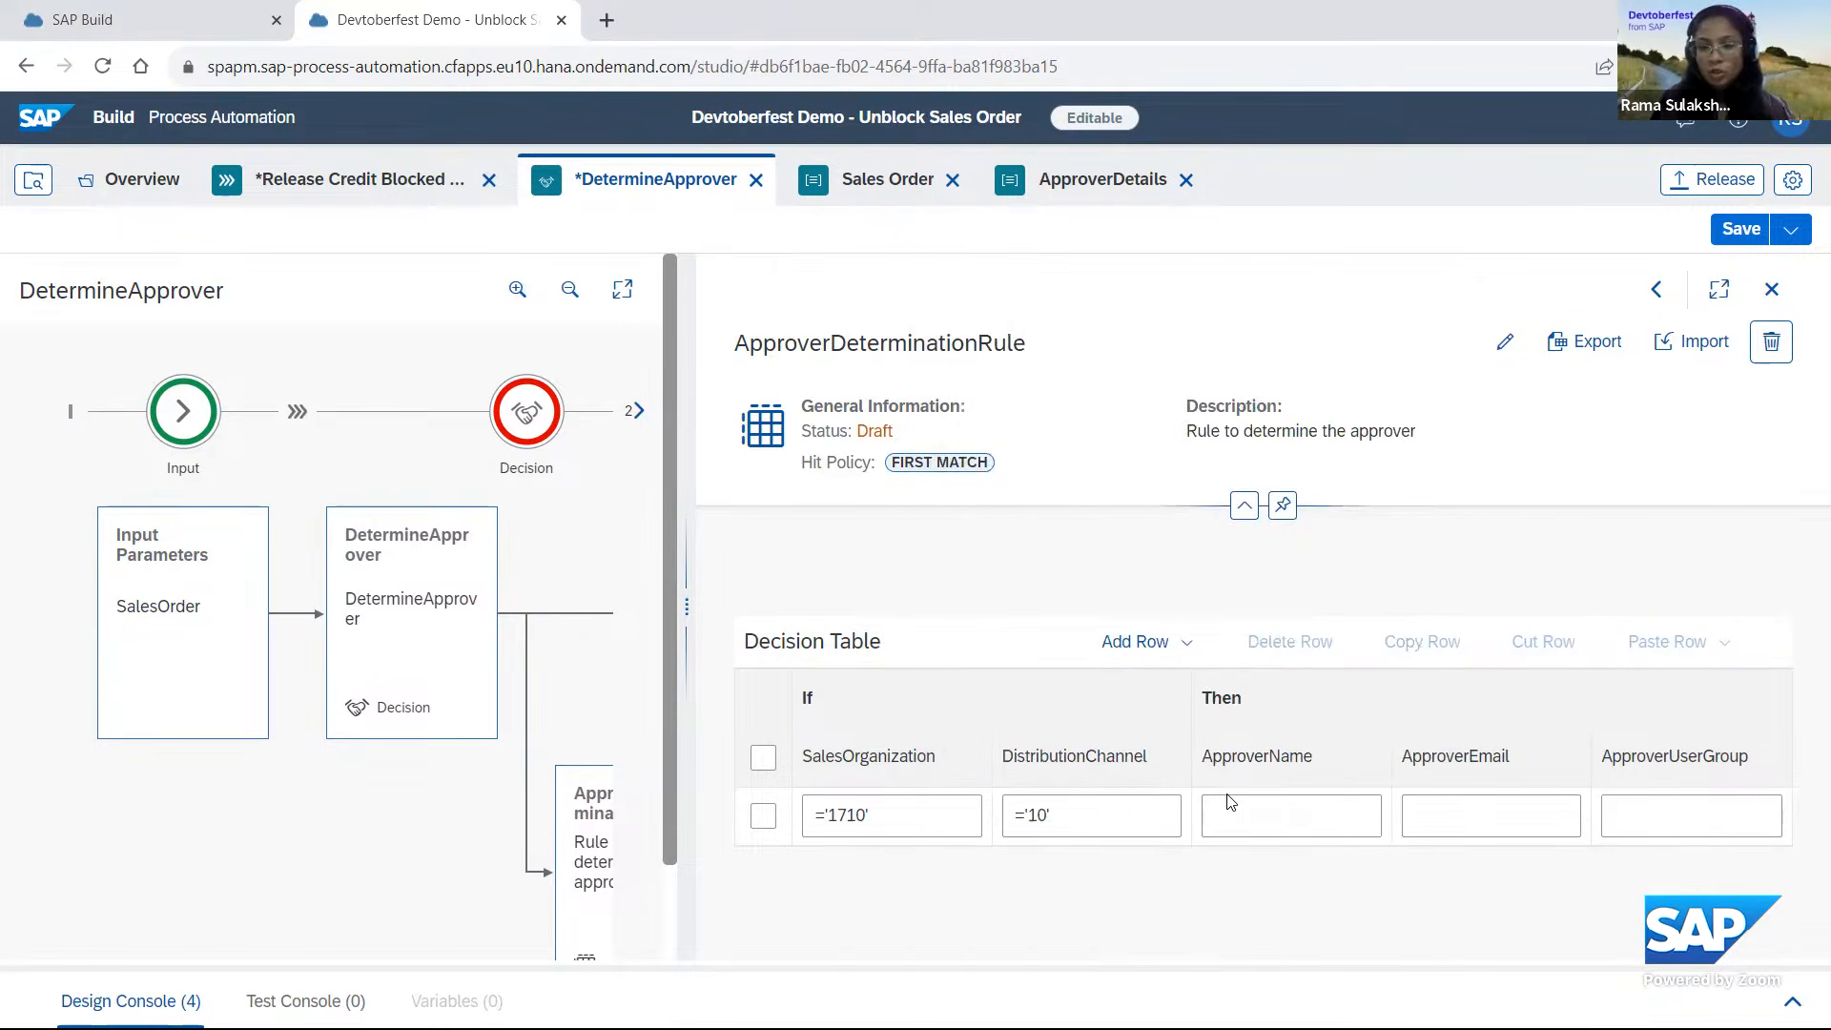
Enter the two approvers' first names as one quoted, comma-separated ApproverName result in the decision table row.
{"action": "left_click", "coordinate": [1249, 820]}
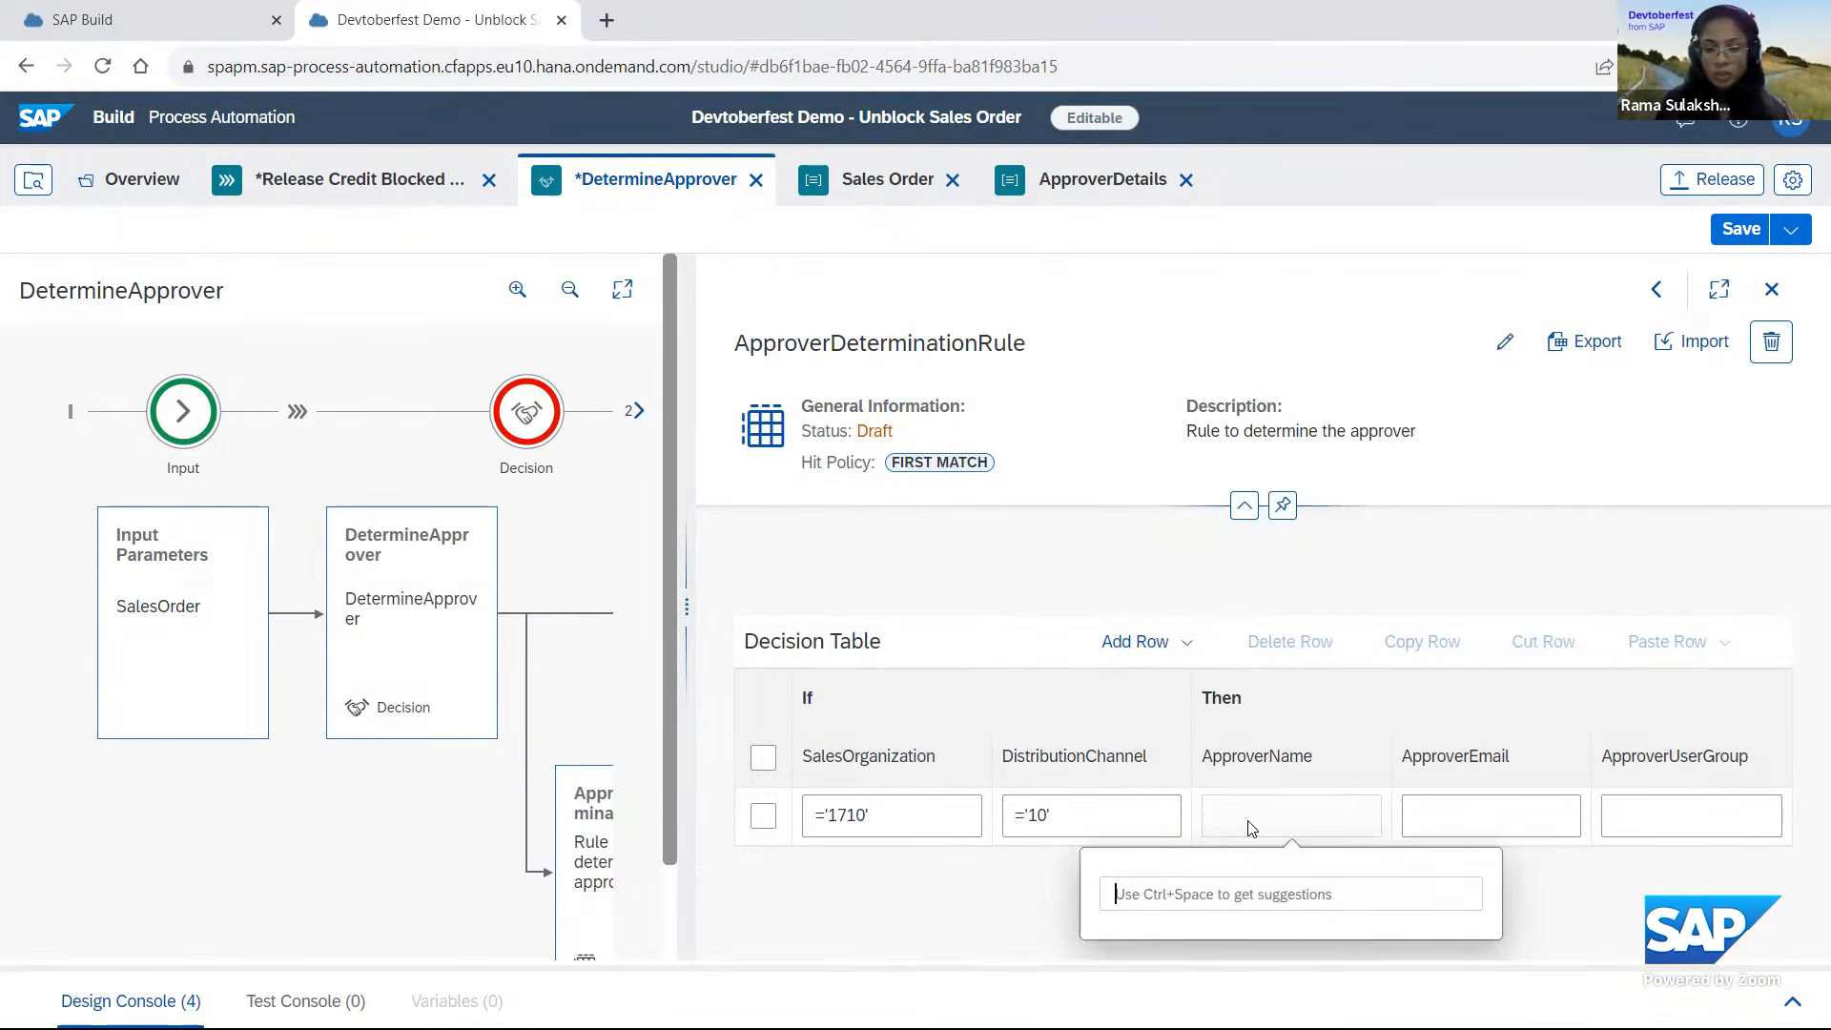
{"action": "type", "text": "'Rama,"}
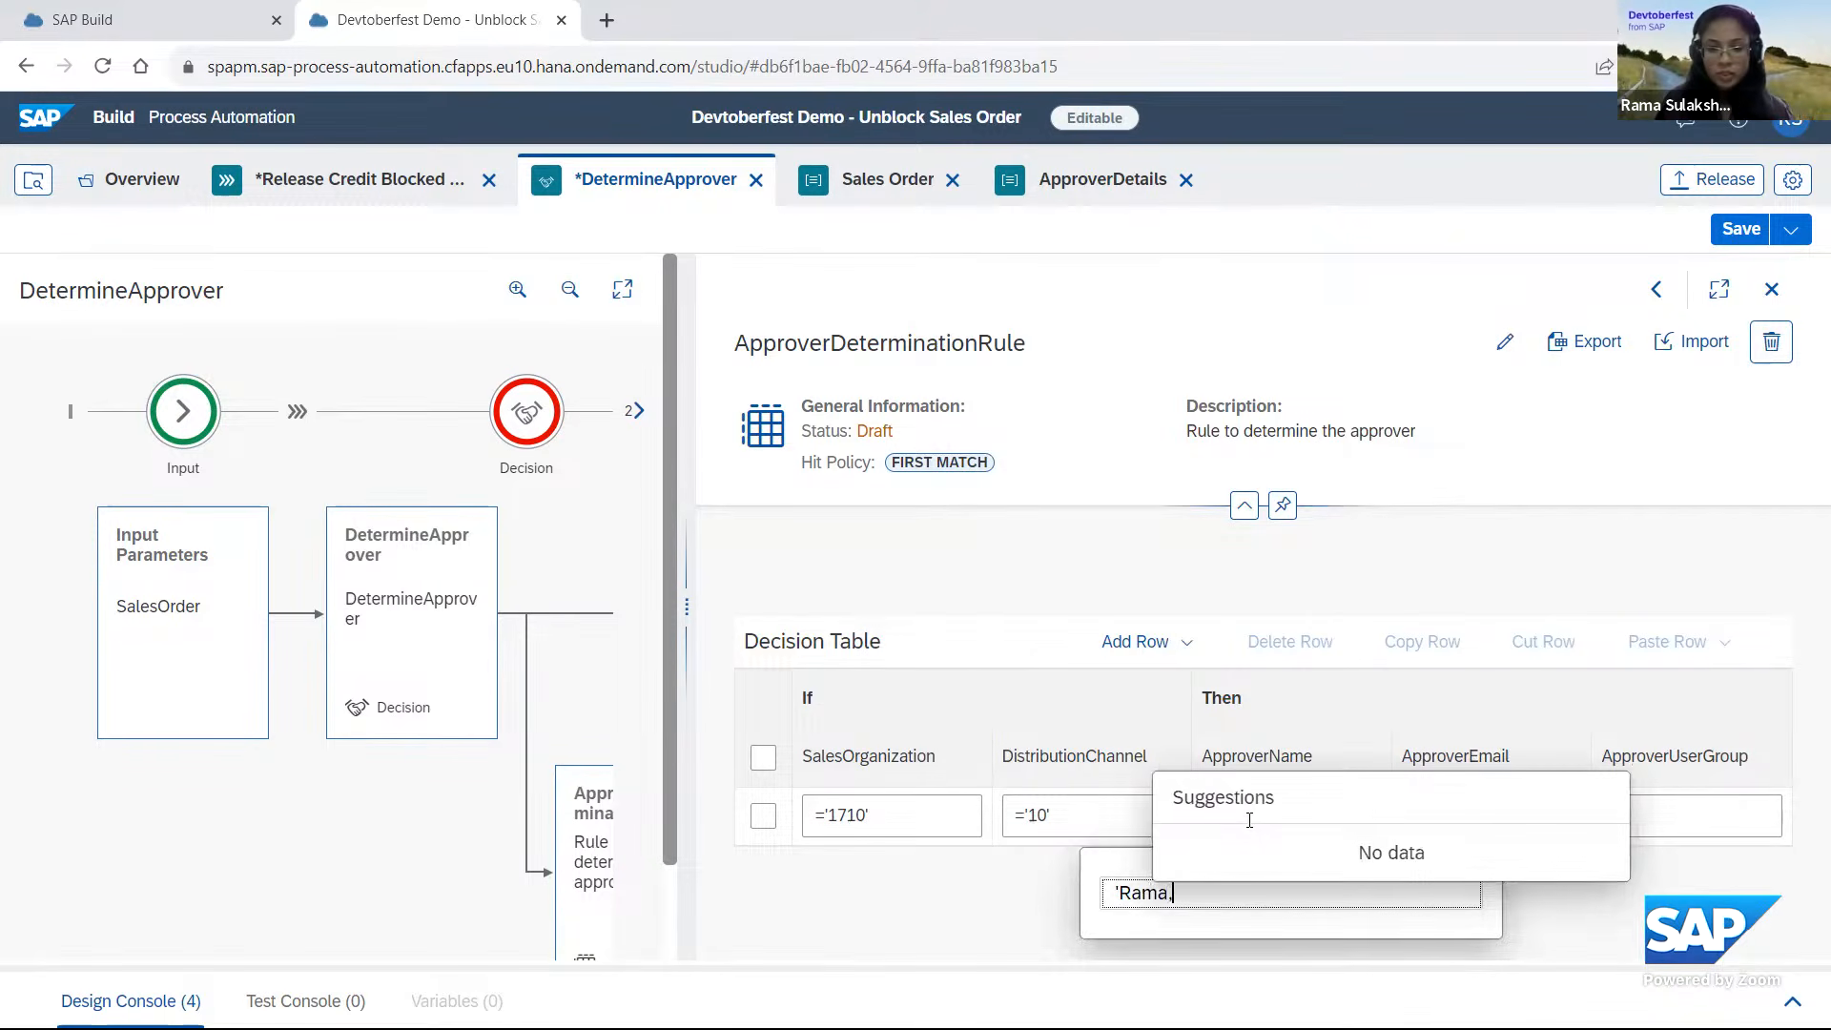
{"action": "type", "text": "Dinesh"}
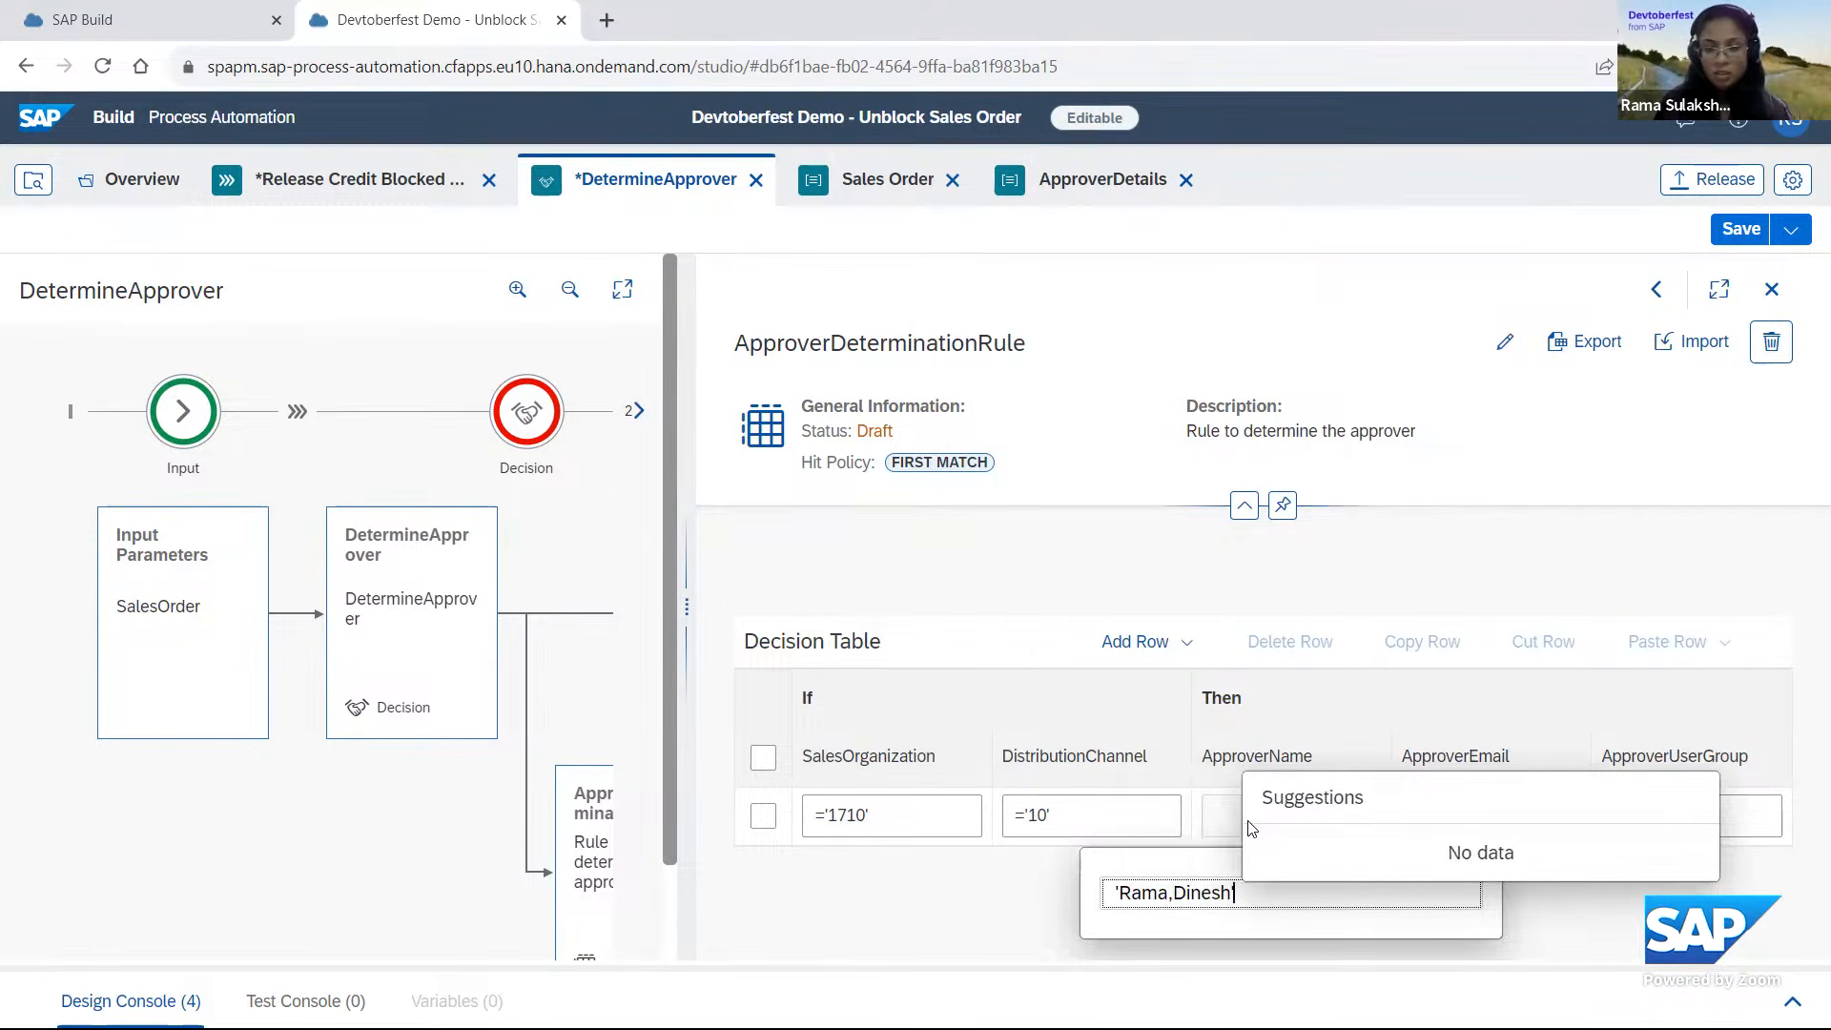
{"action": "type", "text": "'"}
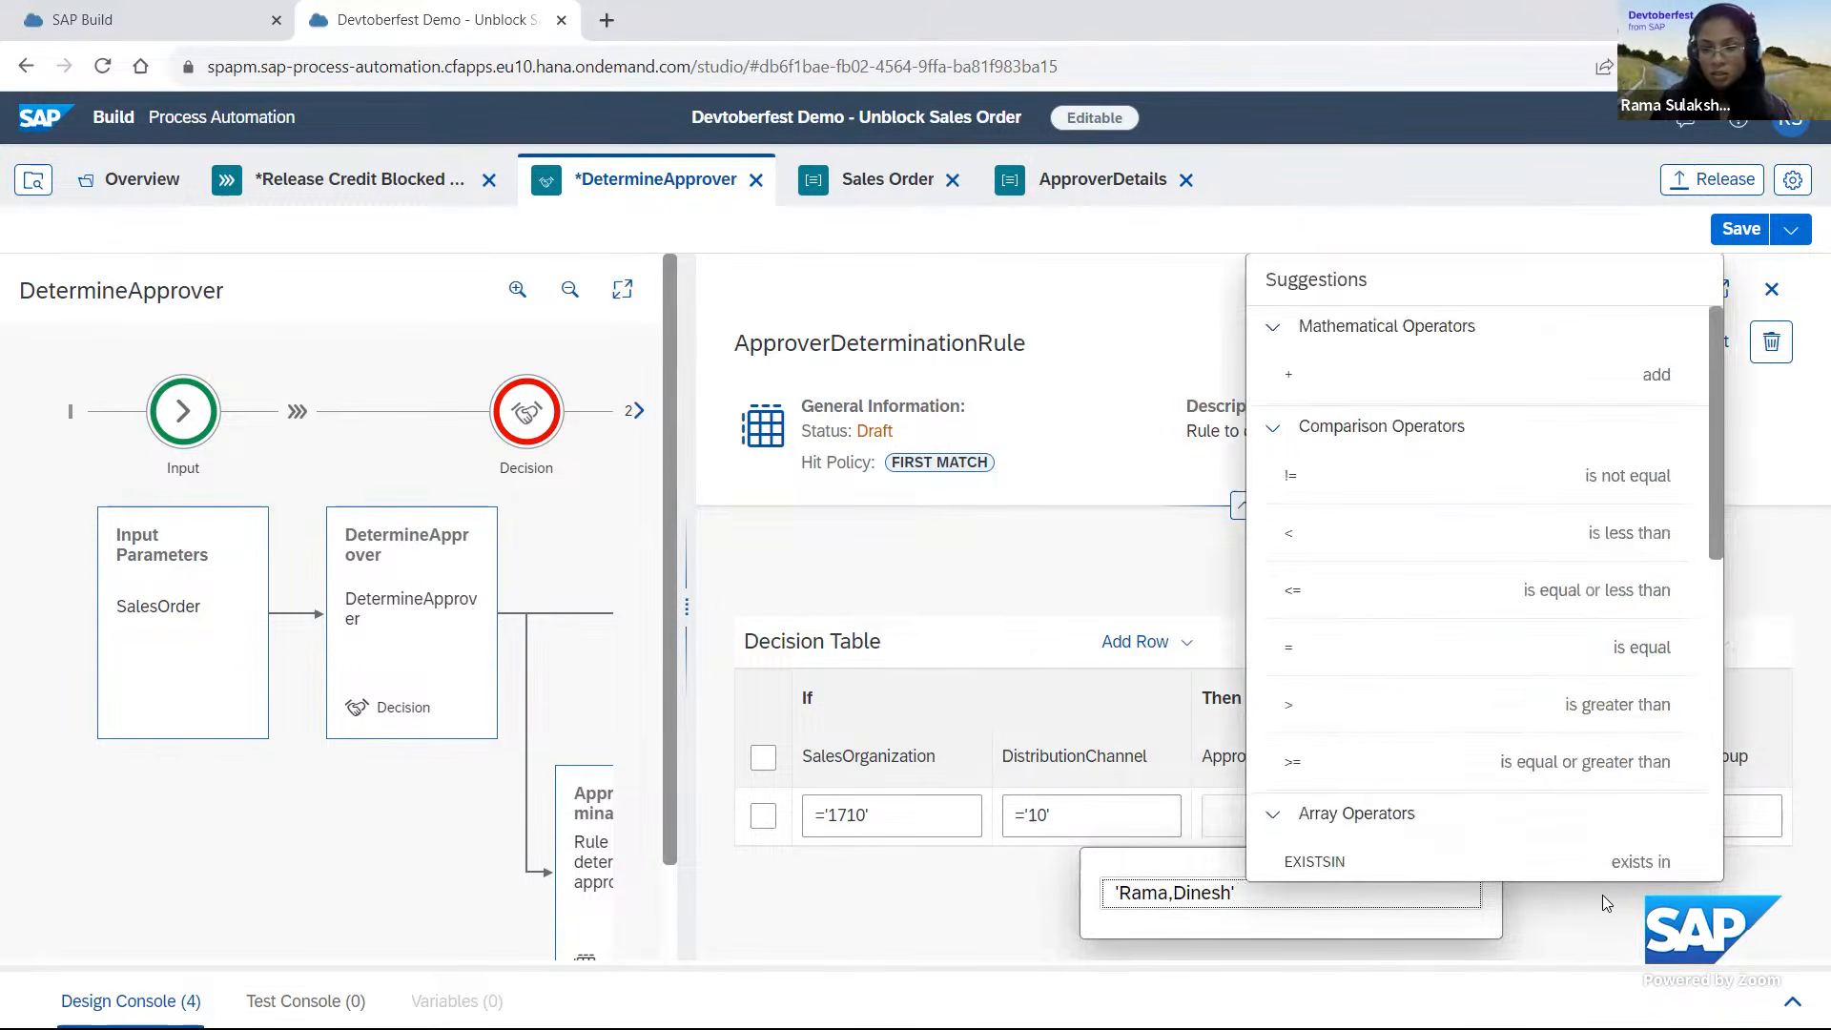
{"action": "left_click", "coordinate": [1602, 894]}
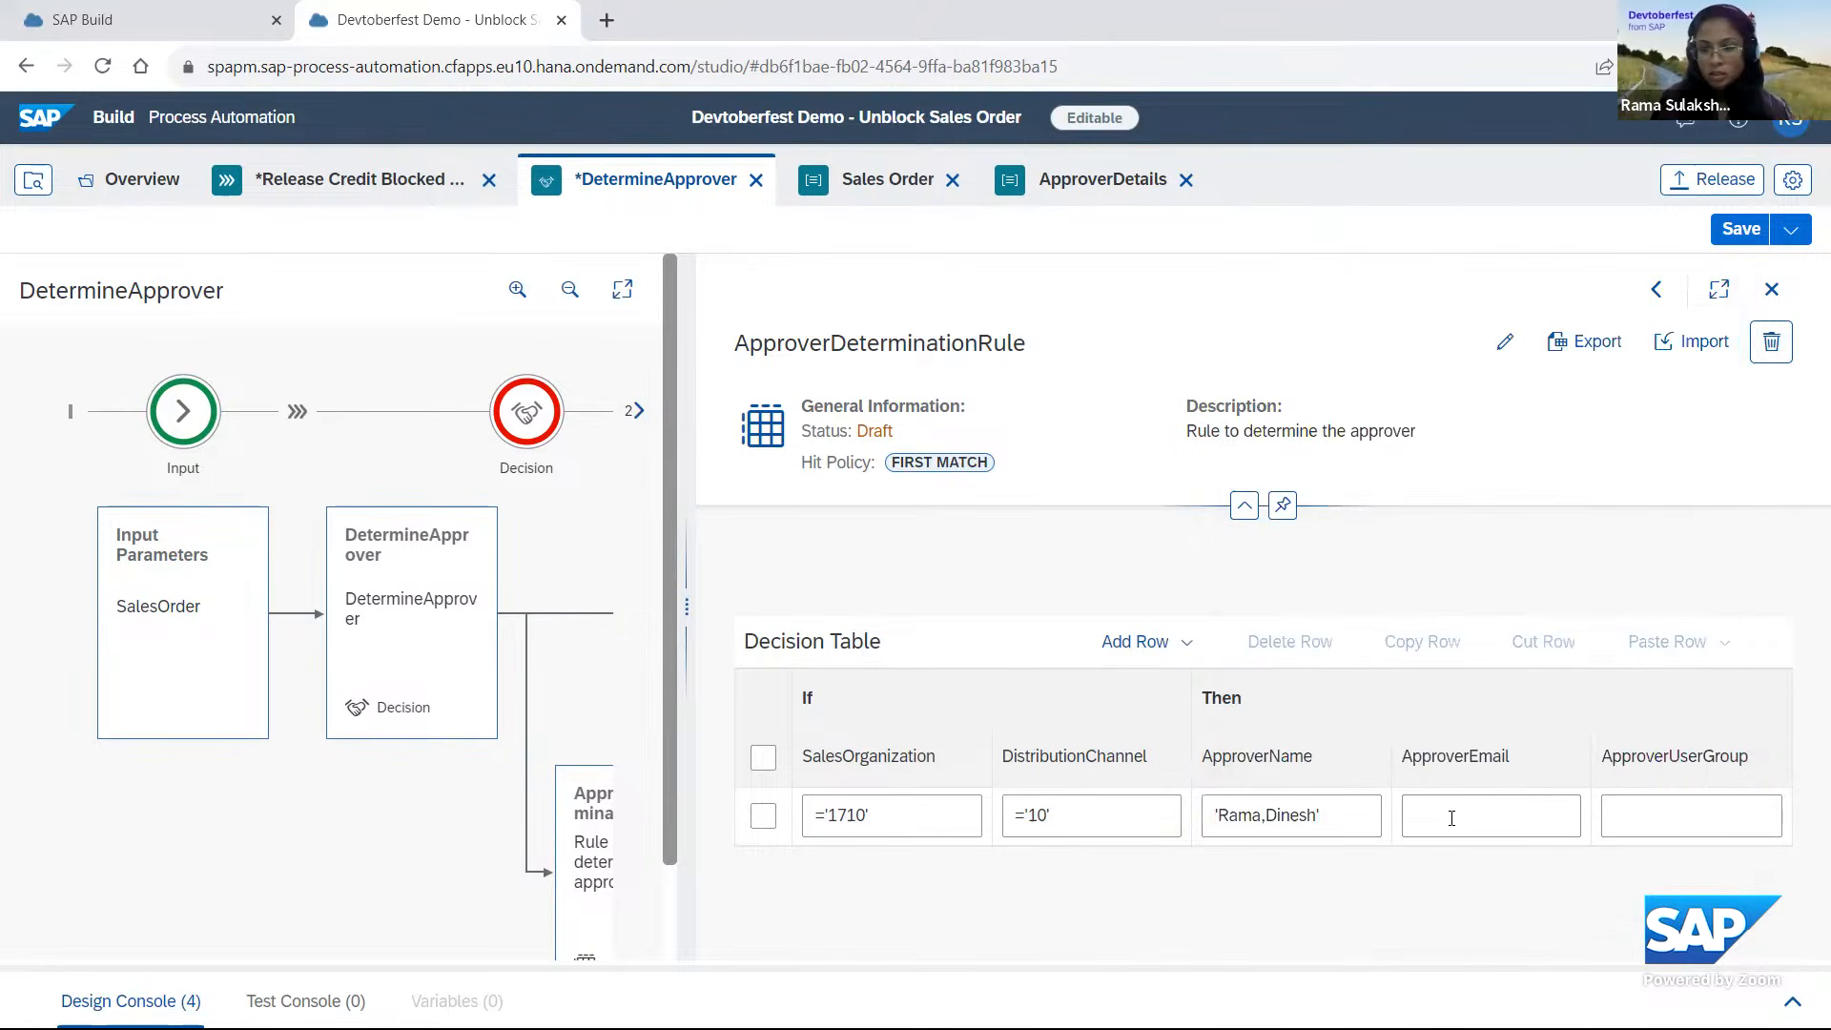
Enter the two approvers' e-mail addresses as one quoted, comma-separated ApproverEmail result, and save the decision.
{"action": "left_click", "coordinate": [1451, 818]}
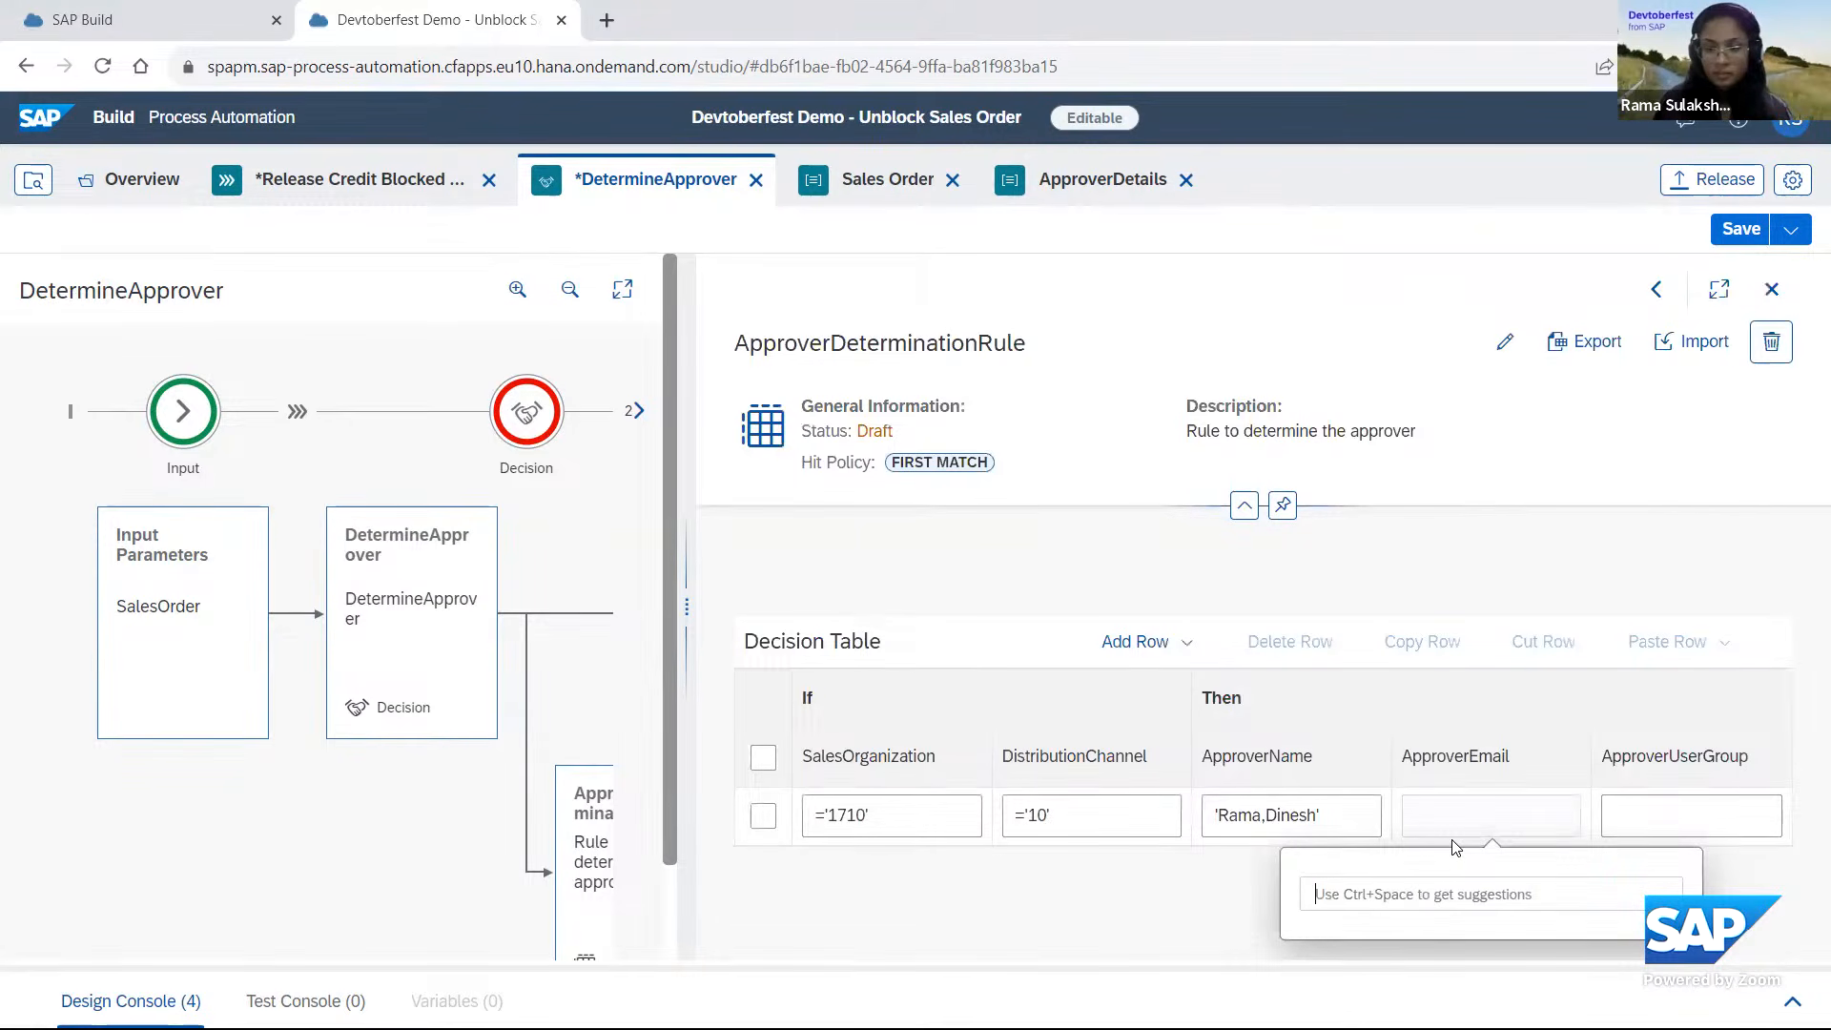
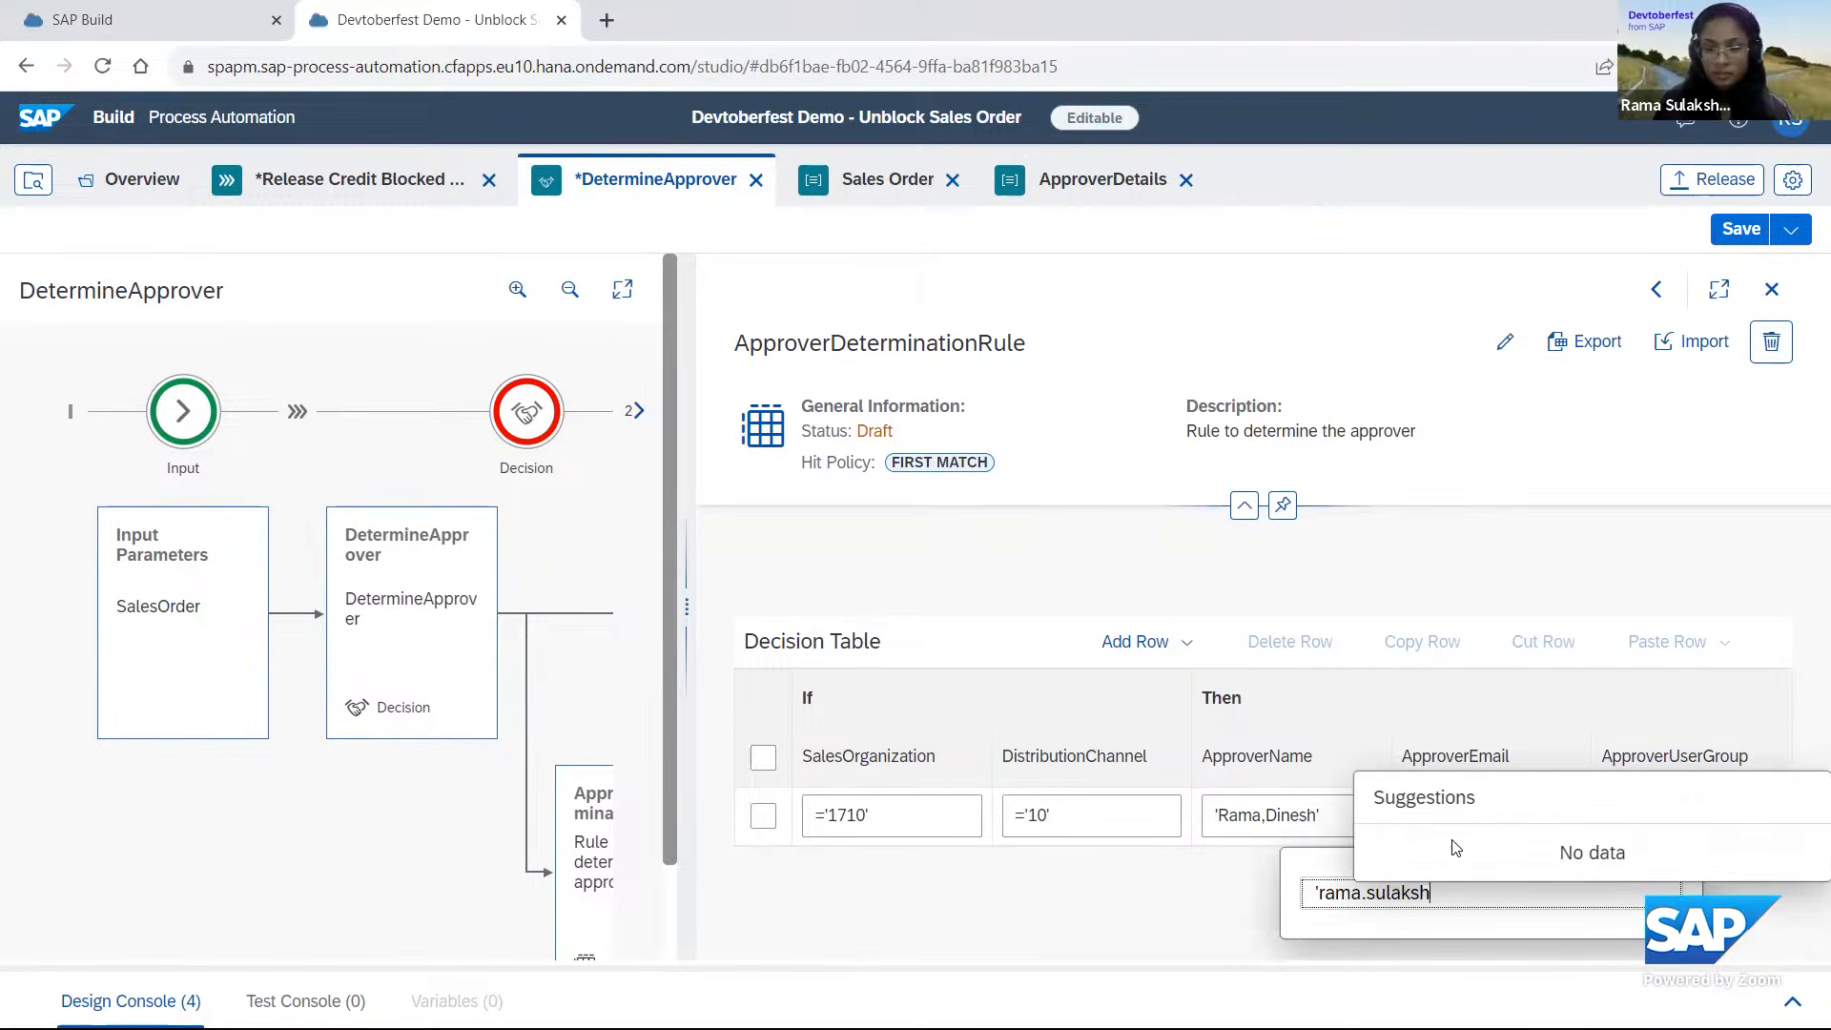
{"action": "left_click", "coordinate": [1769, 797]}
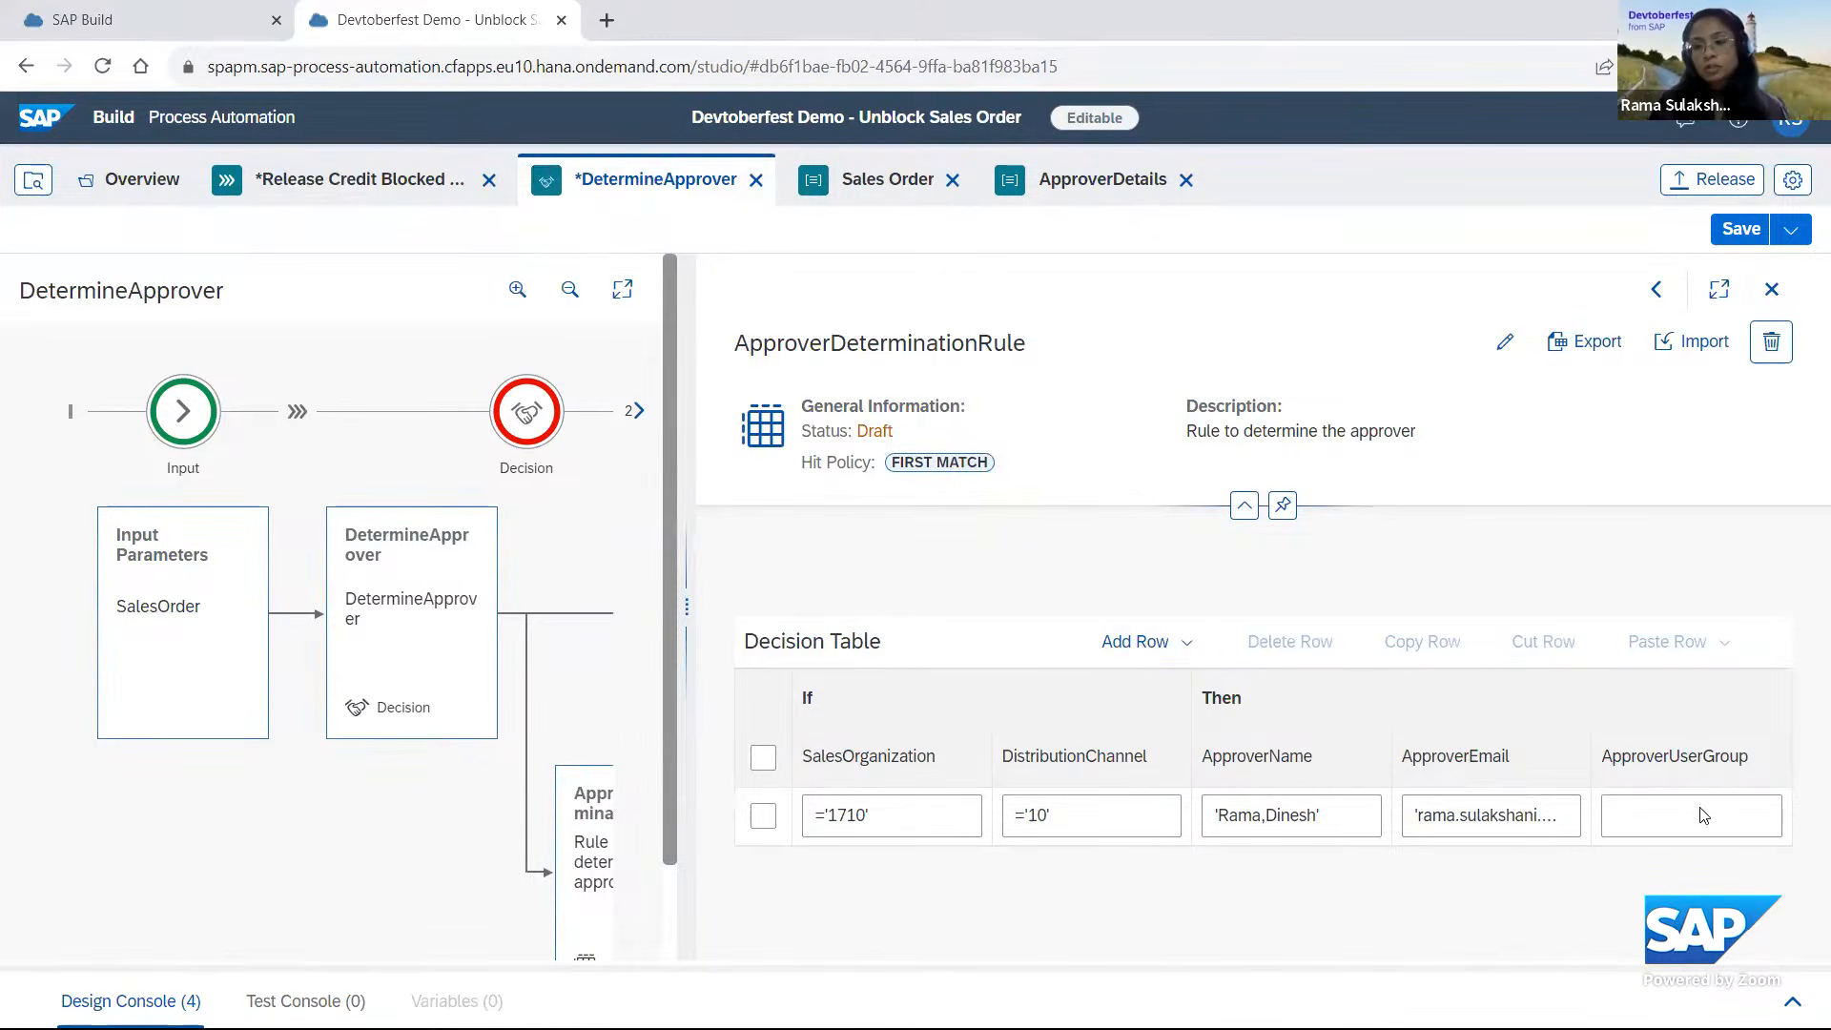
{"action": "left_click", "coordinate": [1745, 230]}
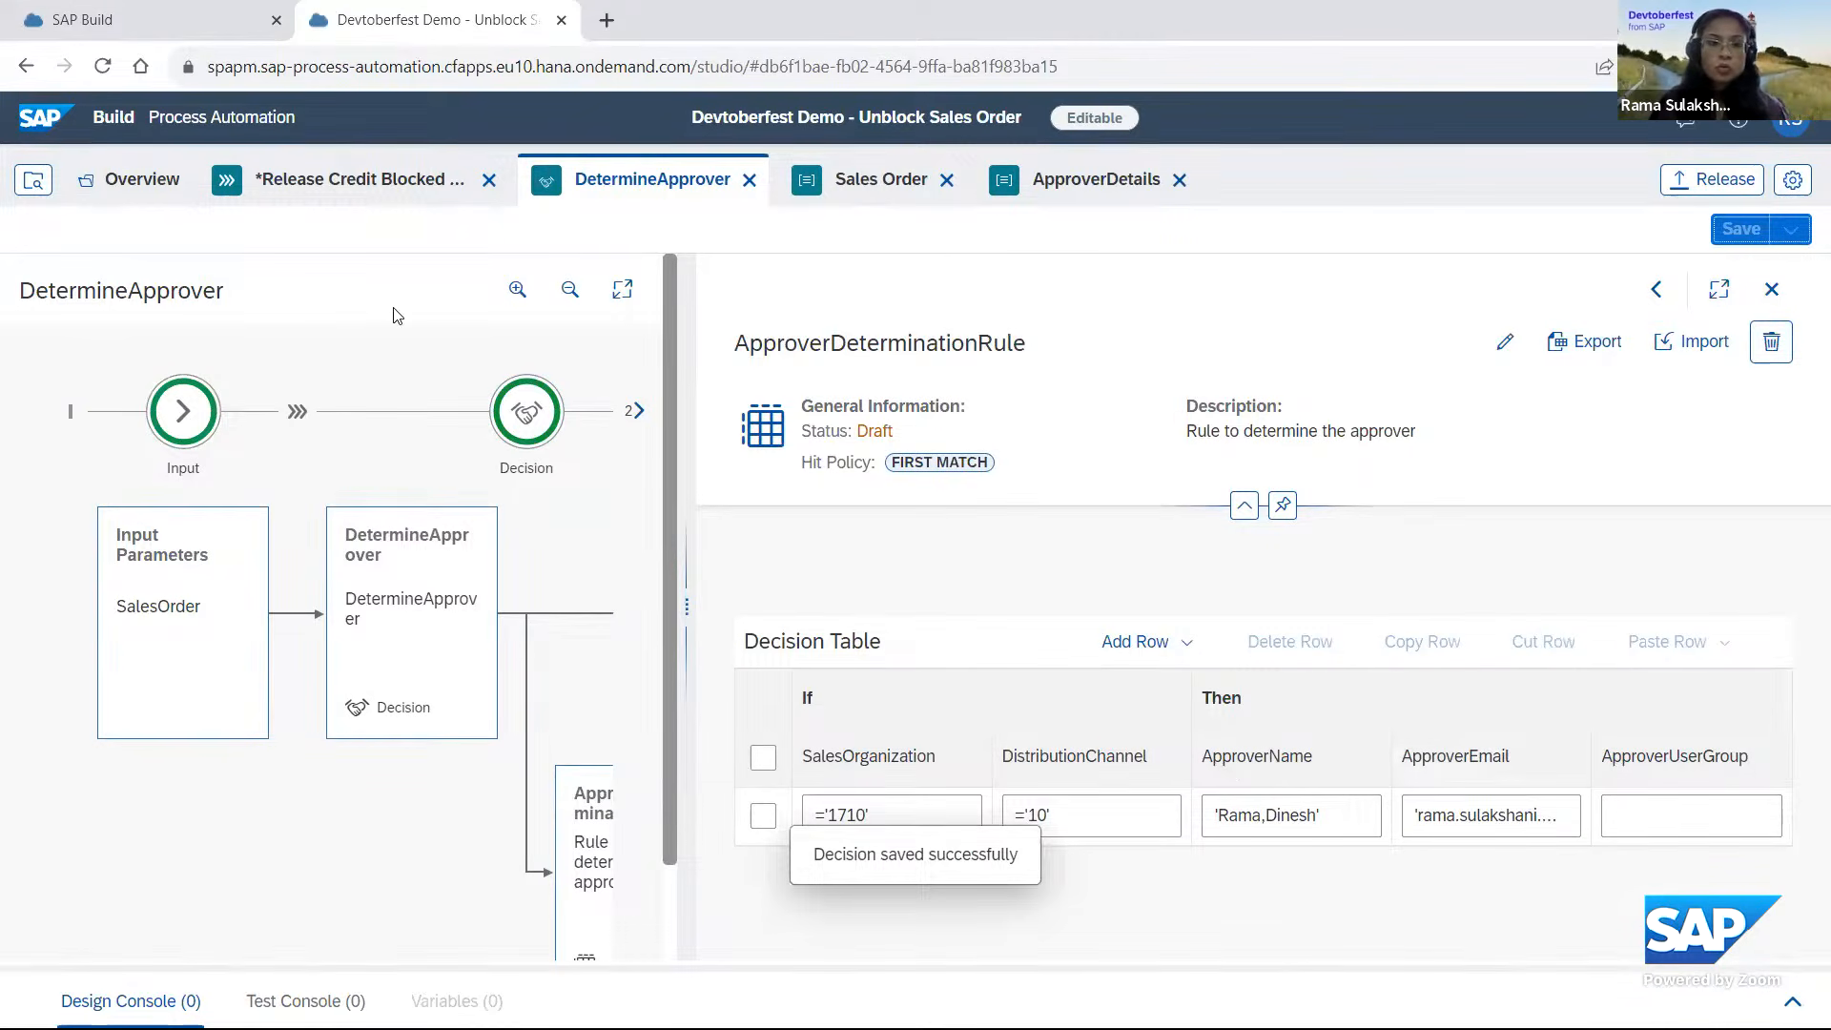
In the Release Credit Blocked Sales Order process, map DetermineApprover's Currency input to Document Currency and DistributionChannel to Distribution Channel from the action result.
{"action": "left_click", "coordinate": [384, 190]}
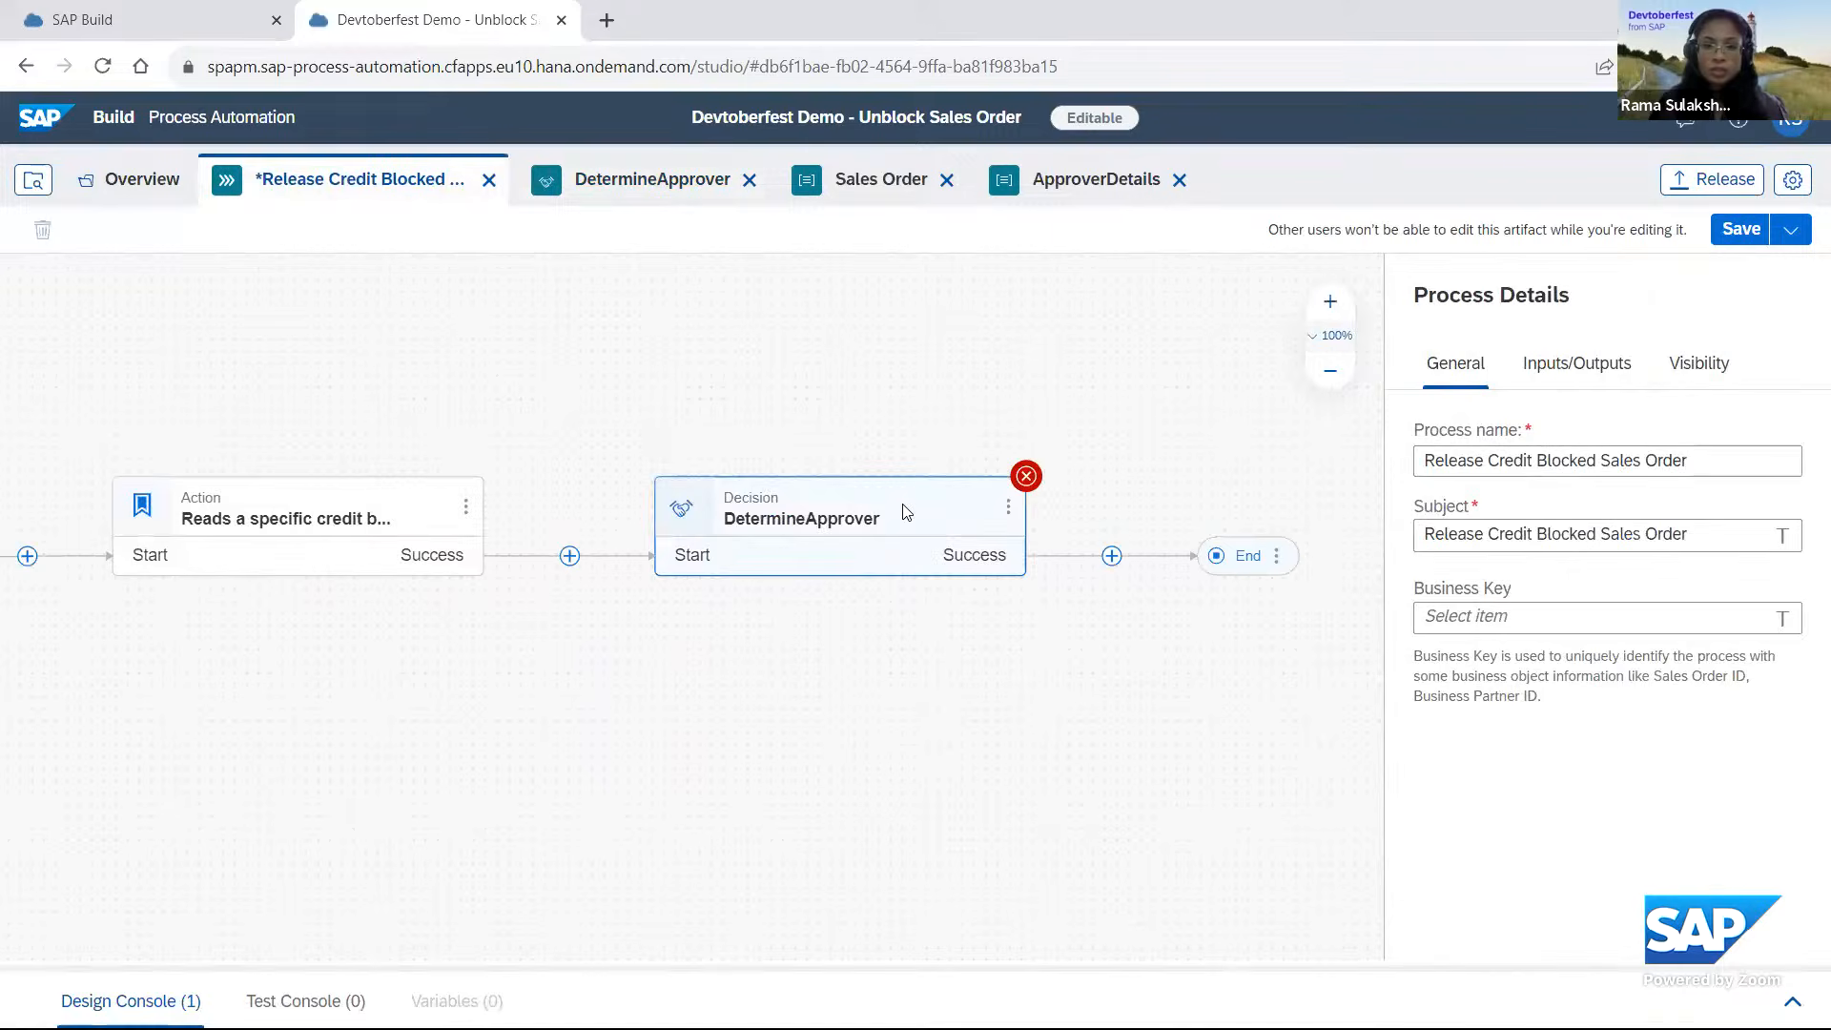
{"action": "left_click", "coordinate": [905, 513]}
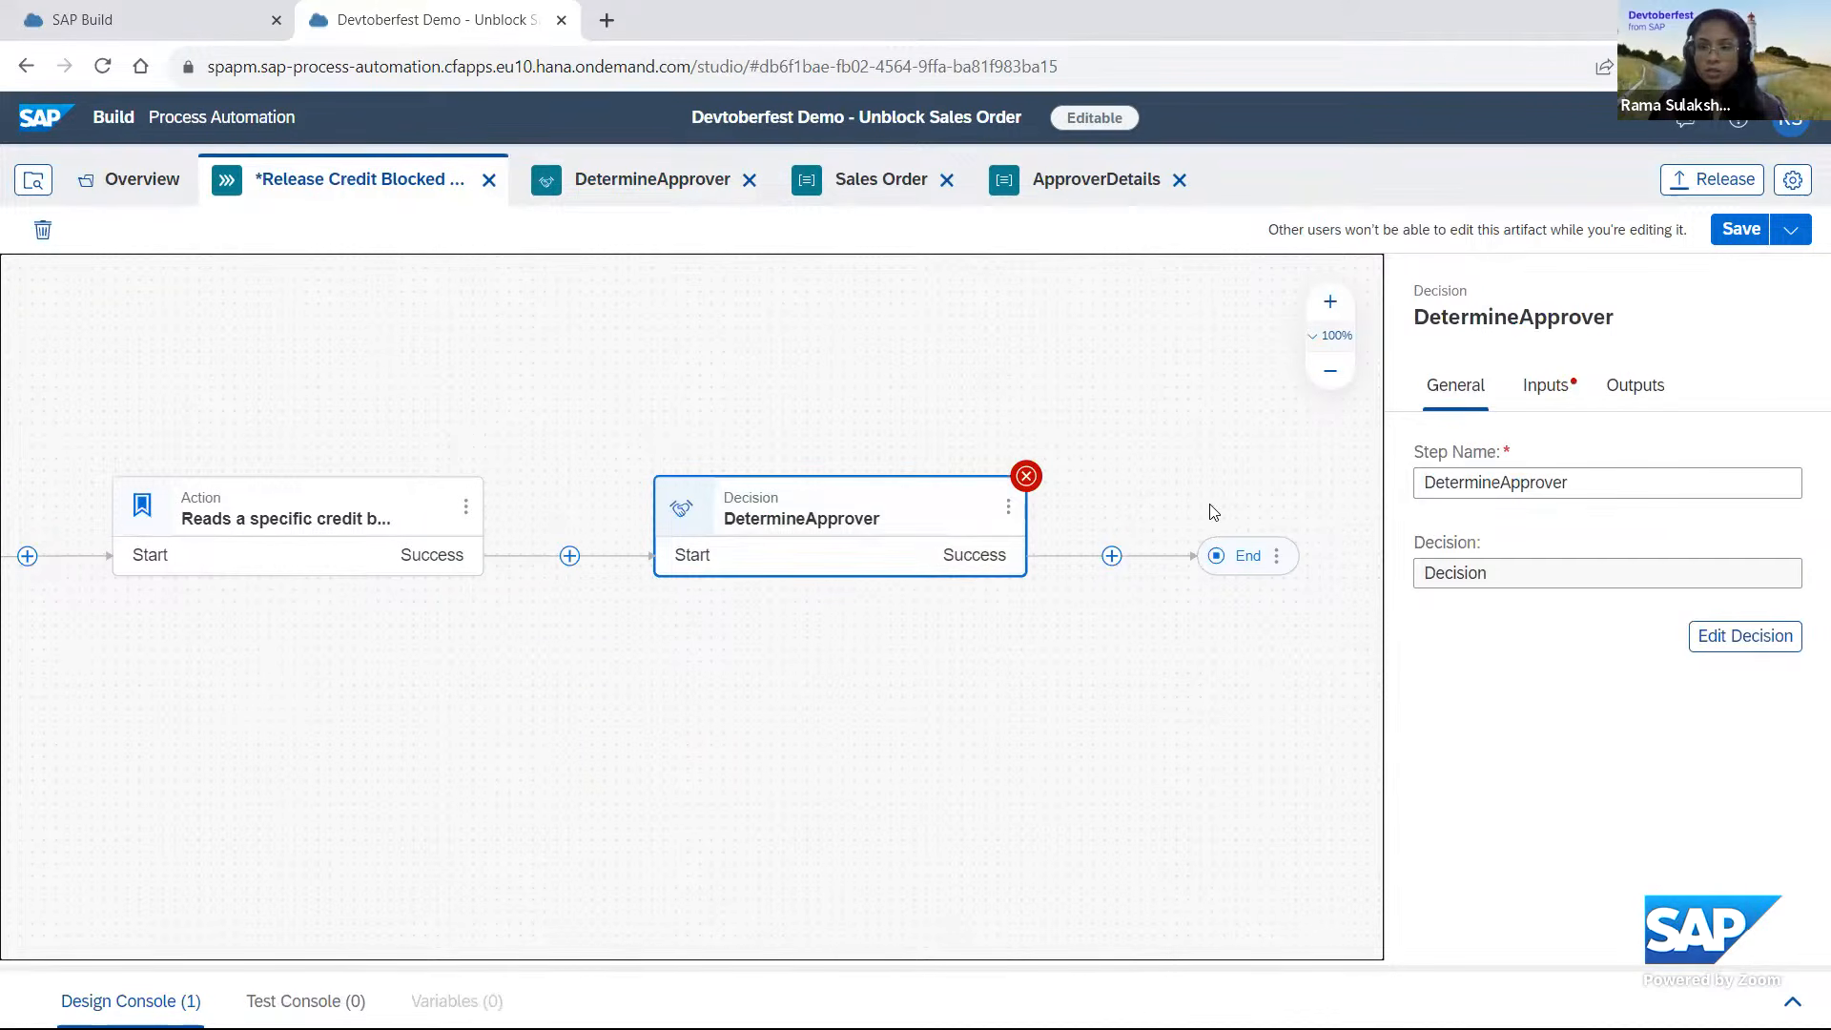
{"action": "left_click", "coordinate": [1549, 386]}
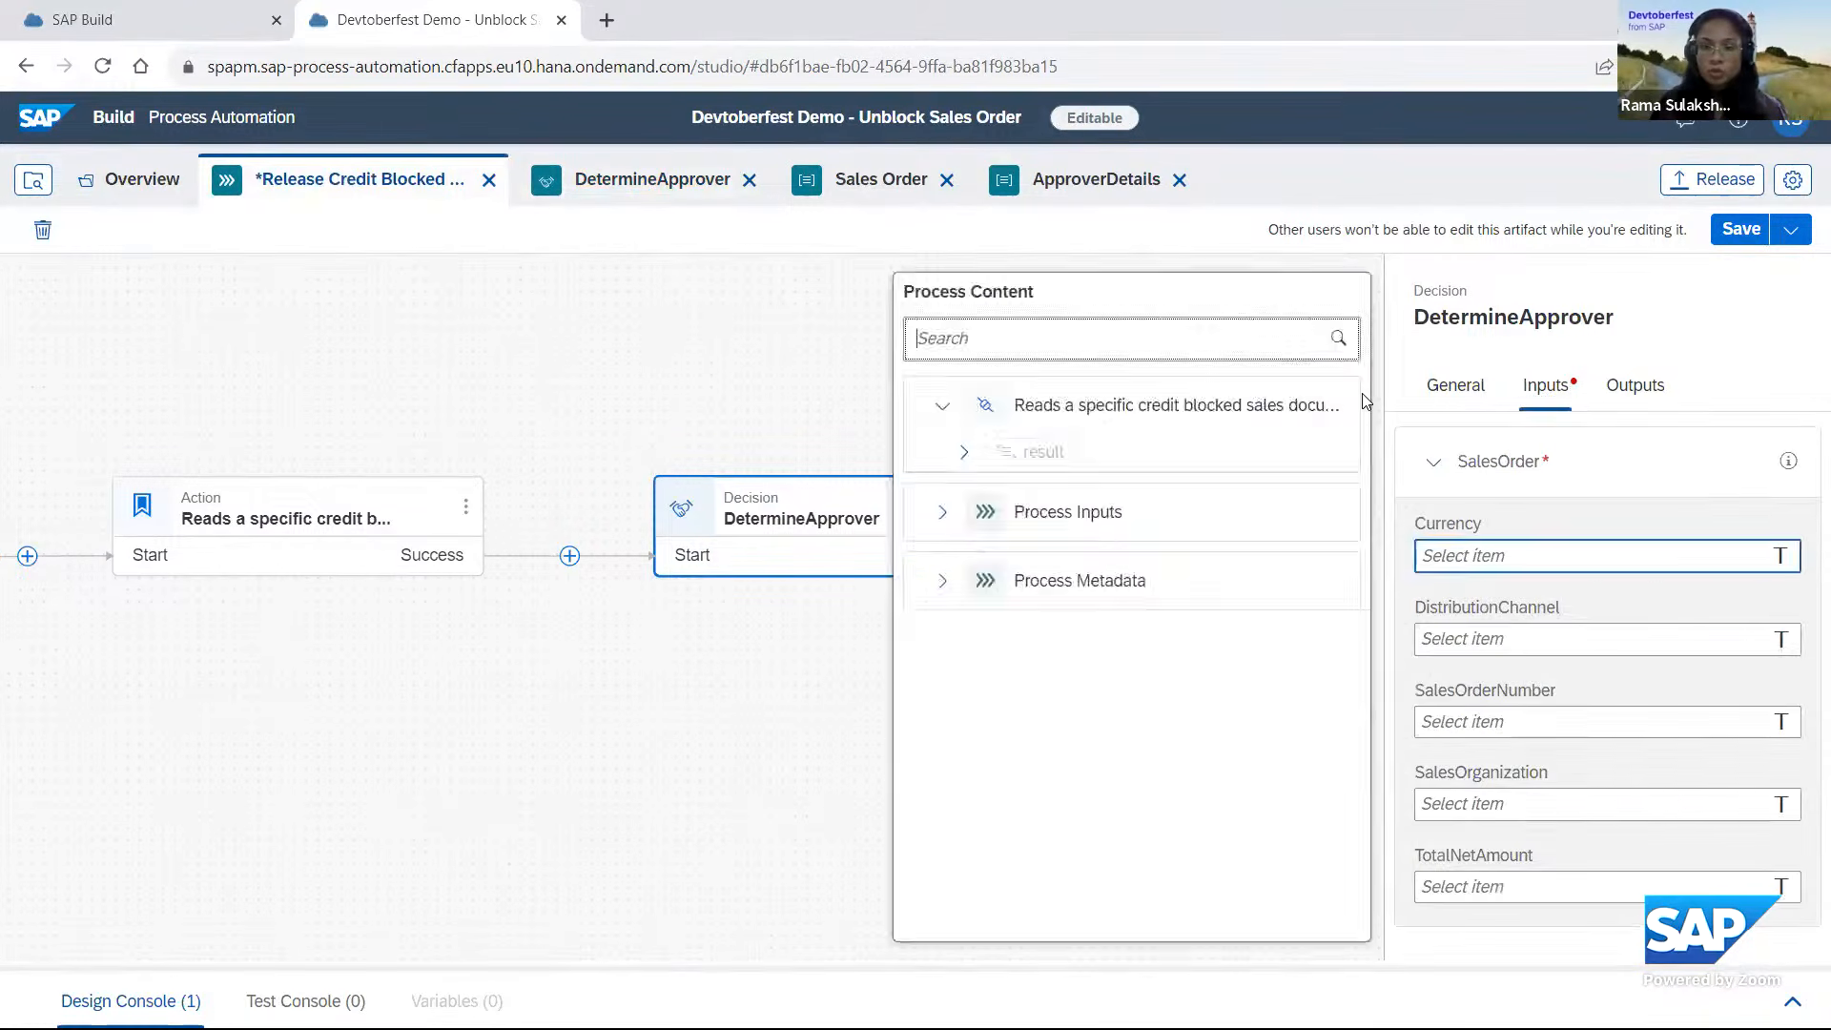
{"action": "left_click", "coordinate": [964, 452]}
{"action": "left_click", "coordinate": [985, 492]}
{"action": "scroll", "coordinate": [1120, 502], "scroll_direction": "down", "scroll_amount": 2}
{"action": "left_click", "coordinate": [1123, 497]}
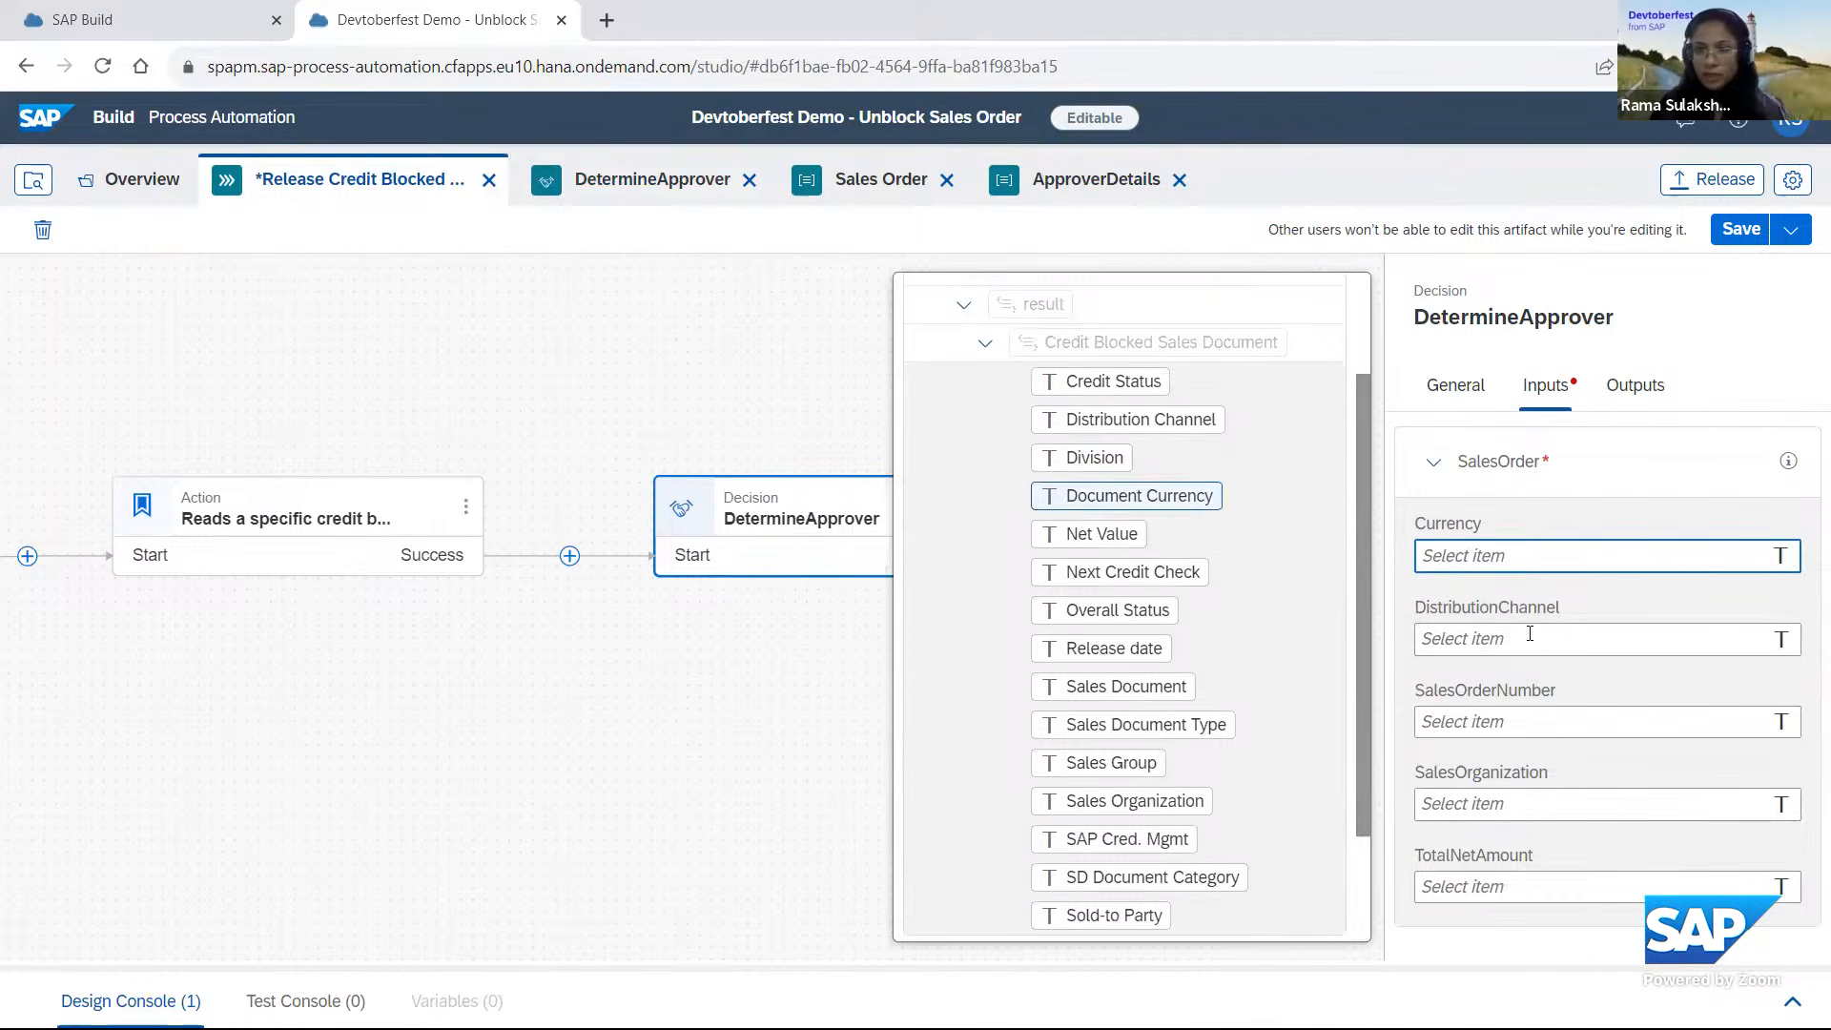
{"action": "left_click", "coordinate": [1530, 637]}
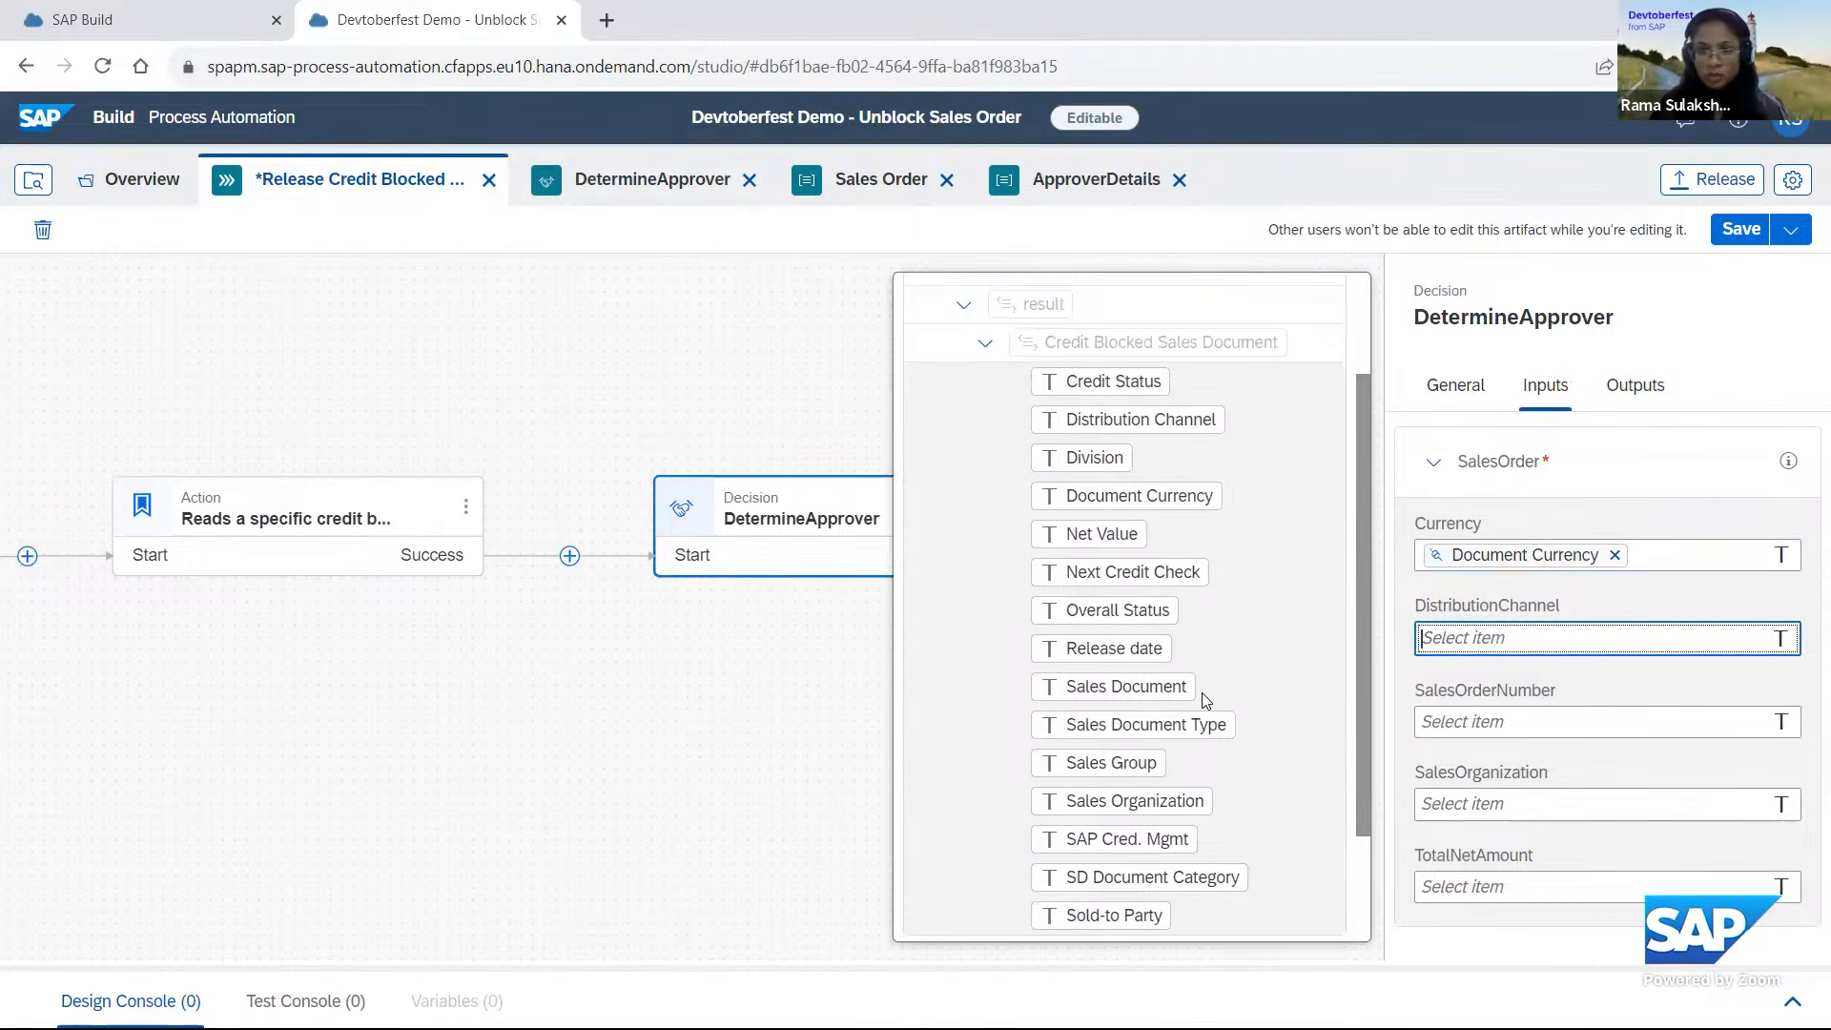
{"action": "left_click", "coordinate": [1194, 420]}
Map the decision's SalesOrderNumber input to Sales Document, SalesOrganization to Sales Organization, and TotalNetAmount to Net Value.
{"action": "left_click", "coordinate": [1627, 717]}
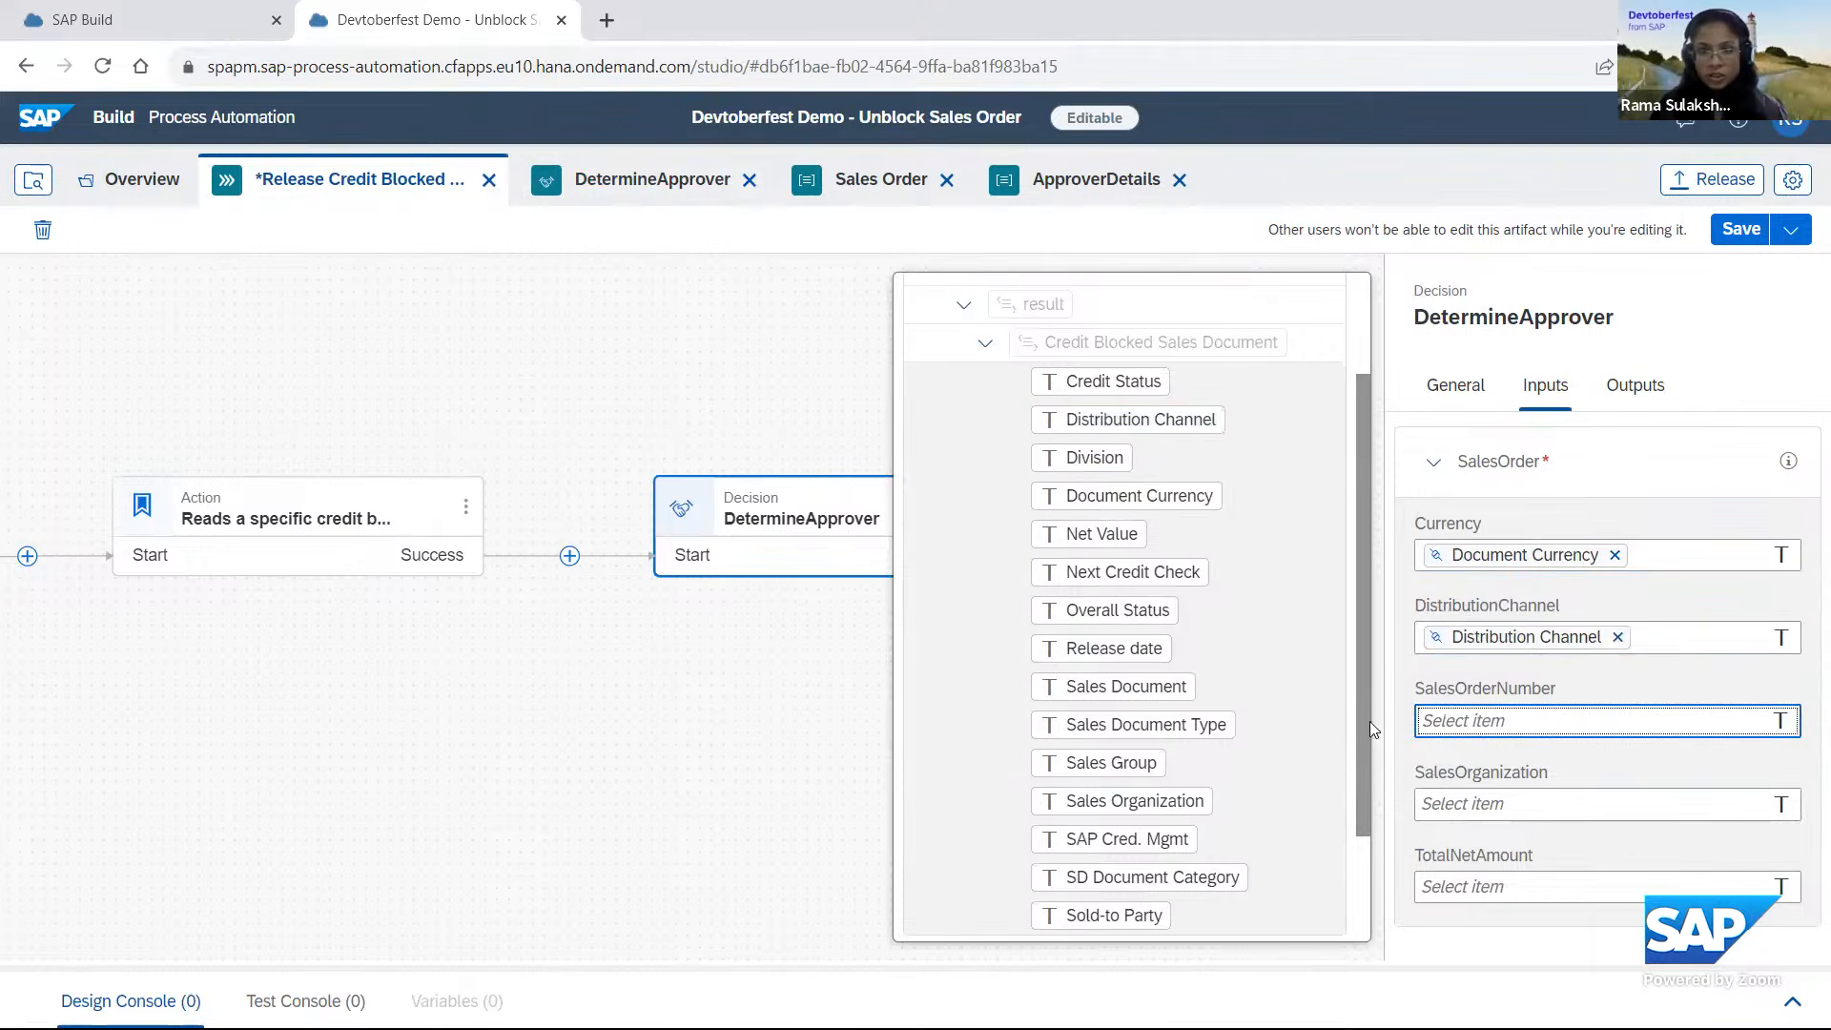
{"action": "left_click", "coordinate": [1126, 687]}
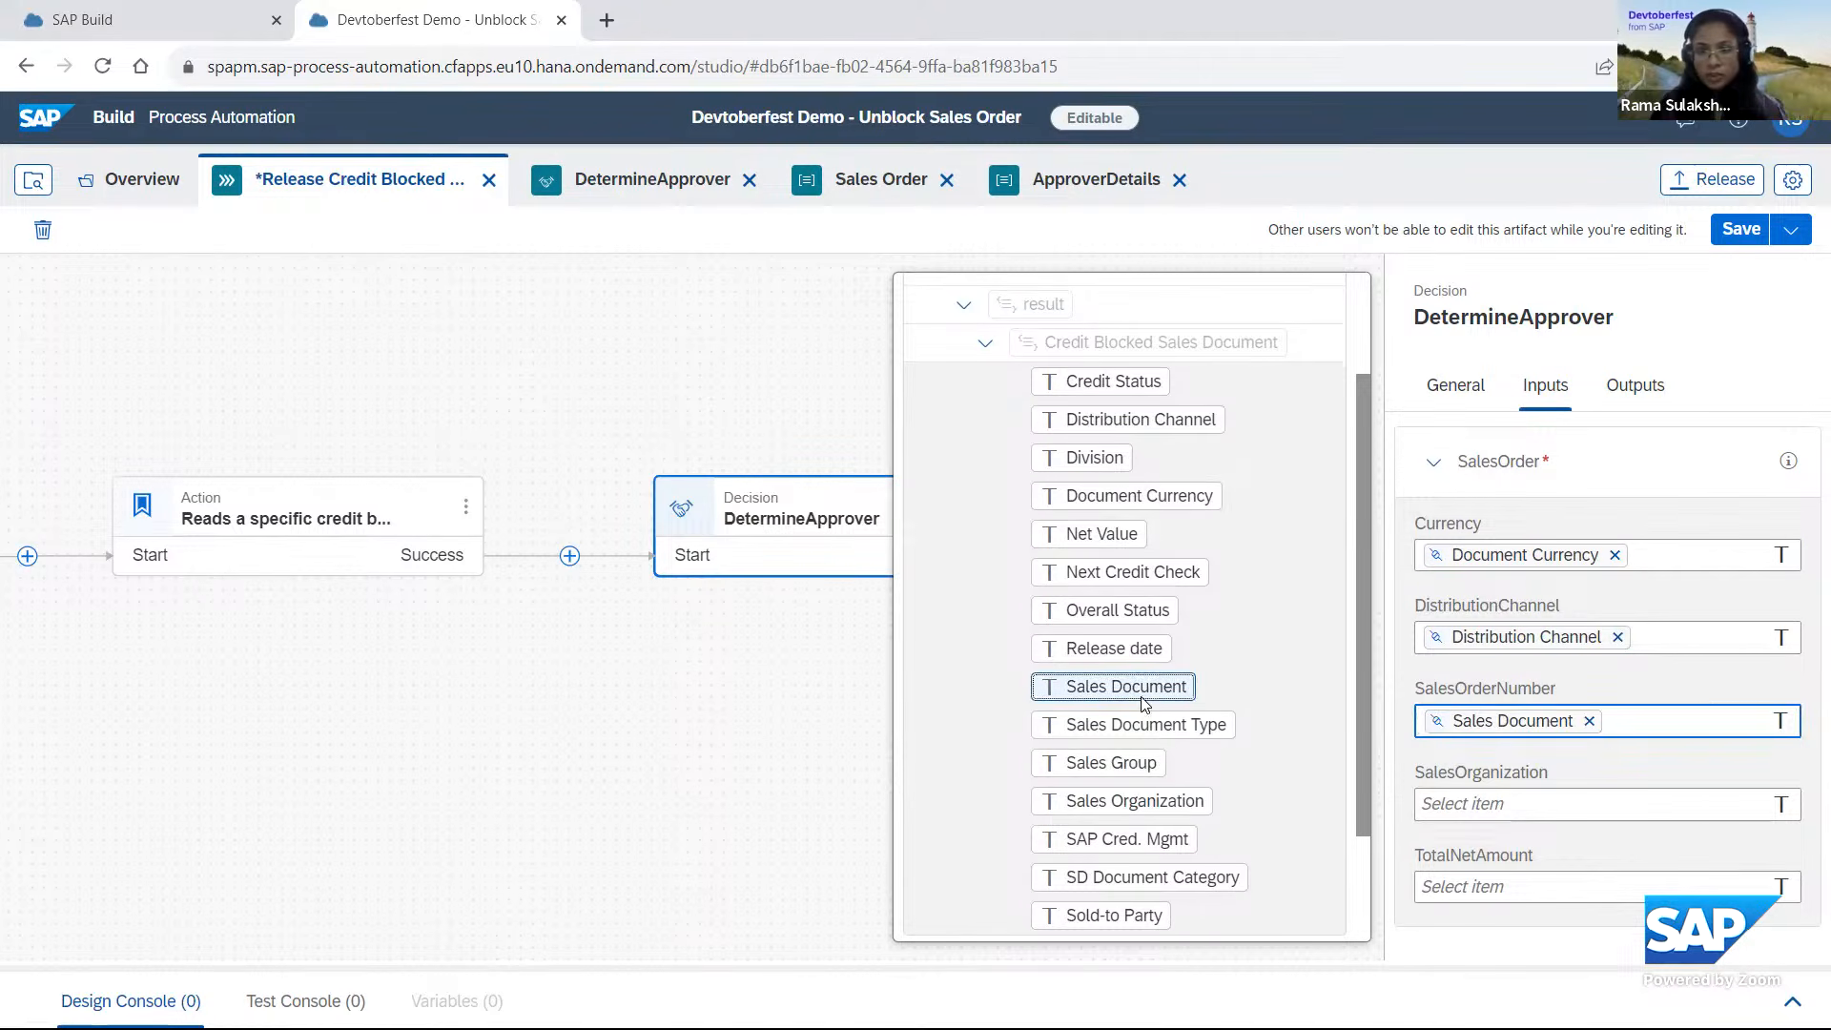
{"action": "left_click", "coordinate": [1499, 806]}
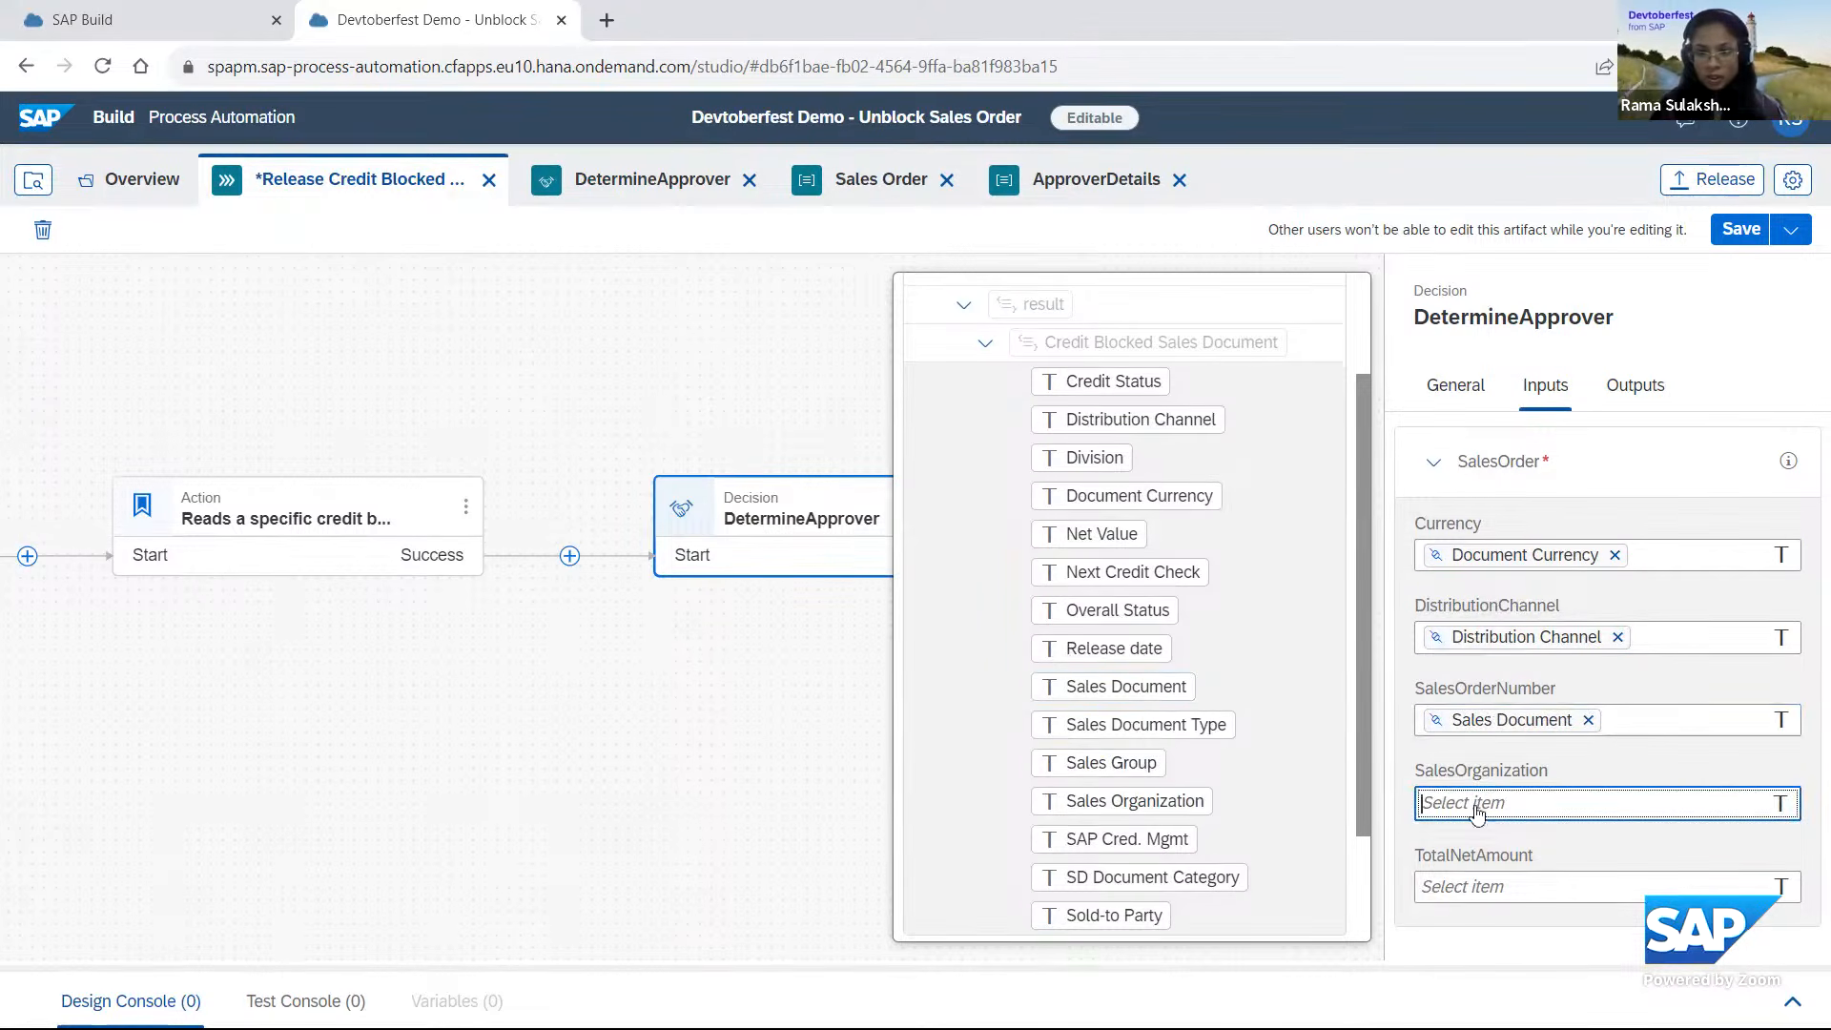
{"action": "left_click", "coordinate": [1221, 801]}
{"action": "left_click", "coordinate": [1550, 877]}
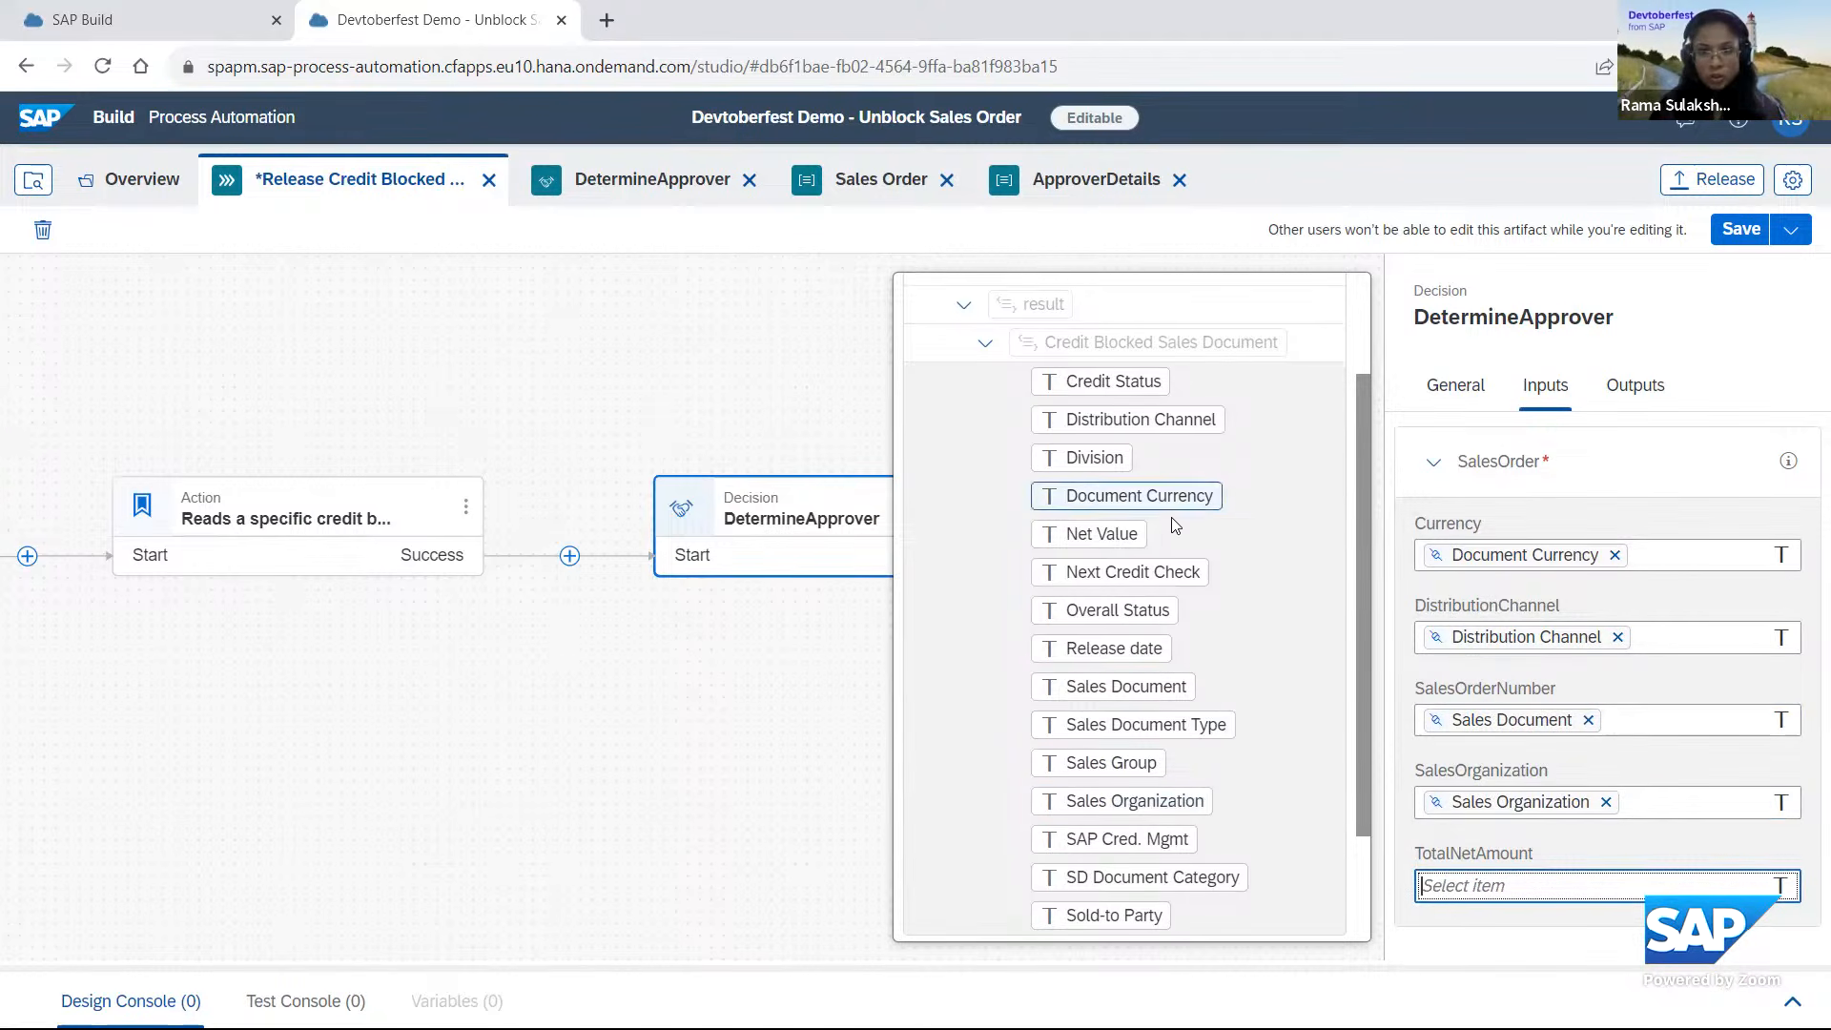
{"action": "left_click", "coordinate": [1098, 534]}
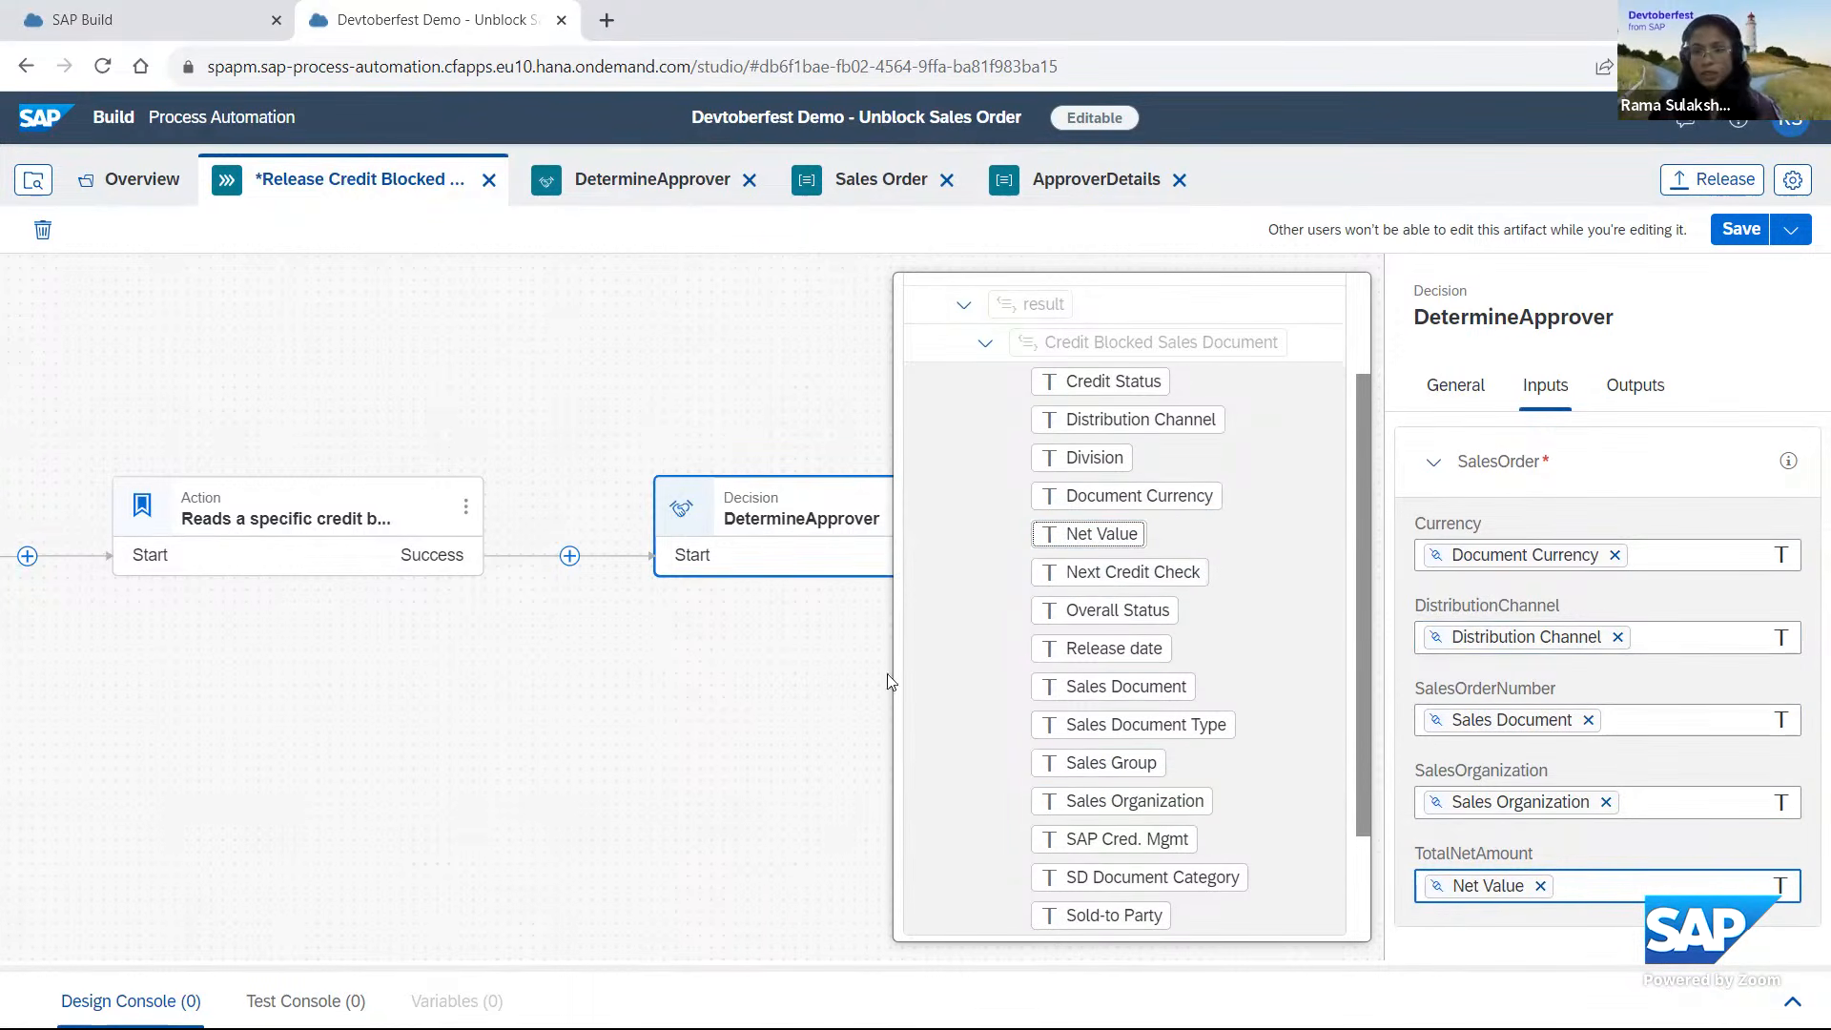
{"action": "left_click", "coordinate": [776, 597]}
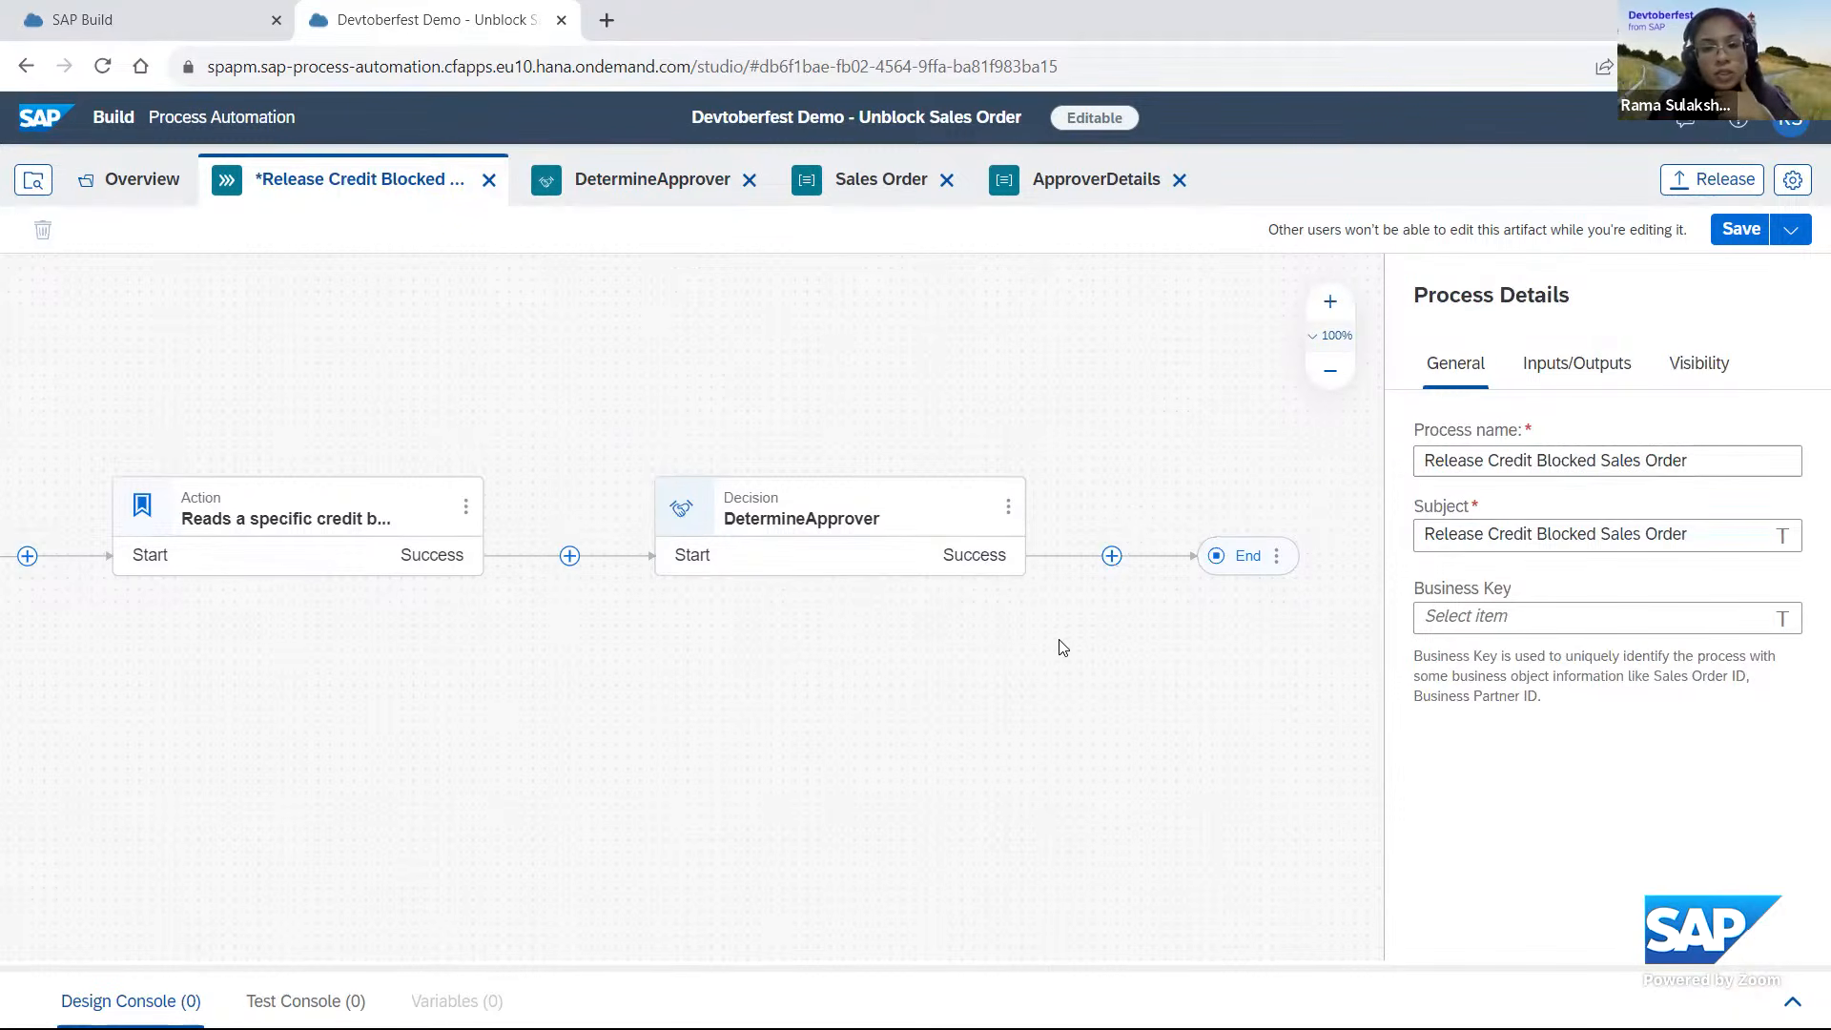
After the DetermineApprover decision, create a new approval form named "Approval Form for Unblock of Sales Order".
{"action": "left_click", "coordinate": [1112, 557]}
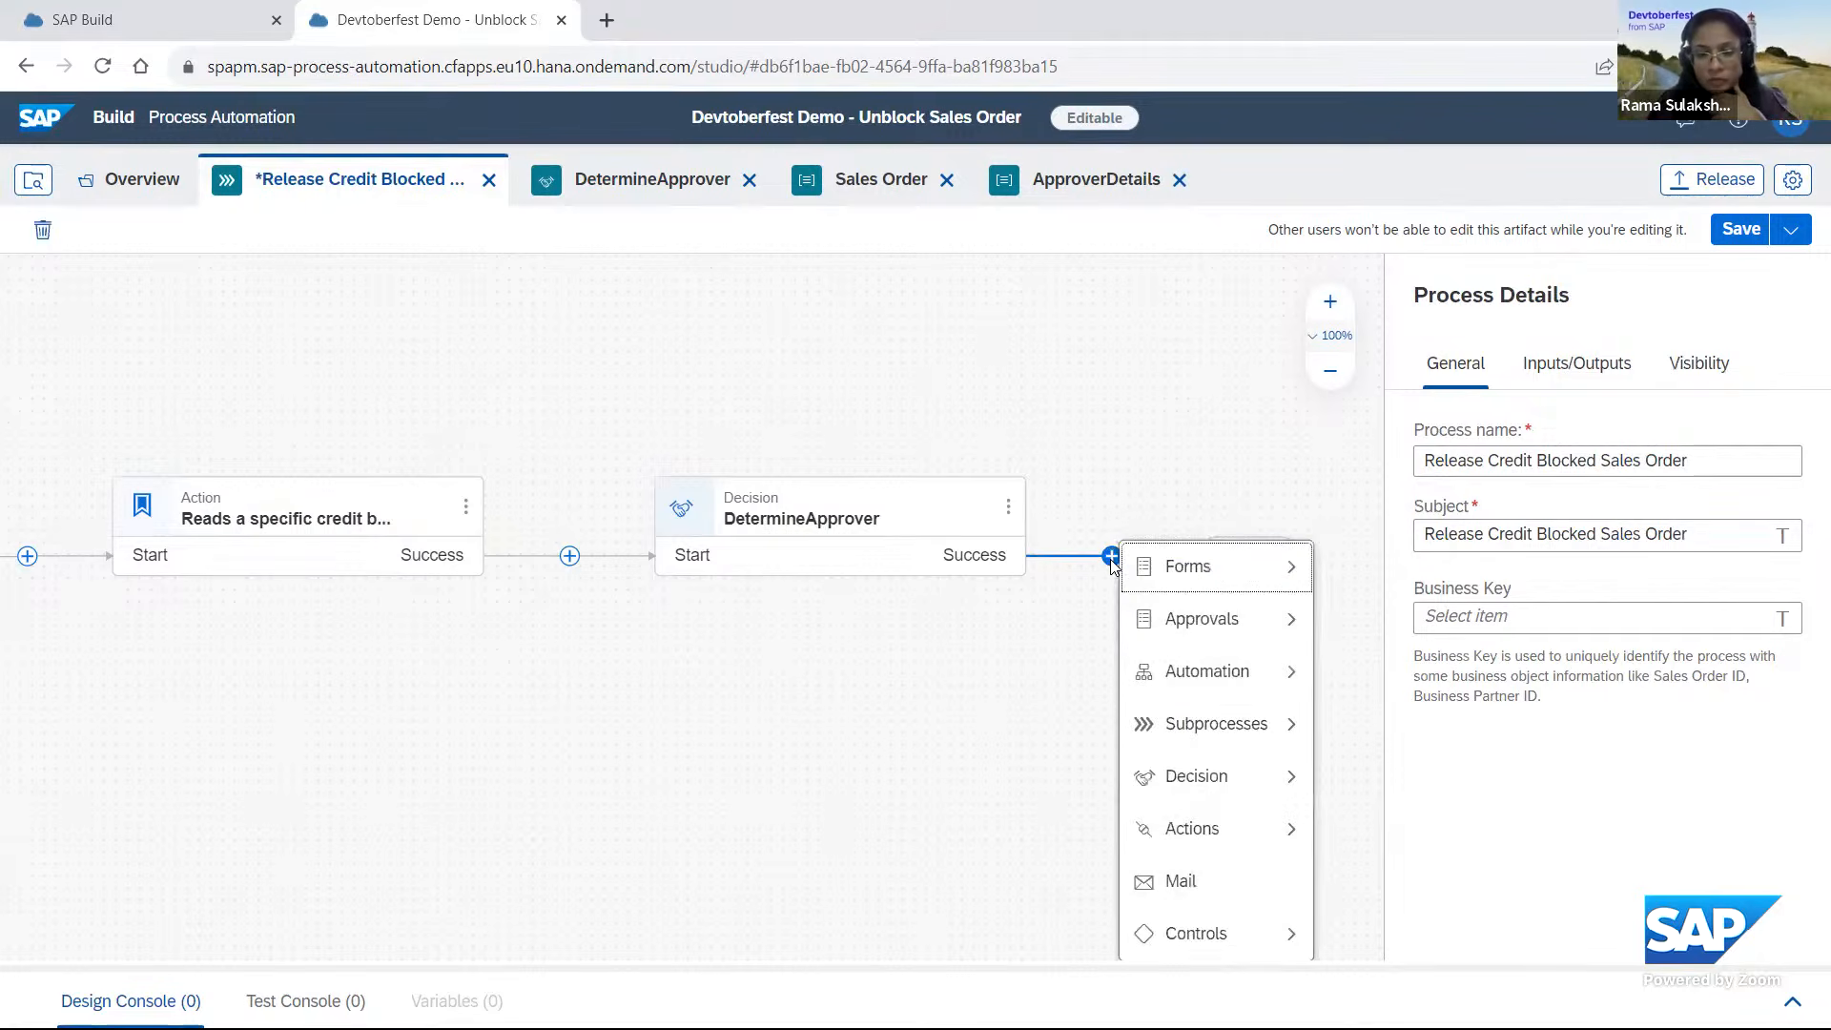
{"action": "mouse_move", "coordinate": [1187, 641]}
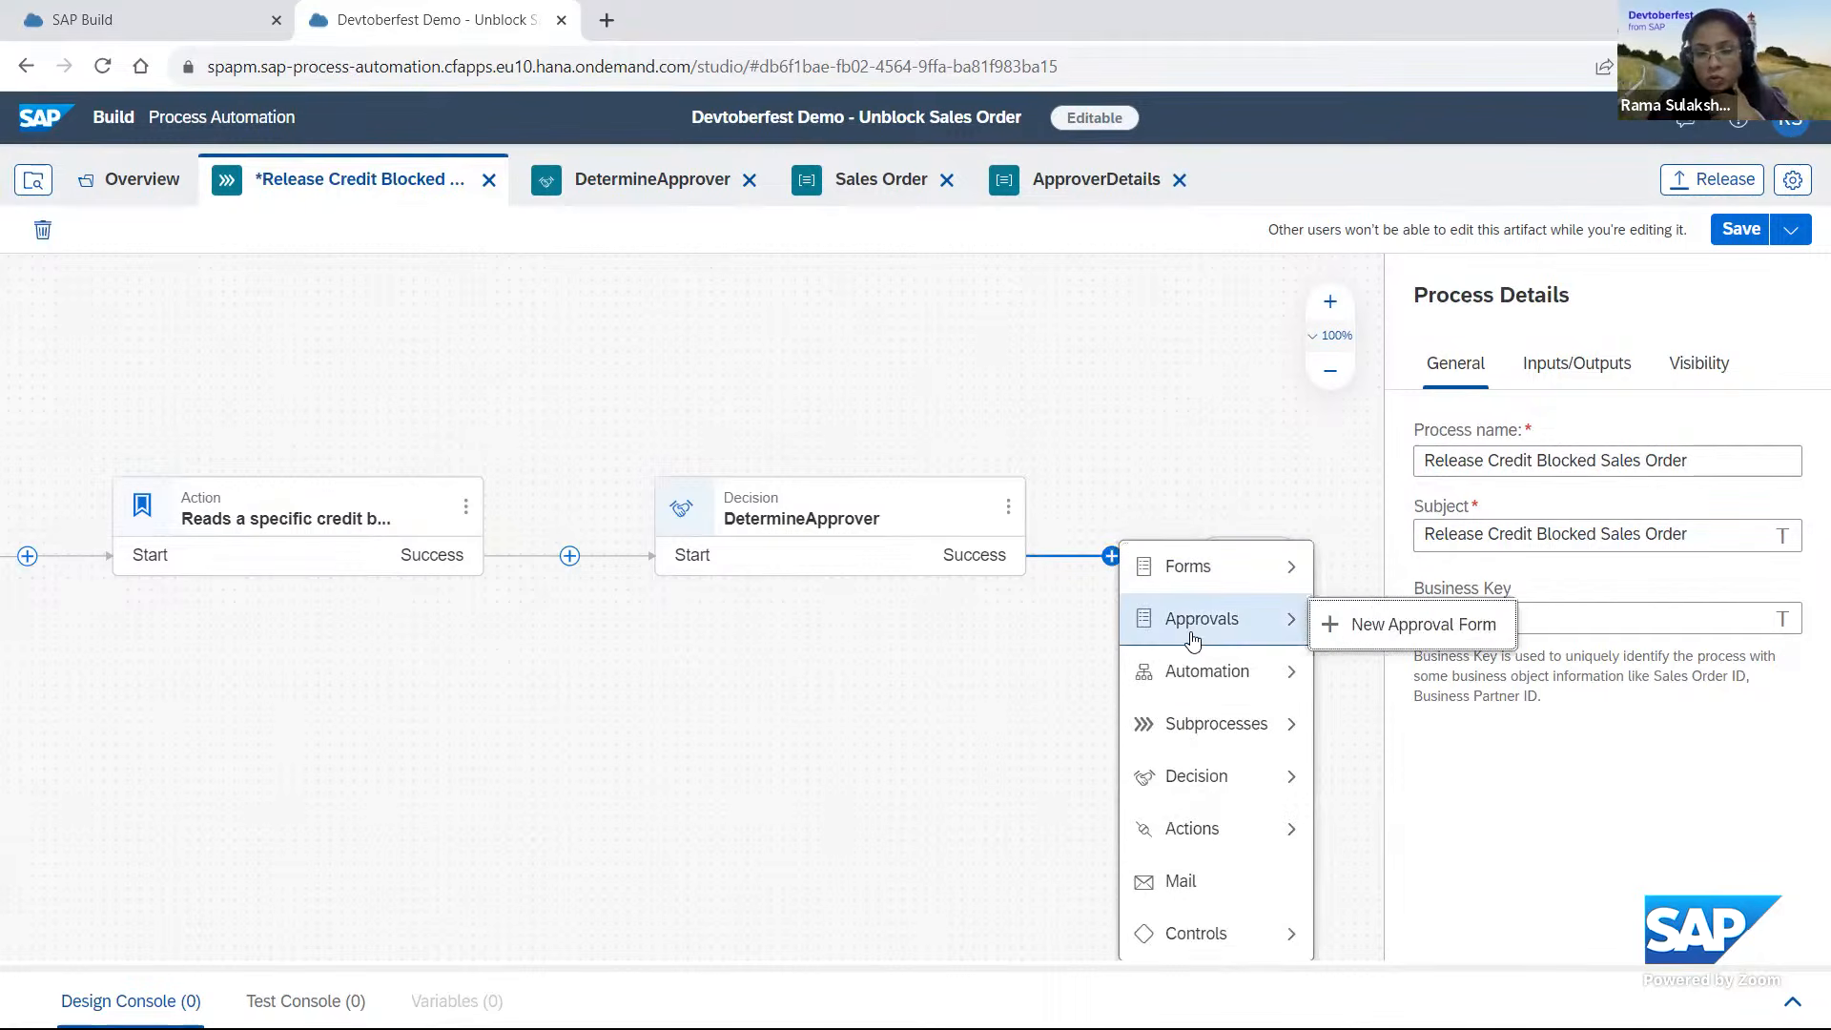
{"action": "left_click", "coordinate": [1409, 637]}
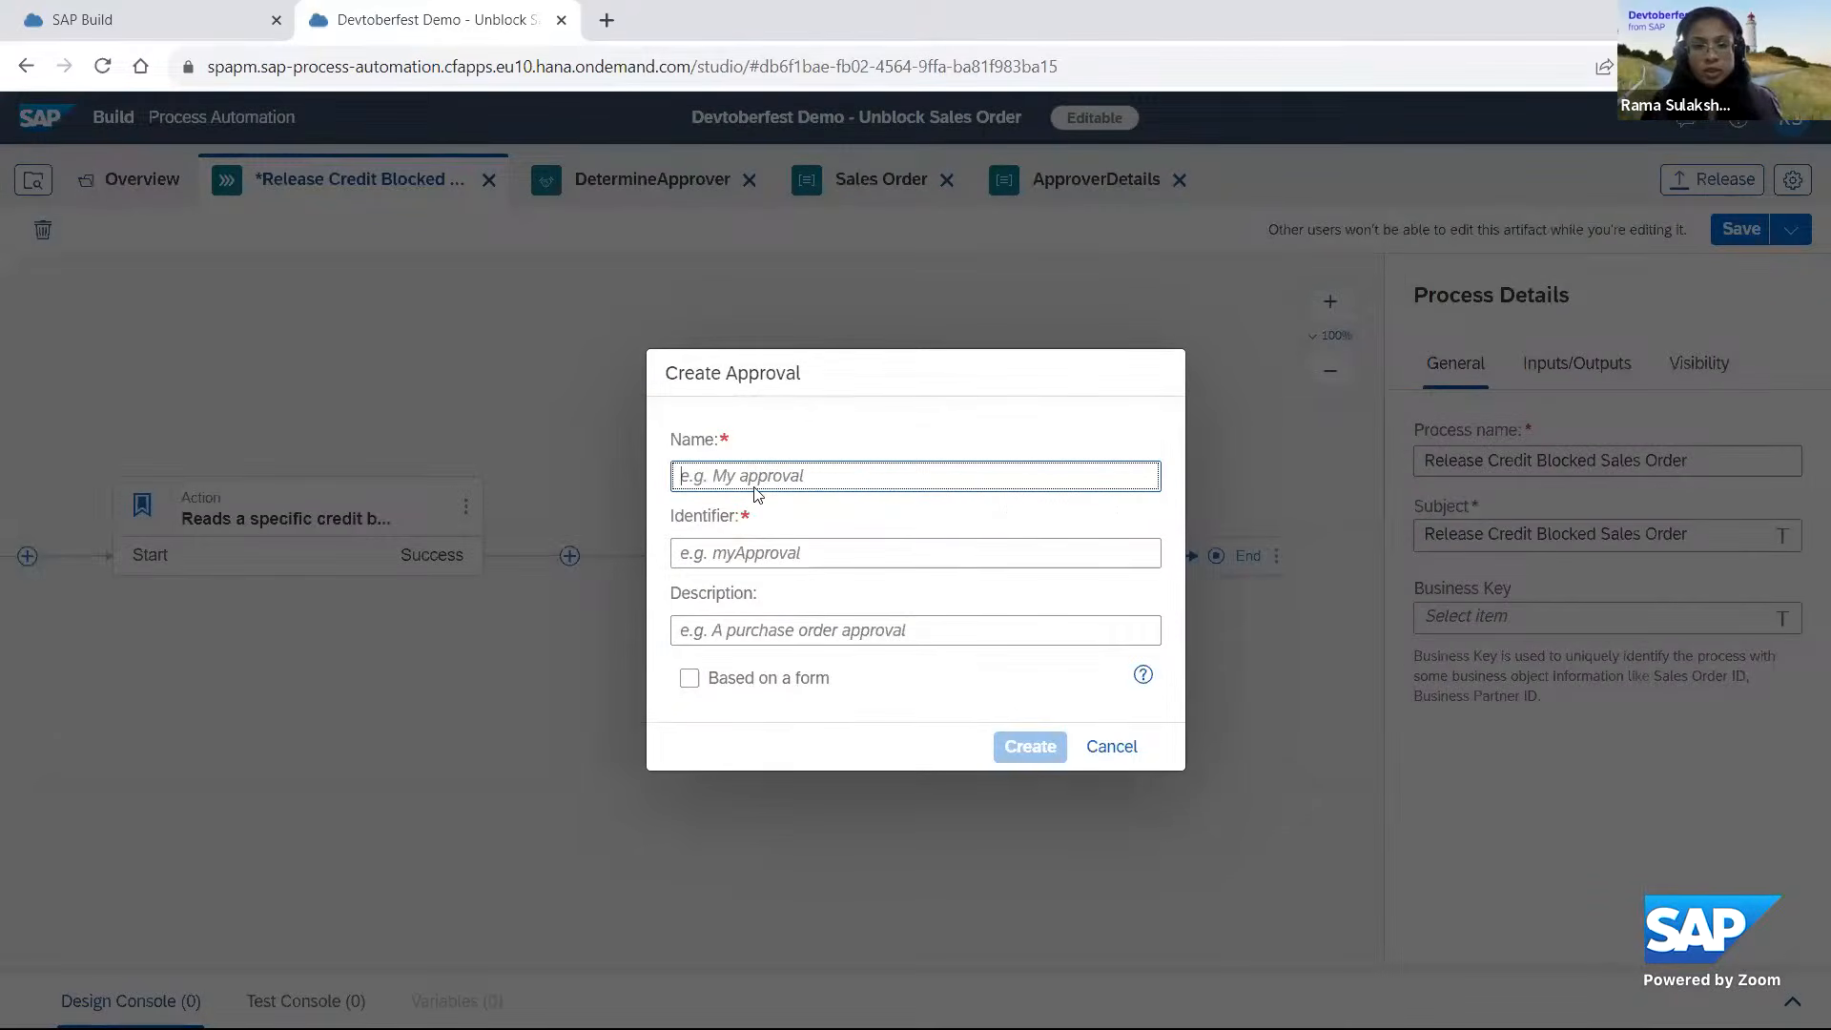
{"action": "type", "text": "Appr"}
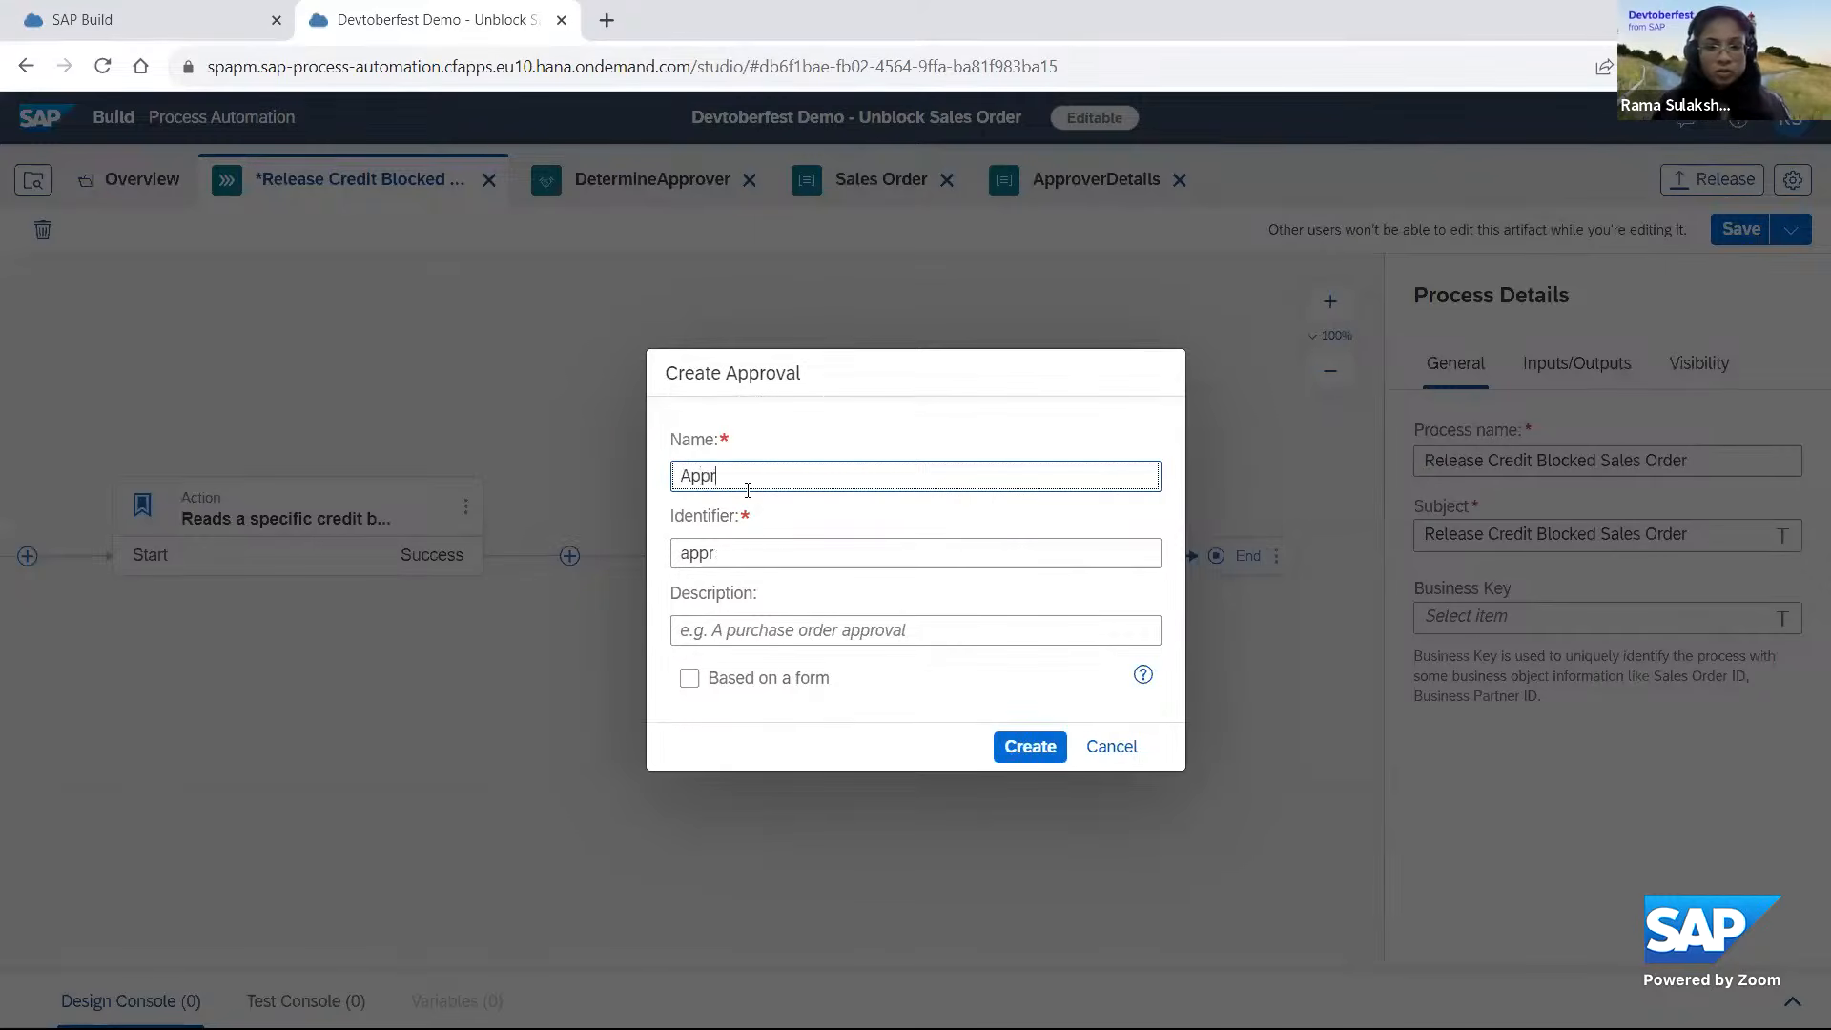
{"action": "type", "text": "oval Form "}
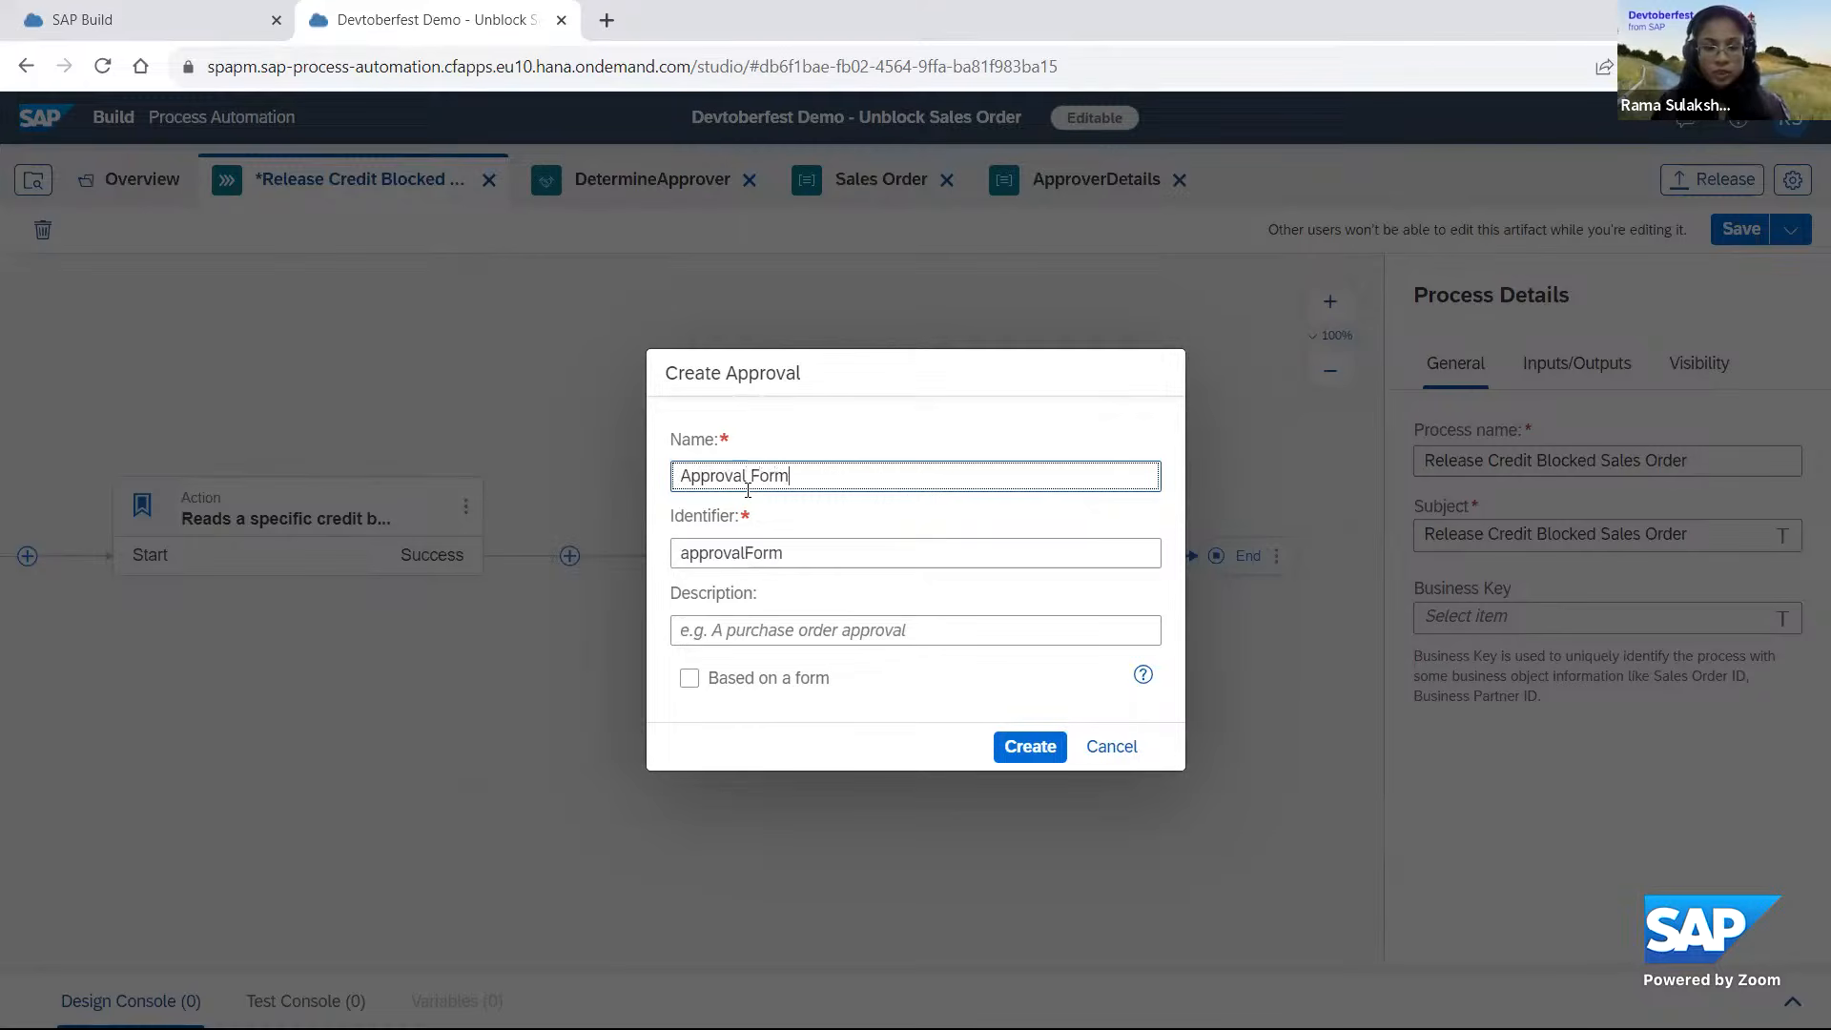
{"action": "type", "text": "for"}
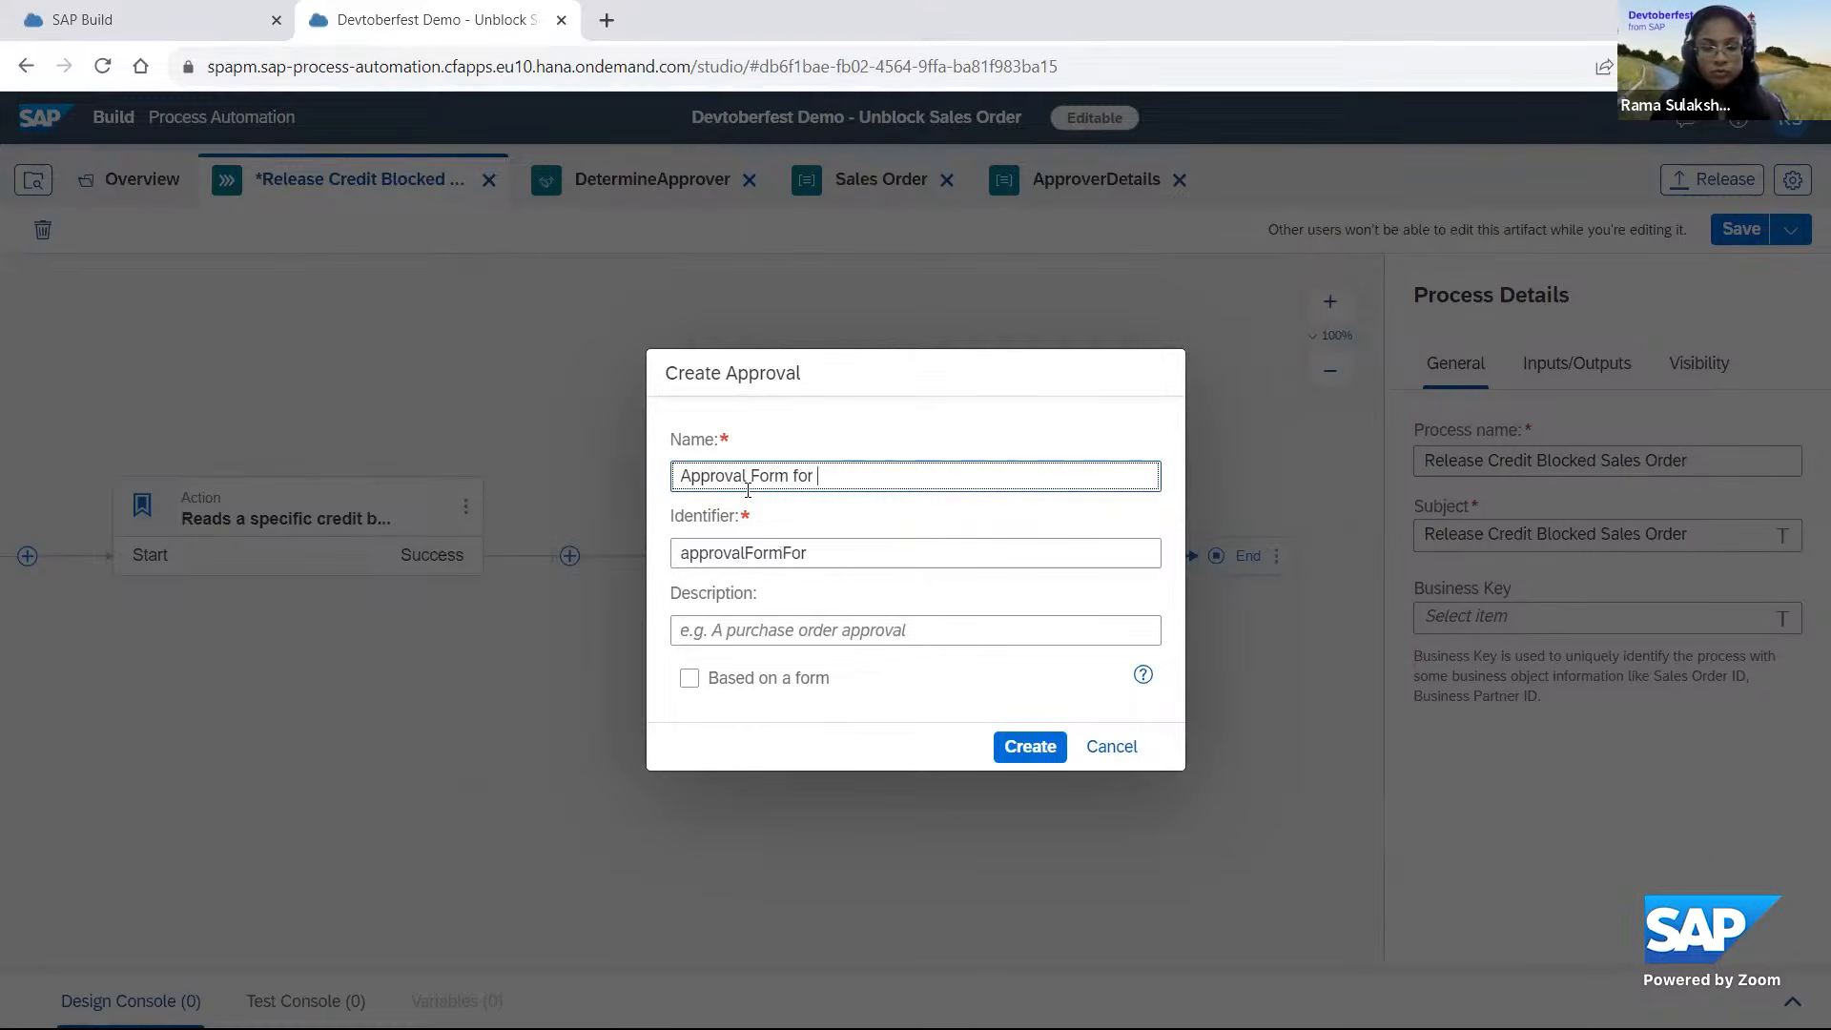
{"action": "type", "text": " Unblock od"}
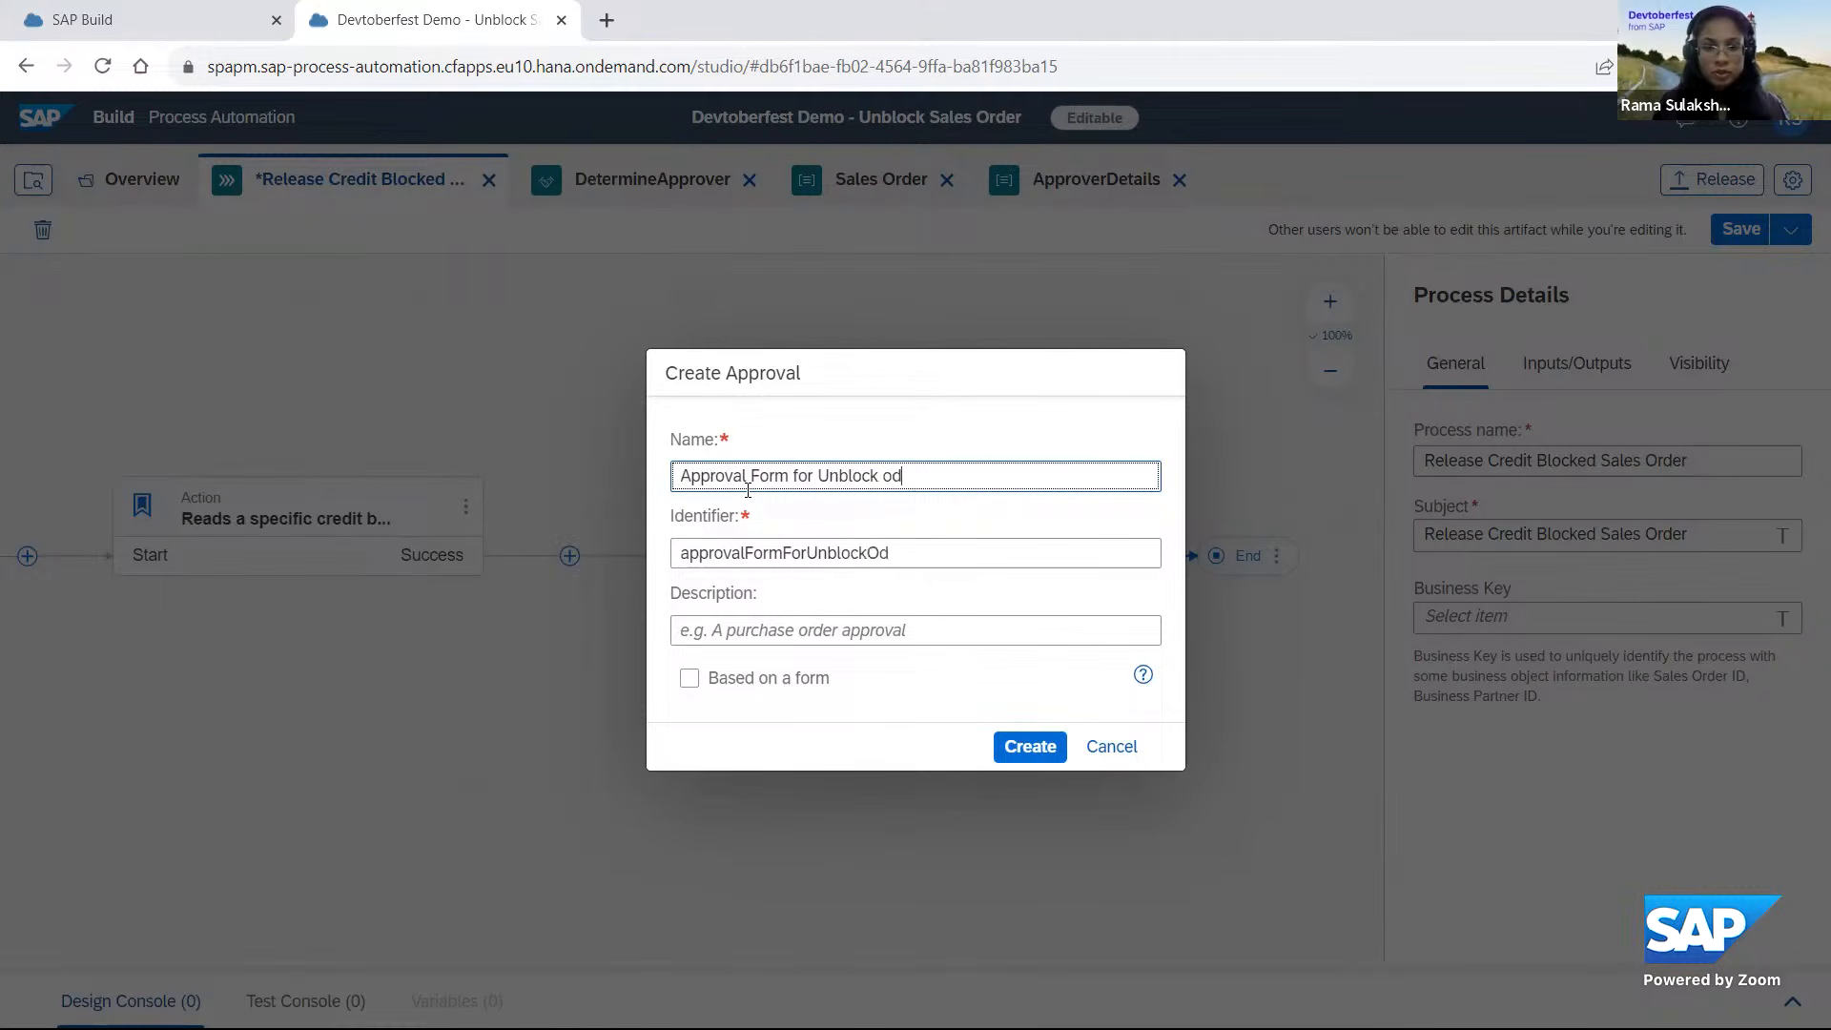
{"action": "key", "text": "BackSpace"}
{"action": "type", "text": "f Sales Order"}
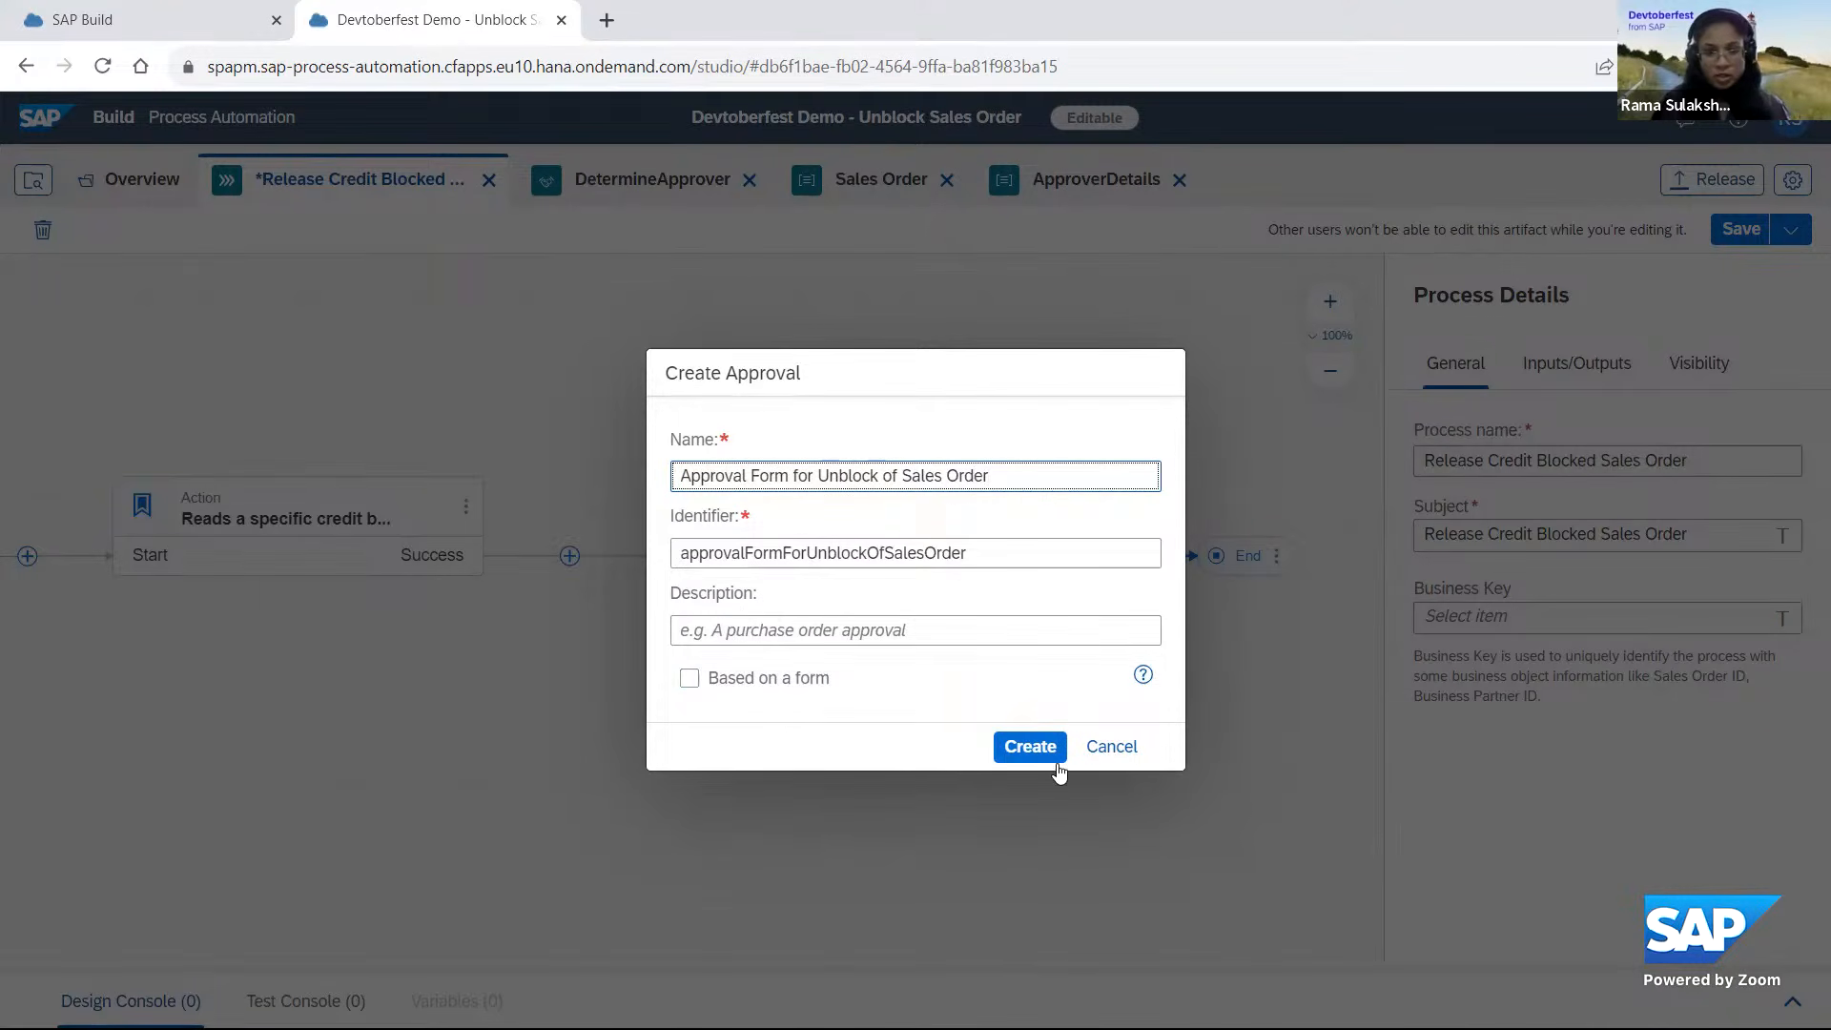
{"action": "left_click", "coordinate": [1021, 751]}
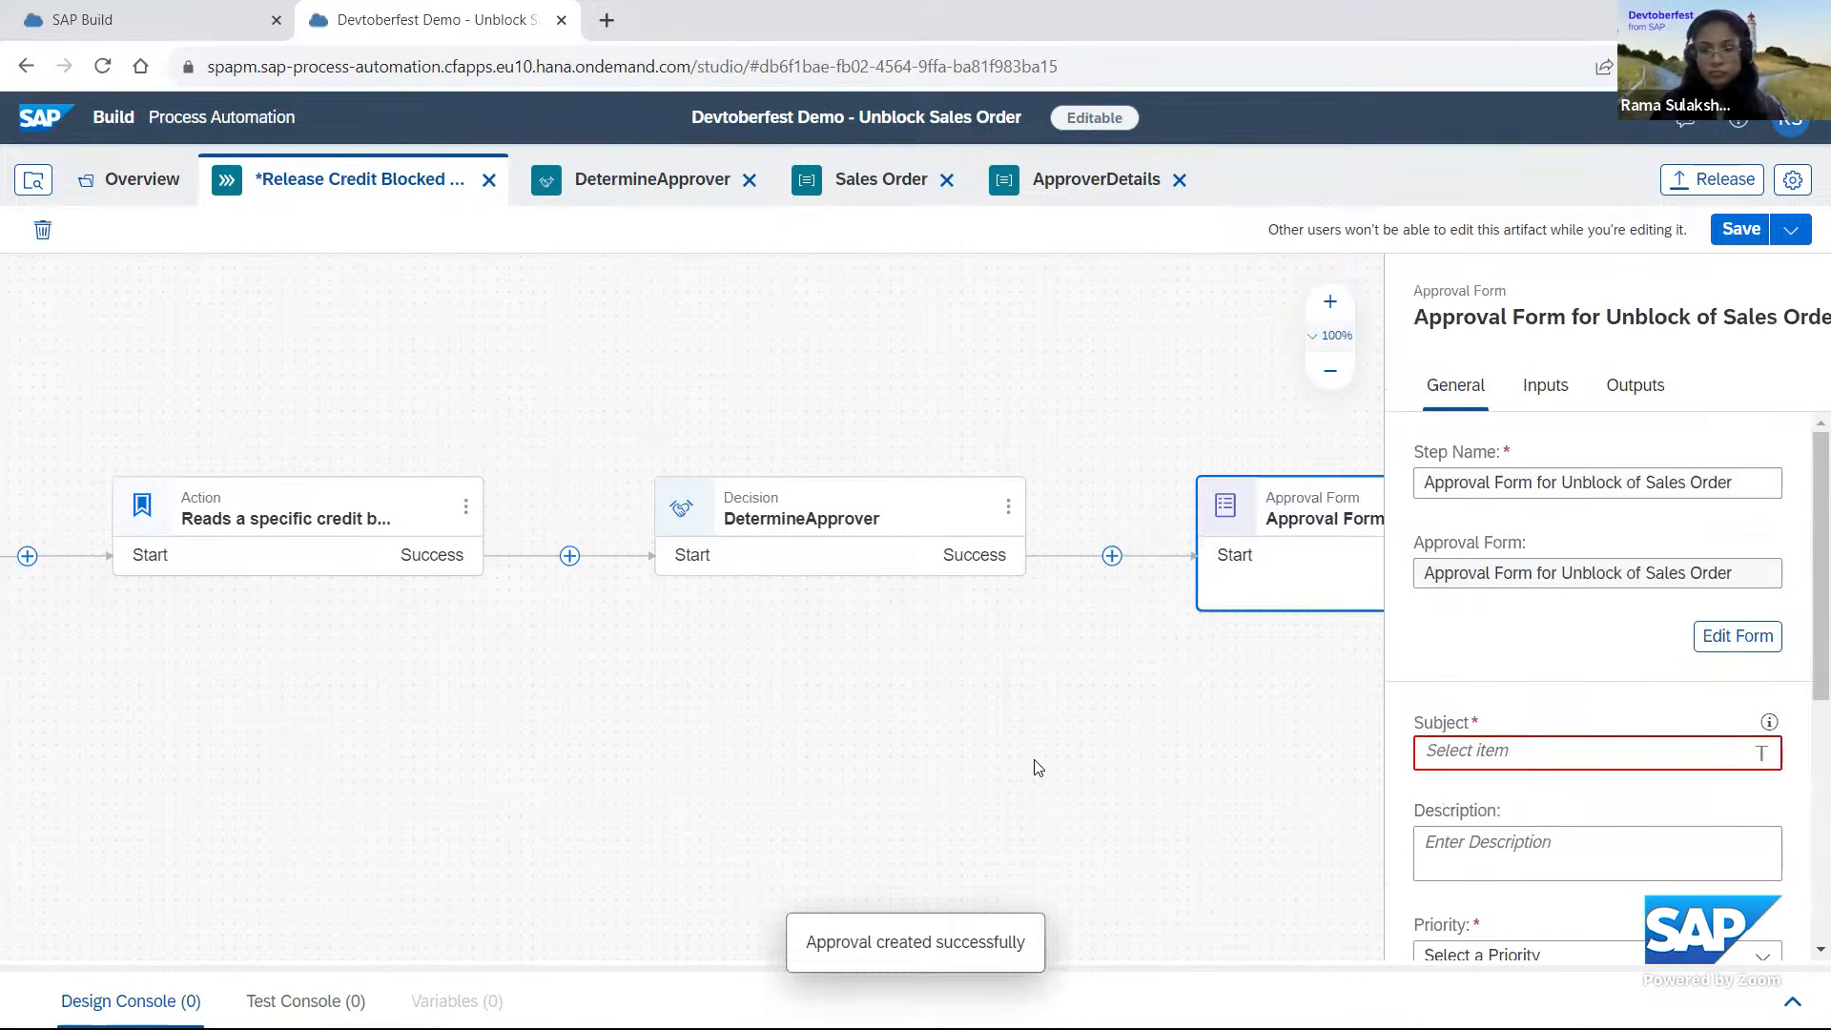
Set the approval form's subject to "Approval Form for releasing credit blocked sales order".
{"action": "left_click_drag", "start_coordinate": [760, 657], "coordinate": [376, 567]}
{"action": "left_click_drag", "start_coordinate": [1820, 539], "coordinate": [1820, 601]}
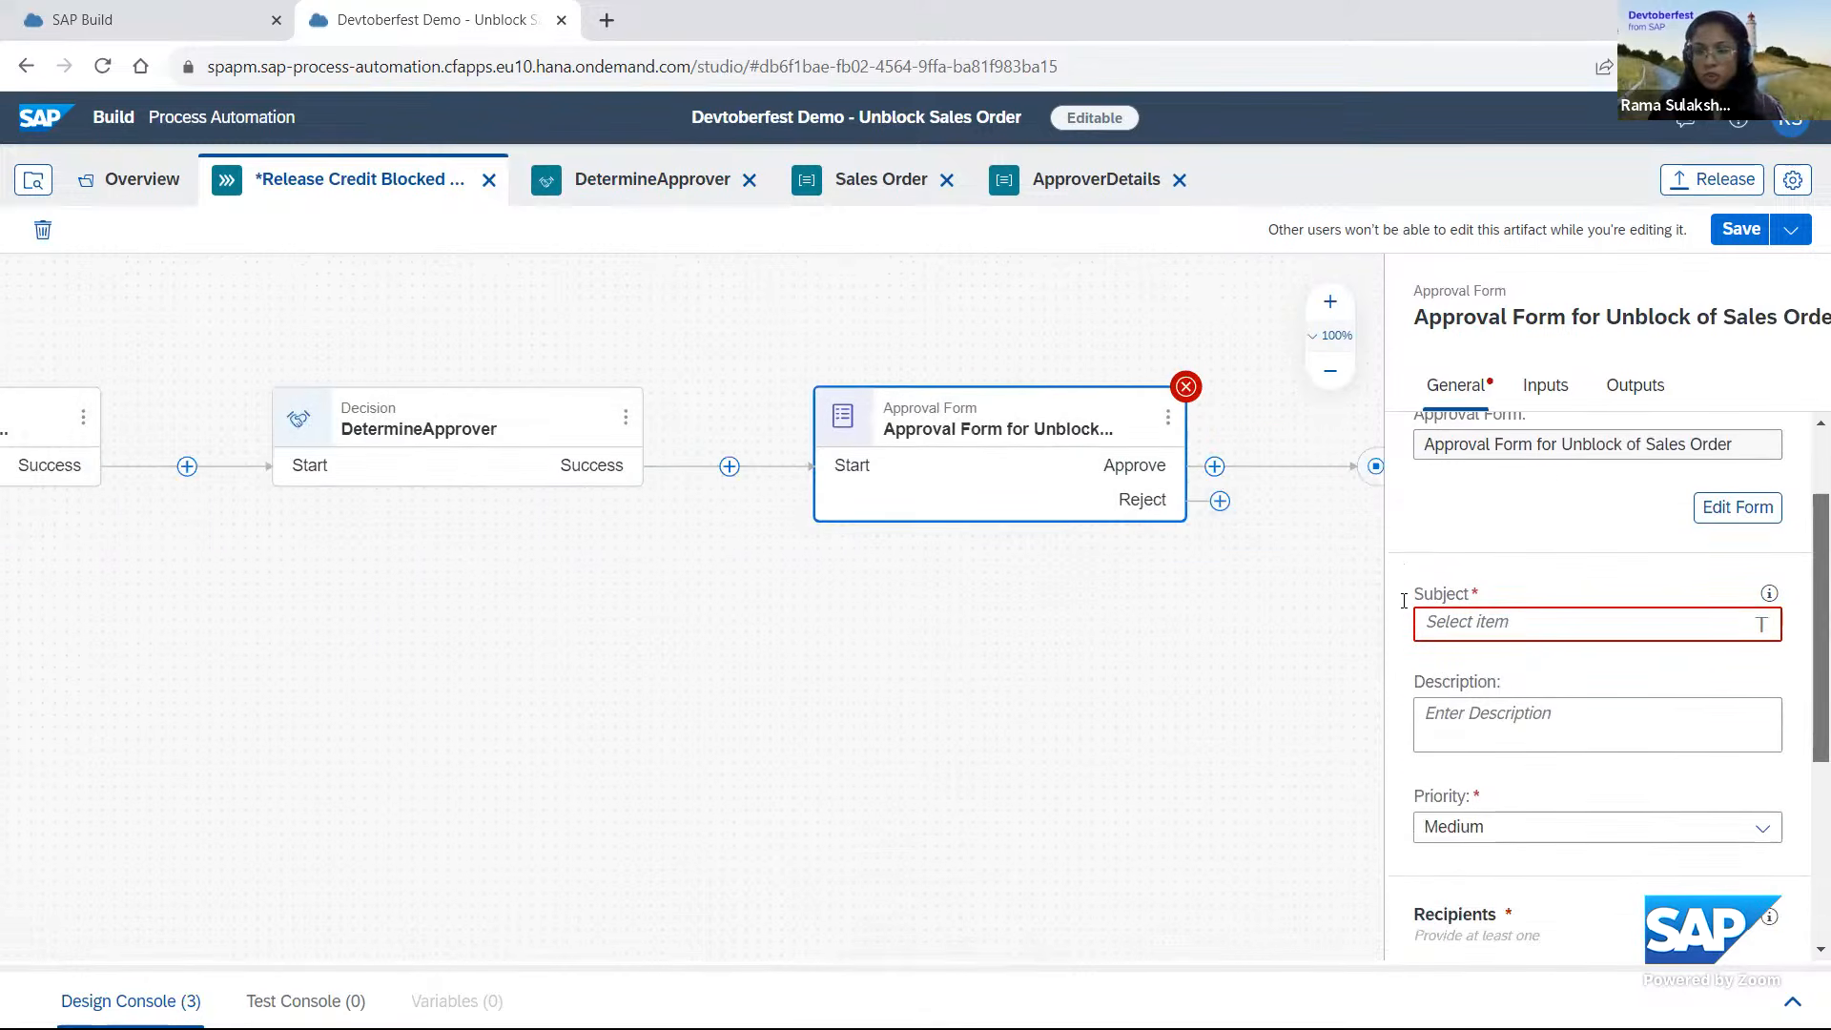
{"action": "left_click", "coordinate": [1460, 629]}
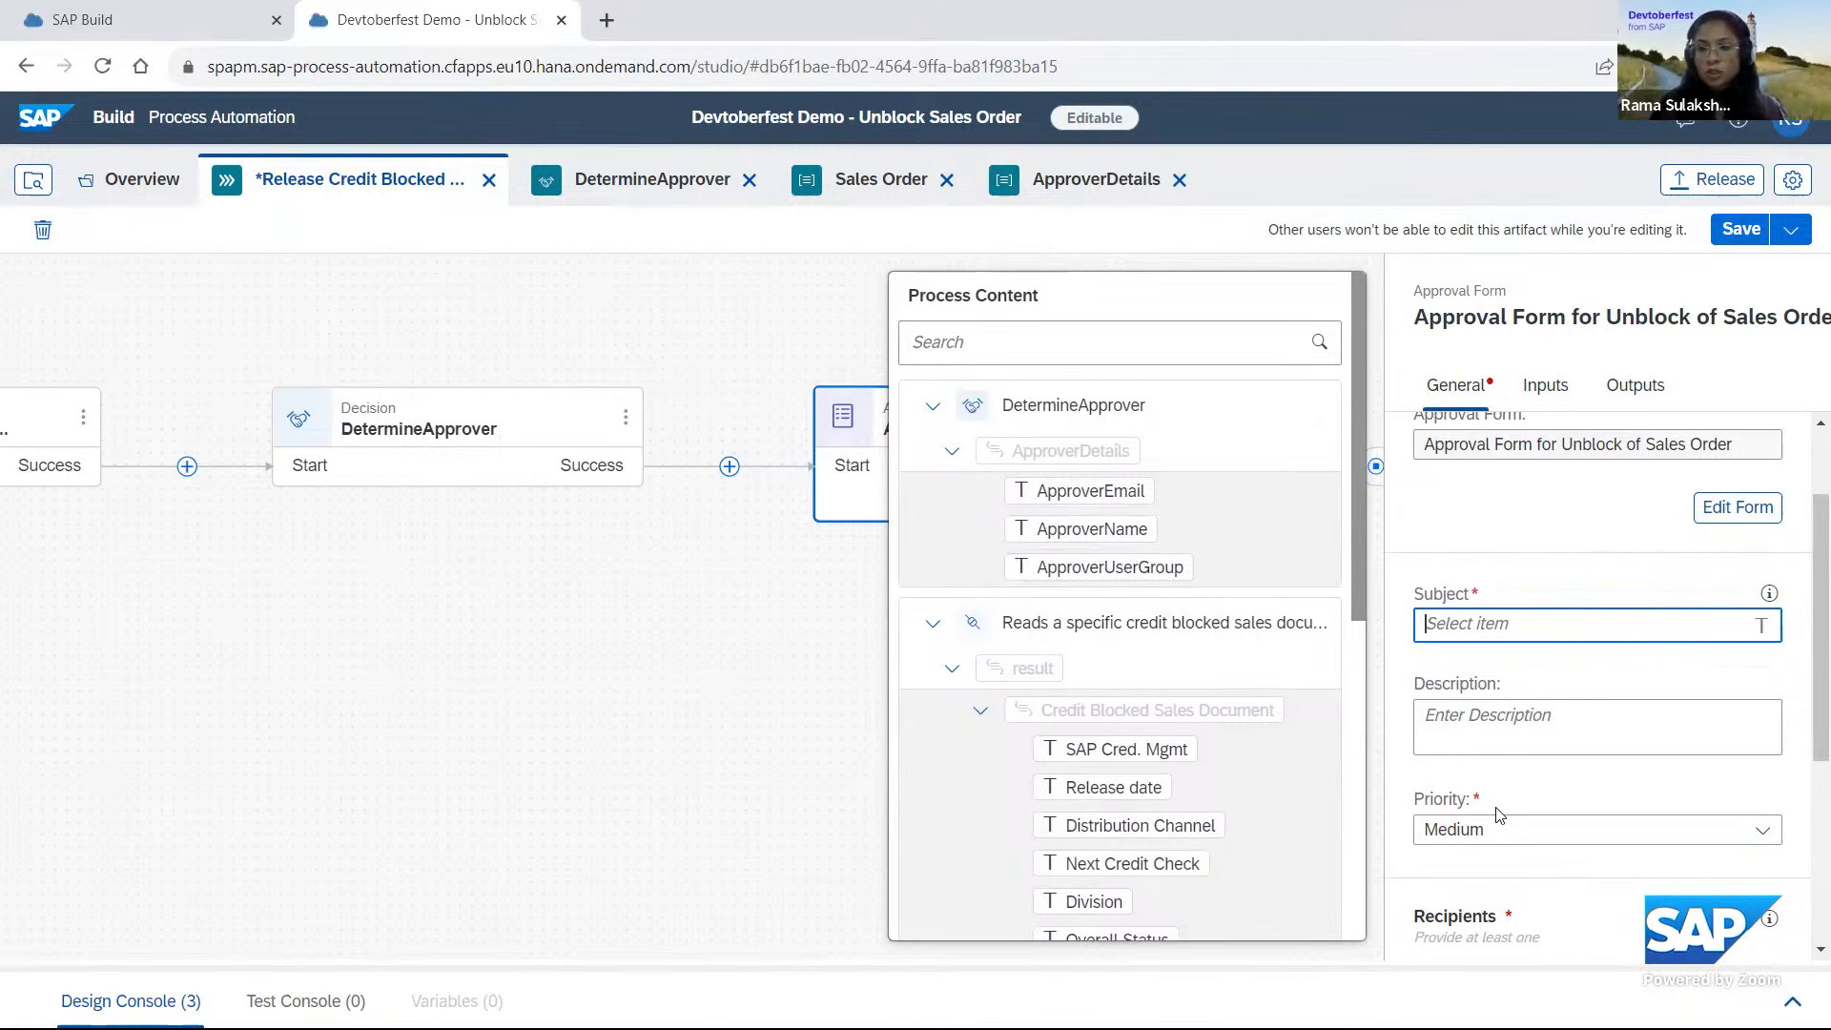
{"action": "type", "text": "A"}
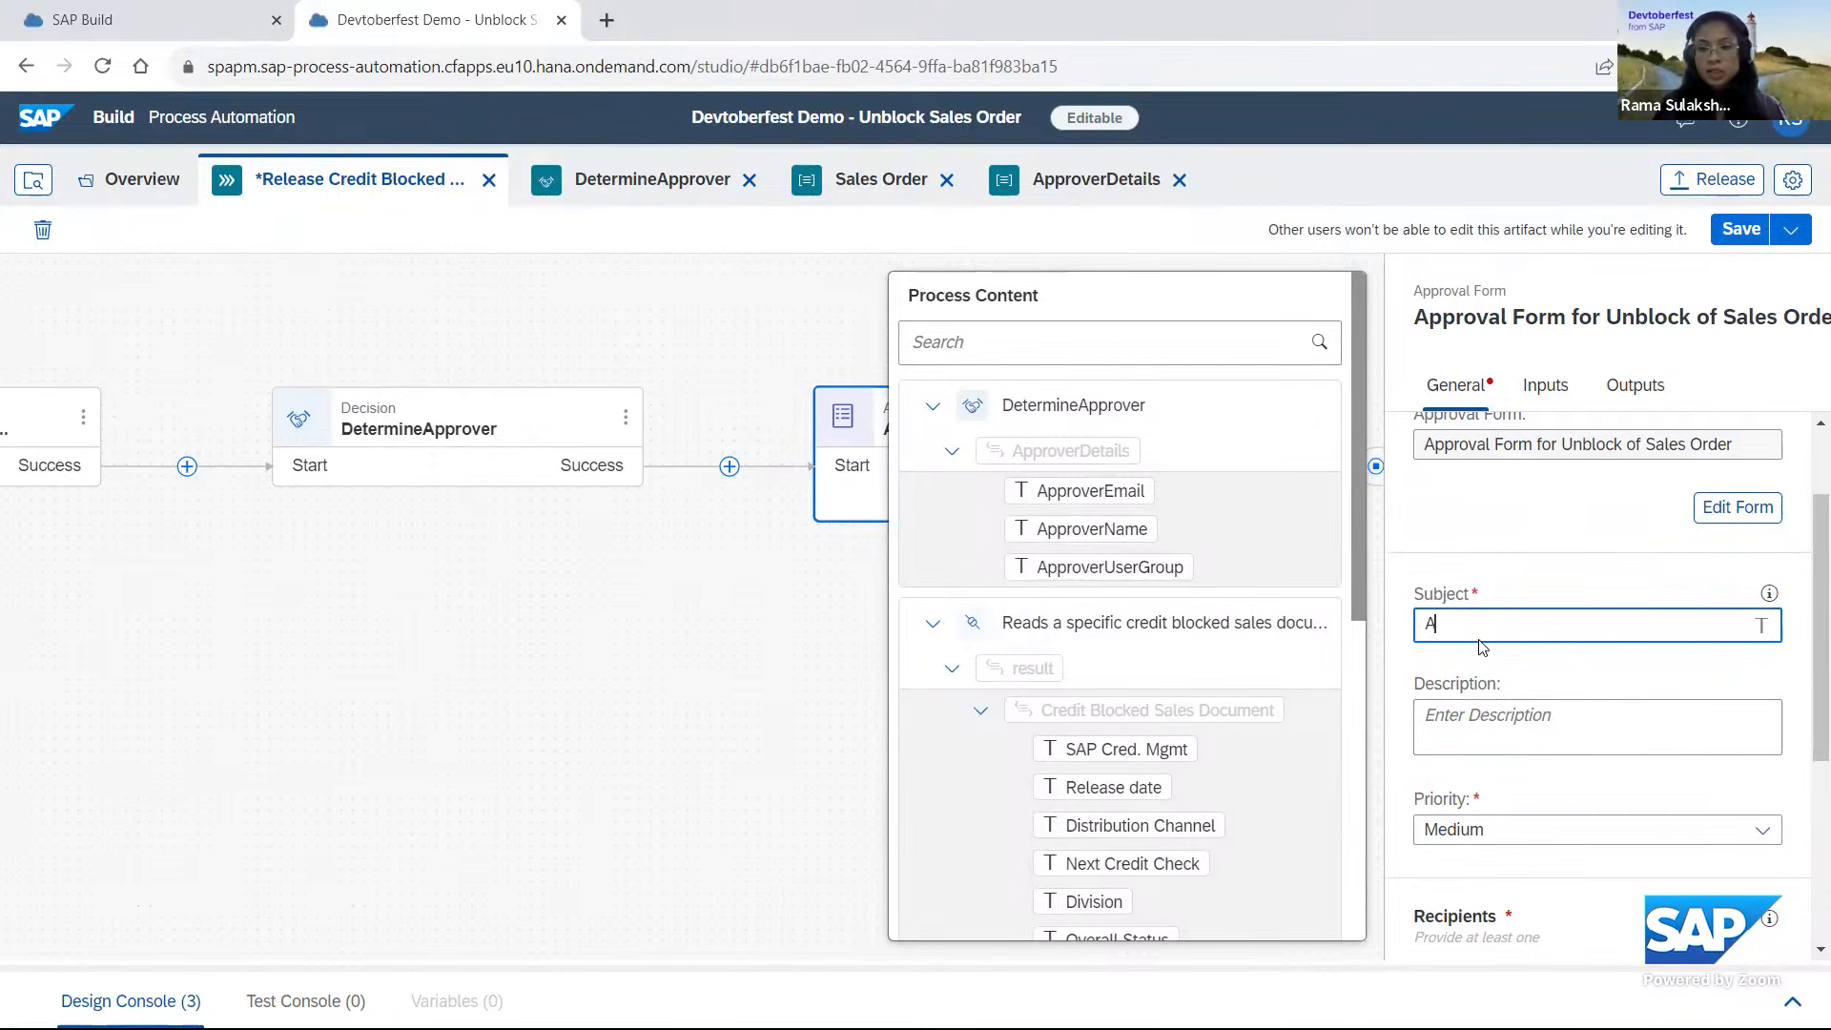
{"action": "type", "text": "pproval "}
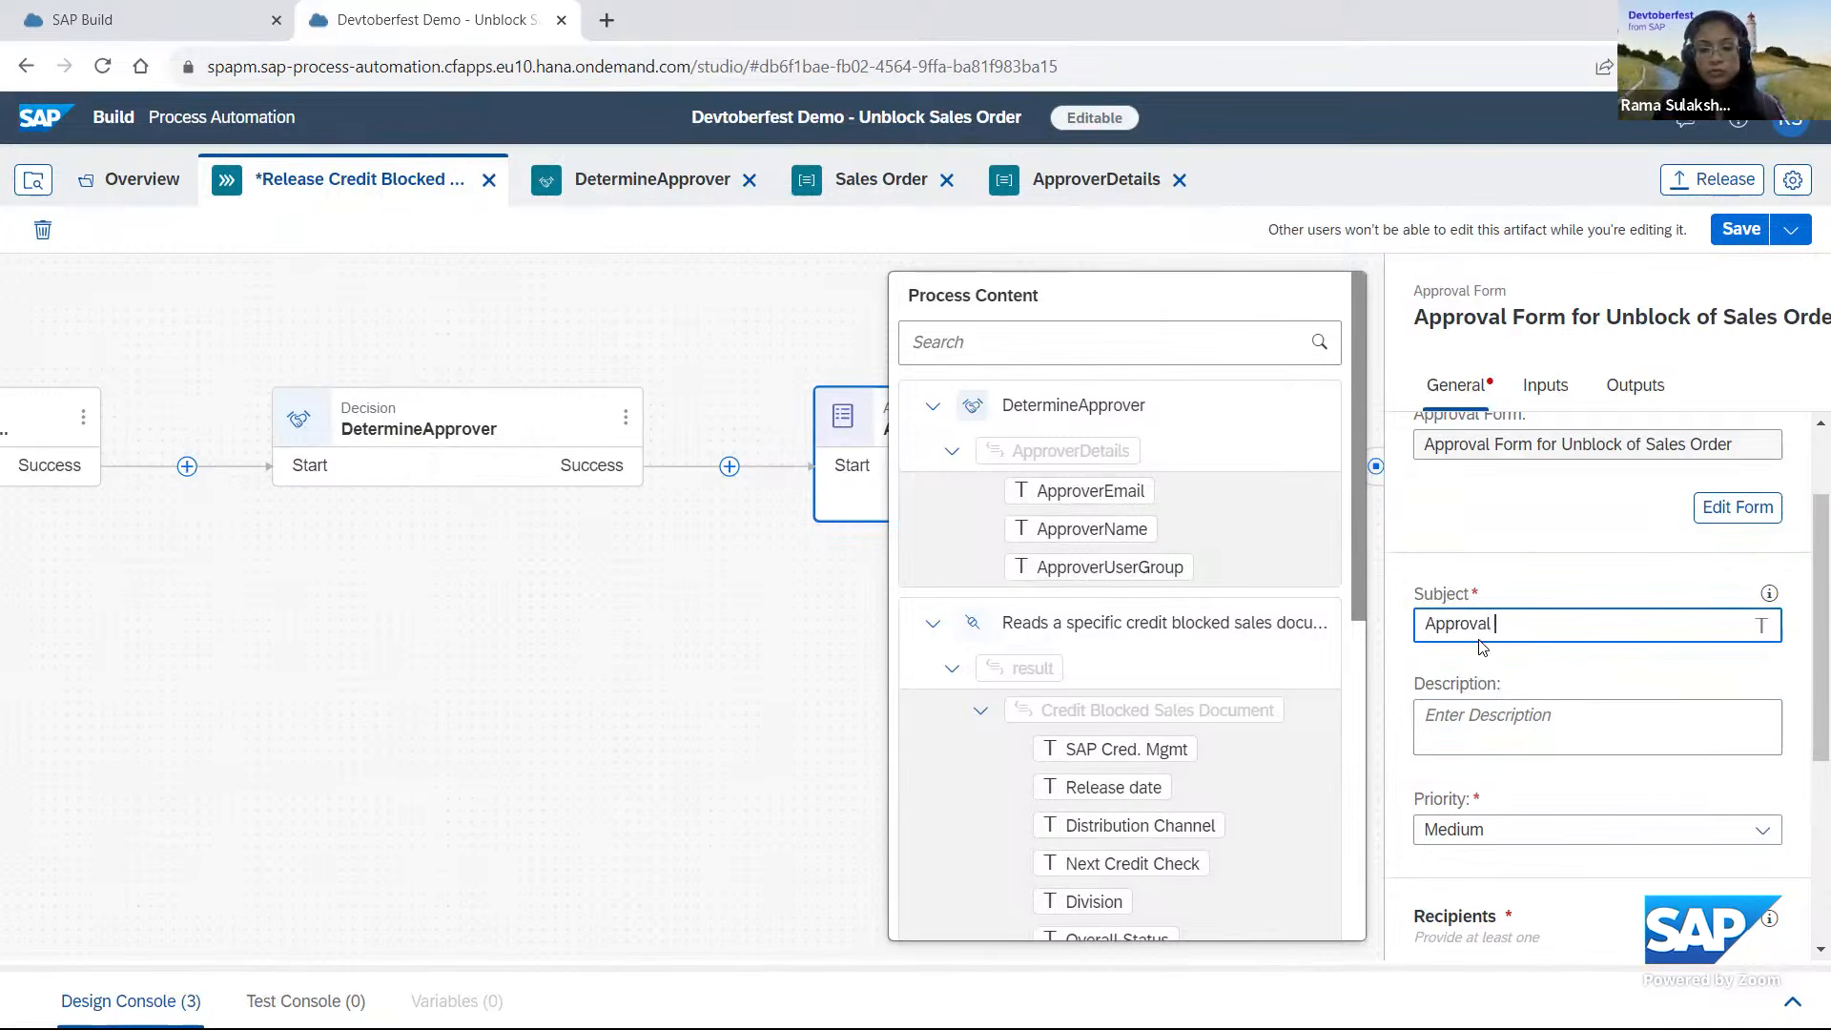
{"action": "type", "text": "Form for releasing"}
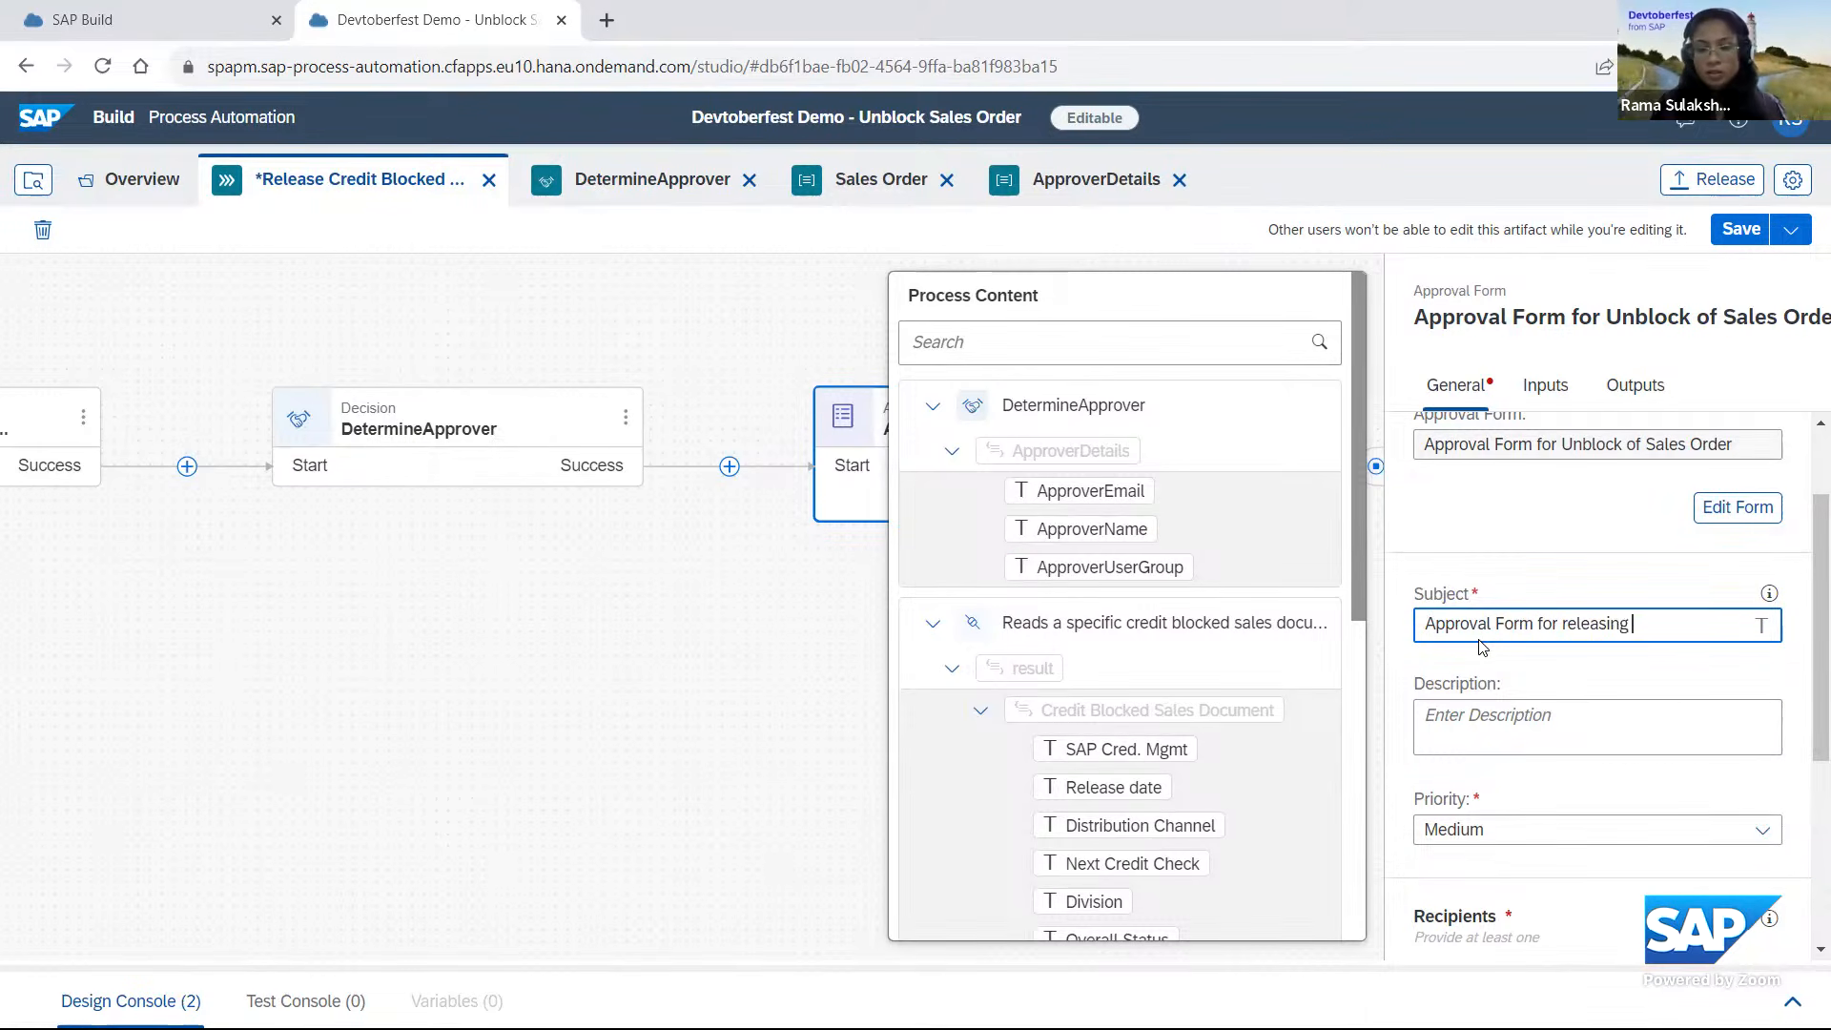
{"action": "type", "text": " credit blocked "}
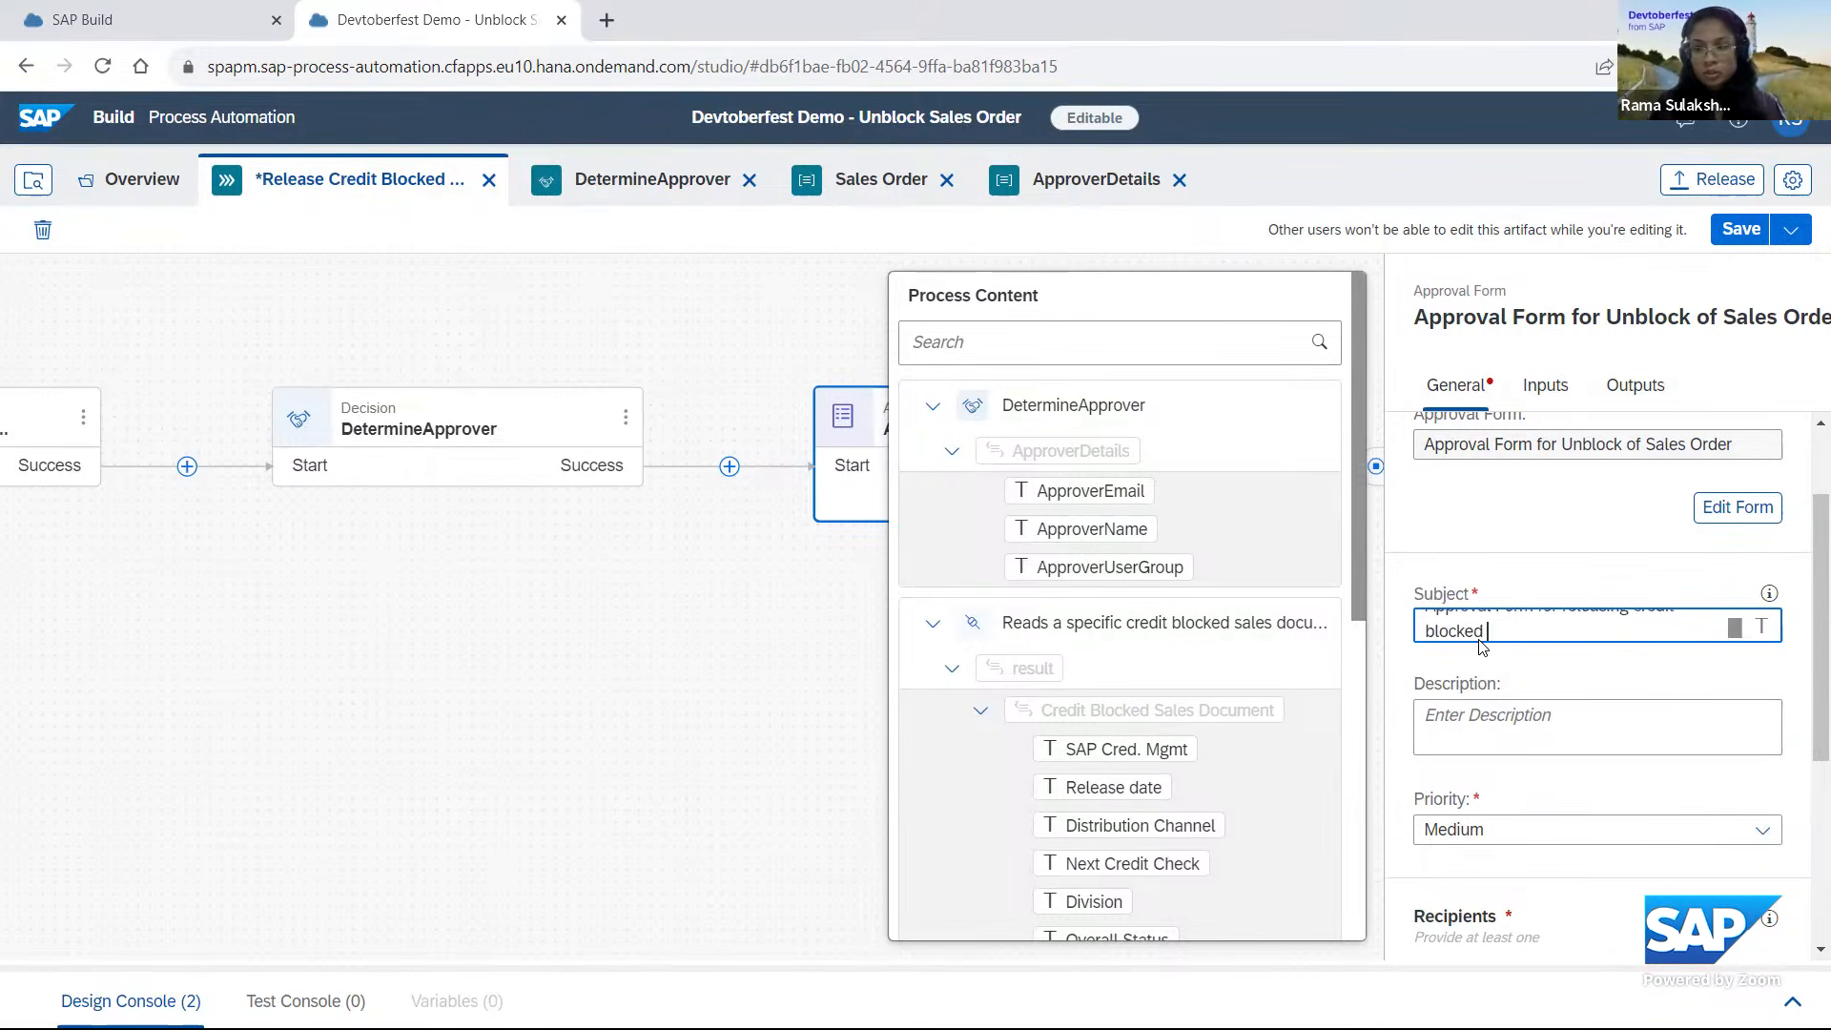
{"action": "type", "text": "sales order"}
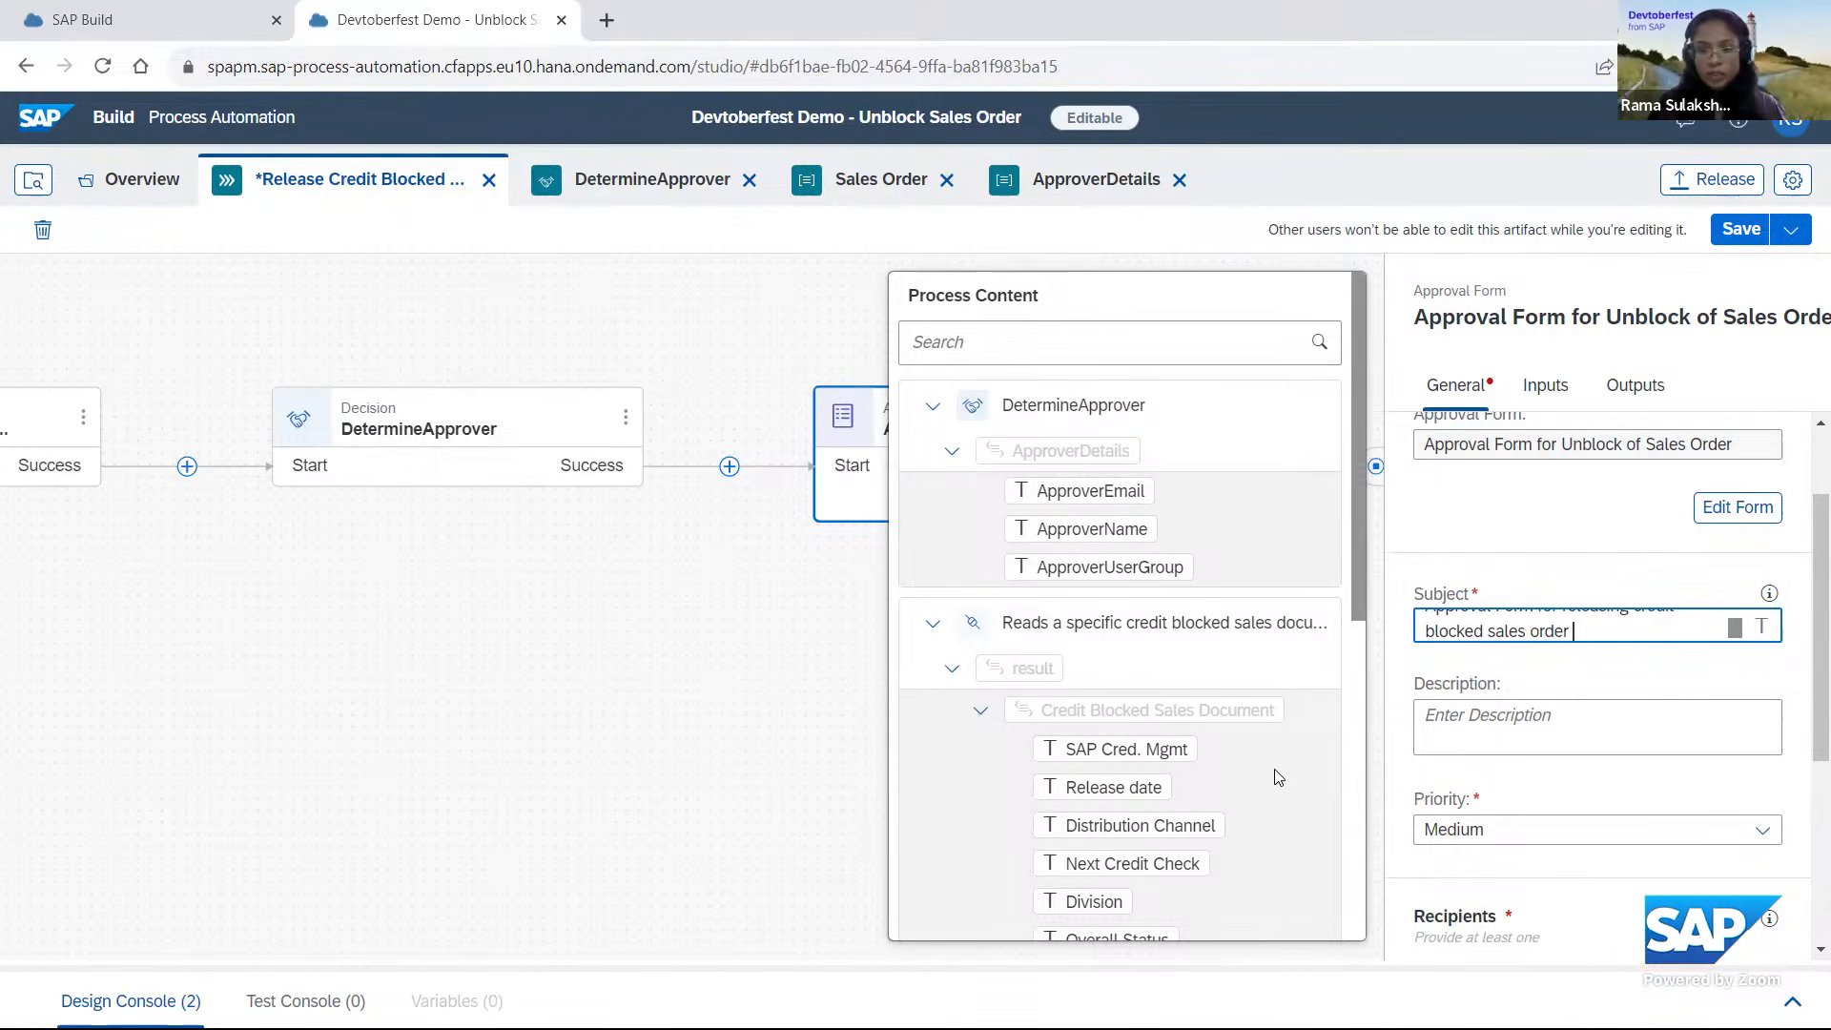
{"action": "left_click_drag", "start_coordinate": [1354, 578], "coordinate": [1349, 791]}
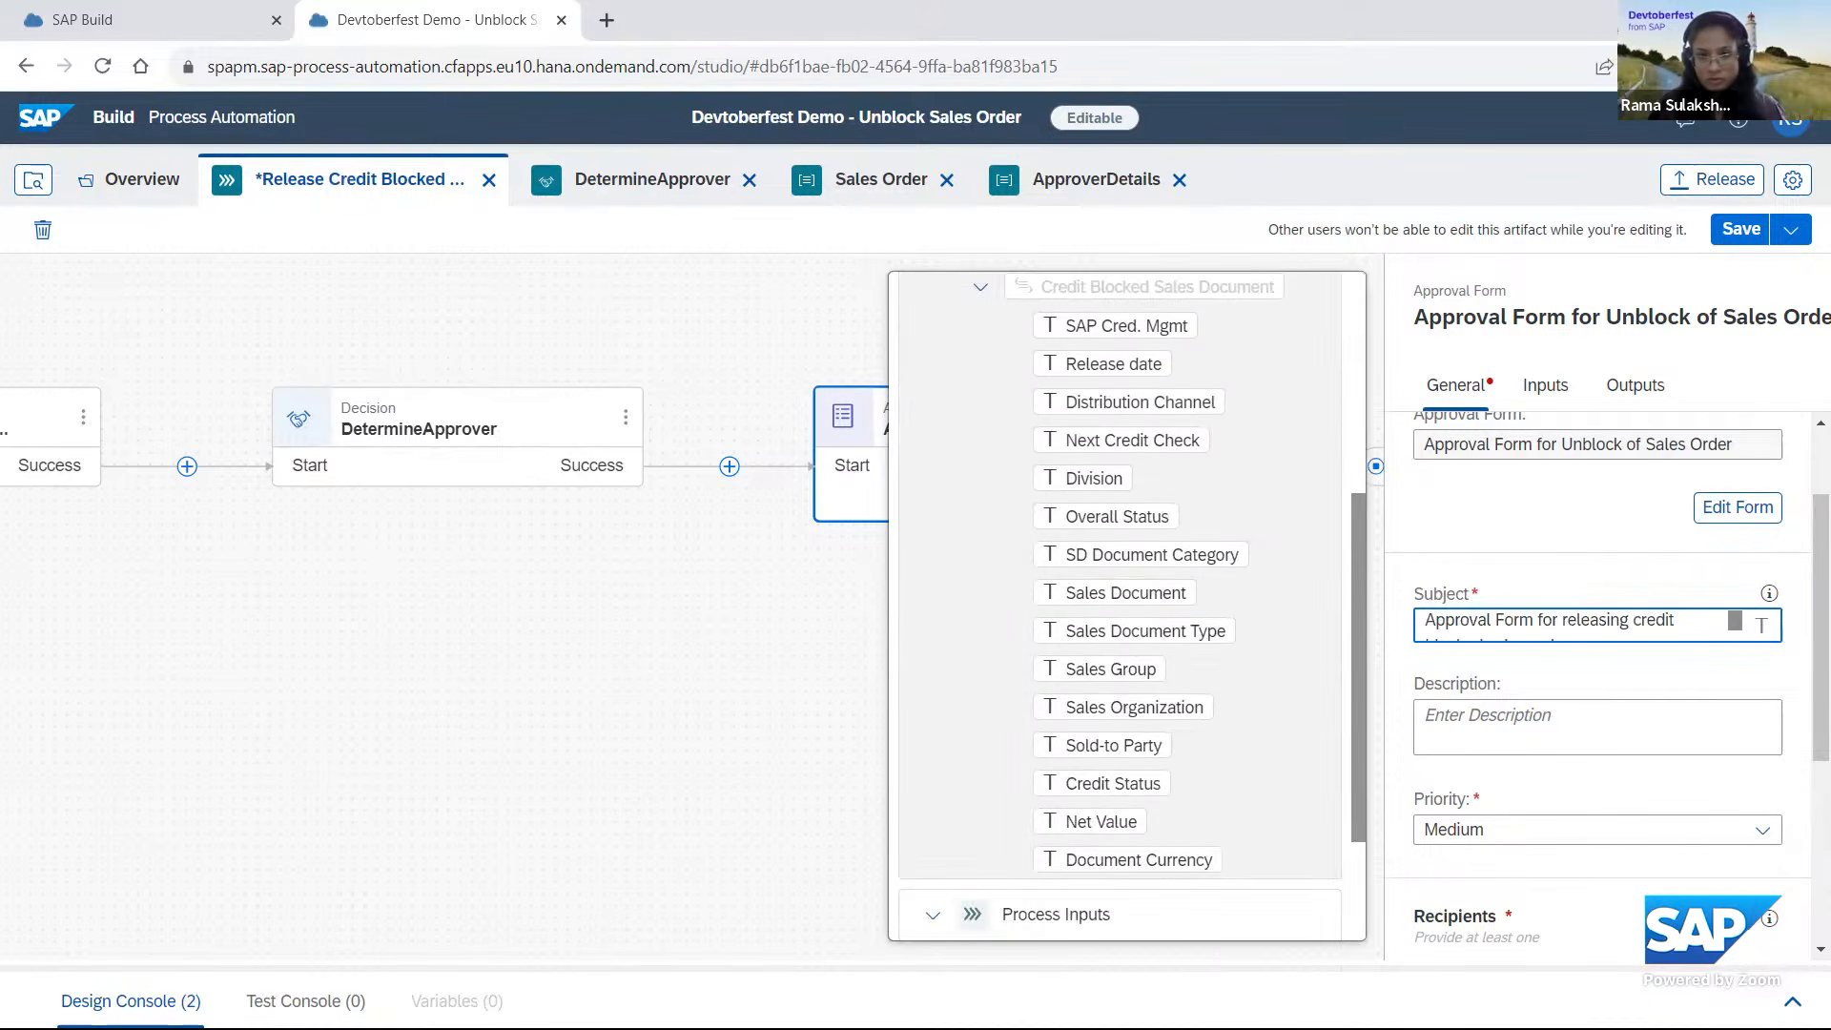
Assign DetermineApprover's ApproverEmail result as the approval form's user recipients.
{"action": "scroll", "coordinate": [1509, 706], "scroll_direction": "down", "scroll_amount": 3}
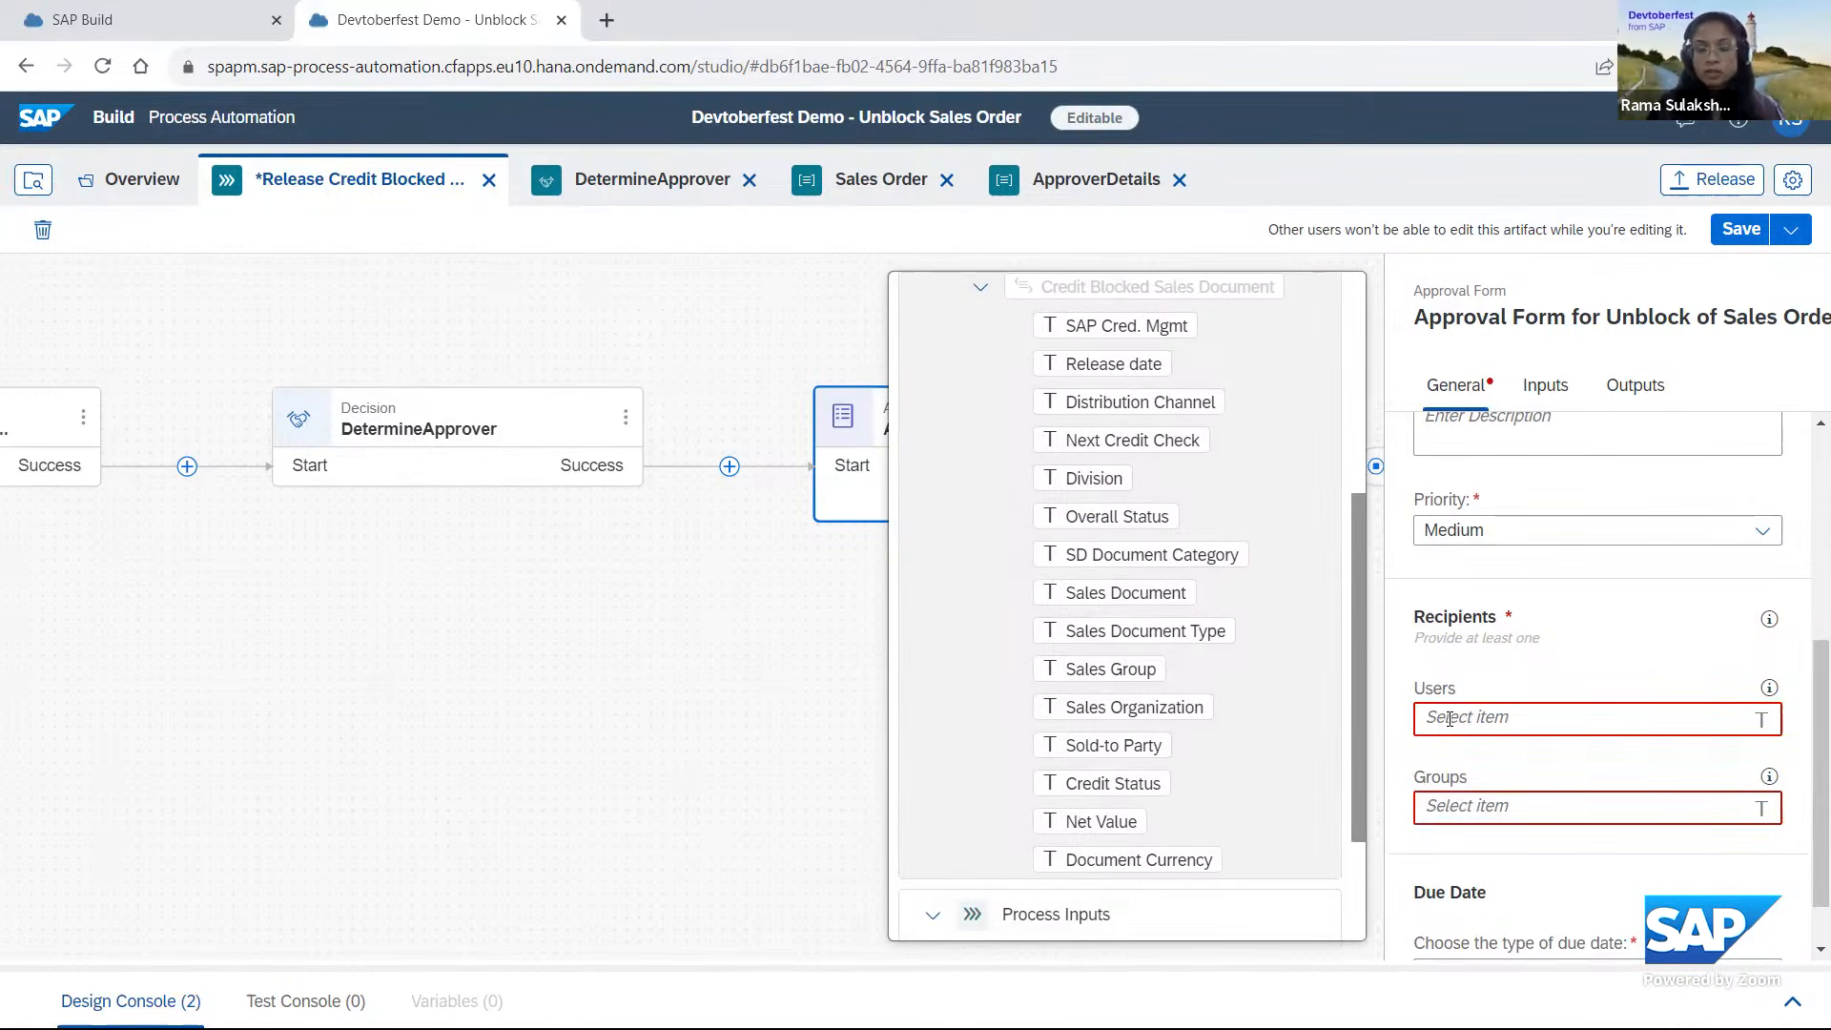
{"action": "left_click", "coordinate": [1503, 716]}
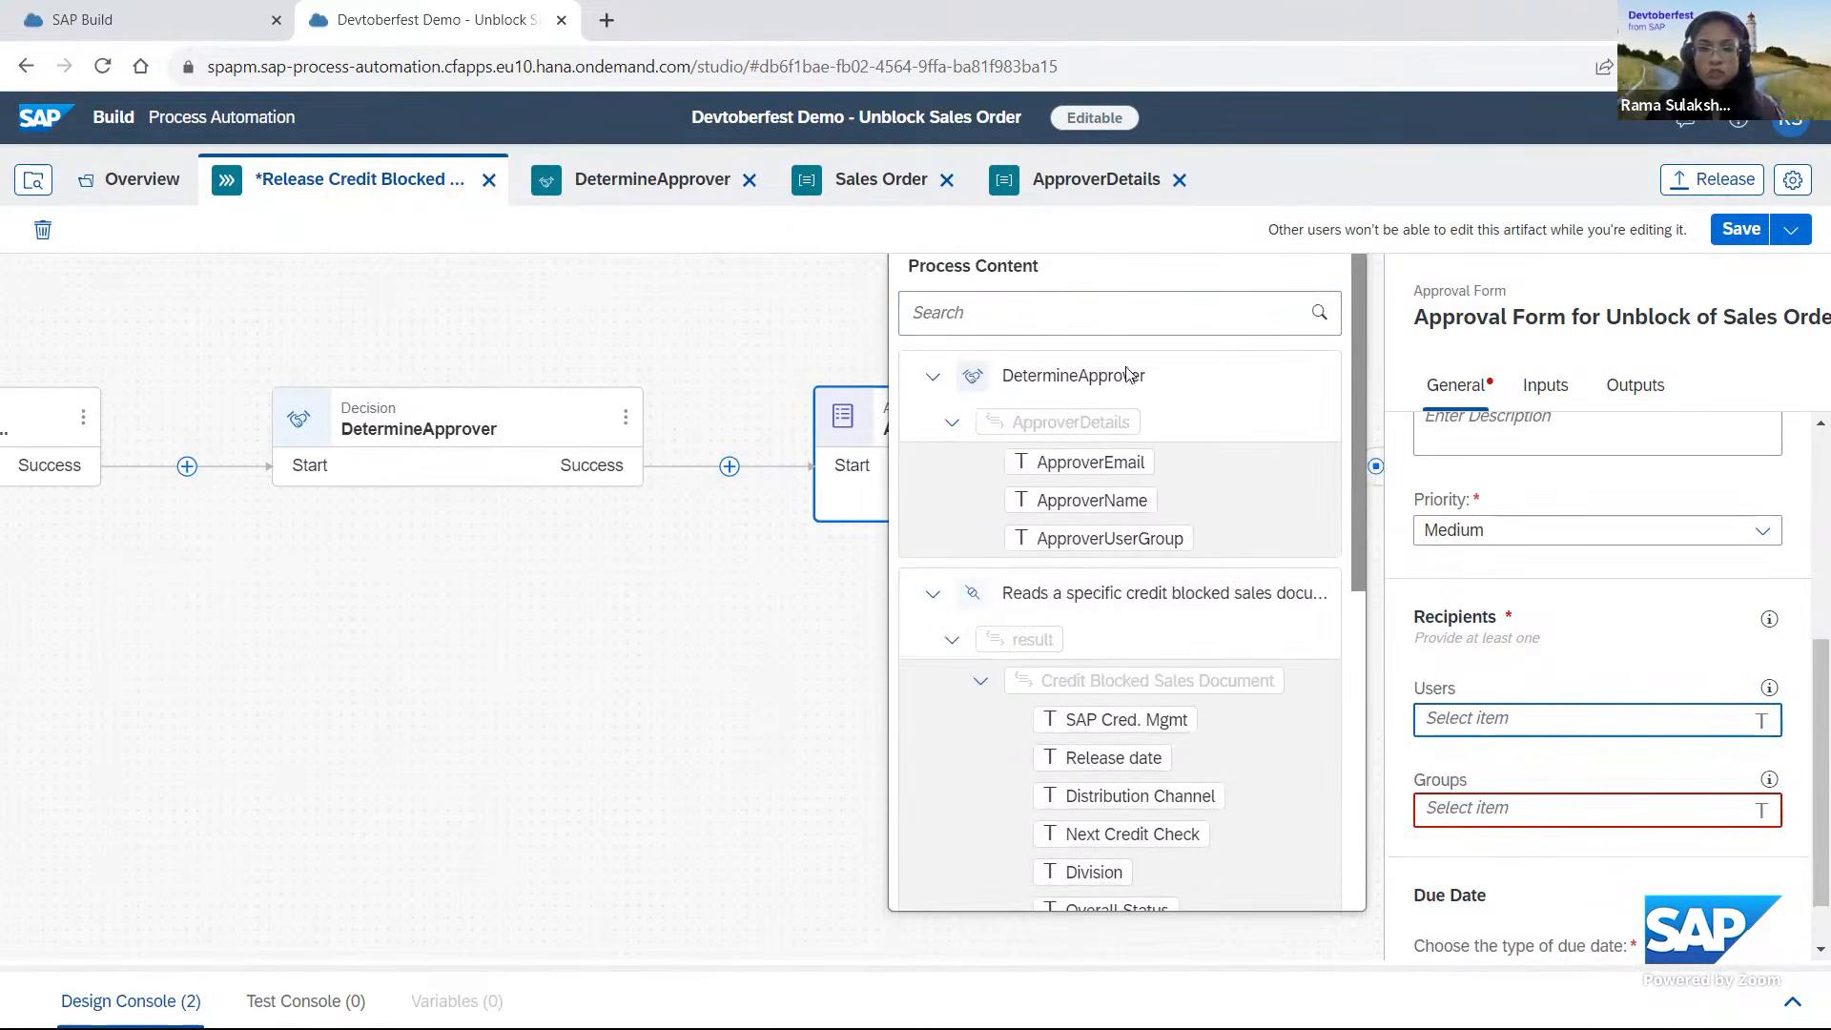
{"action": "left_click", "coordinate": [1129, 466]}
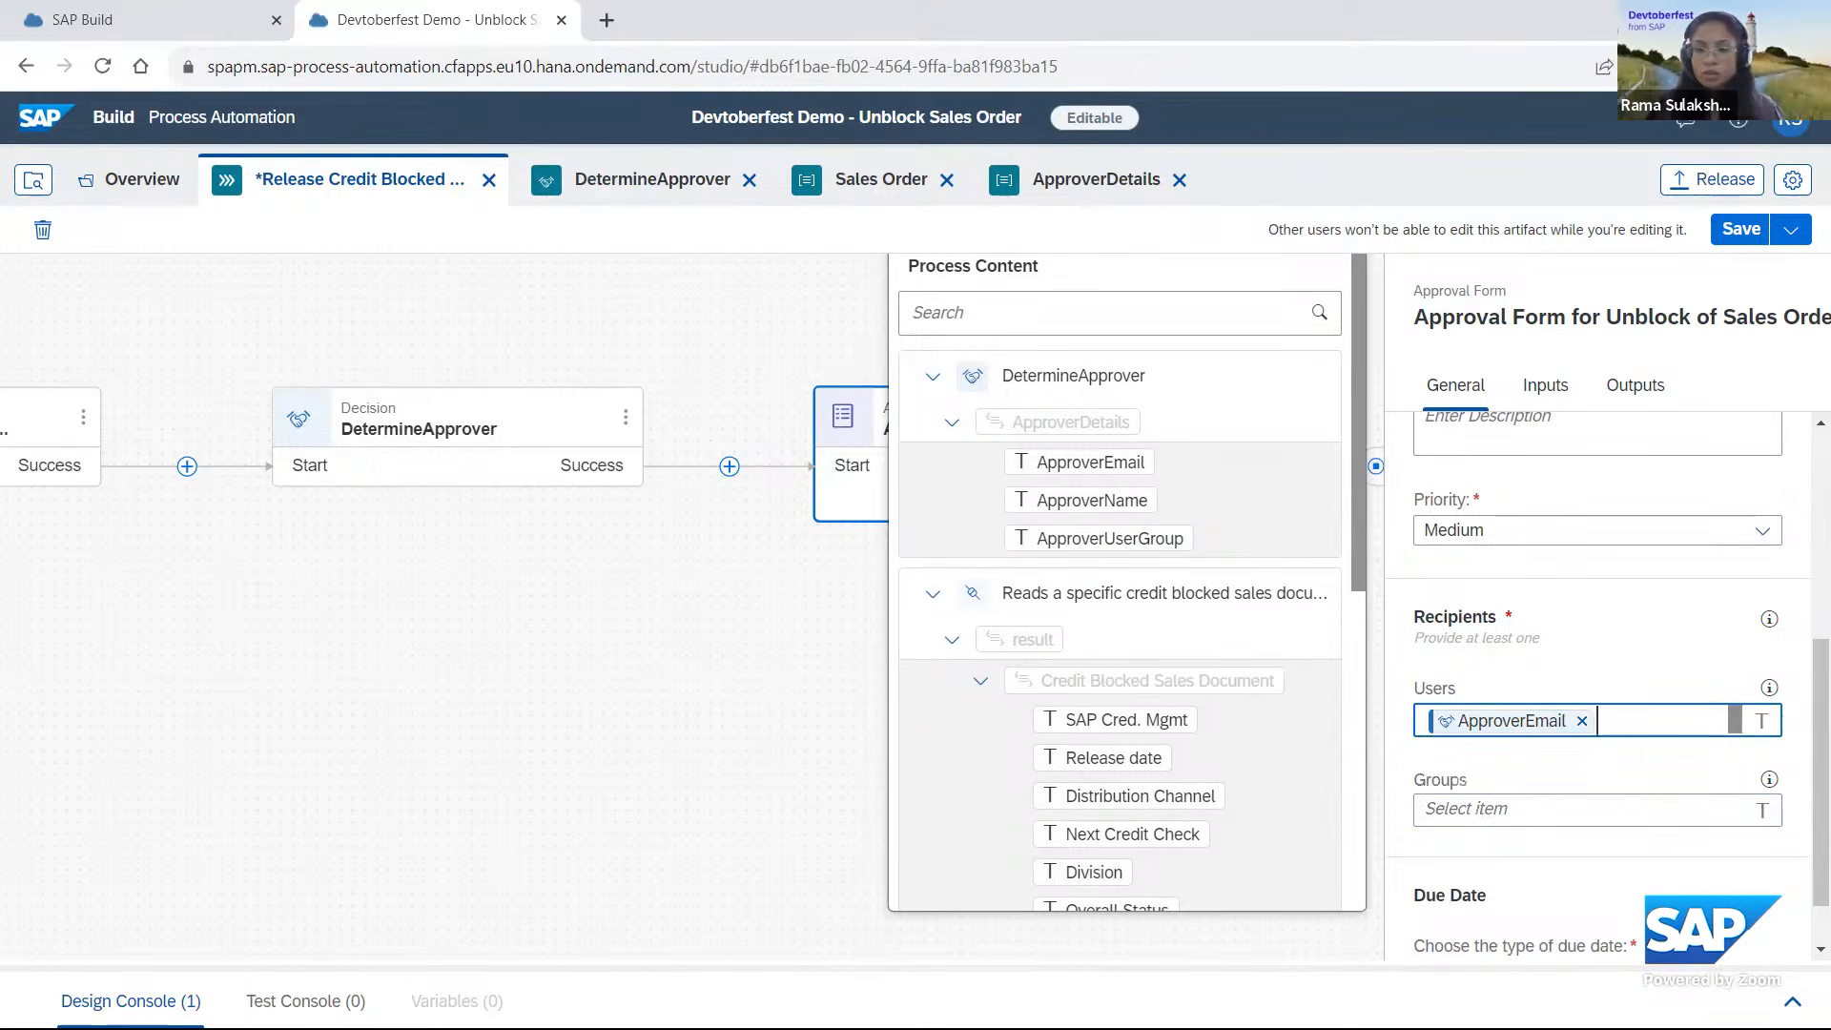
Set the approval form's due date type to Static Duration.
{"action": "scroll", "coordinate": [1597, 667], "scroll_direction": "down", "scroll_amount": 1}
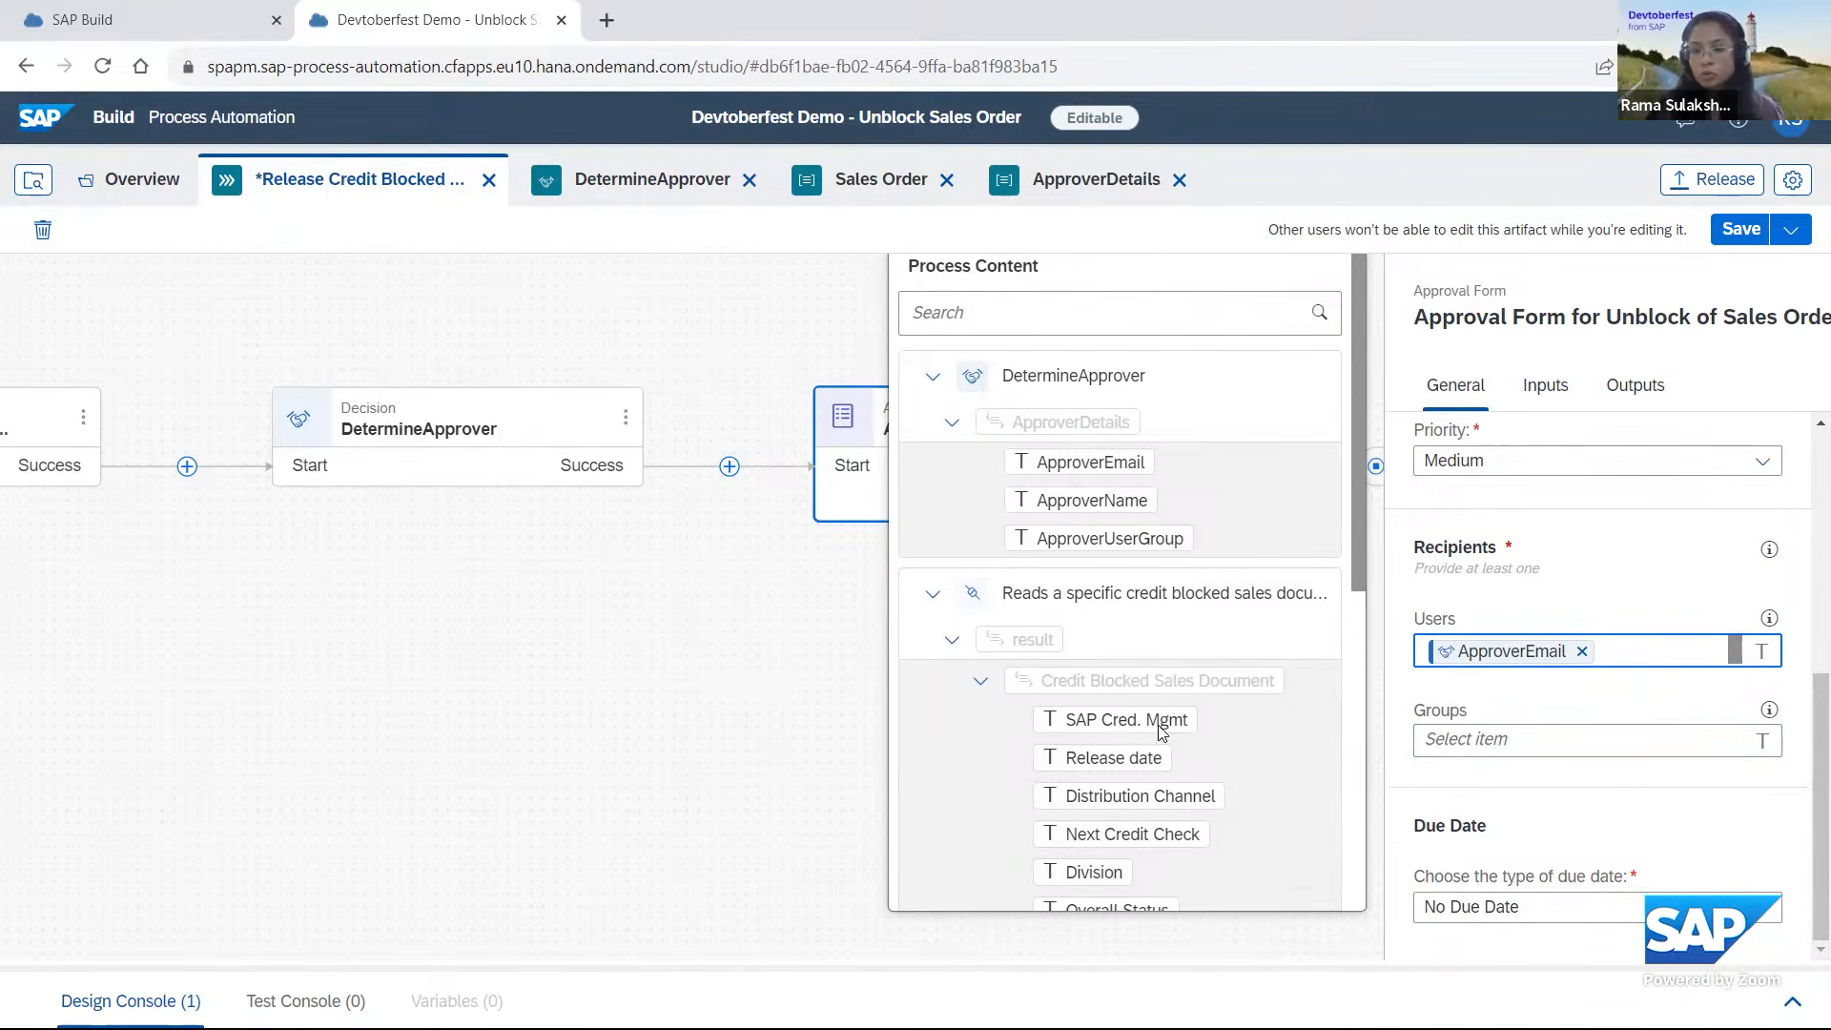
{"action": "left_click", "coordinate": [1801, 930]}
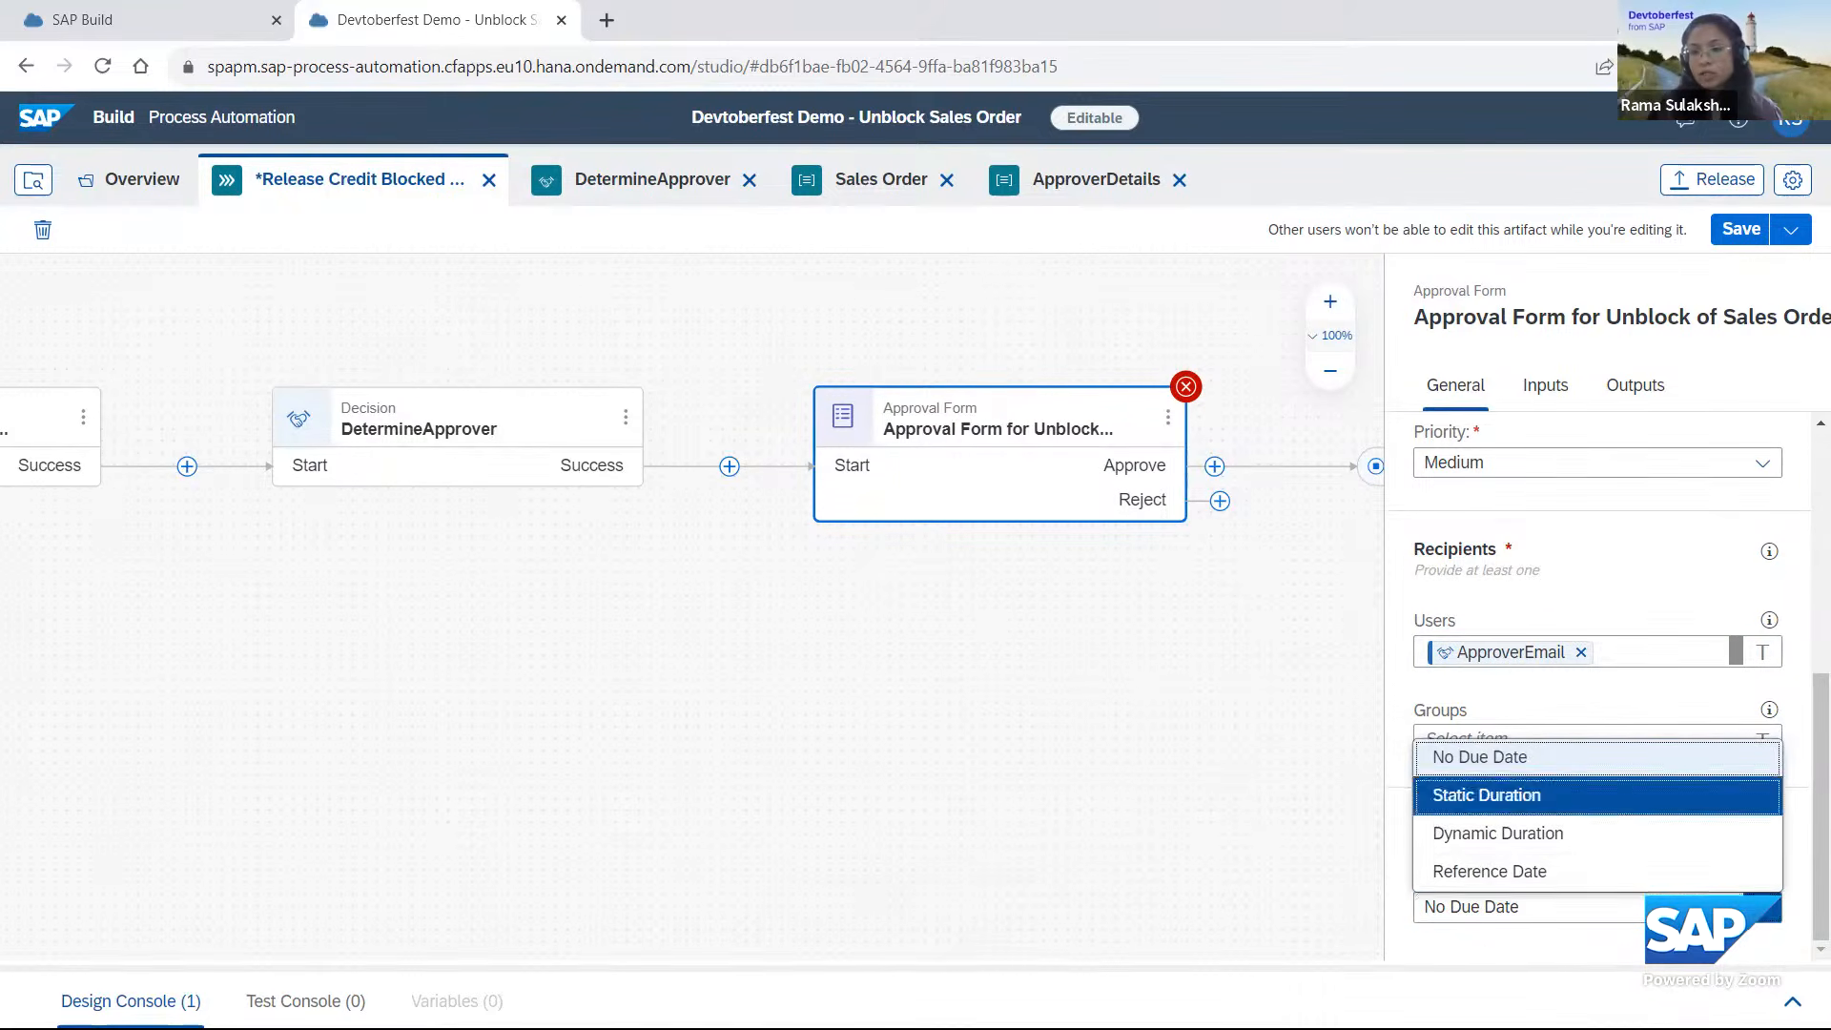
{"action": "left_click", "coordinate": [1523, 794]}
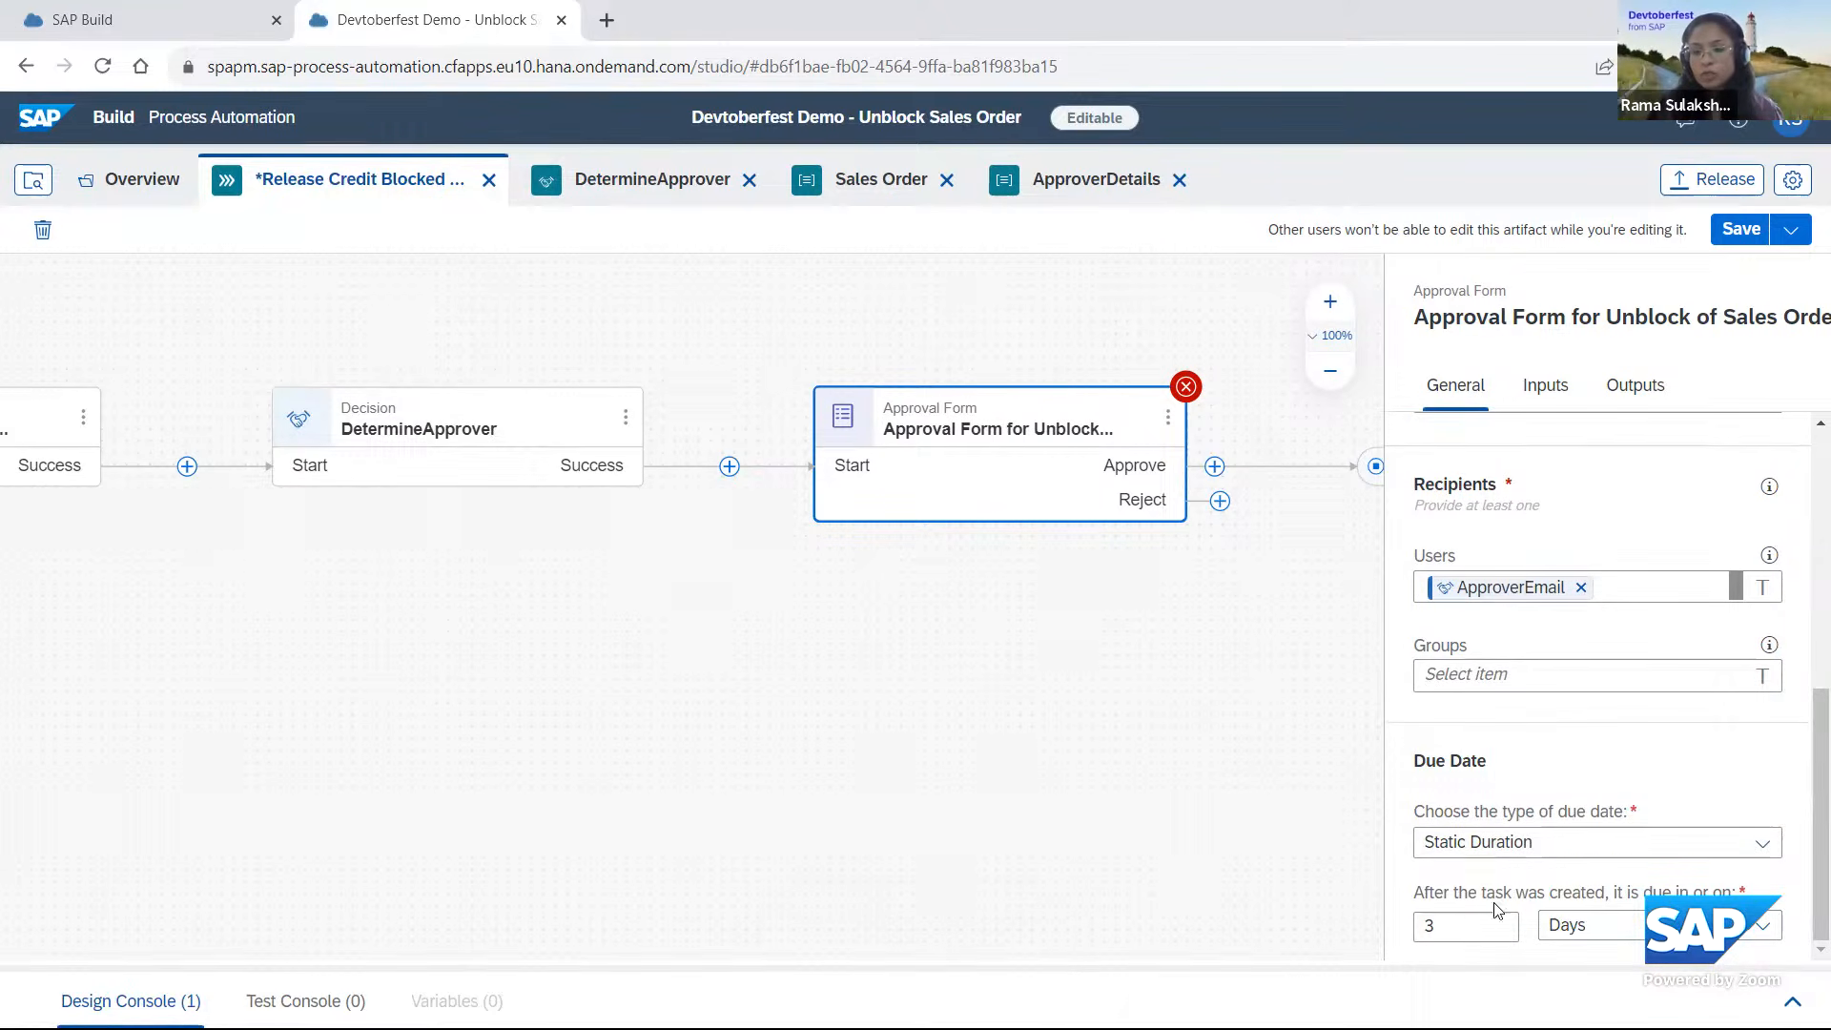
Try the Dynamic Duration and Reference Date types for the approval's due date, and return to Static Duration.
{"action": "left_click", "coordinate": [1769, 843]}
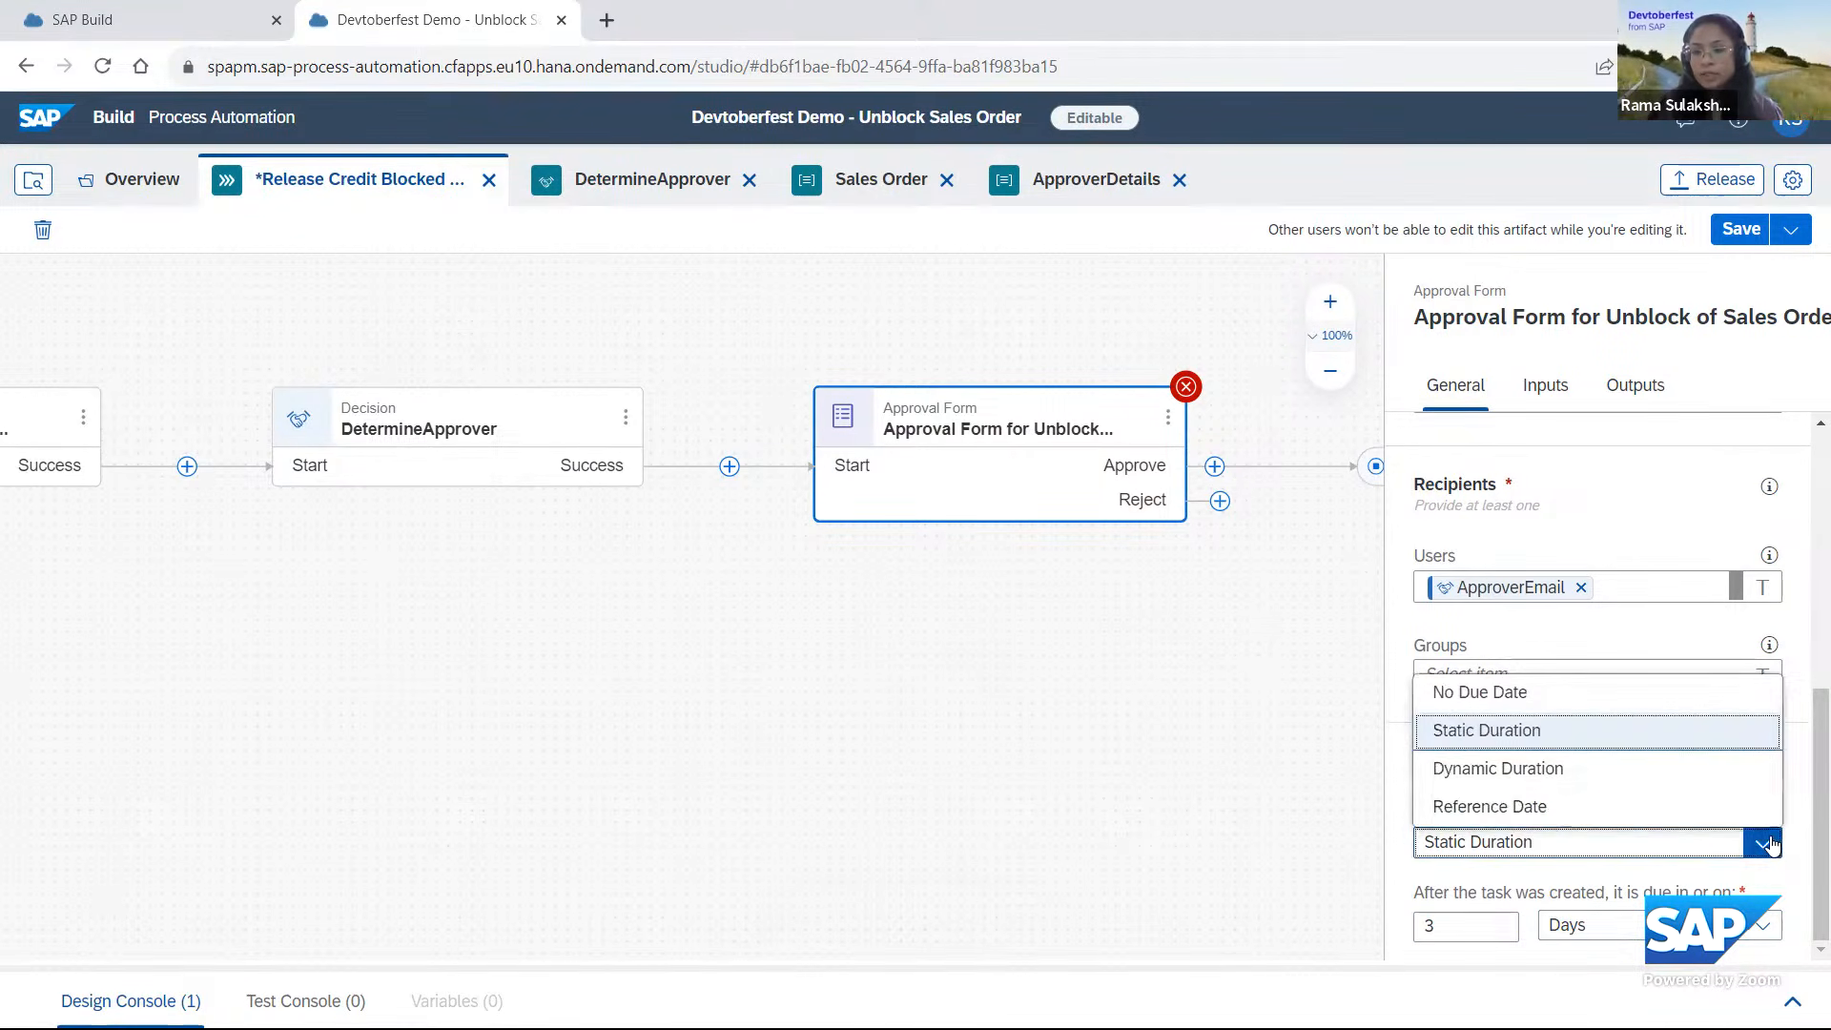
{"action": "left_click", "coordinate": [1519, 778]}
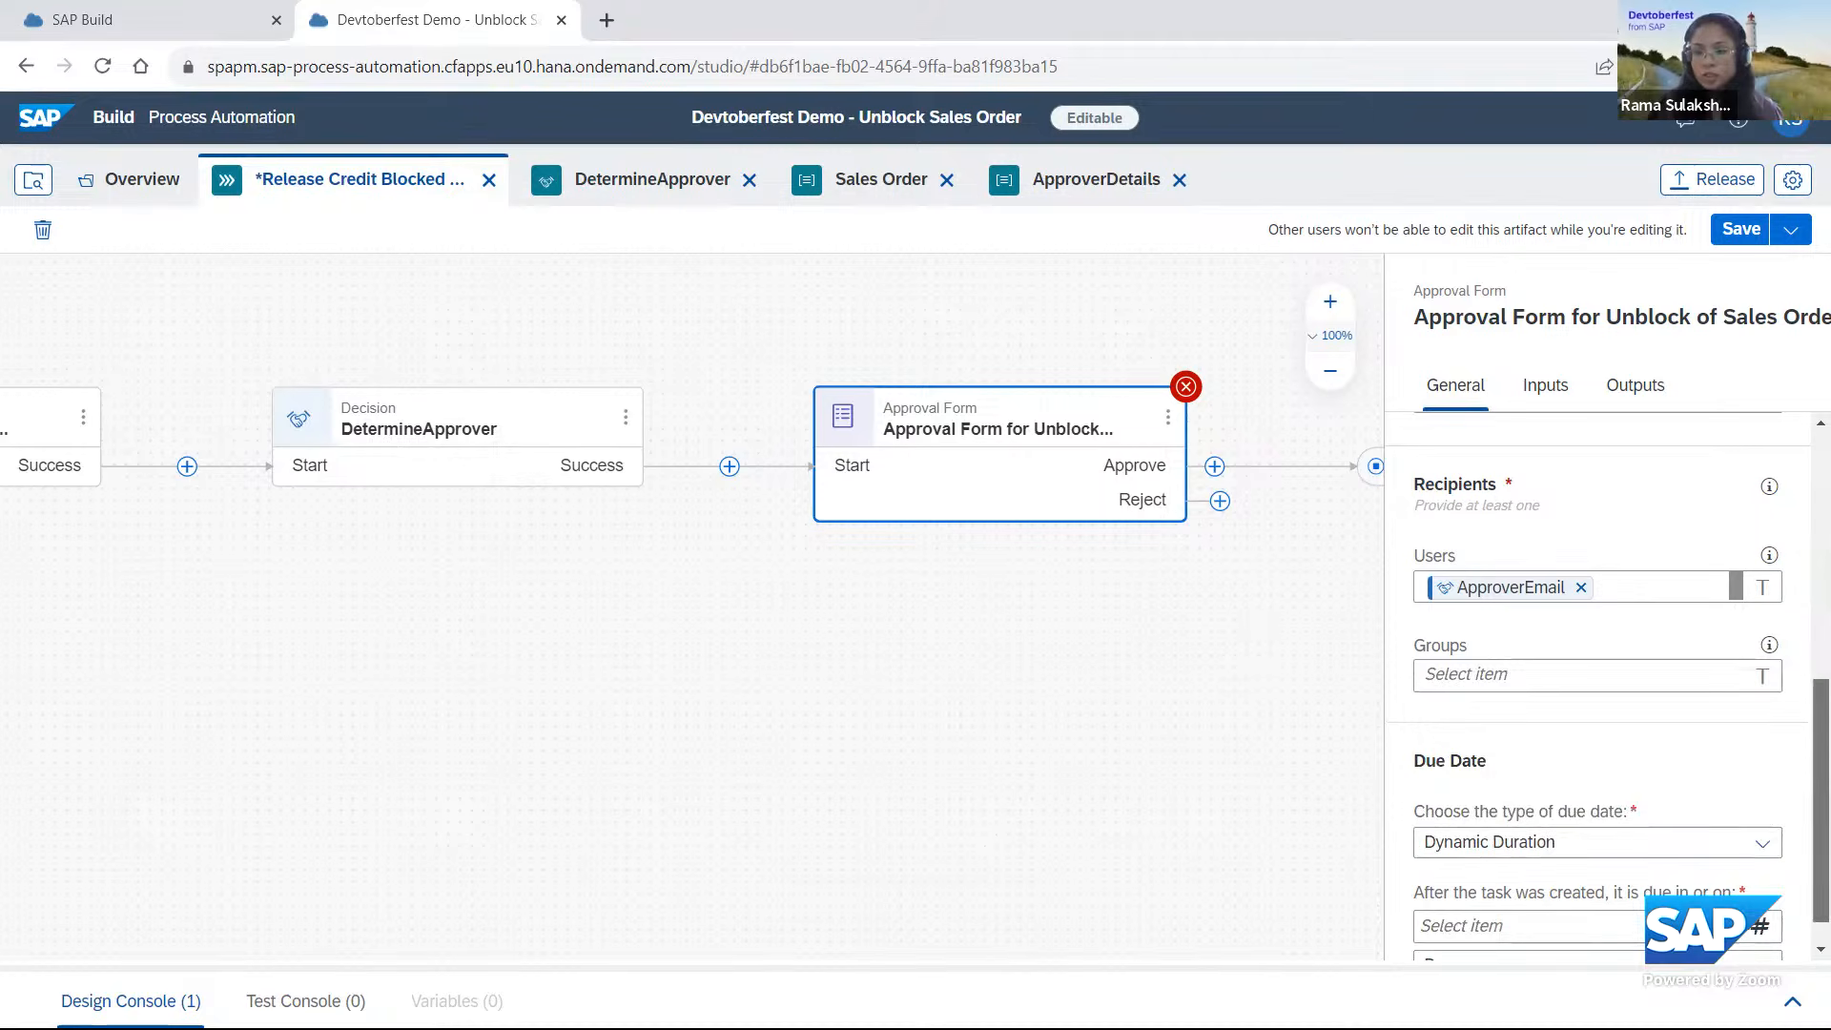
{"action": "scroll", "coordinate": [1636, 920], "scroll_direction": "down", "scroll_amount": 1}
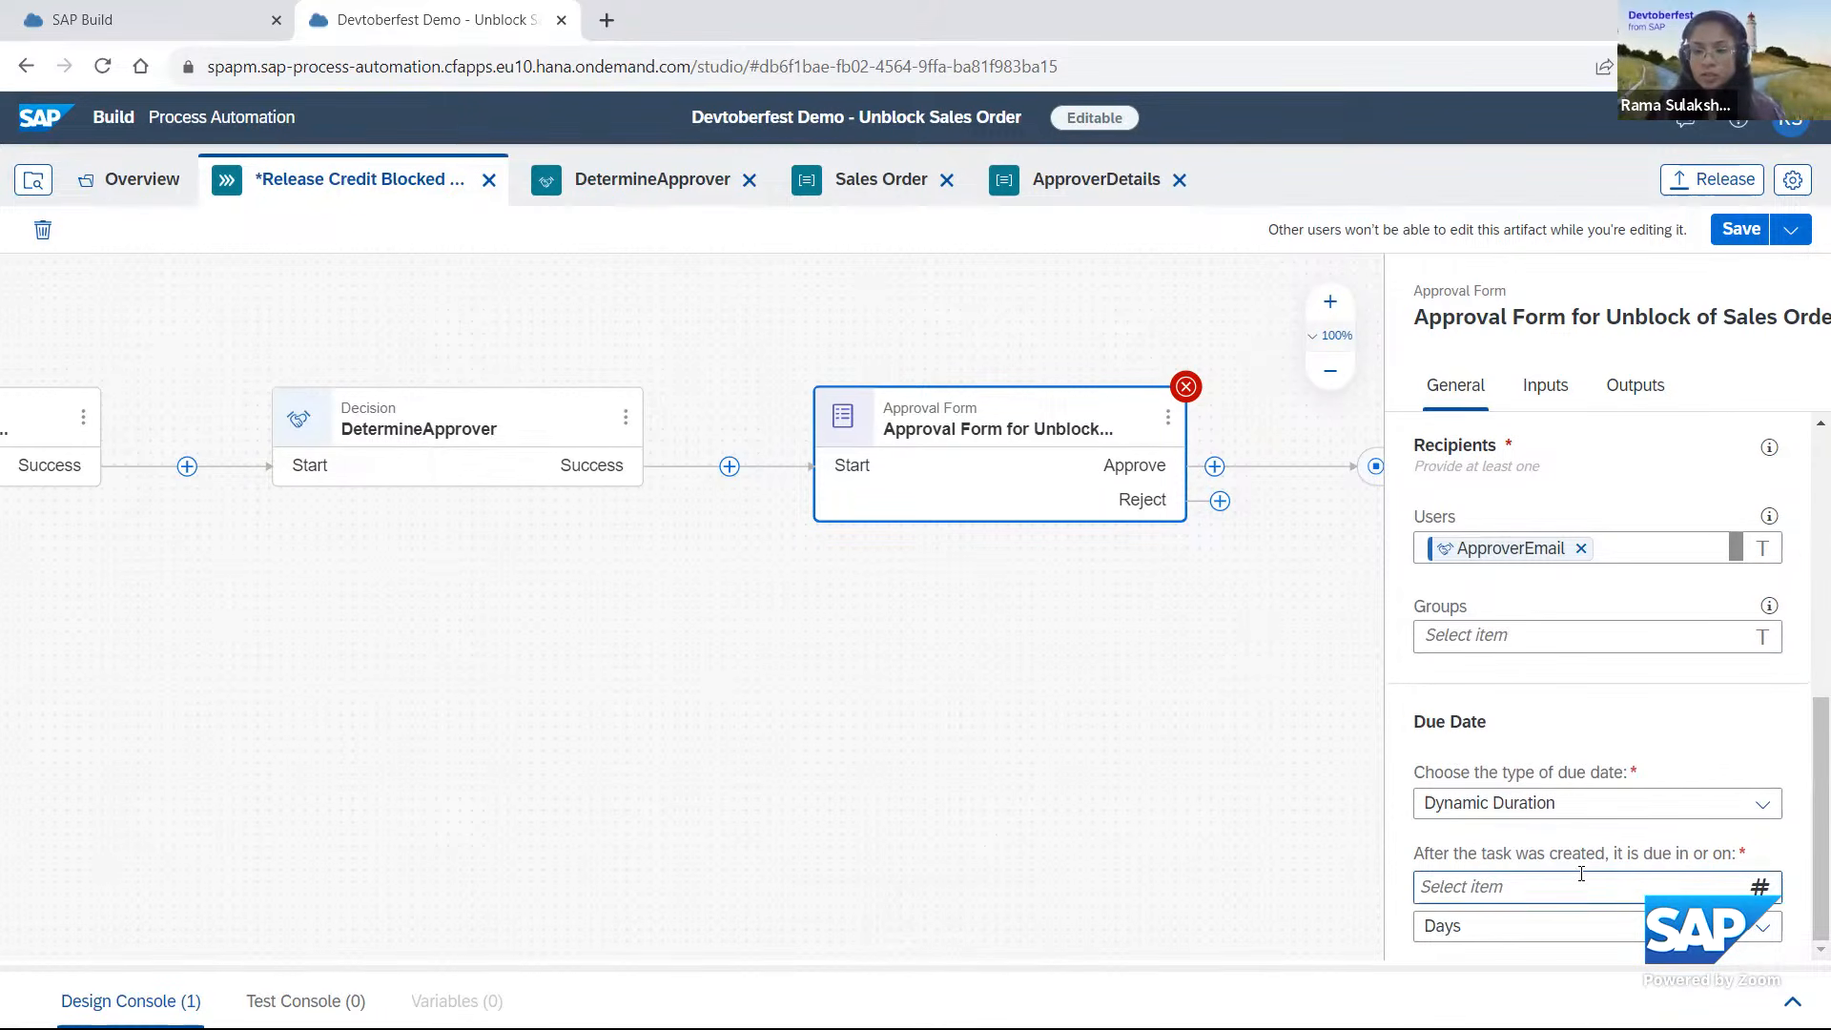
{"action": "left_click", "coordinate": [1771, 806]}
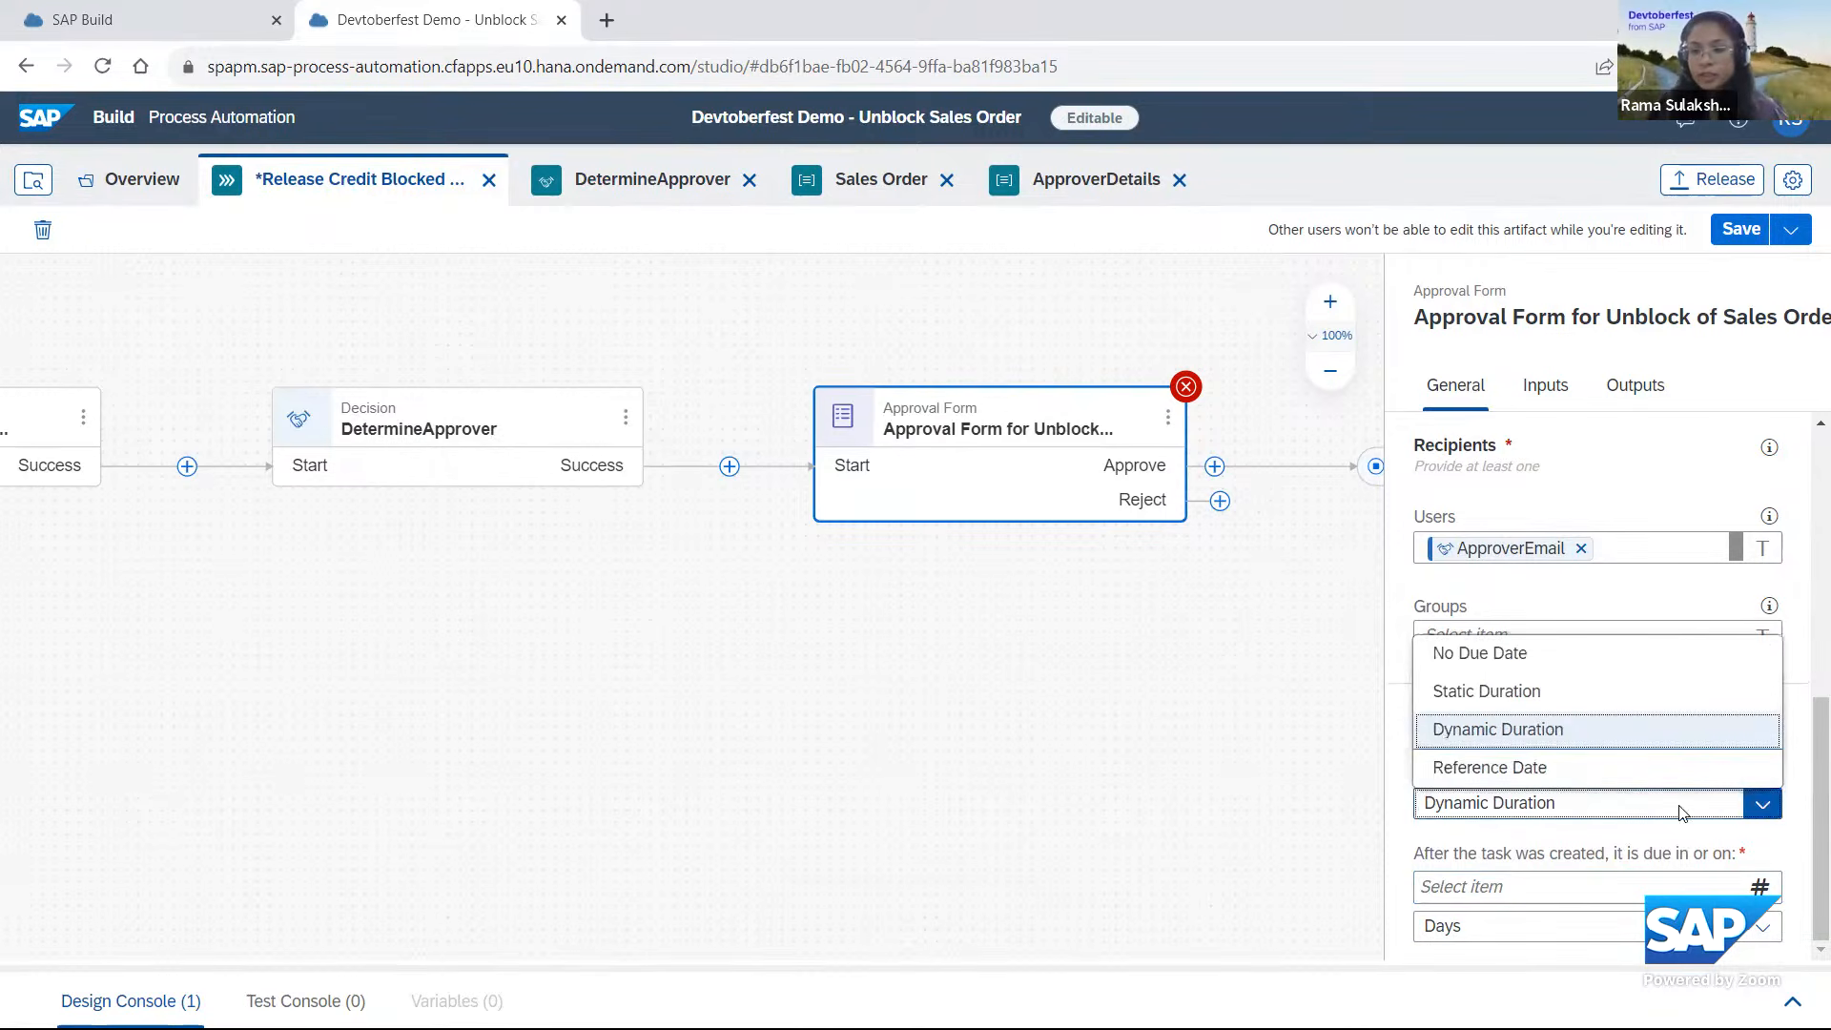
{"action": "left_click", "coordinate": [1467, 767]}
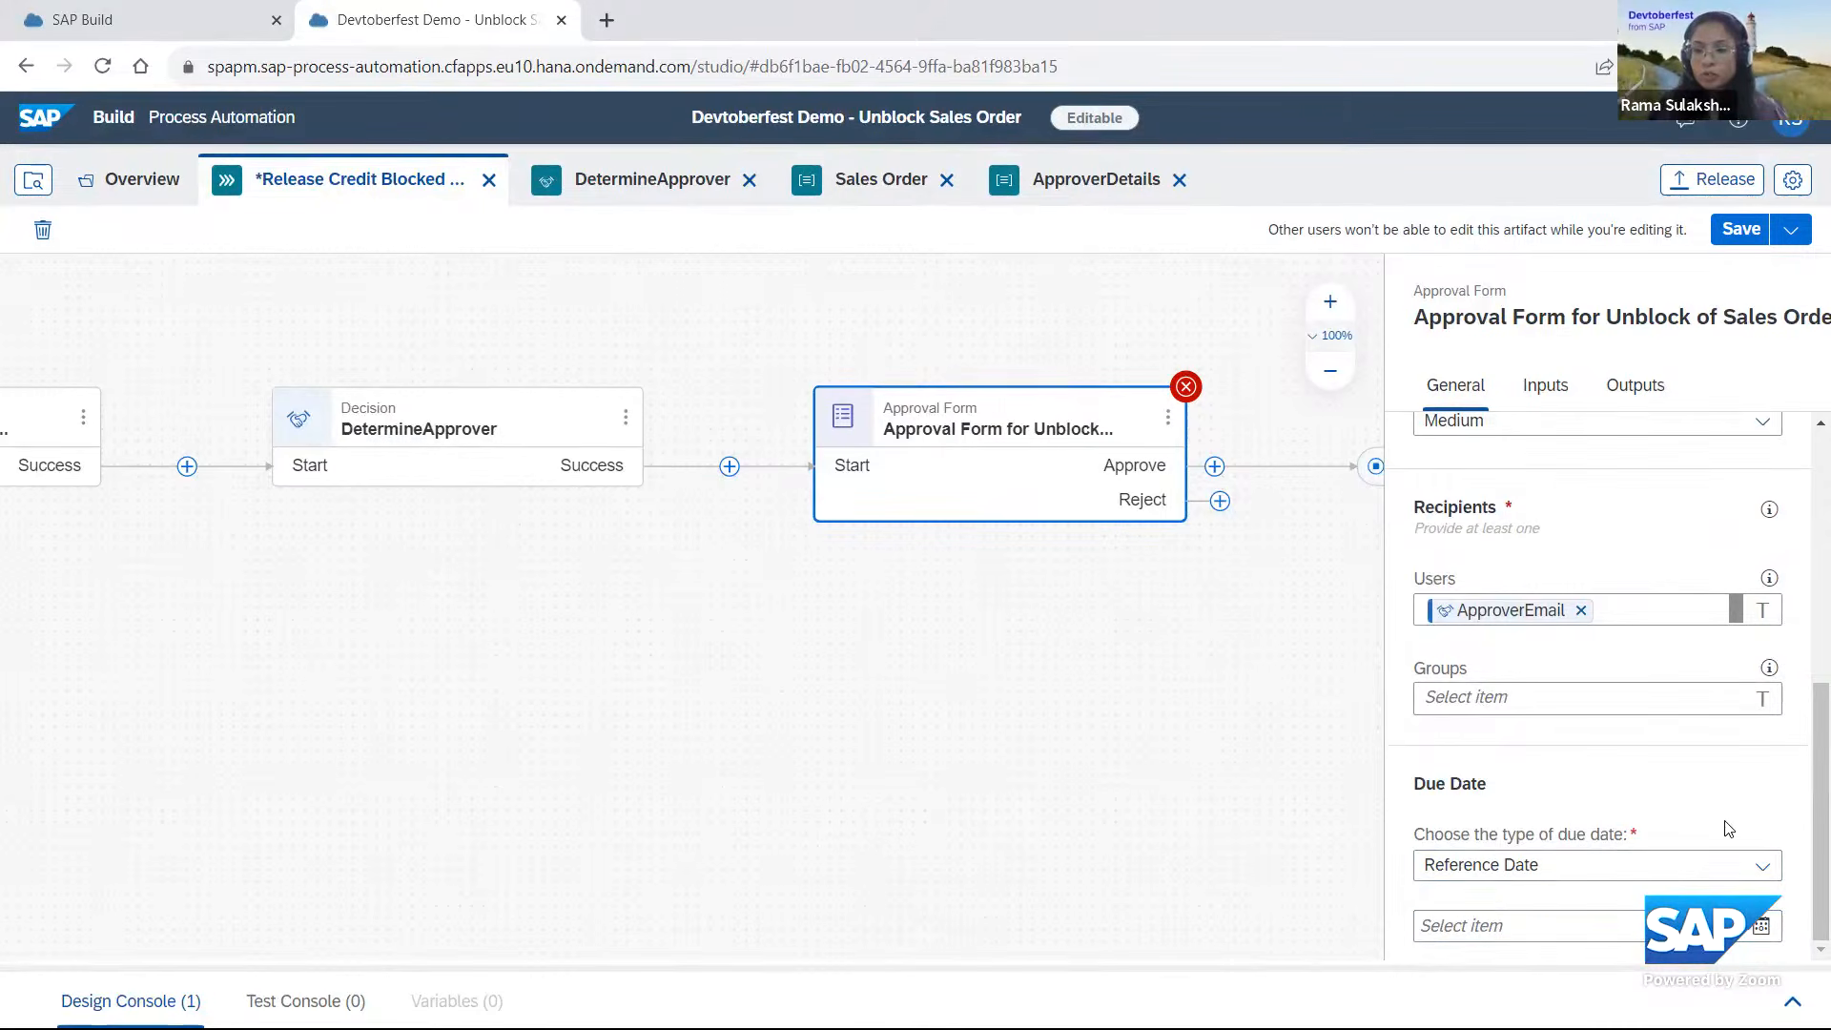
{"action": "left_click", "coordinate": [1762, 866]}
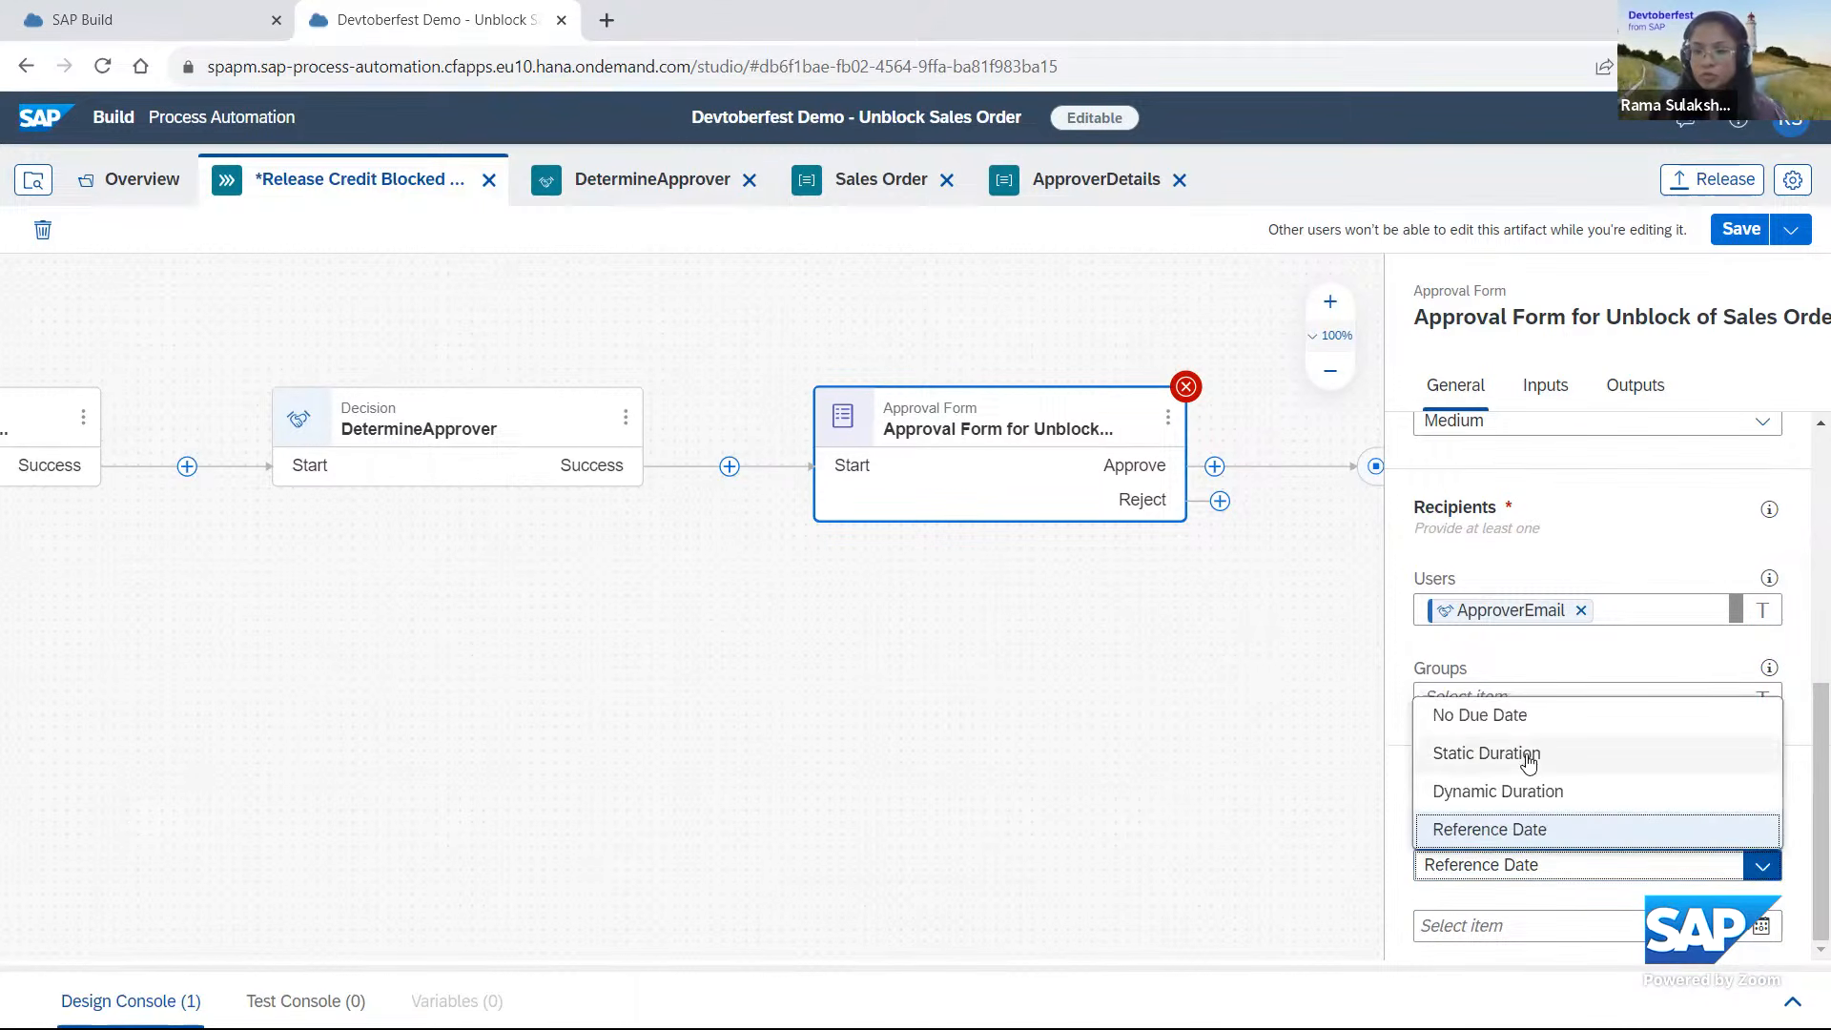
{"action": "left_click", "coordinate": [1524, 761]}
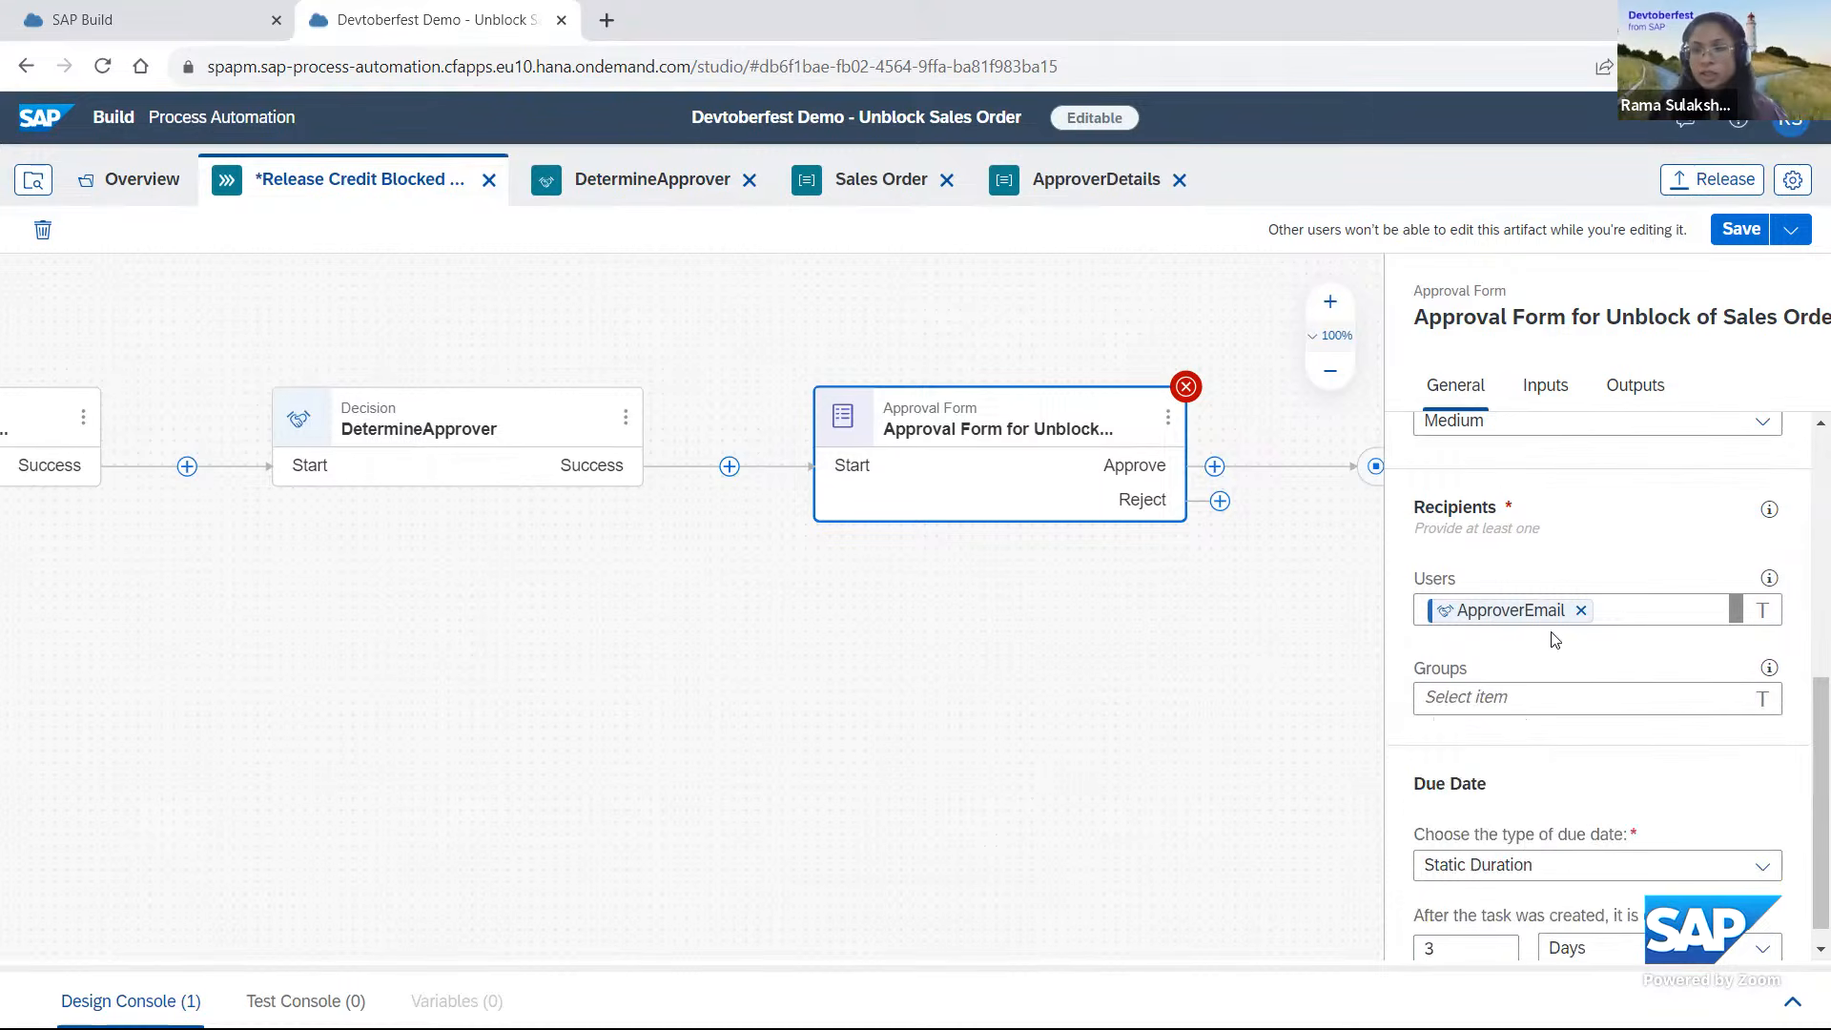
Connect the Reject branch of the approval form for unblocking sales orders to the process End.
{"action": "left_click", "coordinate": [923, 708]}
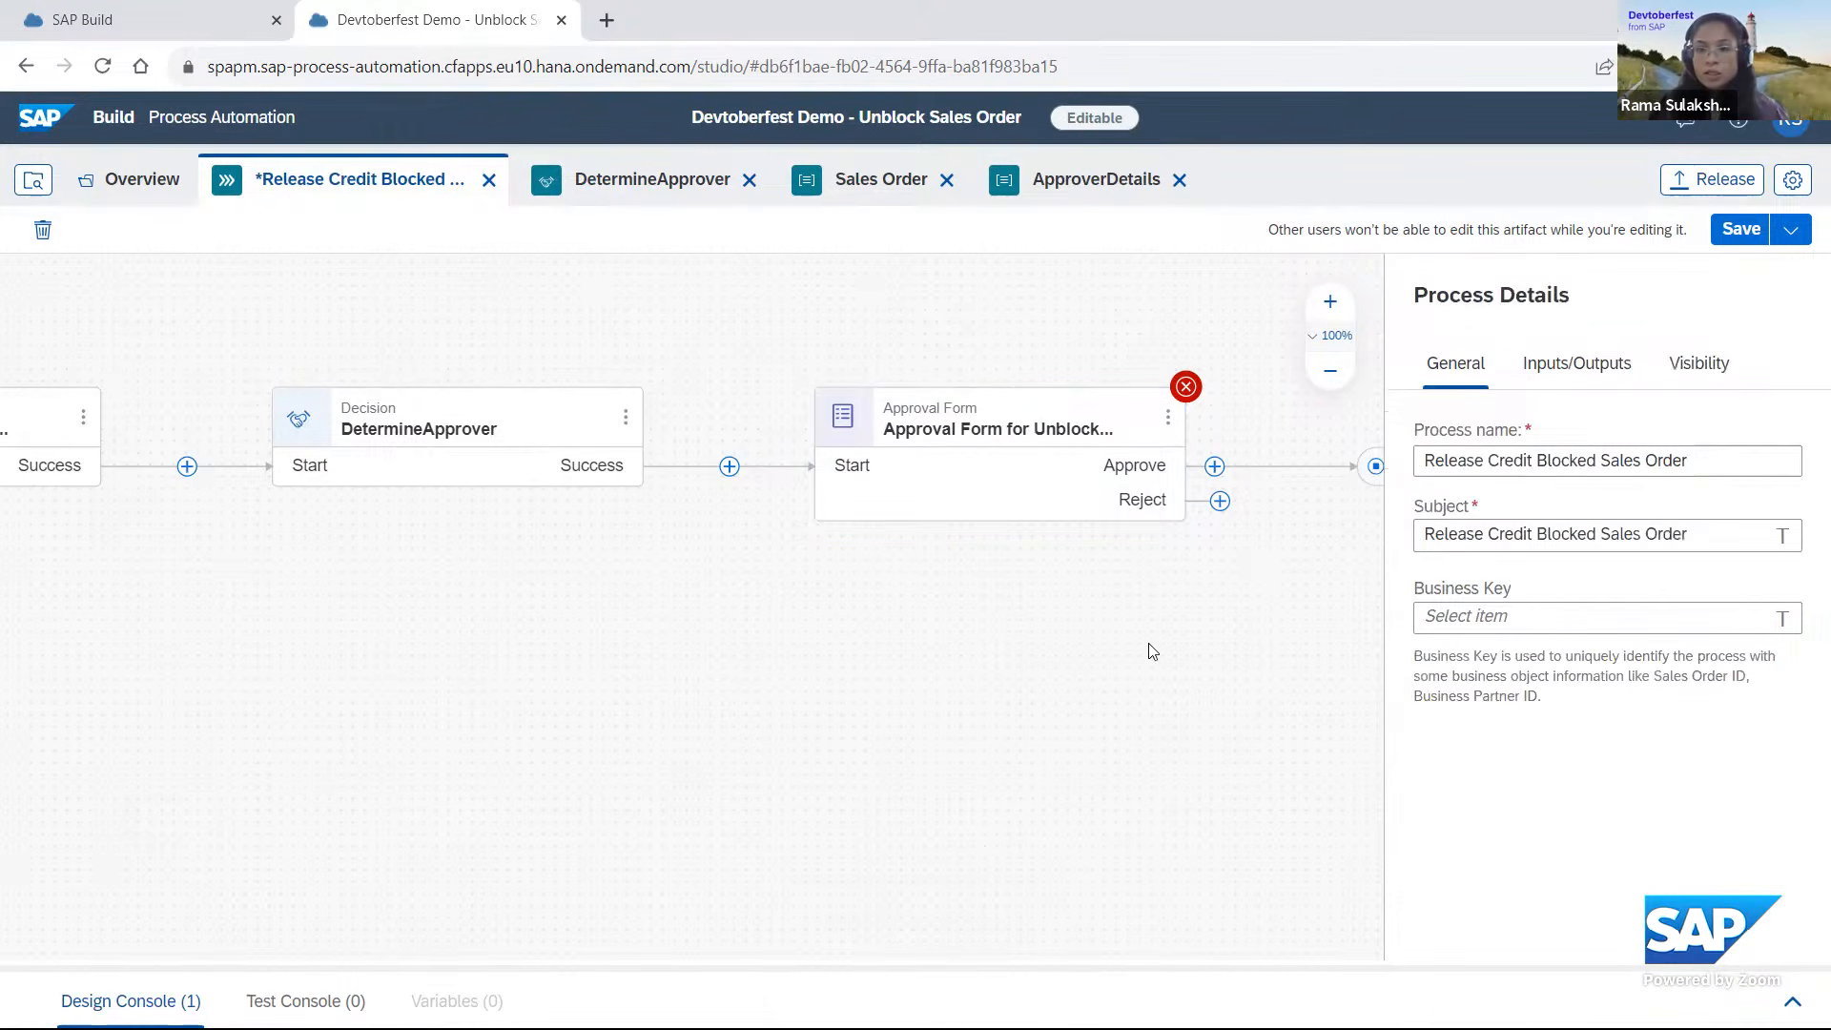
{"action": "left_click", "coordinate": [1077, 424]}
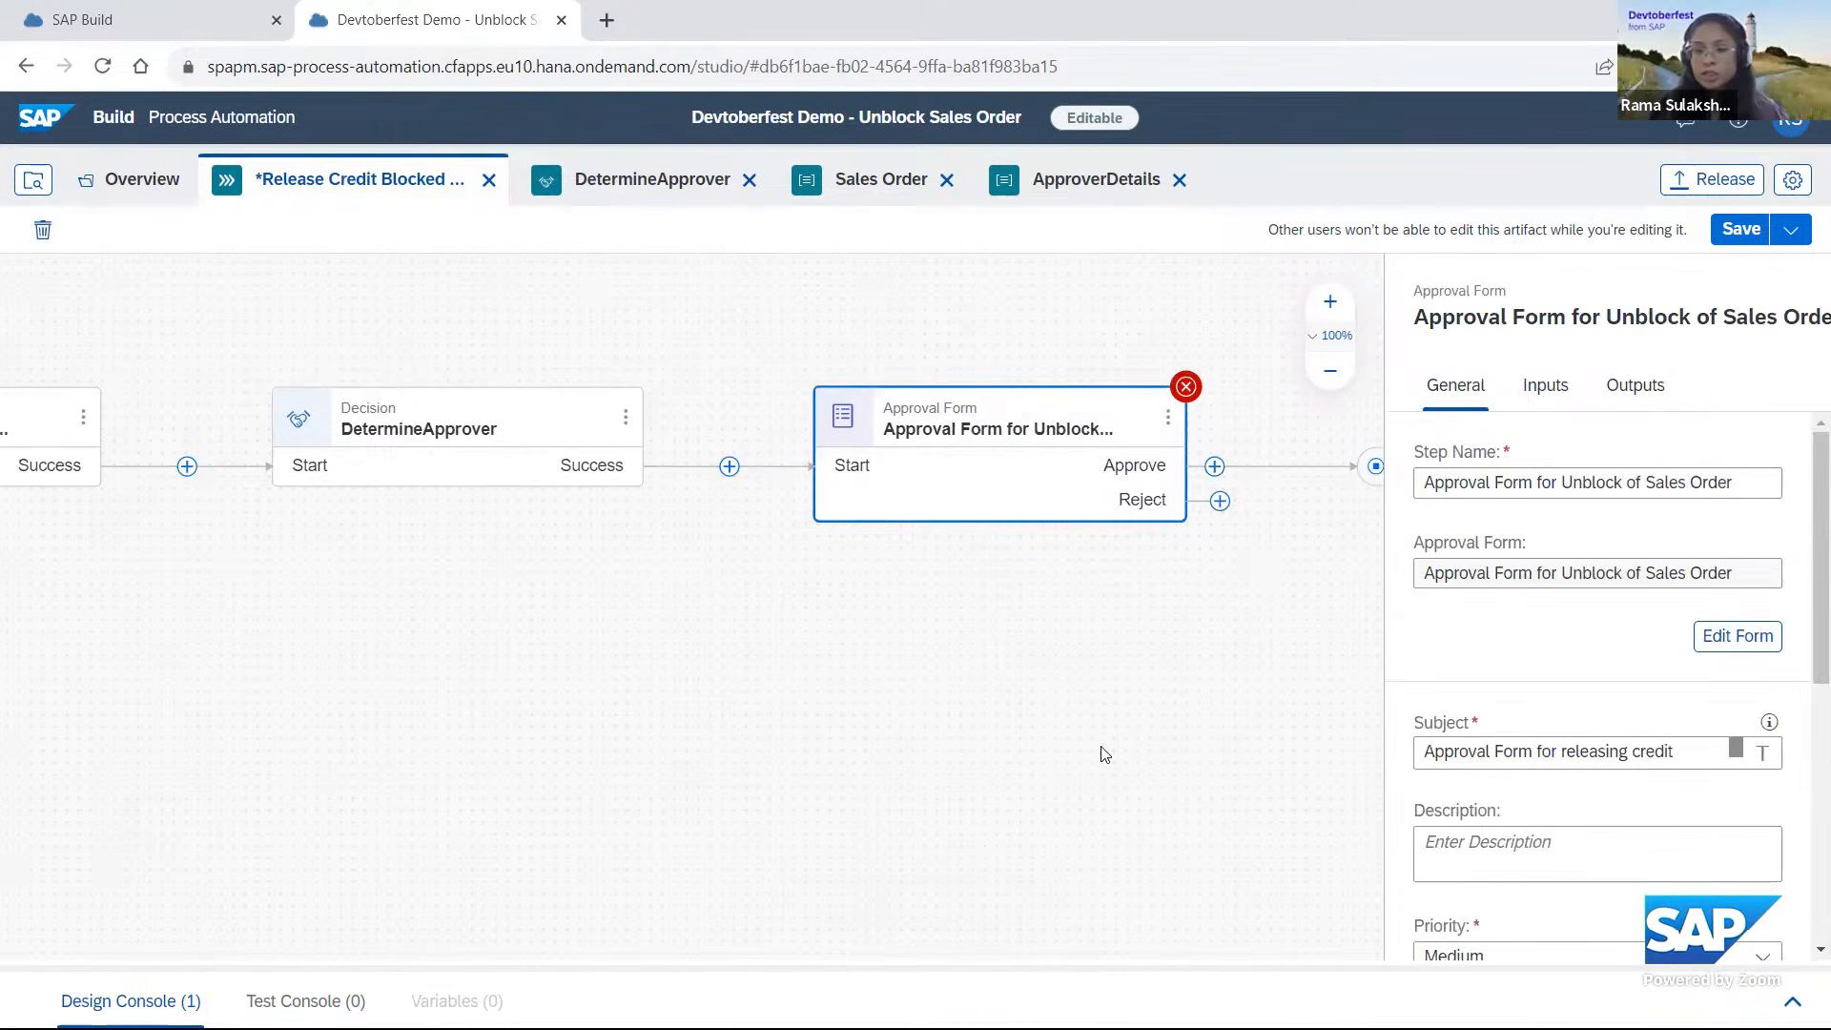
{"action": "scroll", "coordinate": [776, 735], "scroll_direction": "right", "scroll_amount": 5}
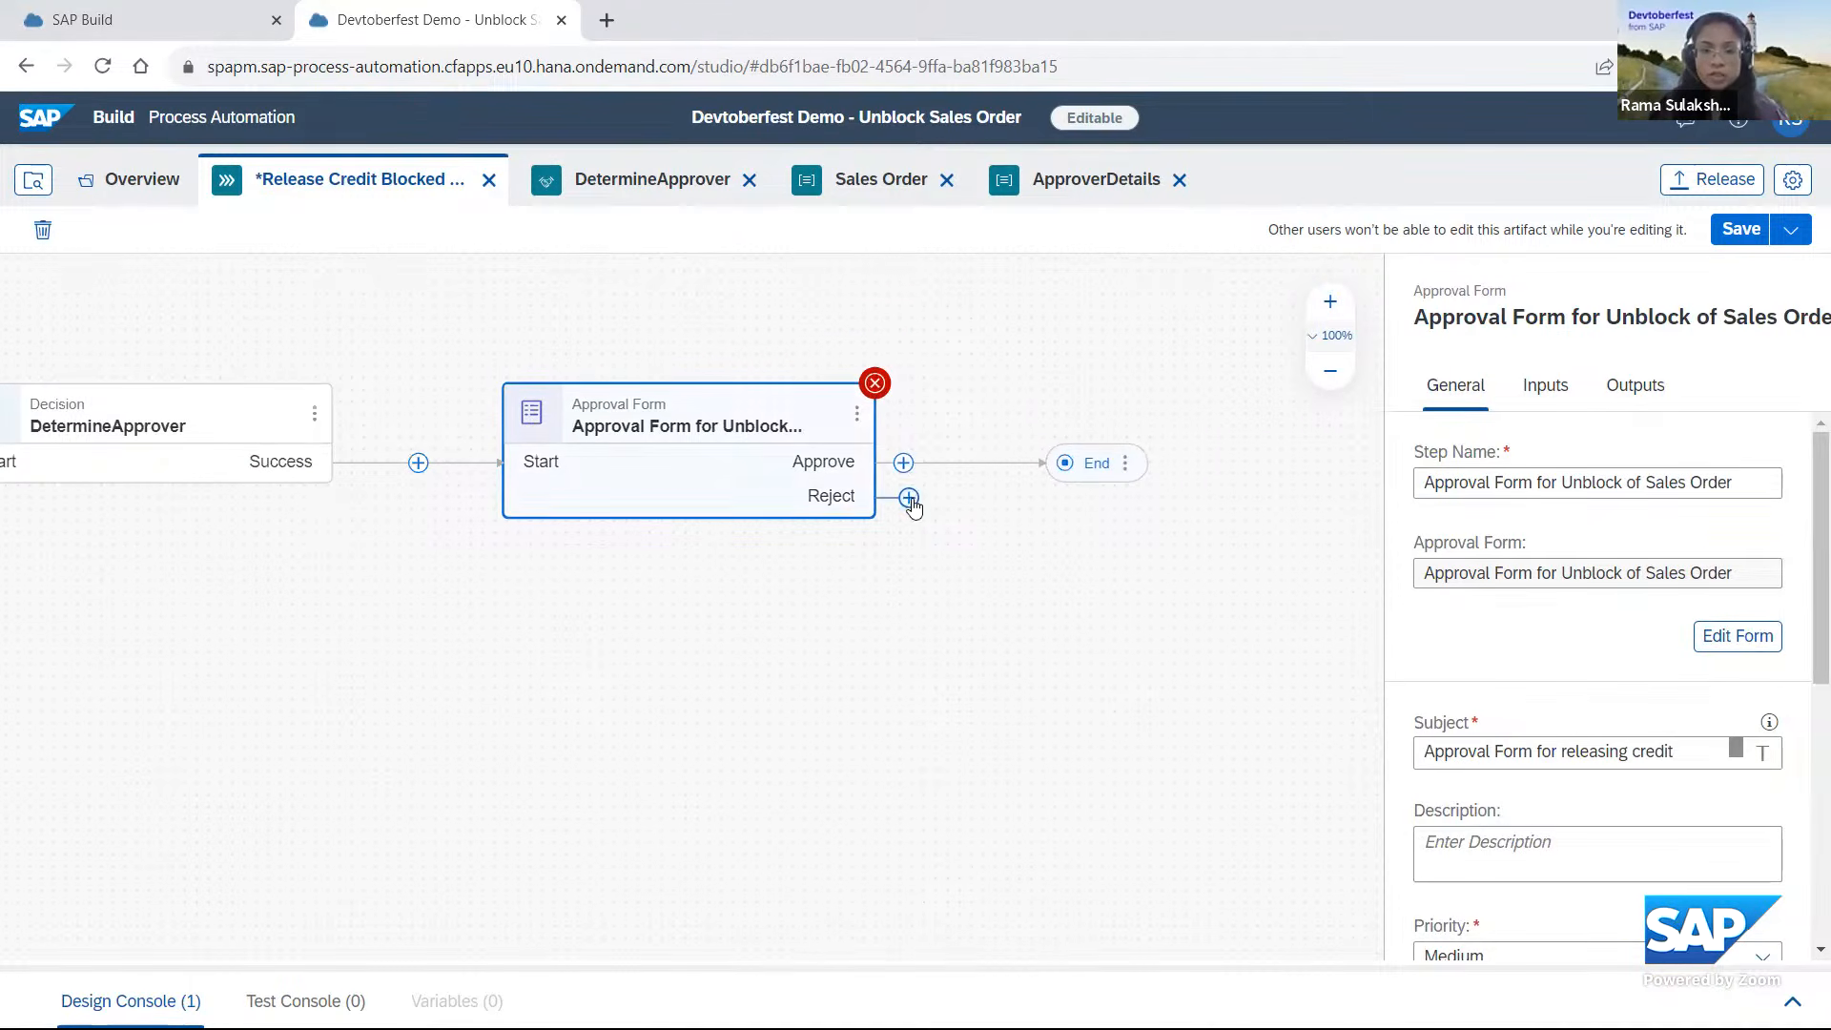
{"action": "left_click_drag", "start_coordinate": [908, 497], "coordinate": [1053, 463]}
{"action": "left_click", "coordinate": [1071, 524]}
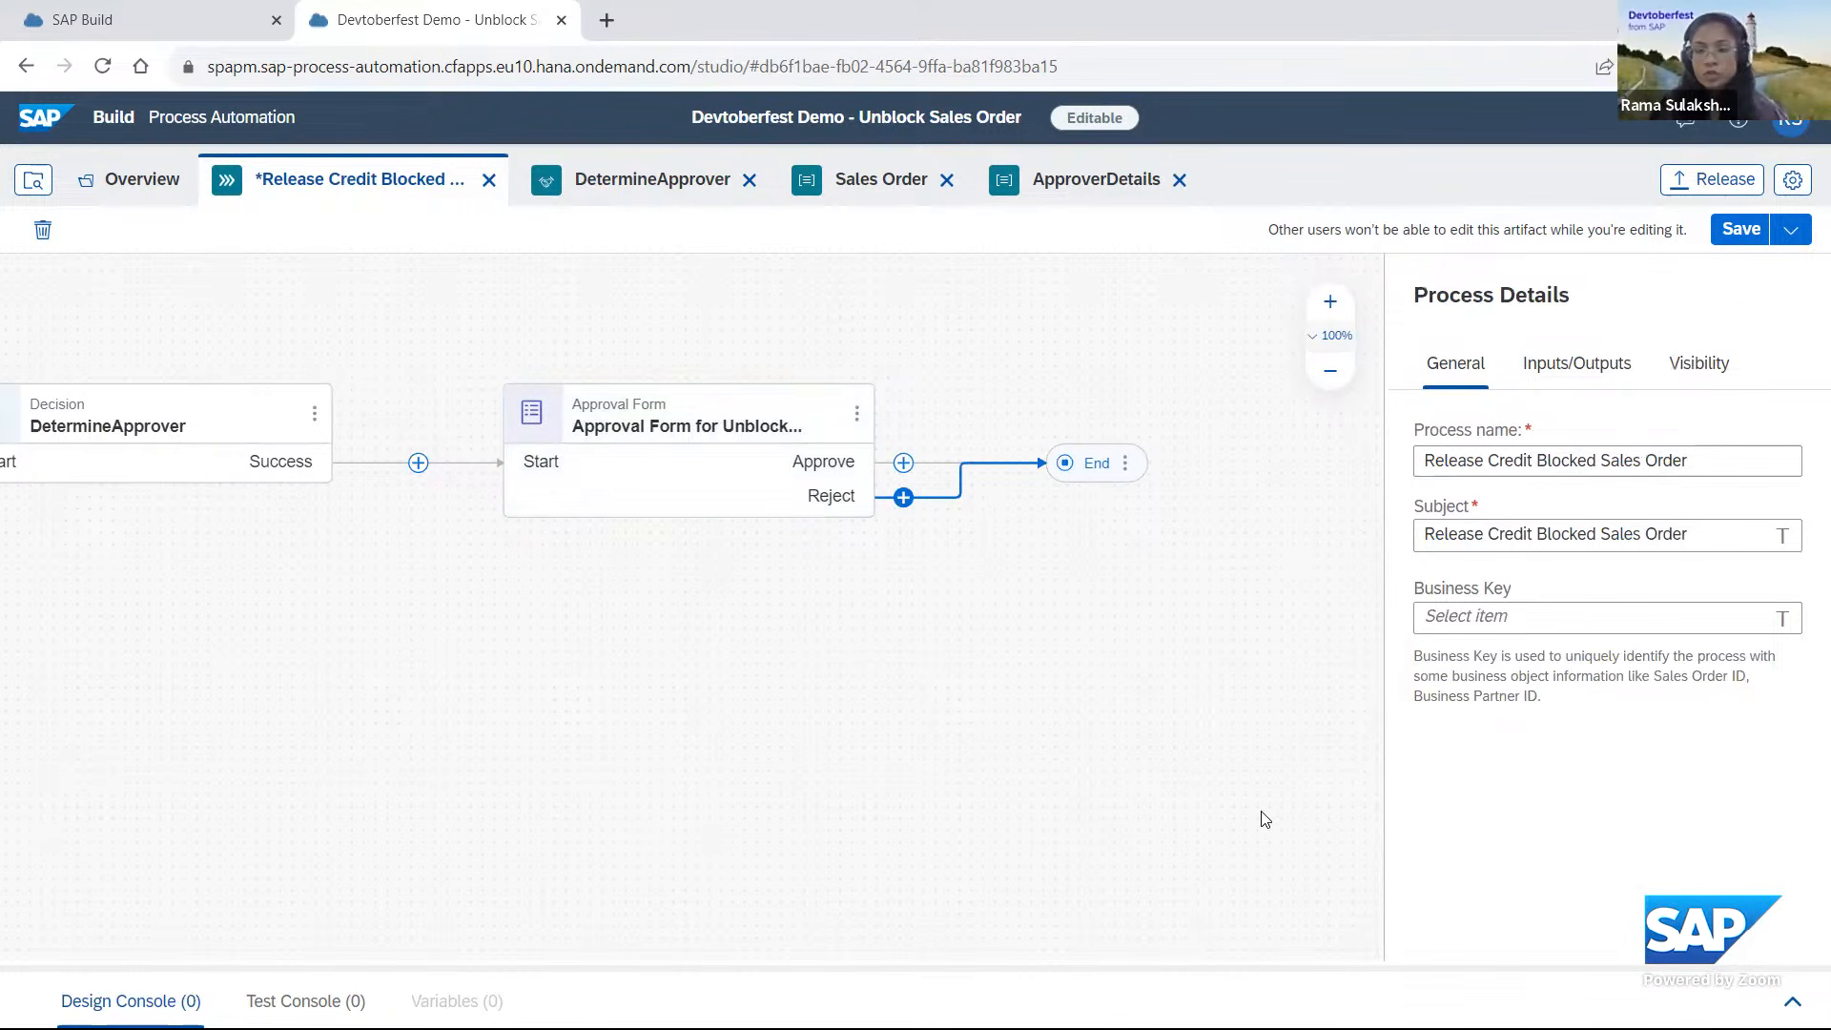
Save the process and open the approval form for unblocking sales orders in its editor.
{"action": "left_click", "coordinate": [1743, 231]}
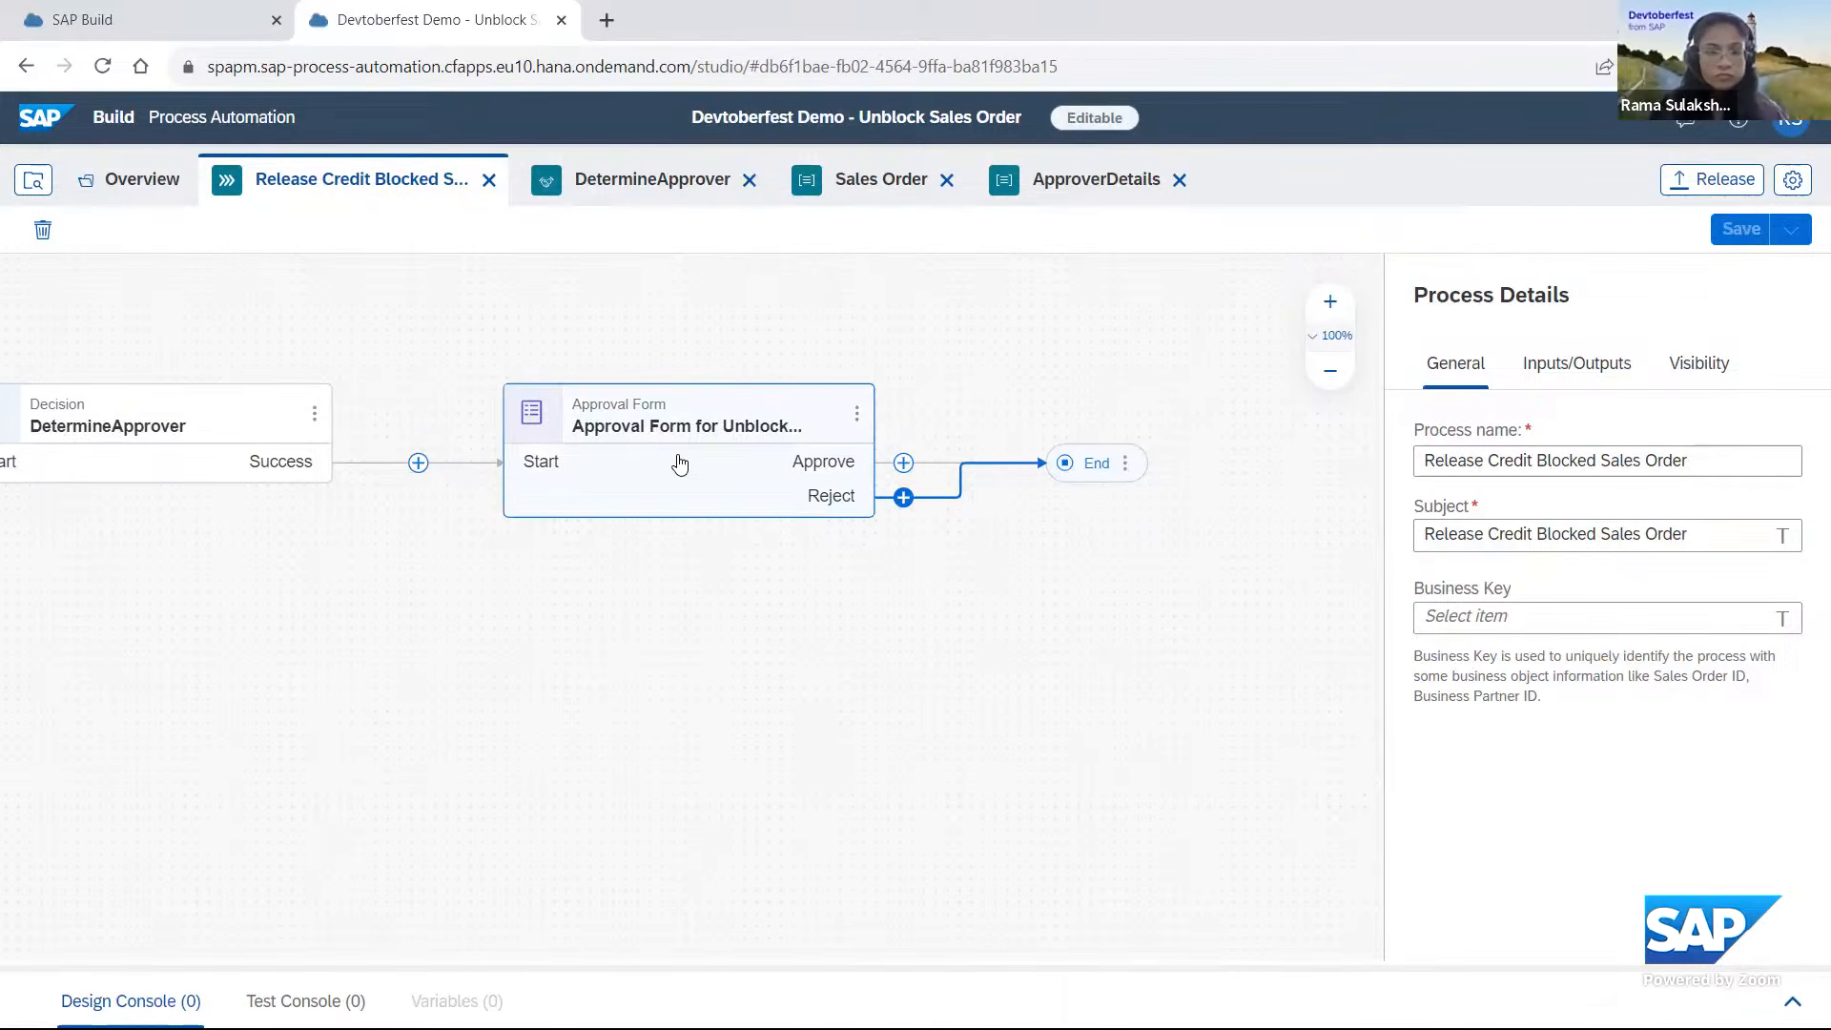
{"action": "left_click", "coordinate": [755, 425]}
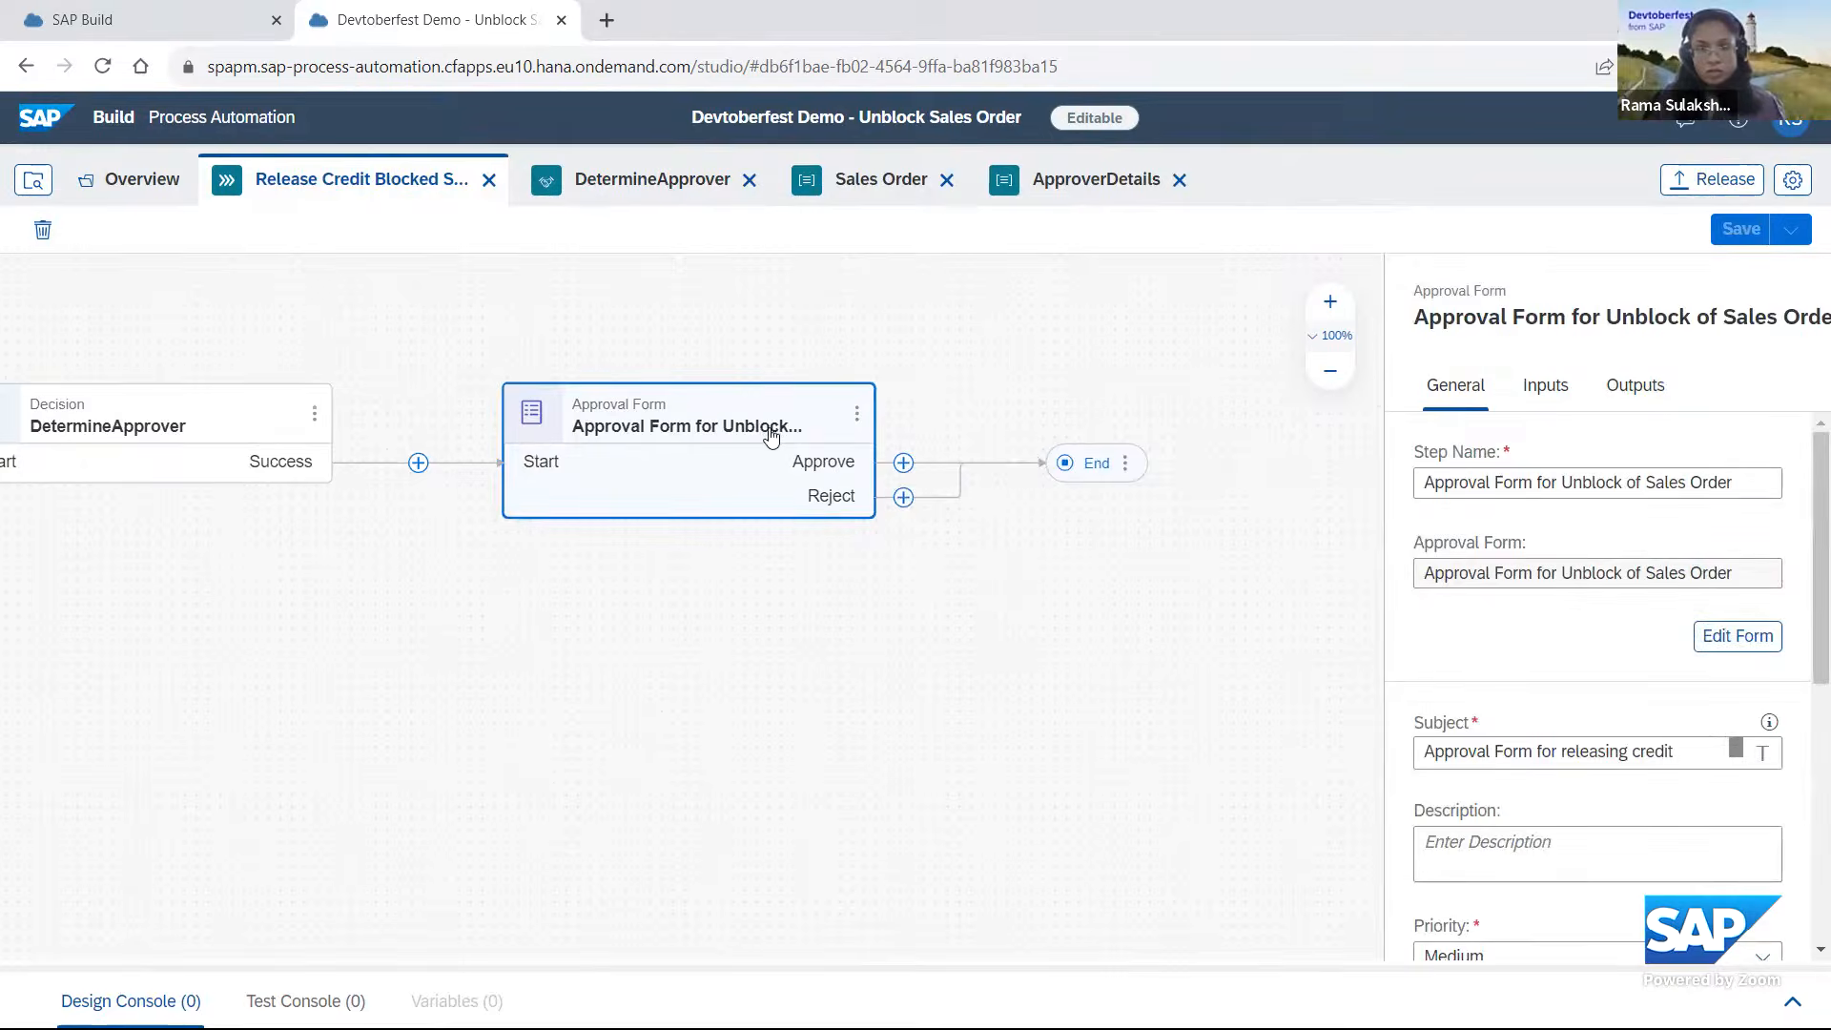
{"action": "left_click", "coordinate": [857, 415]}
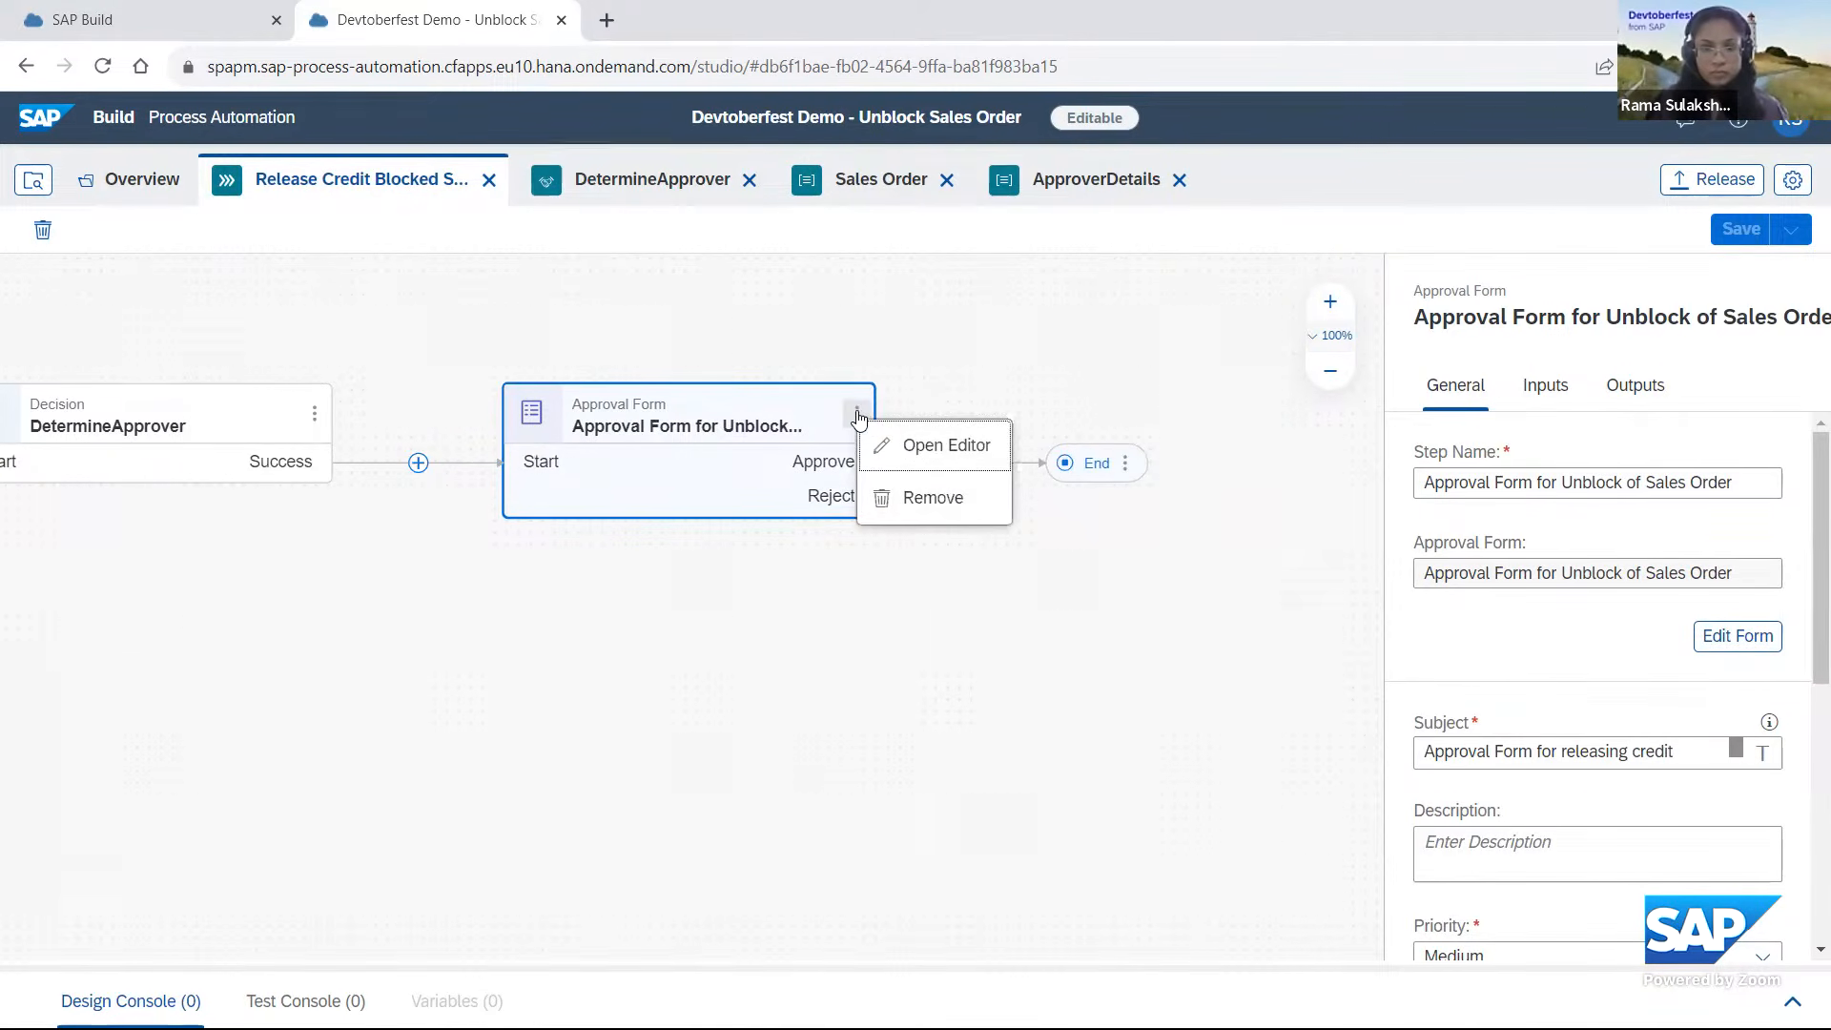
{"action": "left_click", "coordinate": [928, 465]}
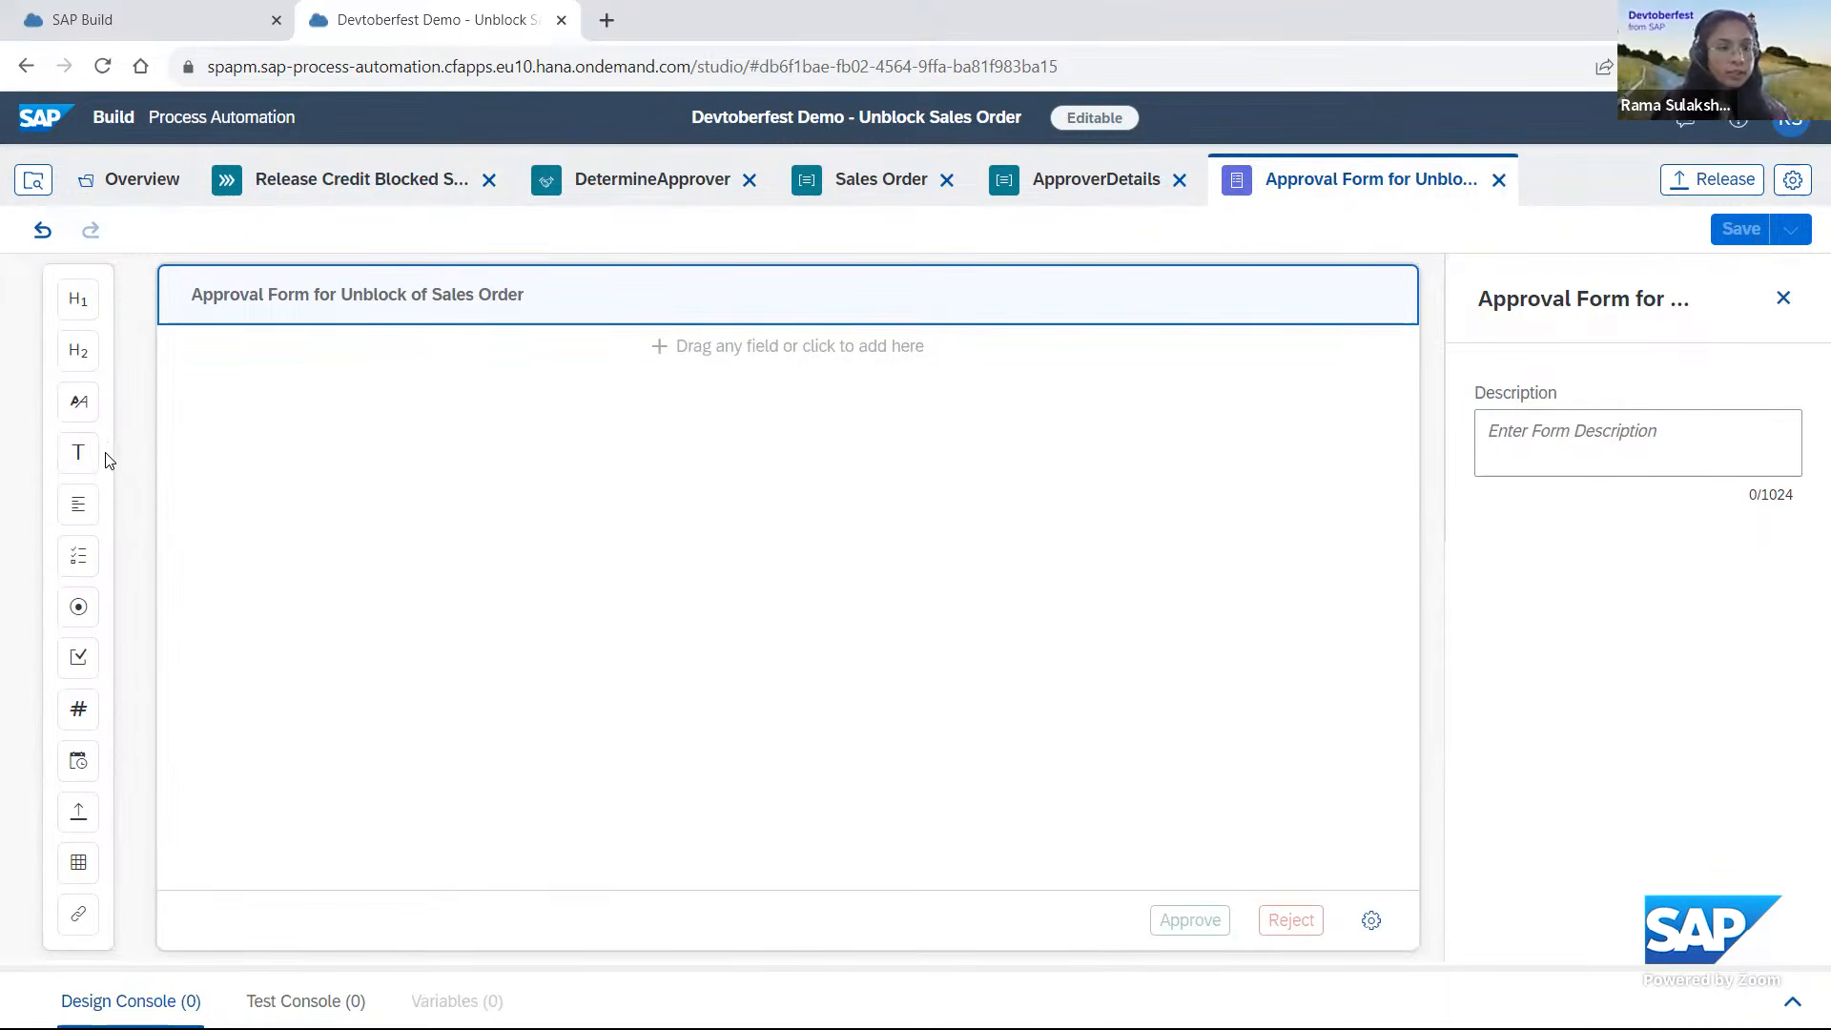
Add a read-only text field named Sales Order to the approval form.
{"action": "left_click_drag", "start_coordinate": [74, 465], "coordinate": [344, 371]}
{"action": "type", "text": "Sales Ord"}
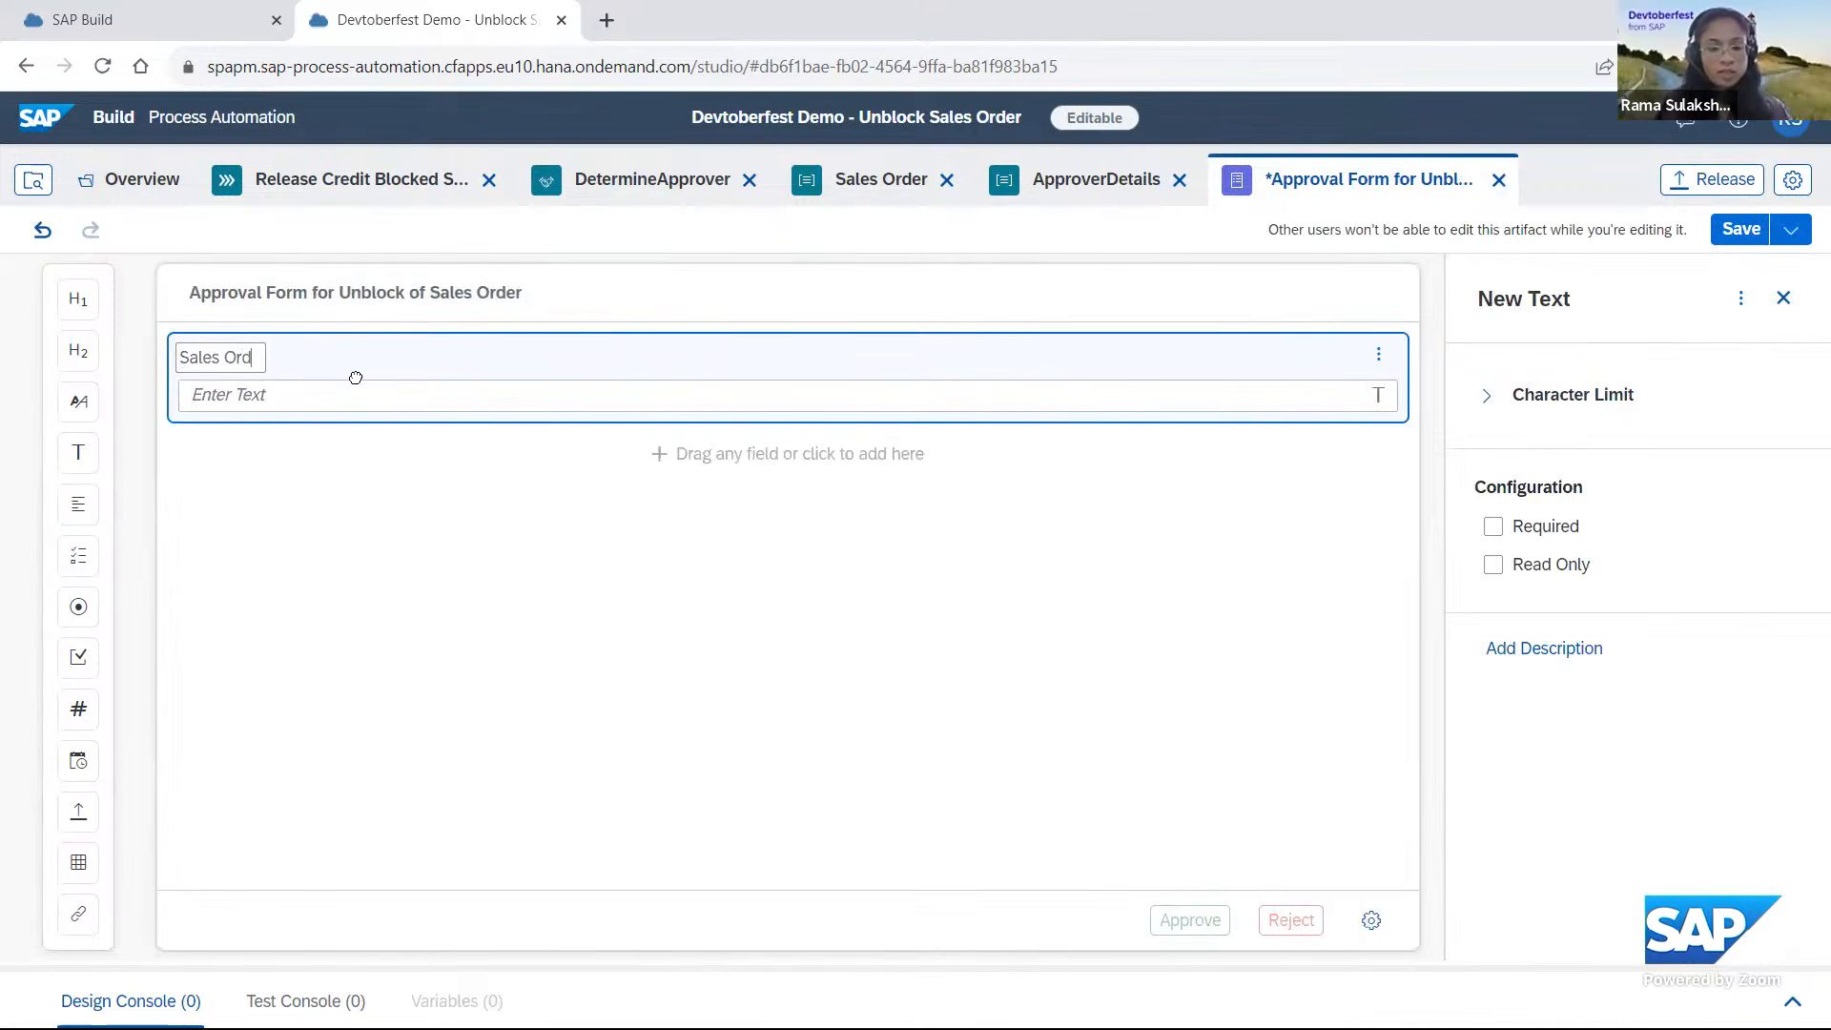
{"action": "type", "text": "er"}
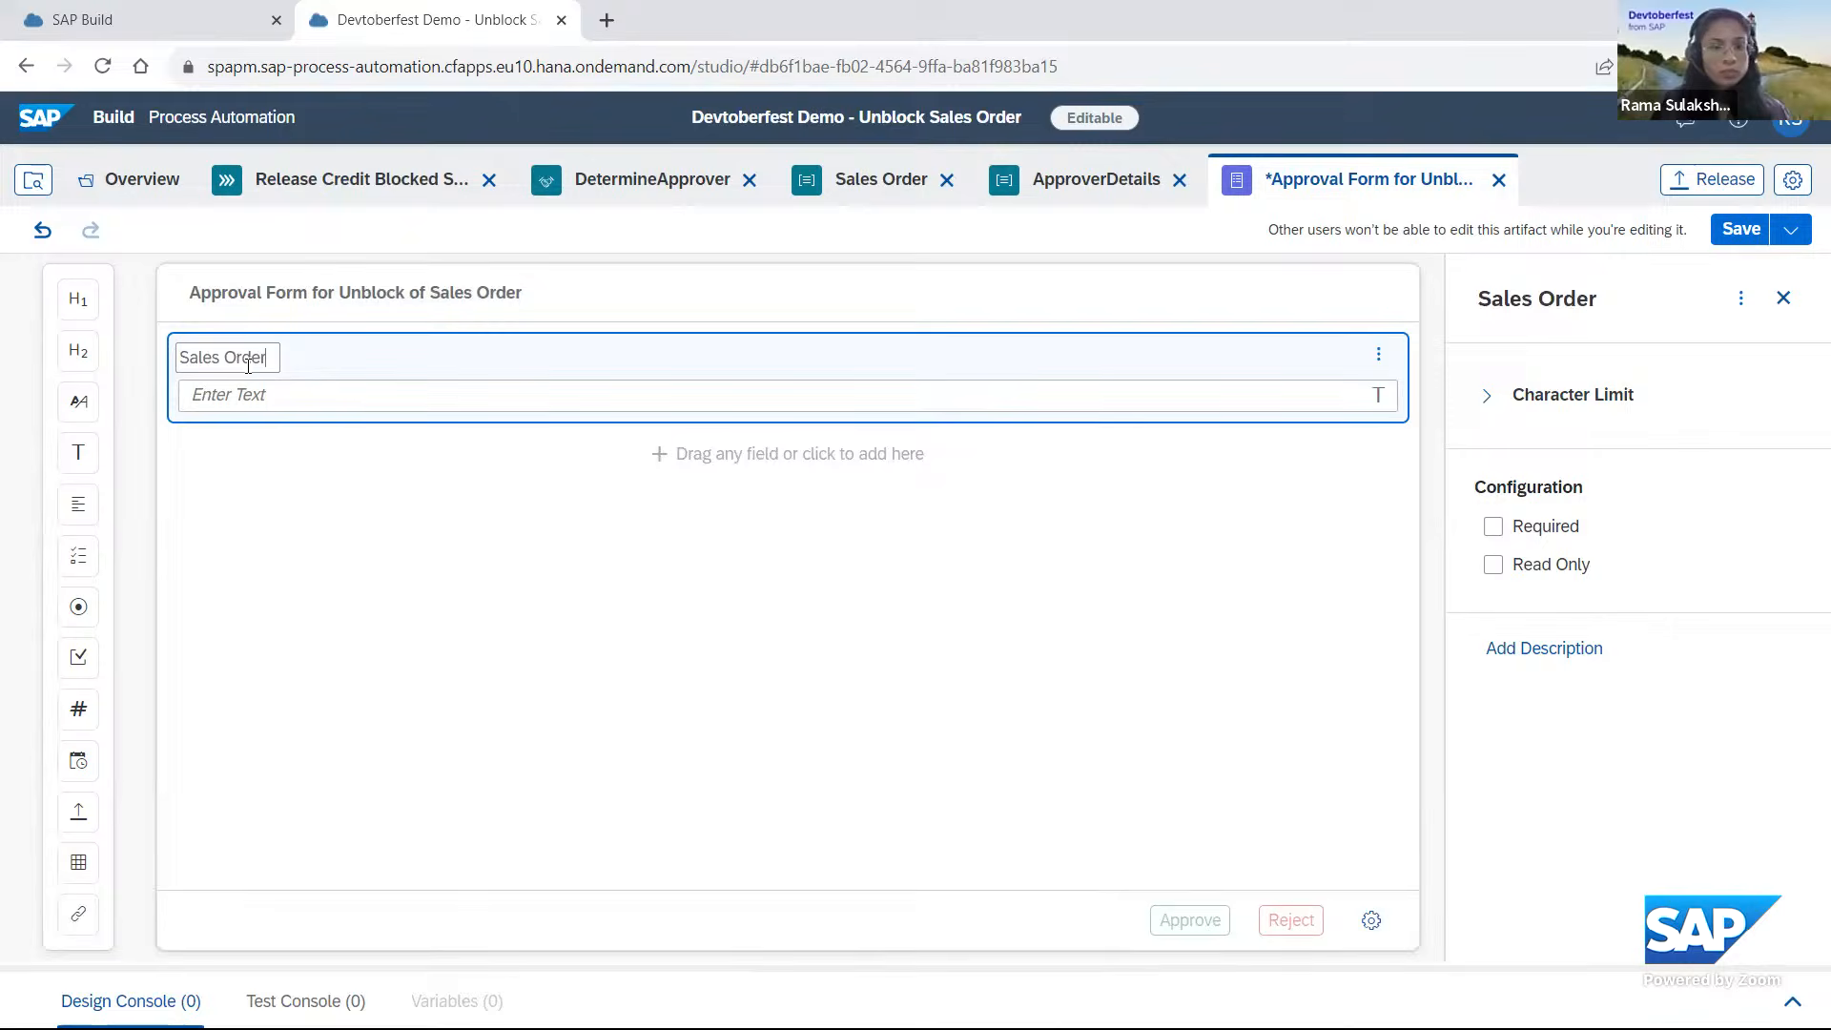
{"action": "left_click", "coordinate": [270, 406]}
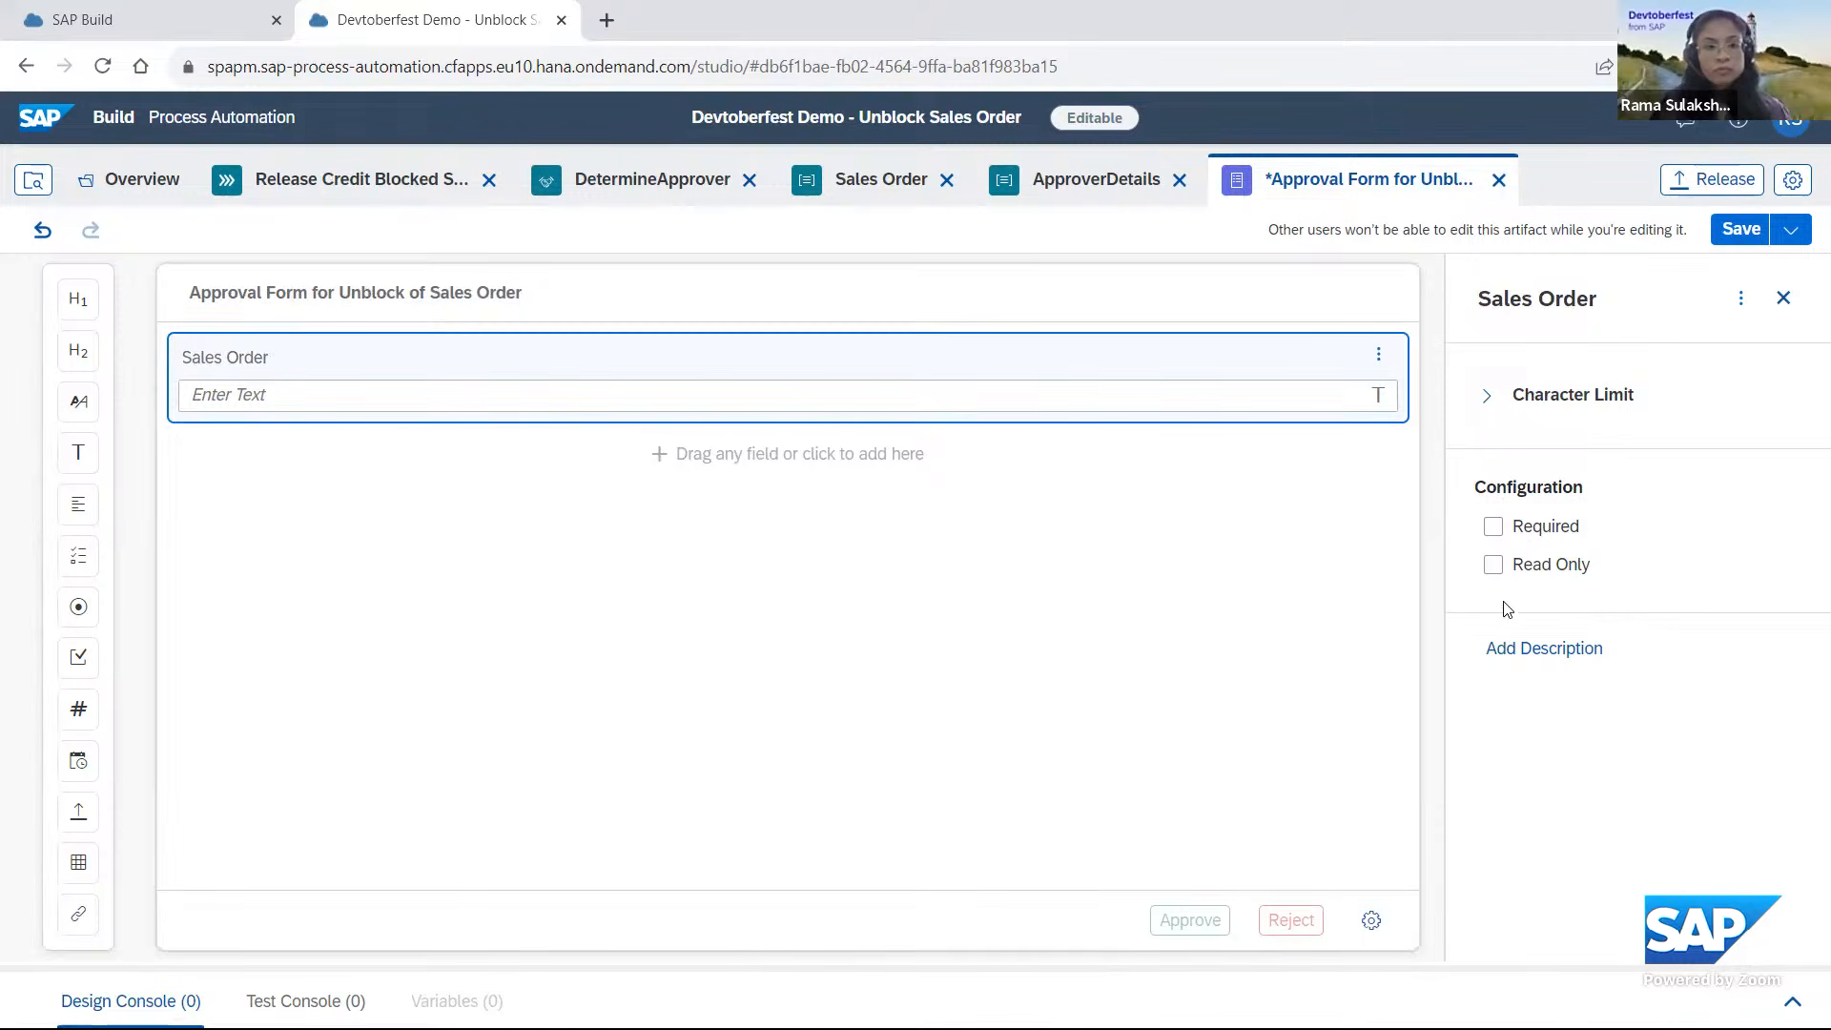
{"action": "left_click", "coordinate": [1493, 566]}
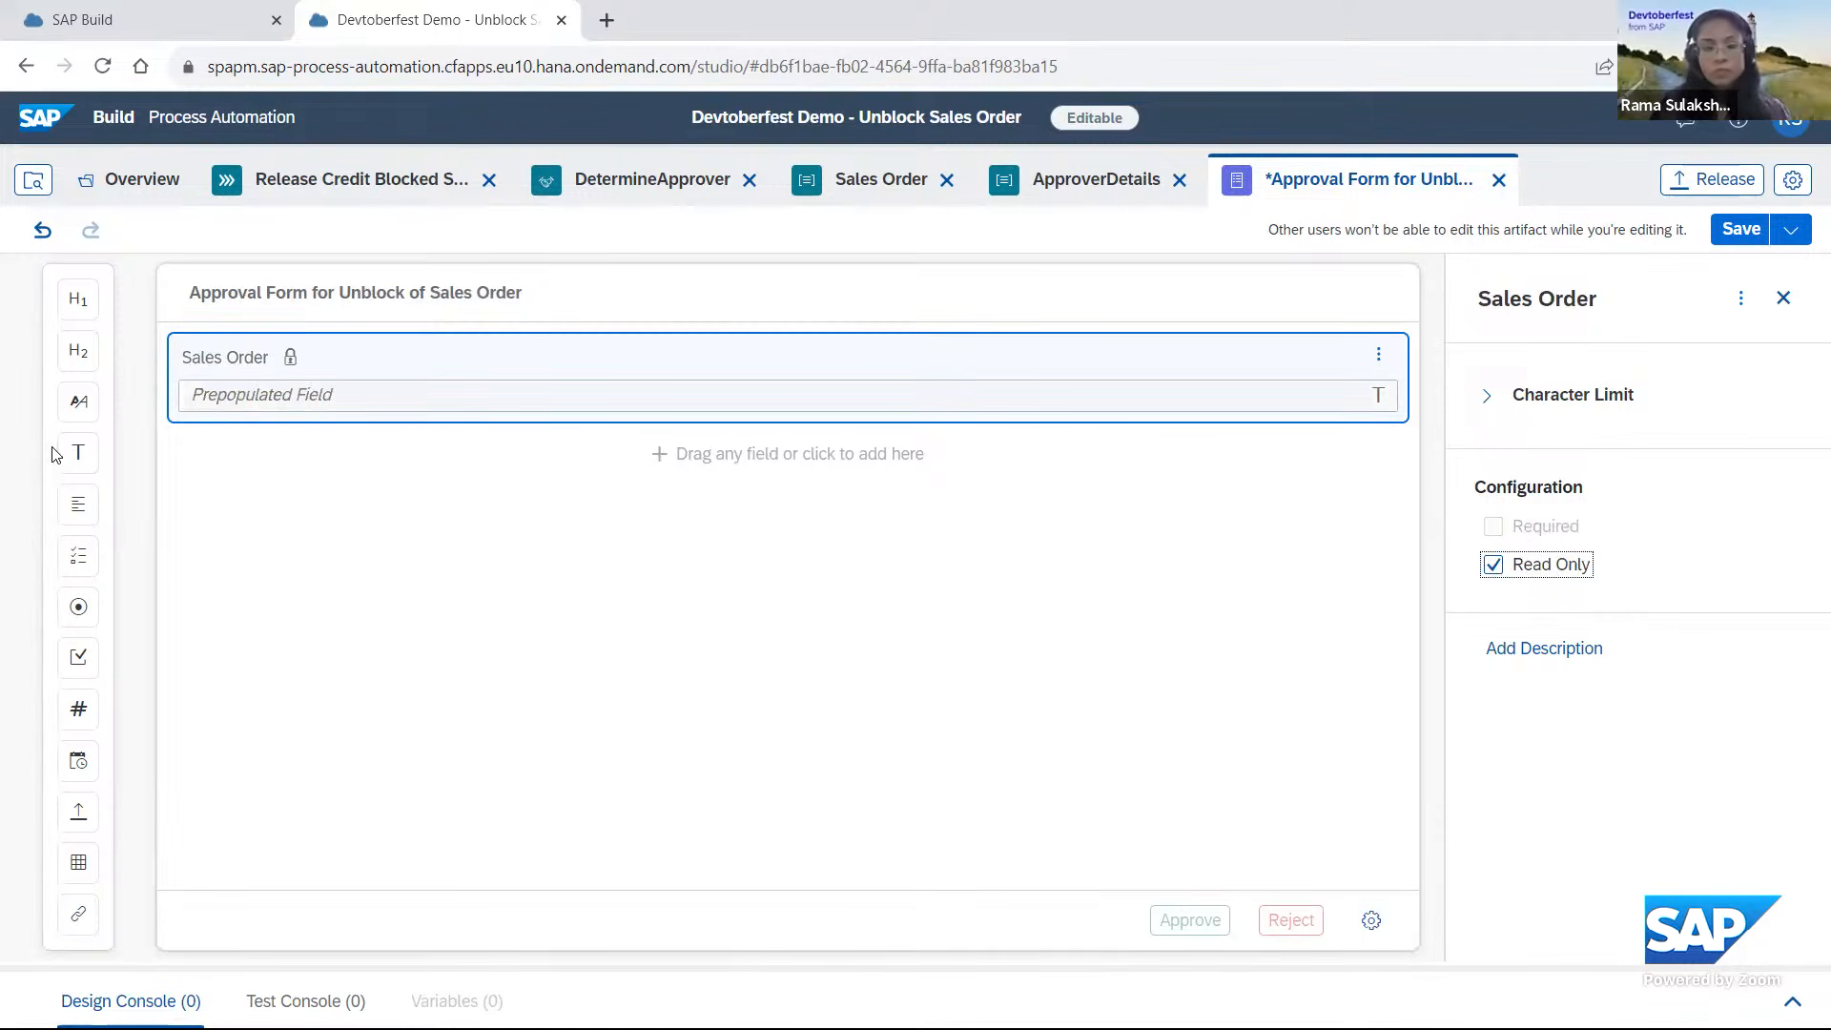
Add a read-only text field named Sales Organization below the Sales Order field.
{"action": "left_click_drag", "start_coordinate": [98, 466], "coordinate": [264, 472]}
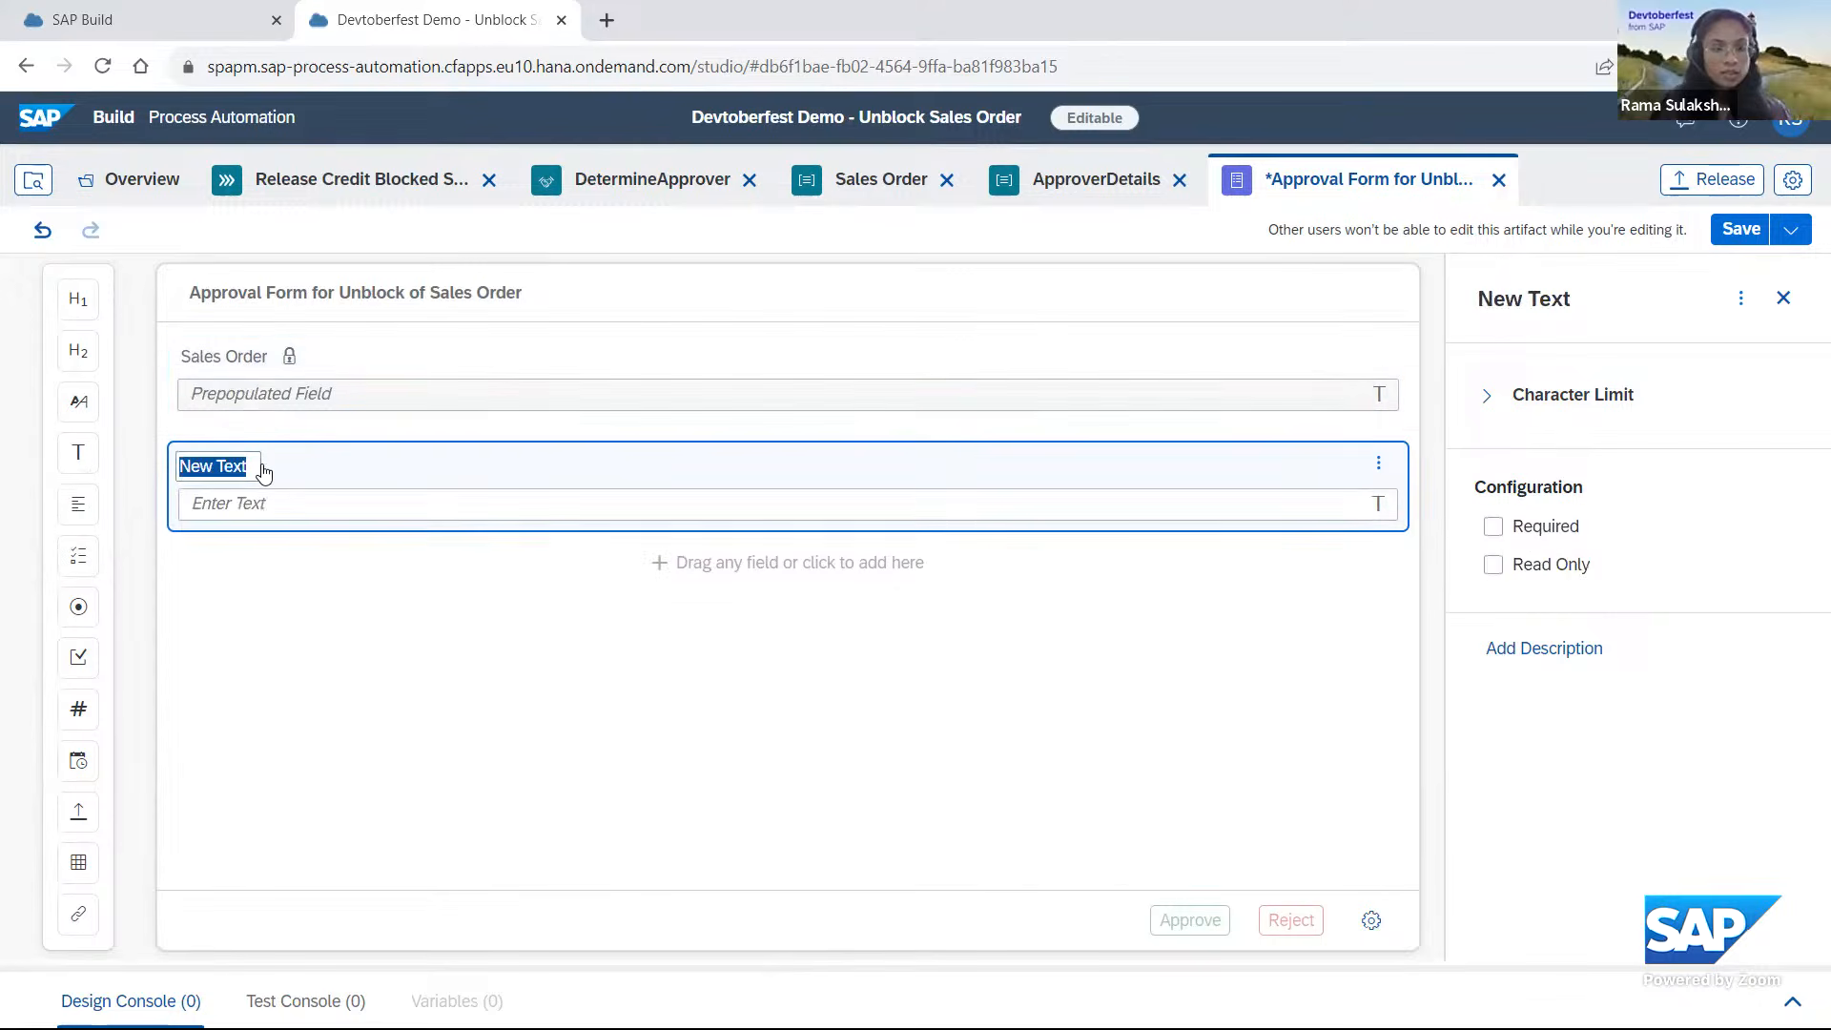
{"action": "type", "text": "Sales Org"}
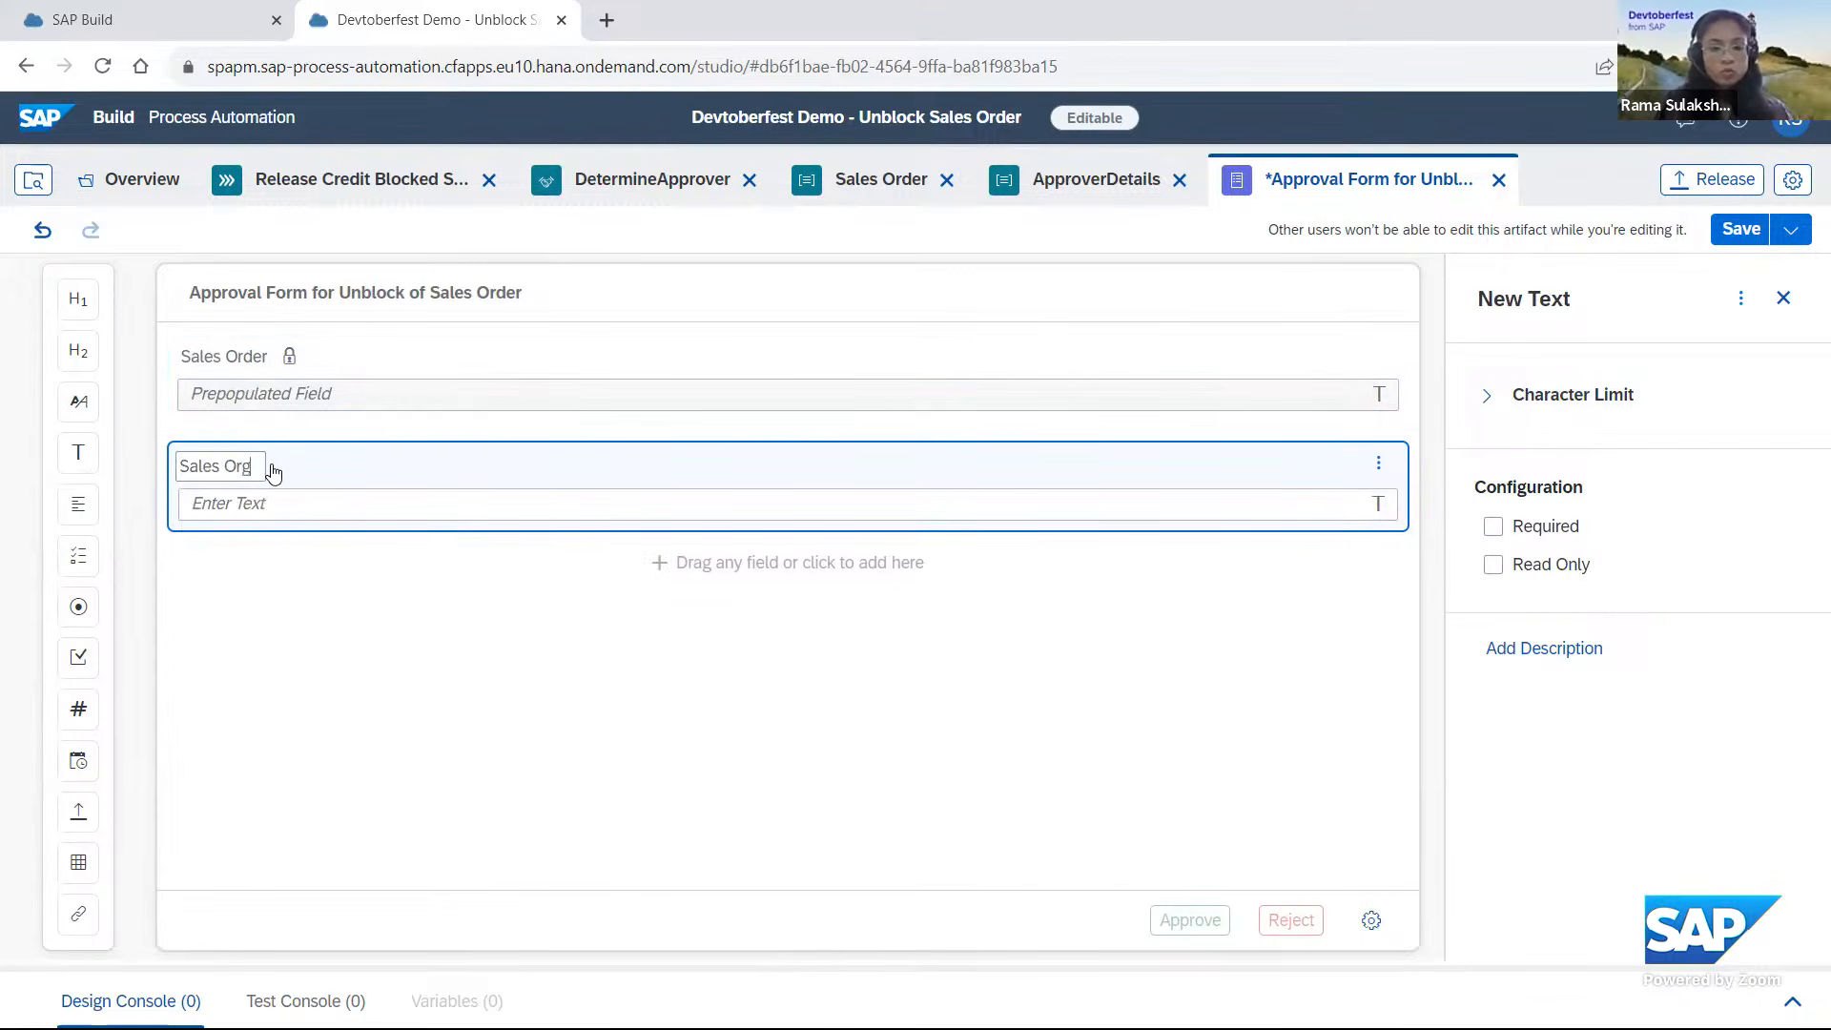
{"action": "type", "text": "anization"}
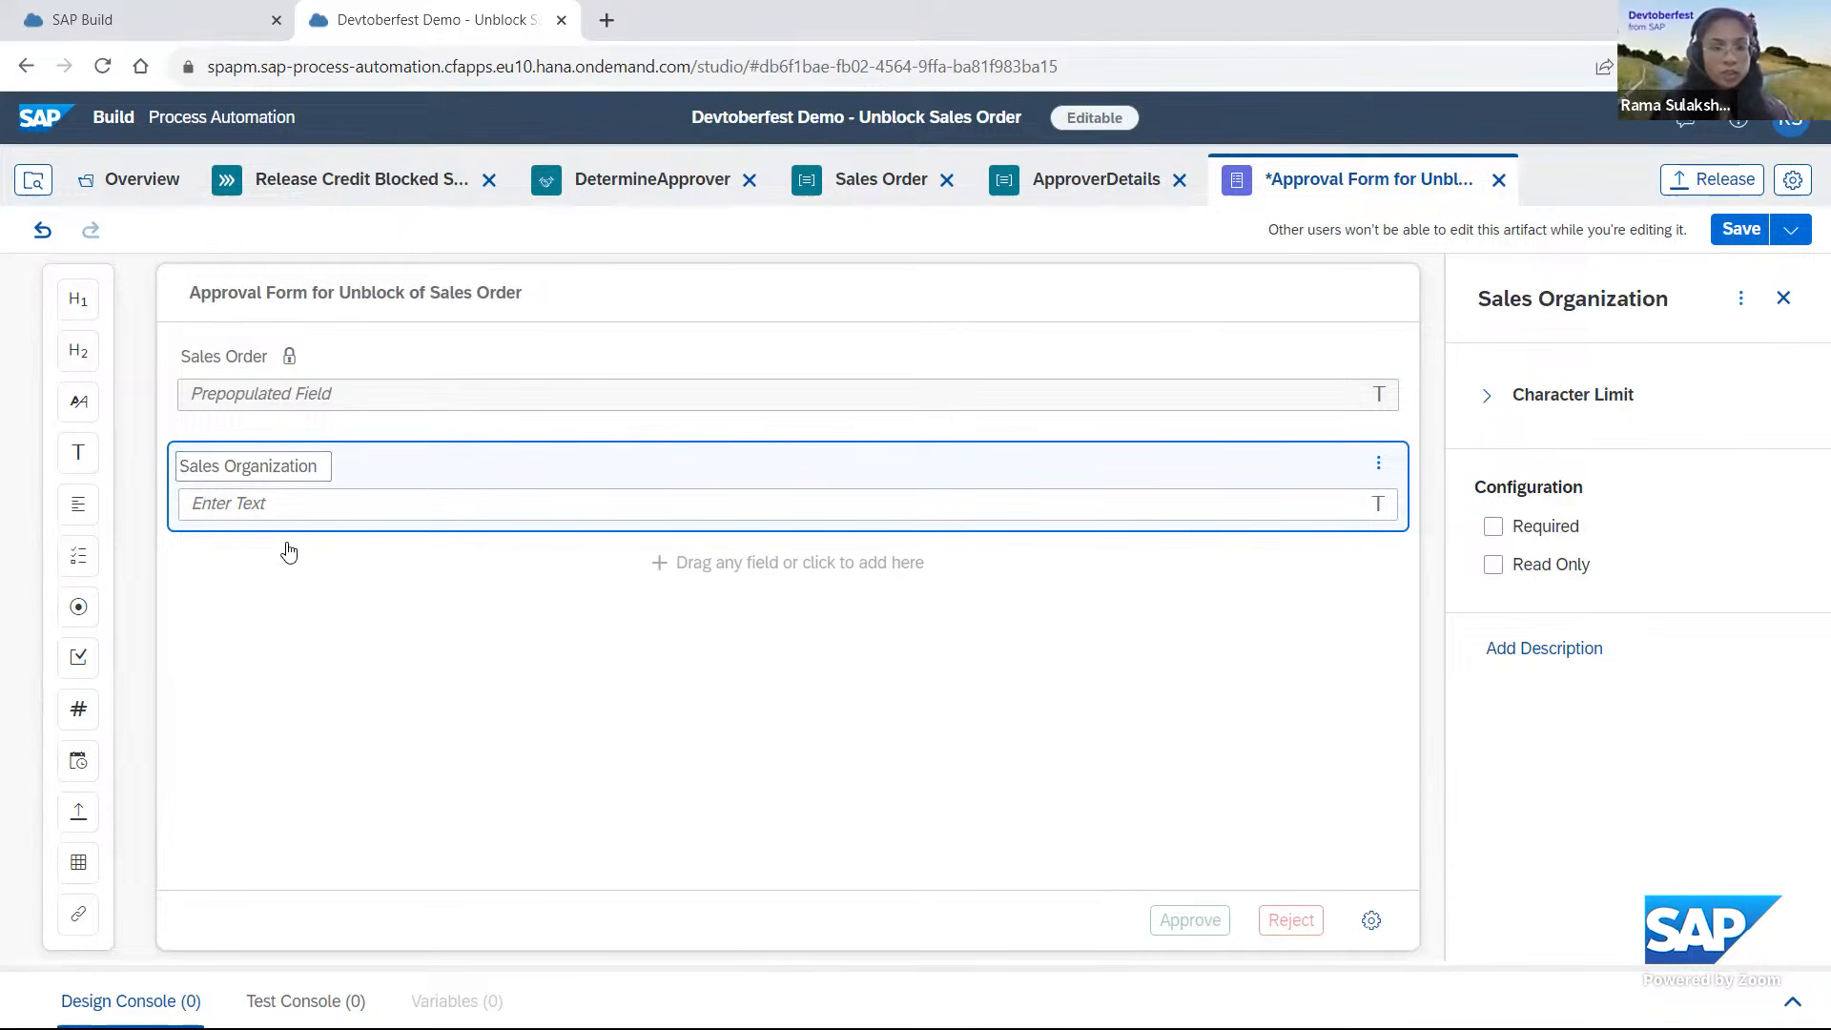
{"action": "left_click", "coordinate": [1493, 564]}
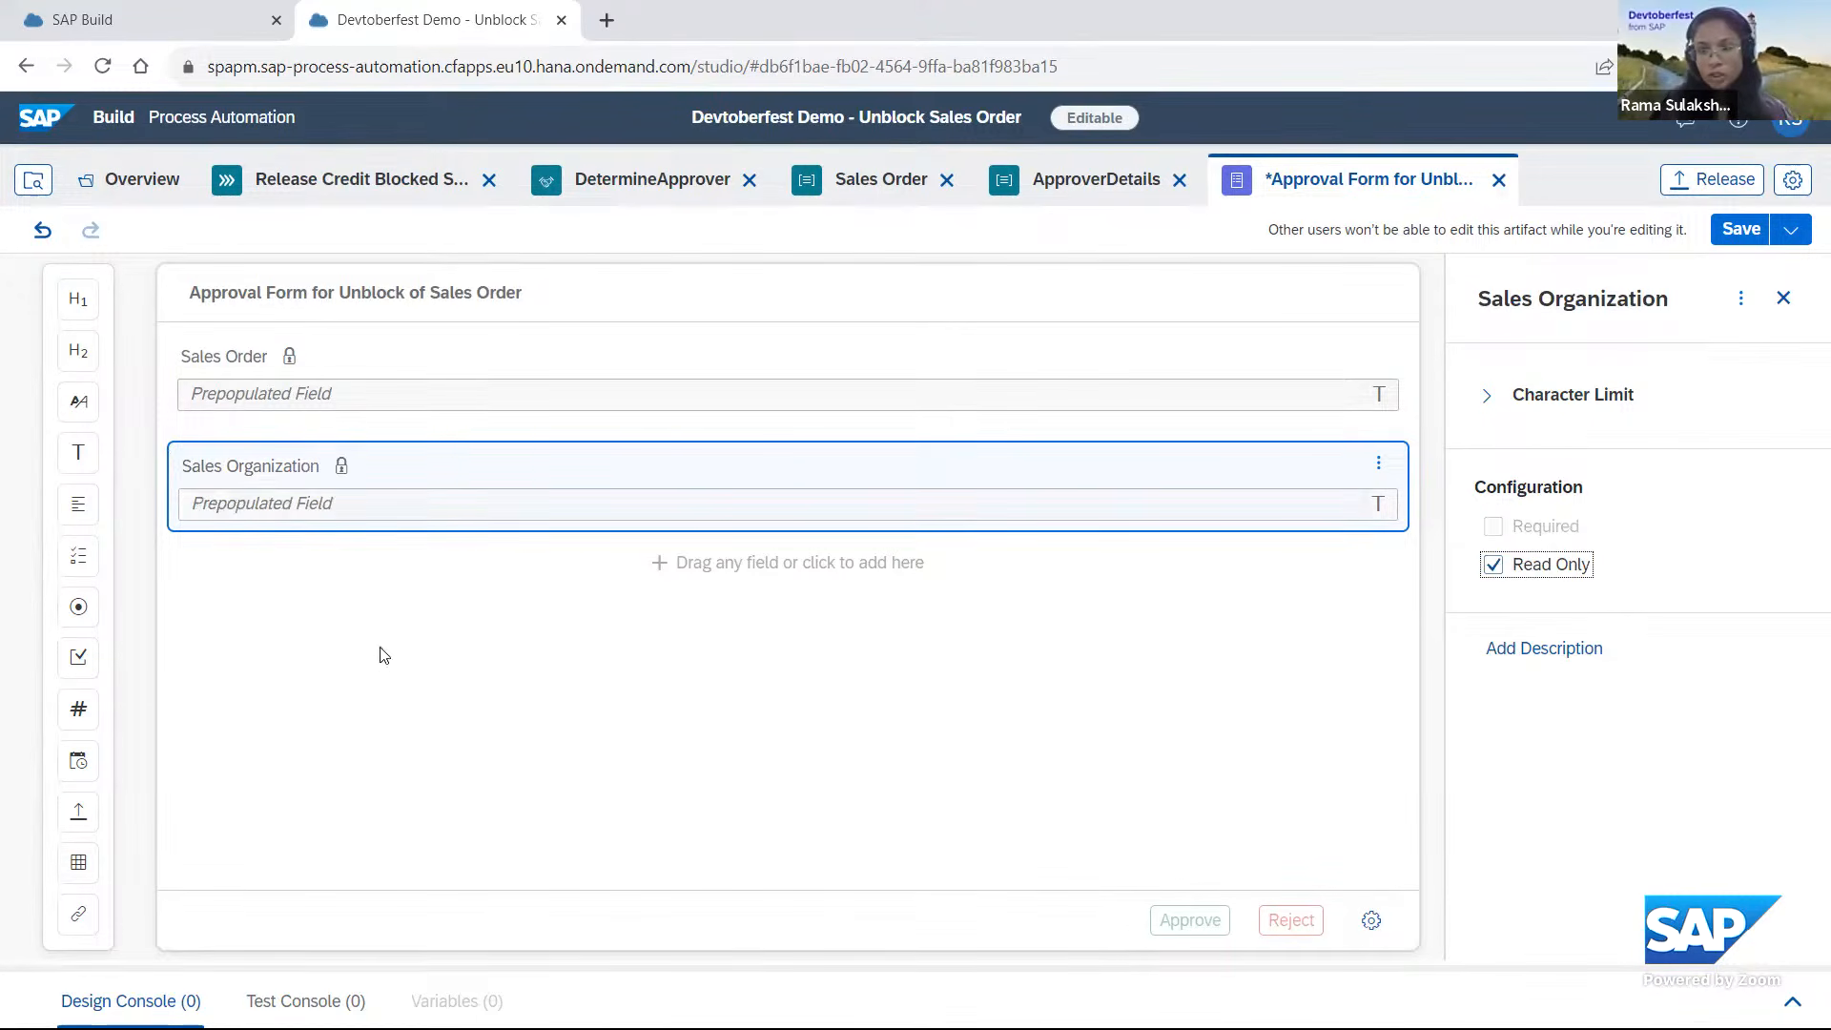
Add a read-only text field named Distribution Channel below Sales Organization.
{"action": "left_click", "coordinate": [78, 452]}
{"action": "type", "text": "D"}
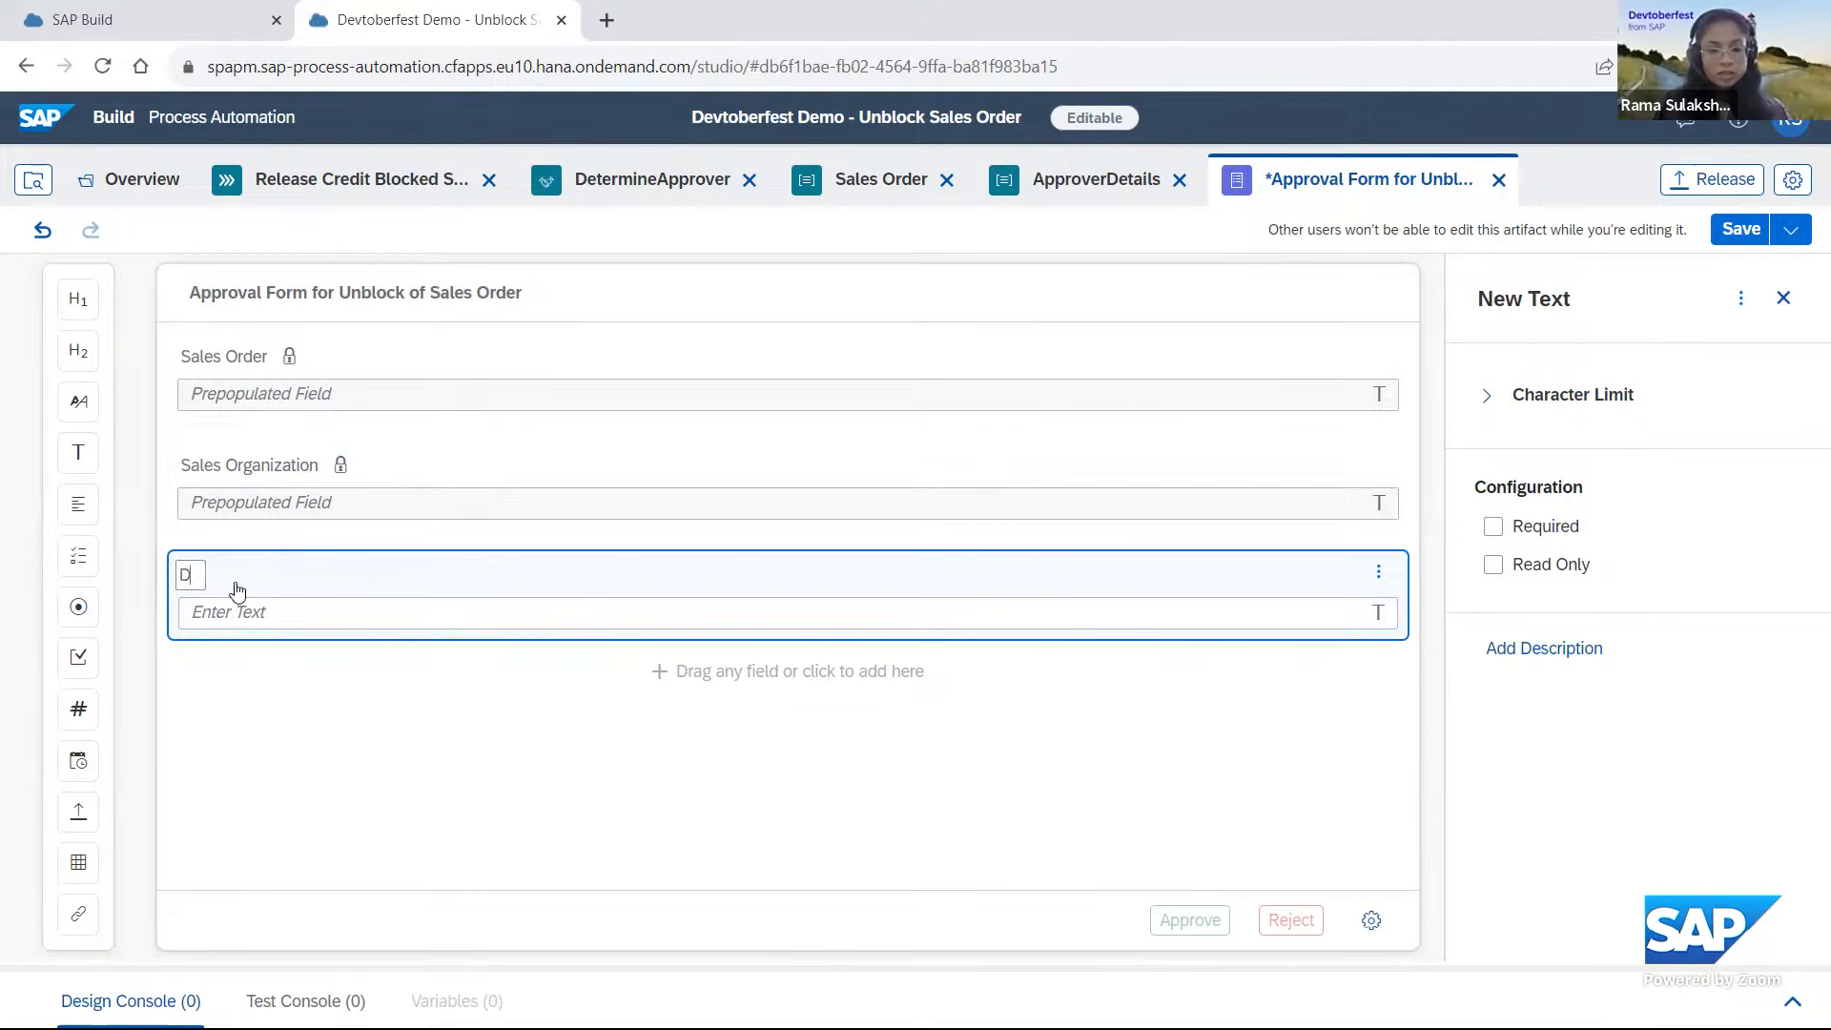
{"action": "type", "text": "istribution "}
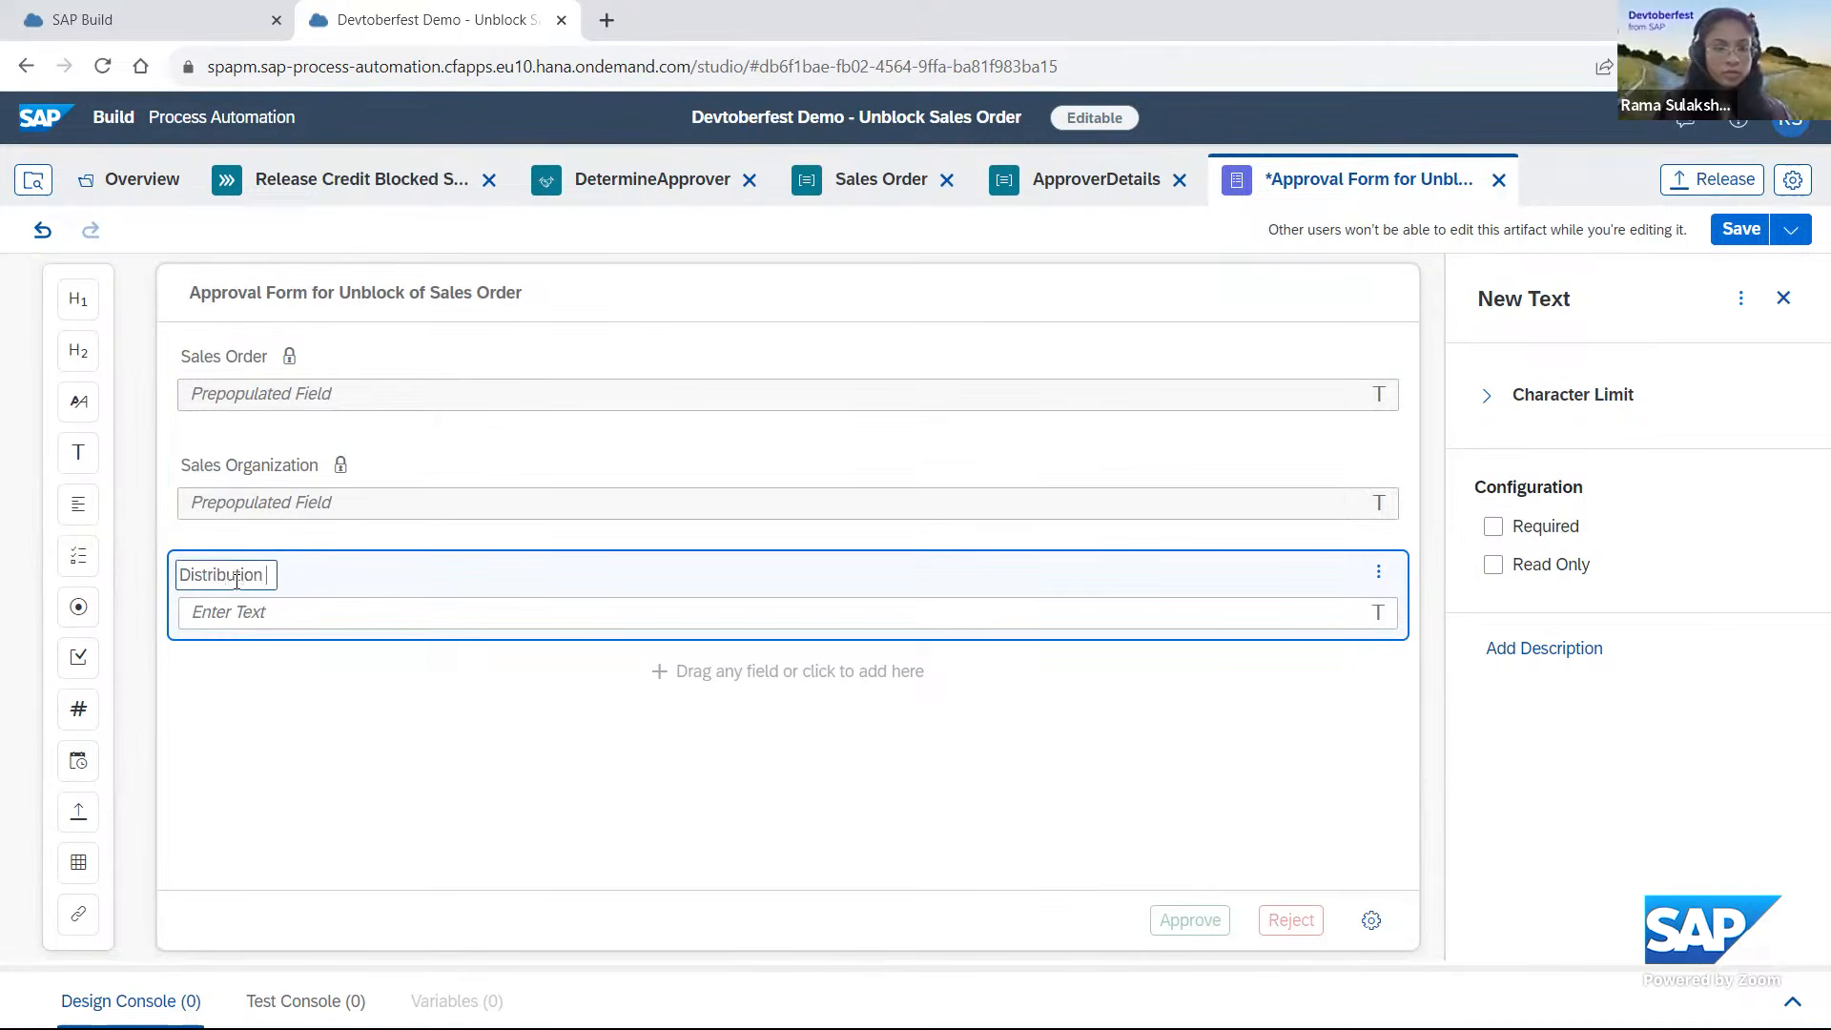
{"action": "type", "text": "Channel"}
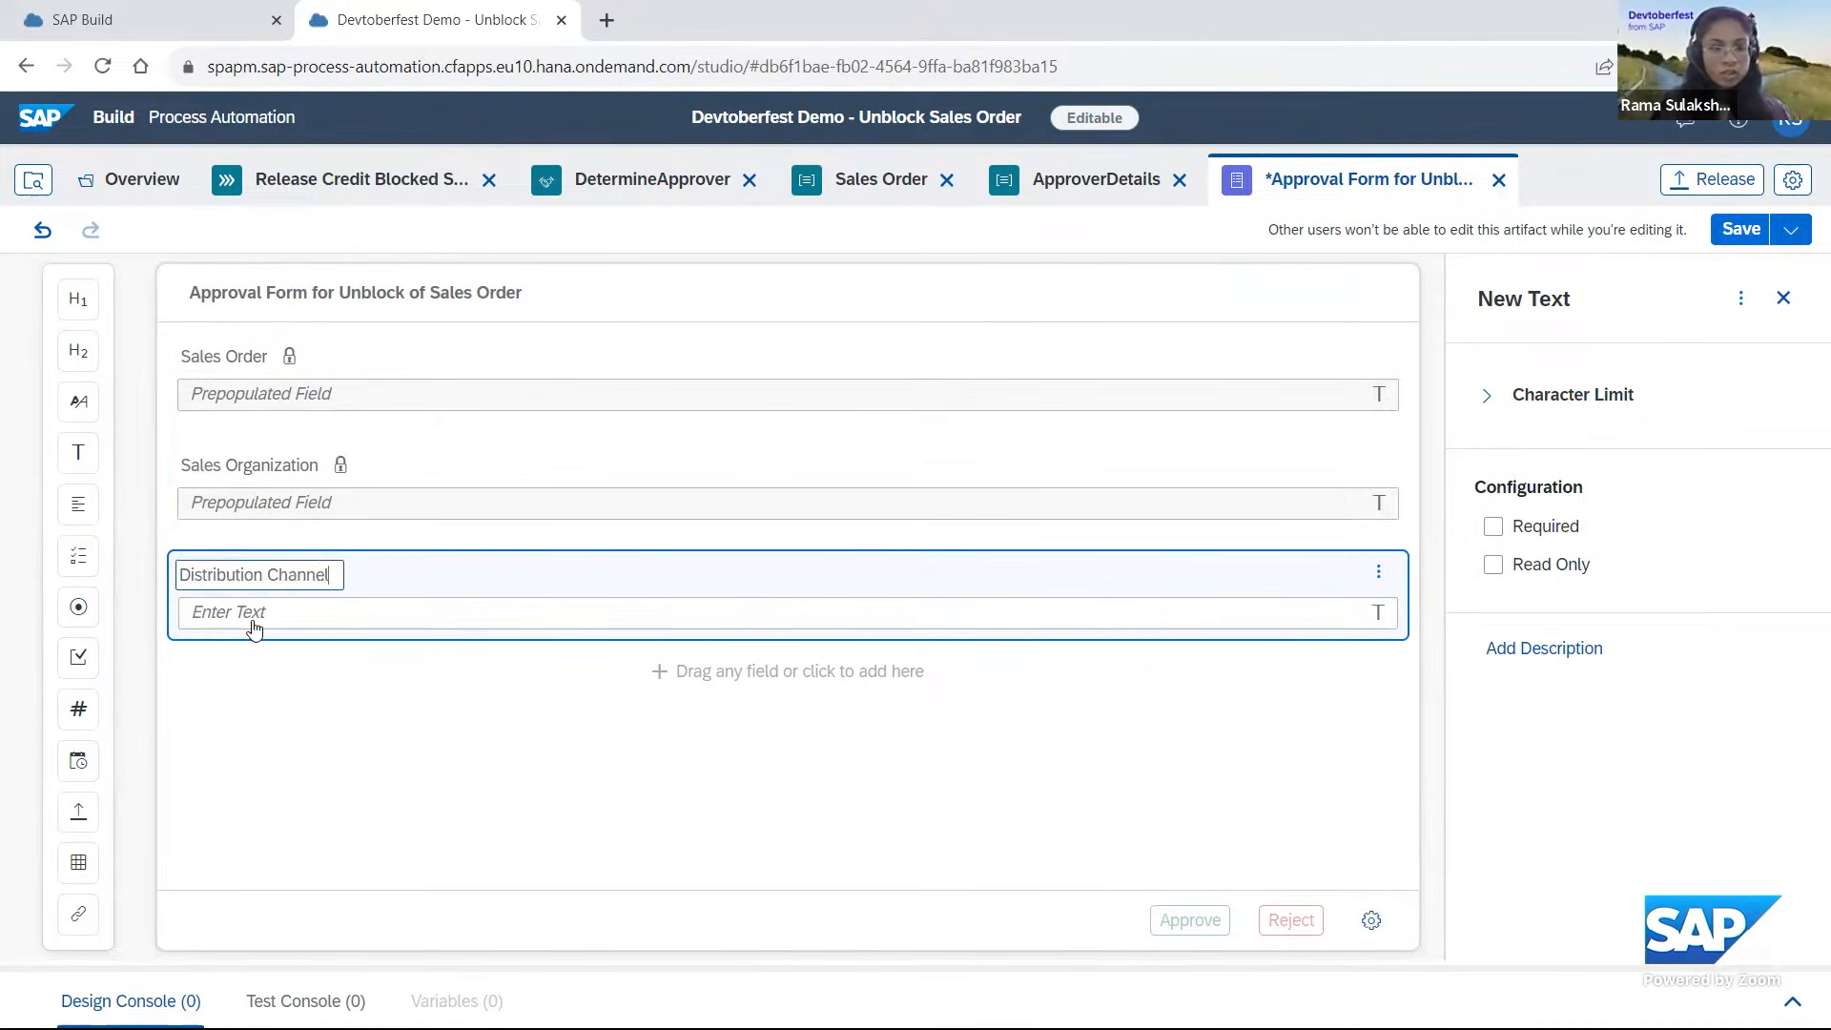
{"action": "left_click", "coordinate": [1583, 660]}
{"action": "left_click", "coordinate": [1537, 568]}
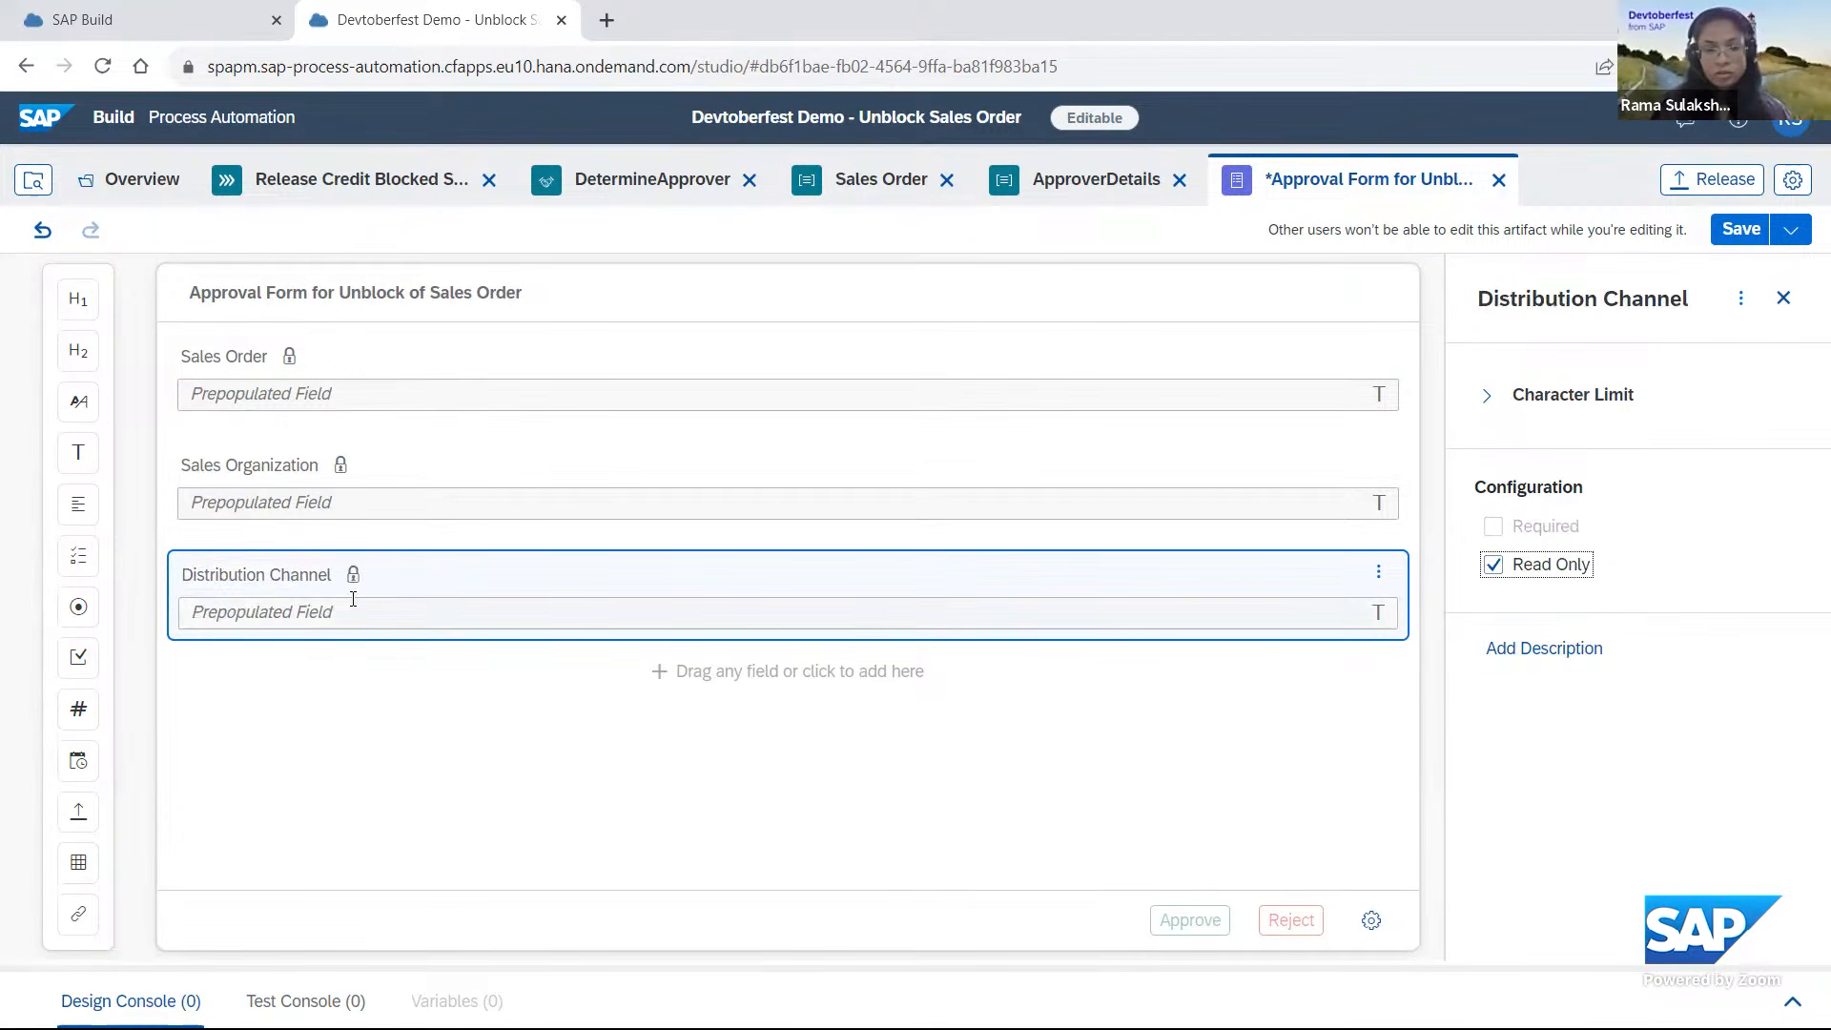
Add a read-only text field named Total Net Amount below Distribution Channel.
{"action": "left_click", "coordinate": [79, 452]}
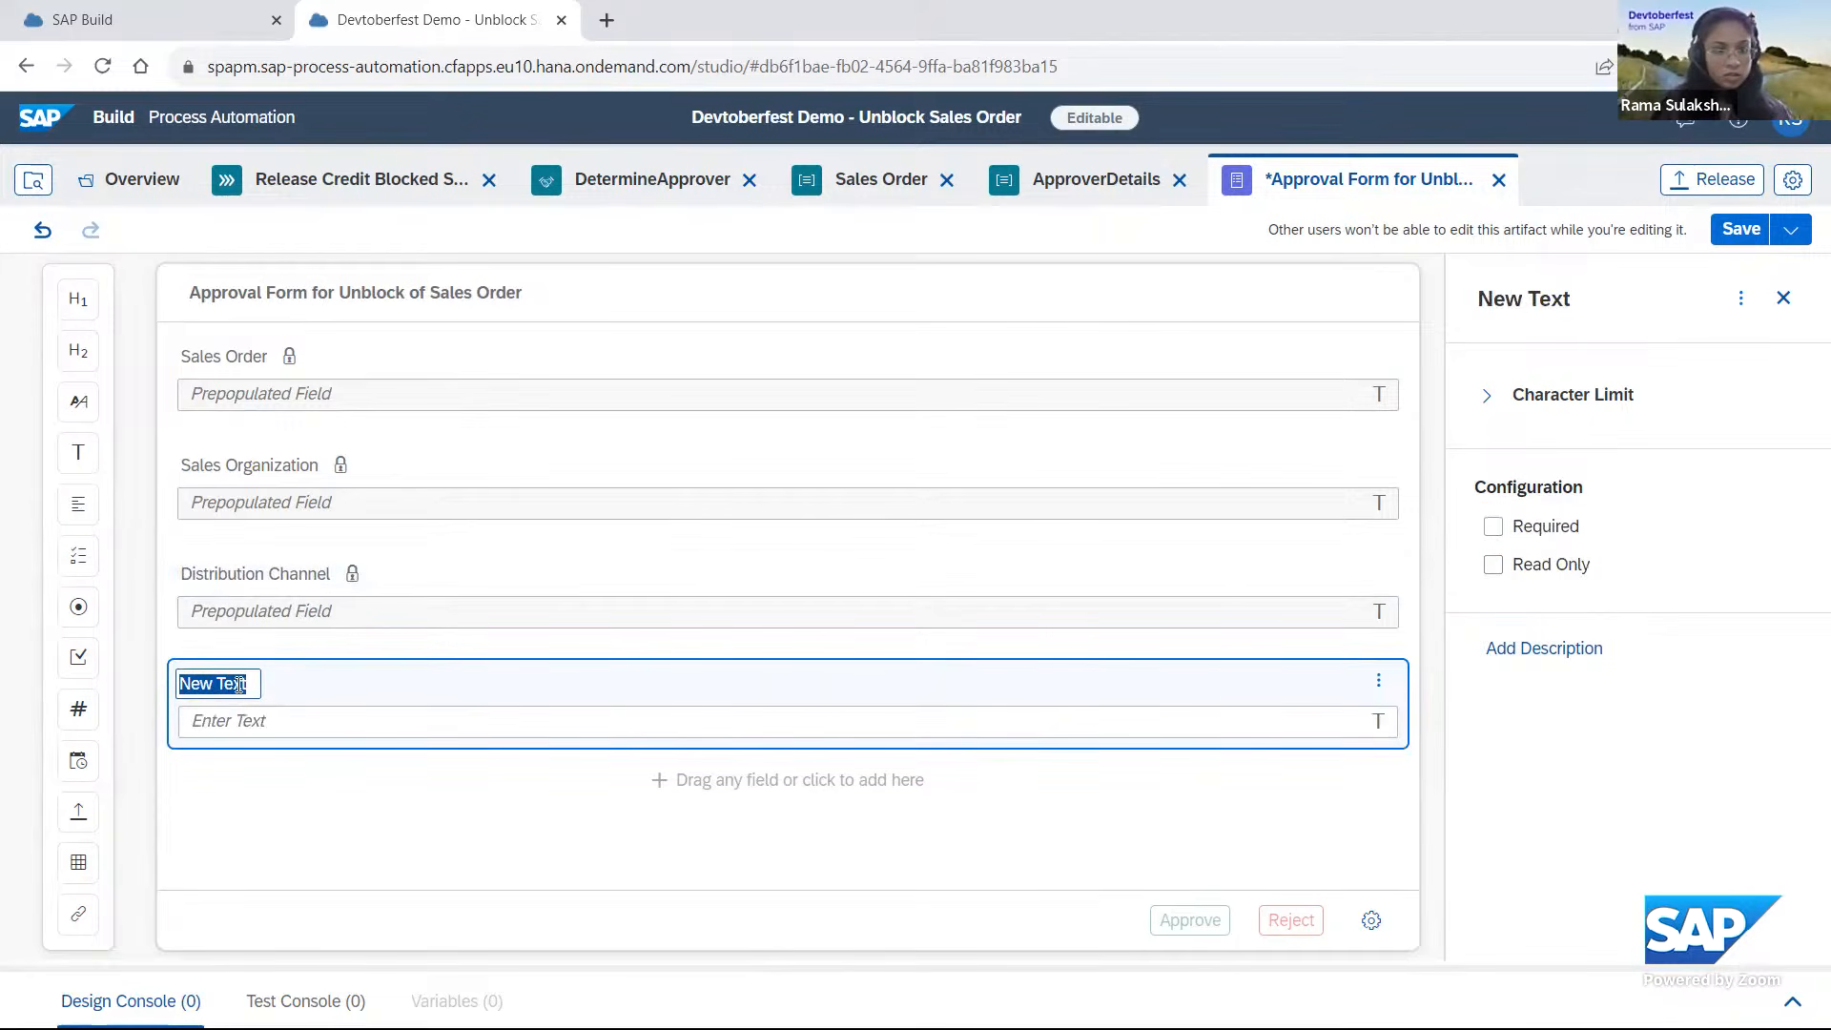
{"action": "type", "text": "Total "}
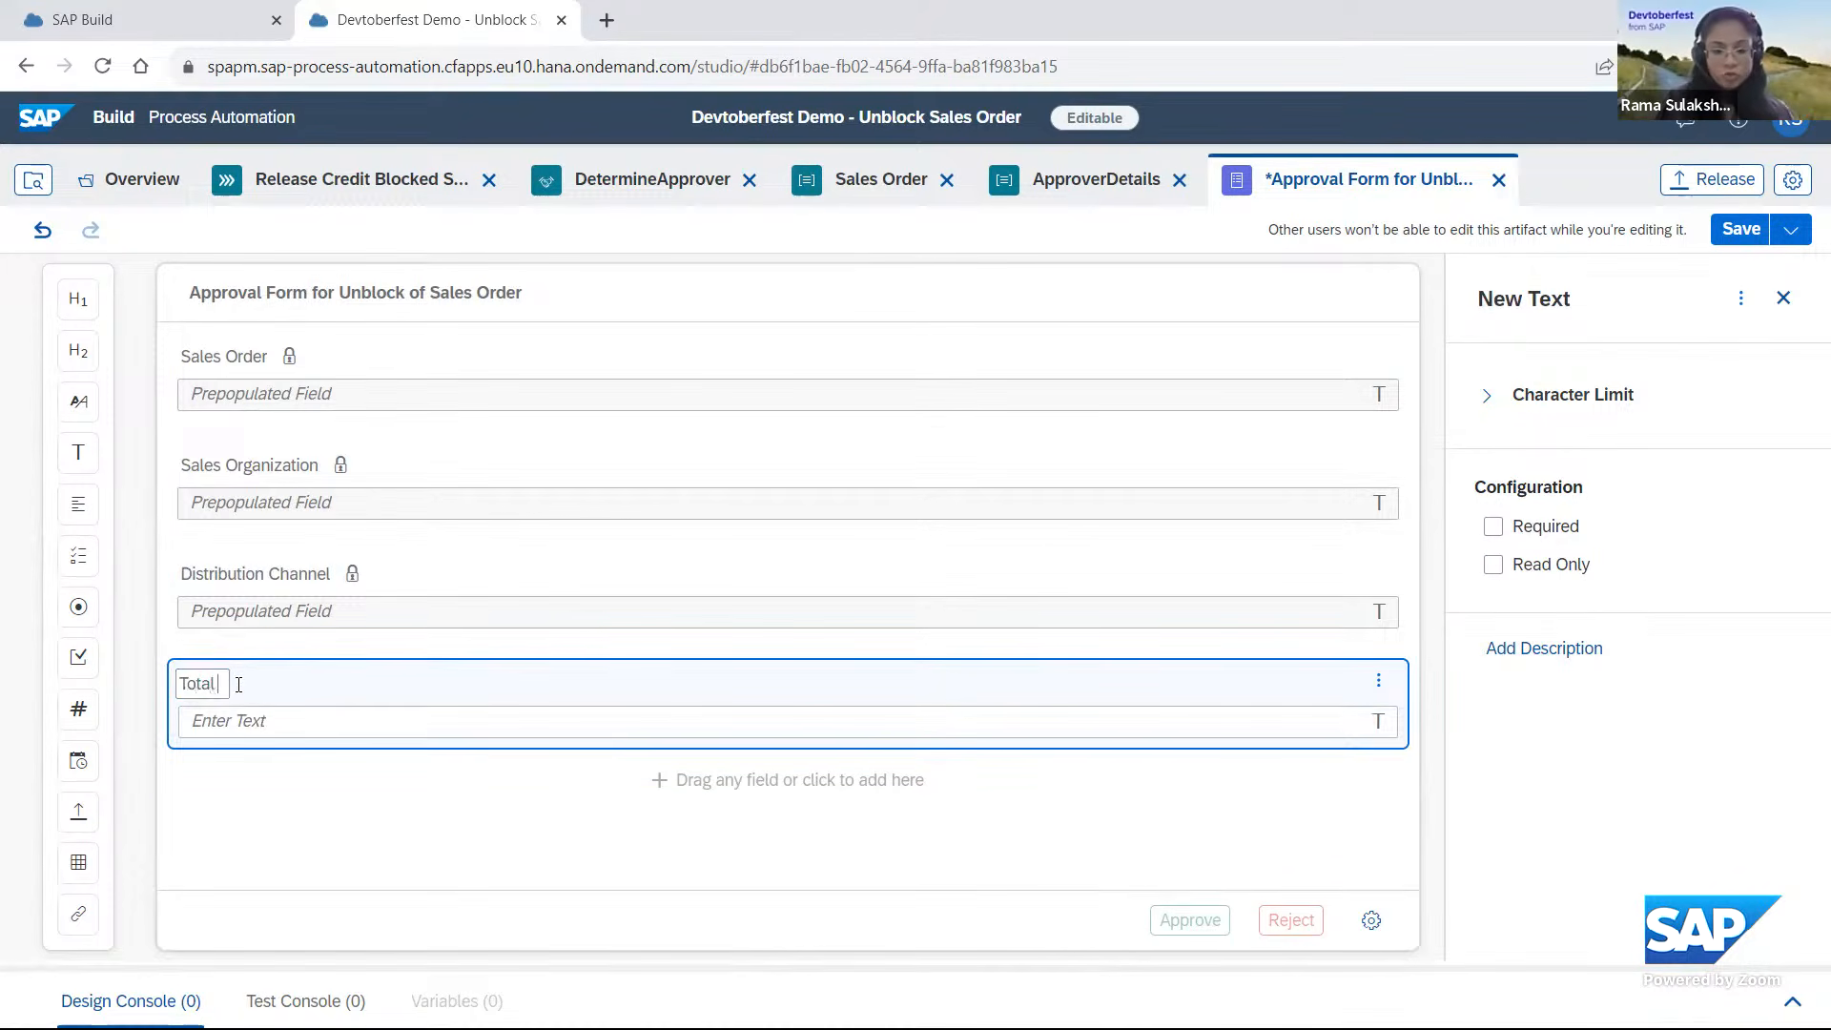
{"action": "type", "text": "Net Amount"}
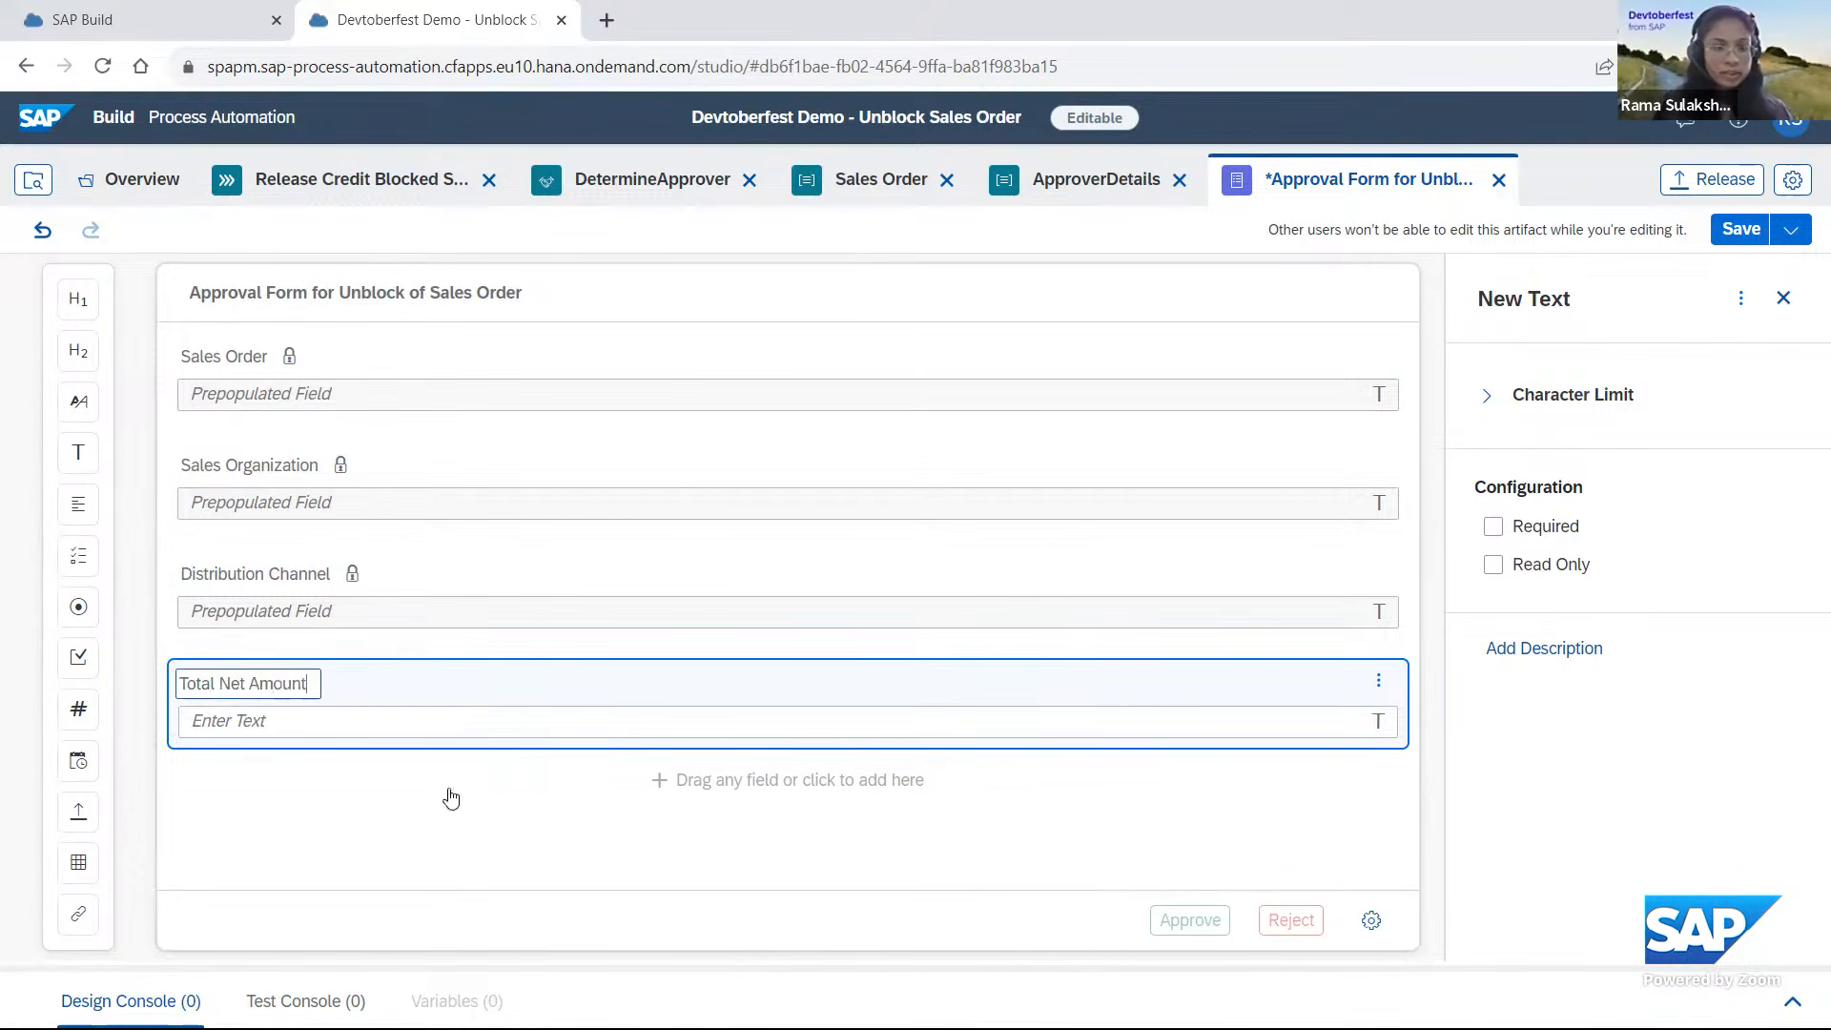
{"action": "left_click", "coordinate": [1493, 566]}
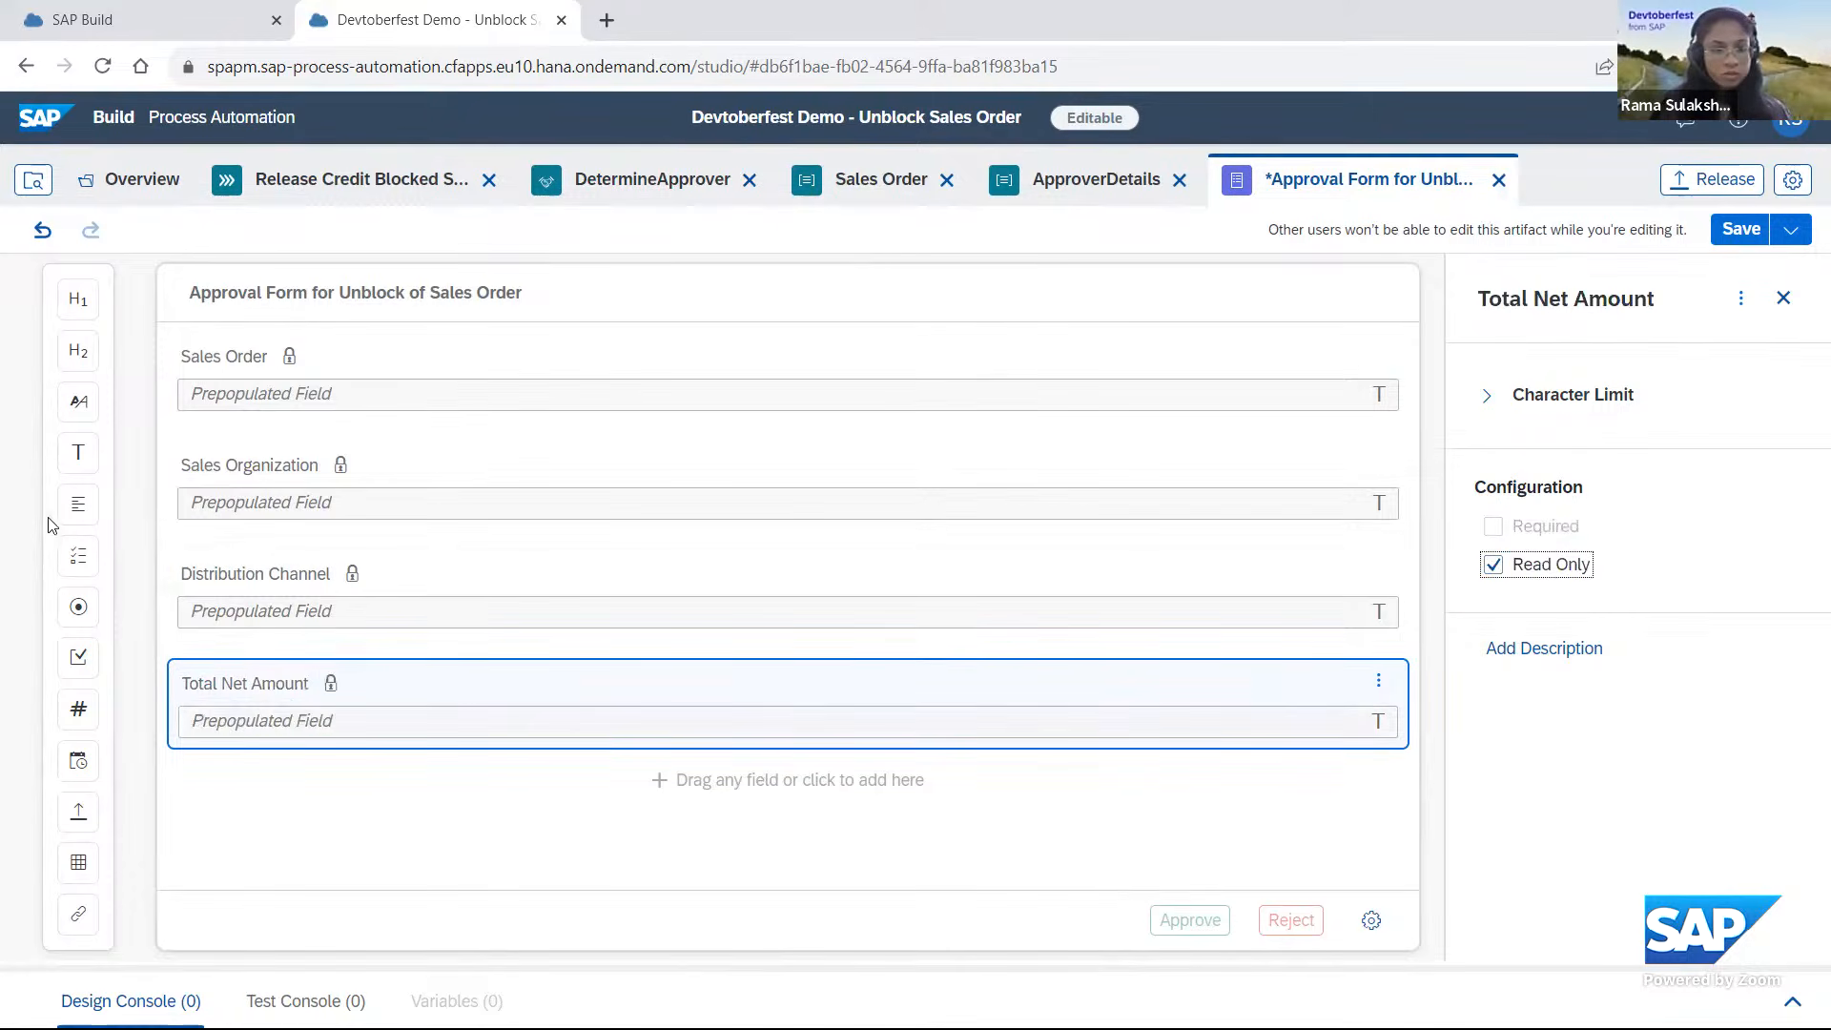
Add a read-only text field named Currency below Total Net Amount.
{"action": "left_click_drag", "start_coordinate": [78, 452], "coordinate": [267, 799]}
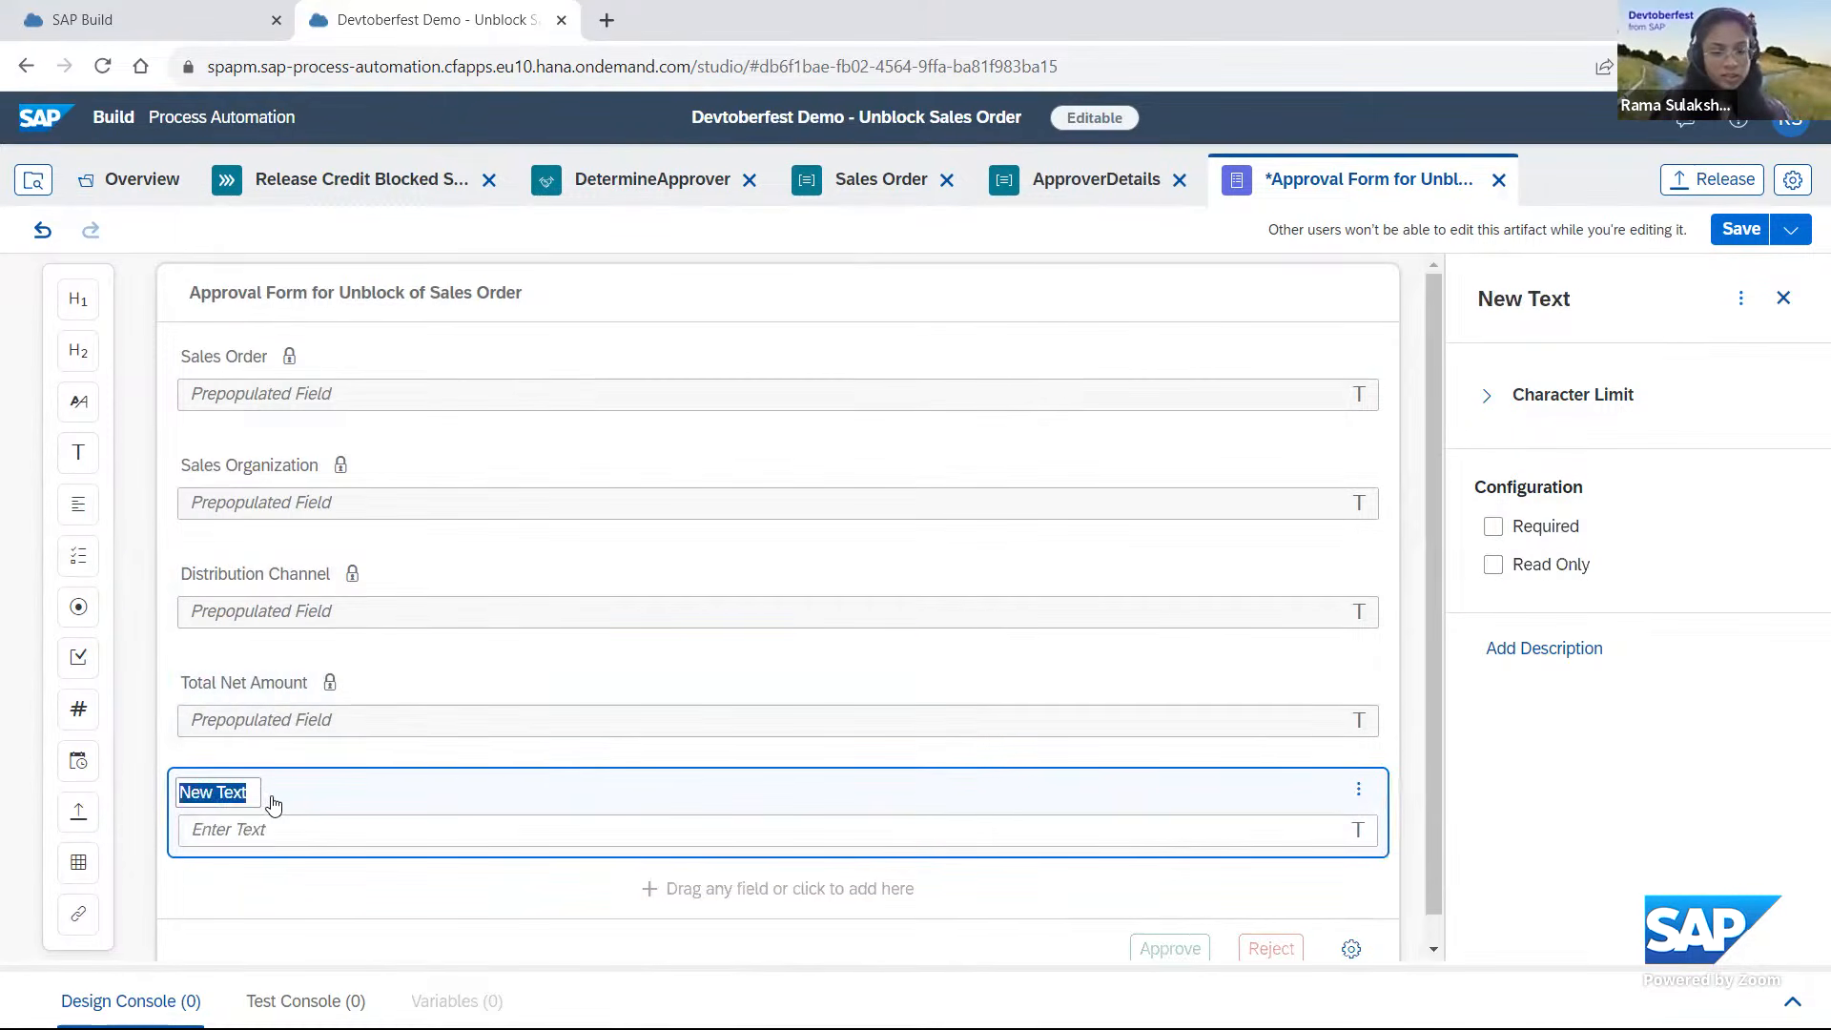
{"action": "type", "text": "Curre"}
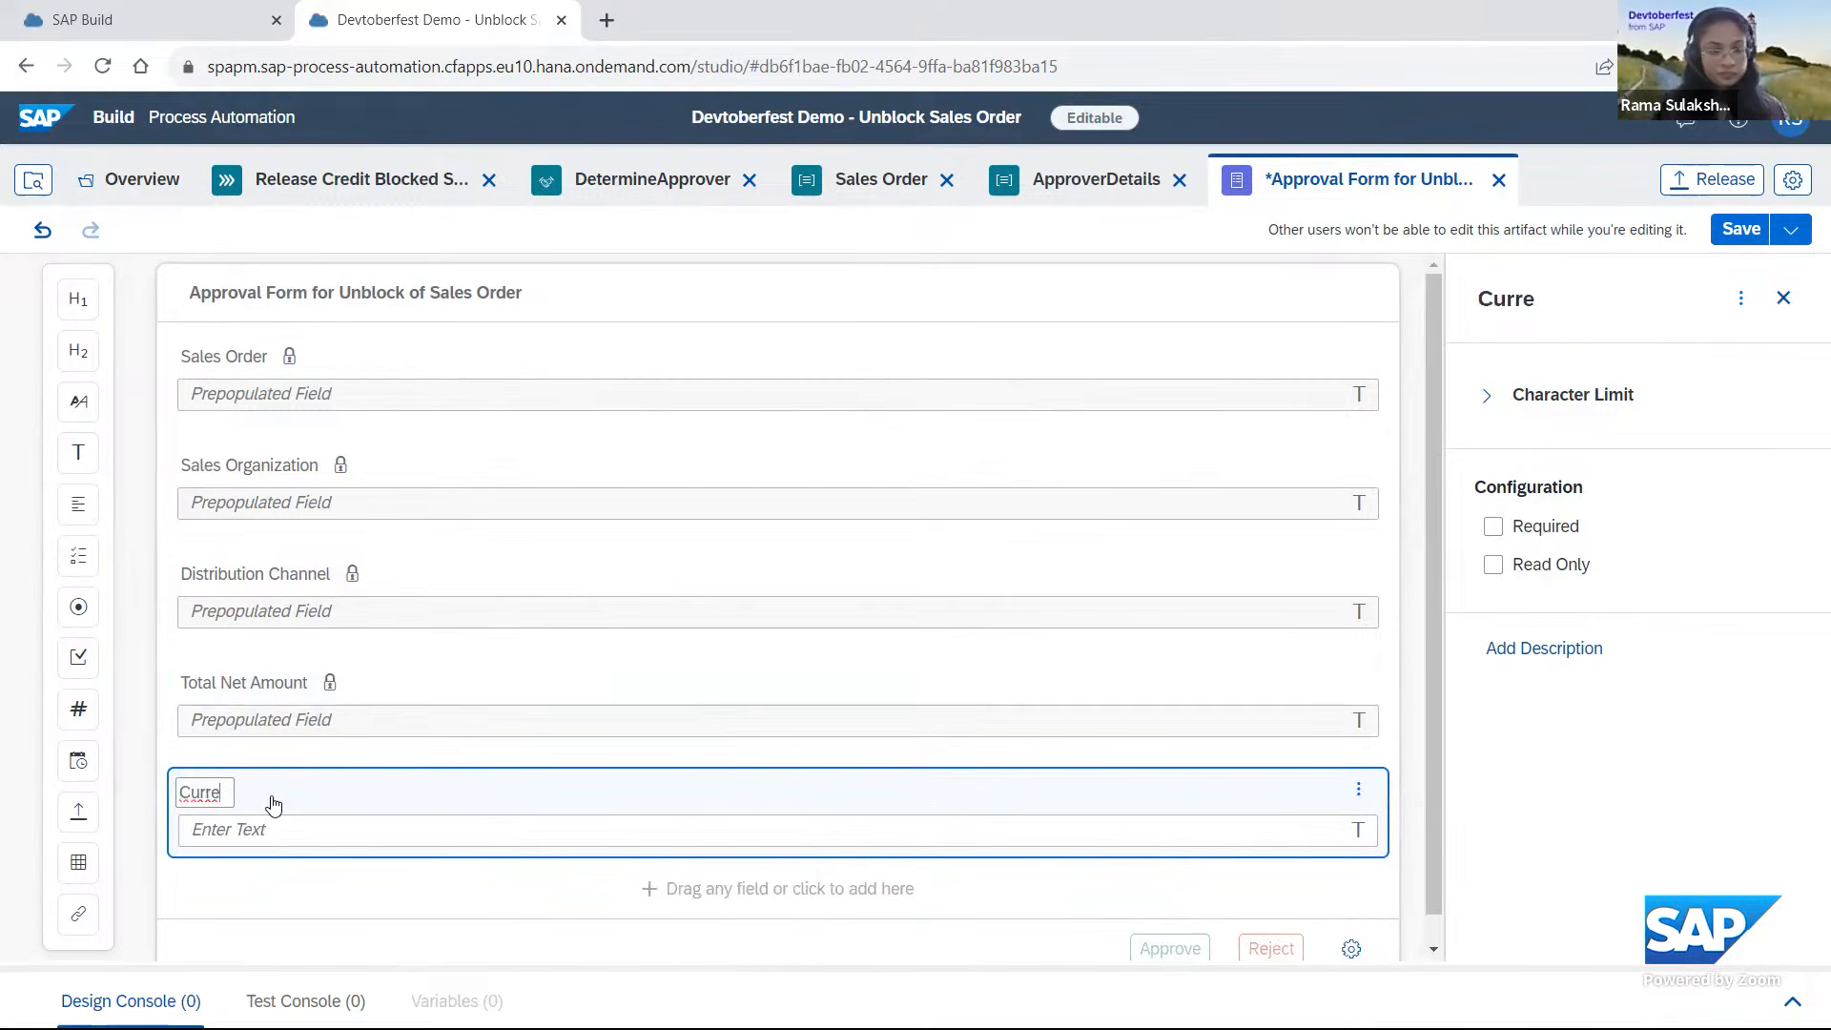
{"action": "type", "text": "ncy"}
{"action": "left_click", "coordinate": [266, 836]}
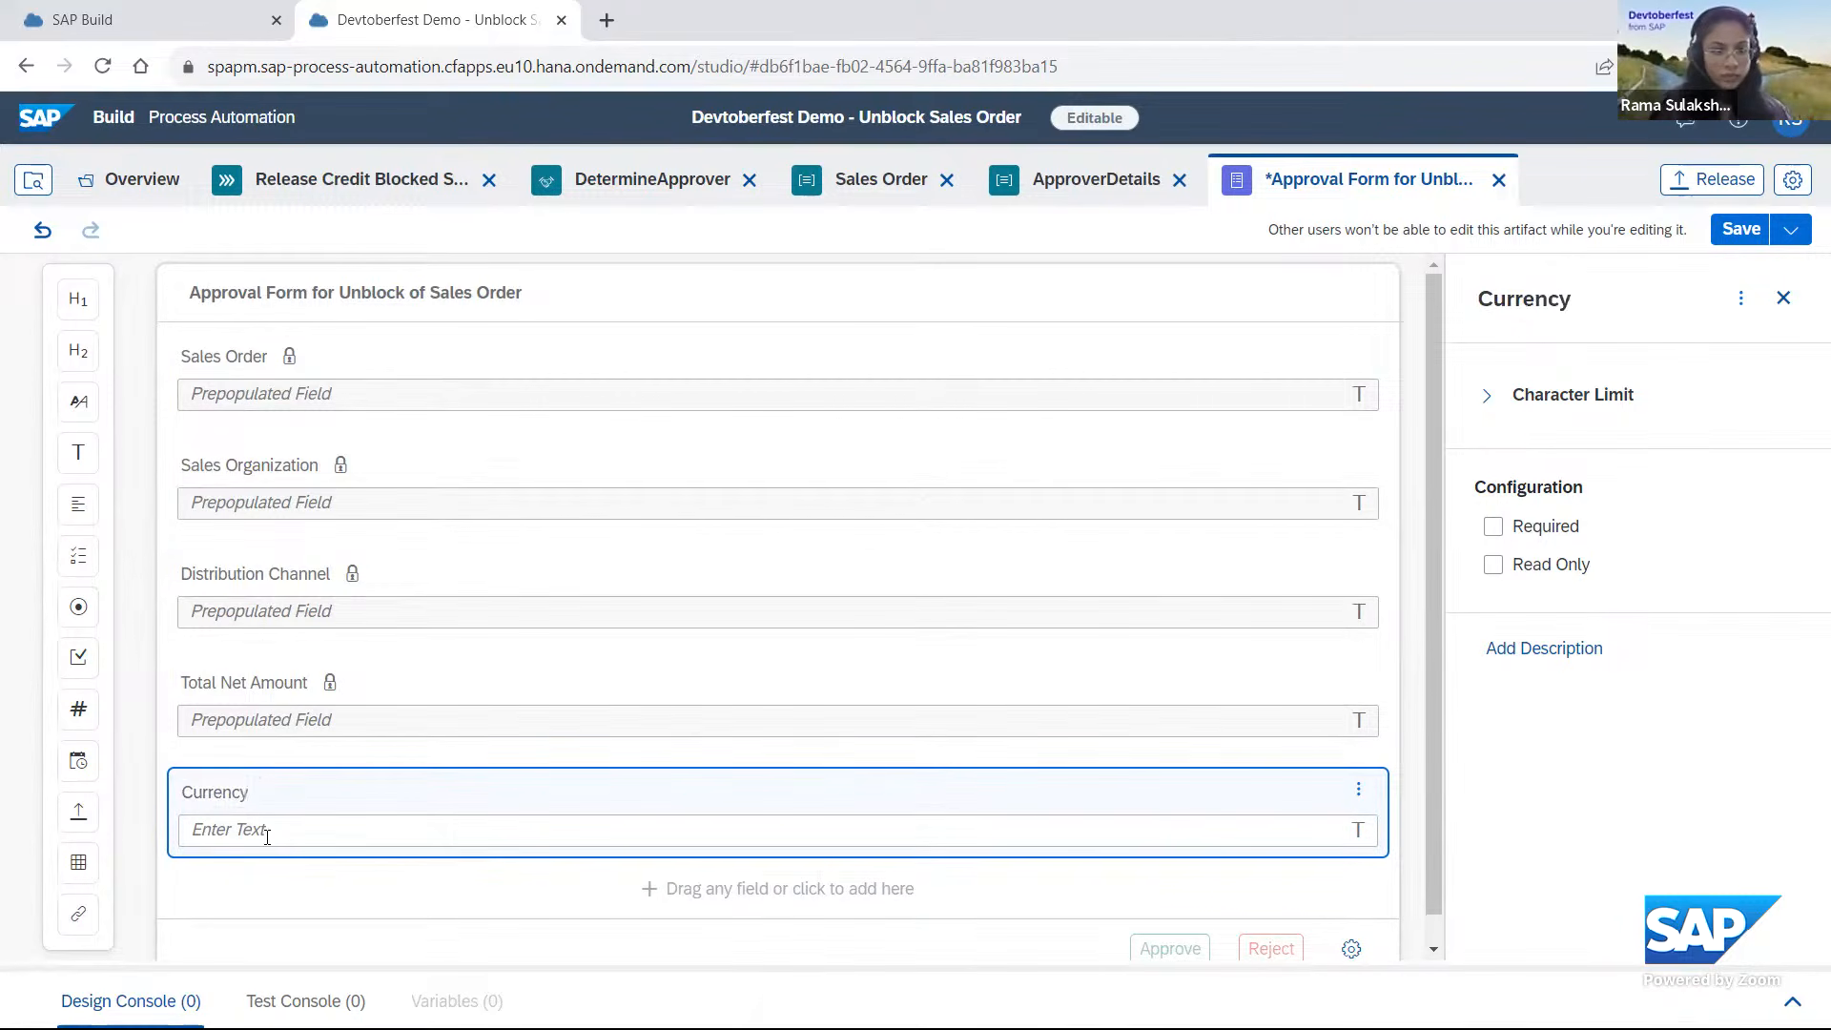
{"action": "left_click", "coordinate": [1493, 564]}
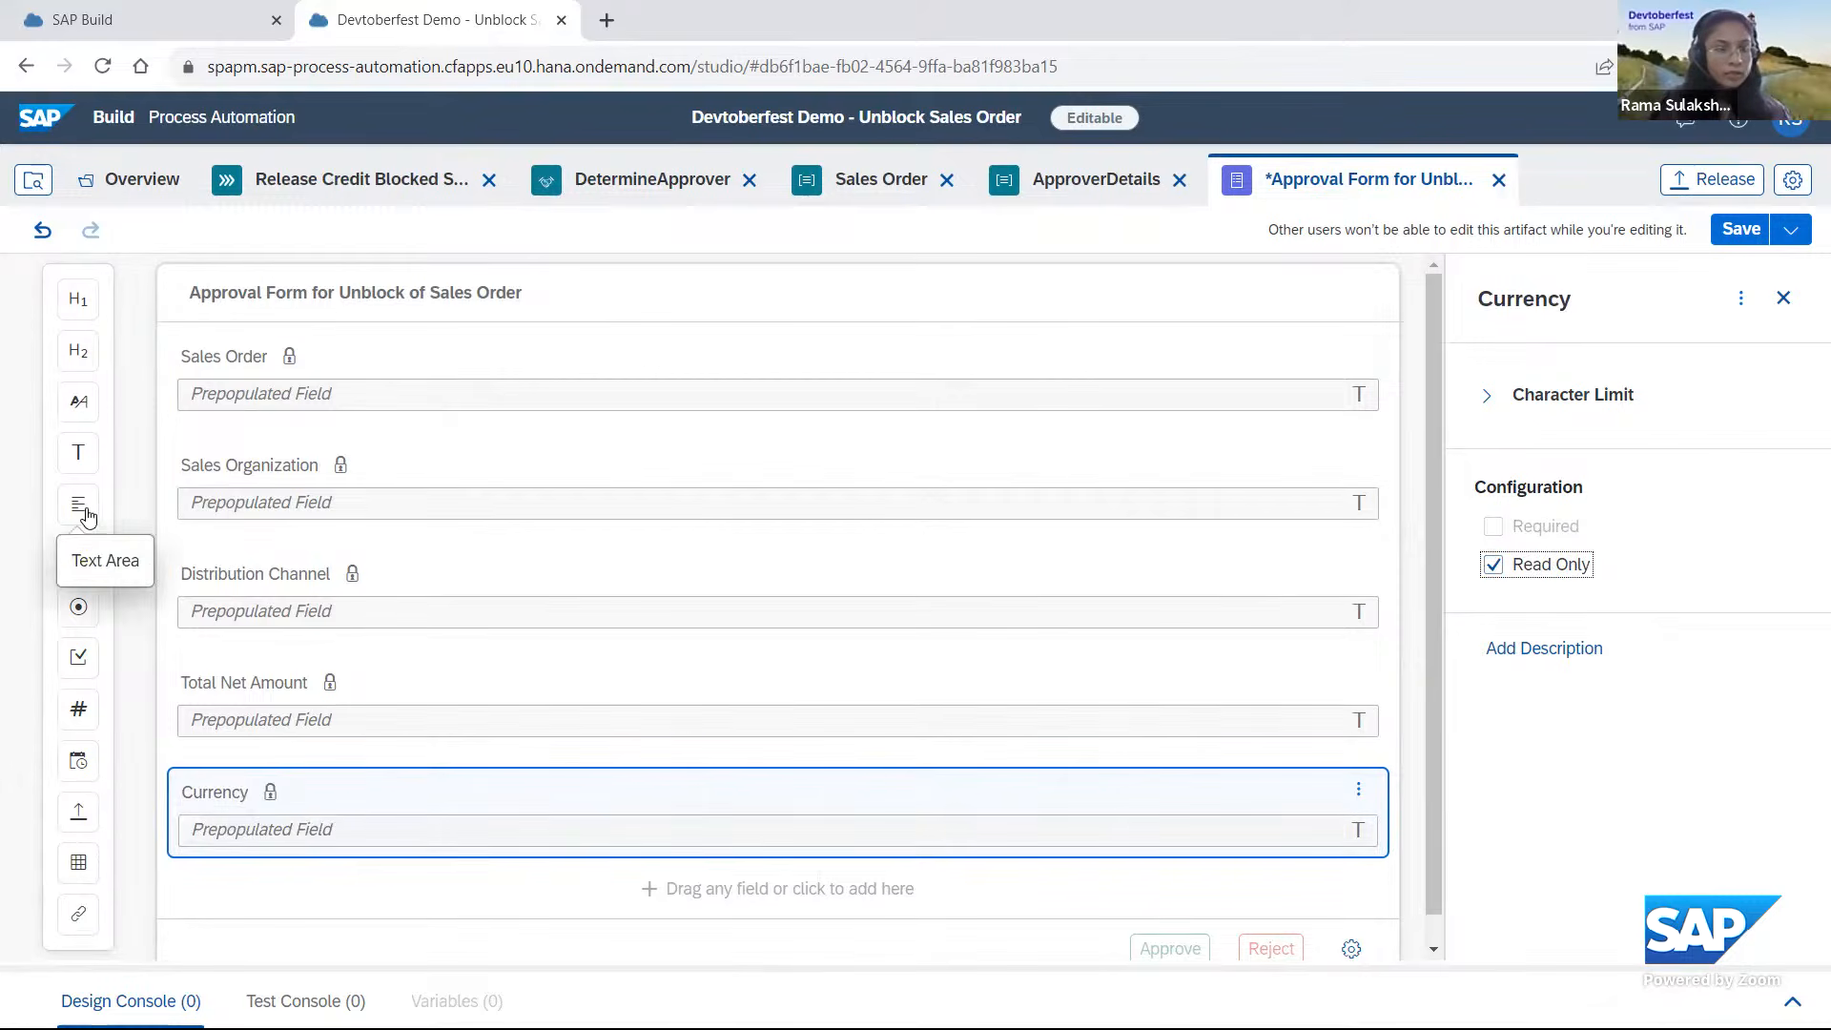
Add a text area named Comments to the approval form and move it down below the Currency field.
{"action": "left_click_drag", "start_coordinate": [81, 509], "coordinate": [311, 788]}
{"action": "type", "text": "Comments"}
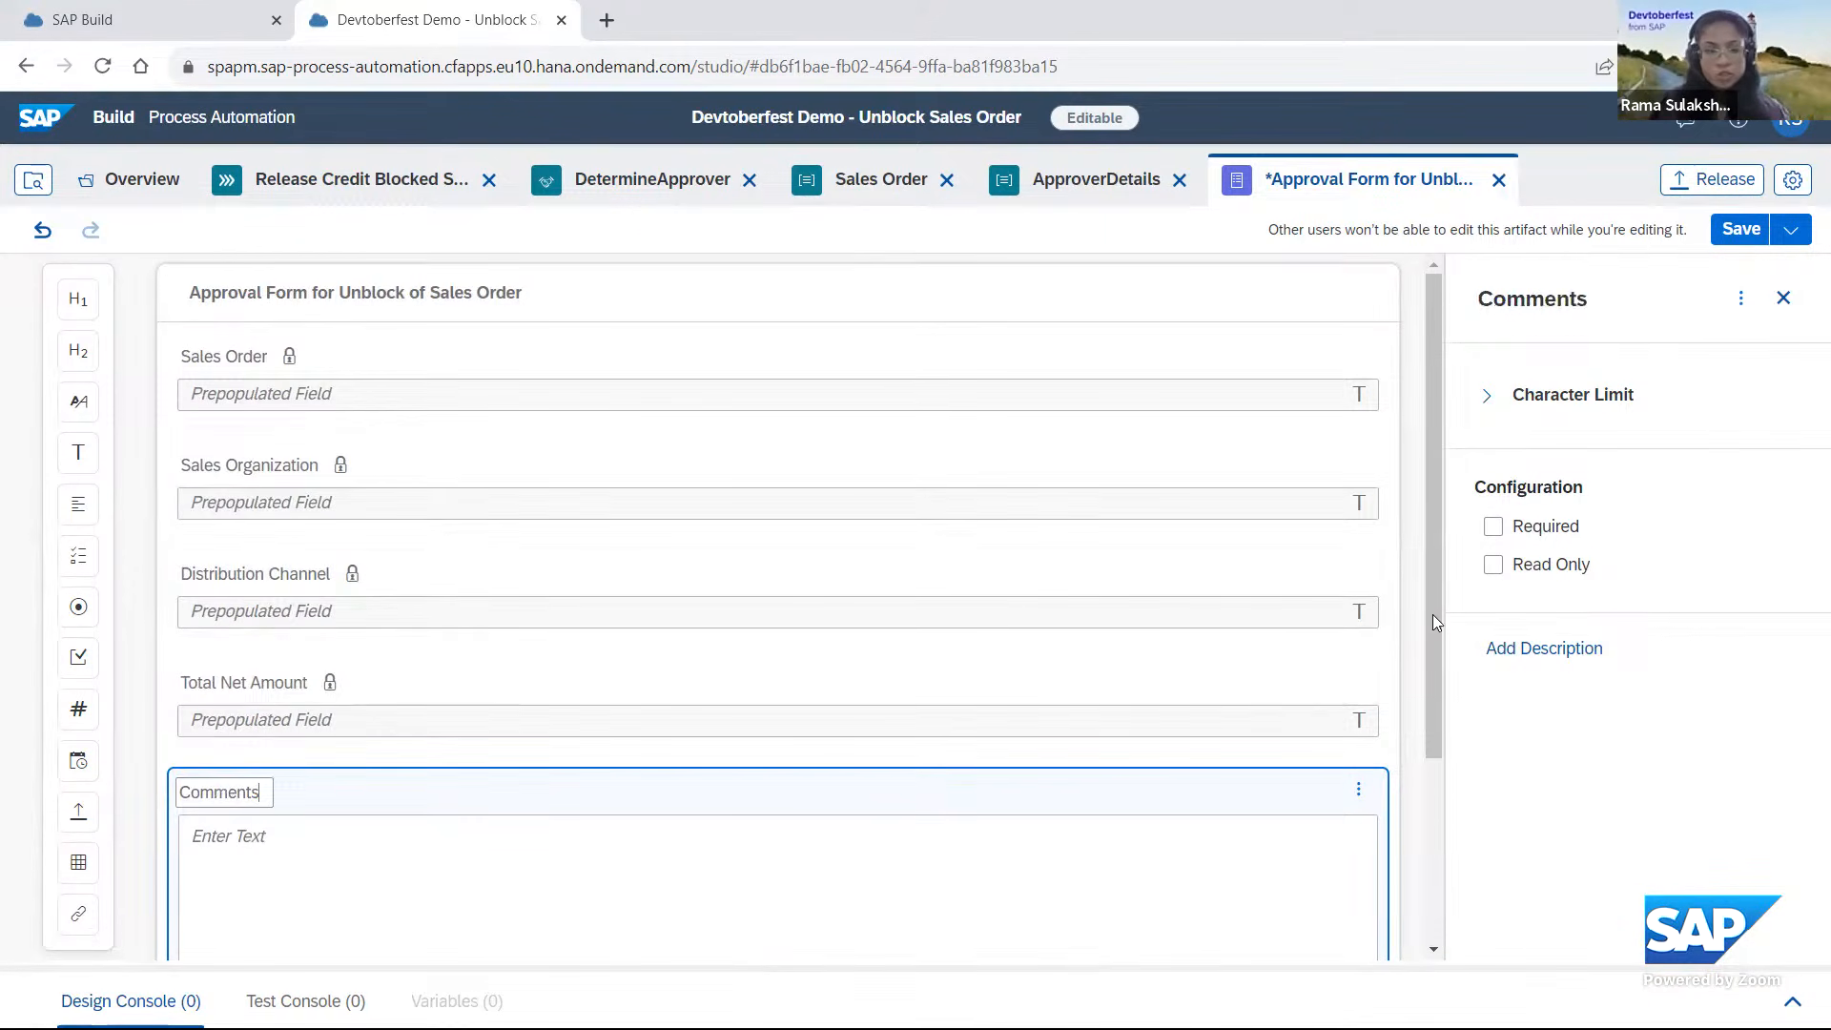
{"action": "left_click_drag", "start_coordinate": [1433, 620], "coordinate": [1446, 809]}
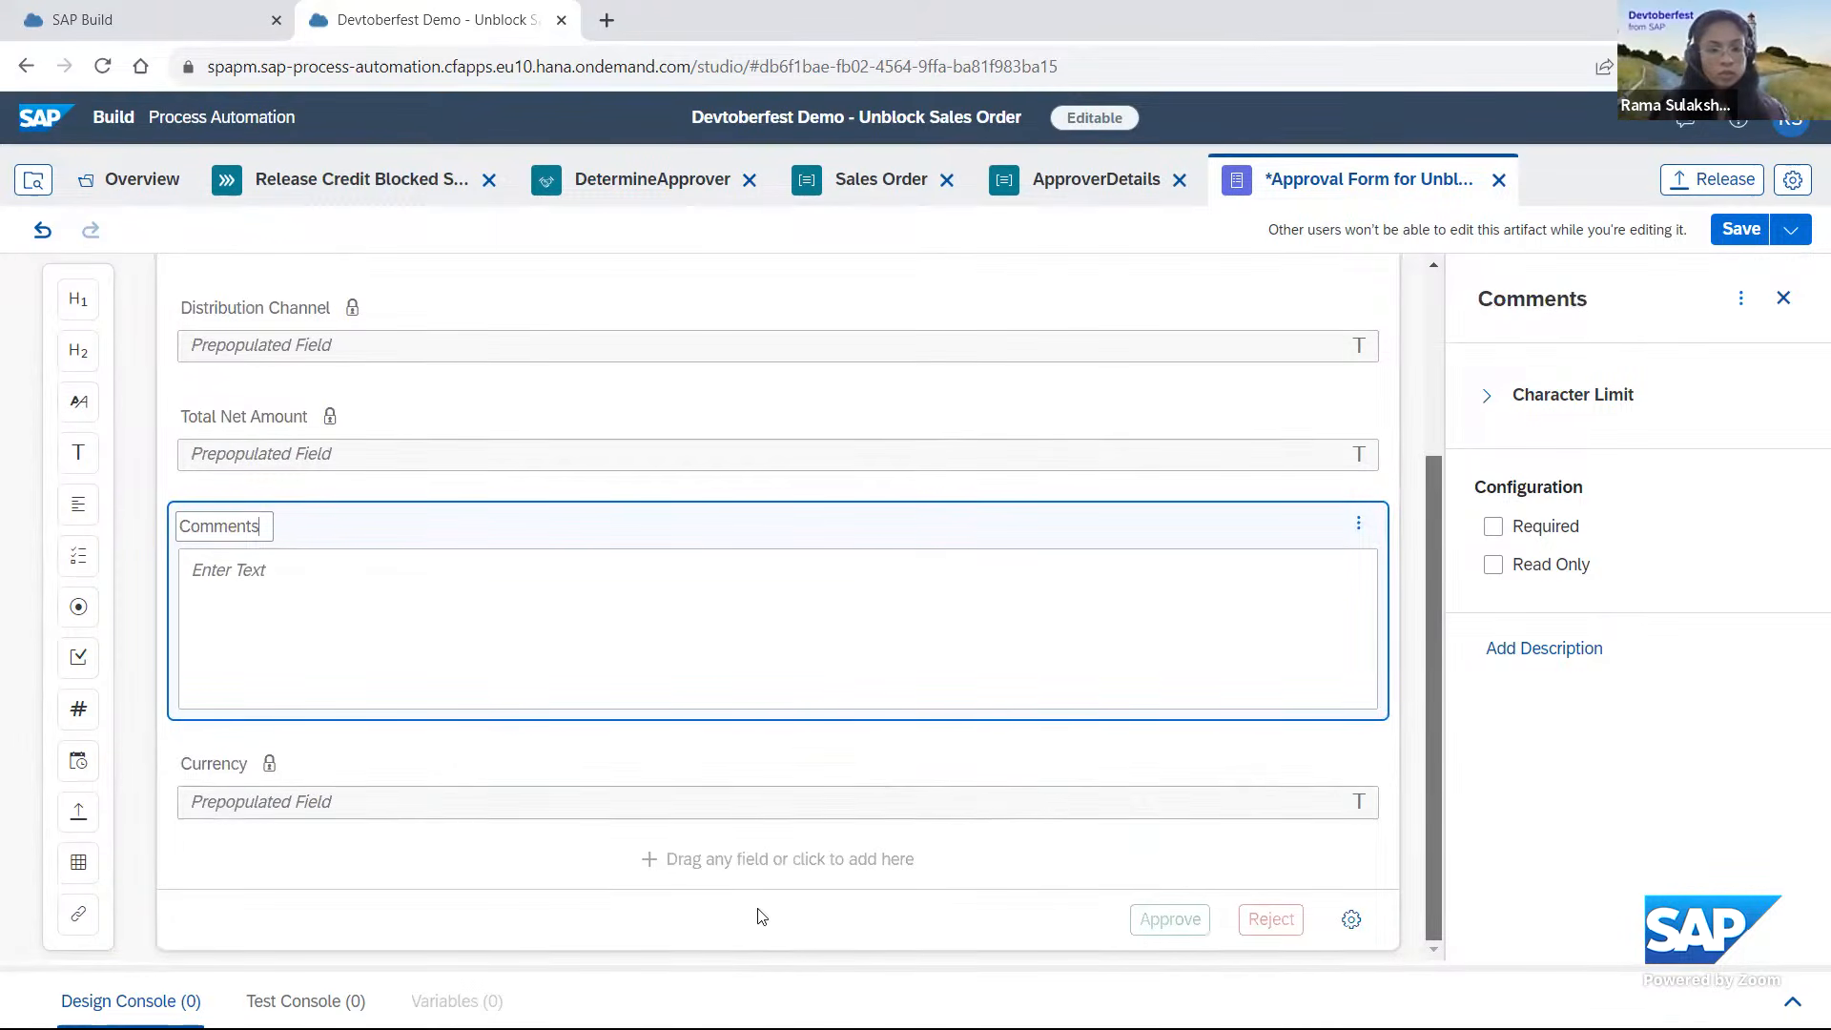
{"action": "left_click", "coordinate": [780, 776]}
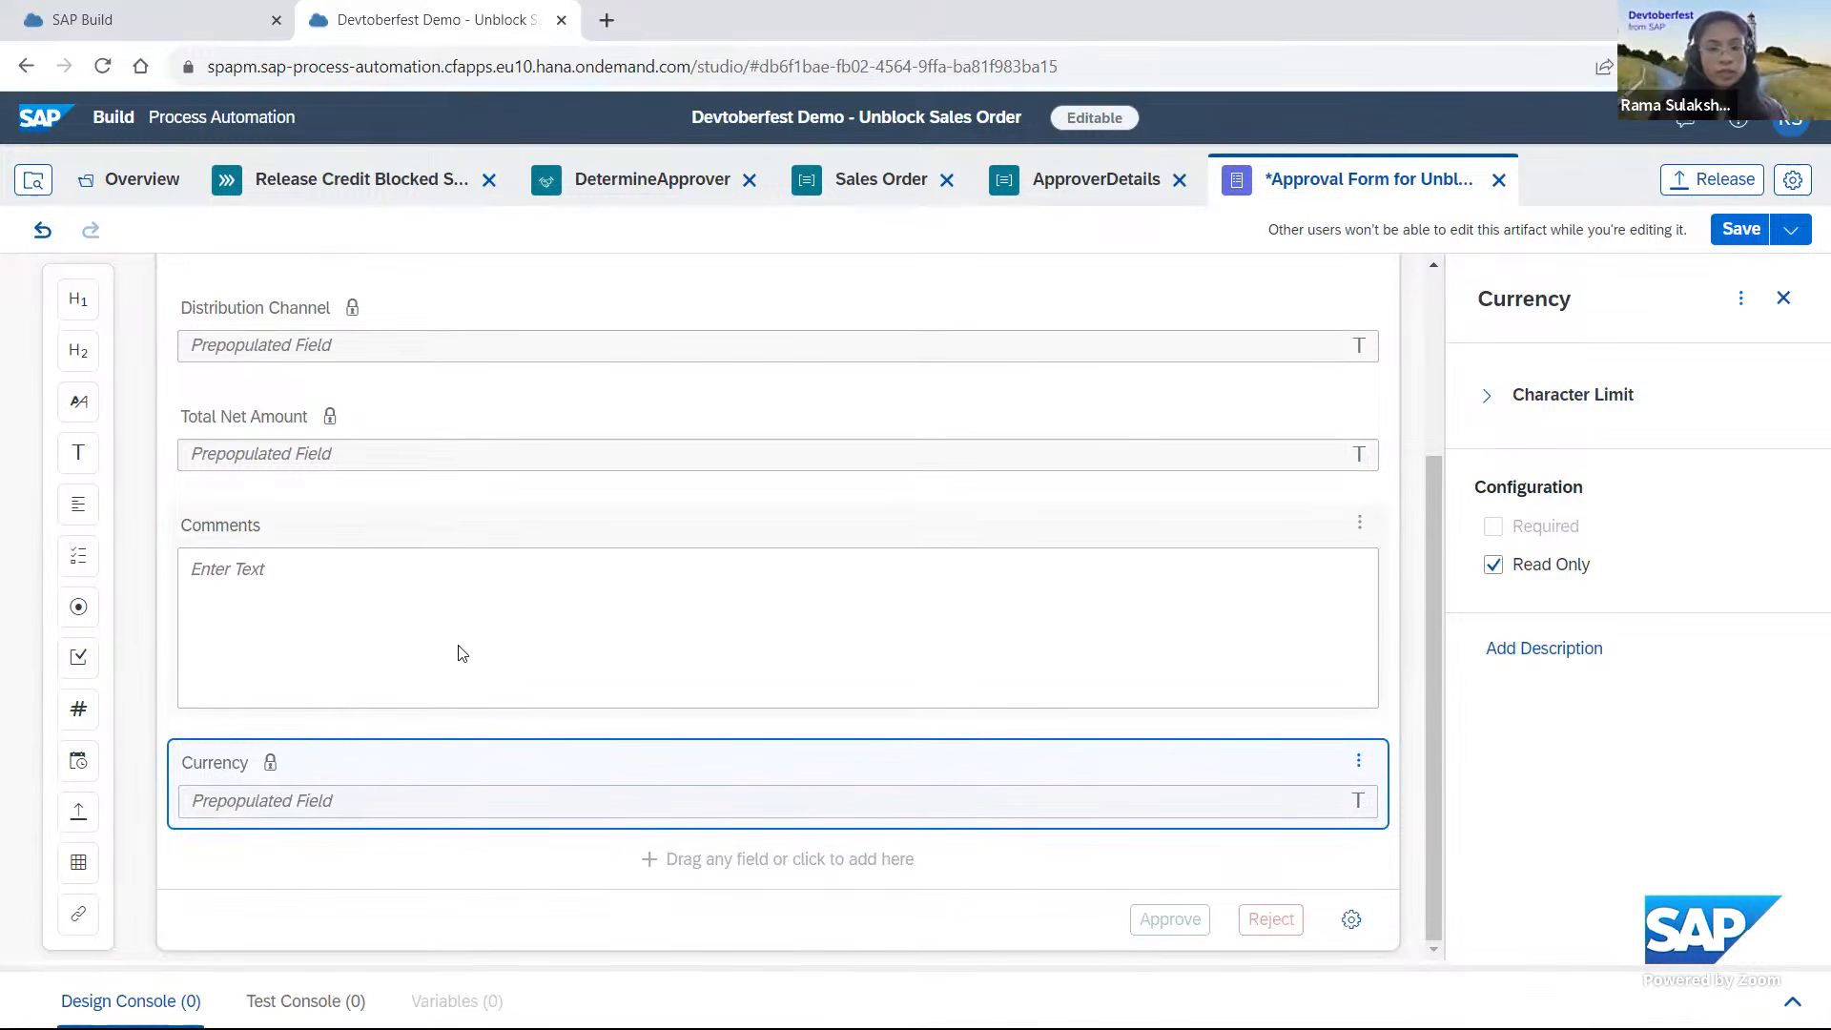
{"action": "left_click", "coordinate": [1358, 522]}
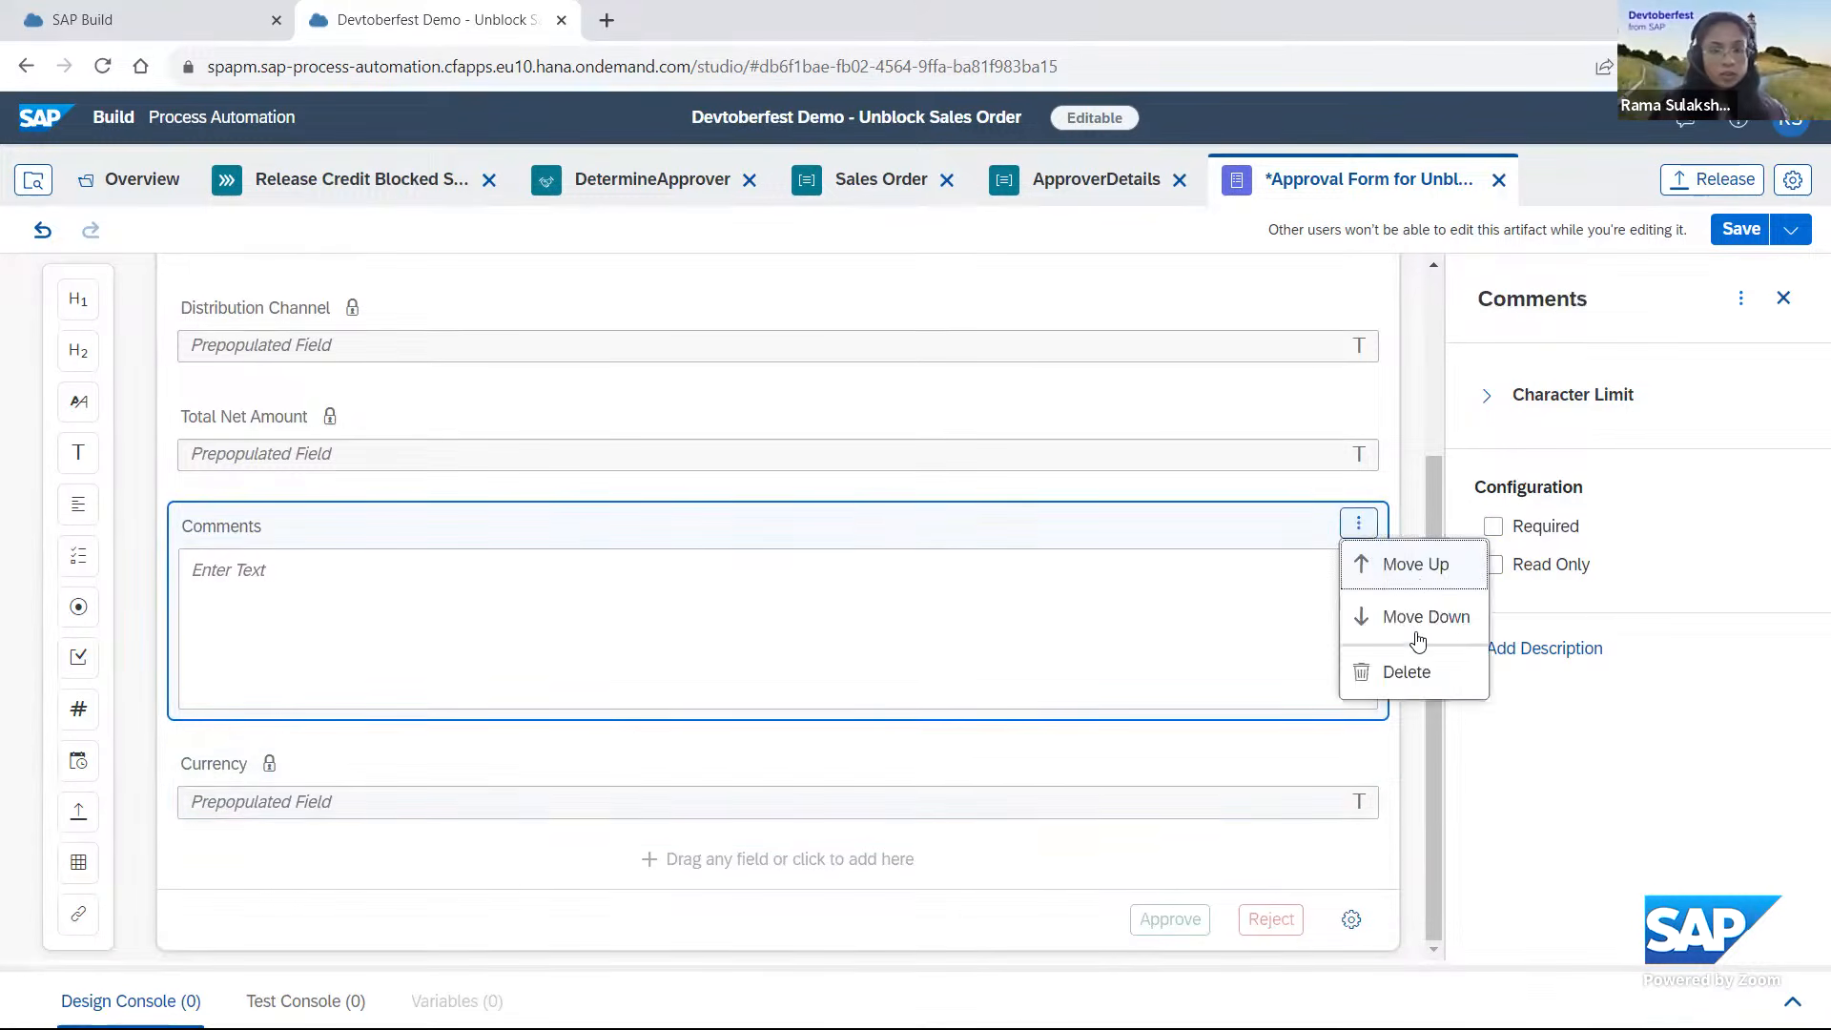
{"action": "left_click", "coordinate": [1410, 642]}
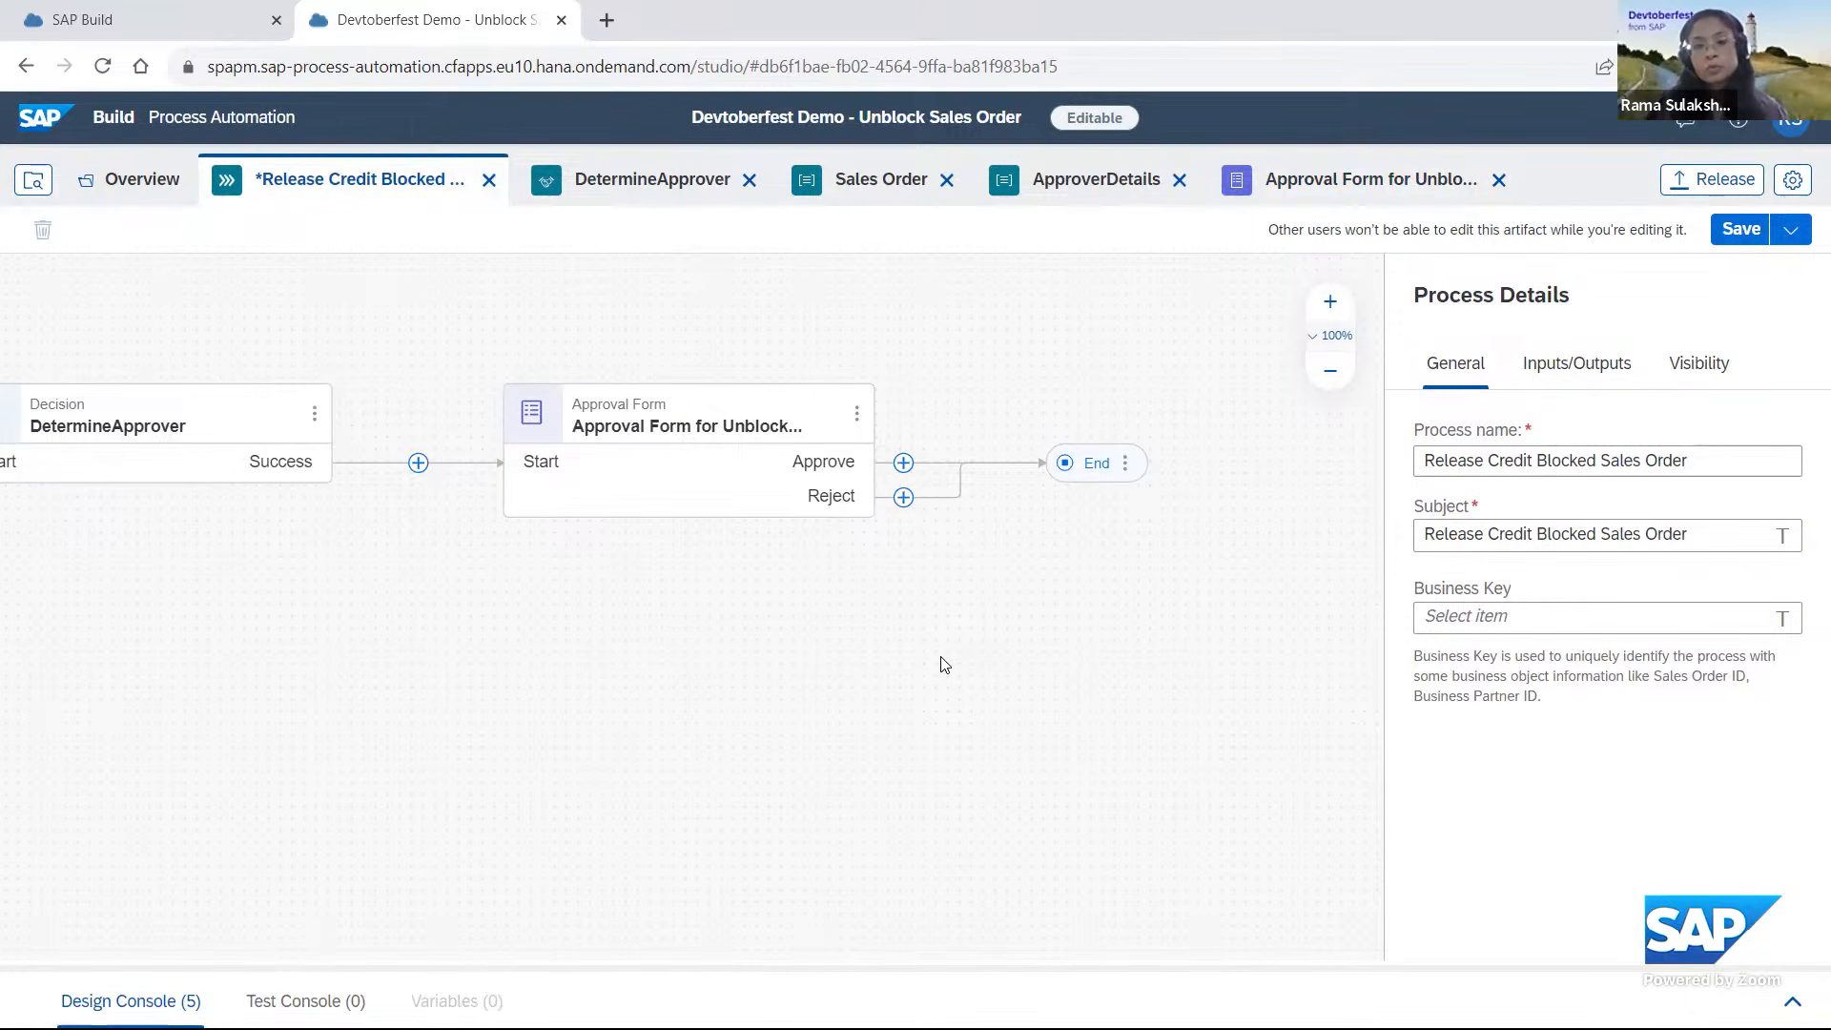
Add the action that releases a specific sales document from the credit block, from the Sales Document with Credit Block - Devtoberfest project, to the Approve branch.
{"action": "left_click", "coordinate": [904, 465]}
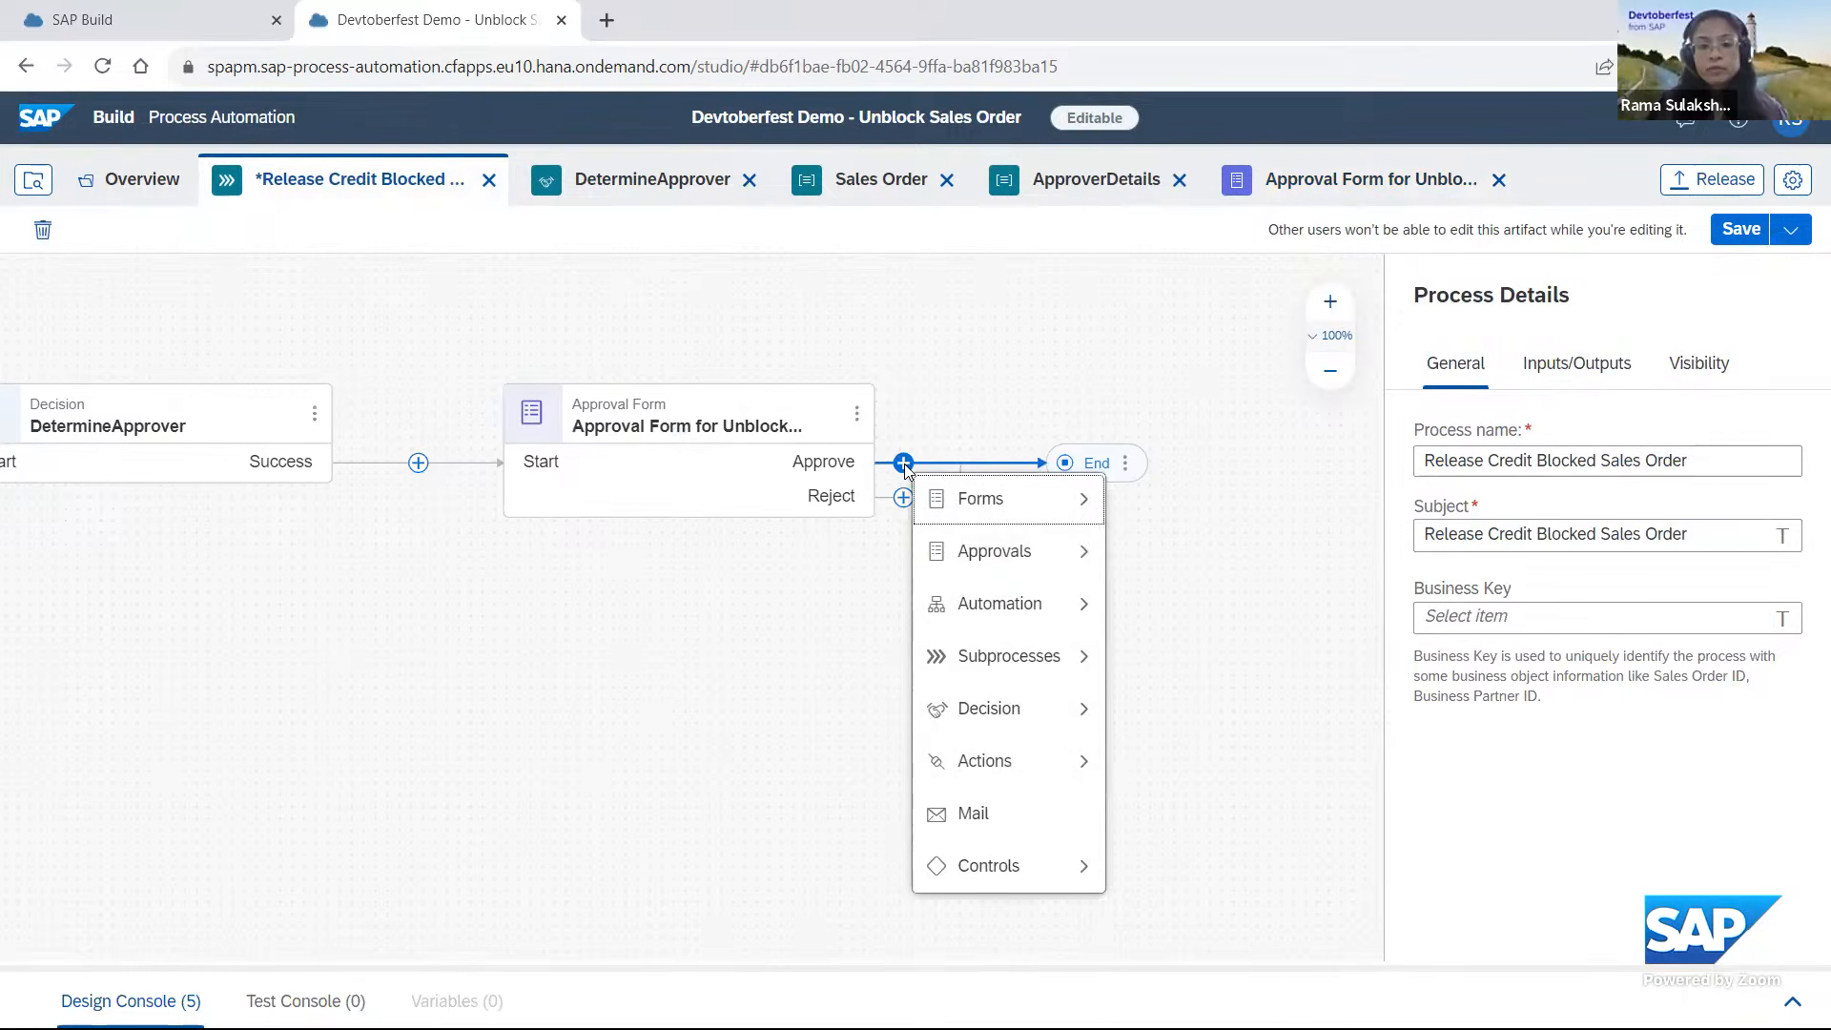
{"action": "mouse_move", "coordinate": [1013, 770]}
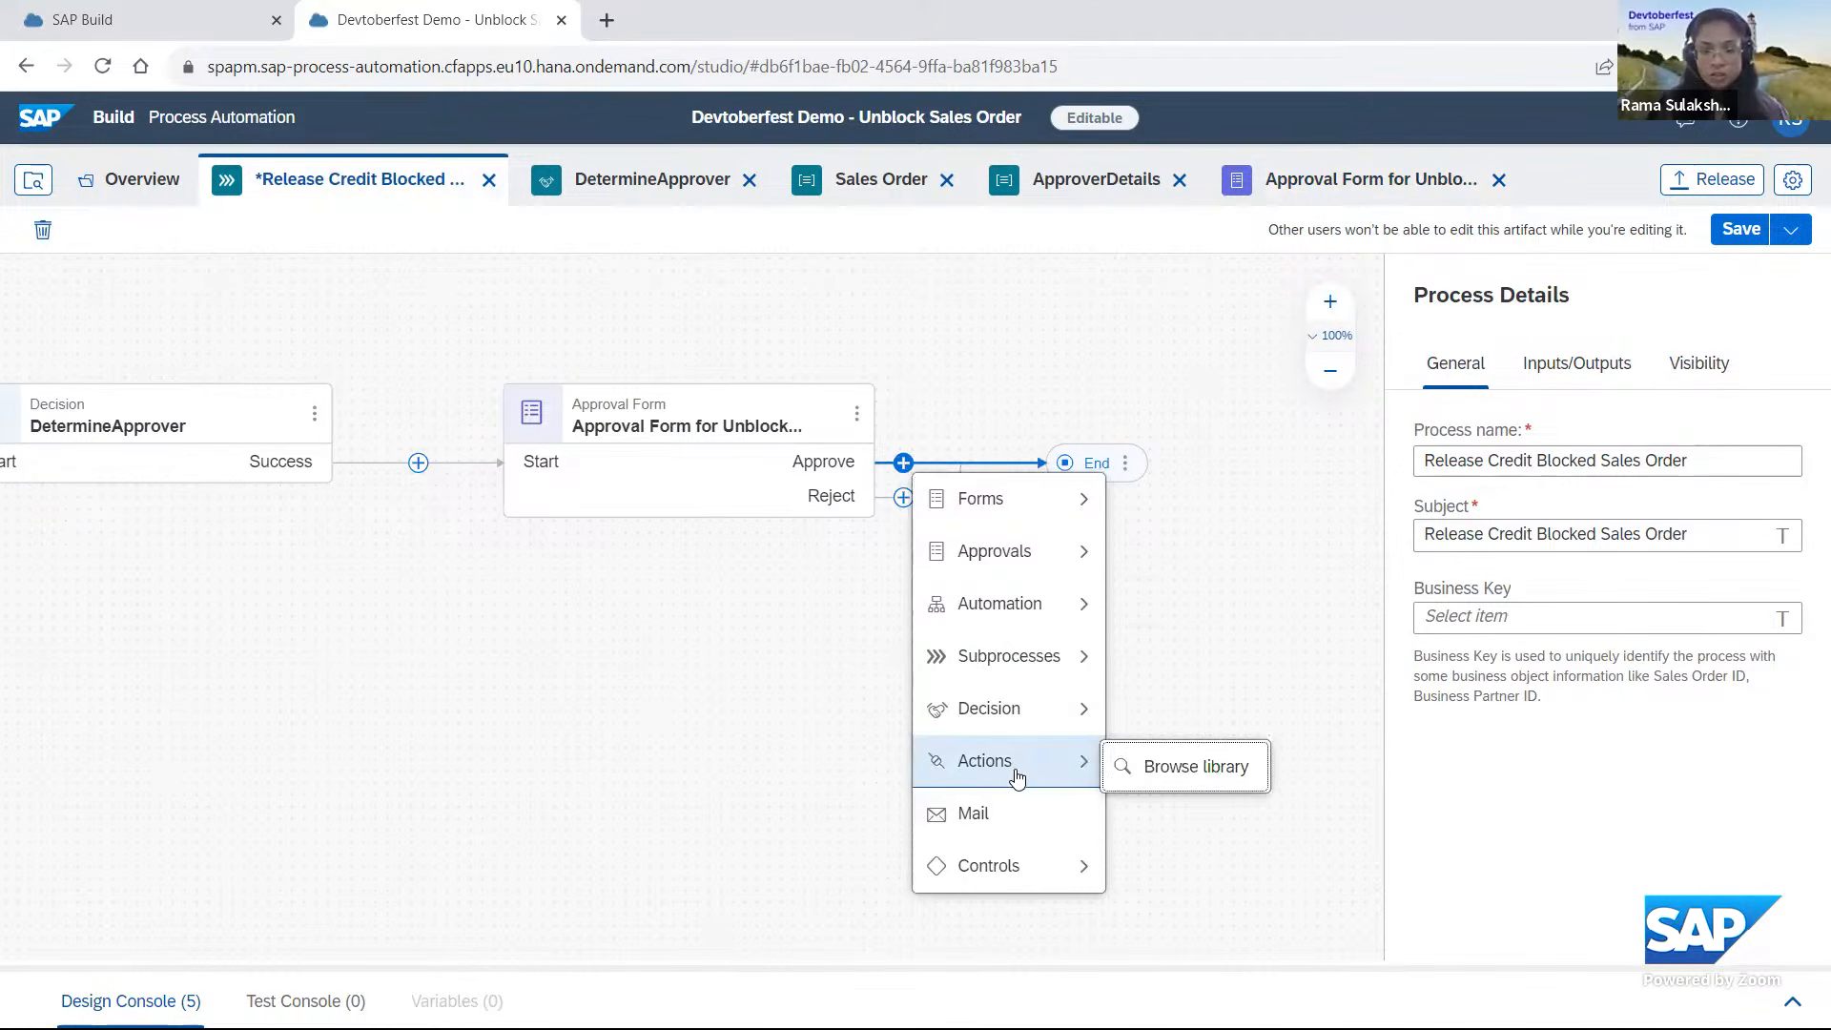
{"action": "left_click", "coordinate": [1192, 768]}
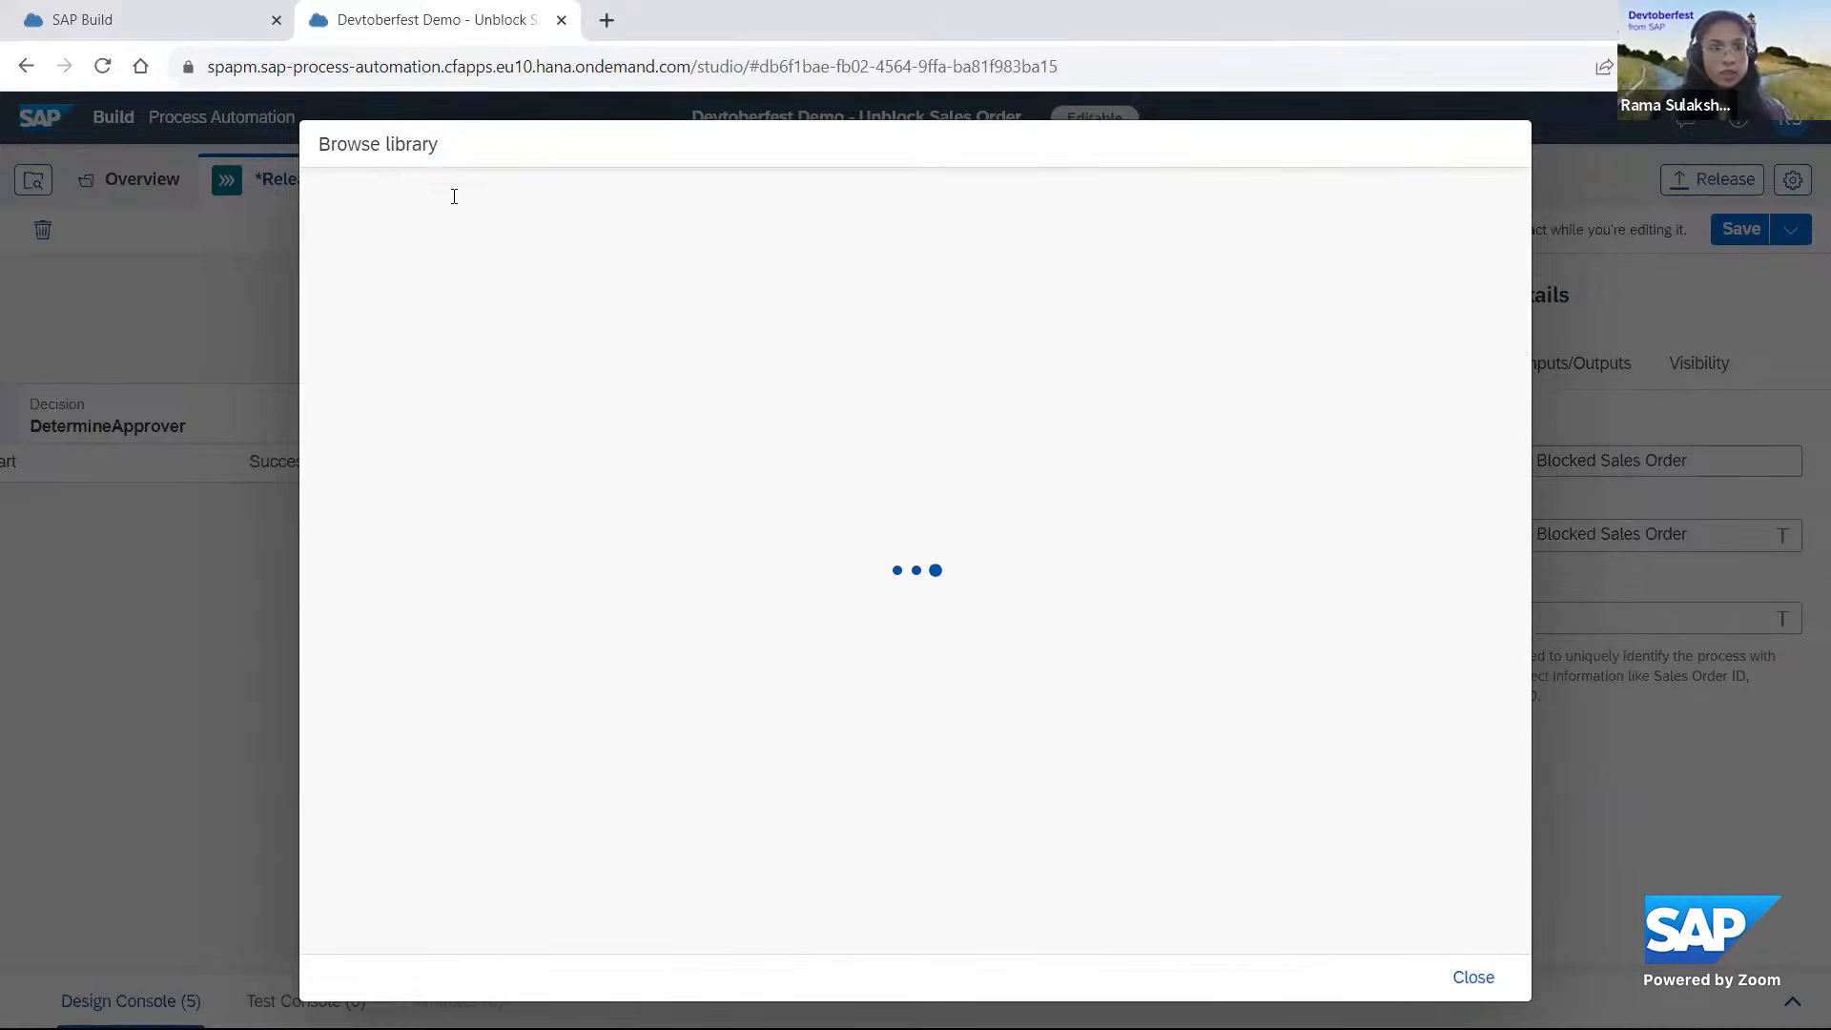
{"action": "left_click", "coordinate": [695, 307]}
{"action": "type", "text": "Devtoberfest-SalesOrd"}
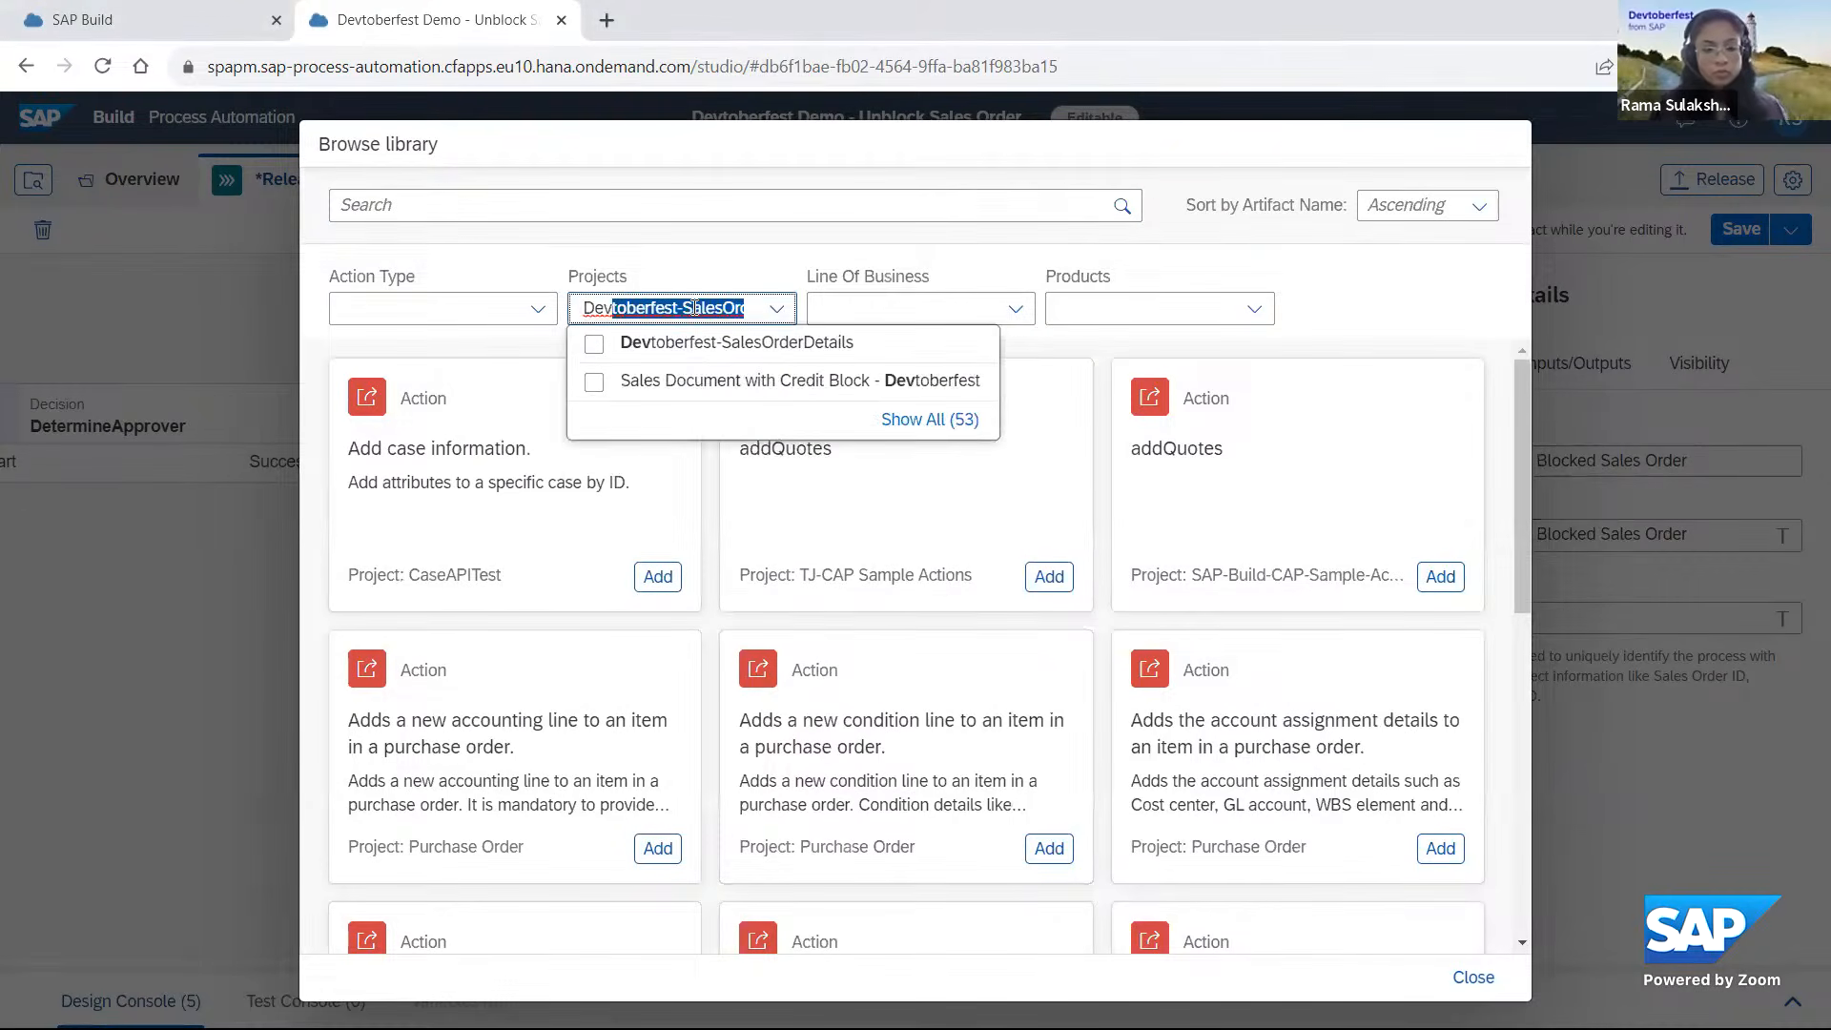
{"action": "left_click", "coordinate": [767, 382]}
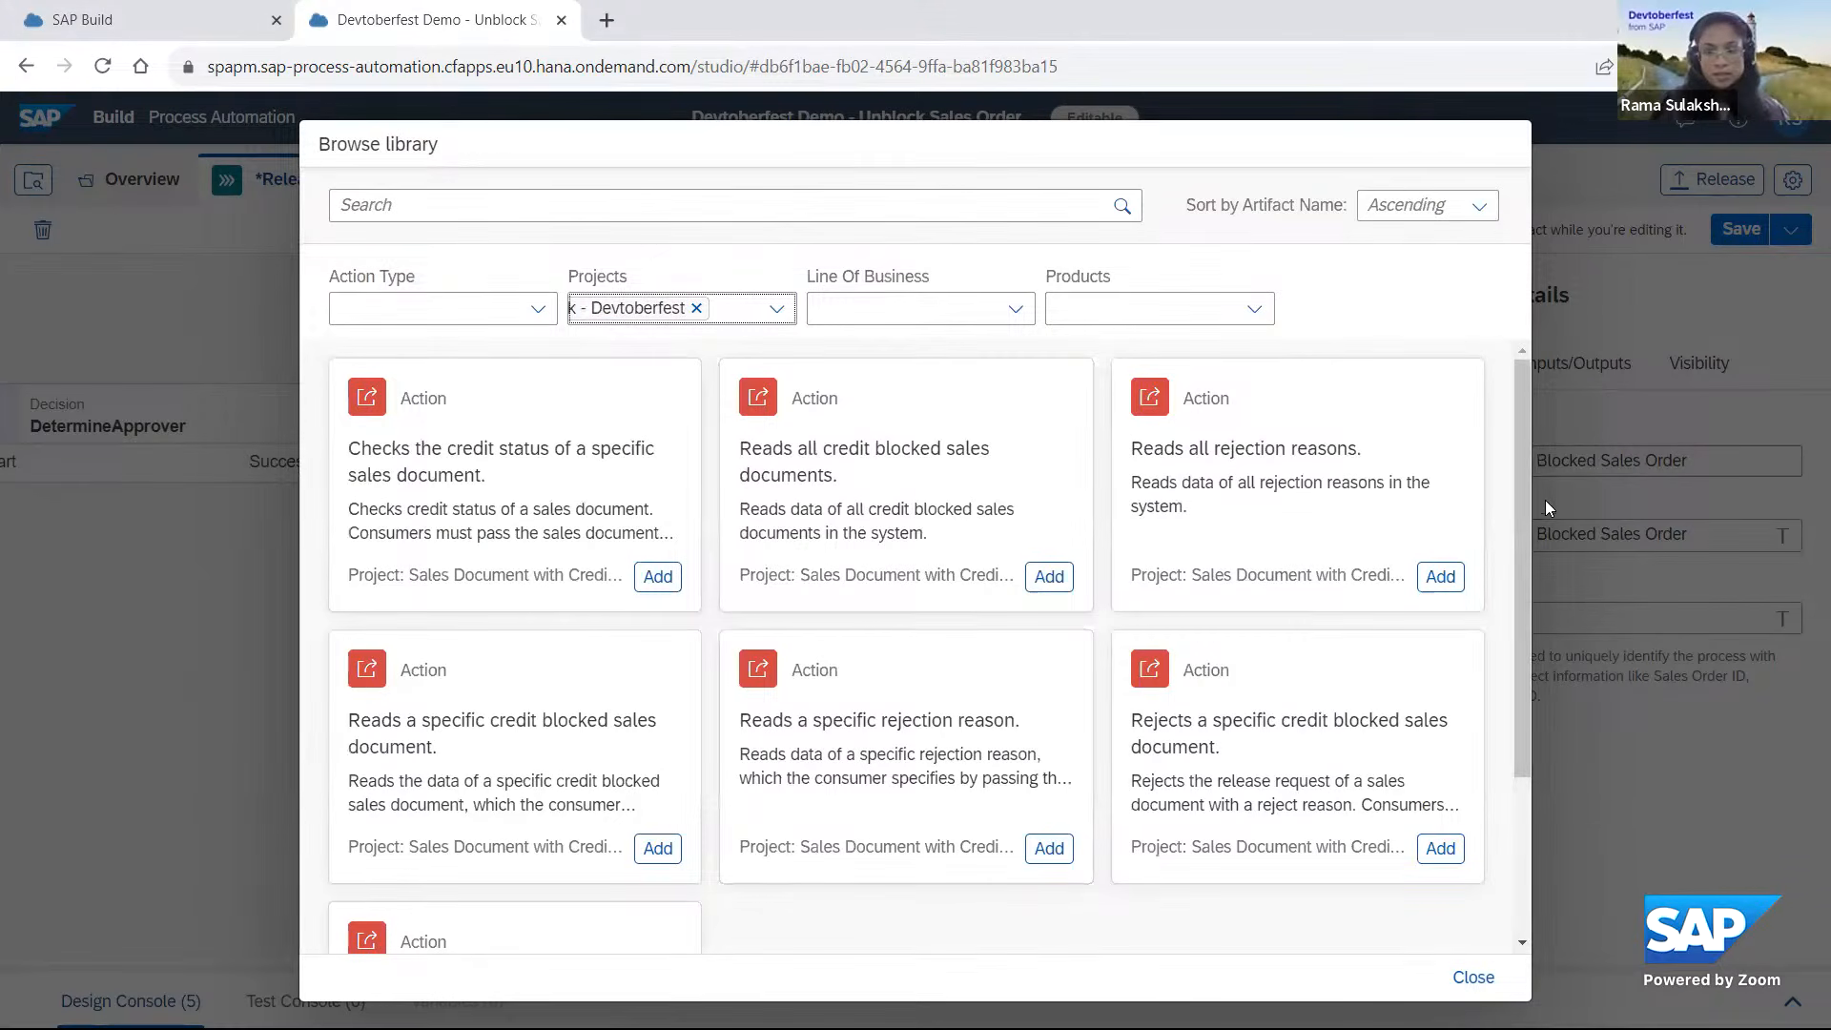
{"action": "left_click_drag", "start_coordinate": [1523, 454], "coordinate": [1523, 666]}
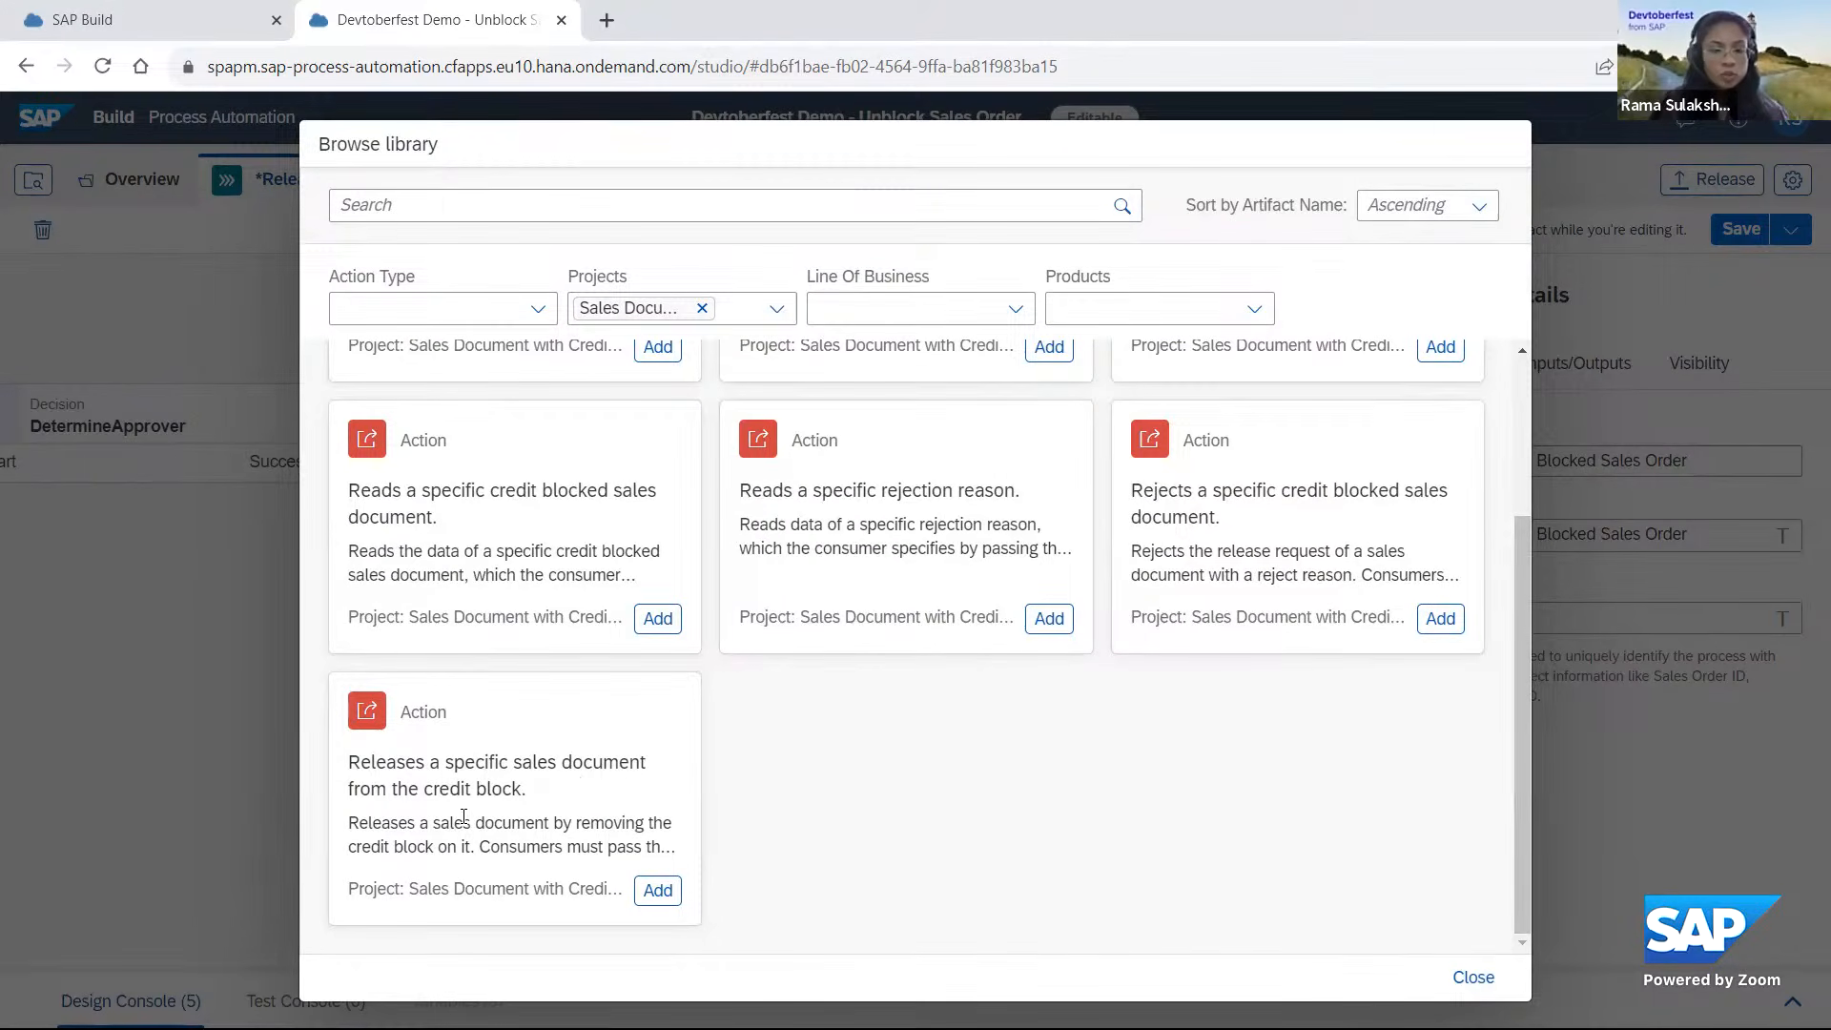
{"action": "left_click", "coordinate": [662, 893]}
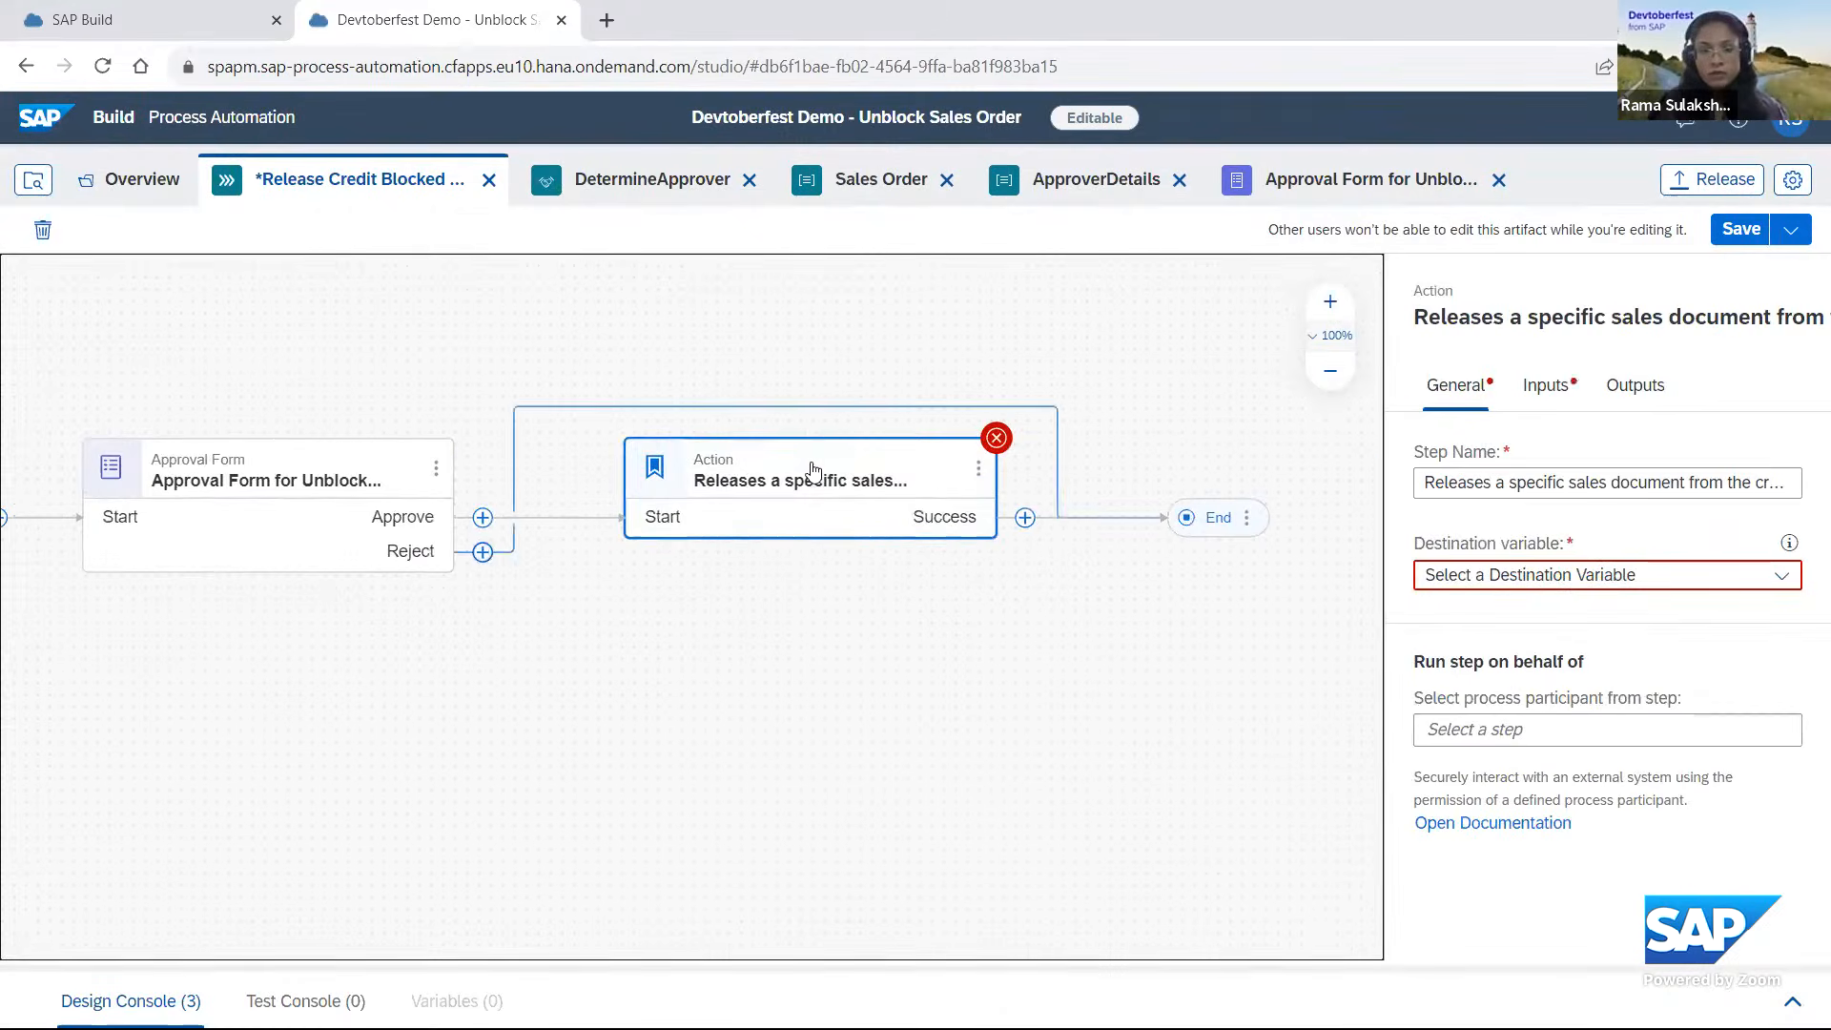
Set the release action's destination variable to S4HANA_DESTINATION and open the action's input parameters.
{"action": "left_click", "coordinate": [1602, 580]}
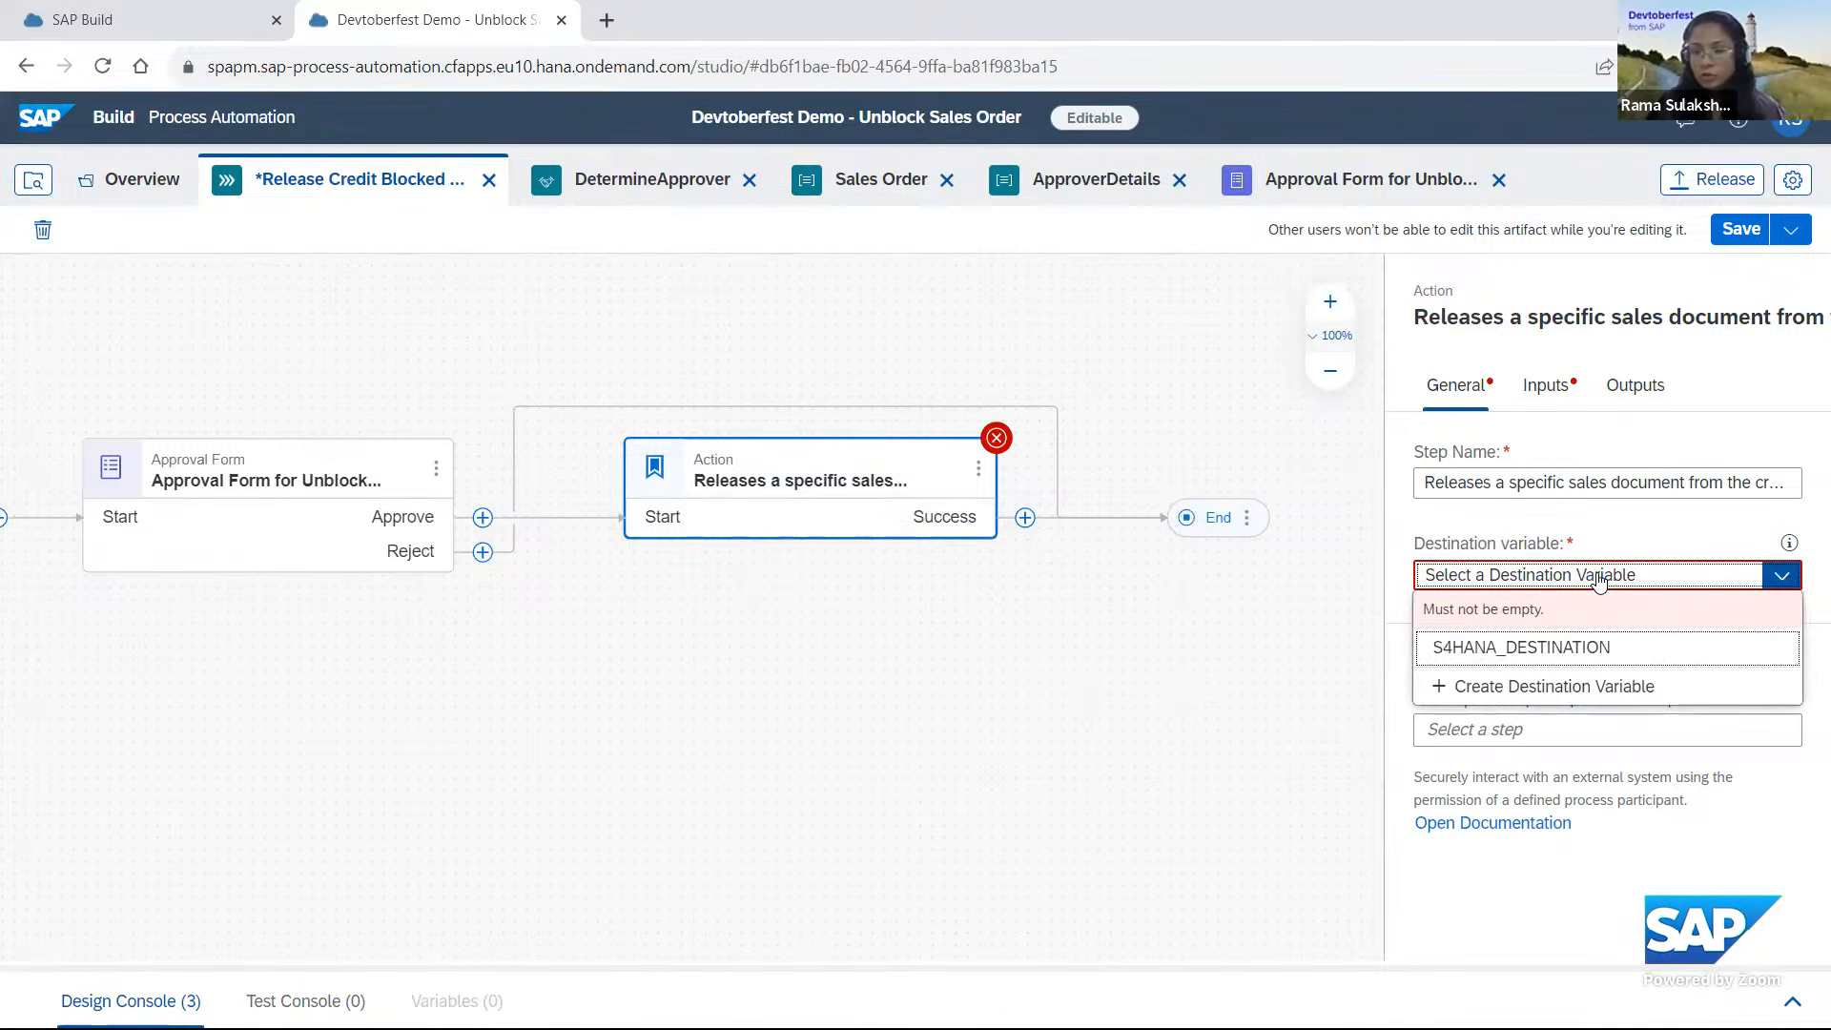
{"action": "left_click", "coordinate": [1531, 650]}
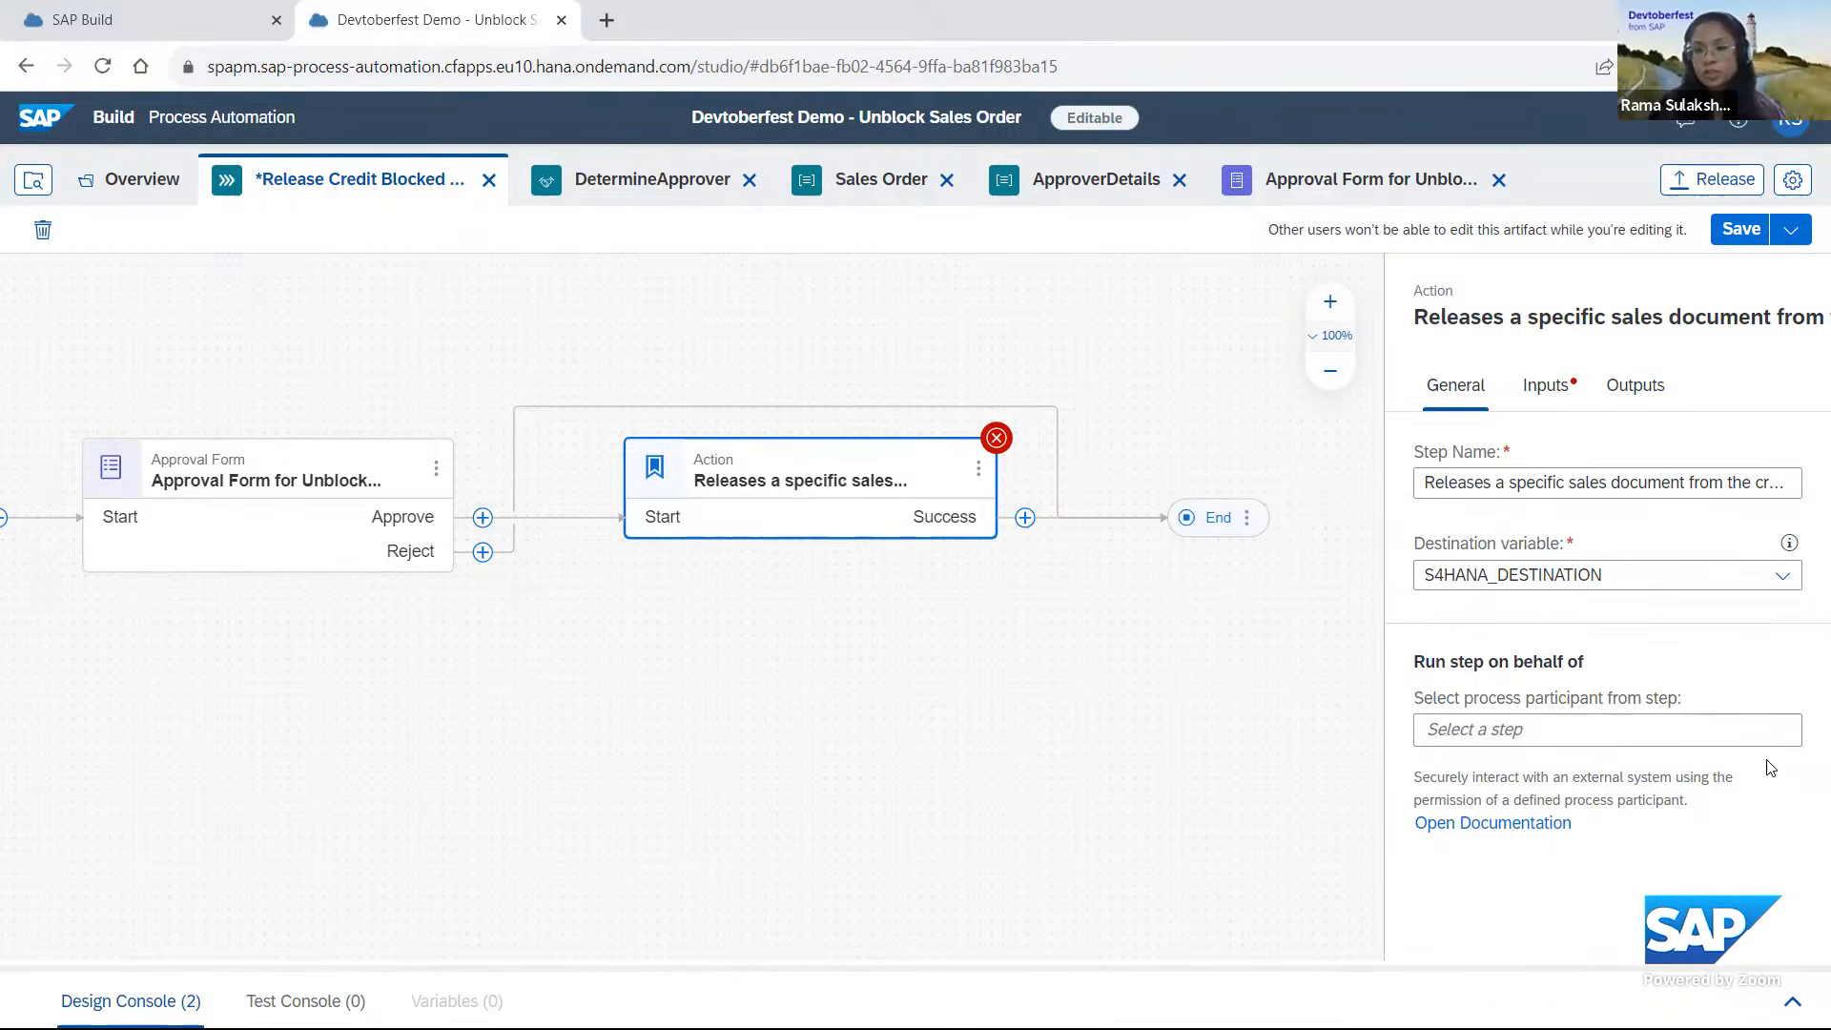
{"action": "left_click", "coordinate": [1547, 391]}
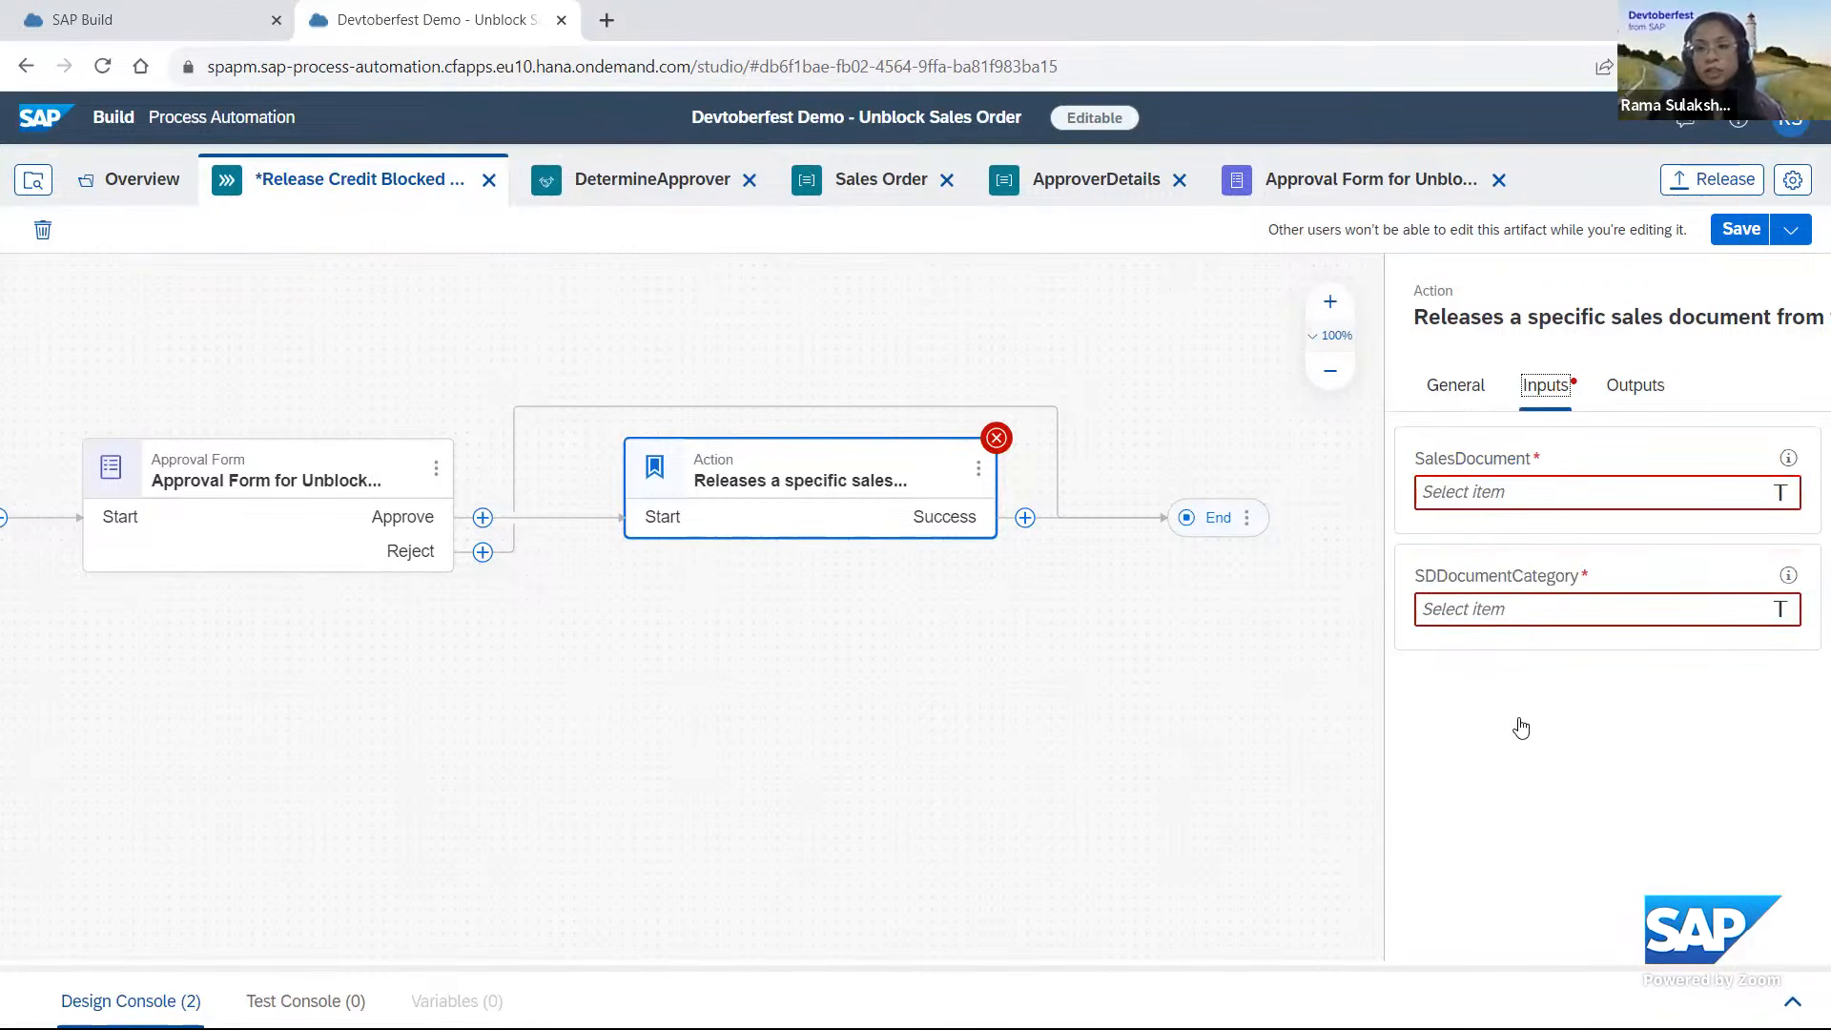
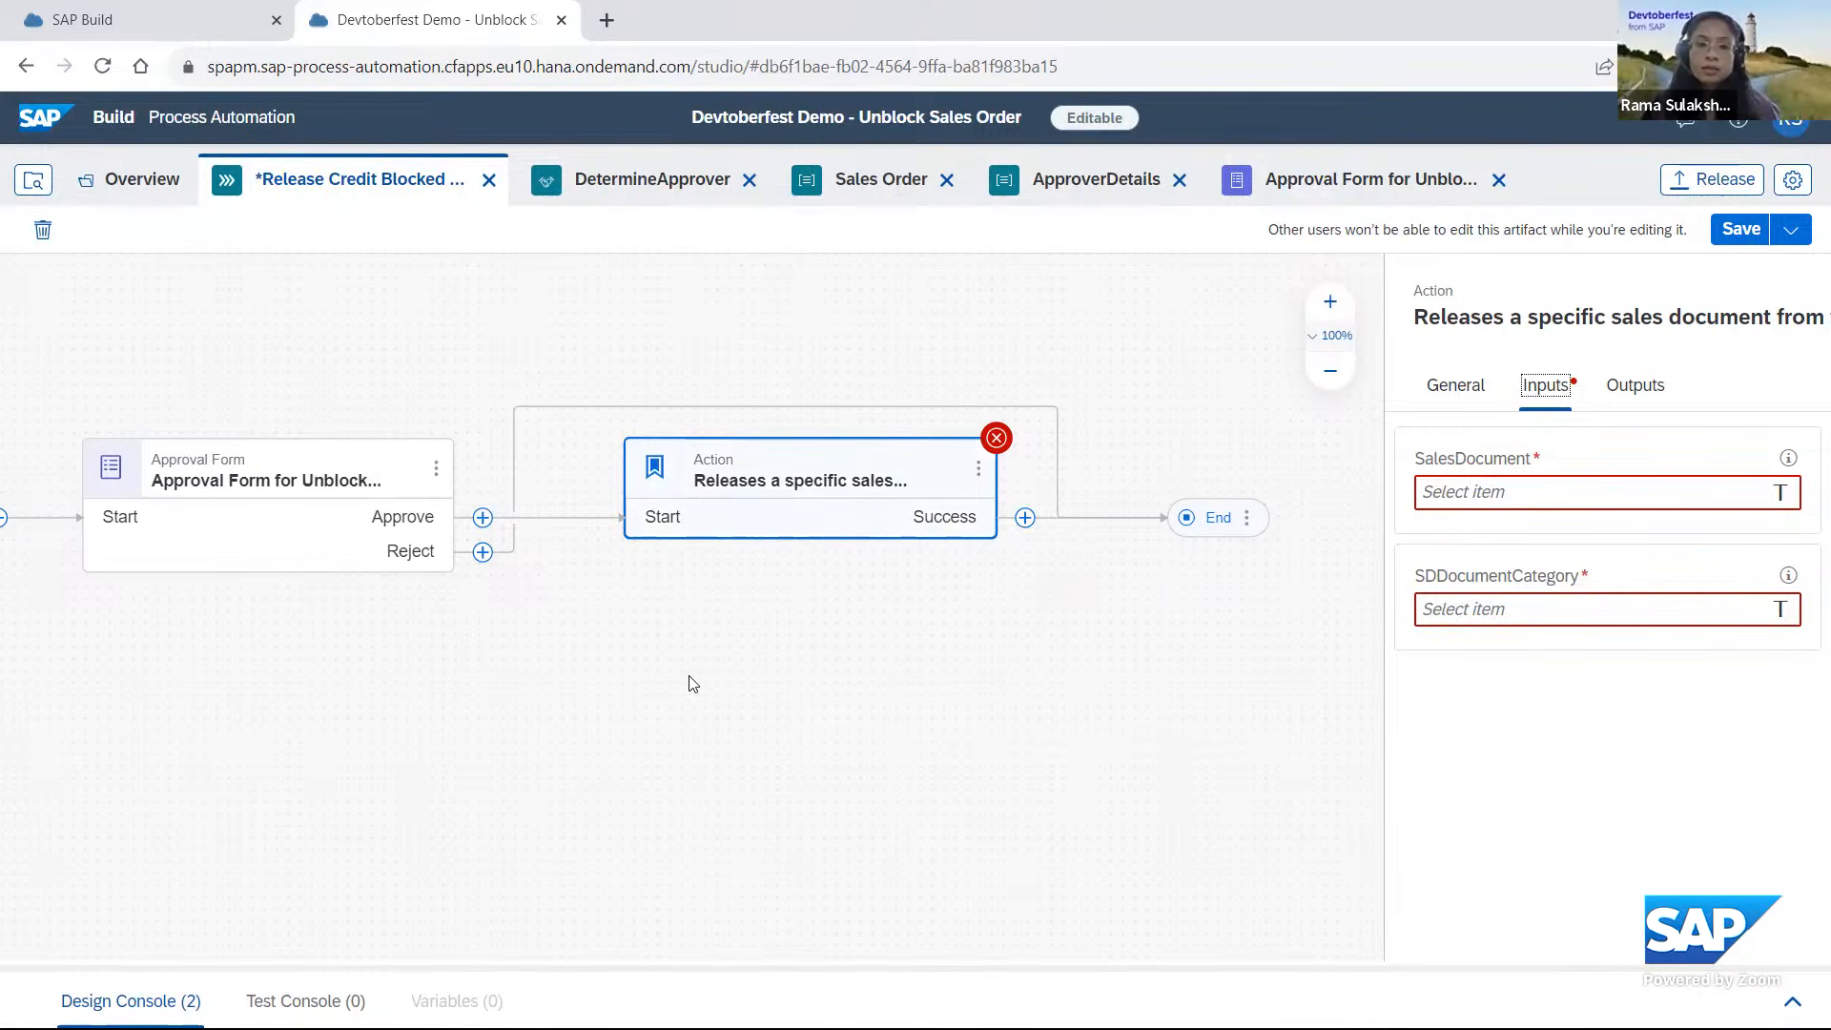
Add the addQuotes action from the SAP-Build-CAP-Sample-Actions project to the Approve branch before the release action and name it Format Sales Document.
{"action": "left_click", "coordinate": [482, 519]}
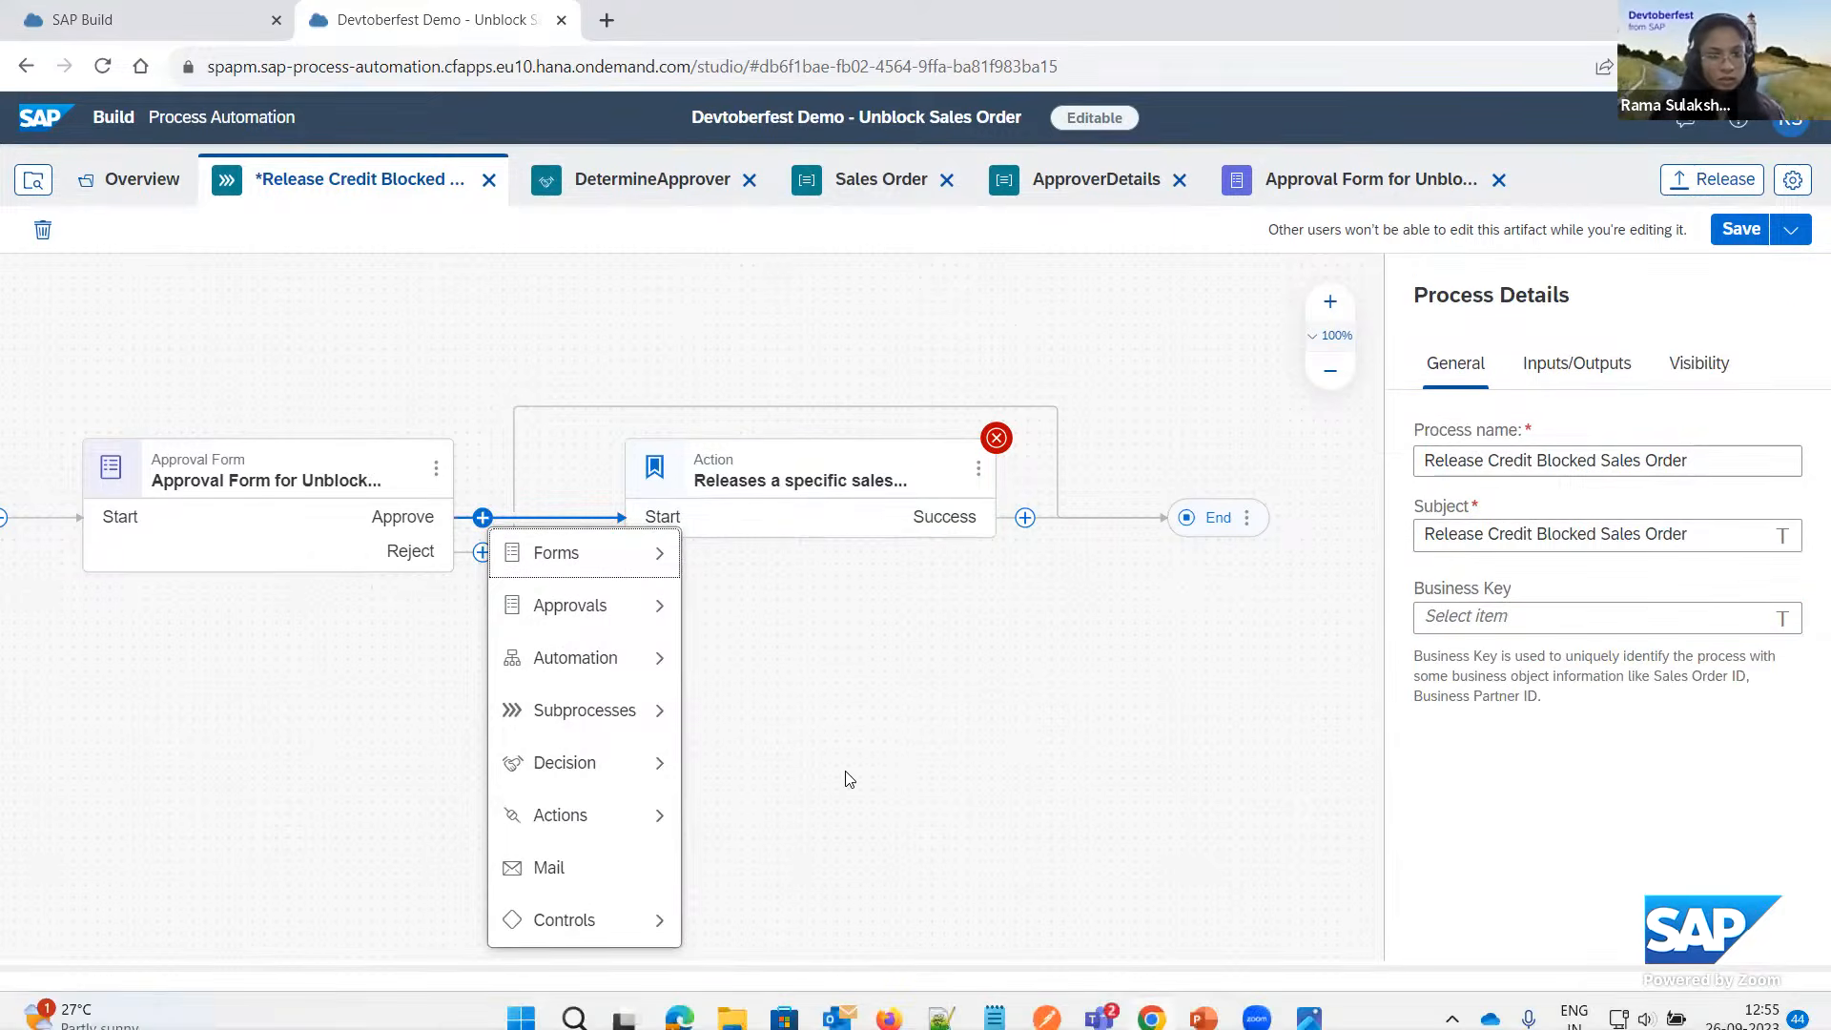
{"action": "mouse_move", "coordinate": [629, 816]}
{"action": "left_click", "coordinate": [788, 827]}
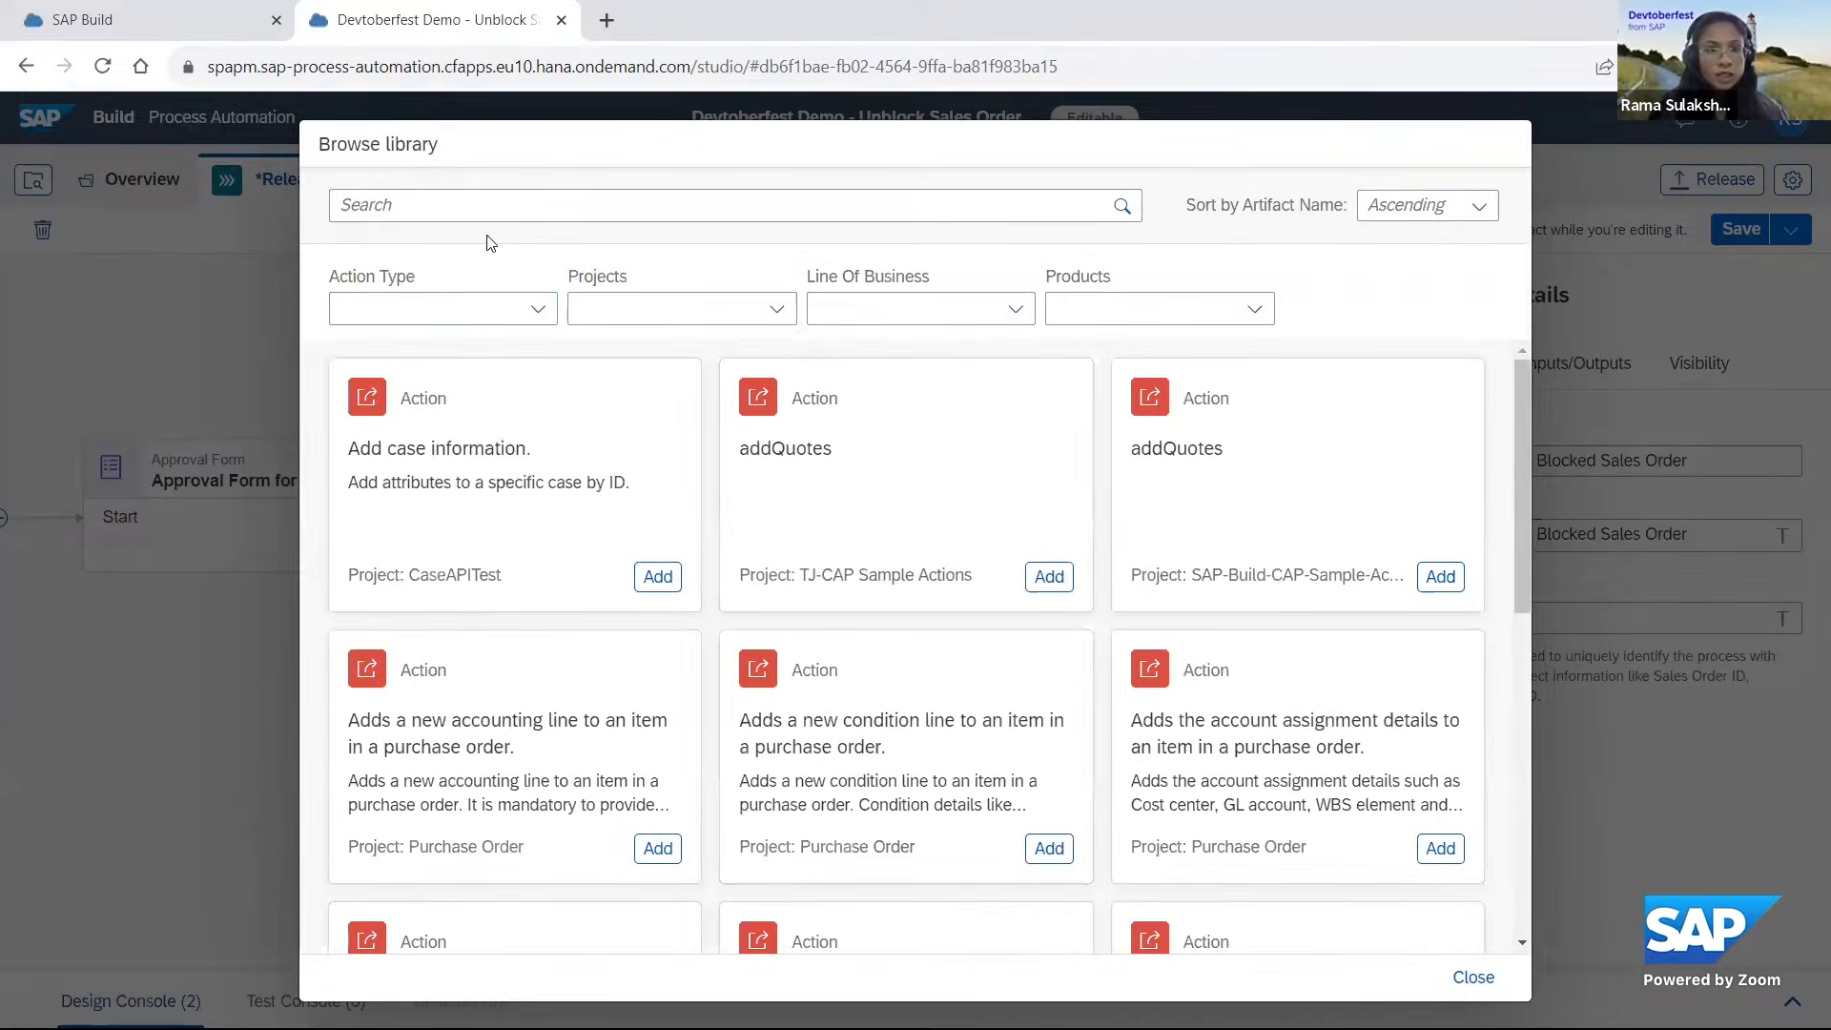
{"action": "left_click", "coordinate": [433, 208]}
{"action": "type", "text": "cap"}
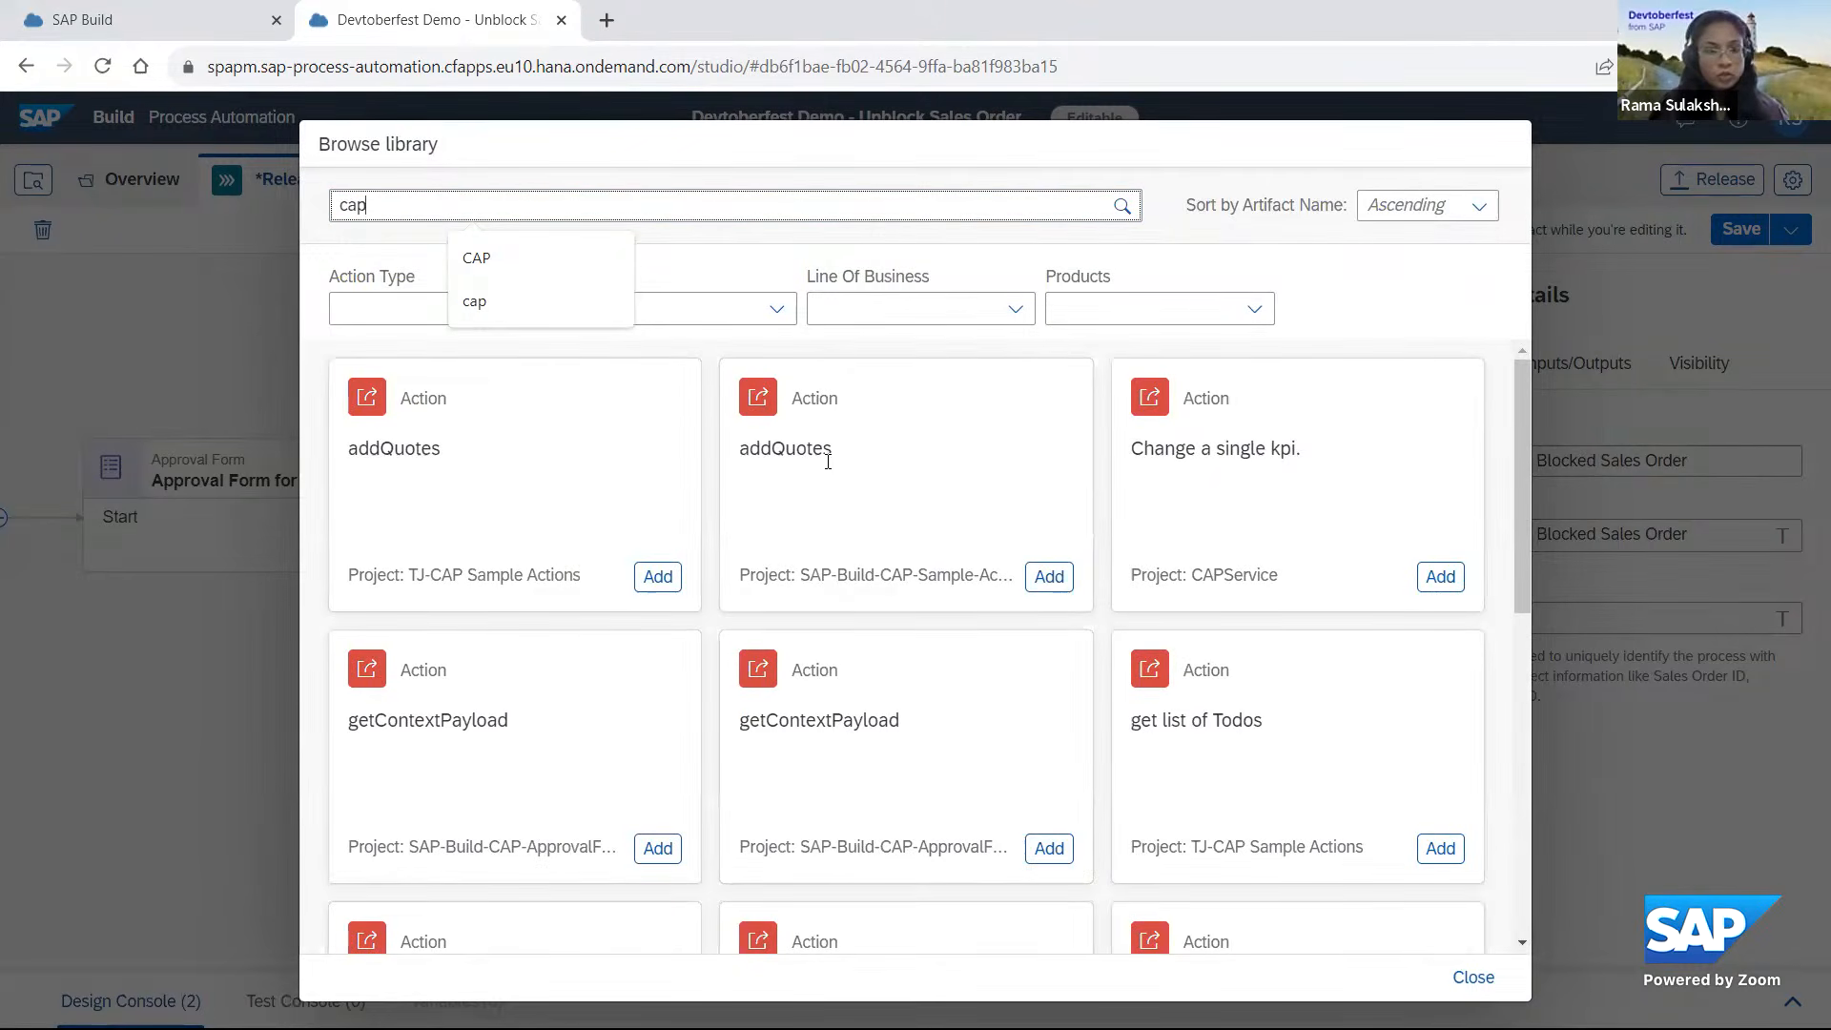
{"action": "left_click", "coordinate": [1049, 578]}
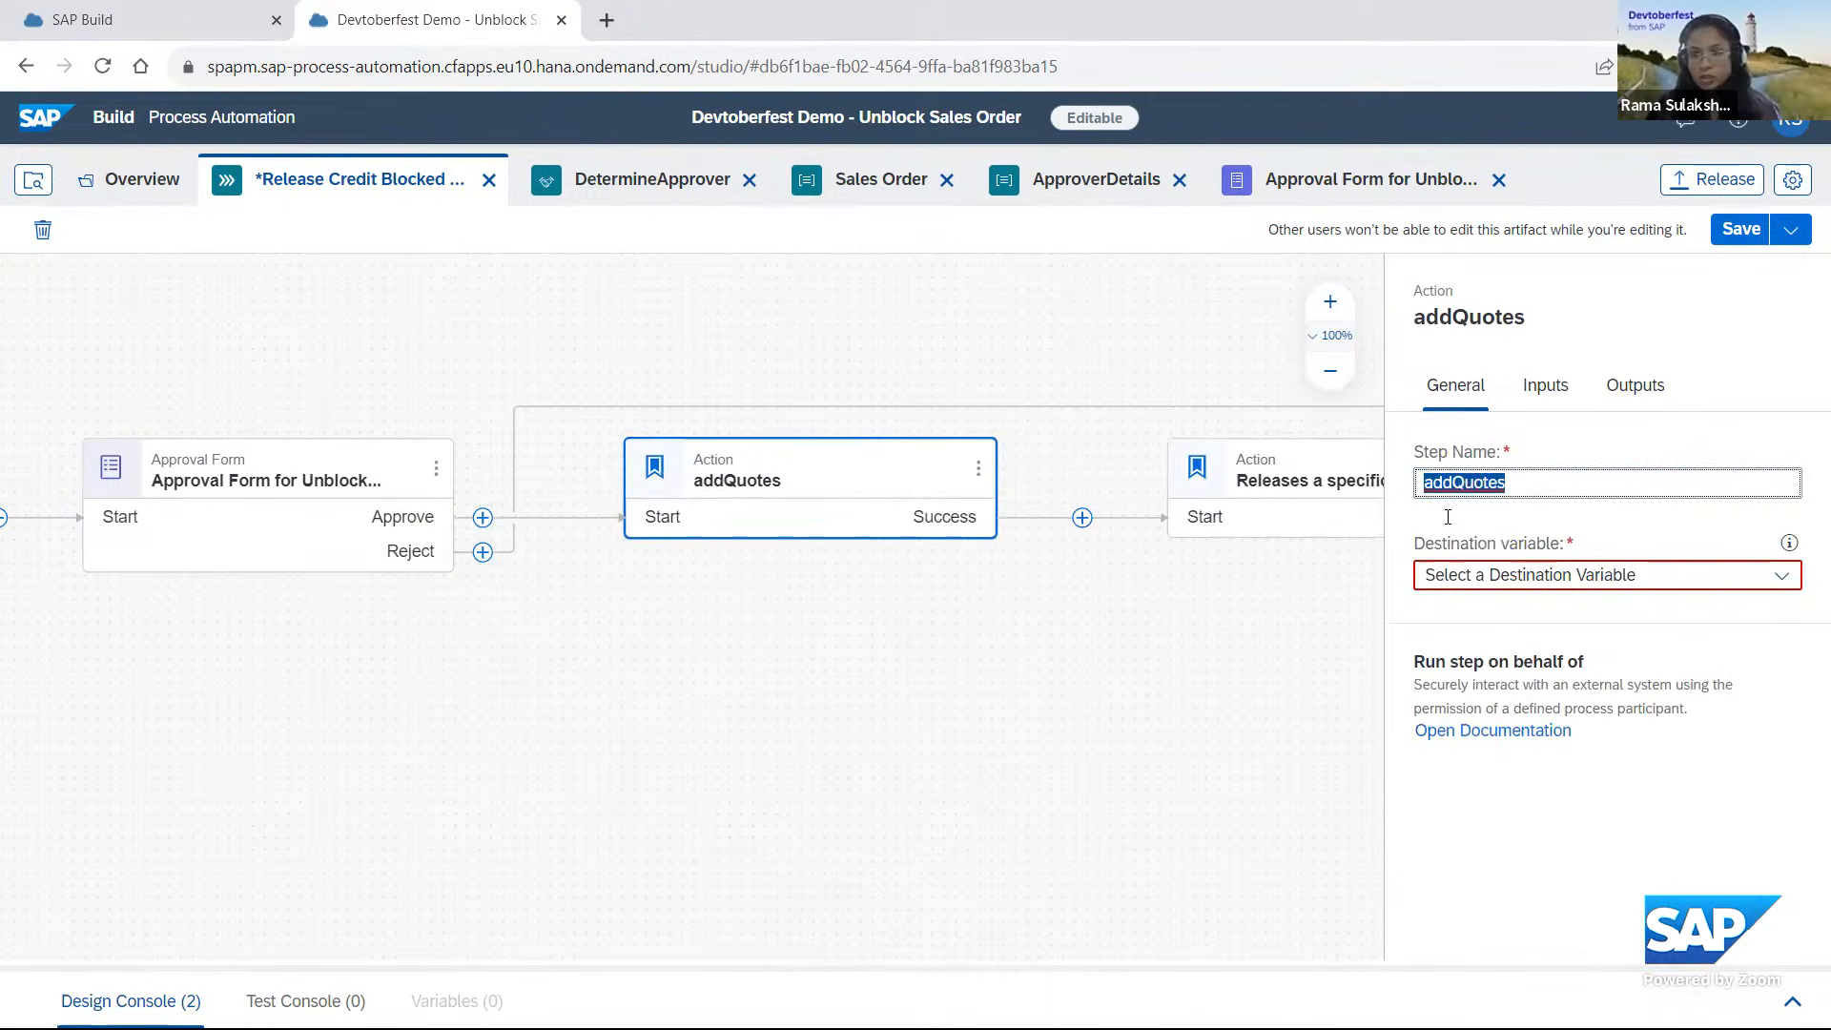
{"action": "type", "text": "Format Sales Document"}
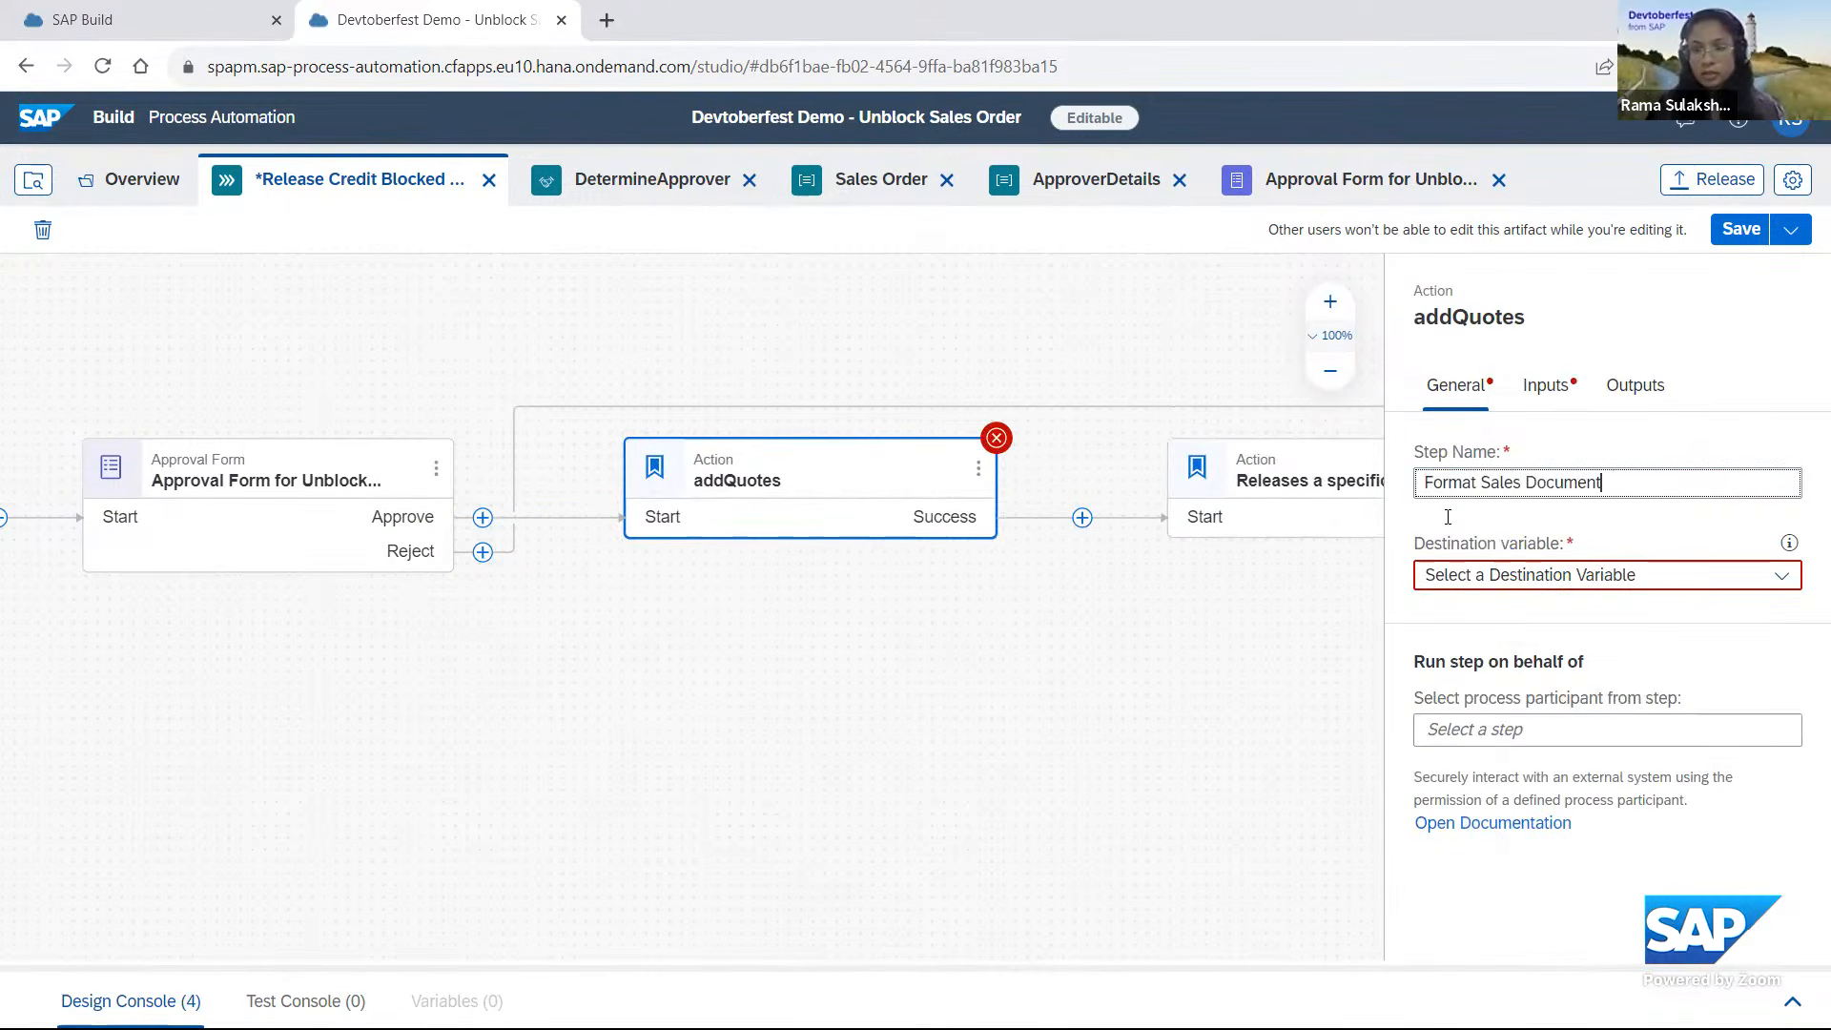
Create a destination variable with the identifier CAPDestination for the Format Sales Document action.
{"action": "left_click", "coordinate": [1497, 581]}
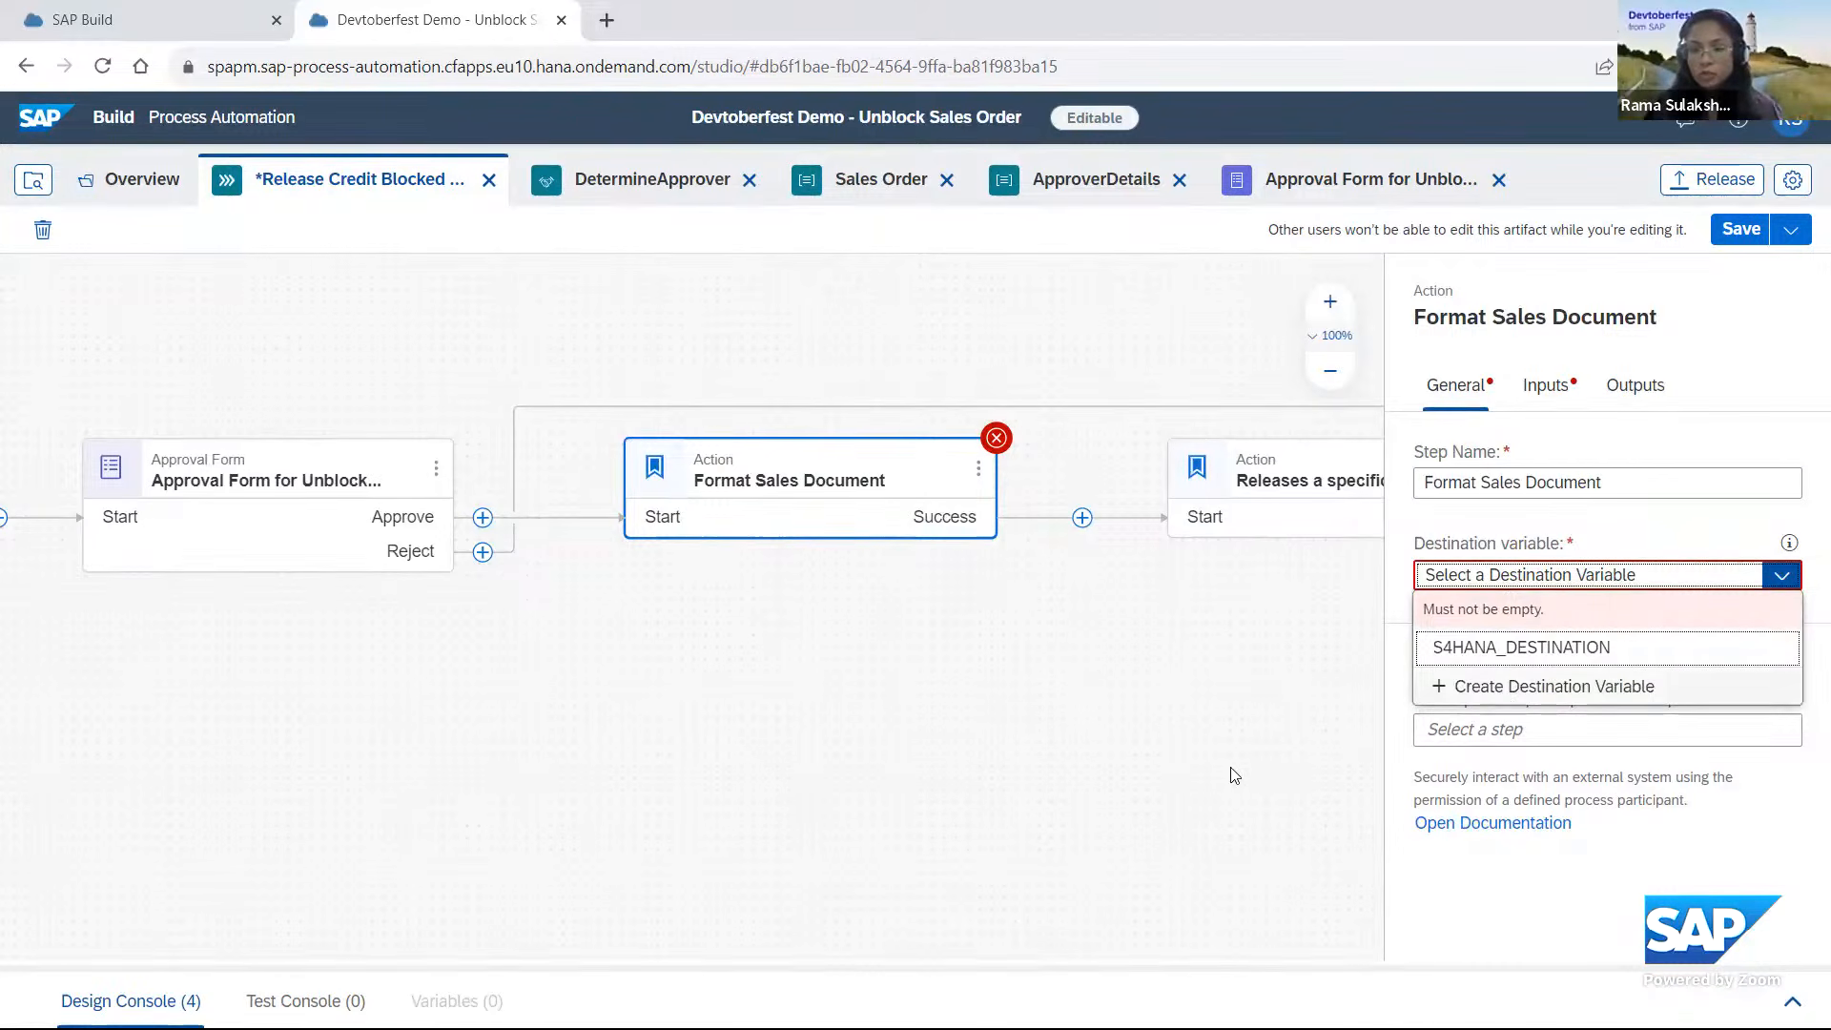
{"action": "left_click", "coordinate": [1526, 687]}
{"action": "left_click", "coordinate": [730, 523]}
{"action": "type", "text": "CA"}
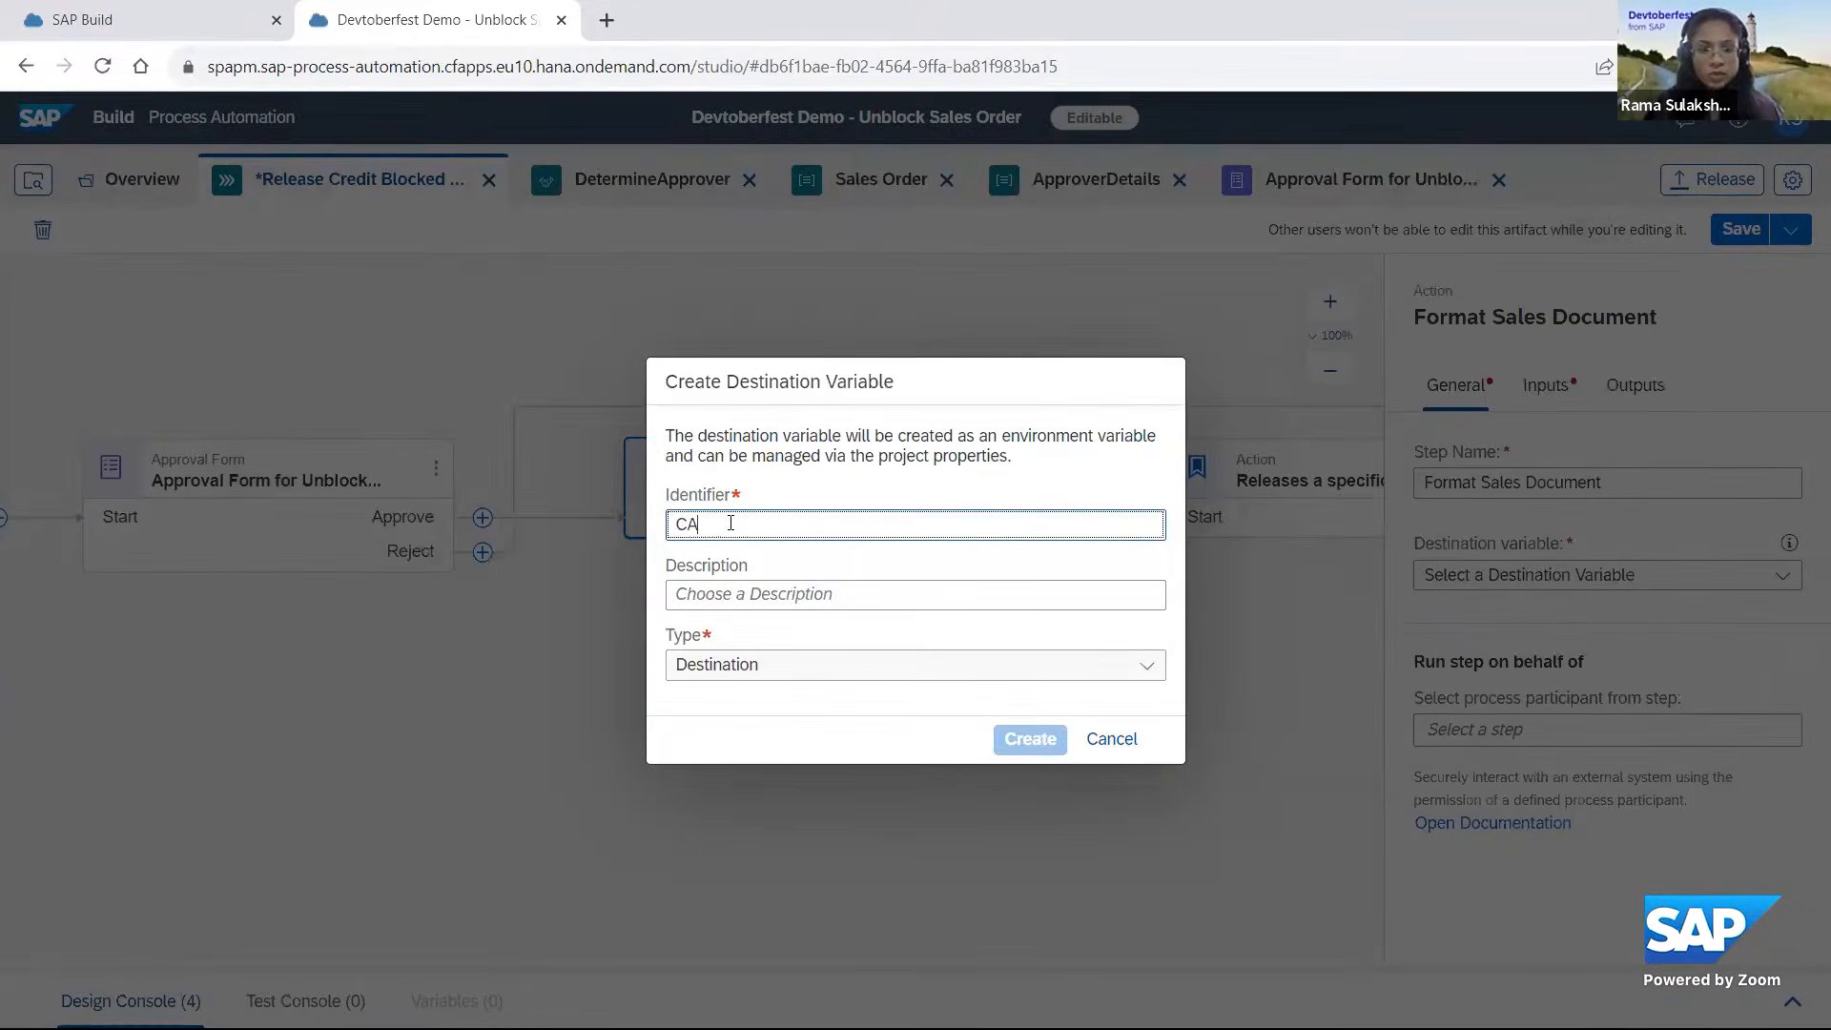
{"action": "type", "text": "P"}
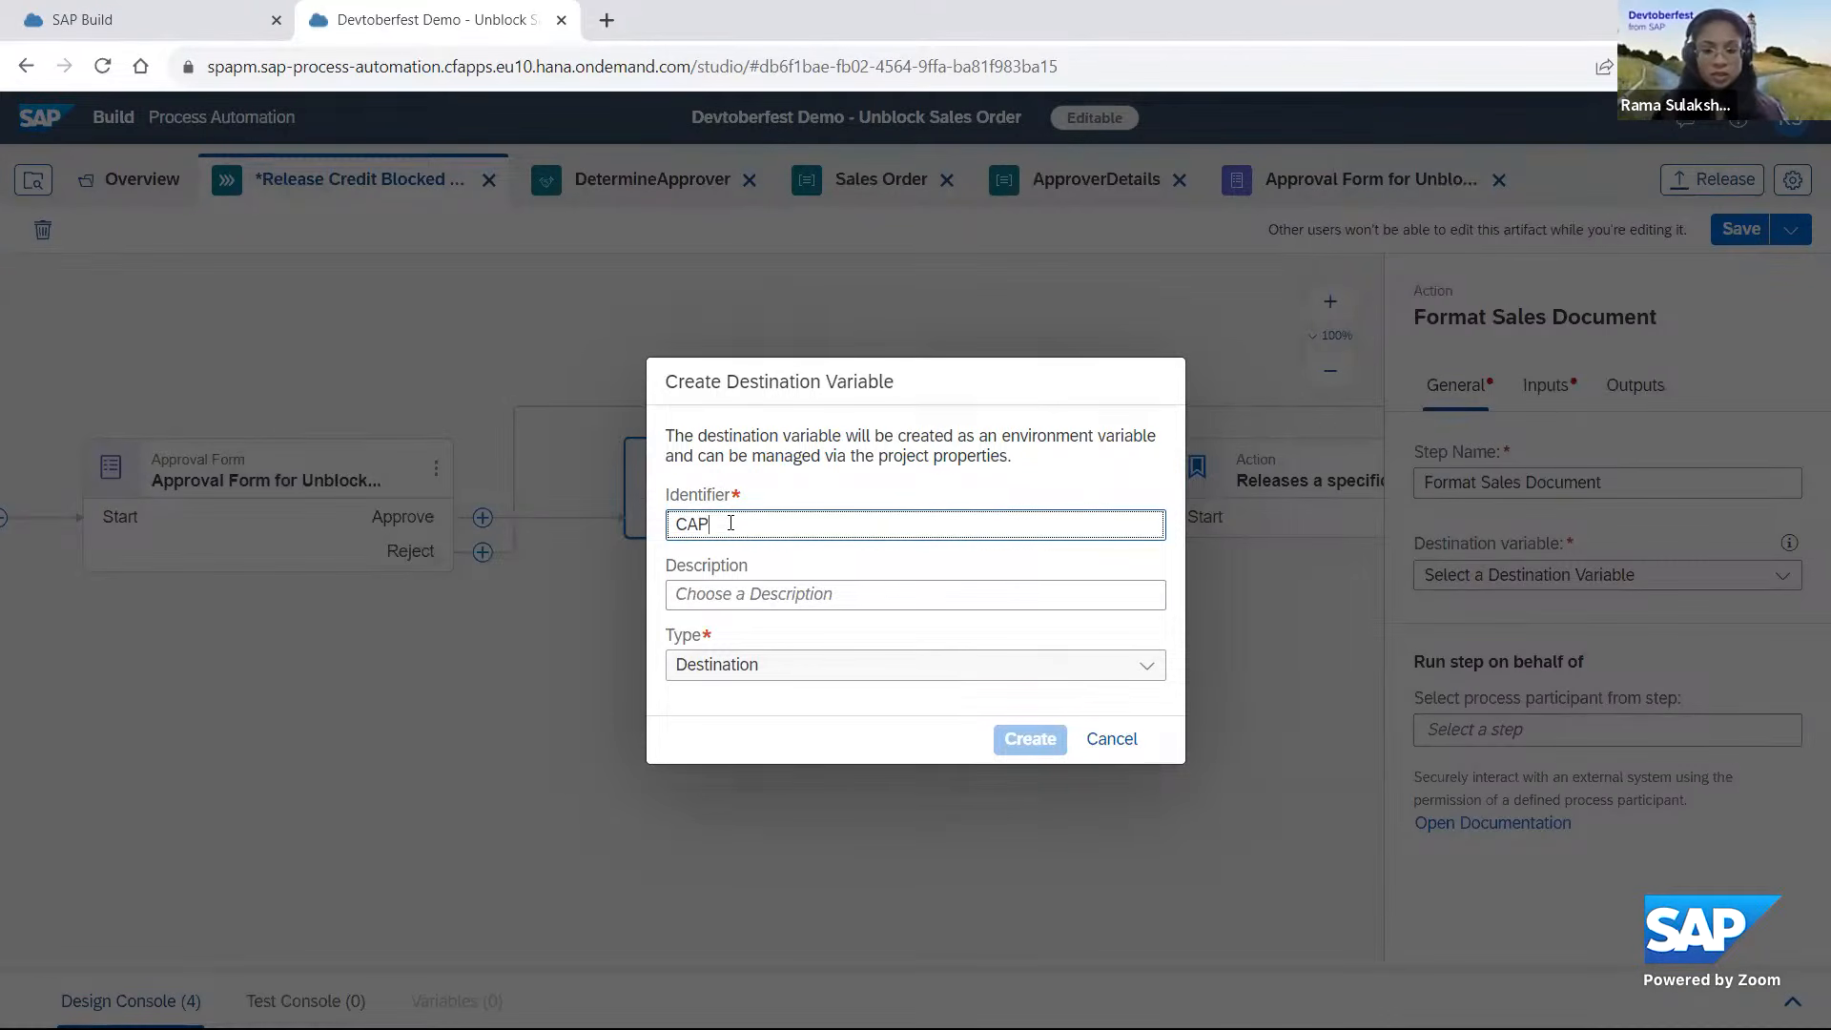
{"action": "type", "text": "-Destination"}
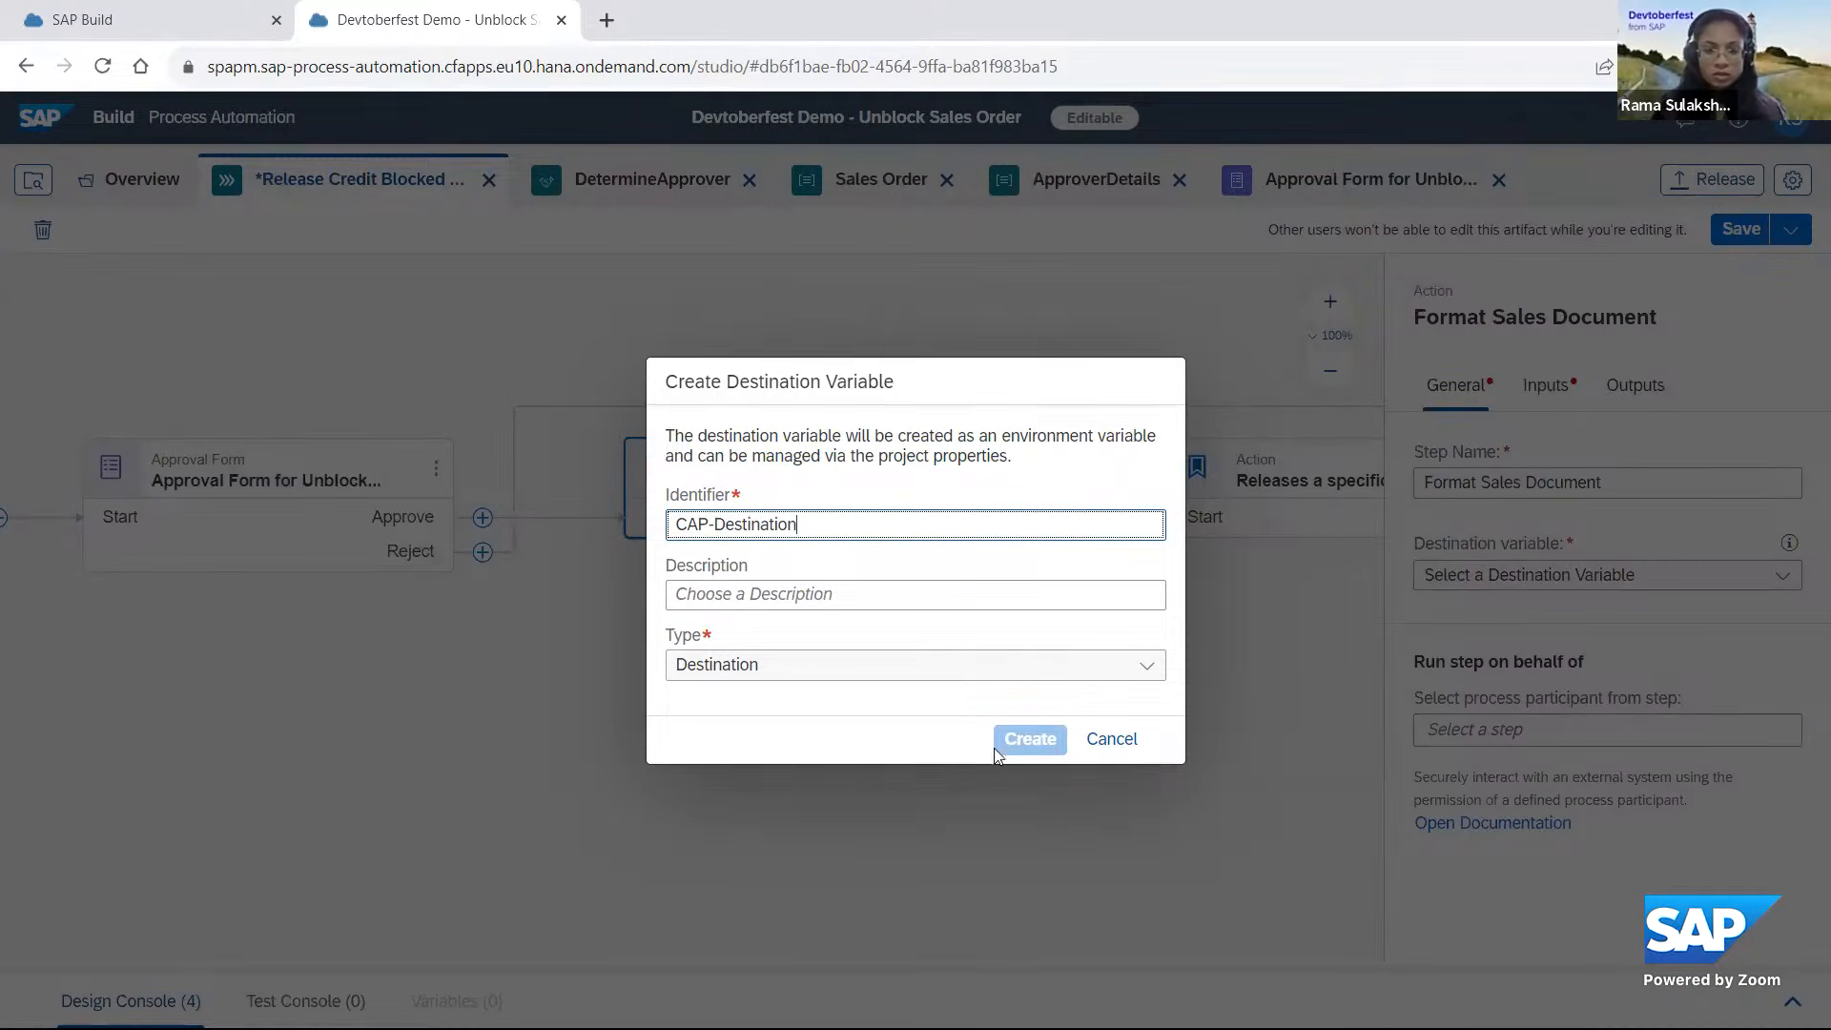
{"action": "left_click", "coordinate": [1014, 747]}
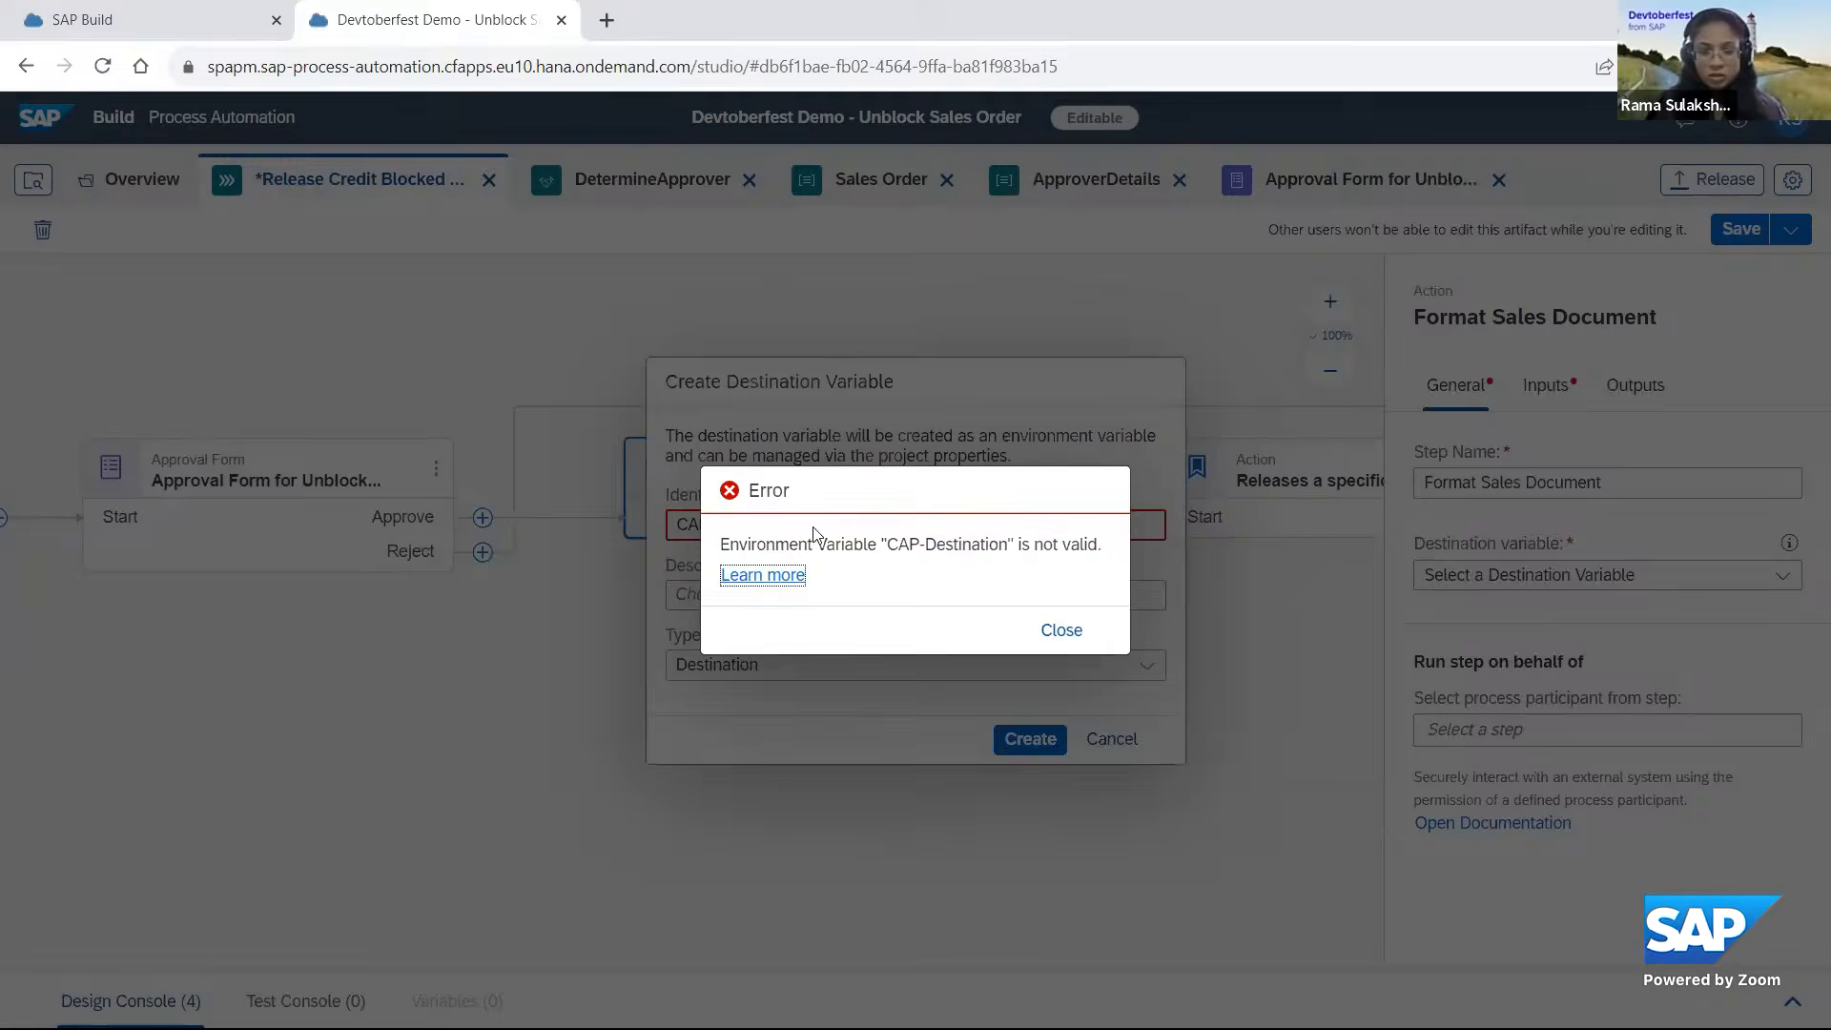
{"action": "left_click", "coordinate": [1049, 637]}
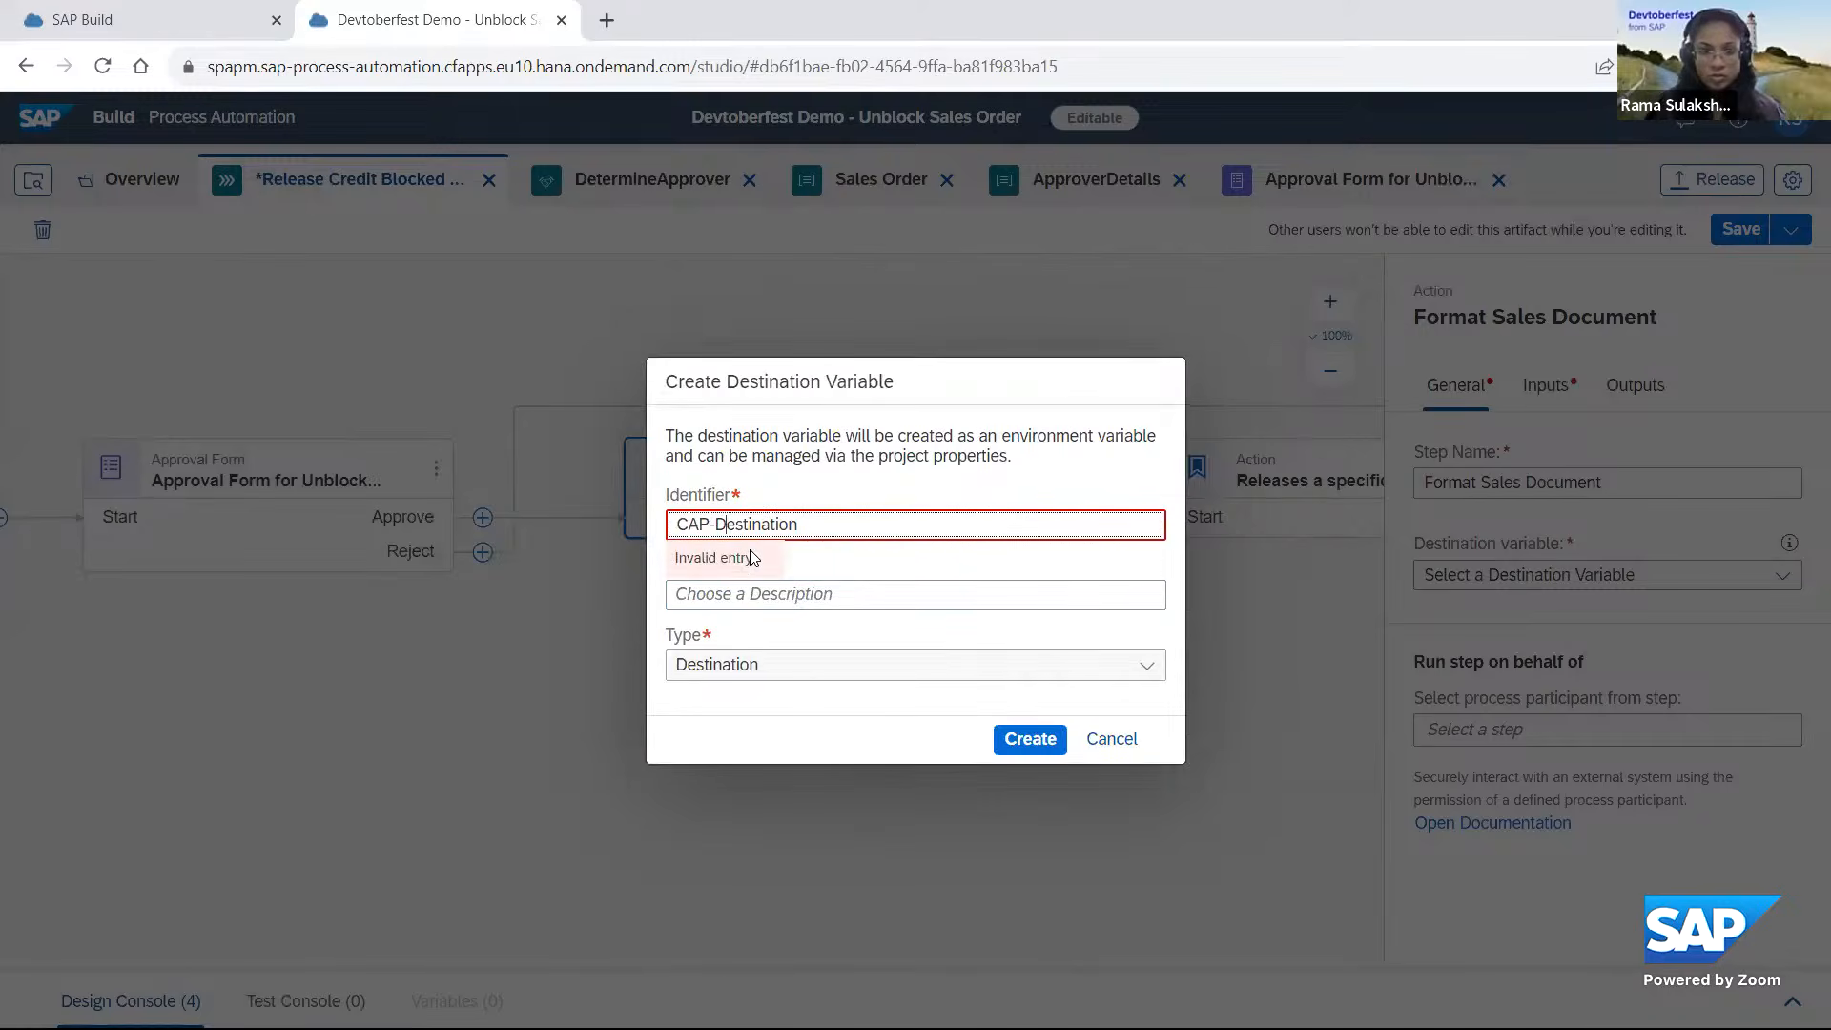
{"action": "key", "text": "BackSpace"}
{"action": "left_click", "coordinate": [1032, 741]}
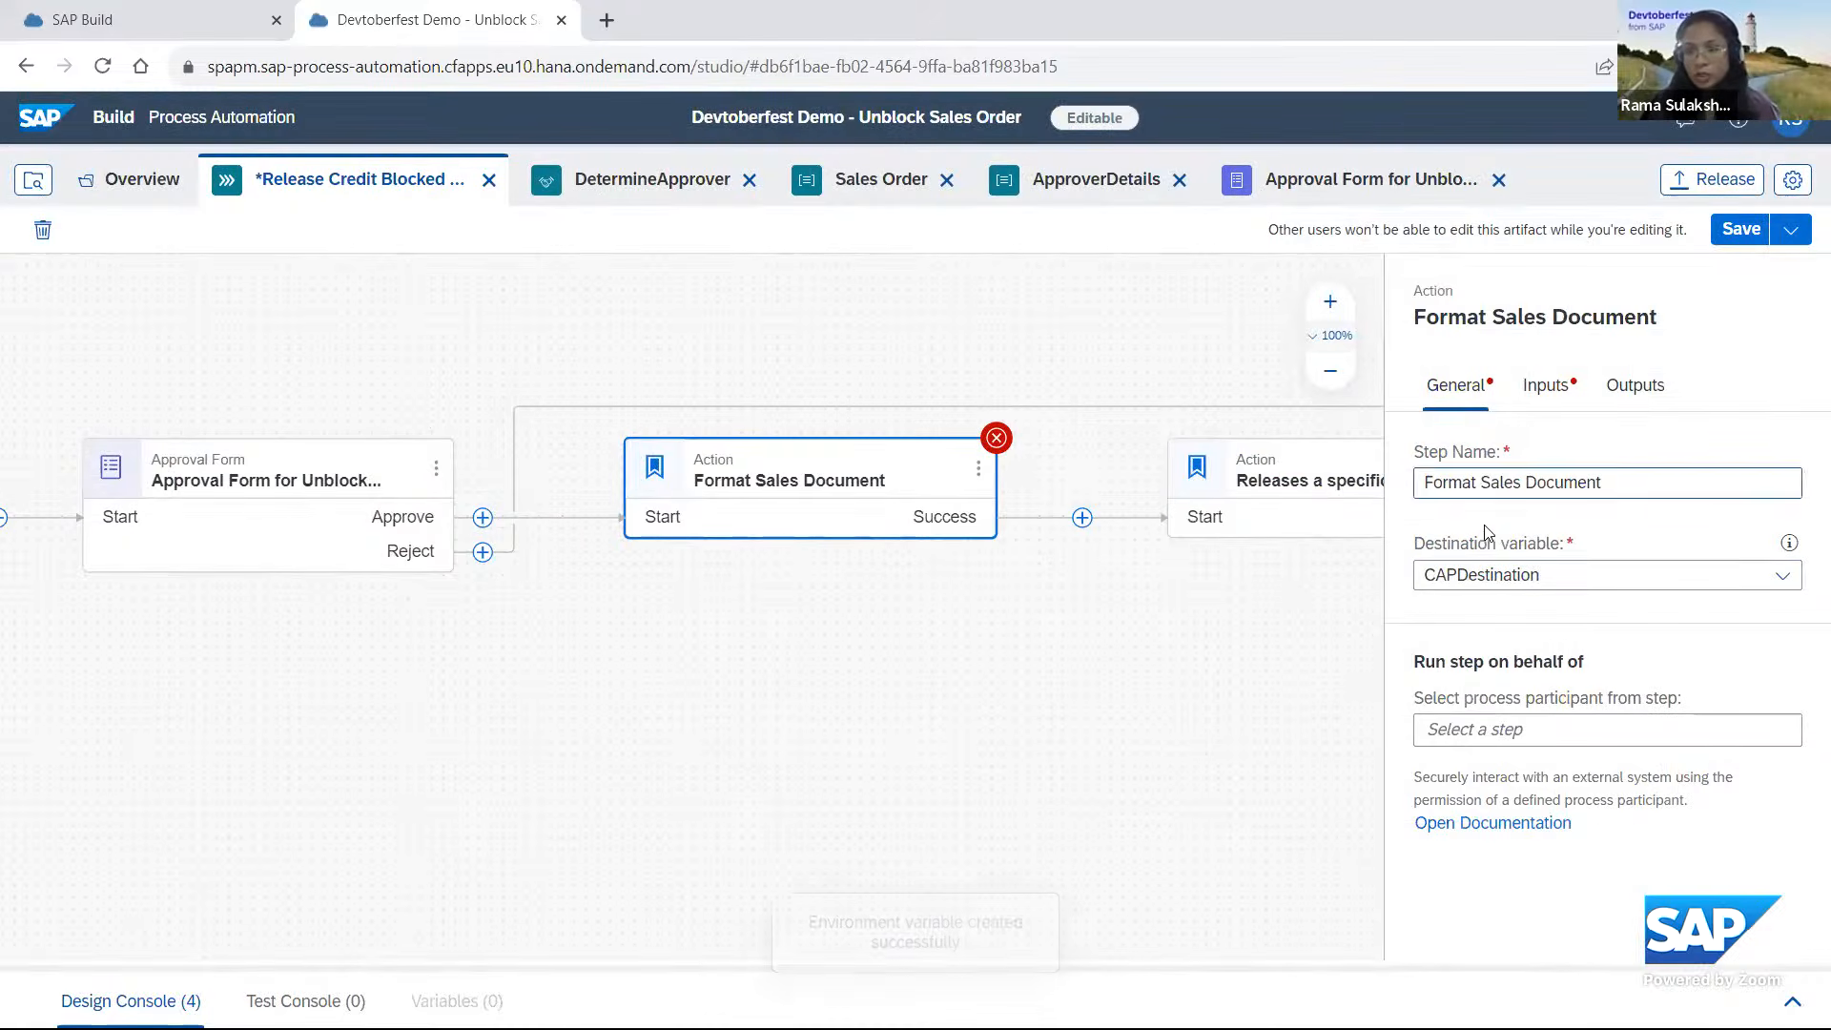
Map the action's value input to Sales Document from the credit blocked sales document read result, and expand the action's result output.
{"action": "left_click", "coordinate": [1545, 384]}
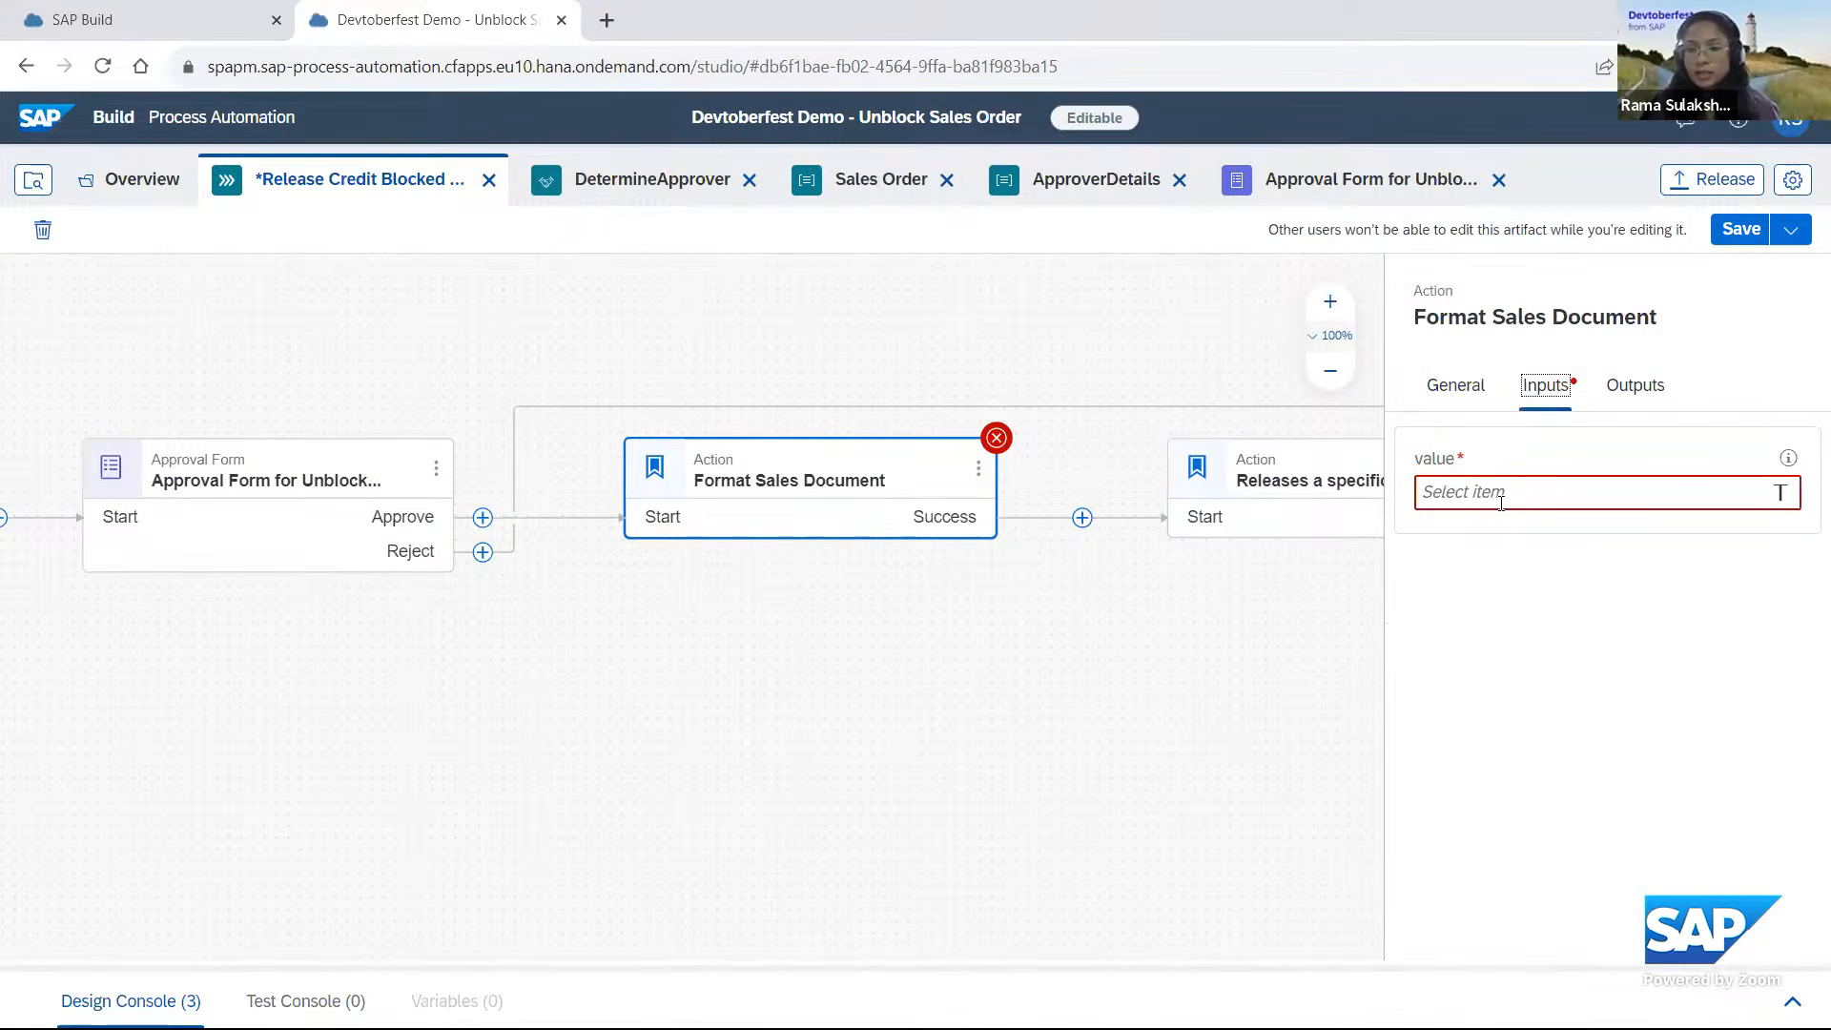
{"action": "left_click", "coordinate": [1505, 492]}
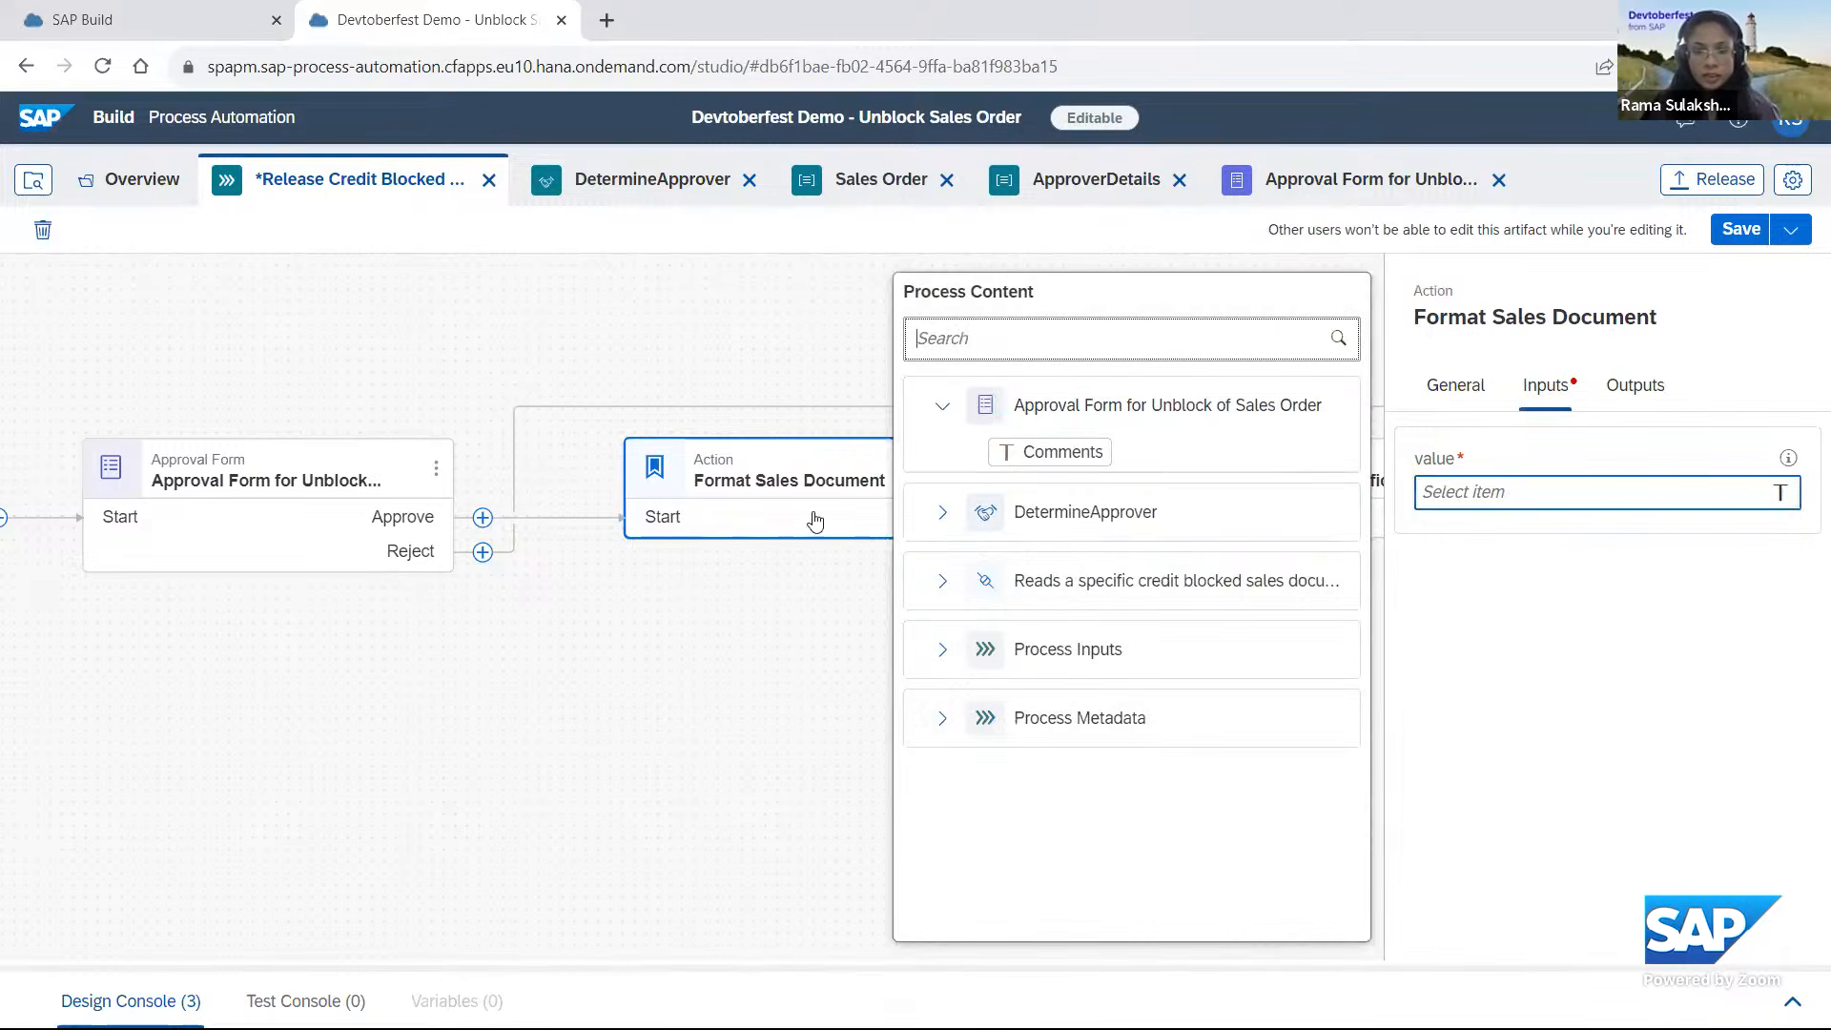
{"action": "left_click", "coordinate": [944, 580]}
{"action": "left_click", "coordinate": [963, 628]}
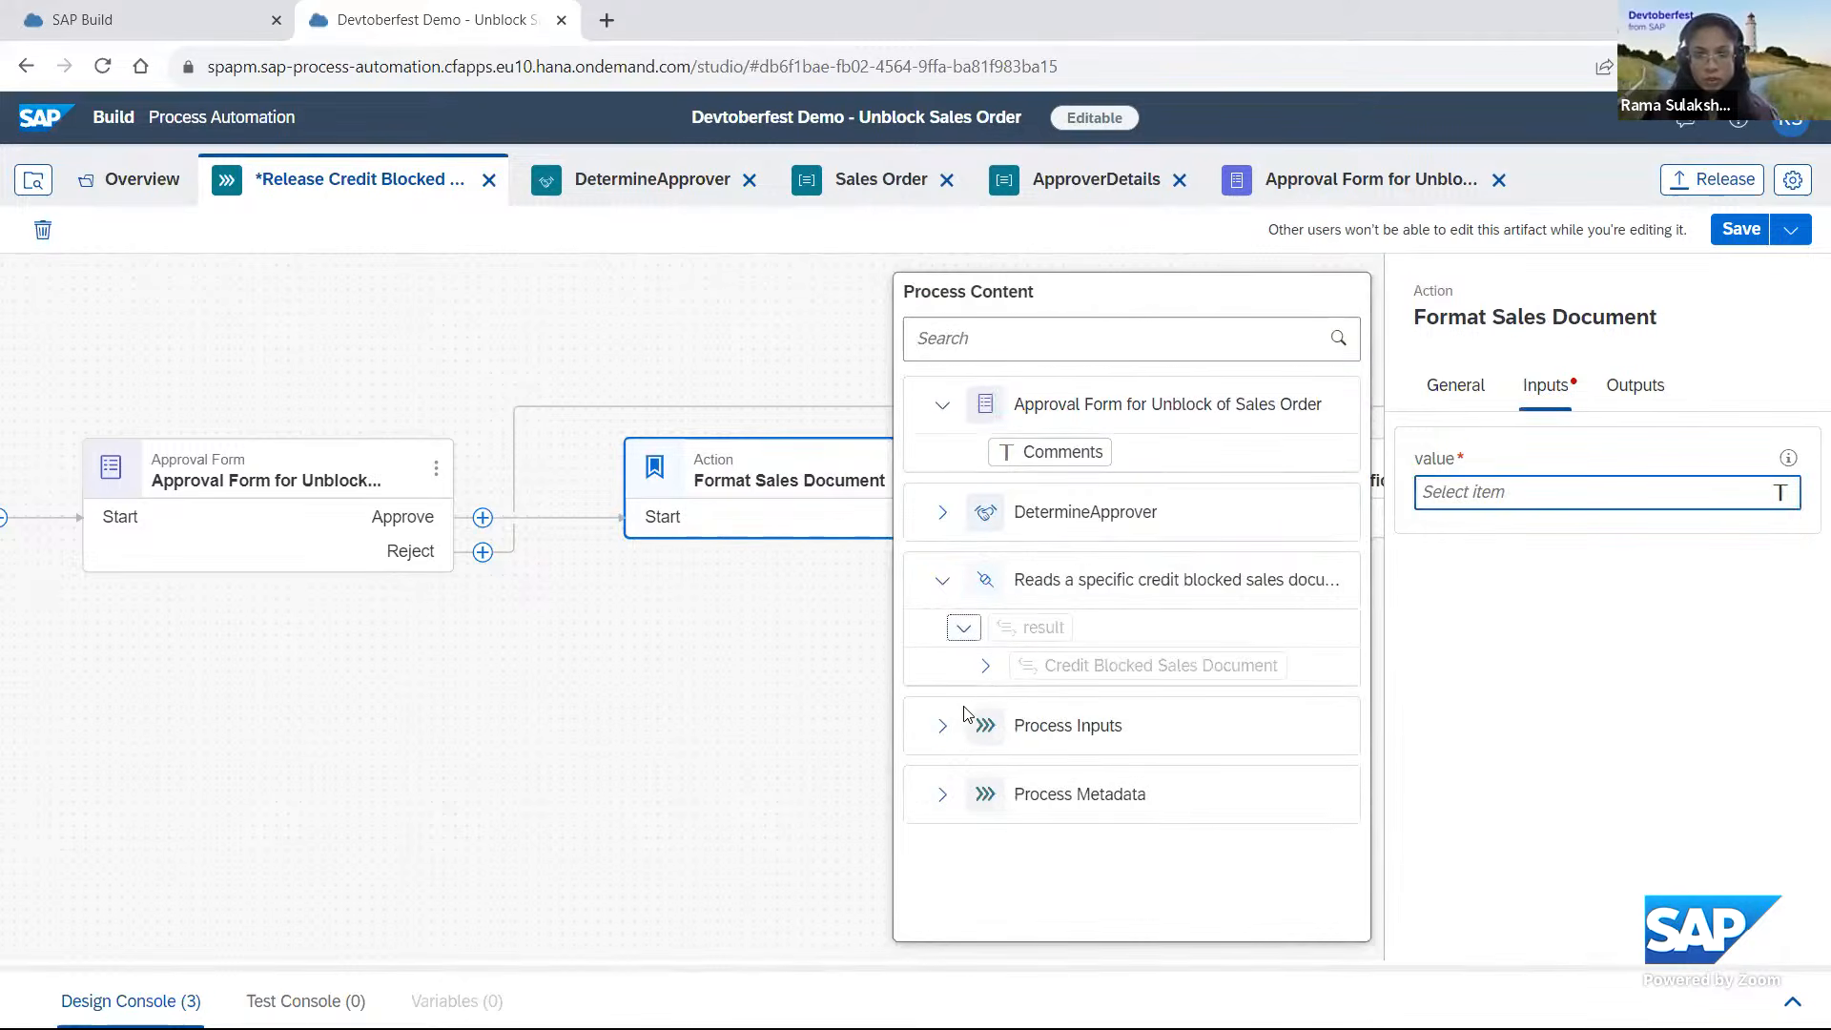
{"action": "left_click", "coordinate": [985, 665]}
{"action": "scroll", "coordinate": [993, 764], "scroll_direction": "down", "scroll_amount": 5}
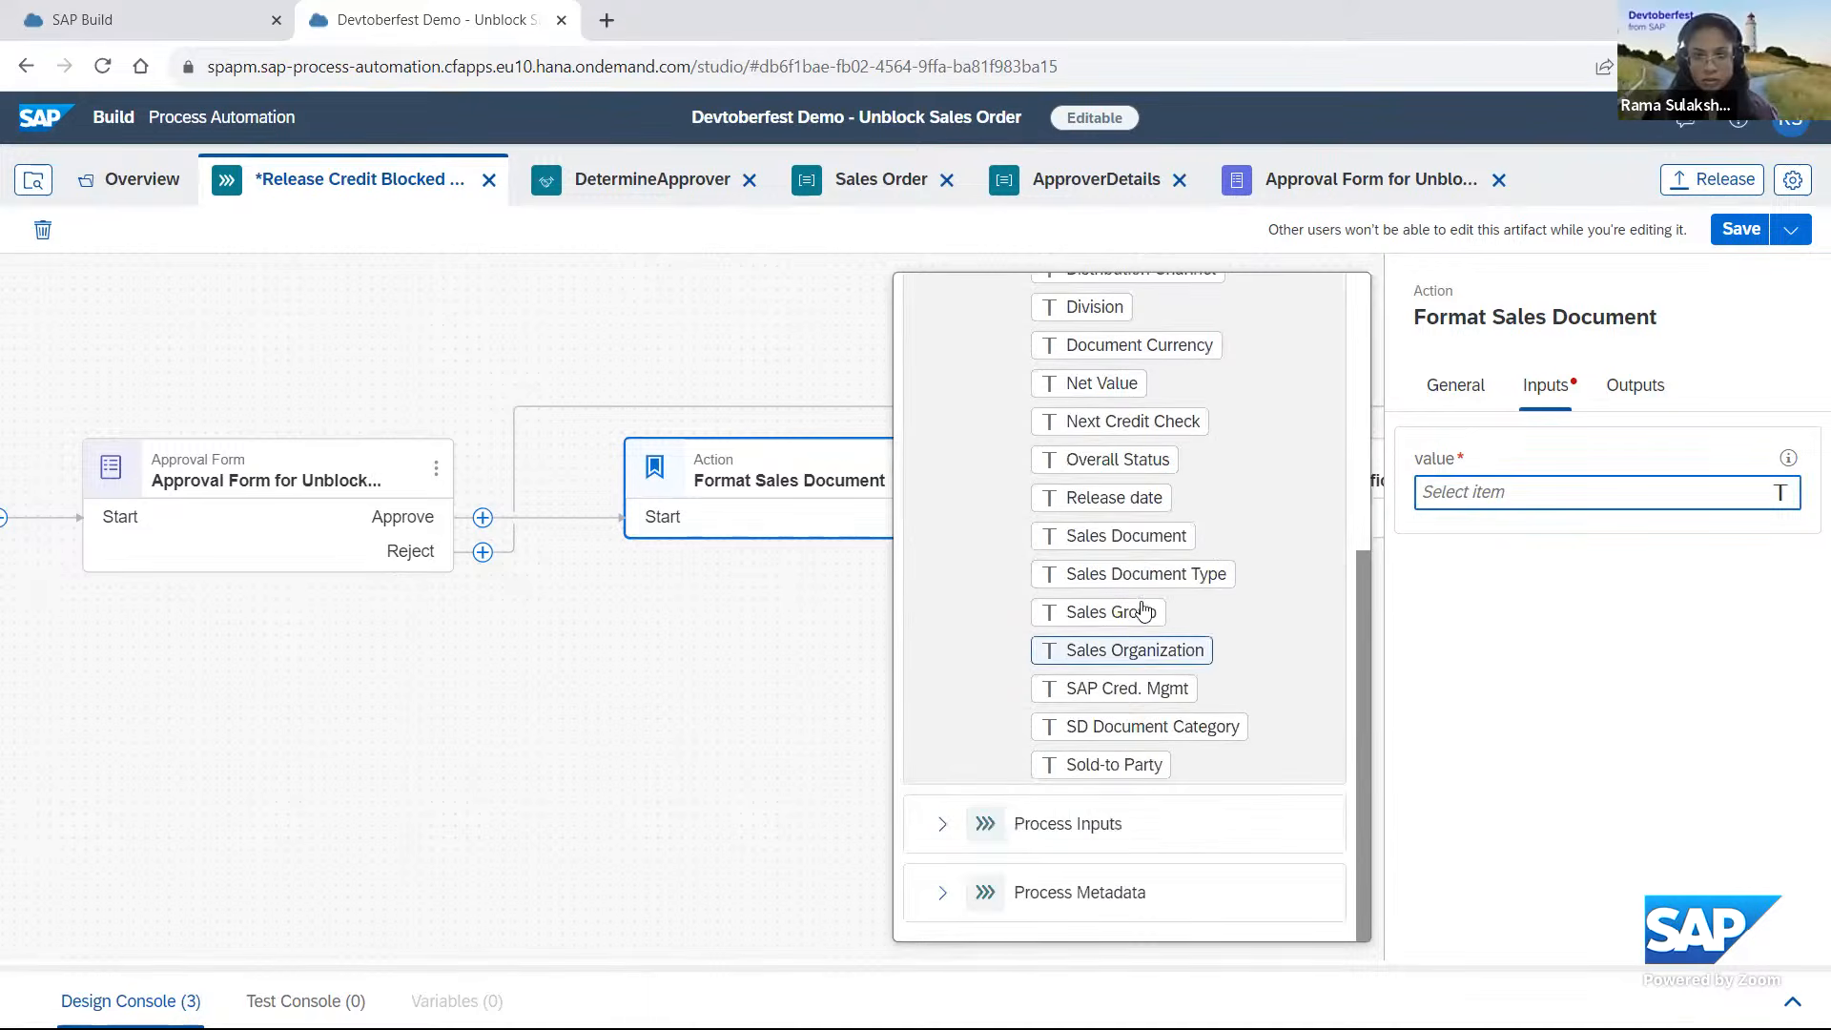
{"action": "left_click", "coordinate": [1159, 539]}
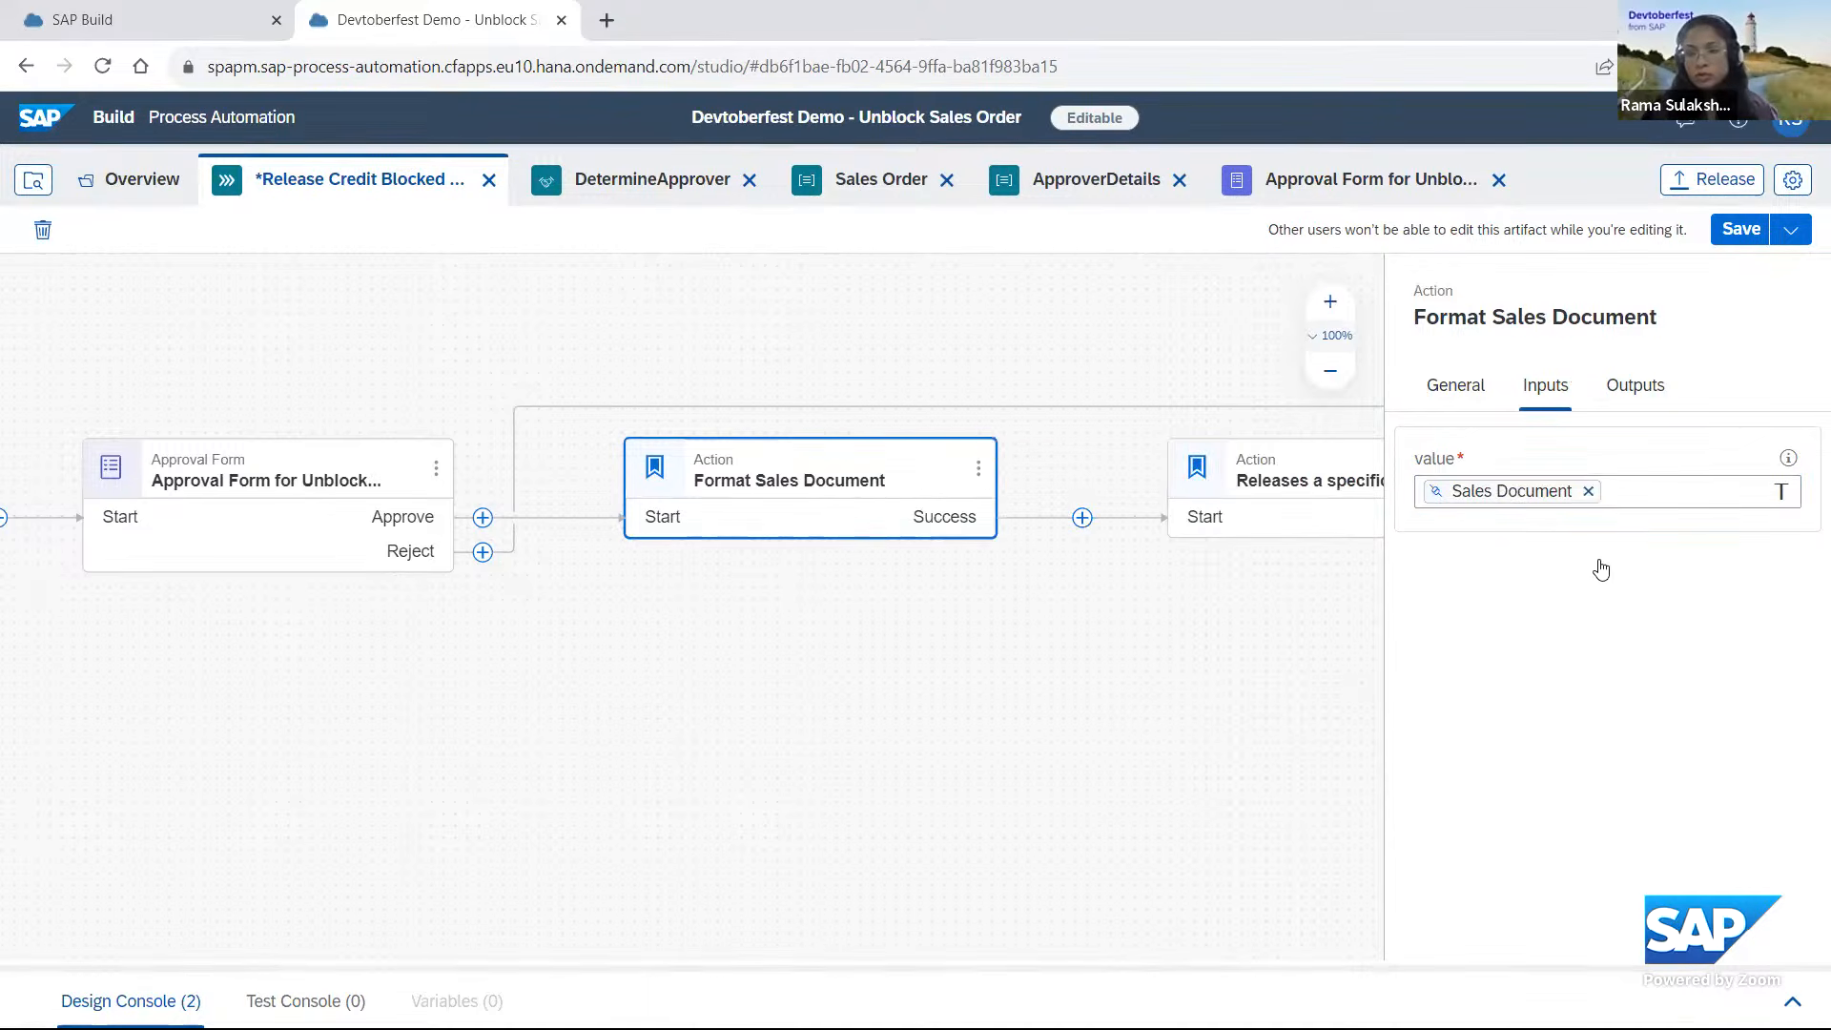
{"action": "left_click", "coordinate": [1634, 385]}
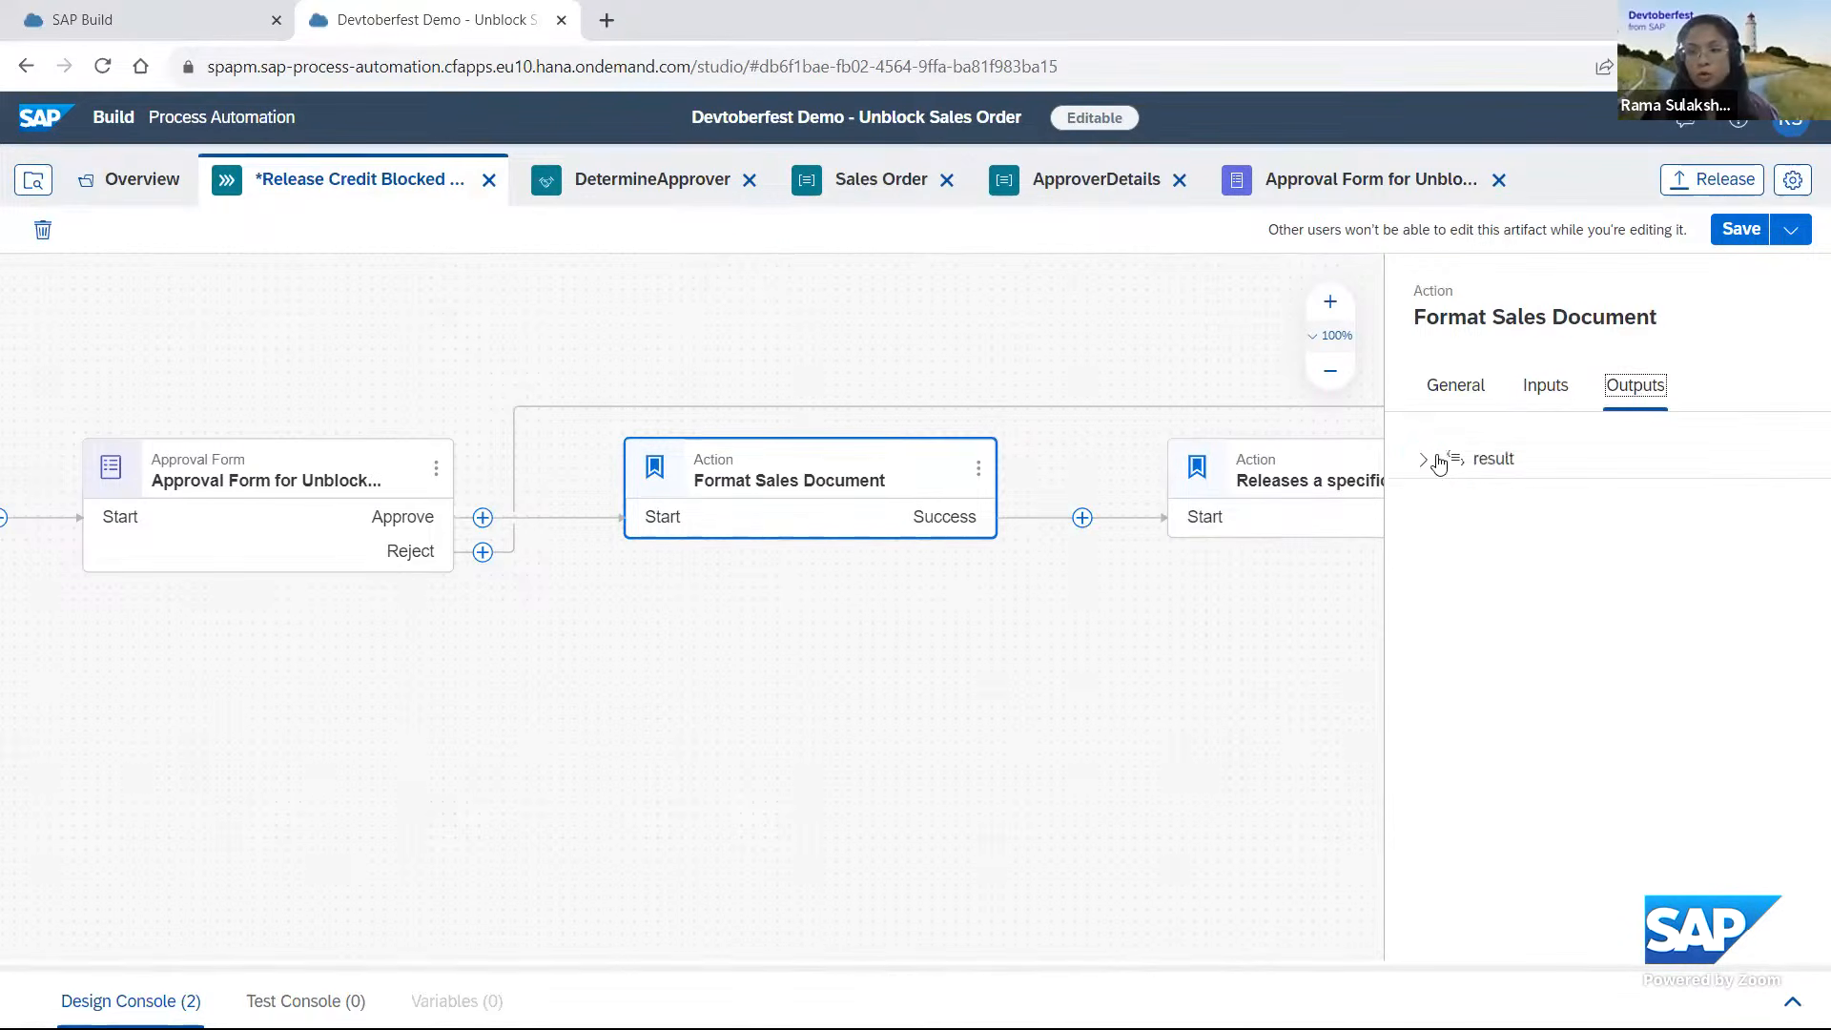
{"action": "left_click", "coordinate": [1421, 458]}
{"action": "left_click", "coordinate": [1520, 507]}
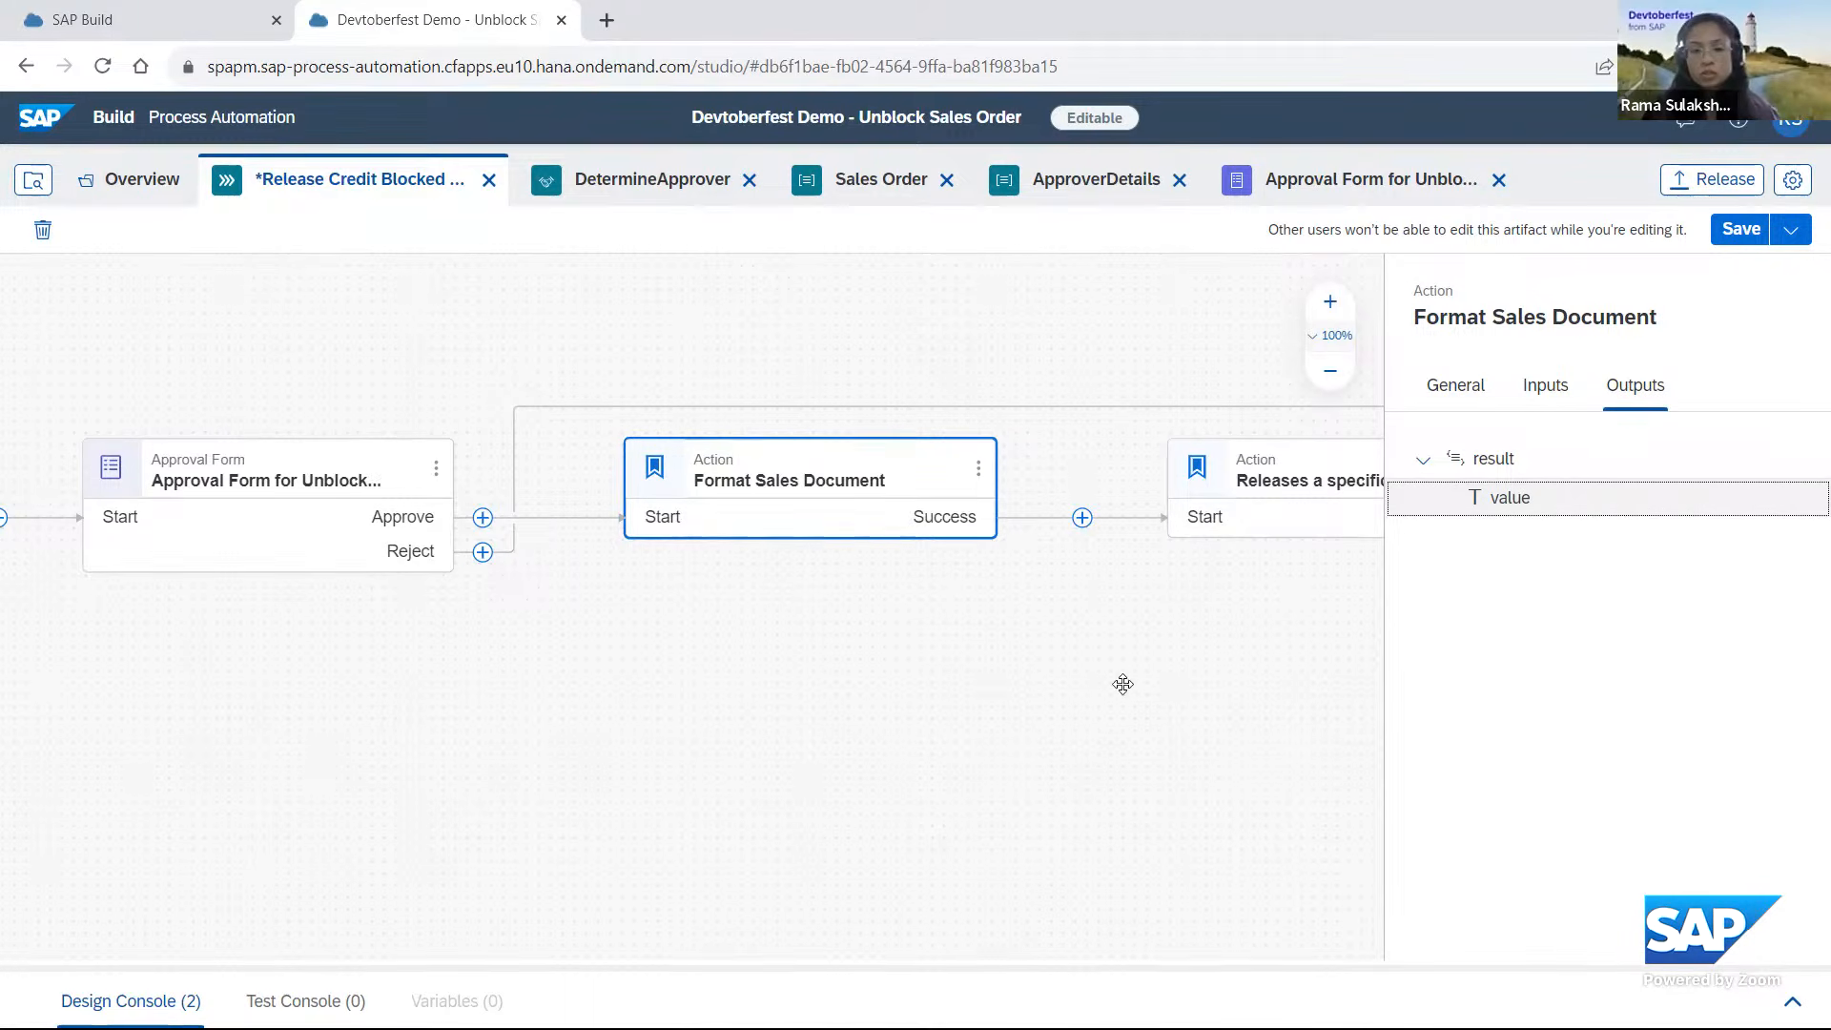
Add another addQuotes action between Format Sales Document and the release action, filtering the library by the SAP-Build-CAP-Sample-Actions project.
{"action": "left_click_drag", "start_coordinate": [970, 688], "coordinate": [817, 633]}
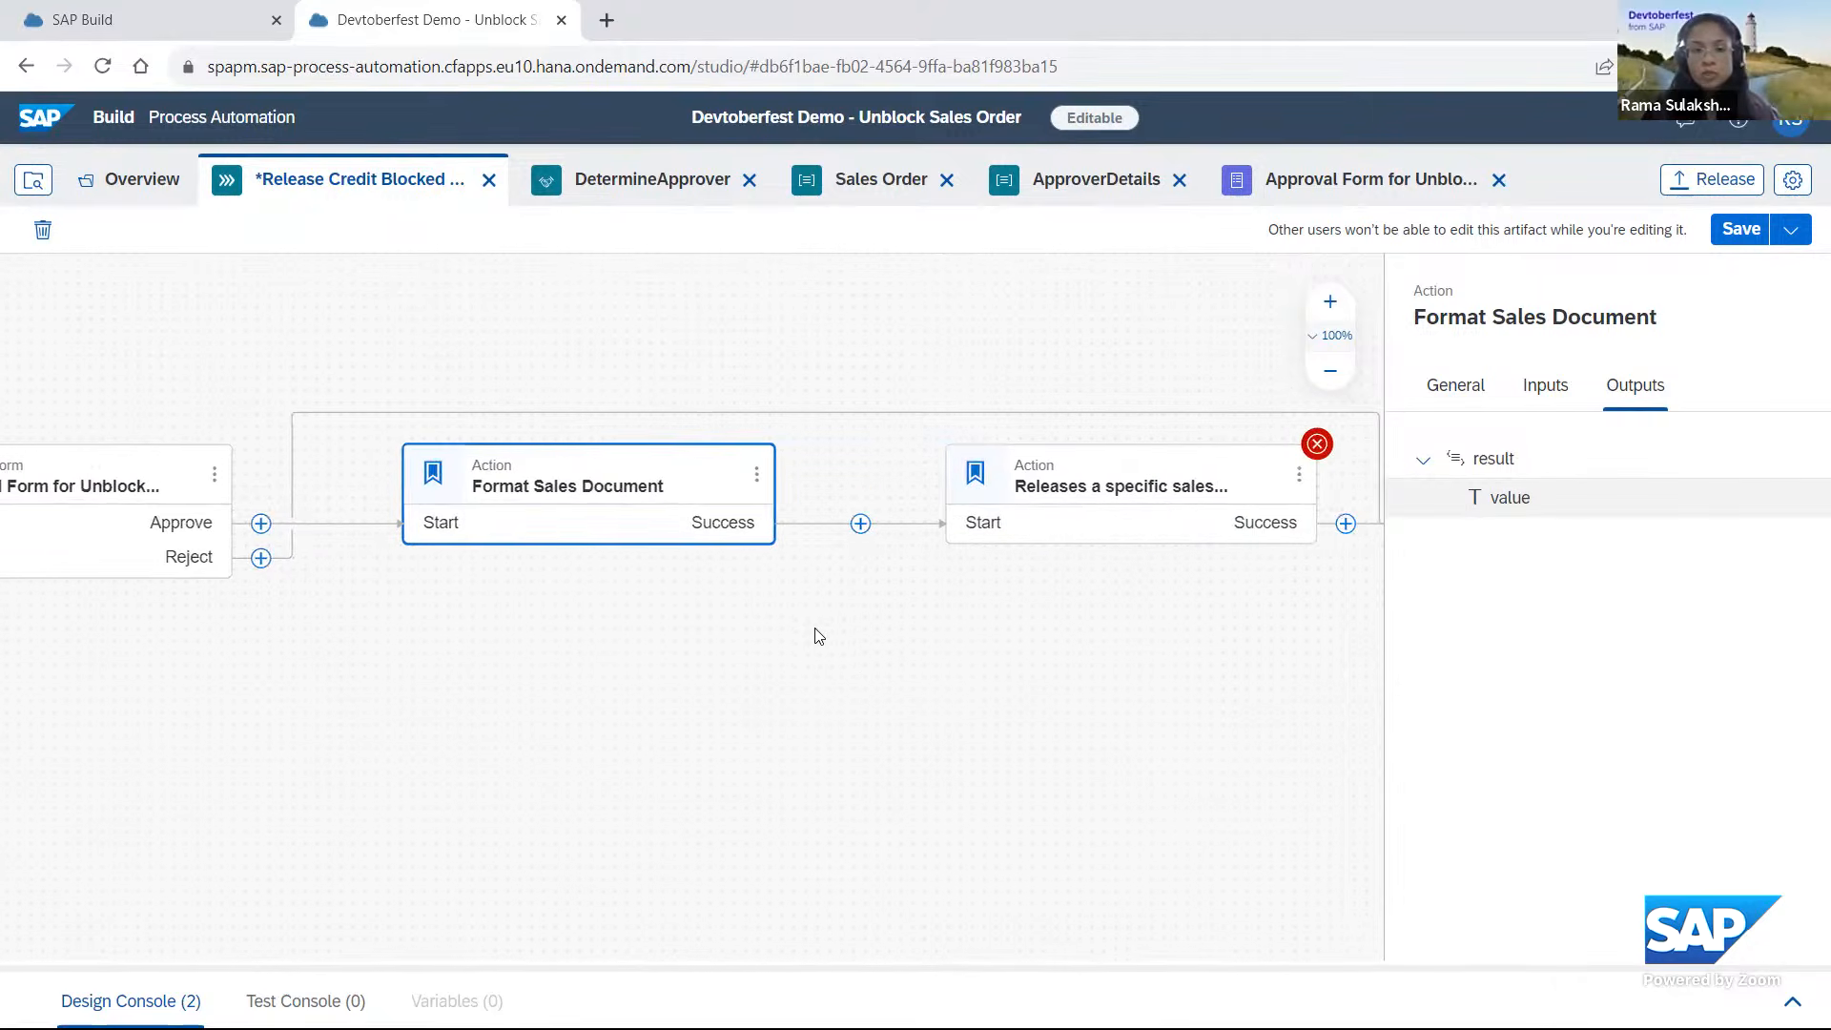
{"action": "left_click", "coordinate": [853, 524]}
{"action": "mouse_move", "coordinate": [930, 818]}
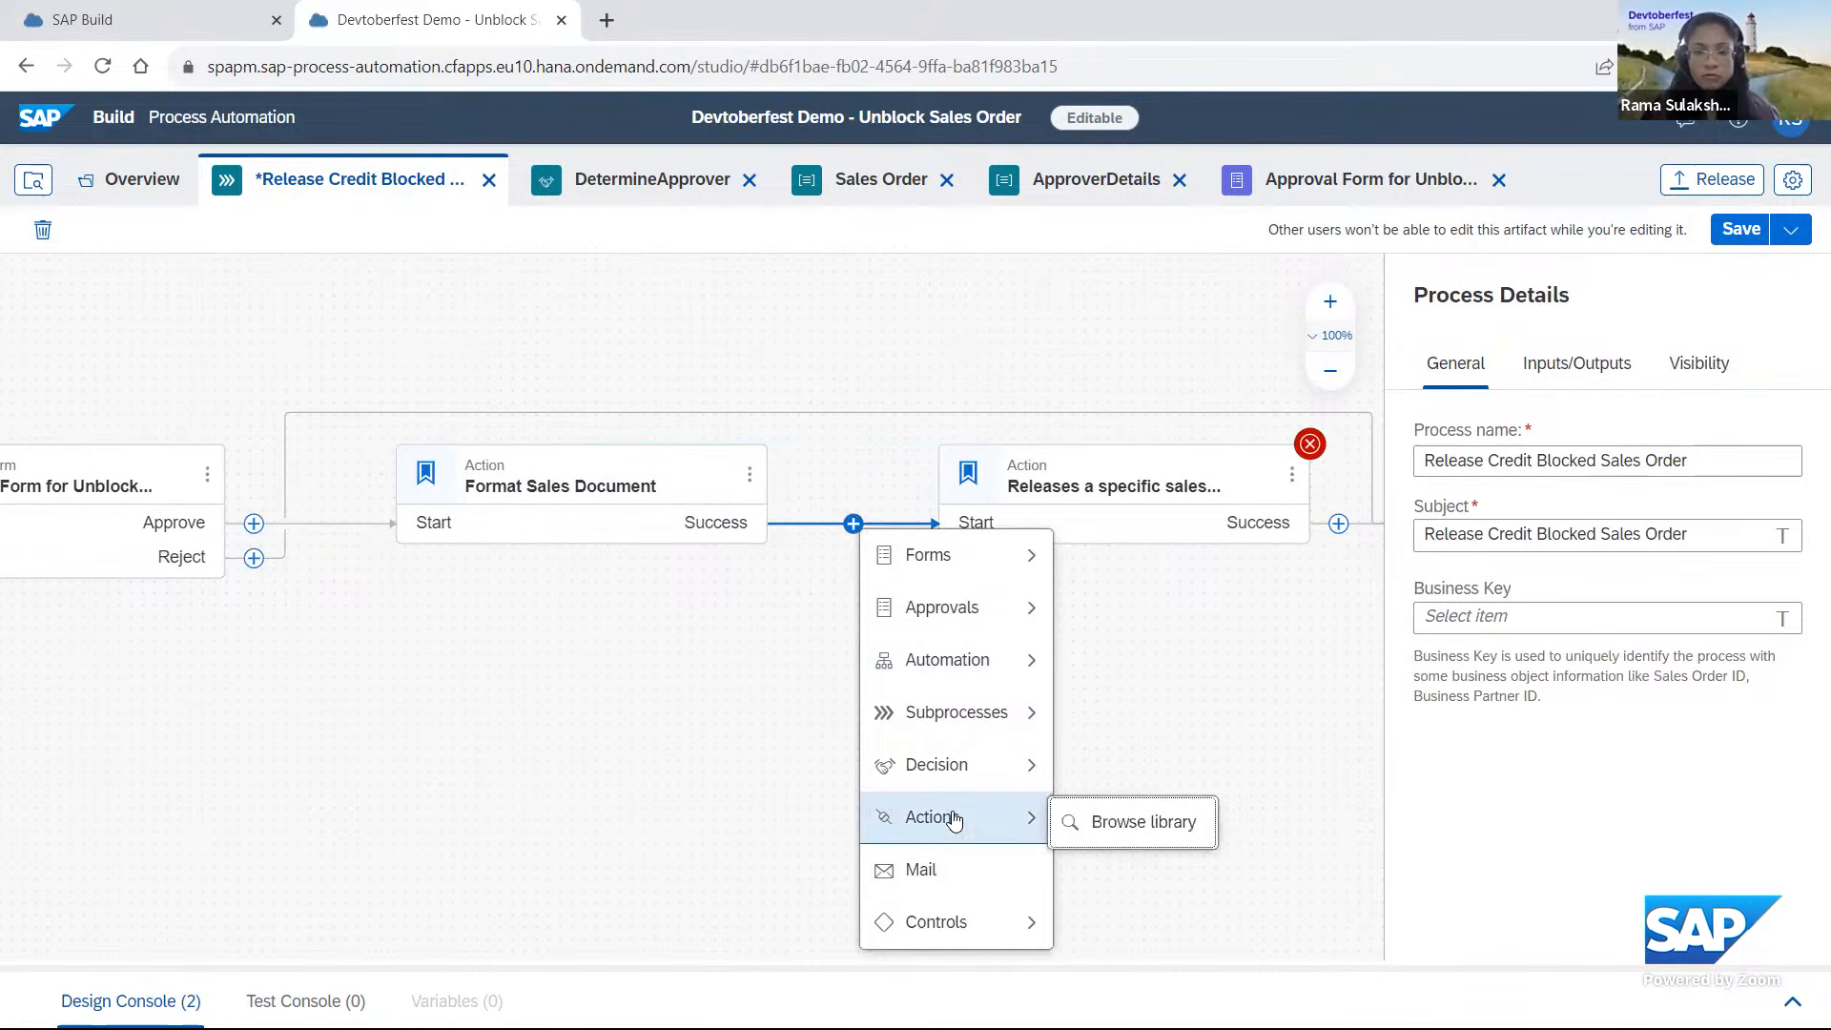
{"action": "left_click", "coordinate": [1197, 831]}
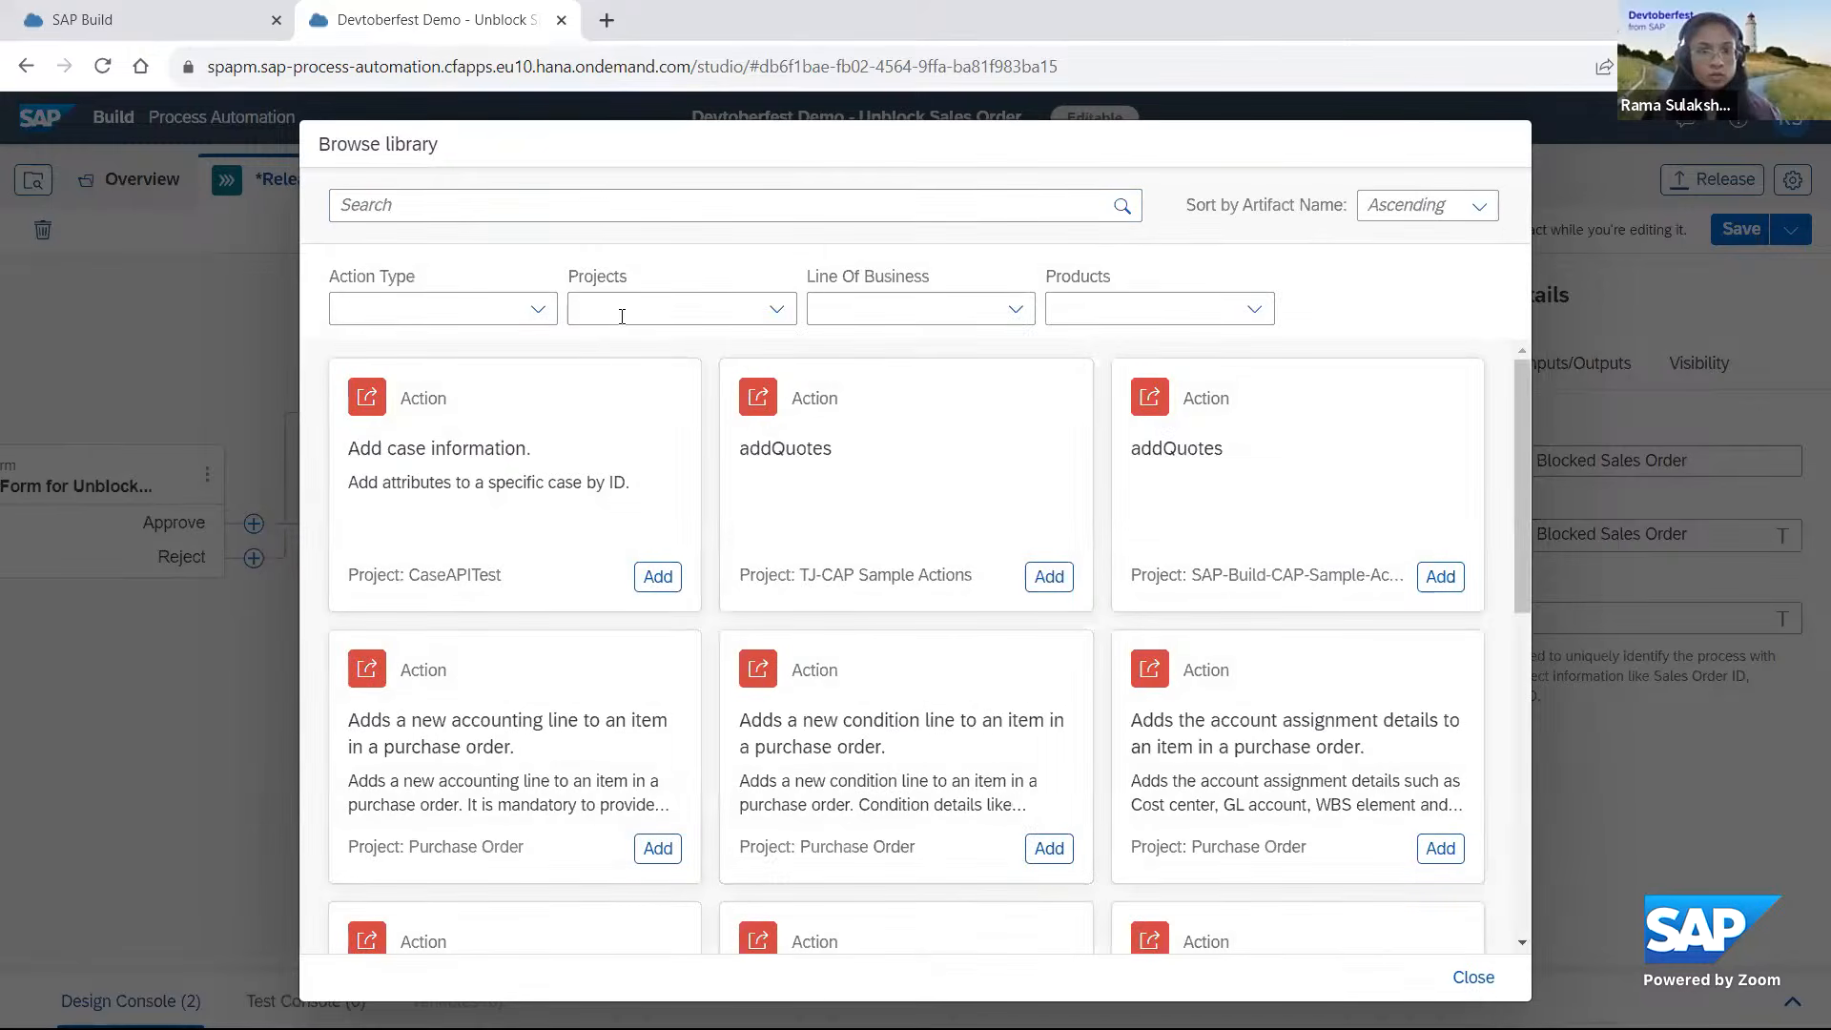
{"action": "left_click", "coordinate": [623, 301]}
{"action": "type", "text": "CAP"}
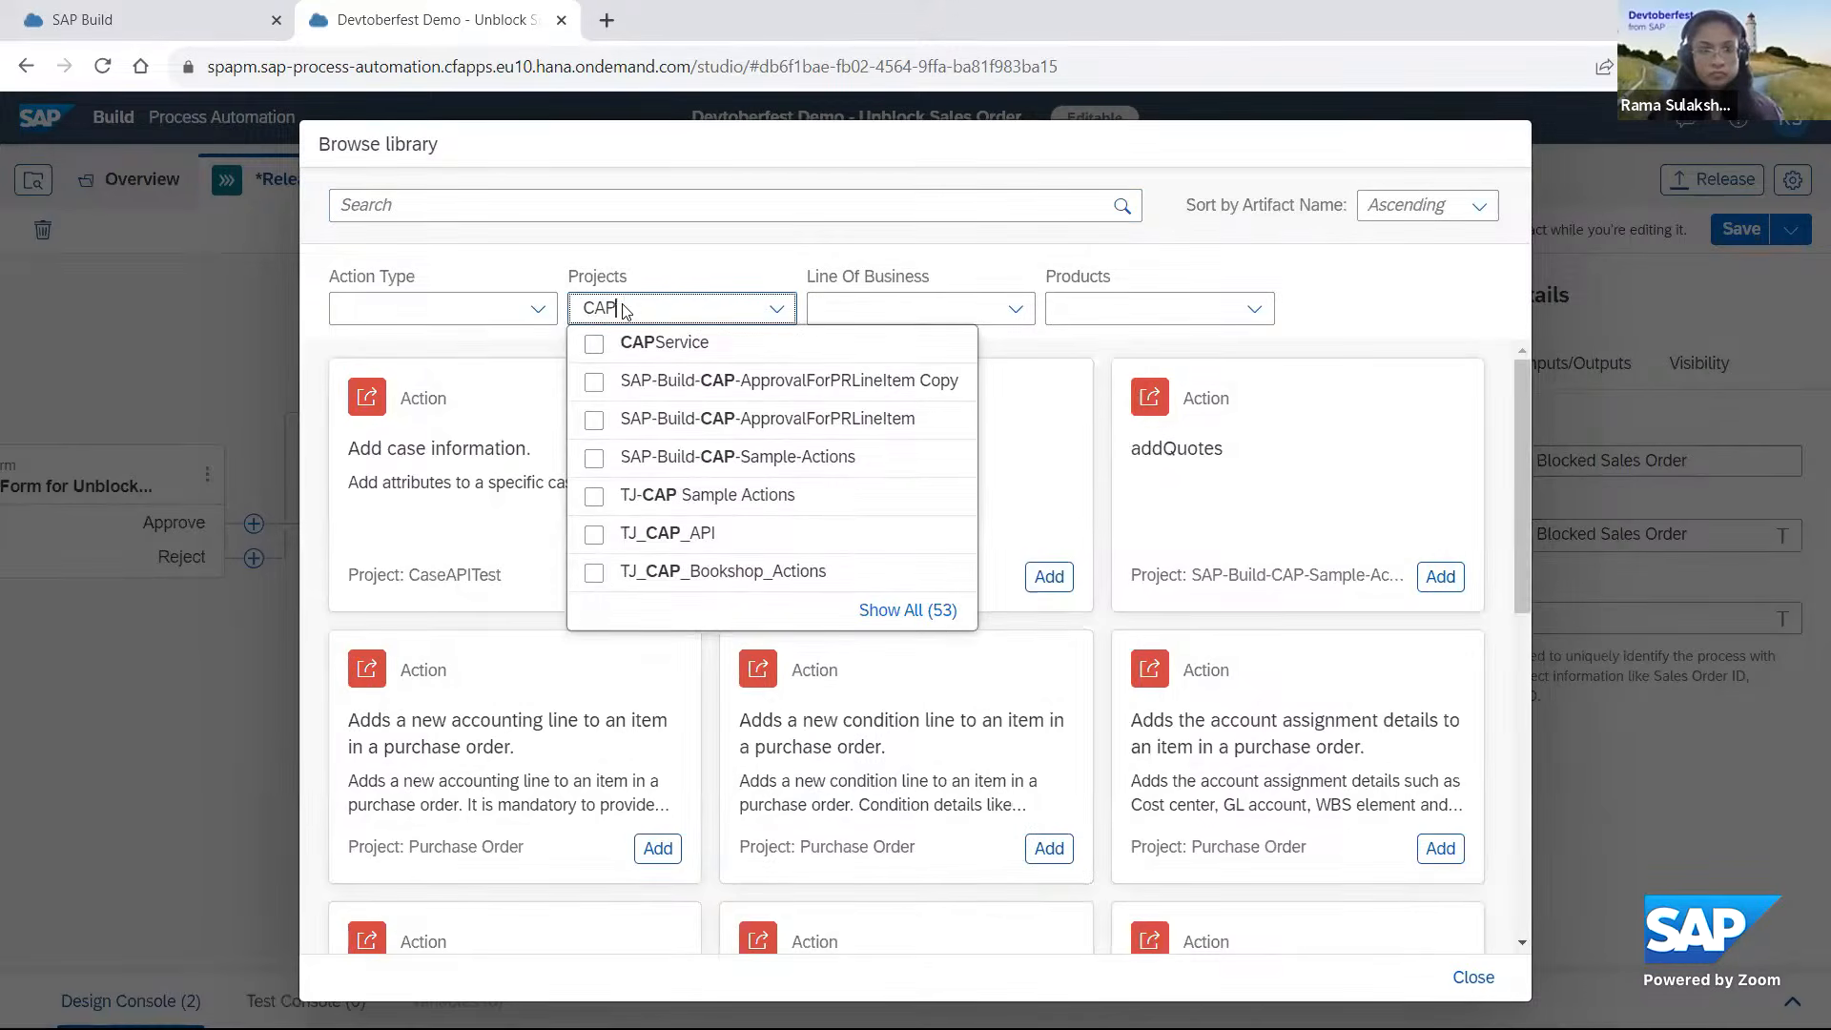
{"action": "key", "text": "Return"}
{"action": "key", "text": "BackSpace"}
{"action": "key", "text": "BackSpace"}
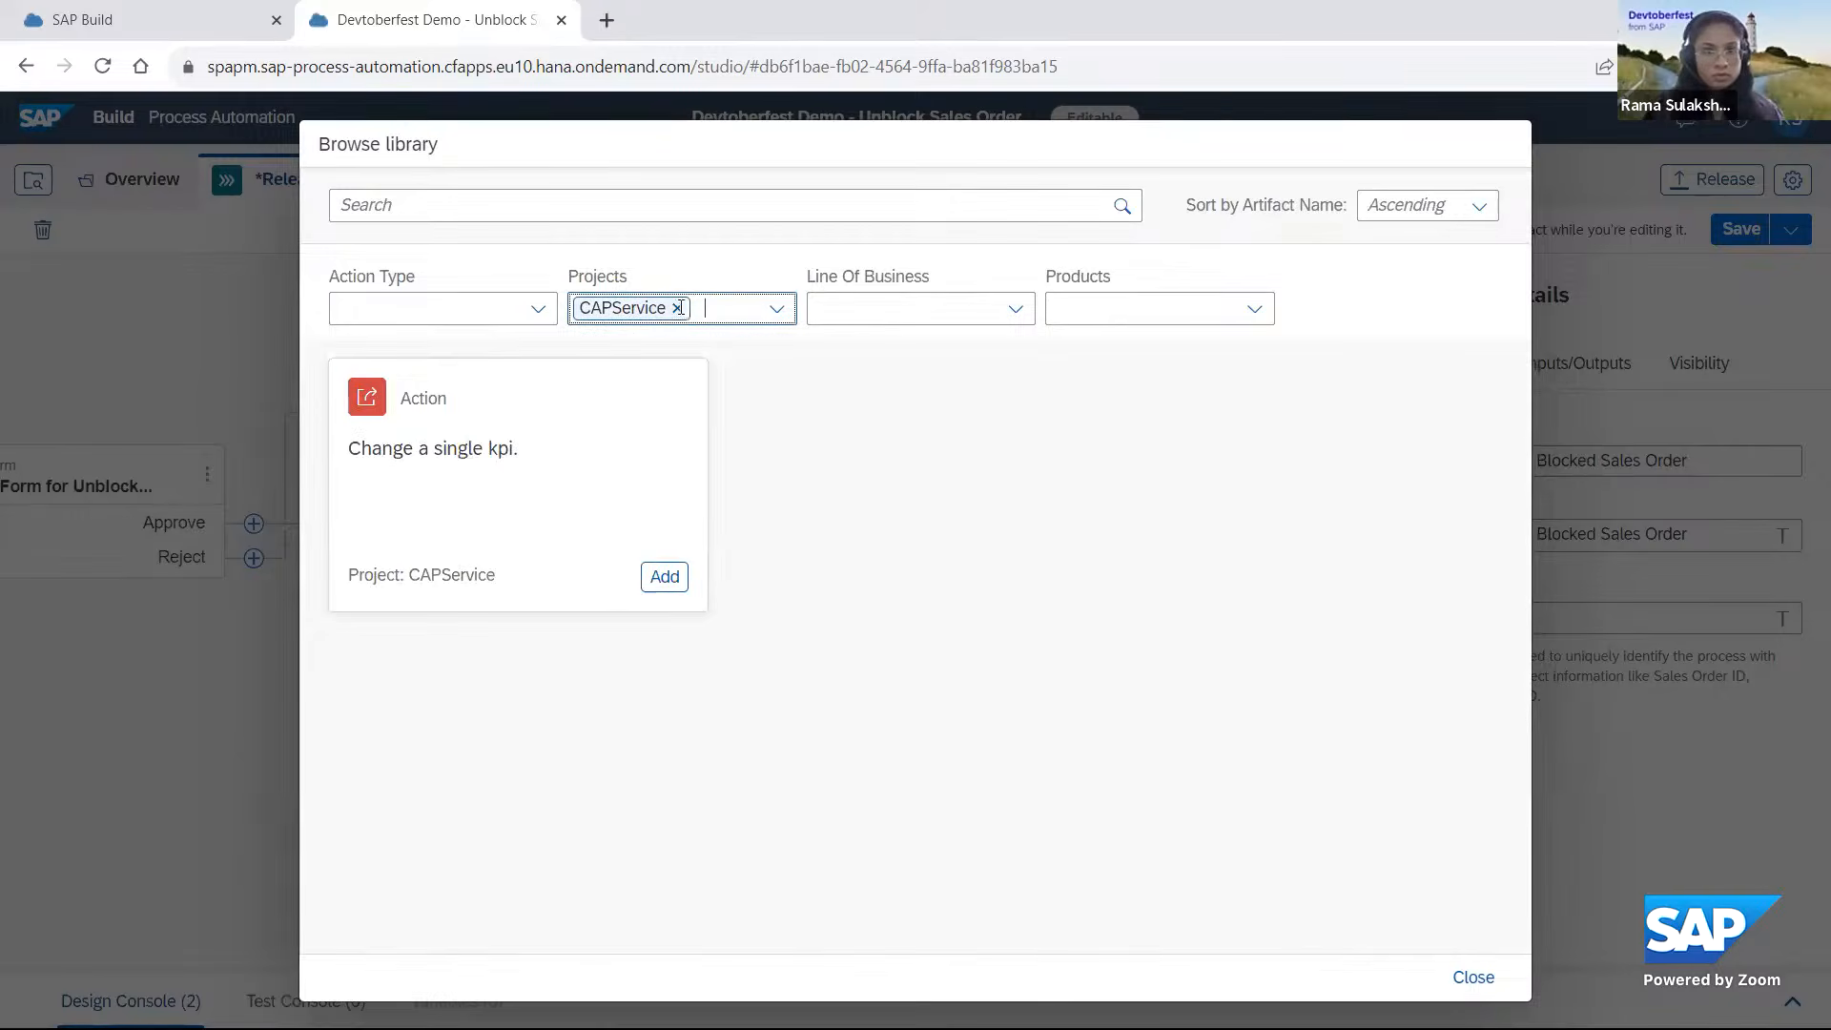
{"action": "type", "text": "CAPService"}
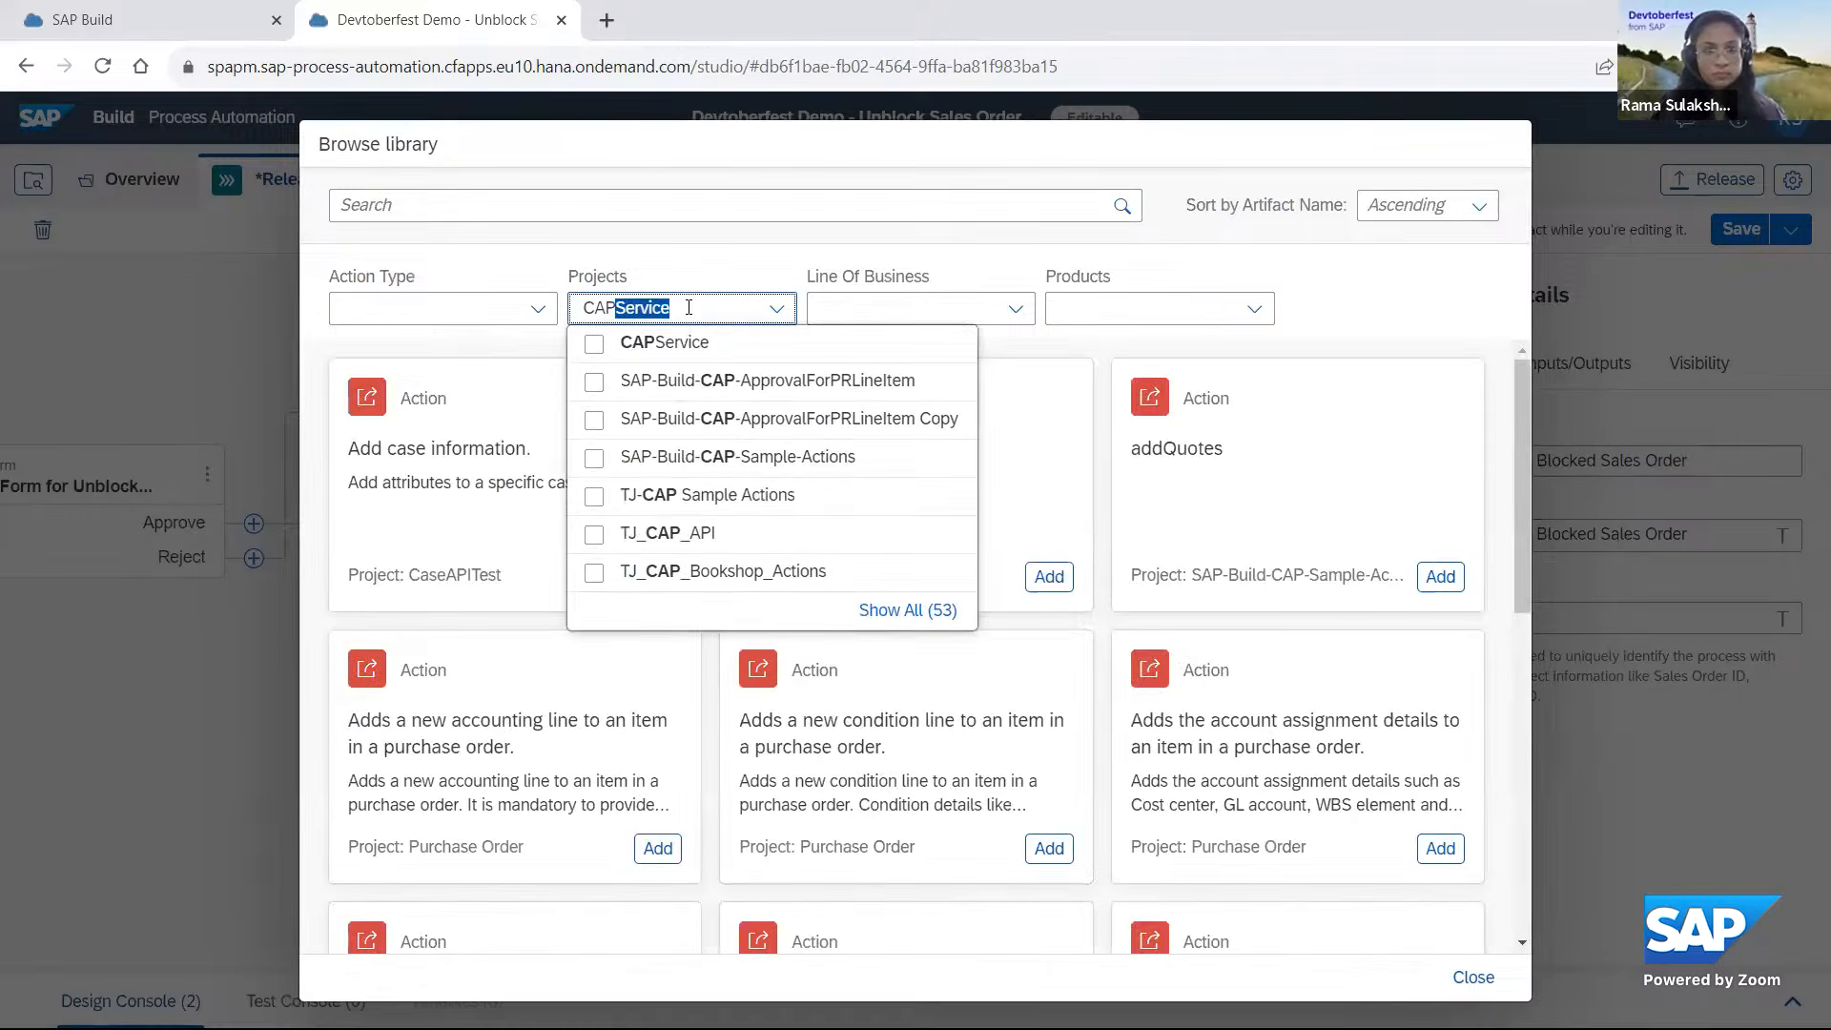
{"action": "left_click", "coordinate": [767, 458]}
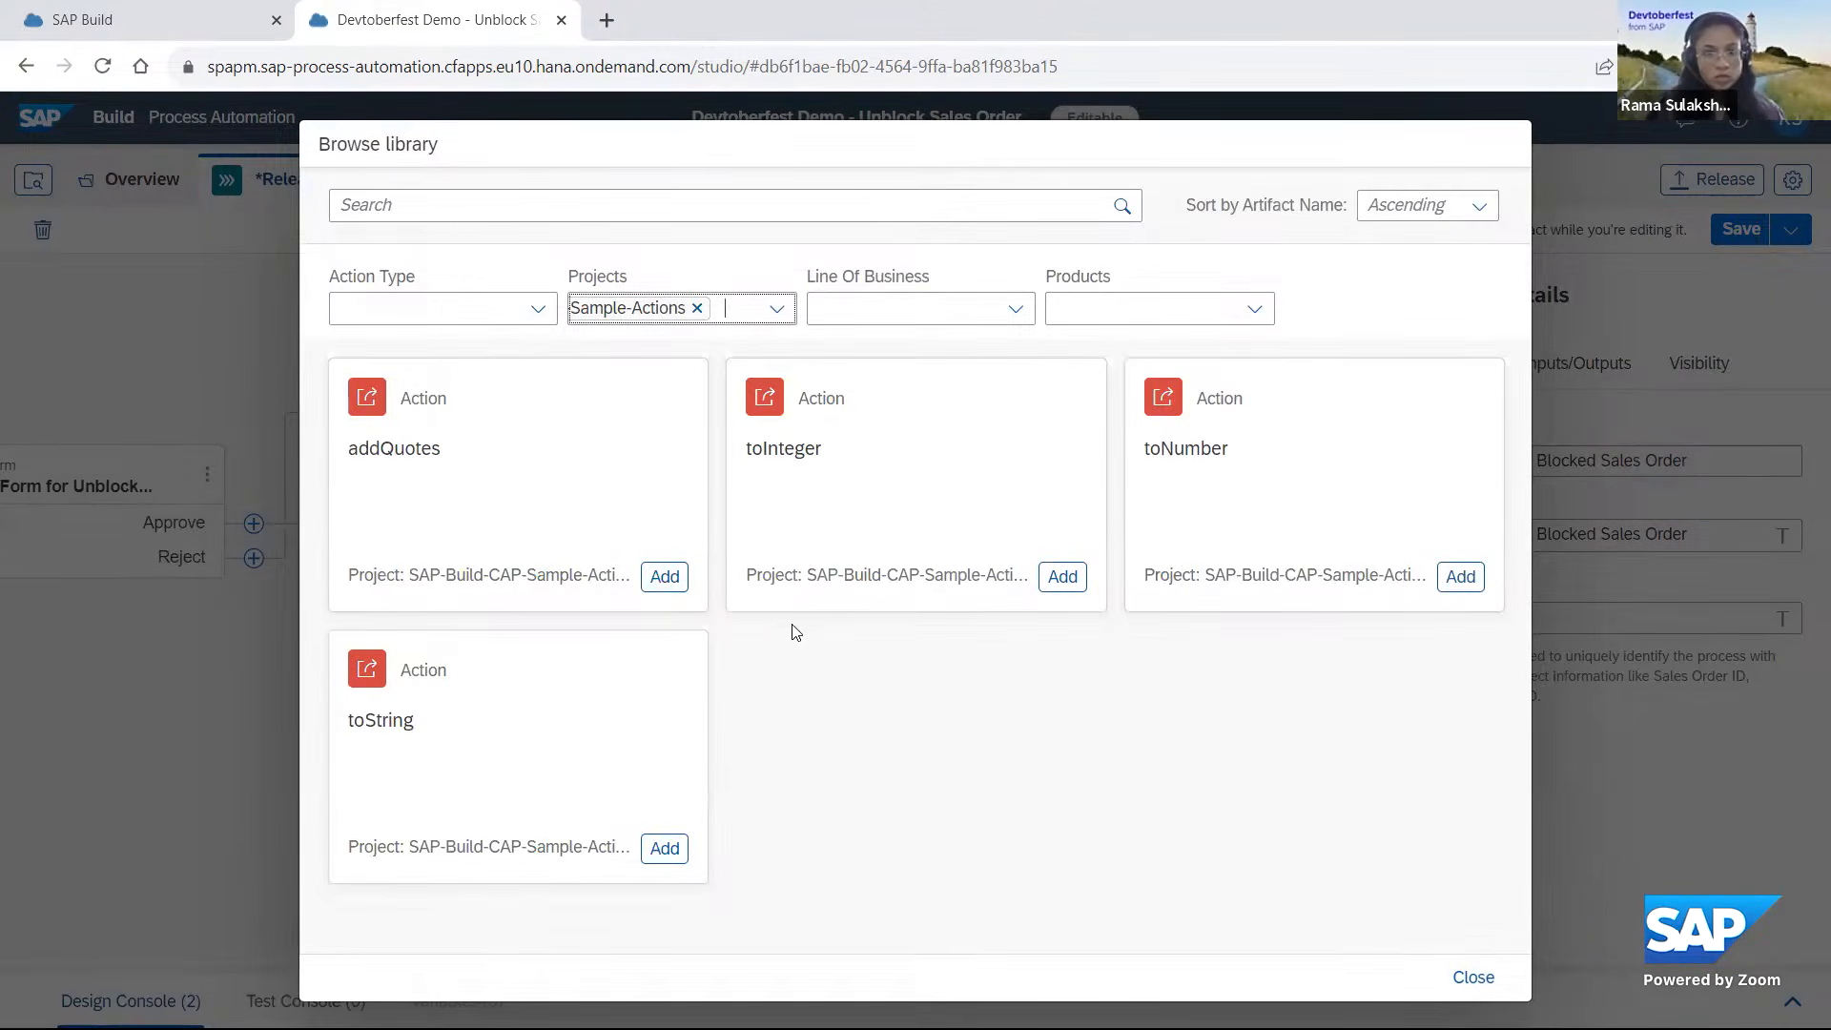
{"action": "left_click", "coordinate": [664, 578]}
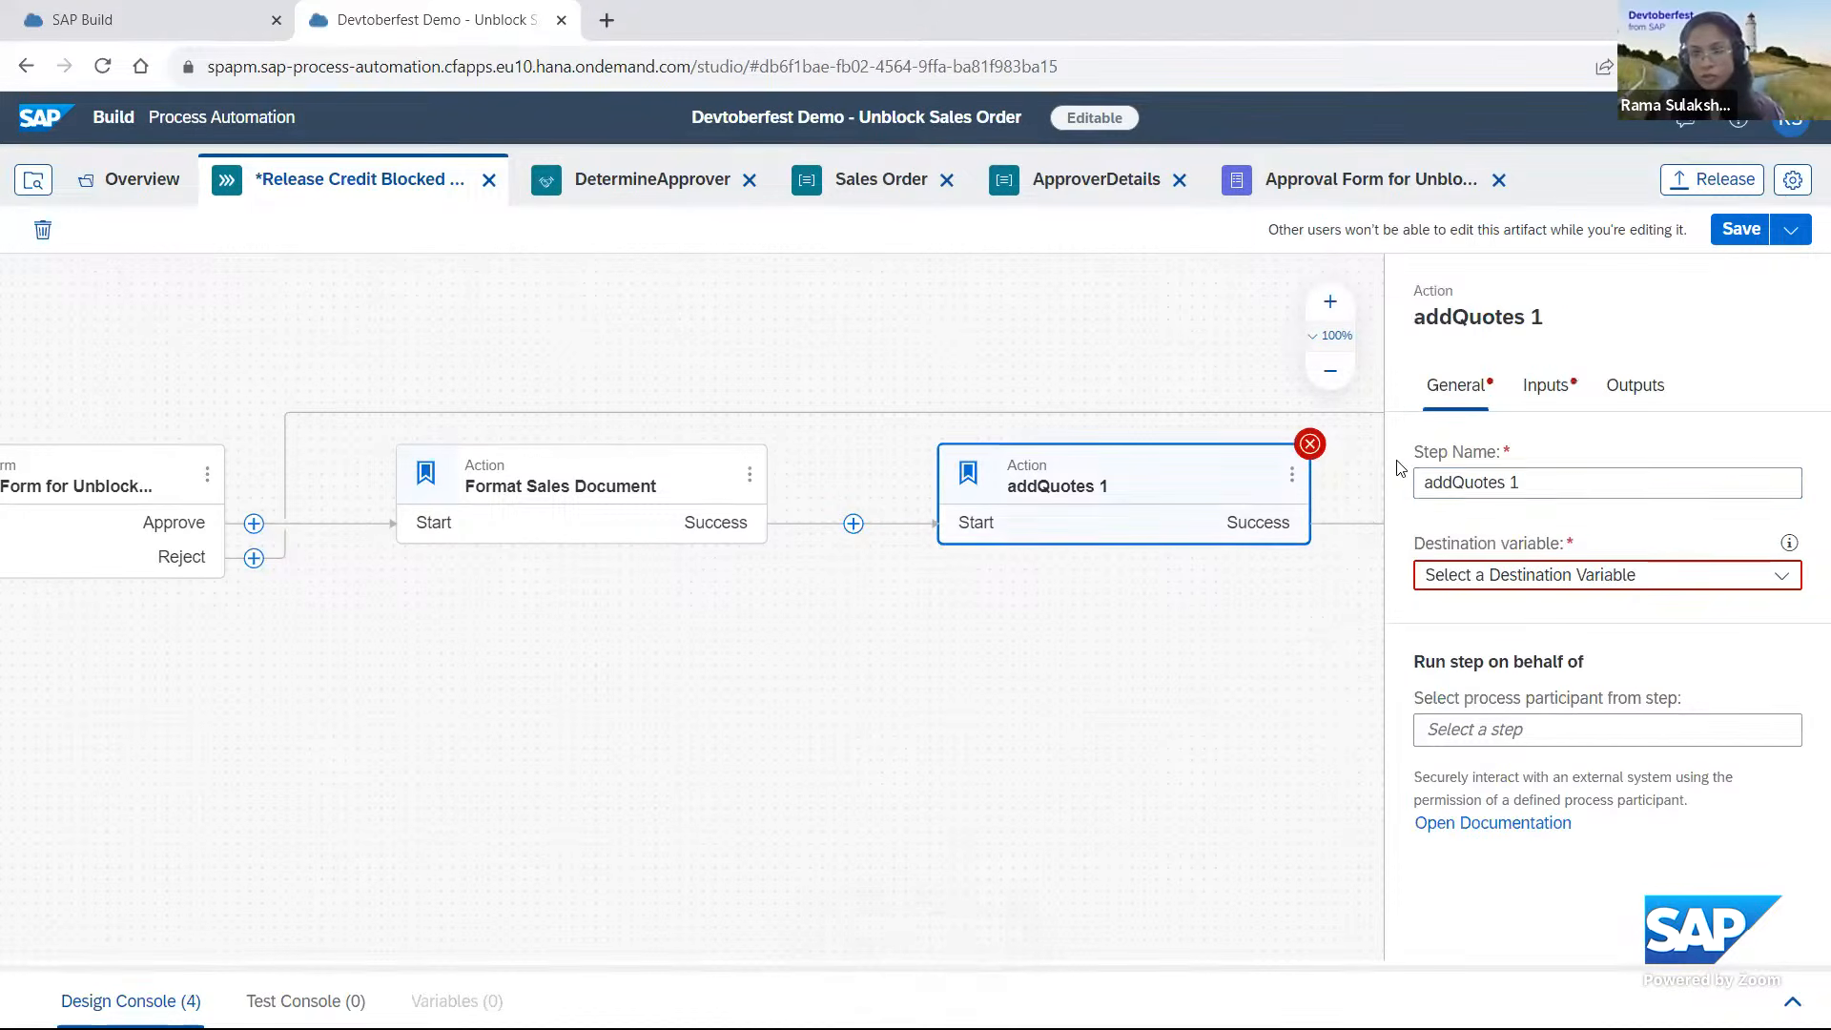
Rename the newly added addQuotes step with a name starting with Format Sales.
{"action": "left_click", "coordinate": [1575, 483]}
{"action": "key", "text": "ctrl+a"}
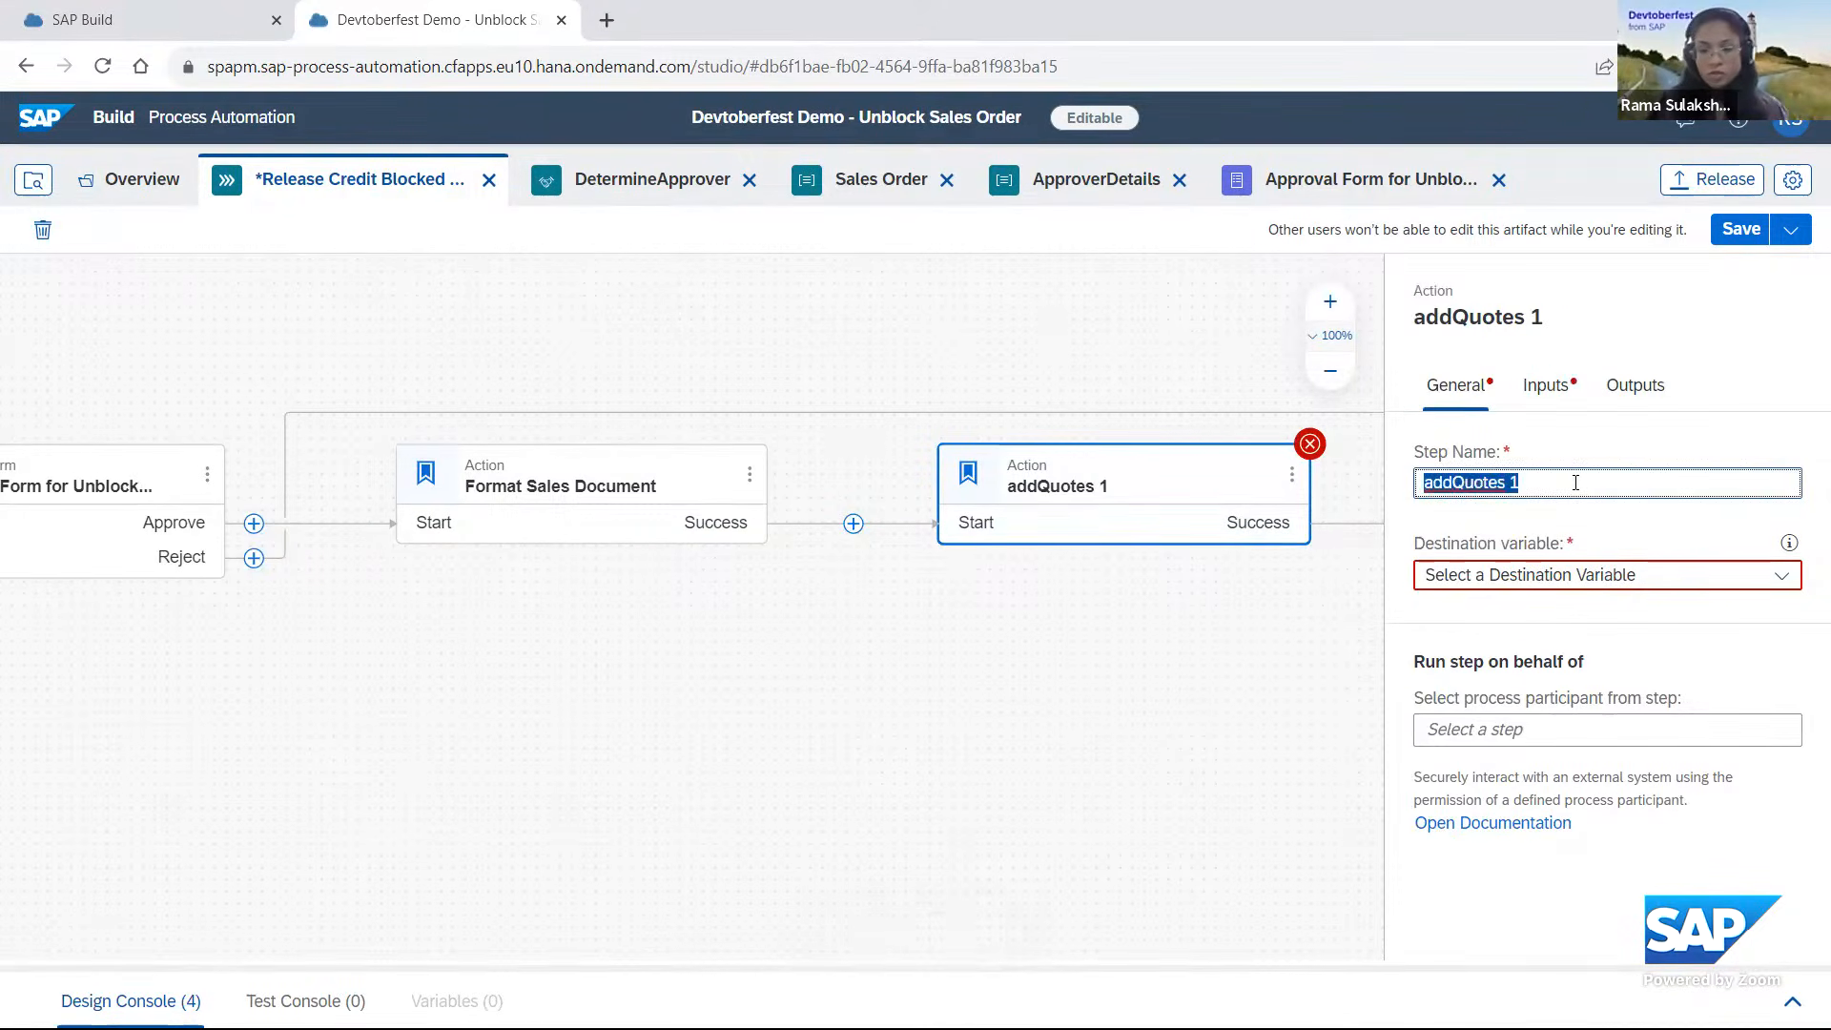
{"action": "type", "text": "For"}
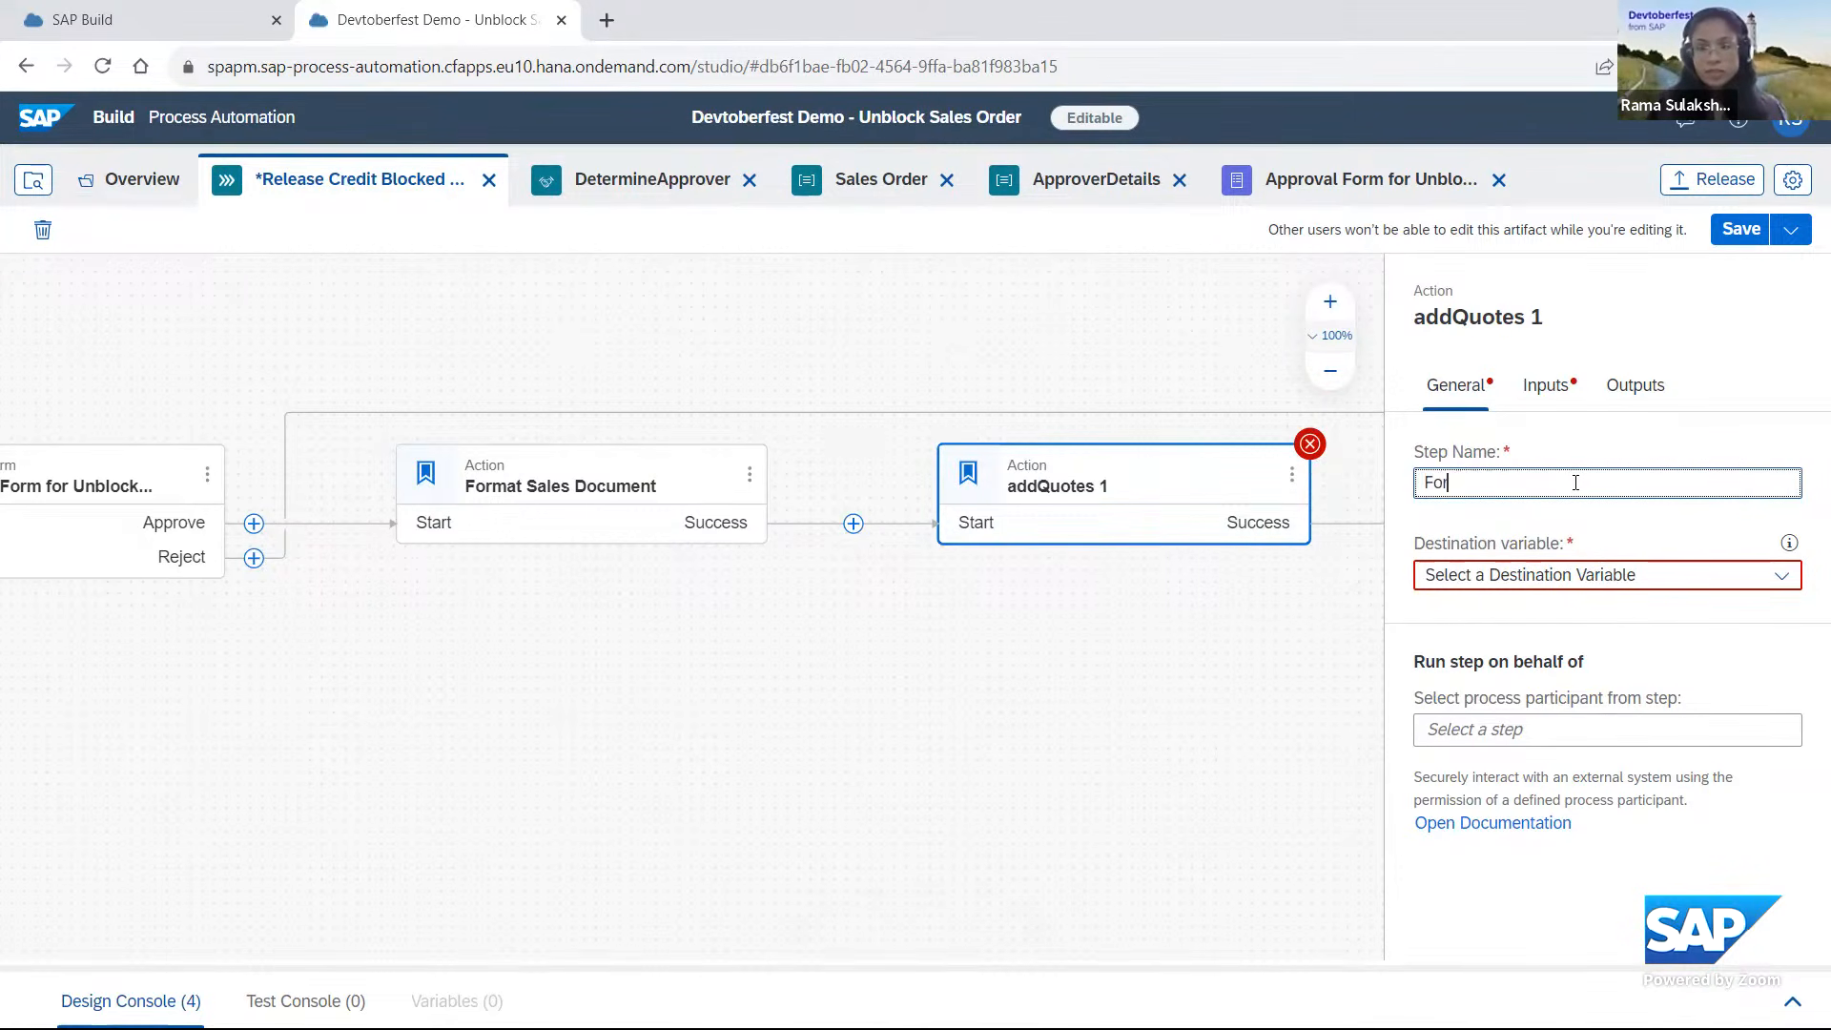
{"action": "type", "text": "mat S"}
{"action": "type", "text": "al"}
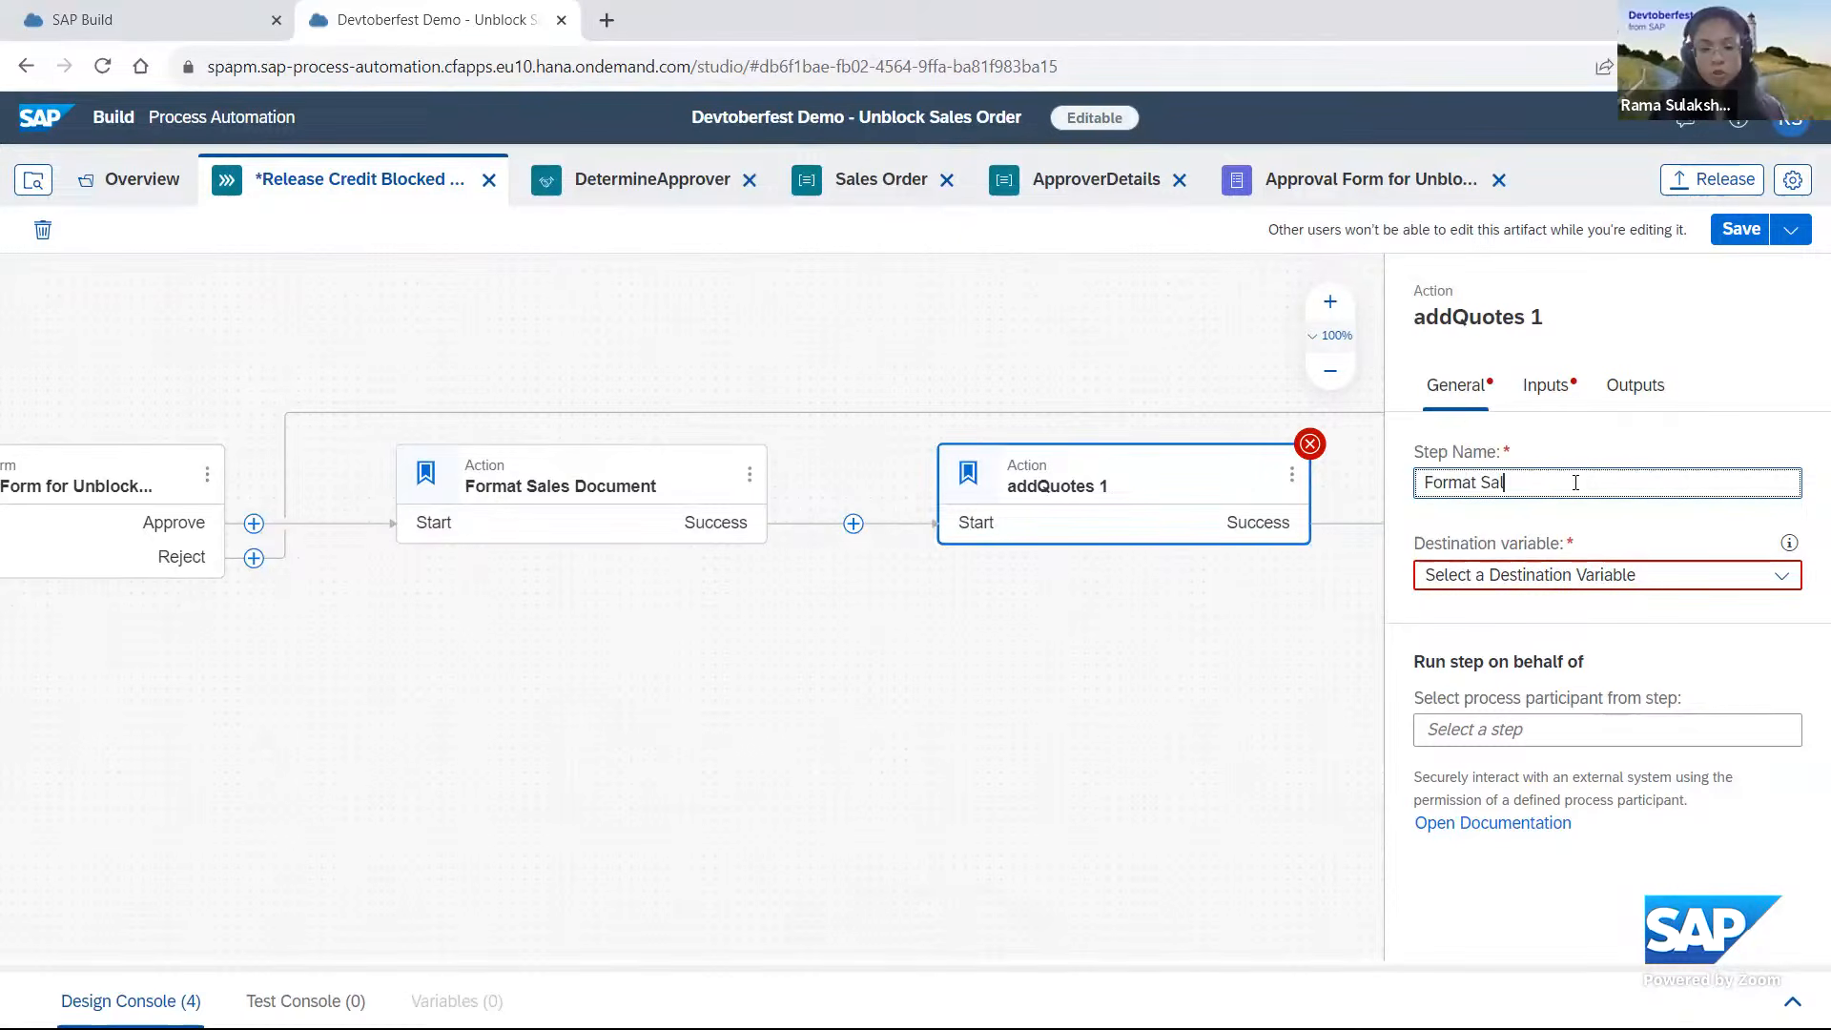
{"action": "type", "text": "es"}
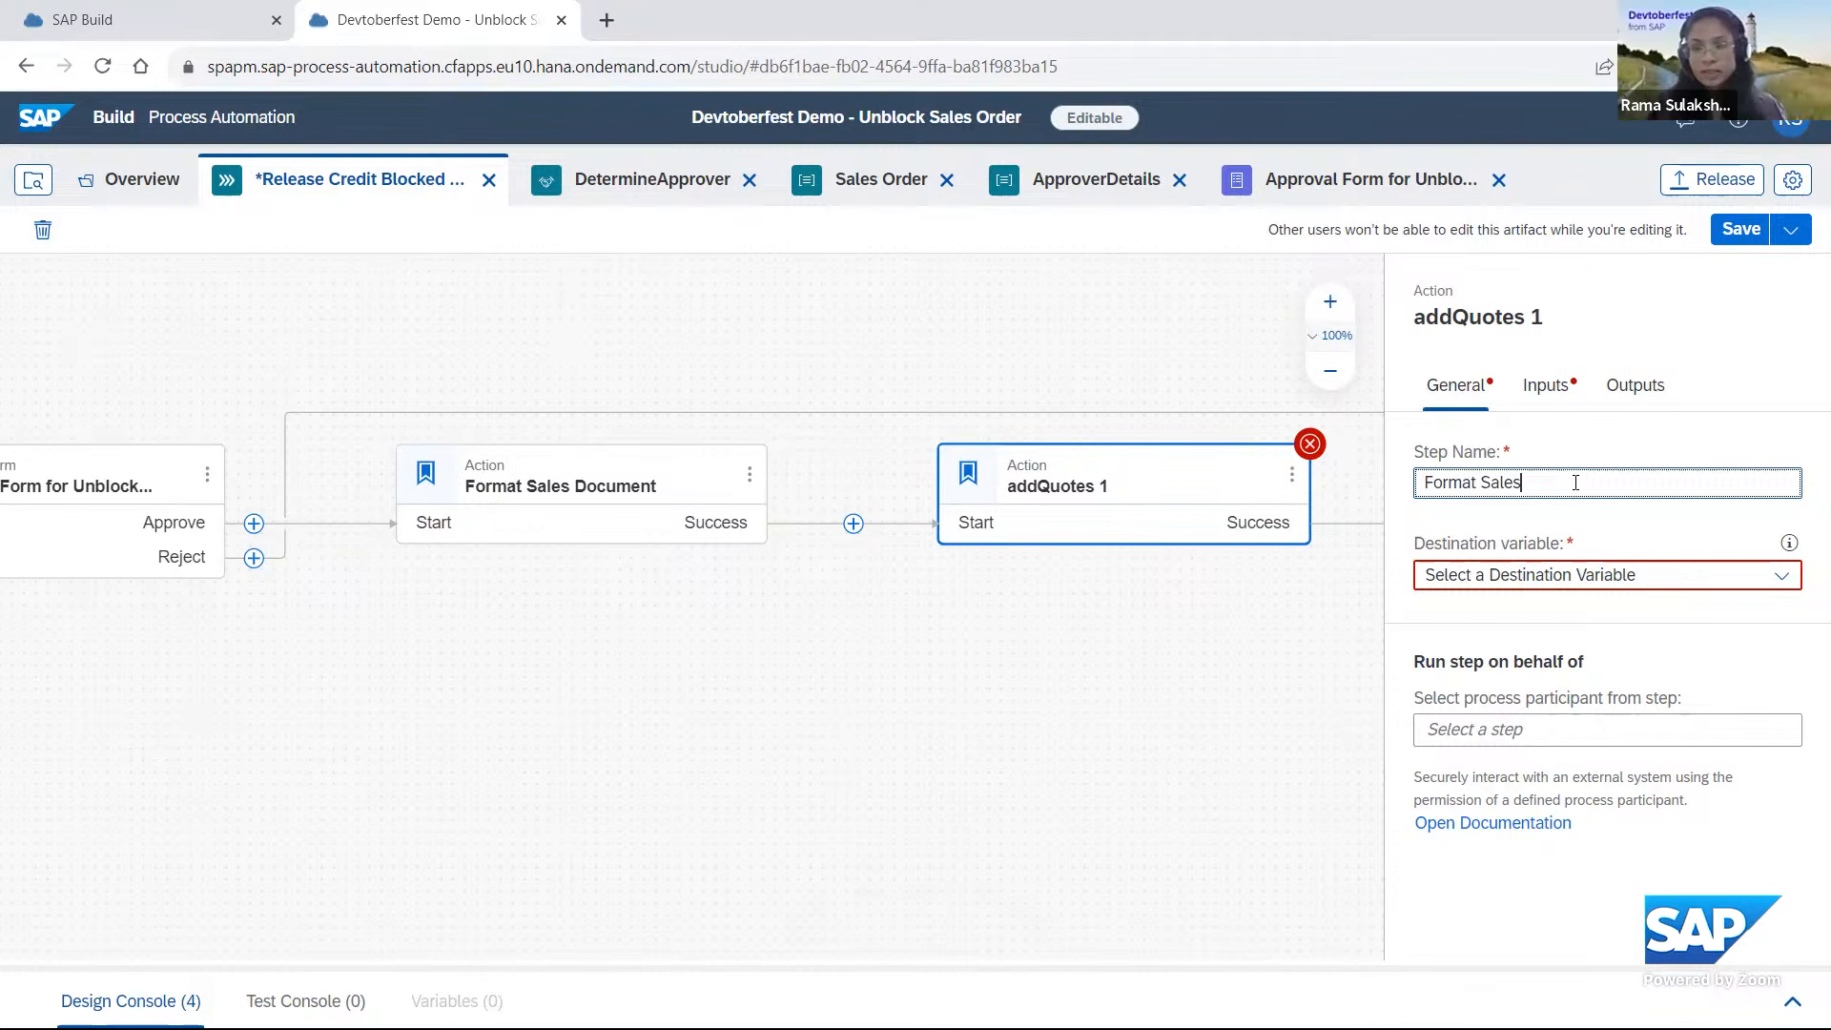
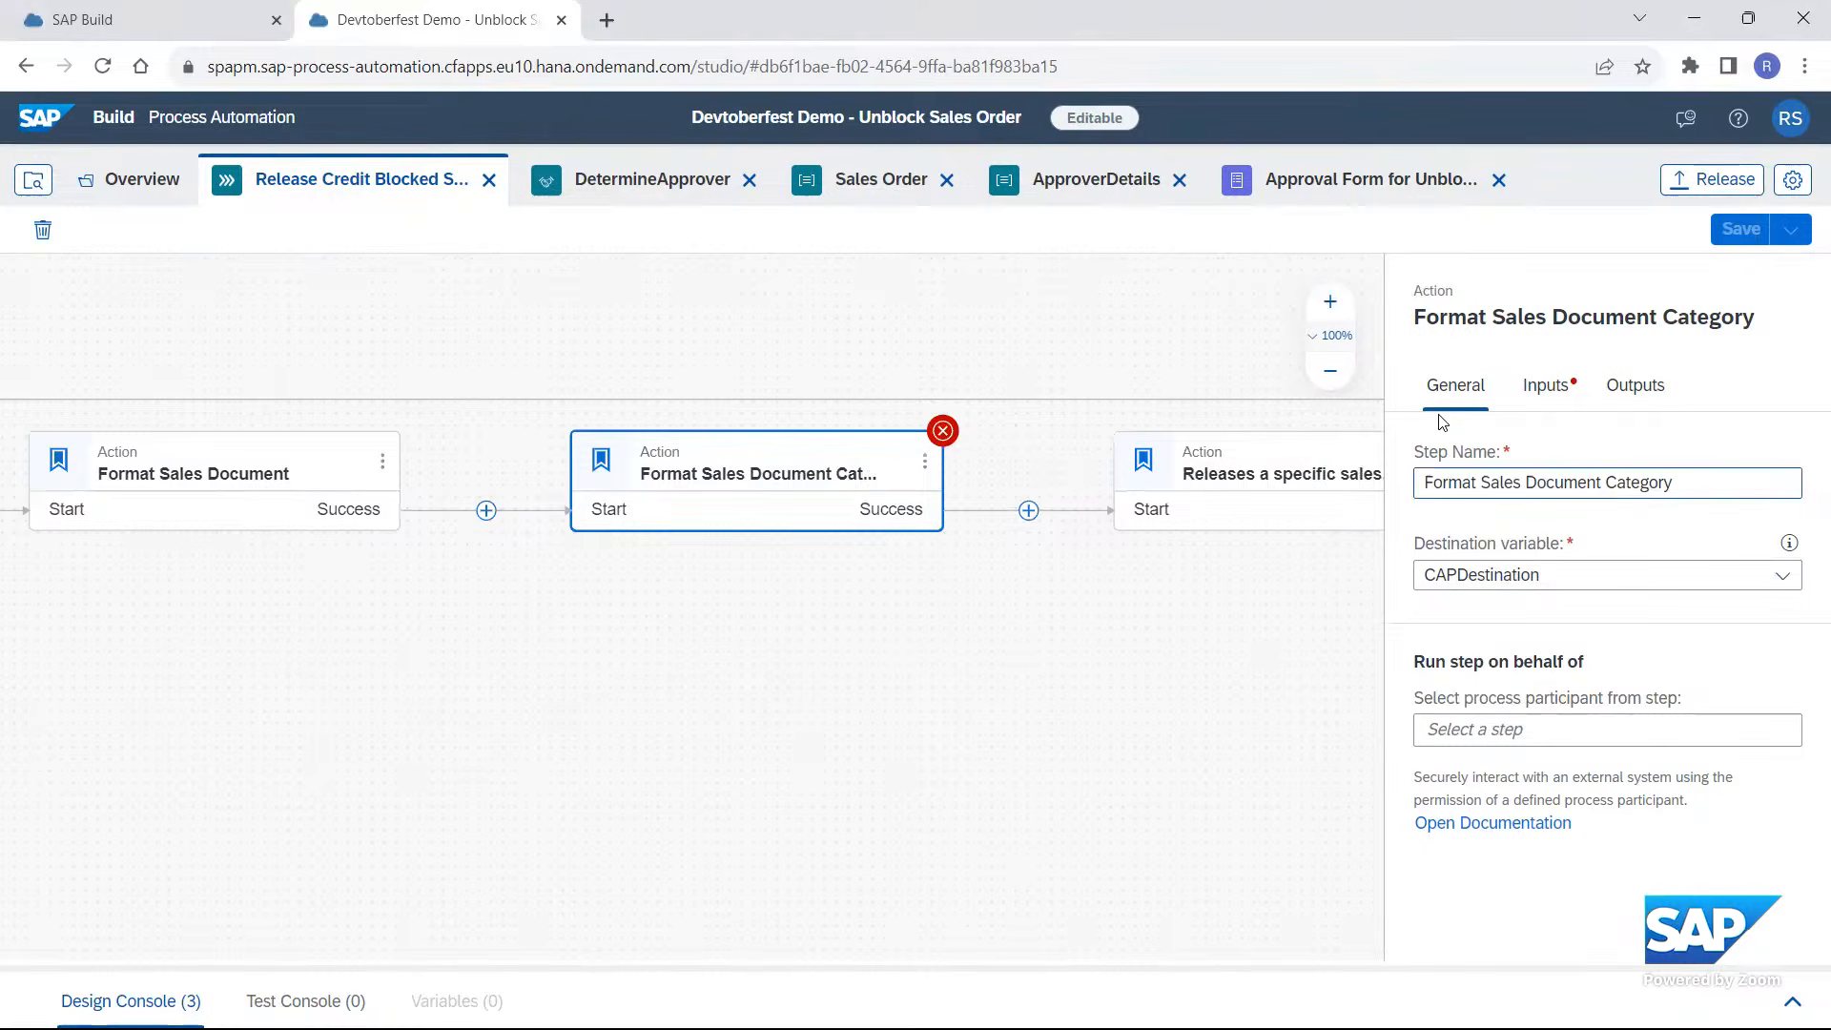
Map the Format Sales Document Category action's value input to SD Document Category from the credit blocked sales document read result, and save the process.
{"action": "left_click", "coordinate": [1555, 389]}
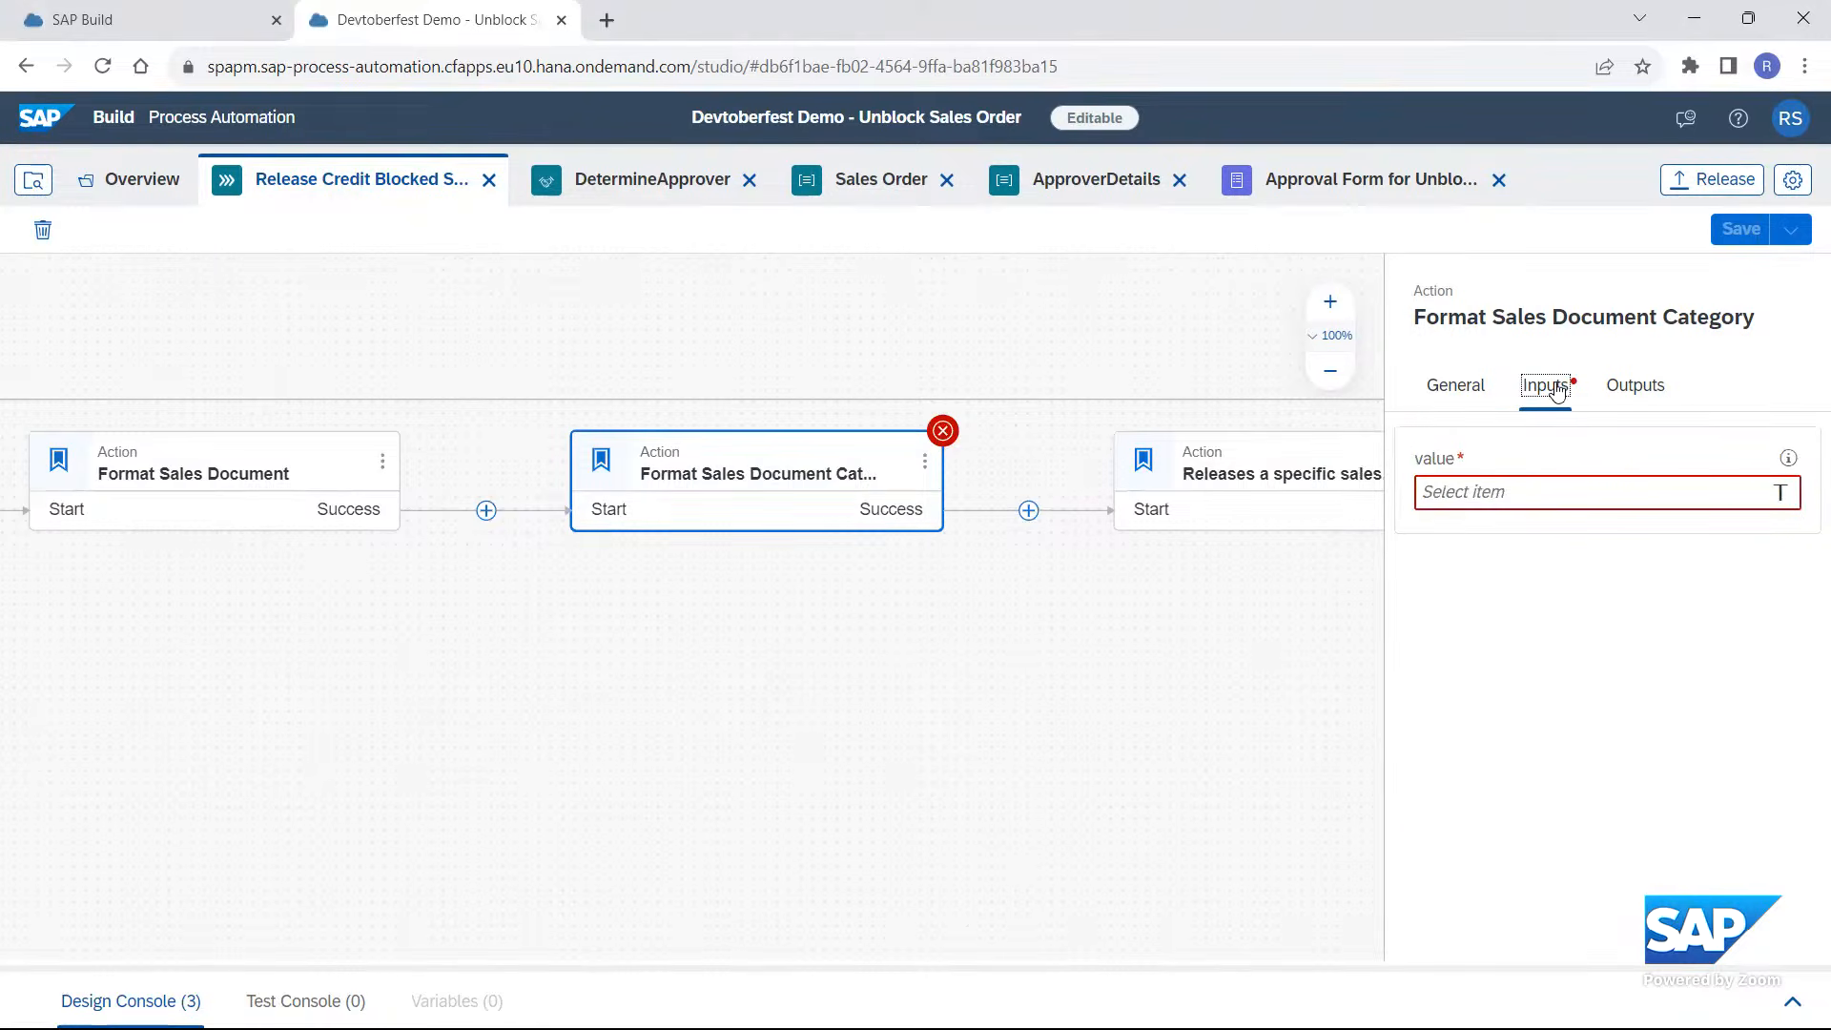
{"action": "left_click", "coordinate": [1476, 494]}
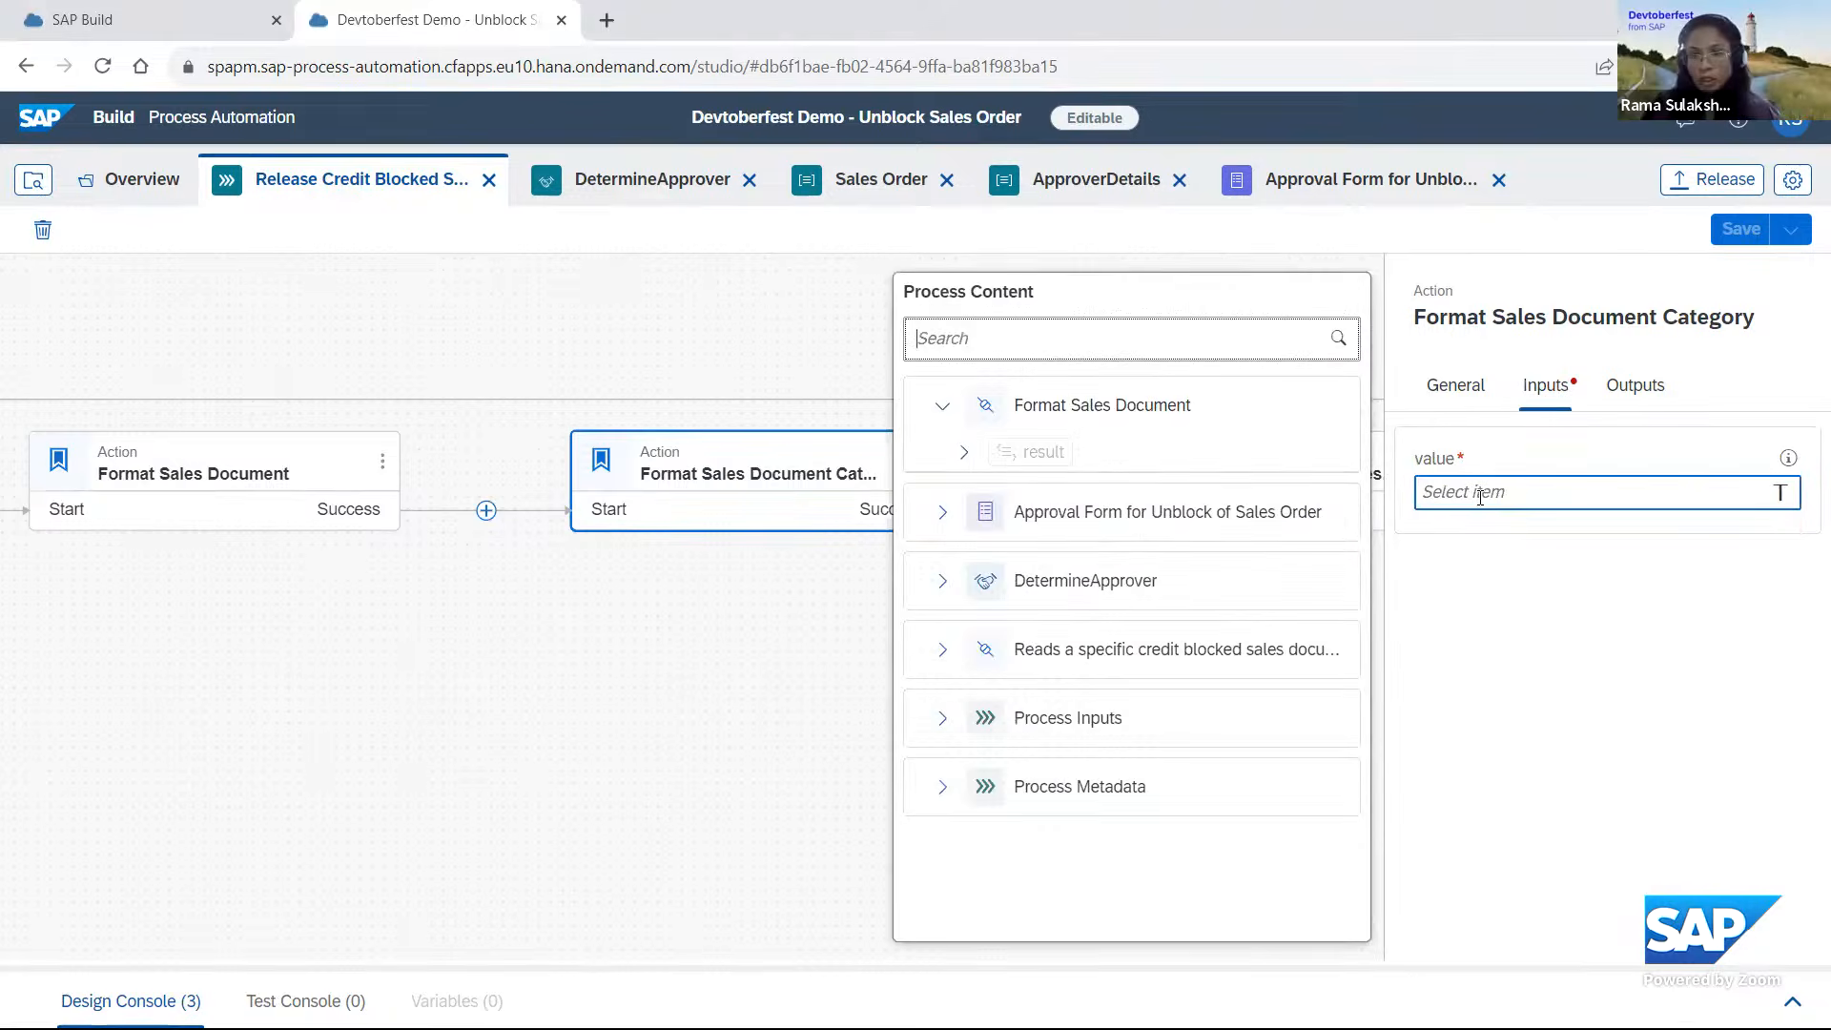
{"action": "left_click", "coordinate": [941, 649]}
{"action": "left_click", "coordinate": [963, 696]}
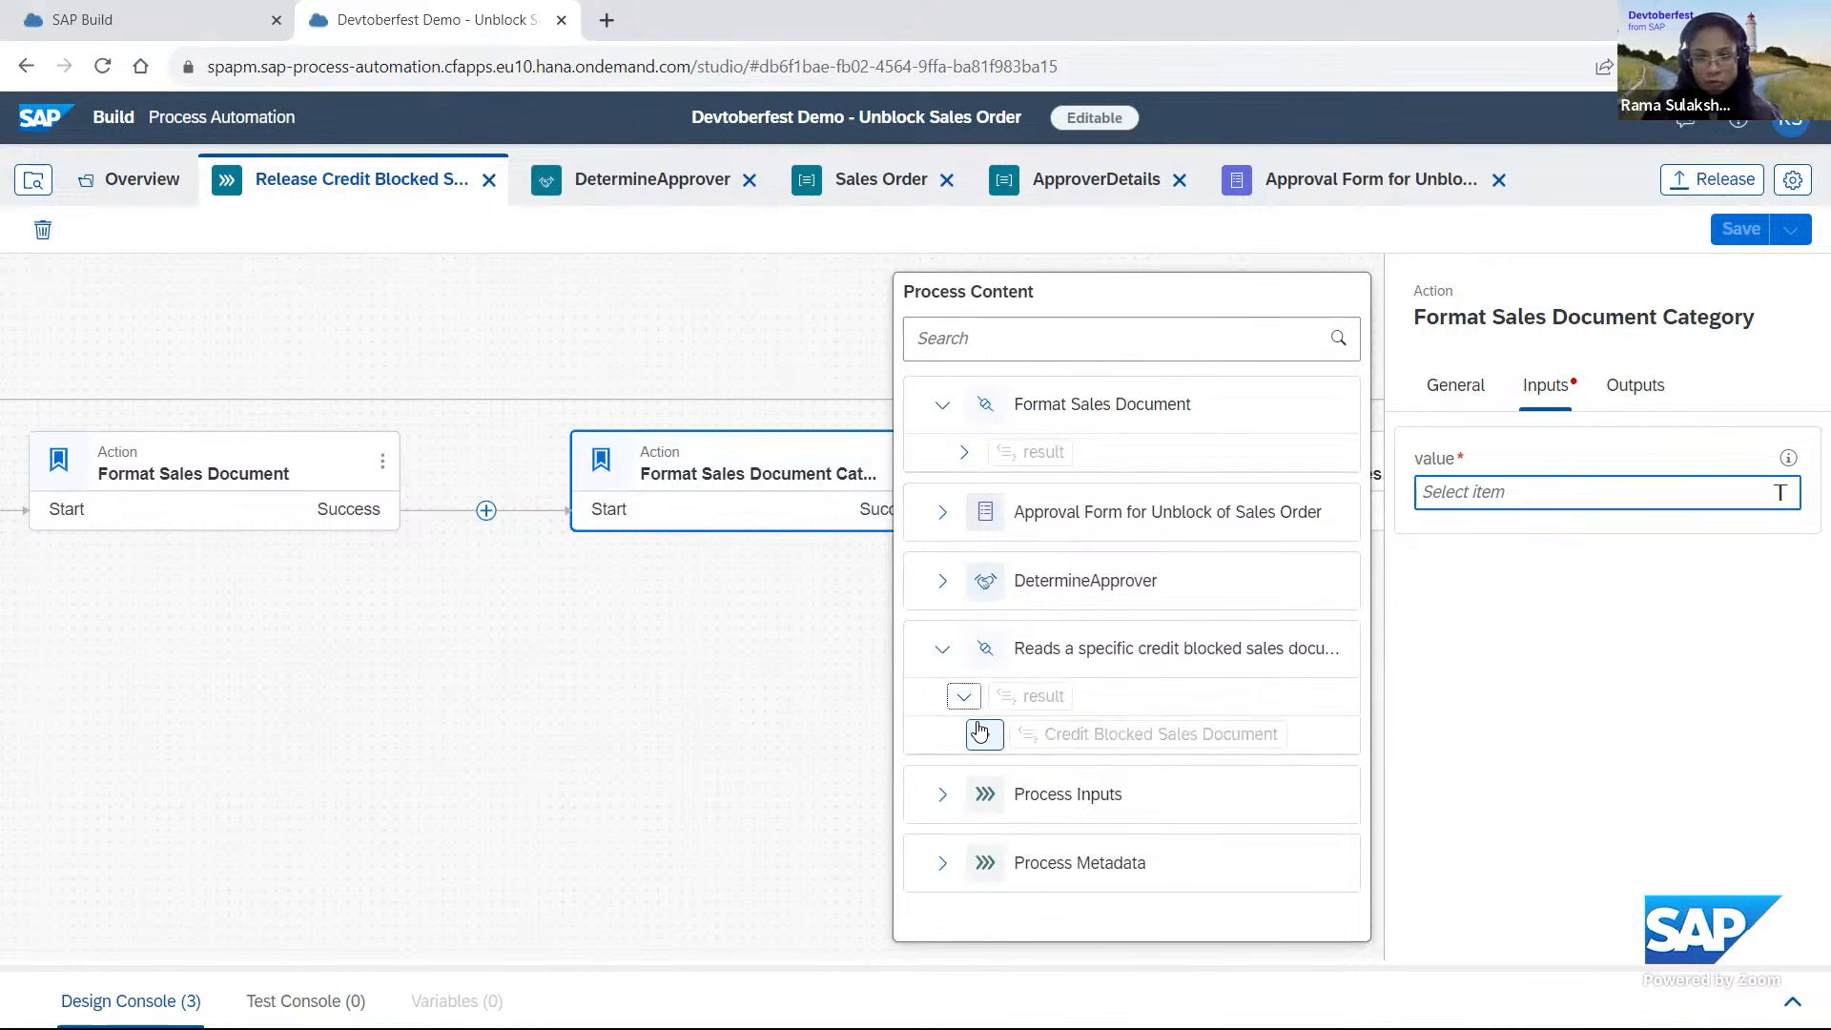
{"action": "left_click", "coordinate": [985, 736]}
{"action": "scroll", "coordinate": [992, 749], "scroll_direction": "down", "scroll_amount": 4}
{"action": "scroll", "coordinate": [991, 753], "scroll_direction": "down", "scroll_amount": 3}
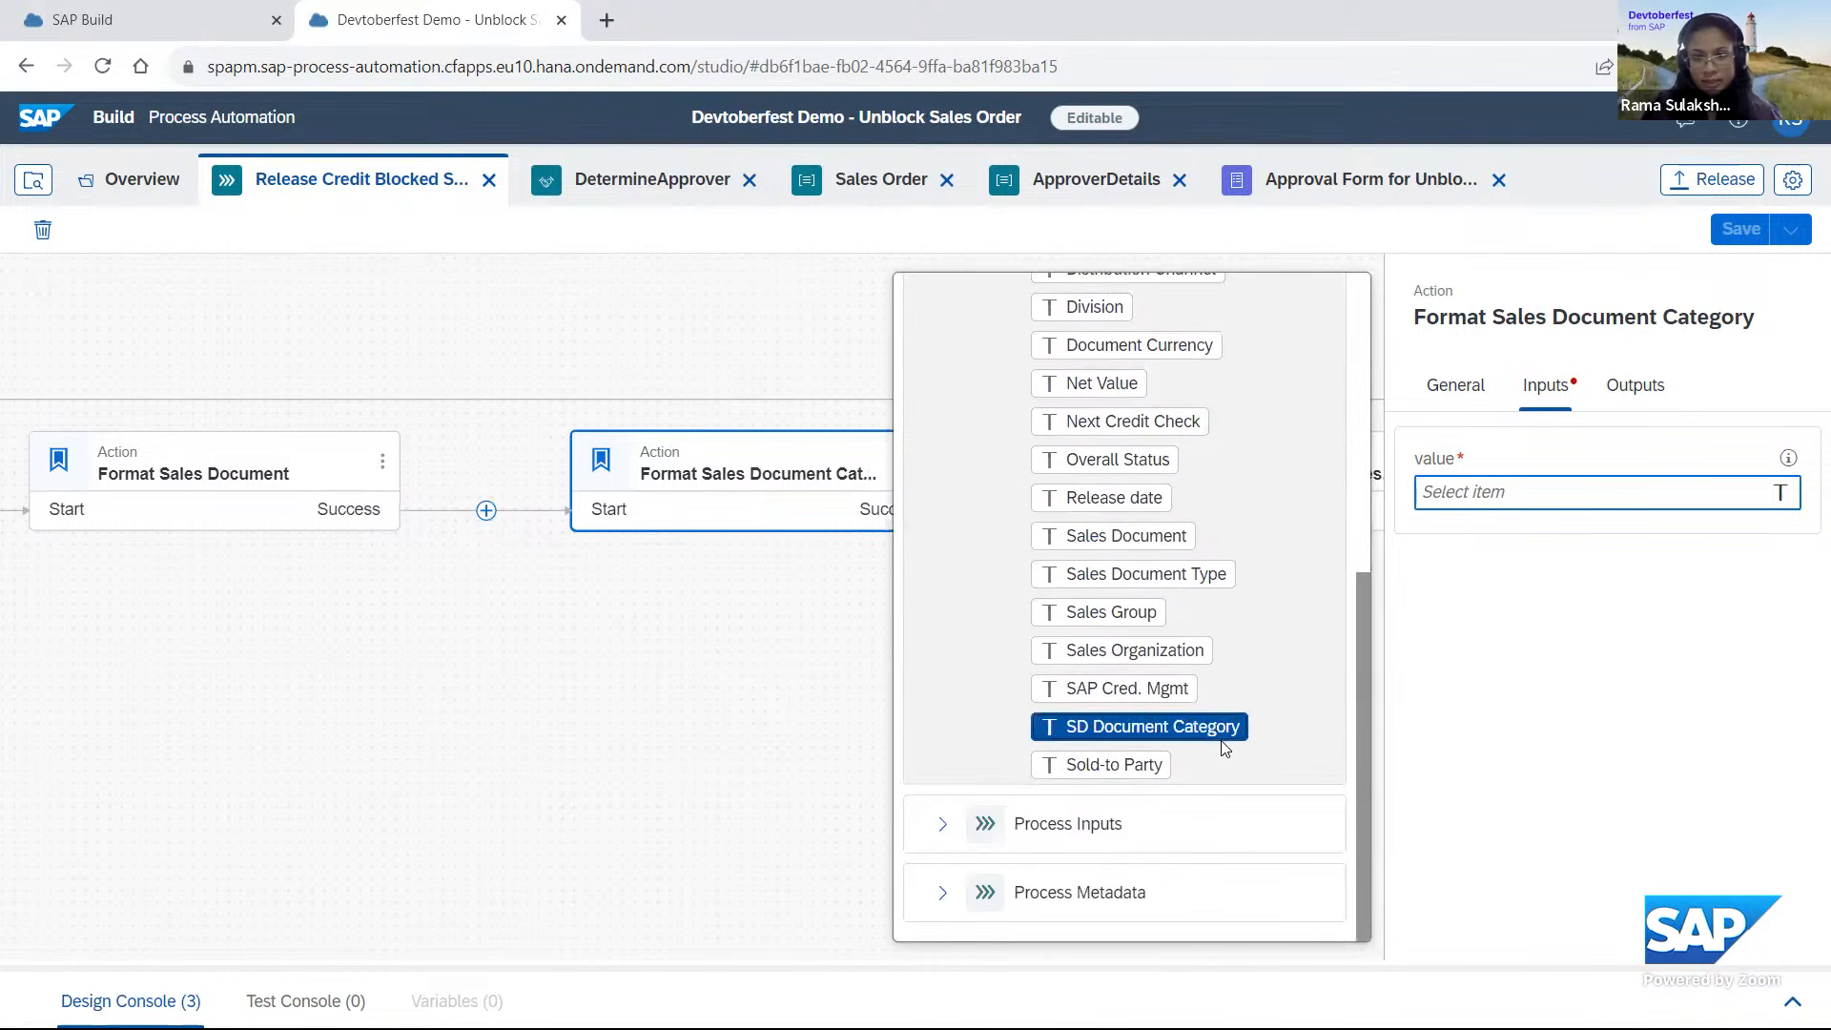
{"action": "left_click", "coordinate": [1230, 732]}
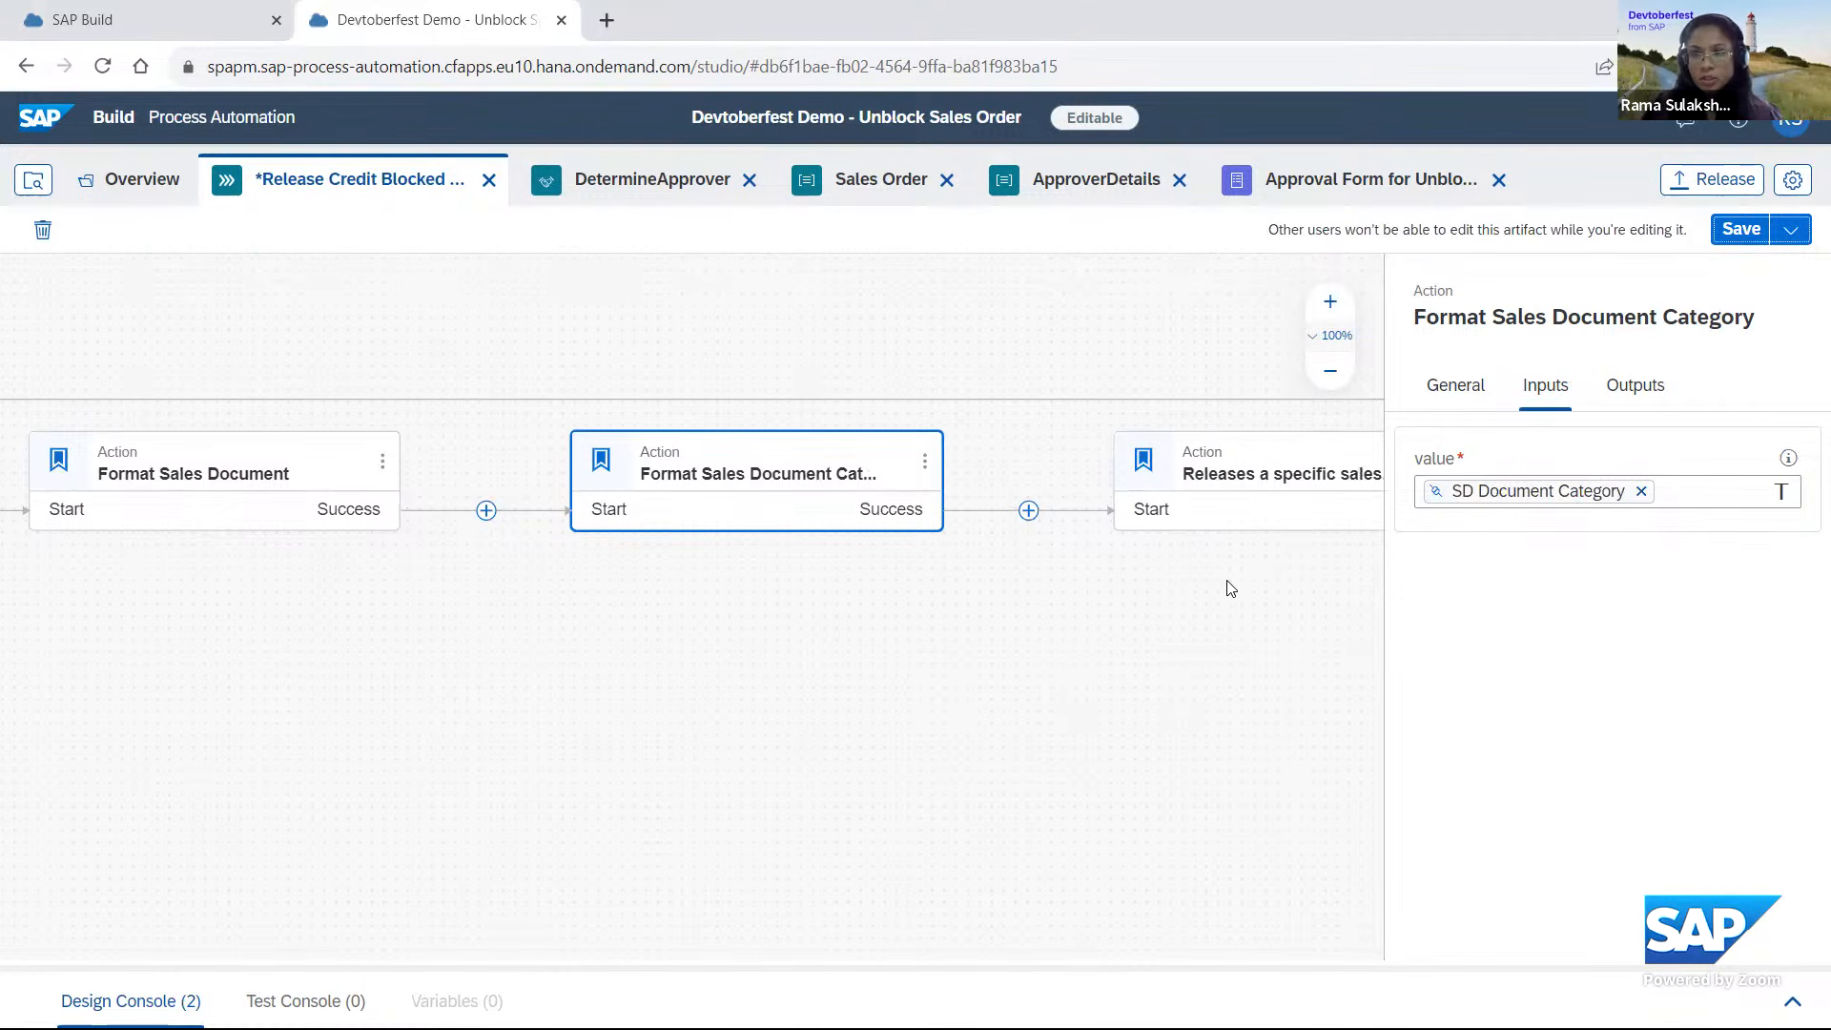
{"action": "left_click", "coordinate": [1741, 232]}
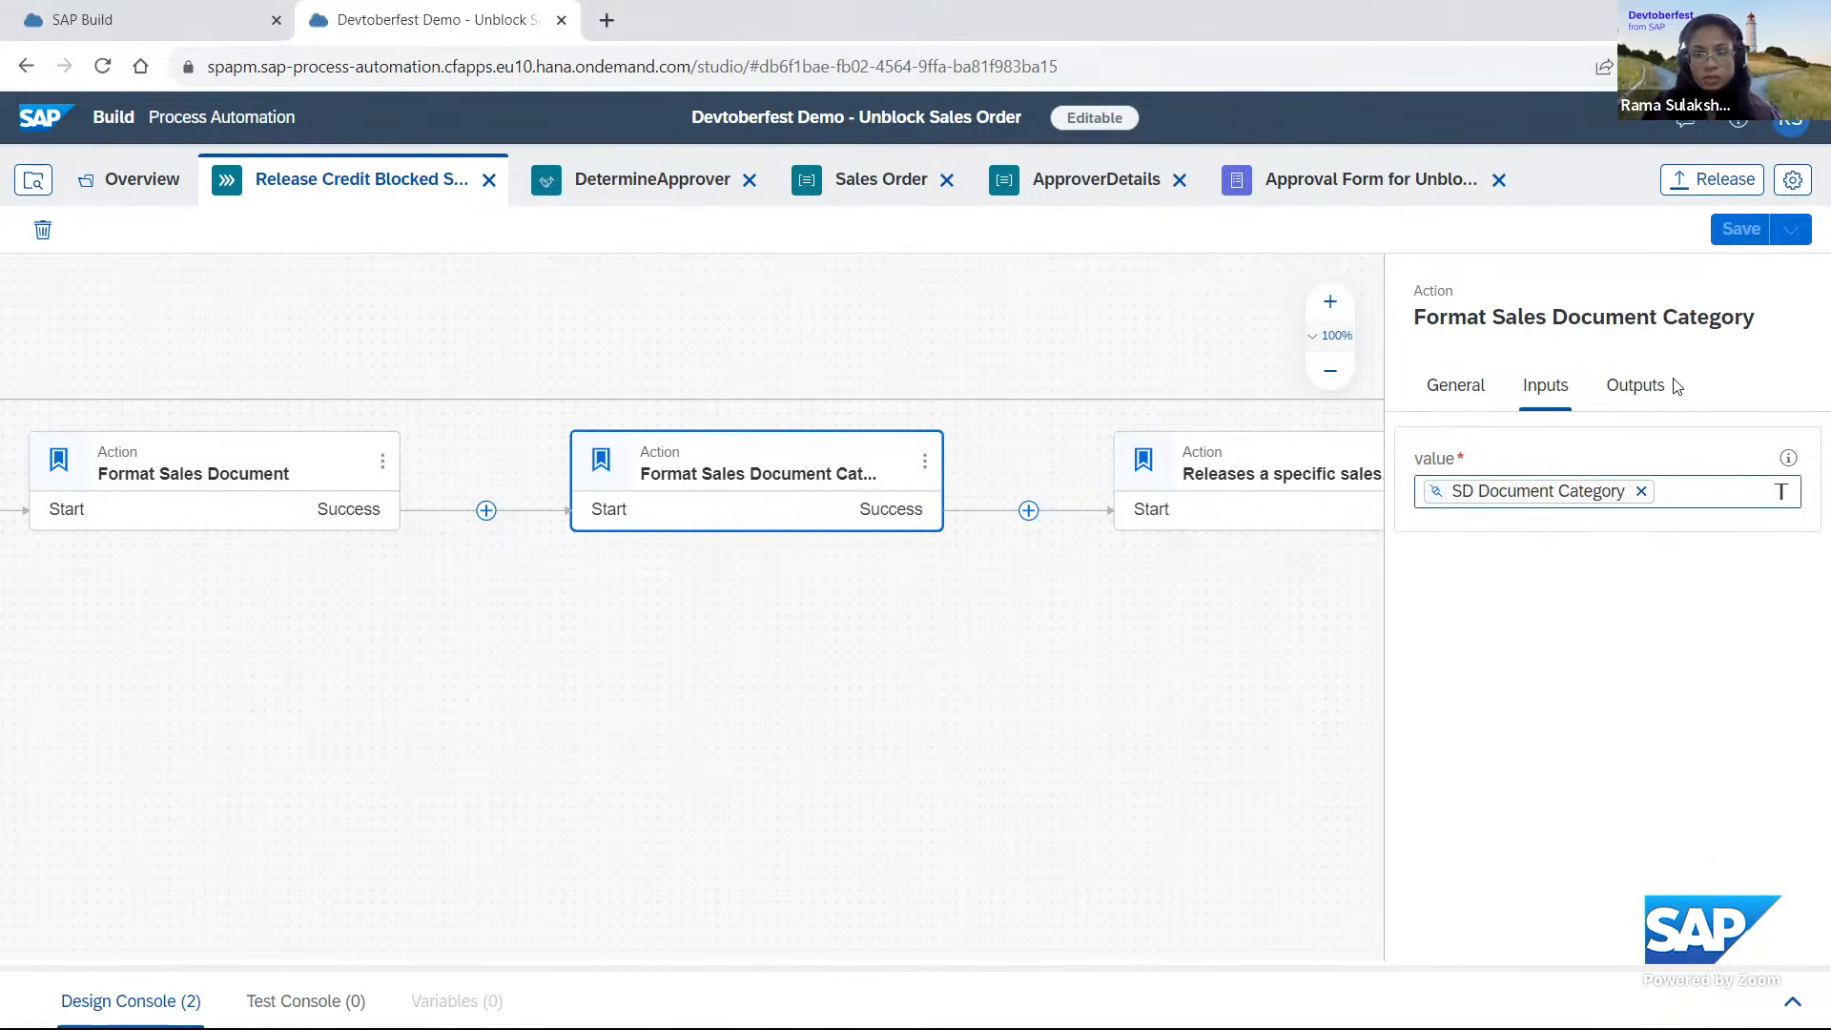
Map the release action's SalesDocument input to the value in the Format Sales Document result.
{"action": "left_click_drag", "start_coordinate": [907, 665], "coordinate": [354, 644]}
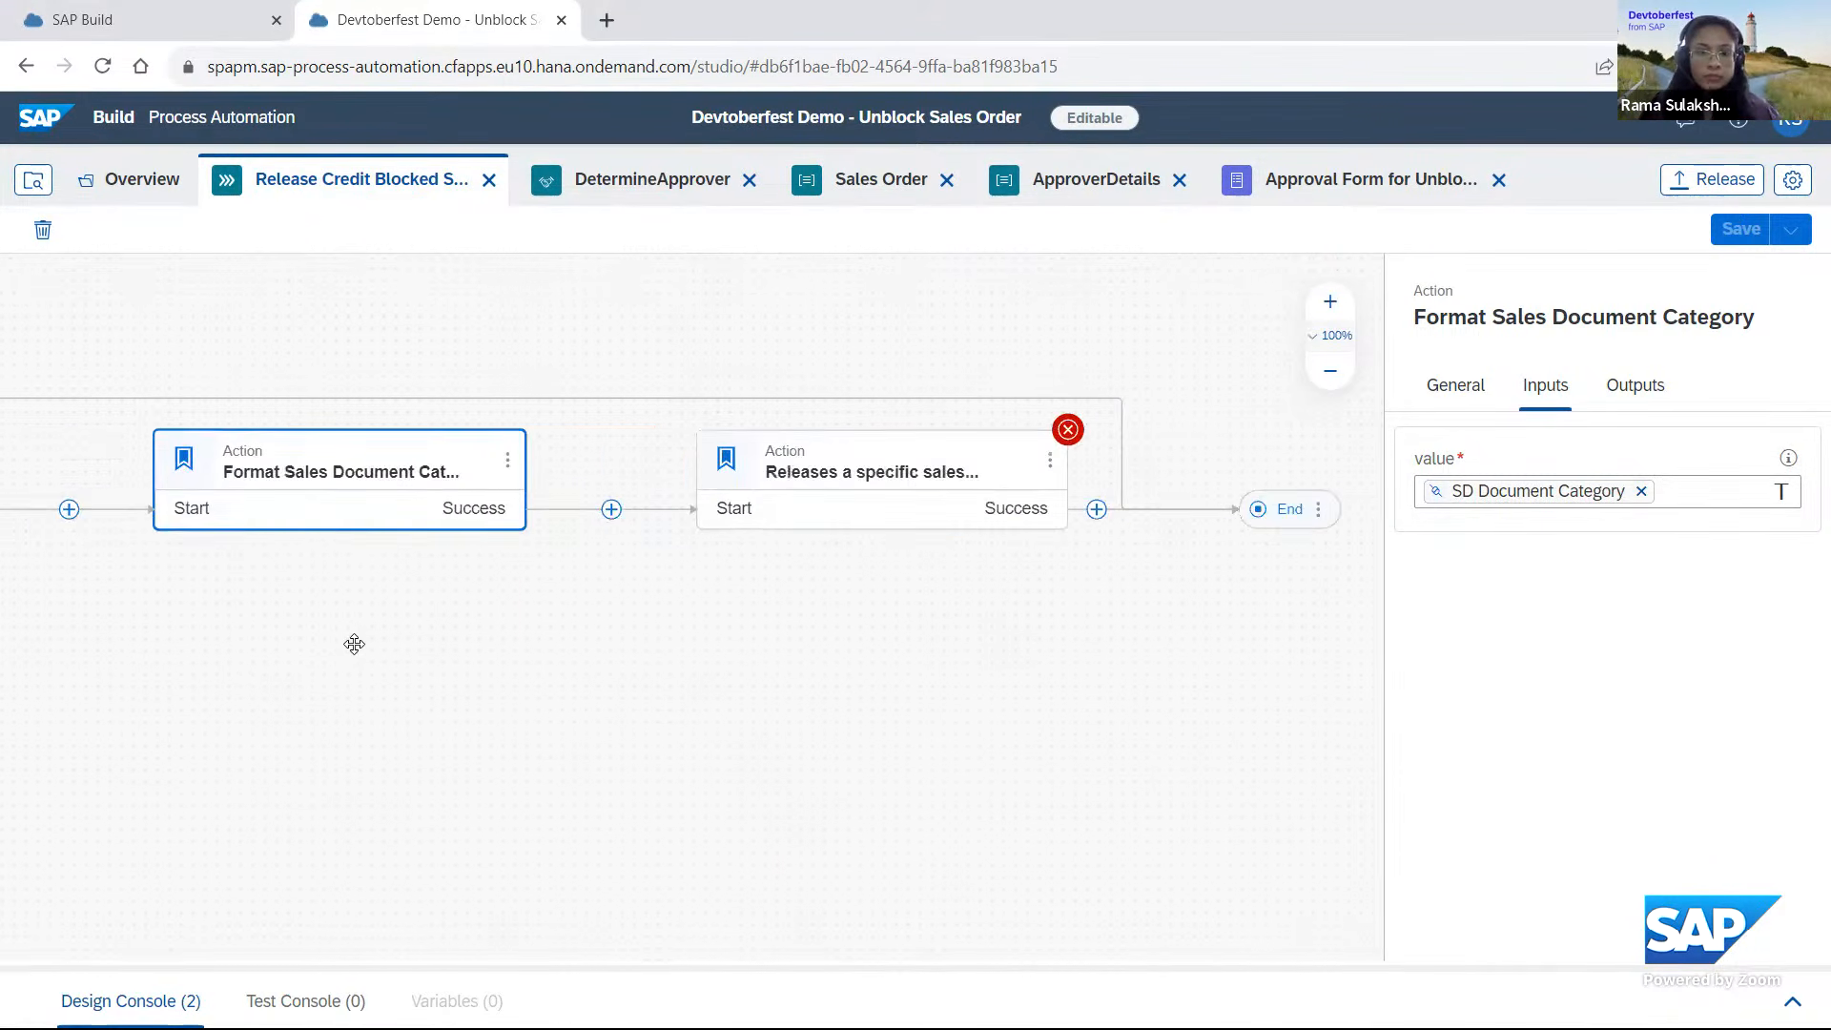
{"action": "left_click", "coordinate": [815, 442]}
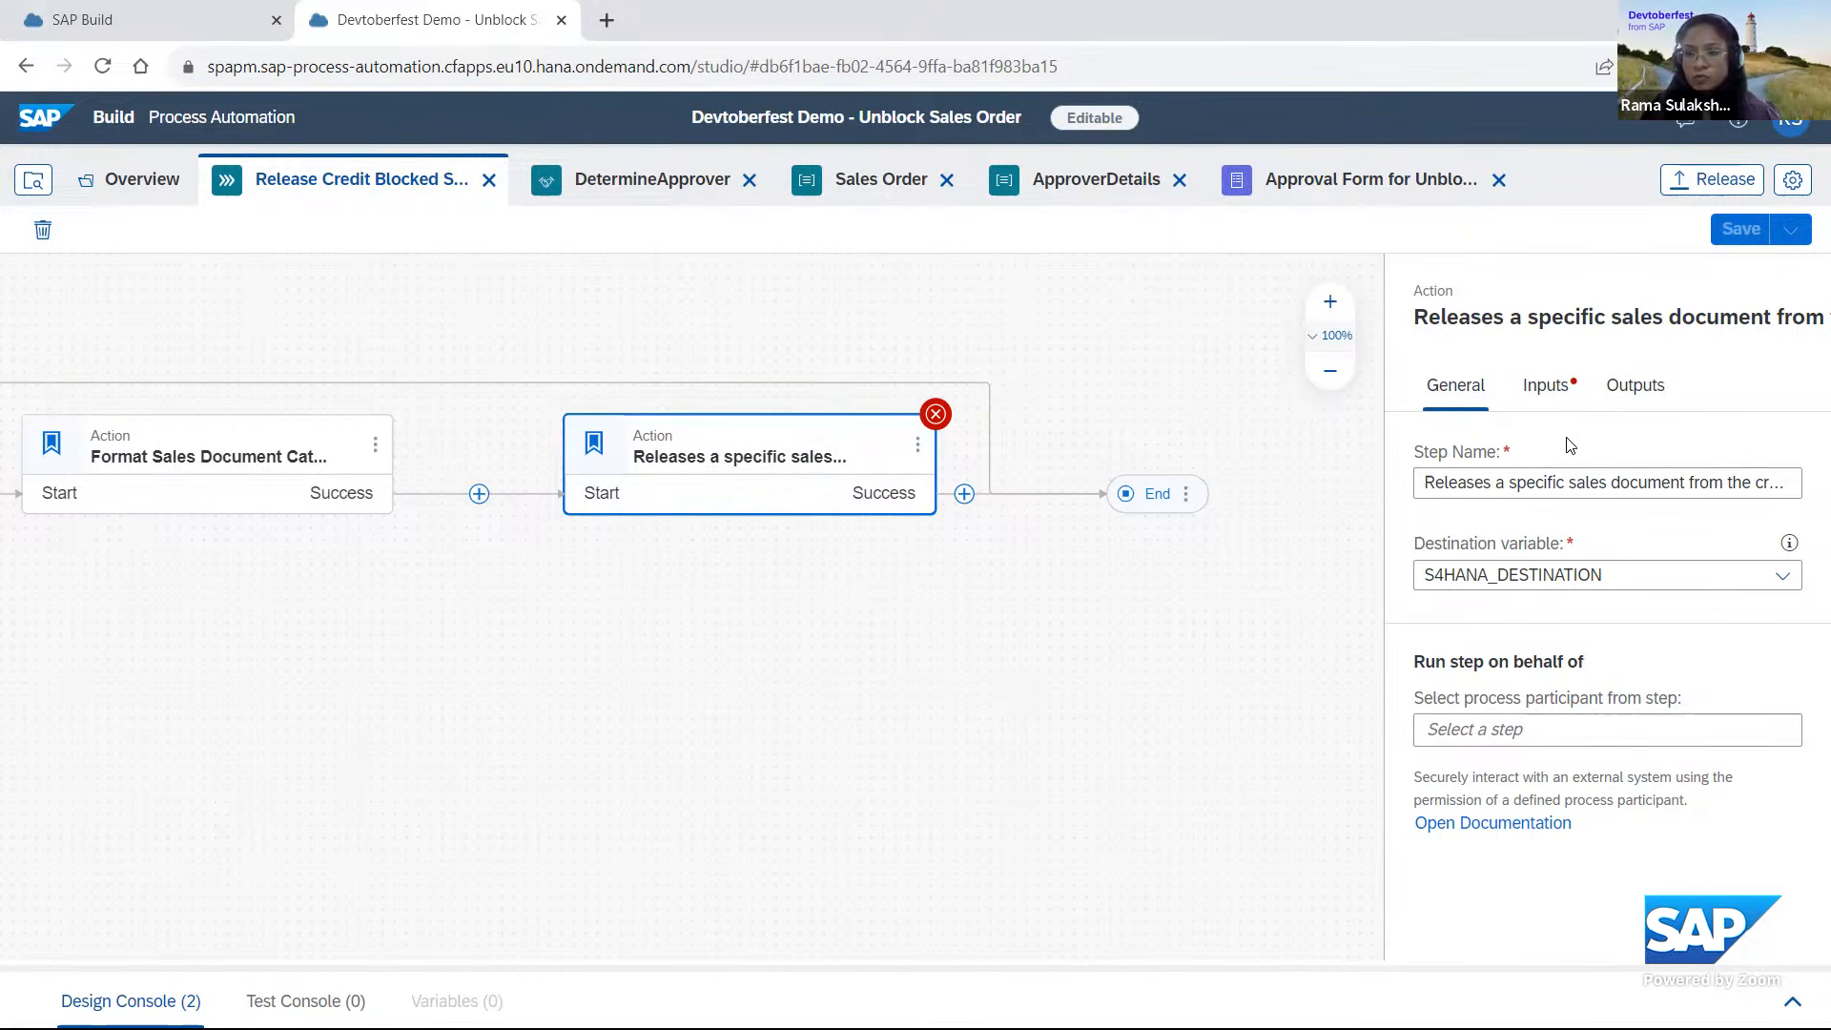
{"action": "left_click", "coordinate": [1544, 386]}
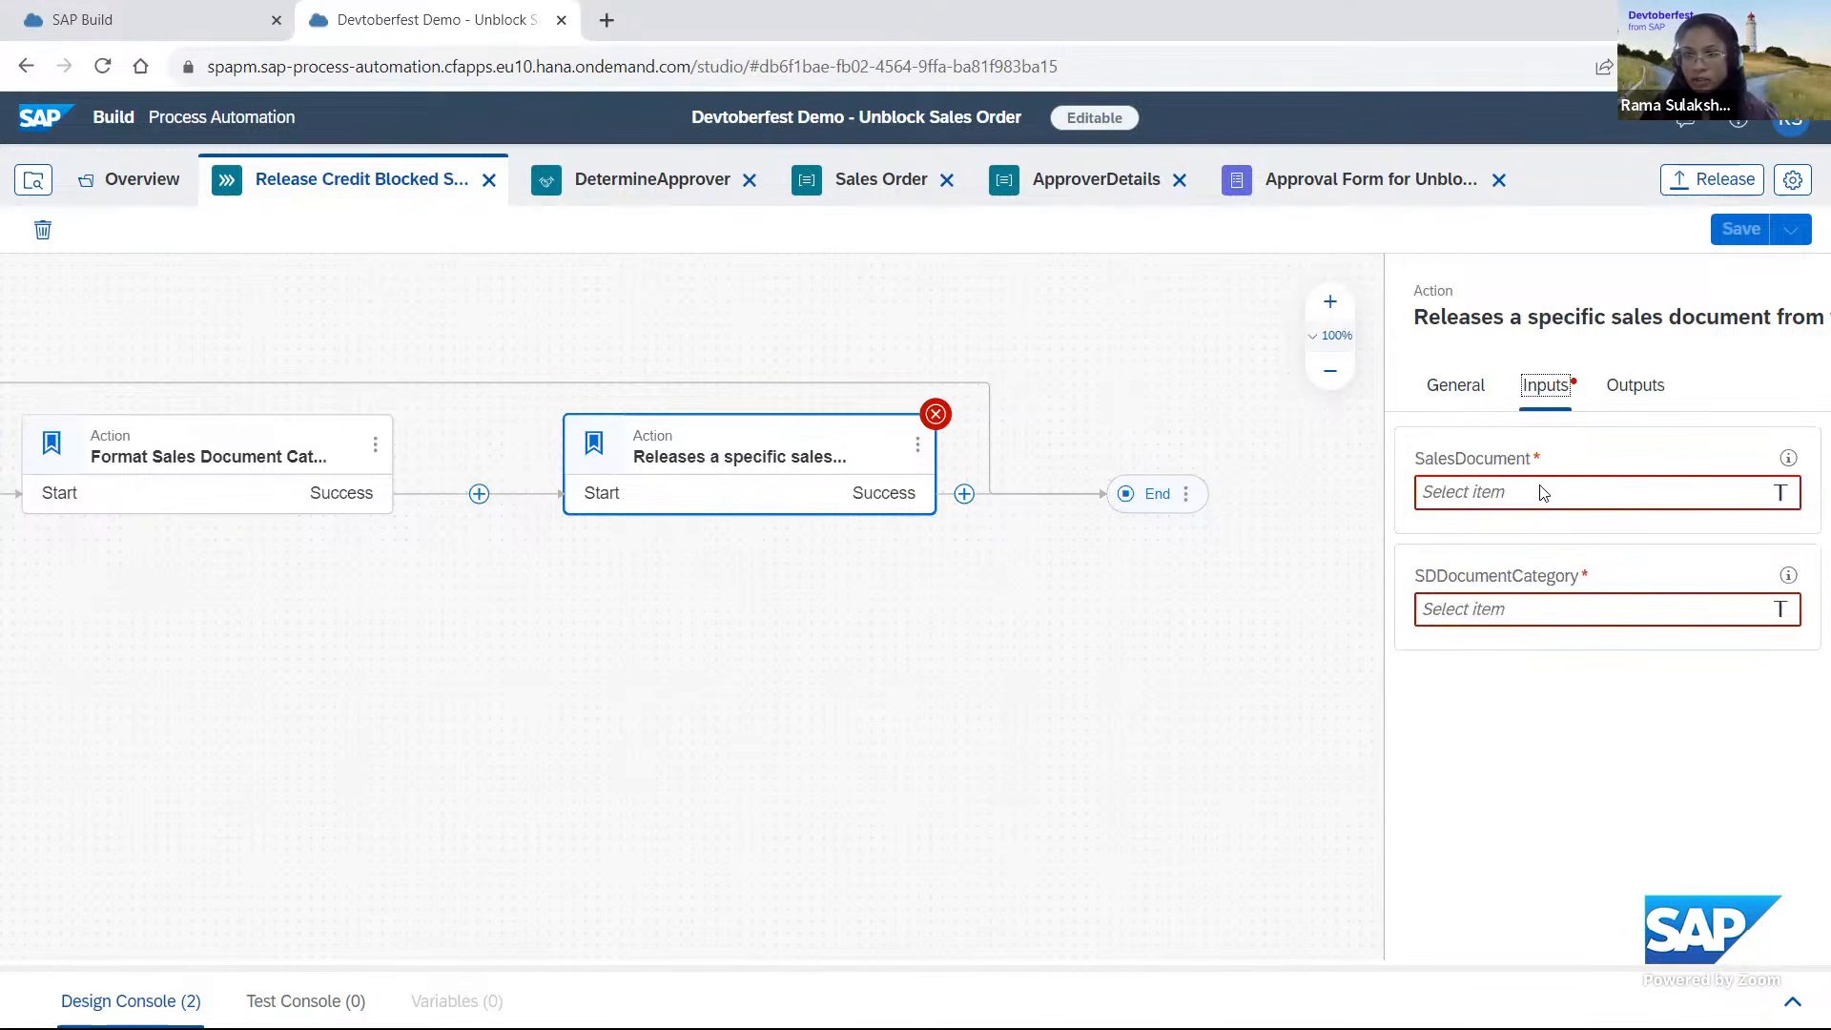
{"action": "left_click", "coordinate": [1537, 494]}
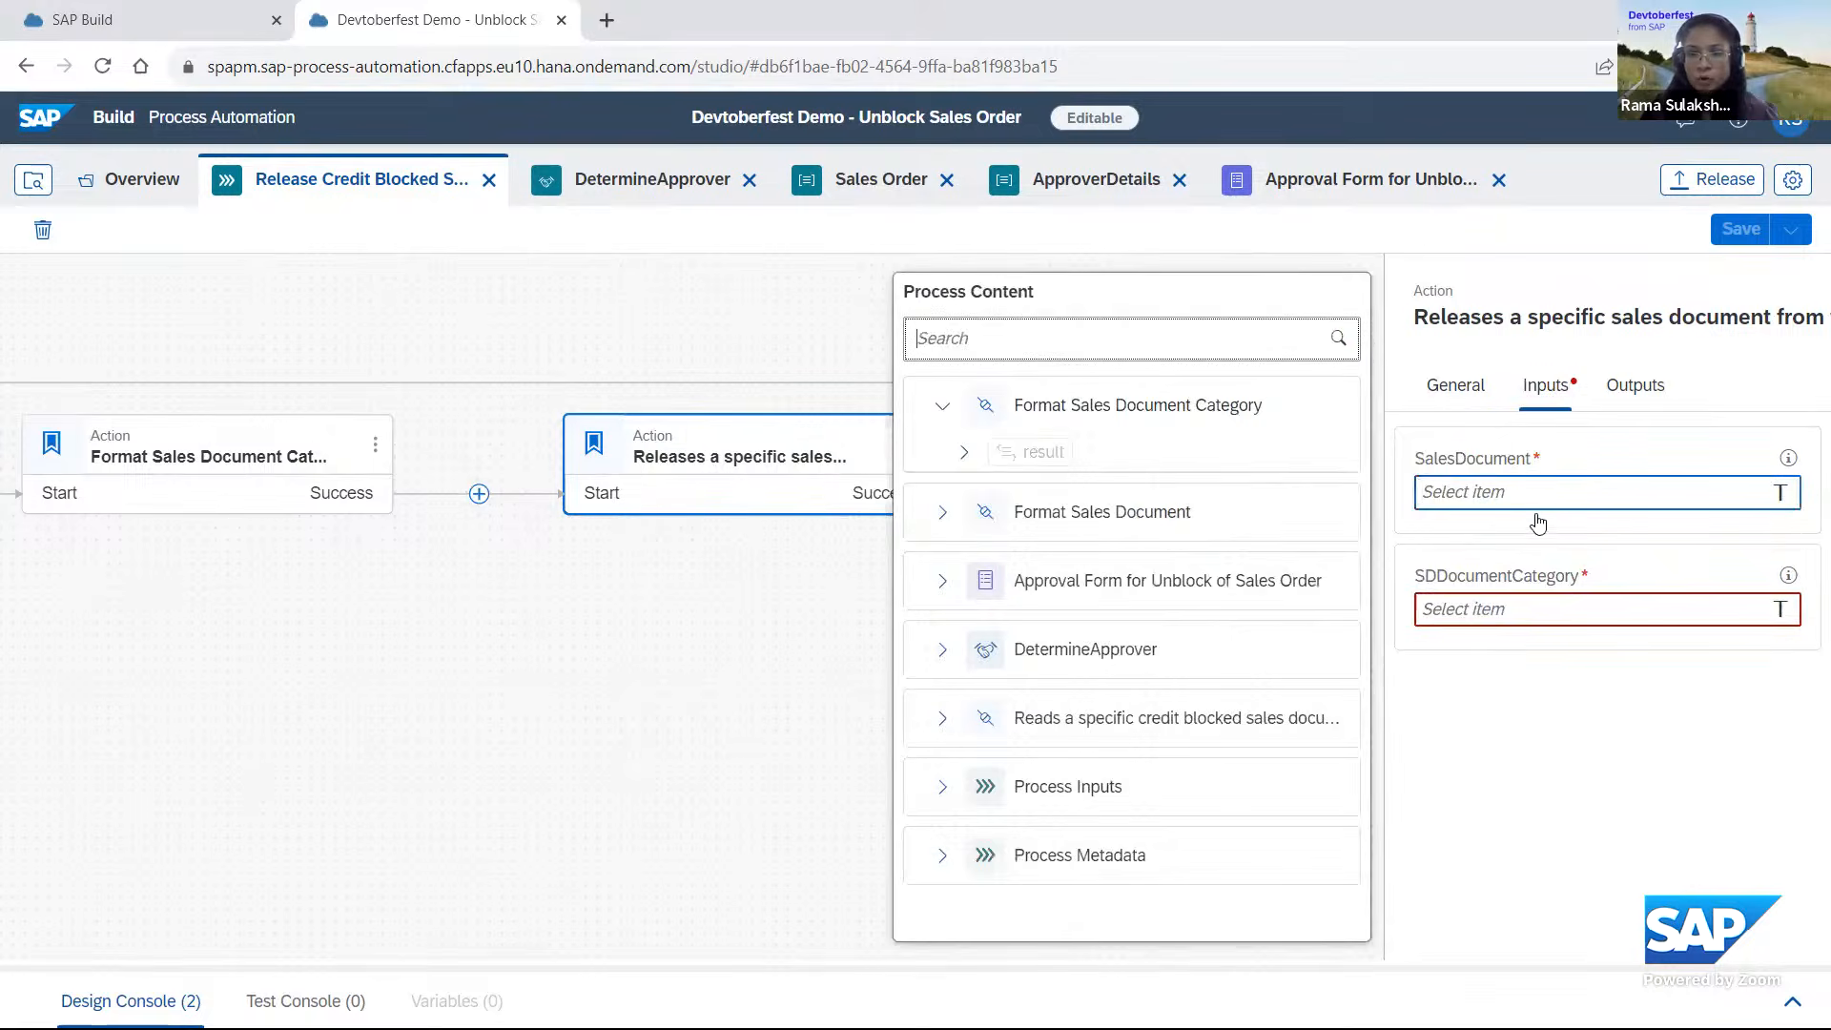
{"action": "left_click", "coordinate": [942, 512]}
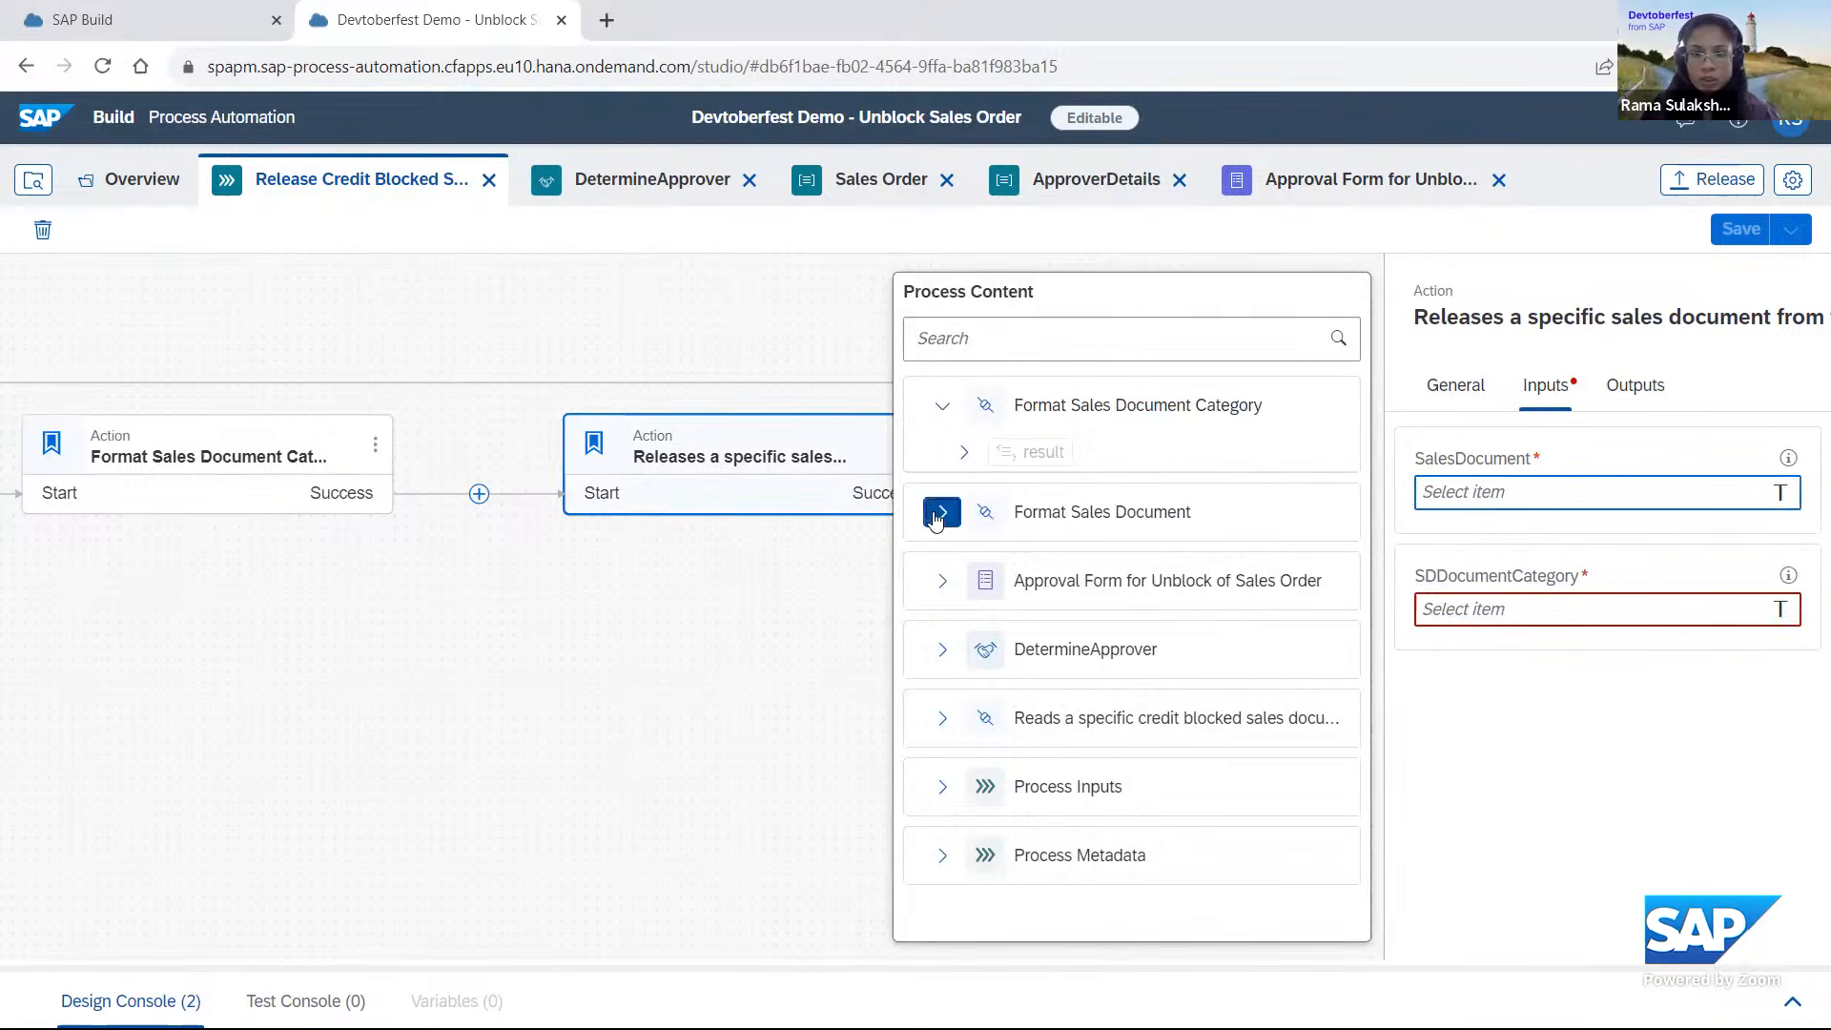
{"action": "left_click", "coordinate": [964, 561]}
{"action": "left_click", "coordinate": [1063, 599]}
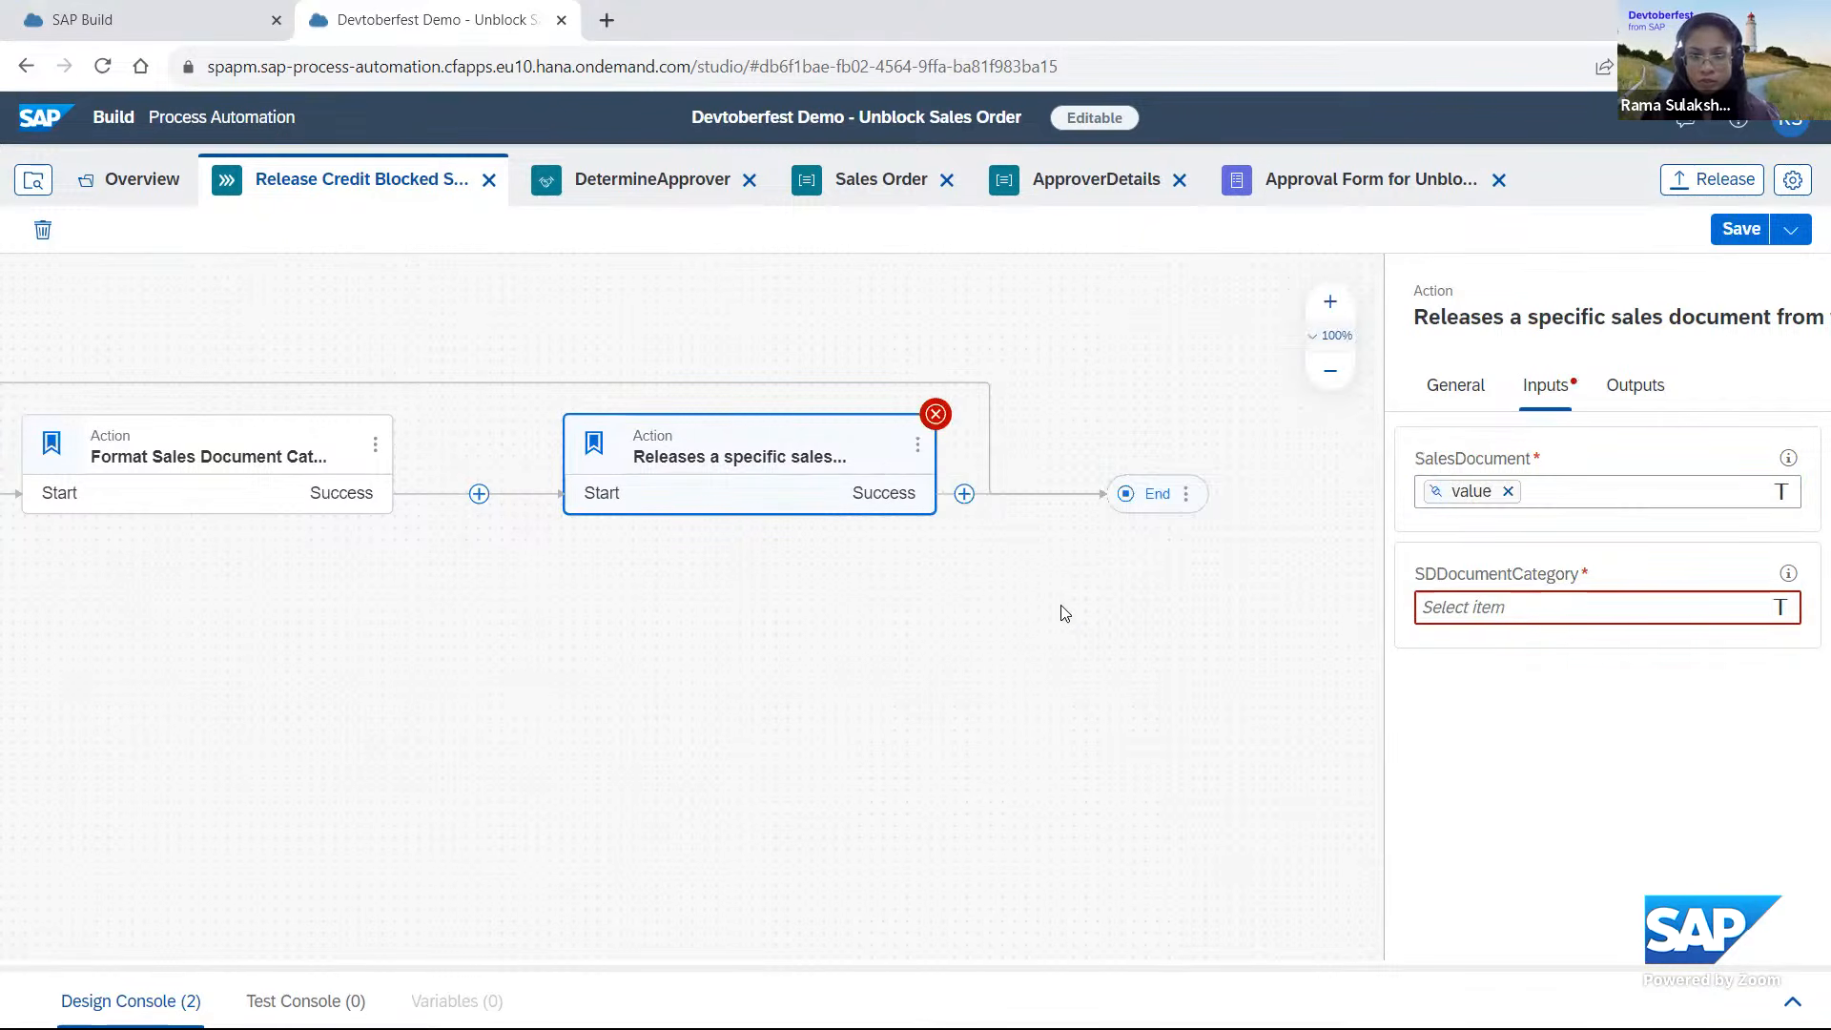
Map the release action's SDDocumentCategory input to the value in the Format Sales Document Category result, and save the process.
{"action": "left_click", "coordinate": [1530, 606]}
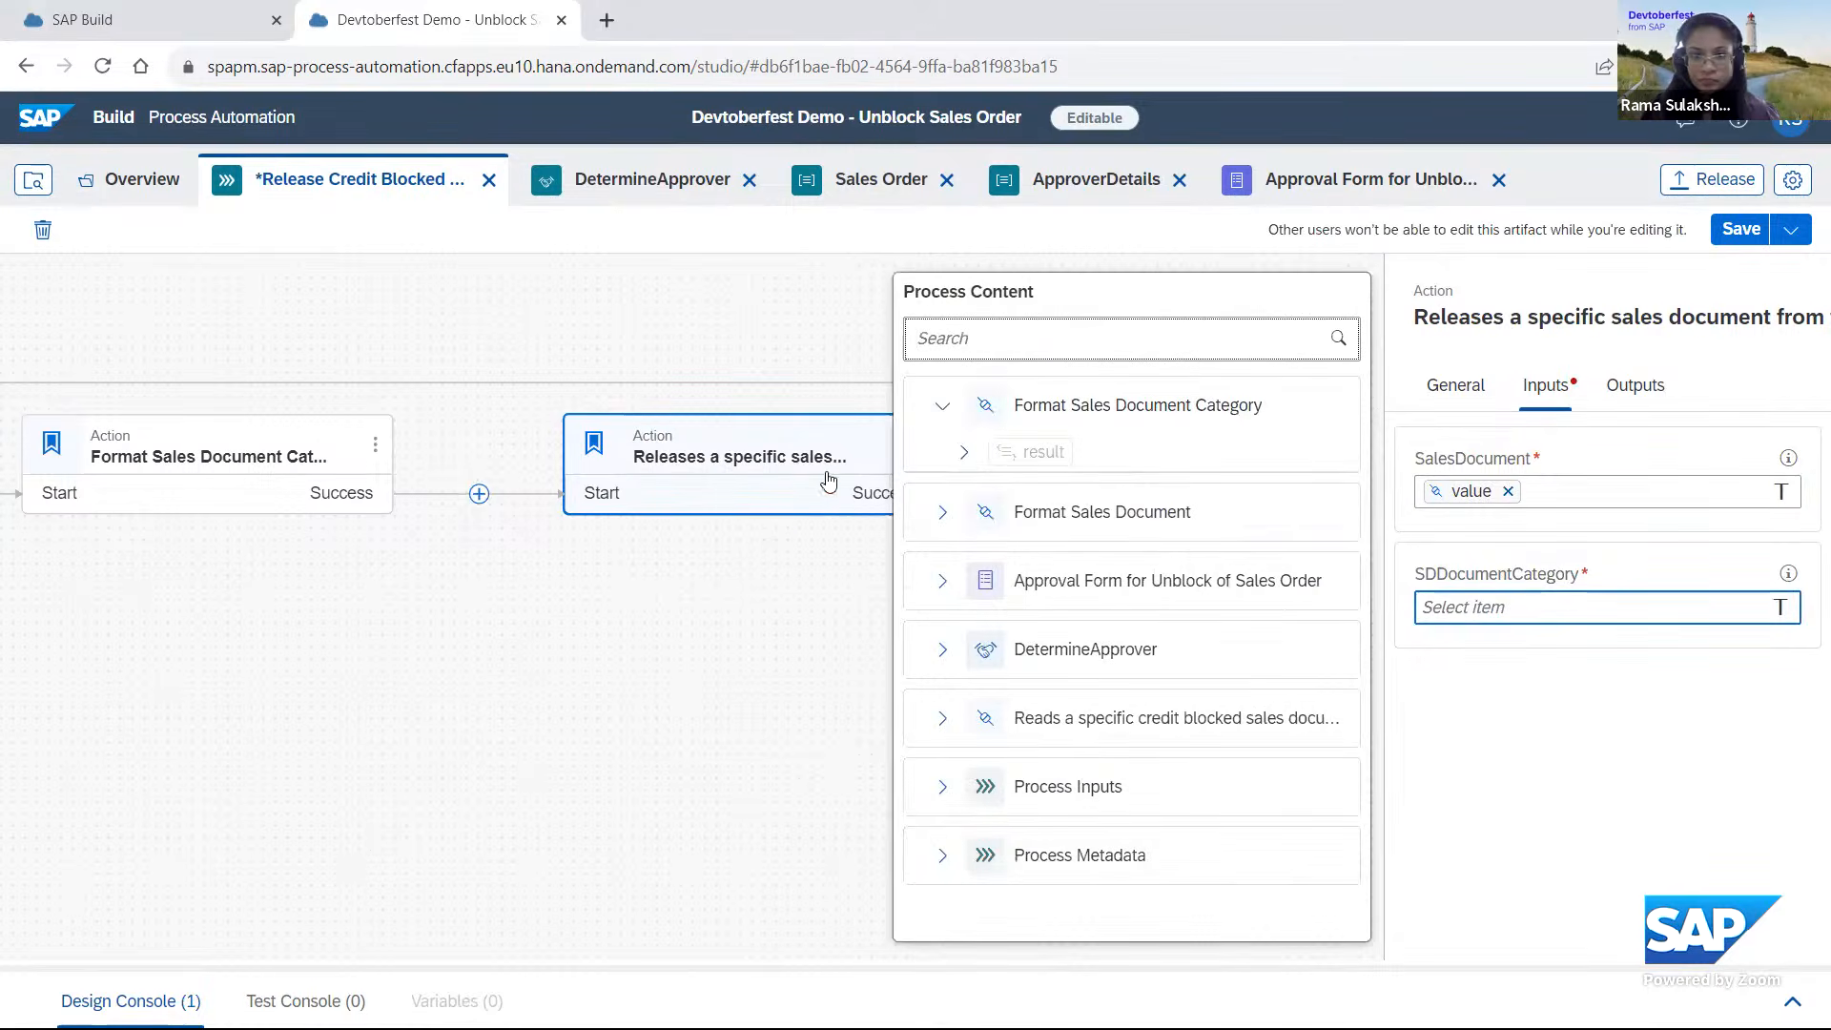
{"action": "left_click", "coordinate": [963, 452]}
{"action": "left_click", "coordinate": [1049, 492]}
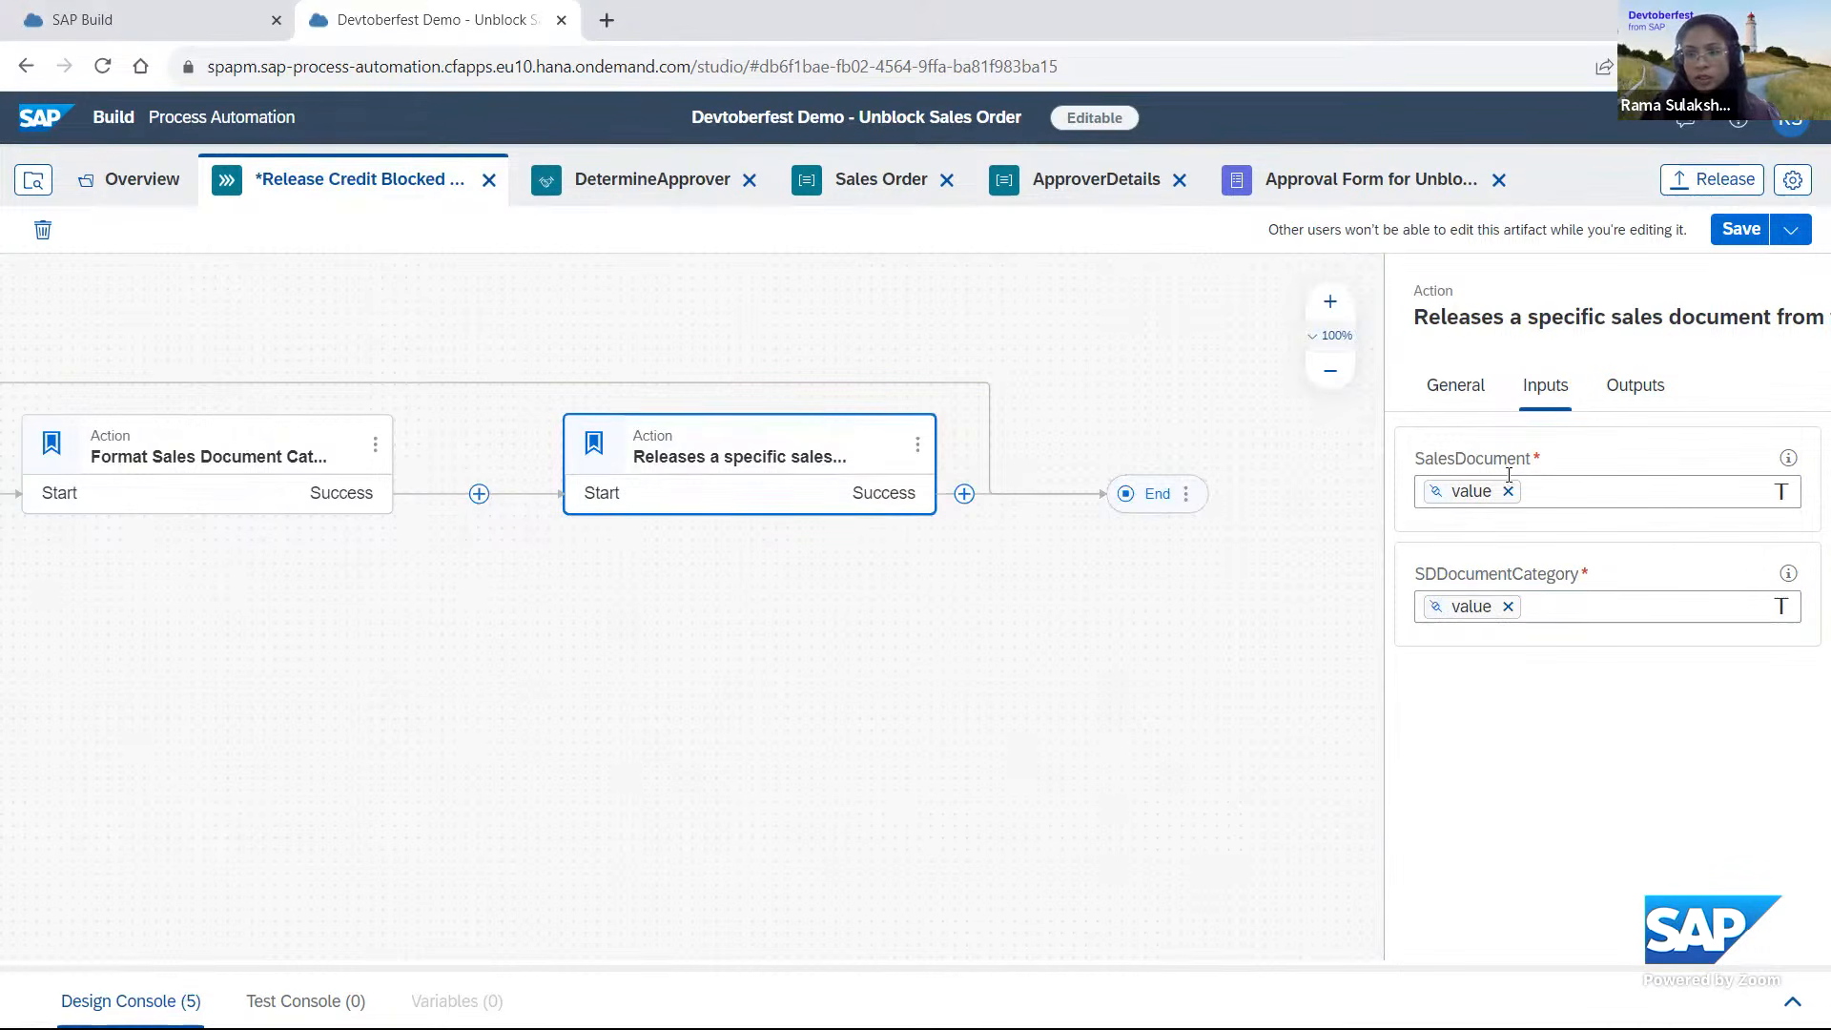
{"action": "left_click", "coordinate": [1741, 229]}
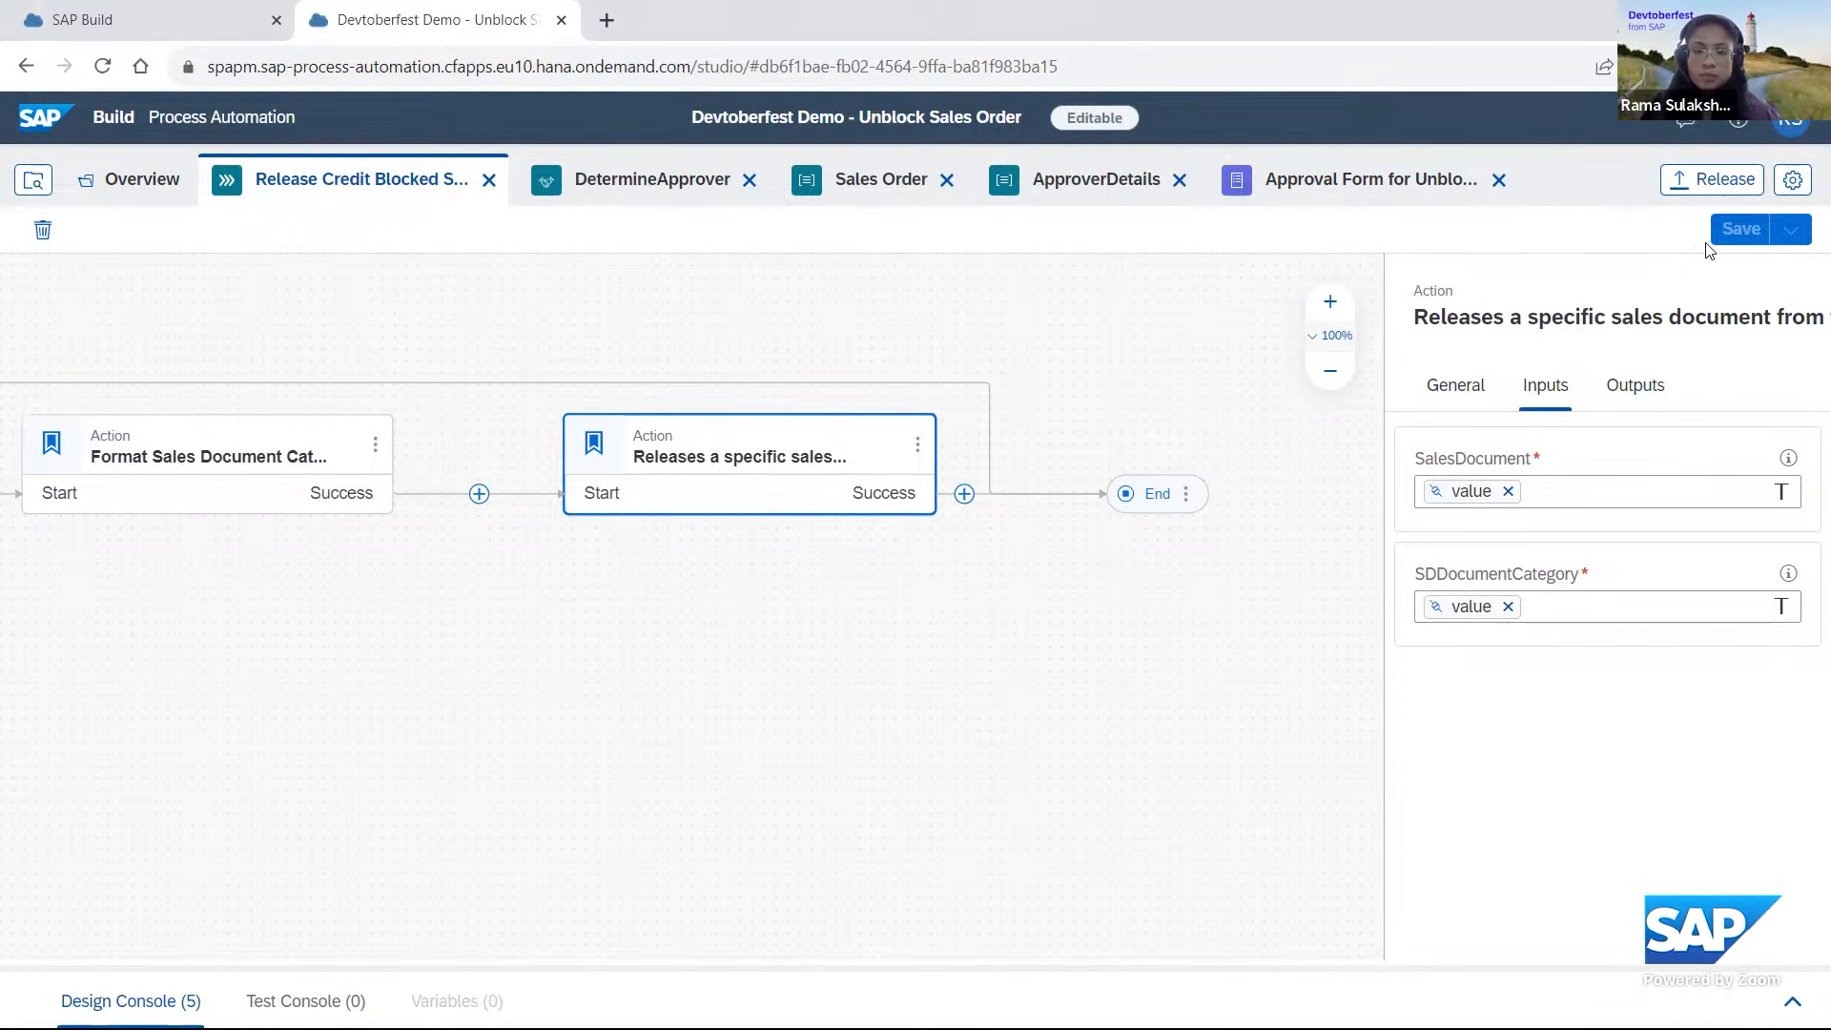
Release the project as version 1.0.0 with a version comment starting with "Initial".
{"action": "left_click", "coordinate": [1726, 182]}
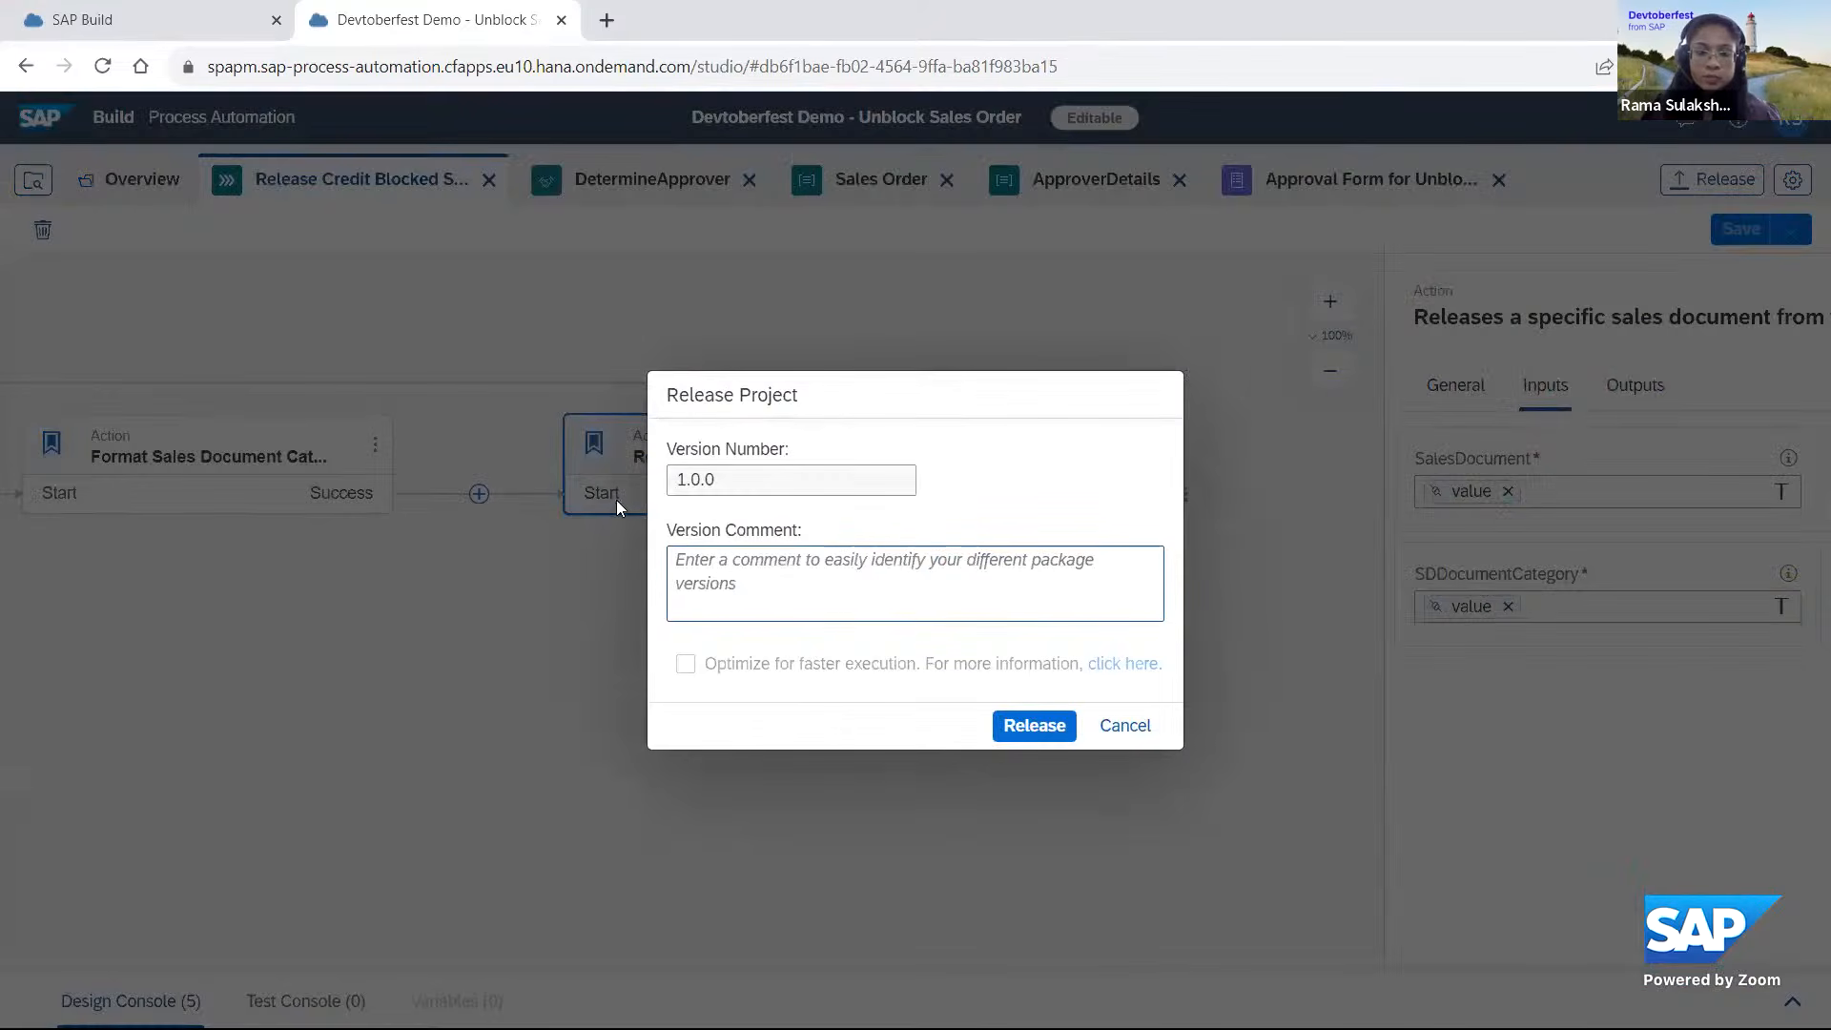
{"action": "left_click", "coordinate": [706, 561]}
{"action": "type", "text": "Initial Draft"}
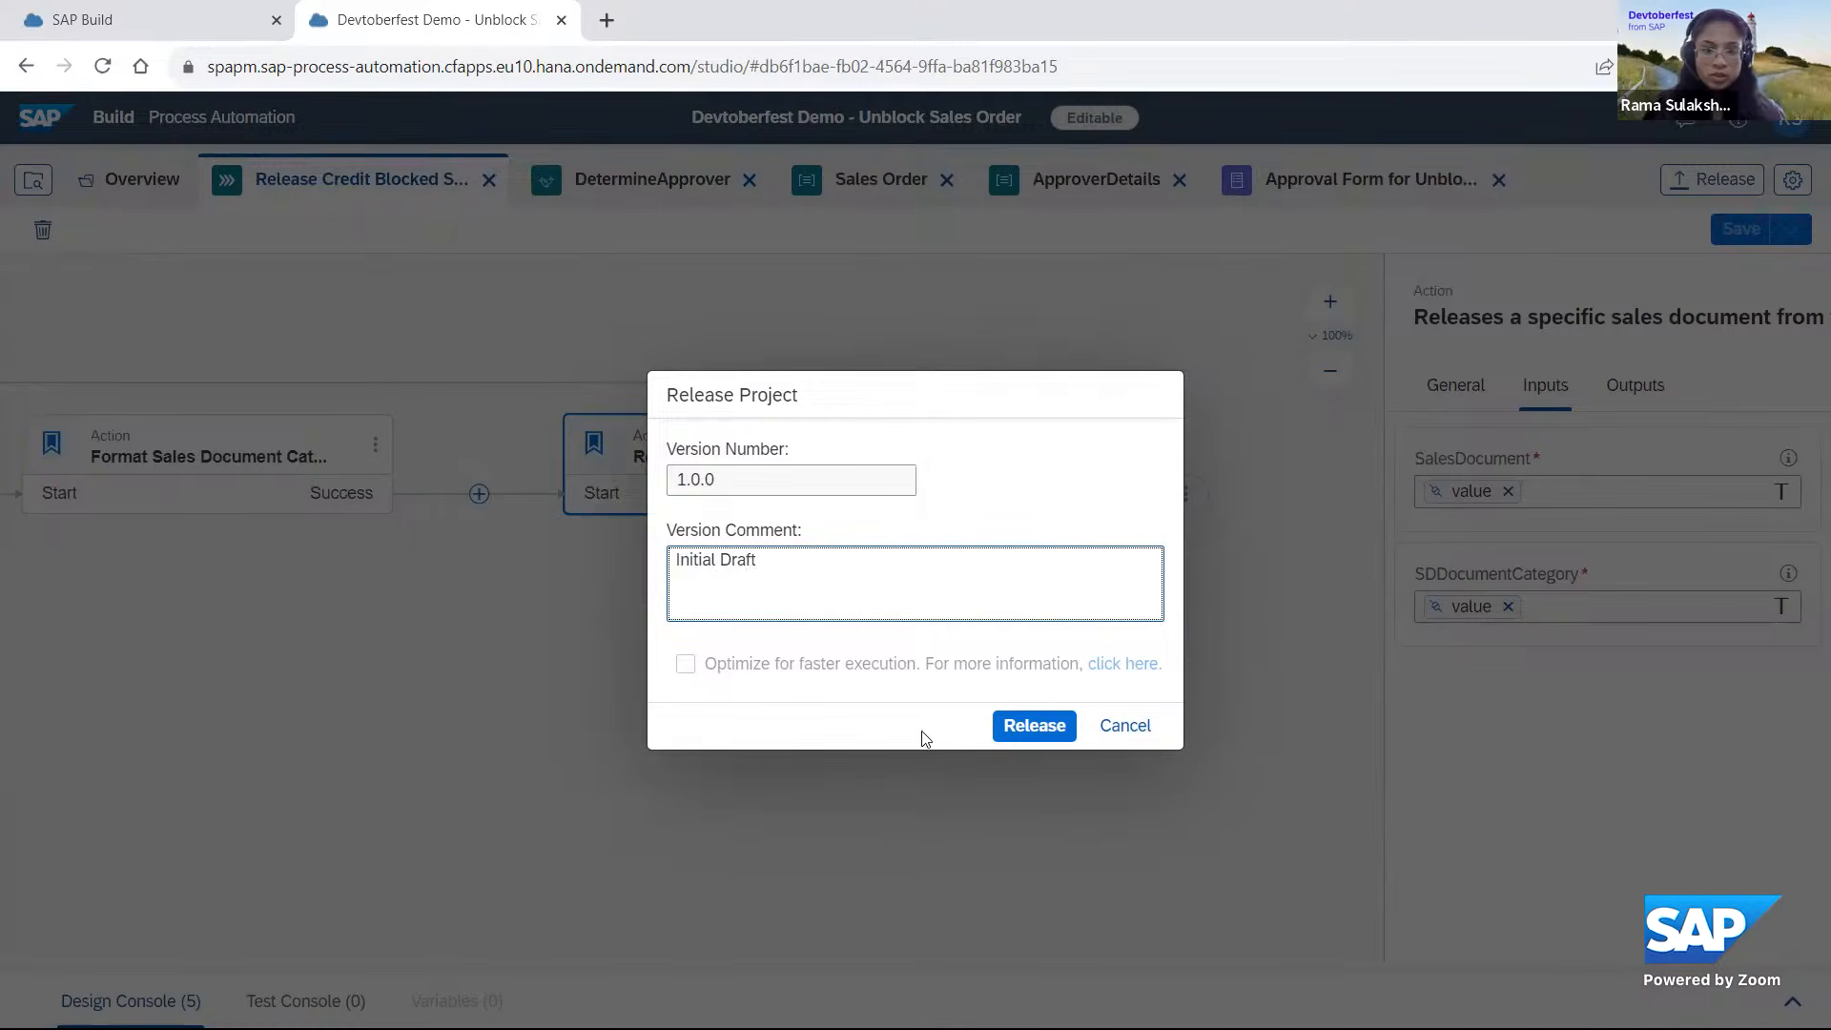
{"action": "left_click", "coordinate": [1031, 730]}
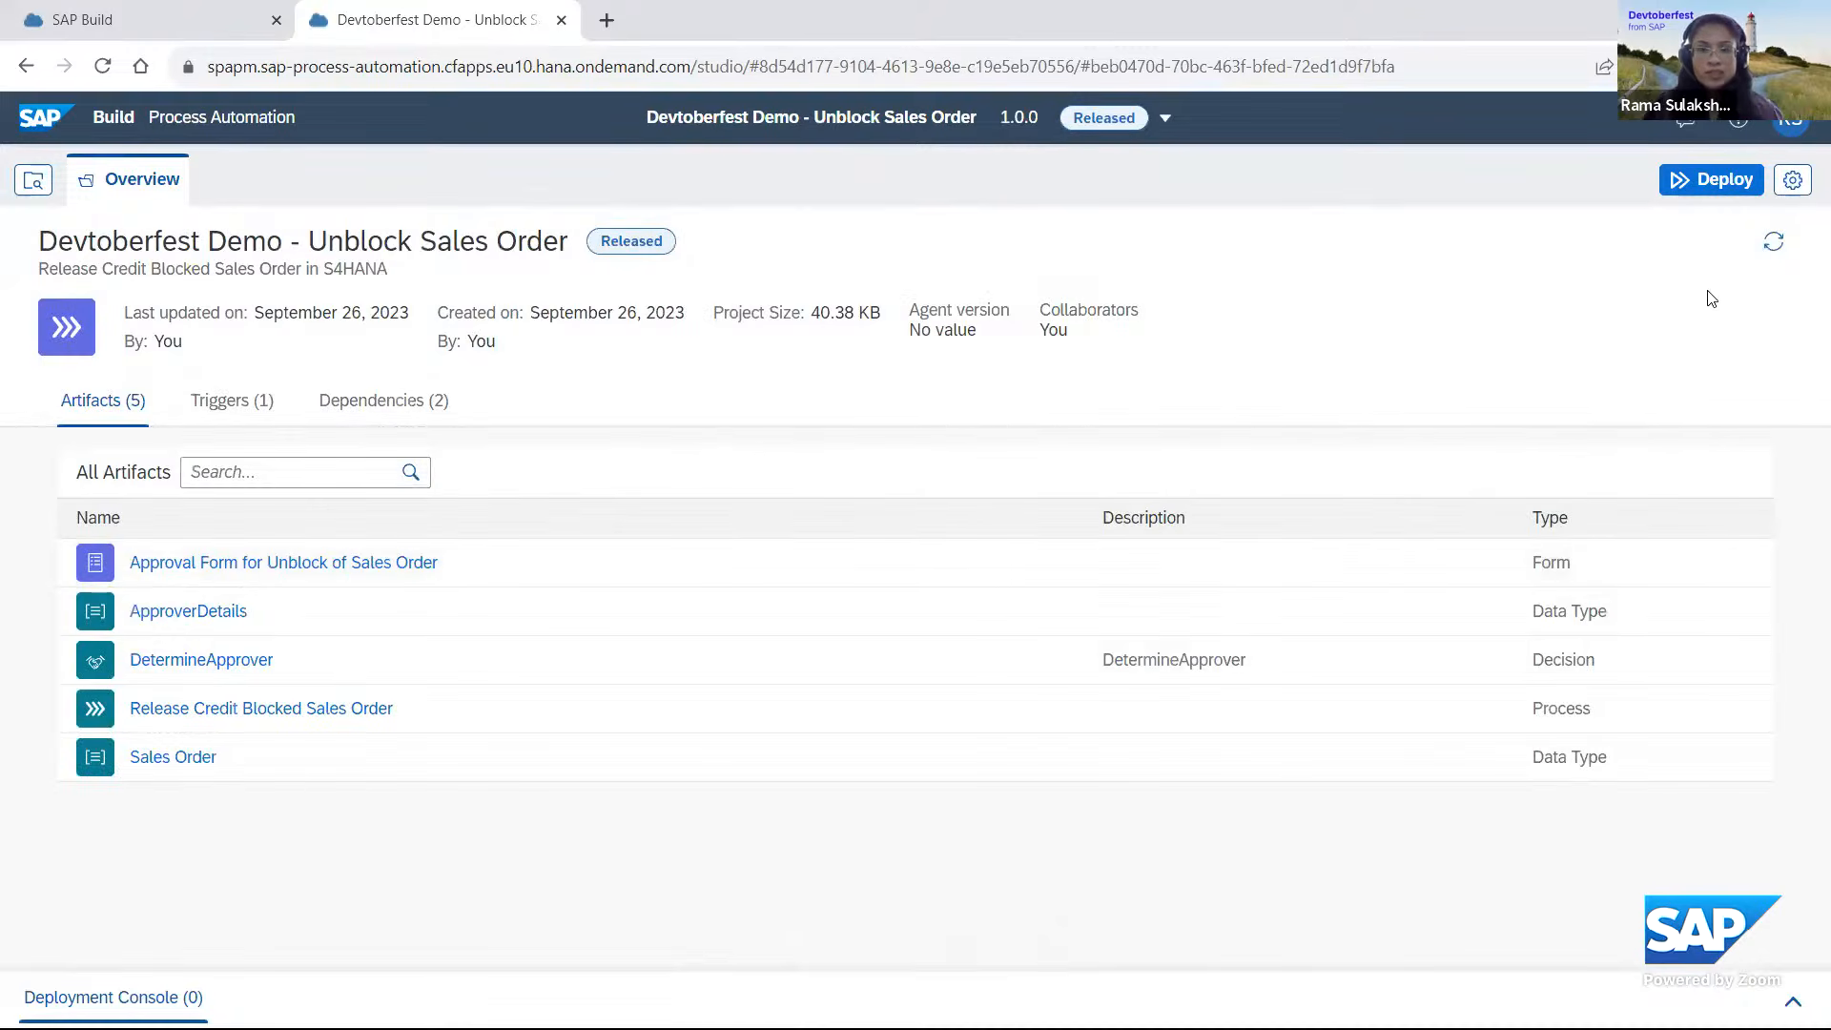
Begin deploying the released project and set the S4HANA_DESTINATION runtime variable to S4HANA_CXT_A_CreditBlockedSalesDocument.
{"action": "left_click", "coordinate": [1722, 183]}
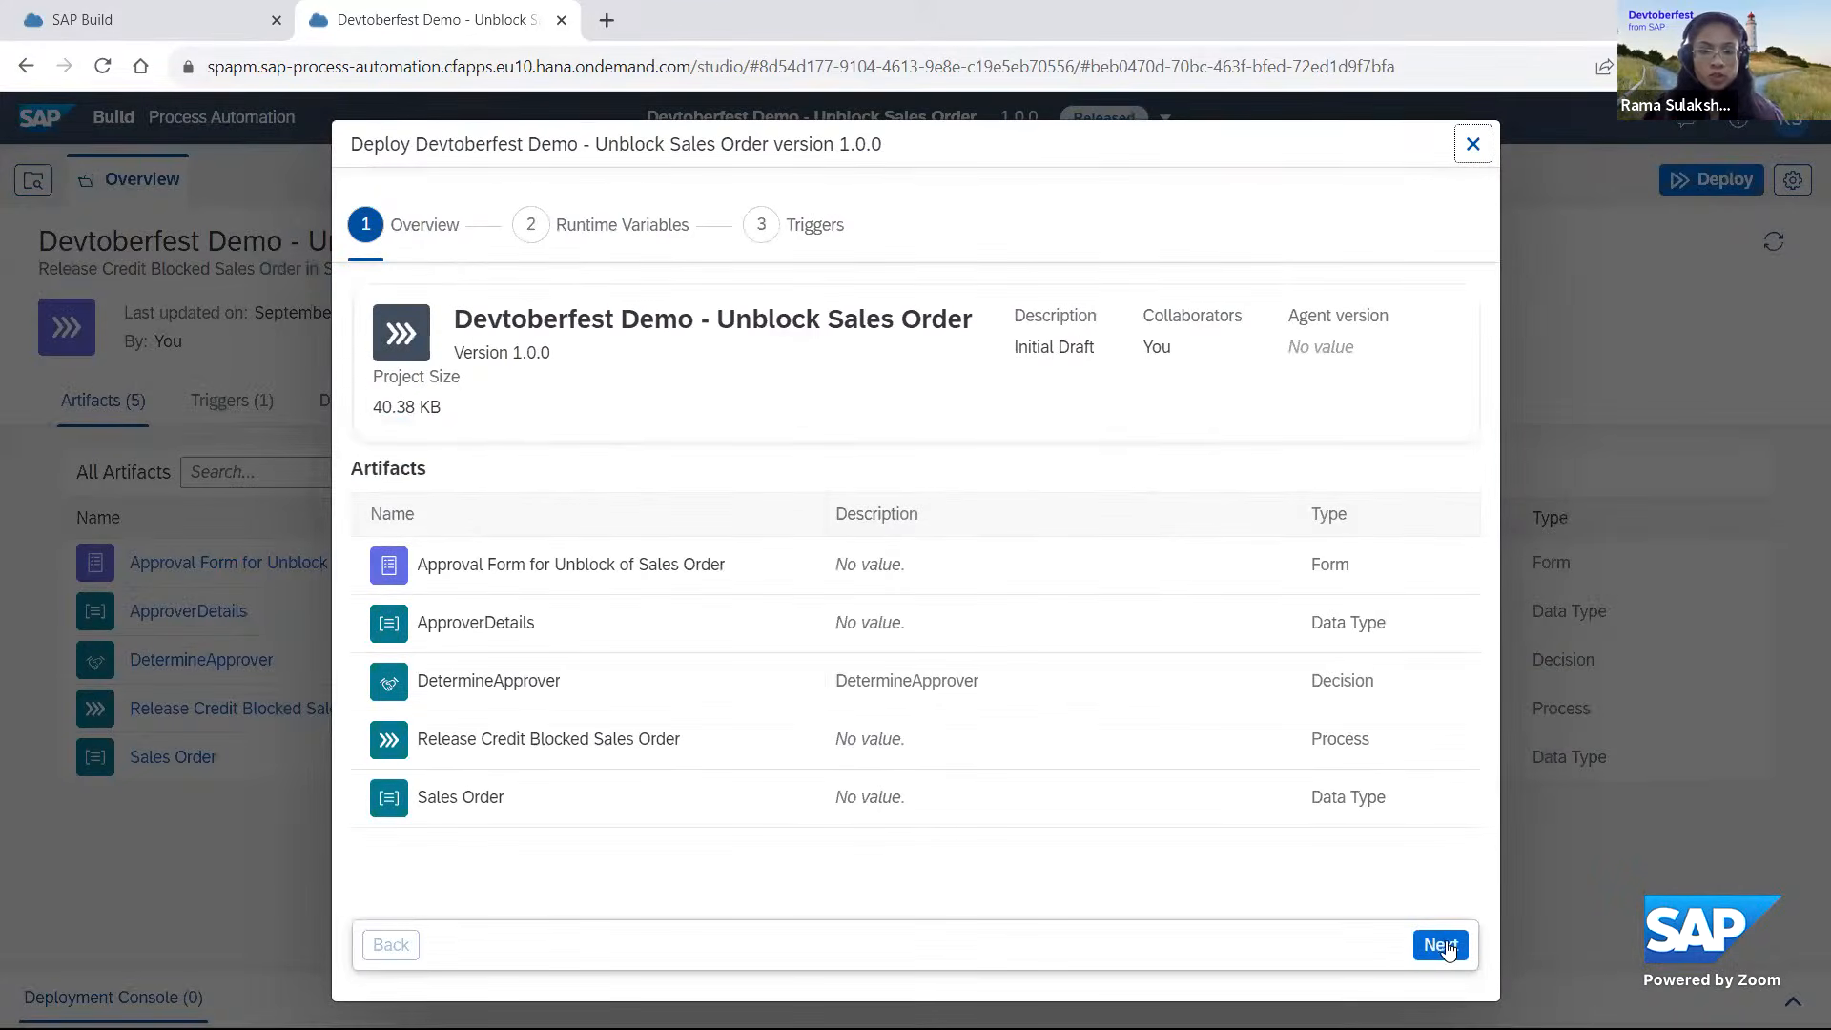
{"action": "left_click", "coordinate": [1442, 945]}
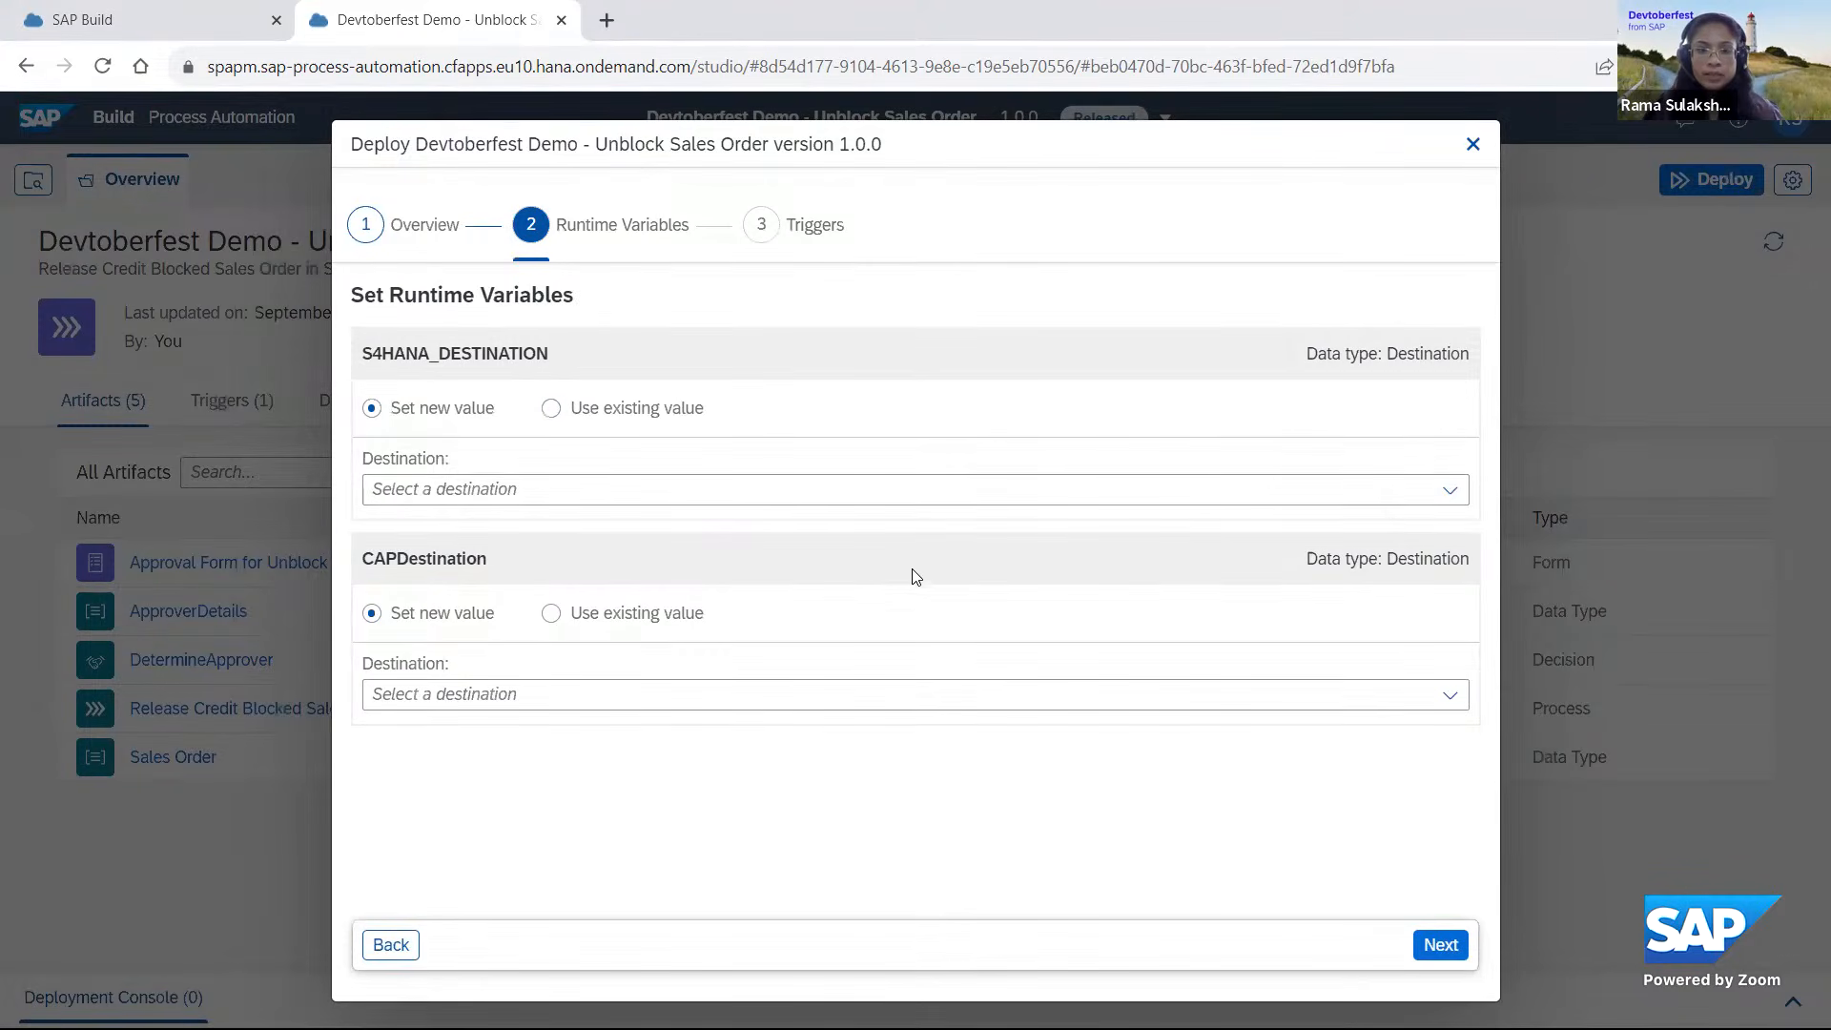
{"action": "left_click", "coordinate": [1451, 493]}
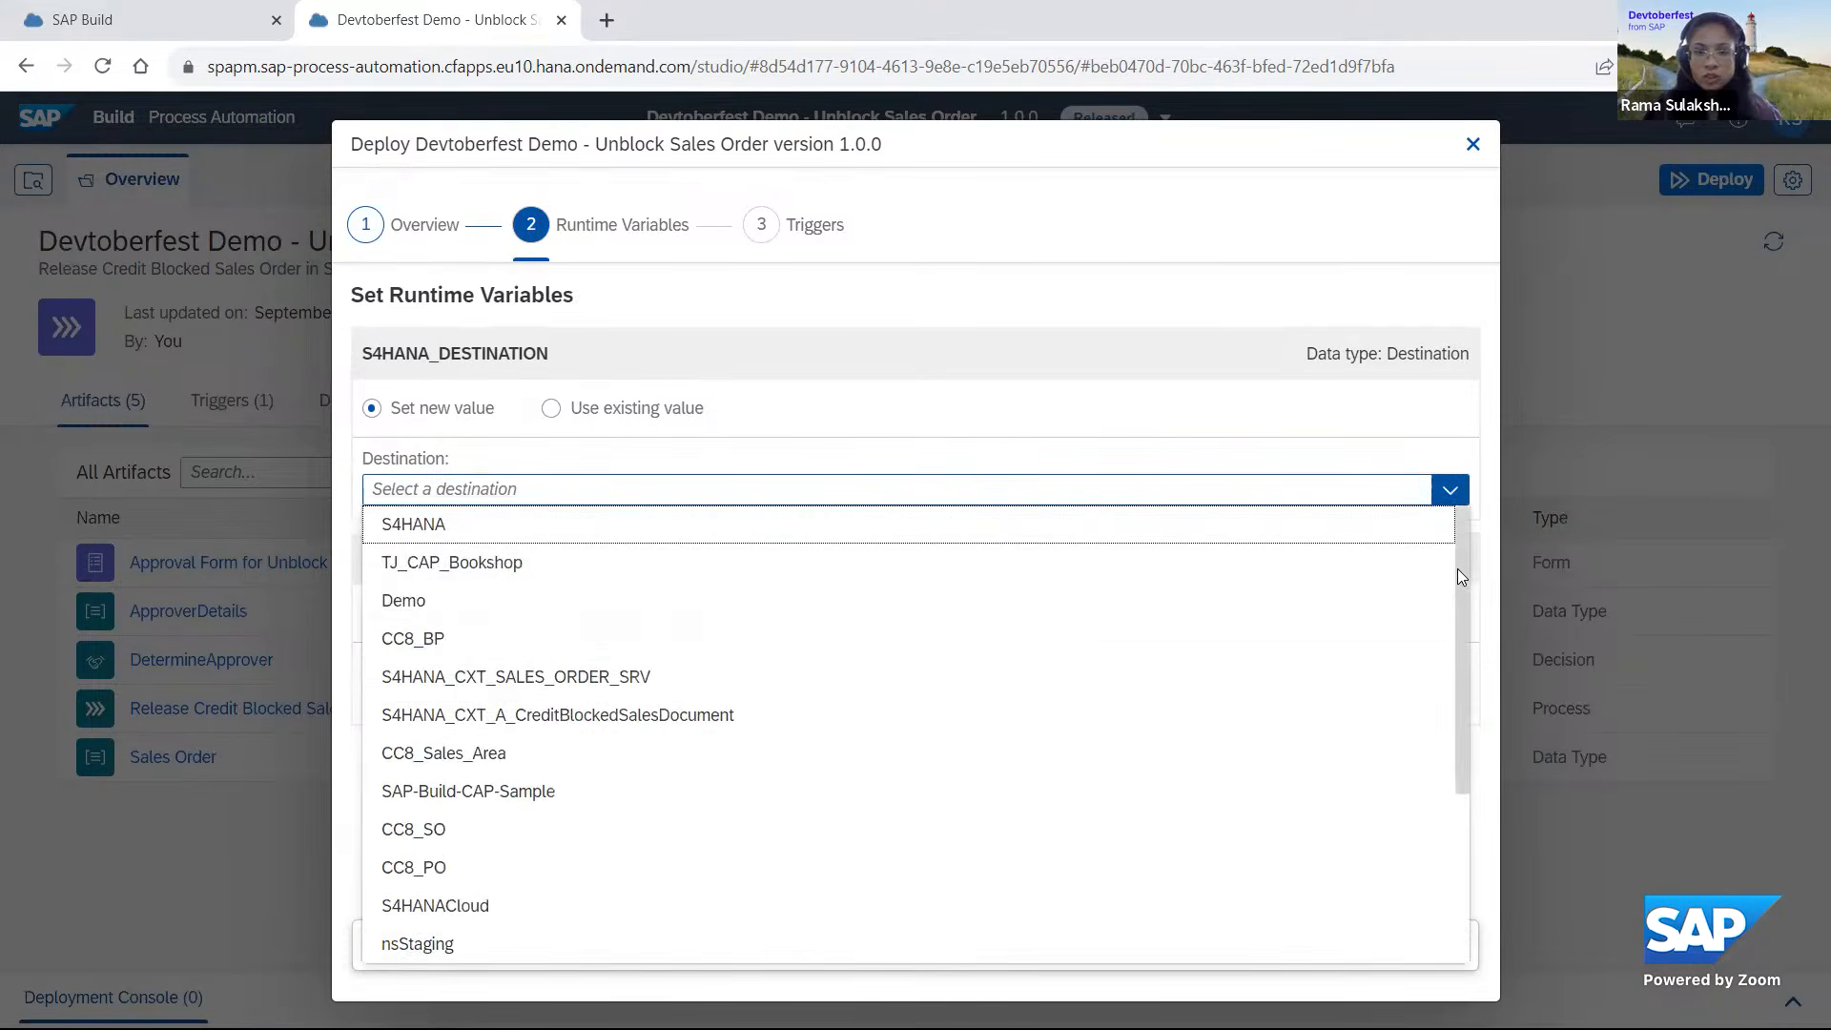
{"action": "left_click_drag", "start_coordinate": [1457, 568], "coordinate": [1459, 637]}
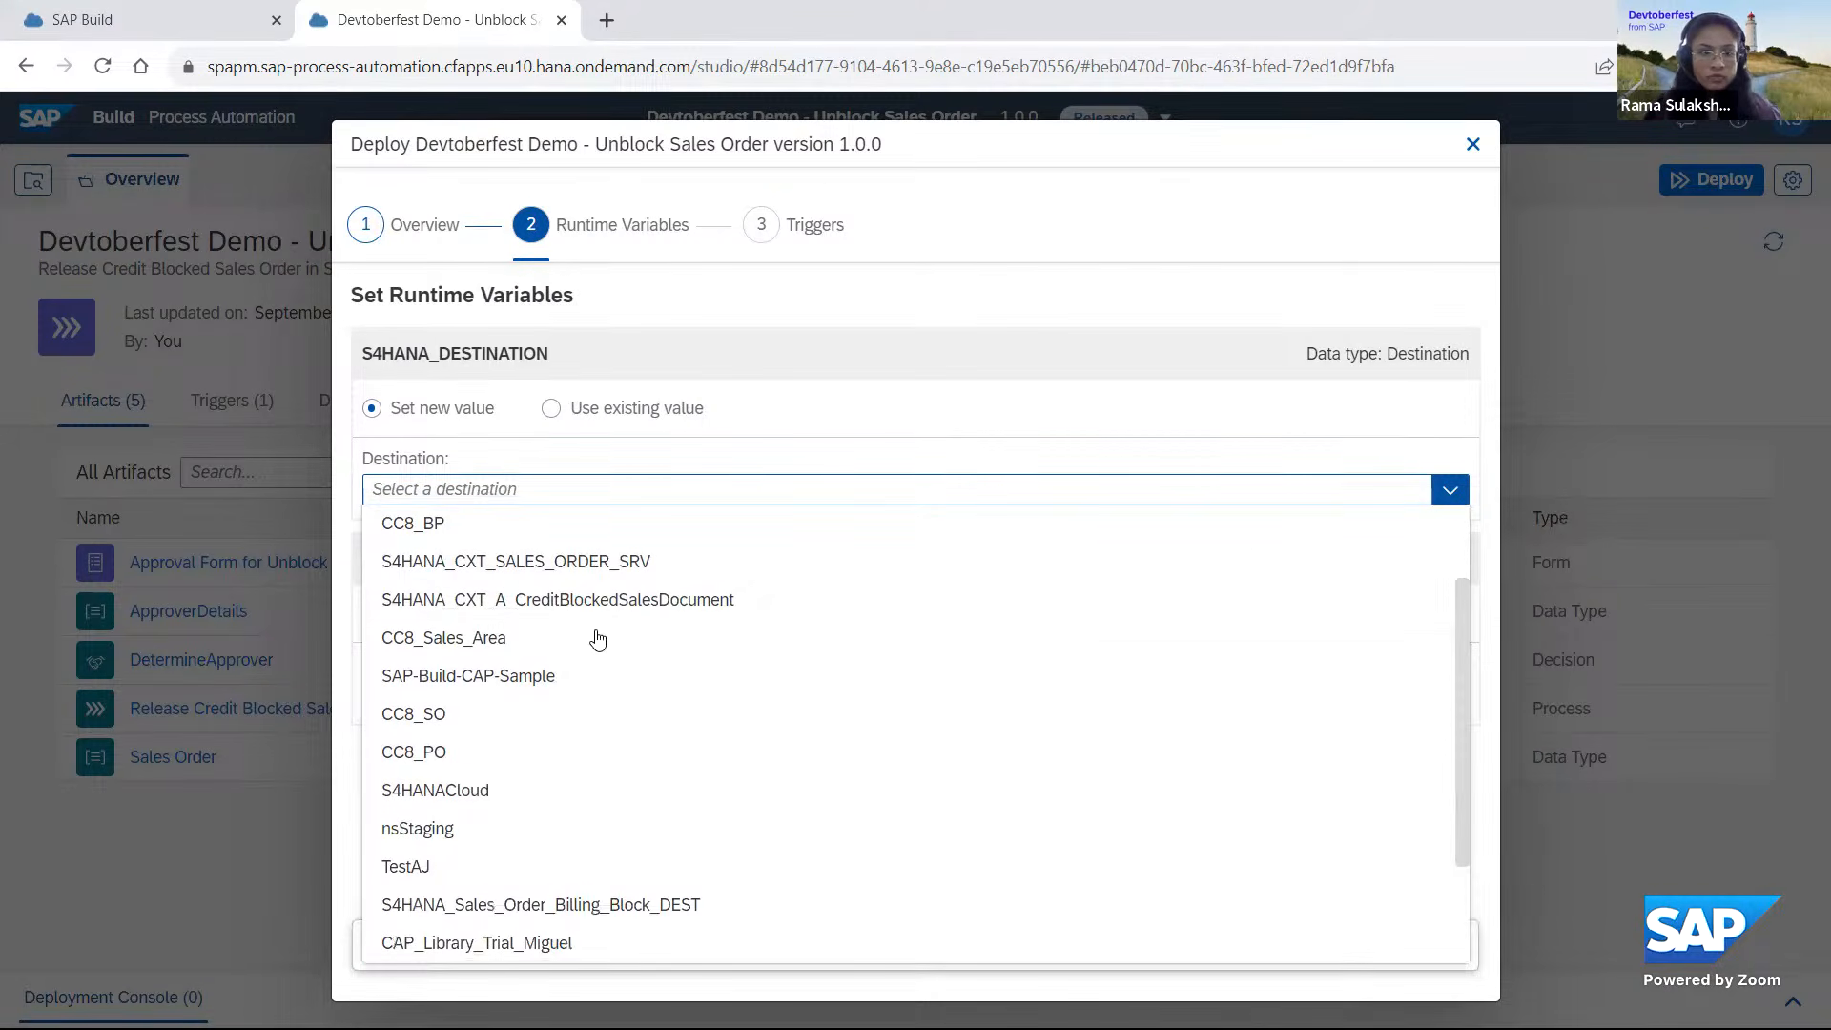
{"action": "left_click", "coordinate": [561, 600]}
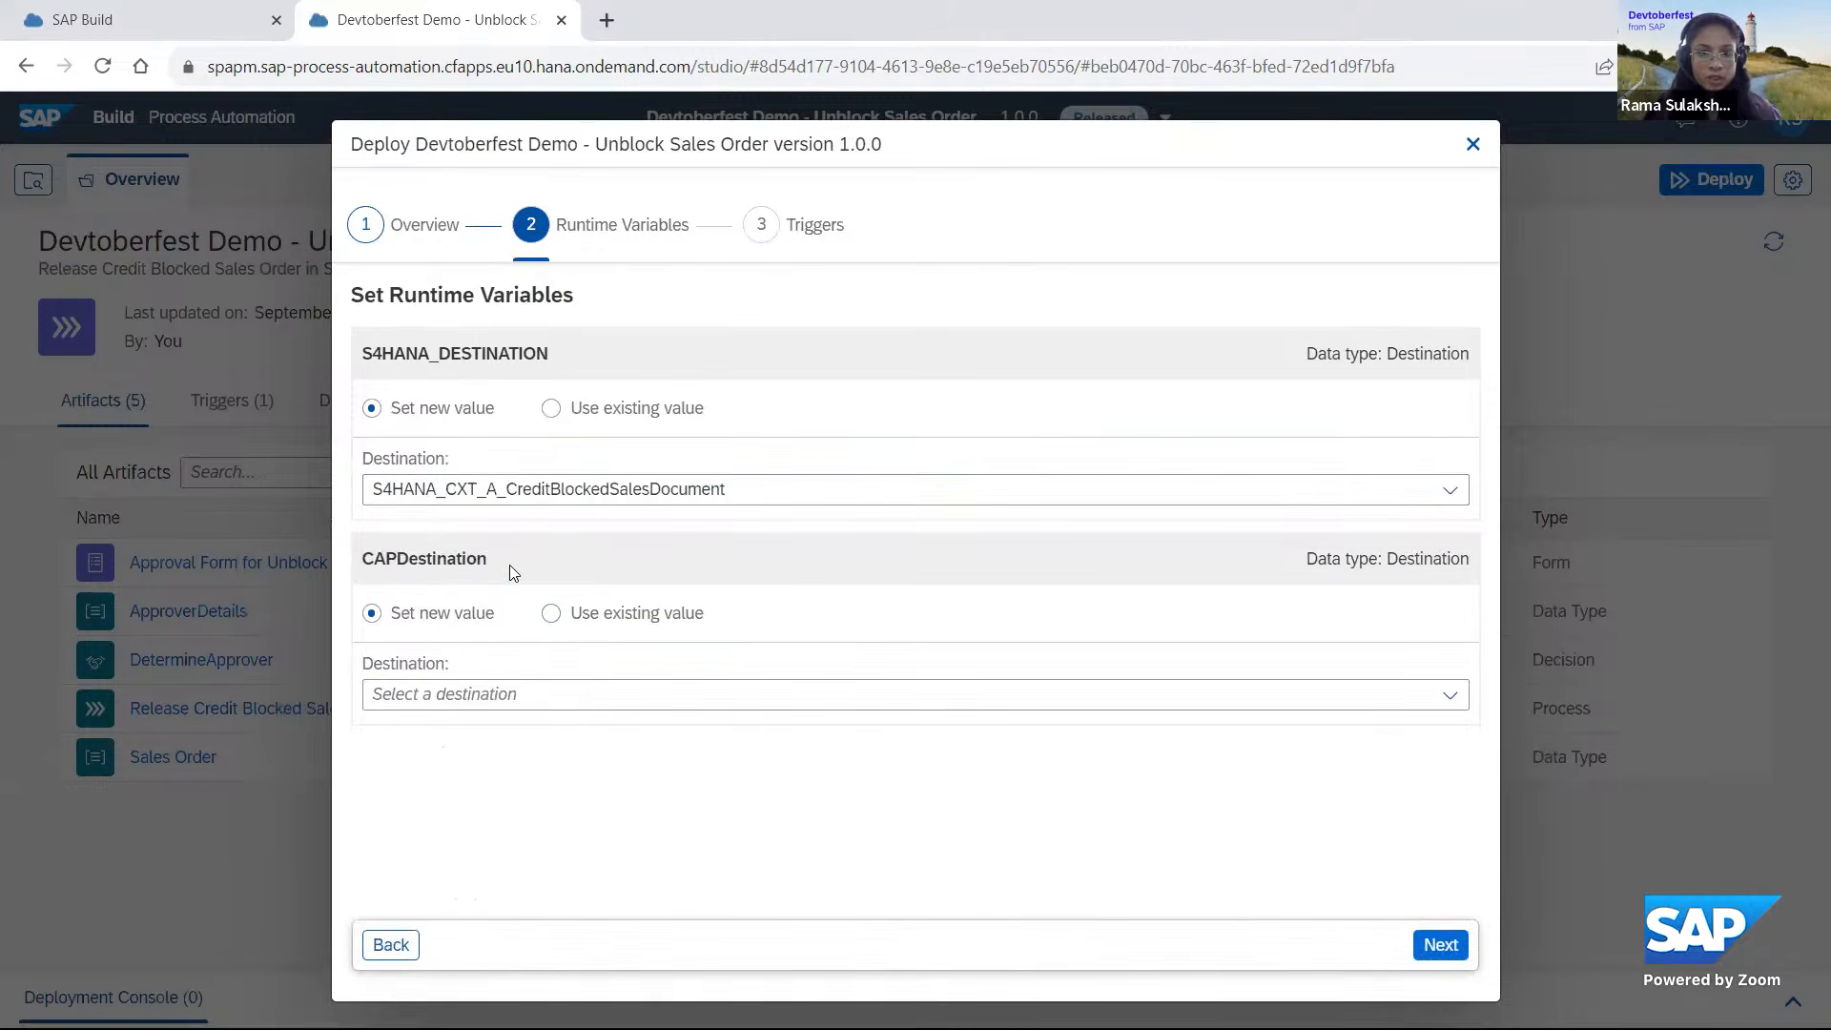
Set the CAPDestination runtime variable to CAP_Library_PMCAP and deploy the project with its UnblockSalesOrderS4 API trigger.
{"action": "left_click", "coordinate": [1452, 699]}
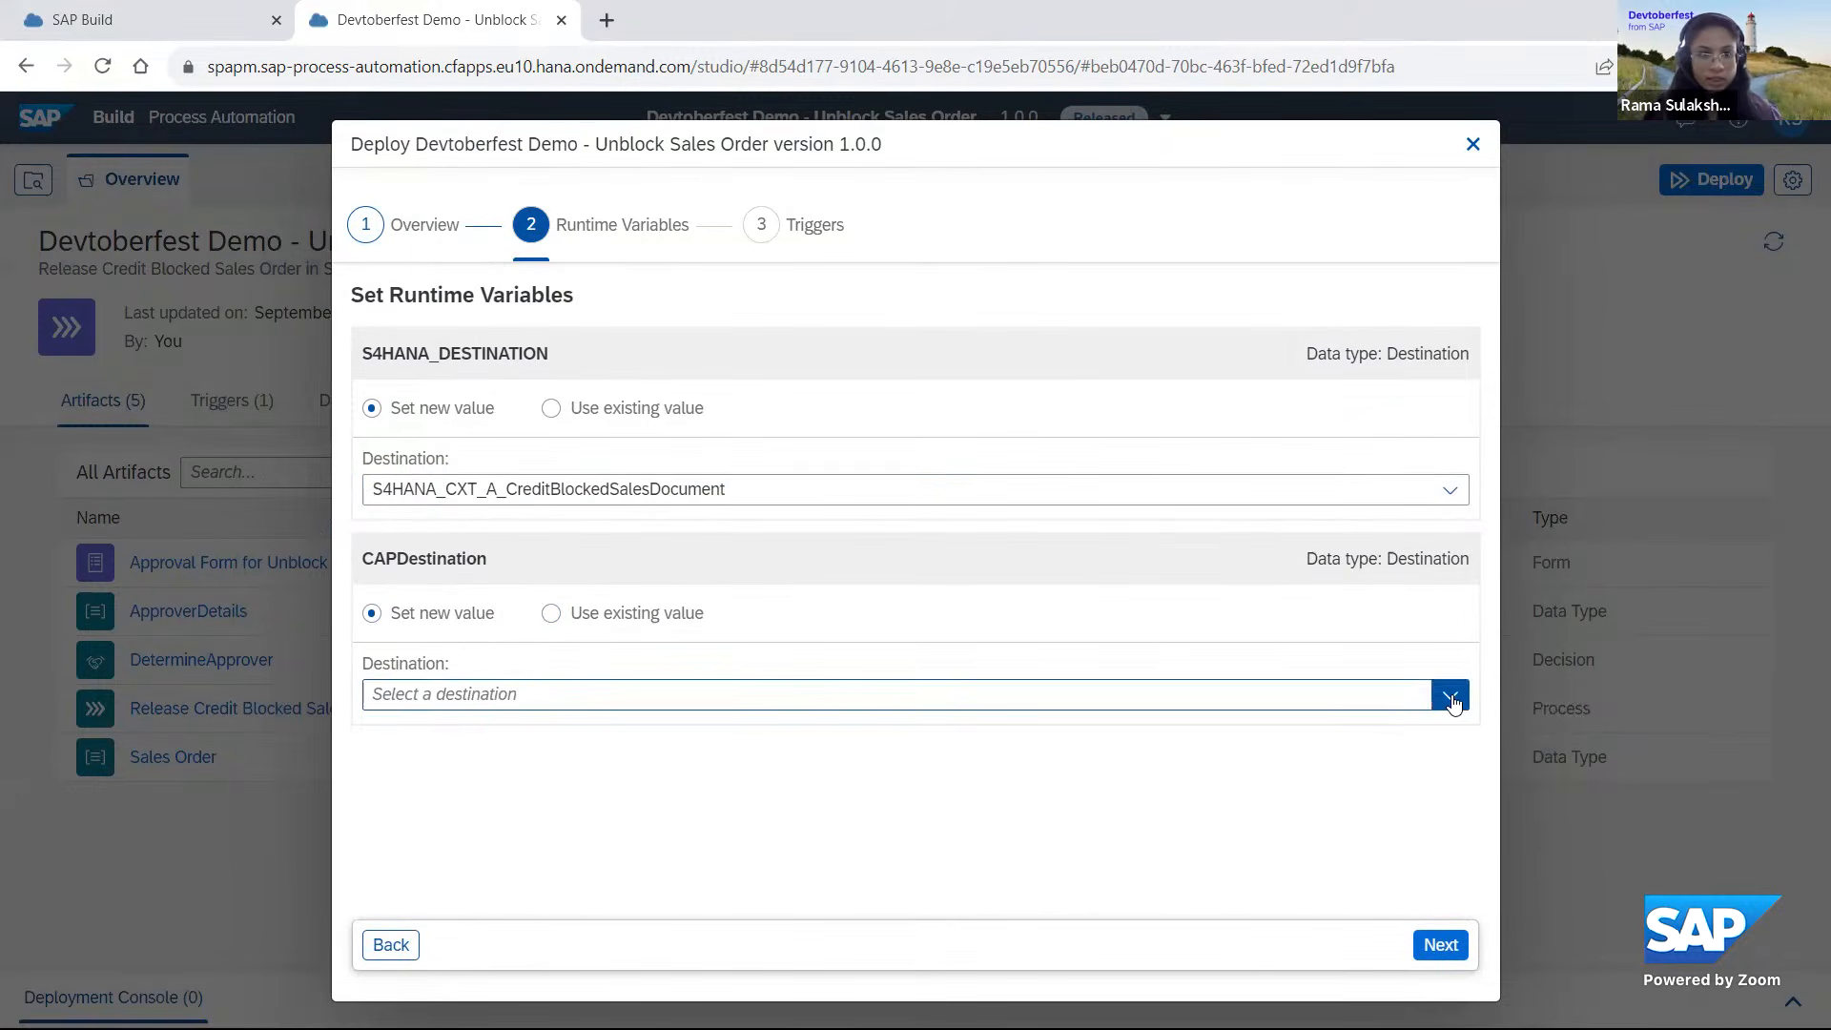
{"action": "scroll", "coordinate": [975, 577], "scroll_direction": "down", "scroll_amount": 3}
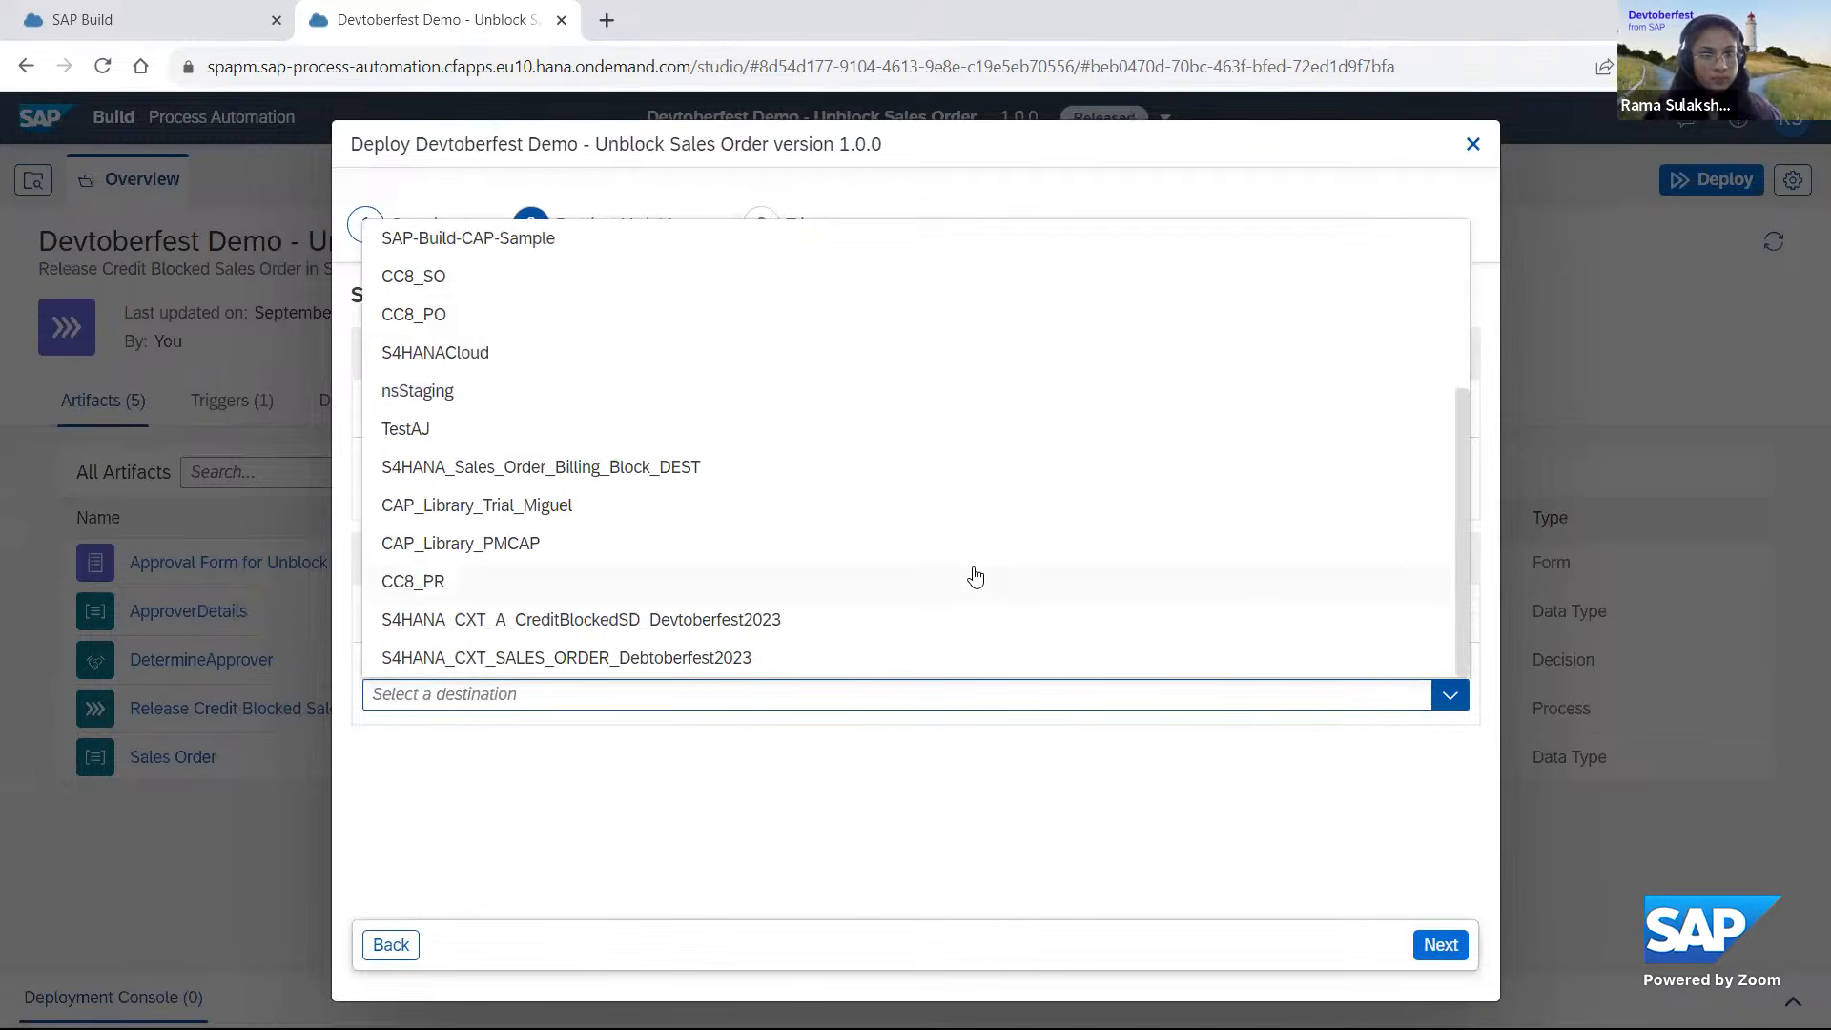
{"action": "scroll", "coordinate": [974, 577], "scroll_direction": "up", "scroll_amount": 2}
{"action": "scroll", "coordinate": [642, 372], "scroll_direction": "up", "scroll_amount": 2}
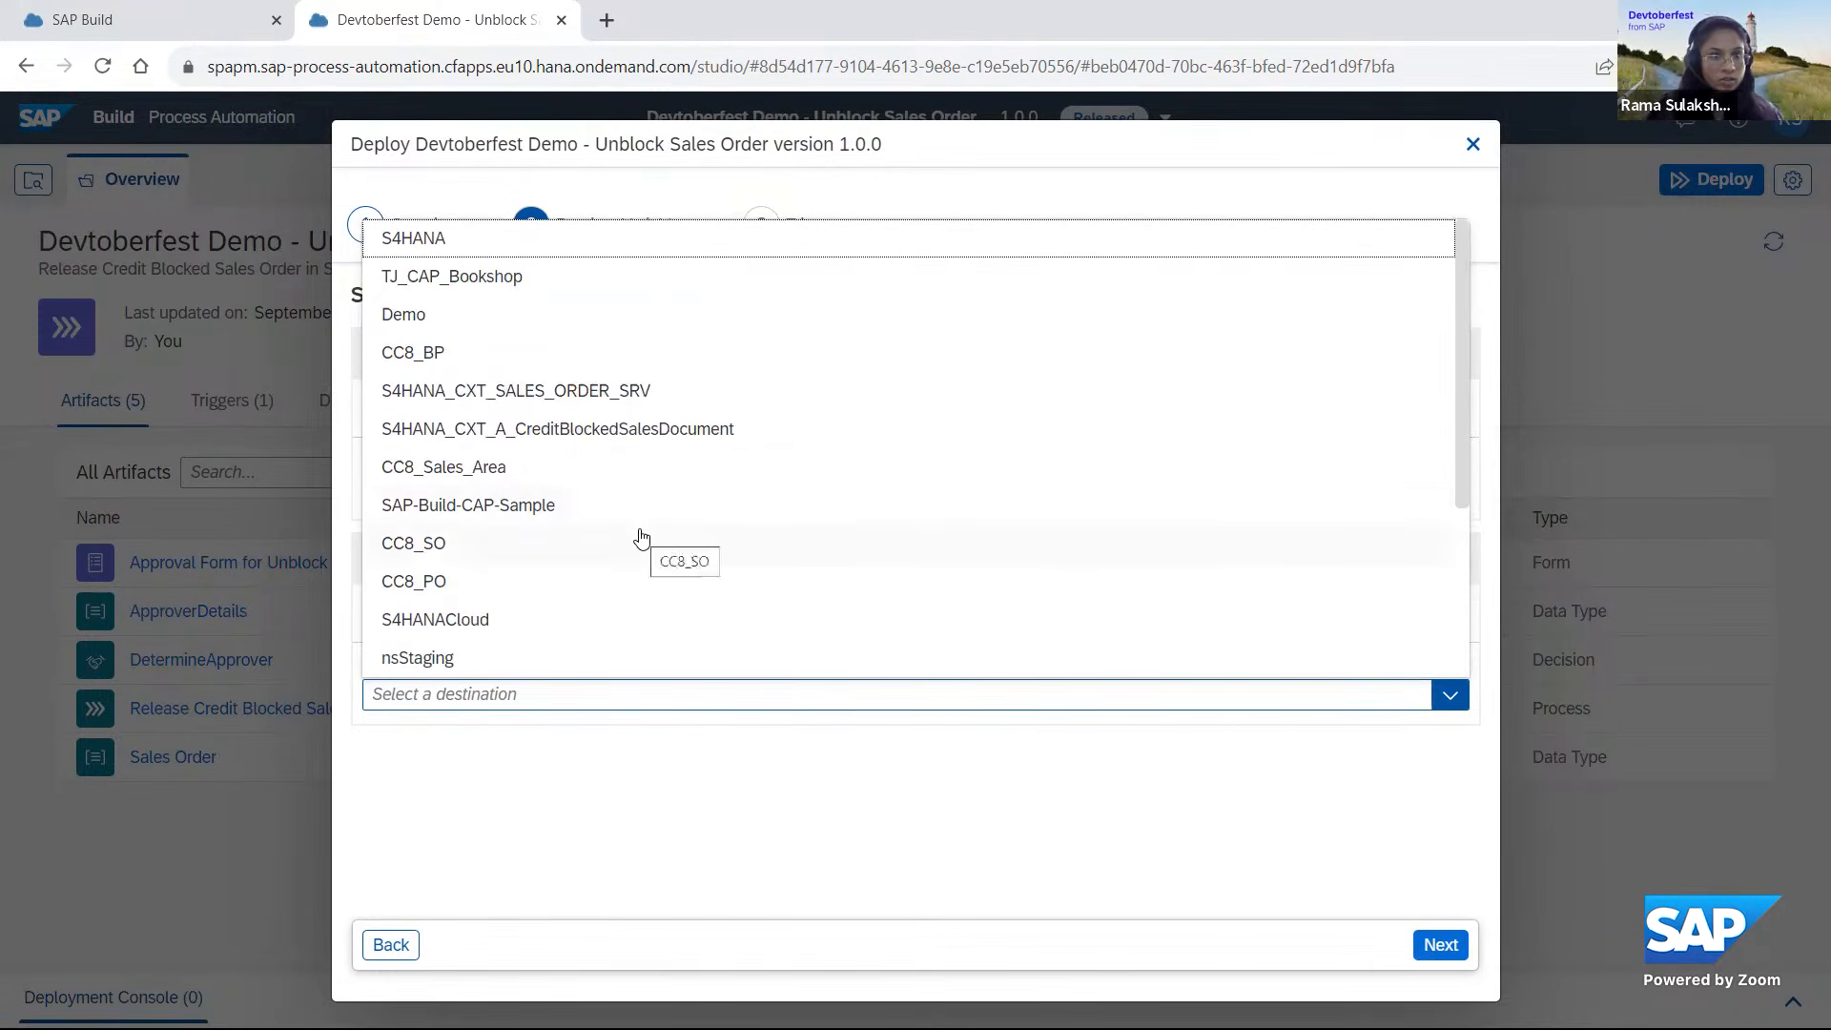
{"action": "scroll", "coordinate": [642, 539], "scroll_direction": "down", "scroll_amount": 5}
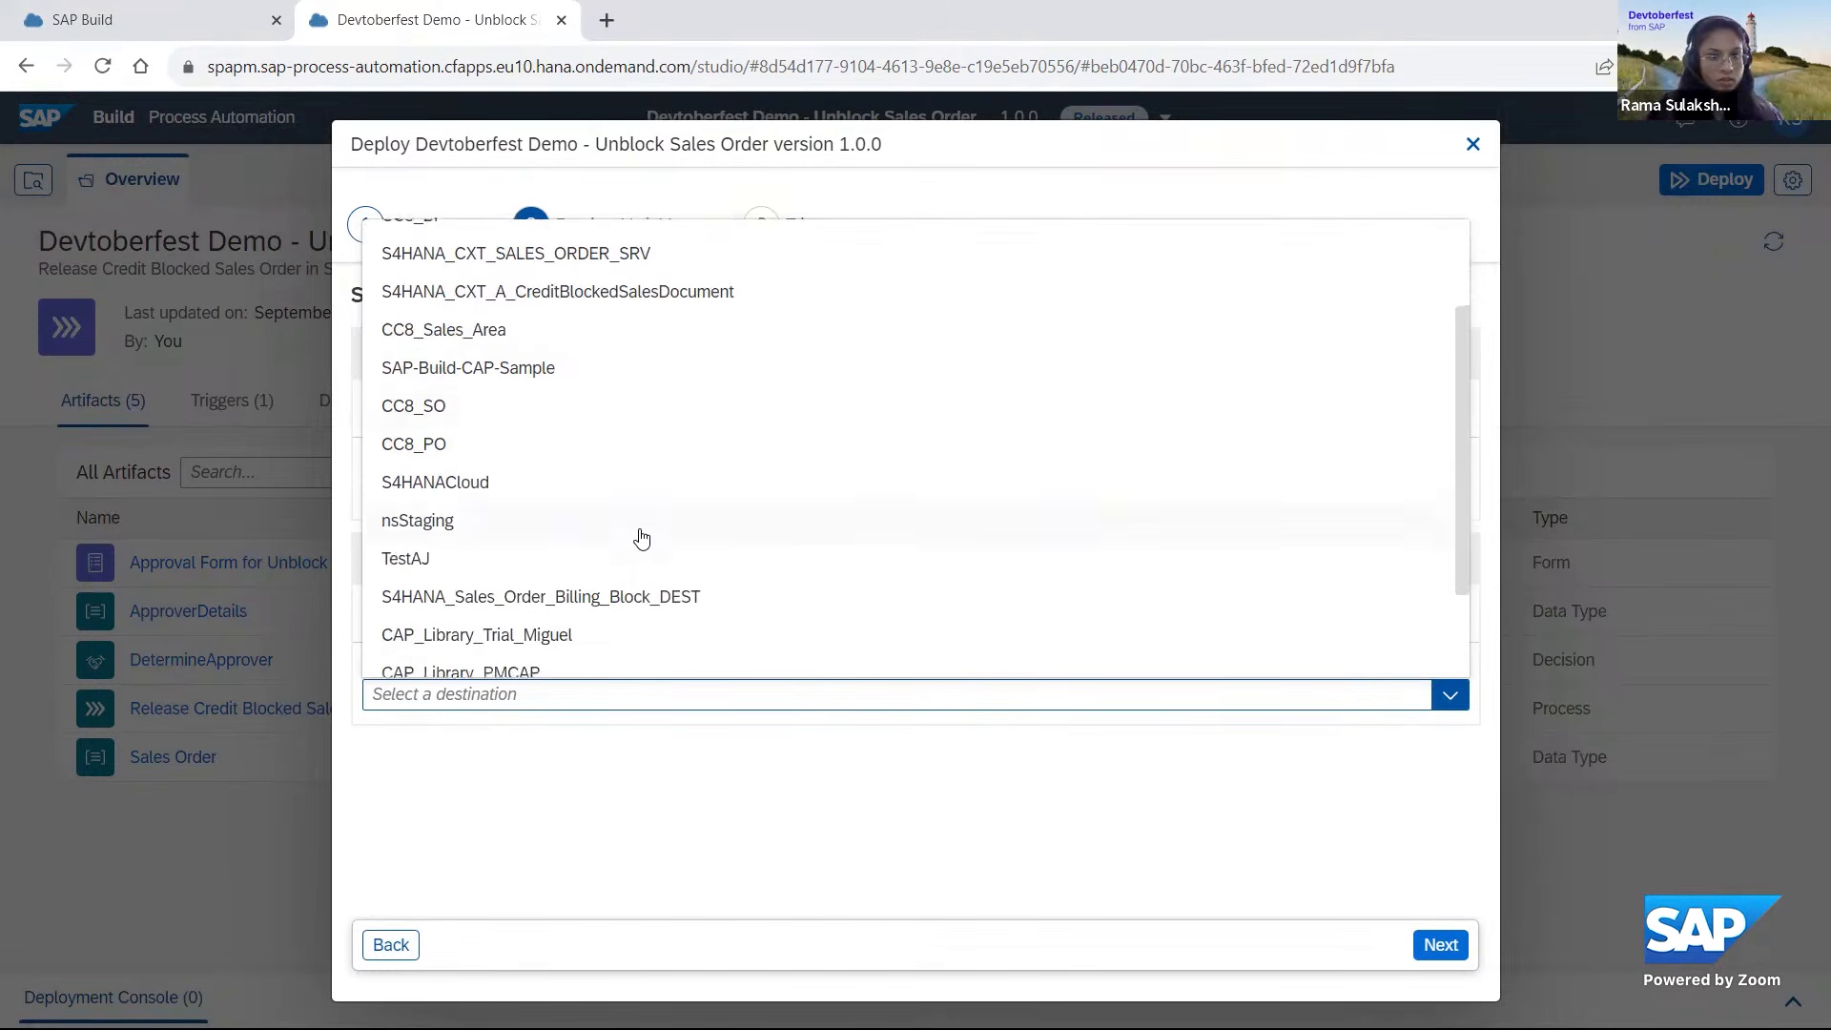
{"action": "left_click", "coordinate": [638, 542]}
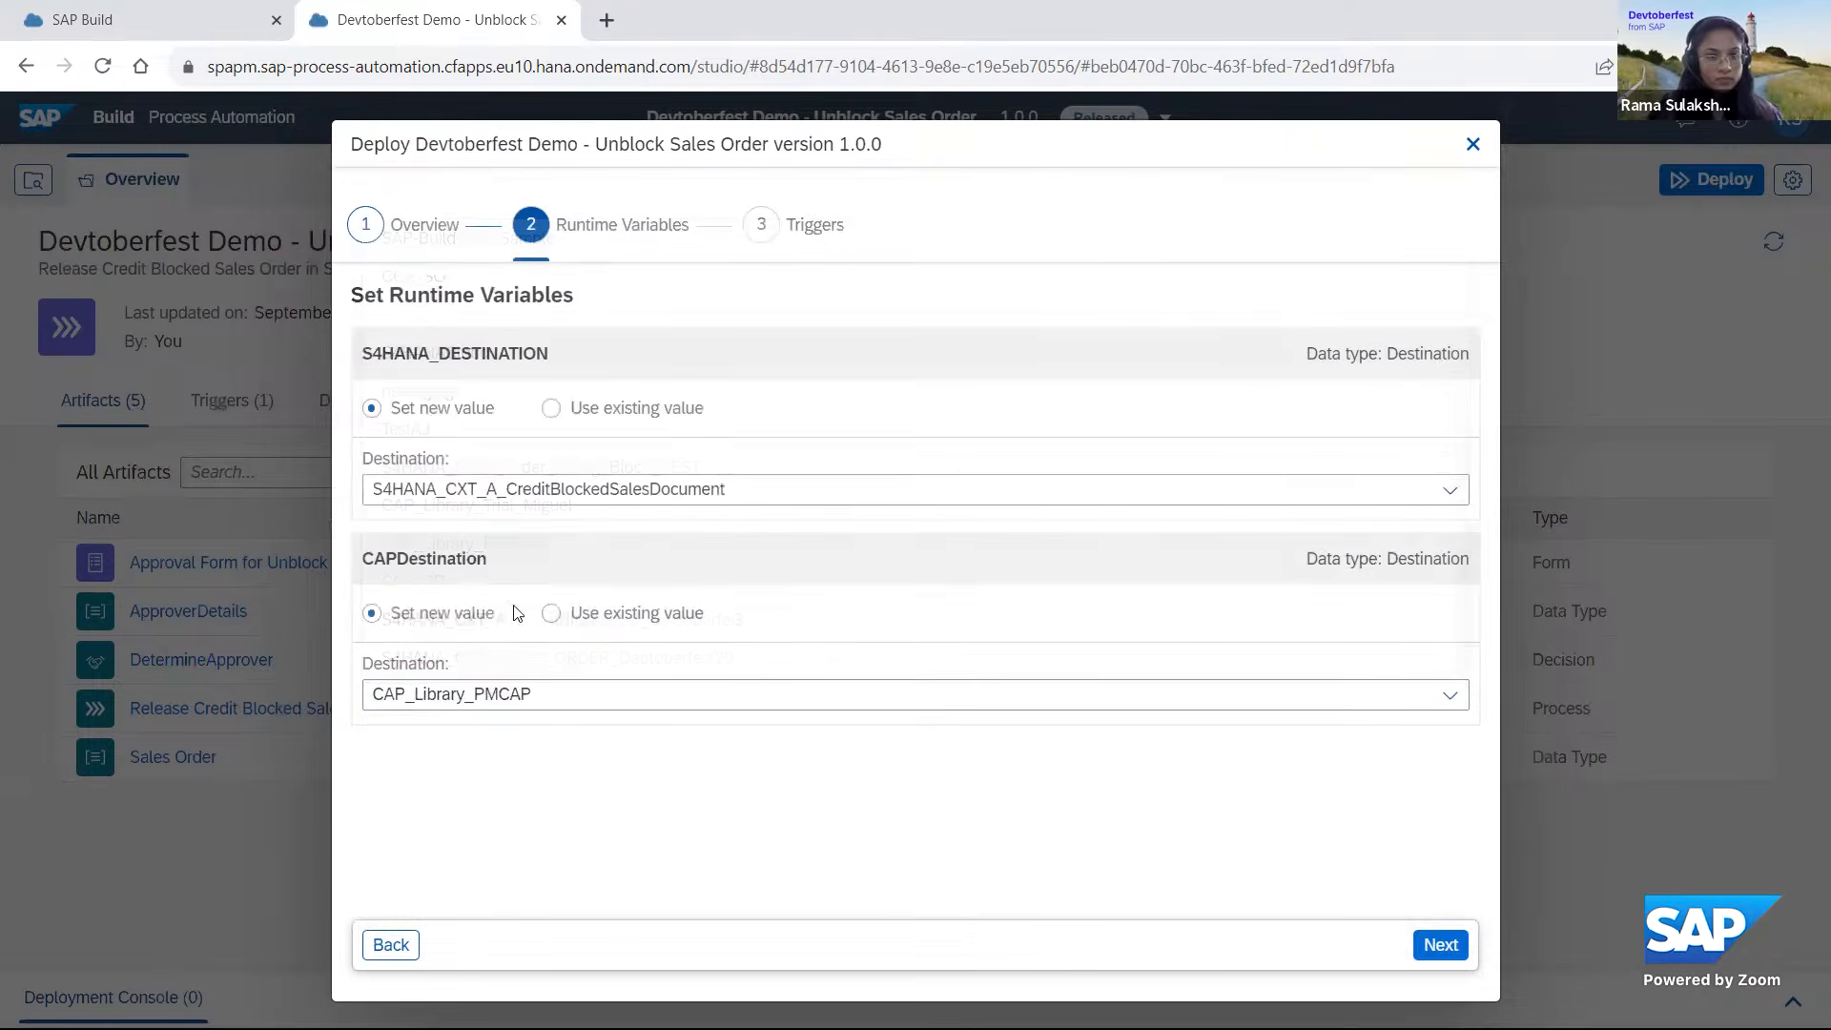
{"action": "left_click", "coordinate": [1440, 945]}
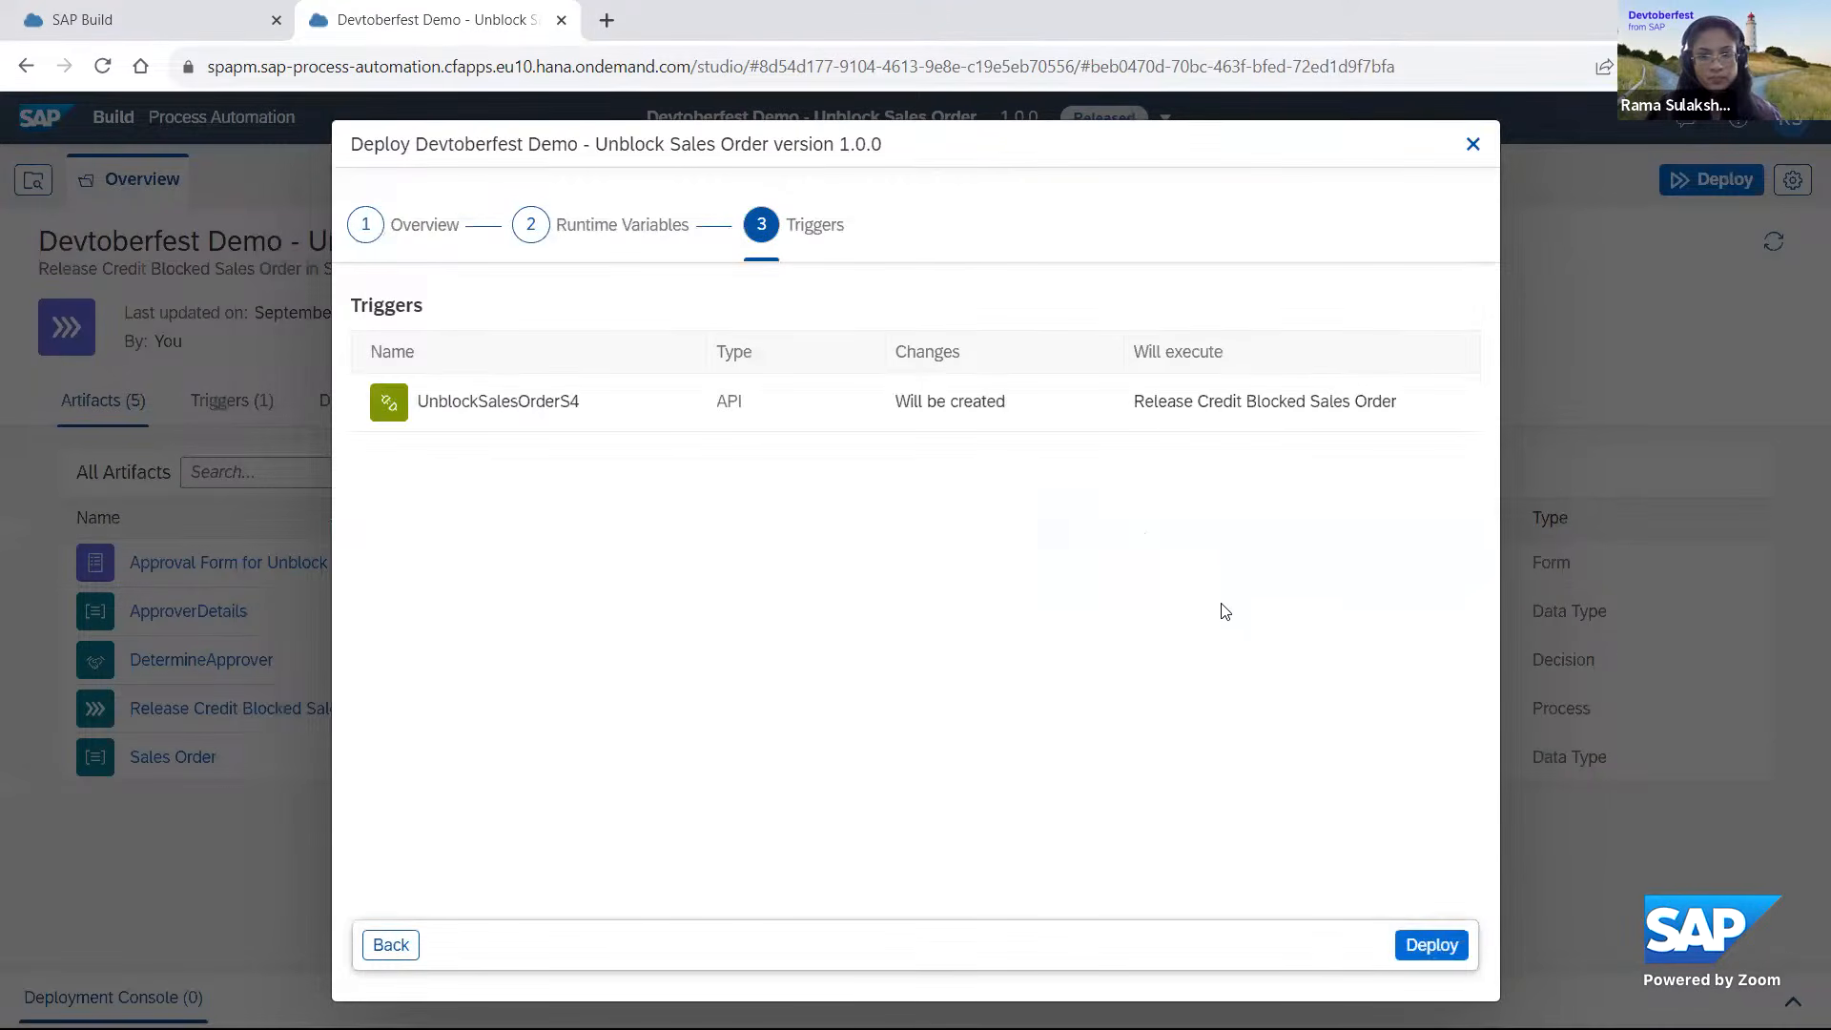
{"action": "left_click", "coordinate": [1425, 944]}
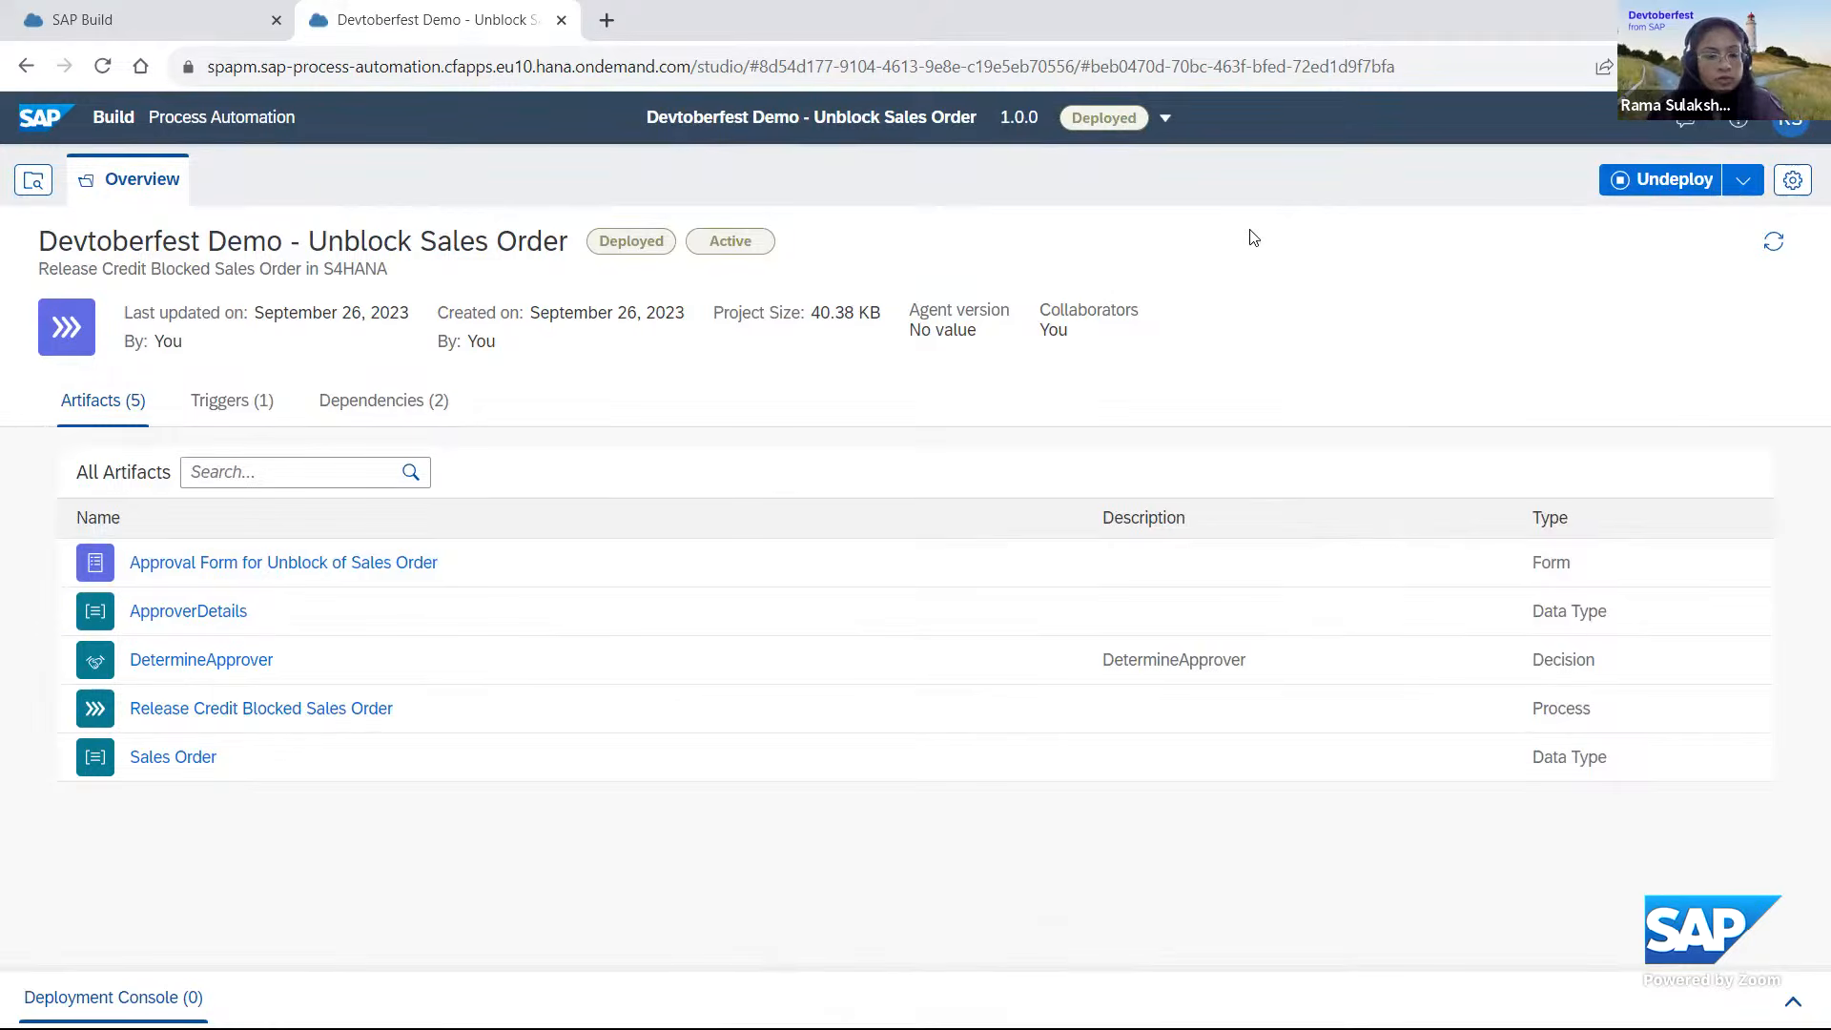
Switch to Postman and review the Create Workflow-instance request's endpoint URL and its OAuth 2.0 authorization and token configuration.
{"action": "key", "text": "alt+Tab"}
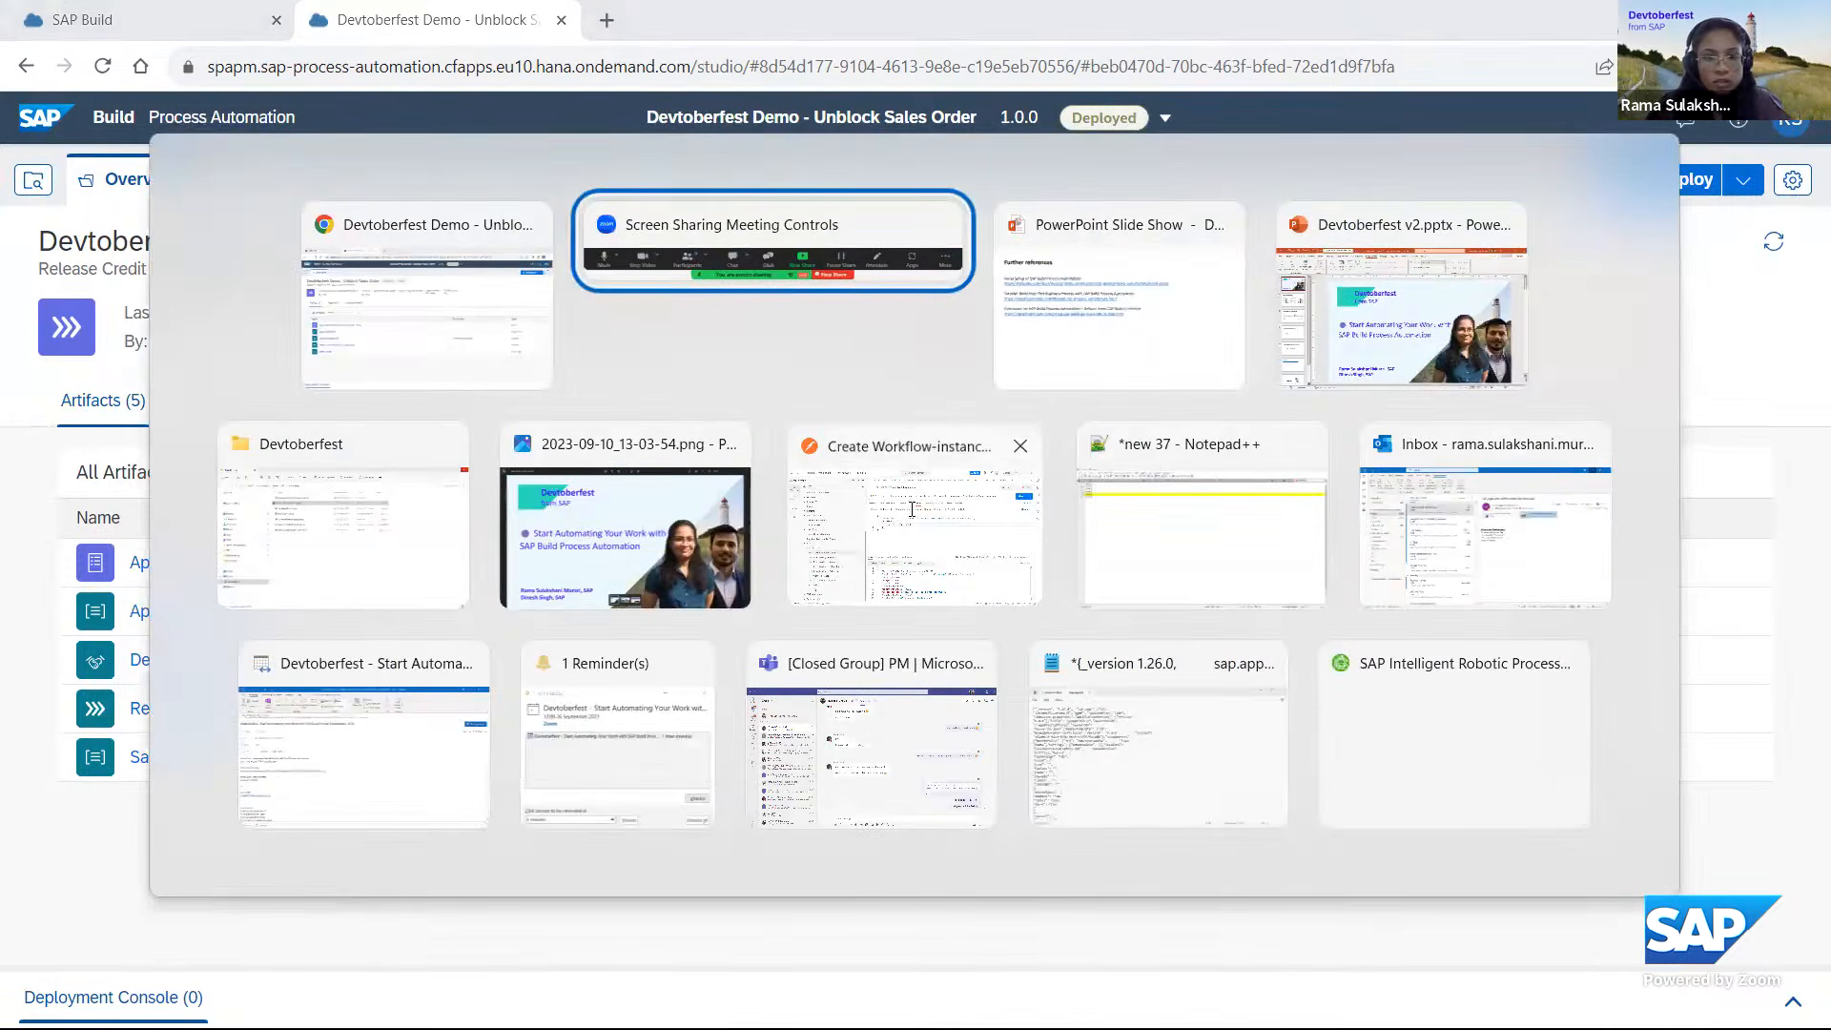
{"action": "left_click", "coordinate": [1039, 500]}
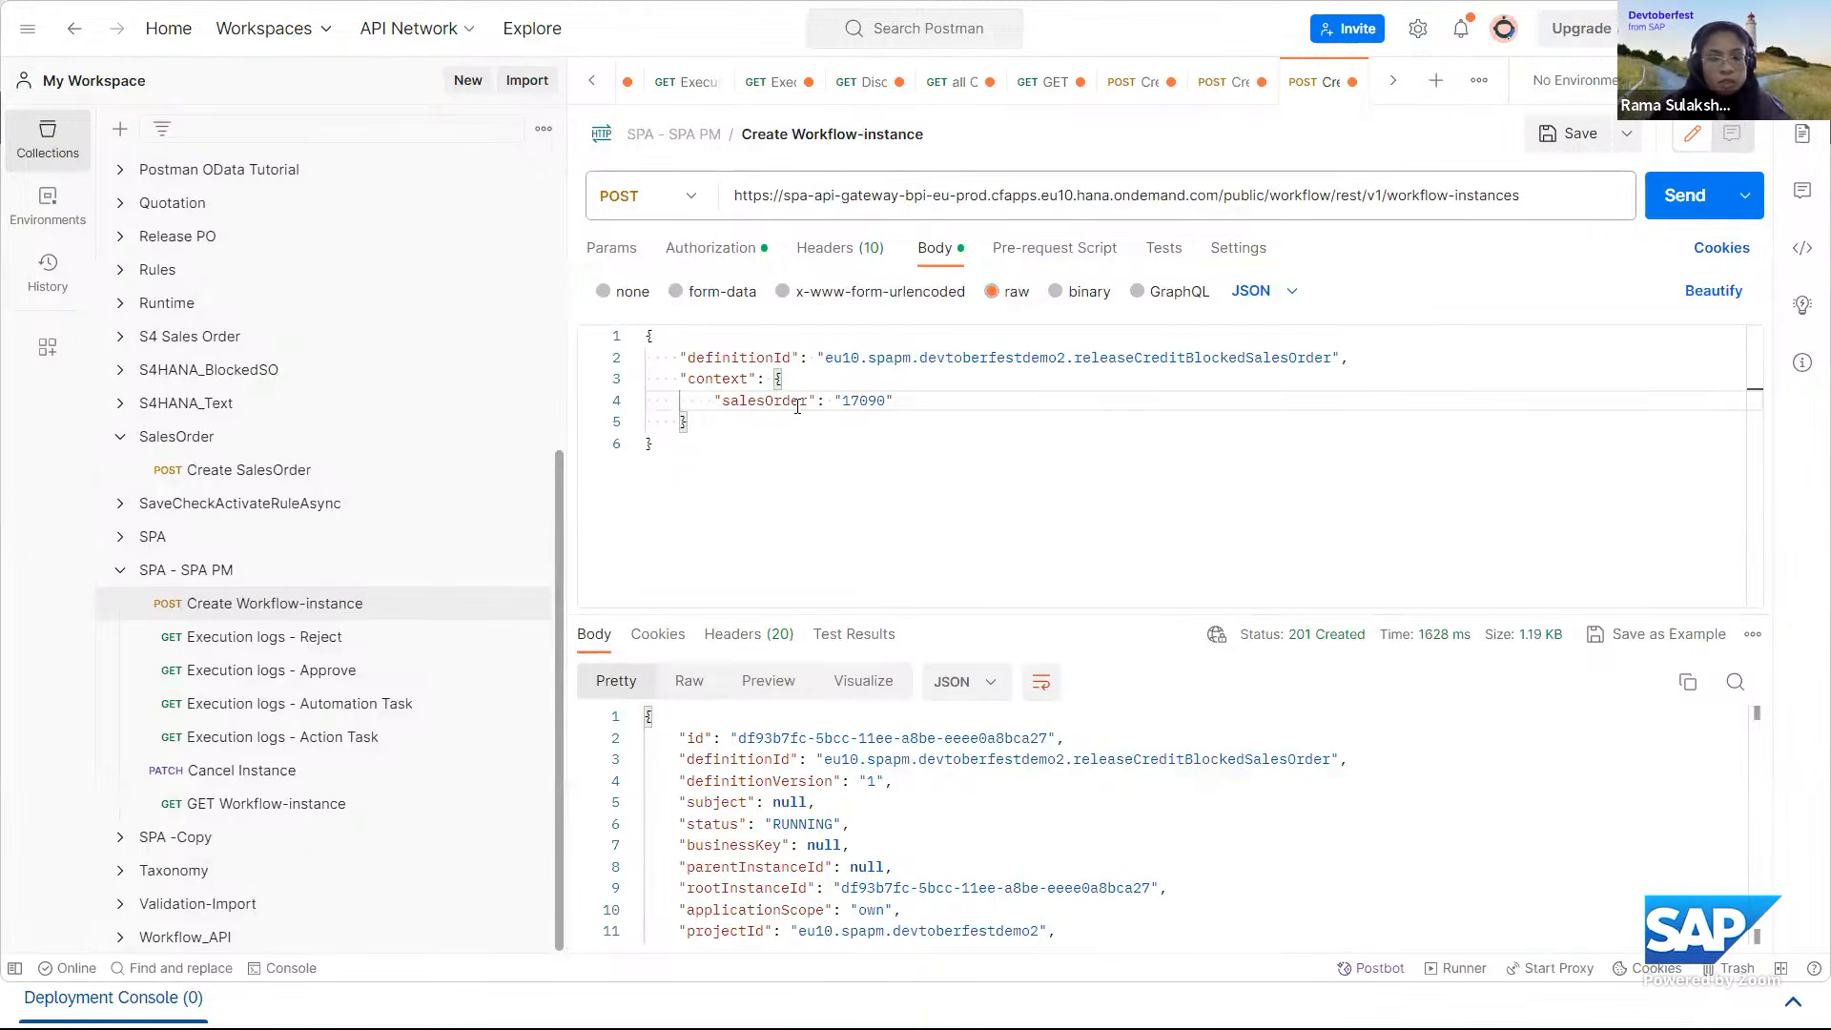
{"action": "left_click", "coordinate": [720, 249]}
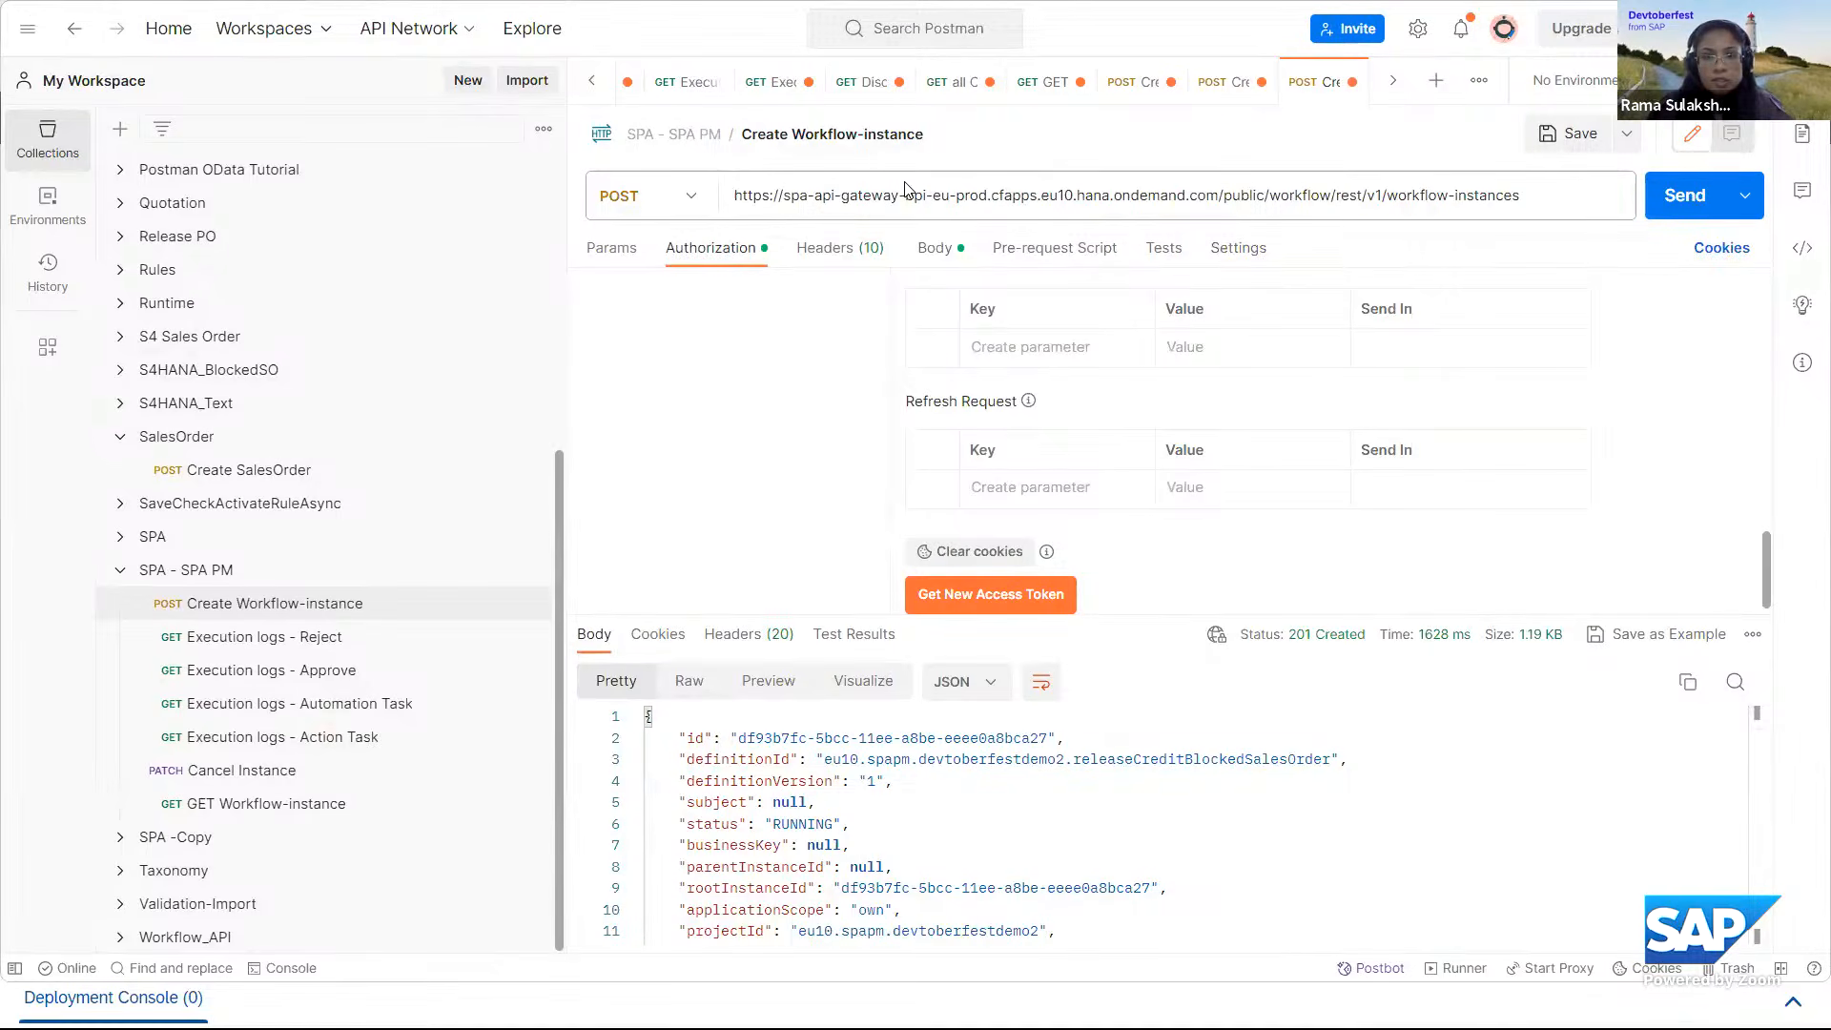
{"action": "triple_click", "coordinate": [1581, 200]}
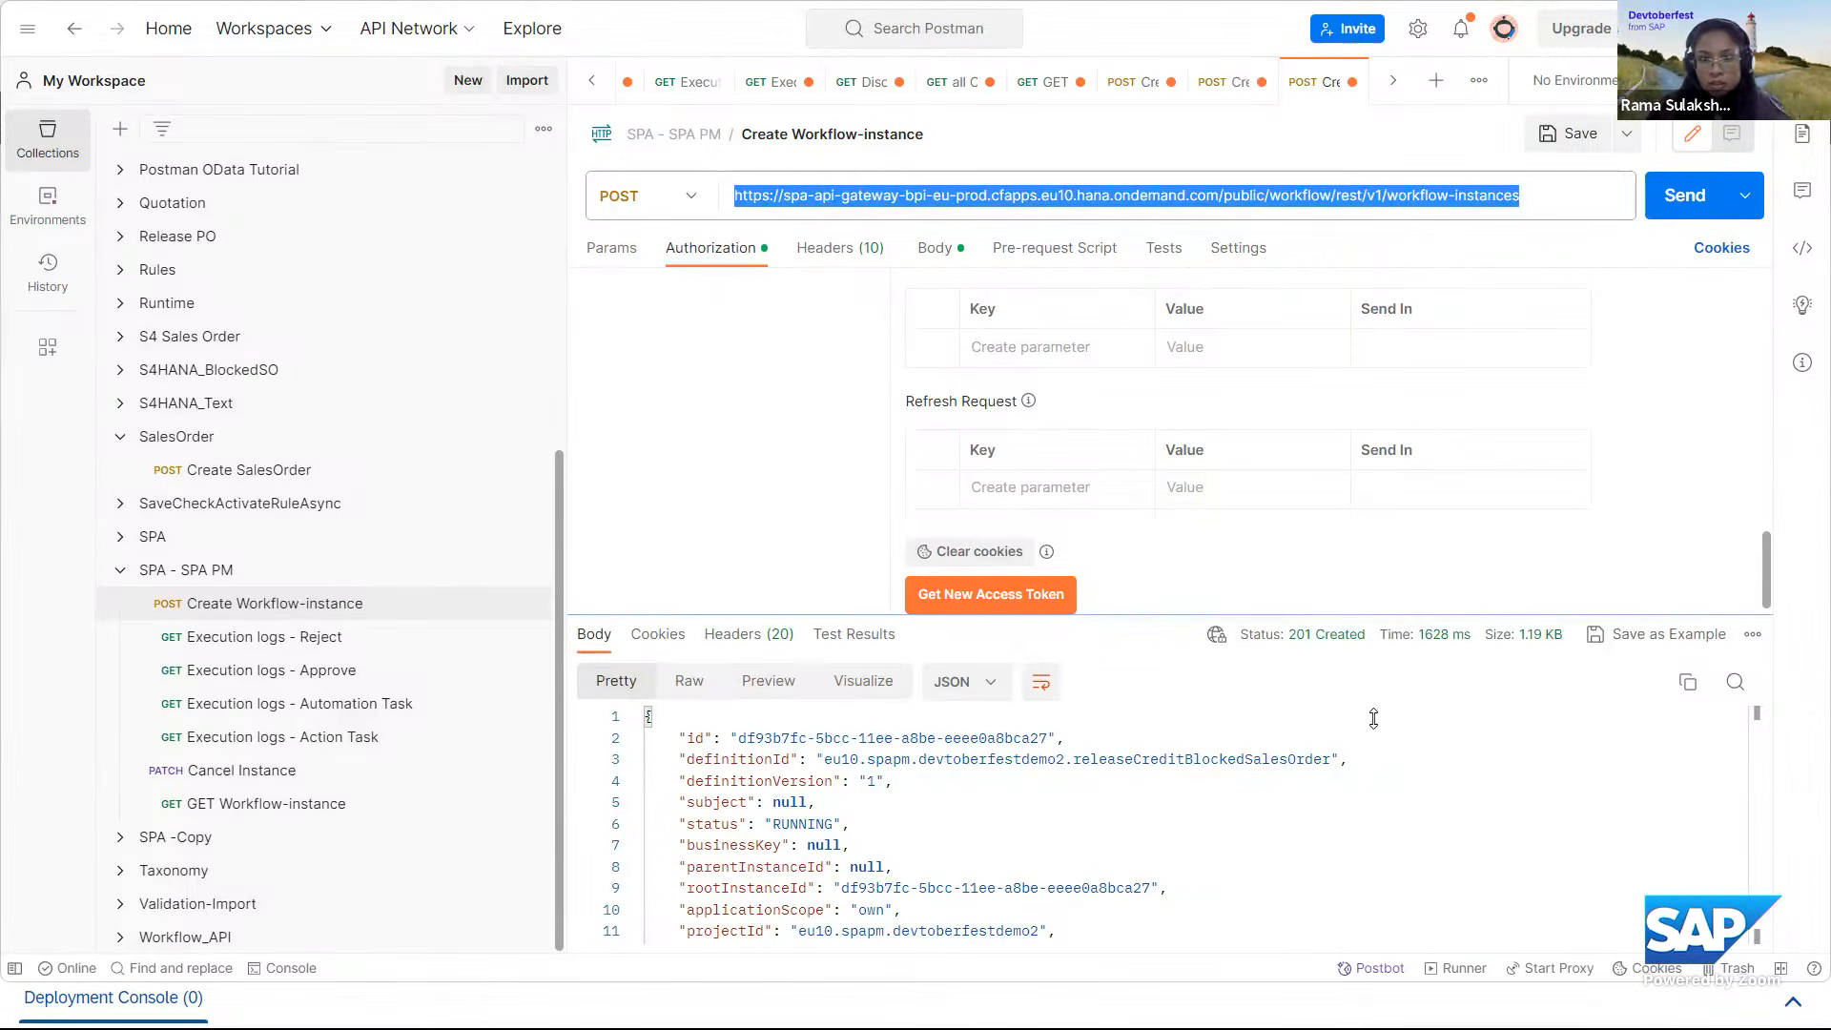
{"action": "left_click_drag", "start_coordinate": [1373, 617], "coordinate": [1373, 720]}
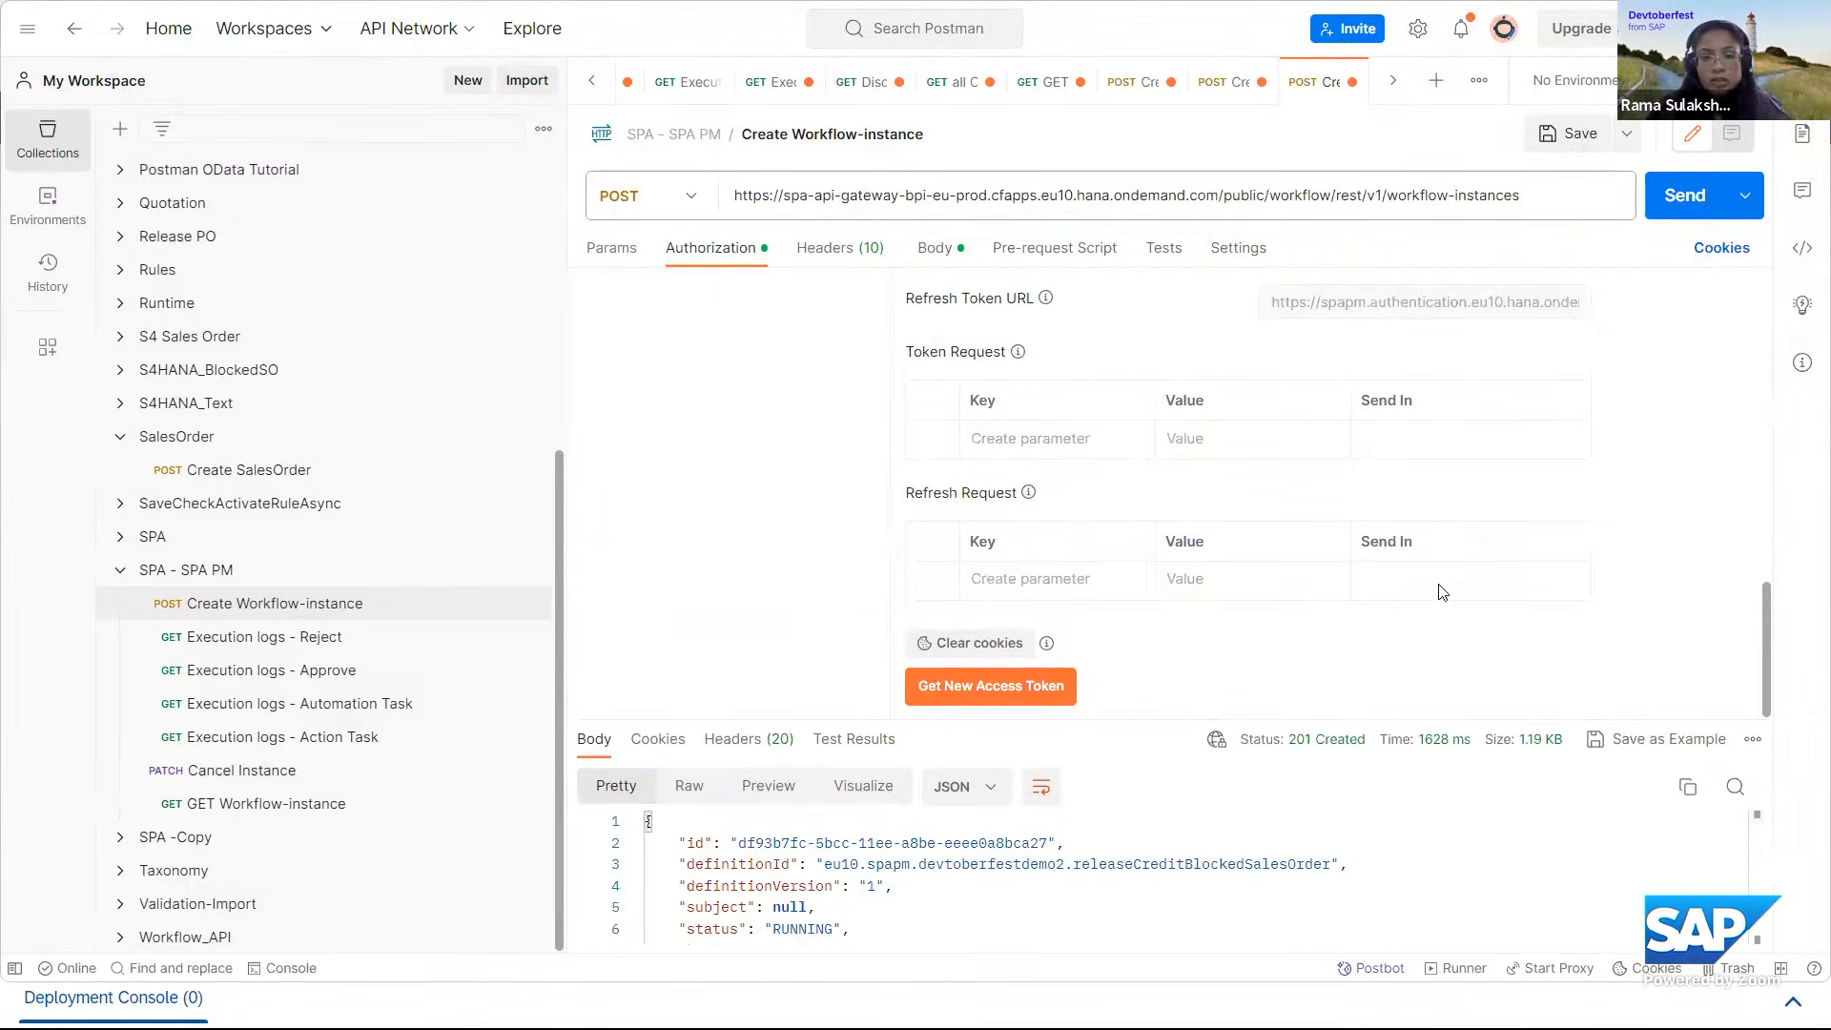
{"action": "scroll", "coordinate": [1439, 563], "scroll_direction": "up", "scroll_amount": 10}
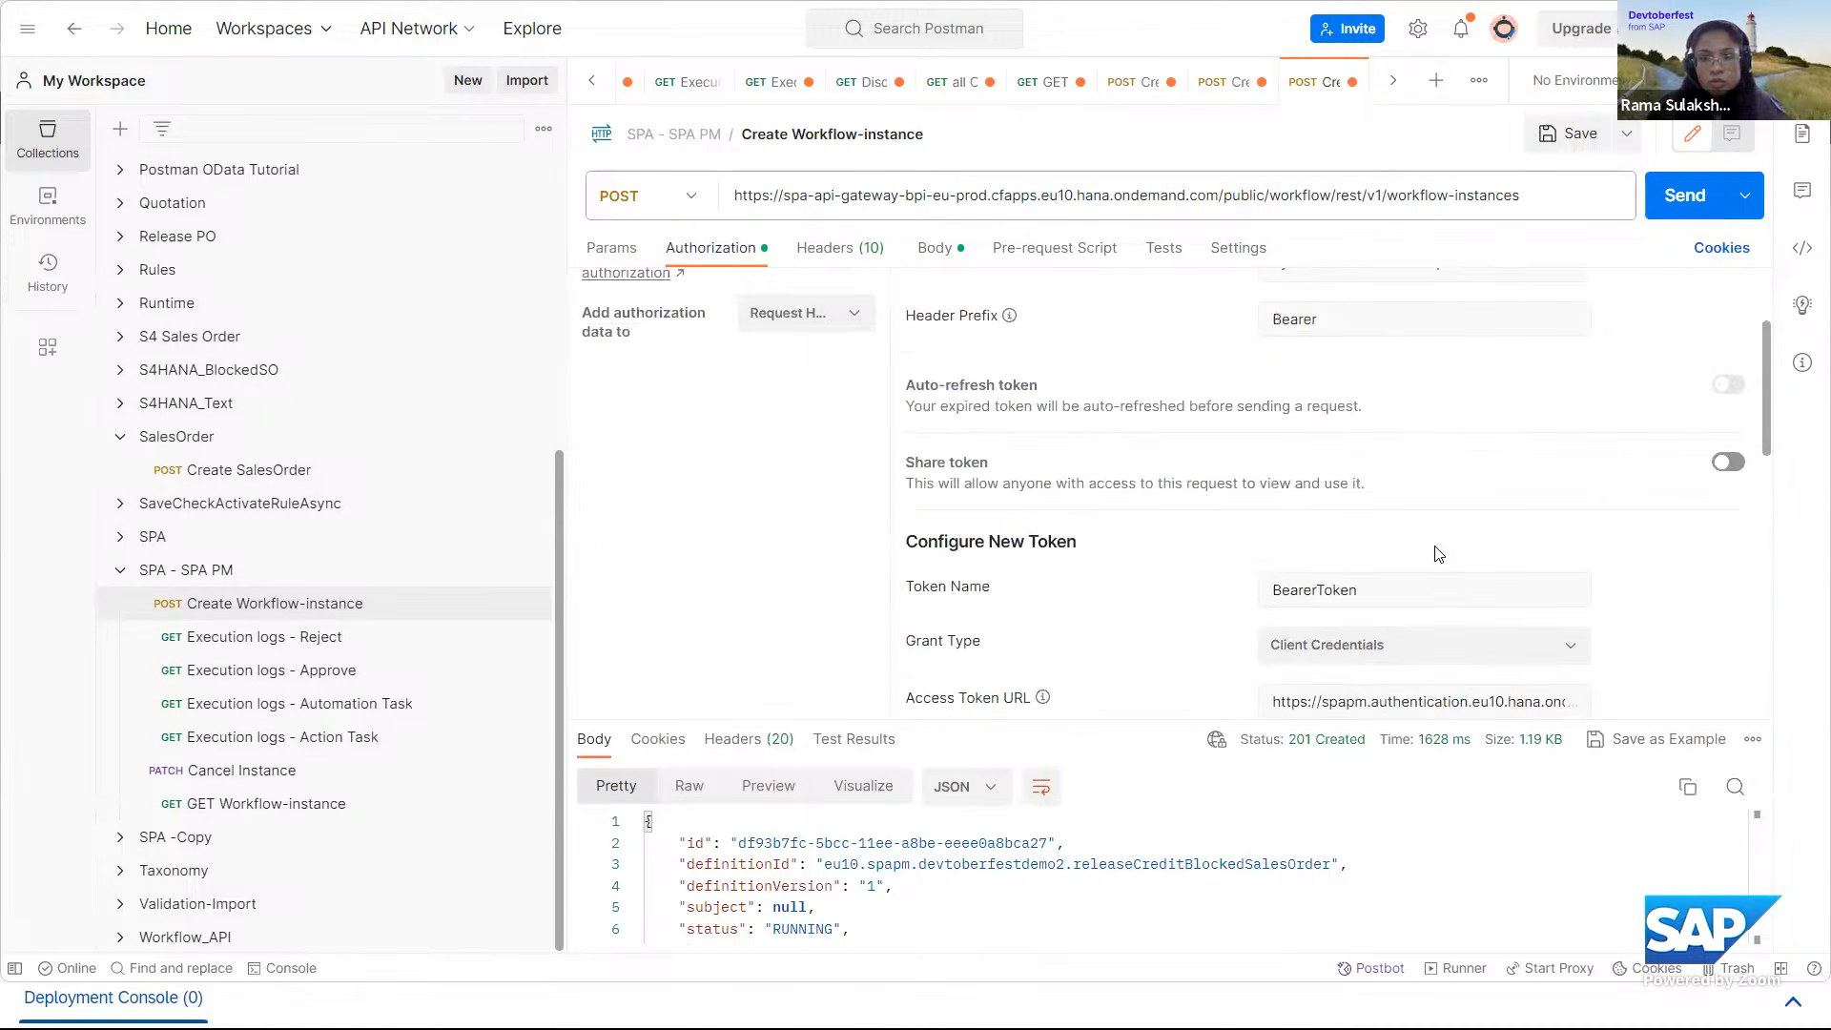
{"action": "scroll", "coordinate": [1438, 556], "scroll_direction": "down", "scroll_amount": 2}
{"action": "scroll", "coordinate": [758, 384], "scroll_direction": "up", "scroll_amount": 5}
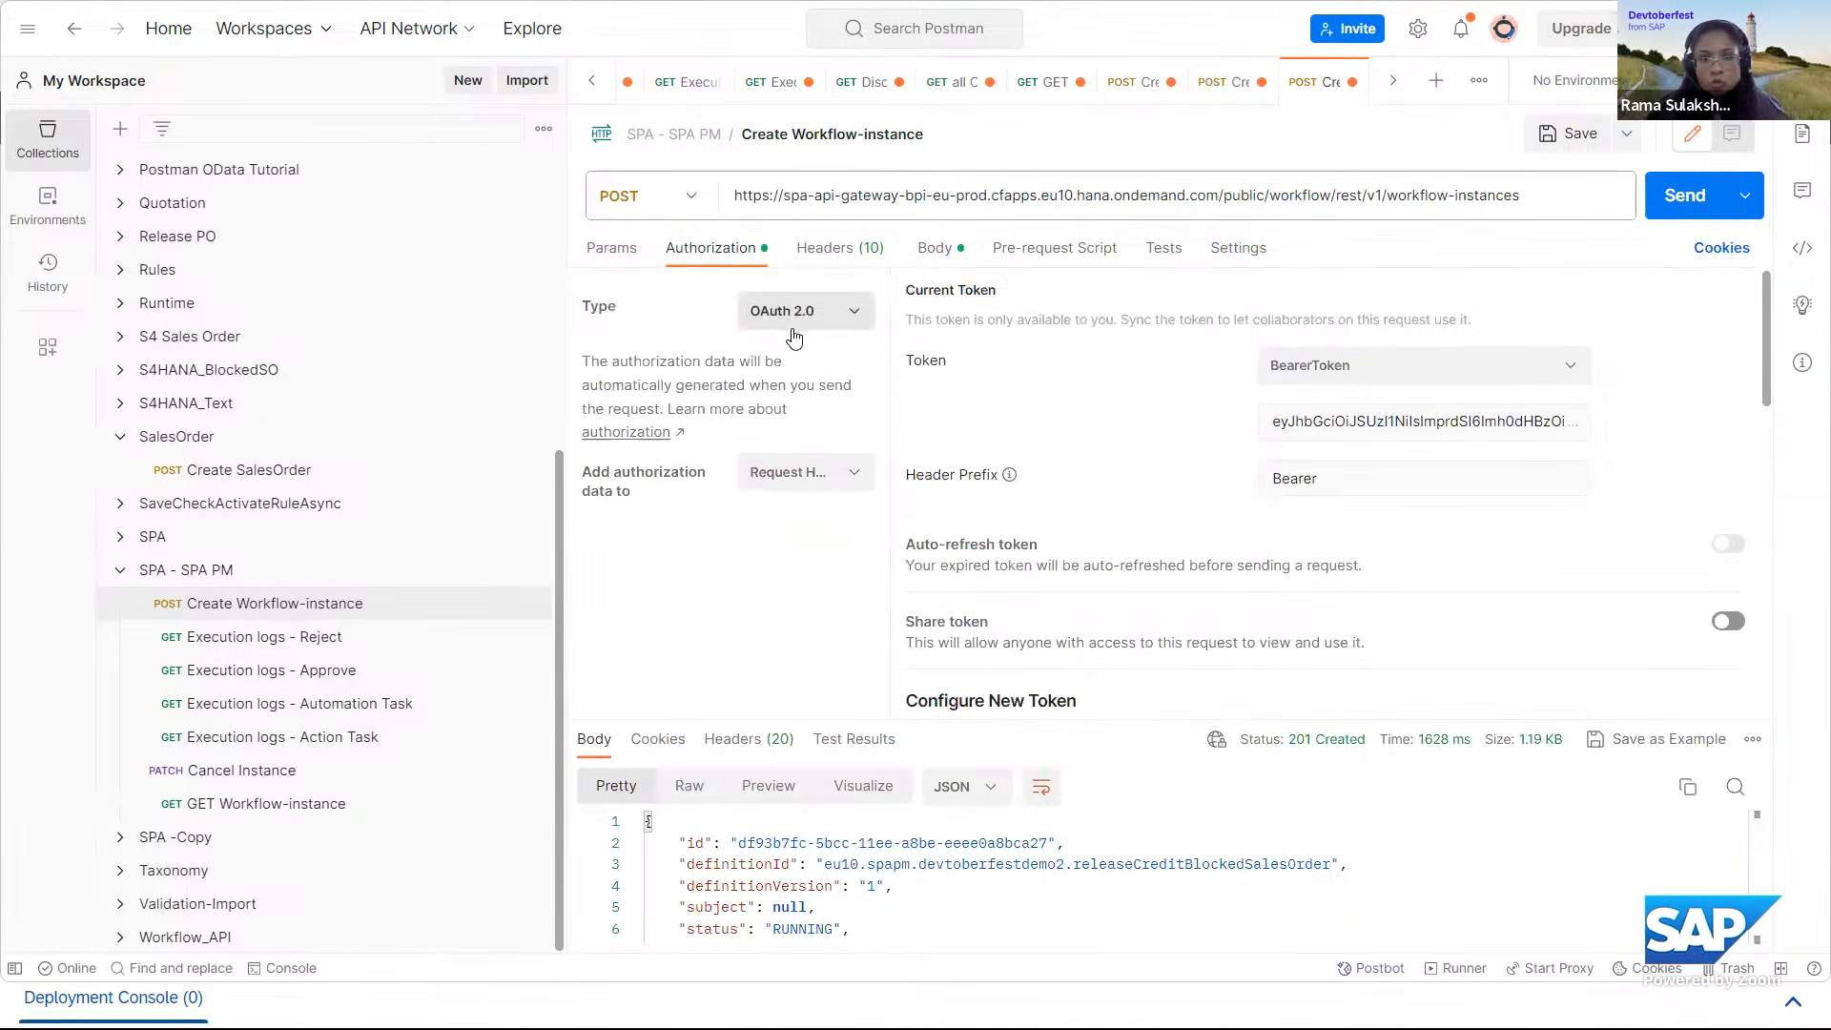
{"action": "scroll", "coordinate": [1514, 545], "scroll_direction": "down", "scroll_amount": 2}
{"action": "scroll", "coordinate": [1501, 545], "scroll_direction": "down", "scroll_amount": 3}
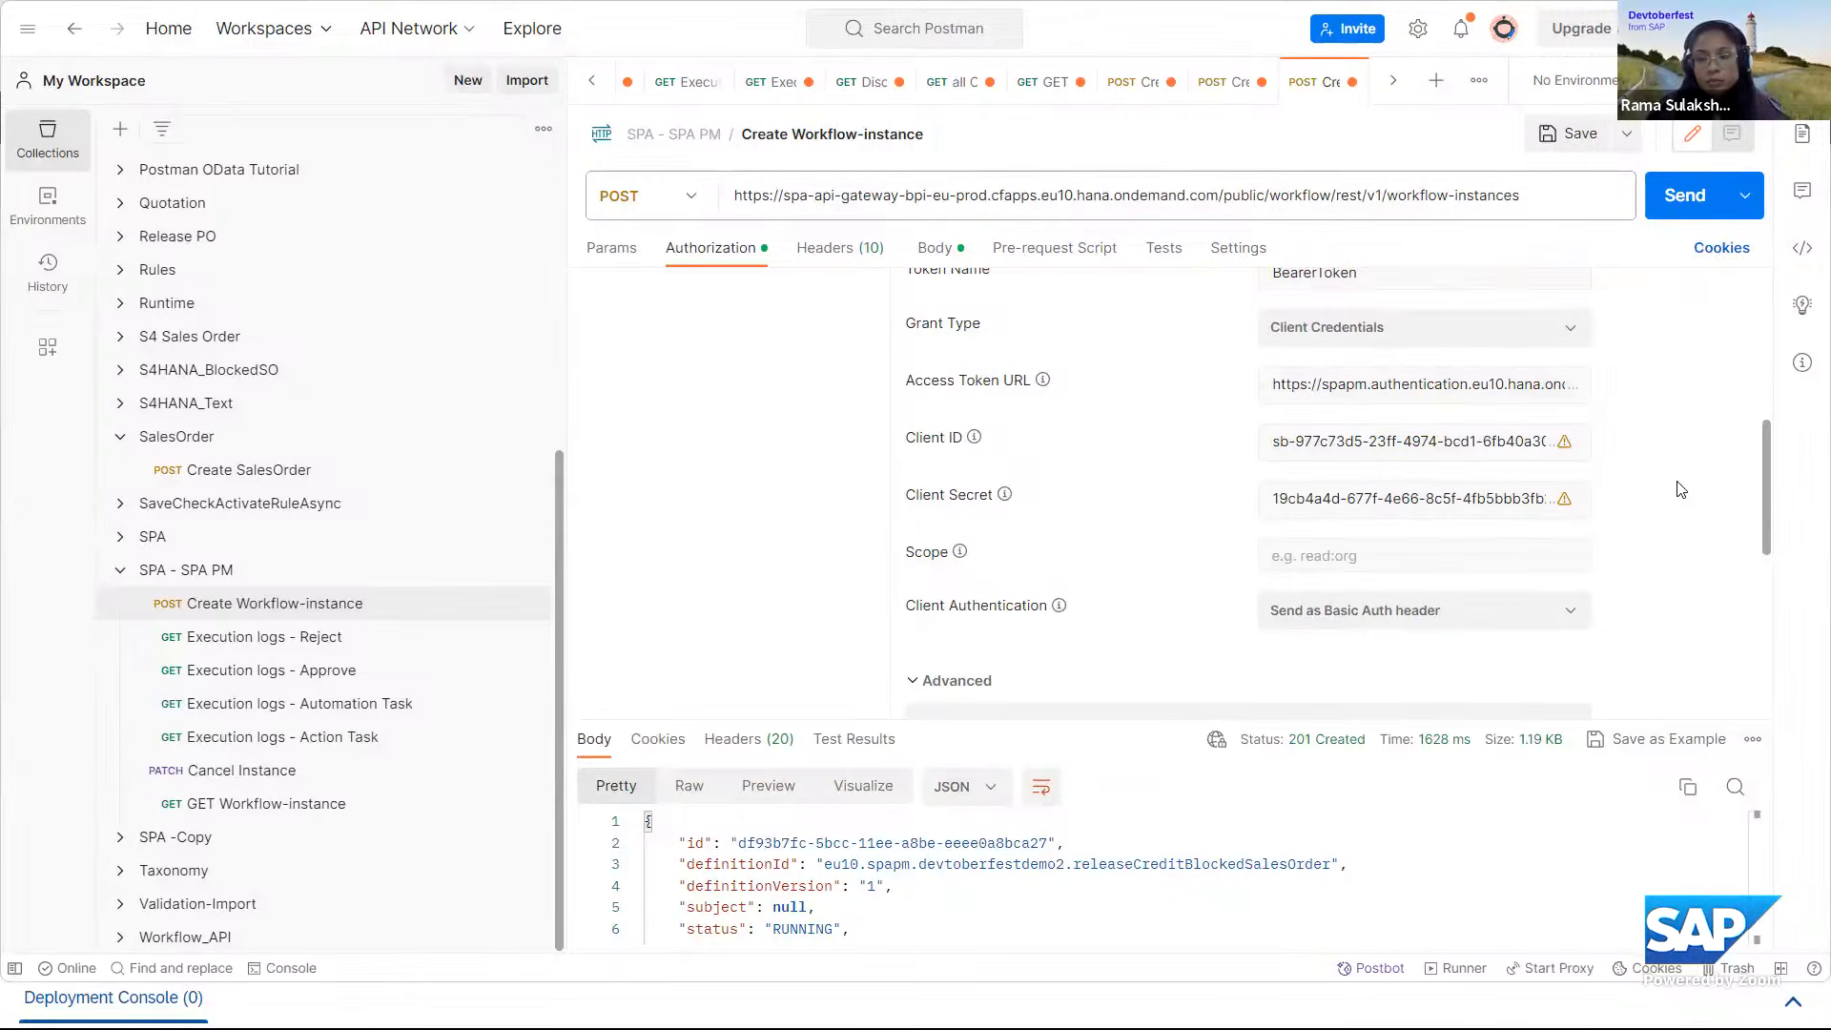
Get and apply a new access token for the Create Workflow-instance request, and show the request's JSON body.
{"action": "scroll", "coordinate": [1680, 489], "scroll_direction": "down", "scroll_amount": 4}
{"action": "scroll", "coordinate": [1680, 489], "scroll_direction": "up", "scroll_amount": 4}
{"action": "scroll", "coordinate": [1680, 489], "scroll_direction": "down", "scroll_amount": 6}
{"action": "left_click", "coordinate": [1056, 690]}
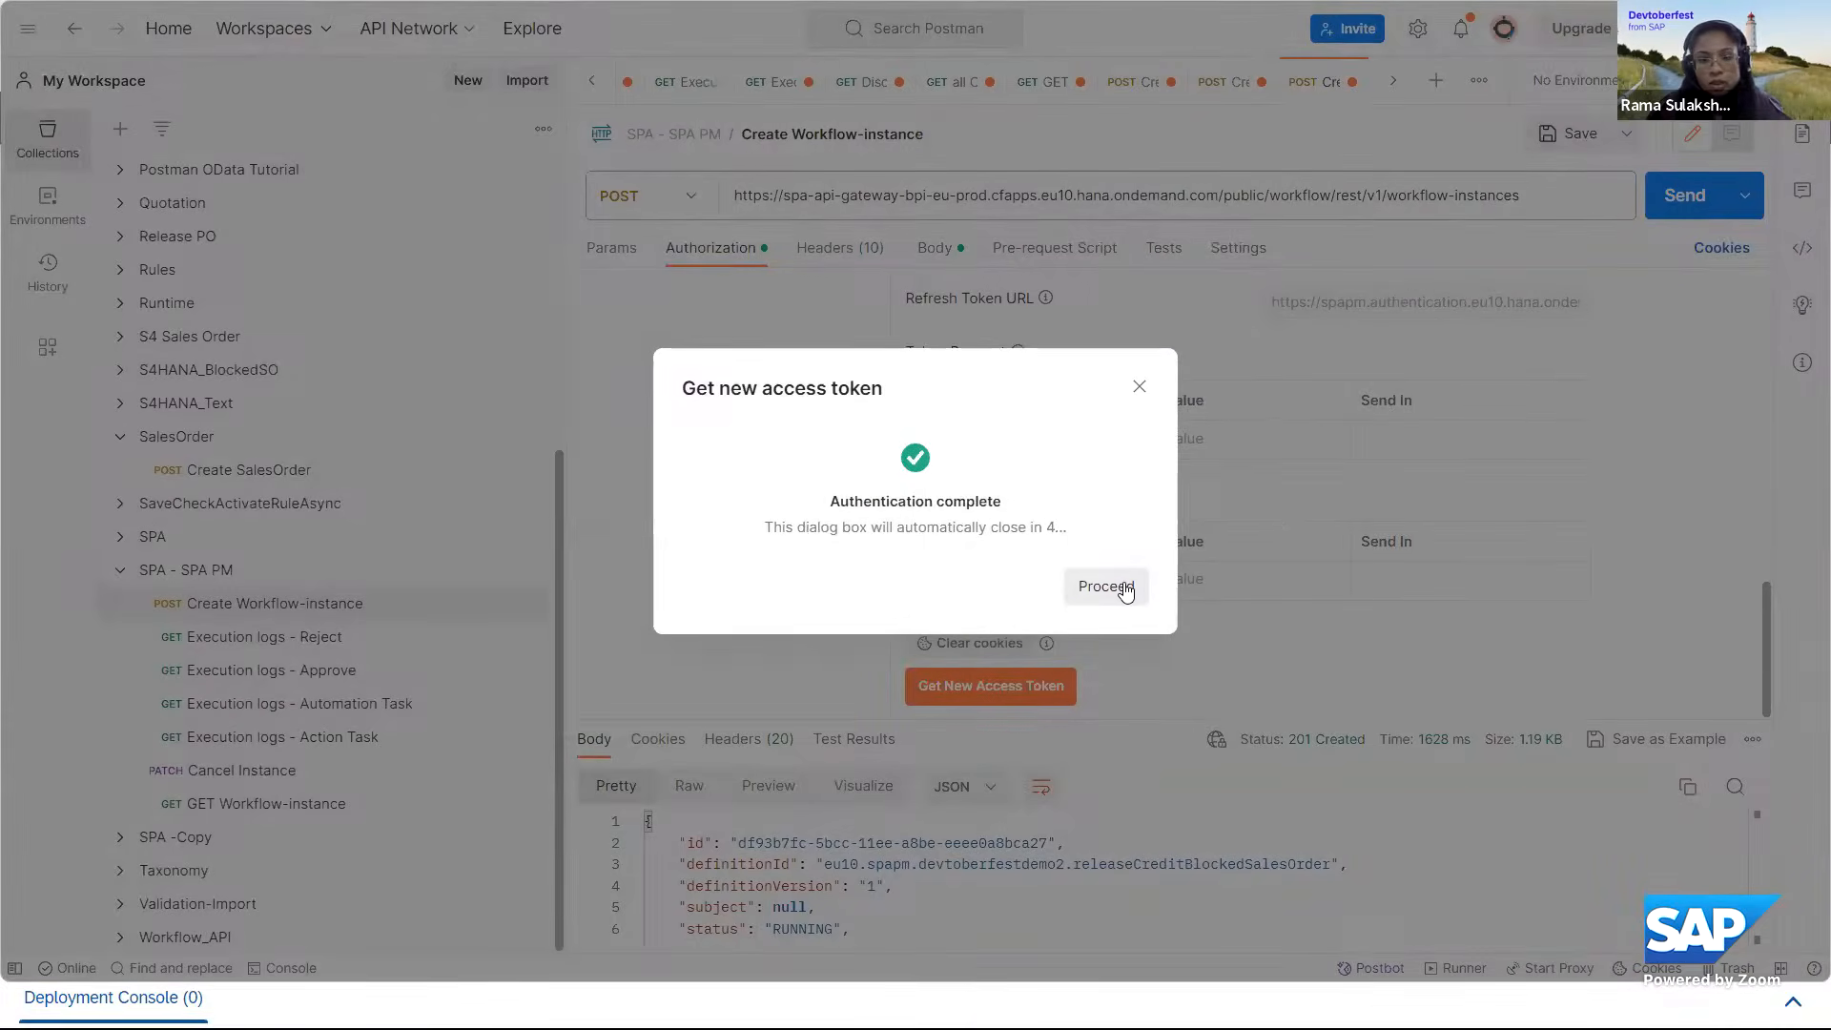
{"action": "left_click", "coordinate": [1130, 585]}
{"action": "left_click", "coordinate": [1316, 290]}
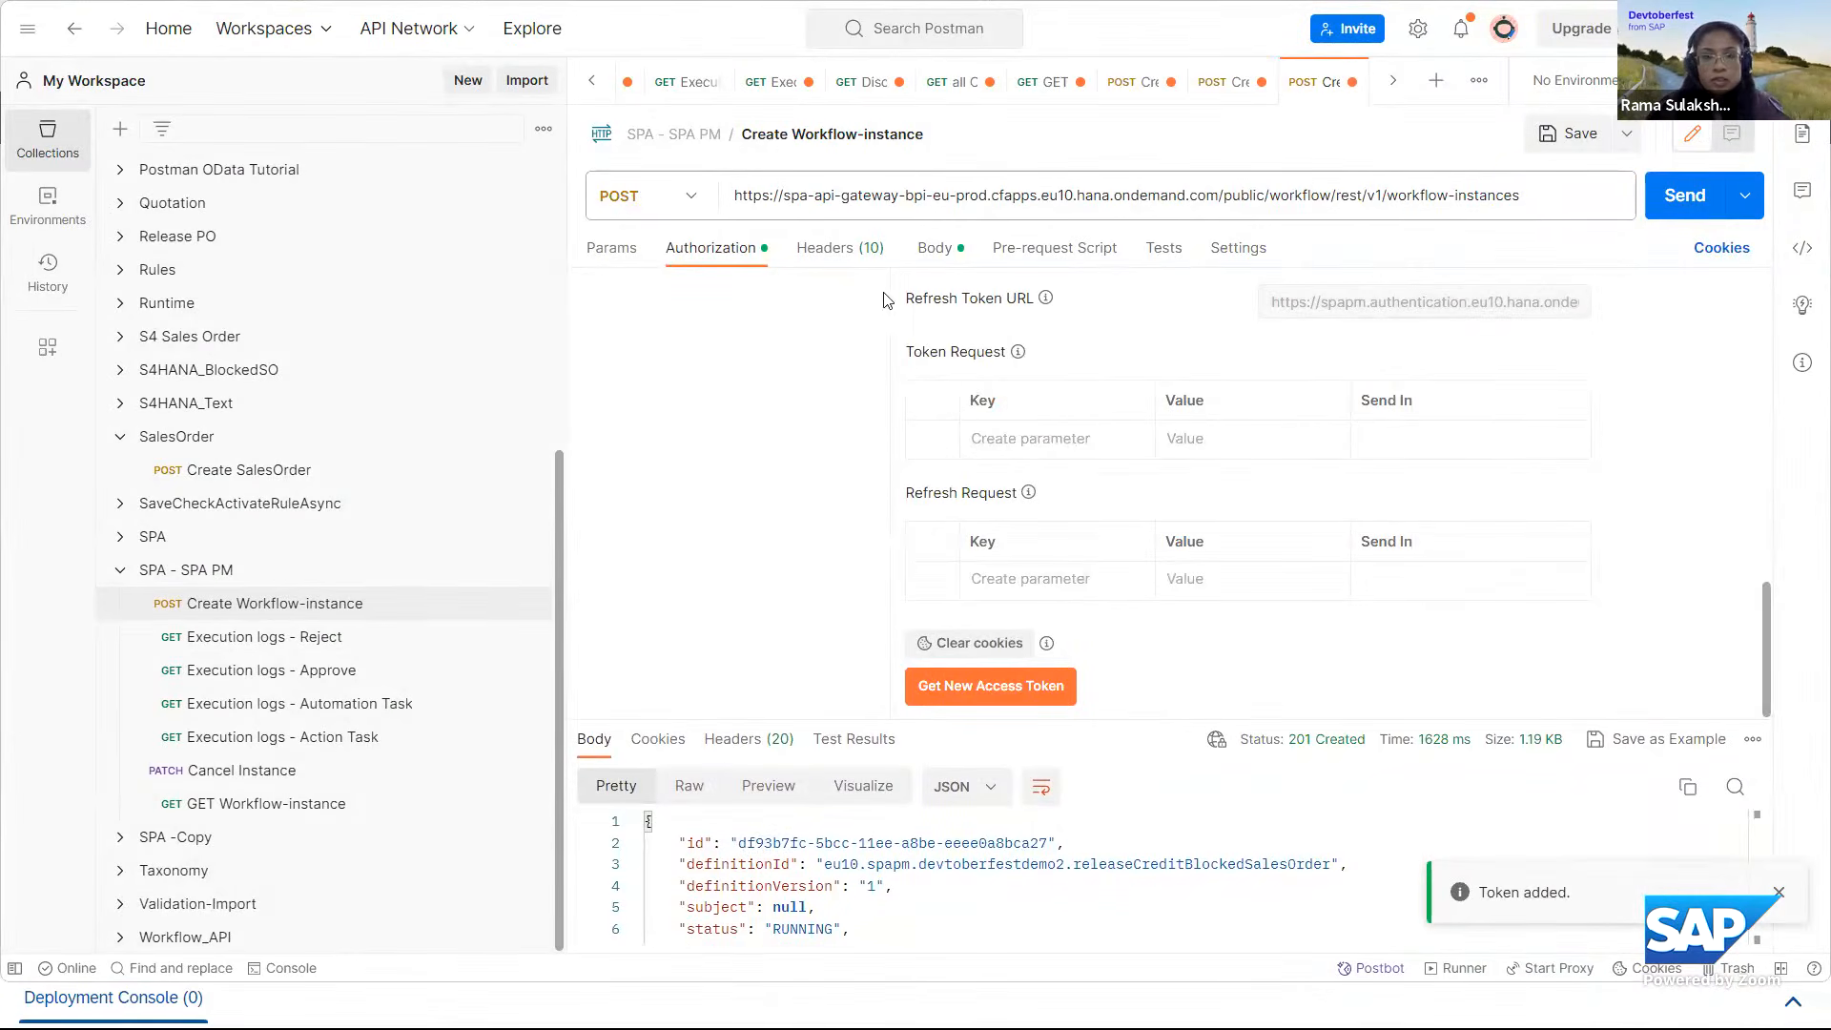
{"action": "left_click", "coordinate": [935, 248]}
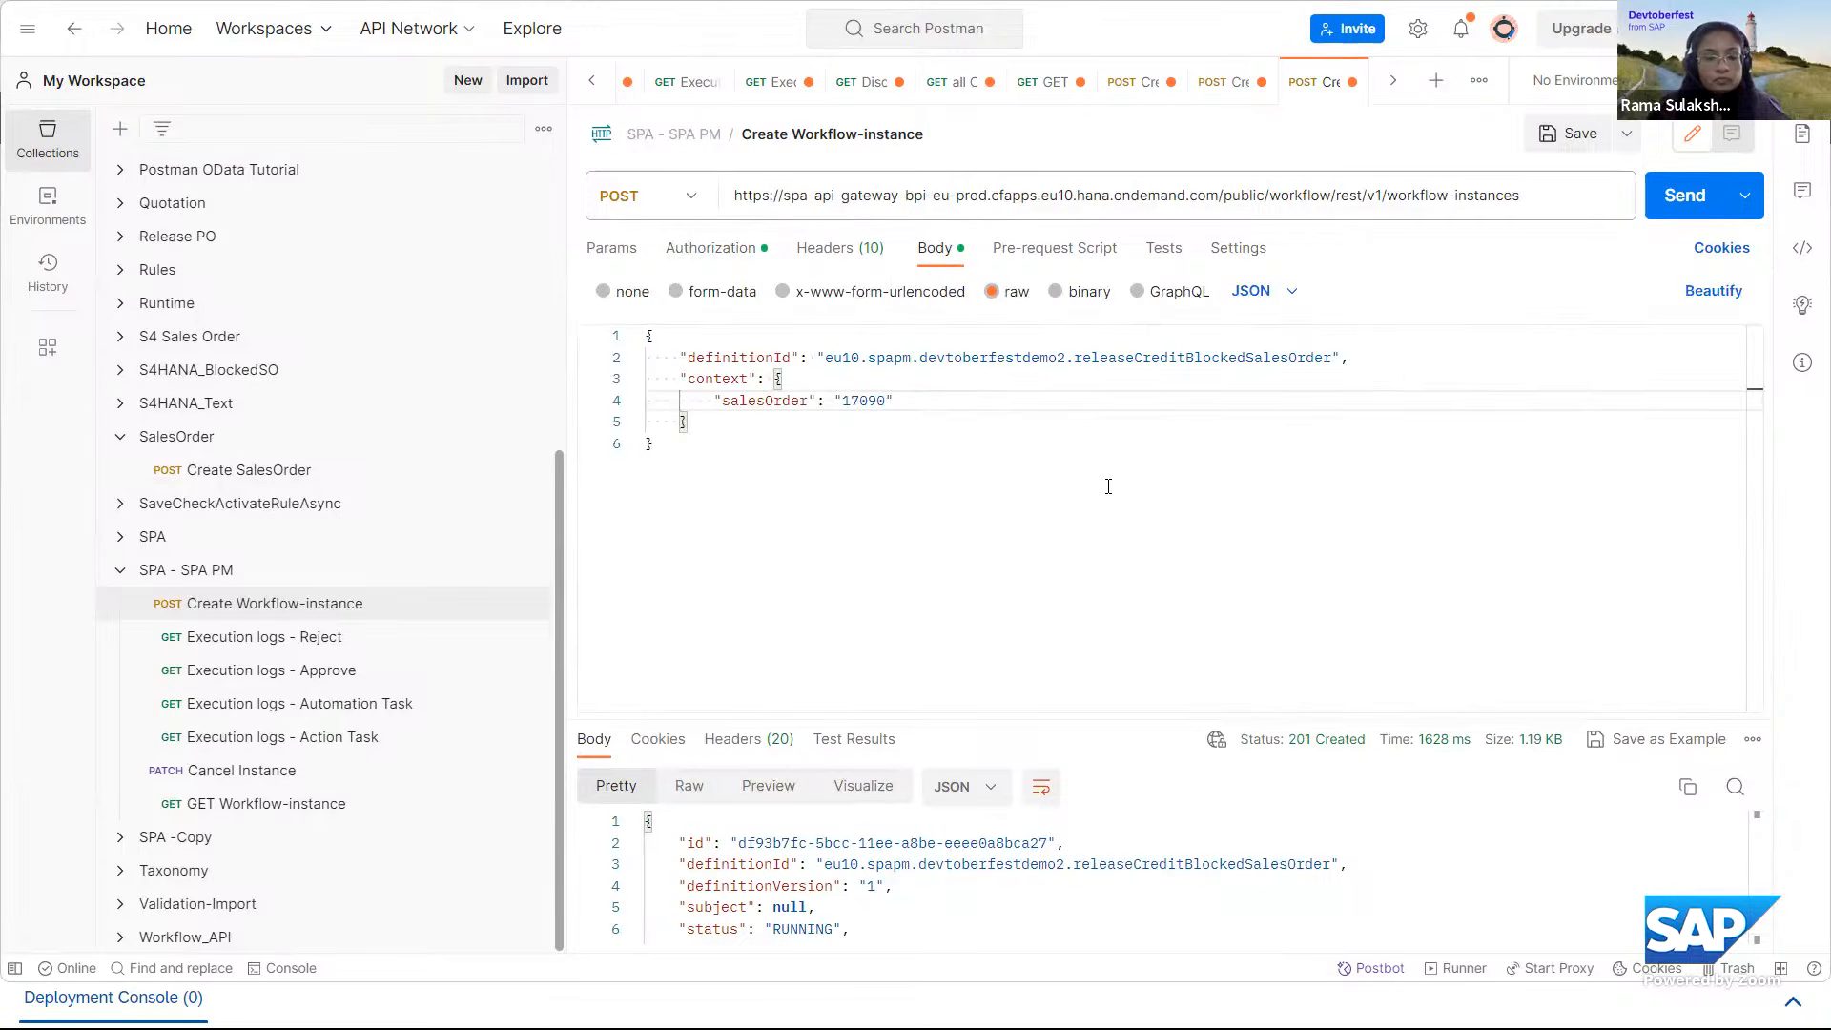
Switch to SAP Build and view the UnblockSalesOrderS4 trigger's details from the monitoring area's list of triggers.
{"action": "key", "text": "alt+Tab"}
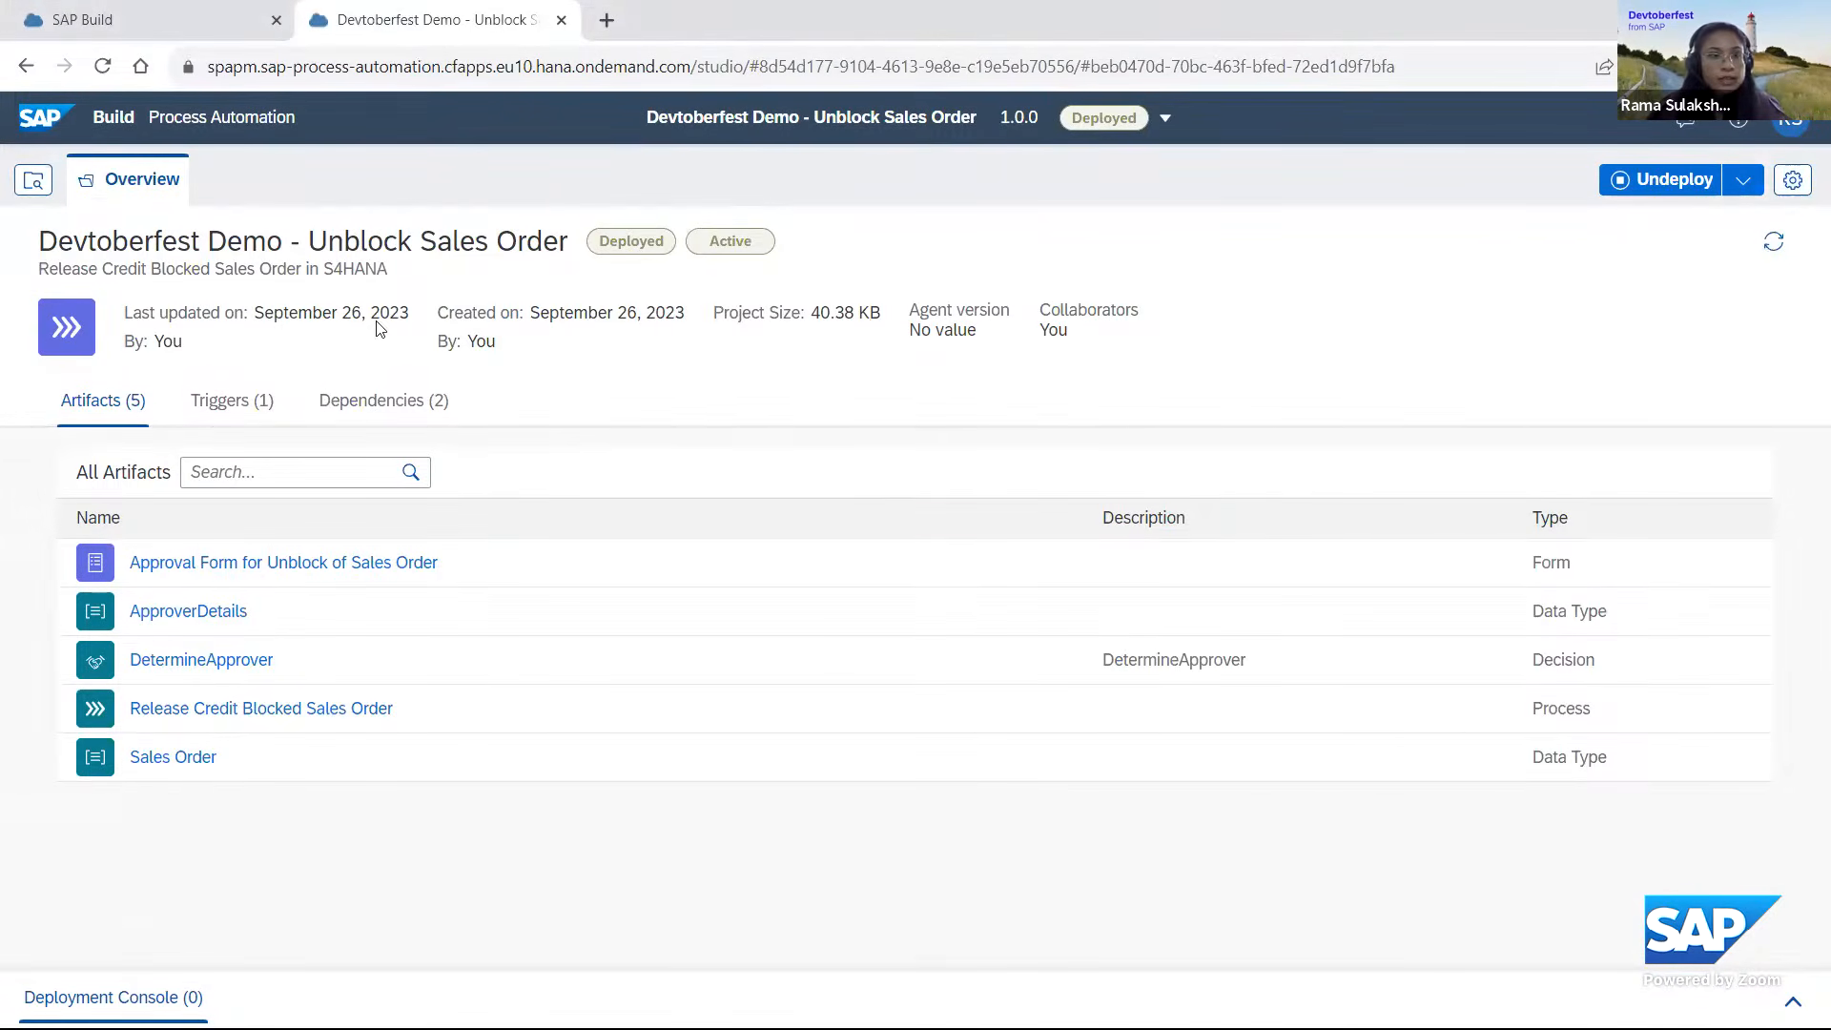
{"action": "left_click", "coordinate": [49, 122]}
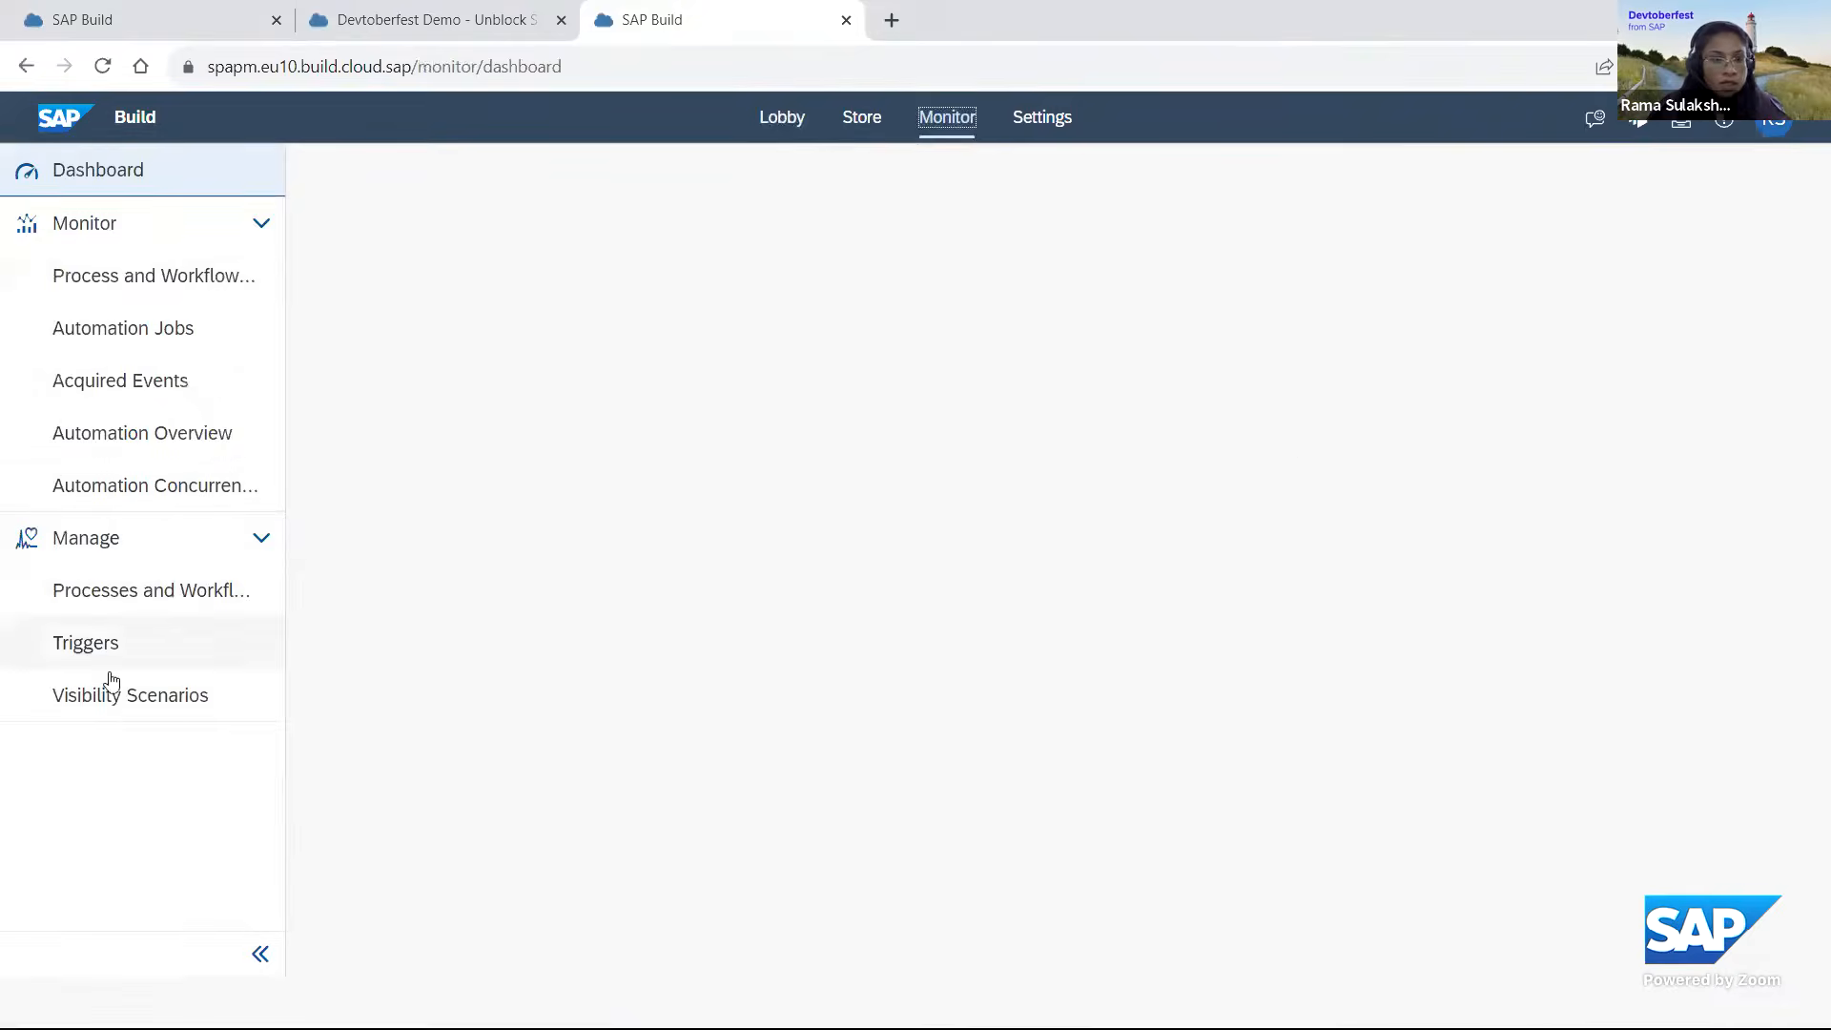
{"action": "left_click", "coordinate": [83, 644]}
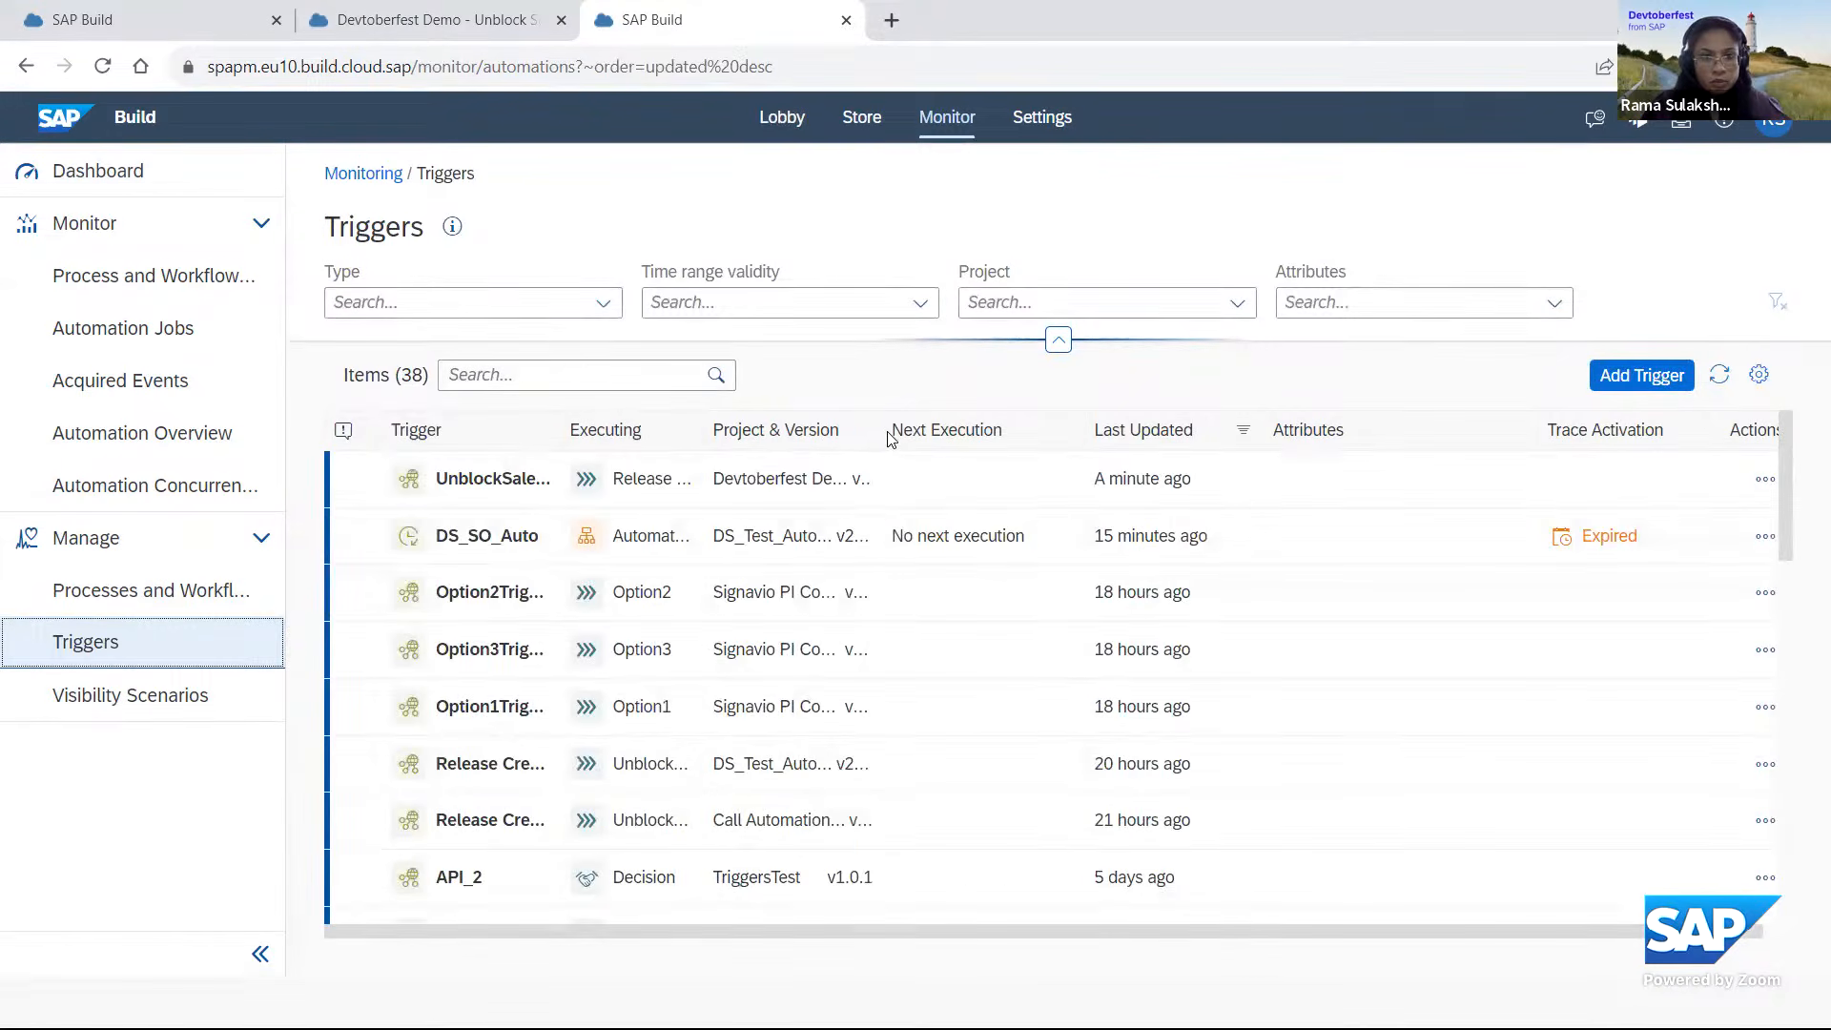
{"action": "left_click_drag", "start_coordinate": [881, 429], "coordinate": [1161, 444]}
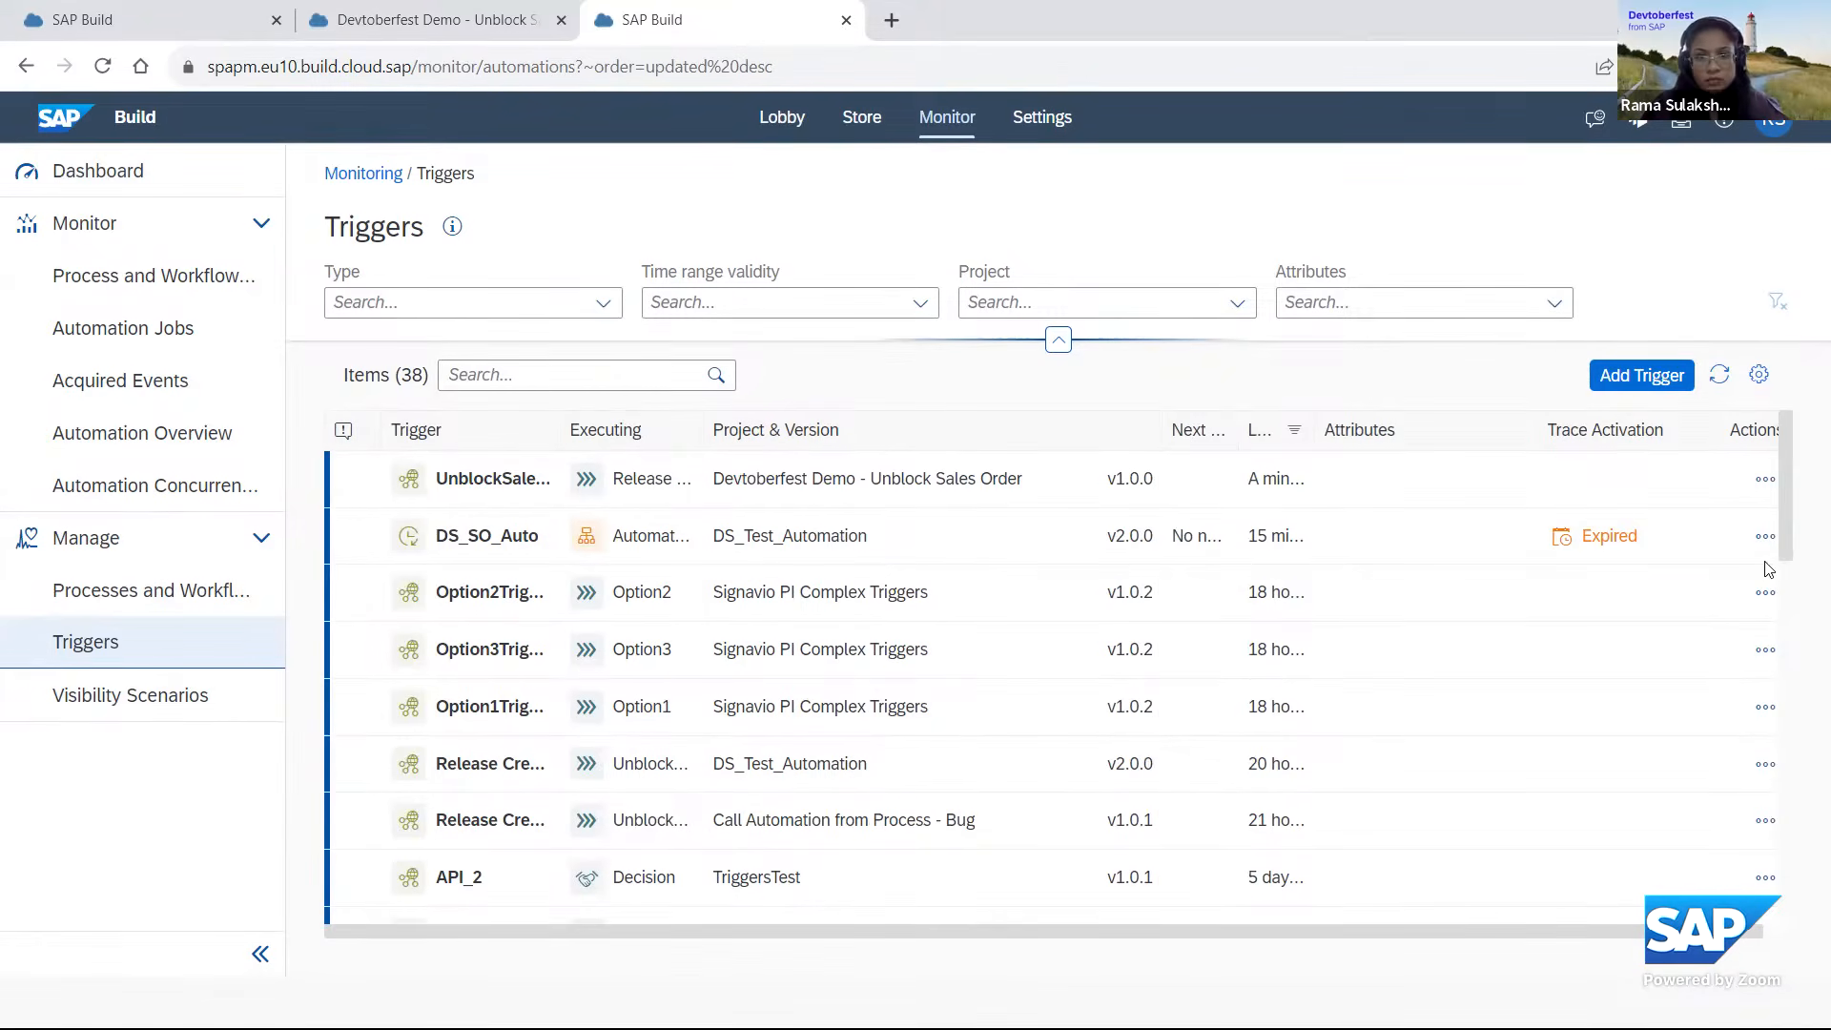
{"action": "left_click", "coordinate": [1765, 478]}
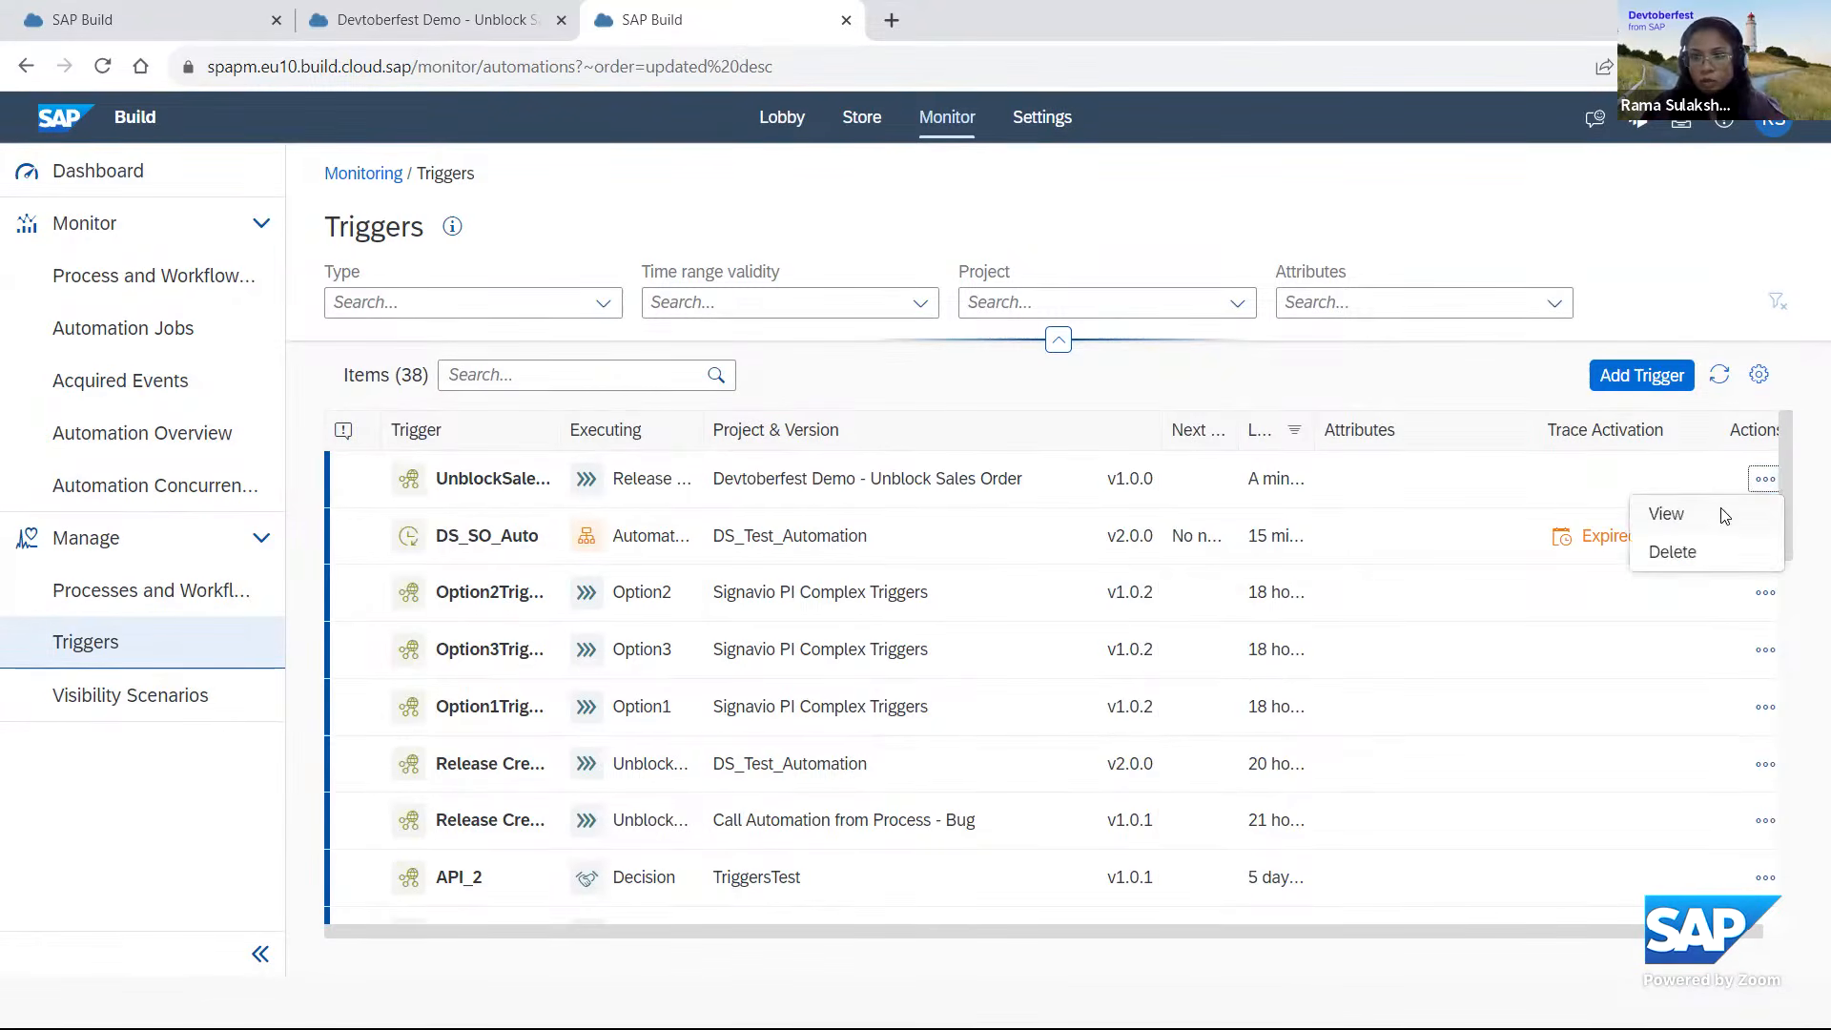
{"action": "left_click", "coordinate": [1716, 516]}
Copy the trigger's example payload and replace the entire body of the Create Workflow-instance request in Postman with it.
{"action": "left_click_drag", "start_coordinate": [650, 791], "coordinate": [615, 706]}
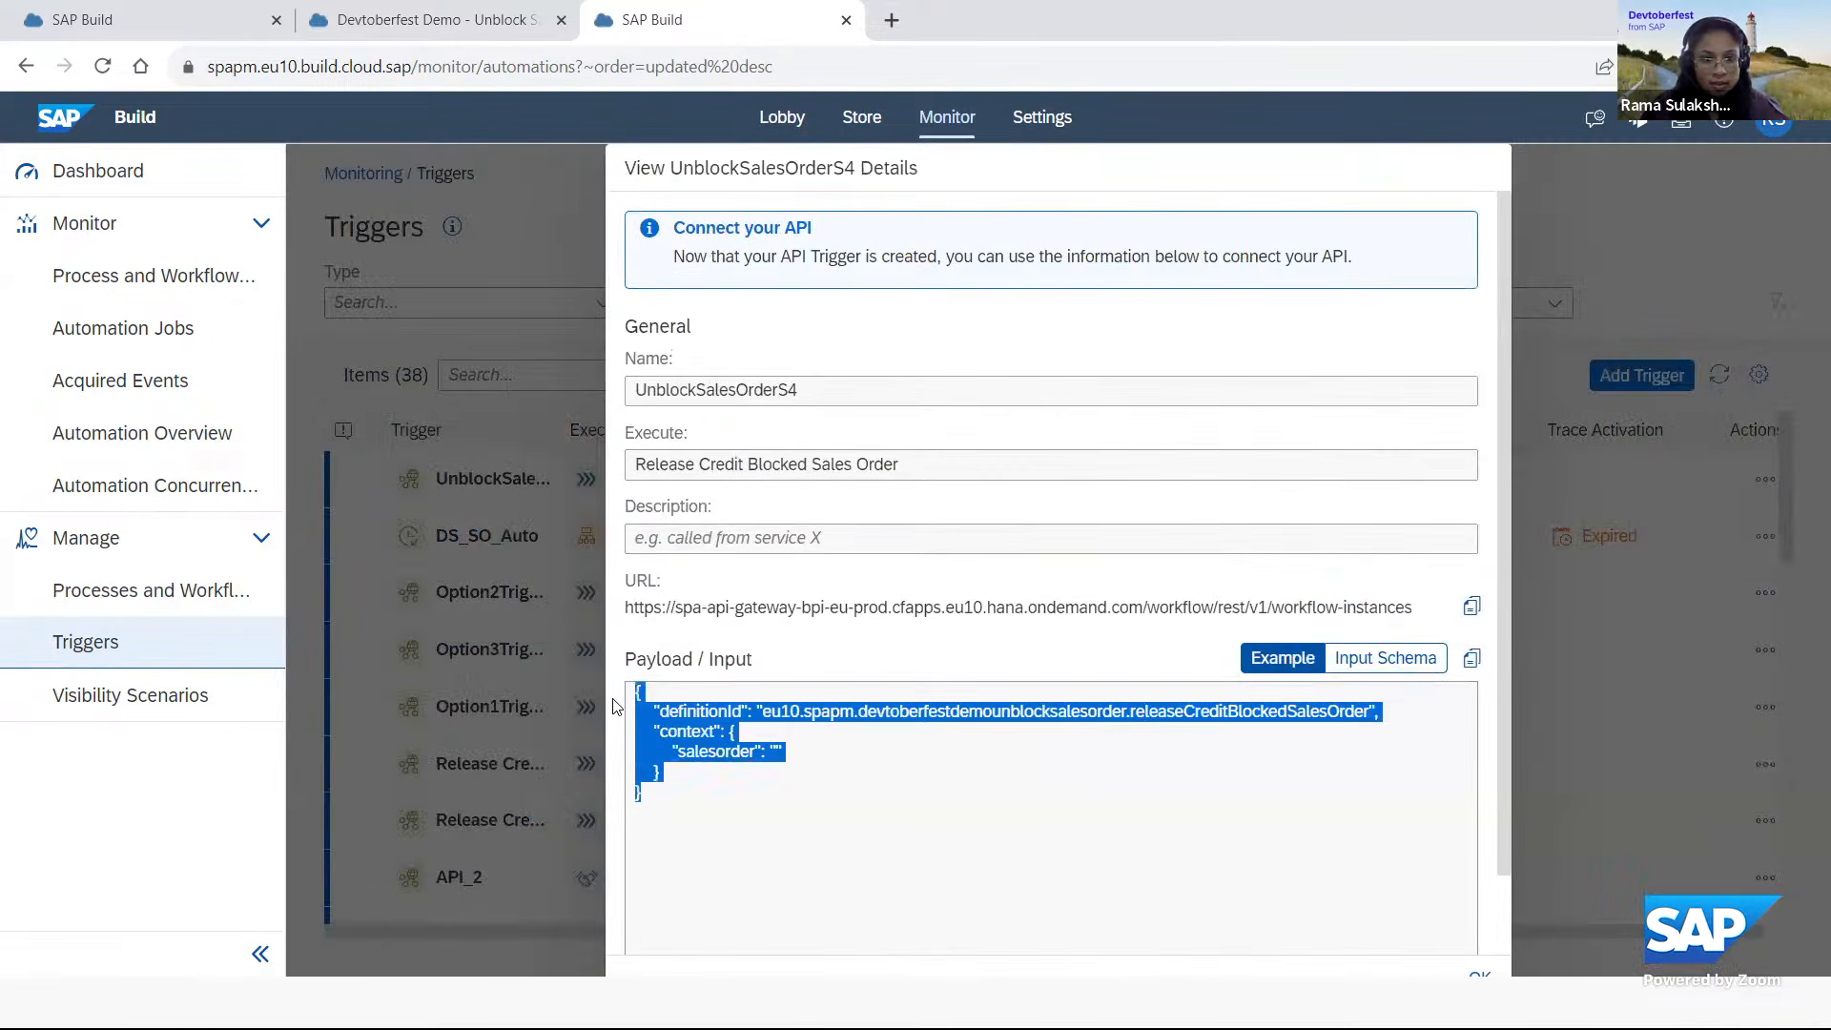
{"action": "right_click", "coordinate": [699, 743]}
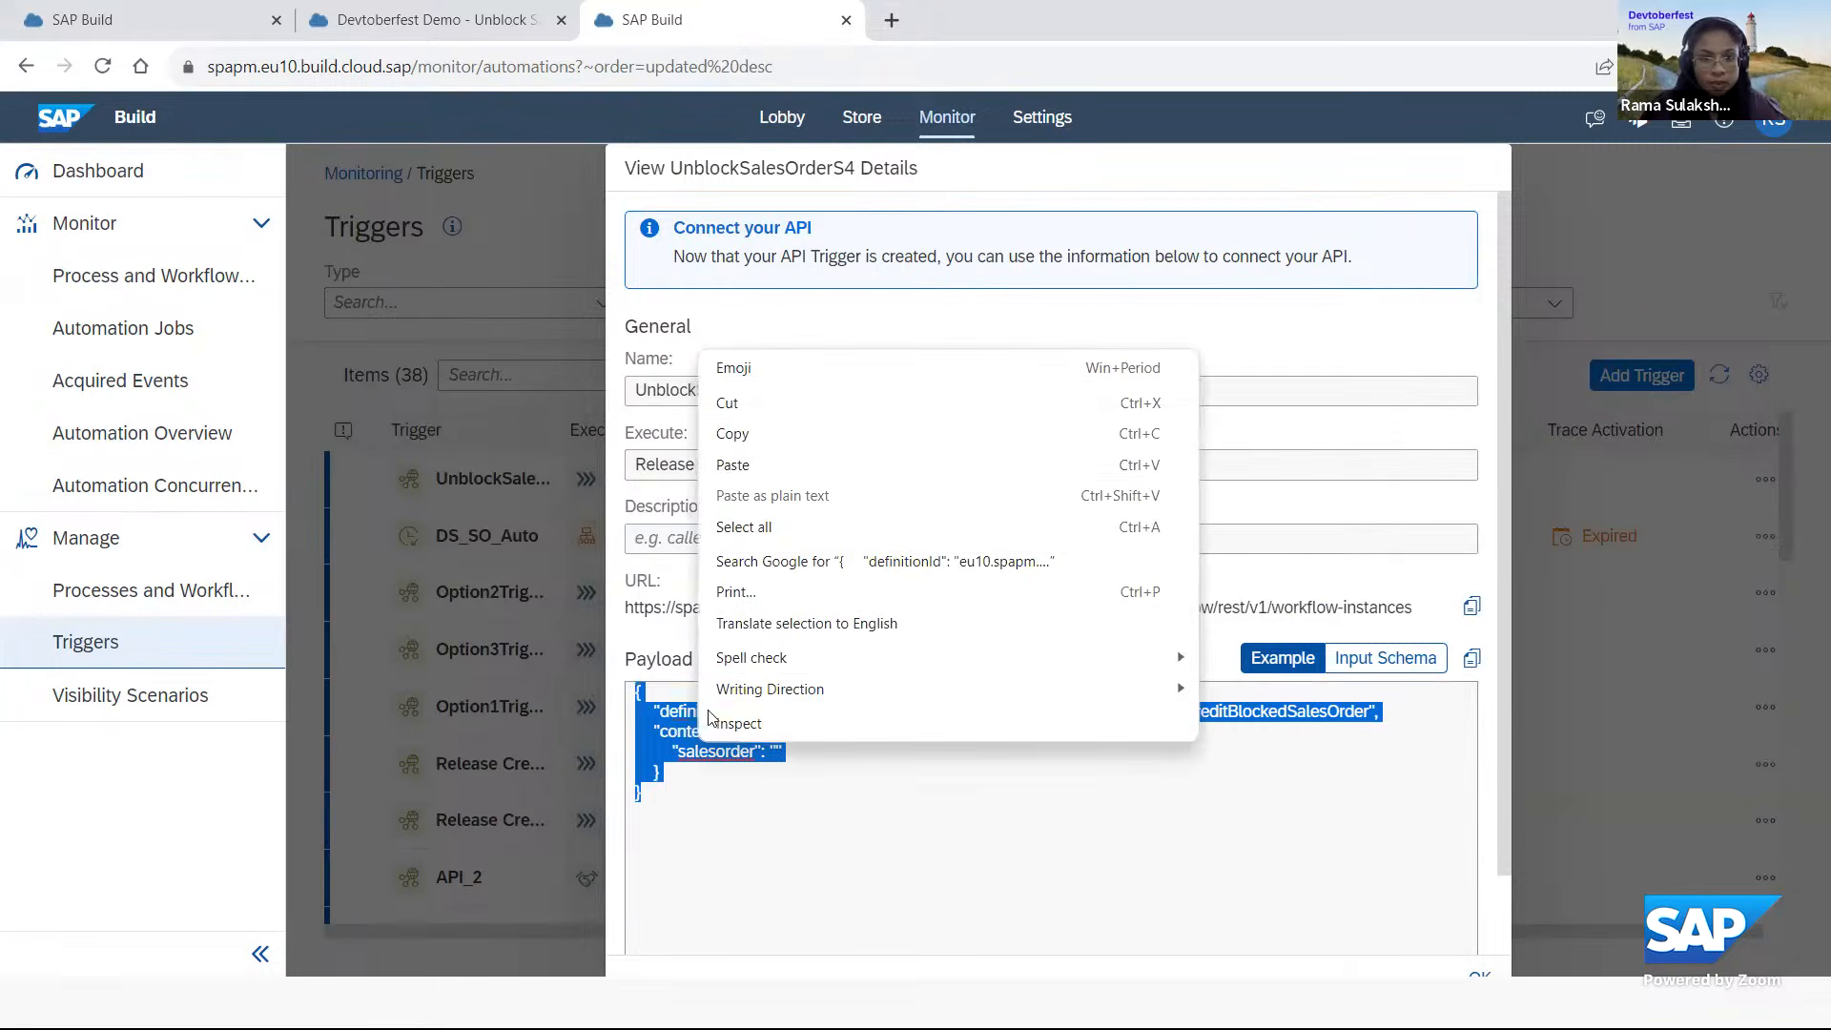
{"action": "left_click", "coordinate": [808, 442]}
{"action": "key", "text": "alt+Tab"}
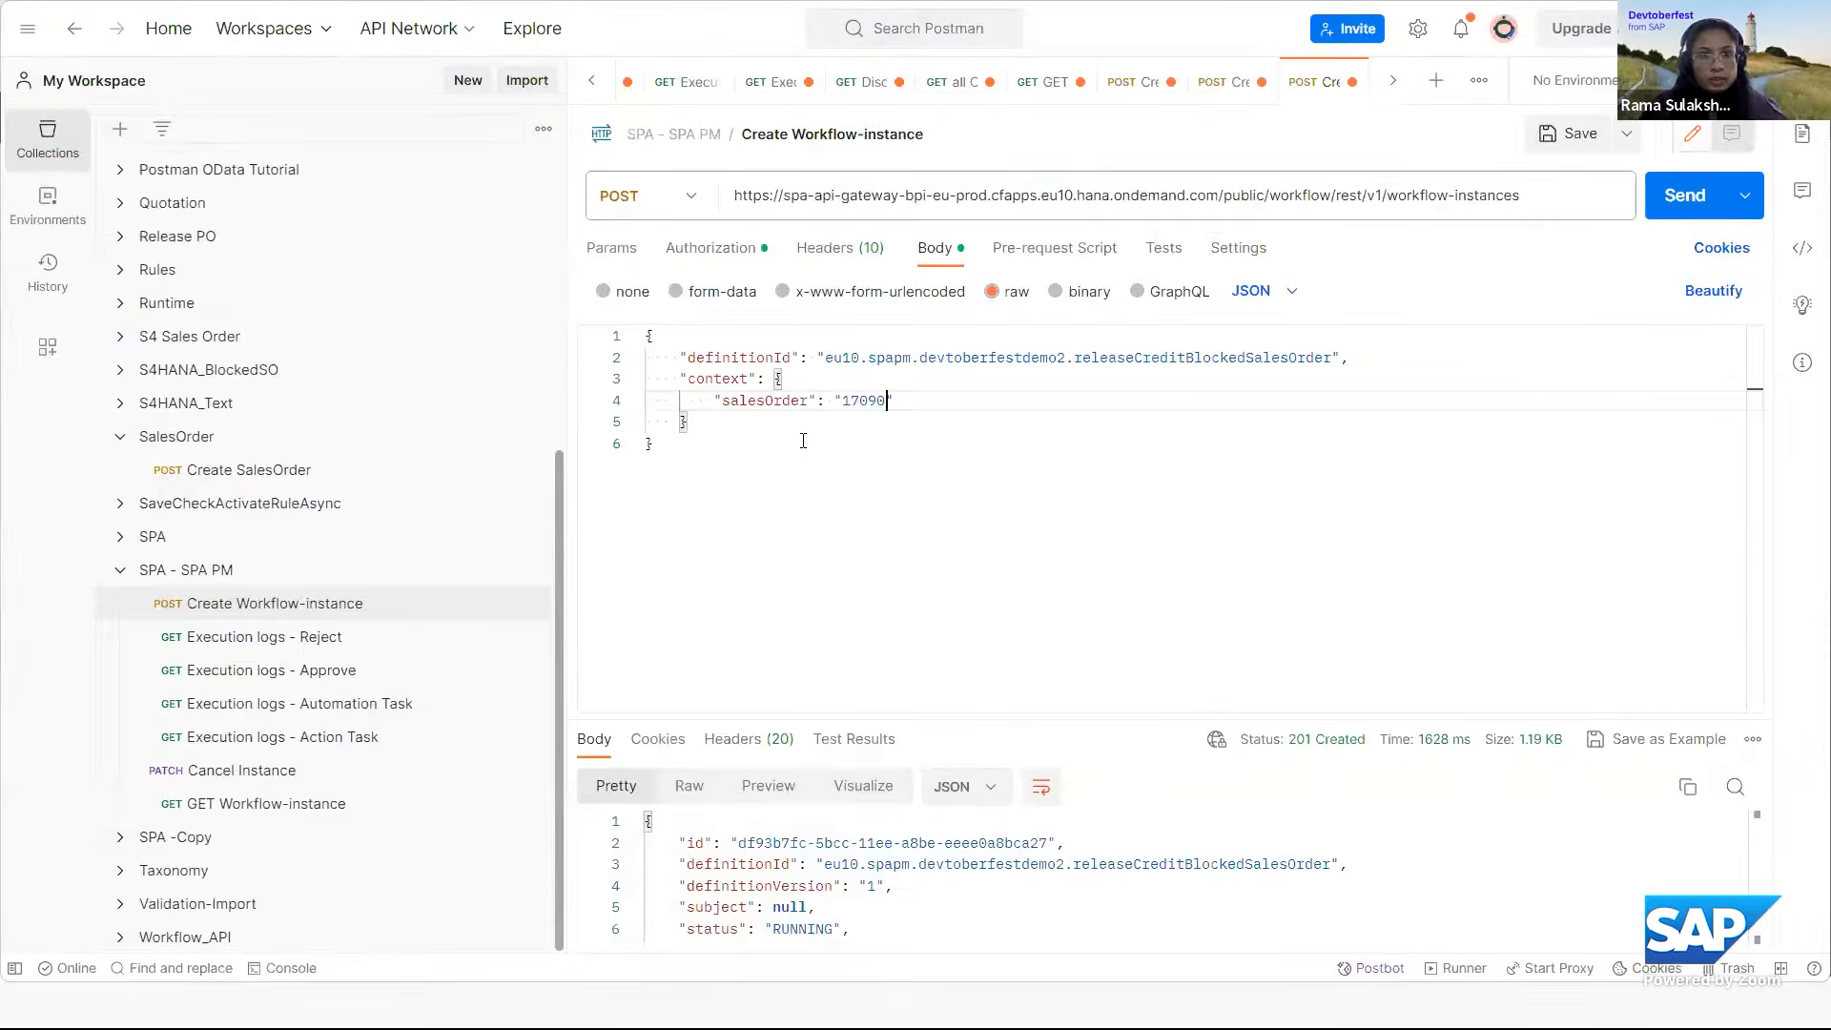
{"action": "key", "text": "ctrl+a"}
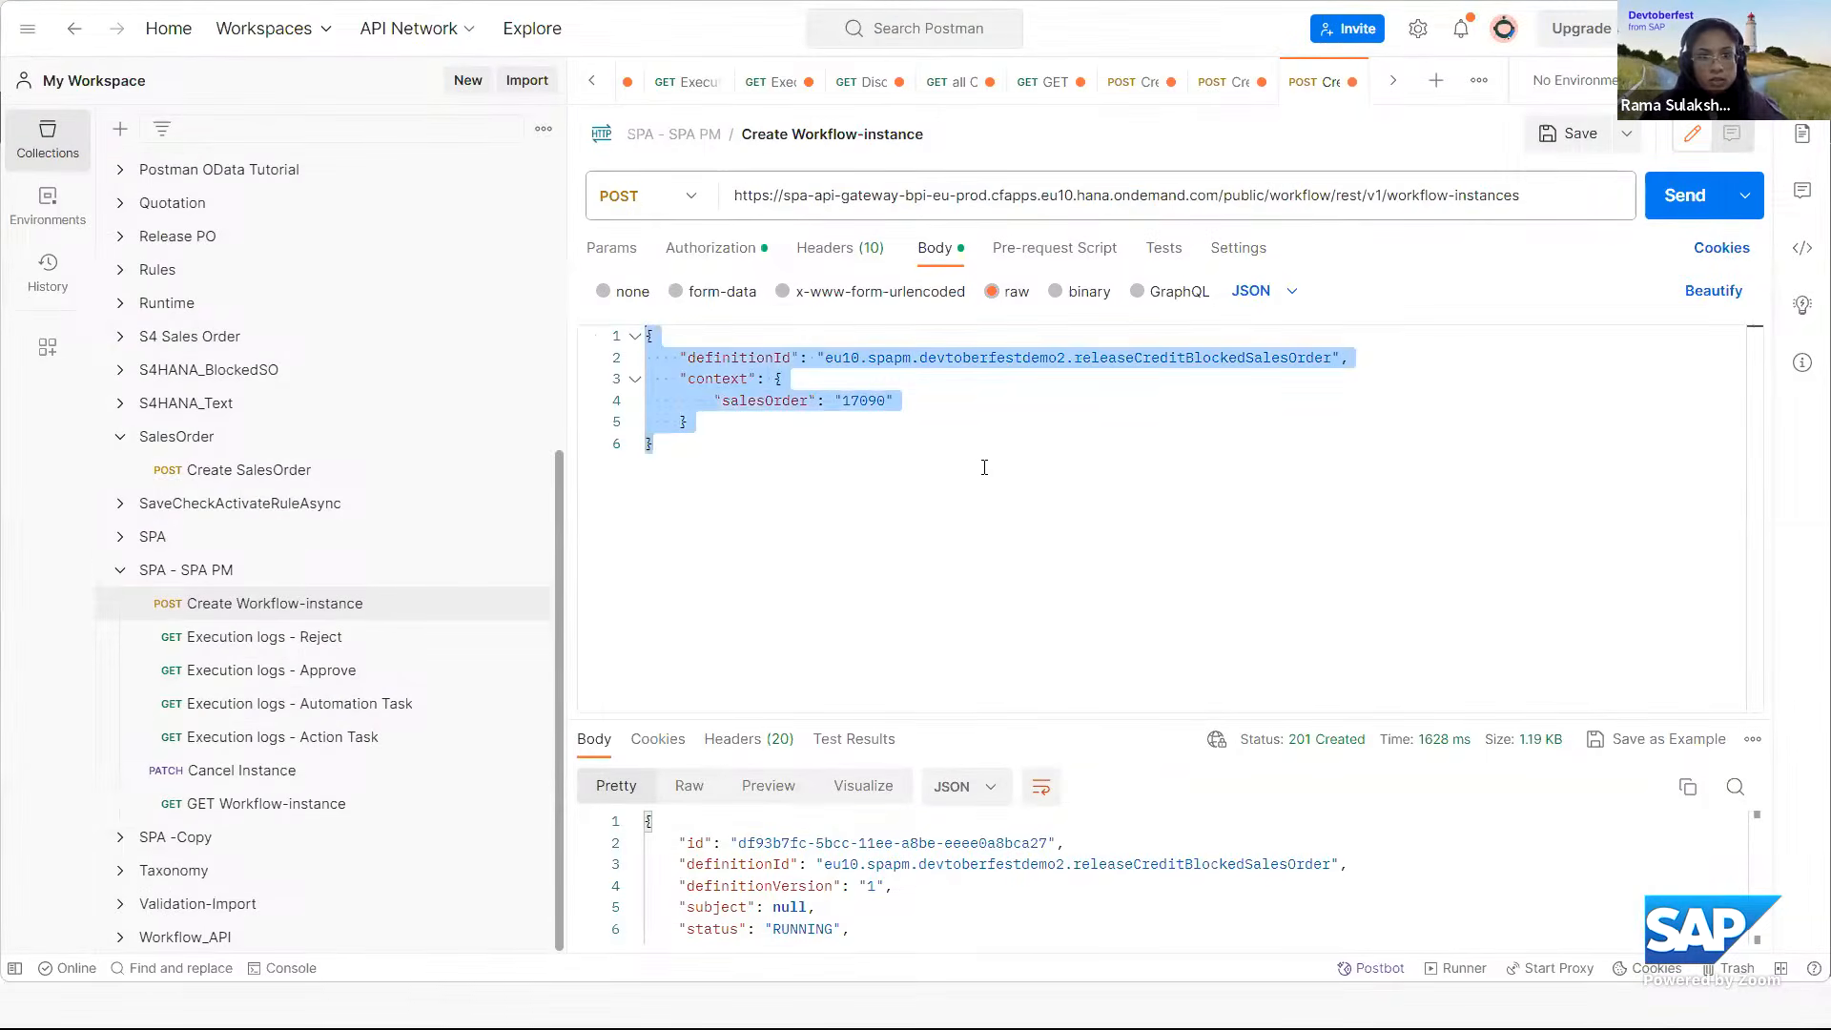
{"action": "key", "text": "ctrl+v"}
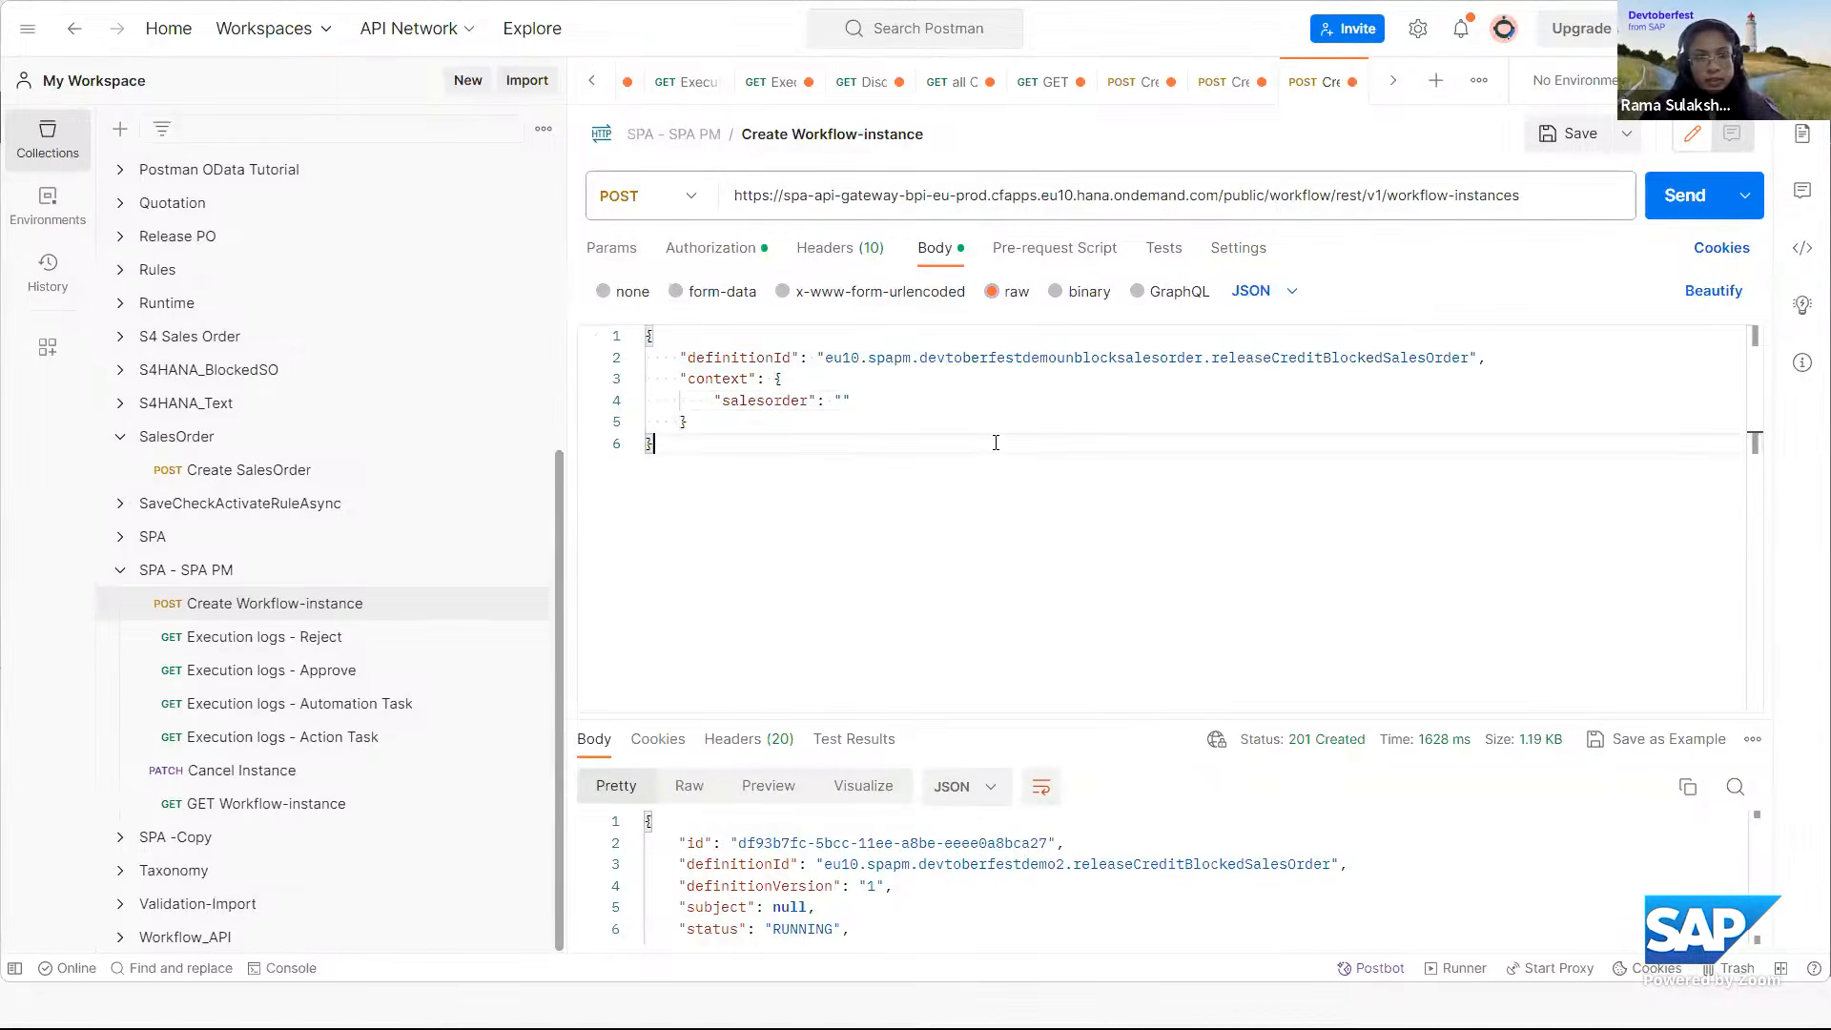
Enter the sales order number as the payload's salesorder value and send the POST request.
{"action": "left_click", "coordinate": [847, 401]}
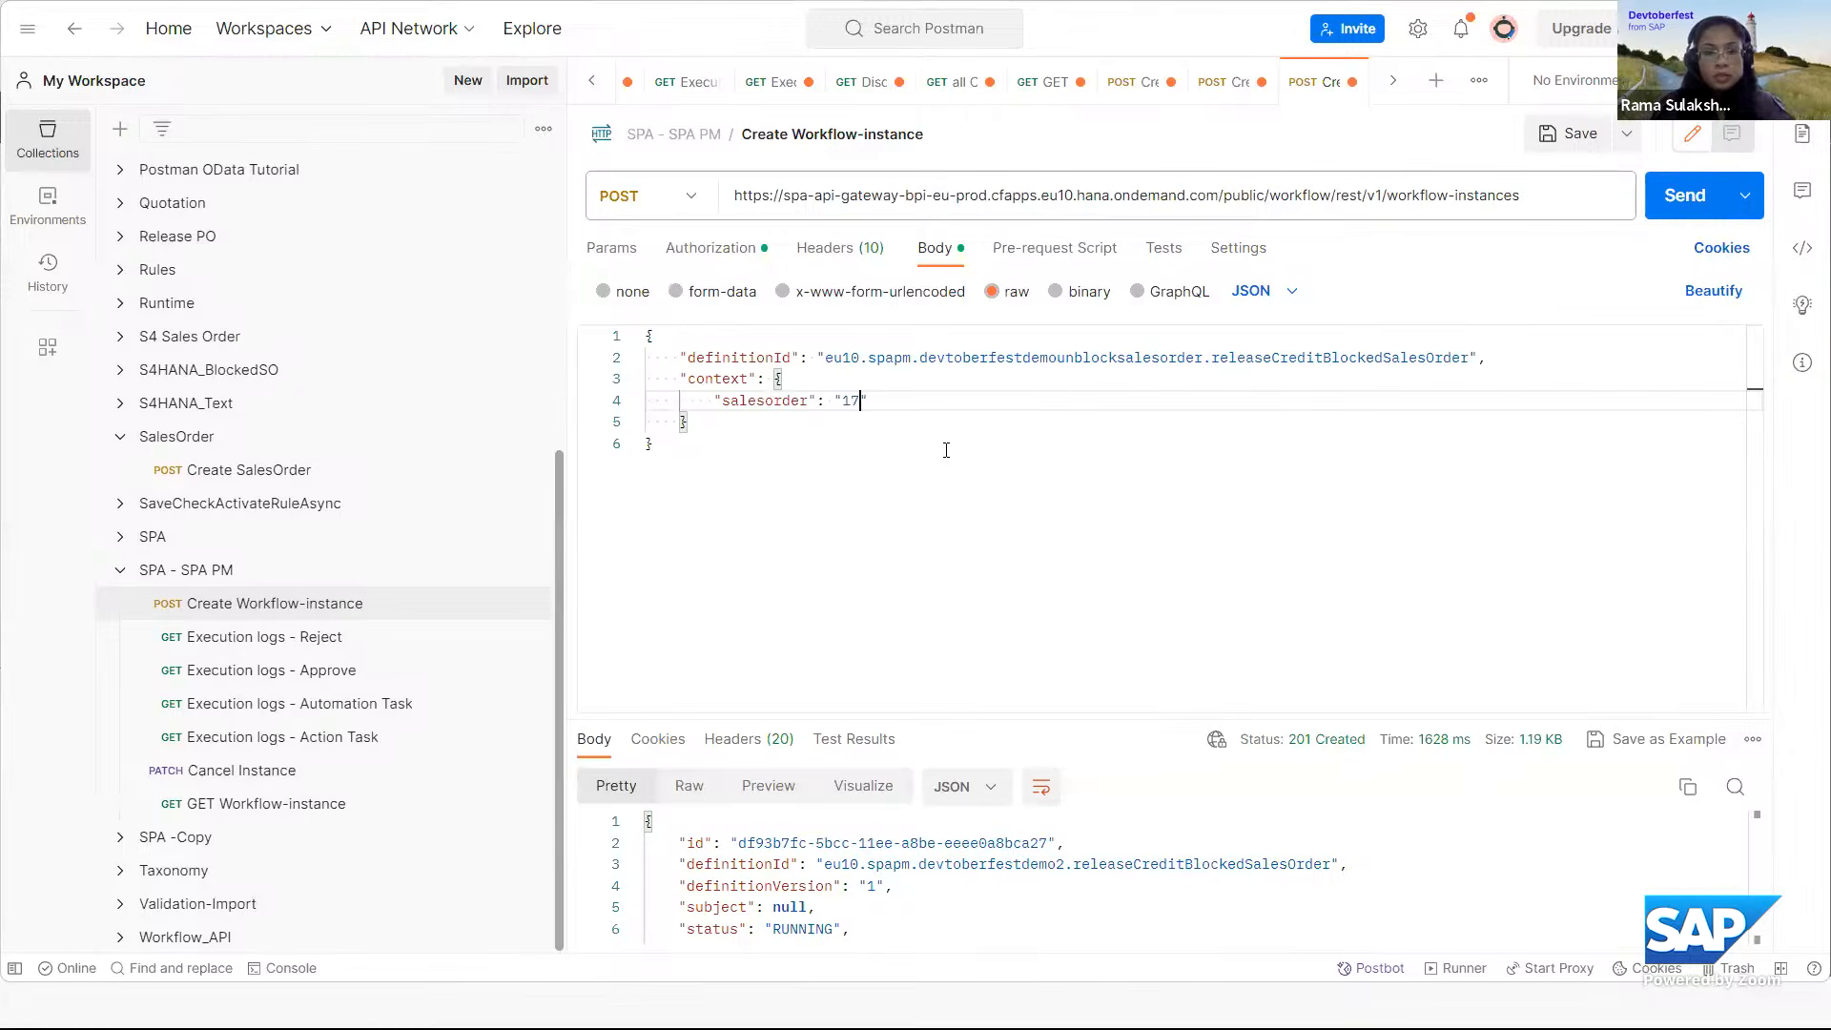
{"action": "type", "text": "17090"}
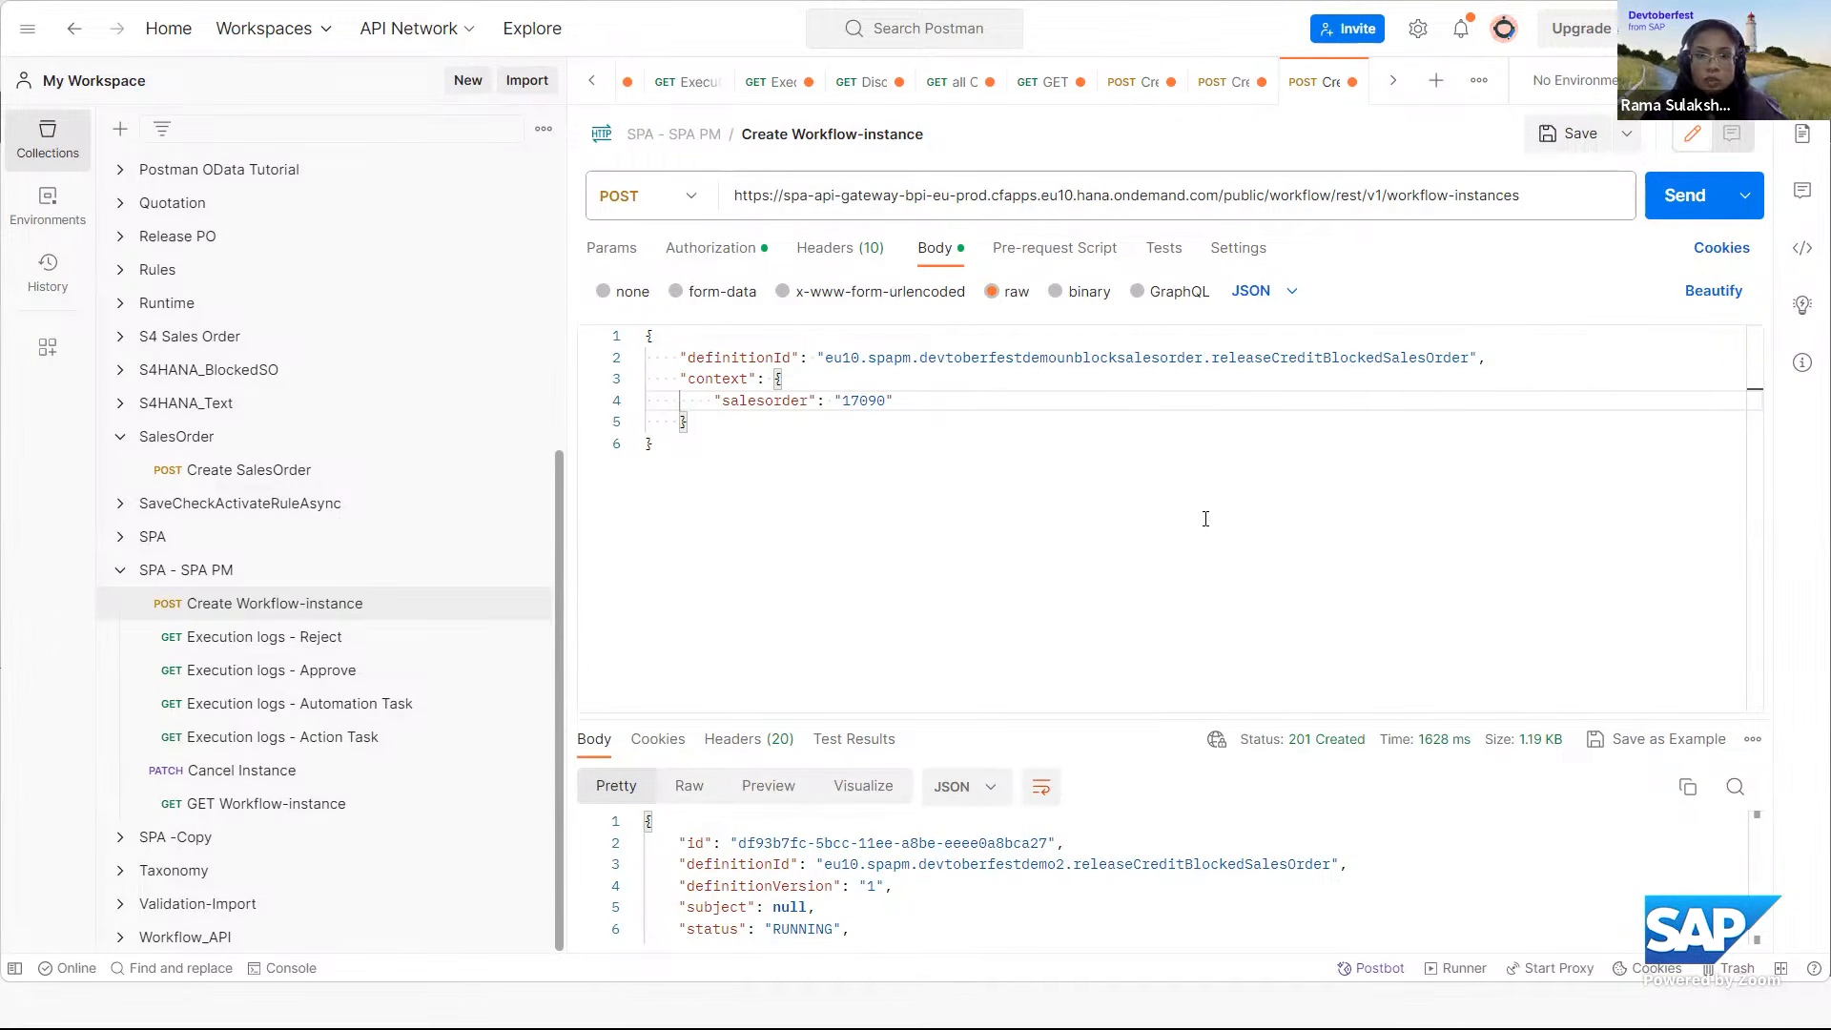
{"action": "left_click", "coordinate": [1684, 195]}
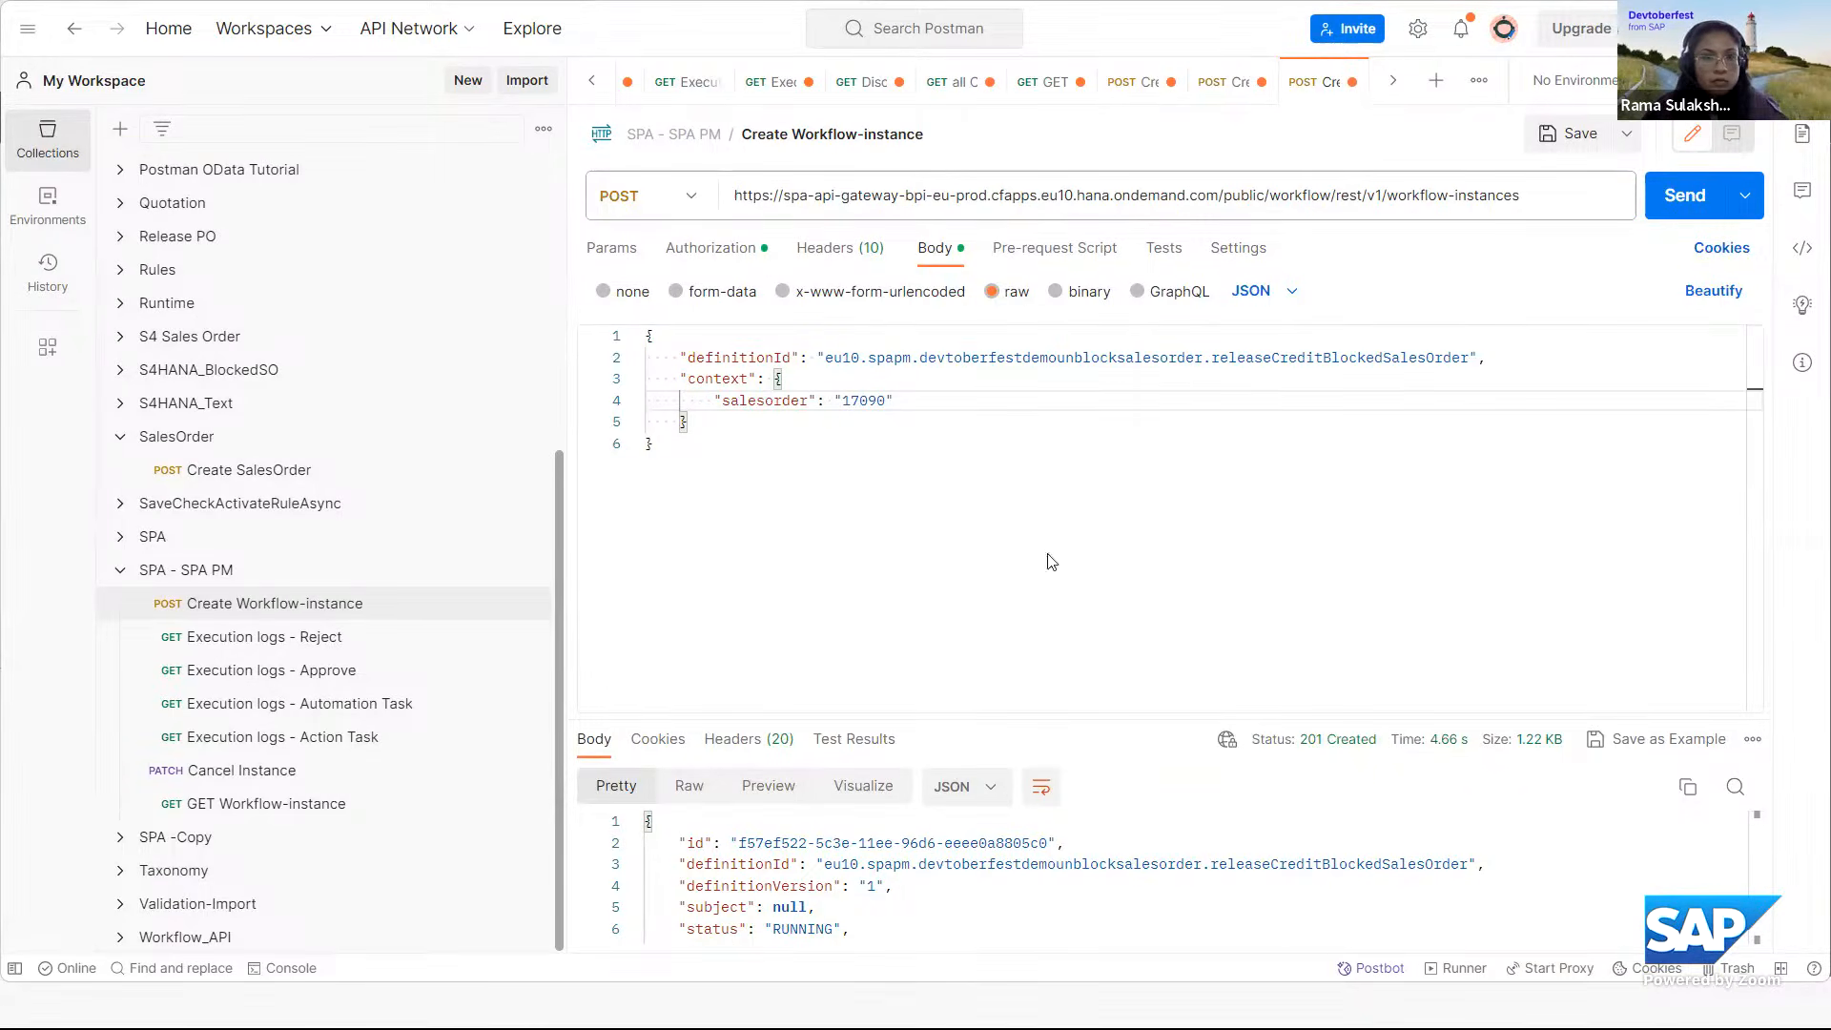
Back in SAP Build, filter the process definitions by project Devtoberfest Demo - Unblock Sales Order and show the instances of Release Credit Blocked Sales Order.
{"action": "key", "text": "alt+Tab"}
{"action": "left_click", "coordinate": [1478, 977]}
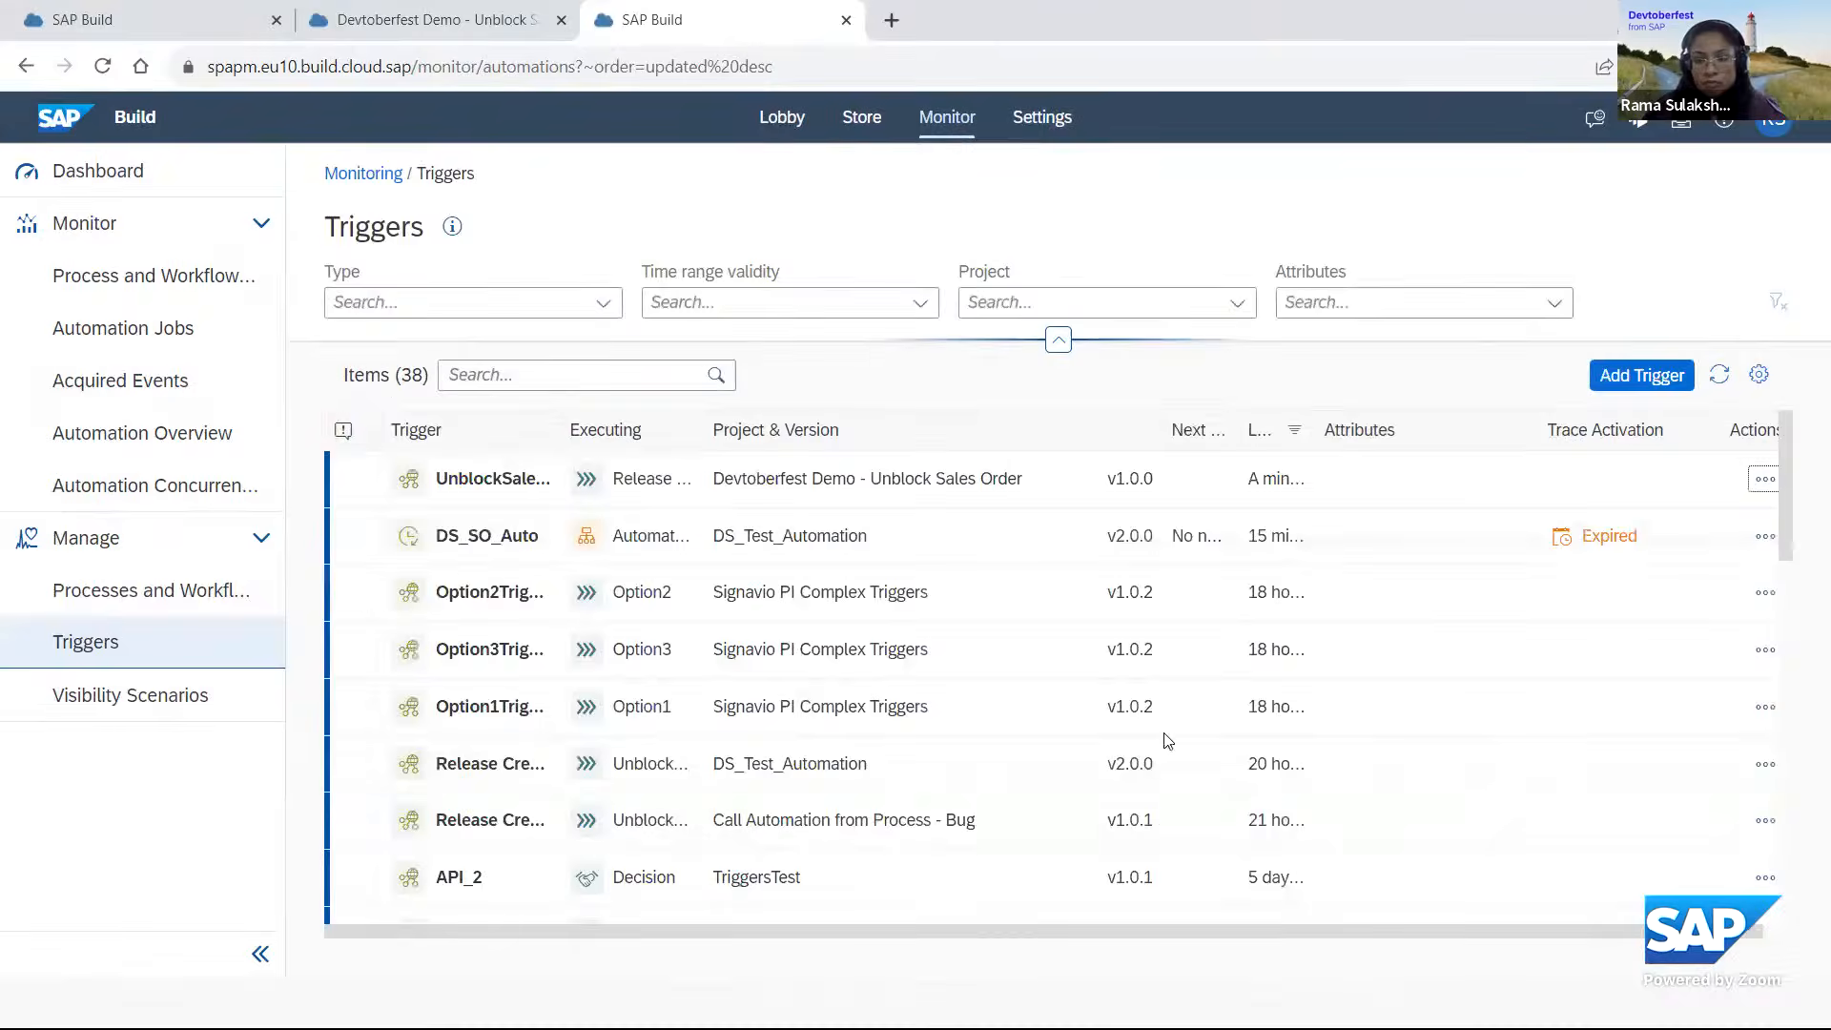
{"action": "left_click", "coordinate": [98, 588]}
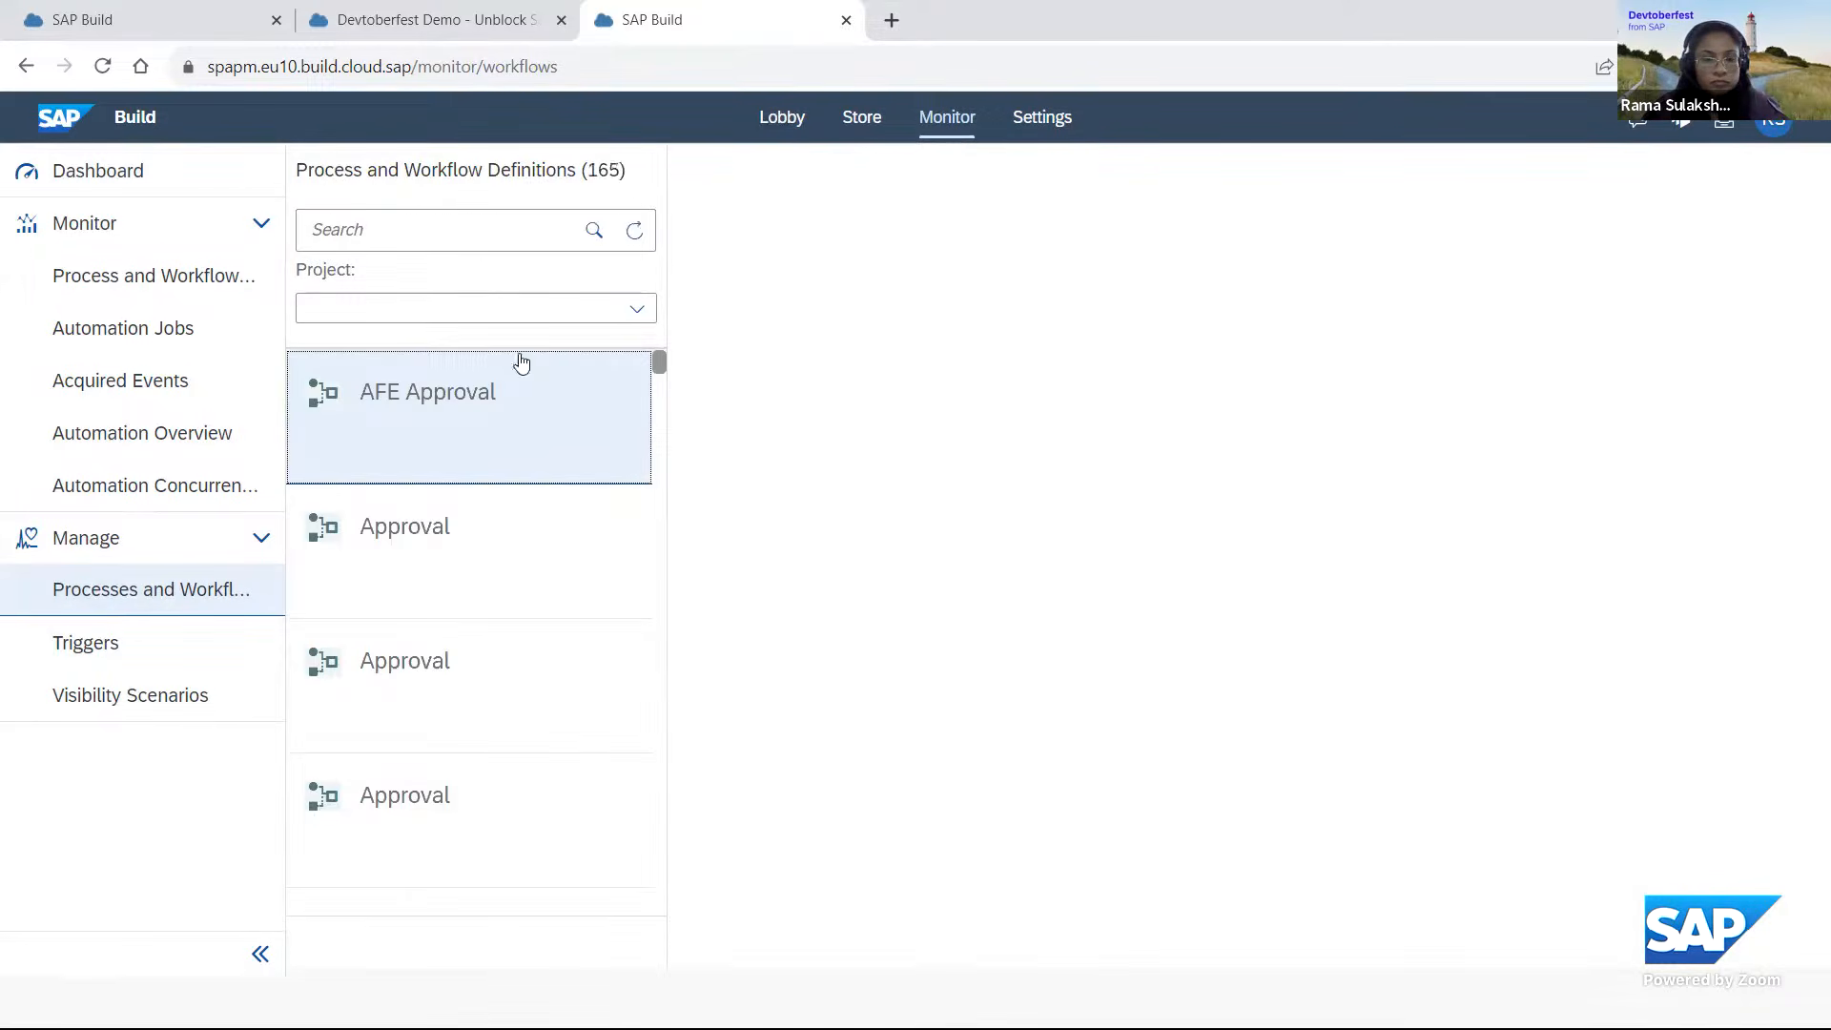
{"action": "left_click", "coordinate": [344, 307]}
{"action": "type", "text": "Dev"}
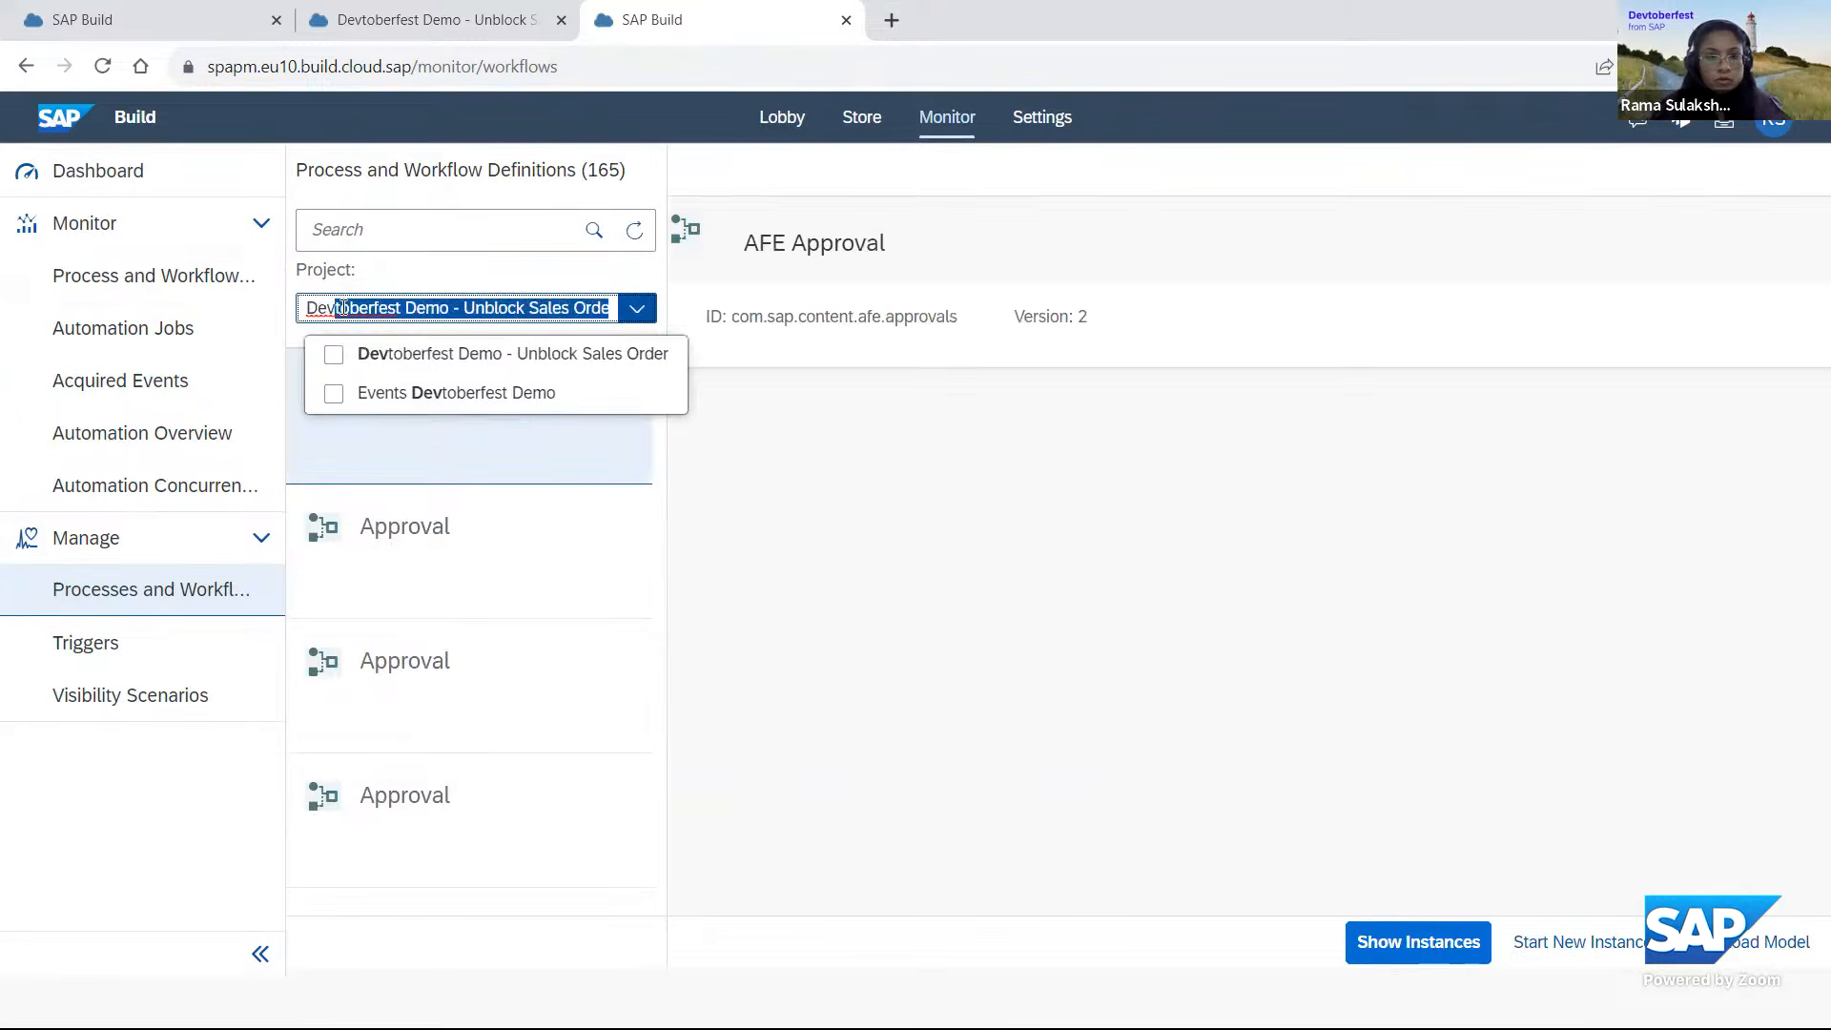
{"action": "left_click", "coordinate": [396, 357]}
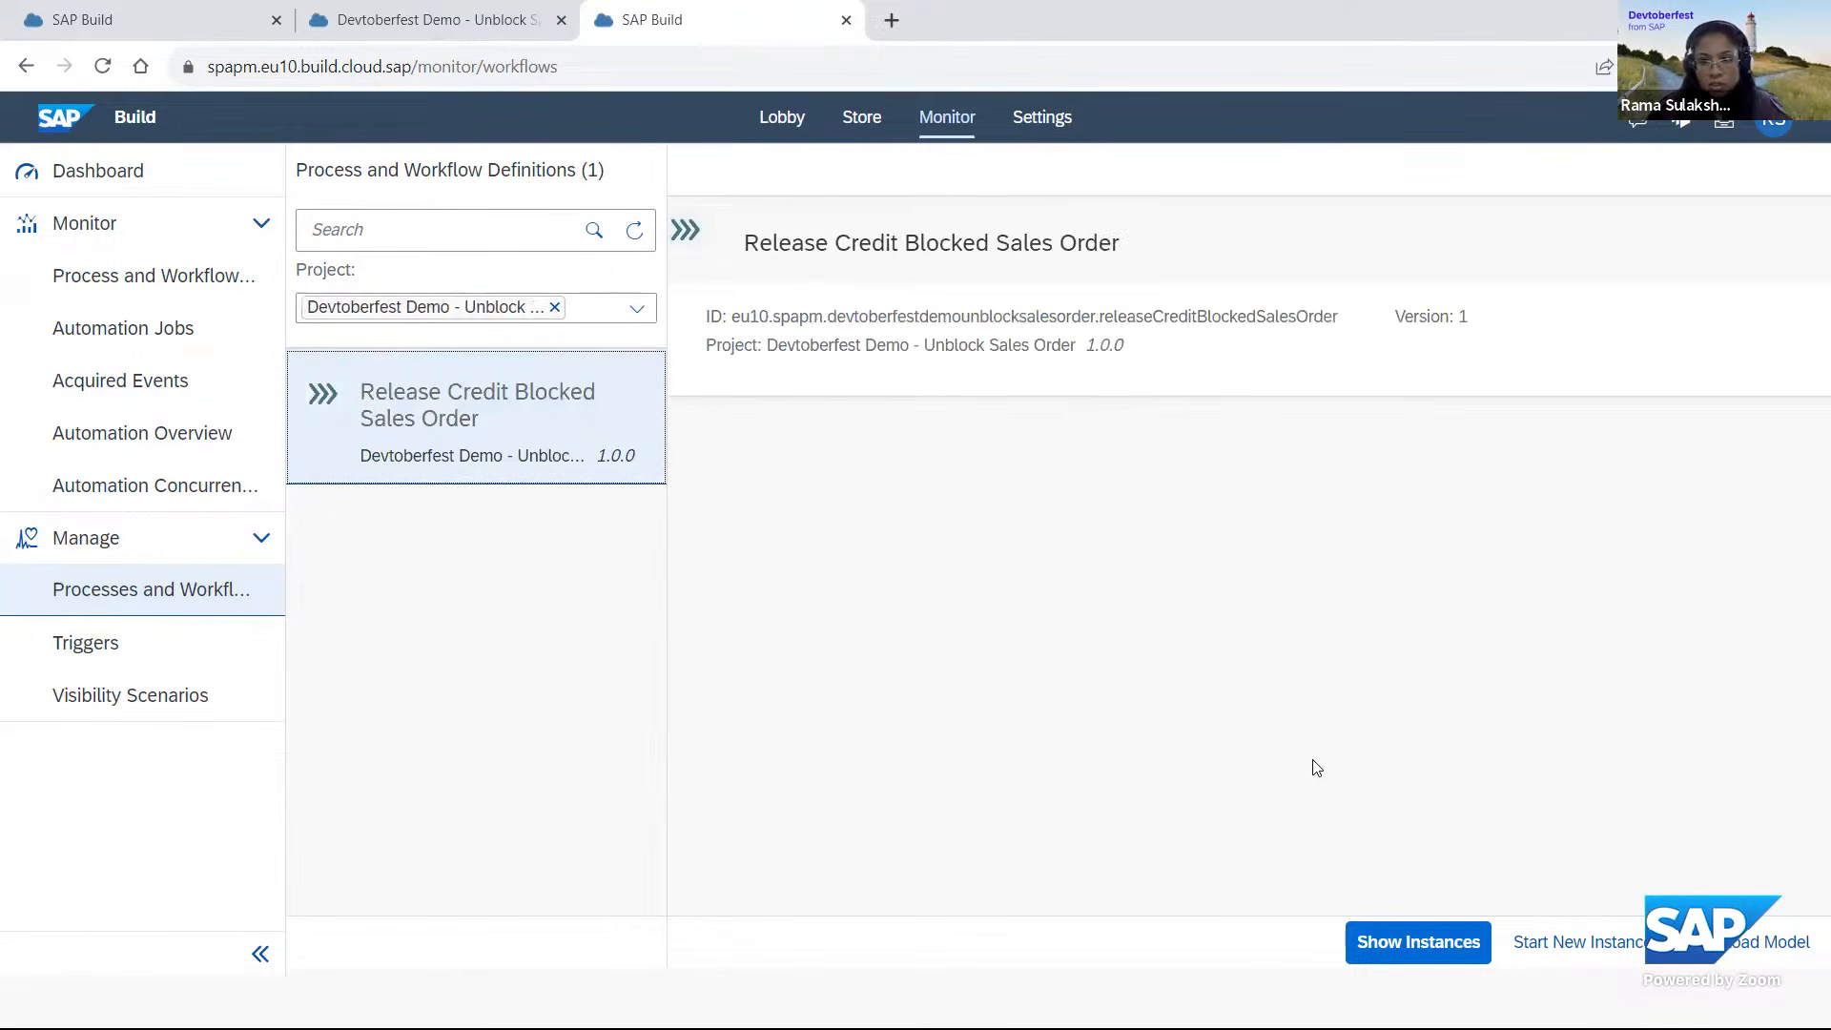
{"action": "left_click", "coordinate": [1445, 946]}
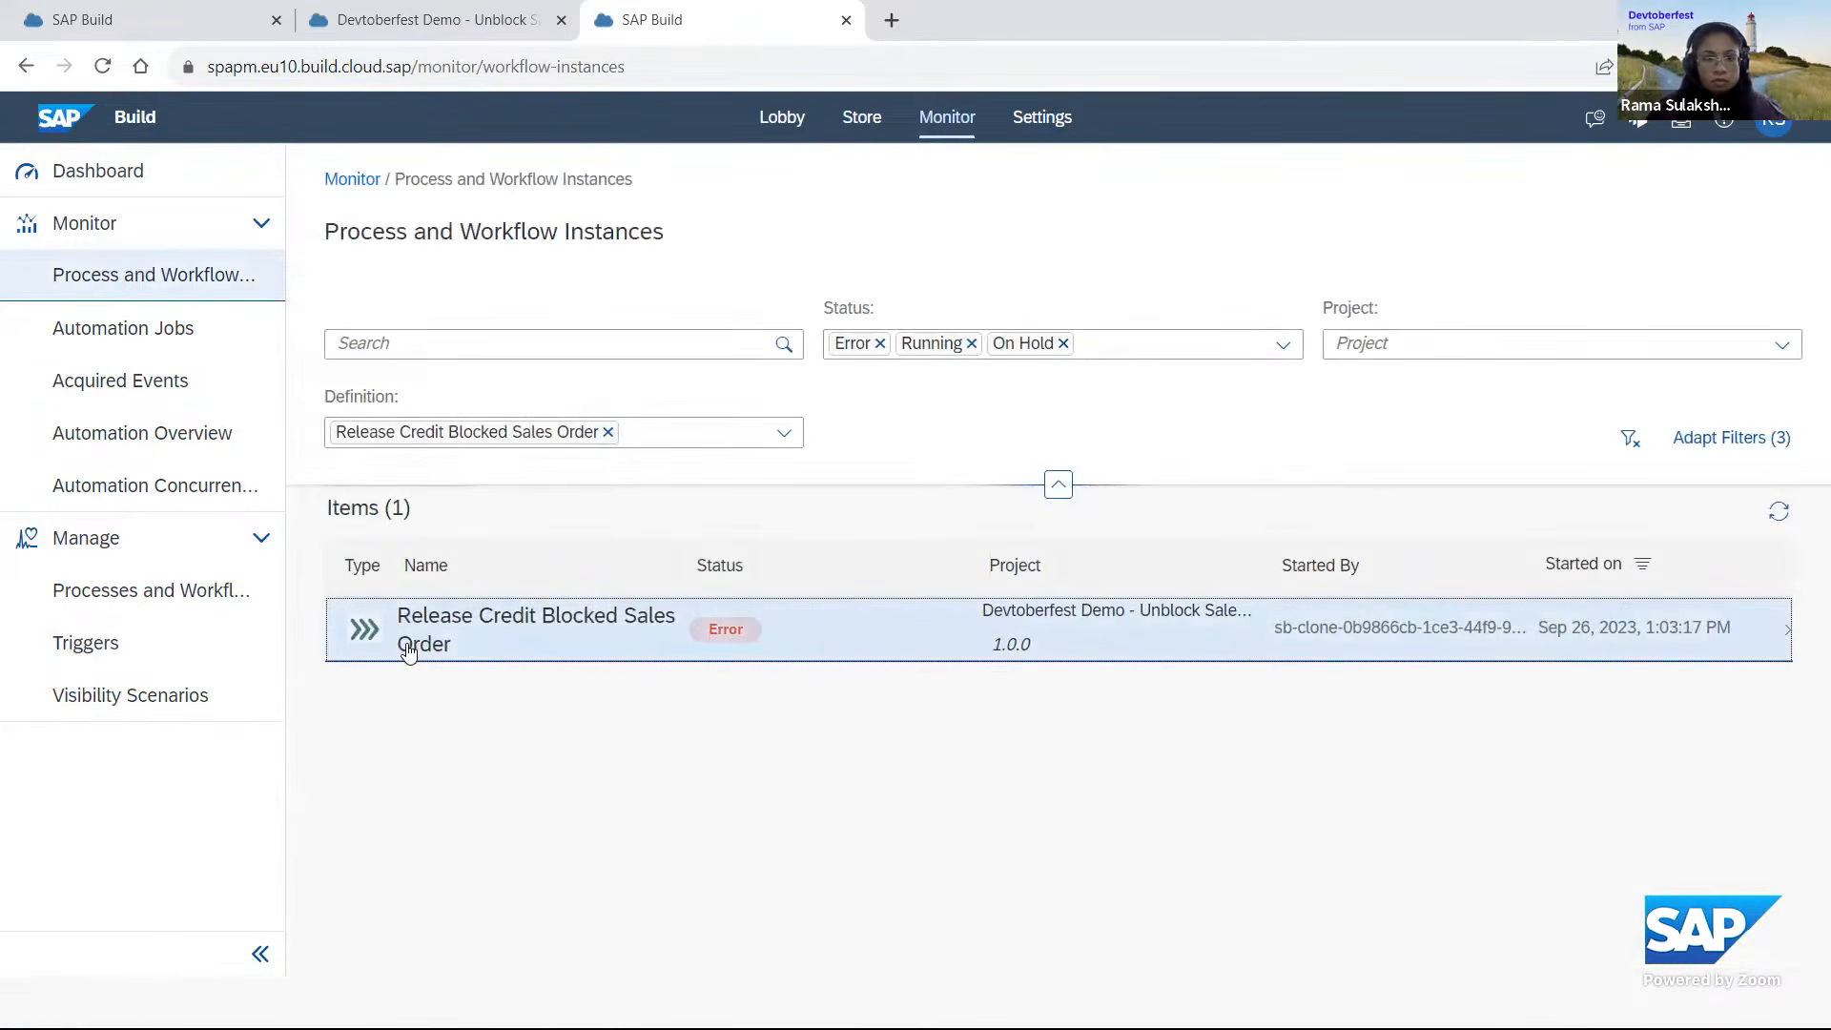
Open the Release Credit Blocked Sales Order instance and examine its error log entry, collapsing the entry after reading.
{"action": "left_click", "coordinate": [372, 628]}
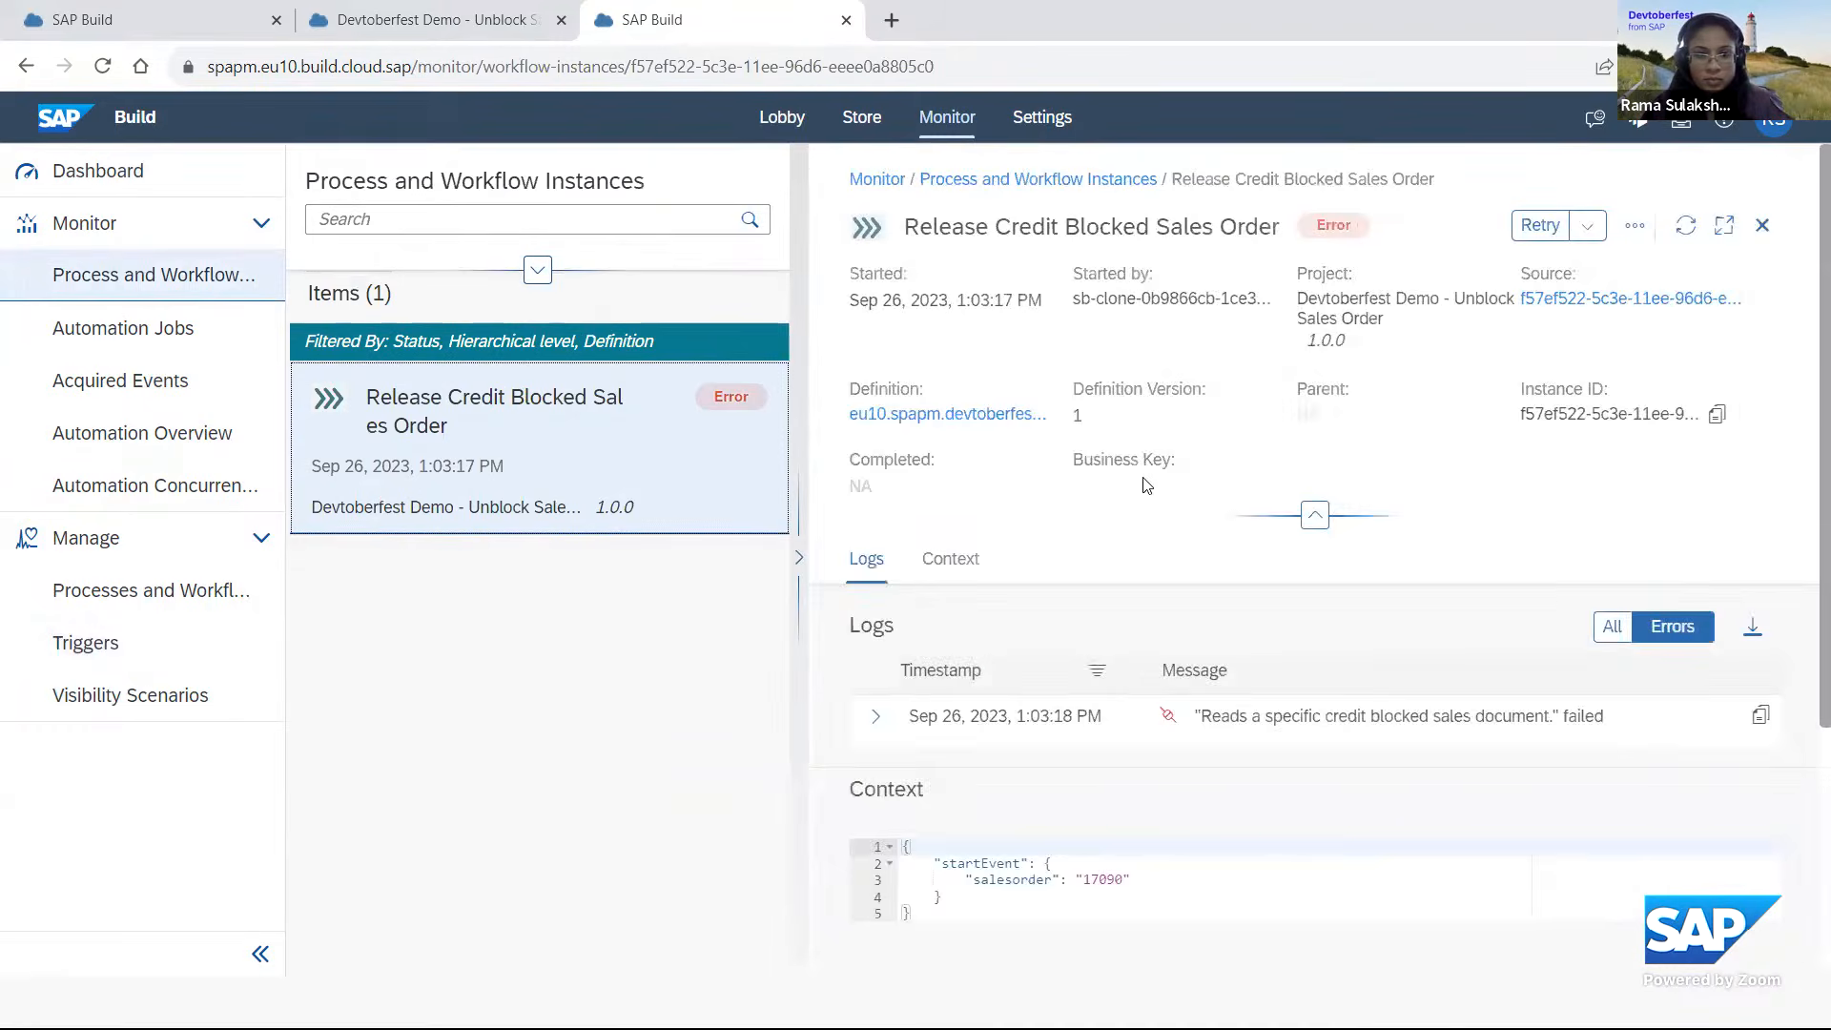
{"action": "scroll", "coordinate": [1128, 534], "scroll_direction": "down", "scroll_amount": 2}
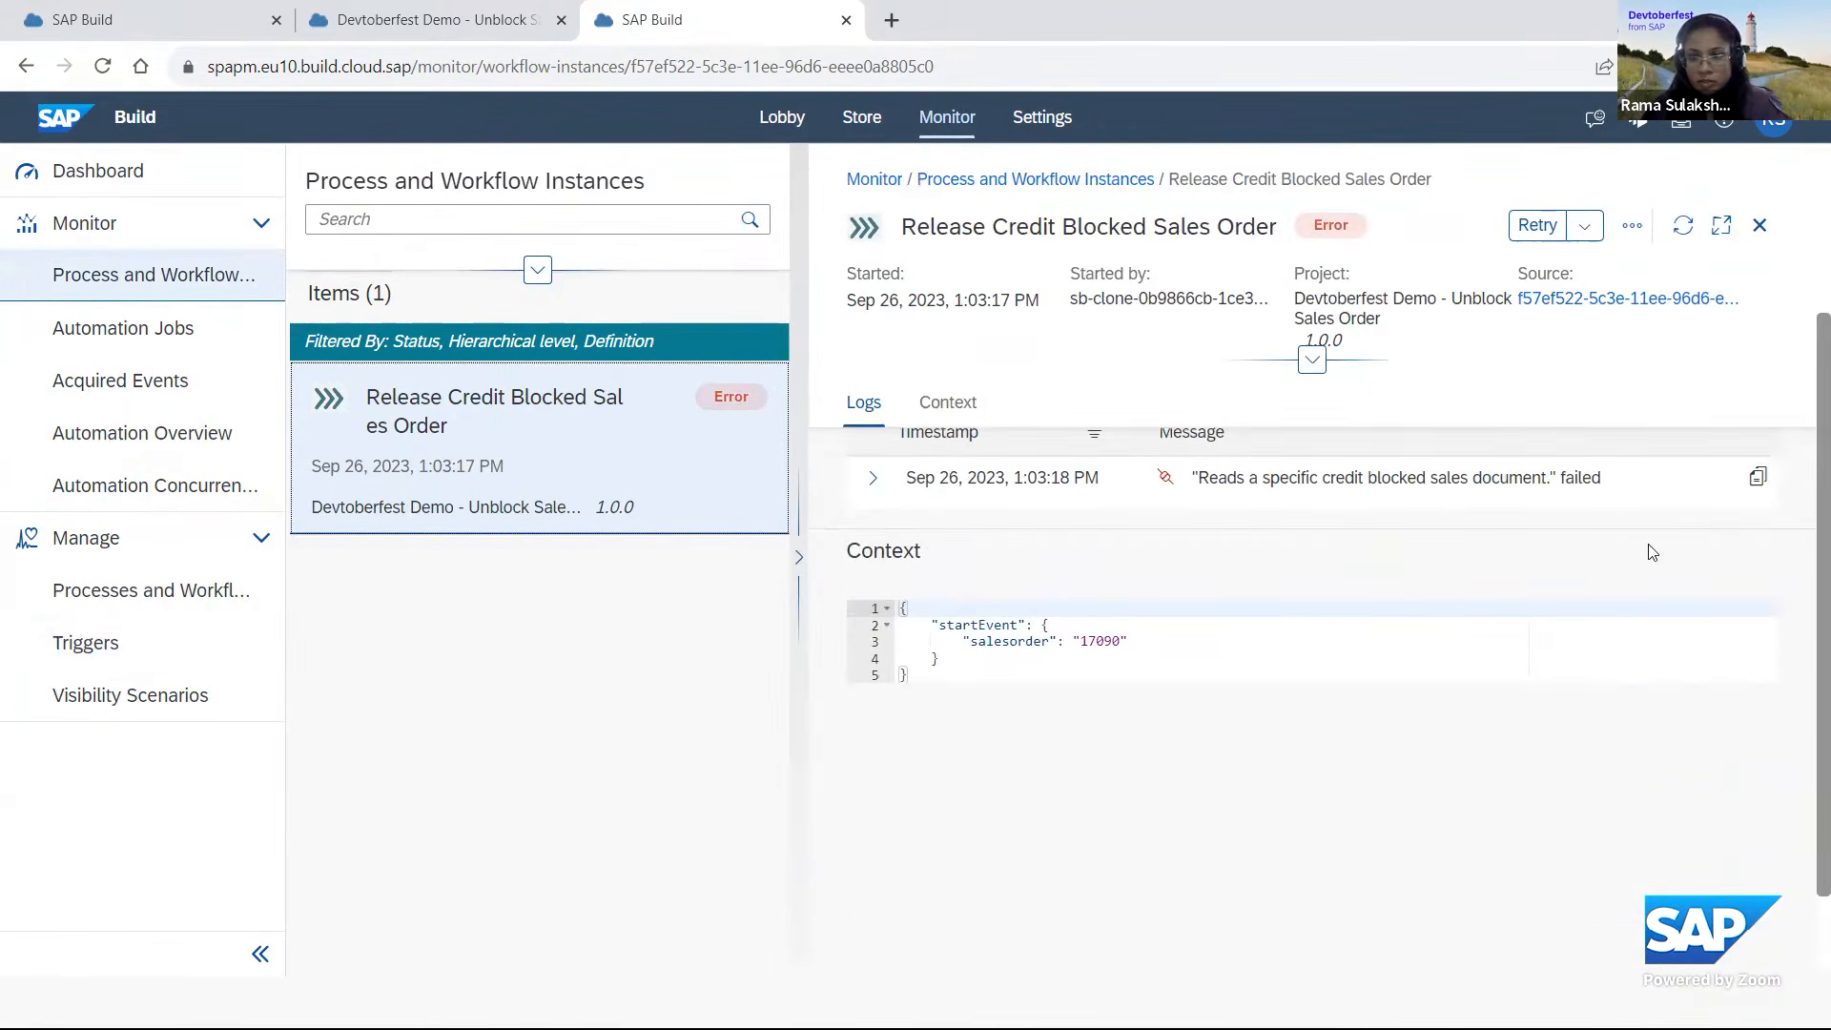
{"action": "left_click", "coordinate": [879, 607]}
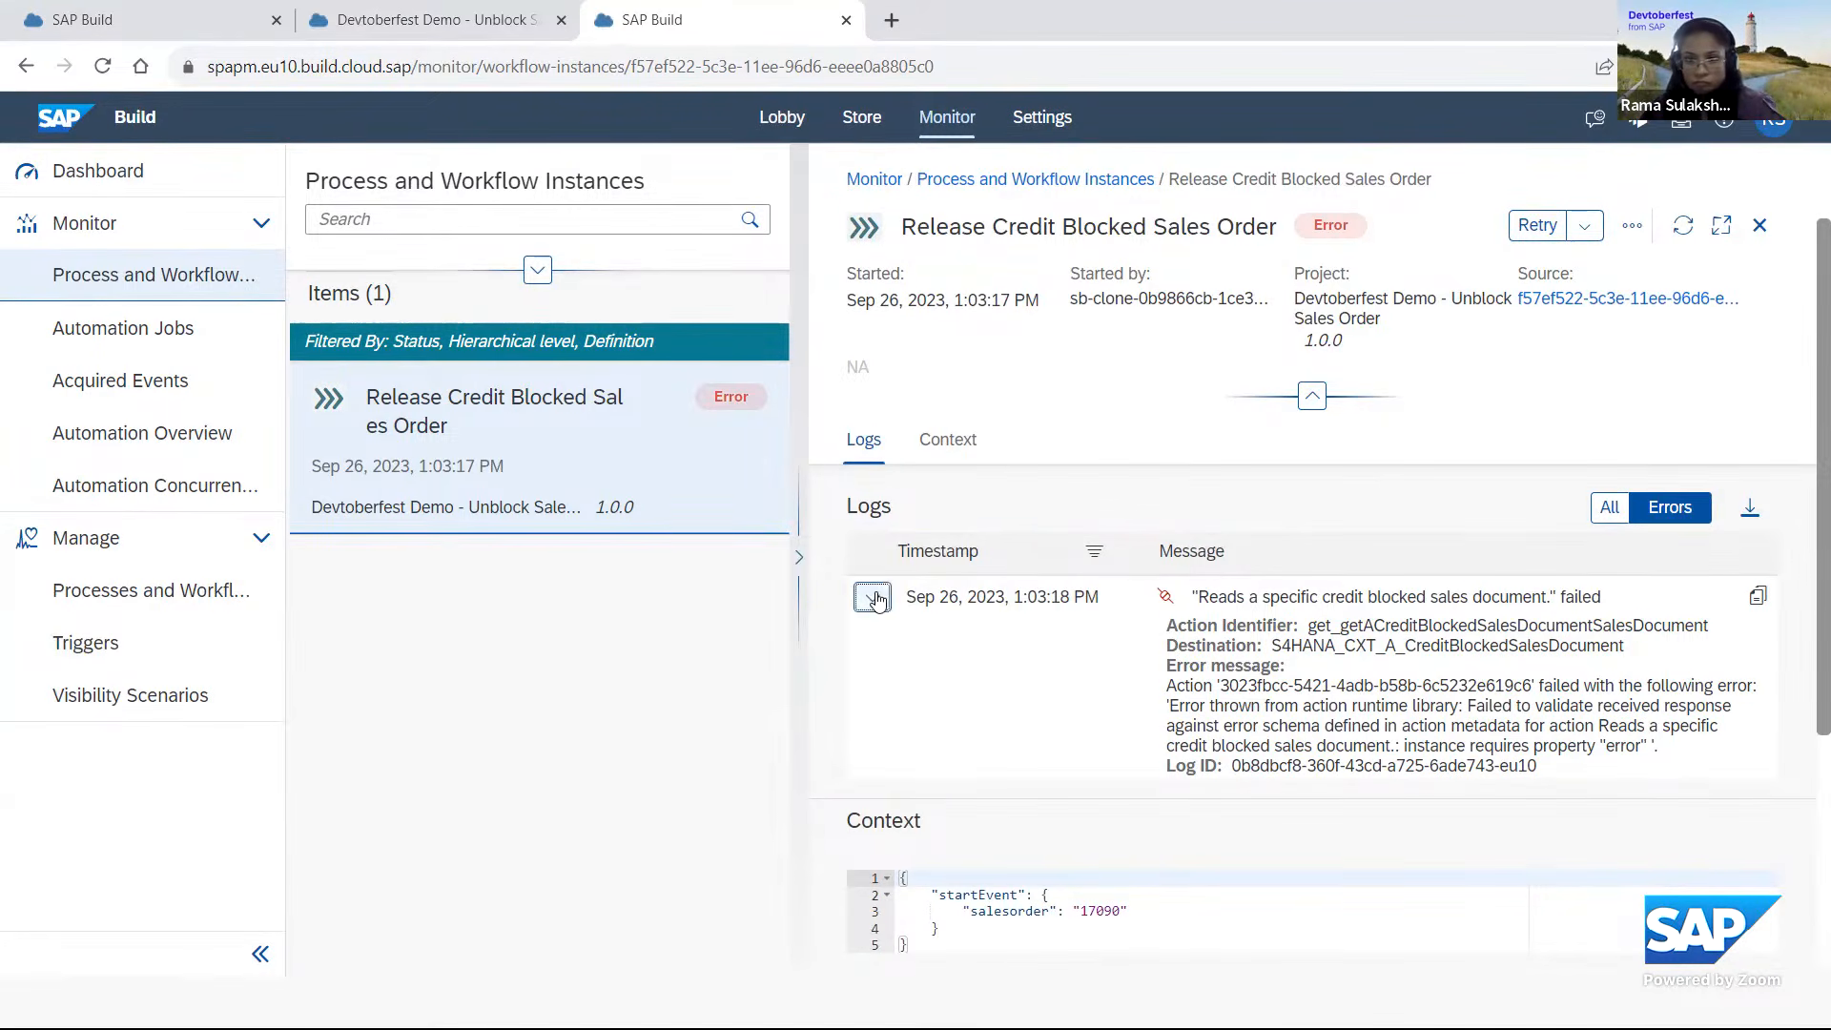
{"action": "left_click", "coordinate": [872, 597]}
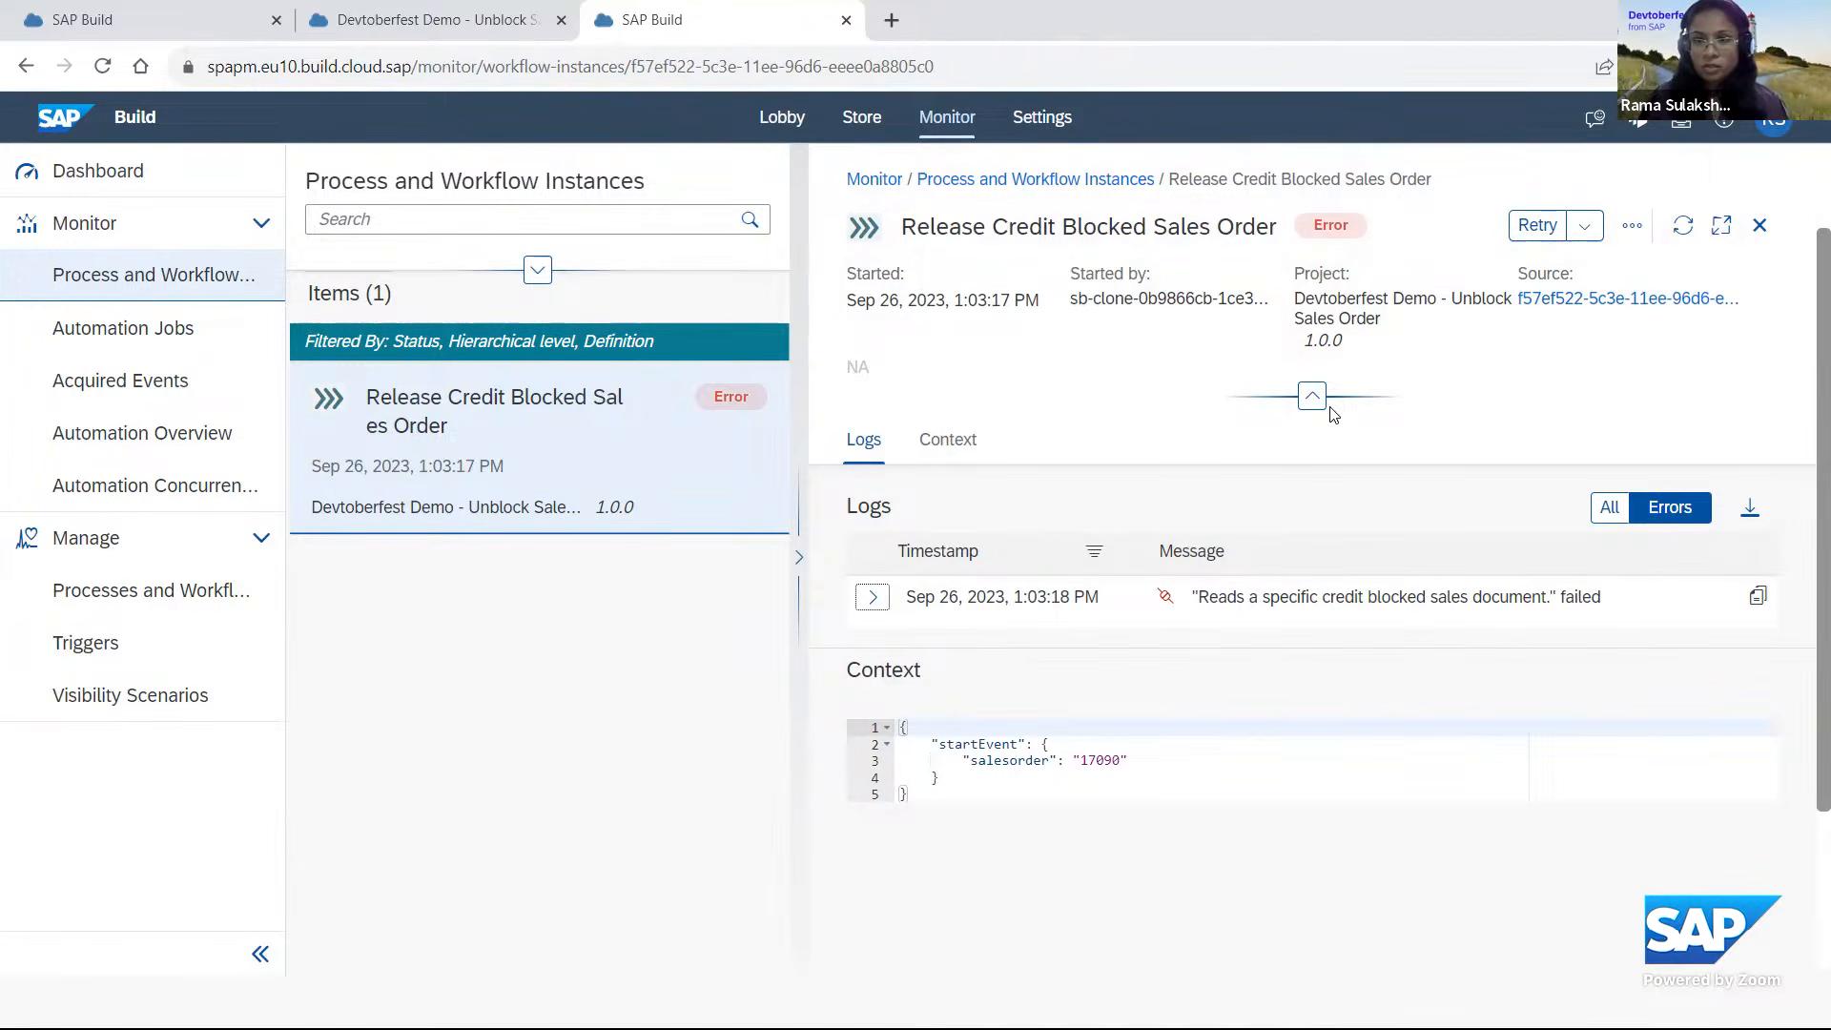
Switch to Notepad++ and copy the sales order number on line 3 of the list.
{"action": "key", "text": "alt+Tab"}
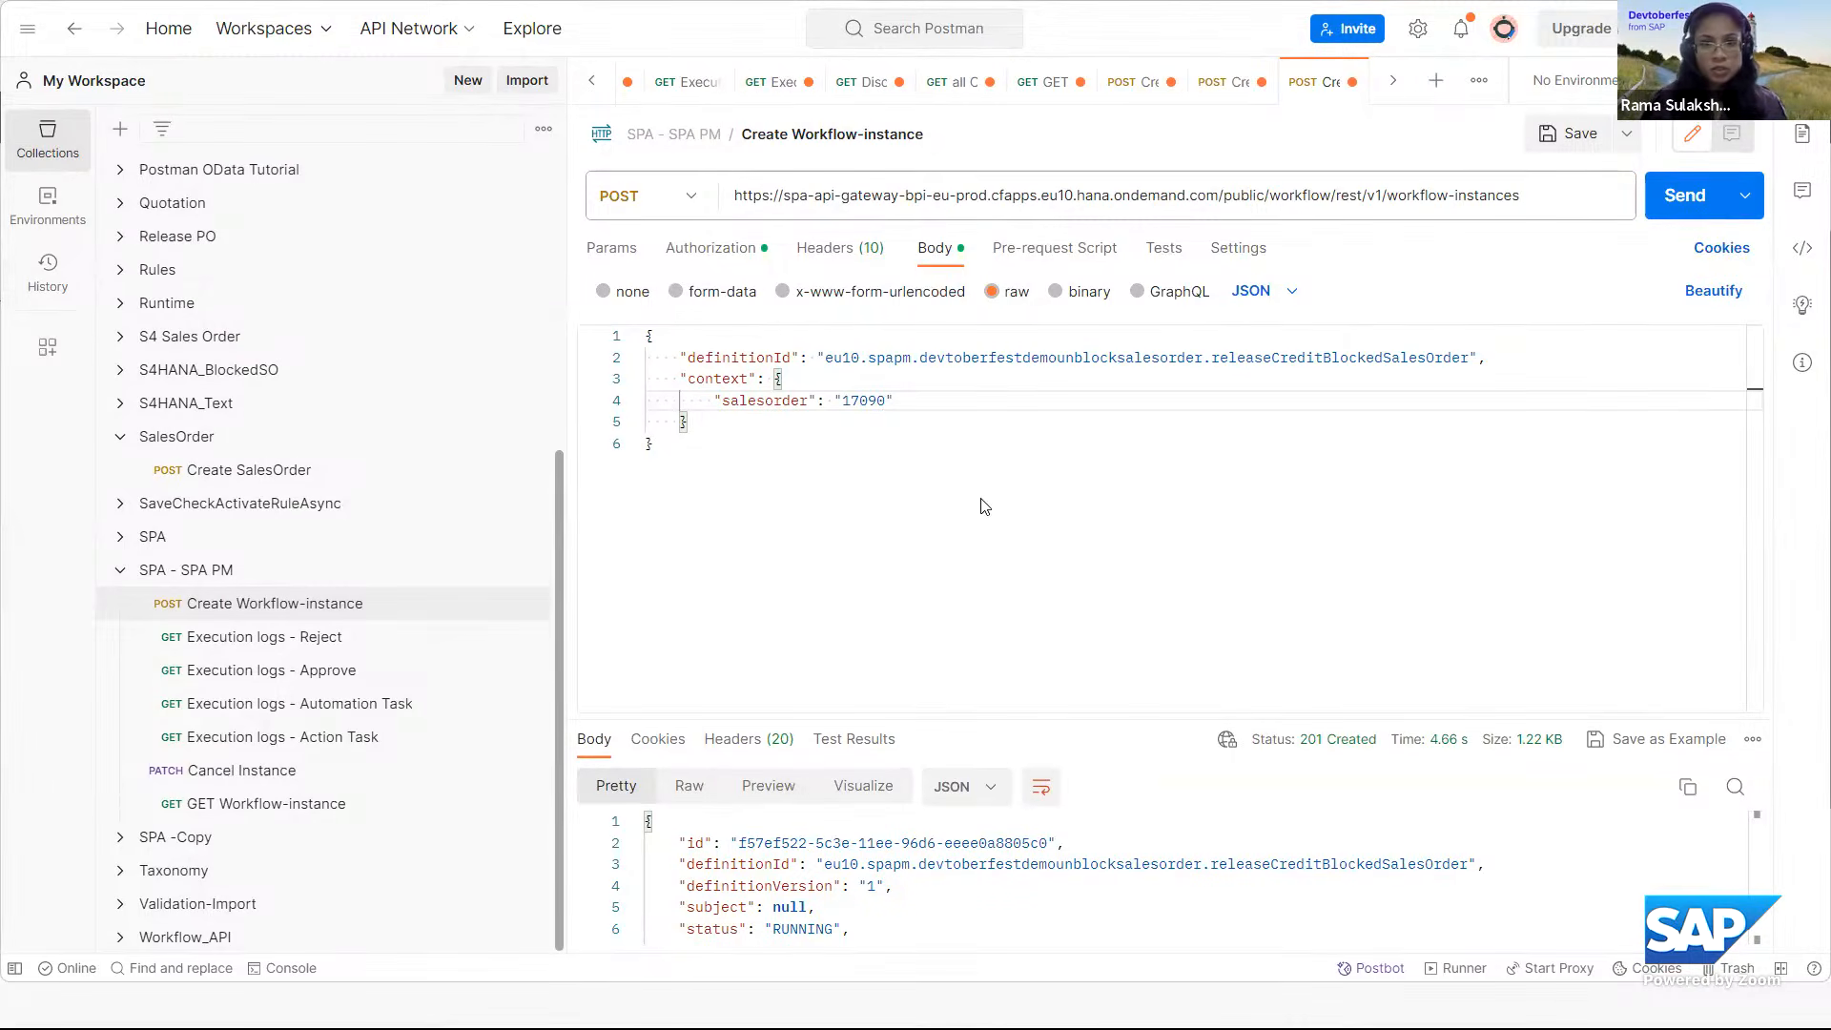
{"action": "key", "text": "alt+Tab"}
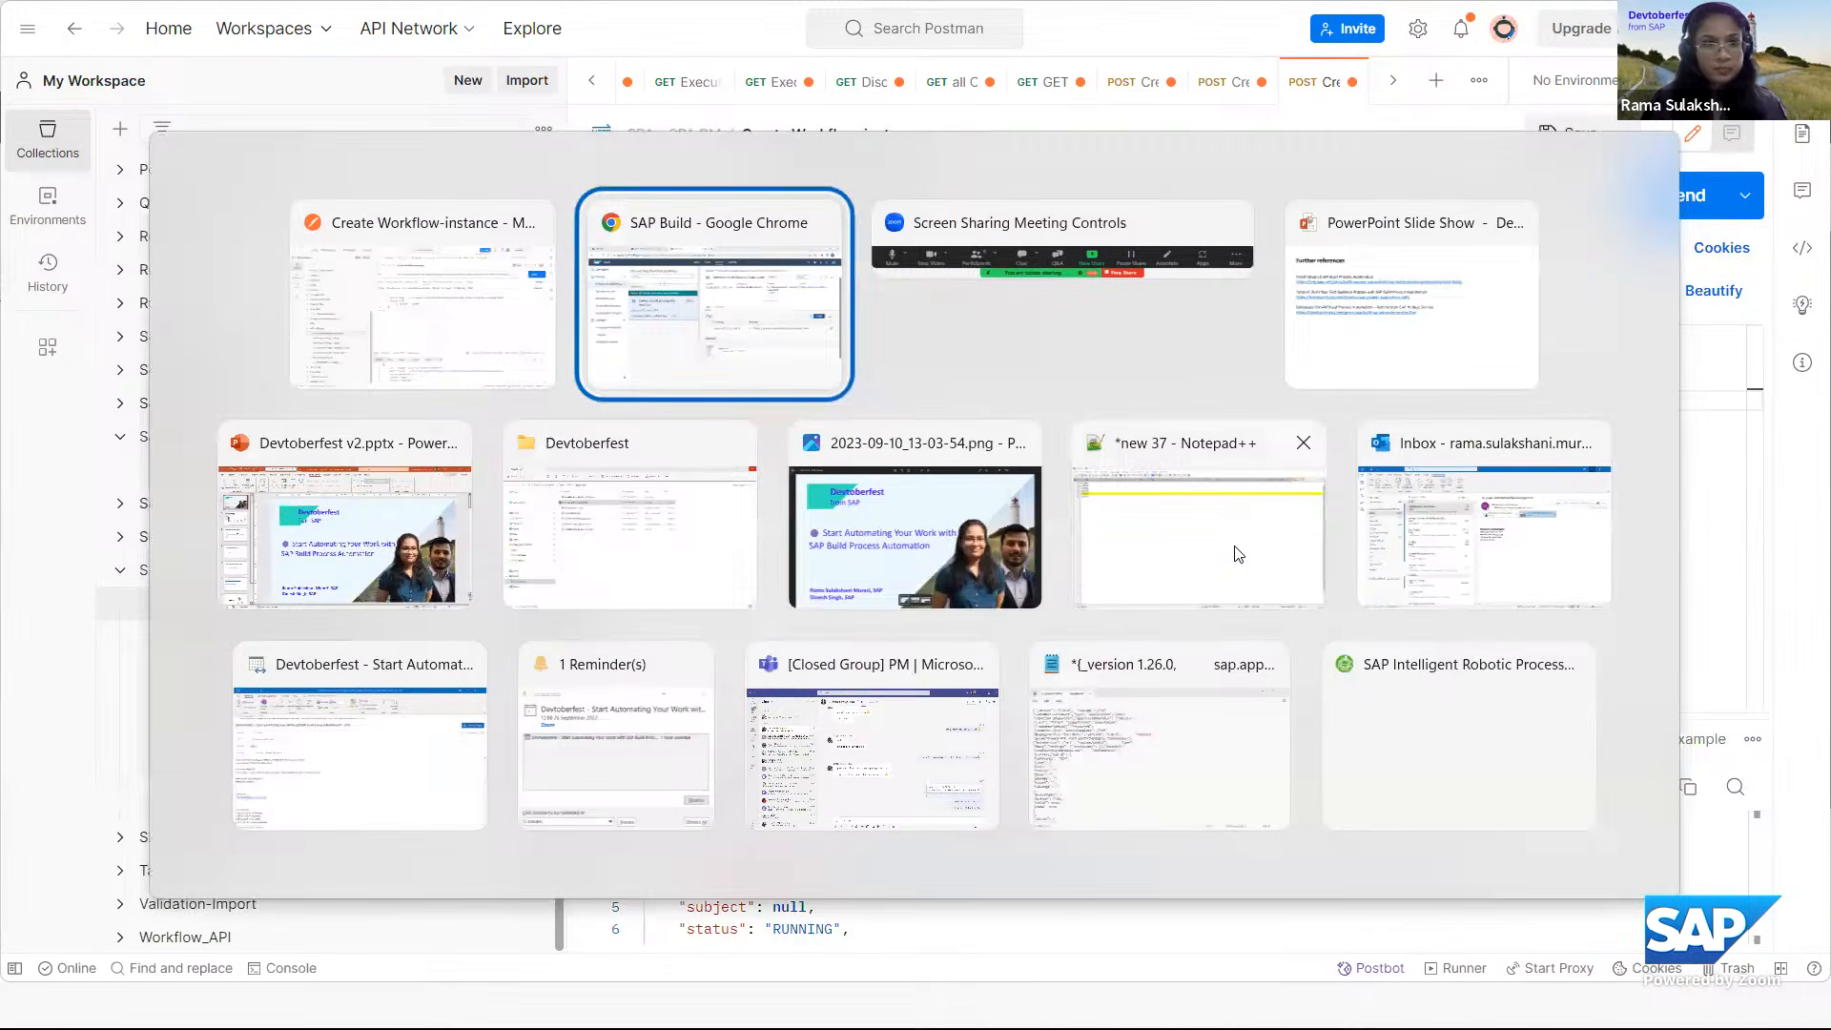
{"action": "key", "text": "alt+Tab"}
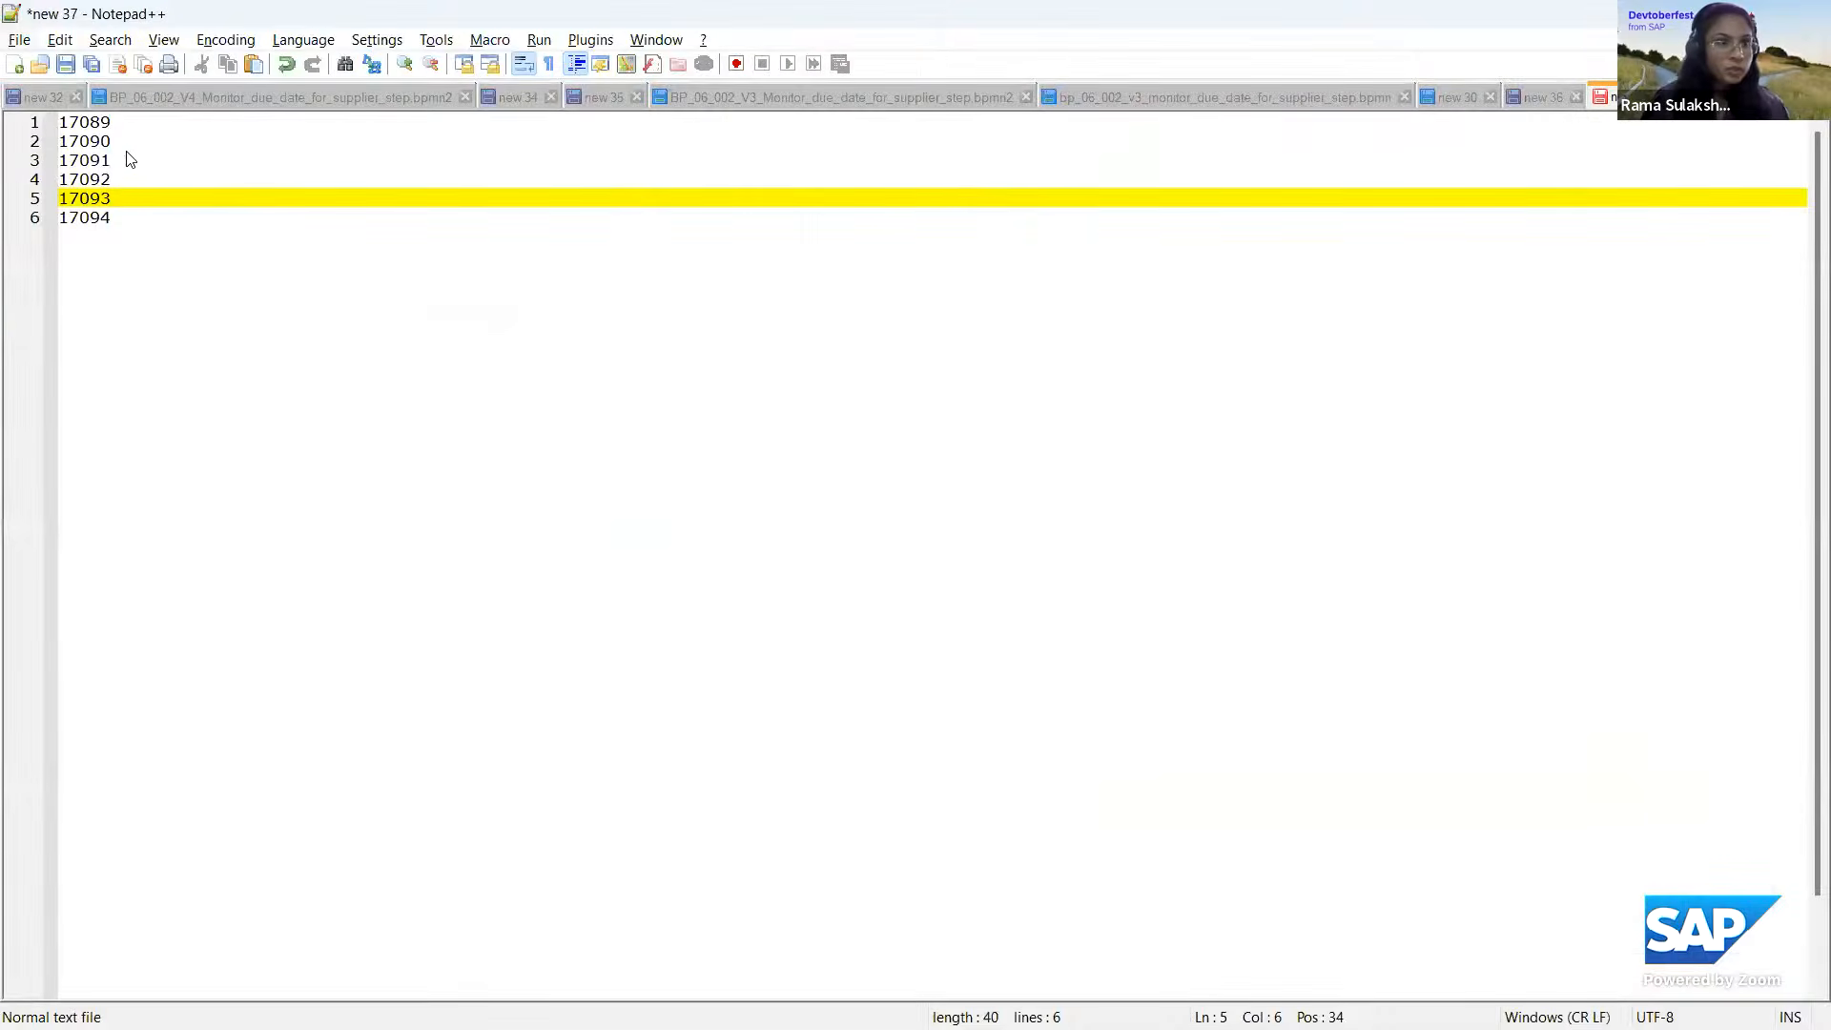
{"action": "left_click", "coordinate": [117, 170]}
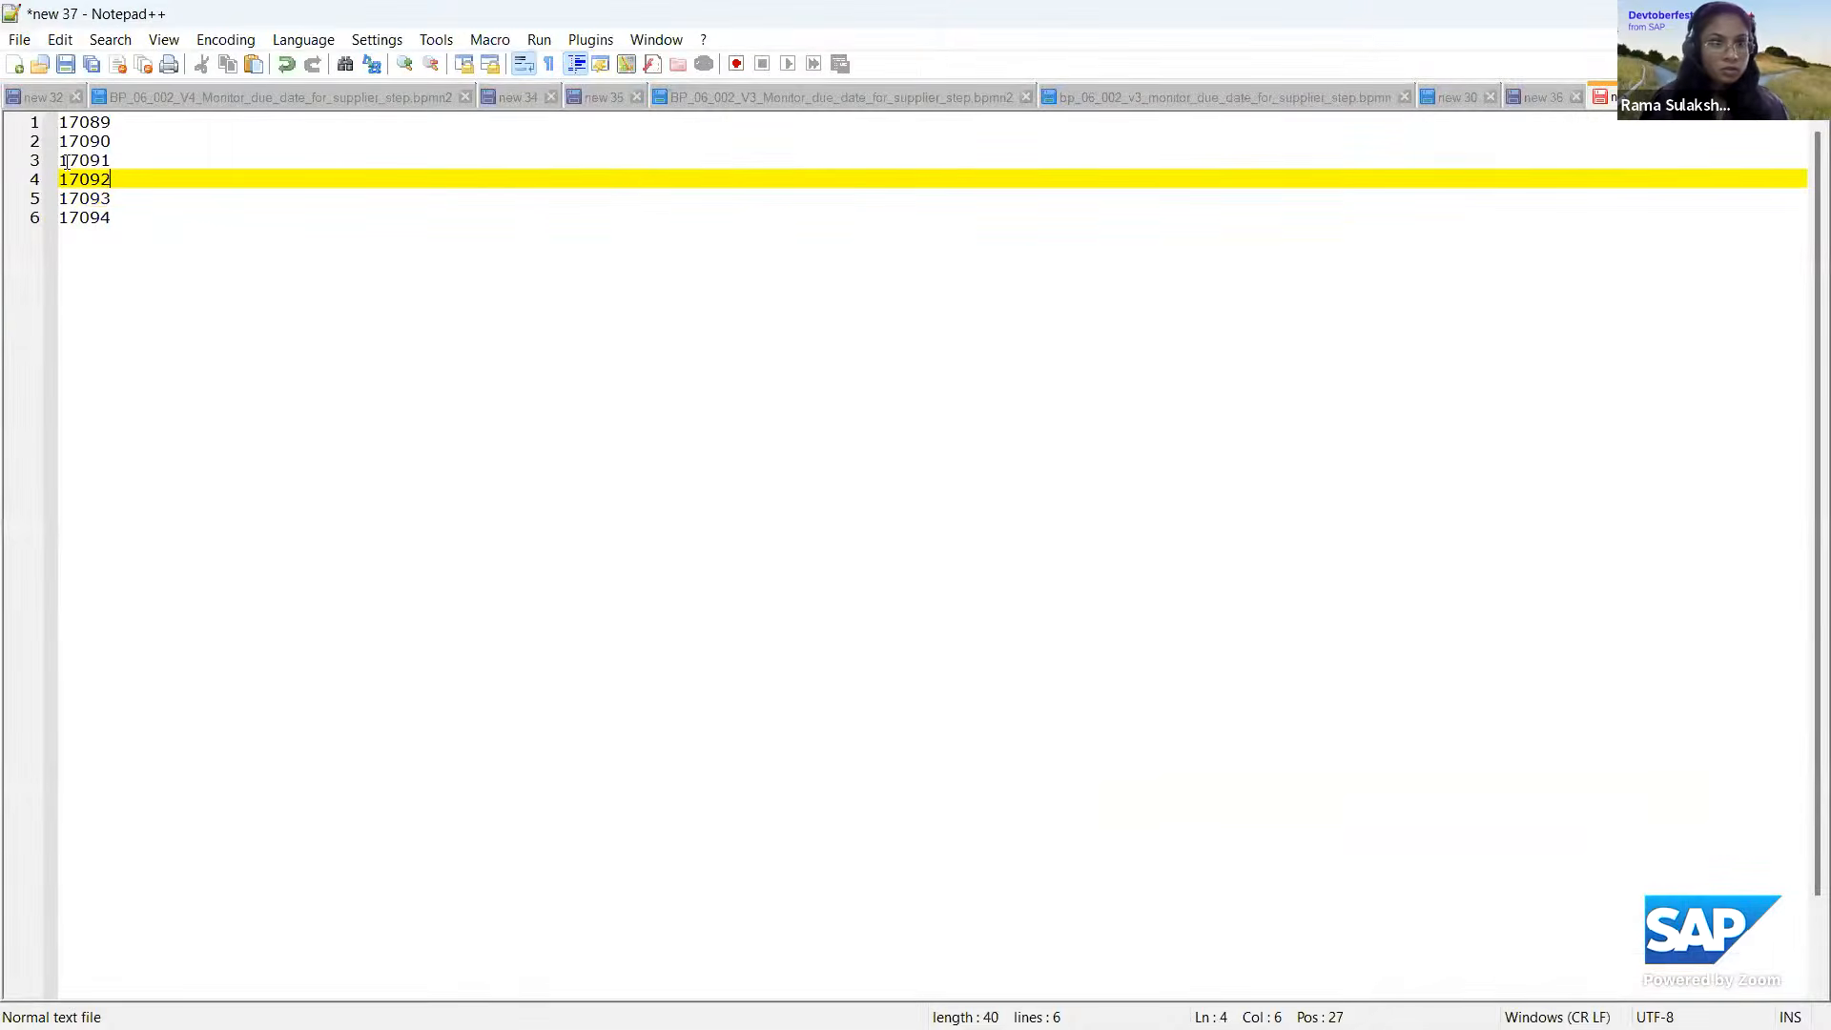
{"action": "double_click", "coordinate": [65, 162]}
{"action": "key", "text": "ctrl+c"}
Replace the salesorder value in Postman's Create Workflow-instance payload with the copied number and send the POST request.
{"action": "key", "text": "alt+Tab"}
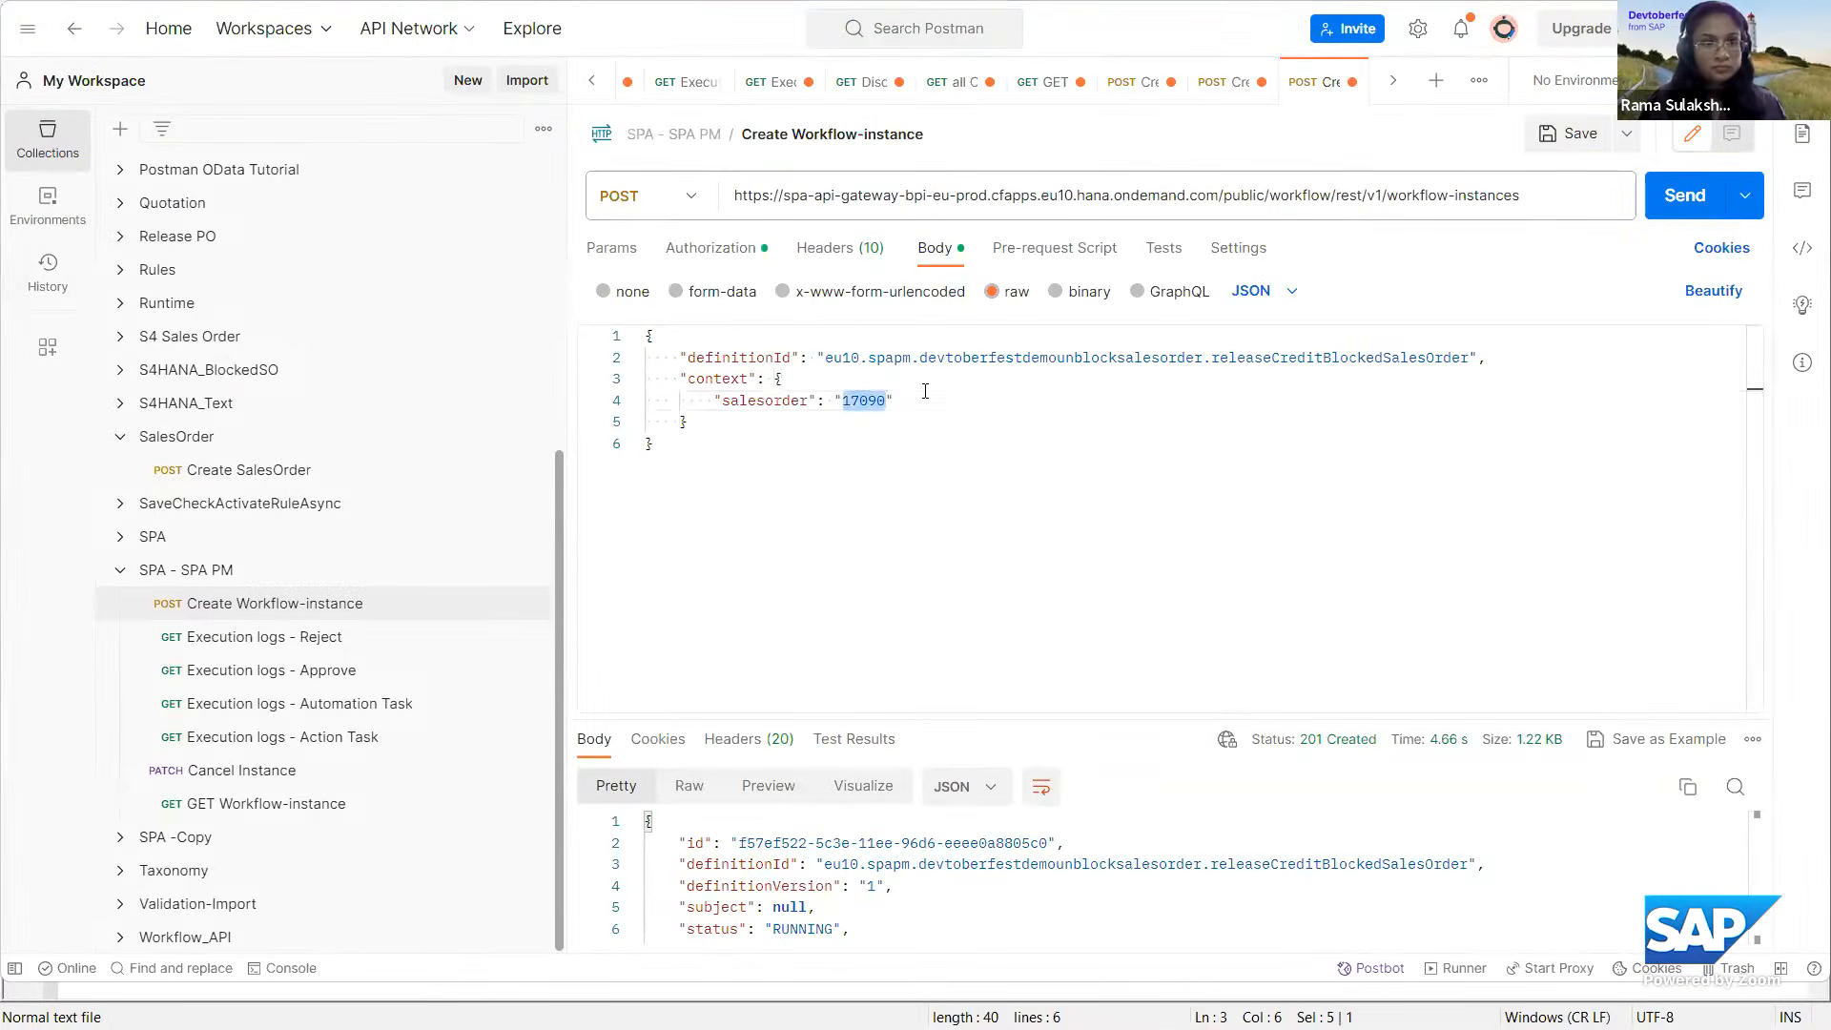
{"action": "key", "text": "ctrl+v"}
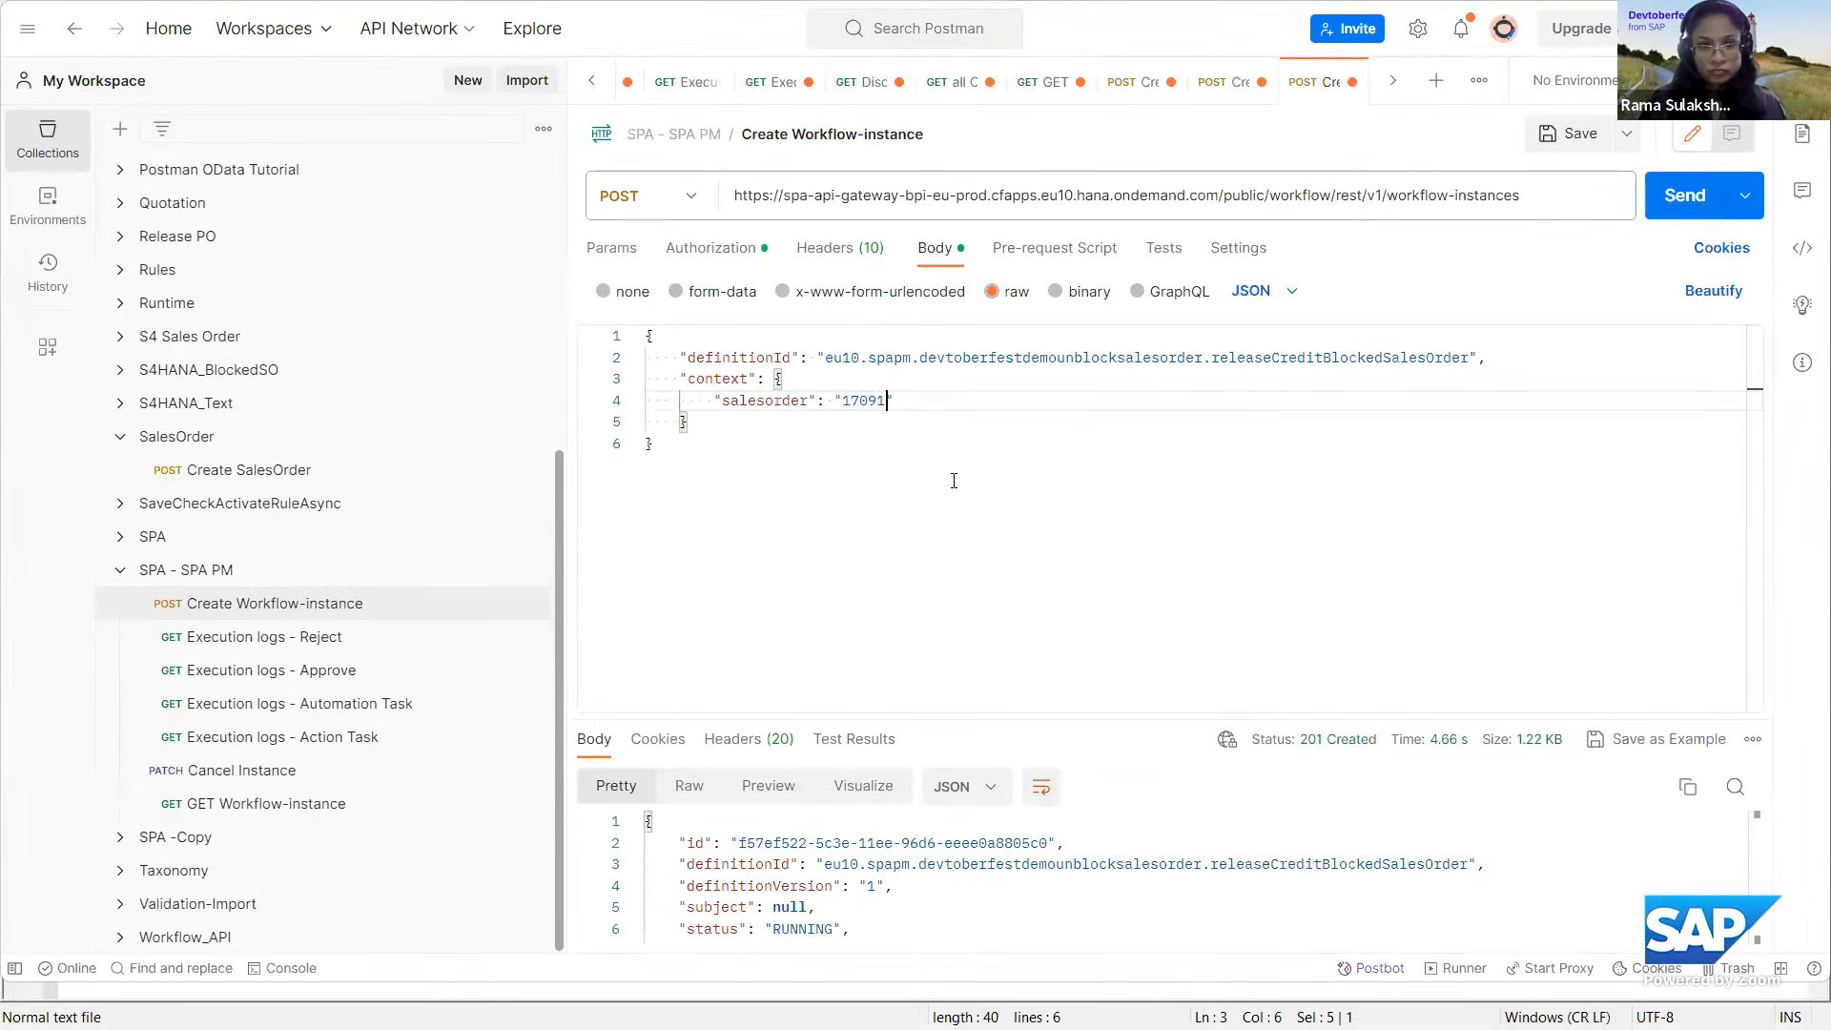
{"action": "left_click", "coordinate": [1693, 196]}
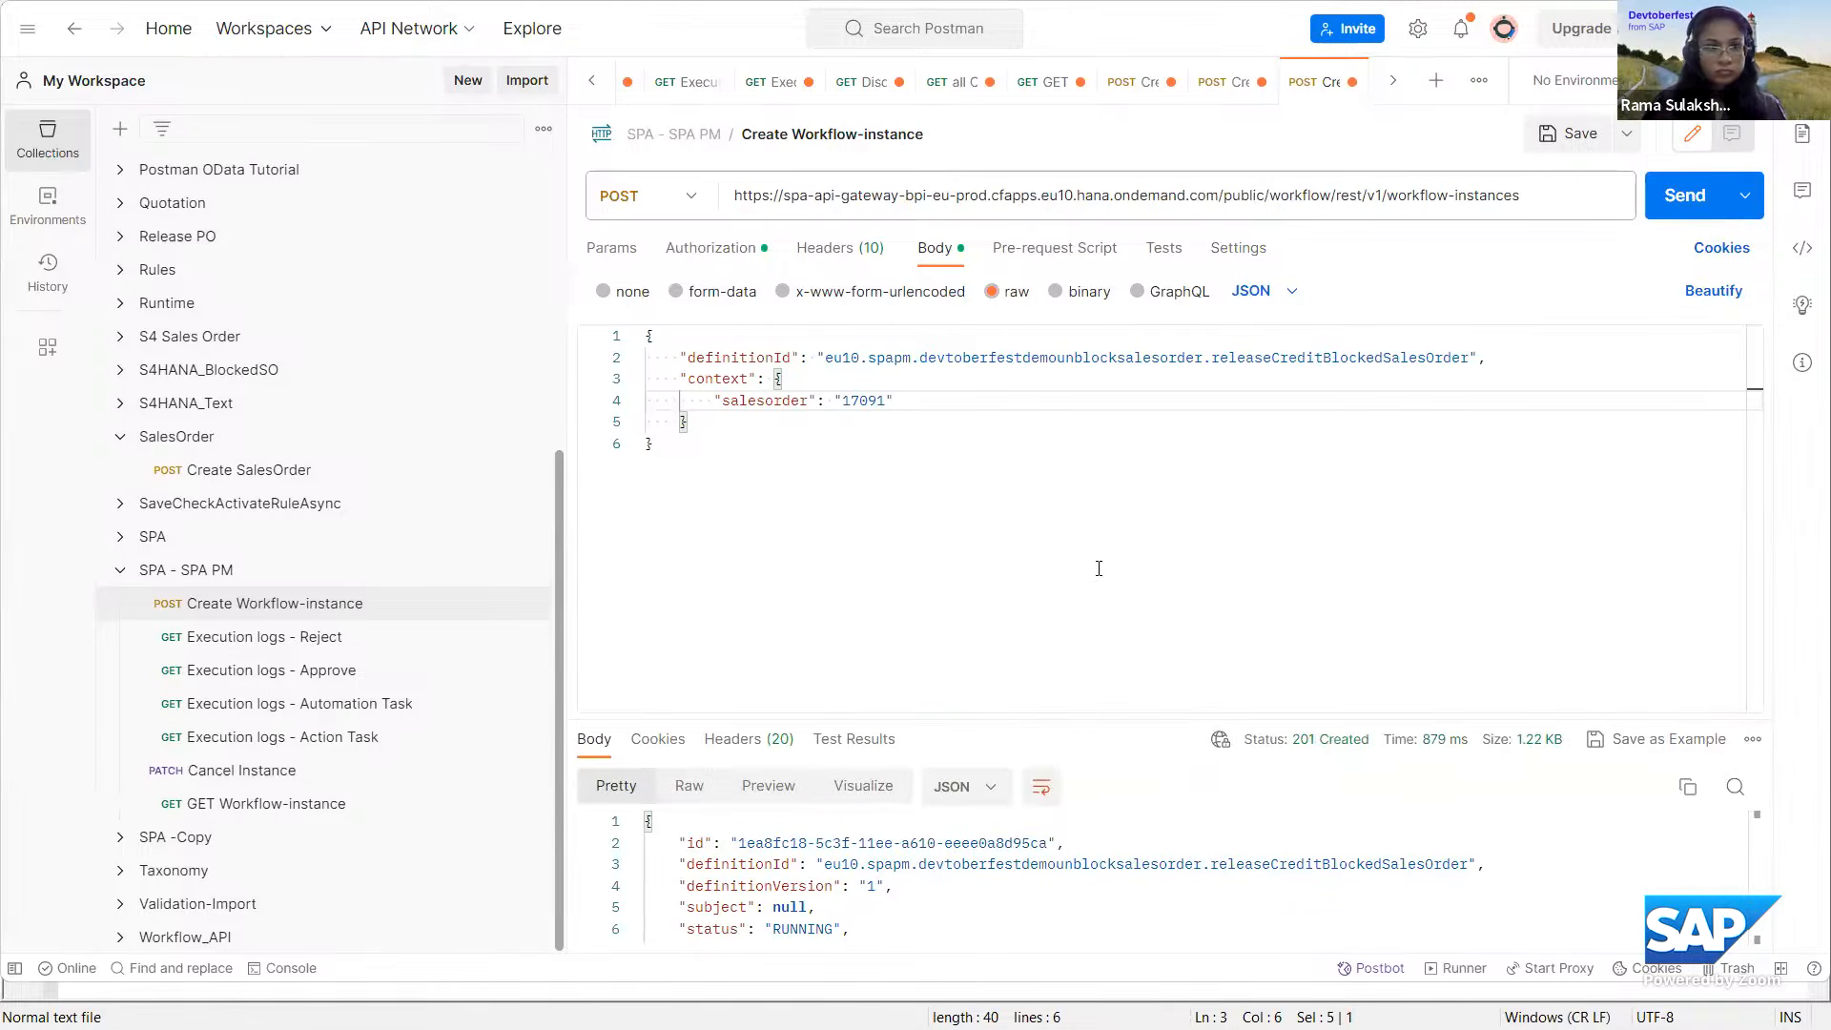
Back in SAP Build, show the instances of Release Credit Blocked Sales Order and examine the newest one's error log and context.
{"action": "key", "text": "alt+Tab"}
{"action": "key", "text": "alt+Tab"}
{"action": "key", "text": "alt+Tab"}
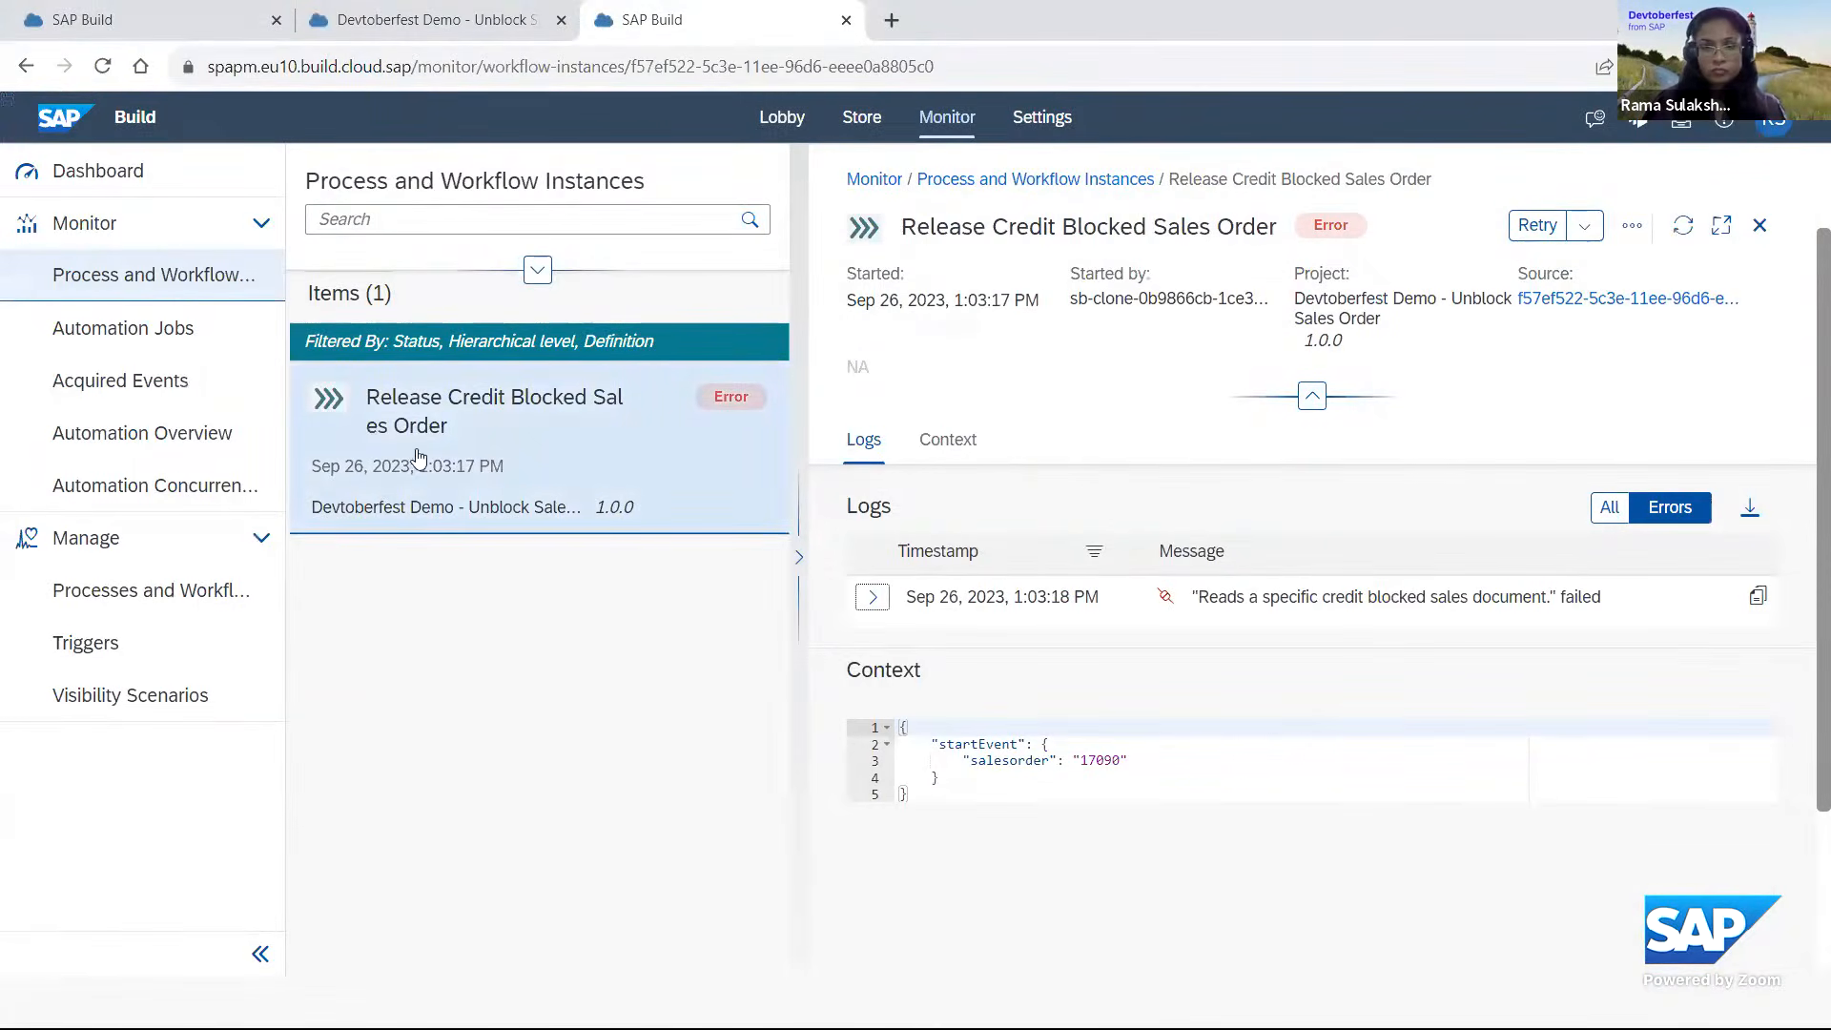
{"action": "left_click", "coordinate": [187, 595]}
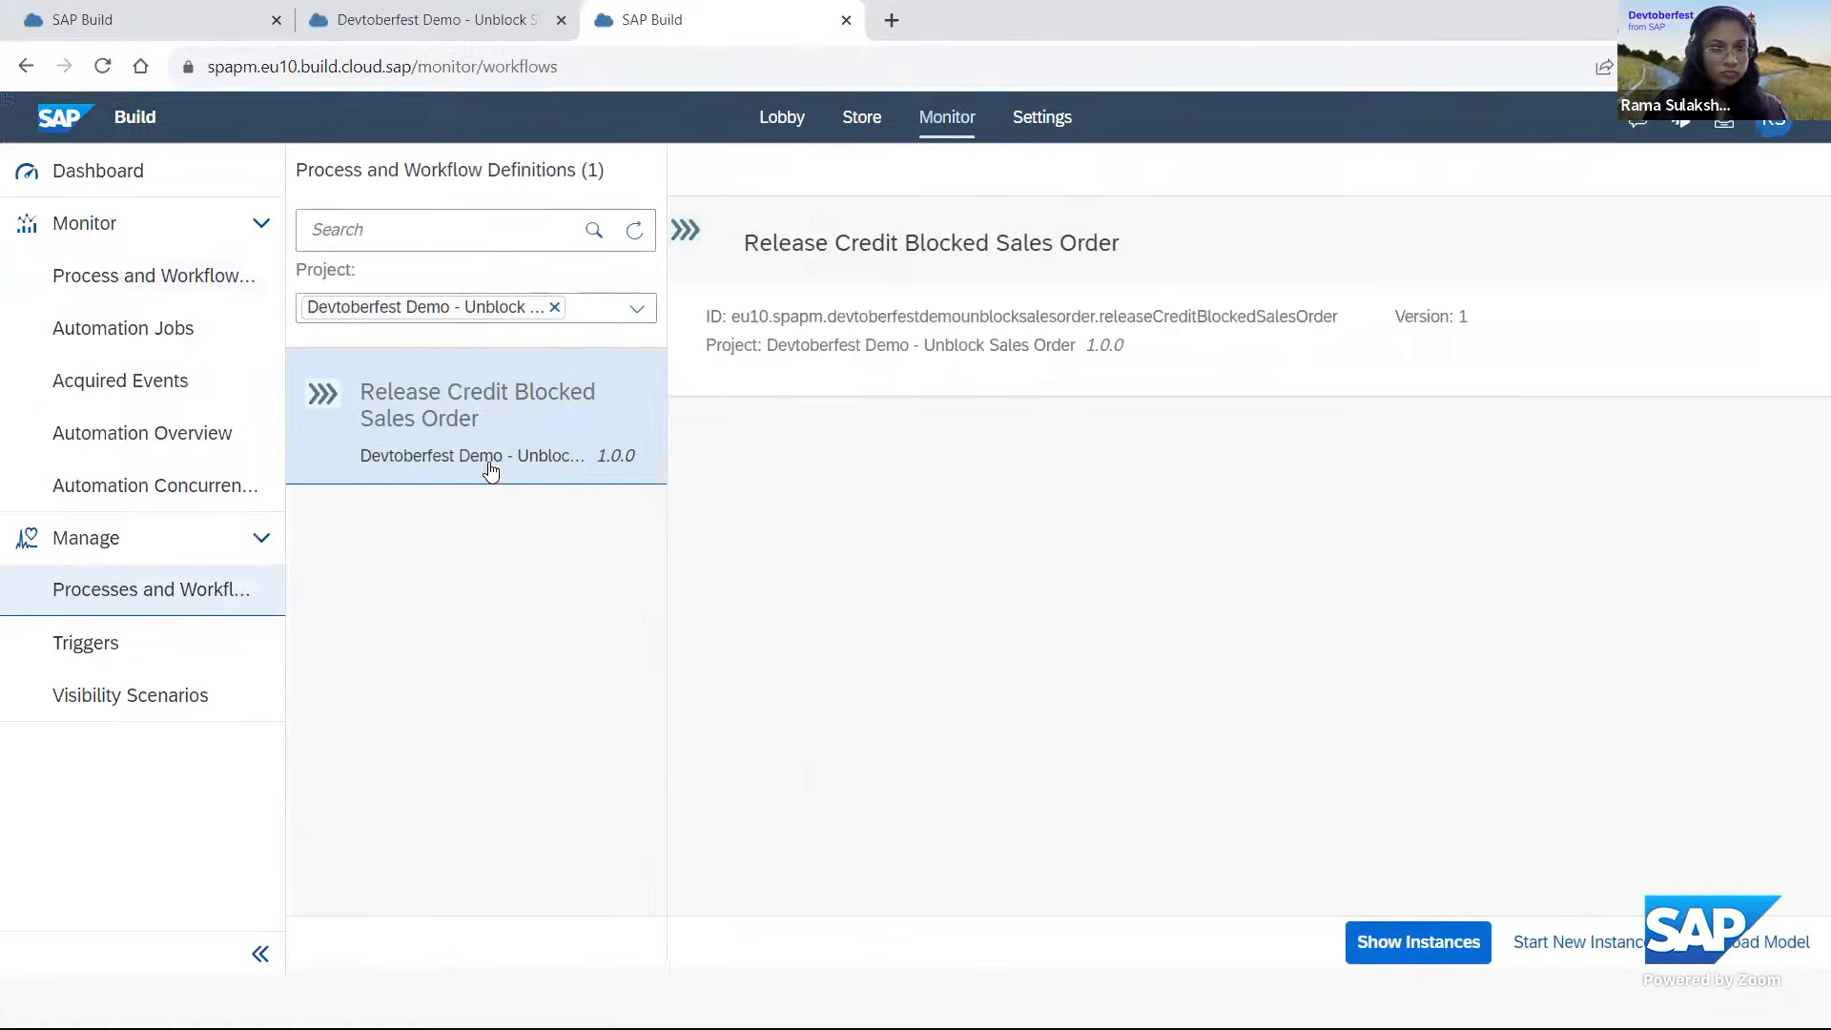
{"action": "left_click", "coordinate": [1395, 950]}
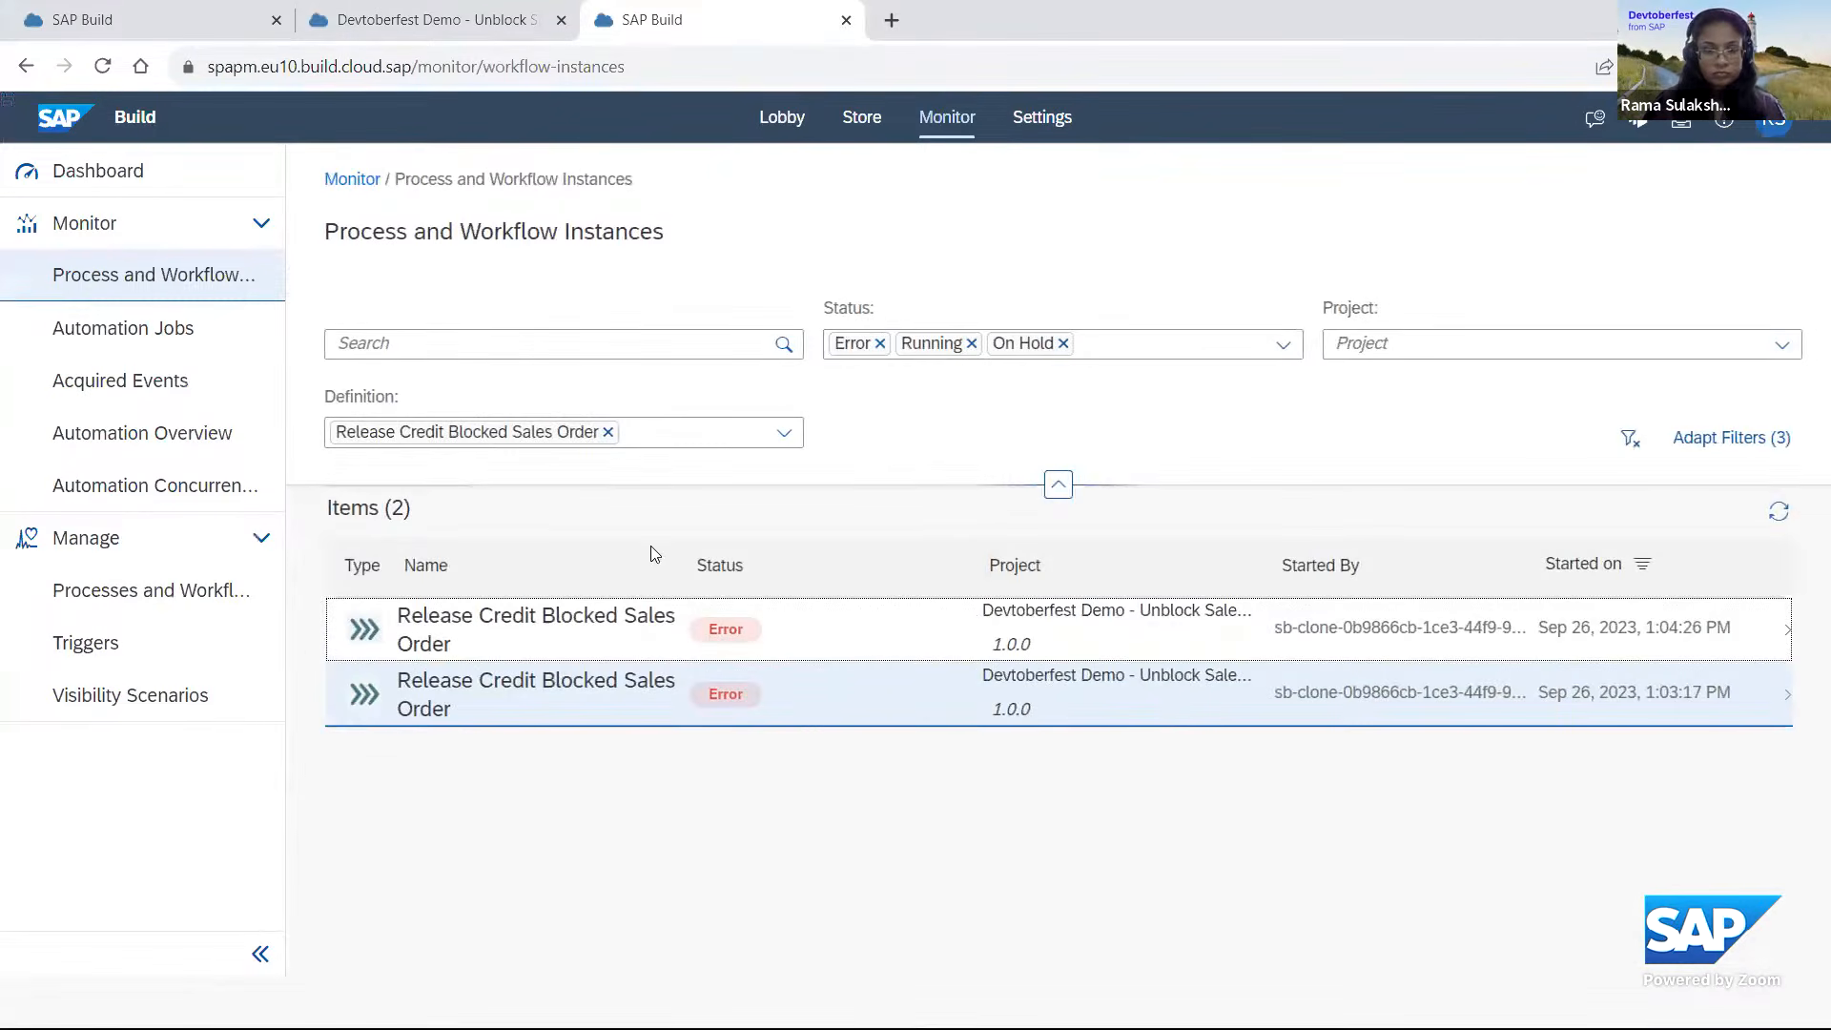
{"action": "left_click", "coordinate": [563, 643]}
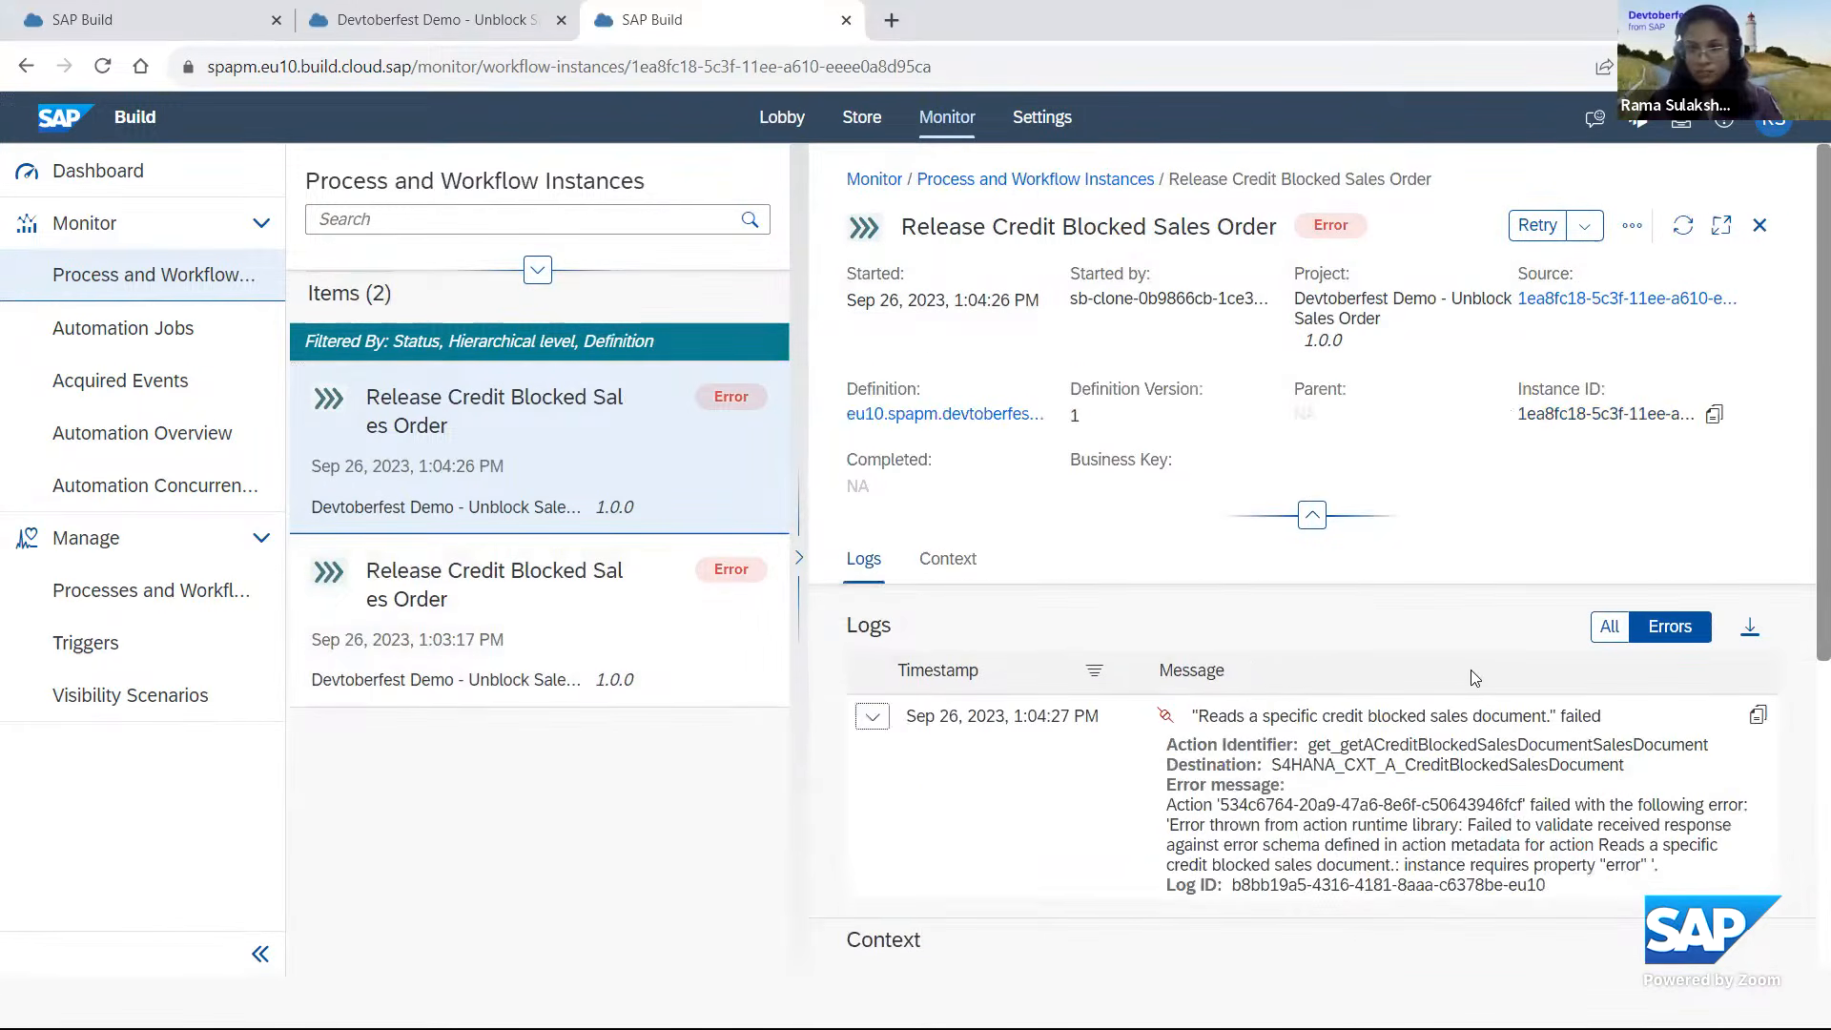
{"action": "scroll", "coordinate": [1476, 677], "scroll_direction": "down", "scroll_amount": 3}
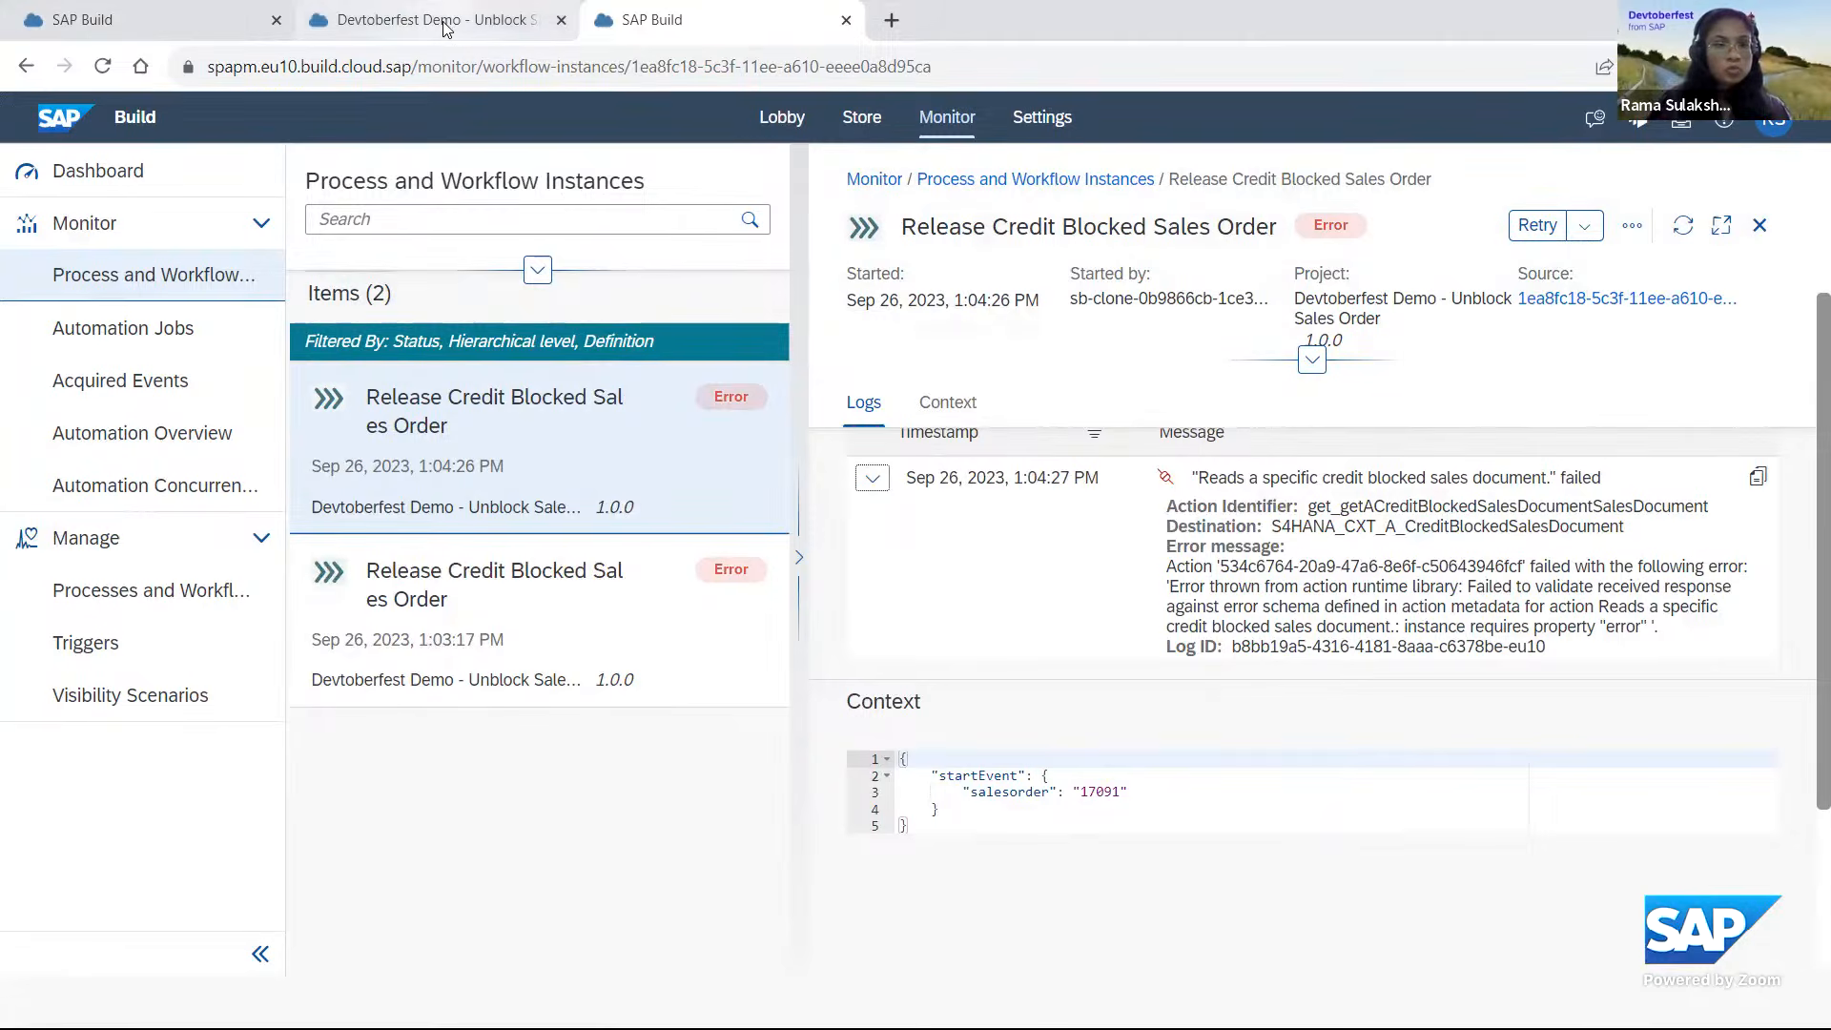
From the lobby, open the Sales Document with Credit Block - Devtoberfest project and select the action reading a specific credit blocked sales document.
{"action": "left_click", "coordinate": [174, 17]}
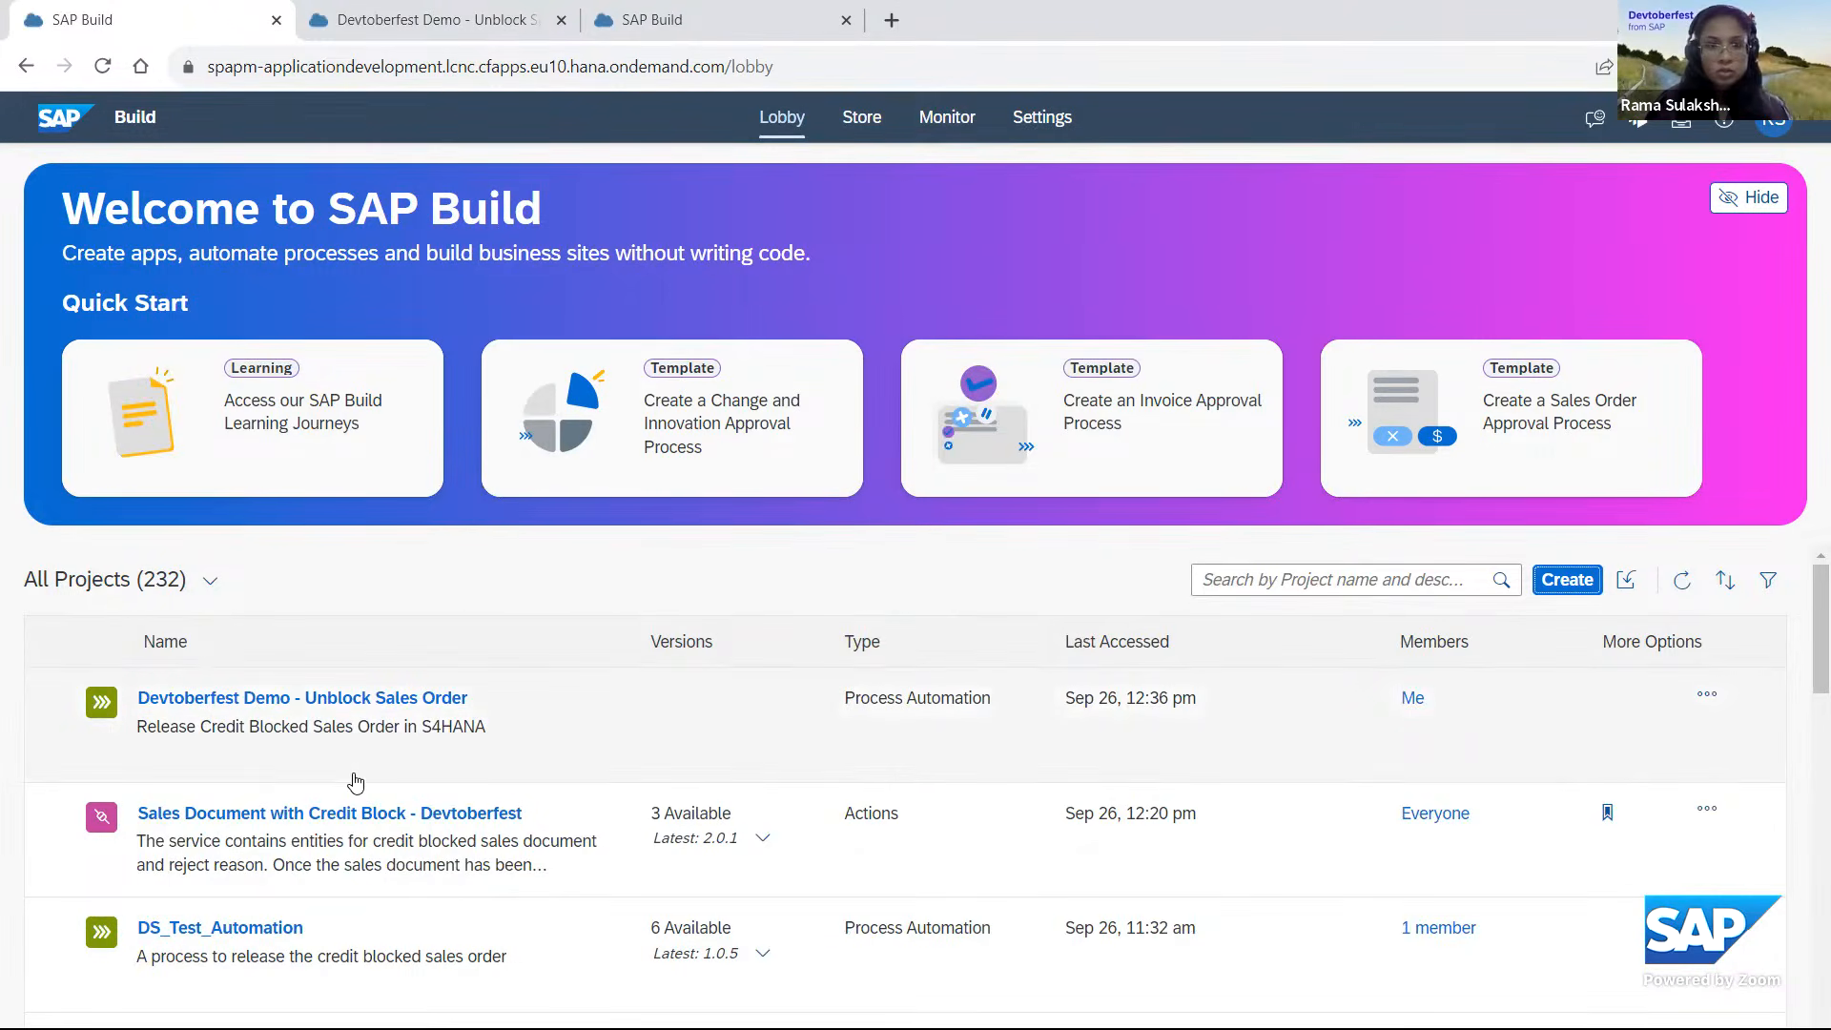
{"action": "scroll", "coordinate": [354, 784], "scroll_direction": "down", "scroll_amount": 1}
{"action": "left_click", "coordinate": [457, 707]}
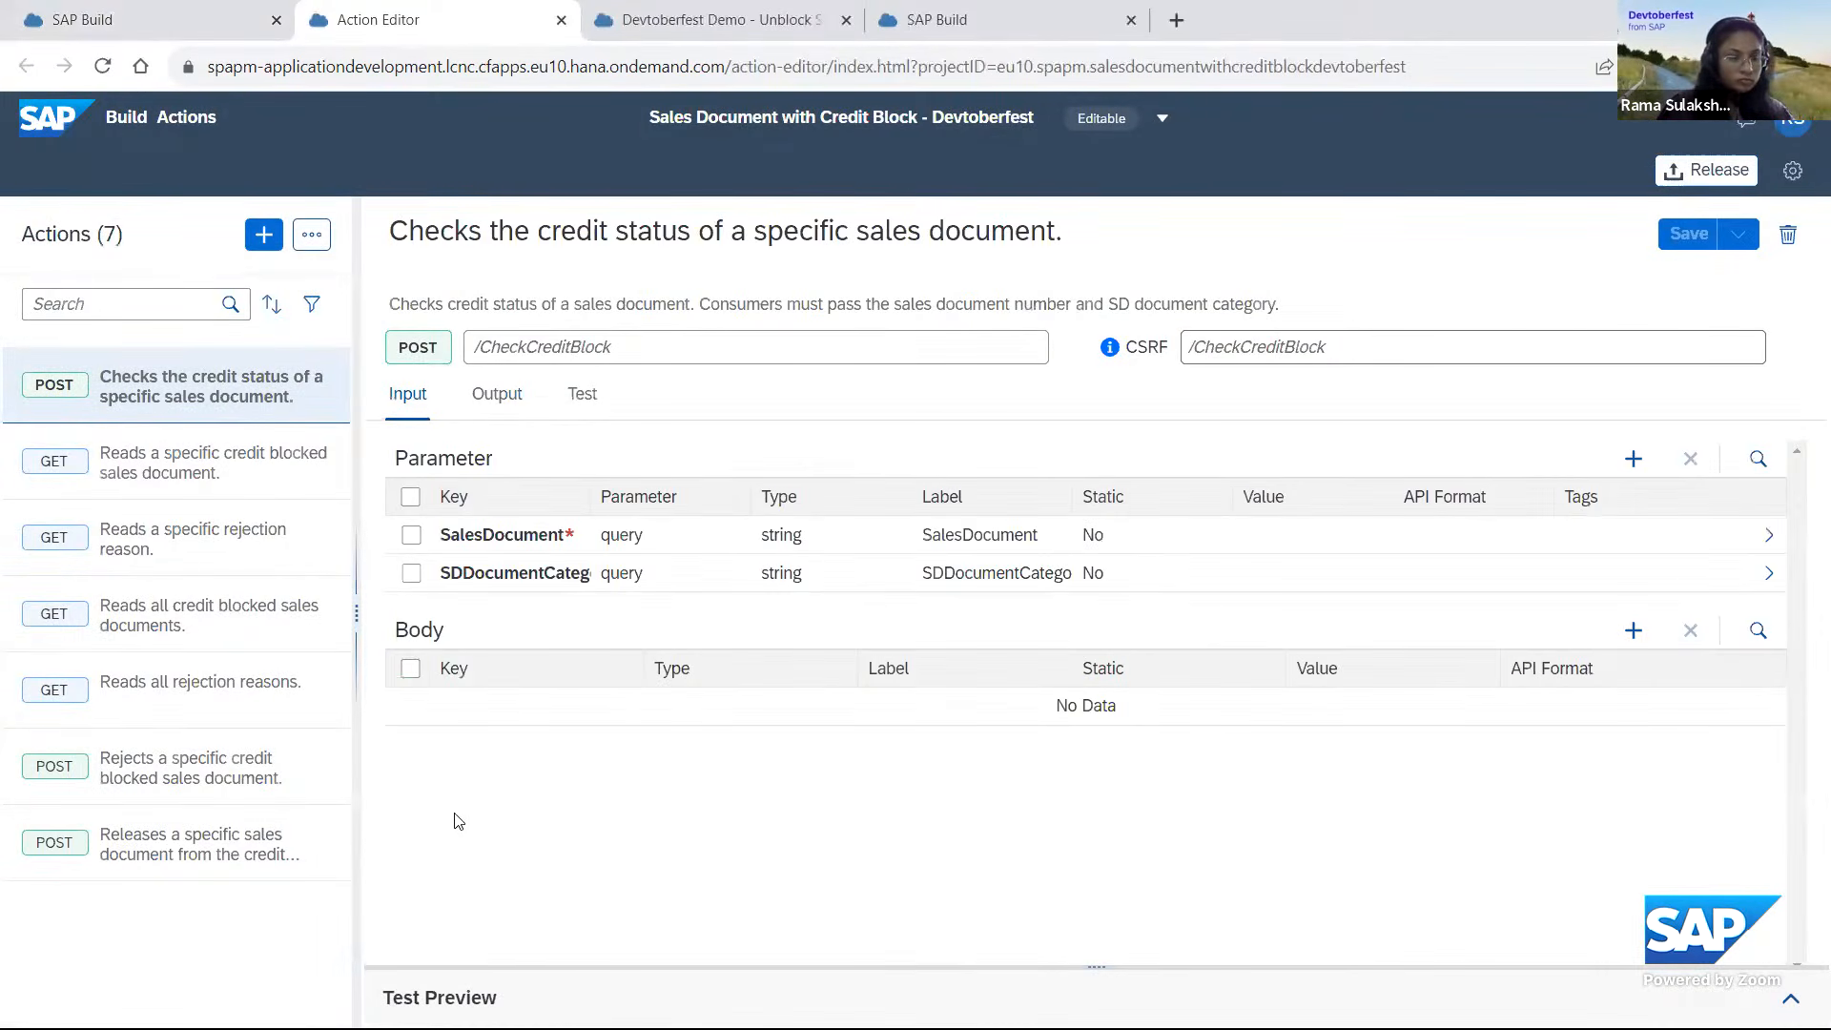
{"action": "left_click", "coordinate": [202, 474]}
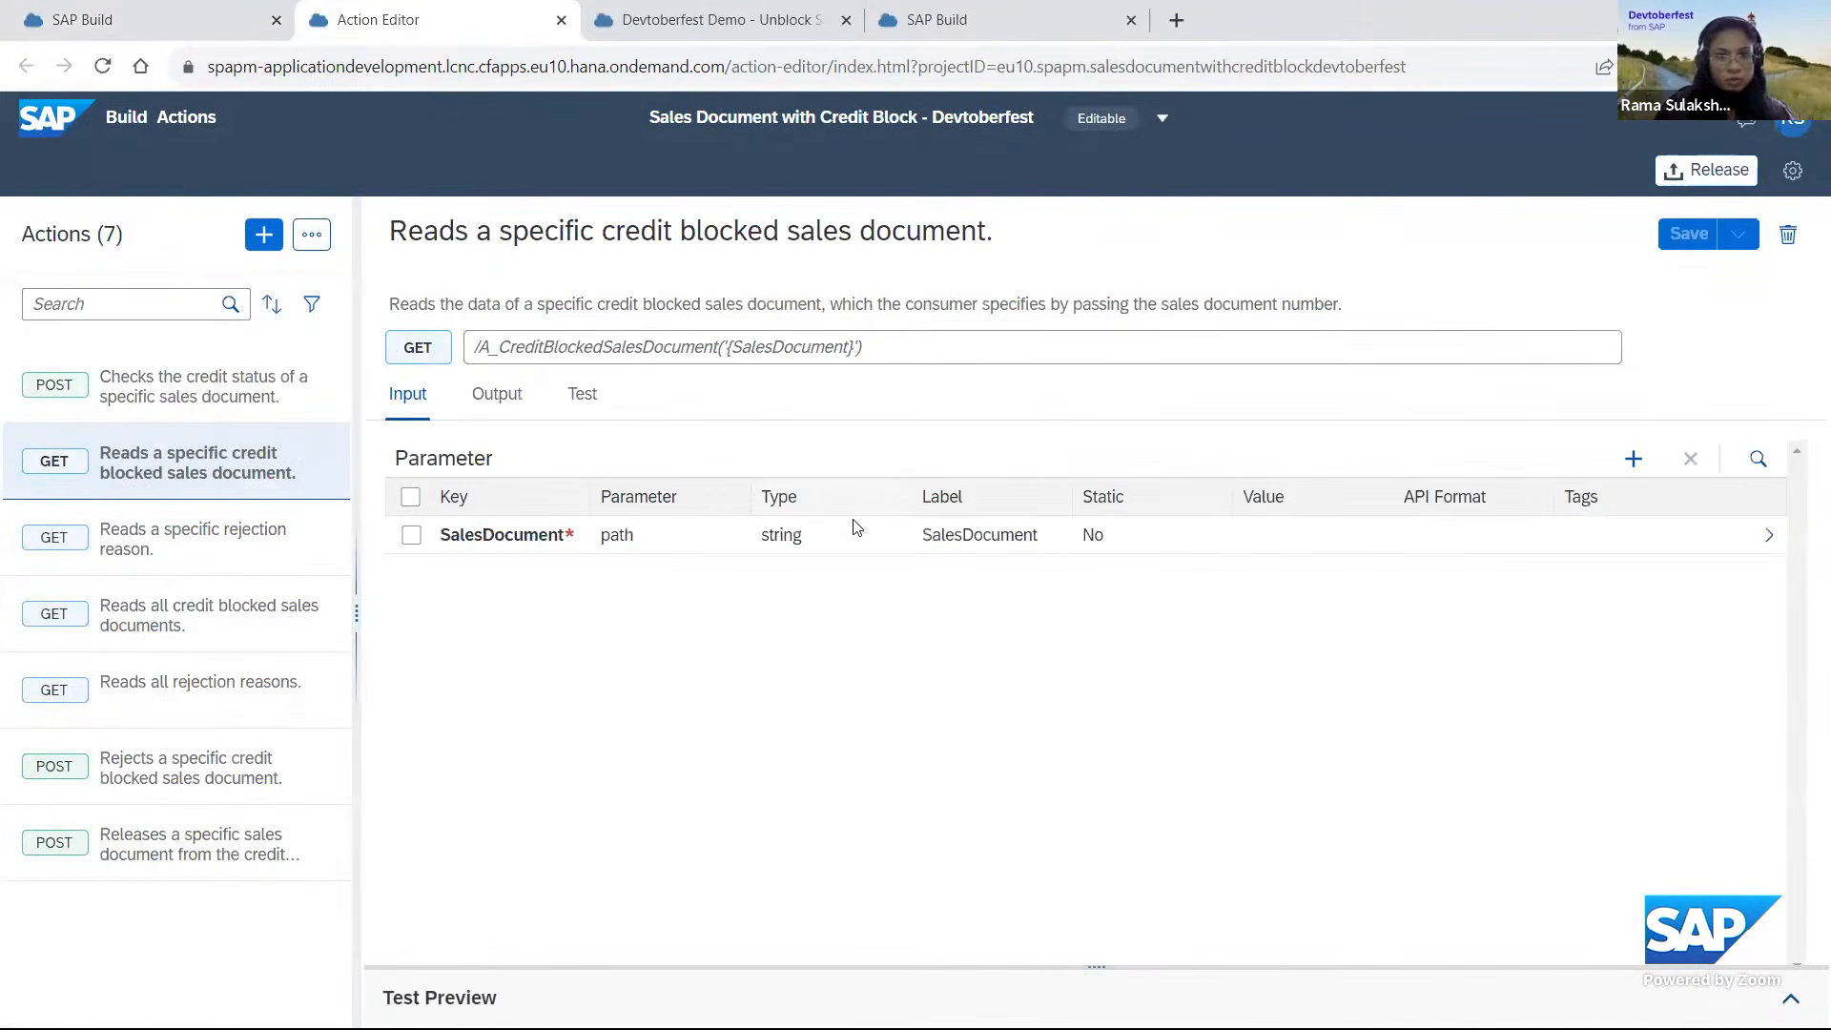
Test the action with destination S4HANA_CXT_A_CreditBlockedSD_Devtoberfest2023 and a blocked order's number as the SalesDocument value.
{"action": "left_click", "coordinate": [583, 394]}
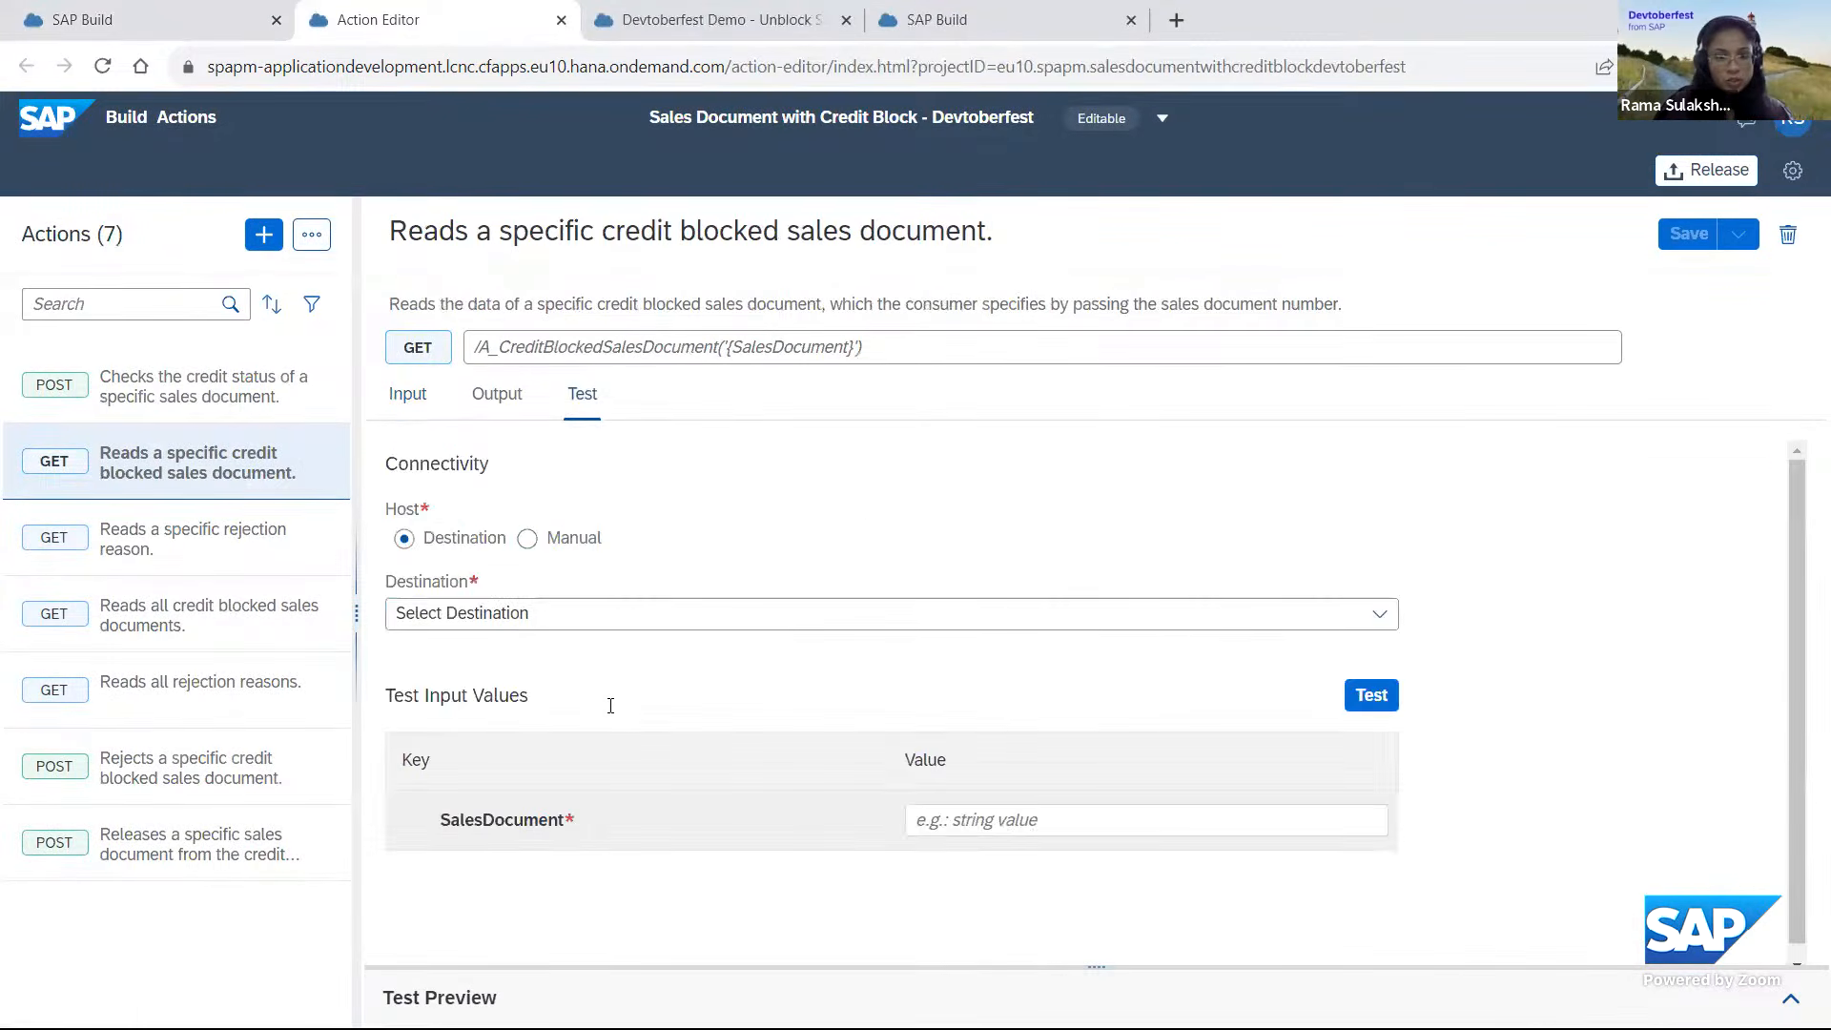
{"action": "left_click", "coordinate": [580, 624]}
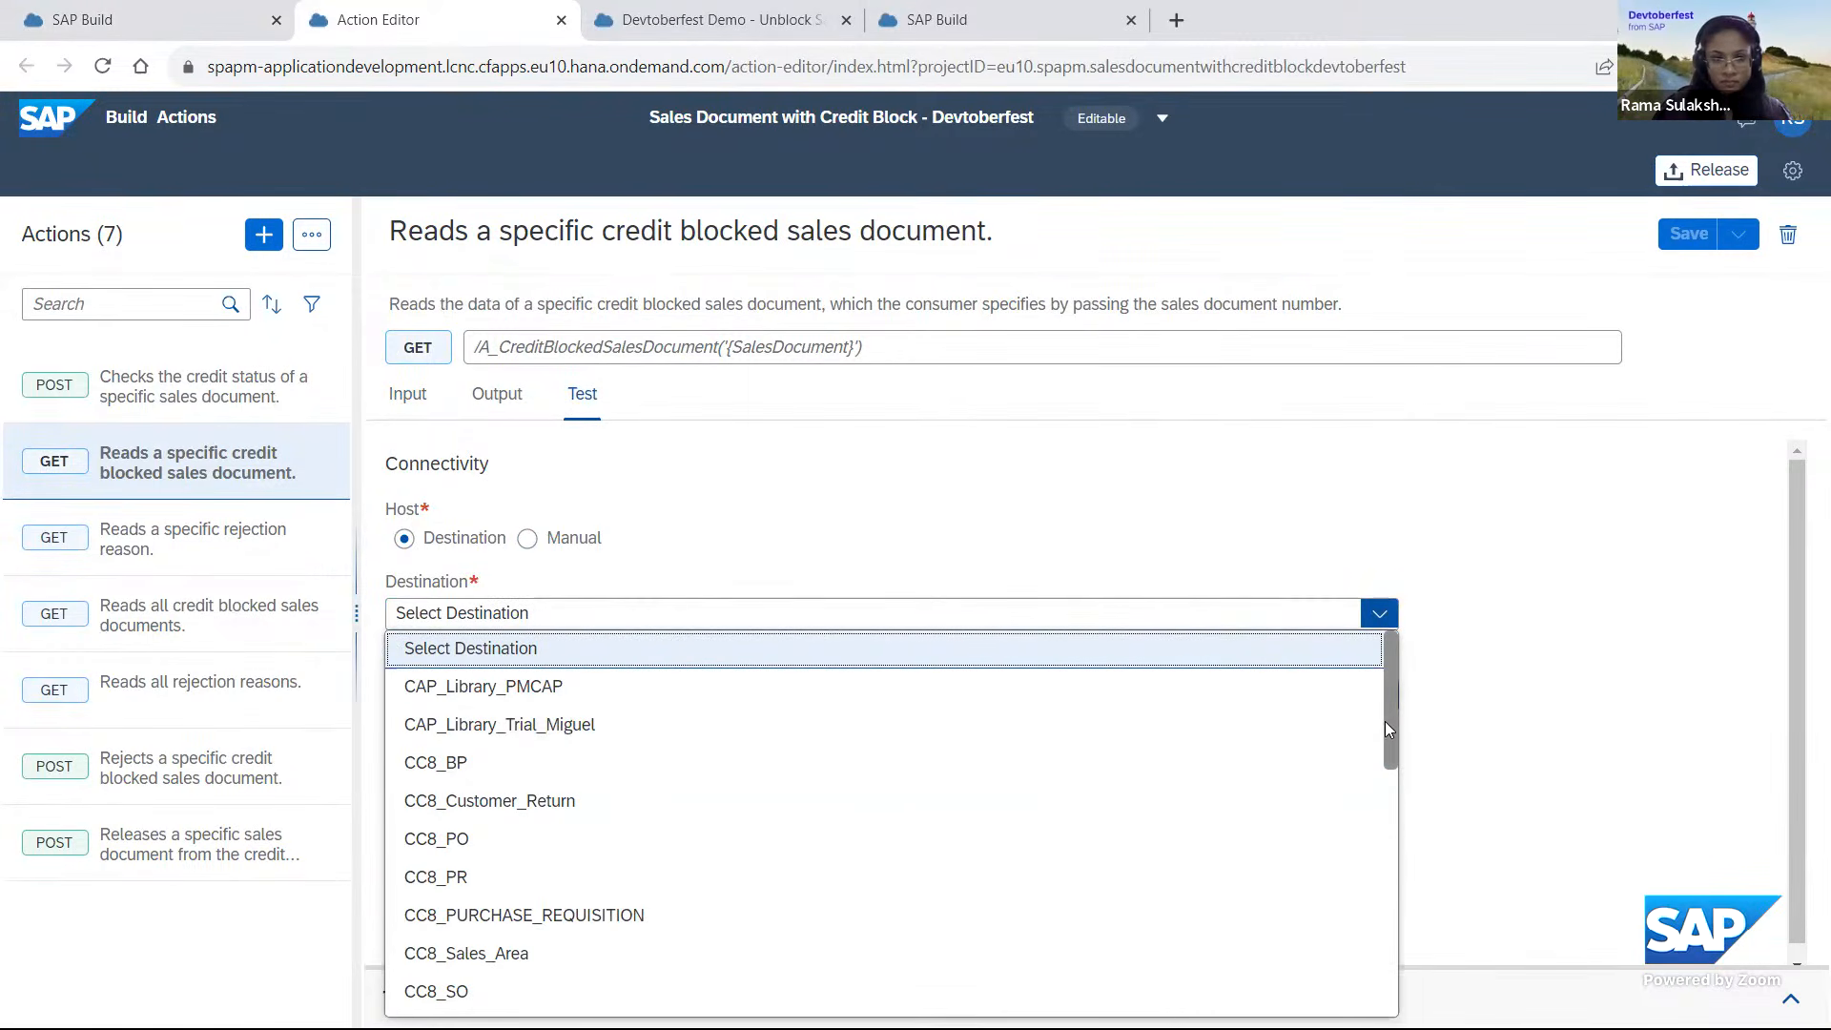
{"action": "scroll", "coordinate": [1385, 729], "scroll_direction": "down", "scroll_amount": 5}
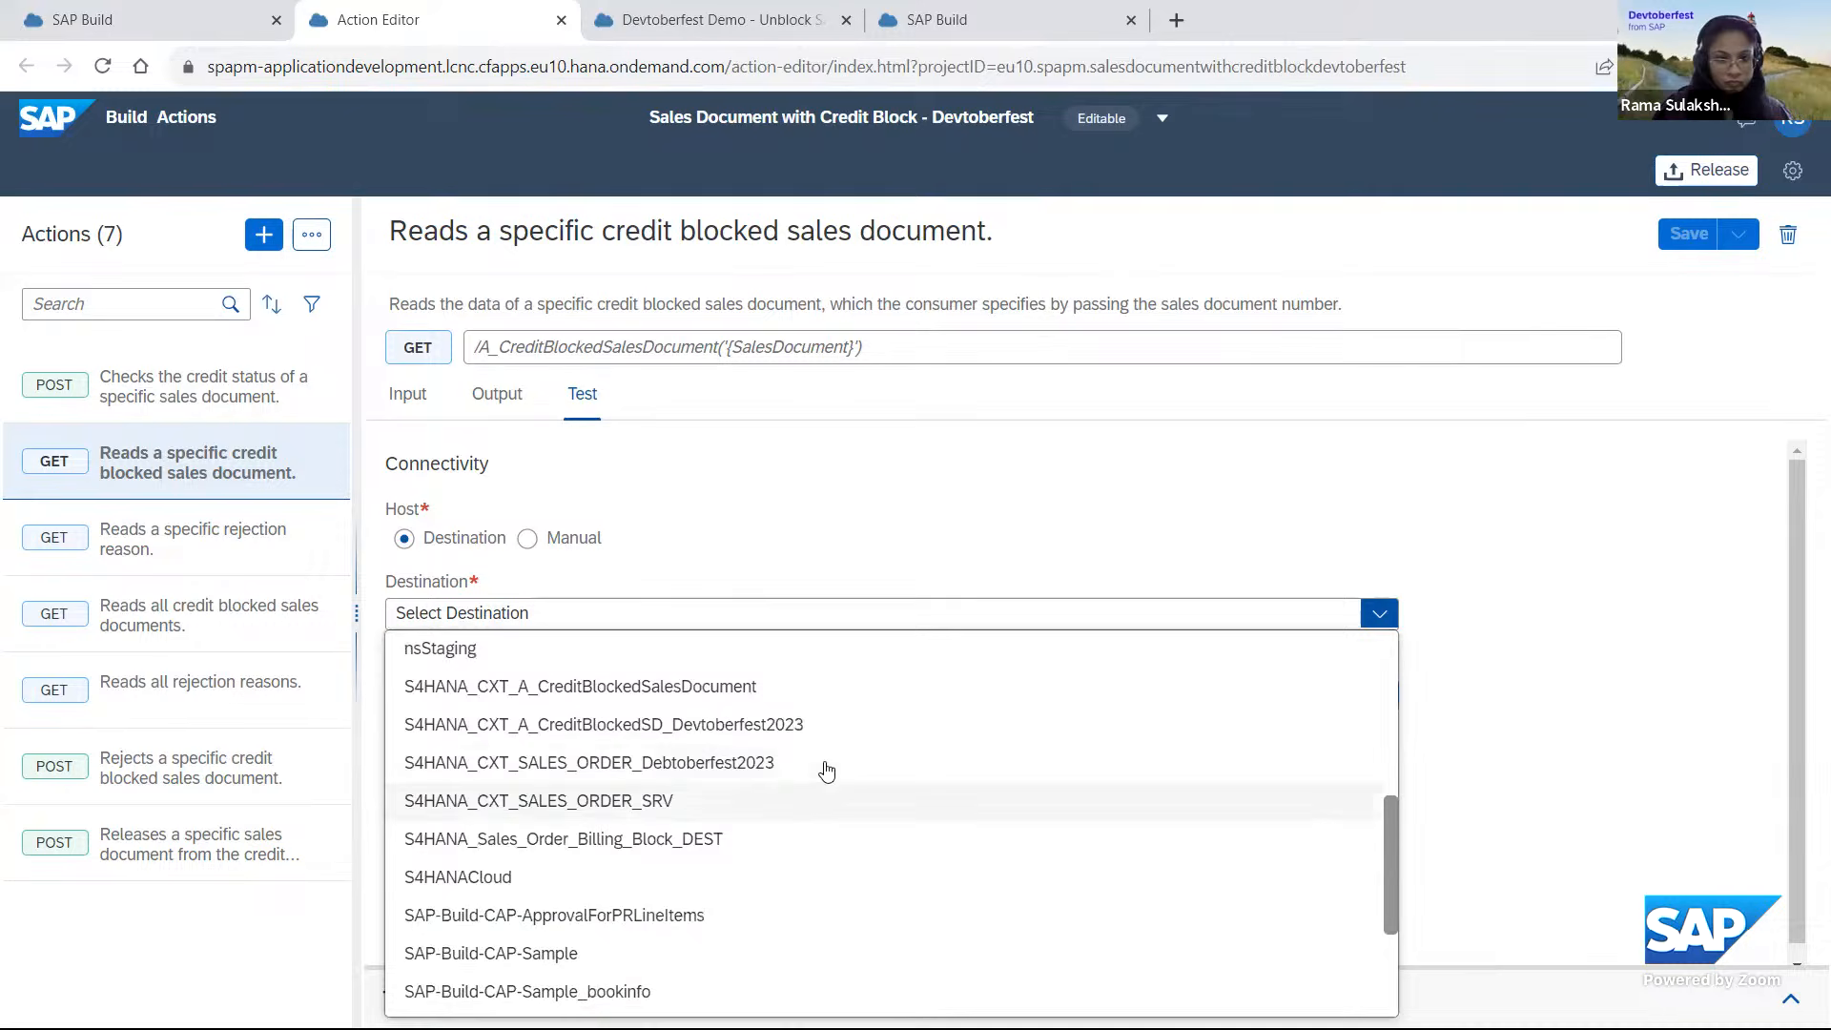
{"action": "left_click", "coordinate": [723, 727]}
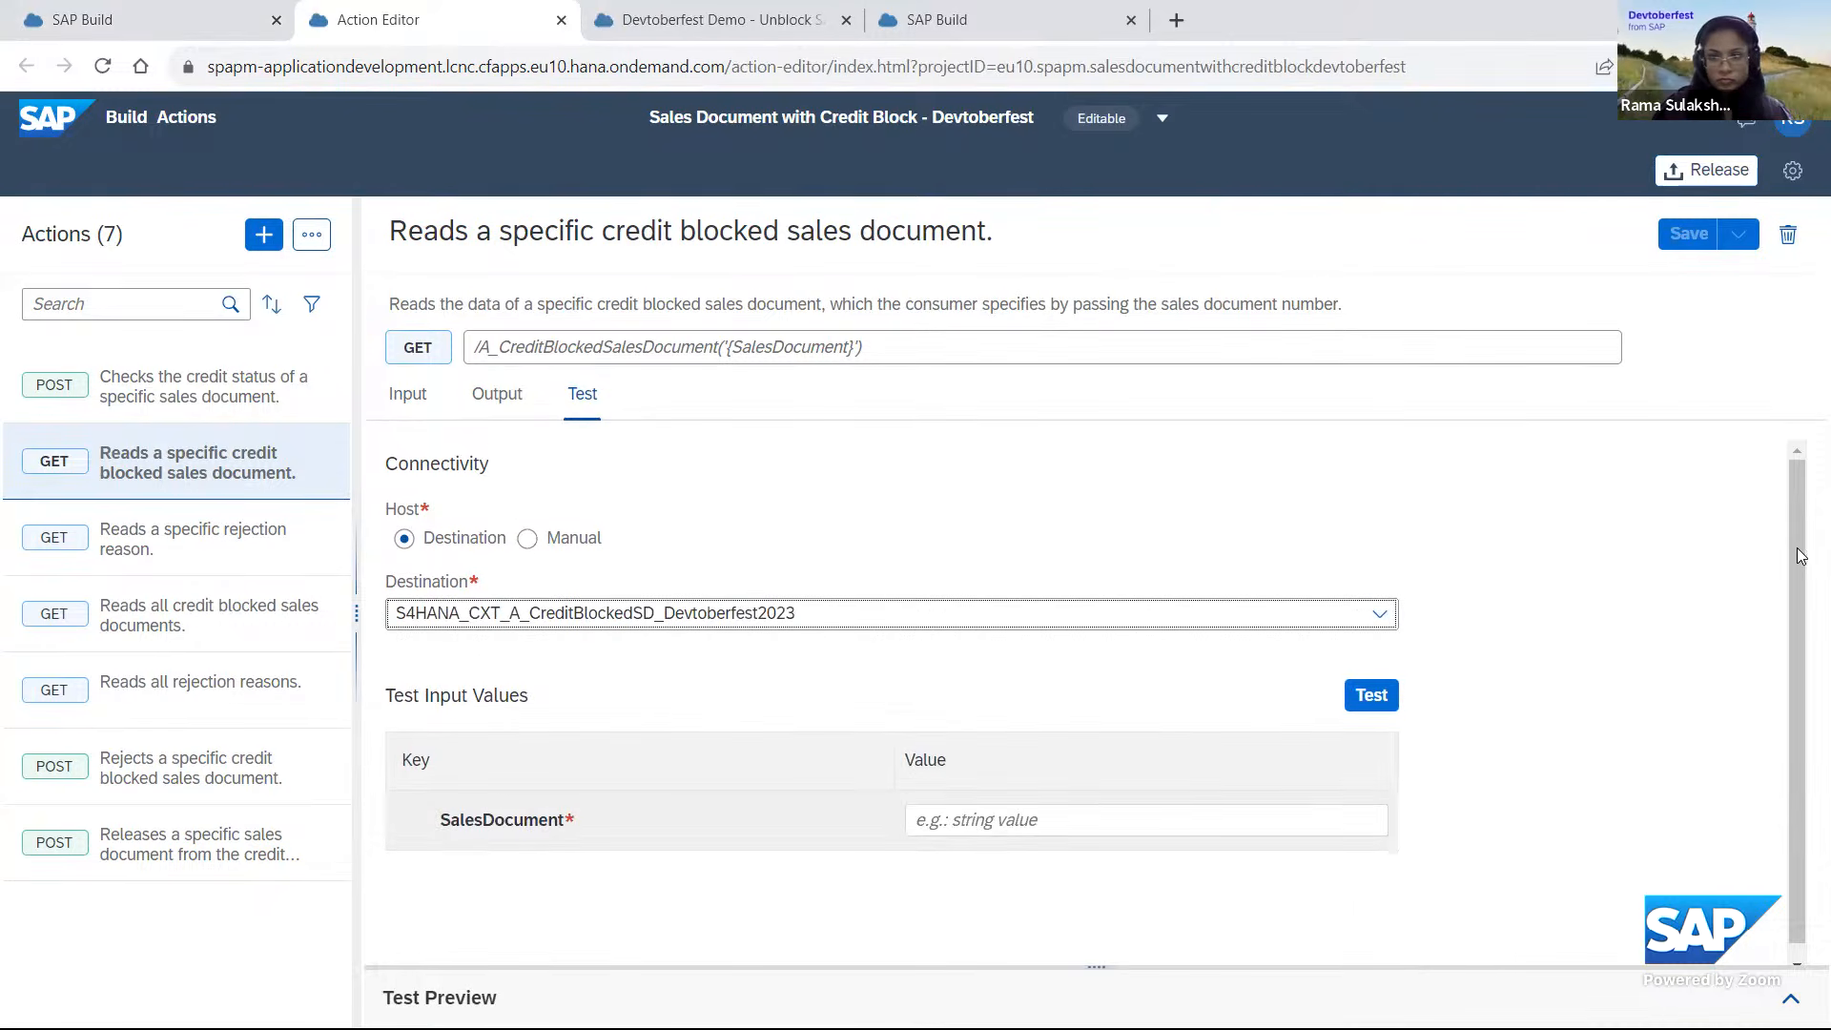
{"action": "left_click_drag", "start_coordinate": [1799, 556], "coordinate": [1793, 664]}
{"action": "left_click", "coordinate": [1093, 805]}
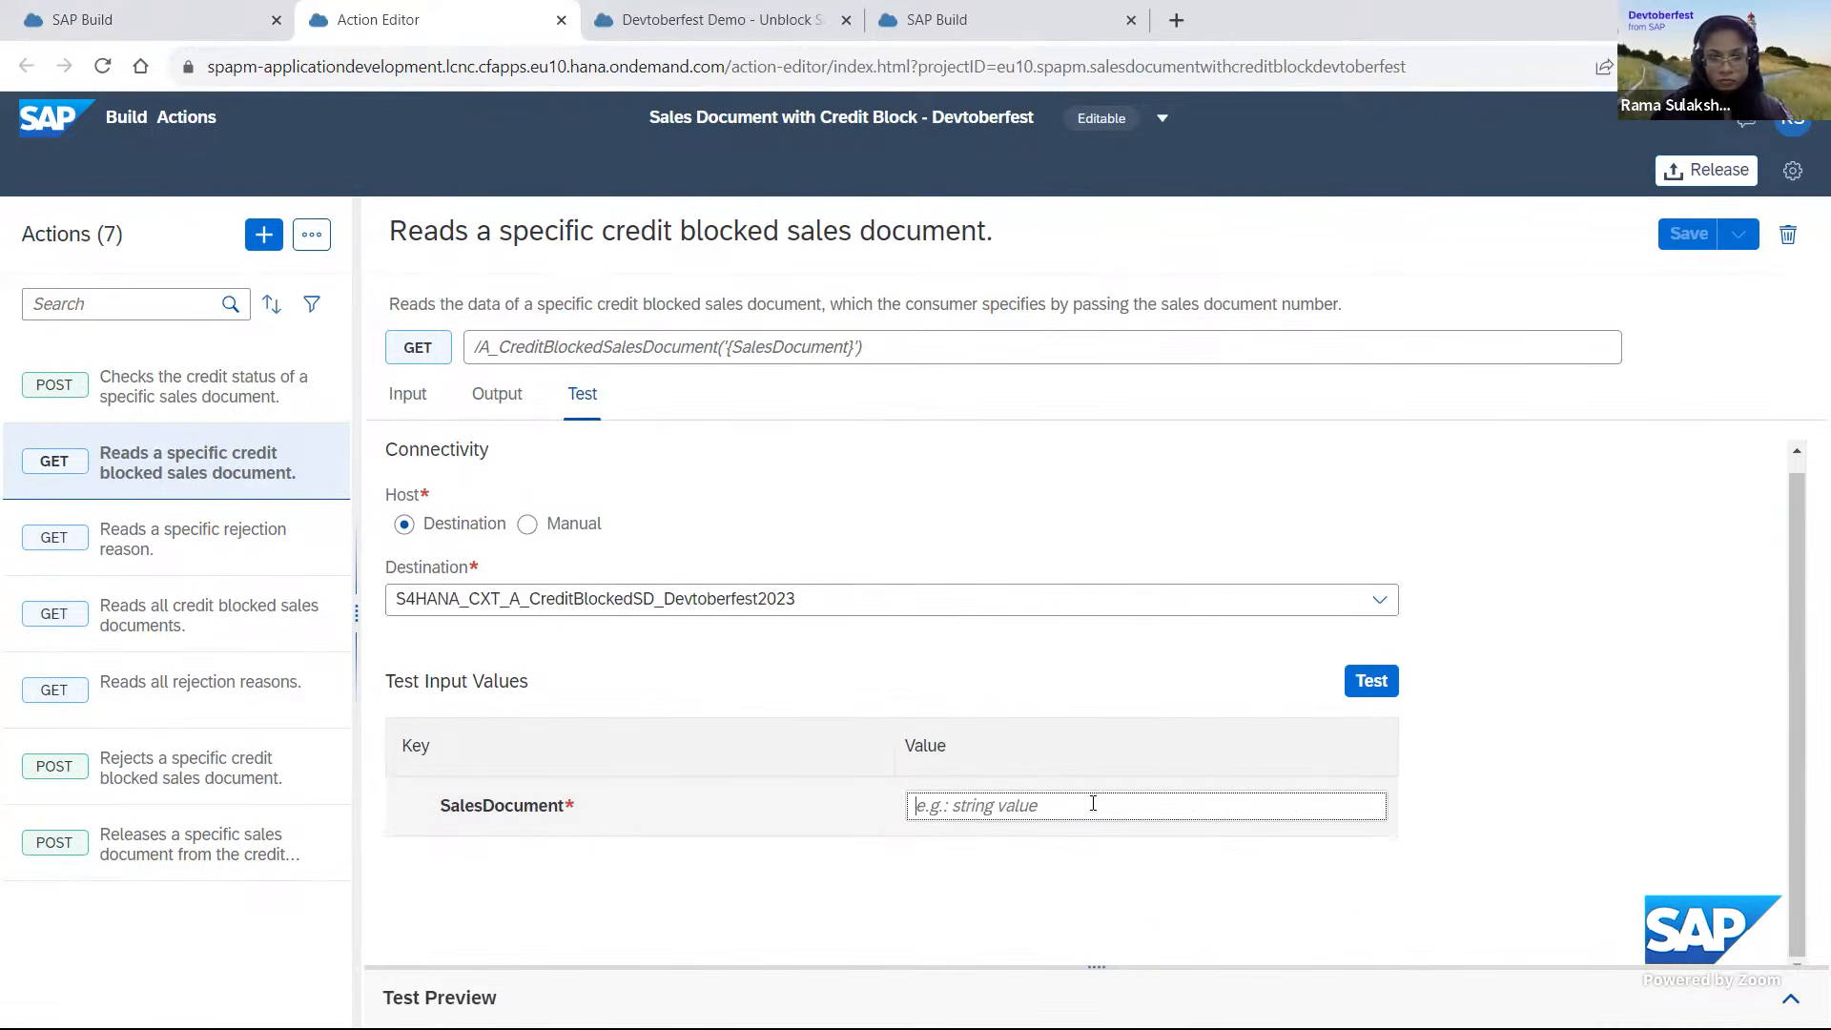
{"action": "type", "text": "17090"}
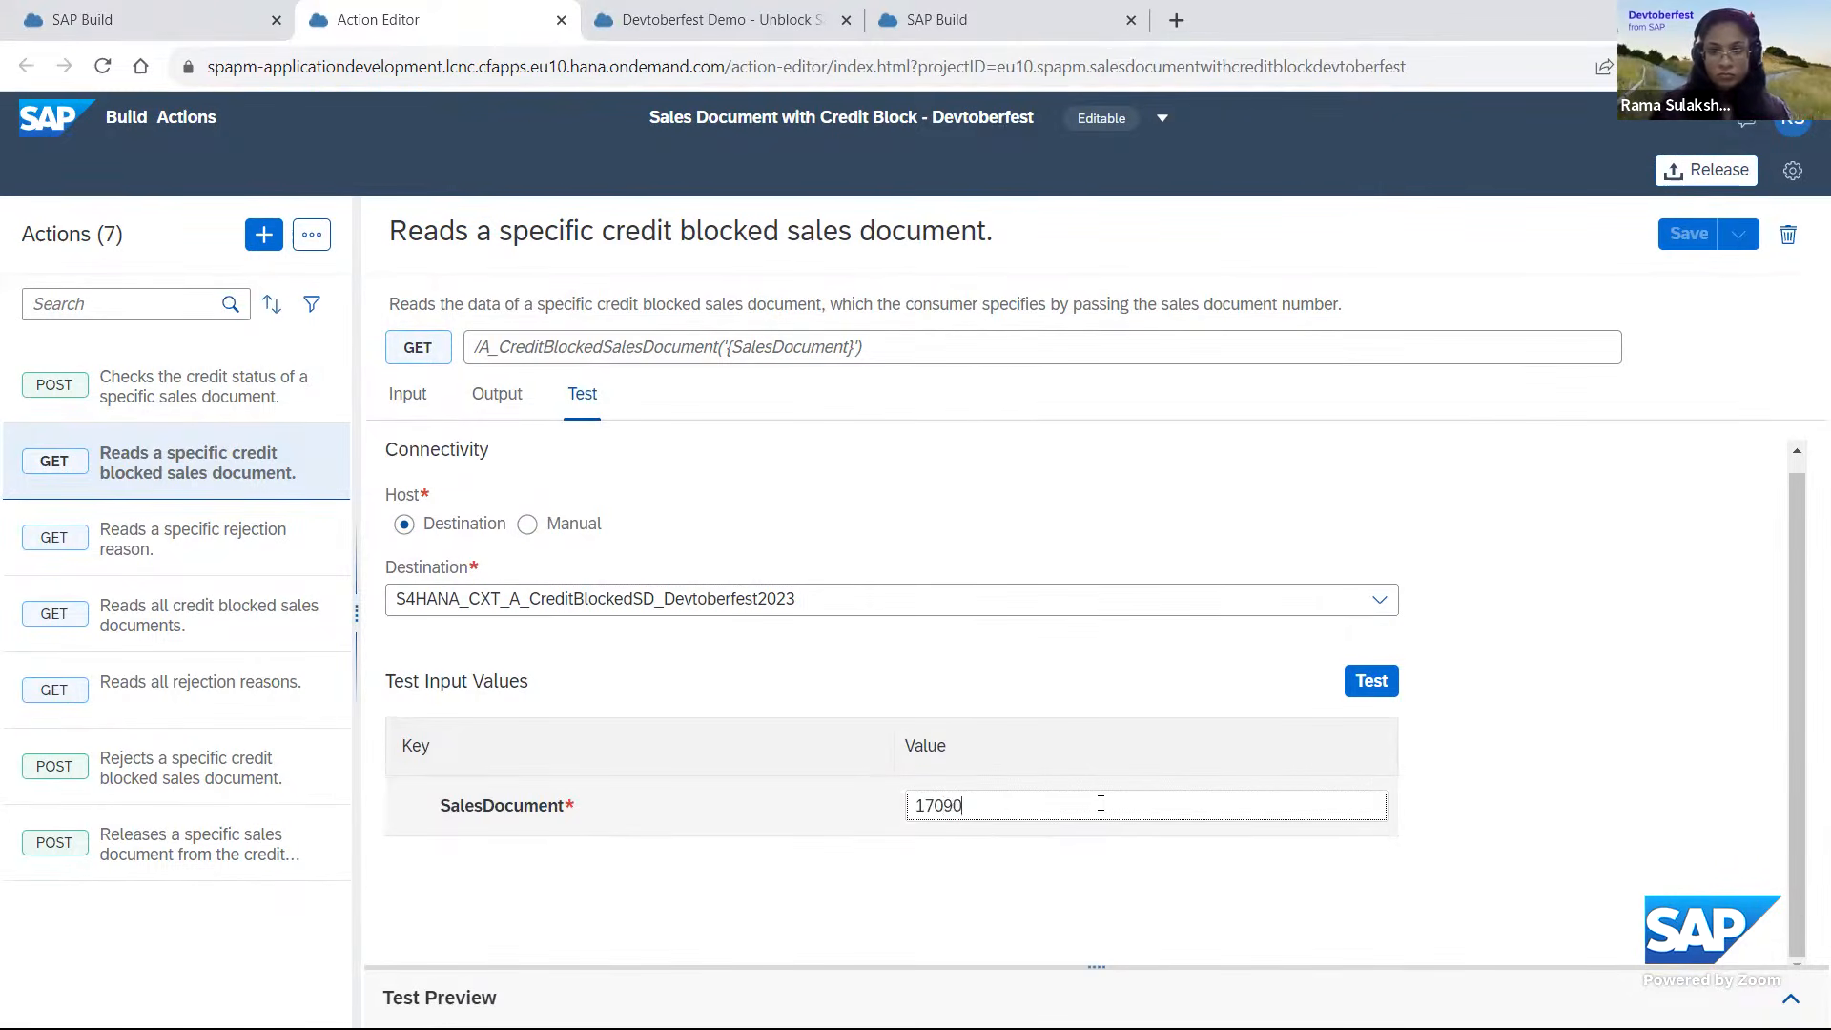
{"action": "left_click", "coordinate": [1374, 683]}
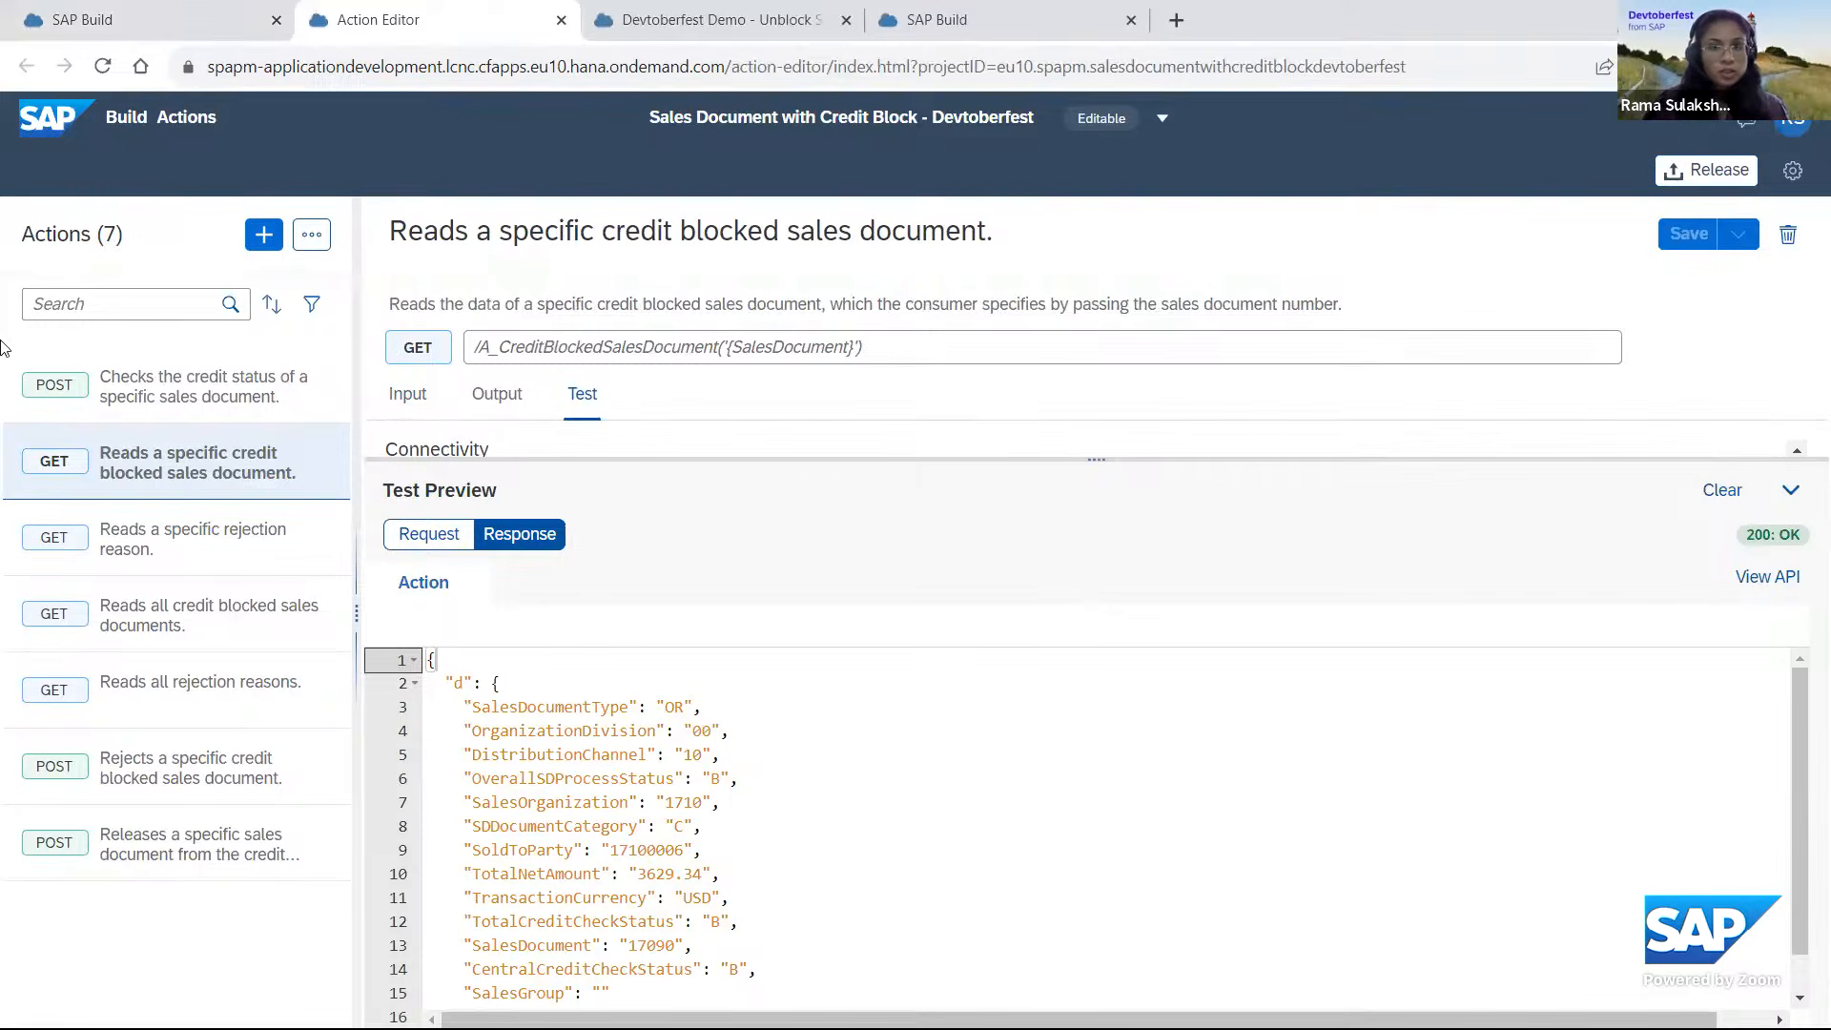
From the lobby, open the Devtoberfest Demo - Unblock Sales Order project and its Approval Form for Unblock of Sales Order.
{"action": "left_click", "coordinate": [124, 35]}
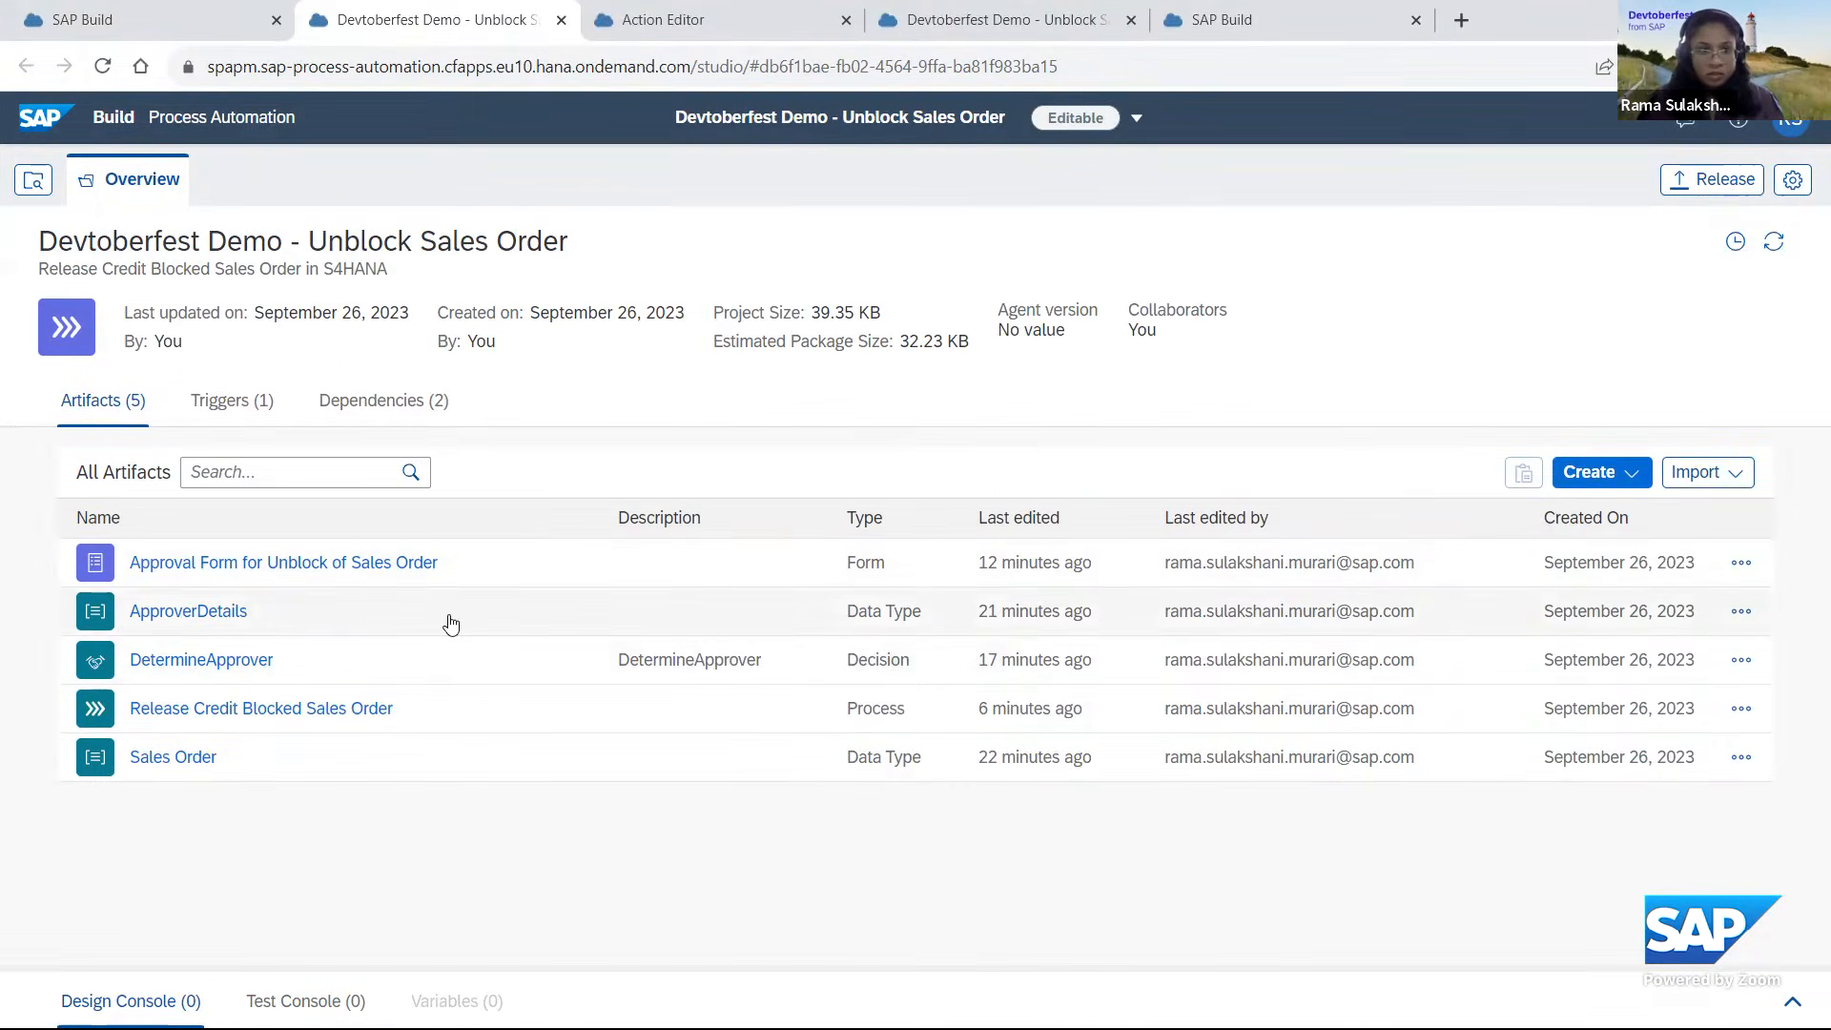
{"action": "left_click", "coordinate": [1740, 572]}
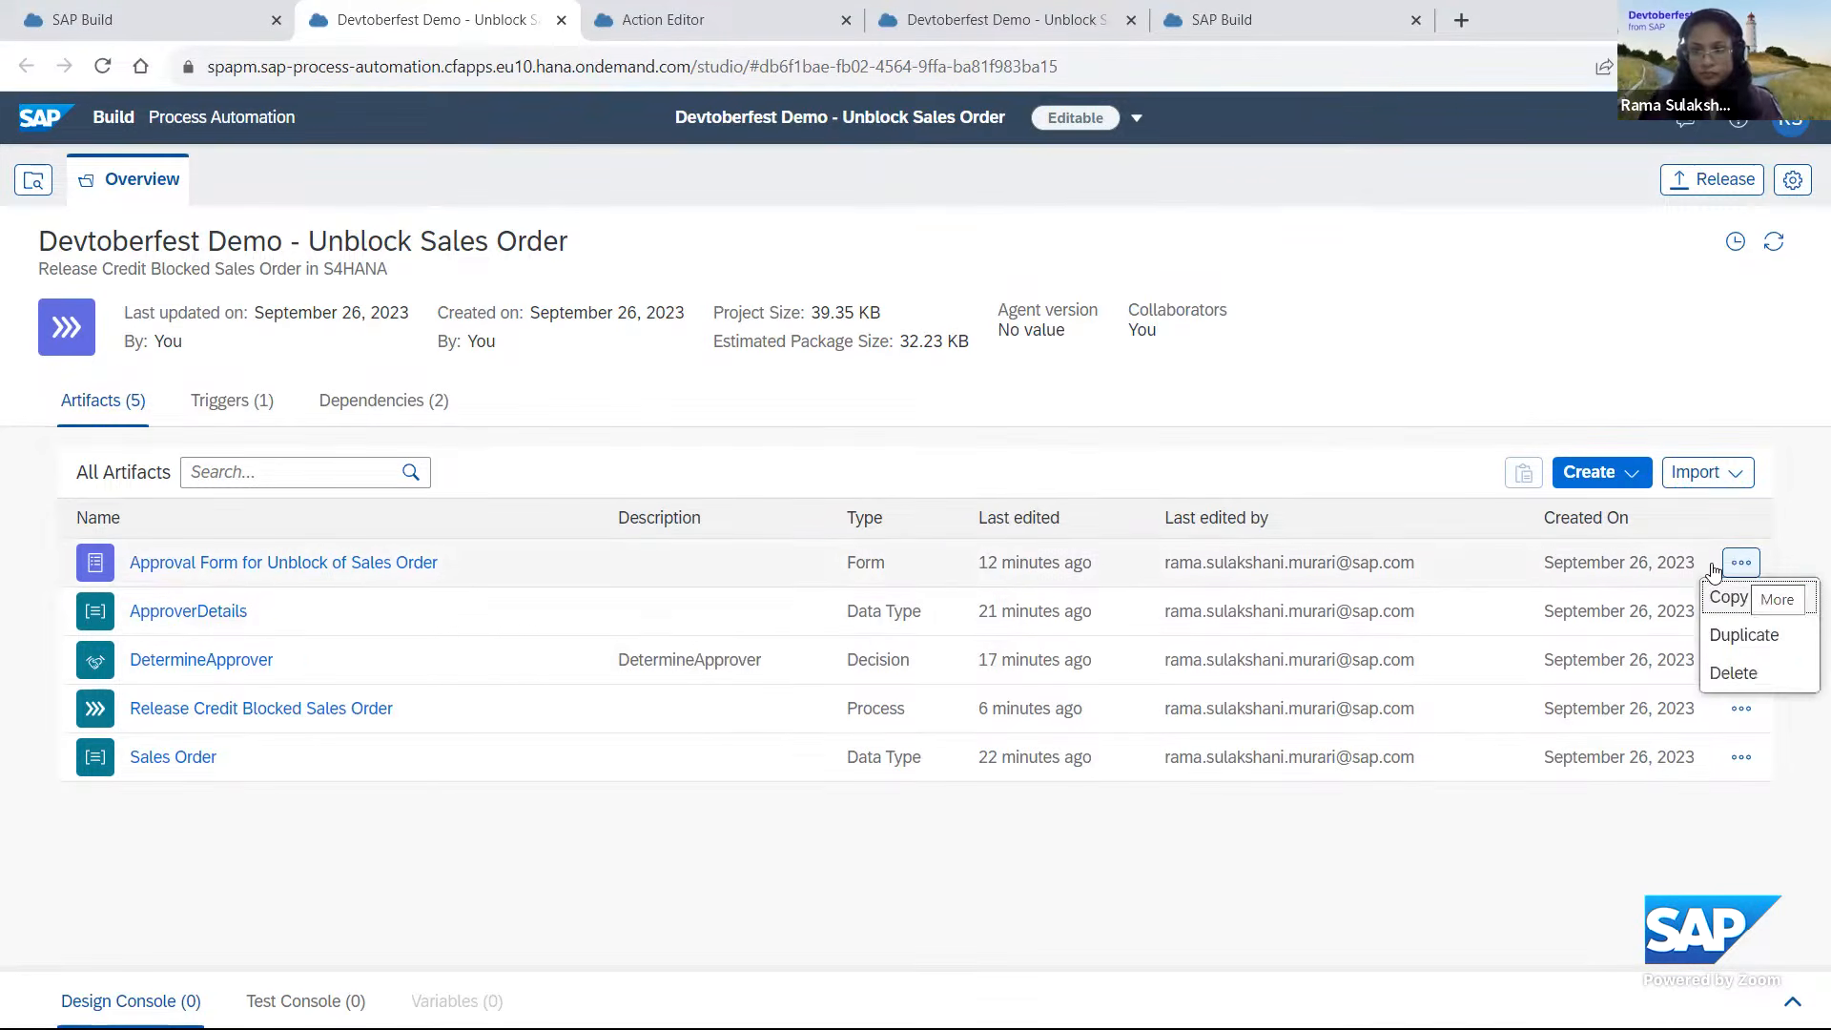
{"action": "left_click", "coordinate": [325, 577]}
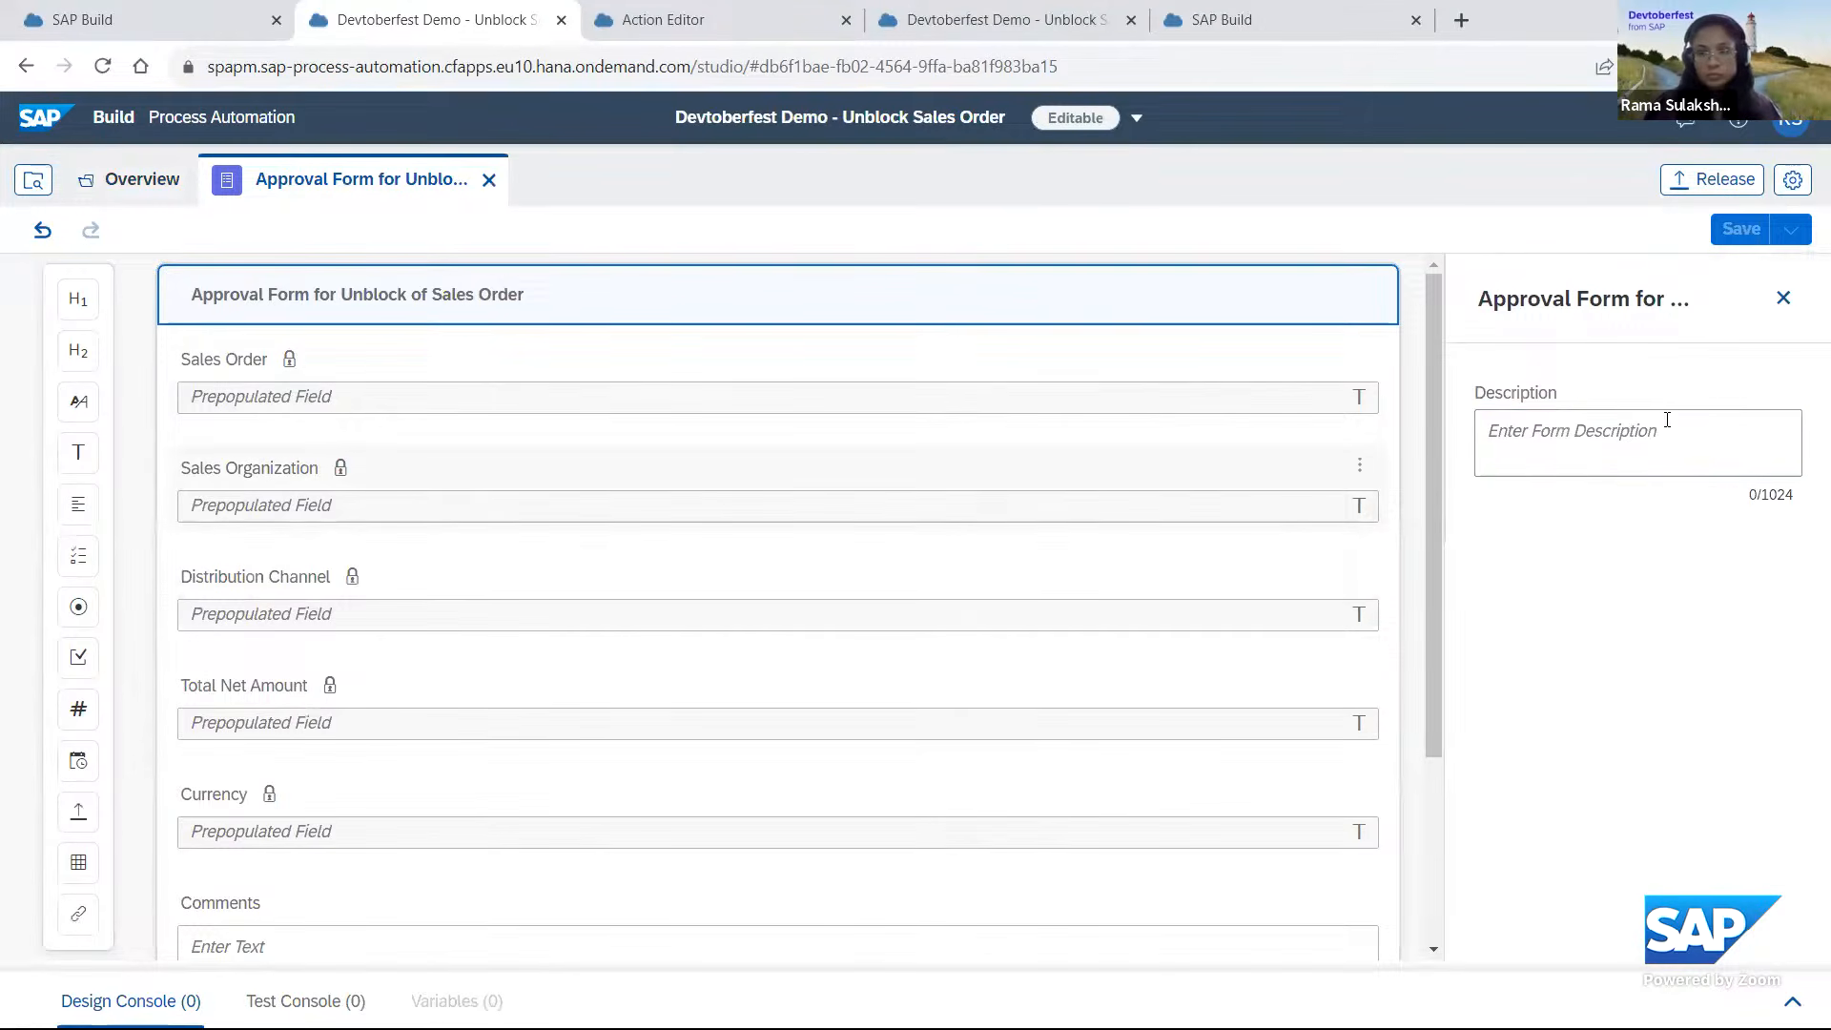
Set the approval form's description to "Approval Form".
{"action": "left_click", "coordinate": [1587, 437]}
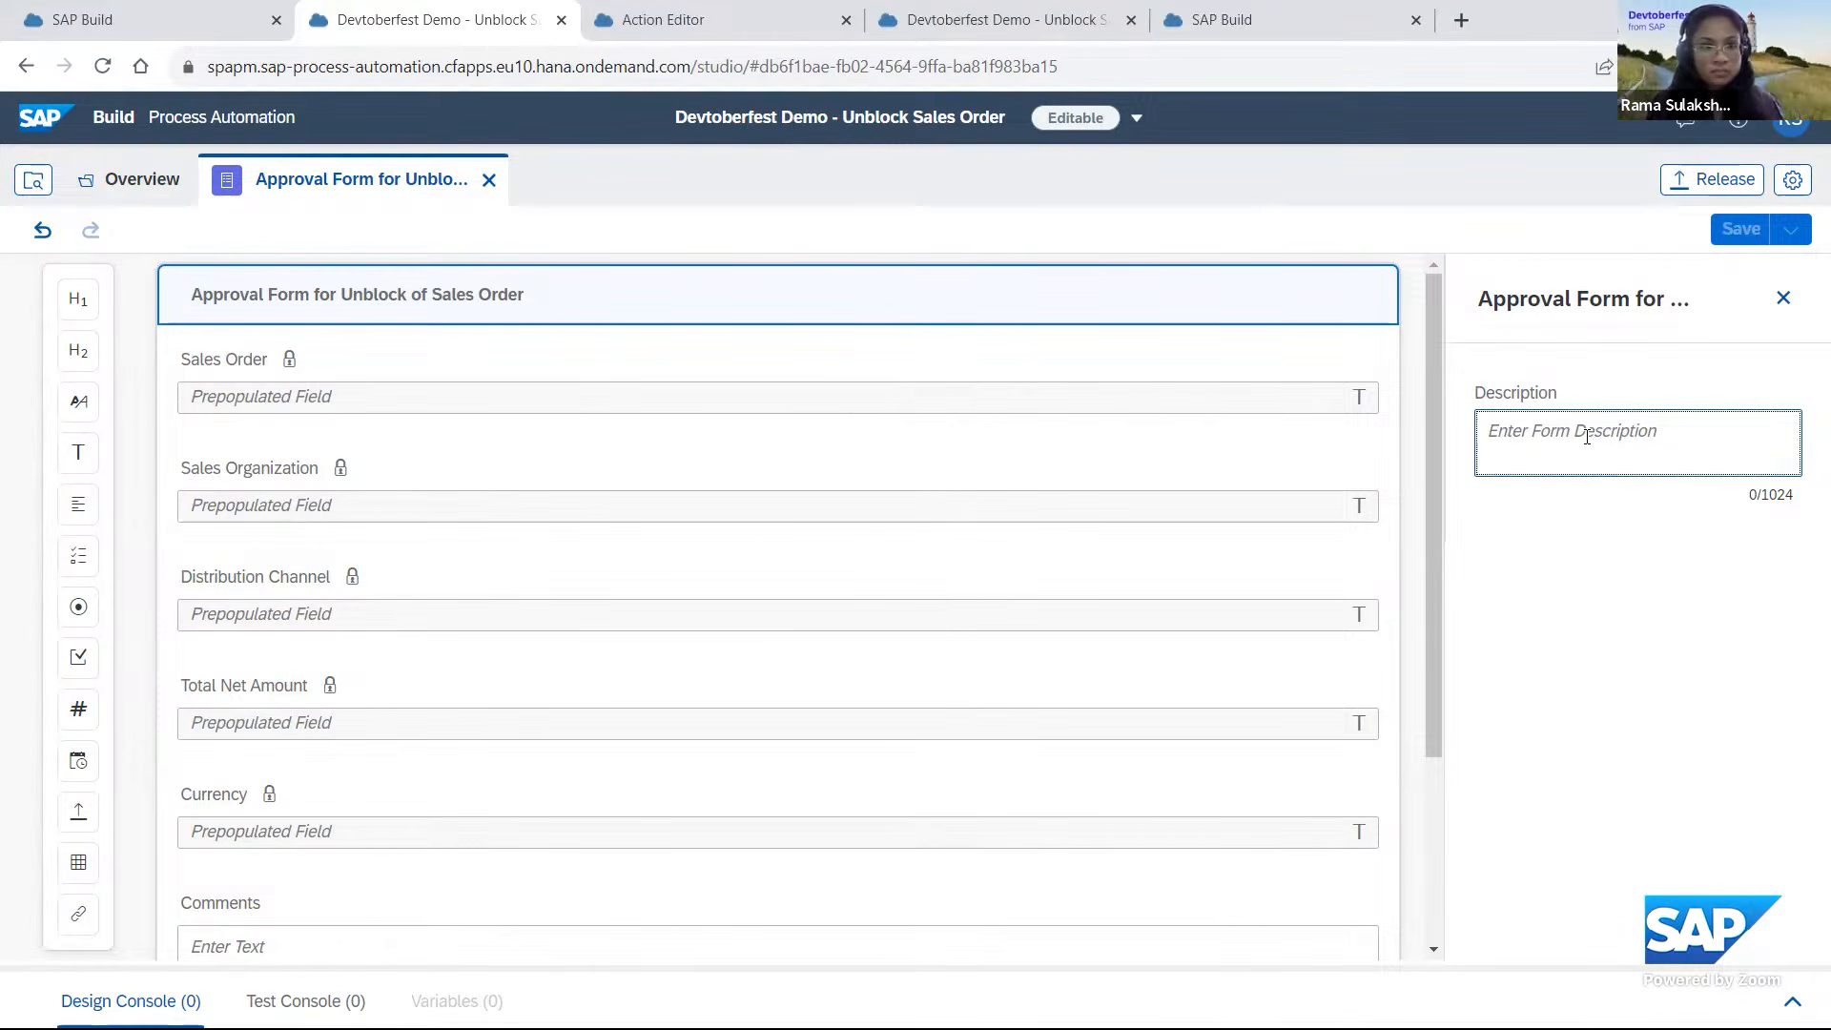
{"action": "type", "text": "Approval"}
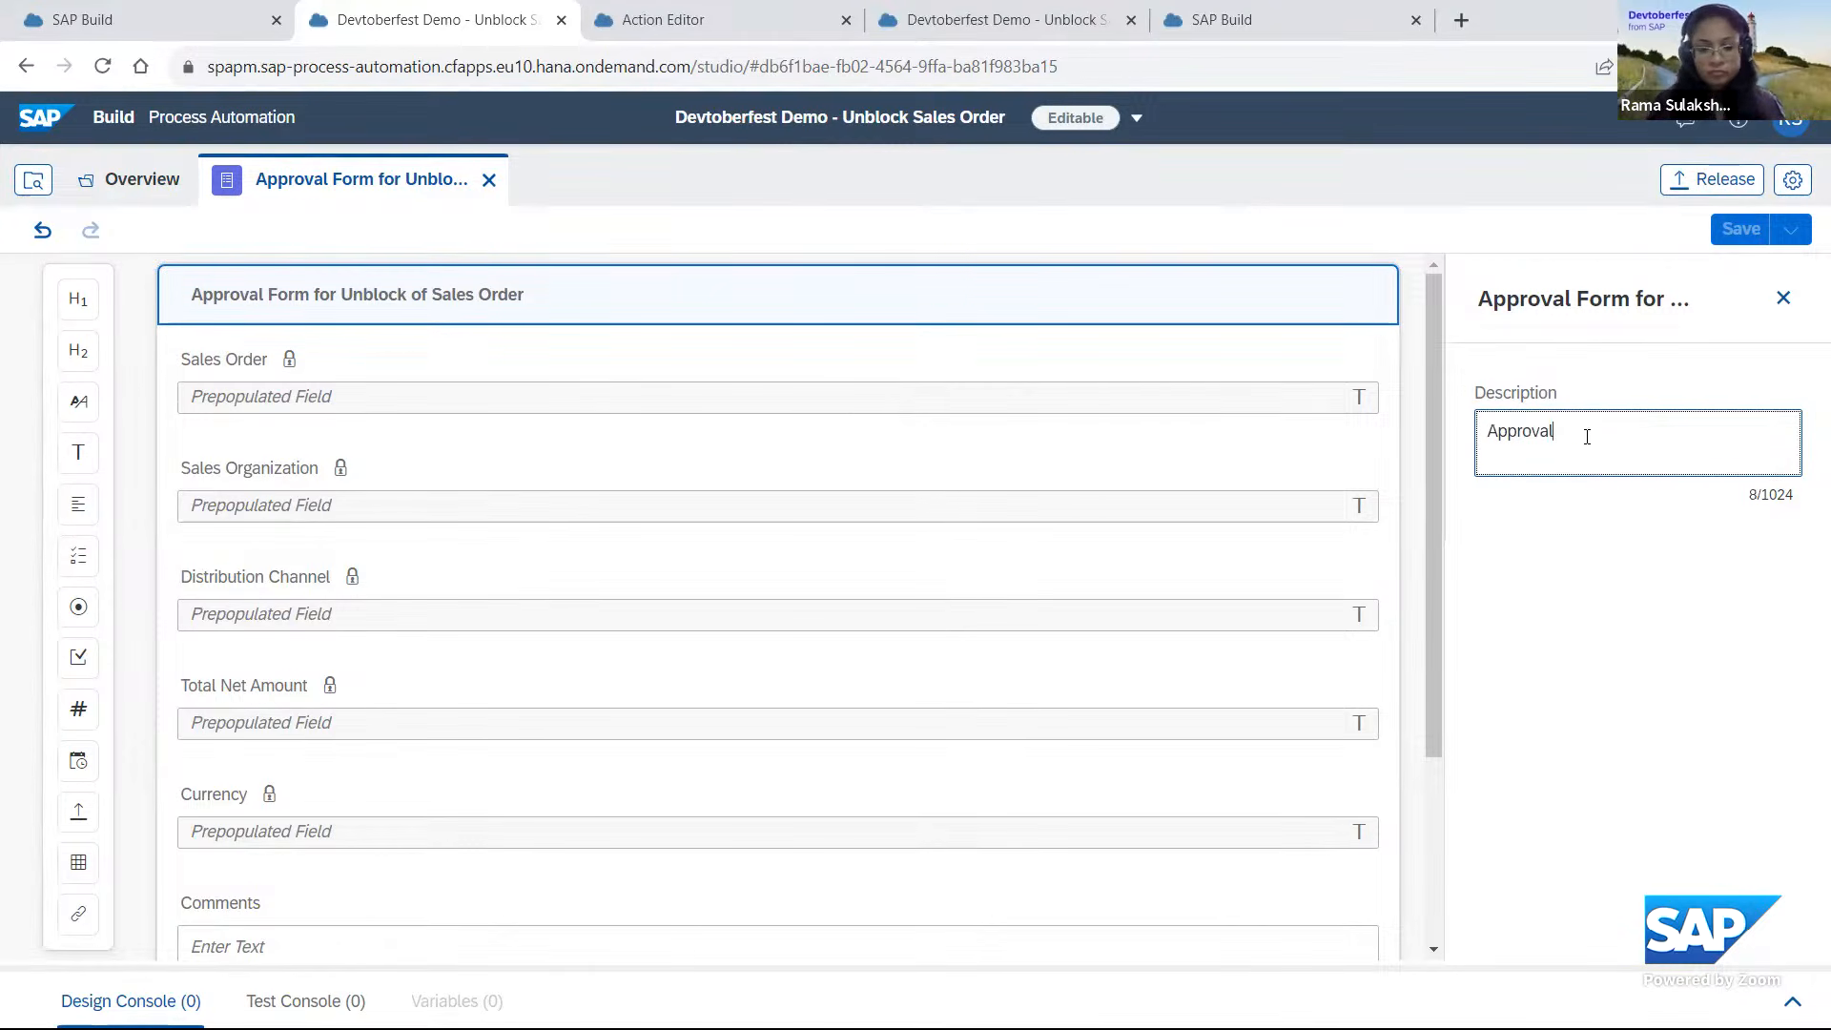
{"action": "type", "text": " Form"}
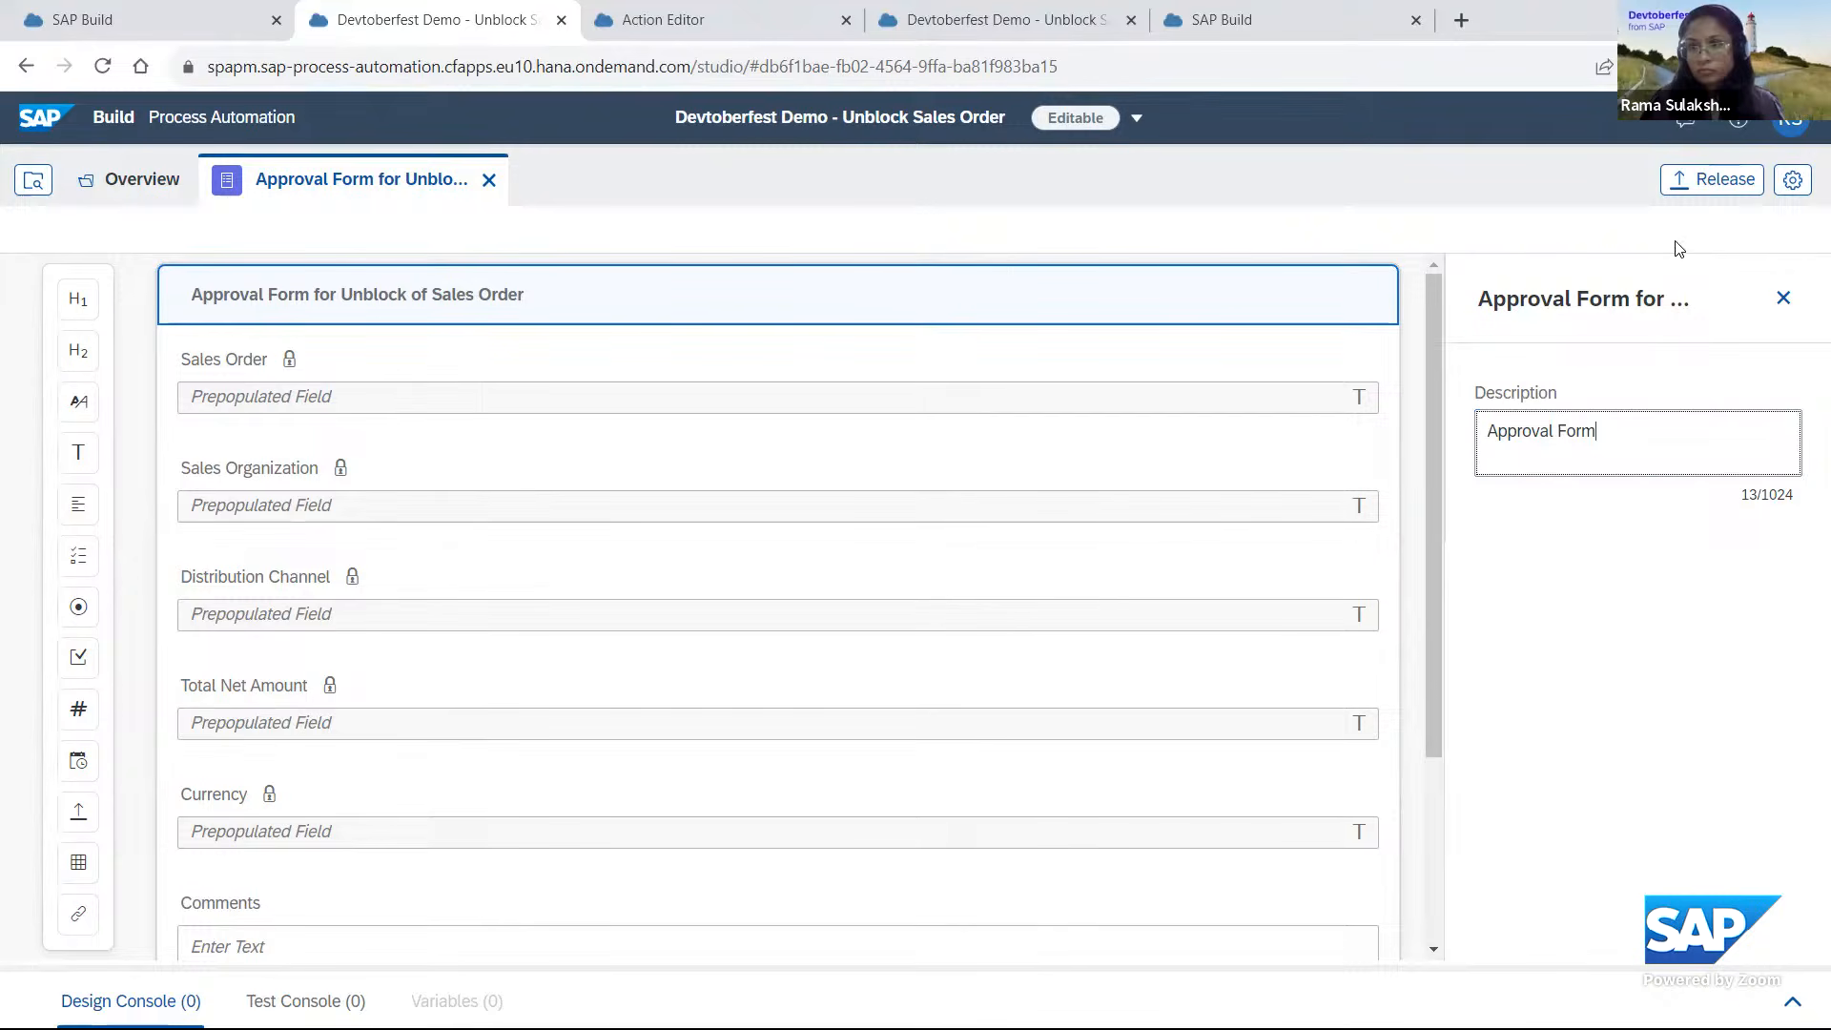
Save the form and release the project as version 1.0.1 containing only patches.
{"action": "left_click", "coordinate": [1738, 235]}
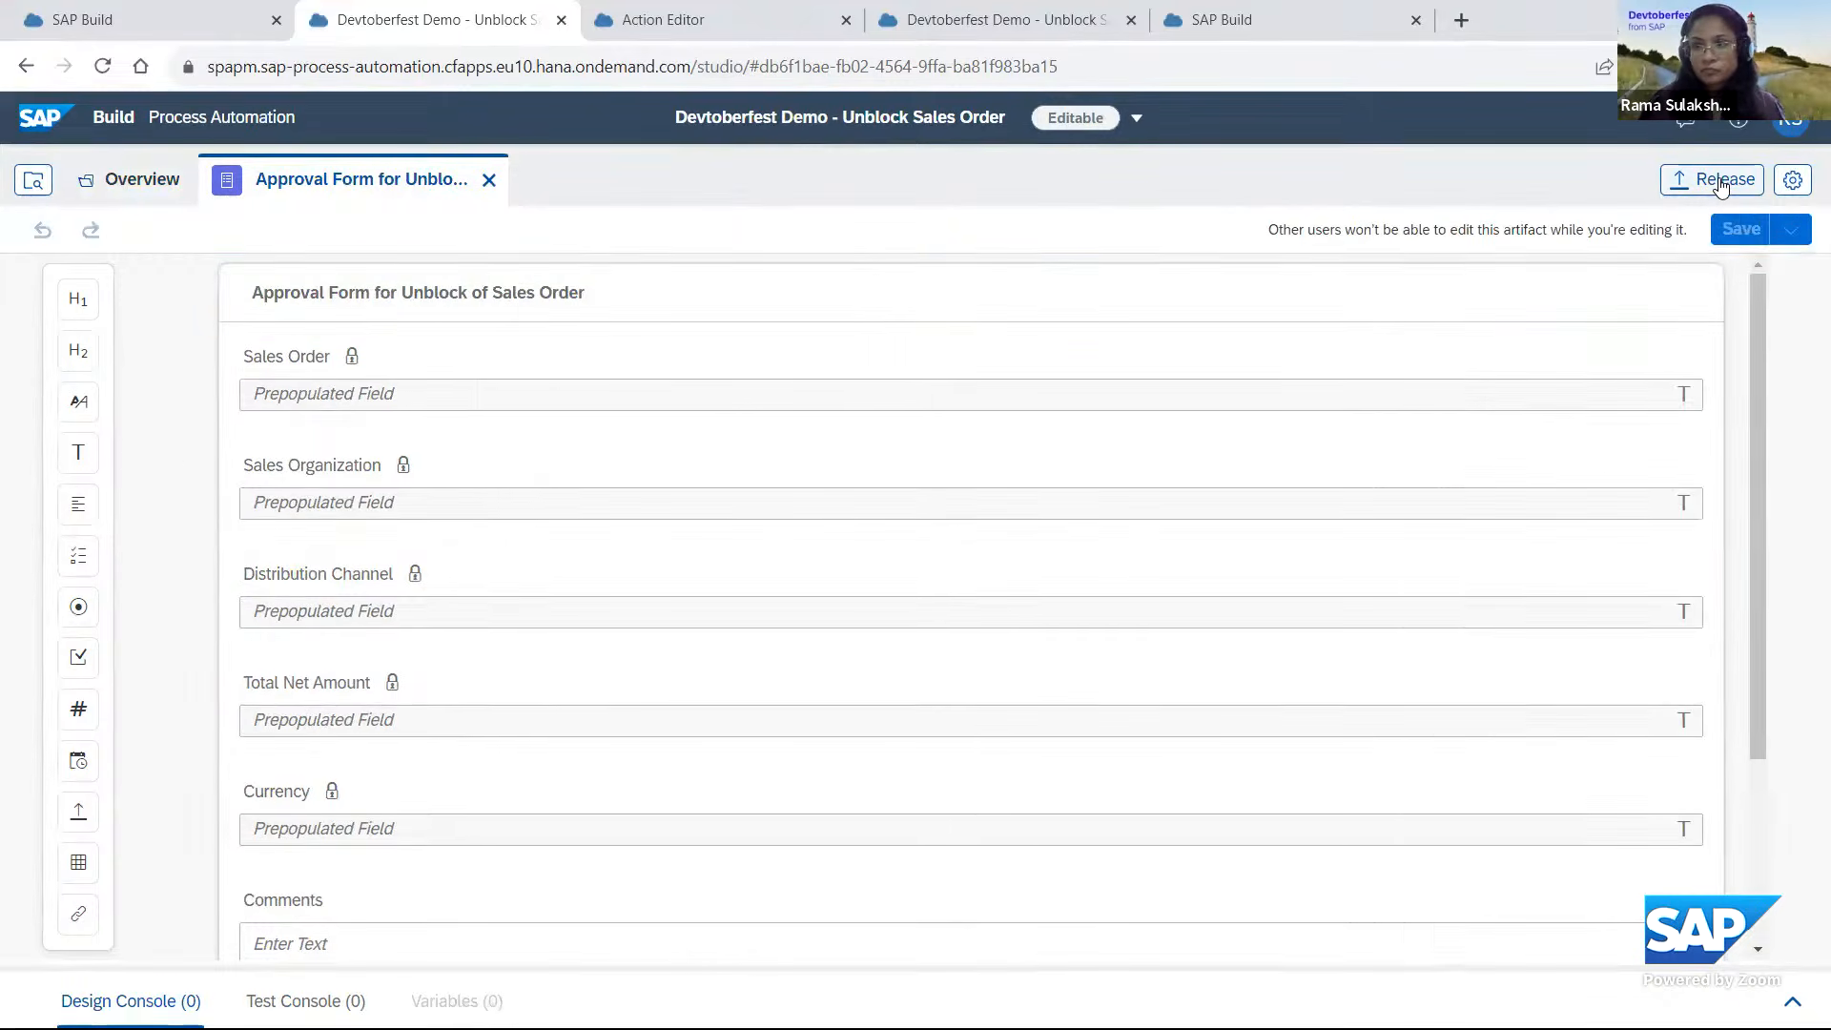
{"action": "left_click", "coordinate": [1721, 182]}
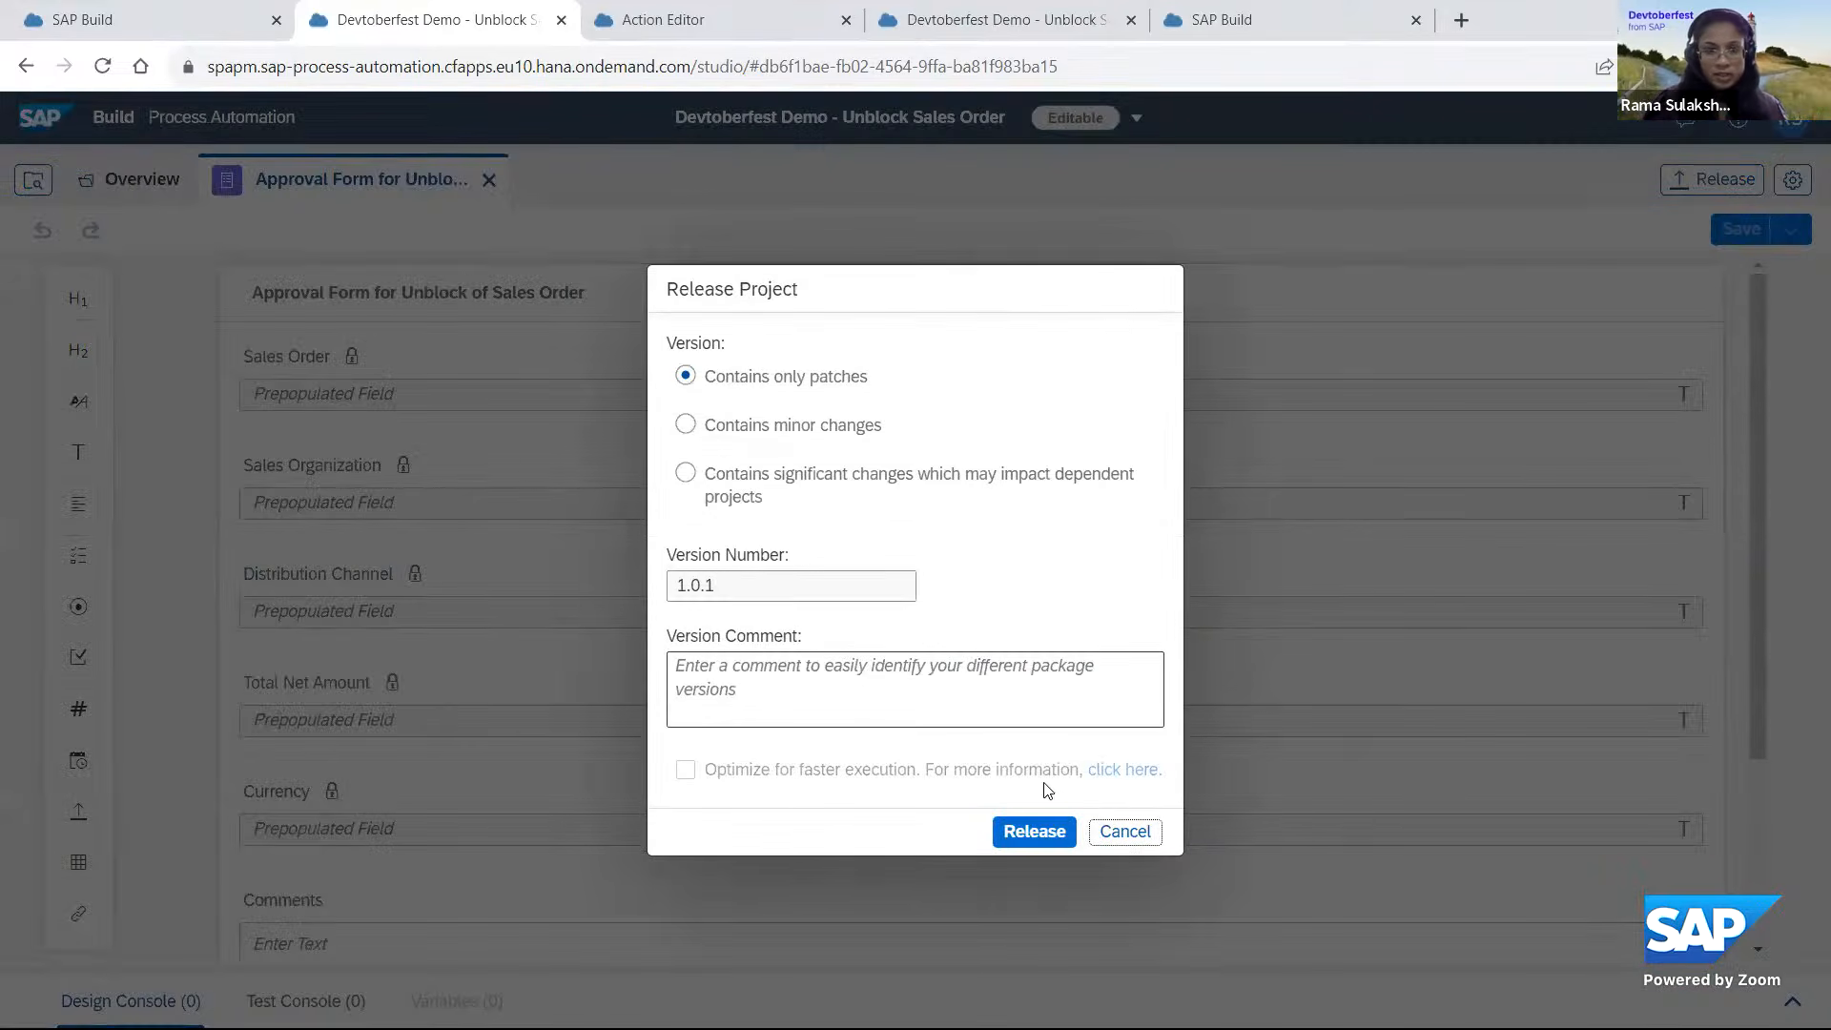
{"action": "left_click", "coordinate": [1017, 832]}
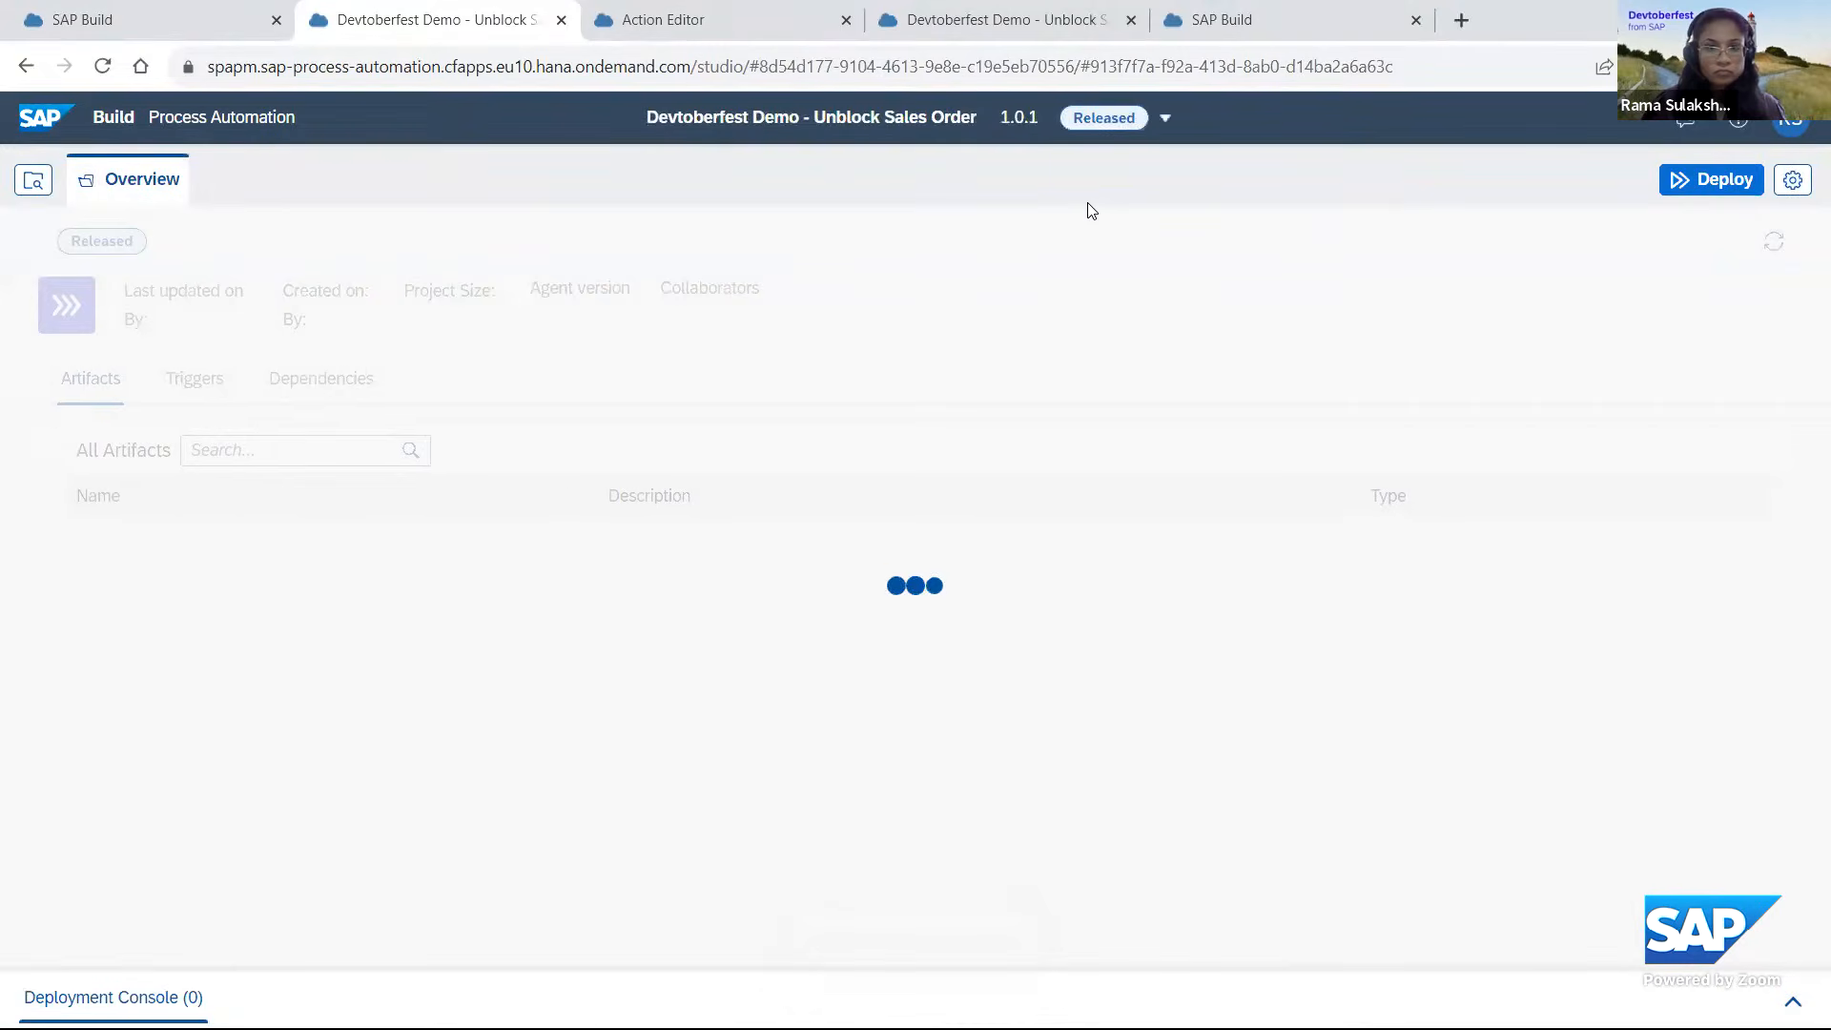
Start deploying version 1.0.1 and set the S4HANA_DESTINATION runtime variable to S4HANA_CXT_A_CreditBlockedSD_Devtoberfest2023.
{"action": "left_click", "coordinate": [1723, 181]}
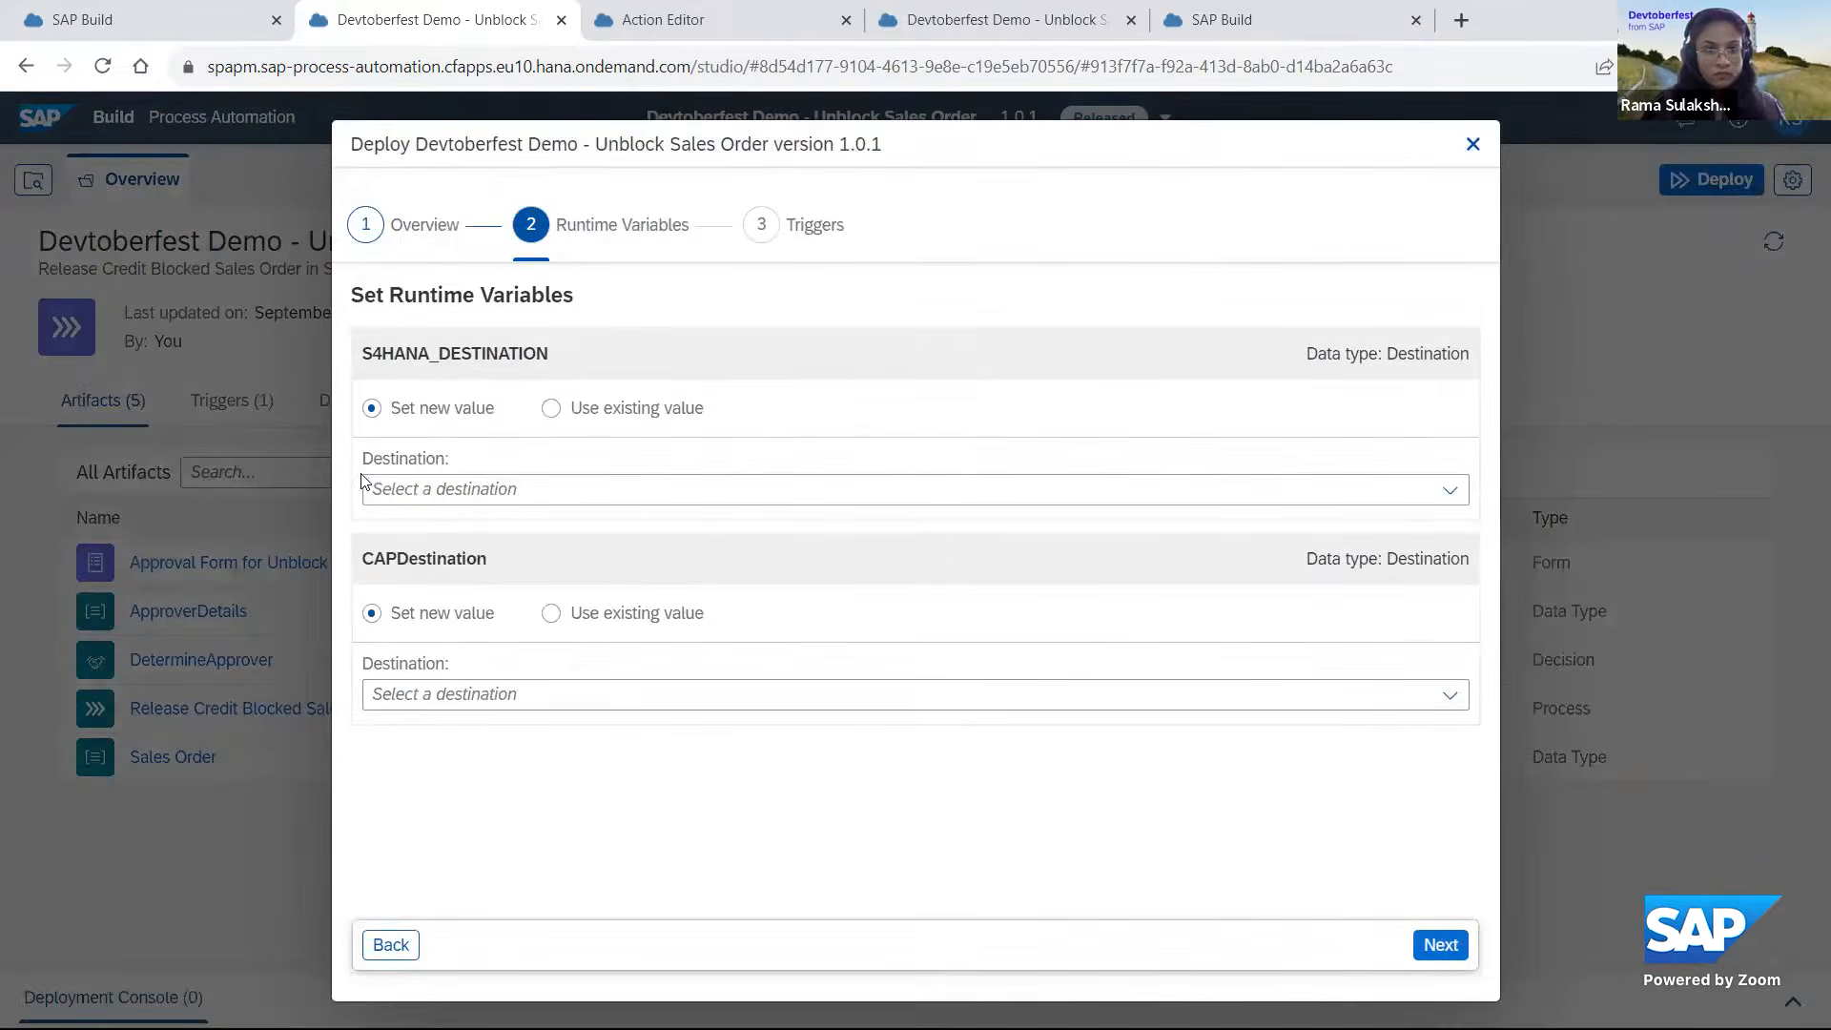
{"action": "left_click", "coordinate": [488, 496]}
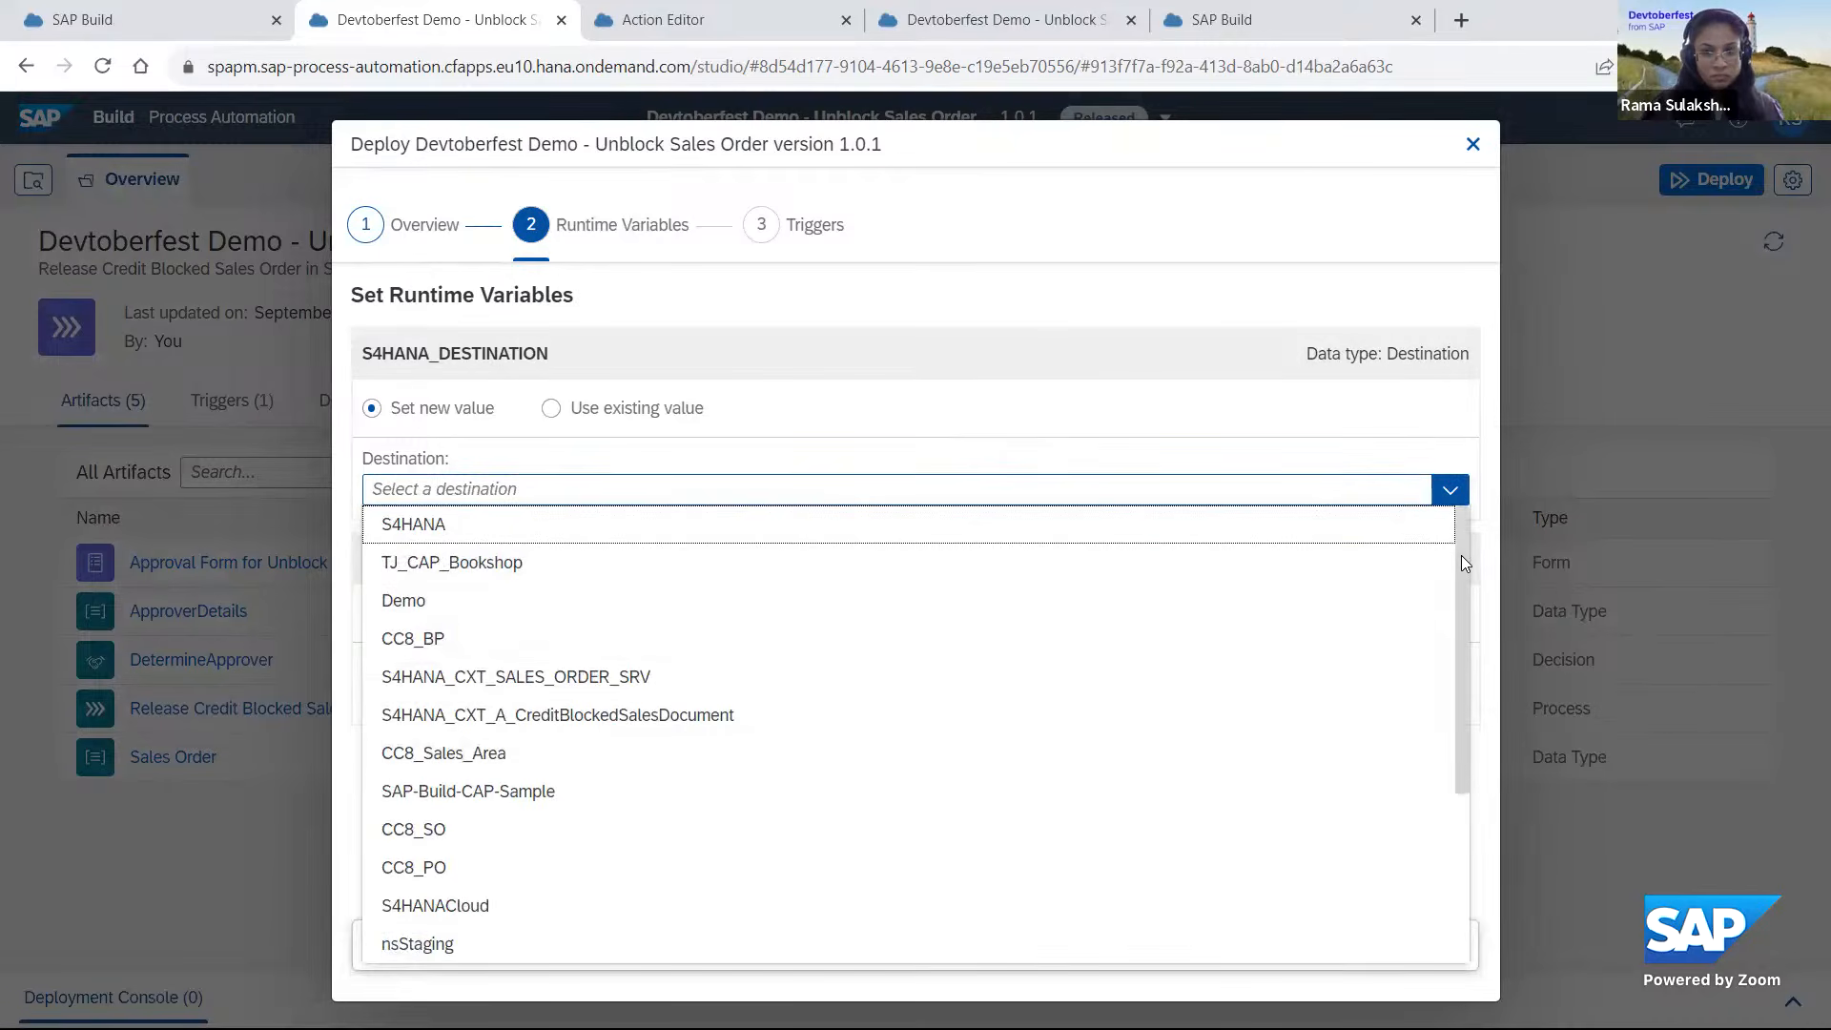
{"action": "left_click_drag", "start_coordinate": [1463, 583], "coordinate": [1461, 822]}
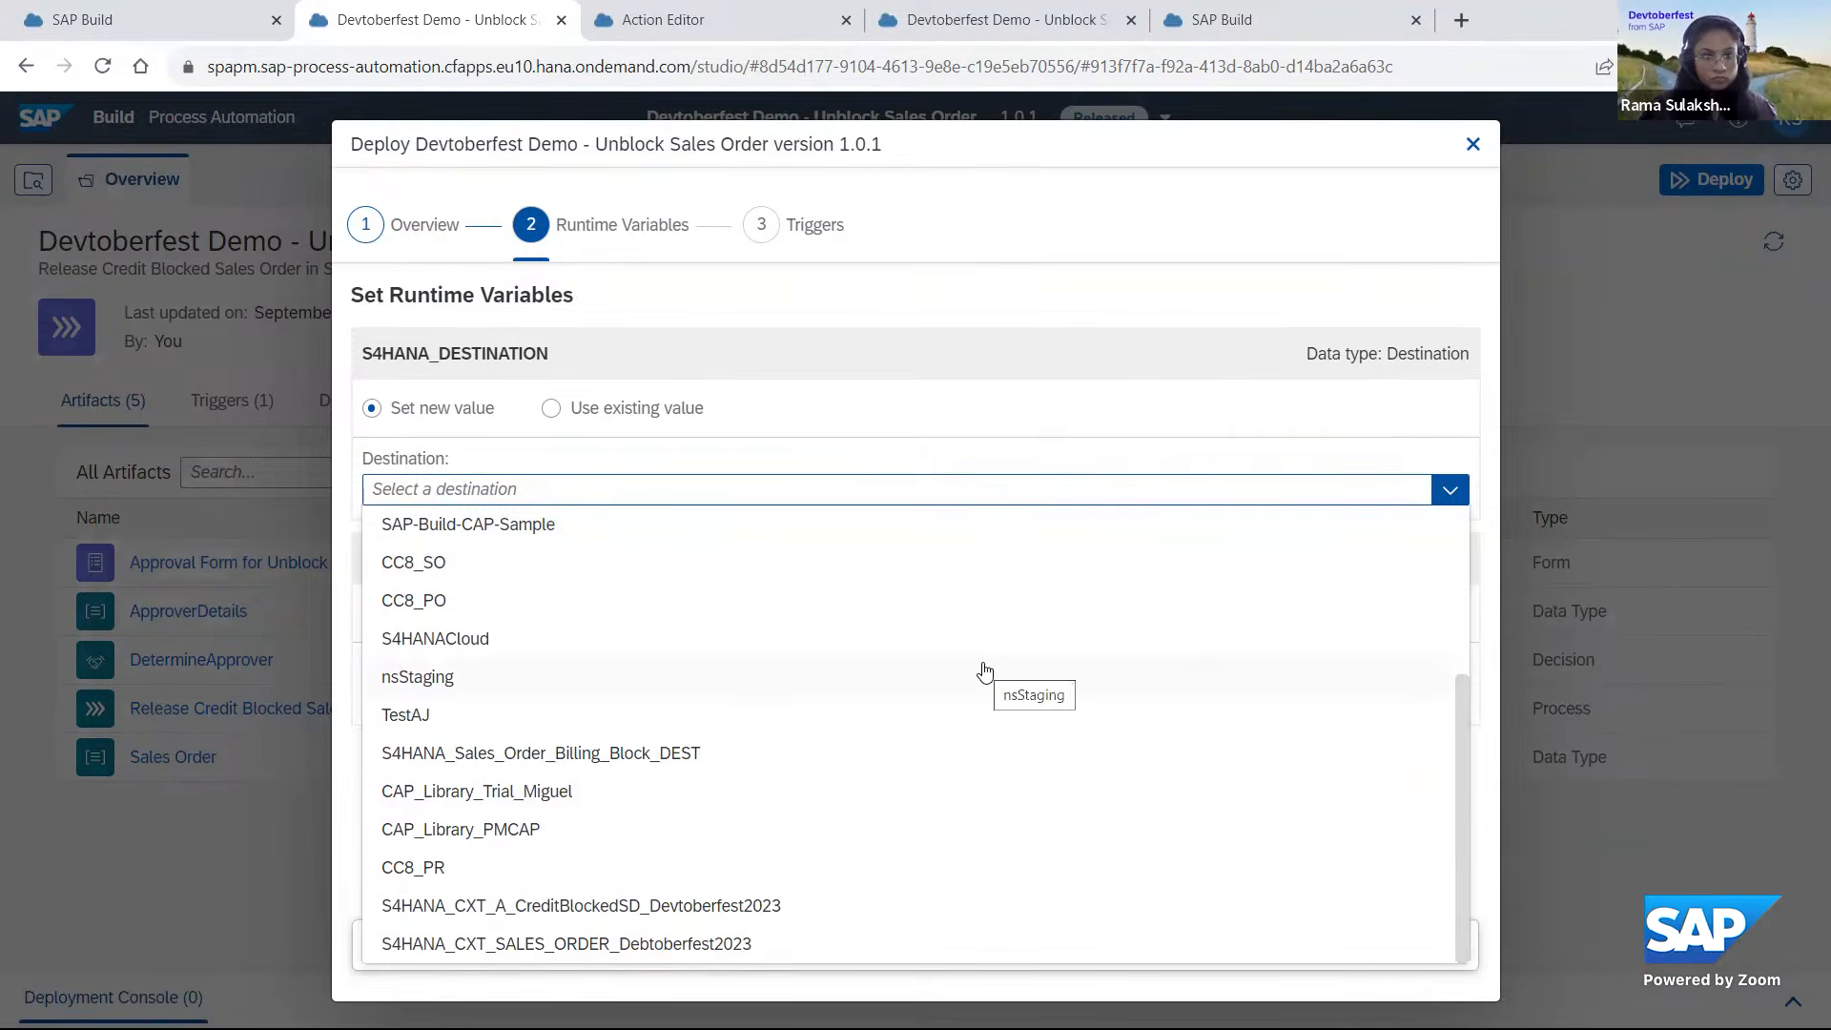
{"action": "scroll", "coordinate": [981, 675], "scroll_direction": "up", "scroll_amount": 3}
{"action": "scroll", "coordinate": [983, 670], "scroll_direction": "up", "scroll_amount": 1}
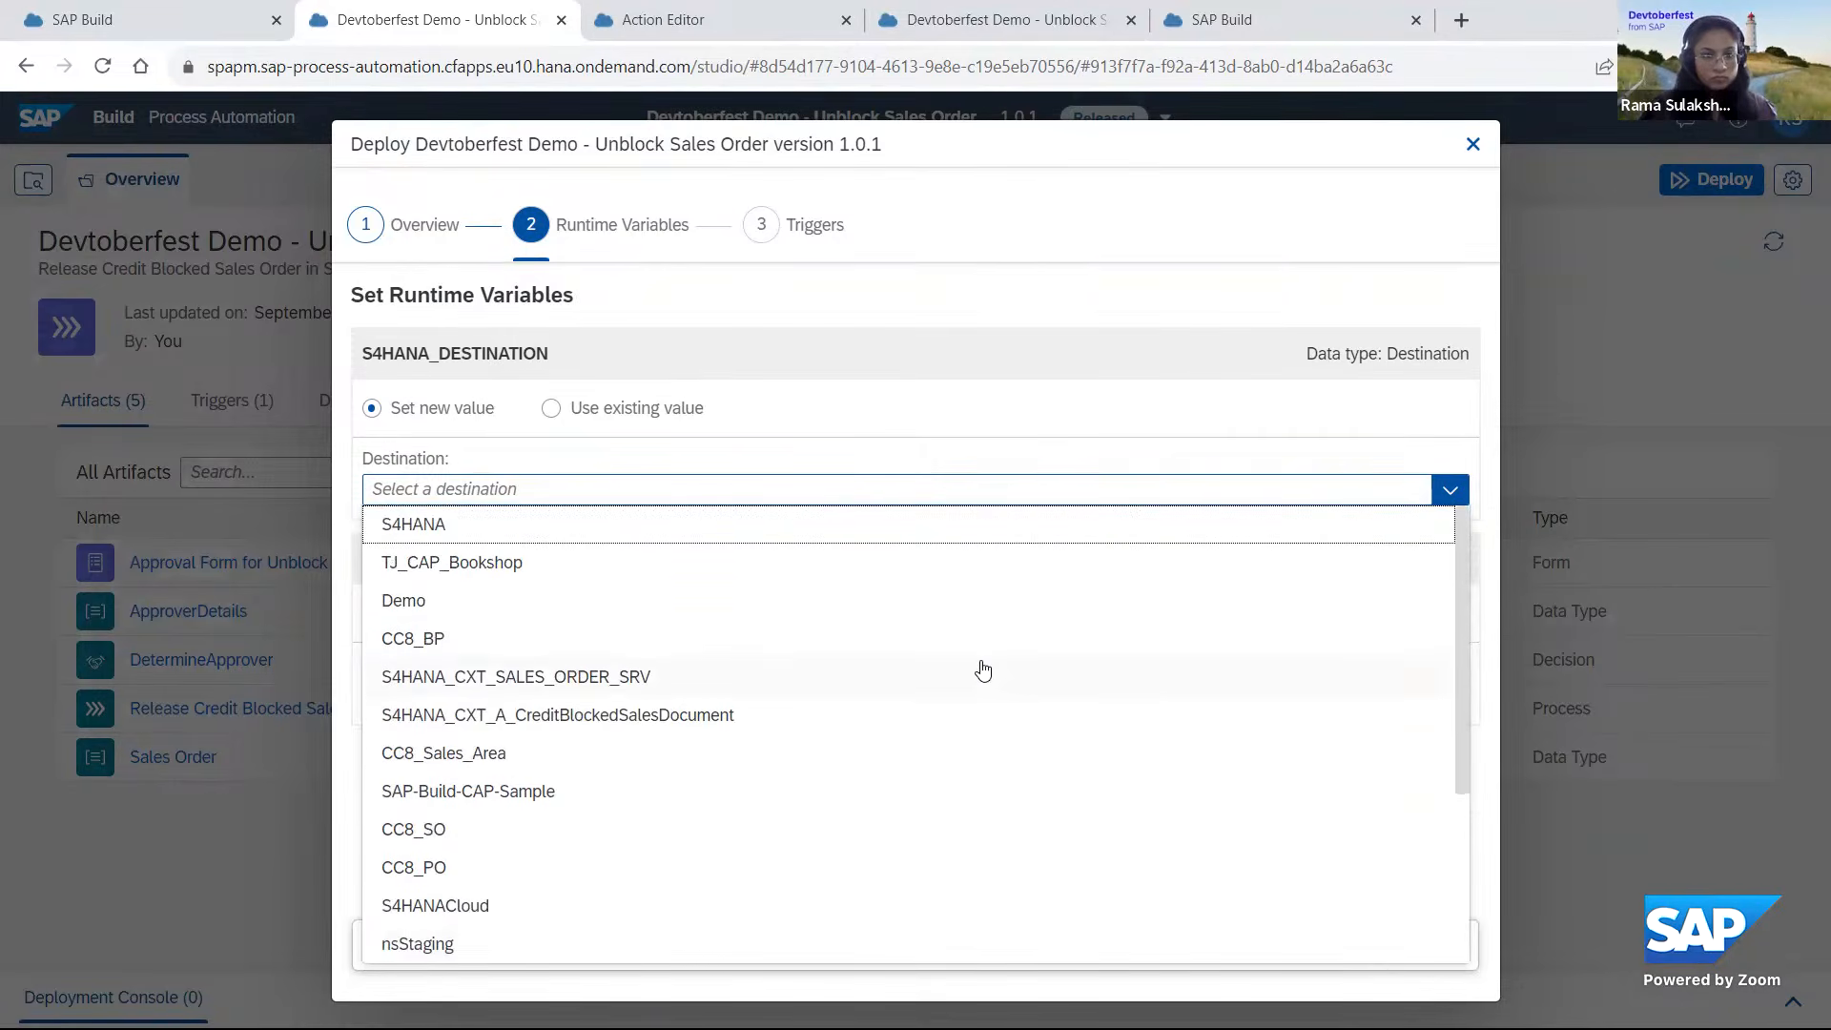
{"action": "left_click", "coordinate": [1148, 334]}
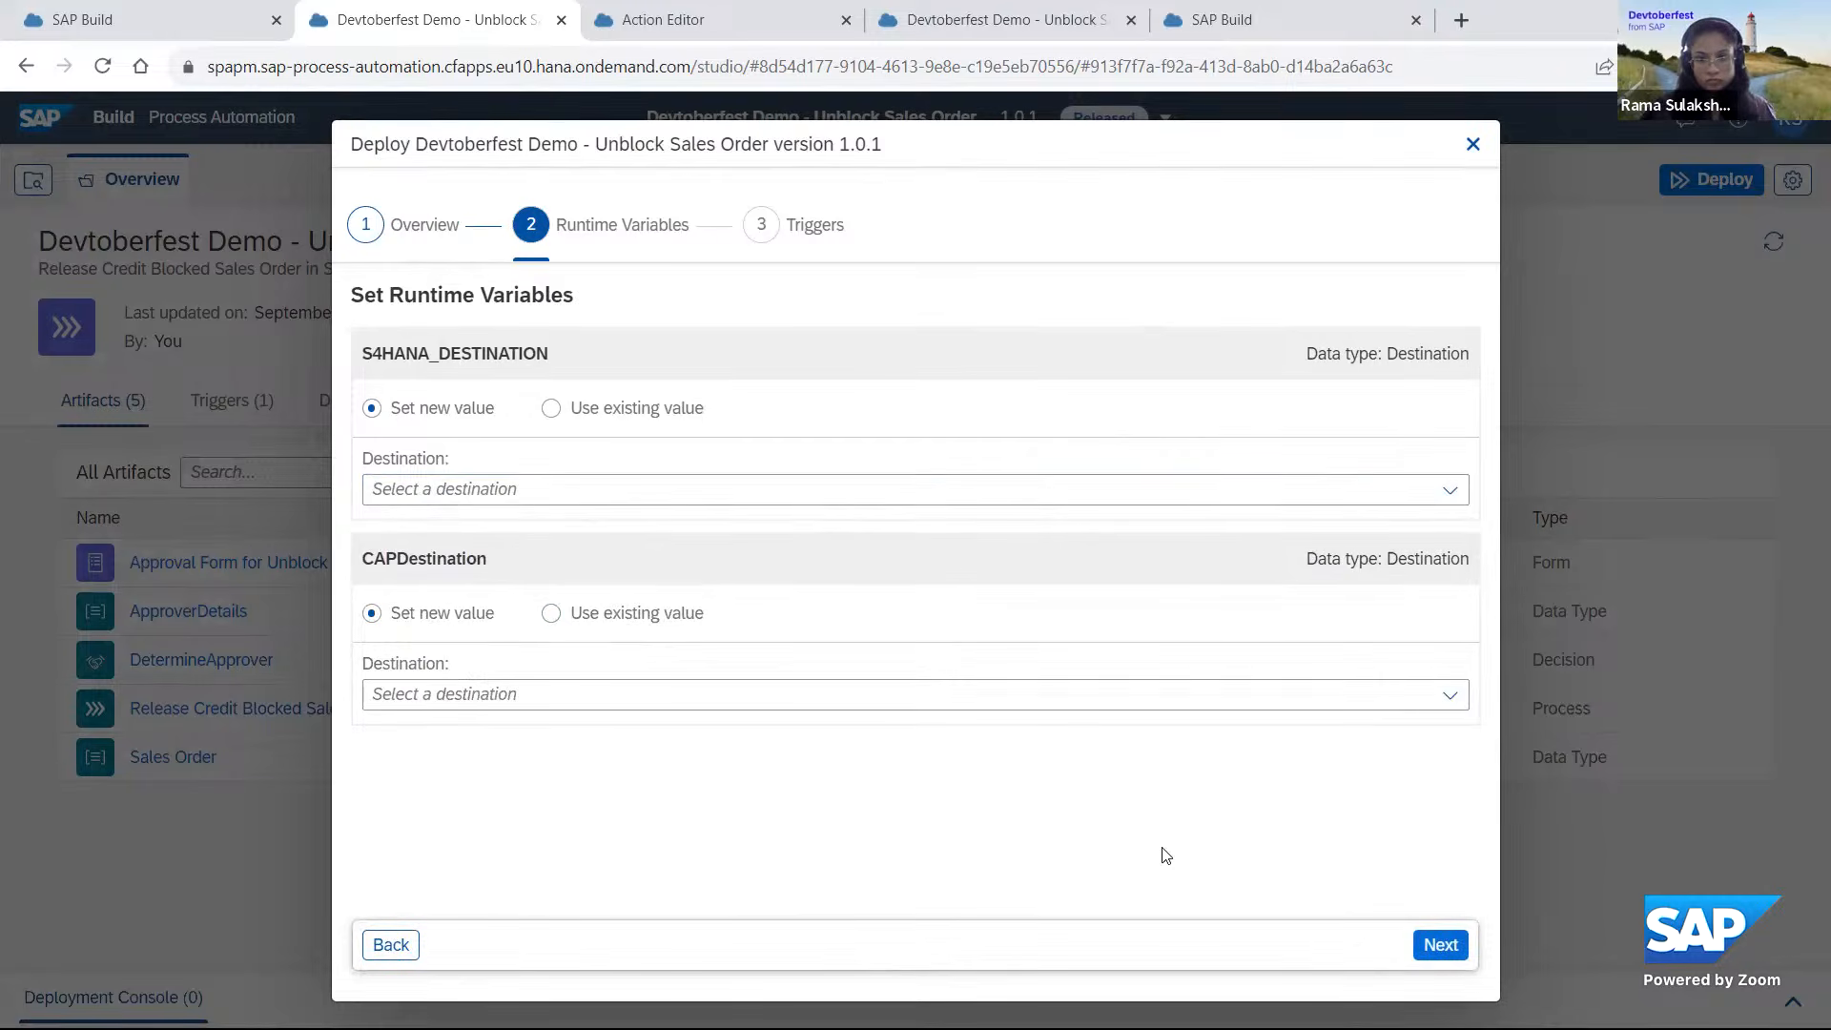
{"action": "left_click", "coordinate": [1449, 490]}
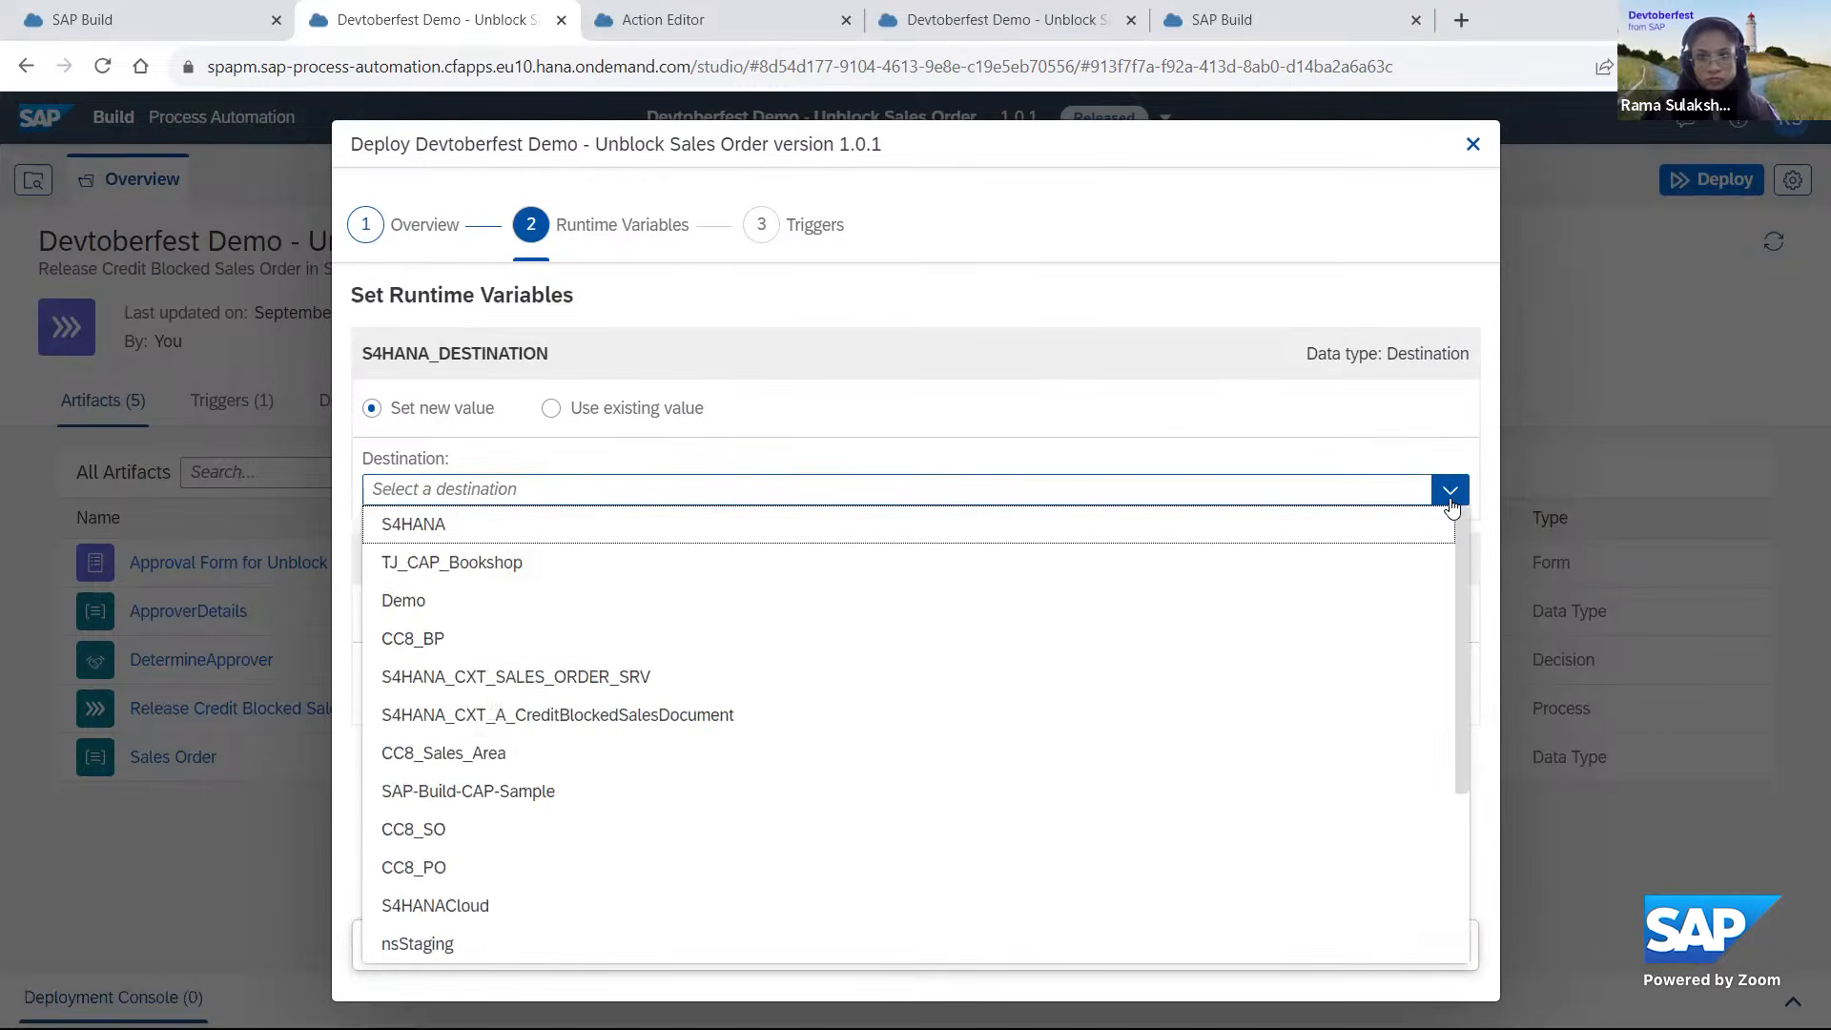
{"action": "scroll", "coordinate": [1457, 692], "scroll_direction": "down", "scroll_amount": 3}
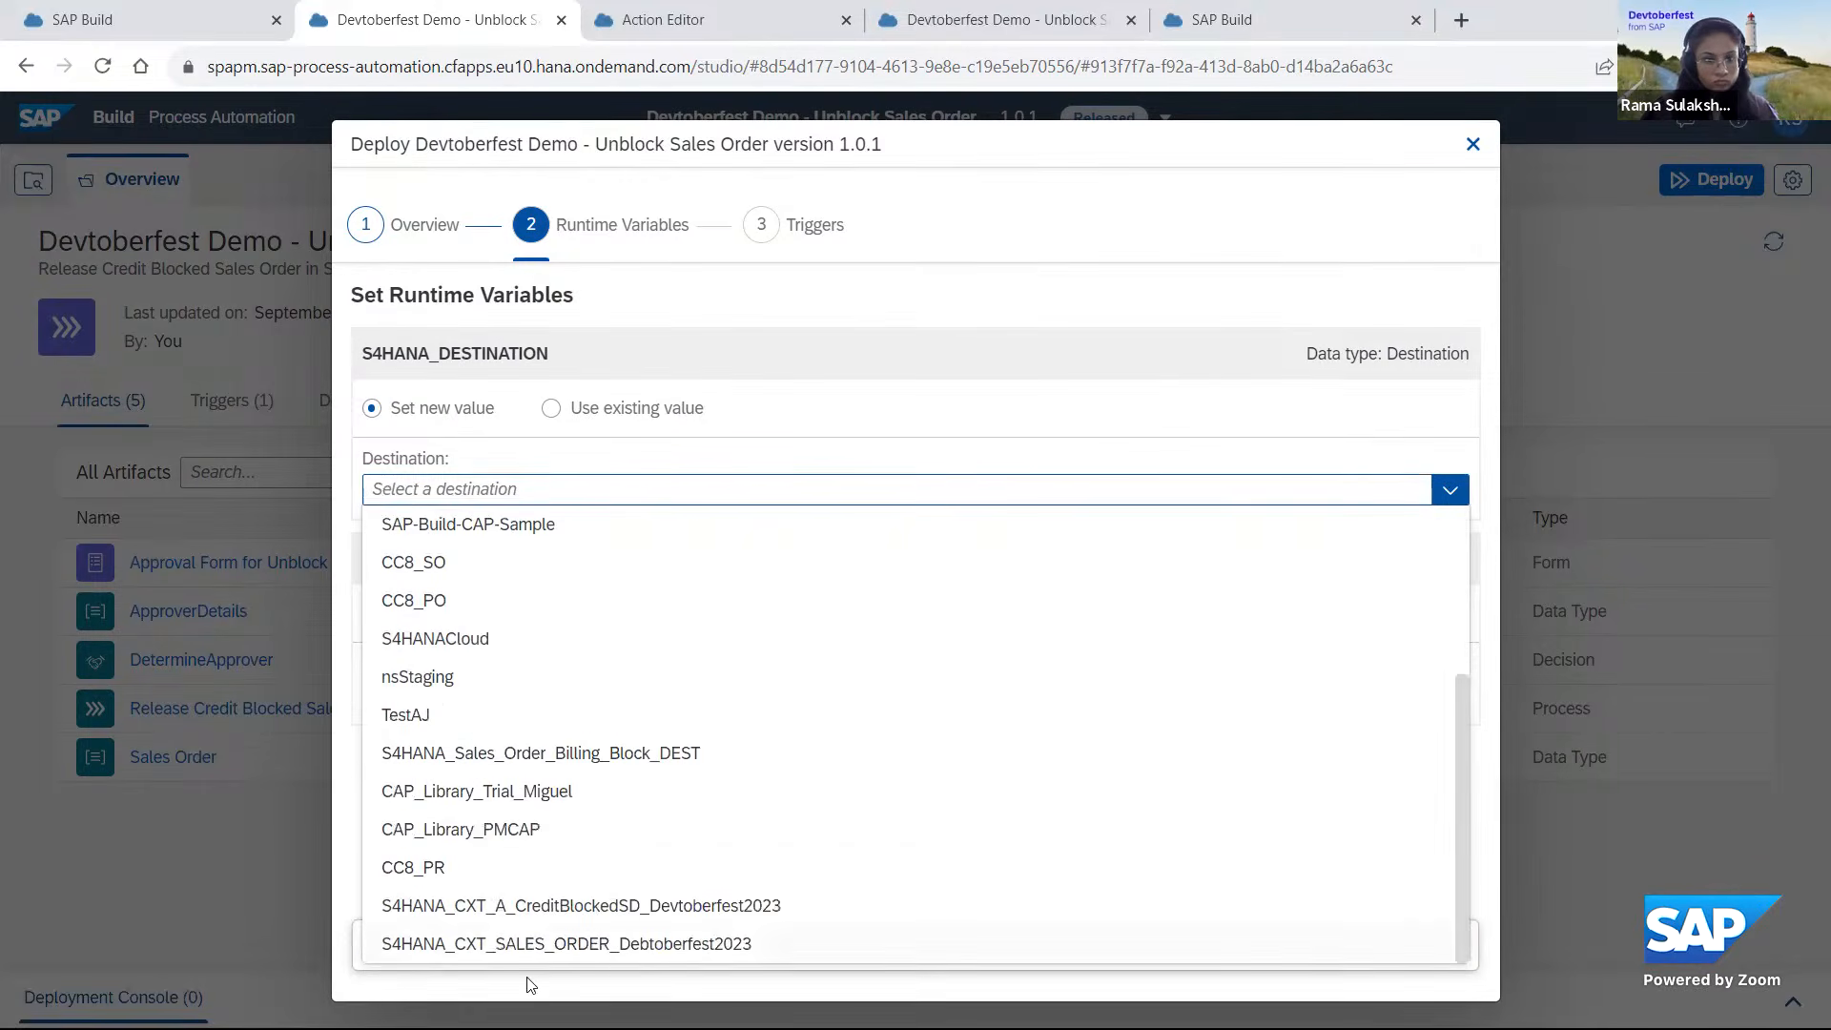
{"action": "left_click", "coordinate": [659, 911]}
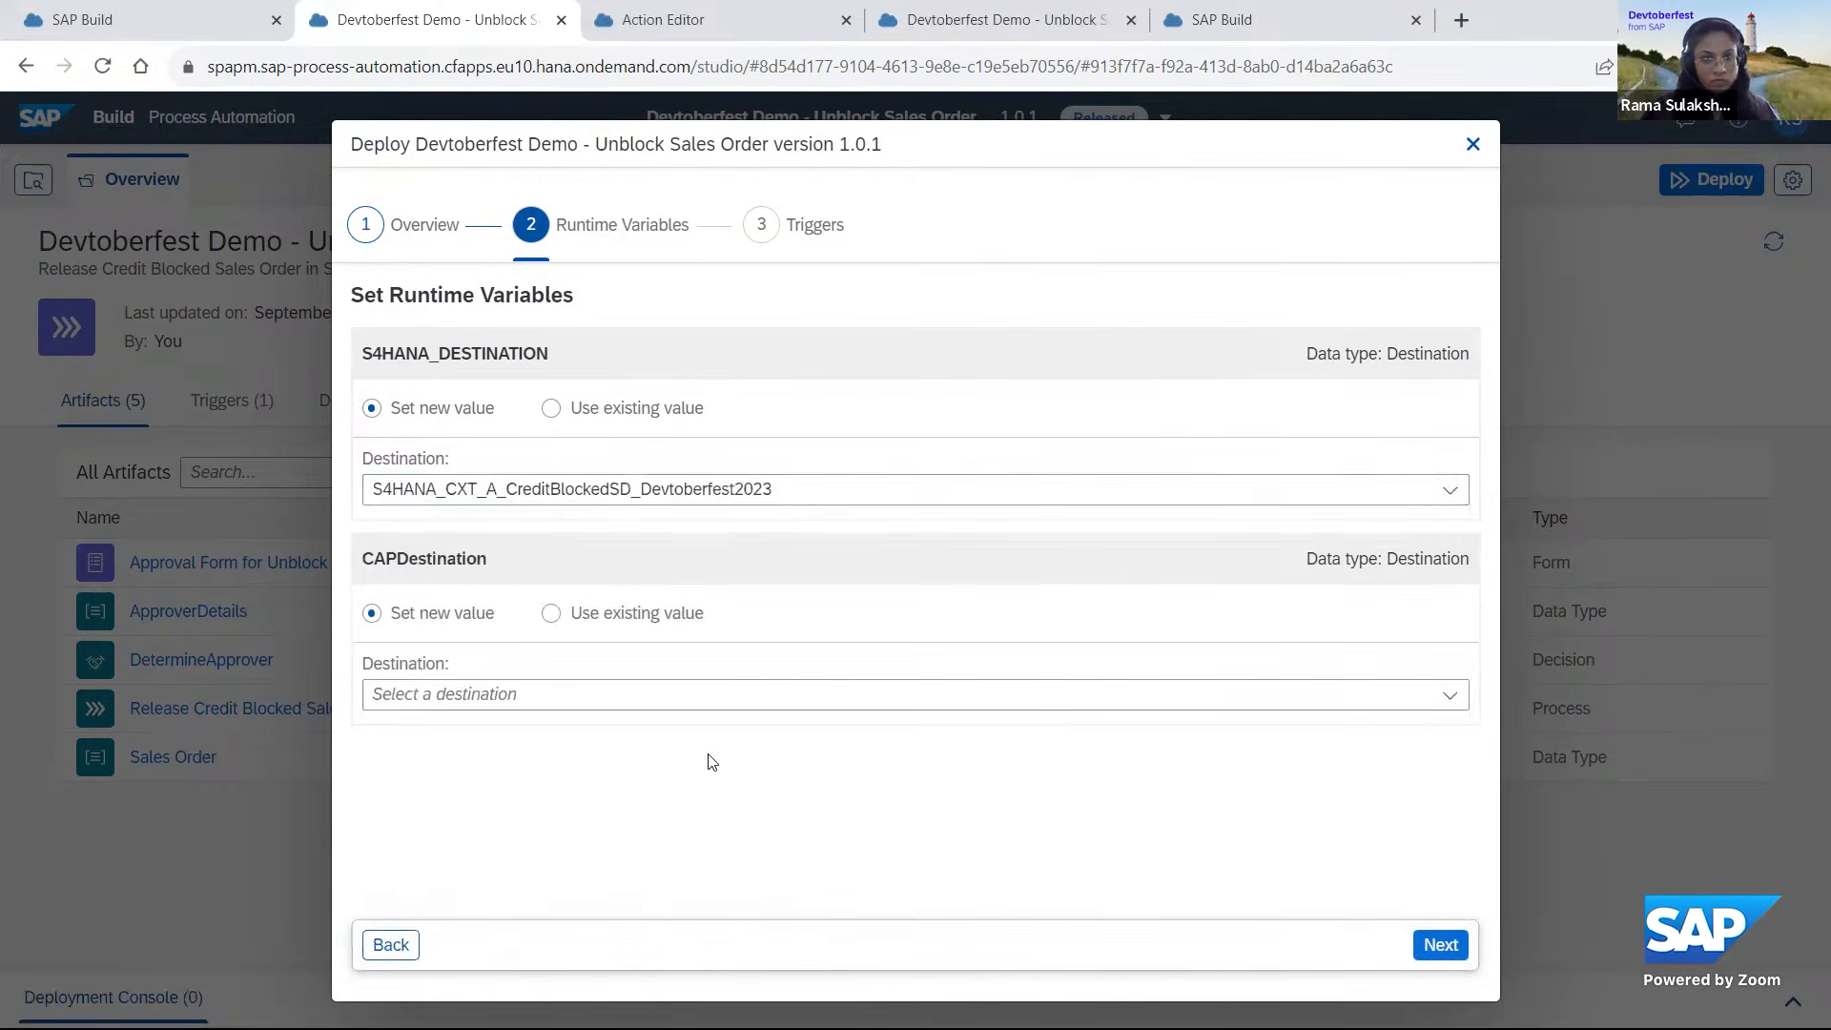
Set the CAPDestination runtime variable to CAP_Library_PMCAP and deploy the project with its UnblockSalesOrderS4 trigger.
{"action": "left_click", "coordinate": [1450, 695]}
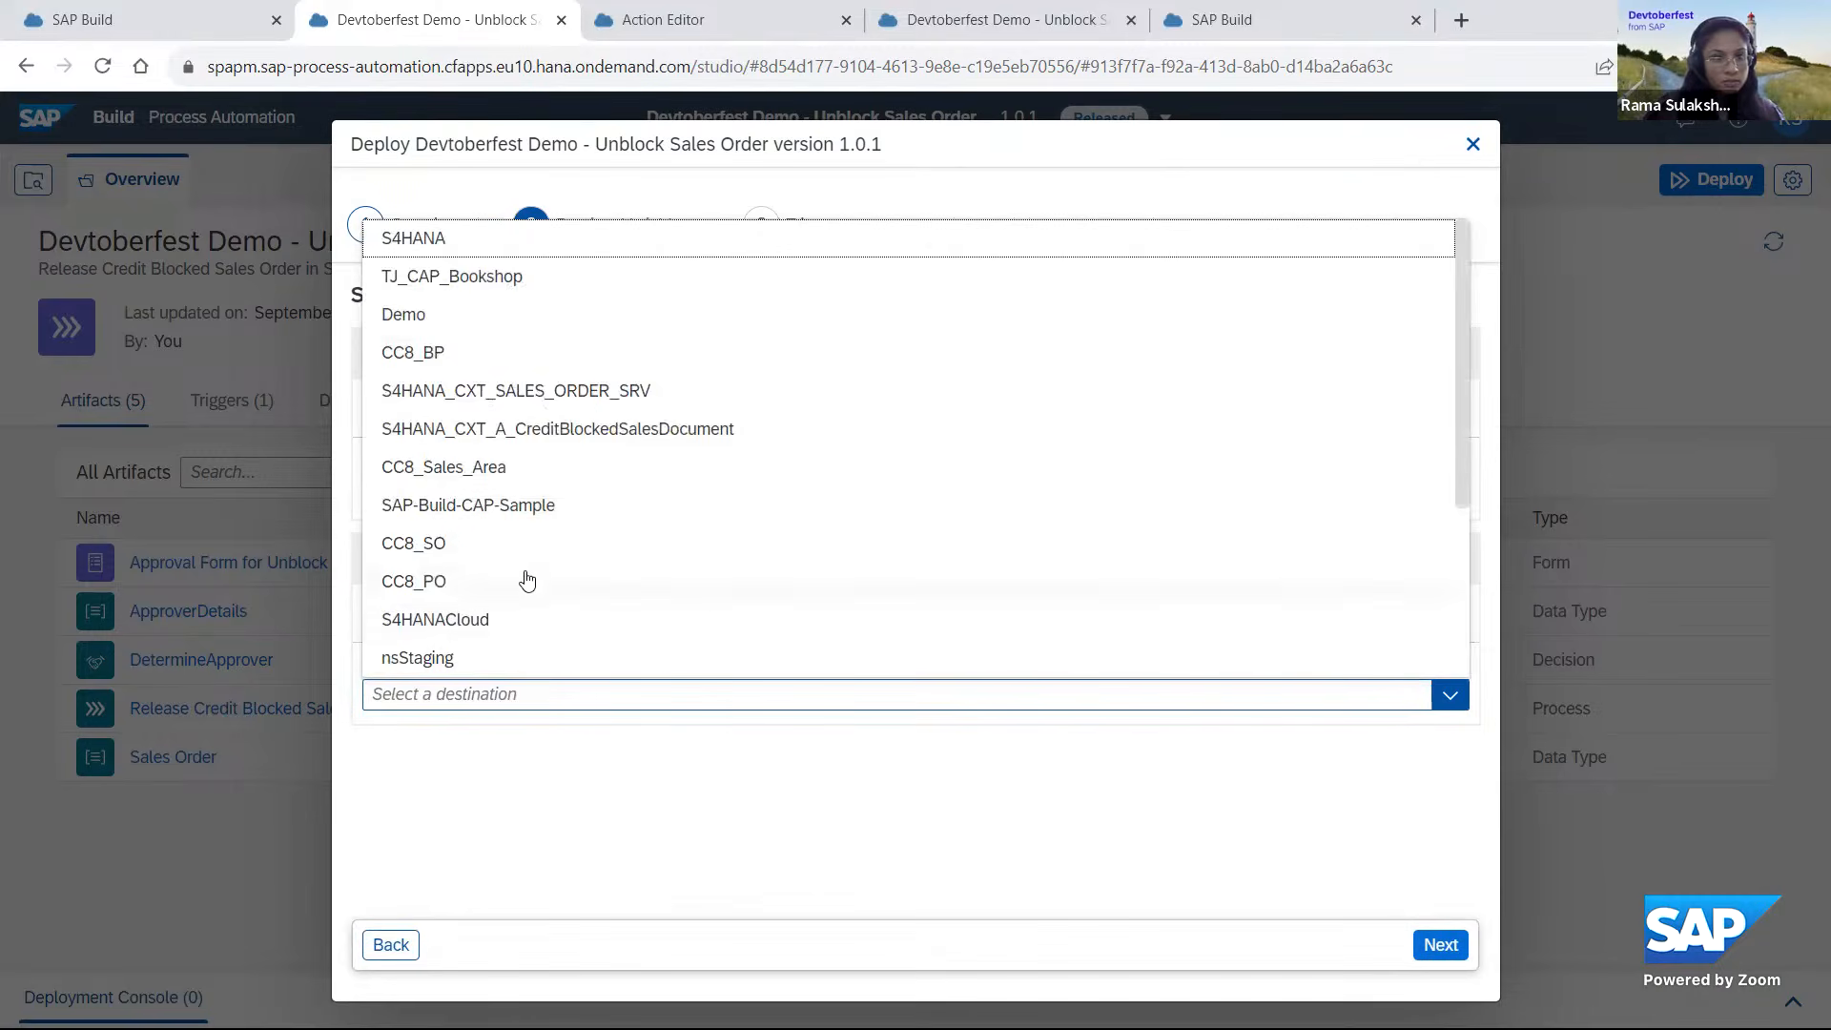
{"action": "scroll", "coordinate": [519, 584], "scroll_direction": "down", "scroll_amount": 3}
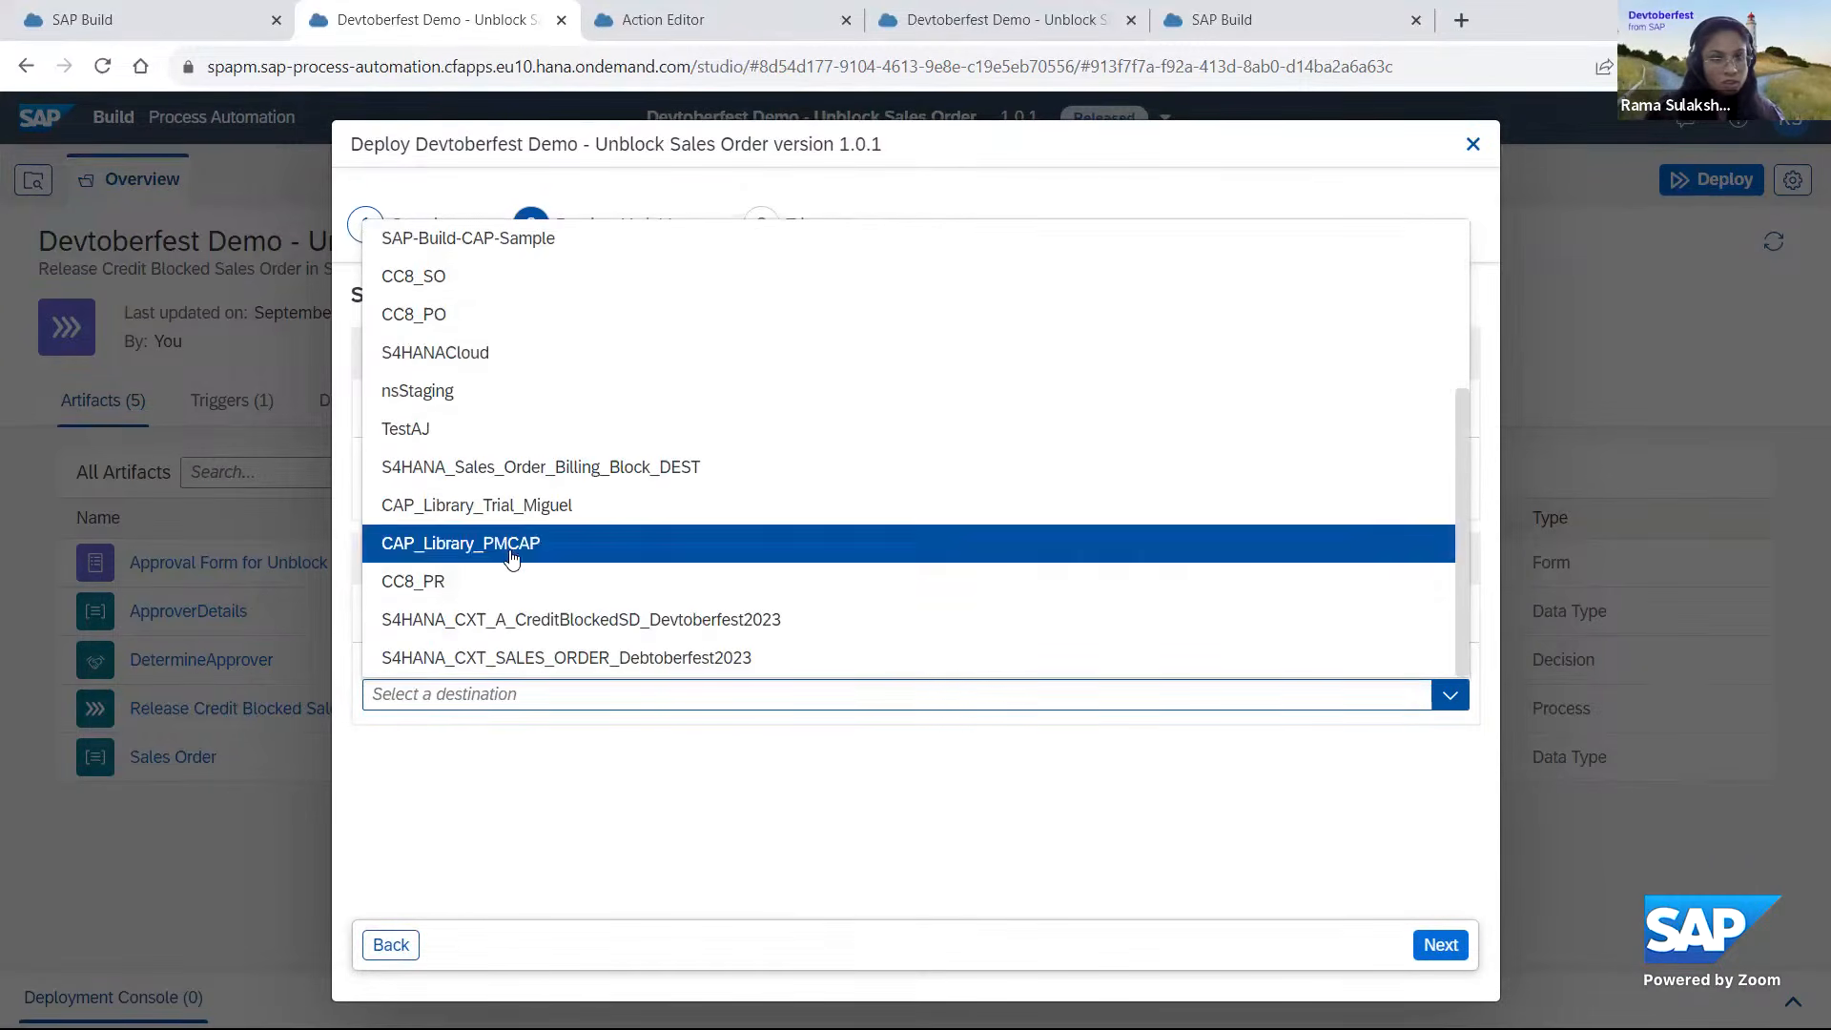
{"action": "left_click", "coordinate": [510, 548]}
{"action": "left_click", "coordinate": [1439, 945]}
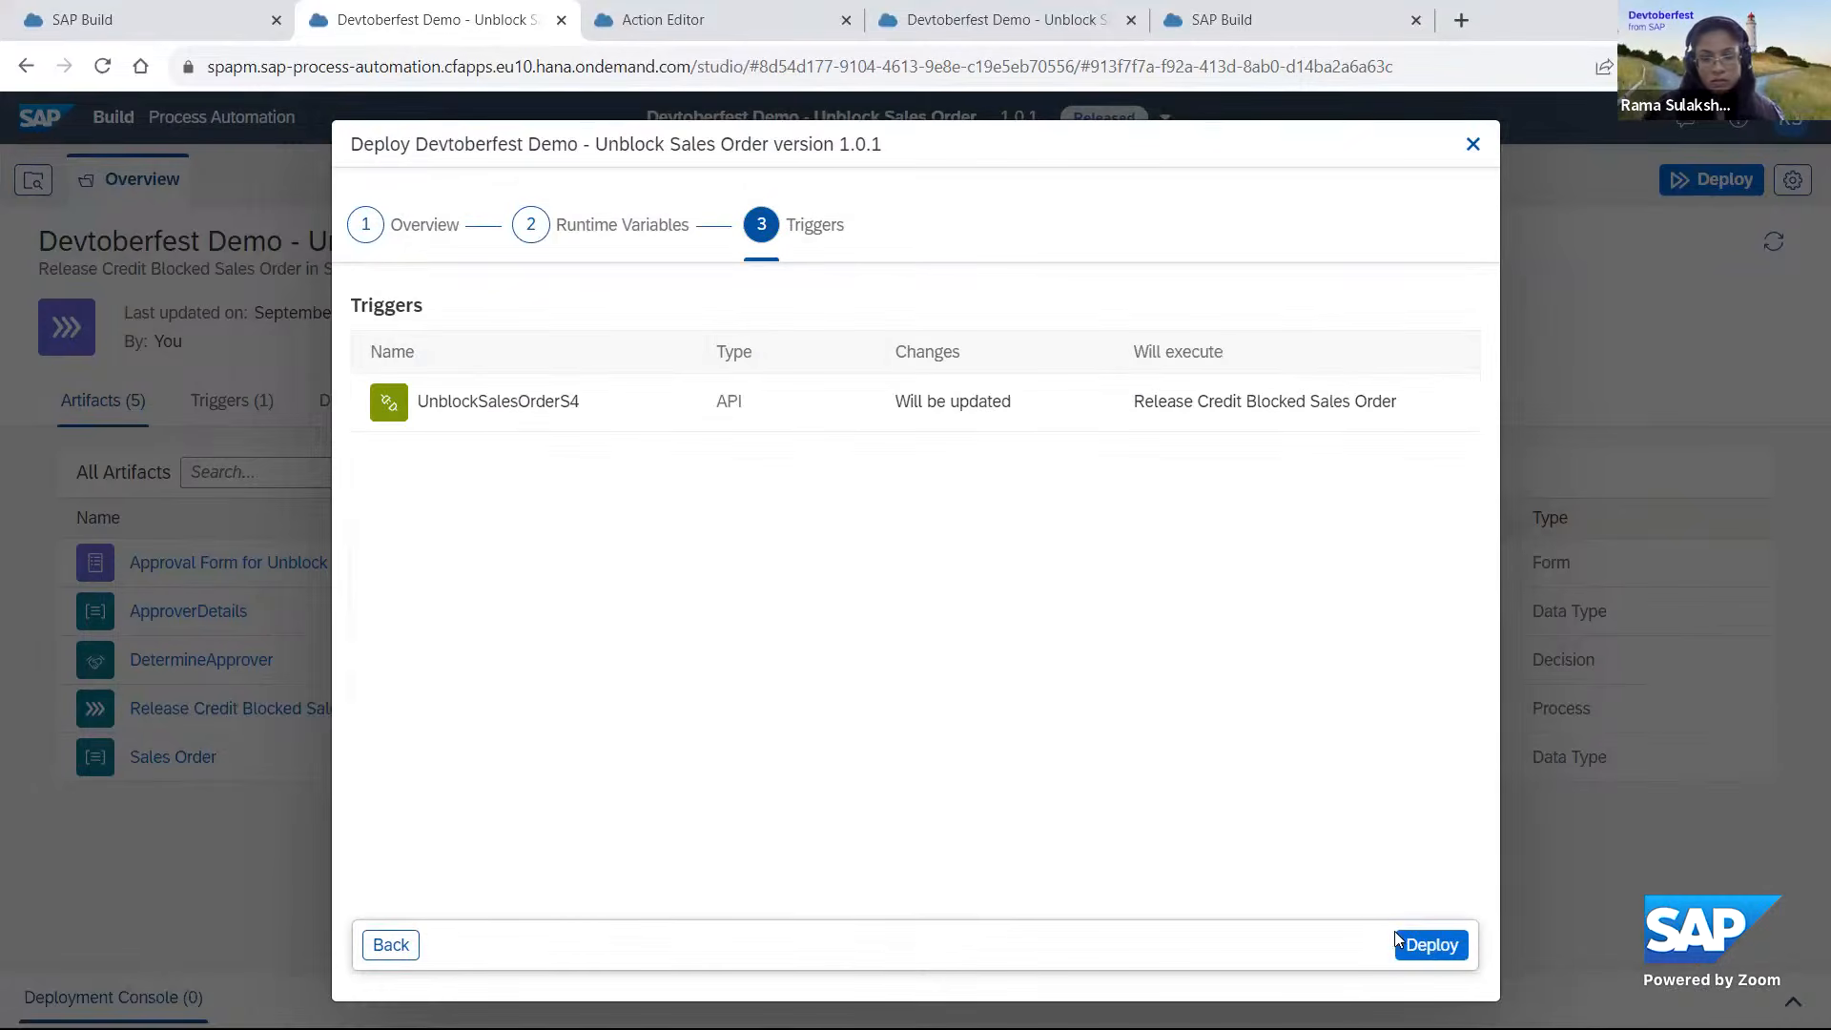
{"action": "left_click", "coordinate": [1457, 957]}
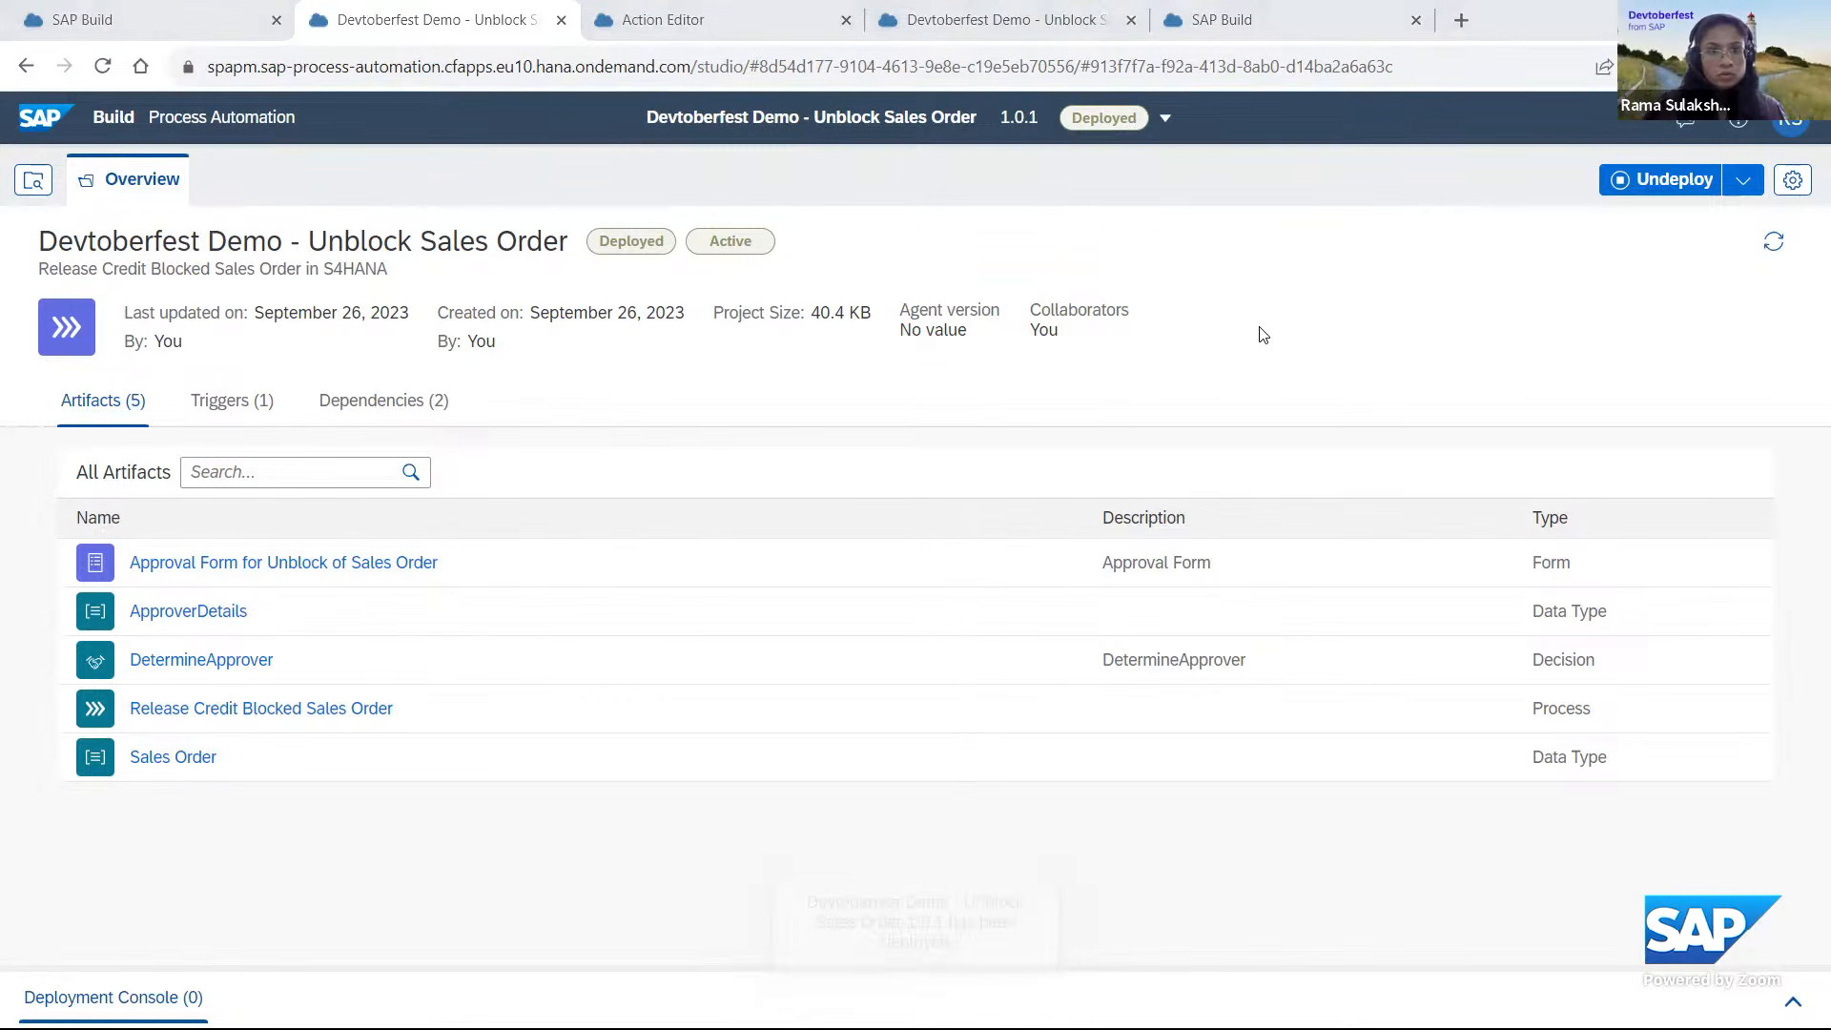
Switch to Postman, send the Create Workflow-instance request again for the same sales order, and return to SAP Build.
{"action": "key", "text": "alt+Tab"}
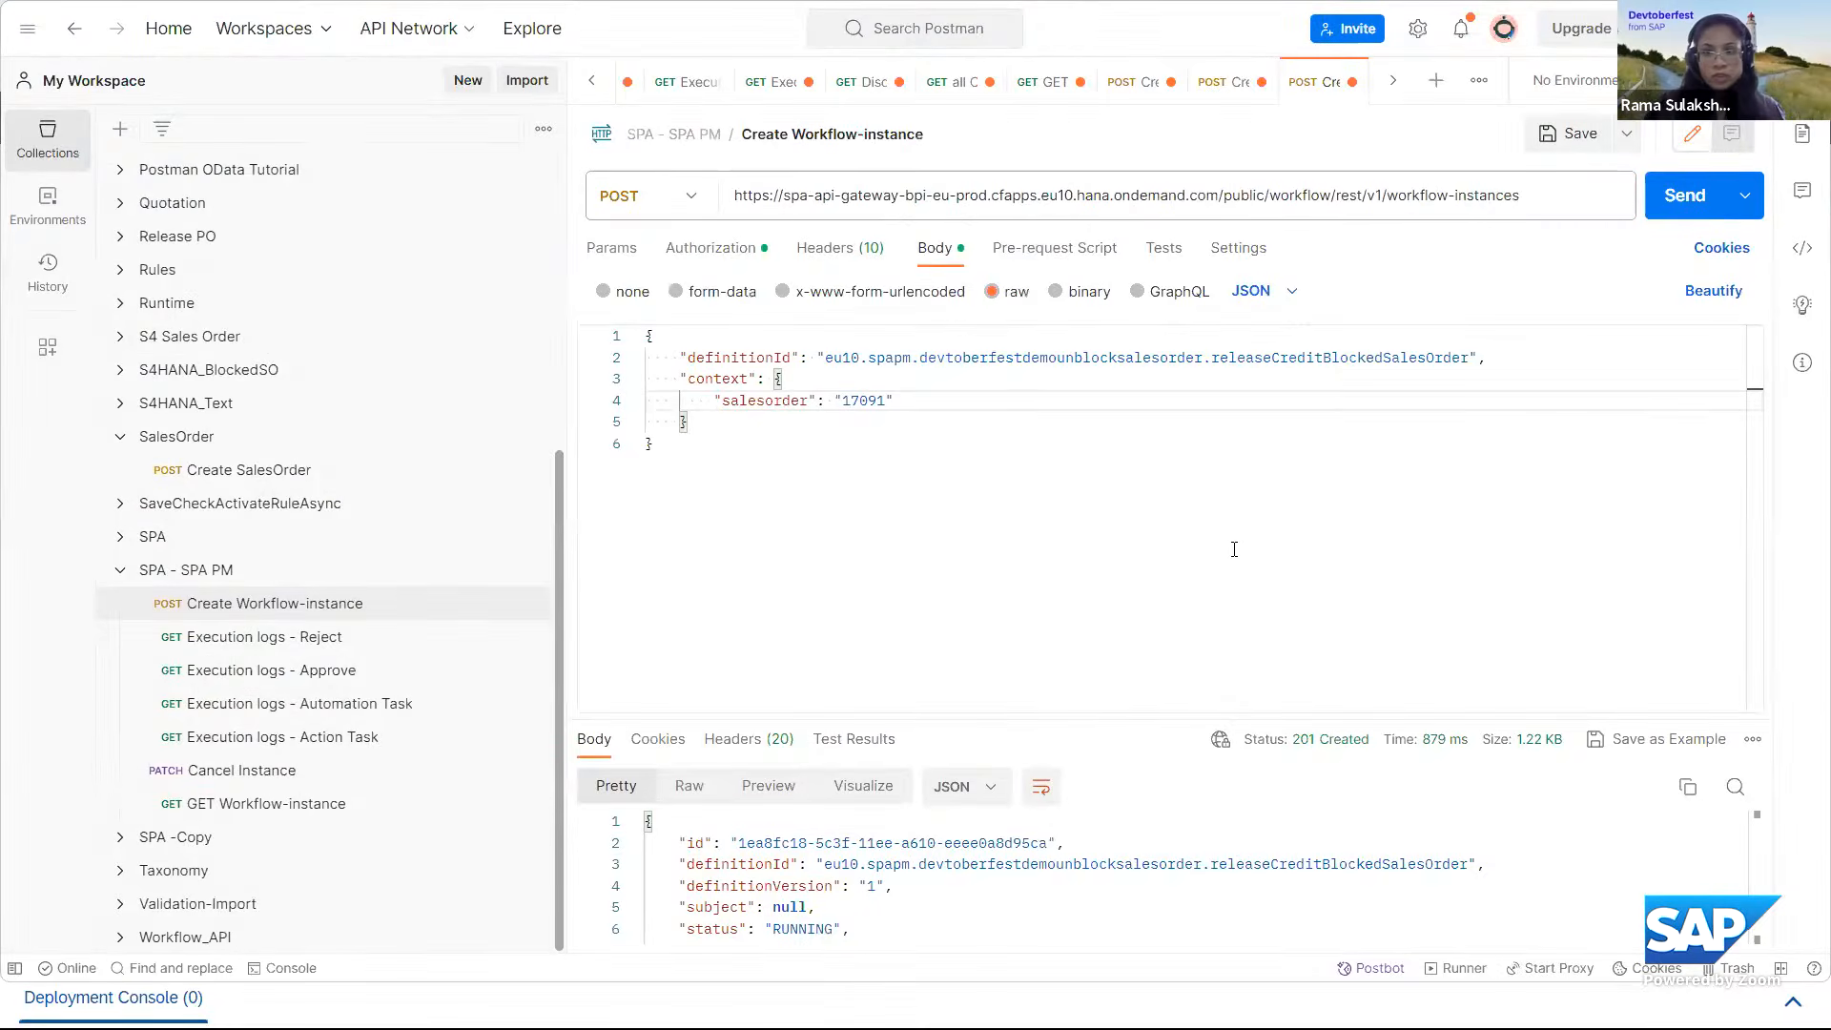
{"action": "left_click", "coordinate": [1685, 197]}
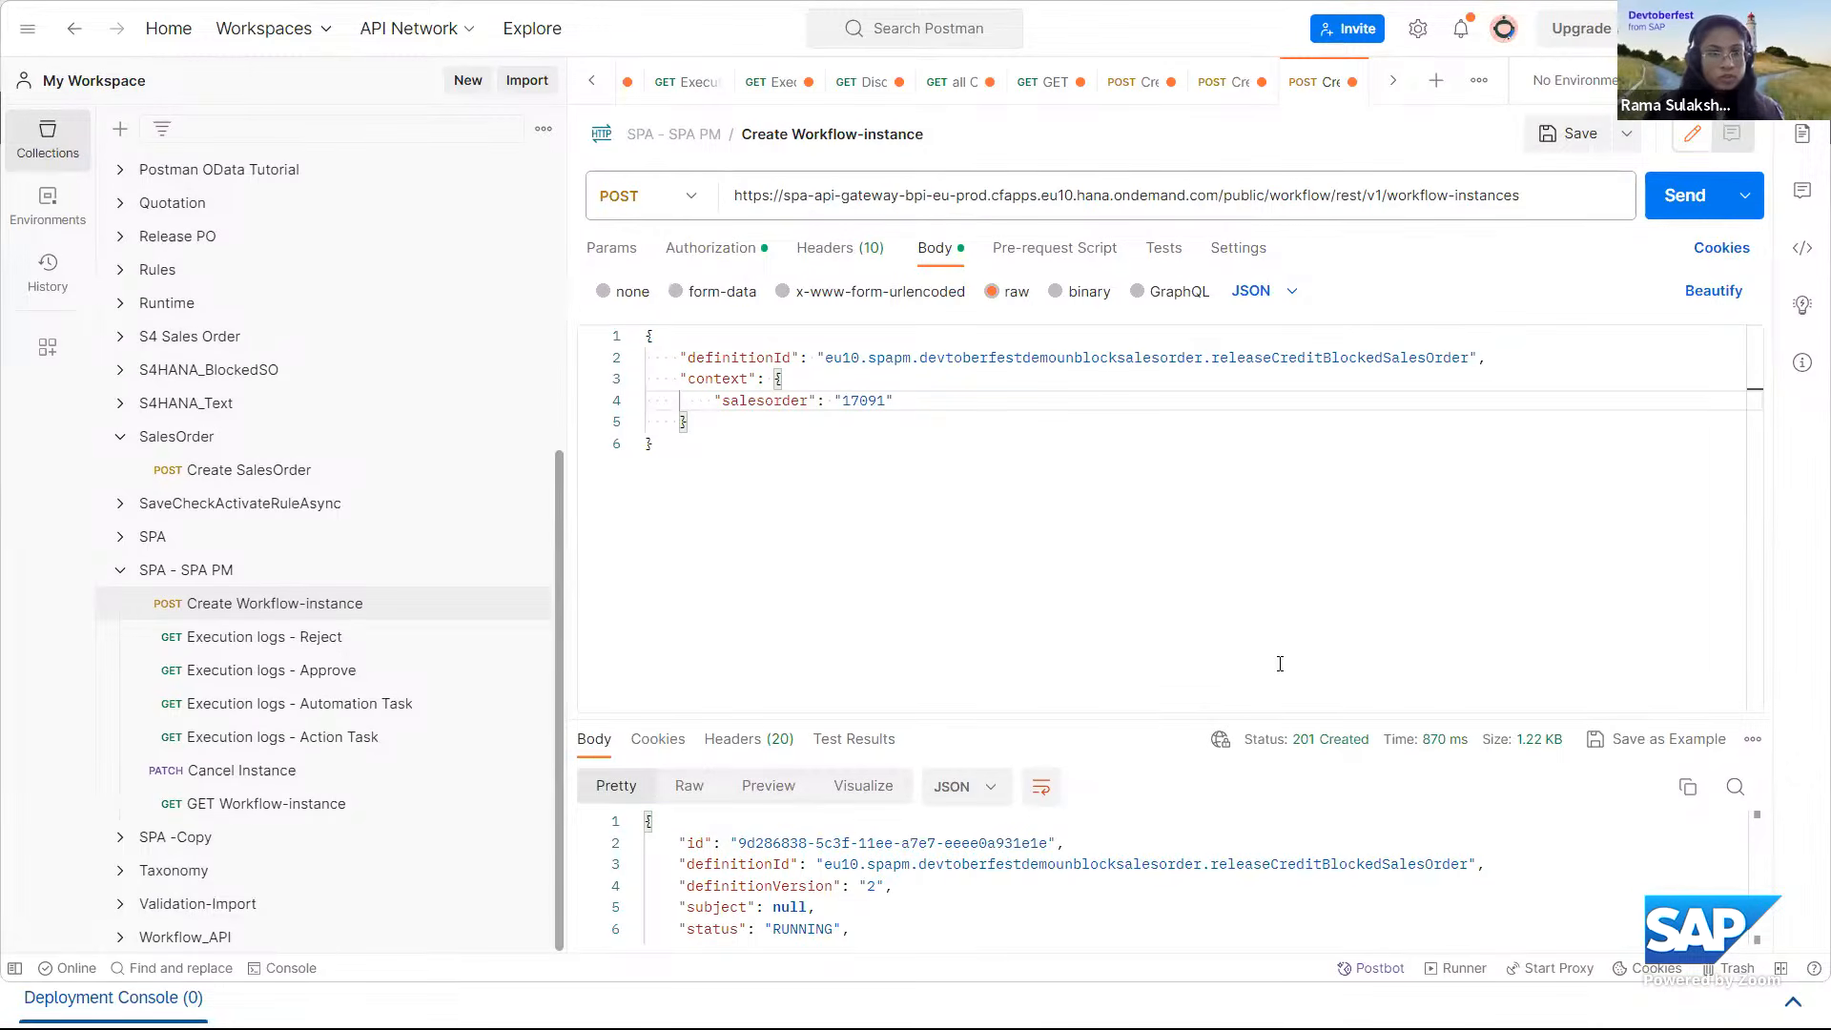
{"action": "key", "text": "alt+Tab"}
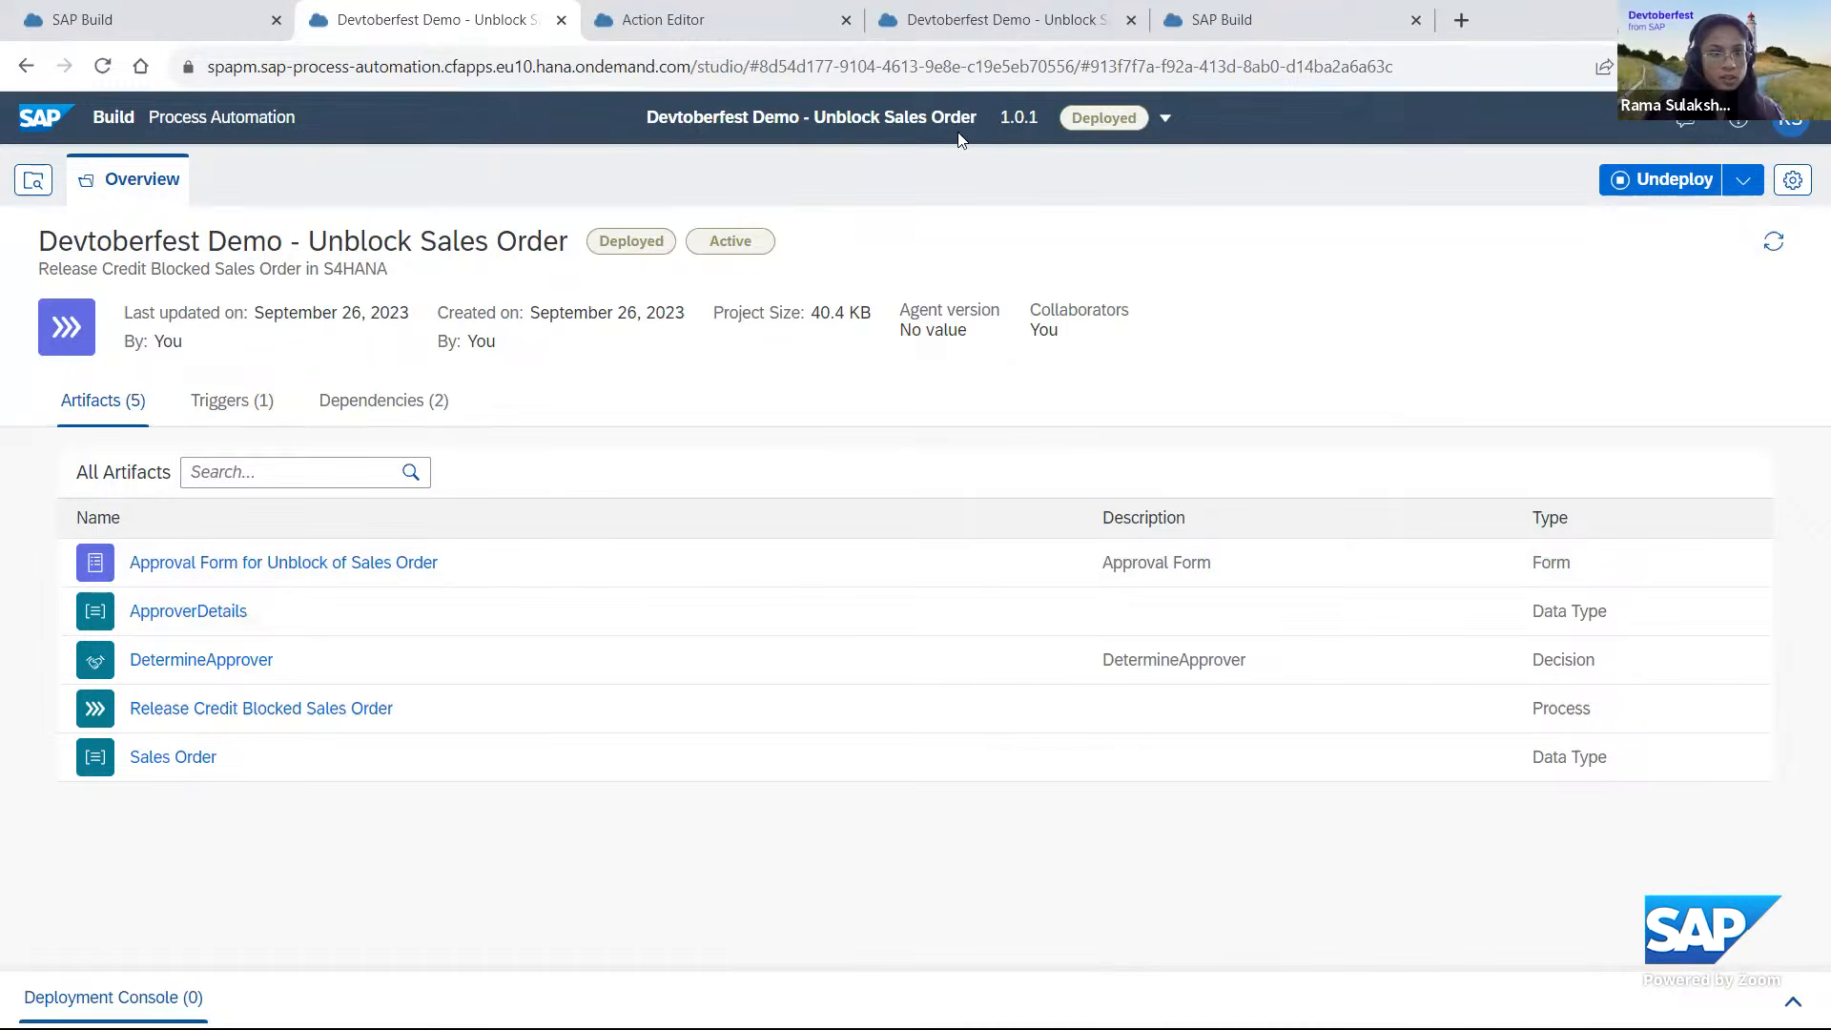
In the monitor, filter the process definitions by project Devtoberfest Demo - Unblock Sales Order and show the instances of Release Credit Blocked Sales Order.
{"action": "left_click", "coordinate": [172, 20]}
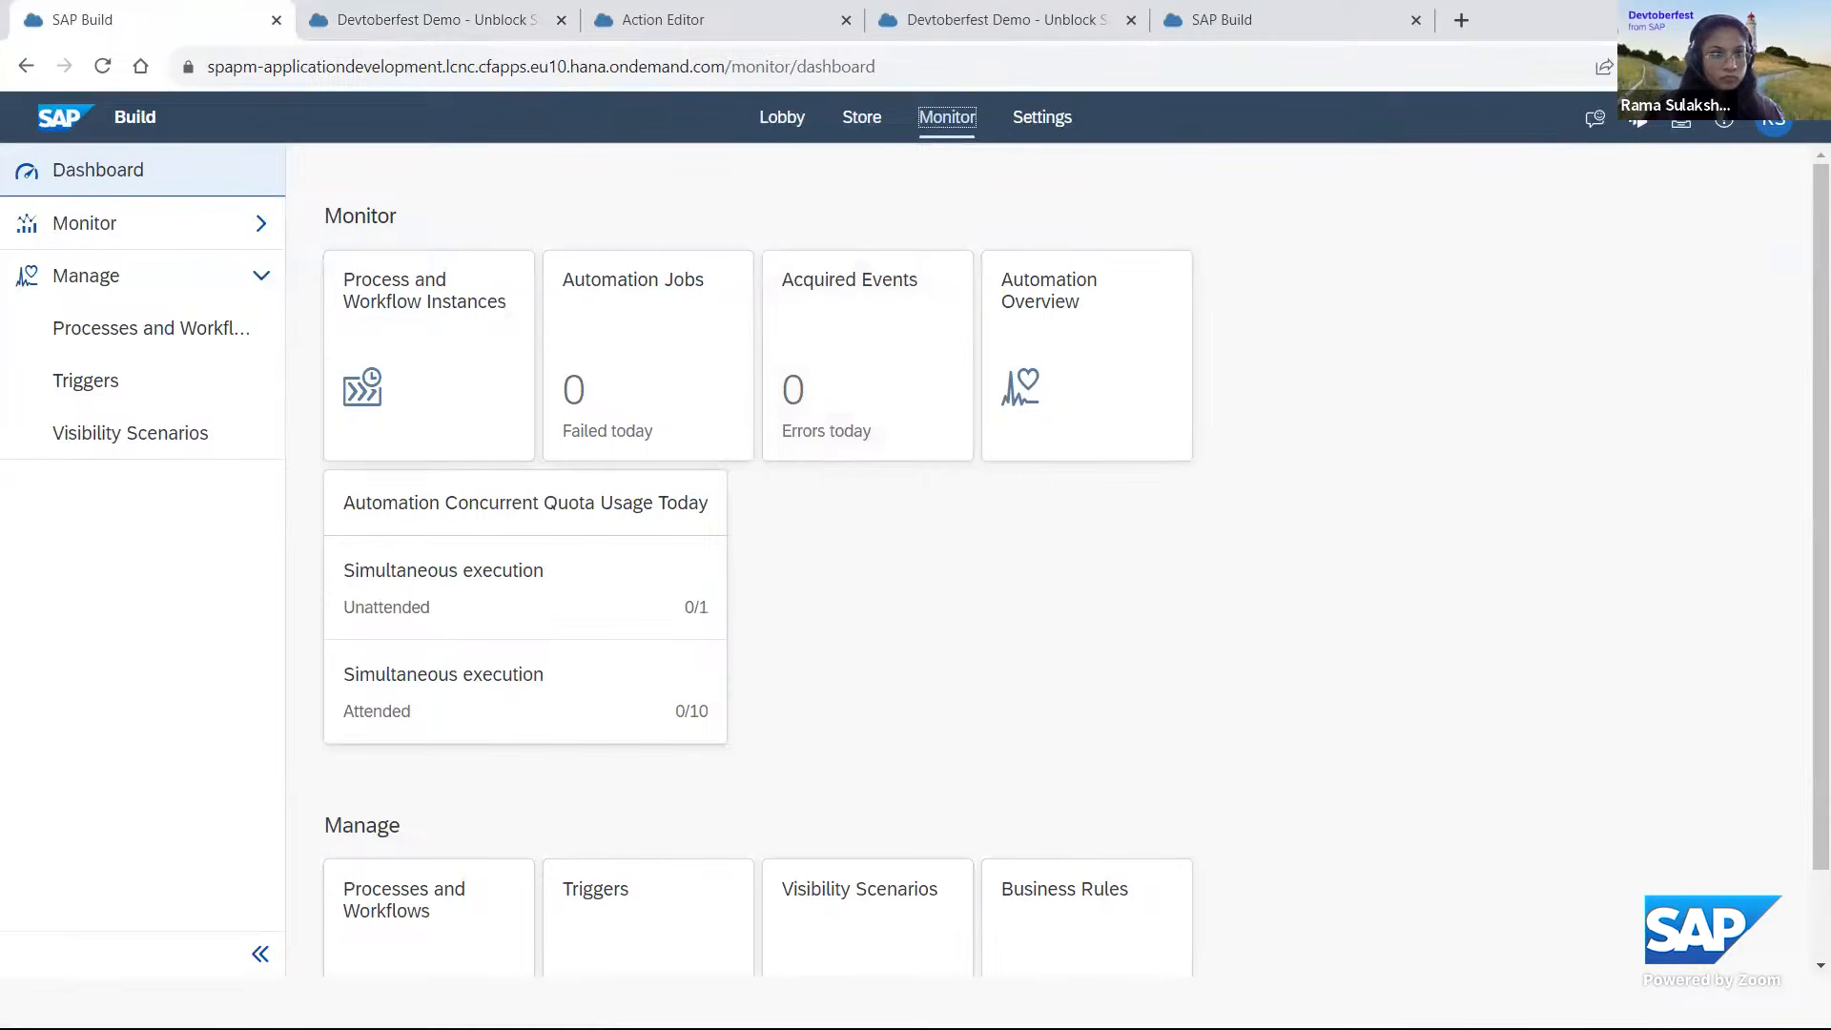
{"action": "left_click", "coordinate": [143, 328]}
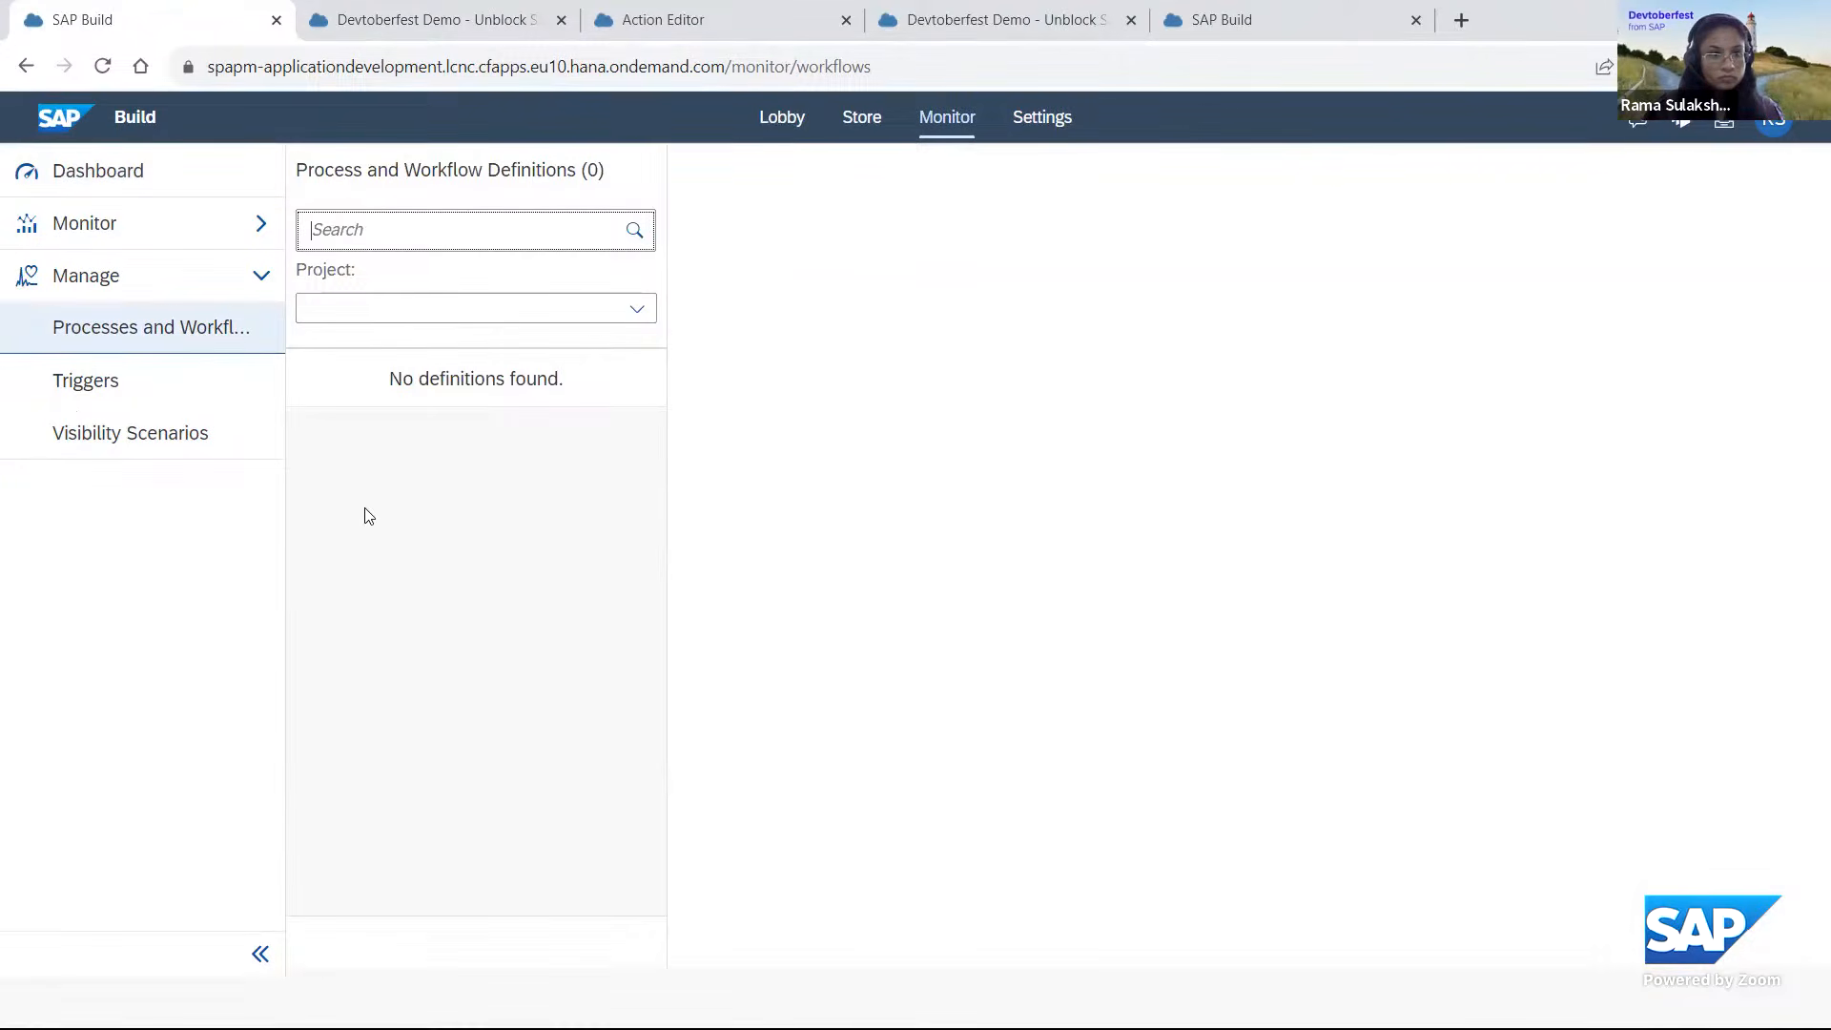
{"action": "left_click", "coordinate": [382, 307]}
{"action": "type", "text": "Dev"}
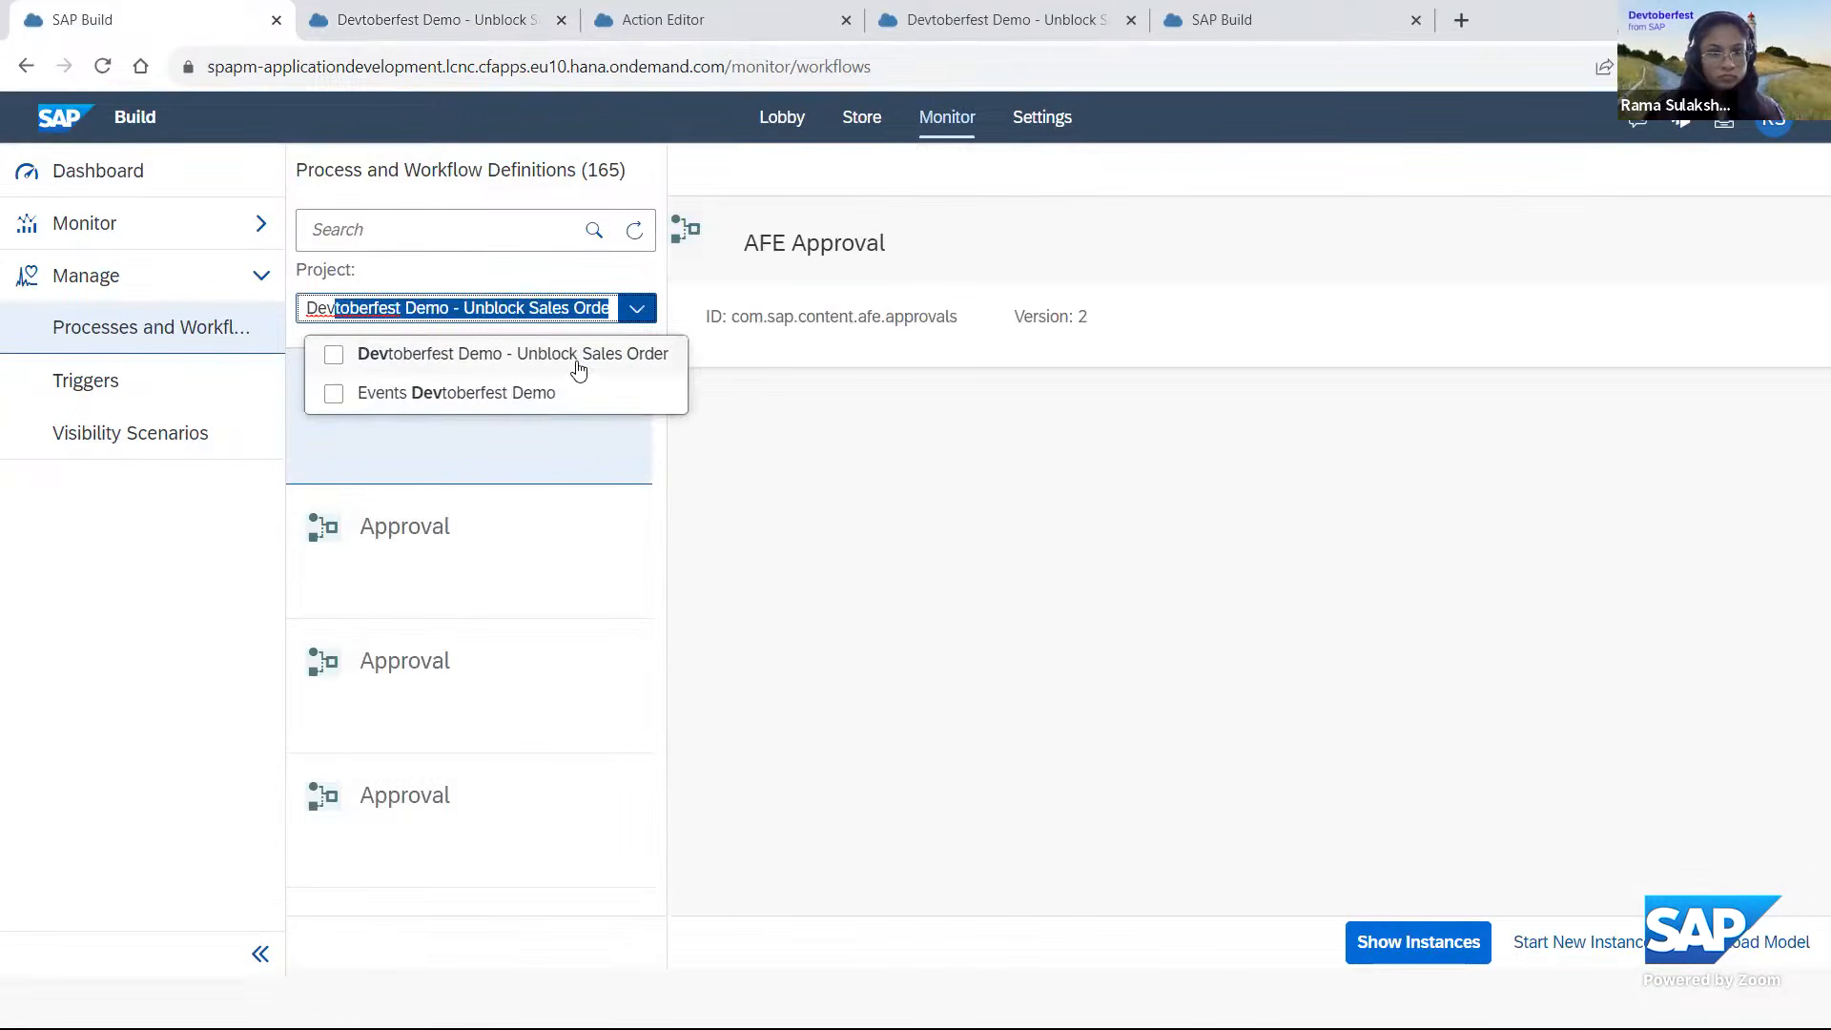
{"action": "left_click", "coordinate": [578, 367]}
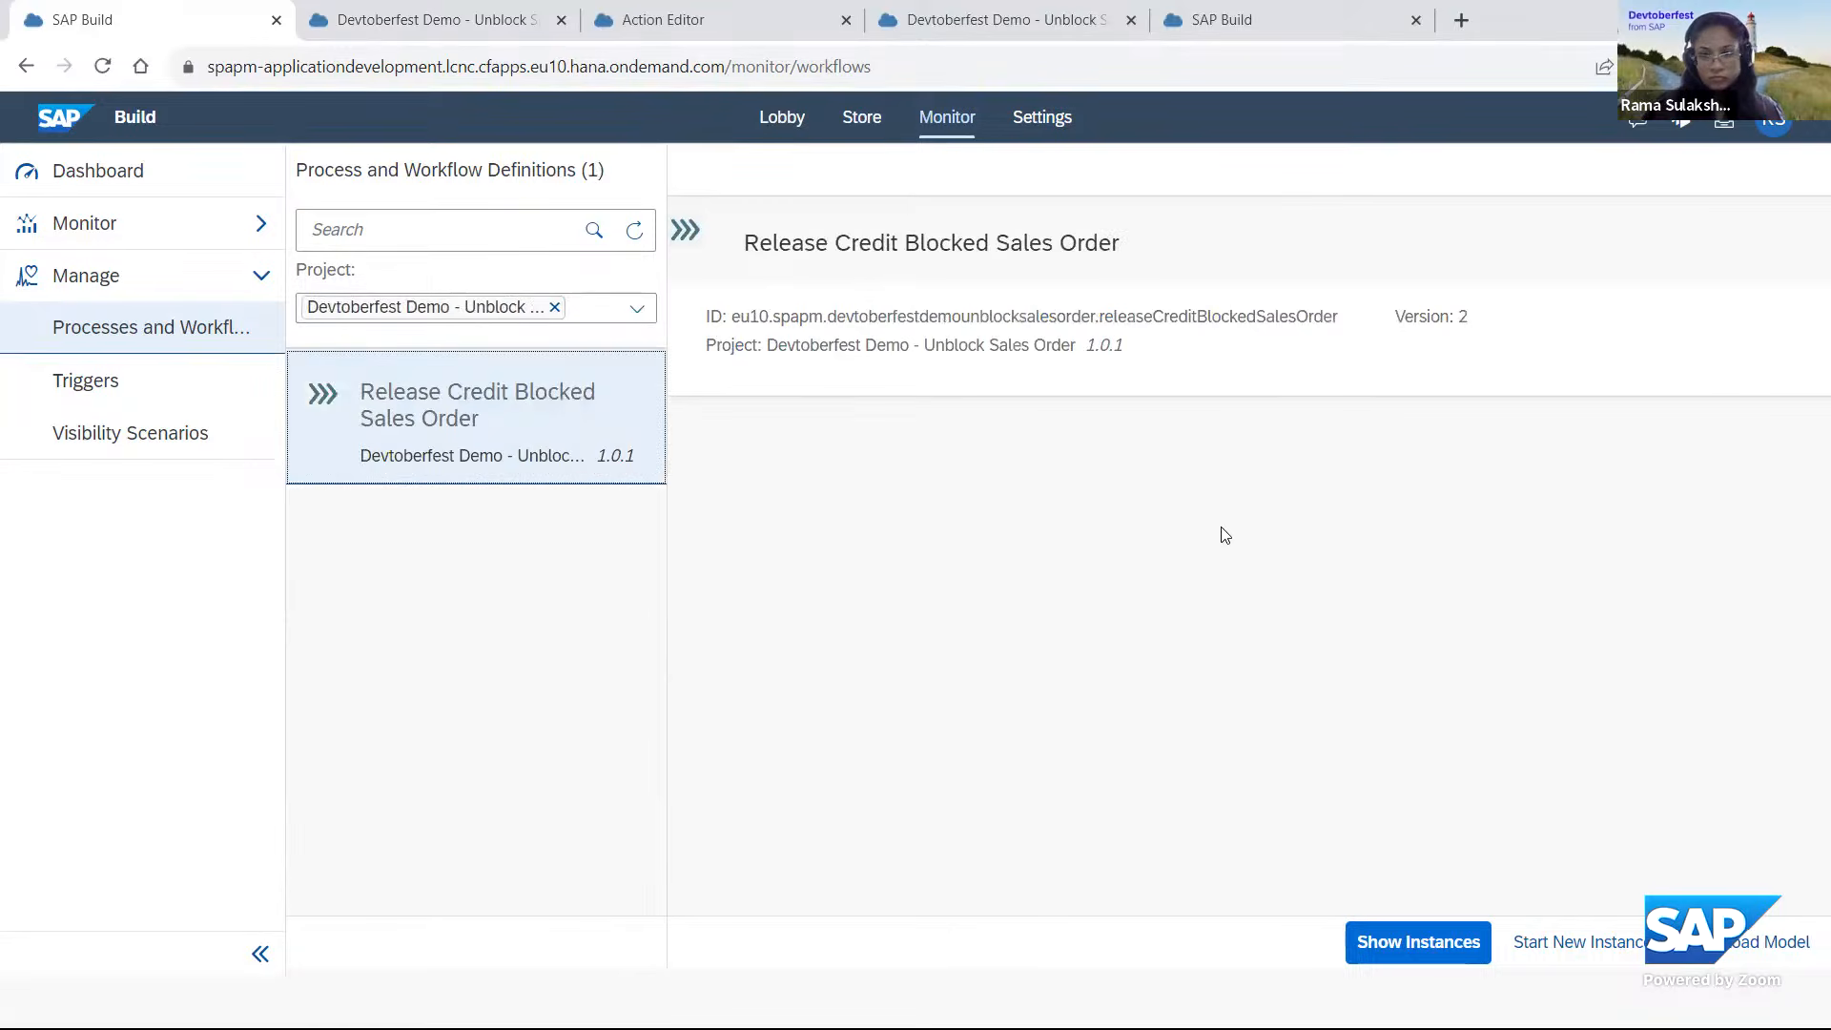
{"action": "left_click", "coordinate": [482, 429]}
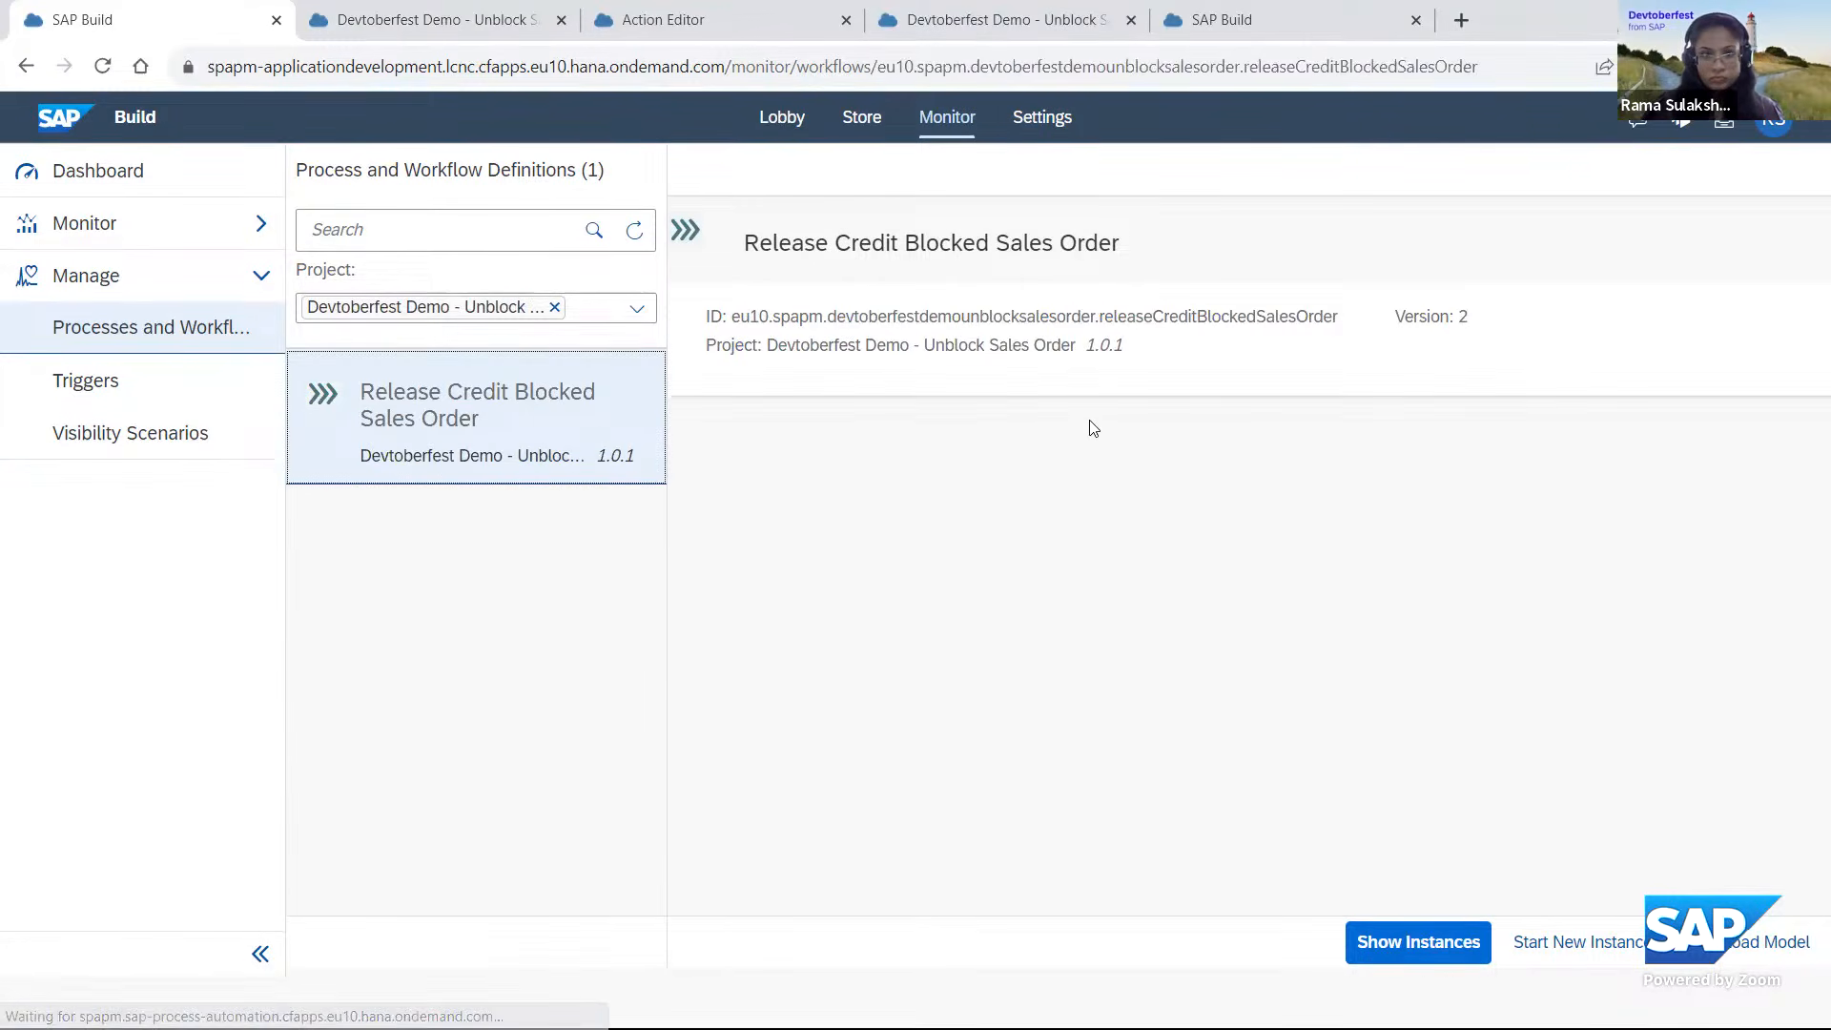
{"action": "left_click", "coordinate": [1410, 944]}
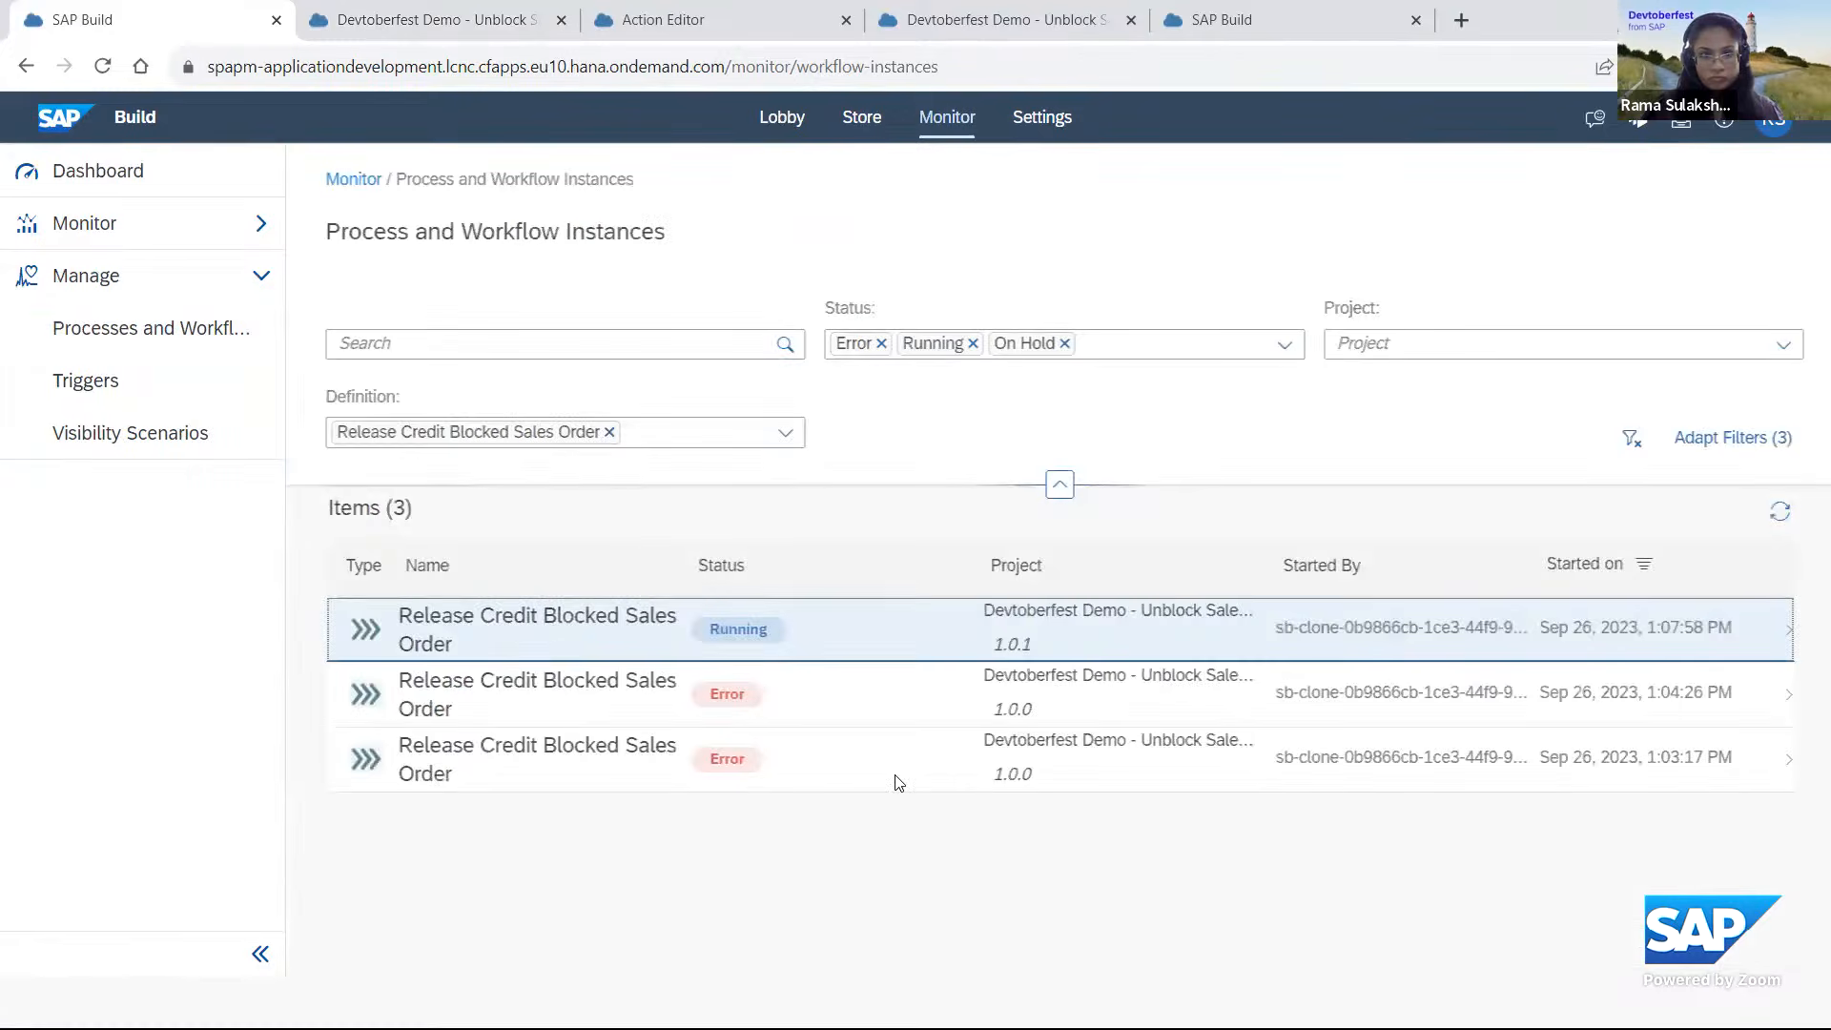
Open the running version 1.0.1 instance of Release Credit Blocked Sales Order and examine its logs and context.
{"action": "left_click", "coordinate": [736, 637]}
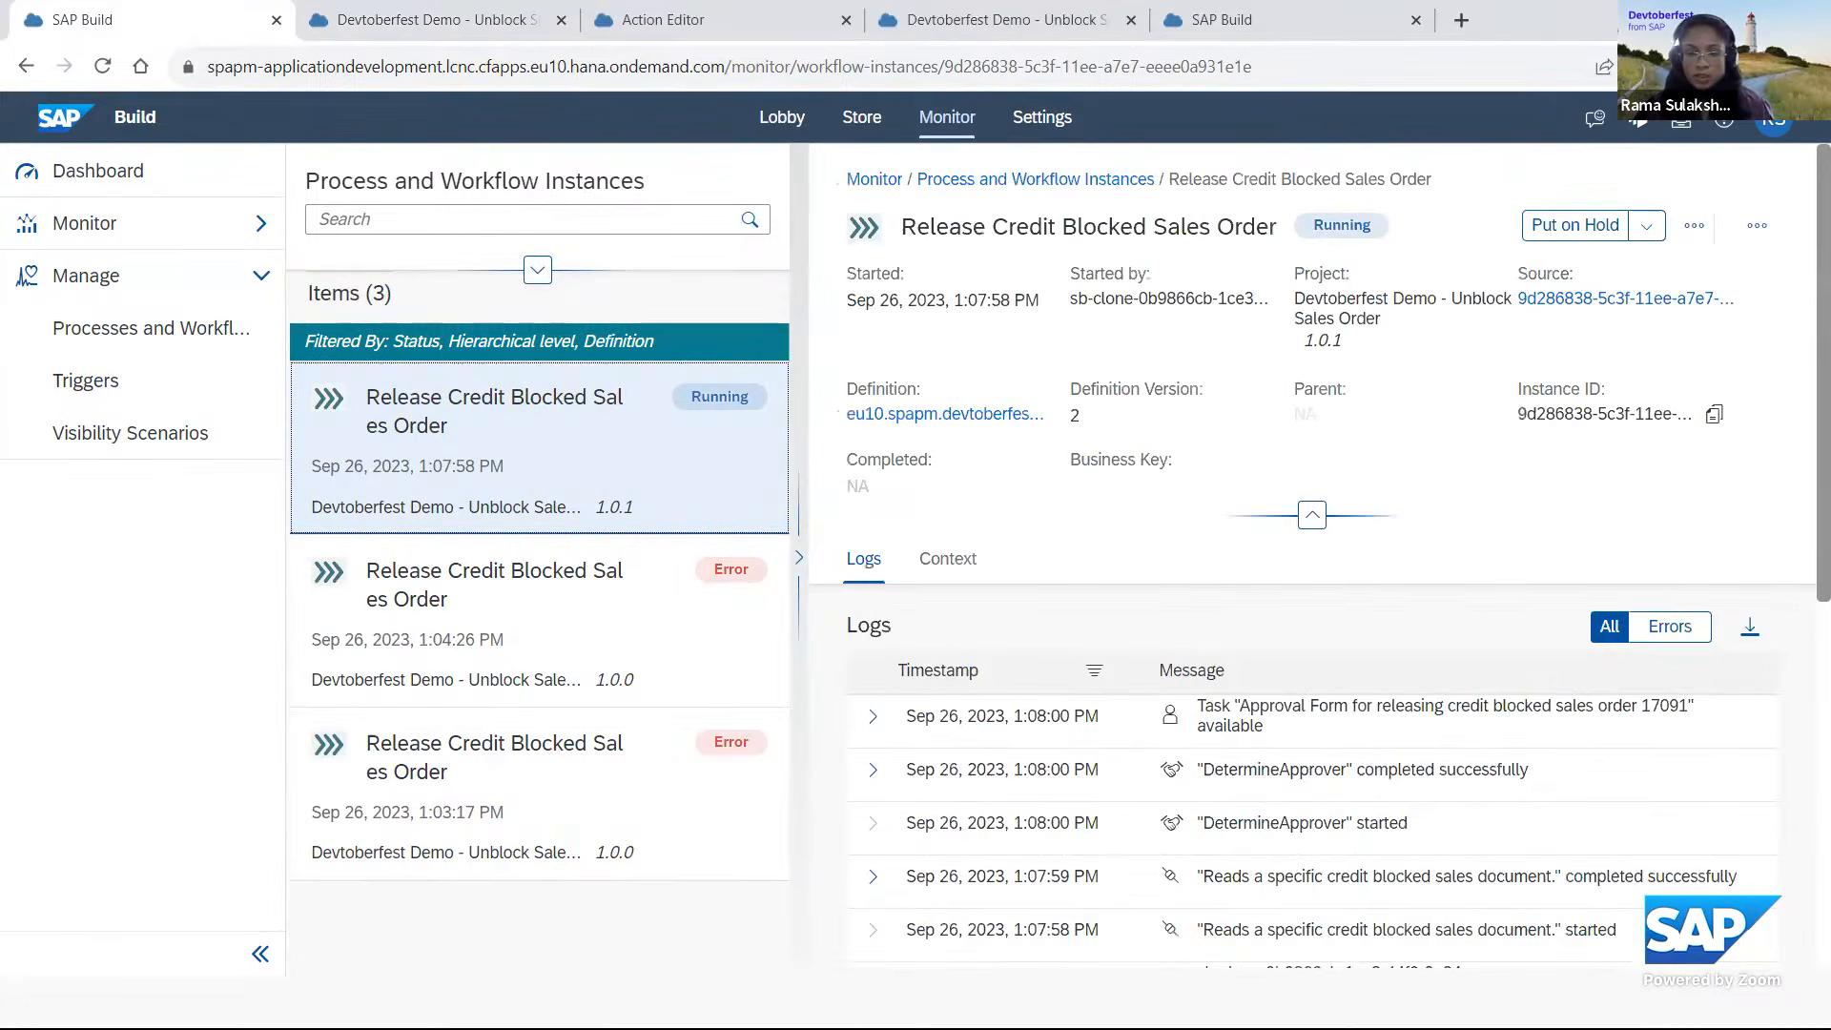
{"action": "scroll", "coordinate": [1312, 667], "scroll_direction": "down", "scroll_amount": 3}
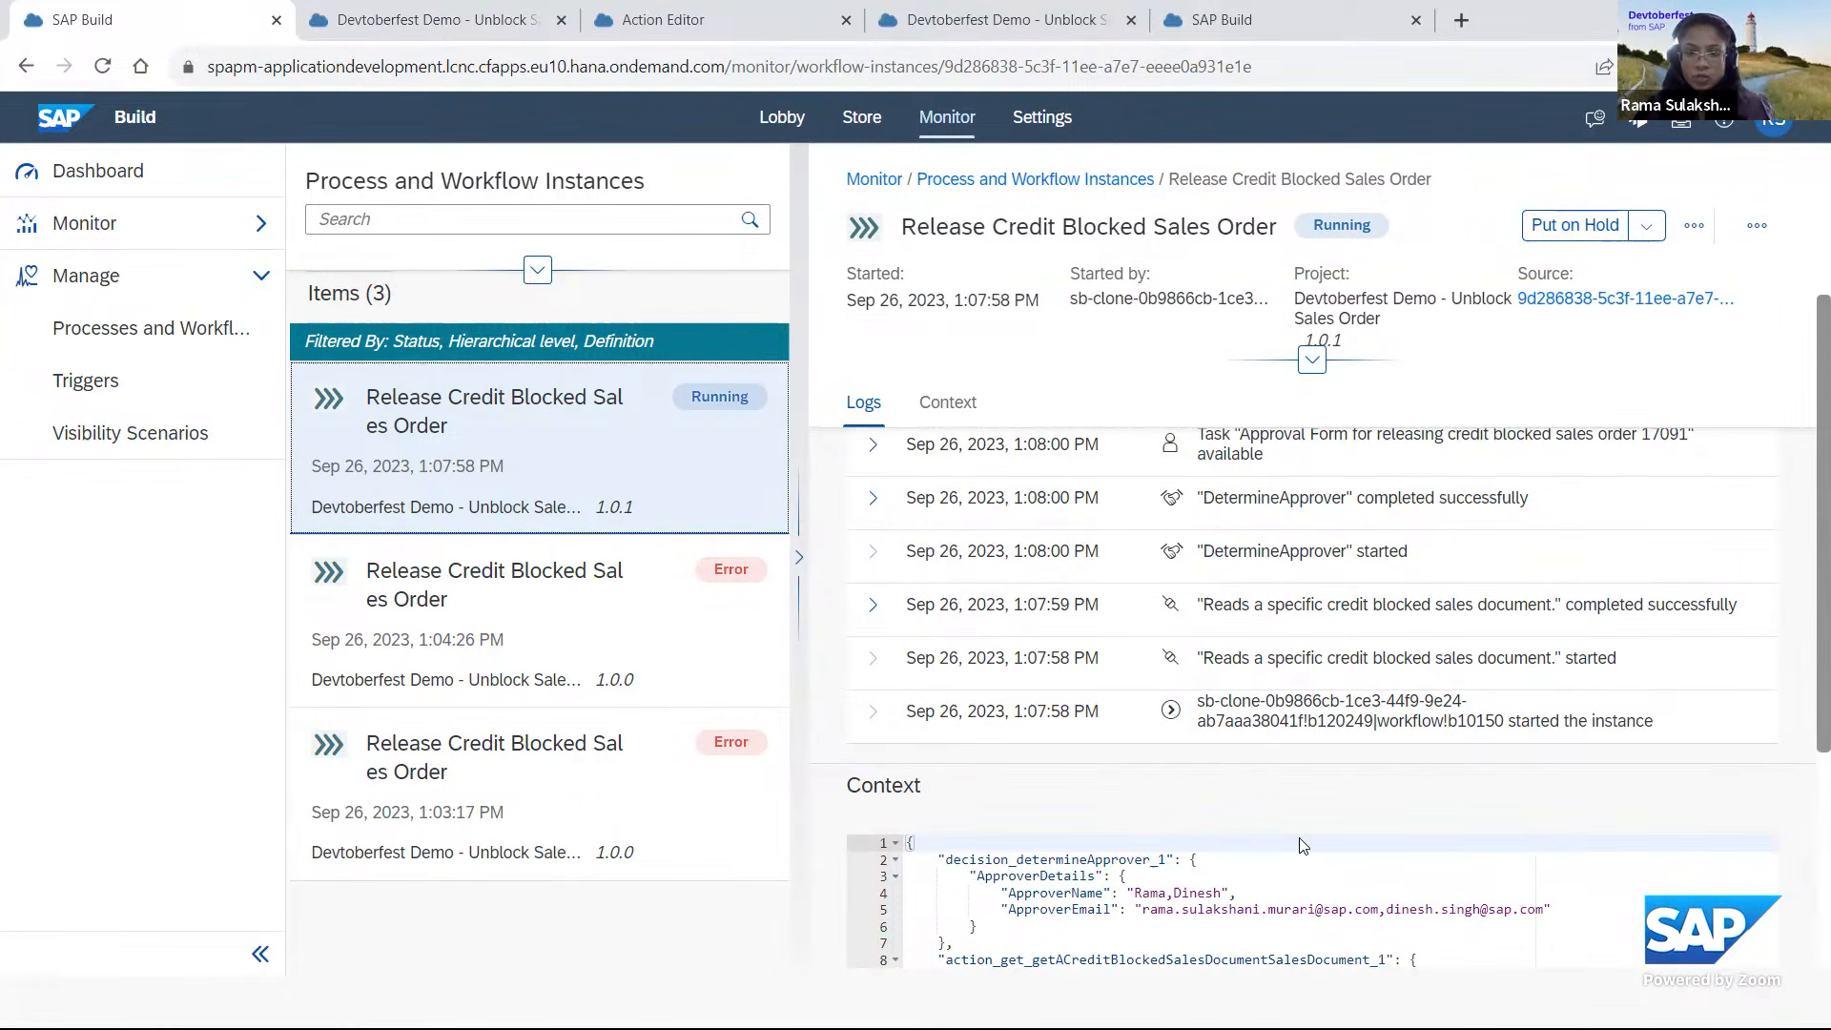
{"action": "scroll", "coordinate": [1302, 845], "scroll_direction": "up", "scroll_amount": 1}
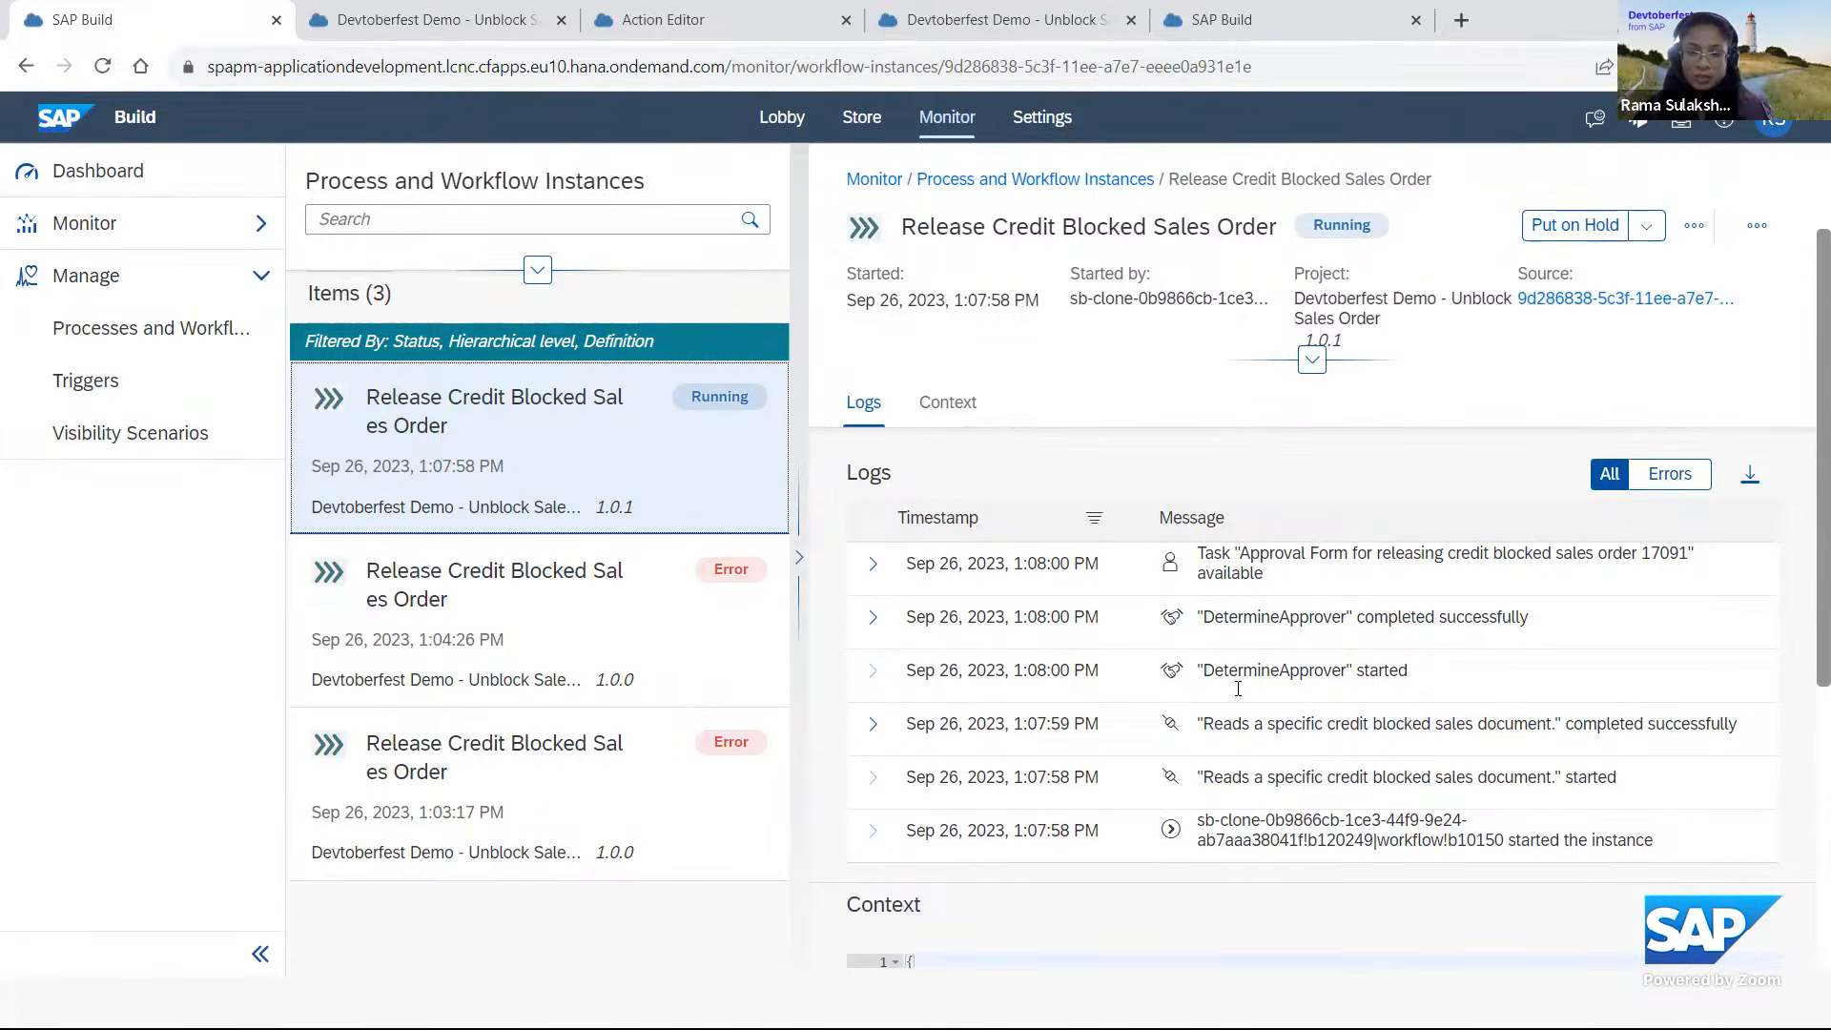
{"action": "scroll", "coordinate": [1367, 687], "scroll_direction": "up", "scroll_amount": 2}
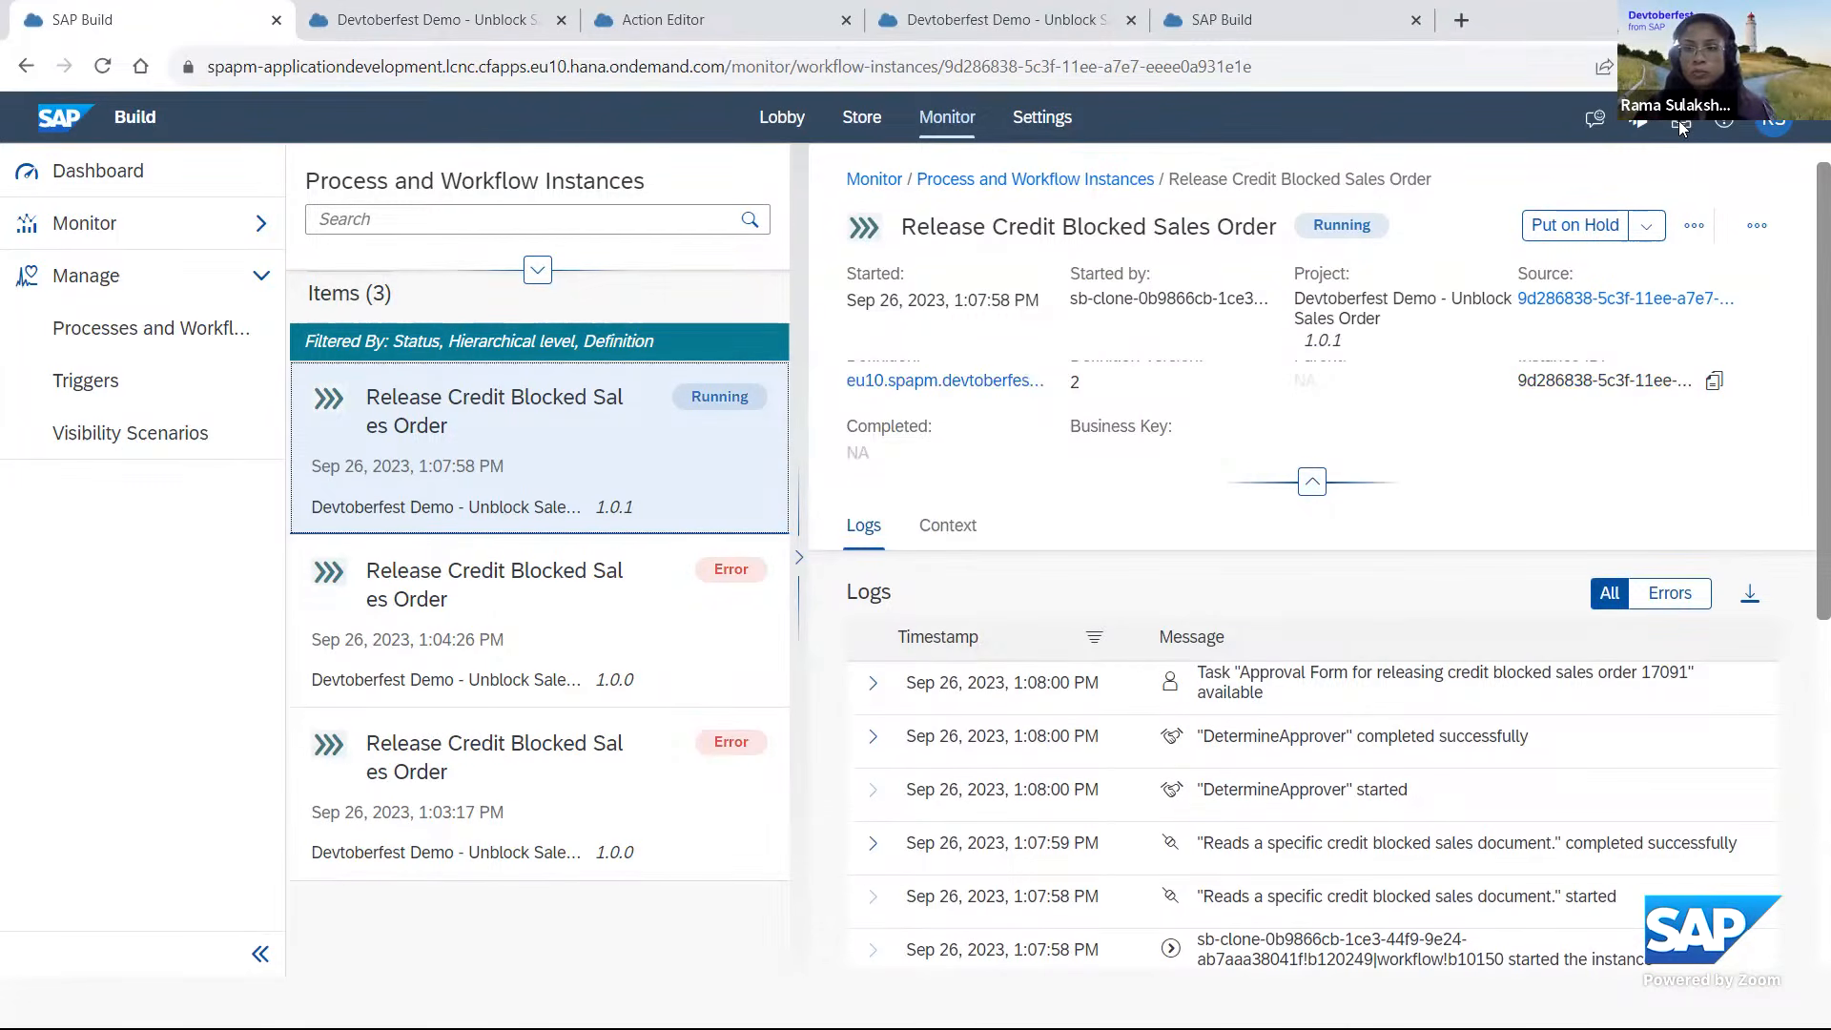
Open My Inbox and examine the fields of the approval task for releasing the credit-blocked sales order.
{"action": "left_click", "coordinate": [845, 382]}
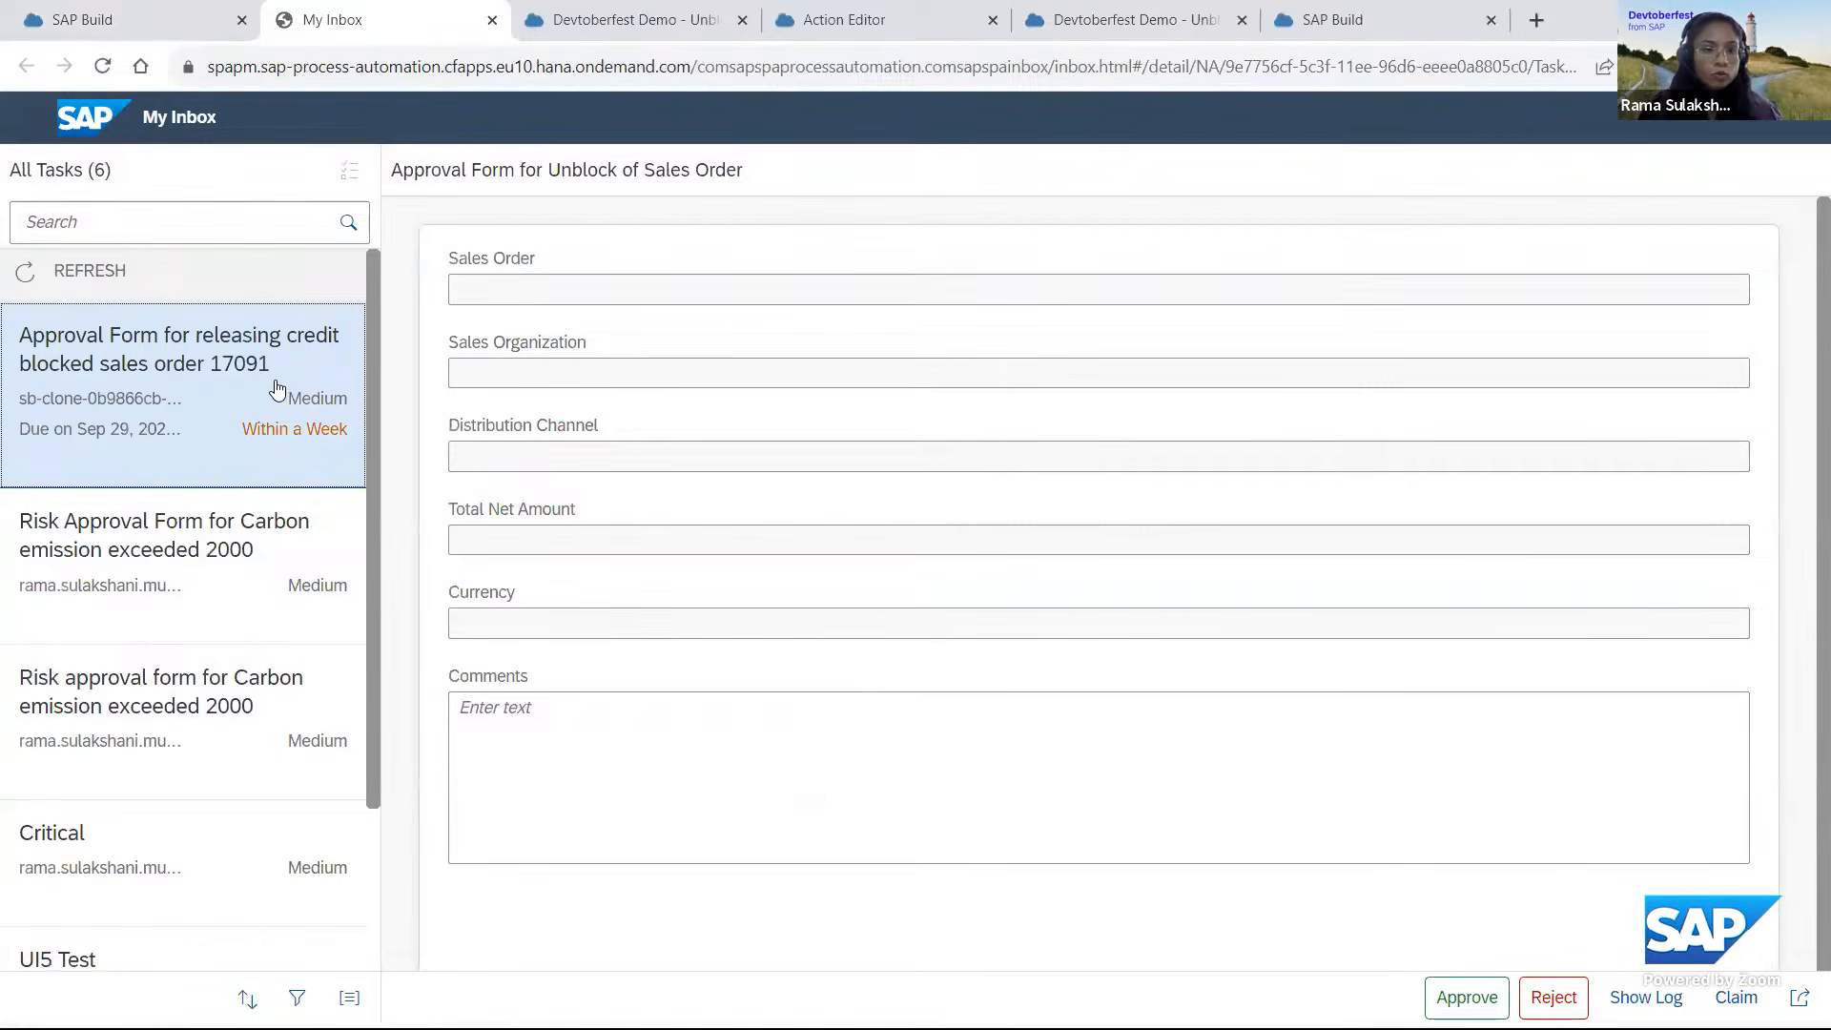
{"action": "left_click", "coordinate": [1186, 707]}
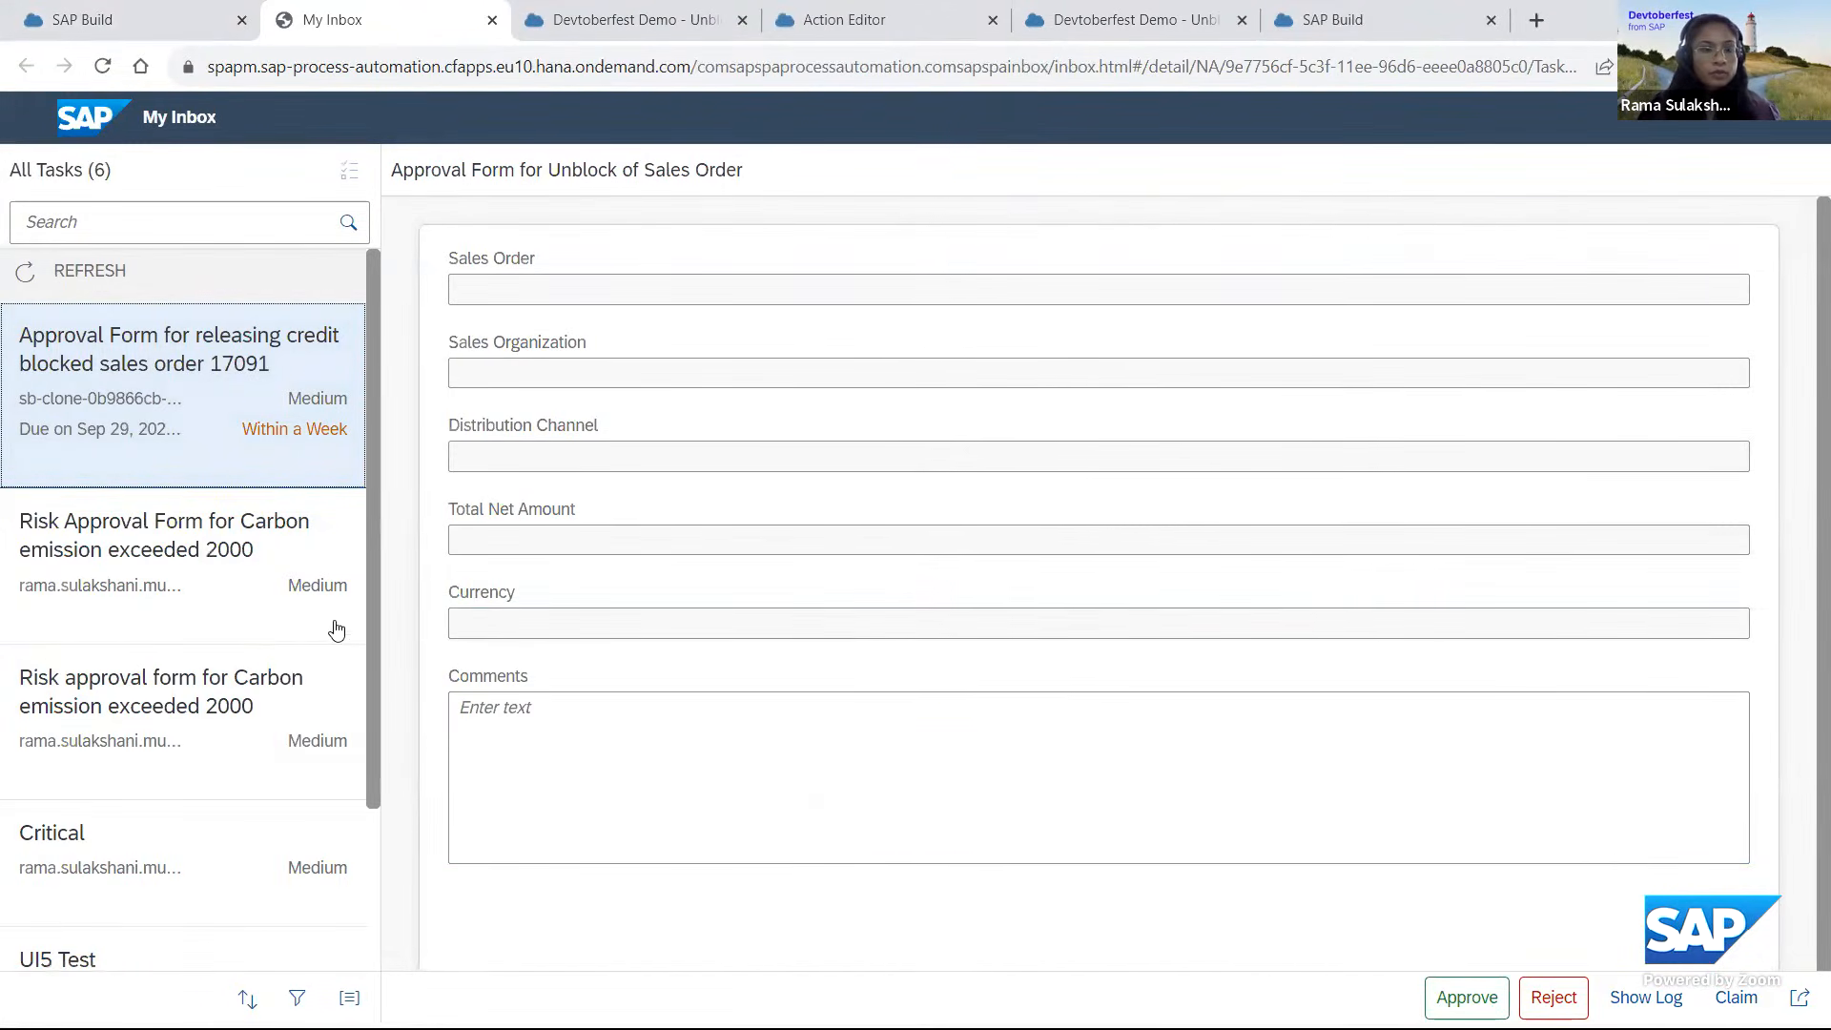
{"action": "scroll", "coordinate": [757, 640], "scroll_direction": "down", "scroll_amount": 2}
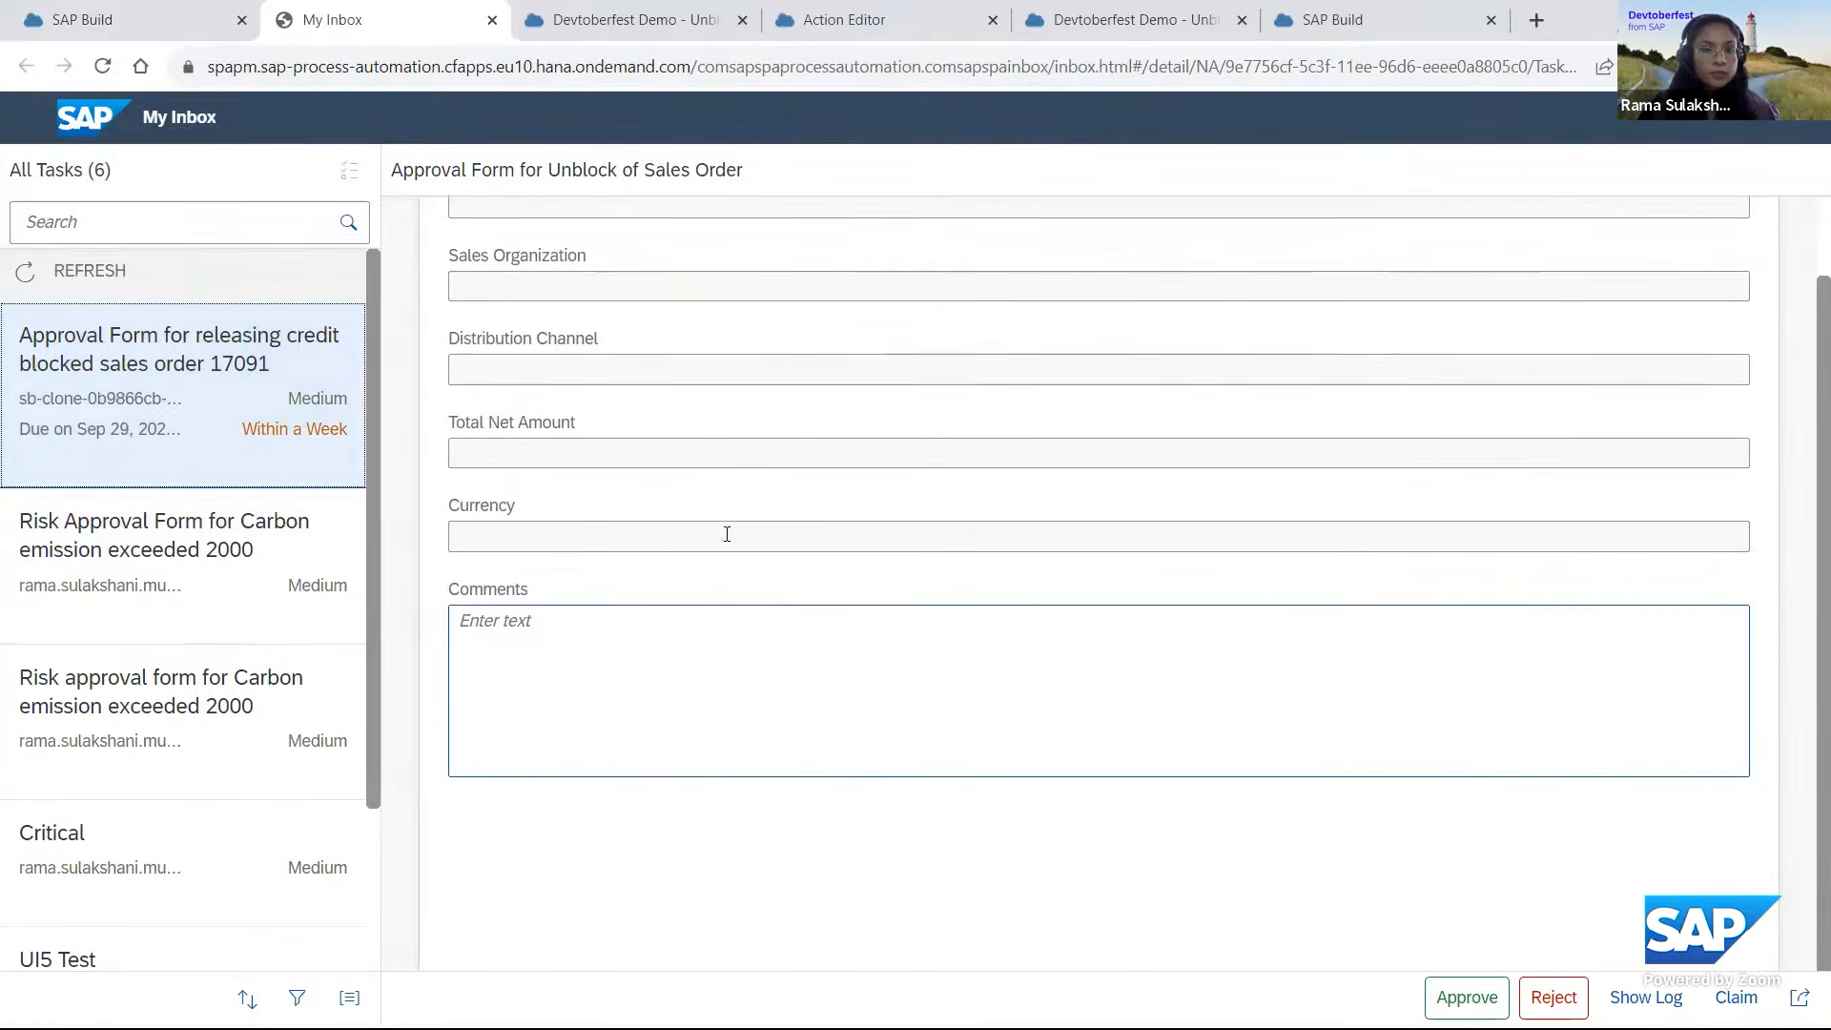
{"action": "scroll", "coordinate": [726, 534], "scroll_direction": "up", "scroll_amount": 2}
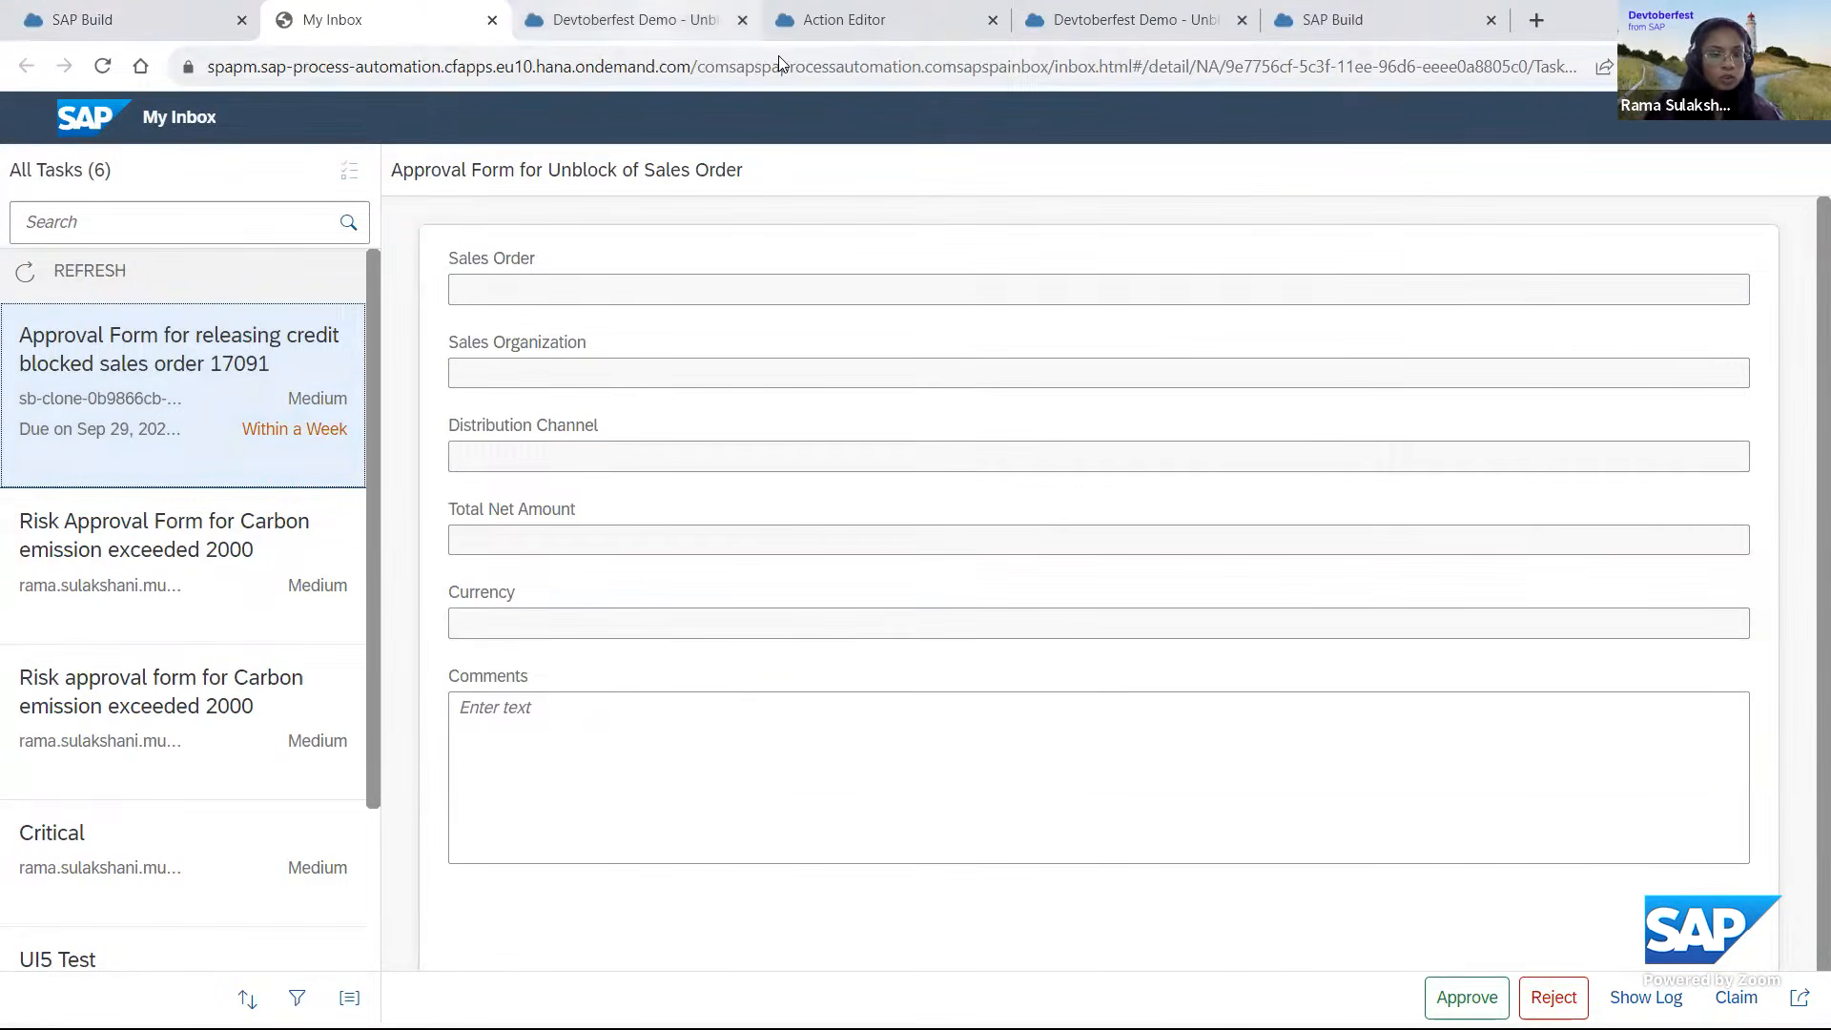
In the deployed project, open the Release Credit Blocked Sales Order process and check the input mappings of its approval form step.
{"action": "left_click", "coordinate": [630, 21]}
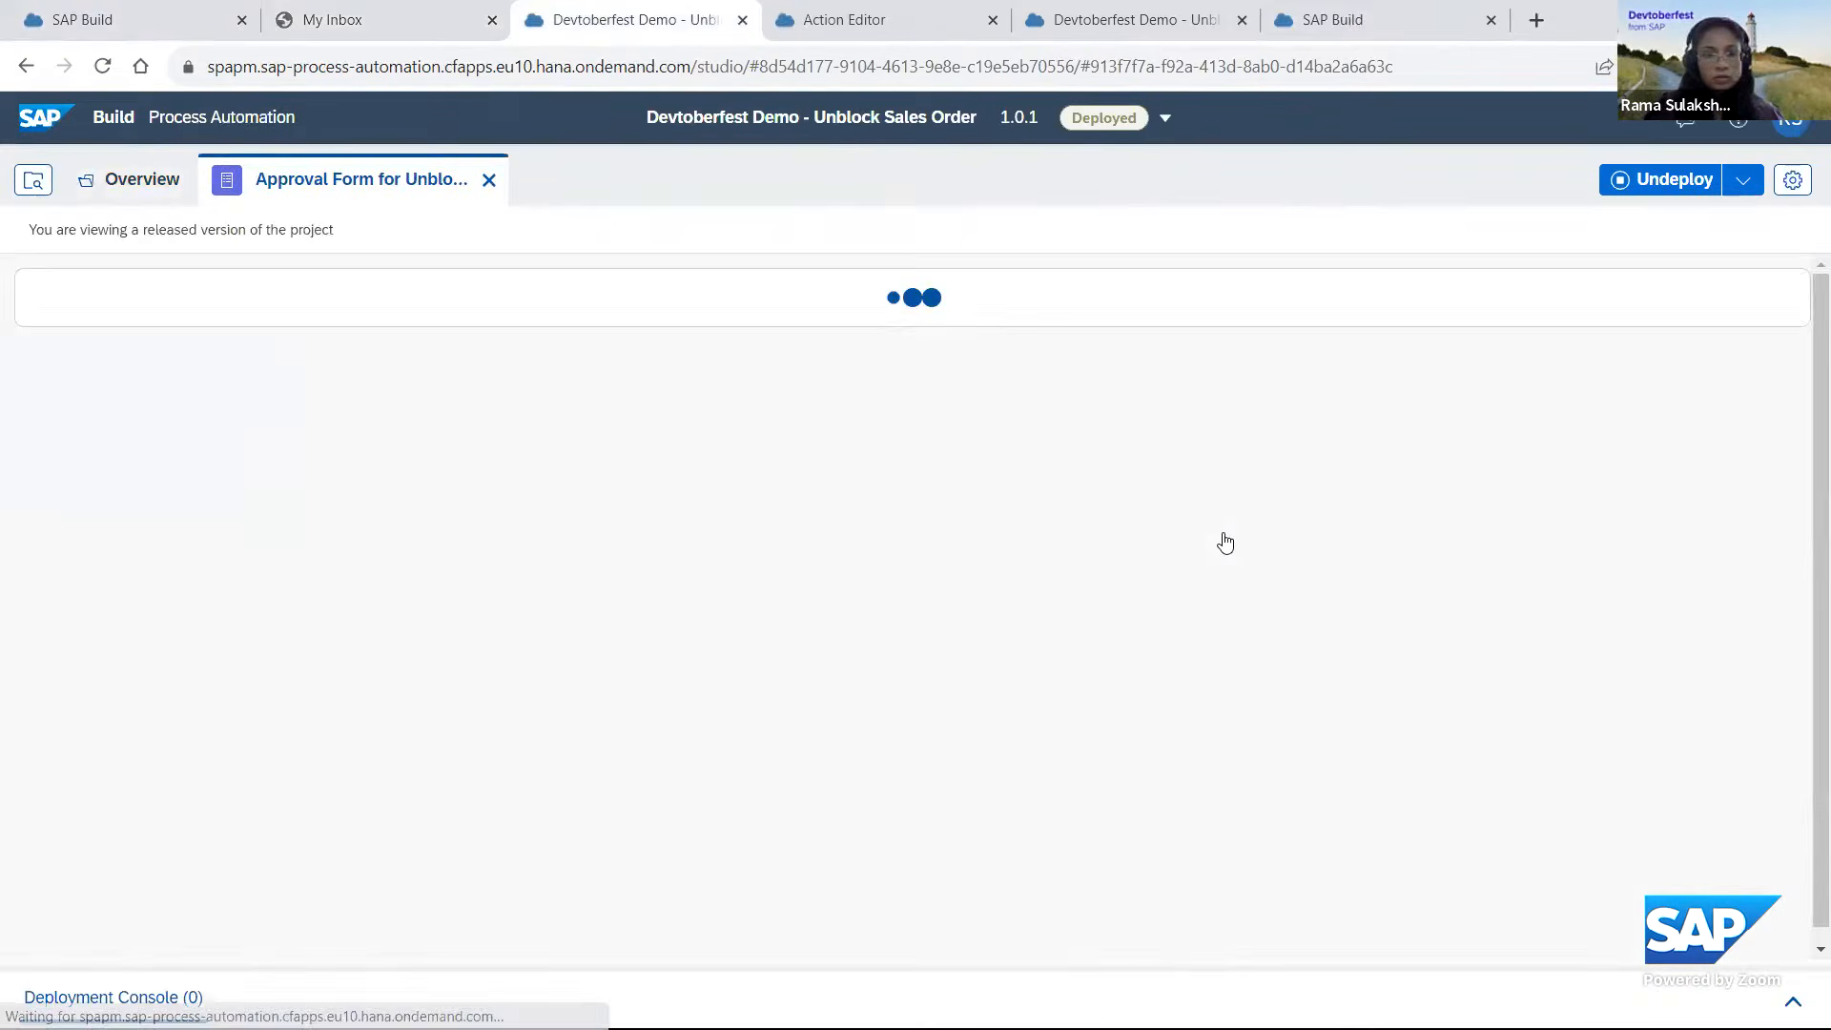
{"action": "left_click", "coordinate": [109, 186]}
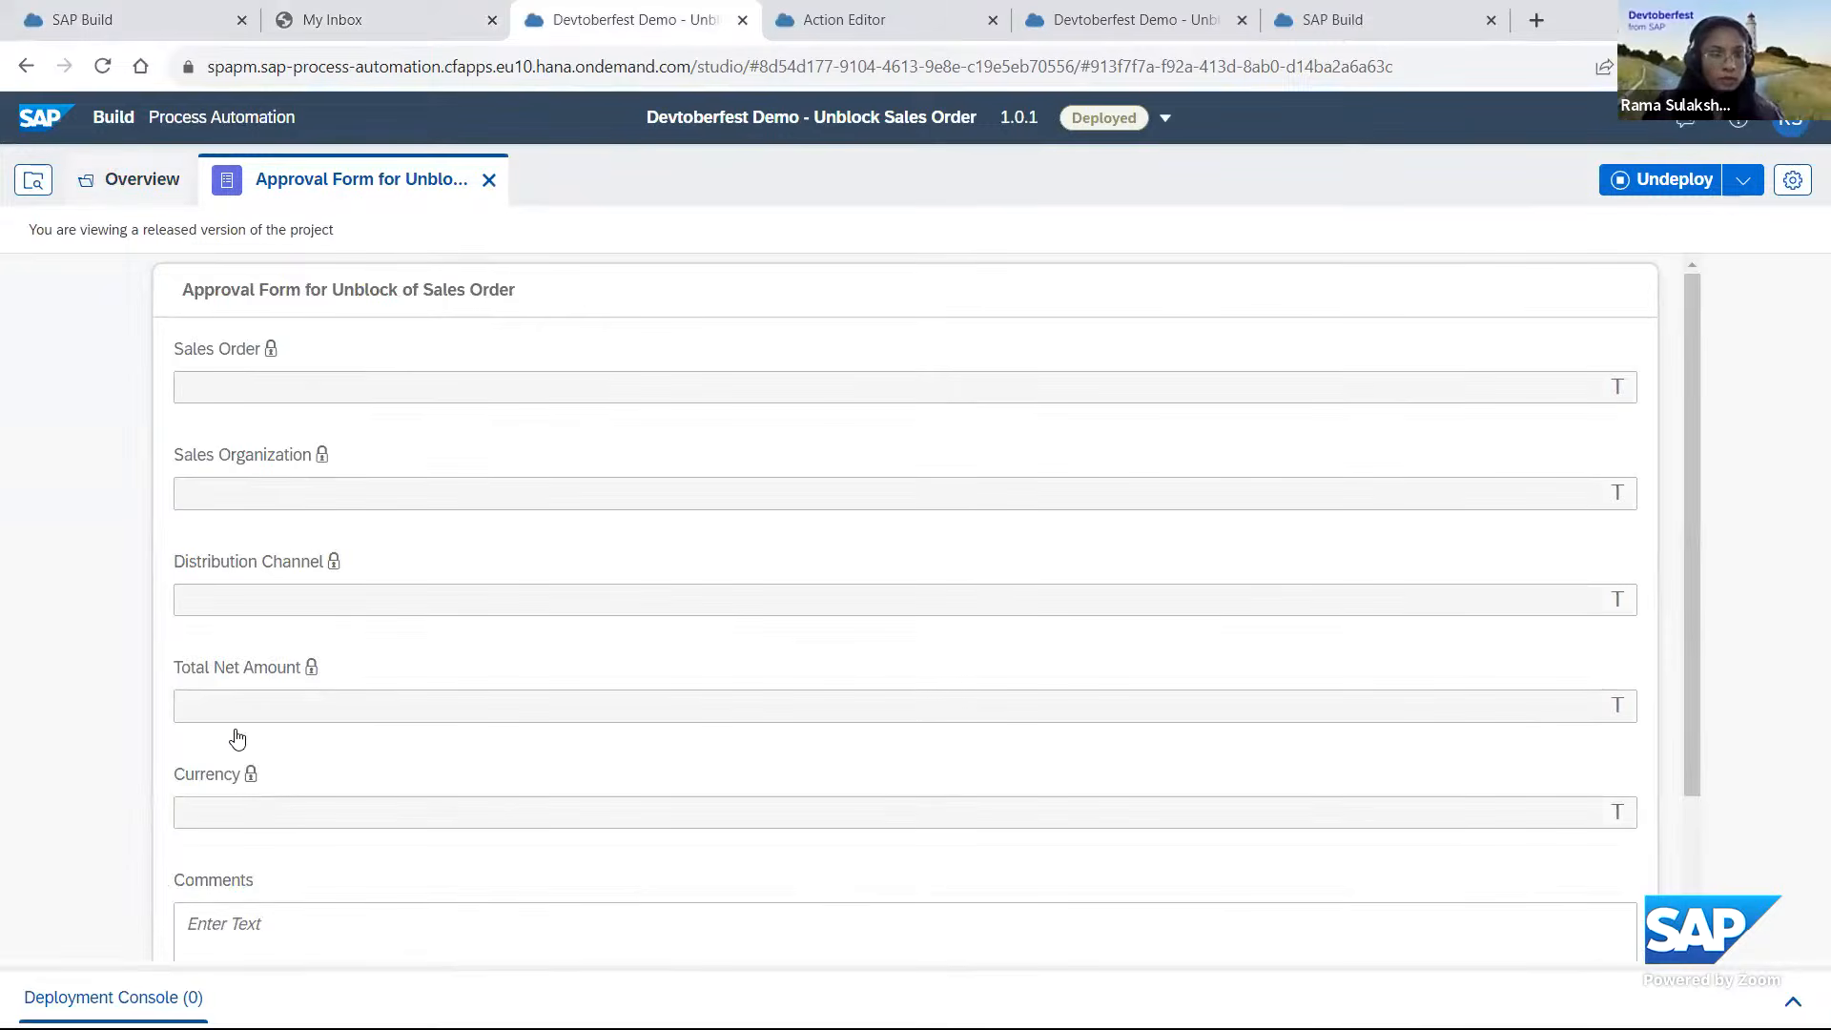
{"action": "left_click", "coordinate": [257, 709]}
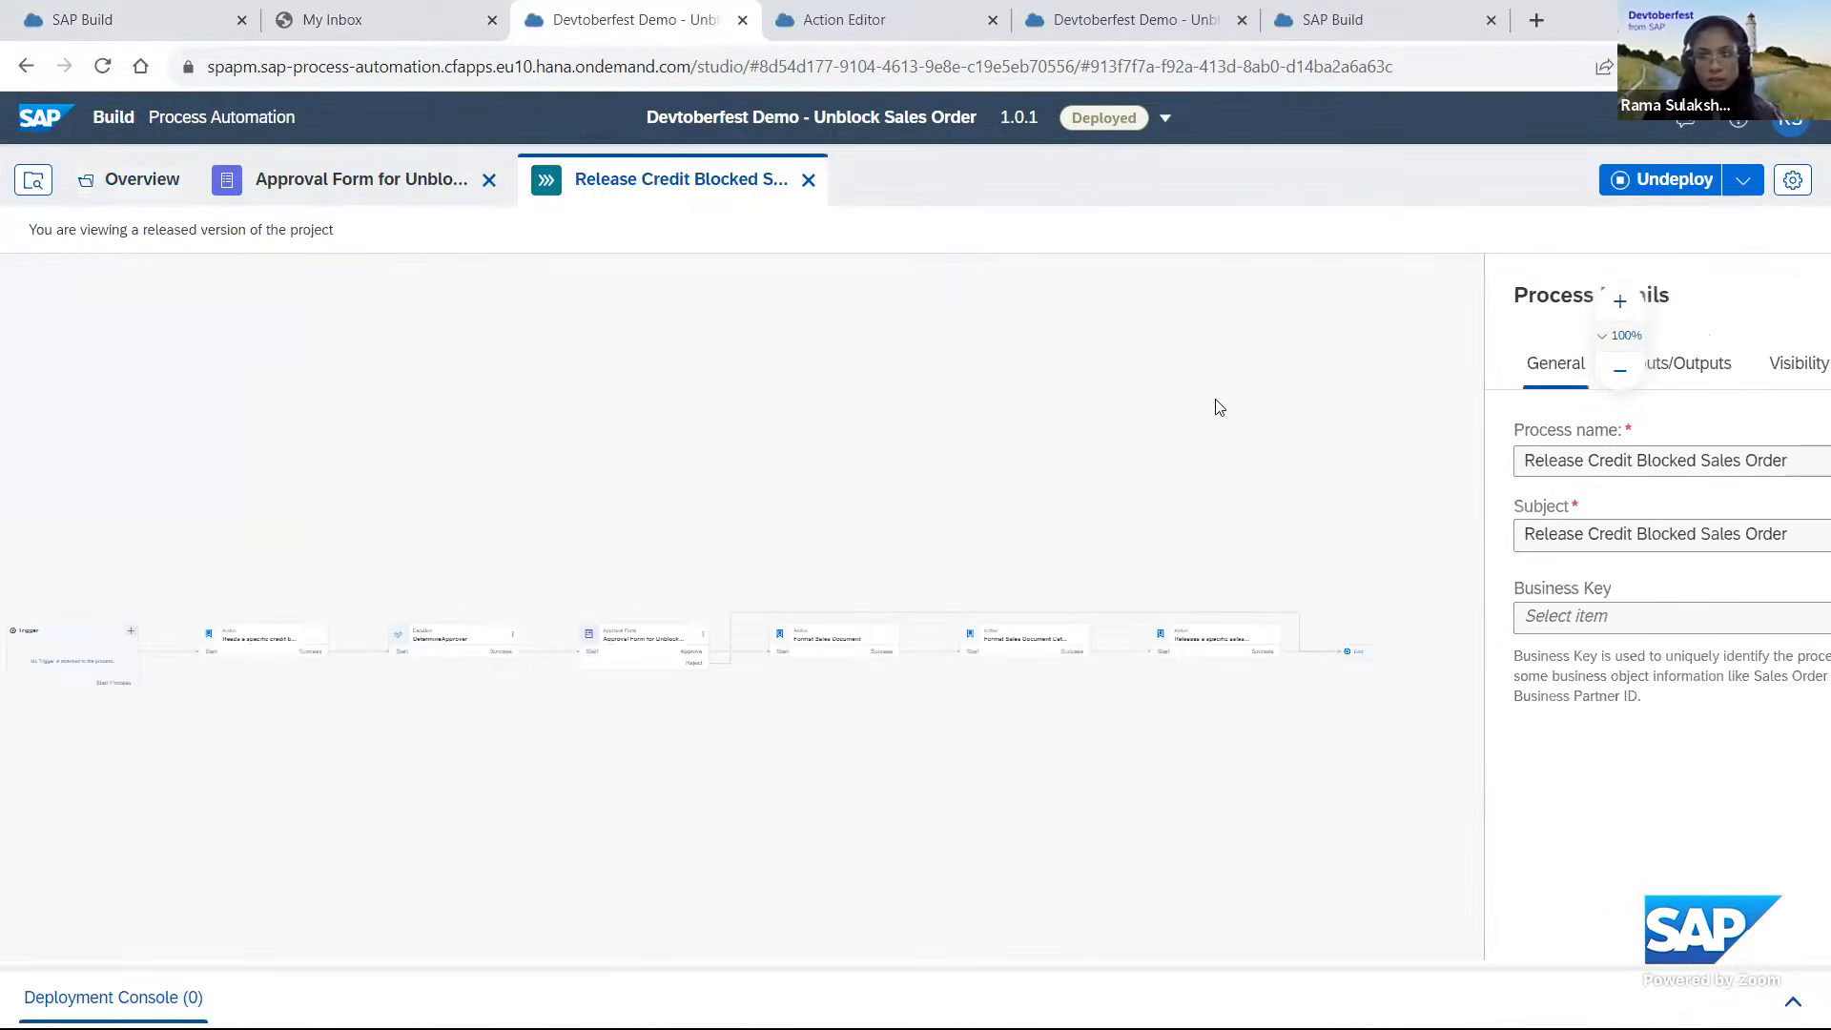
{"action": "left_click", "coordinate": [634, 593]}
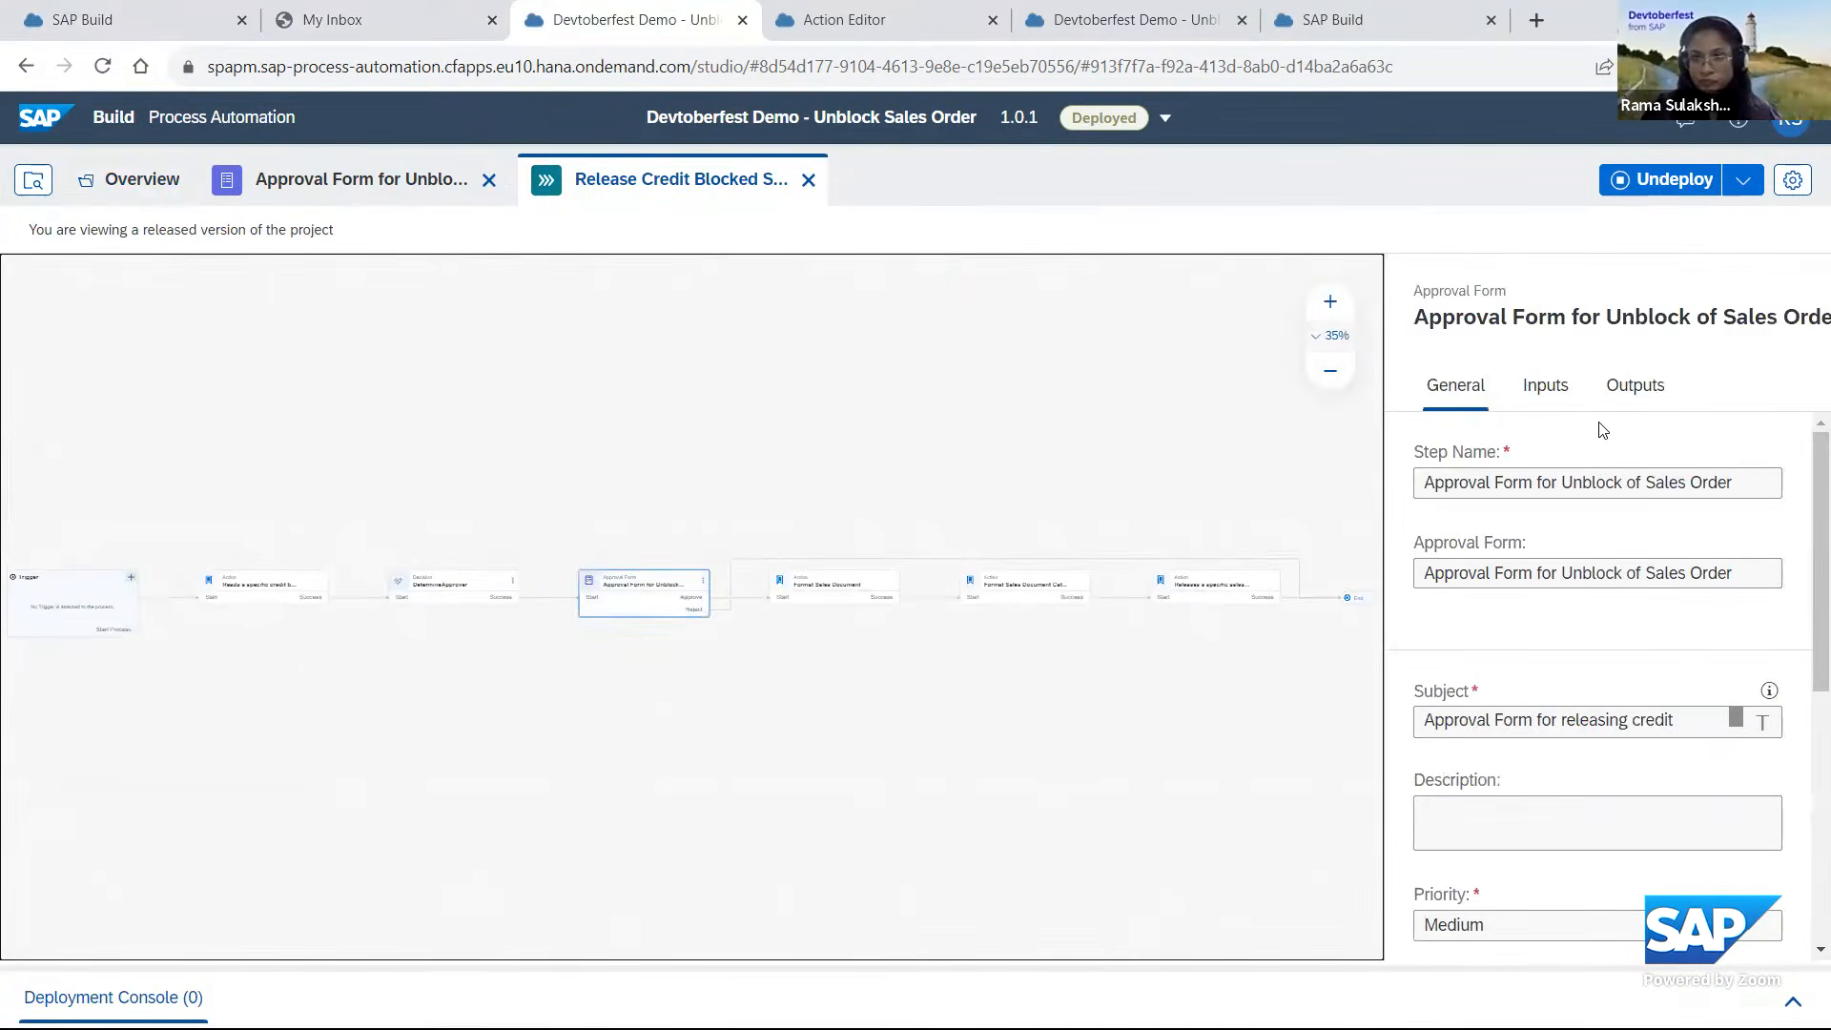
{"action": "left_click", "coordinate": [1546, 391]}
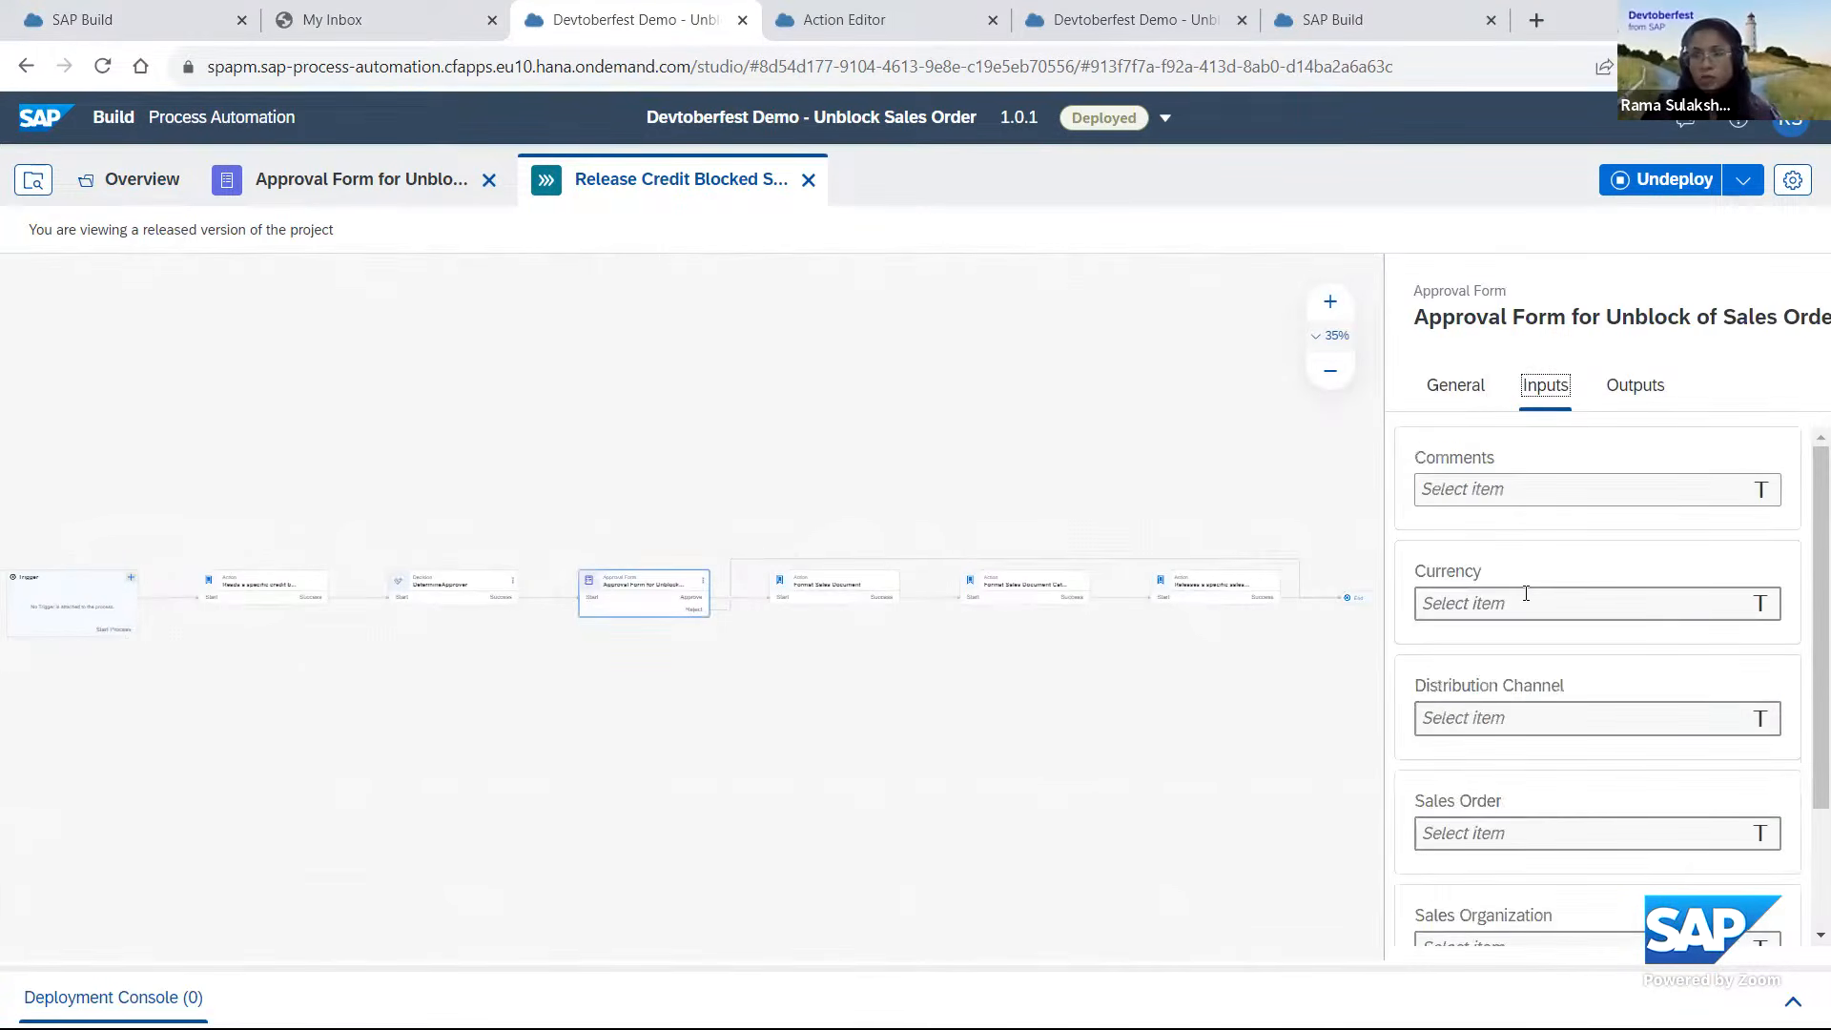
{"action": "mouse_move", "coordinate": [1526, 593]}
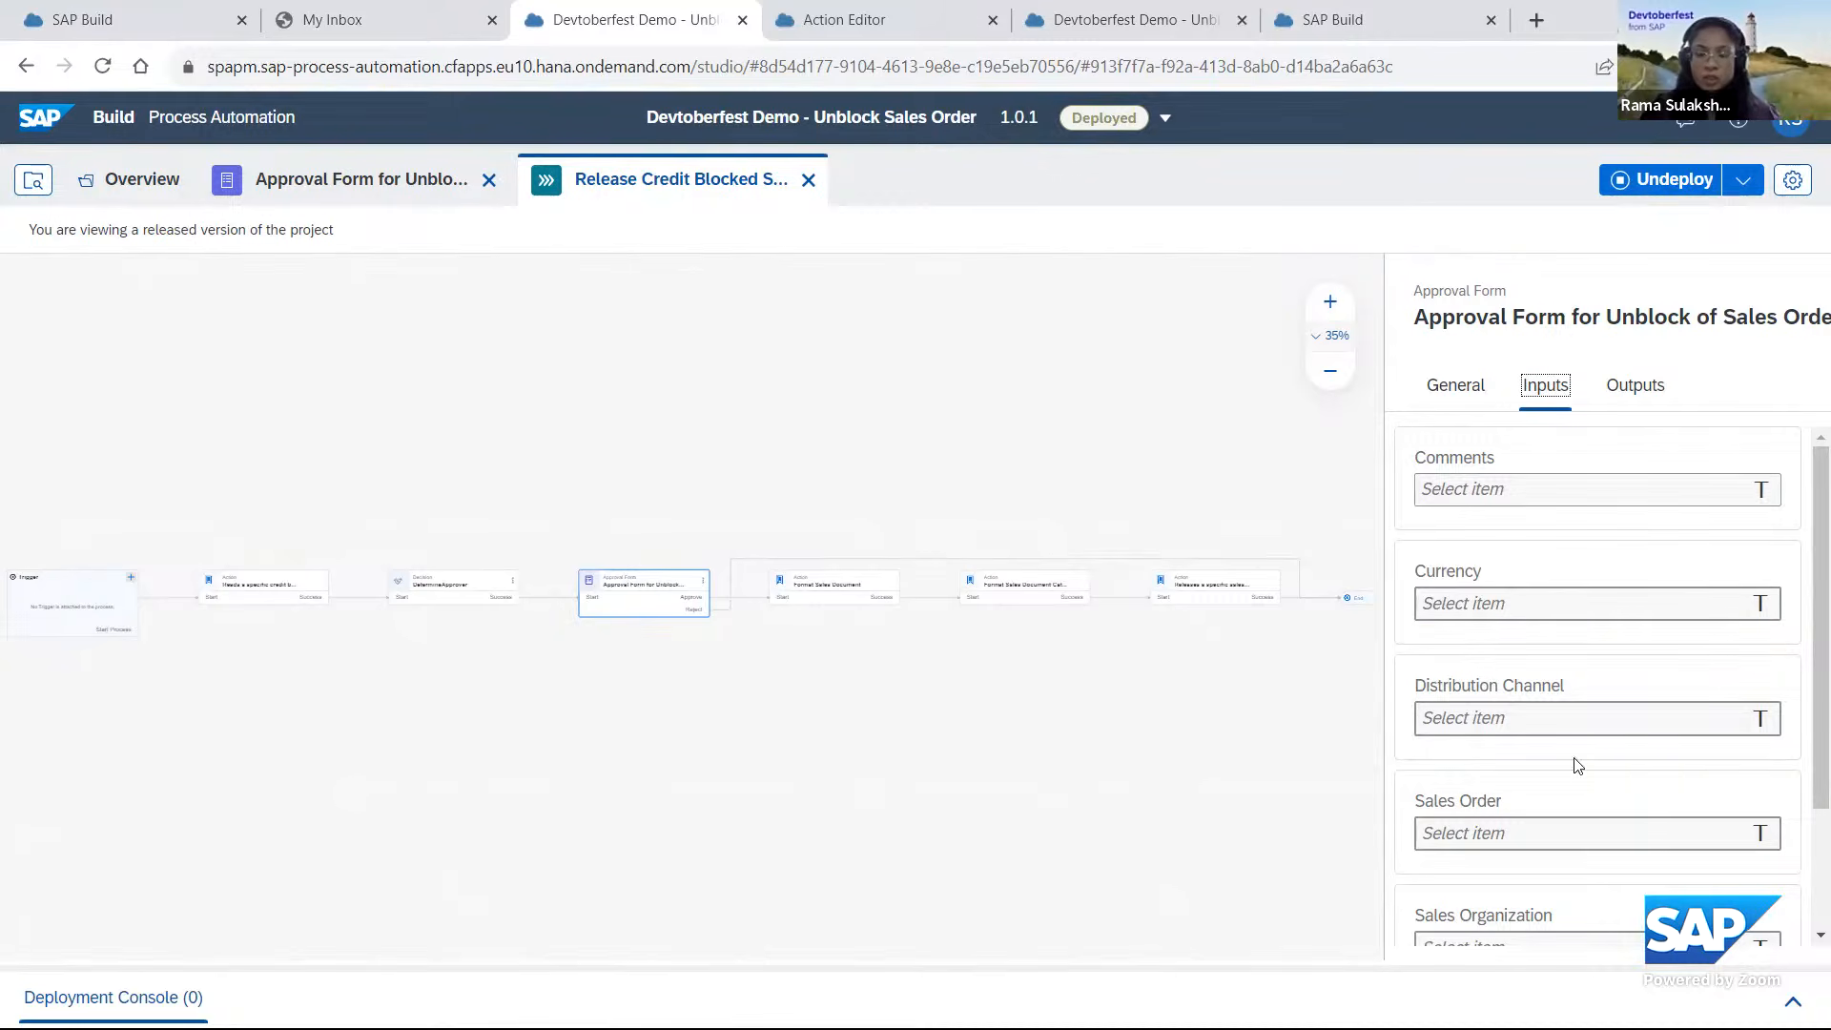
Switch the project to its editable version and open the approval form step's inputs in the Release Credit Blocked Sales Order process.
{"action": "left_click", "coordinate": [1165, 117]}
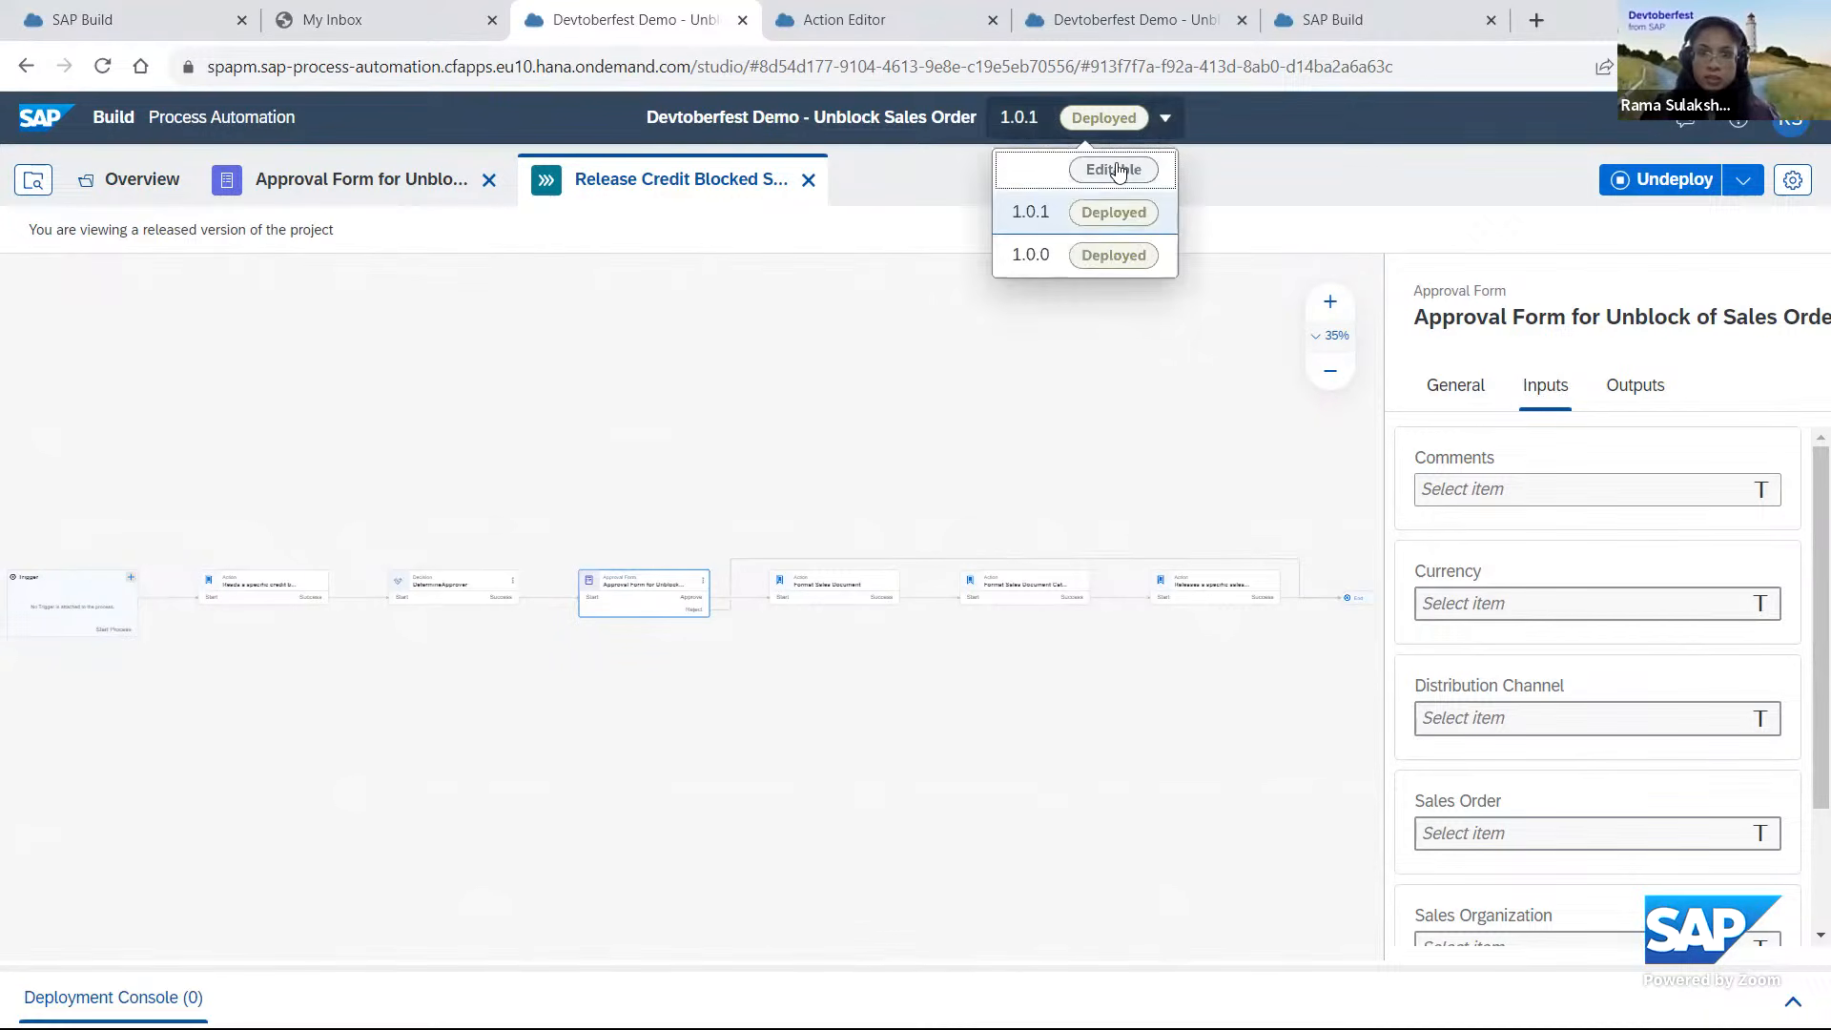
{"action": "left_click", "coordinate": [1116, 170]}
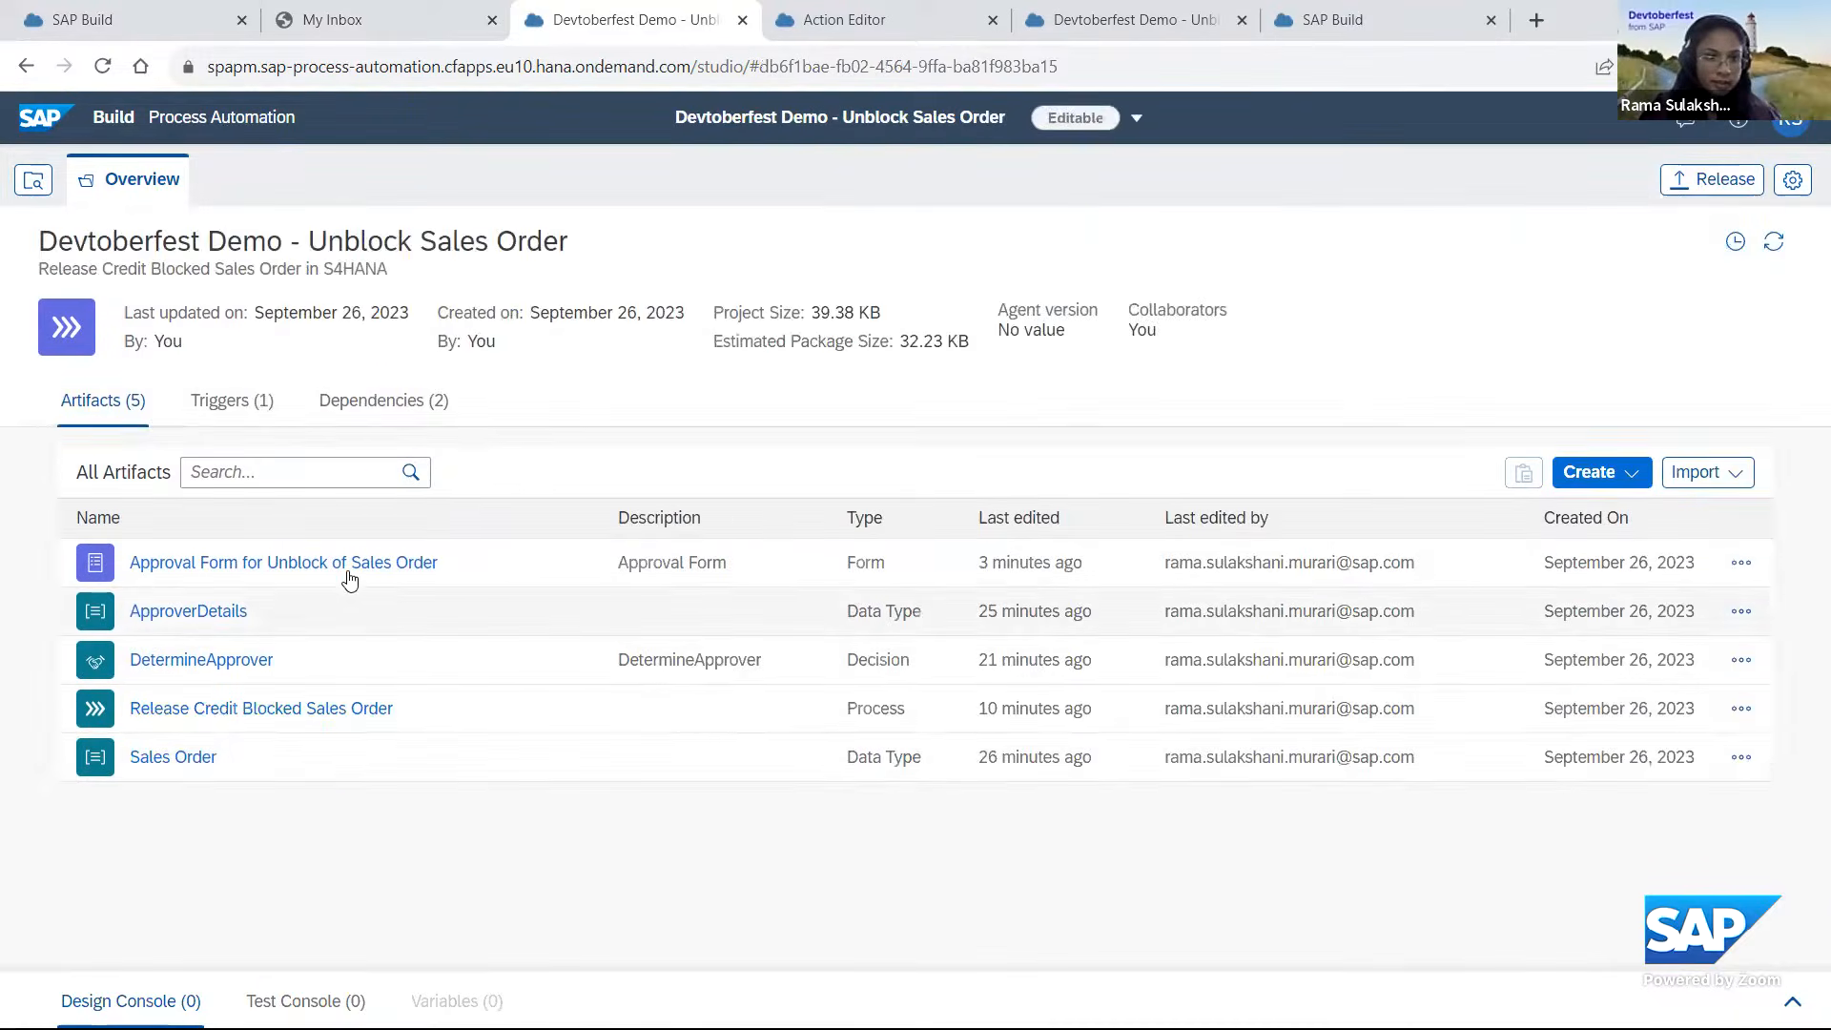
{"action": "left_click", "coordinate": [237, 720]}
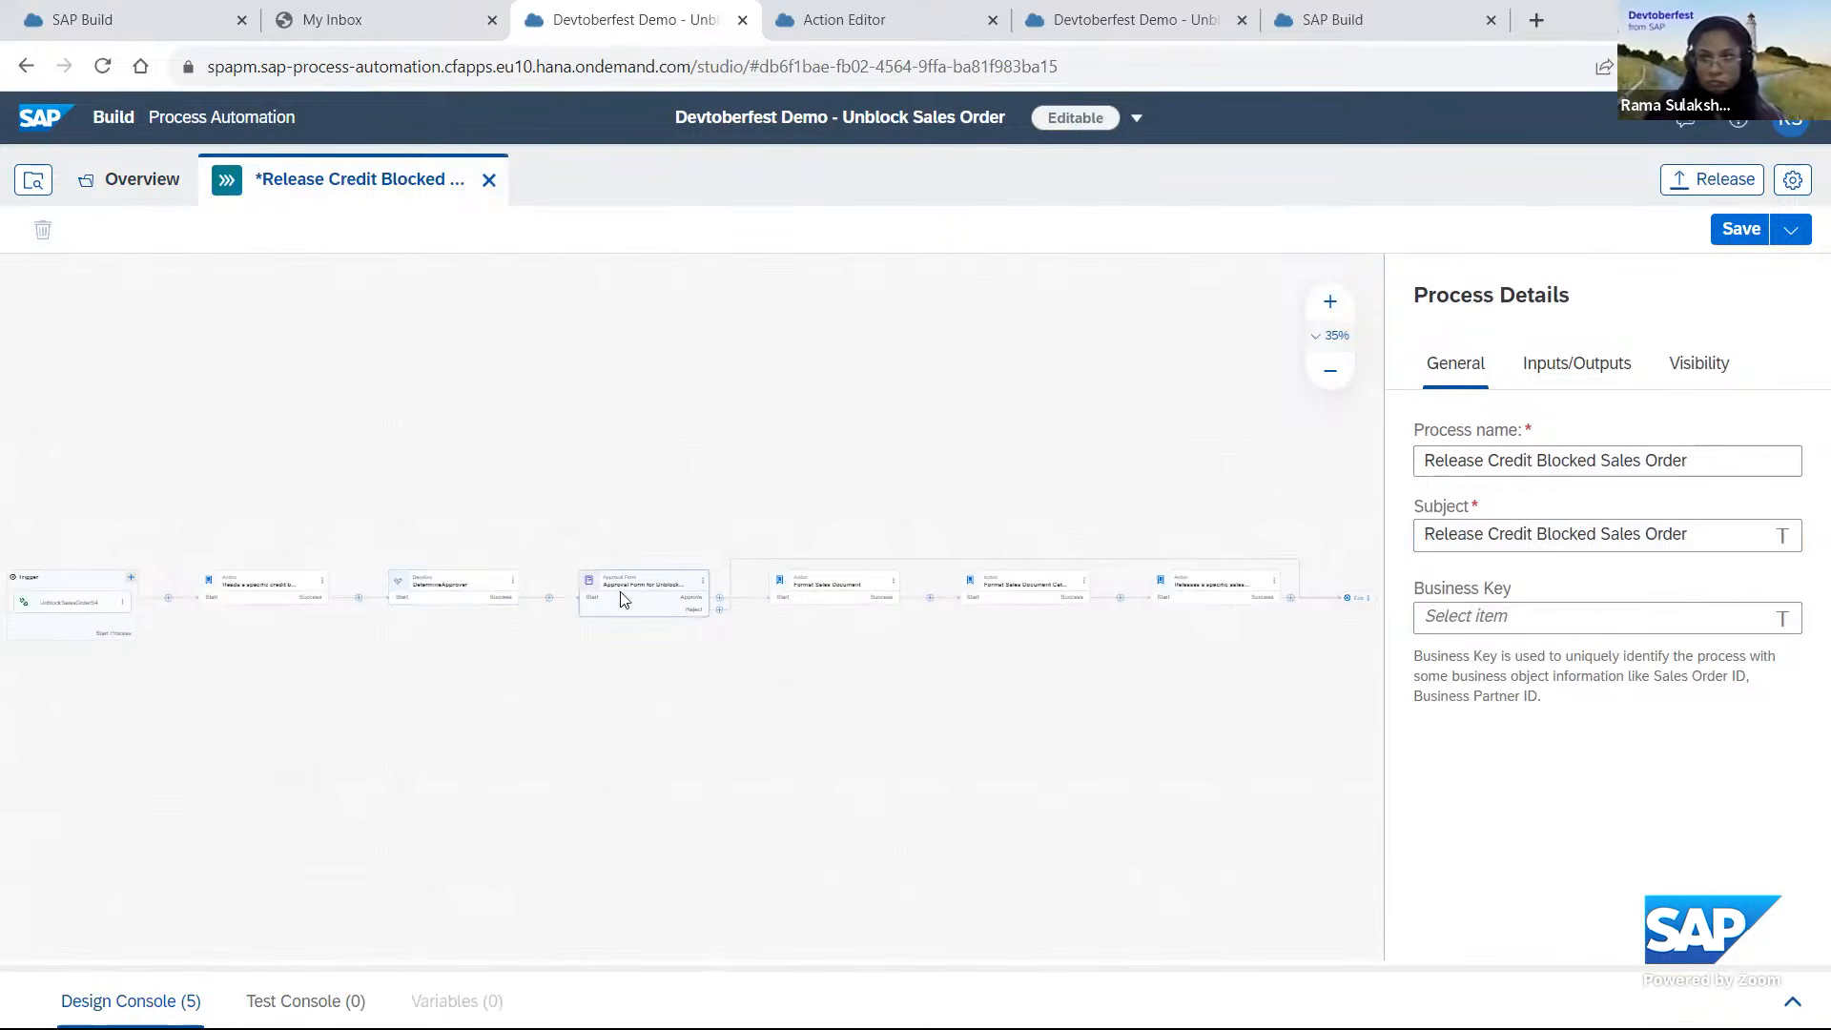
{"action": "left_click", "coordinate": [1545, 384]}
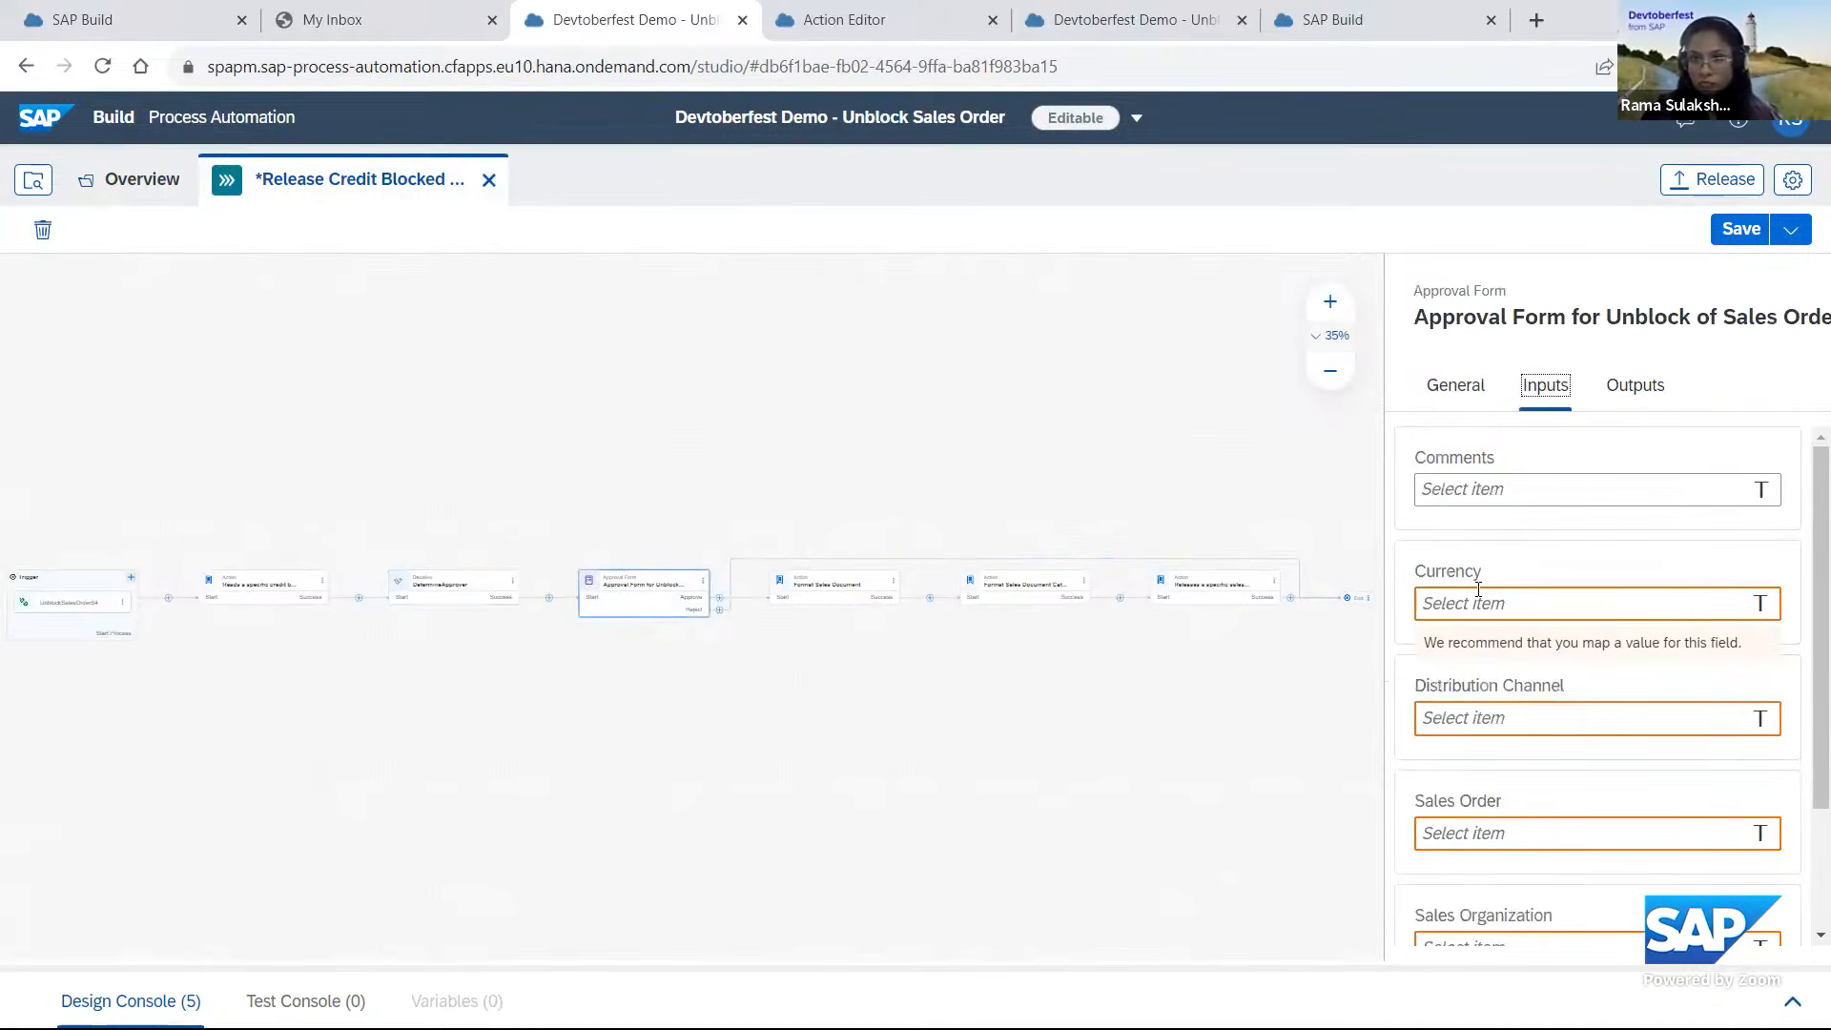
Map the approval form's Currency to Document Currency and Distribution Channel to Distribution Channel from the credit-blocked sales document result.
{"action": "left_click", "coordinate": [1478, 600]}
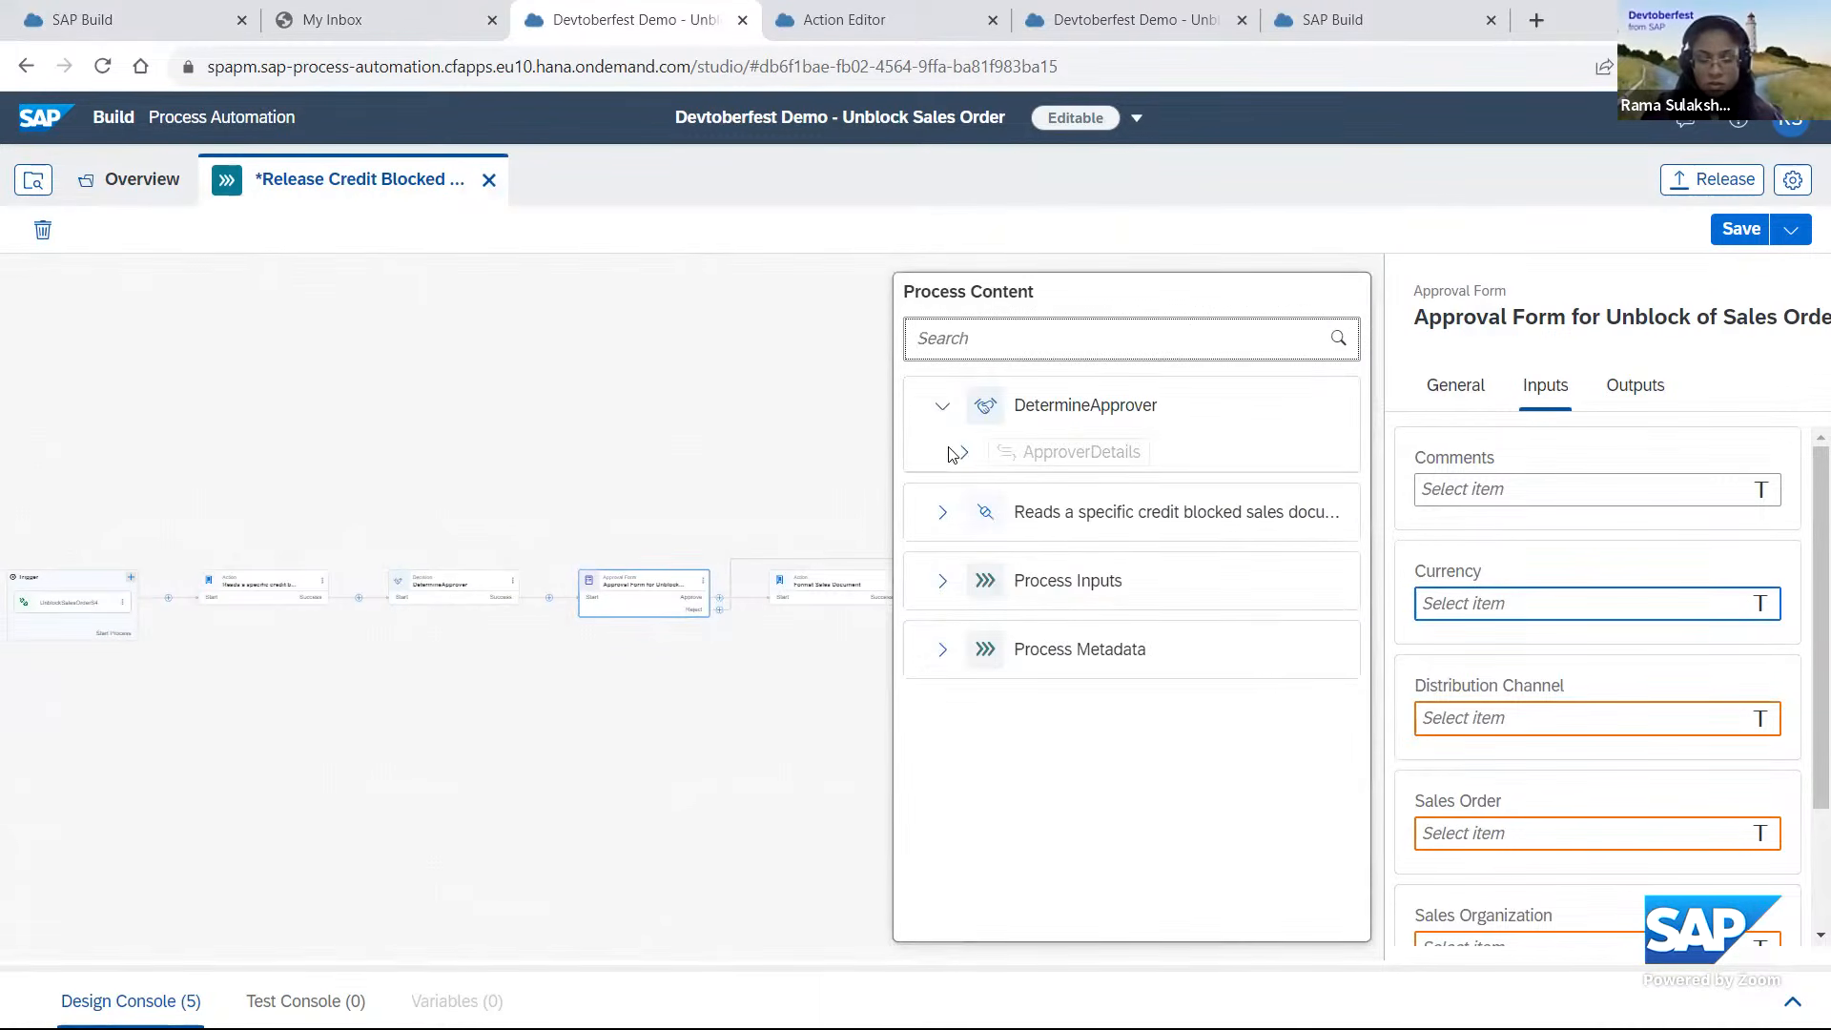
{"action": "left_click", "coordinate": [942, 513]}
{"action": "left_click", "coordinate": [964, 559]}
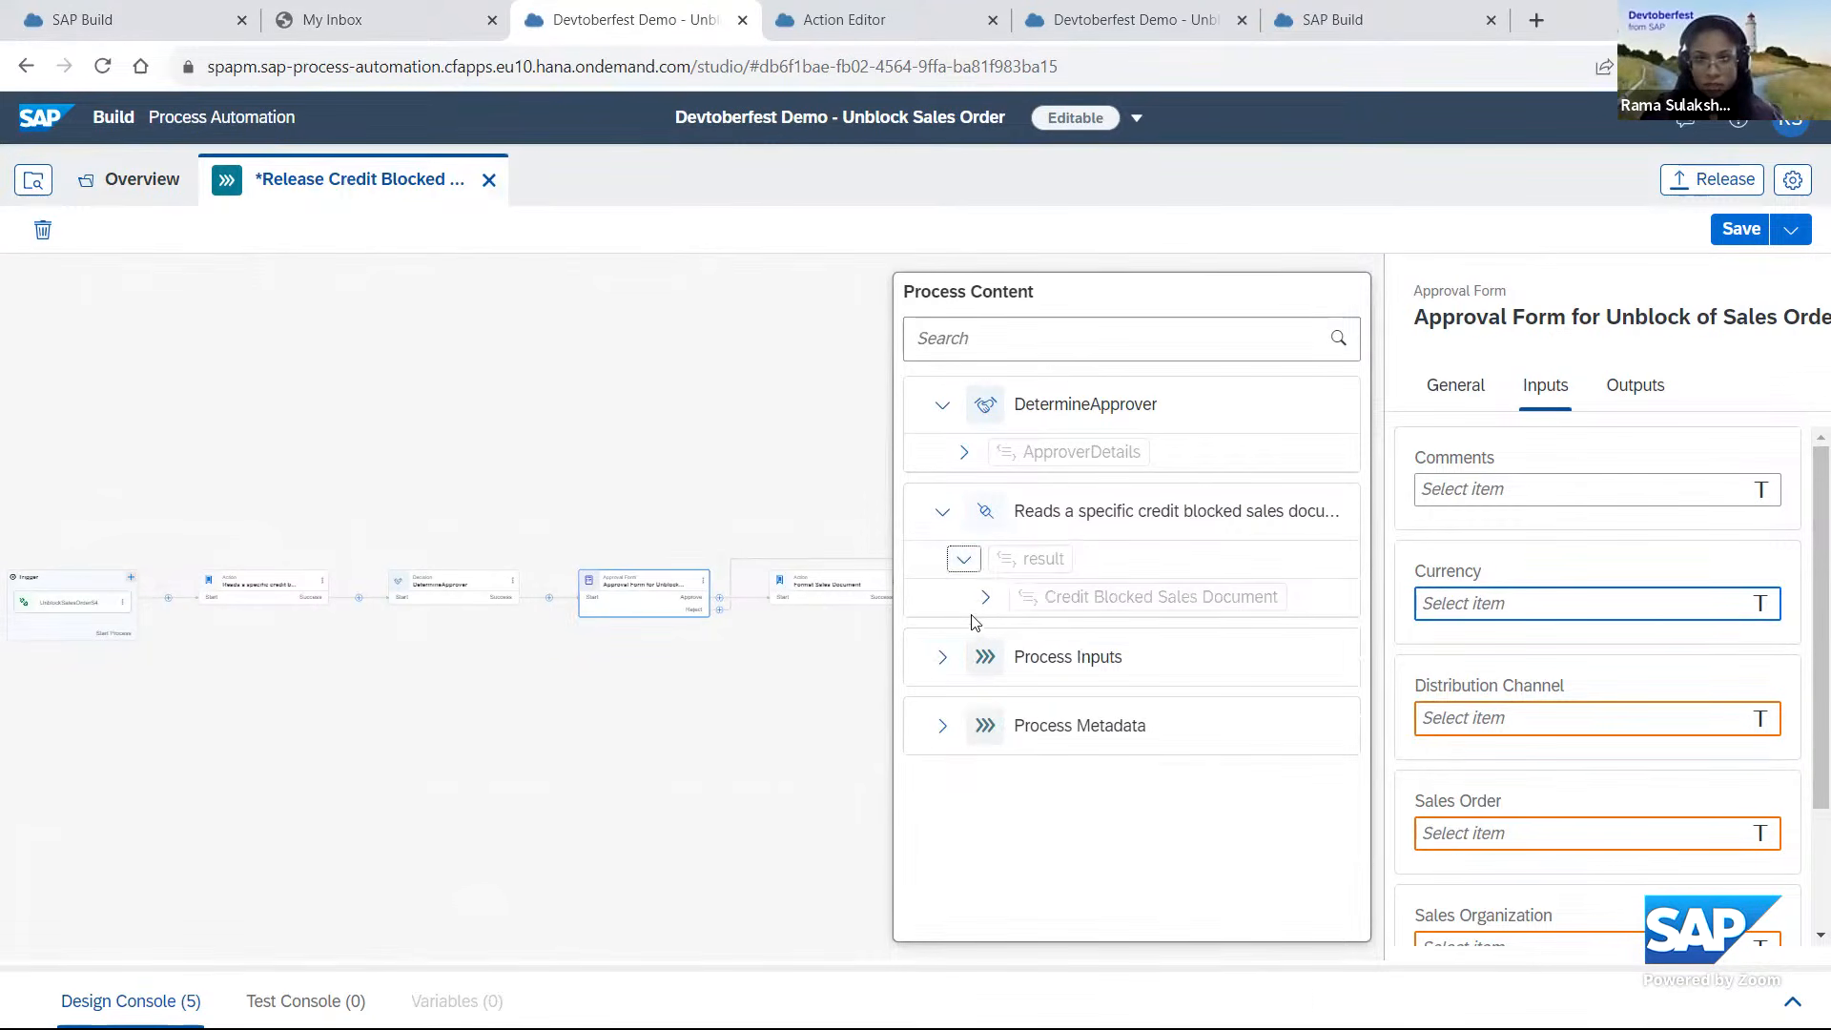
{"action": "left_click", "coordinate": [985, 597]}
{"action": "scroll", "coordinate": [1189, 523], "scroll_direction": "down", "scroll_amount": 3}
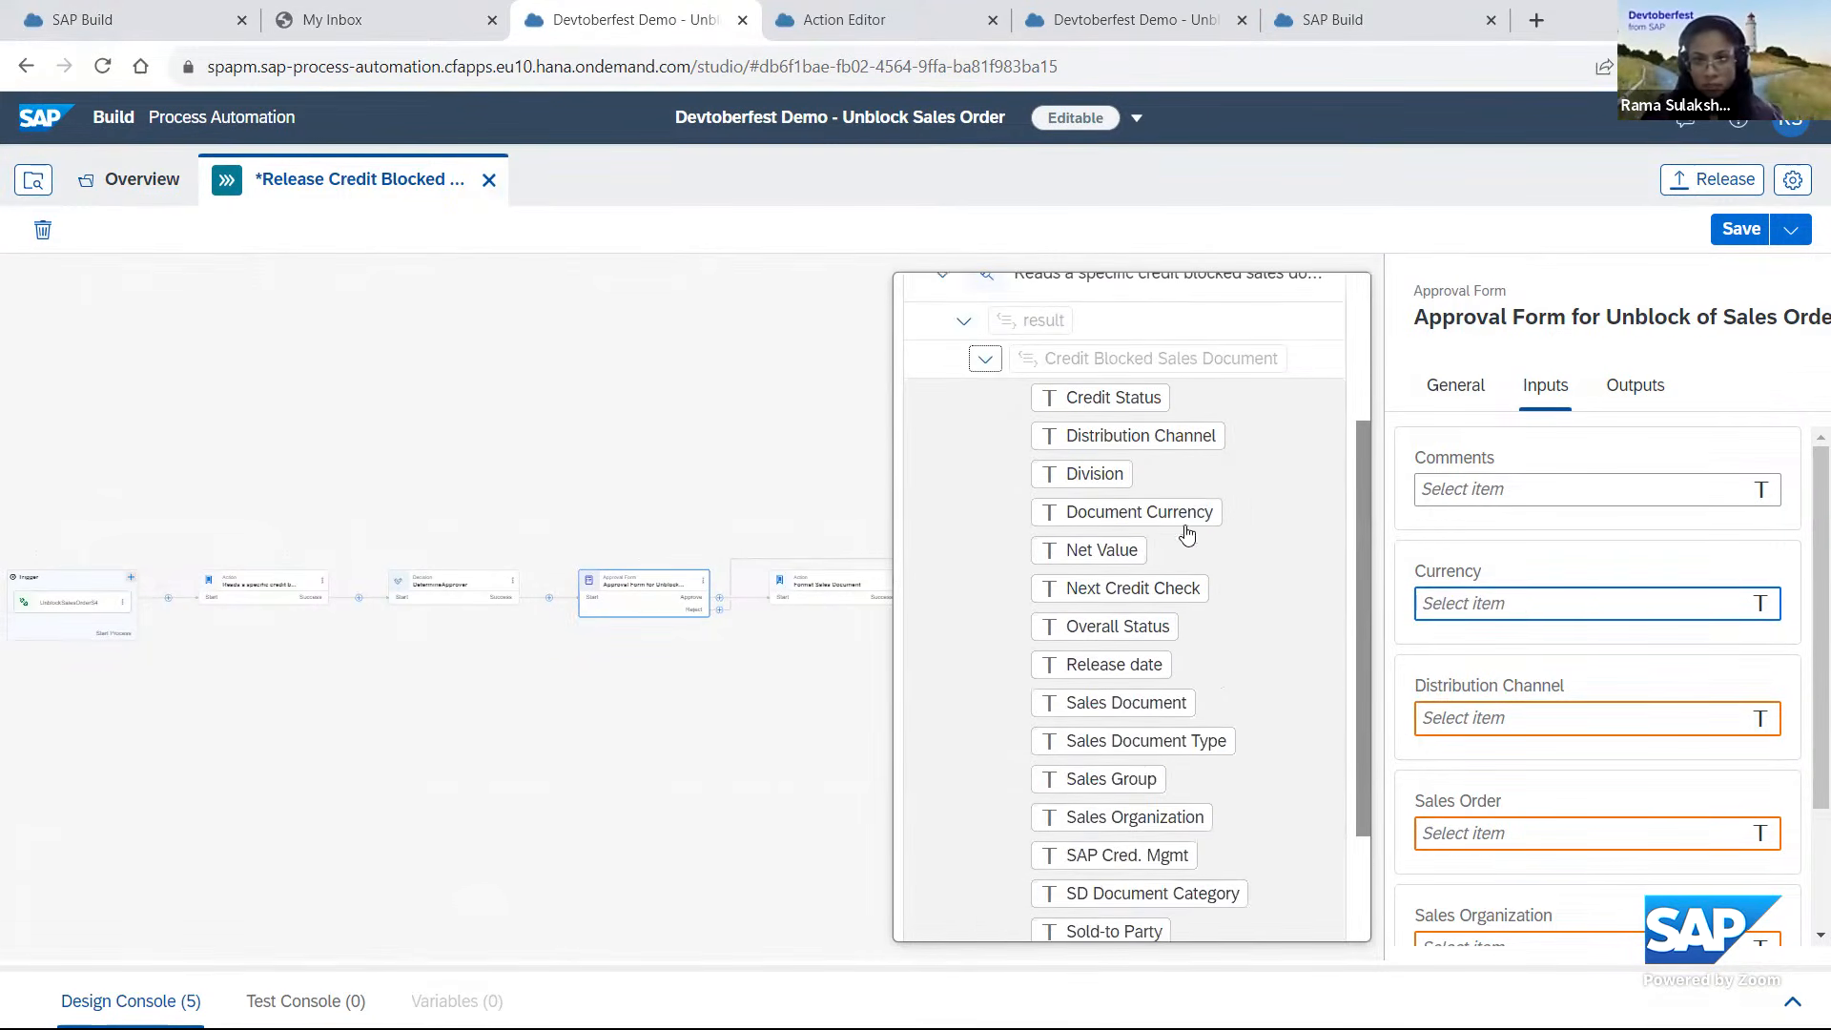
{"action": "left_click", "coordinate": [1182, 515]}
{"action": "left_click", "coordinate": [1444, 722]}
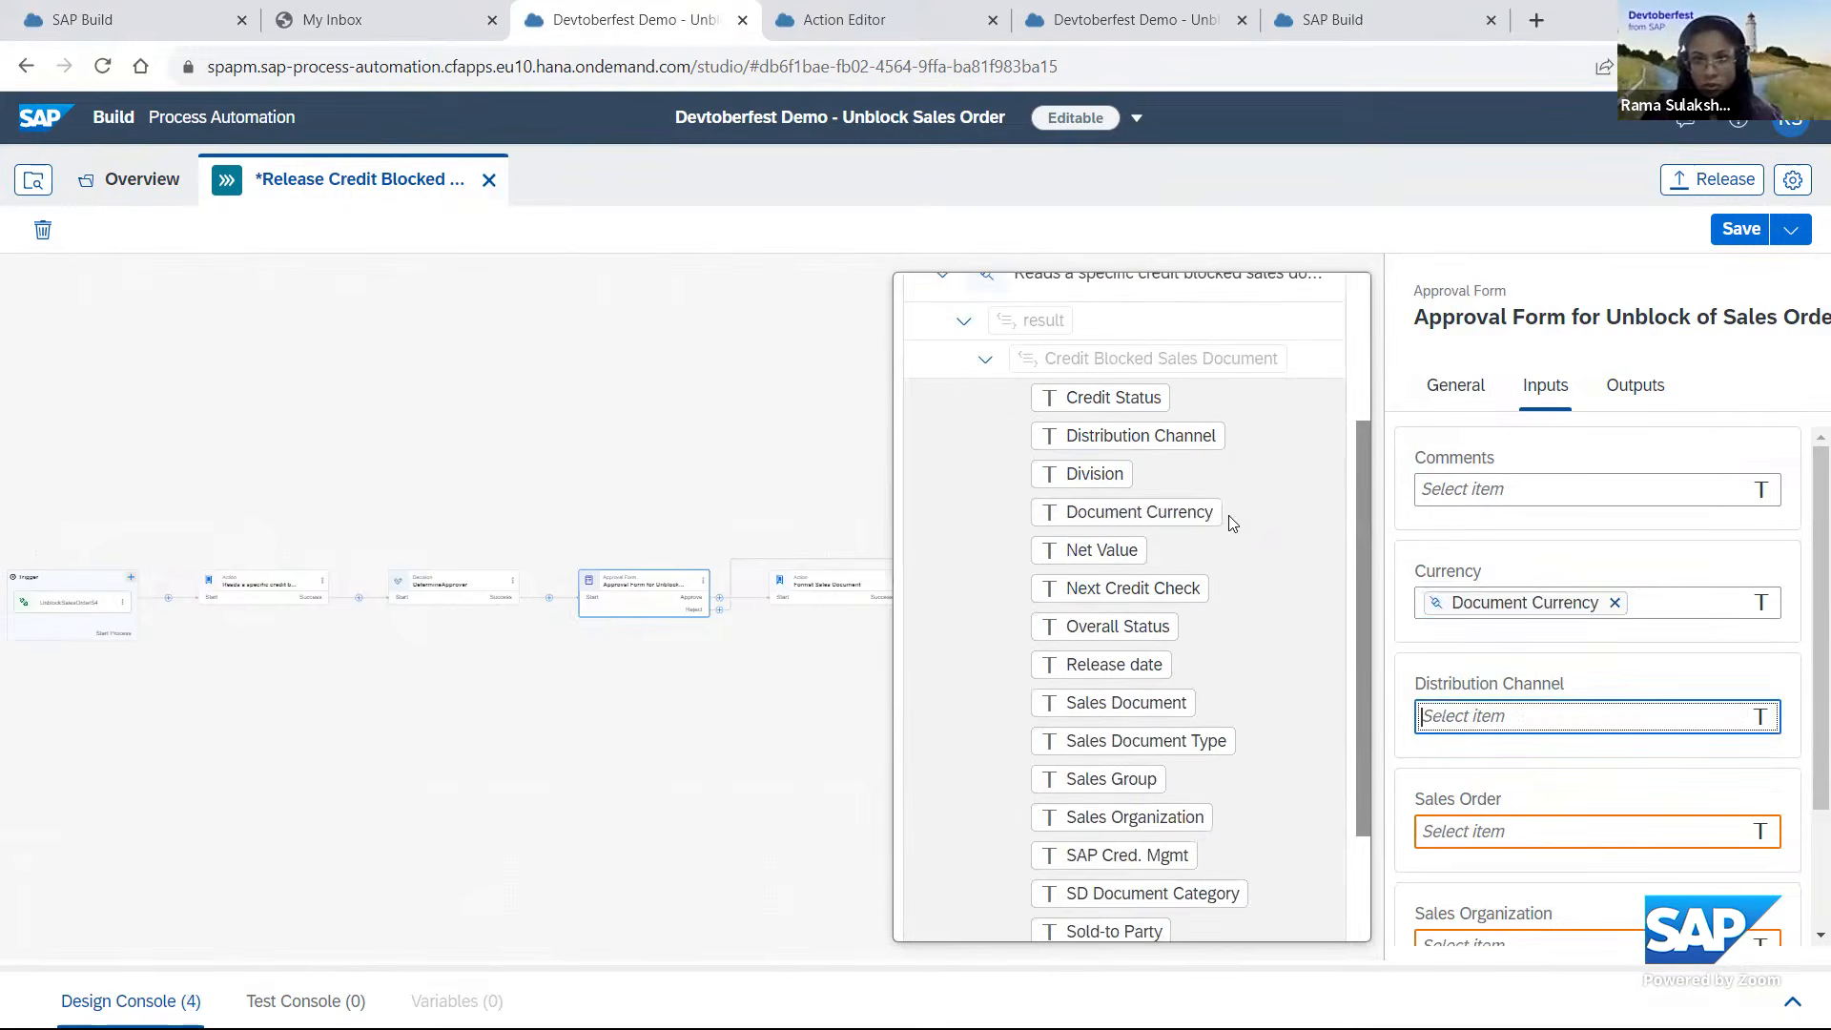
{"action": "left_click", "coordinate": [1197, 439]}
Map the approval form's Sales Order input to Sales Document and its Sales Organization input to Sales Organization.
{"action": "scroll", "coordinate": [1590, 752], "scroll_direction": "down", "scroll_amount": 2}
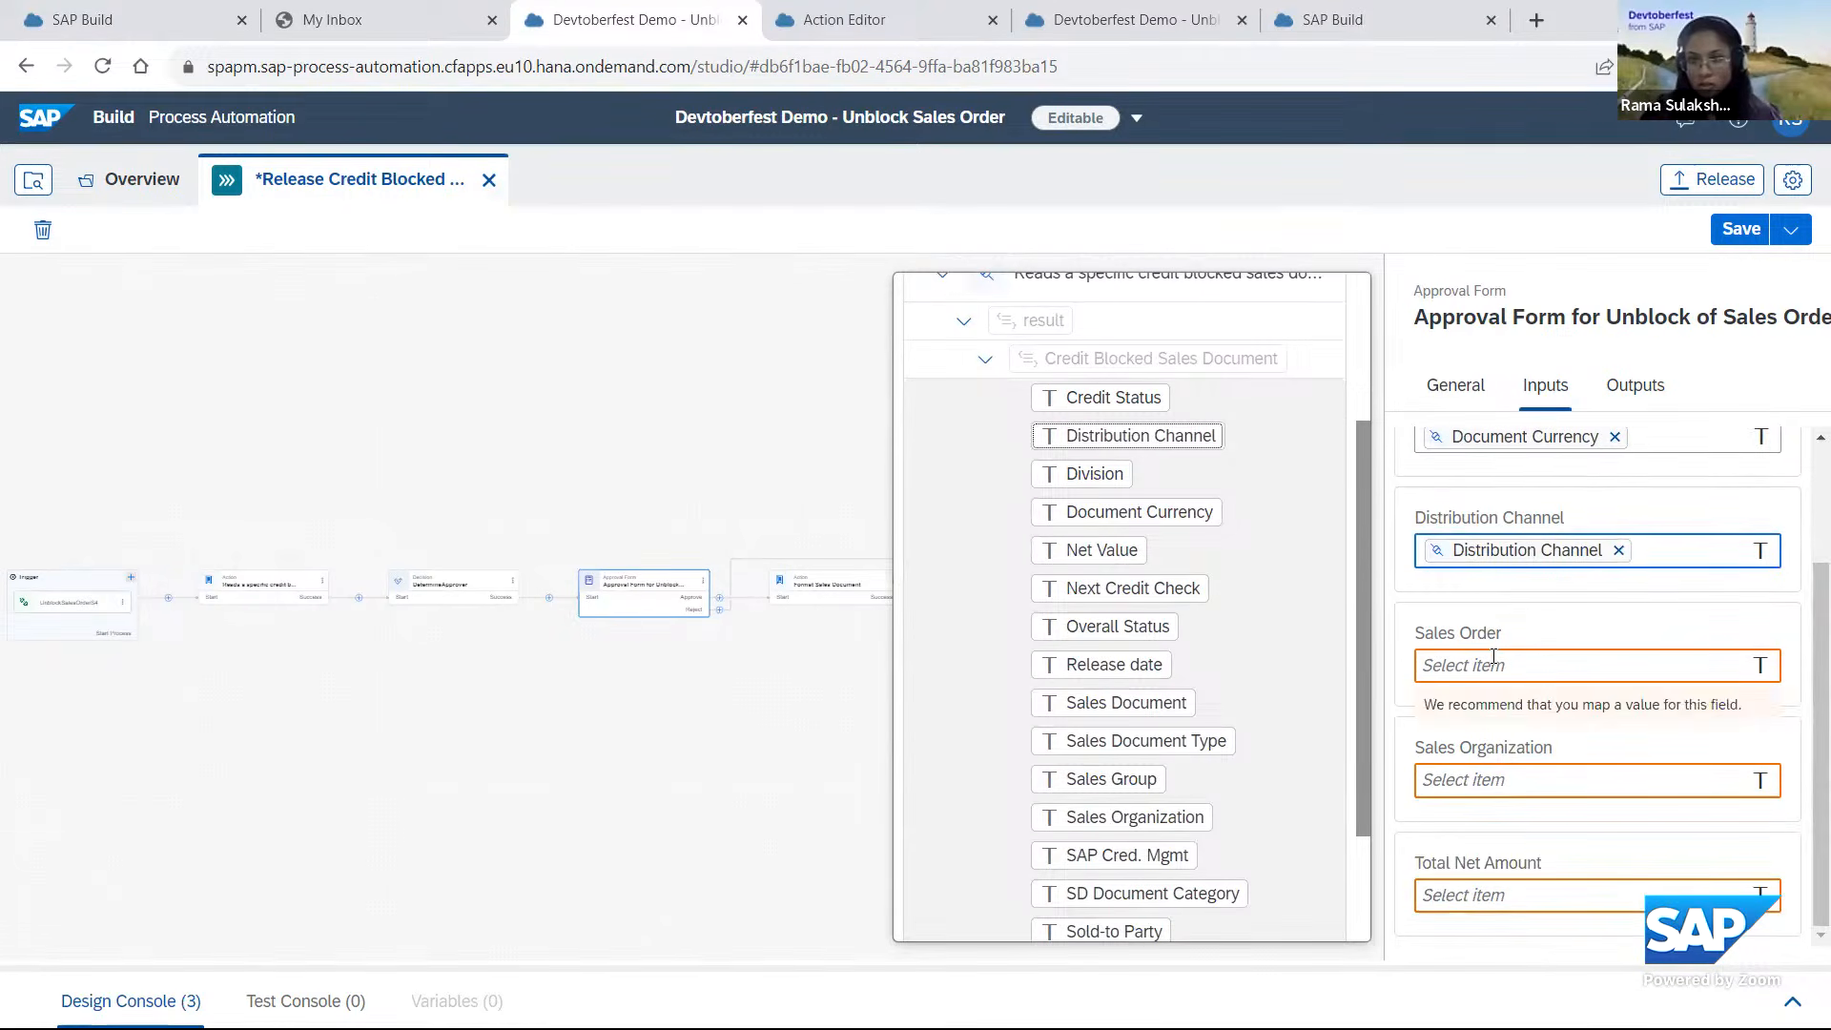
{"action": "left_click", "coordinate": [1493, 660]}
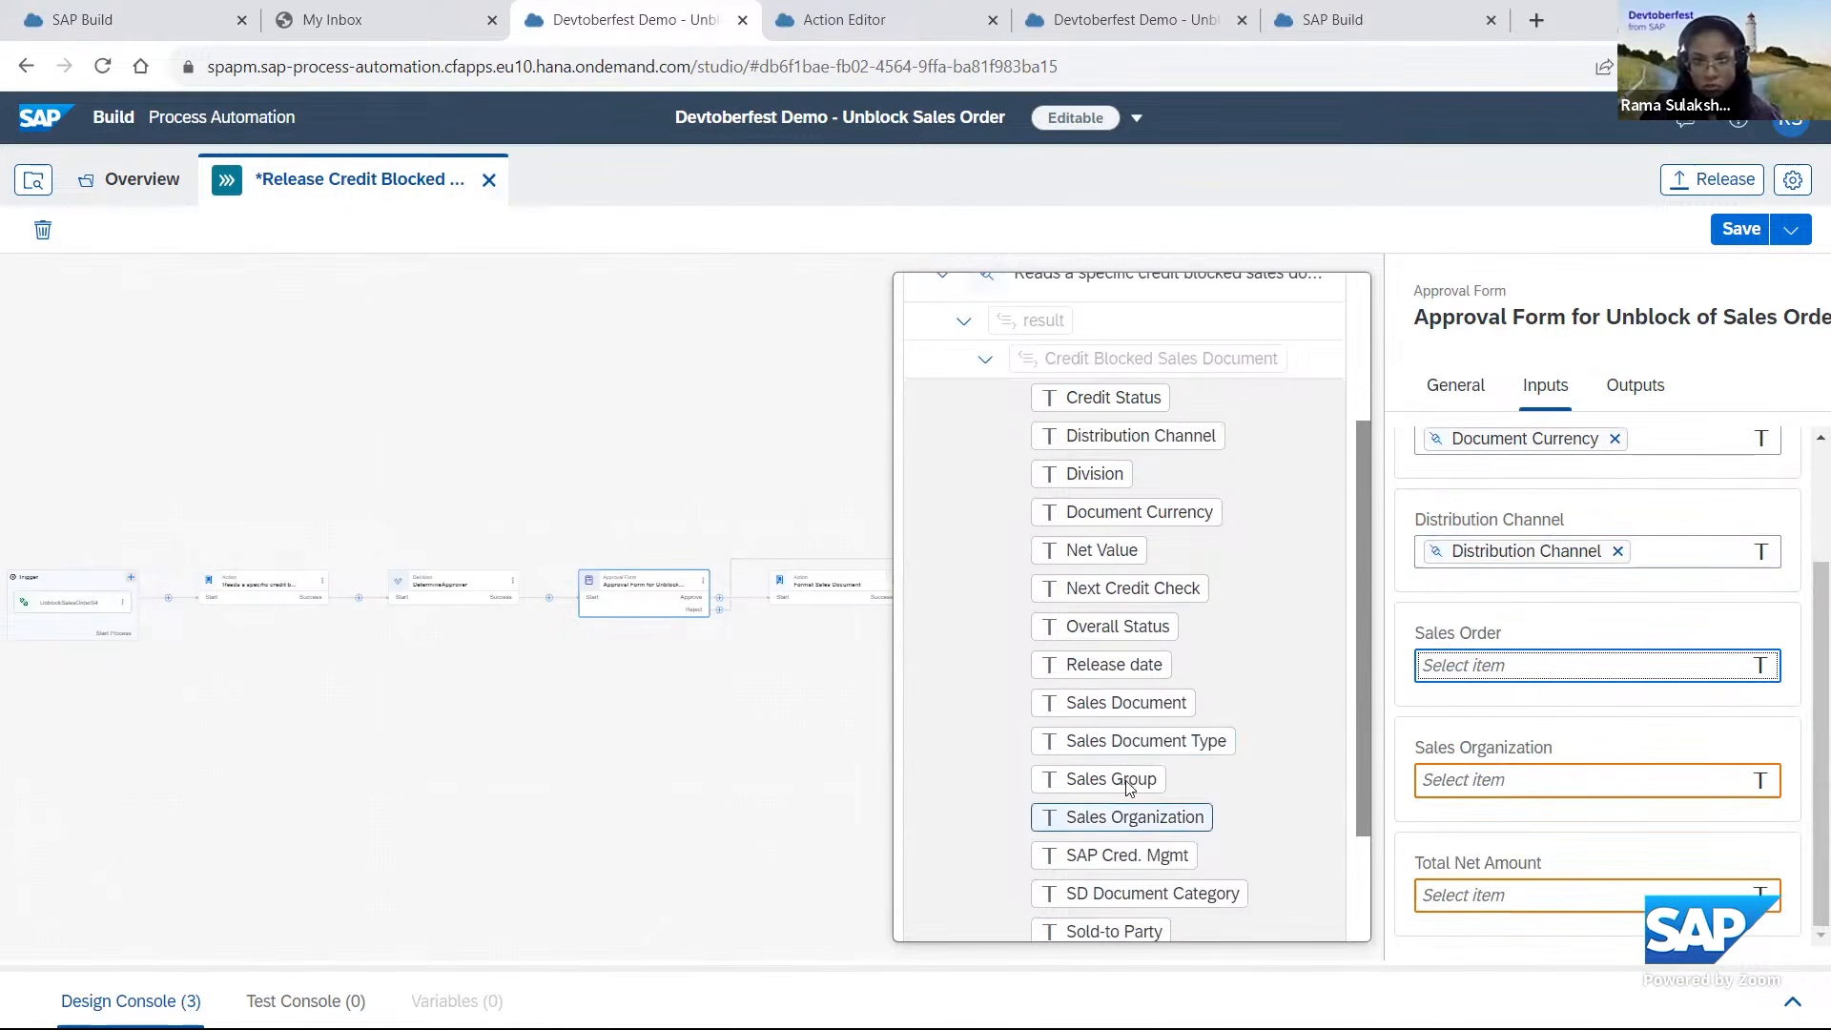
{"action": "left_click", "coordinate": [1083, 703]}
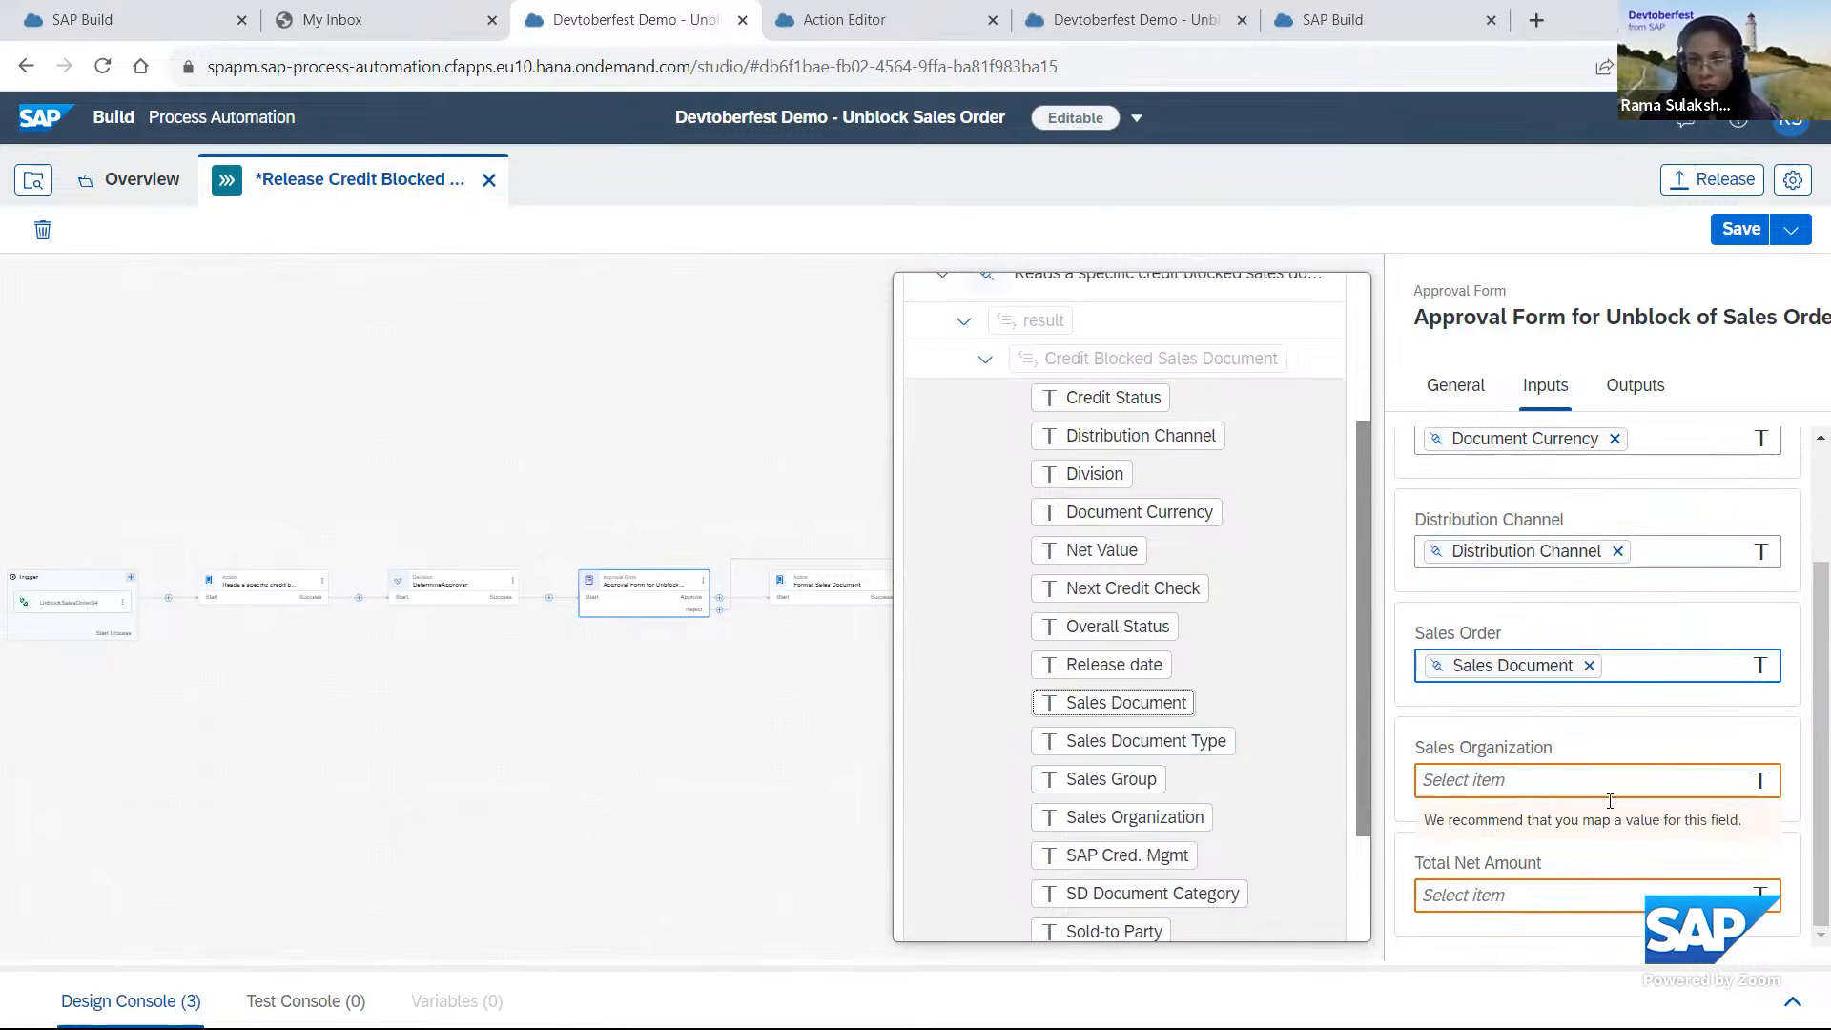
{"action": "left_click", "coordinate": [1149, 813]}
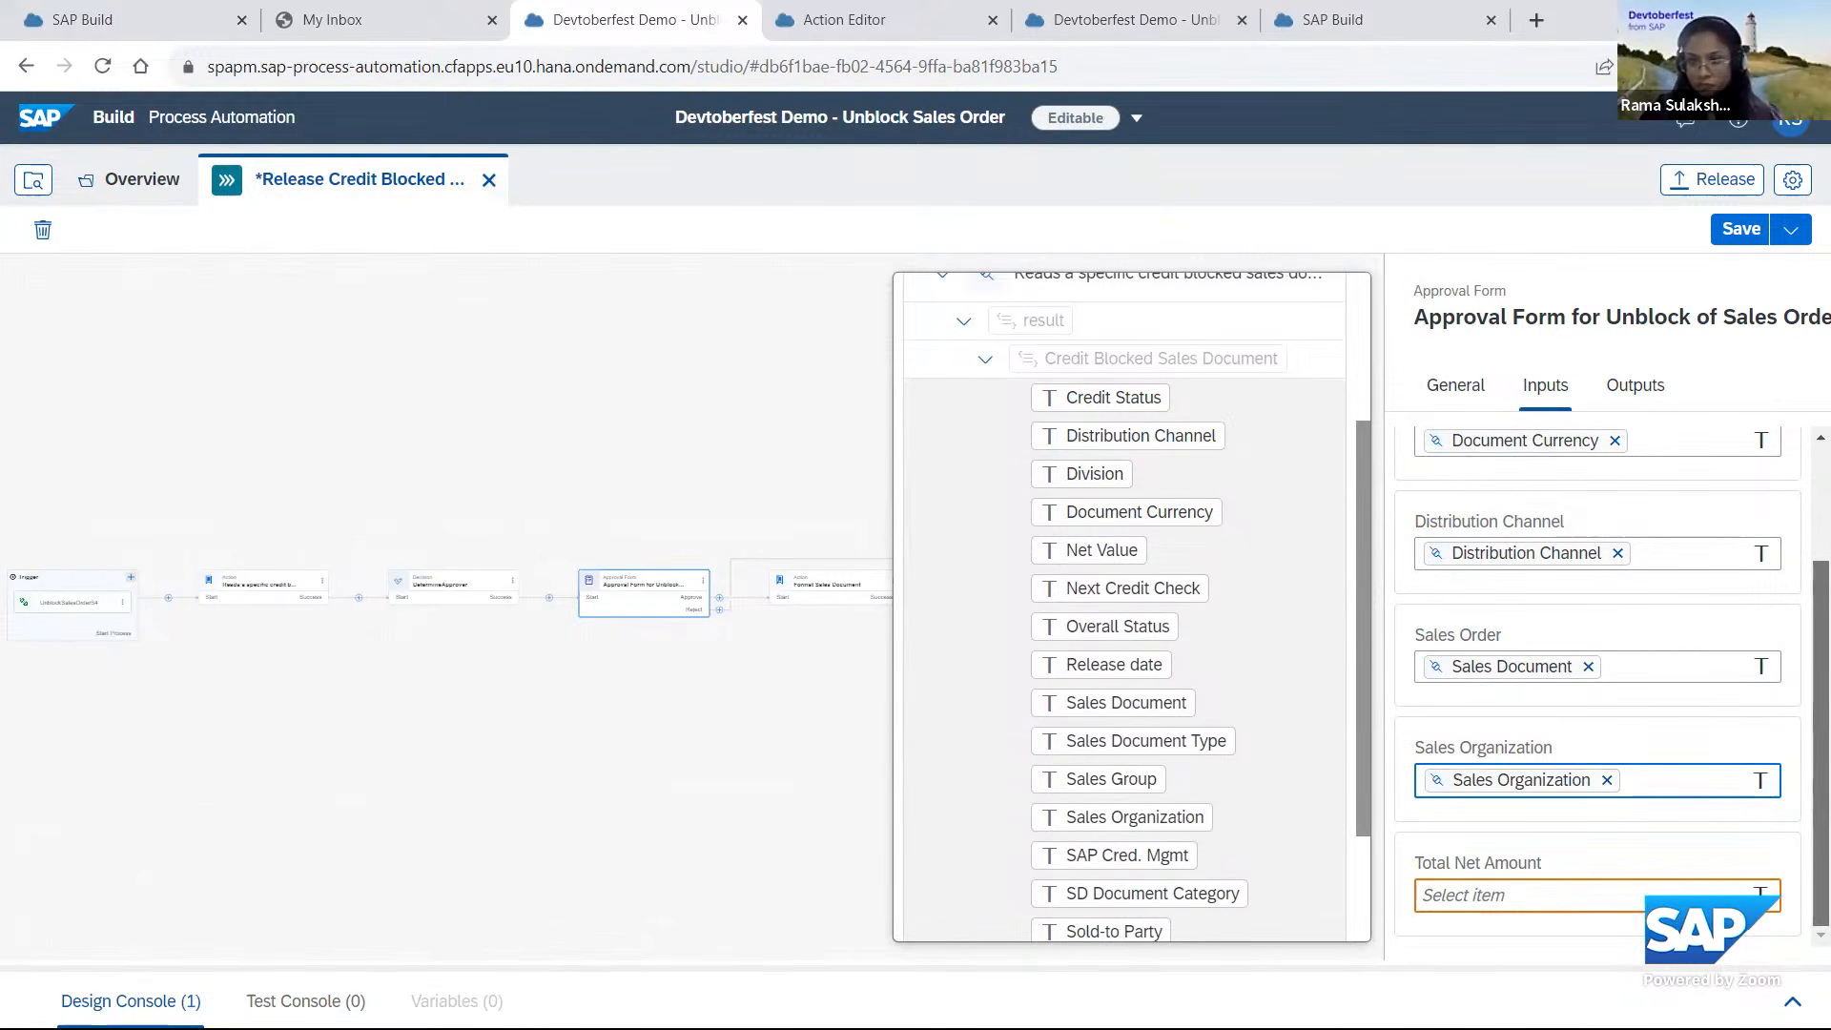
Map the approval form's Total Net Amount to Net Value from the credit-blocked sales document result and save the process.
{"action": "left_click", "coordinate": [942, 511]}
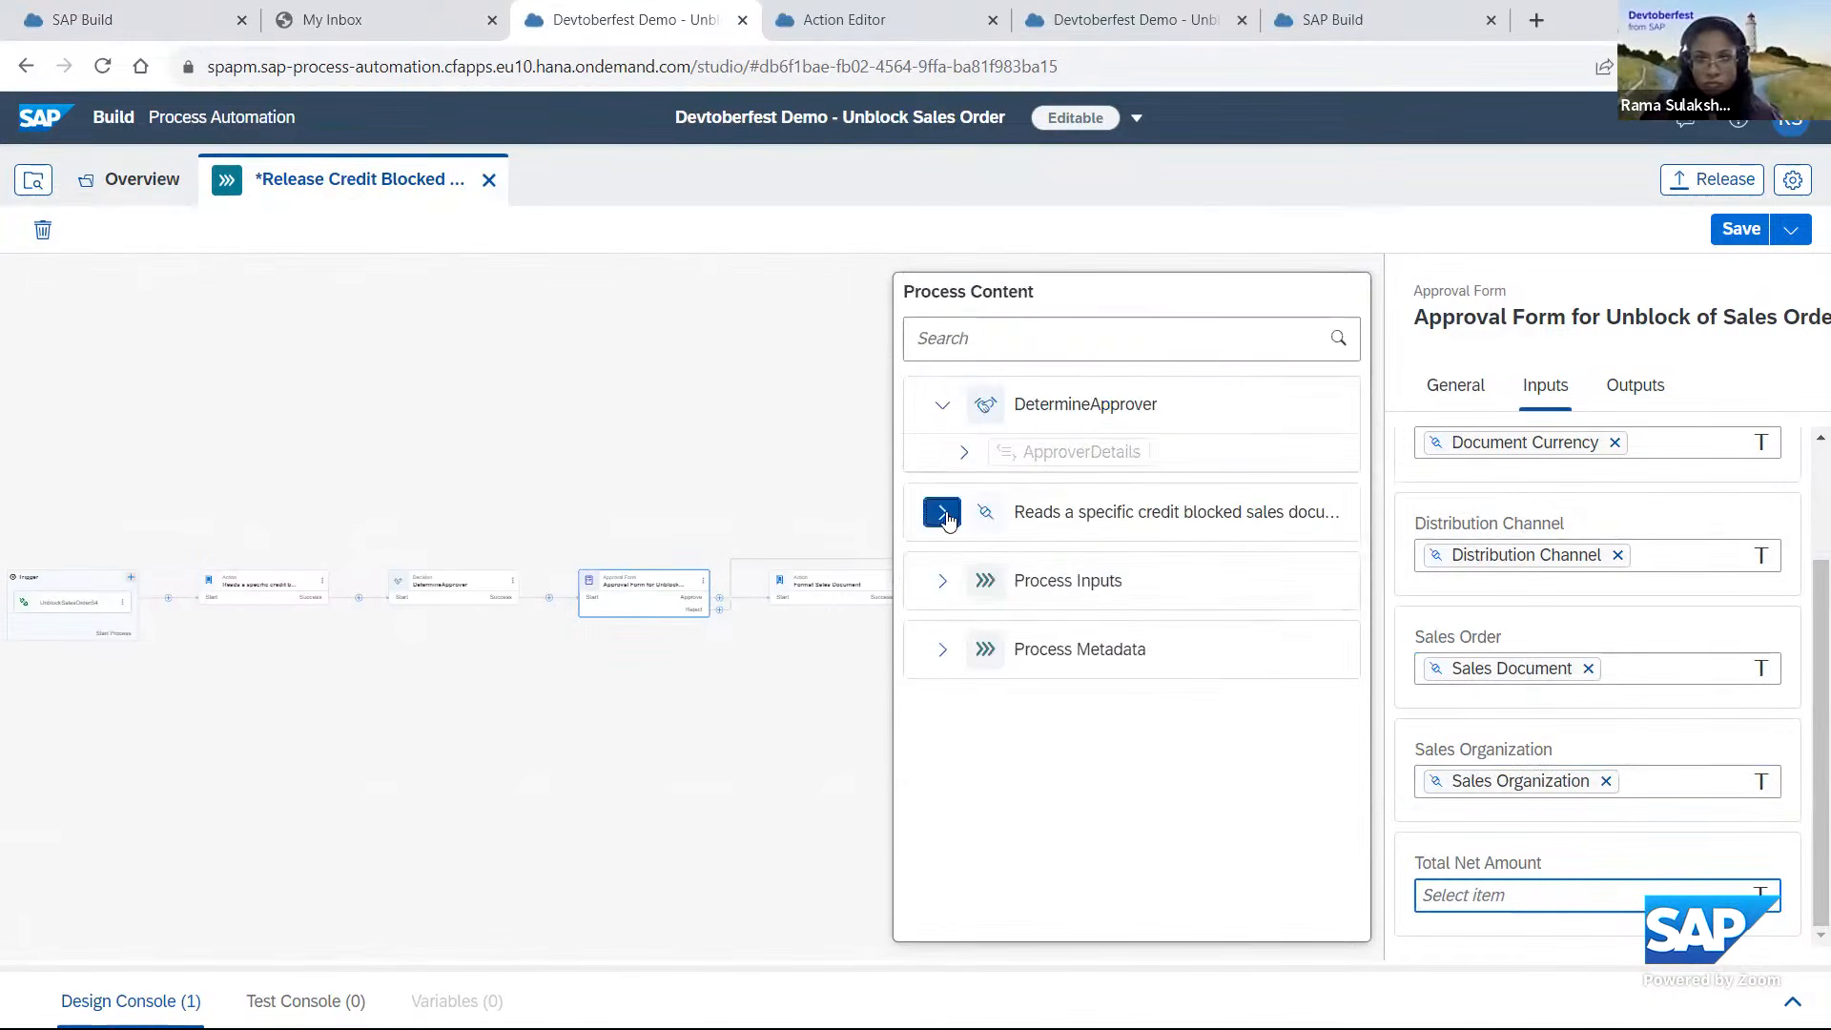
{"action": "left_click", "coordinate": [964, 558]}
{"action": "left_click", "coordinate": [985, 597]}
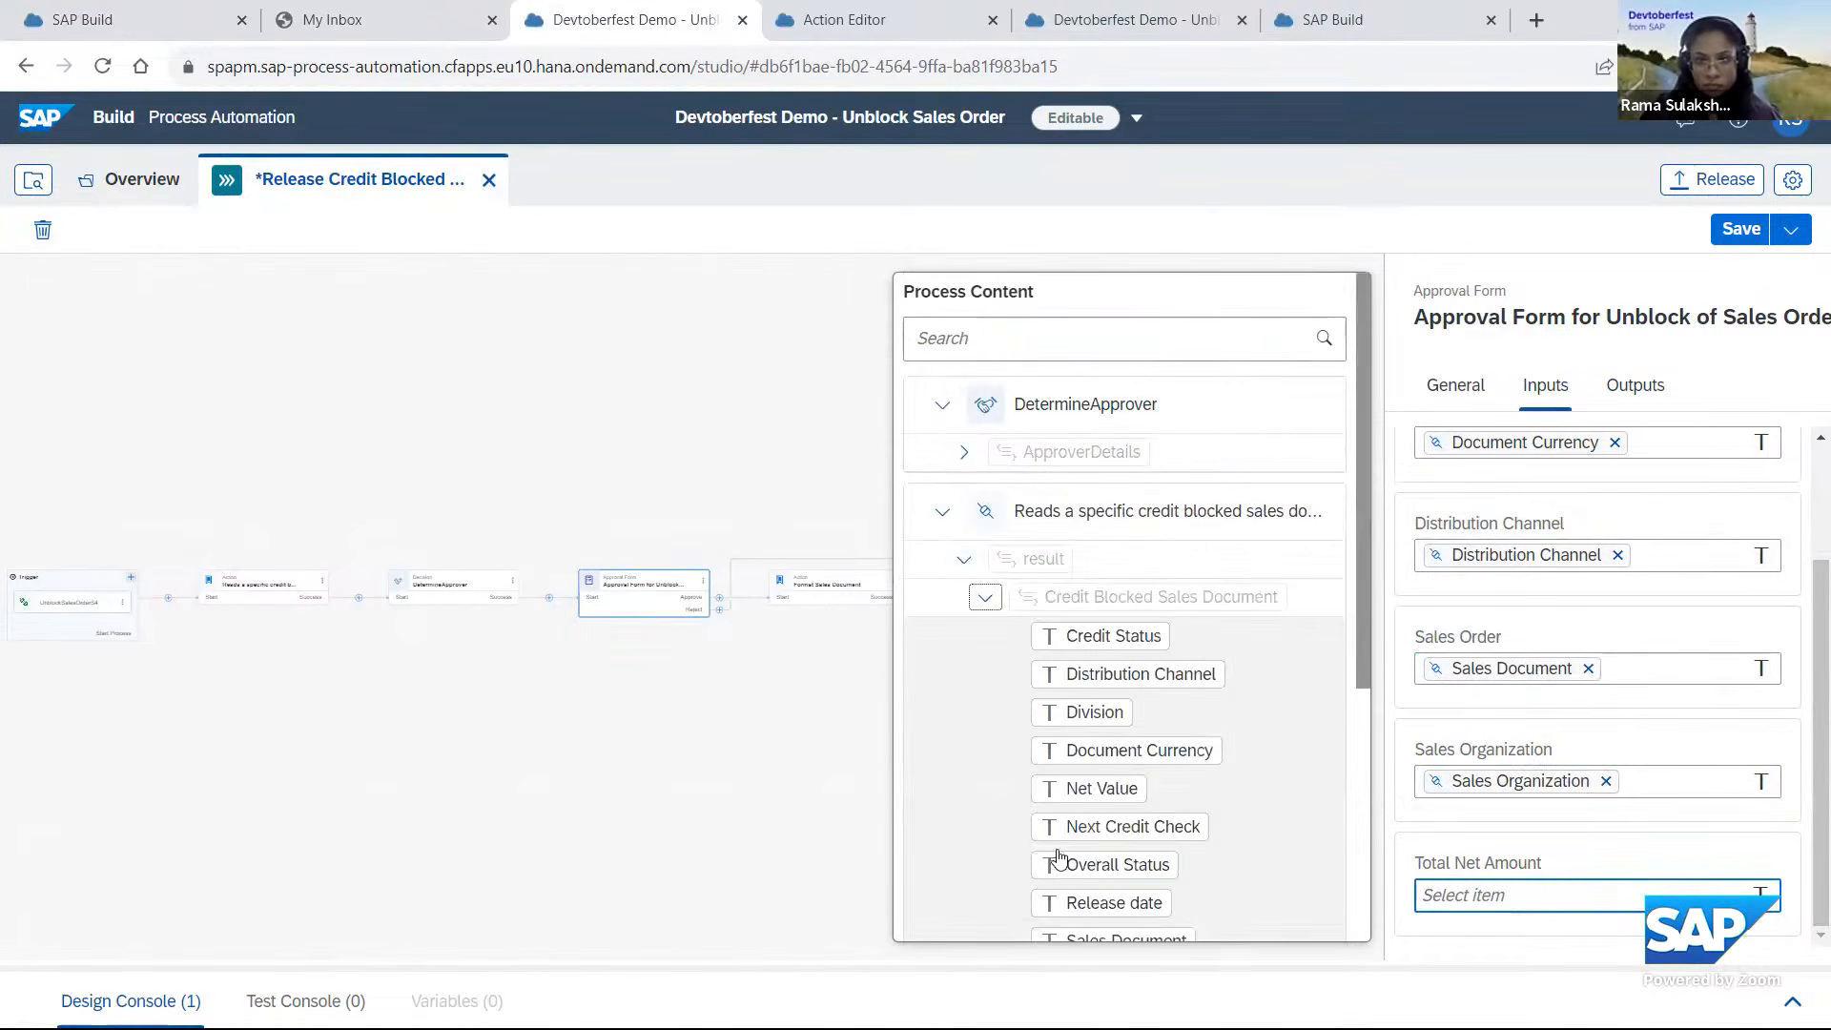
{"action": "scroll", "coordinate": [1098, 864], "scroll_direction": "down", "scroll_amount": 1}
{"action": "scroll", "coordinate": [1099, 864], "scroll_direction": "down", "scroll_amount": 3}
{"action": "left_click", "coordinate": [1106, 431]}
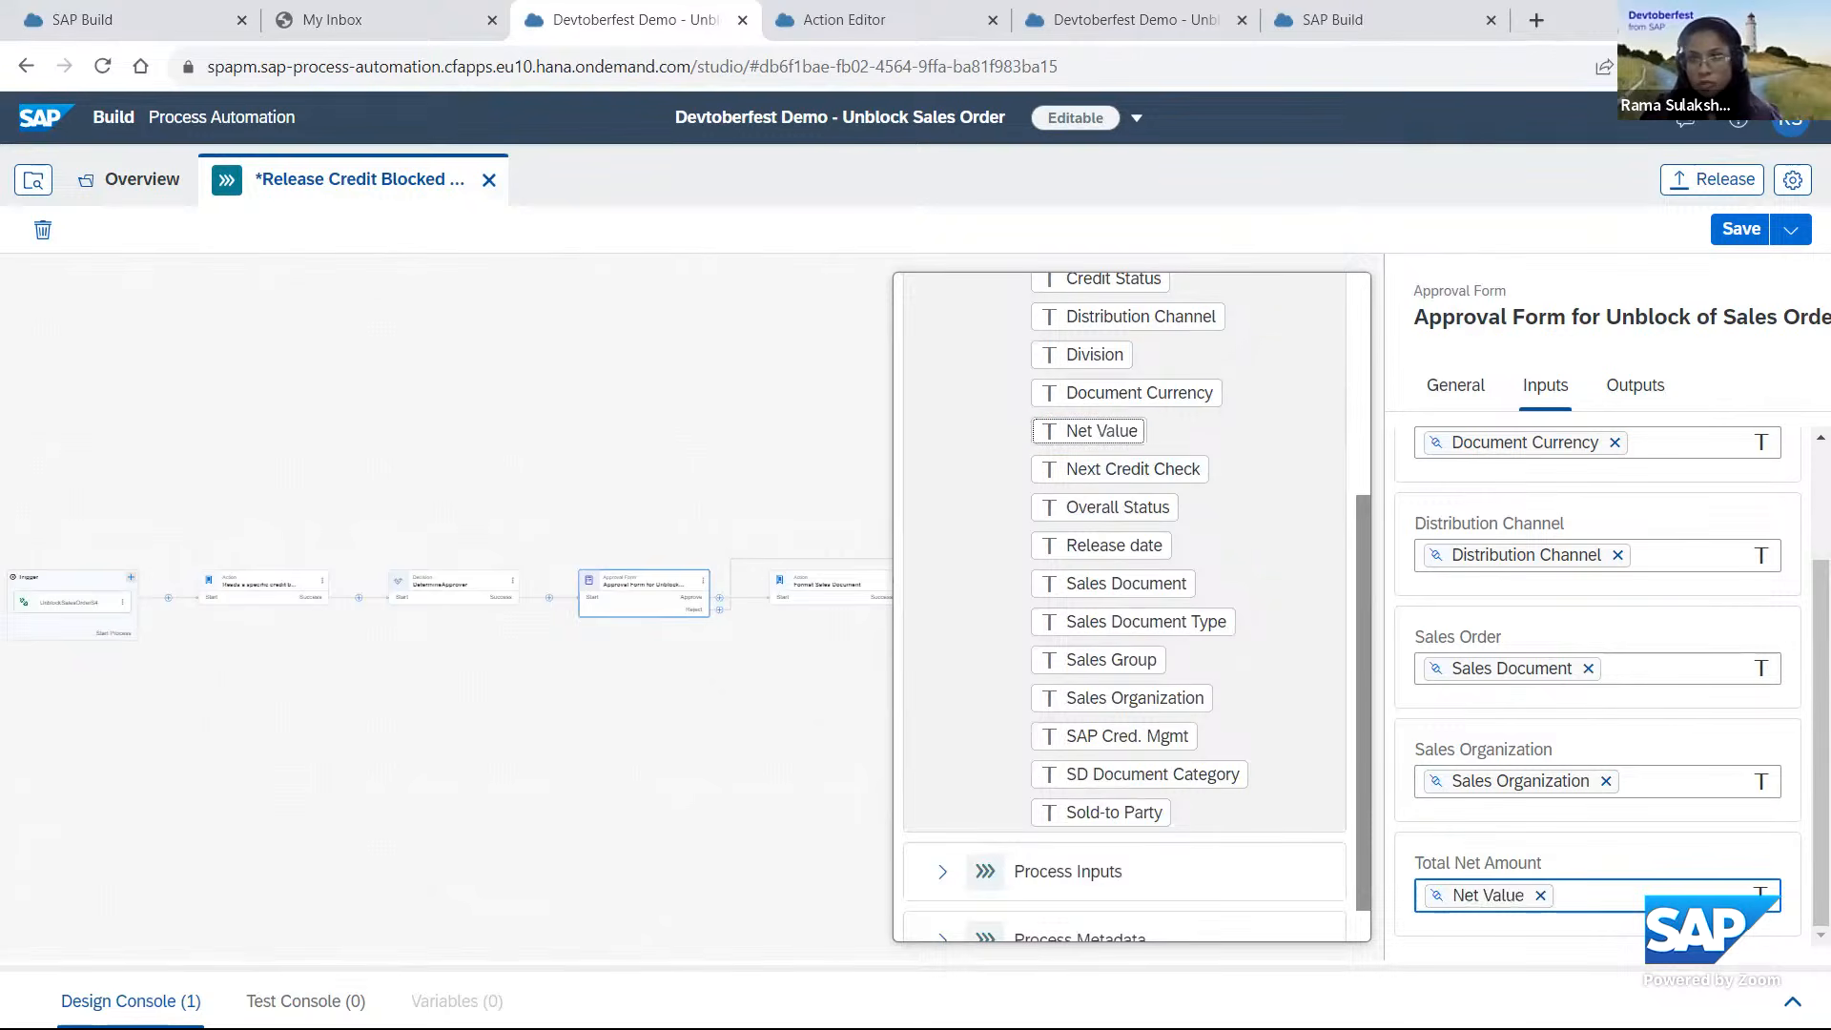
{"action": "left_click", "coordinate": [1742, 233]}
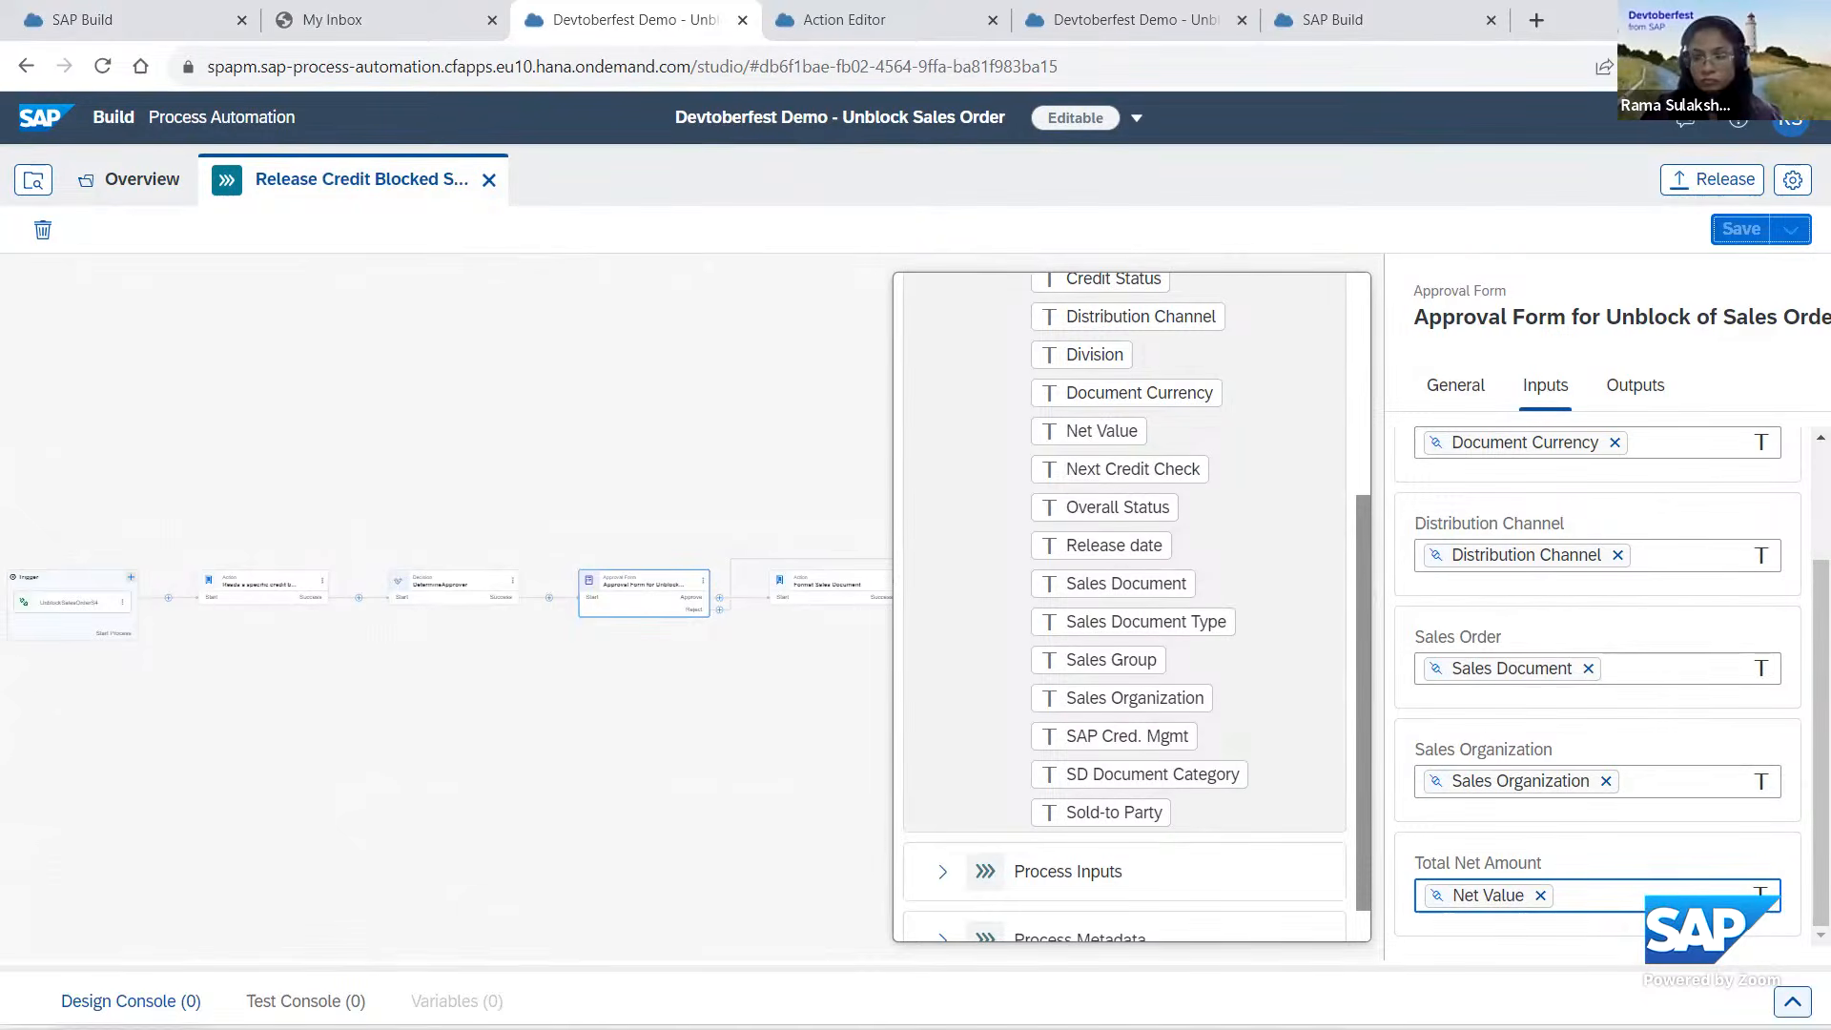
{"action": "scroll", "coordinate": [1598, 686], "scroll_direction": "up", "scroll_amount": 3}
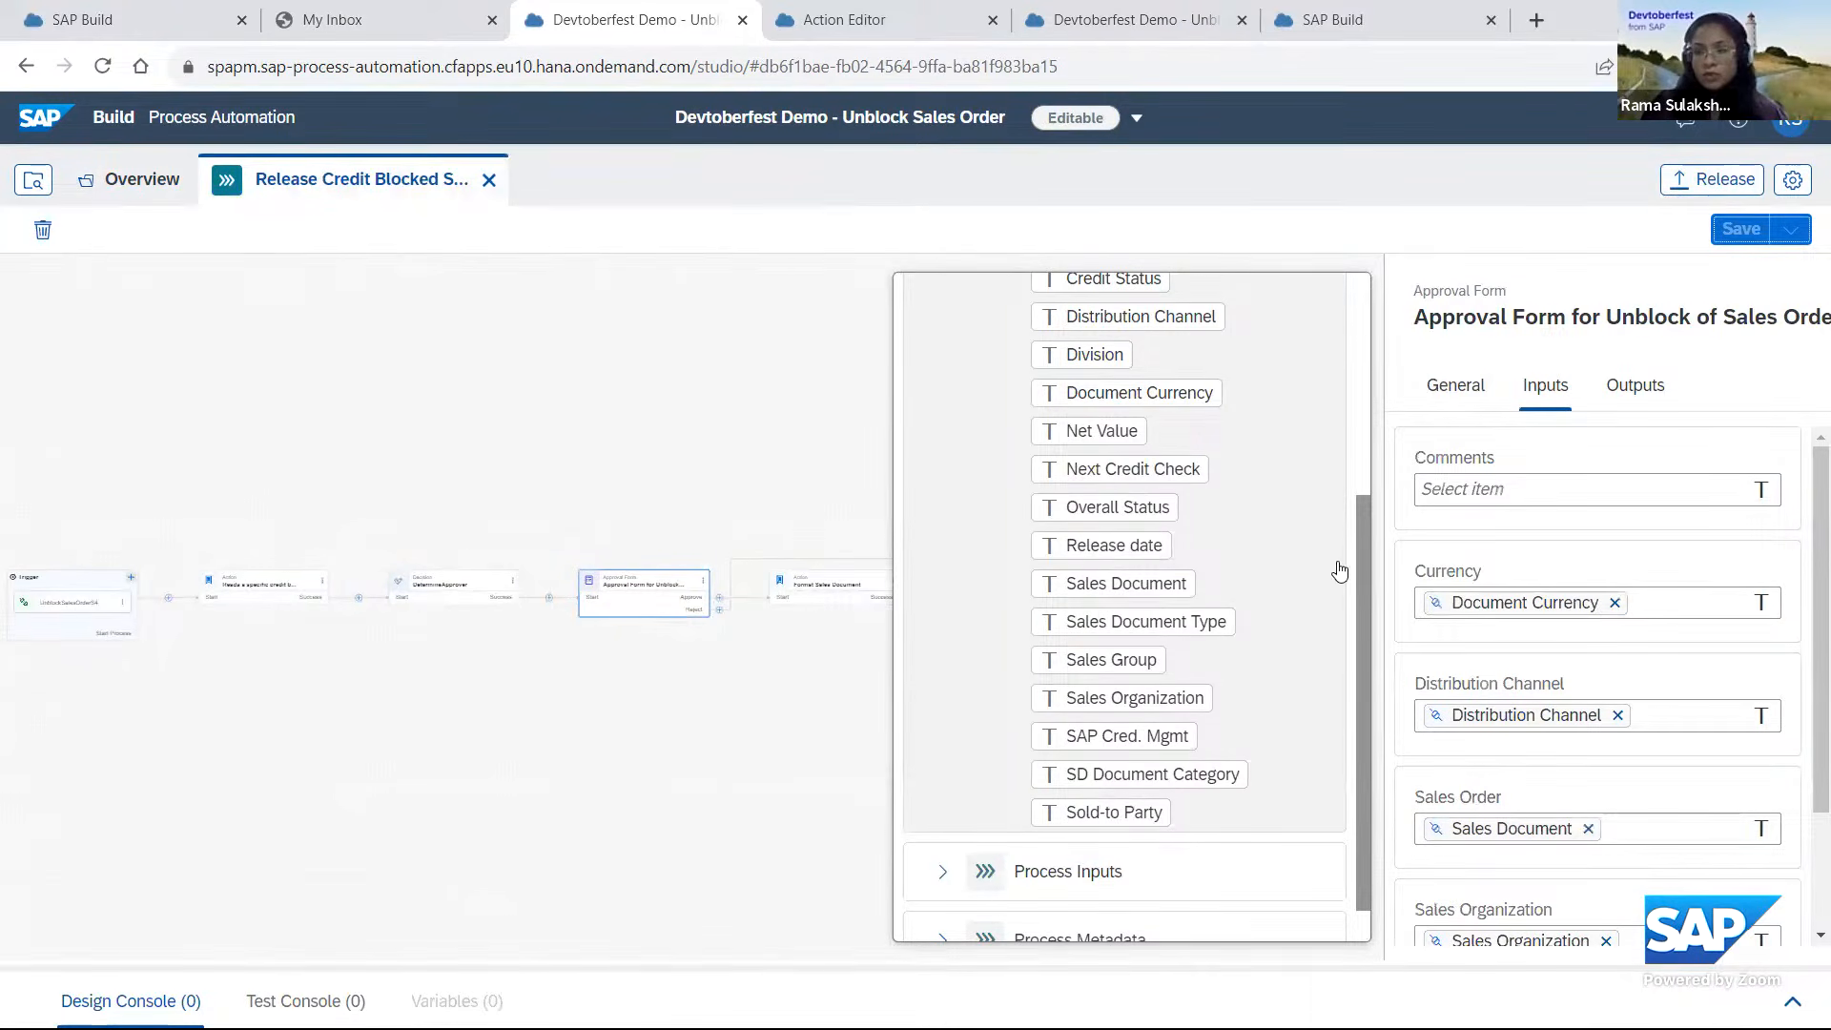
Release the project as patch version 1.0.2 and start its deployment, proceeding to the runtime variables.
{"action": "left_click", "coordinate": [1716, 179]}
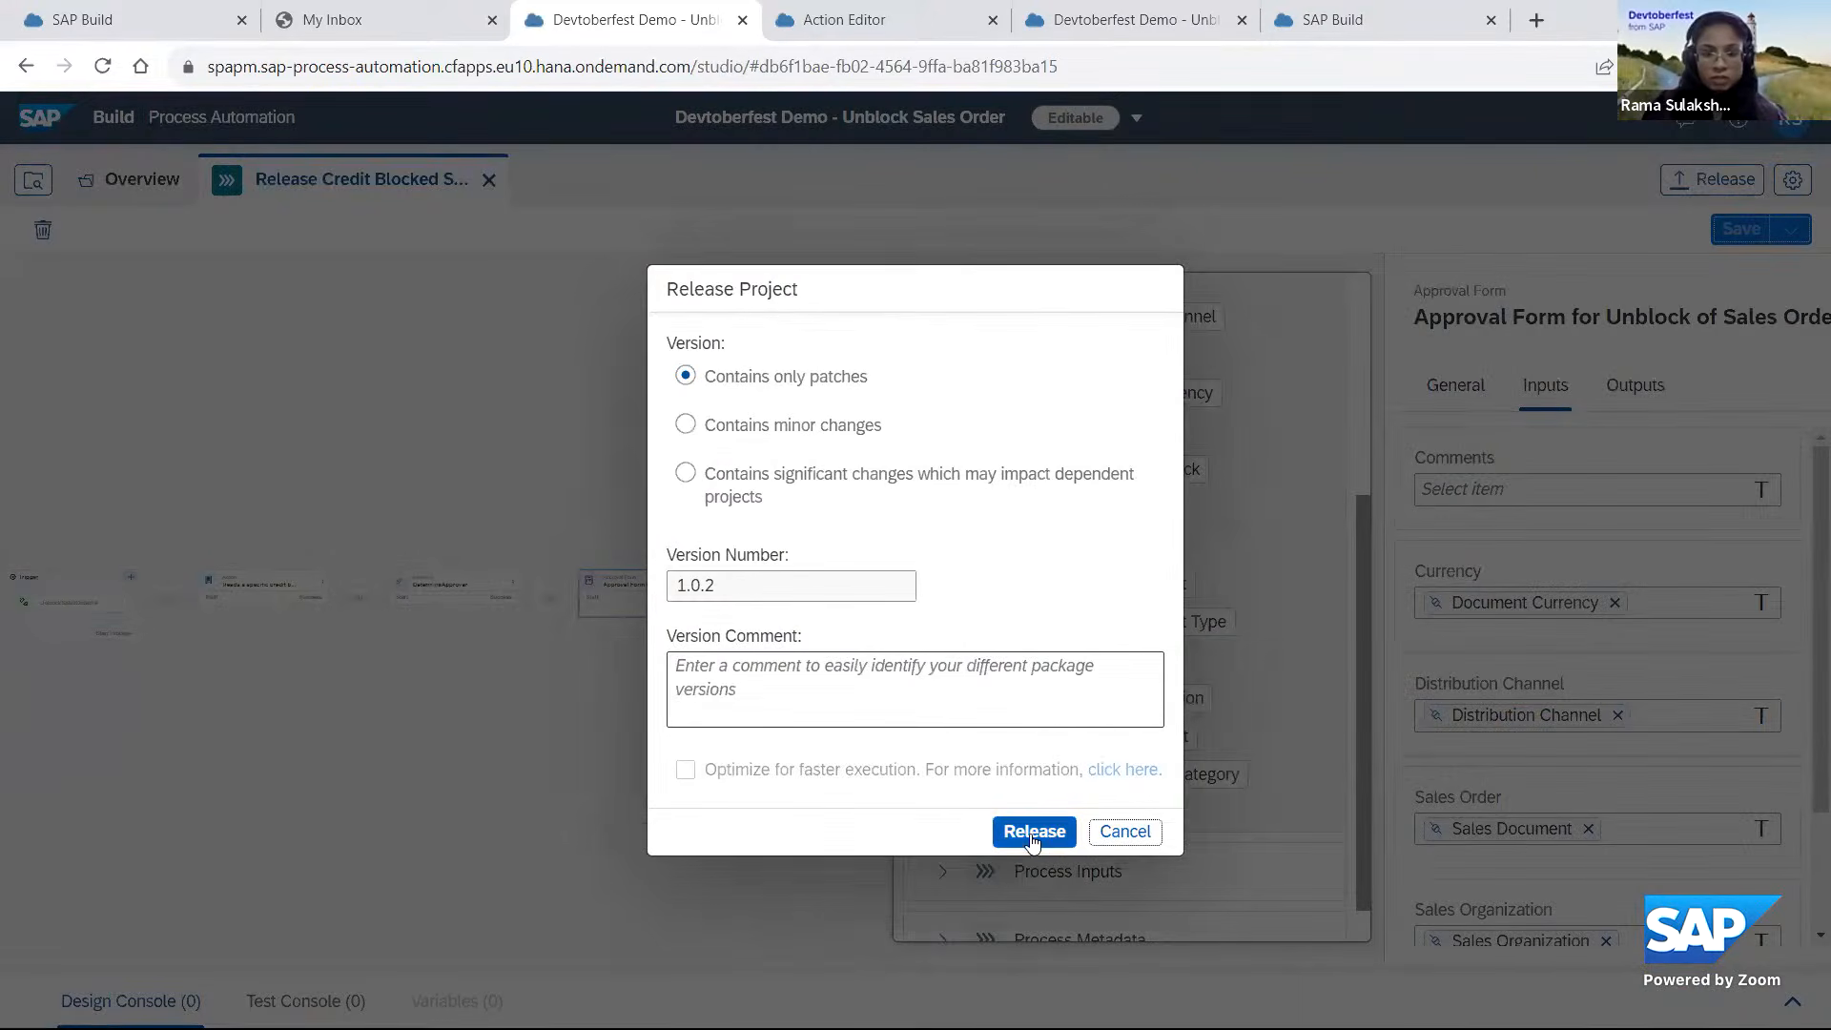
{"action": "key", "text": "Return"}
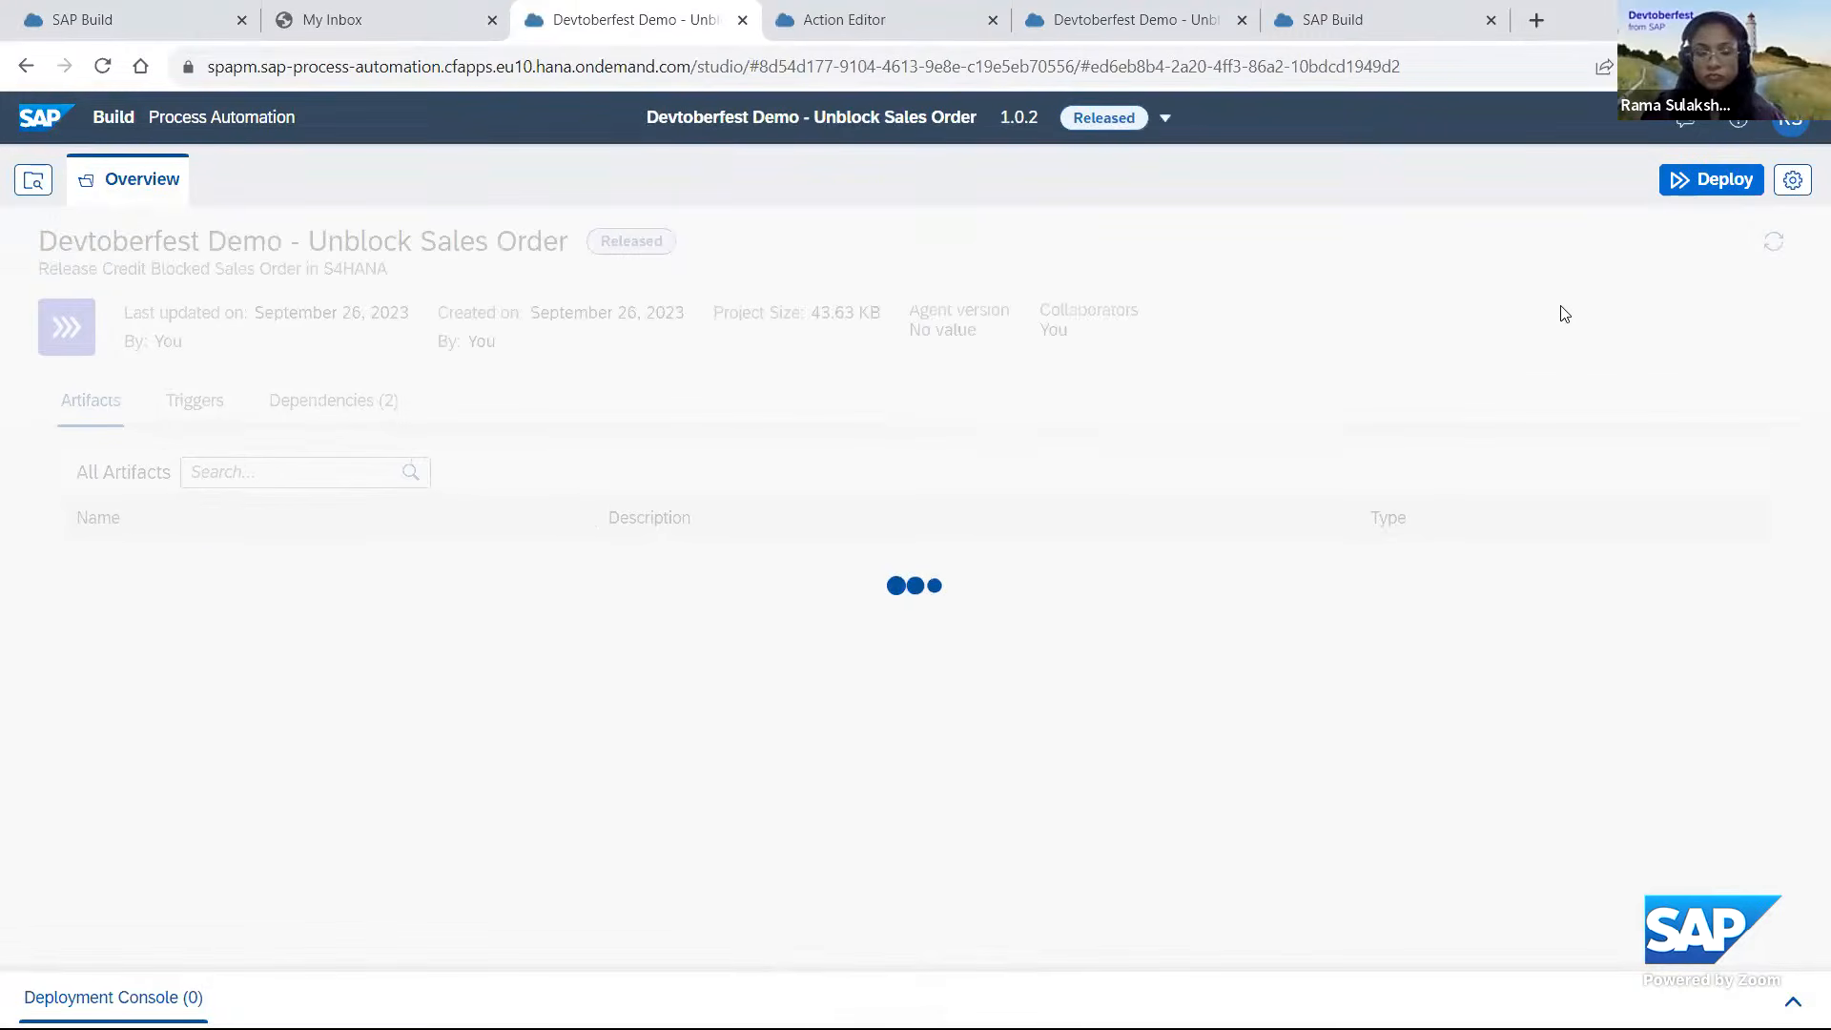
{"action": "left_click", "coordinate": [1724, 184]}
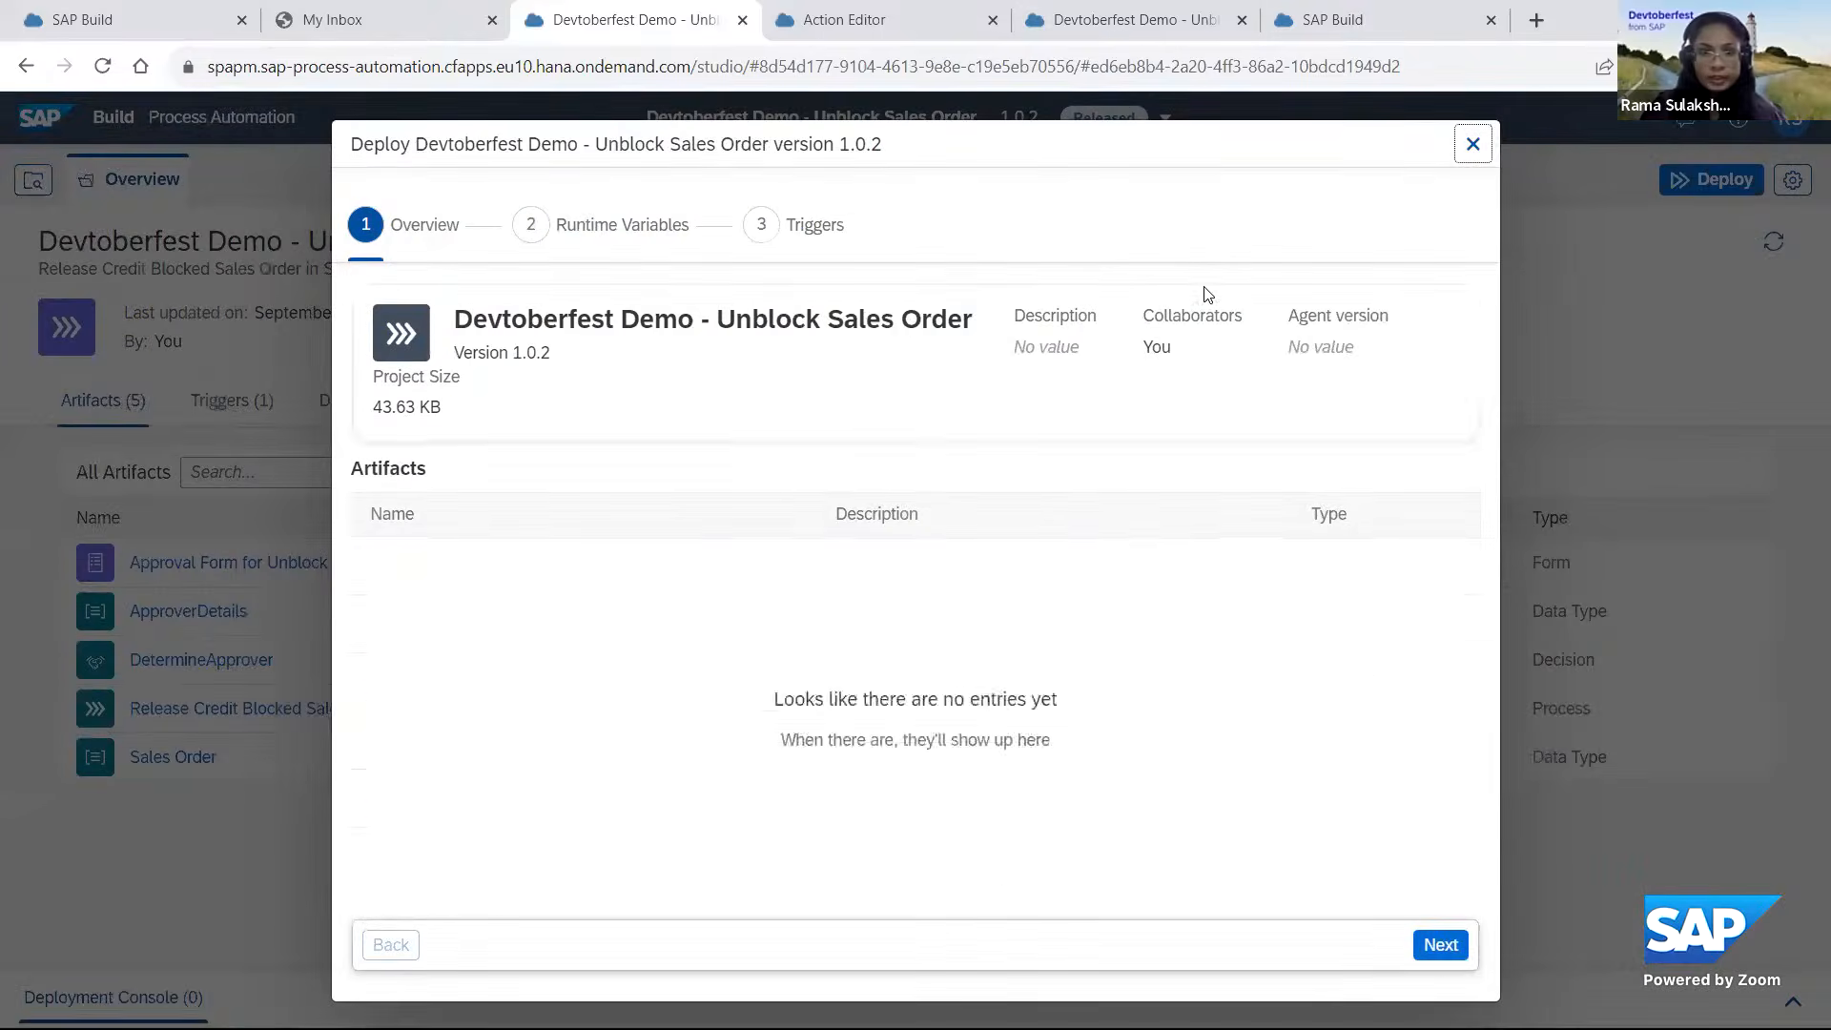
{"action": "left_click", "coordinate": [1440, 945]}
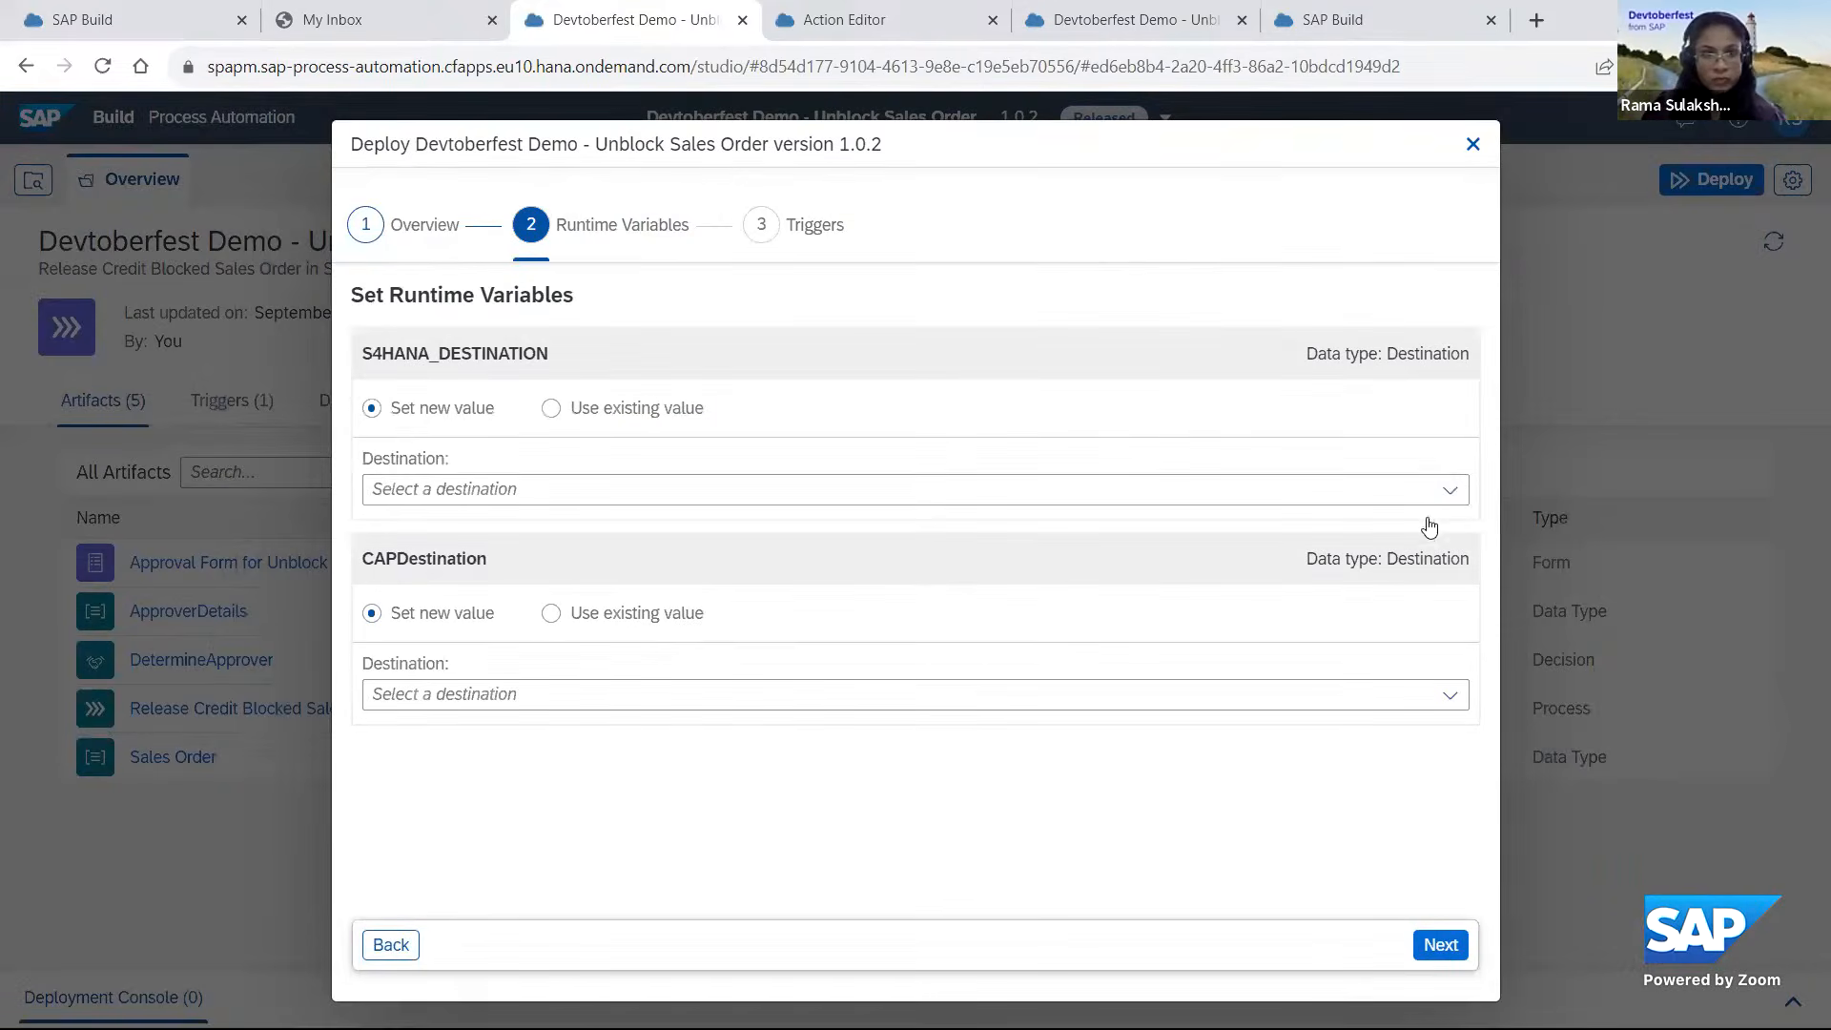
Set S4HANA_DESTINATION to S4HANA_CXT_A_CreditBlockedSD_Devtoberfest2023 and CAPDestination to CAP_Library_PMCAP, and deploy version 1.0.2.
{"action": "left_click", "coordinate": [1447, 490]}
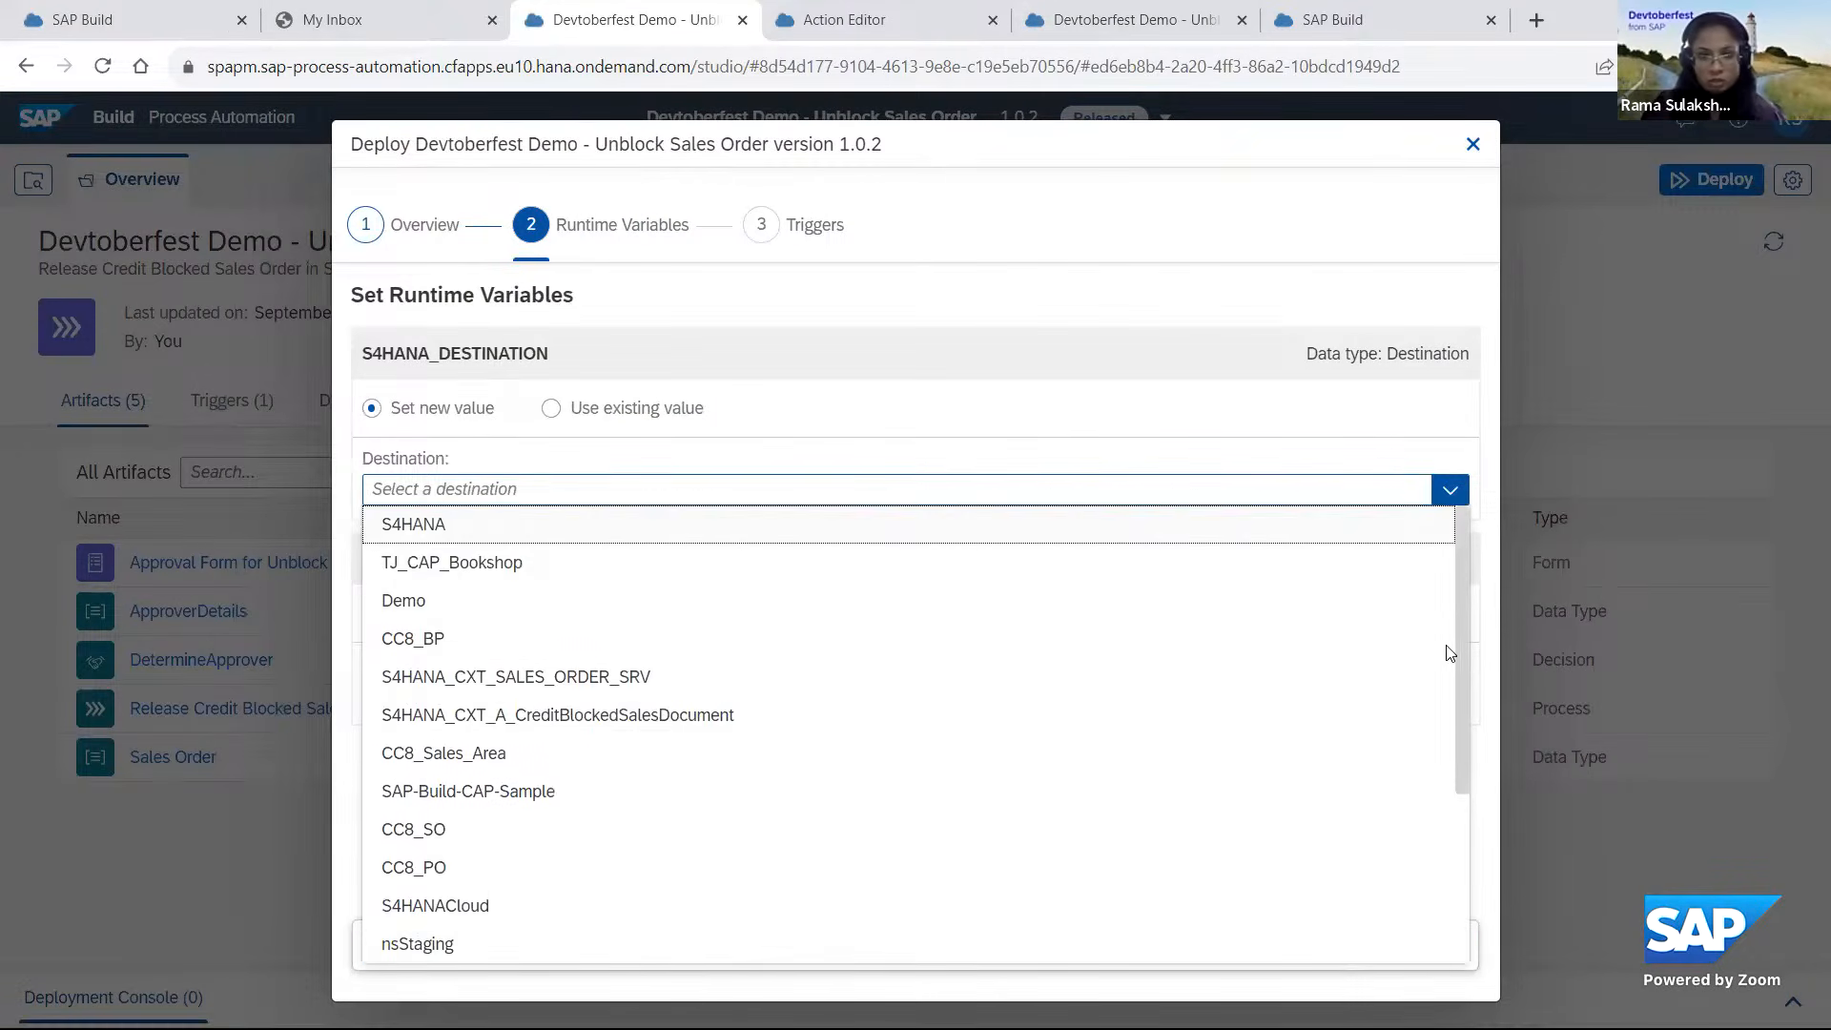
{"action": "scroll", "coordinate": [1421, 870], "scroll_direction": "down", "scroll_amount": 3}
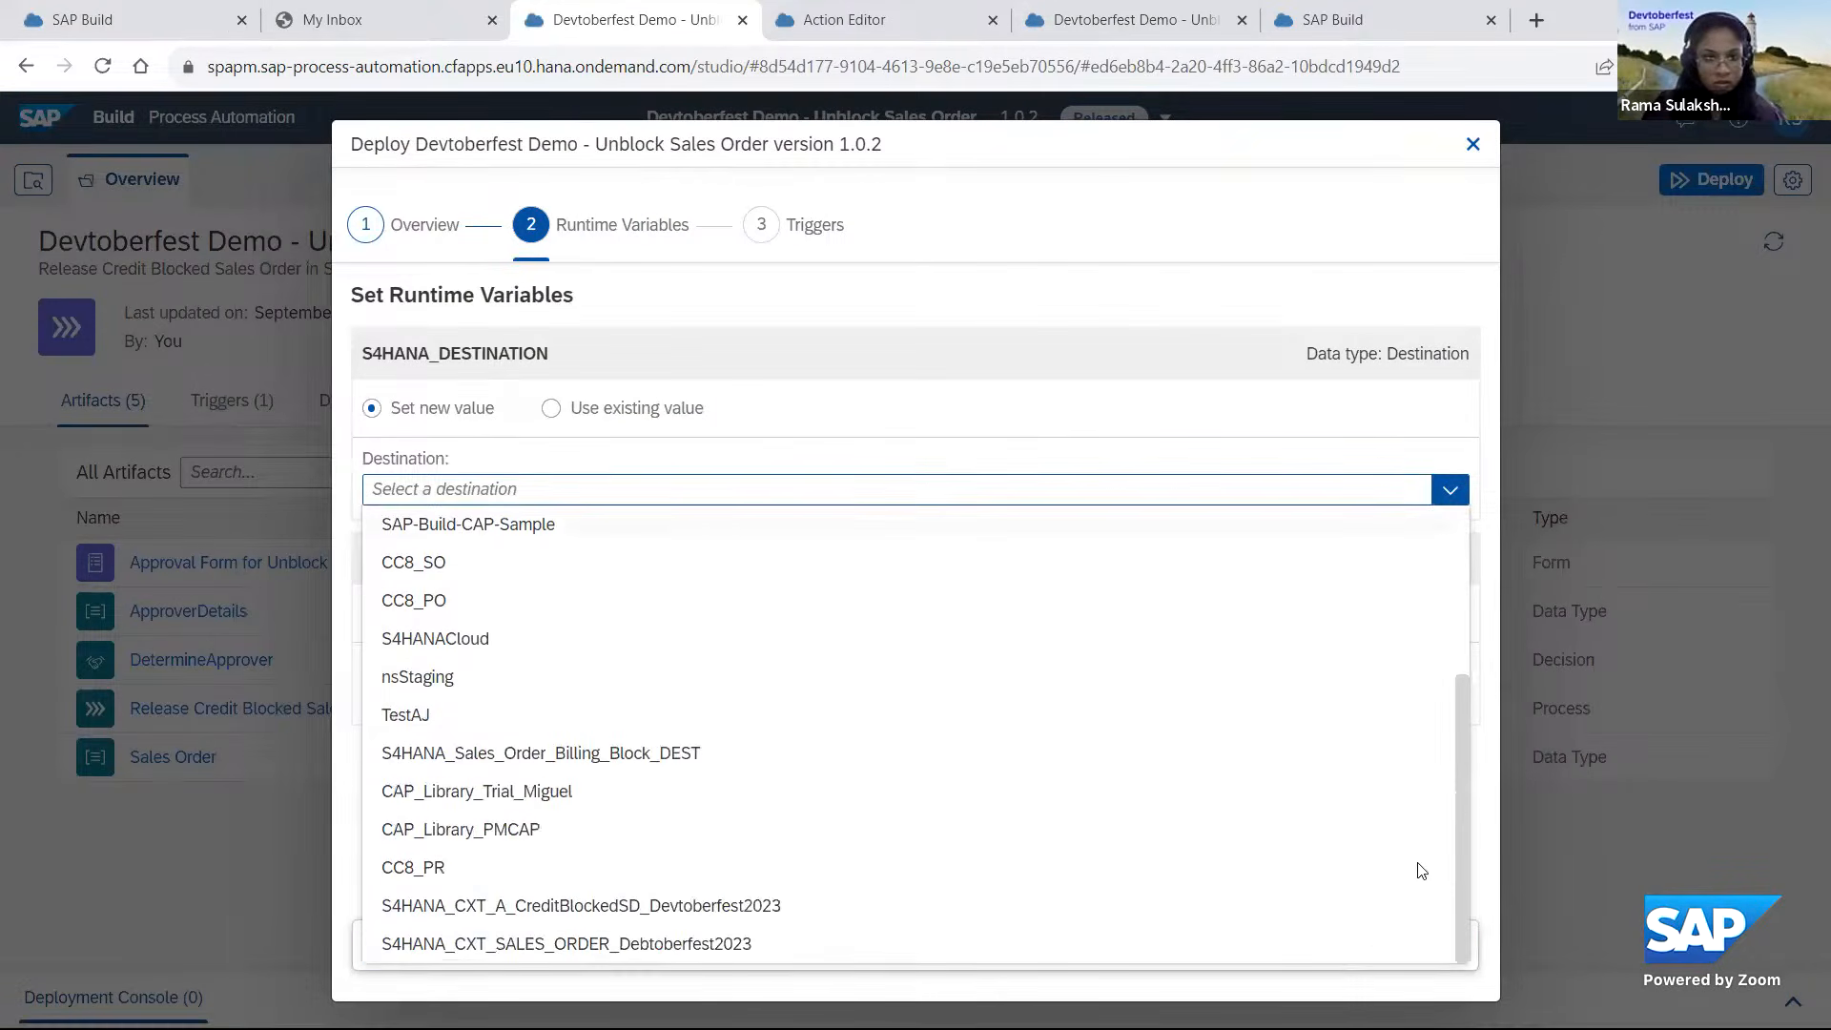
{"action": "left_click", "coordinate": [627, 905]}
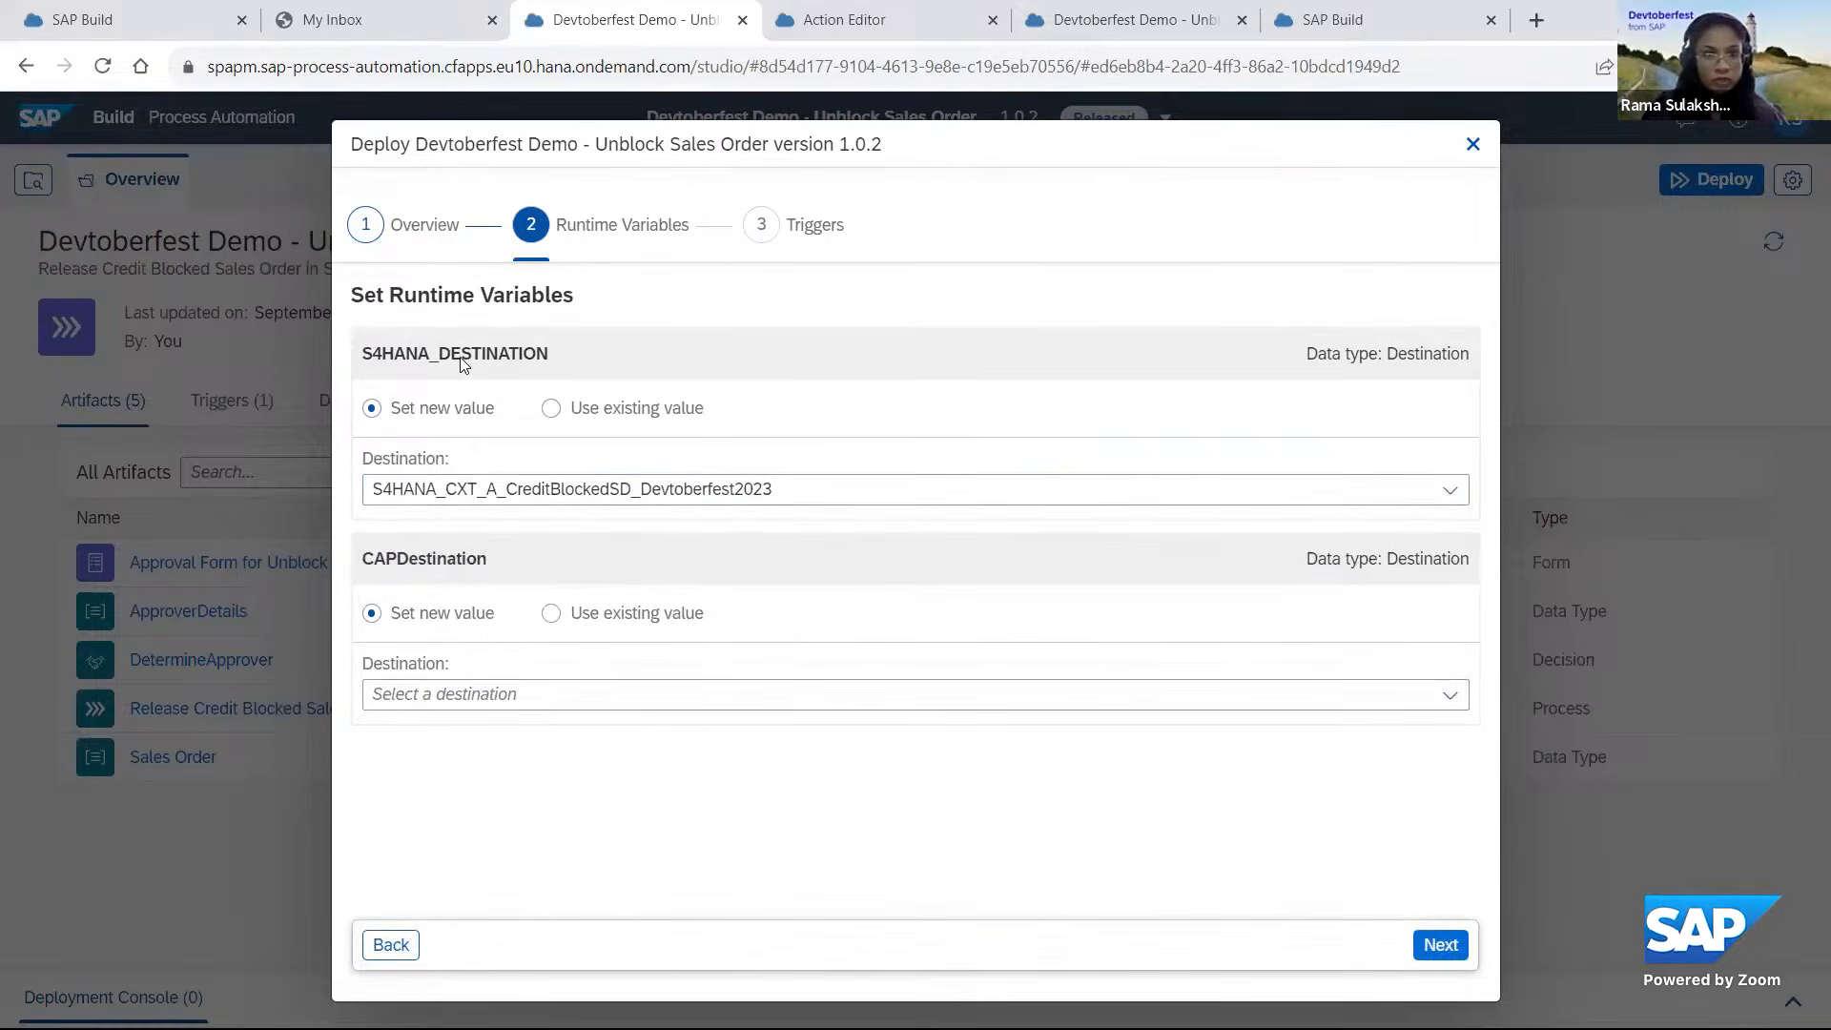
{"action": "left_click", "coordinate": [1449, 694]}
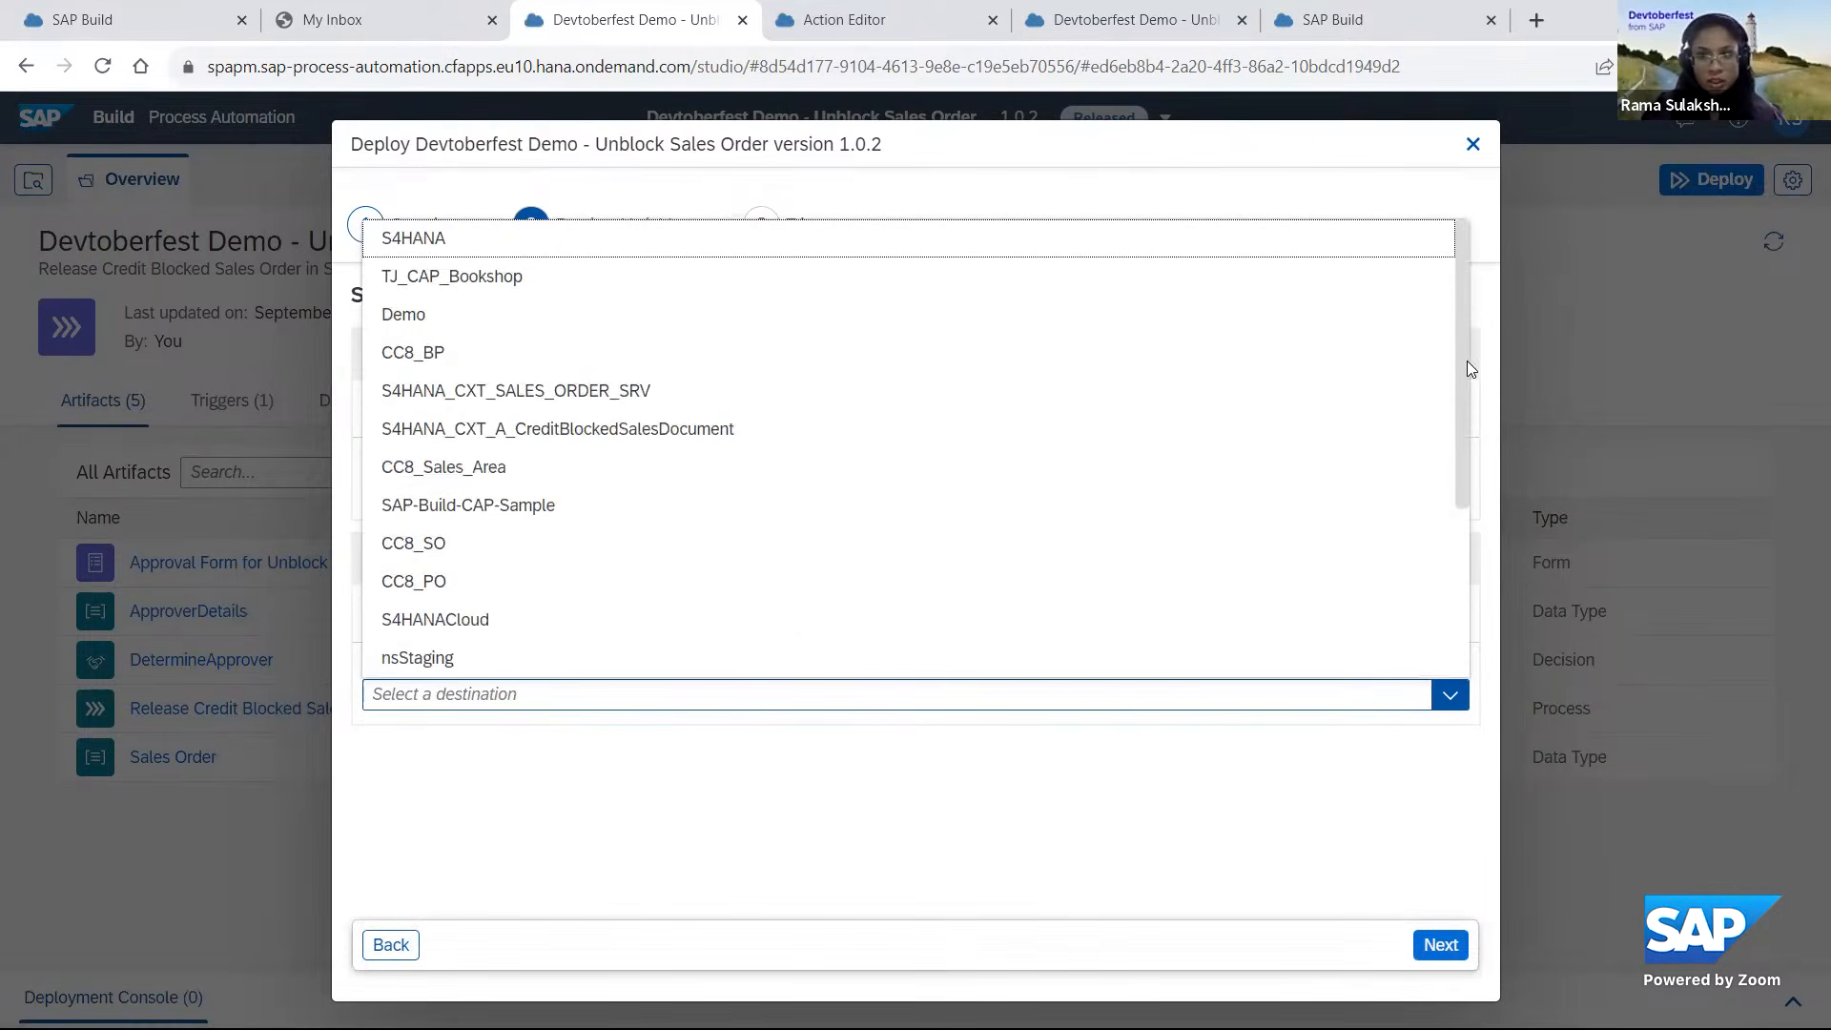
{"action": "scroll", "coordinate": [1439, 483], "scroll_direction": "down", "scroll_amount": 3}
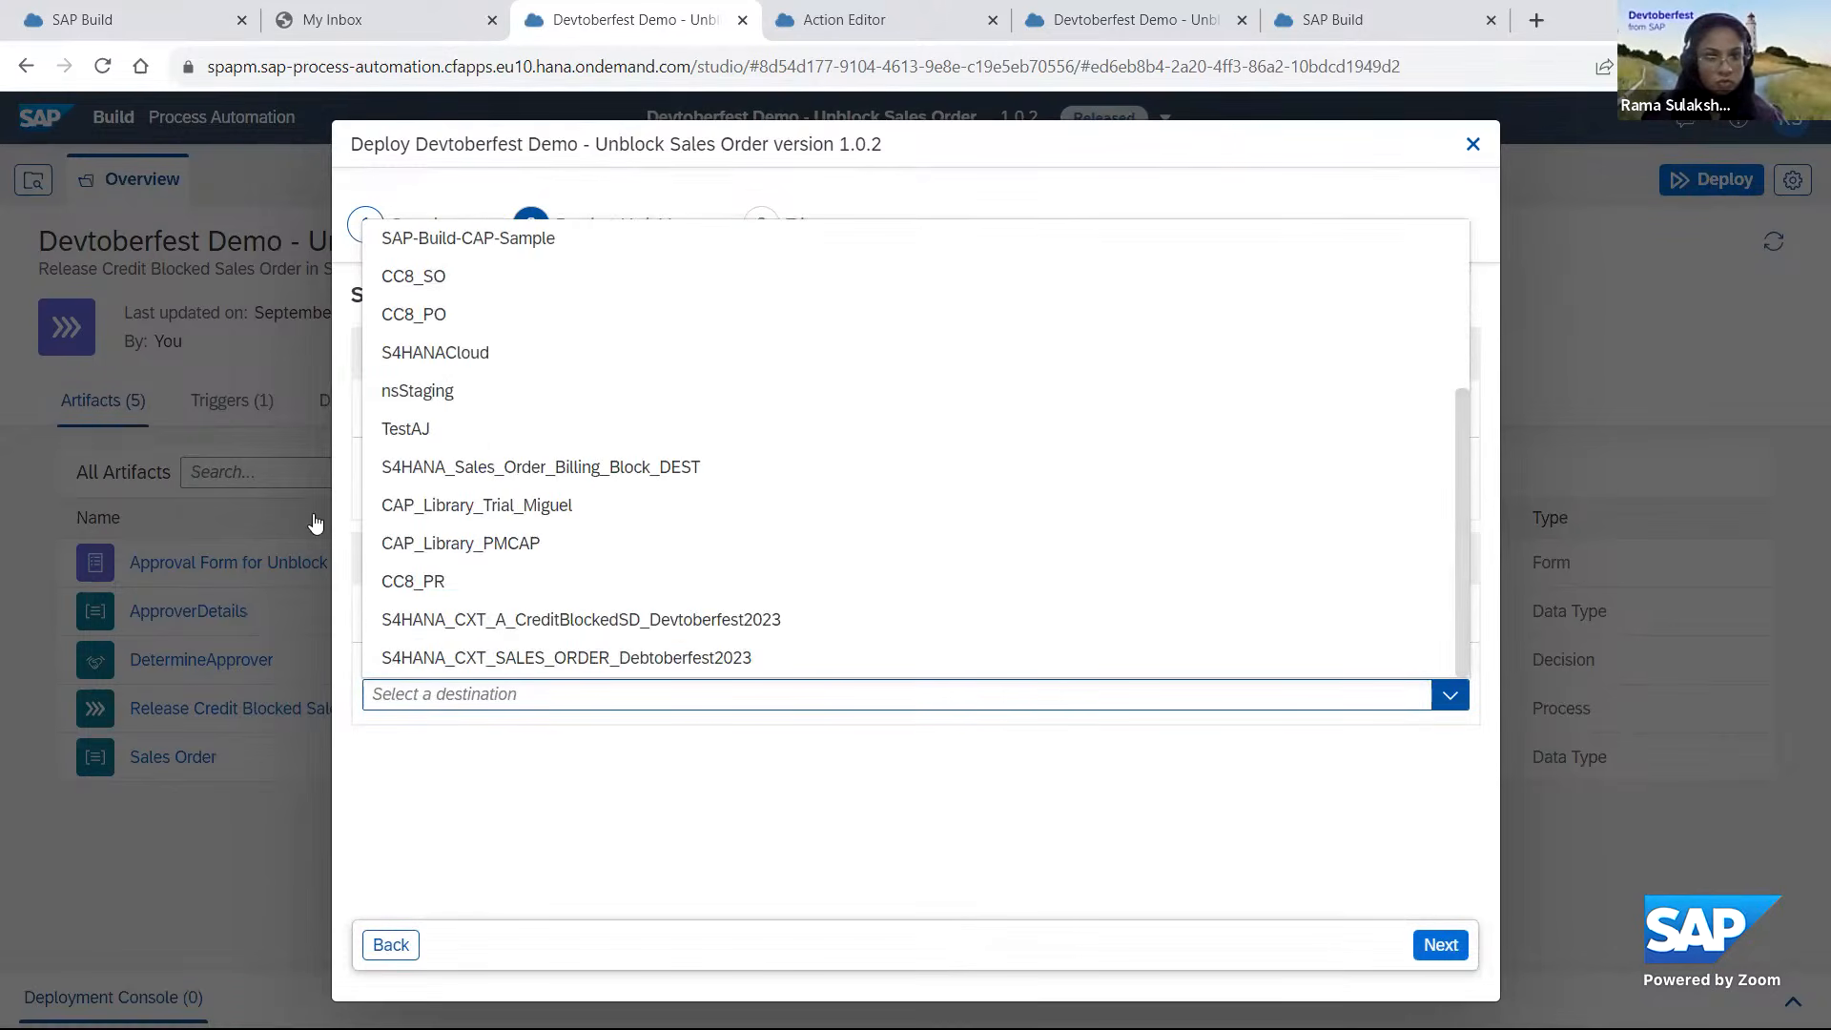
{"action": "left_click", "coordinate": [419, 553]}
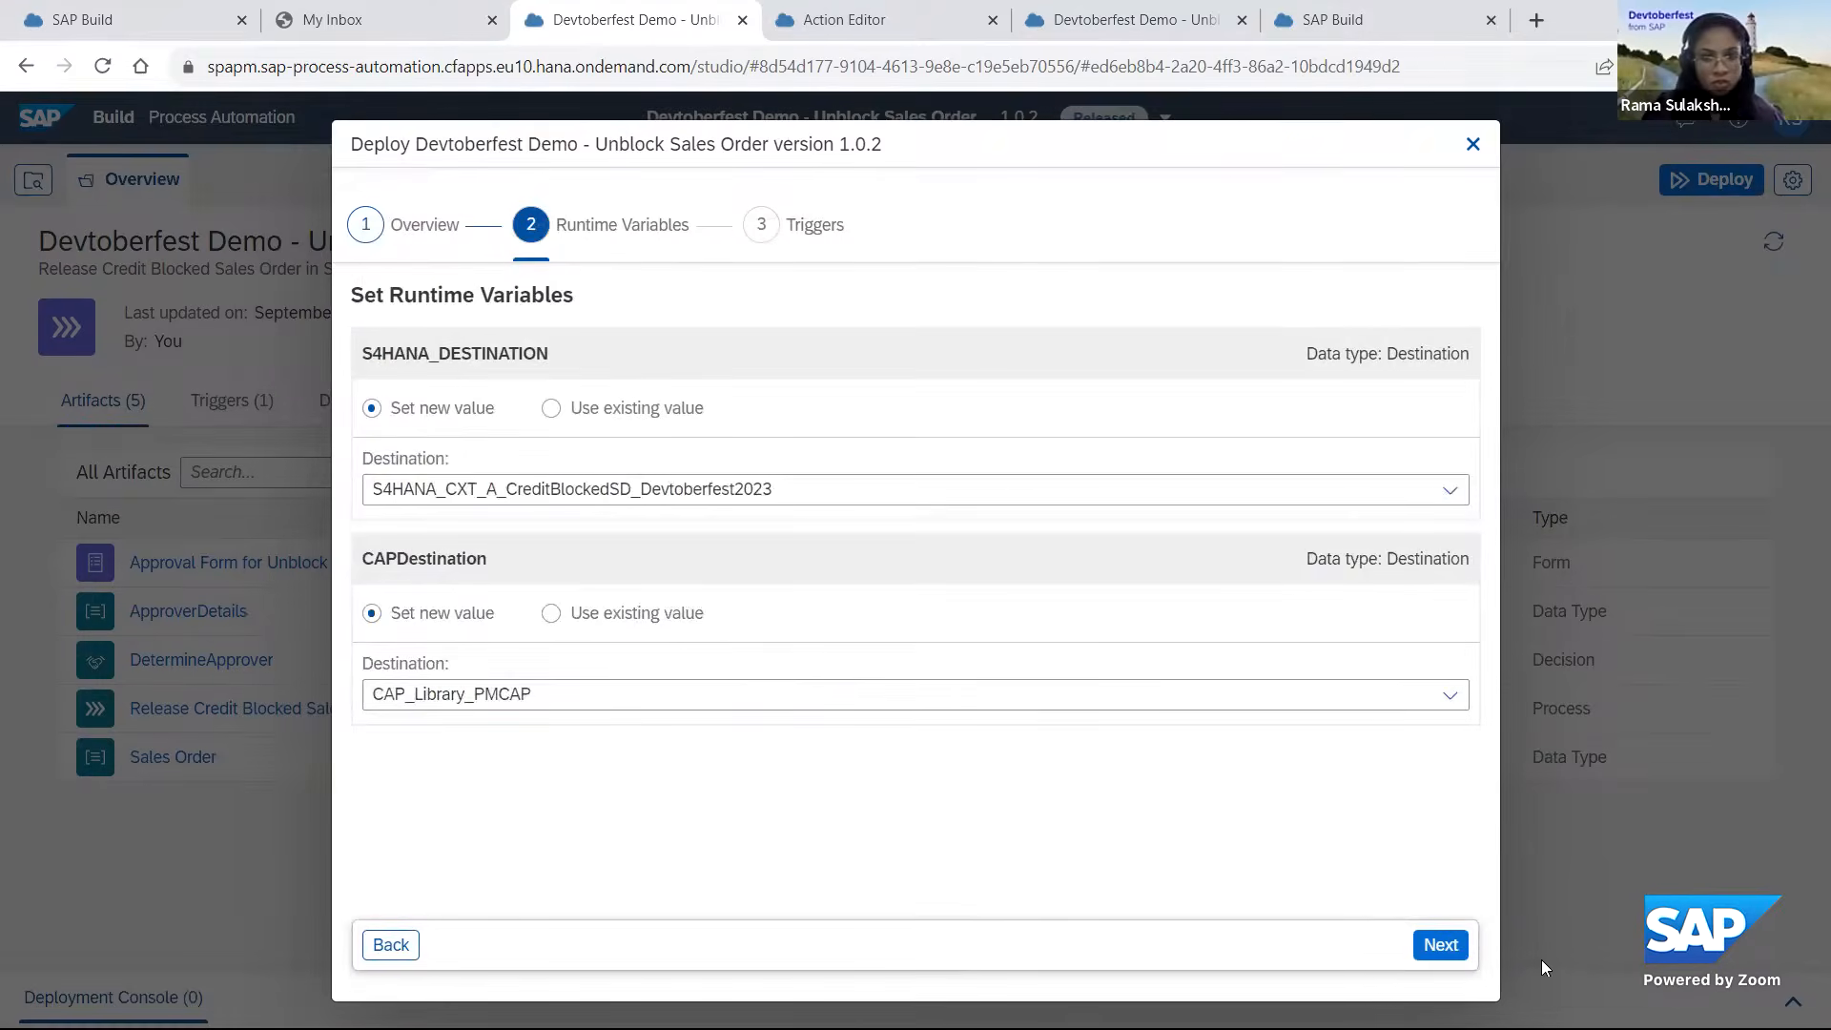
{"action": "left_click", "coordinate": [1441, 946]}
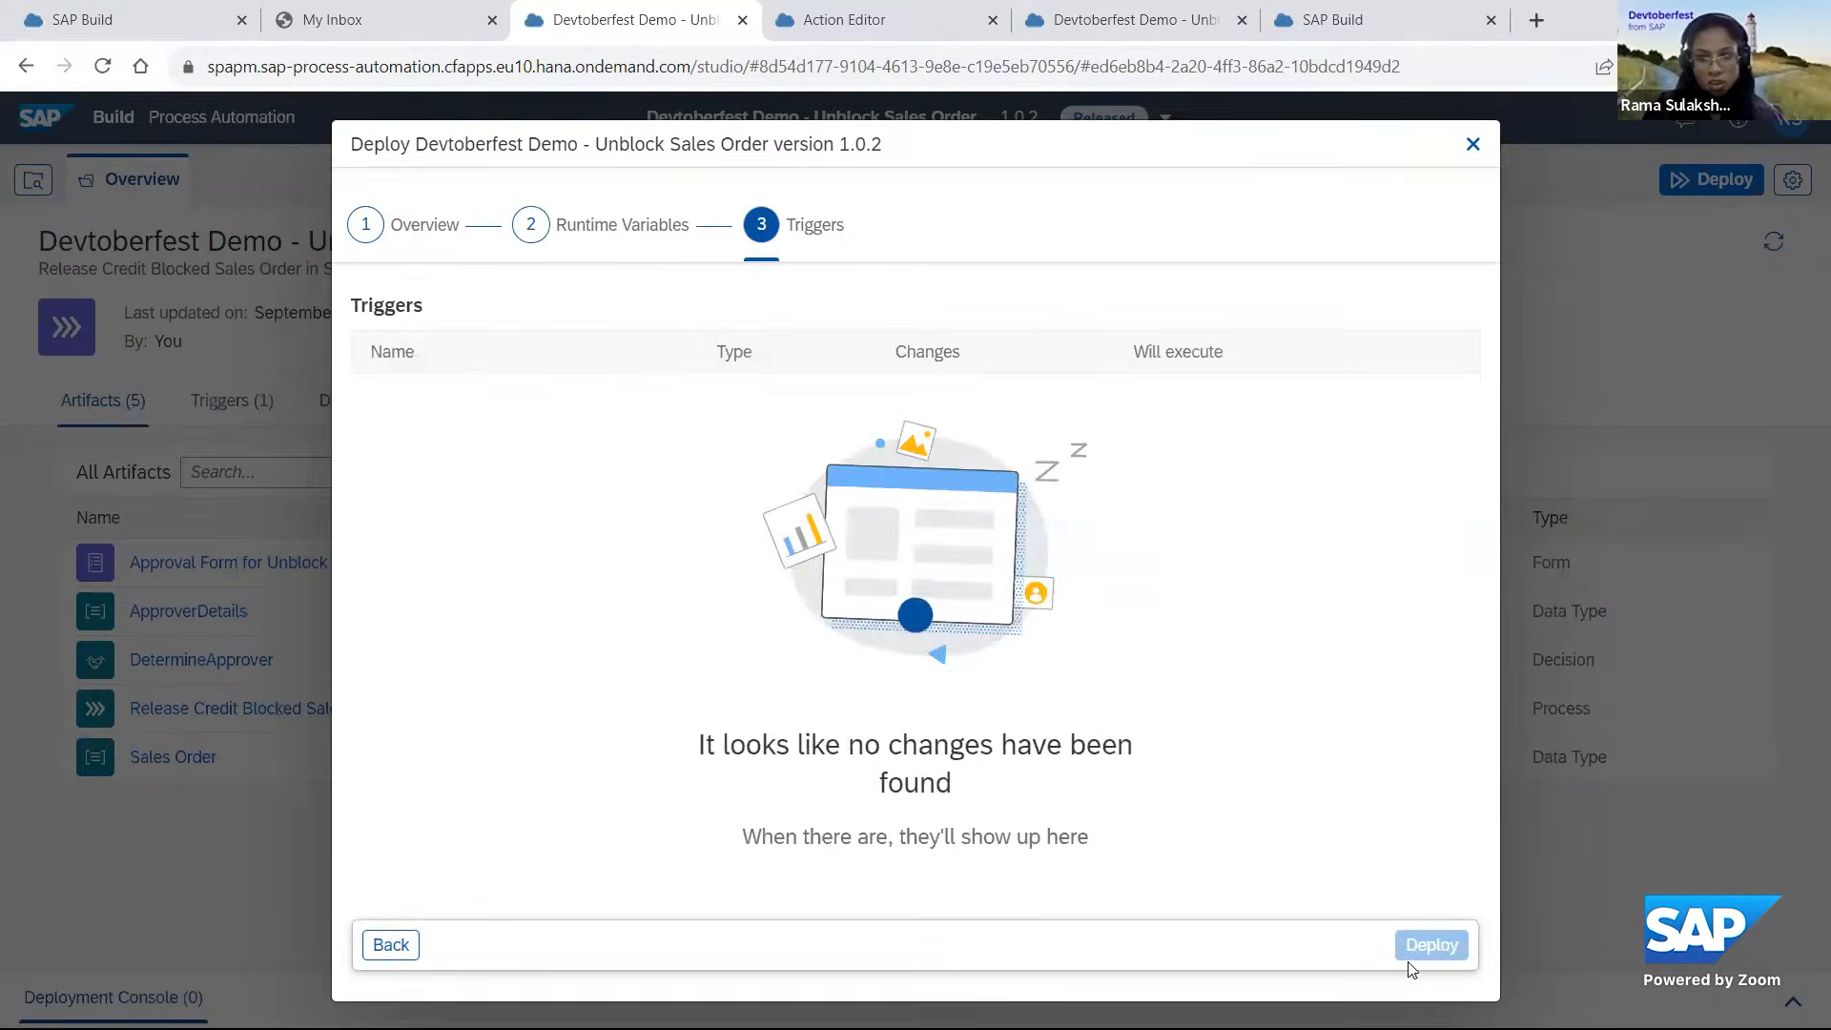
{"action": "left_click", "coordinate": [1445, 949]}
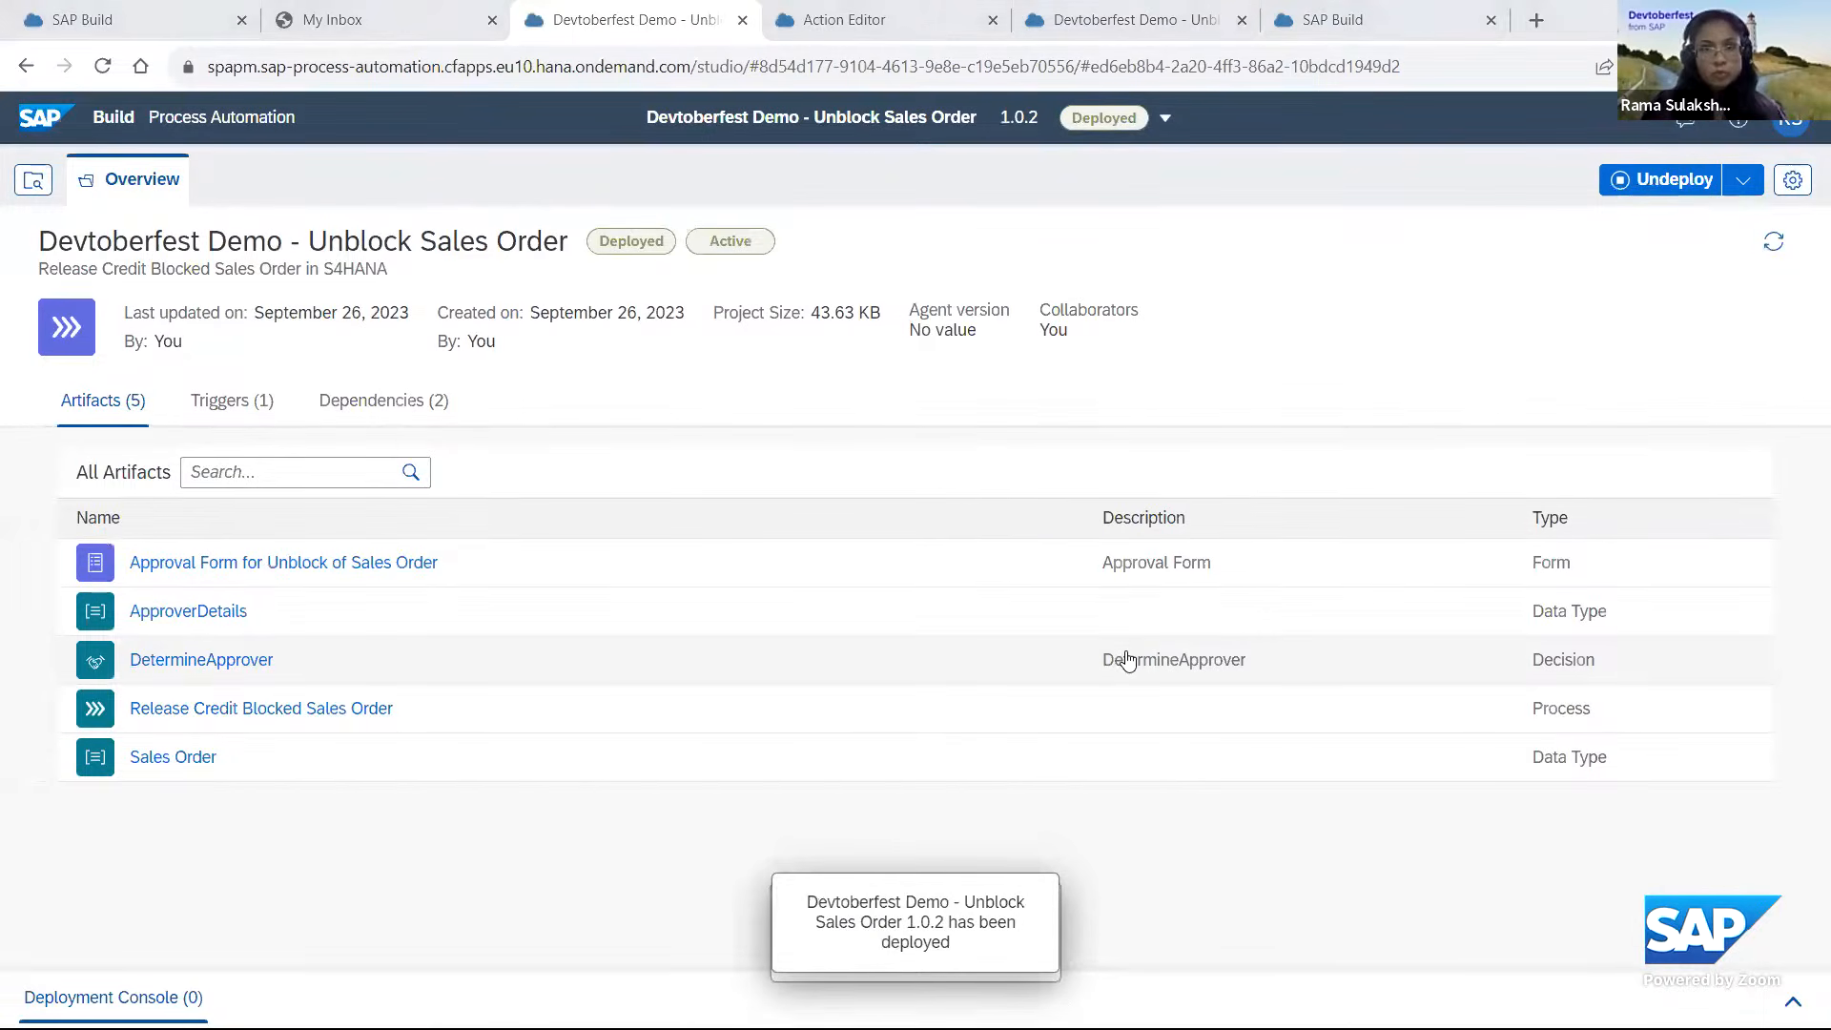
Switch to Postman and resend the Create Workflow-instance request with the same sales order in its context.
{"action": "key", "text": "alt+Tab"}
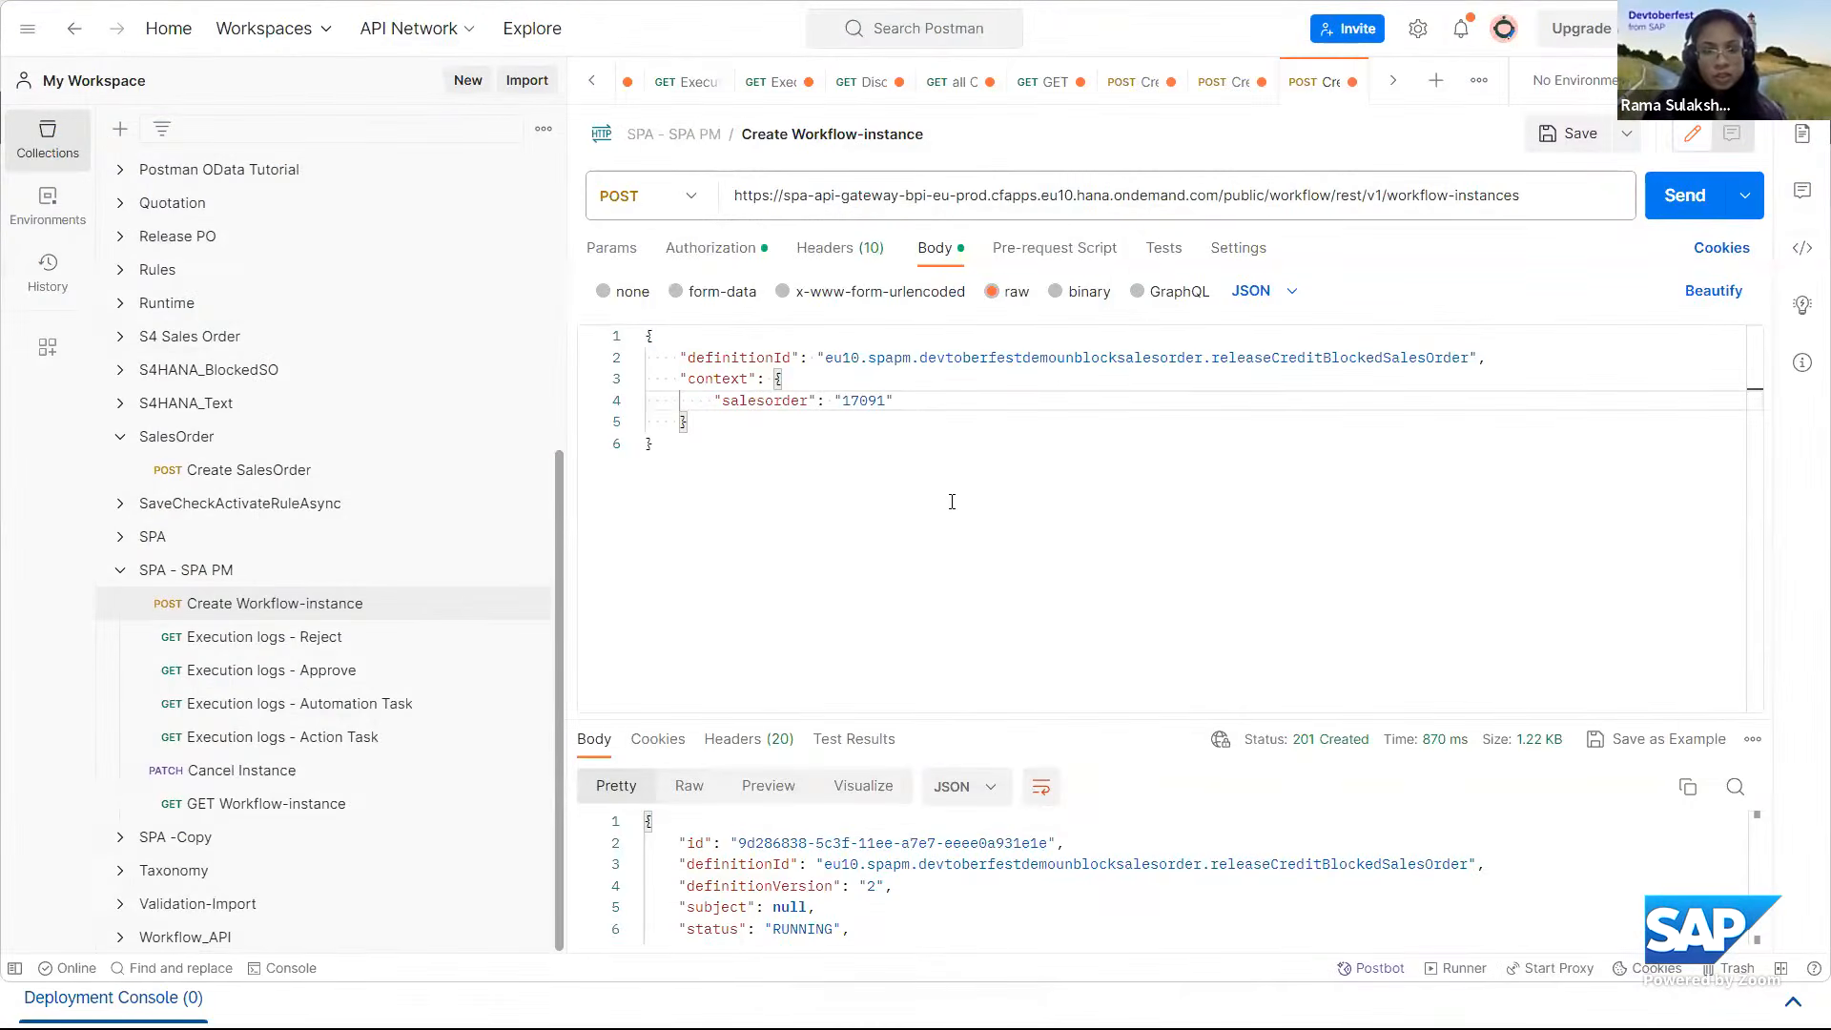
{"action": "left_click", "coordinate": [673, 457]}
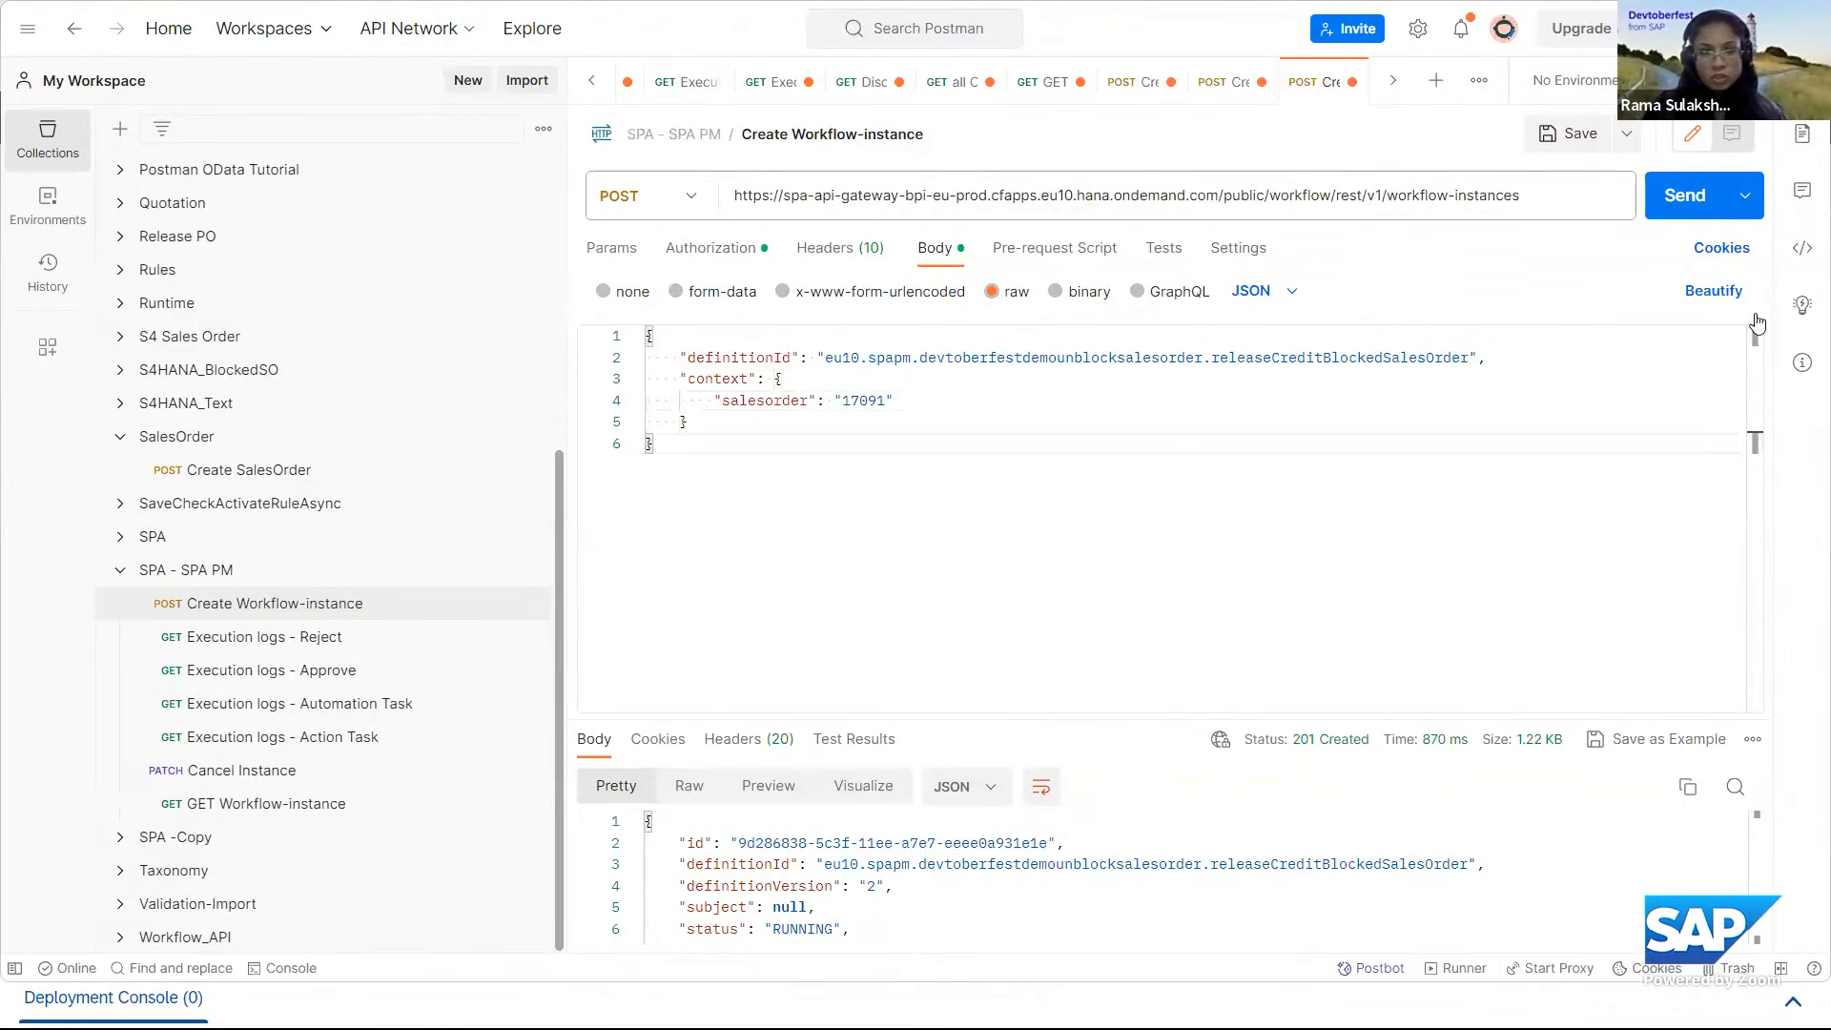
{"action": "left_click", "coordinate": [1693, 206]}
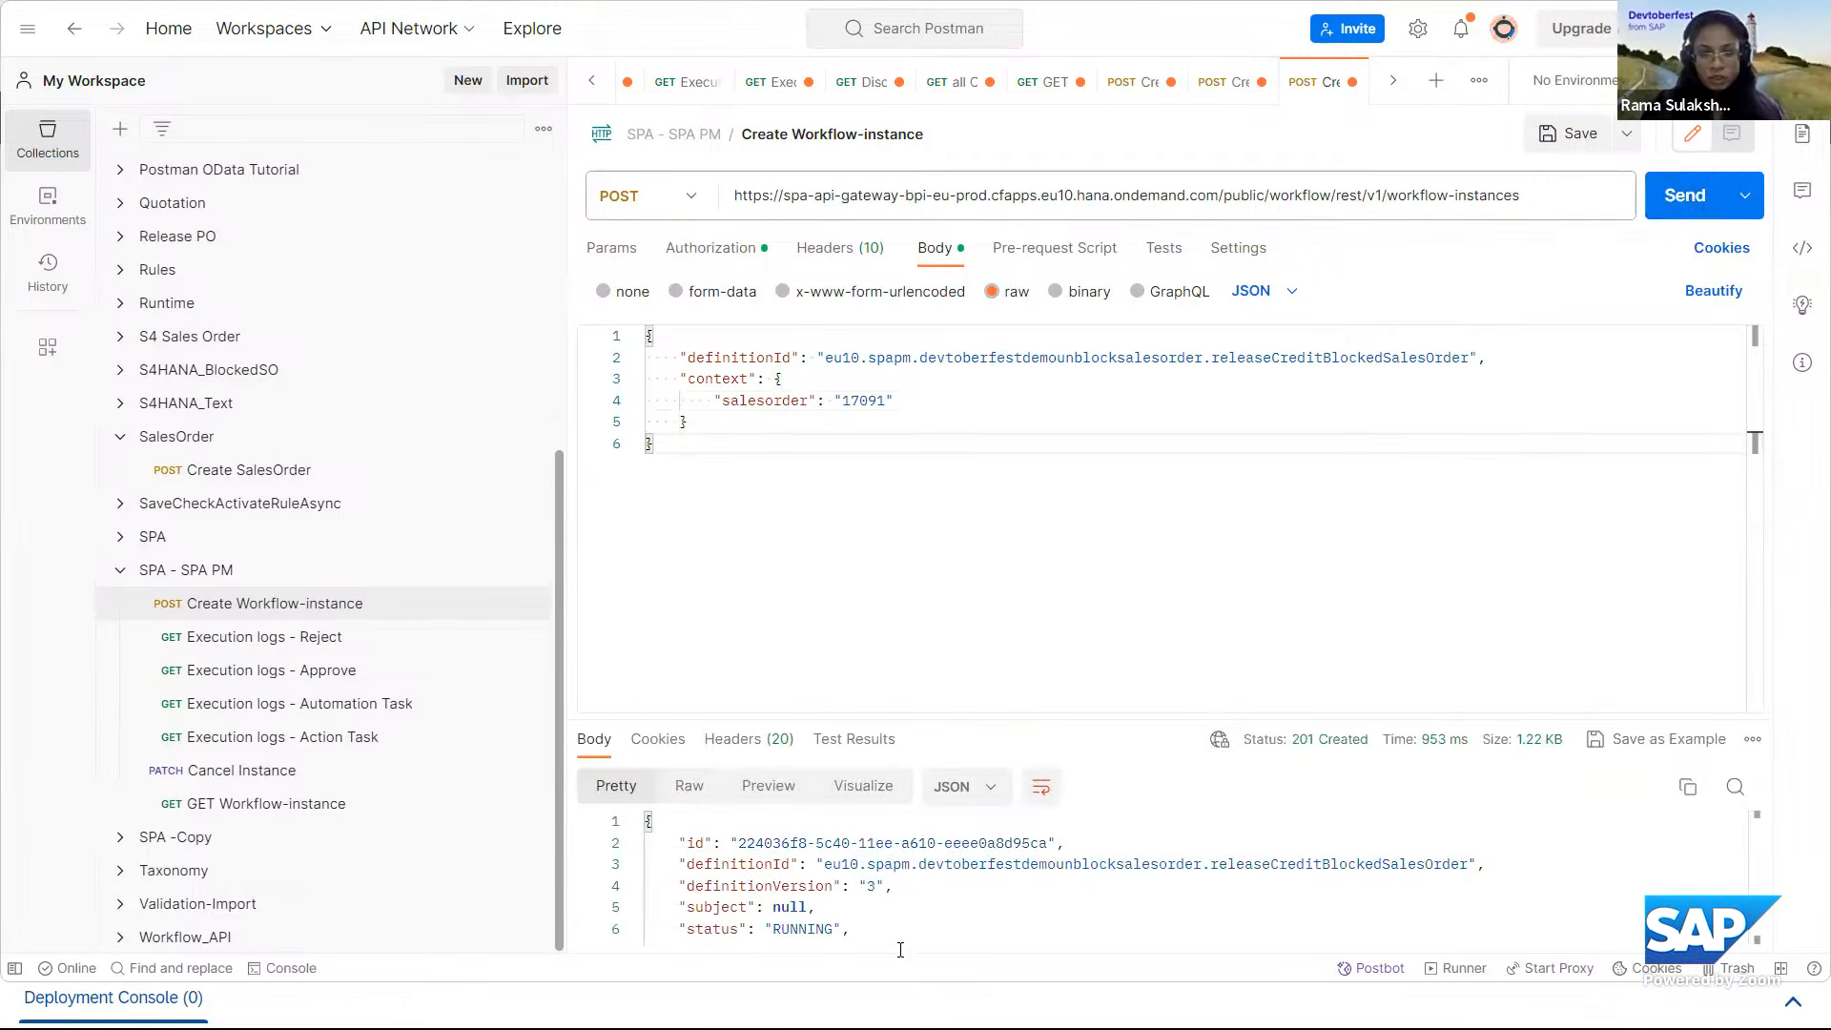
Switch to My Inbox in the browser, refresh the task list and open the newest approval form for the credit-blocked sales order.
{"action": "key", "text": "alt+Tab"}
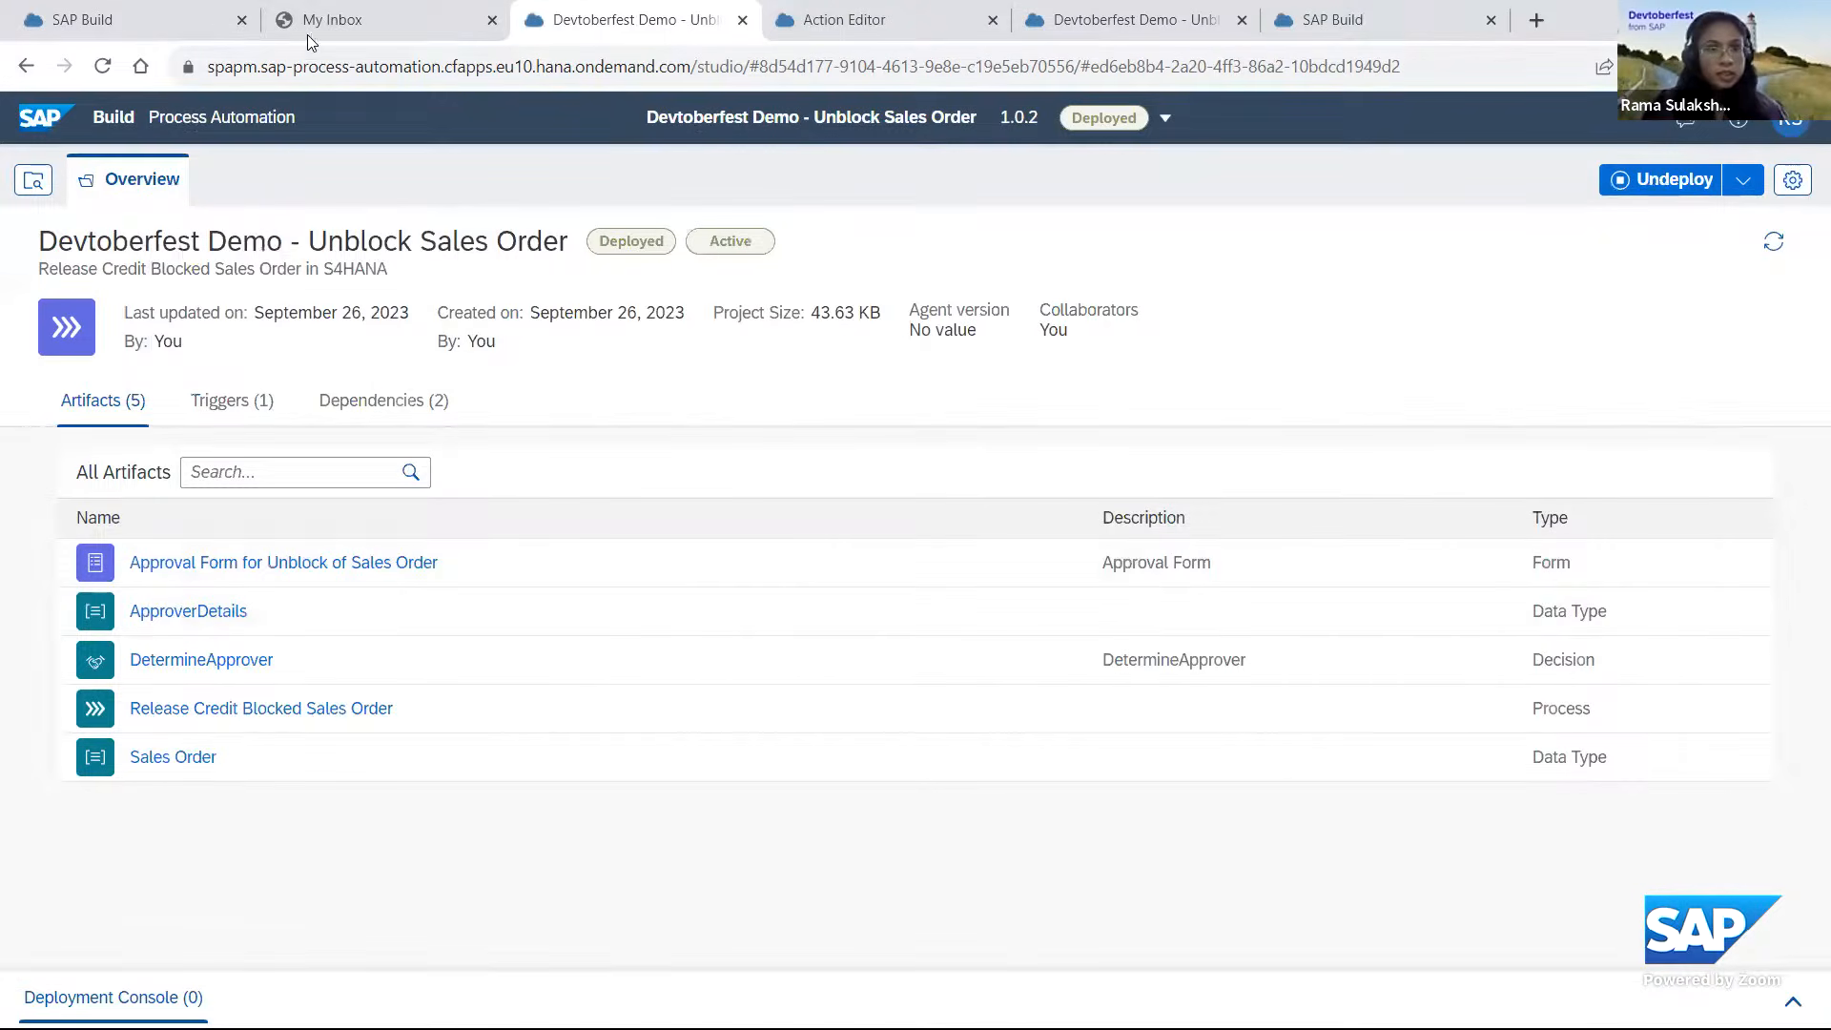
{"action": "left_click", "coordinate": [164, 21]}
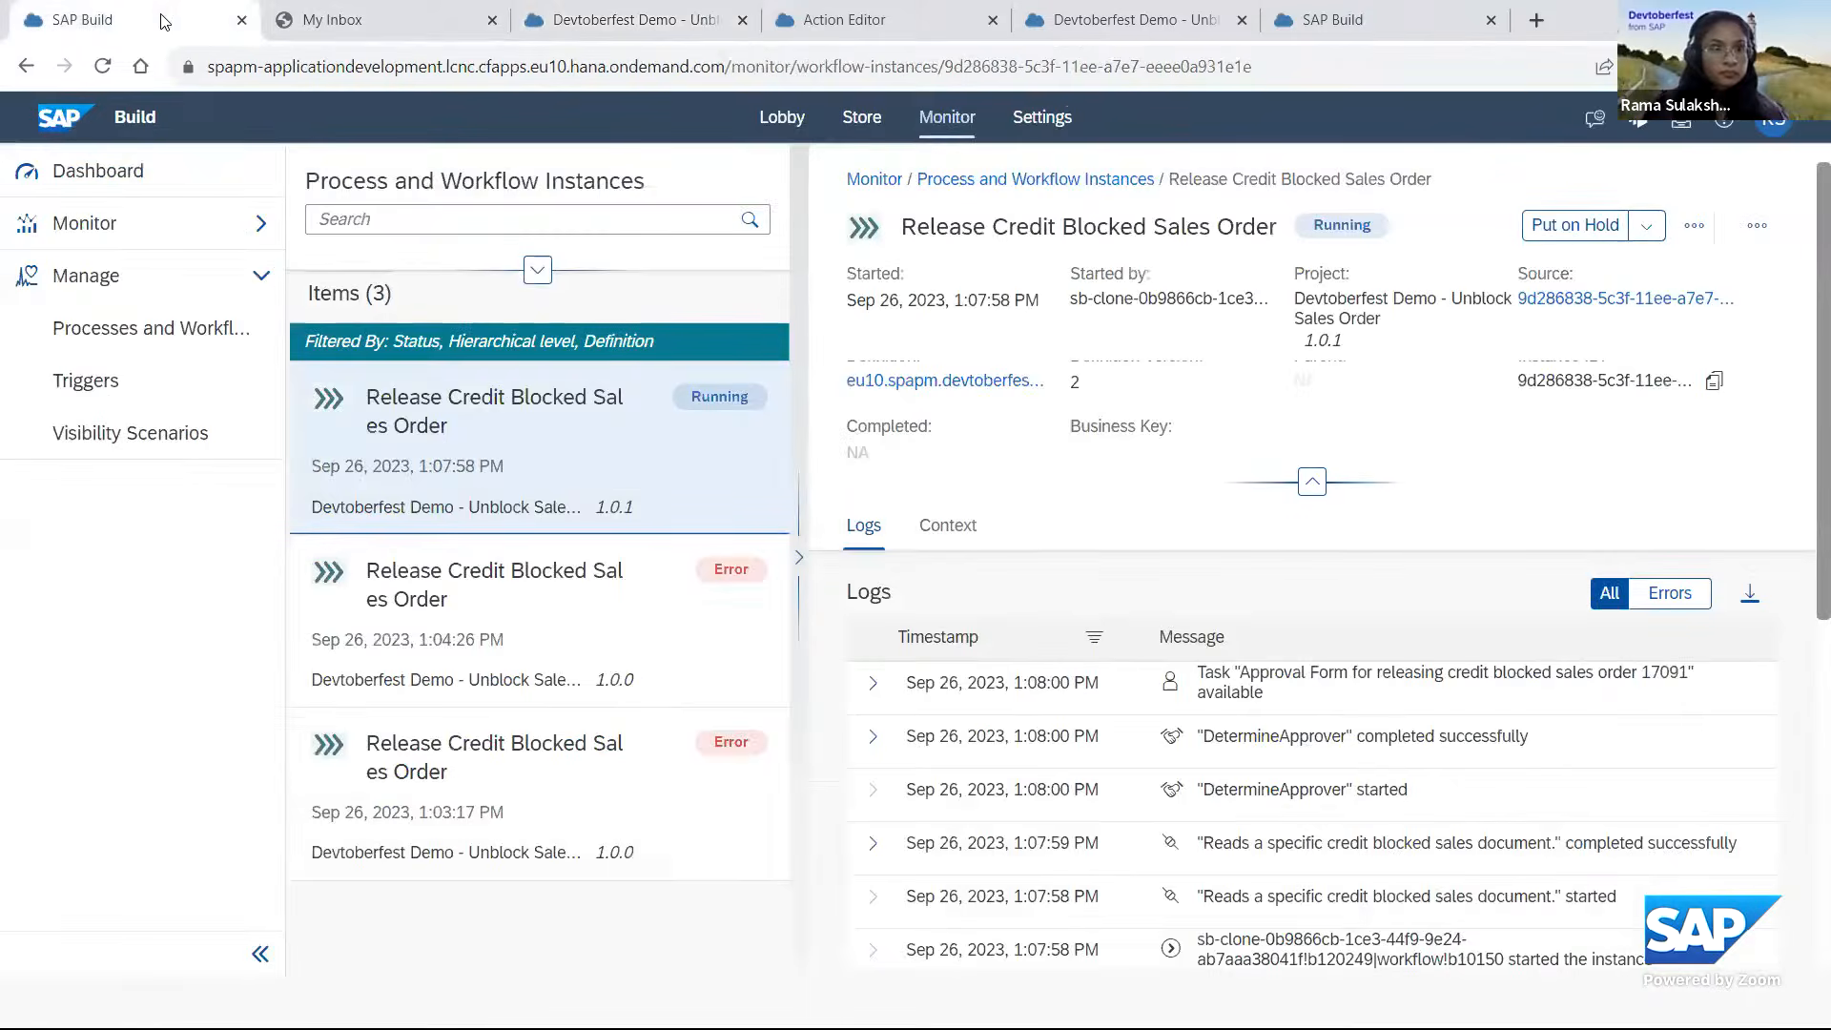
{"action": "left_click", "coordinate": [381, 24]}
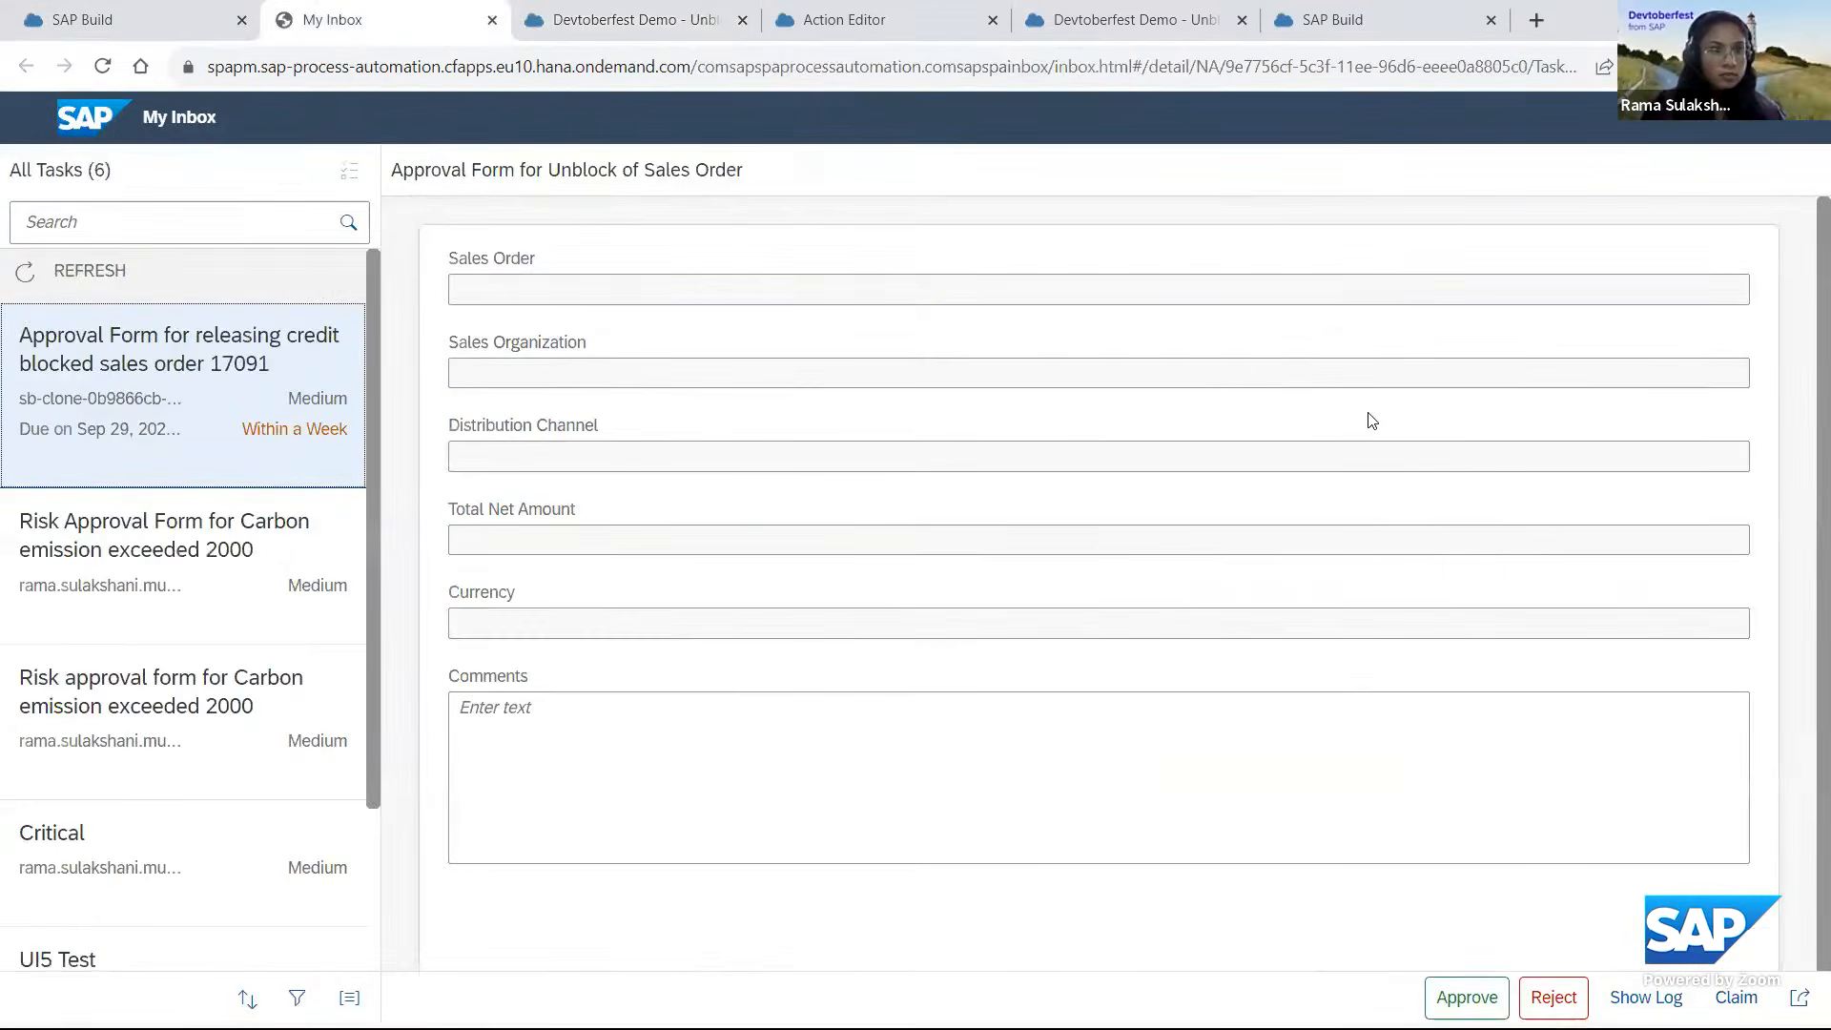
{"action": "left_click", "coordinate": [190, 274]}
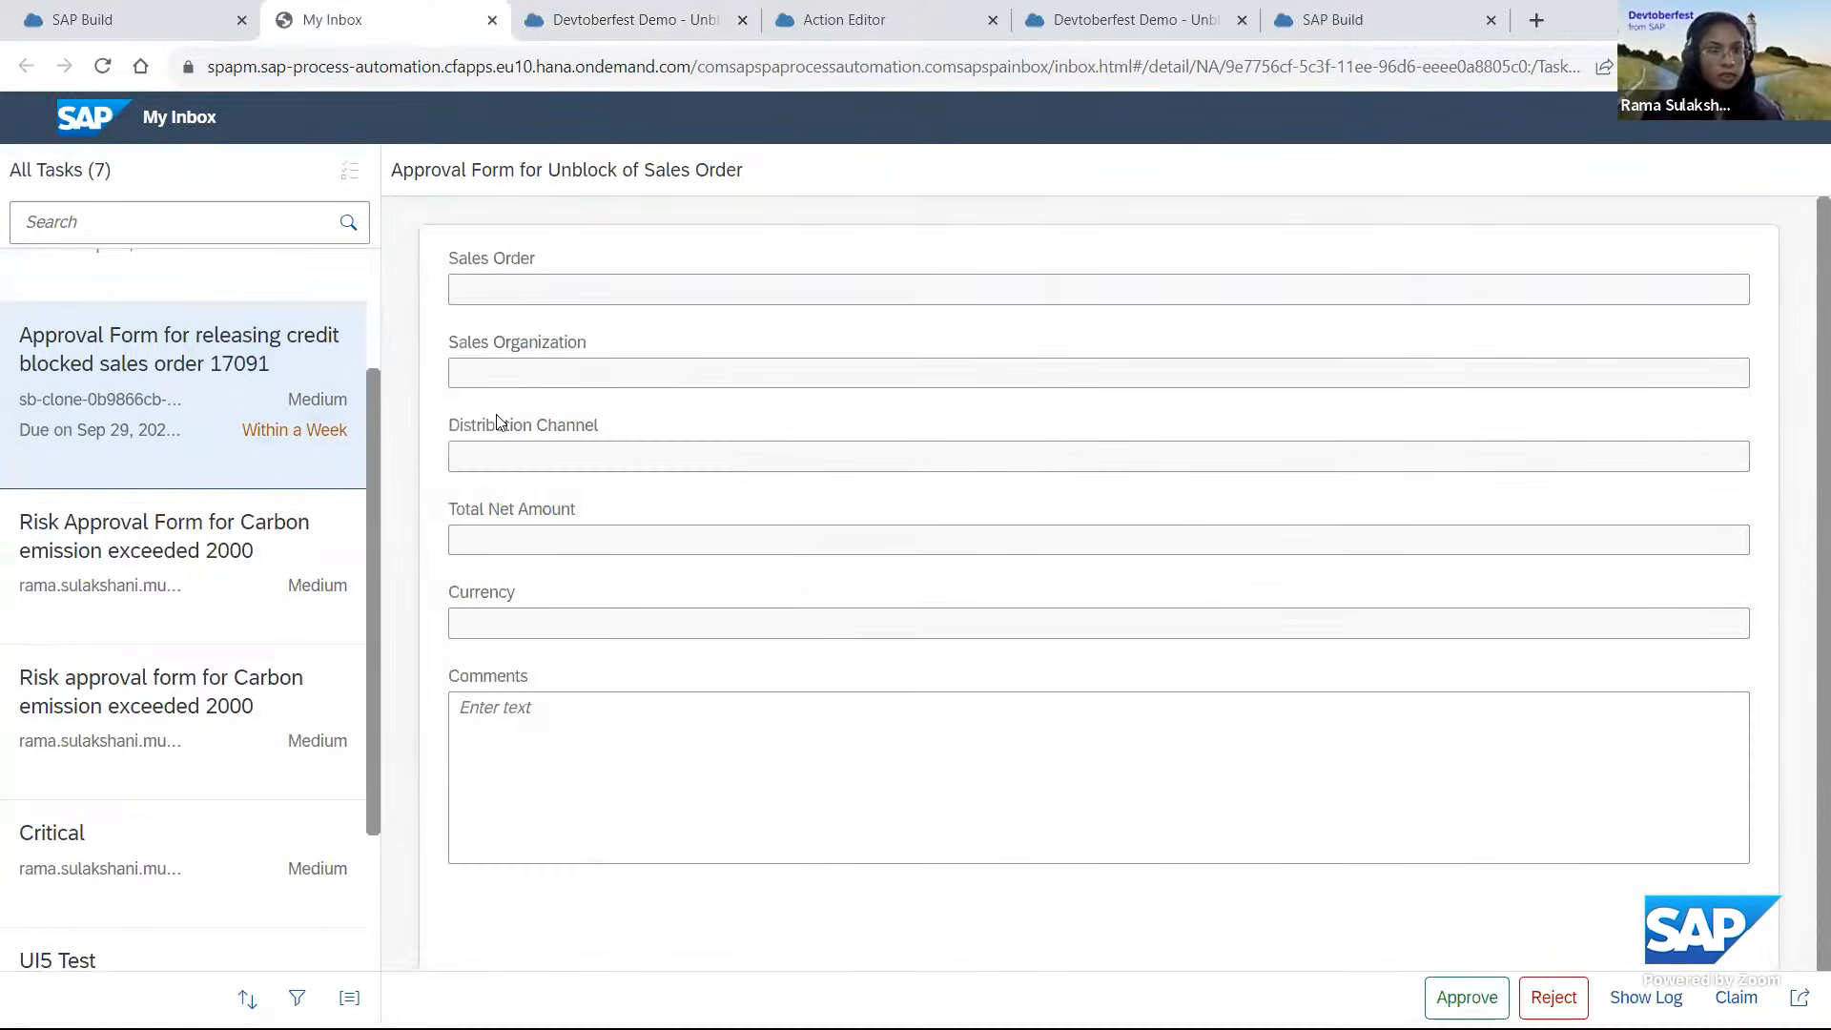
{"action": "left_click_drag", "start_coordinate": [370, 414], "coordinate": [372, 290]}
{"action": "left_click", "coordinate": [217, 373]}
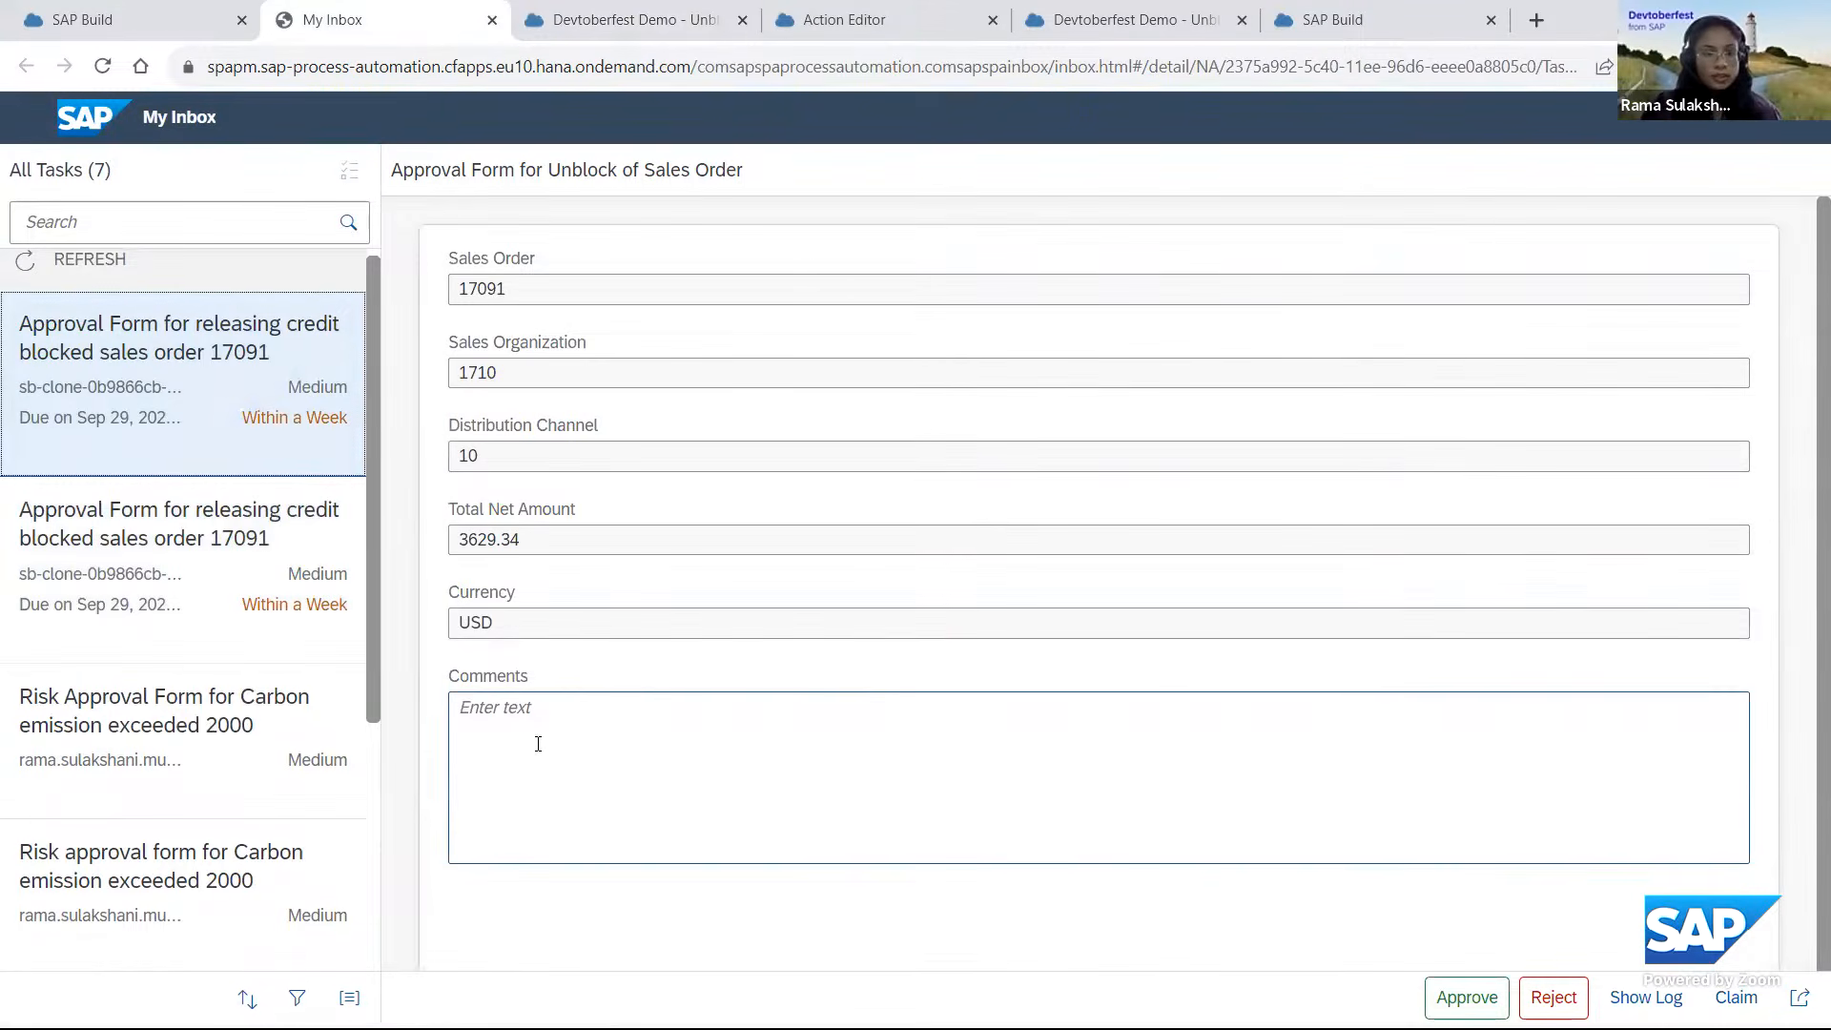
Enter the comment "Approved" in the sales order approval form and approve the task.
{"action": "left_click", "coordinate": [522, 727]}
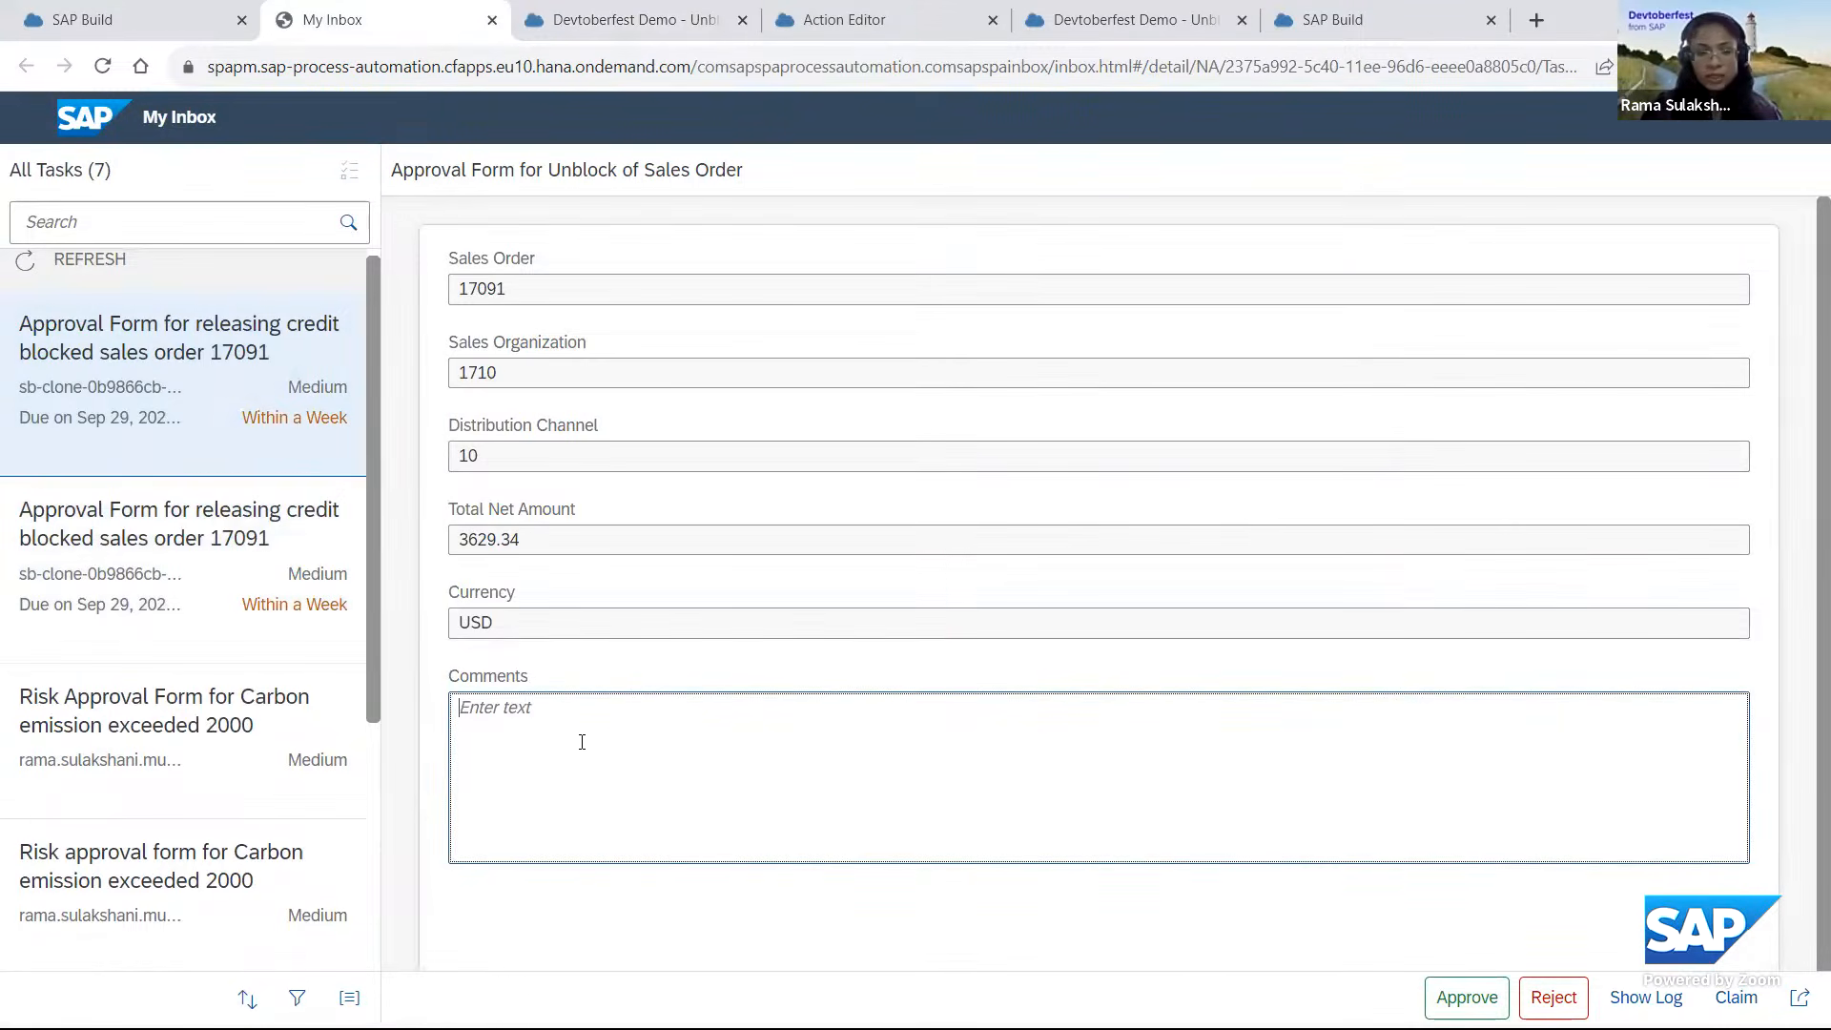
{"action": "type", "text": "Ap"}
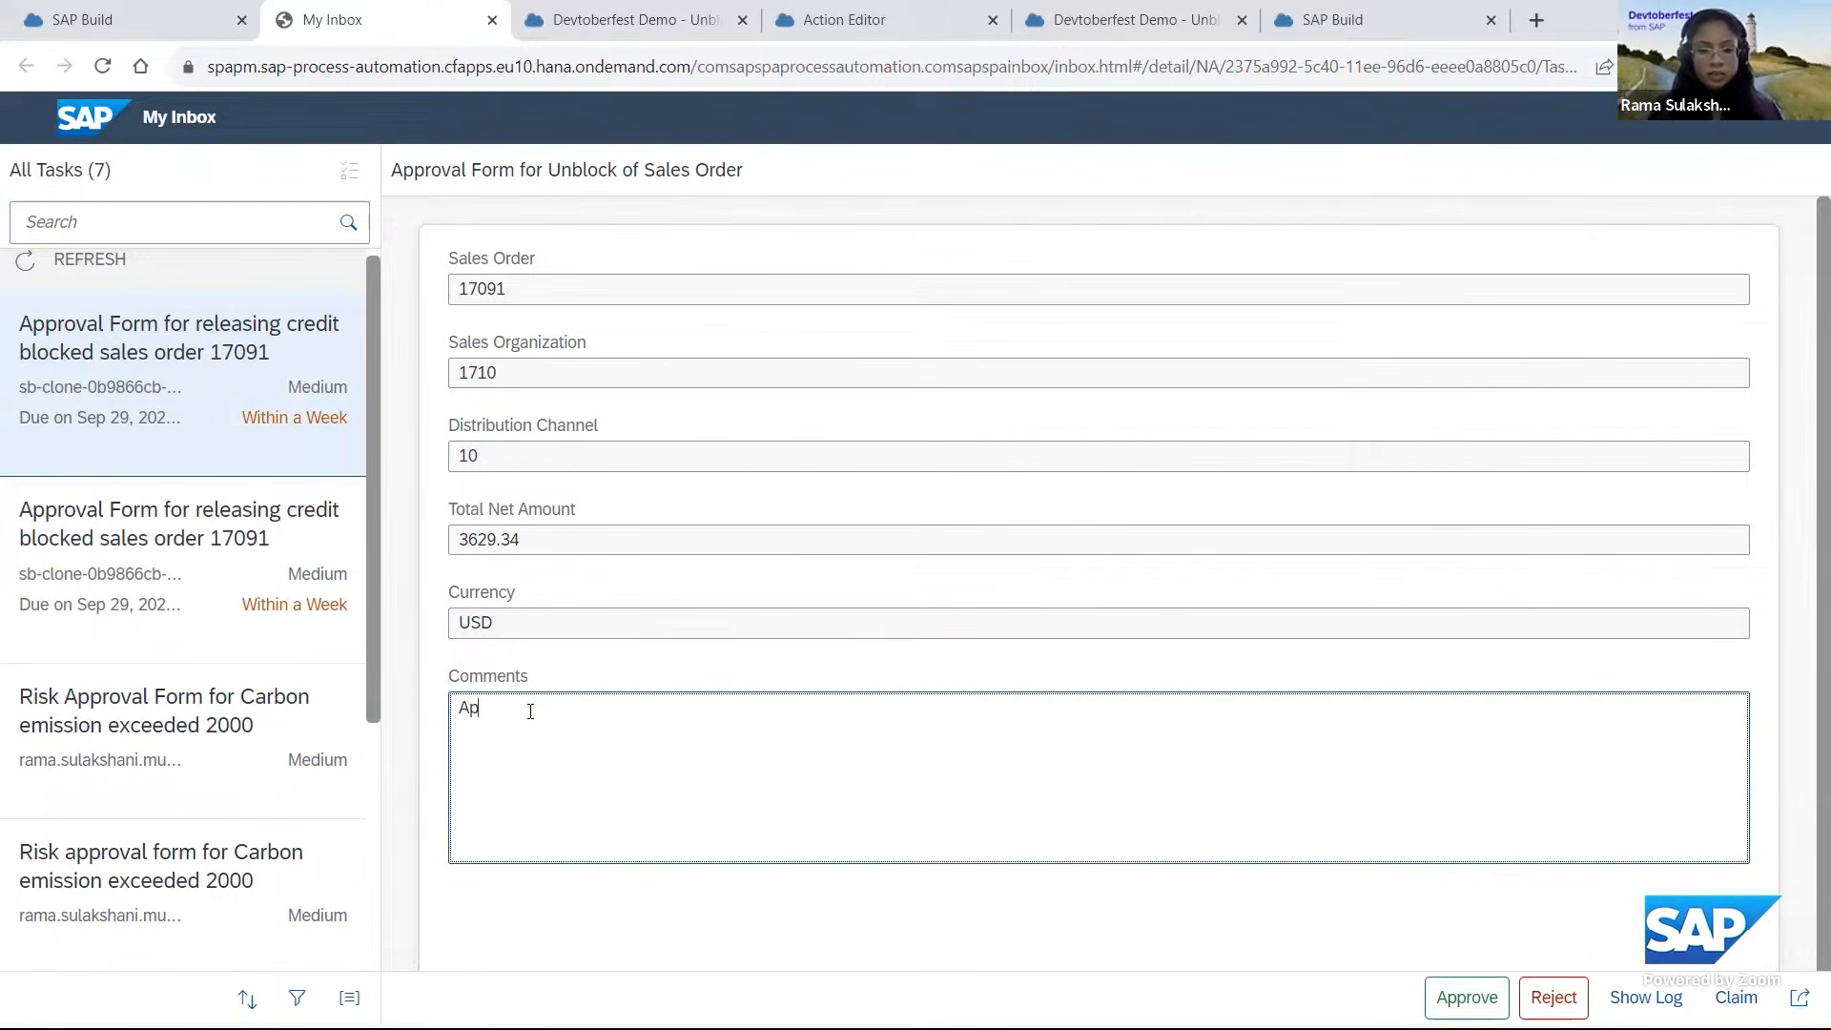
{"action": "type", "text": "pro"}
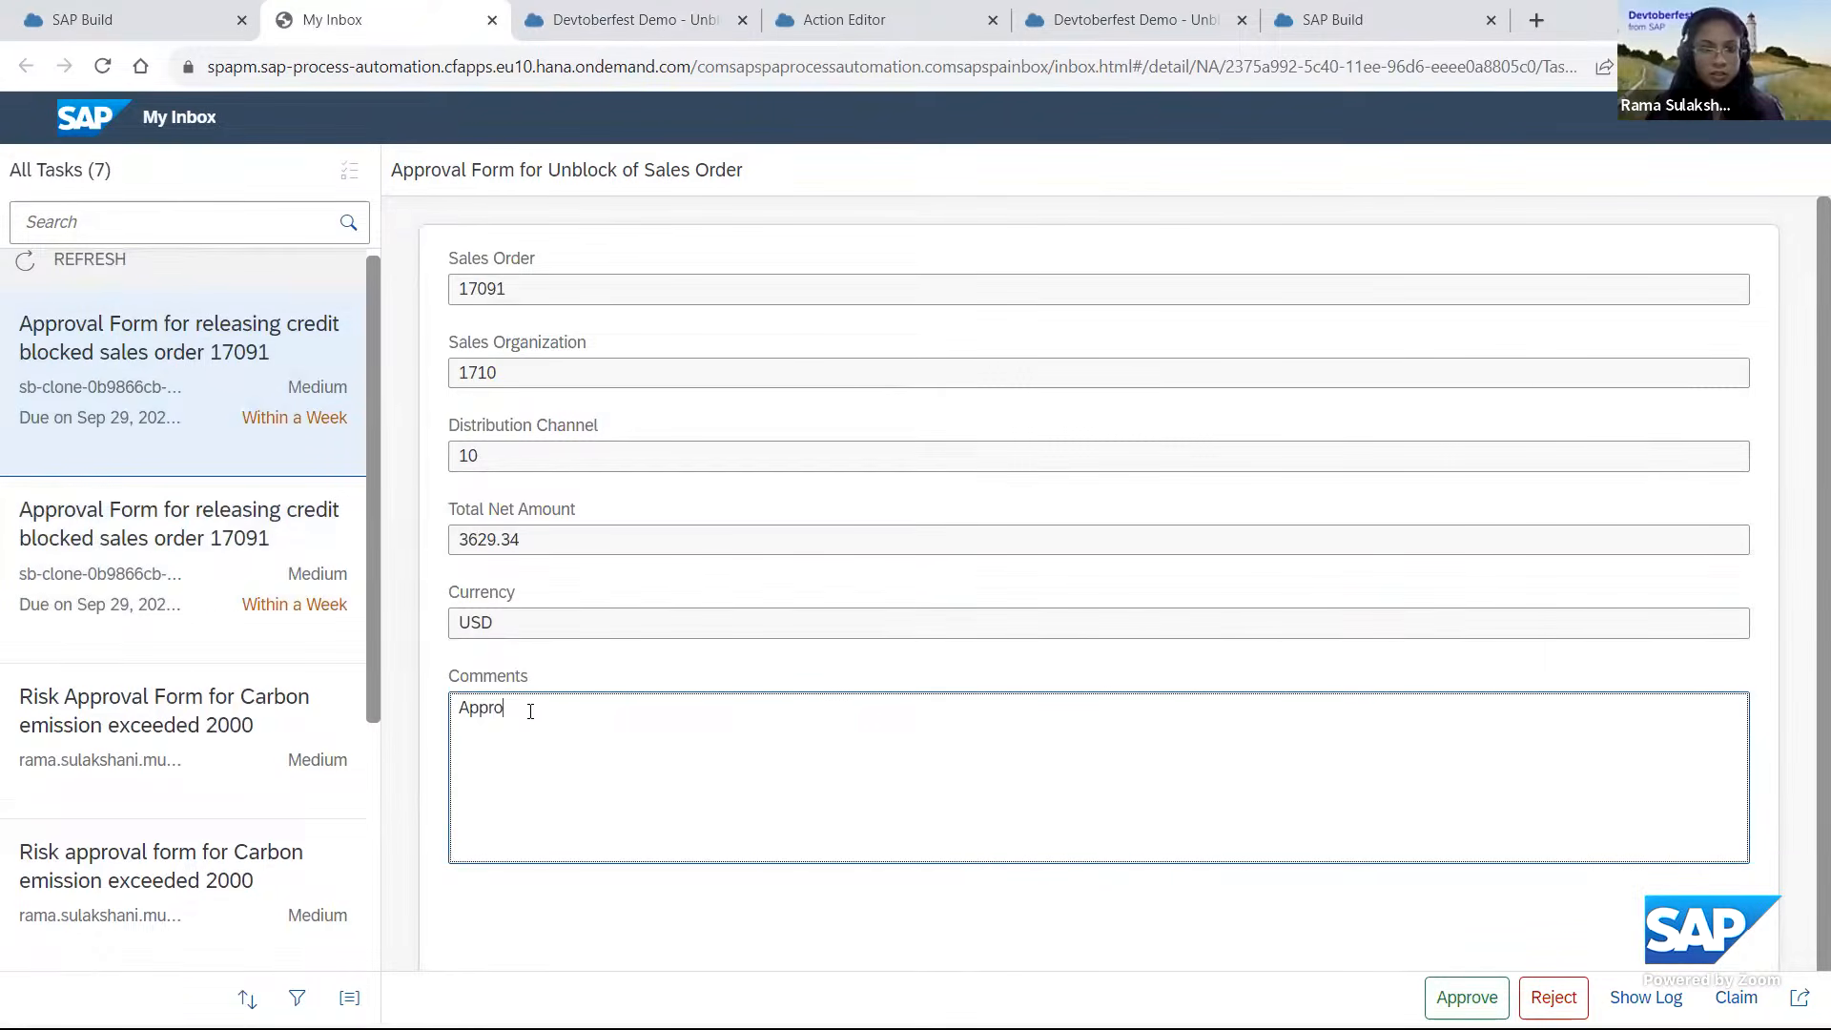
{"action": "type", "text": "ved"}
{"action": "key", "text": "Tab"}
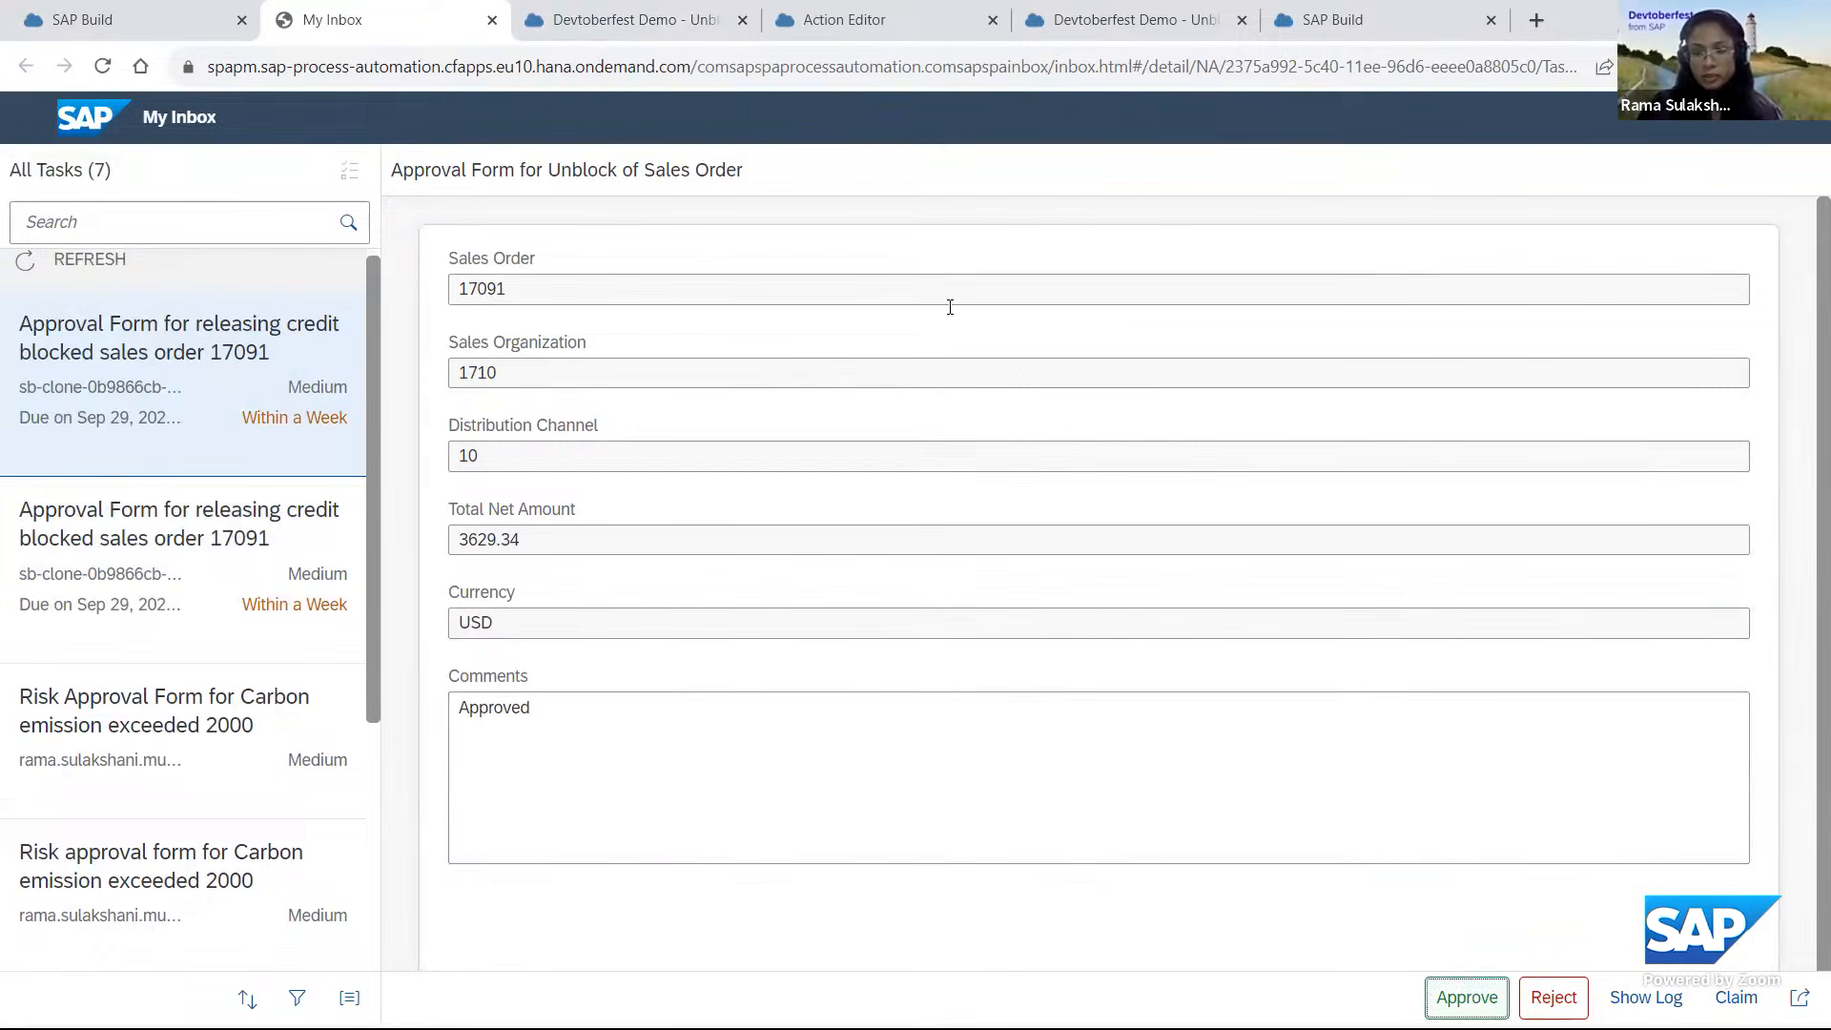
{"action": "key", "text": "Return"}
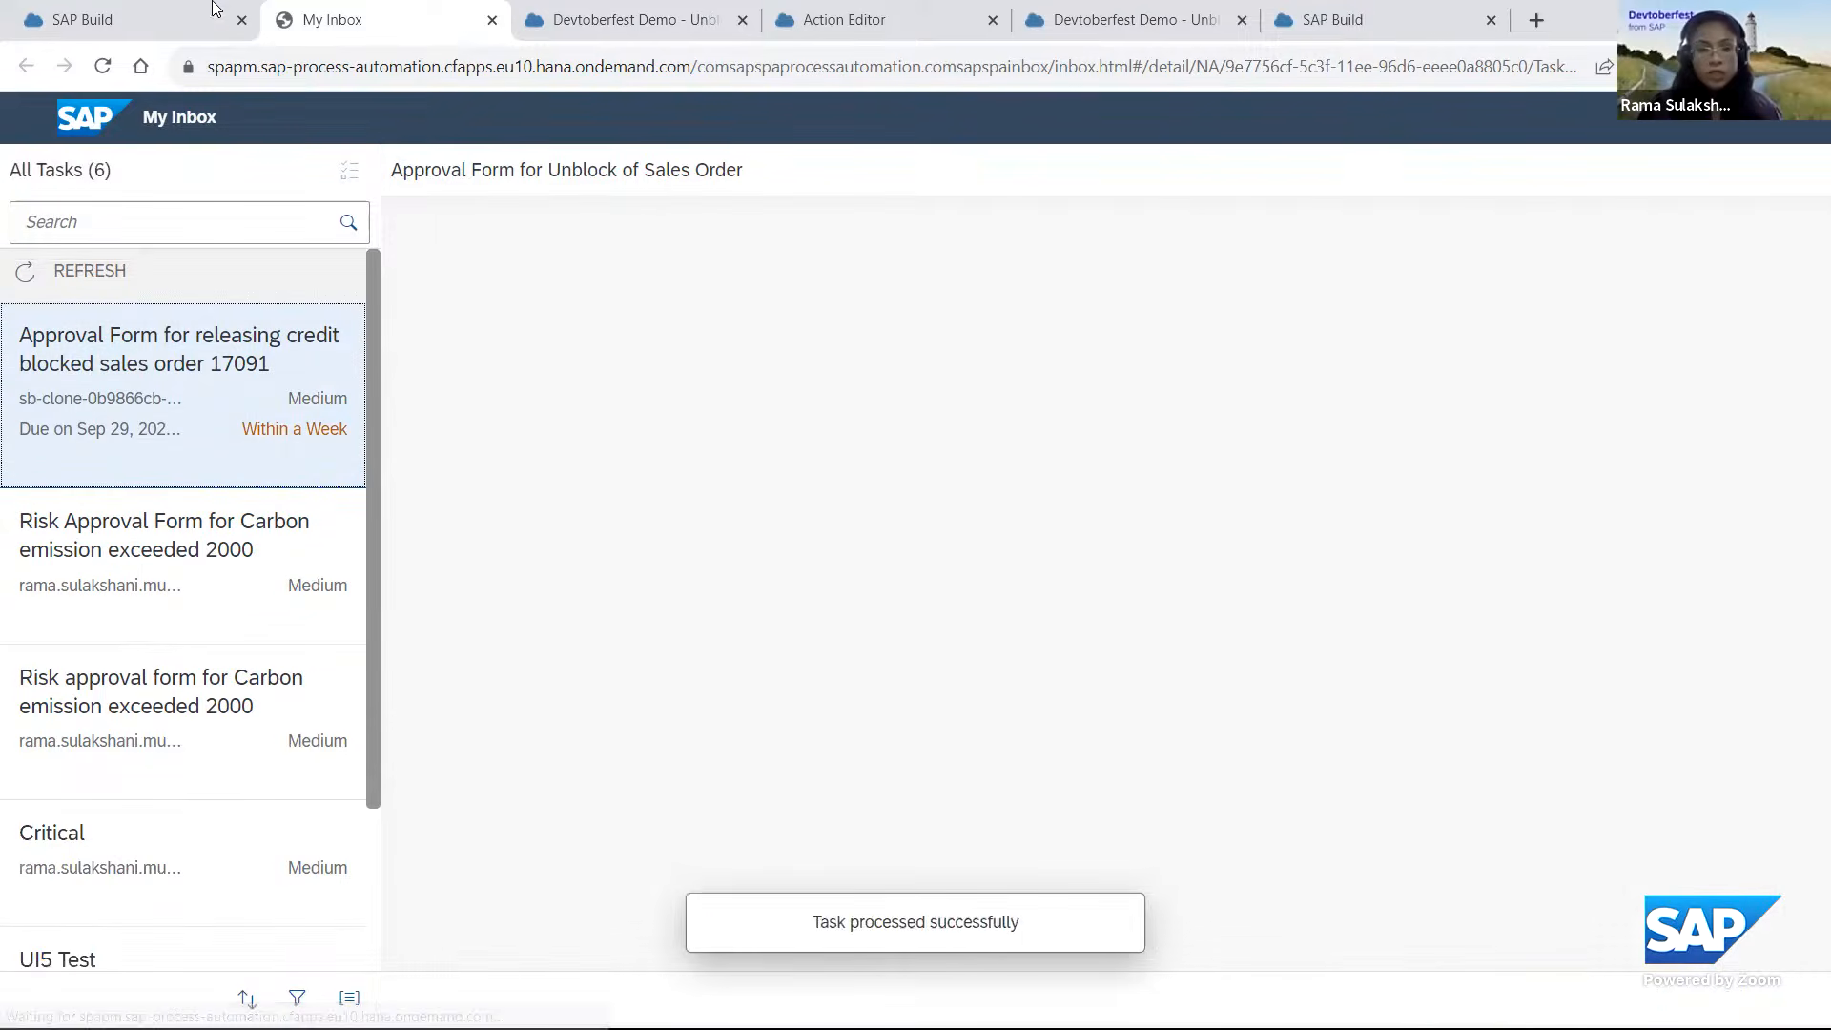
Show the Release Credit Blocked Sales Order instances in the SAP Build monitor and open the version 1.0.1 instance.
{"action": "left_click", "coordinate": [141, 23]}
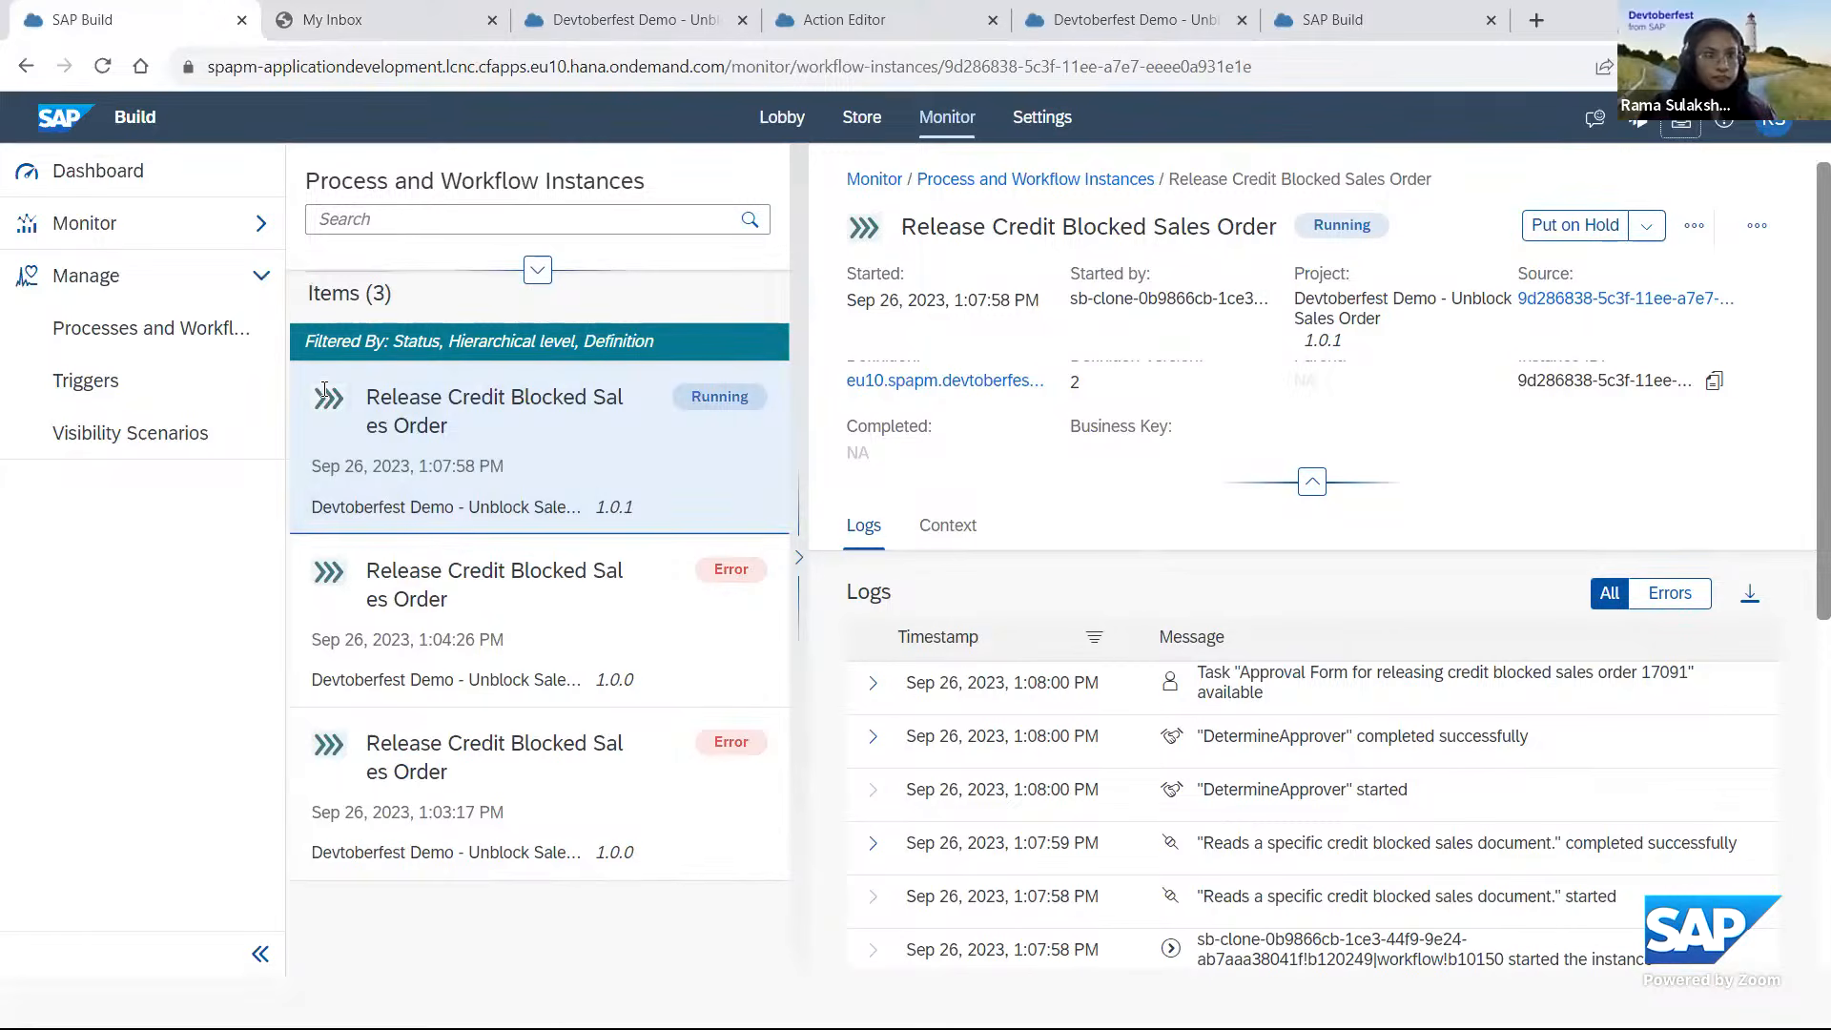
{"action": "left_click", "coordinate": [187, 339]}
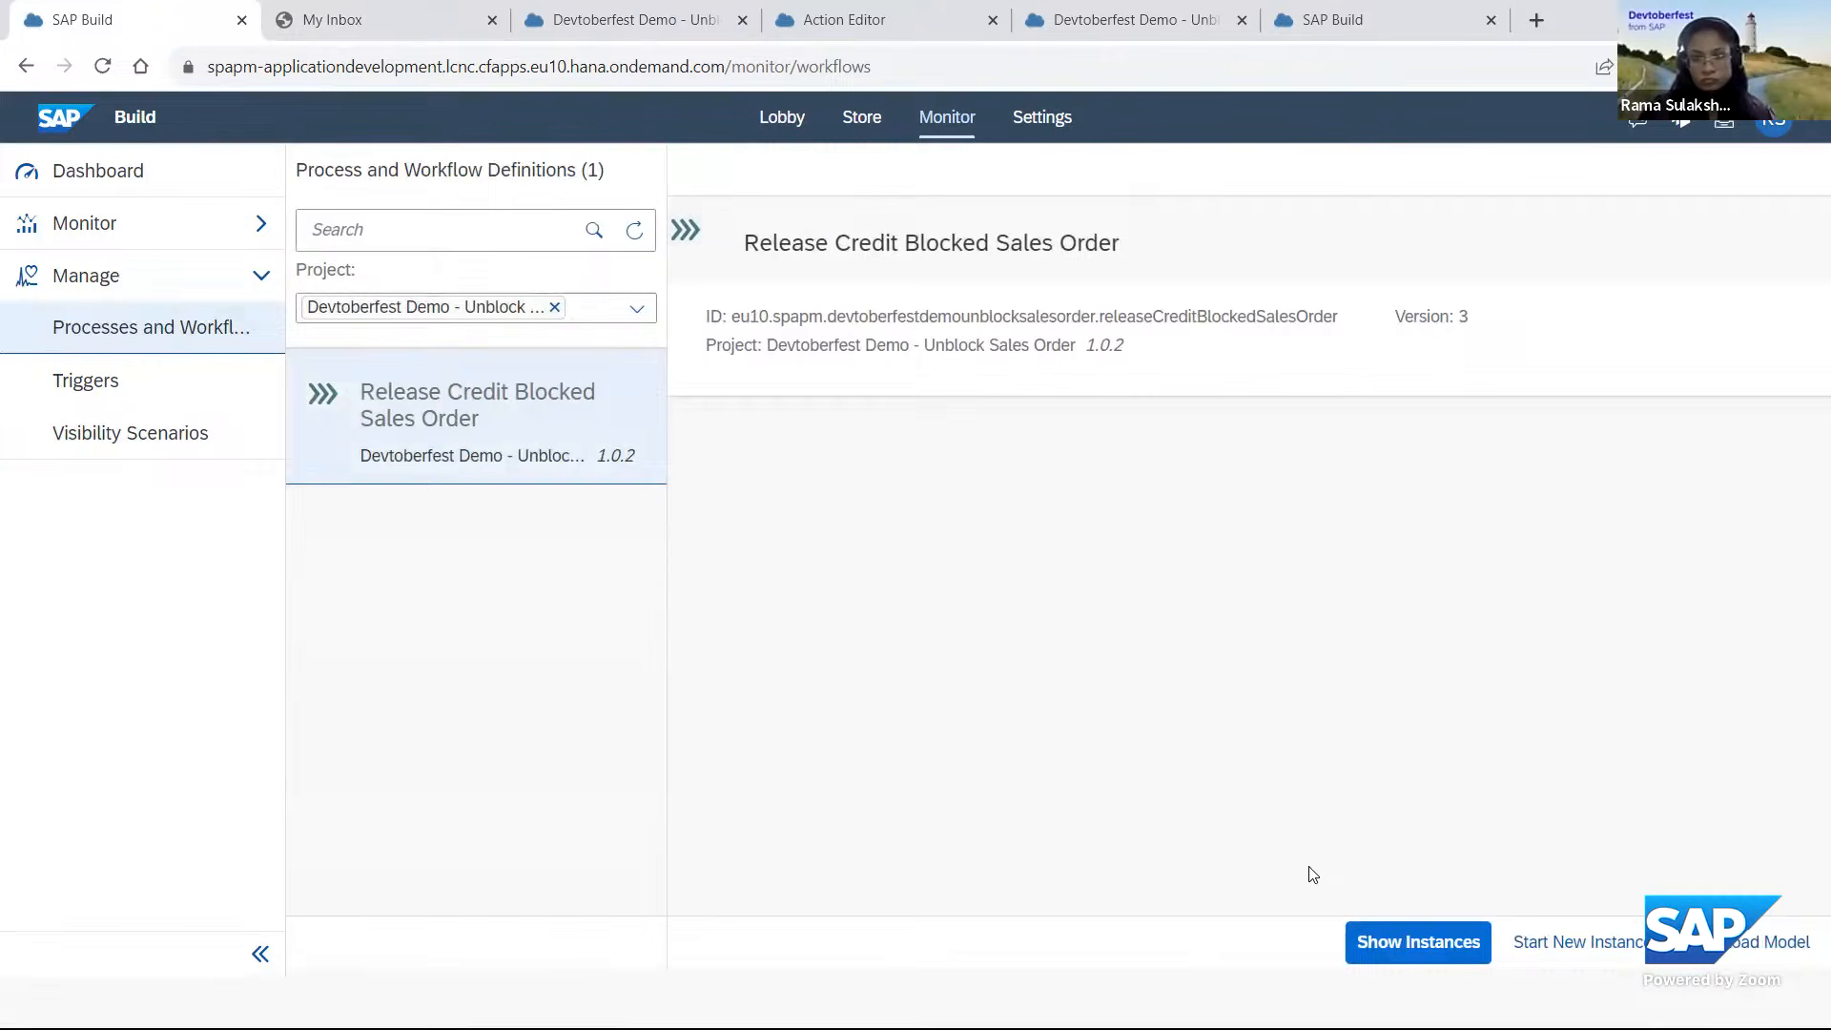
{"action": "left_click", "coordinate": [1385, 951]}
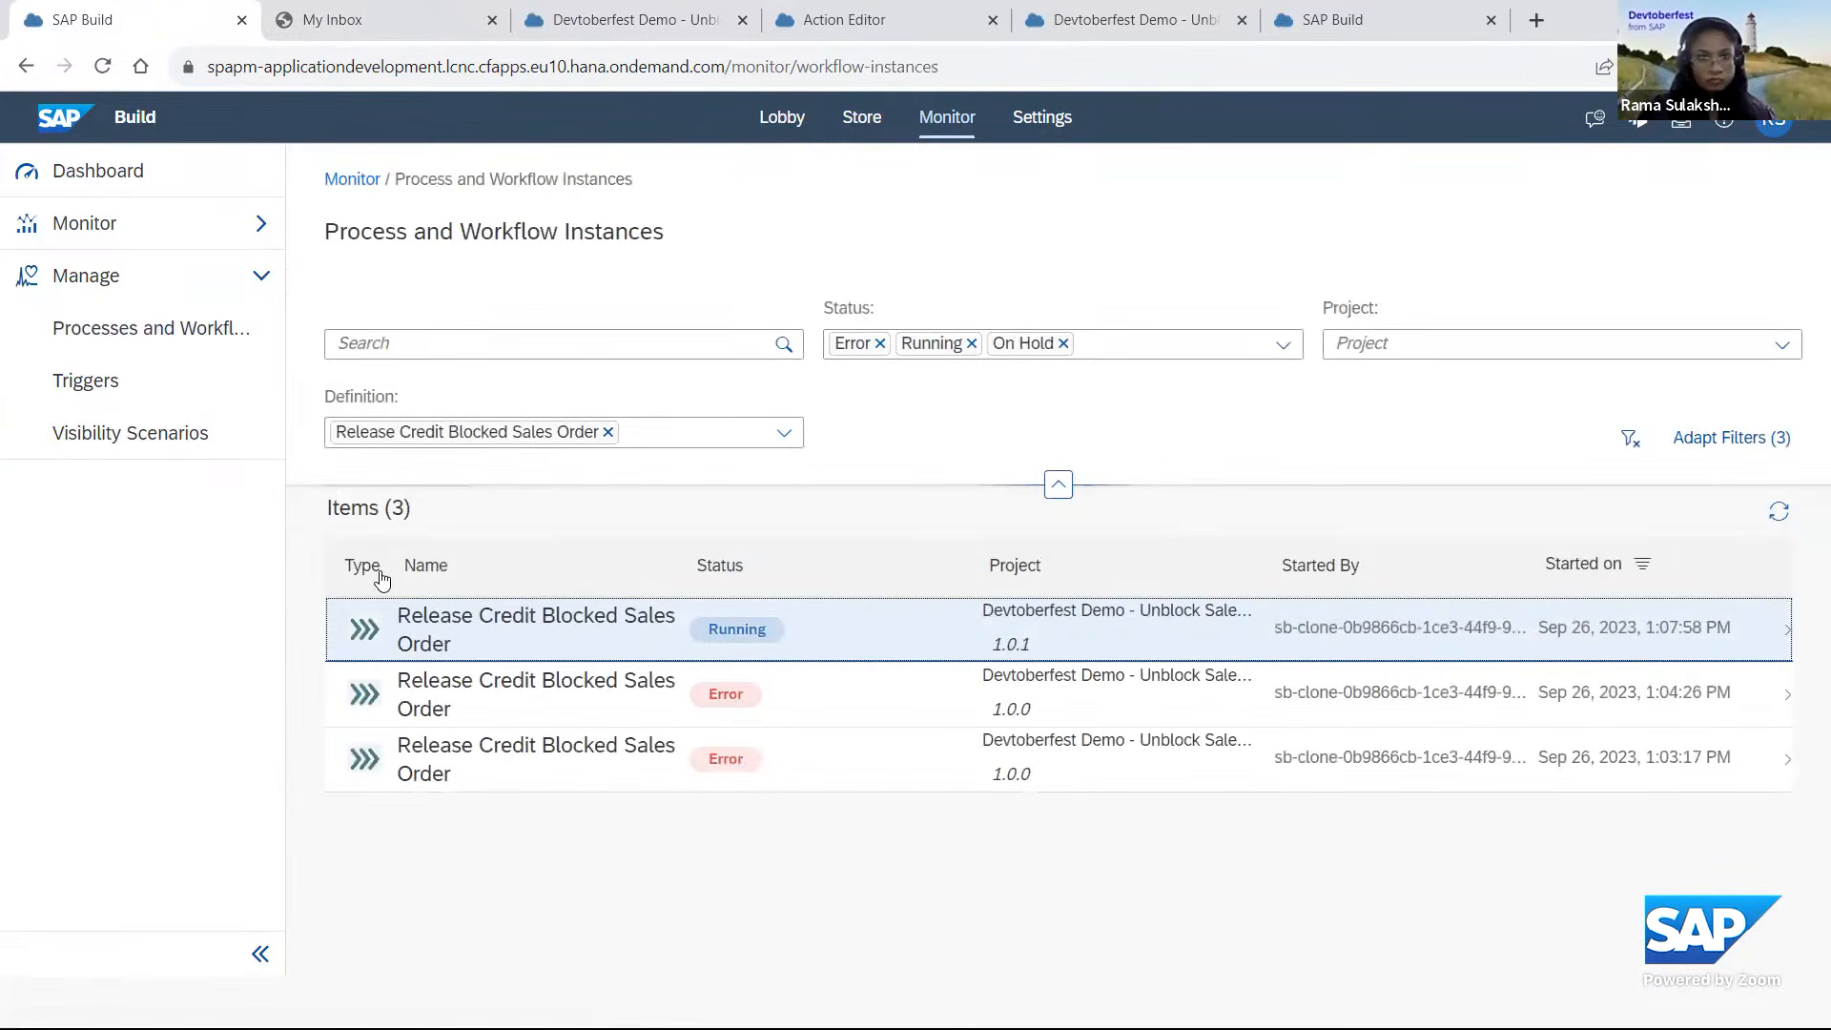
{"action": "left_click", "coordinate": [595, 637]}
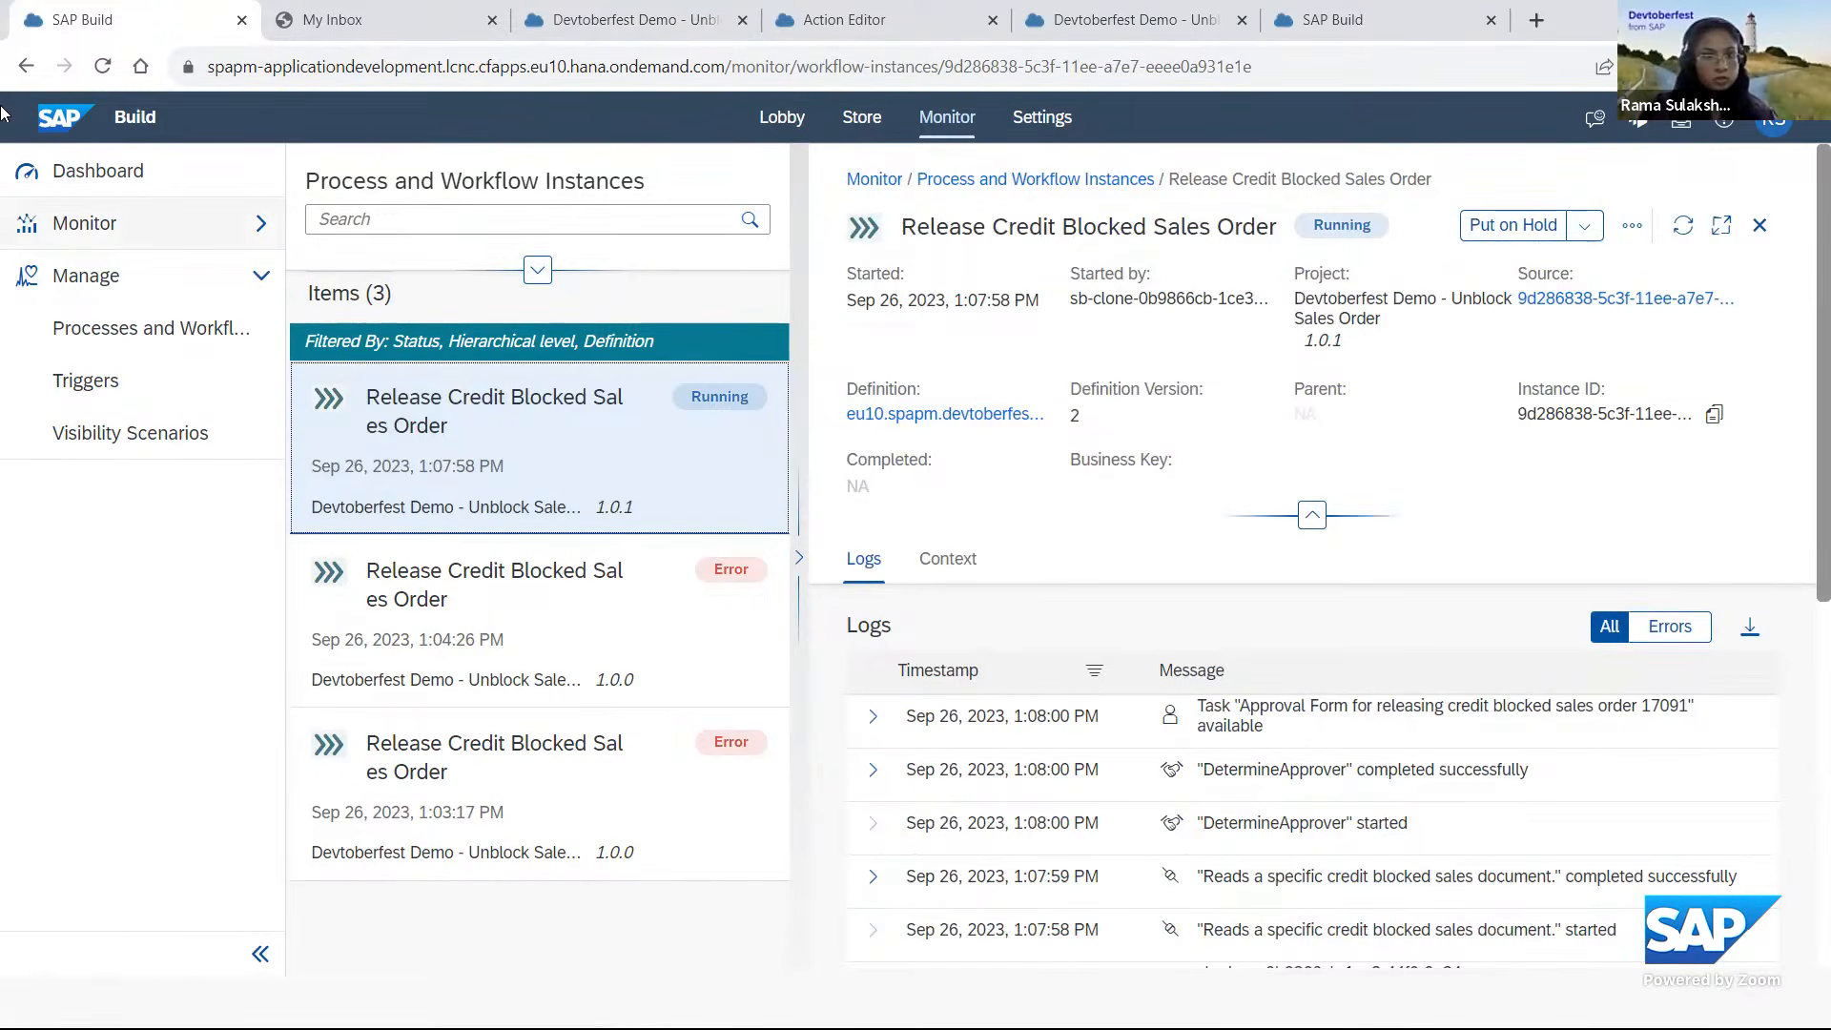
Return to the process definitions, list the instances again and remove the definition filter.
{"action": "left_click", "coordinate": [143, 334]}
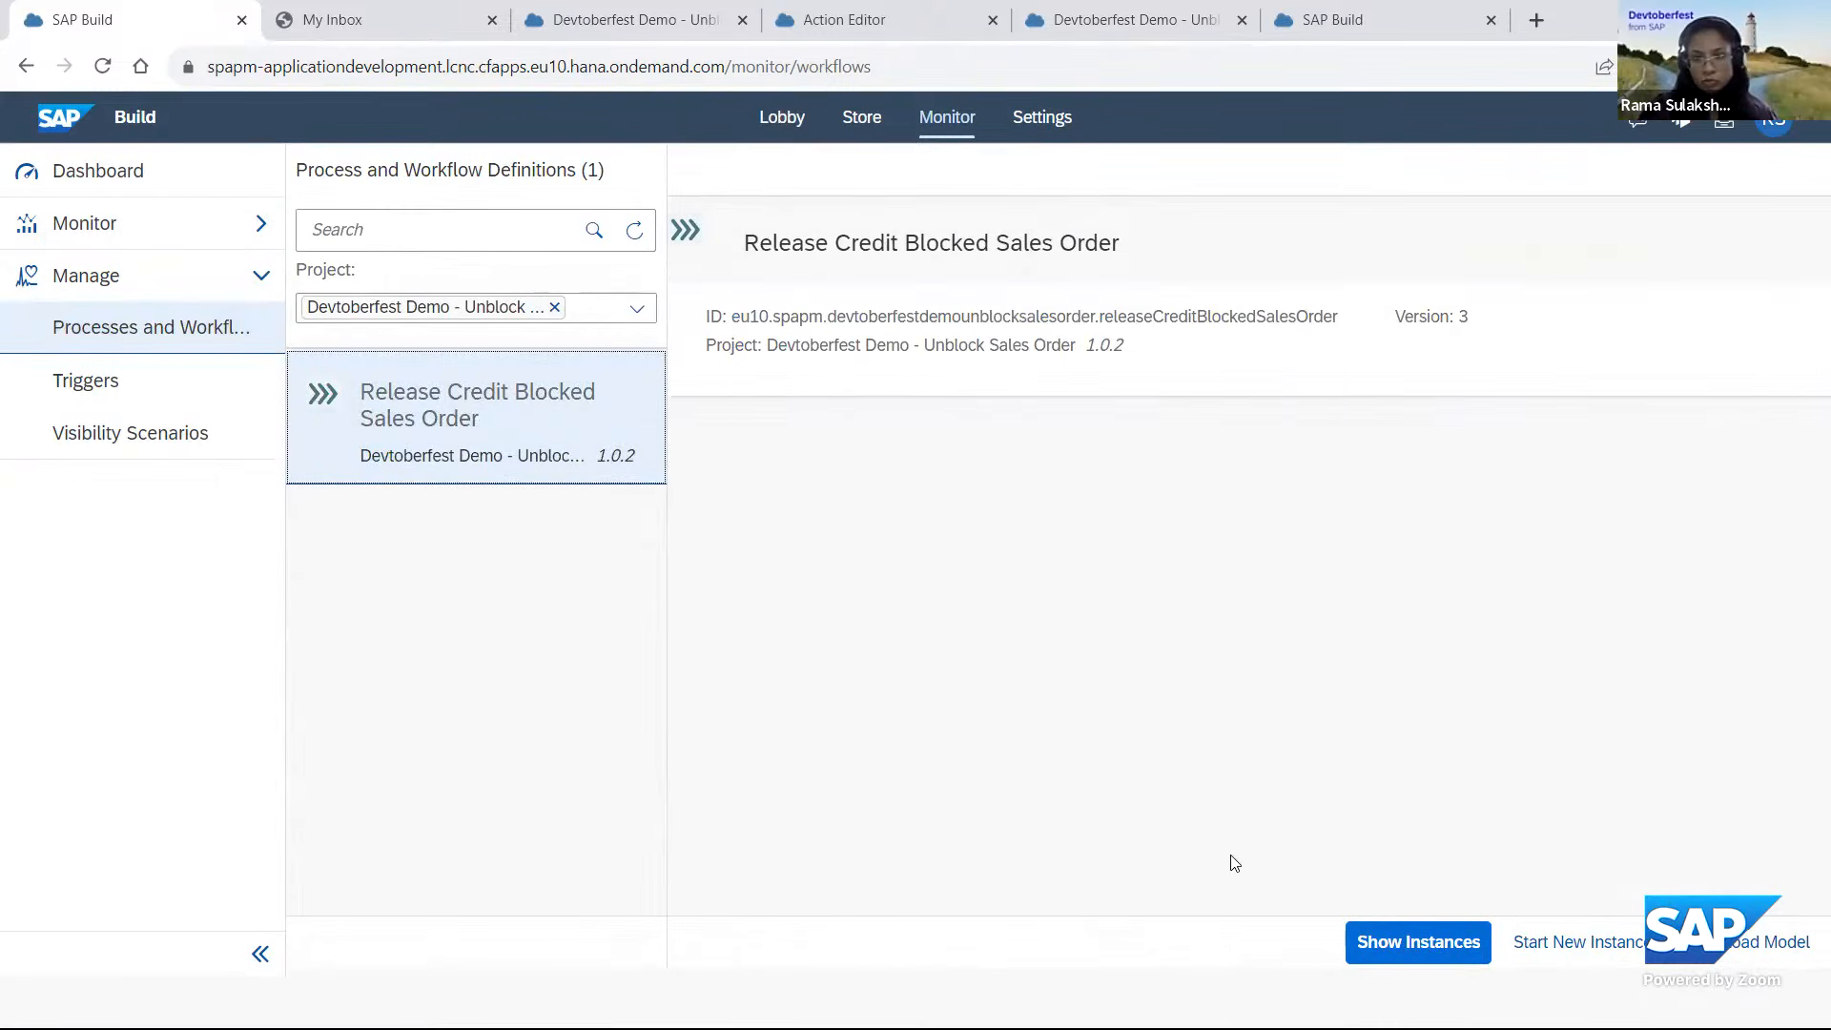
{"action": "left_click", "coordinate": [1402, 942]}
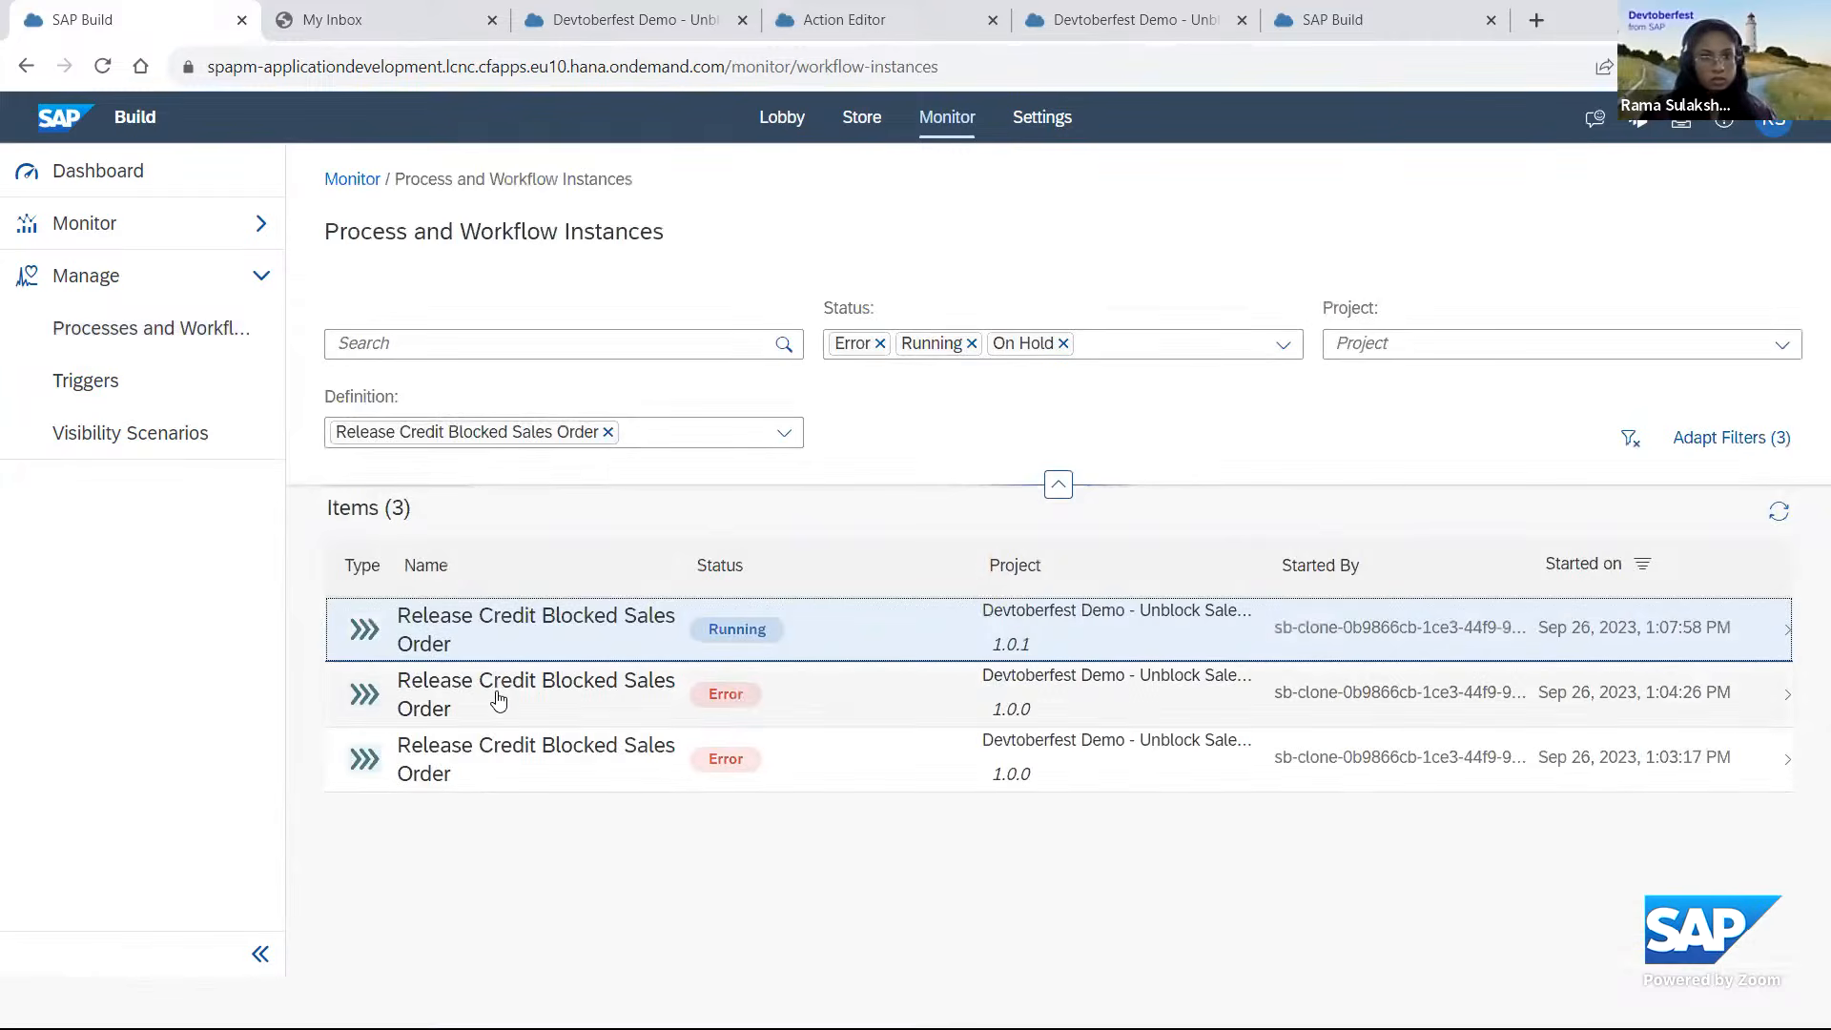
{"action": "left_click", "coordinate": [607, 432]}
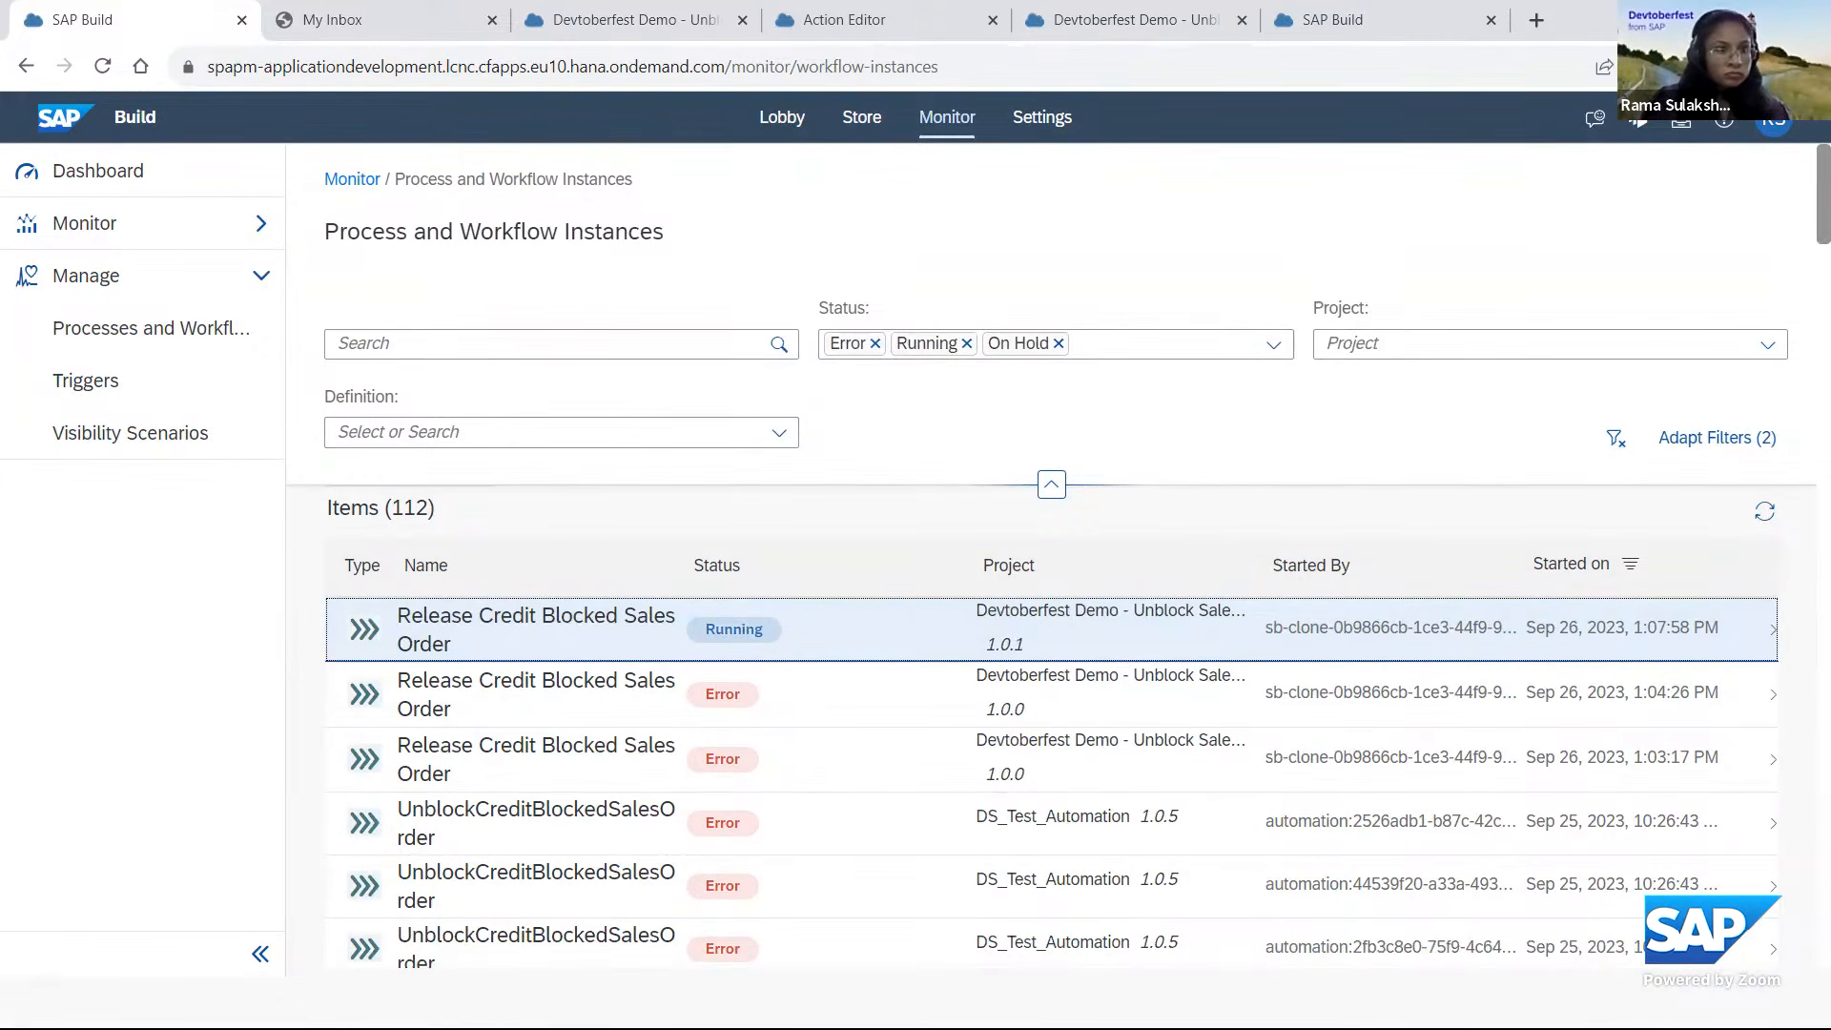
Reselect the Release Credit Blocked Sales Order definition, list its instances and reload the page.
{"action": "left_click", "coordinate": [150, 328]}
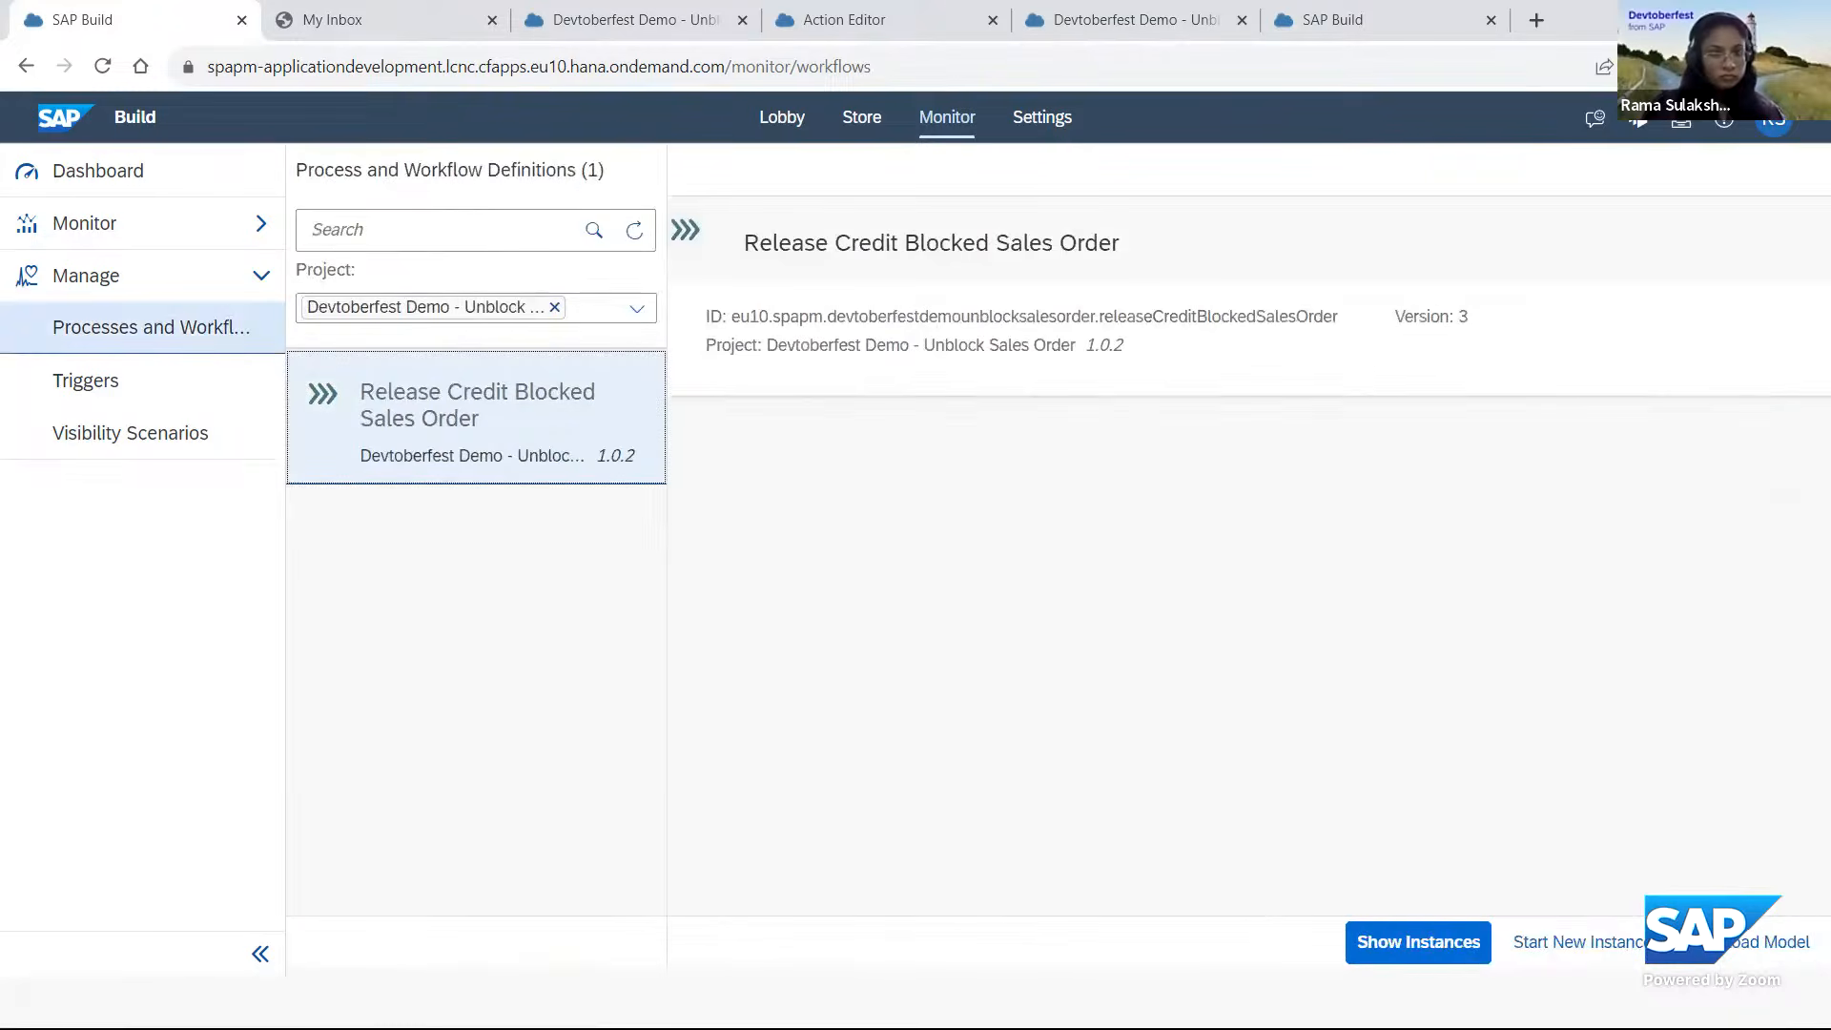
{"action": "left_click", "coordinate": [410, 463]}
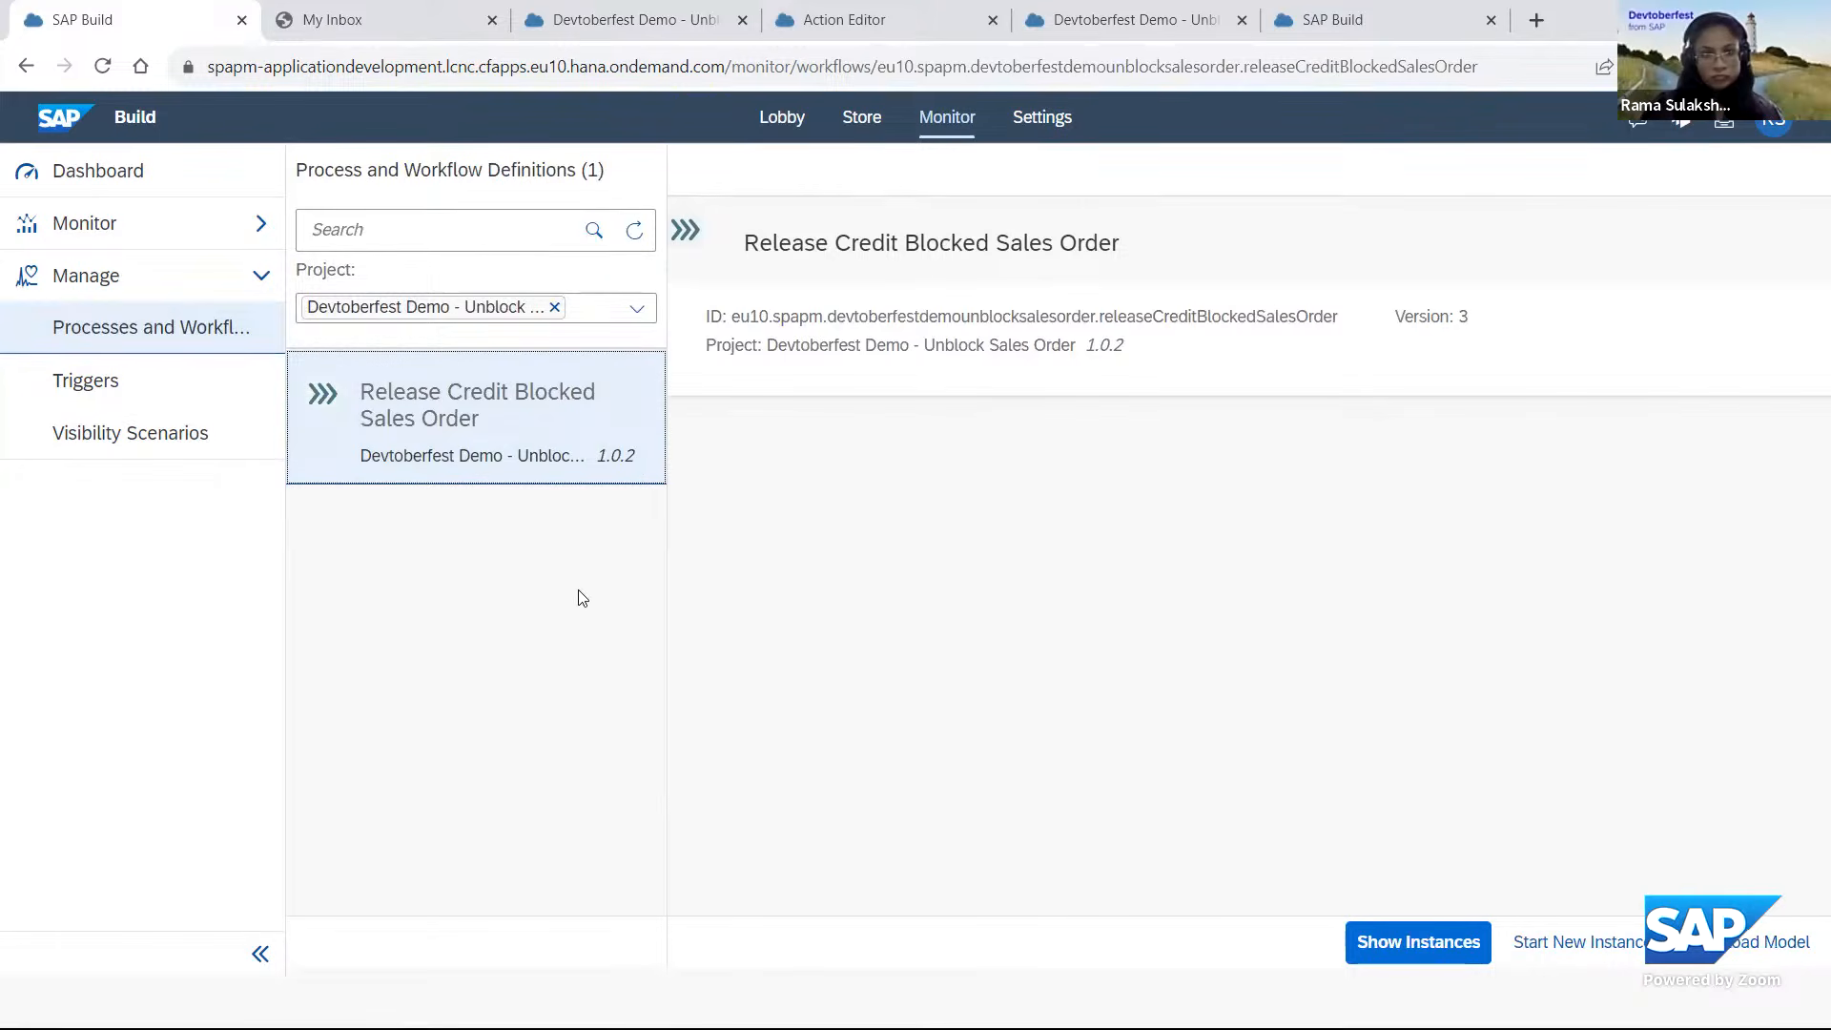
{"action": "left_click", "coordinate": [1417, 943]}
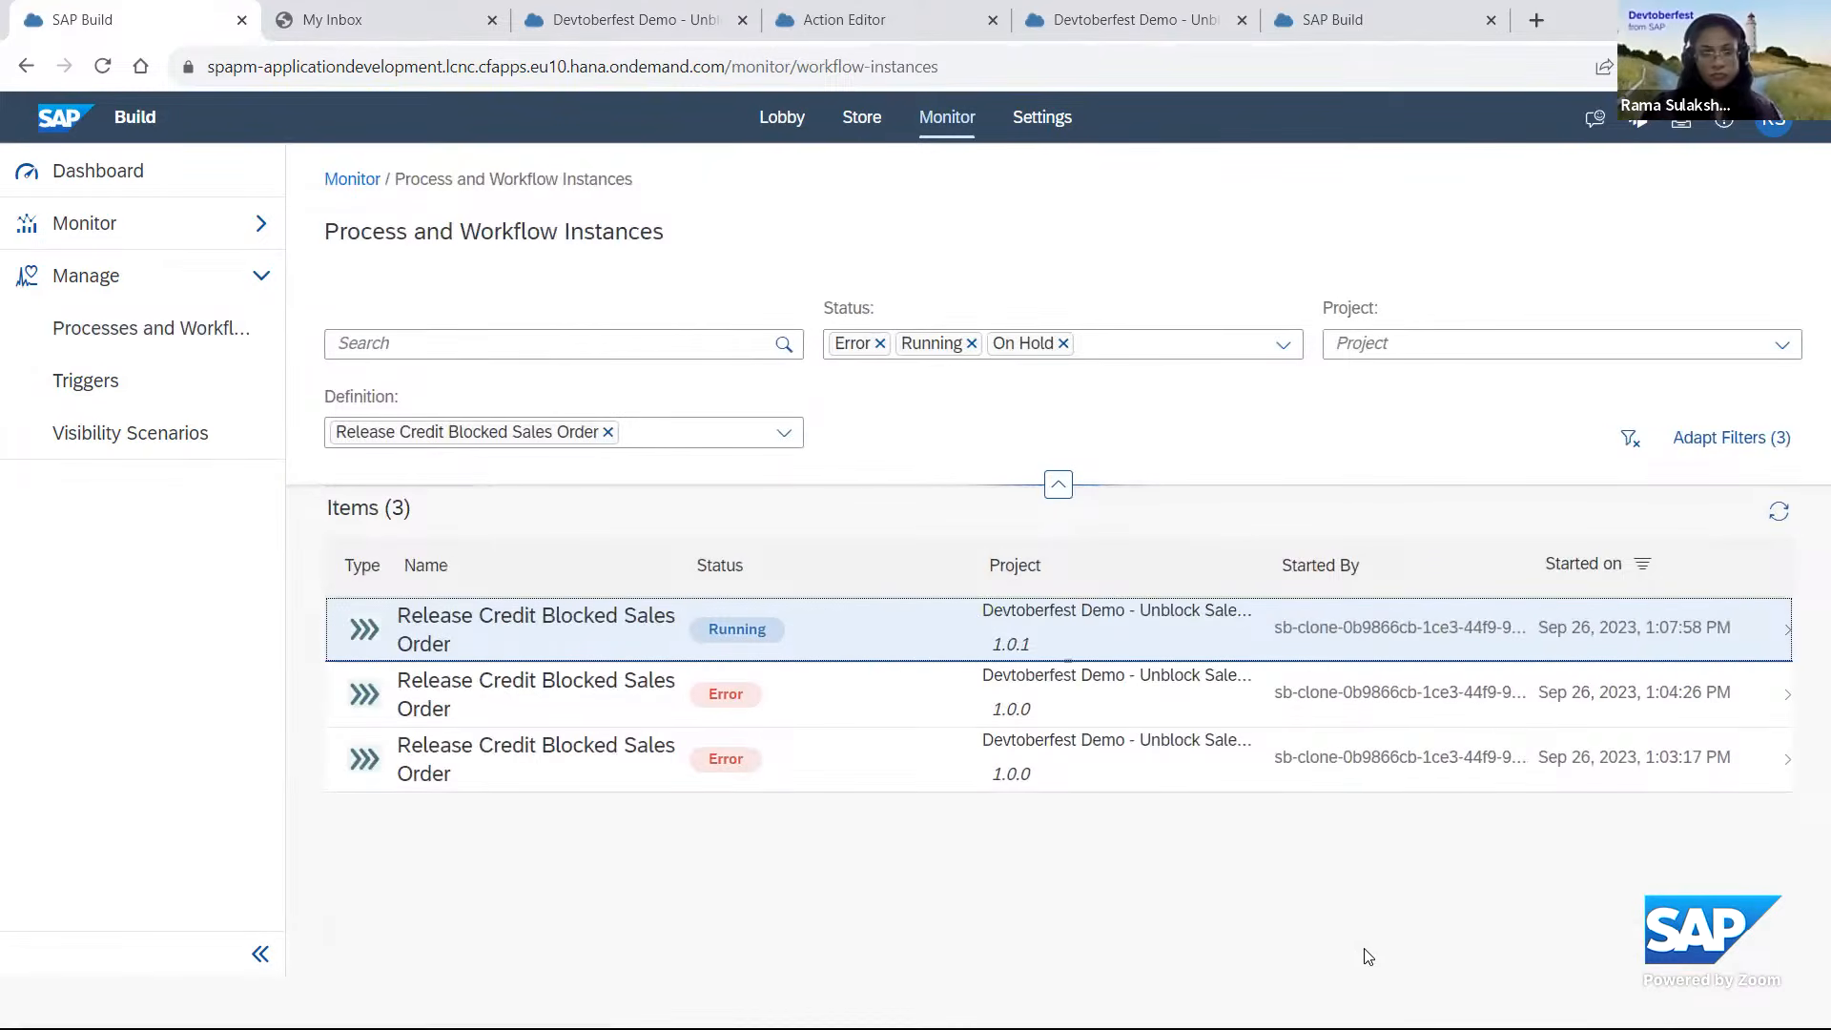
{"action": "left_click", "coordinate": [483, 77]}
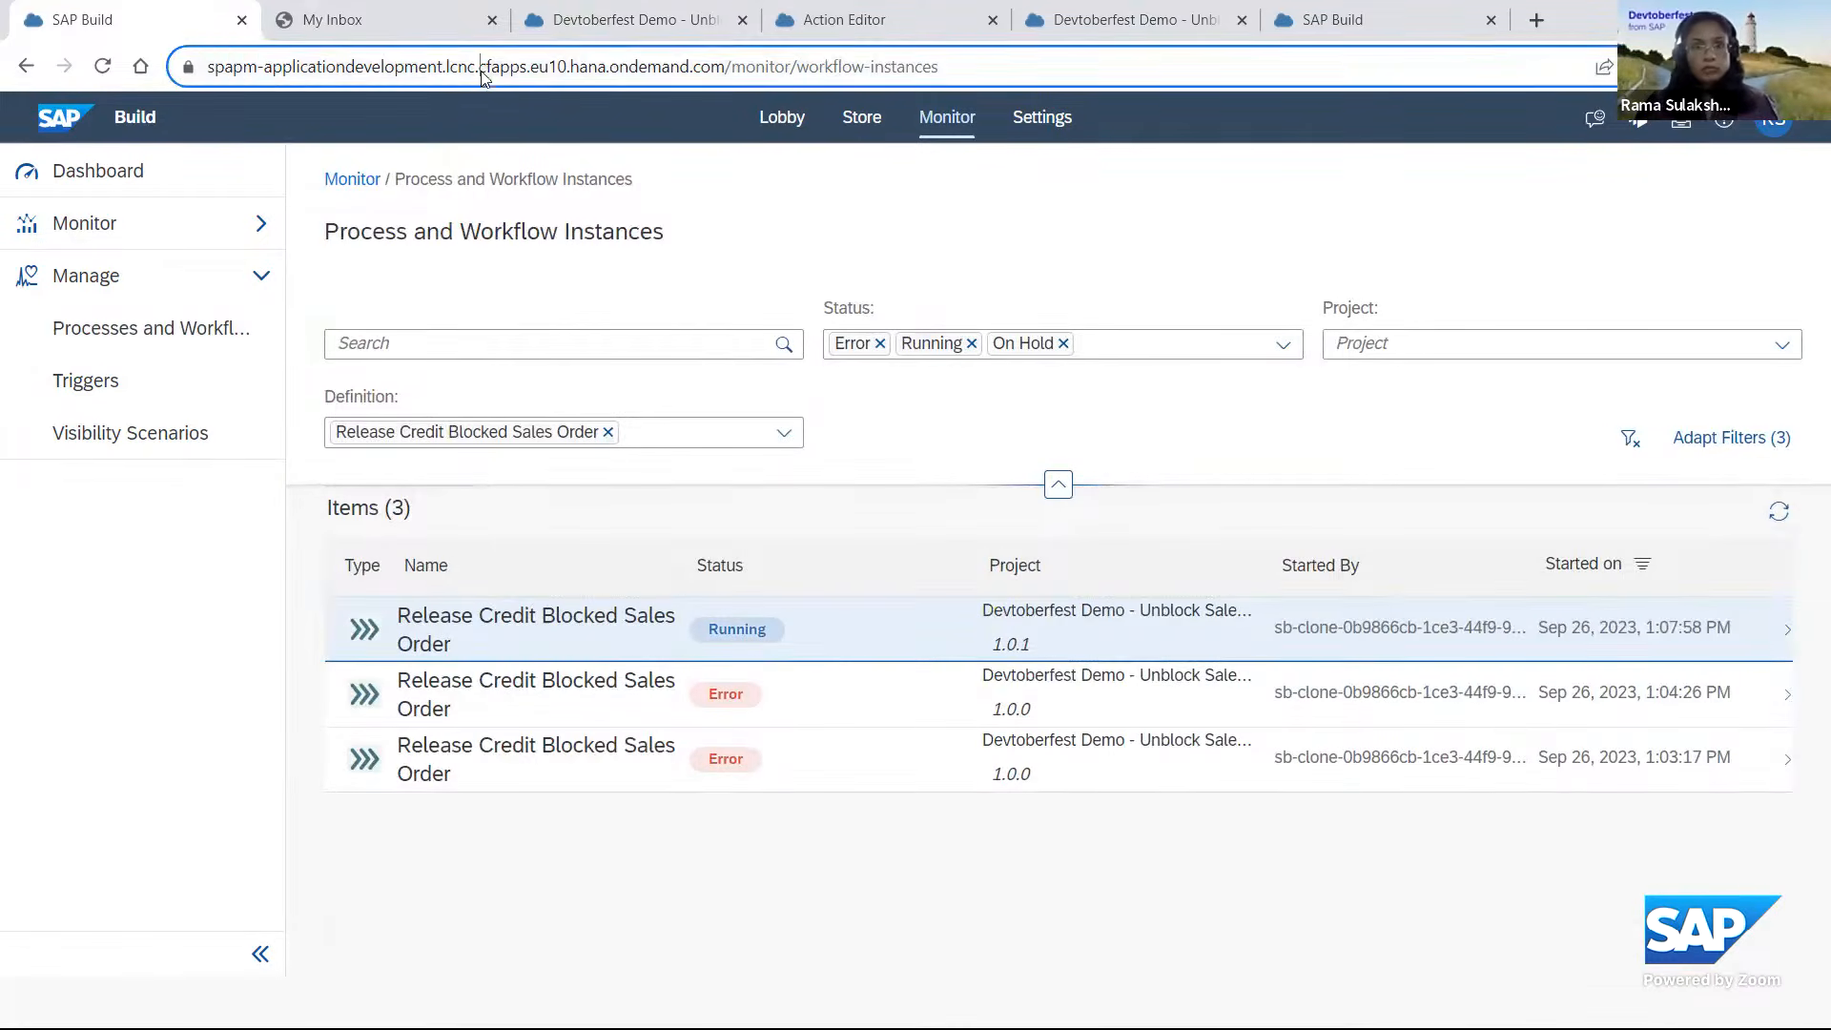
{"action": "key", "text": "Return"}
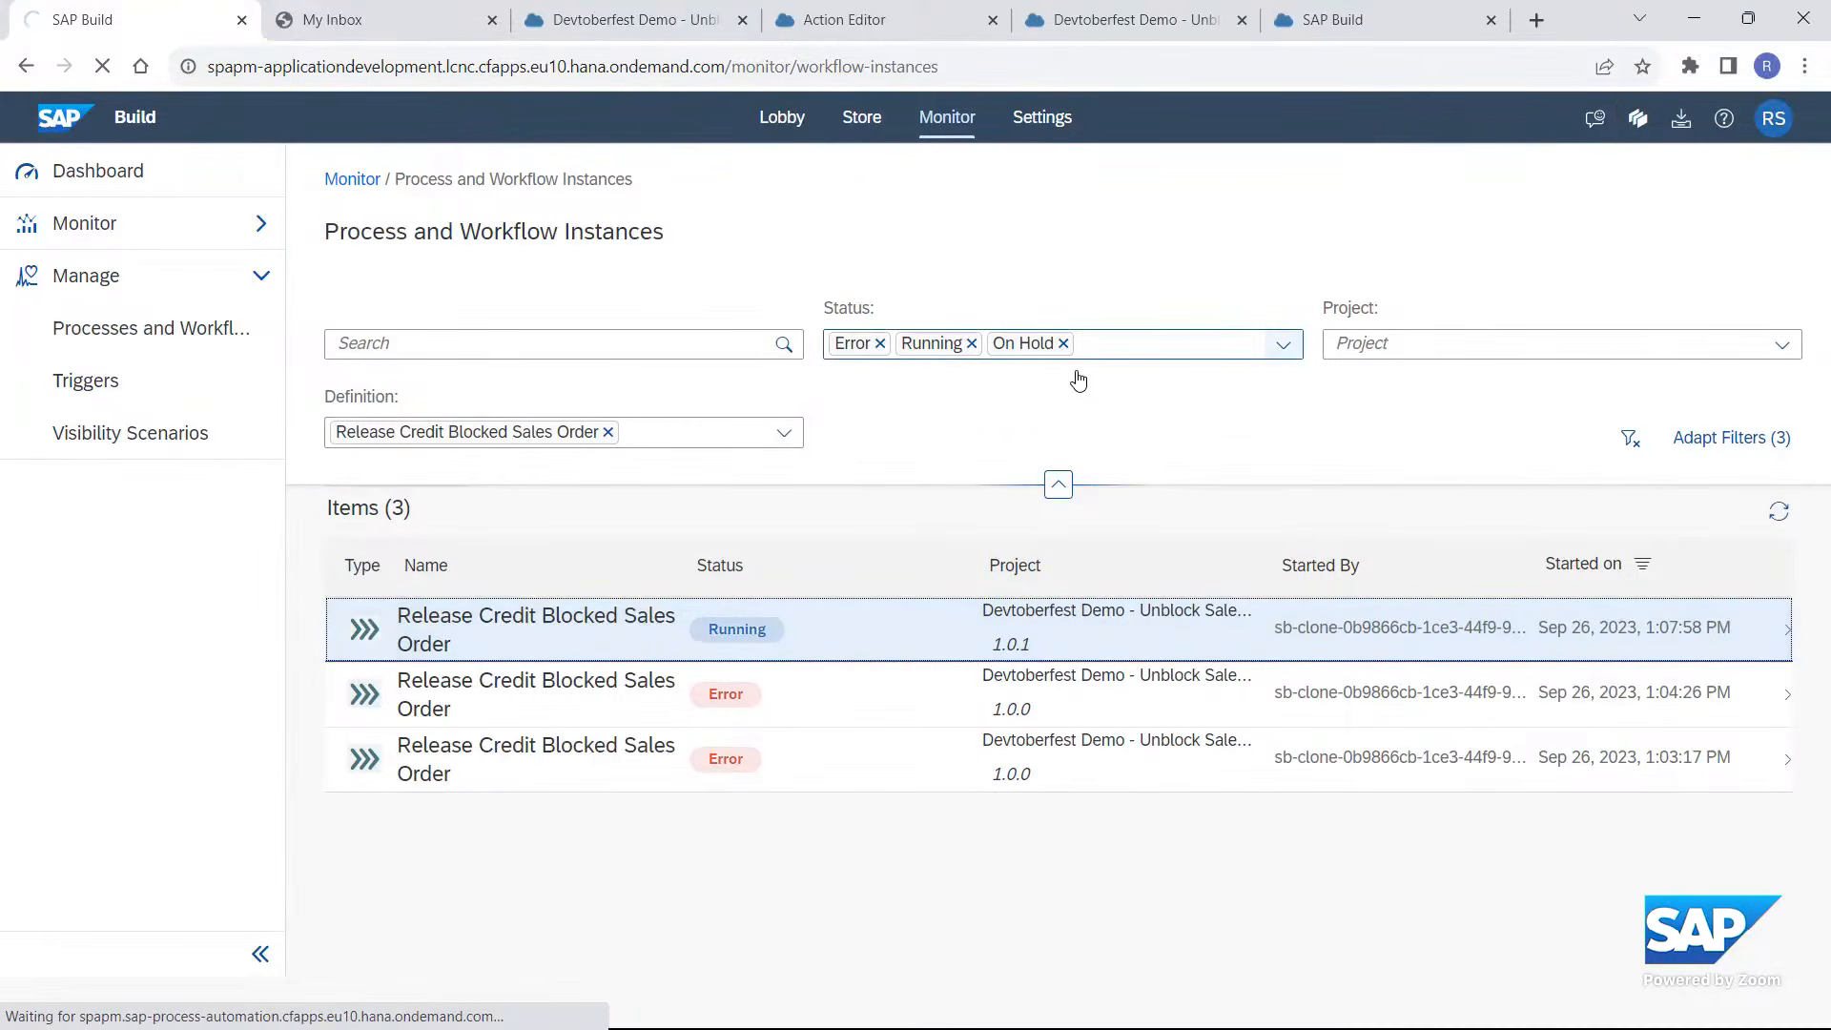
Try to add the Completed and Canceled statuses to the instance list's status filter.
{"action": "left_click", "coordinate": [1284, 344]}
{"action": "left_click", "coordinate": [1063, 482]}
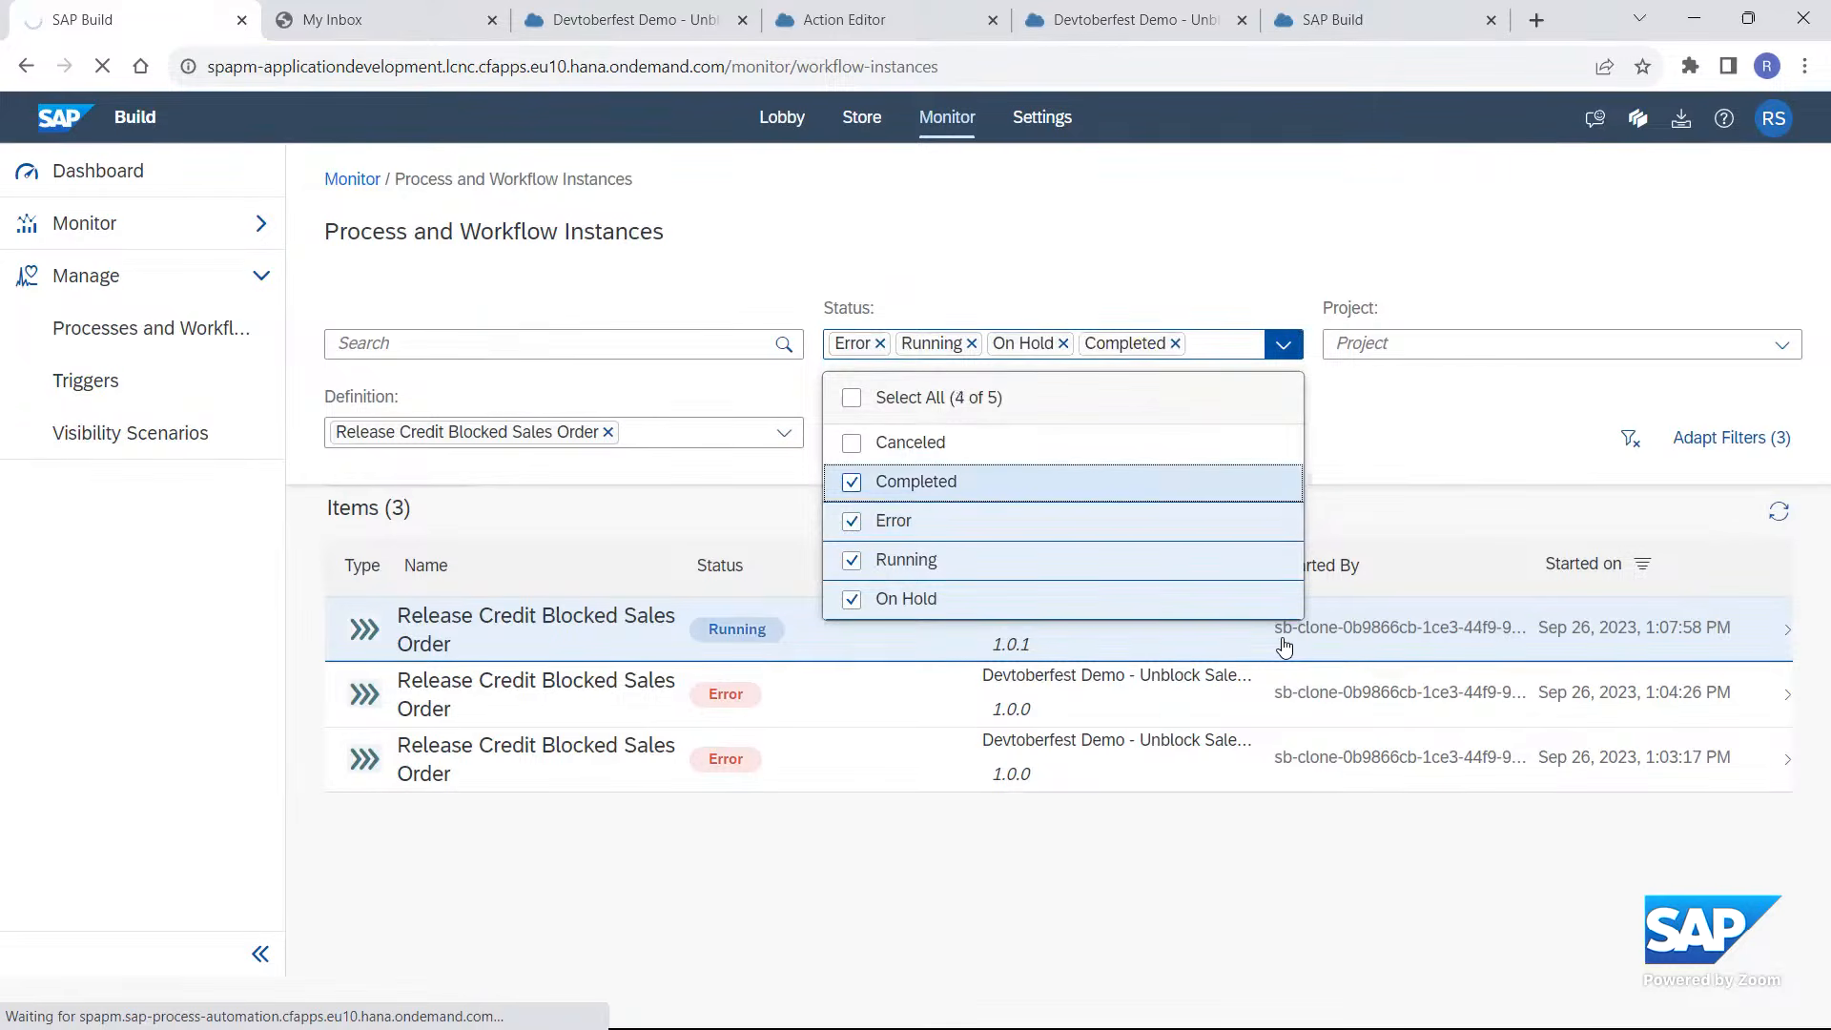
{"action": "left_click", "coordinate": [1063, 442]}
{"action": "left_click", "coordinate": [1284, 648]}
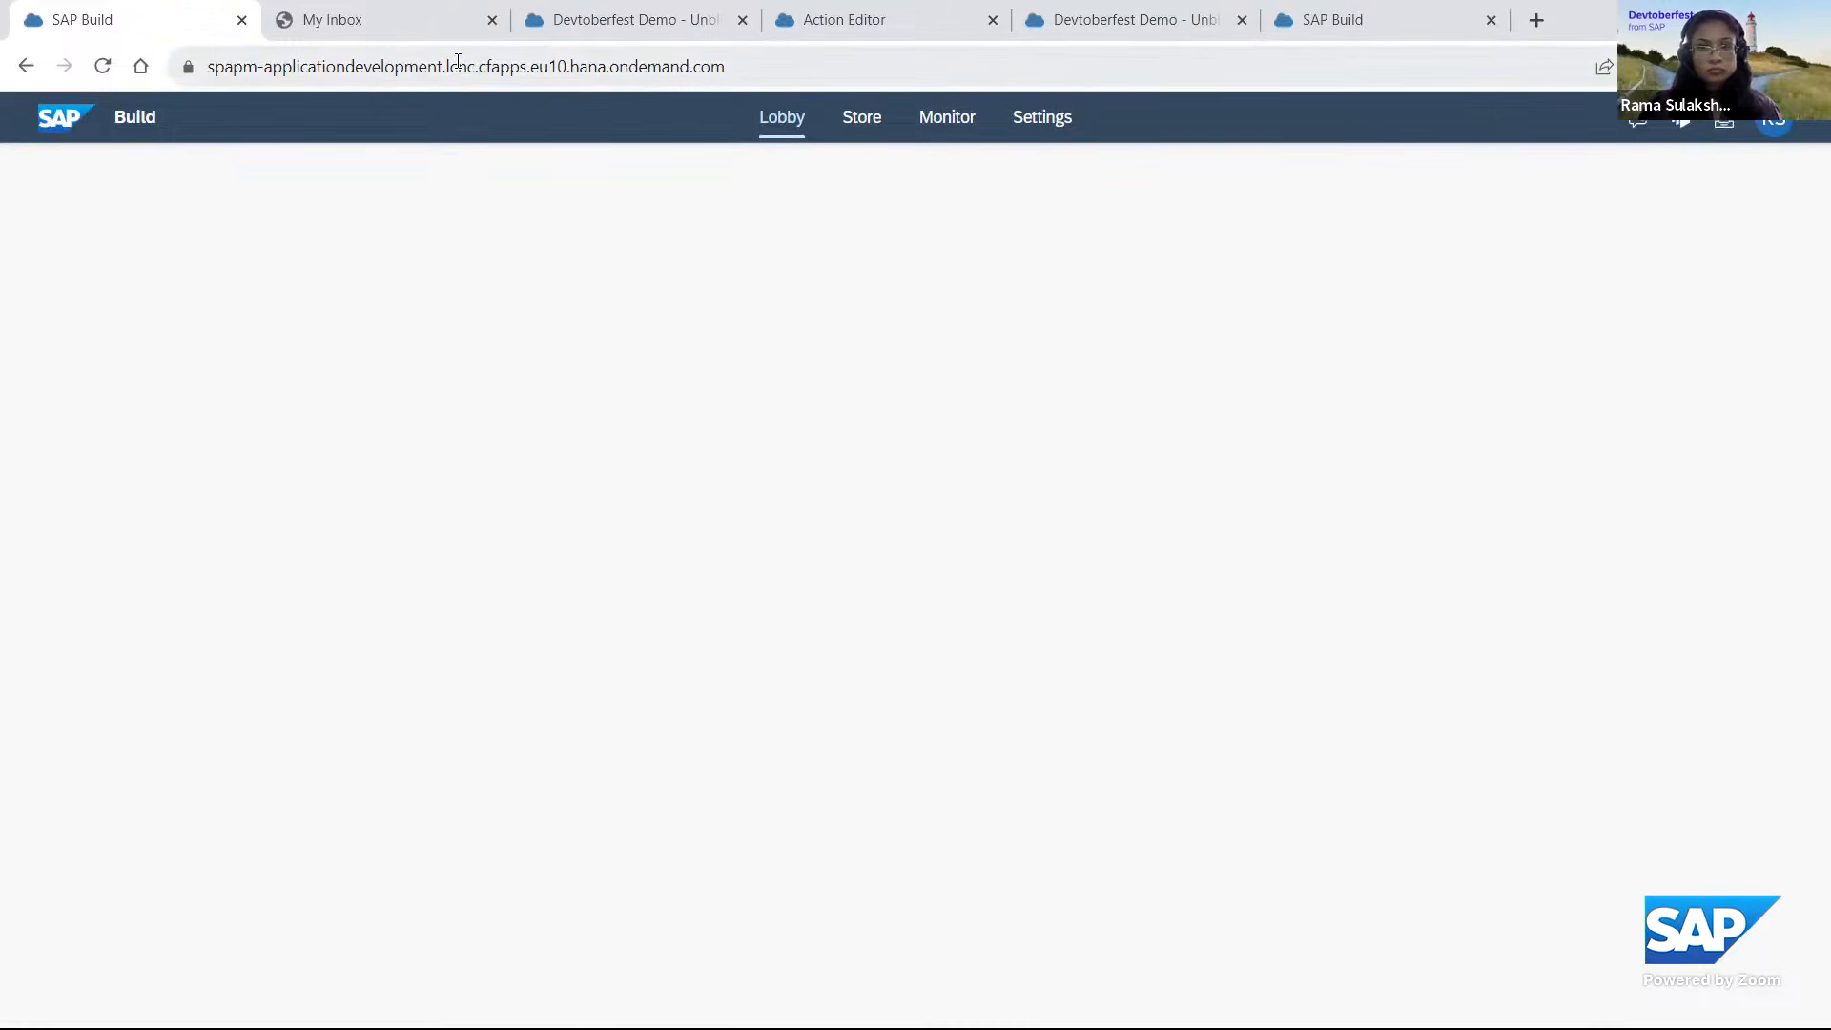
Check My Inbox briefly and reload the blank SAP Build lobby page.
{"action": "left_click", "coordinate": [398, 26]}
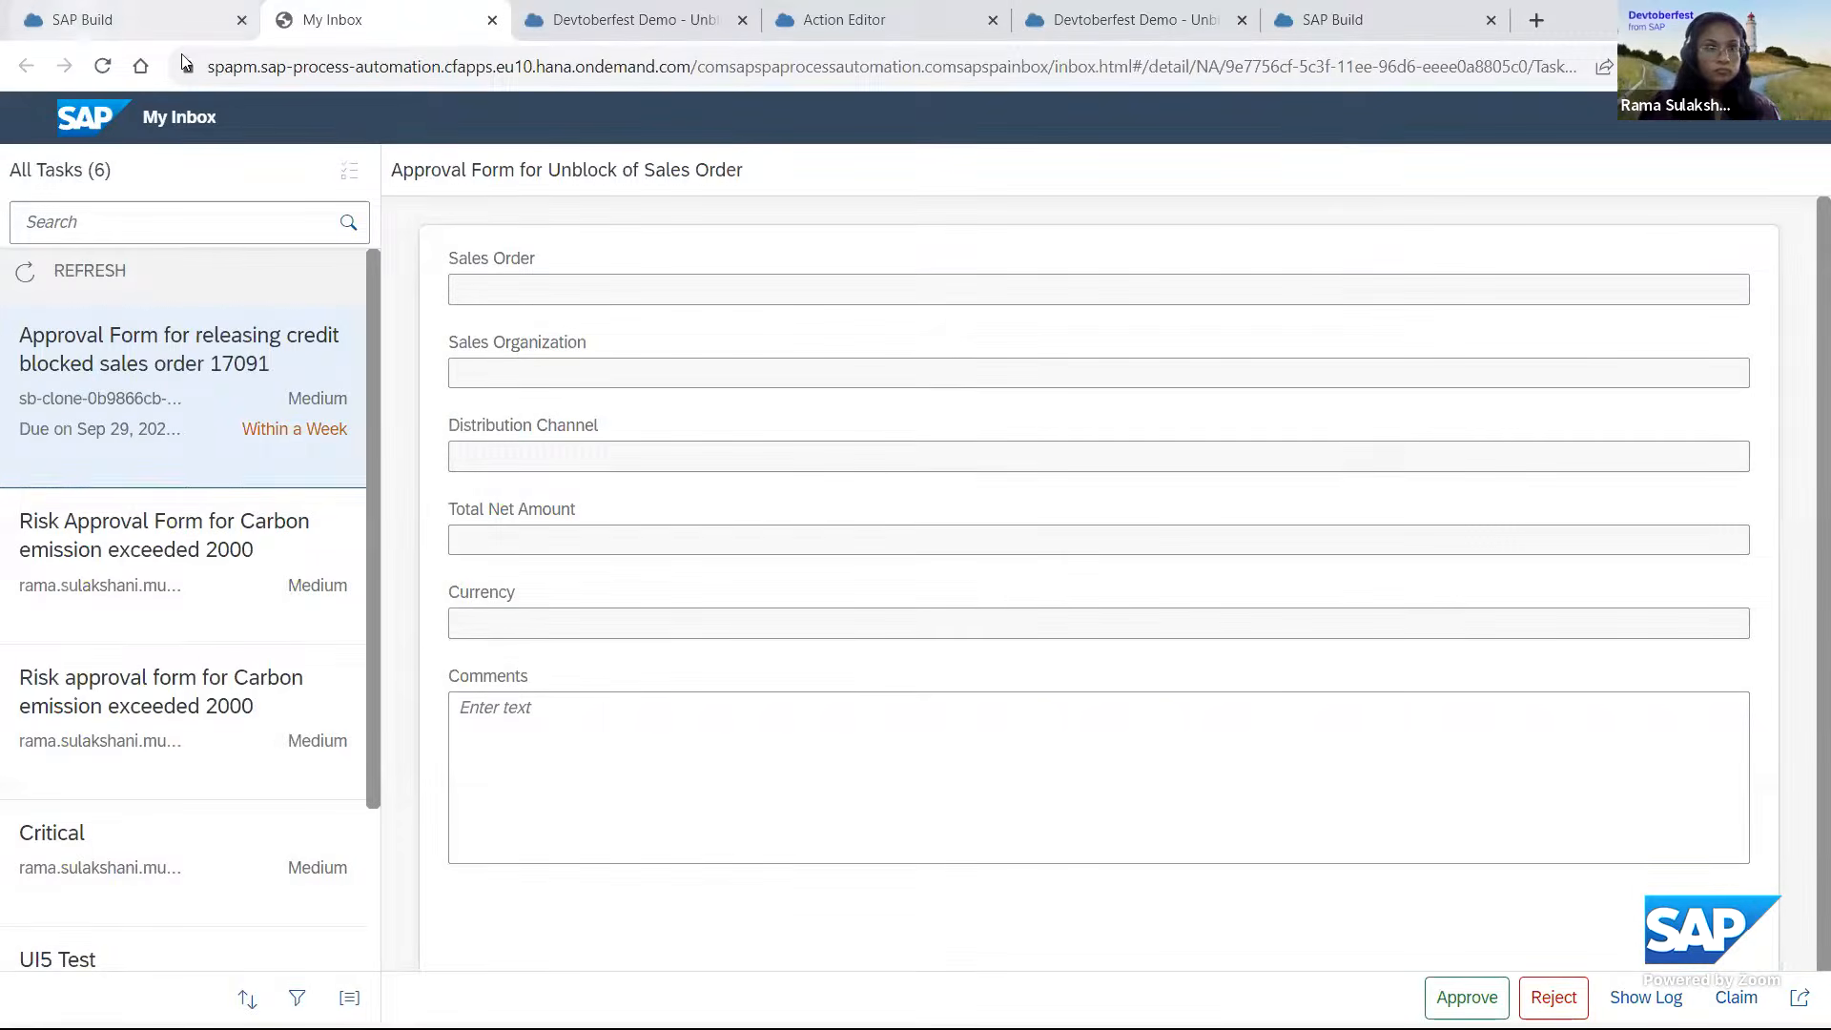
{"action": "left_click", "coordinate": [84, 27]}
{"action": "left_click", "coordinate": [479, 69]}
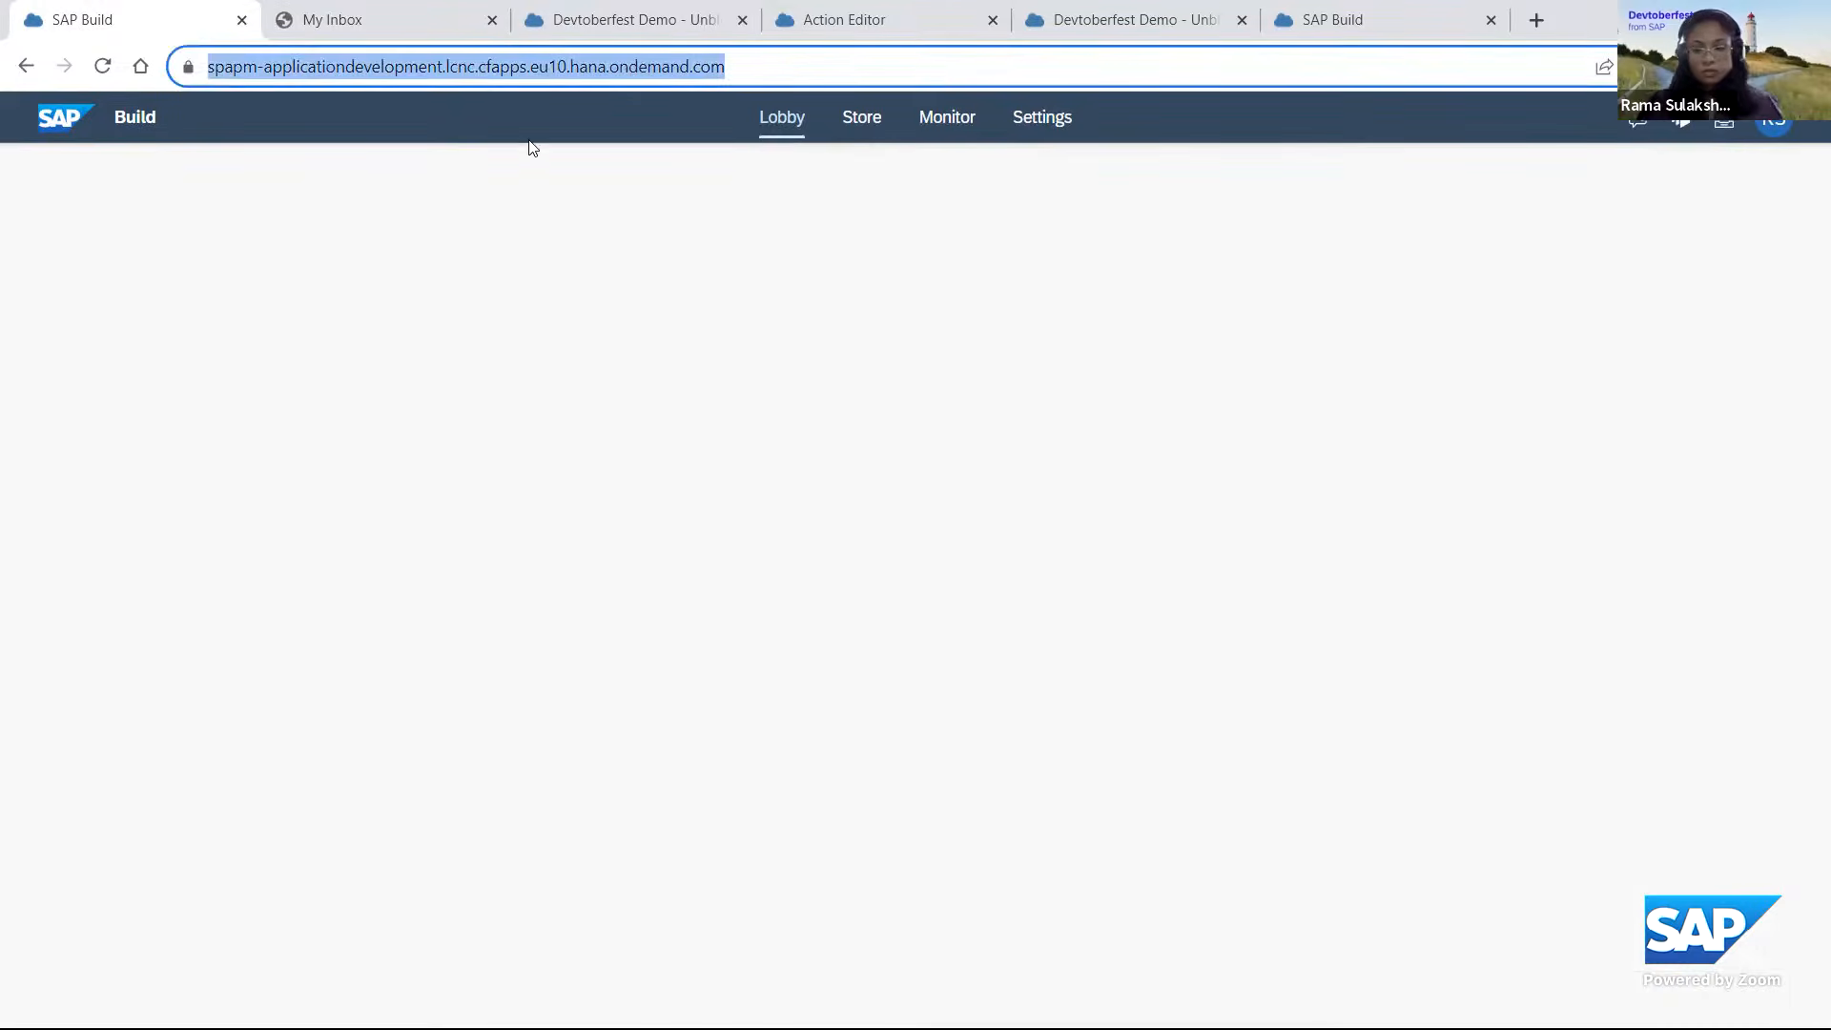
{"action": "key", "text": "Return"}
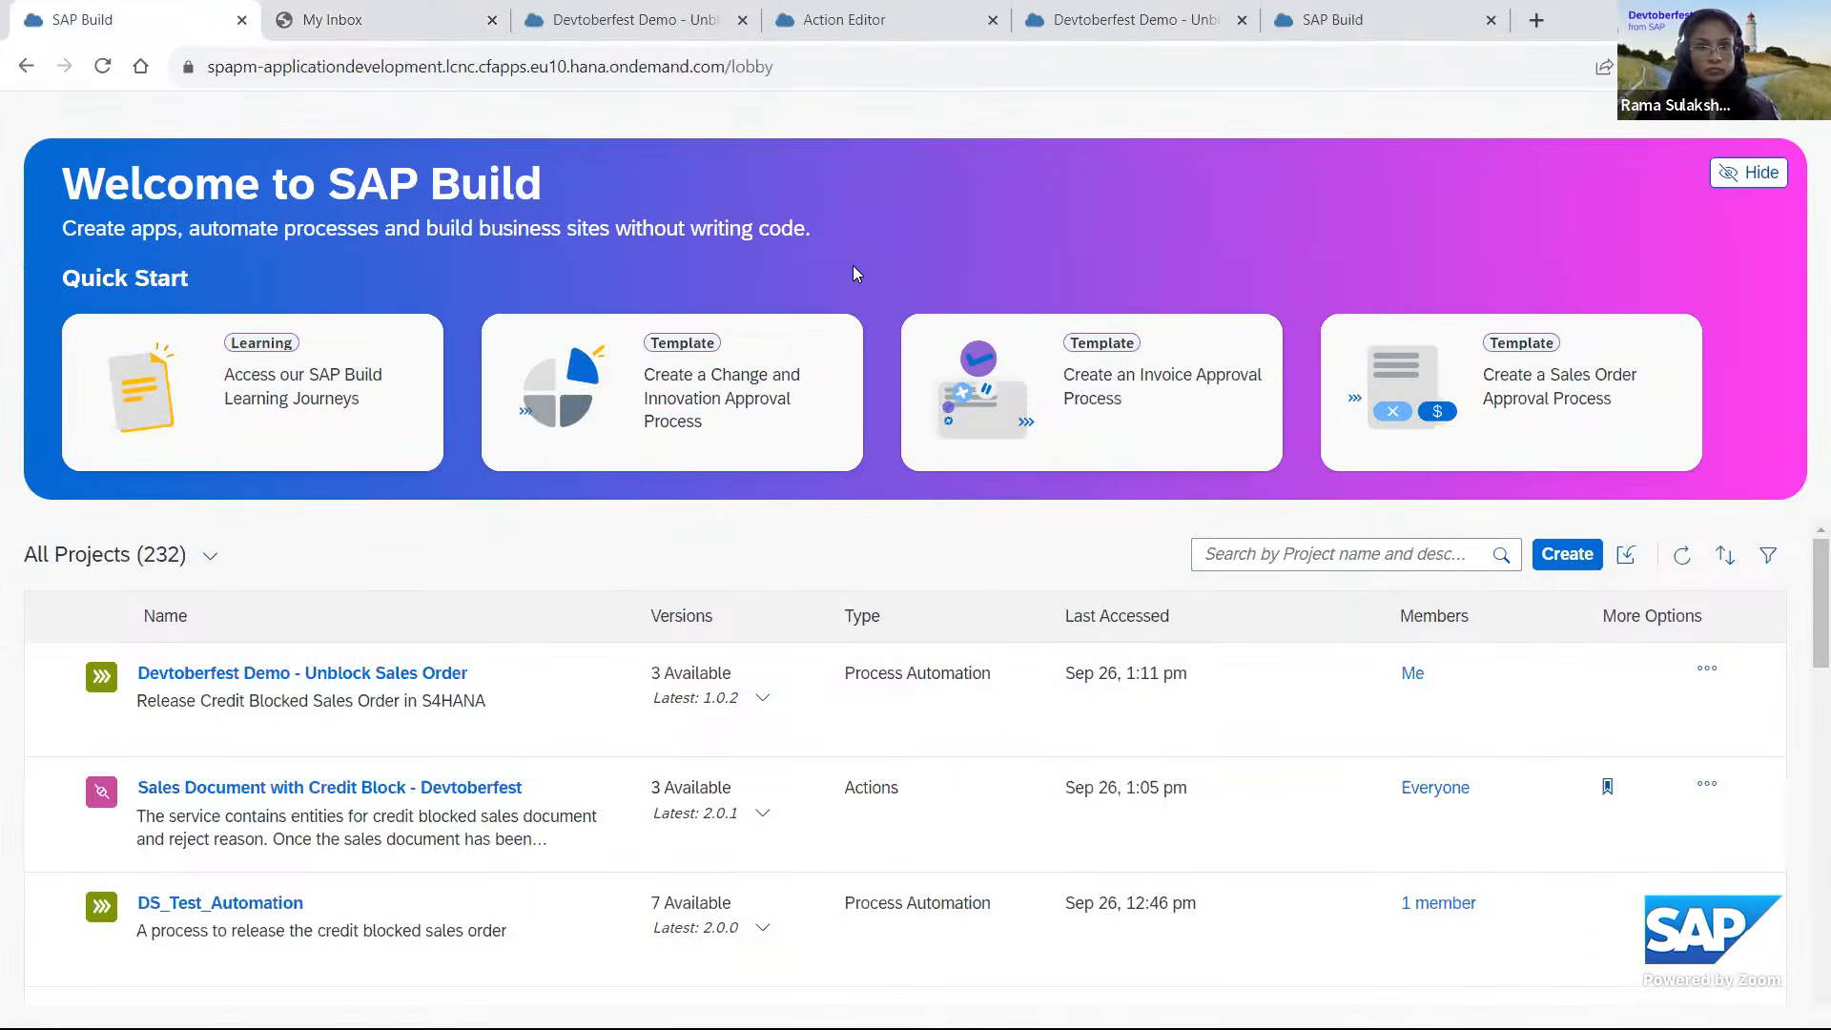
Filter the monitor's process definitions by the Devtoberfest Demo - Unblock Sales Order project and show the instances of its process.
{"action": "scroll", "coordinate": [852, 265], "scroll_direction": "up", "scroll_amount": 2}
{"action": "left_click", "coordinate": [947, 116]}
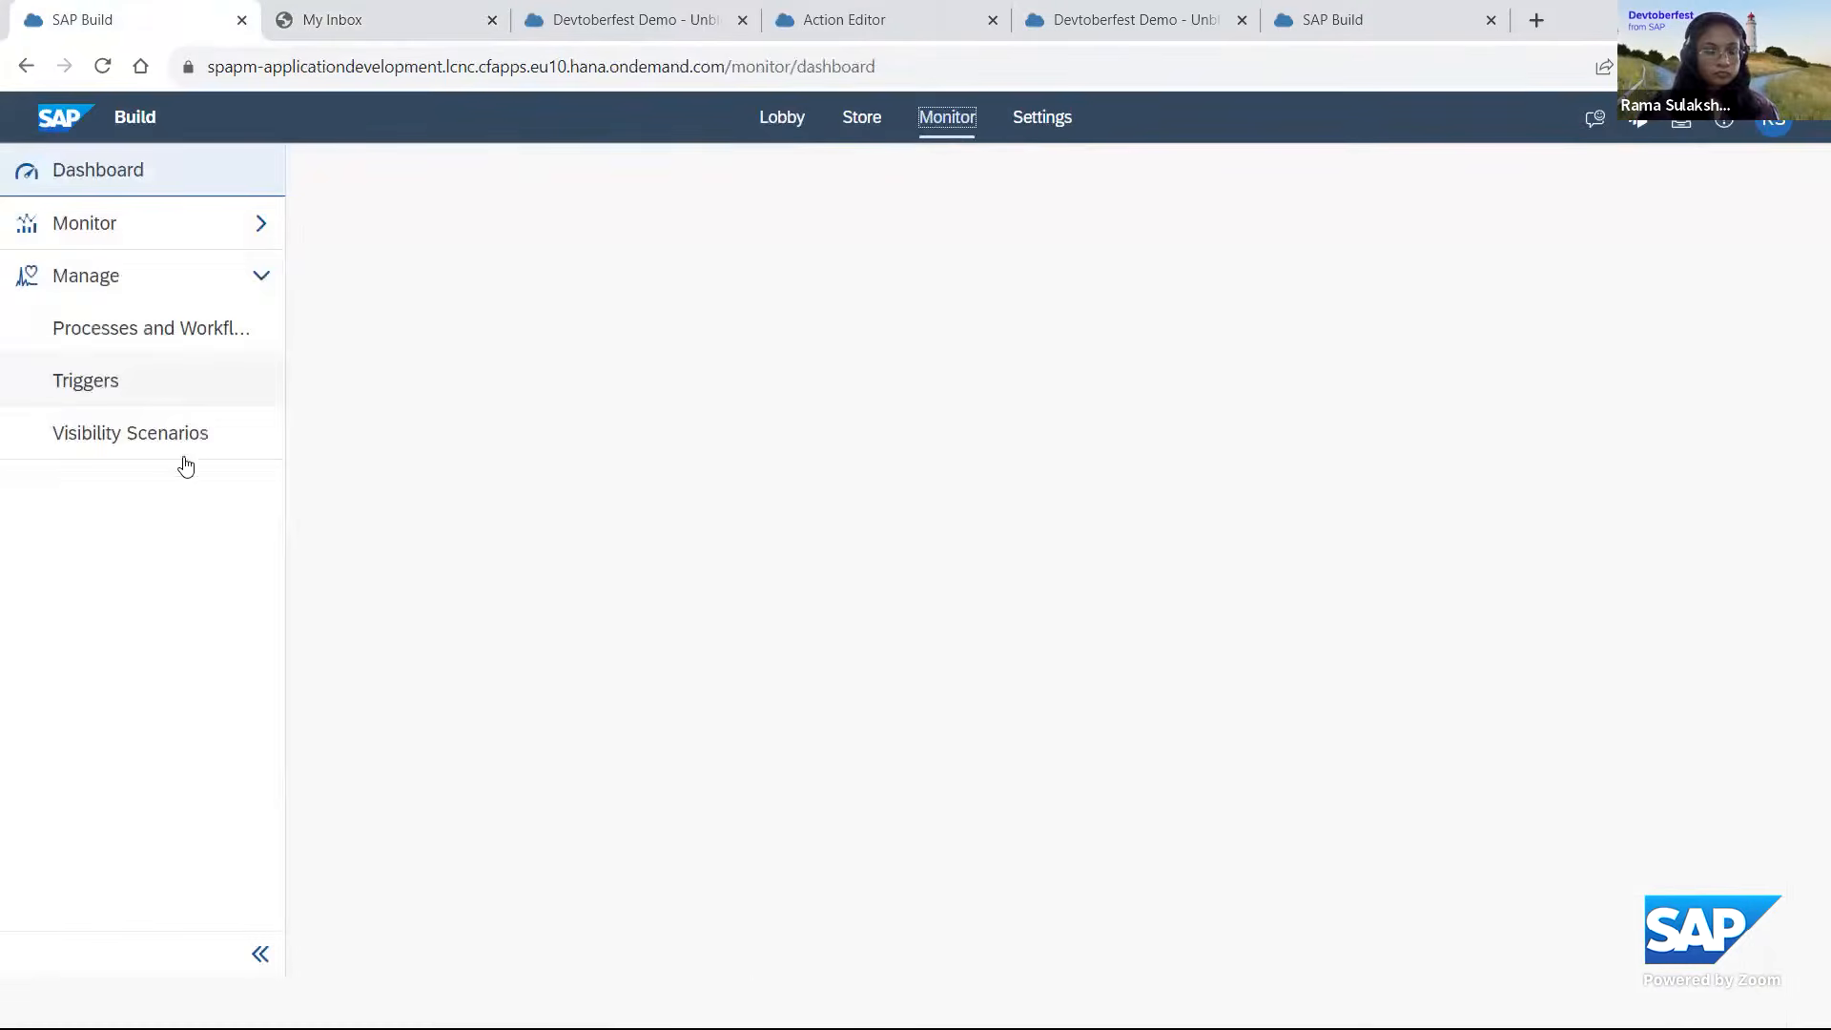
{"action": "left_click", "coordinate": [136, 352]}
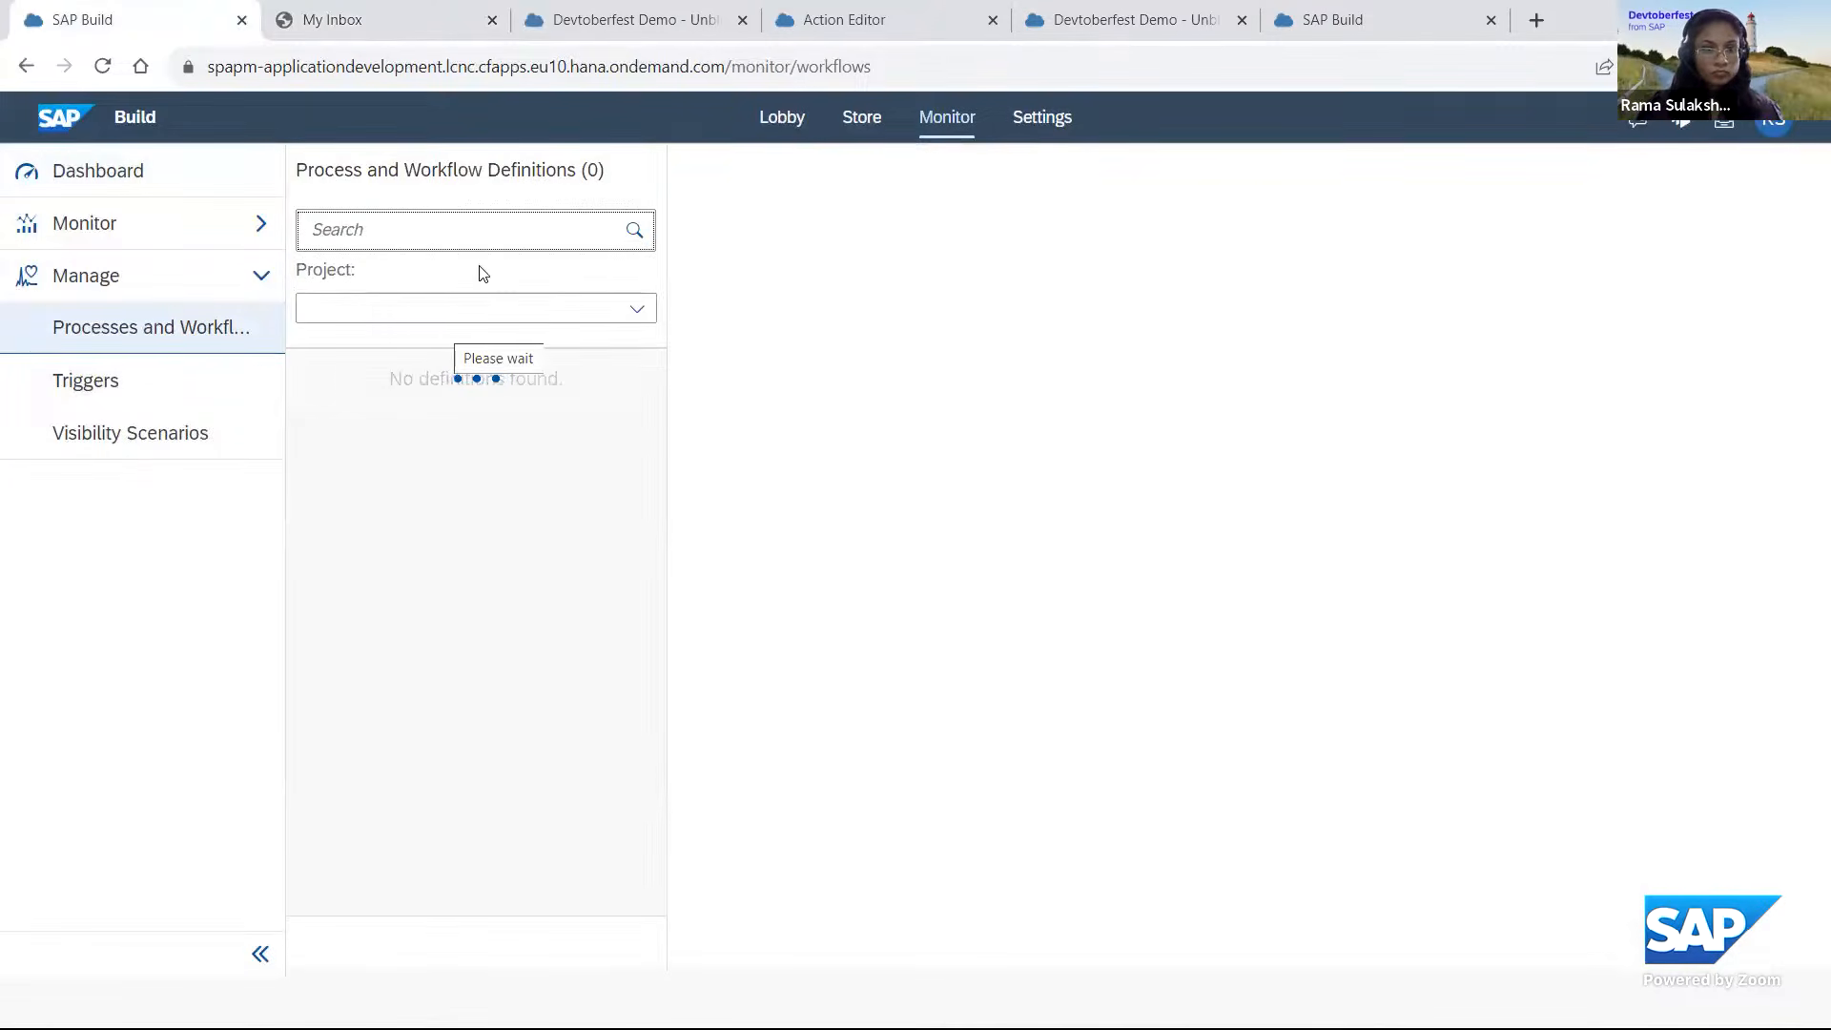
{"action": "left_click", "coordinate": [372, 308]}
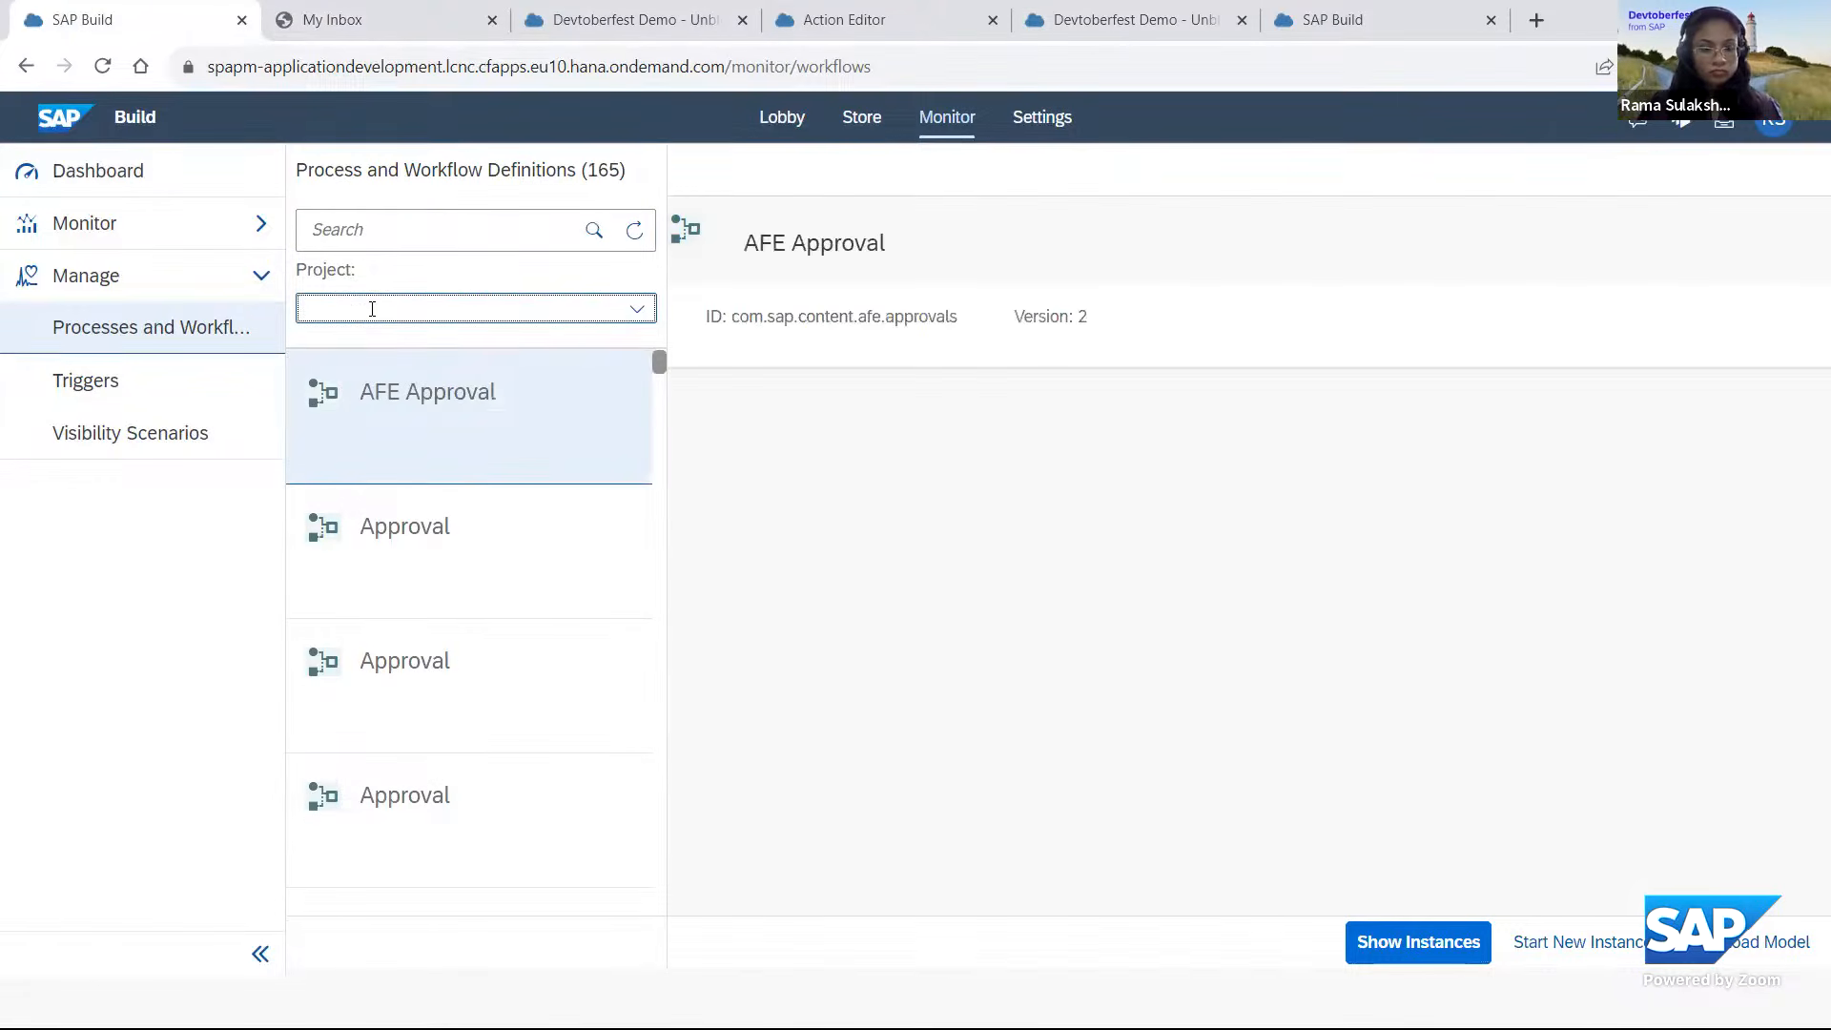
{"action": "type", "text": "Dev"}
{"action": "left_click", "coordinate": [458, 356]}
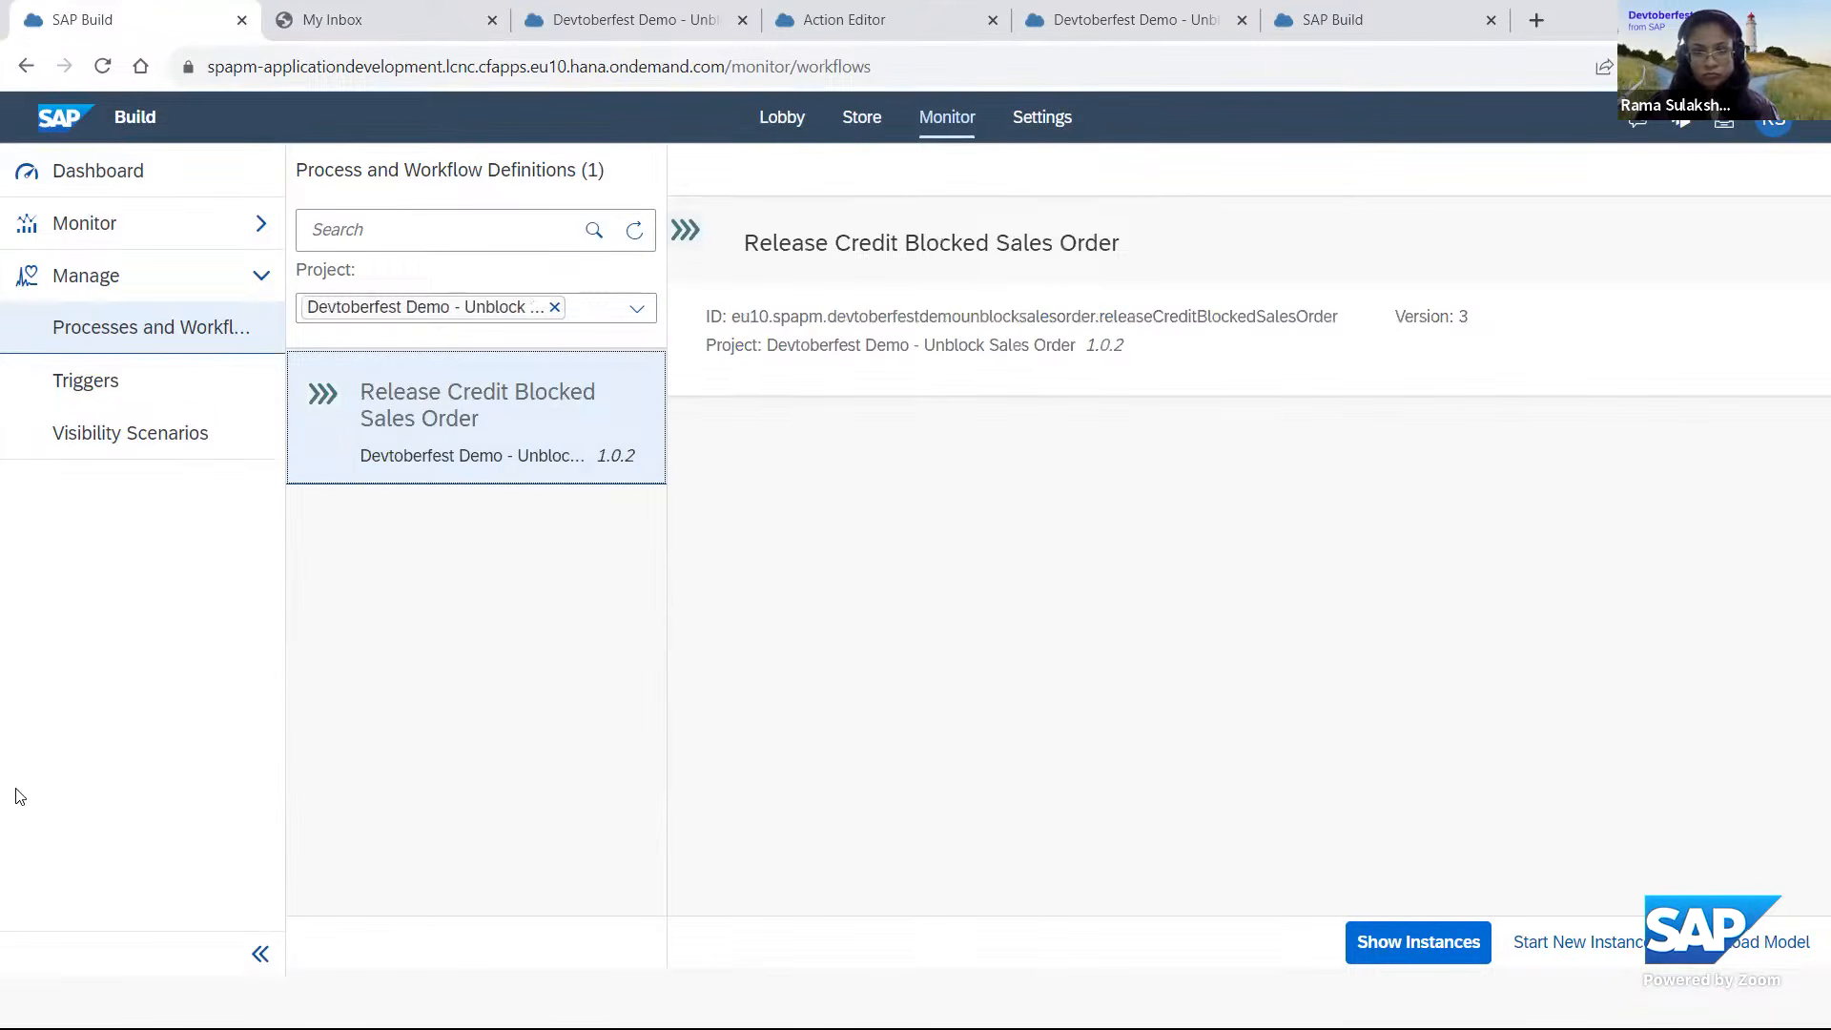
{"action": "left_click", "coordinate": [1386, 962]}
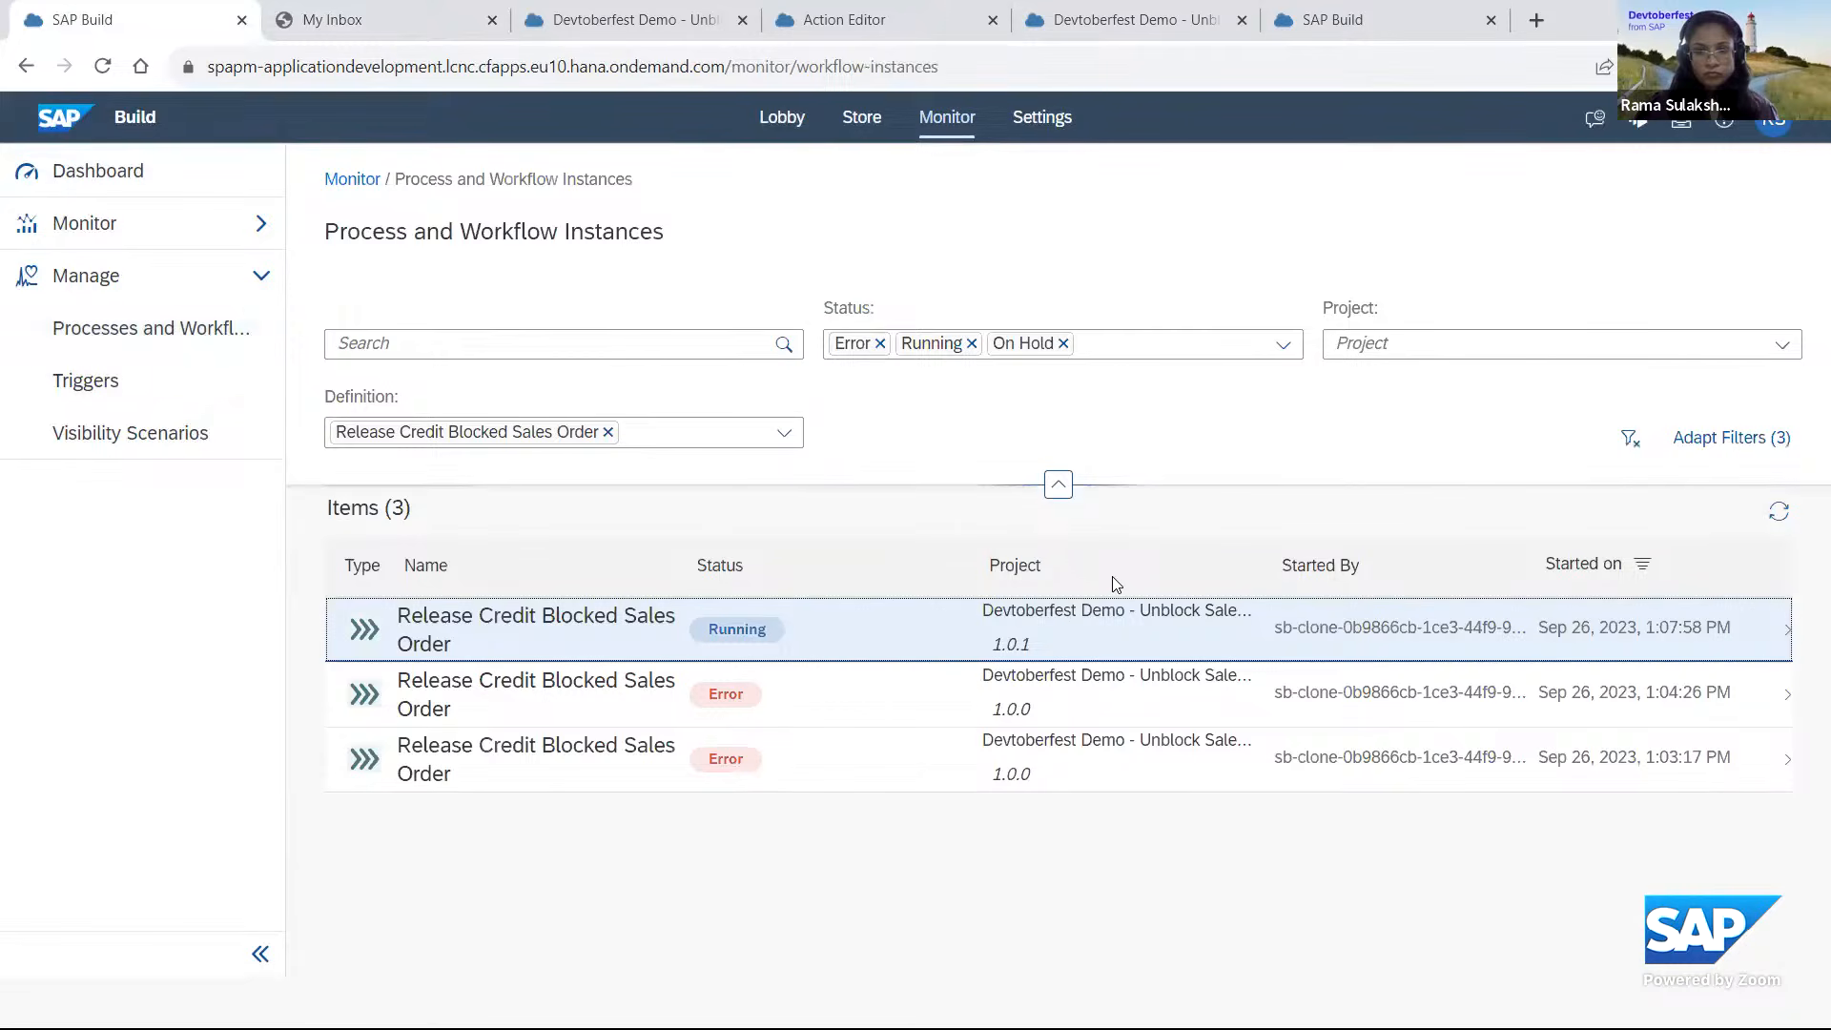
Clear the On Hold, Running and Error status filters and open the version 1.0.2 instance to view its logs.
{"action": "left_click", "coordinate": [971, 343]}
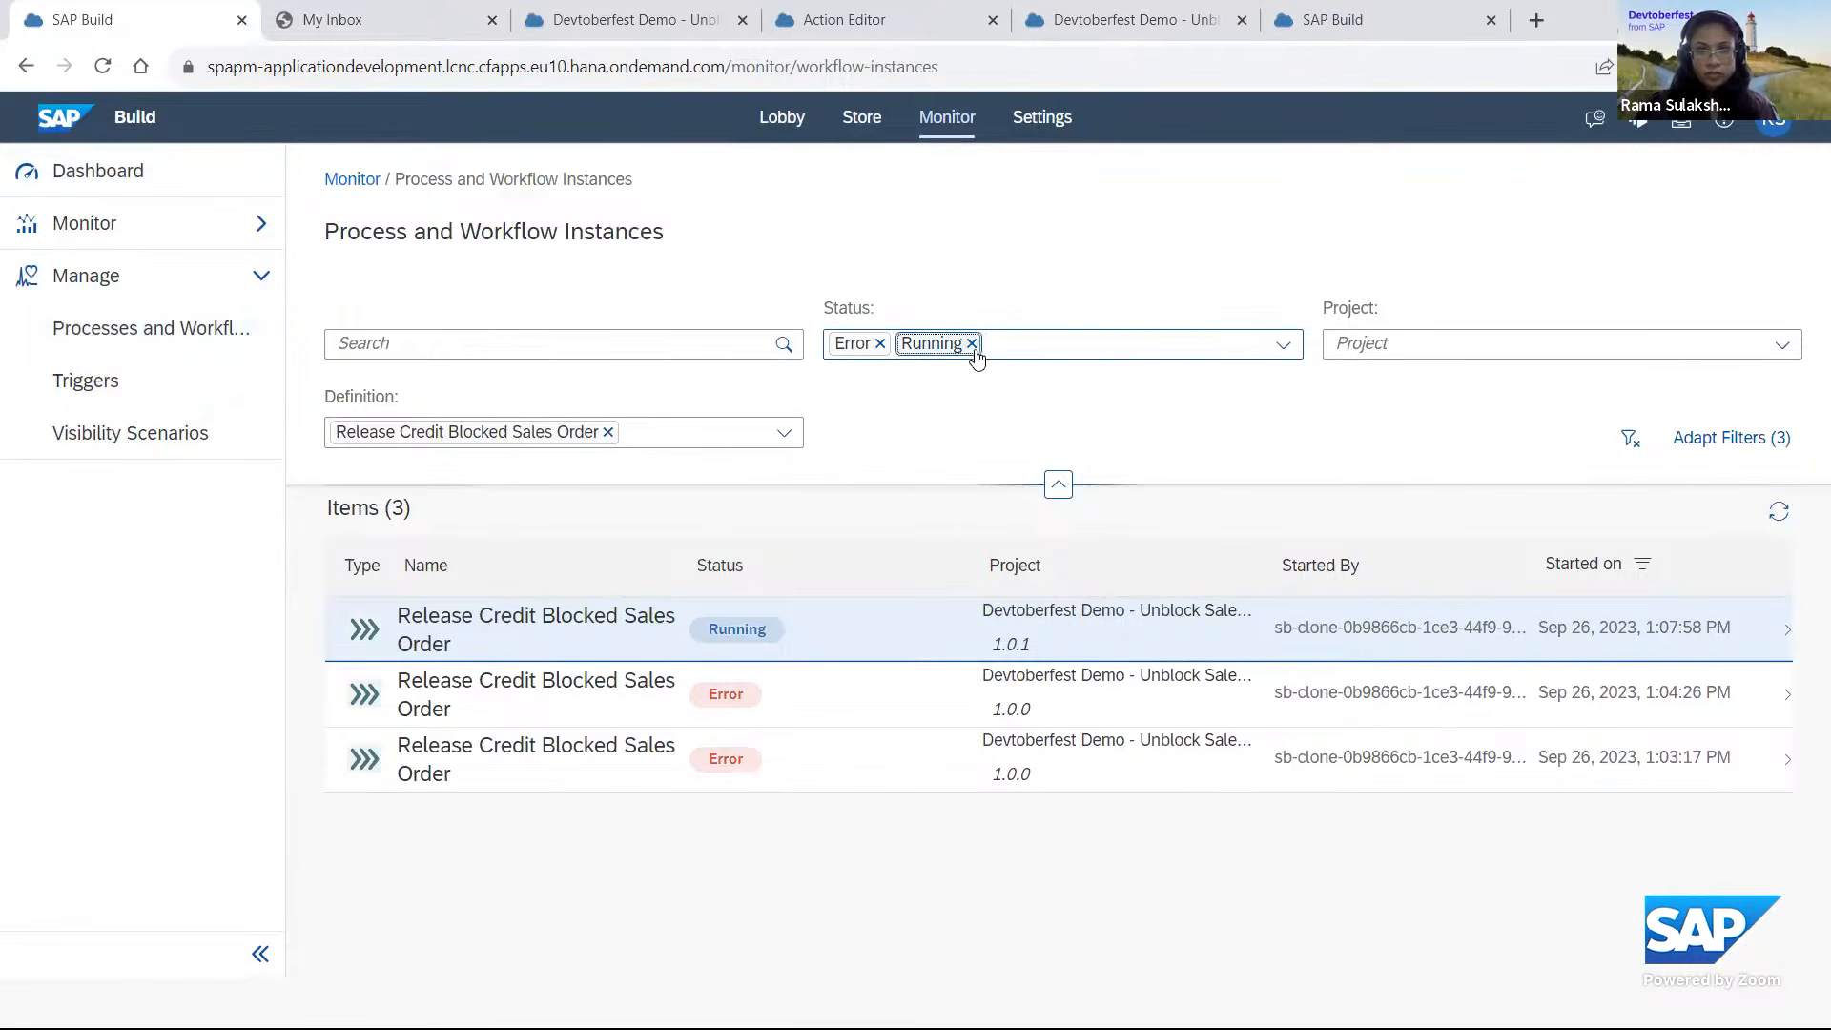
{"action": "left_click", "coordinate": [974, 343]}
{"action": "left_click", "coordinate": [879, 343]}
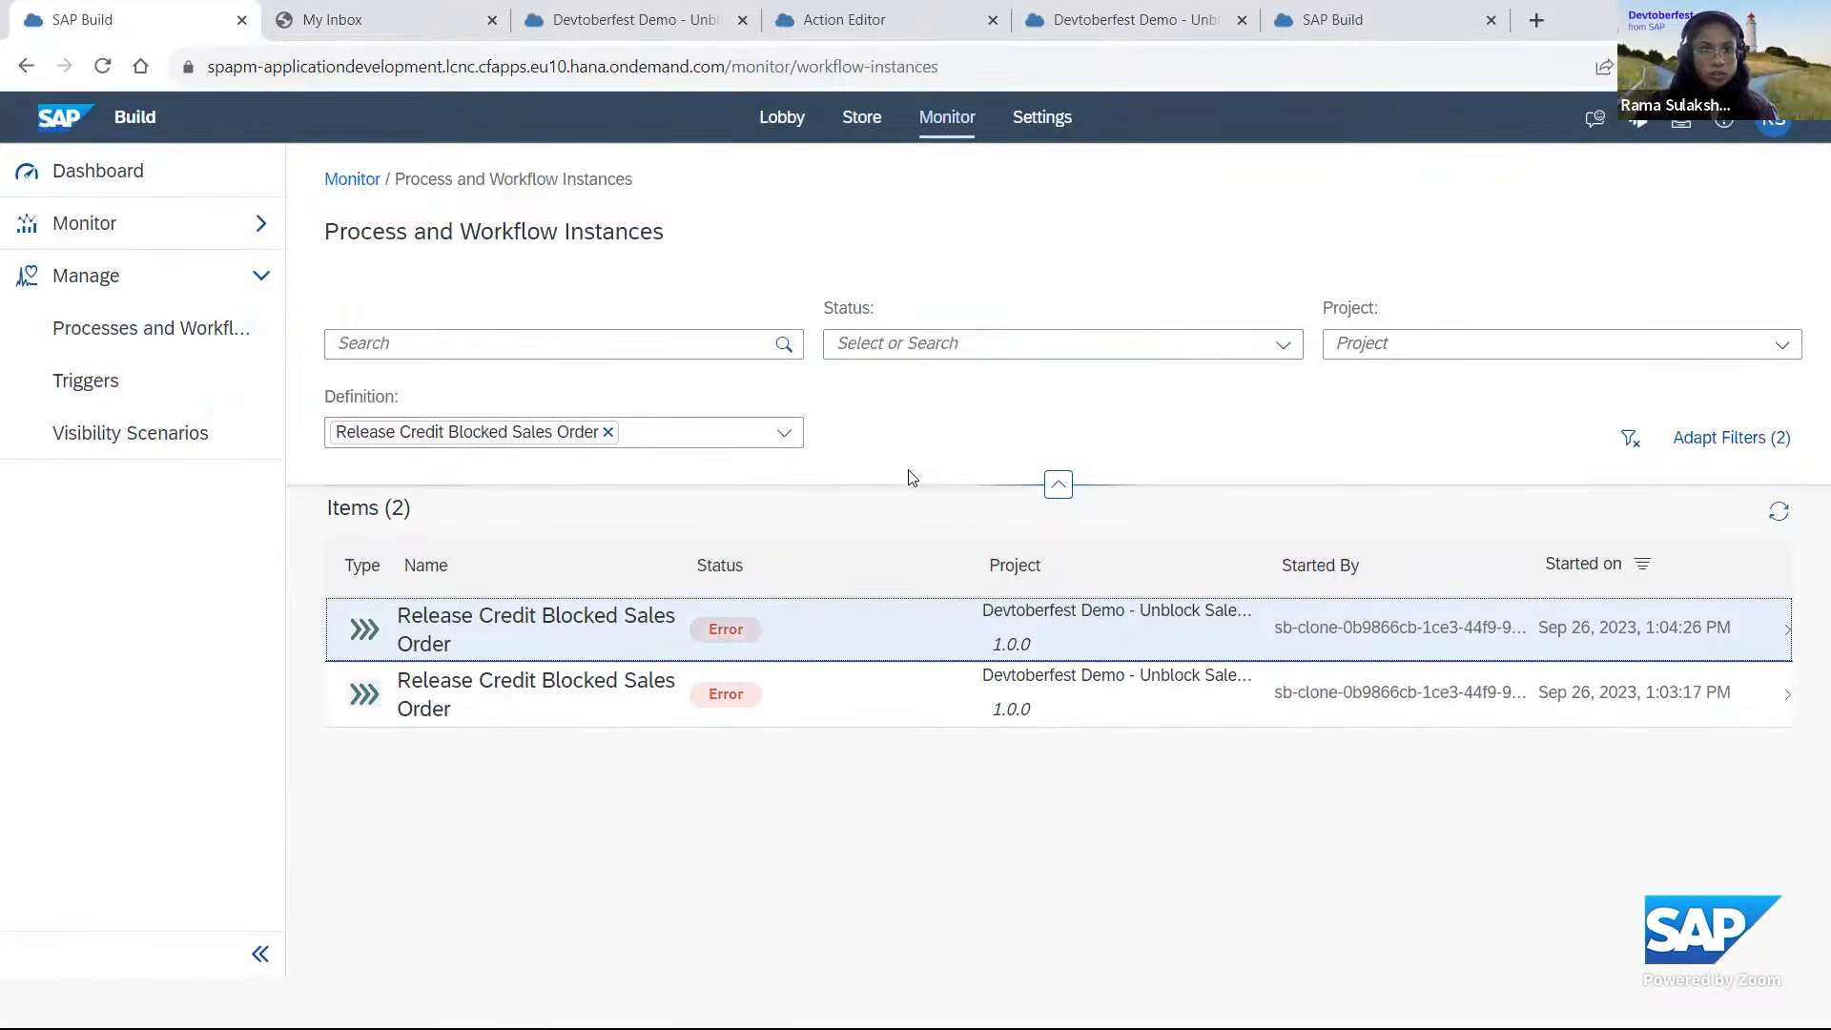
{"action": "left_click", "coordinate": [818, 651]}
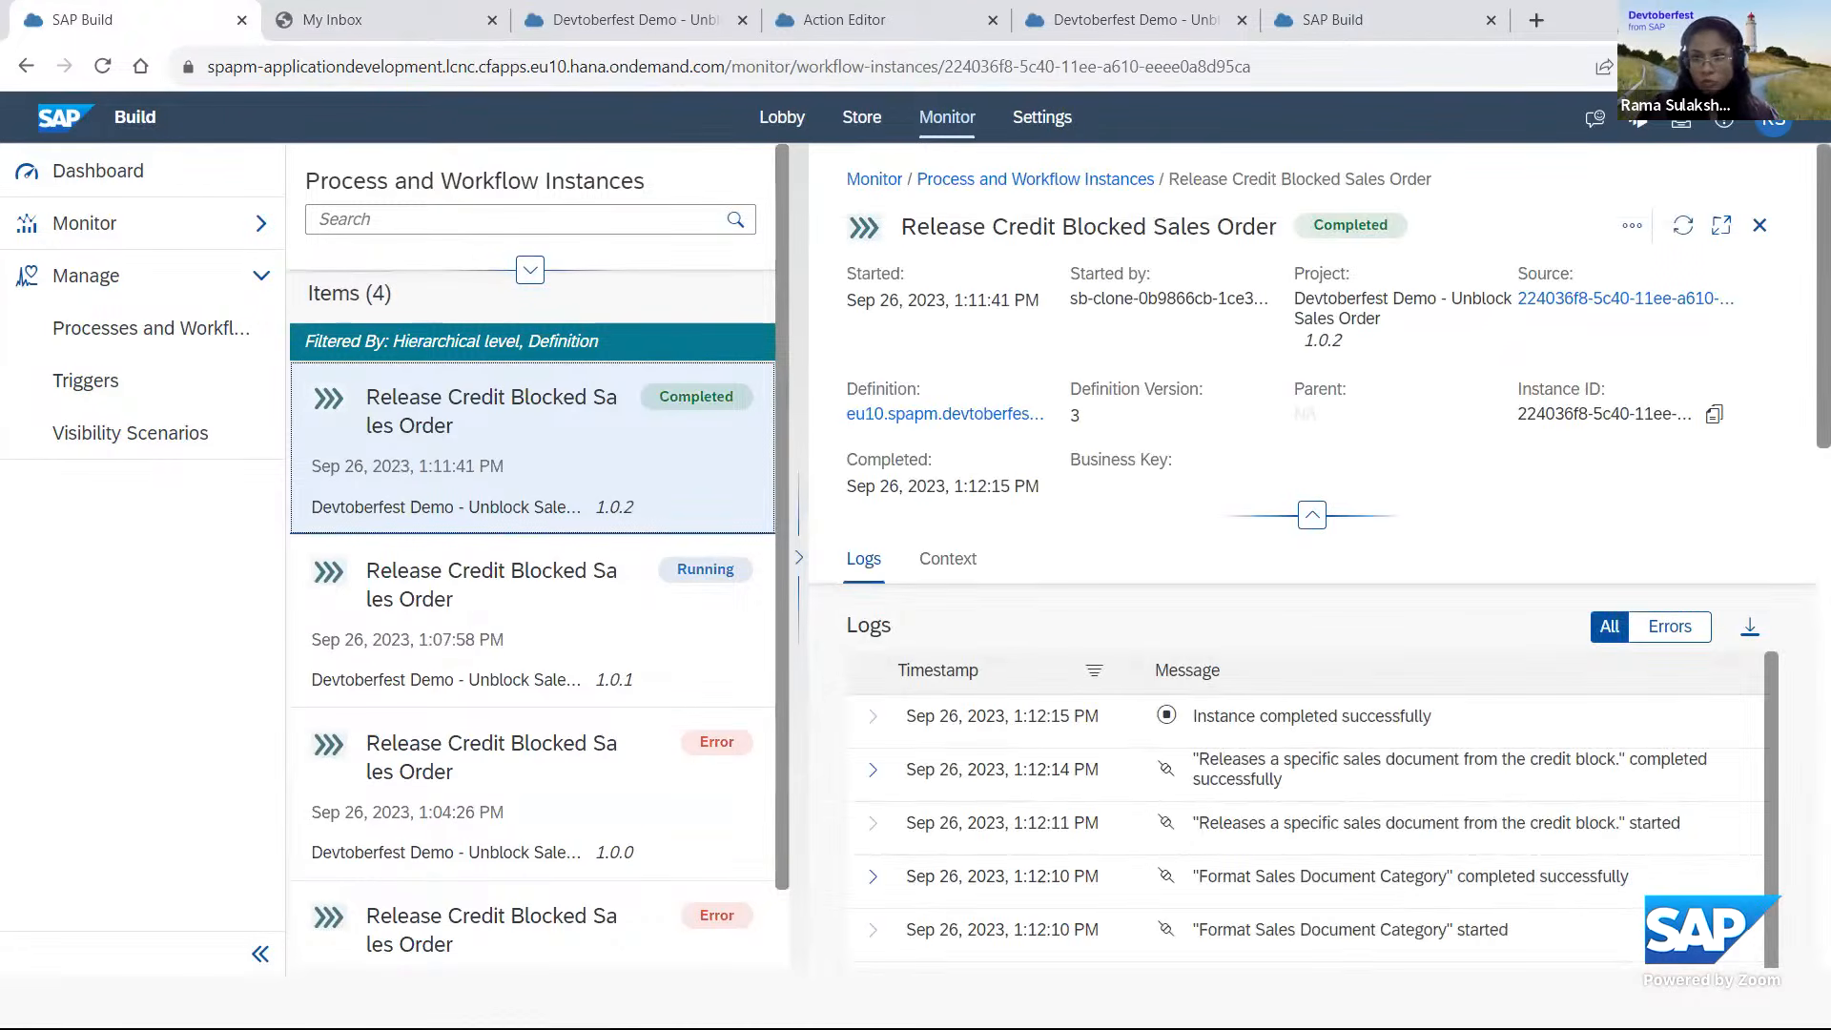
Review the completed version 1.0.2 instance's logs and its context data, including the ReleaseCreditBlock result.
{"action": "scroll", "coordinate": [1474, 523], "scroll_direction": "down", "scroll_amount": 3}
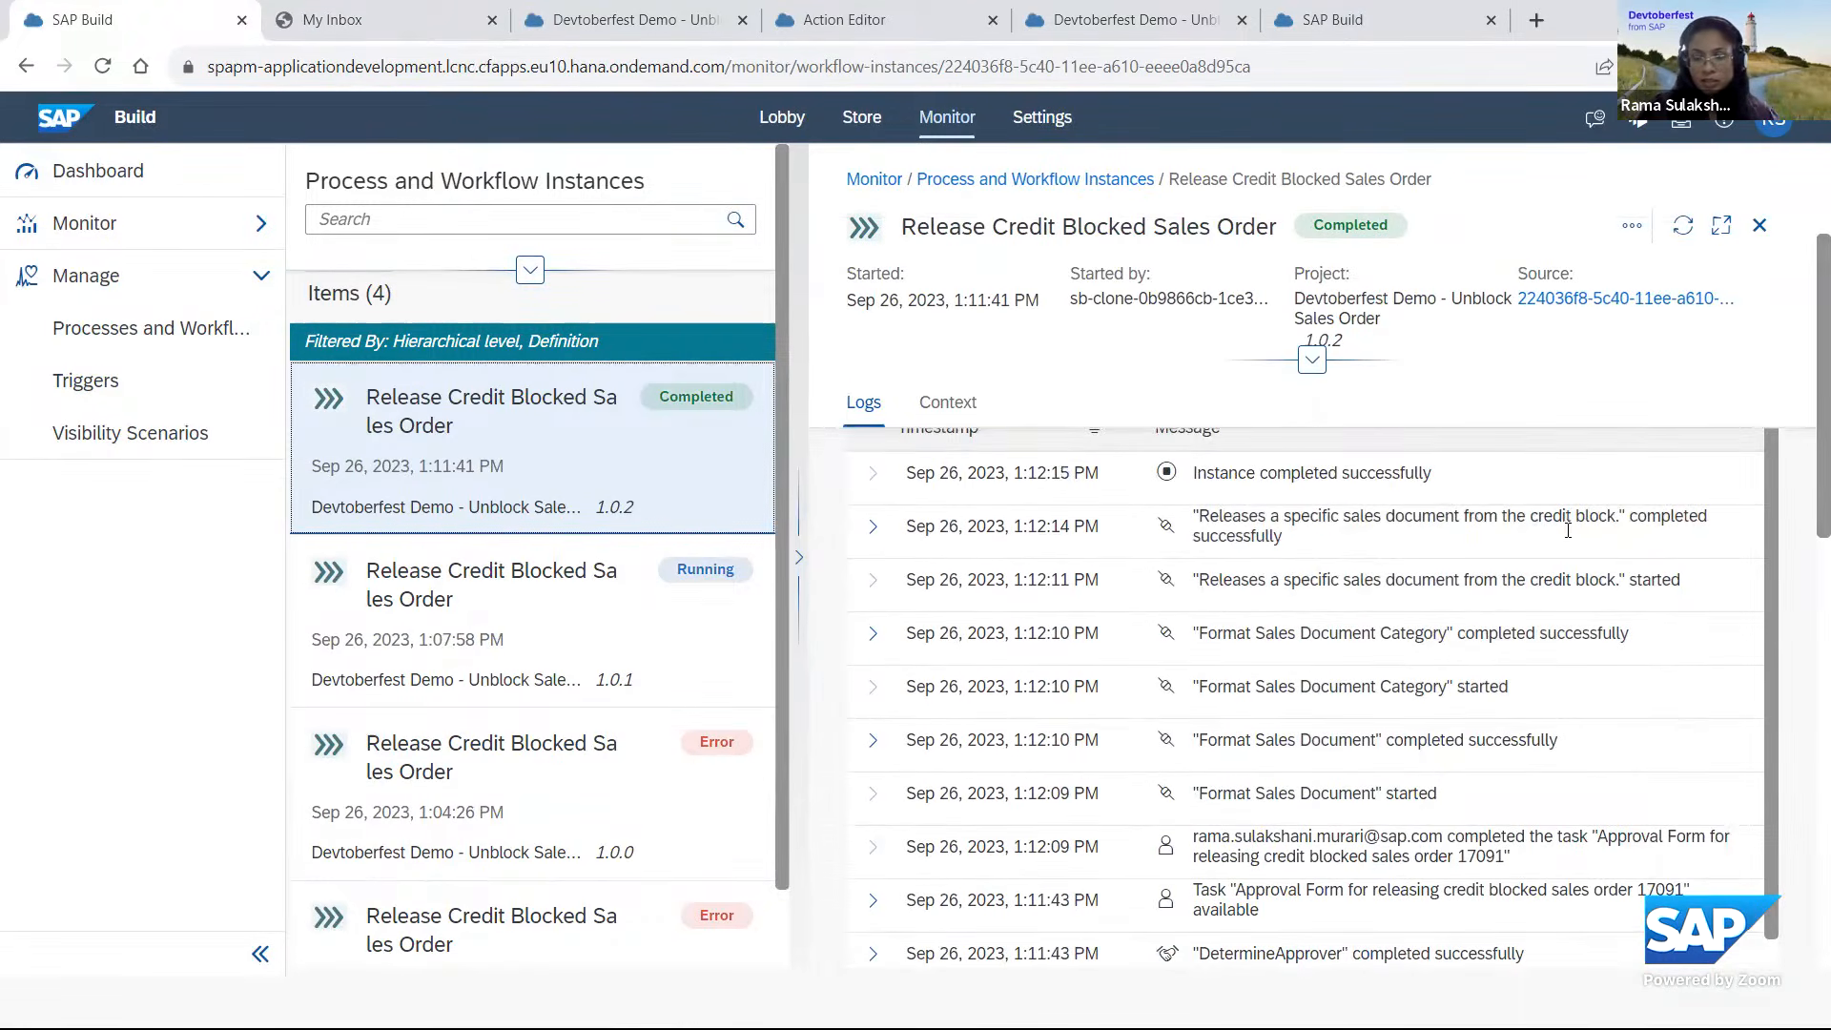
{"action": "scroll", "coordinate": [1176, 540], "scroll_direction": "up", "scroll_amount": 5}
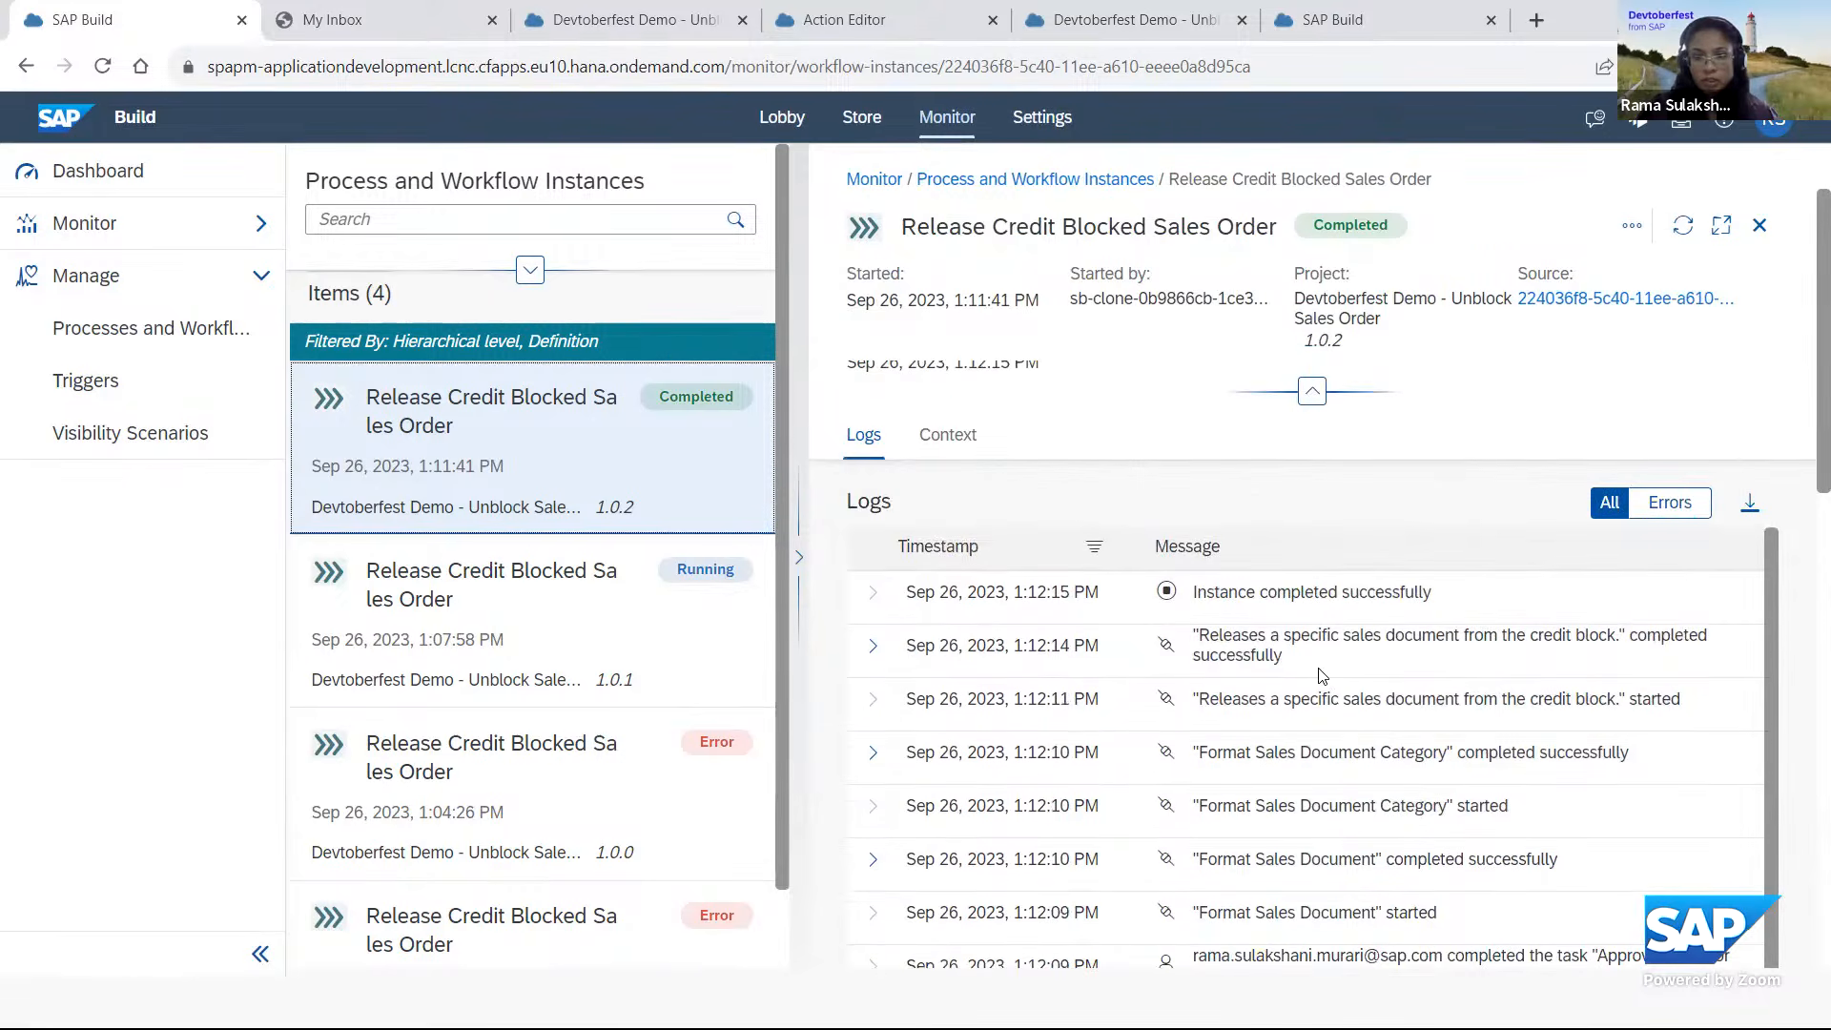
{"action": "left_click", "coordinate": [931, 568]}
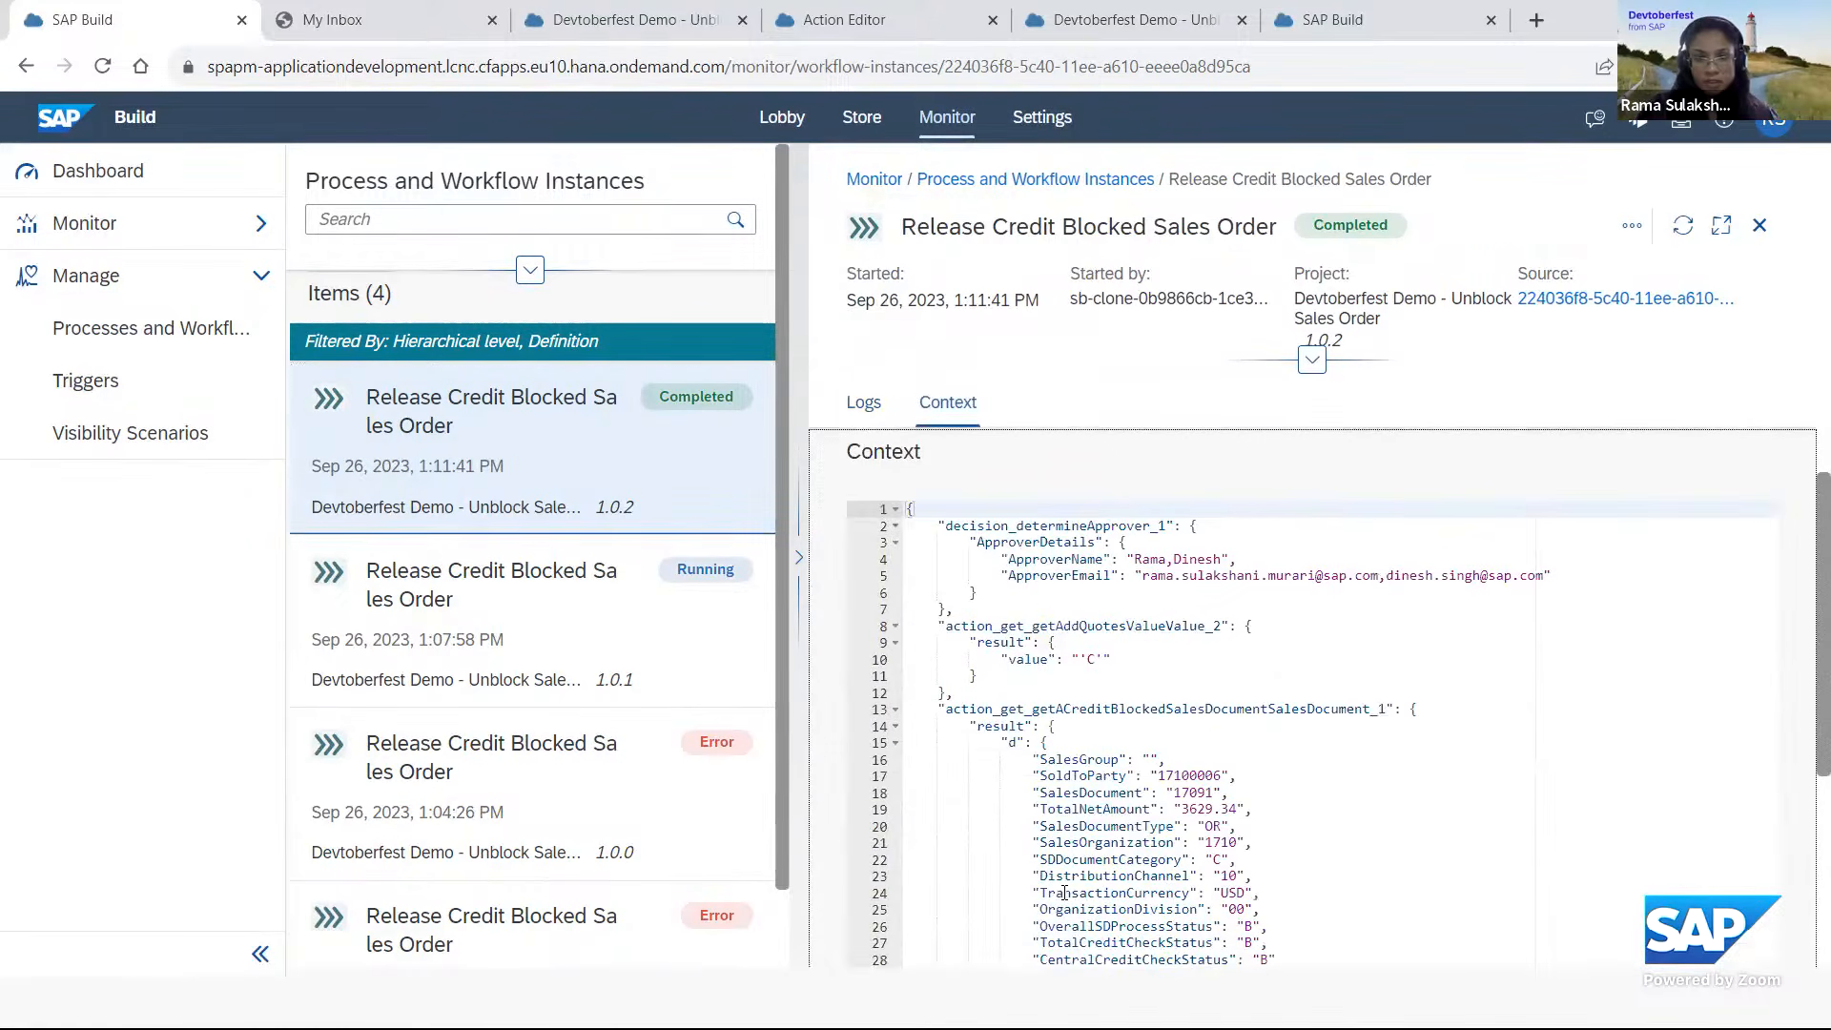
{"action": "scroll", "coordinate": [1262, 785], "scroll_direction": "down", "scroll_amount": 5}
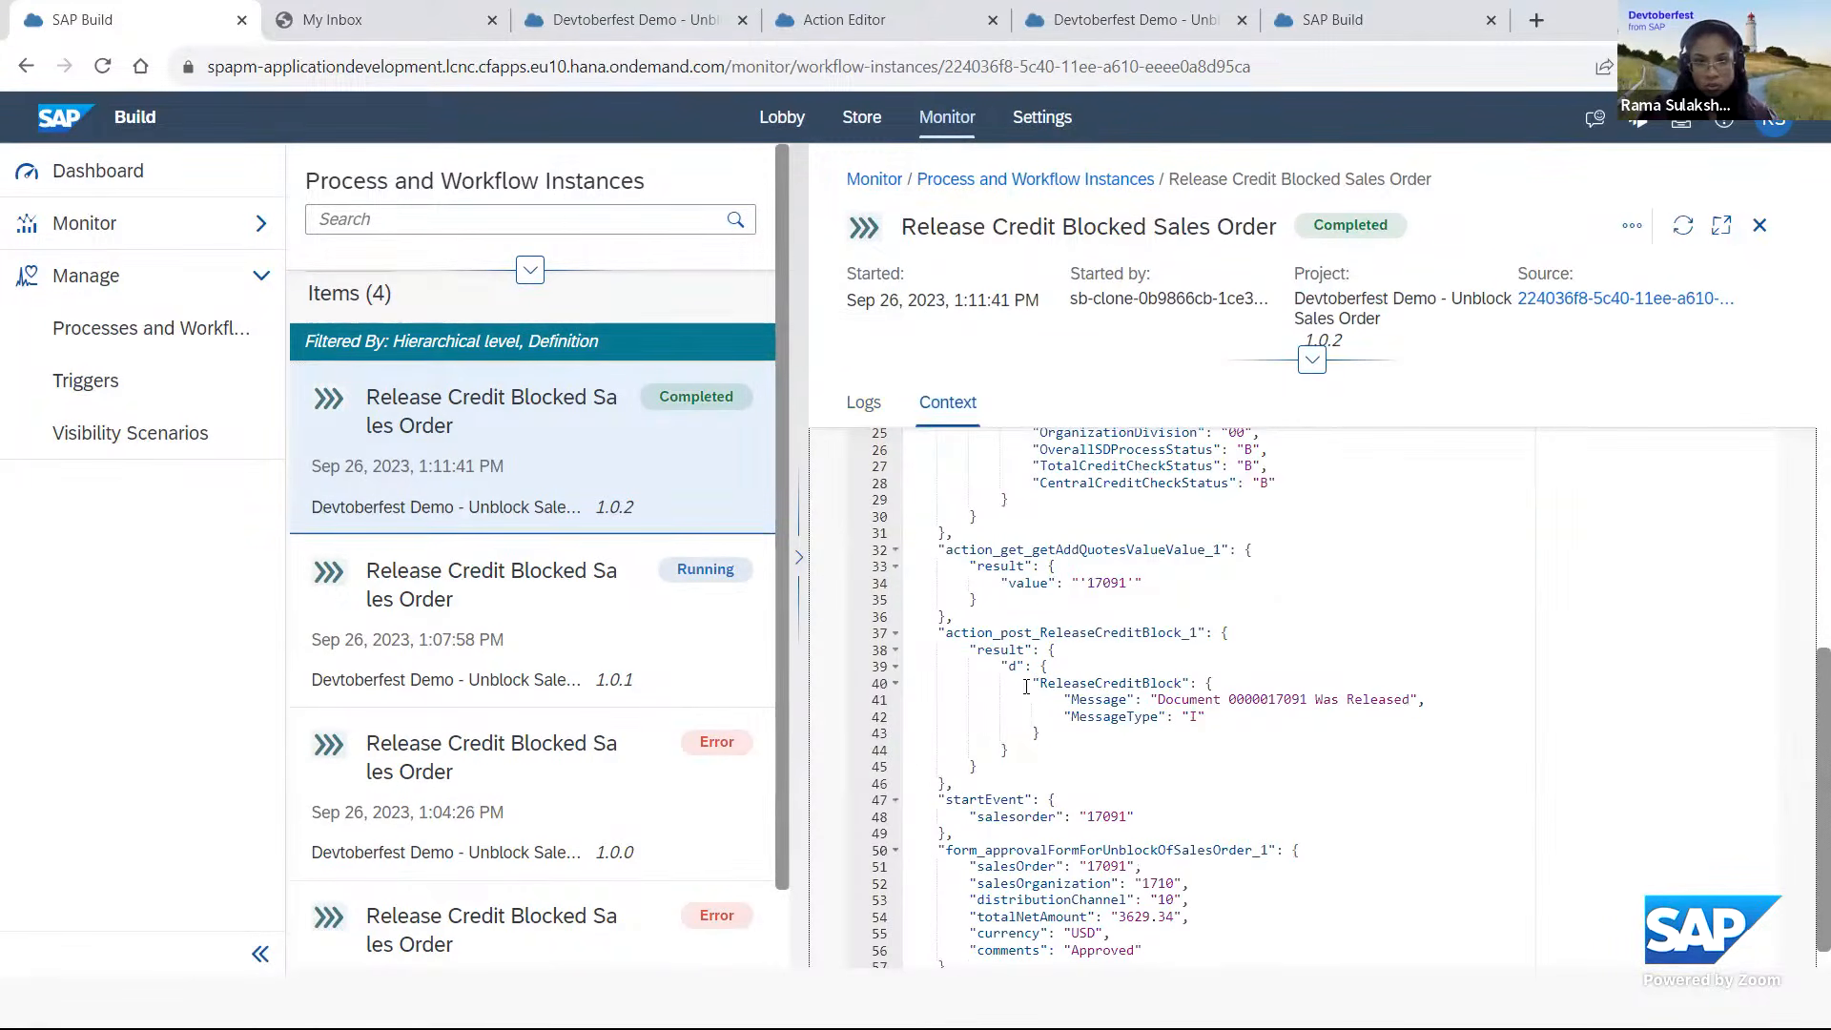
{"action": "left_click_drag", "start_coordinate": [1030, 683], "coordinate": [1326, 710]}
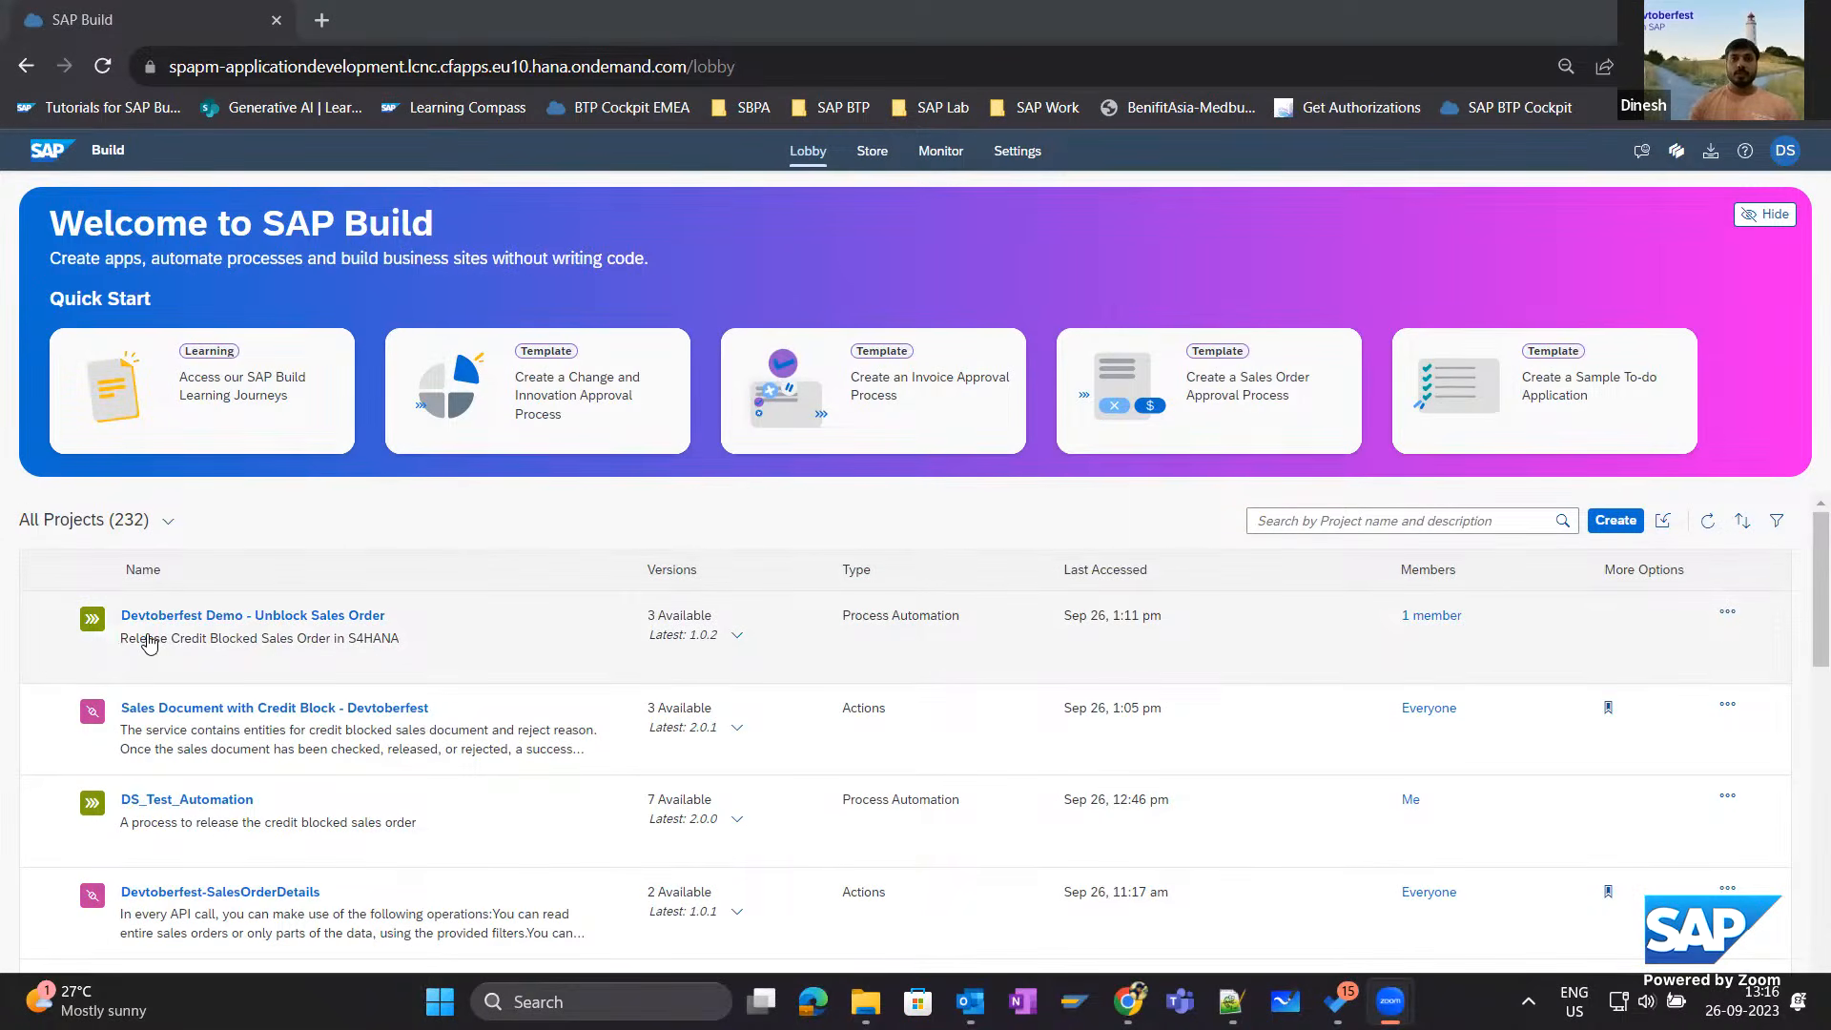
Check the versions of the Devtoberfest Demo - Unblock Sales Order project and open it, signing in through the Default Identity Provider.
{"action": "left_click", "coordinate": [739, 641]}
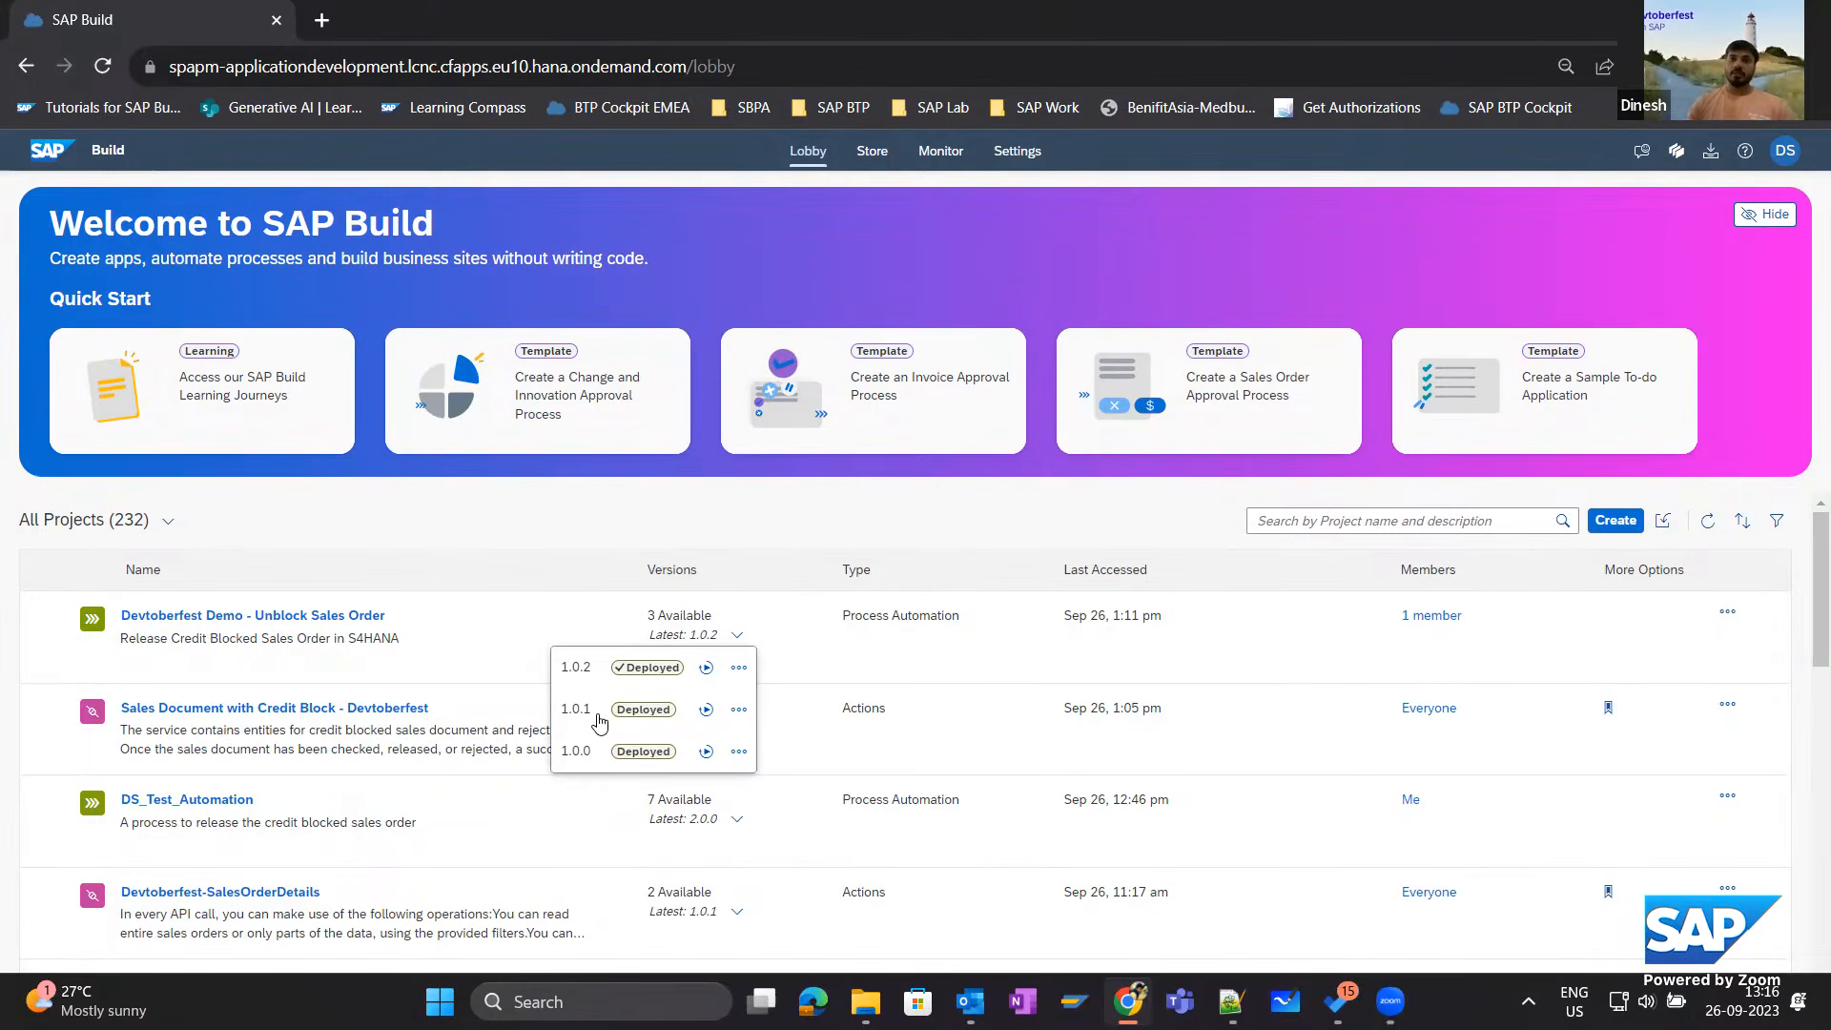
{"action": "left_click", "coordinate": [726, 517]}
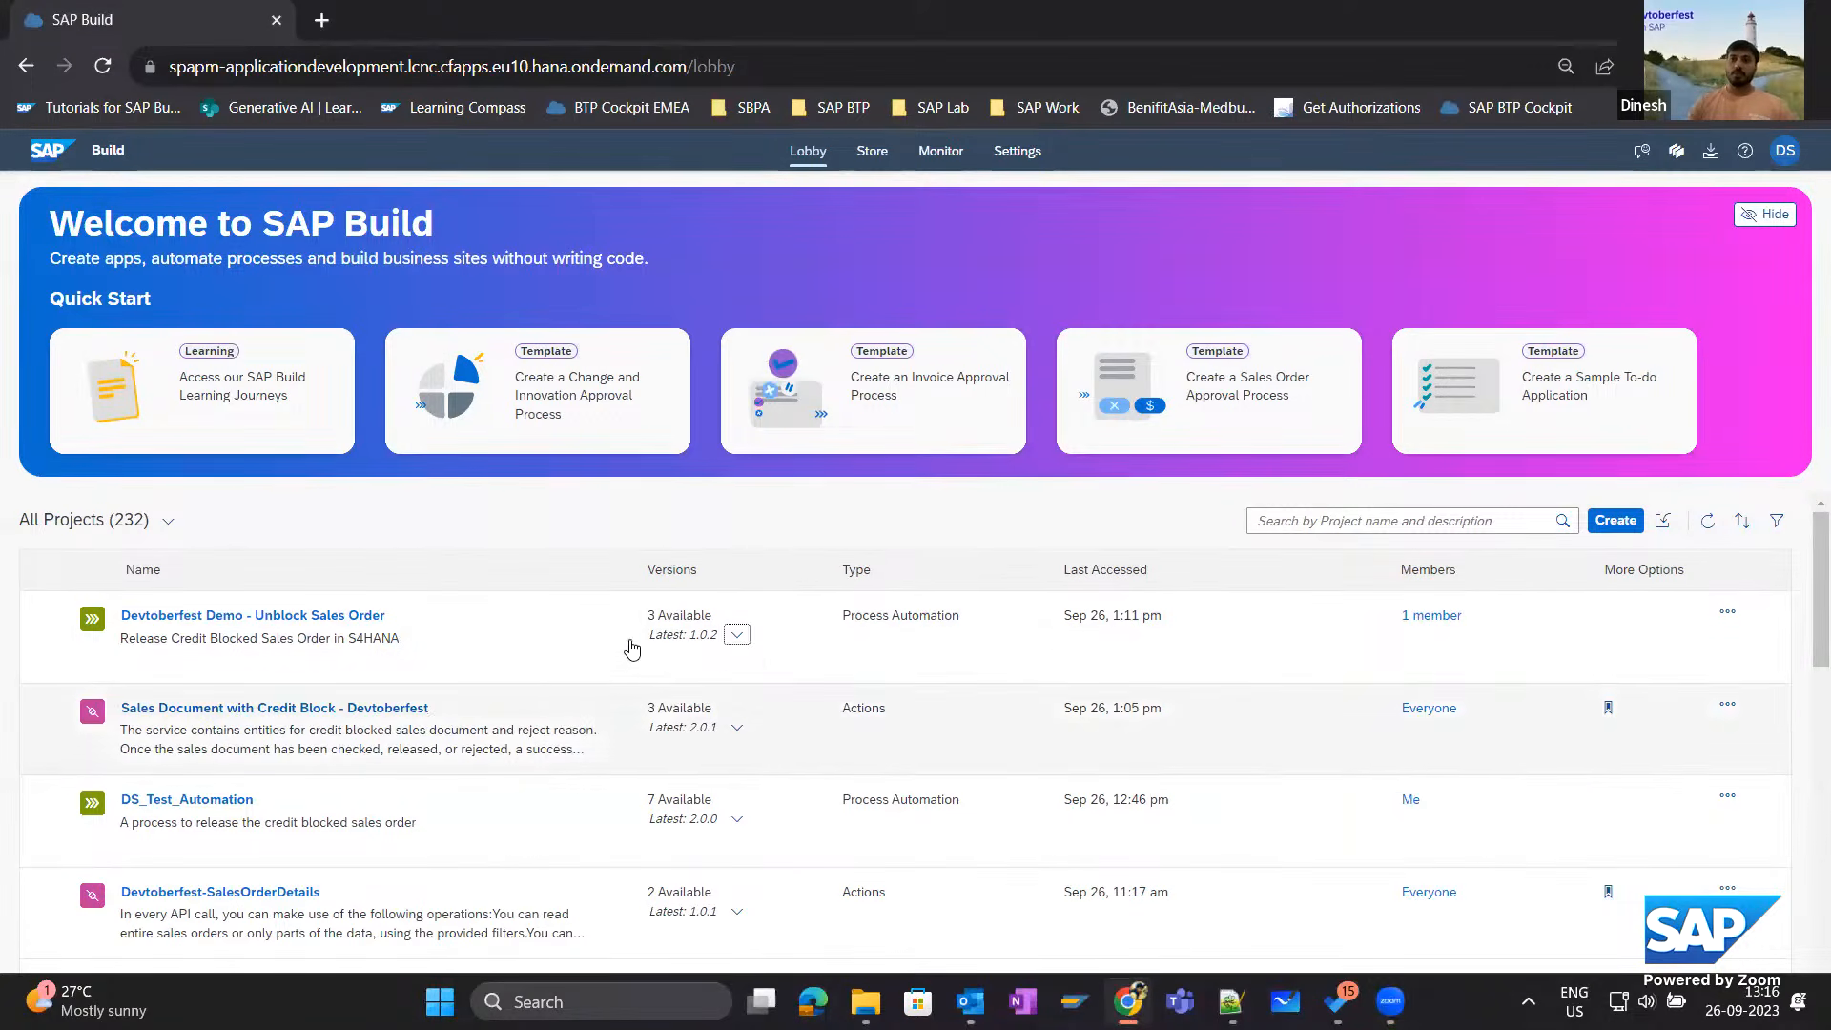
{"action": "left_click", "coordinate": [281, 617]}
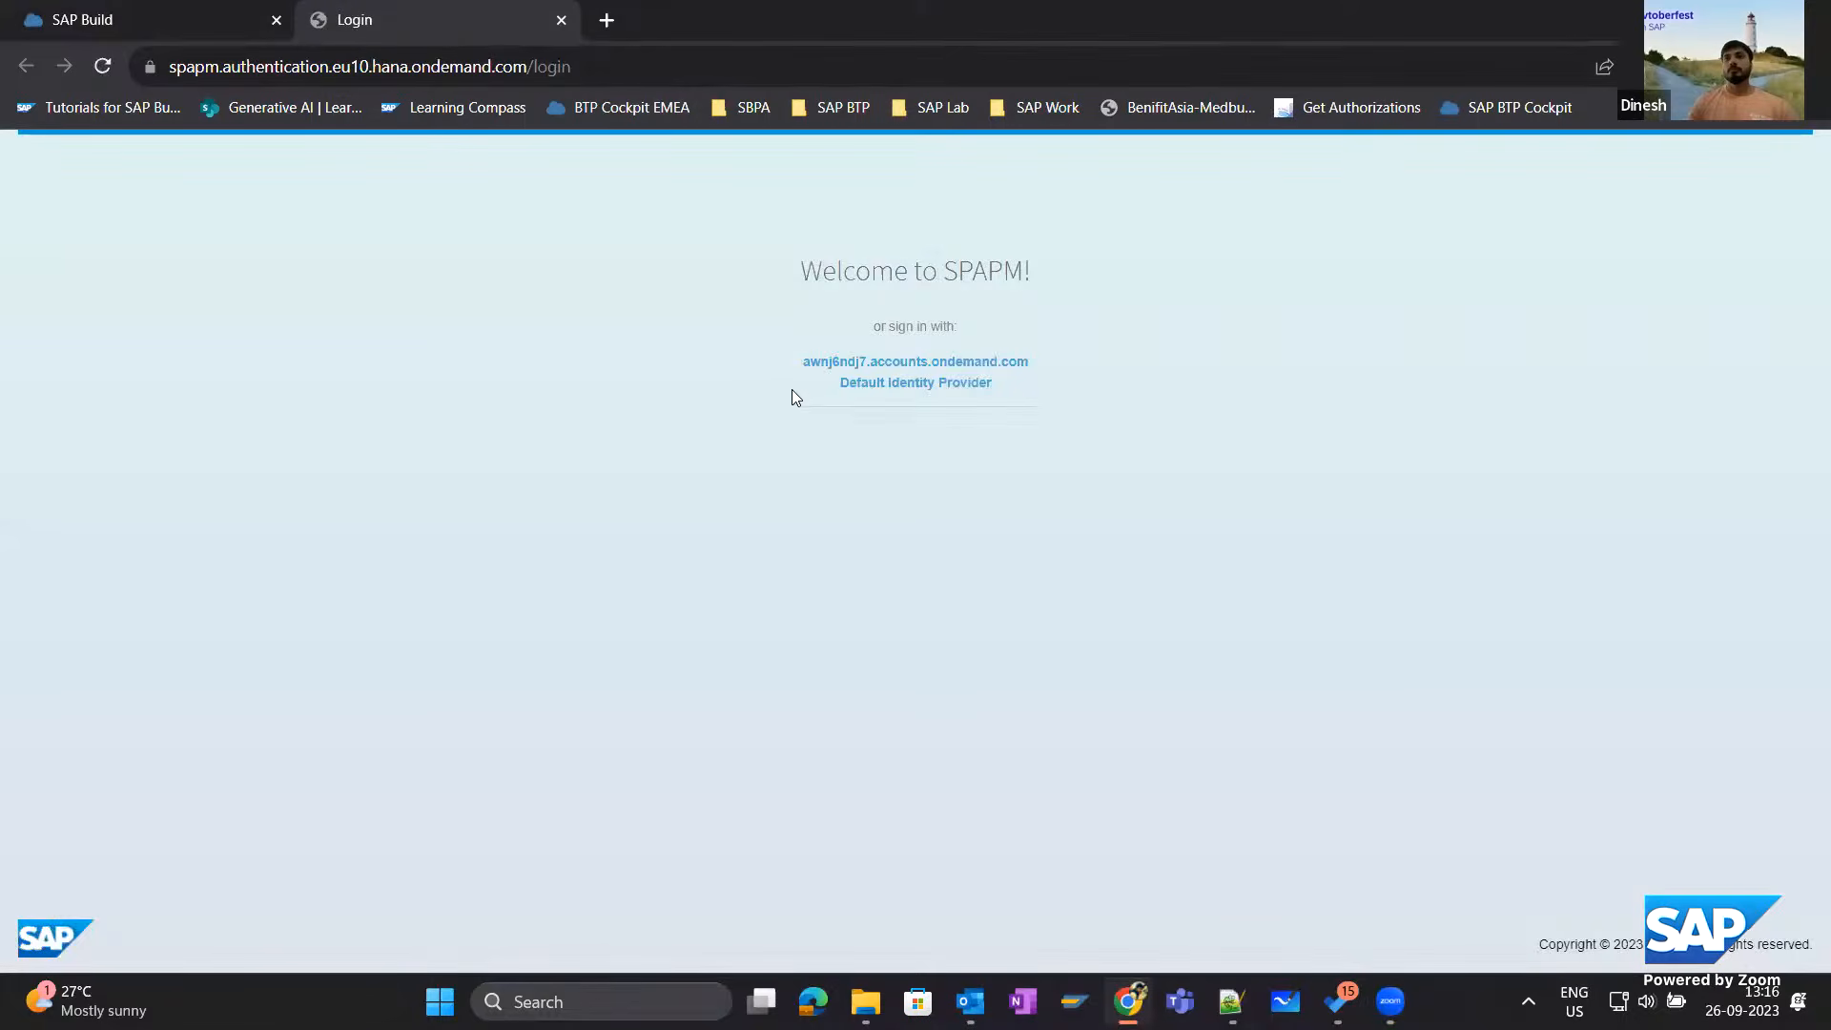
{"action": "left_click", "coordinate": [878, 386]}
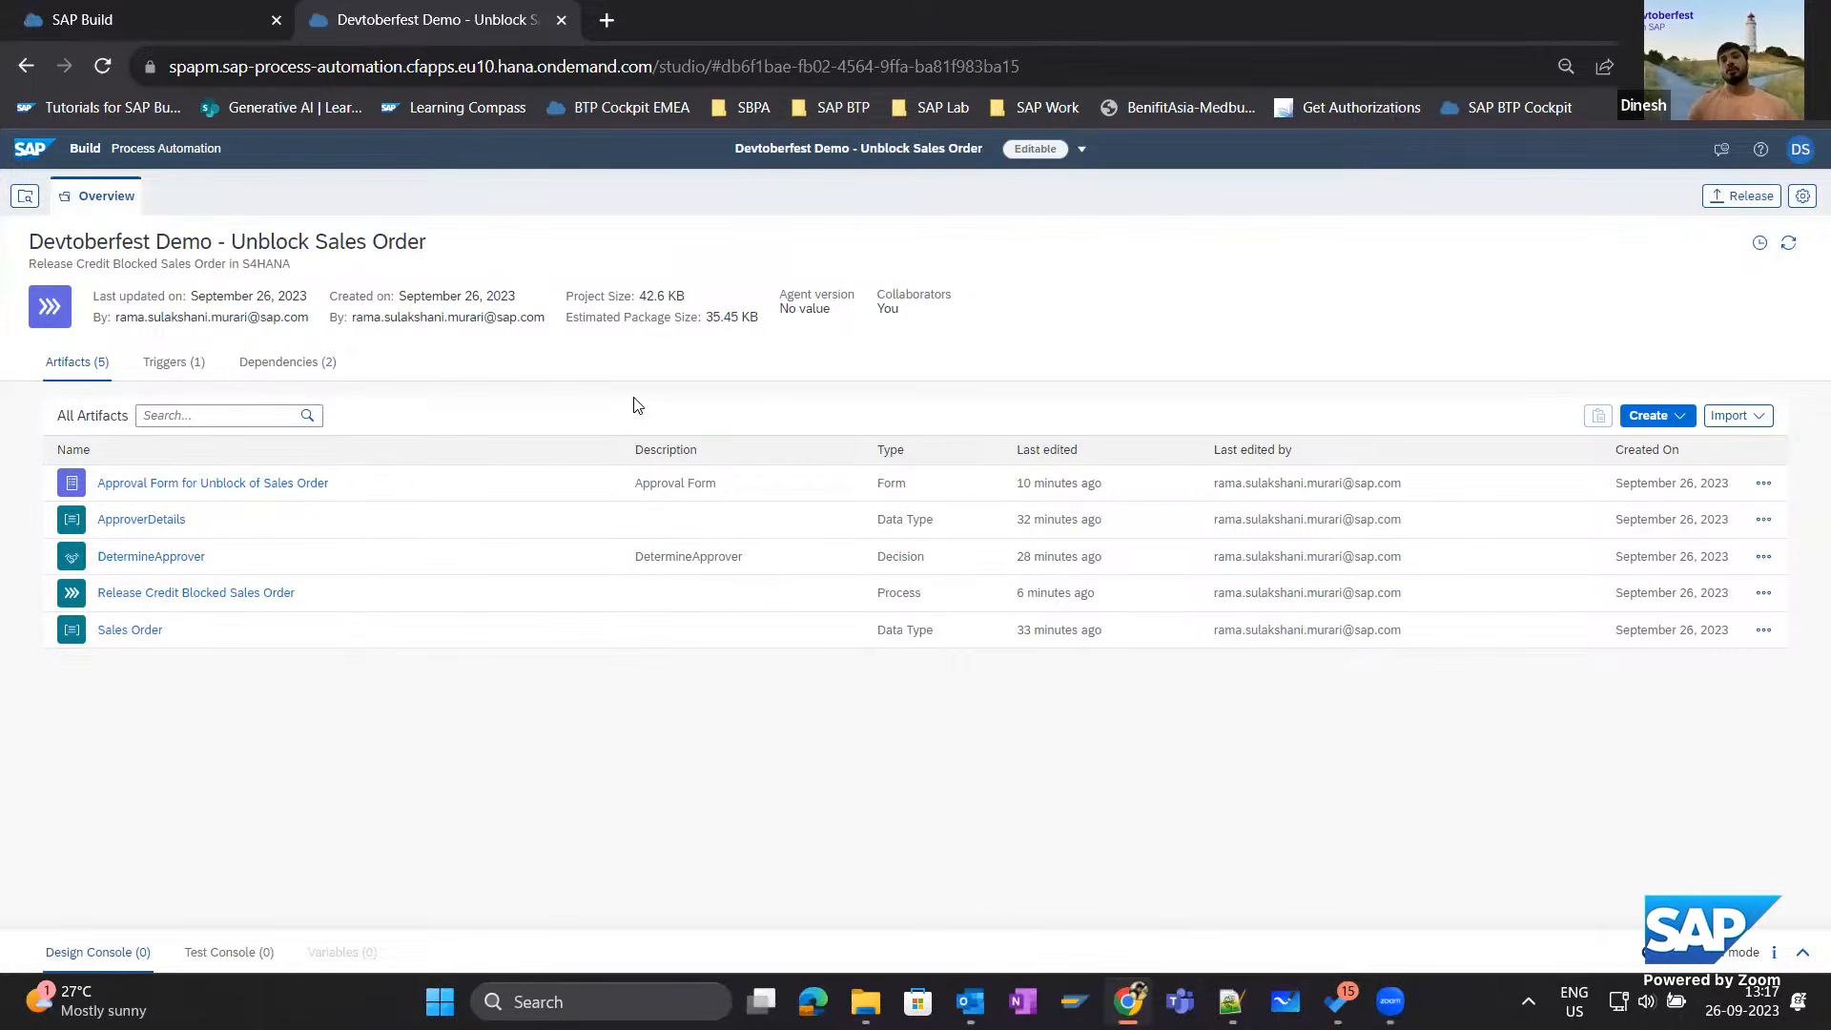
Open the Release Credit Blocked Sales Order process and open its Approval Form for Unblock of Sales Order for editing.
{"action": "left_click", "coordinate": [181, 594]}
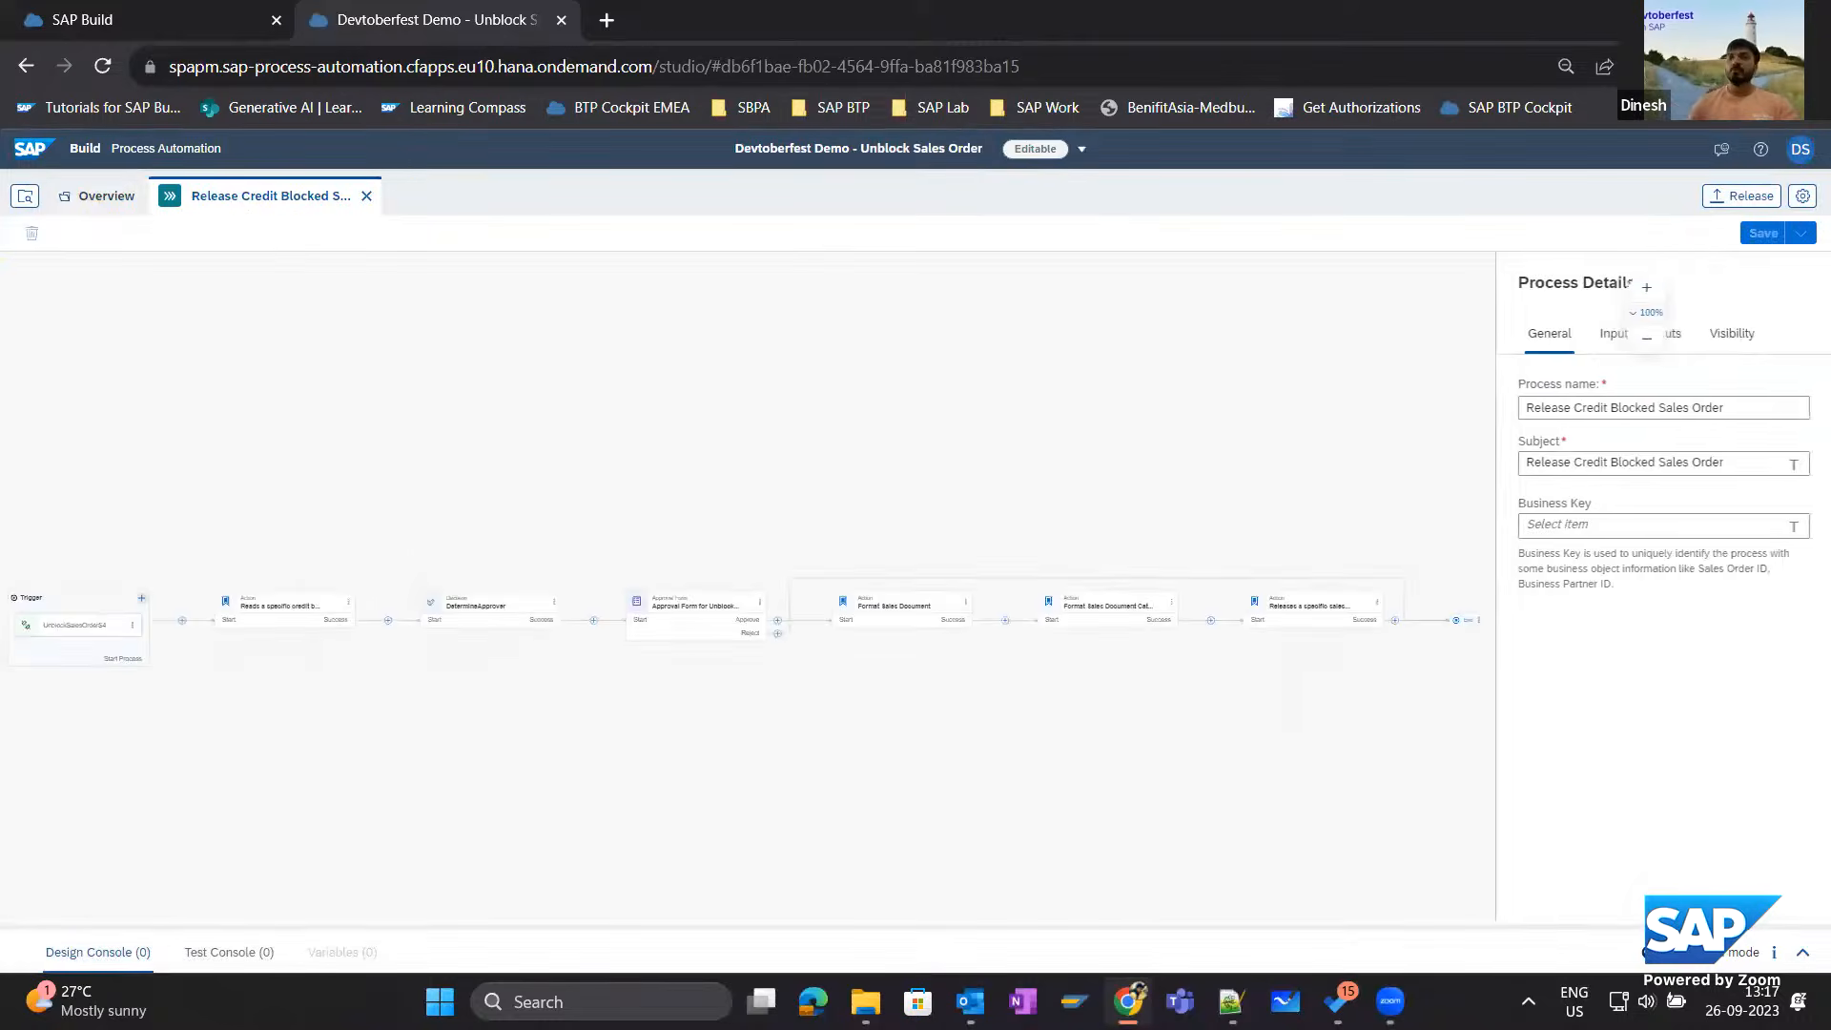
{"action": "scroll", "coordinate": [684, 720], "scroll_direction": "up", "scroll_amount": 3}
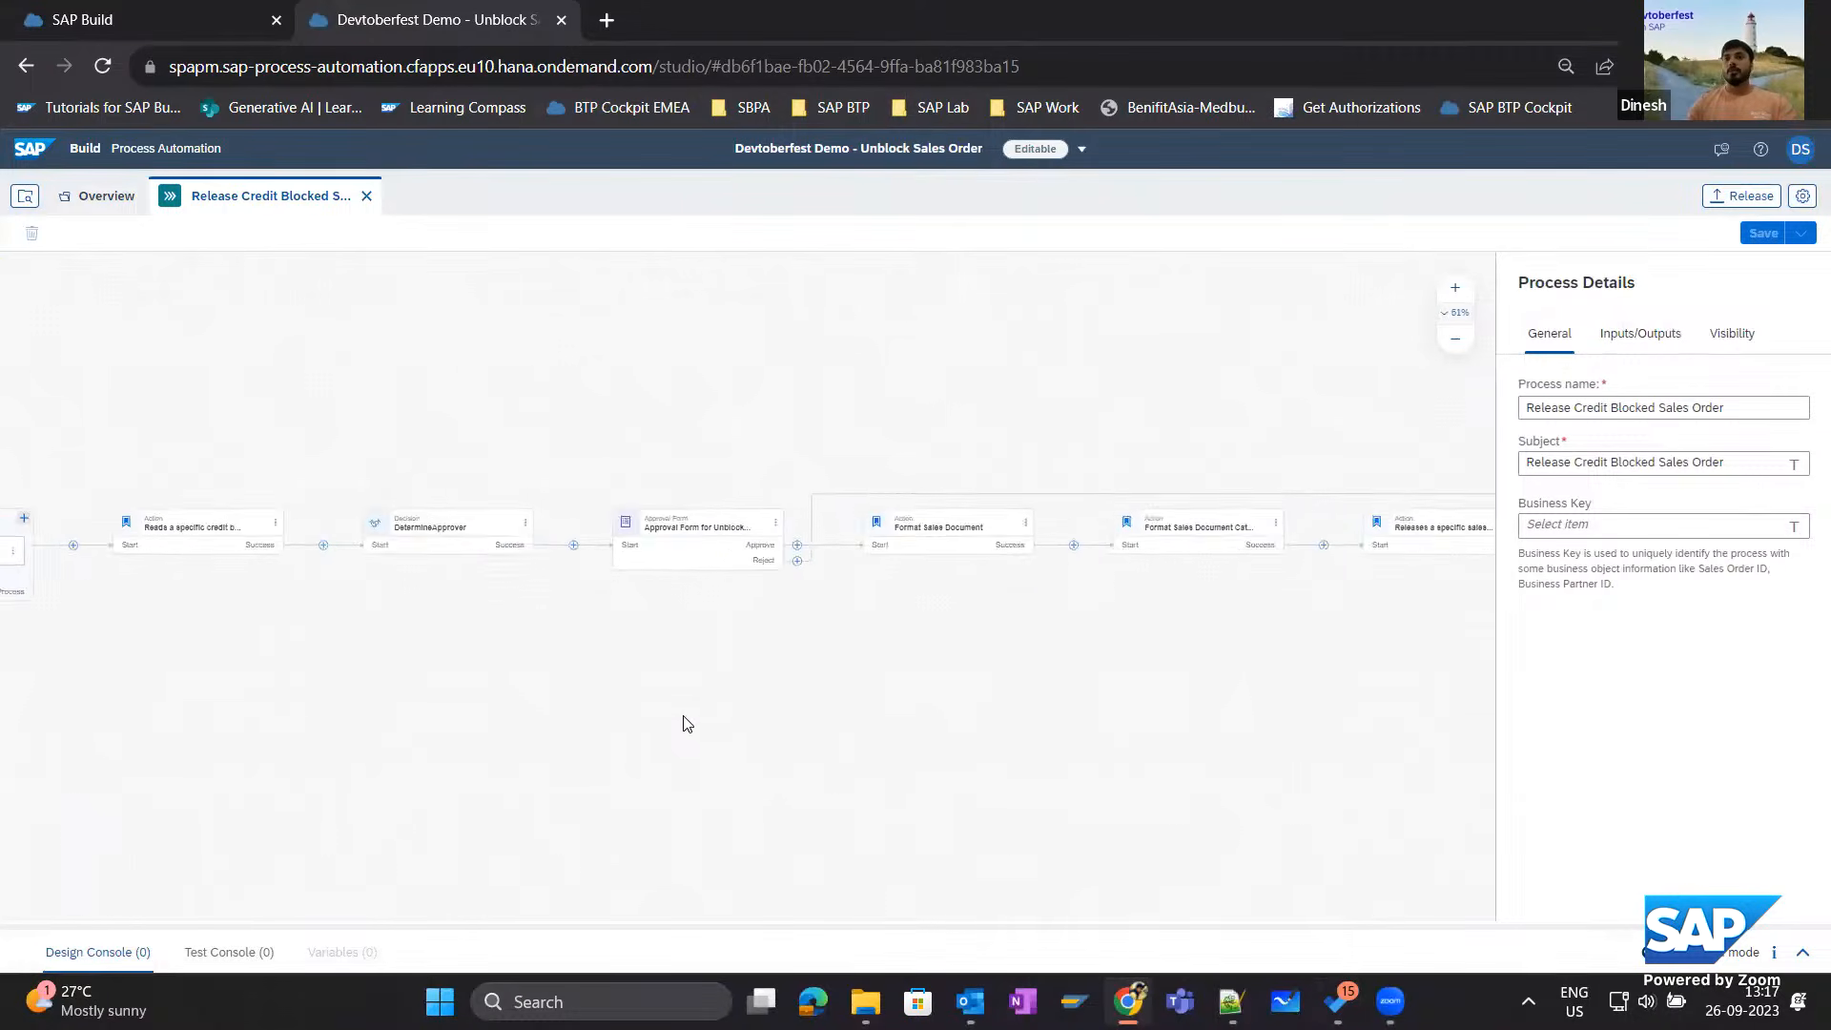
{"action": "scroll", "coordinate": [682, 706], "scroll_direction": "up", "scroll_amount": 3}
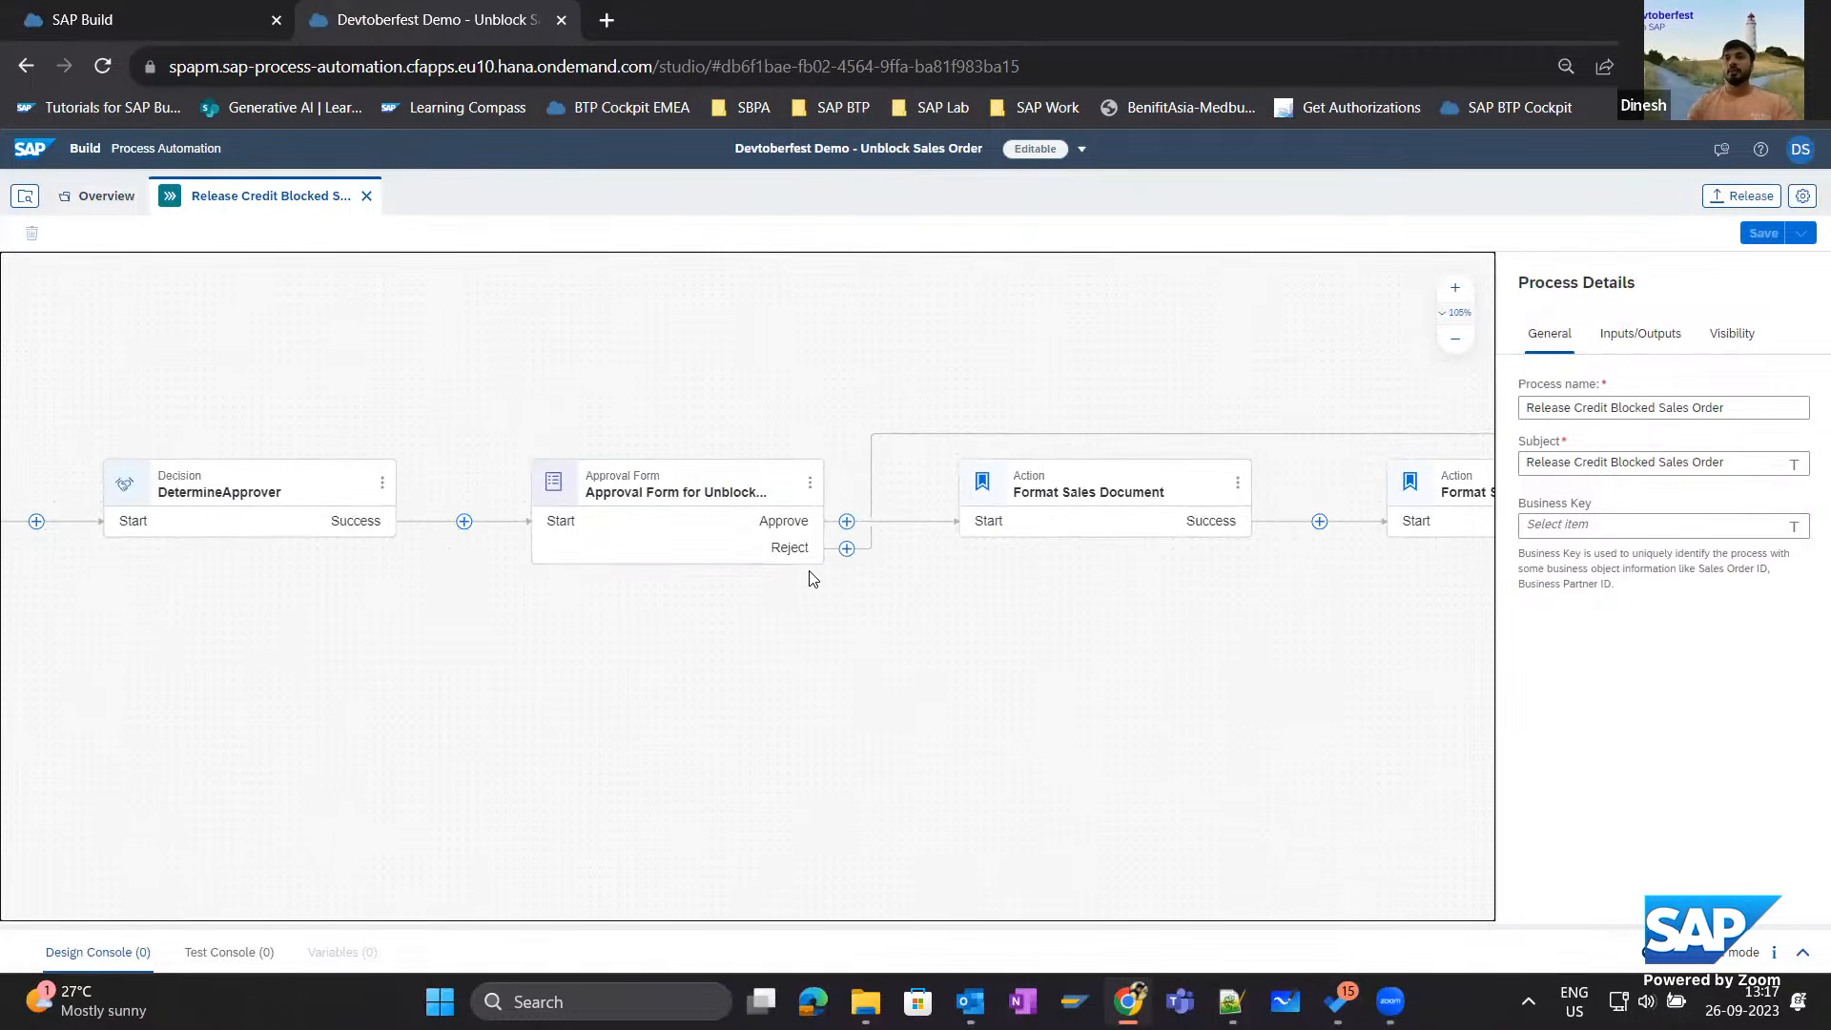
{"action": "left_click", "coordinate": [809, 485]}
{"action": "left_click", "coordinate": [864, 517]}
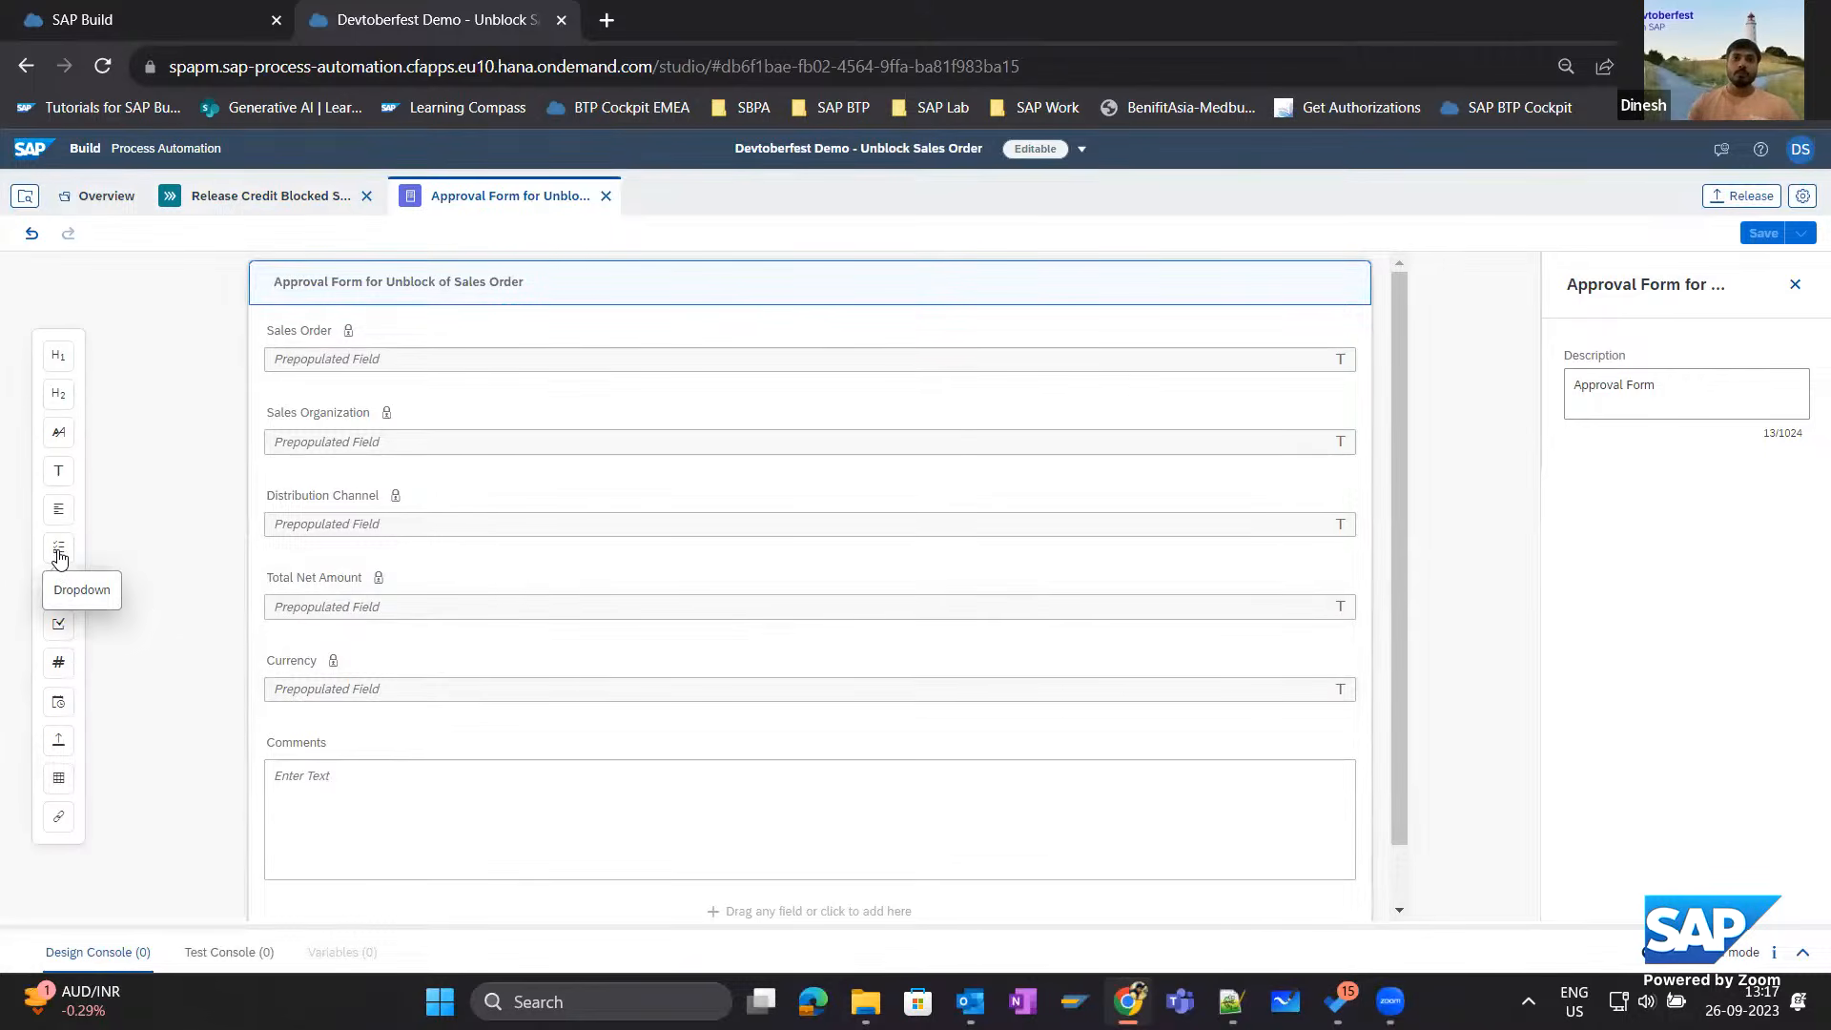
Add a dropdown field between Currency and Comments on the approval form and name it Rejection Reason.
{"action": "left_click_drag", "start_coordinate": [59, 557], "coordinate": [456, 734]}
{"action": "left_click", "coordinate": [456, 734]}
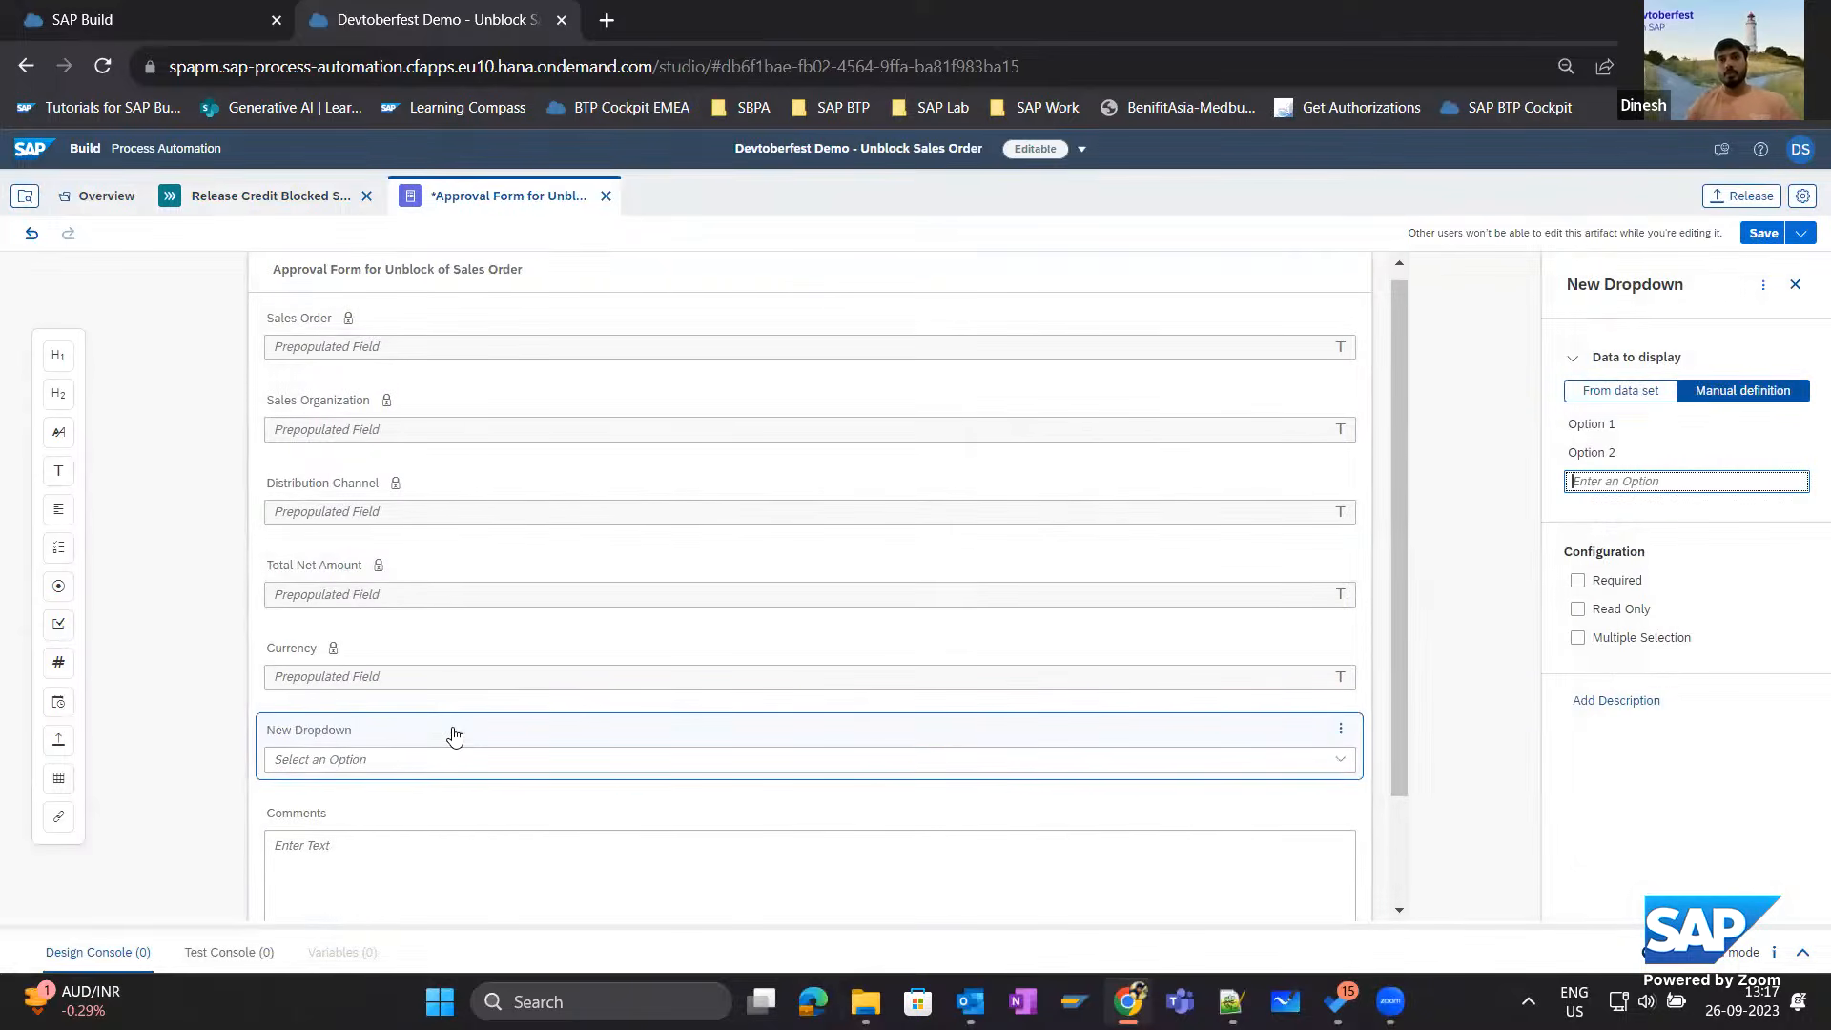
{"action": "double_click", "coordinate": [297, 731]}
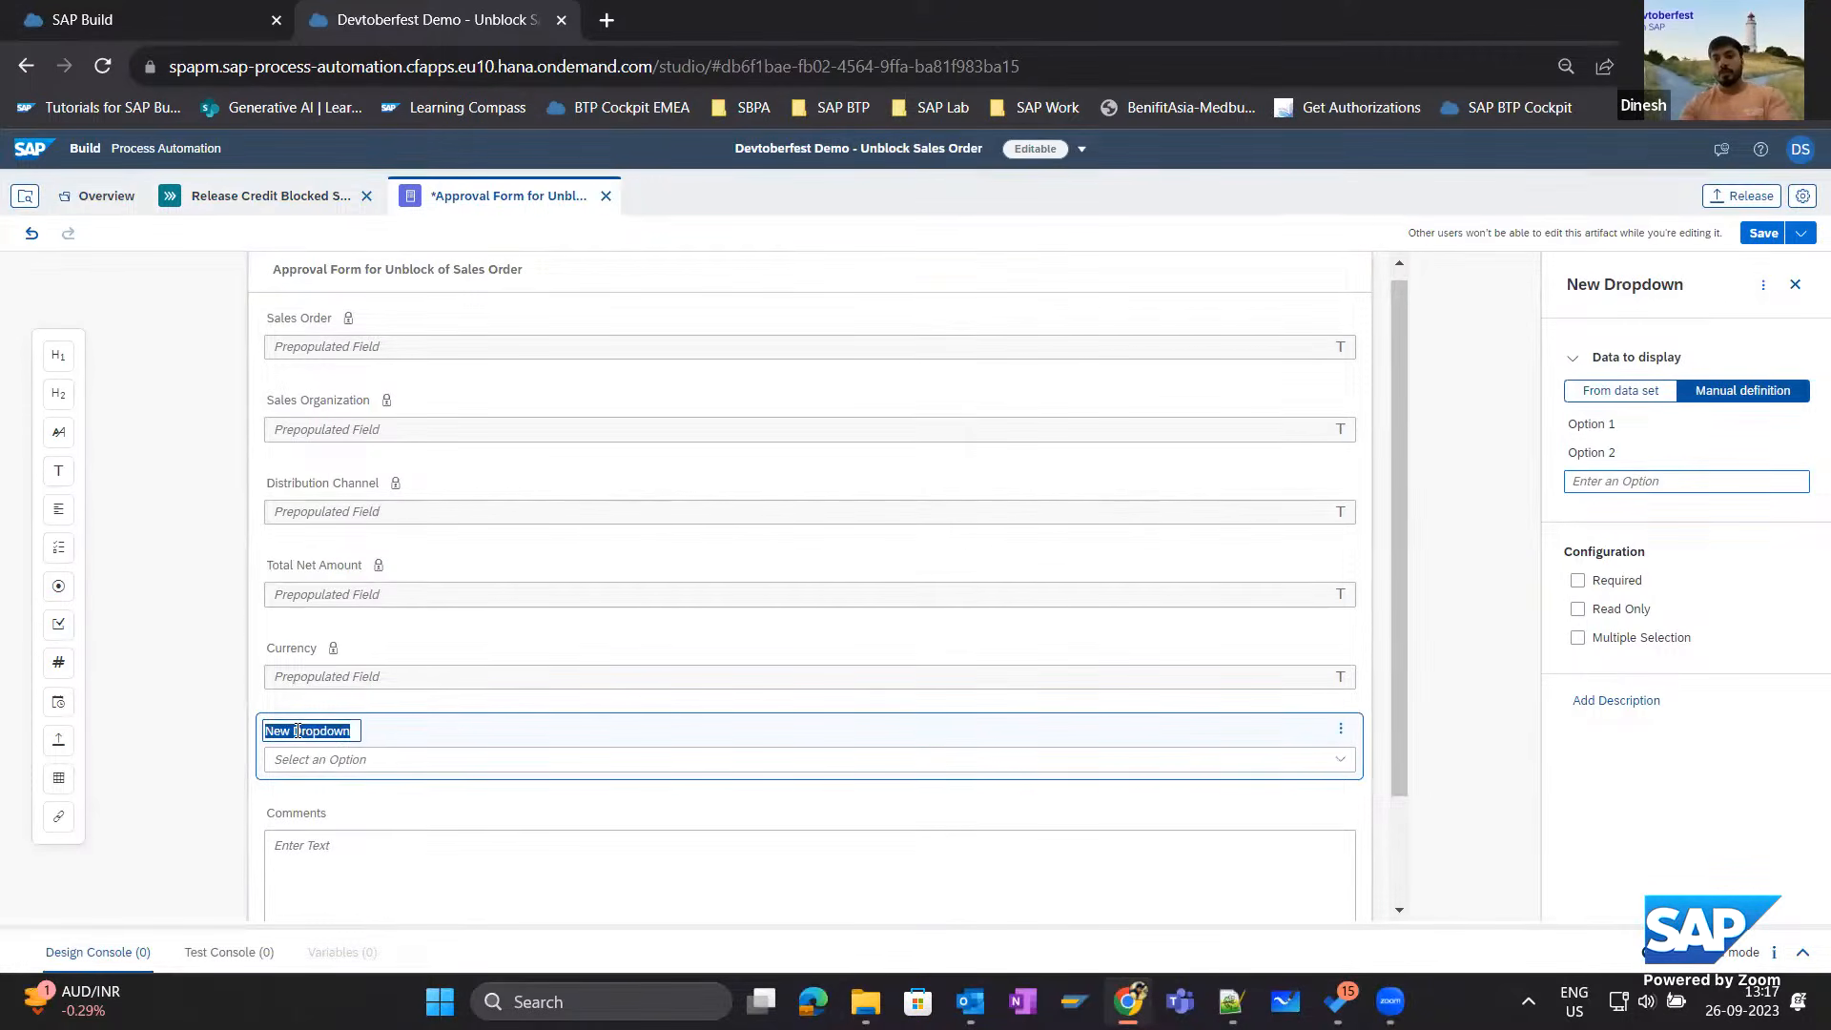
{"action": "type", "text": "Rejection re"}
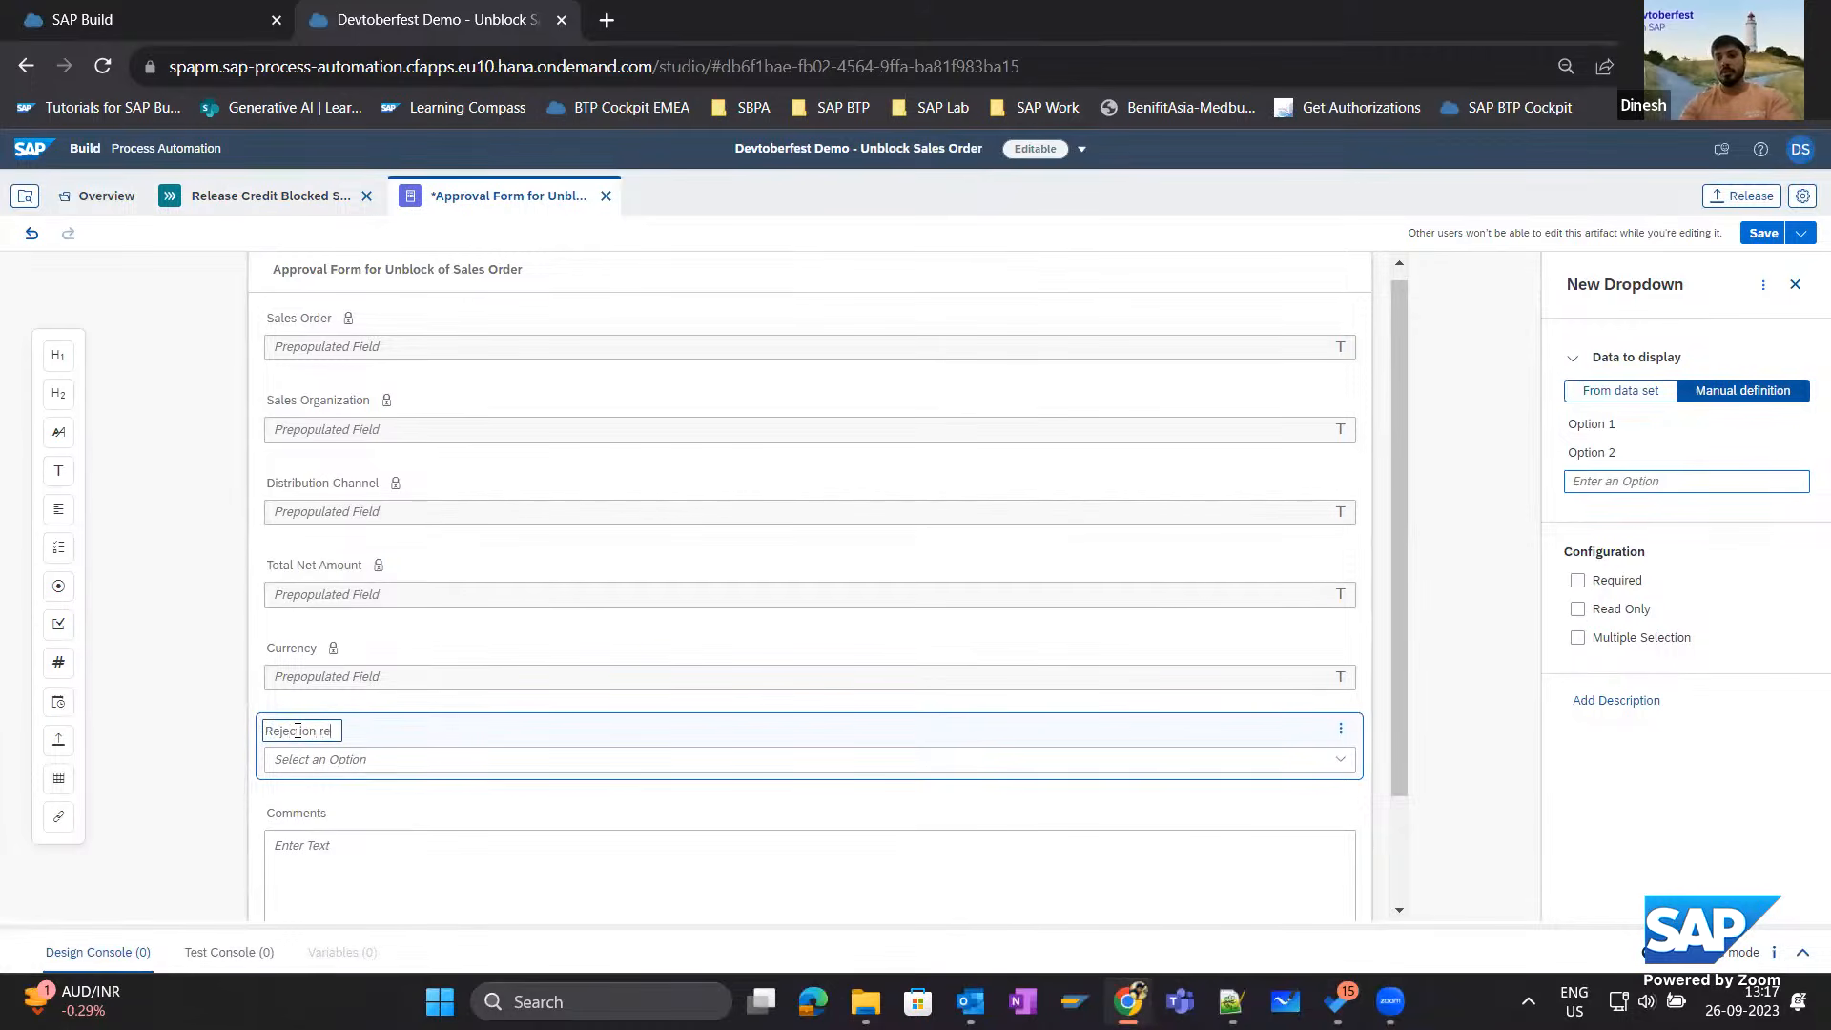
{"action": "key", "text": "BackSpace"}
{"action": "key", "text": "BackSpace"}
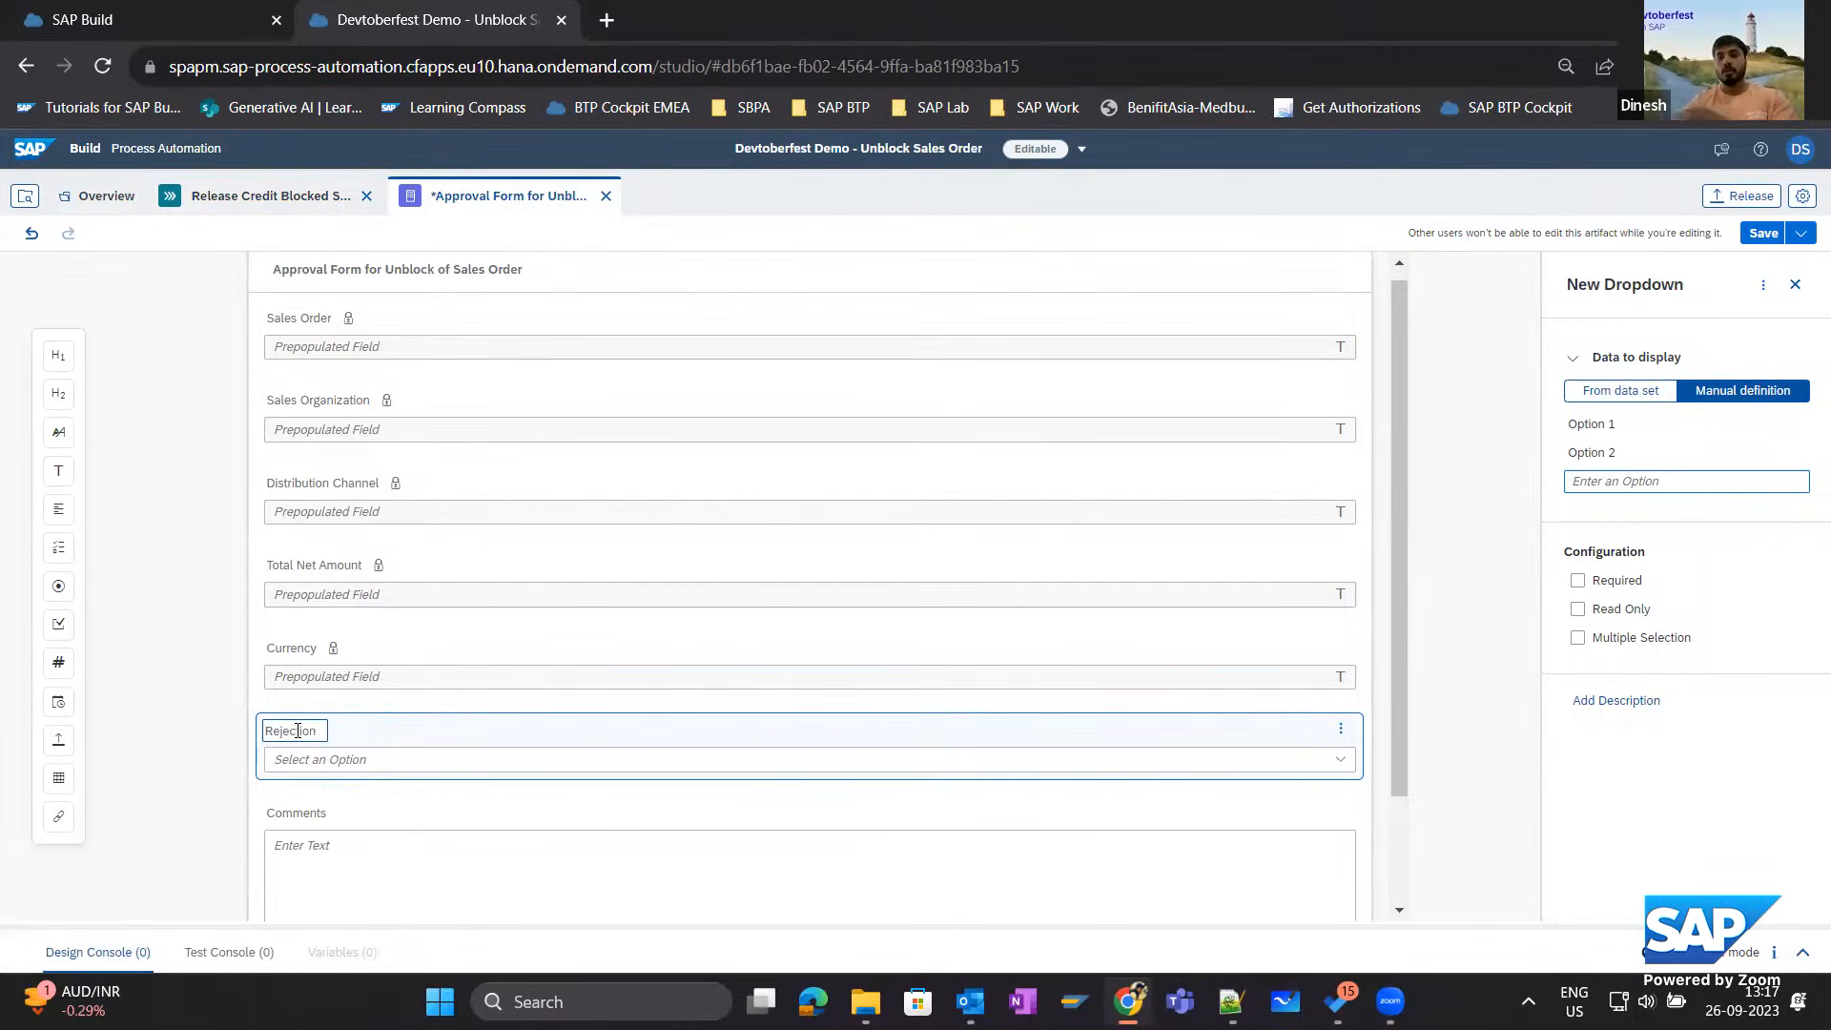
{"action": "type", "text": "Reason"}
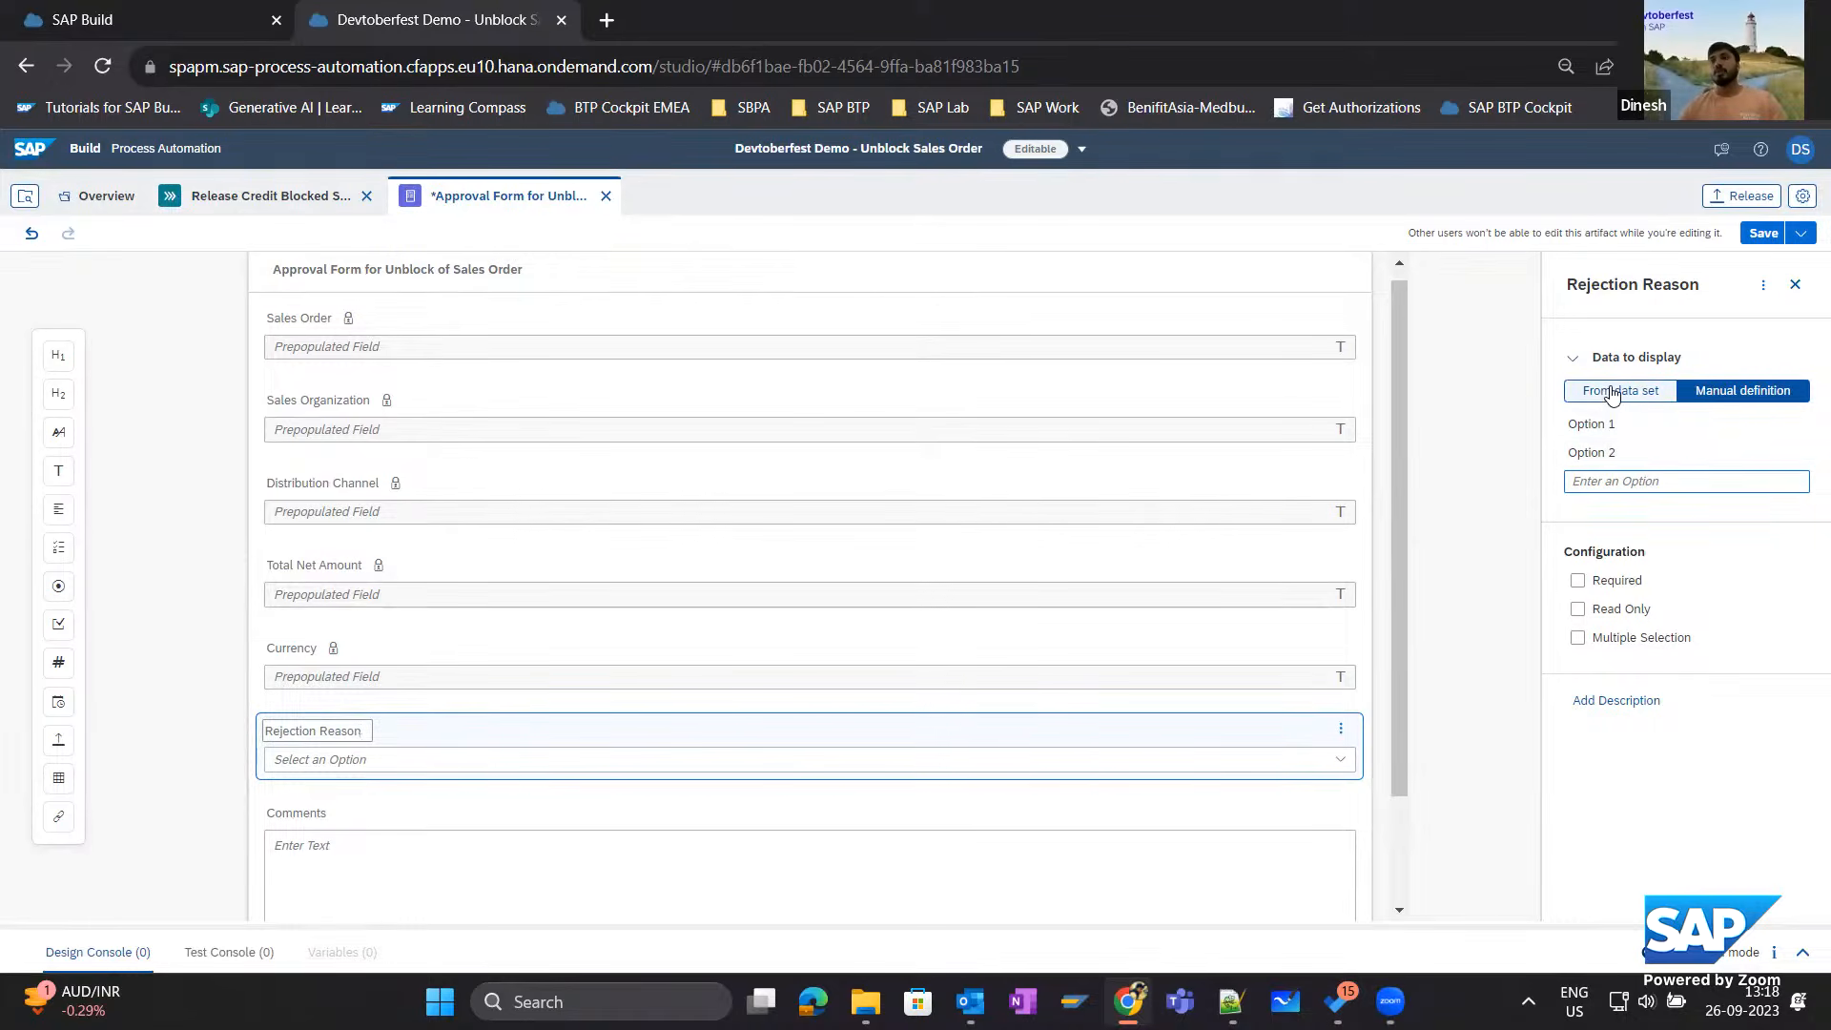
Source the Rejection Reason dropdown from a data set, using "Reads all rejection reasons." from the Sales Document with Credit Block - Devtoberfest project.
{"action": "left_click", "coordinate": [1612, 393]}
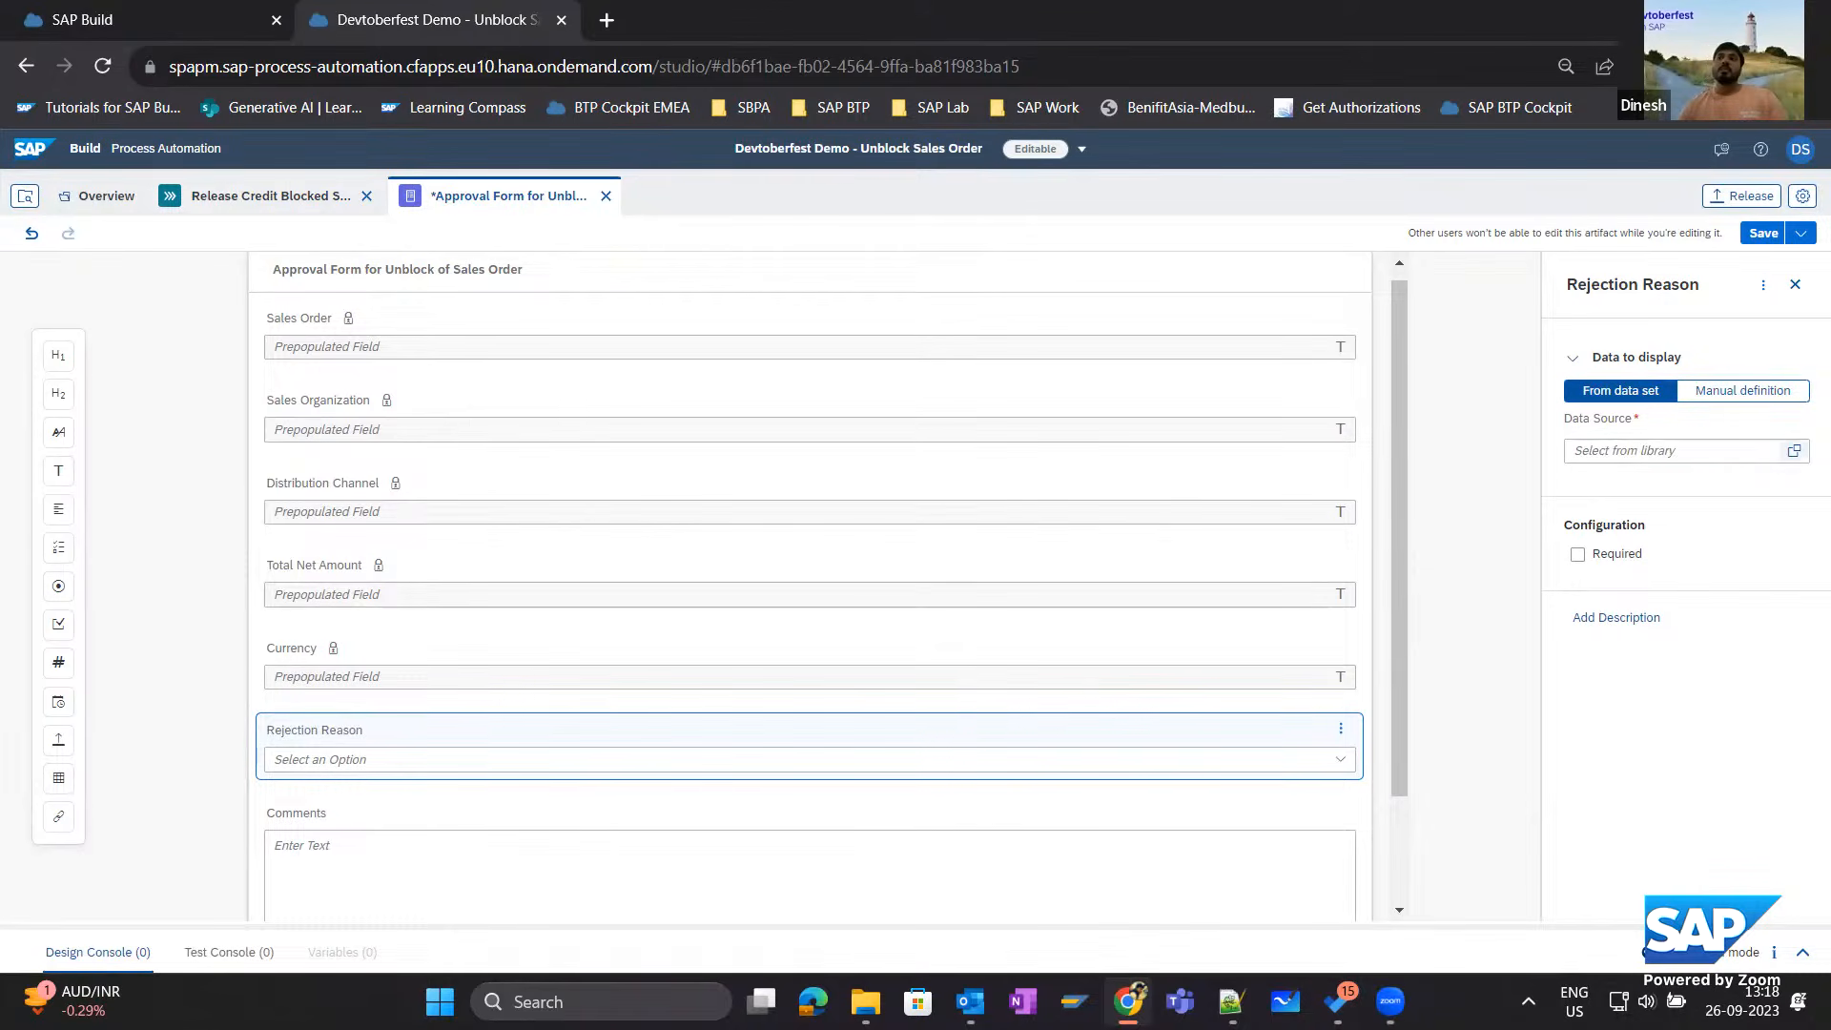
{"action": "left_click", "coordinate": [1793, 451]}
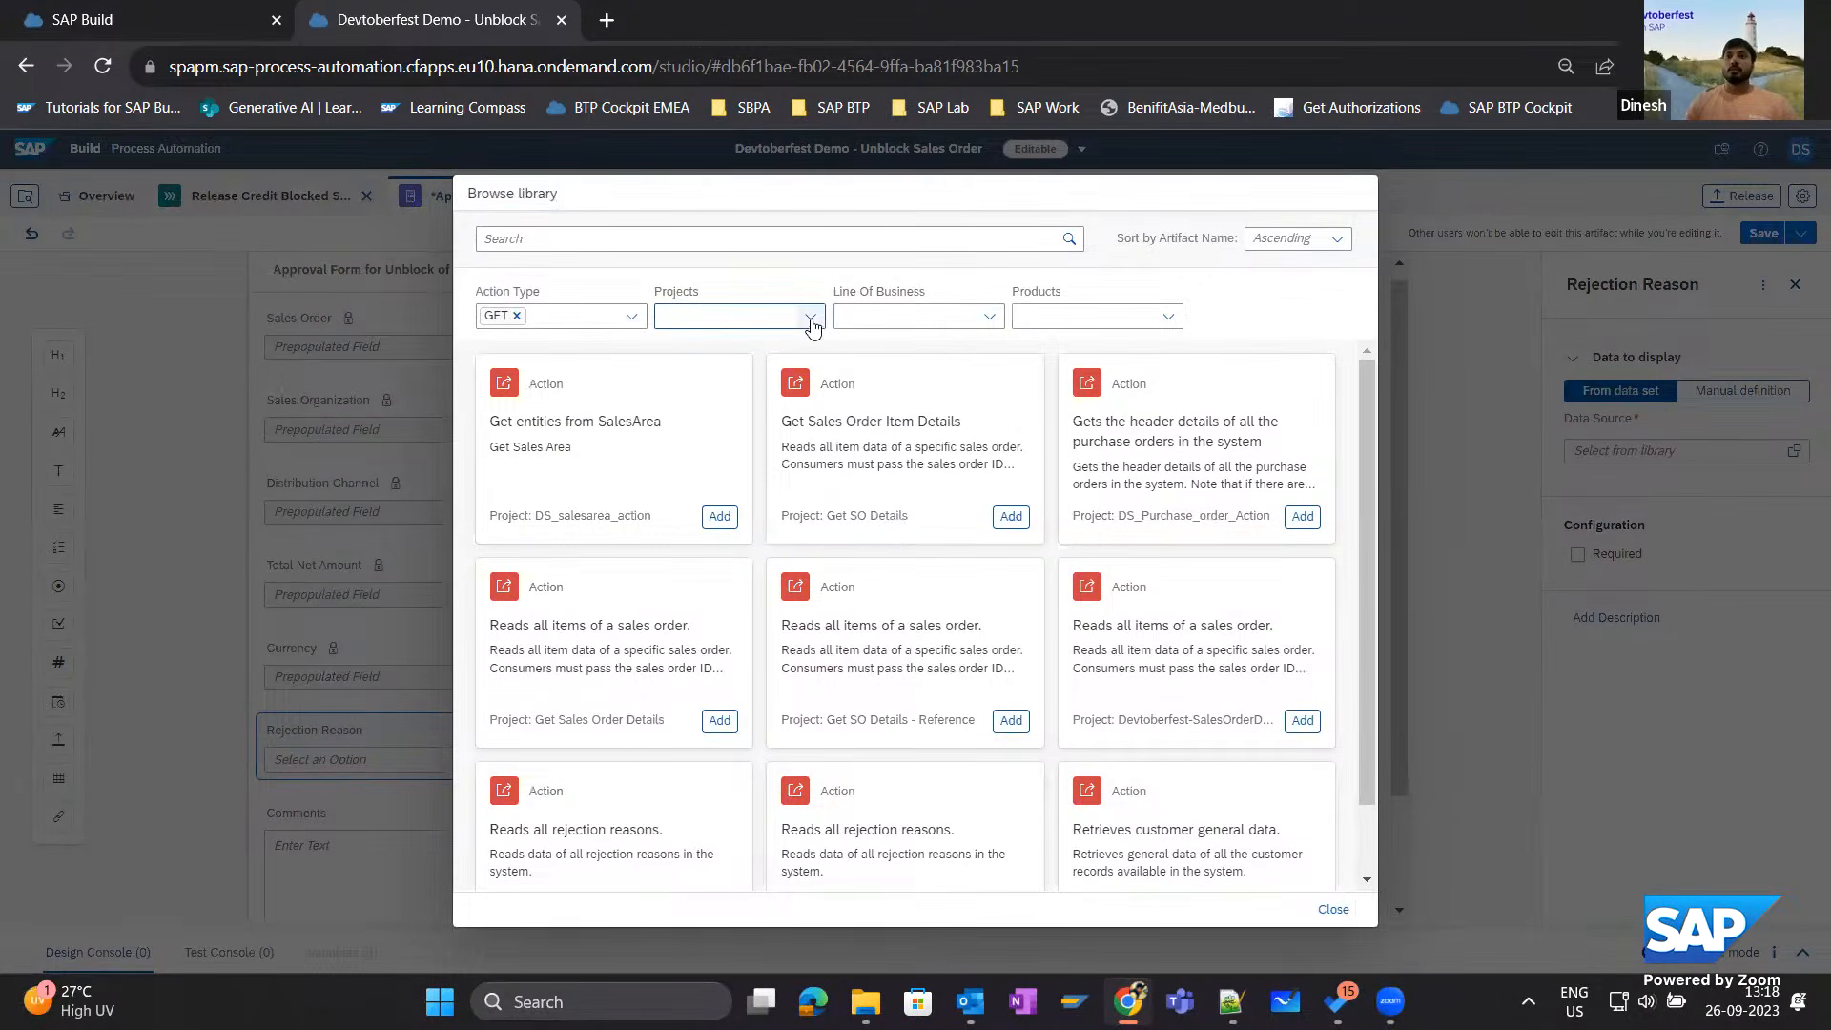
{"action": "left_click", "coordinate": [745, 320]}
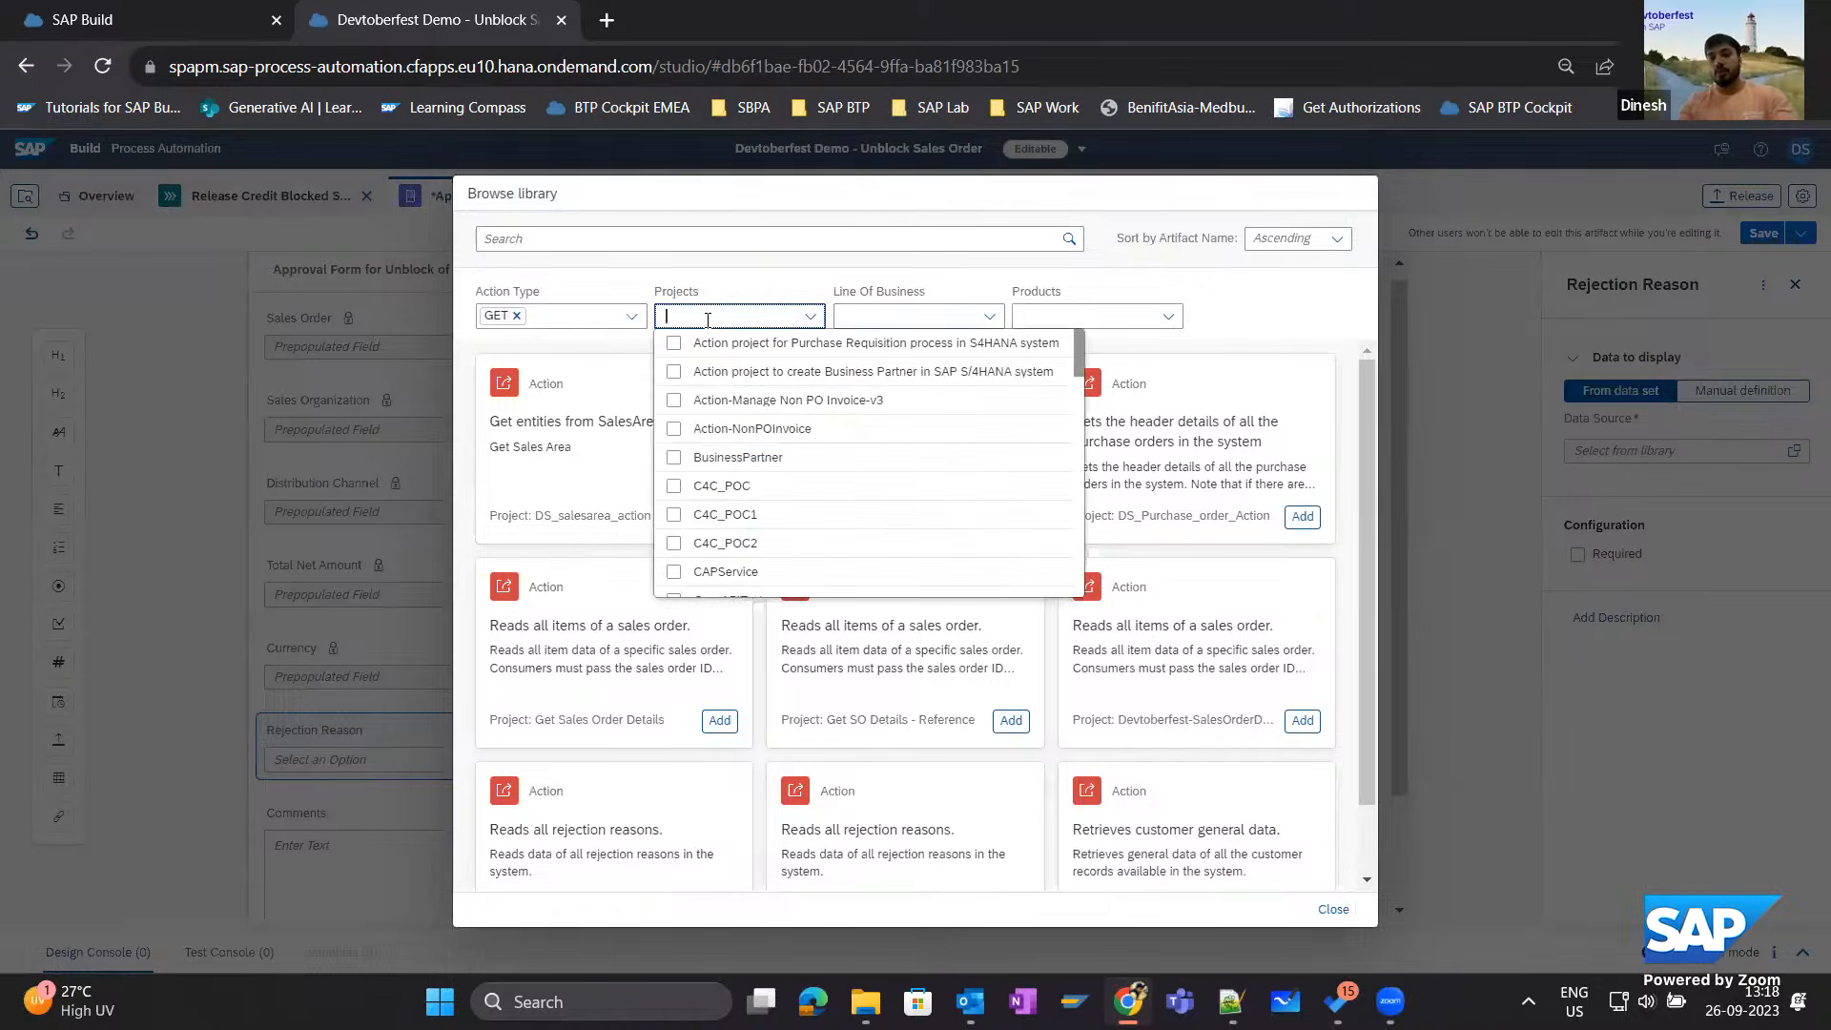
{"action": "type", "text": "Devtoberfest-SalesOr"}
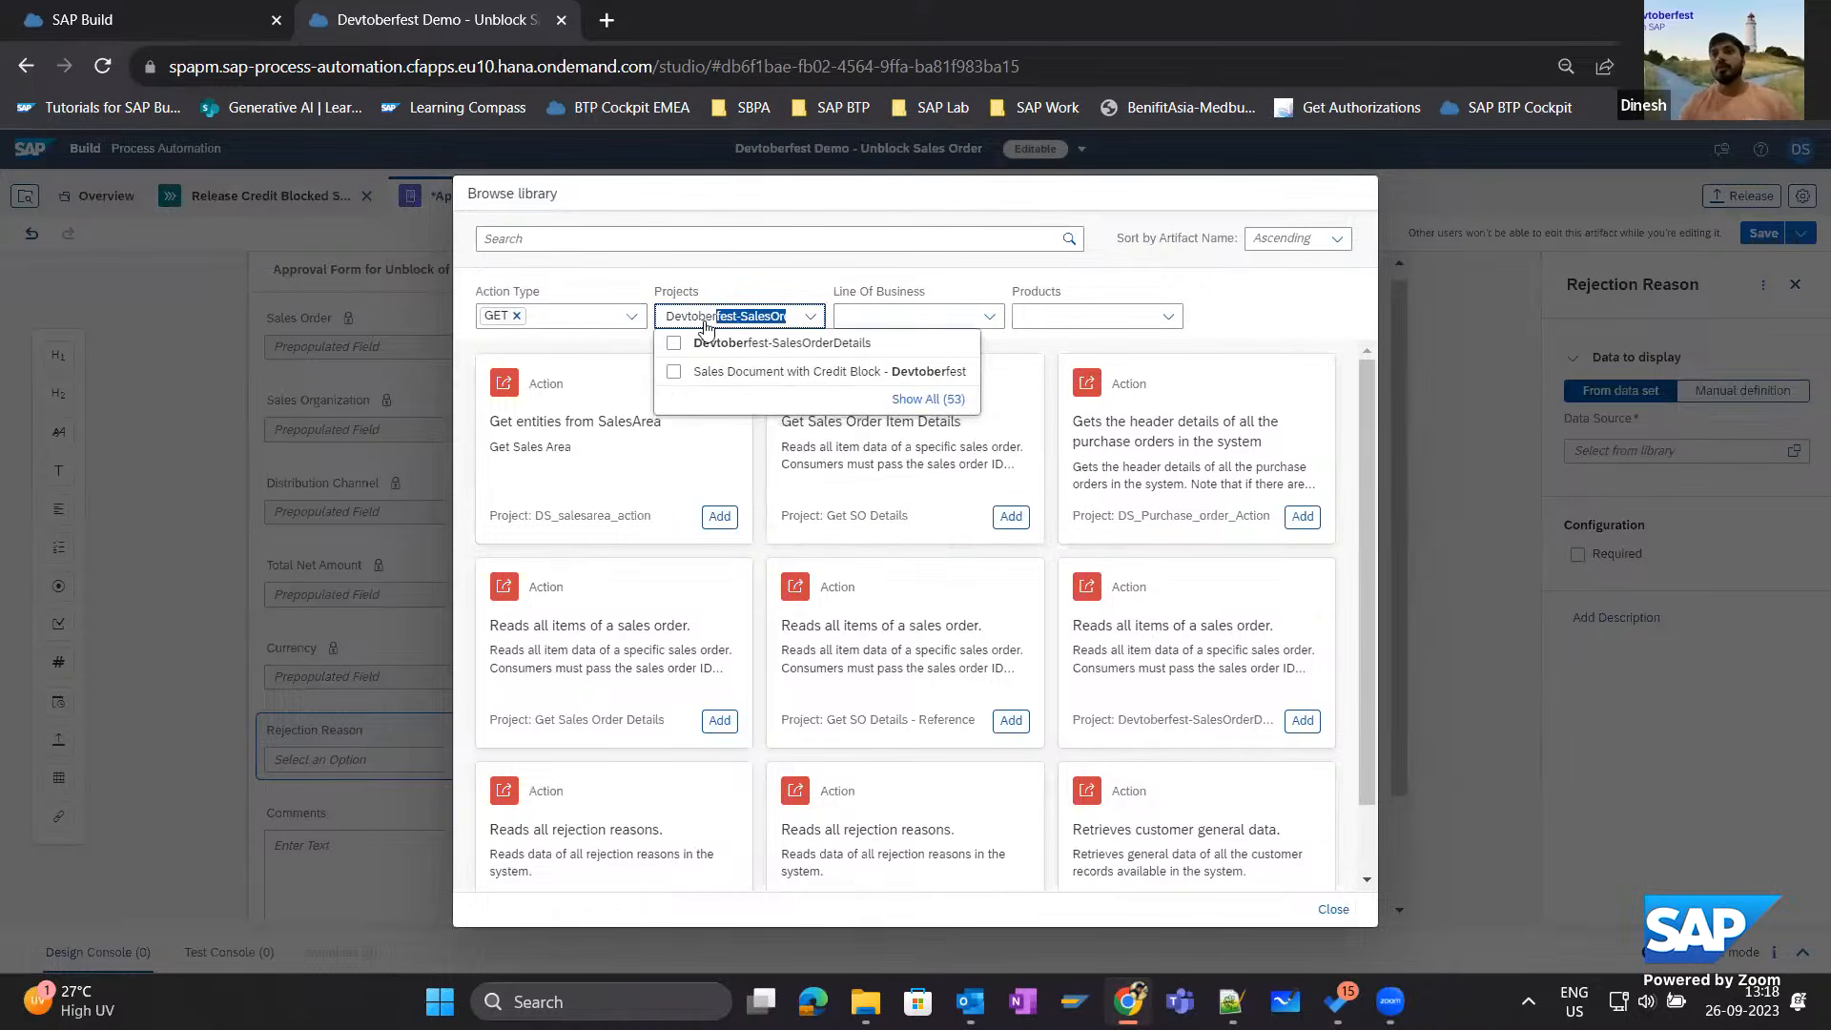
{"action": "left_click", "coordinate": [673, 374]}
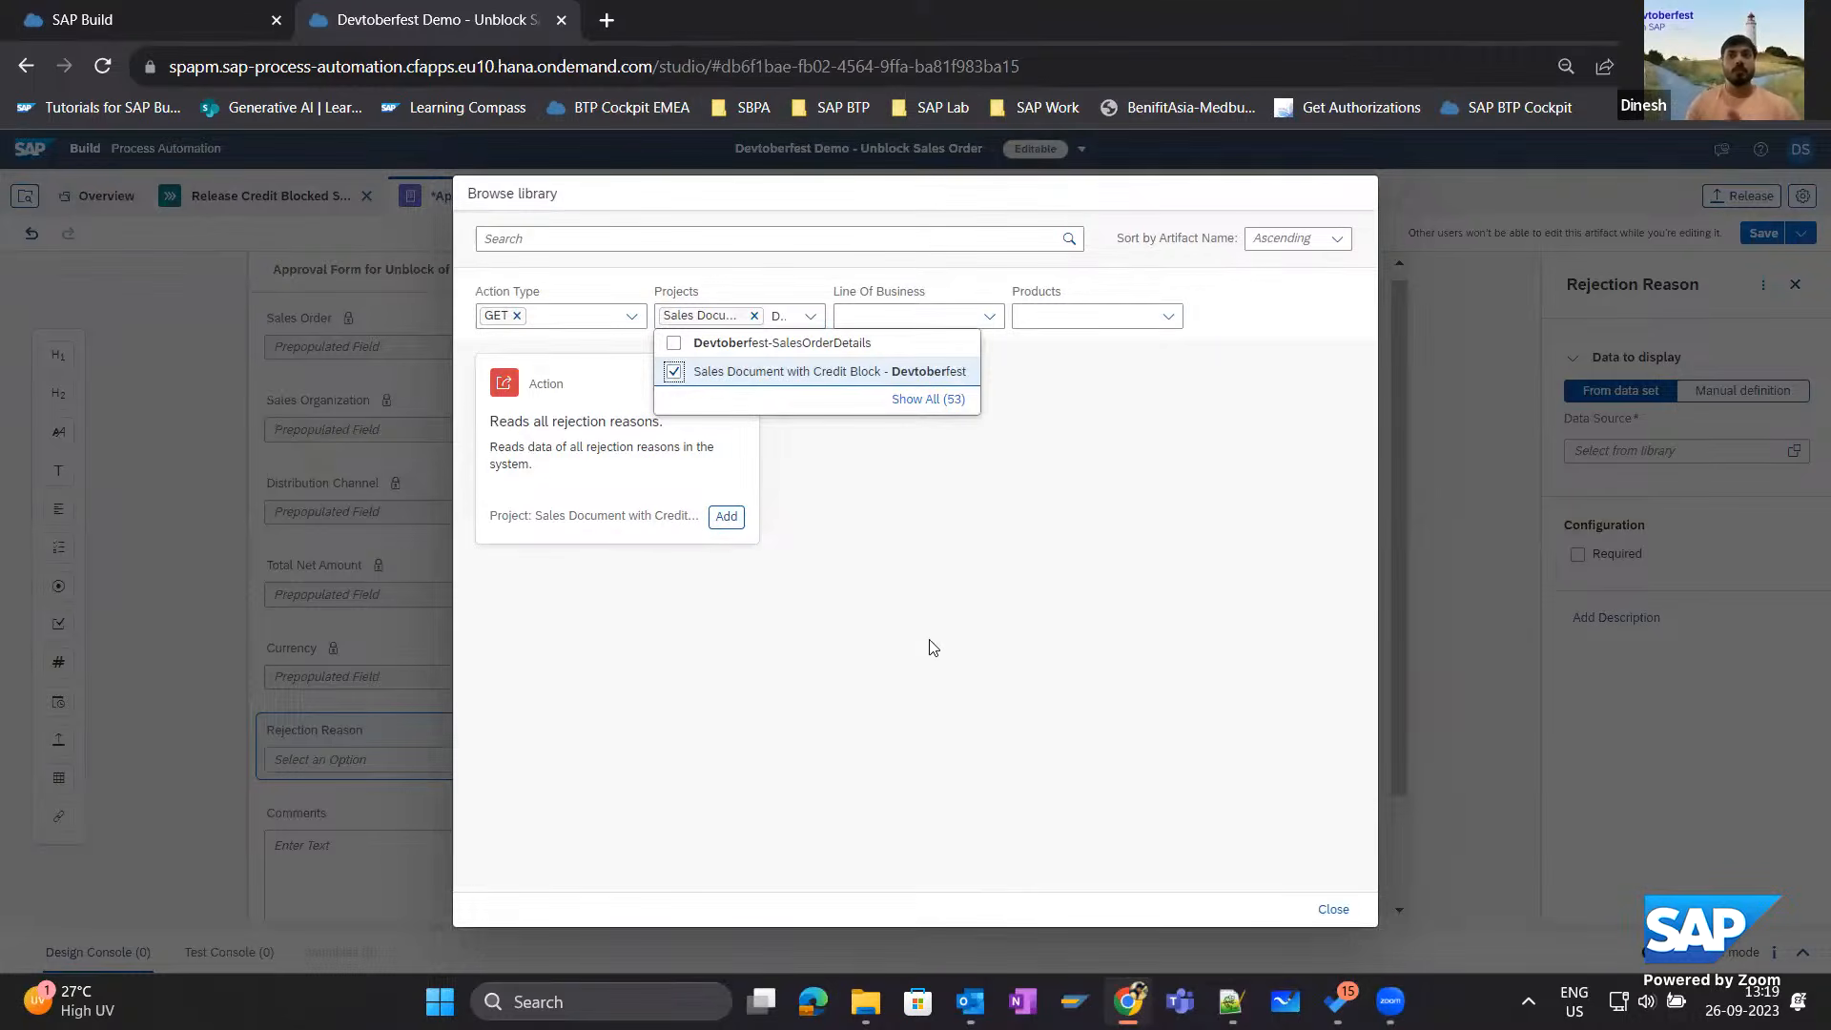
{"action": "left_click", "coordinate": [750, 621]}
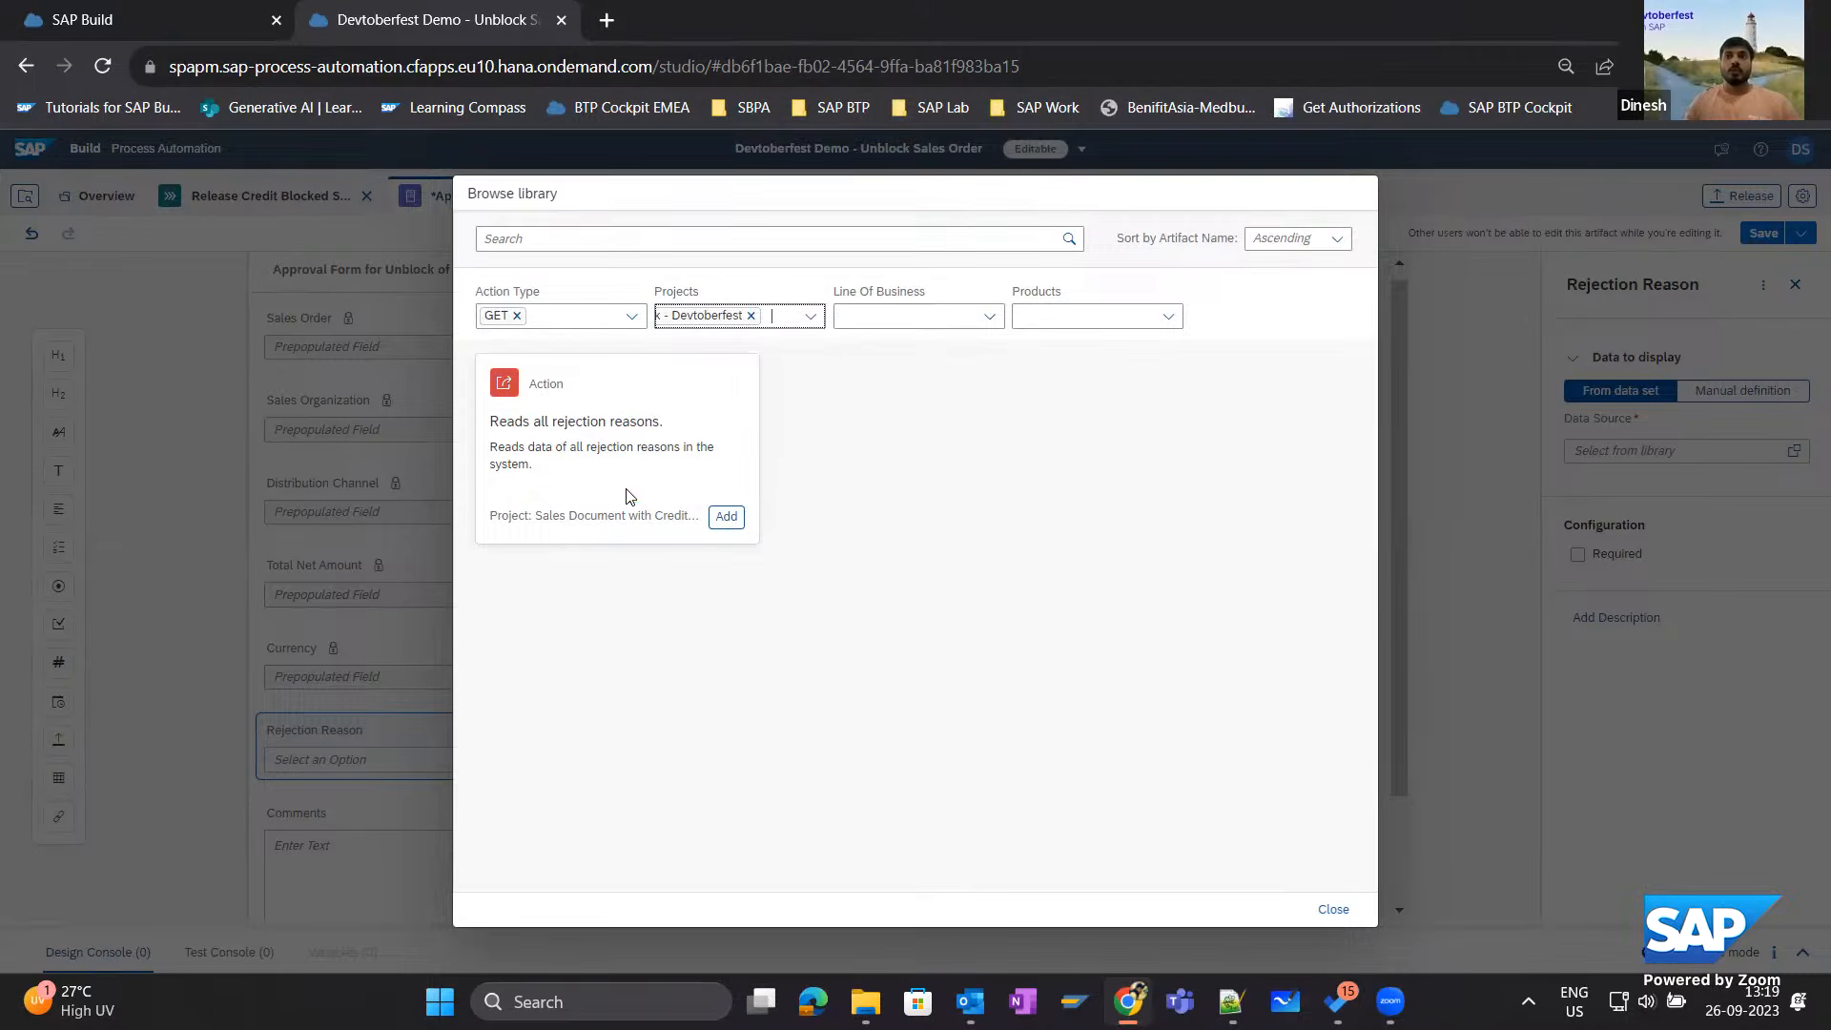
{"action": "left_click", "coordinate": [727, 518]}
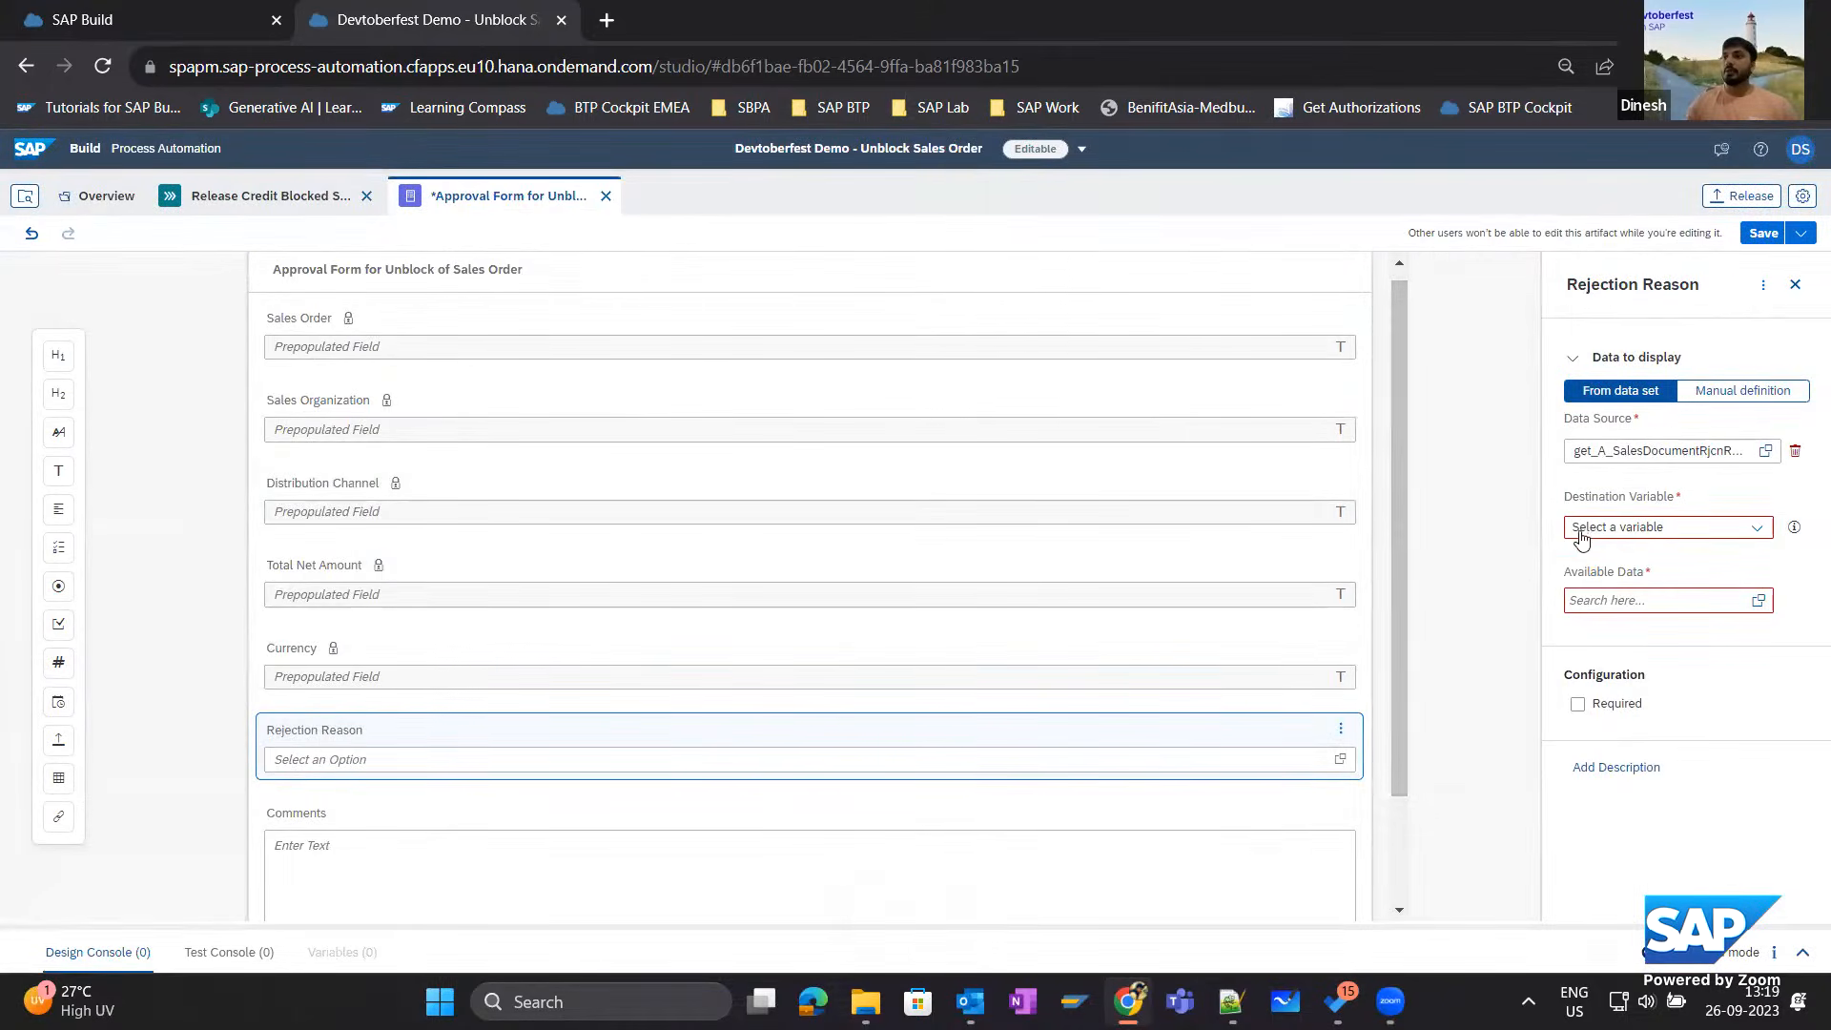
Set the dropdown's destination variable to S4HANA_DESTINATION and include Reason for Rejection and Description as its available data.
{"action": "left_click", "coordinate": [1756, 527]}
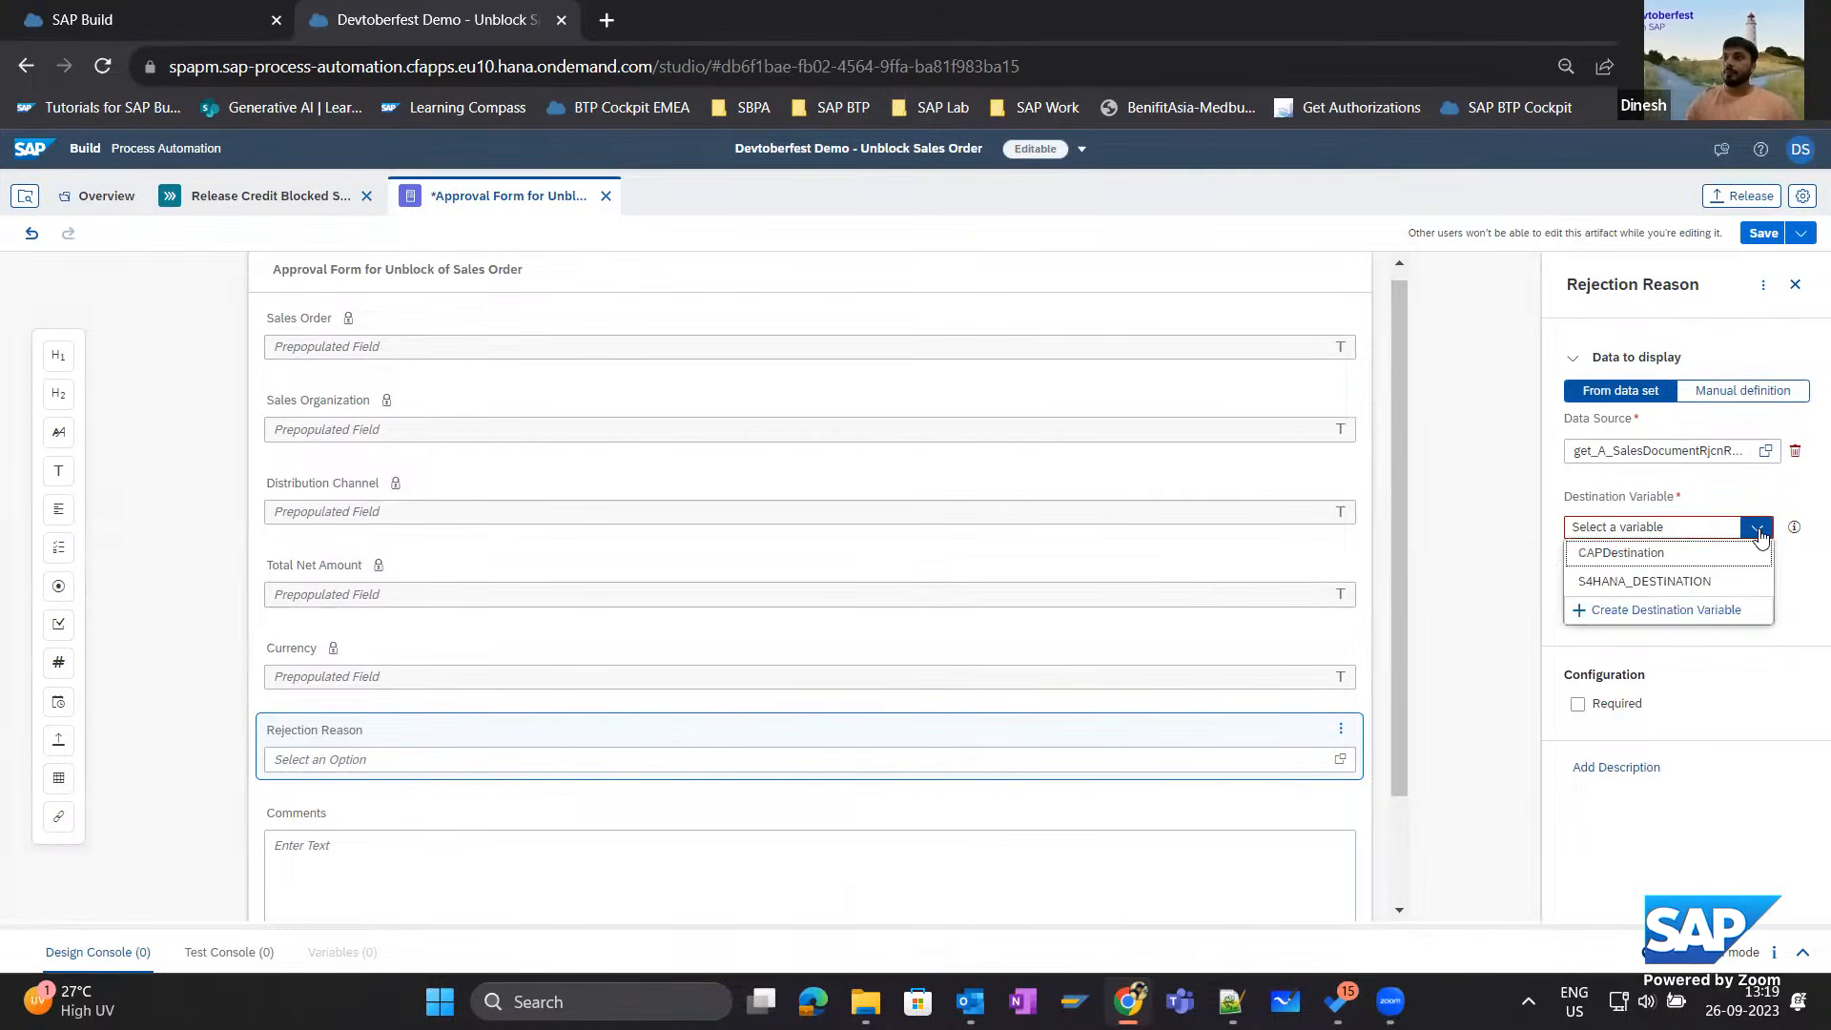
{"action": "left_click", "coordinate": [1602, 586]}
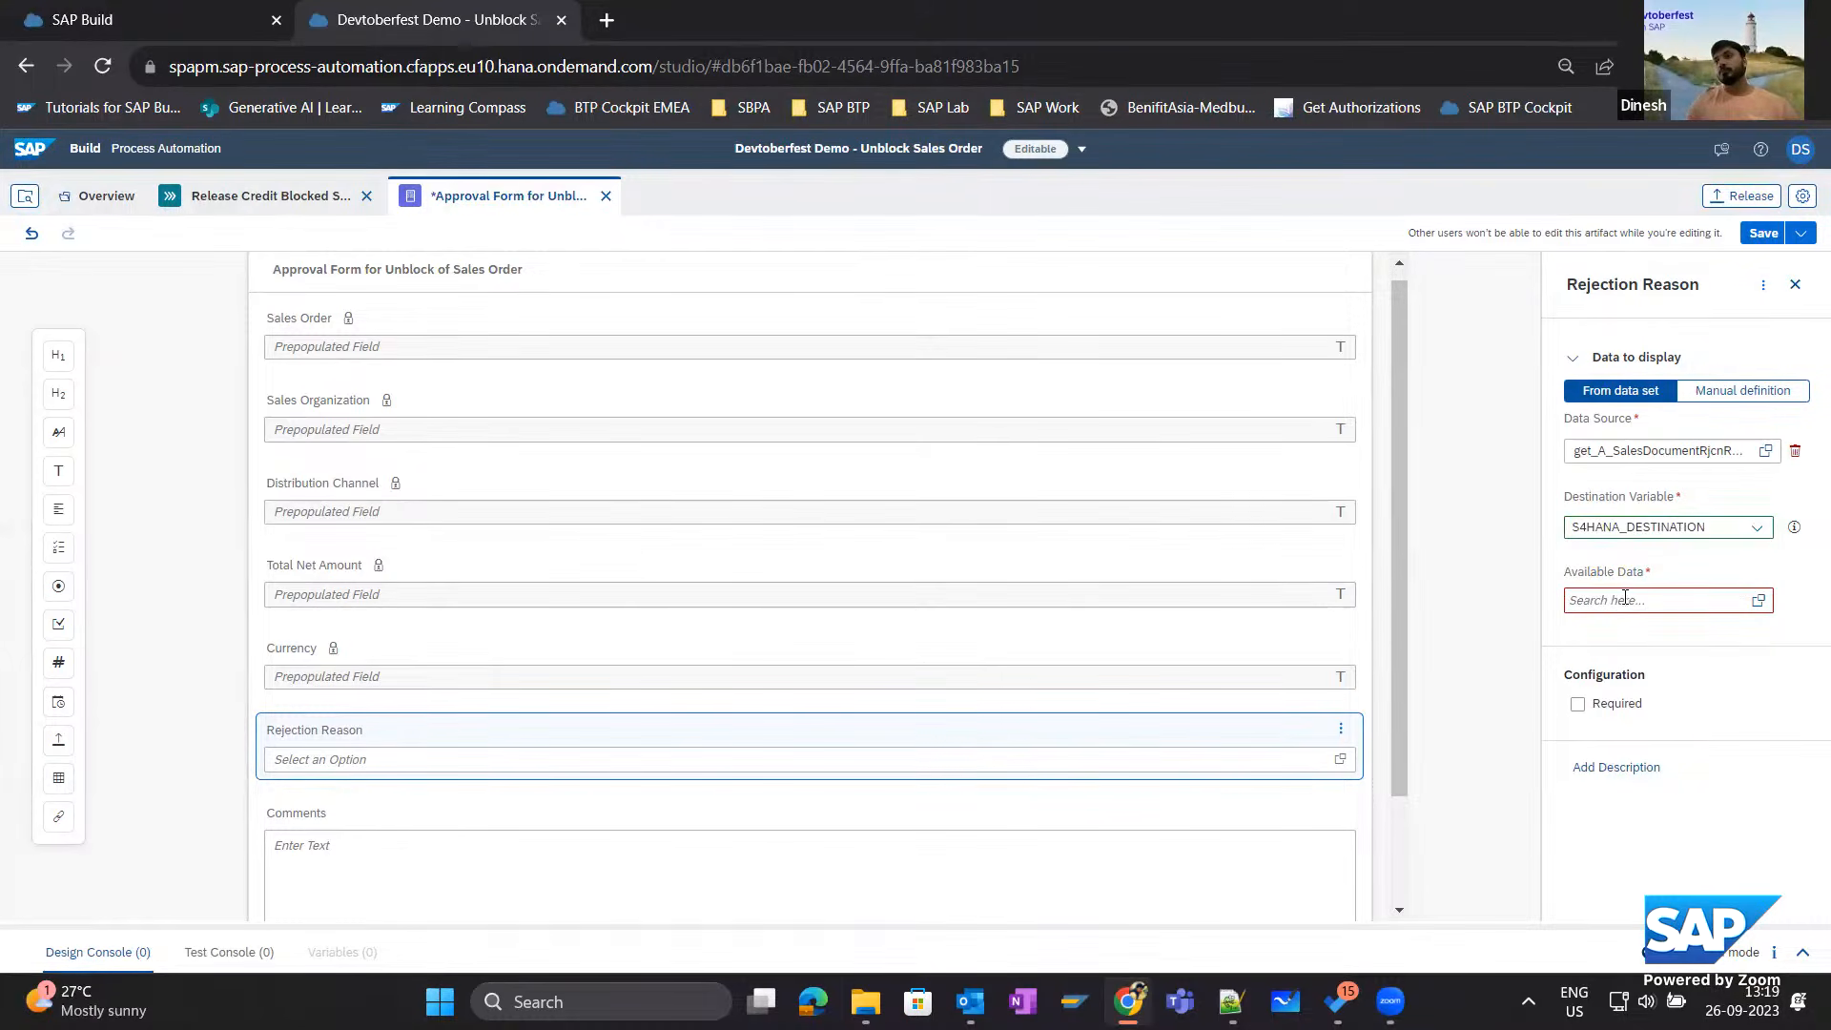
{"action": "left_click", "coordinate": [1758, 603]}
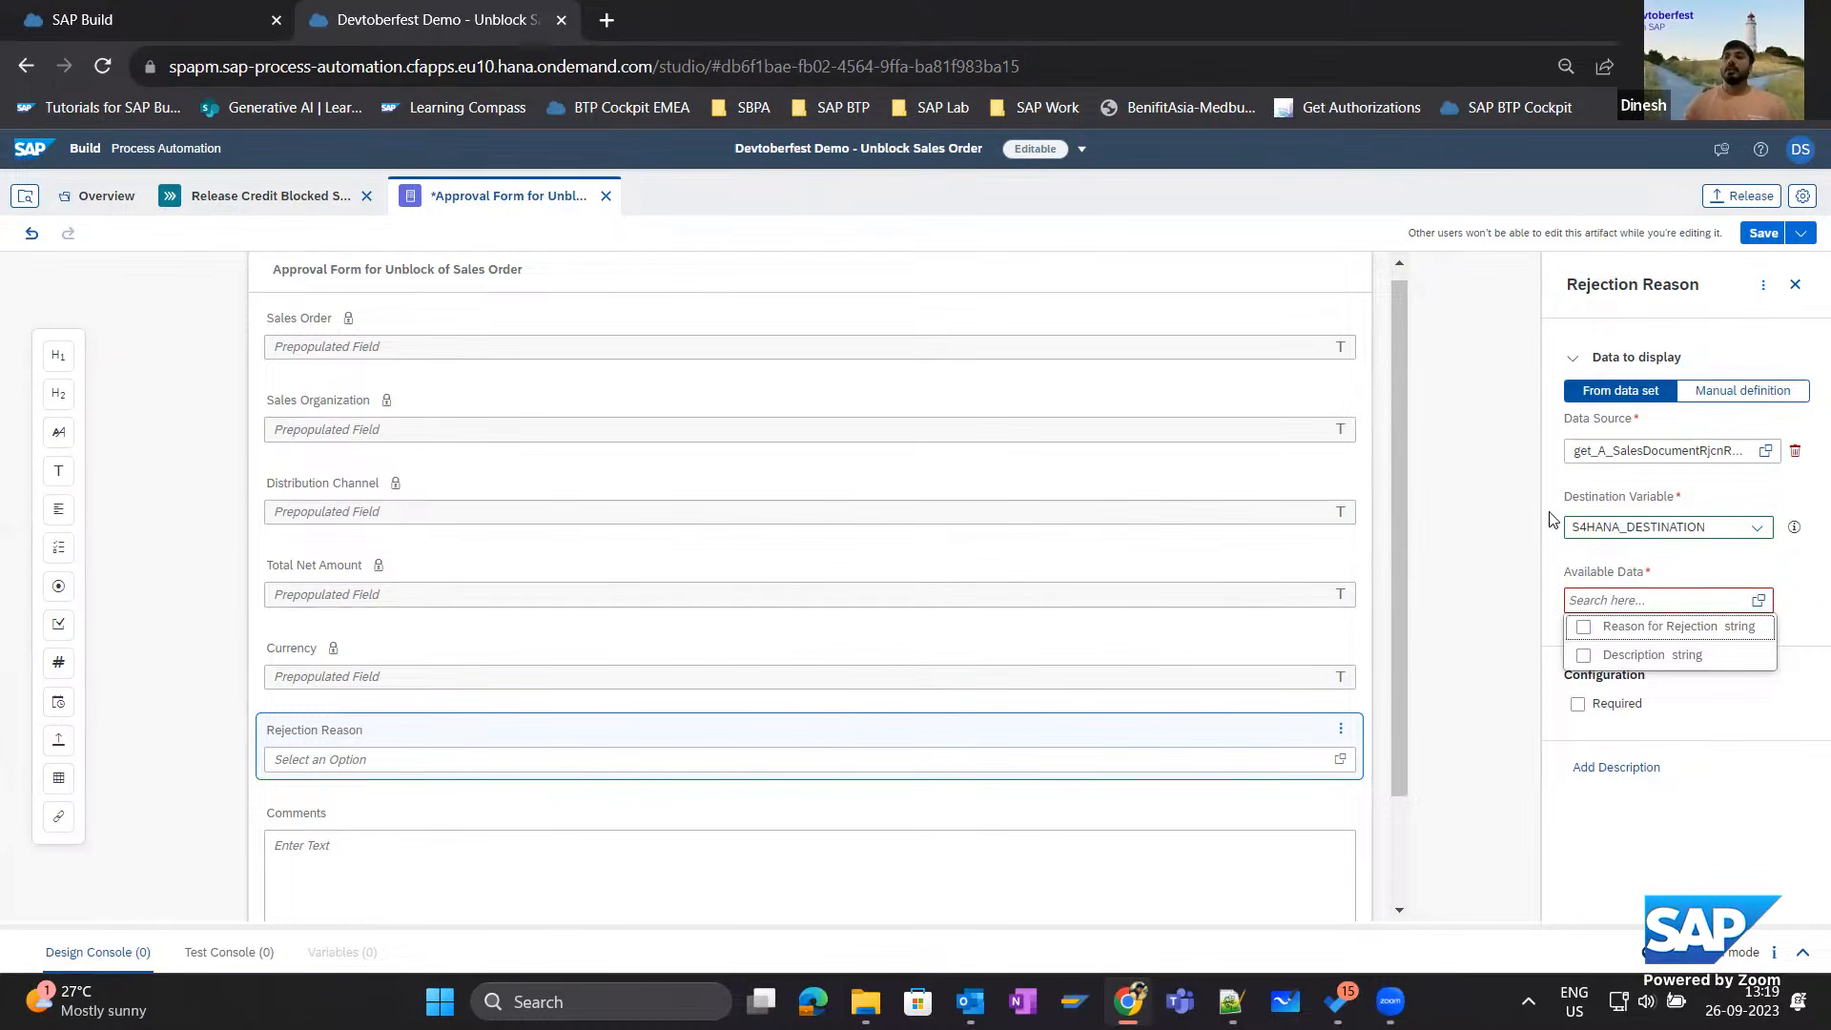
{"action": "left_click", "coordinate": [1583, 628]}
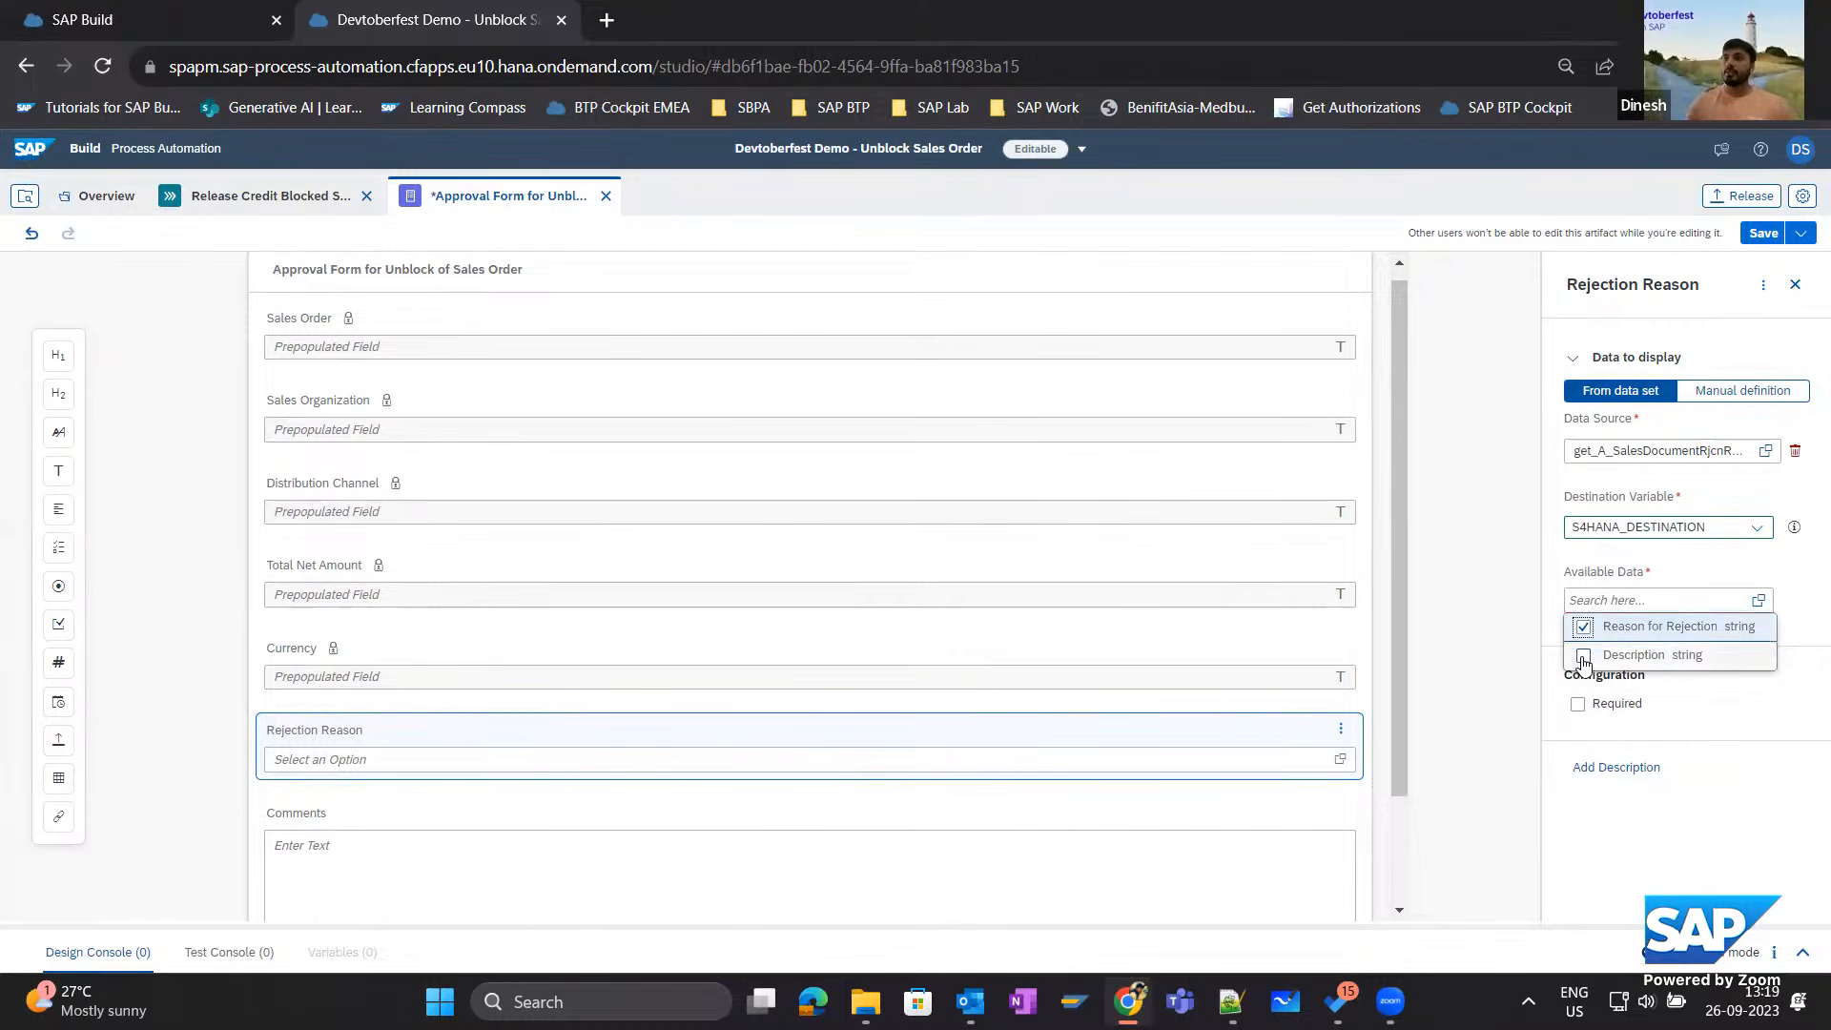
{"action": "left_click", "coordinate": [1583, 656]}
{"action": "left_click", "coordinate": [1500, 615]}
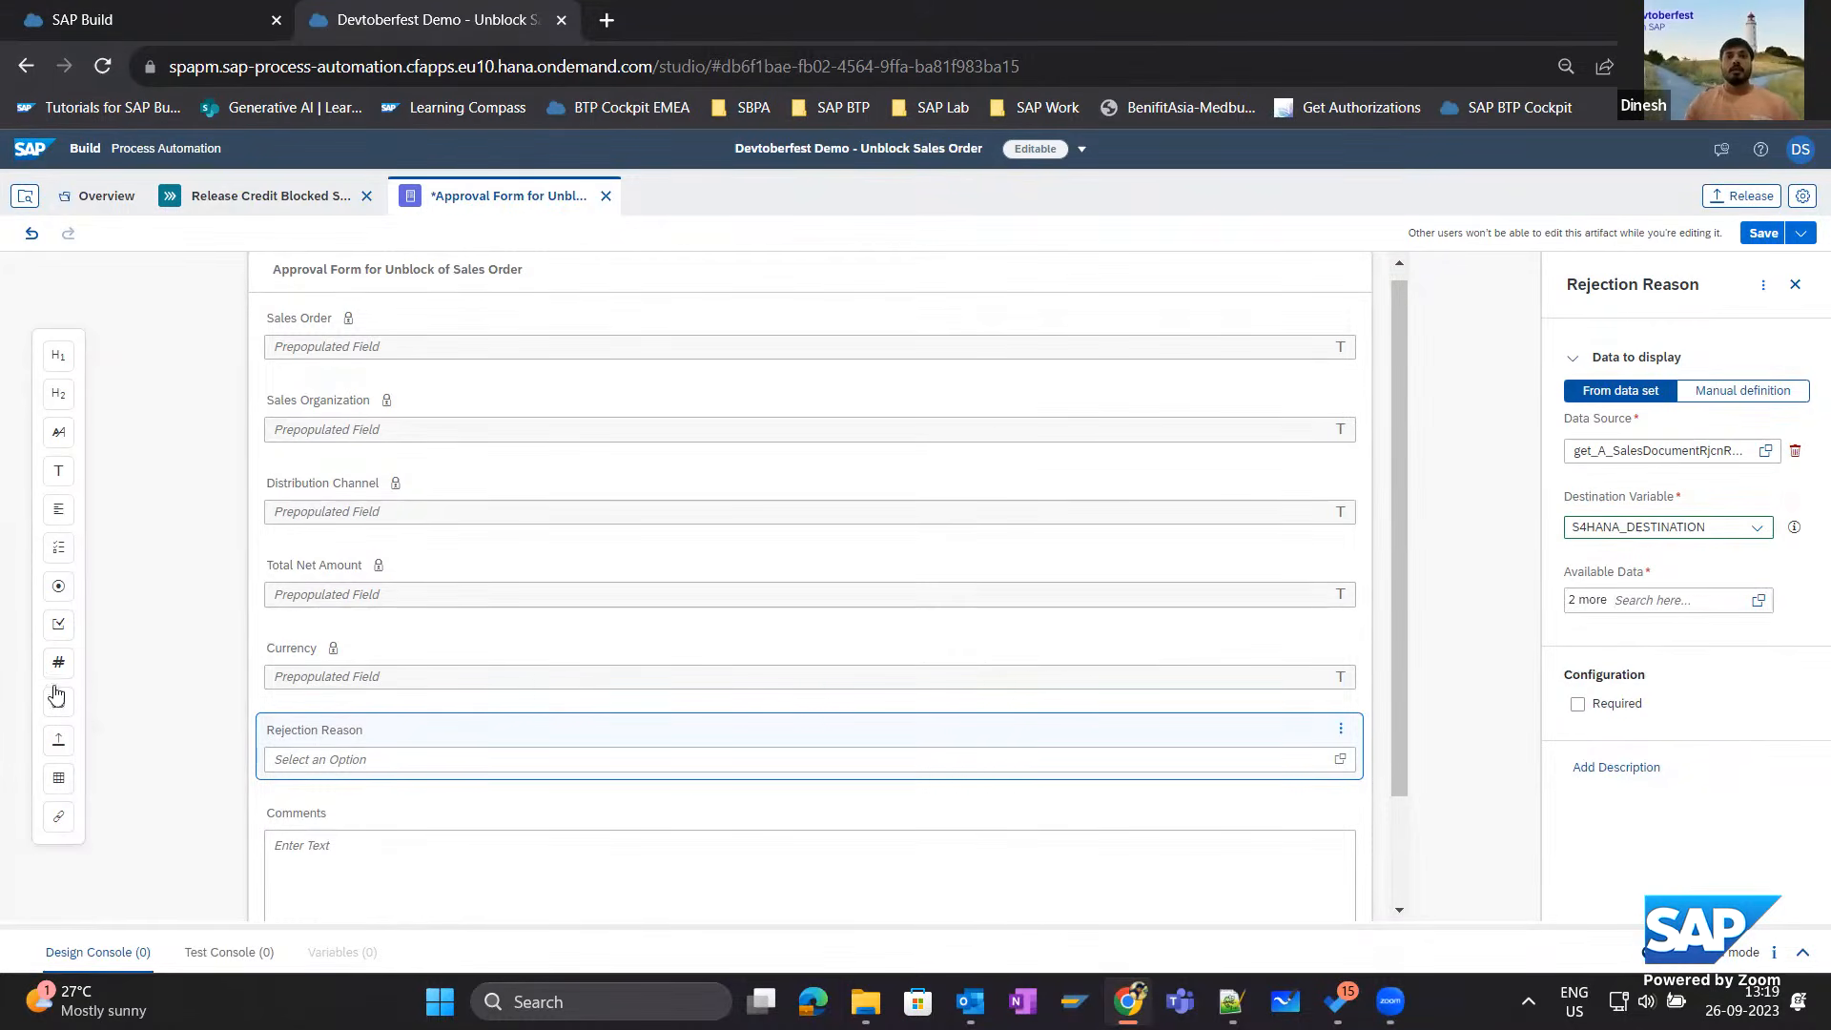
Add a table between Rejection Reason and Comments on the approval form and name it Item Details.
{"action": "left_click_drag", "start_coordinate": [56, 787], "coordinate": [443, 801]}
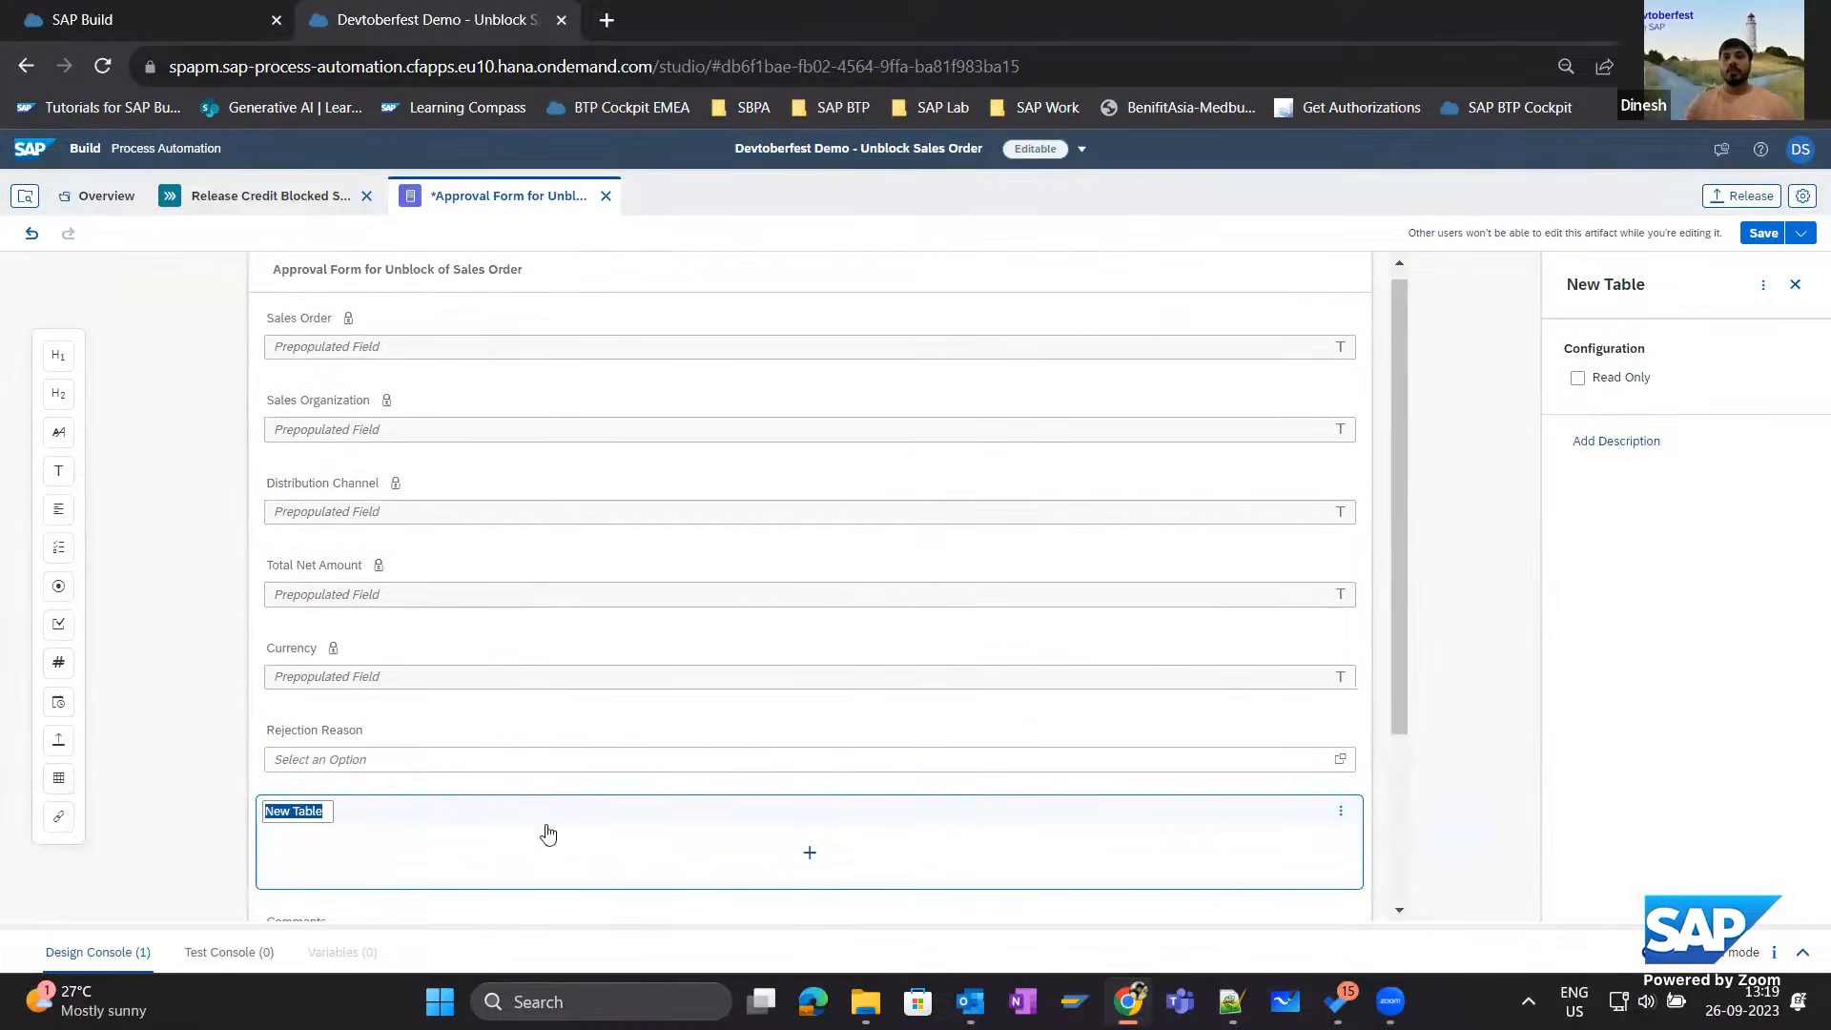
{"action": "scroll", "coordinate": [409, 866], "scroll_direction": "down", "scroll_amount": 2}
{"action": "key", "text": "BackSpace"}
{"action": "type", "text": "Ite"}
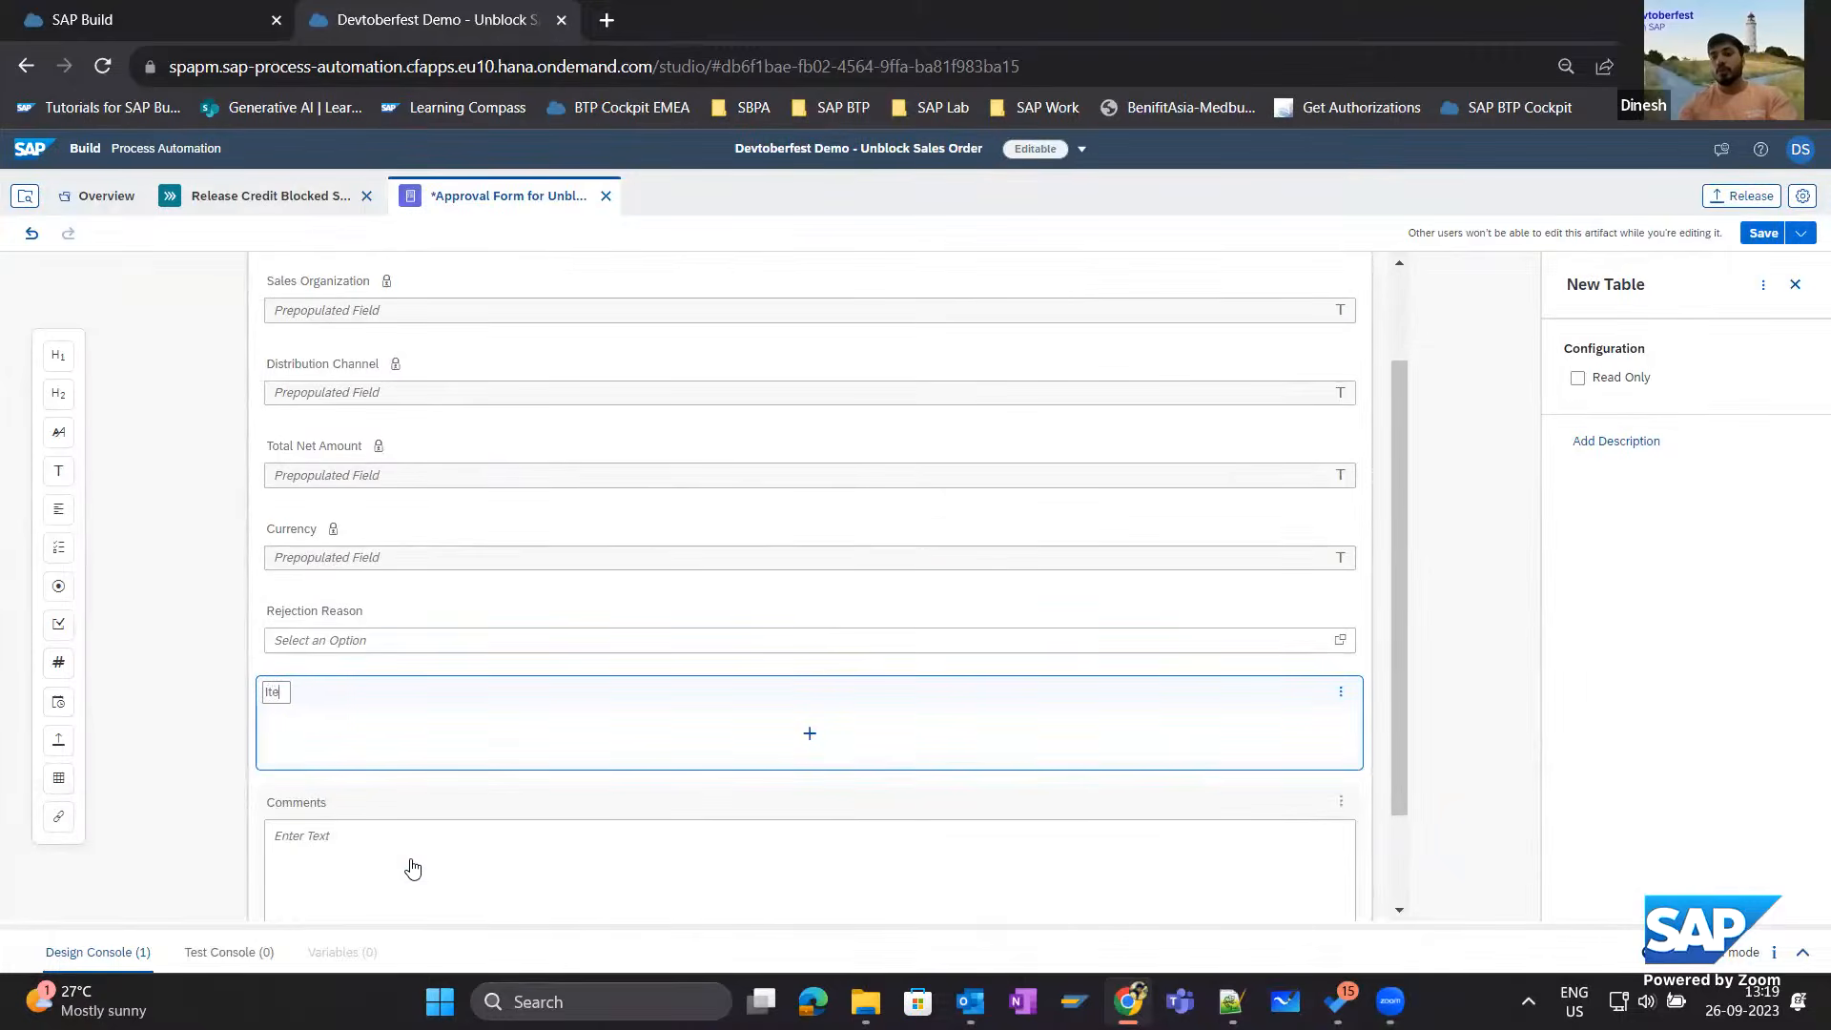
{"action": "type", "text": "m Detsails"}
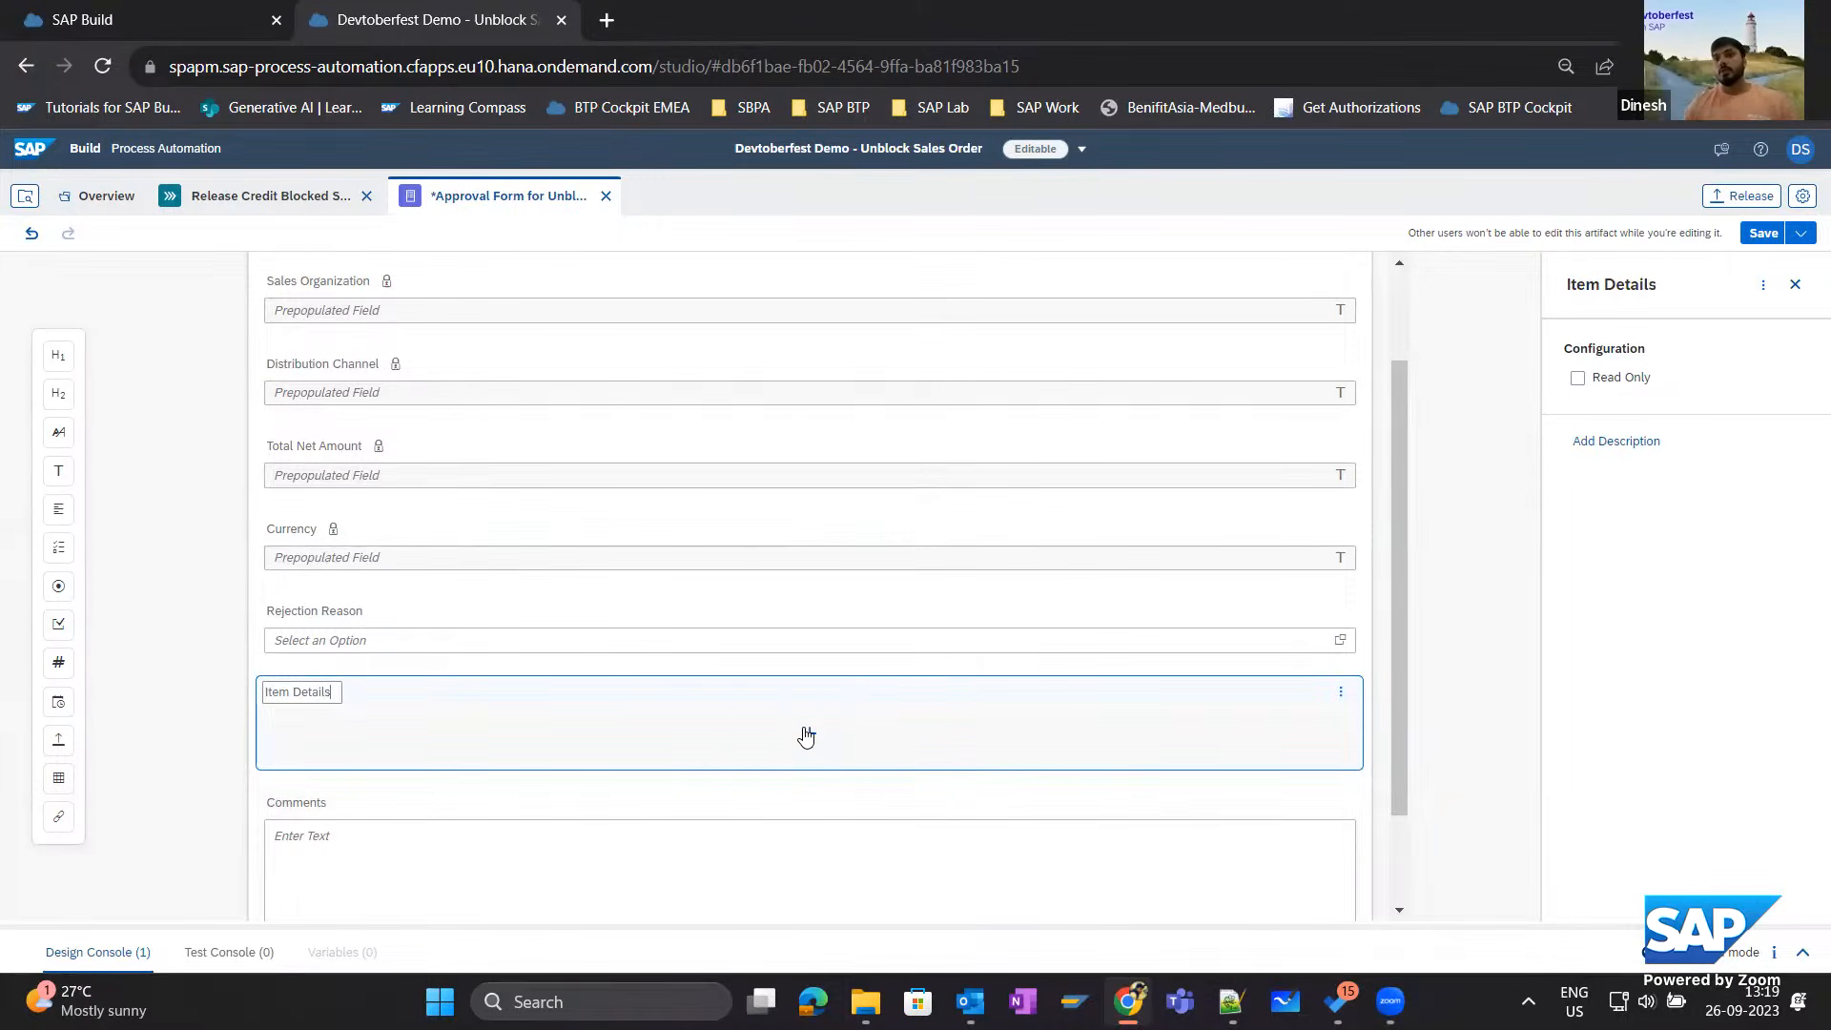
Add a text column named Item to the Item Details table.
{"action": "left_click", "coordinate": [810, 733]}
{"action": "left_click", "coordinate": [806, 527]}
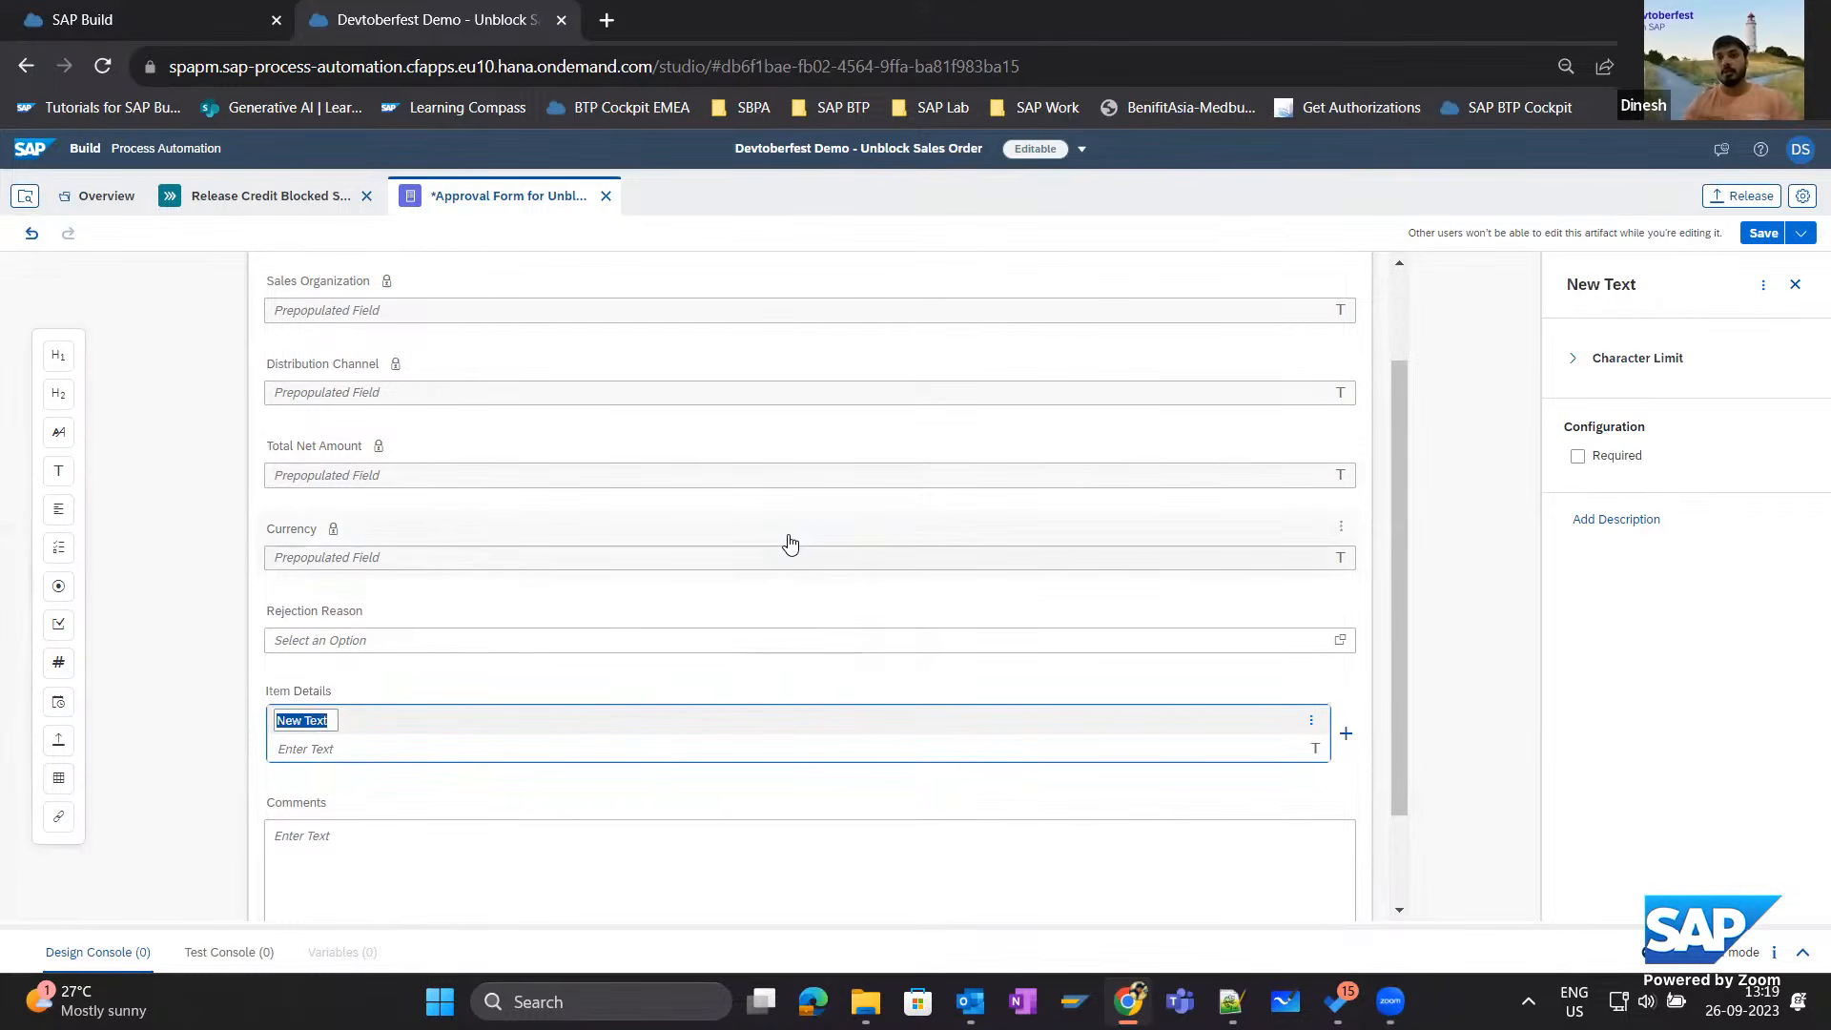
{"action": "type", "text": "Item"}
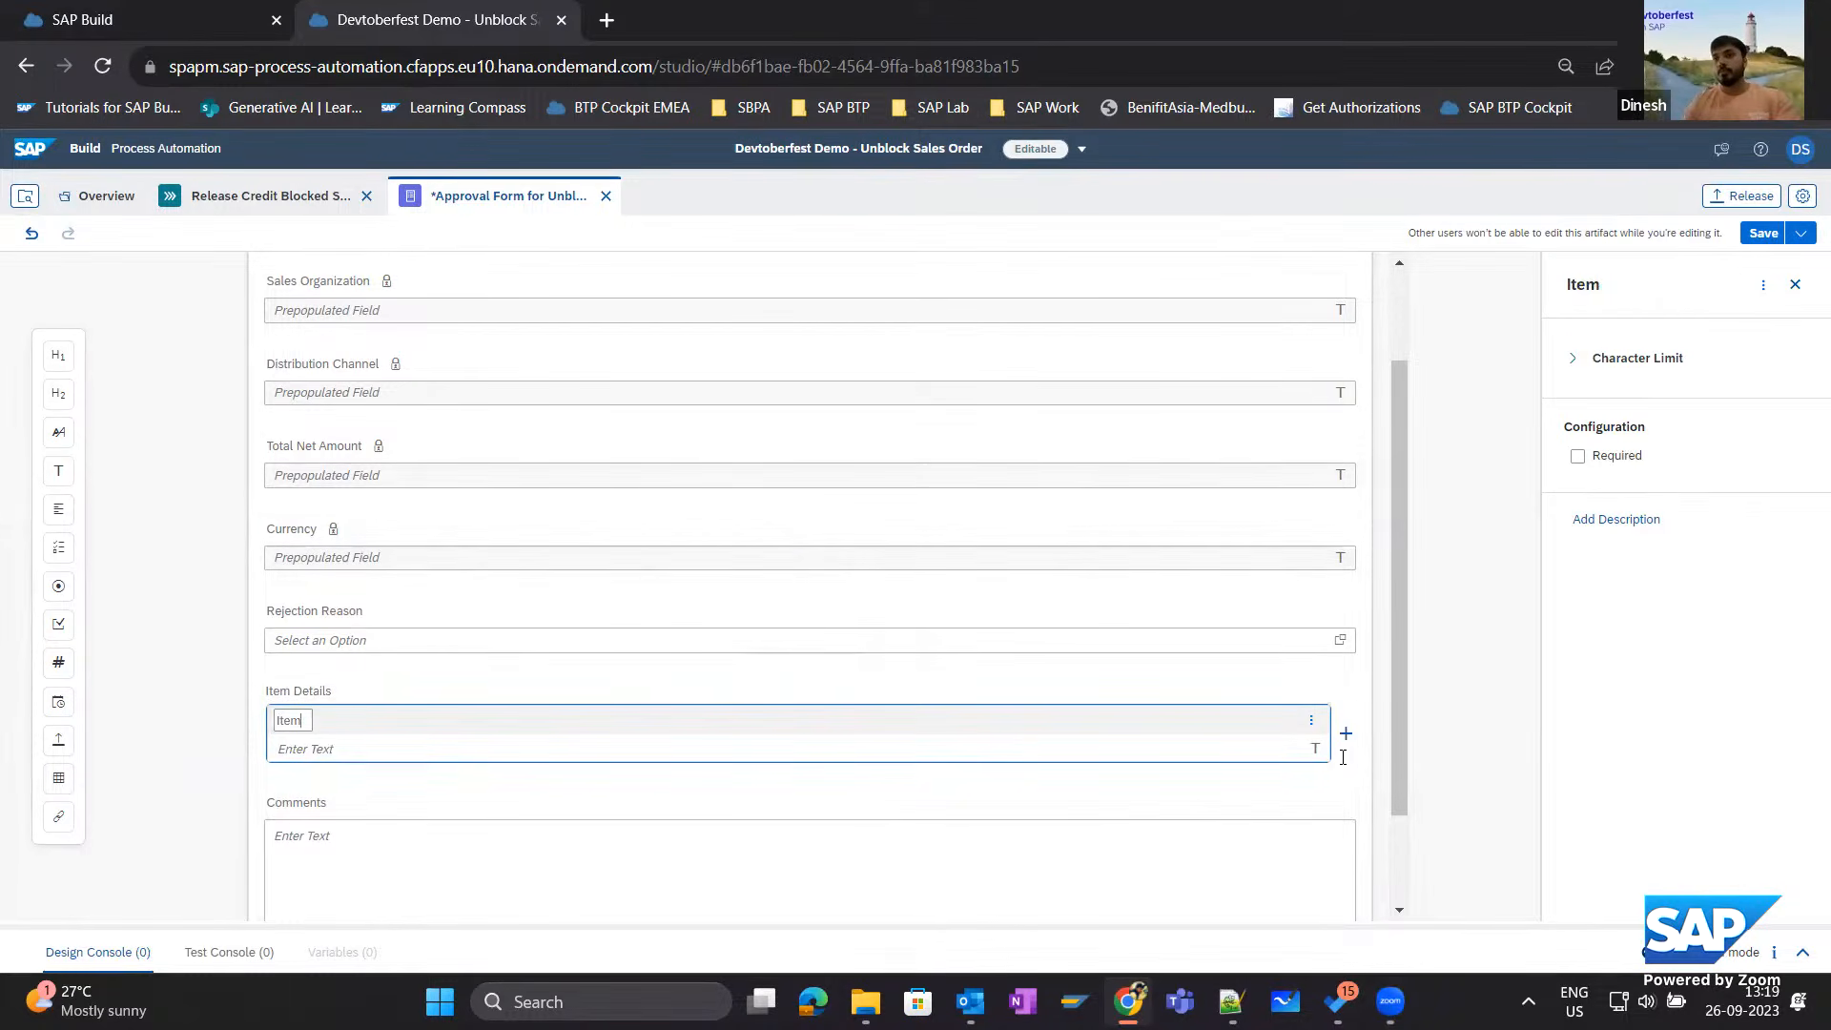
Add a second text column named Description to the Item Details table.
{"action": "left_click", "coordinate": [1346, 733]}
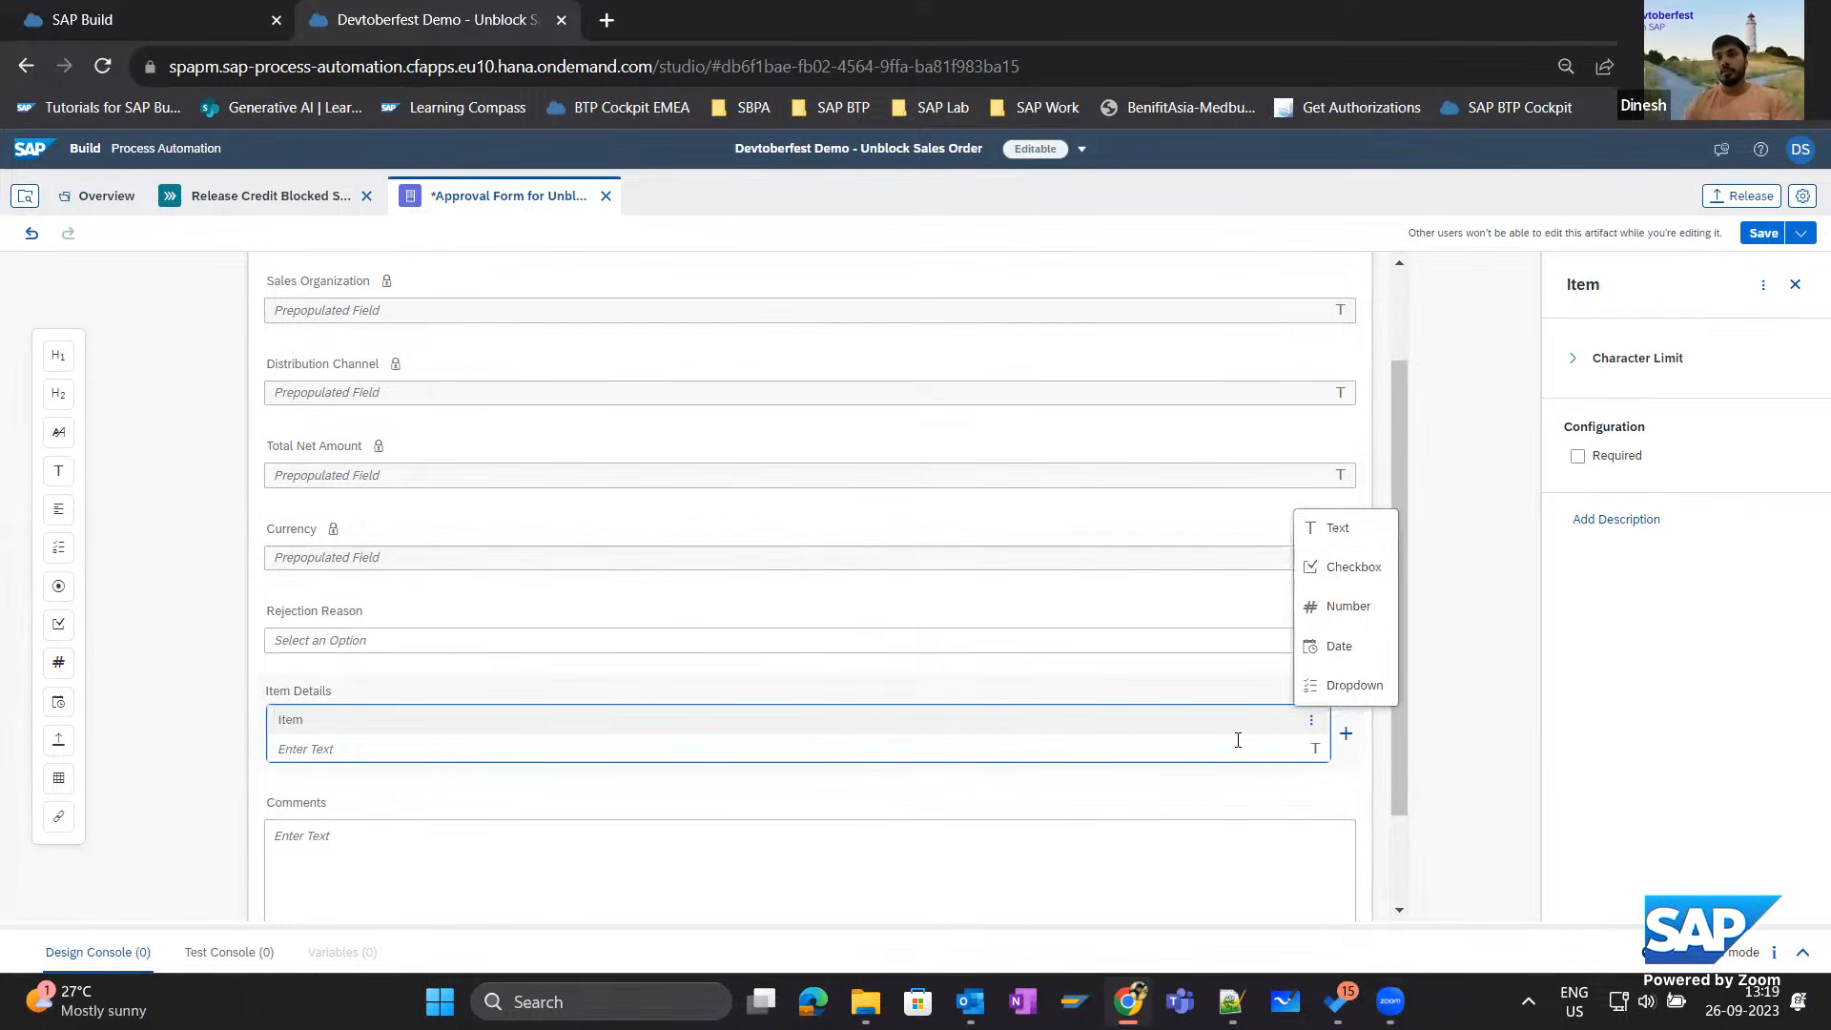
{"action": "left_click", "coordinate": [1338, 529]}
{"action": "type", "text": "Desc"}
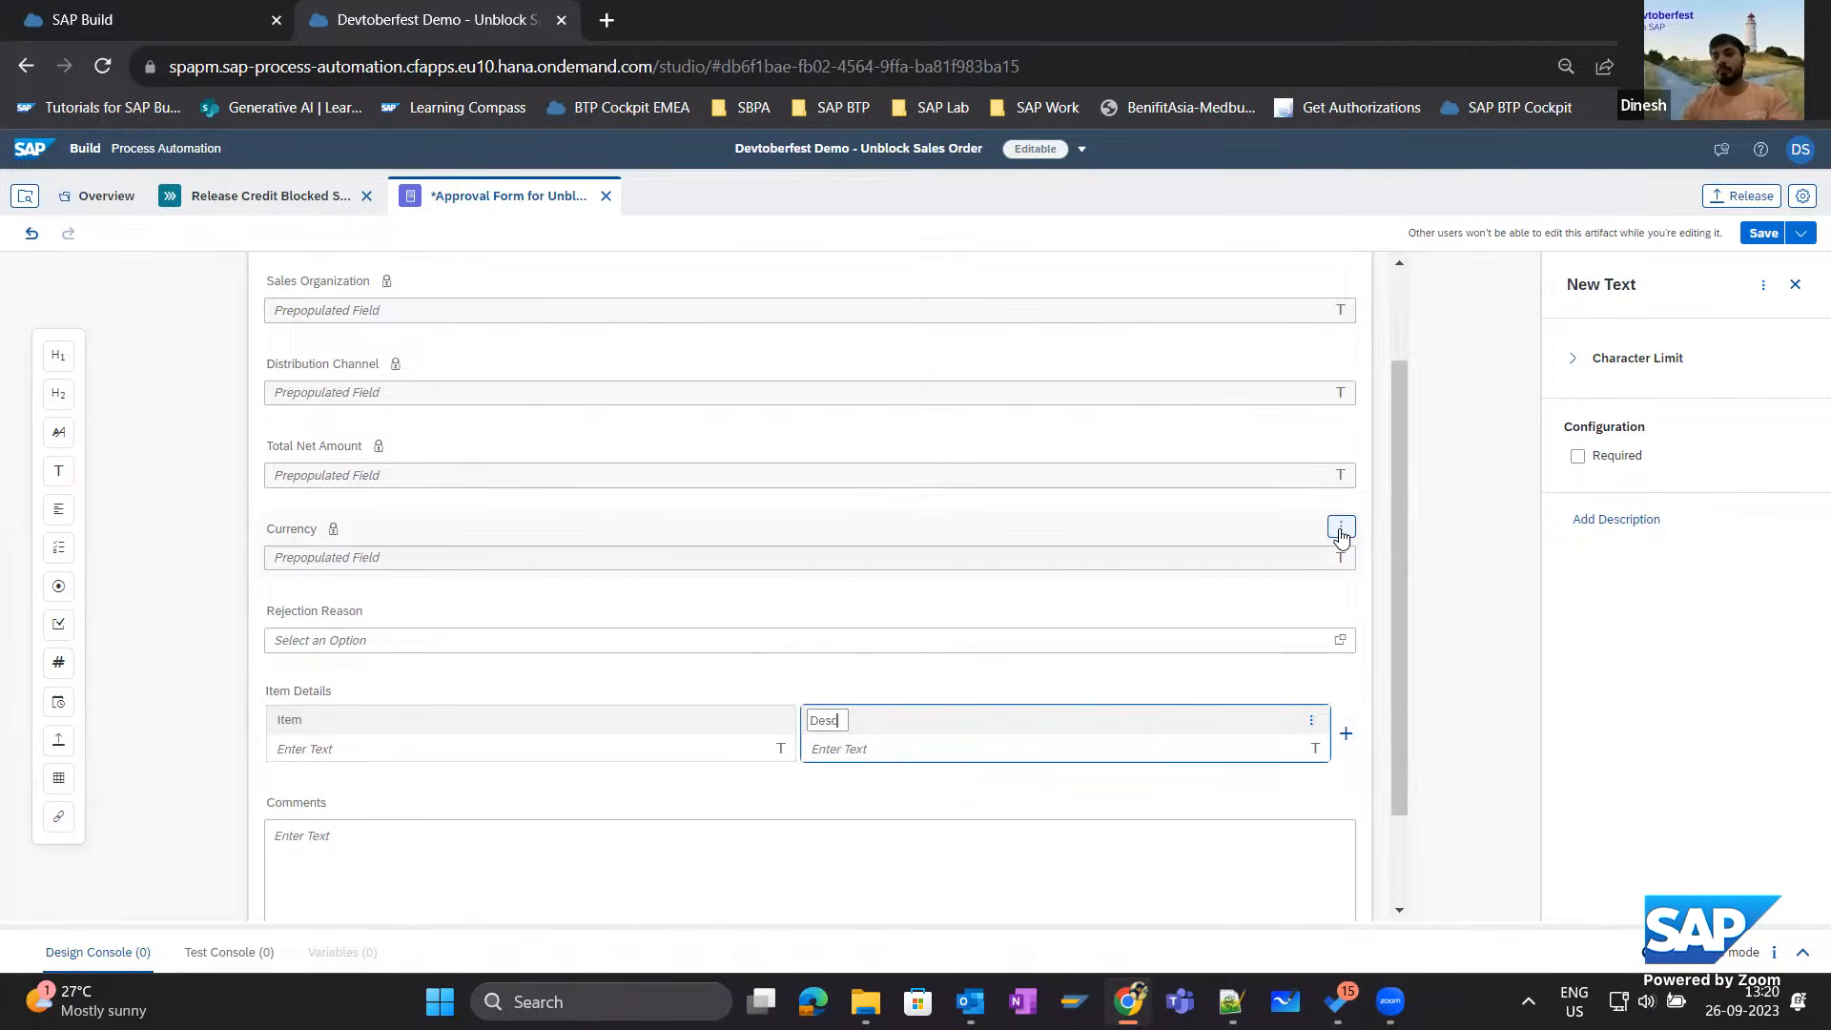
{"action": "type", "text": "ription"}
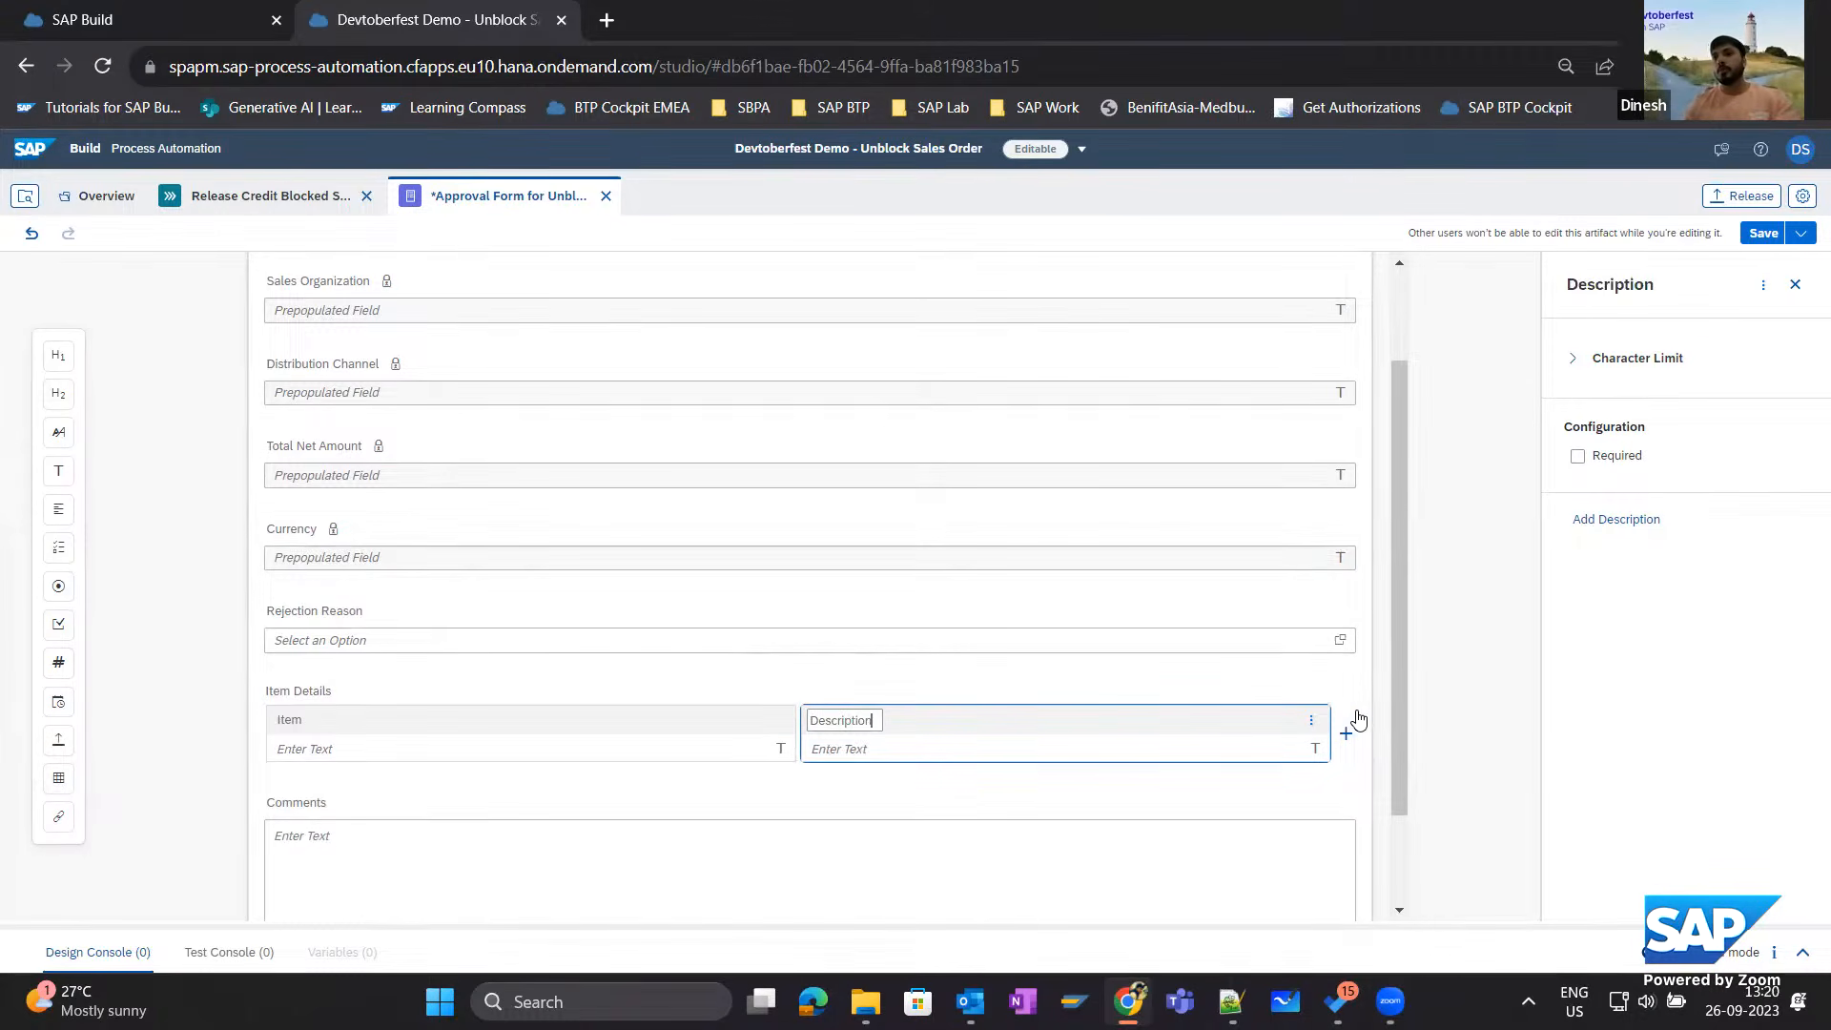
Add a third text column named Item Category to the Item Details table.
{"action": "left_click", "coordinate": [1344, 735]}
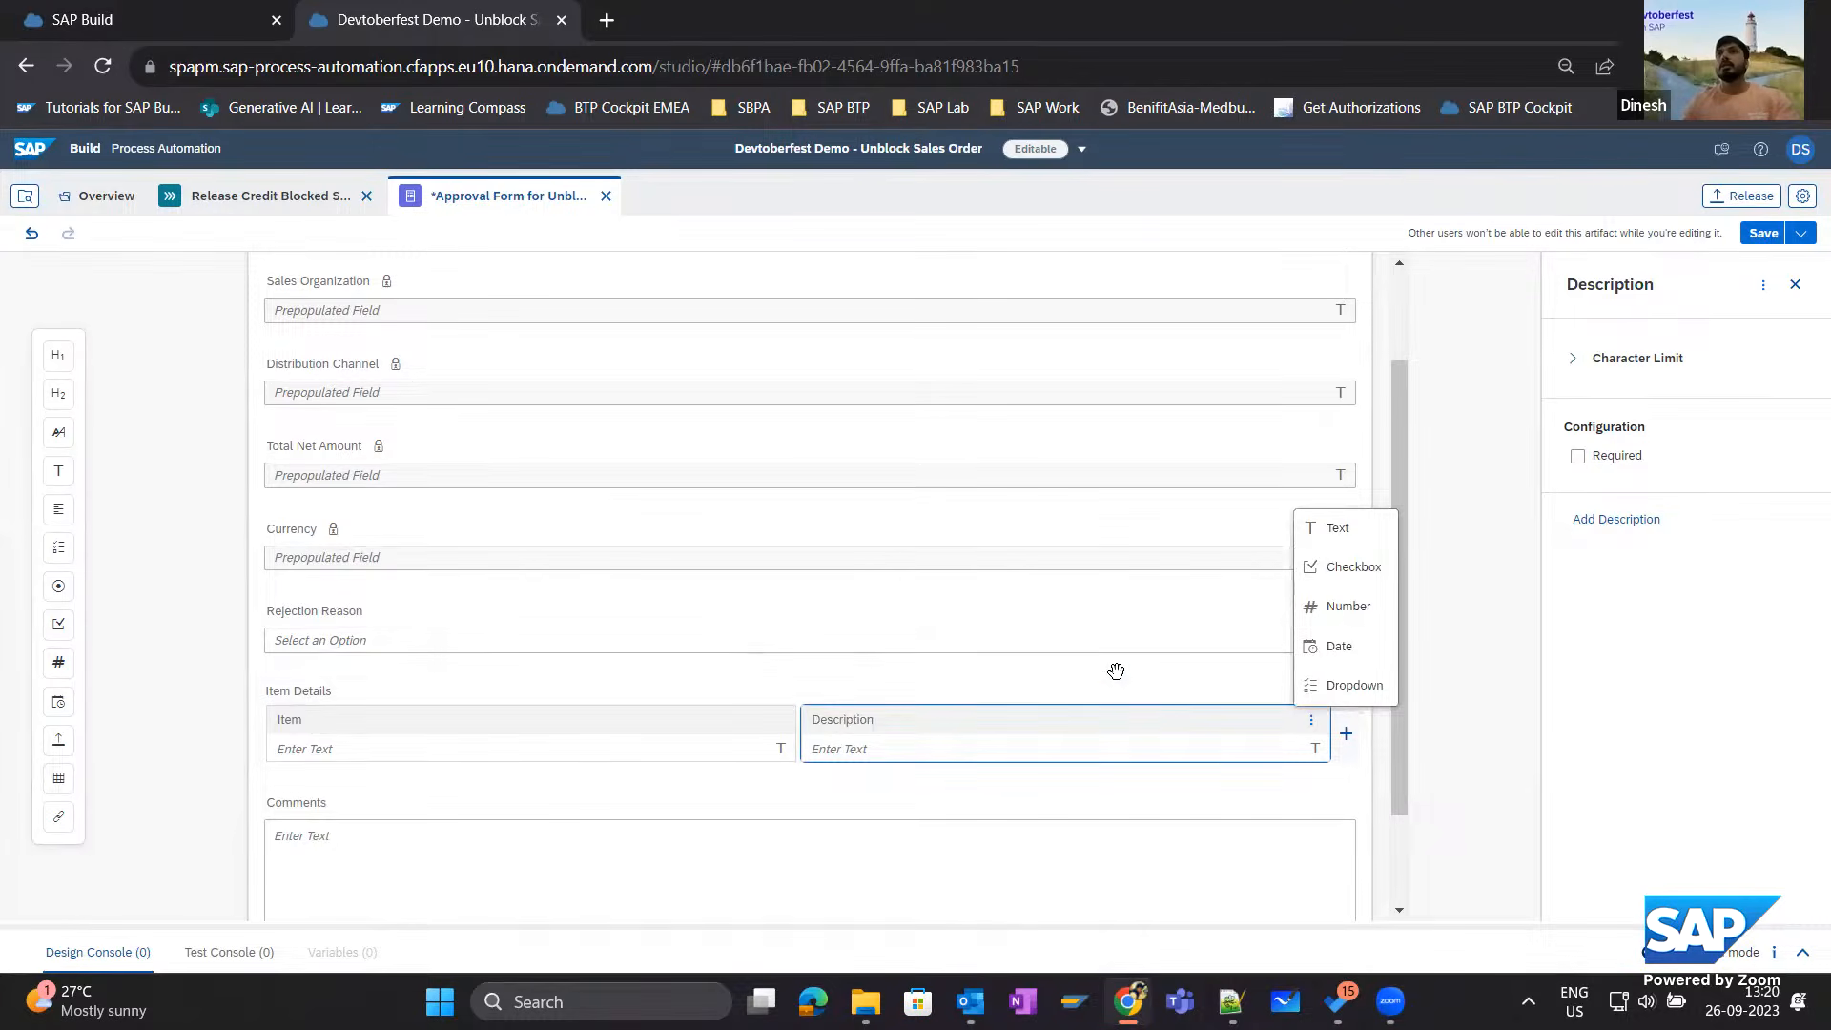
{"action": "left_click", "coordinate": [1321, 529]}
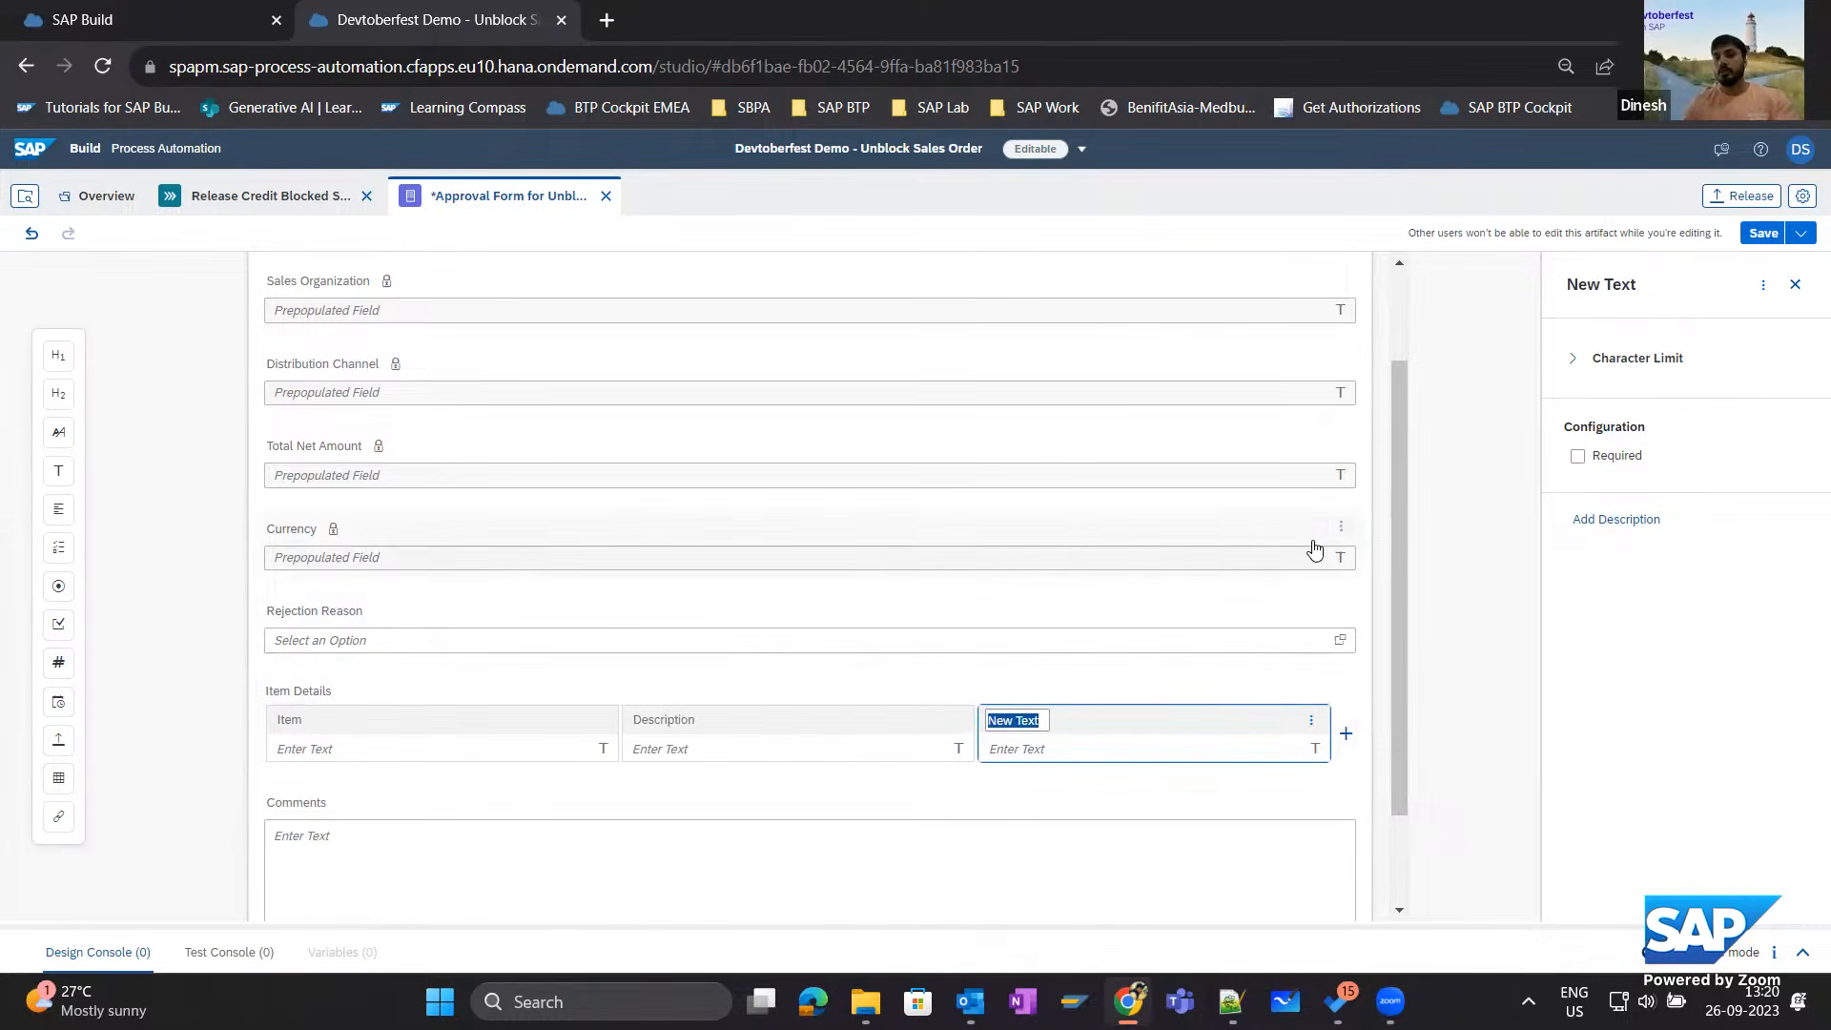
{"action": "key", "text": "BackSpace"}
{"action": "type", "text": "Item Cate"}
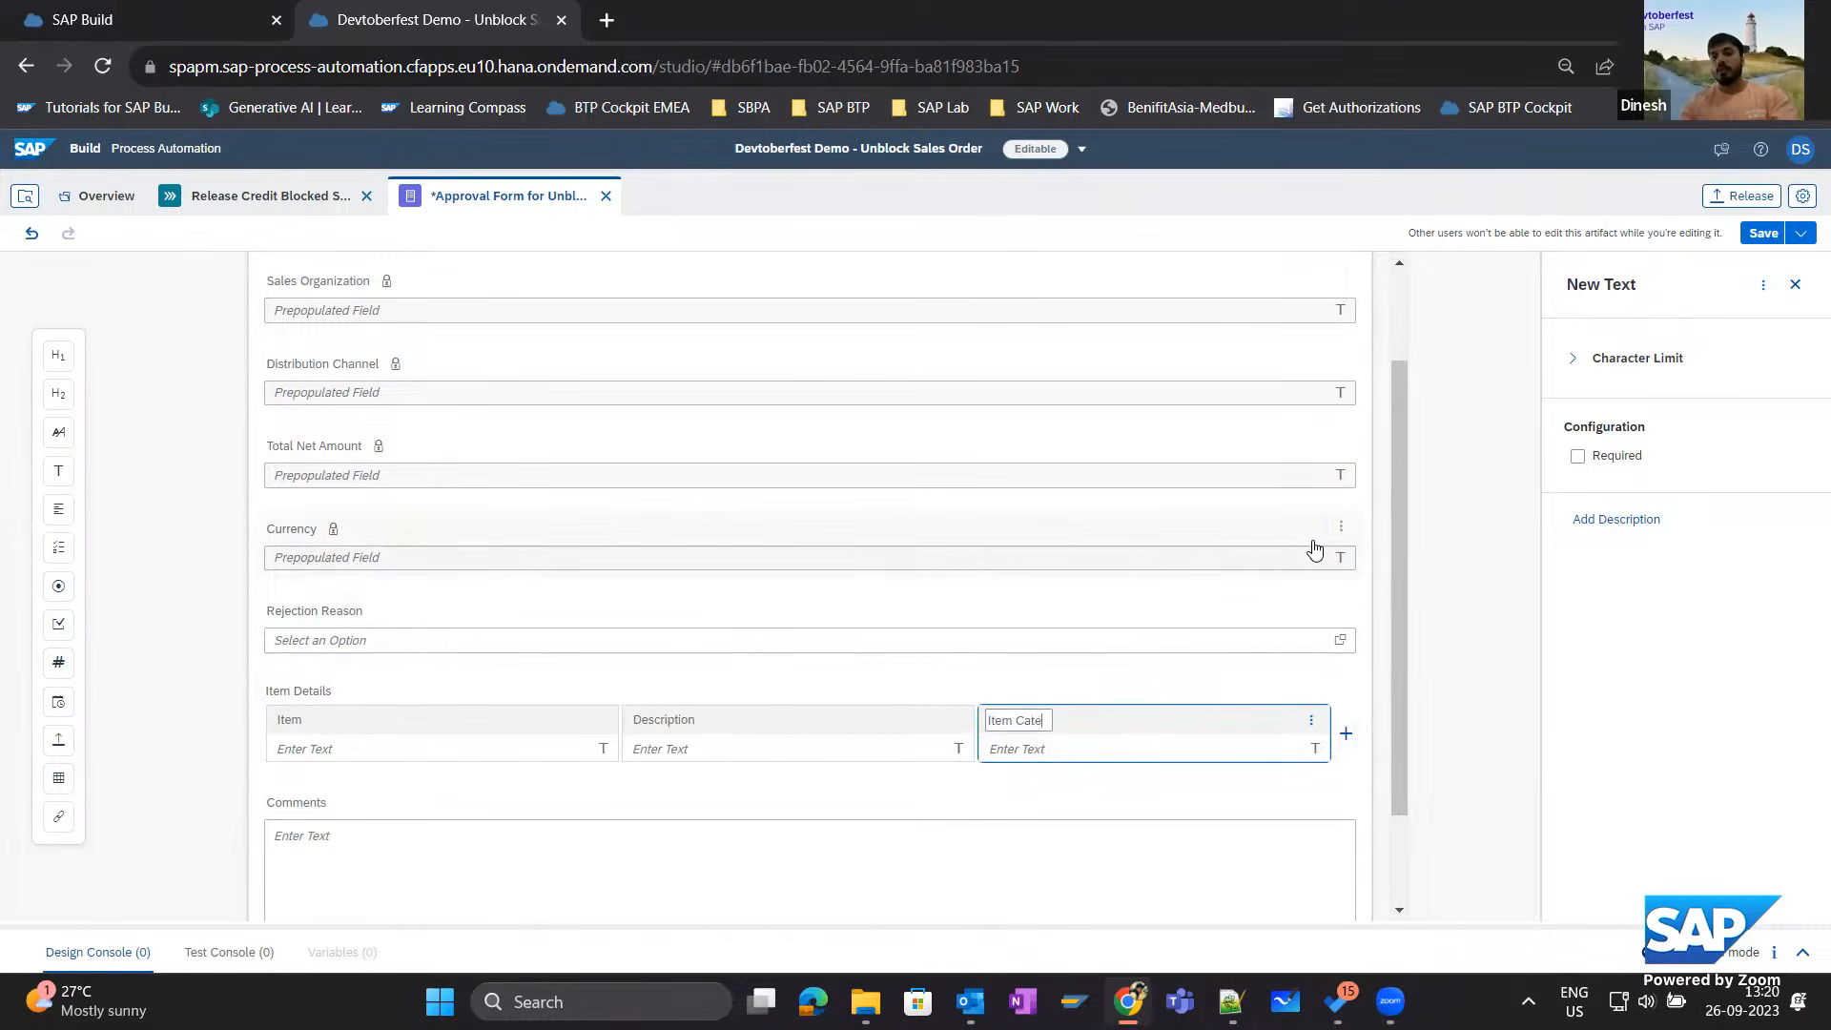
{"action": "type", "text": "gory"}
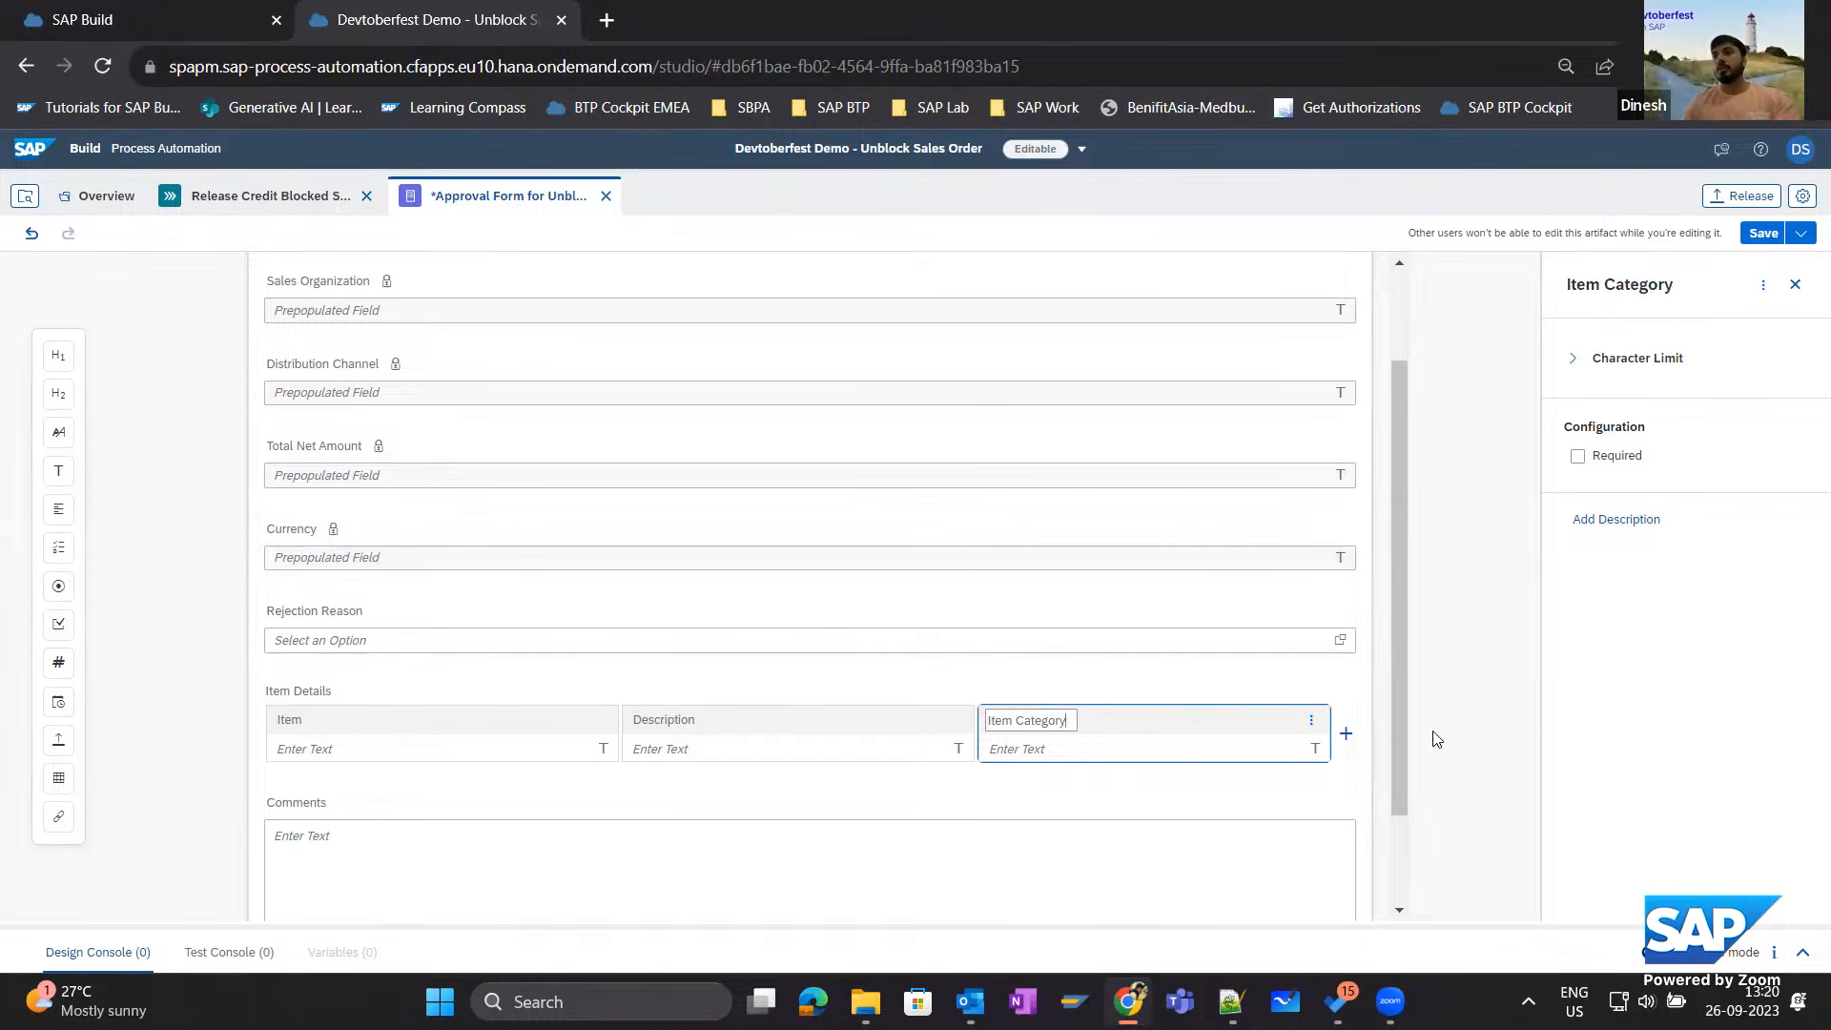
Add a fourth text column named Net Value to the Item Details table.
{"action": "left_click", "coordinate": [1344, 734]}
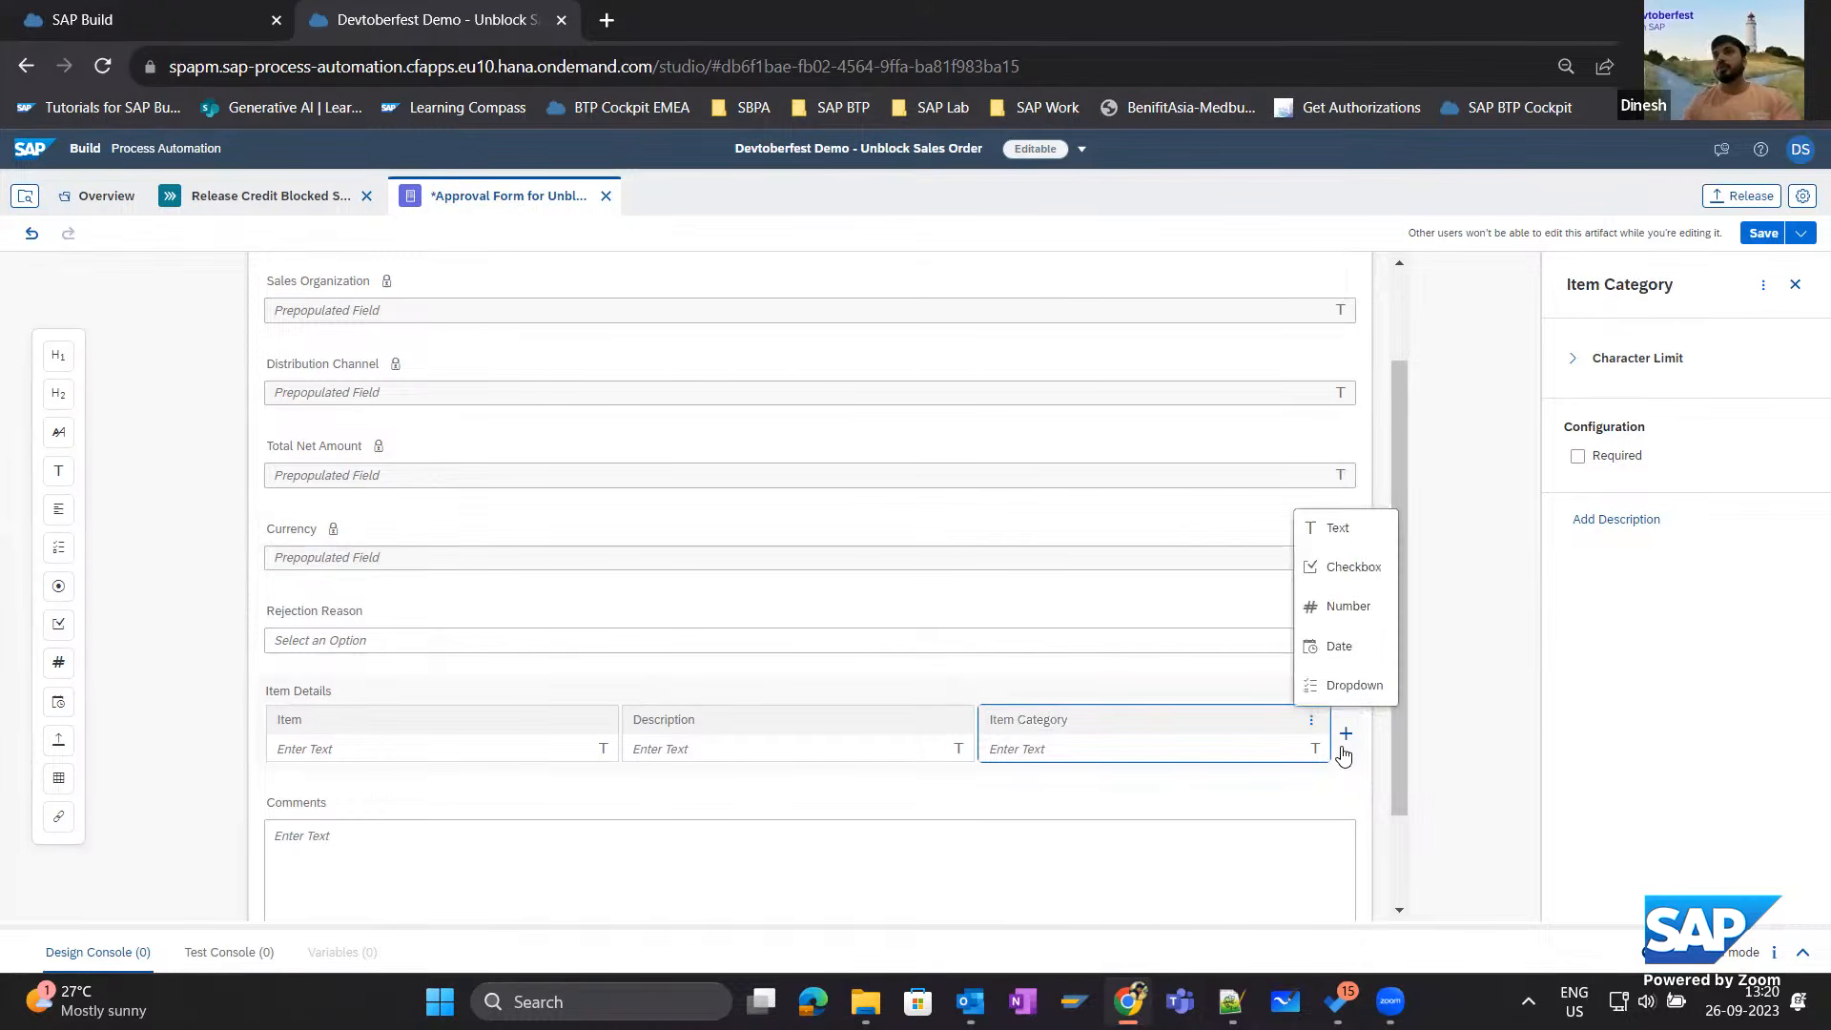
{"action": "left_click", "coordinate": [1335, 546]}
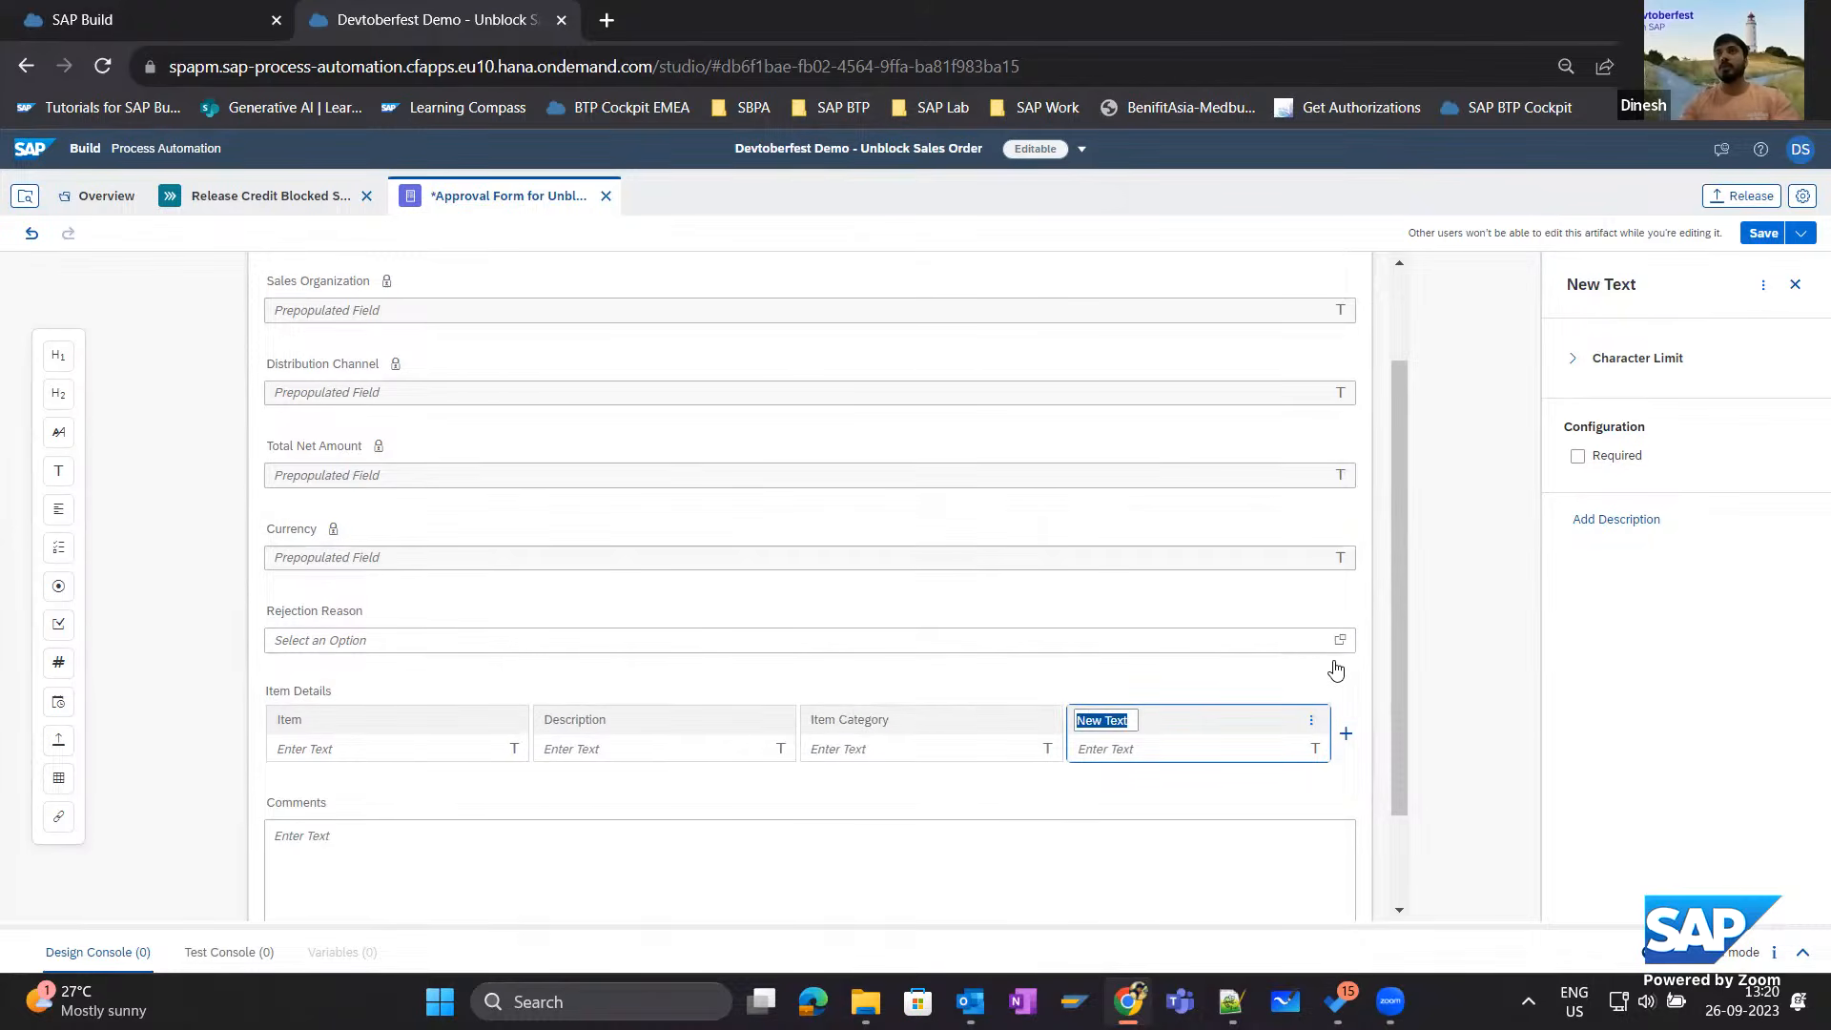
{"action": "type", "text": "Net"}
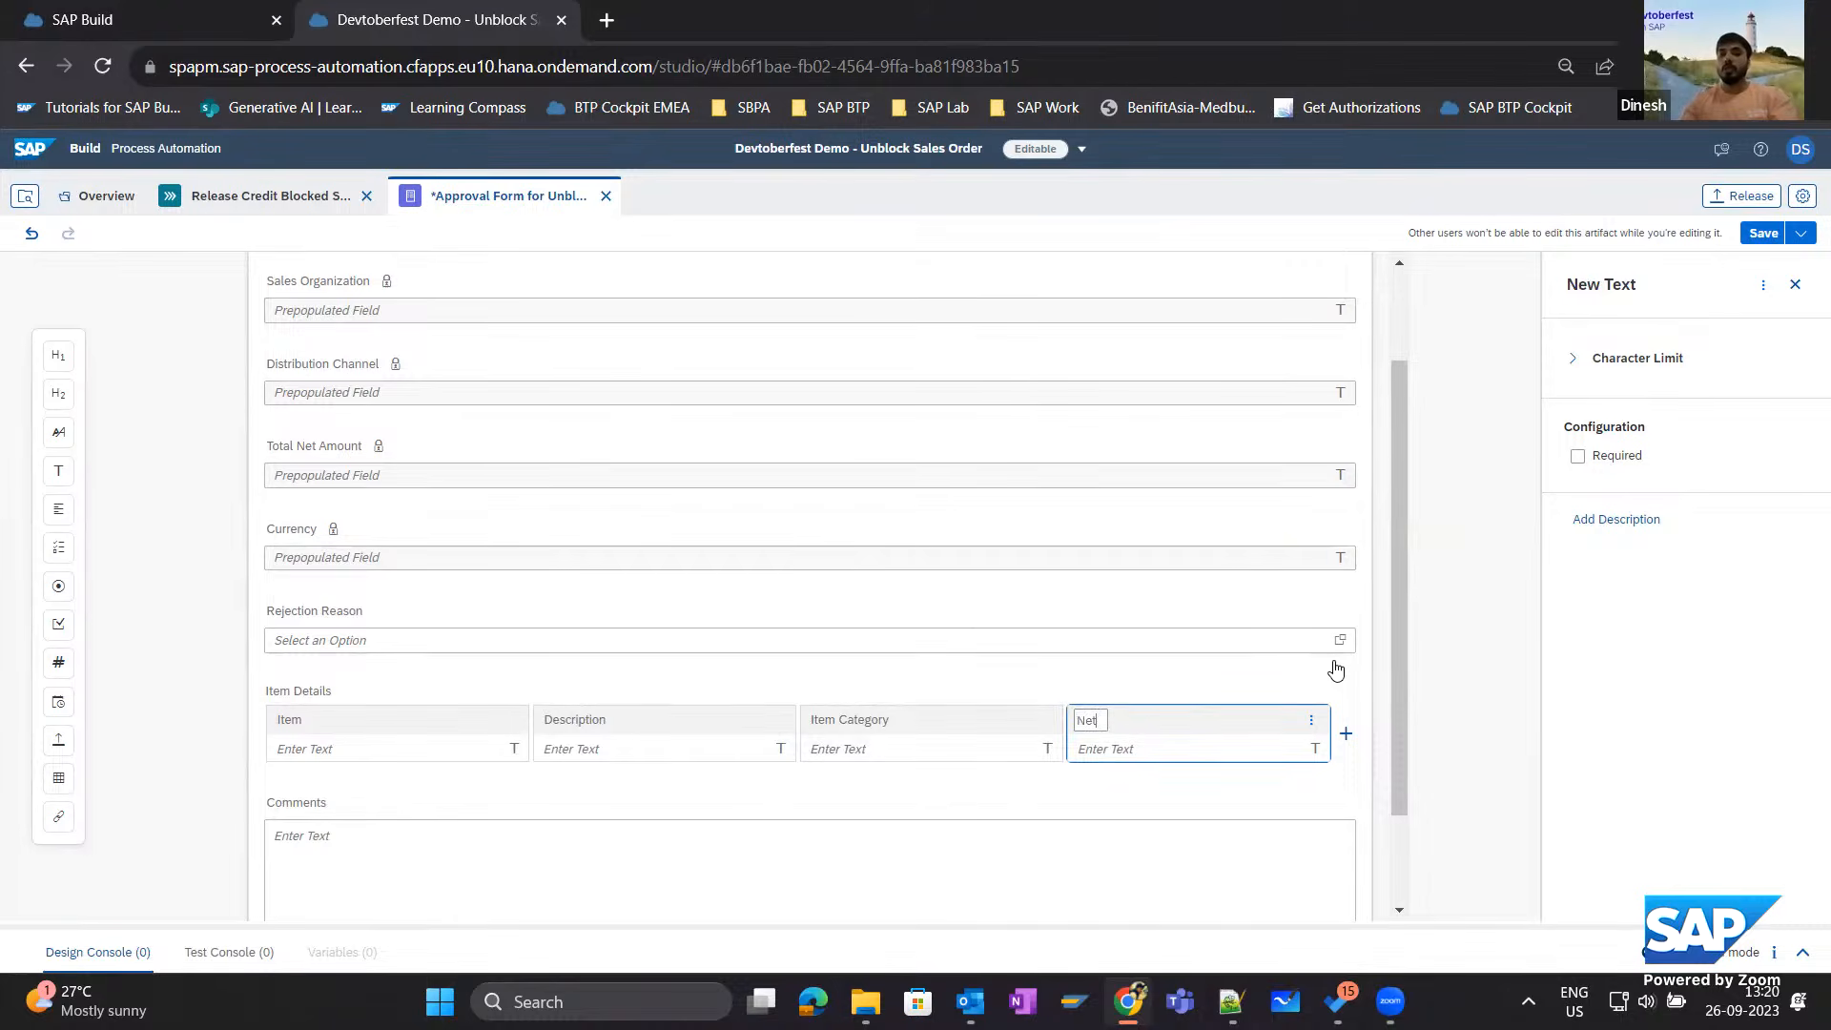
{"action": "type", "text": " Value"}
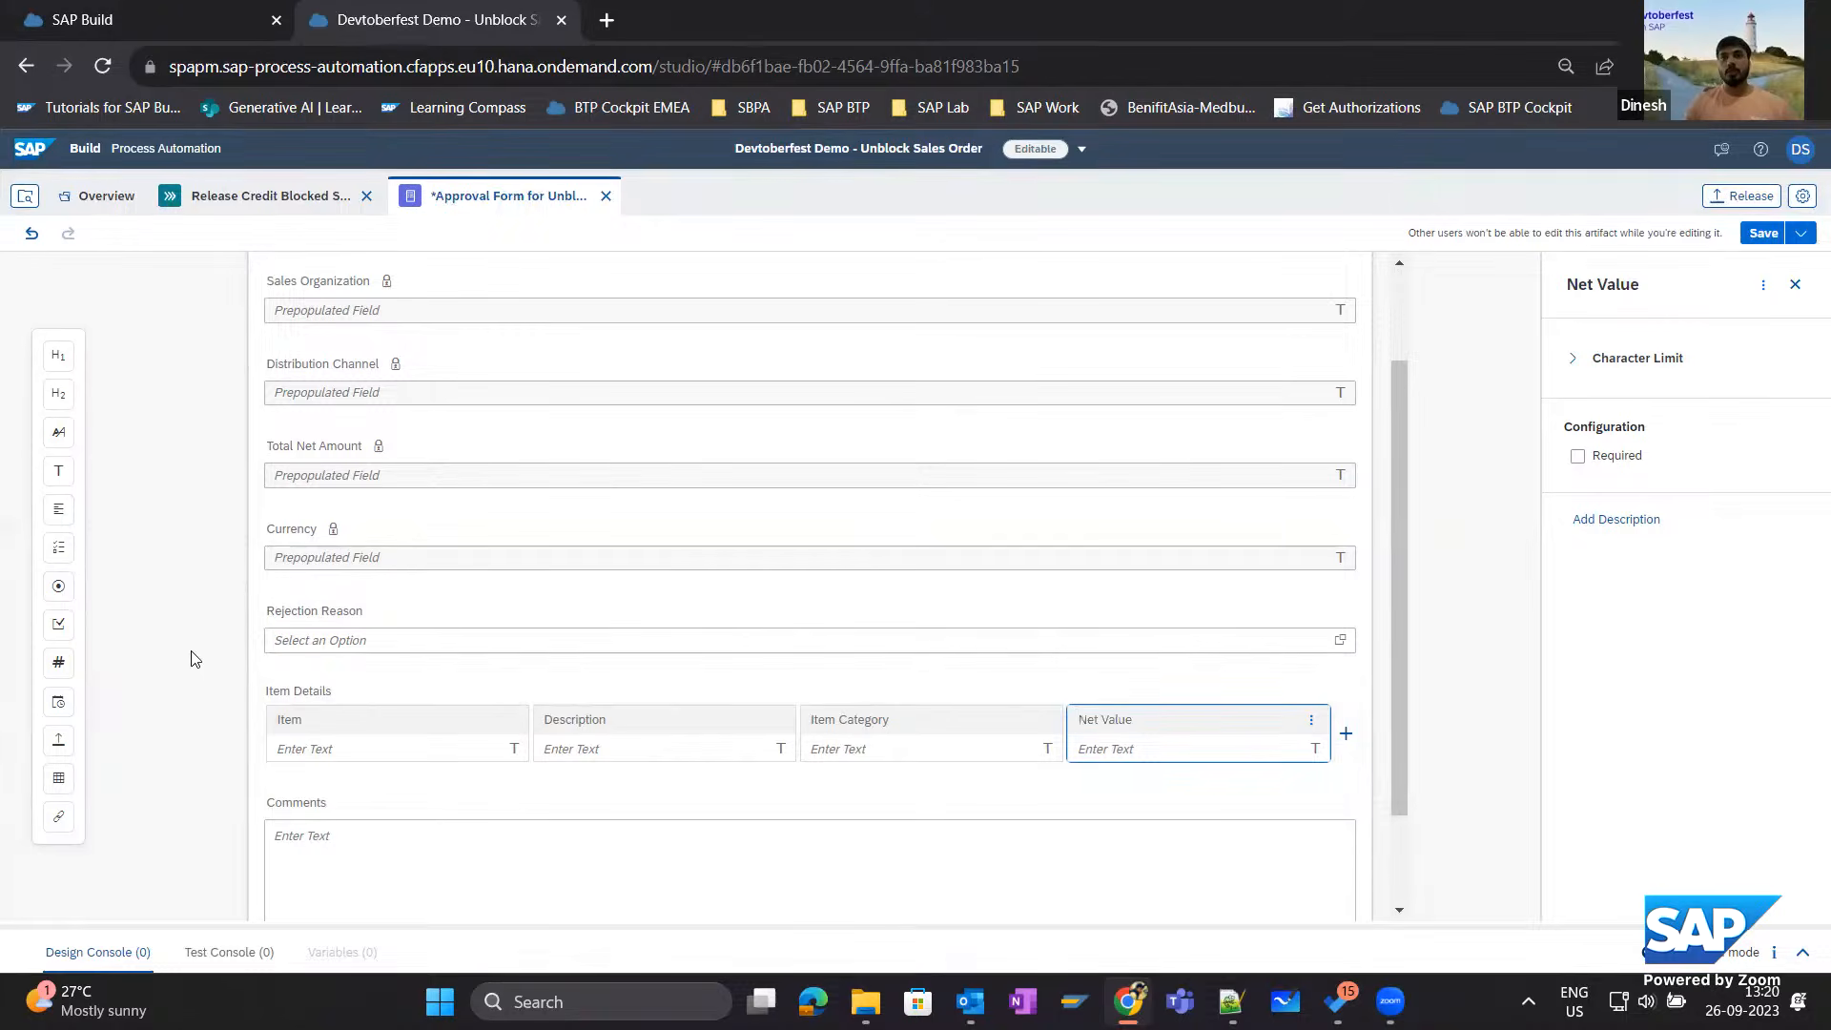
Make the whole Item Details table read-only, check the Rejection Reason dropdown's settings and save the approval form.
{"action": "left_click", "coordinate": [392, 713]}
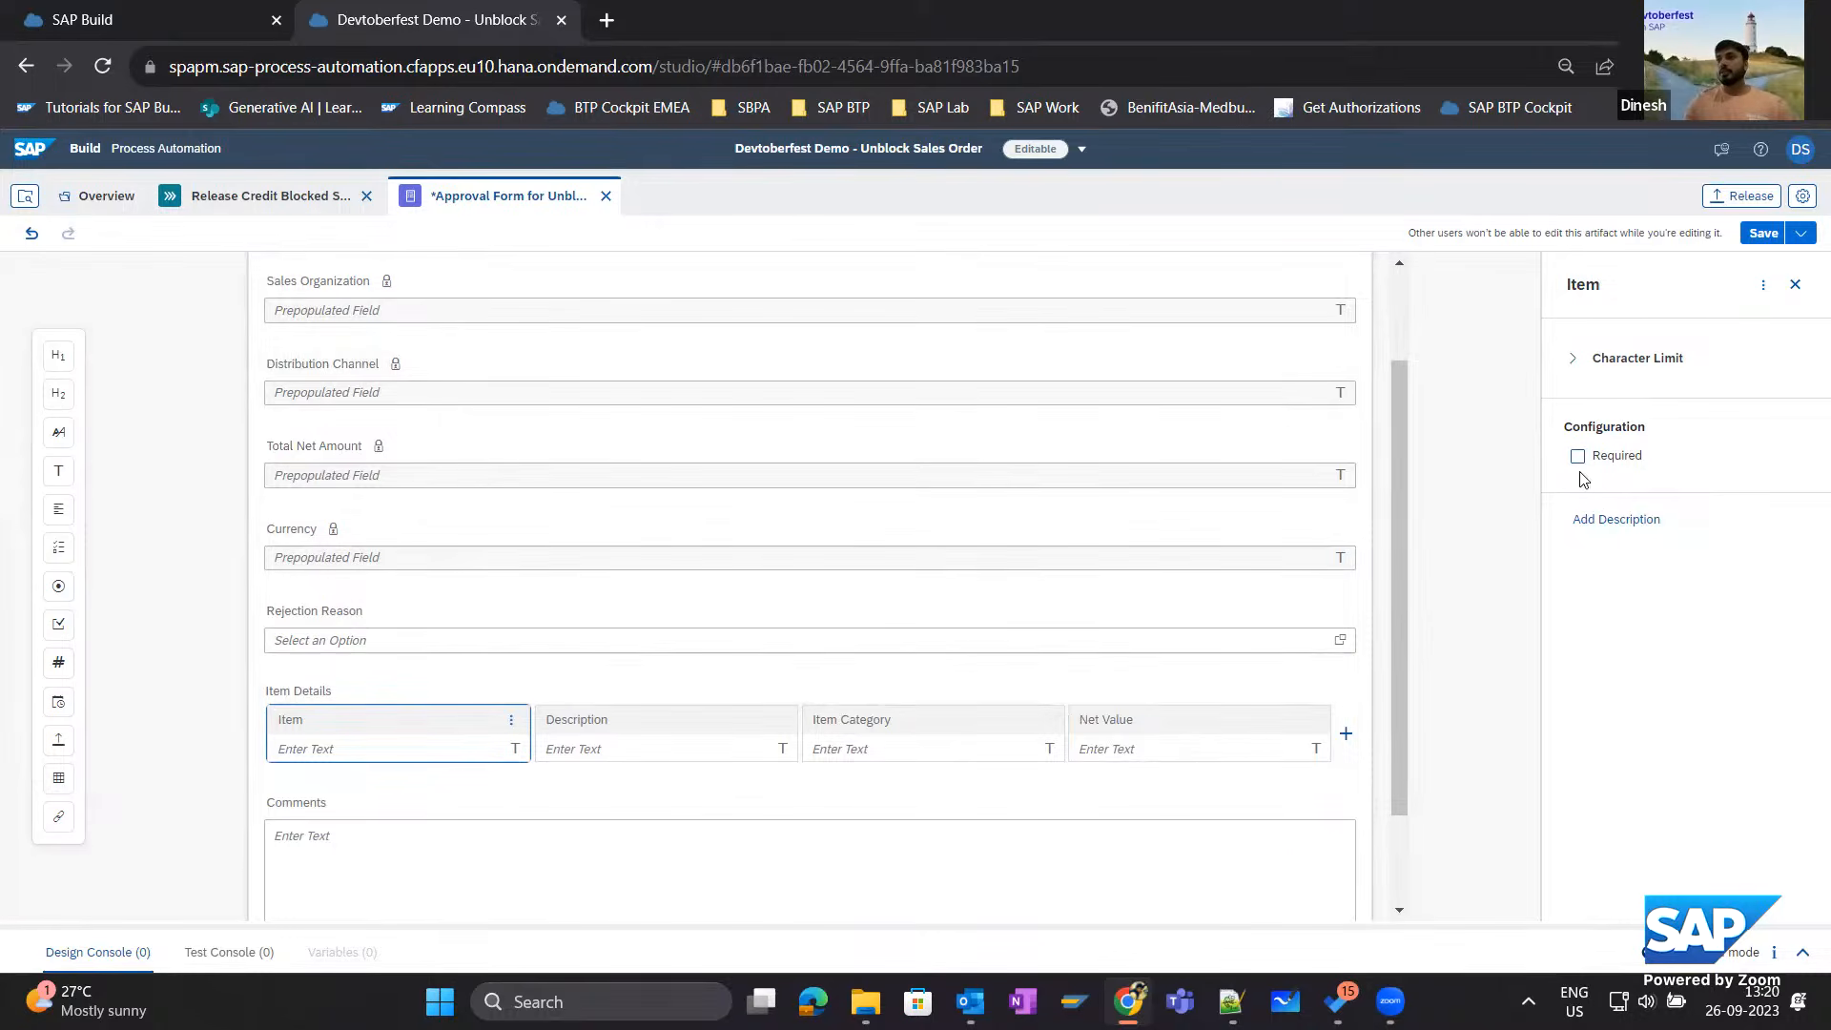
{"action": "left_click", "coordinate": [702, 687]}
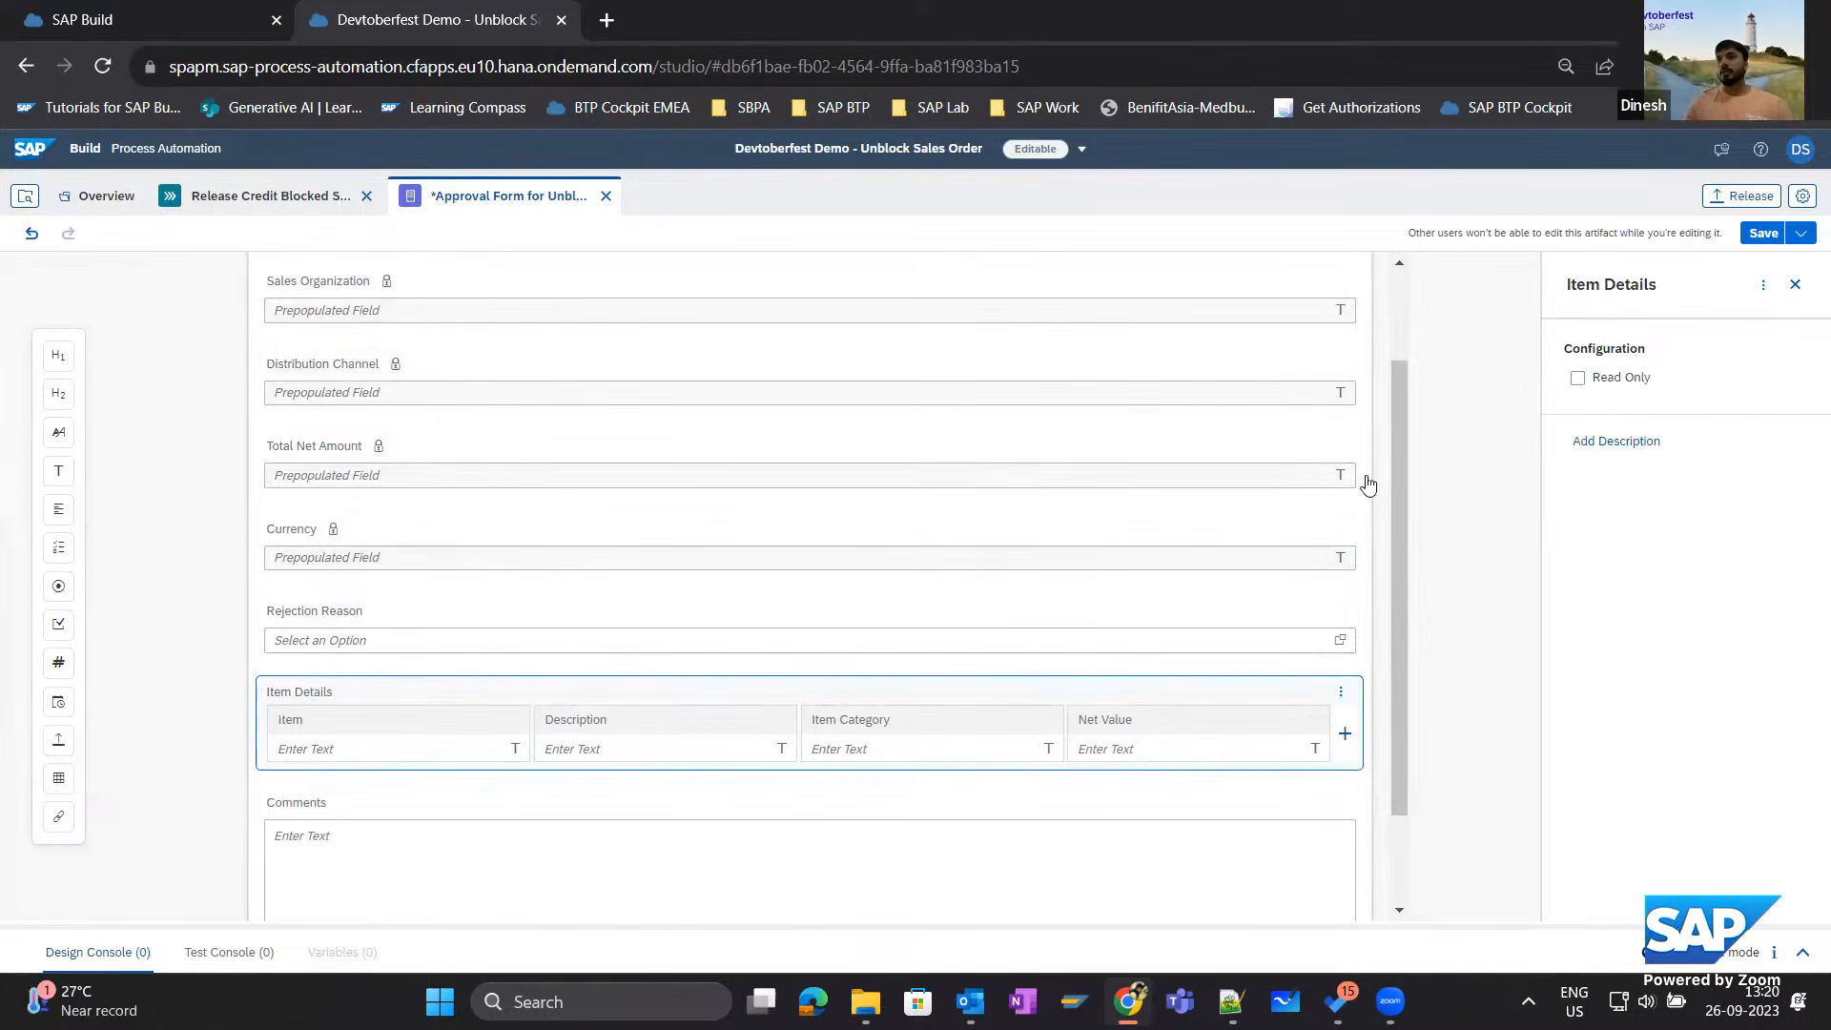
{"action": "left_click", "coordinate": [1579, 378]}
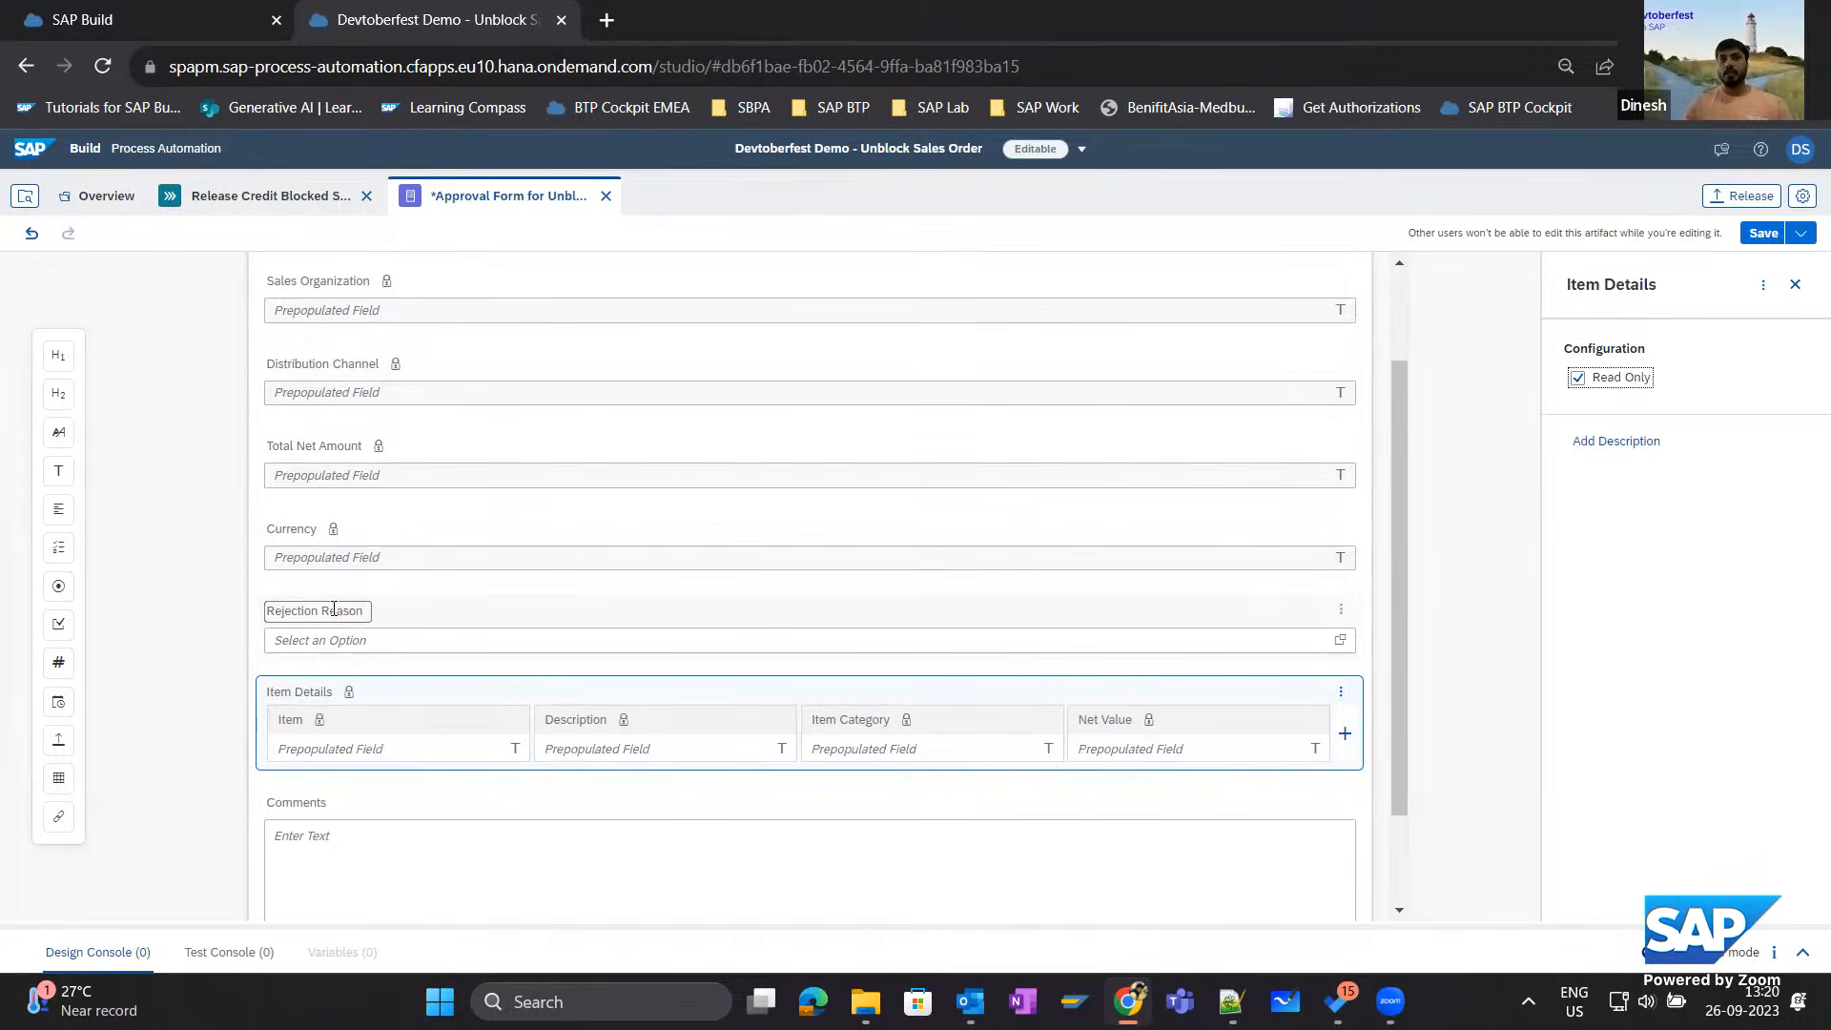
{"action": "left_click", "coordinate": [422, 620]}
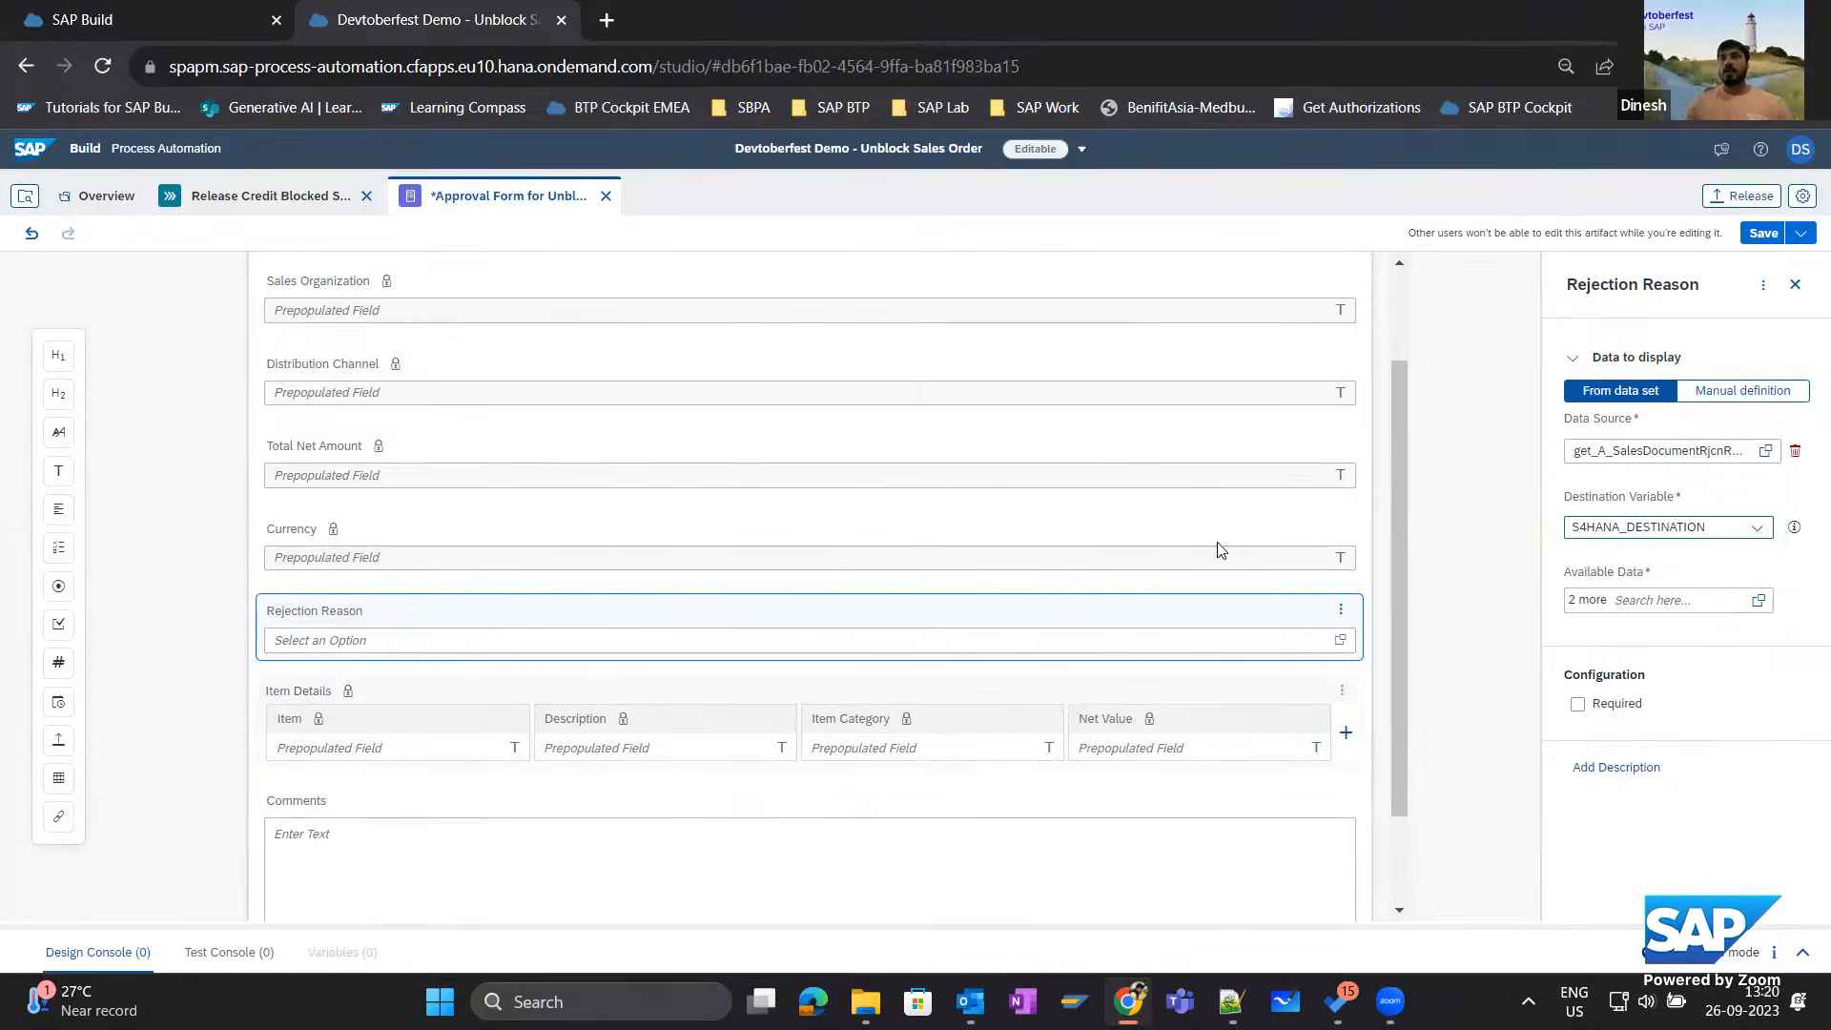
{"action": "left_click", "coordinate": [1761, 238]}
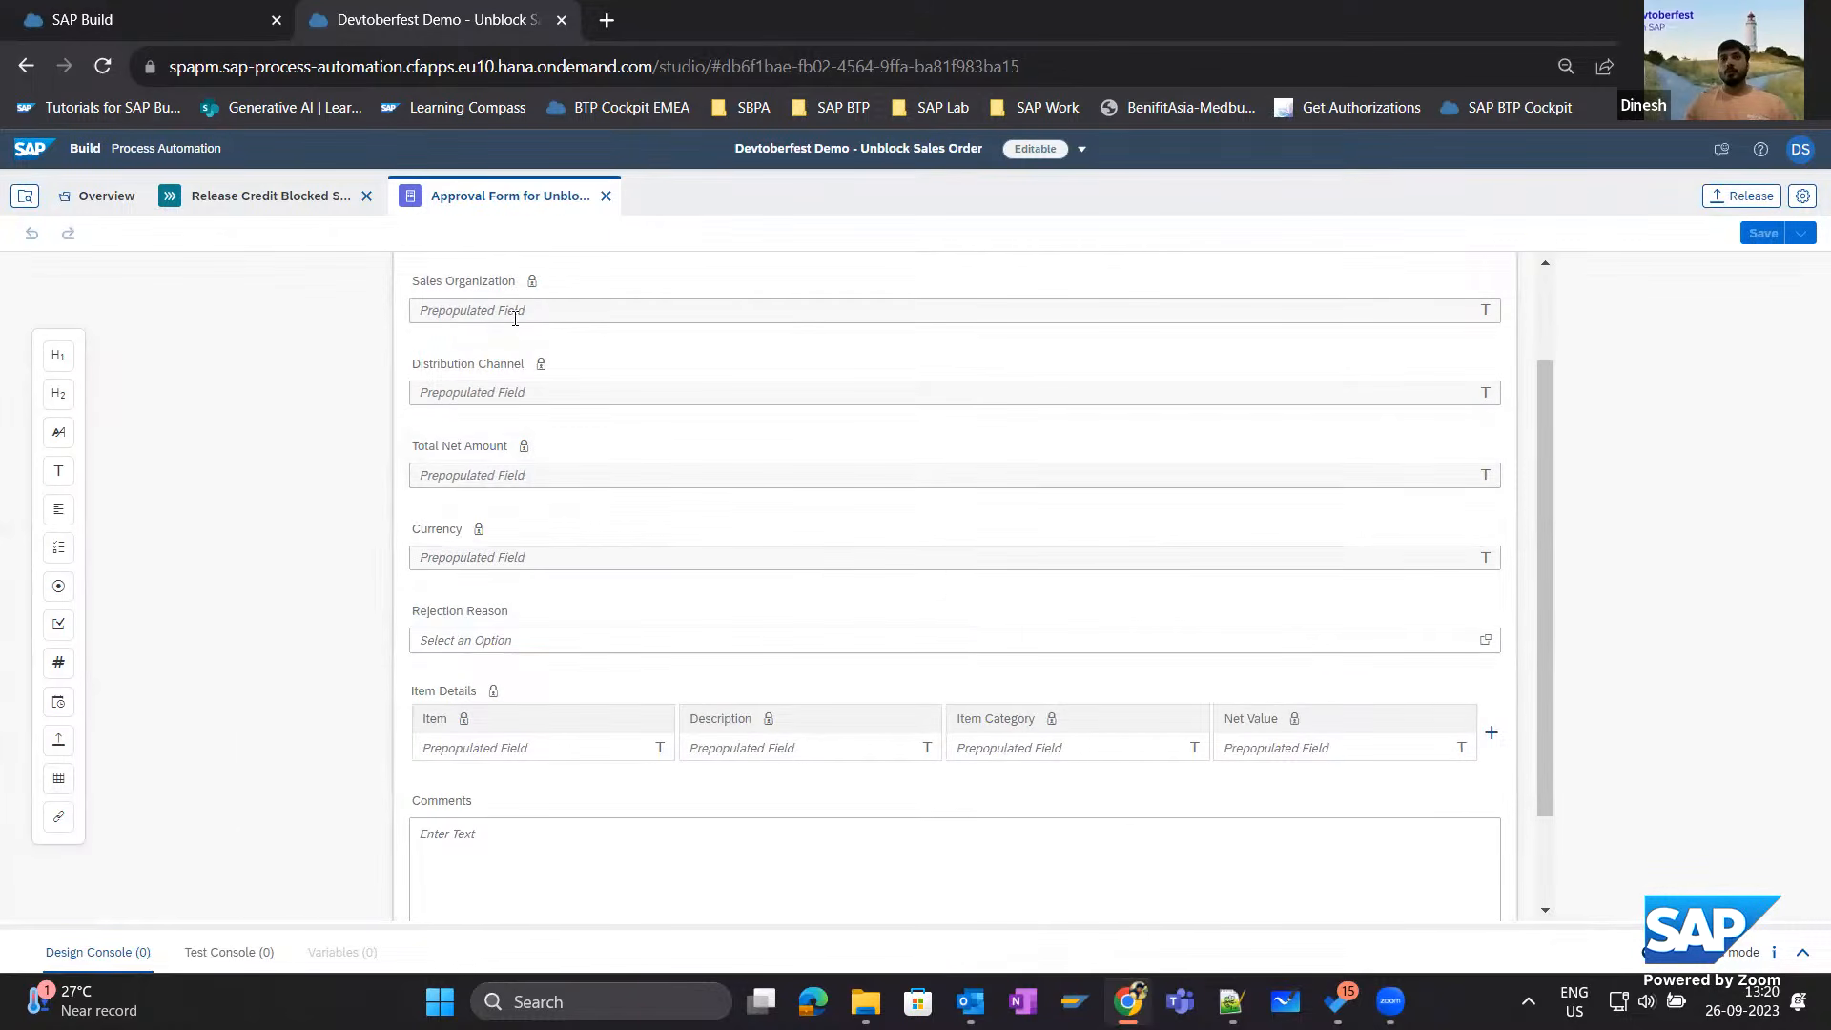
In the Release Credit Blocked Sales Order process, examine the approval form's input mappings, especially the list binding for Item Details.
{"action": "left_click", "coordinate": [225, 202]}
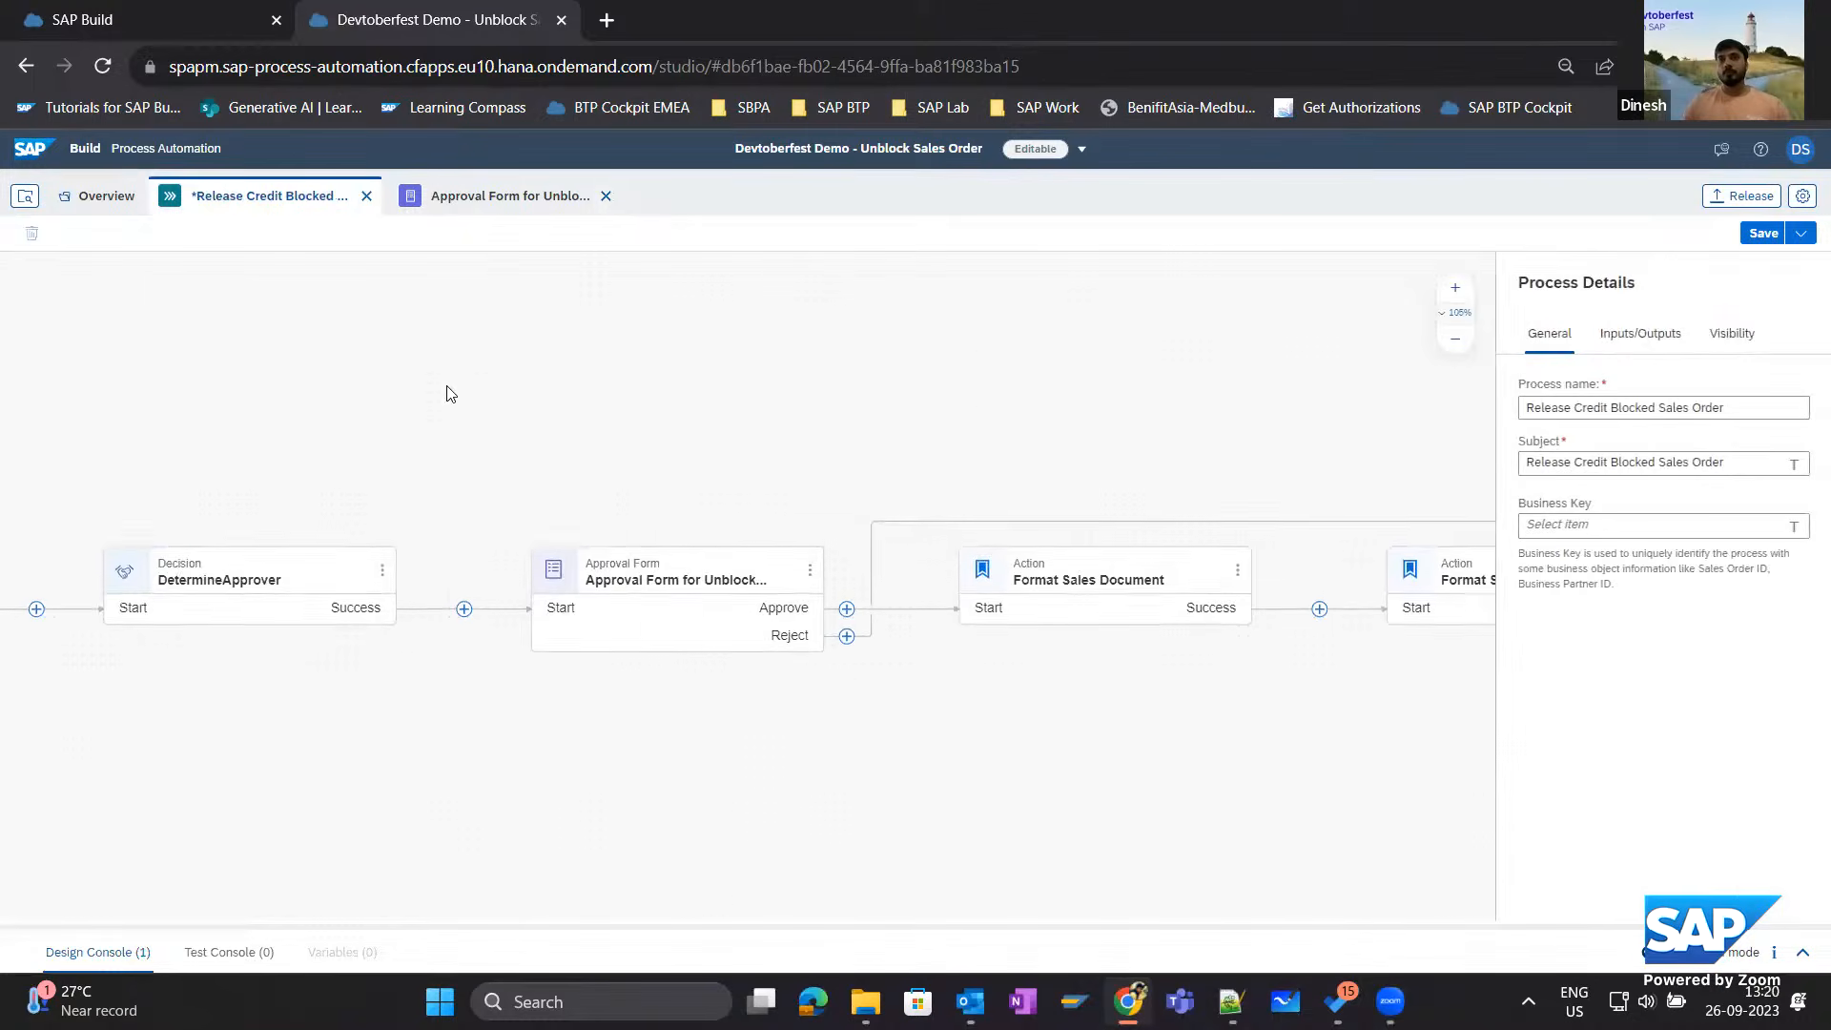
{"action": "left_click", "coordinate": [699, 540]}
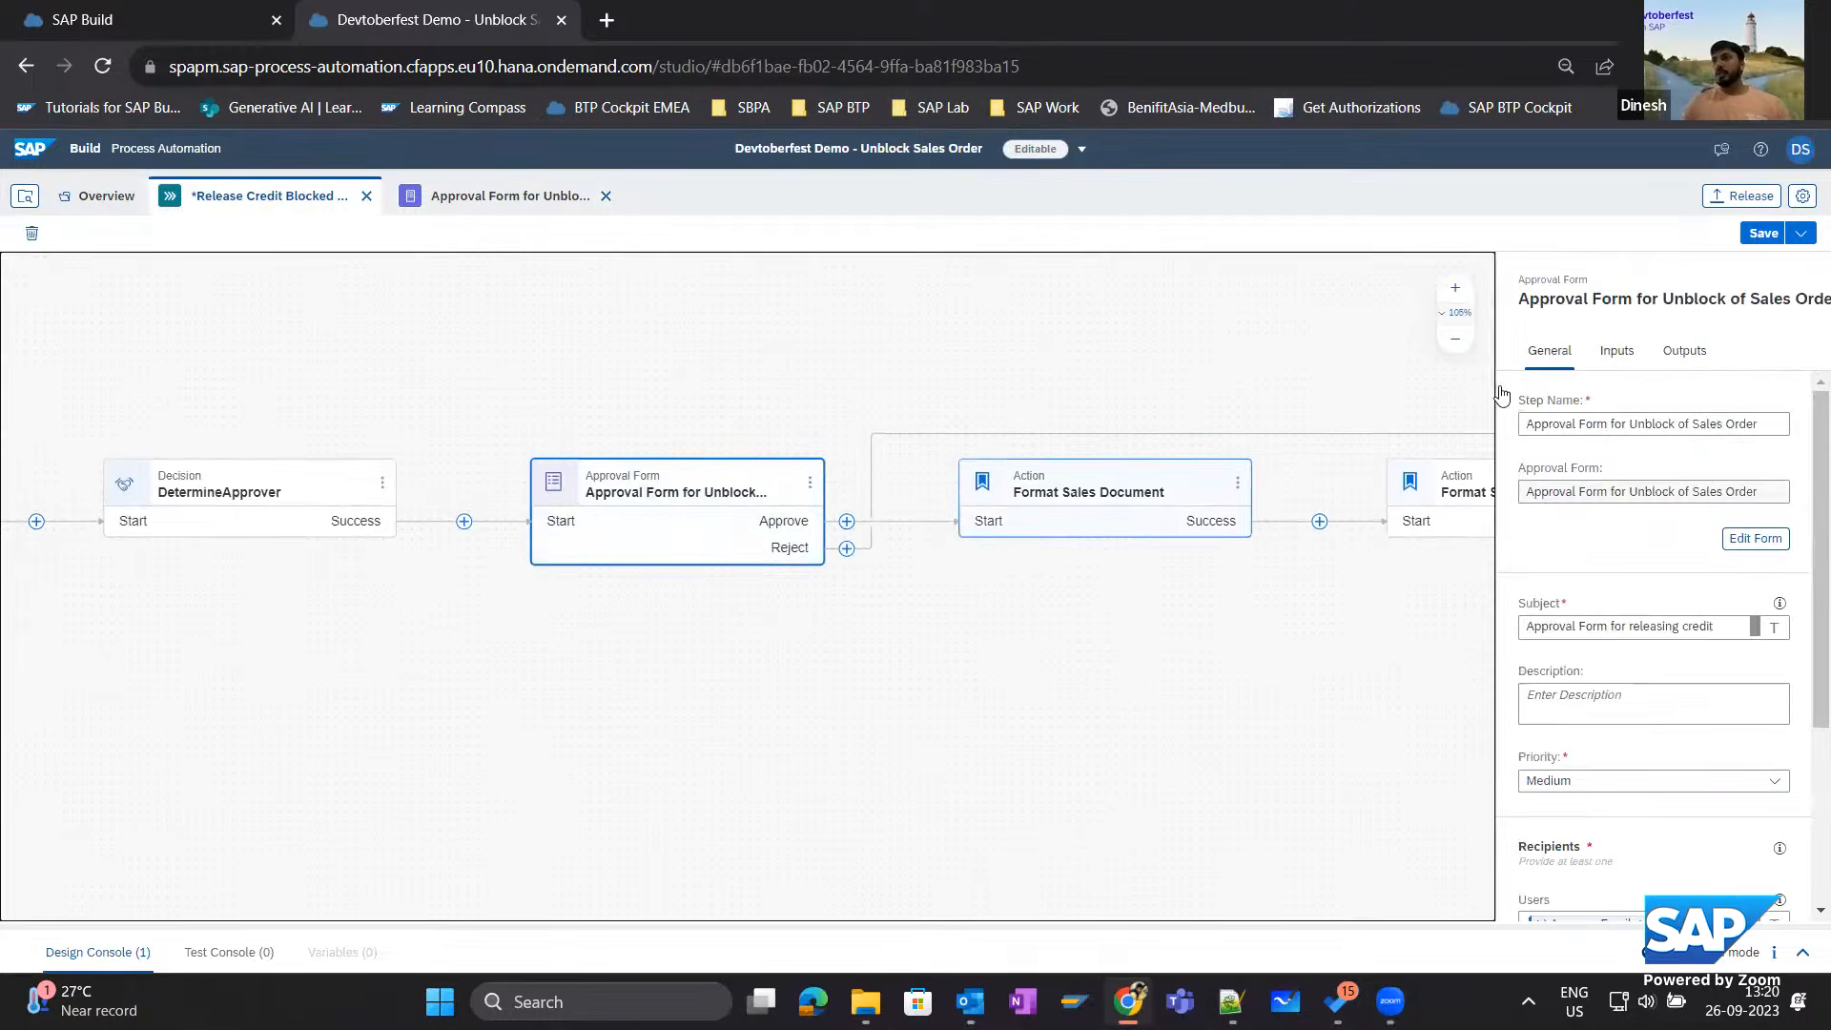
{"action": "left_click", "coordinate": [1626, 357]}
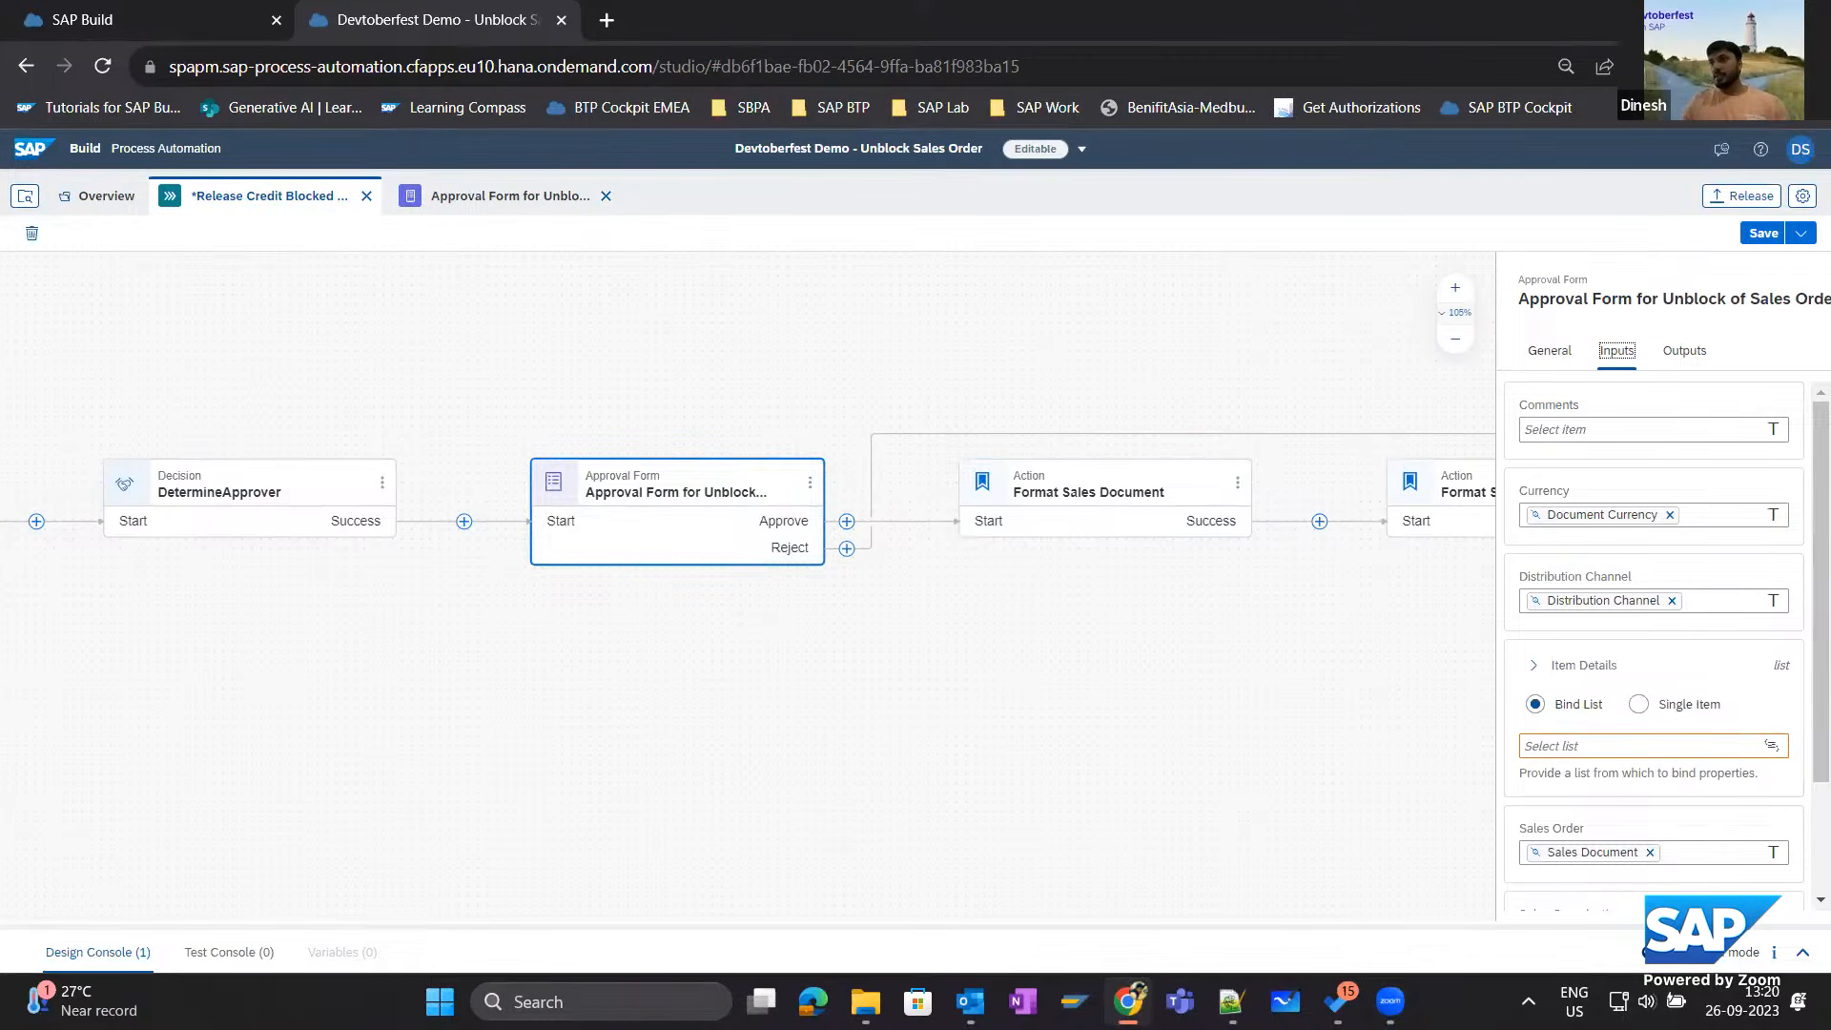
{"action": "scroll", "coordinate": [1568, 572], "scroll_direction": "down", "scroll_amount": 3}
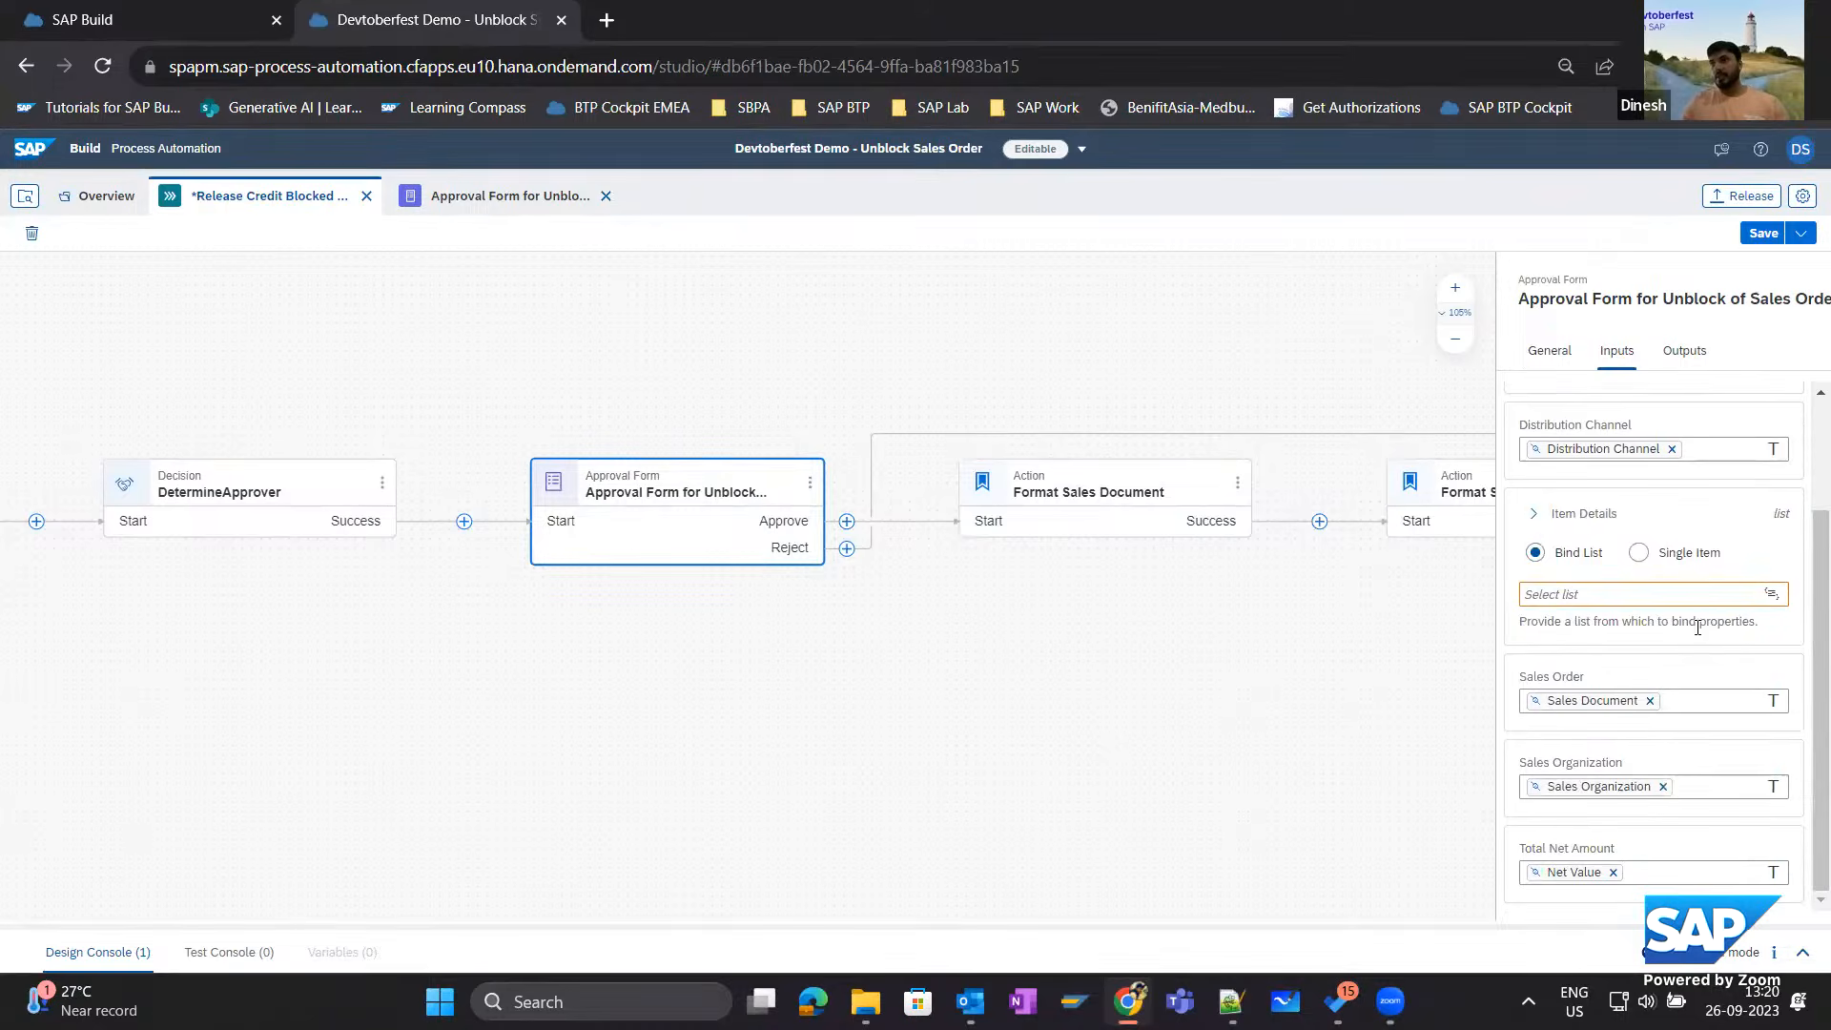
{"action": "left_click", "coordinate": [1581, 584]}
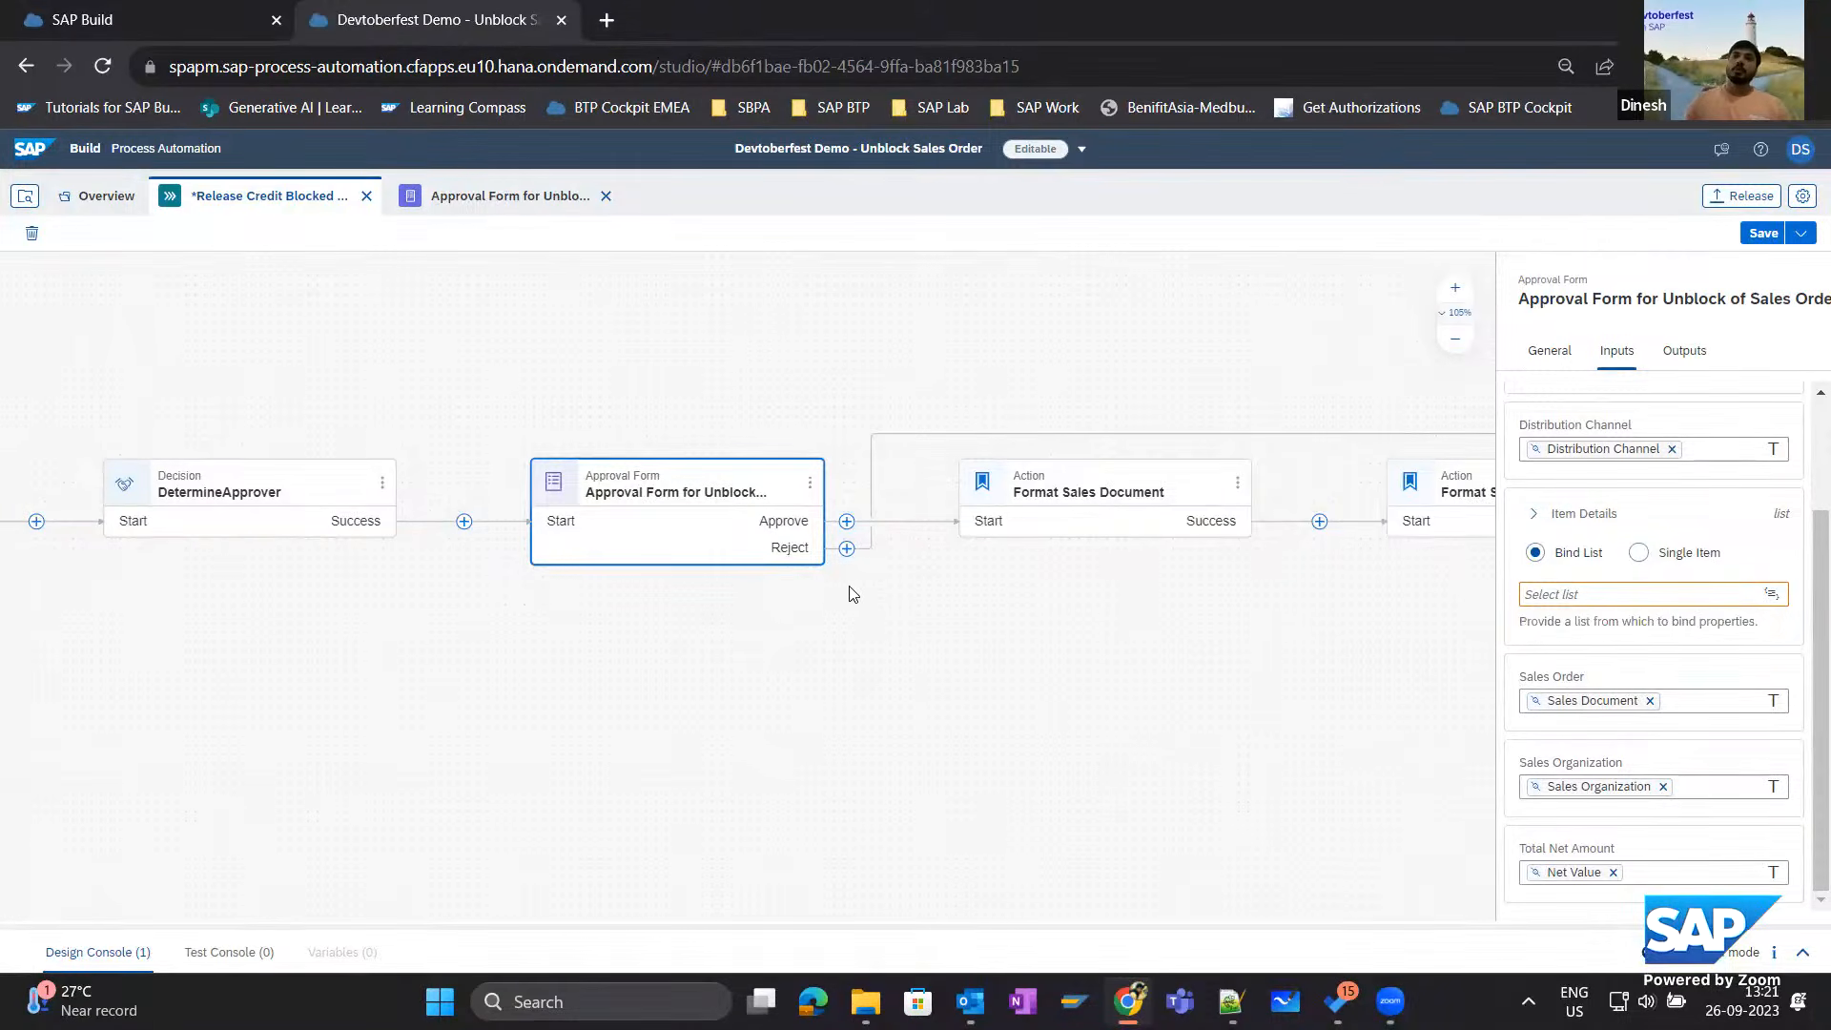
From the SAP Build lobby, start creating an automated process project of type Actions, up to the choice of API source.
{"action": "left_click", "coordinate": [167, 27]}
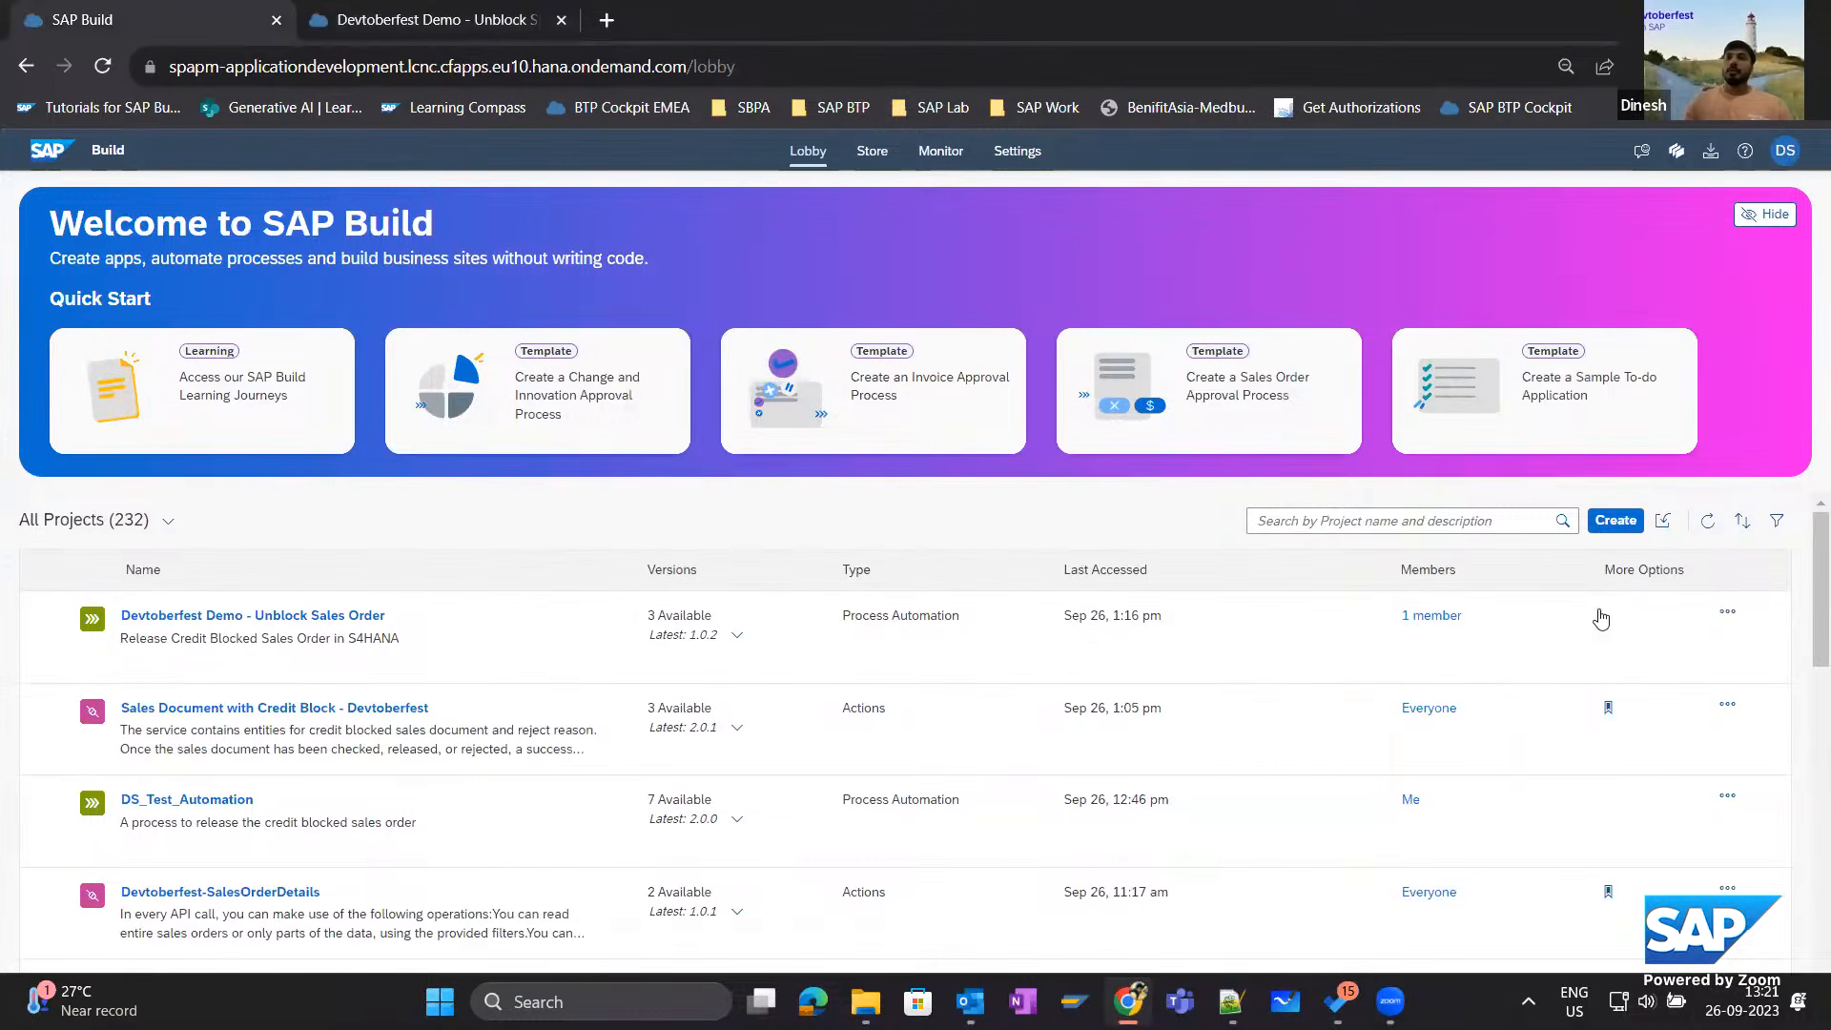
{"action": "left_click", "coordinate": [1617, 519]}
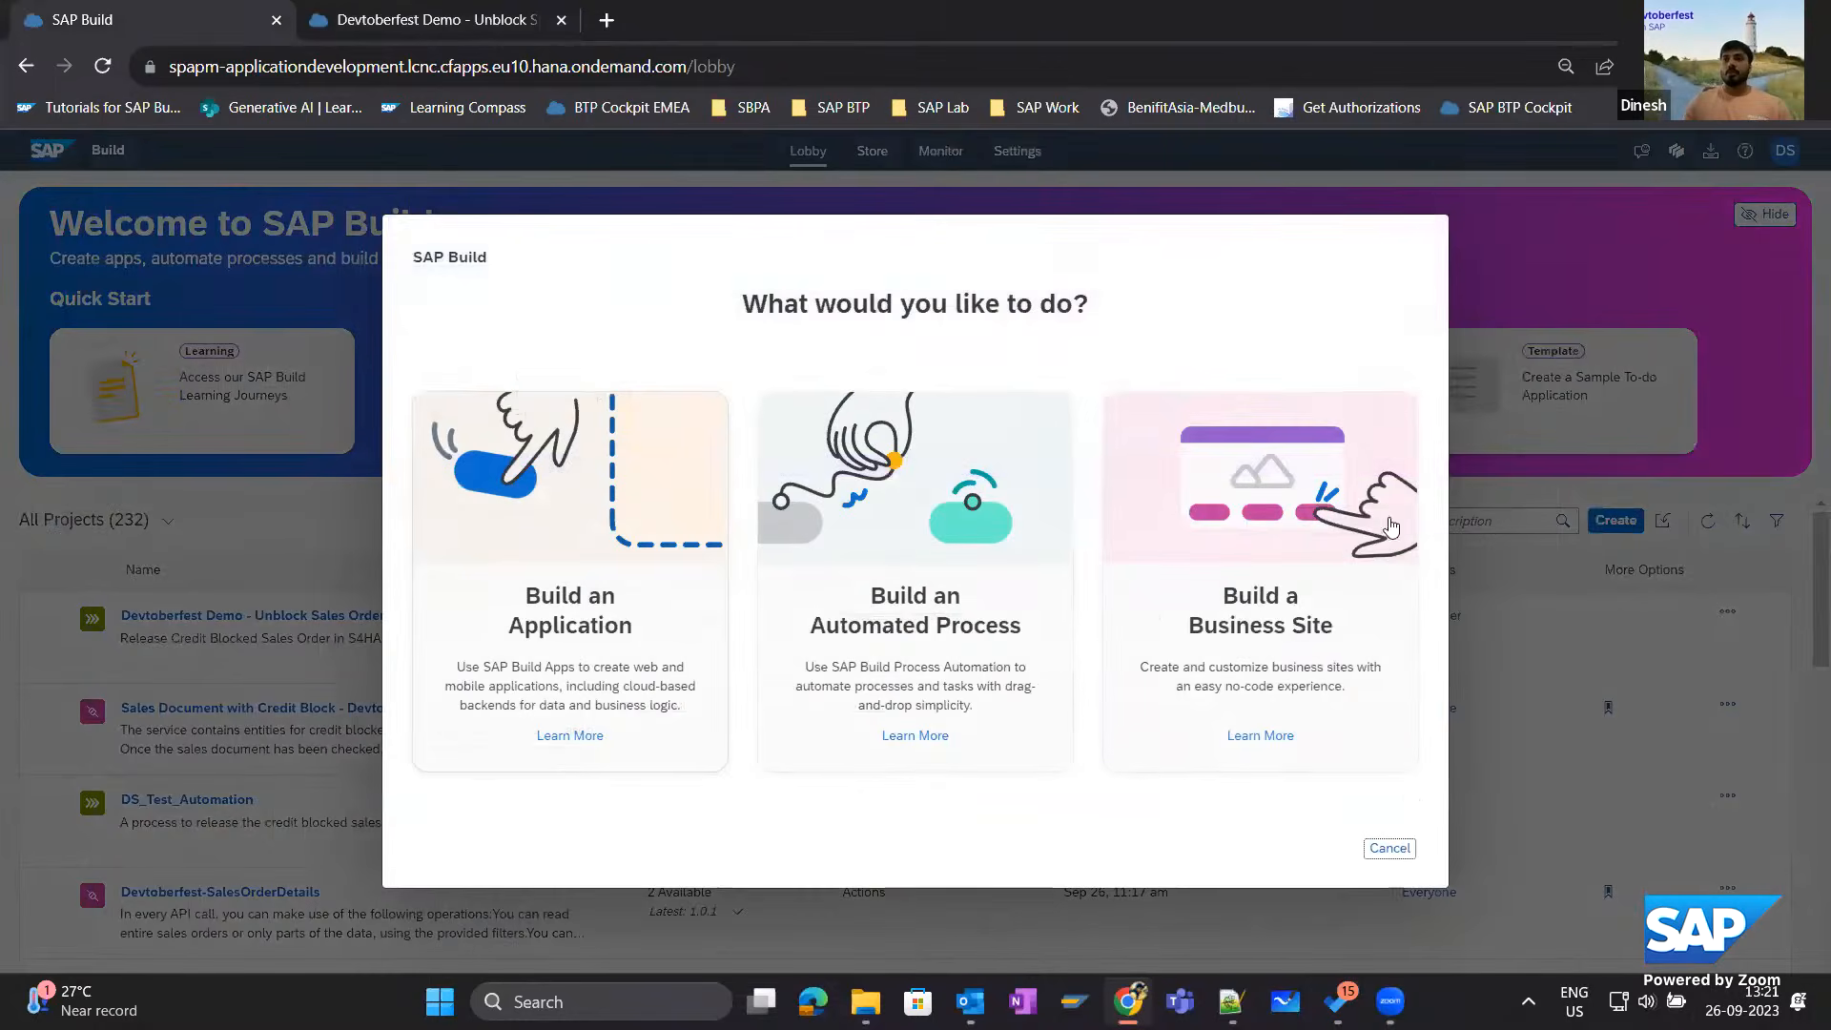
{"action": "left_click", "coordinate": [923, 503]}
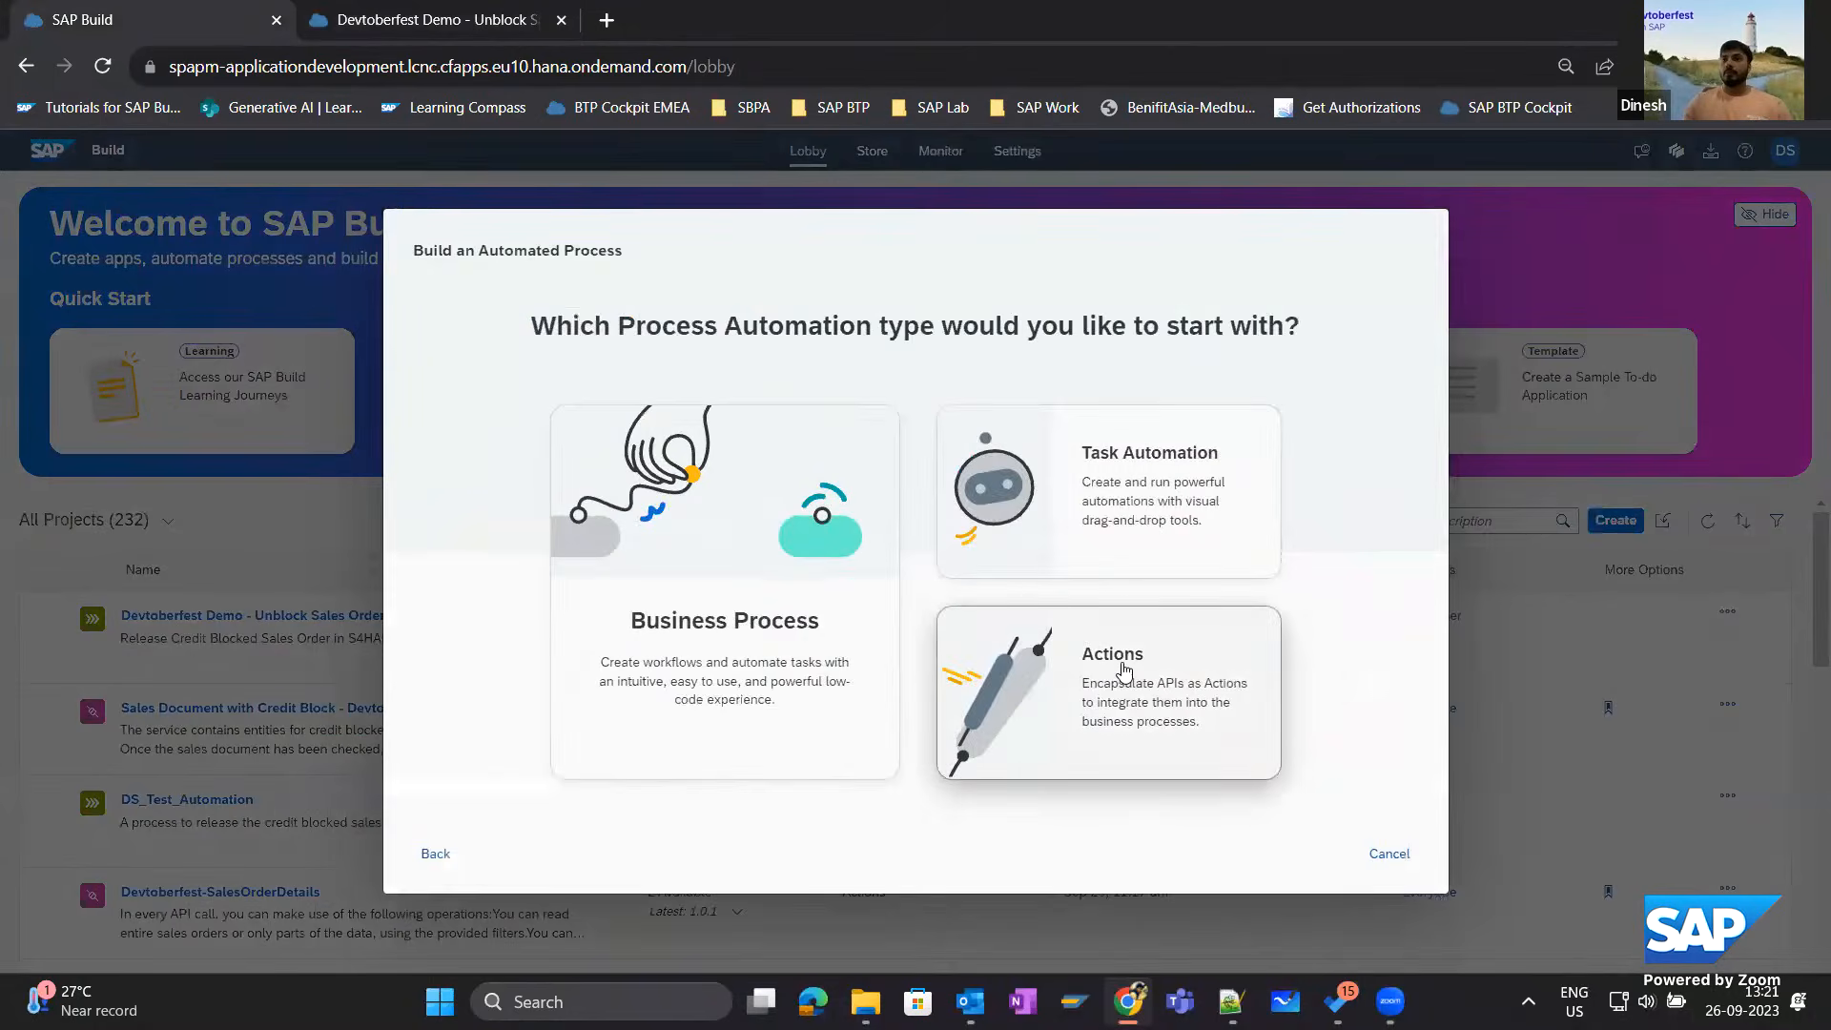
{"action": "left_click", "coordinate": [1126, 672]}
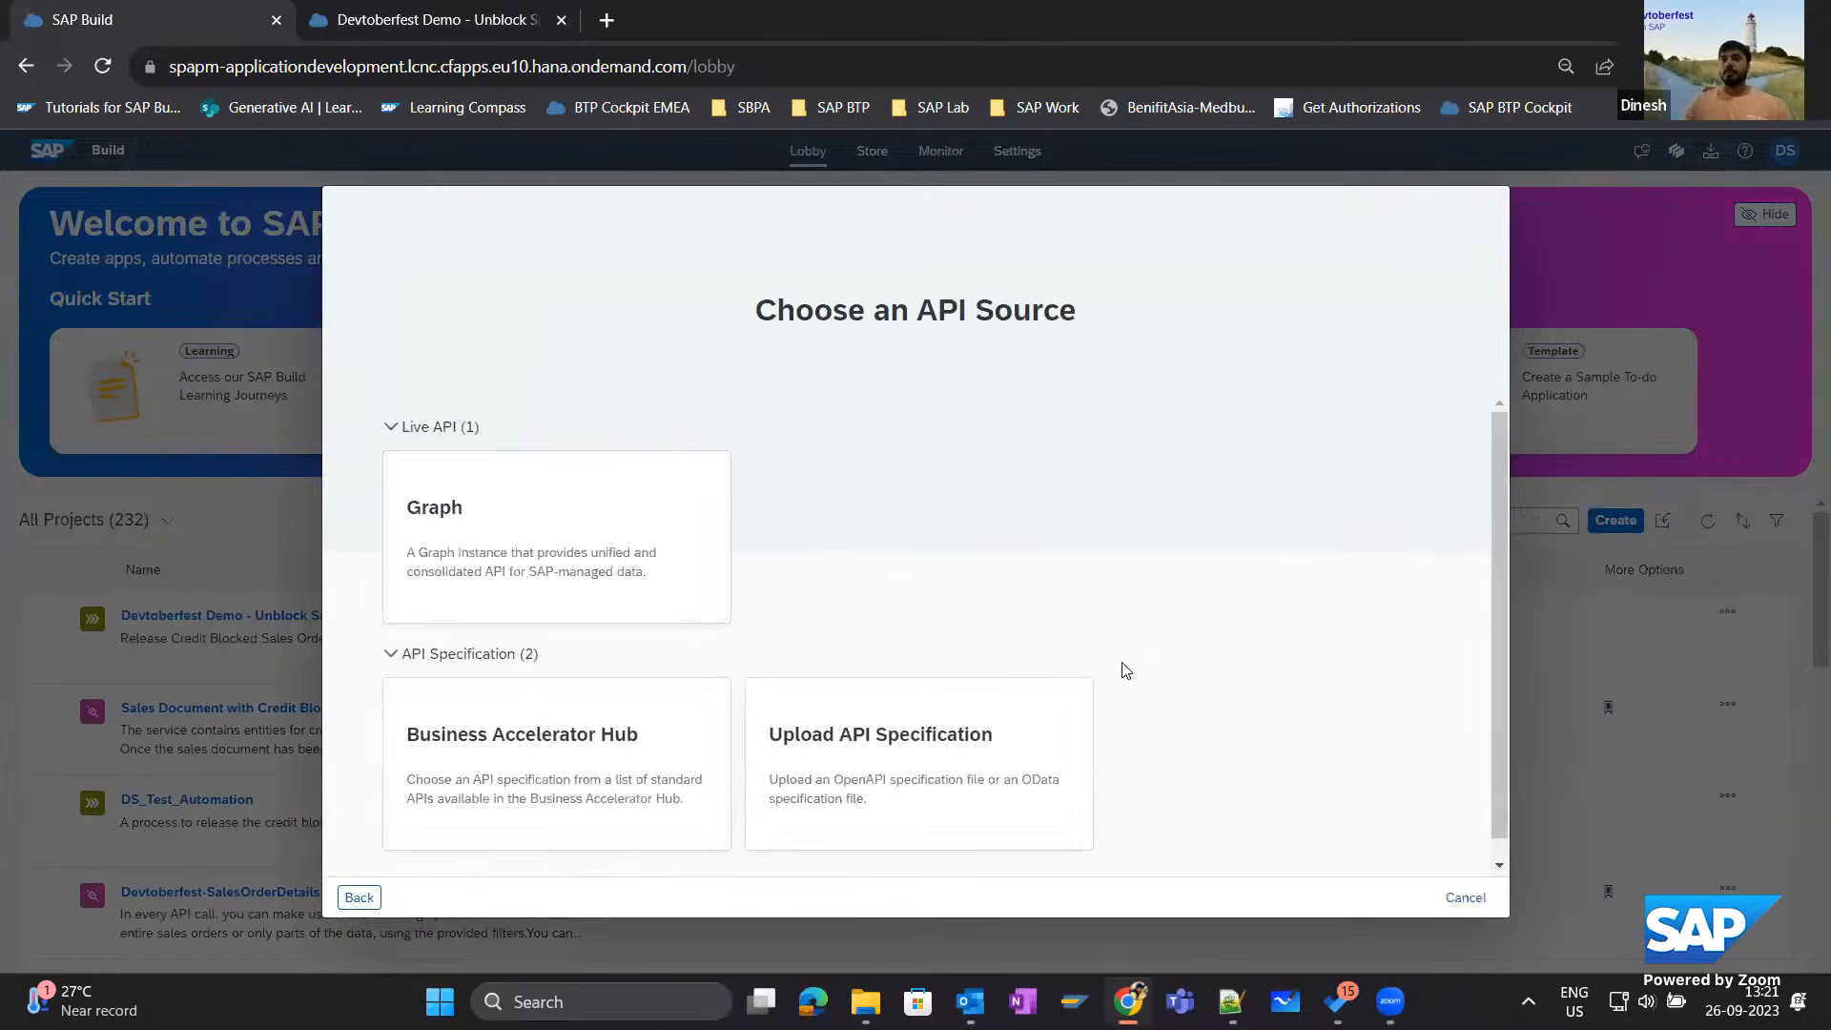
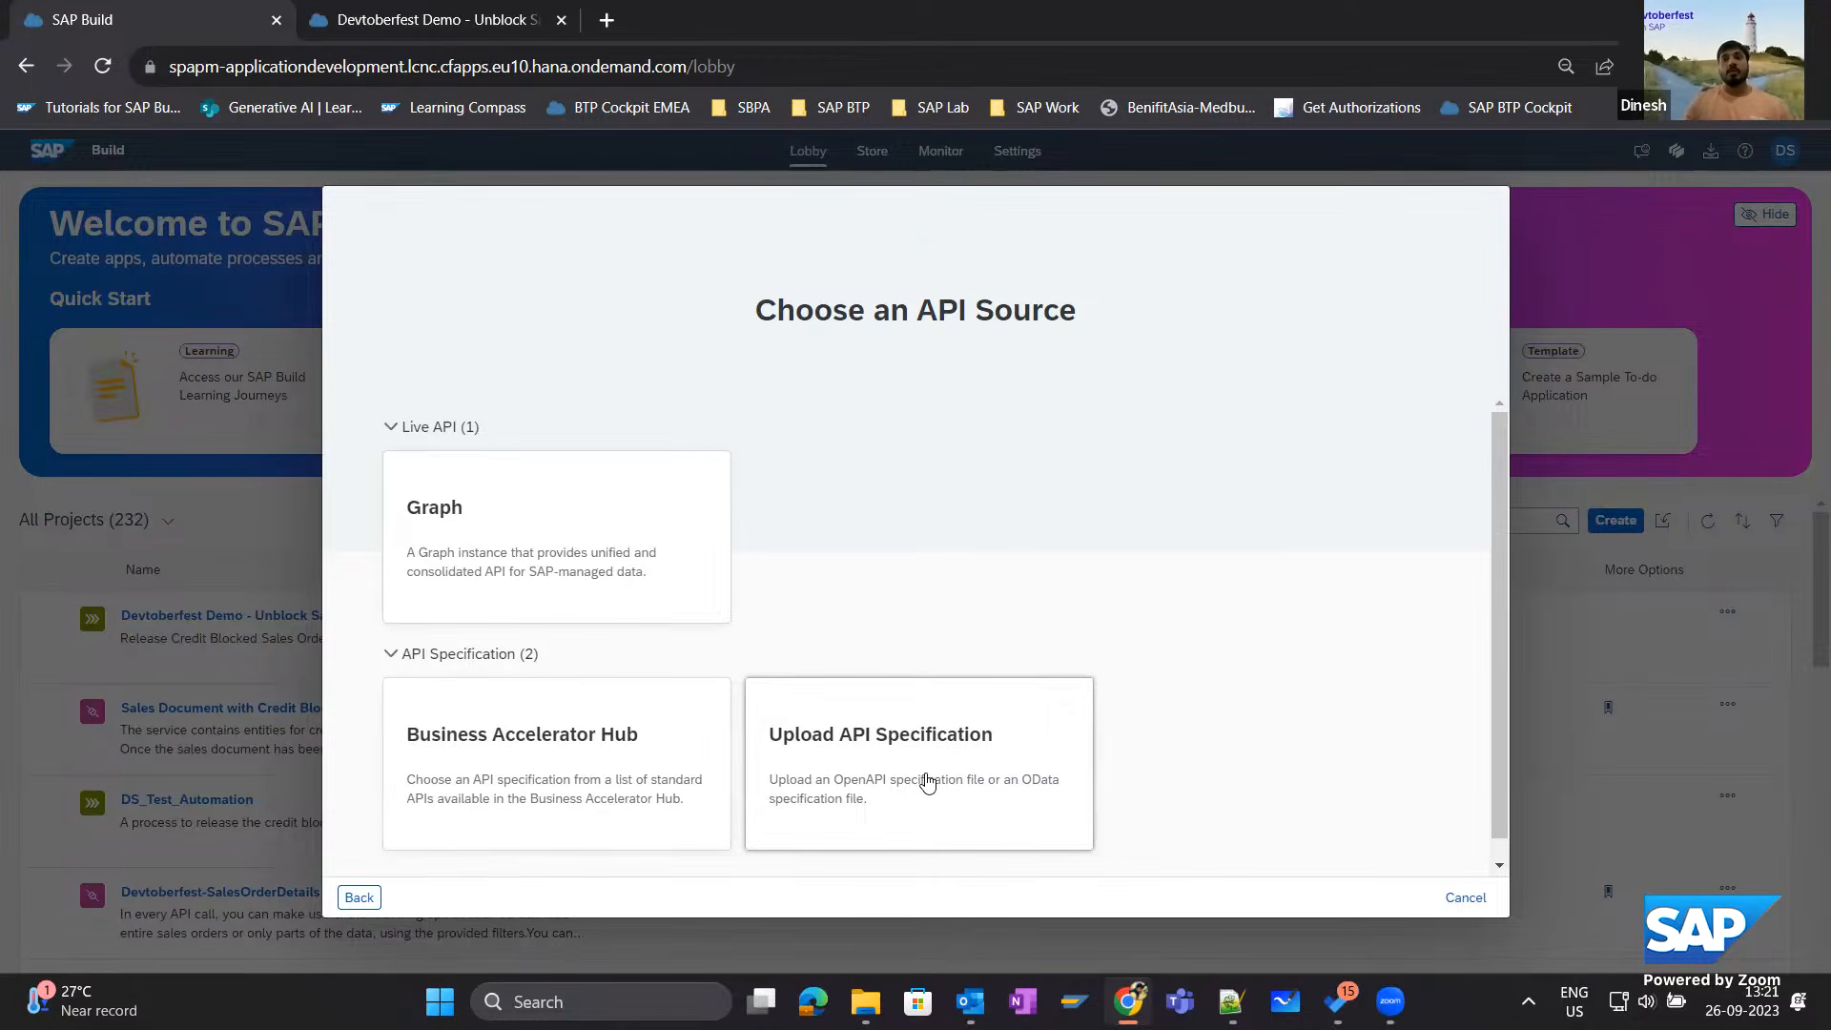
Search the Business Accelerator Hub for Sales Order and open the Sales Order (A2X) API, version 1.1.0.
{"action": "left_click", "coordinate": [542, 771]}
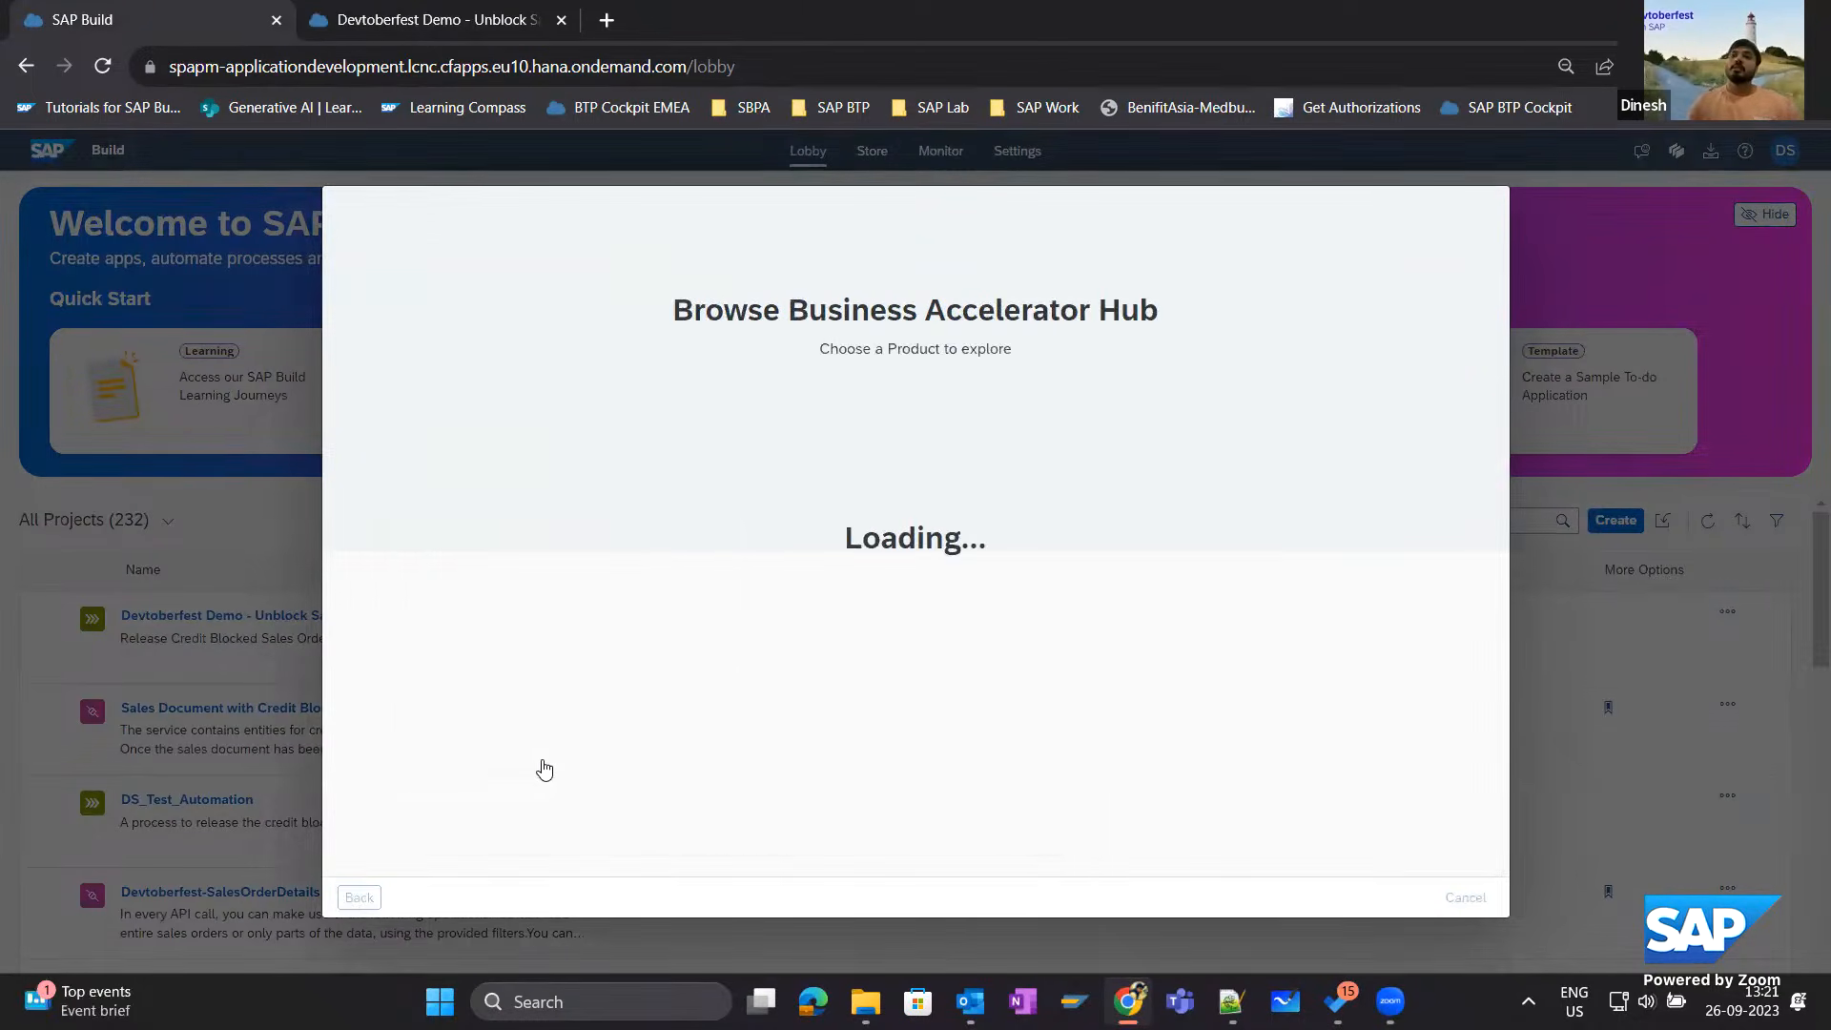
{"action": "left_click", "coordinate": [433, 450]}
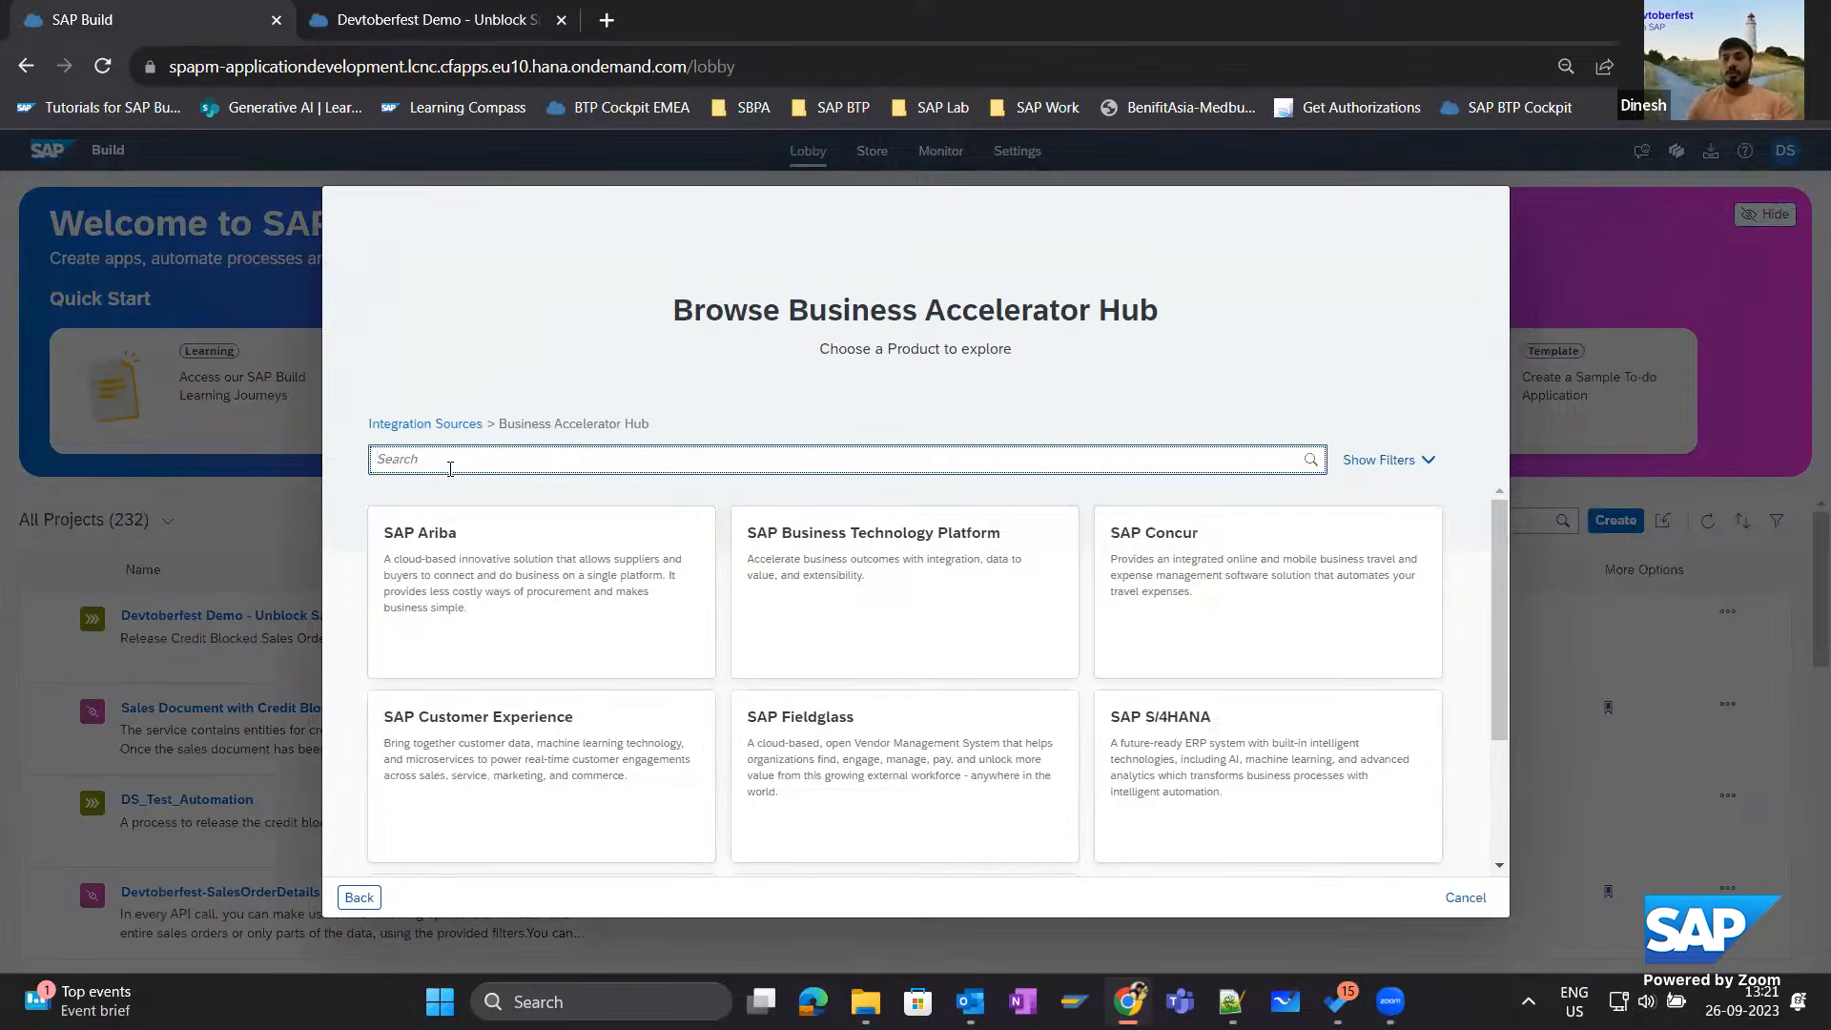
{"action": "type", "text": "Sales "}
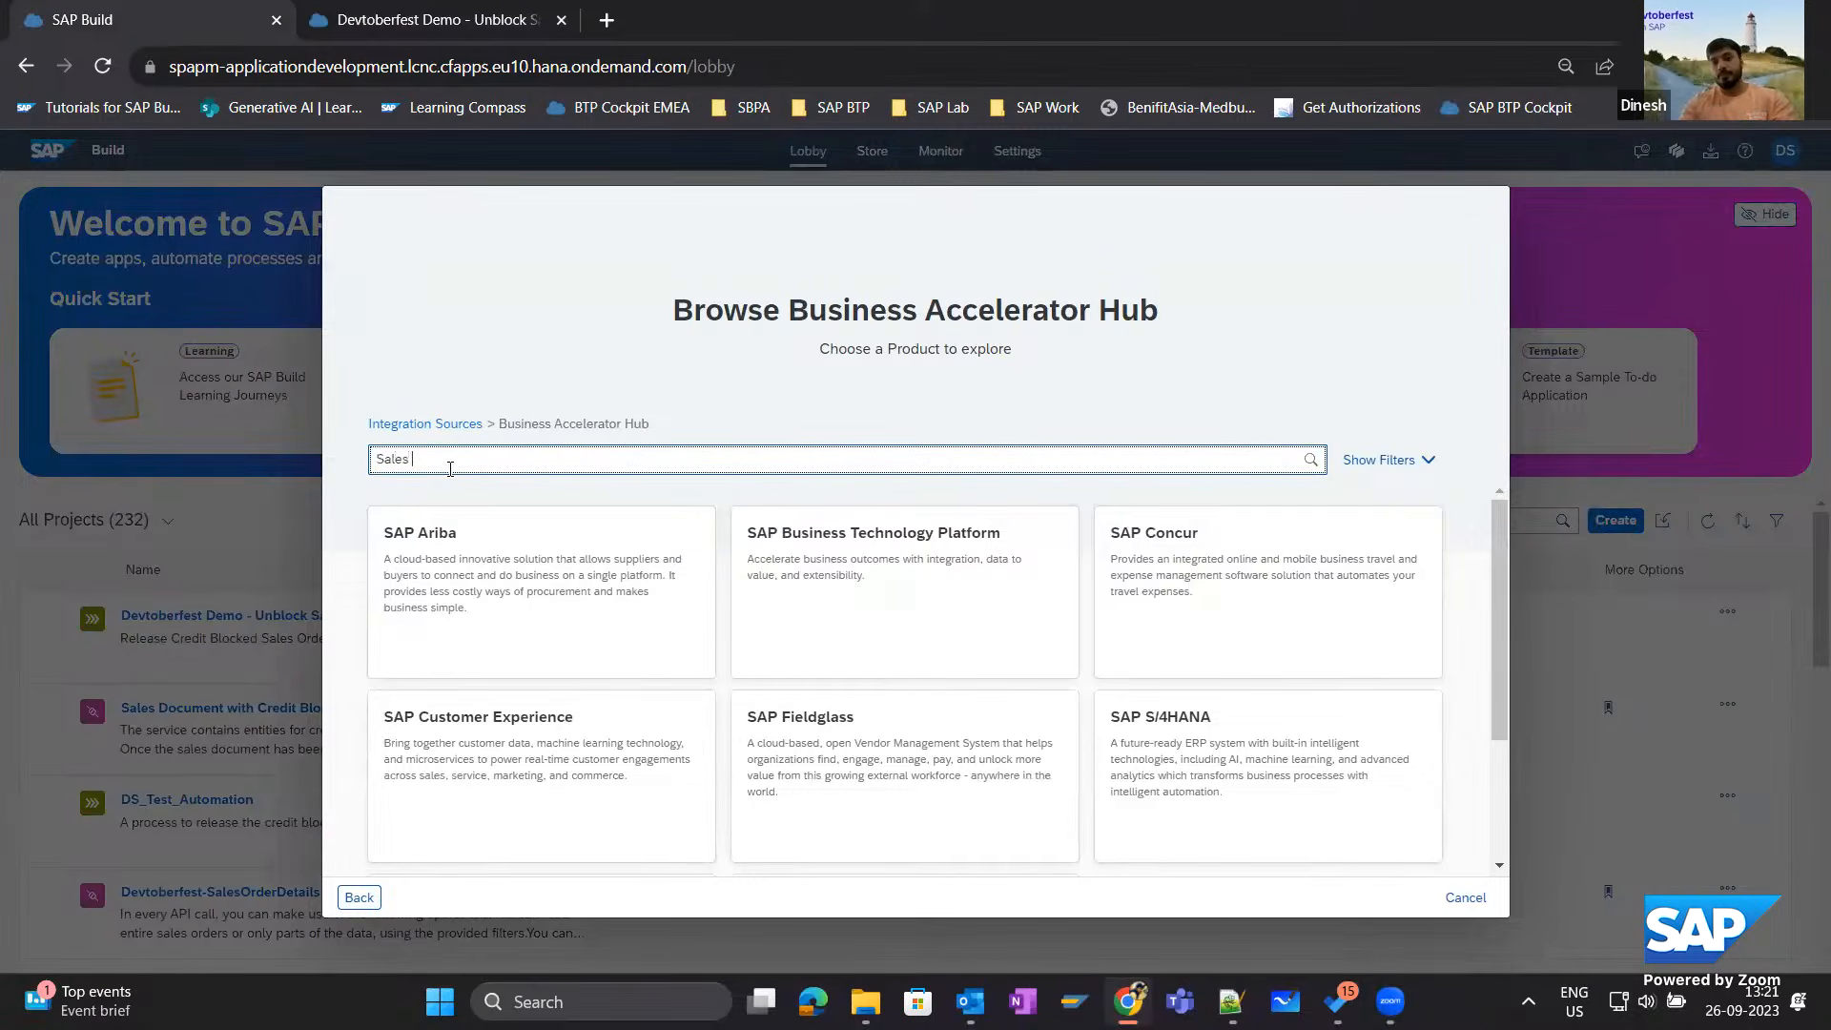
{"action": "type", "text": "Order"}
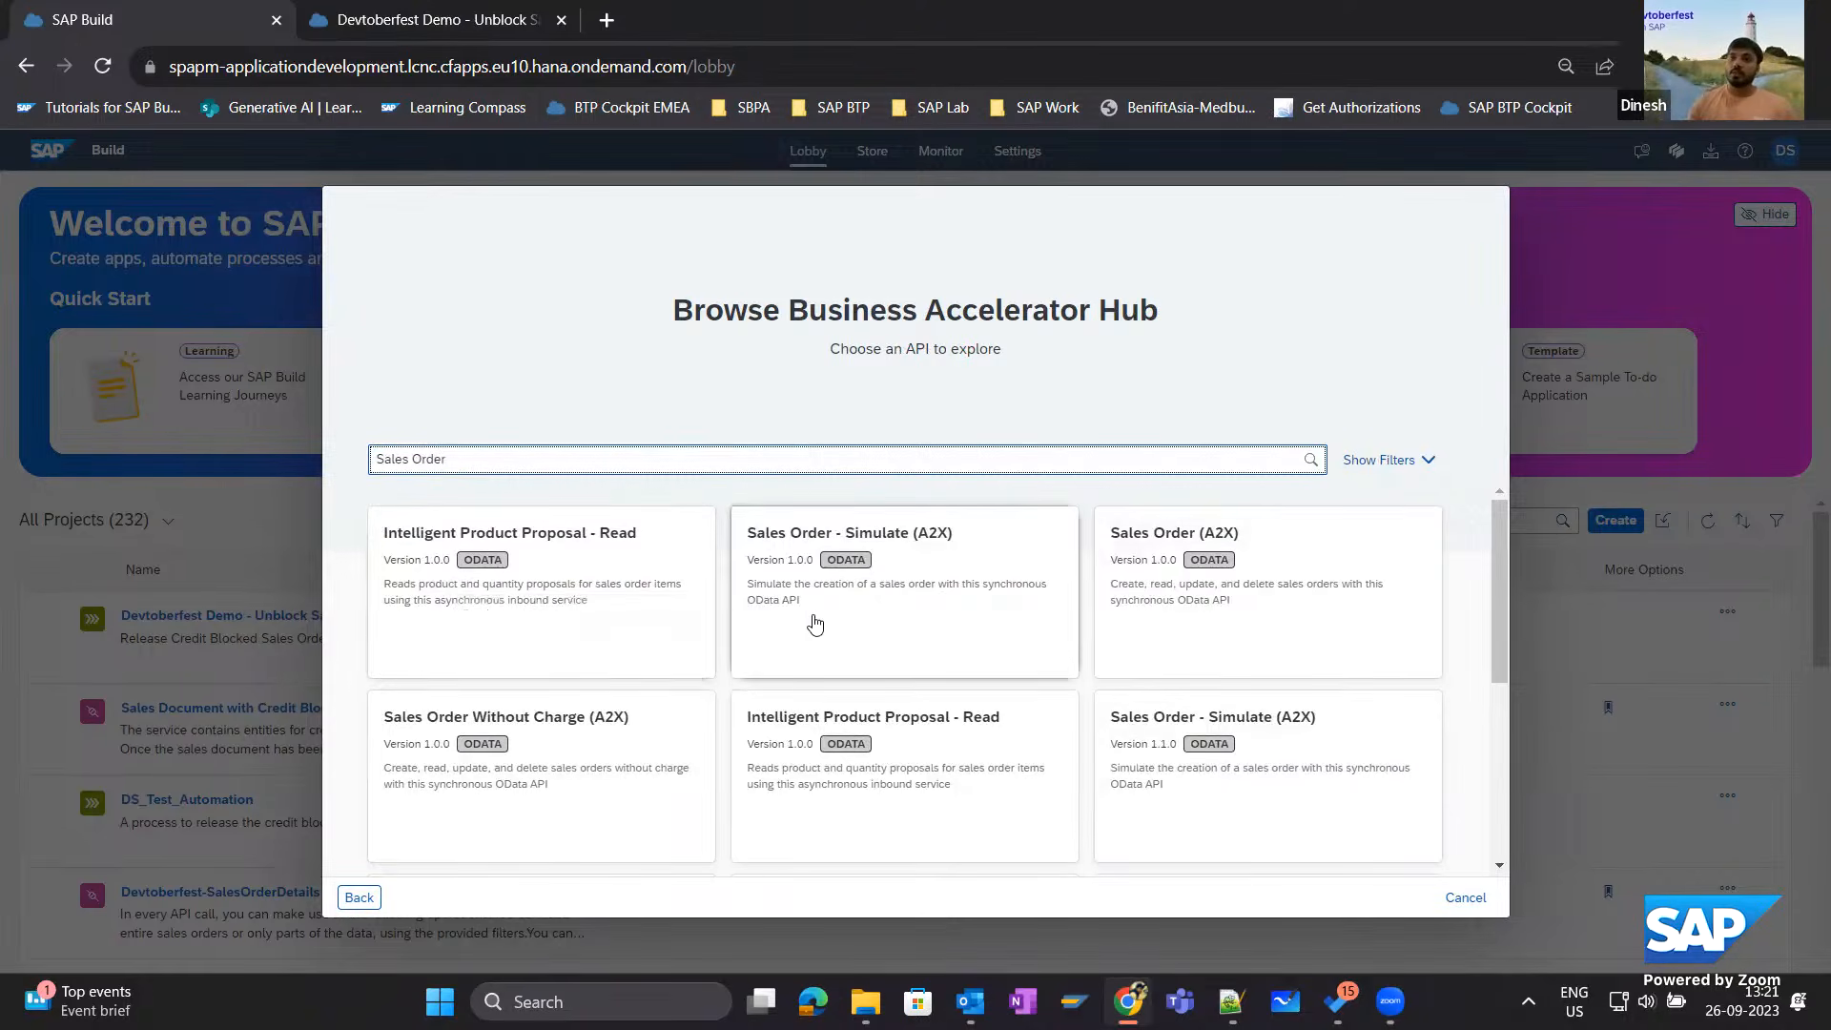
{"action": "scroll", "coordinate": [530, 742], "scroll_direction": "down", "scroll_amount": 2}
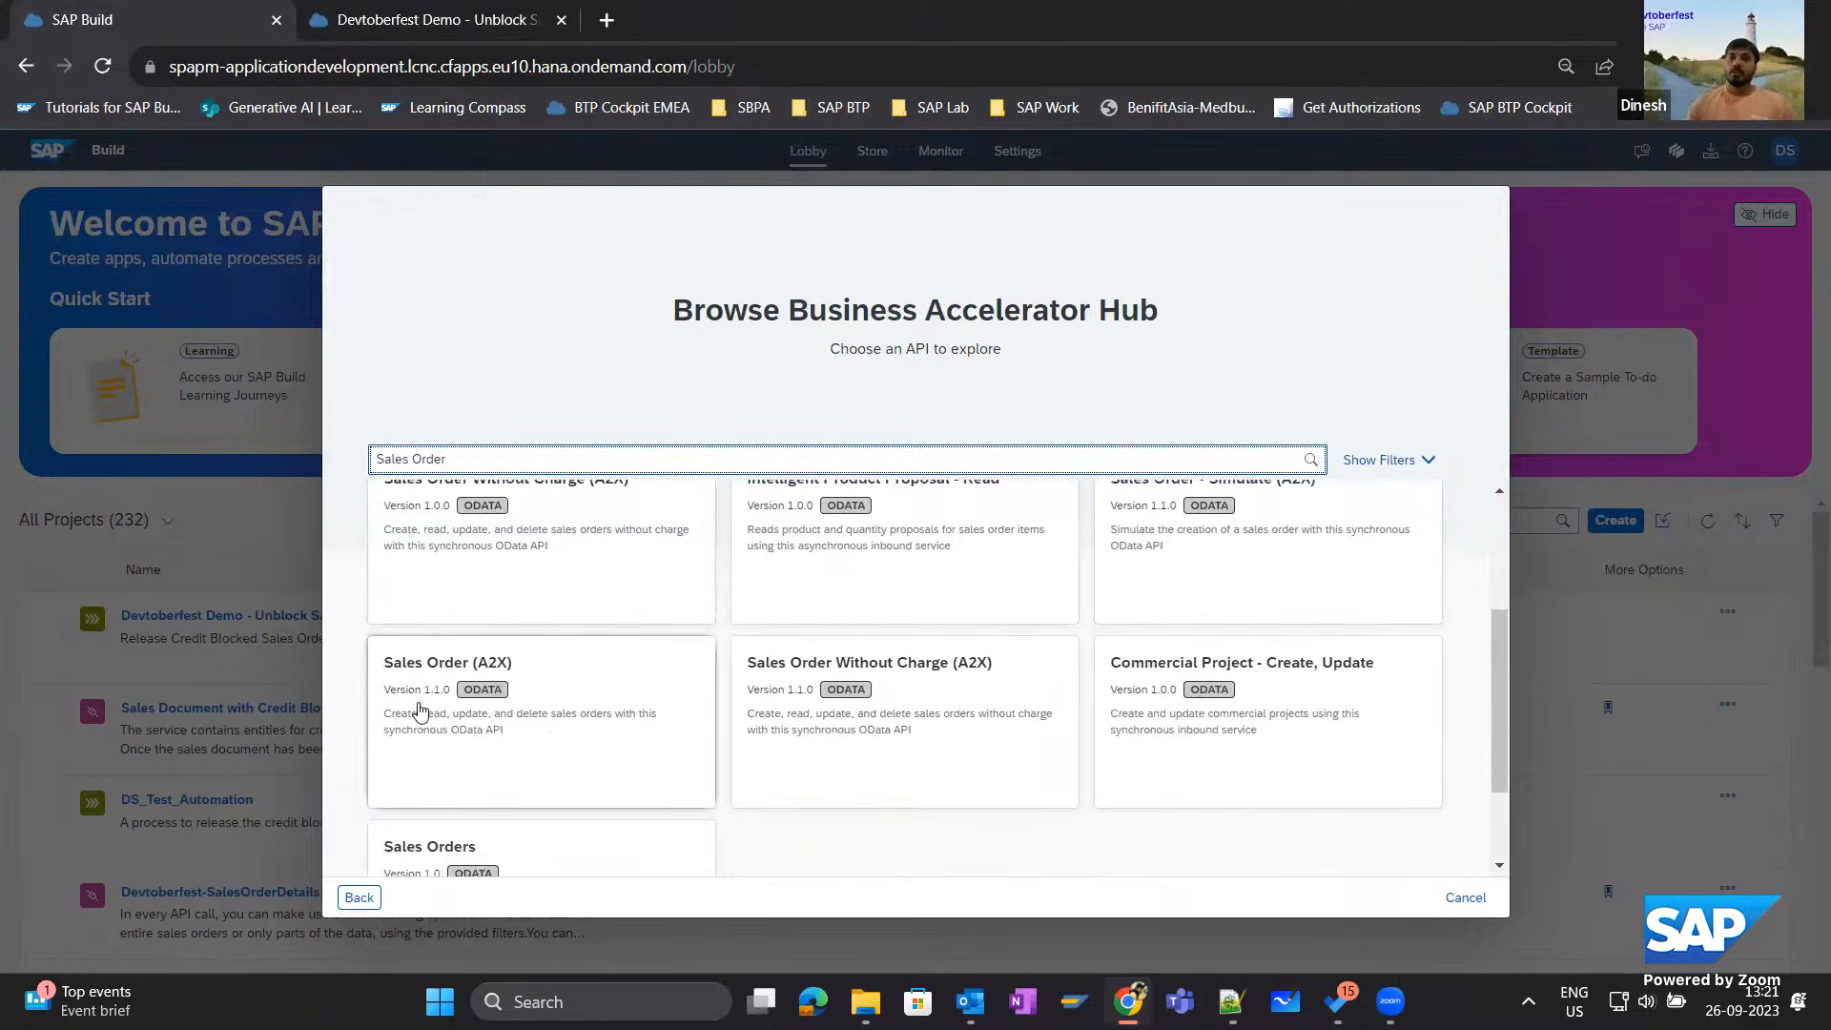
{"action": "left_click", "coordinate": [519, 688]}
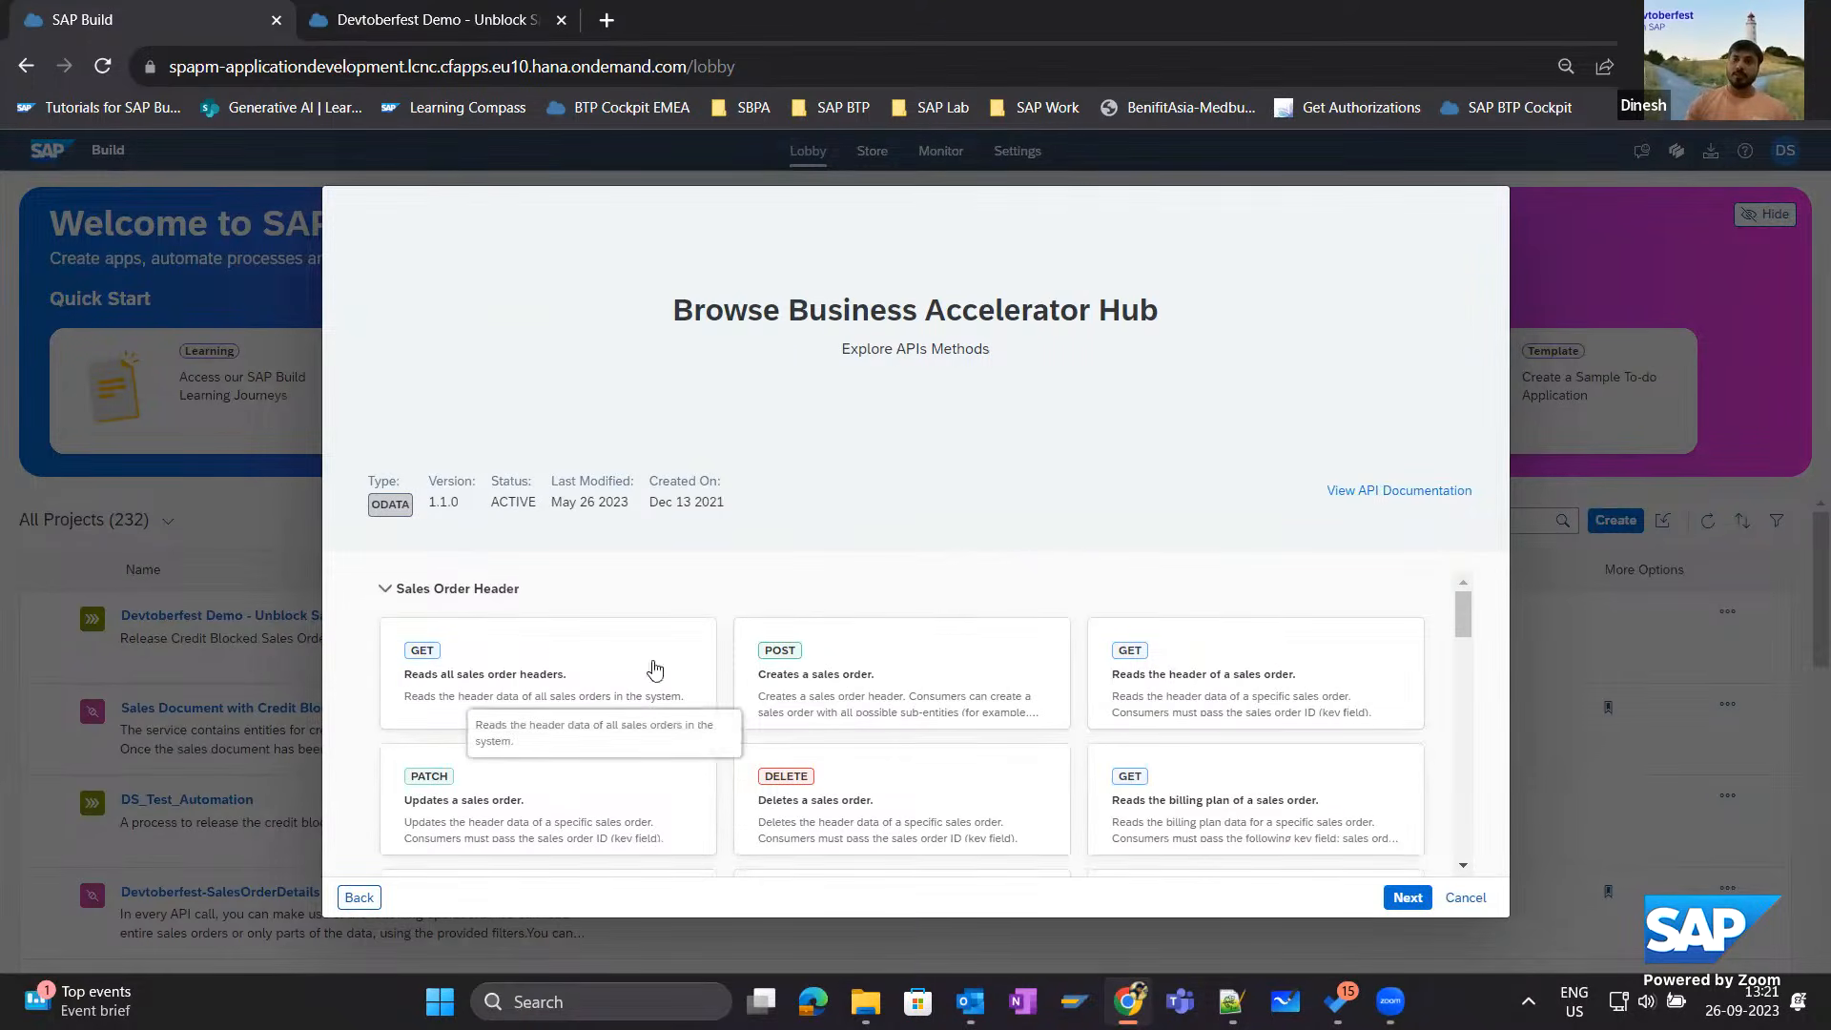
Review the methods offered by the Sales Order (A2X) API and accept it as the project's API source.
{"action": "scroll", "coordinate": [832, 779], "scroll_direction": "down", "scroll_amount": 2}
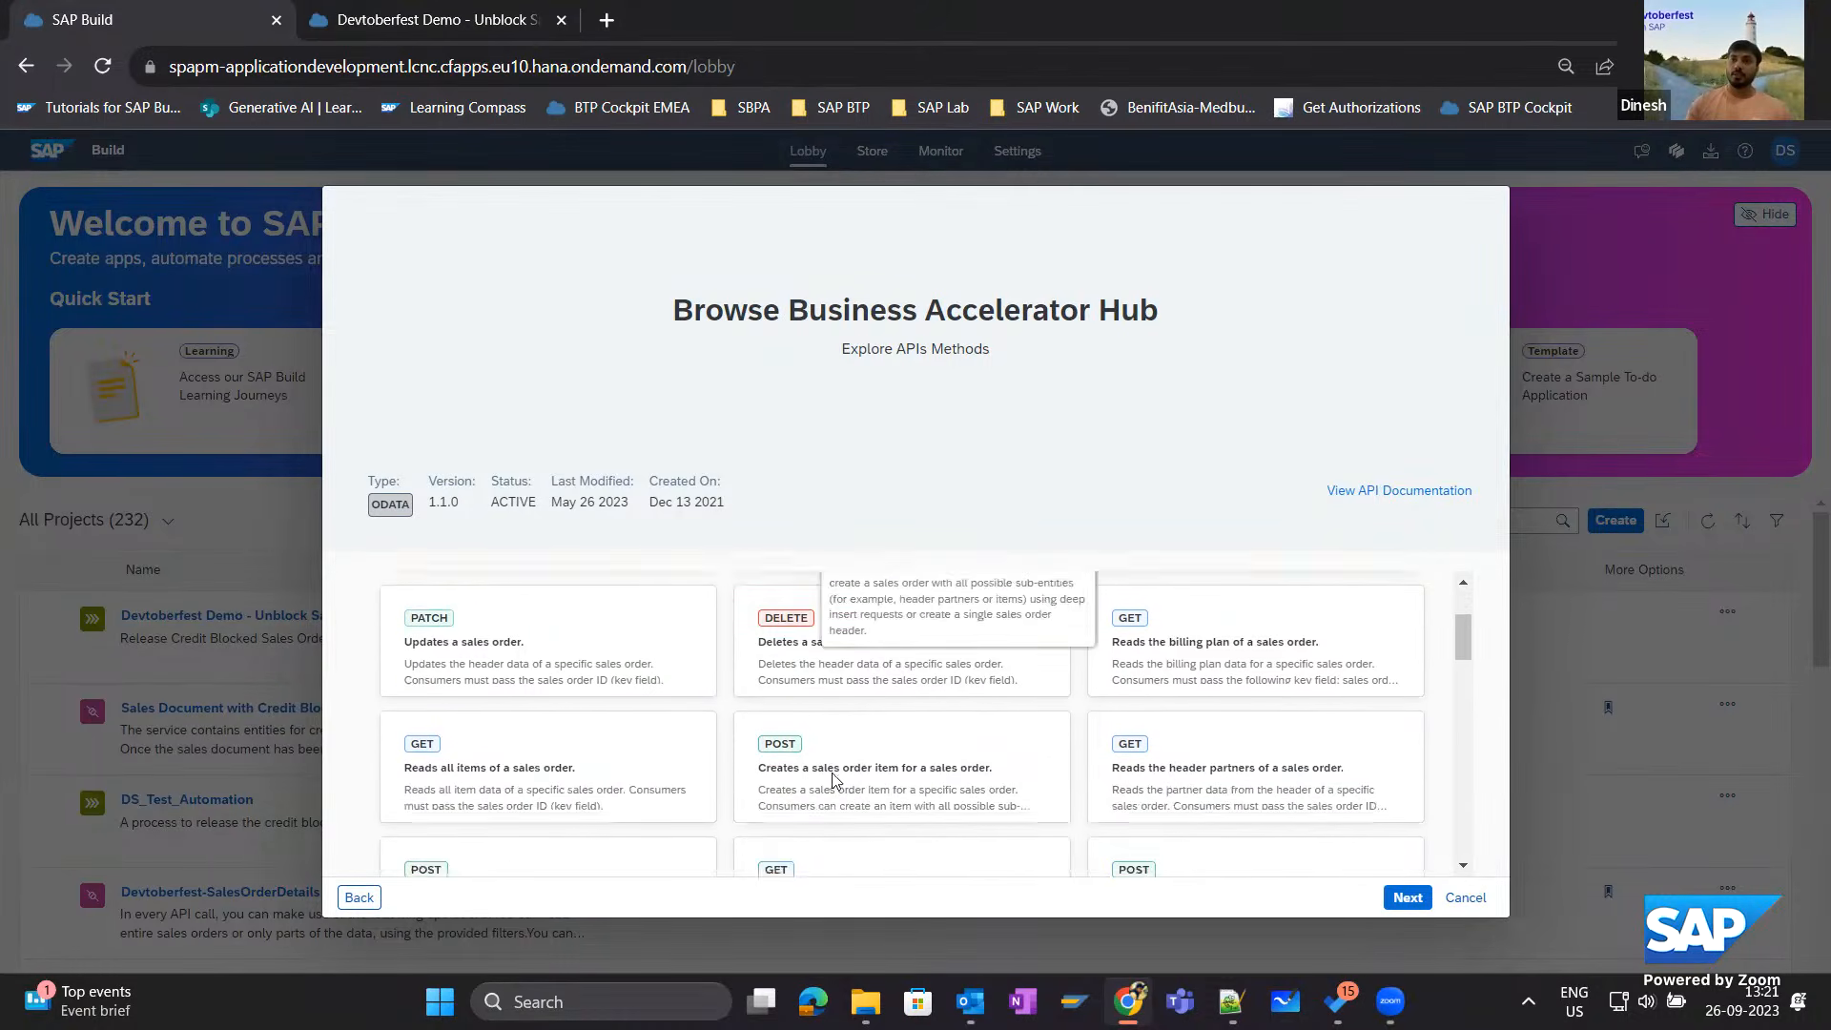
{"action": "scroll", "coordinate": [832, 779], "scroll_direction": "down", "scroll_amount": 10}
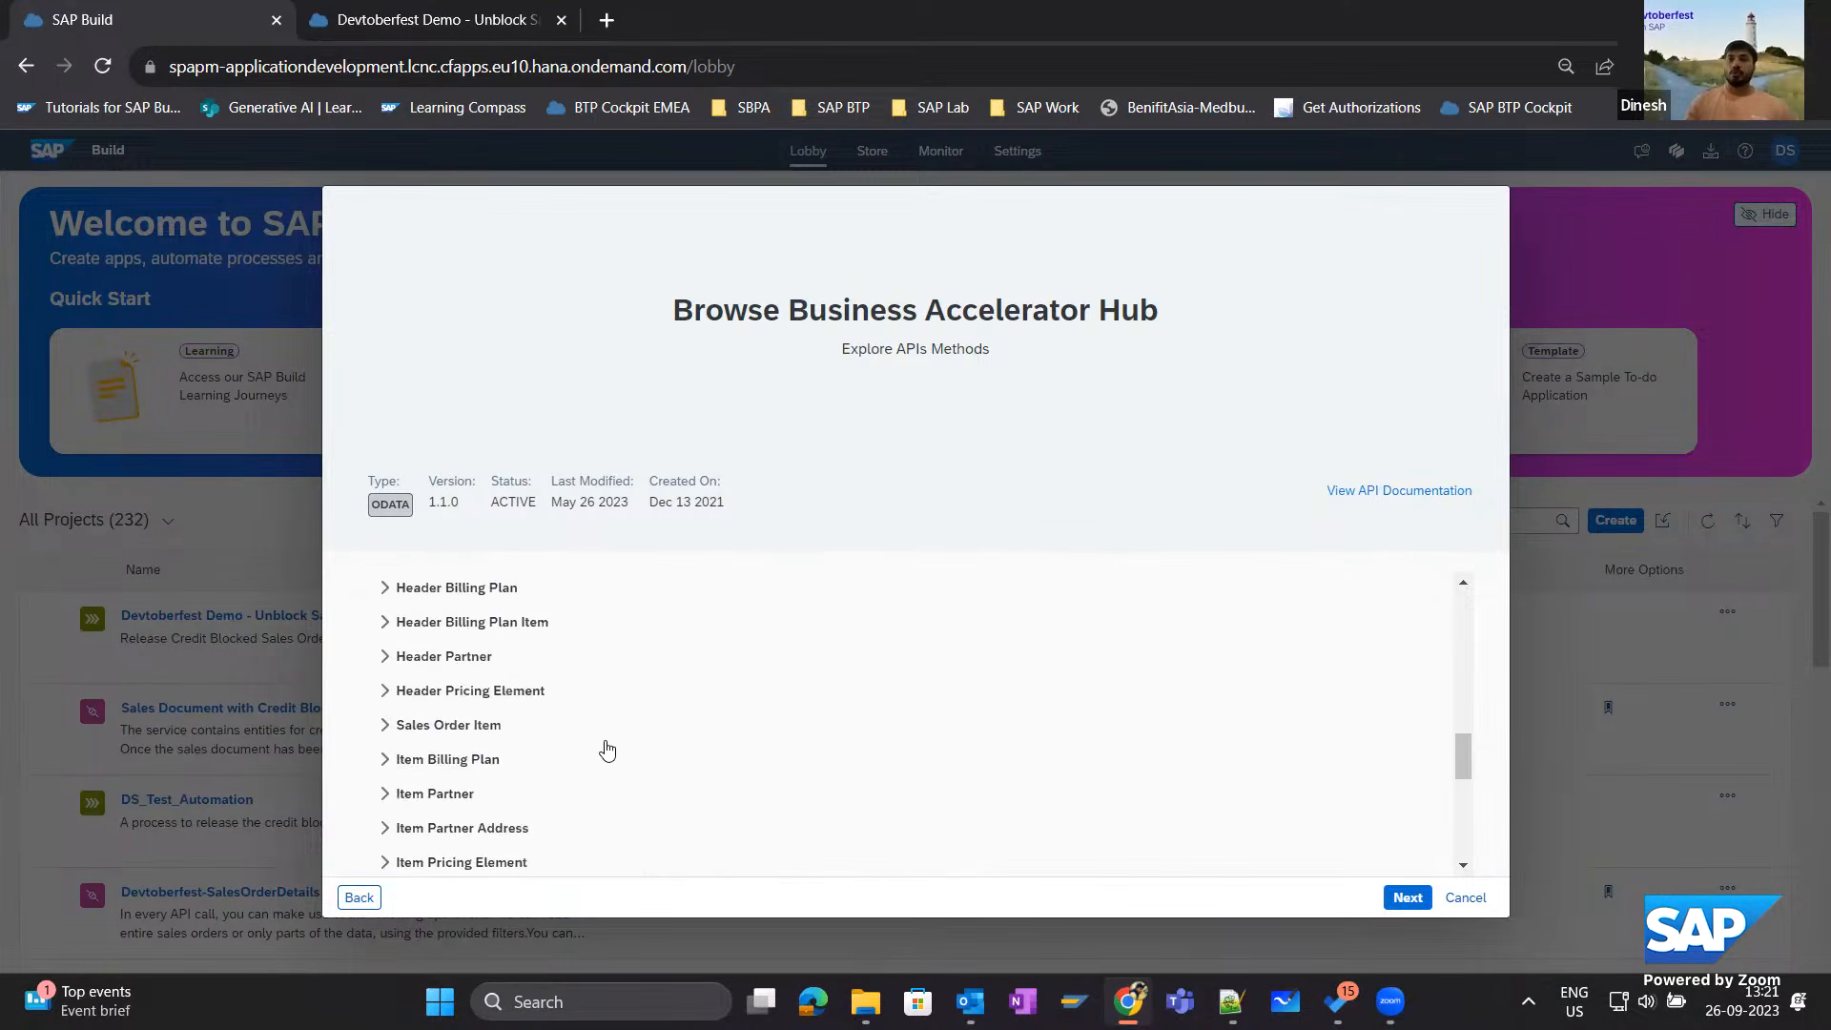
{"action": "scroll", "coordinate": [607, 750], "scroll_direction": "down", "scroll_amount": 3}
{"action": "scroll", "coordinate": [601, 724], "scroll_direction": "up", "scroll_amount": 15}
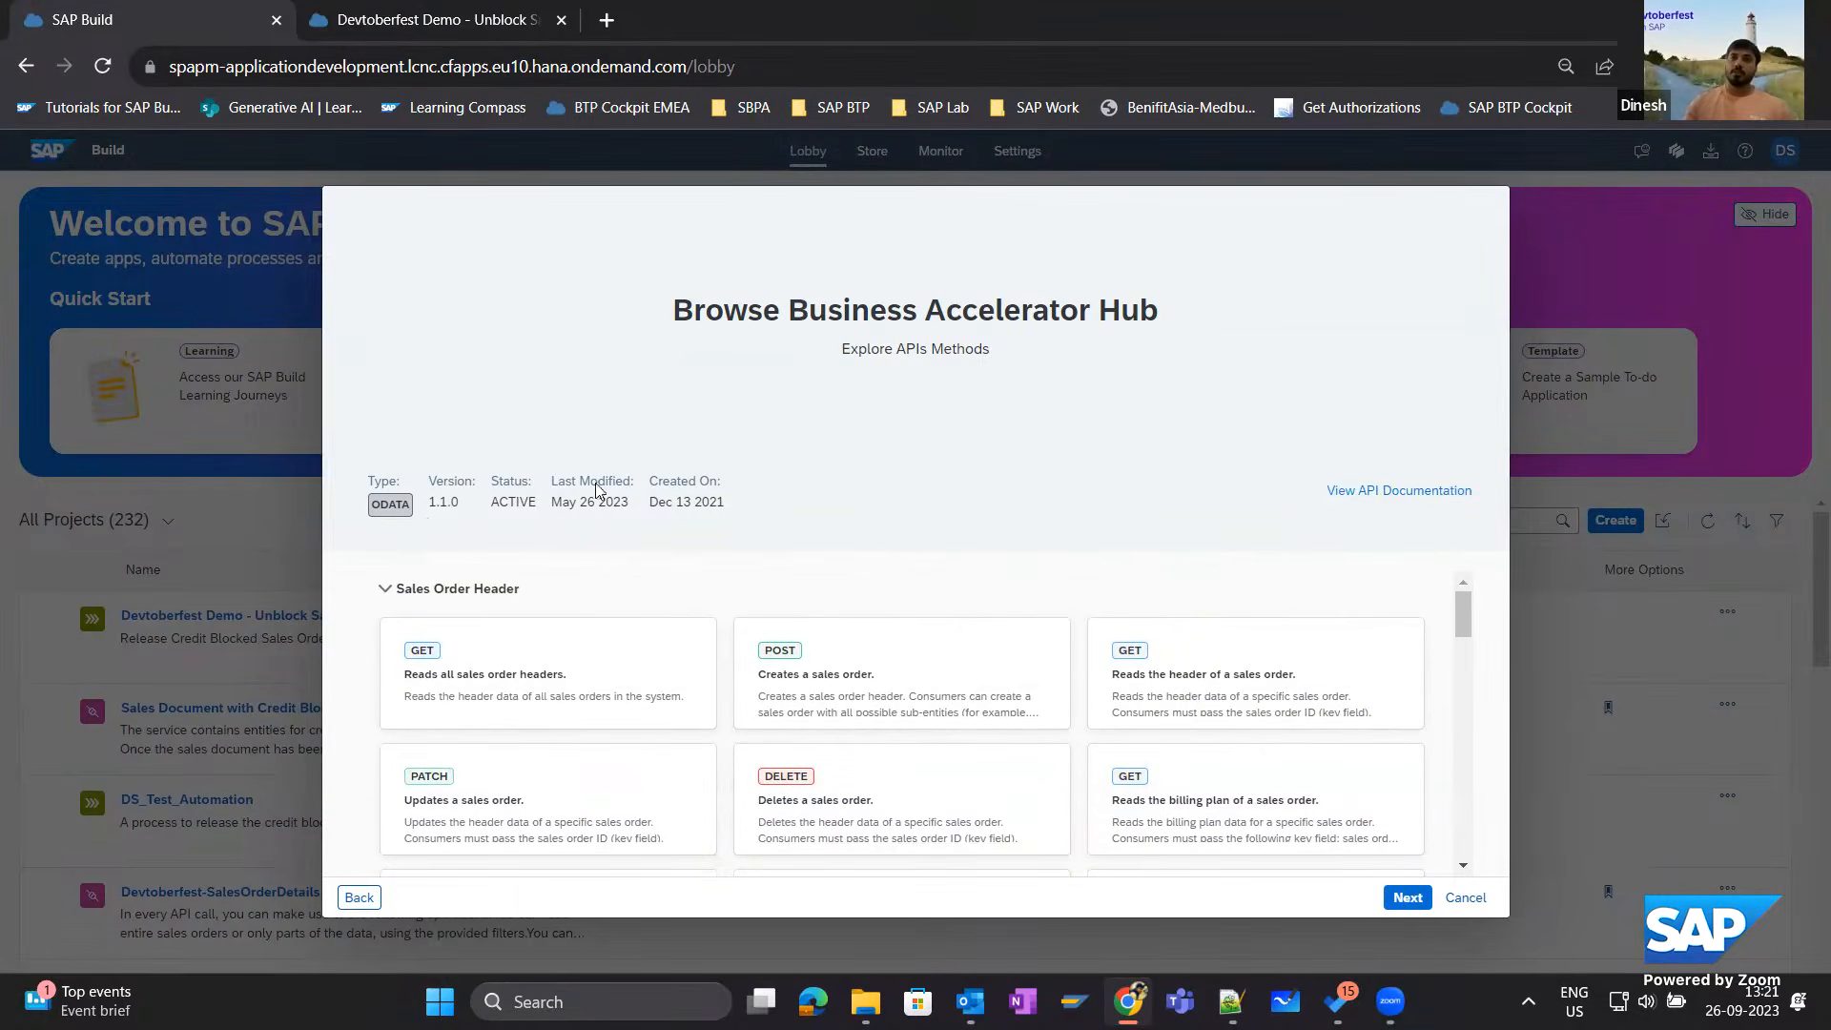
{"action": "left_click", "coordinate": [1420, 903]}
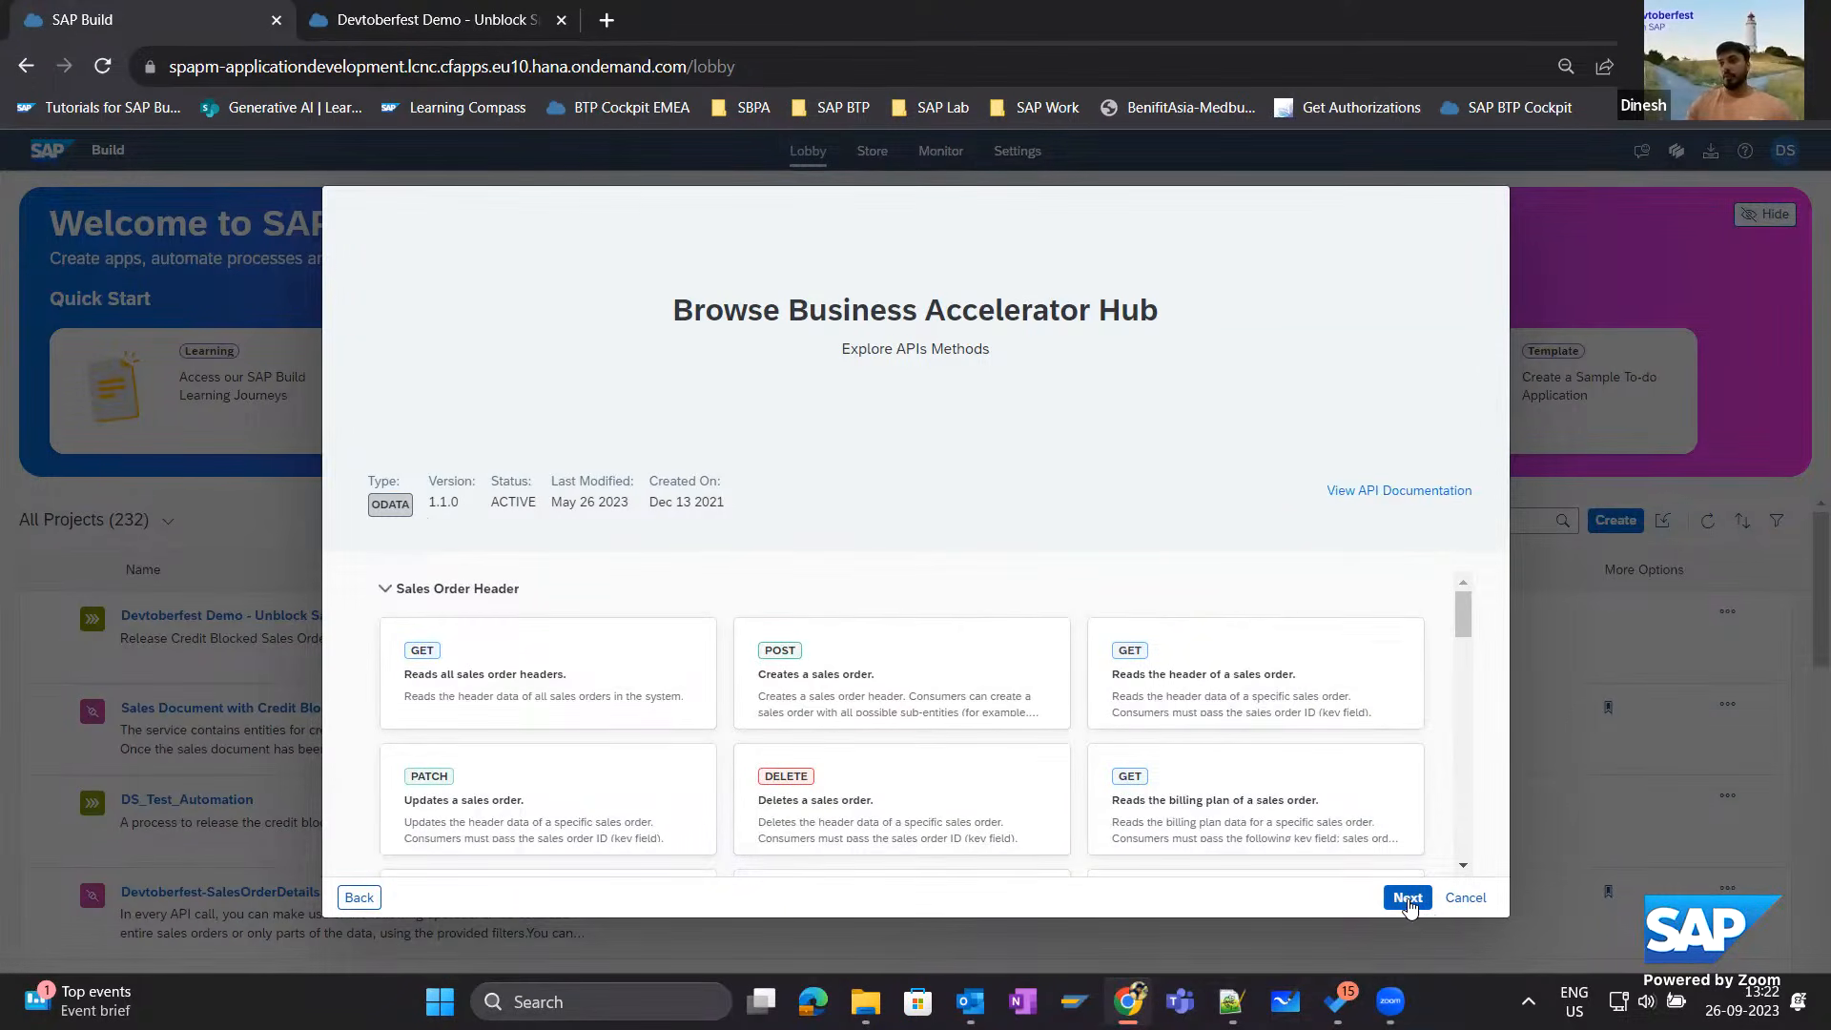
Create the action project as Devtoberfest-GetSalesOrderDetails with the short description Get Sales Order Details.
{"action": "triple_click", "coordinate": [809, 570]}
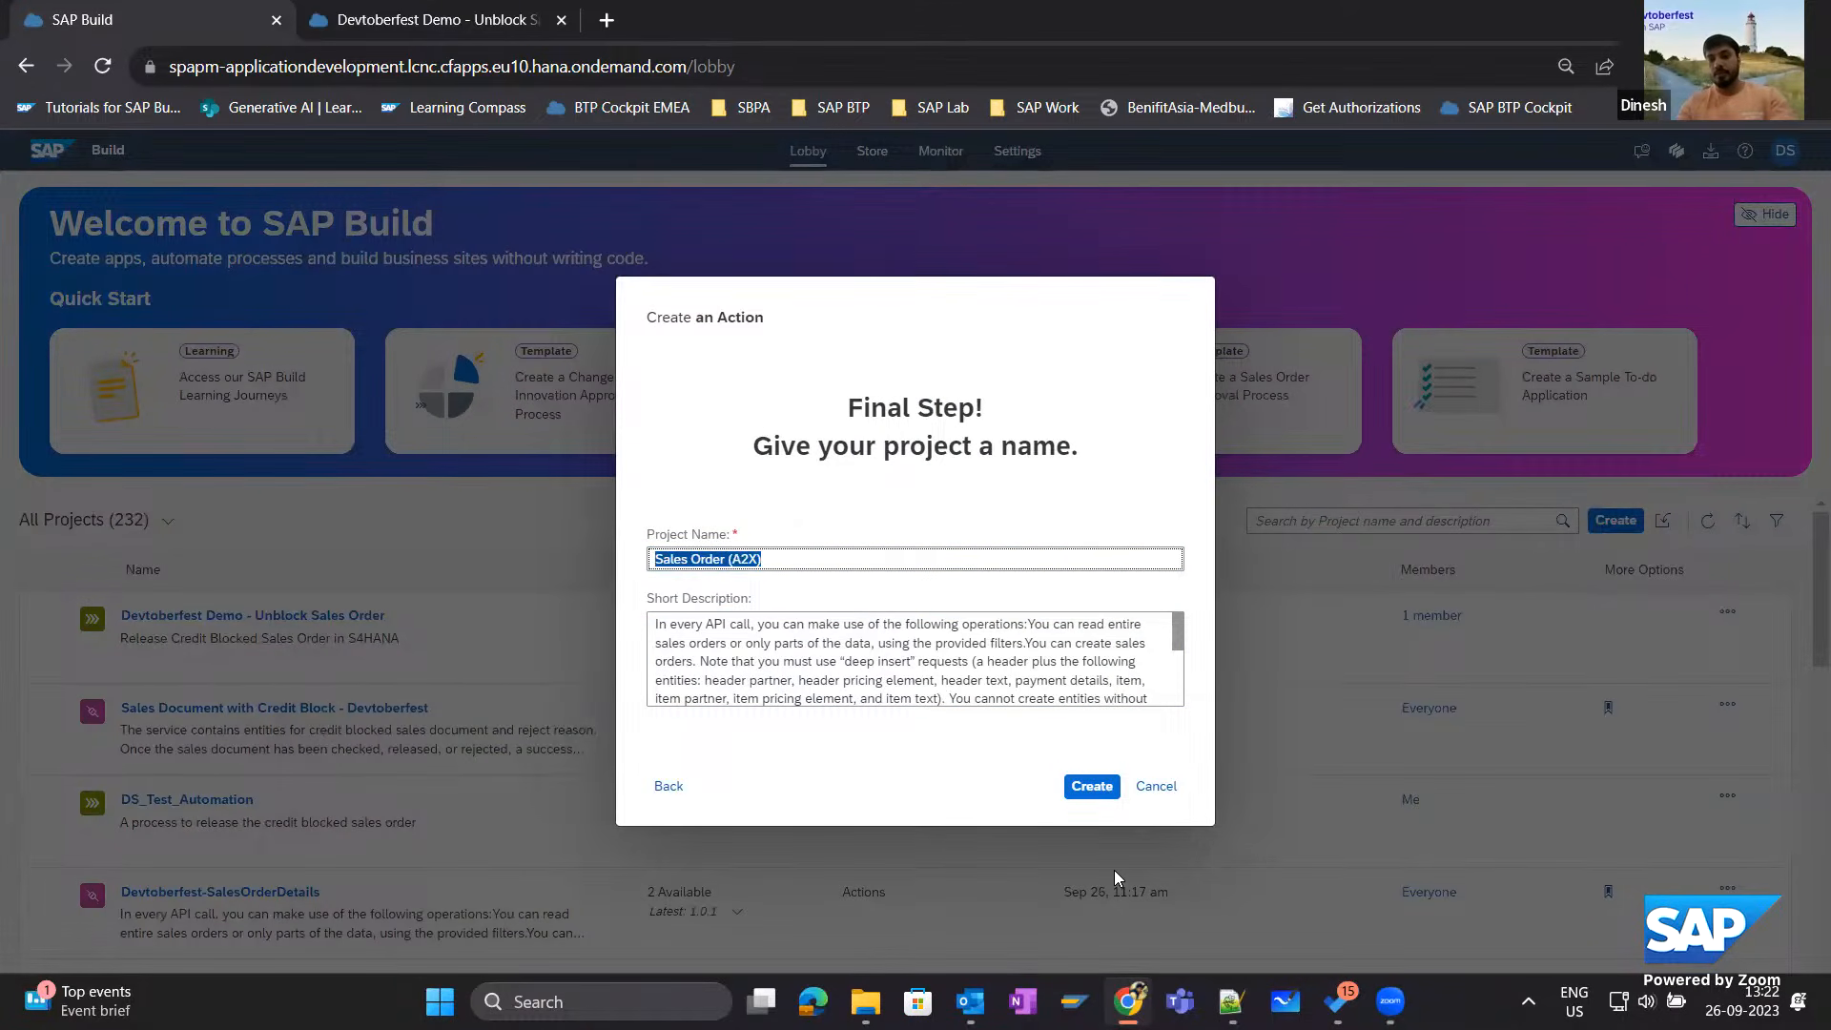
{"action": "type", "text": "Devtoberfest-Get"}
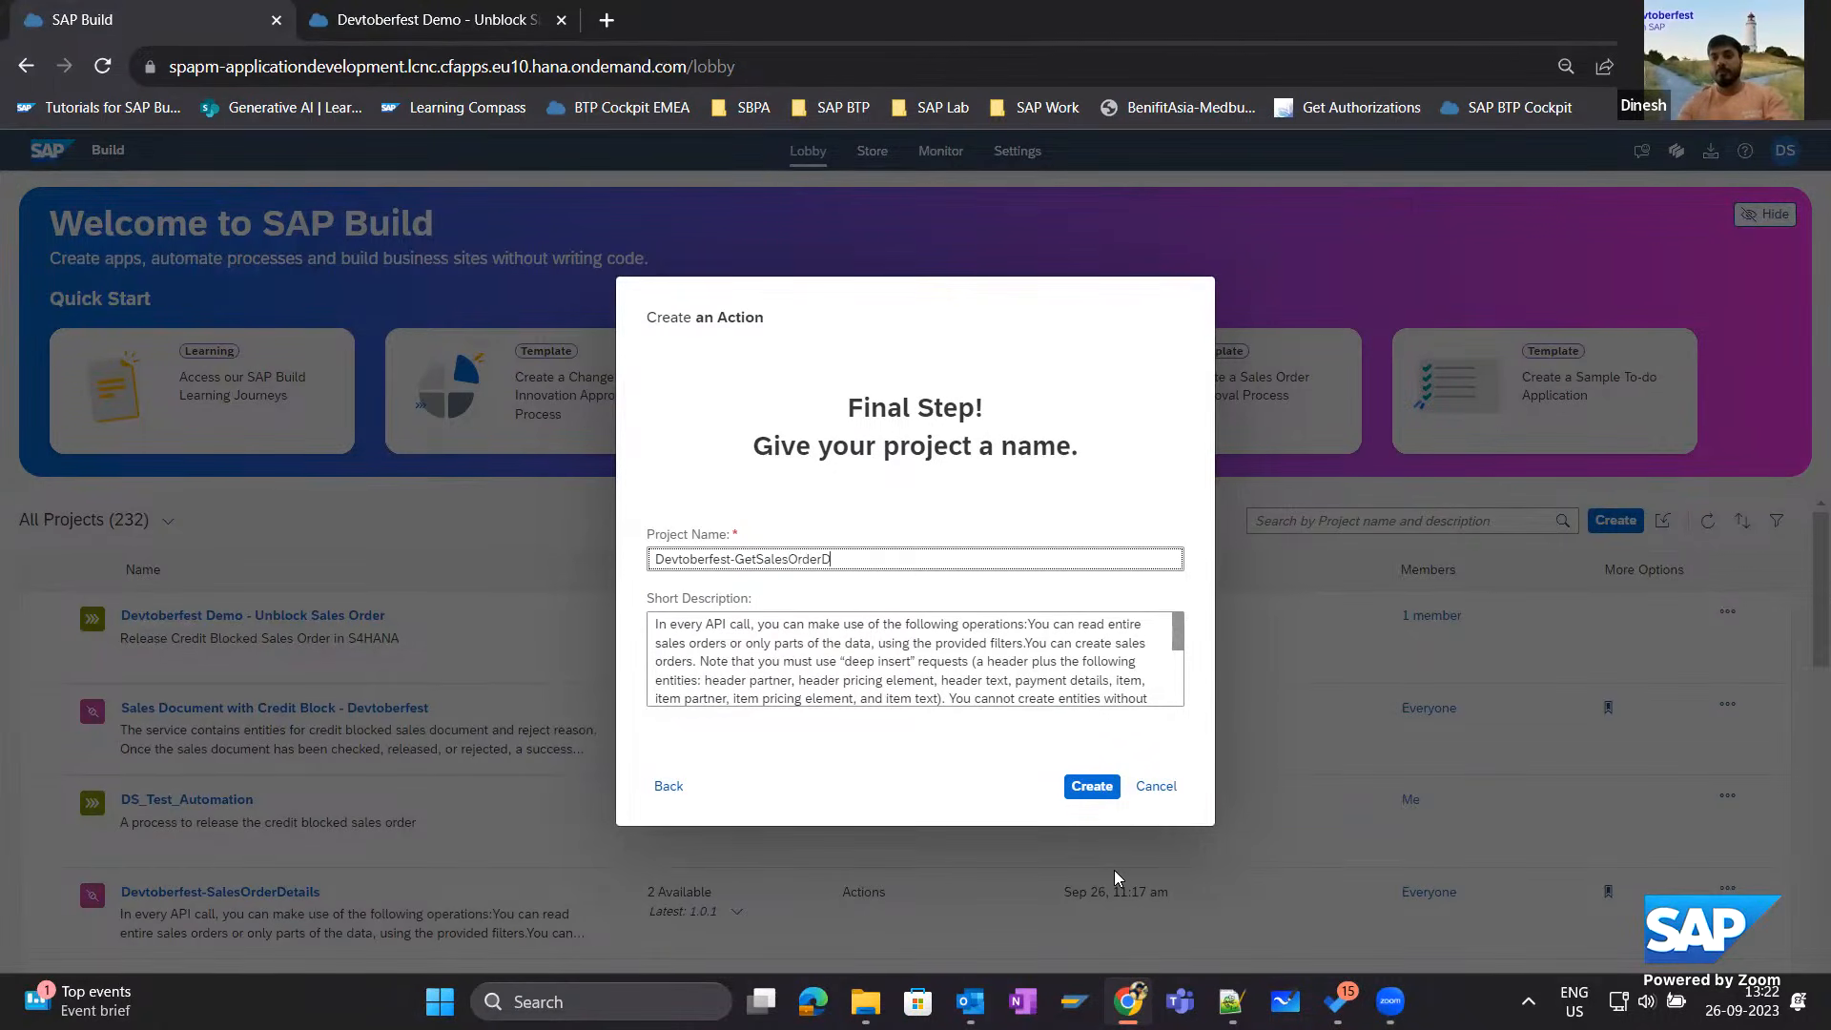
{"action": "type", "text": "SalesOrderDetails"}
{"action": "key", "text": "Tab"}
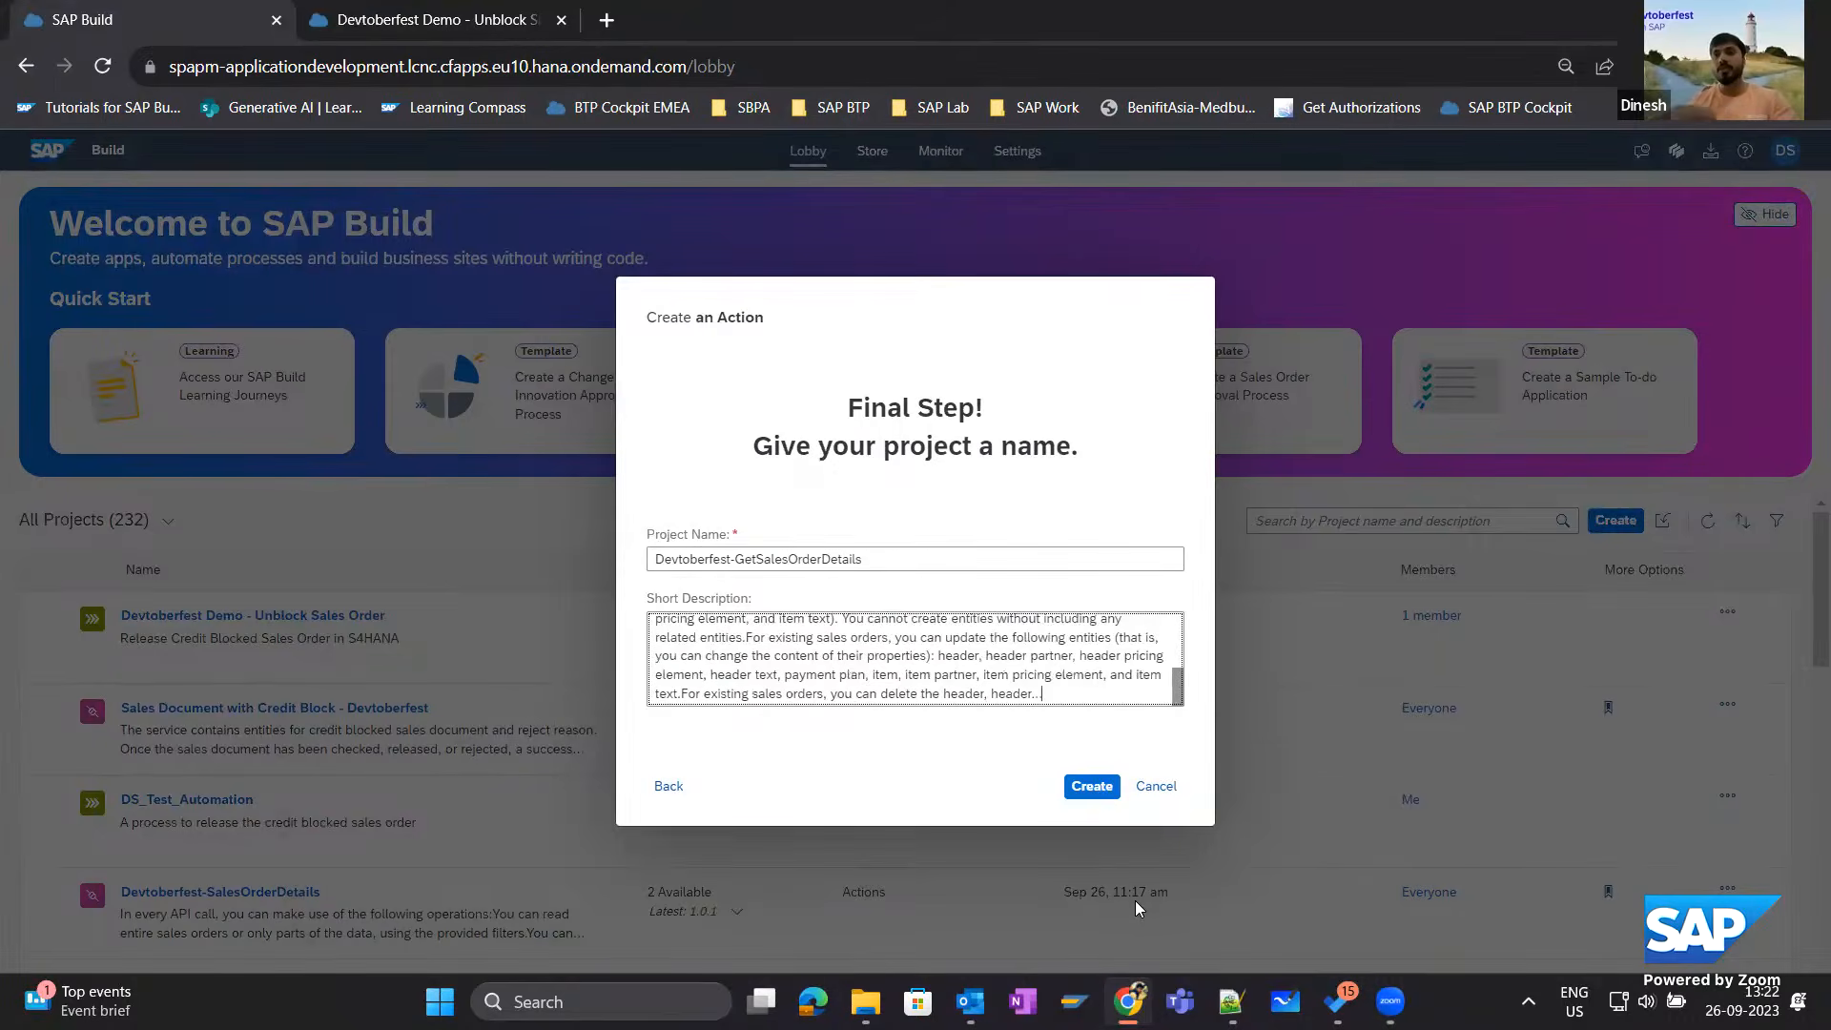
{"action": "key", "text": "ctrl+a"}
{"action": "type", "text": "Ge"}
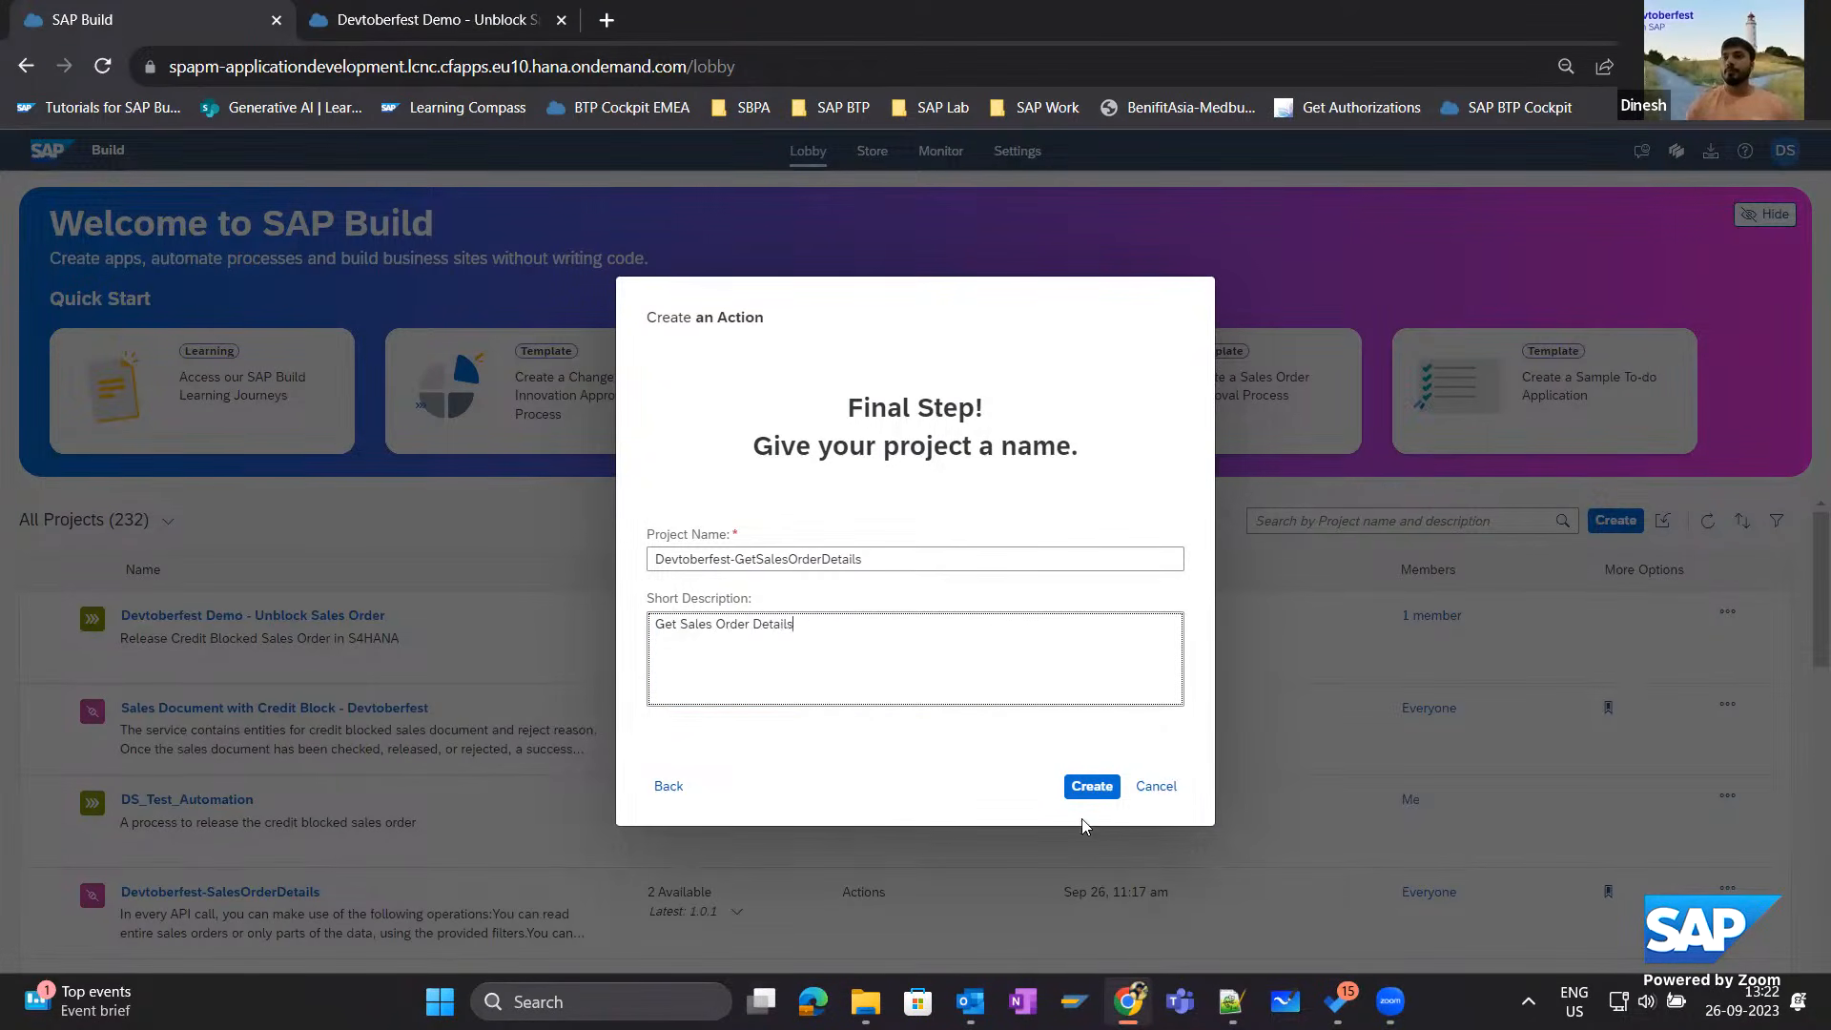
{"action": "left_click", "coordinate": [1090, 787]}
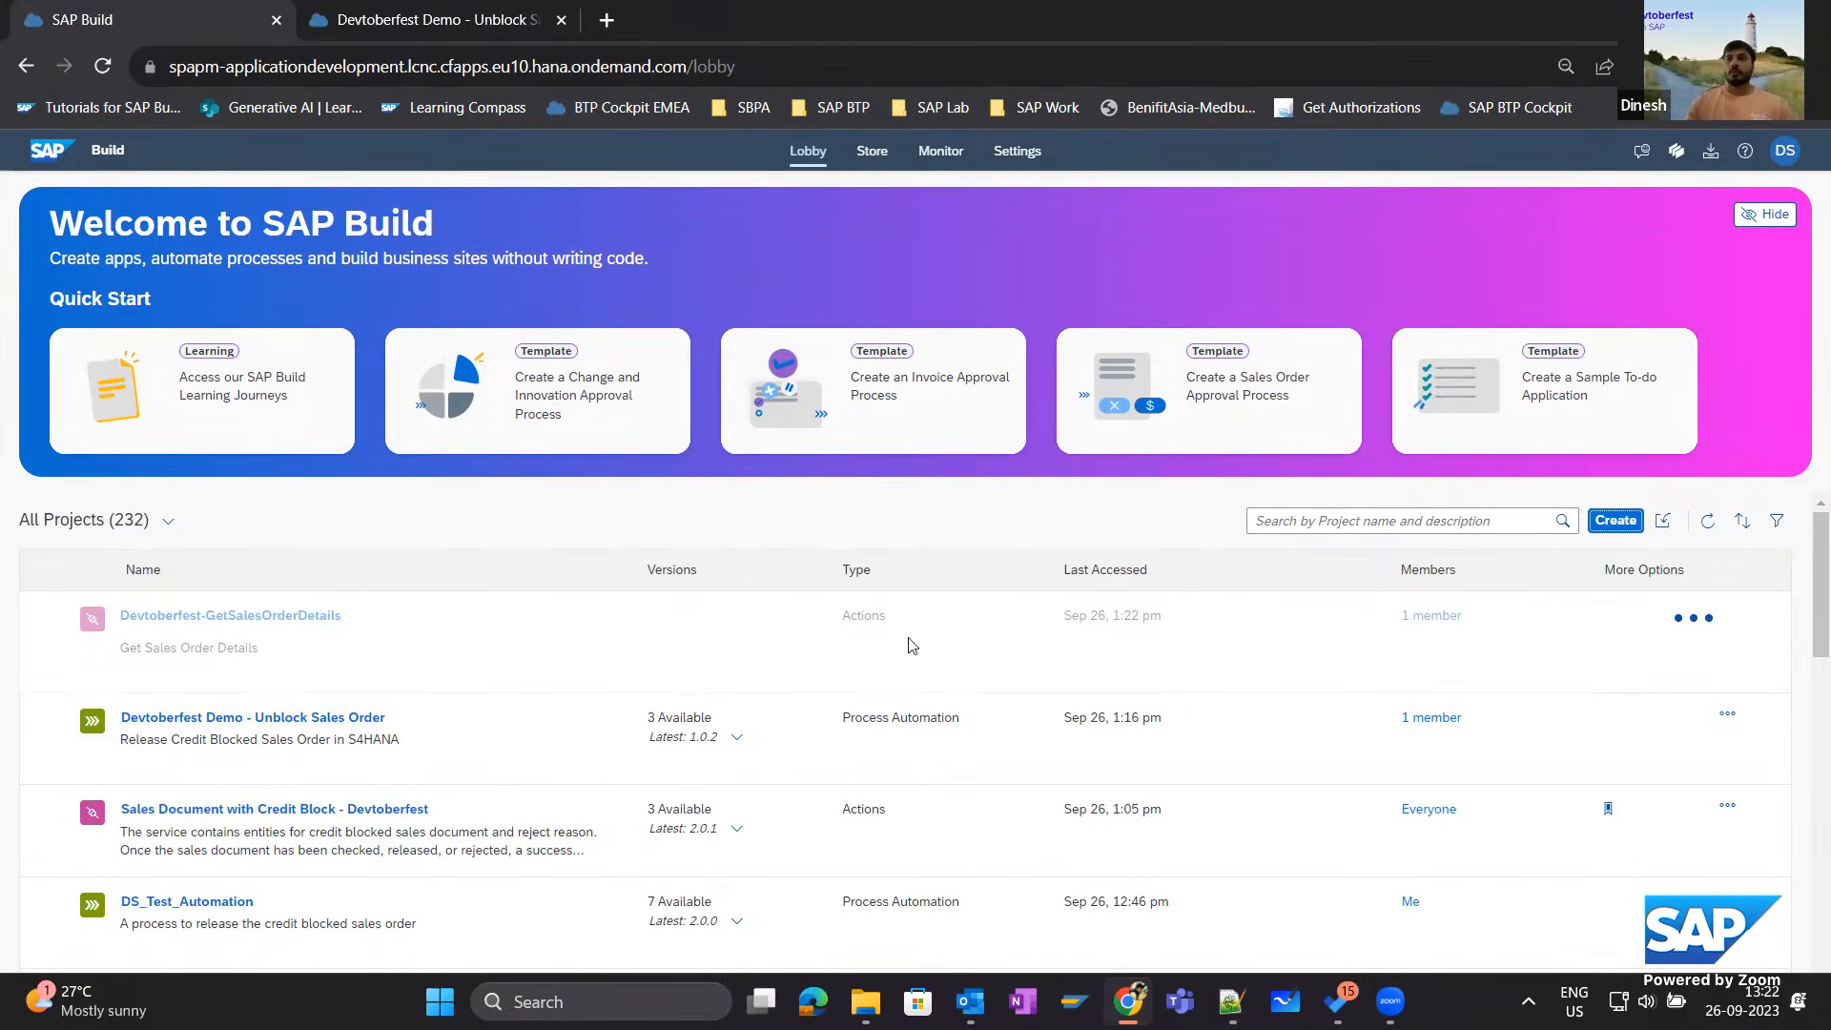
Open the Sales Document with Credit Block - Devtoberfest actions for reference and add the "Reads all items of a sales order" GET action to Devtoberfest-GetSalesOrderDetails.
{"action": "left_click", "coordinate": [237, 810]}
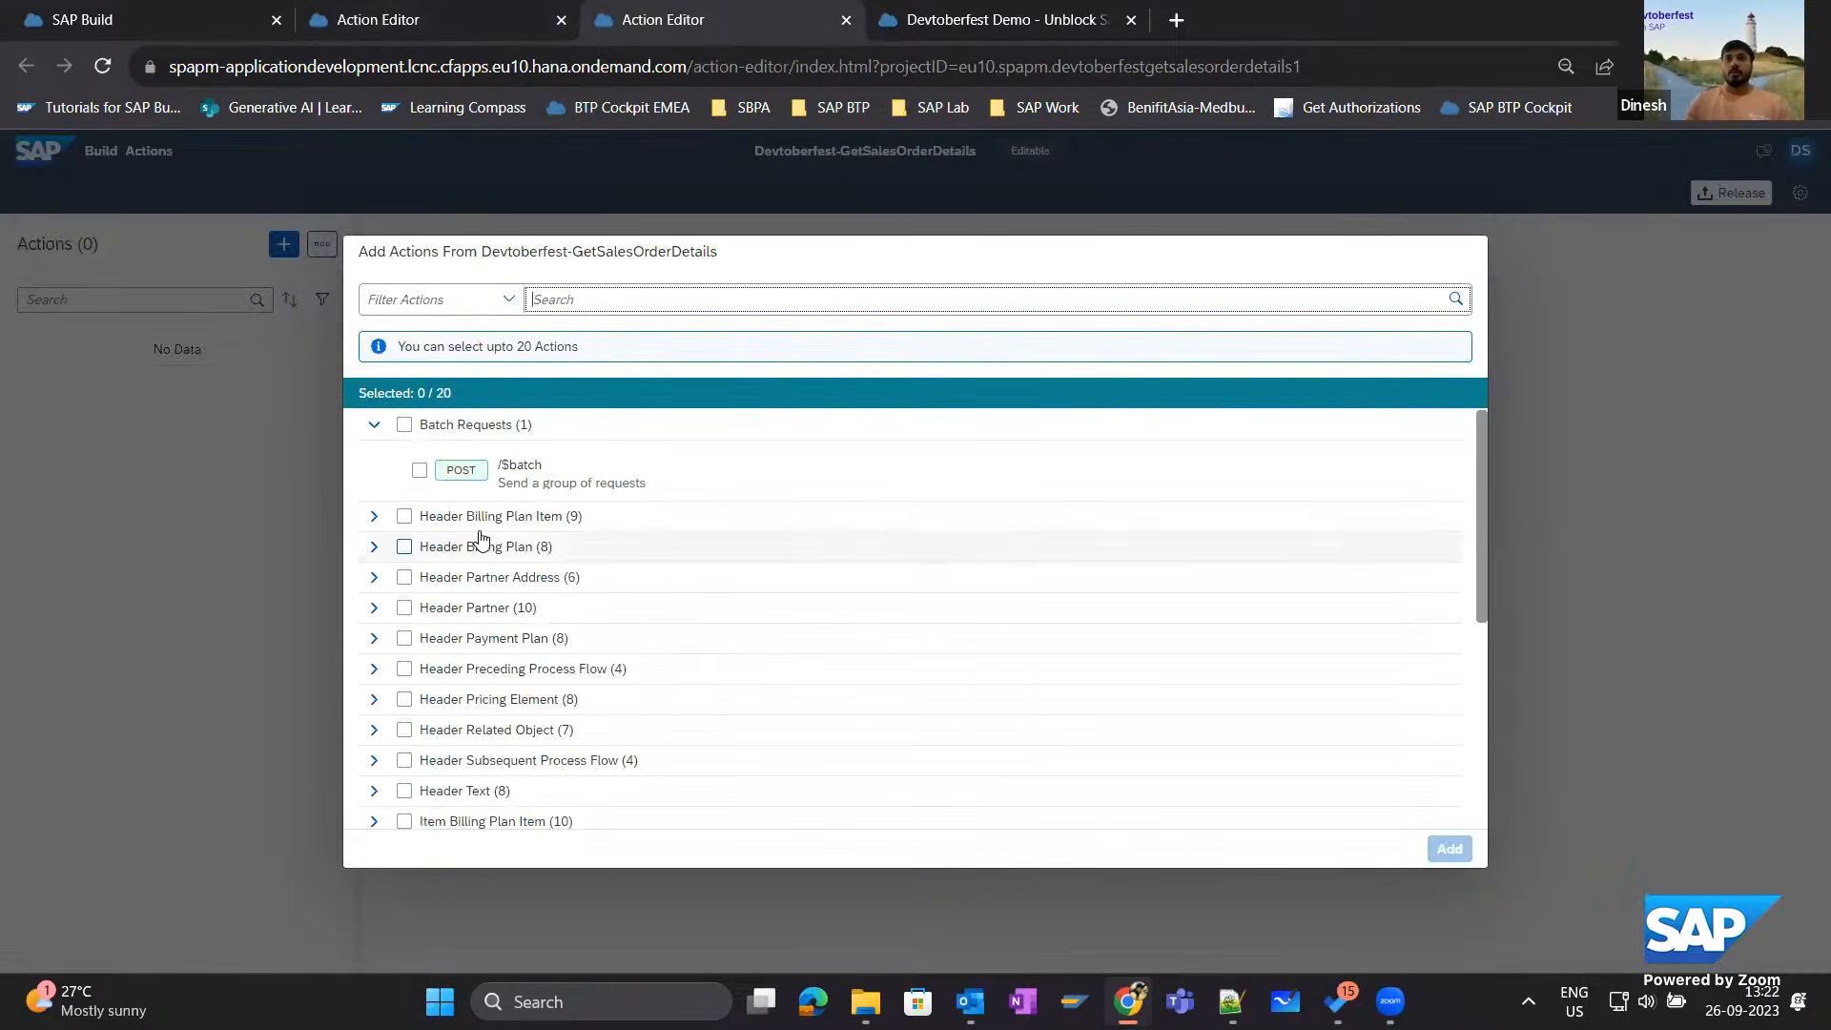
{"action": "scroll", "coordinate": [519, 727], "scroll_direction": "down", "scroll_amount": 5}
{"action": "scroll", "coordinate": [519, 728], "scroll_direction": "up", "scroll_amount": 5}
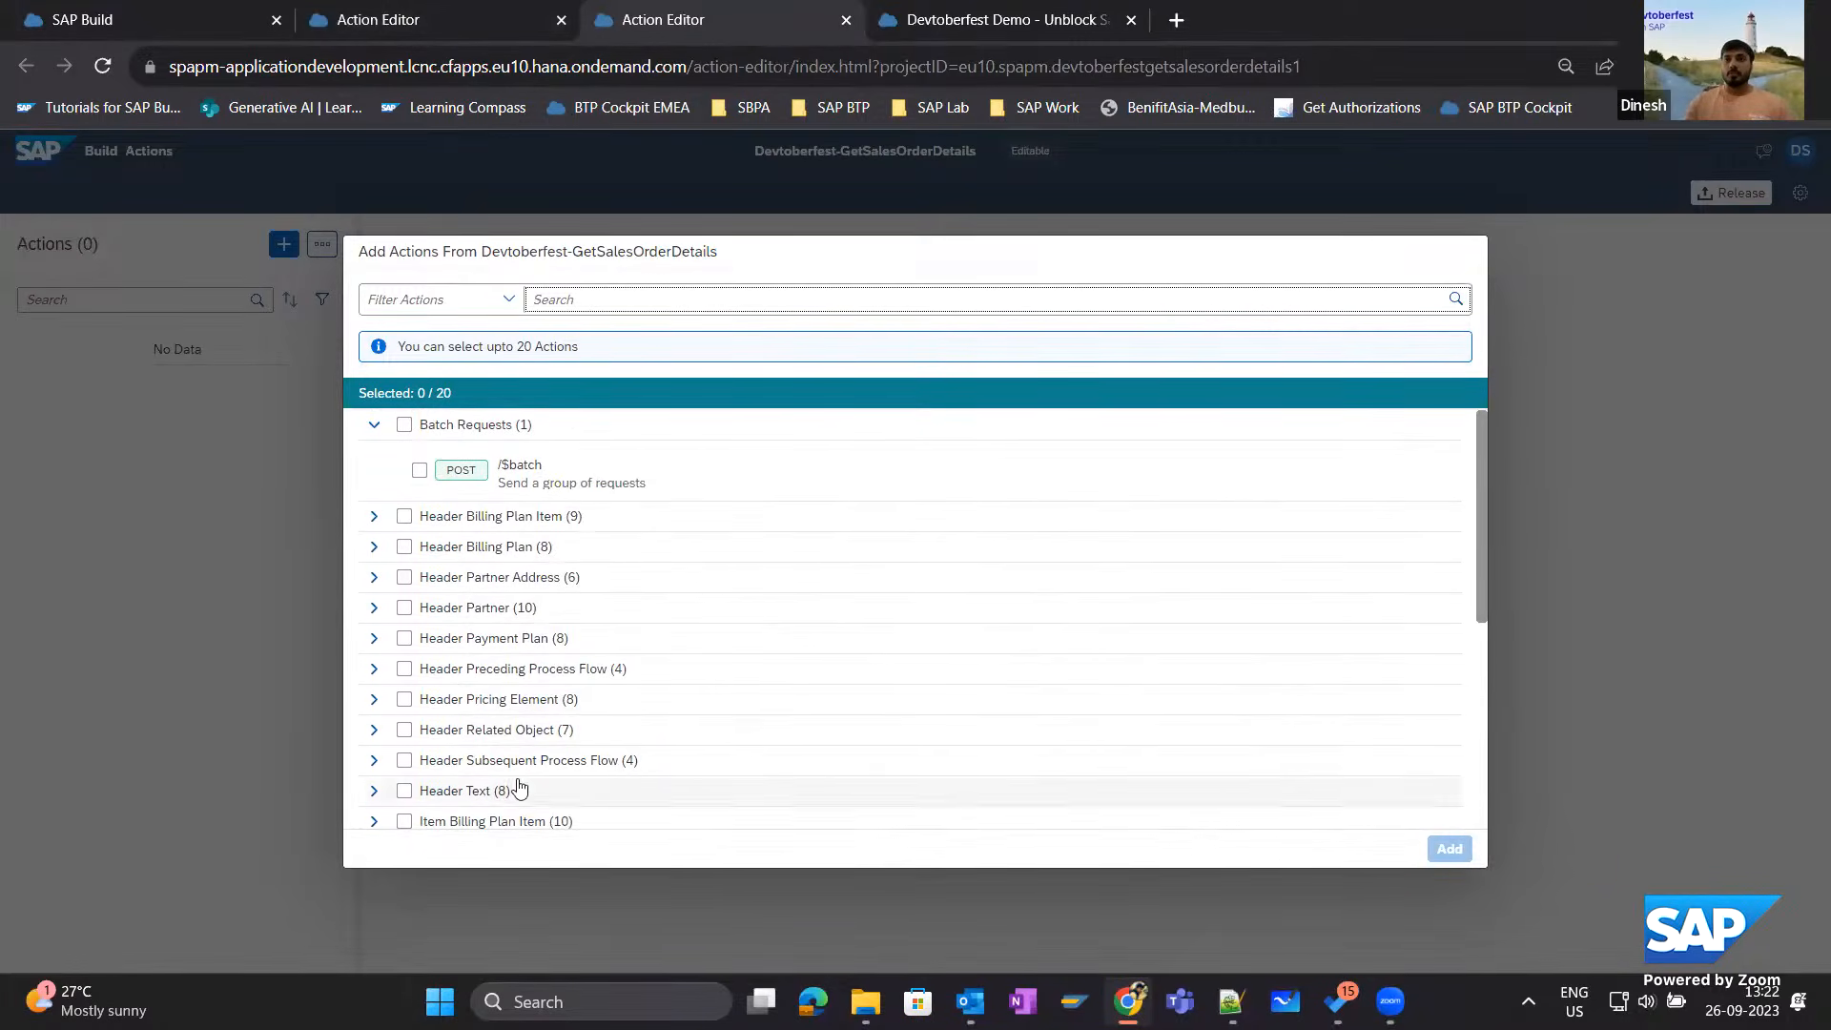
{"action": "scroll", "coordinate": [490, 724], "scroll_direction": "down", "scroll_amount": 4}
{"action": "scroll", "coordinate": [448, 725], "scroll_direction": "down", "scroll_amount": 1}
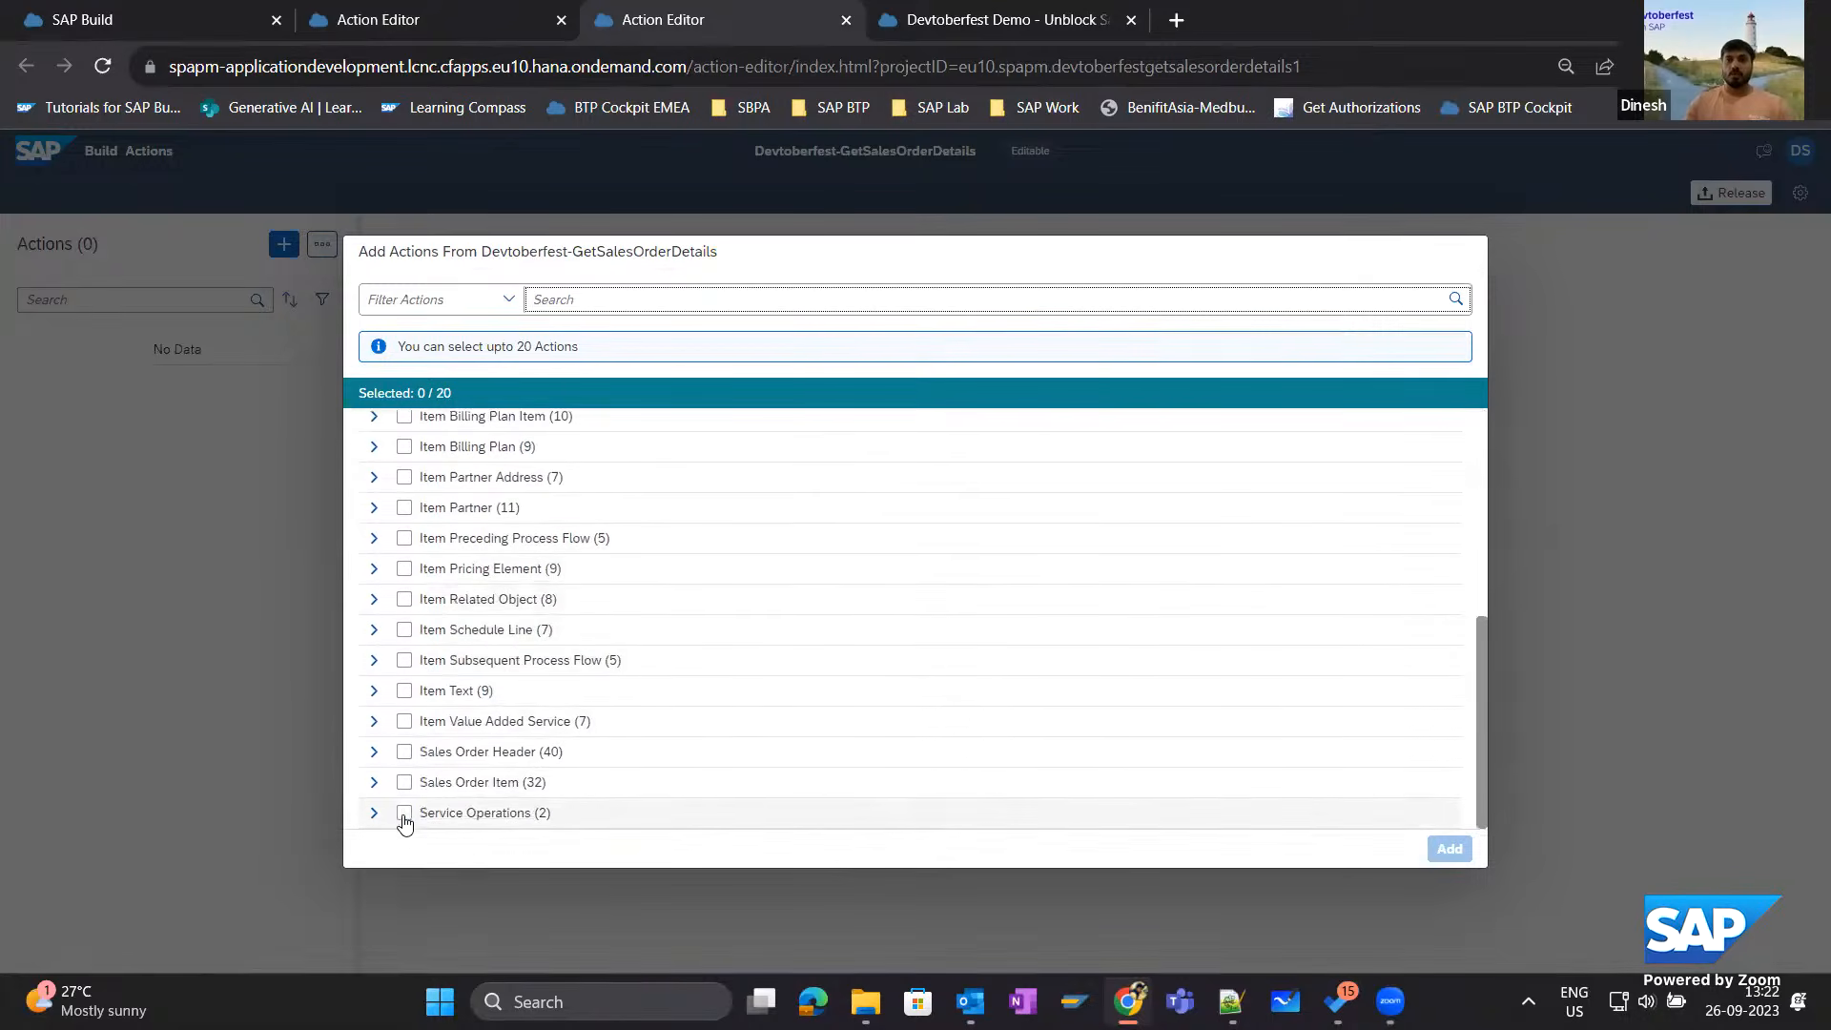
{"action": "left_click", "coordinate": [374, 781]}
{"action": "scroll", "coordinate": [611, 572], "scroll_direction": "down", "scroll_amount": 3}
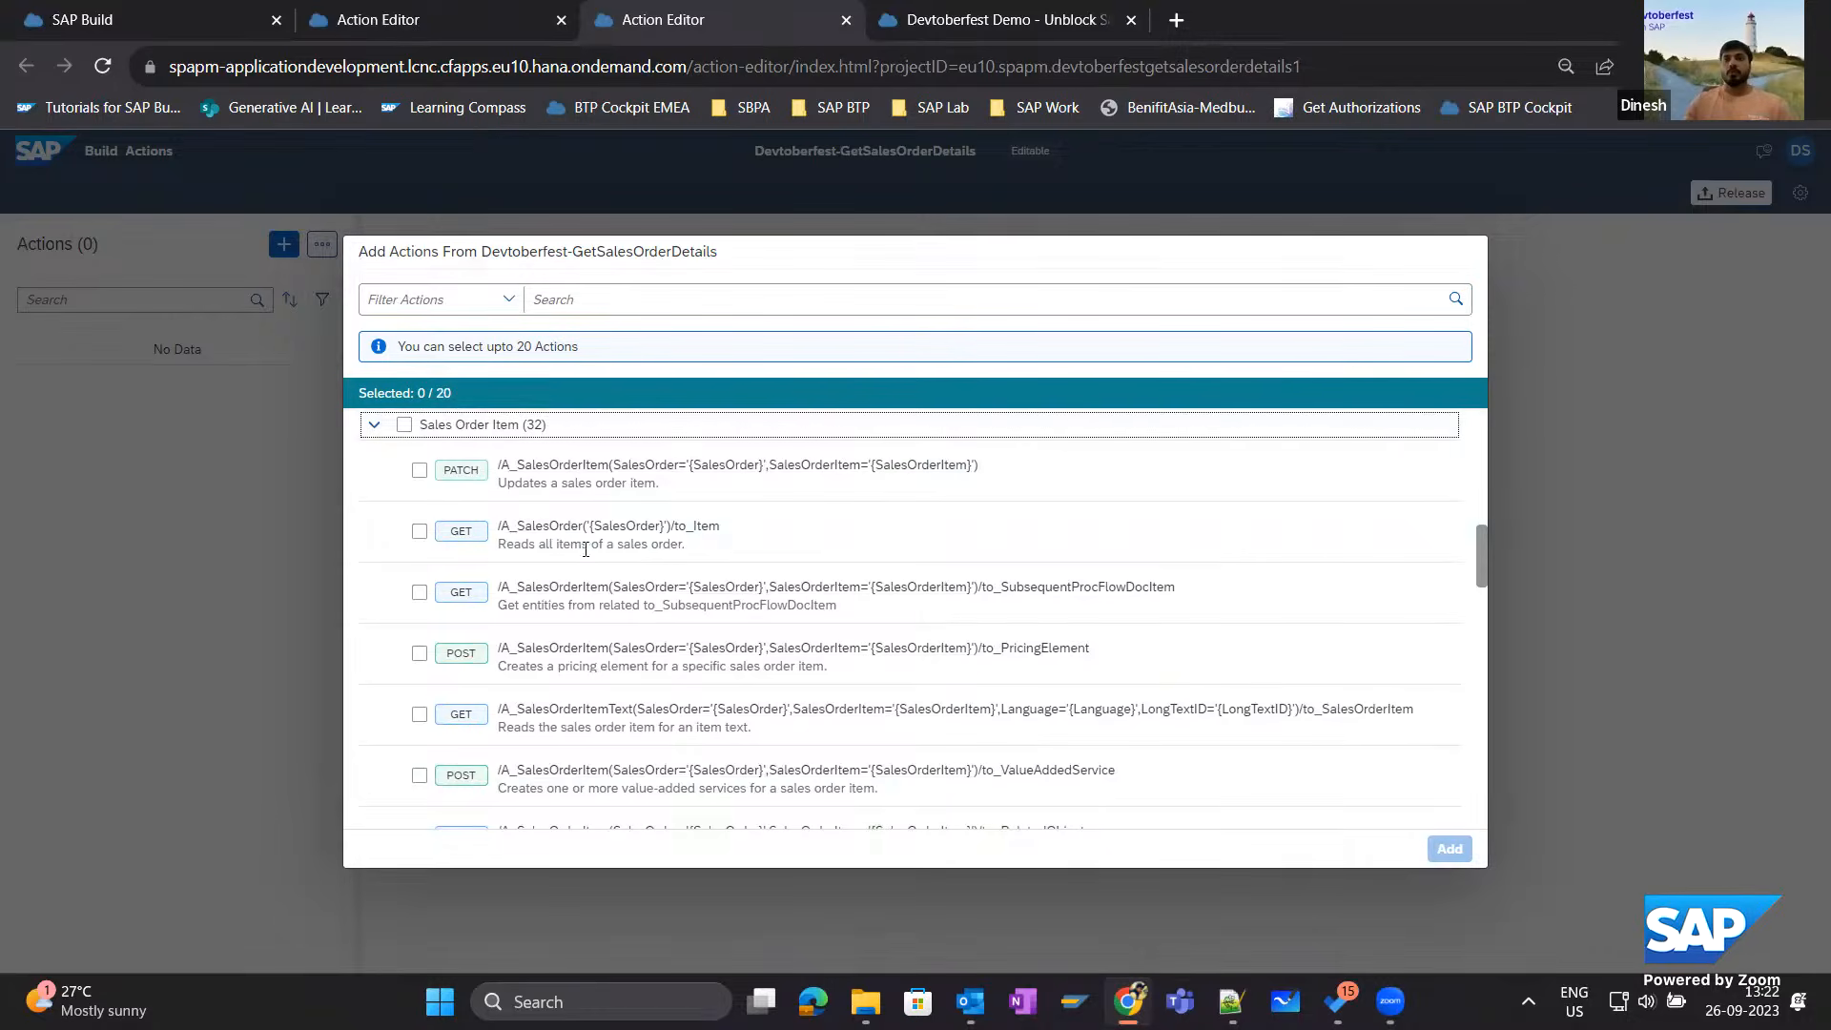
{"action": "left_click", "coordinate": [420, 531]}
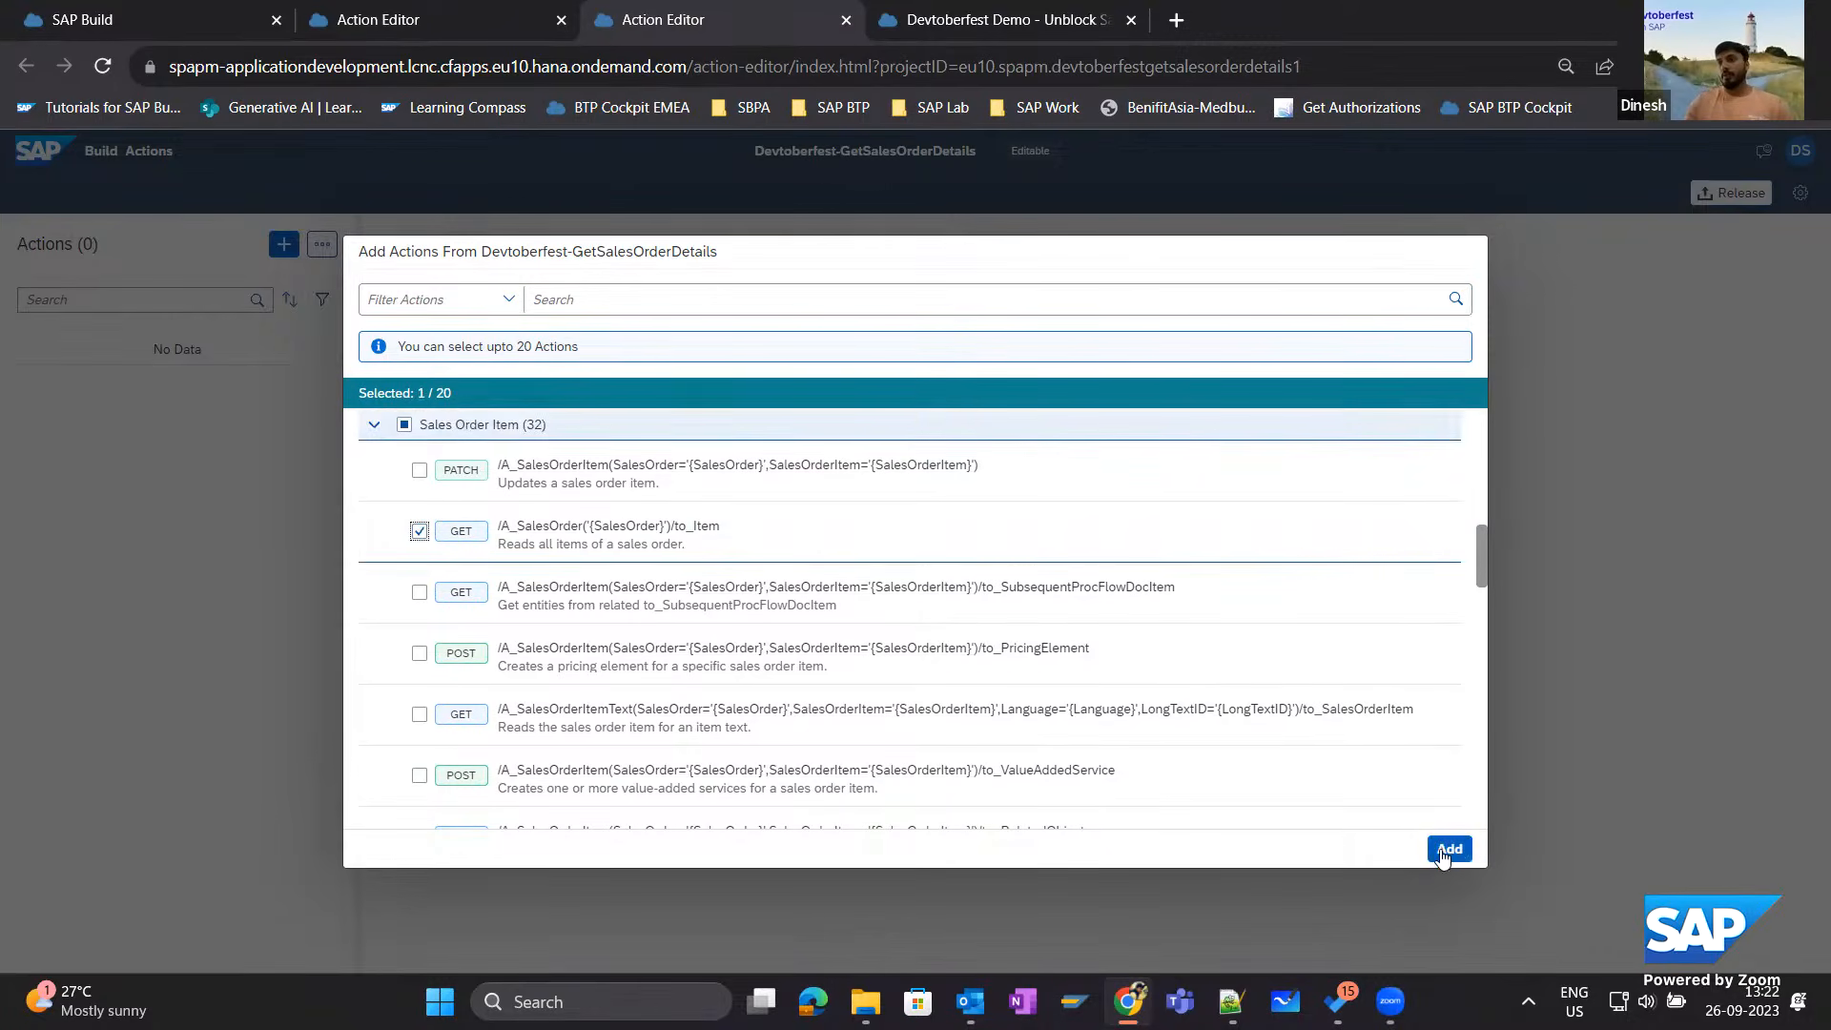
{"action": "left_click", "coordinate": [1445, 854]}
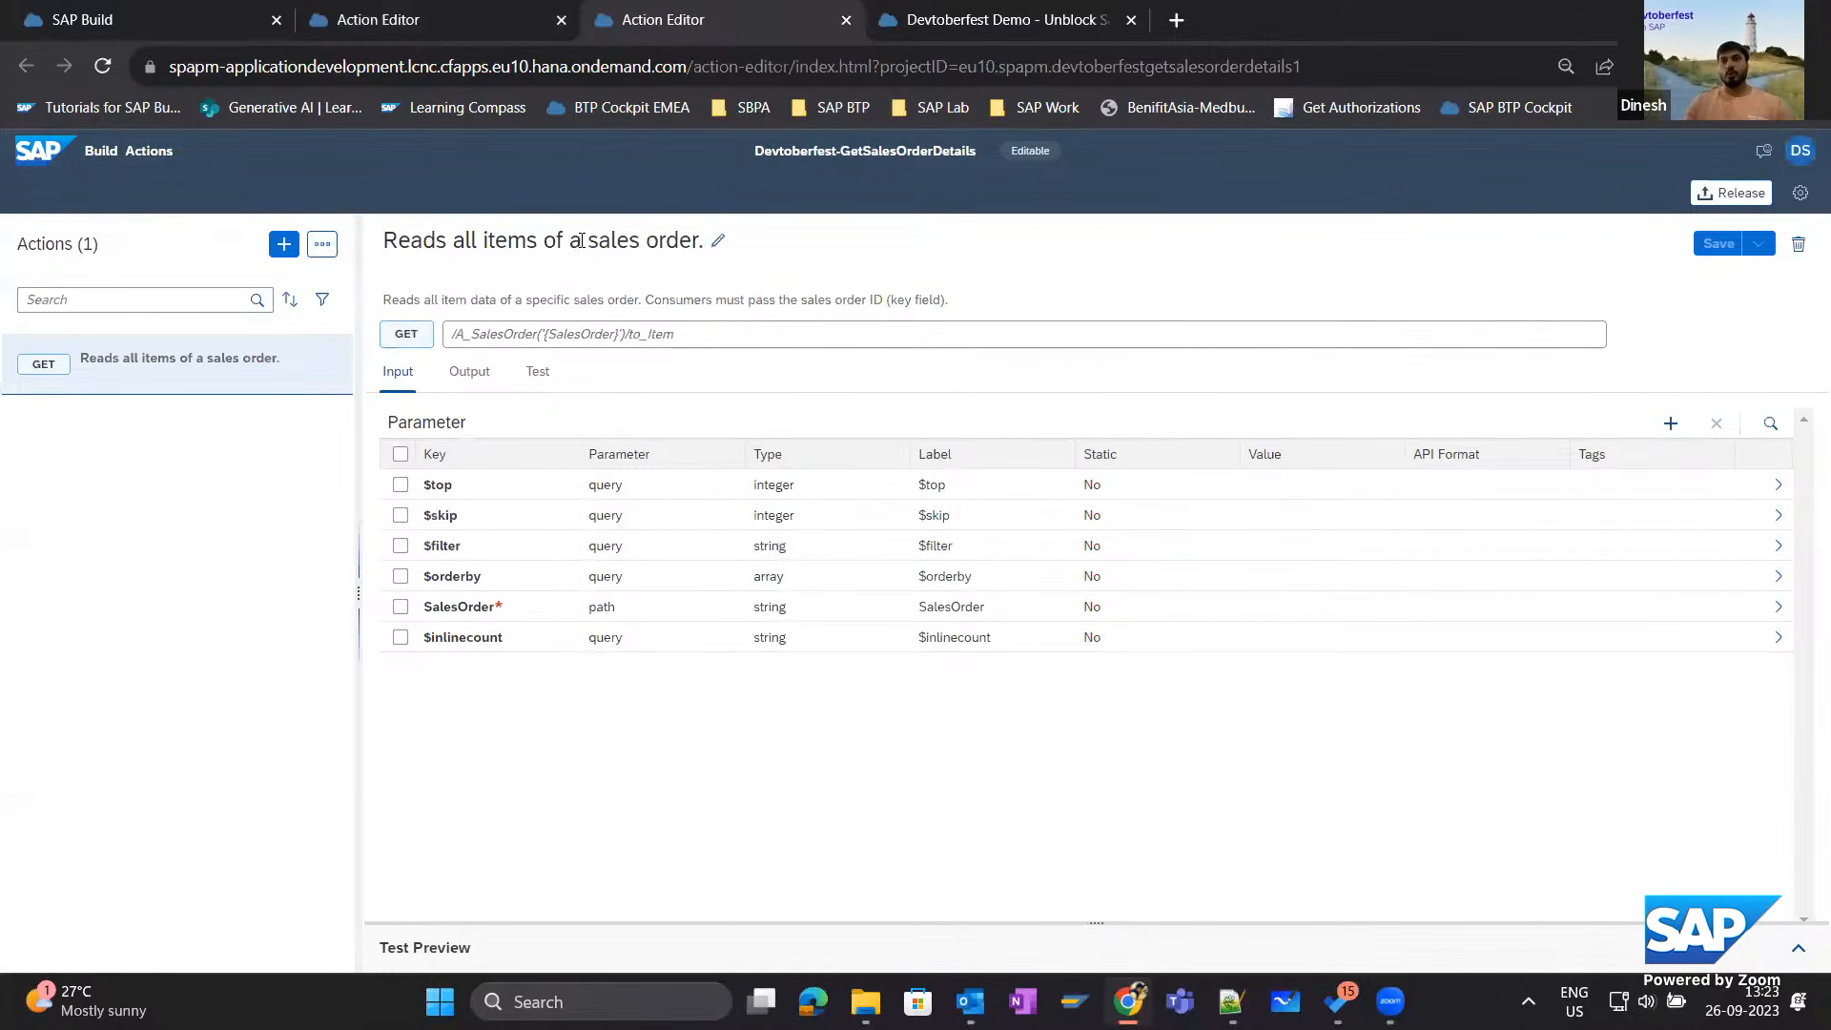
Examine the 200 output of the "Reads all items of a sales order" action down to the fields of its results array.
{"action": "left_click", "coordinate": [464, 371]}
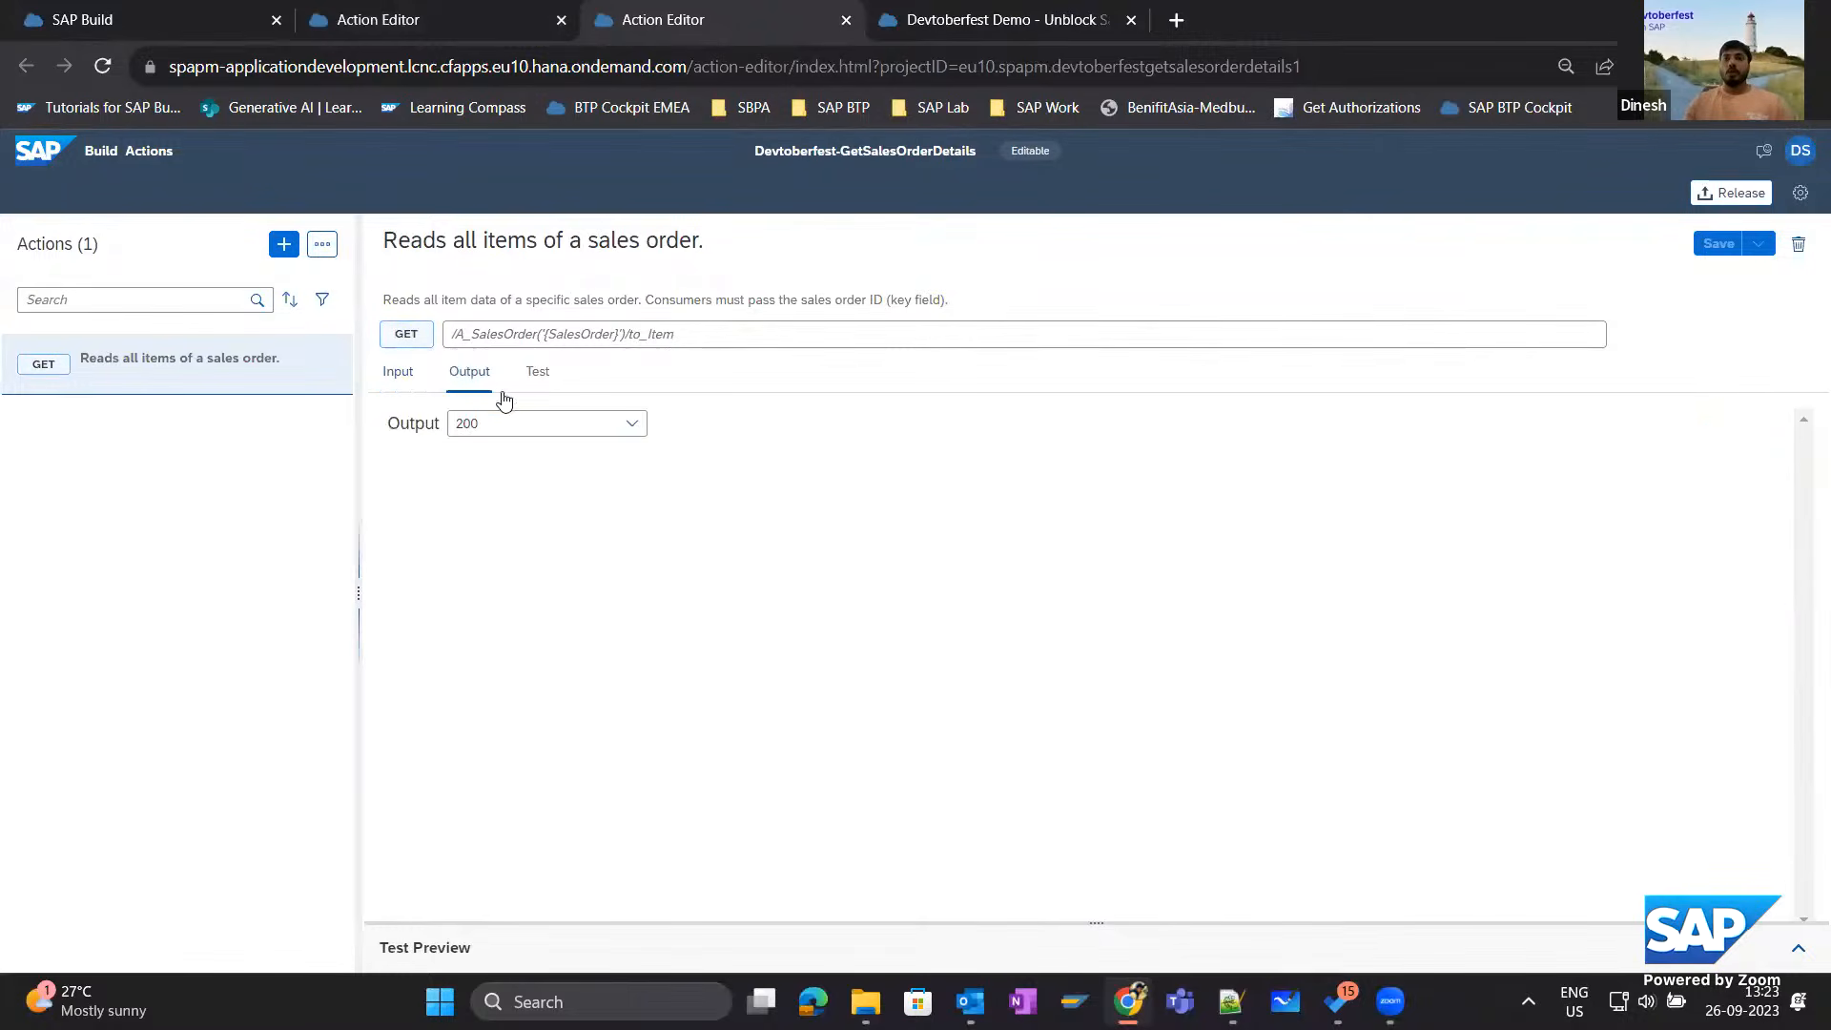
{"action": "left_click", "coordinate": [637, 423]}
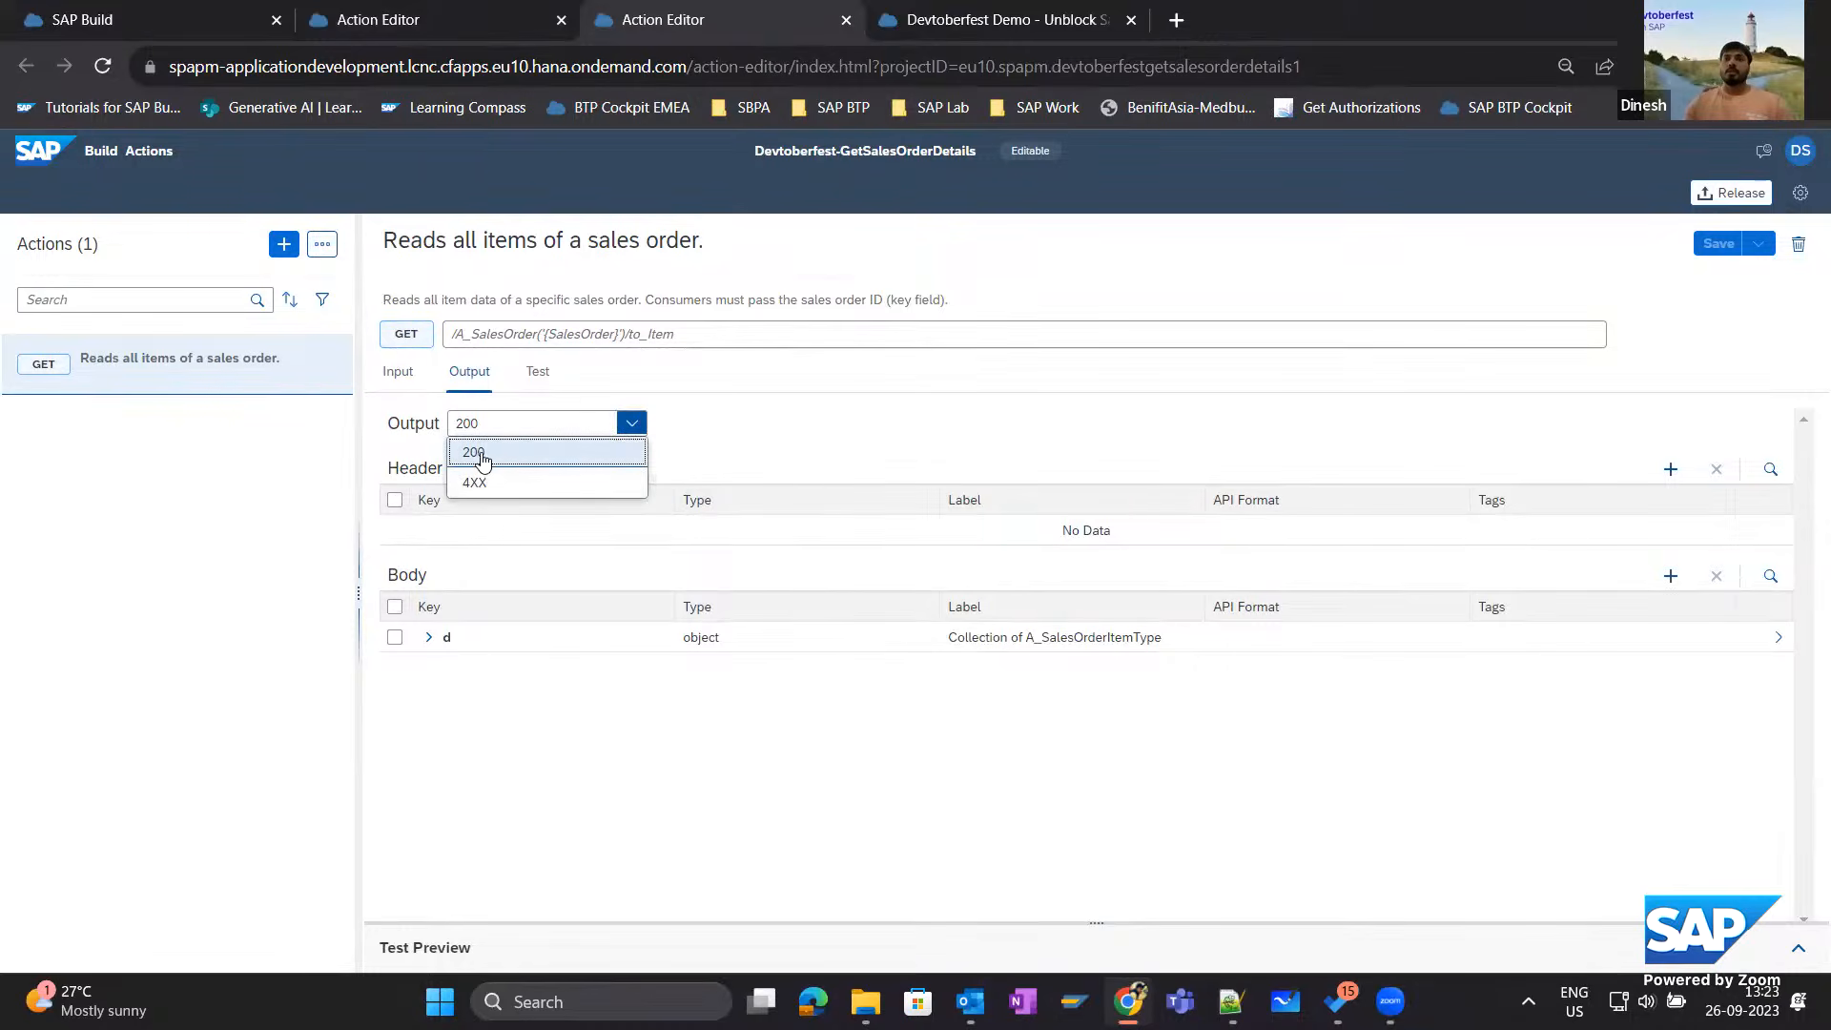
{"action": "left_click", "coordinate": [520, 456]}
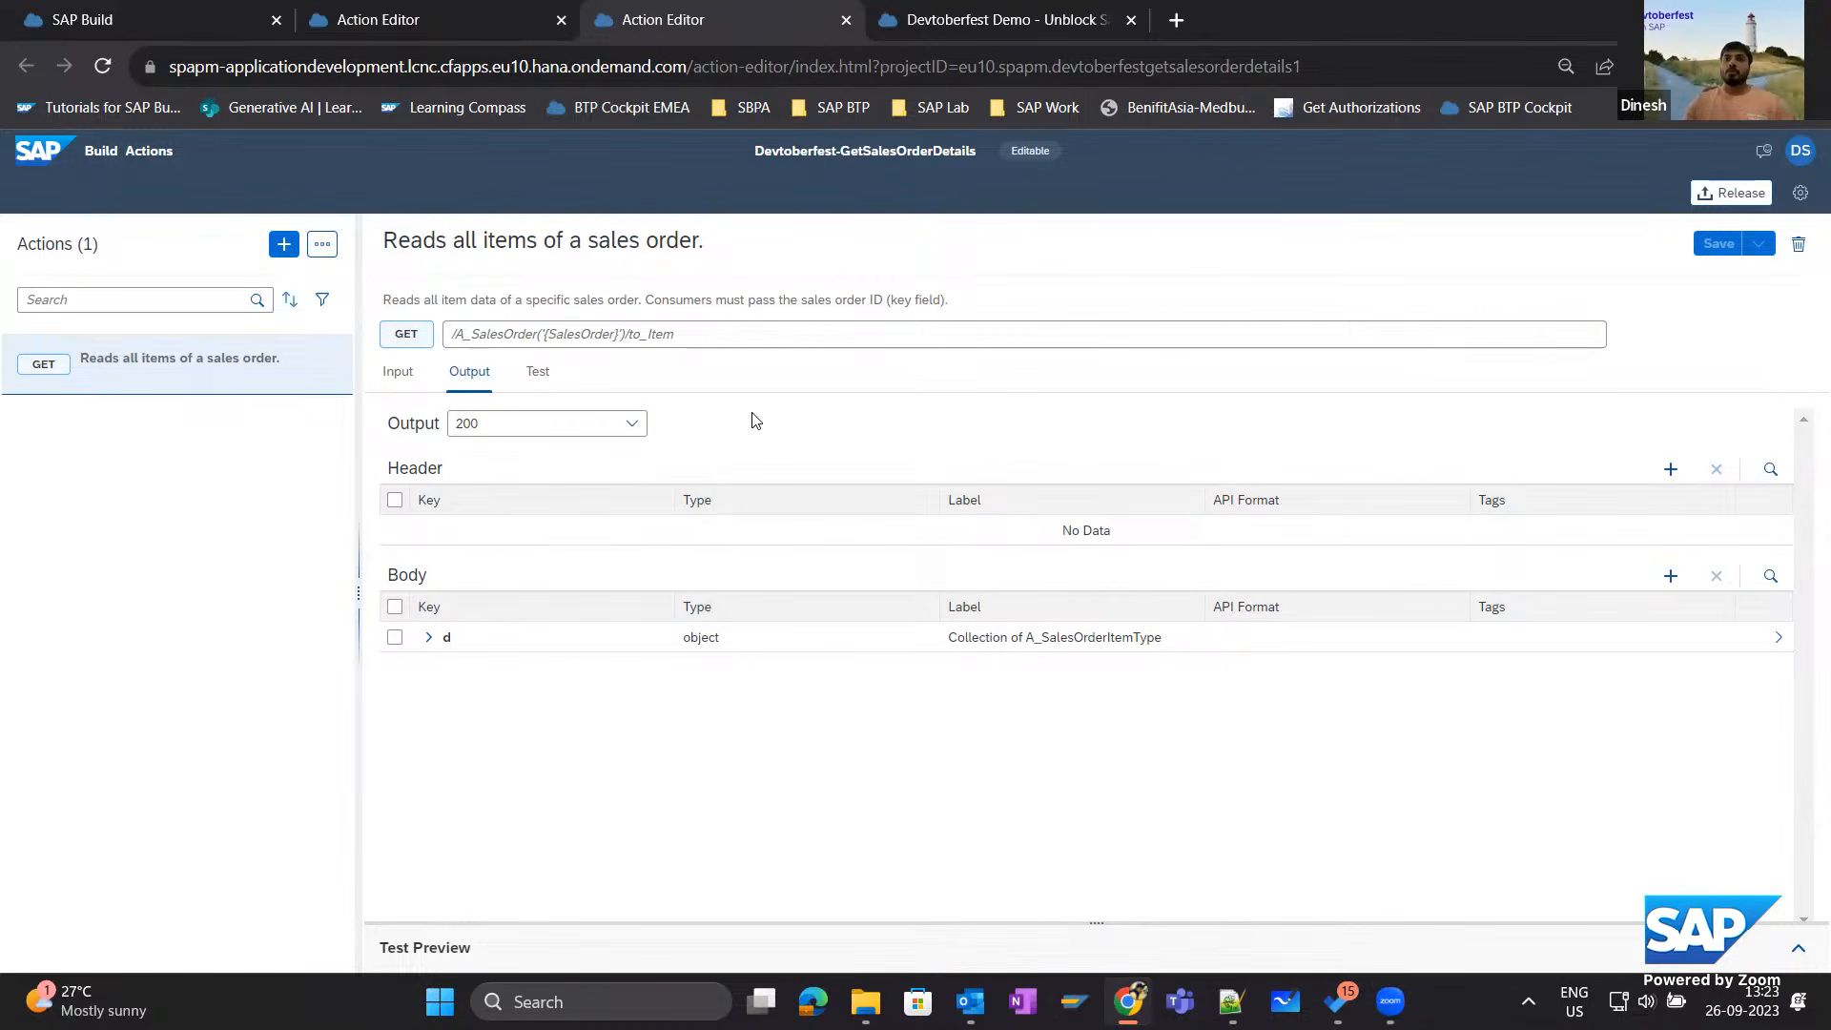
{"action": "left_click", "coordinate": [428, 637]}
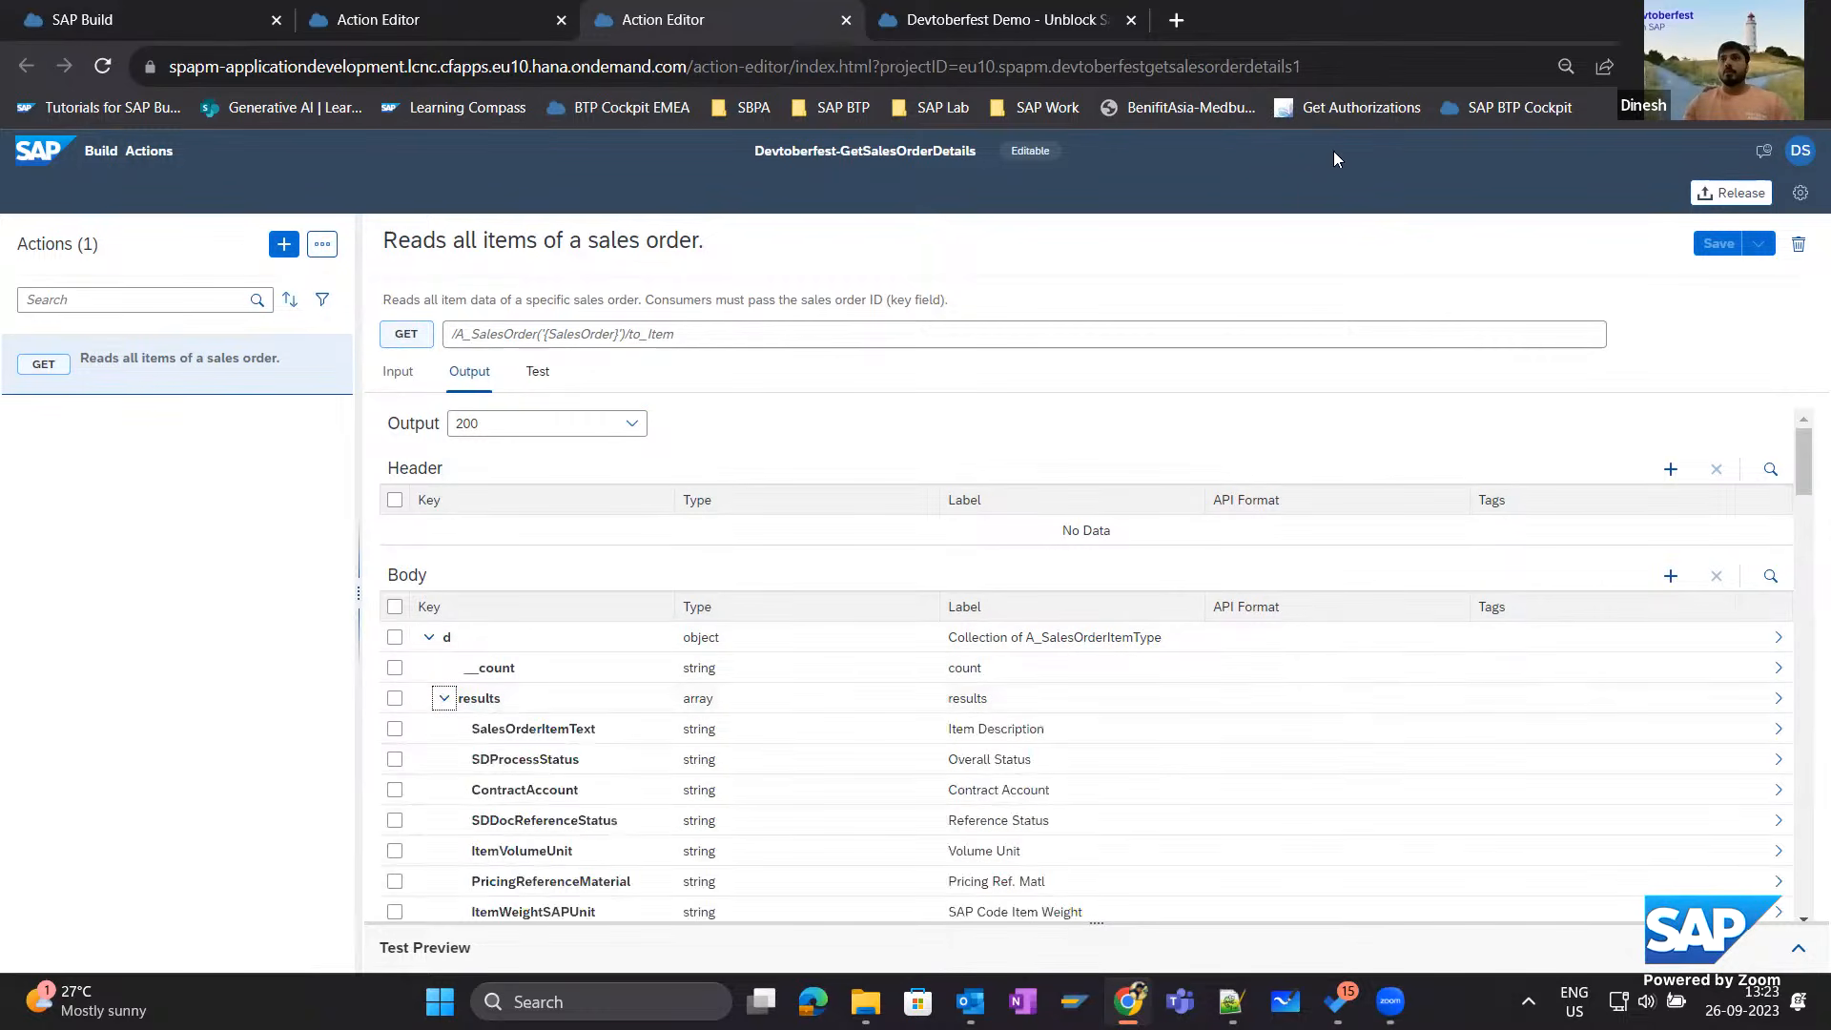
In the Sales Document with Credit Block - Devtoberfest project, examine the mandatory and tag settings of the results array output by "Reads all rejection reasons".
{"action": "left_click", "coordinate": [340, 23]}
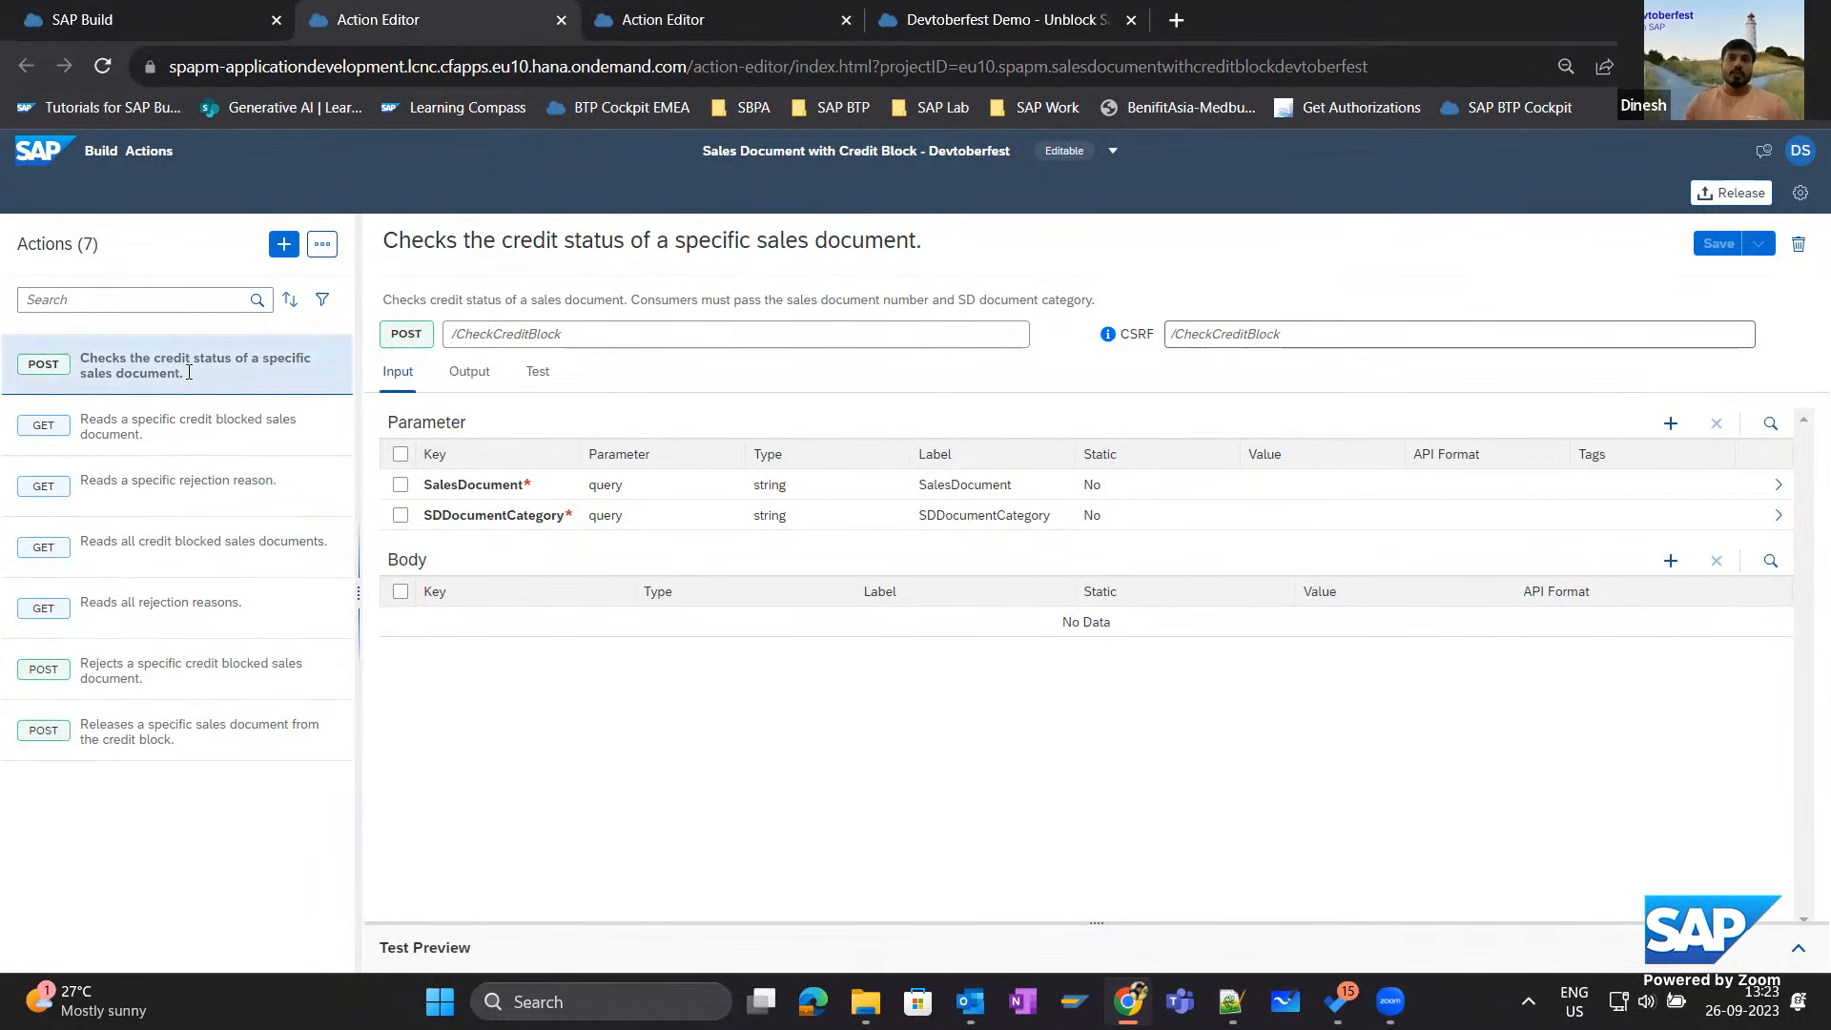
{"action": "left_click", "coordinate": [155, 446]}
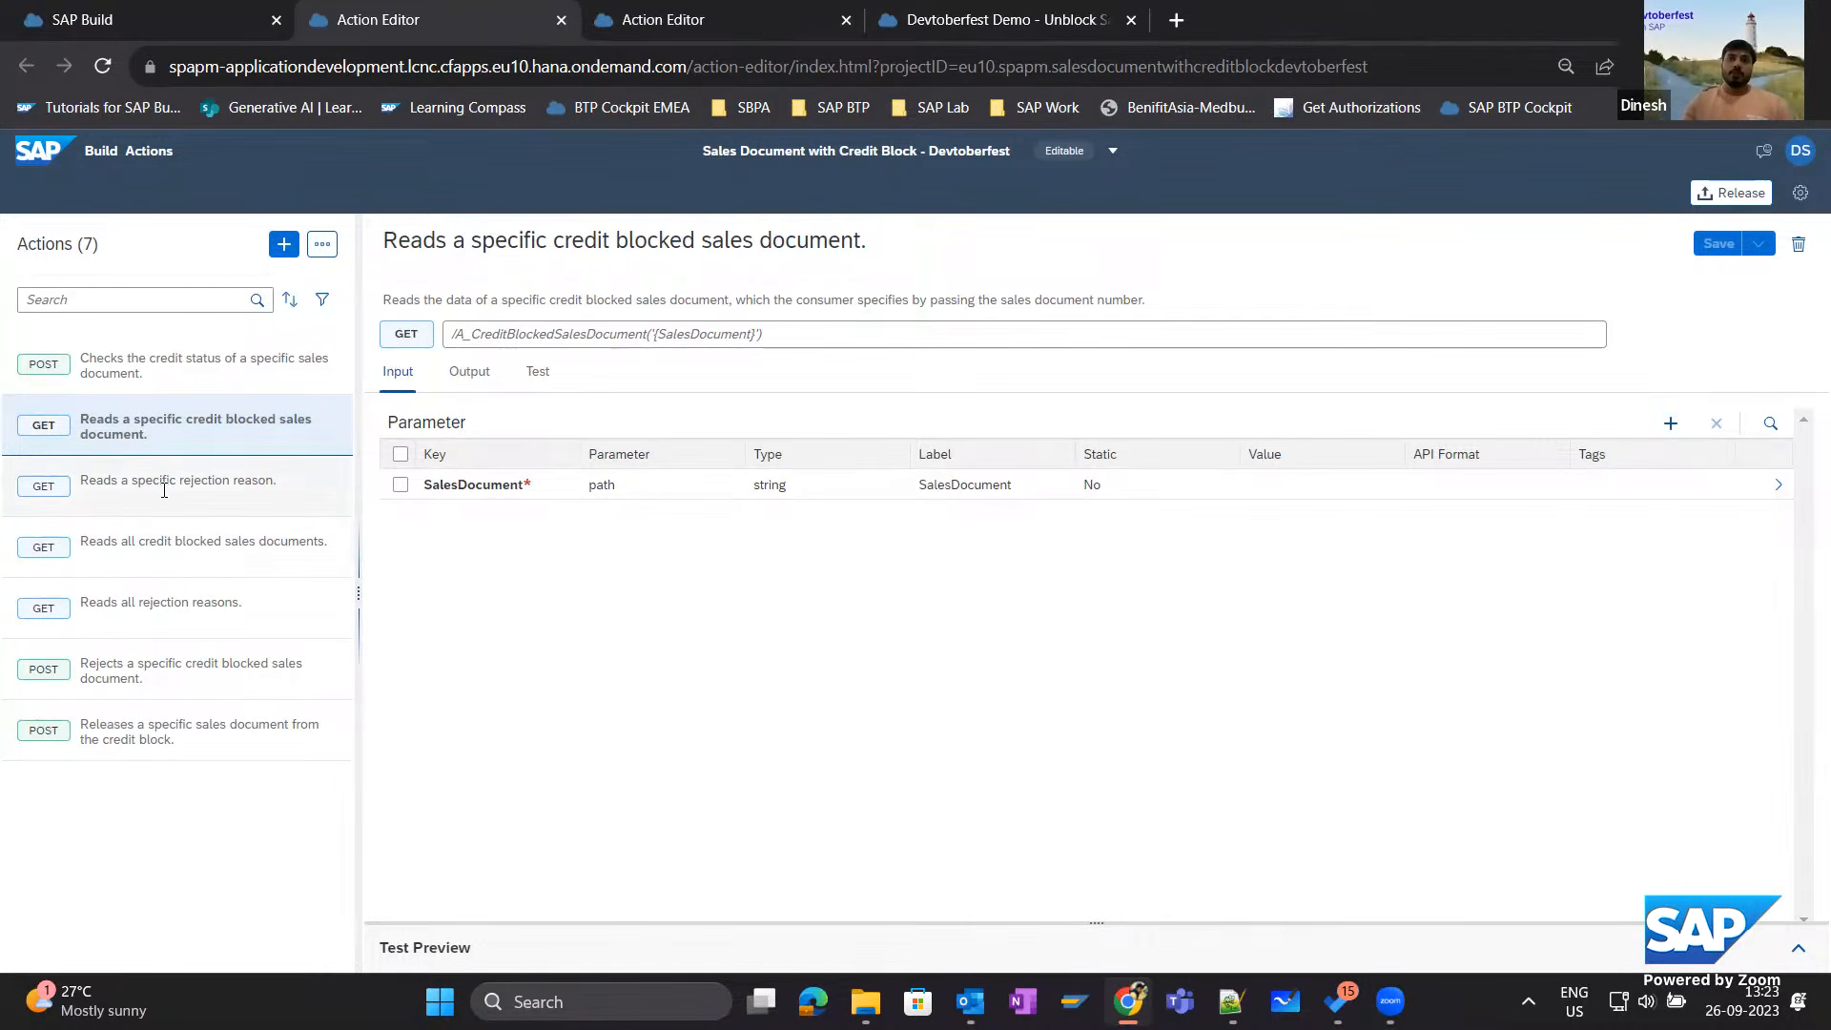
{"action": "left_click", "coordinate": [127, 610]}
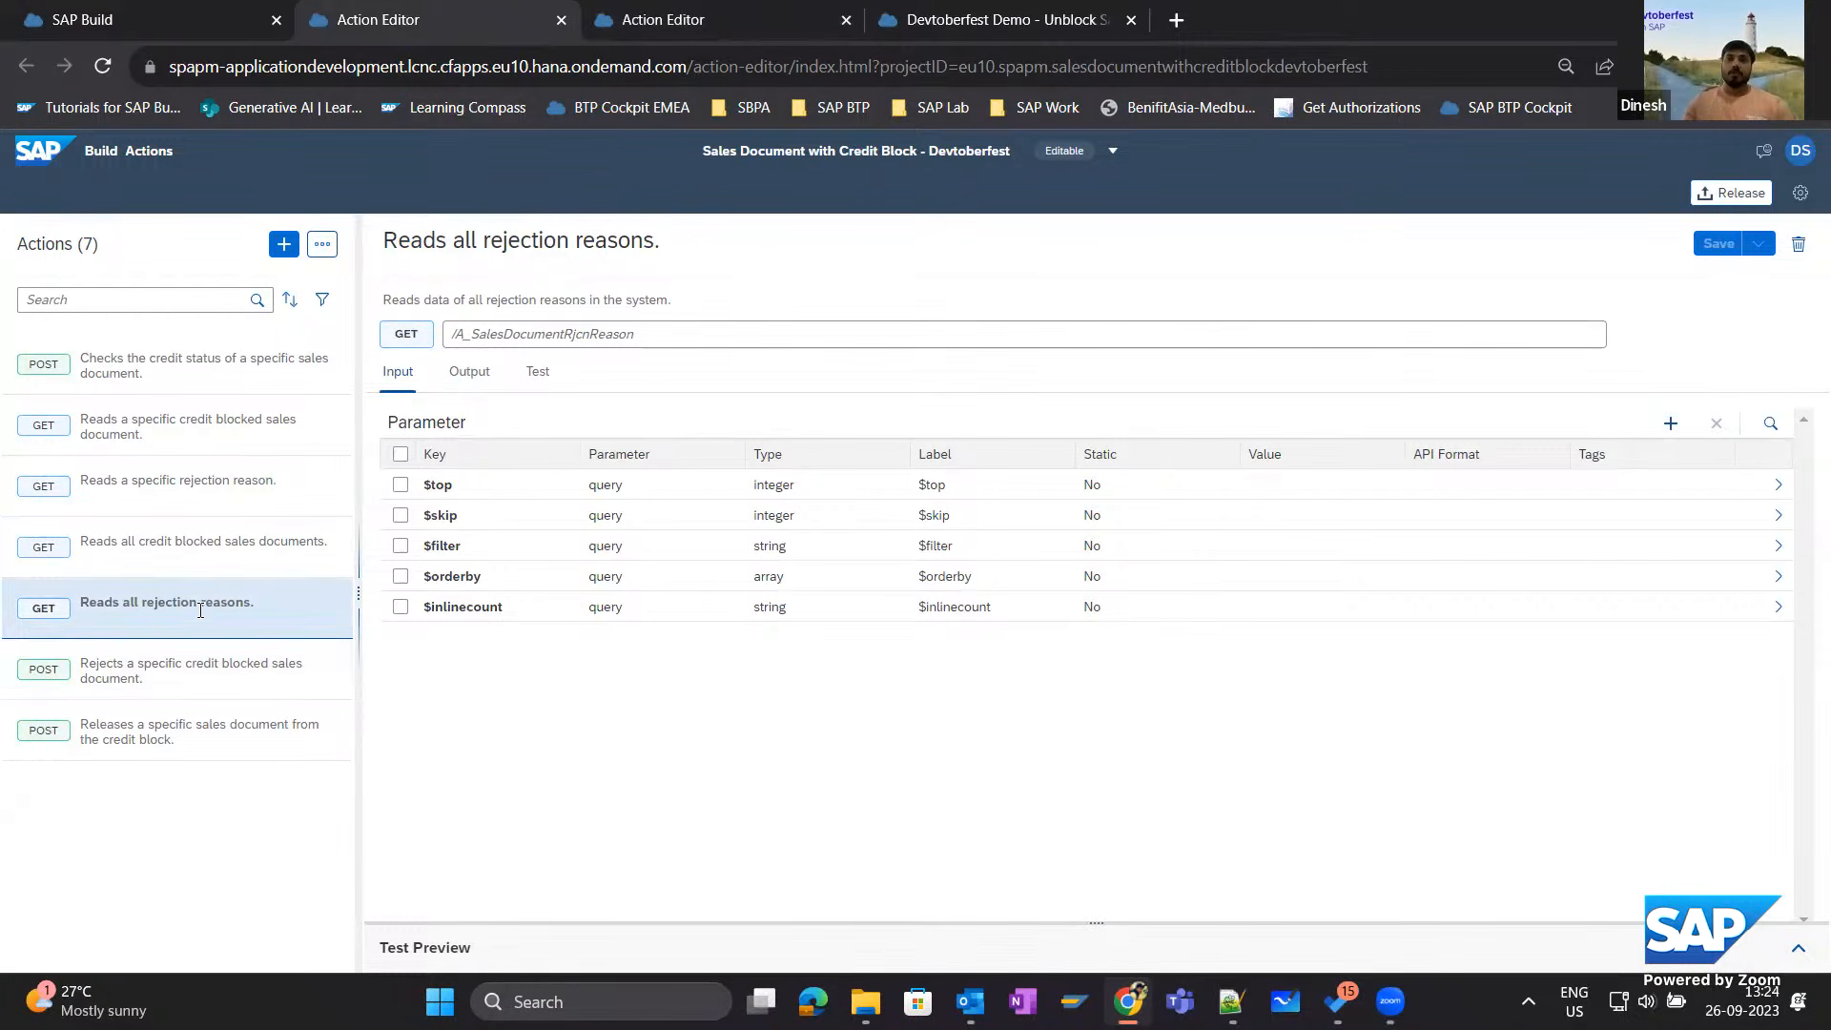
{"action": "left_click", "coordinate": [470, 372]}
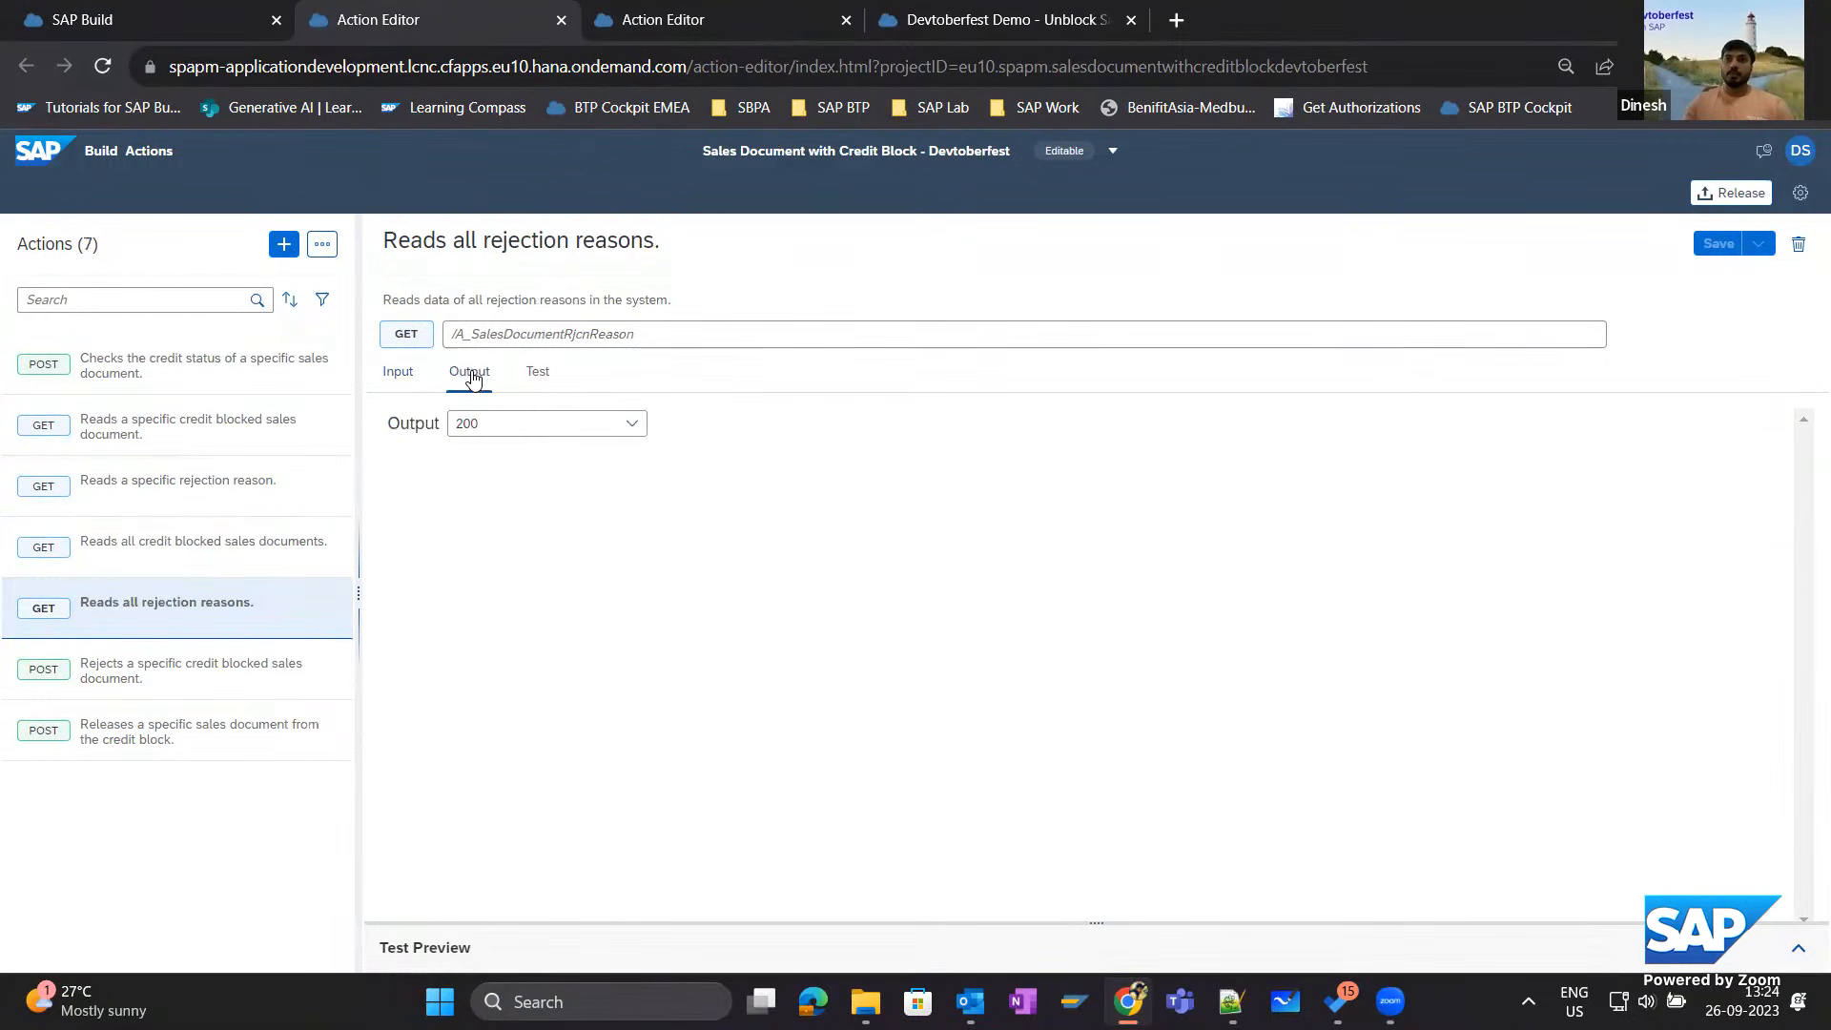
{"action": "left_click", "coordinate": [431, 638]}
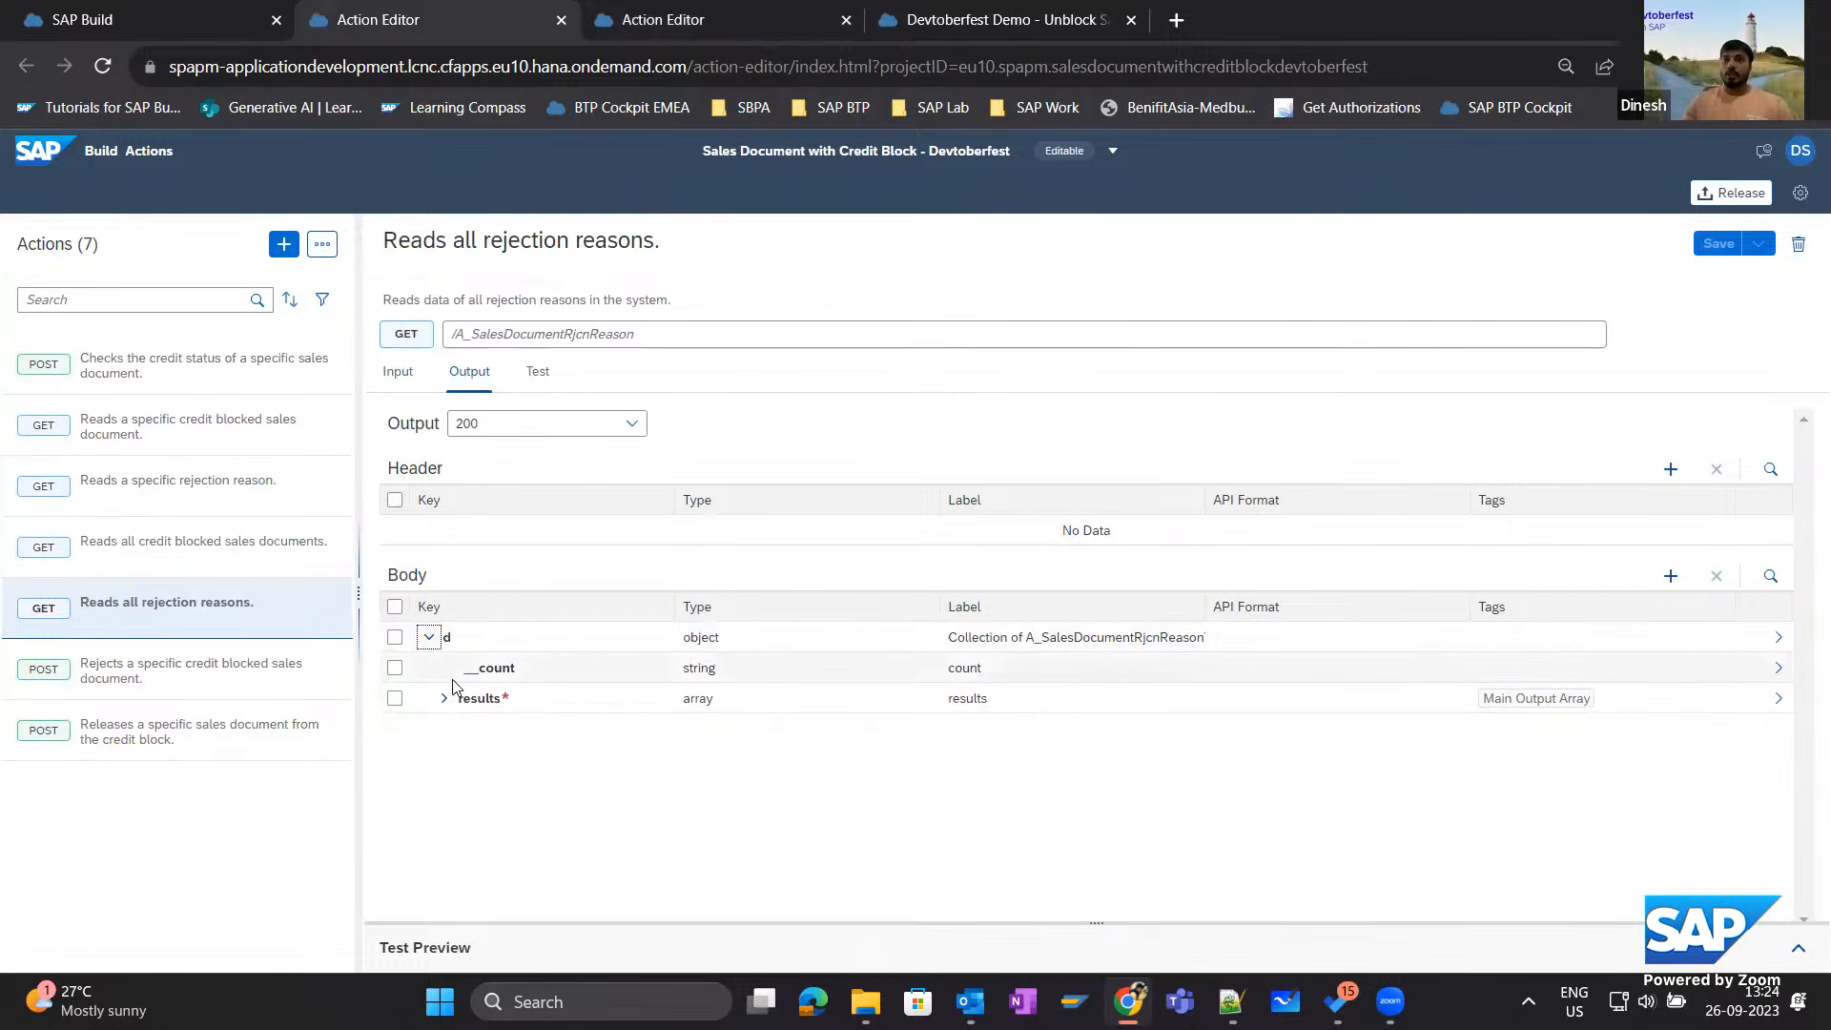
{"action": "left_click", "coordinate": [482, 698]}
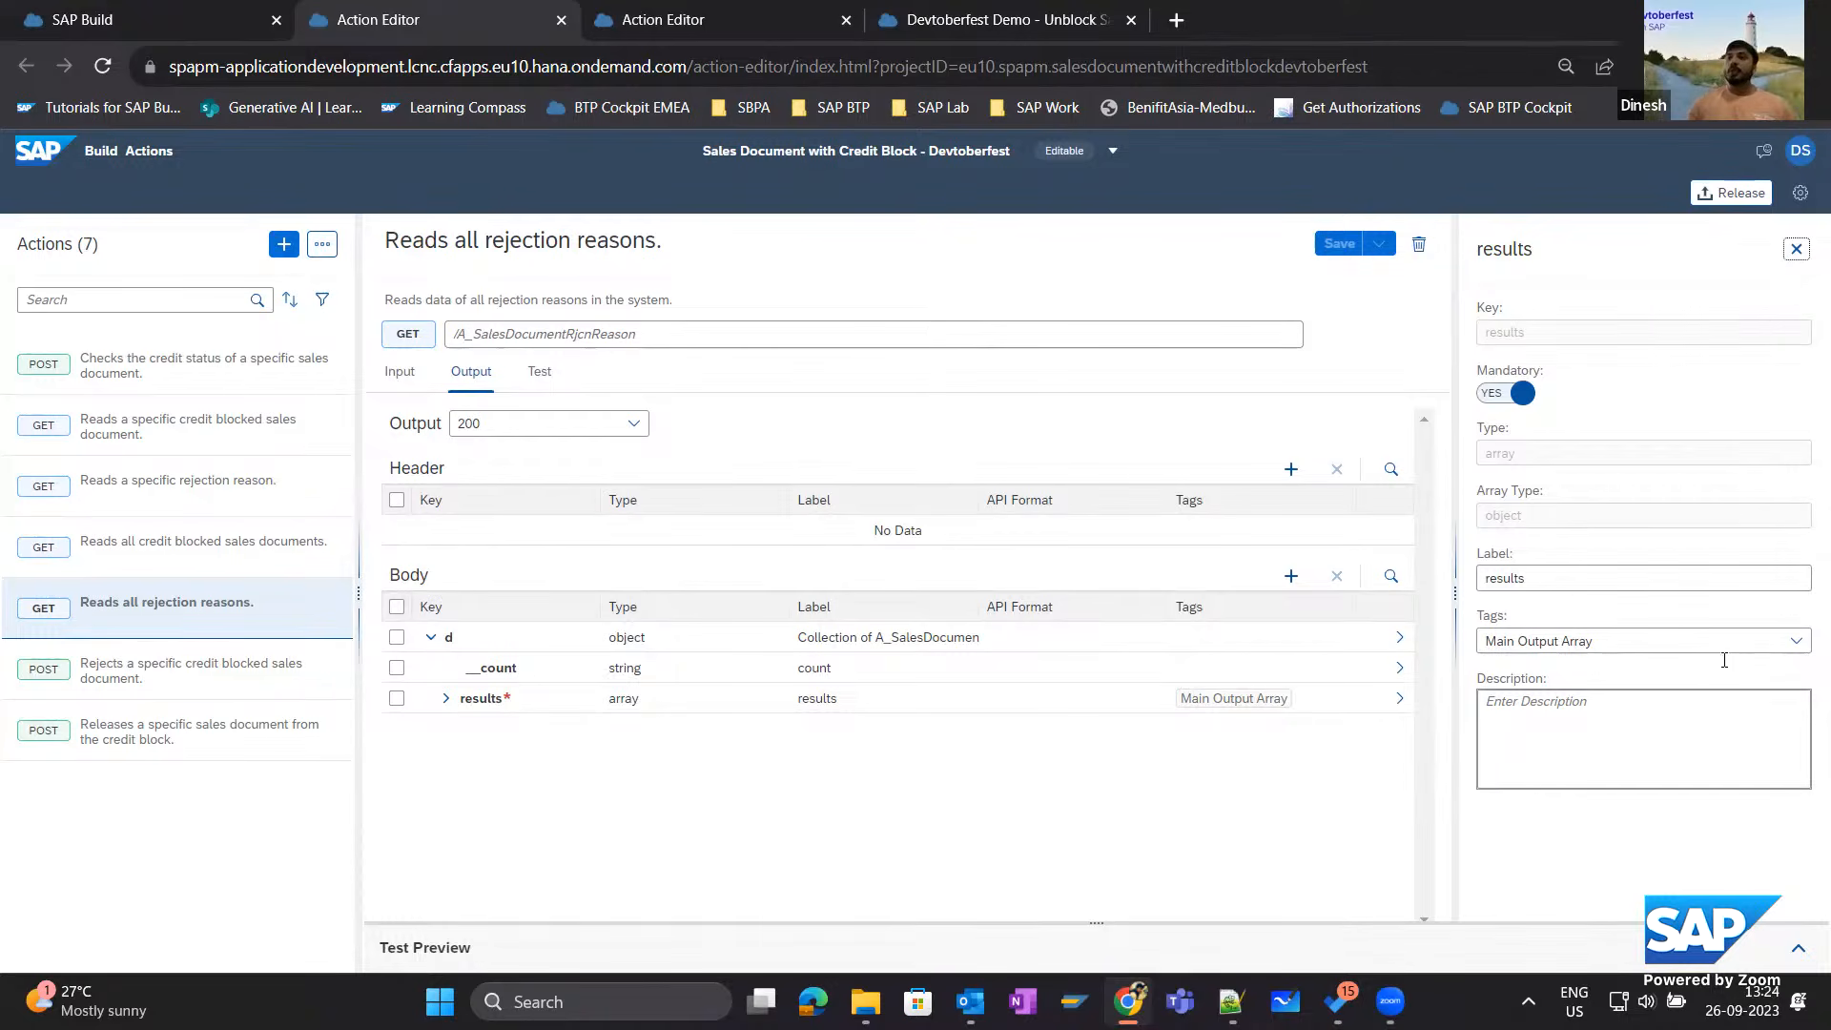
{"action": "left_click", "coordinate": [1794, 640]}
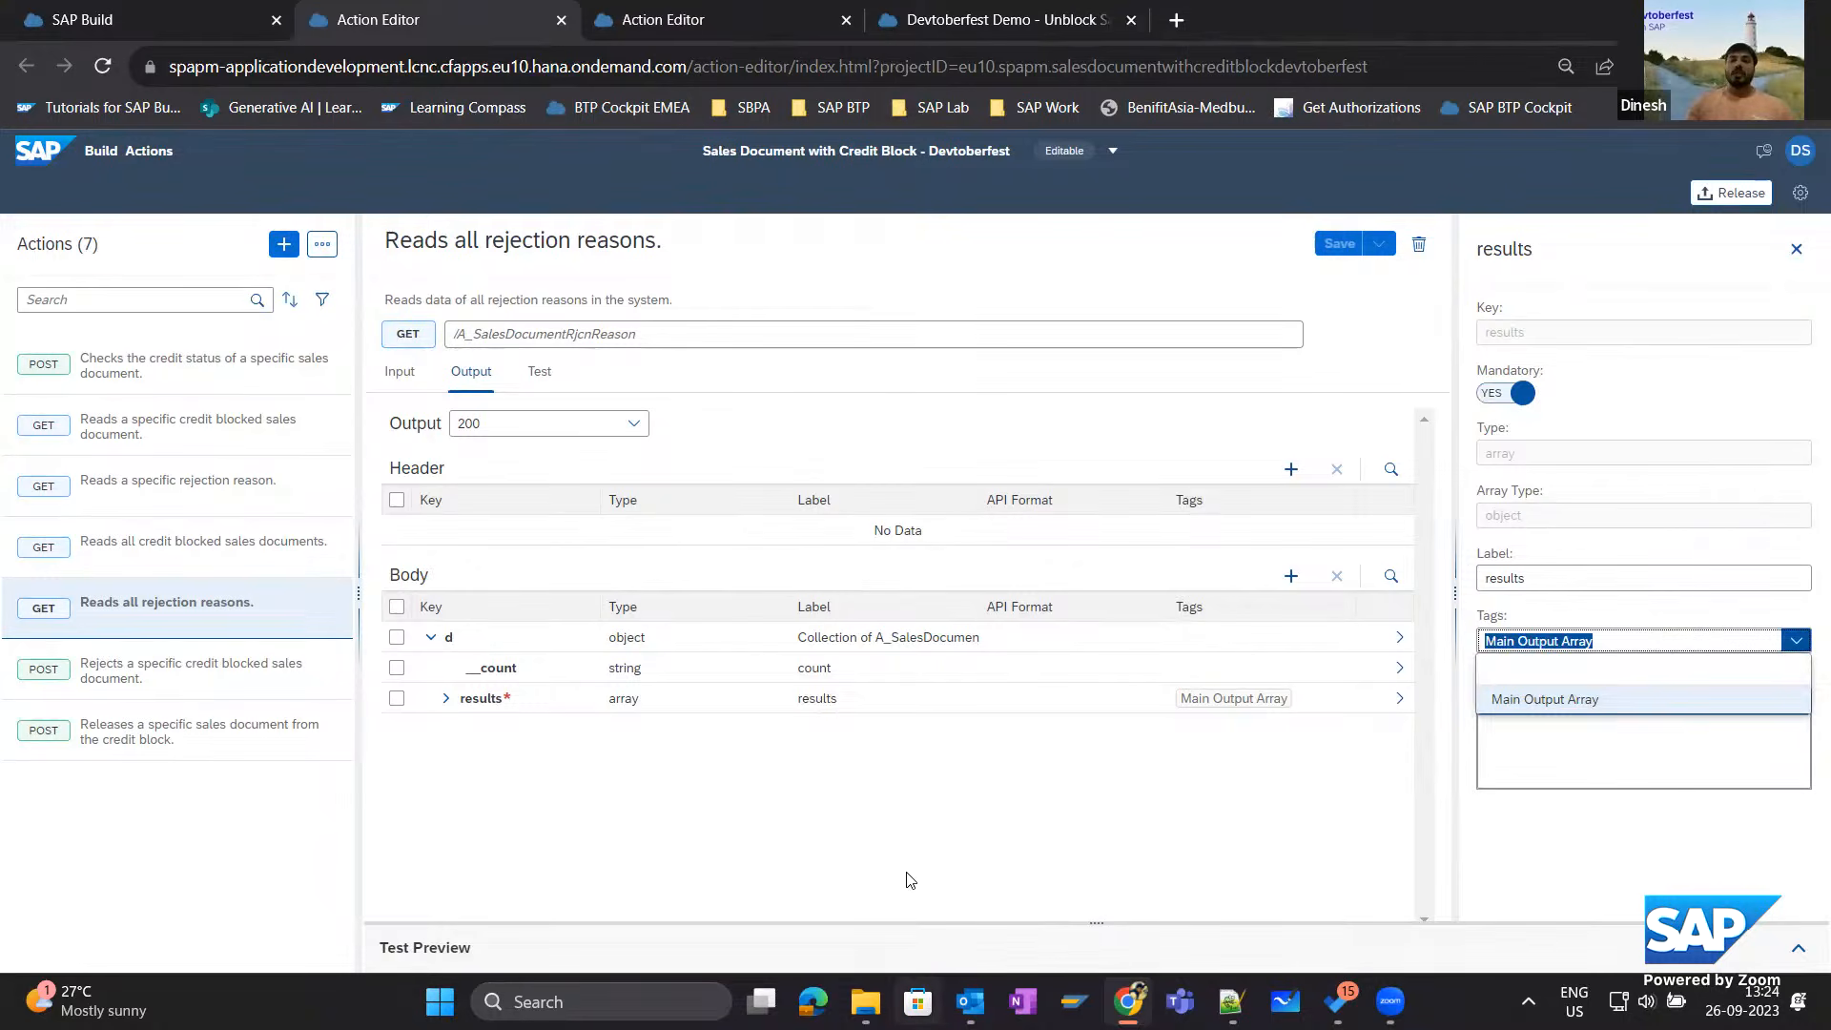
{"action": "left_click", "coordinate": [890, 826]}
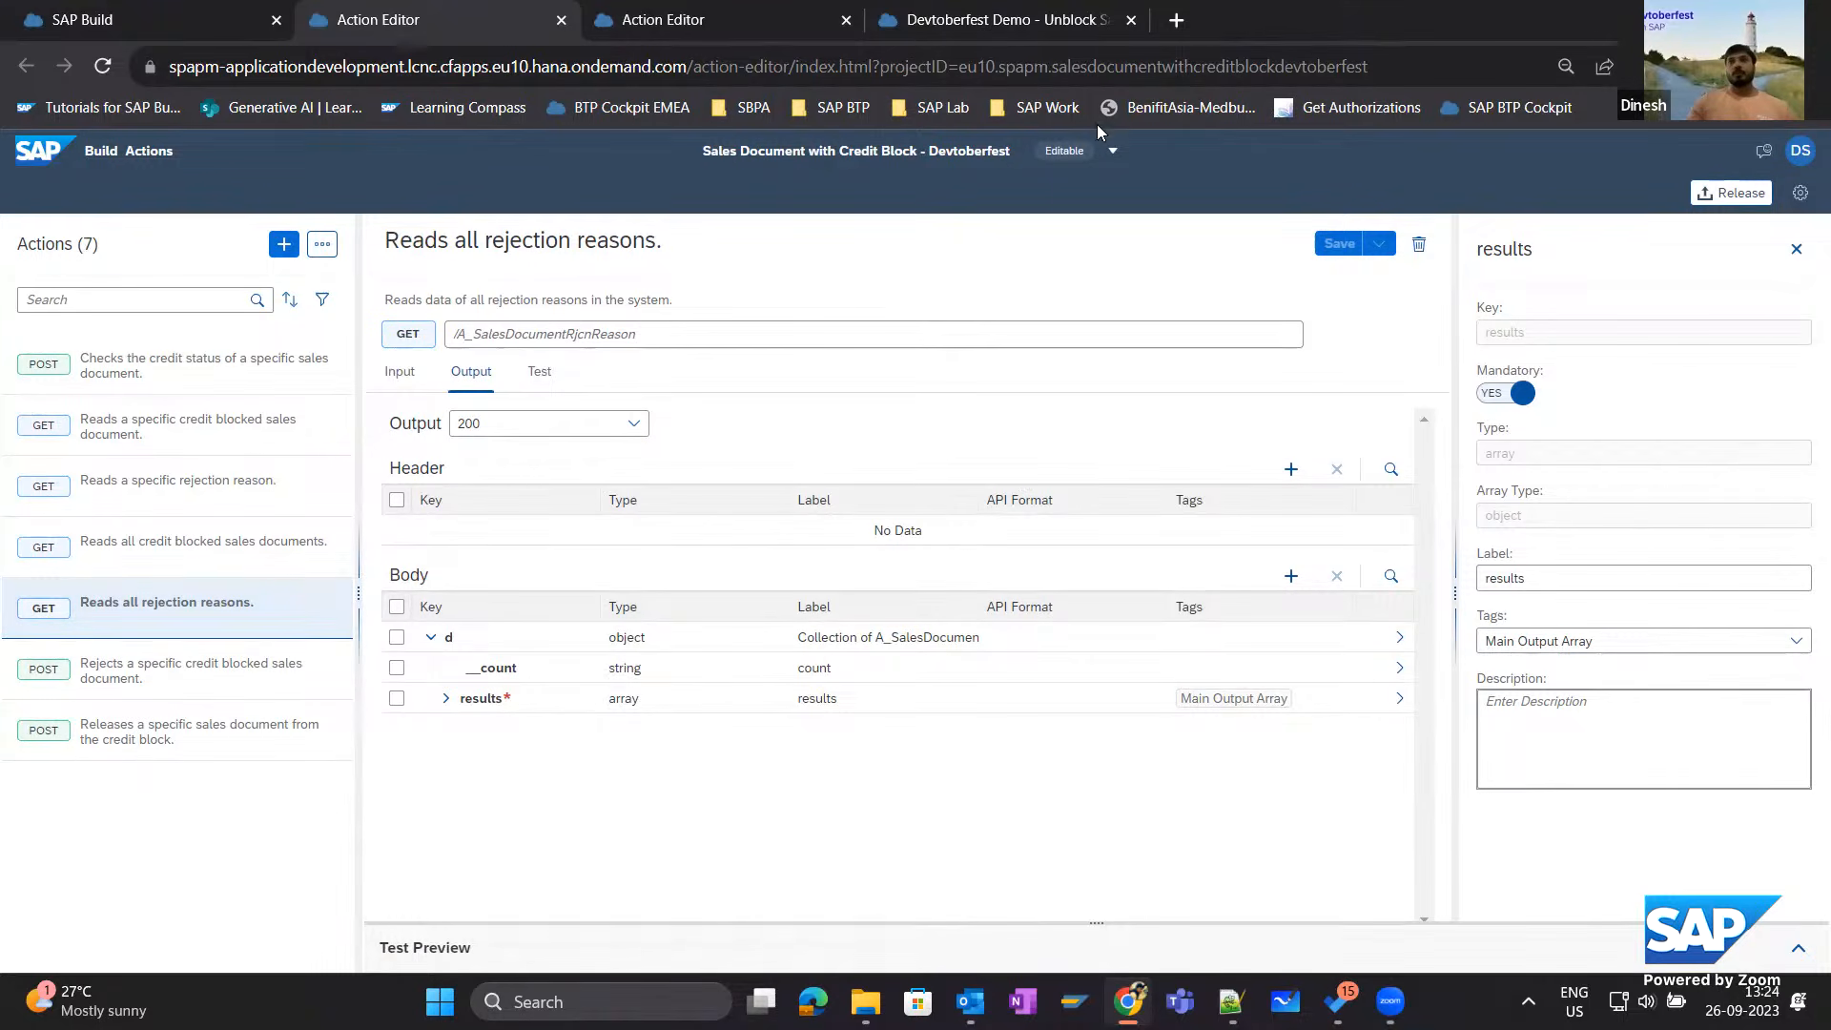
In Devtoberfest-GetSalesOrderDetails, make the output's results array mandatory, tag it as Main Output Array, and save the action.
{"action": "double_click", "coordinate": [1503, 38]}
{"action": "left_click", "coordinate": [1622, 197]}
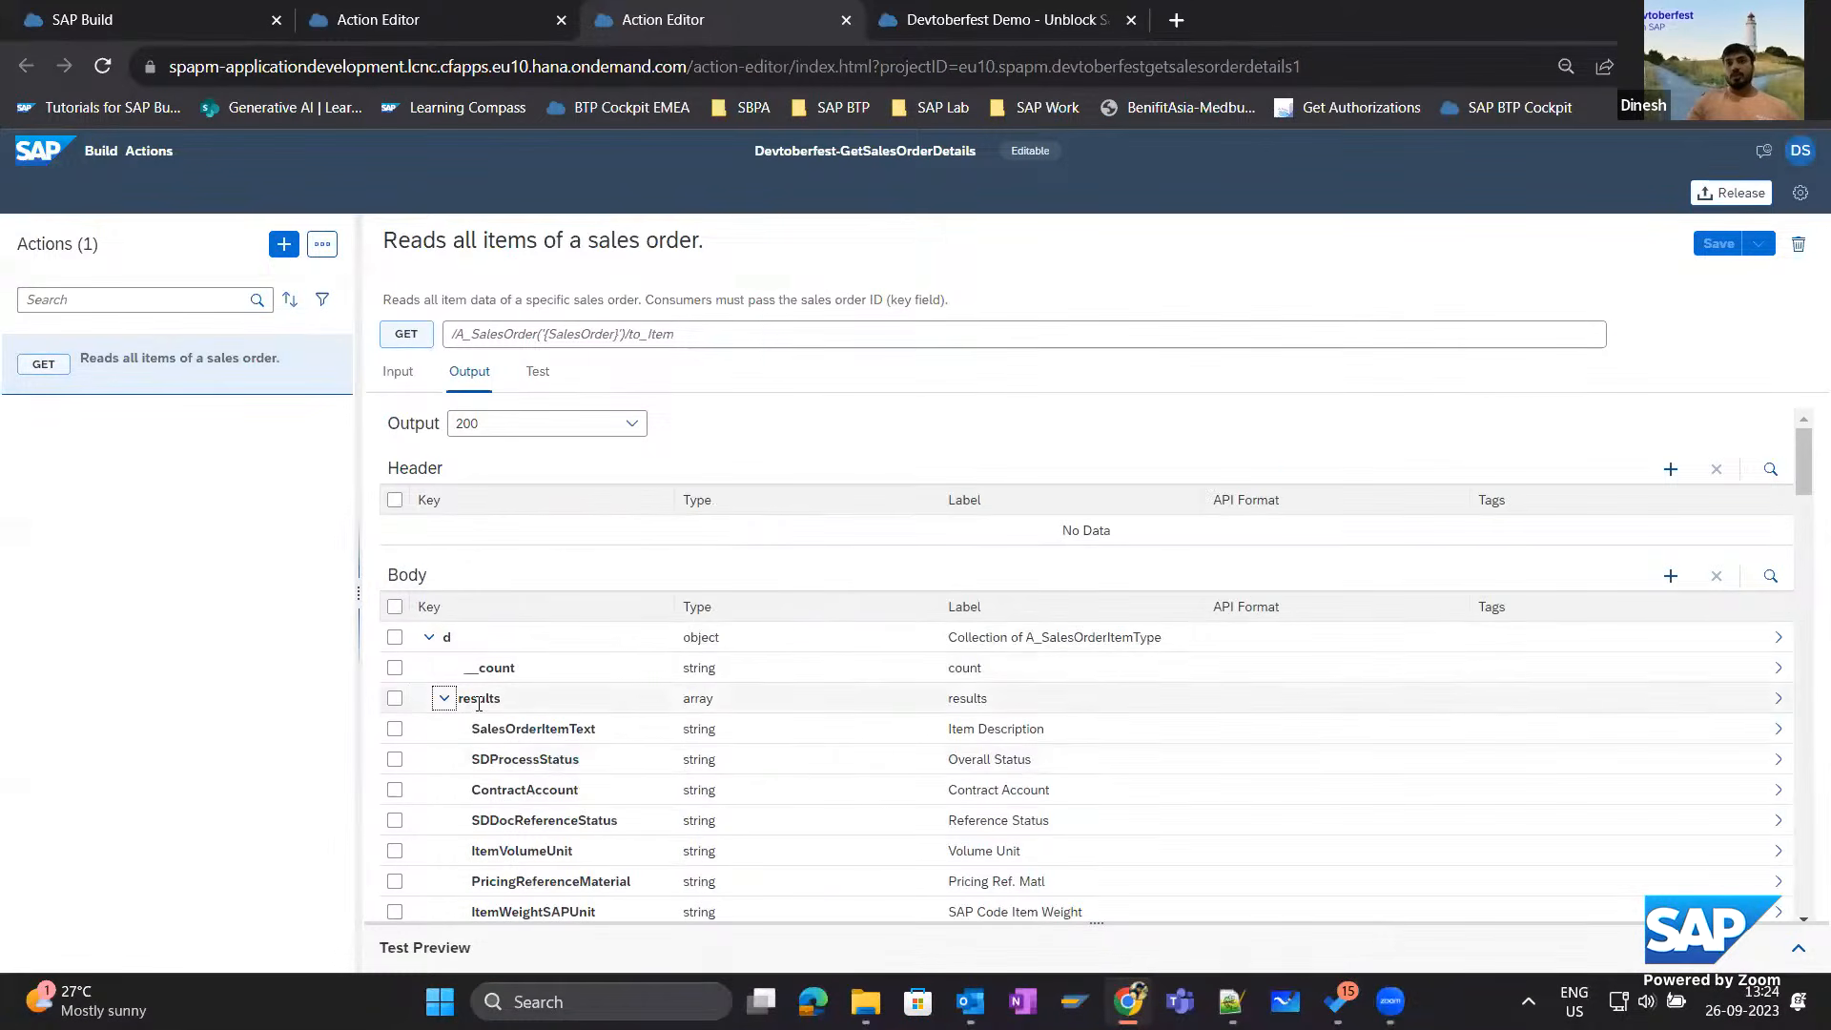
{"action": "left_click", "coordinate": [496, 698]}
{"action": "left_click", "coordinate": [1492, 396]}
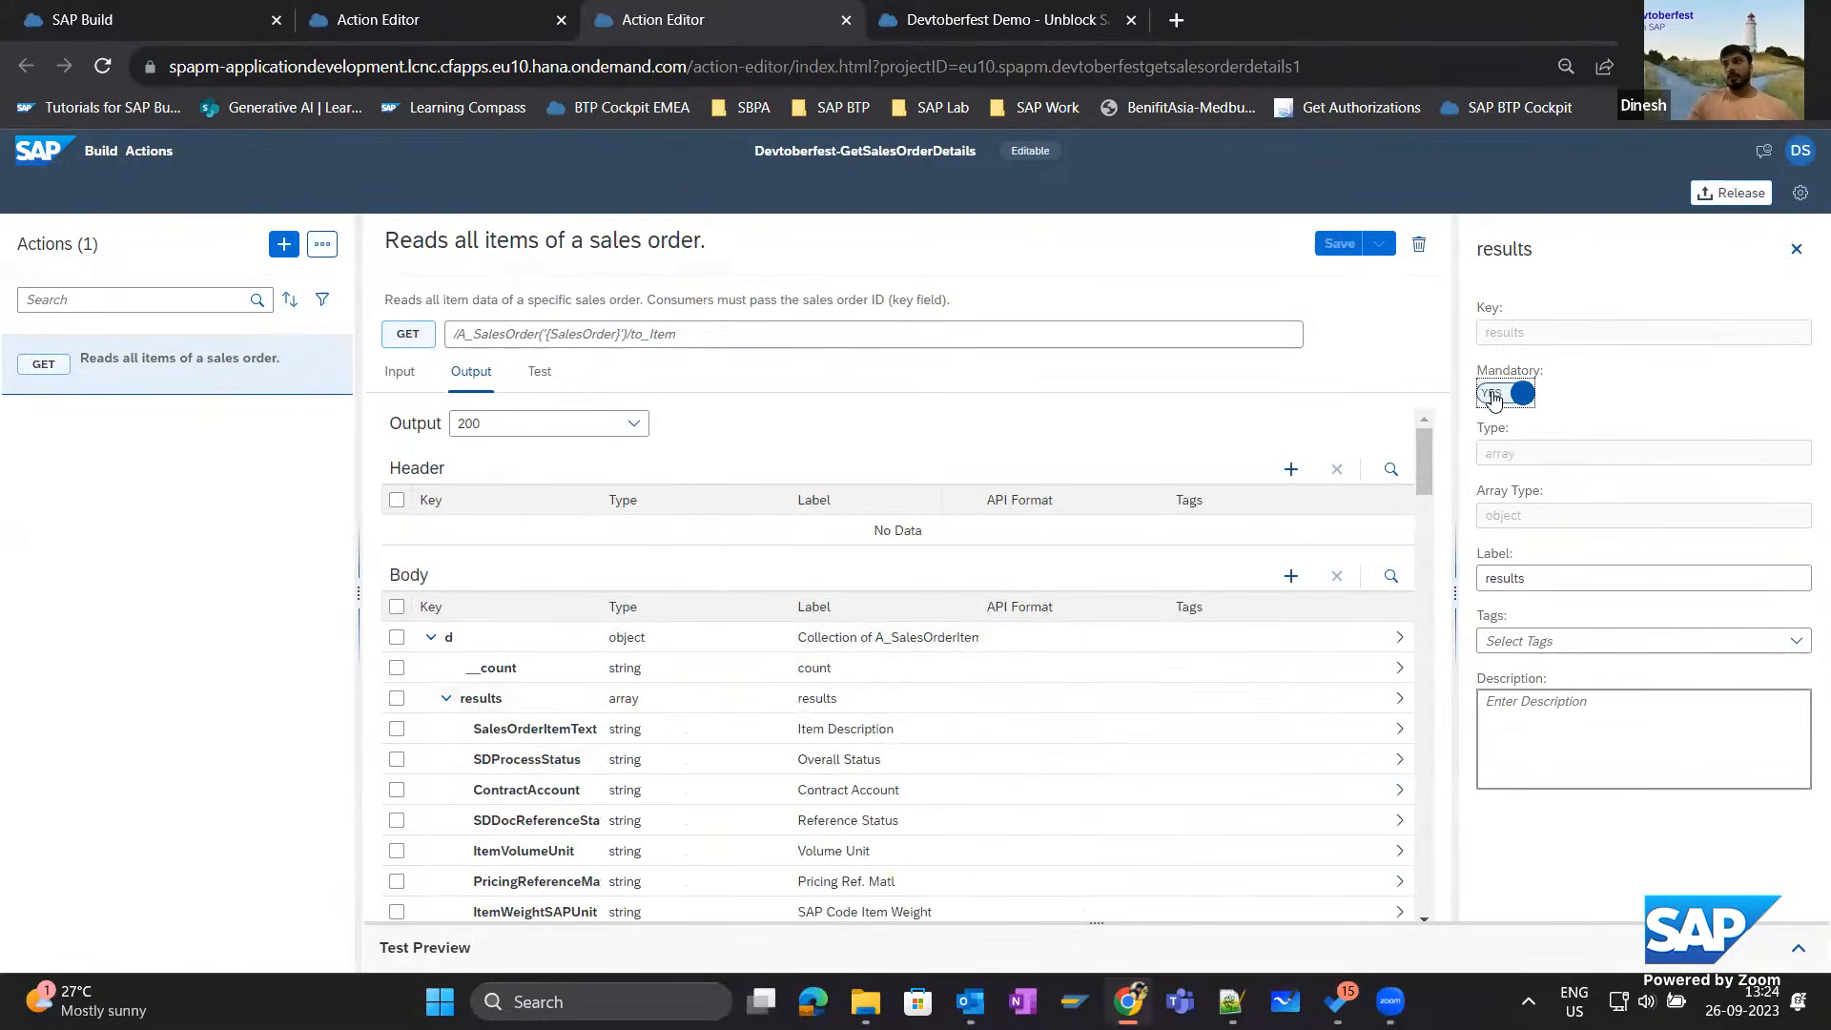
{"action": "left_click", "coordinate": [1797, 646]}
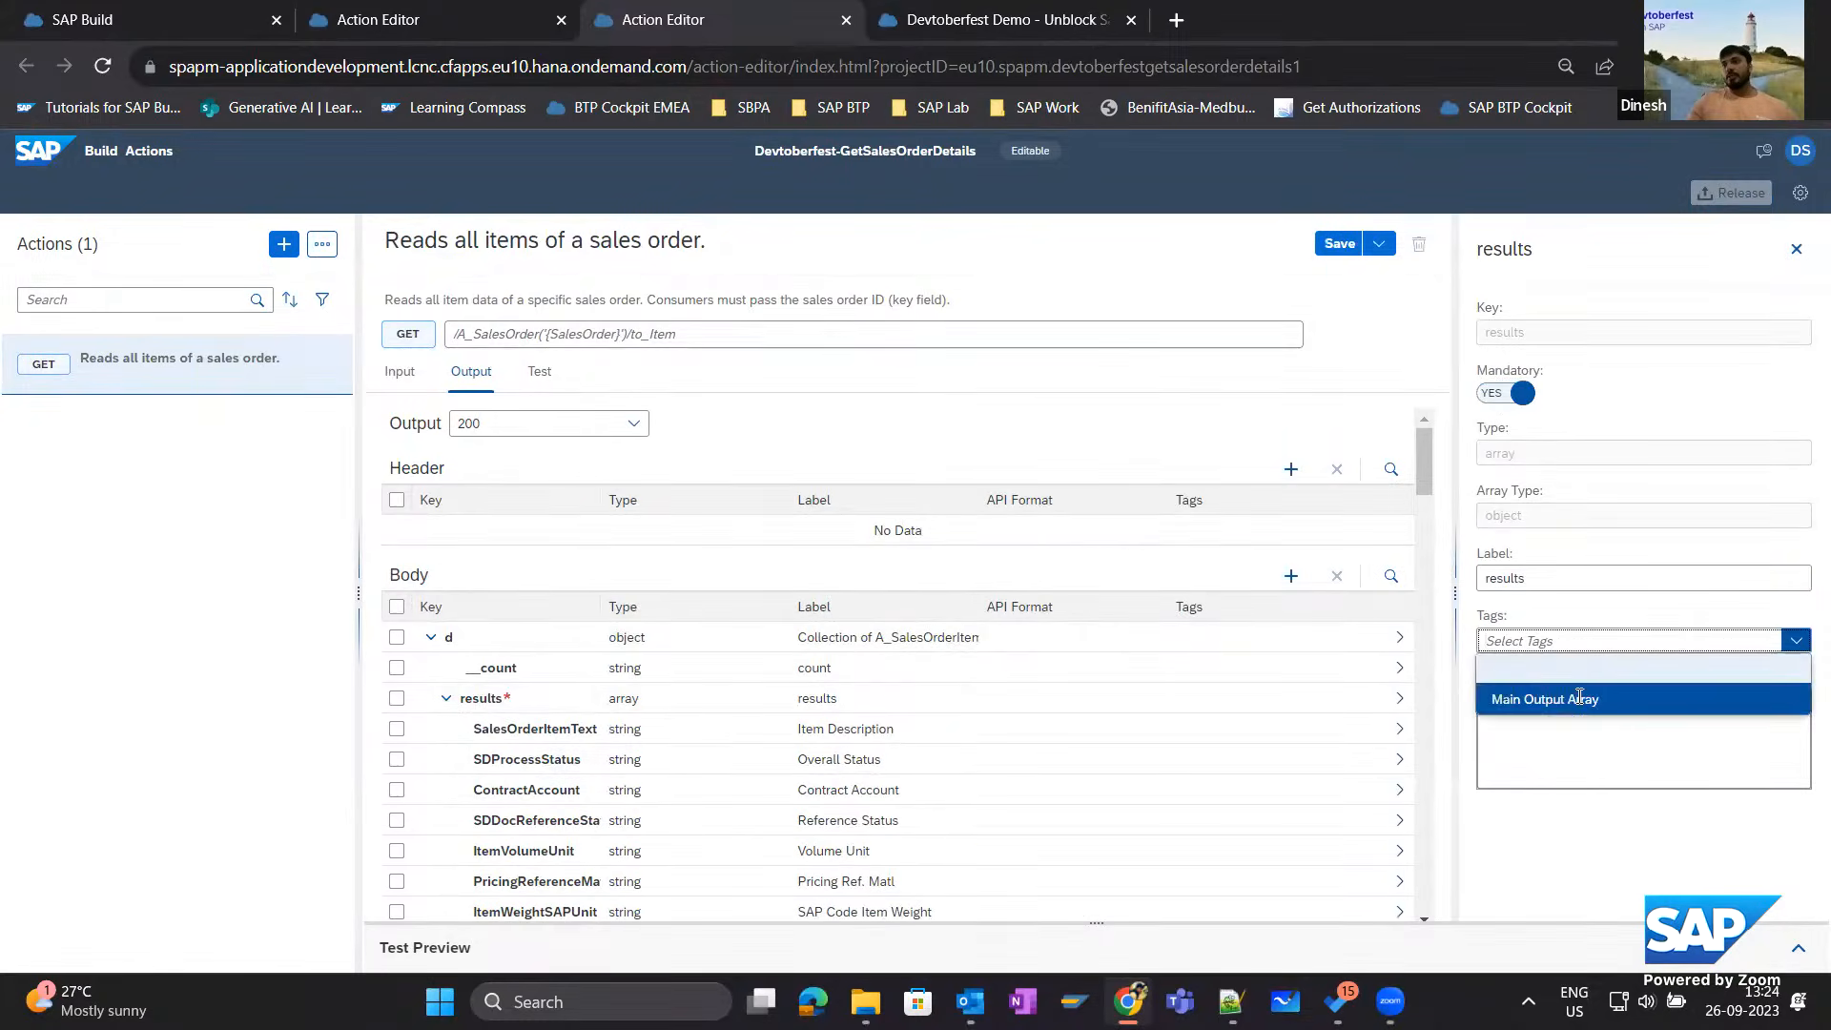
{"action": "left_click", "coordinate": [1579, 698]}
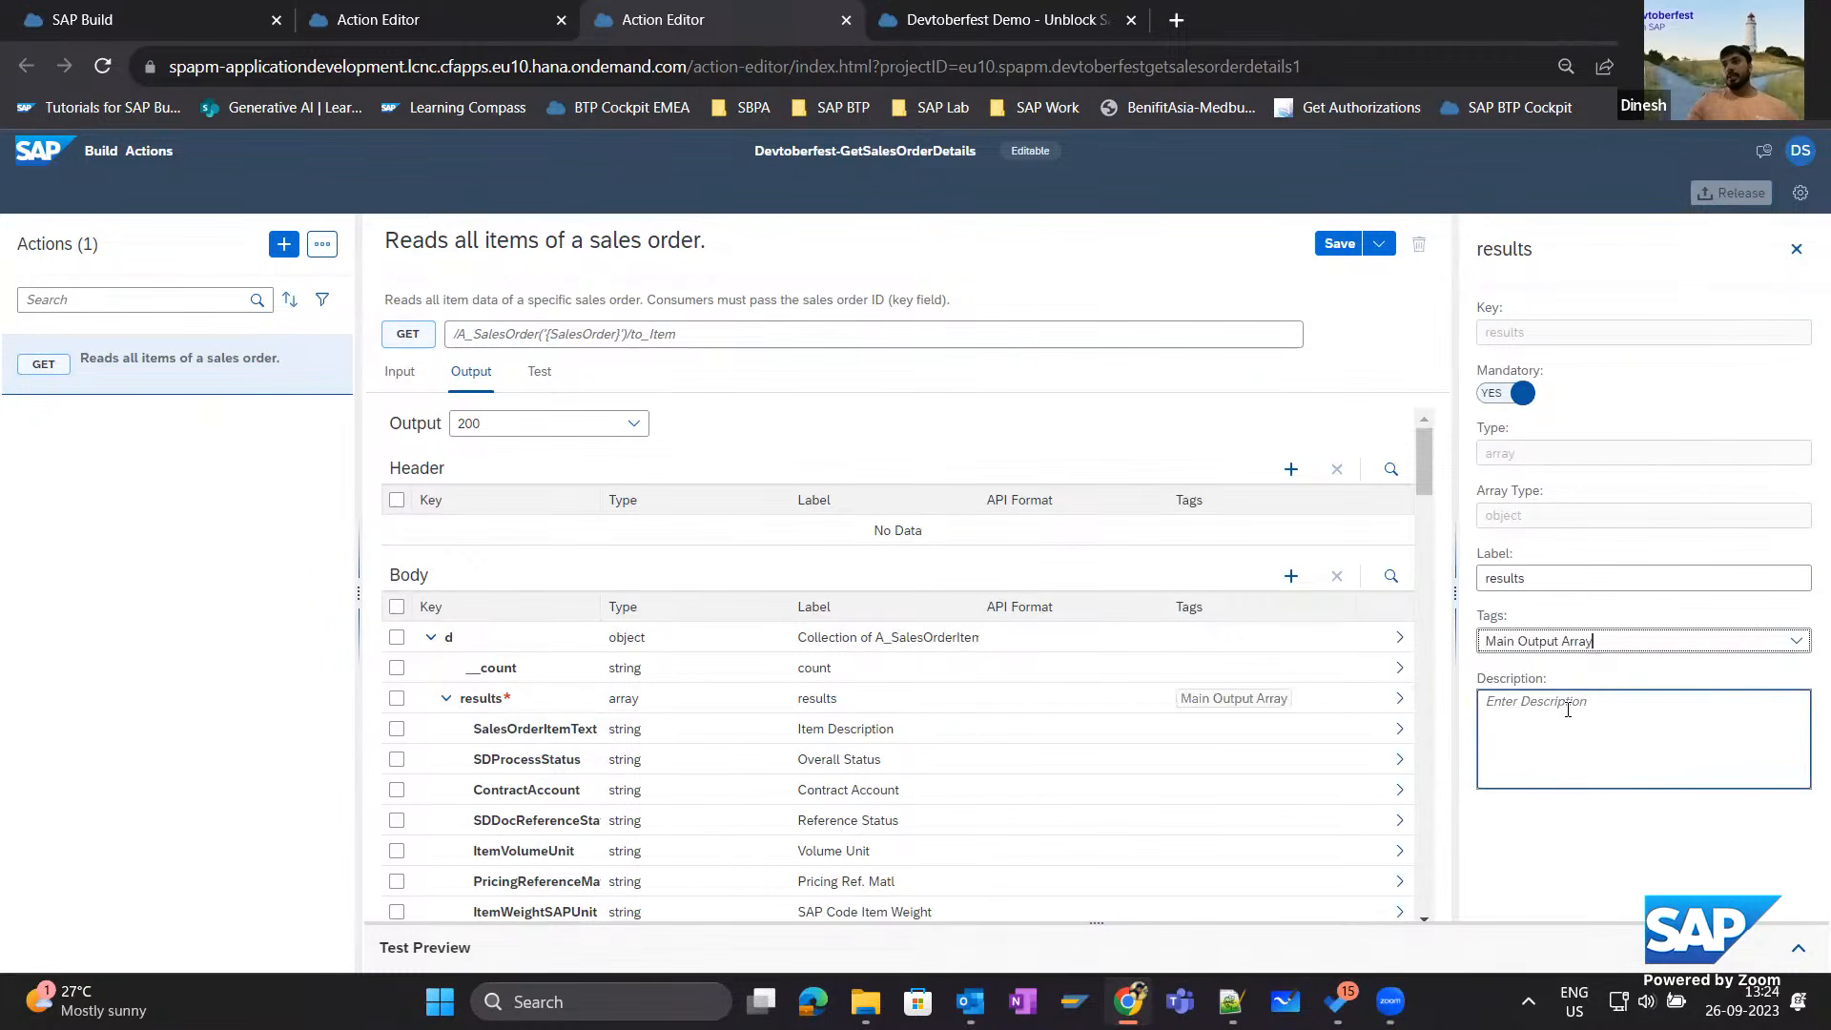
{"action": "left_click", "coordinate": [1339, 244]}
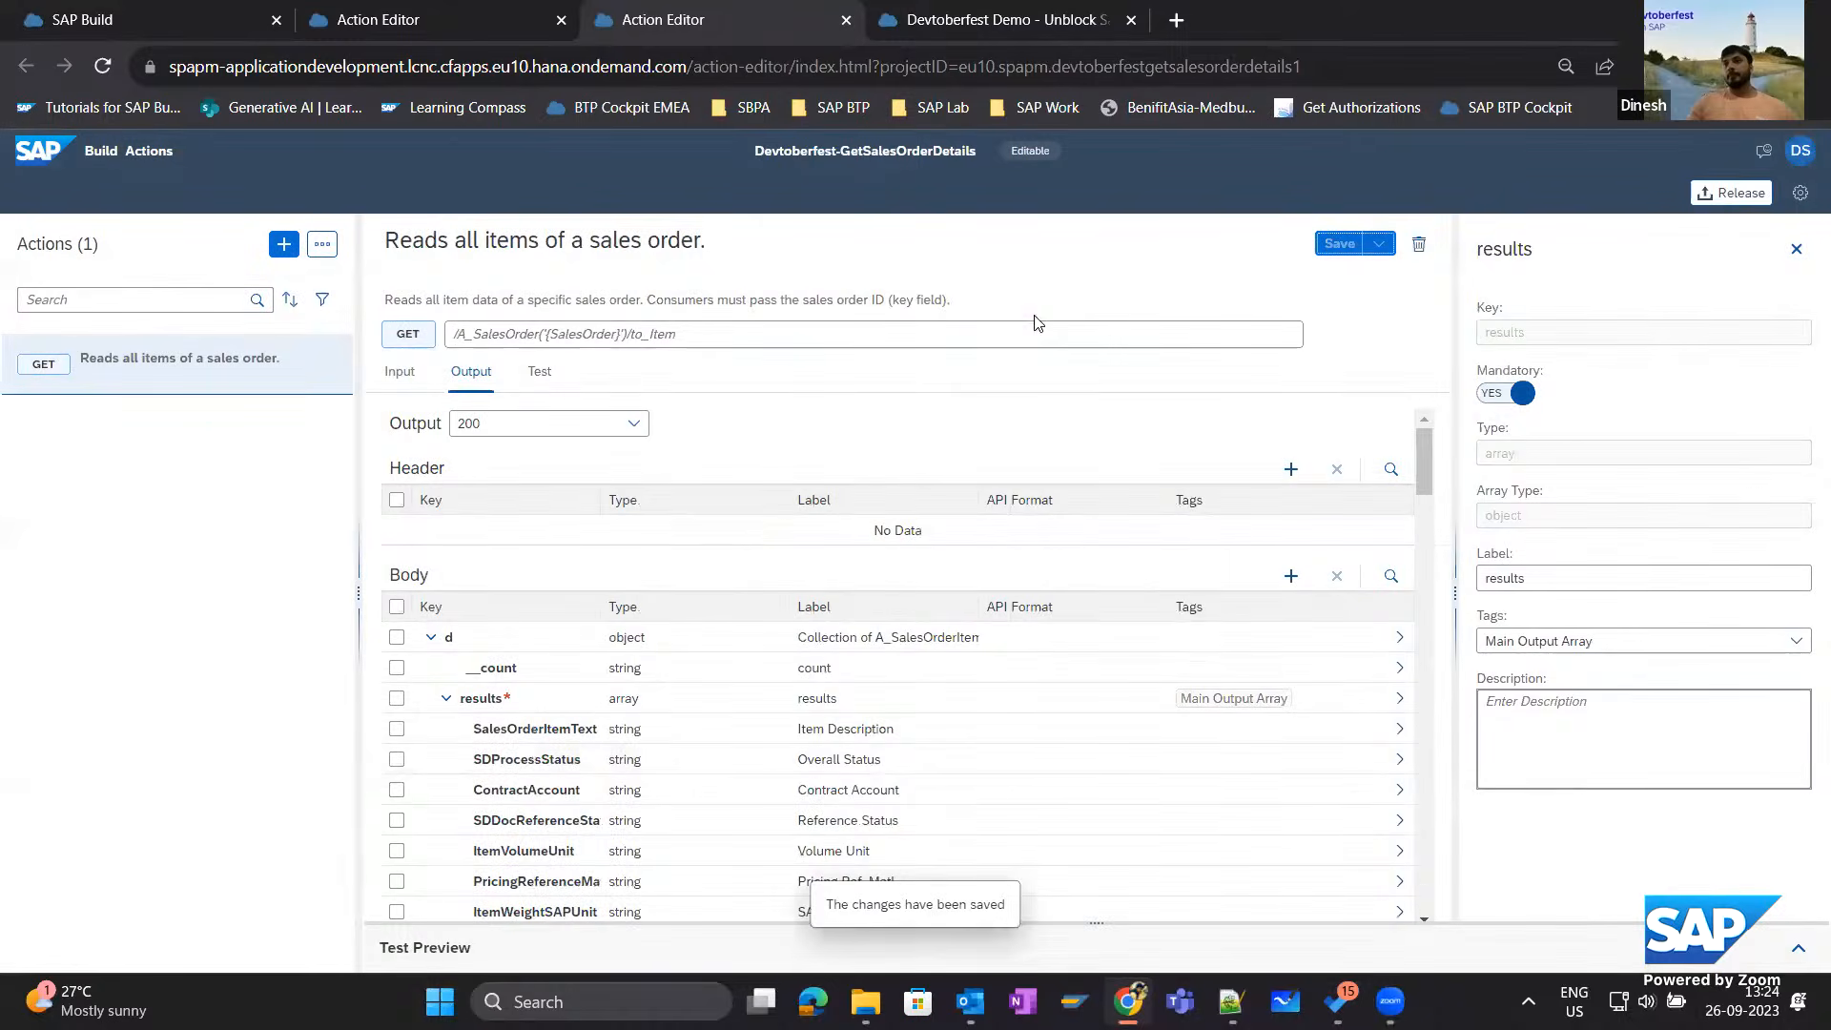
Release the Devtoberfest-GetSalesOrderDetails project with the release notes "initial version" and publish it to the library.
{"action": "left_click", "coordinate": [1727, 200]}
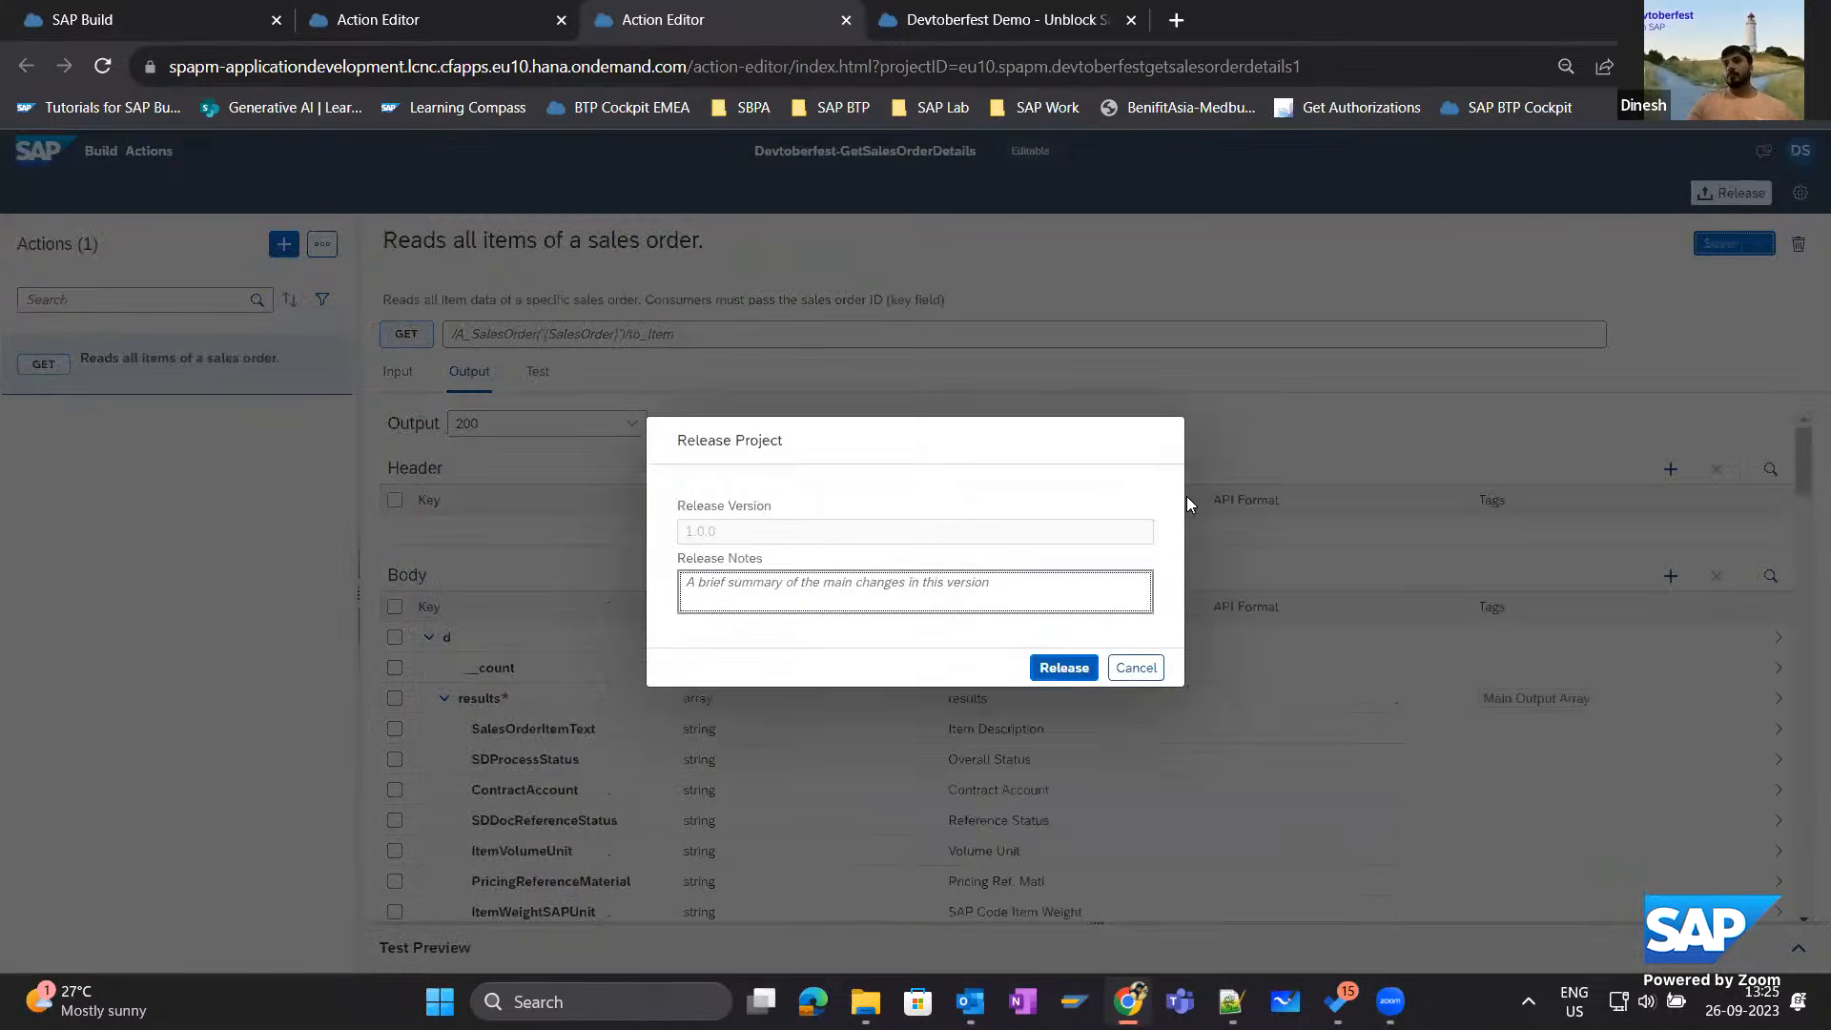
{"action": "left_click", "coordinate": [752, 581]}
{"action": "type", "text": "init"}
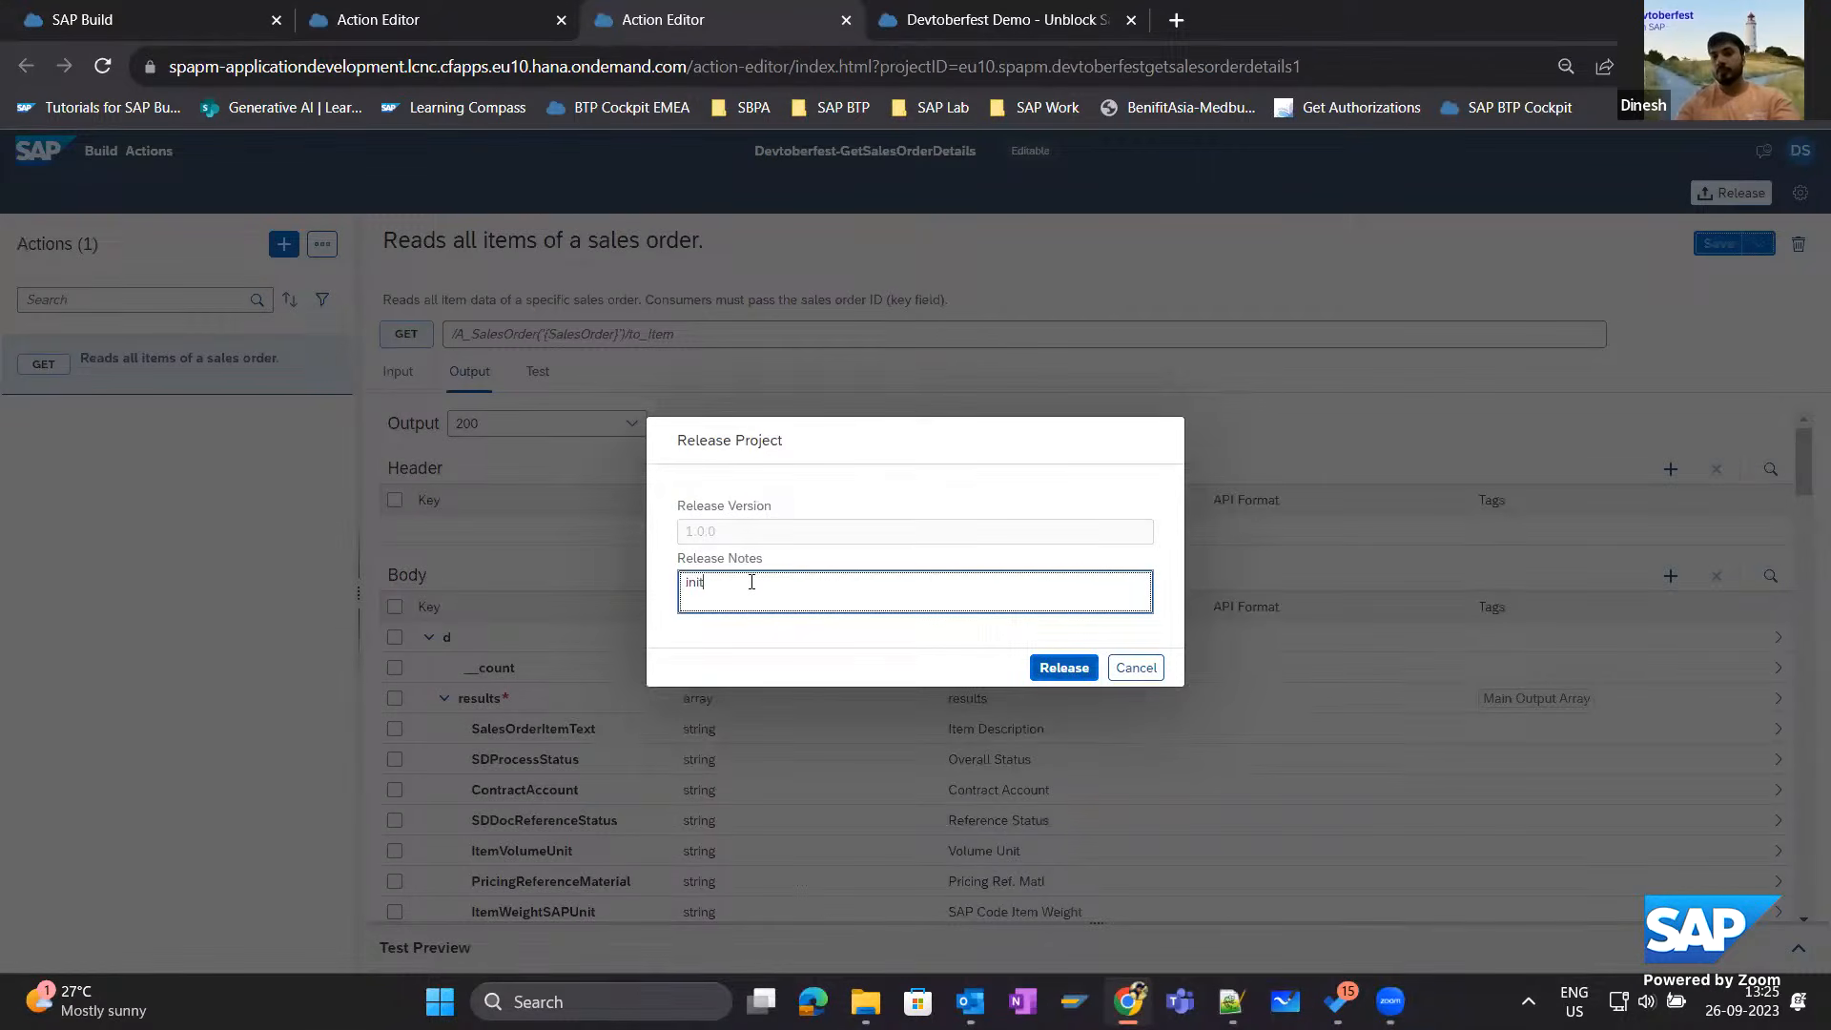
{"action": "type", "text": "ial version"}
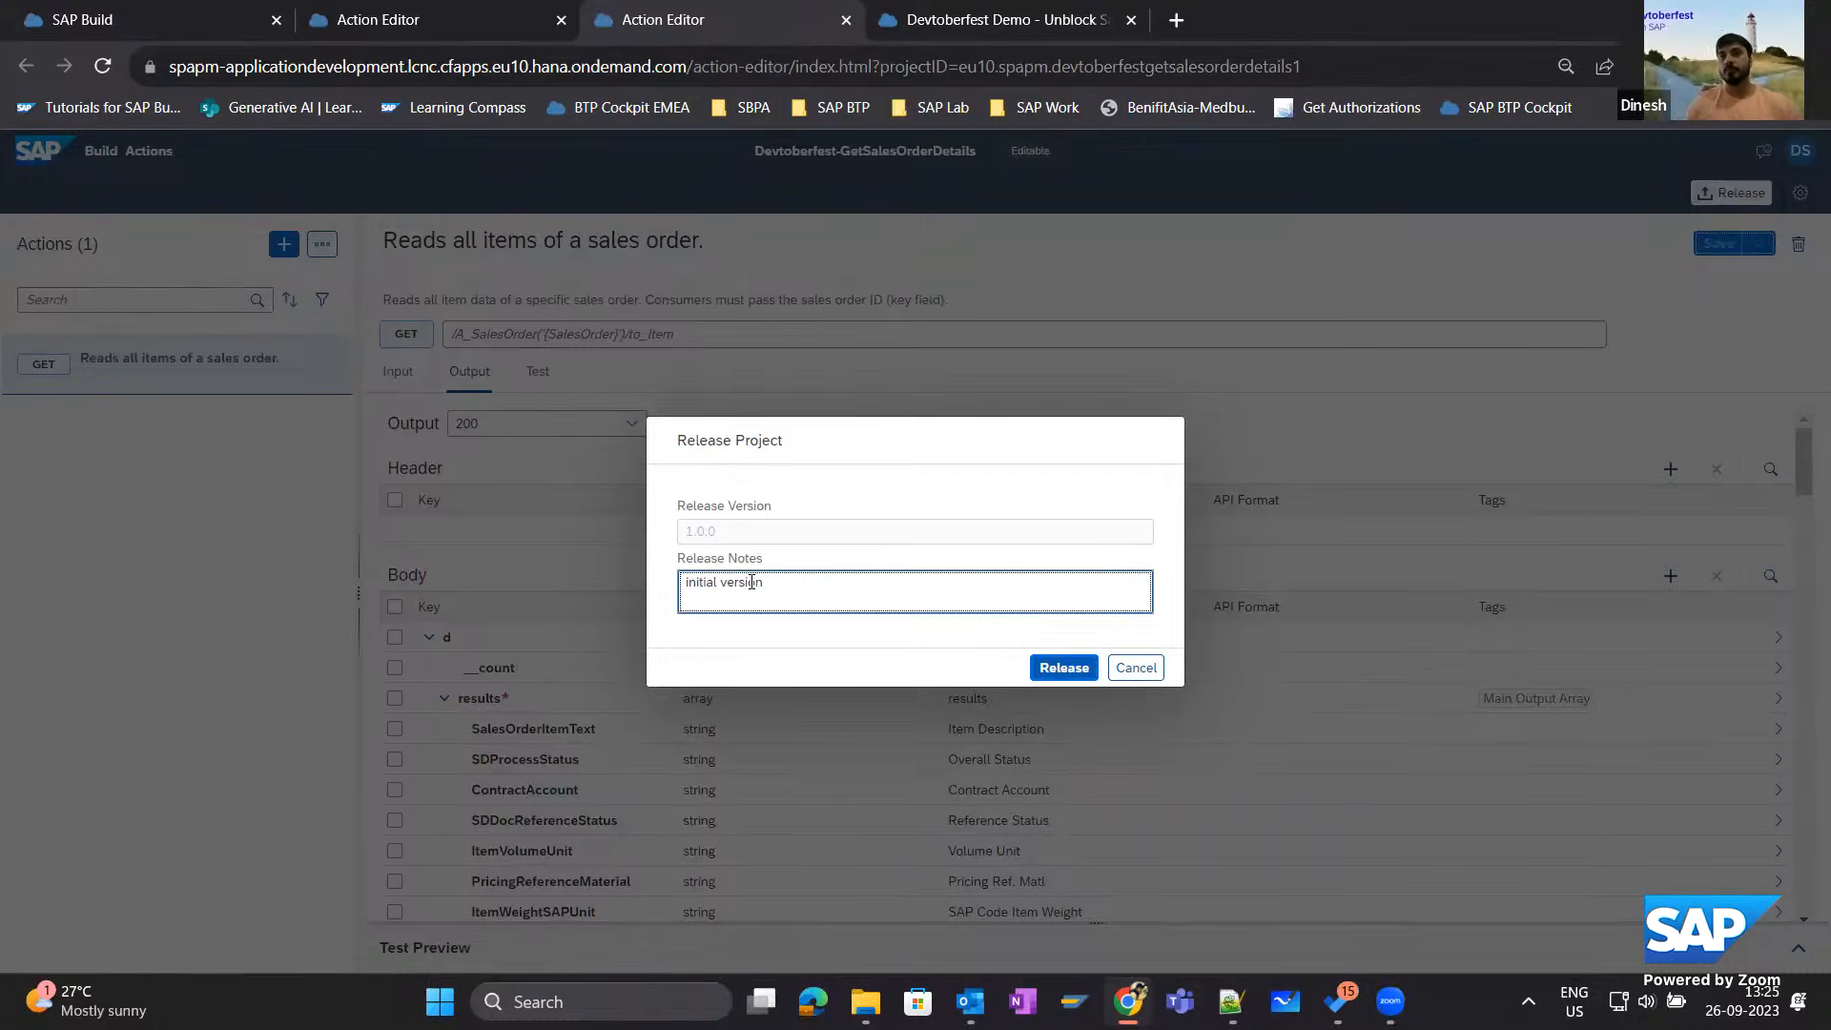
{"action": "left_click", "coordinate": [1063, 668]}
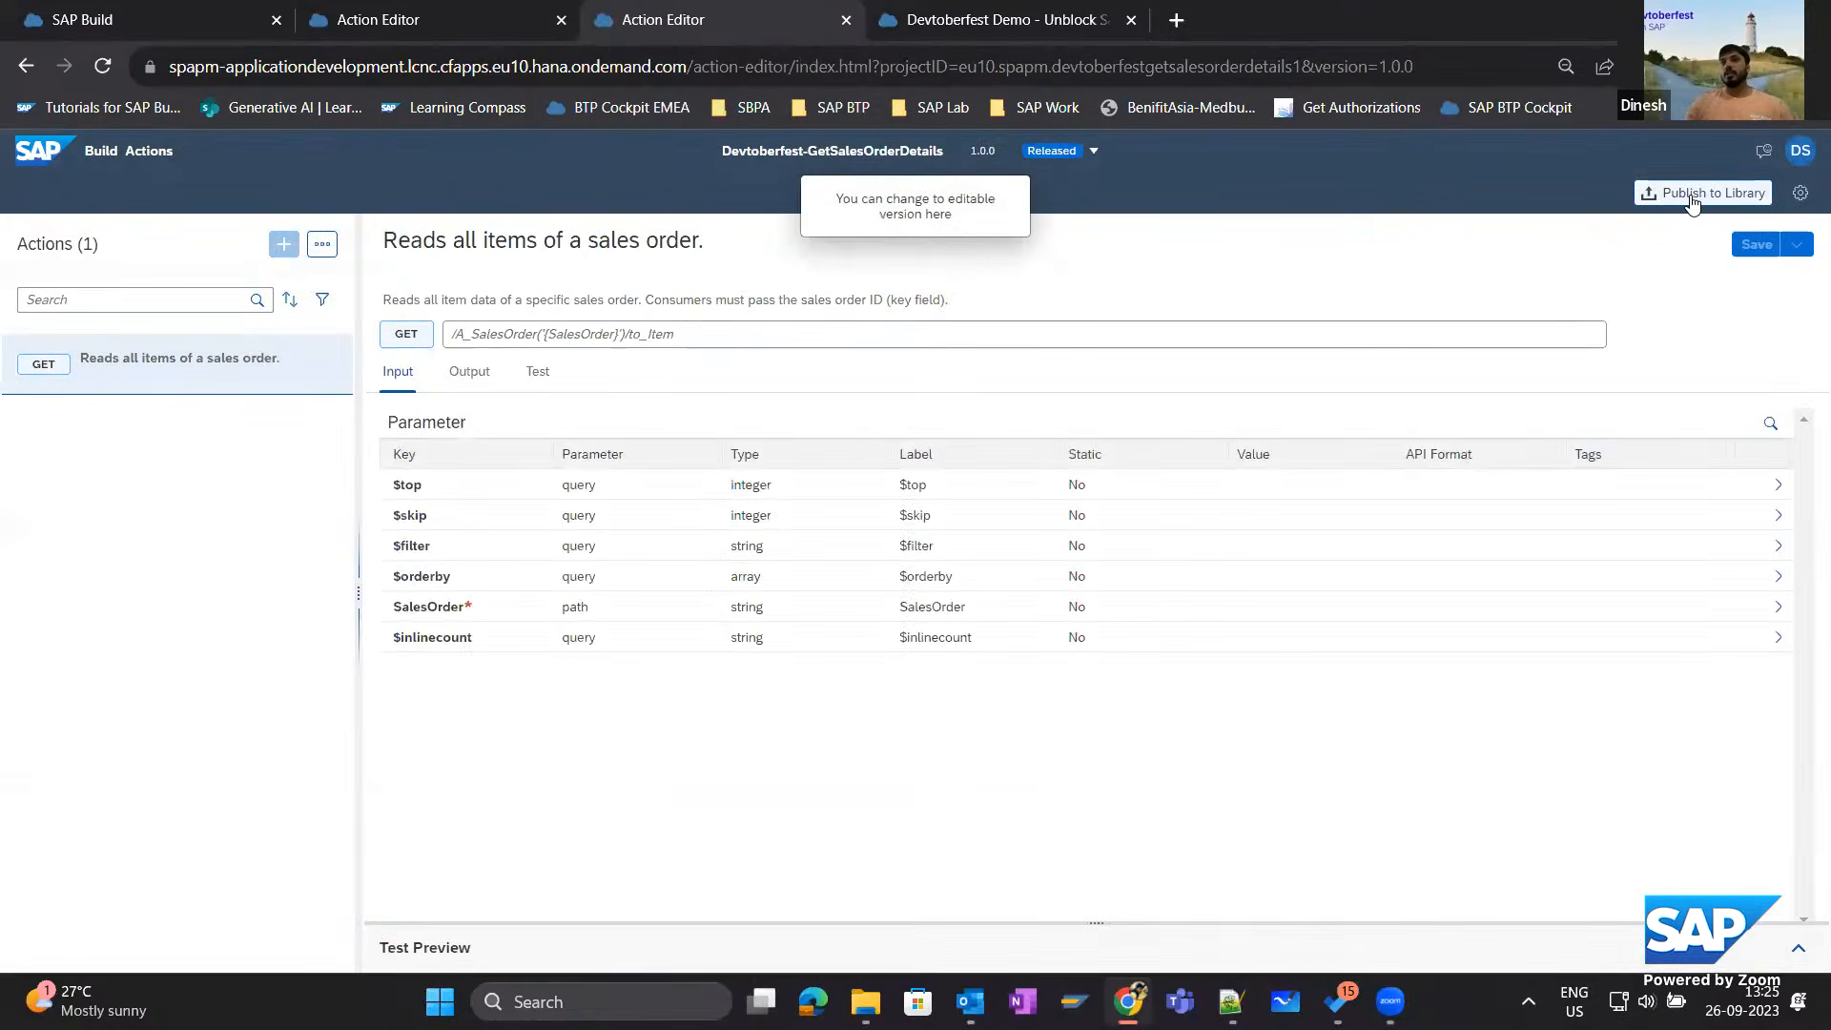
{"action": "left_click", "coordinate": [1692, 197]}
{"action": "left_click", "coordinate": [944, 598]}
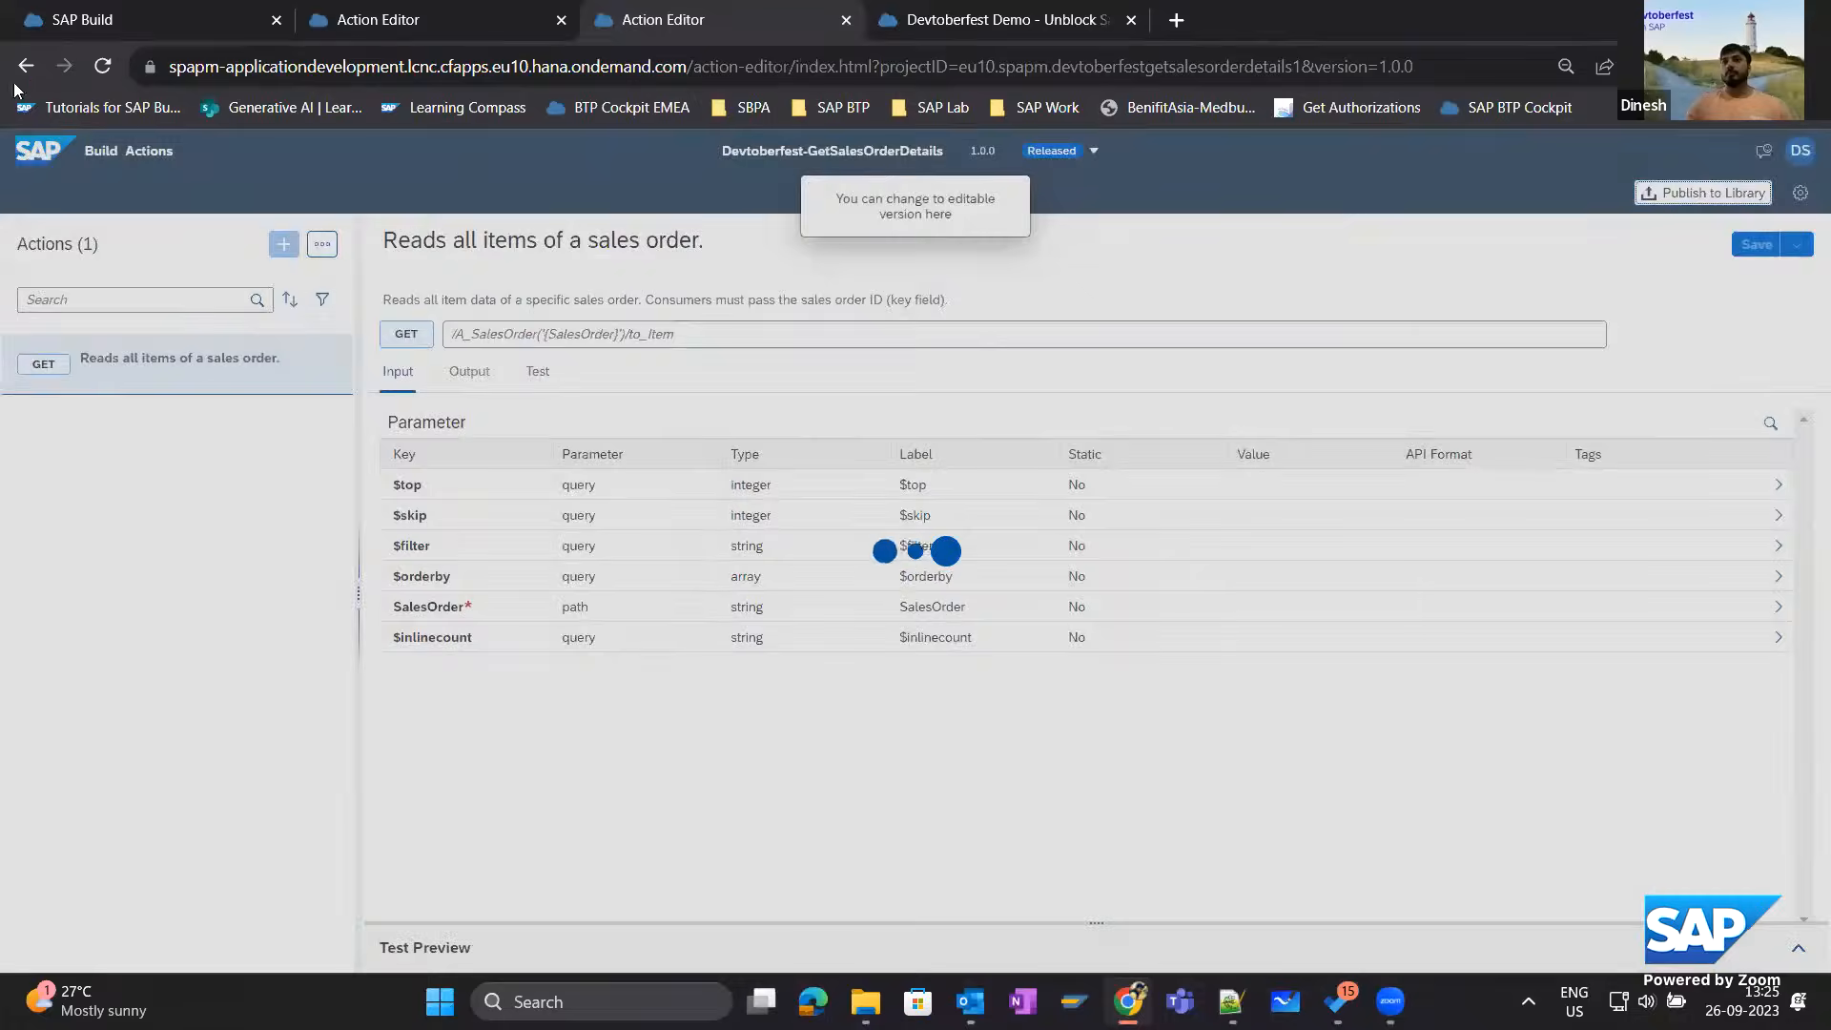
Refresh the SAP Build lobby and check the available versions of the Devtoberfest-GetSalesOrderDetails project.
{"action": "left_click", "coordinate": [111, 25]}
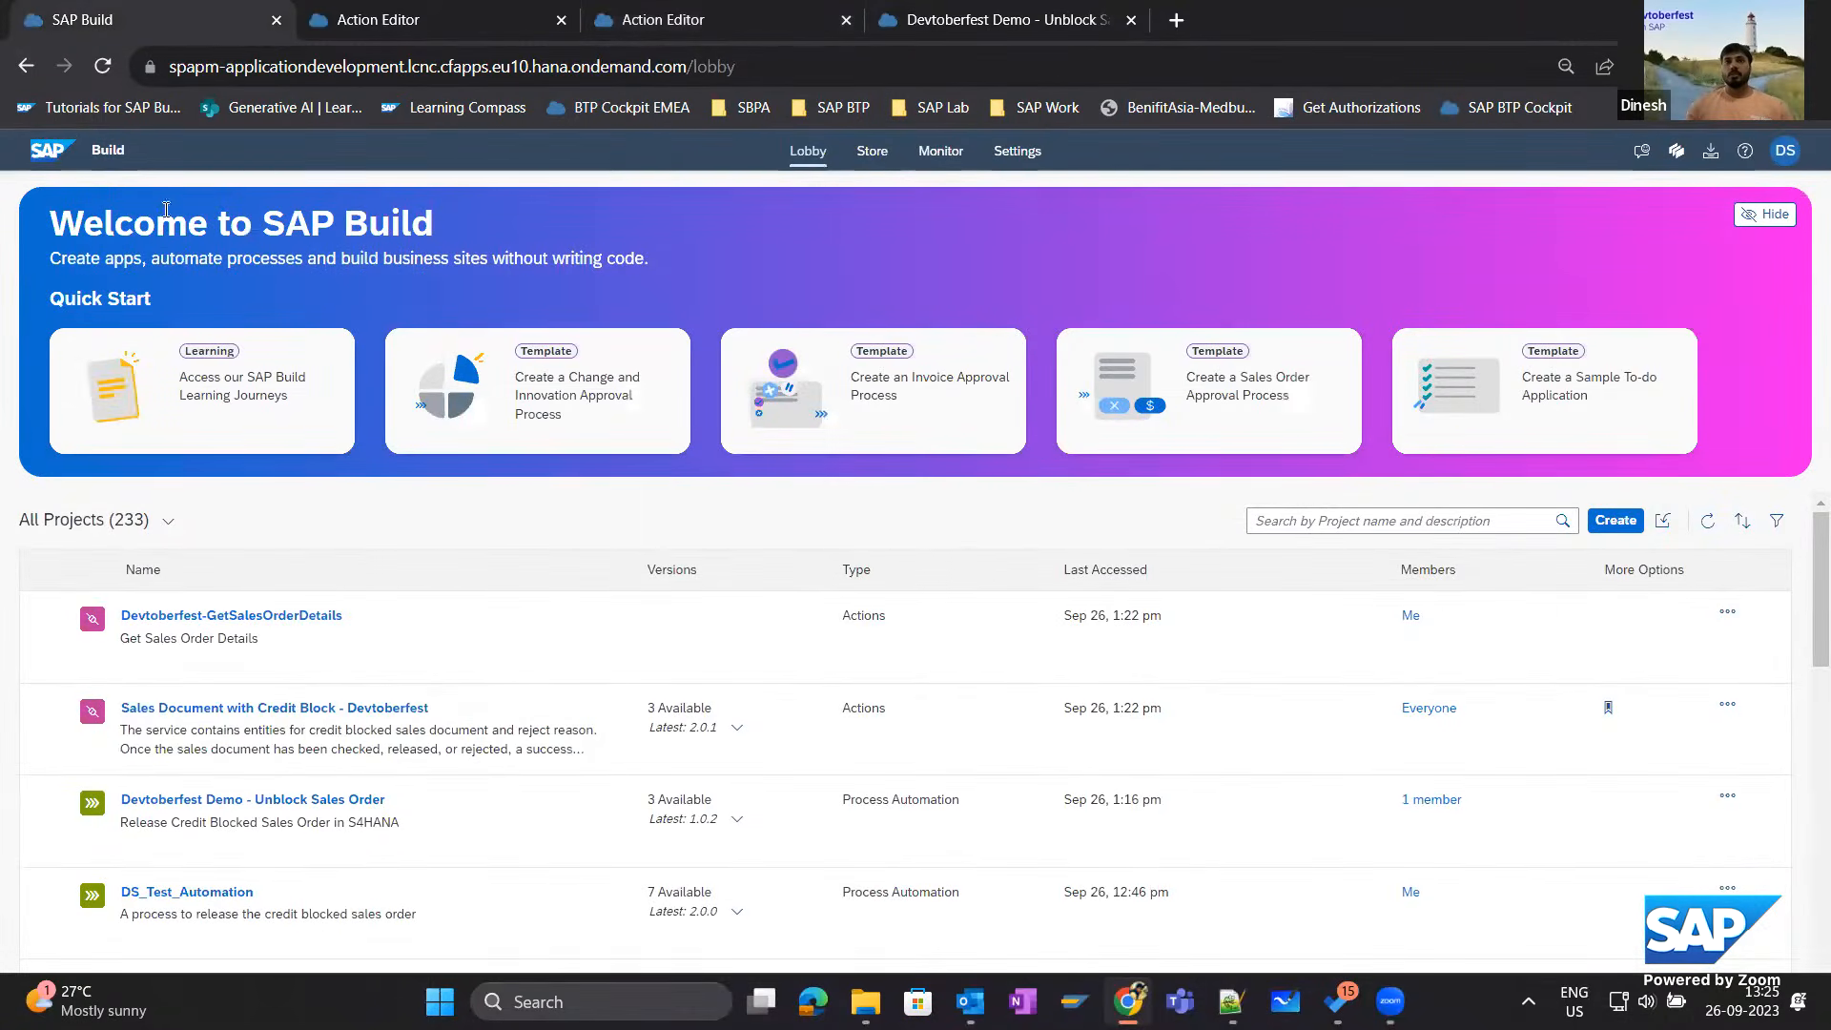
{"action": "left_click", "coordinate": [104, 68]}
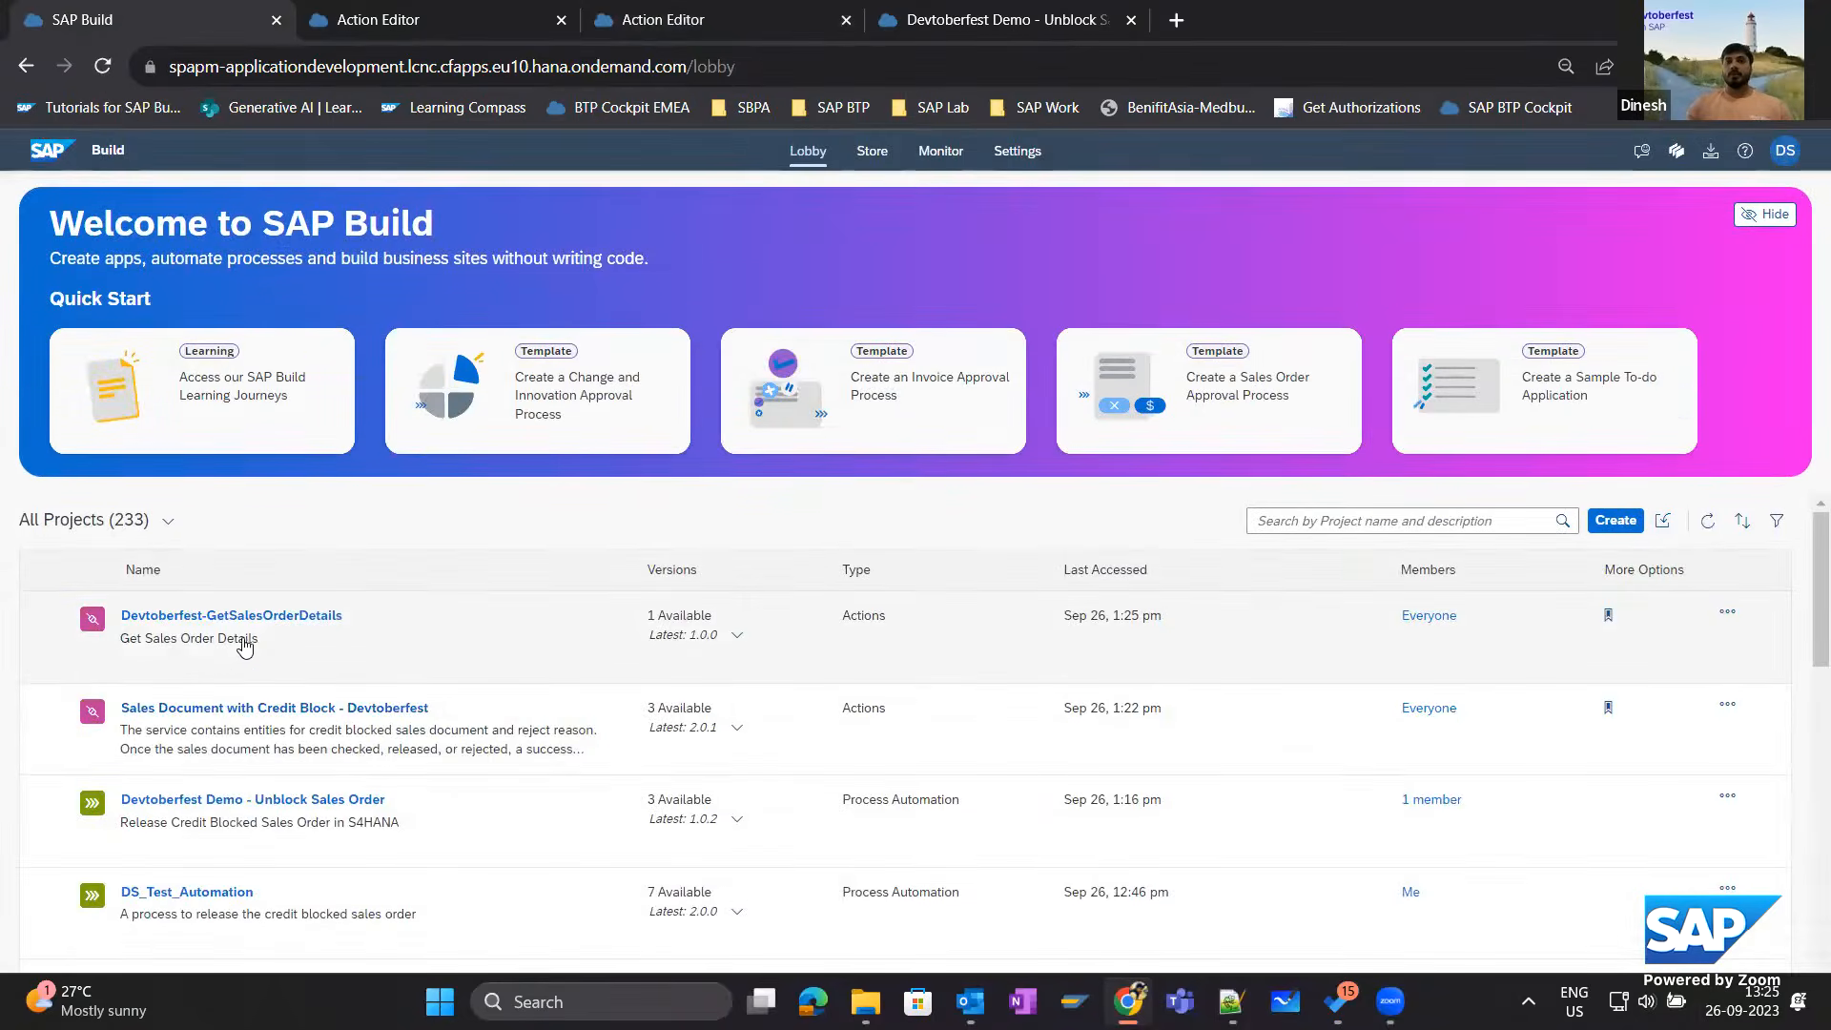
{"action": "left_click", "coordinate": [737, 635]}
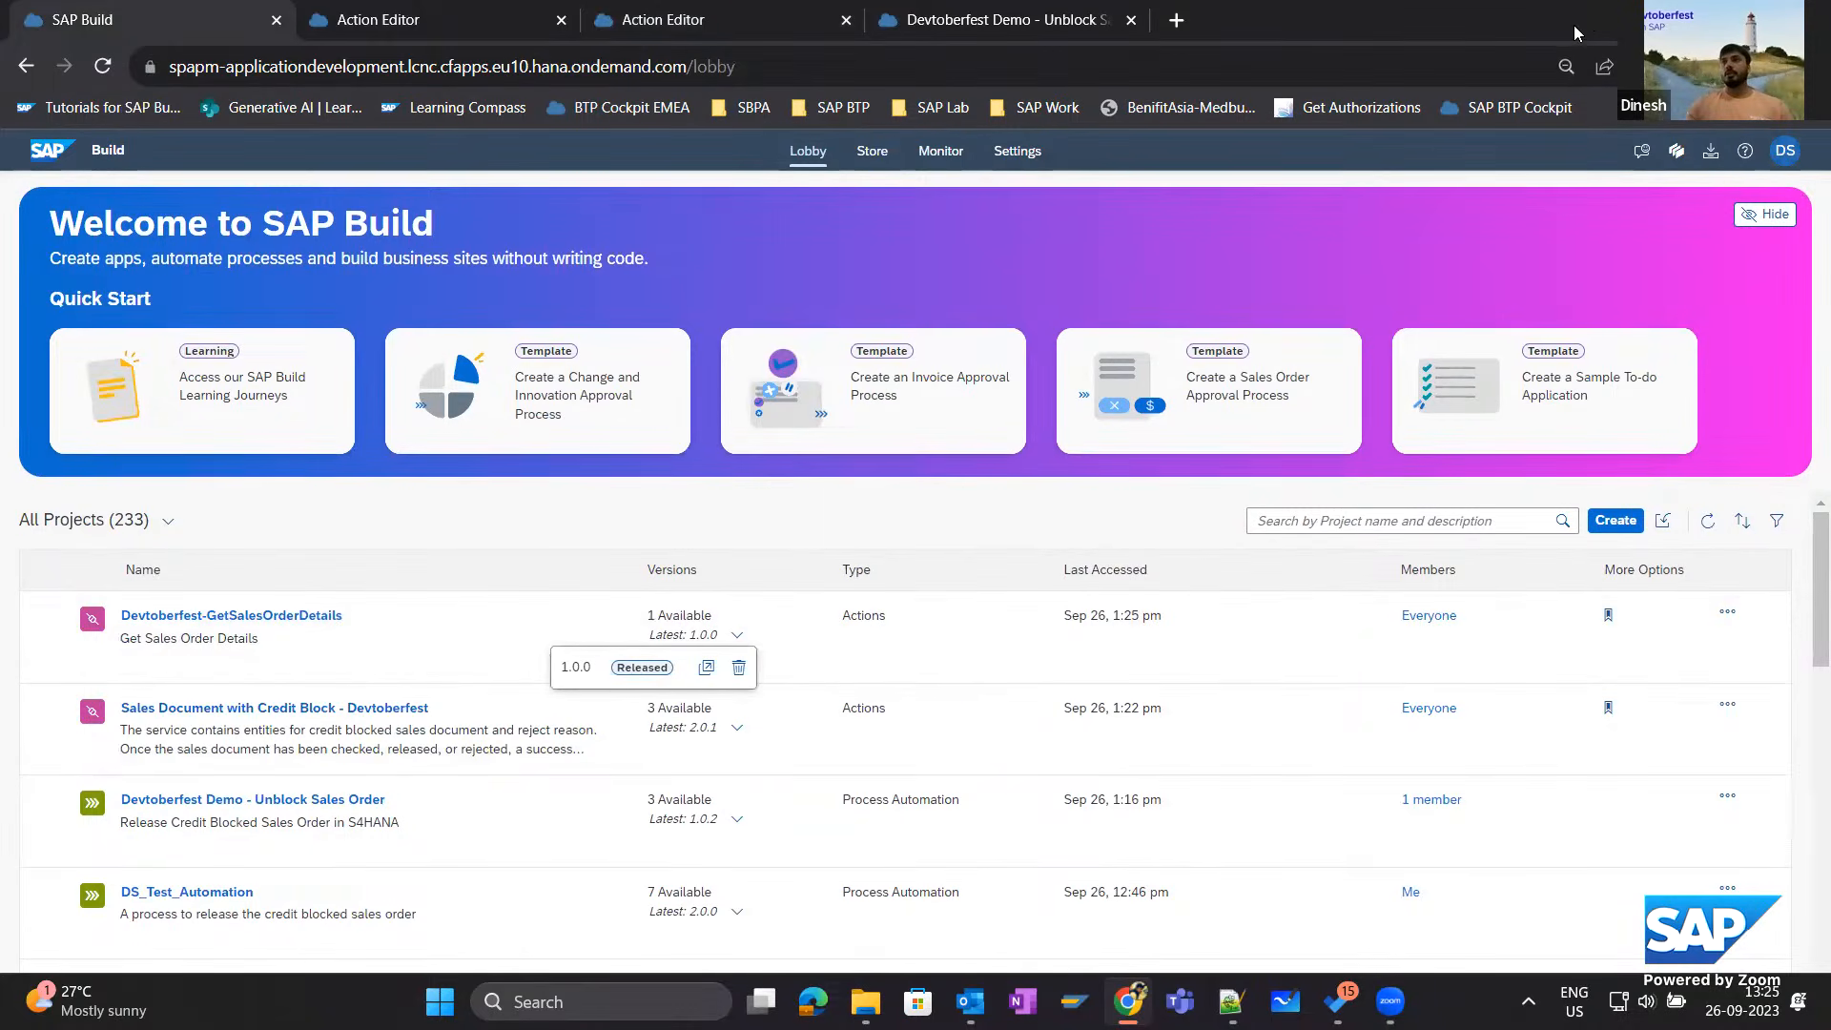
In the Release Credit Blocked Sales Order process, insert "Reads all items of a sales order" from Devtoberfest-GetSalesOrderDetails directly before the DetermineApprover decision.
{"action": "left_click", "coordinate": [1746, 17]}
{"action": "left_click", "coordinate": [1407, 166]}
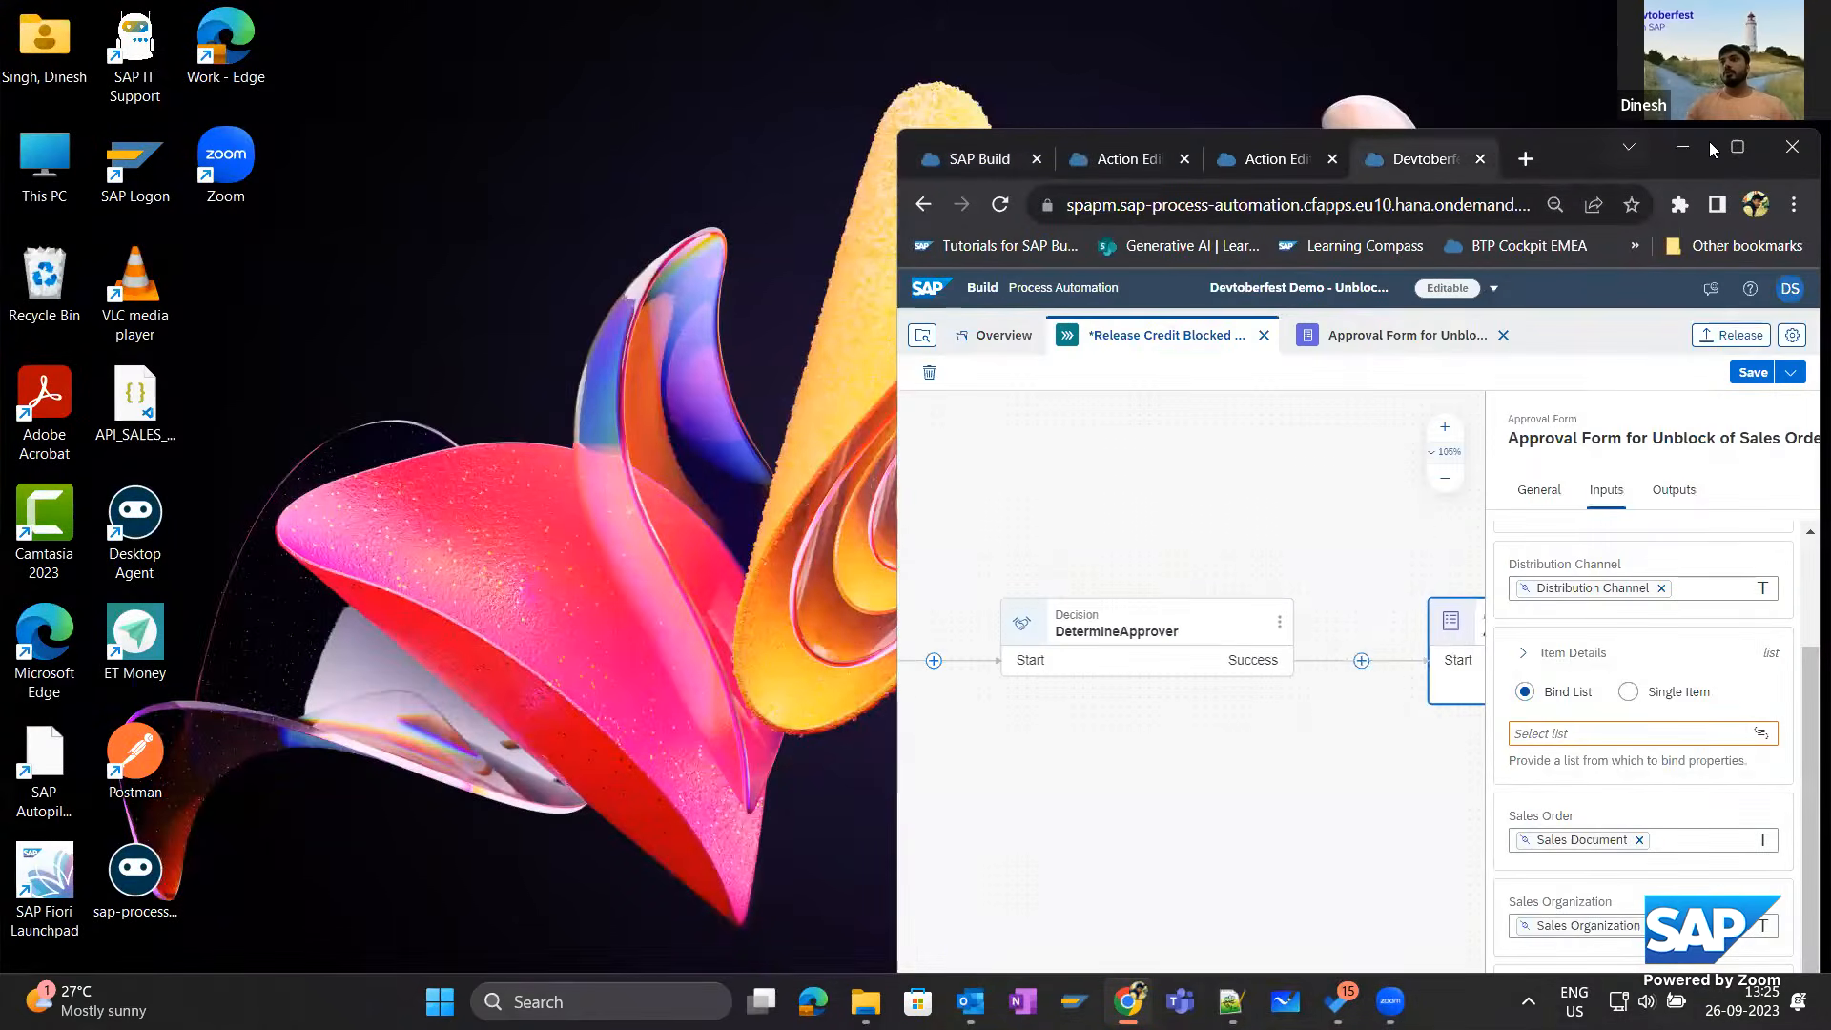
{"action": "left_click", "coordinate": [1735, 146]}
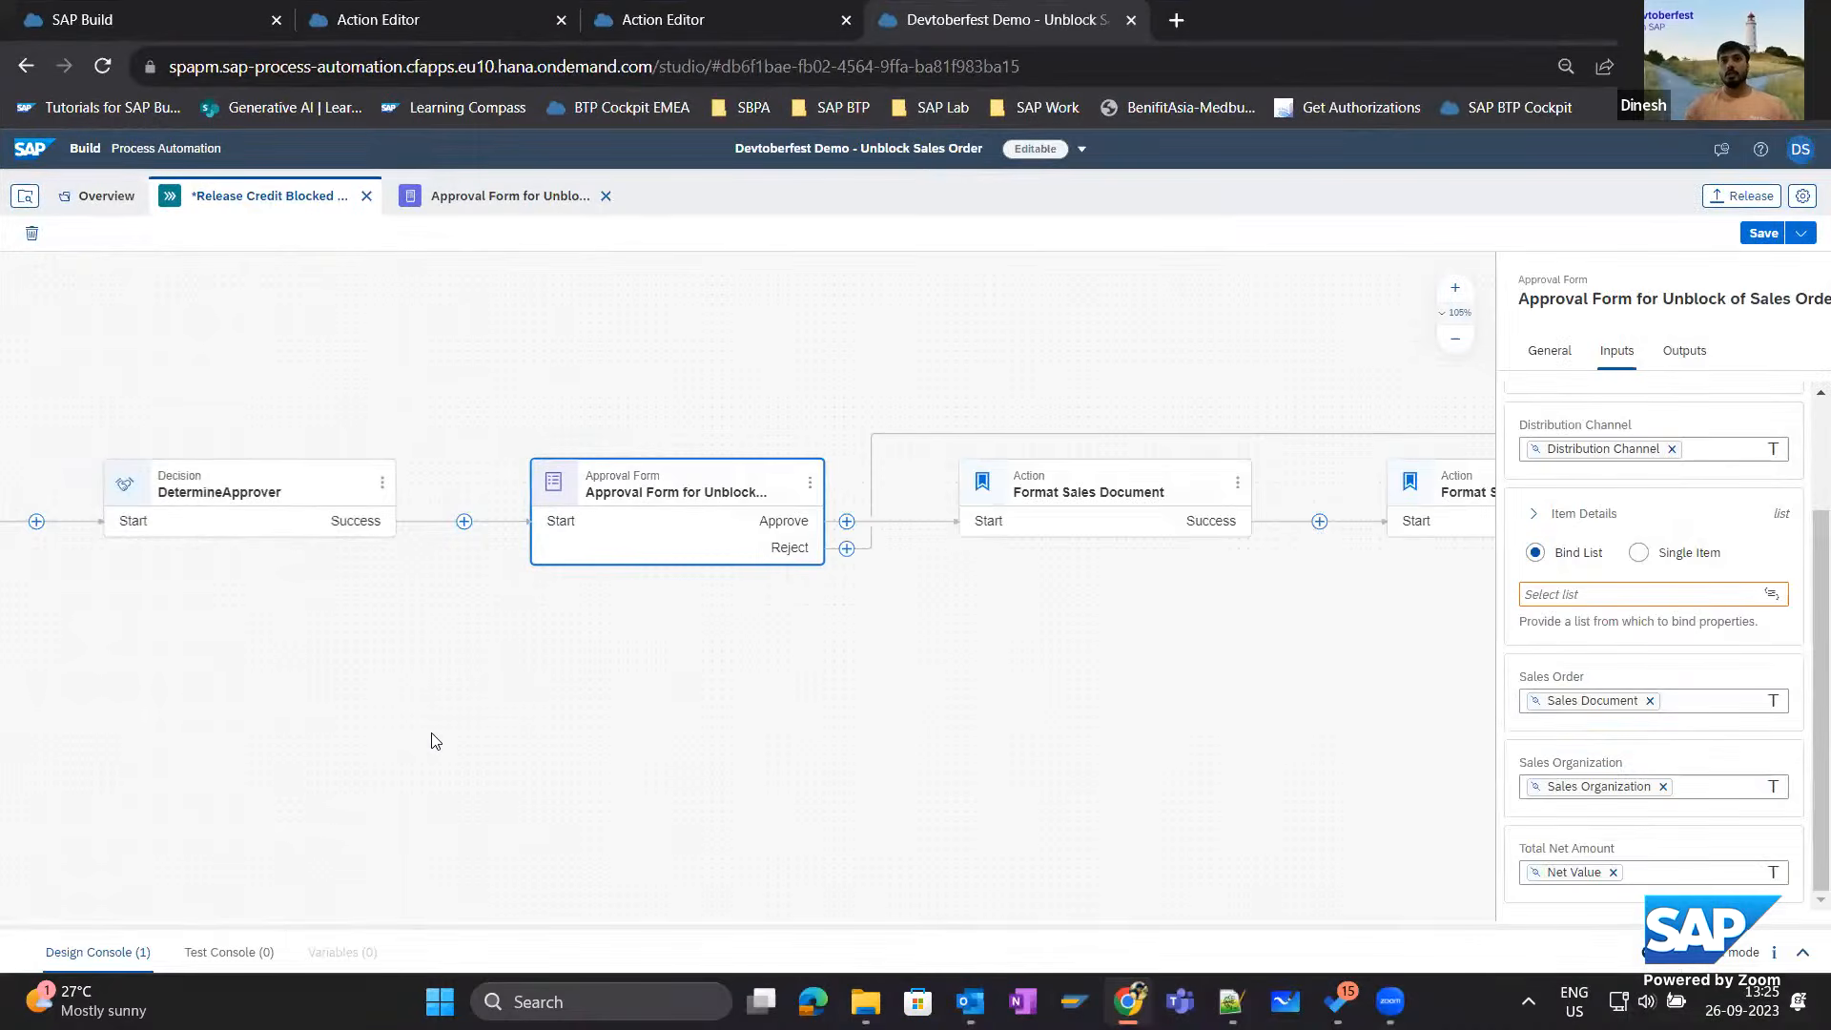
{"action": "left_click_drag", "start_coordinate": [354, 667], "coordinate": [1148, 687]}
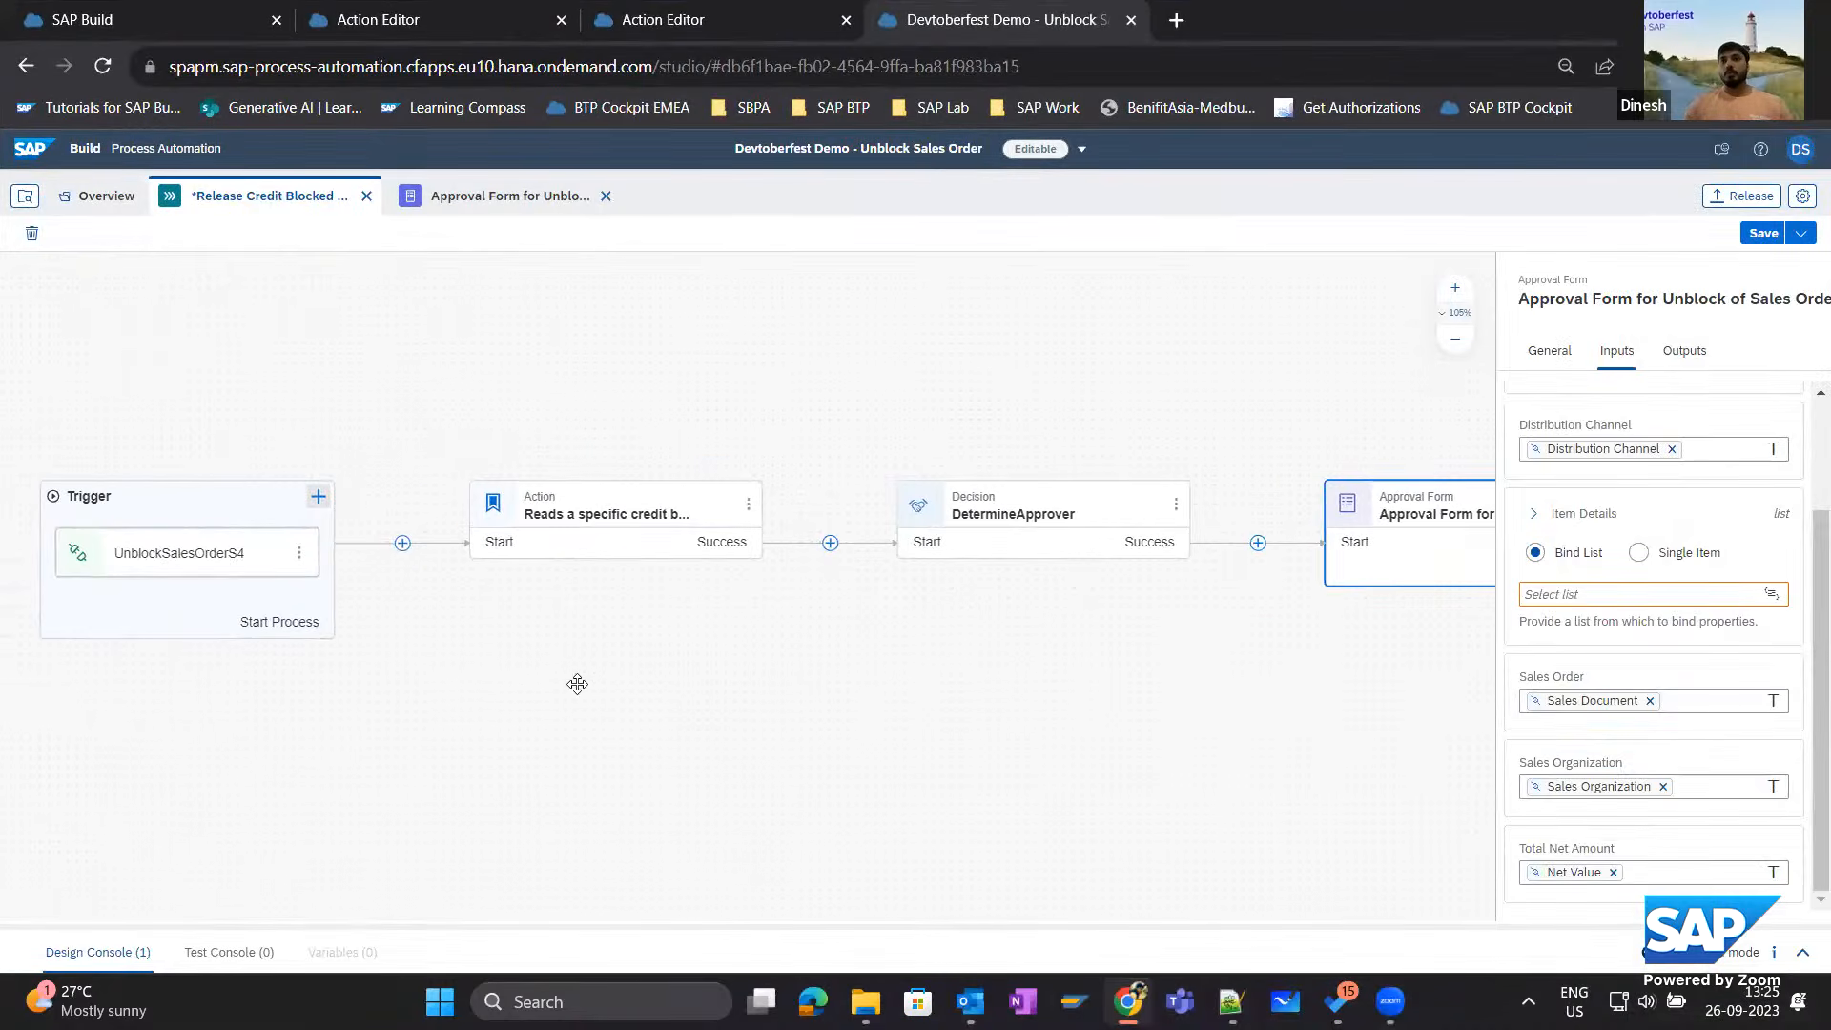
{"action": "left_click", "coordinate": [753, 535]}
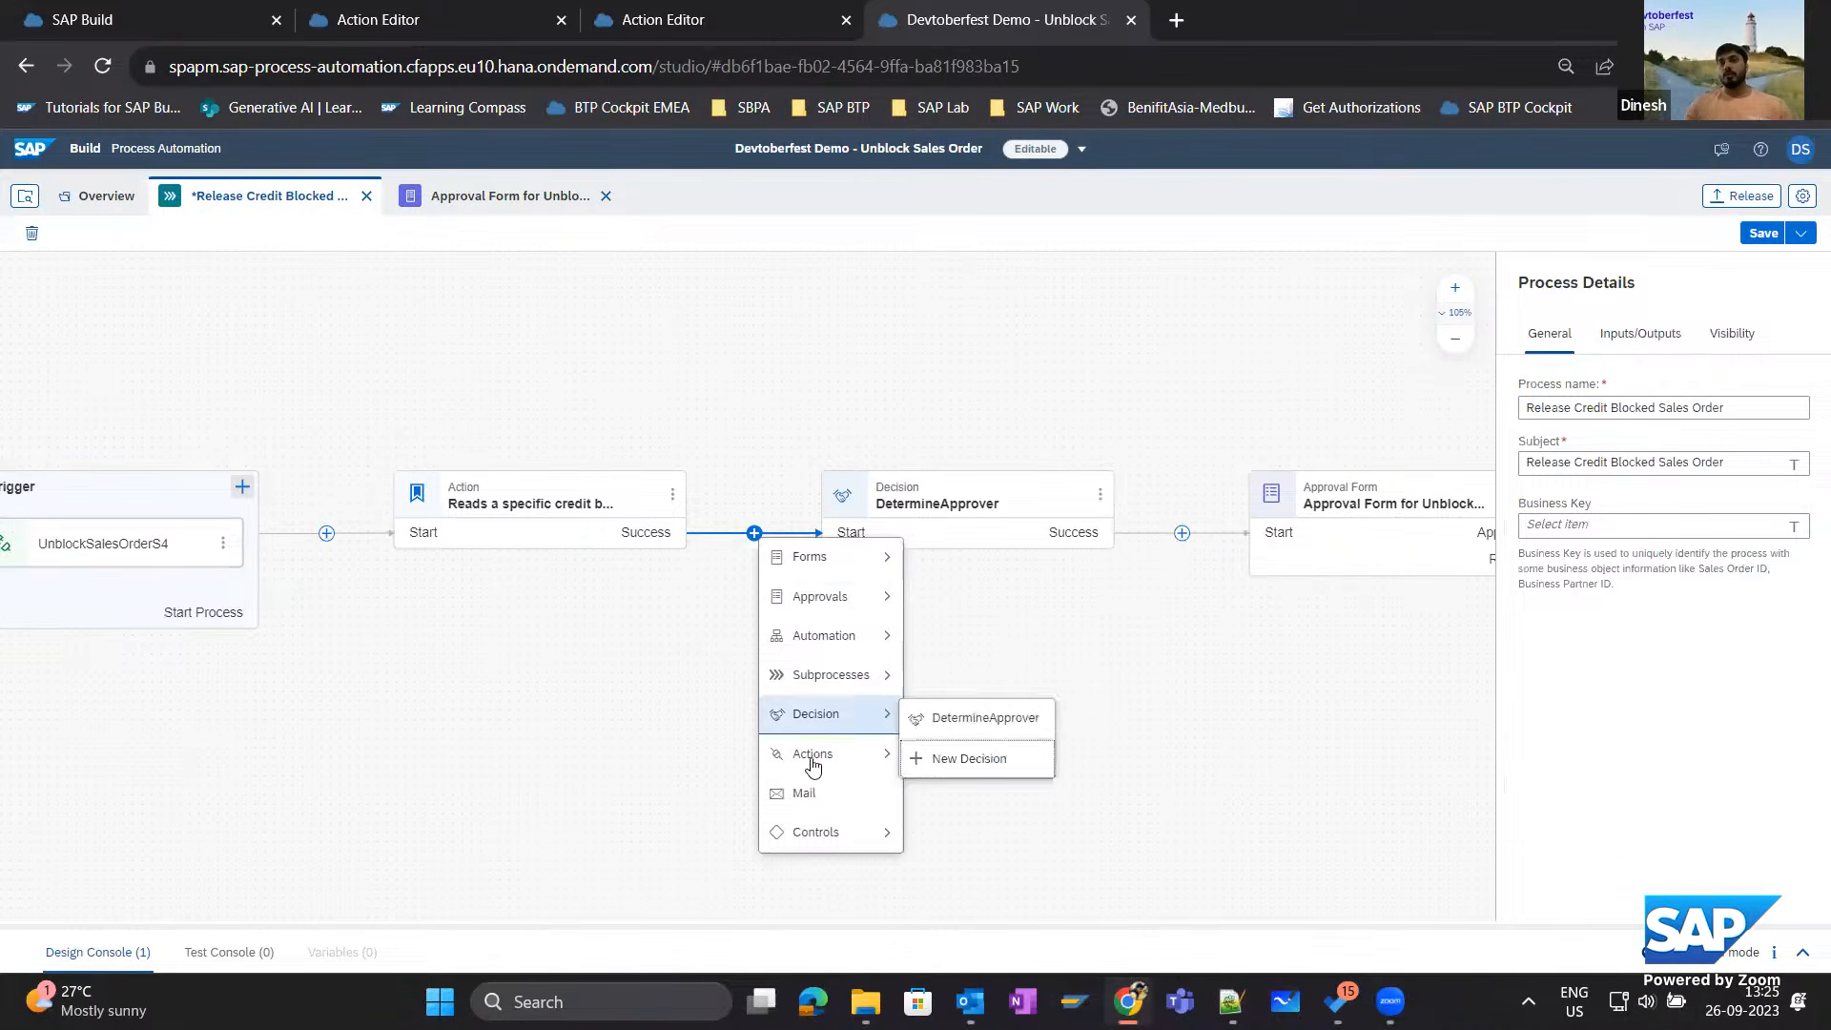
{"action": "mouse_move", "coordinate": [830, 753]}
{"action": "left_click", "coordinate": [954, 756]}
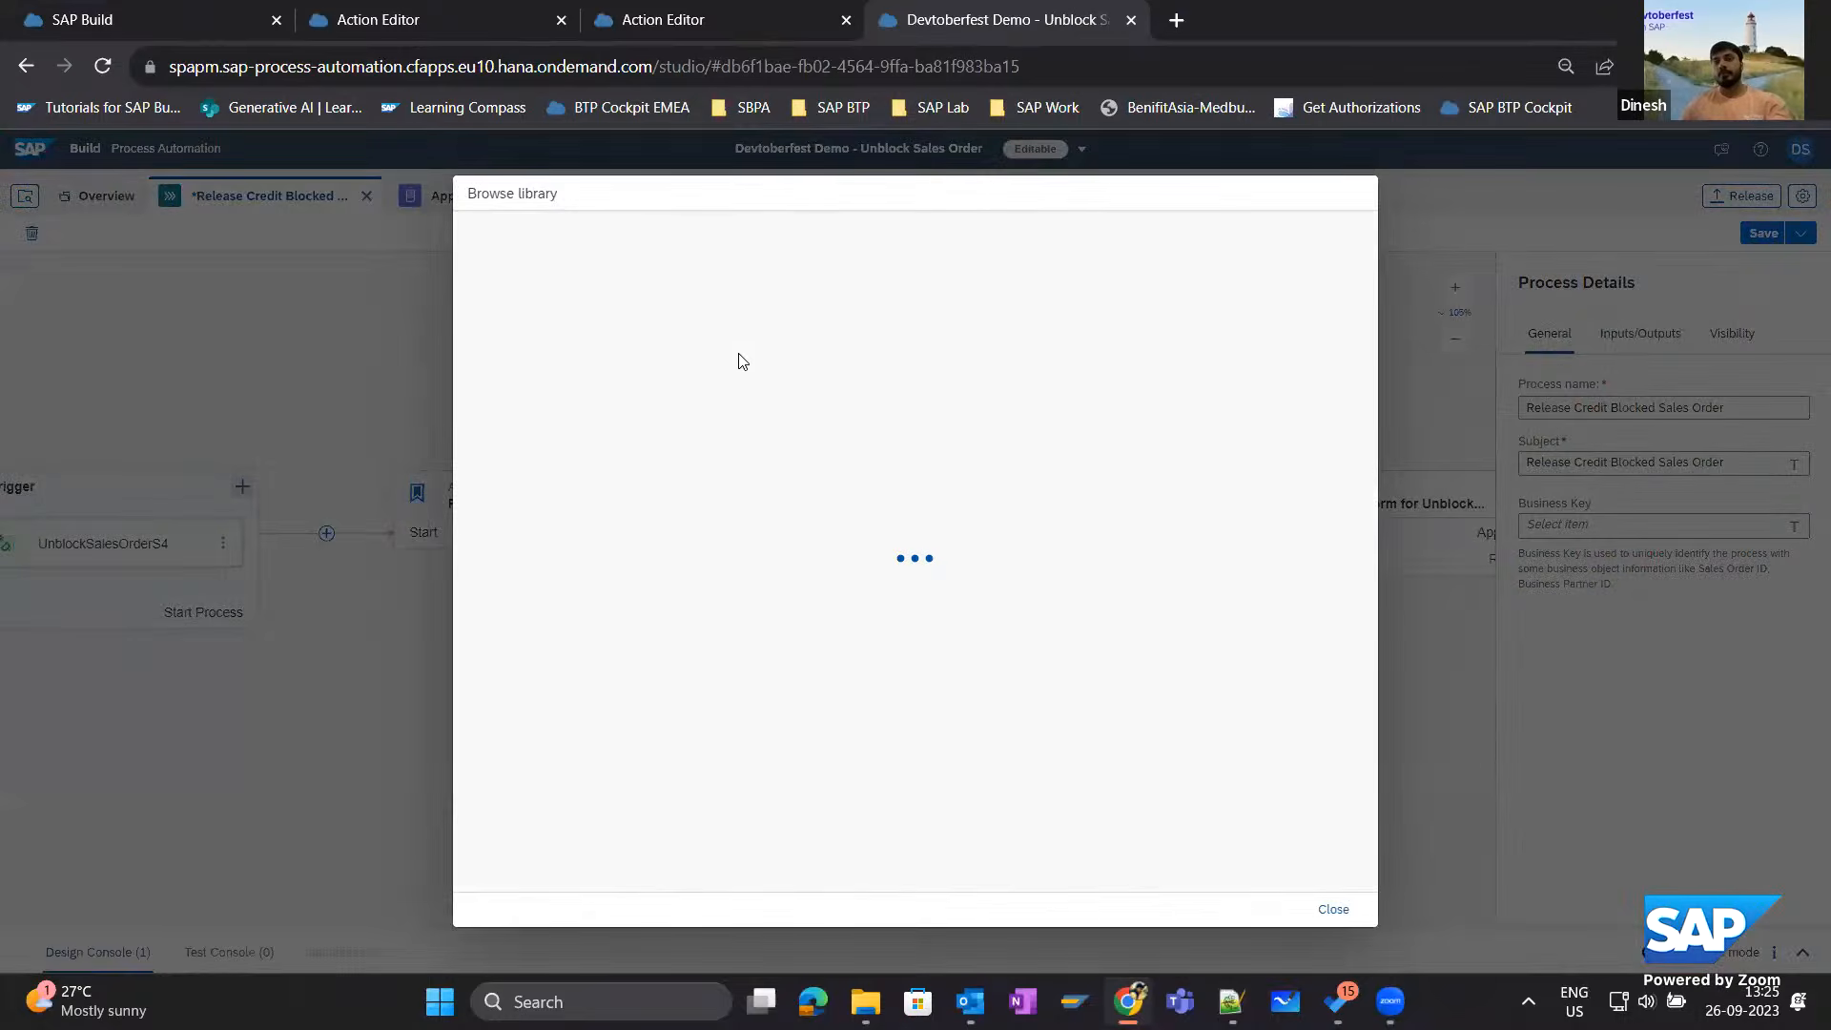
{"action": "left_click", "coordinate": [703, 315]}
{"action": "type", "text": "Devtoberf"}
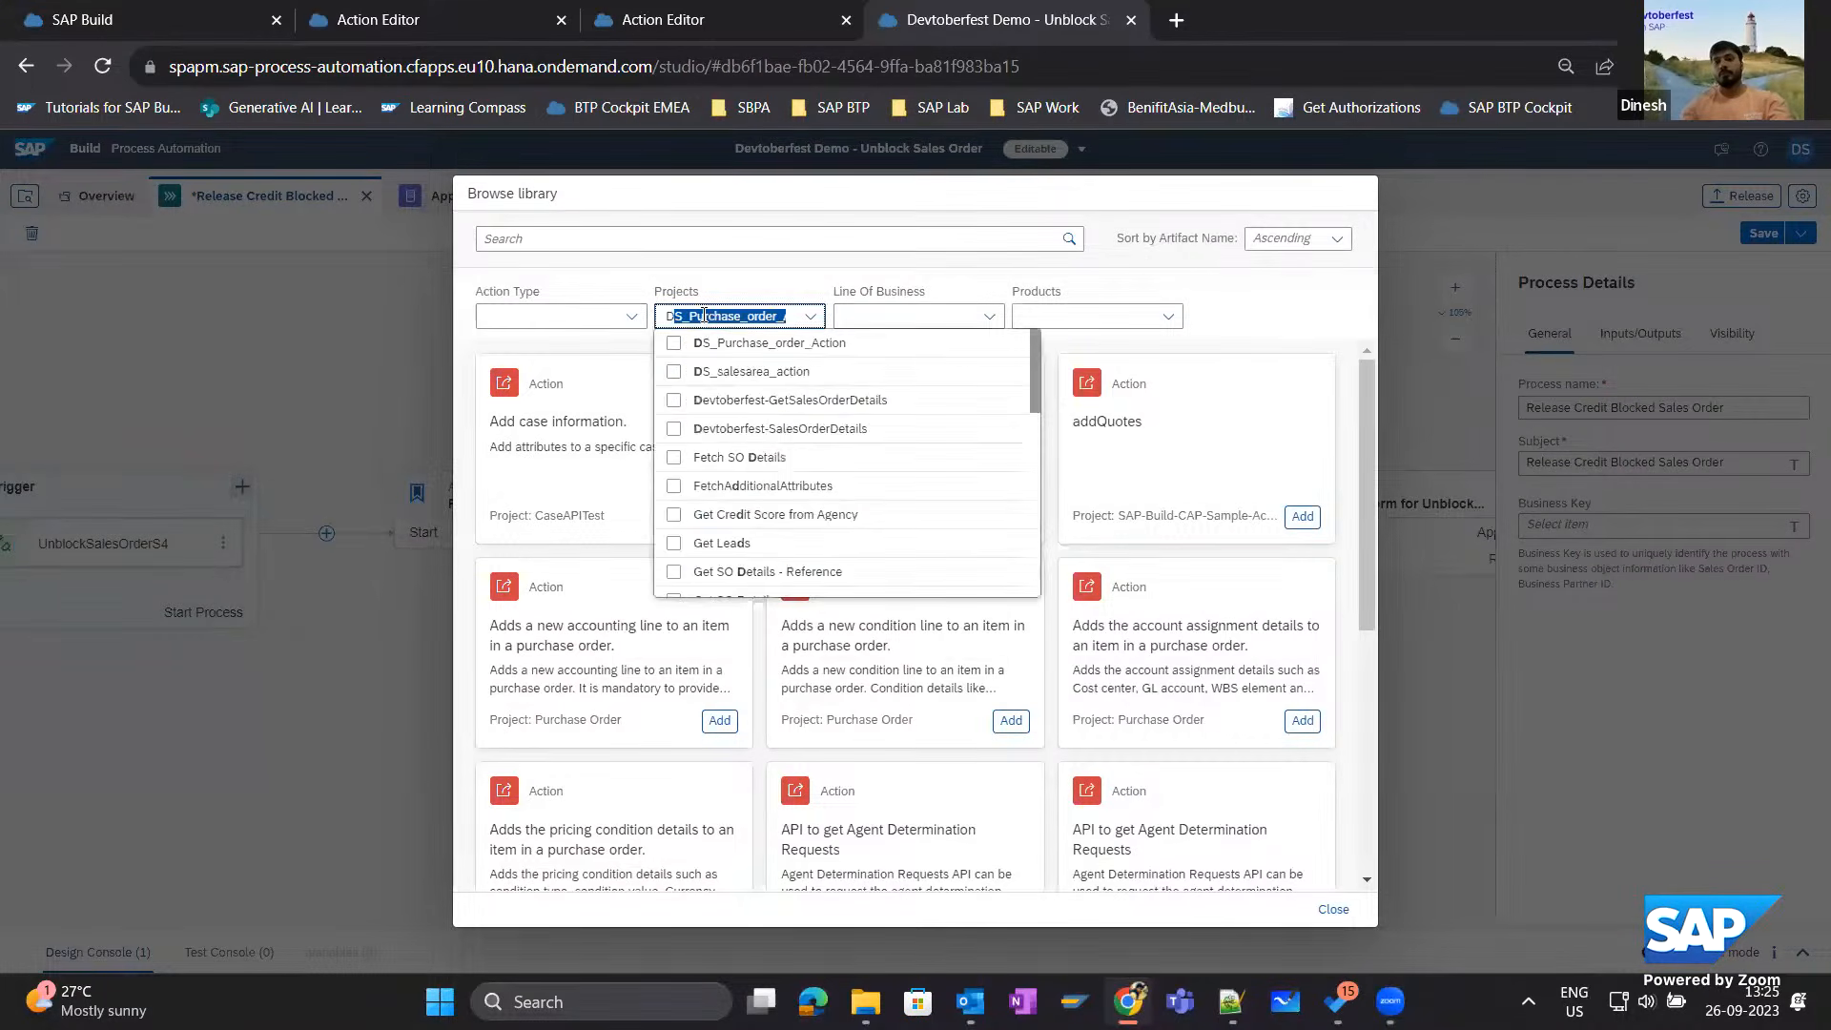
{"action": "type", "text": "est-GetSale"}
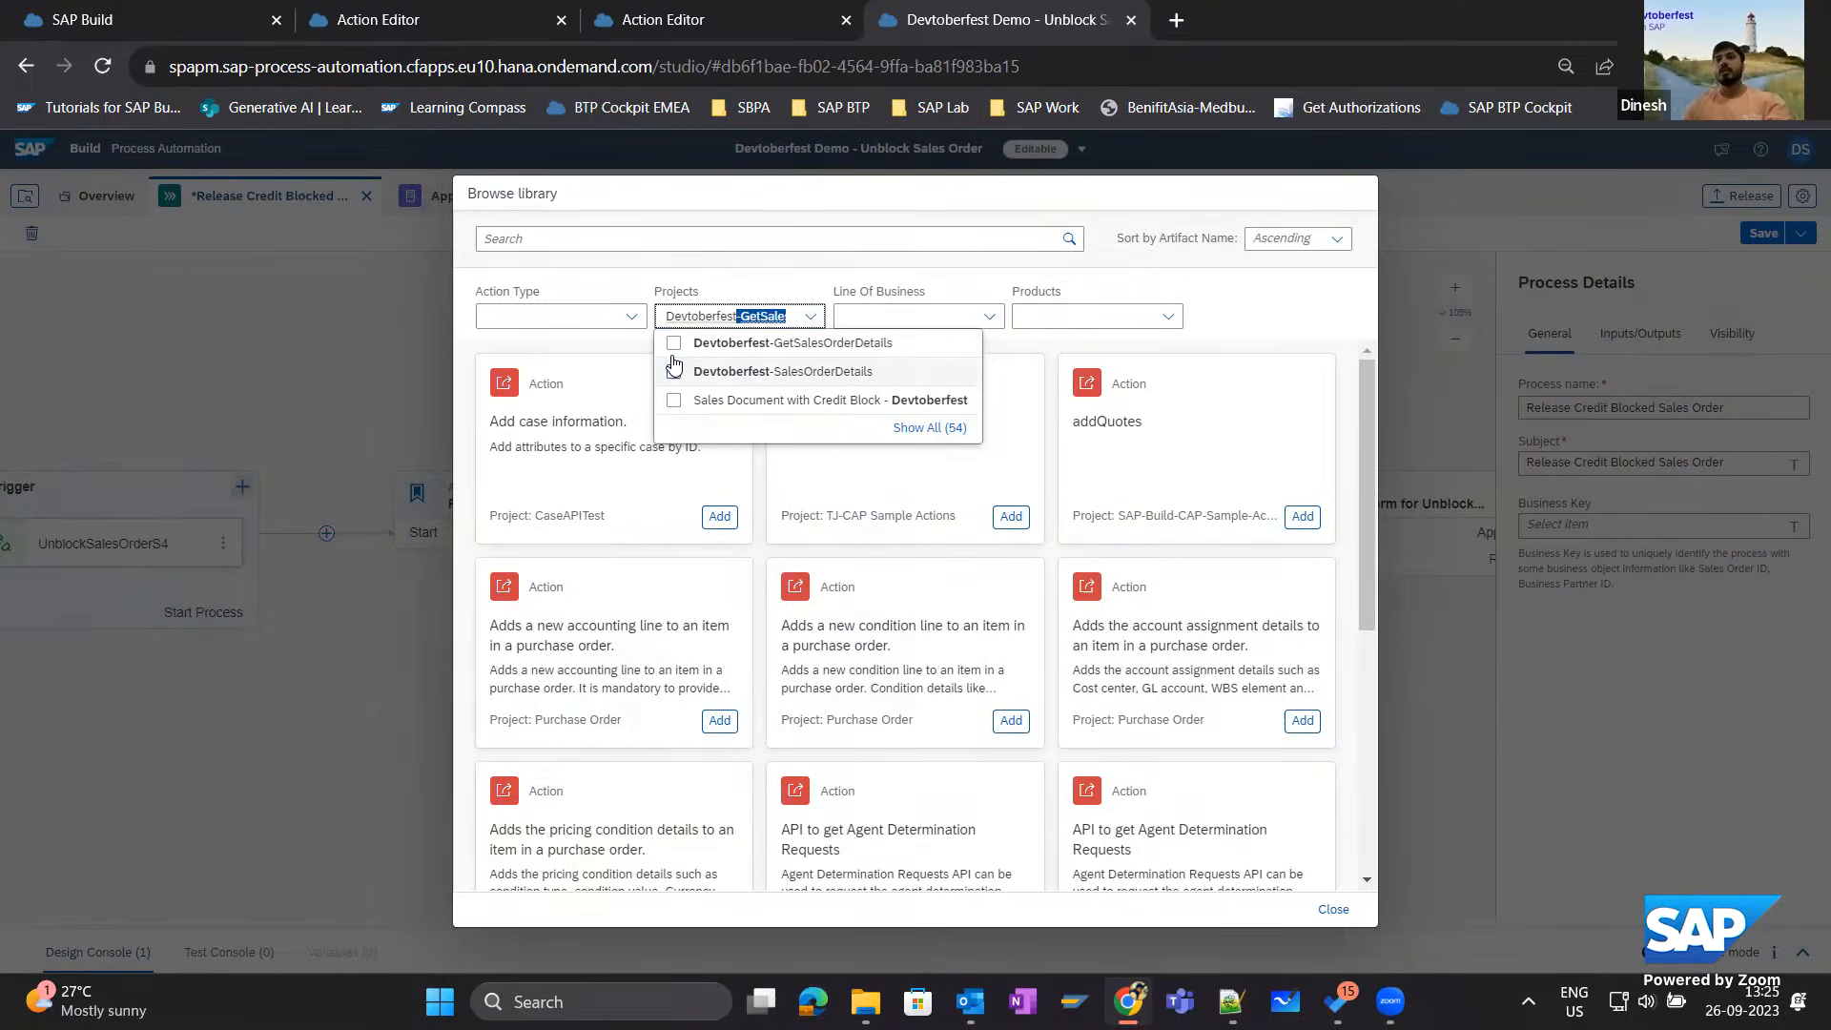
{"action": "left_click", "coordinate": [674, 344]}
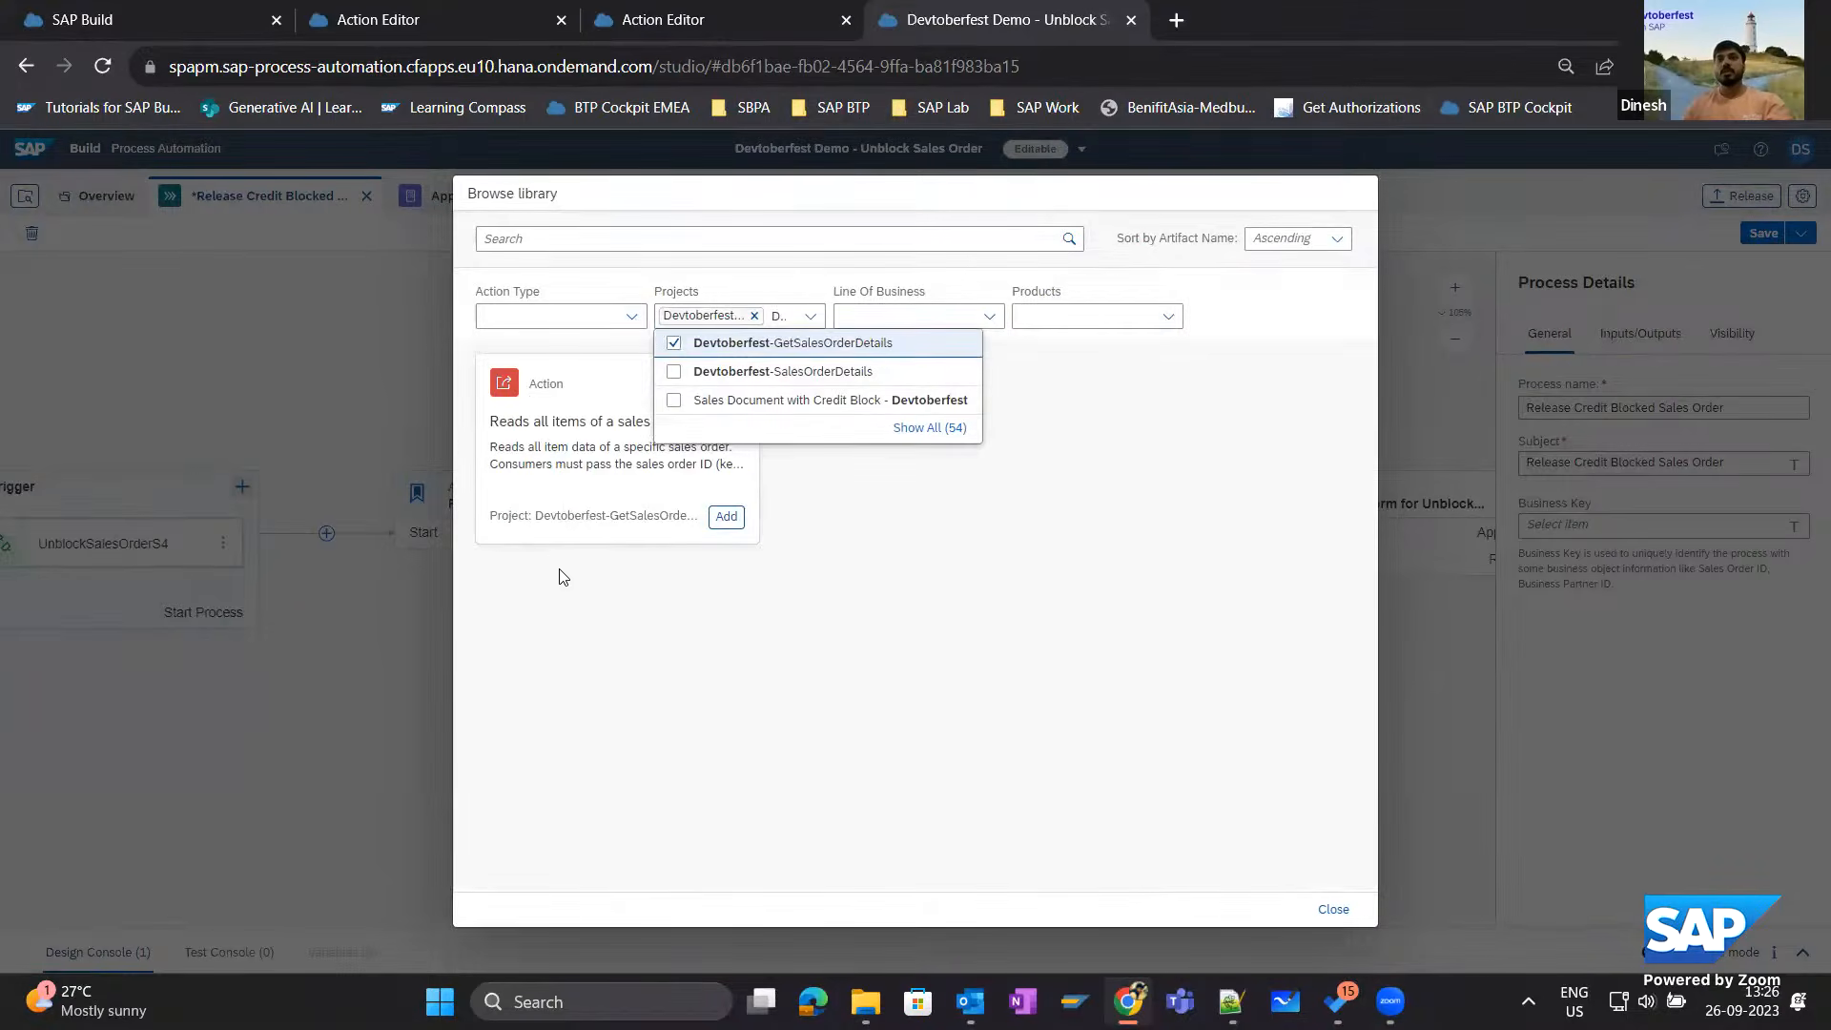
{"action": "left_click", "coordinate": [560, 572]}
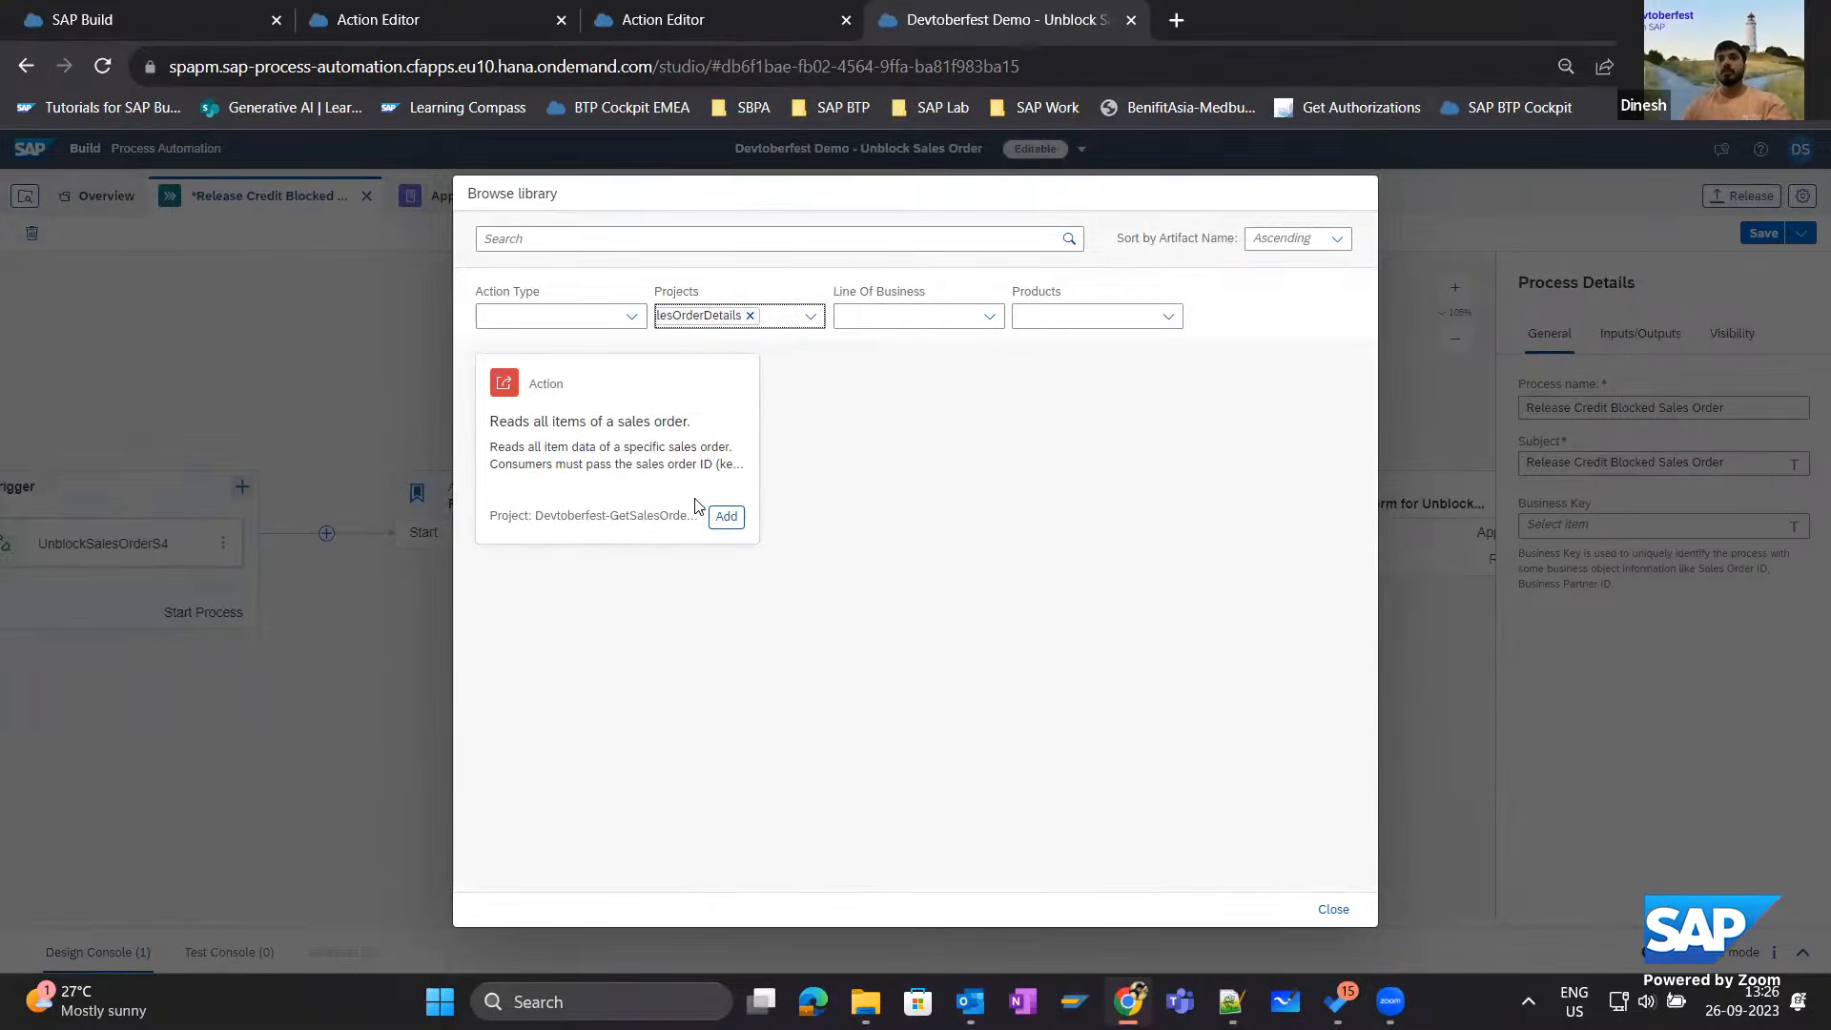
{"action": "left_click", "coordinate": [727, 521]}
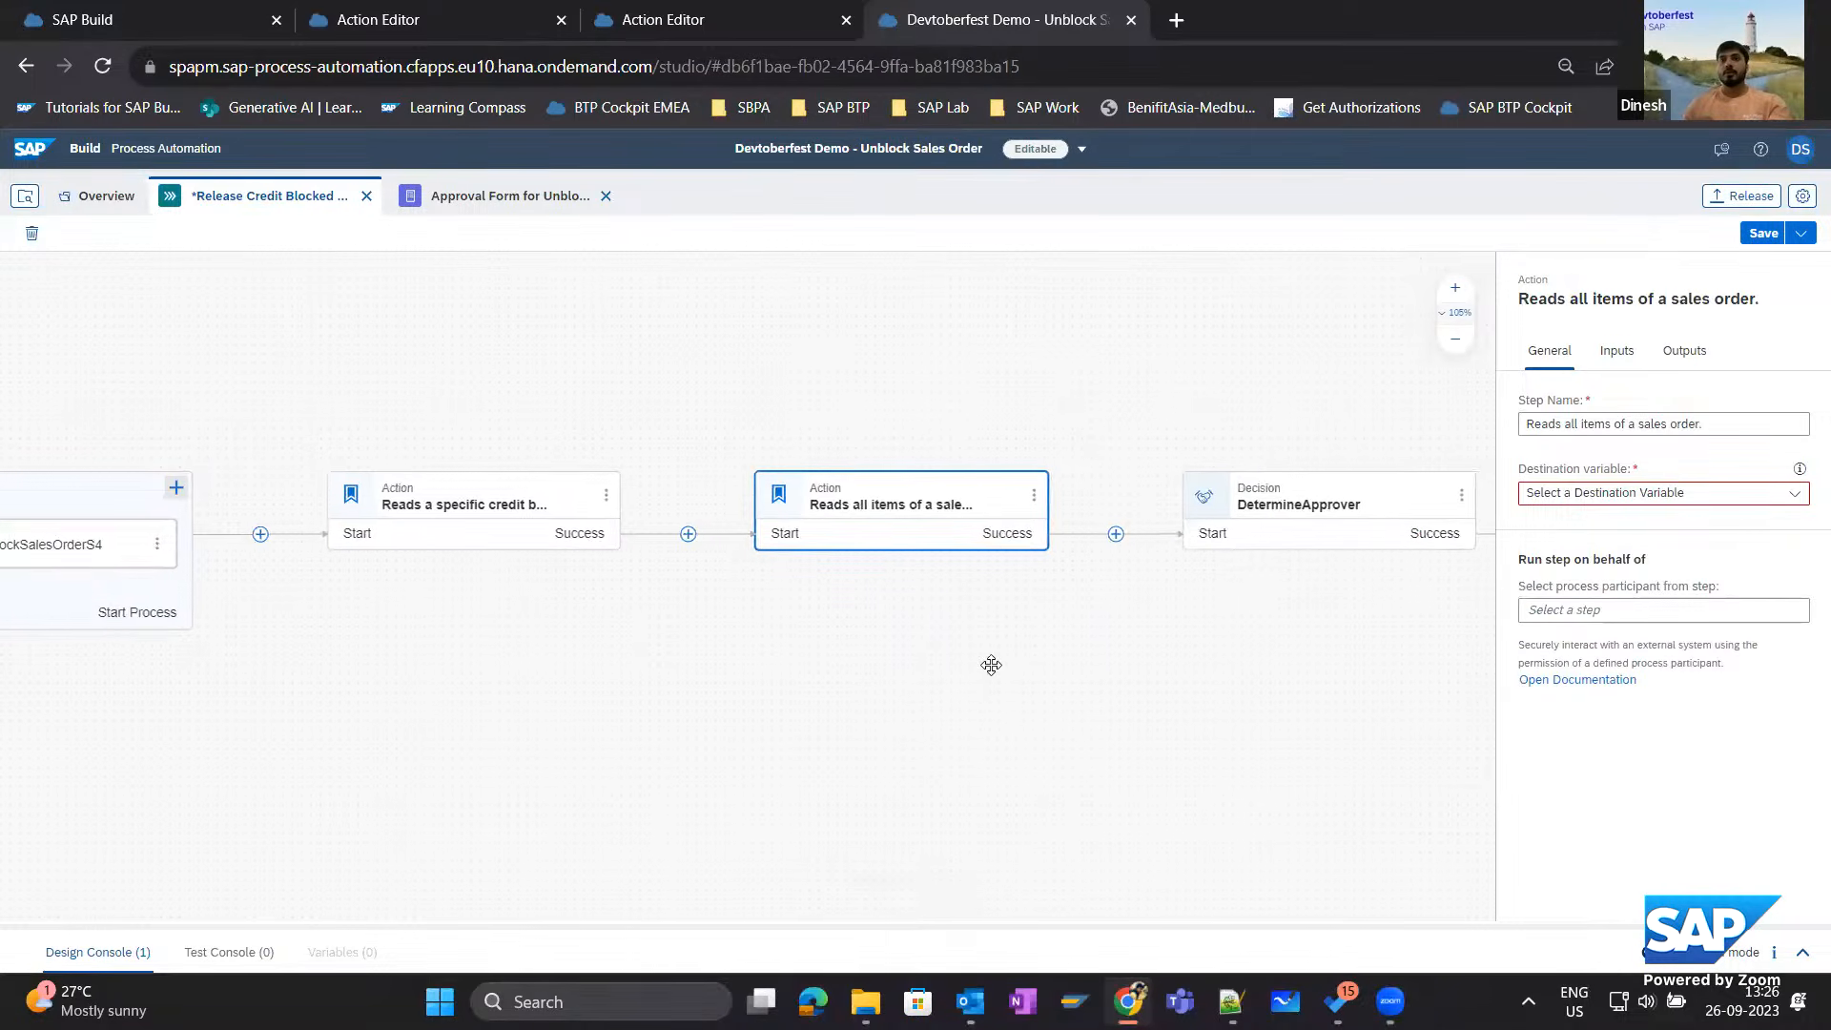
Create the destination variable salesOrderDetails of type Destination for the "Reads all items of a sales order" action.
{"action": "left_click", "coordinate": [1794, 493]}
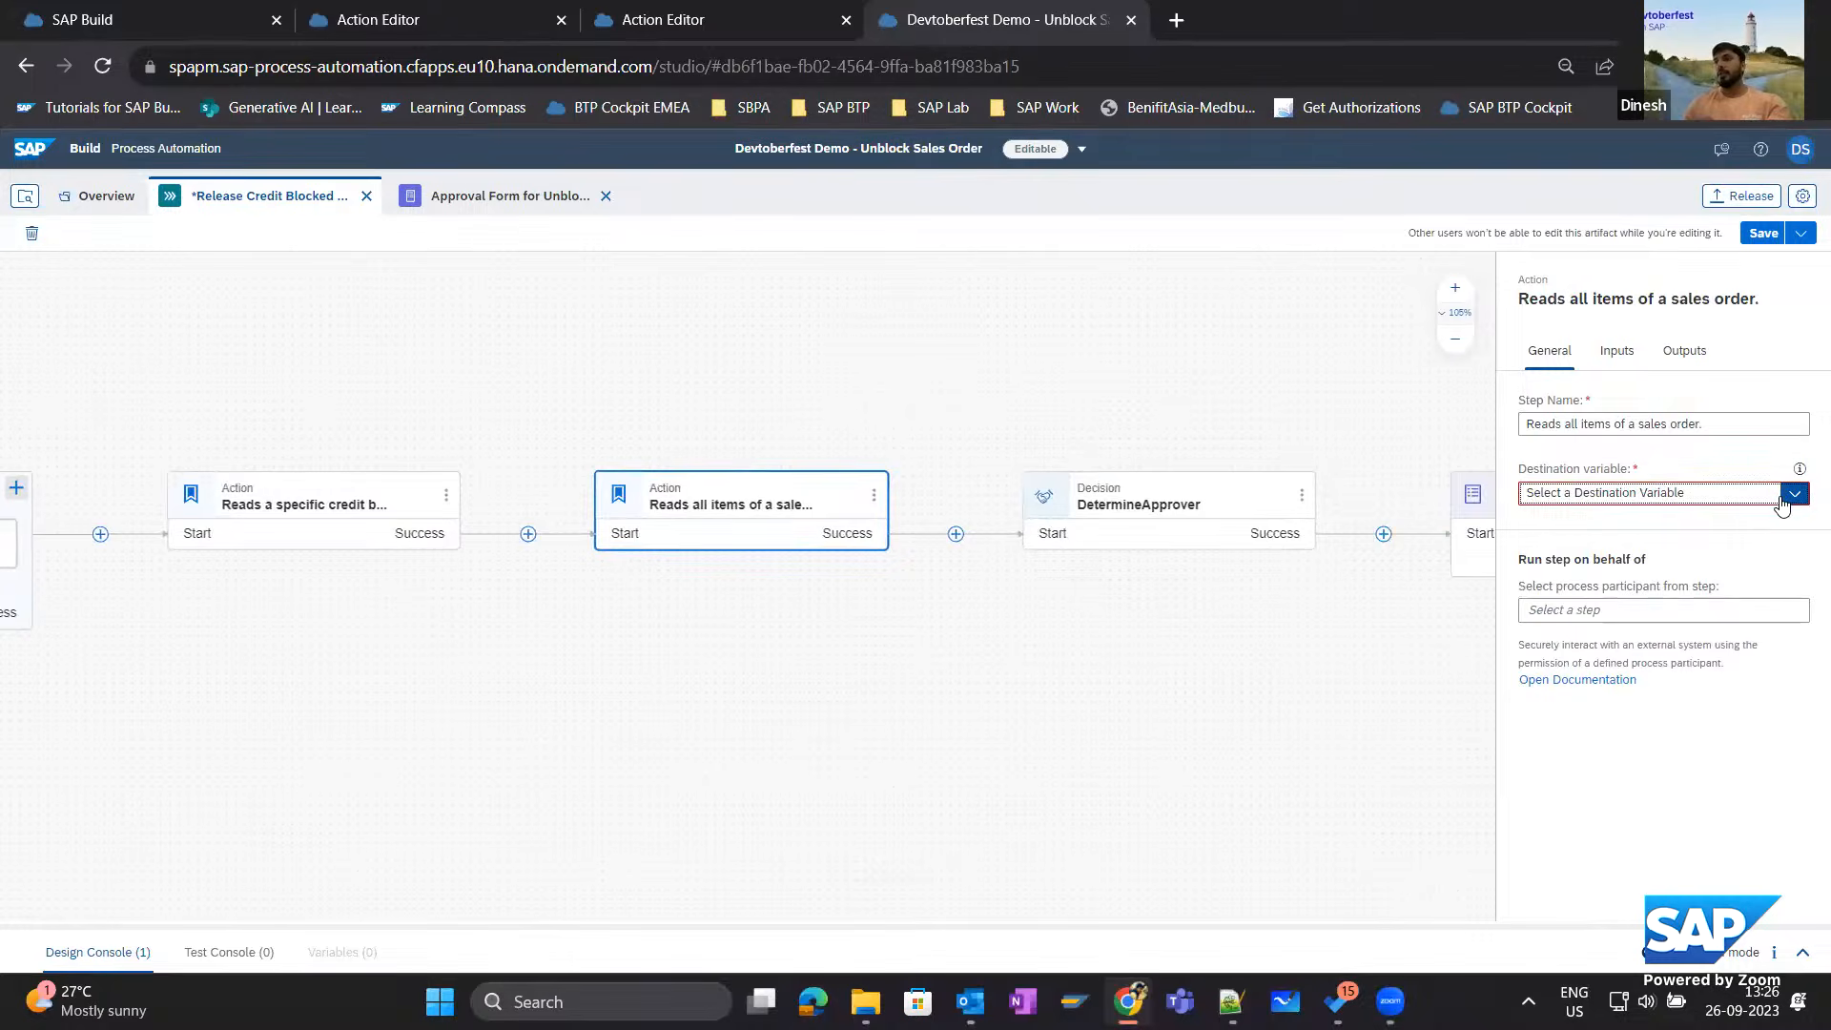
{"action": "left_click", "coordinate": [1565, 606]}
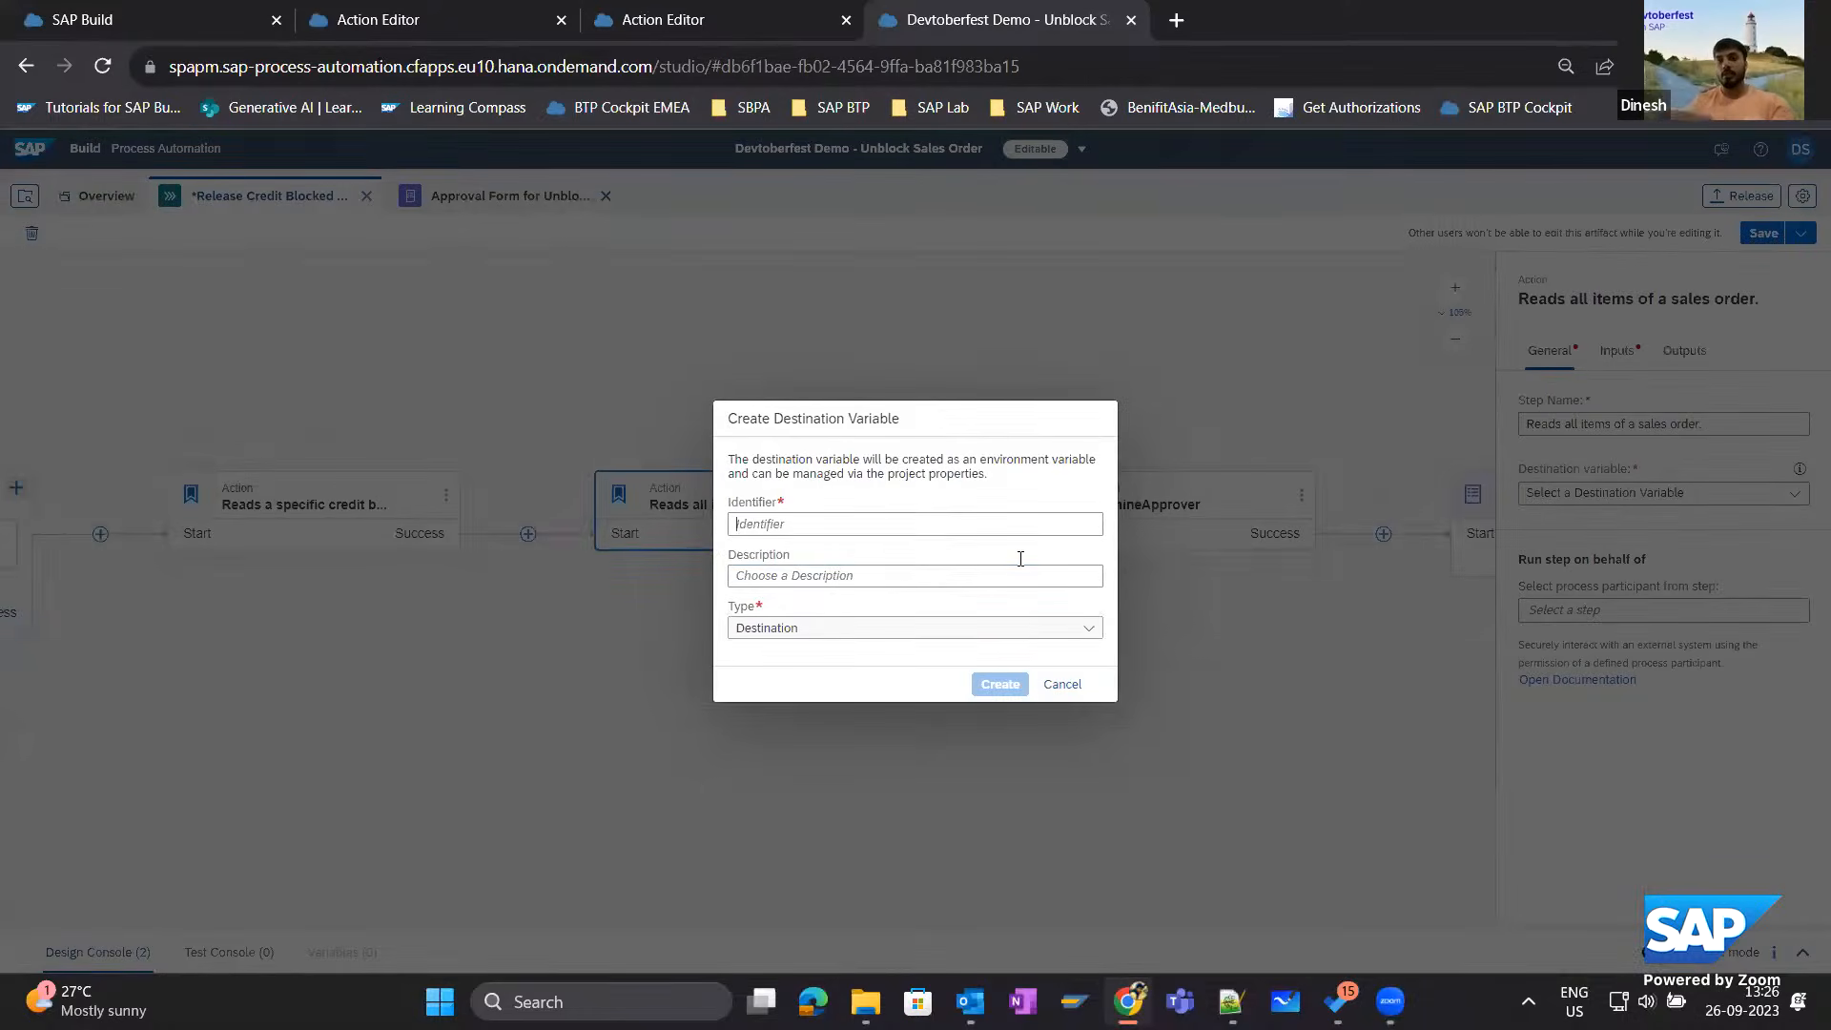
{"action": "type", "text": "s"}
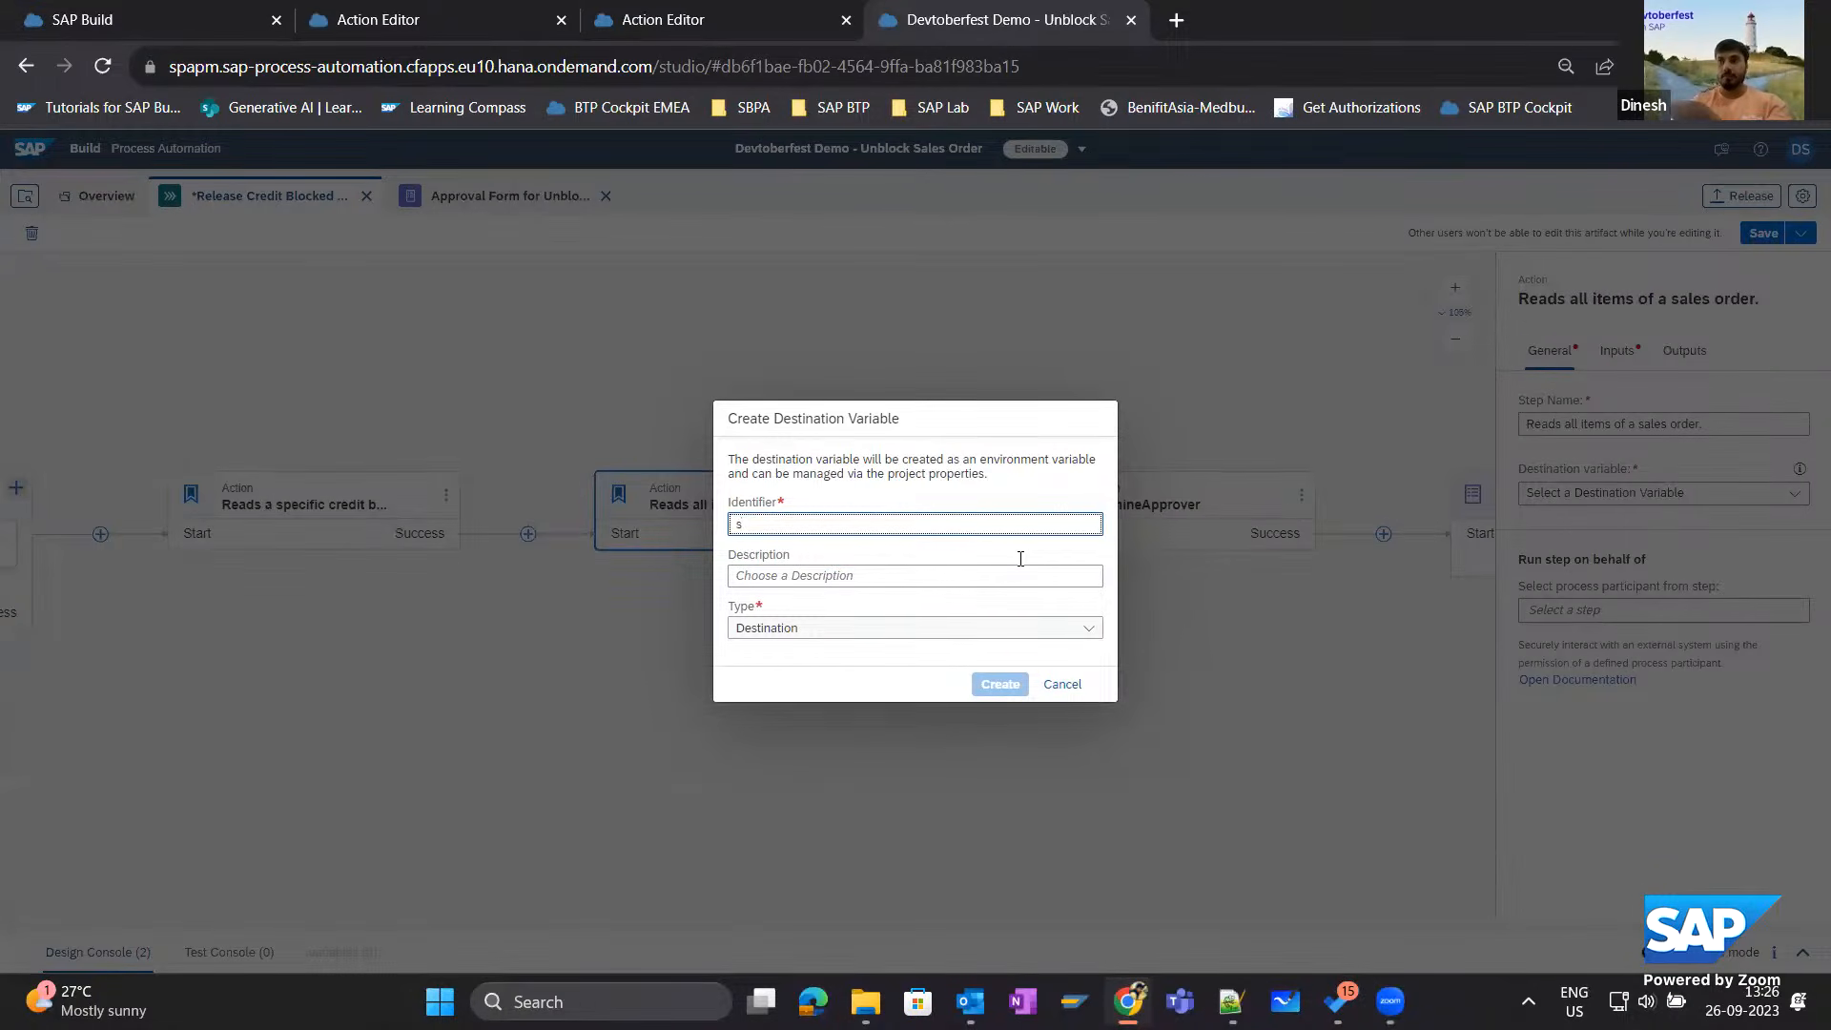
{"action": "type", "text": "alesOrderDetails"}
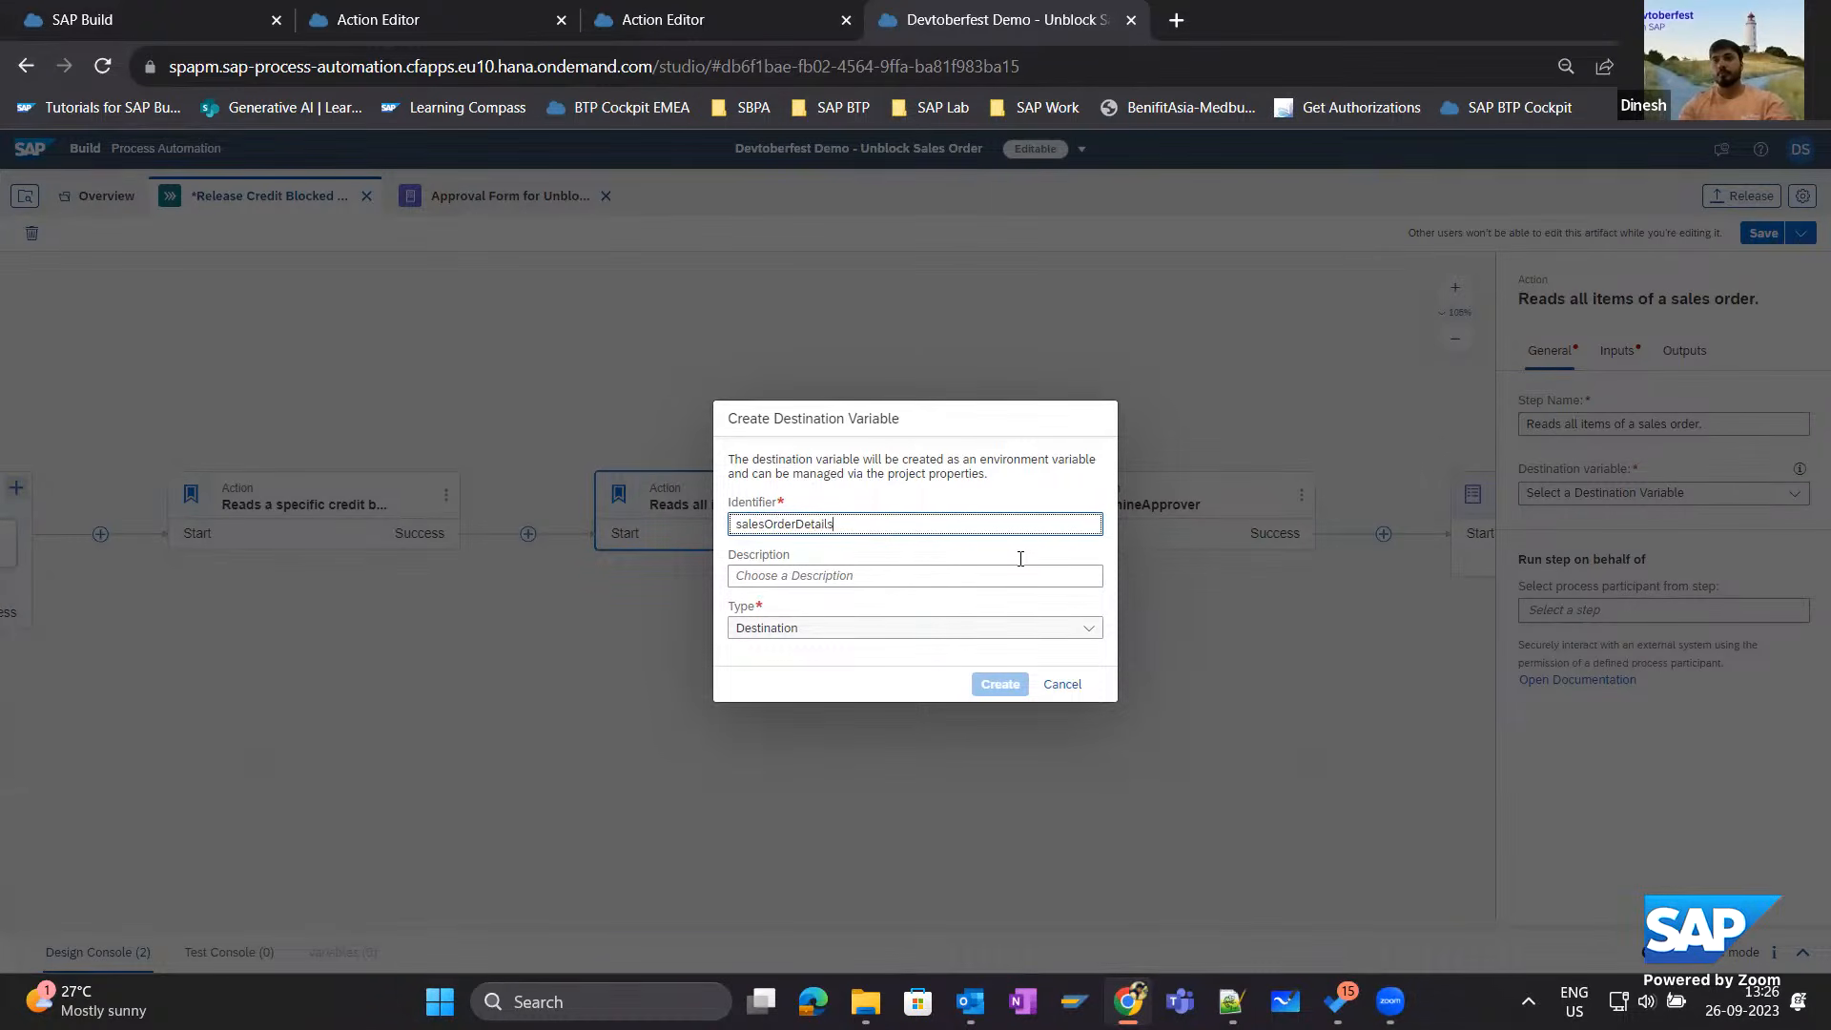
{"action": "left_click", "coordinate": [1009, 576]}
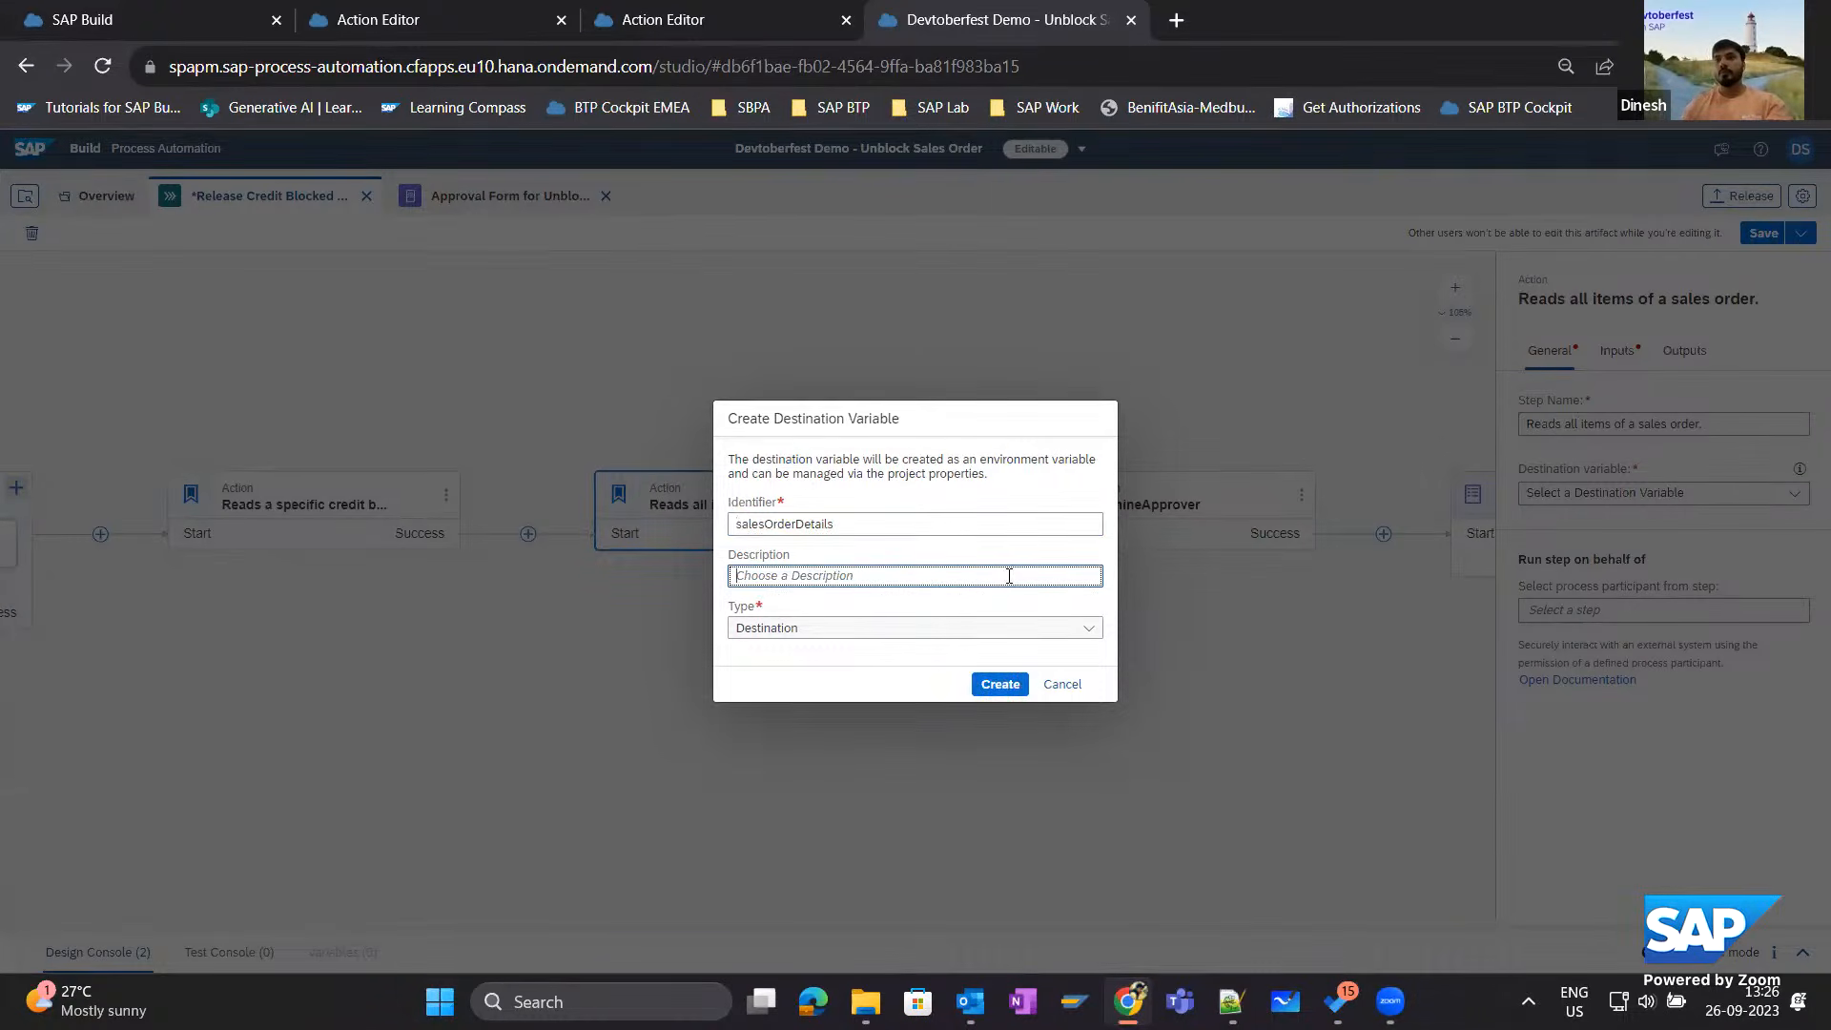
{"action": "left_click", "coordinate": [999, 684]}
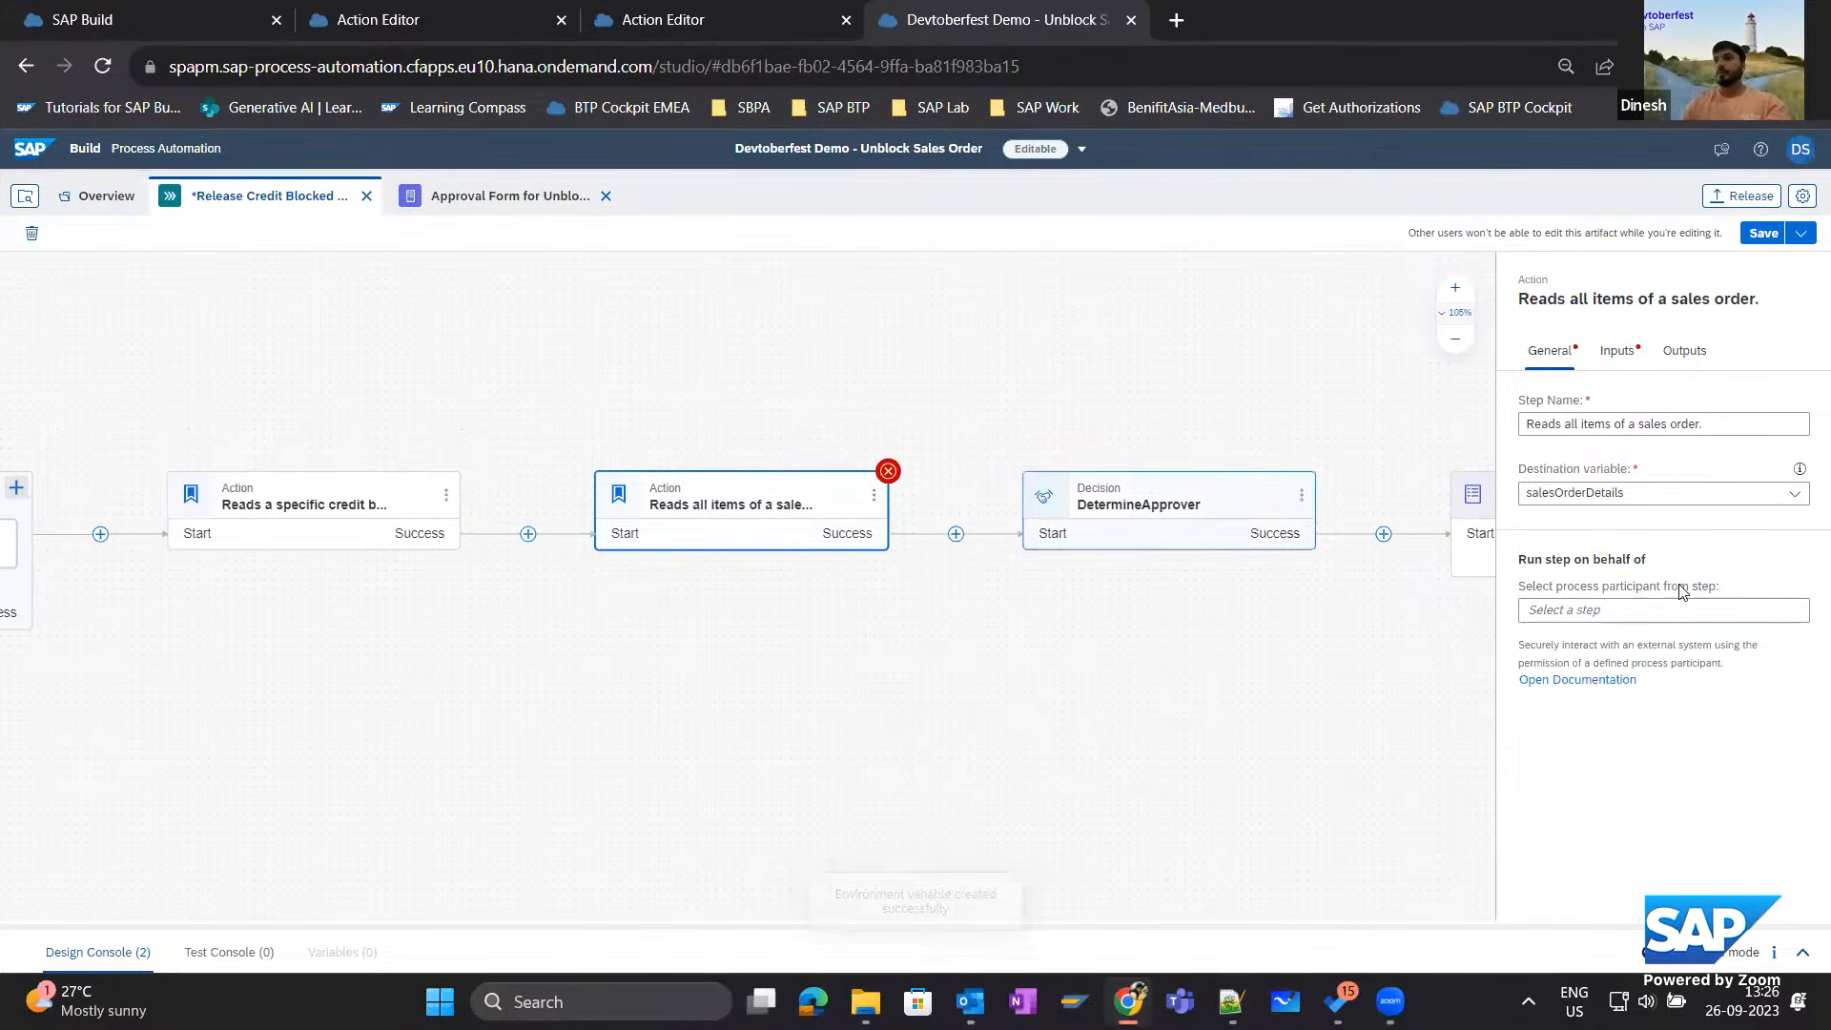
Bind the action's mandatory SalesOrder input to the SalesOrder process input and save the process.
{"action": "left_click", "coordinate": [1614, 356]}
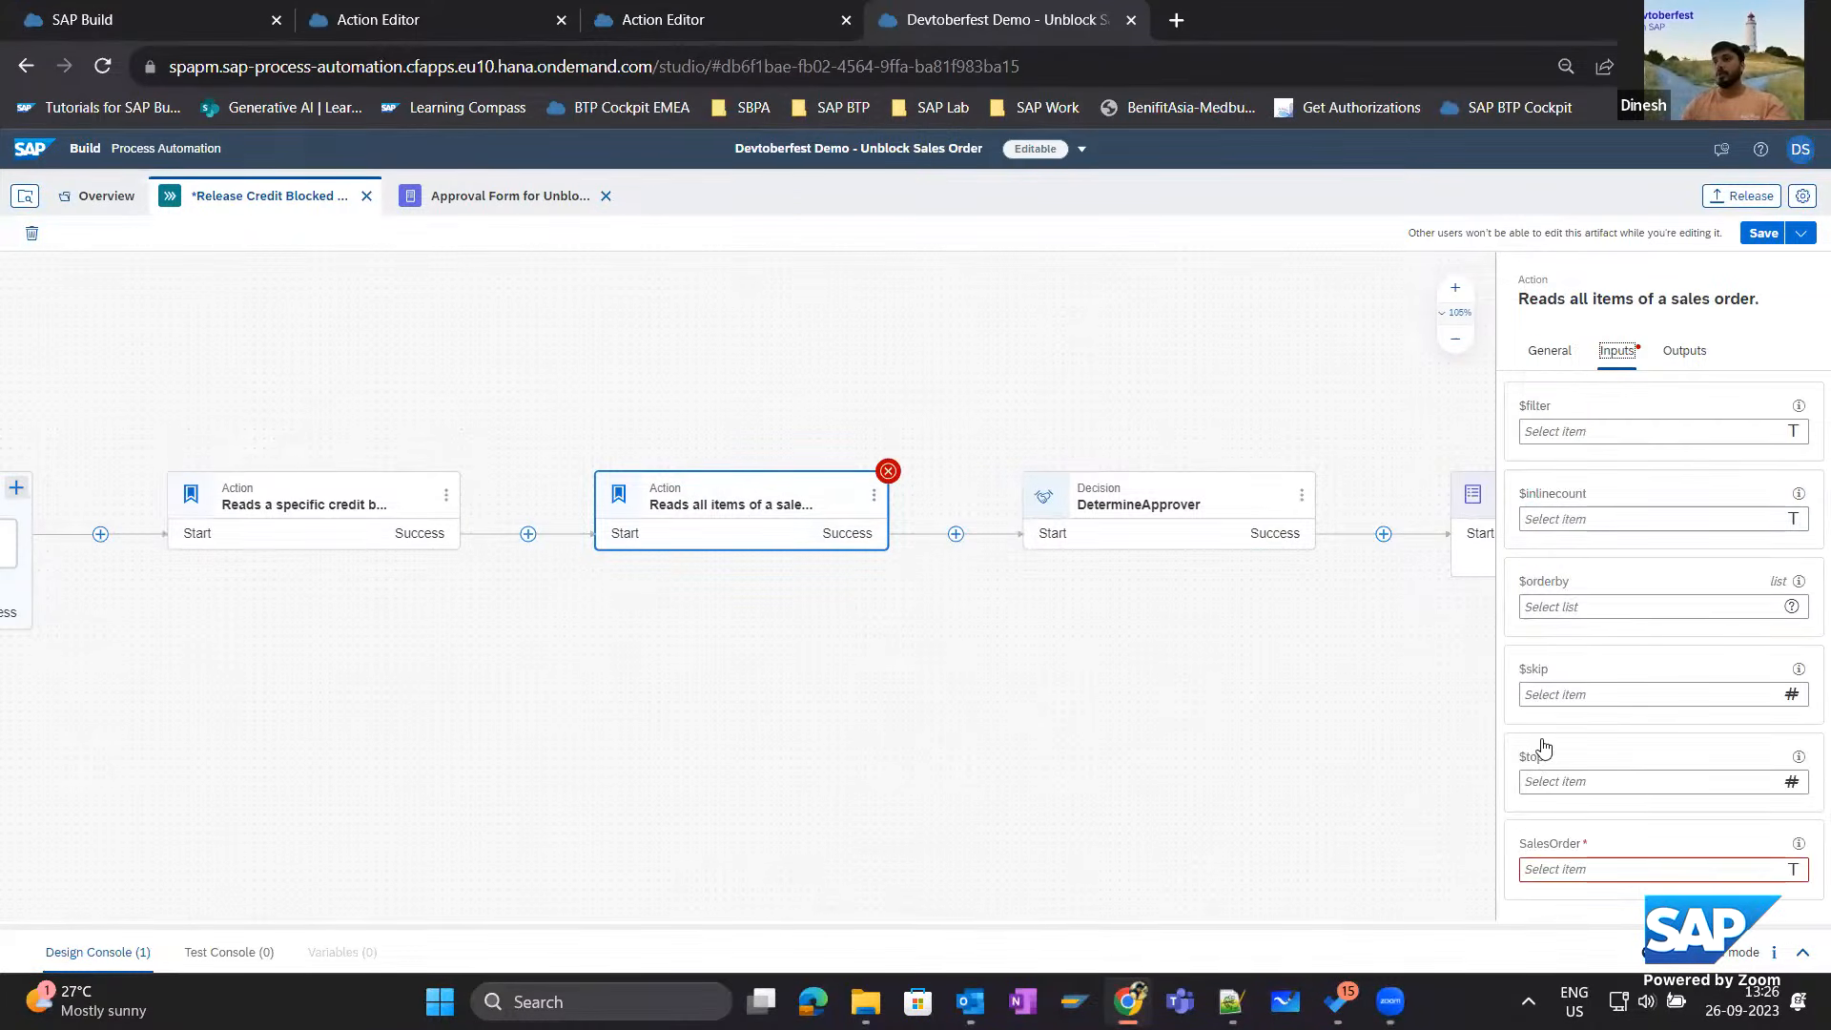
{"action": "left_click", "coordinate": [1554, 869]}
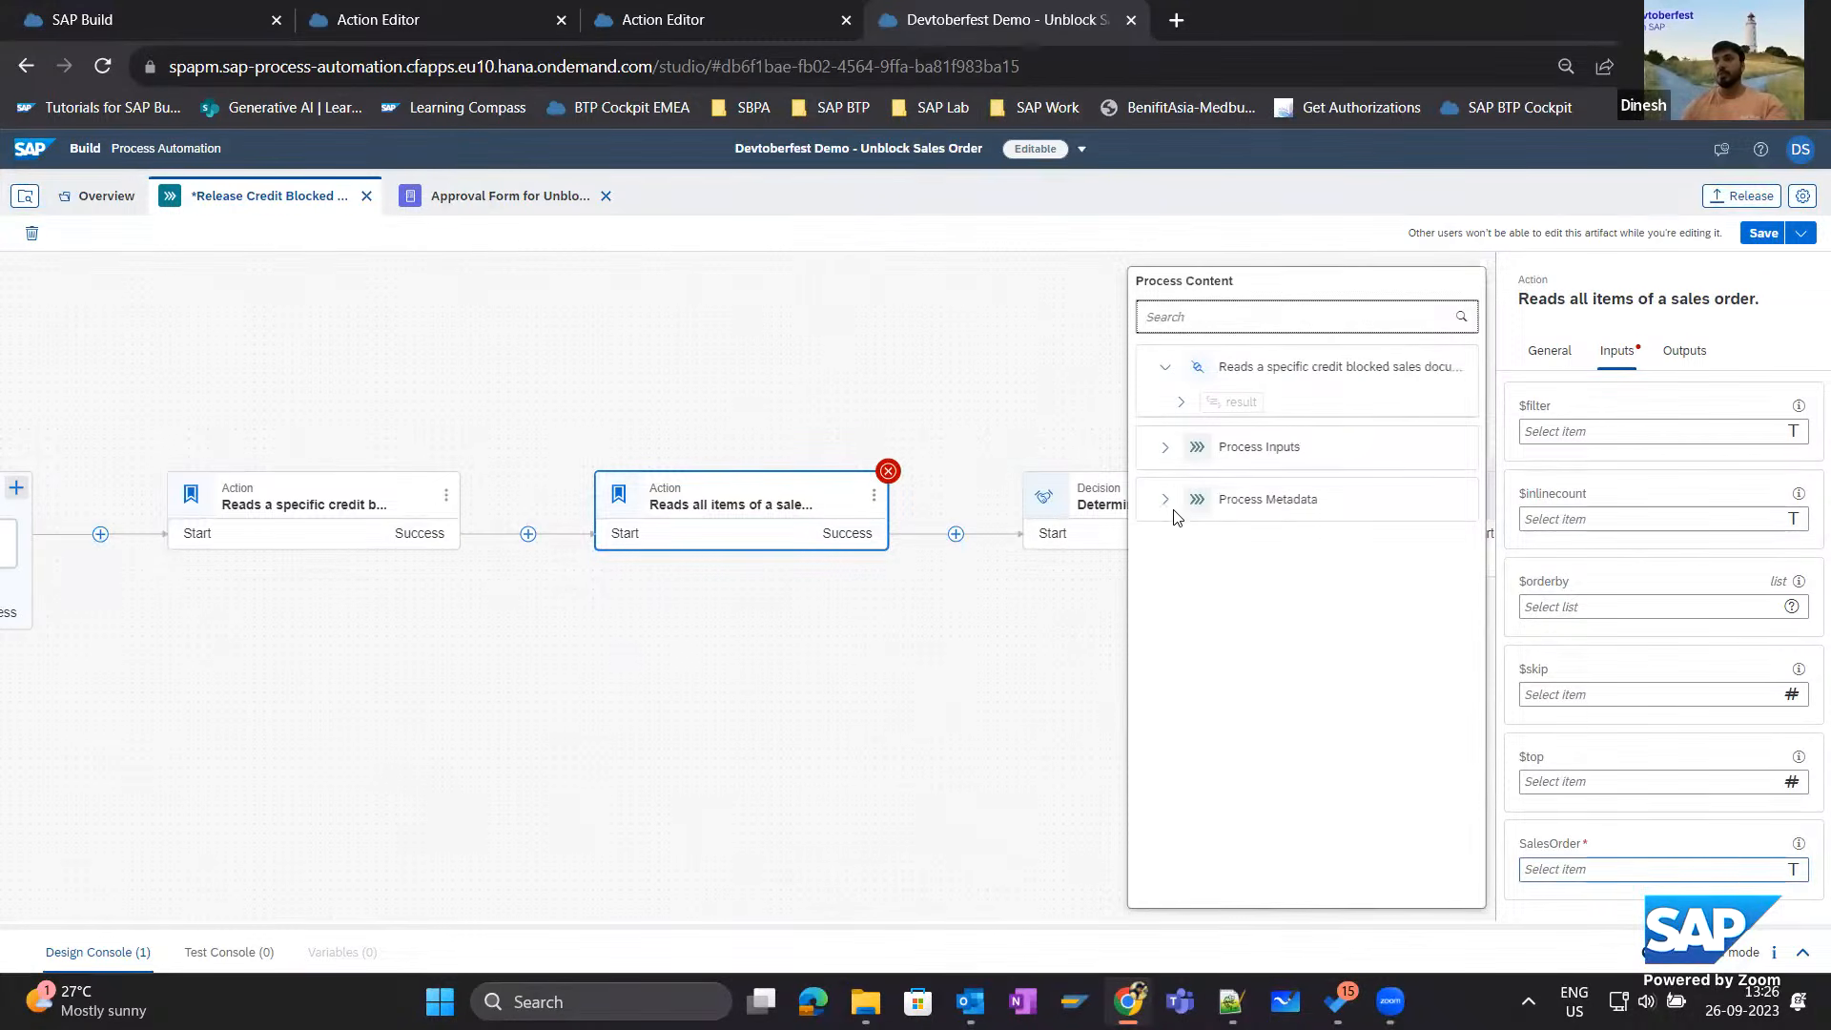
{"action": "left_click", "coordinate": [1165, 447]}
{"action": "left_click", "coordinate": [1251, 483]}
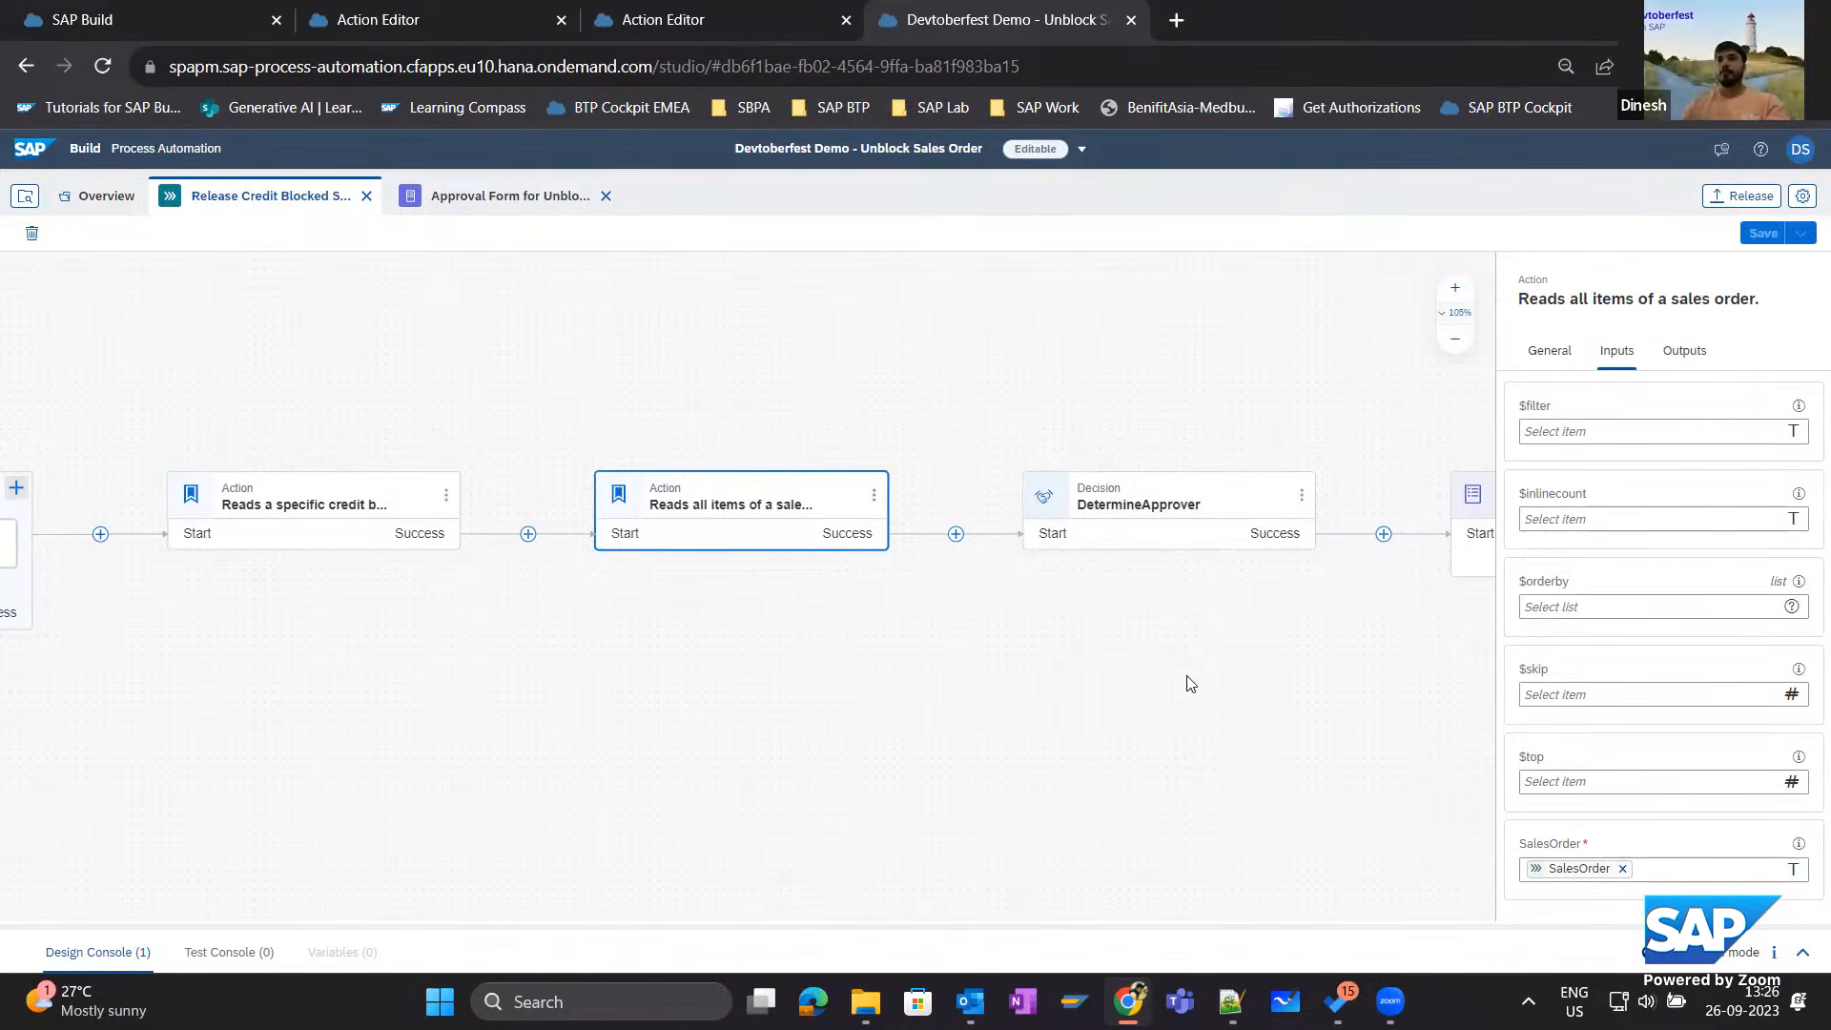
Open the input mappings of the Approval Form for Unblock of Sales Order step and go to Item Details.
{"action": "scroll", "coordinate": [593, 658], "scroll_direction": "right", "scroll_amount": 9}
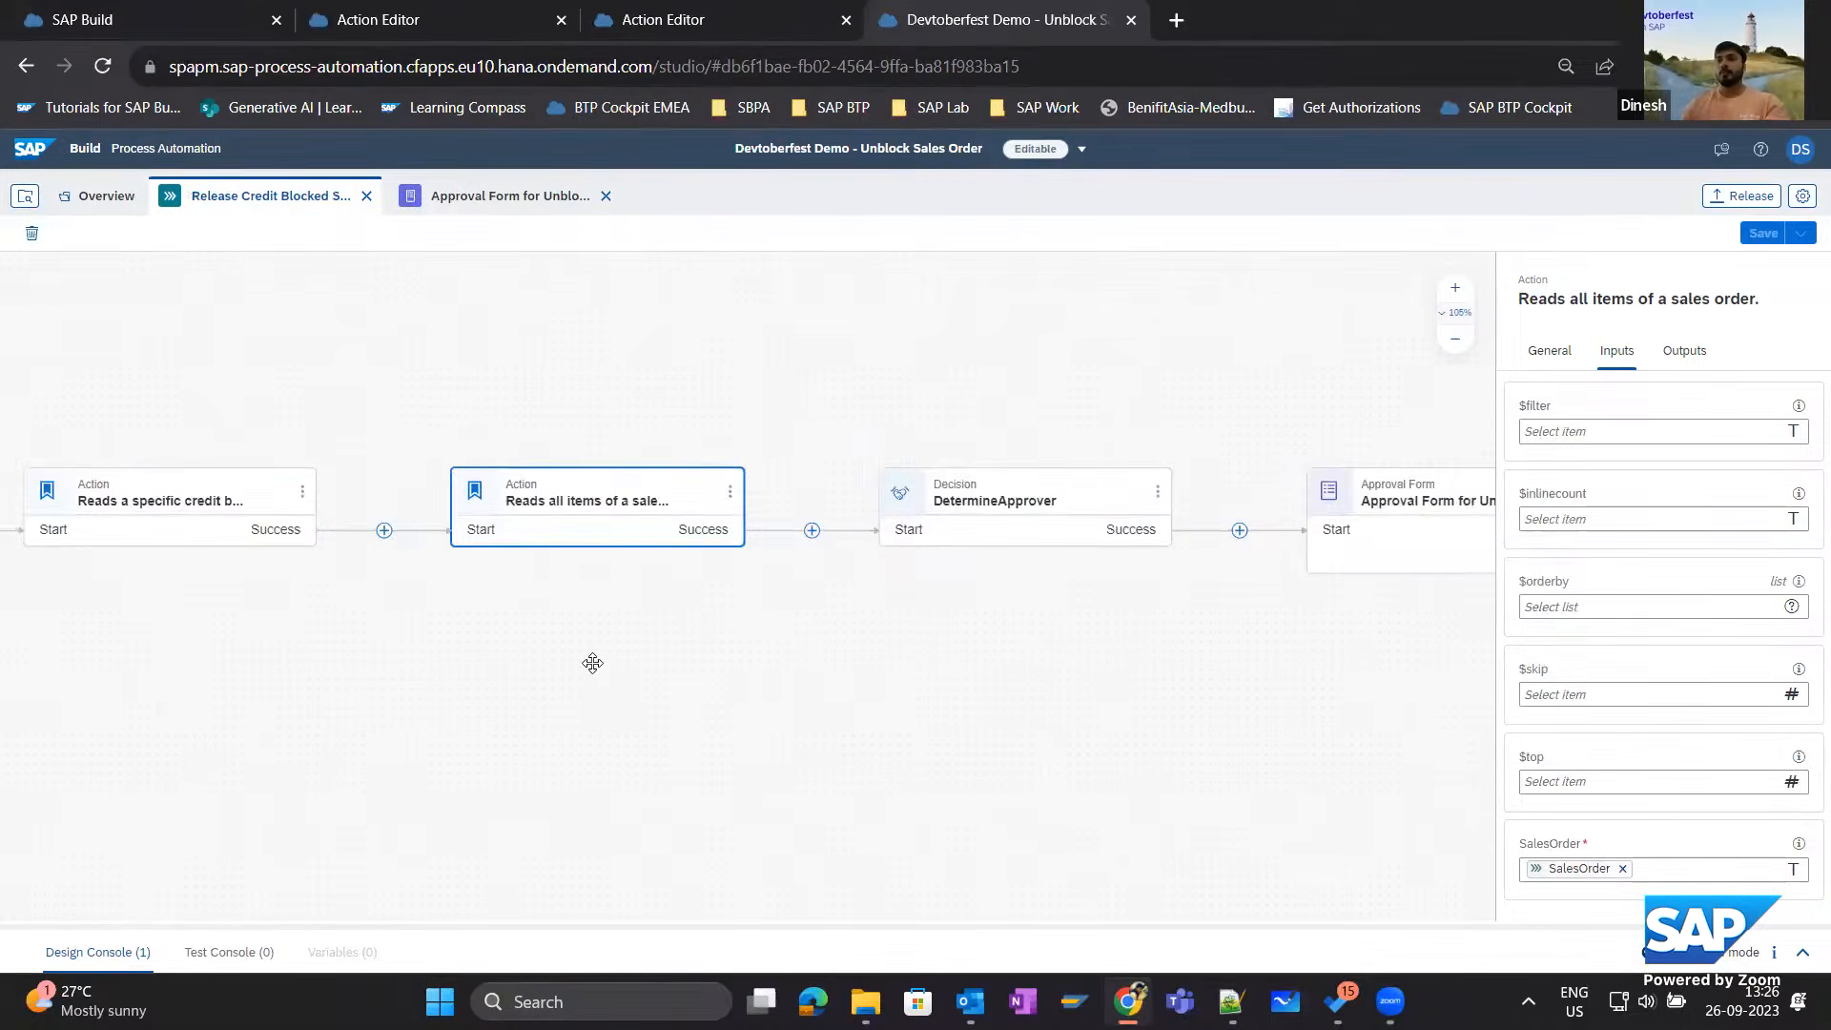
{"action": "left_click", "coordinate": [707, 487]}
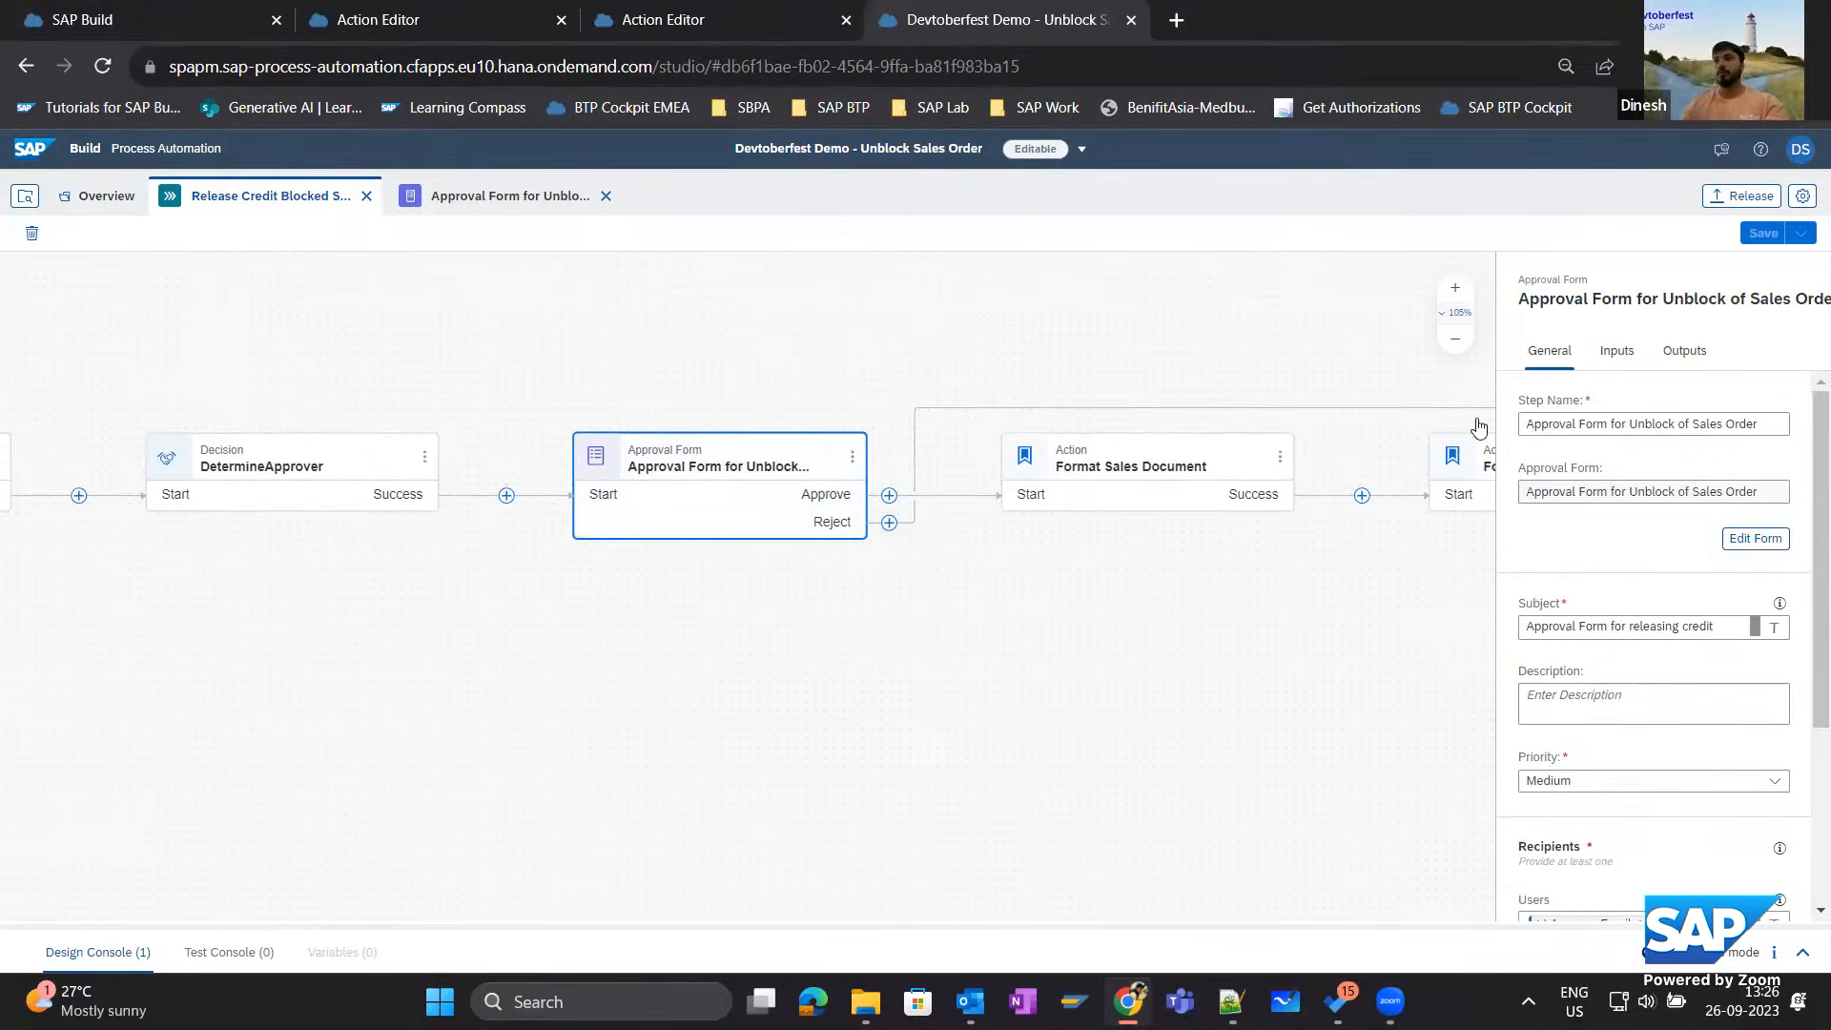
{"action": "left_click", "coordinate": [1615, 352]}
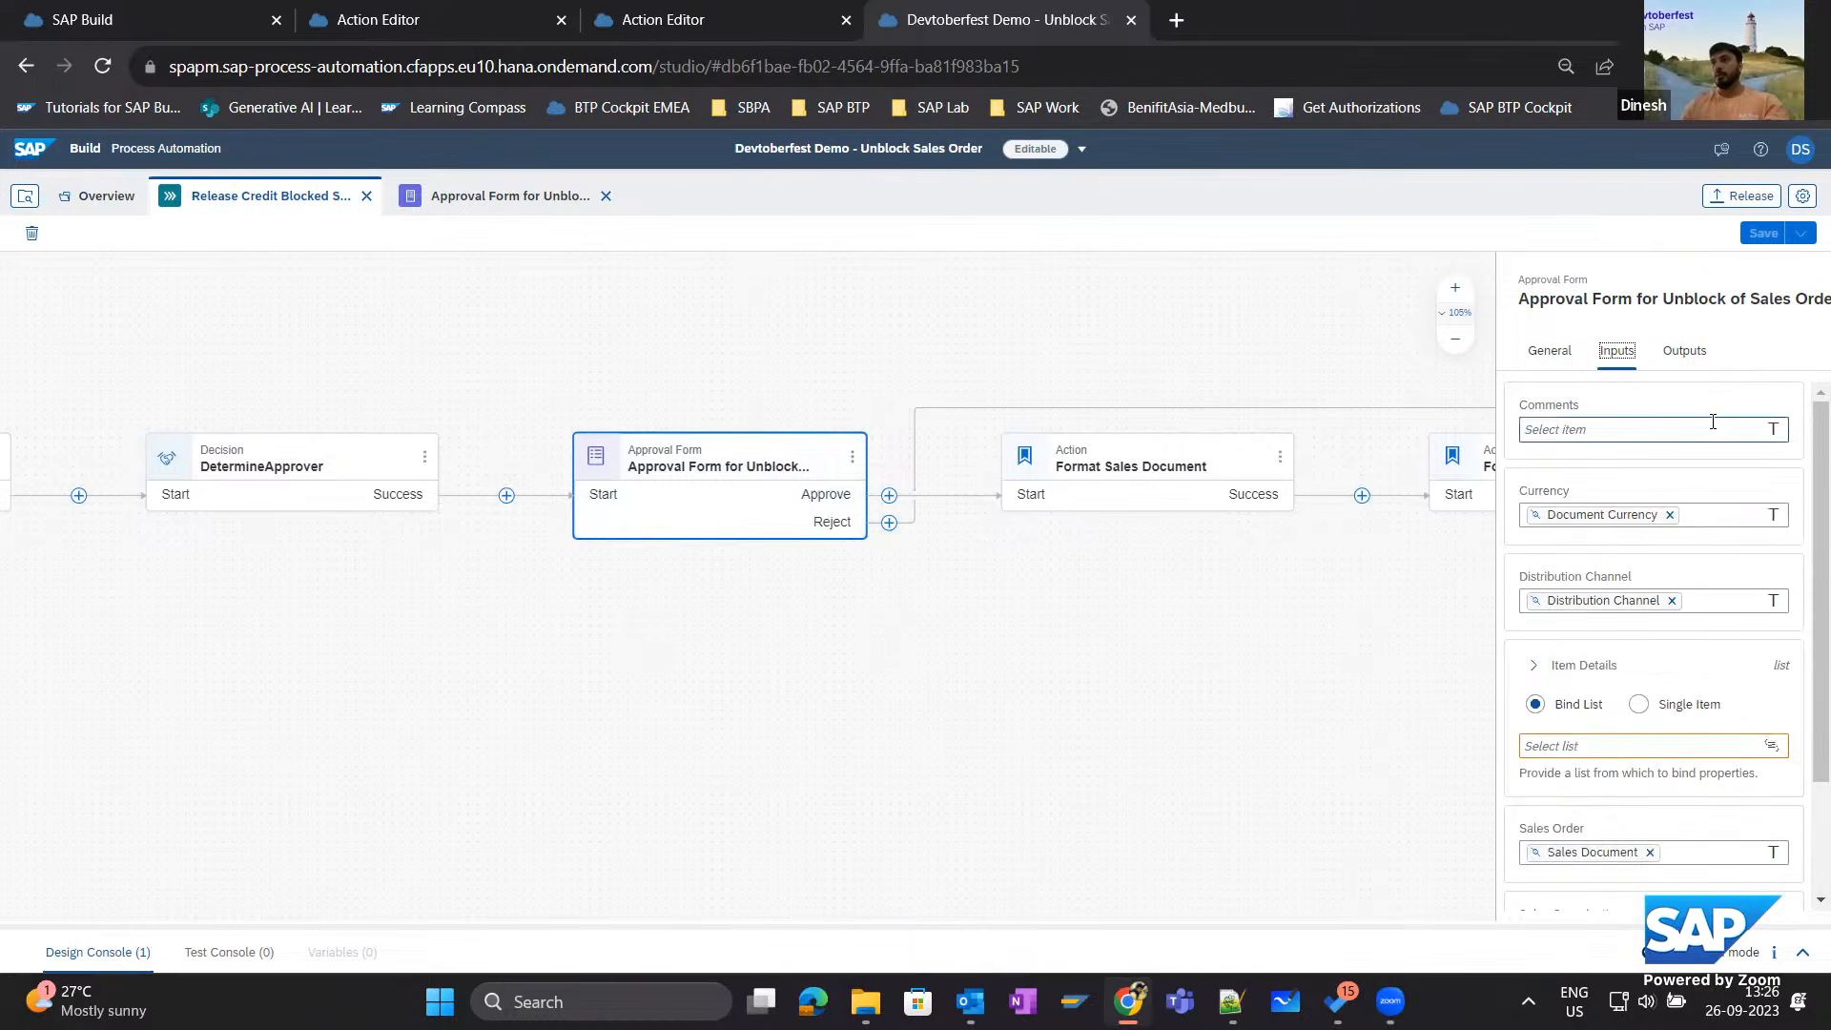
{"action": "scroll", "coordinate": [1549, 667], "scroll_direction": "down", "scroll_amount": 3}
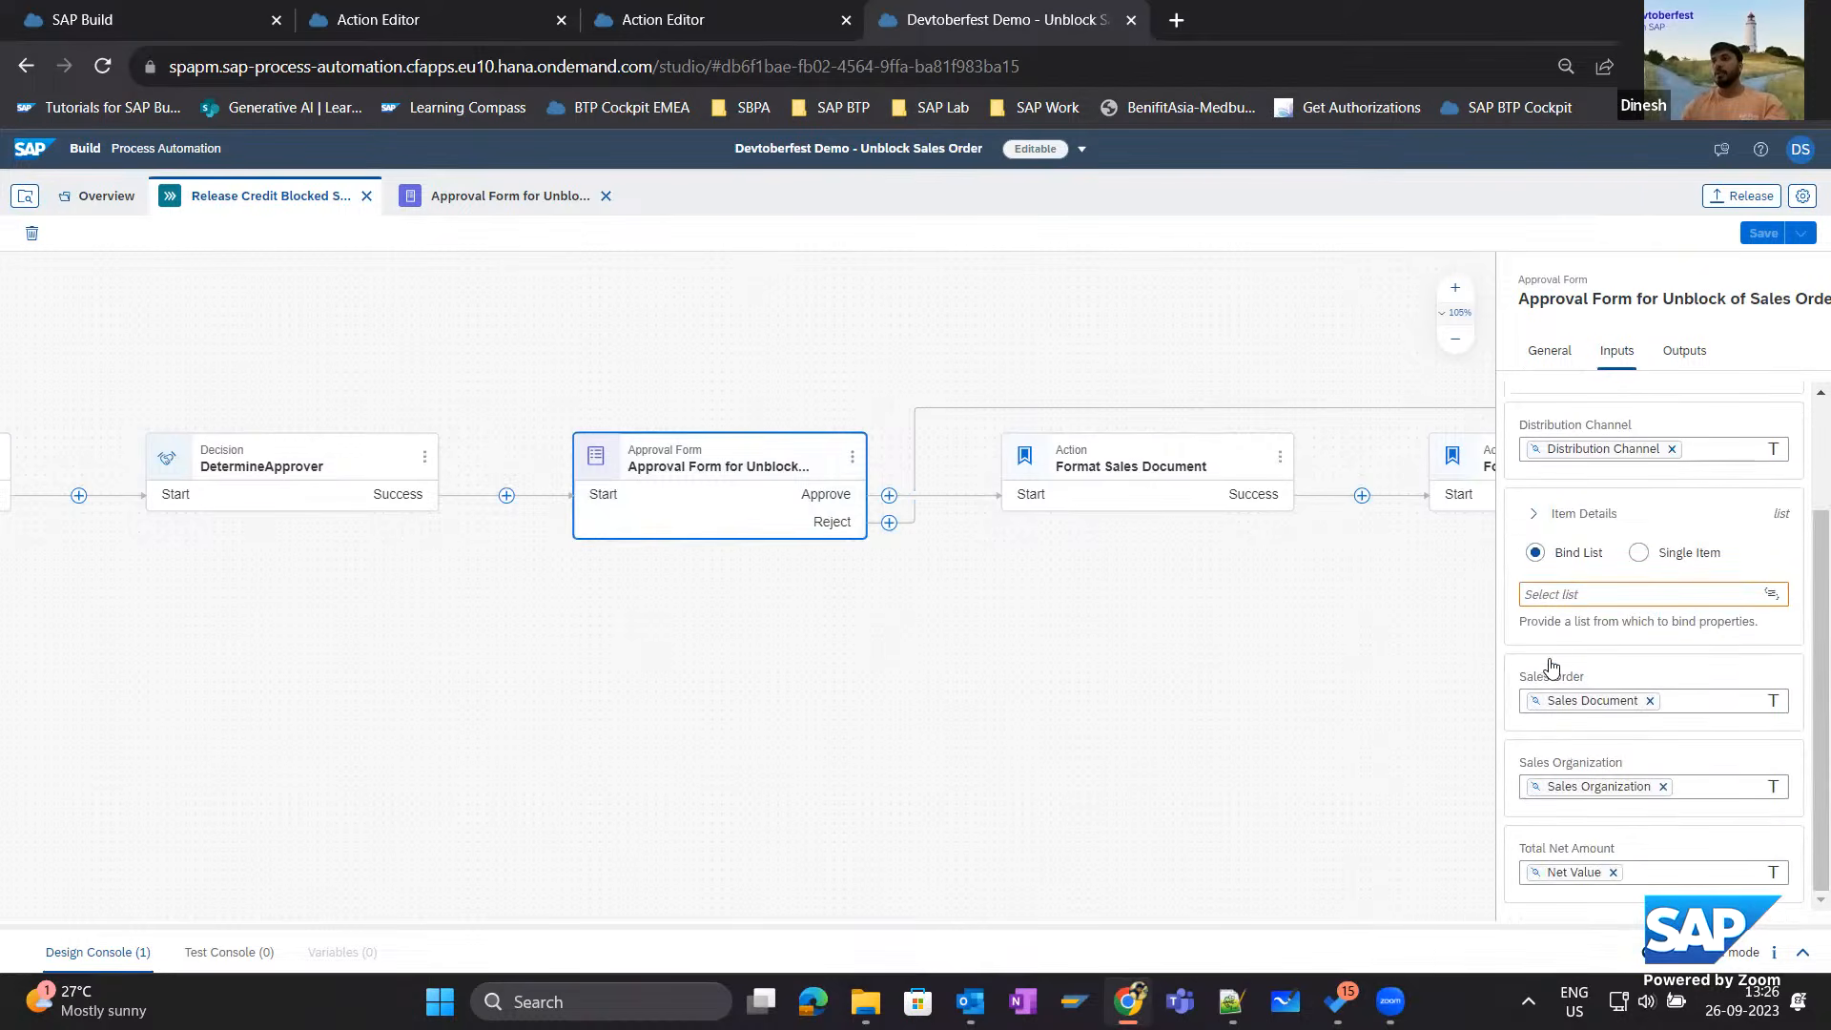
{"action": "left_click", "coordinate": [1575, 591]}
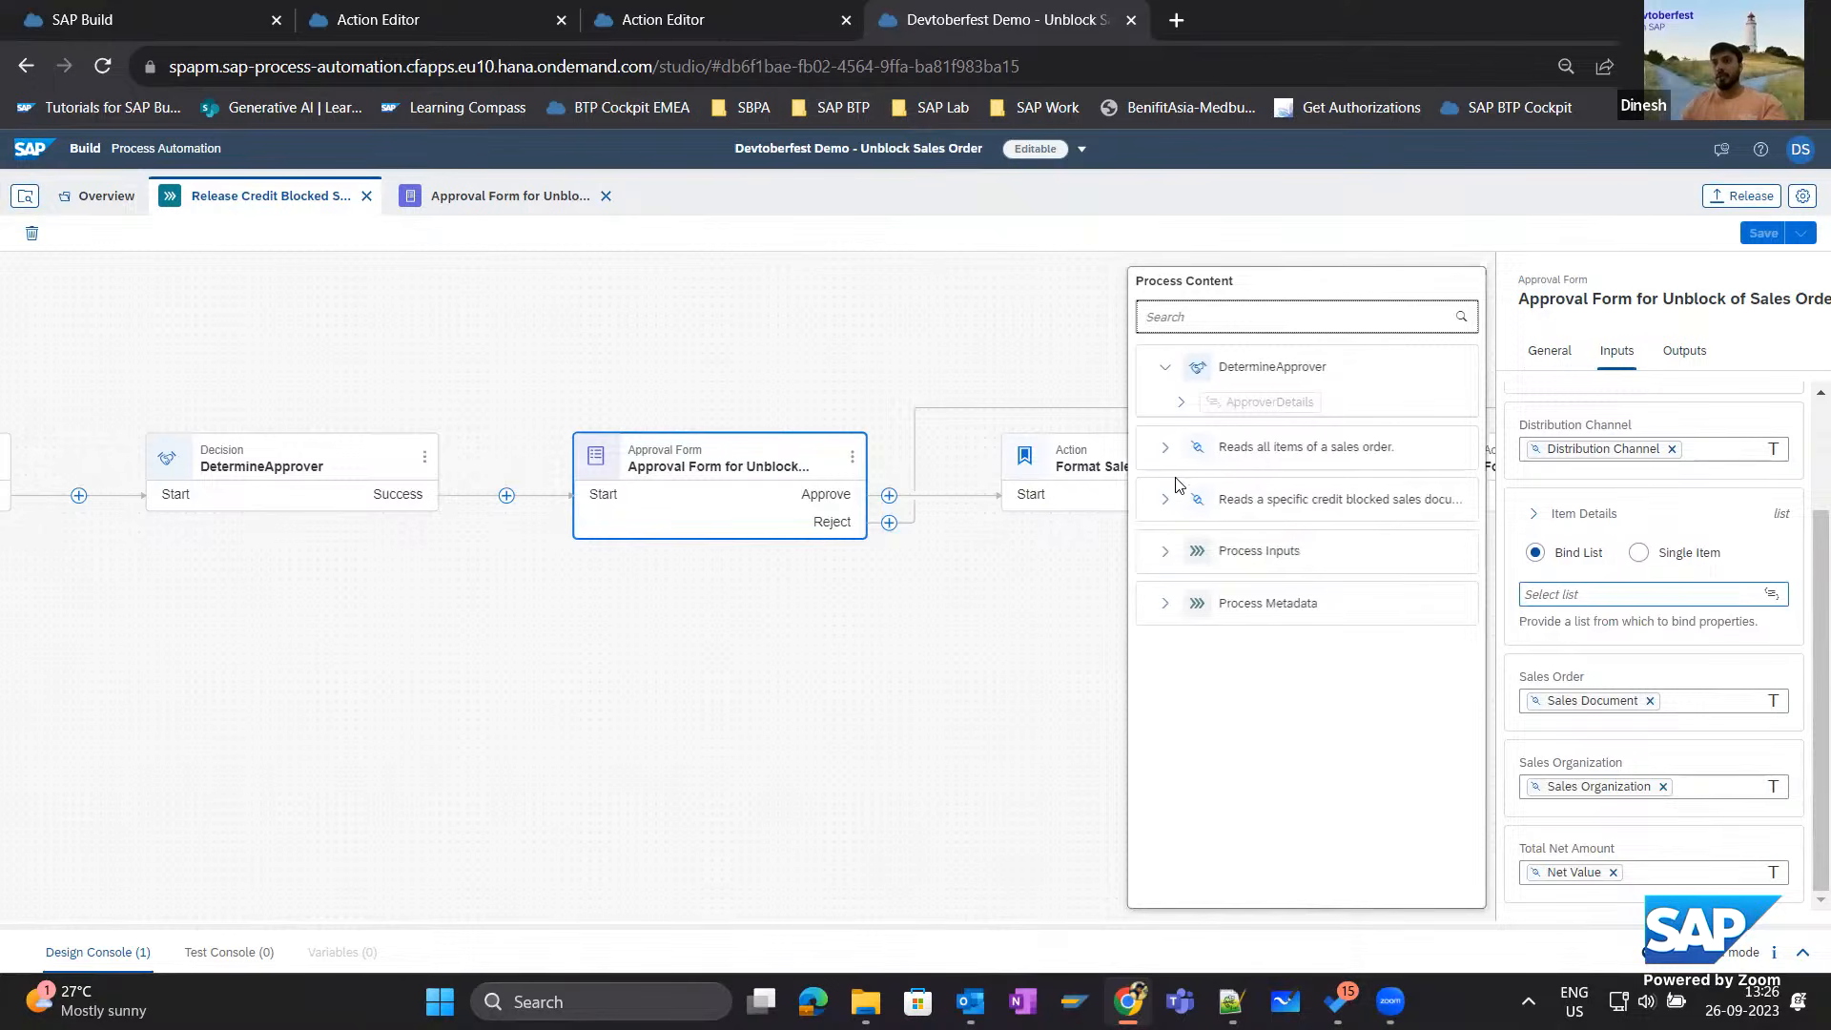
{"action": "left_click", "coordinate": [1164, 447]}
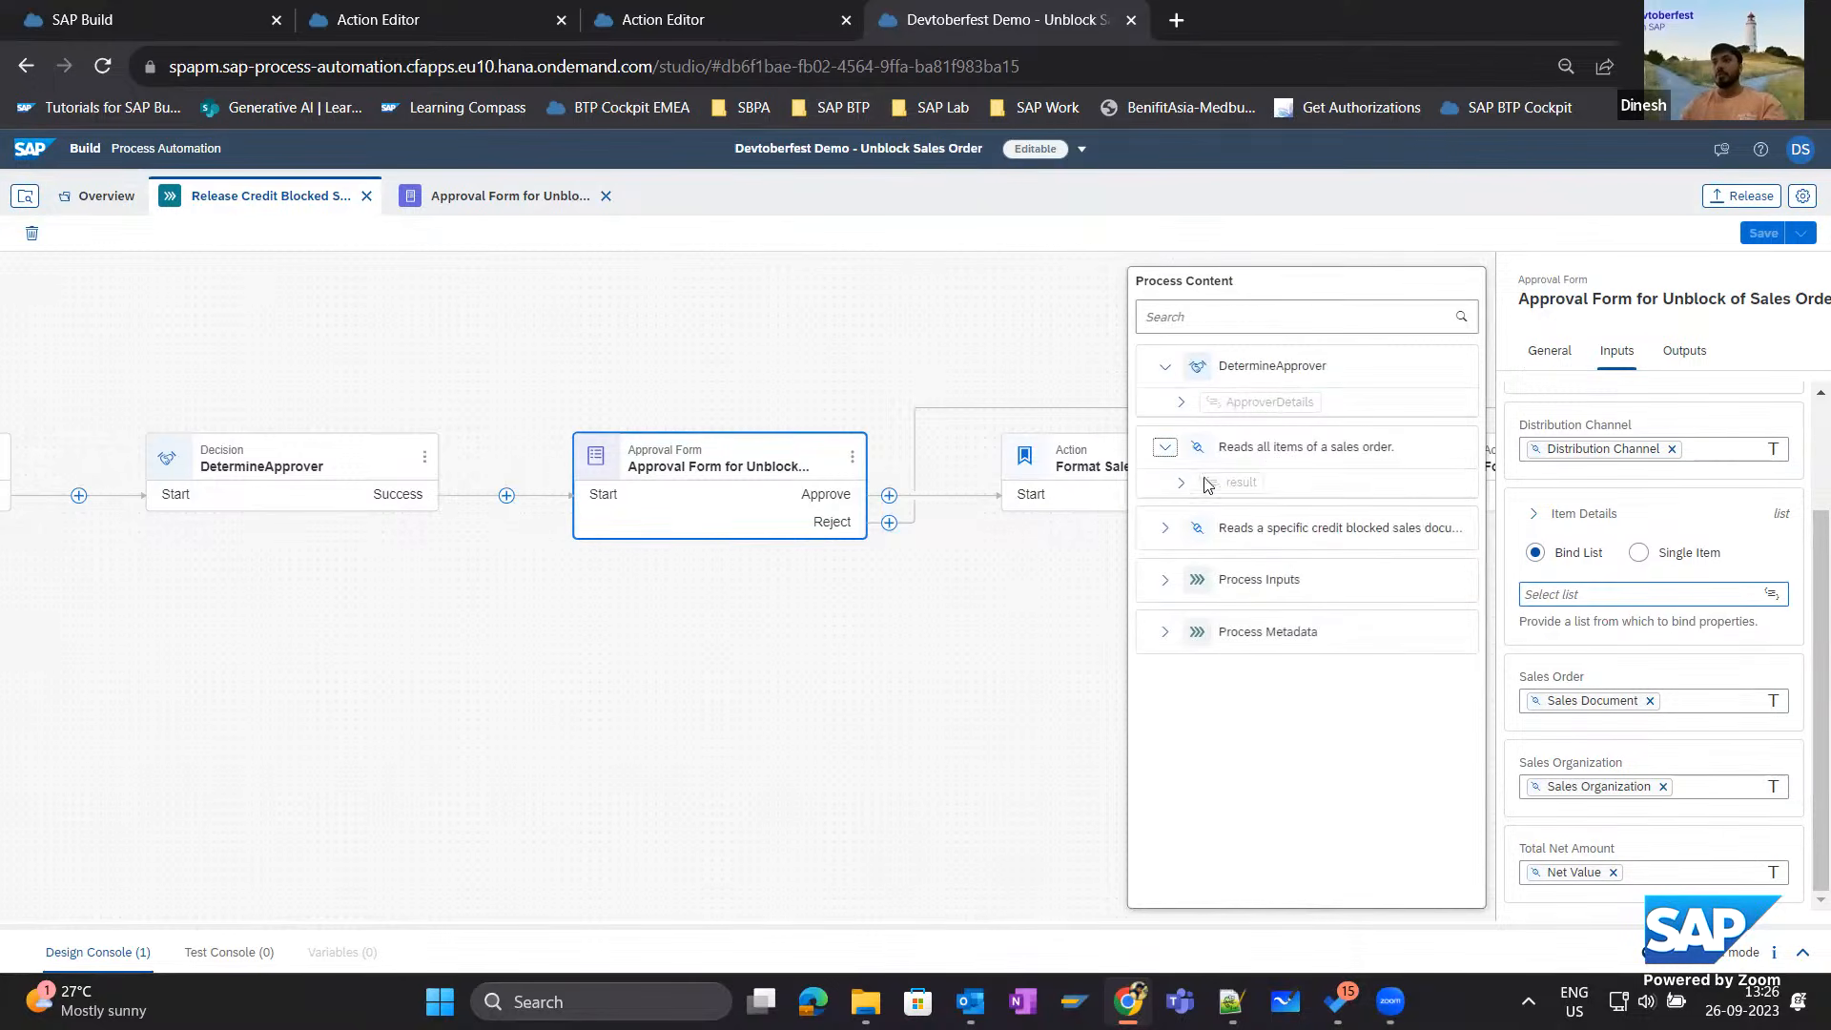
{"action": "left_click", "coordinate": [1180, 482]}
{"action": "left_click", "coordinate": [1196, 512]}
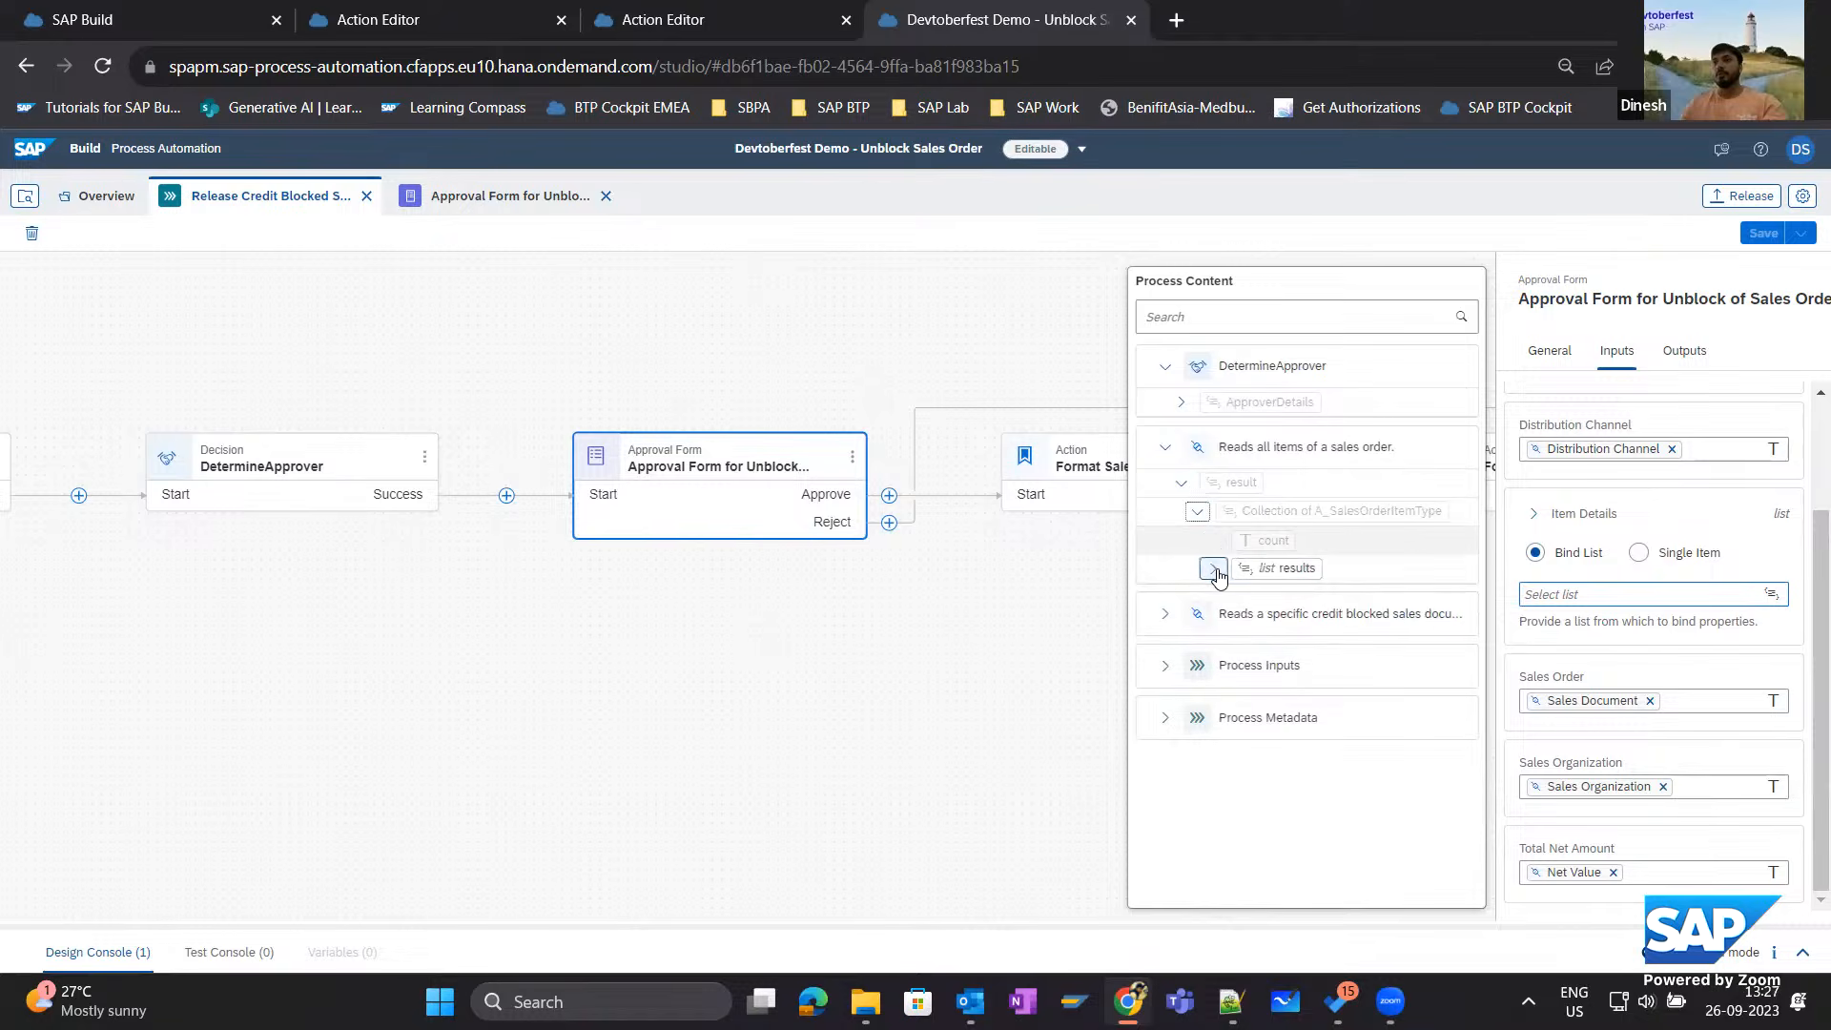
{"action": "left_click", "coordinate": [1212, 568]}
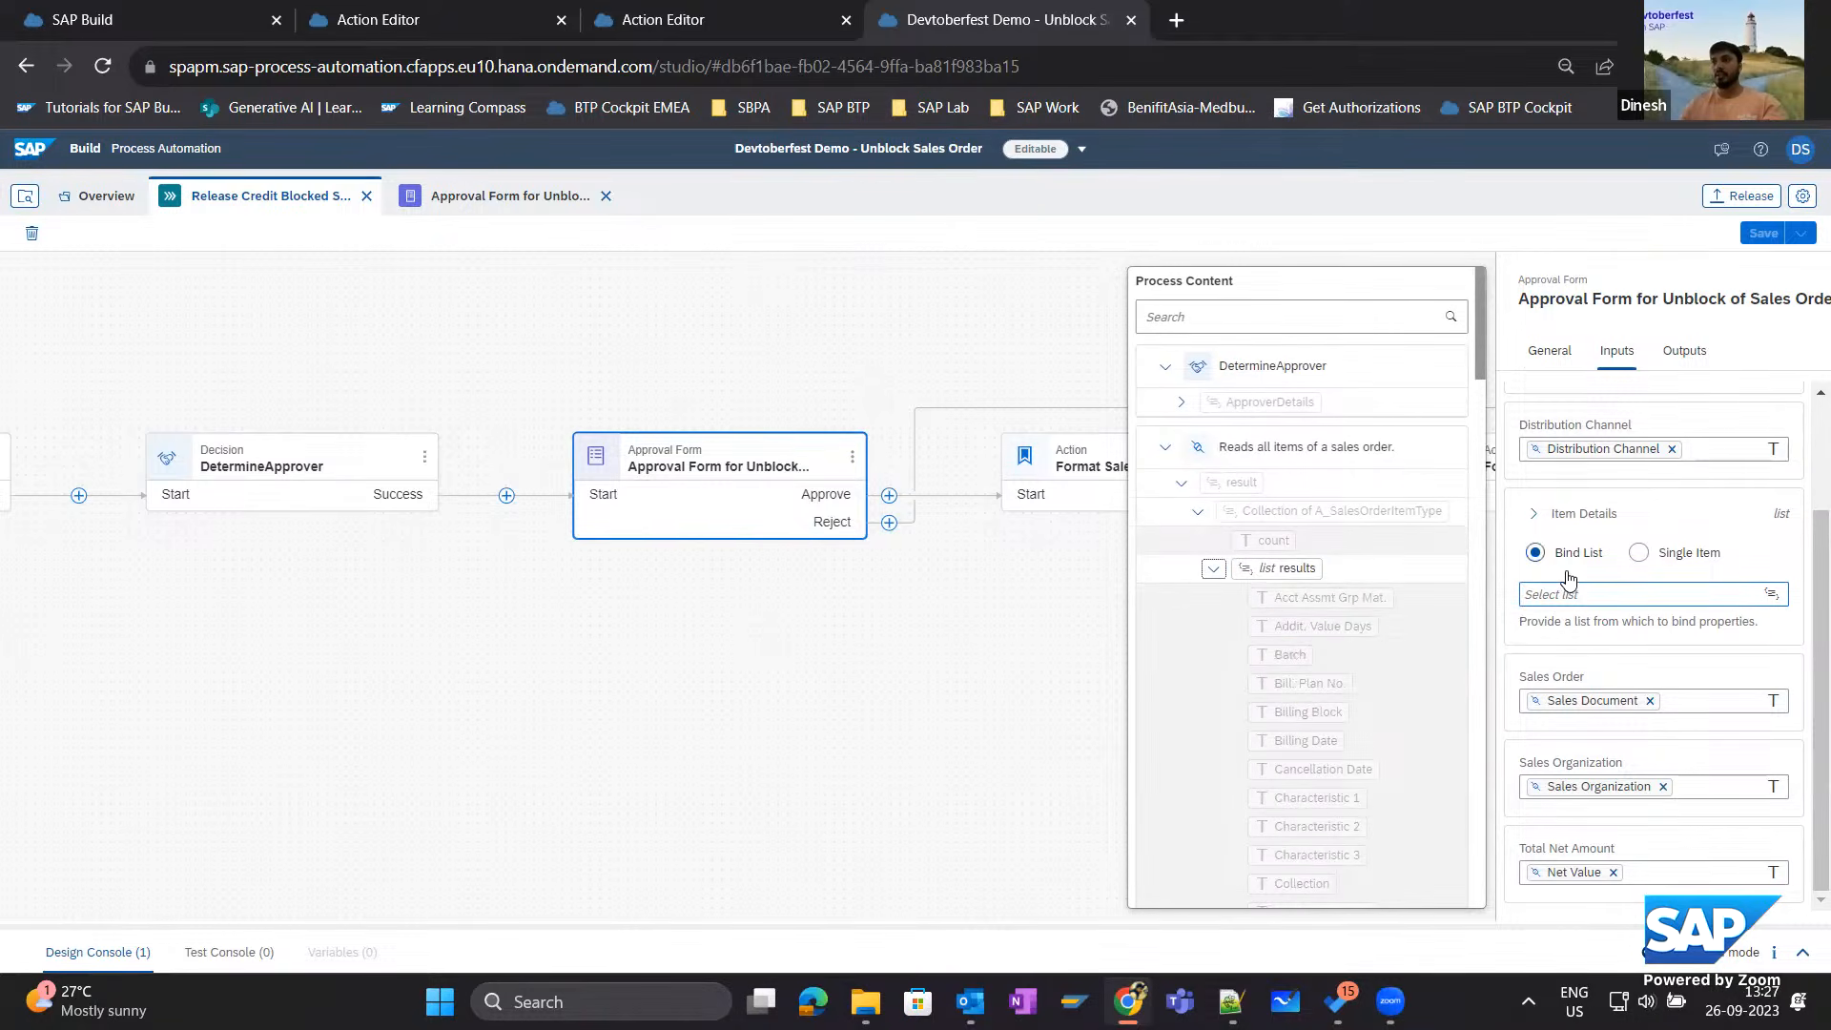
{"action": "left_click", "coordinate": [1638, 553]}
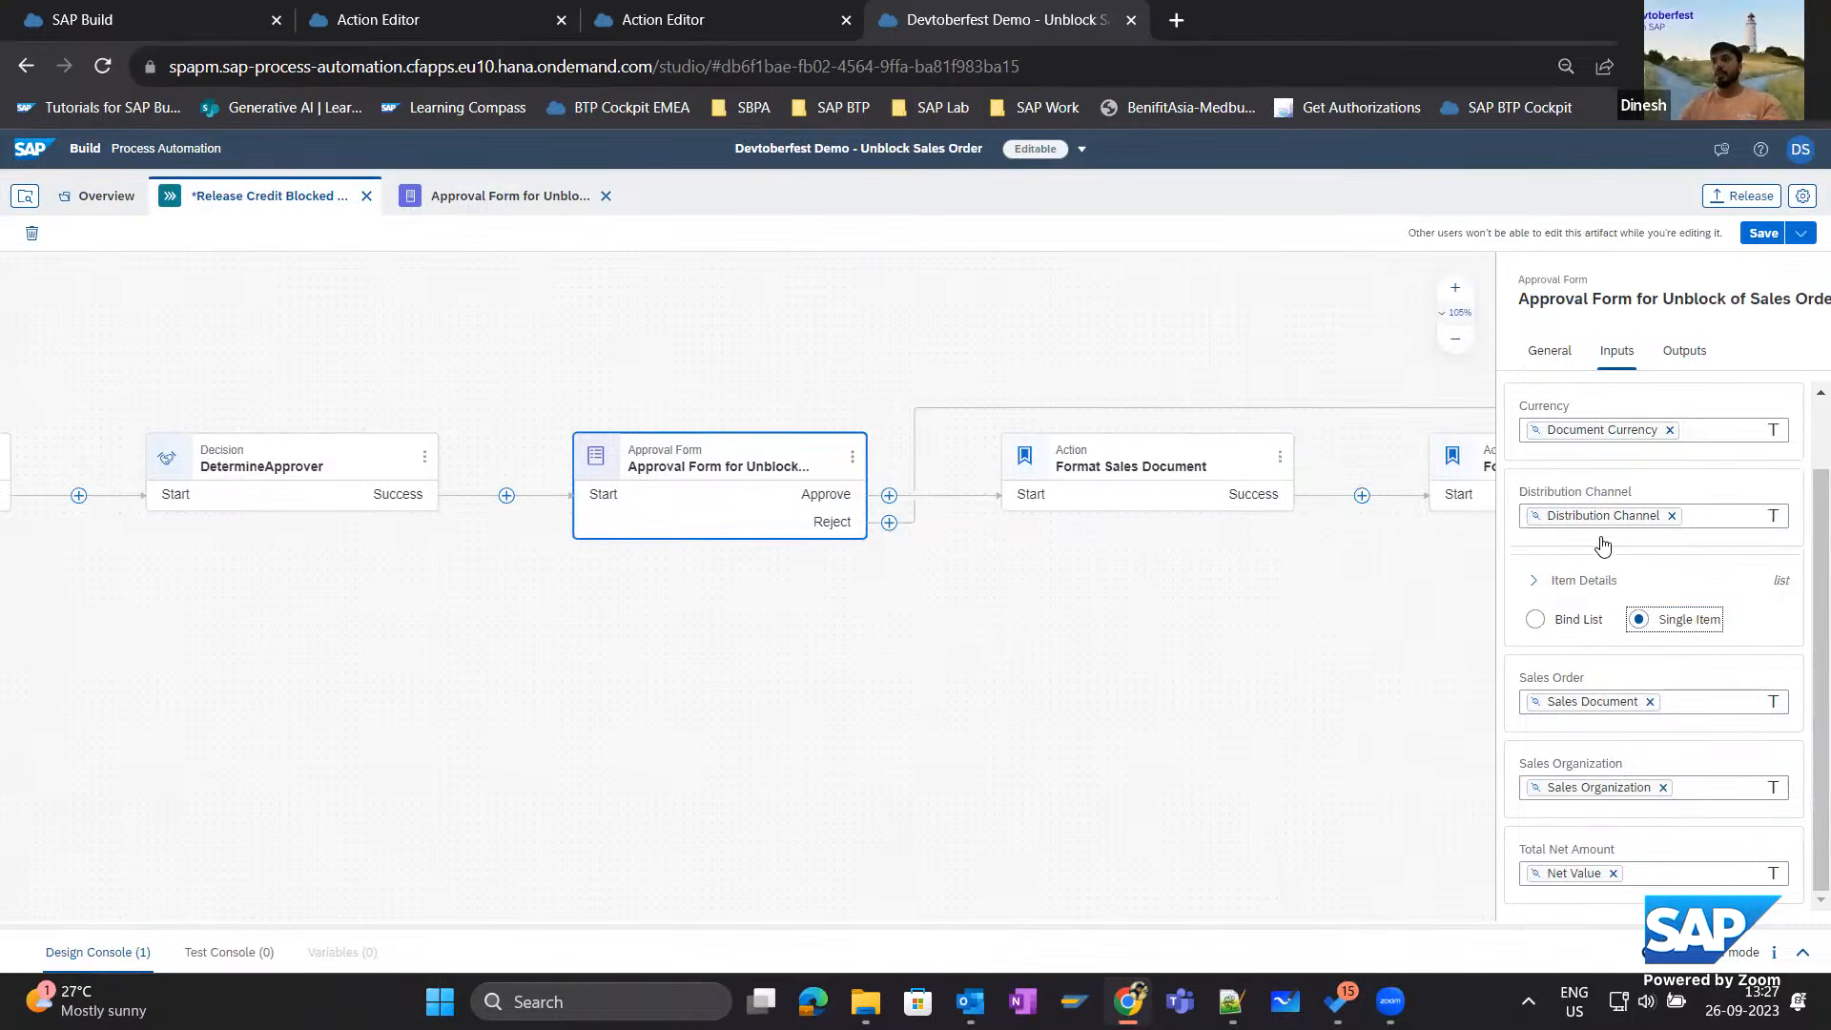
Expand Item Details, keep it on Bind List, and bind it to the results list from "Reads all items of a sales order".
{"action": "left_click", "coordinate": [1533, 582]}
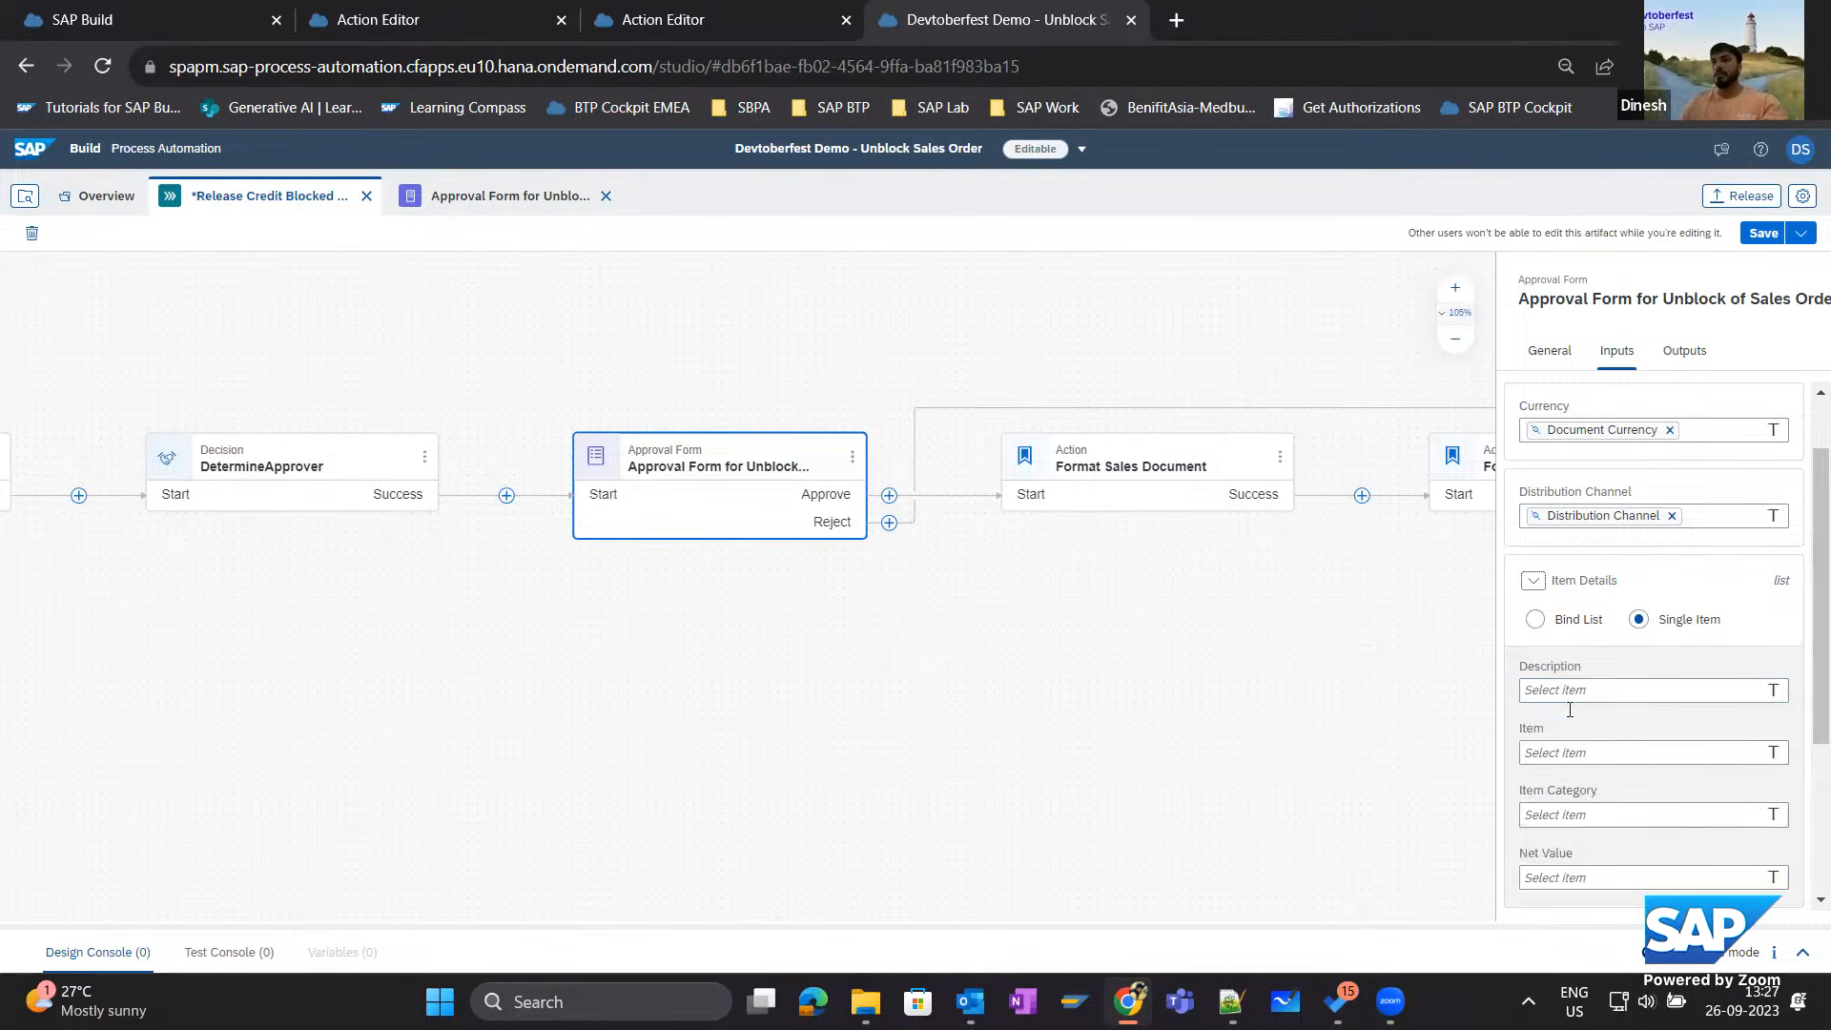
{"action": "left_click", "coordinate": [1535, 619]}
{"action": "left_click", "coordinate": [1556, 660]}
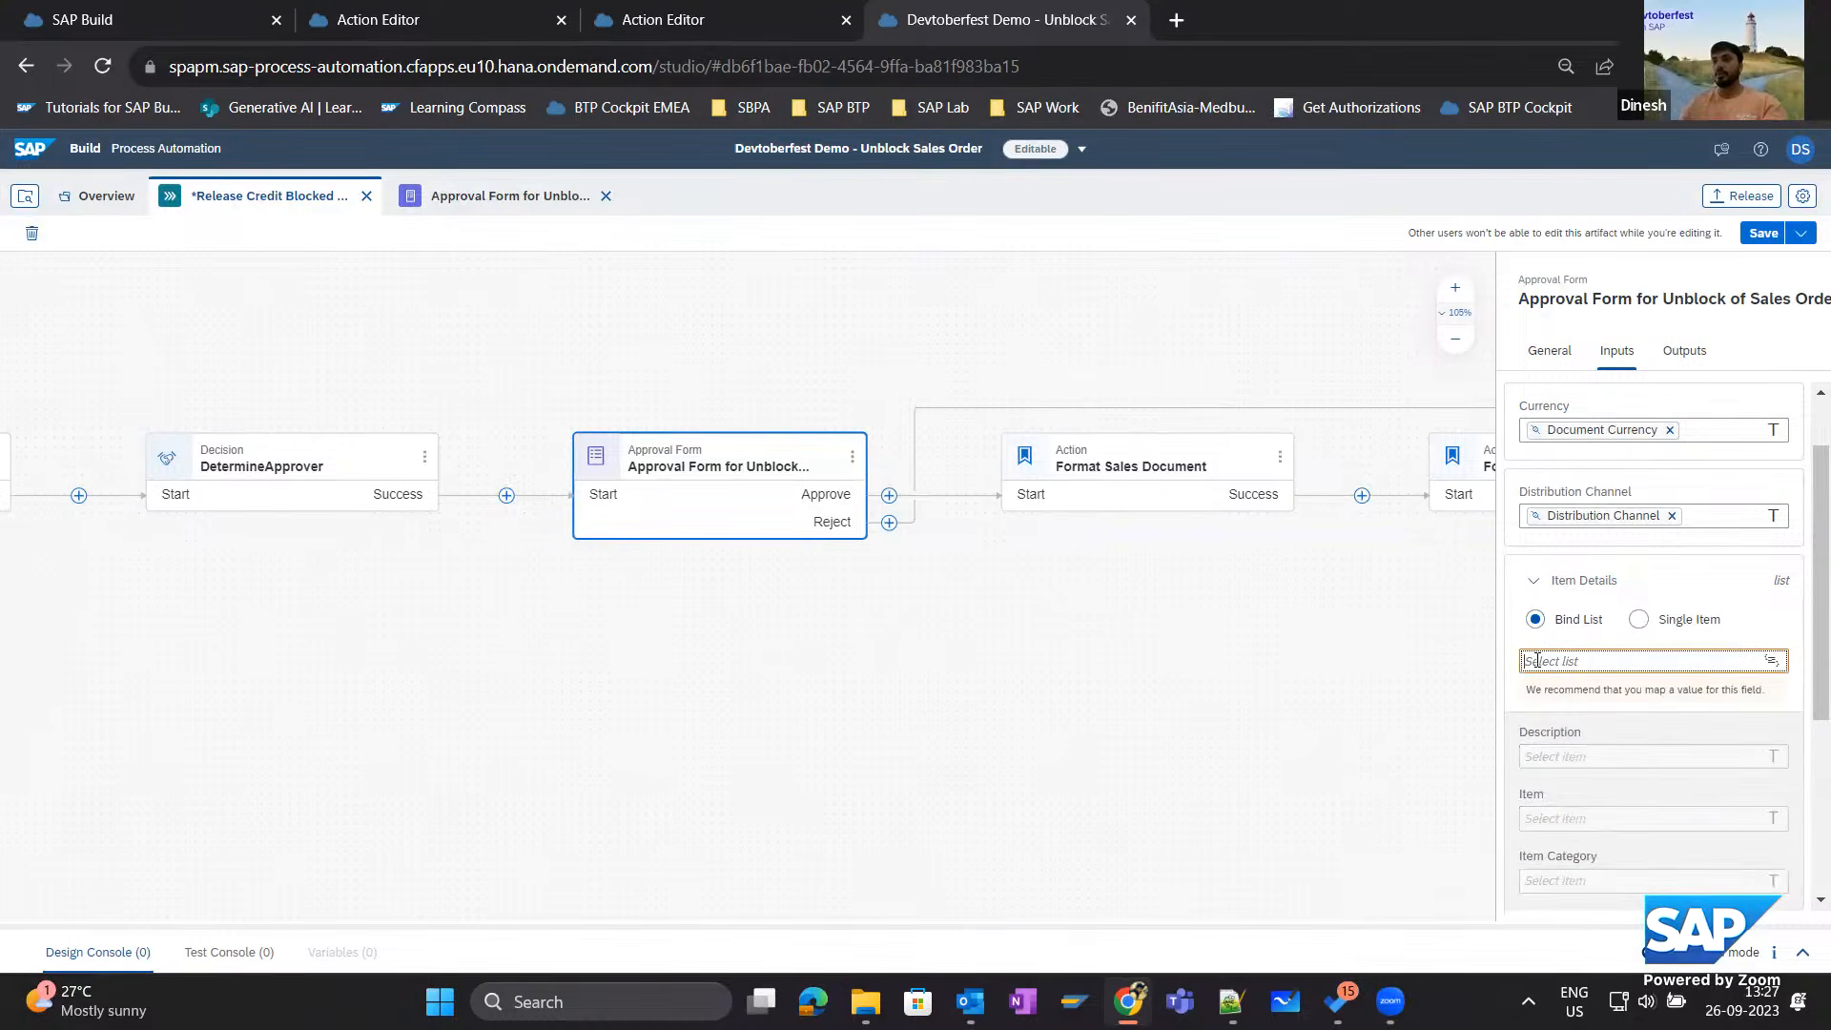
{"action": "left_click", "coordinate": [1163, 447]}
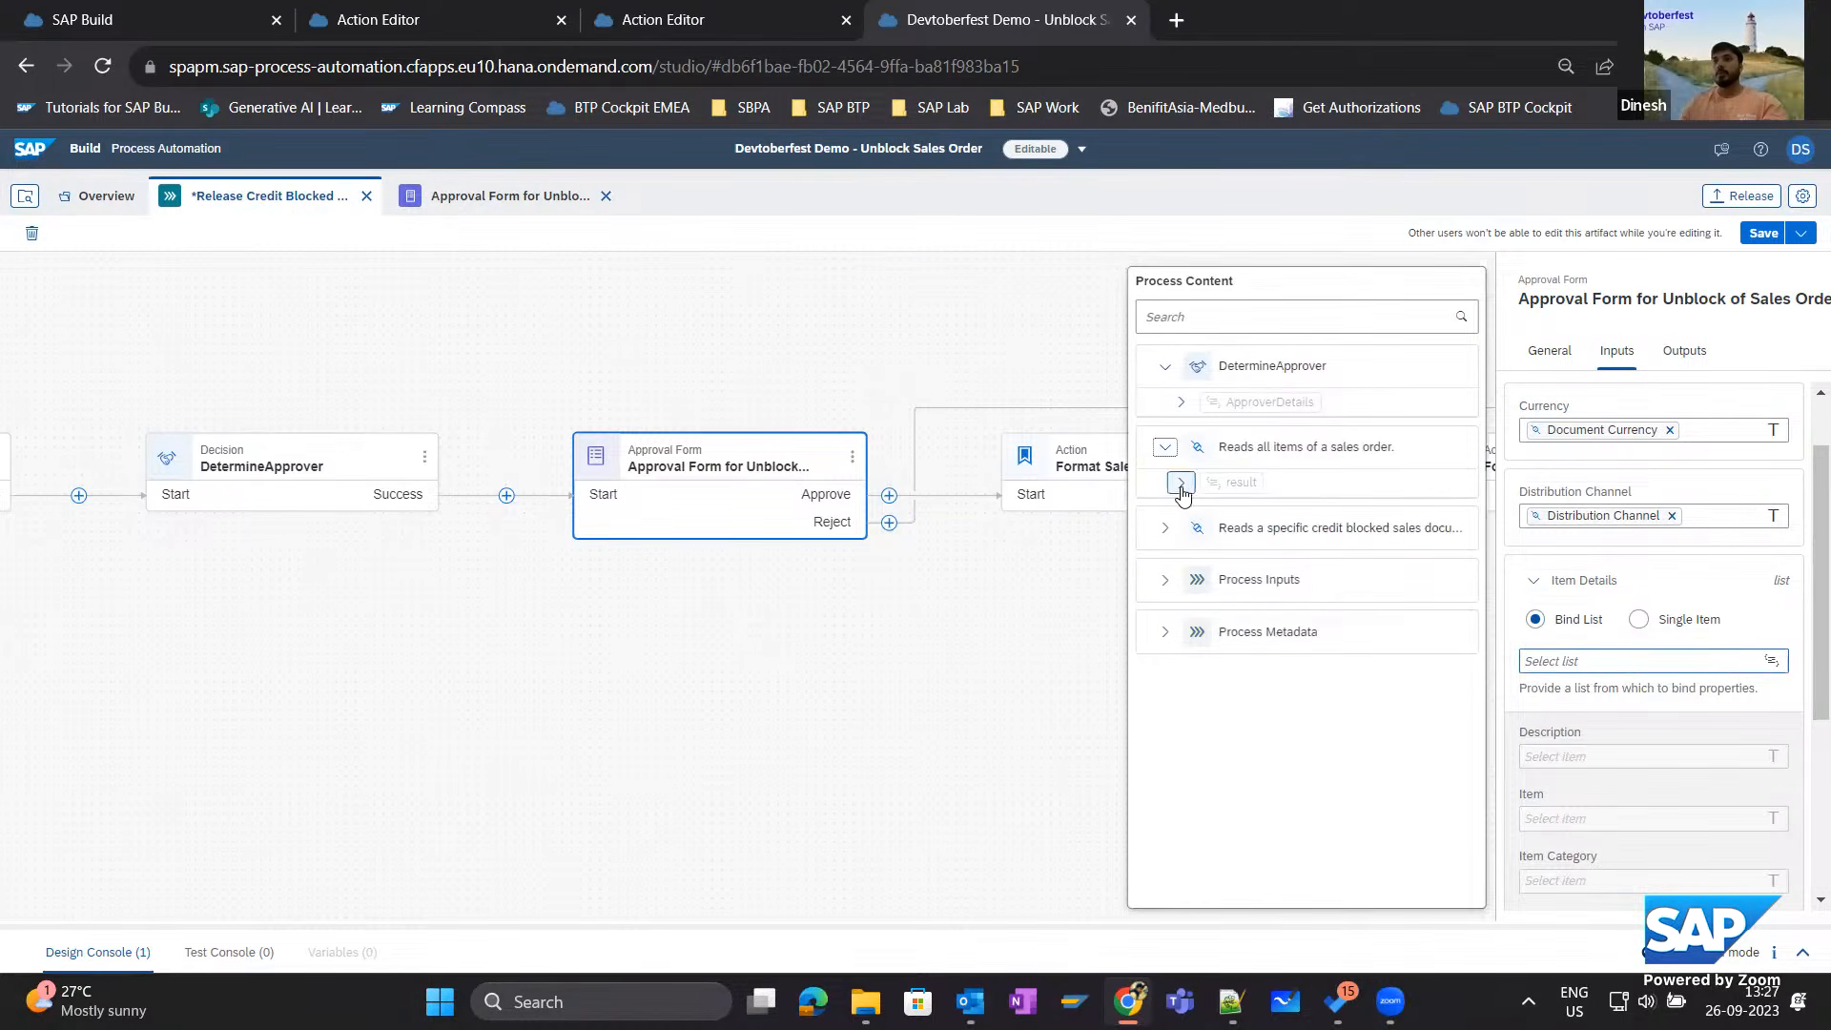
{"action": "left_click", "coordinate": [1182, 483]}
{"action": "left_click", "coordinate": [1198, 513]}
{"action": "left_click", "coordinate": [1278, 568]}
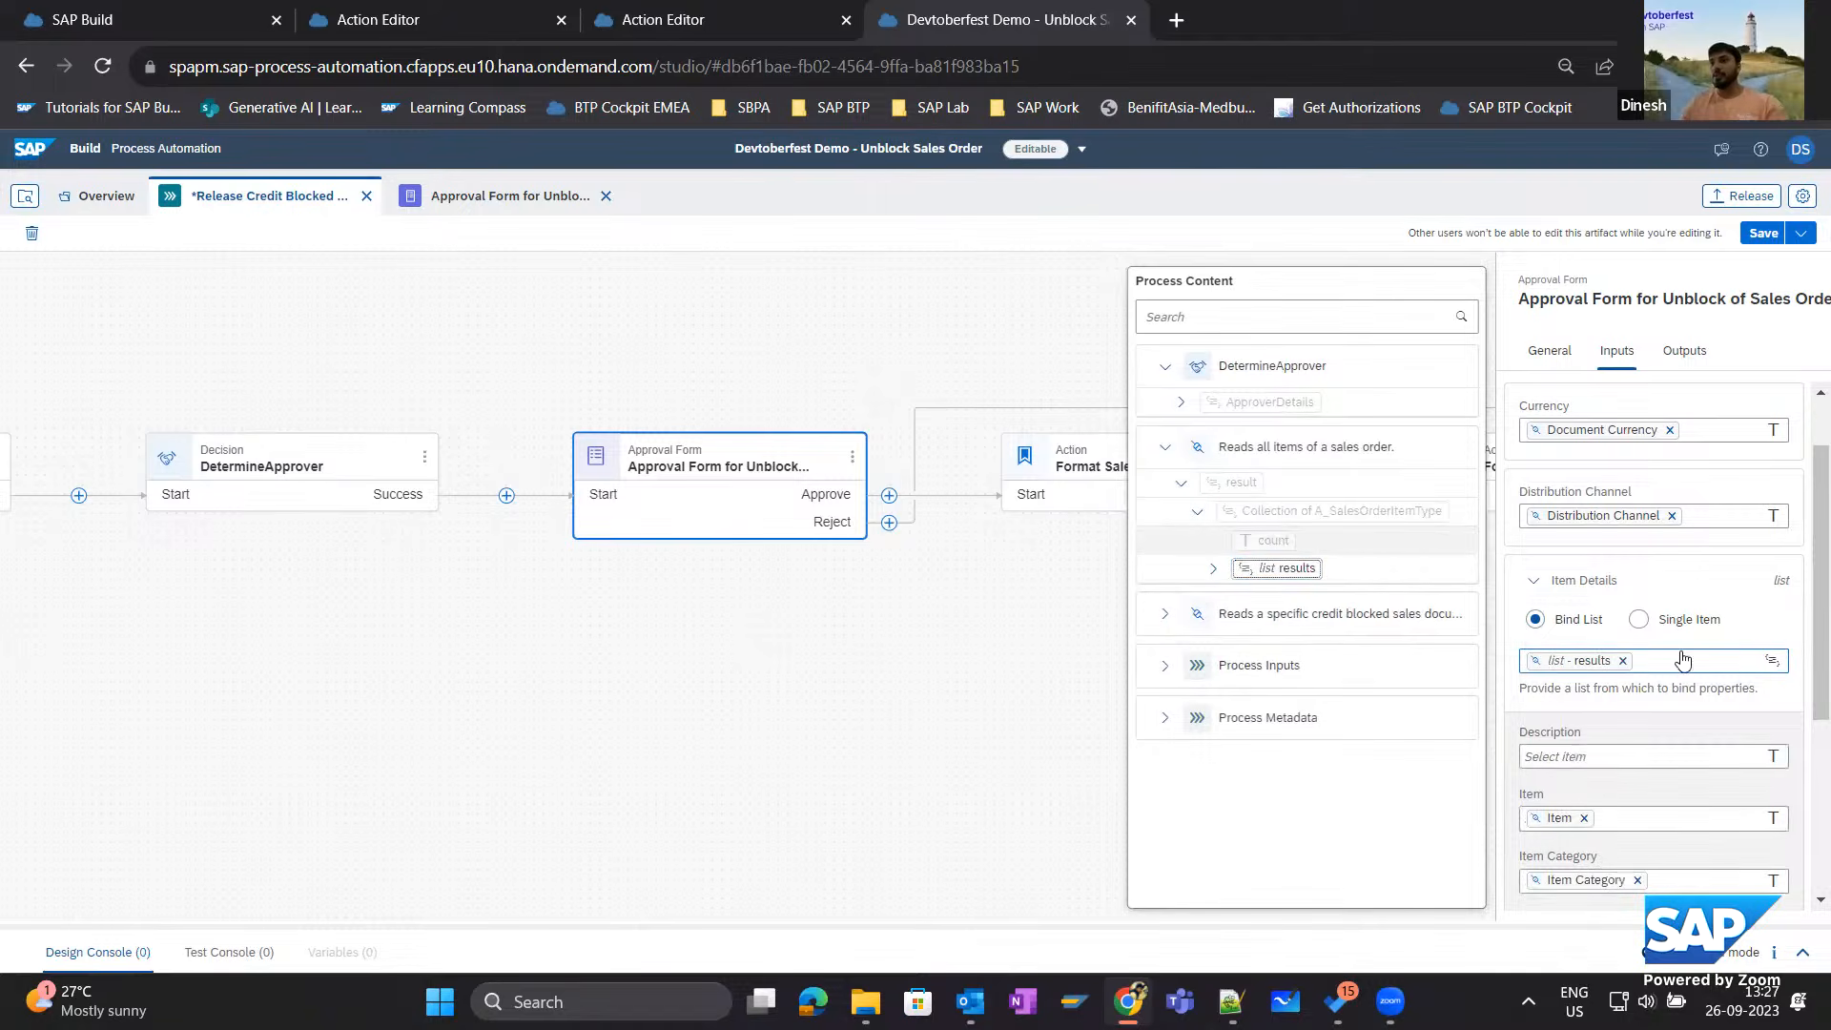
Map the Item Details Description field to Item Description from the sales order items results and save the process.
{"action": "scroll", "coordinate": [1654, 648], "scroll_direction": "down", "scroll_amount": 3}
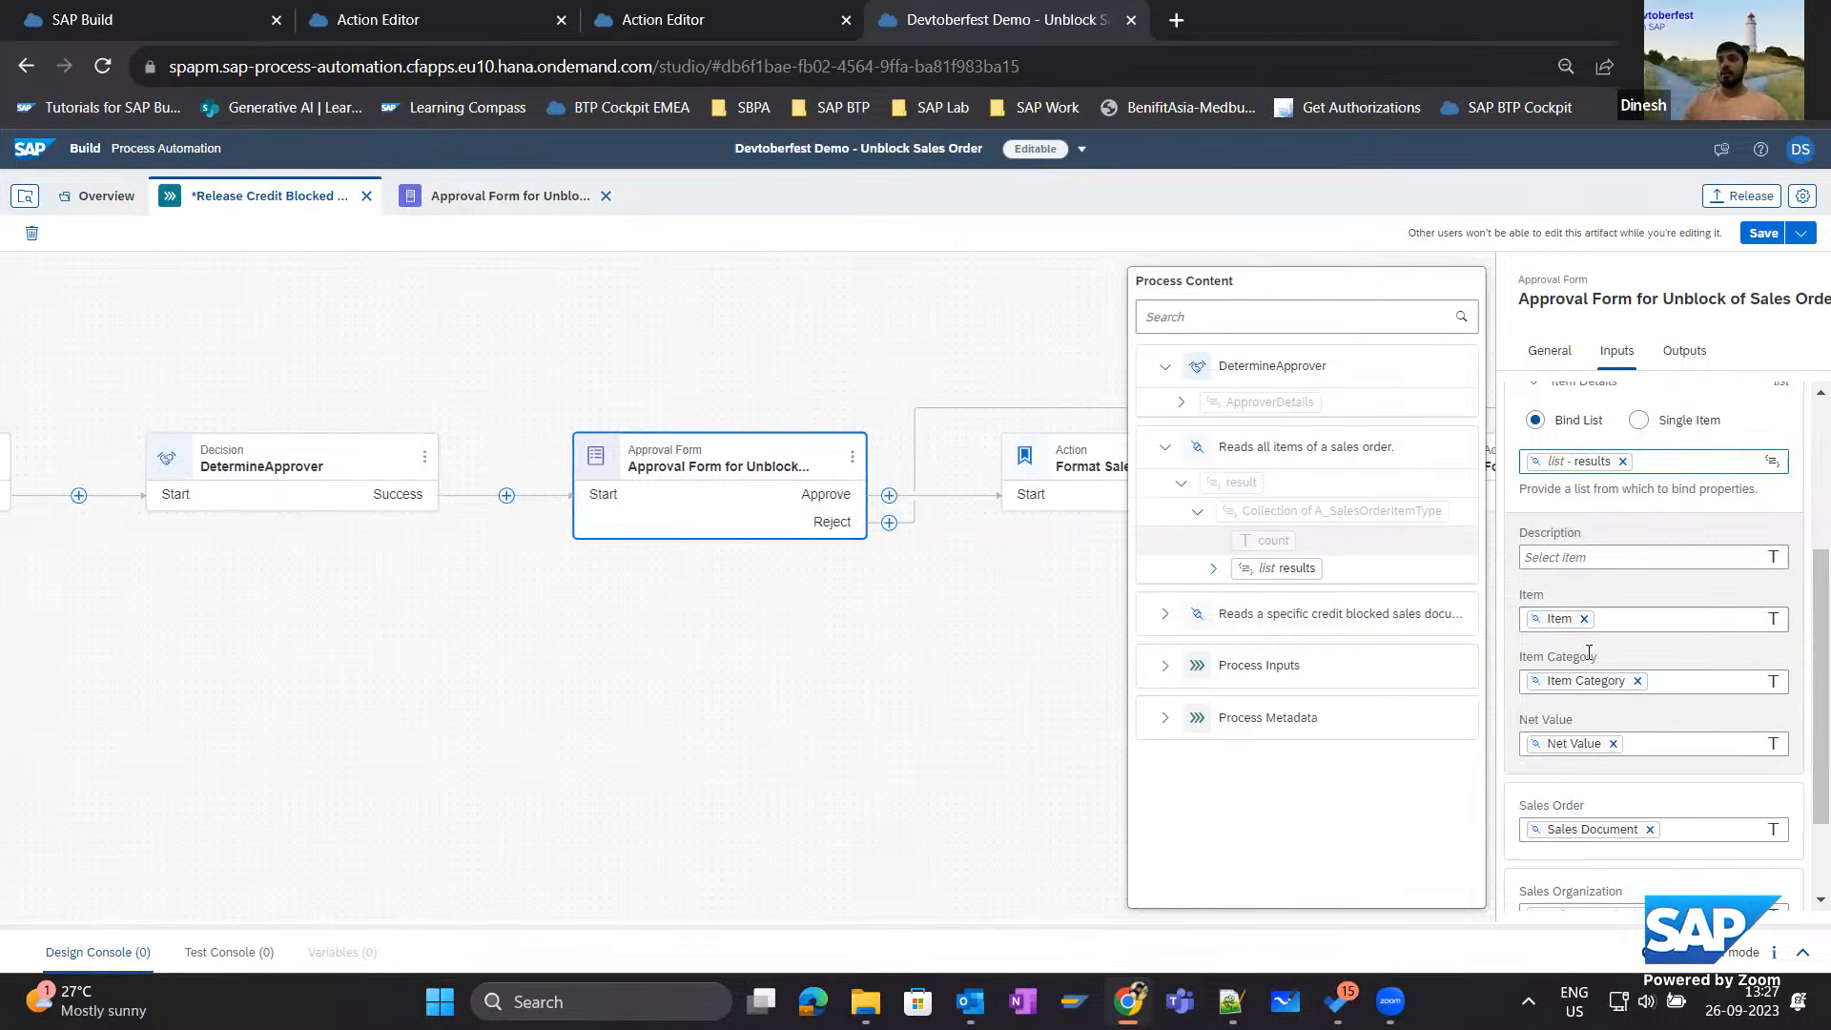
{"action": "left_click", "coordinate": [1563, 561]}
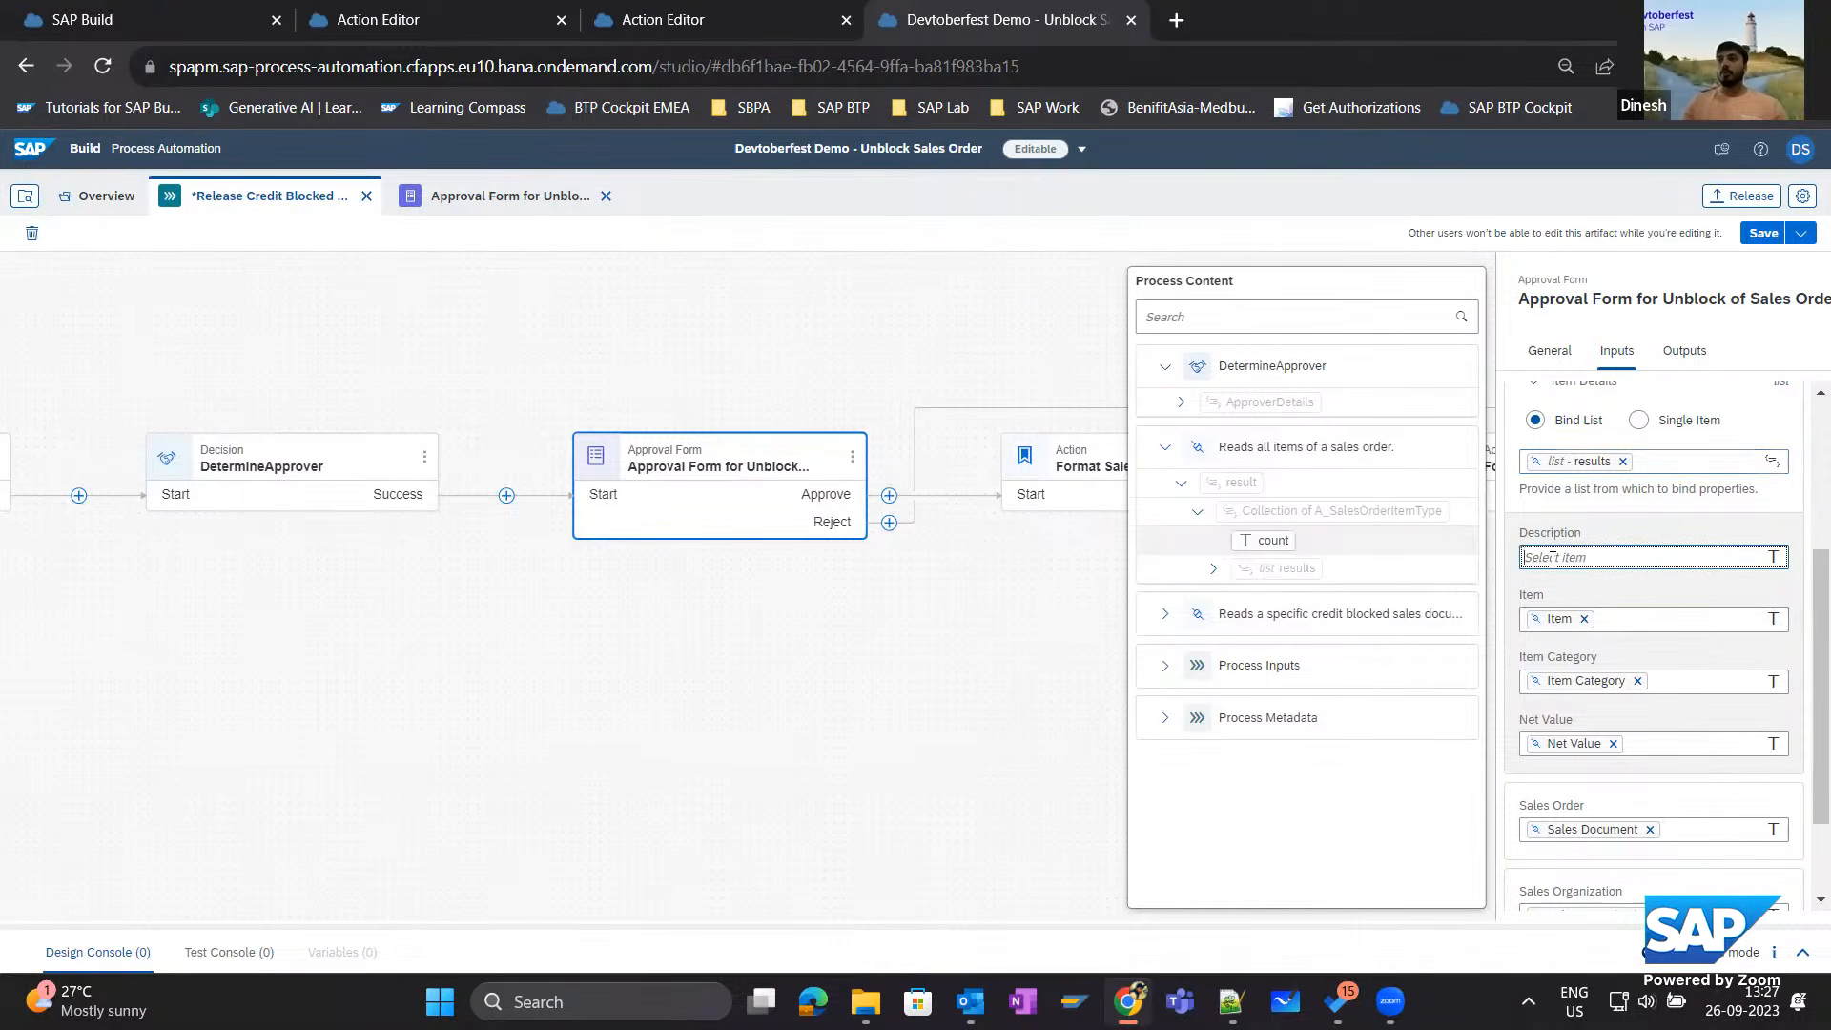
{"action": "left_click", "coordinate": [1213, 569]}
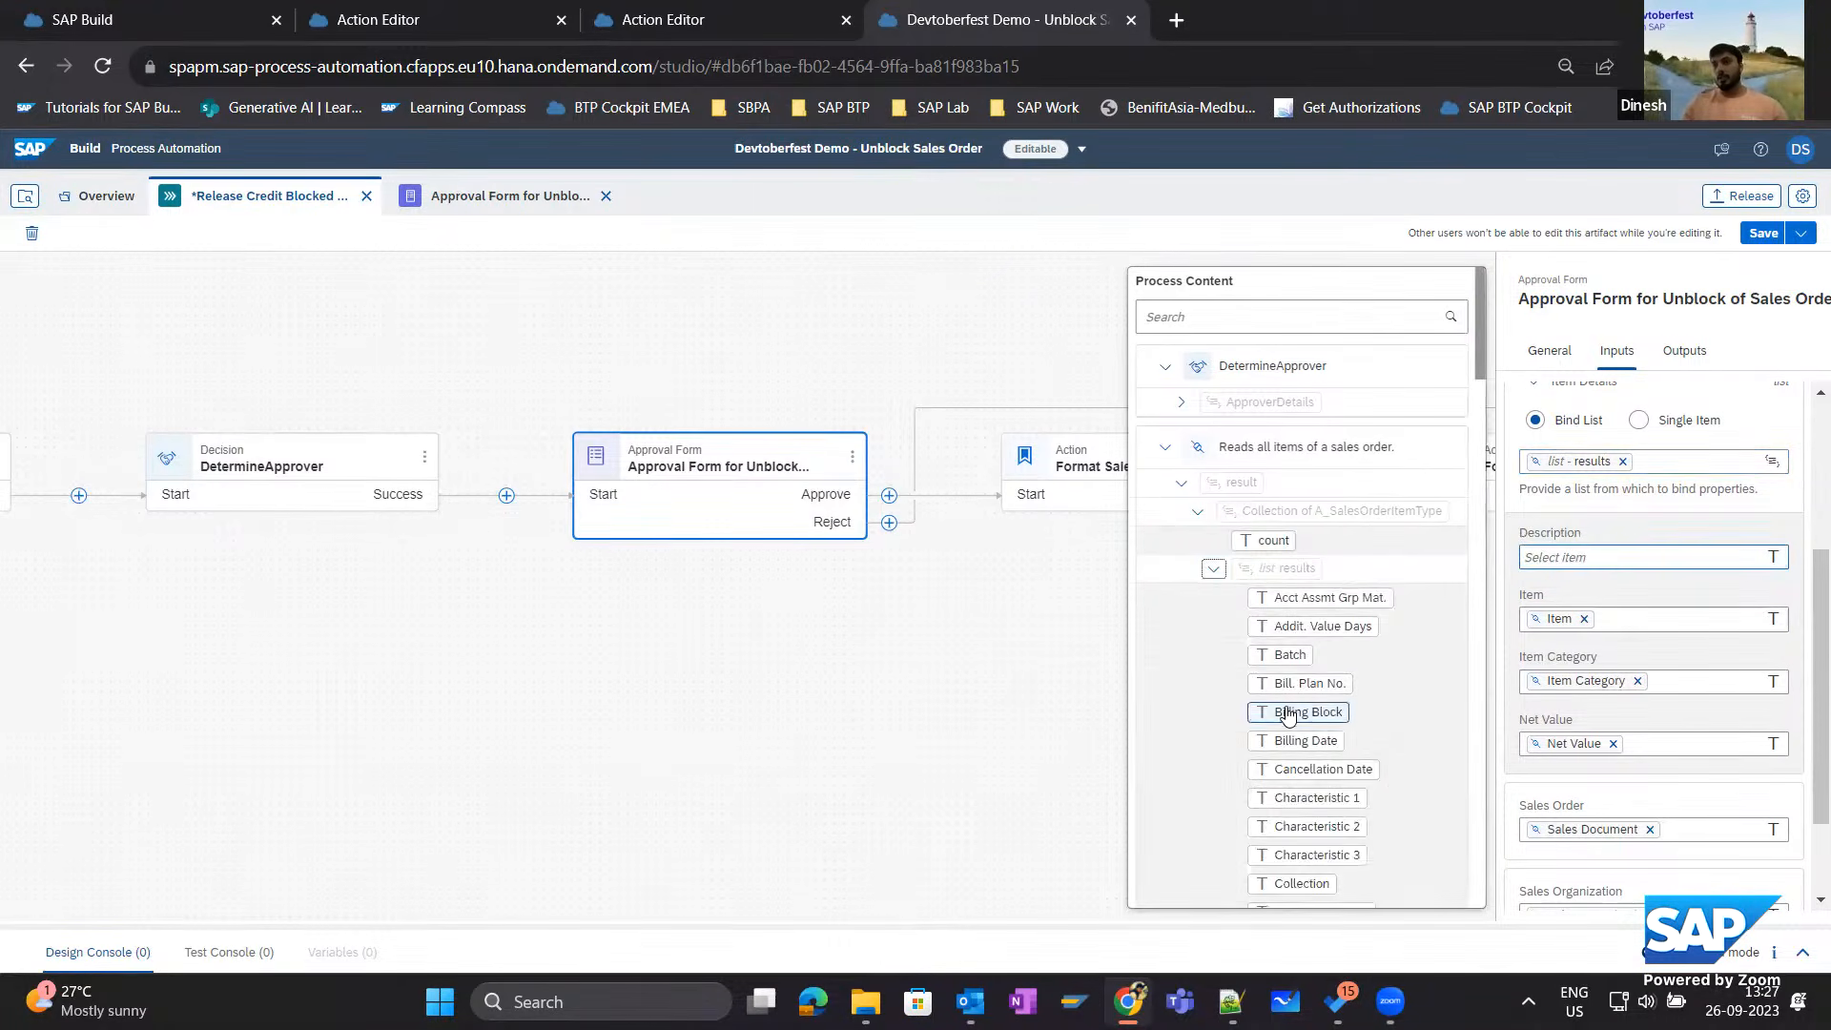
{"action": "scroll", "coordinate": [1268, 739], "scroll_direction": "down", "scroll_amount": 10}
{"action": "scroll", "coordinate": [1282, 760], "scroll_direction": "down", "scroll_amount": 3}
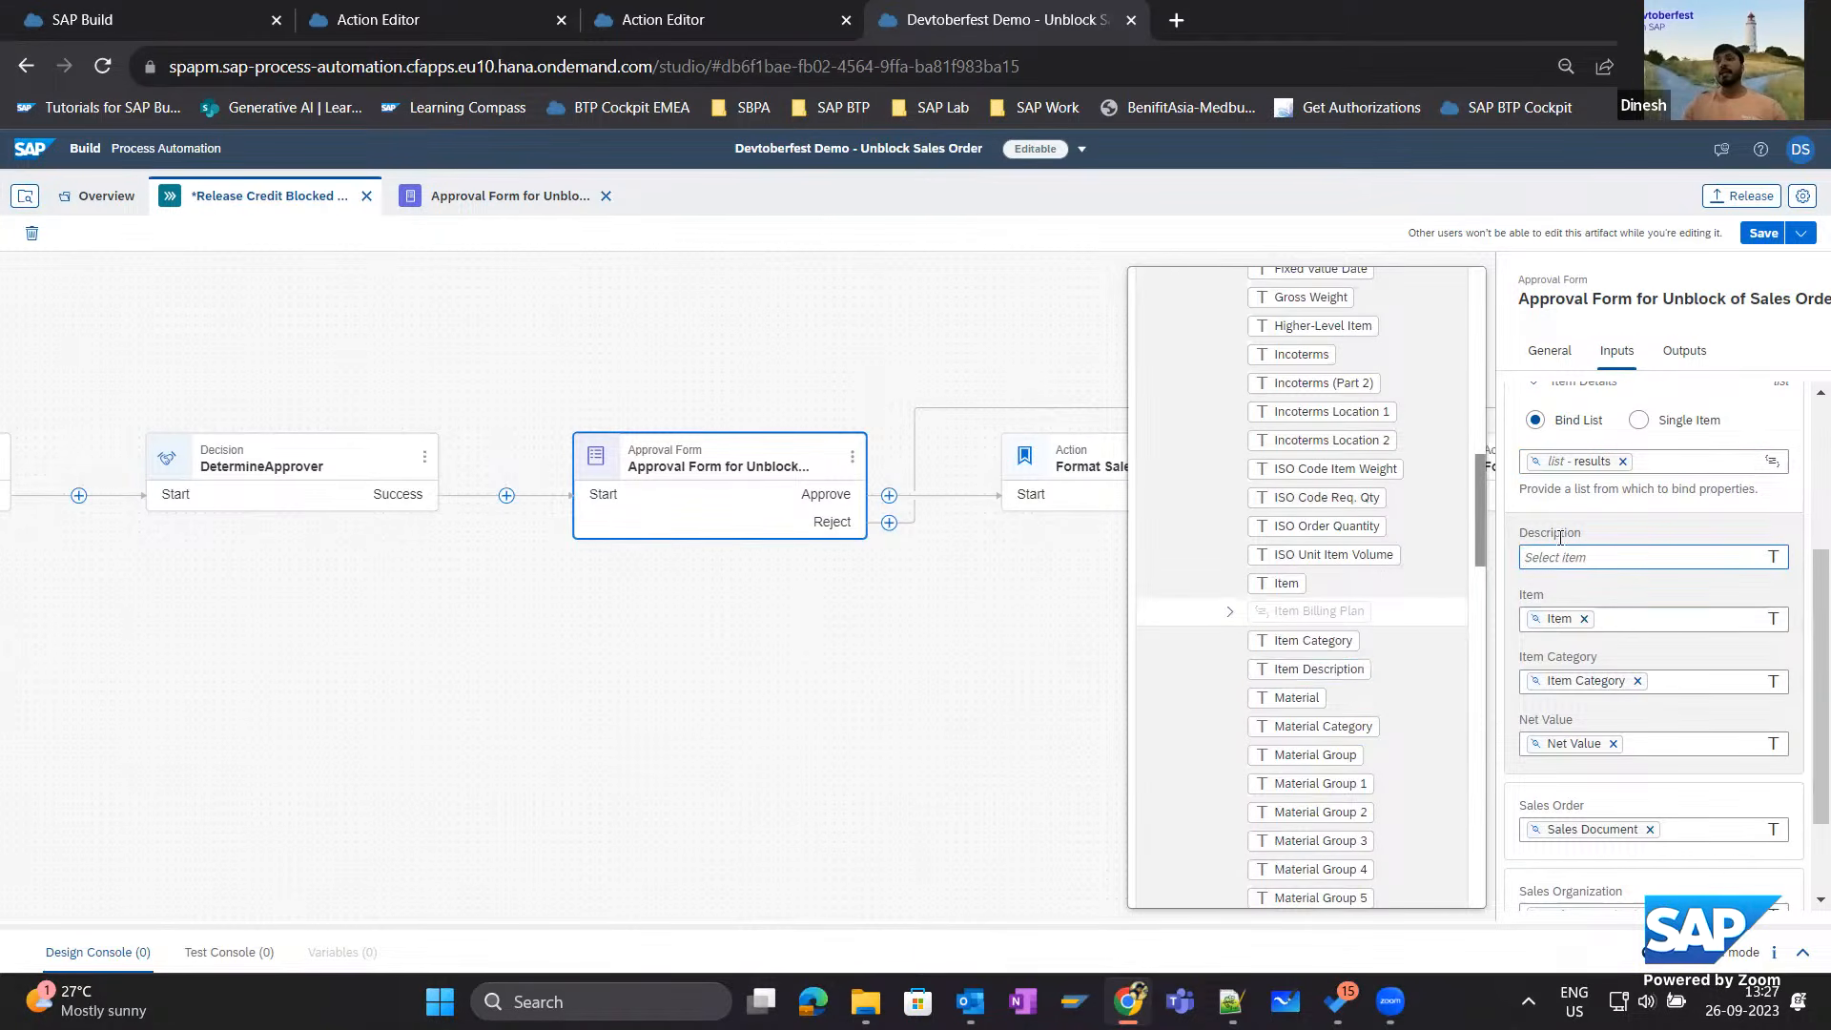
{"action": "left_click", "coordinate": [1296, 670]}
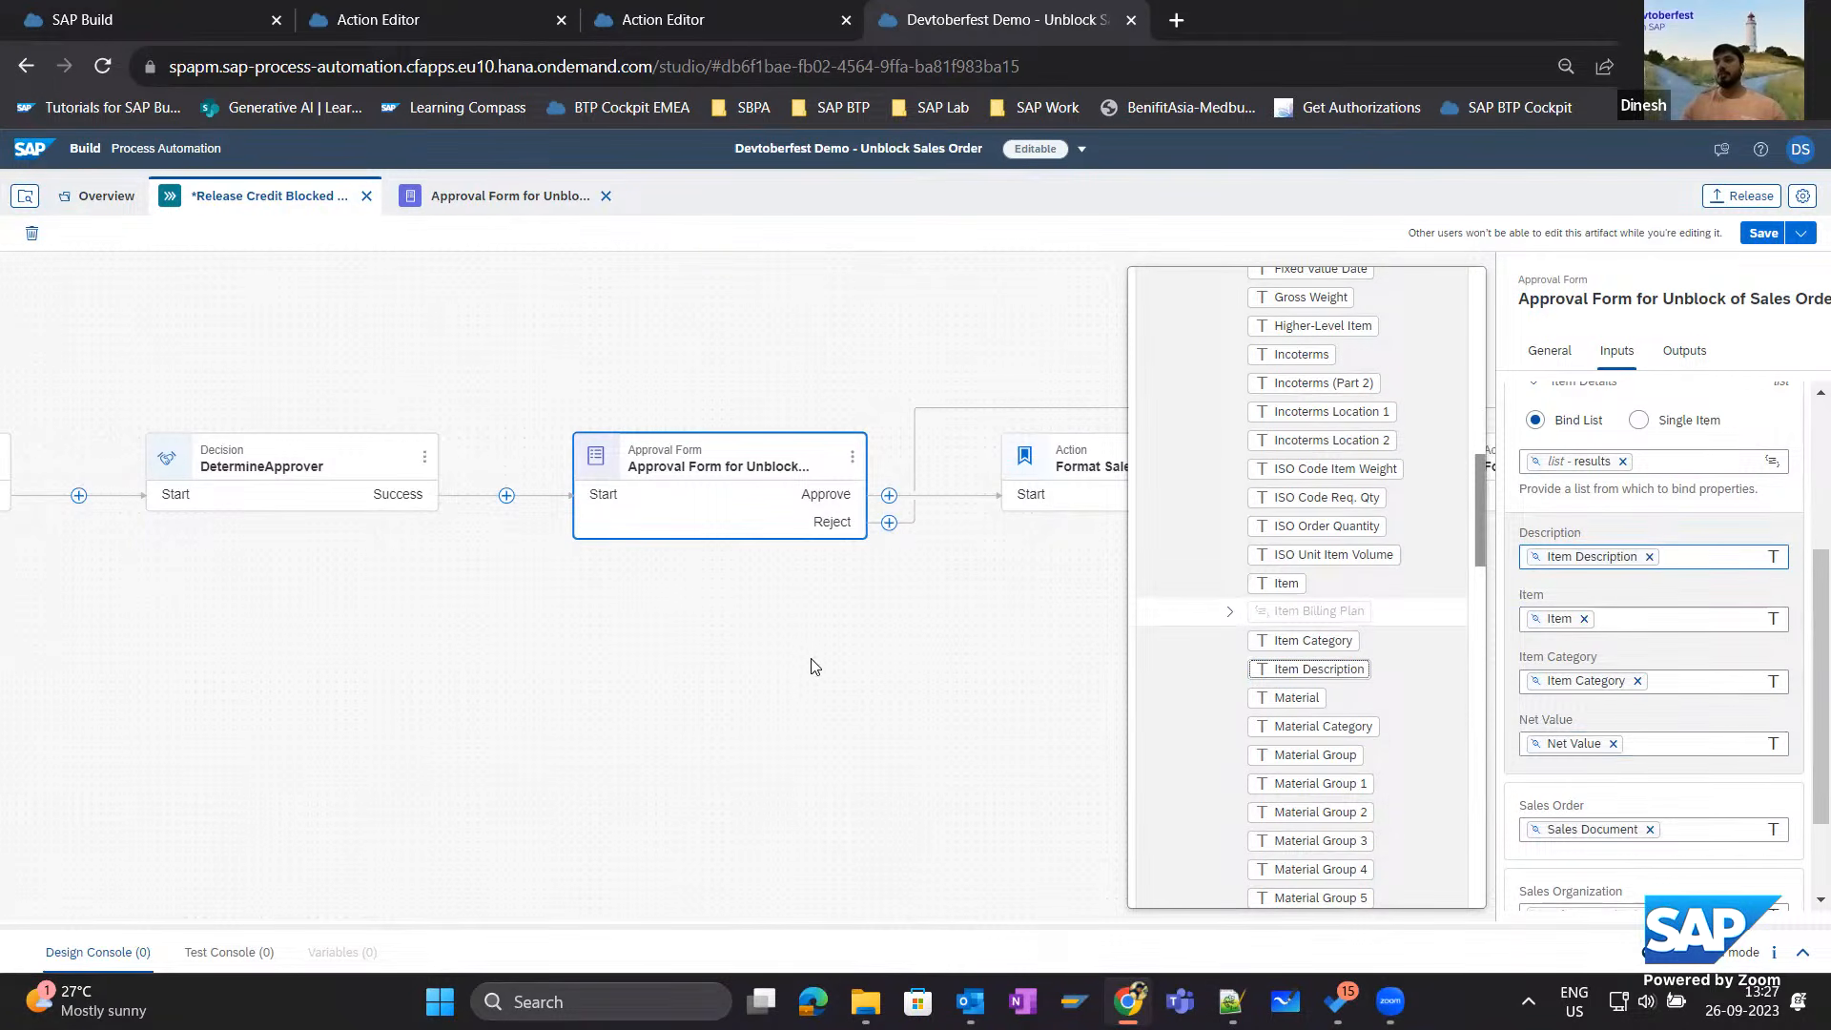
{"action": "left_click", "coordinate": [1043, 622]}
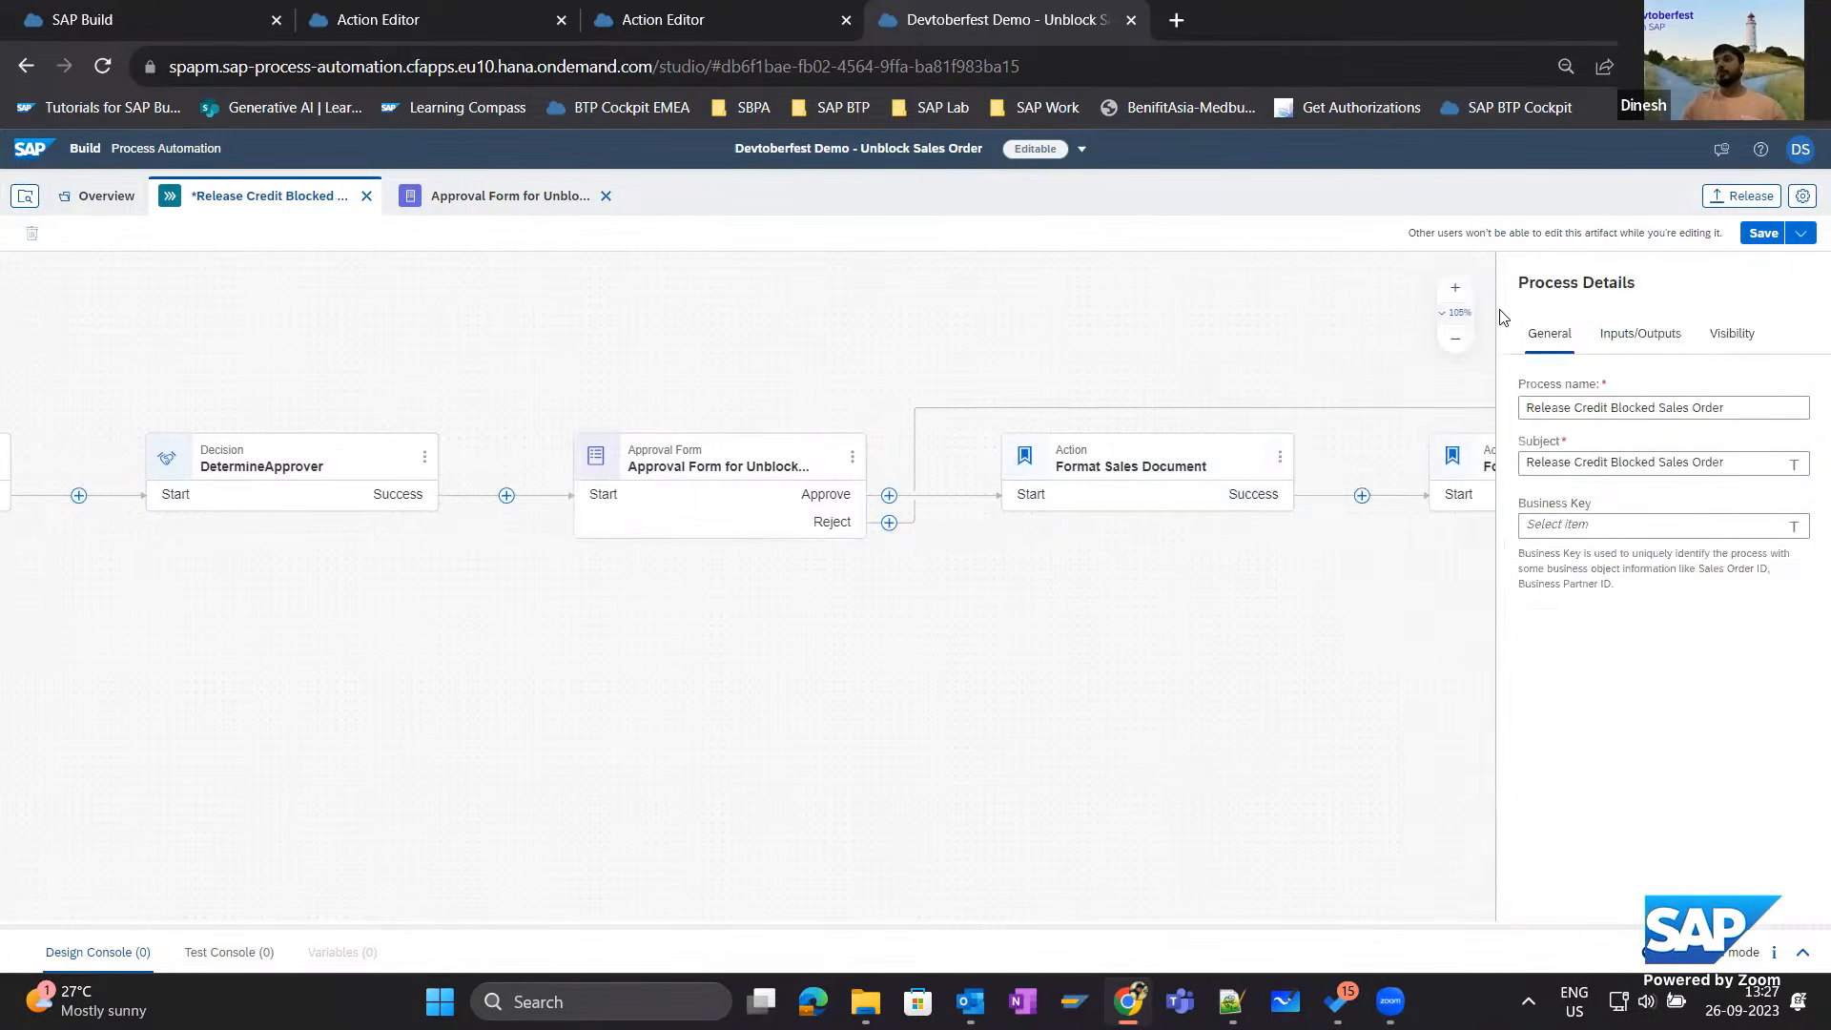
{"action": "left_click", "coordinate": [1759, 237]}
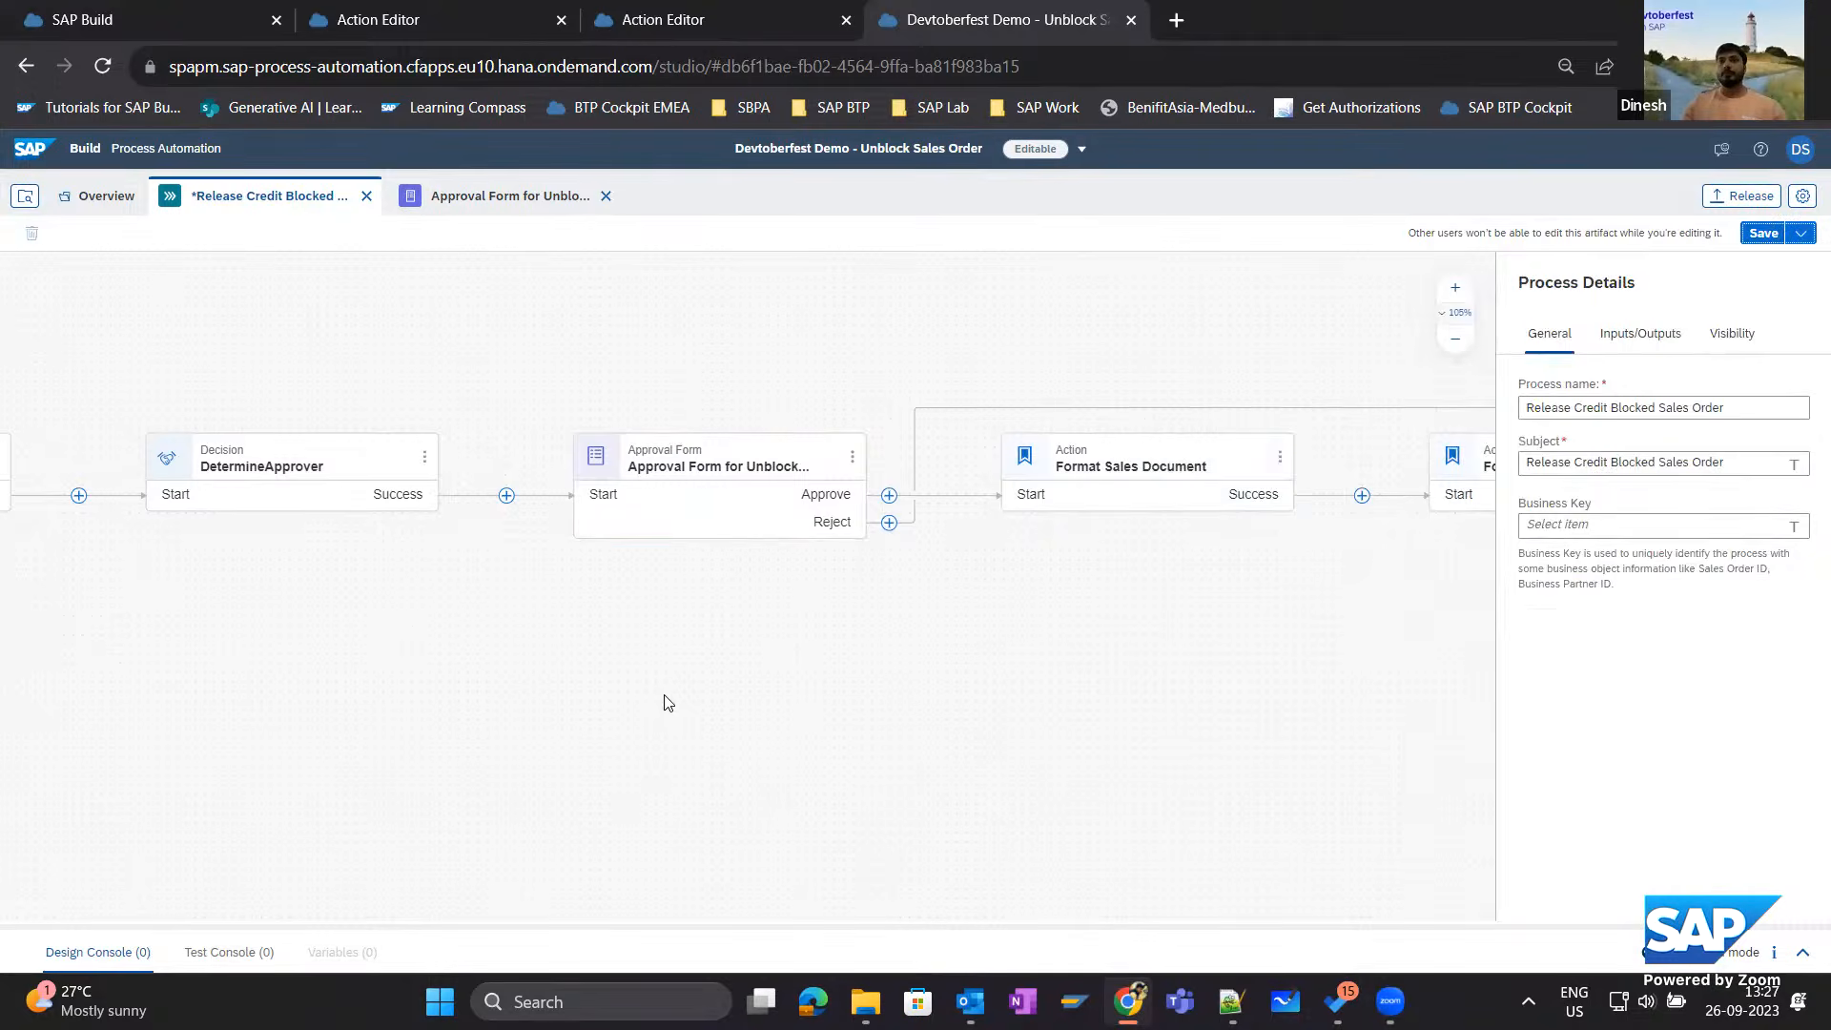
Review the data source settings of the Rejection Reason field in the approval form and return to the process.
{"action": "scroll", "coordinate": [724, 734], "scroll_direction": "right", "scroll_amount": 5}
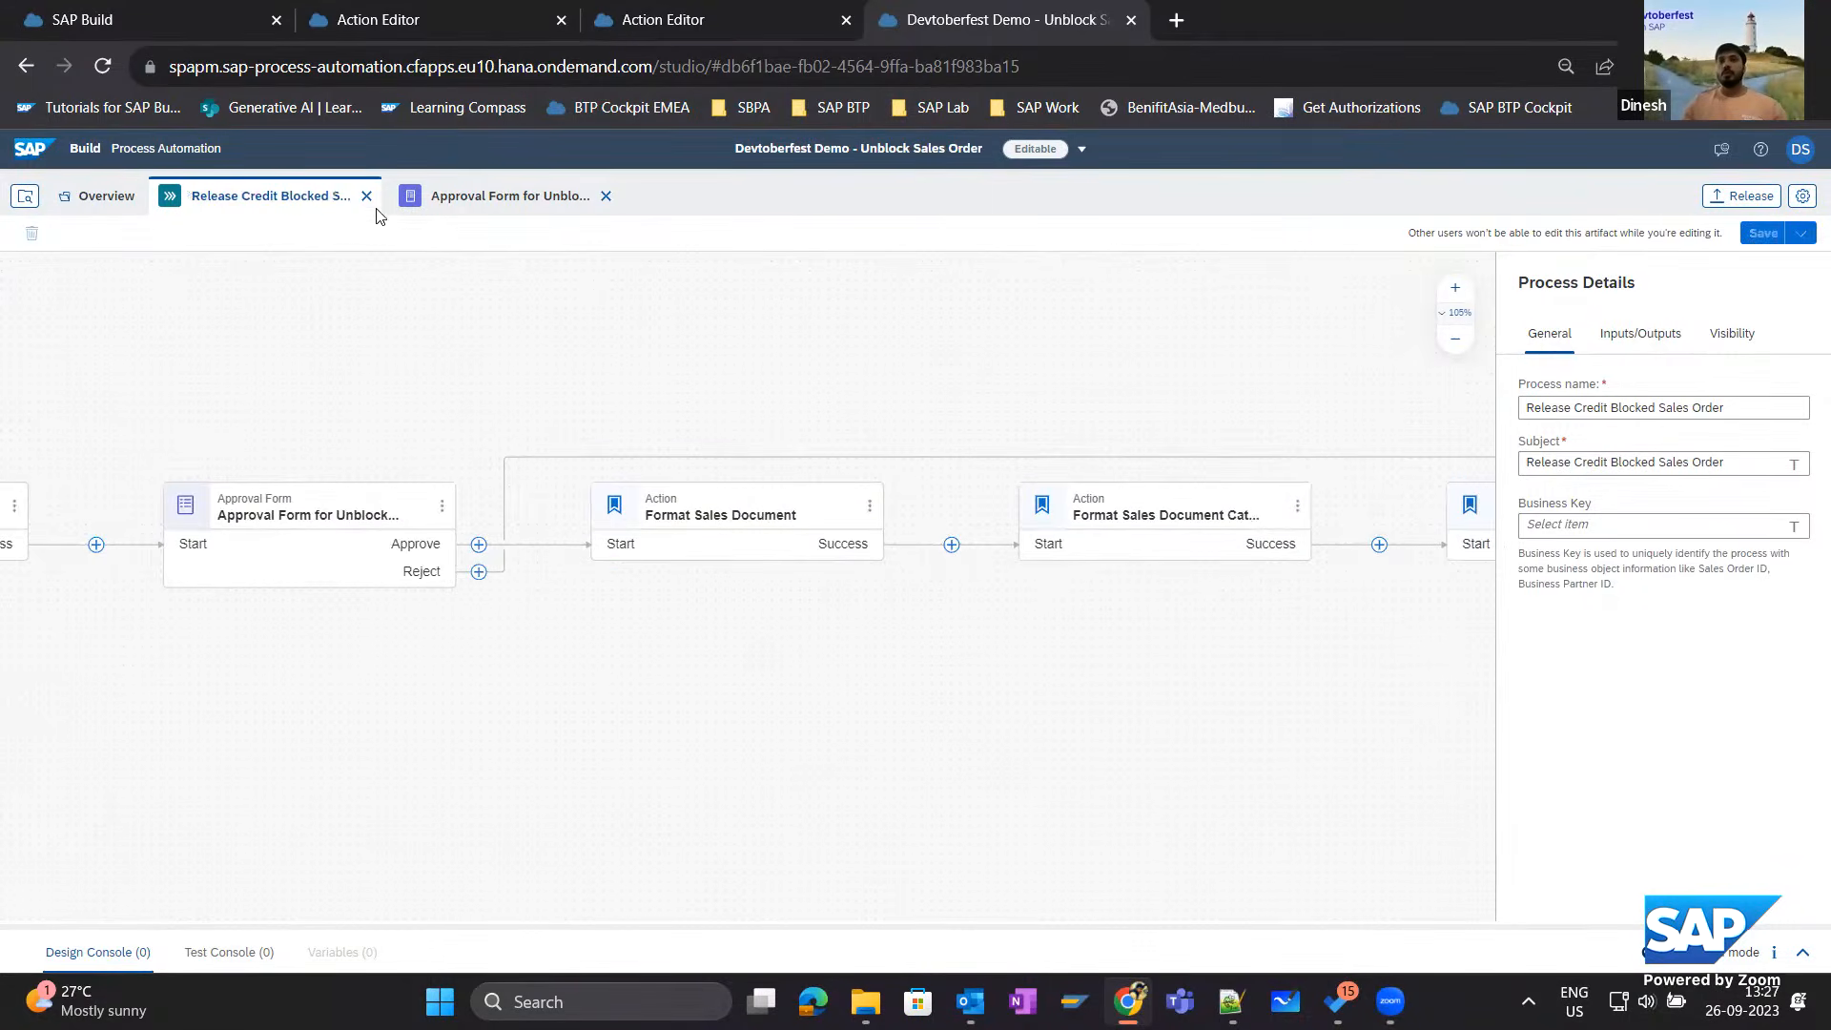
{"action": "left_click", "coordinate": [453, 204]}
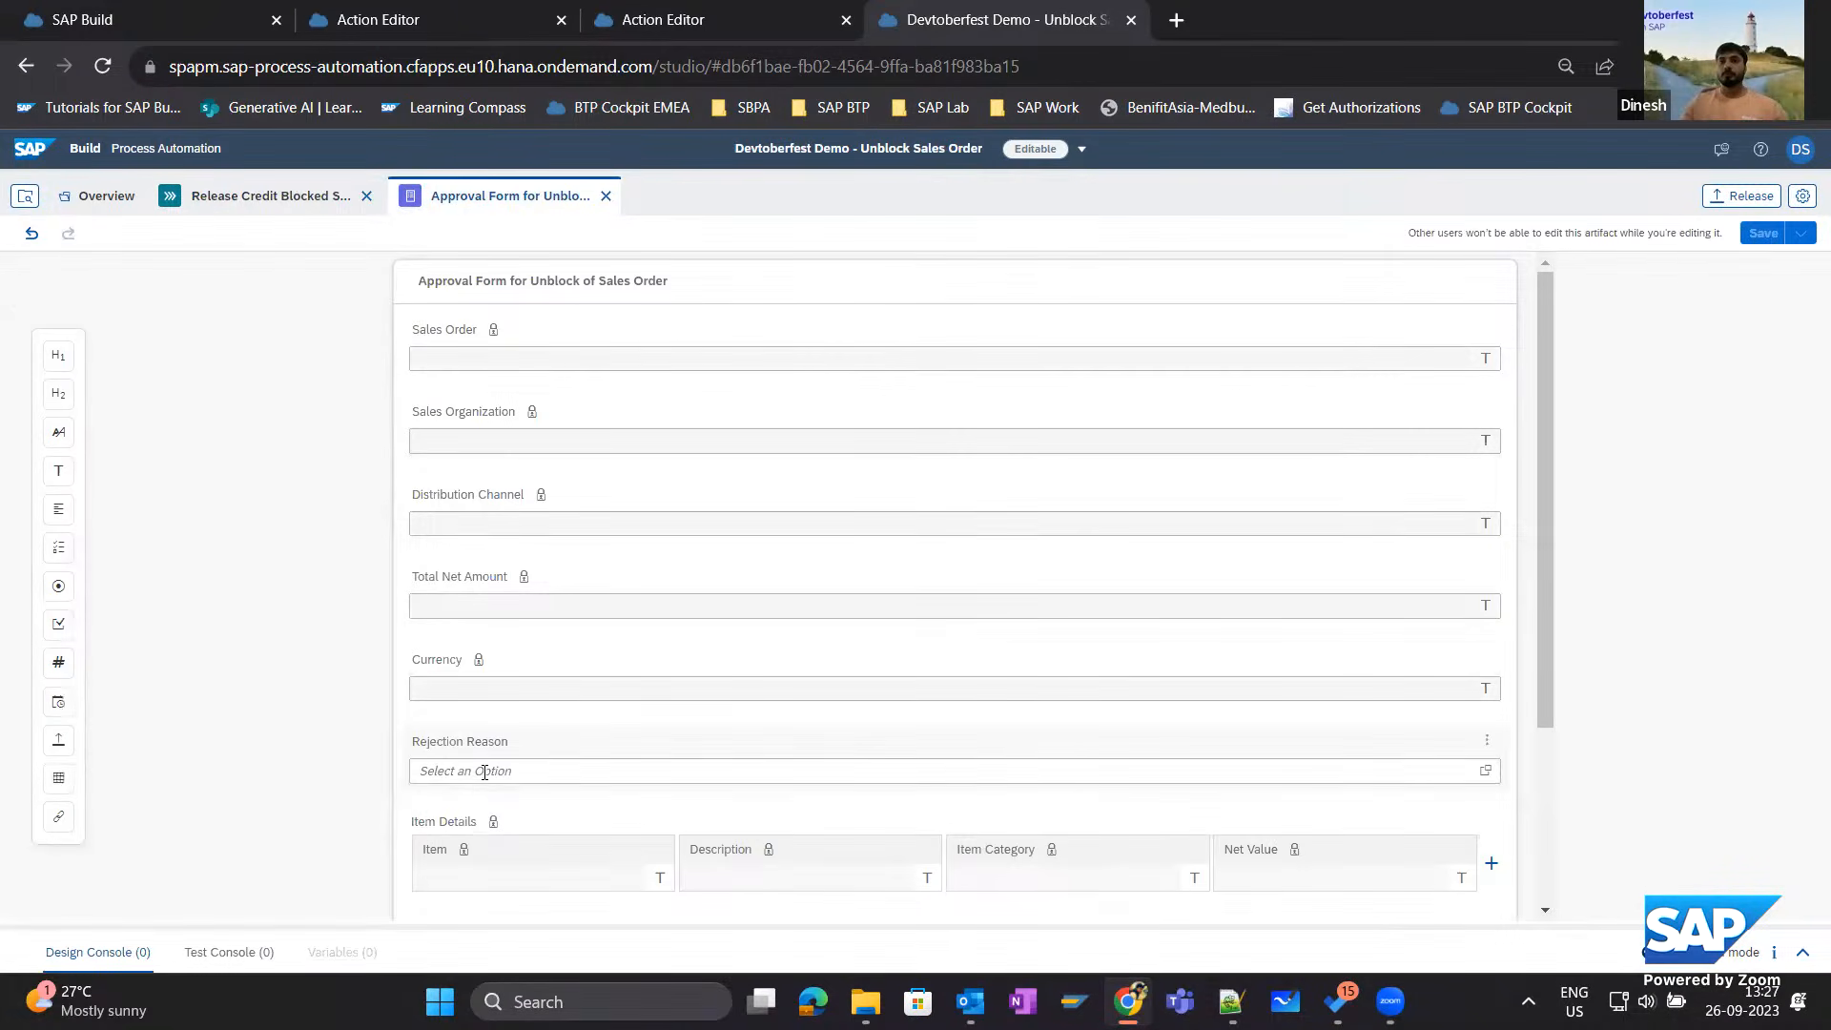
{"action": "left_click", "coordinate": [558, 755]}
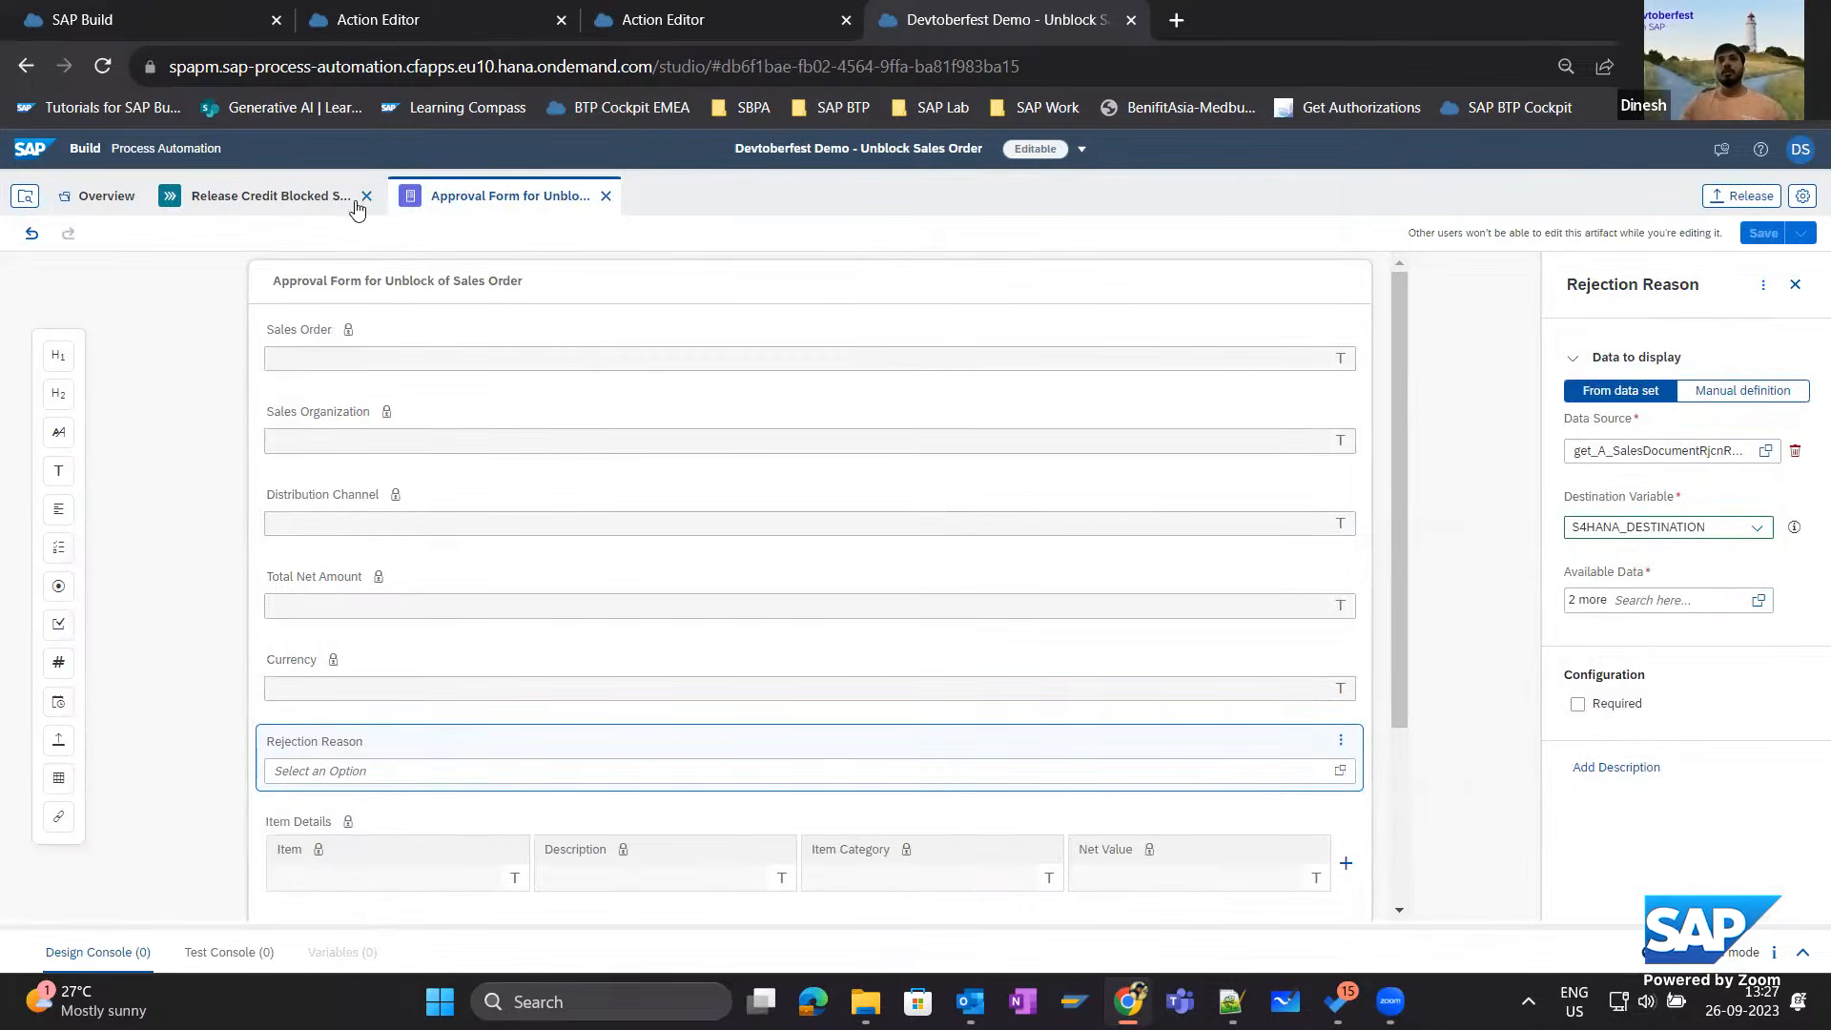
{"action": "left_click", "coordinate": [325, 198]}
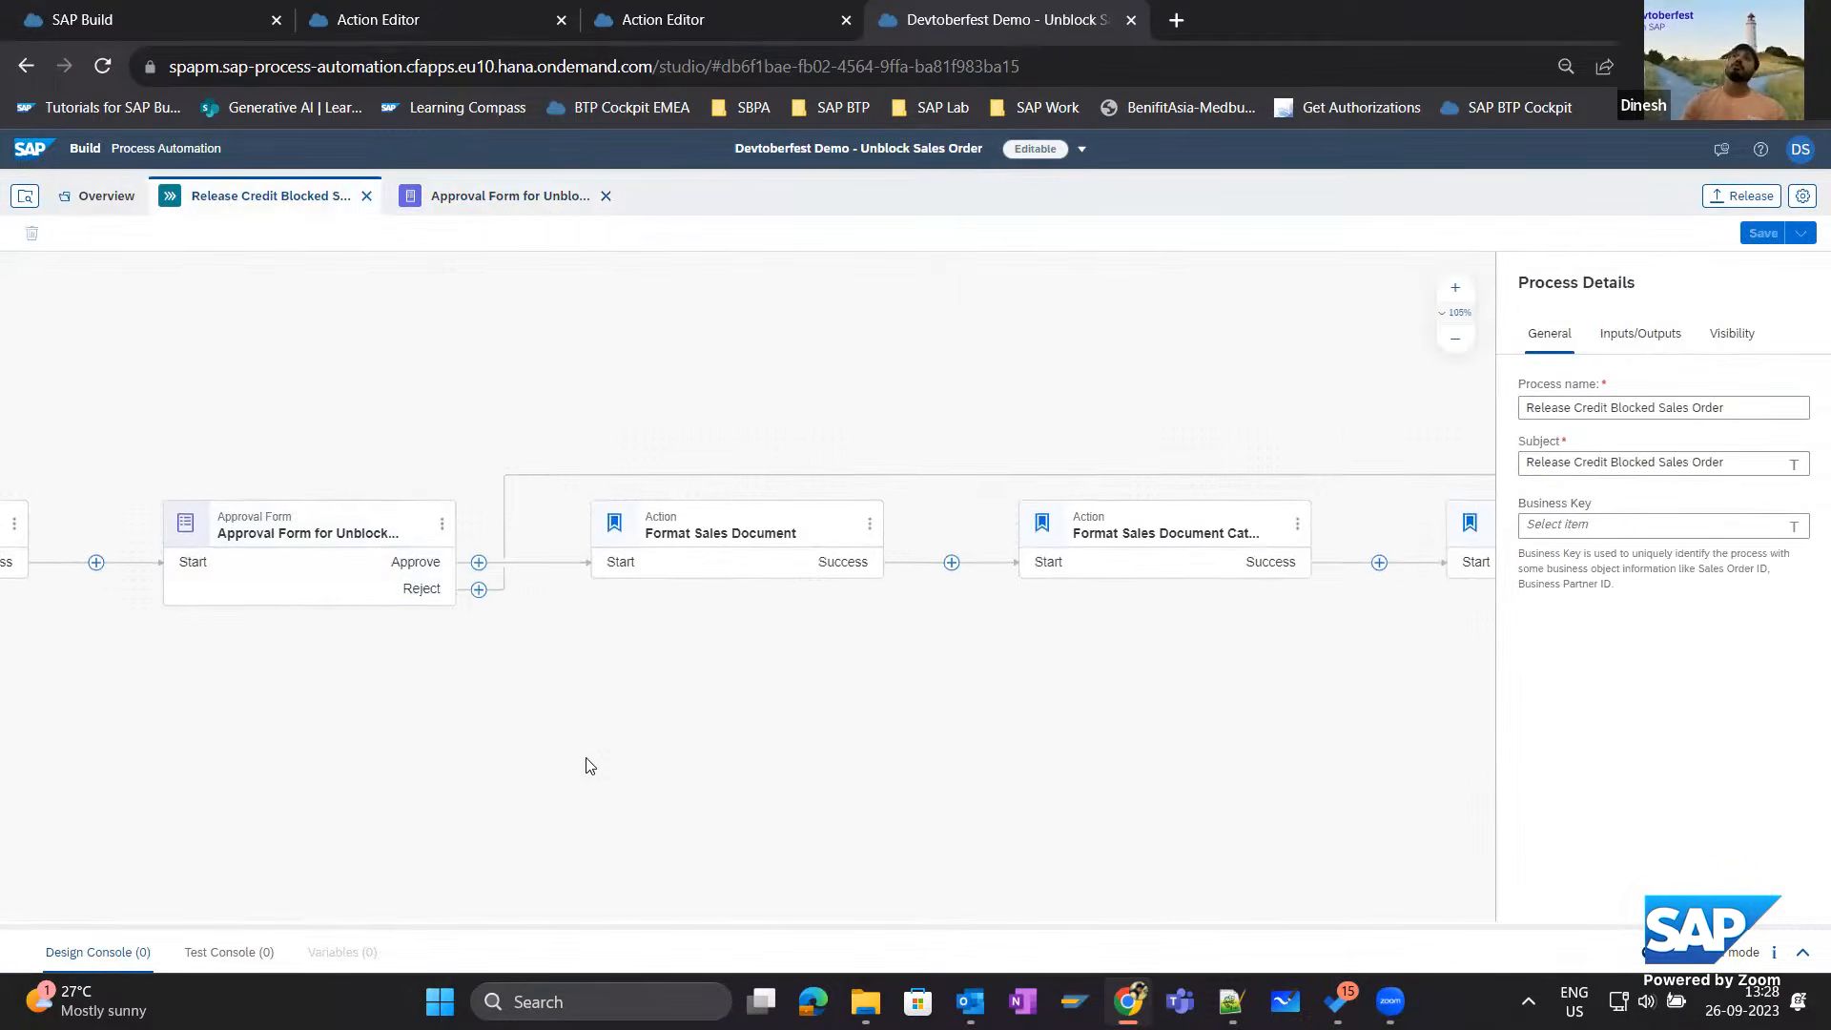
Add a mail step on the Reject branch of the Approval Form for Unblock of Sales Order.
{"action": "left_click_drag", "start_coordinate": [1015, 681], "coordinate": [516, 672]}
{"action": "left_click_drag", "start_coordinate": [827, 673], "coordinate": [522, 679]}
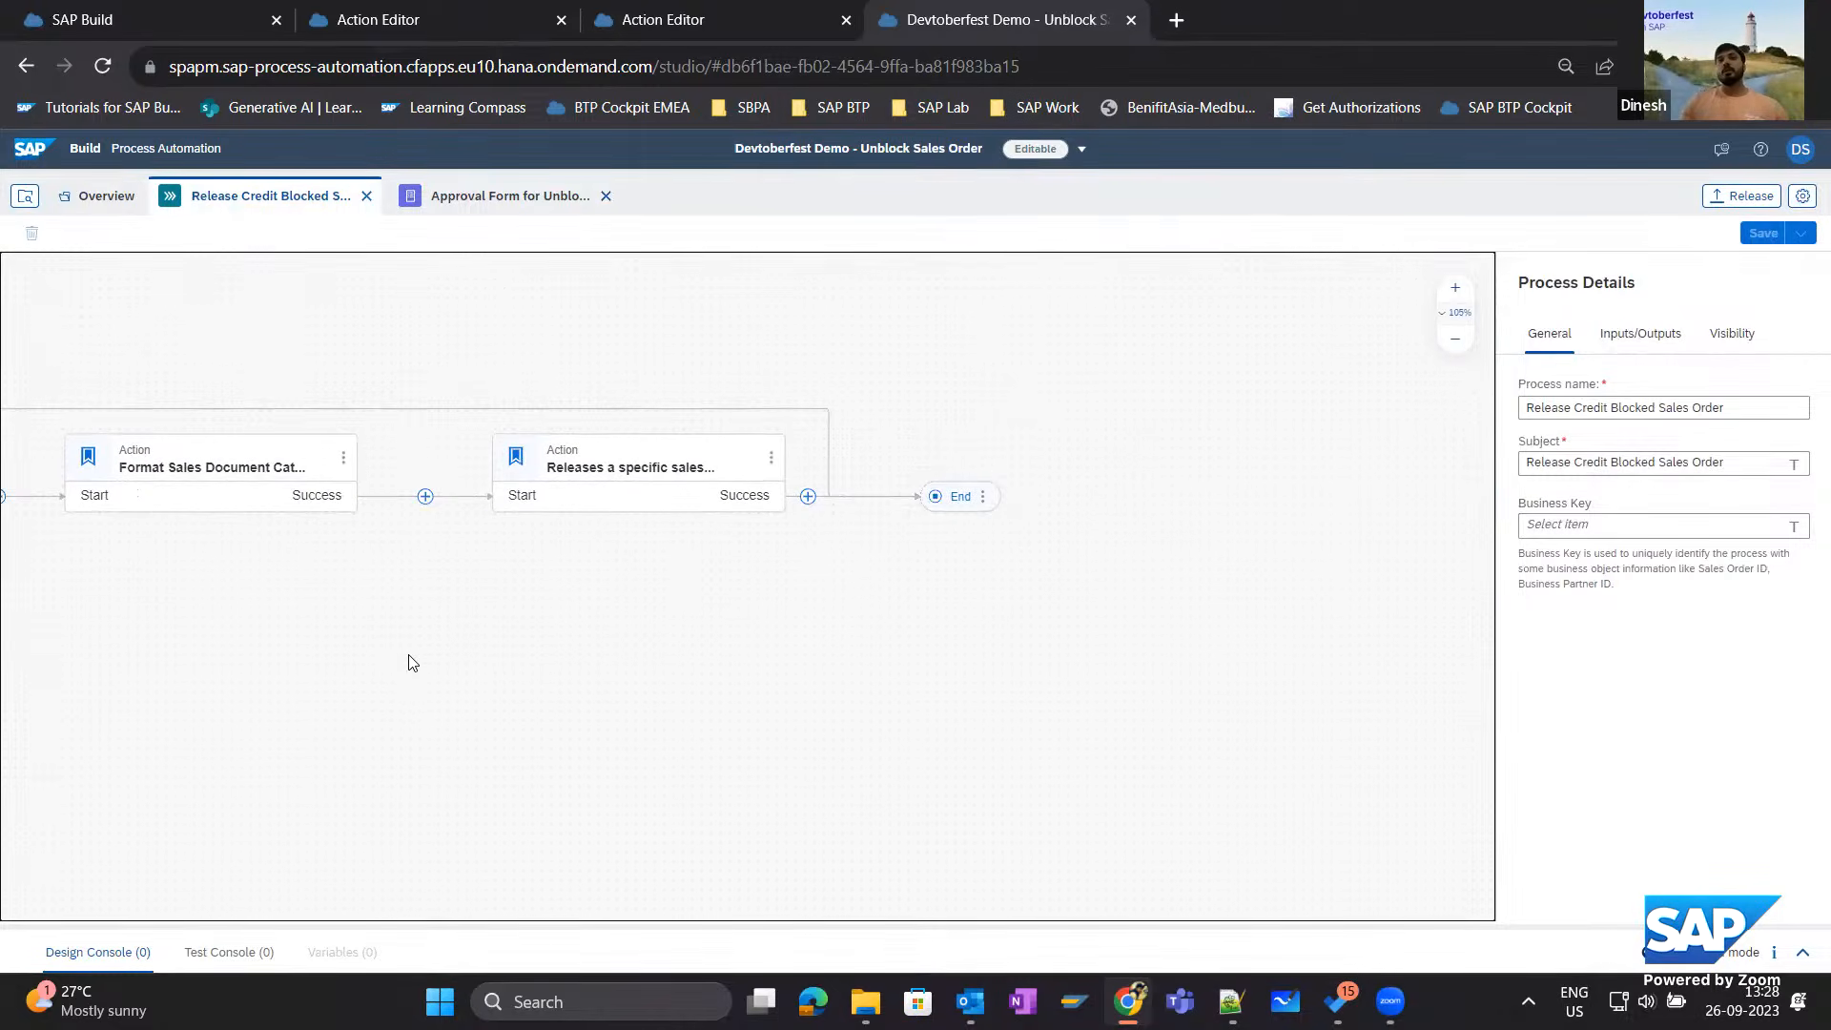
{"action": "left_click_drag", "start_coordinate": [412, 663], "coordinate": [870, 667]}
{"action": "left_click_drag", "start_coordinate": [212, 656], "coordinate": [785, 621]}
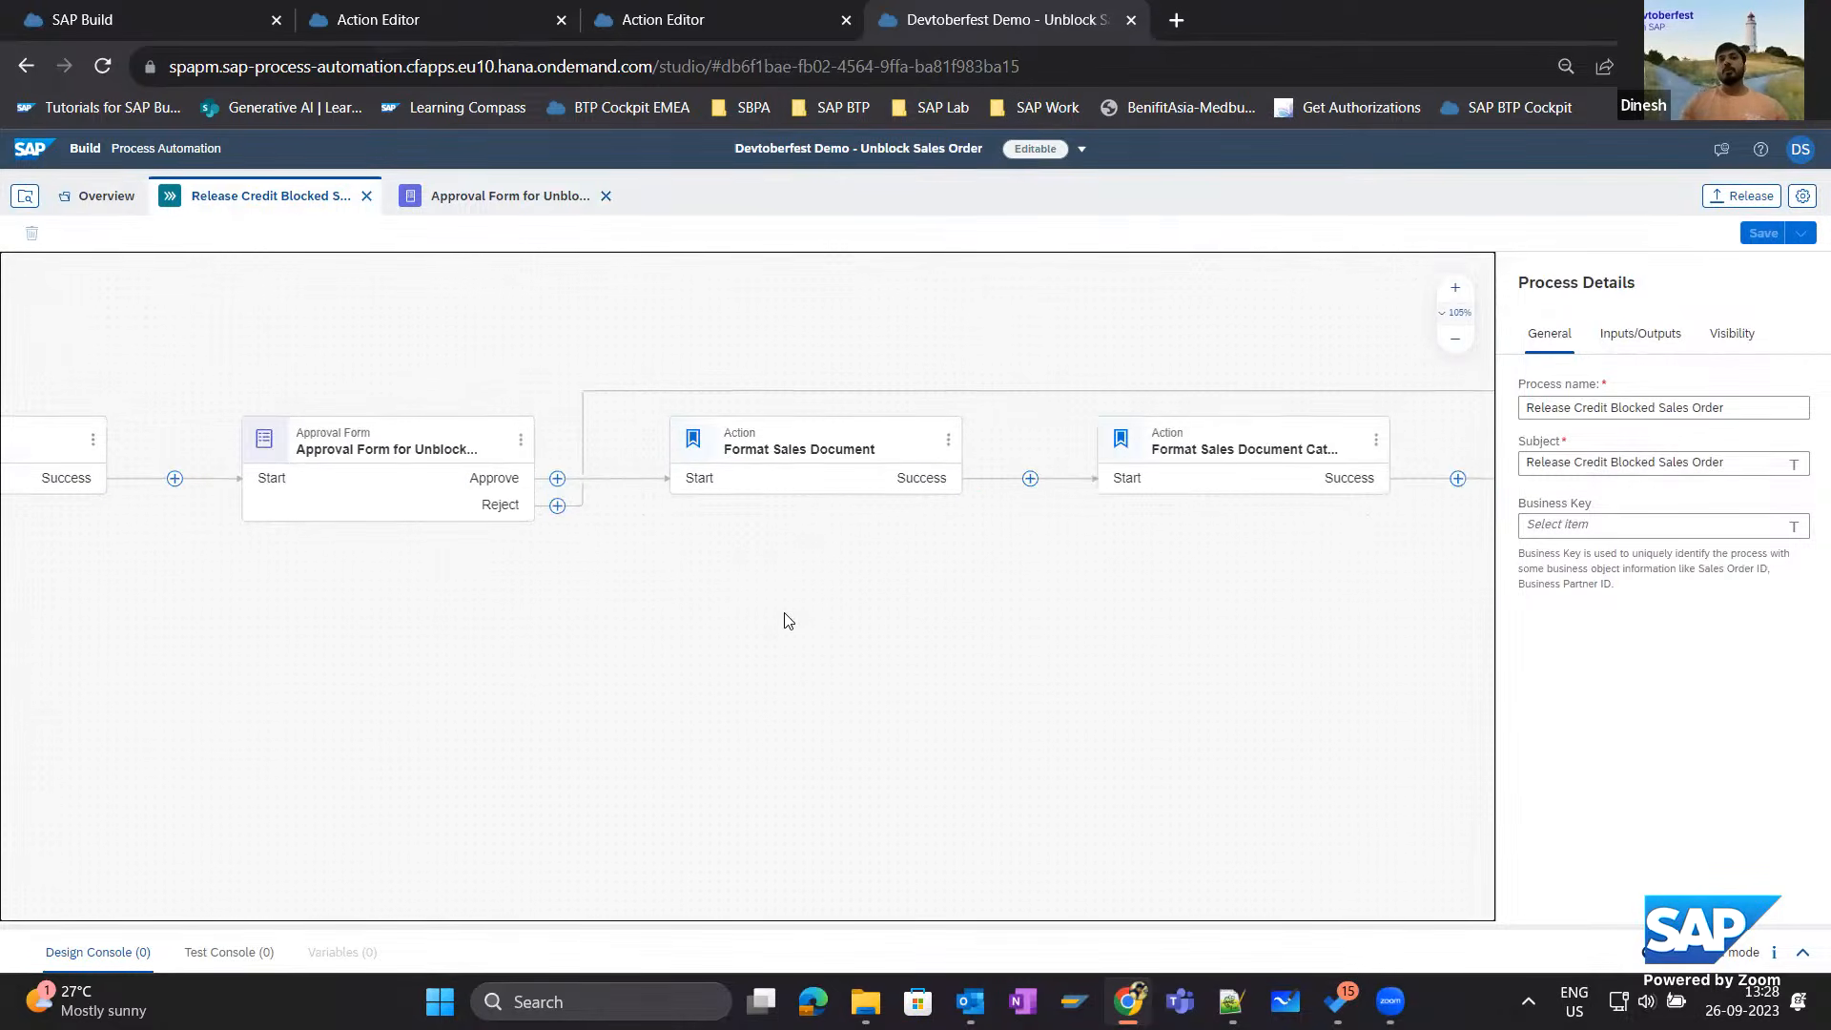
{"action": "left_click", "coordinate": [571, 506]}
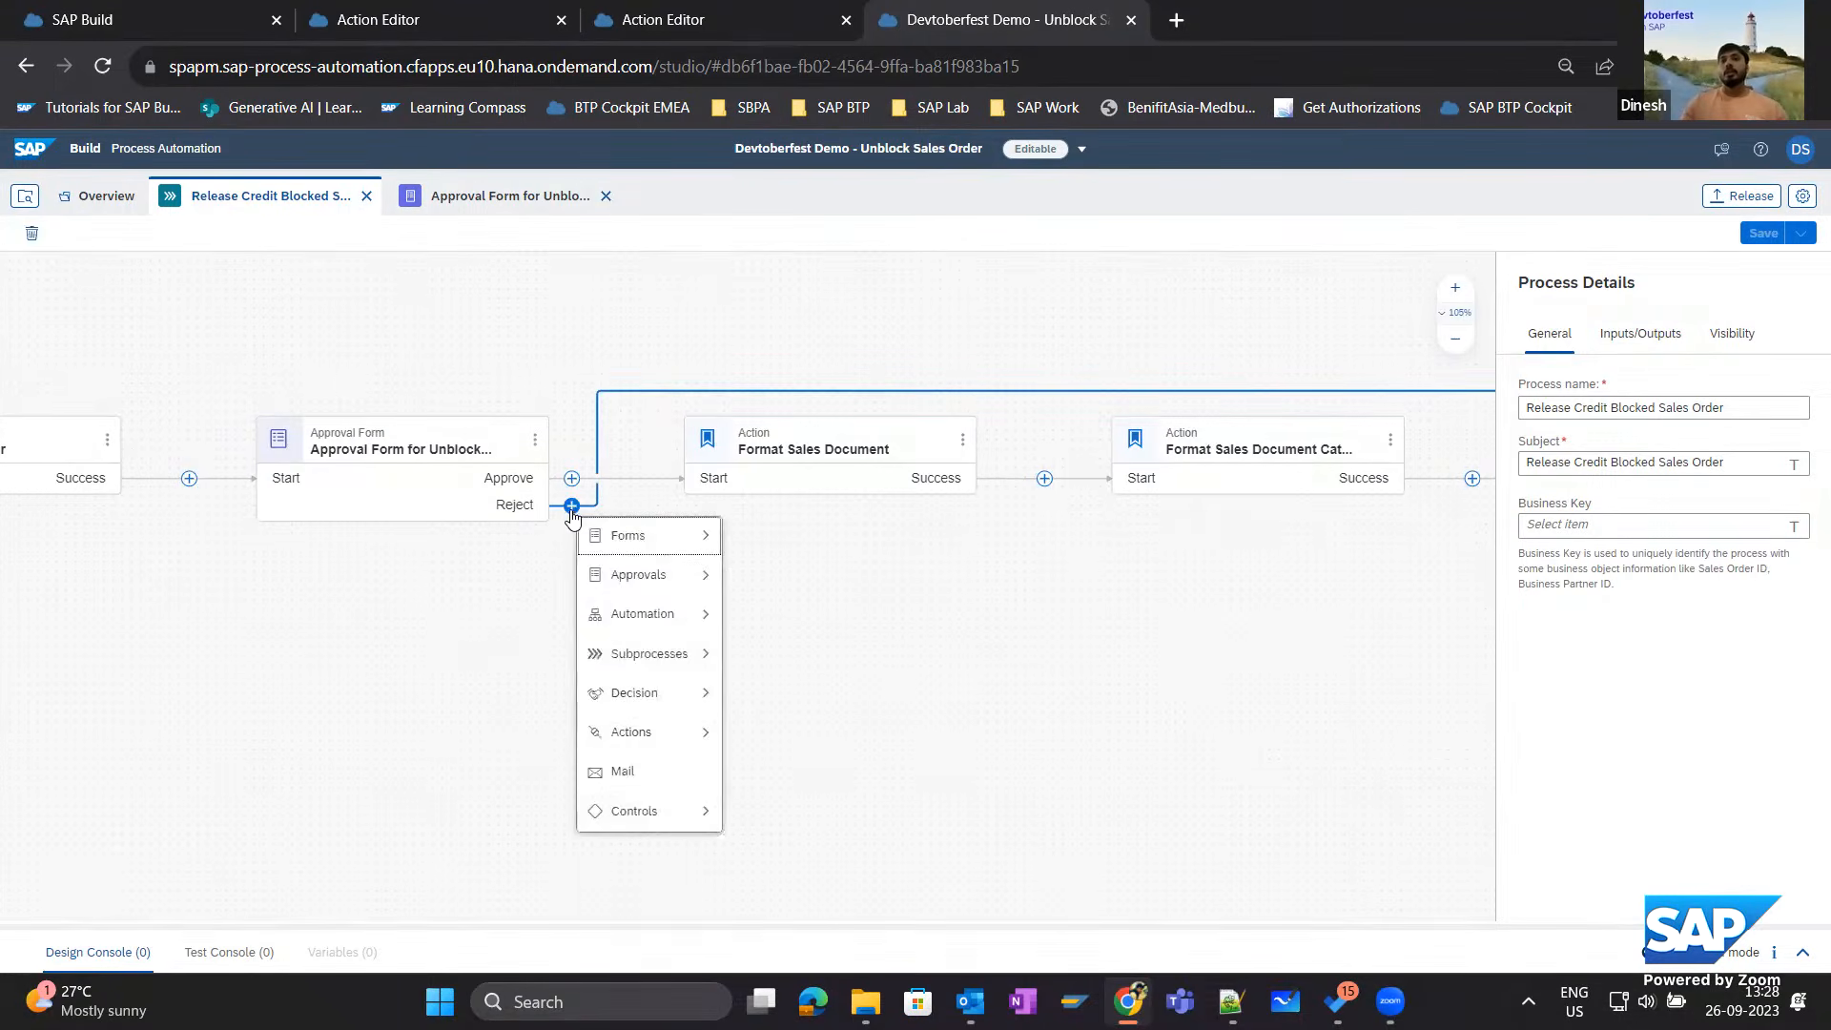
{"action": "left_click", "coordinate": [629, 771]}
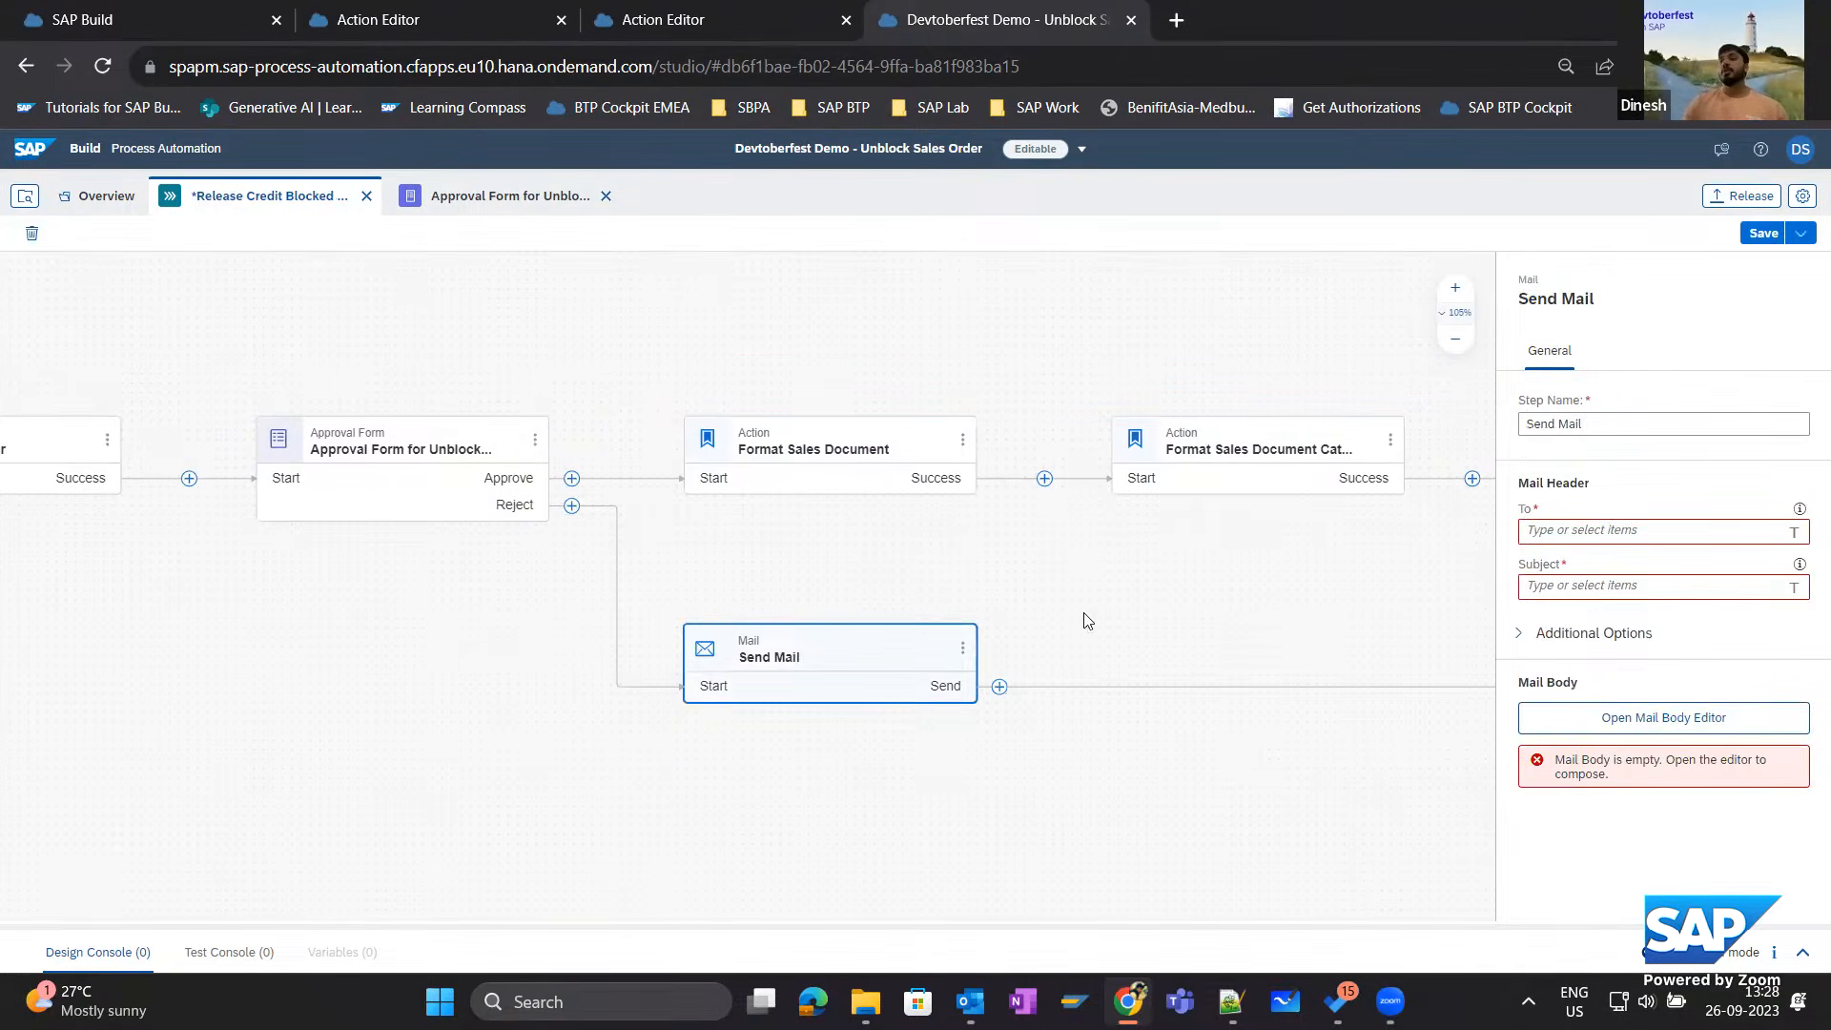
Set the mail's To recipient to Process Started By from the process metadata and its CC to ApproverEmail from DetermineApprover.
{"action": "left_click", "coordinate": [1599, 530]}
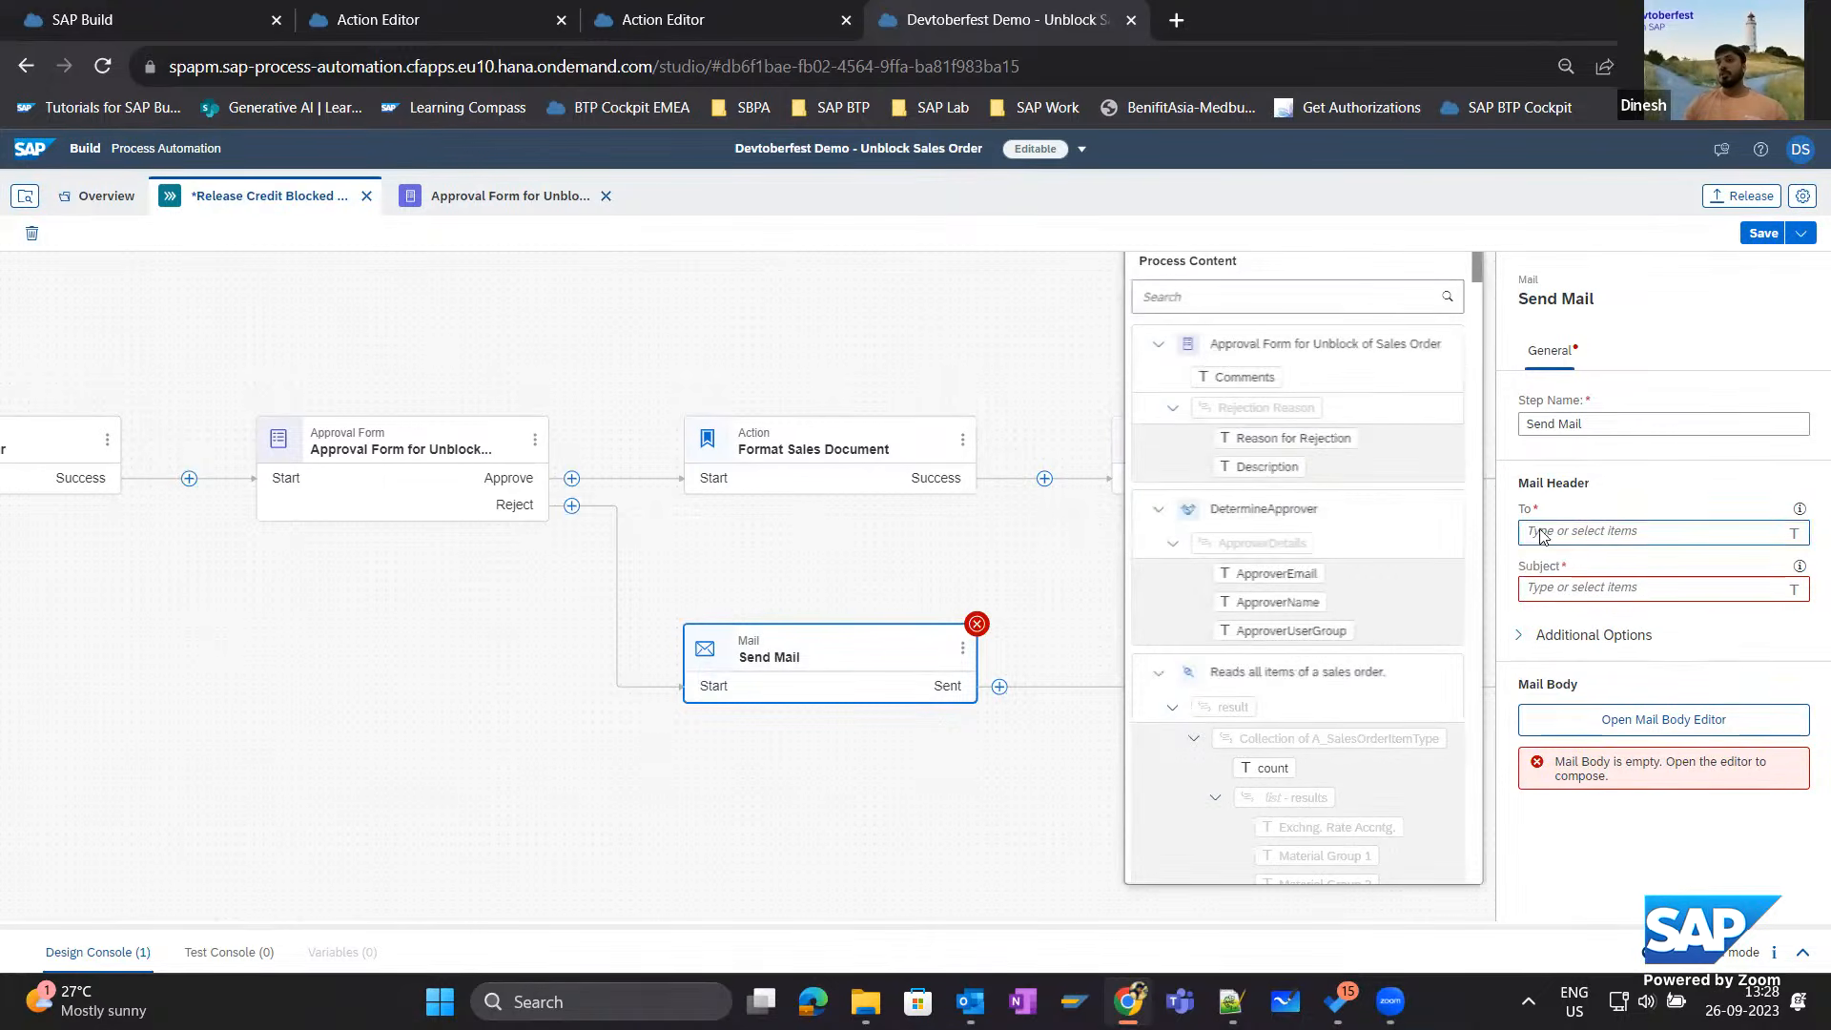
{"action": "left_click_drag", "start_coordinate": [1484, 365], "coordinate": [1488, 876]}
{"action": "left_click", "coordinate": [1282, 840]}
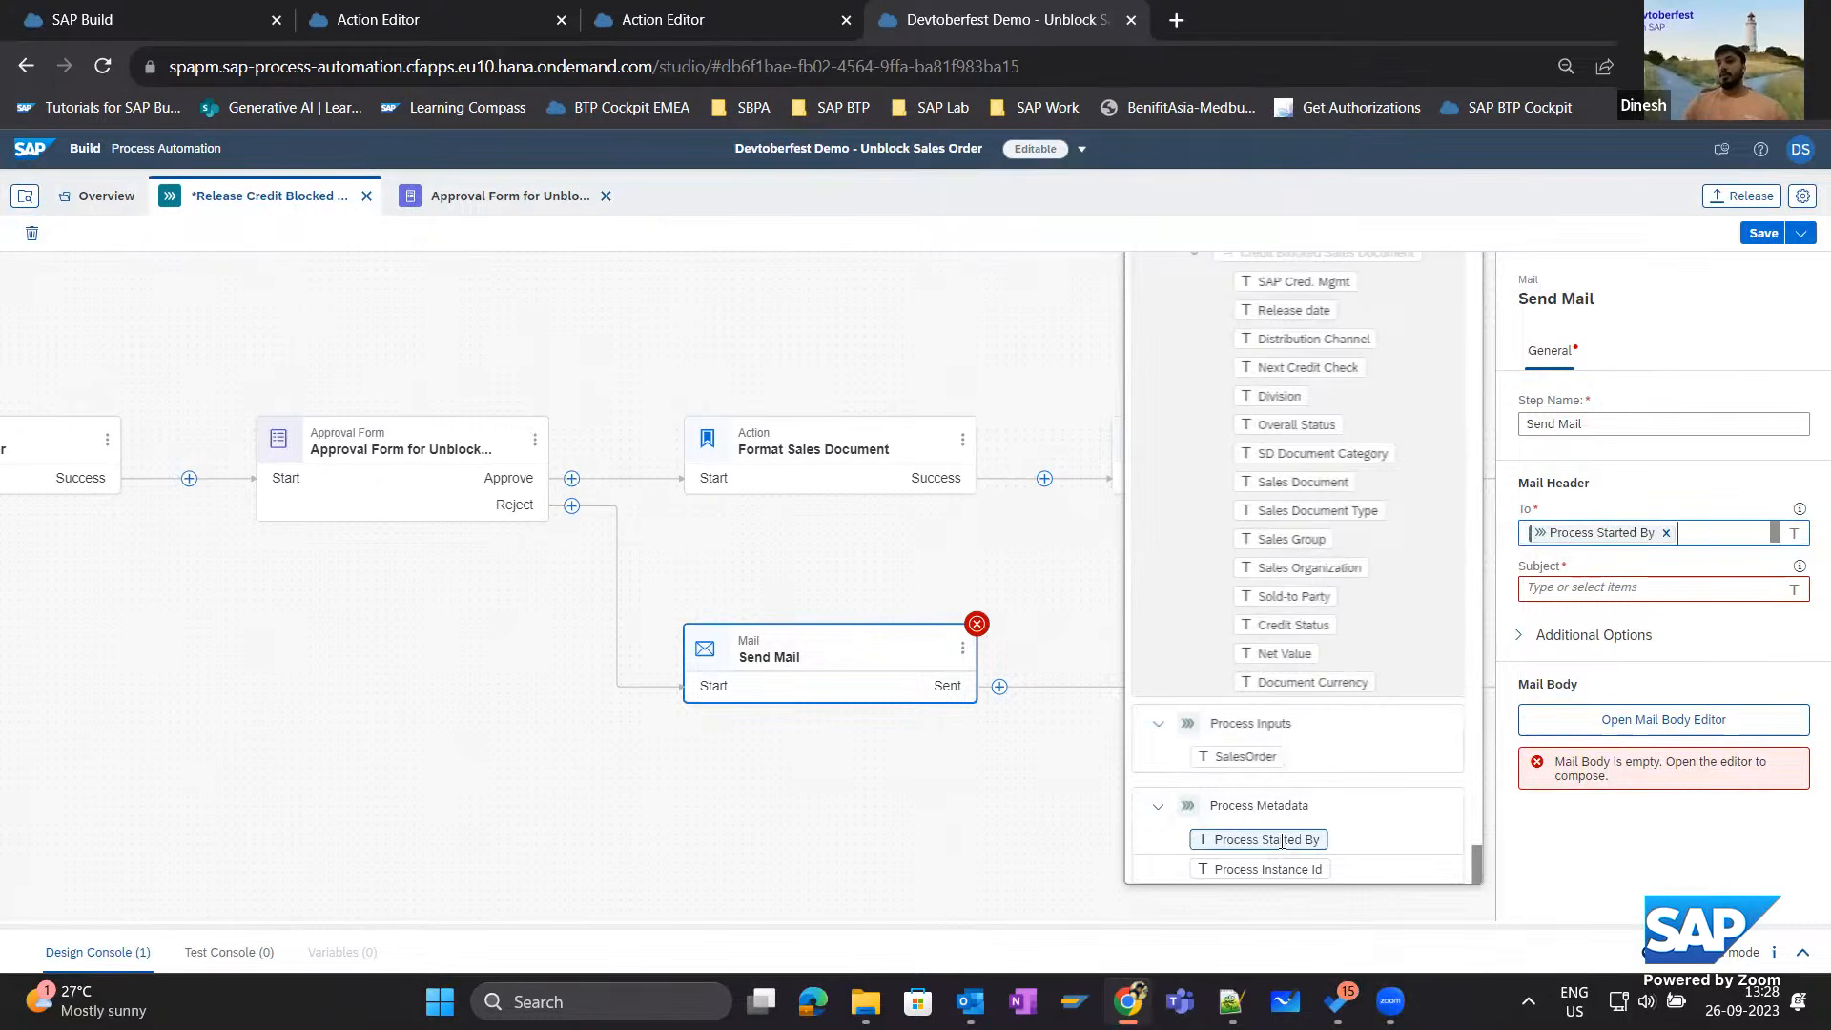
{"action": "left_click", "coordinate": [1519, 636]}
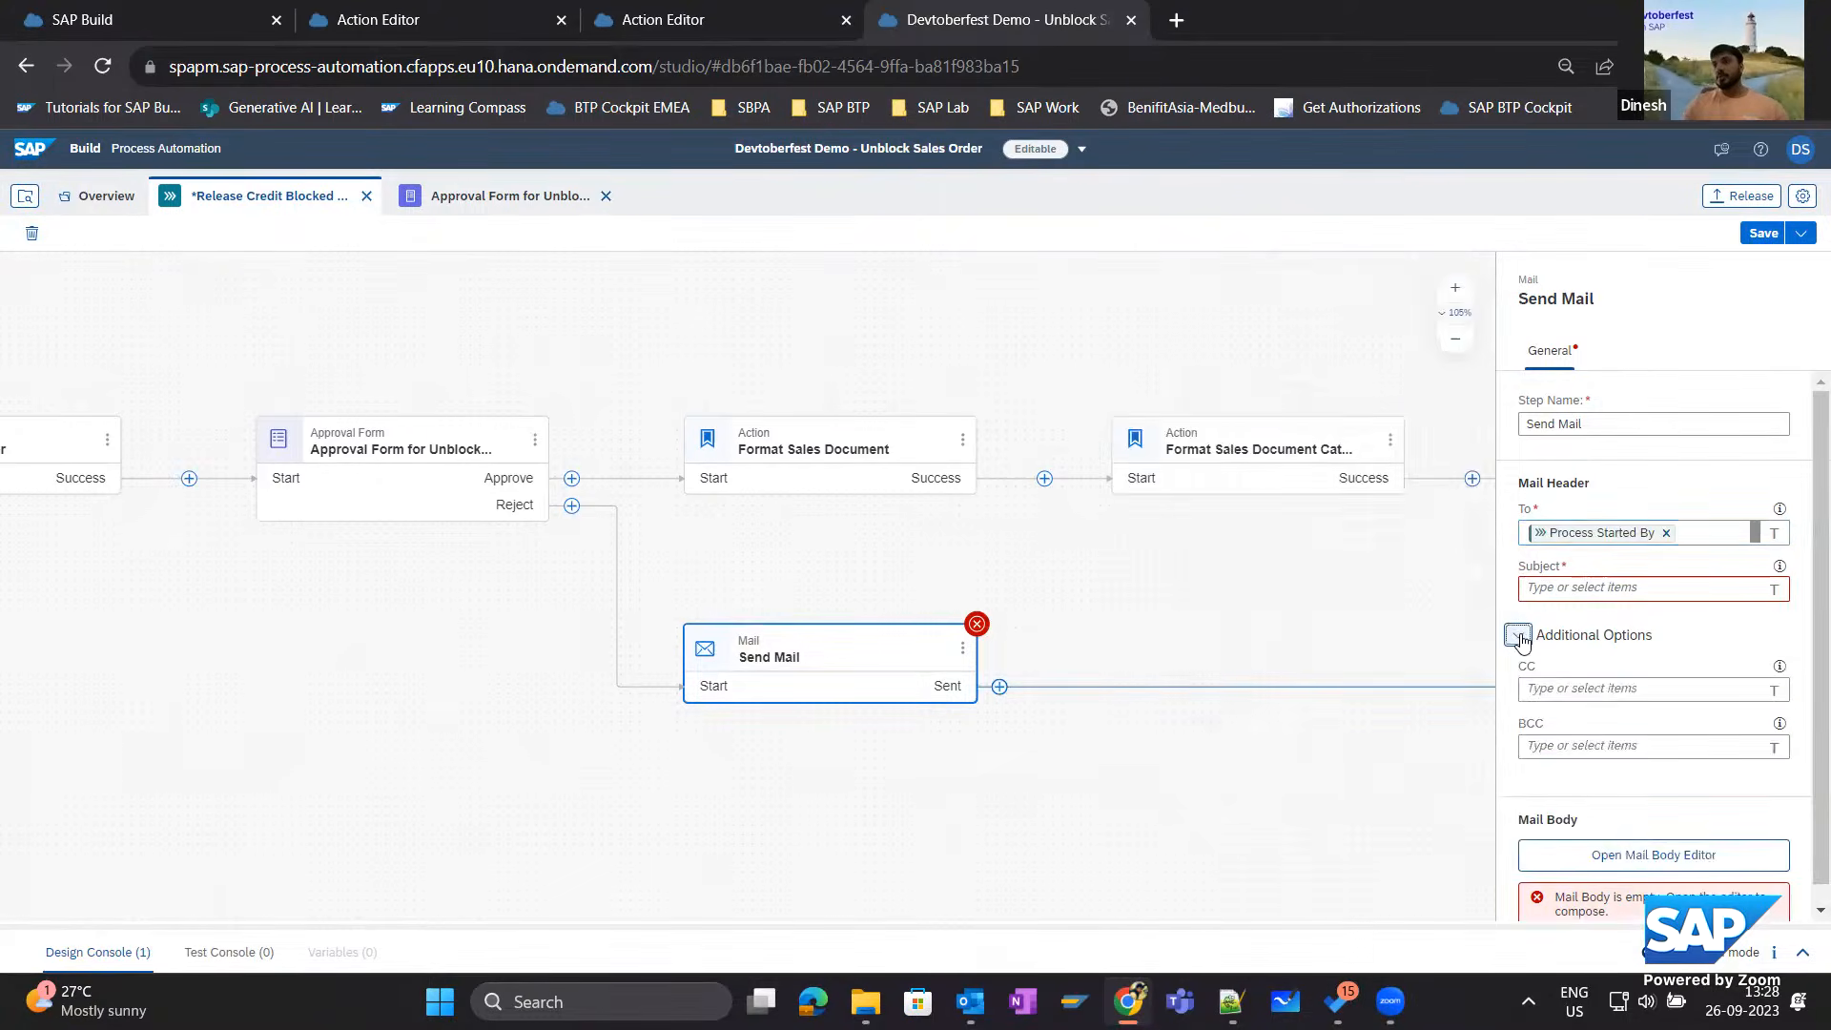
{"action": "left_click", "coordinate": [1565, 690]}
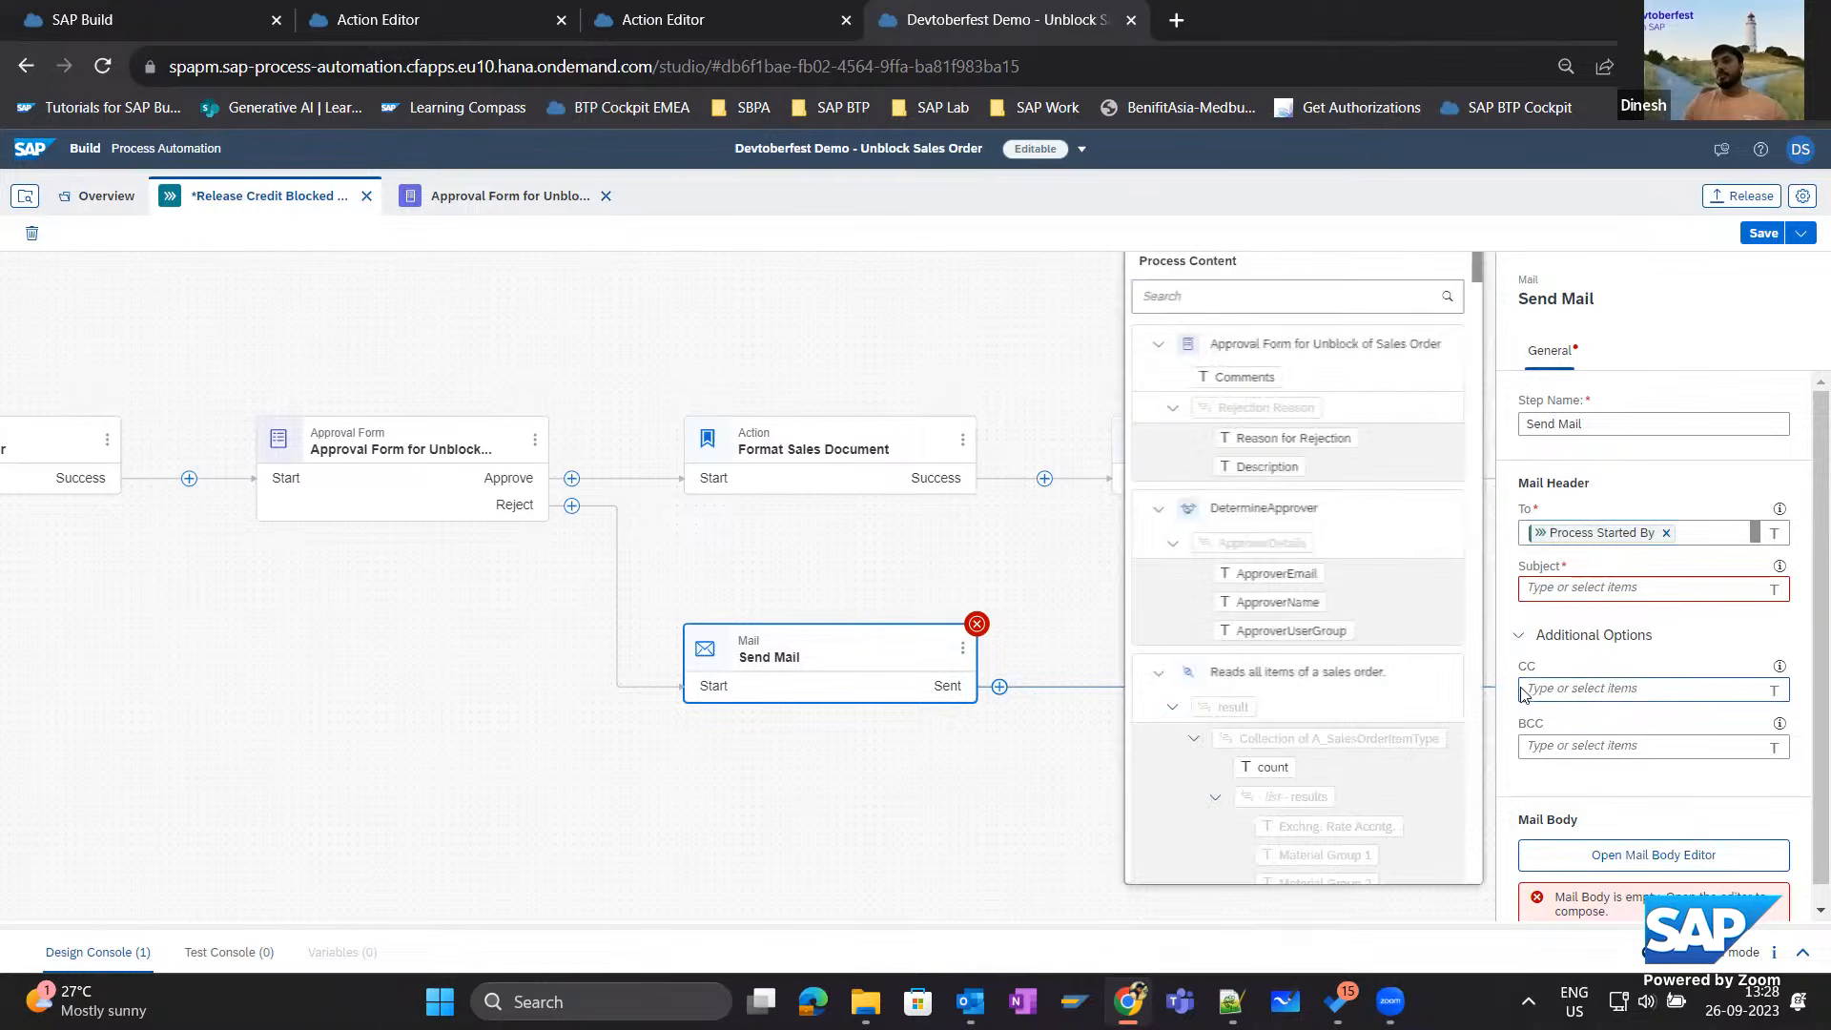
{"action": "left_click", "coordinate": [1257, 573]}
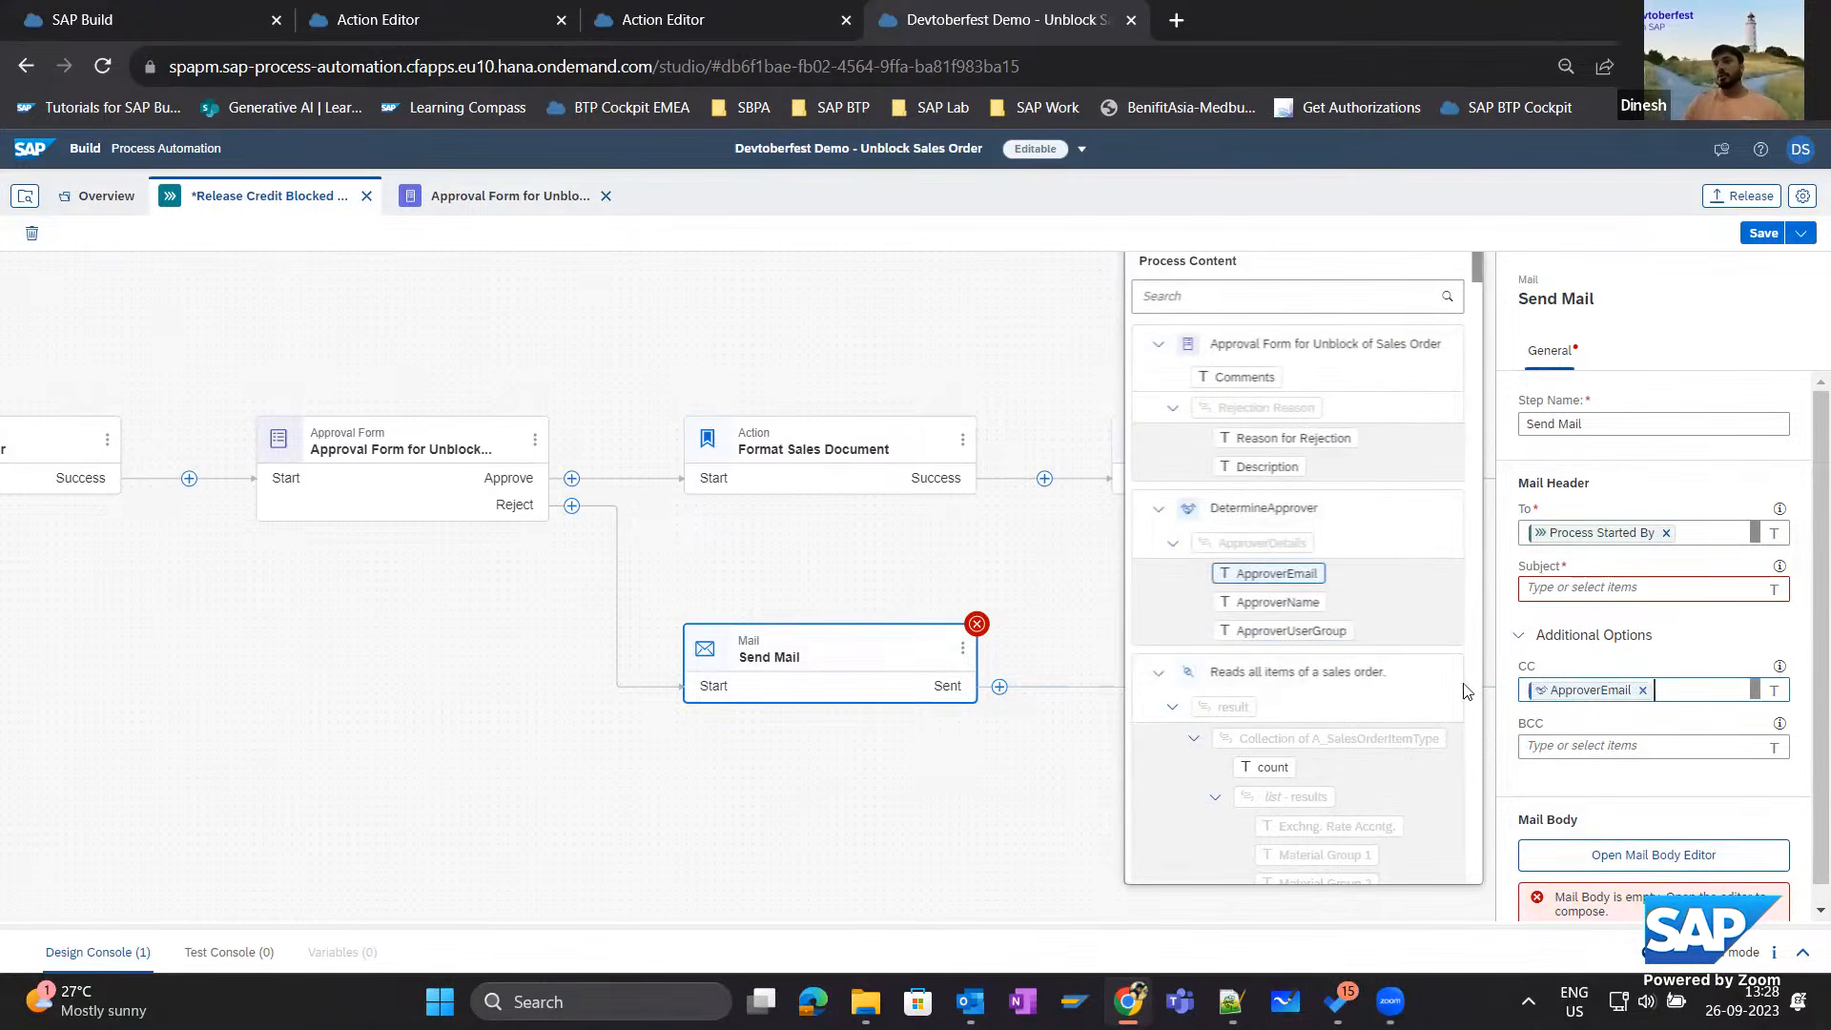
Set the mail's subject to "Sales Order Unblock Request Rejected".
{"action": "left_click", "coordinate": [1581, 587]}
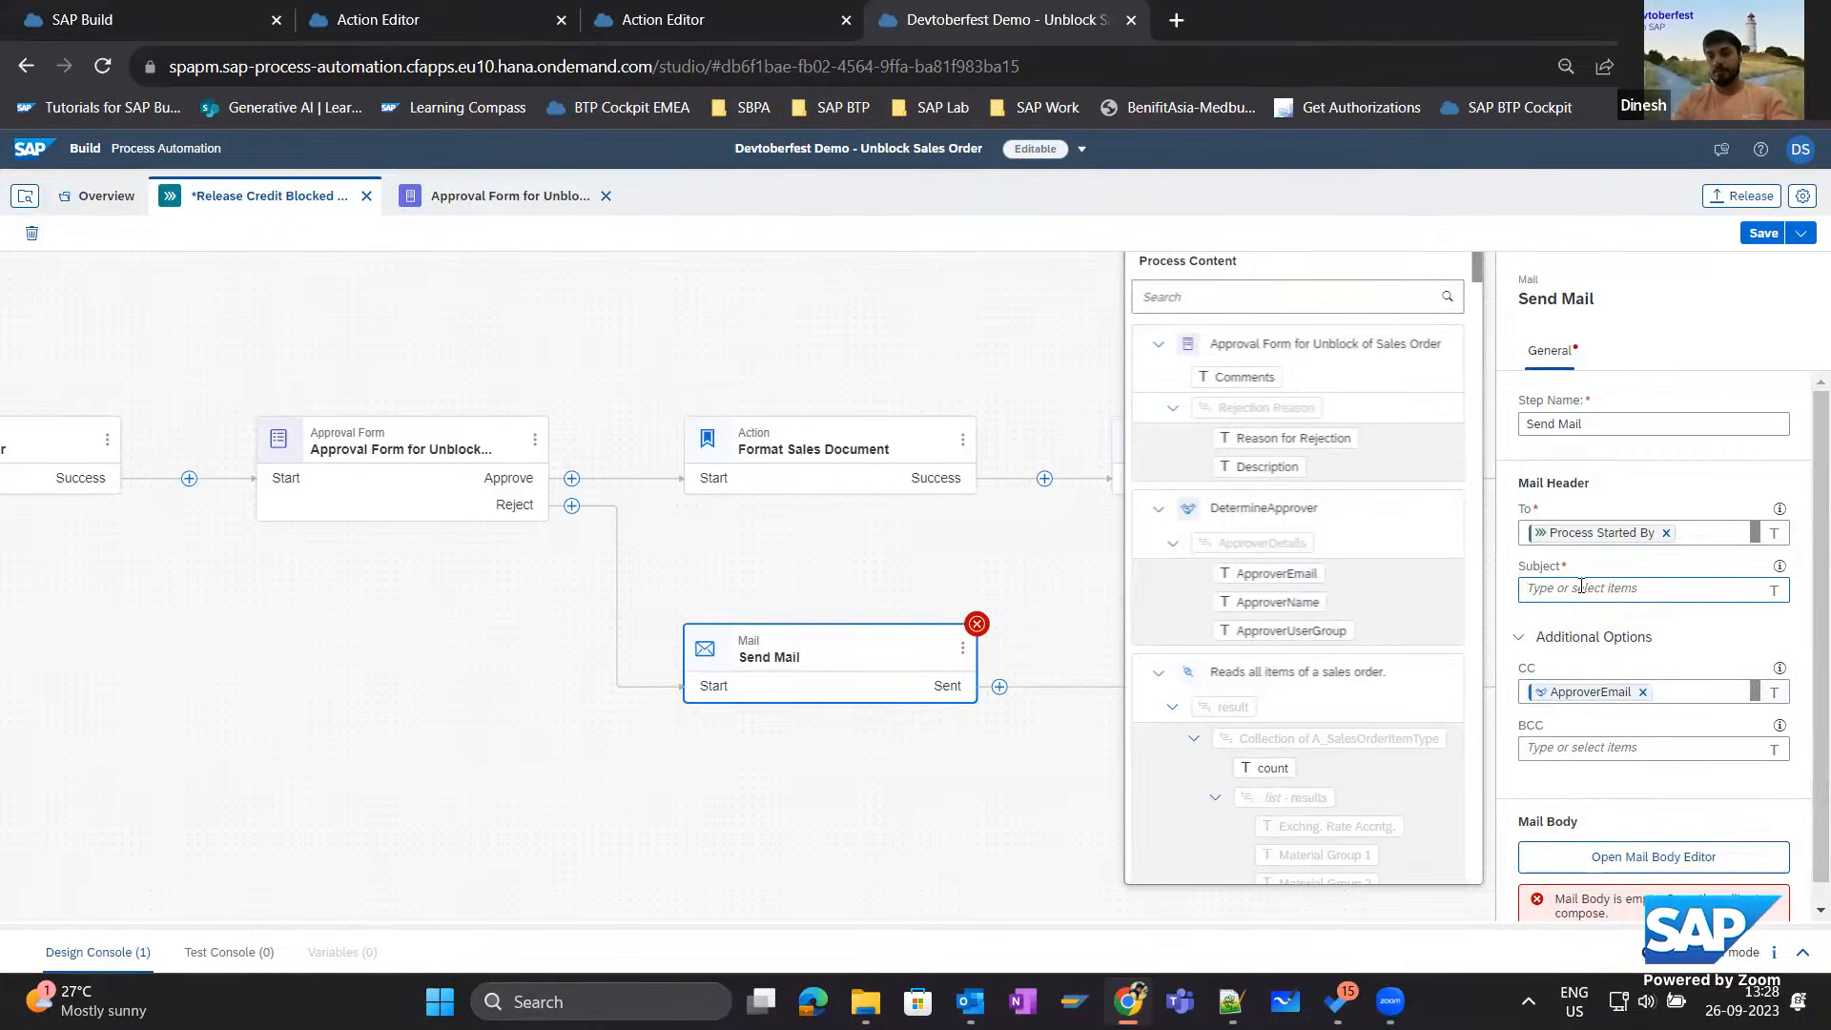
{"action": "type", "text": "S"}
{"action": "key", "text": "BackSpace"}
{"action": "type", "text": "Sales Order Unblock Request"}
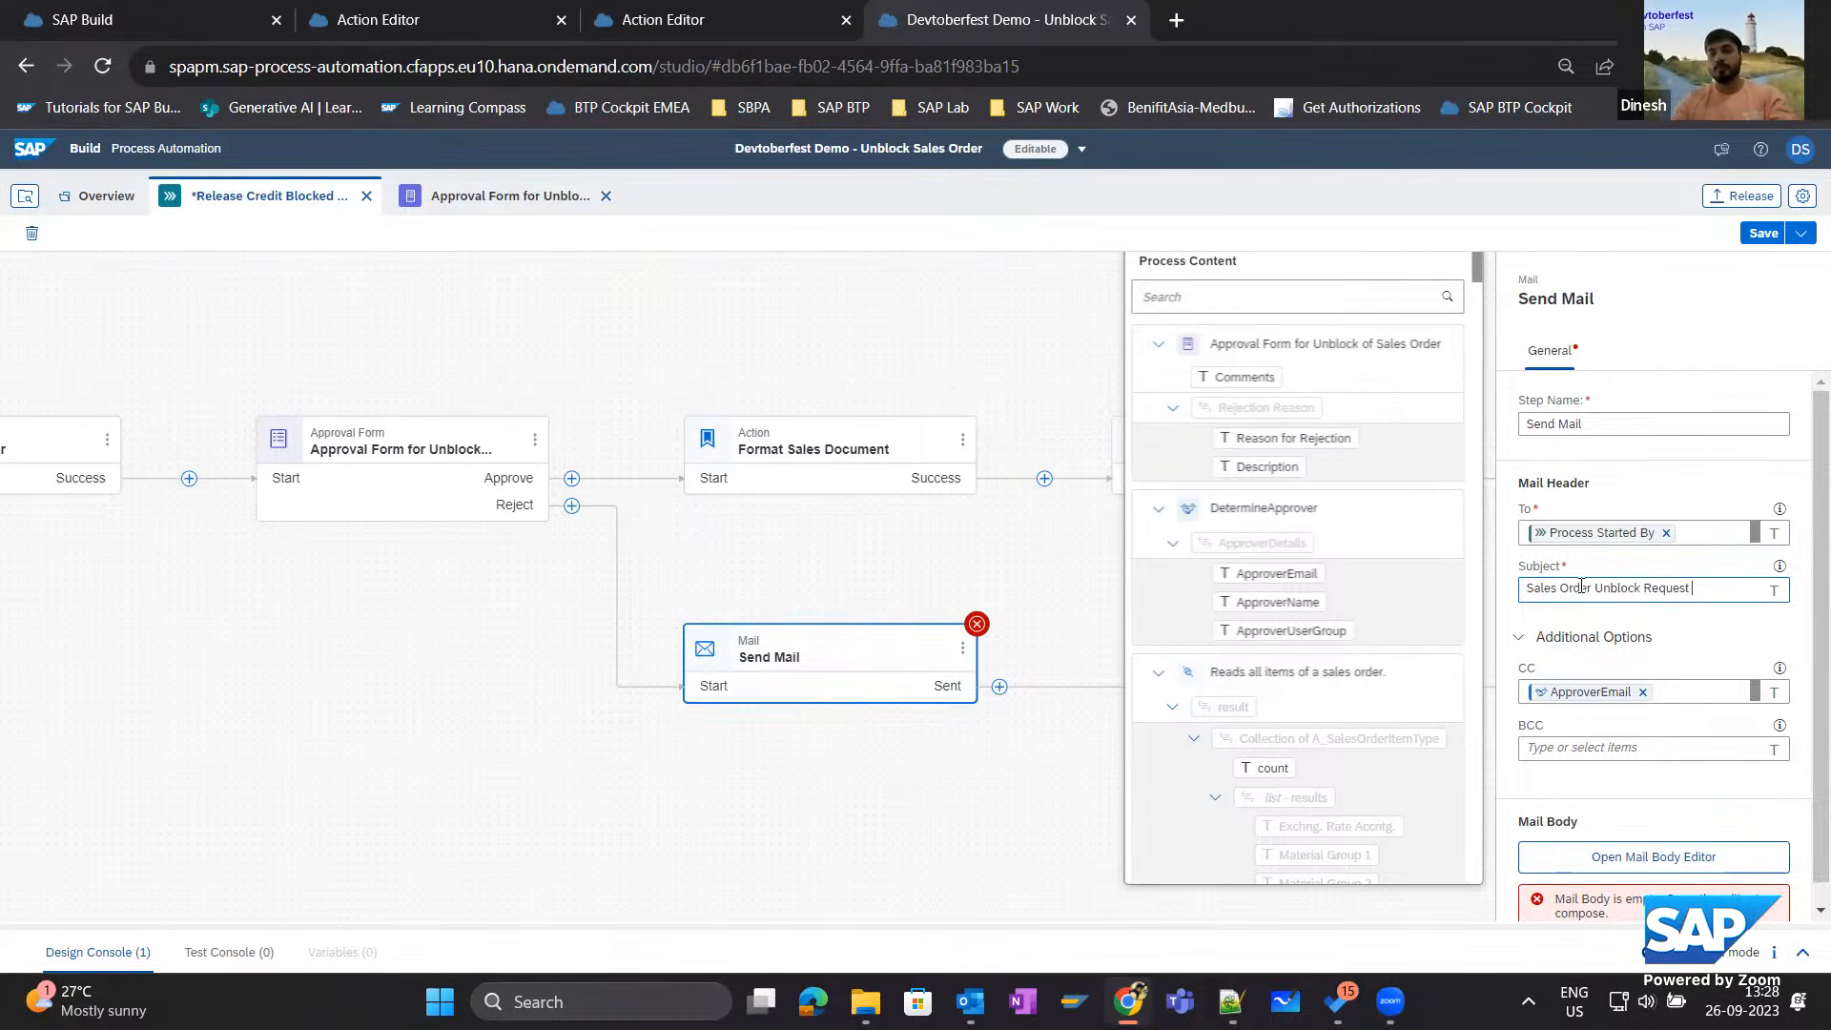
{"action": "type", "text": "Rejected"}
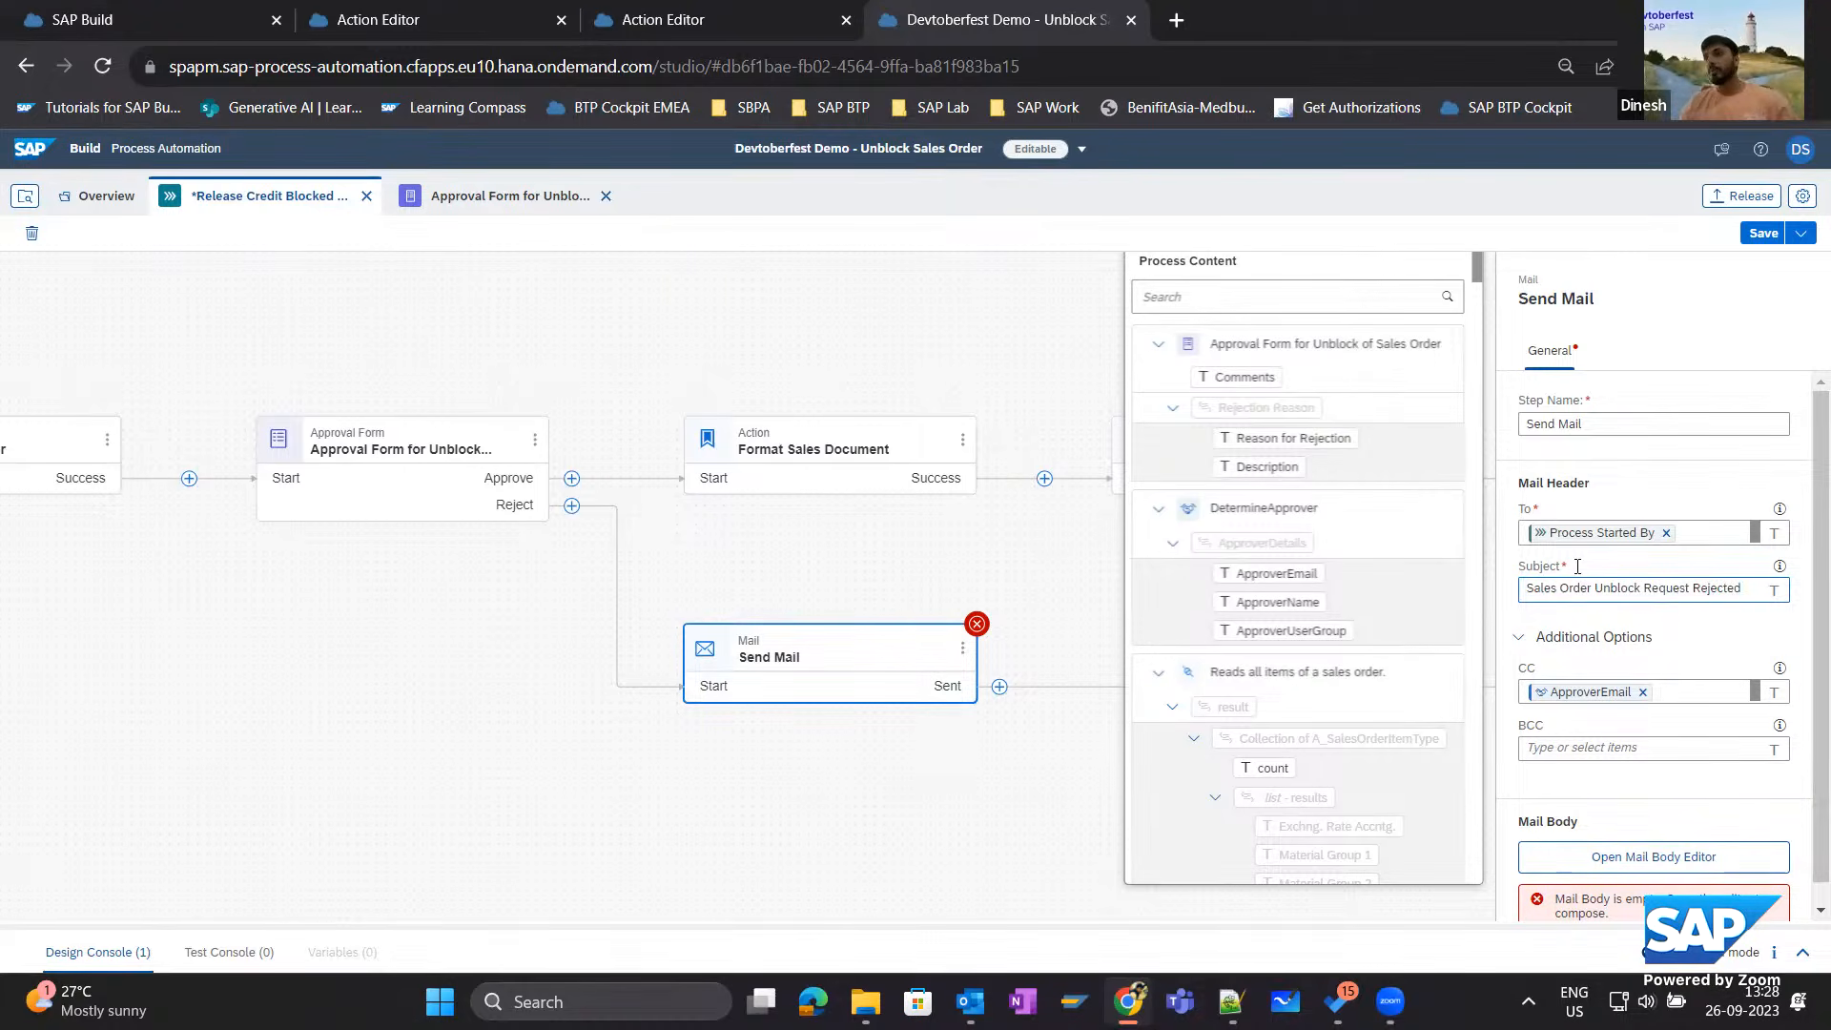
Start the mail body with "Hello requestor,", "Your request for unblocking SO has been rejected." and the label "Rejection Reason:".
{"action": "scroll", "coordinate": [1633, 638], "scroll_direction": "down", "scroll_amount": 1}
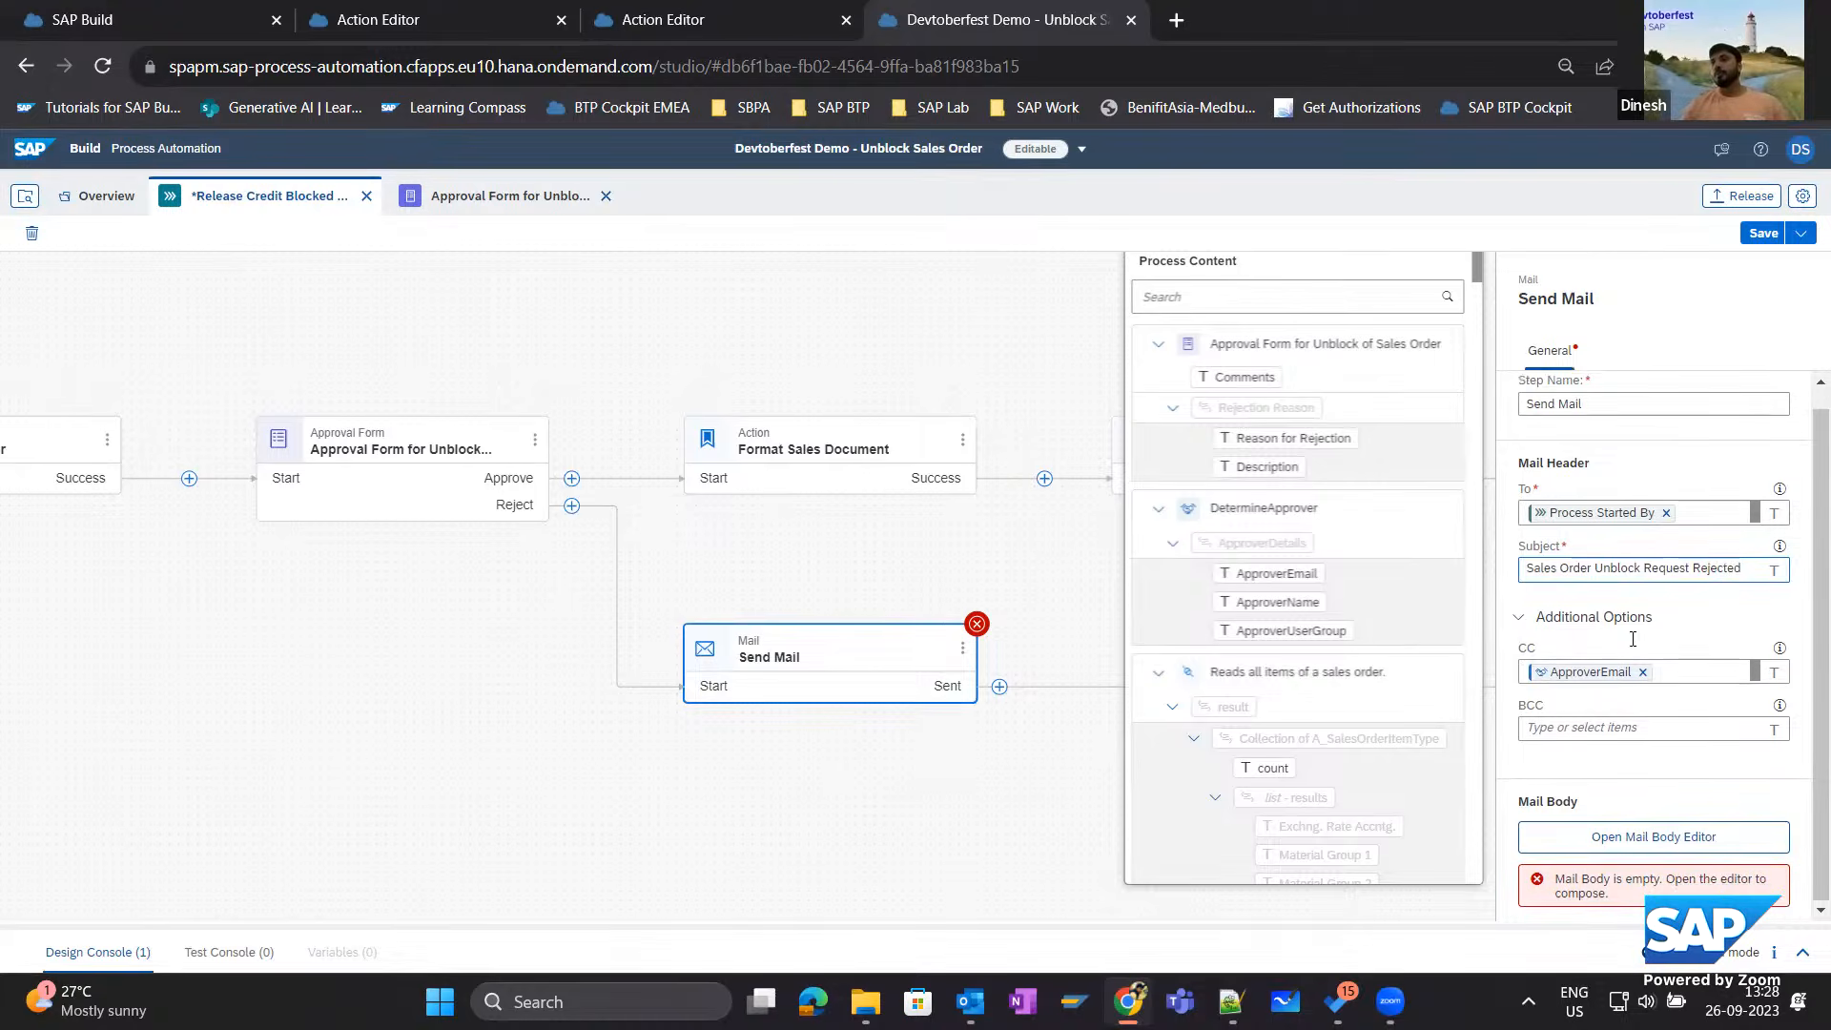
{"action": "left_click", "coordinate": [1650, 838]}
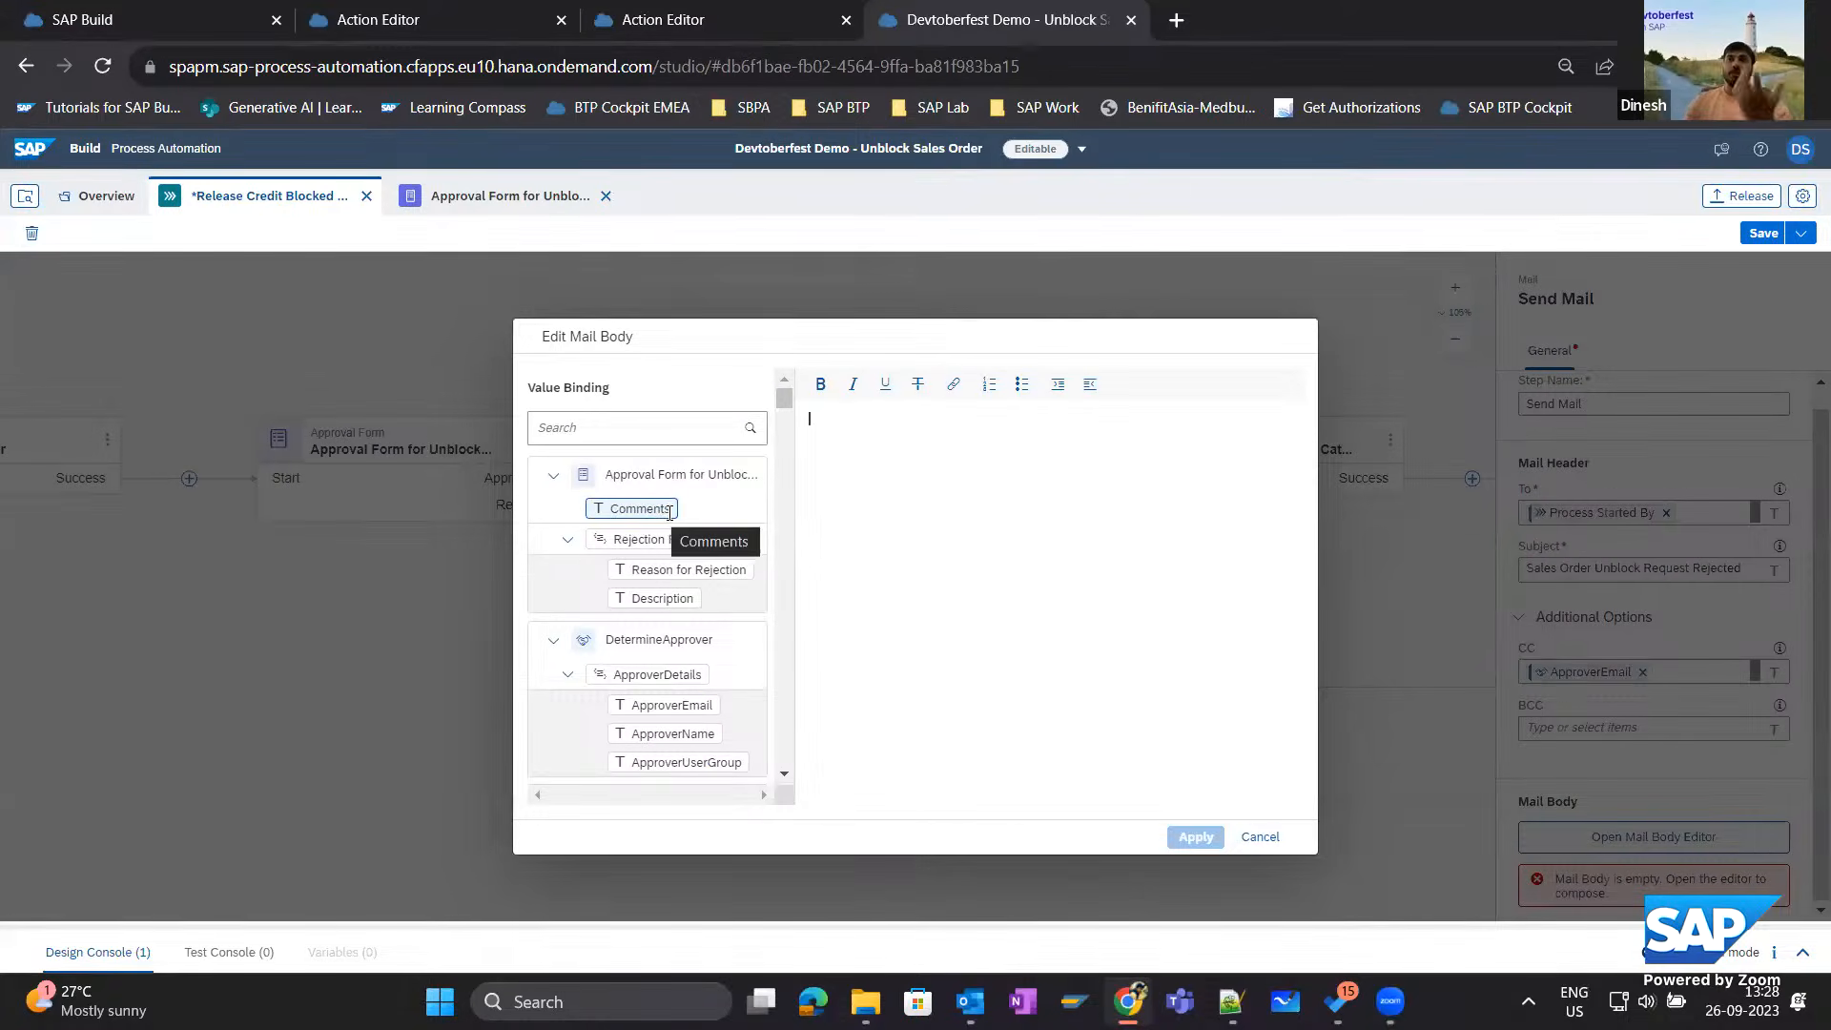
{"action": "type", "text": "Hello requestor,"}
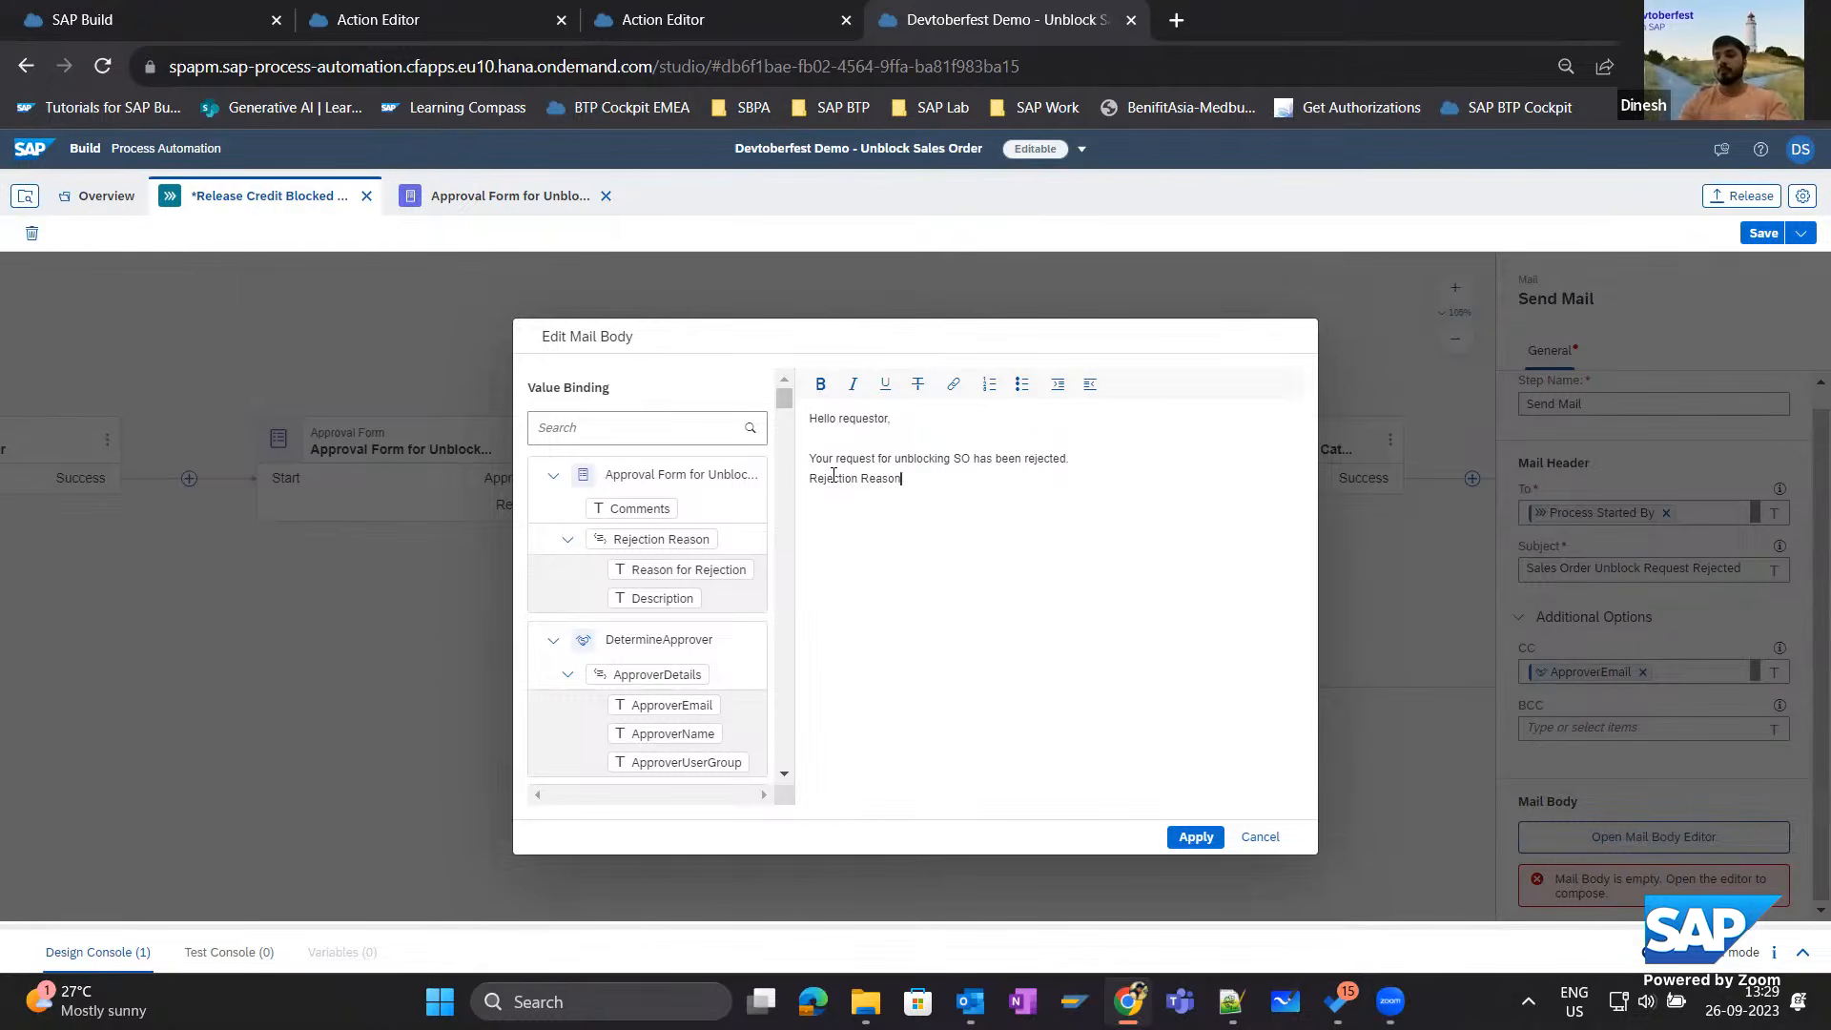
{"action": "type", "text": ":"}
{"action": "key", "text": "Return"}
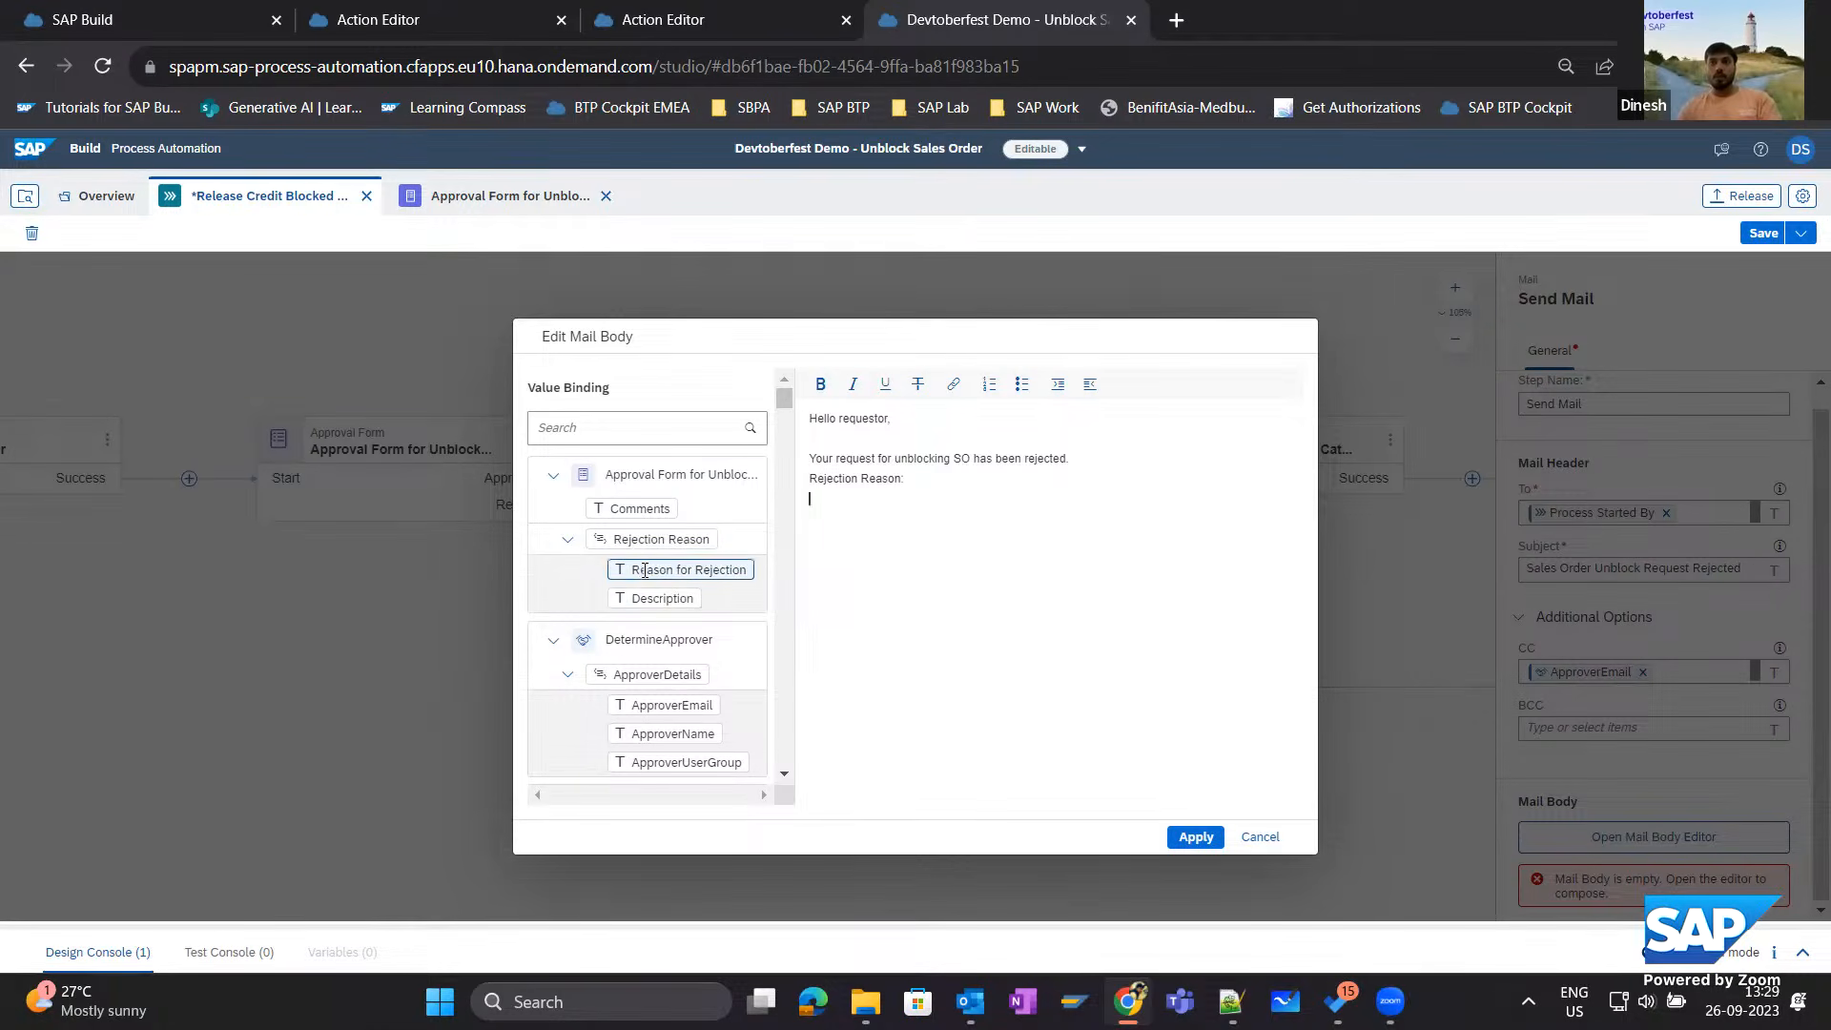
Insert Reason for Rejection and Description under the reason label, add "Comments:" with the Comments value and "*Auto Generated Email*", and apply the mail body.
{"action": "left_click_drag", "start_coordinate": [677, 570], "coordinate": [858, 500]}
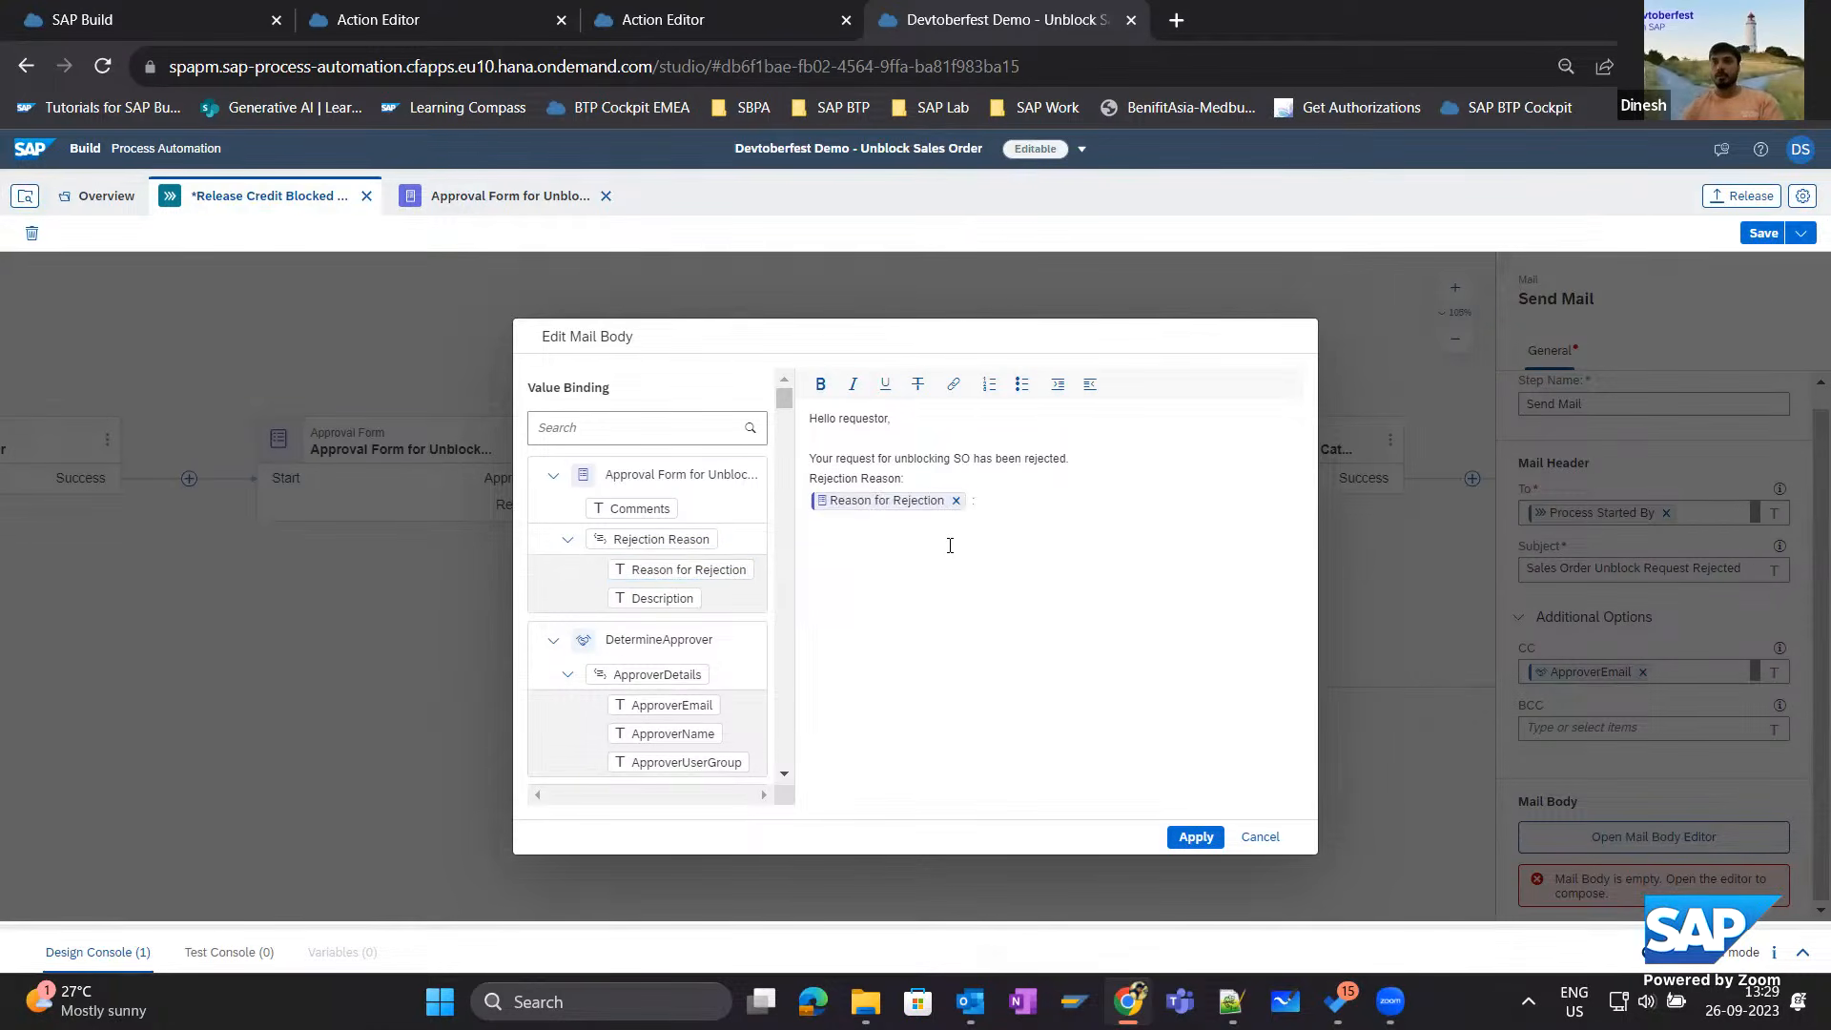
{"action": "left_click_drag", "start_coordinate": [644, 597], "coordinate": [1093, 603]}
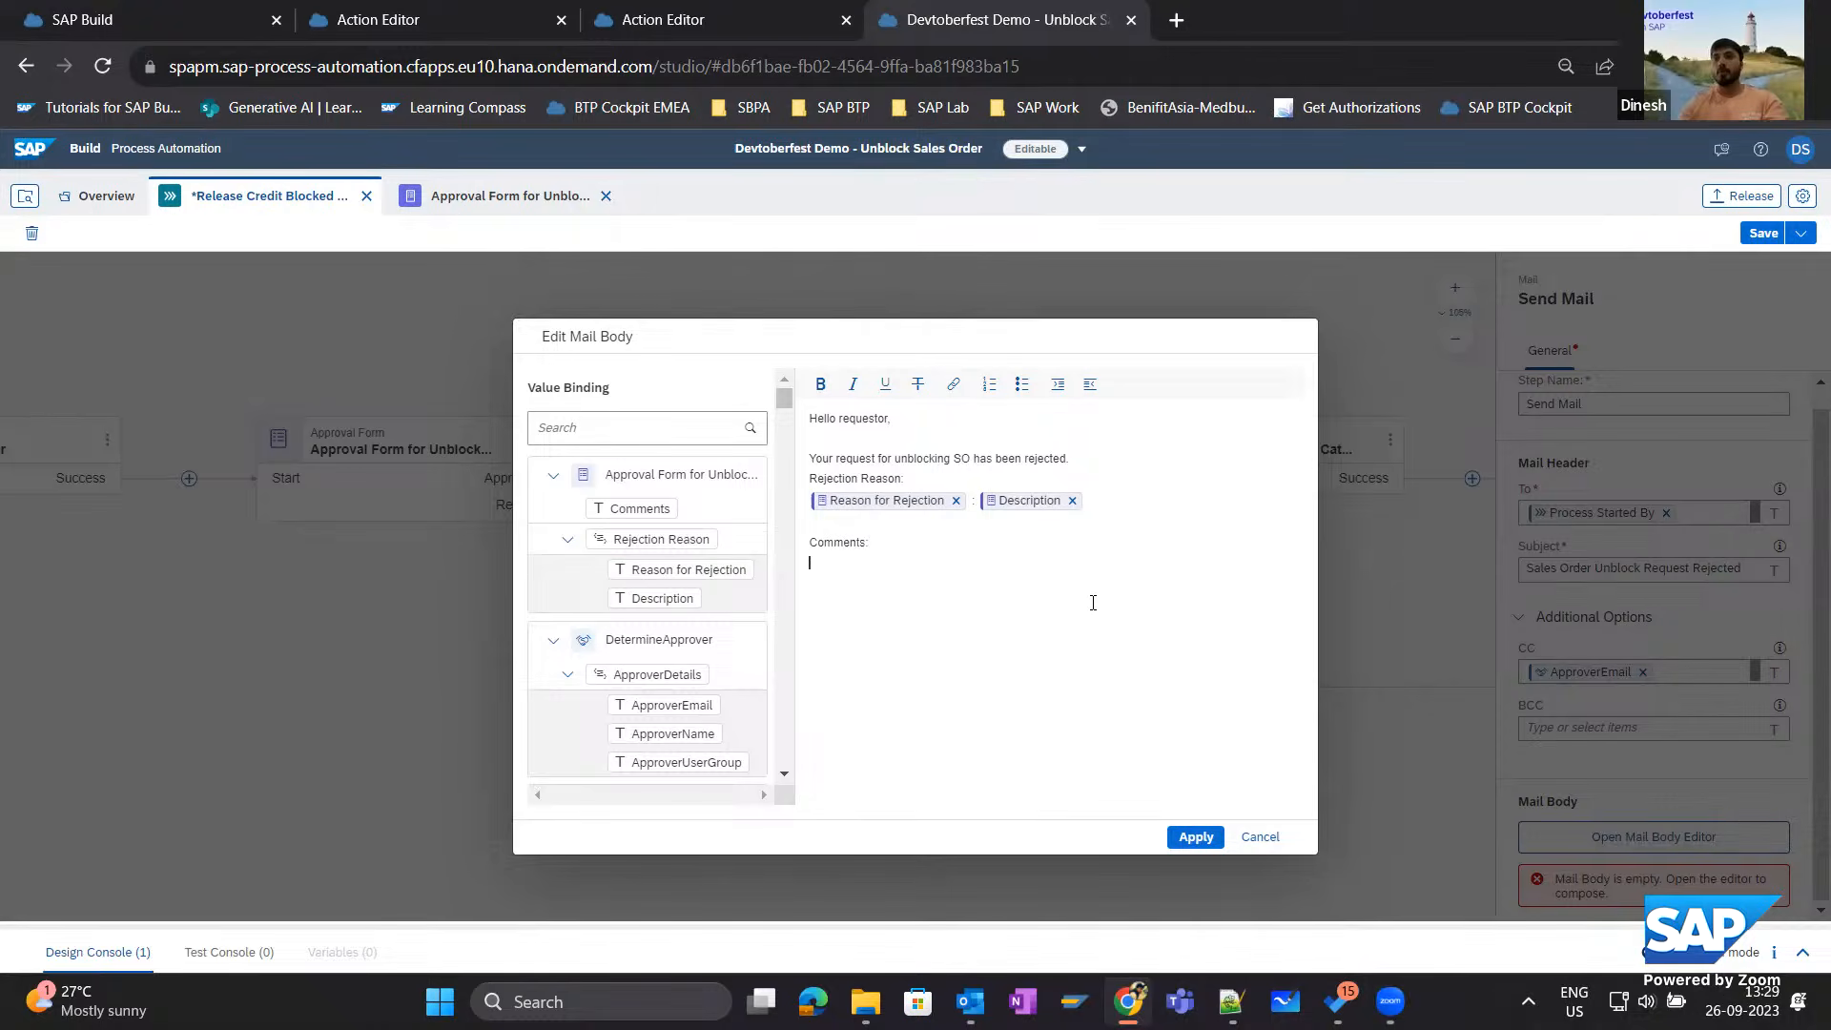
{"action": "left_click_drag", "start_coordinate": [658, 521], "coordinate": [818, 565]}
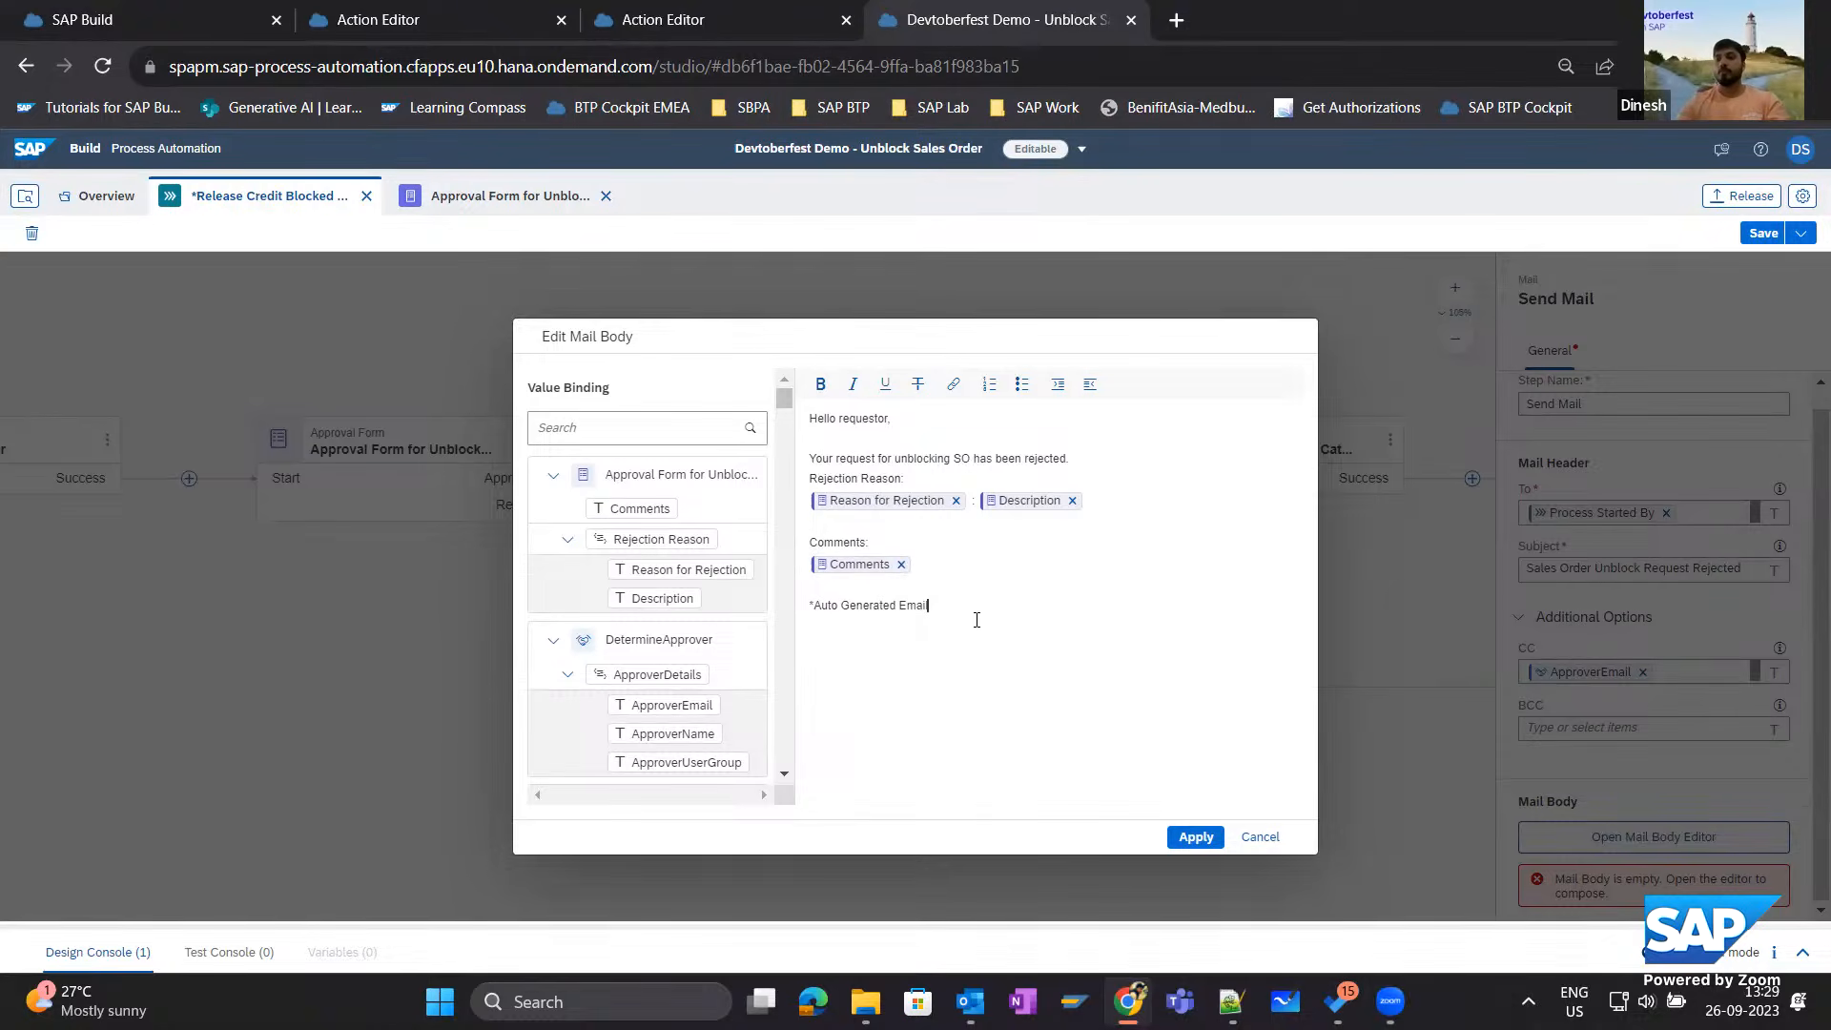
{"action": "type", "text": "*"}
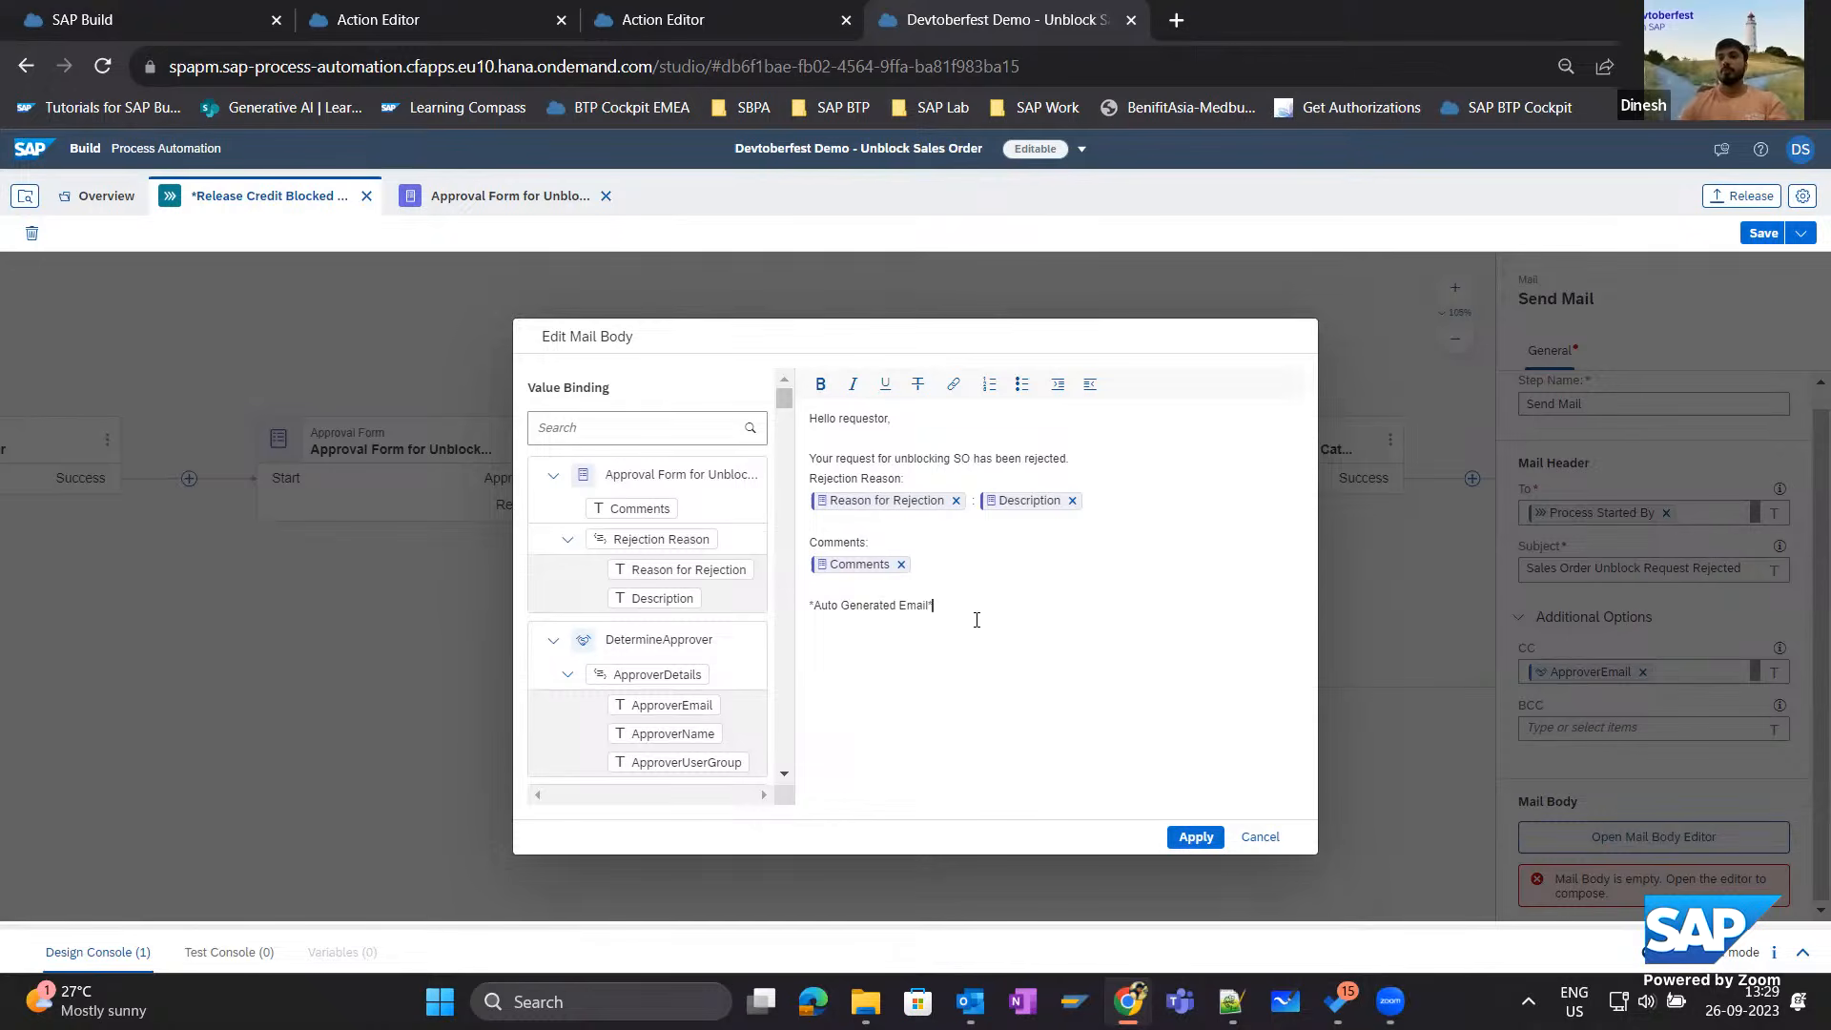
{"action": "left_click", "coordinate": [1192, 839]}
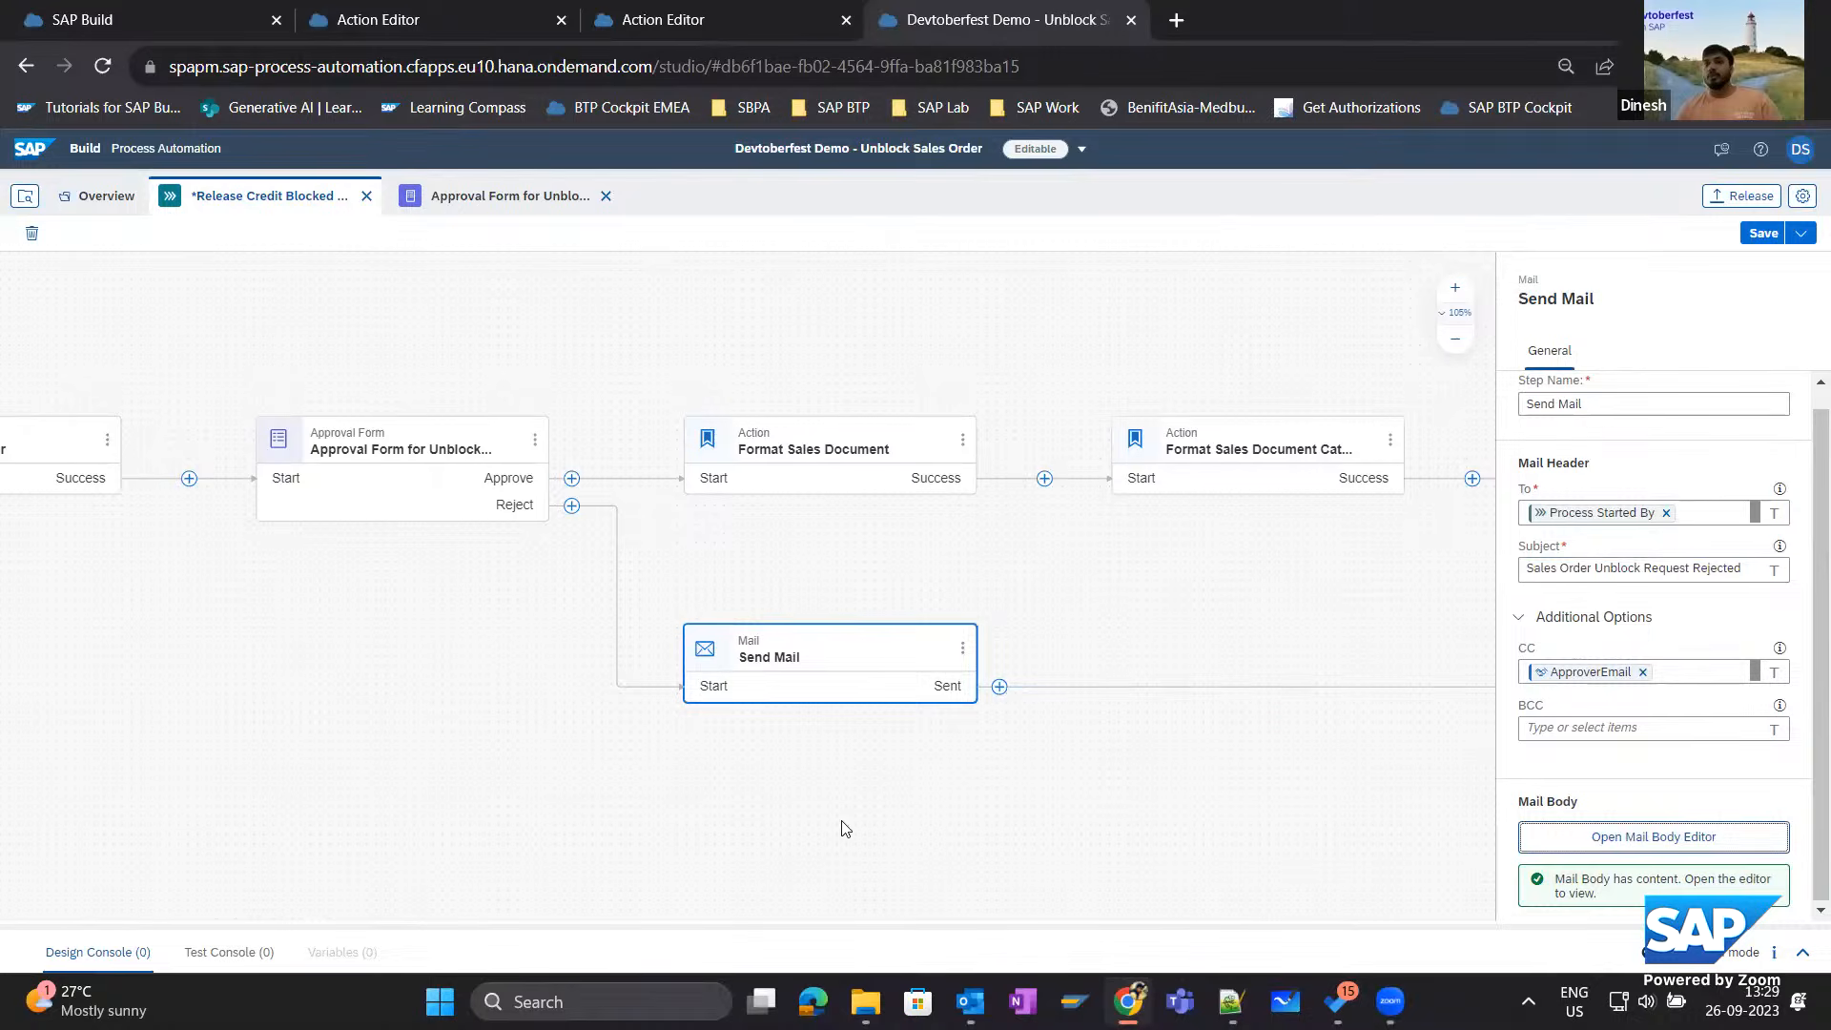
Look over the process flow from the credit-blocked document read to the approval form and its Reject branch.
{"action": "left_click_drag", "start_coordinate": [1053, 785], "coordinate": [1176, 645]}
{"action": "left_click_drag", "start_coordinate": [1330, 676], "coordinate": [1726, 820]}
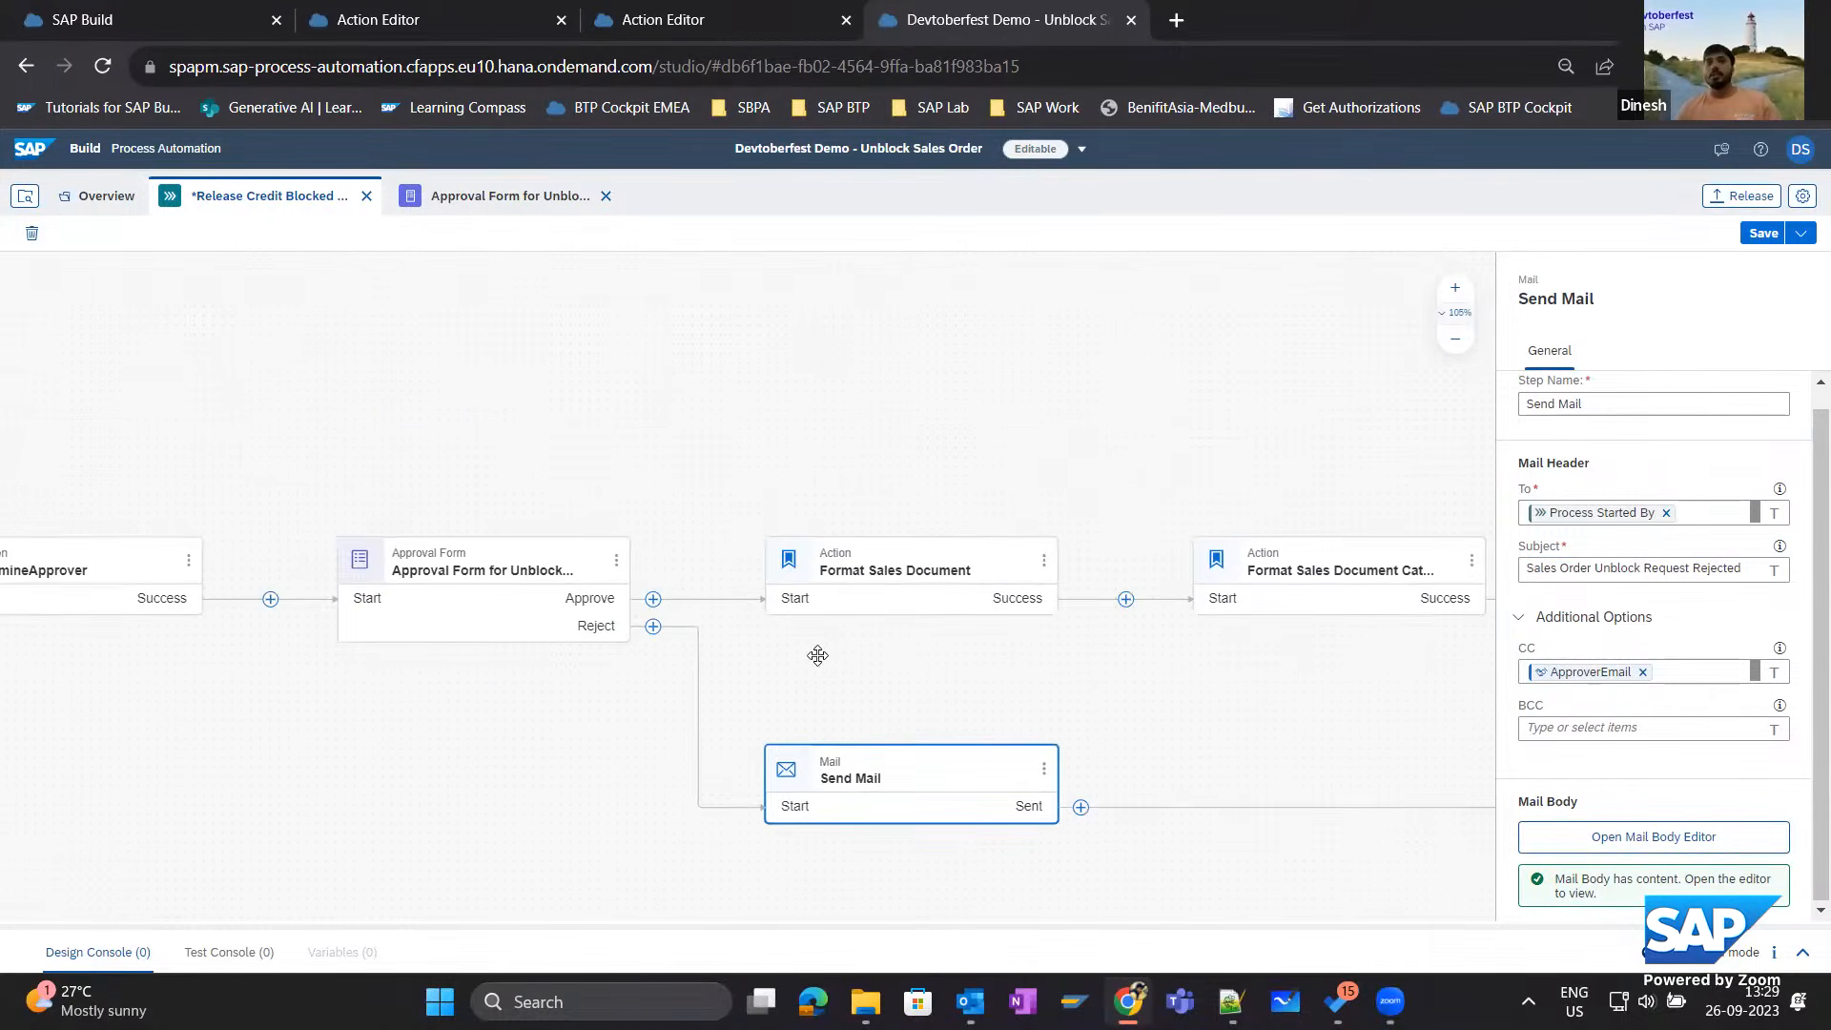
{"action": "left_click_drag", "start_coordinate": [817, 655], "coordinate": [1015, 648]}
{"action": "scroll", "coordinate": [876, 666], "scroll_direction": "down", "scroll_amount": 1}
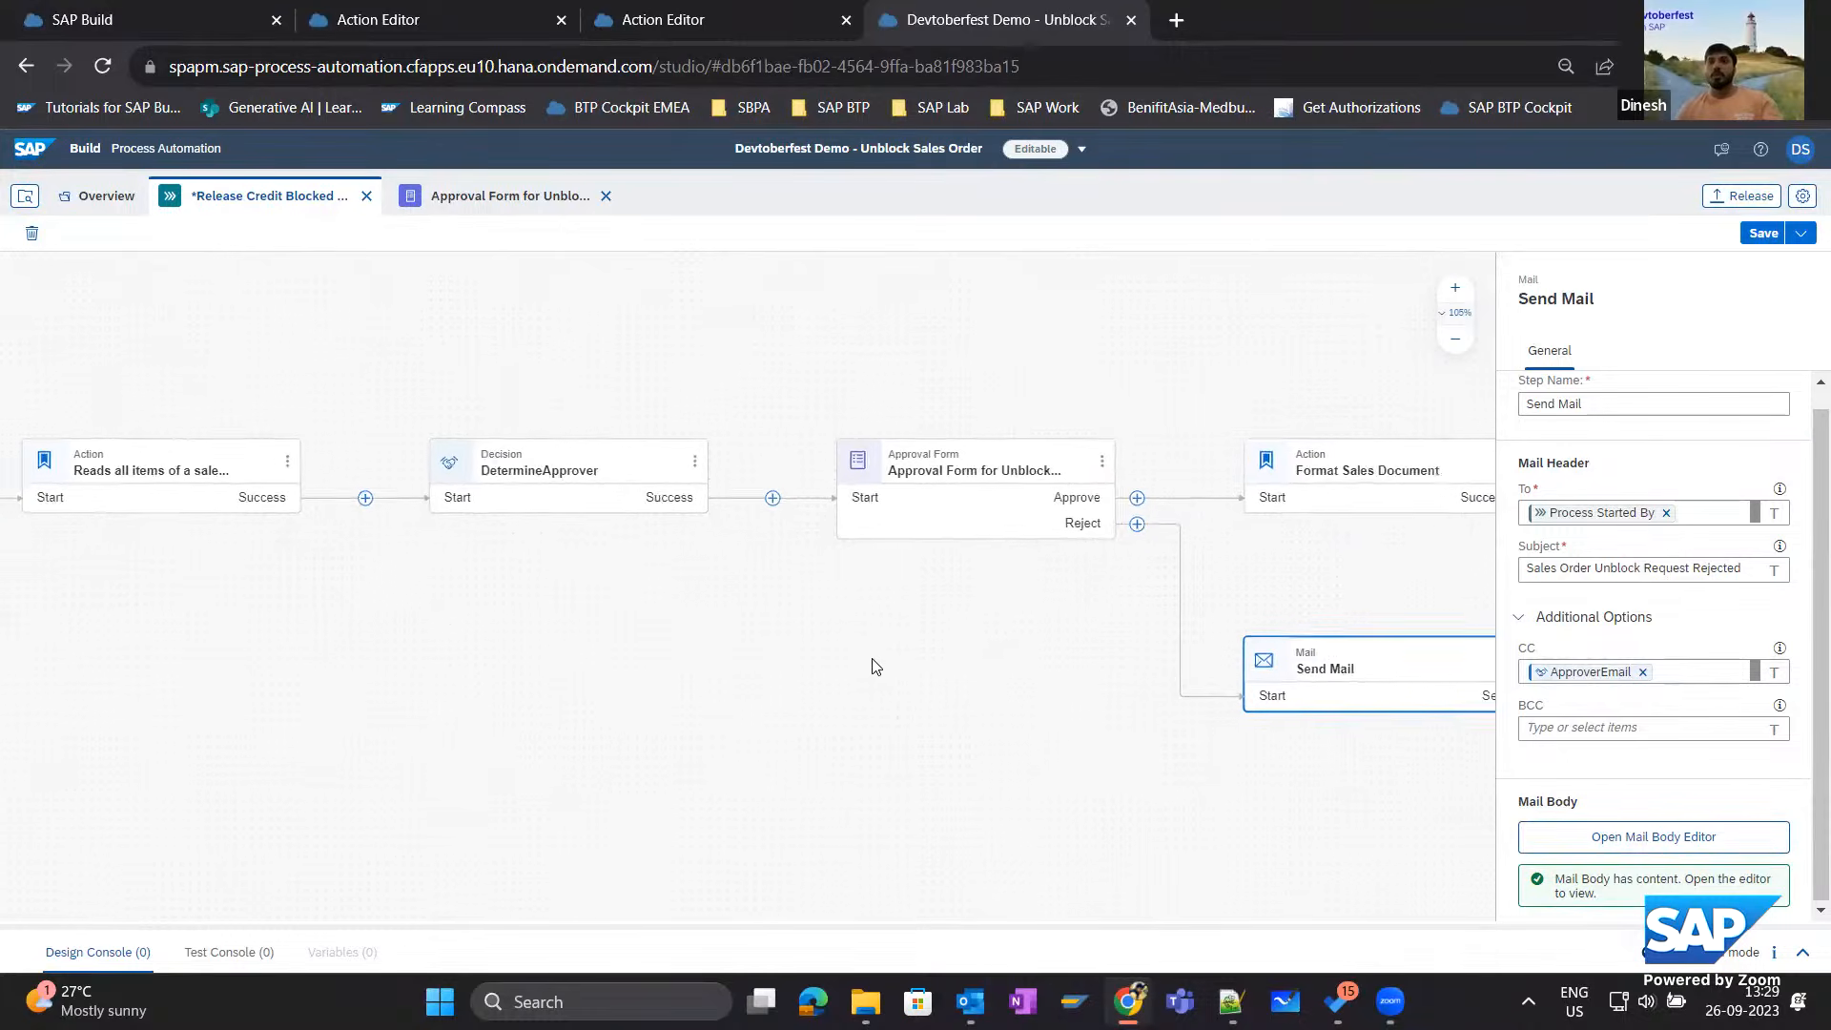
{"action": "scroll", "coordinate": [876, 667], "scroll_direction": "down", "scroll_amount": 1}
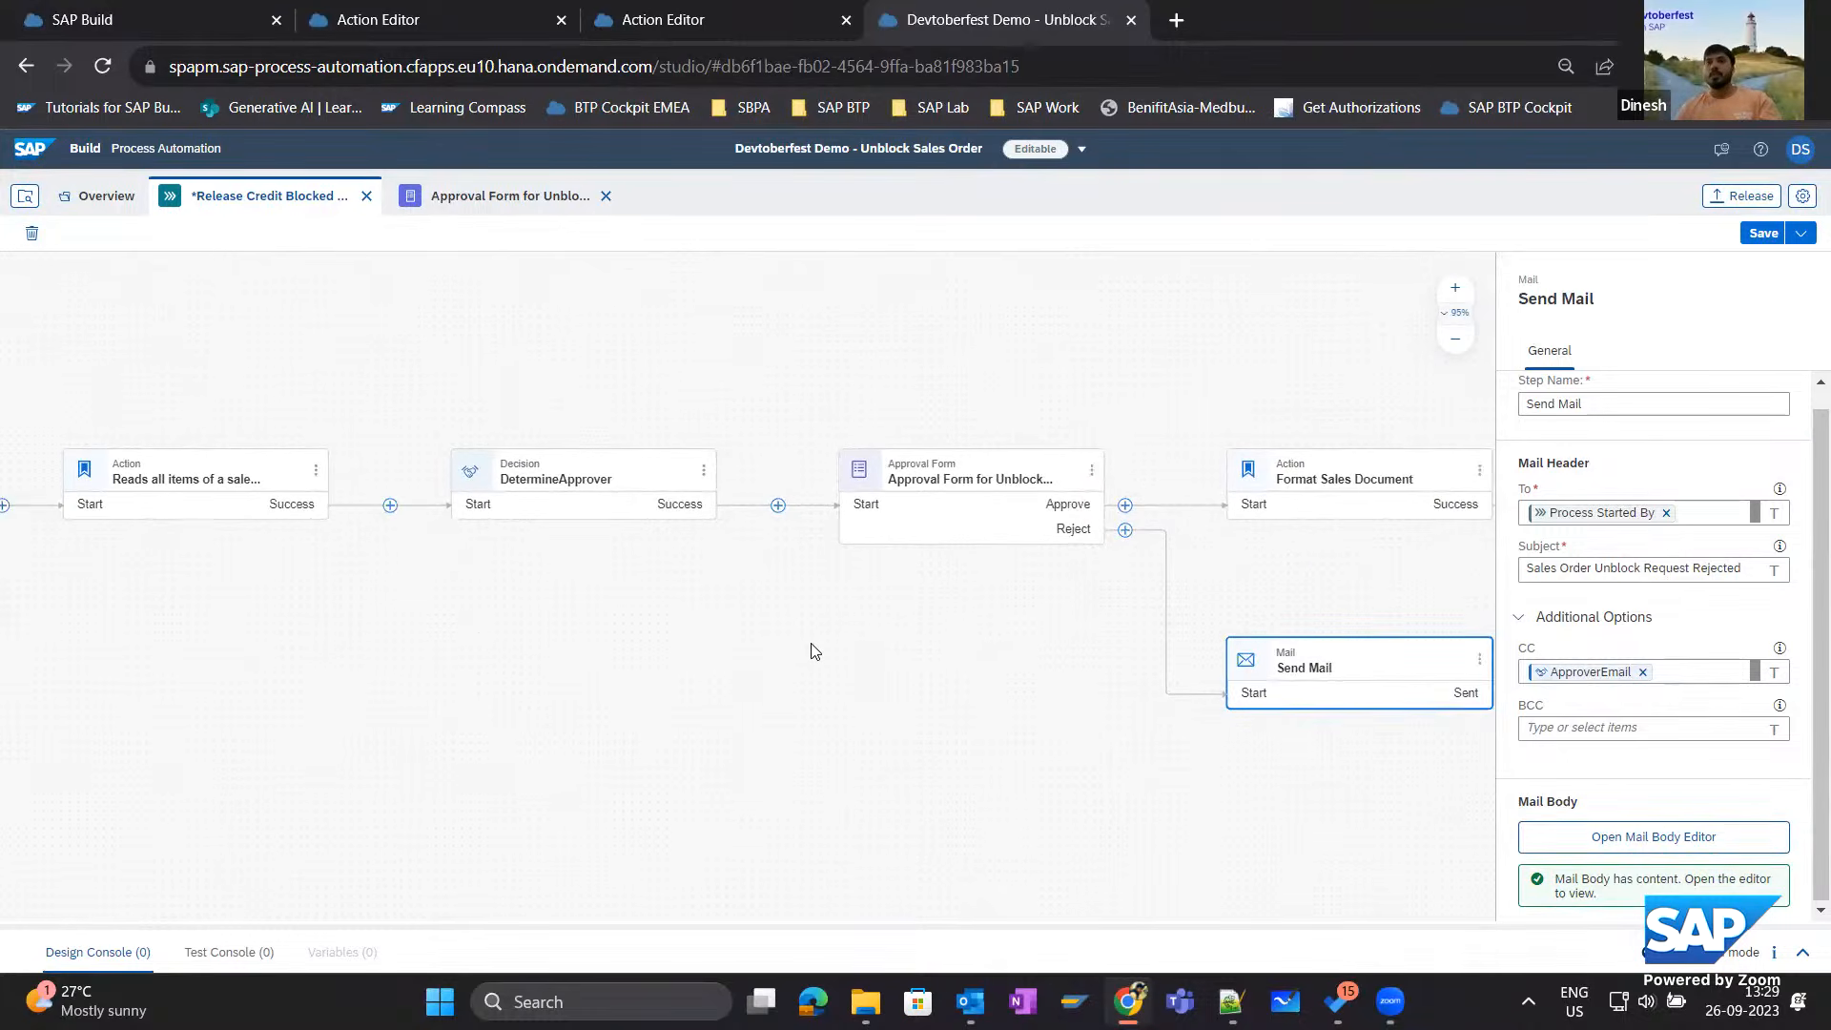
{"action": "scroll", "coordinate": [811, 645], "scroll_direction": "down", "scroll_amount": 1}
{"action": "scroll", "coordinate": [854, 634], "scroll_direction": "down", "scroll_amount": 1}
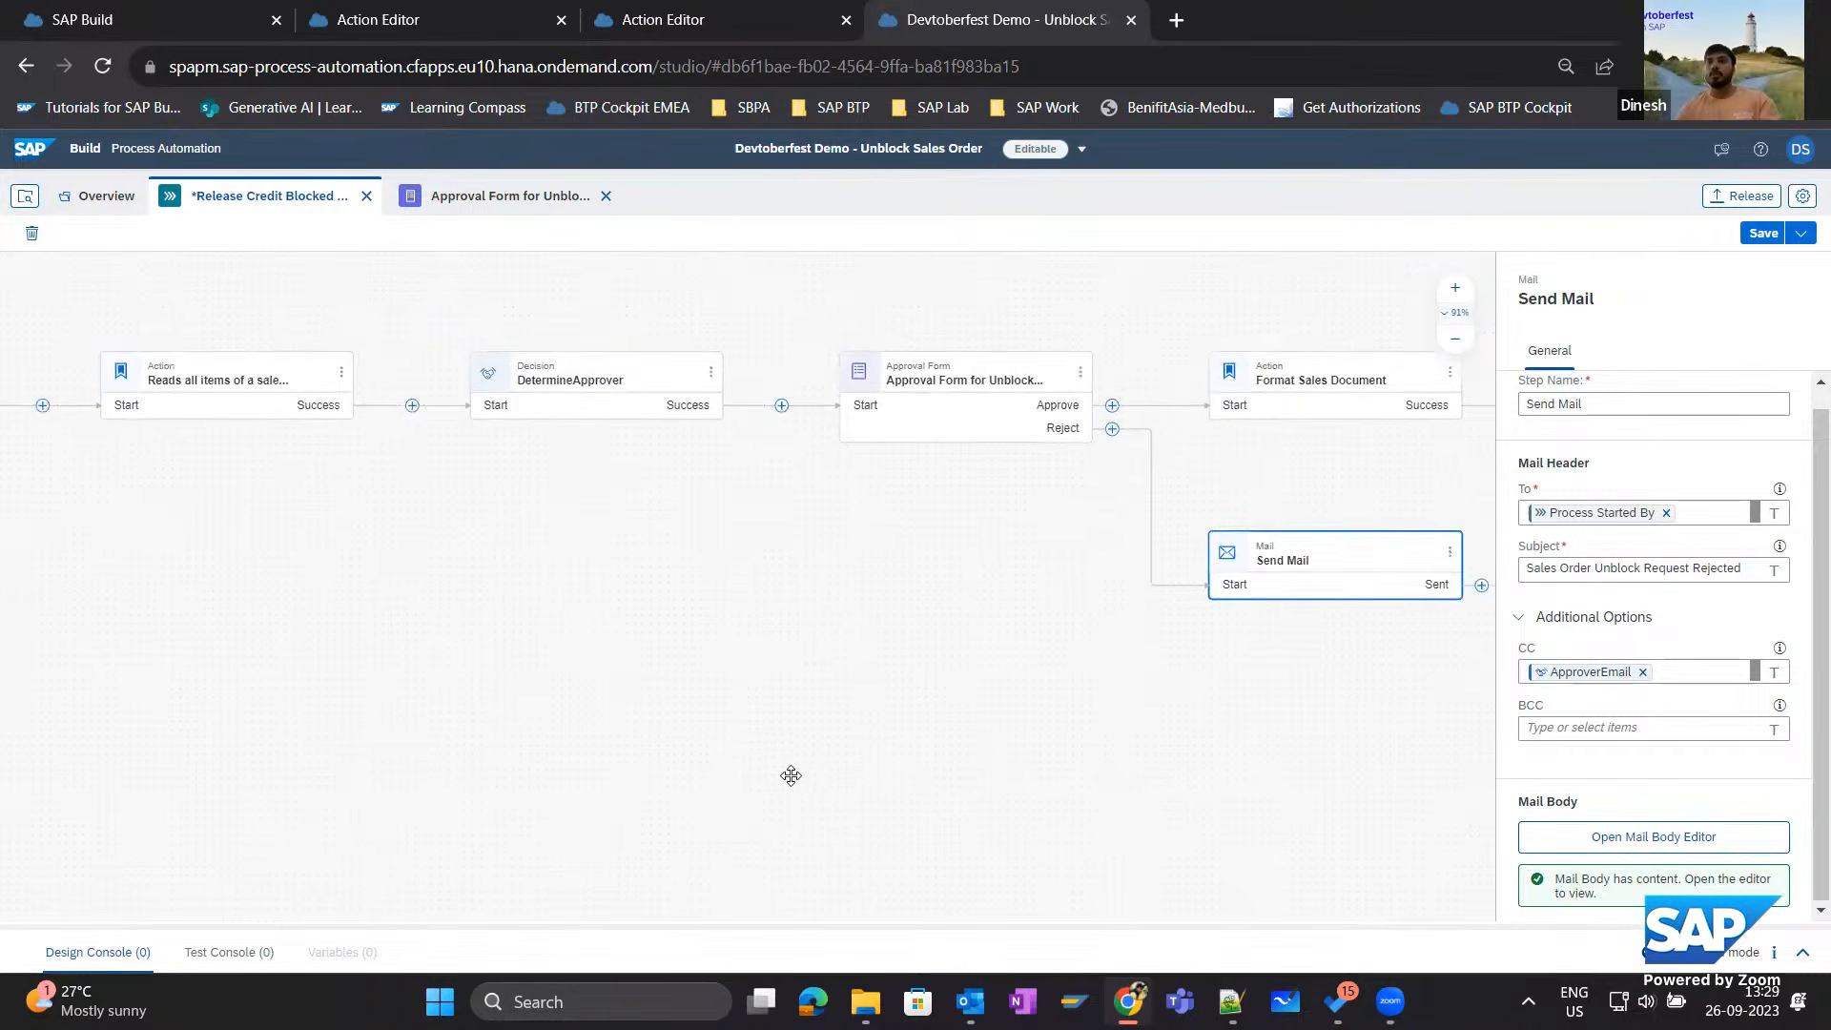
{"action": "left_click_drag", "start_coordinate": [790, 775], "coordinate": [797, 788]}
{"action": "scroll", "coordinate": [534, 753], "scroll_direction": "left", "scroll_amount": 5}
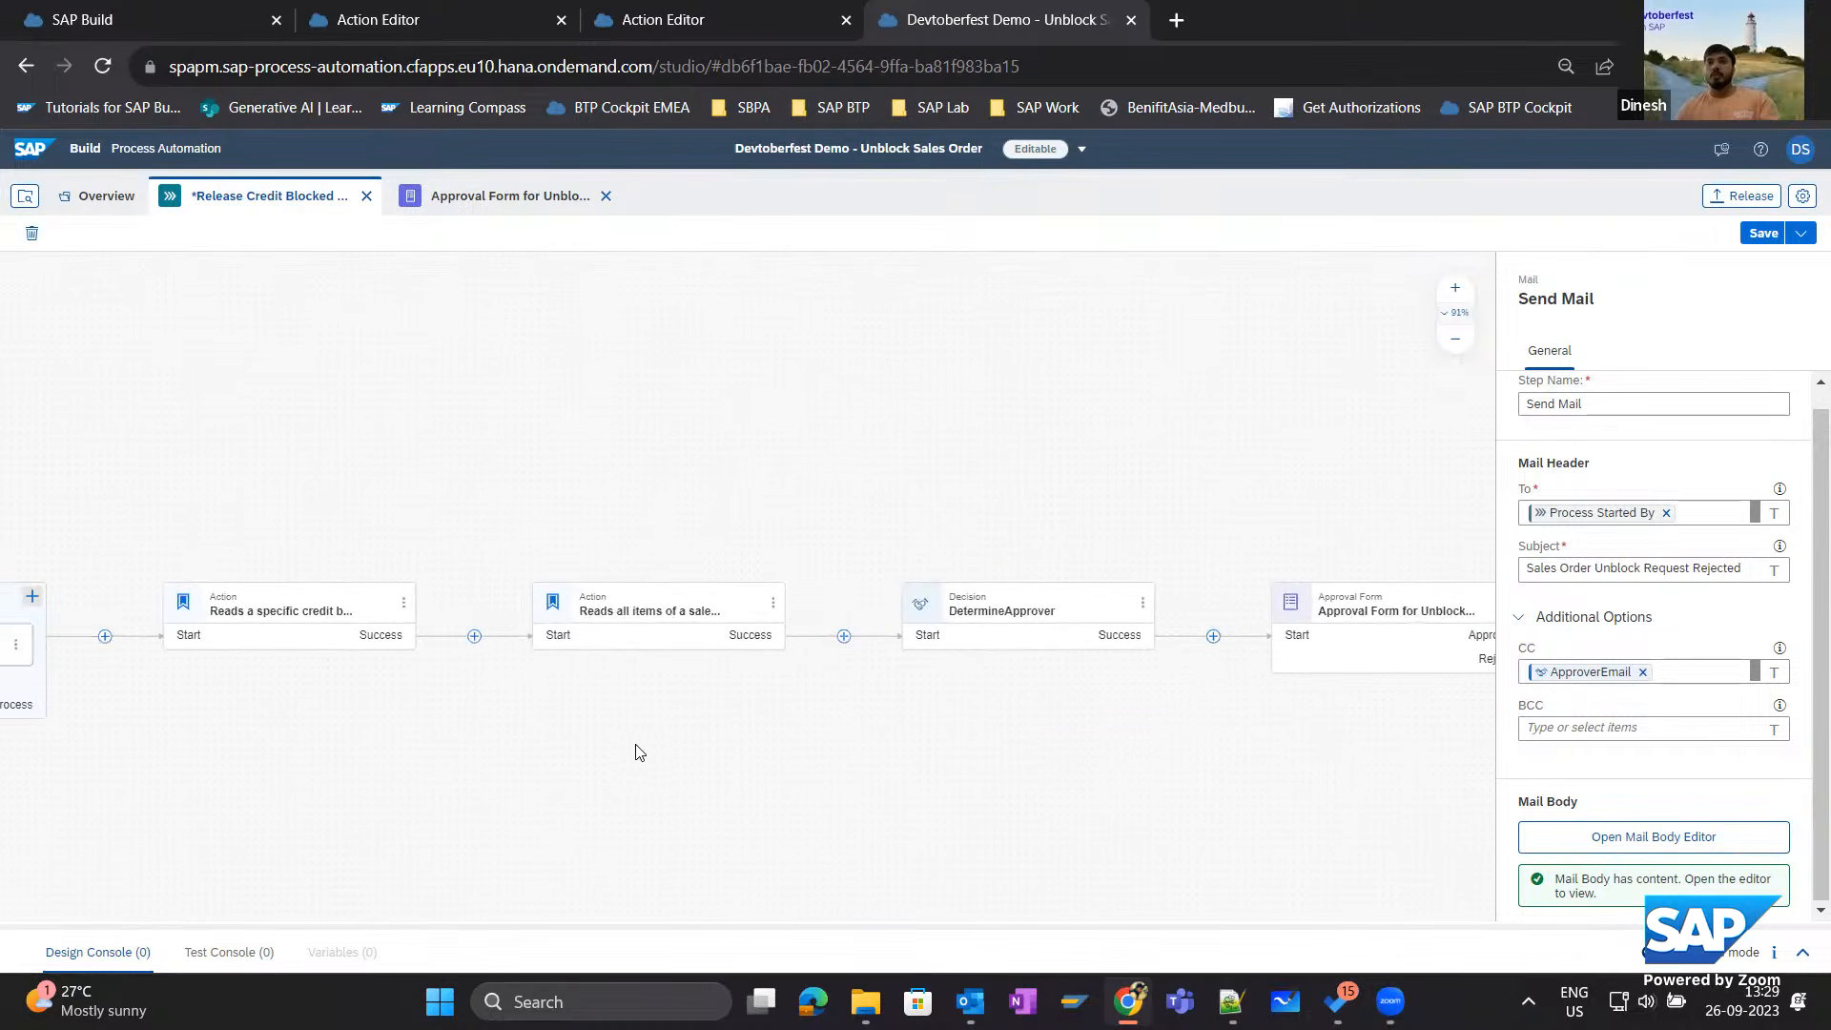
{"action": "scroll", "coordinate": [961, 780], "scroll_direction": "right", "scroll_amount": 3}
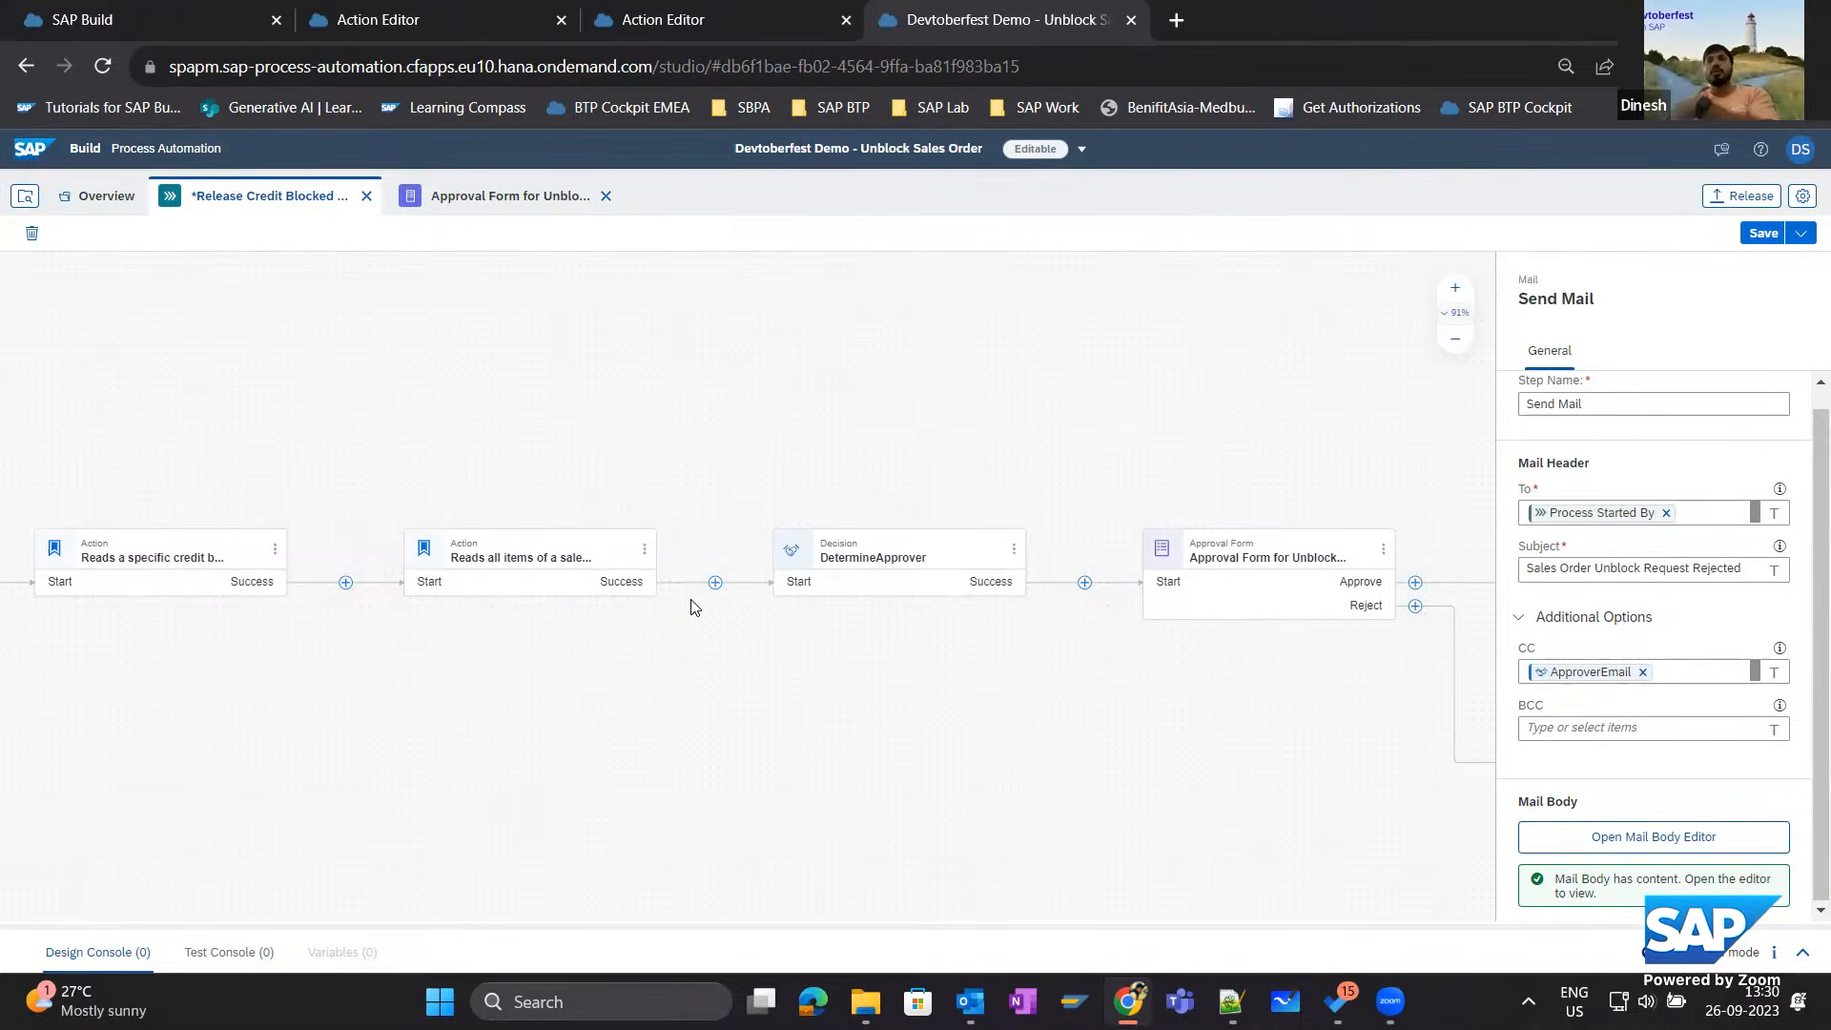
Add a Condition control between the action that reads all sales order items and the DetermineApprover decision.
{"action": "left_click", "coordinate": [715, 582]}
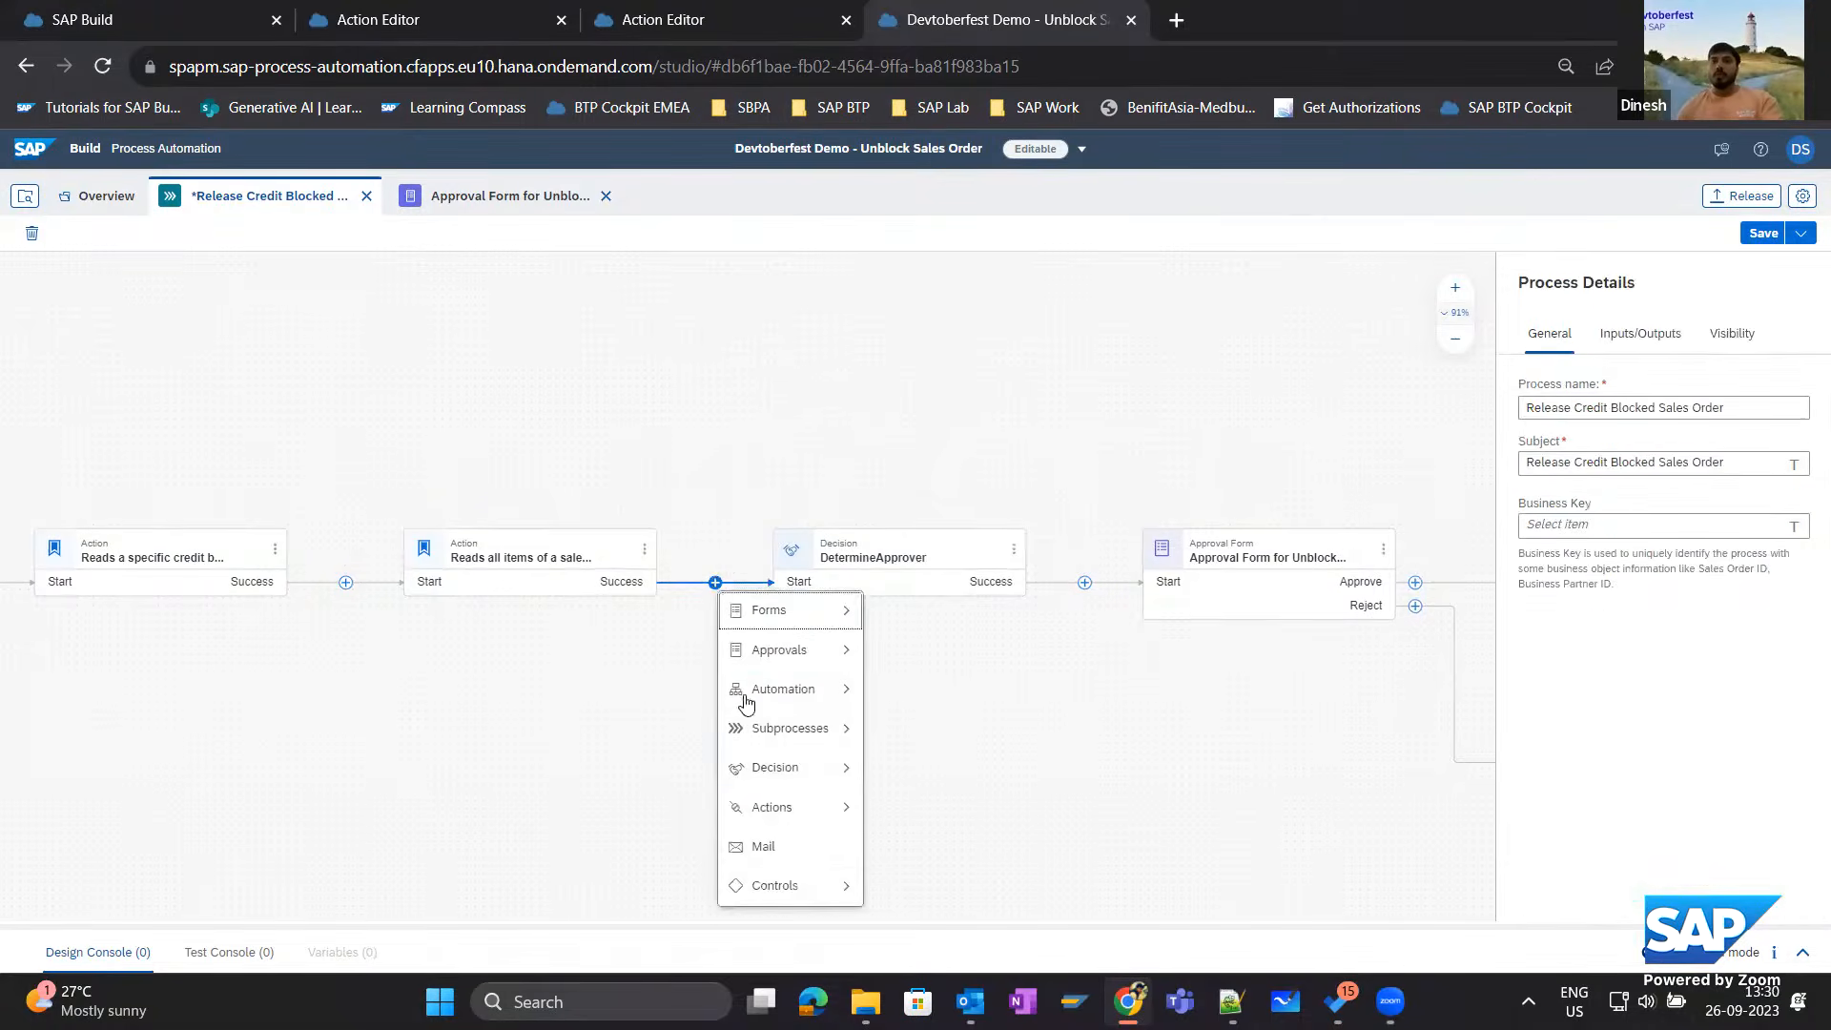
{"action": "mouse_move", "coordinate": [842, 887]}
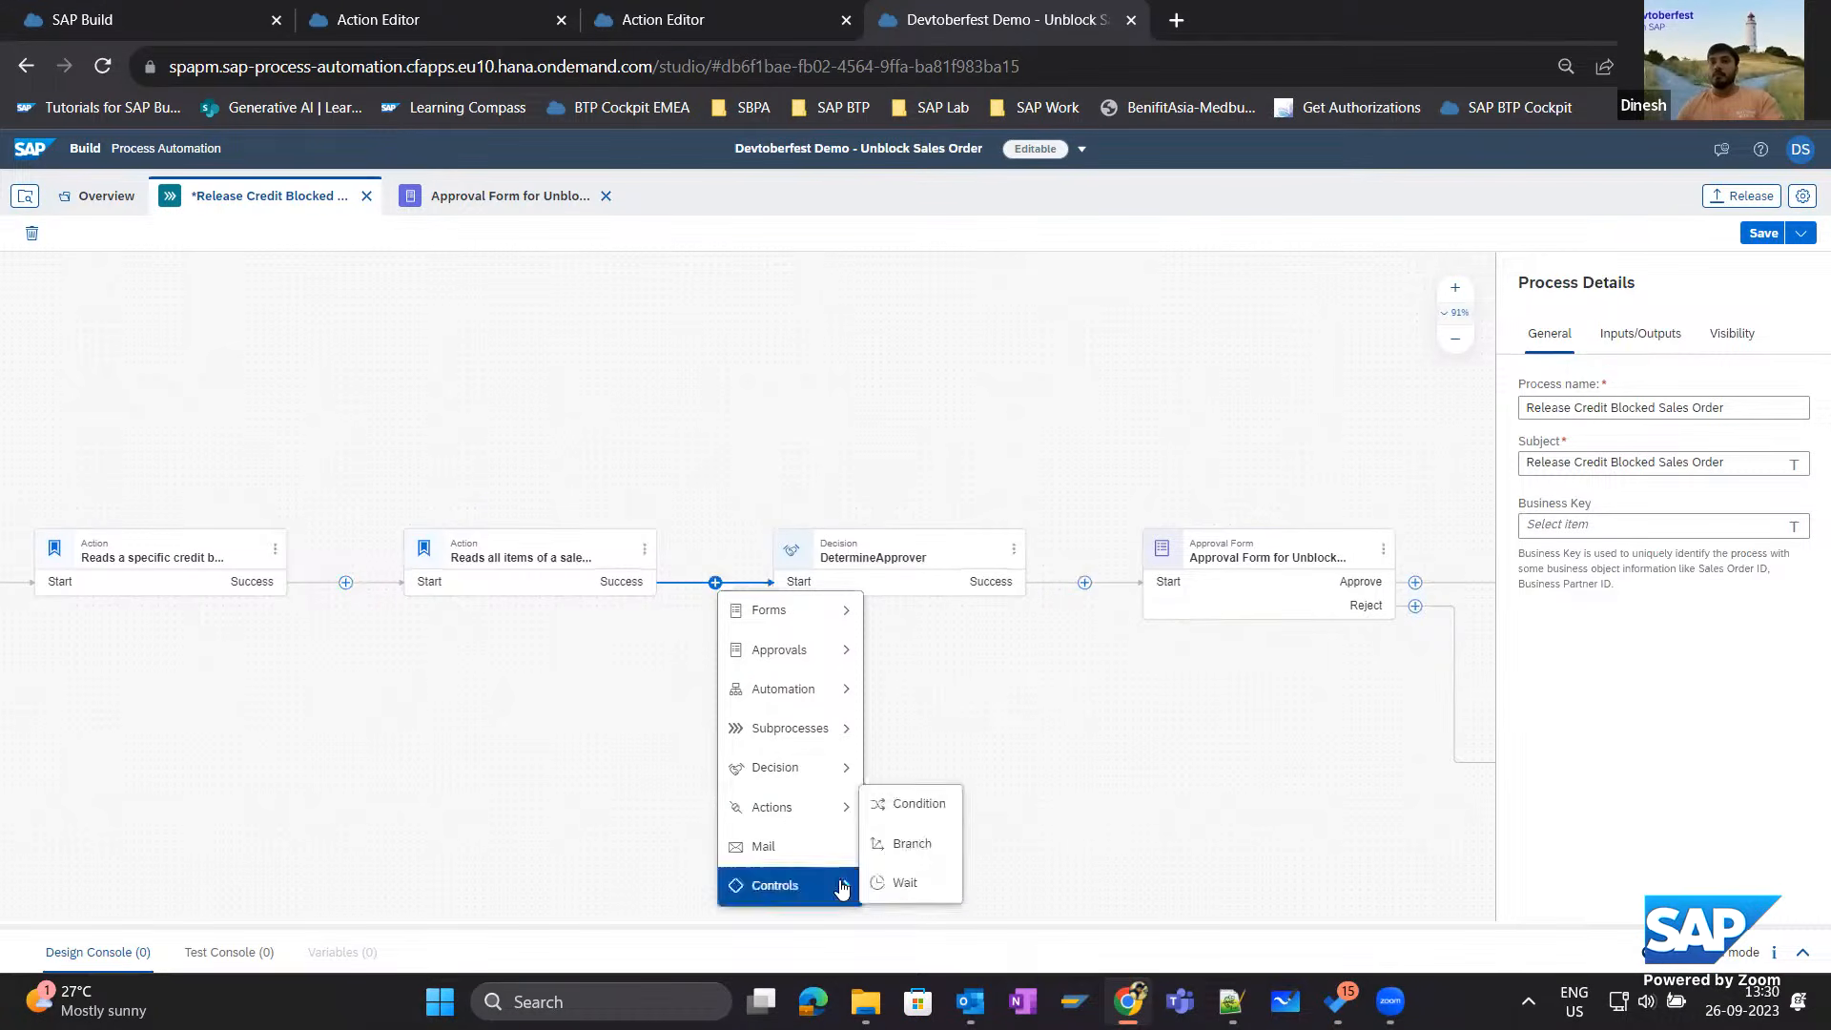
{"action": "left_click", "coordinate": [887, 804]}
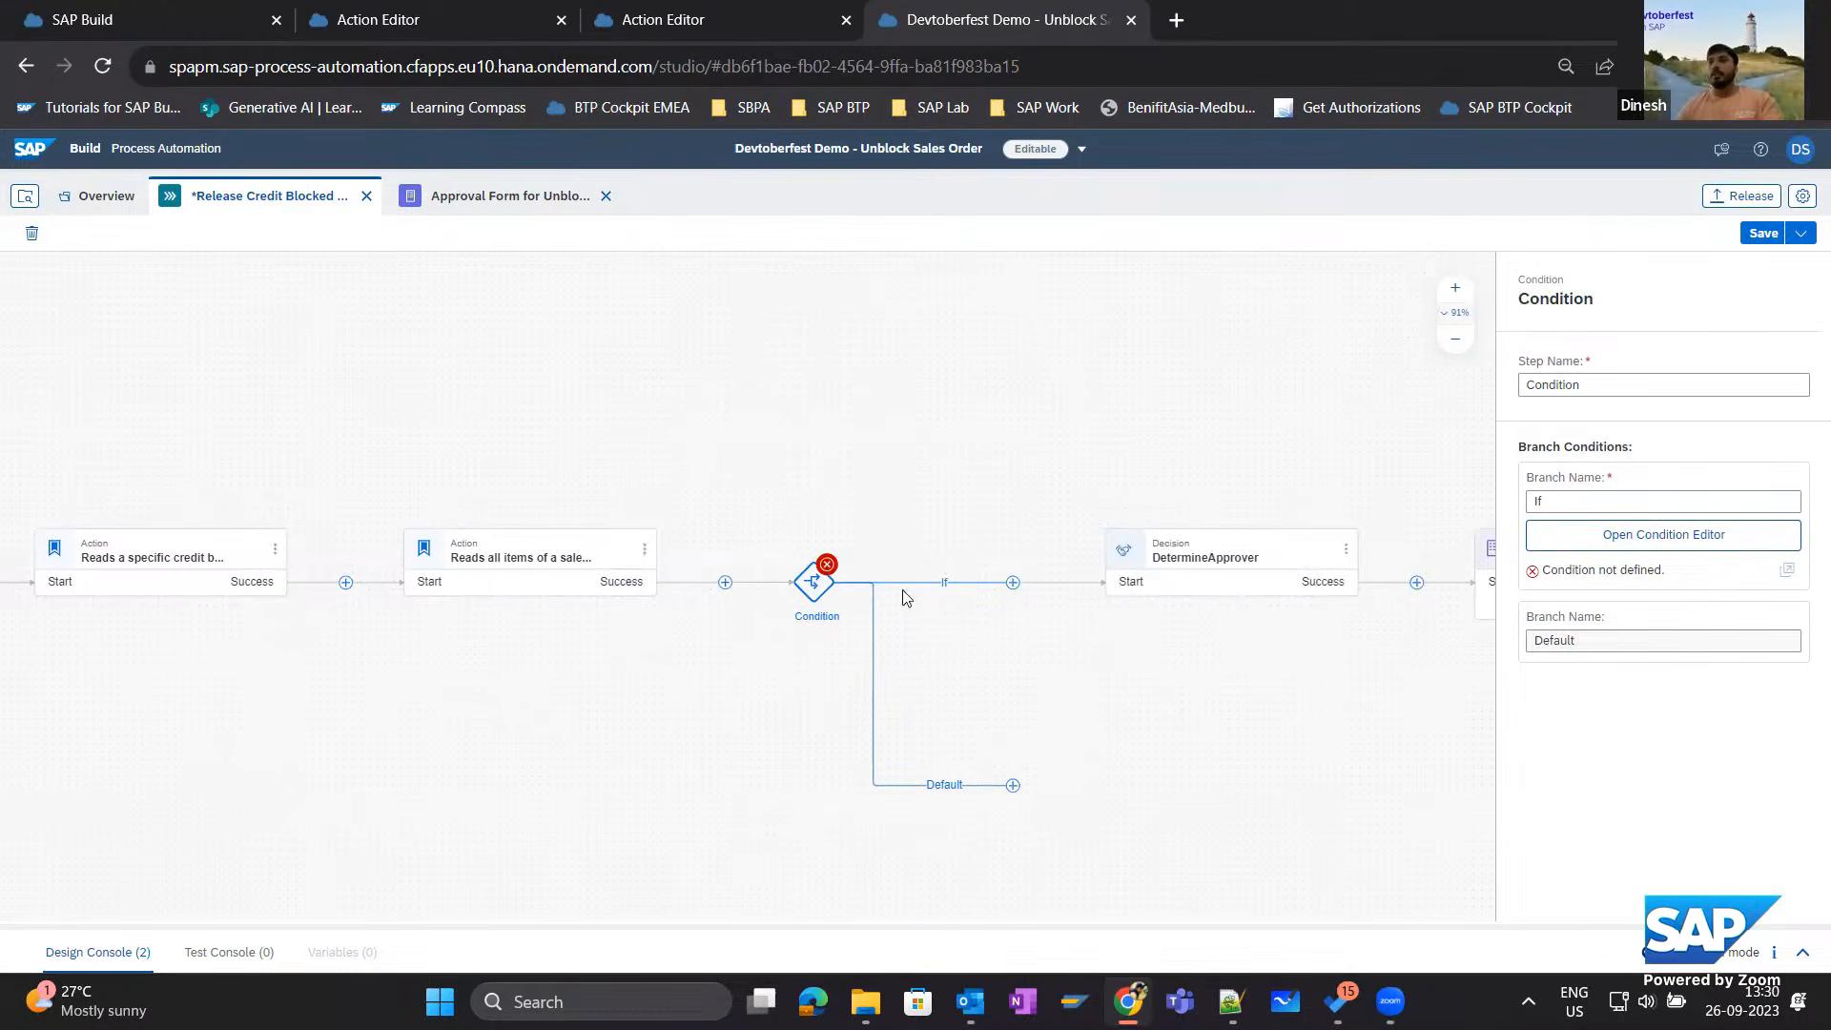
{"action": "left_click", "coordinate": [1605, 539]}
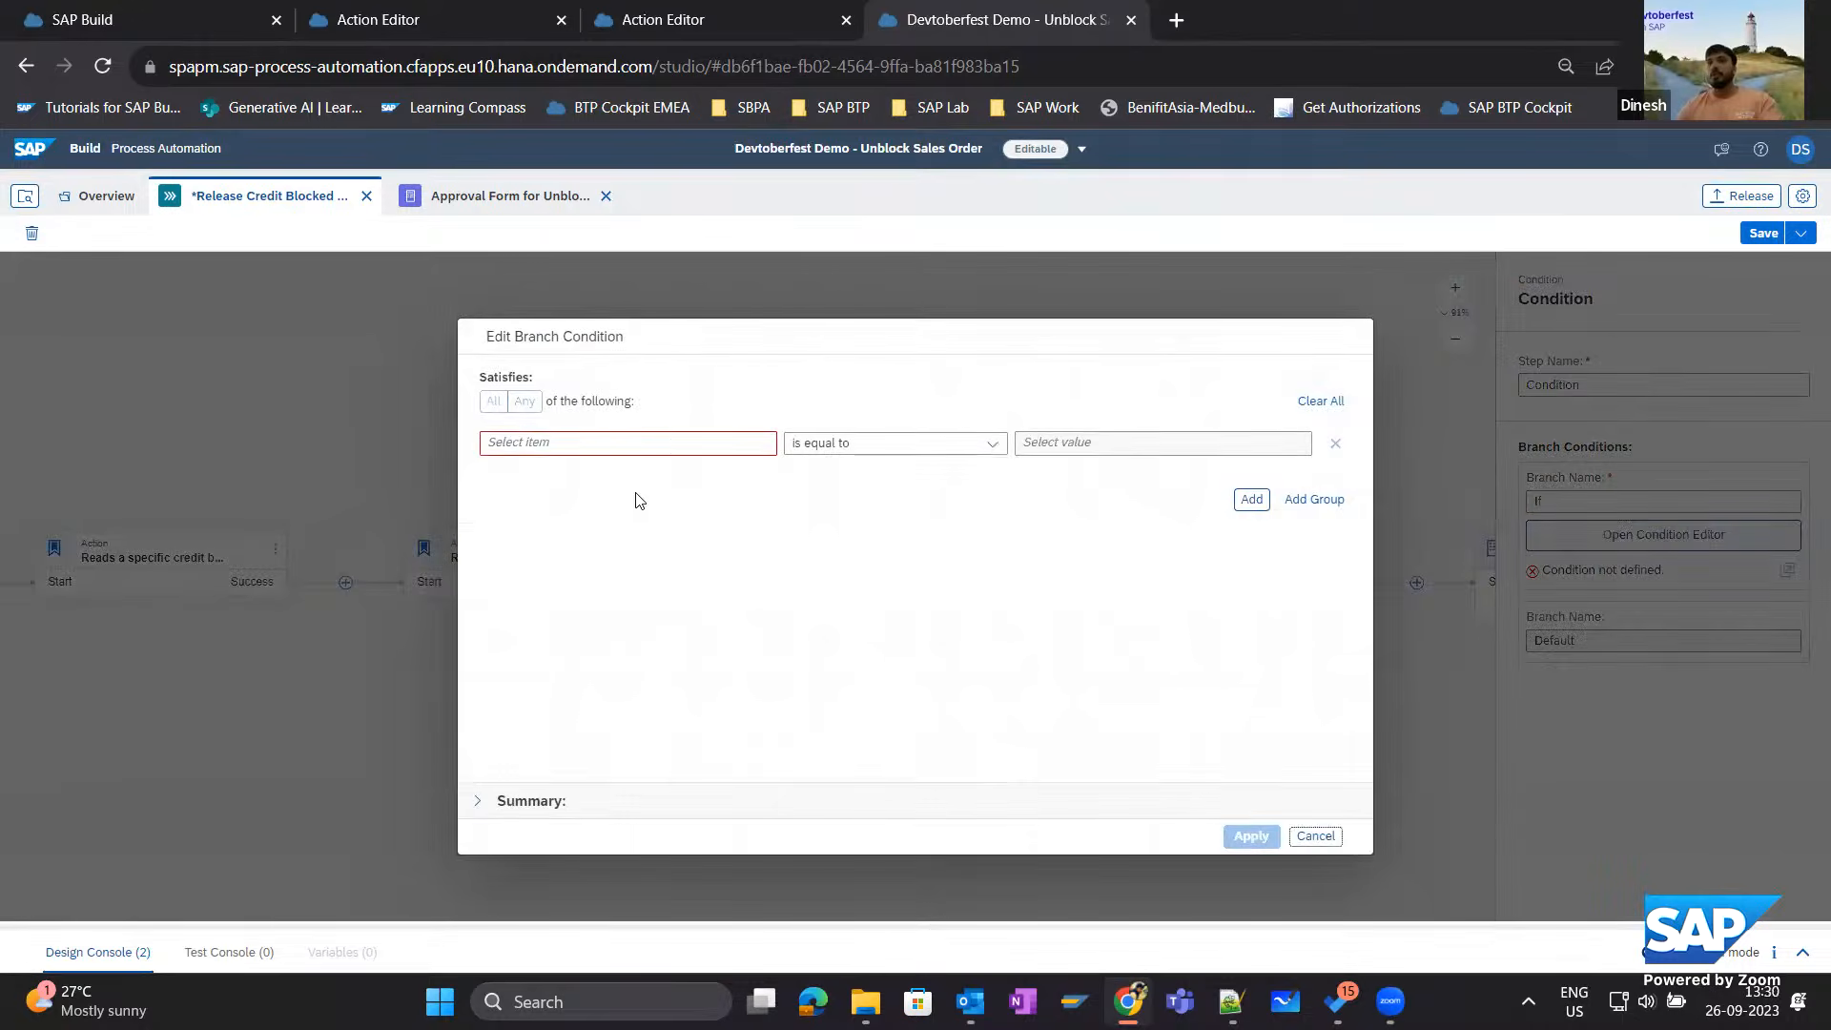
{"action": "left_click", "coordinate": [652, 441]}
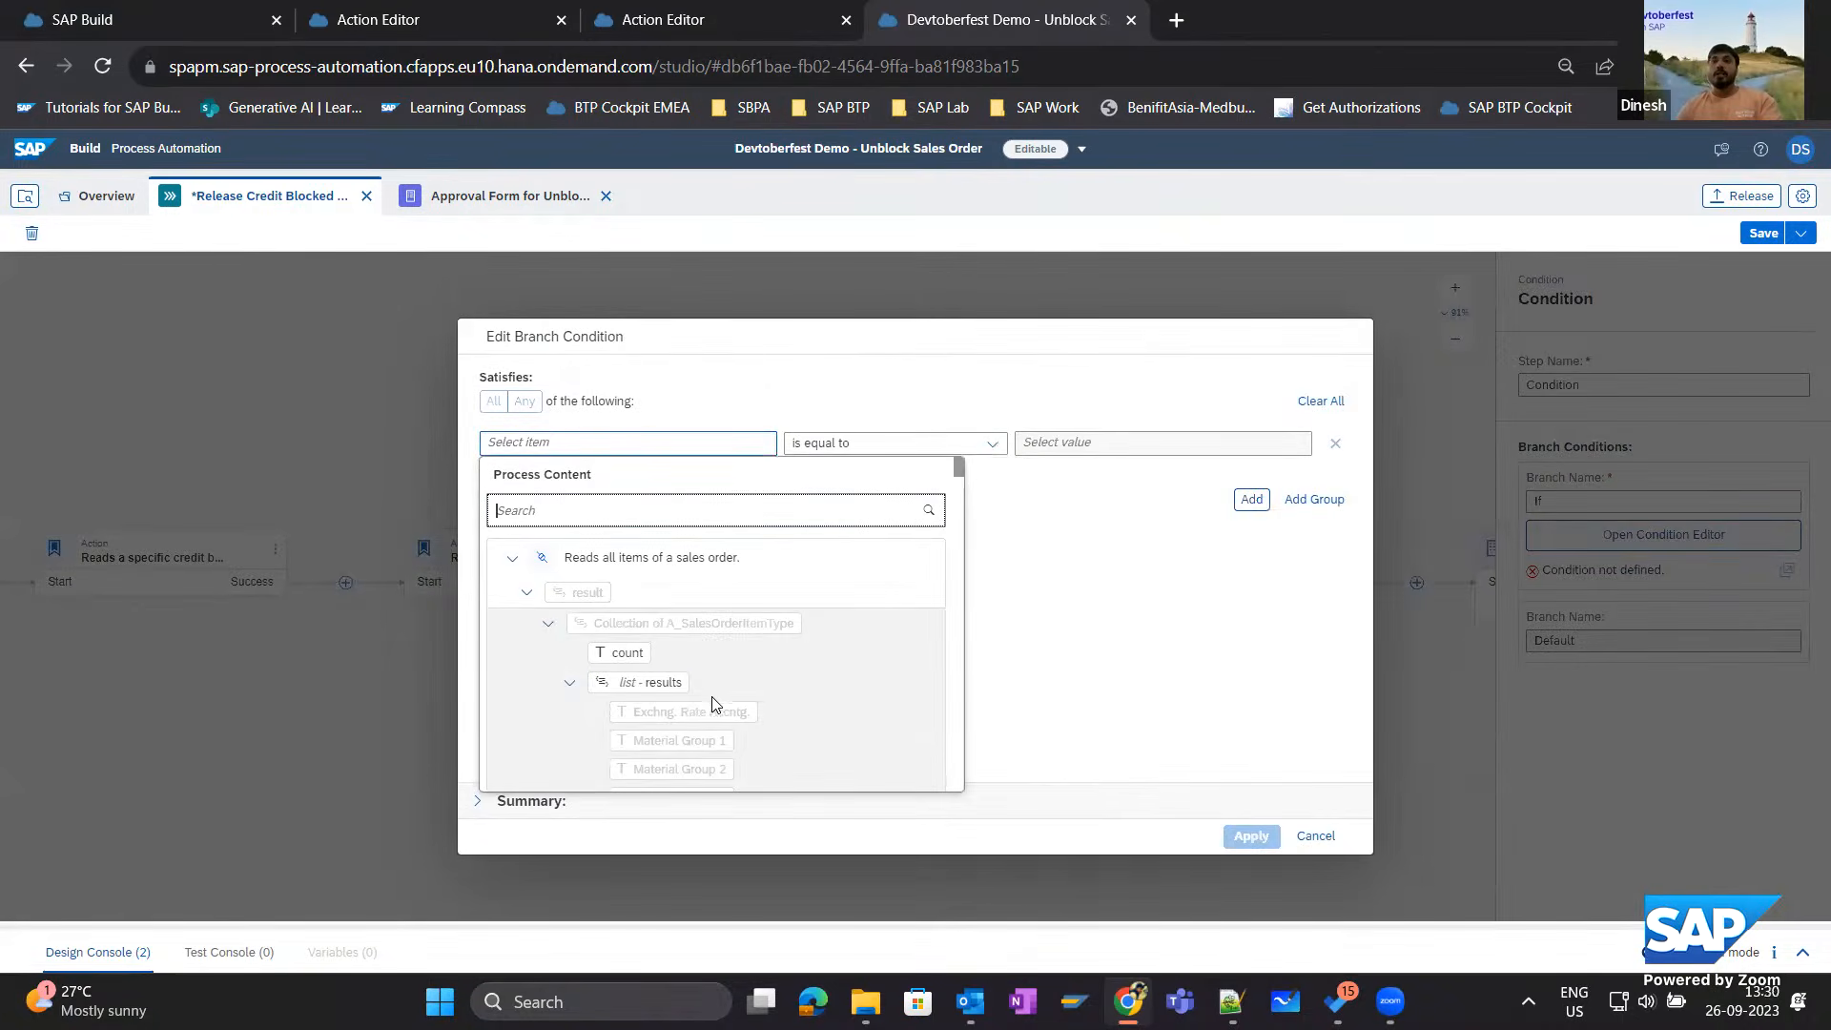
{"action": "left_click", "coordinate": [512, 557]}
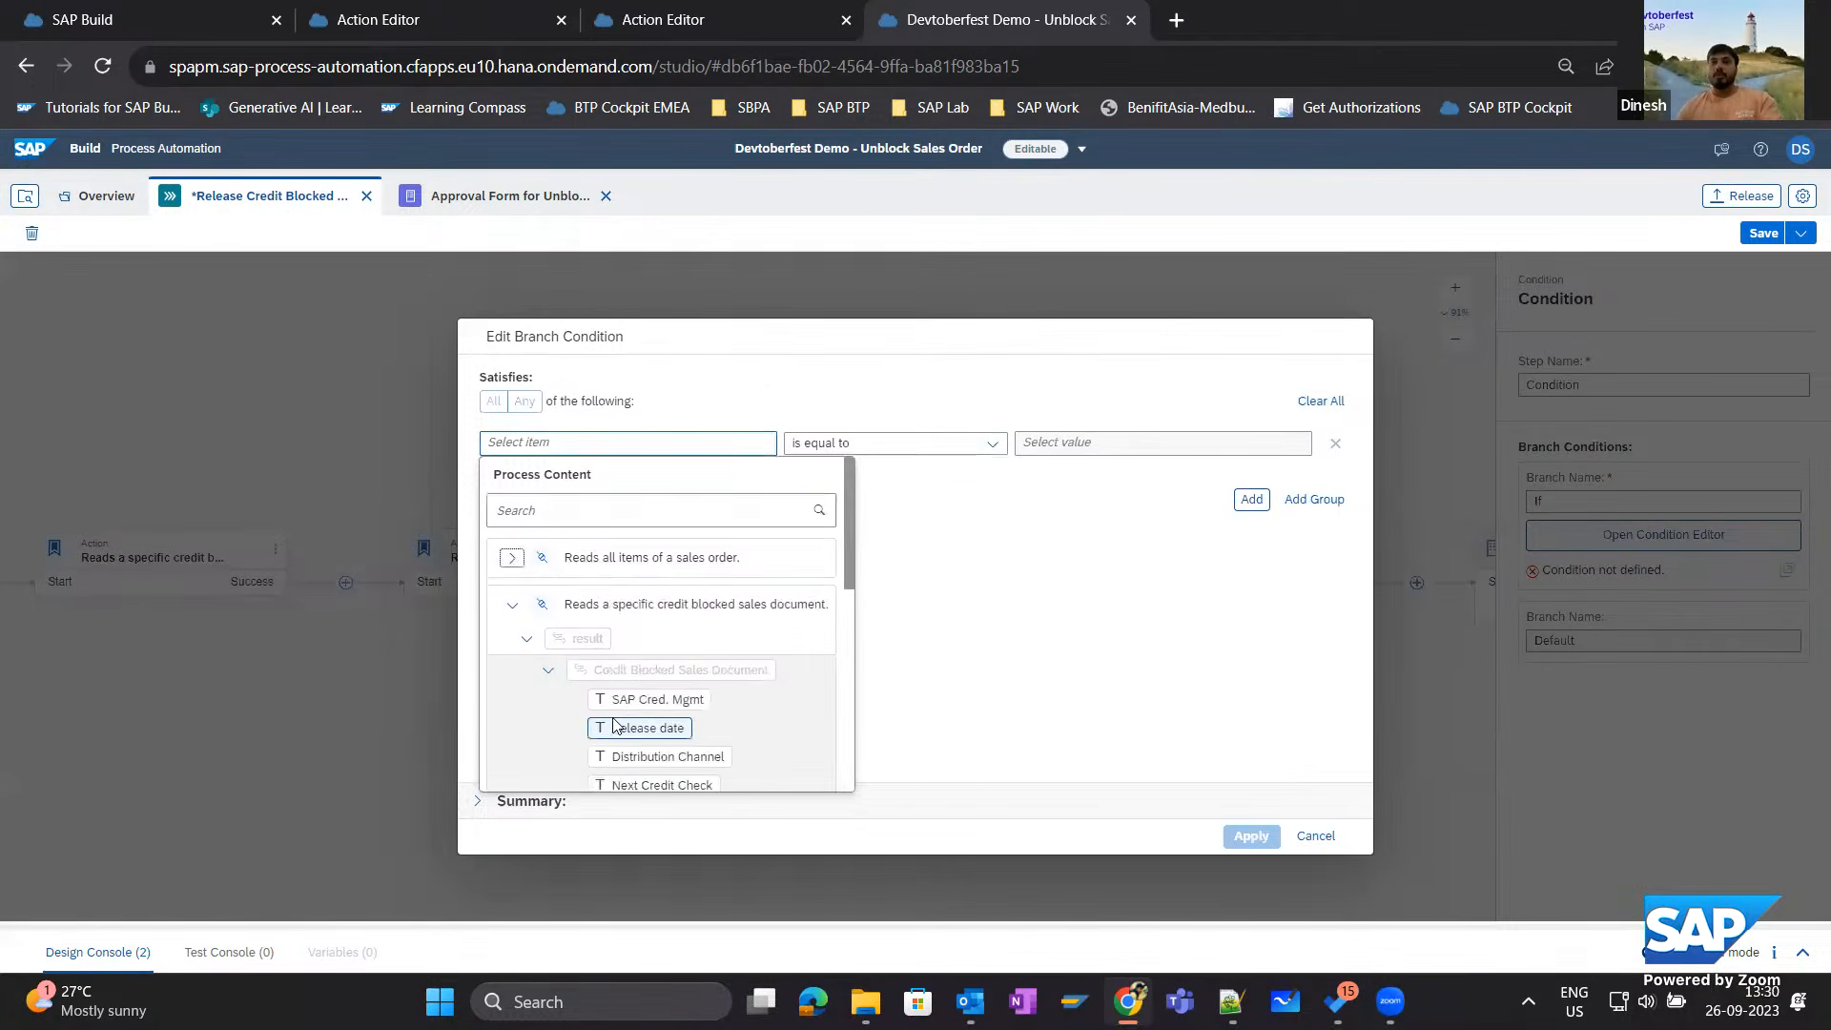
{"action": "scroll", "coordinate": [615, 727], "scroll_direction": "down", "scroll_amount": 3}
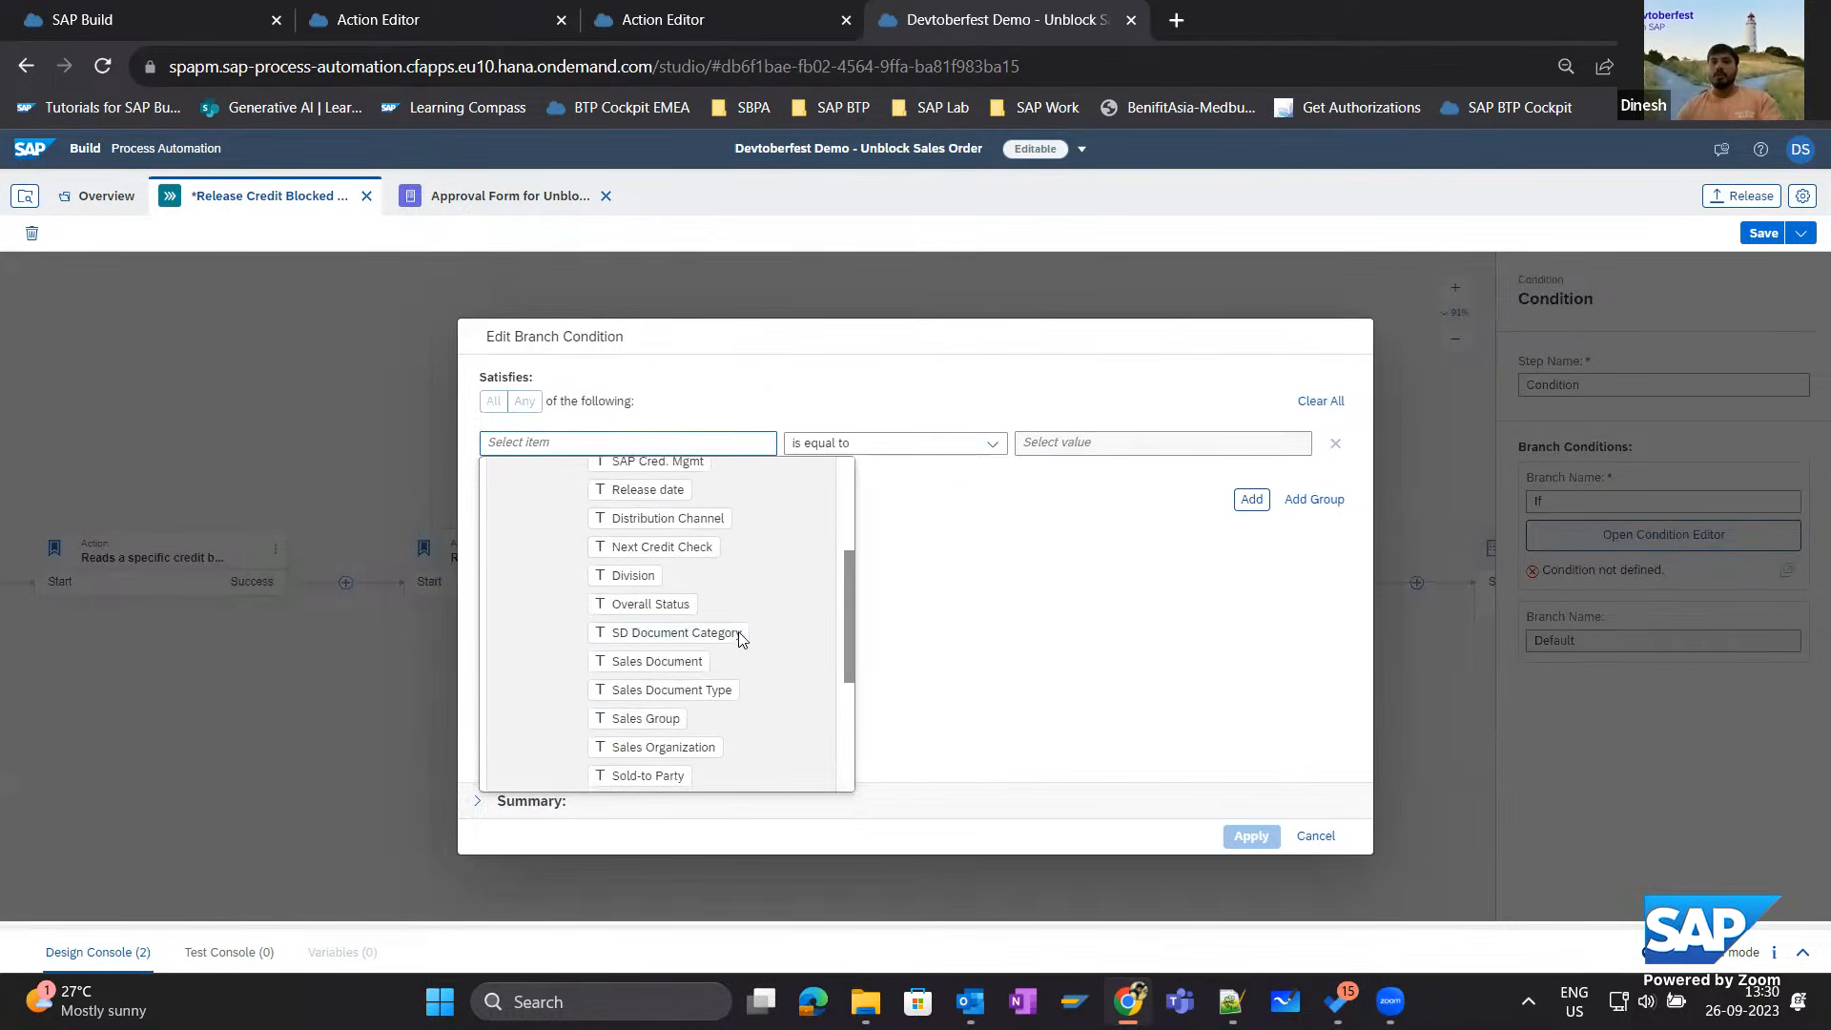
{"action": "scroll", "coordinate": [754, 679], "scroll_direction": "down", "scroll_amount": 2}
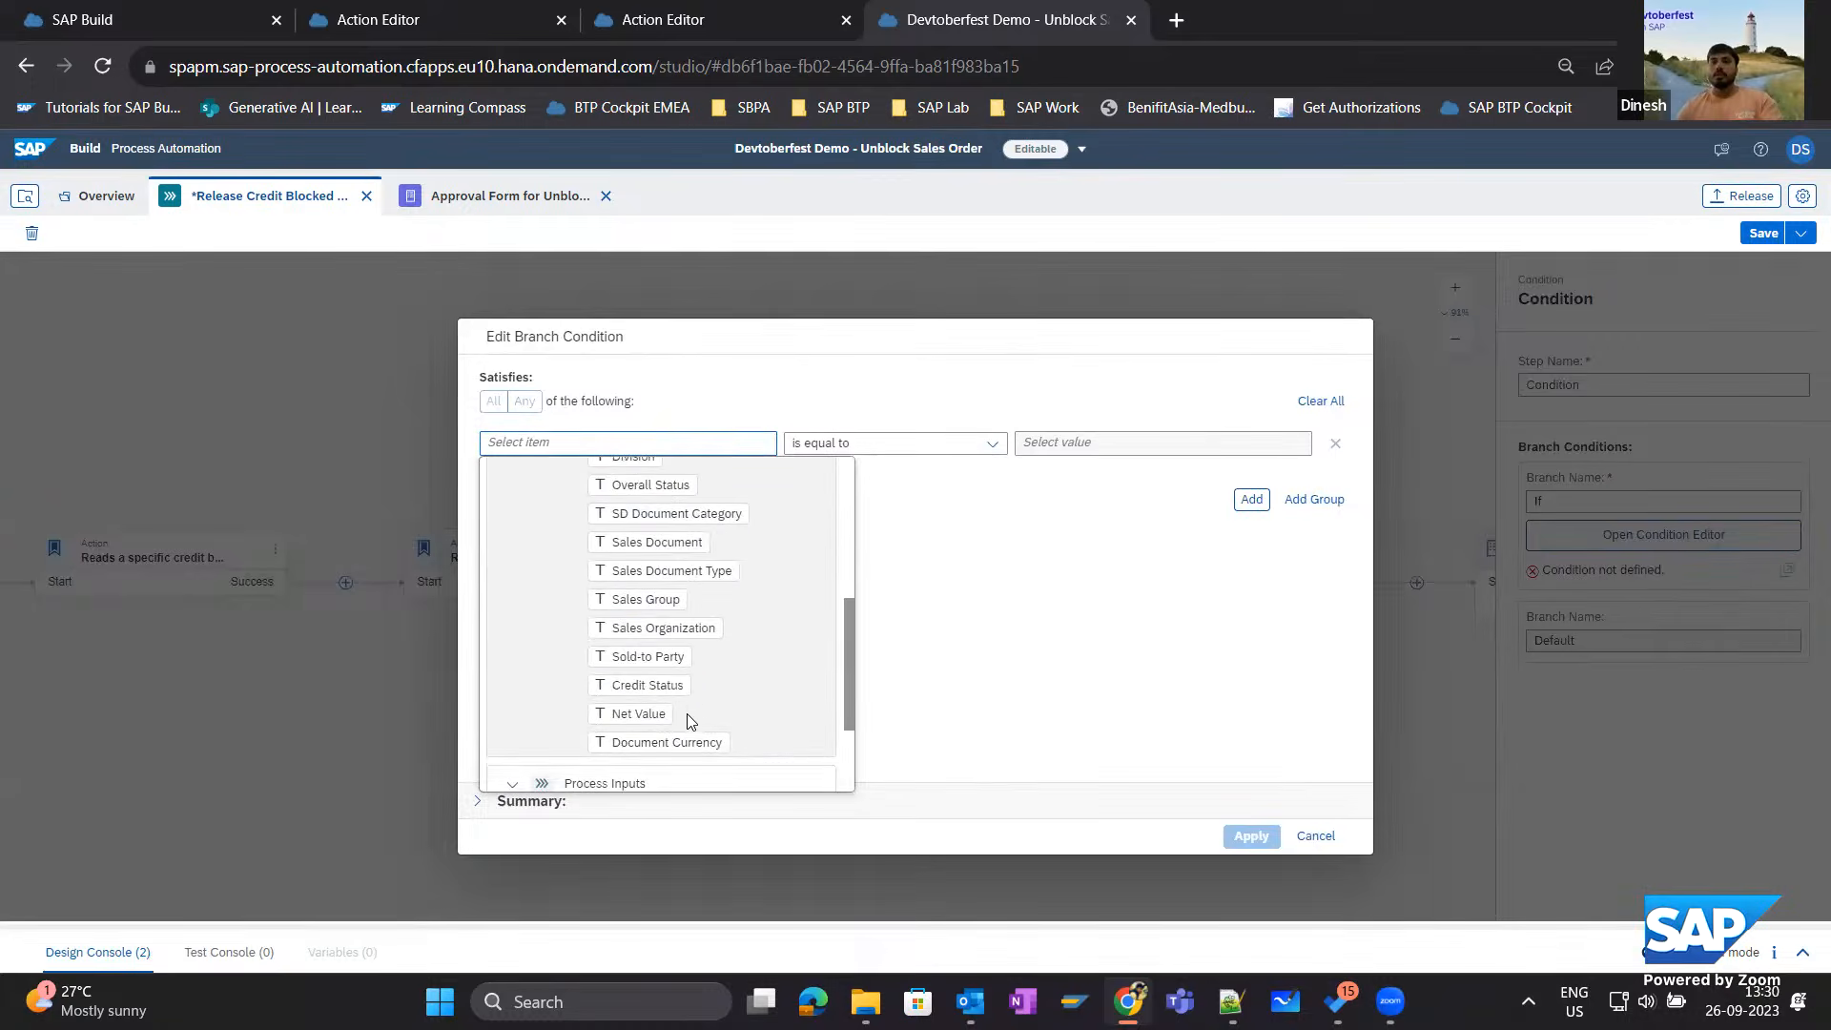
{"action": "left_click", "coordinate": [630, 713]}
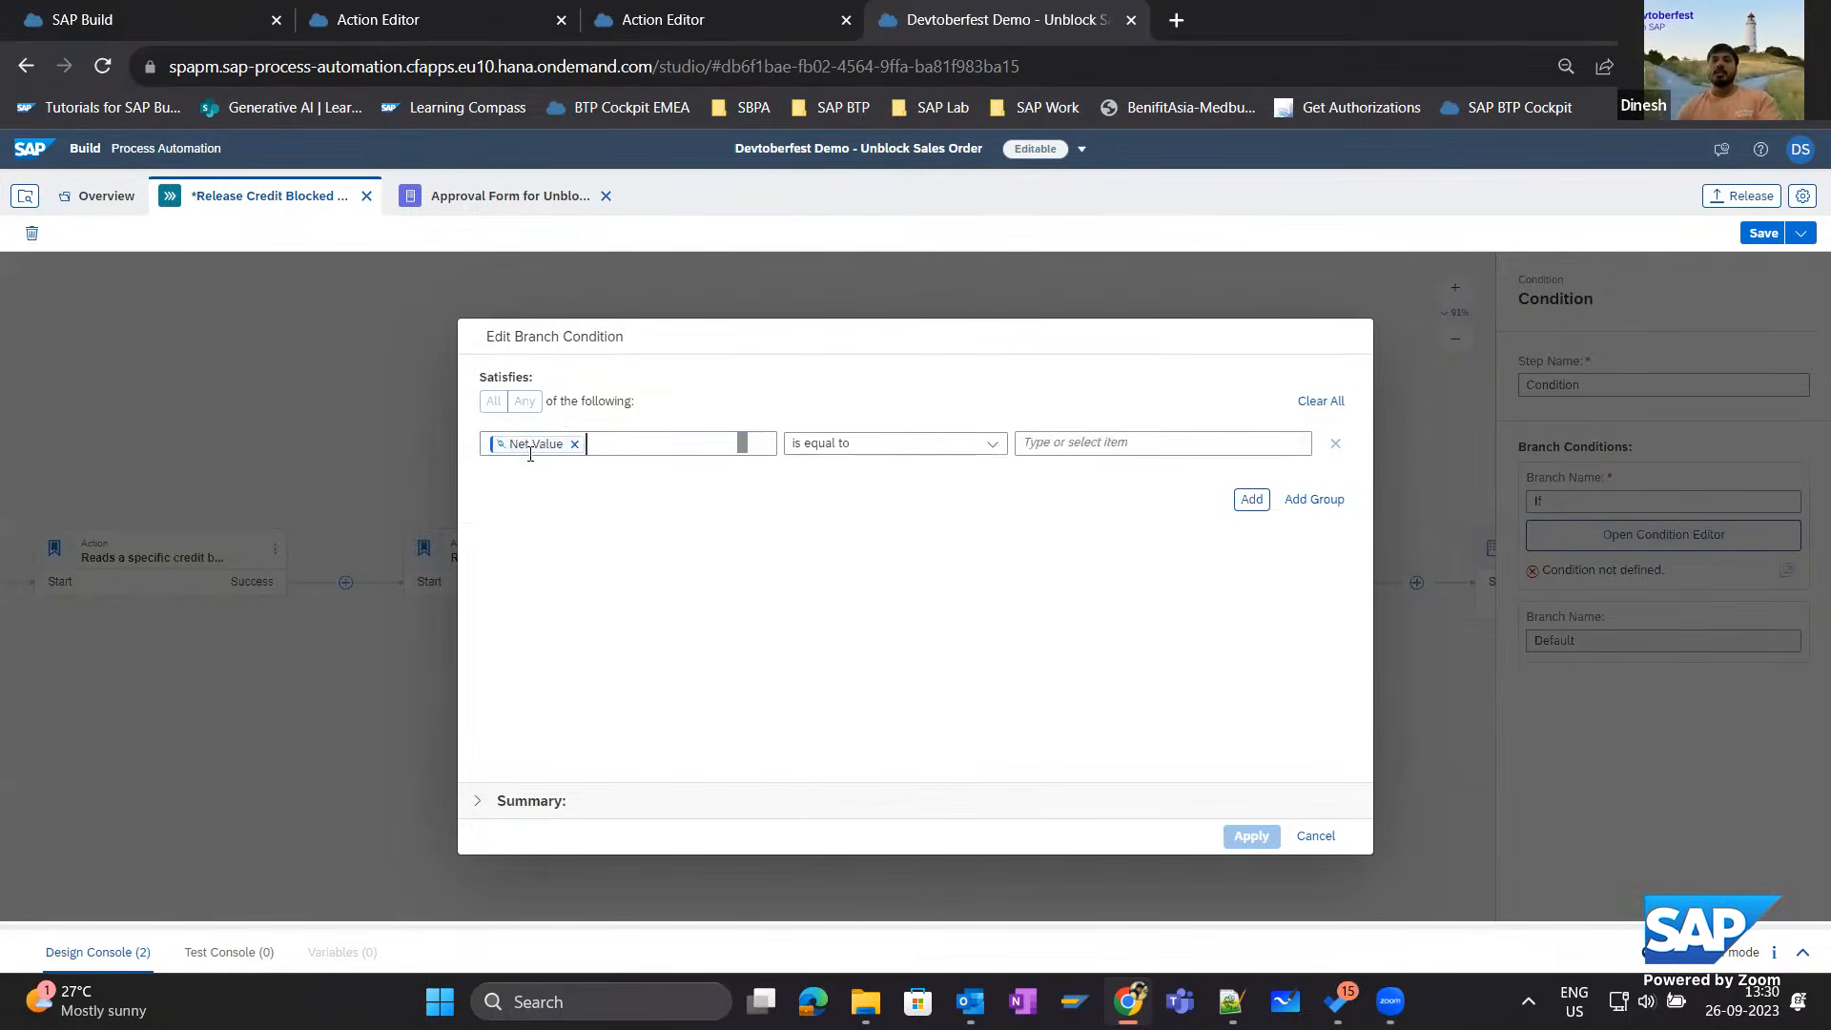
{"action": "left_click", "coordinate": [990, 442]}
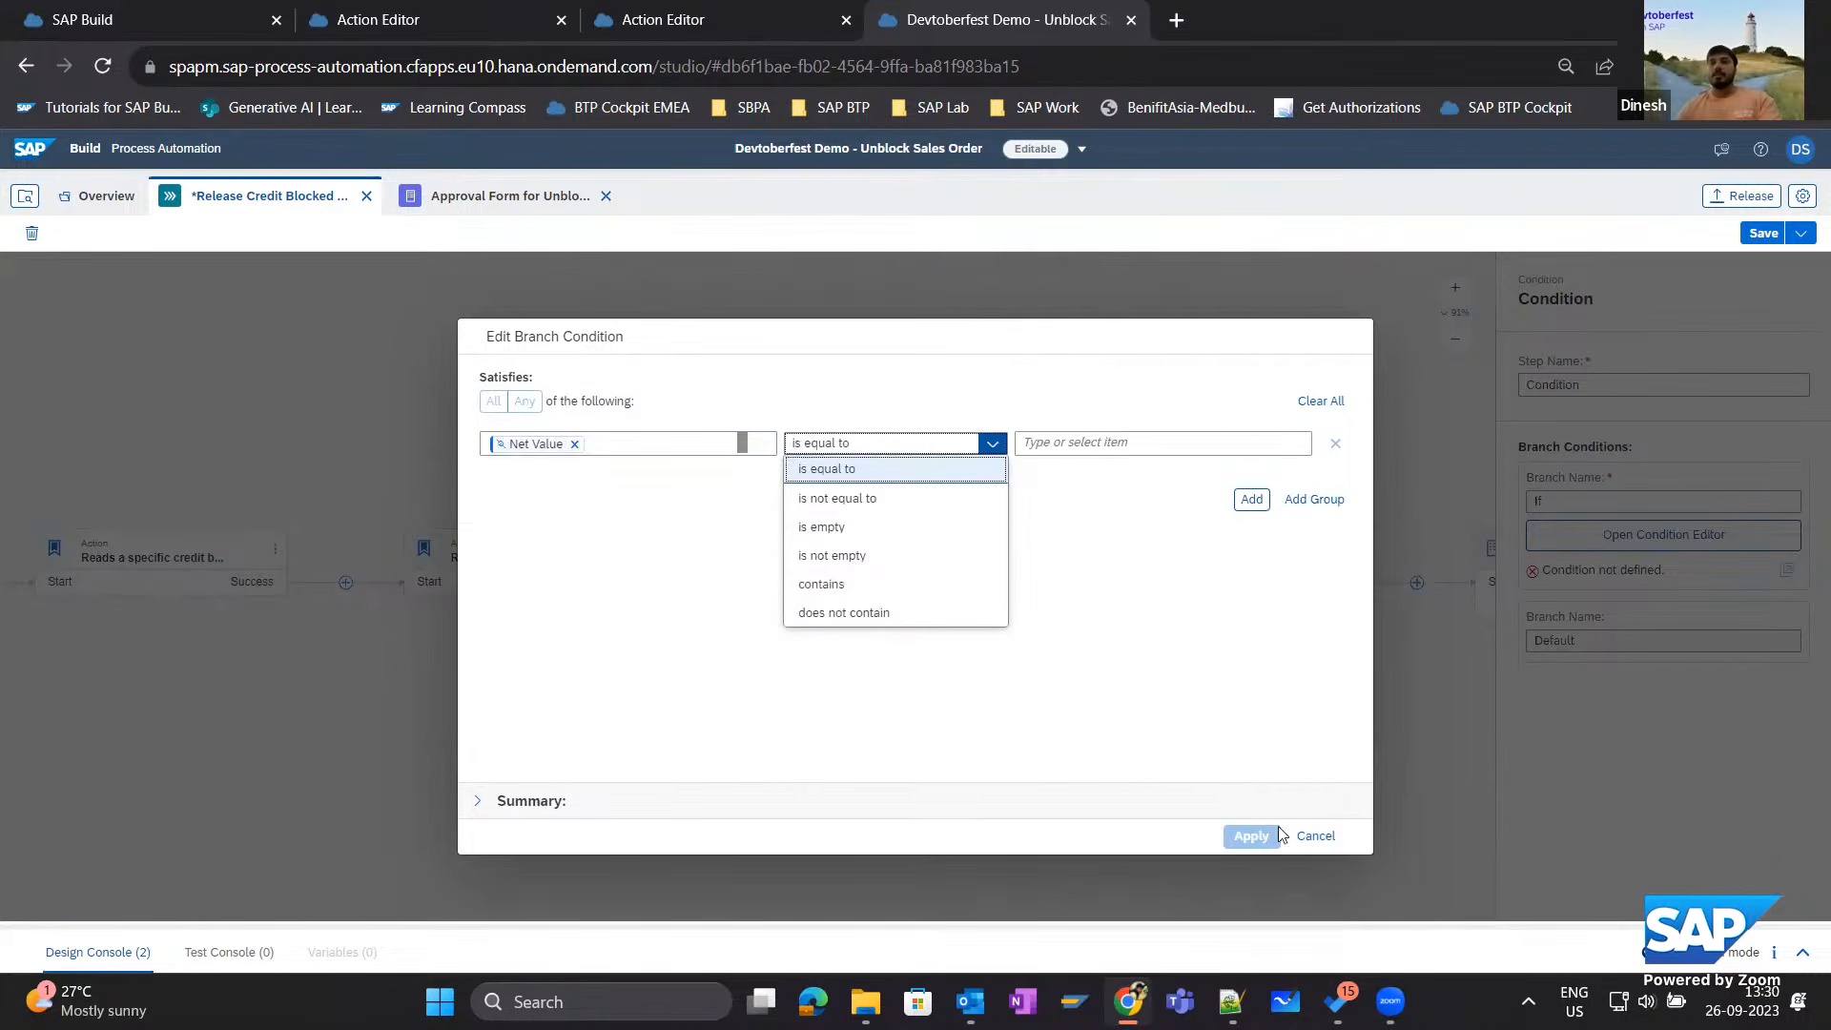
{"action": "left_click", "coordinate": [1314, 837]}
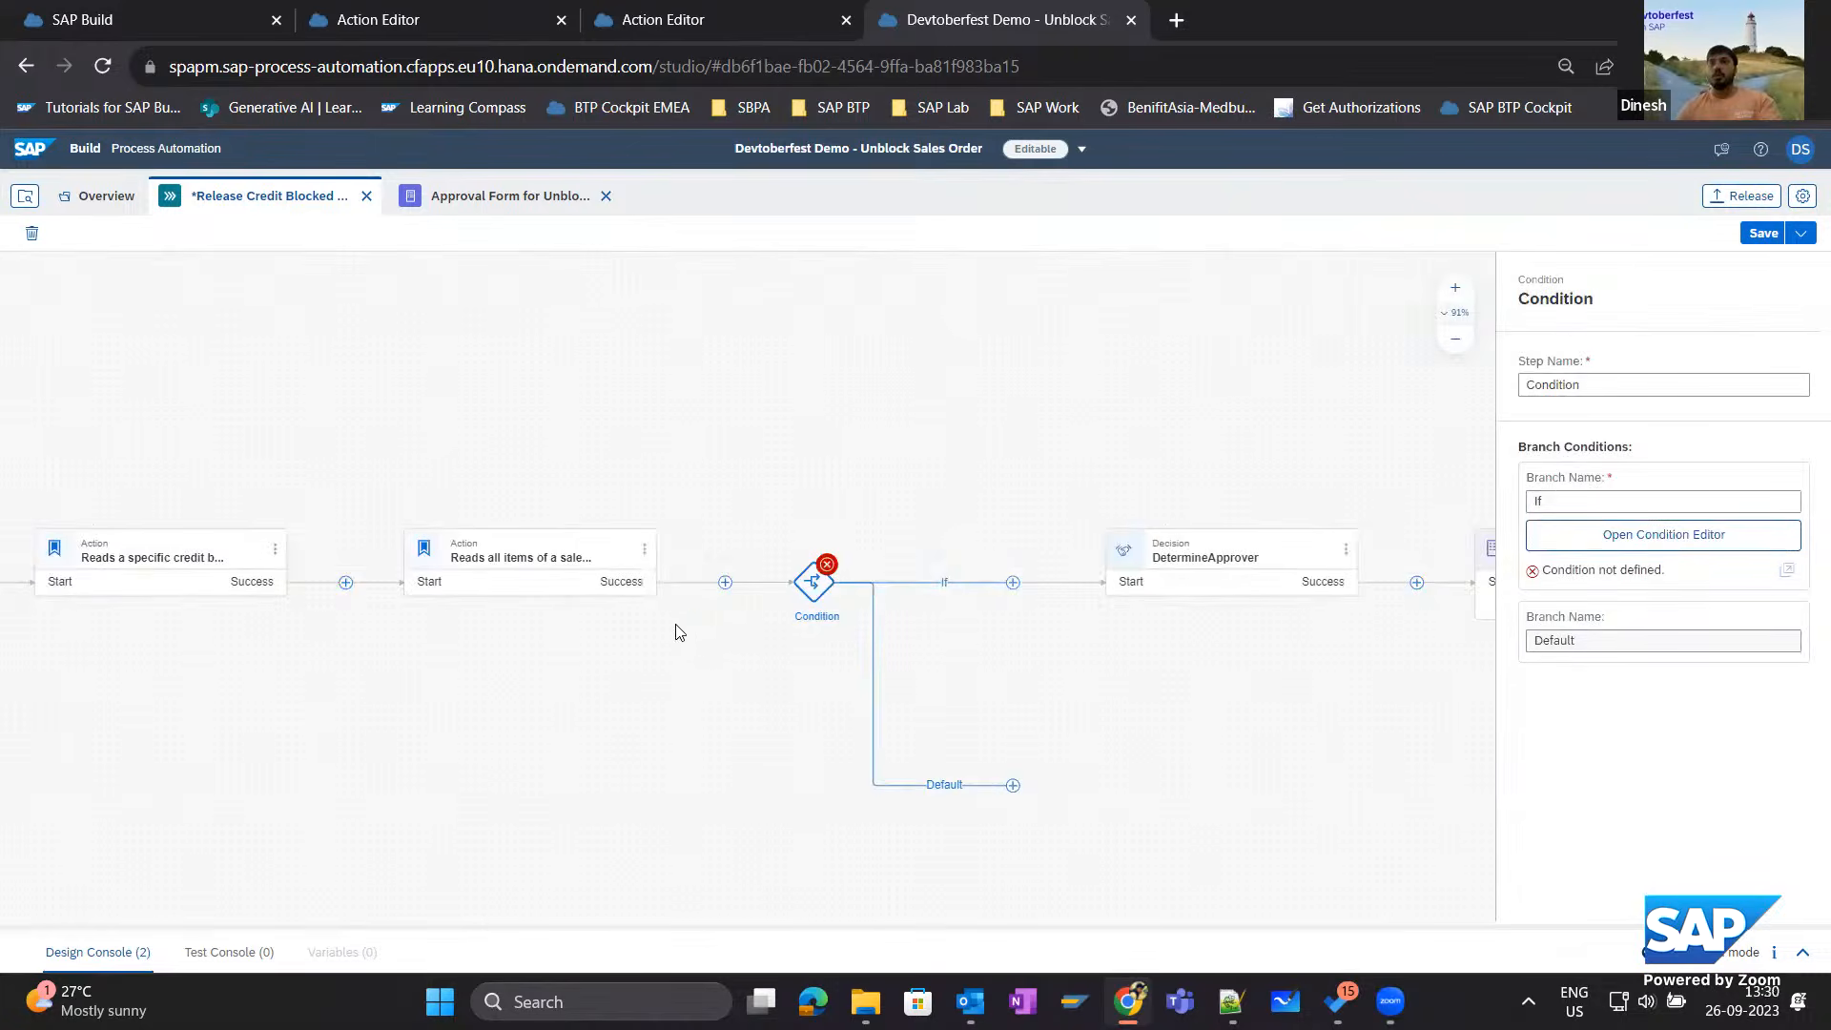
Search the action library for "integer" and add the toInteger action from the SAP-Build-CAP-Sample project before the condition.
{"action": "left_click", "coordinate": [725, 583]}
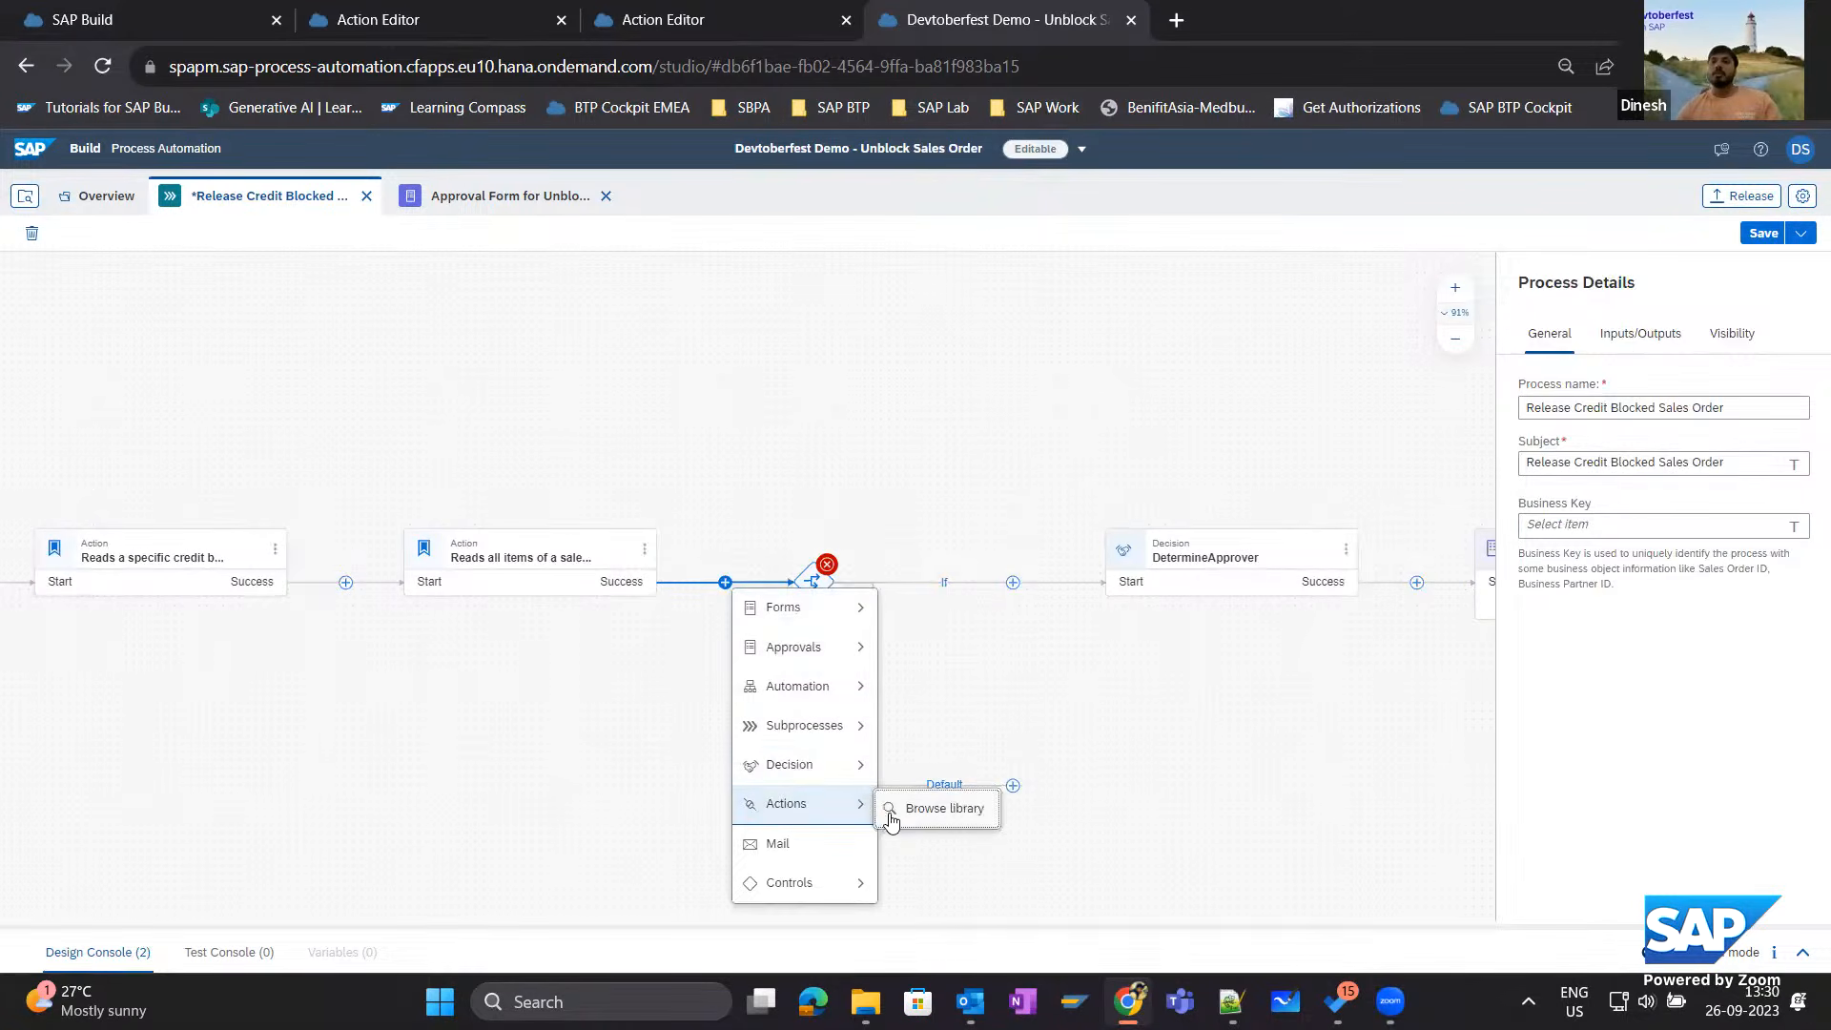
{"action": "left_click", "coordinate": [892, 810]}
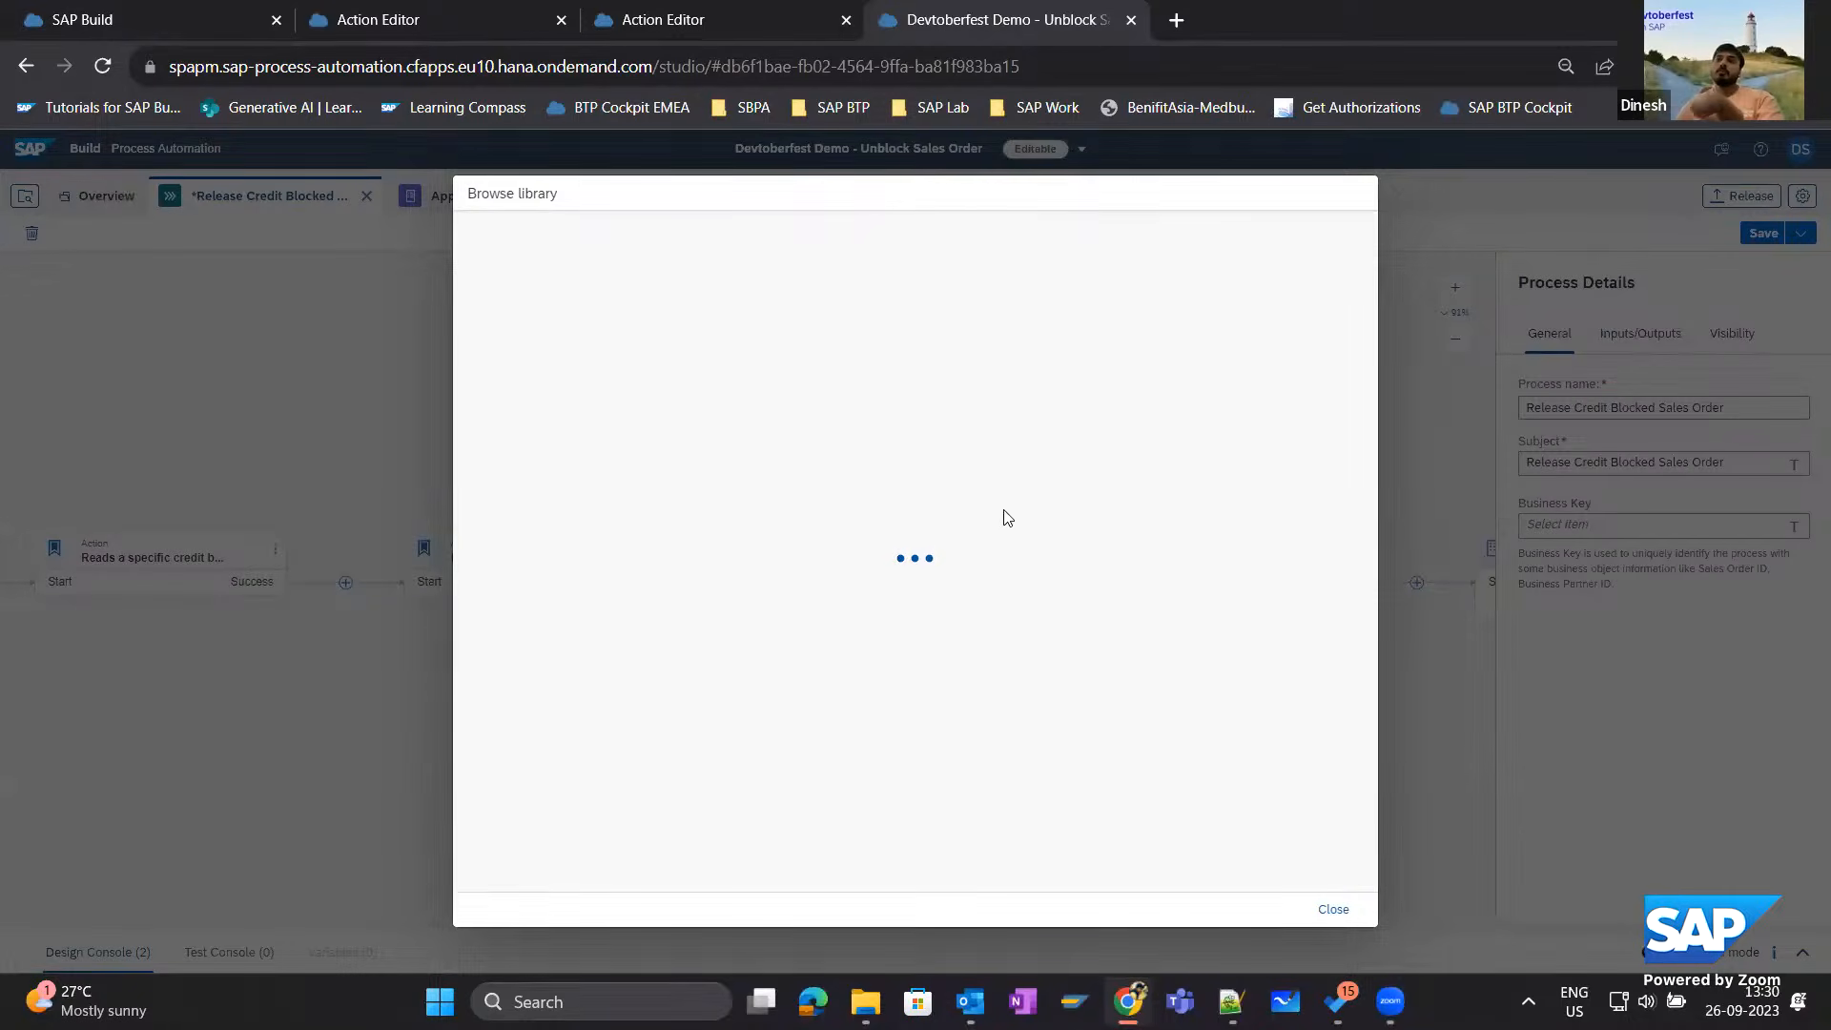
{"action": "left_click", "coordinate": [572, 238]}
{"action": "type", "text": "ca"}
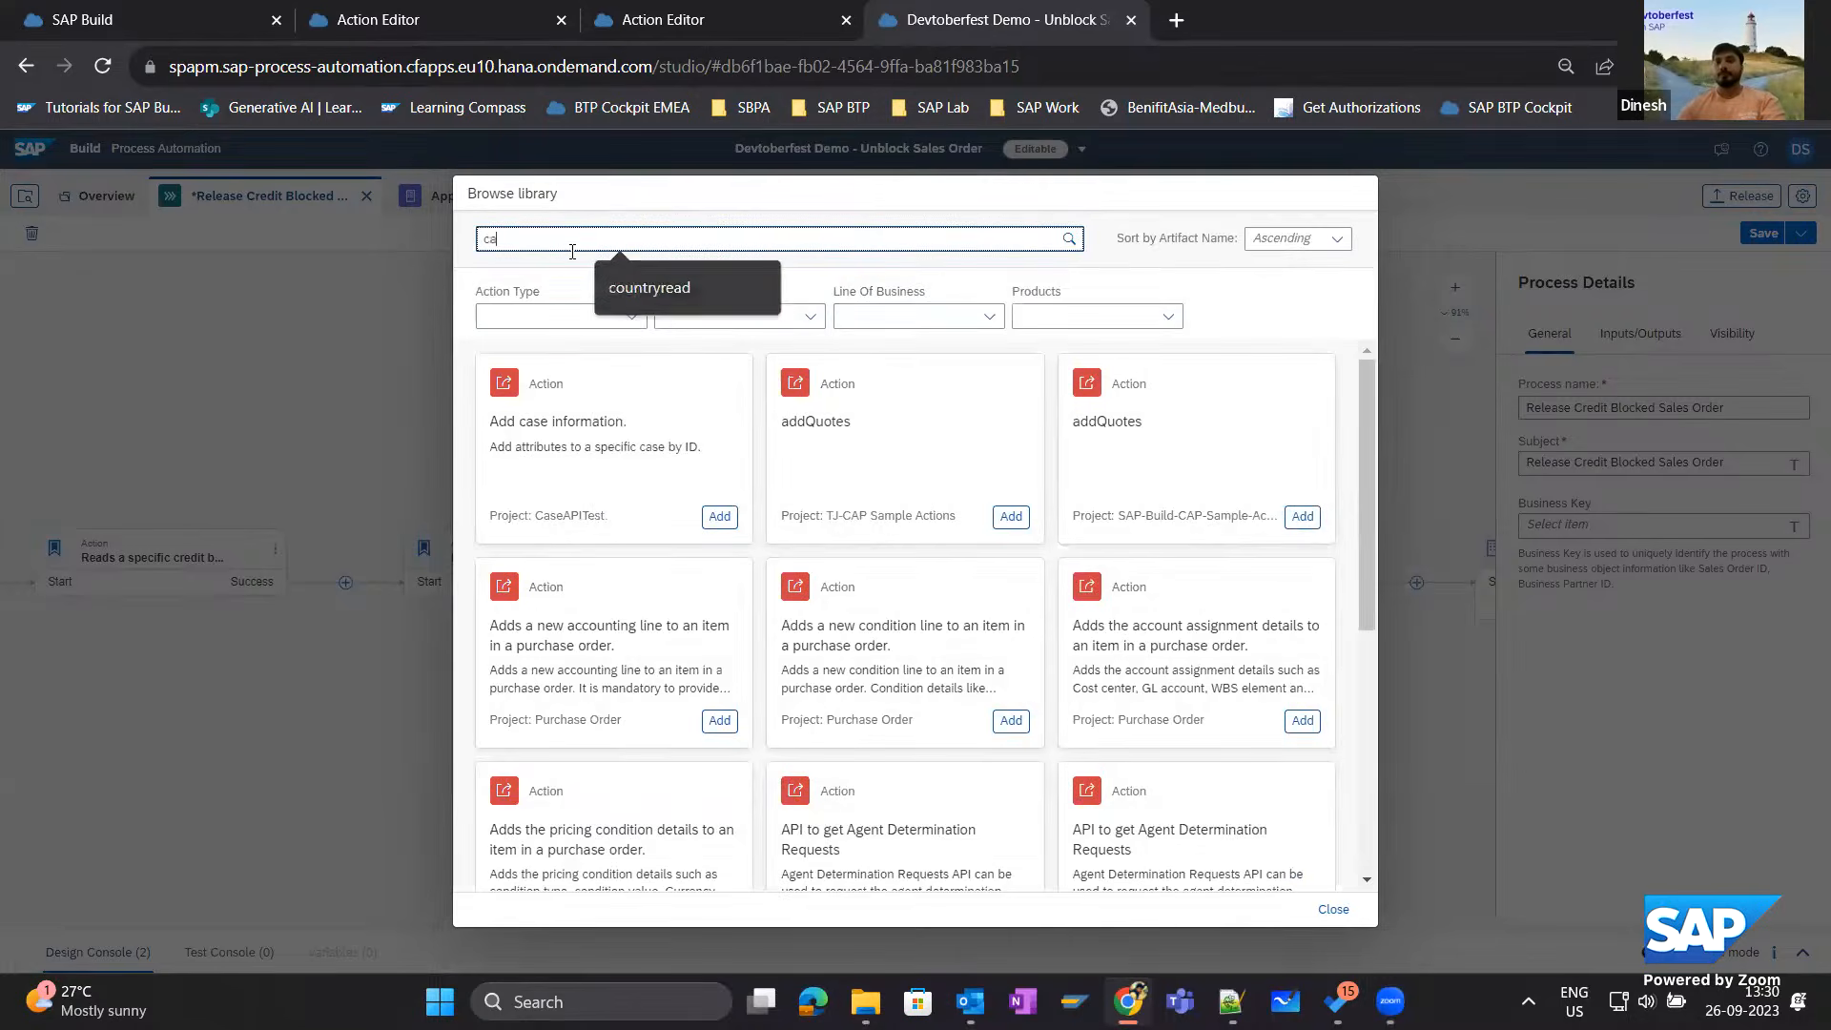
{"action": "type", "text": "p"}
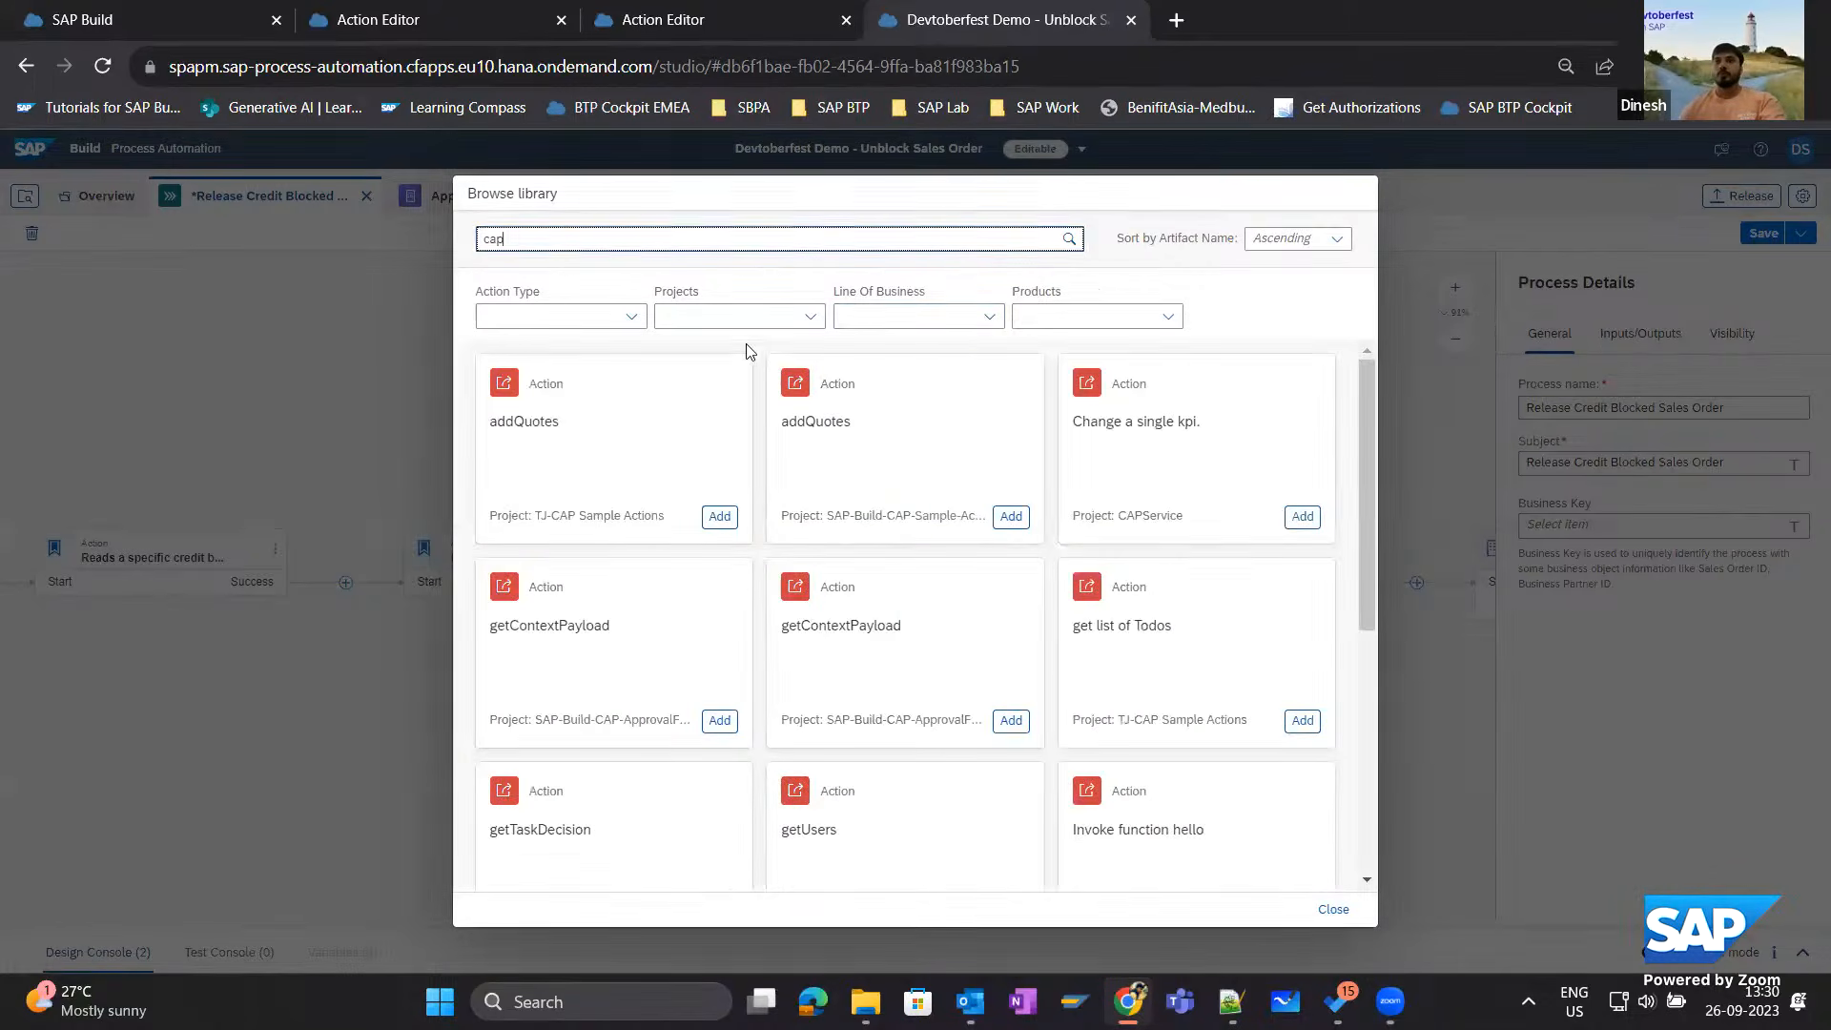
{"action": "key", "text": "ctrl+a"}
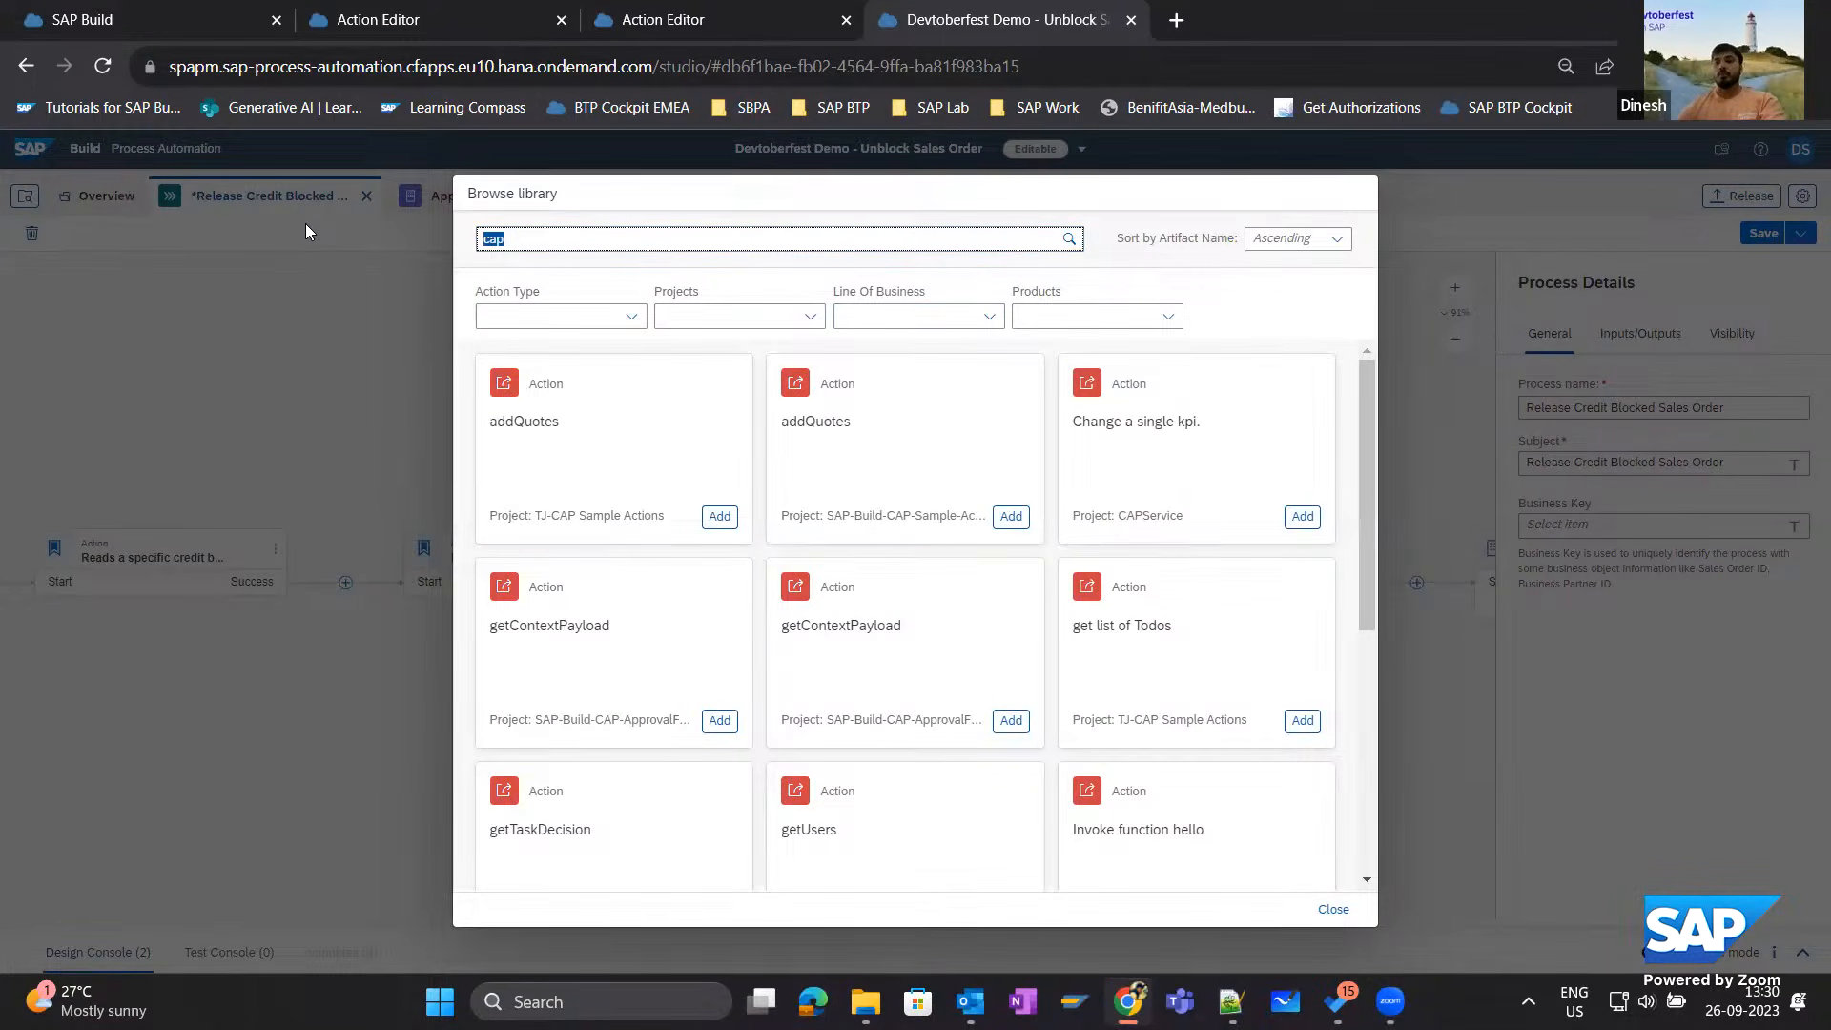
{"action": "type", "text": "integer"}
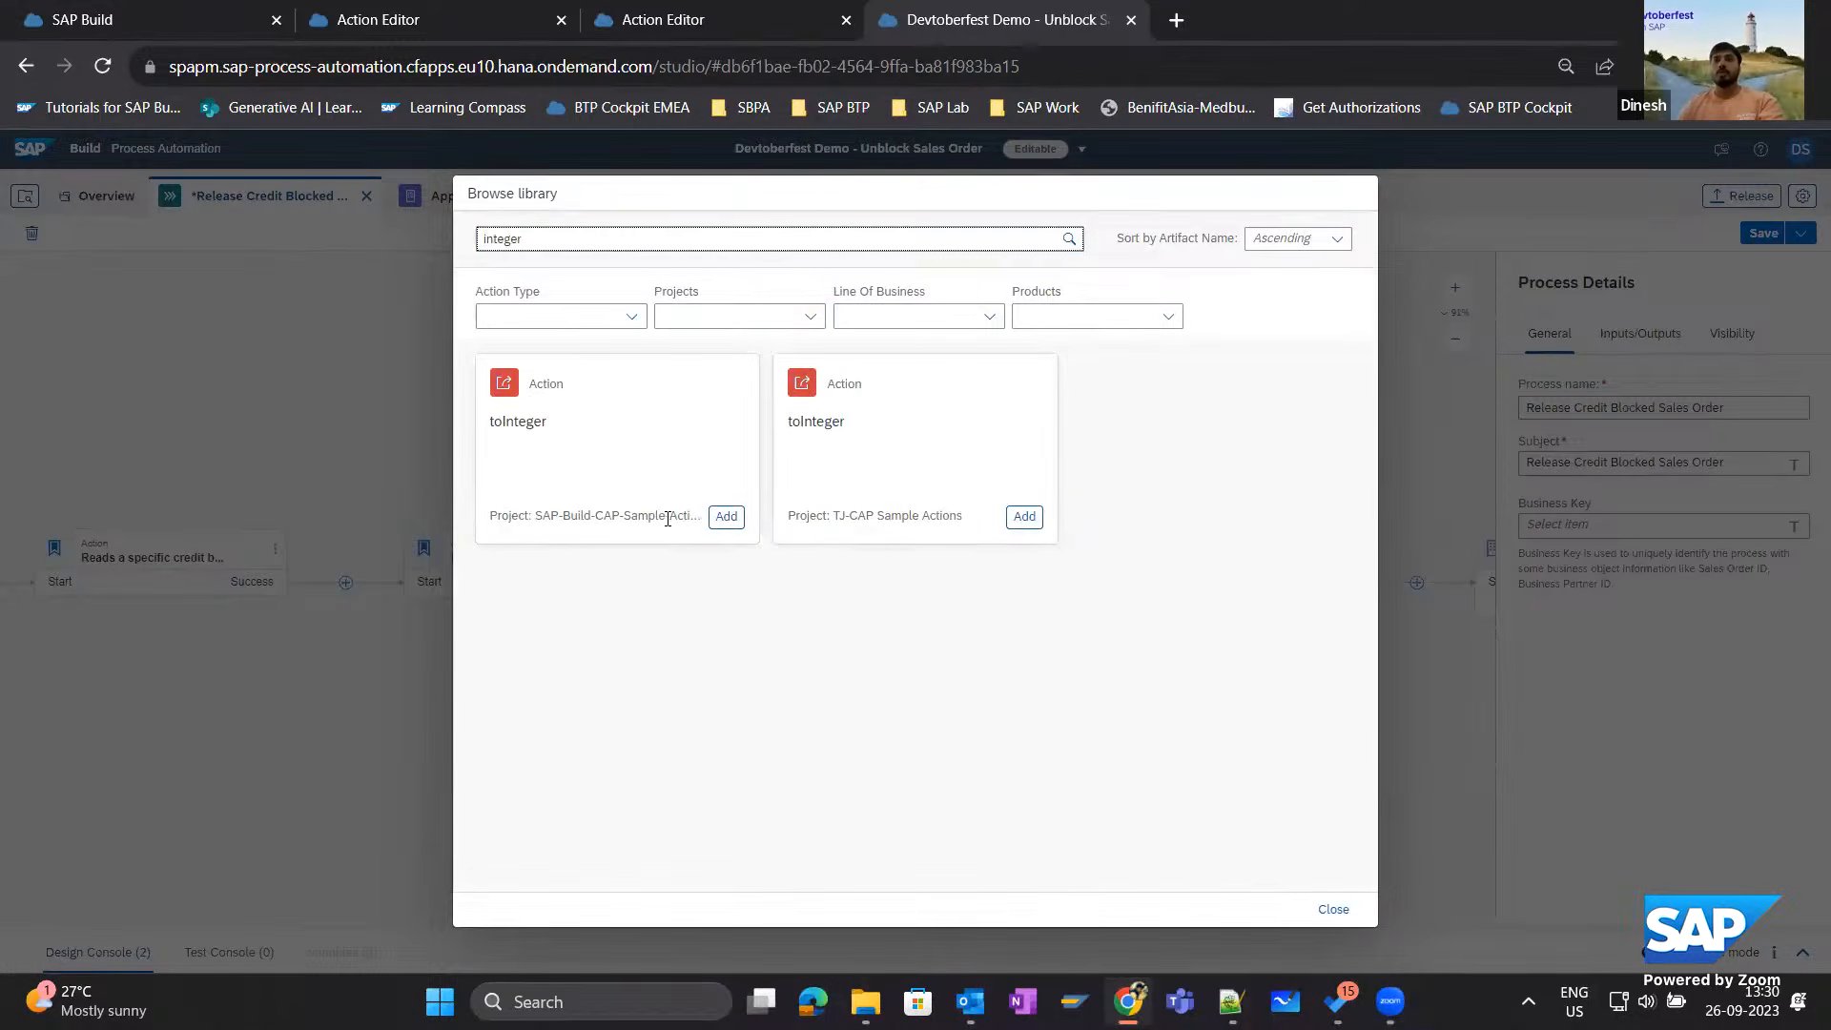
{"action": "left_click", "coordinate": [724, 520]}
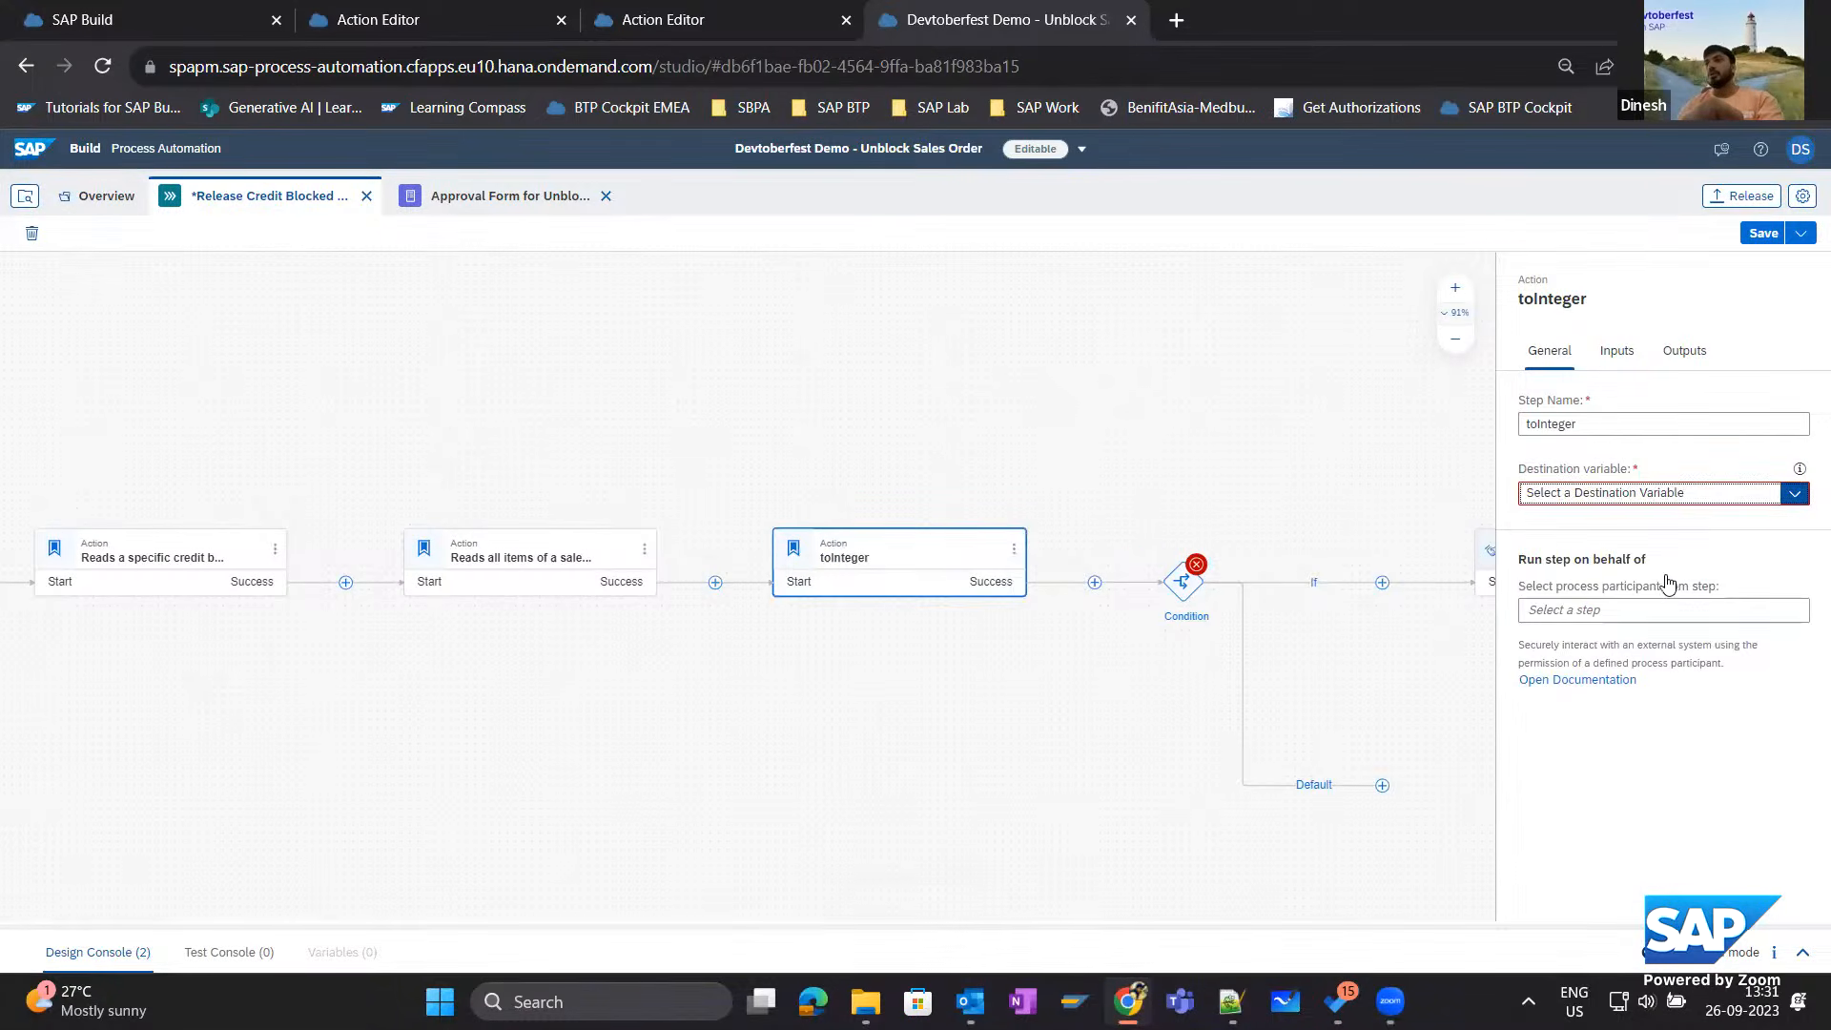
Set the toInteger action's destination variable to CAPDestination and map its value input to Net Value of the credit-blocked sales document.
{"action": "left_click", "coordinate": [1793, 492]}
{"action": "left_click", "coordinate": [1655, 545]}
{"action": "left_click", "coordinate": [1615, 351]}
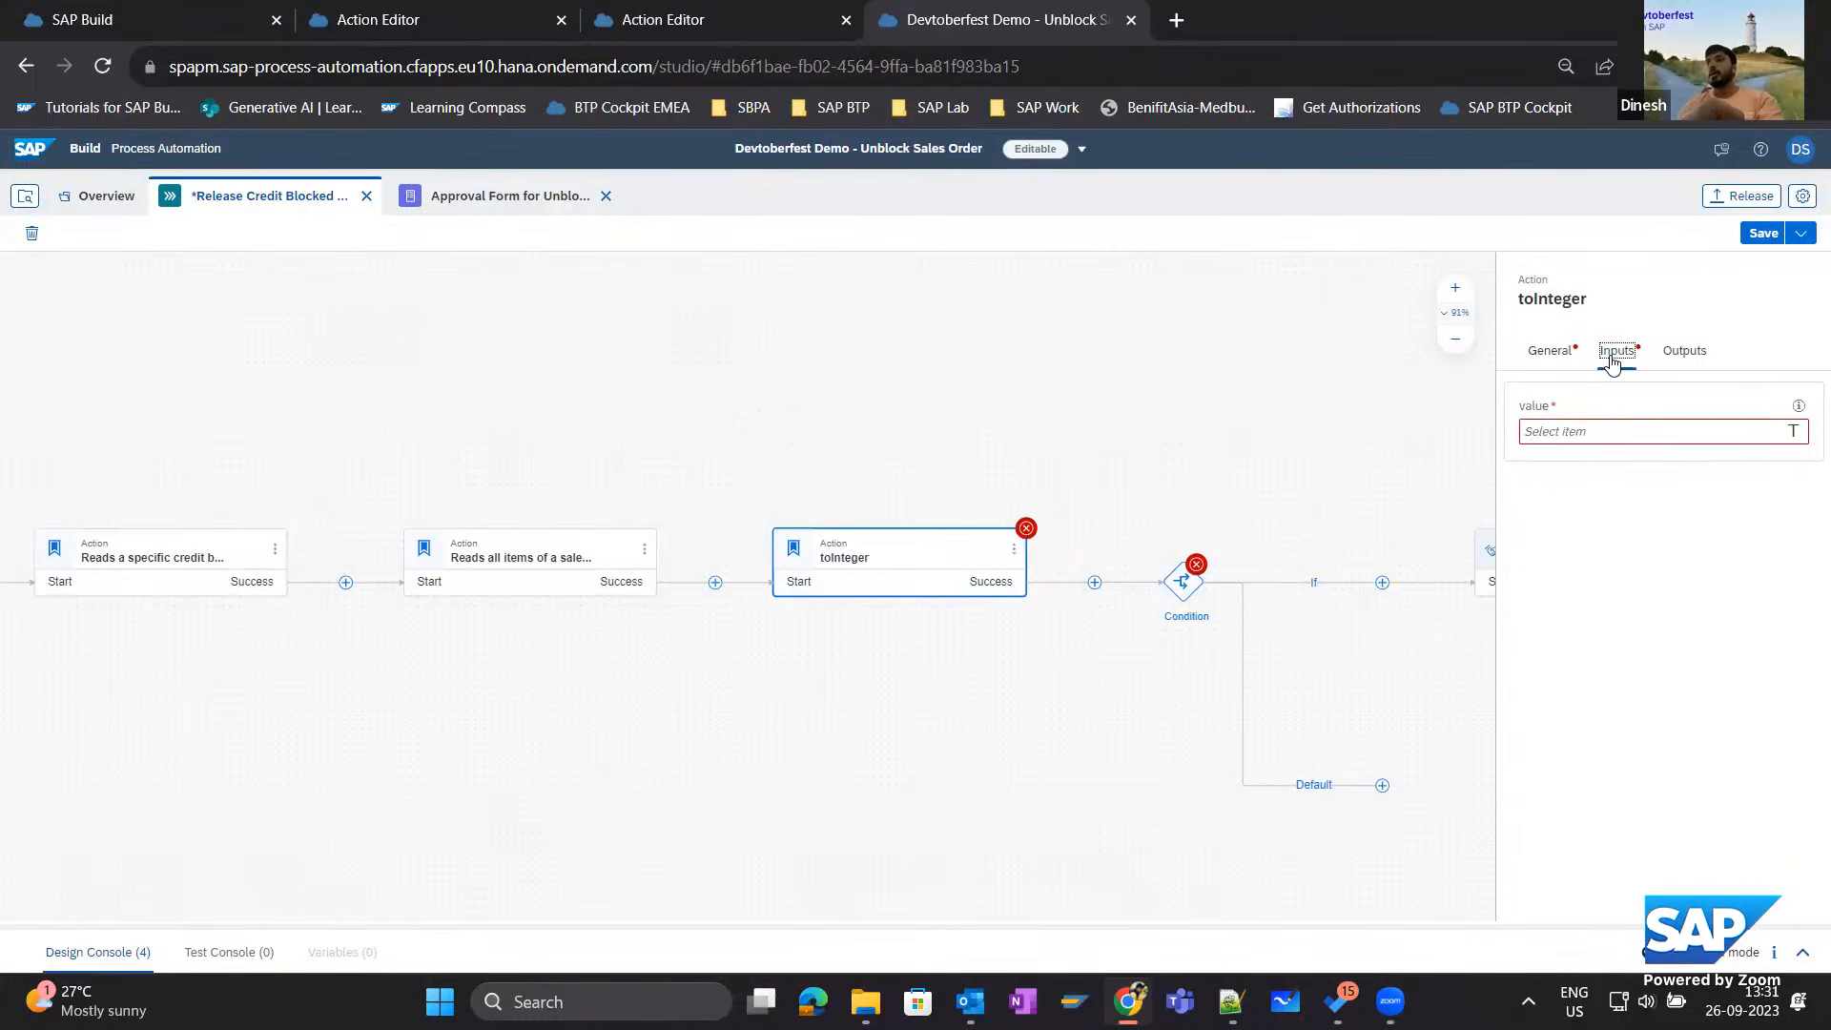
{"action": "left_click", "coordinate": [1590, 439]}
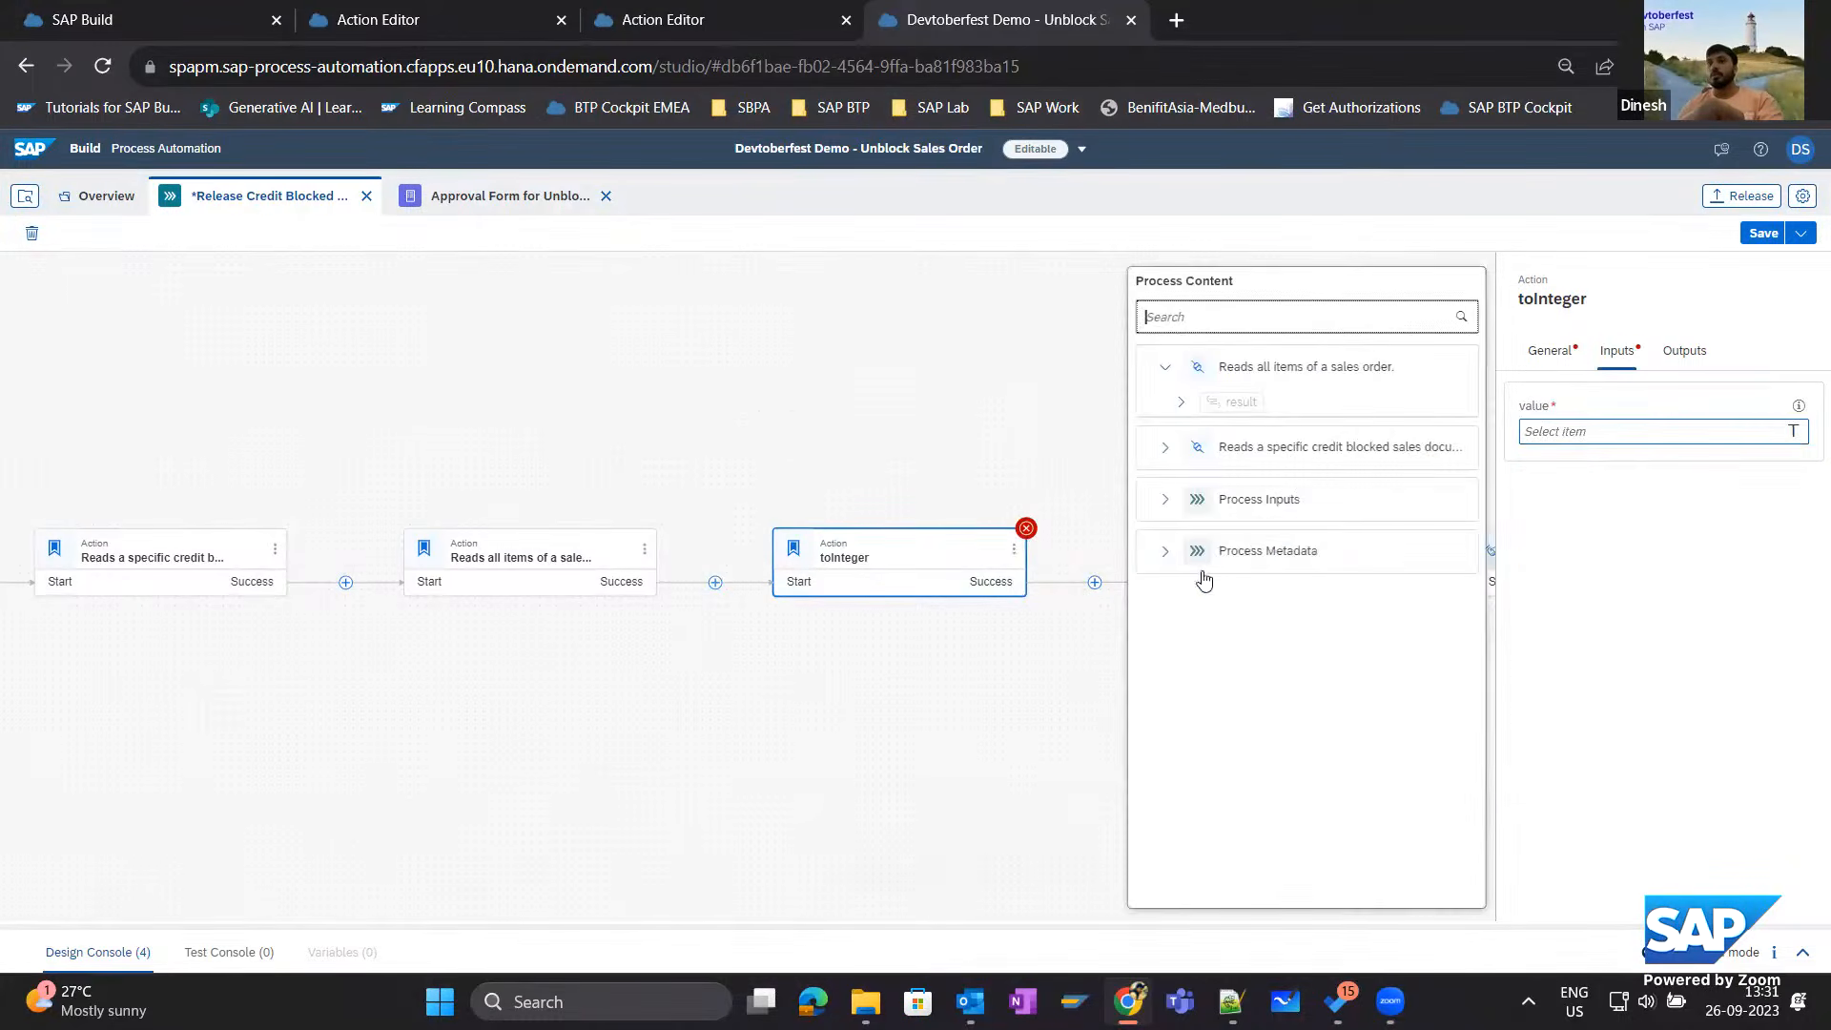
{"action": "left_click", "coordinate": [1598, 439]}
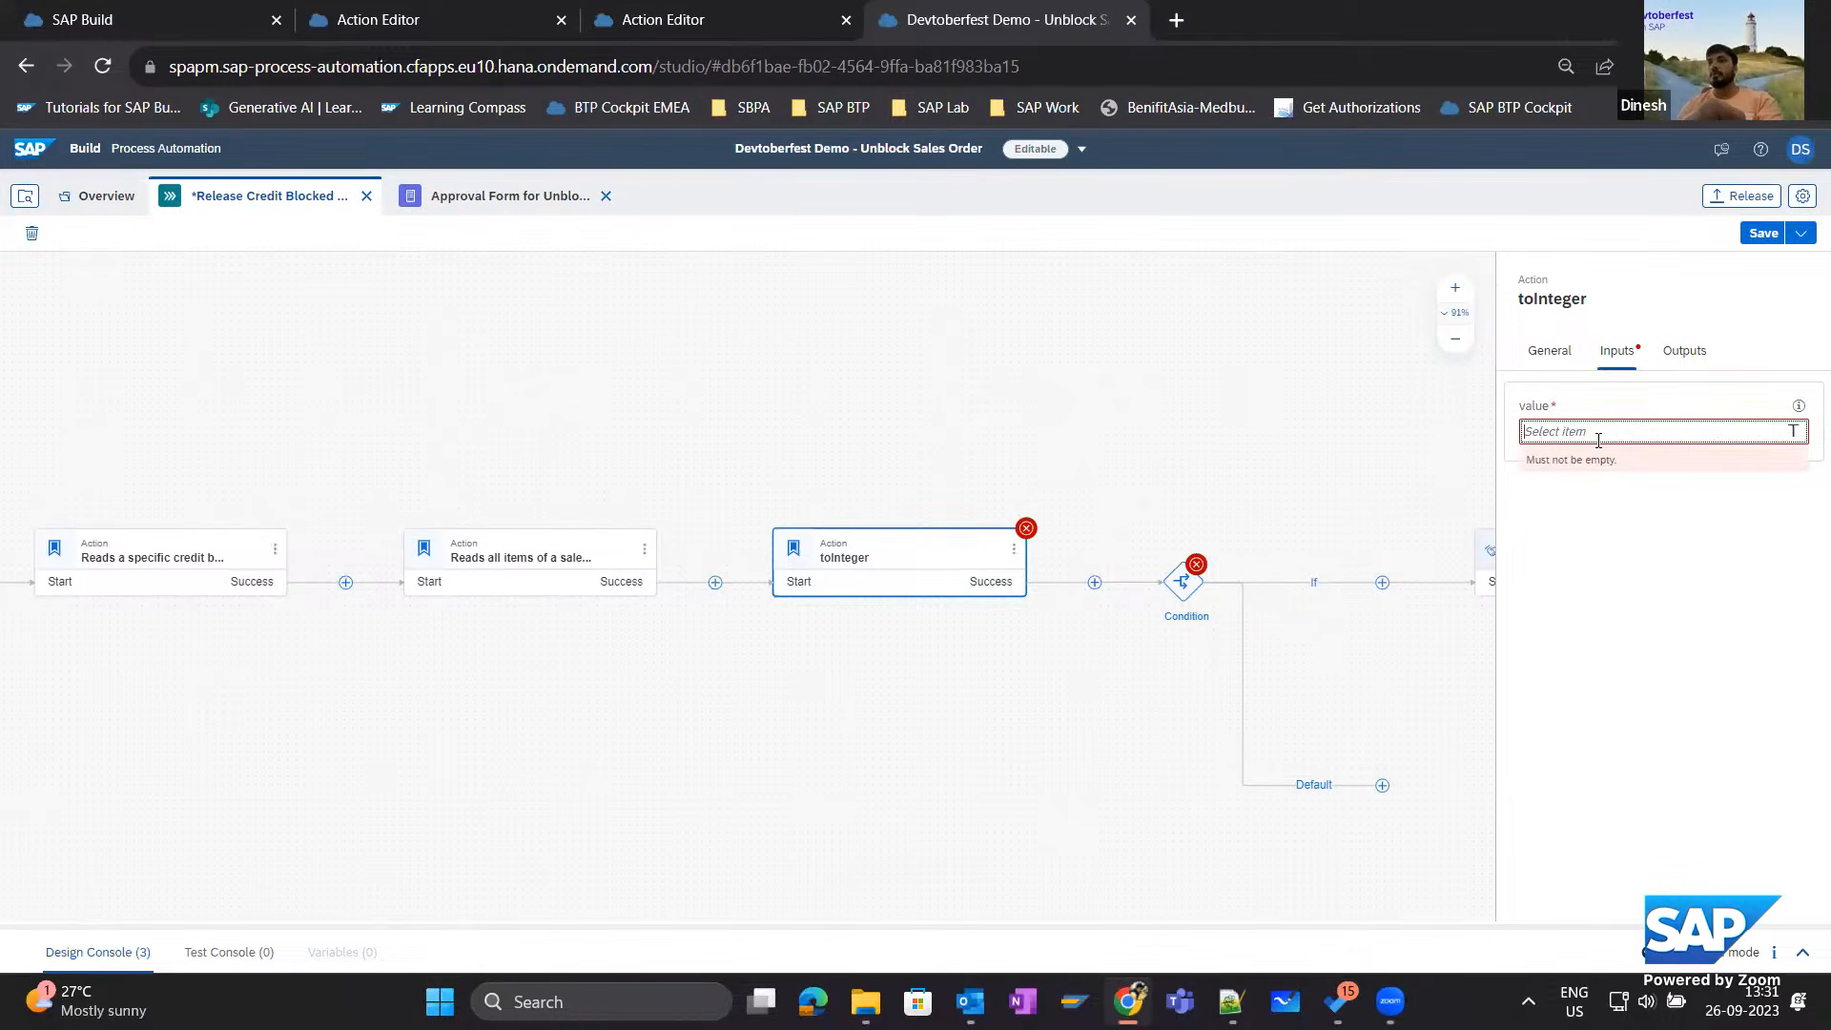
{"action": "left_click", "coordinate": [1535, 437]}
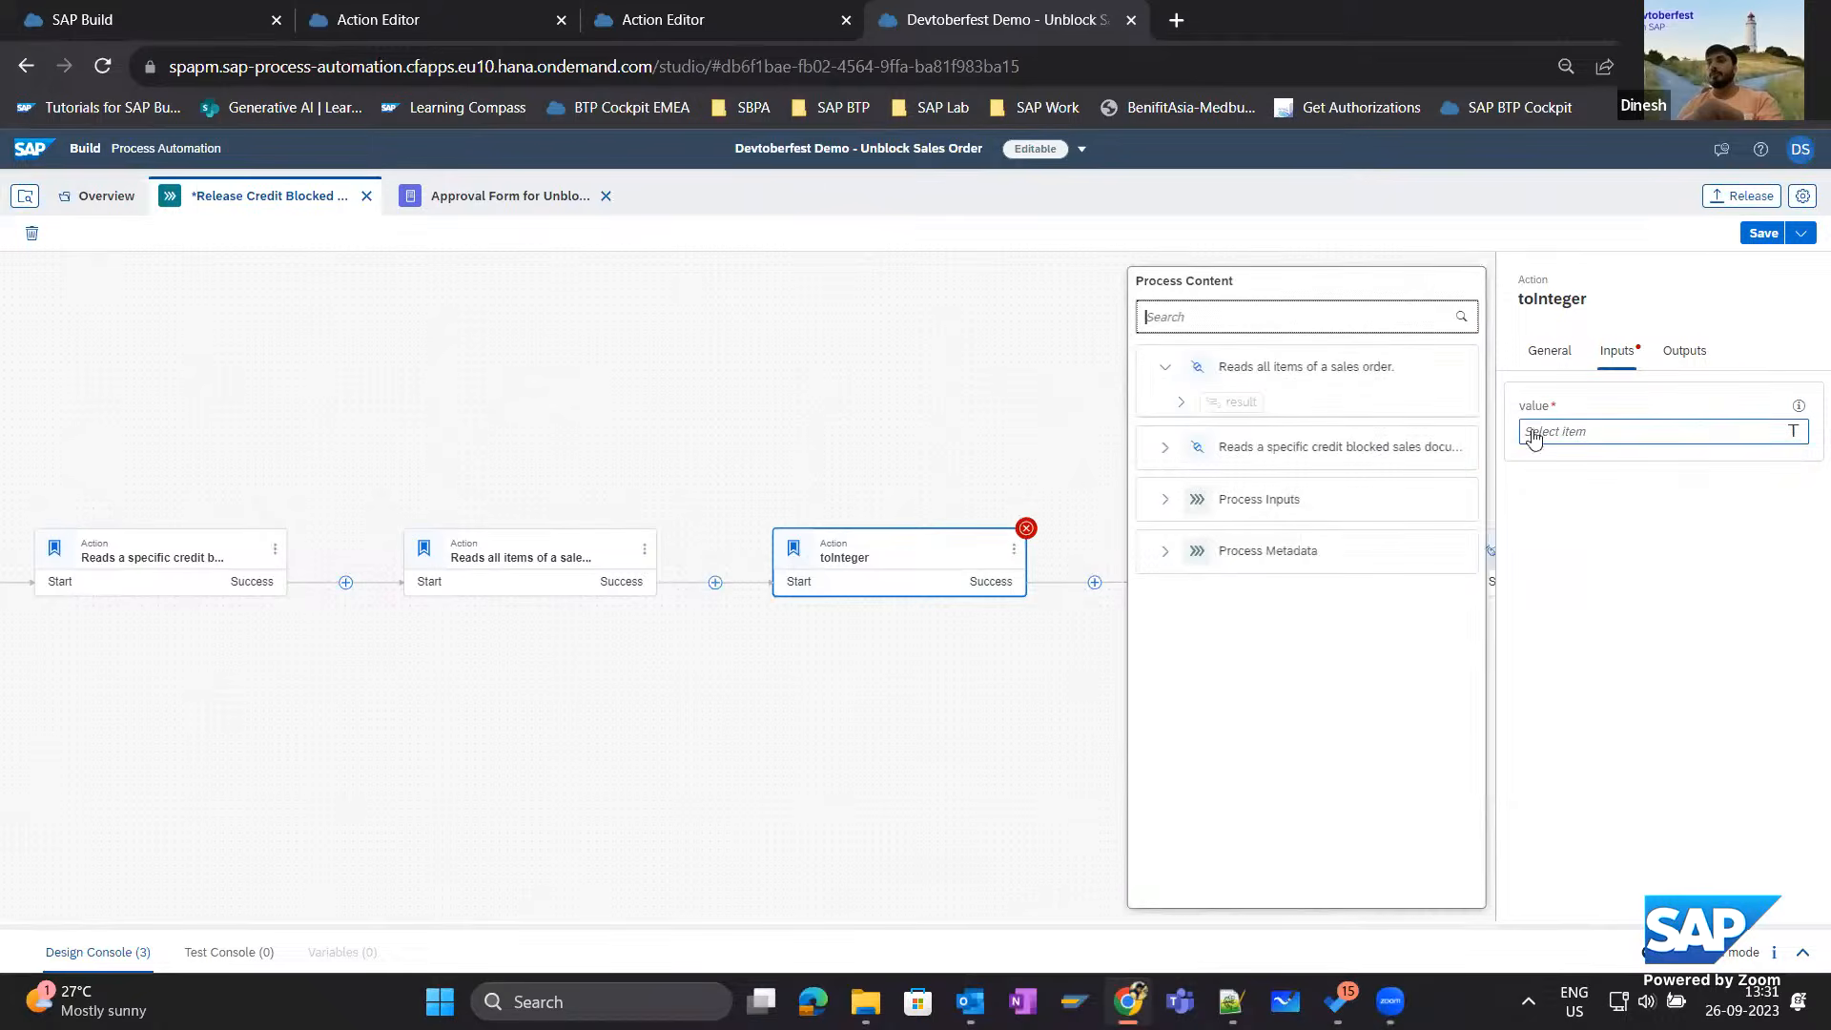
{"action": "left_click", "coordinate": [1164, 447]}
{"action": "left_click", "coordinate": [1181, 482]}
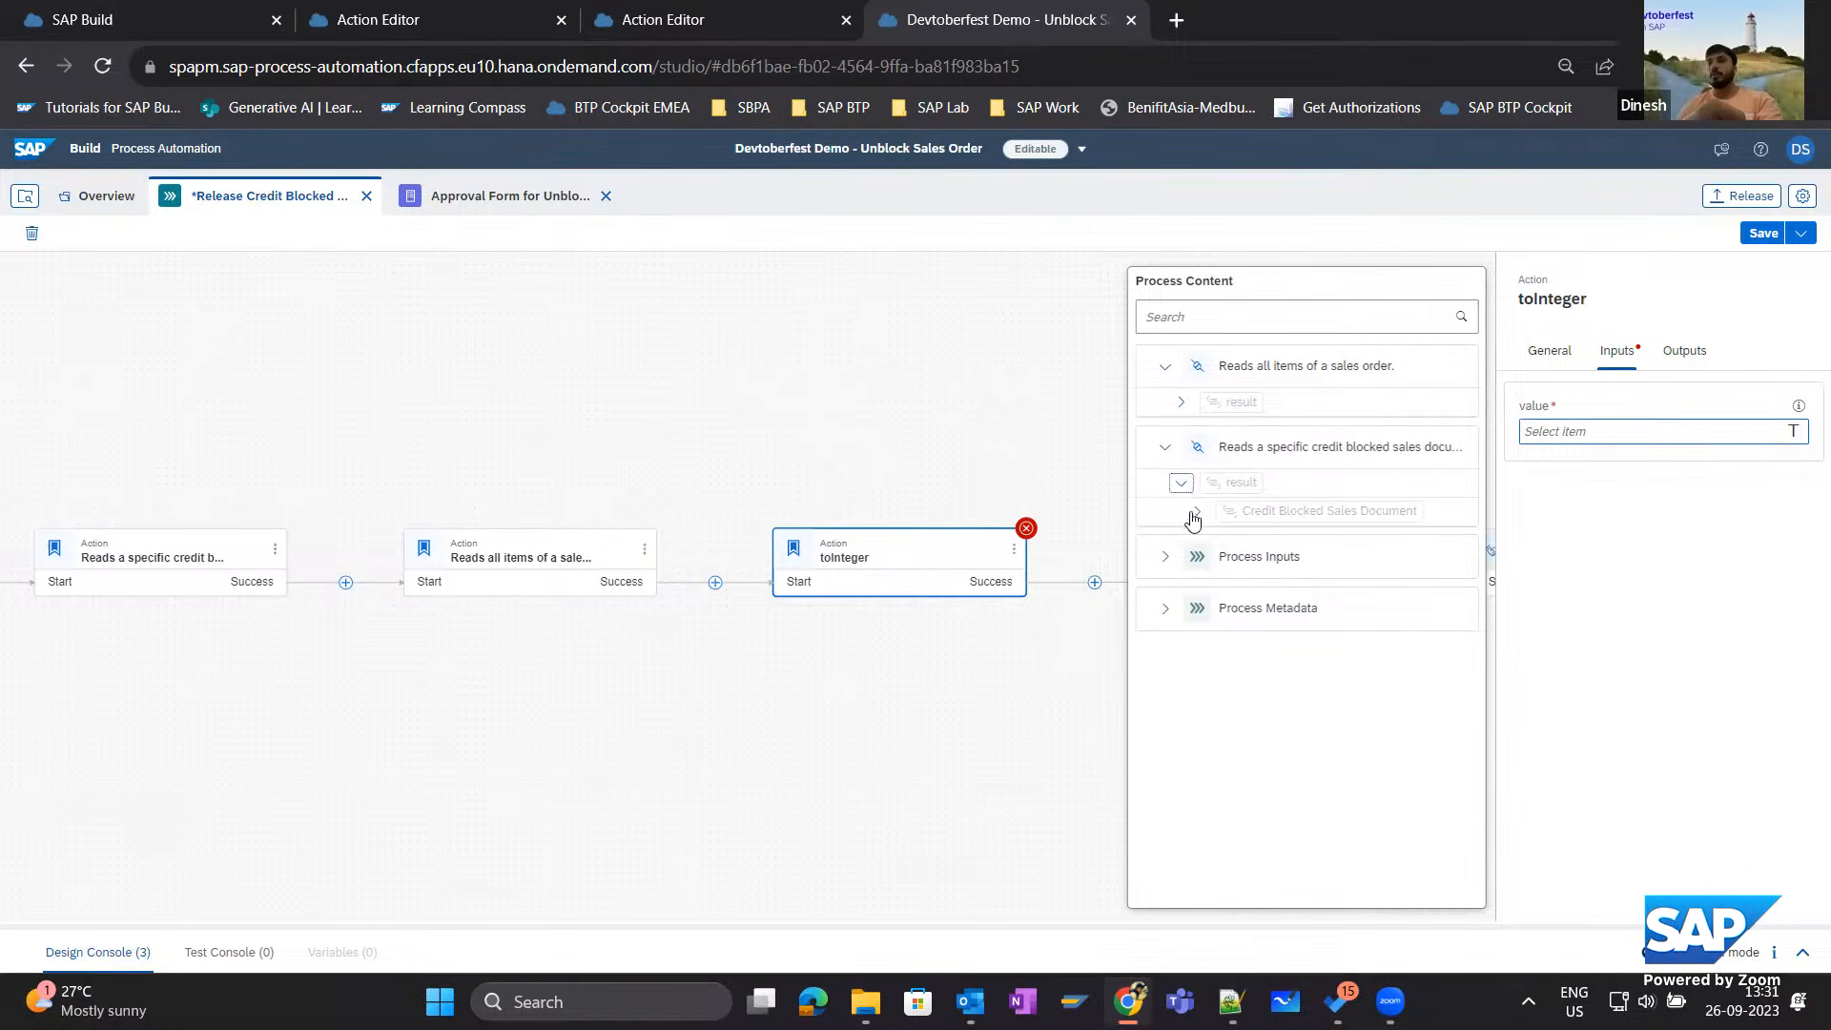
{"action": "left_click", "coordinate": [1196, 511]}
{"action": "scroll", "coordinate": [1270, 810], "scroll_direction": "down", "scroll_amount": 3}
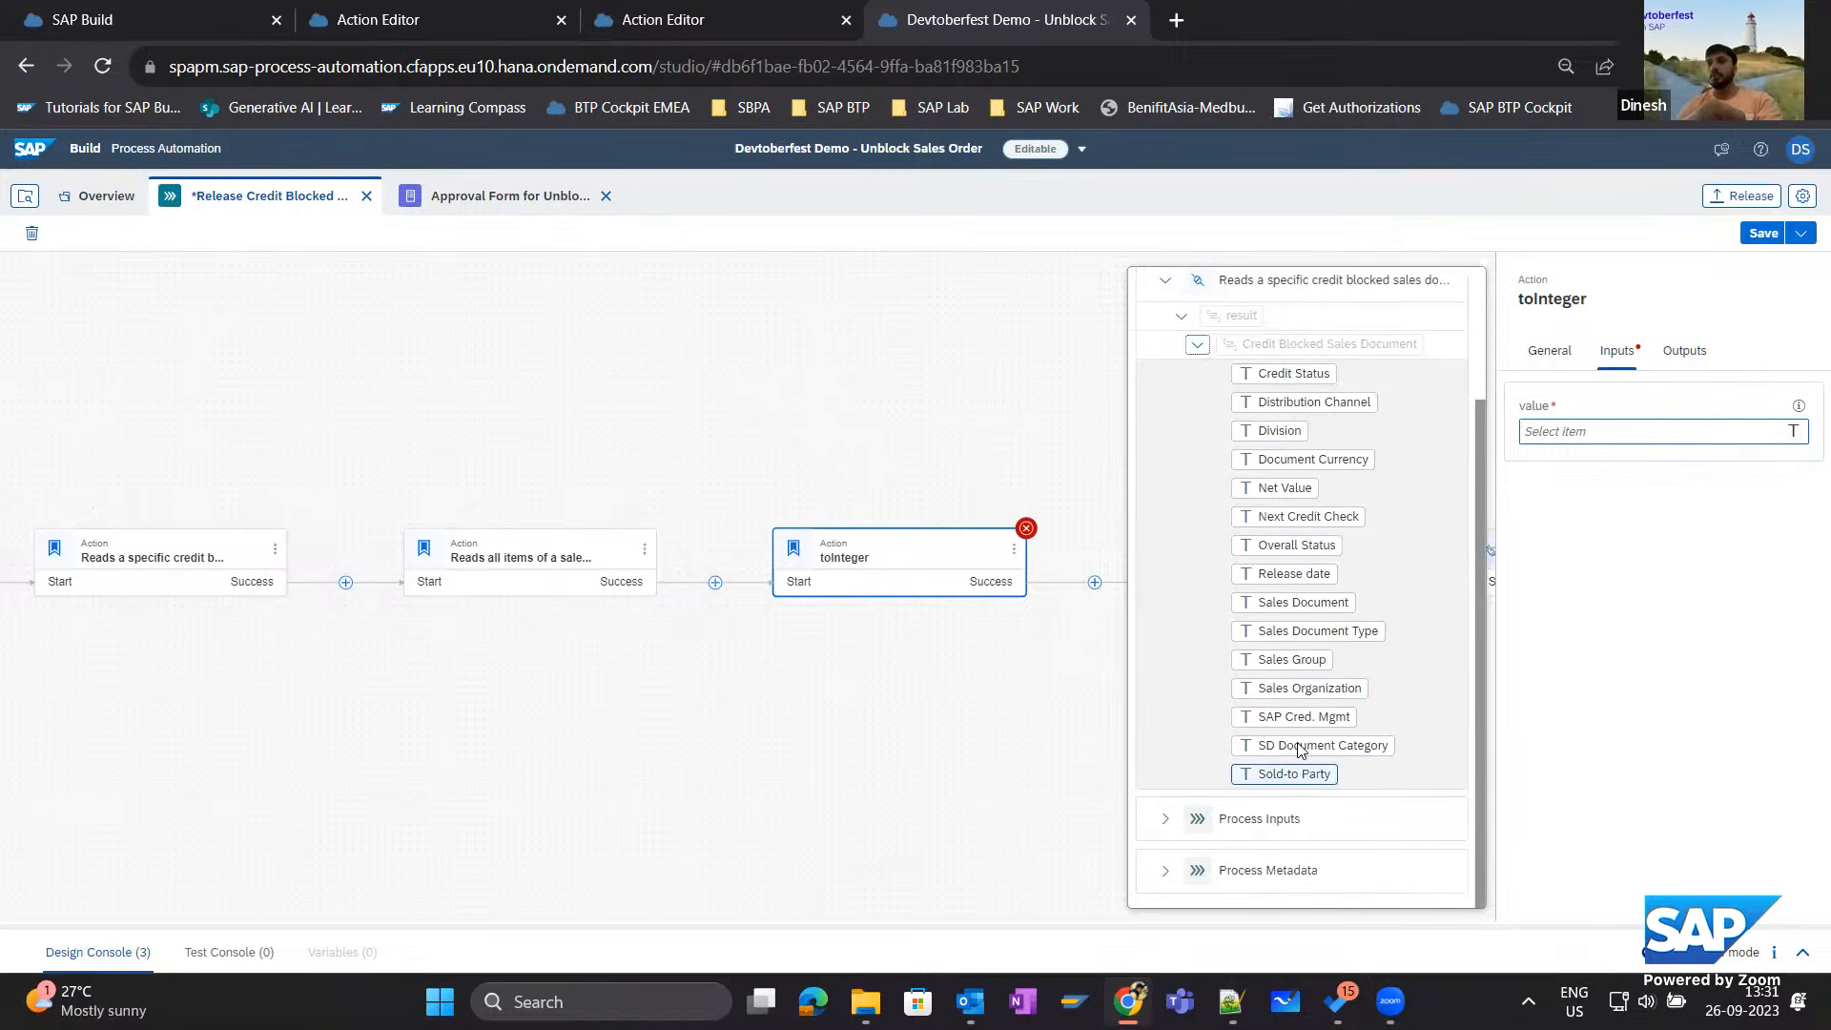
{"action": "left_click", "coordinate": [1278, 489]}
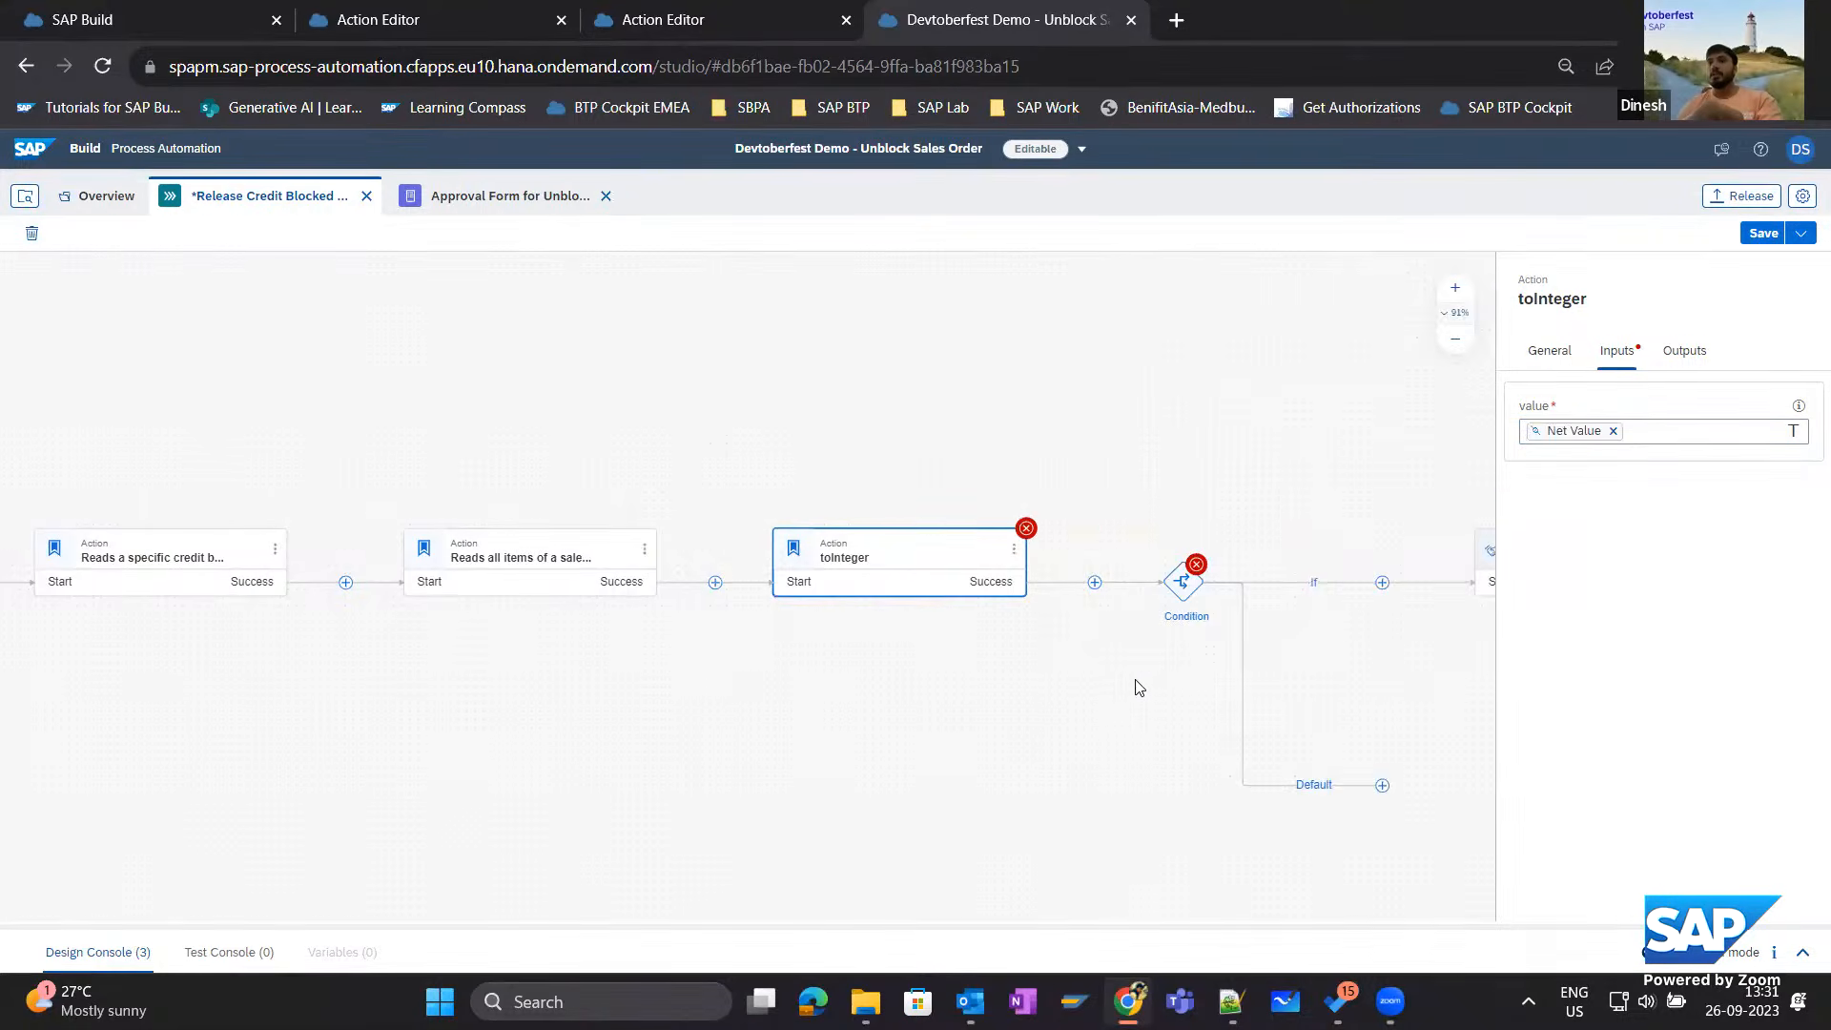
Define the condition's If branch as toInteger value is greater than or equal to 1000 and apply it.
{"action": "left_click", "coordinate": [1182, 597]}
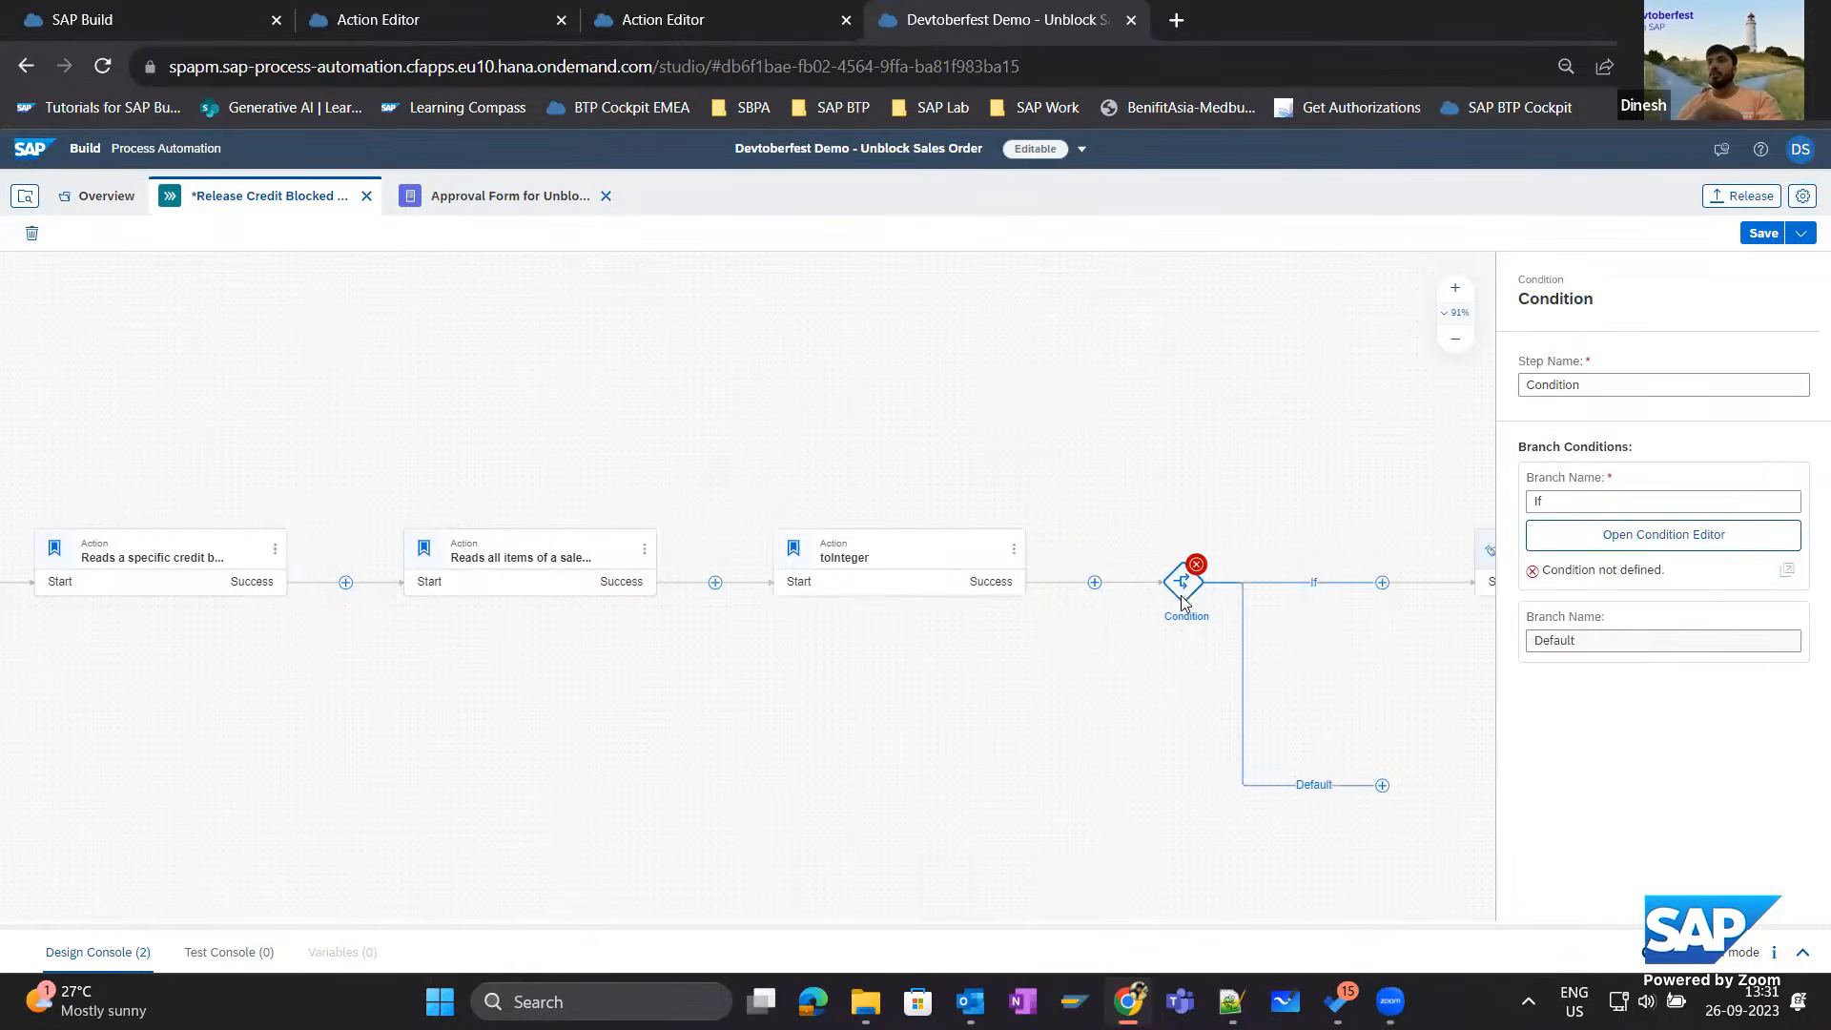
{"action": "scroll", "coordinate": [1089, 725], "scroll_direction": "right", "scroll_amount": 3}
{"action": "left_click", "coordinate": [1663, 534]}
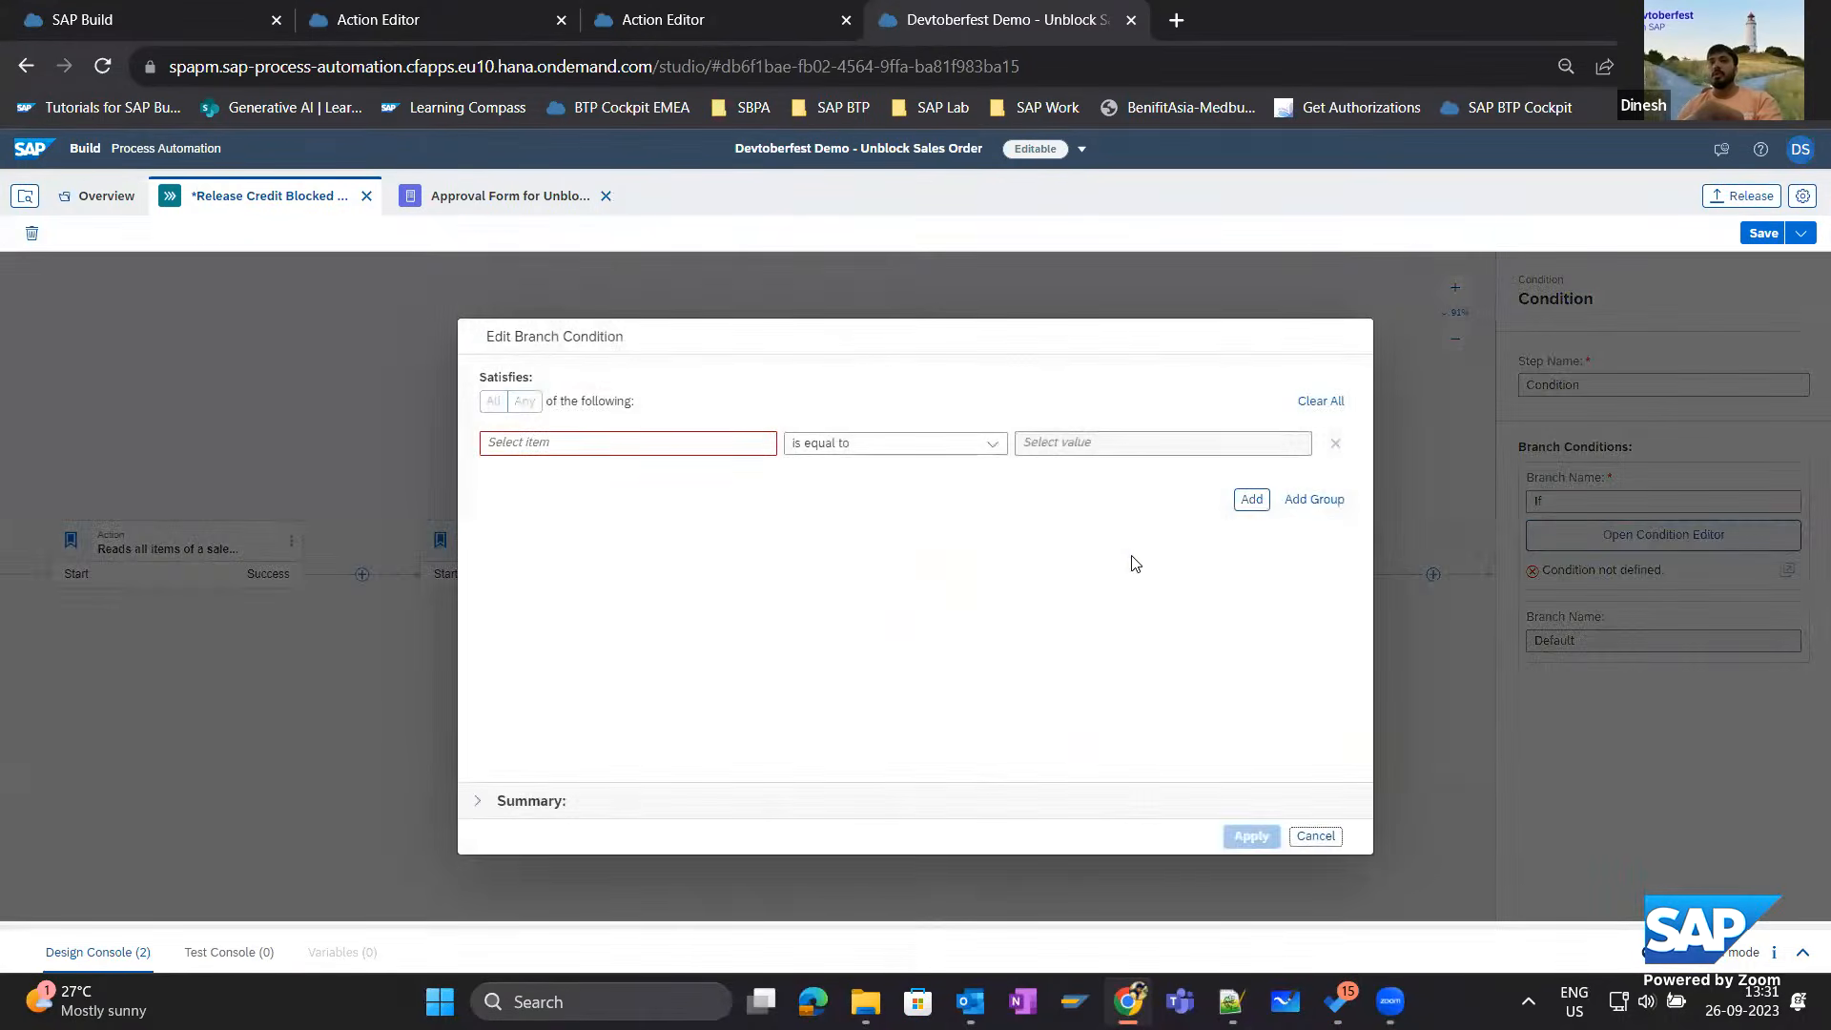
{"action": "left_click", "coordinate": [635, 444]}
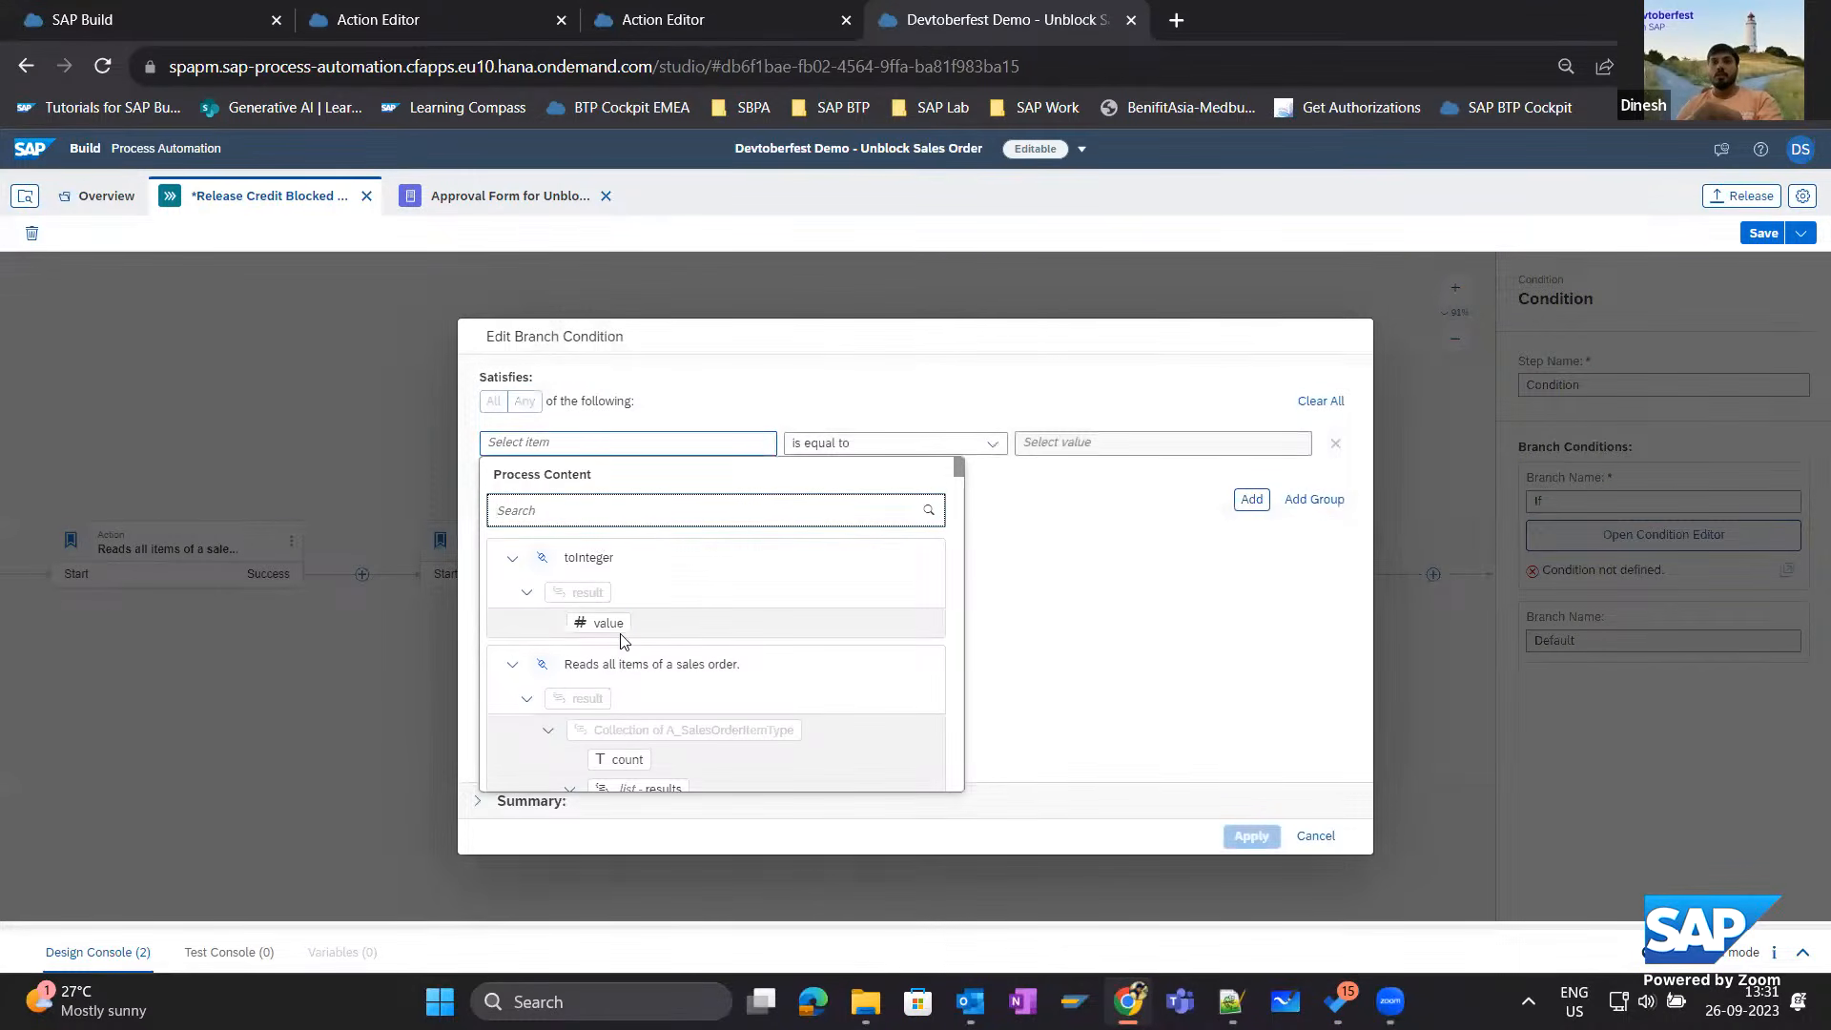
{"action": "left_click", "coordinate": [597, 624]}
{"action": "left_click", "coordinate": [992, 443]}
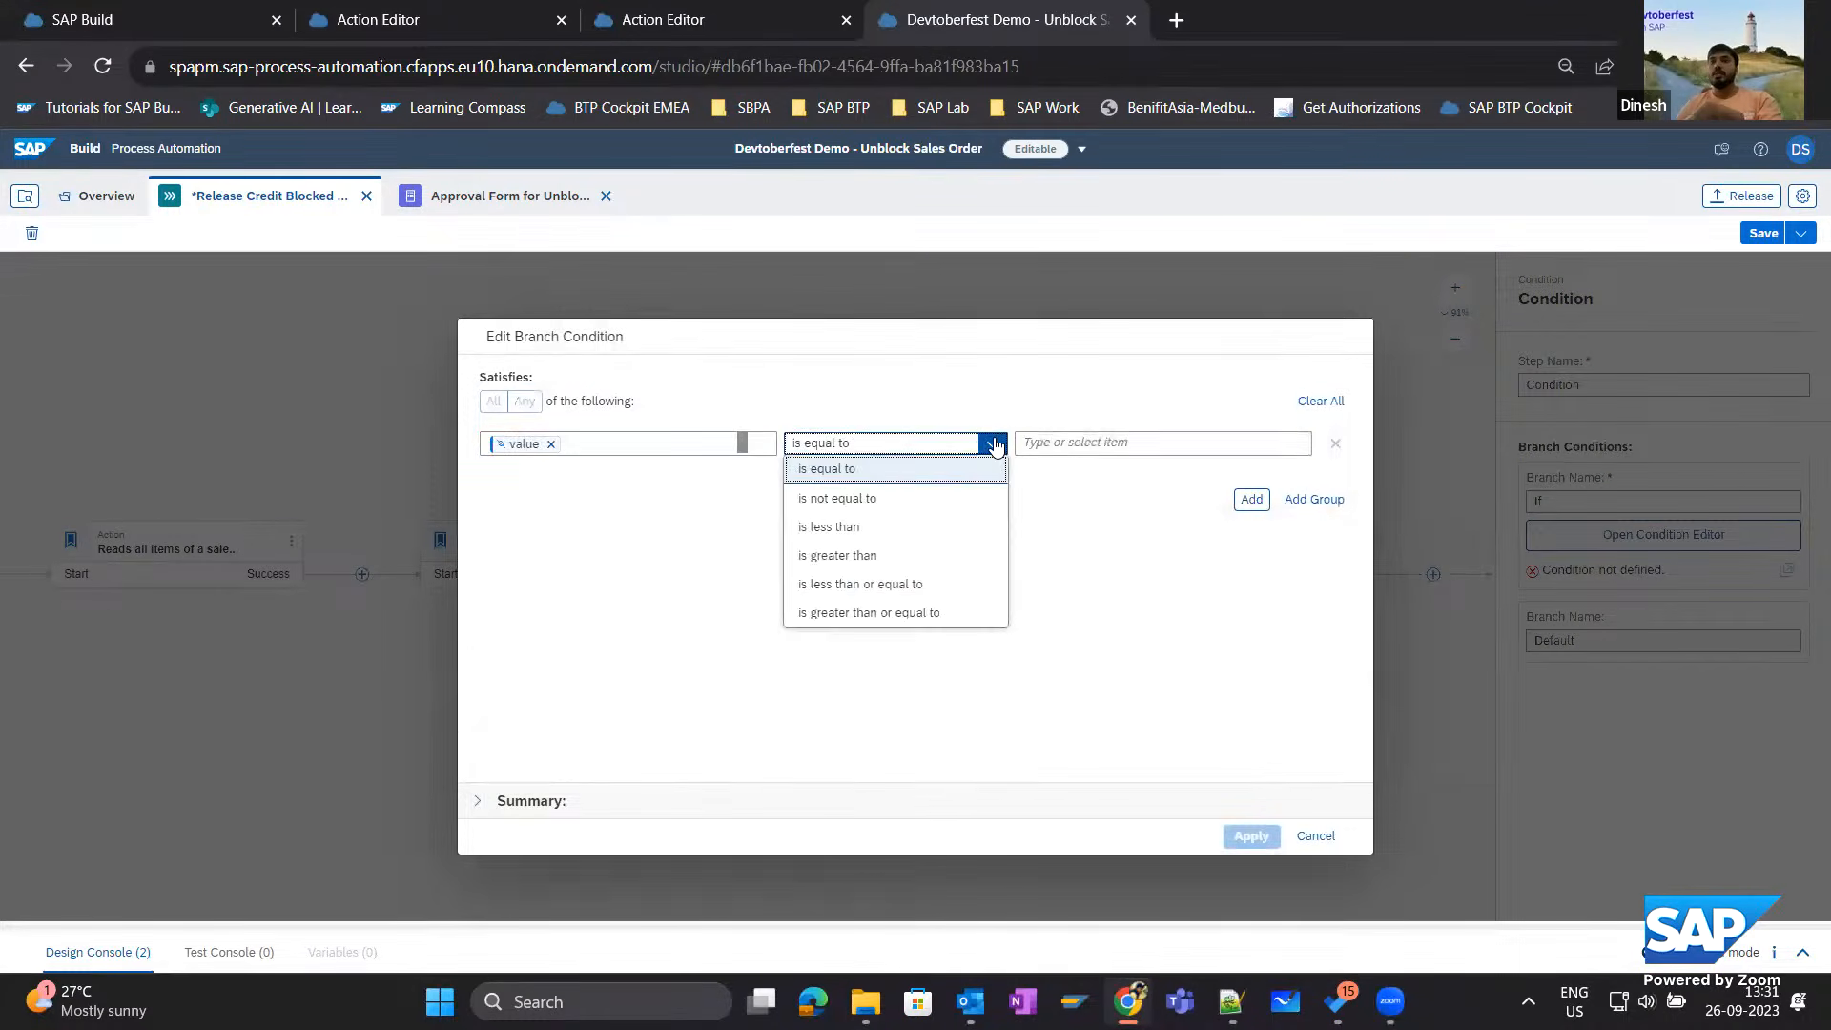
{"action": "left_click", "coordinate": [904, 613]}
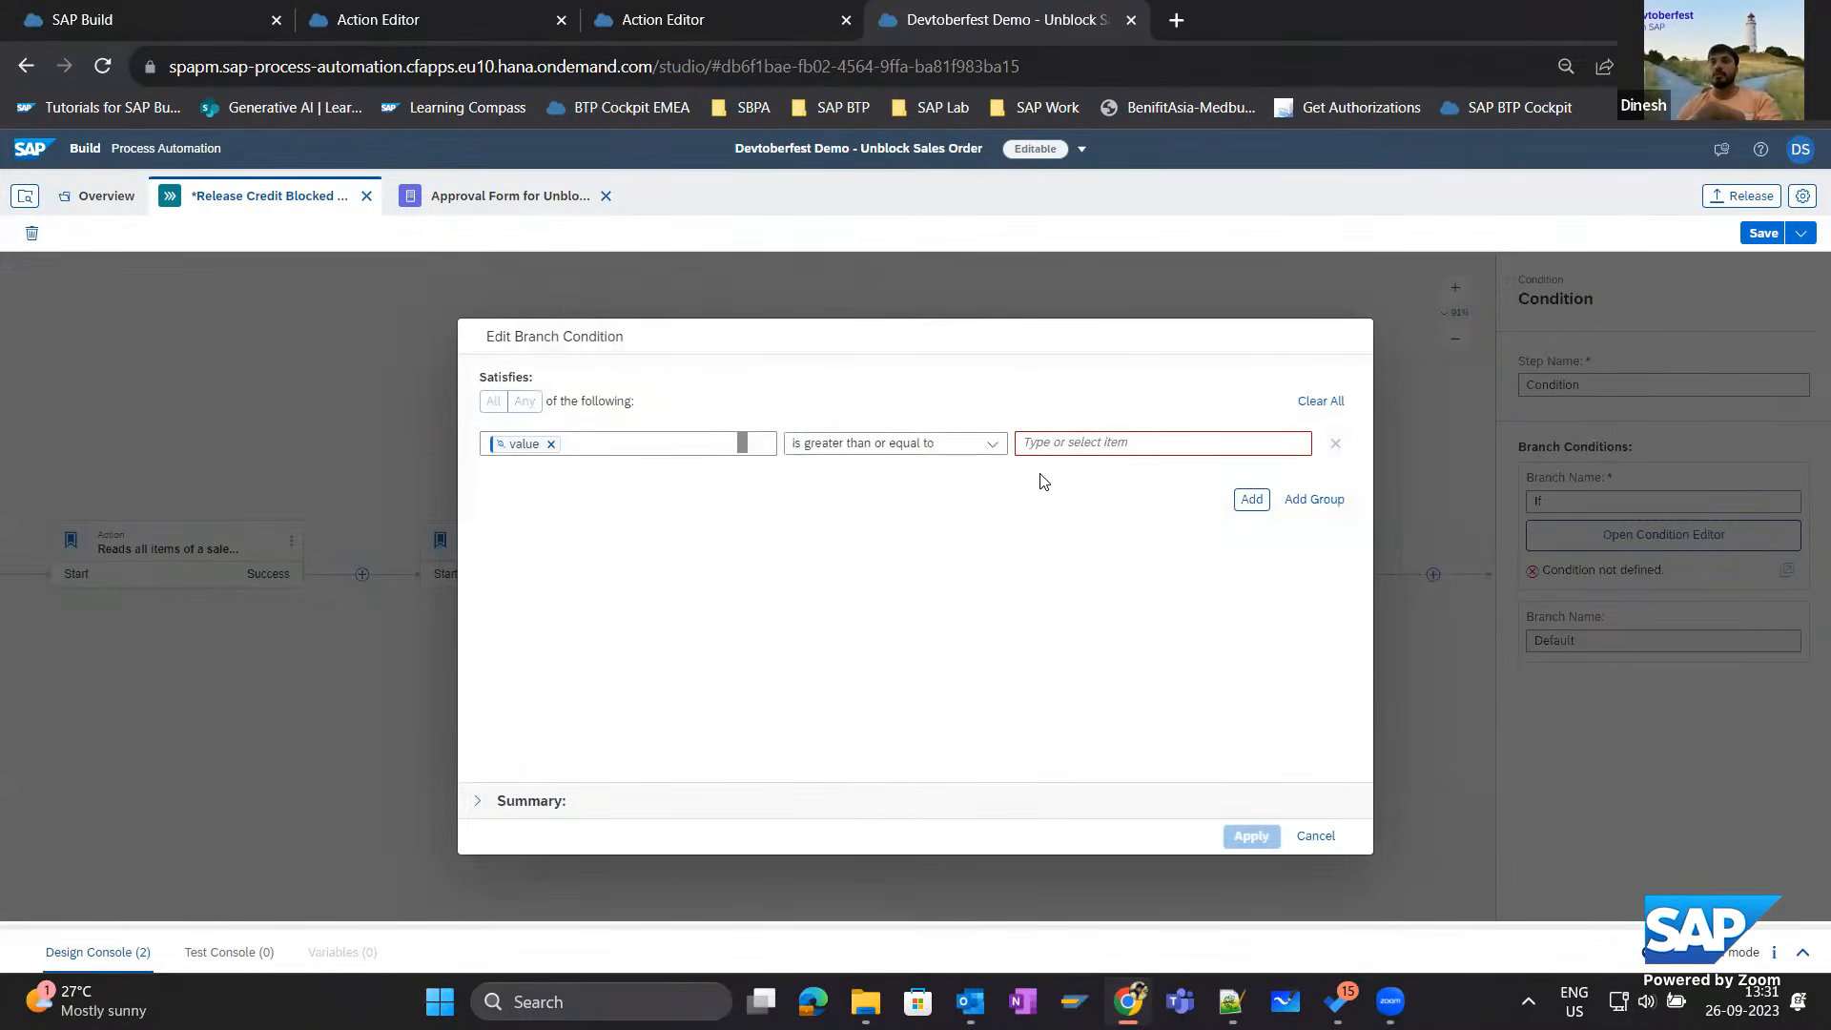
{"action": "left_click", "coordinate": [1078, 444]}
{"action": "type", "text": "1000"}
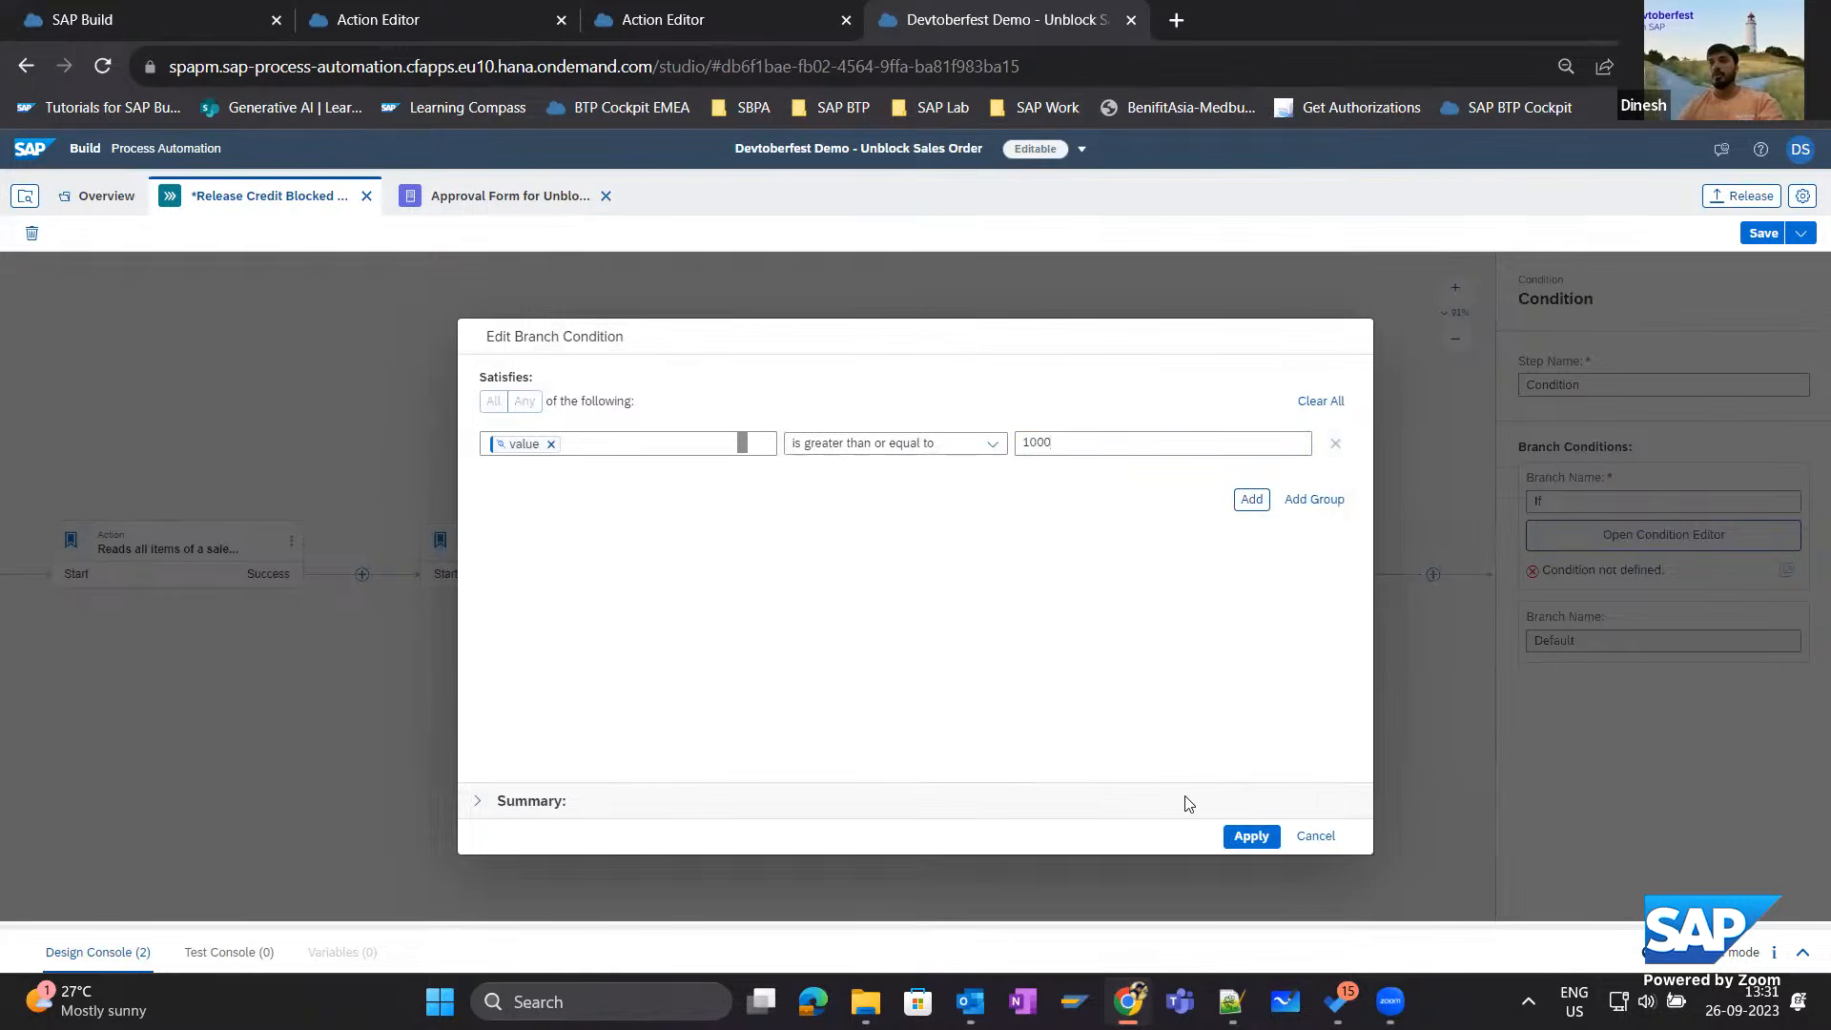
{"action": "left_click", "coordinate": [1251, 837]}
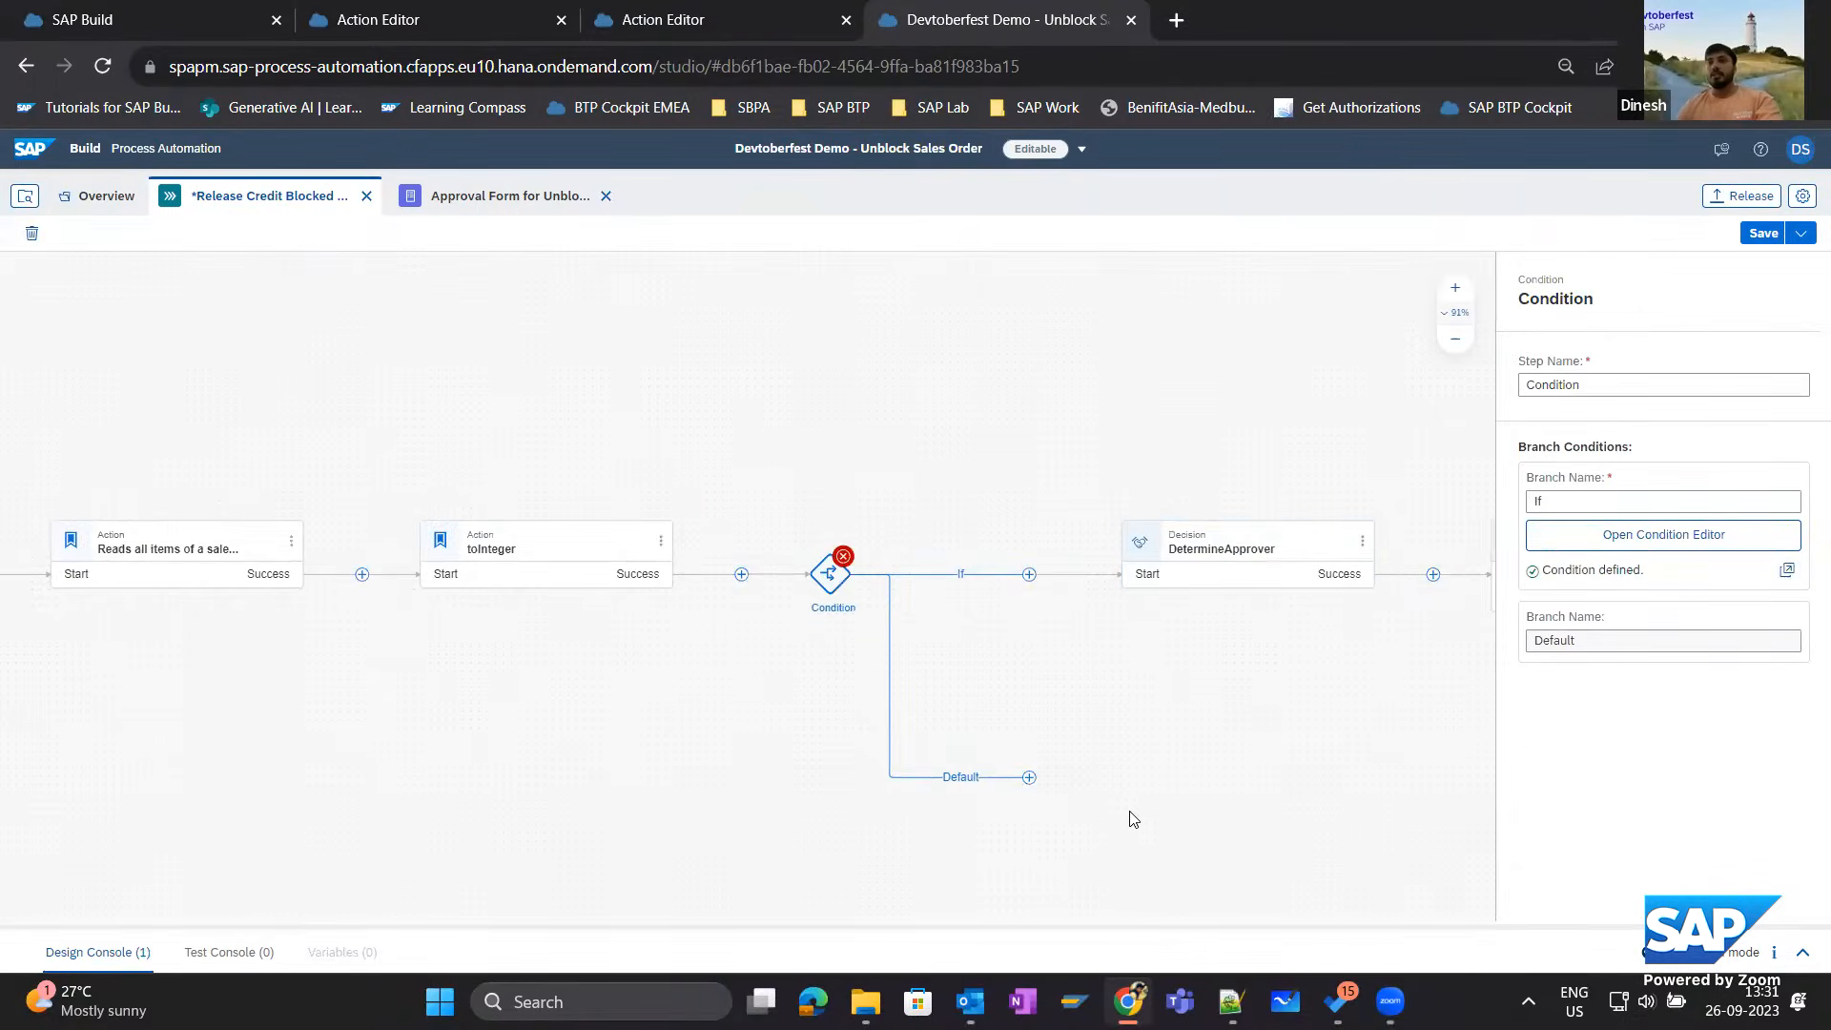
Connect the condition's Default branch directly to the Format Sales Document action and check the flow through to its end.
{"action": "left_click_drag", "start_coordinate": [808, 658], "coordinate": [666, 634]}
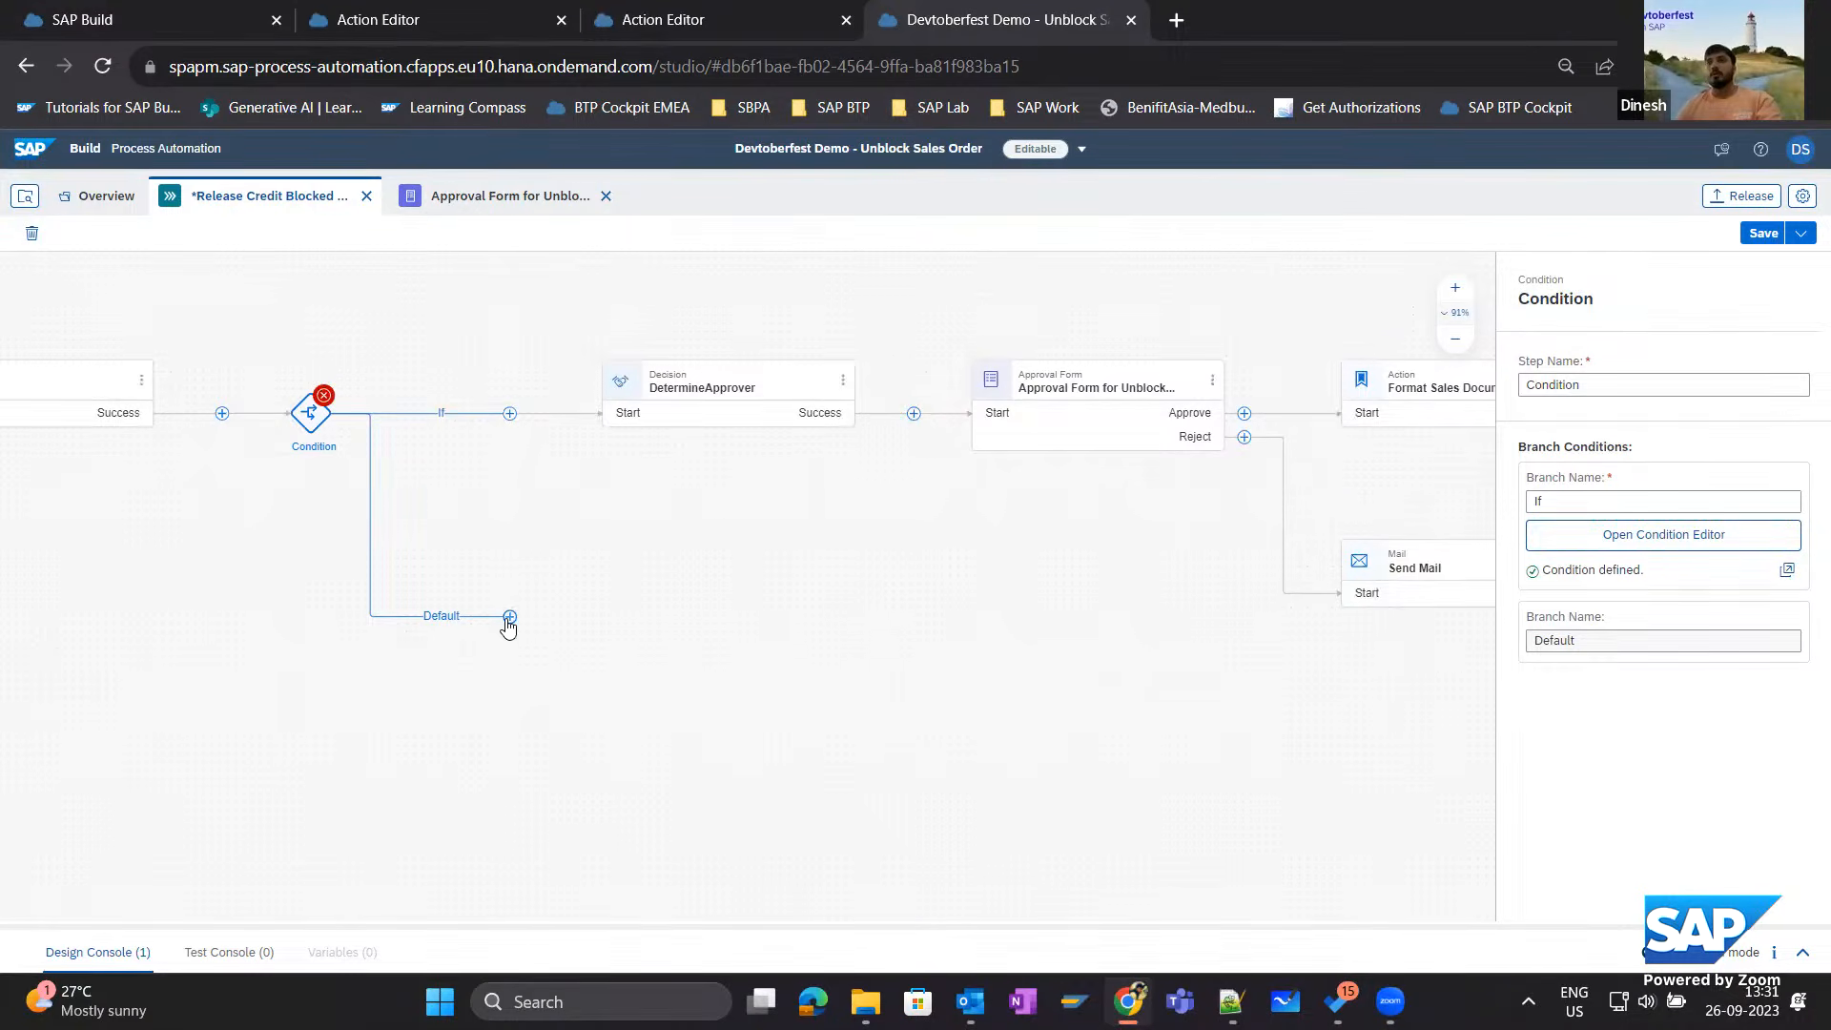
{"action": "left_click_drag", "start_coordinate": [506, 620], "coordinate": [1338, 416]}
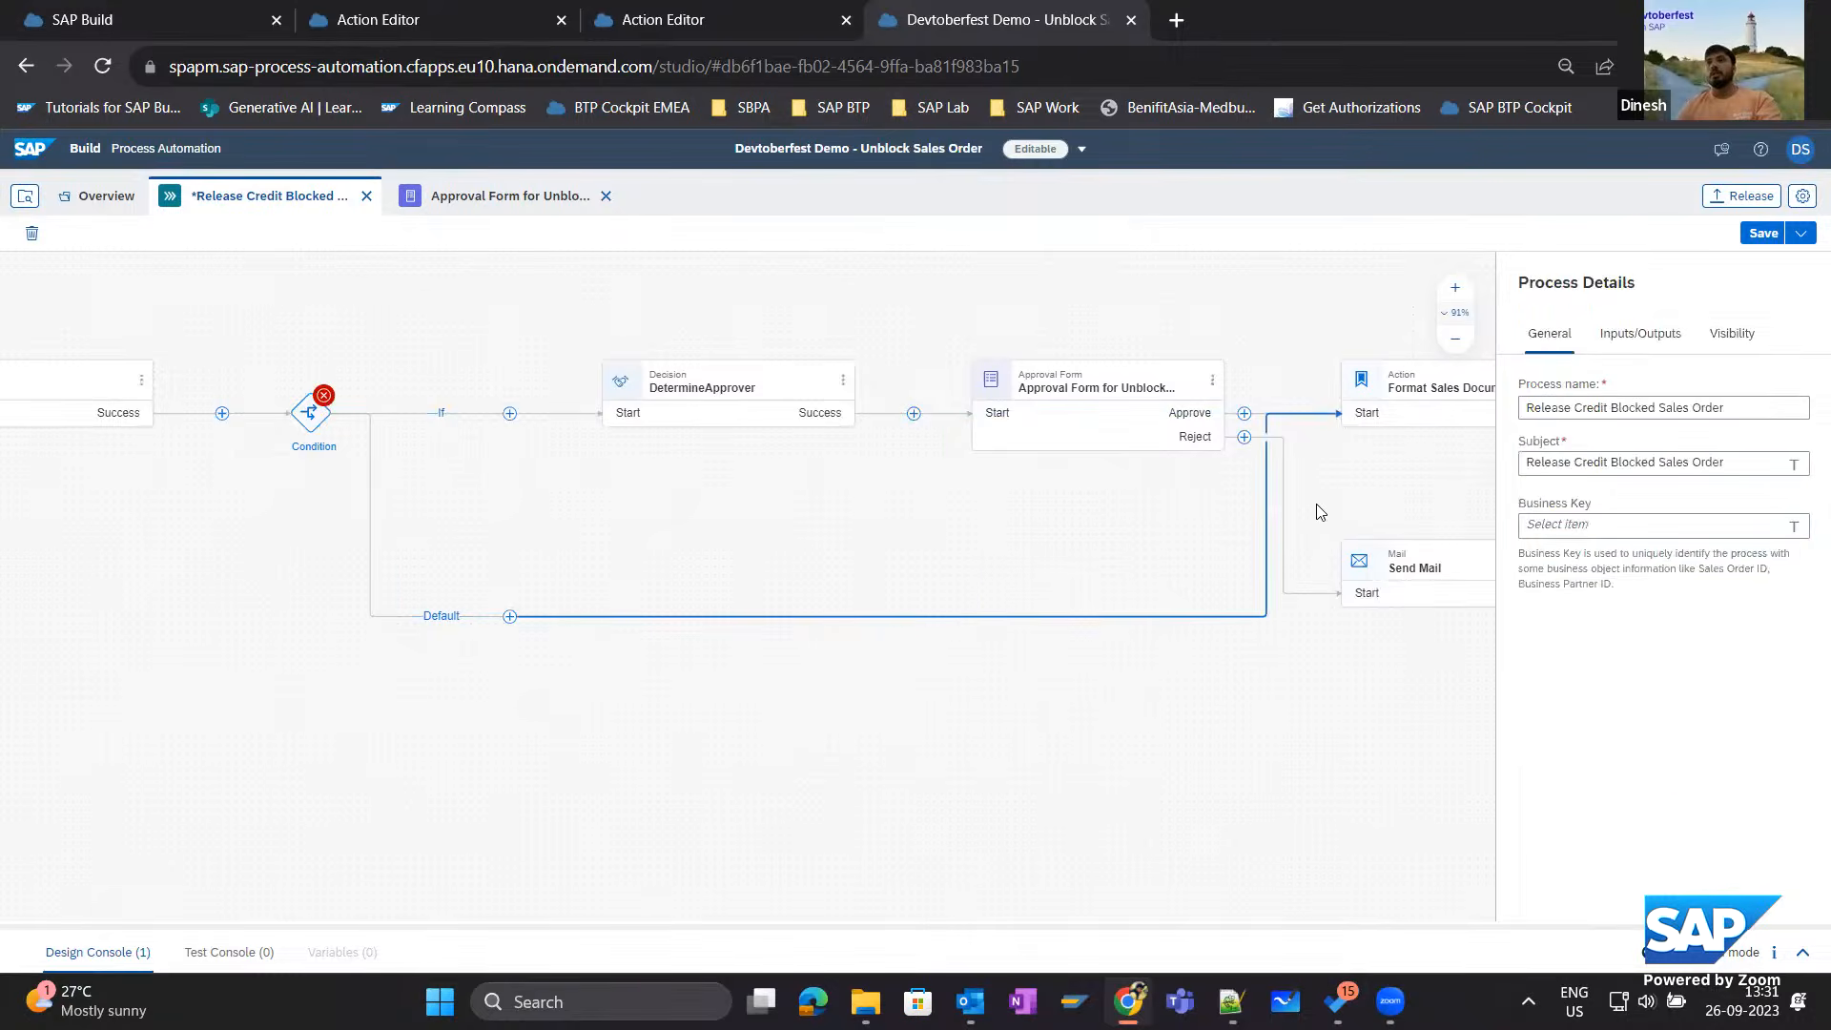
{"action": "left_click_drag", "start_coordinate": [1030, 838], "coordinate": [696, 851]}
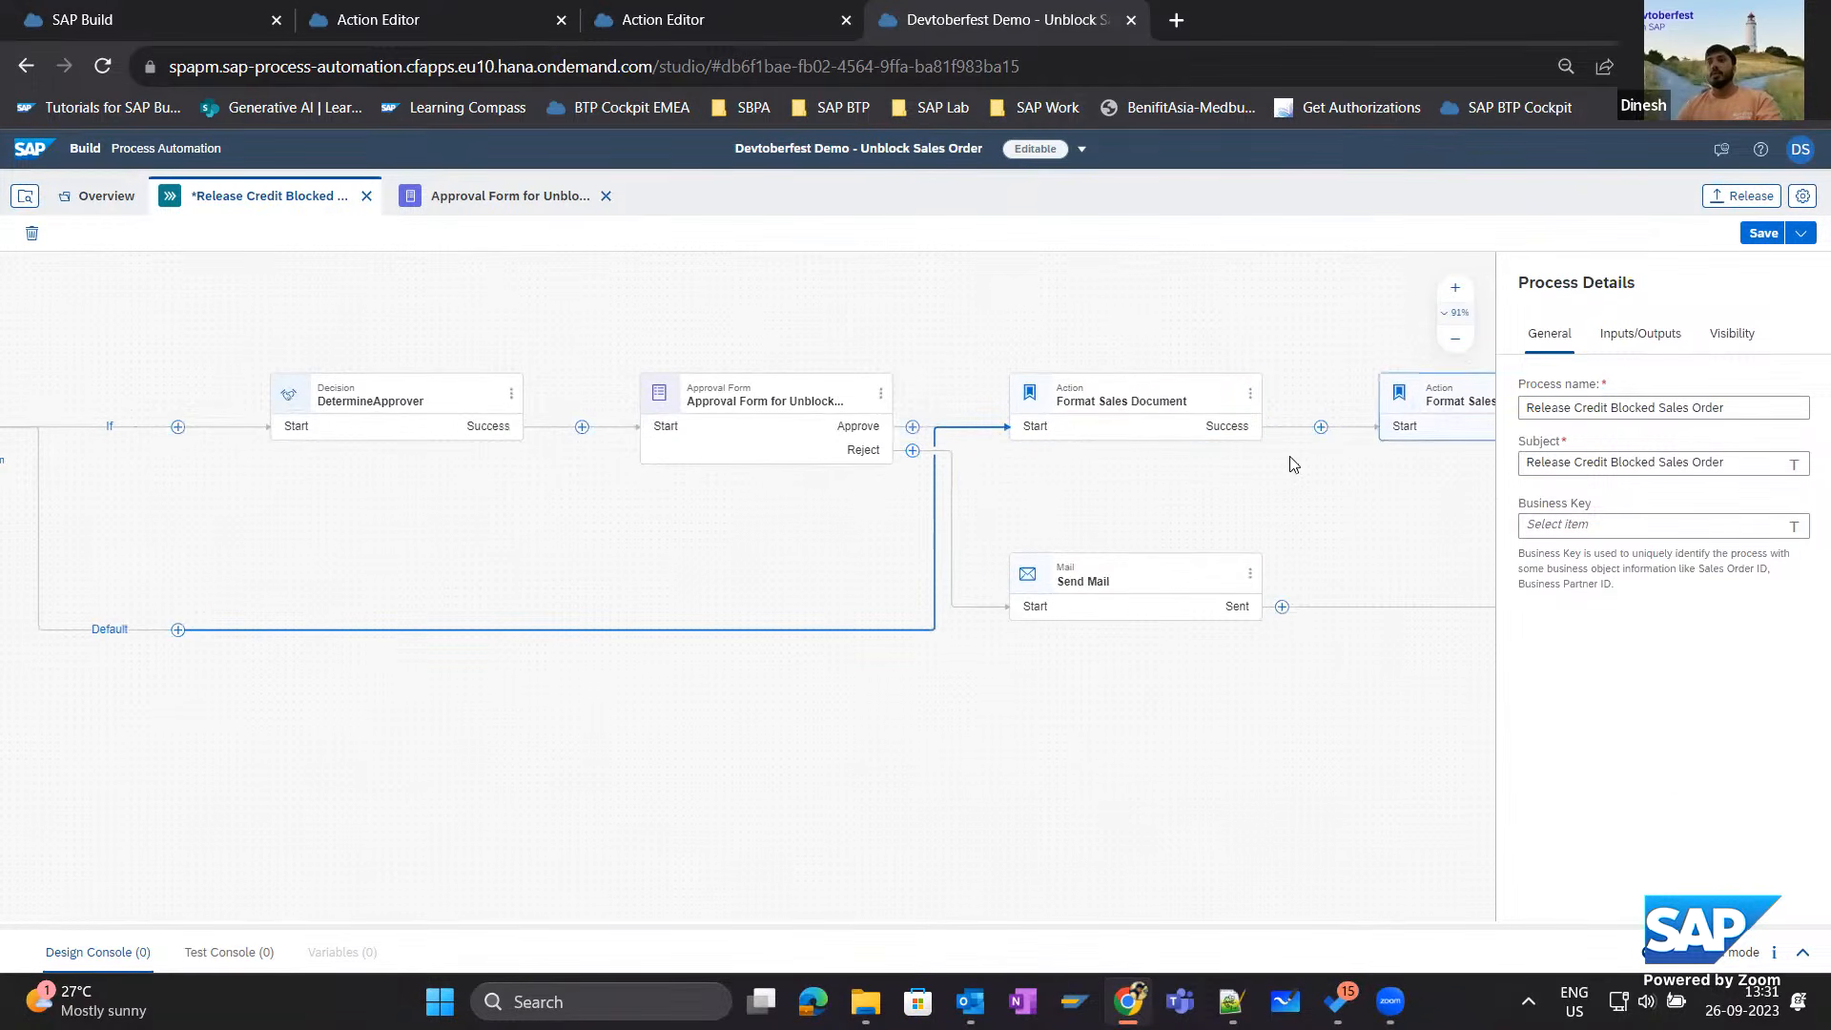
{"action": "left_click_drag", "start_coordinate": [126, 690], "coordinate": [429, 753]}
{"action": "left_click_drag", "start_coordinate": [1081, 750], "coordinate": [760, 751]}
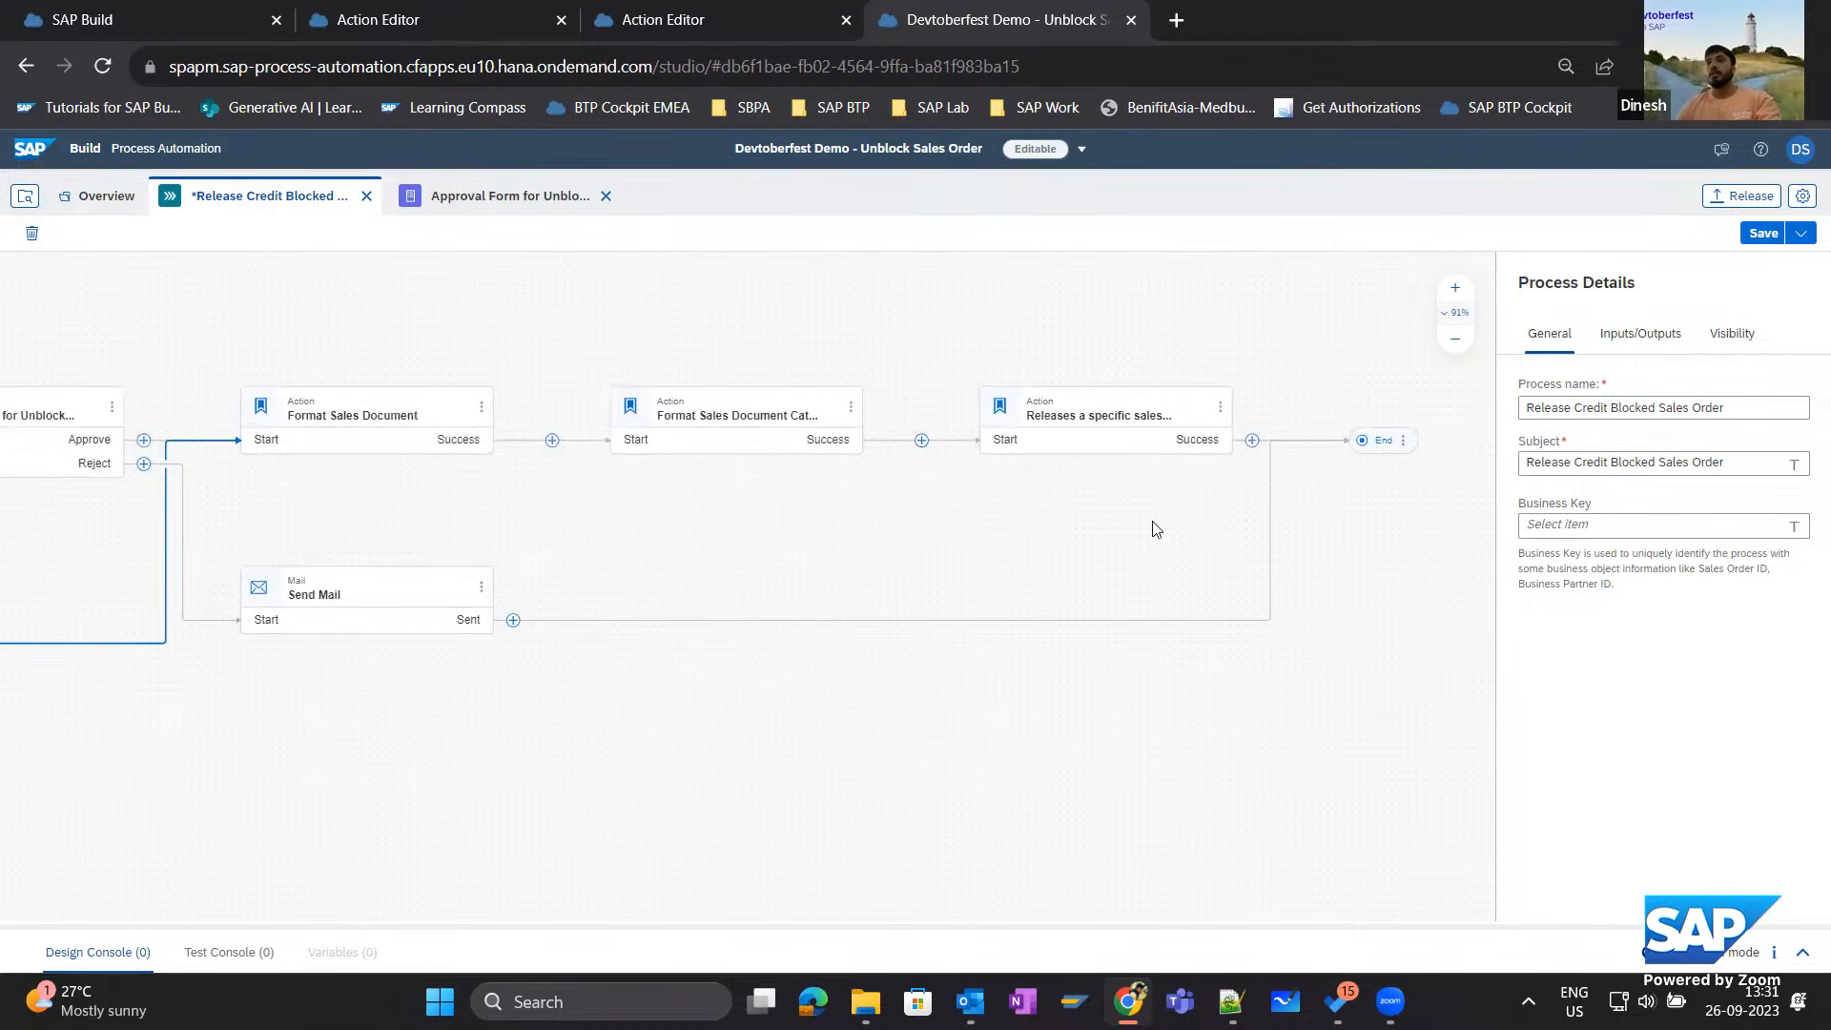
Save the process and release the project as a version containing significant changes that may impact dependent projects.
{"action": "left_click", "coordinate": [1759, 233]}
{"action": "left_click", "coordinate": [1719, 197]}
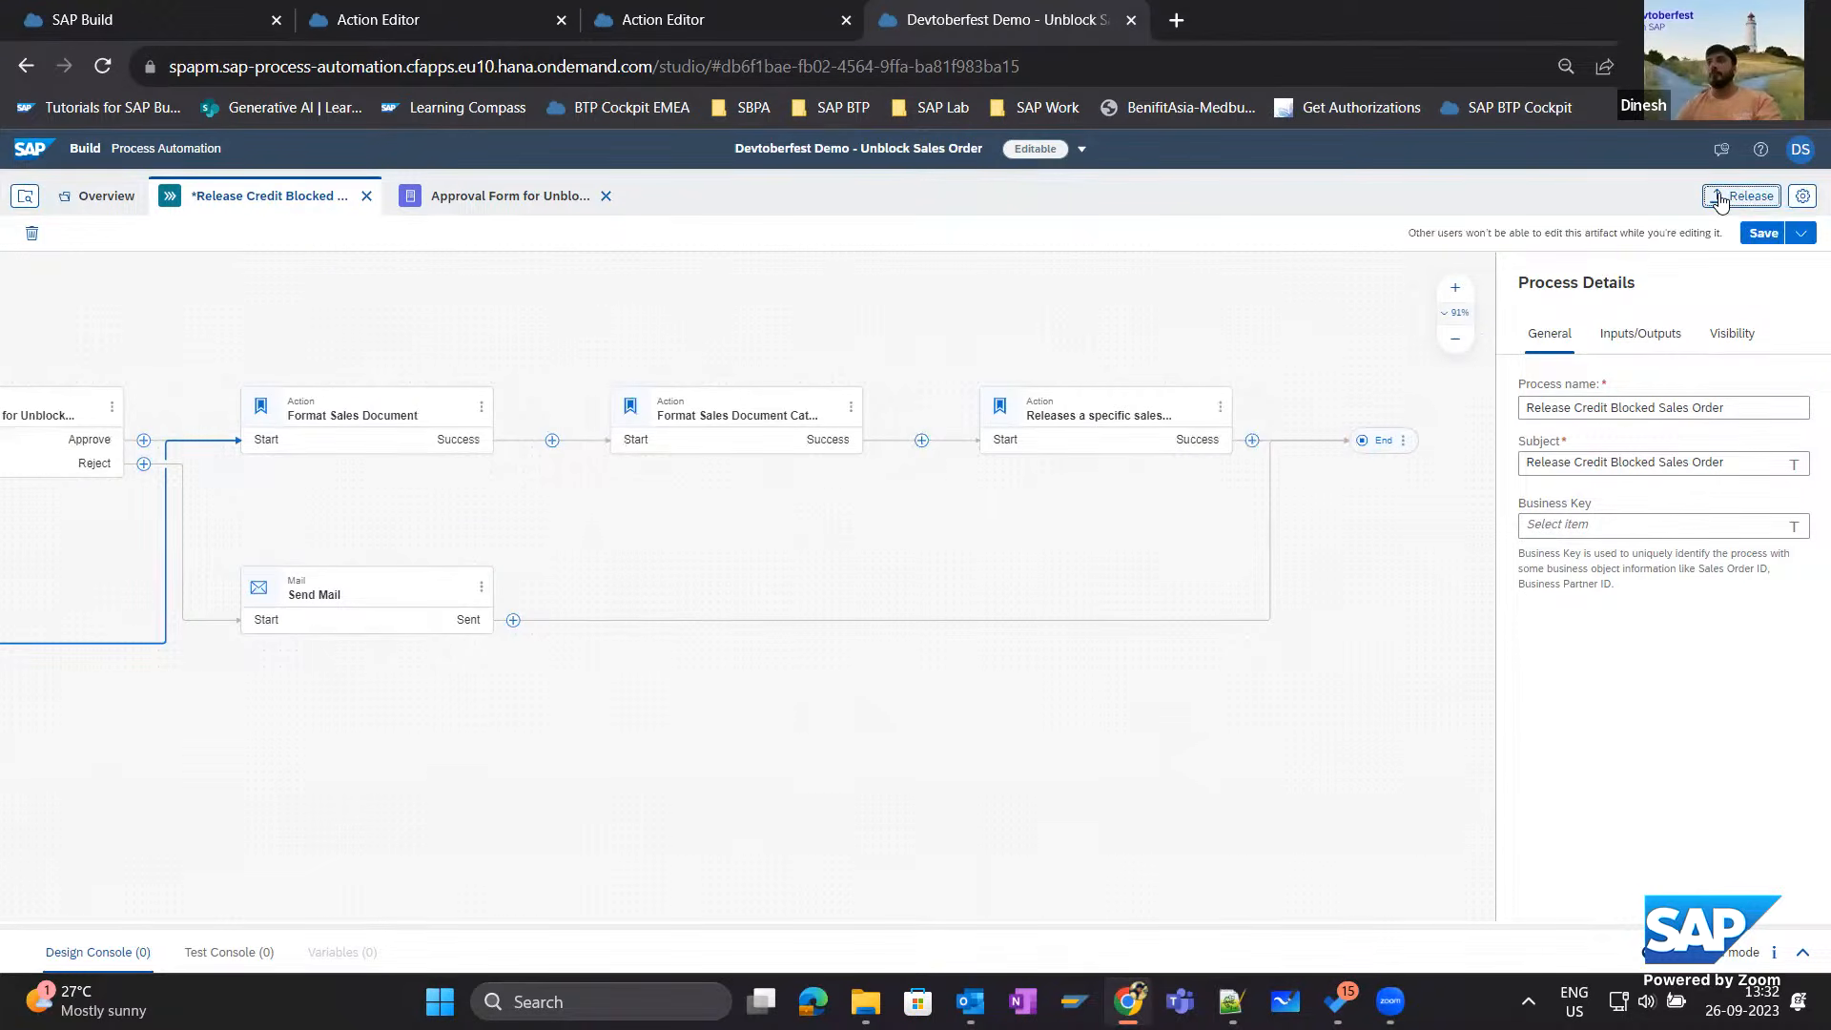
{"action": "left_click", "coordinate": [954, 599]}
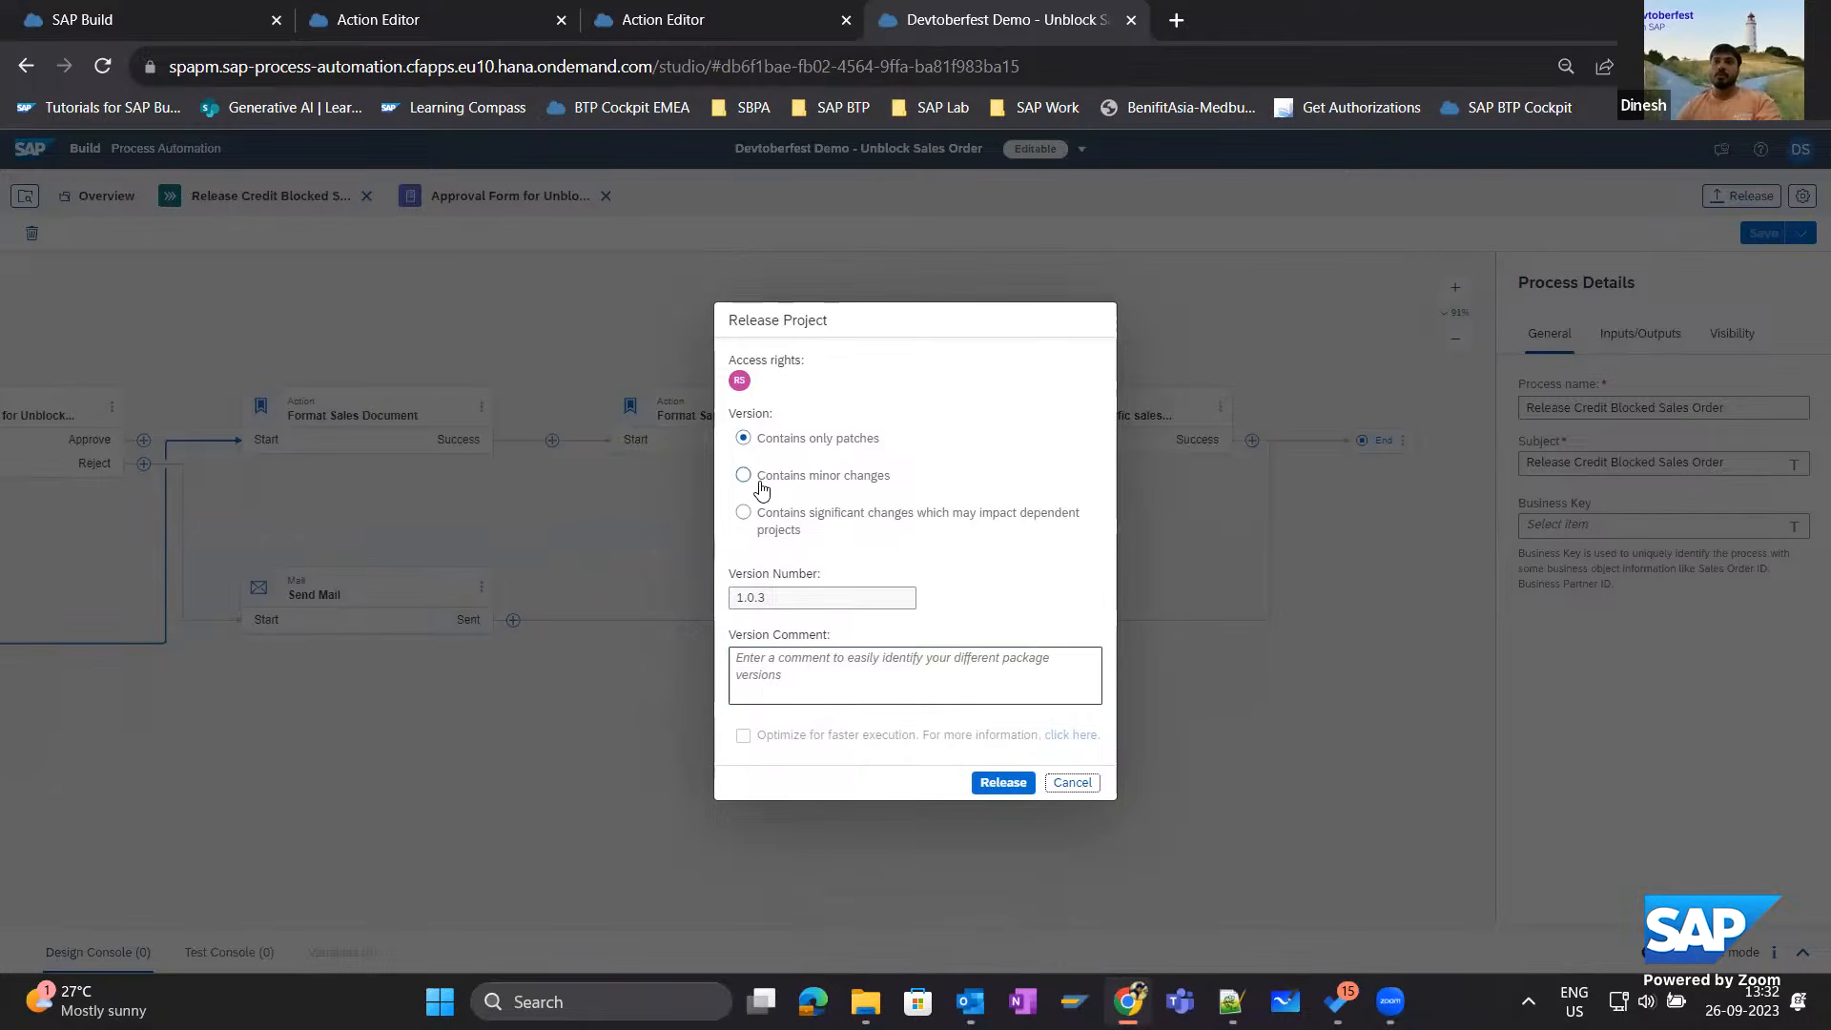
{"action": "left_click", "coordinate": [760, 482]}
{"action": "left_click", "coordinate": [763, 519]}
{"action": "left_click", "coordinate": [994, 784]}
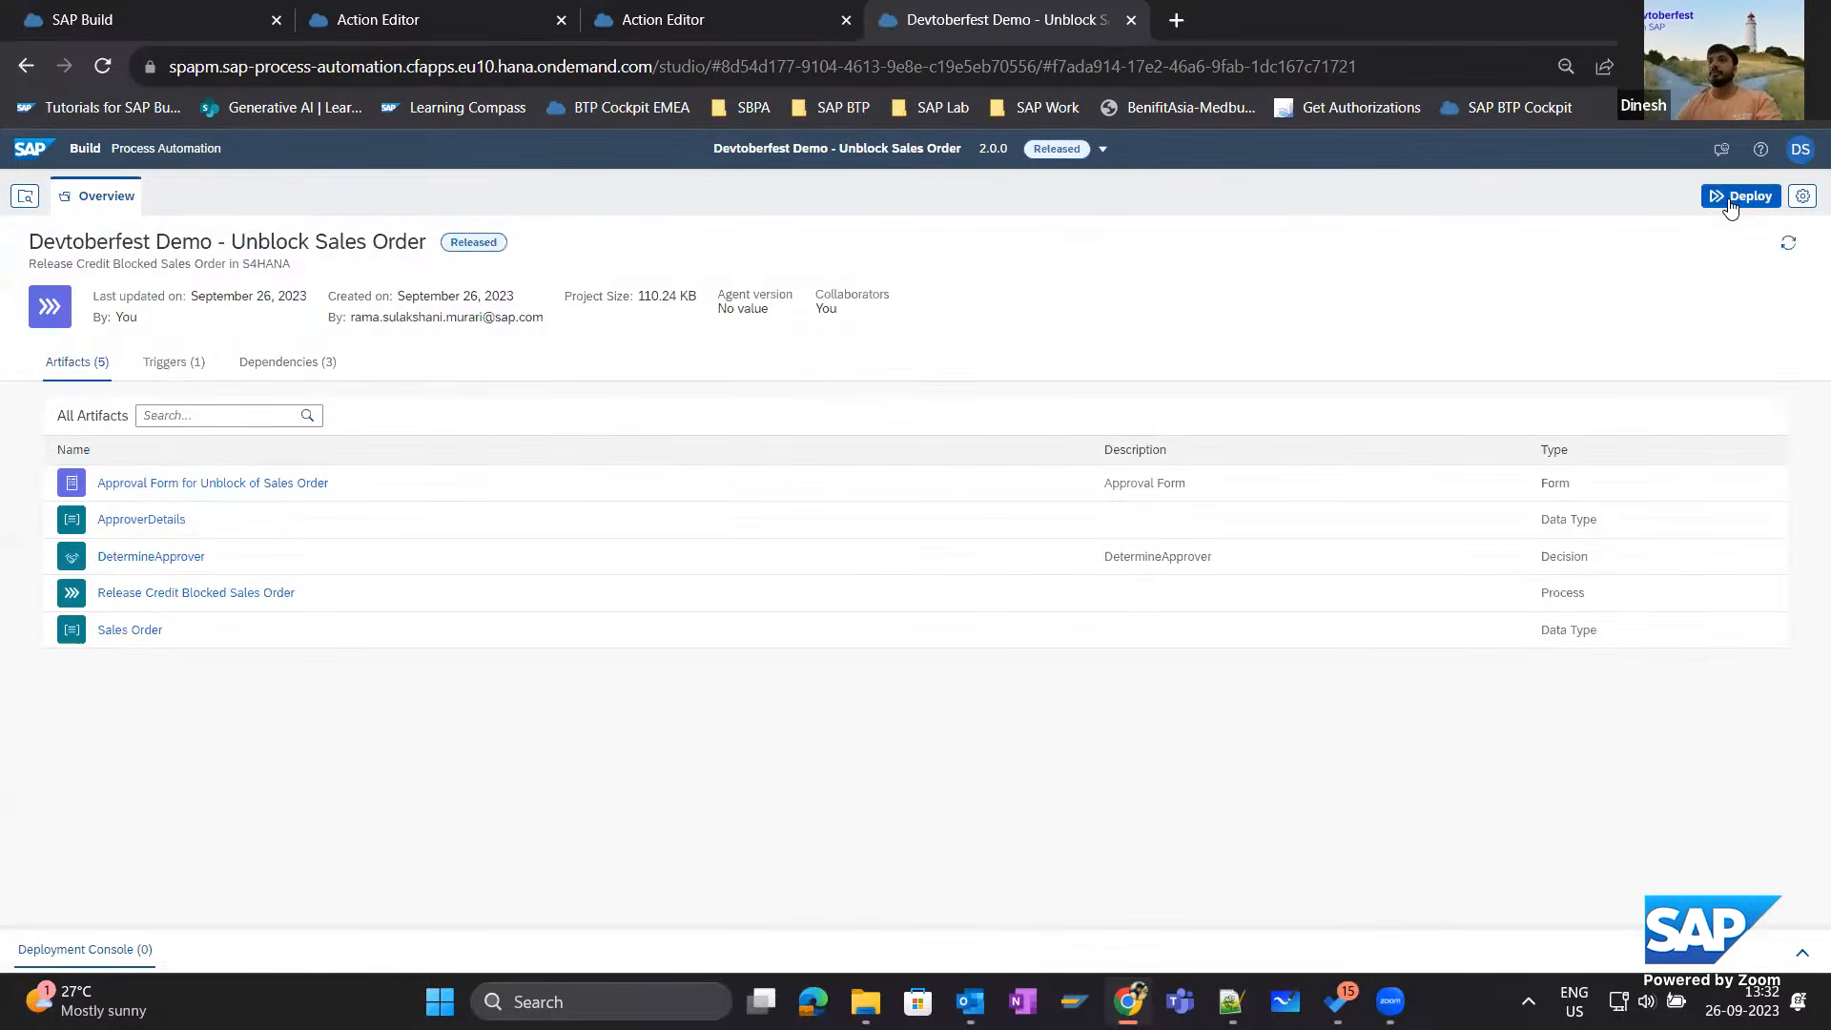
Begin deploying version 2.0.0 and set the salesOrderDetails destination to S4HANA_CXT_SALES_ORDER_Debtoberfest2023.
{"action": "left_click", "coordinate": [1730, 200]}
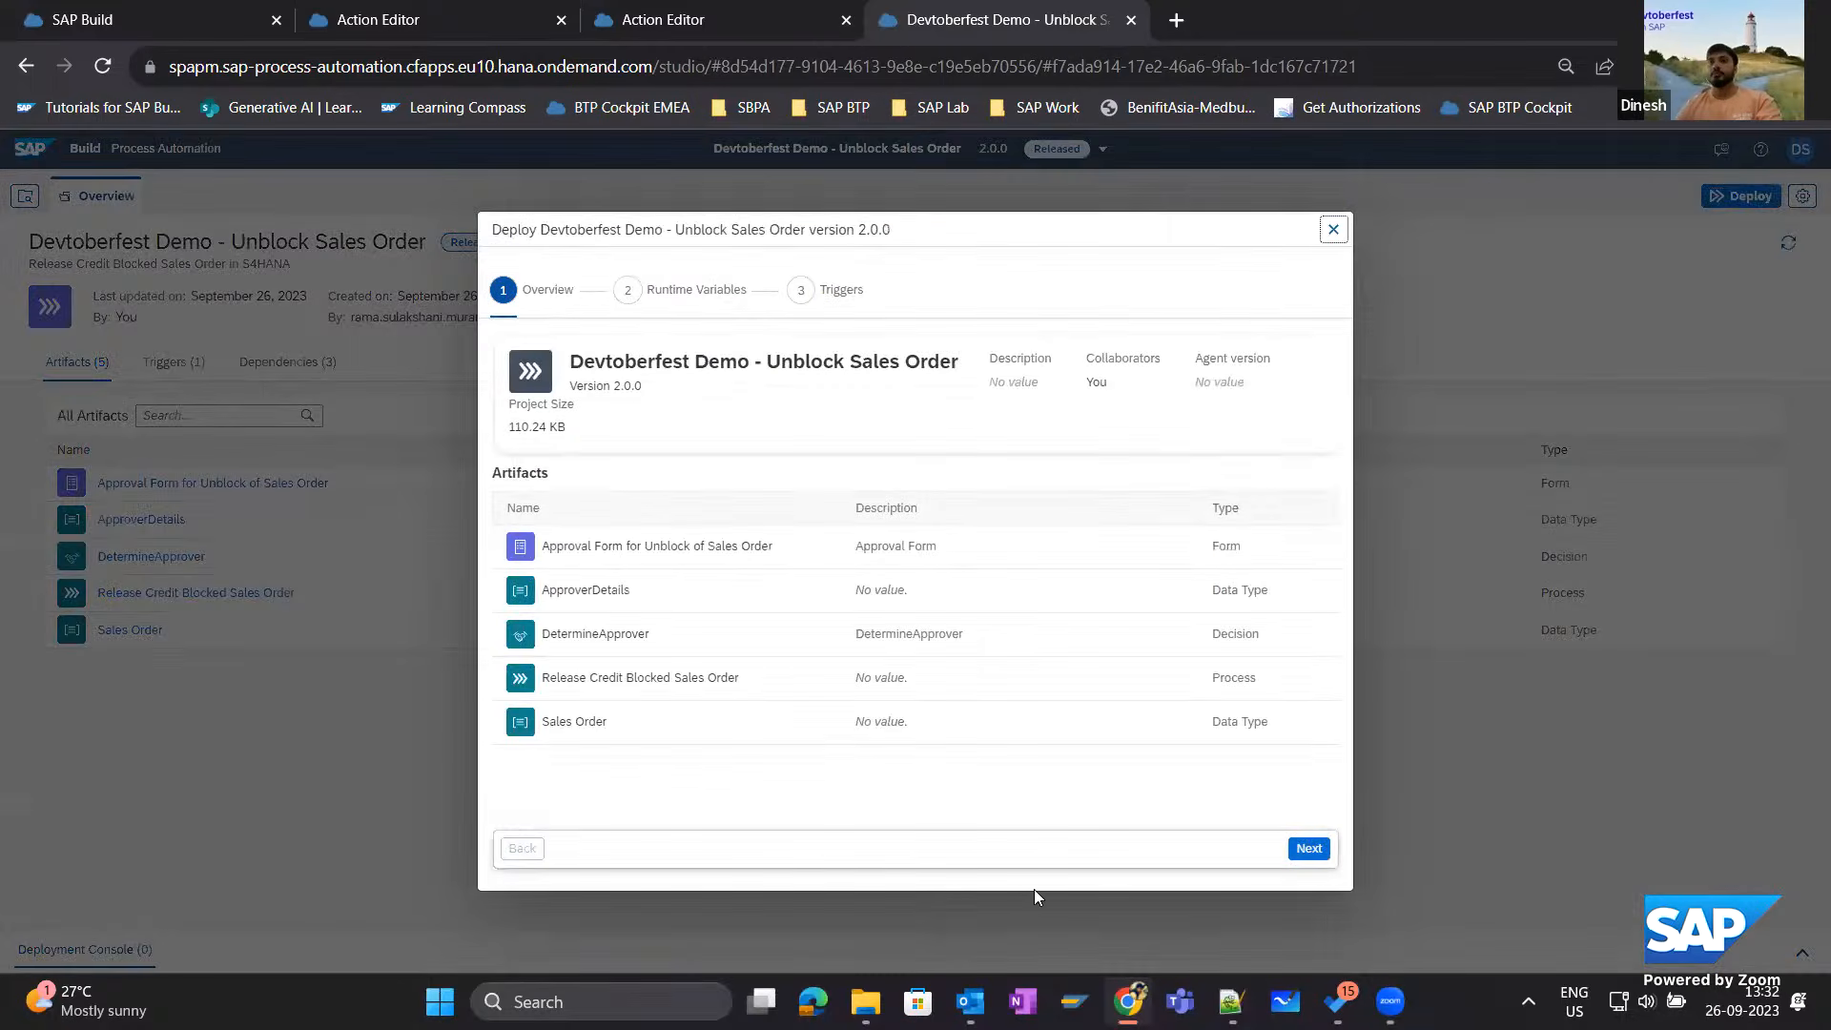
{"action": "left_click", "coordinate": [1307, 849]}
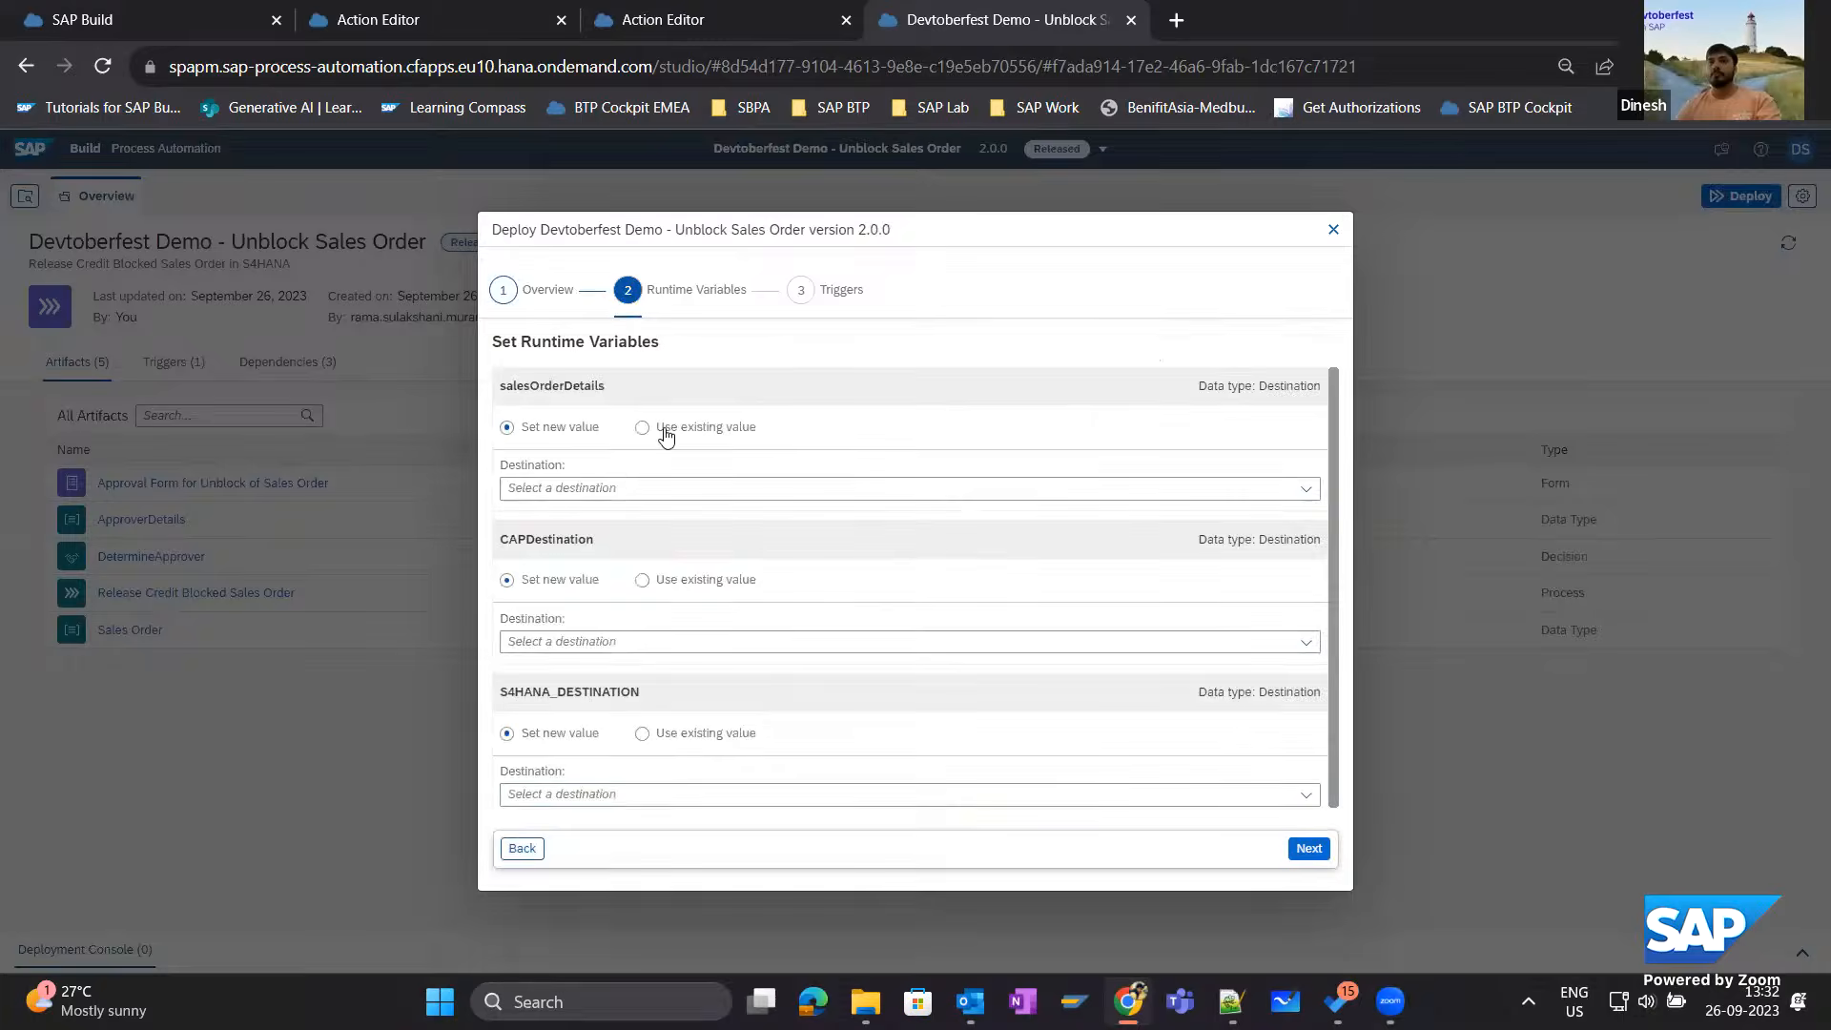
{"action": "left_click", "coordinate": [575, 489]}
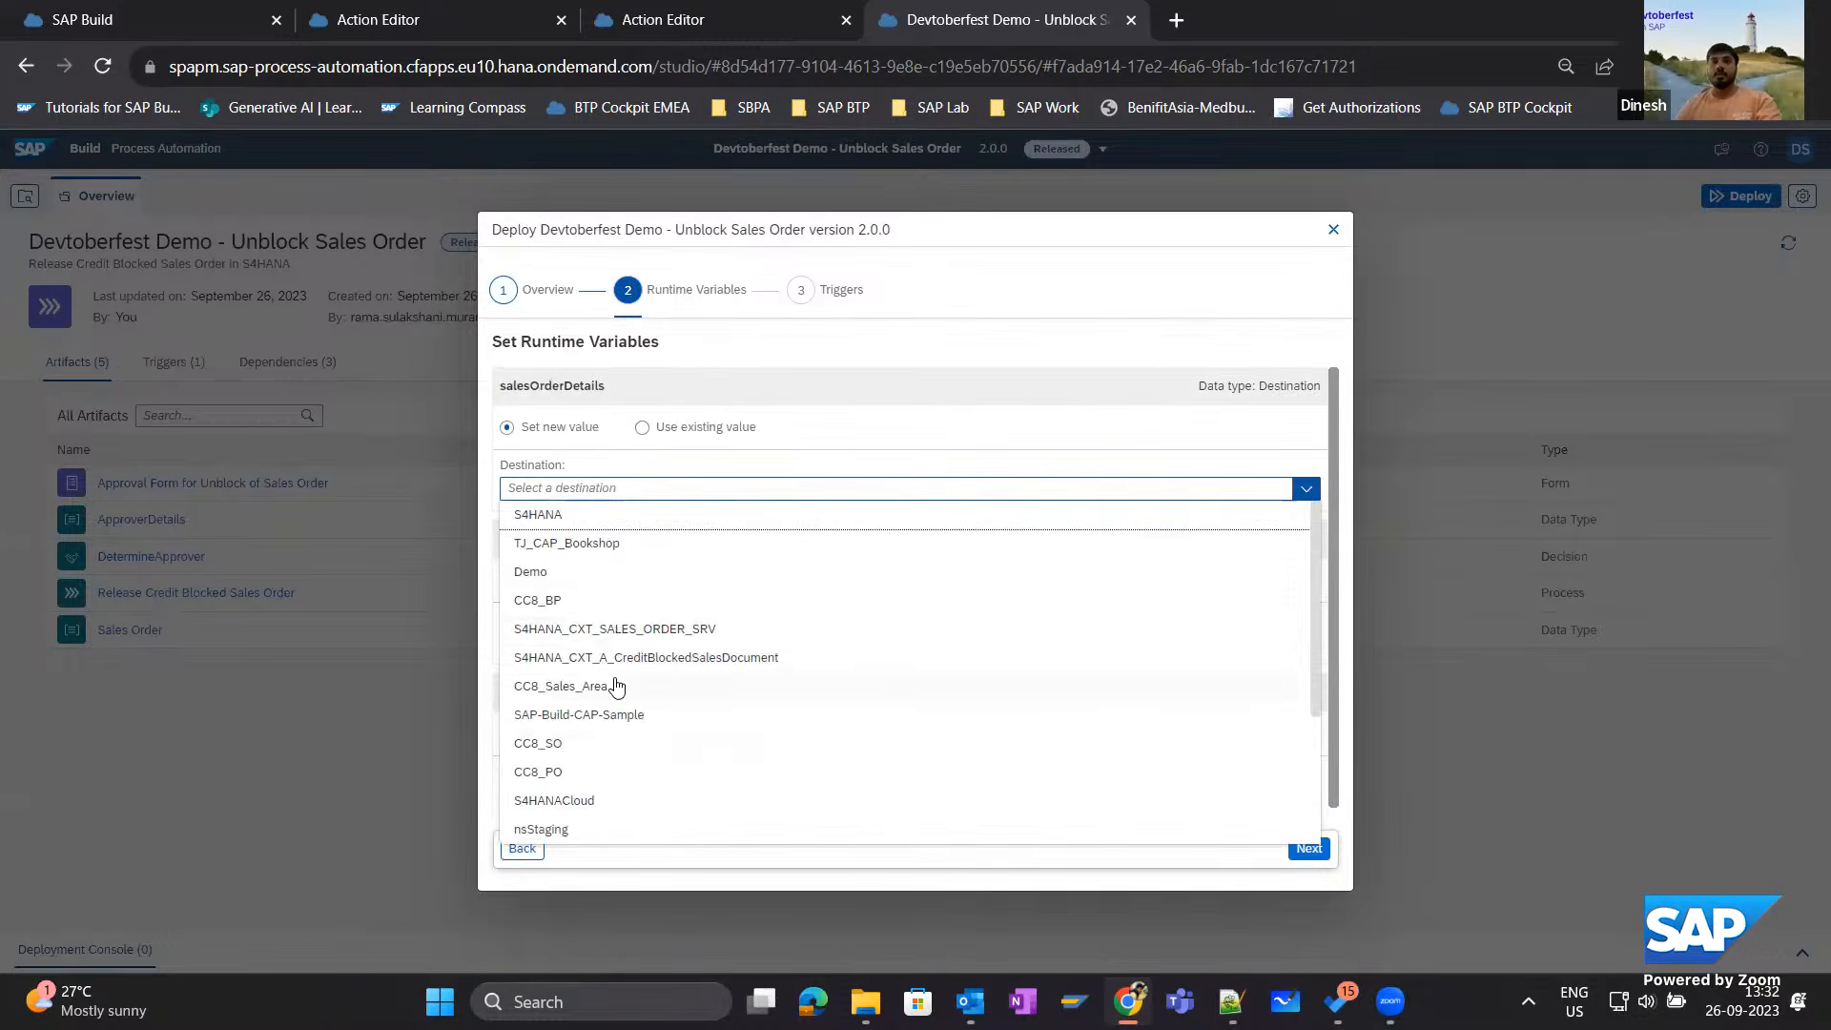
{"action": "scroll", "coordinate": [641, 724], "scroll_direction": "down", "scroll_amount": 5}
{"action": "scroll", "coordinate": [641, 727], "scroll_direction": "down", "scroll_amount": 1}
{"action": "left_click", "coordinate": [673, 827]}
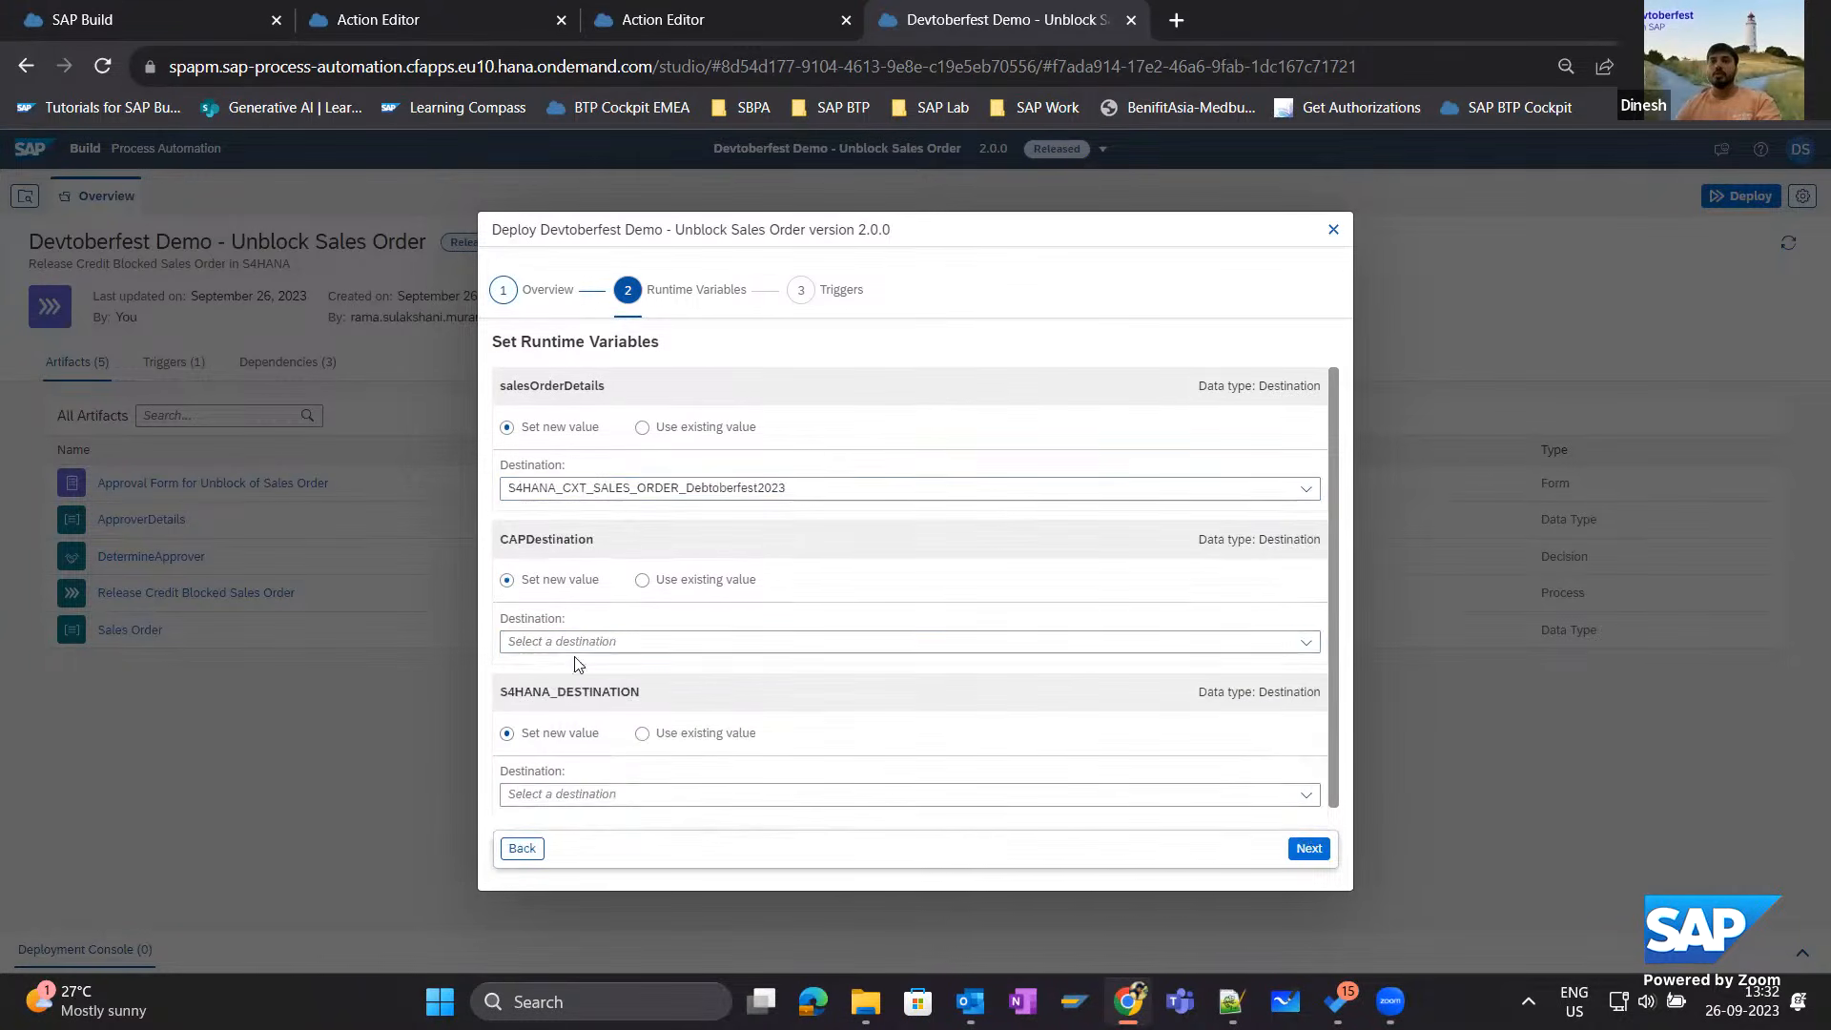
Set the CAPDestination runtime variable to the CAP_Library_PMCAP destination.
{"action": "left_click", "coordinate": [574, 649]}
{"action": "scroll", "coordinate": [610, 658], "scroll_direction": "down", "scroll_amount": 1}
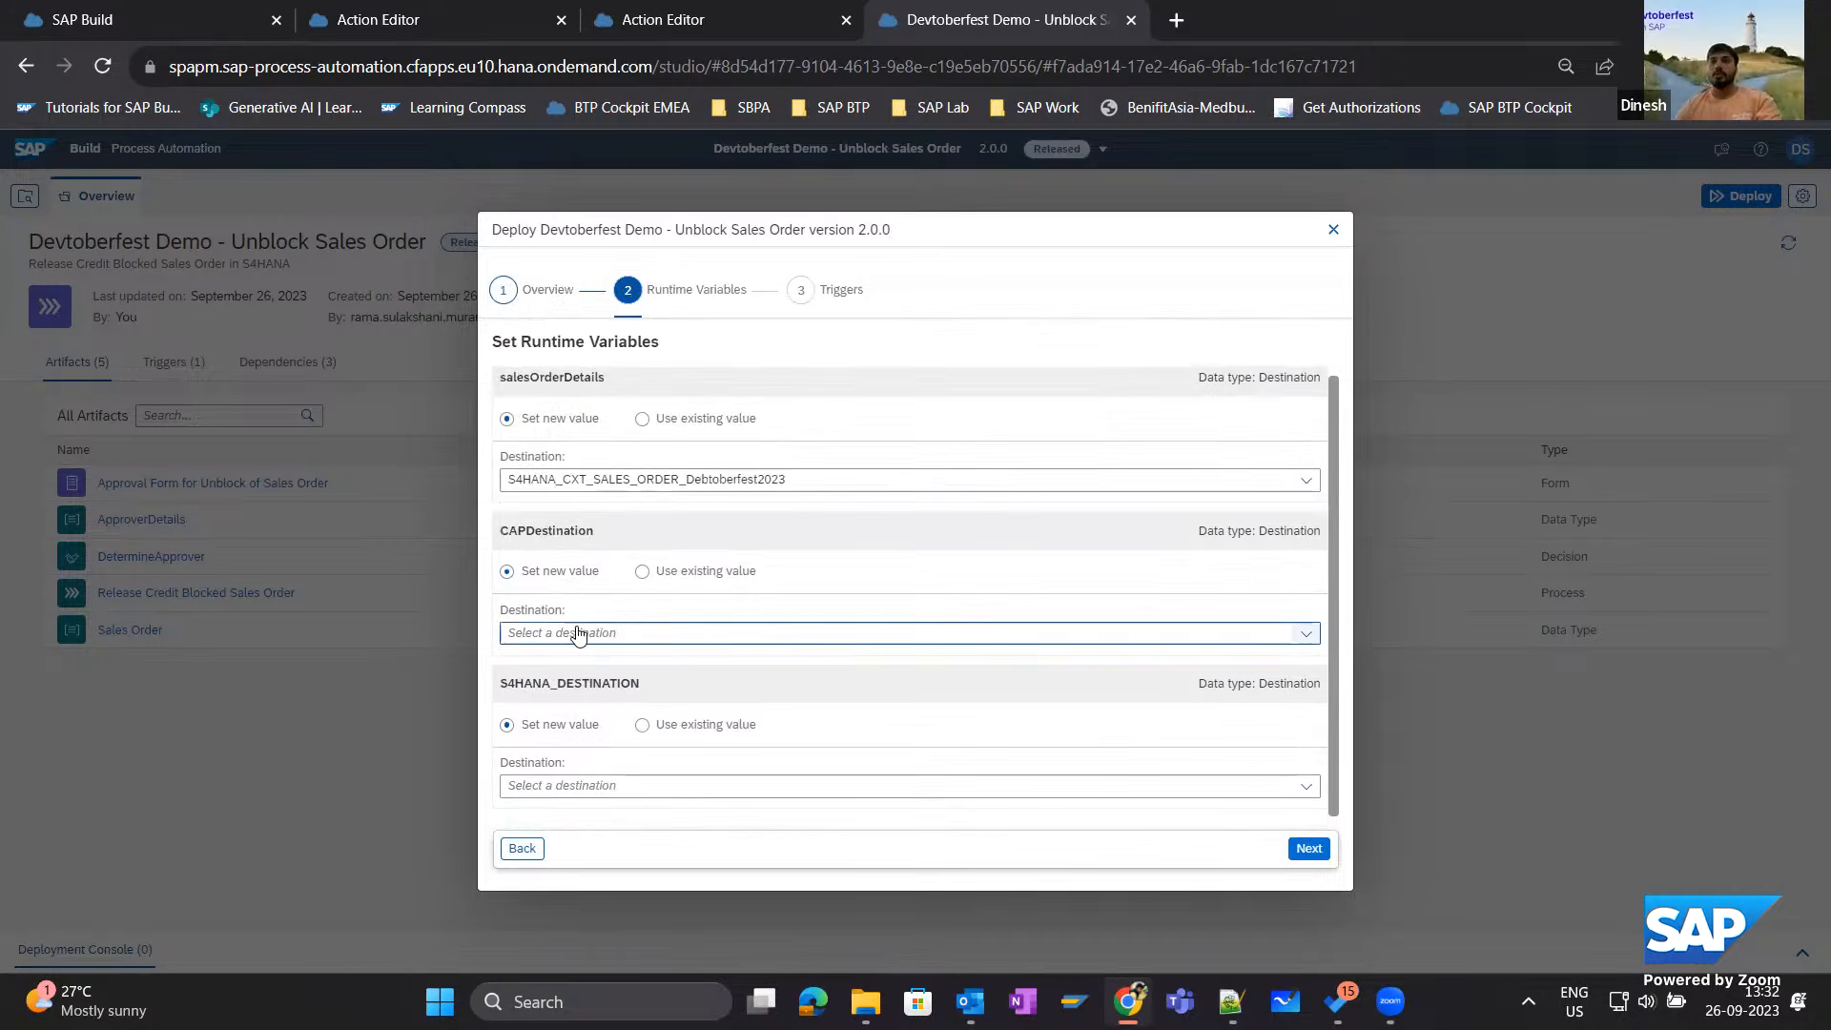
{"action": "left_click", "coordinate": [572, 633]}
{"action": "scroll", "coordinate": [610, 534], "scroll_direction": "down", "scroll_amount": 3}
{"action": "left_click", "coordinate": [561, 524]}
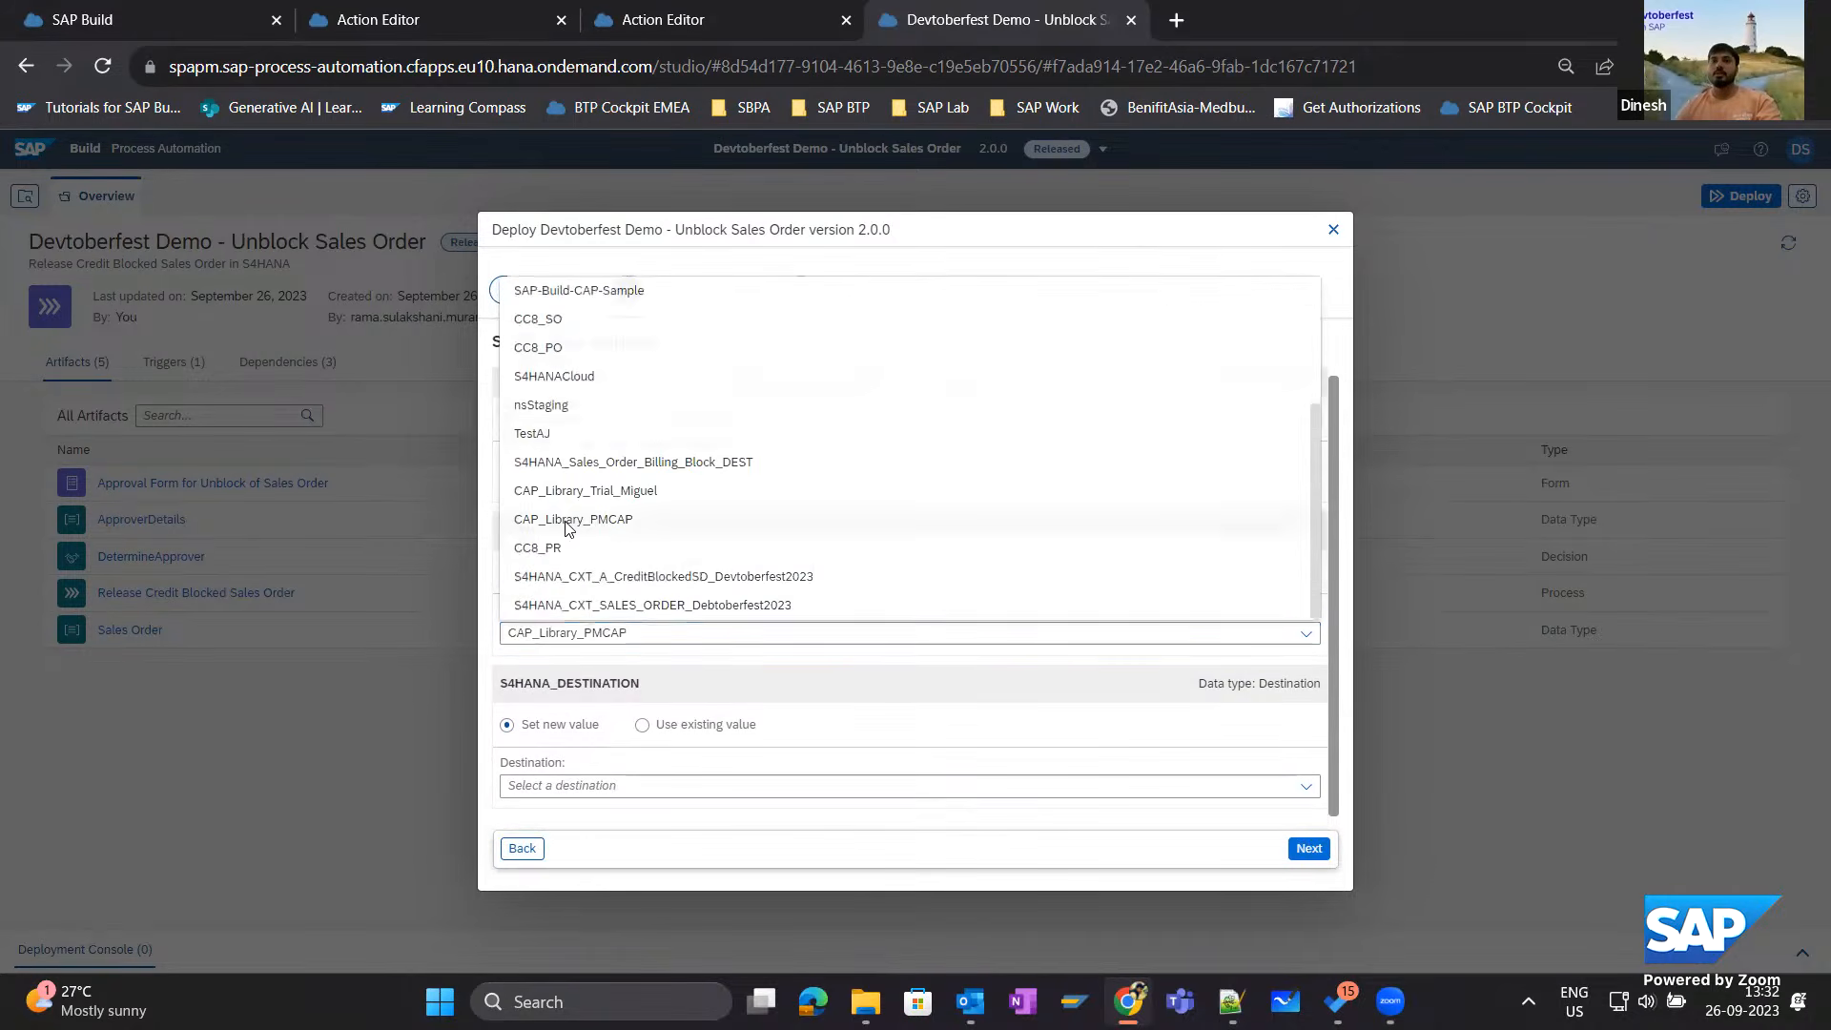
Set S4HANA_DESTINATION to S4HANA_CXT_A_CreditBlockedSD_Devtoberfest2023 and deploy the project with its existing API trigger.
{"action": "left_click", "coordinate": [593, 785]}
{"action": "scroll", "coordinate": [627, 670], "scroll_direction": "down", "scroll_amount": 2}
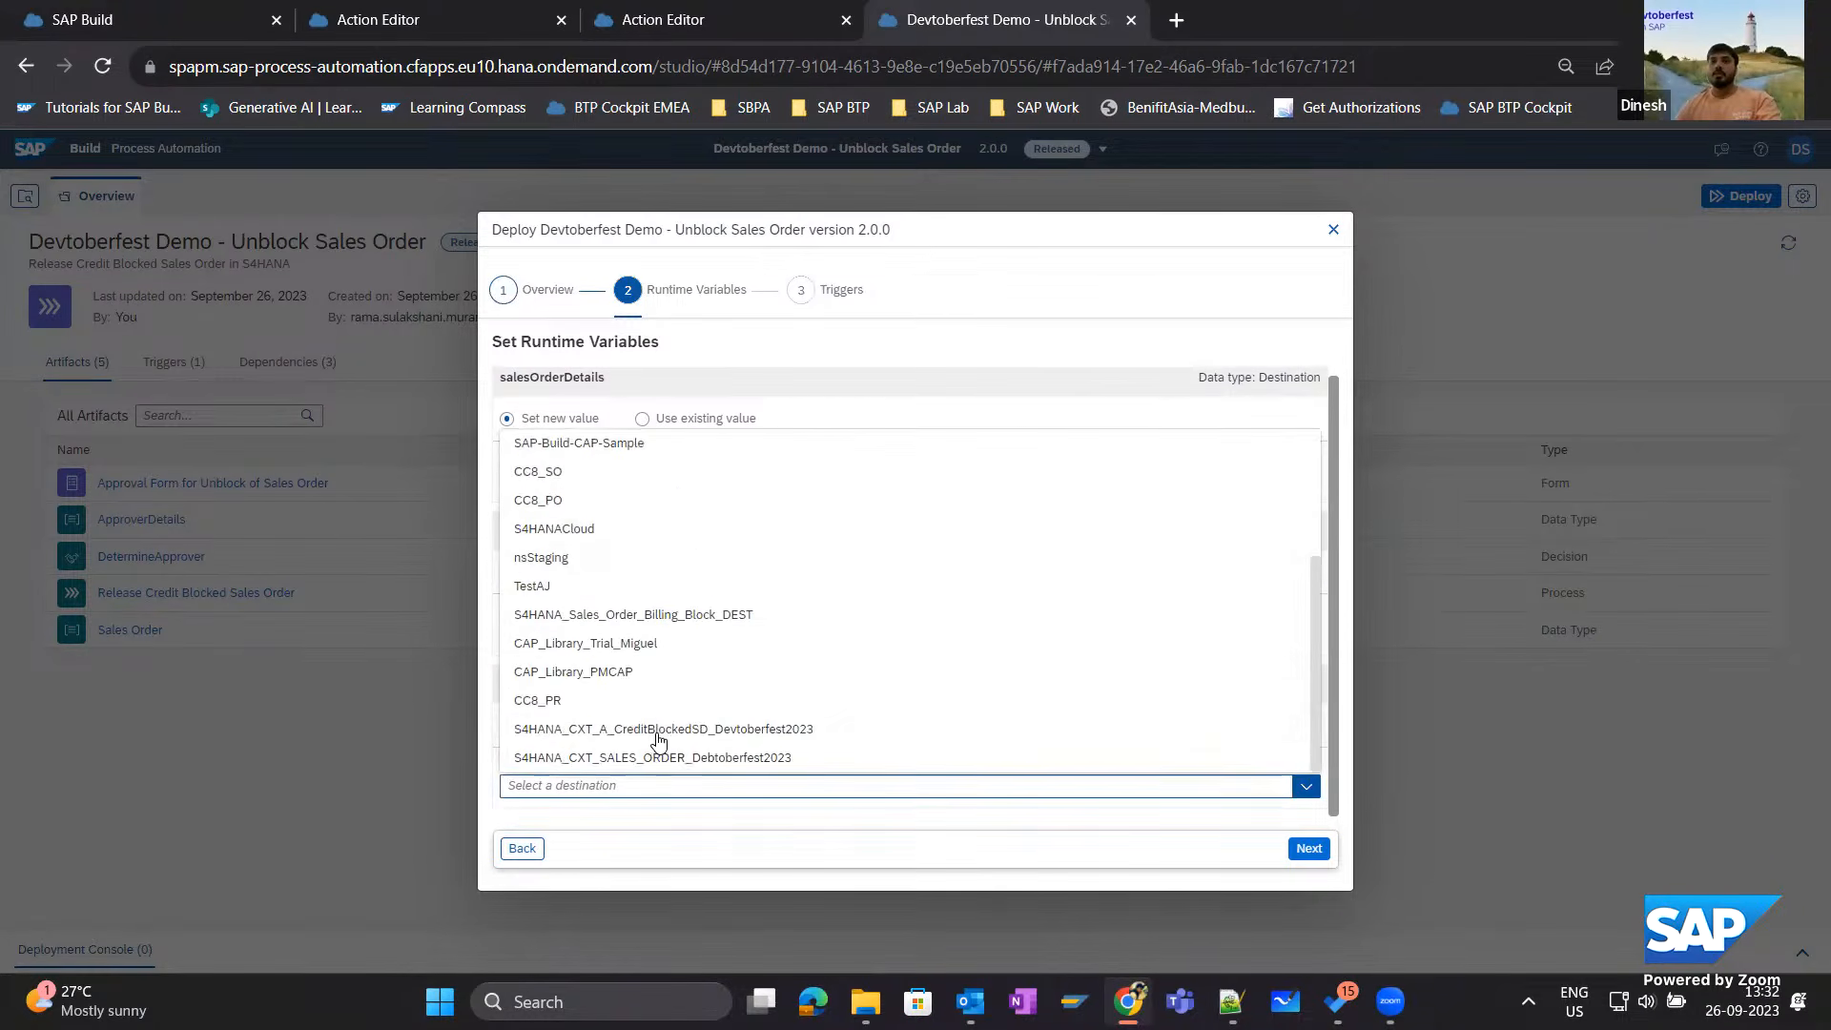
{"action": "left_click", "coordinate": [656, 749]}
{"action": "left_click", "coordinate": [1325, 856]}
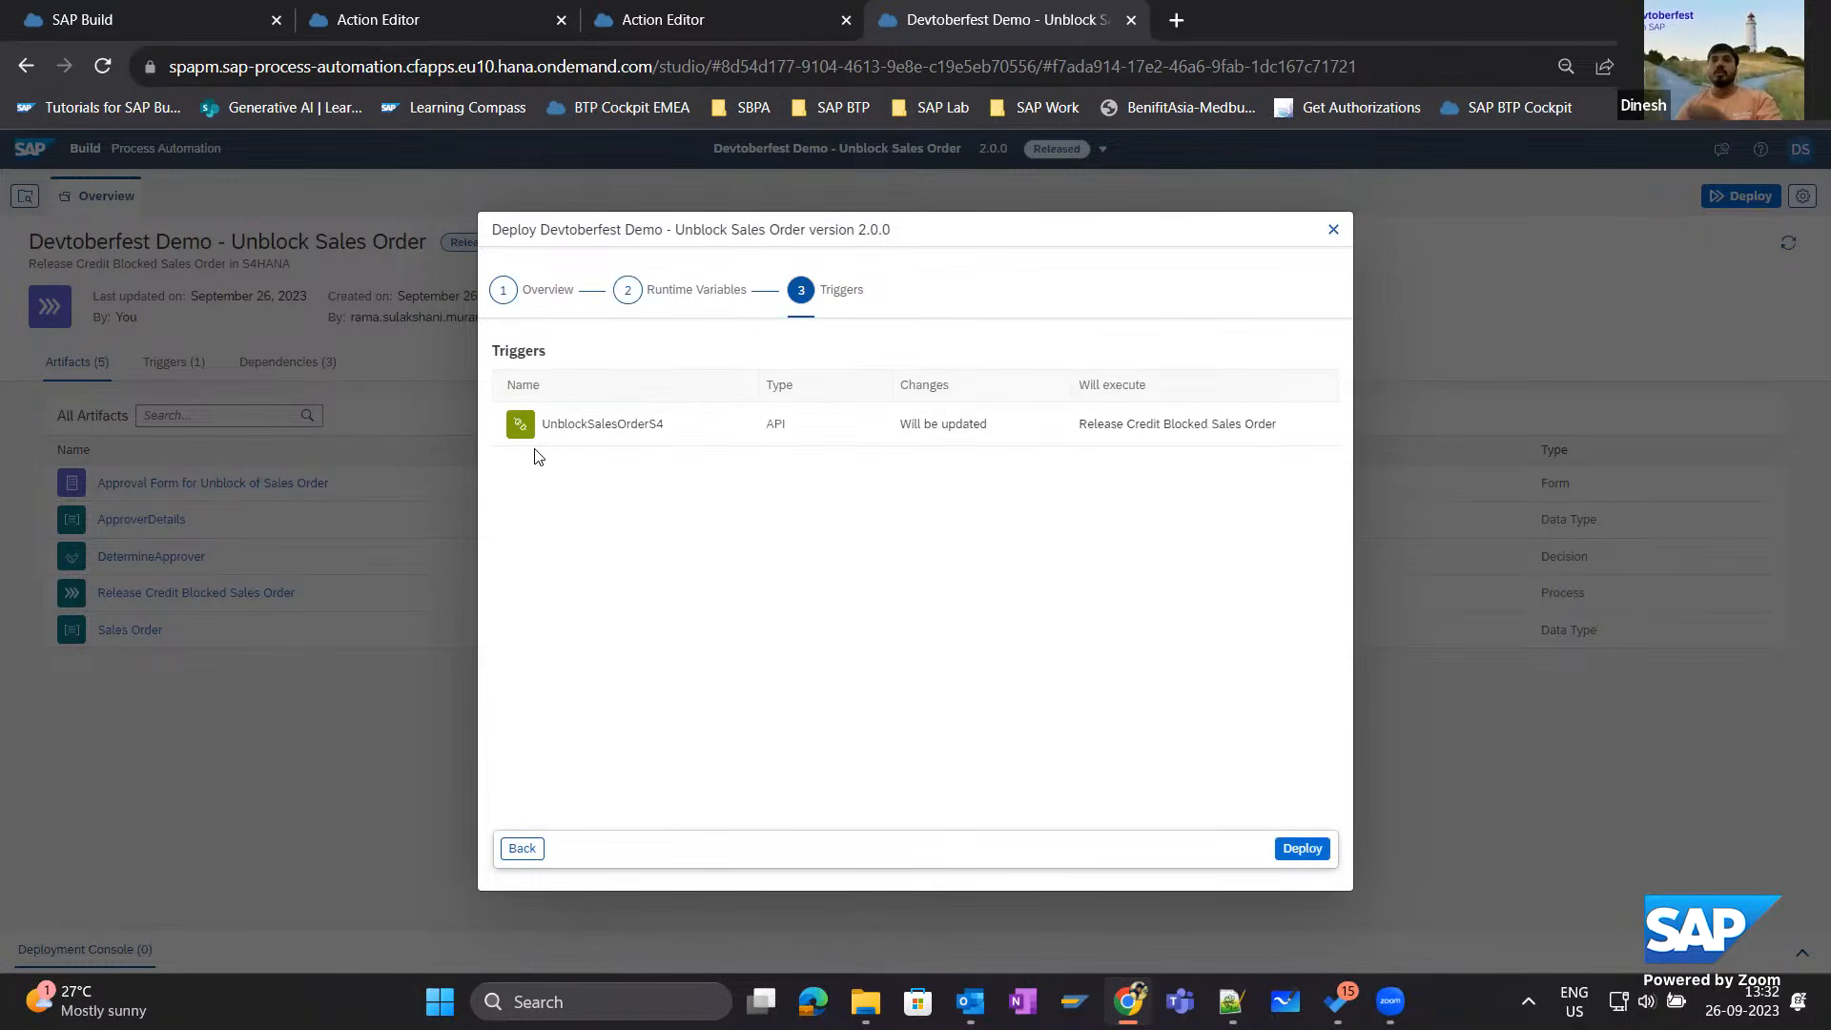
{"action": "left_click", "coordinate": [1302, 848]}
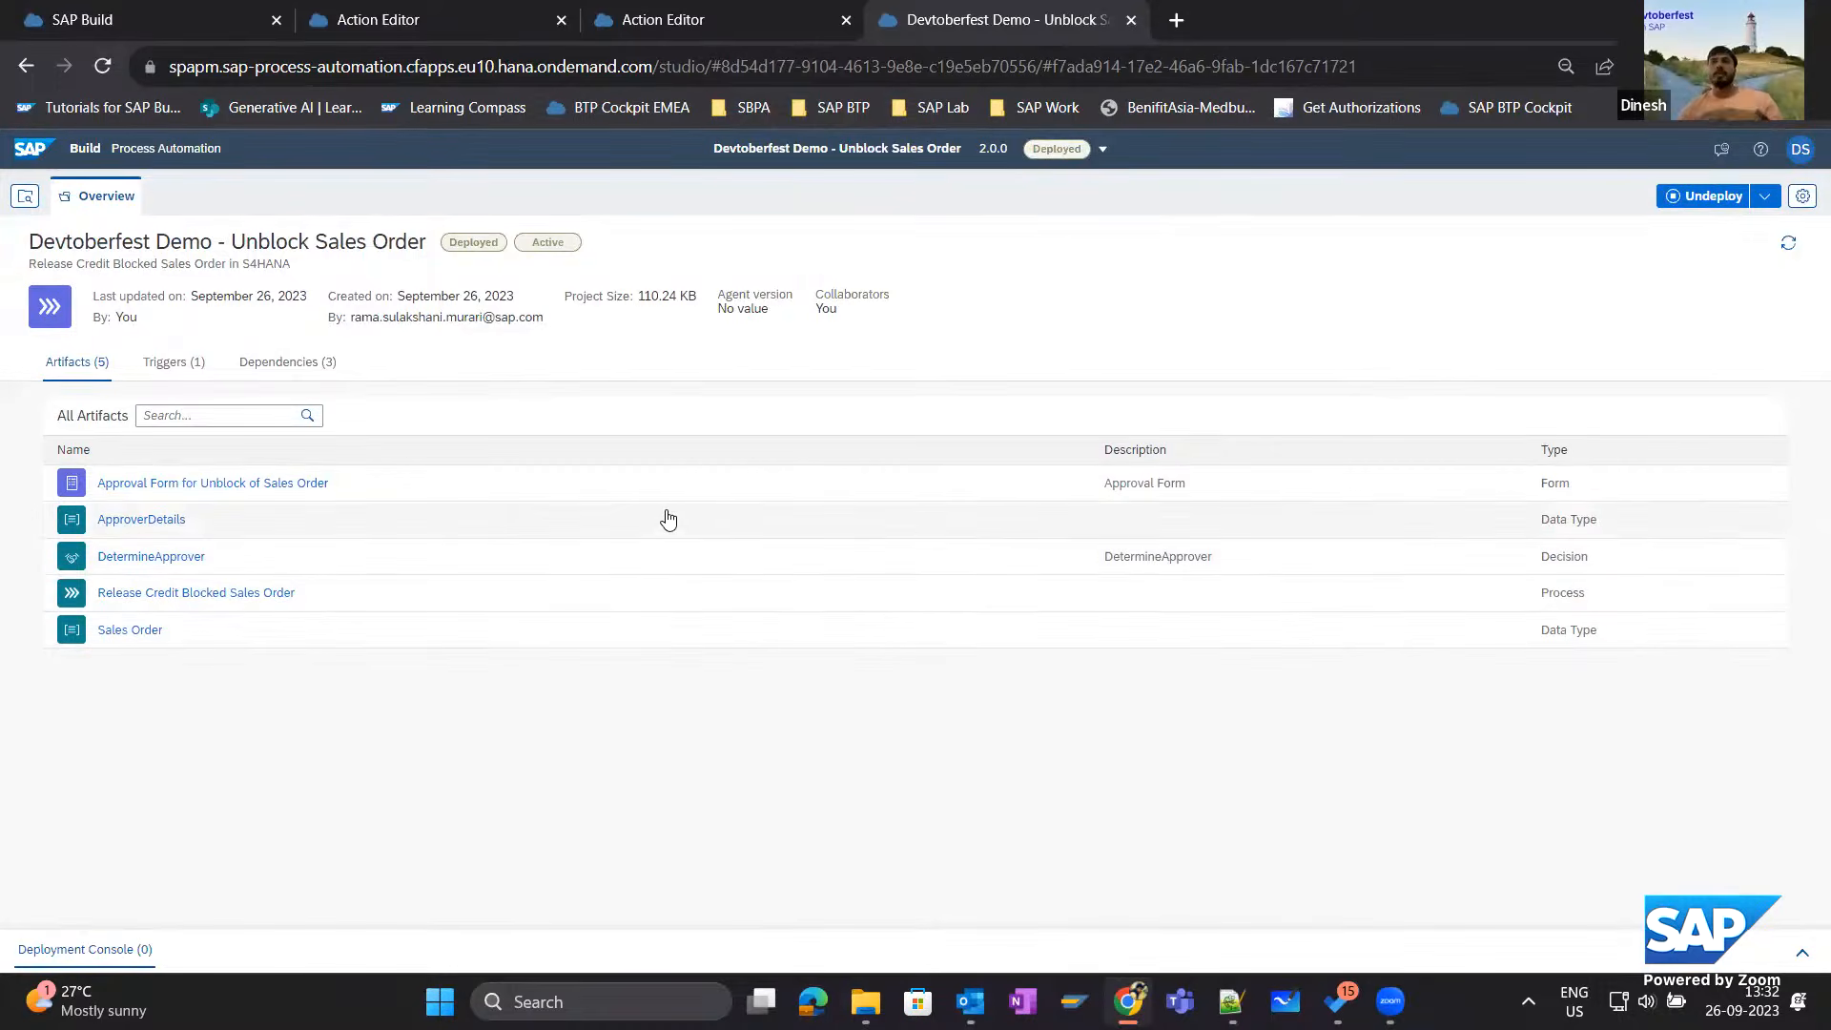
View the UnblockSalesOrderS4 trigger's details in the SAP Build monitor and examine the context block of its example payload.
{"action": "left_click", "coordinate": [200, 19]}
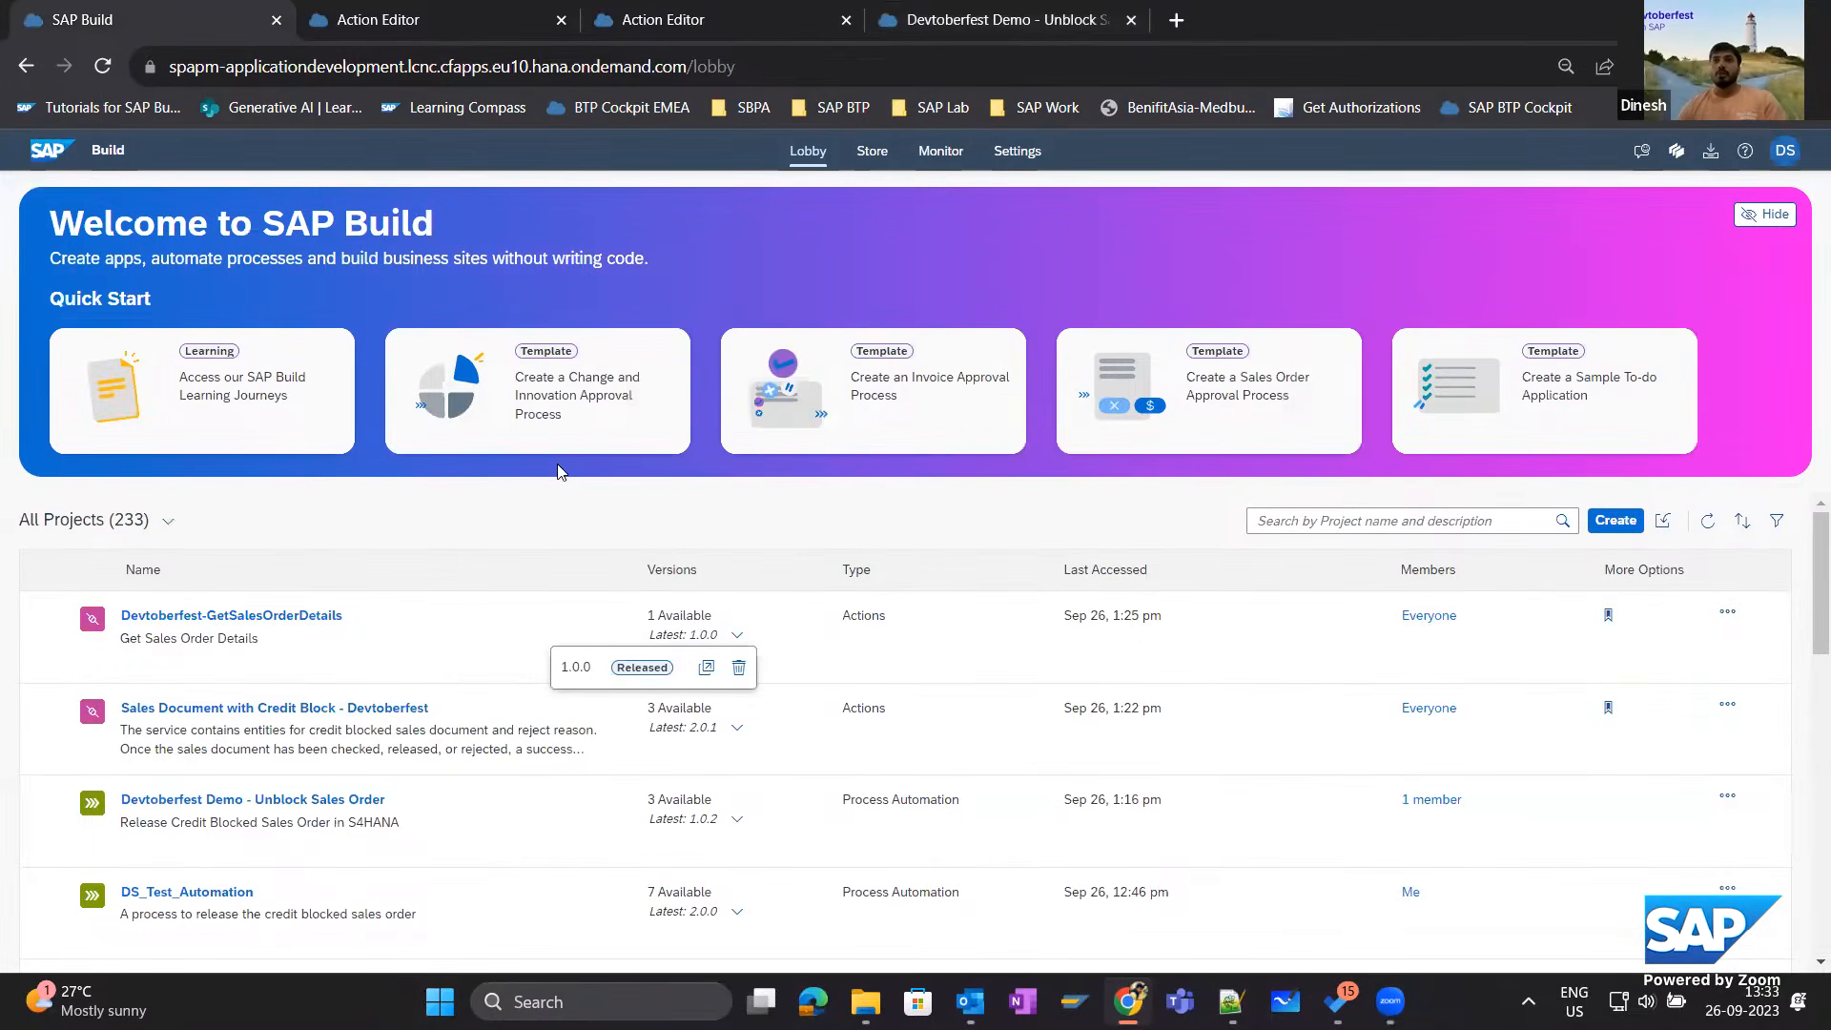
{"action": "left_click", "coordinate": [943, 157]}
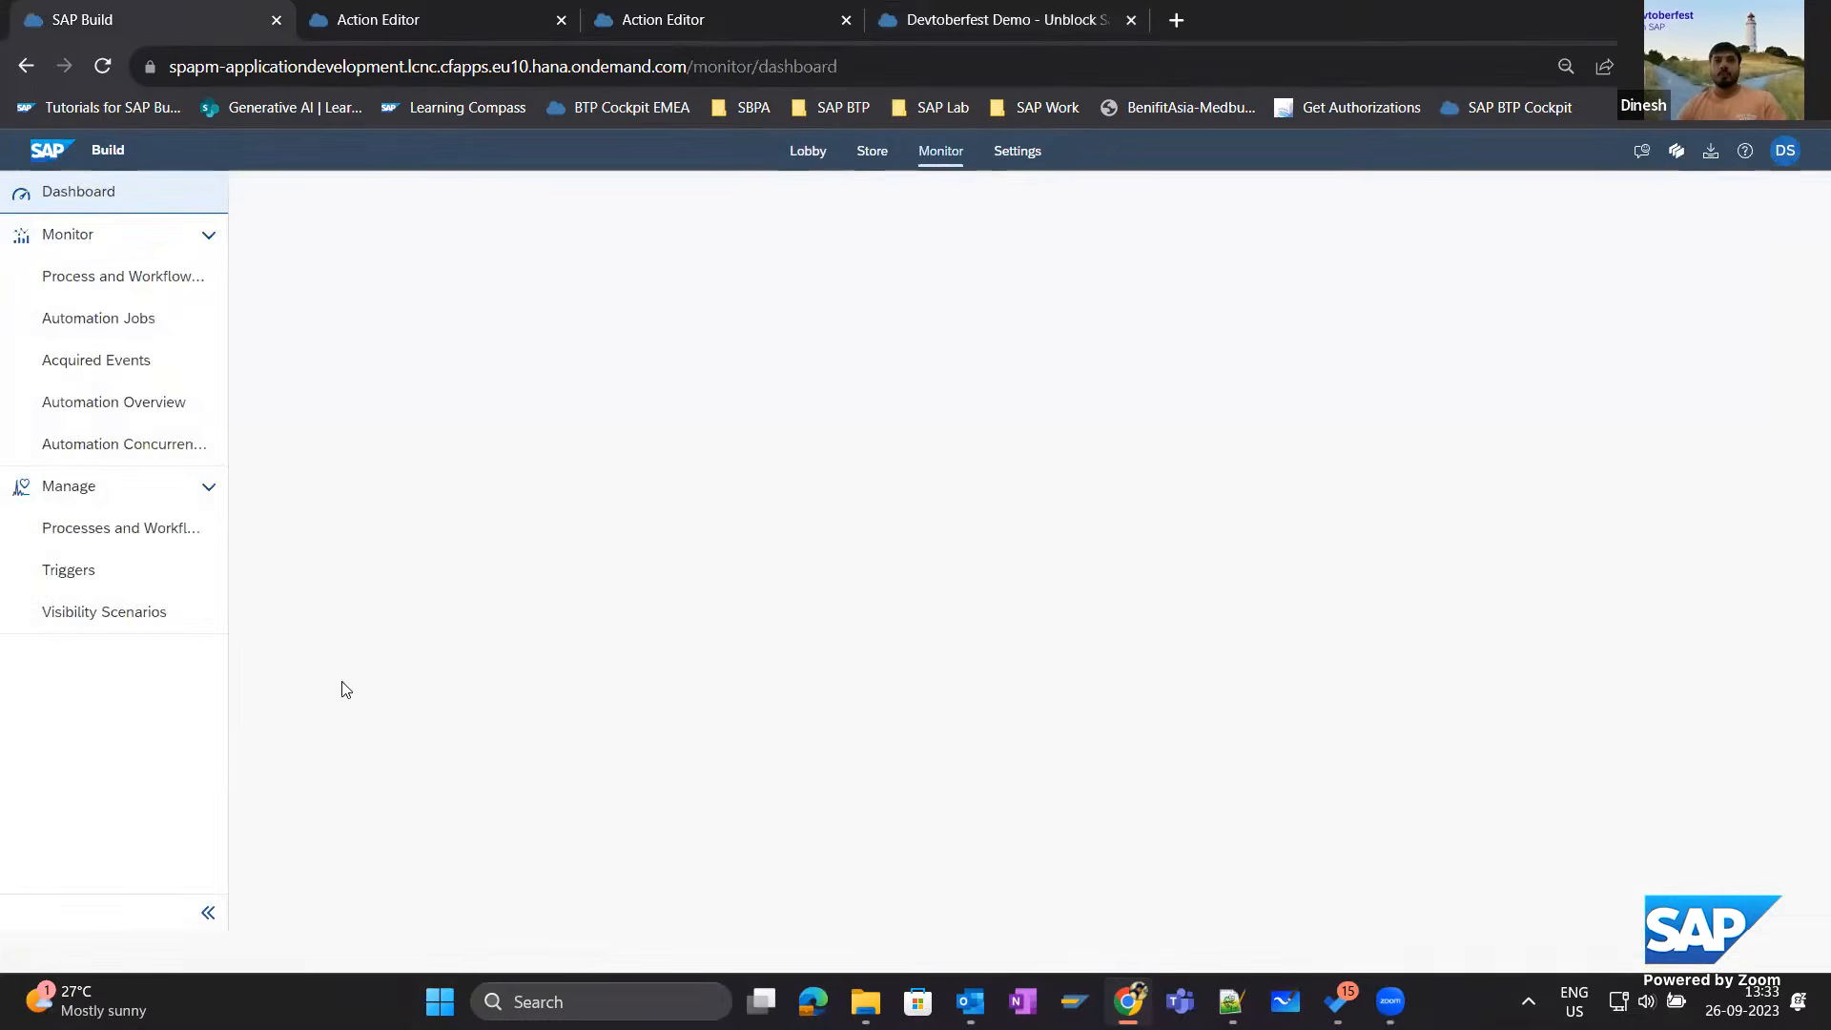
{"action": "left_click", "coordinate": [84, 580]}
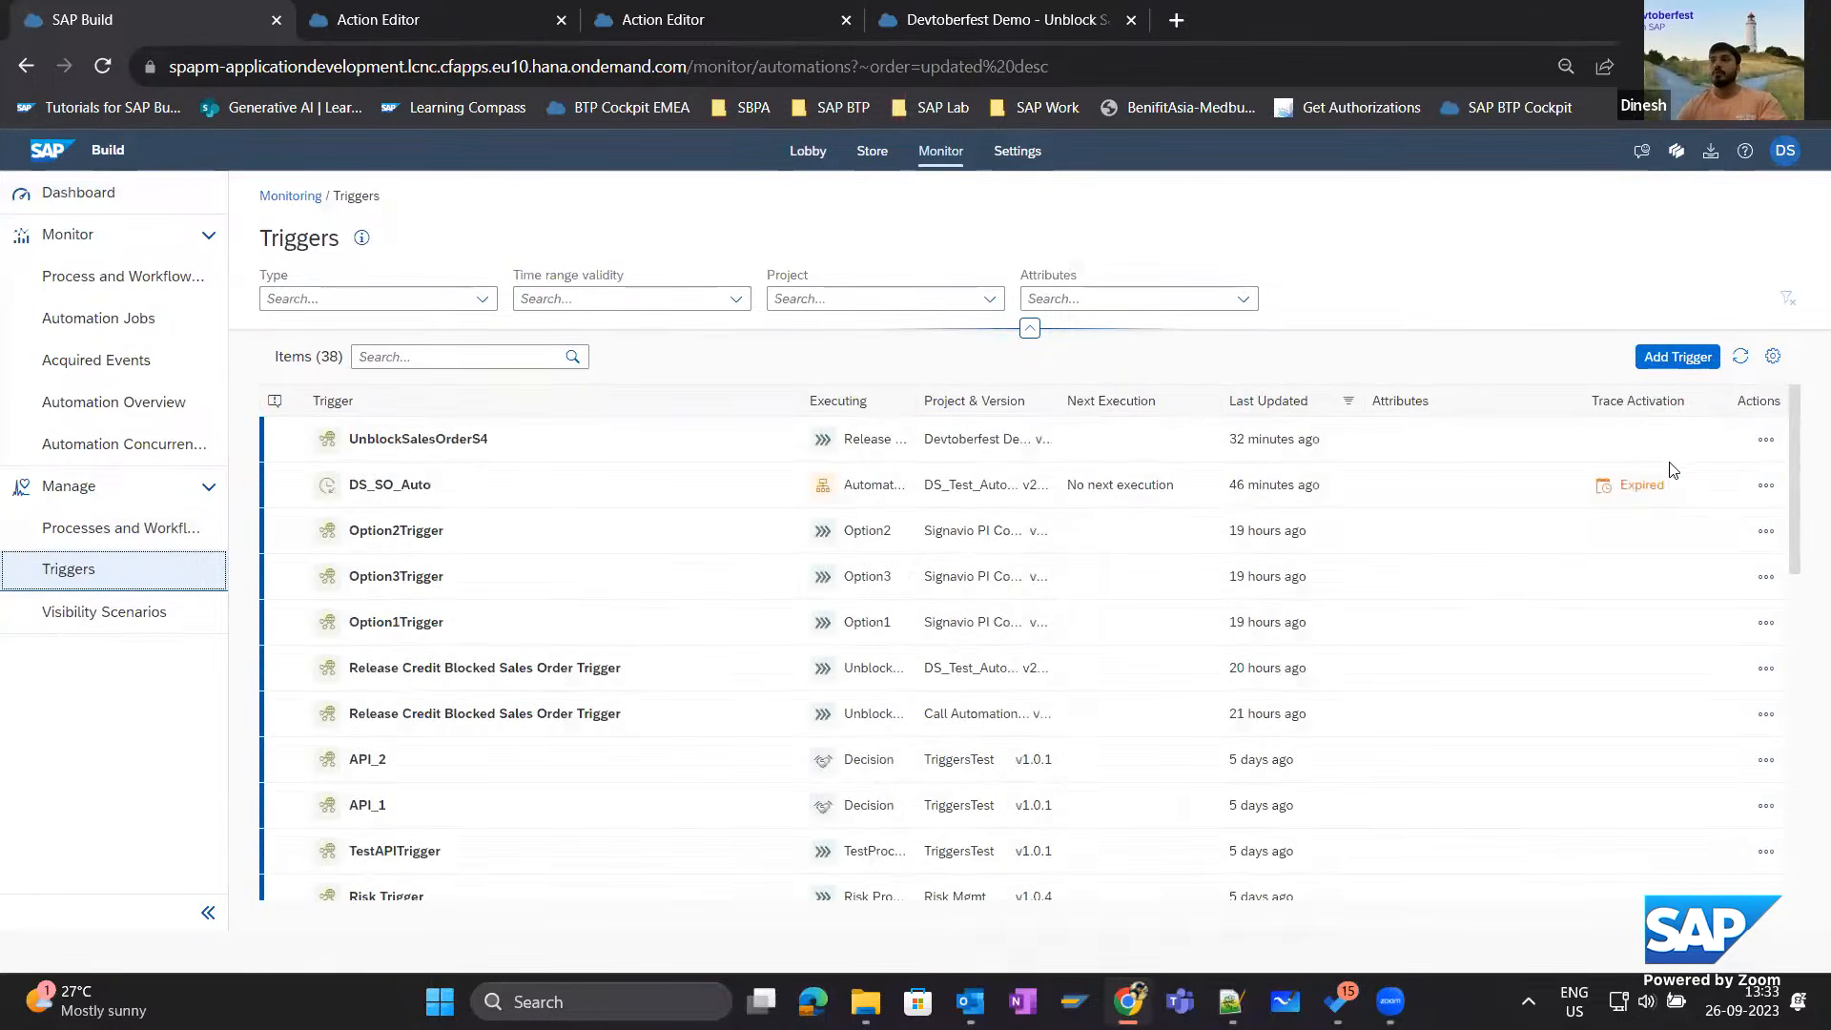
{"action": "left_click", "coordinate": [1765, 438]}
{"action": "left_click", "coordinate": [1692, 461]}
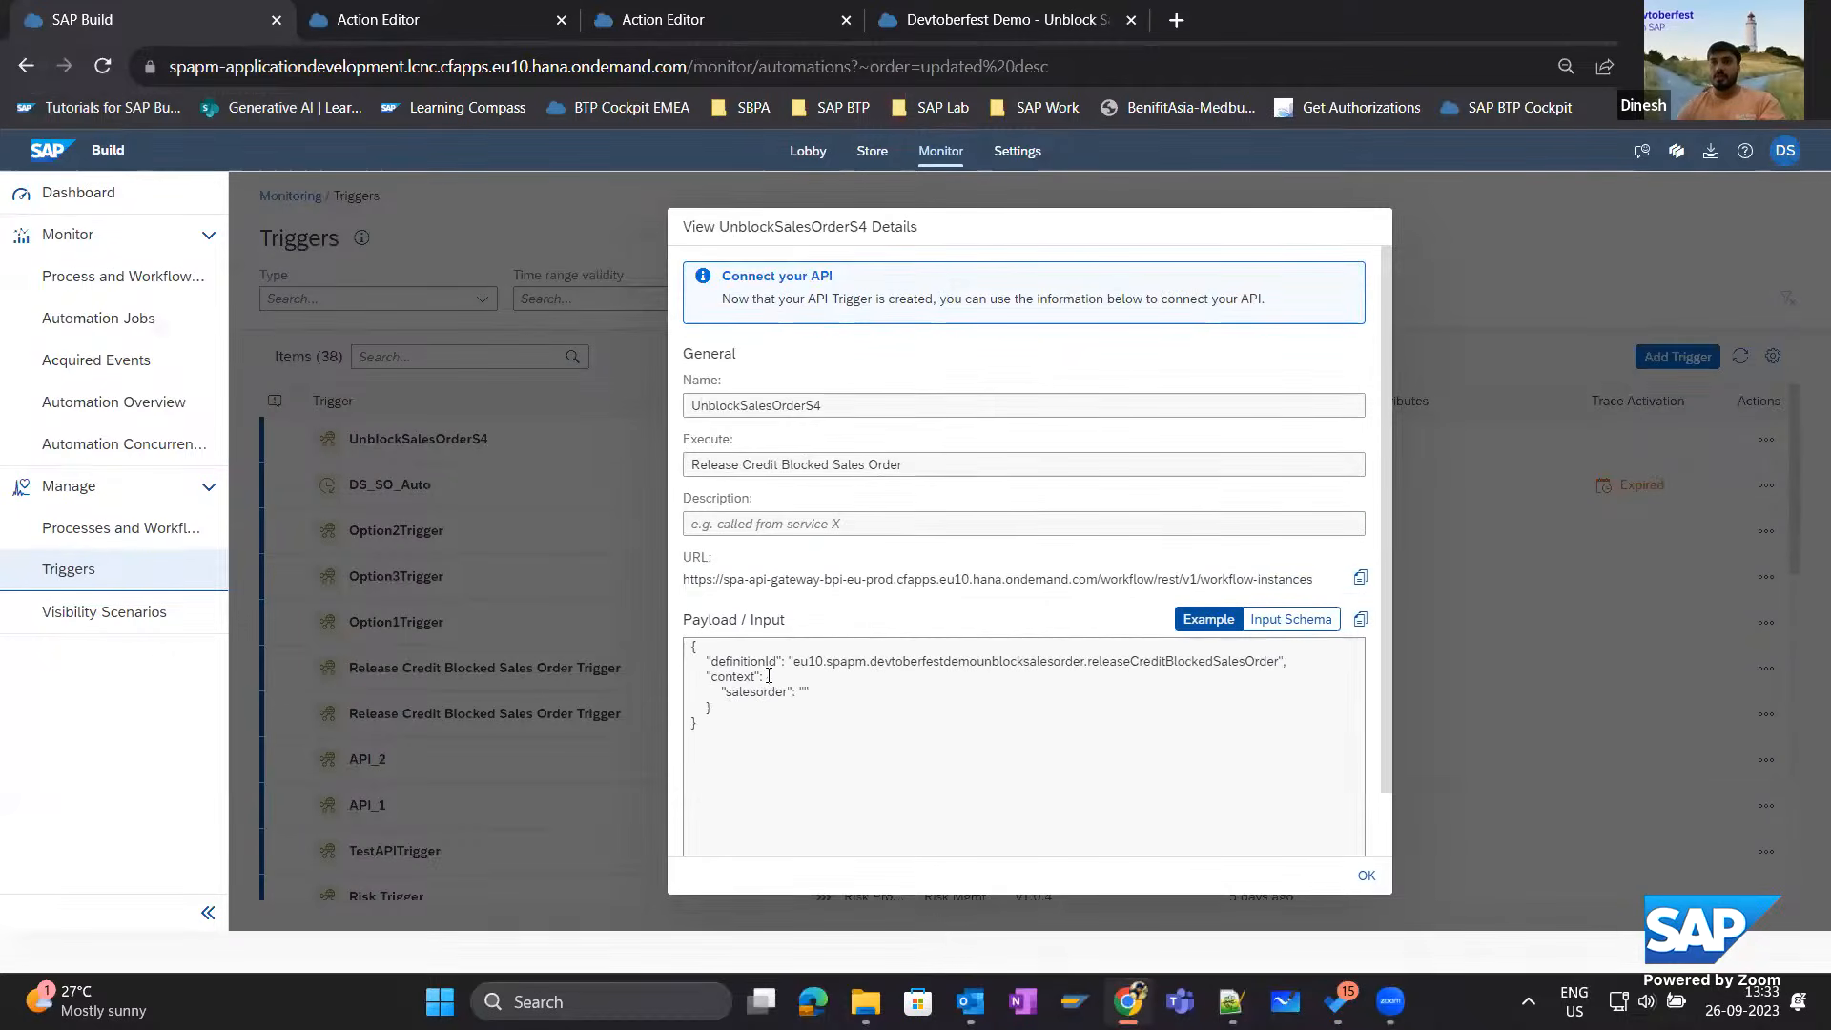
{"action": "left_click_drag", "start_coordinate": [767, 679], "coordinate": [807, 703]}
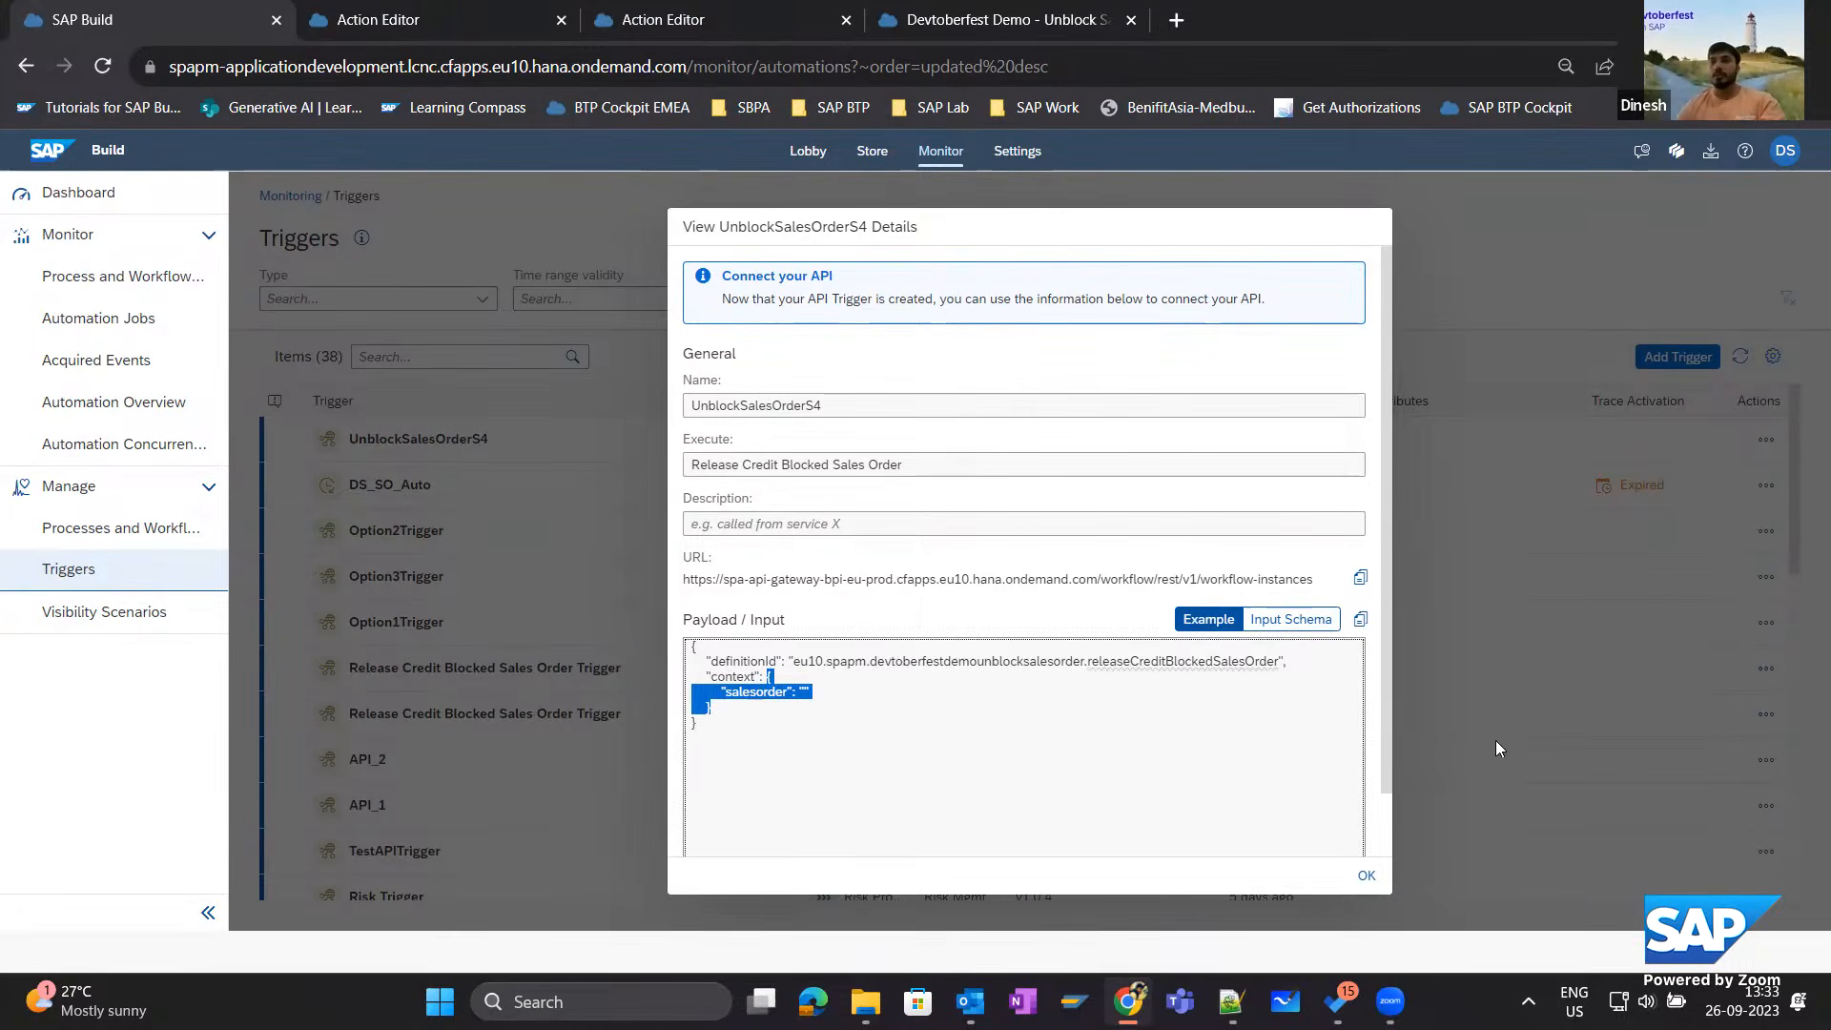
Close the trigger details, filter process definitions to the Devtoberfest Demo - Unblock Sales Order project, and select Release Credit Blocked Sales Order.
{"action": "left_click", "coordinate": [1378, 875]}
{"action": "left_click", "coordinate": [91, 530]}
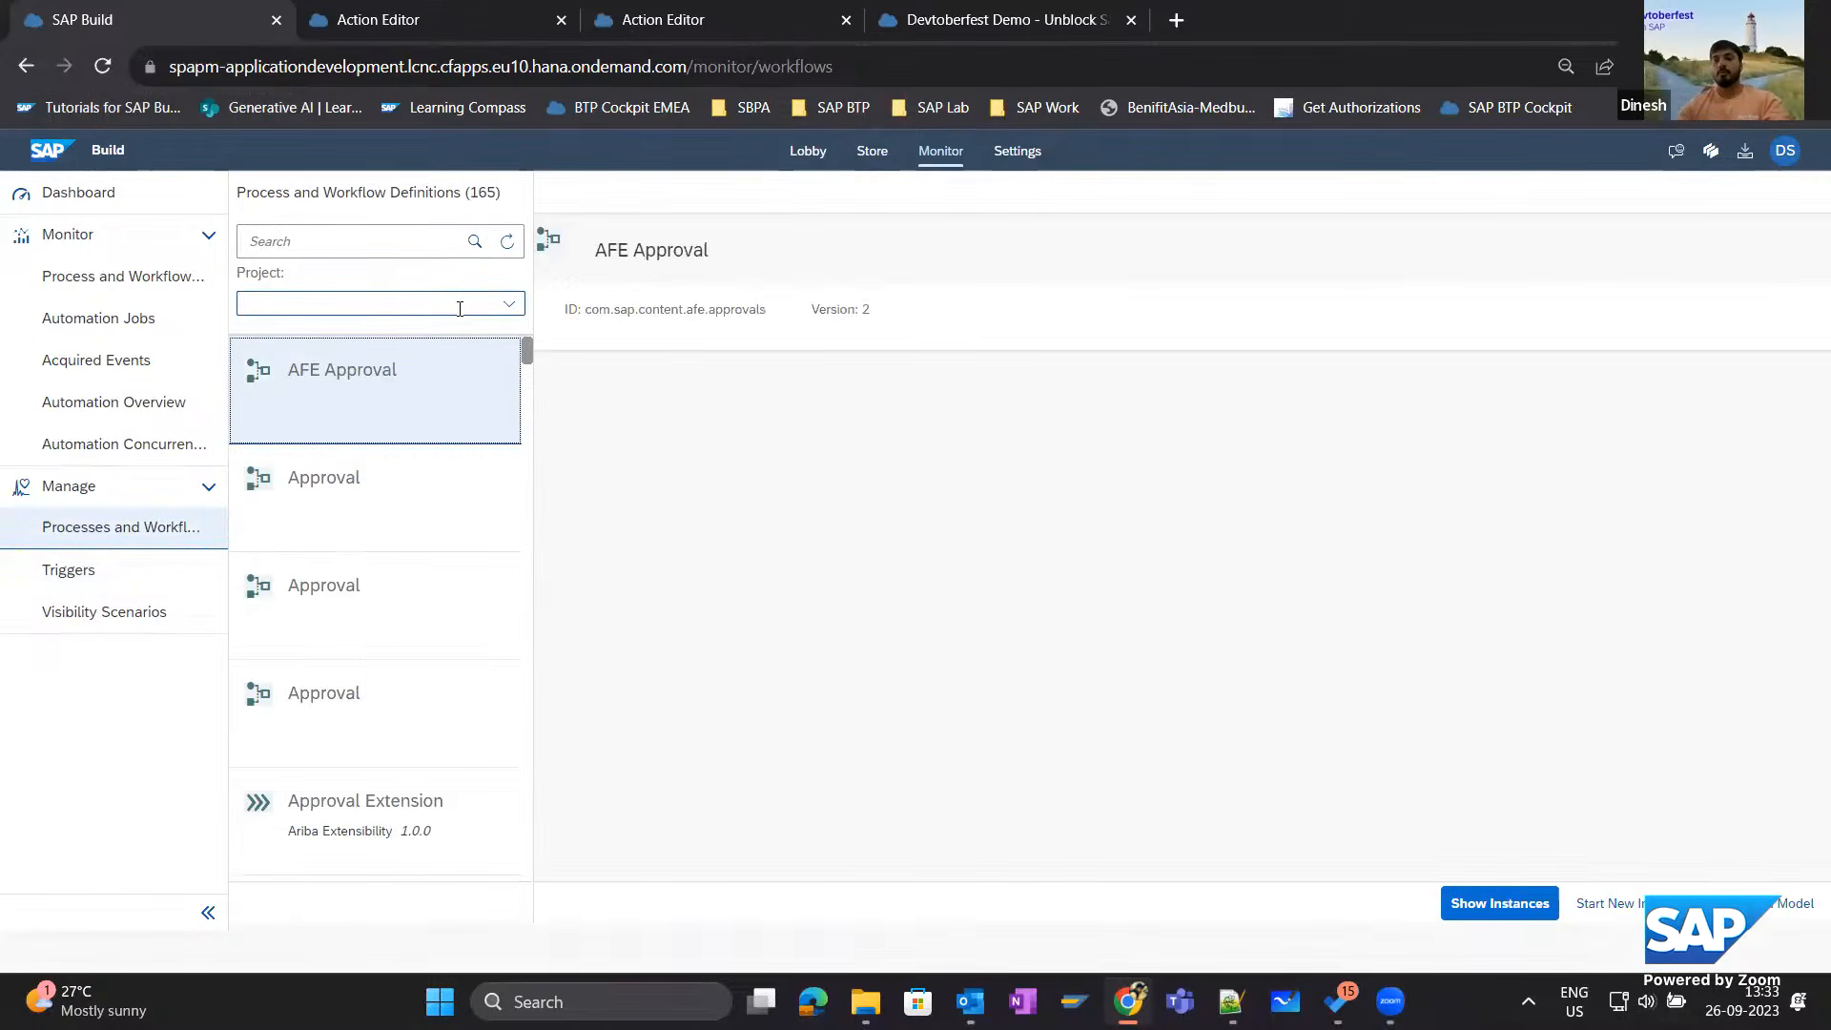
{"action": "left_click", "coordinate": [511, 305]}
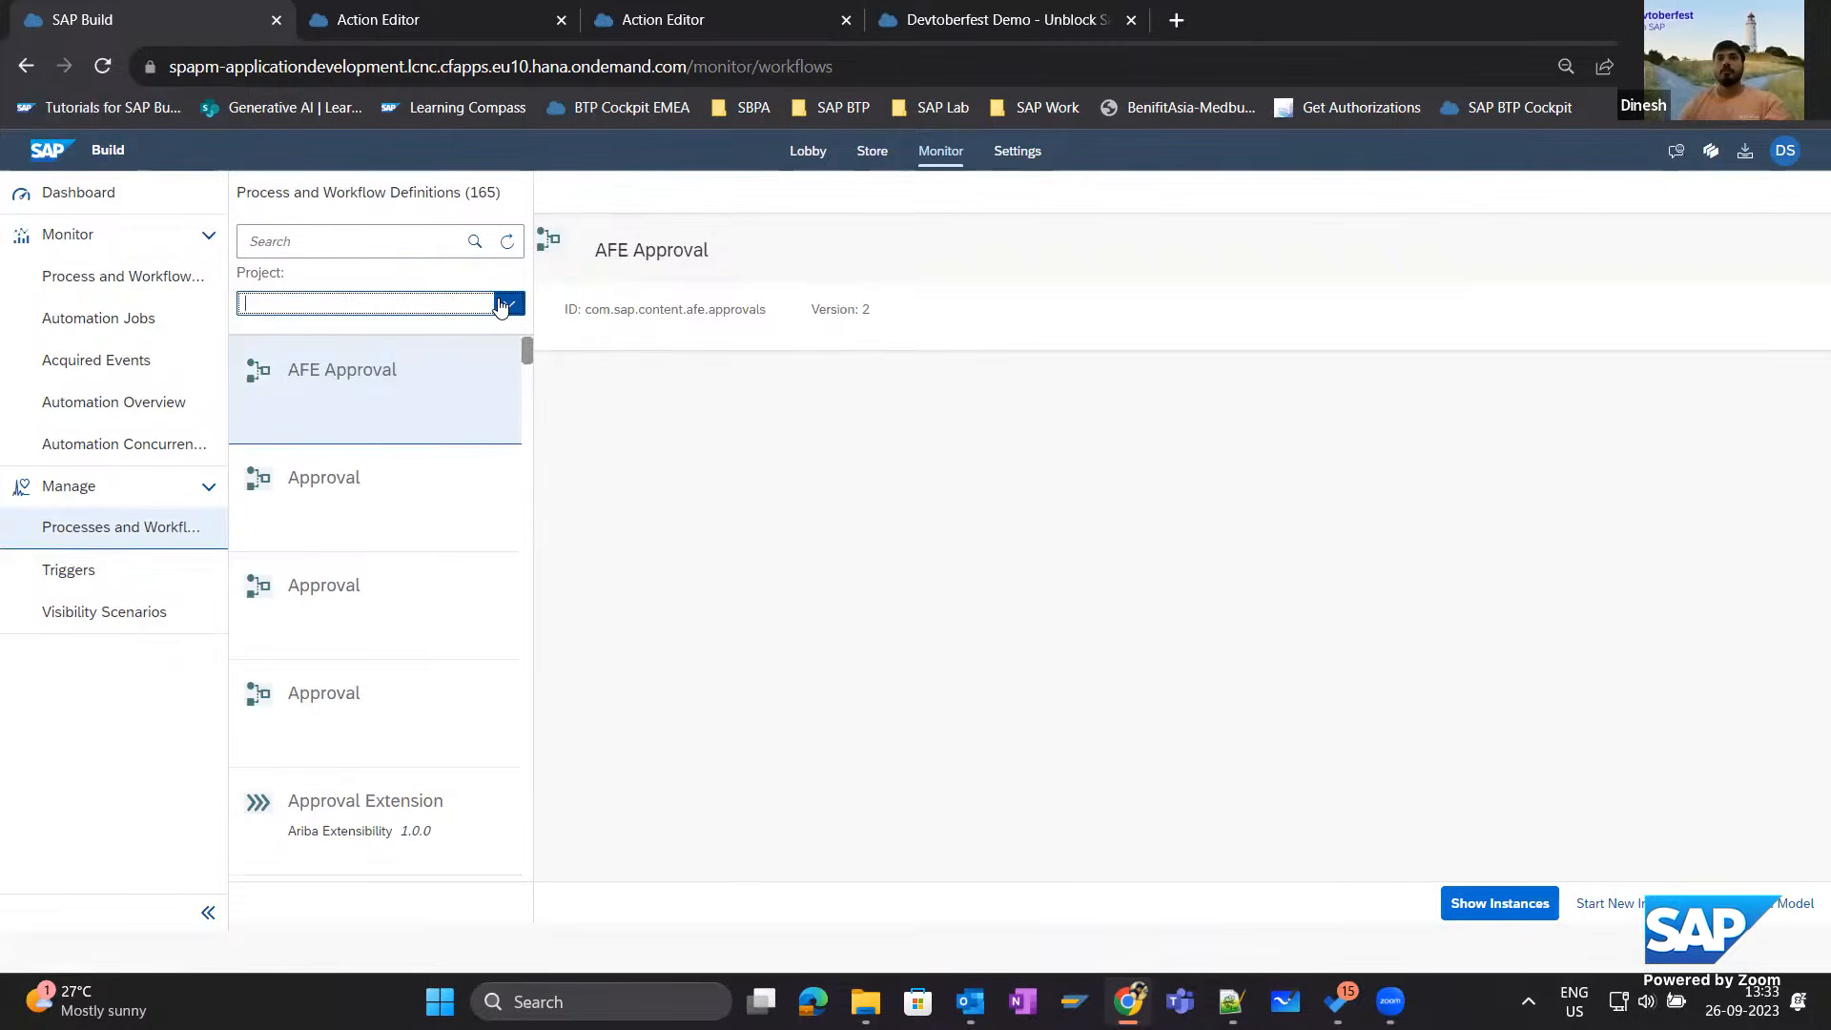
{"action": "type", "text": "Devtoberfest Demo - Unblock Sales Orde"}
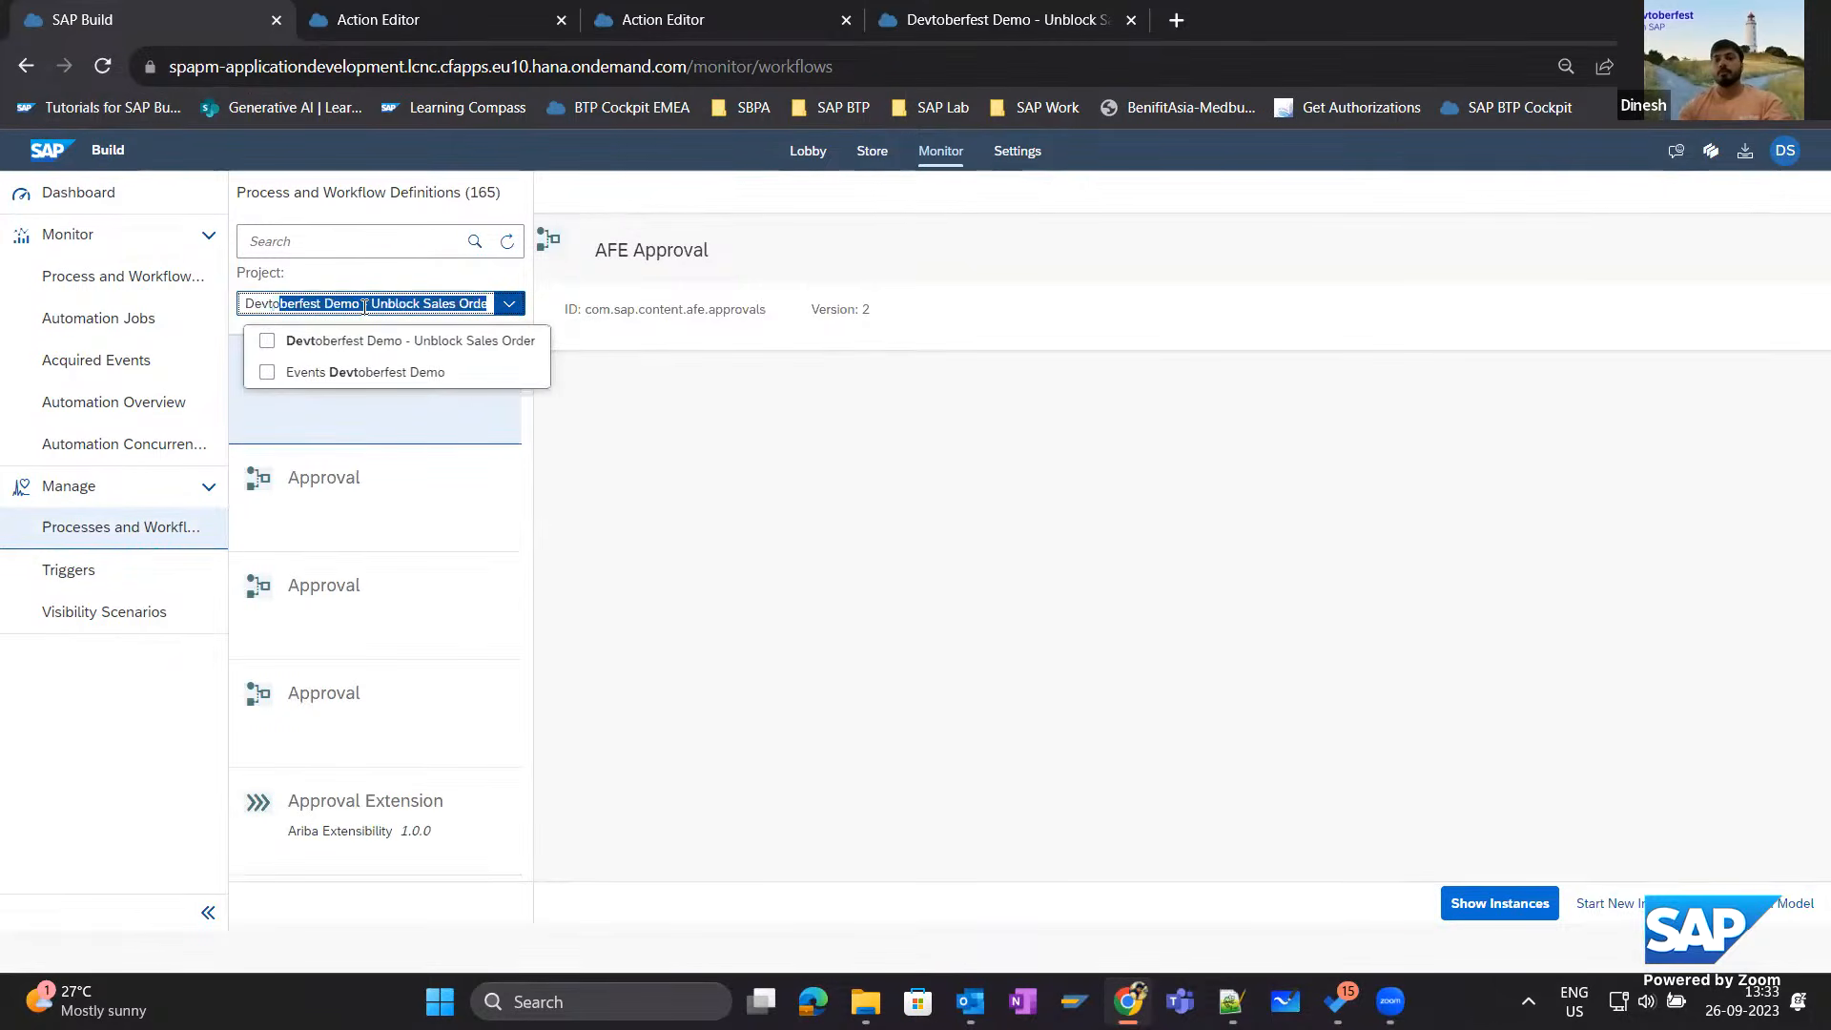
{"action": "left_click", "coordinate": [267, 341]}
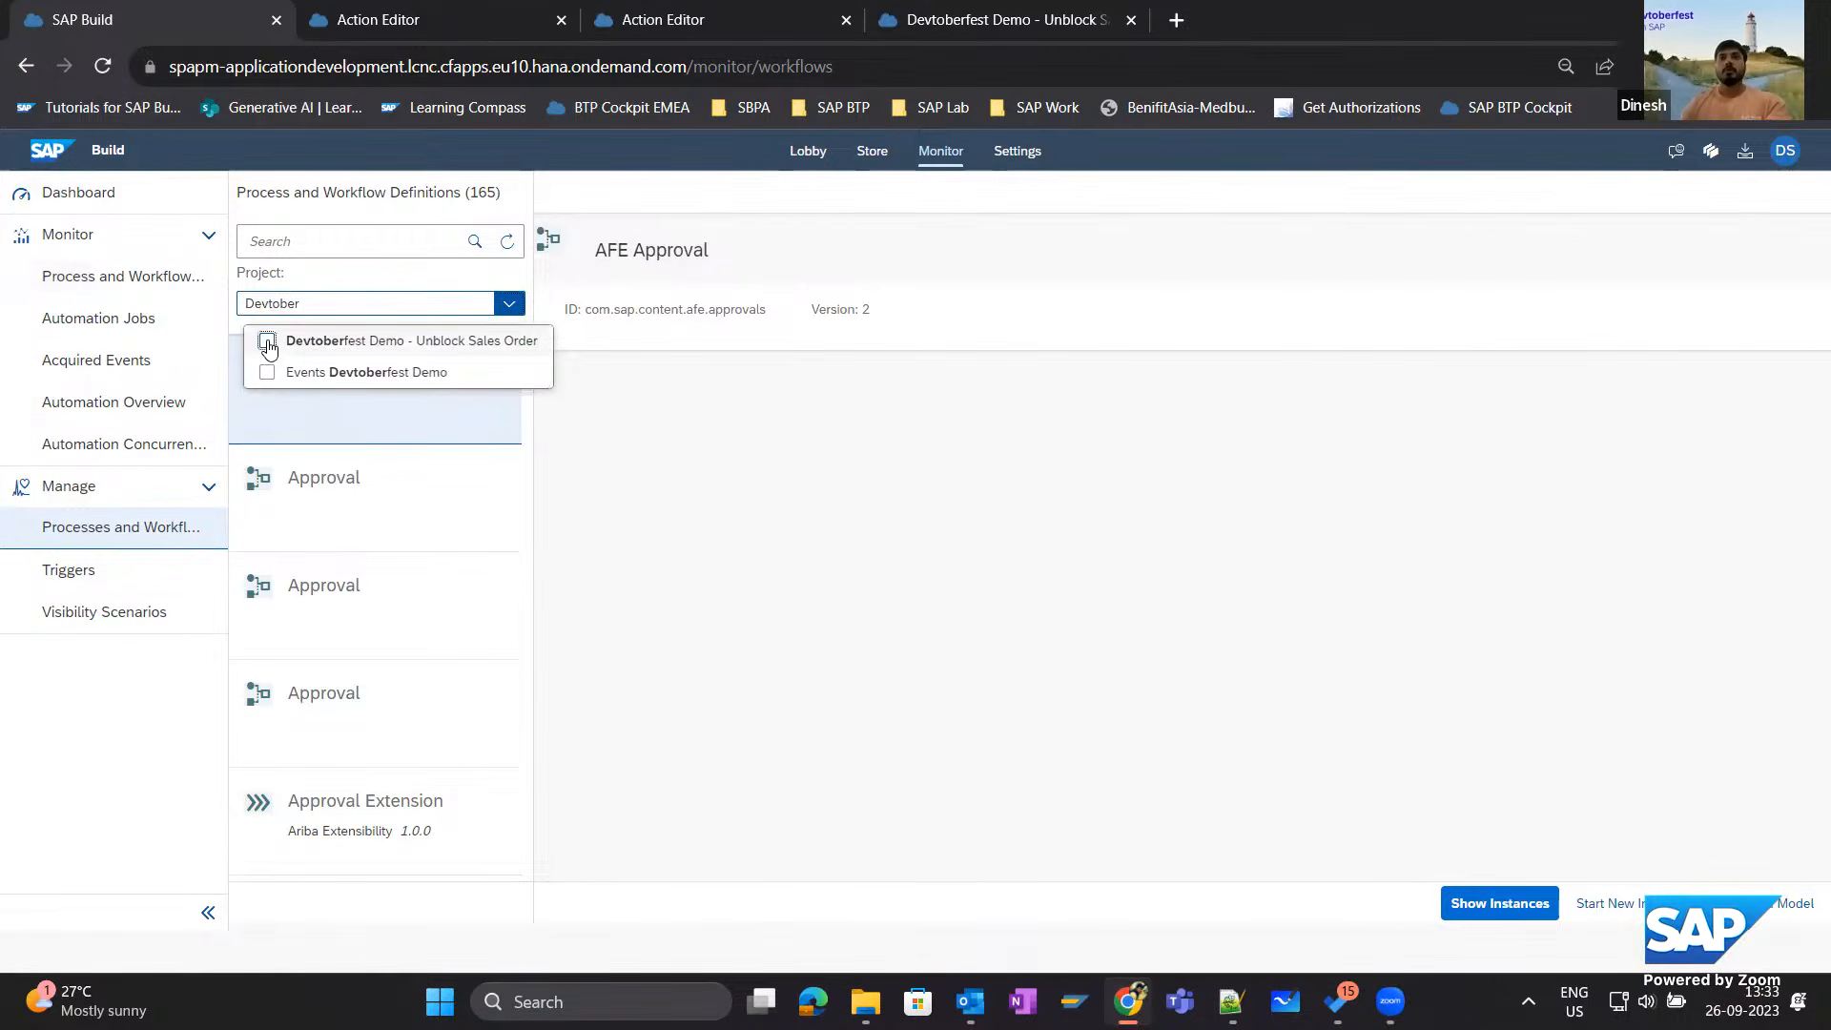
{"action": "left_click", "coordinate": [719, 482]}
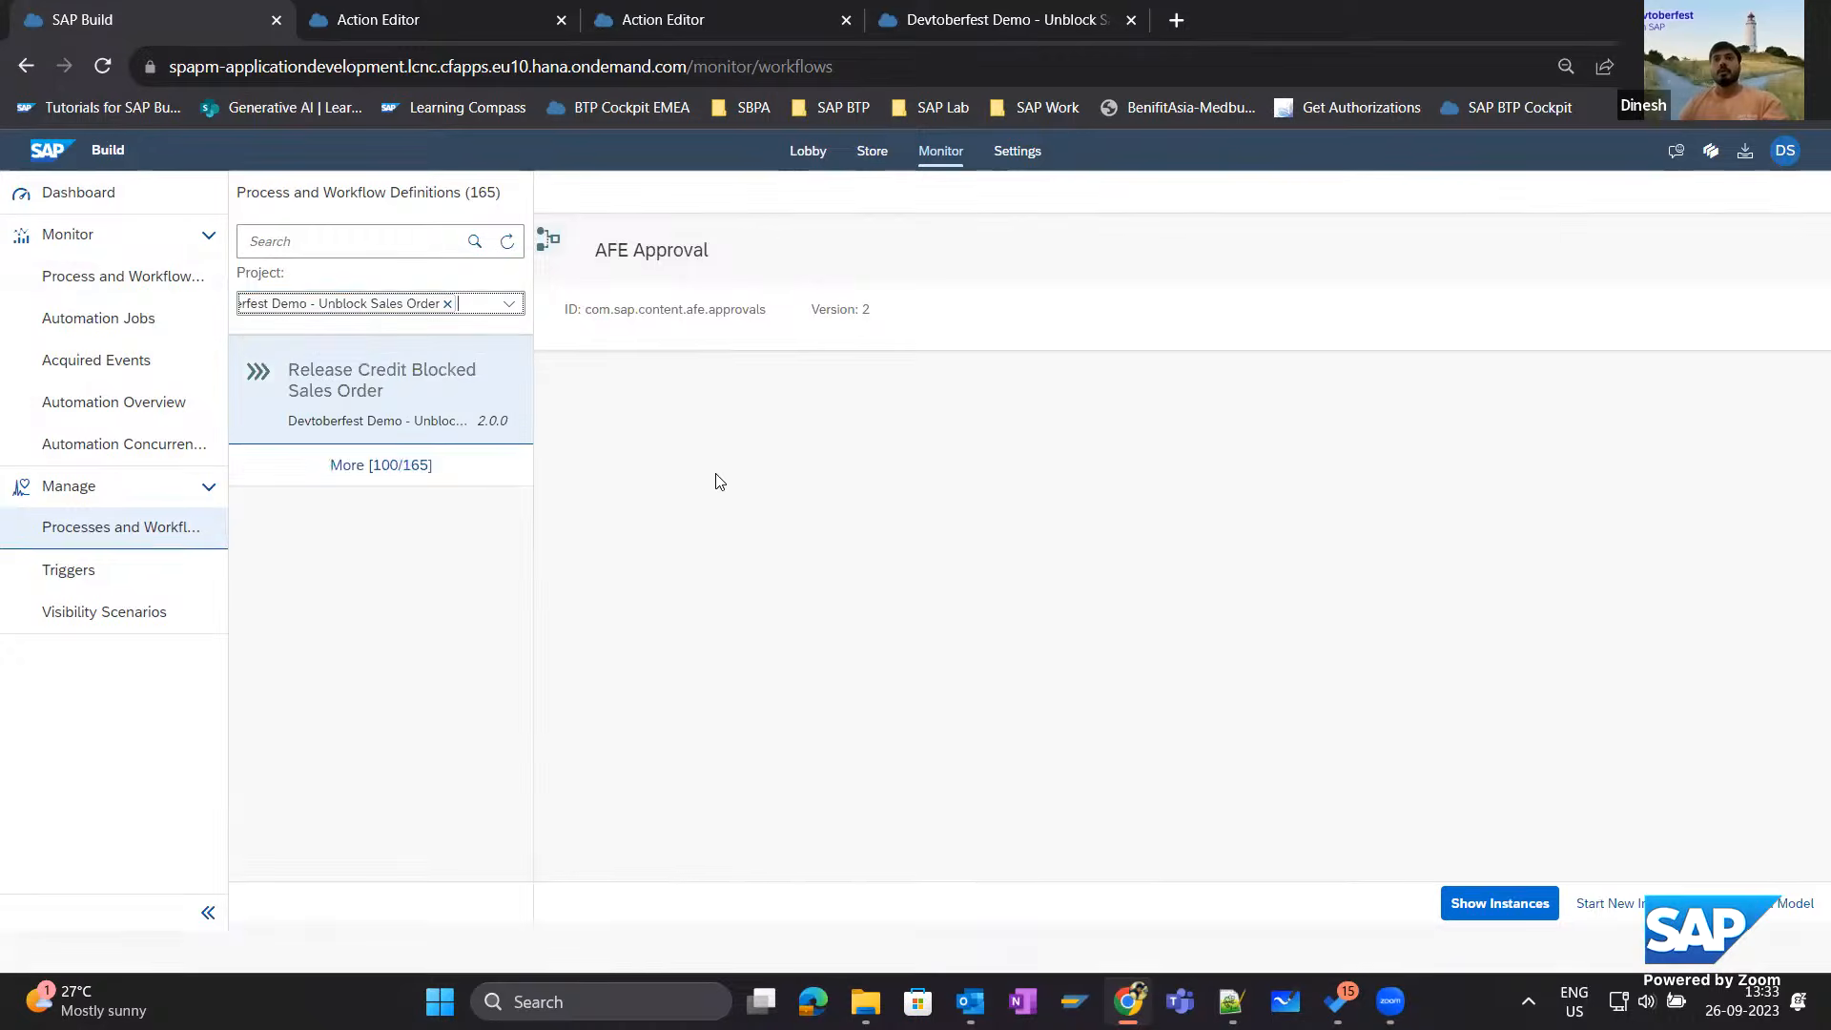
{"action": "left_click", "coordinate": [475, 429]}
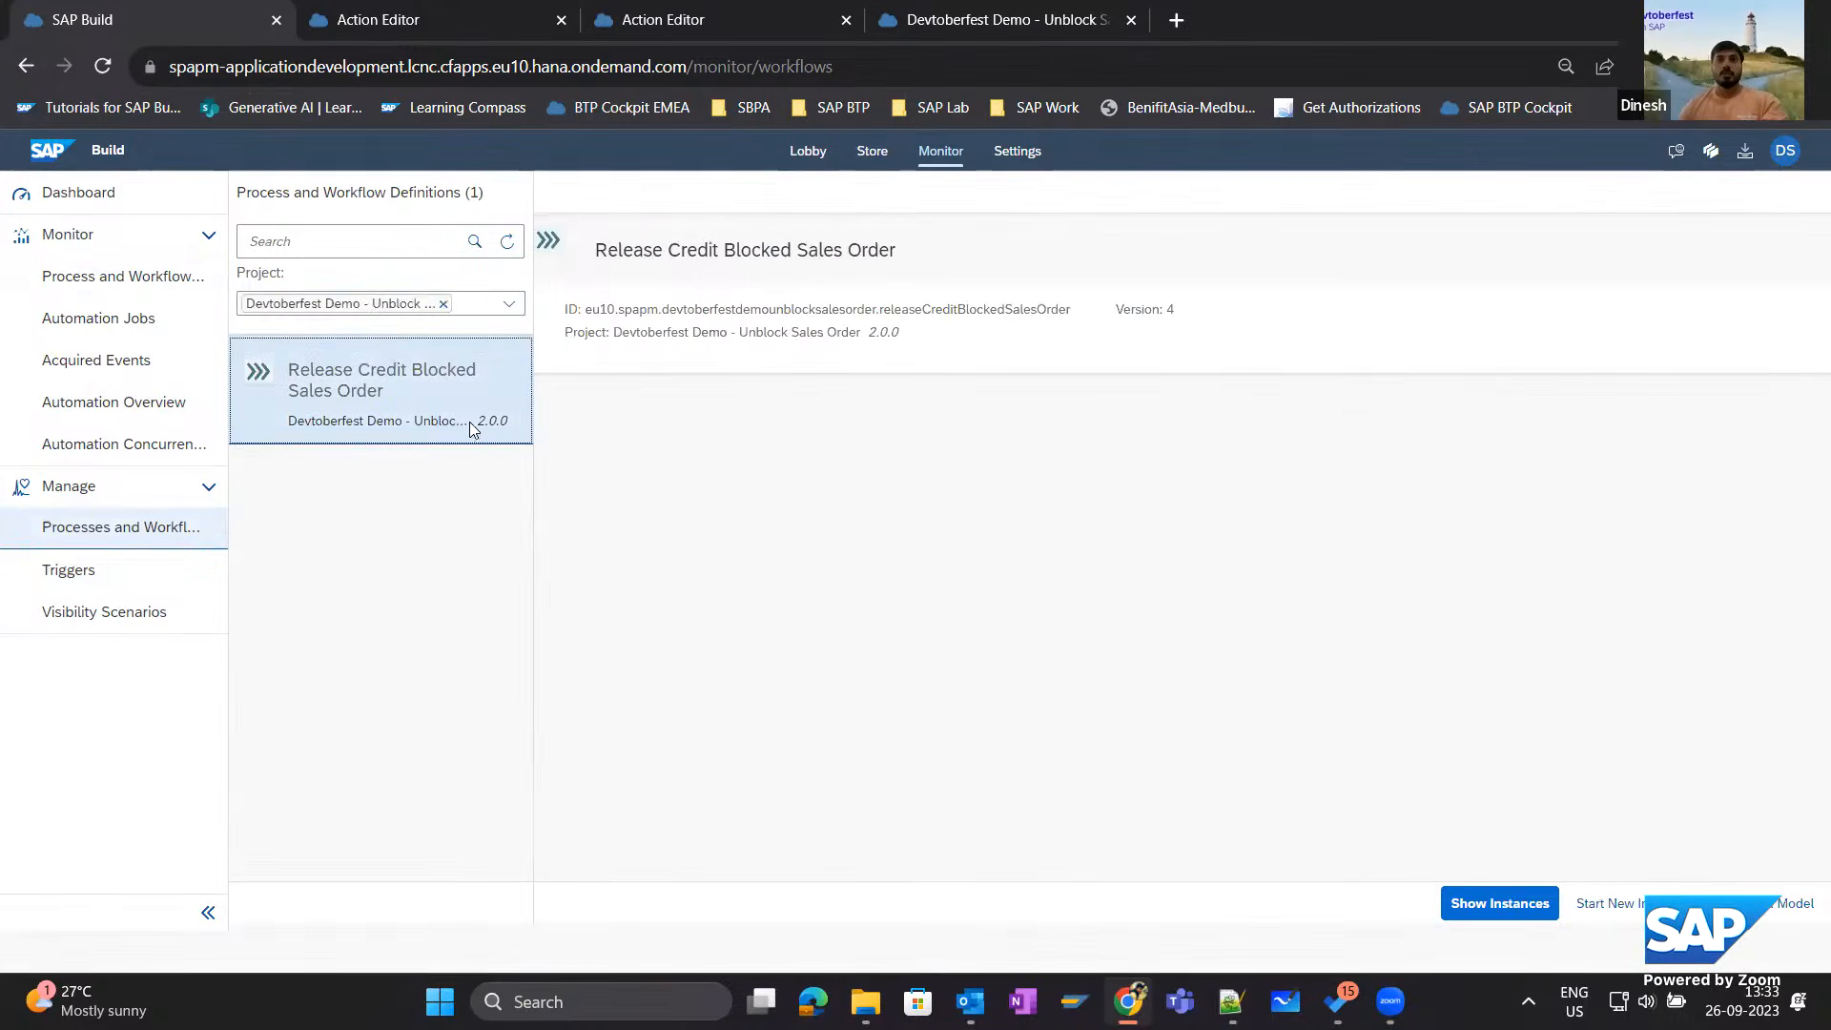
Start a new process instance whose JSON context contains only the salesorder key with the sales order number.
{"action": "left_click", "coordinate": [1639, 912]}
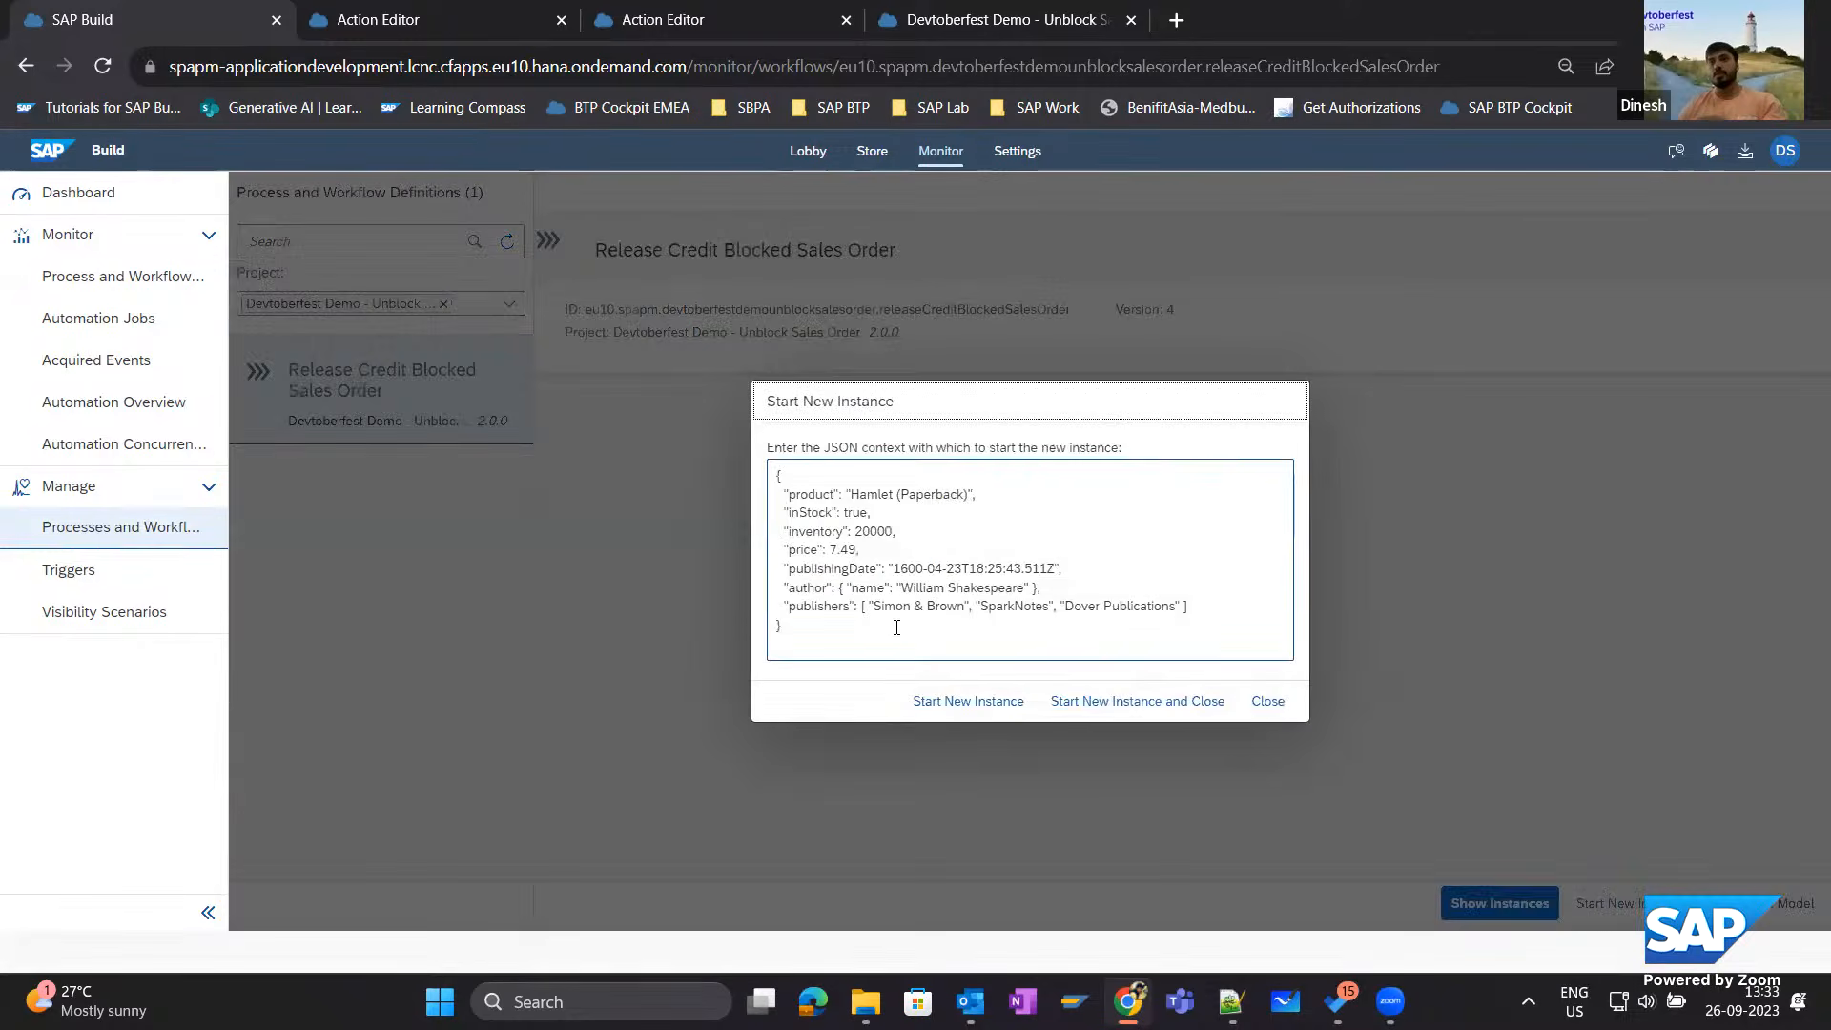
{"action": "left_click_drag", "start_coordinate": [834, 627], "coordinate": [636, 405]}
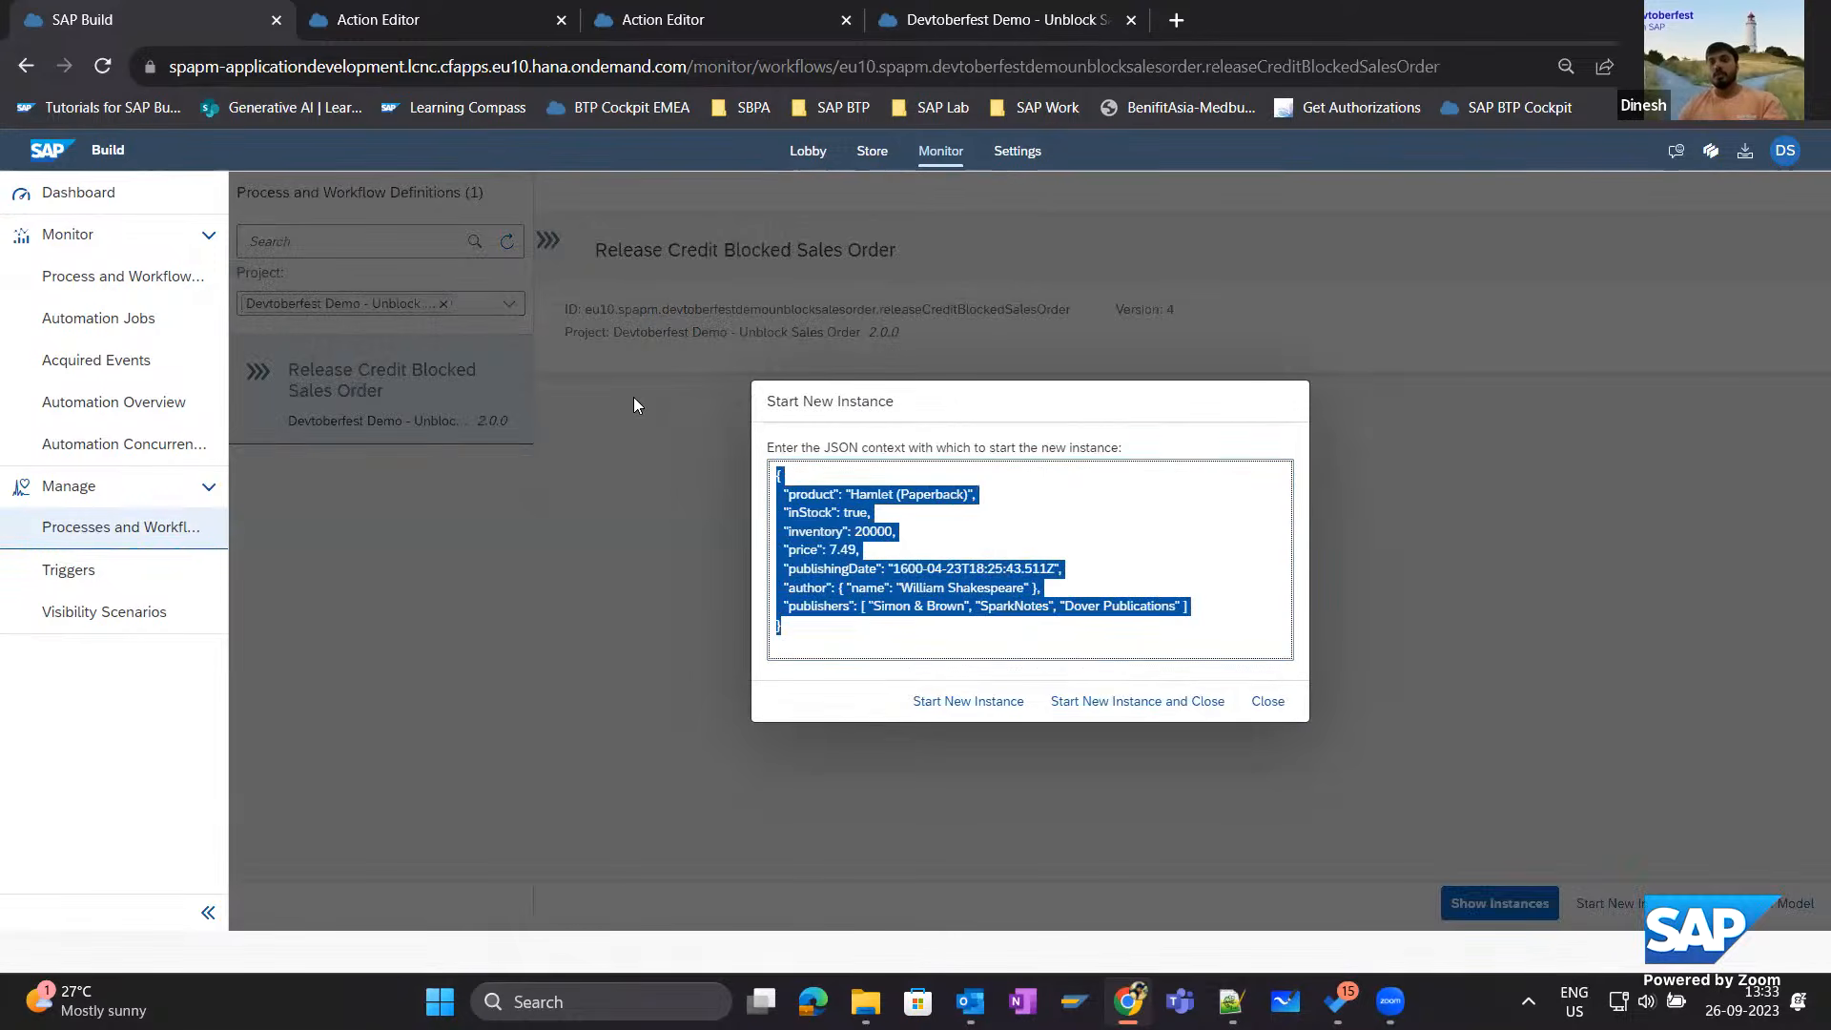
{"action": "type", "text": "Devtoberfest Demo - Unblock Sales Order"}
{"action": "key", "text": "ctrl+z"}
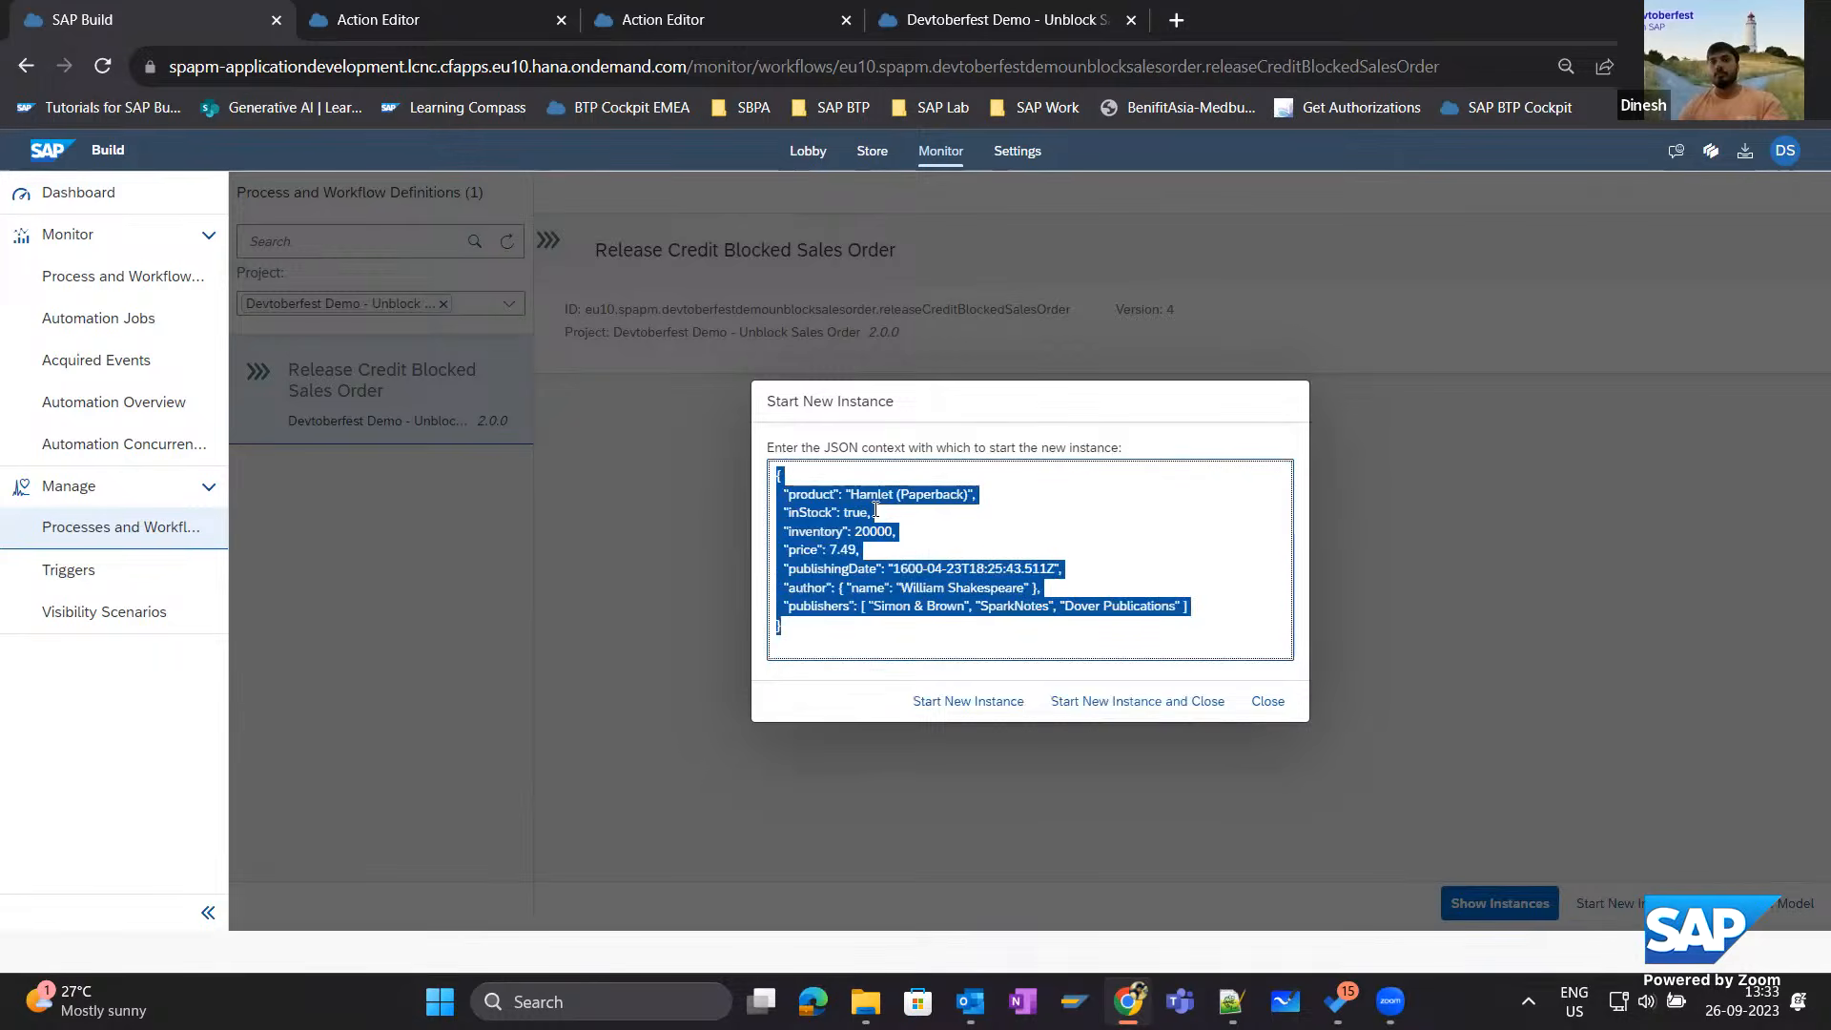
{"action": "type", "text": "{"}
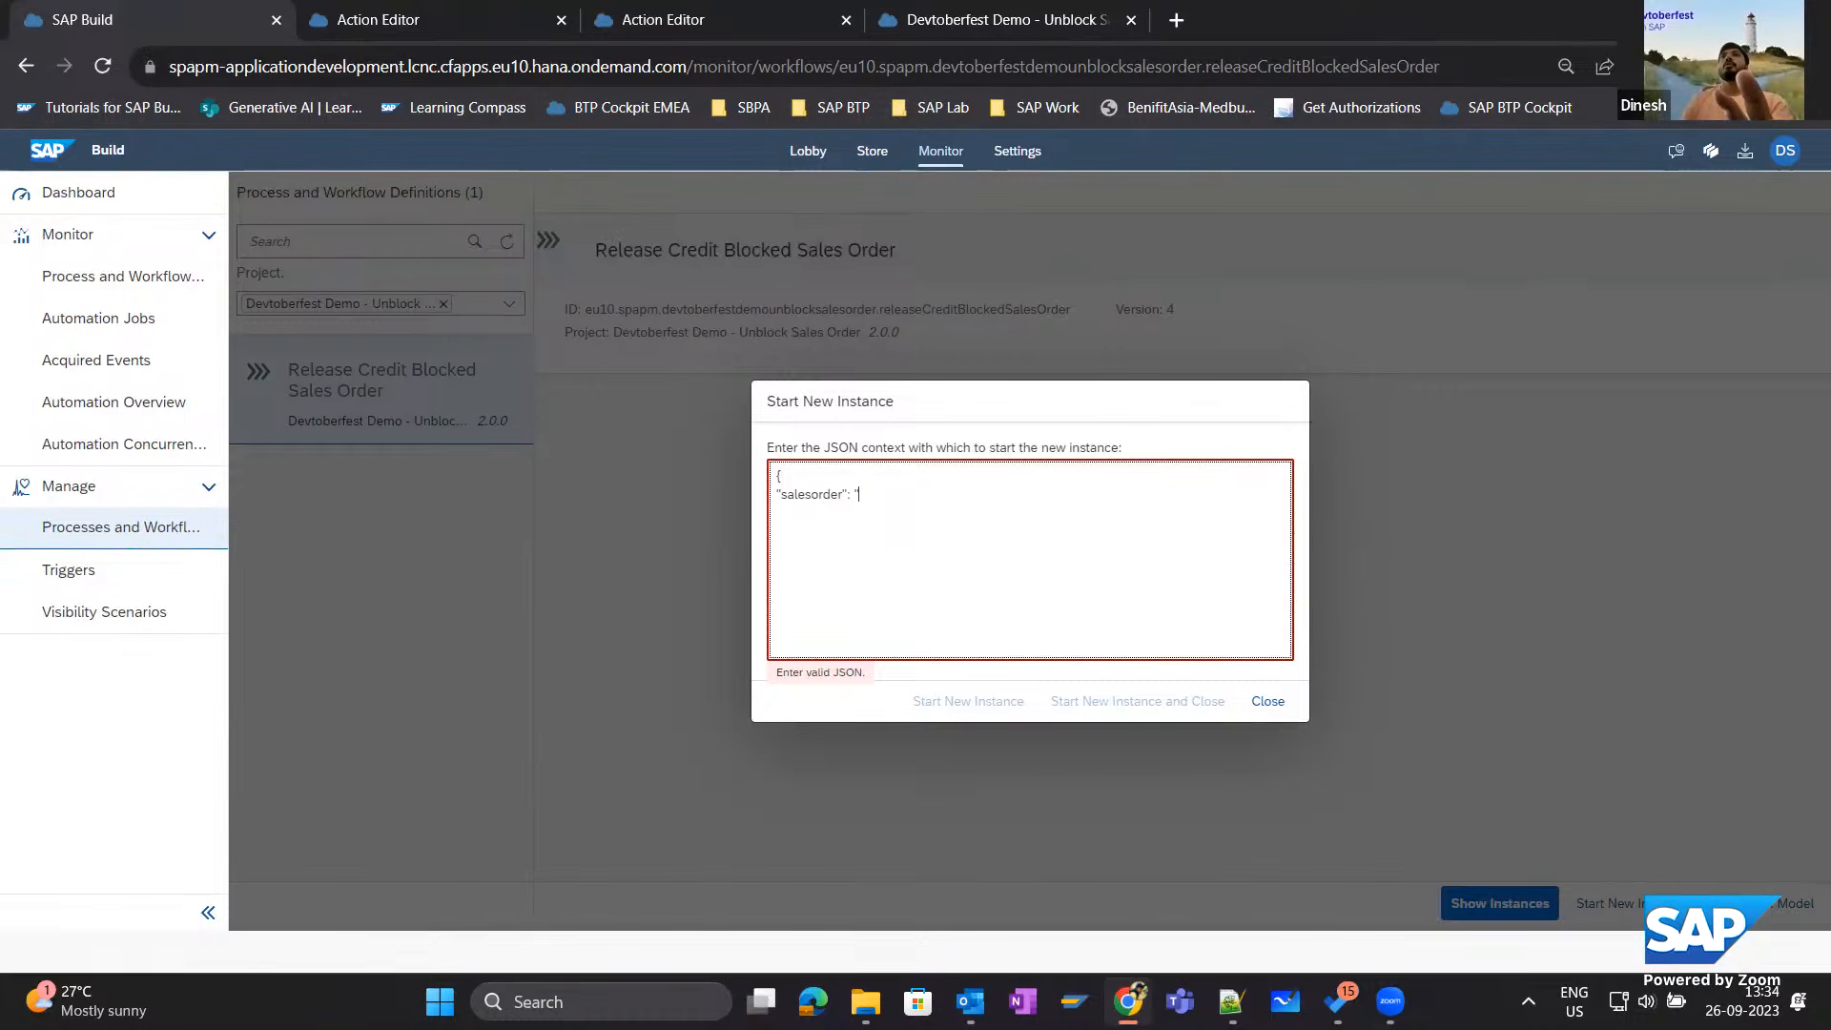
{"action": "key", "text": "alt+Tab"}
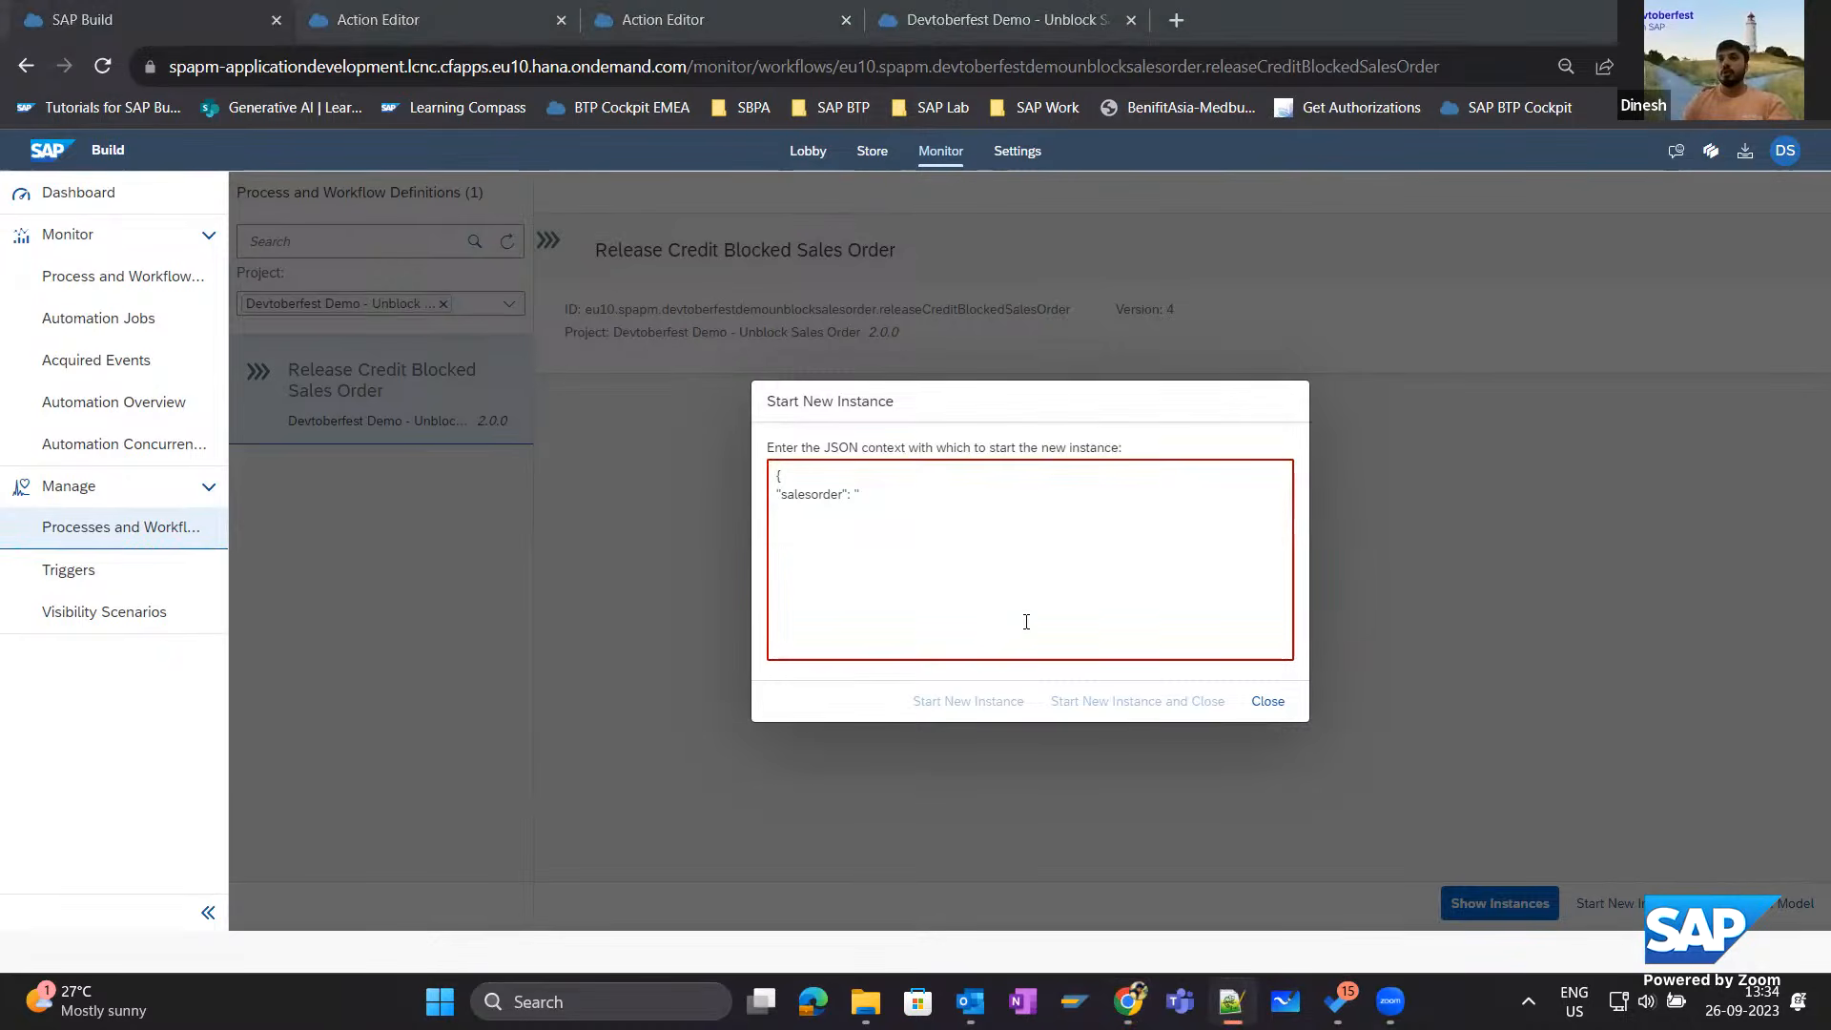
{"action": "key", "text": "alt+Tab"}
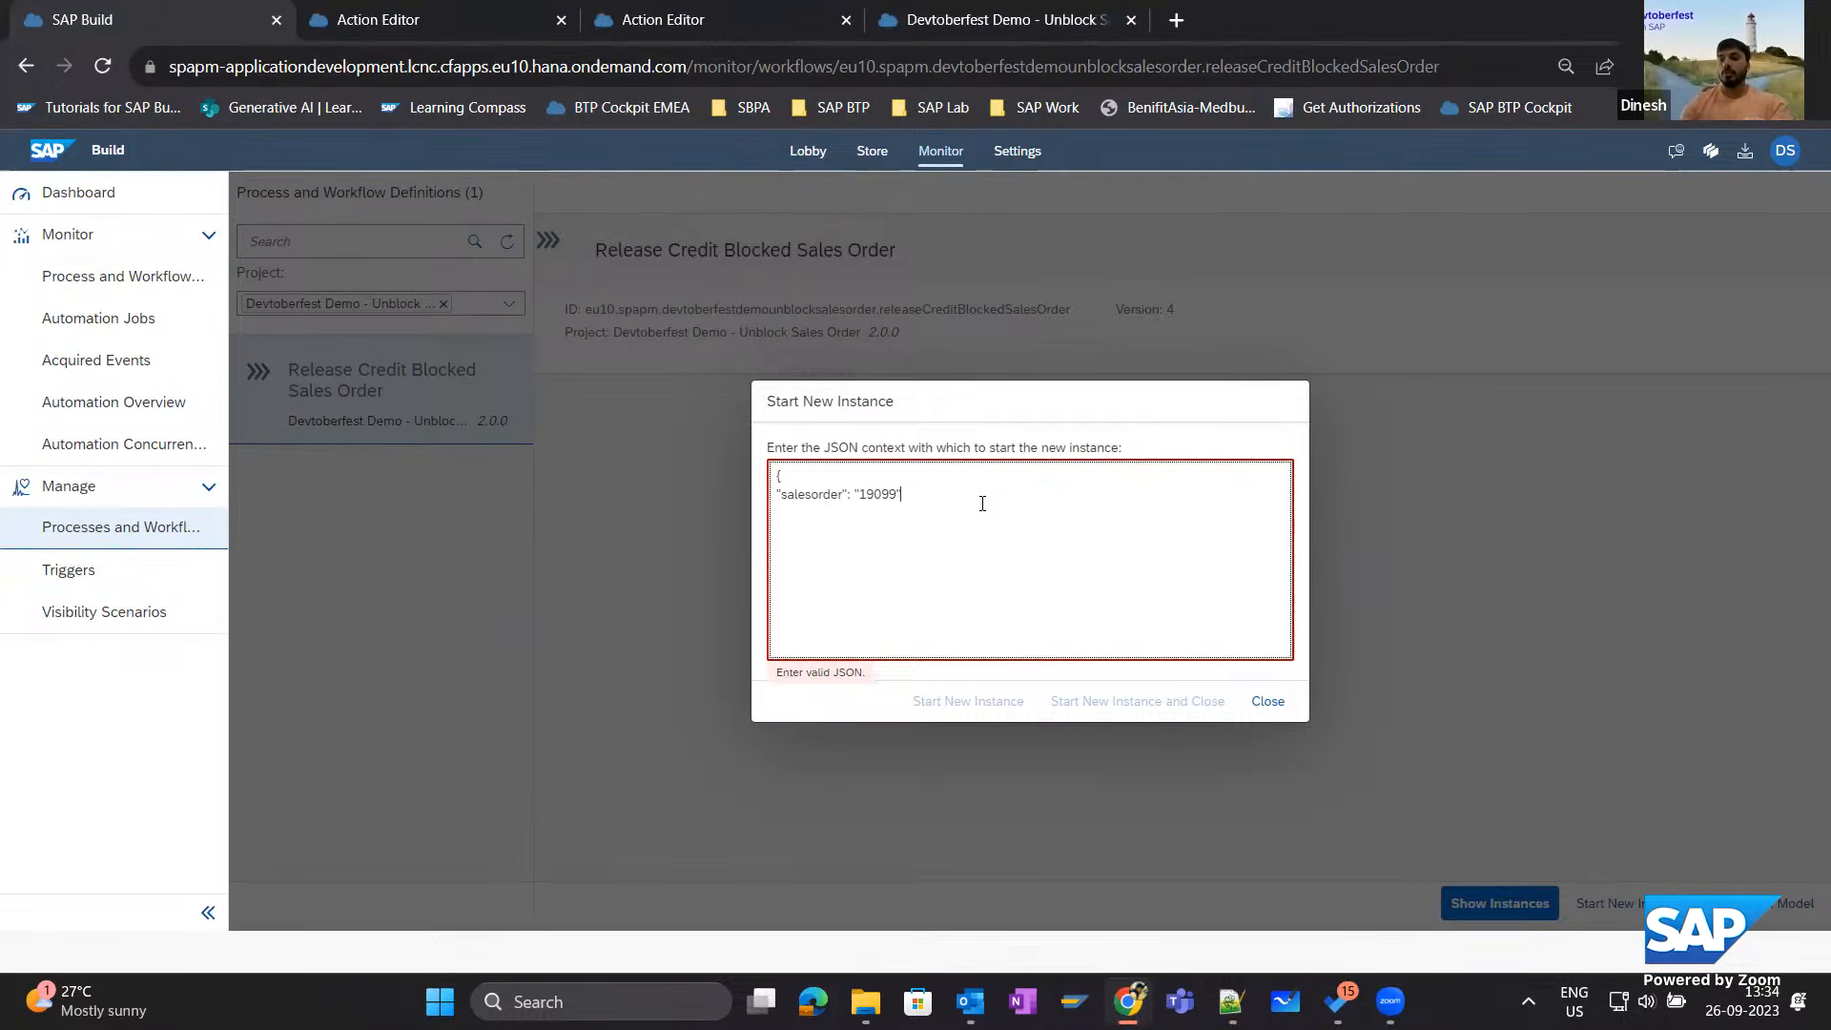
{"action": "type", "text": "}"}
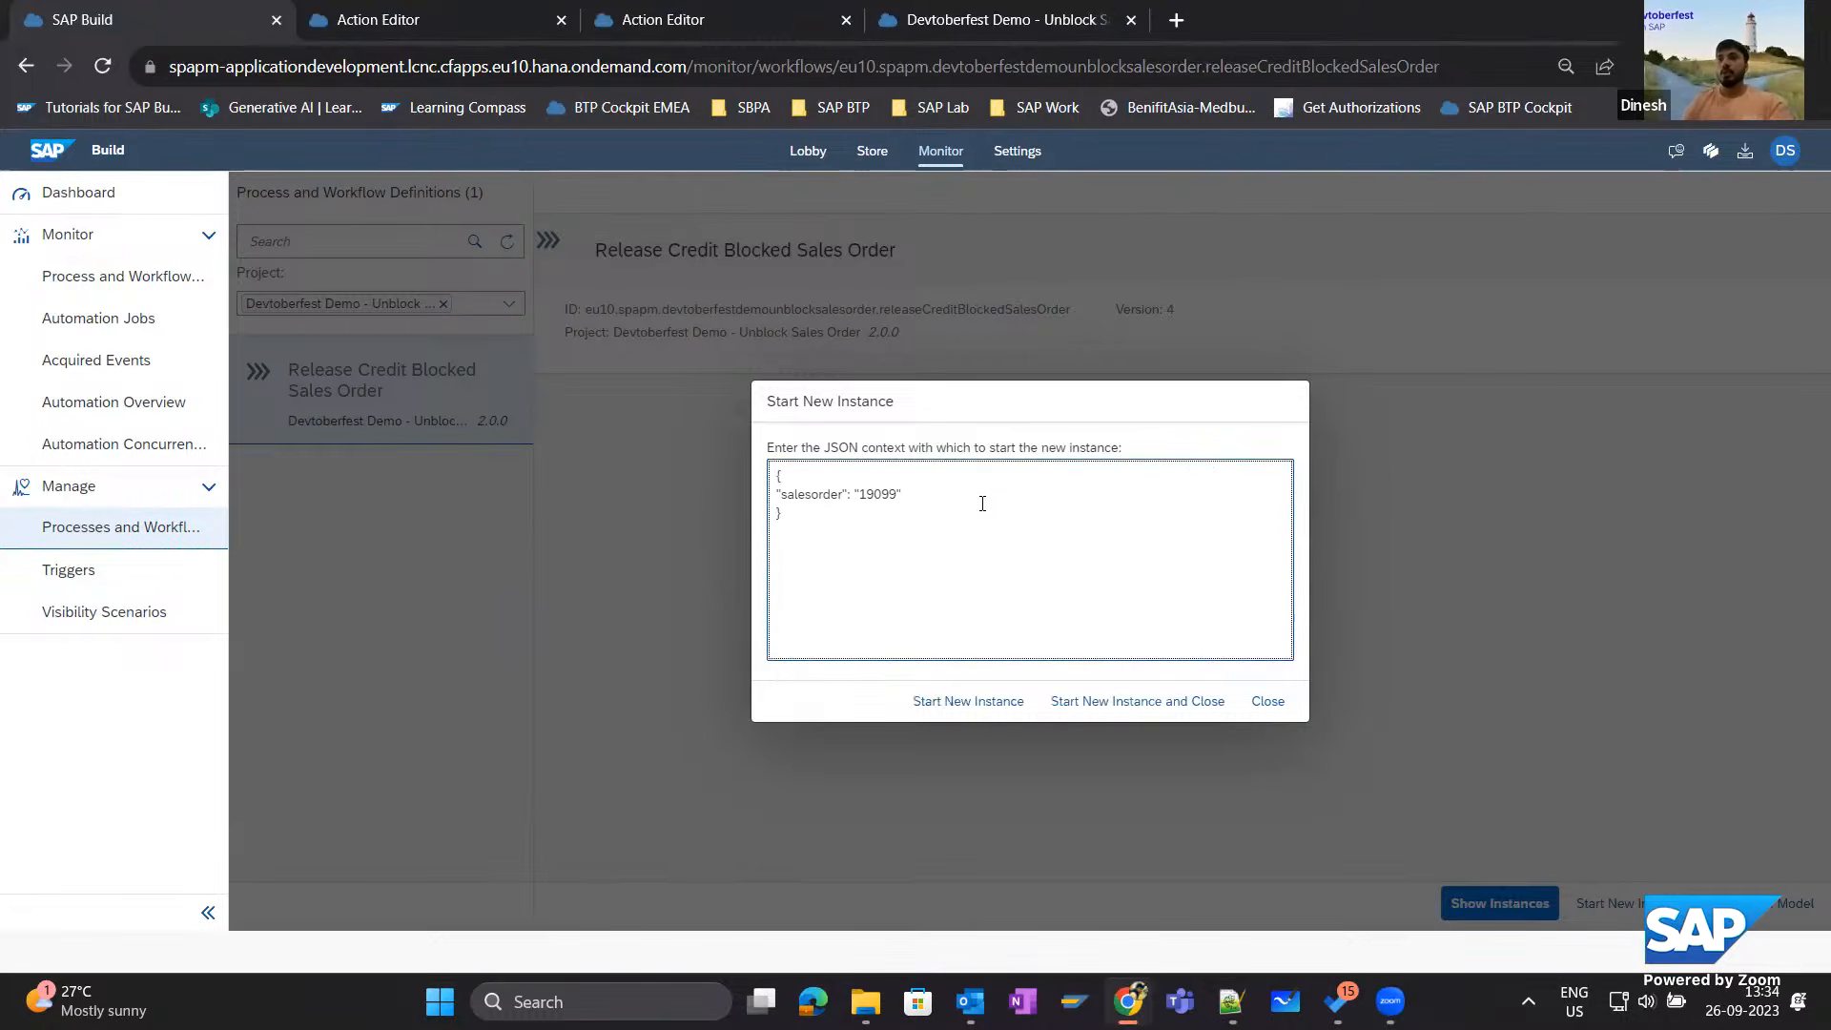
{"action": "left_click", "coordinate": [976, 705]}
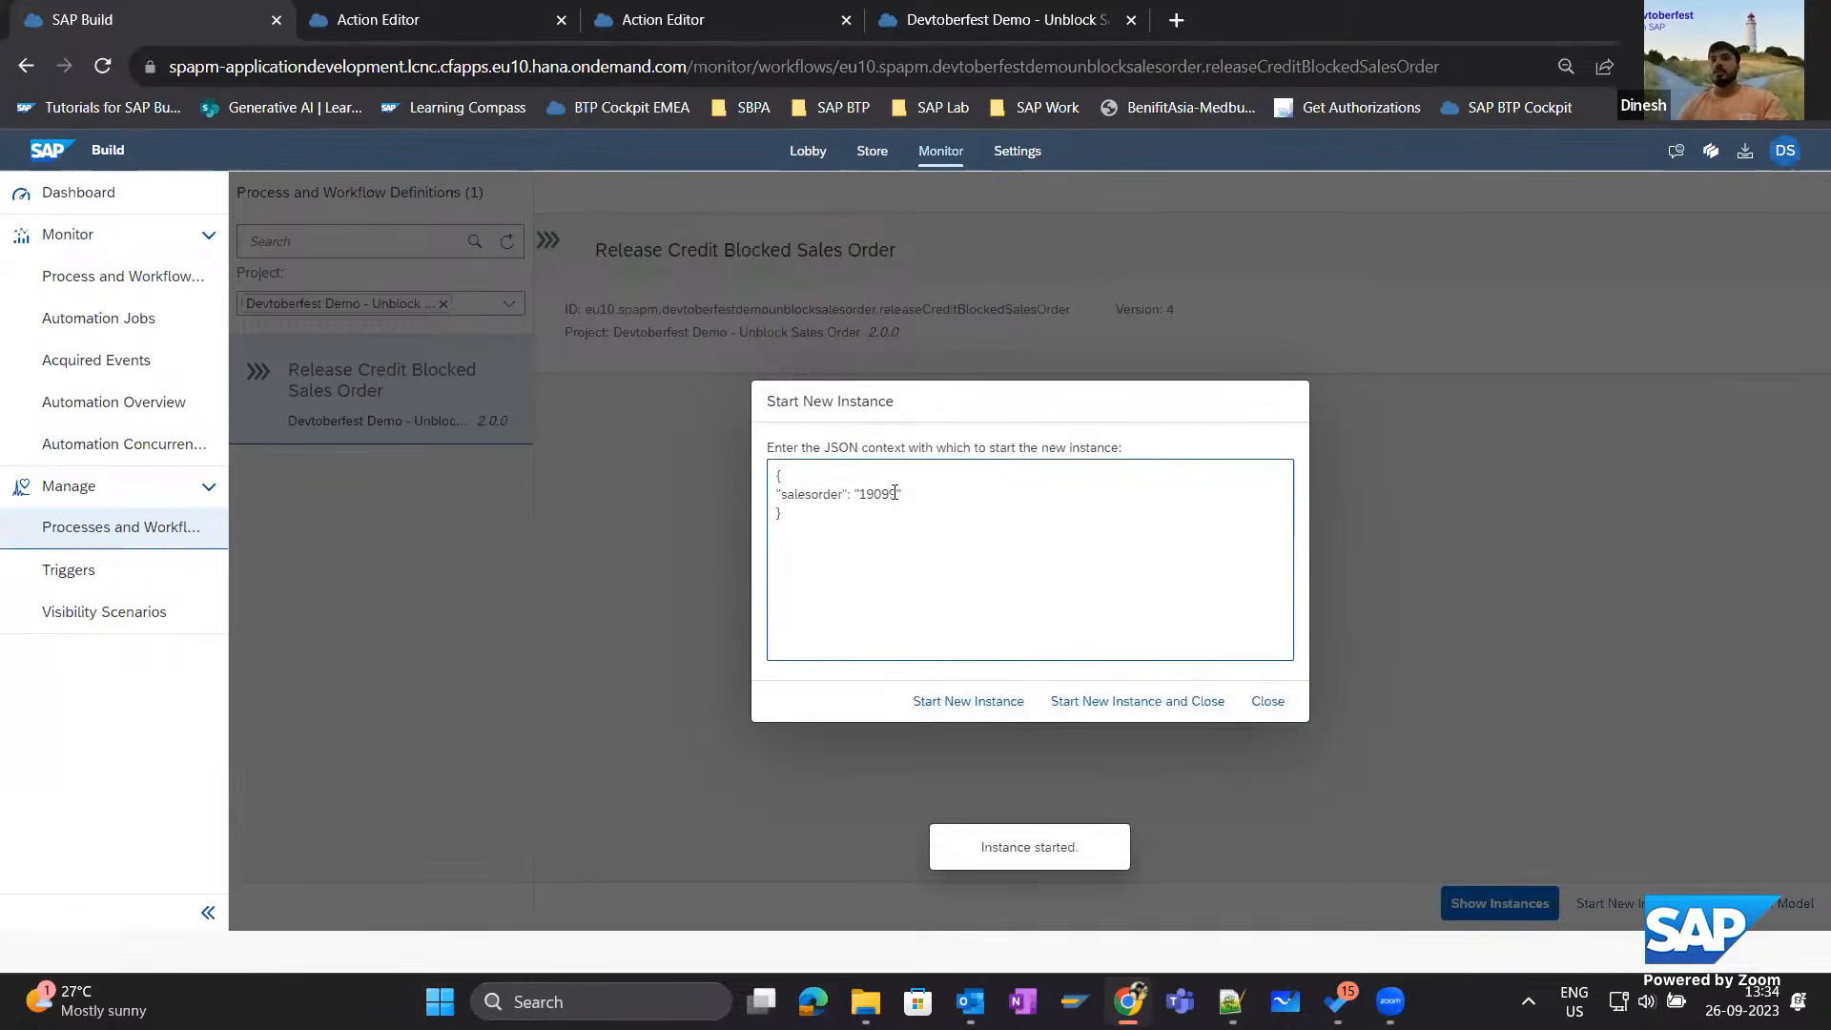
Replace the salesorder value with another sales order number, start a second instance, and close the dialog.
{"action": "left_click", "coordinate": [895, 493]}
{"action": "key", "text": "BackSpace"}
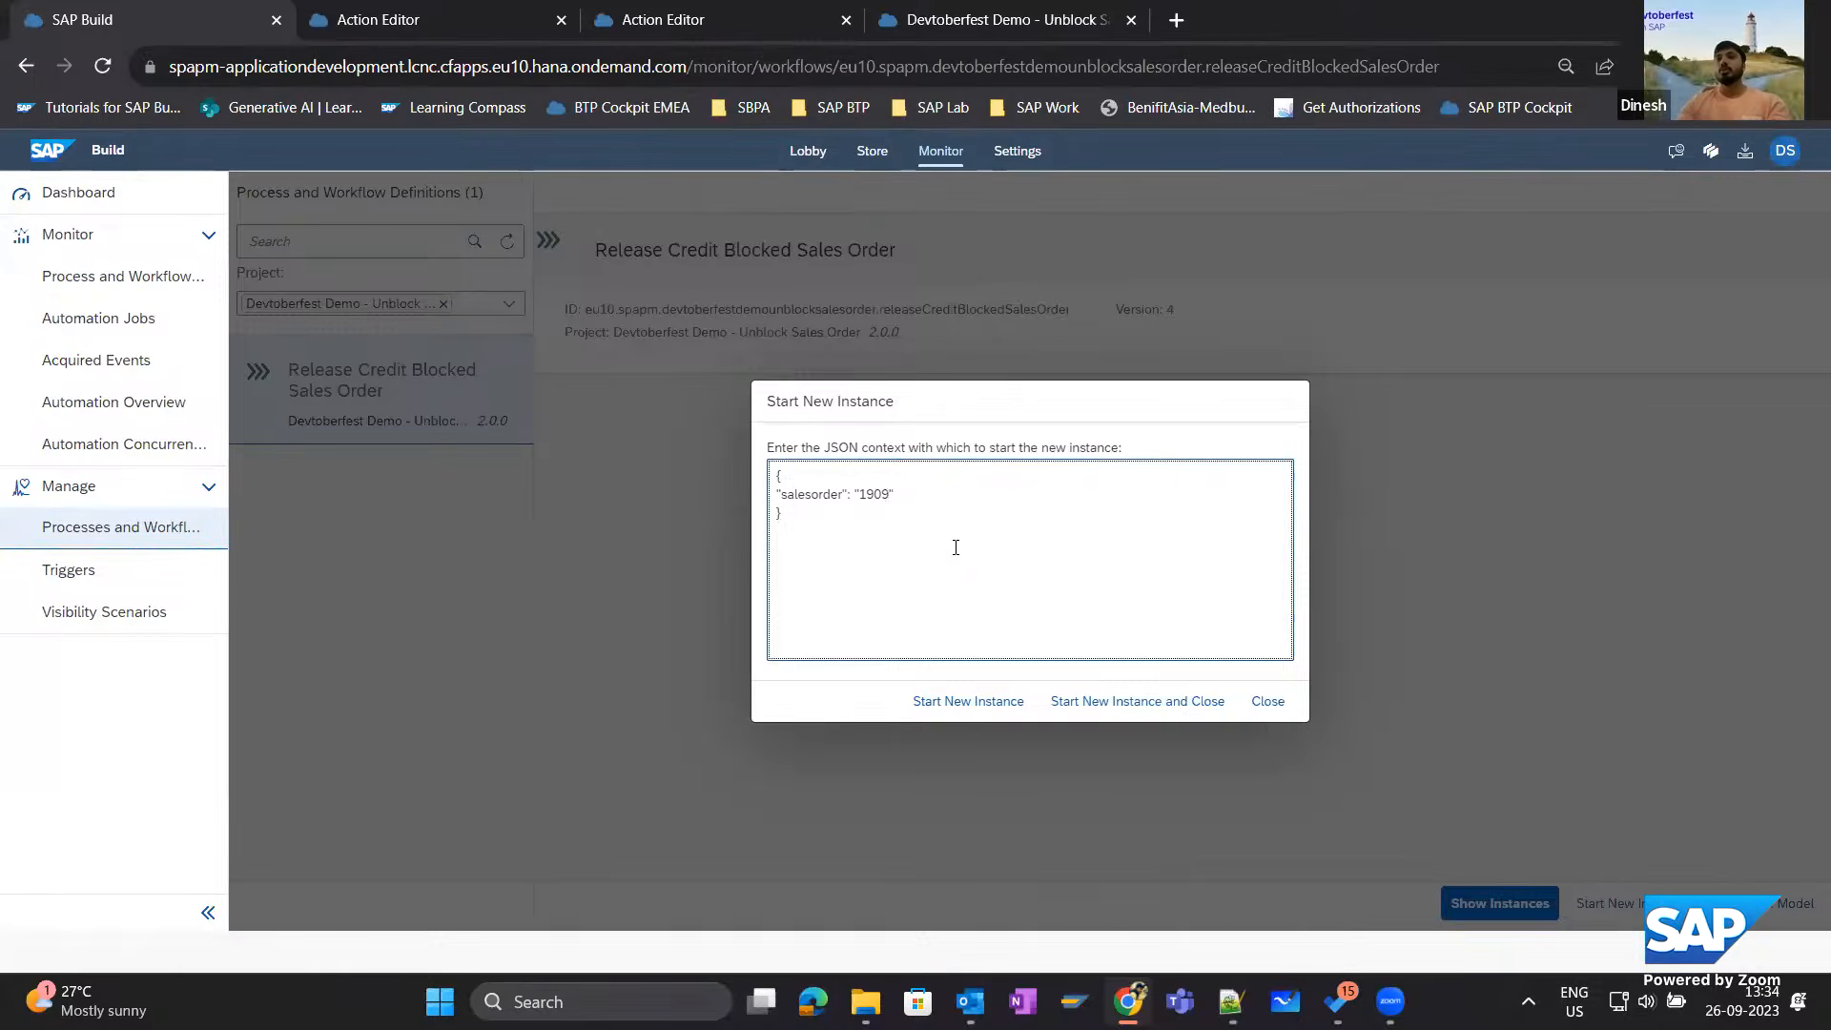
{"action": "type", "text": "3"}
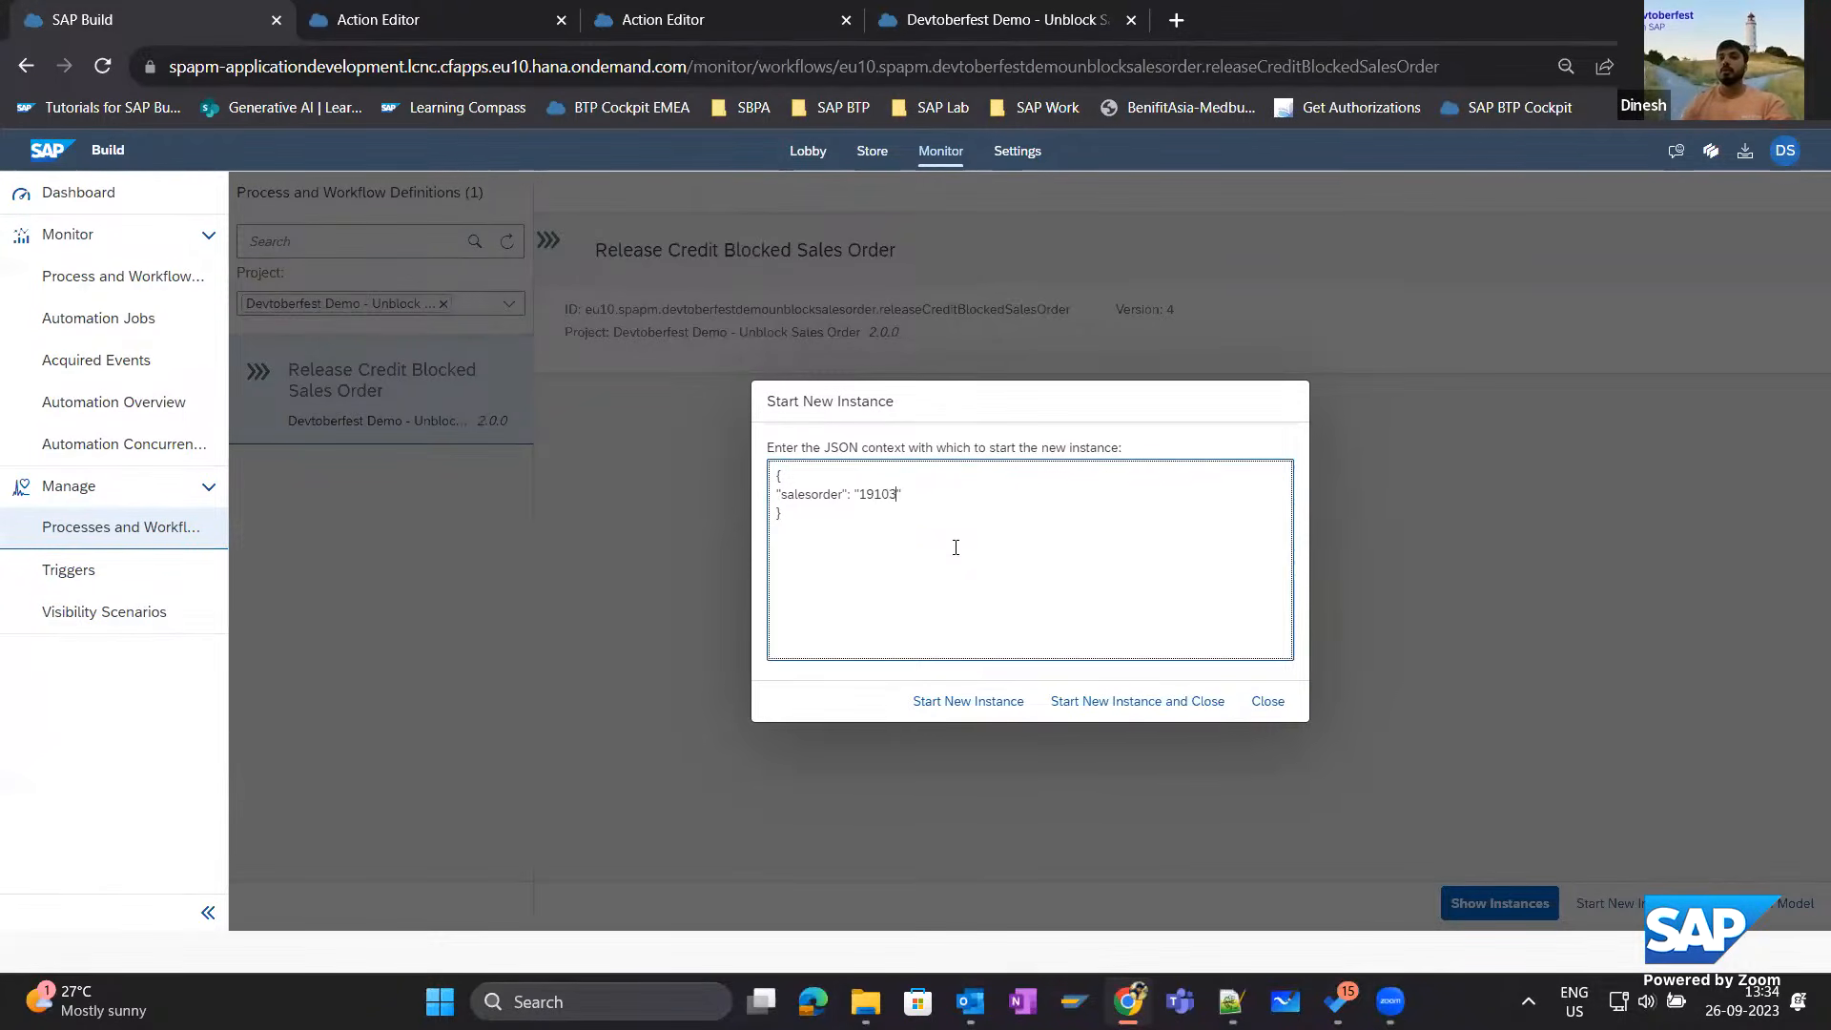
{"action": "left_click", "coordinate": [1105, 703]}
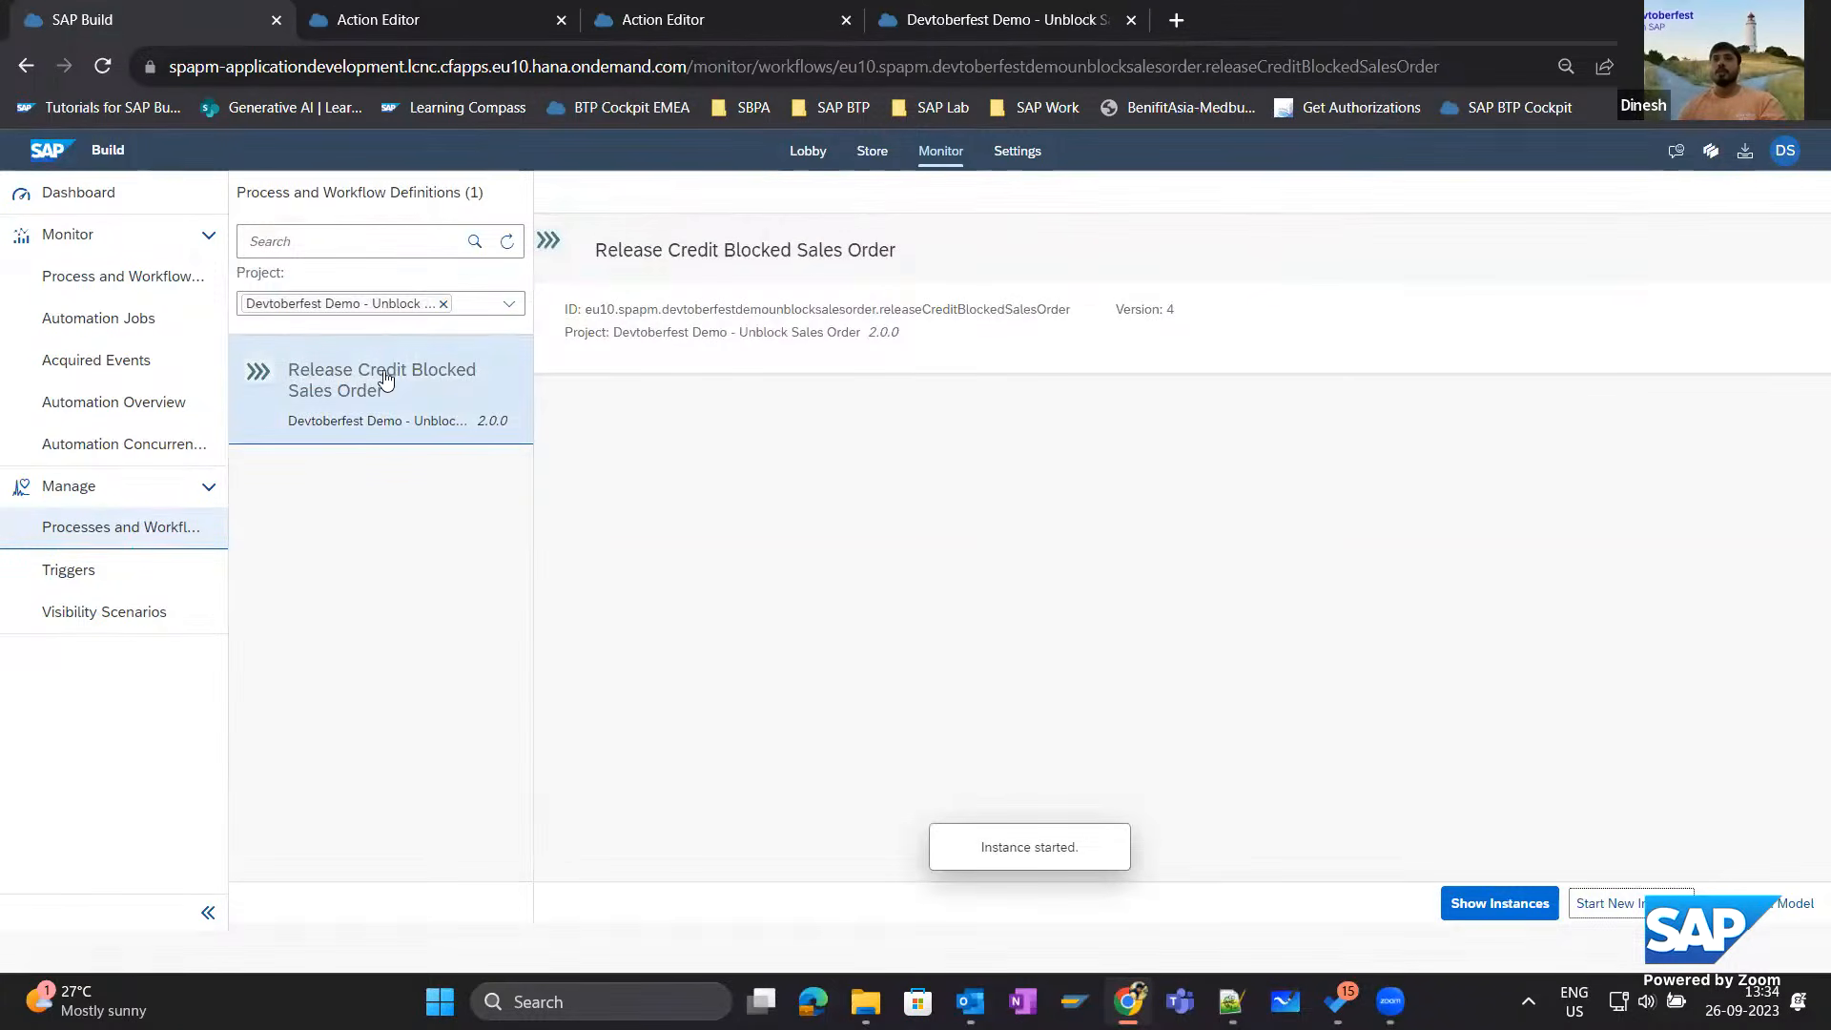
Inspect the error logs and context of the newest Release Credit Blocked Sales Order instance, and return to the process definitions.
{"action": "left_click", "coordinate": [1457, 903]}
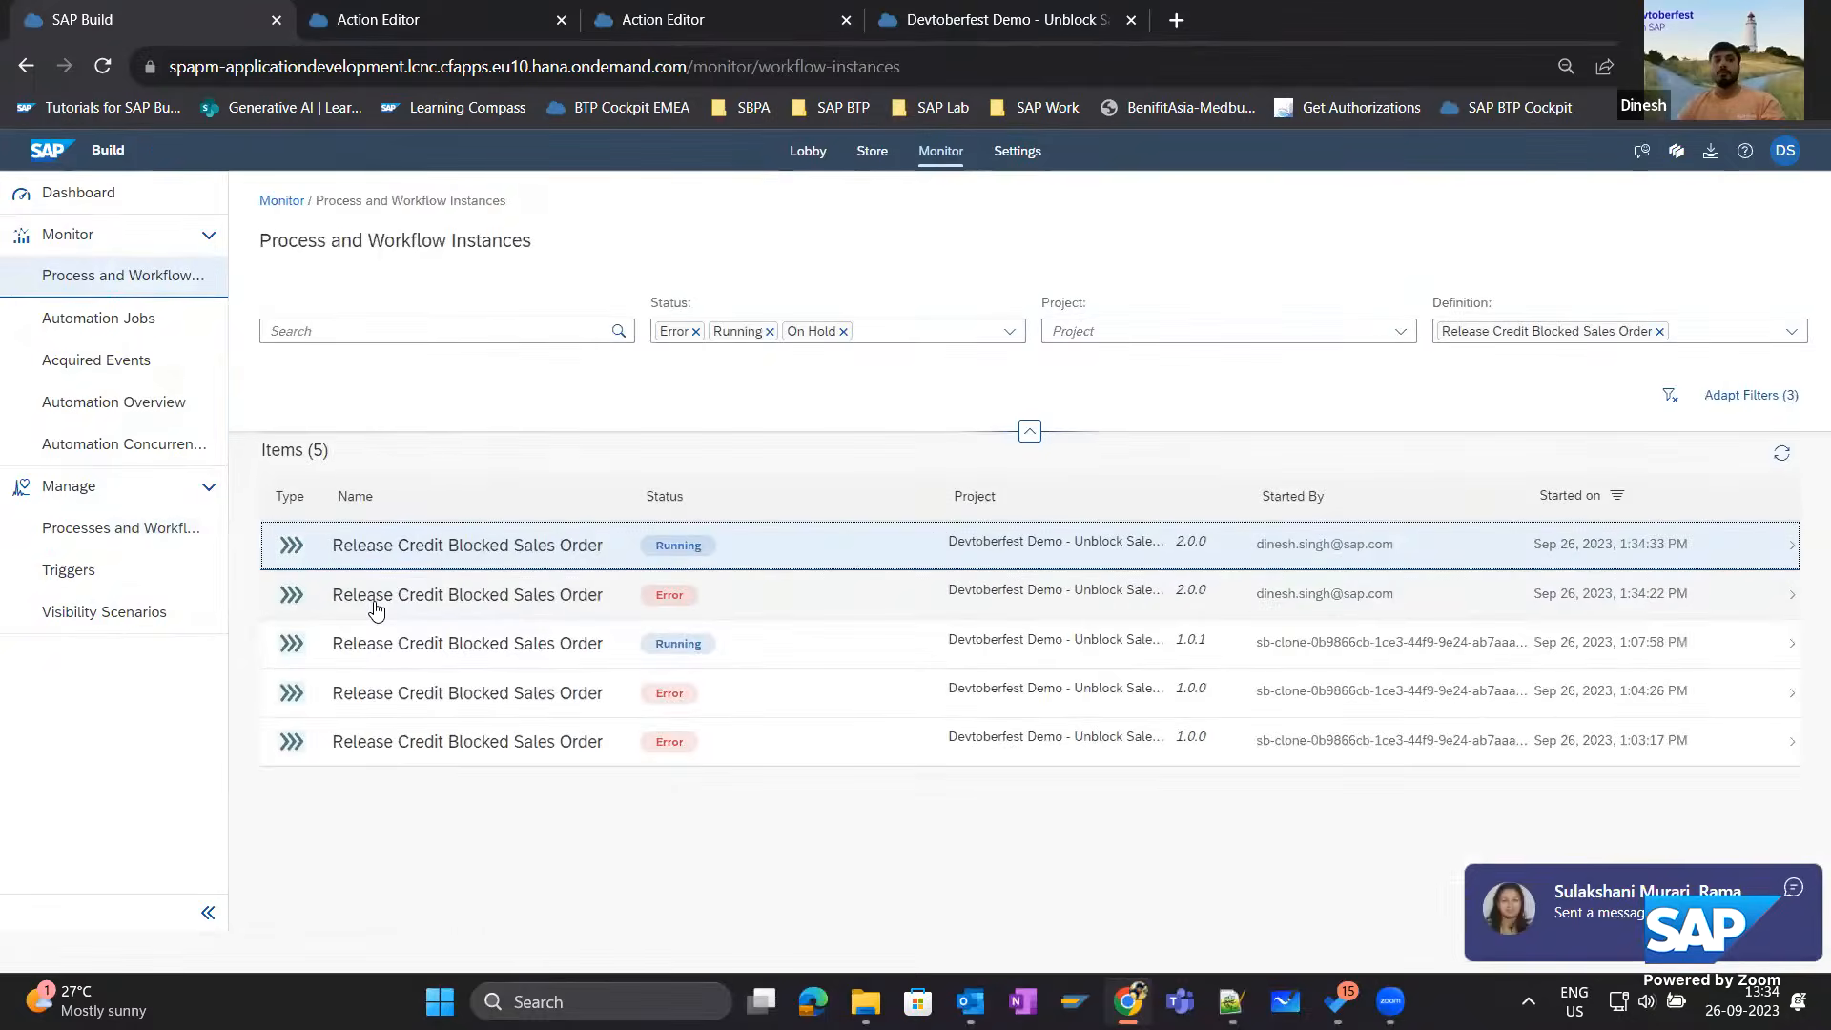
{"action": "left_click", "coordinate": [568, 558]}
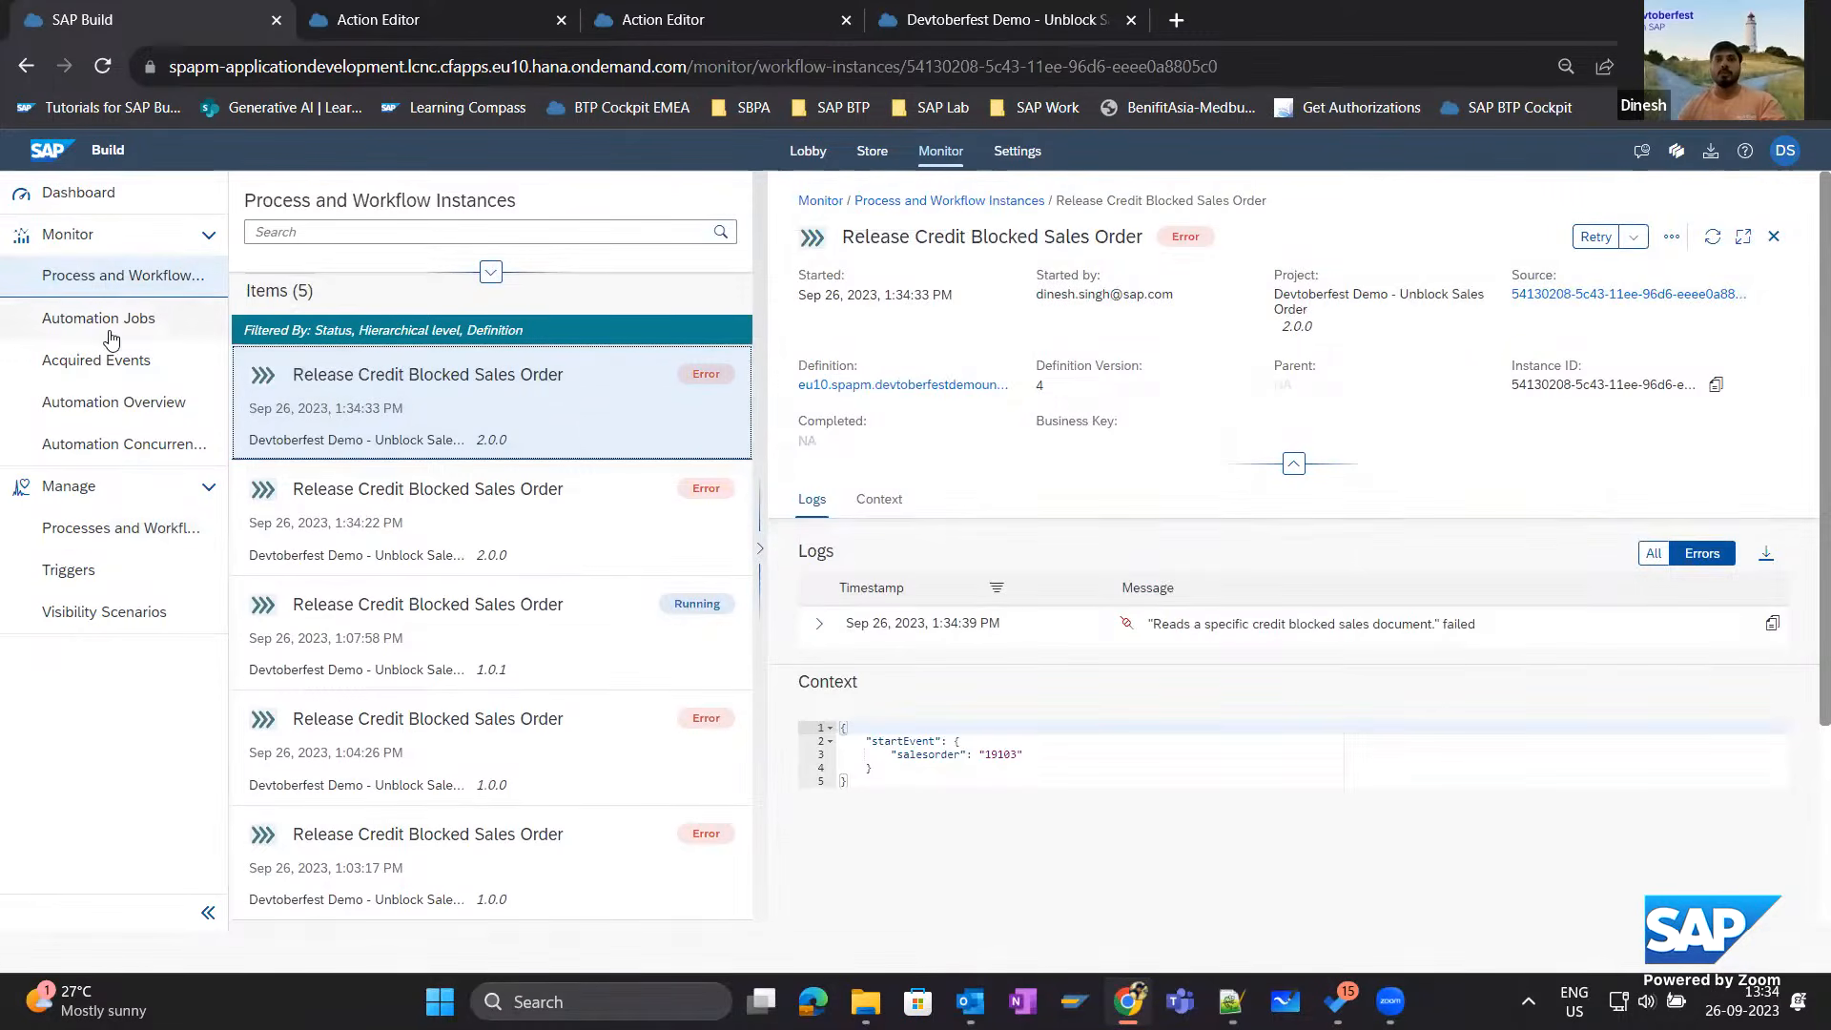
{"action": "left_click", "coordinate": [95, 527]}
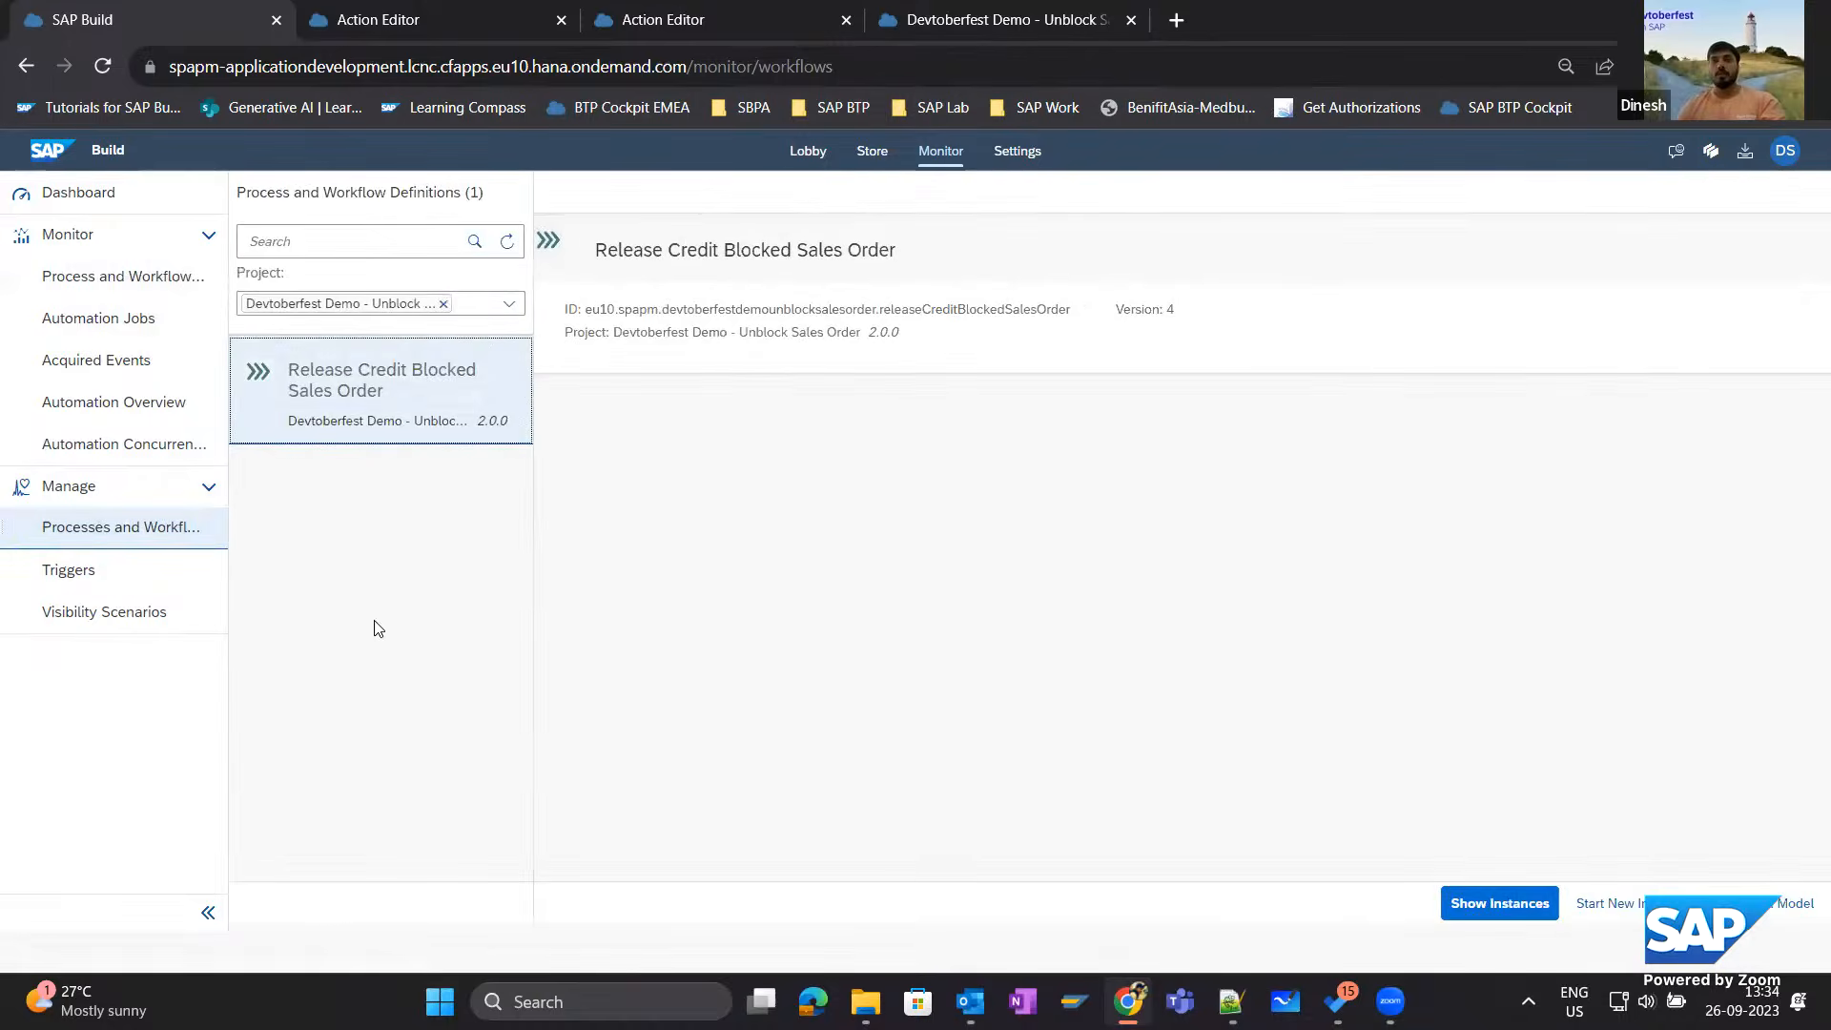
Add the Completed status to the process instance filter and review the newest instances of Release Credit Blocked Sales Order.
{"action": "left_click", "coordinate": [1483, 914]}
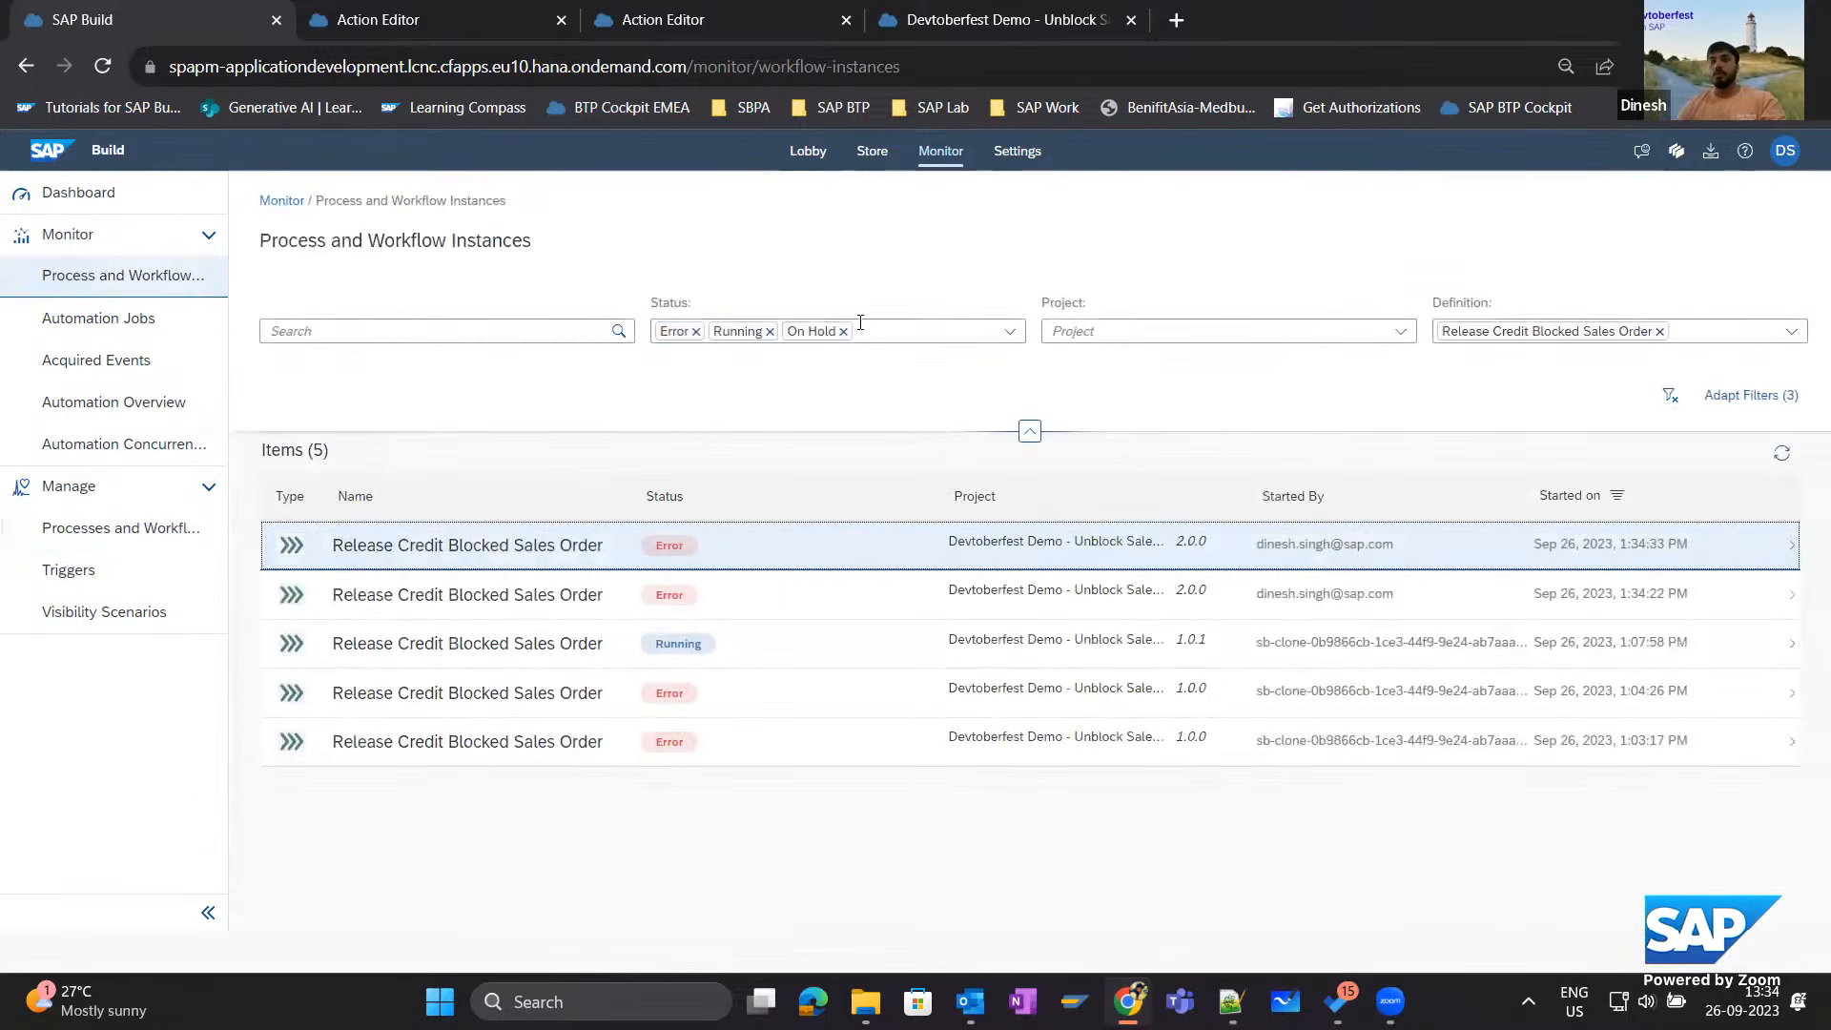
{"action": "left_click", "coordinate": [1012, 342]}
{"action": "left_click", "coordinate": [699, 443]}
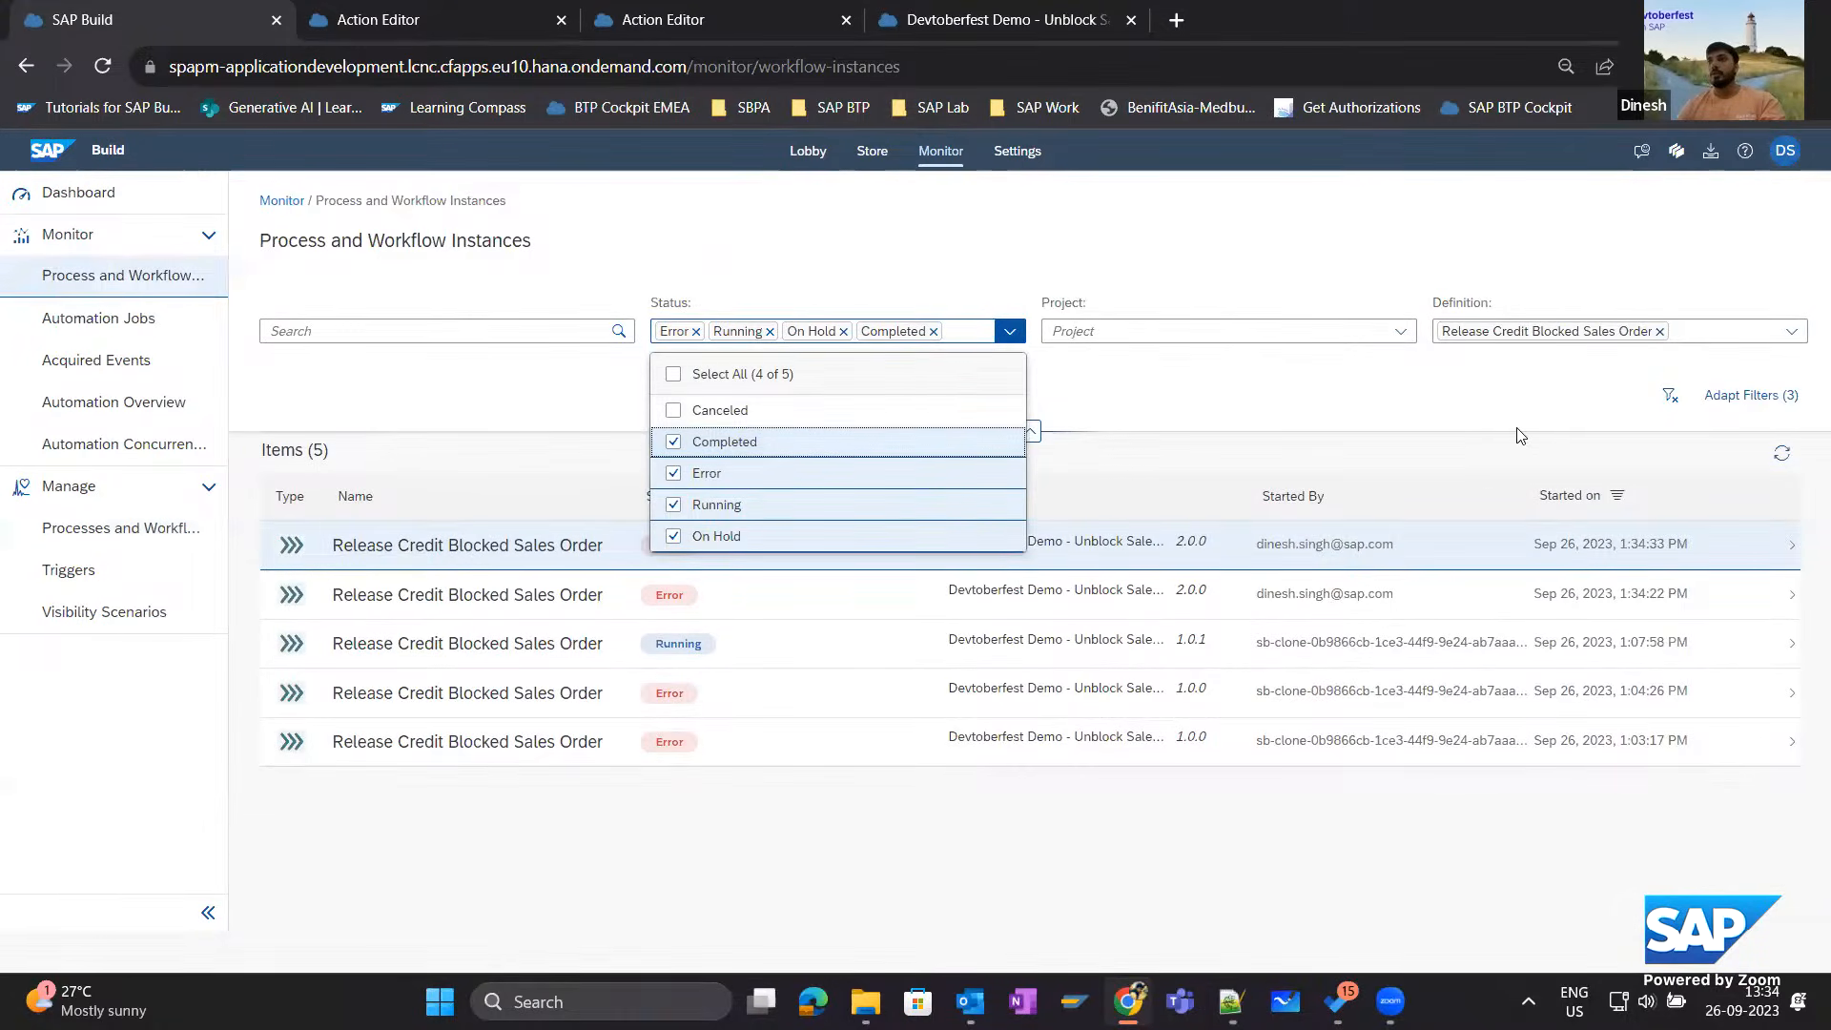
{"action": "left_click", "coordinate": [1491, 412]}
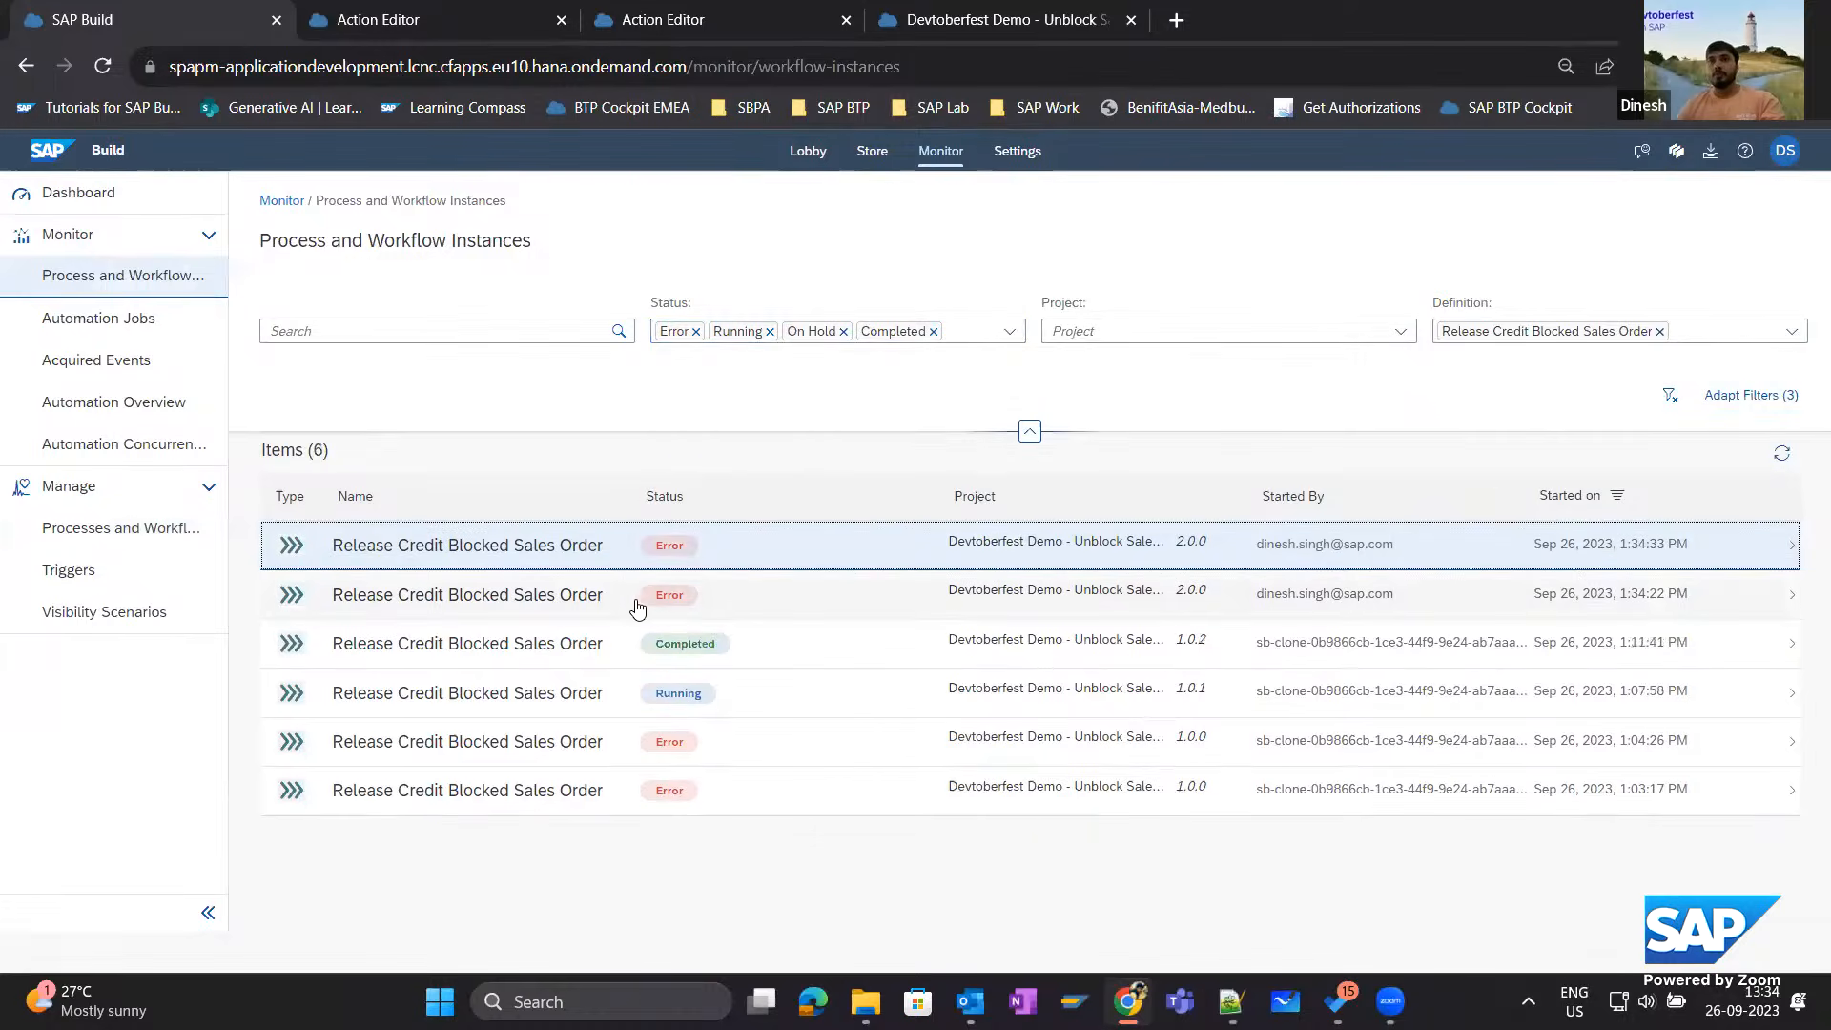
{"action": "left_click", "coordinate": [531, 544]}
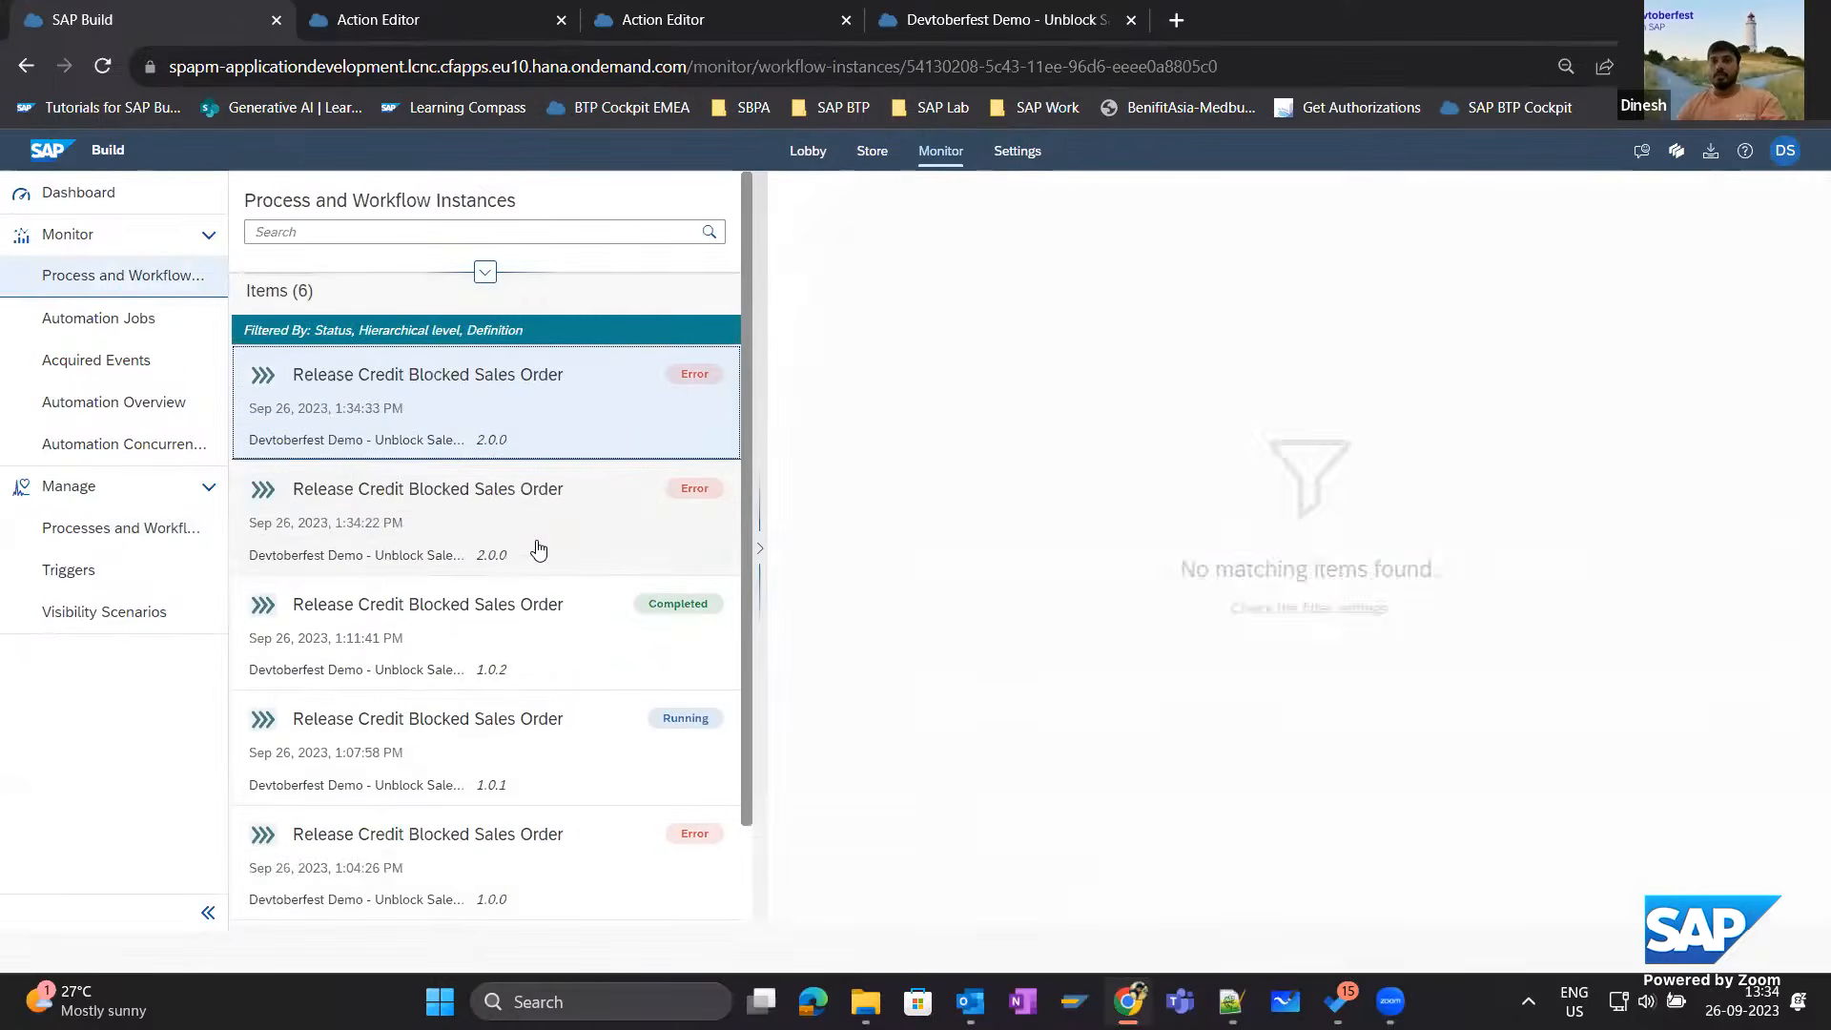
{"action": "left_click", "coordinate": [20, 530]}
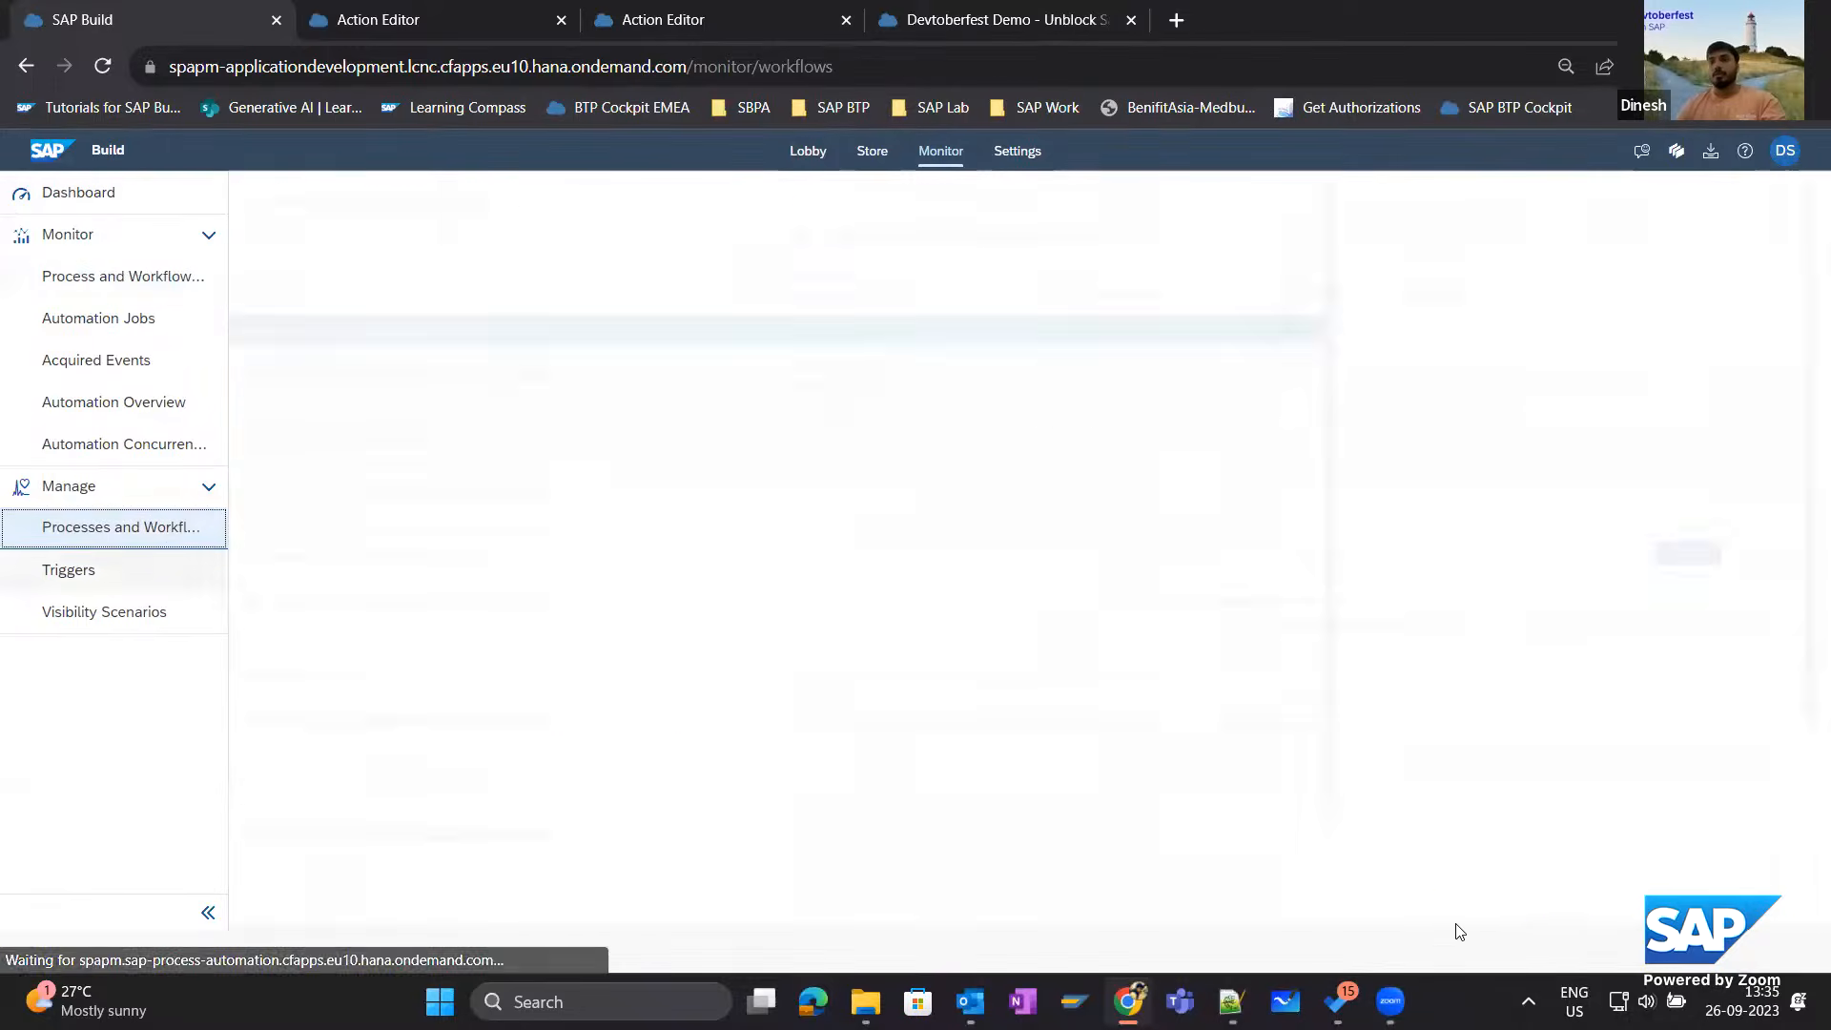
{"action": "left_click", "coordinate": [1478, 908]}
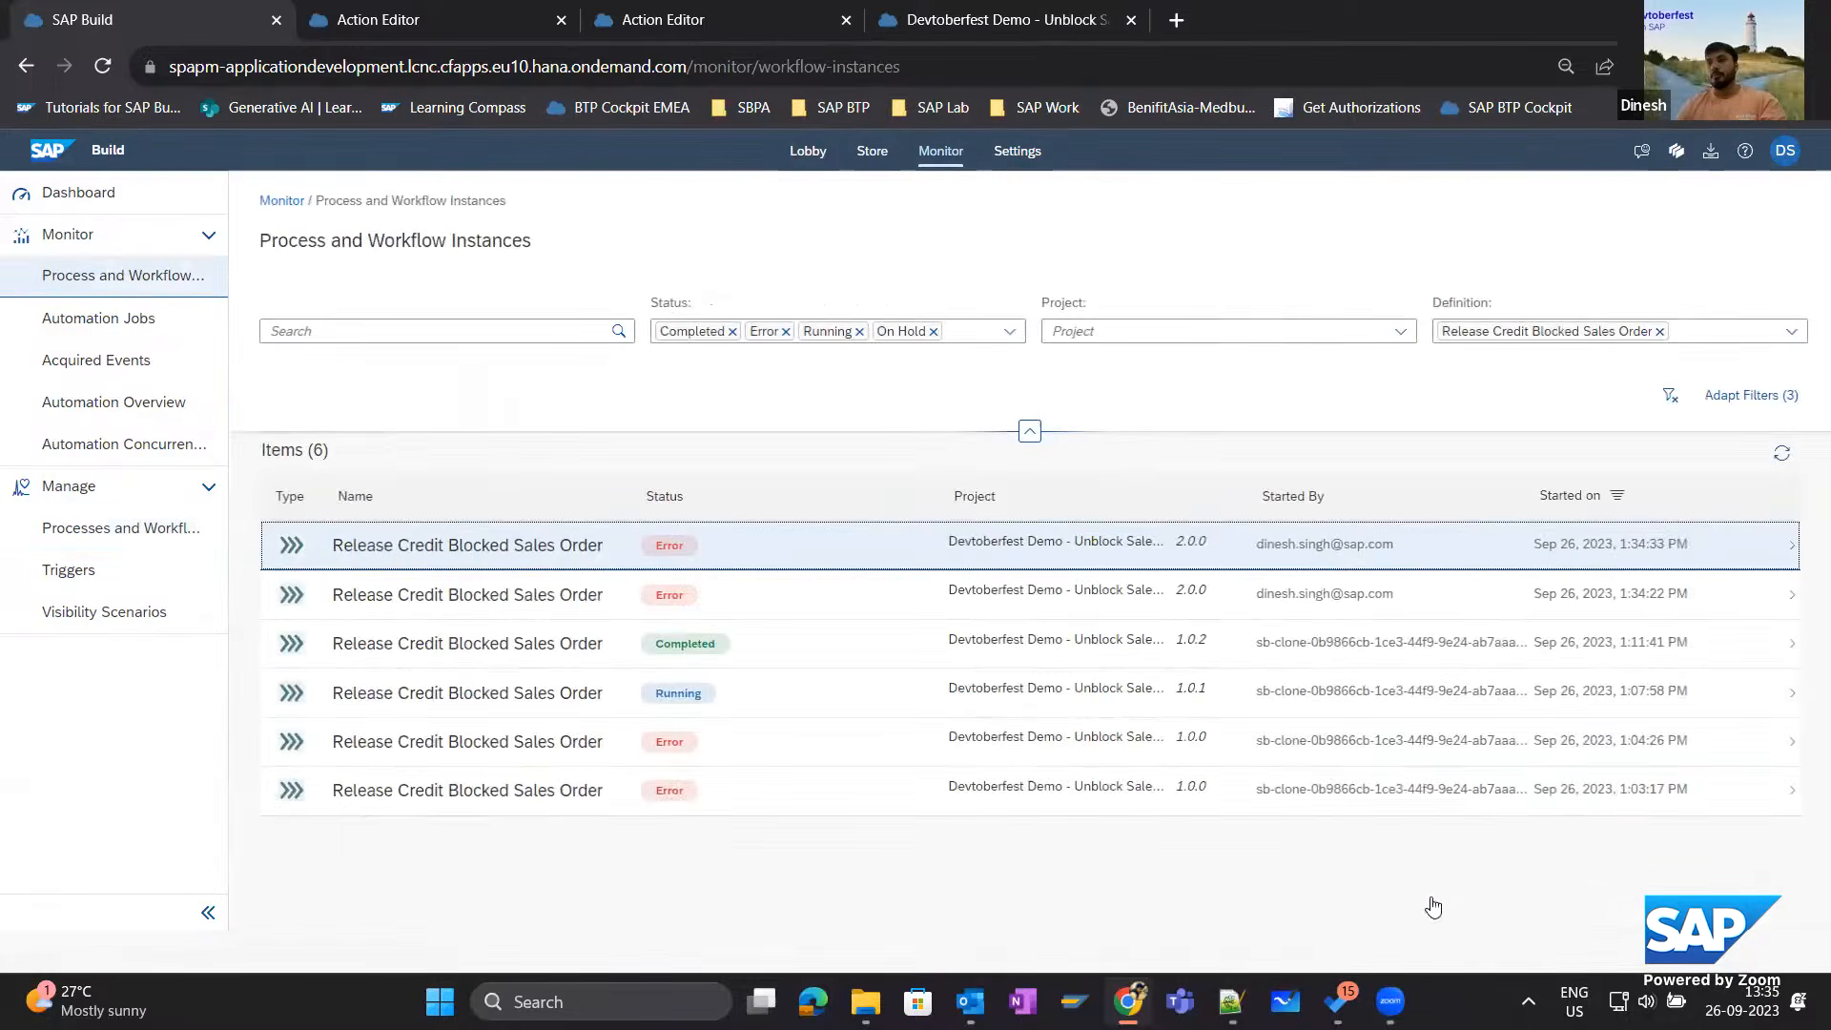
Try to start a new process instance with a JSON context containing the salesOrder key and a sales order number.
{"action": "left_click", "coordinate": [114, 528]}
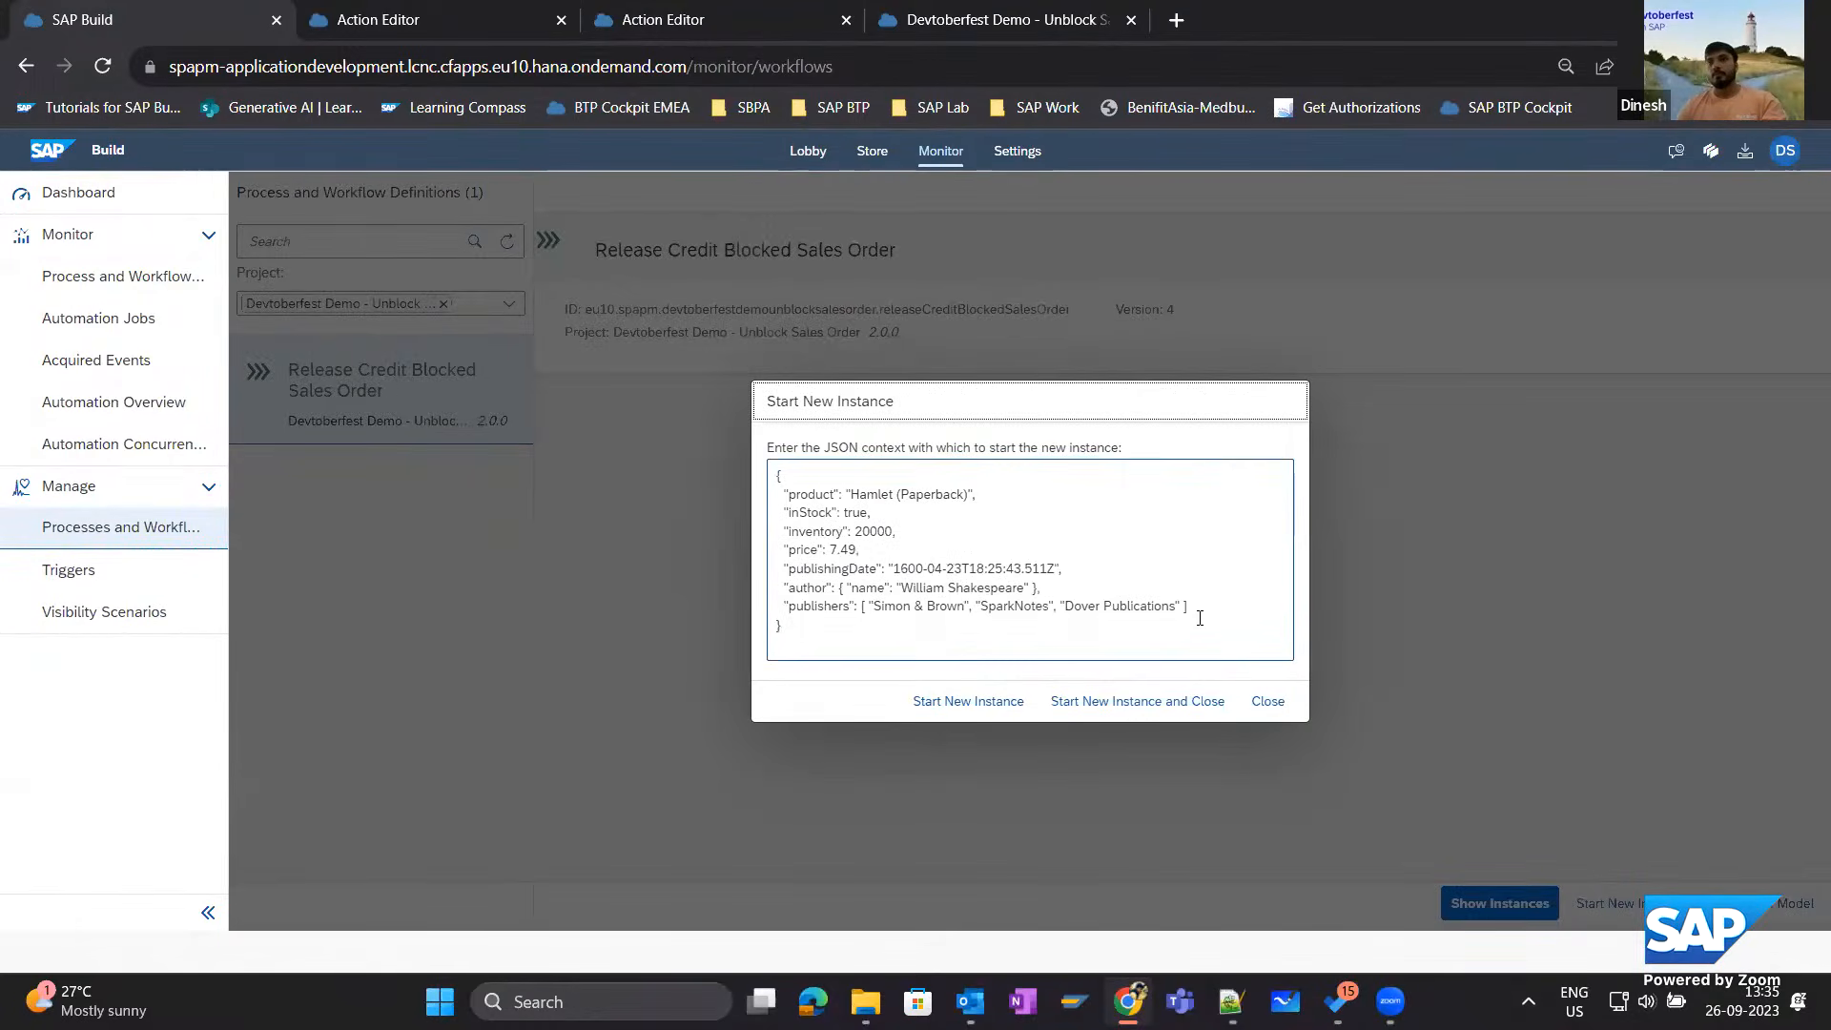
{"action": "left_click_drag", "start_coordinate": [1200, 618], "coordinate": [772, 476]}
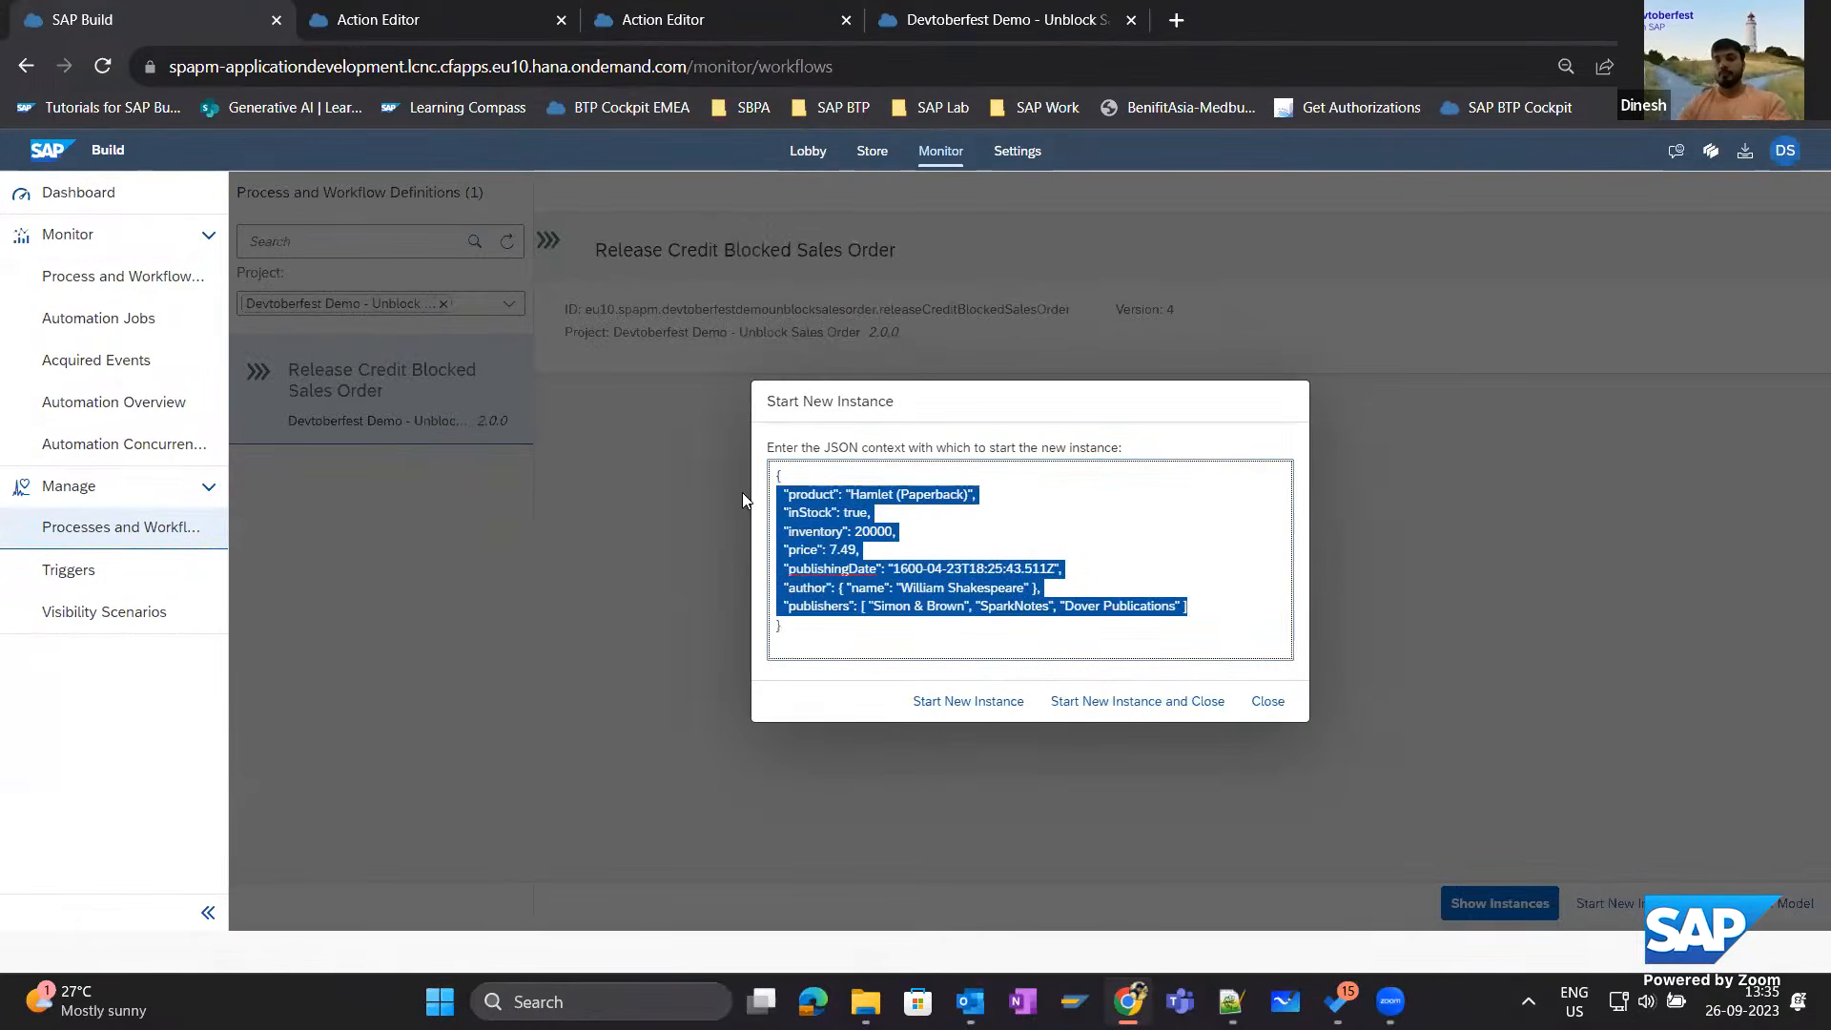
{"action": "type", "text": "\"salesOrder"}
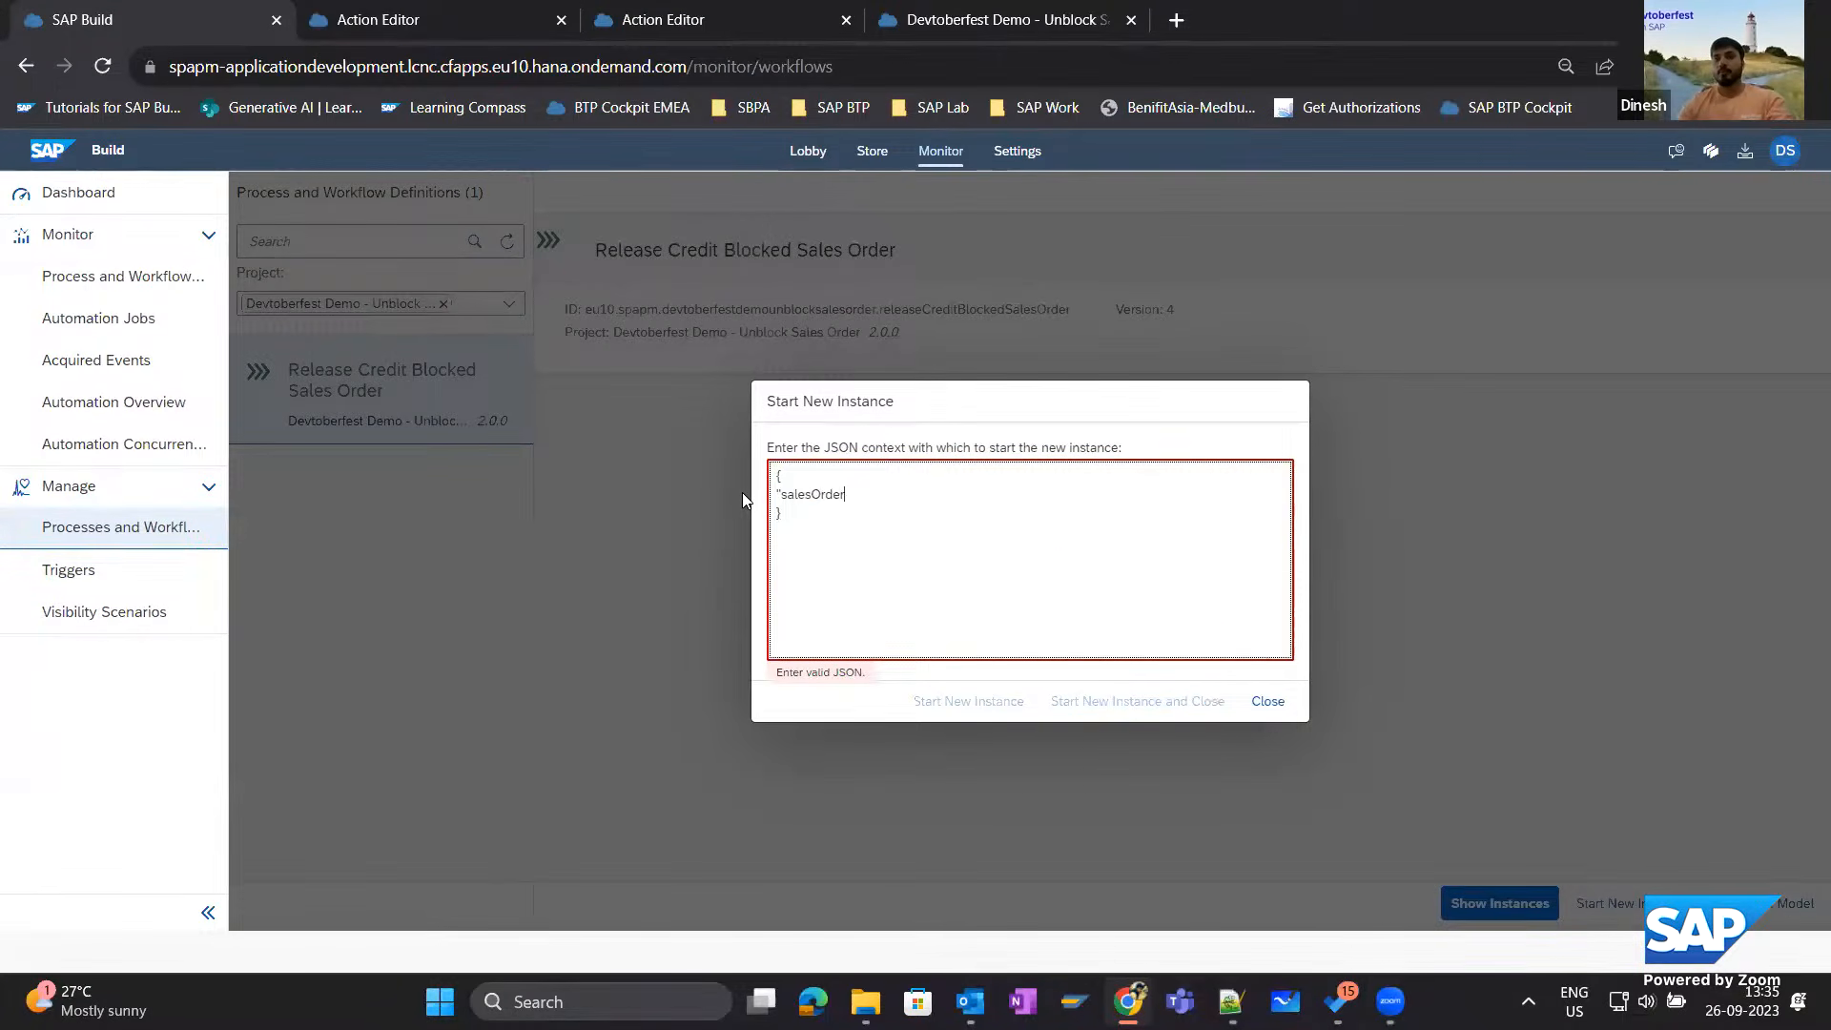
{"action": "type", "text": "\": \"17099\""}
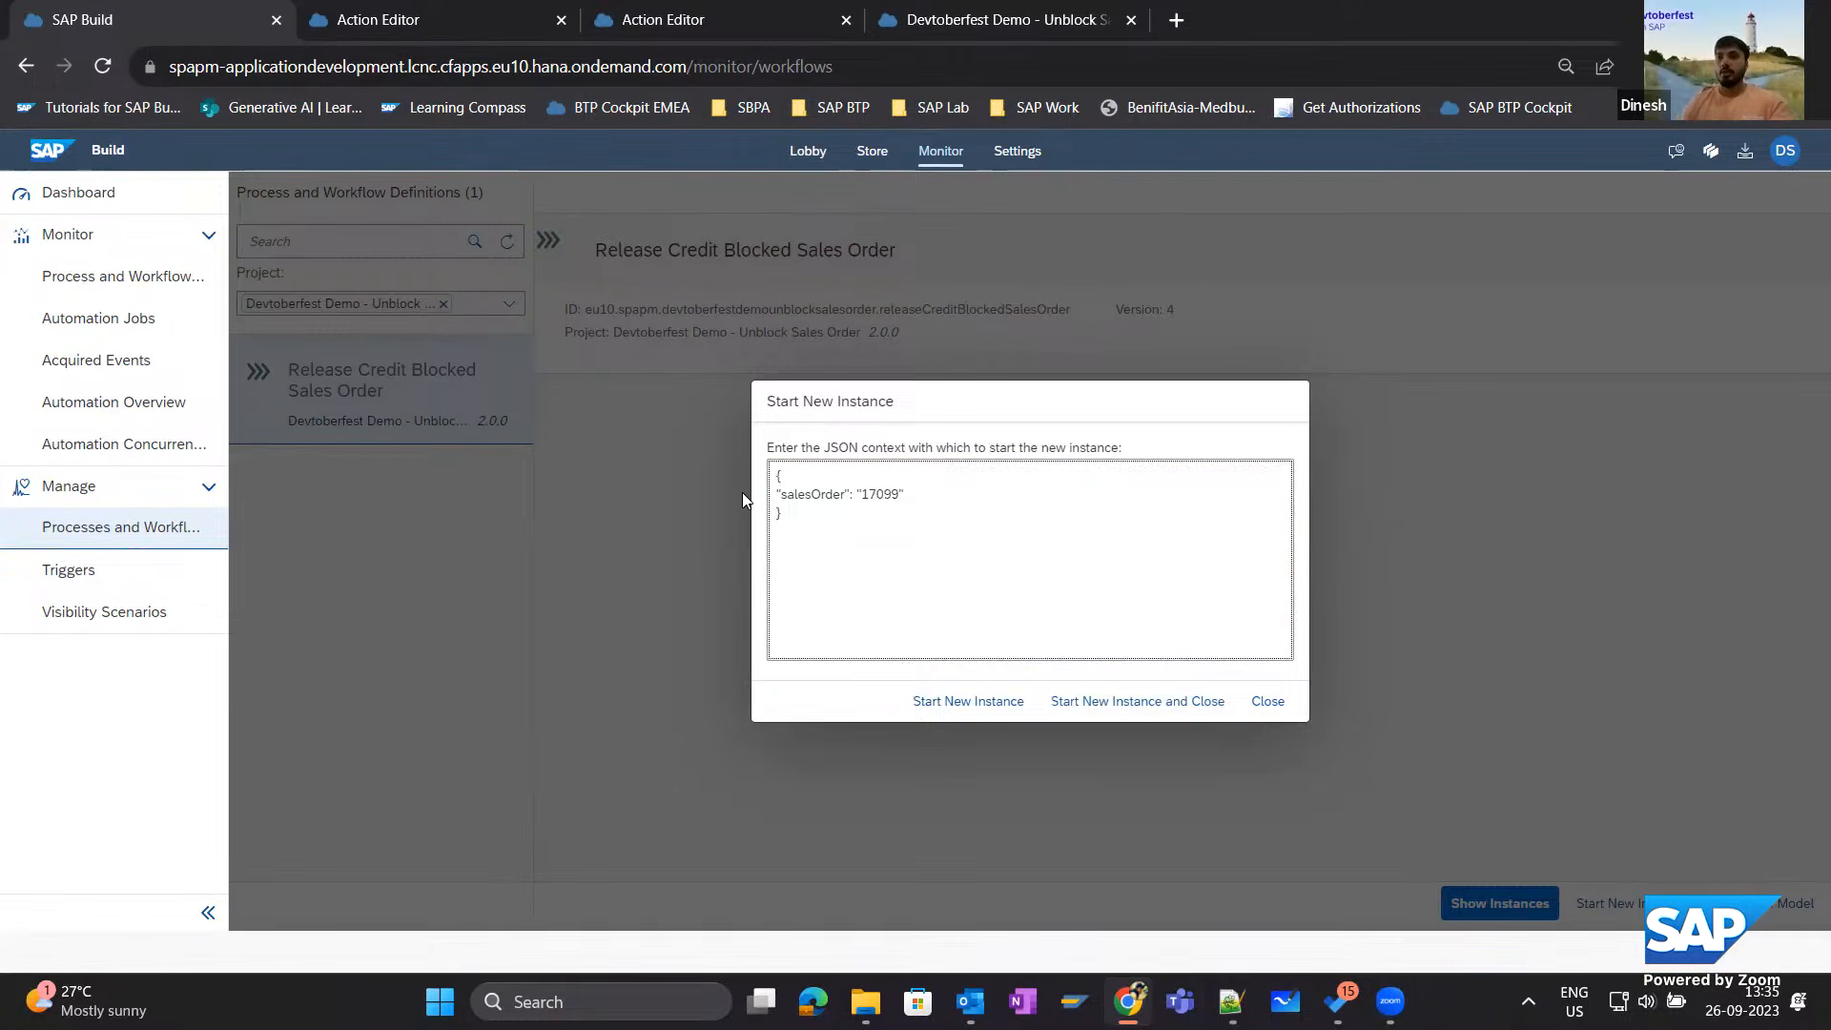
{"action": "left_click", "coordinate": [980, 706]}
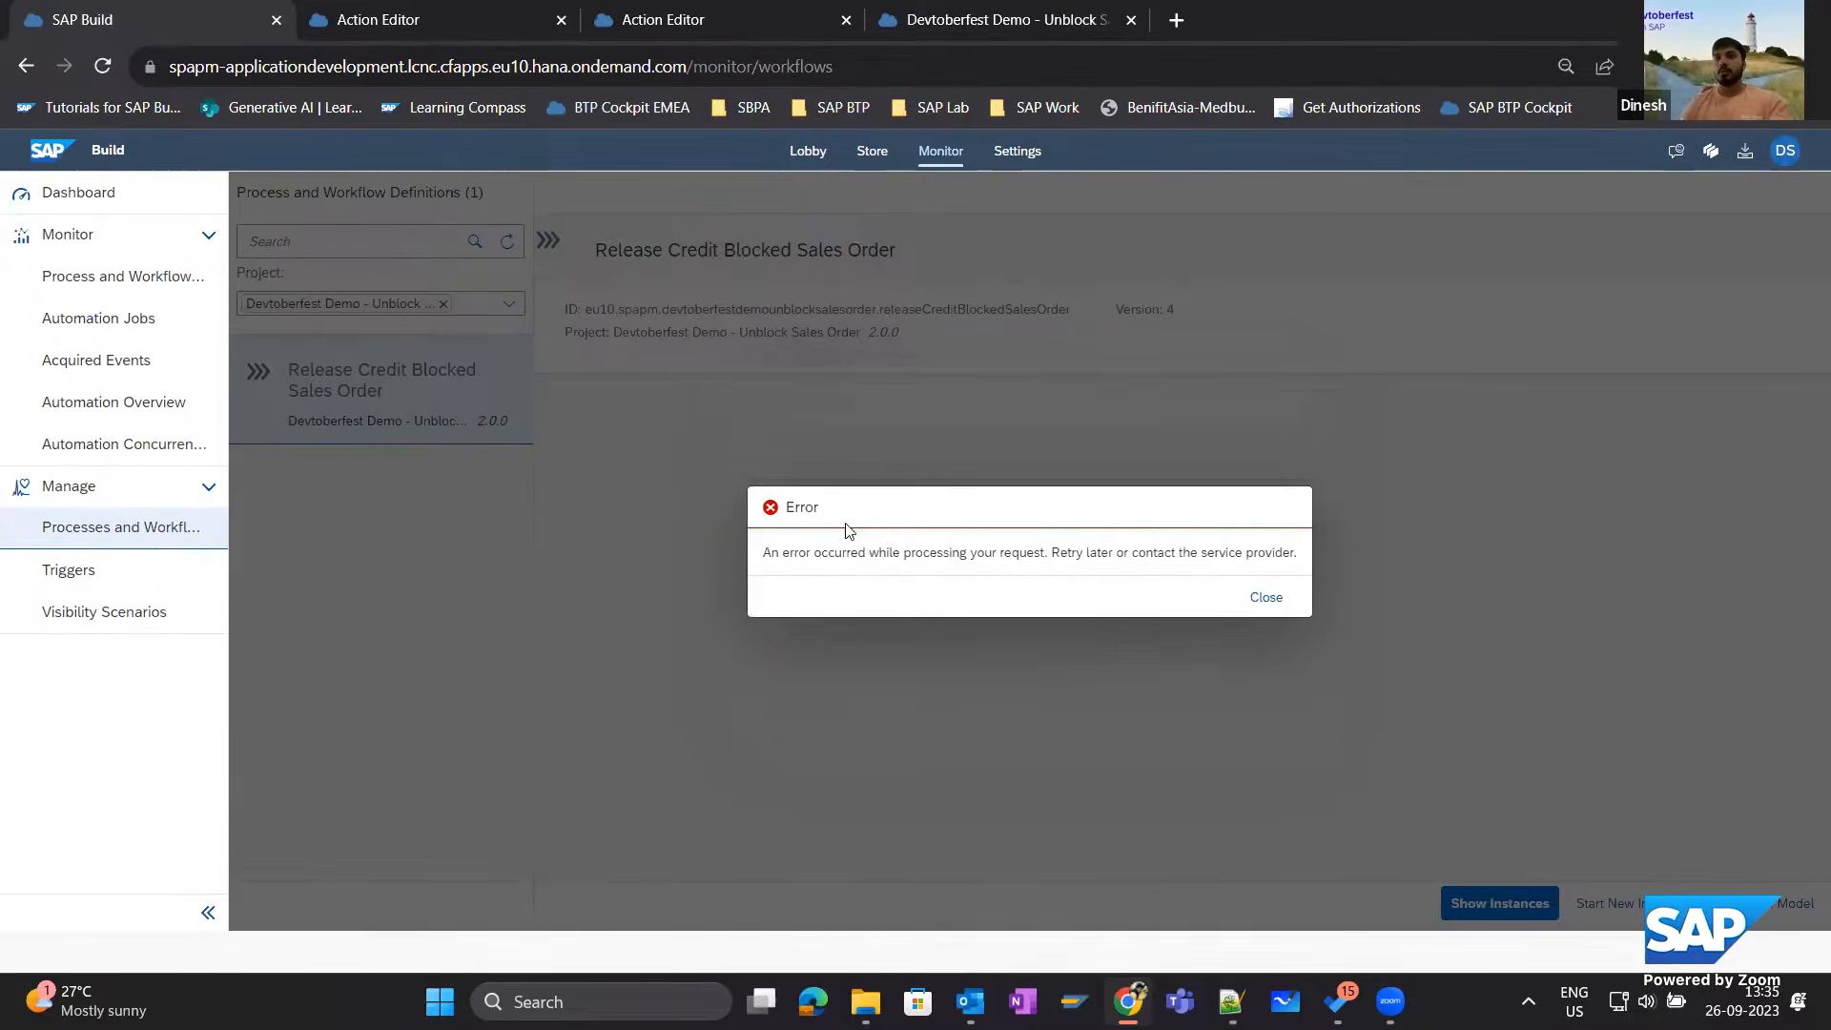
{"action": "left_click", "coordinate": [1249, 592]}
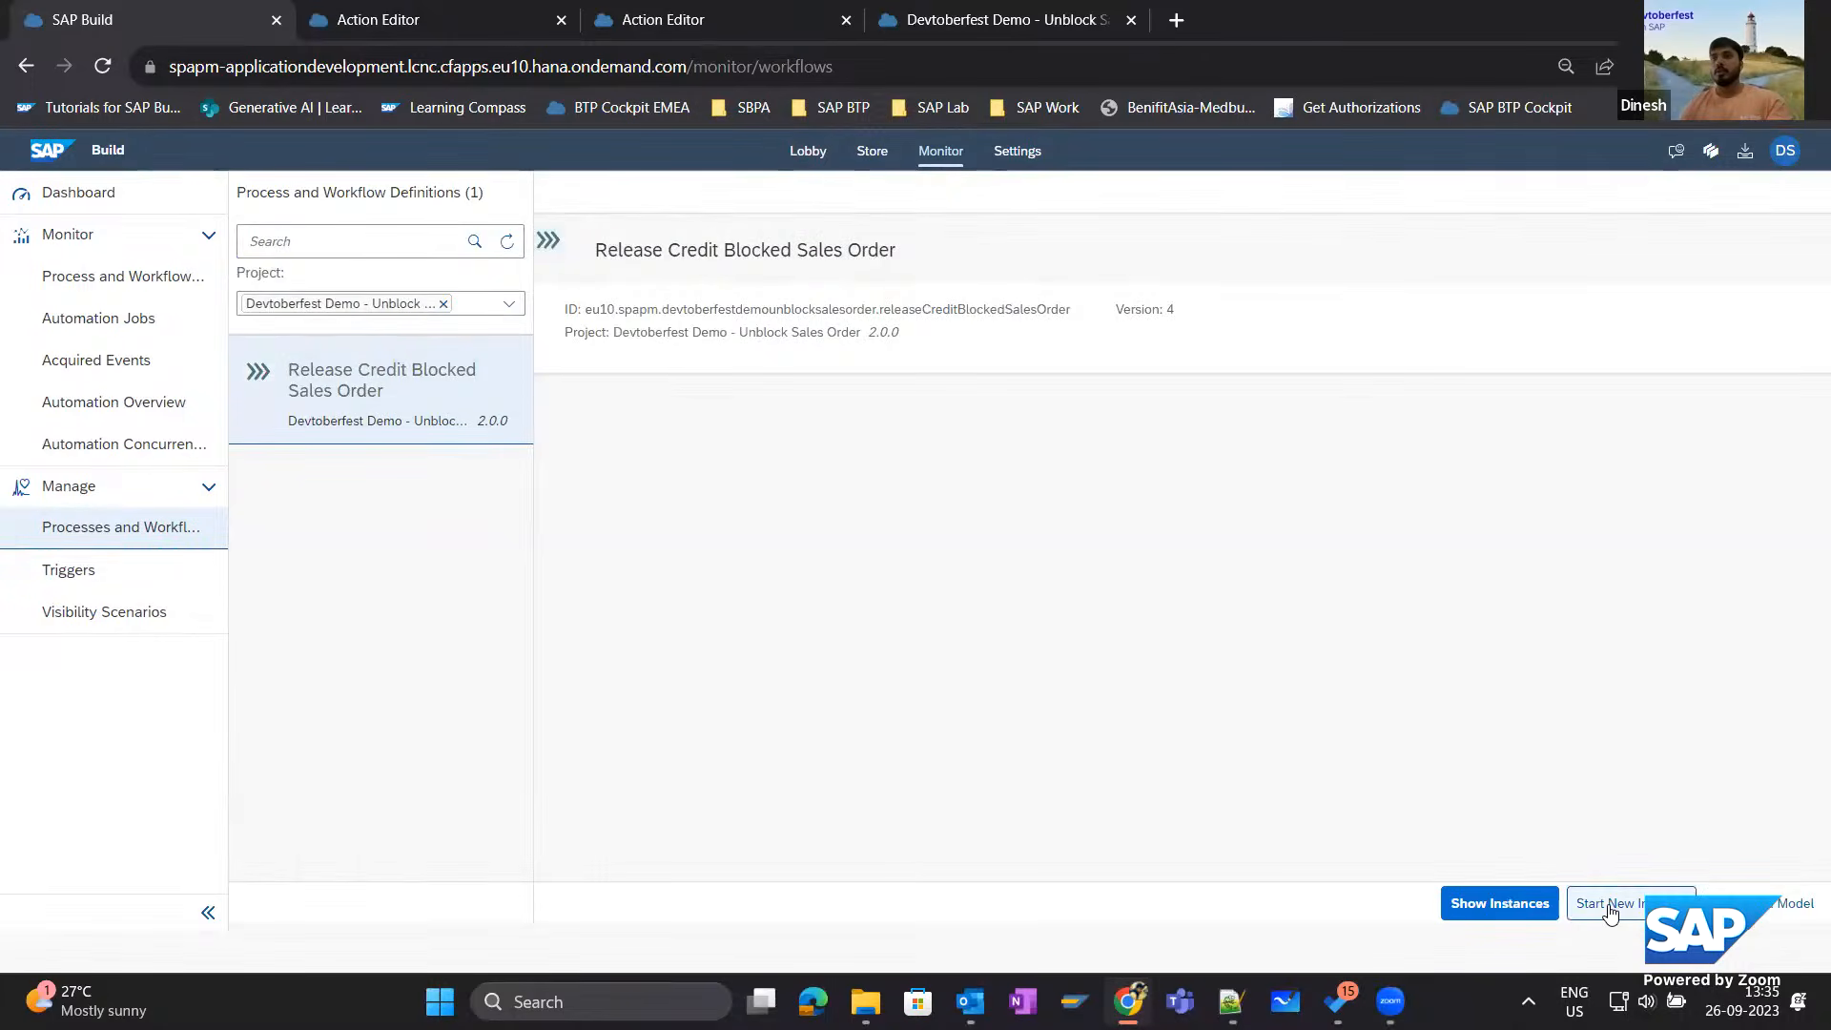
{"action": "left_click", "coordinate": [1610, 908]}
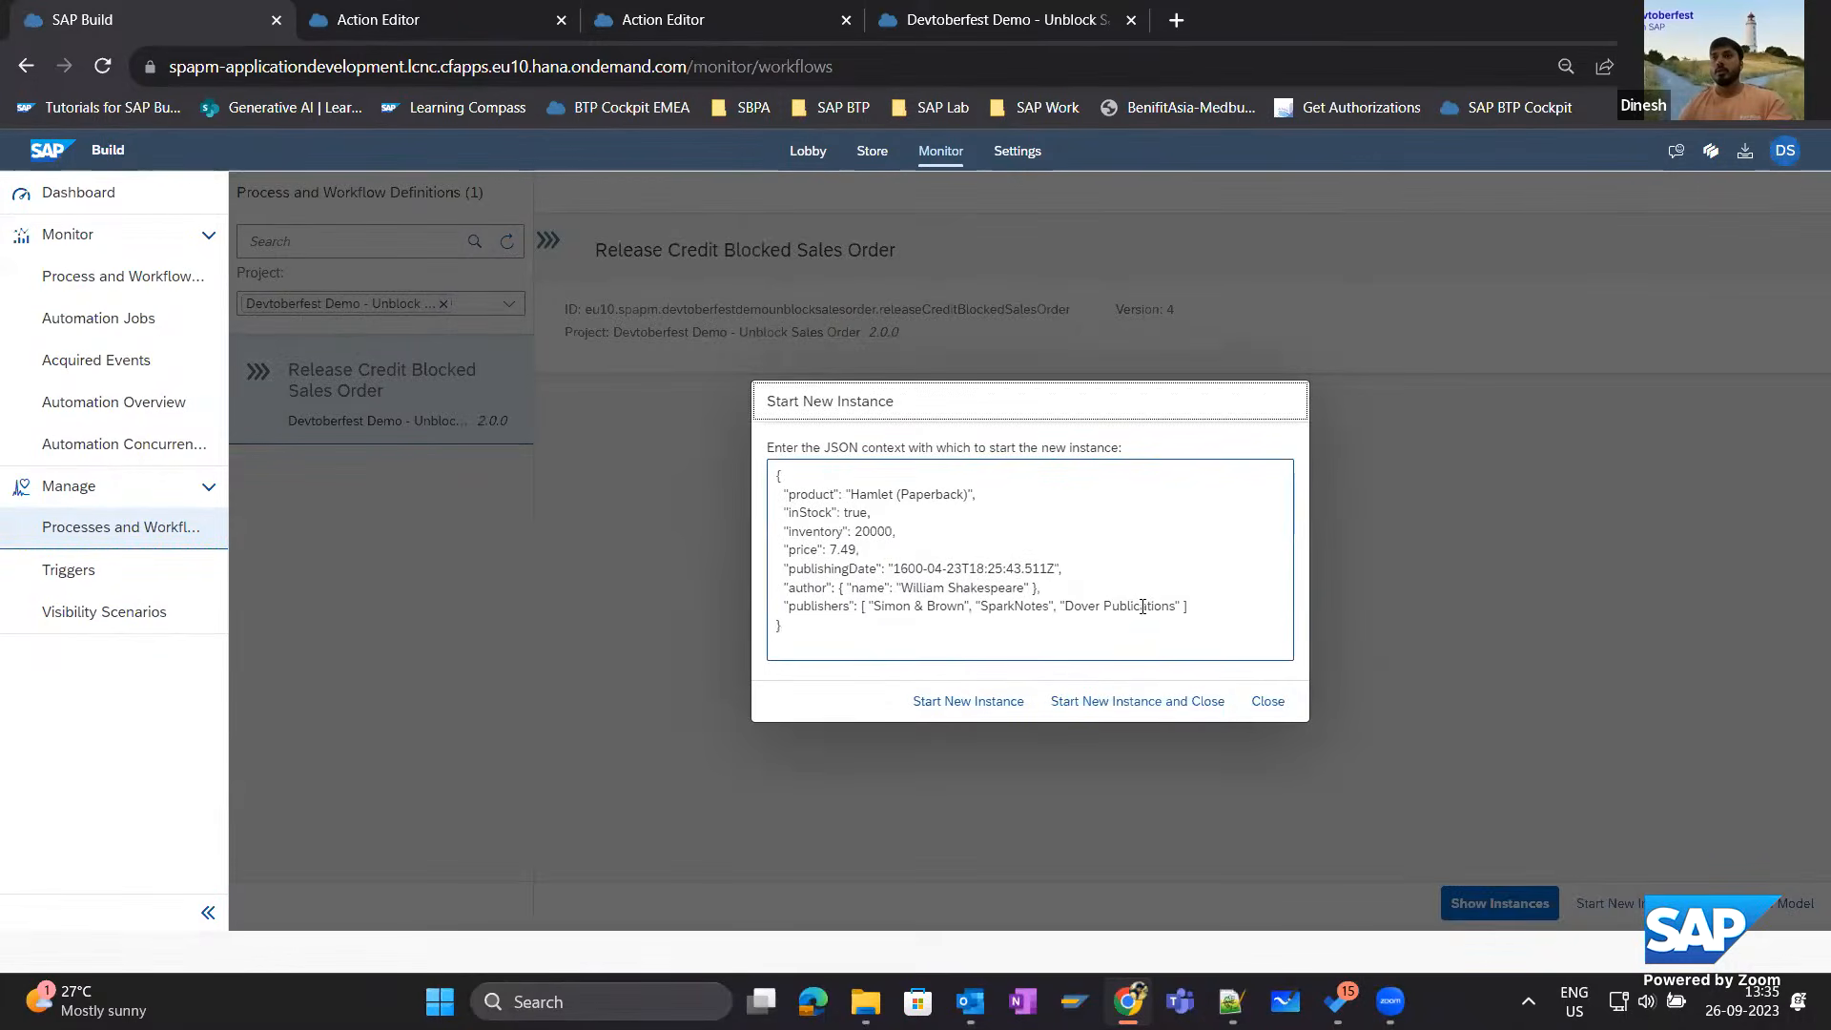
{"action": "left_click_drag", "start_coordinate": [1188, 606], "coordinate": [761, 494]}
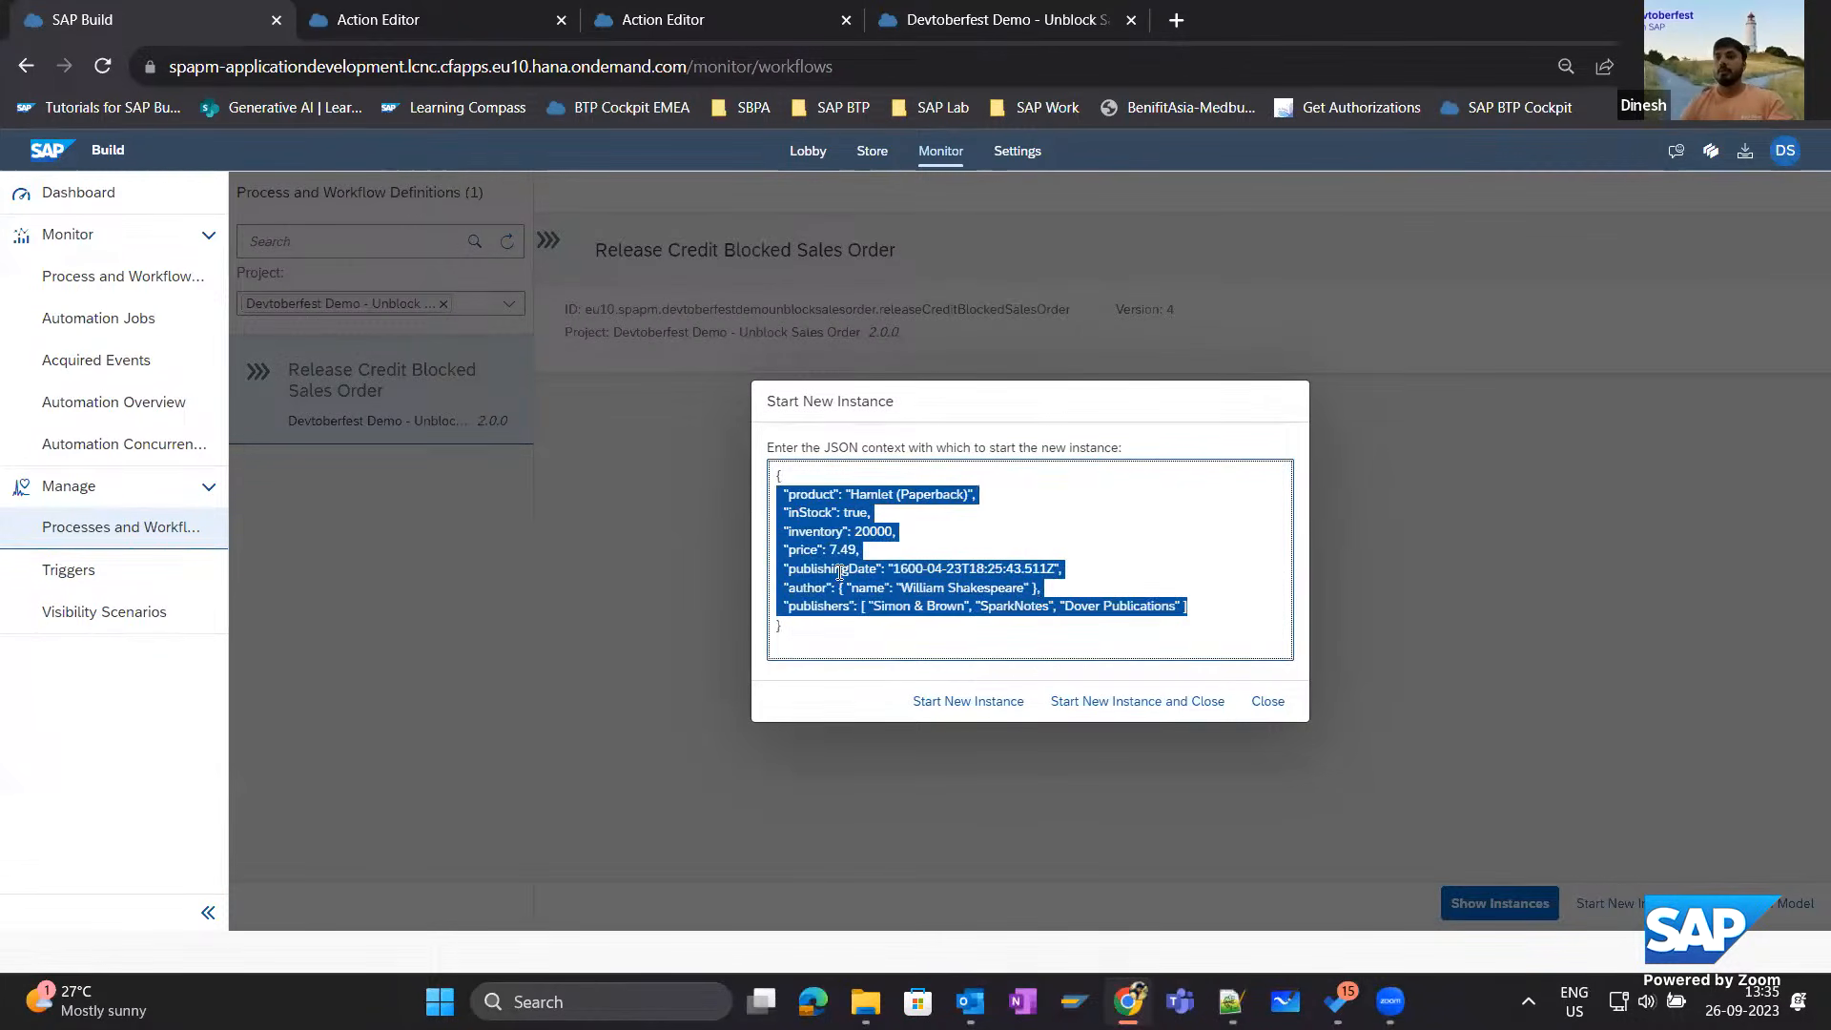
{"action": "key", "text": "BackSpace"}
{"action": "type", "text": "\"s"}
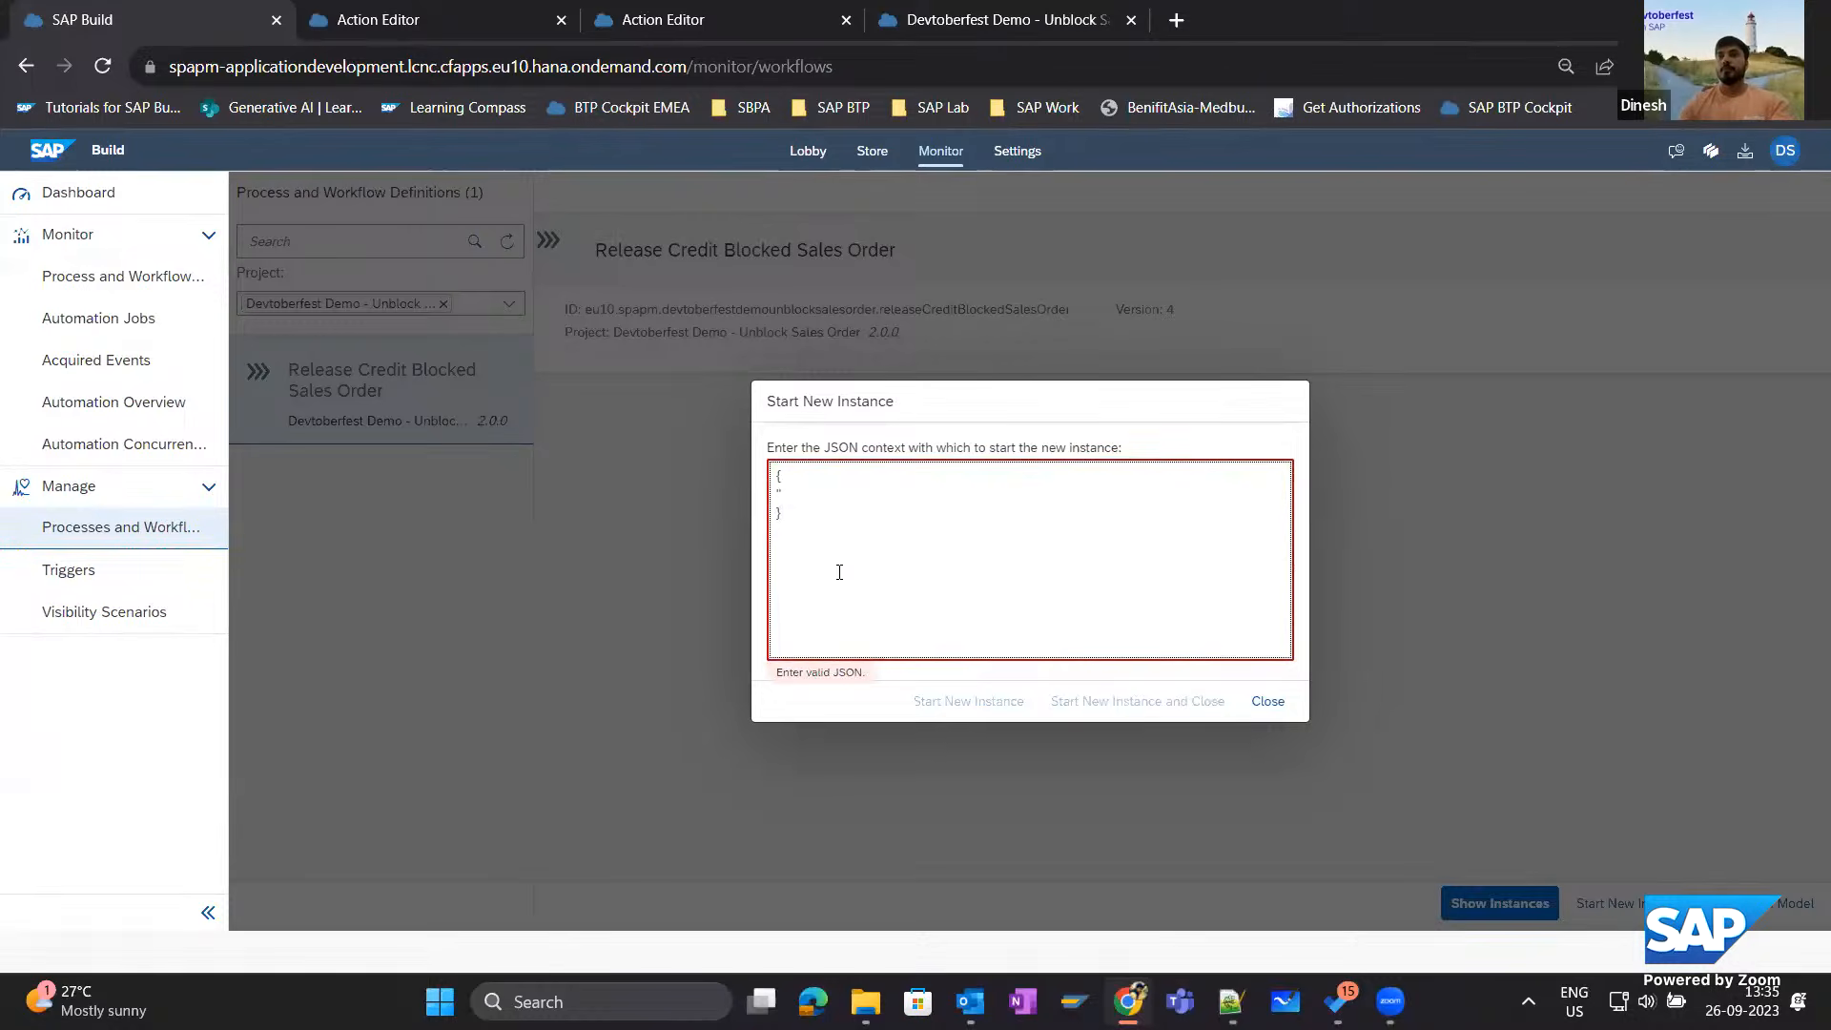
{"action": "key", "text": "BackSpace"}
{"action": "key", "text": "BackSpace"}
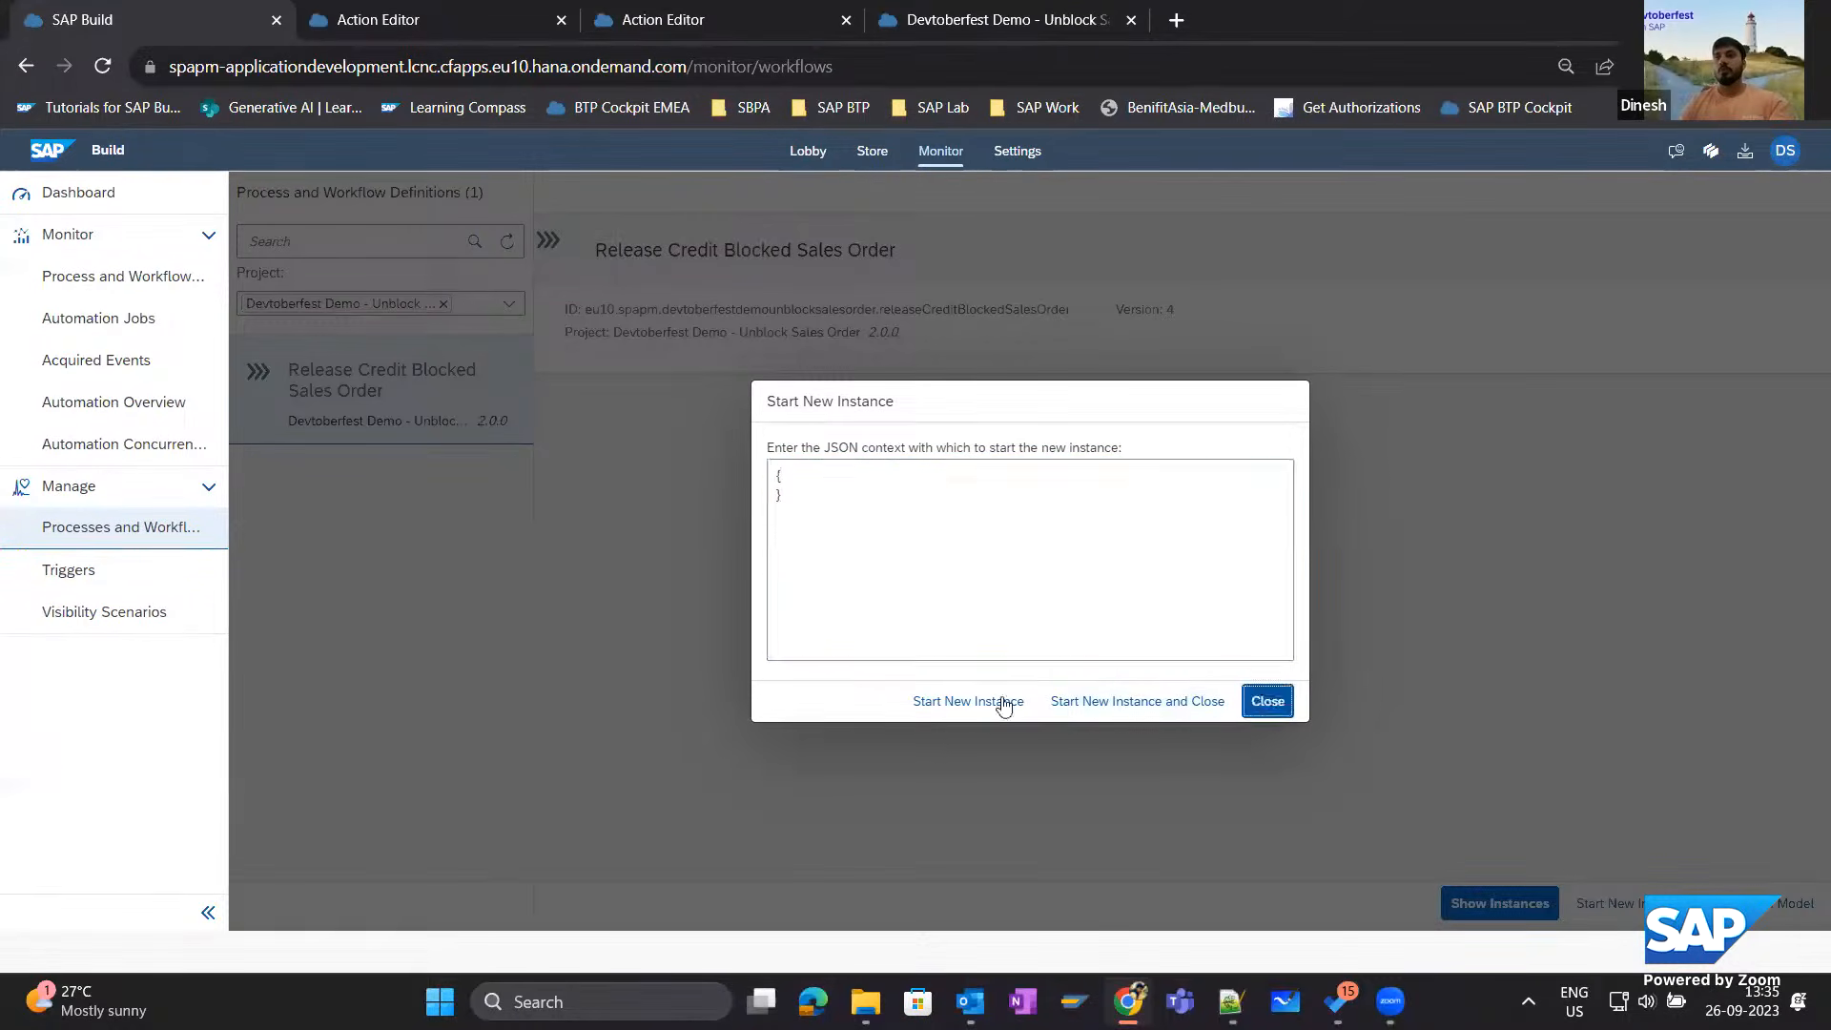
{"action": "left_click", "coordinate": [1003, 706]}
View the details of the UnblockSalesOrderS4 trigger and check the context key name in its example payload.
{"action": "left_click", "coordinate": [74, 575]}
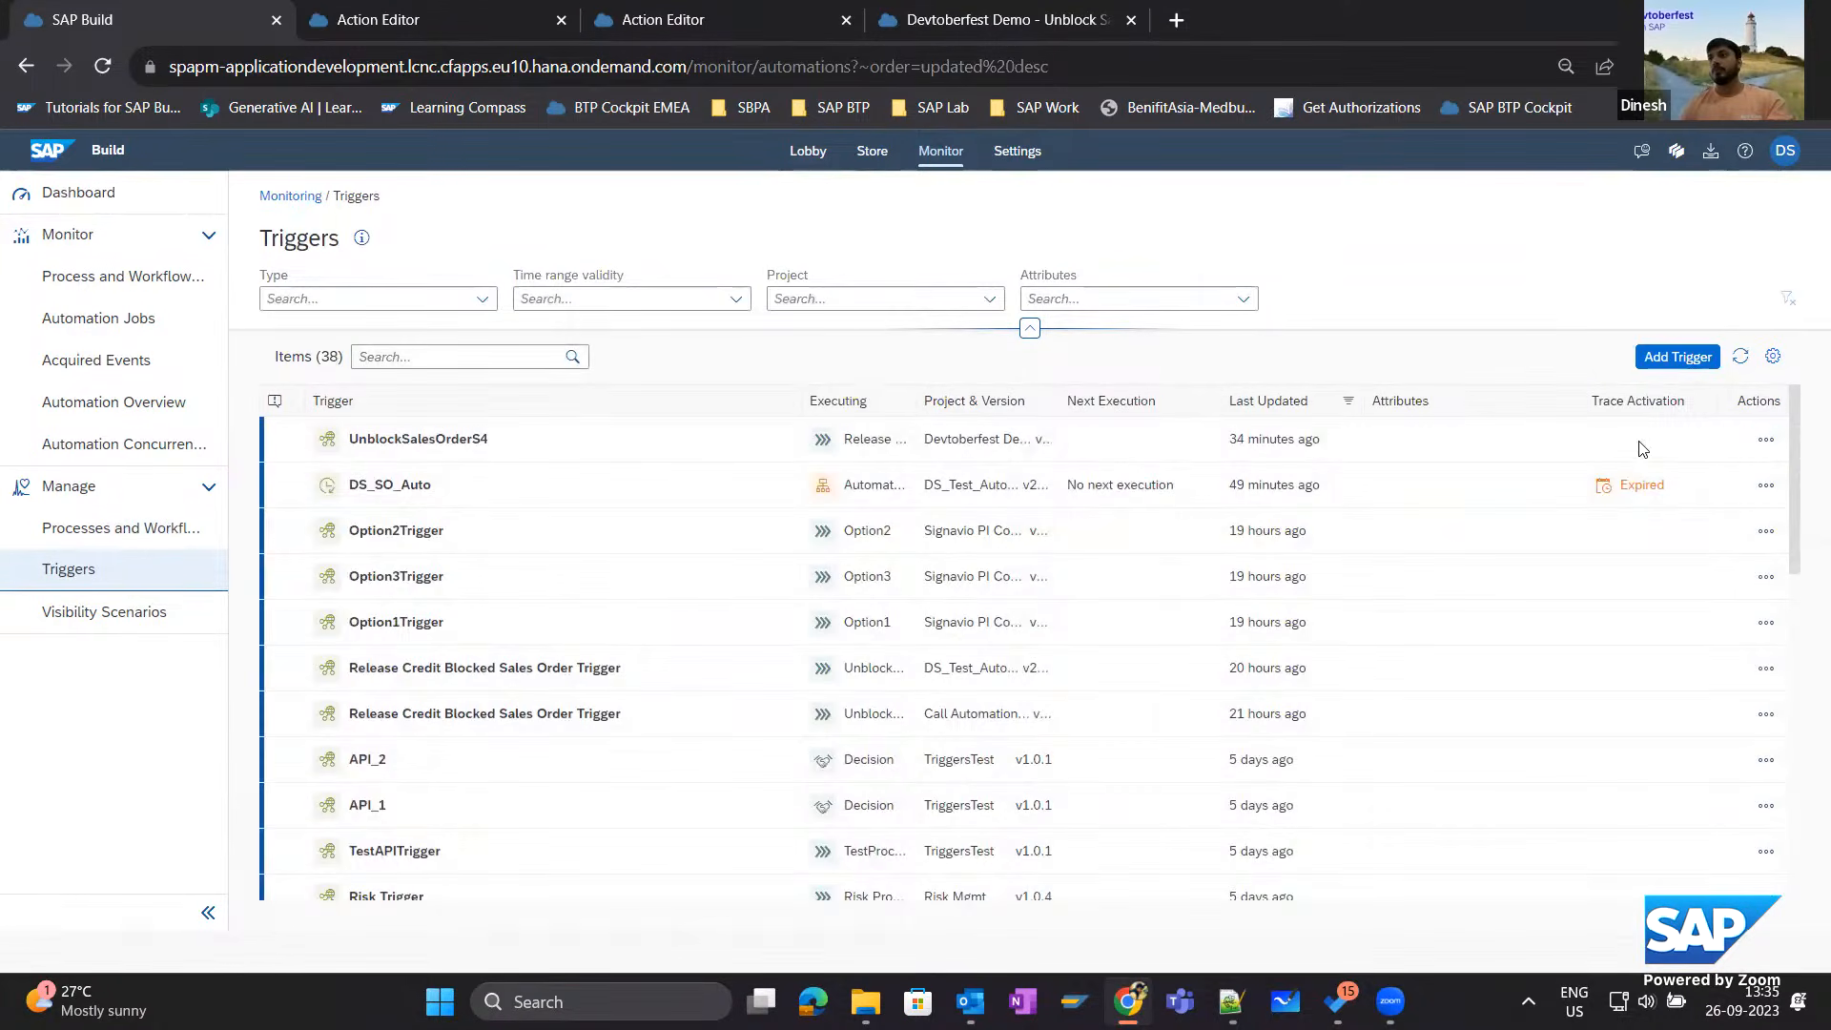
{"action": "left_click", "coordinate": [1765, 440]}
{"action": "left_click", "coordinate": [1661, 484]}
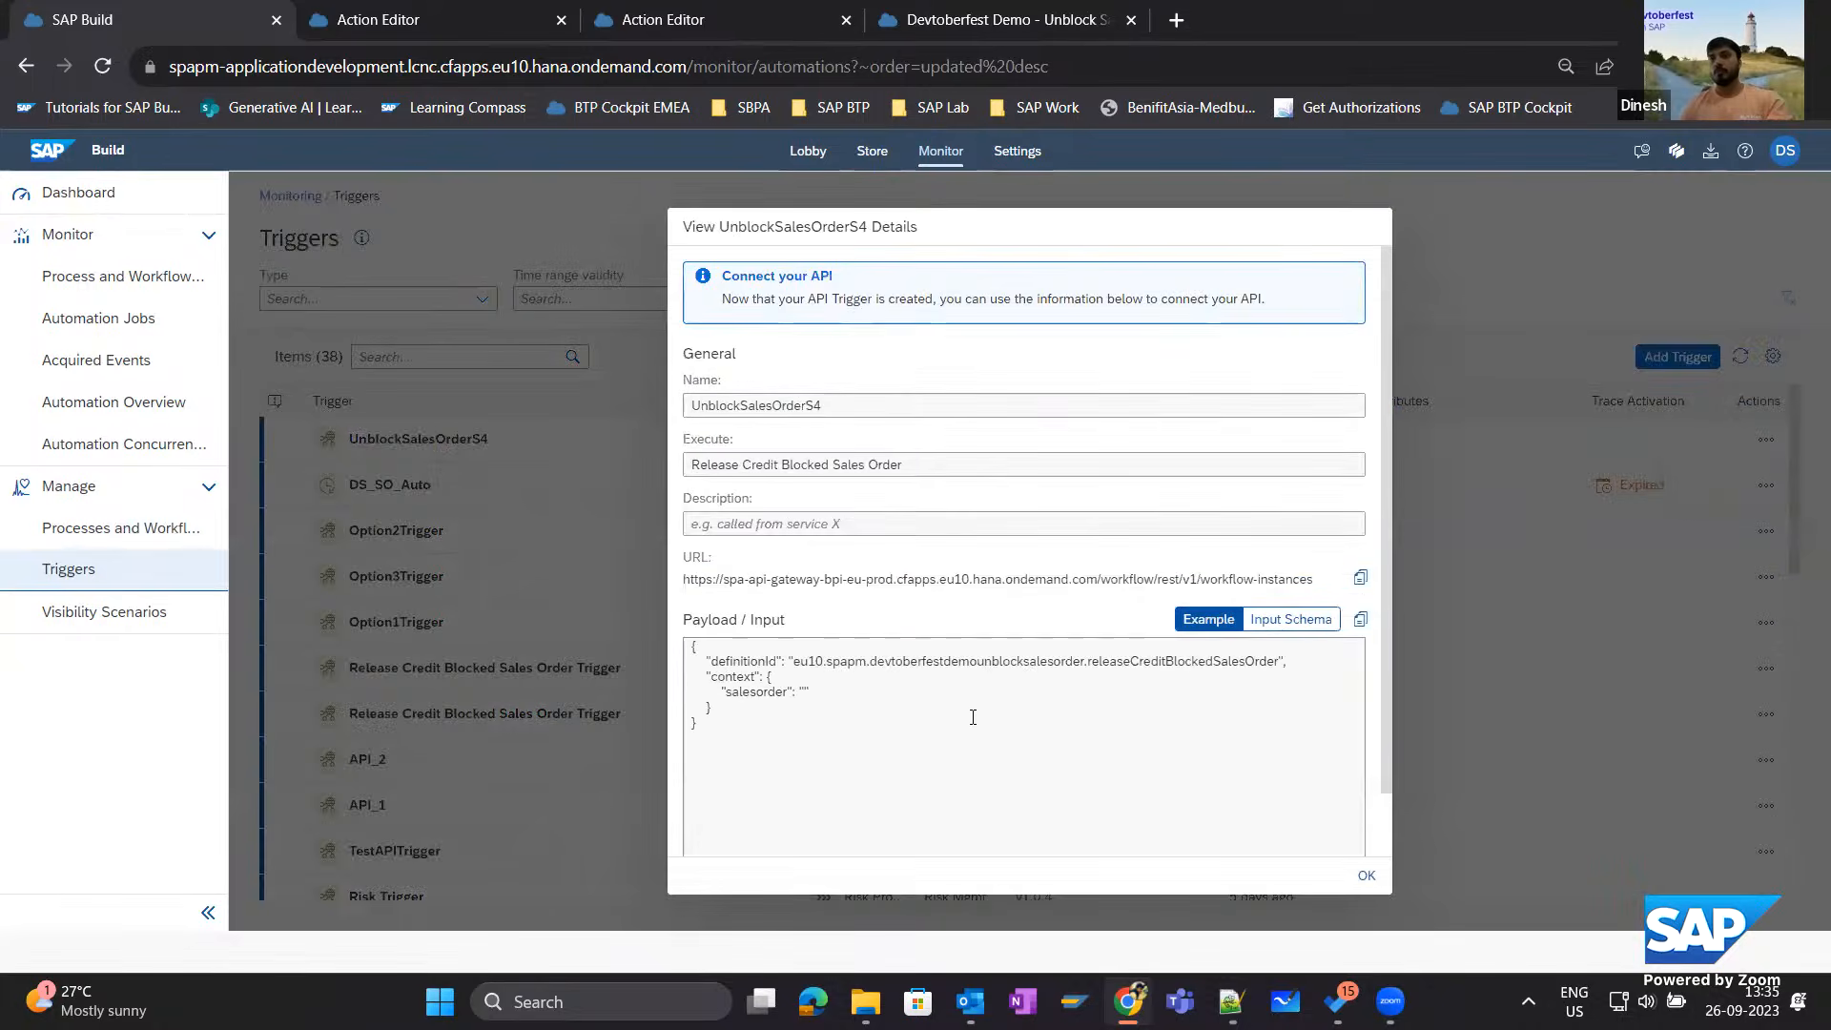
{"action": "left_click_drag", "start_coordinate": [811, 692], "coordinate": [768, 677]}
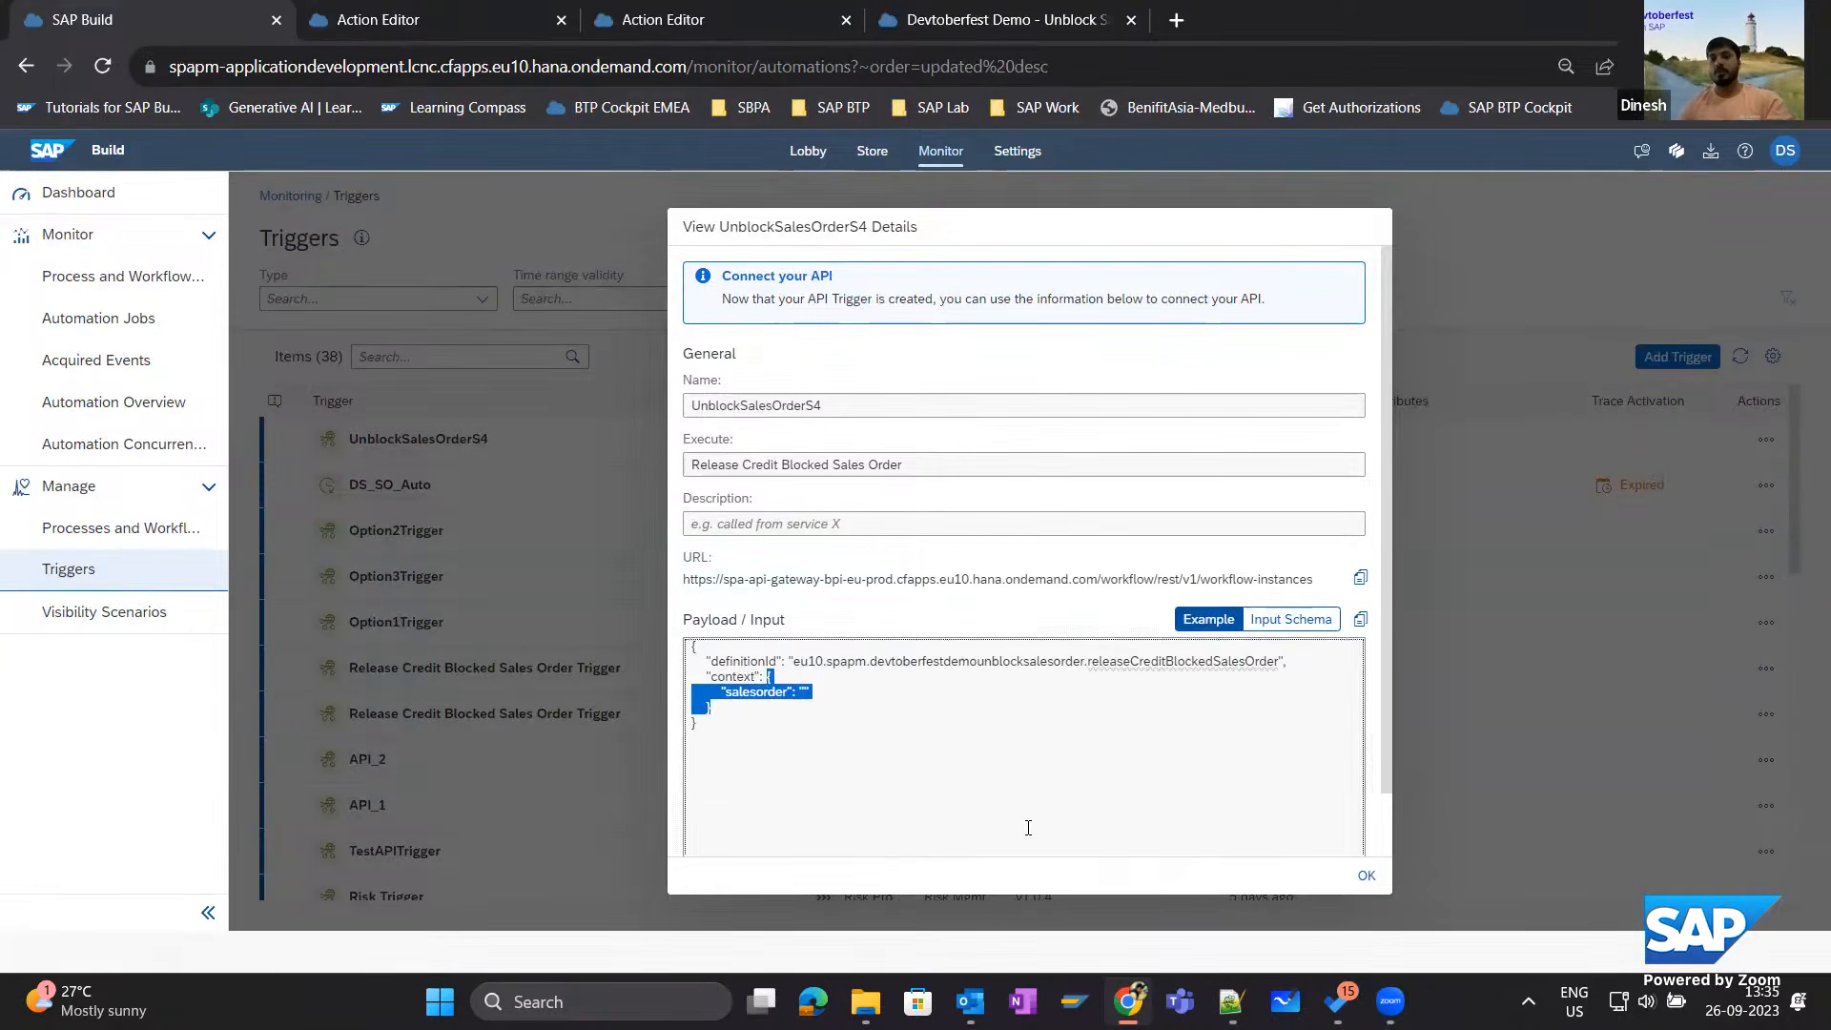
{"action": "left_click", "coordinate": [1359, 877]}
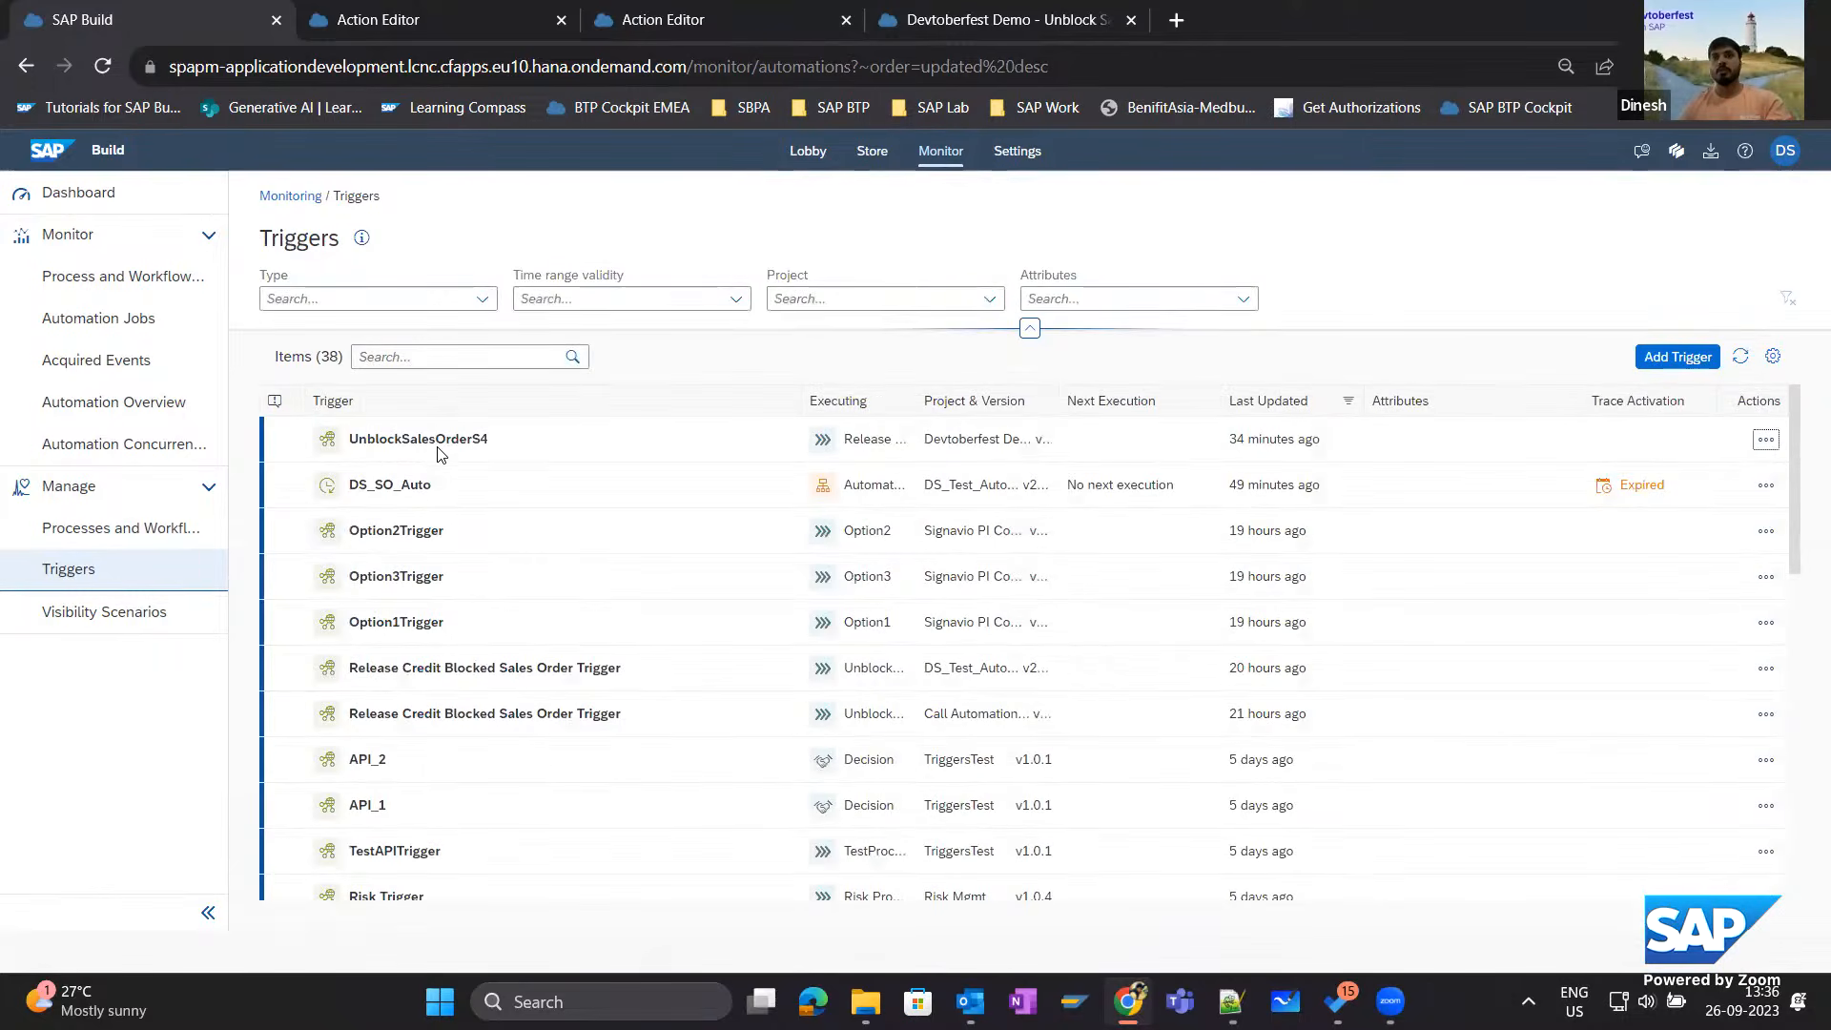
Return to the management list of process and workflow definitions and activate its project filter.
{"action": "left_click", "coordinate": [122, 526]}
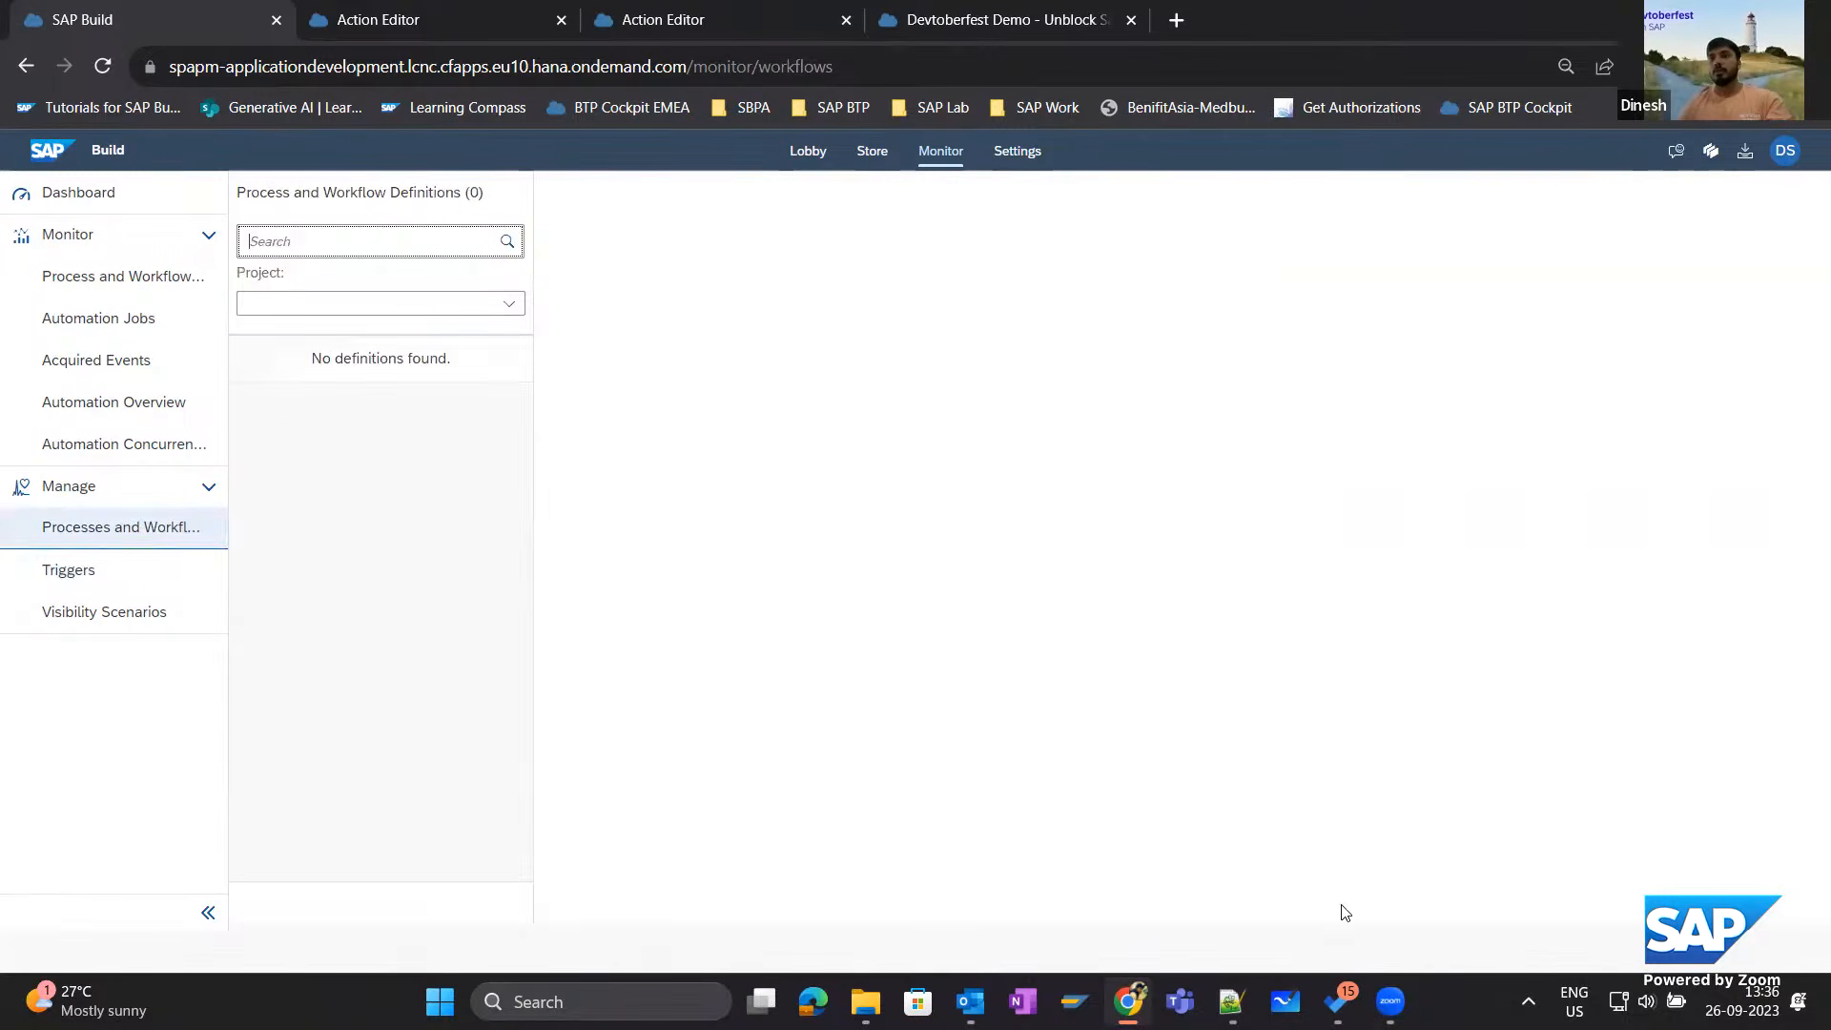
{"action": "left_click", "coordinate": [349, 304]}
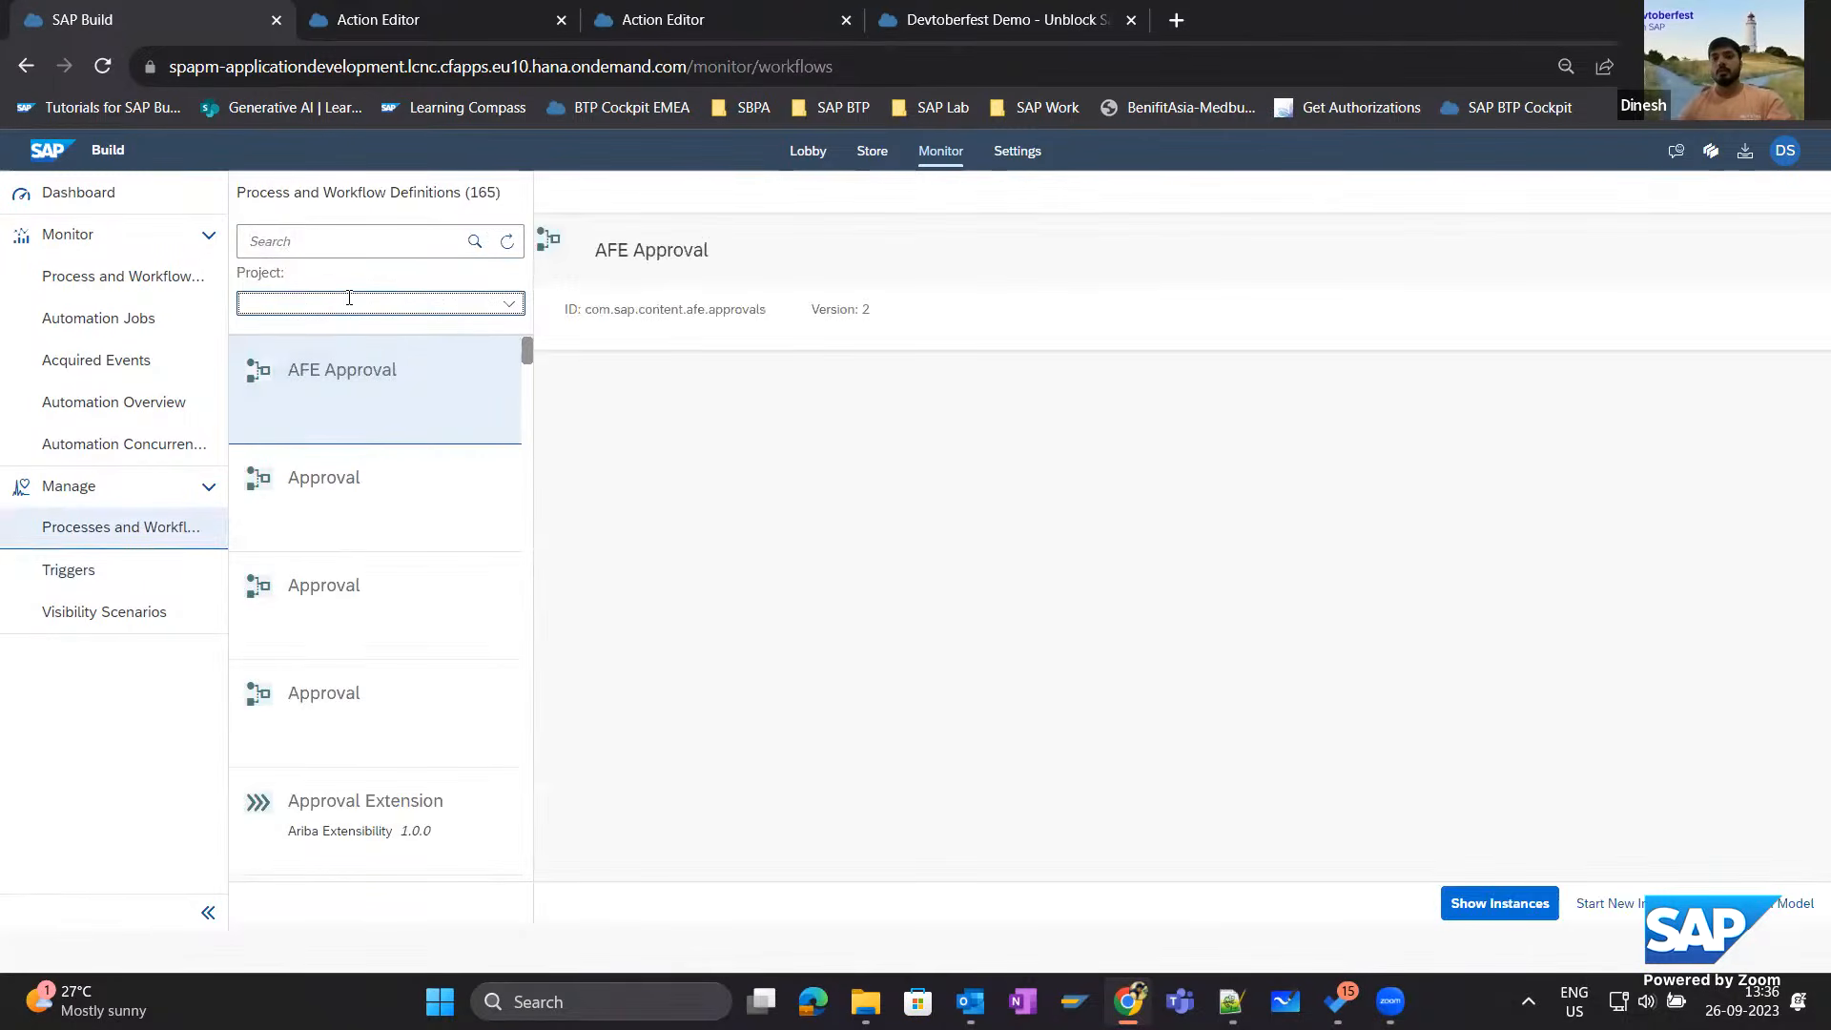
{"action": "type", "text": "SalesOrder"}
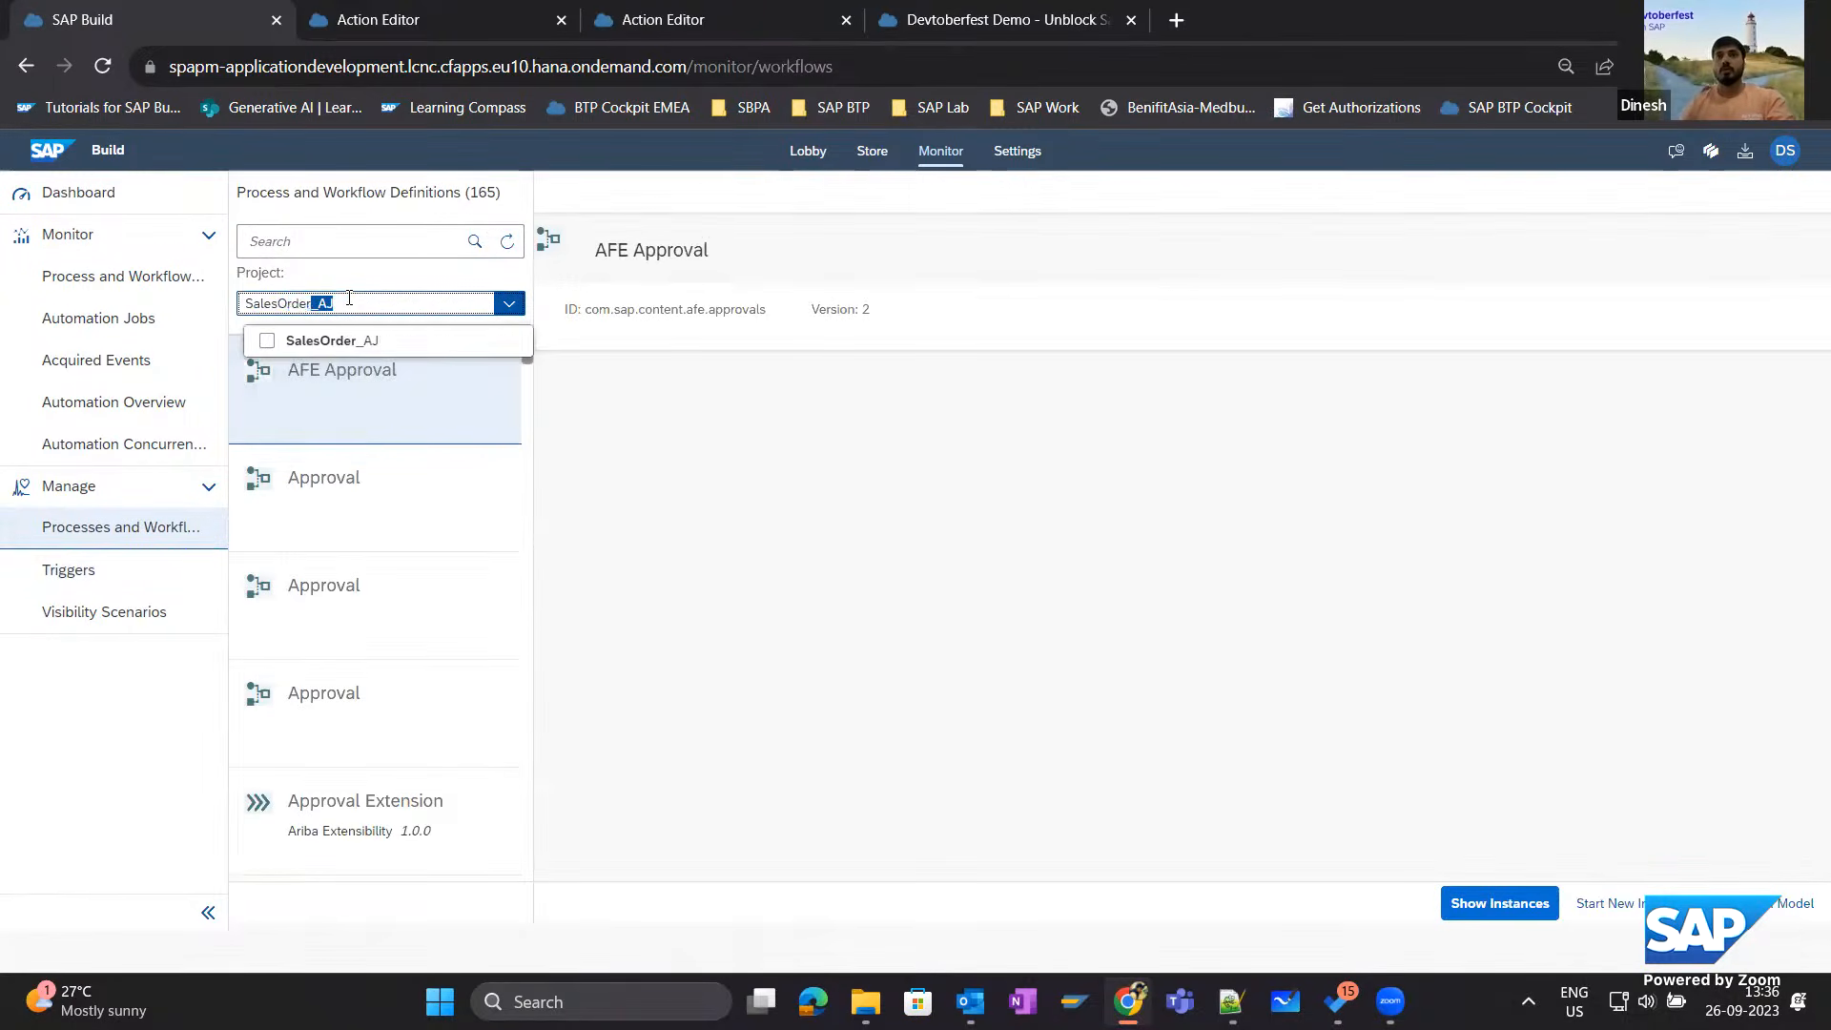
{"action": "key", "text": "BackSpace"}
{"action": "key", "text": "BackSpace"}
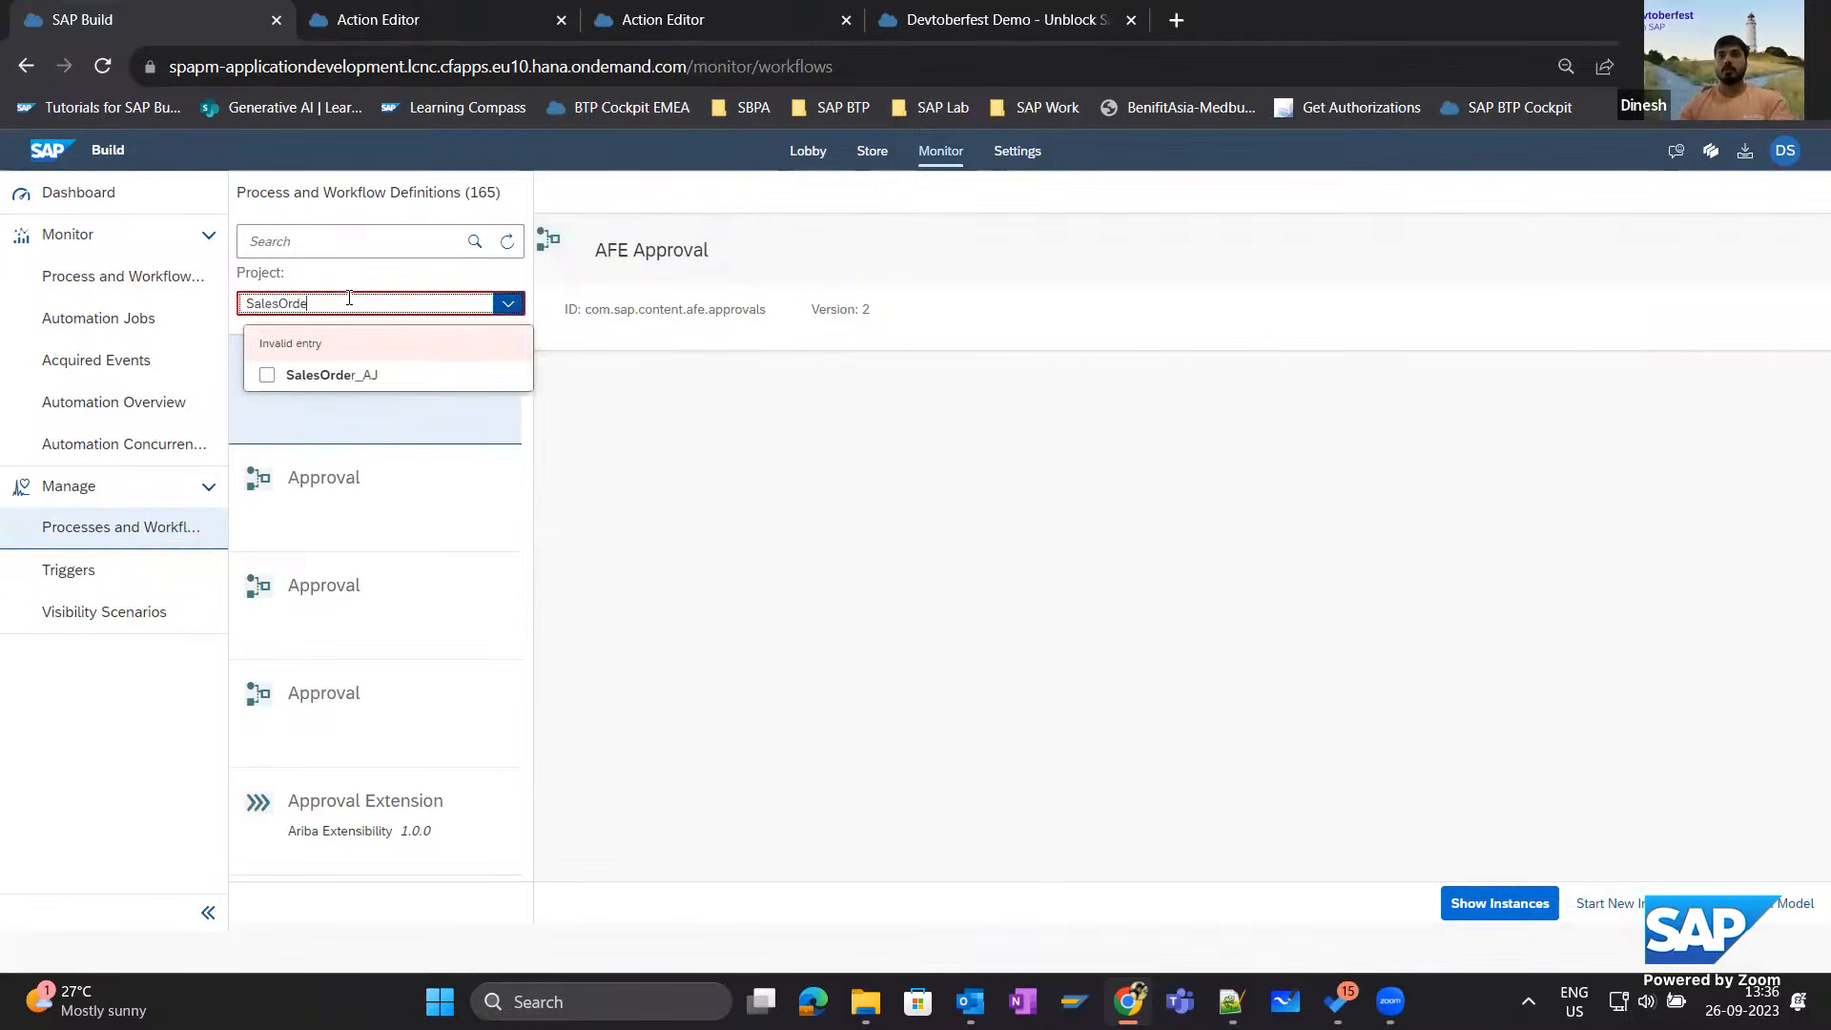
{"action": "key", "text": "BackSpace"}
{"action": "key", "text": "BackSpace"}
{"action": "key", "text": "BackSpace"}
{"action": "key", "text": "BackSpace"}
{"action": "key", "text": "BackSpace"}
{"action": "key", "text": "BackSpace"}
{"action": "key", "text": "BackSpace"}
{"action": "key", "text": "BackSpace"}
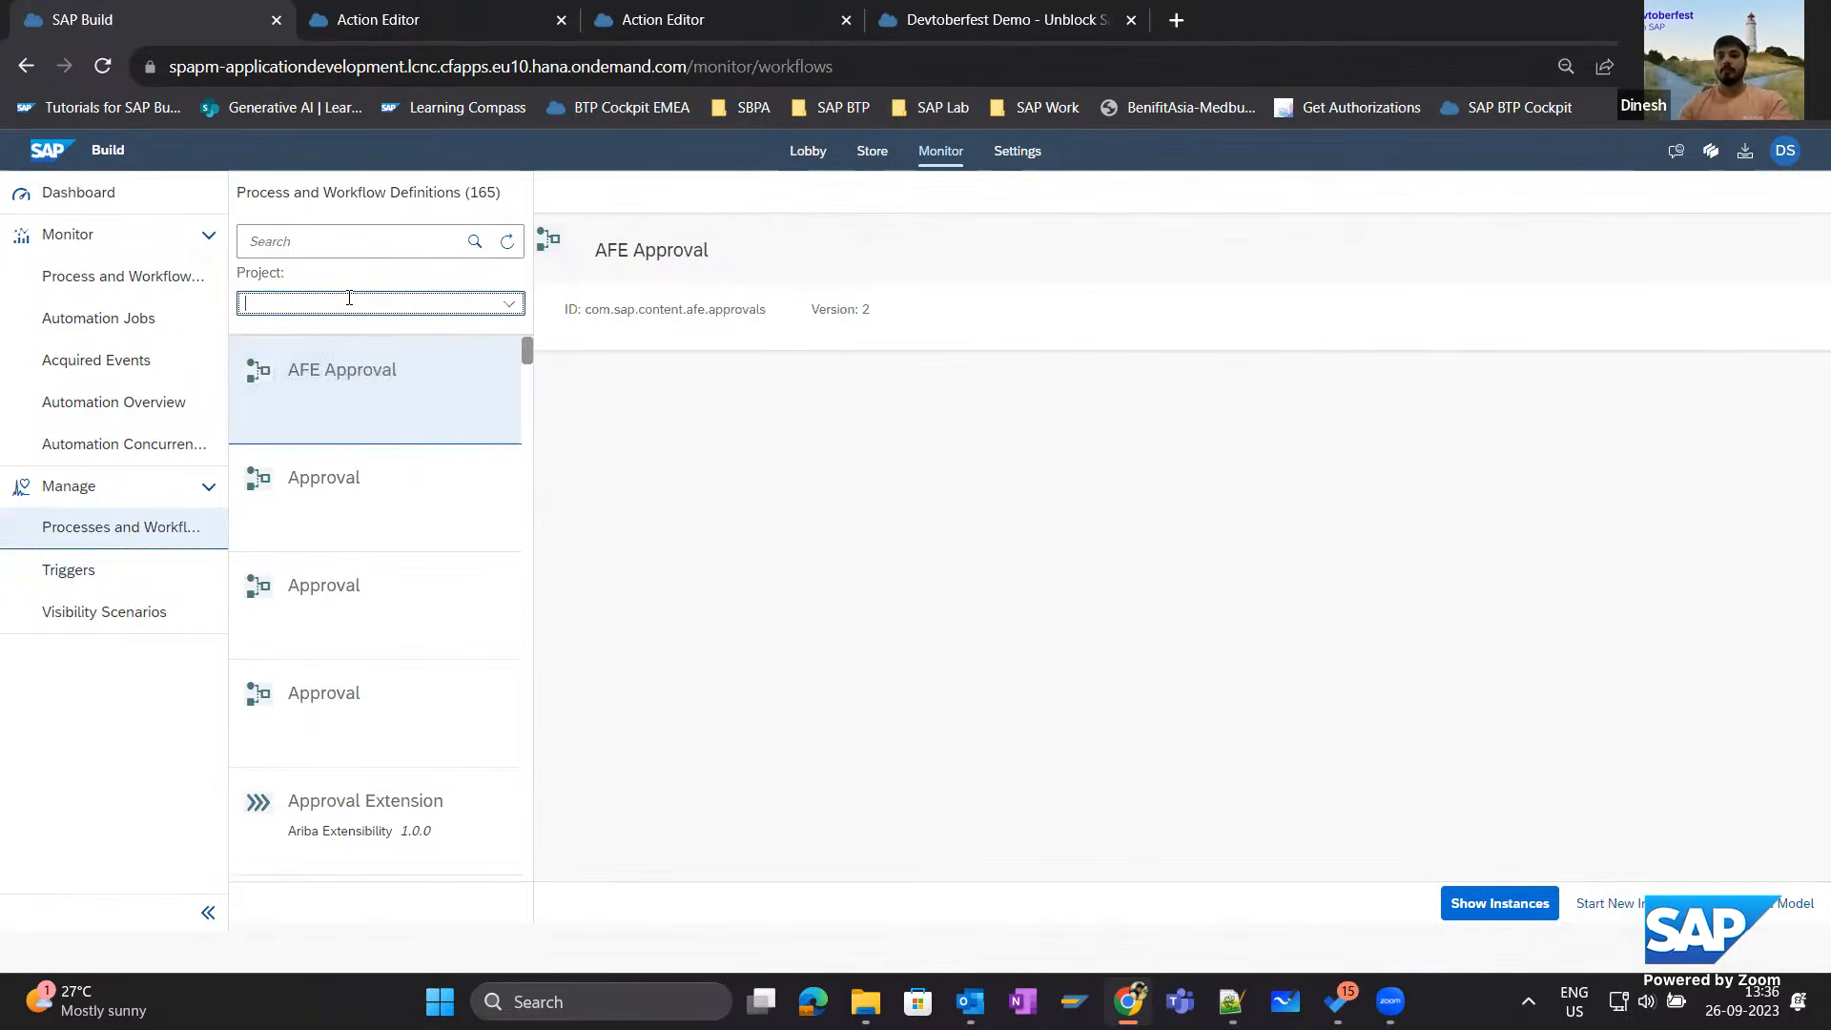
Filter the definitions by the project Devtoberfest Demo - Unblock Sales Order and select Release Credit Blocked Sales Order.
{"action": "type", "text": "Demo"}
{"action": "left_click", "coordinate": [266, 341]}
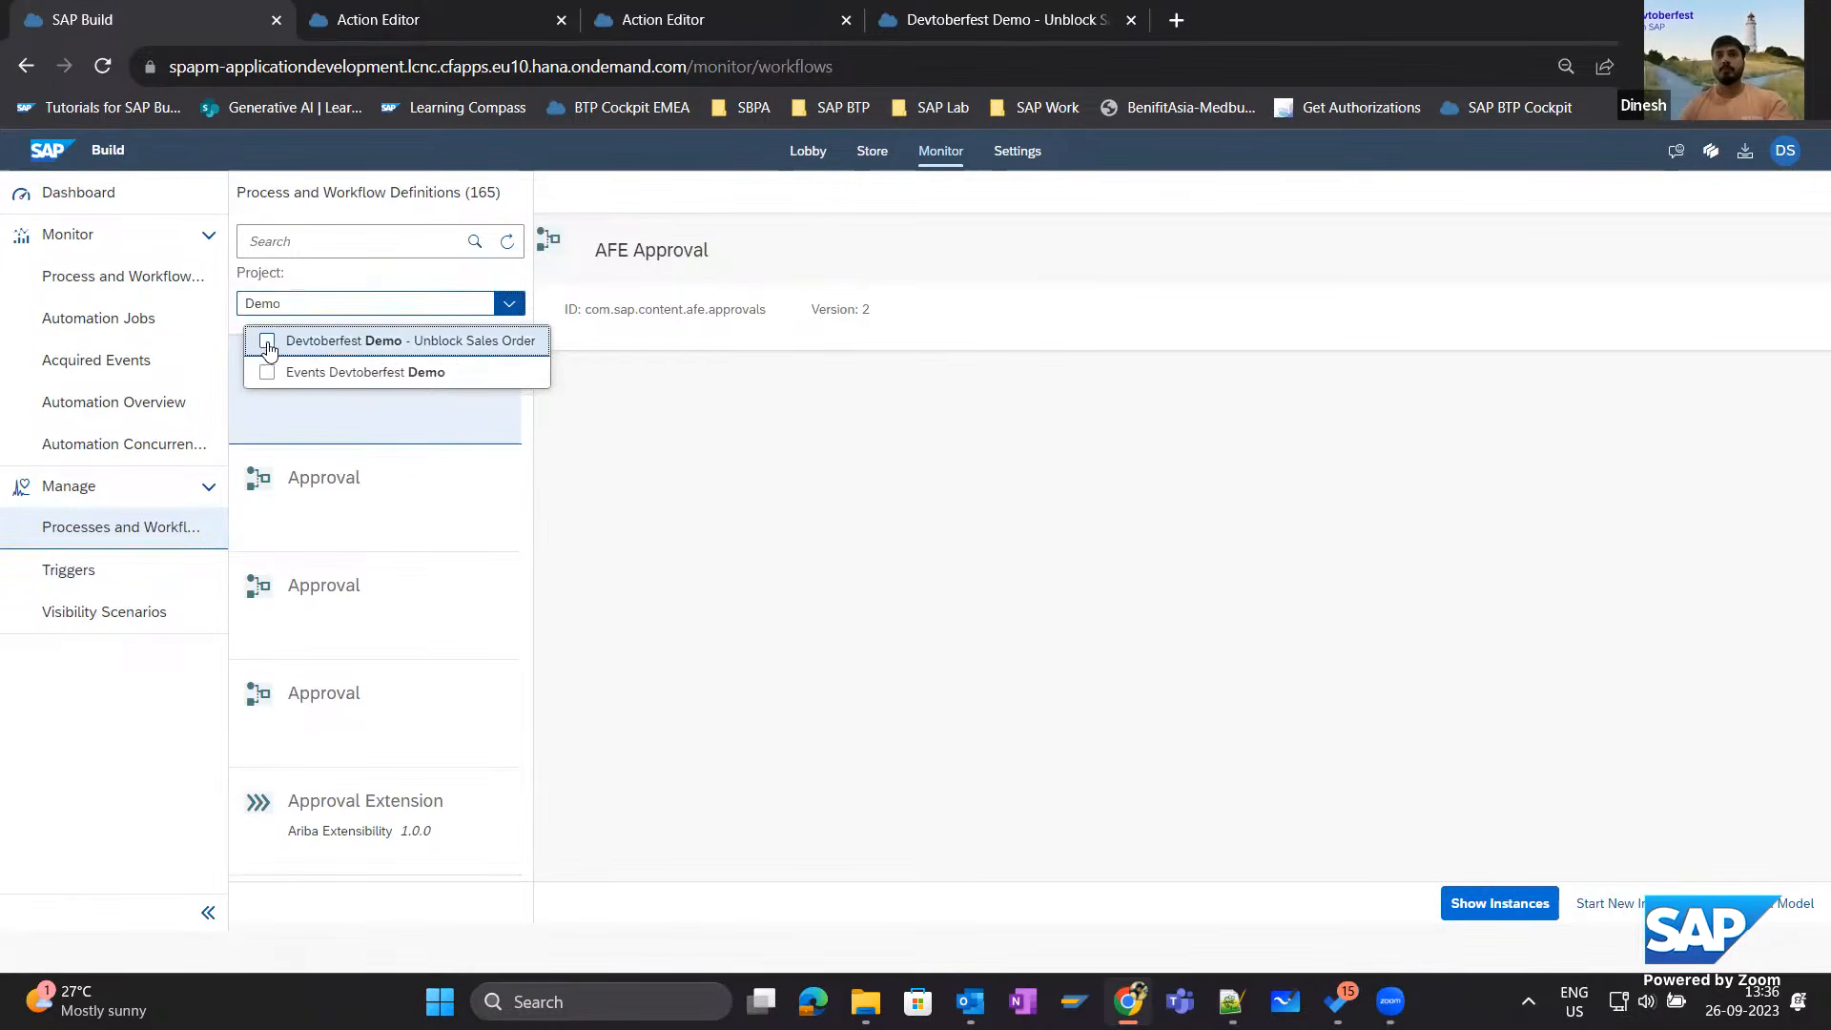
{"action": "left_click", "coordinate": [1392, 849]}
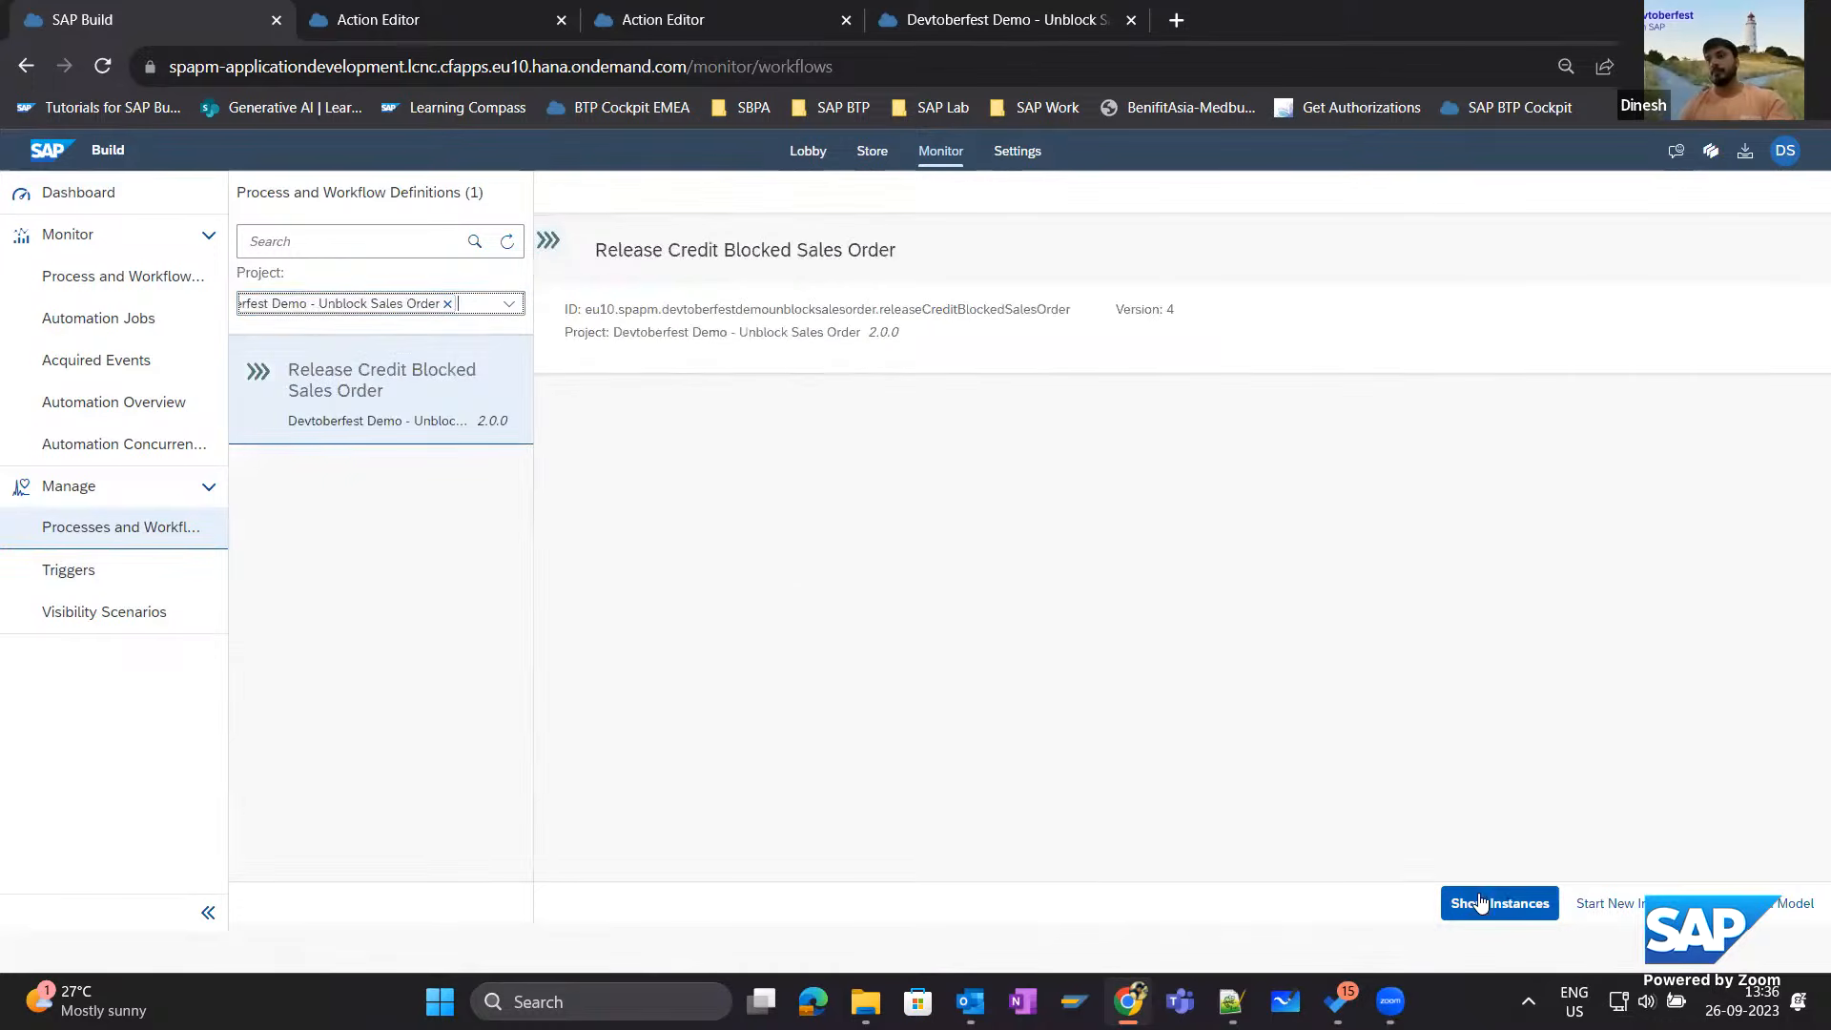
{"action": "left_click", "coordinate": [437, 423]}
Start a new process instance with a JSON context containing only the lowercase salesorder key and a sales order number.
{"action": "left_click", "coordinate": [1600, 912]}
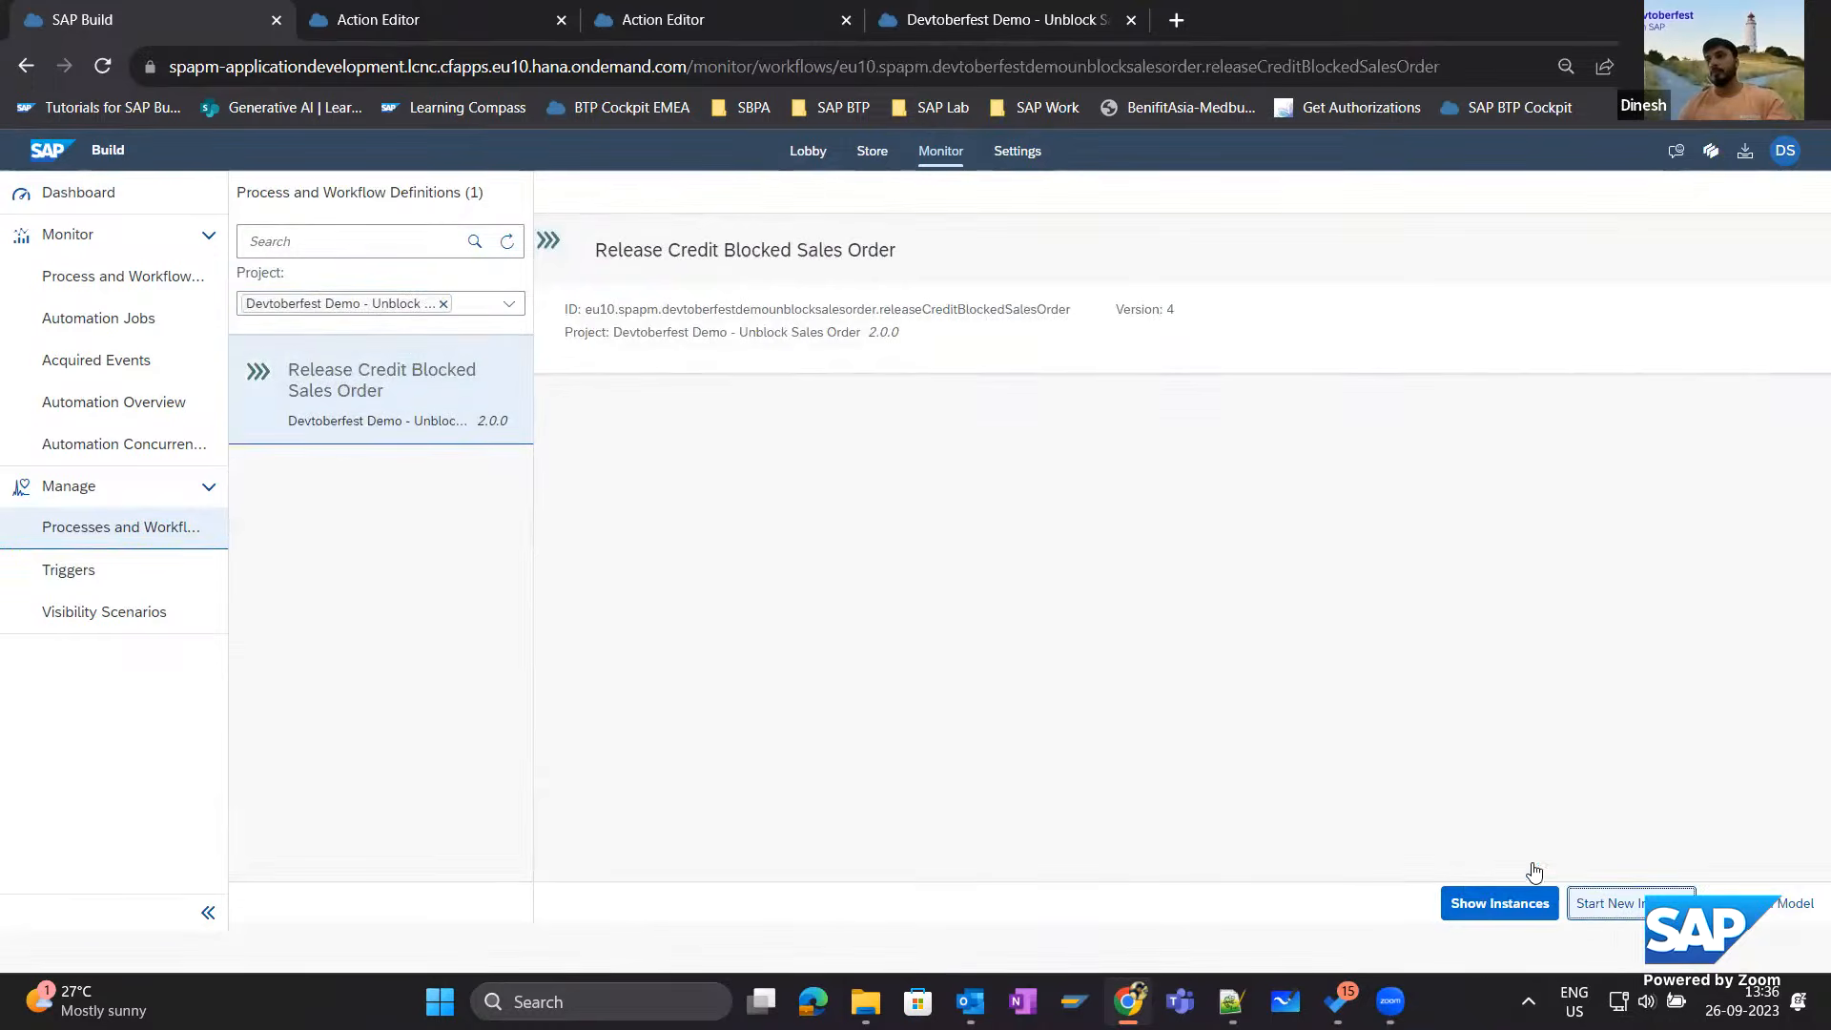
{"action": "left_click_drag", "start_coordinate": [1193, 614], "coordinate": [759, 497]}
{"action": "type", "text": "19099"}
{"action": "type", "text": "\""}
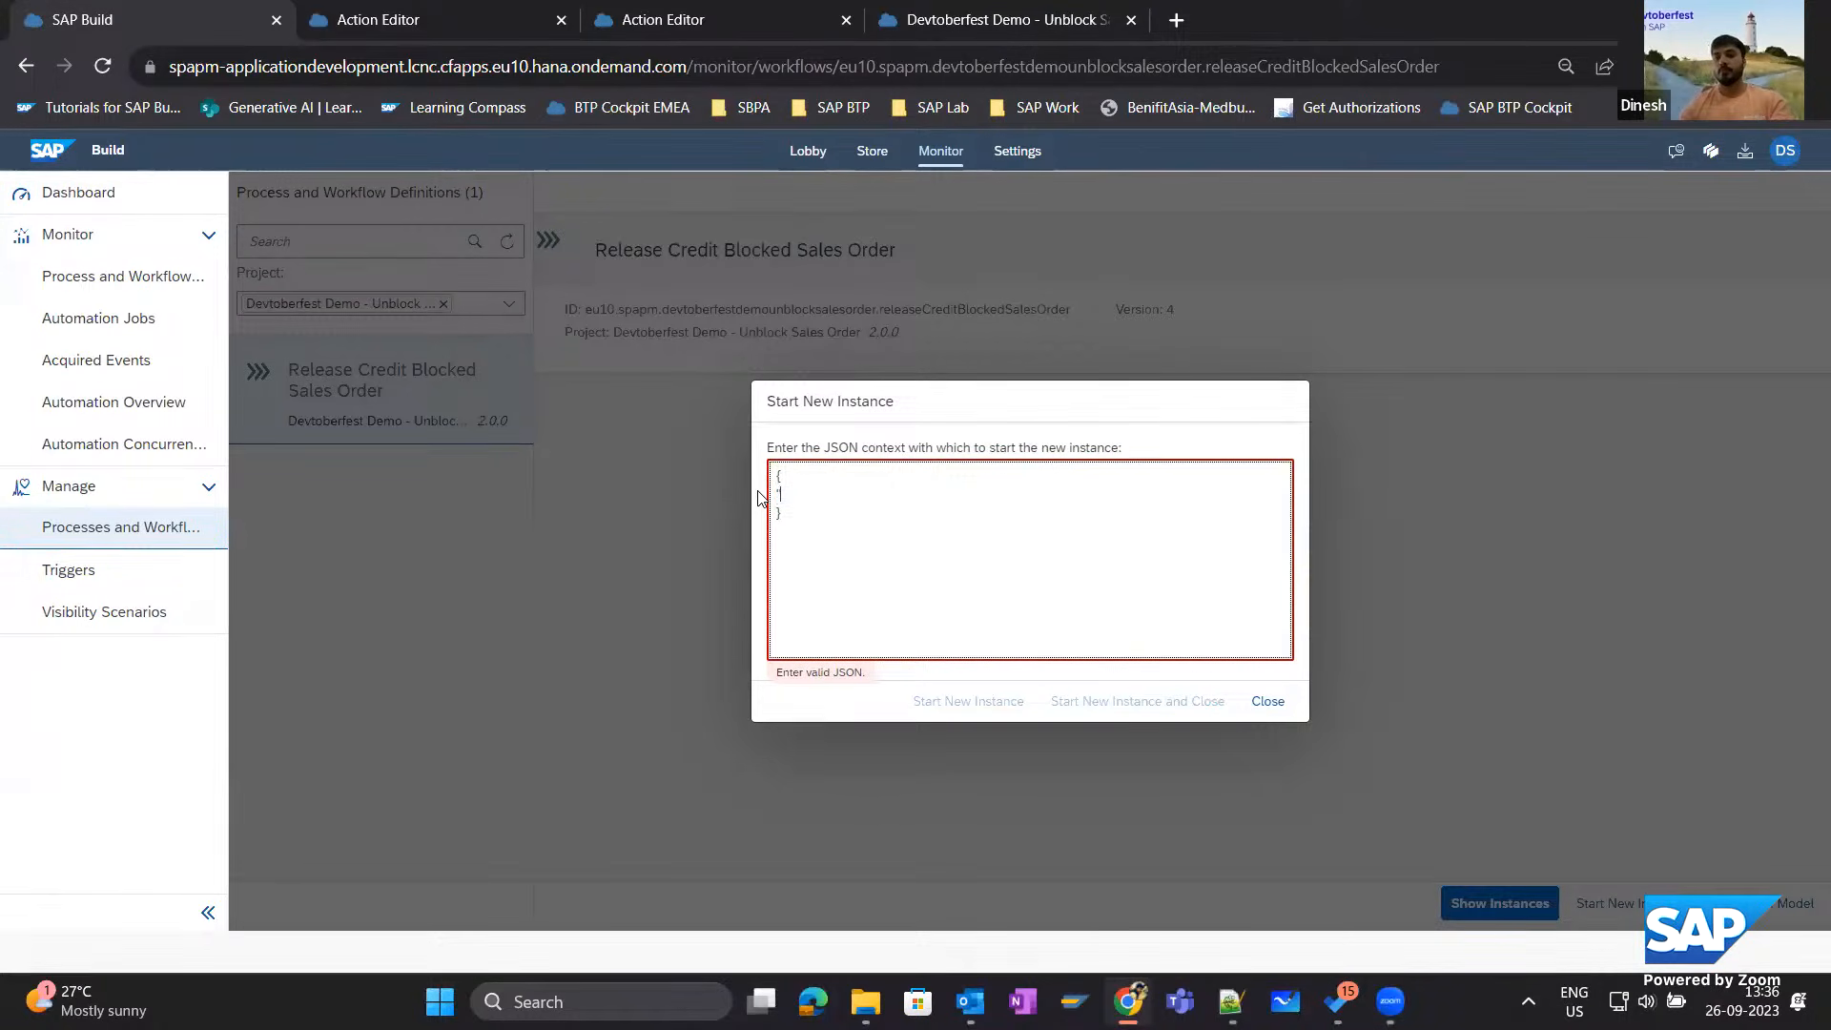
{"action": "type", "text": "salesorder\": "}
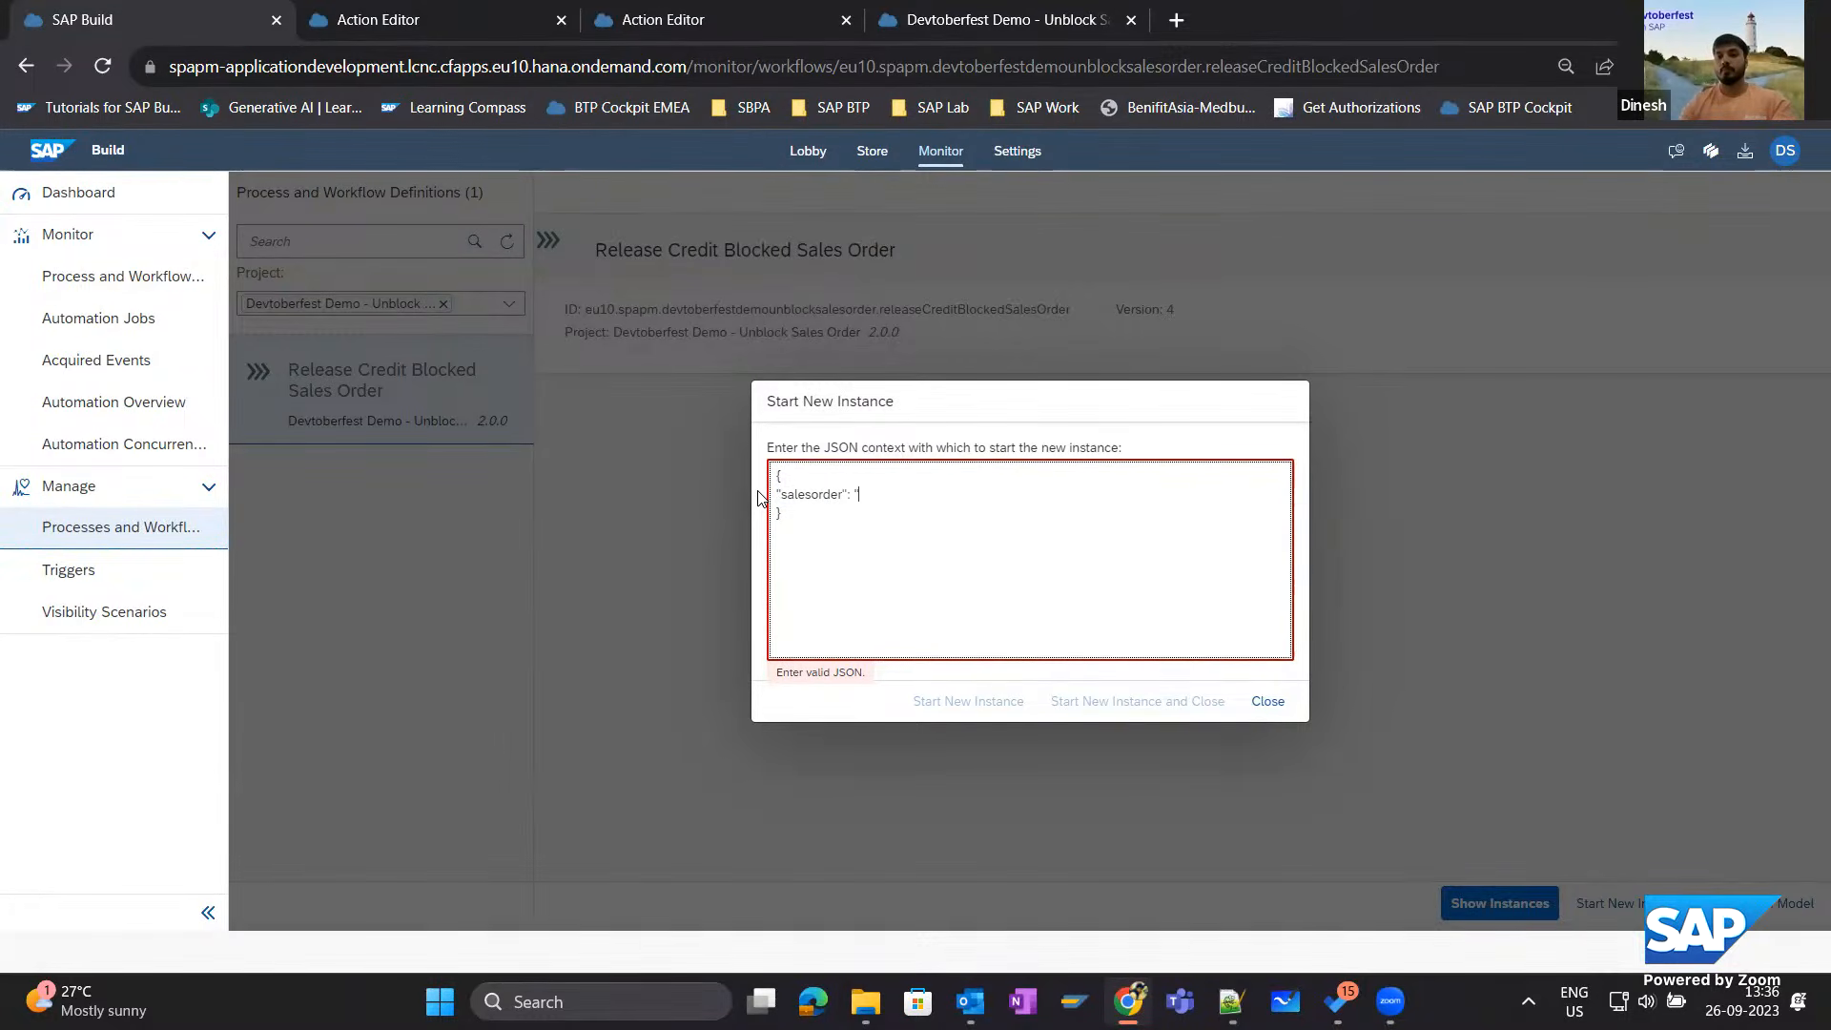
{"action": "type", "text": "\"17099\""}
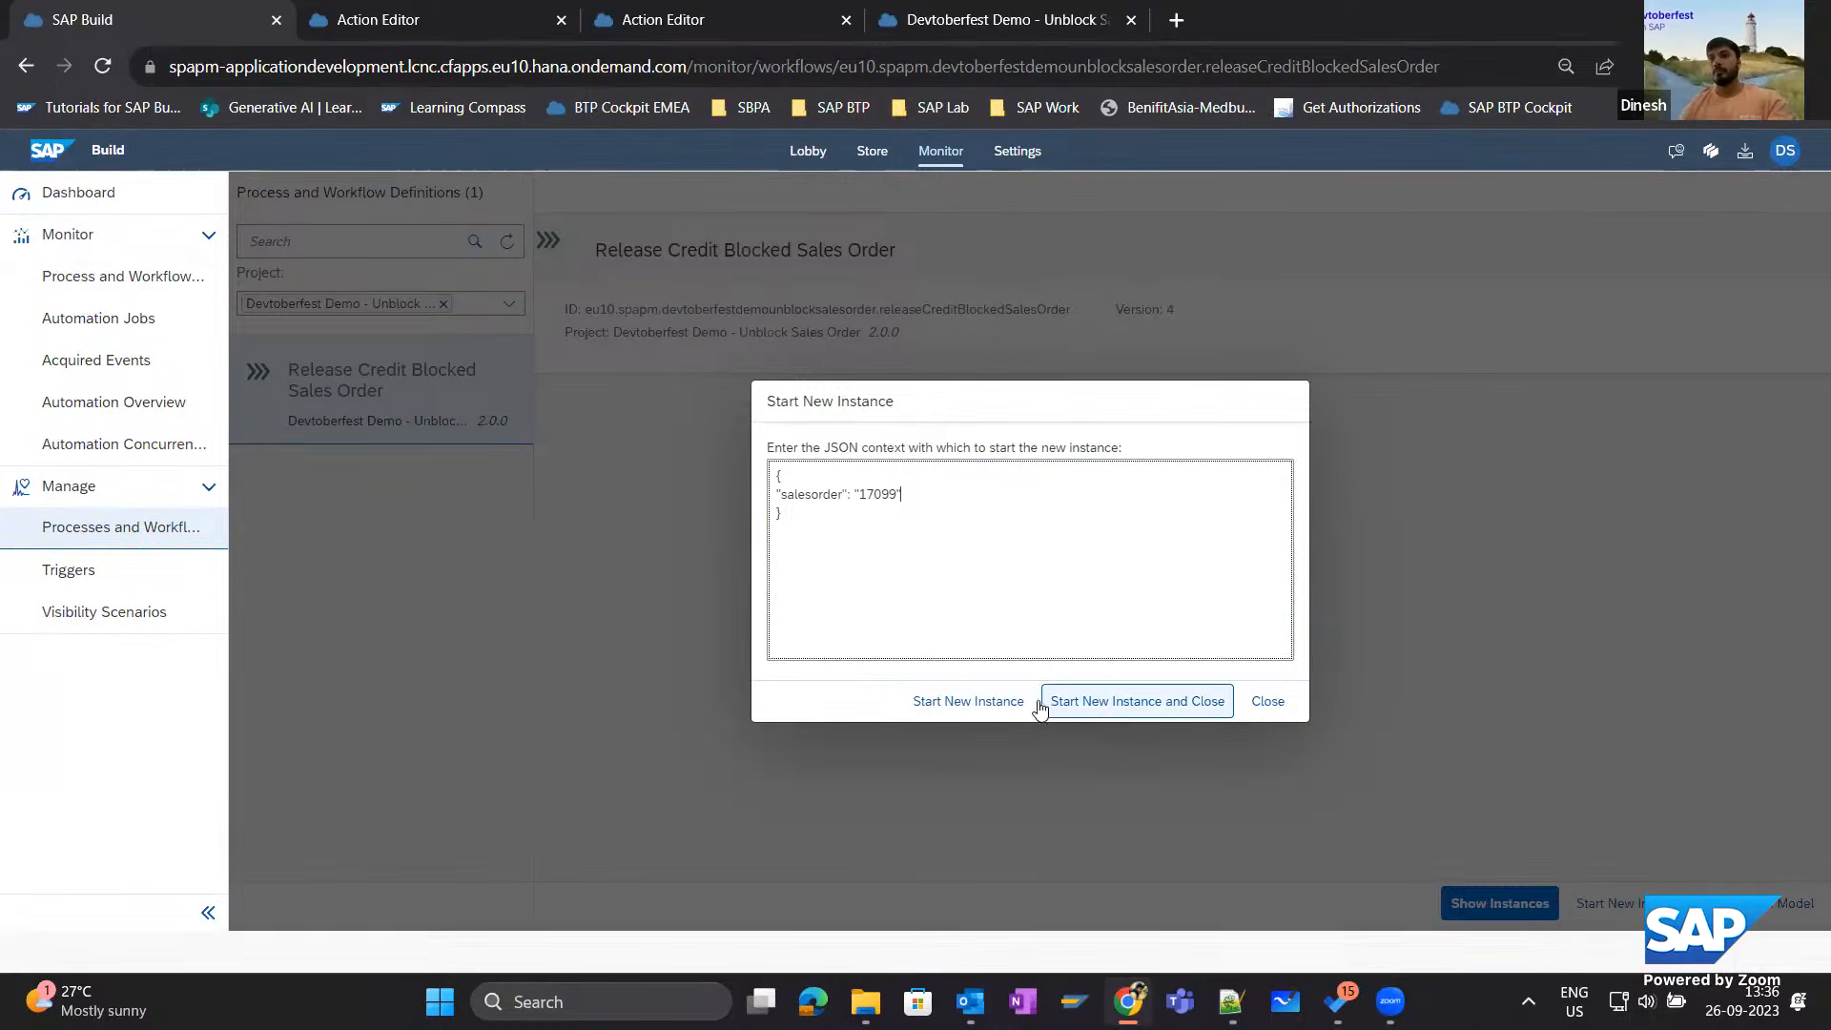
{"action": "left_click", "coordinate": [985, 704]}
Change the salesorder value to a different sales order number, start another instance, and close the dialog.
{"action": "left_click", "coordinate": [892, 501]}
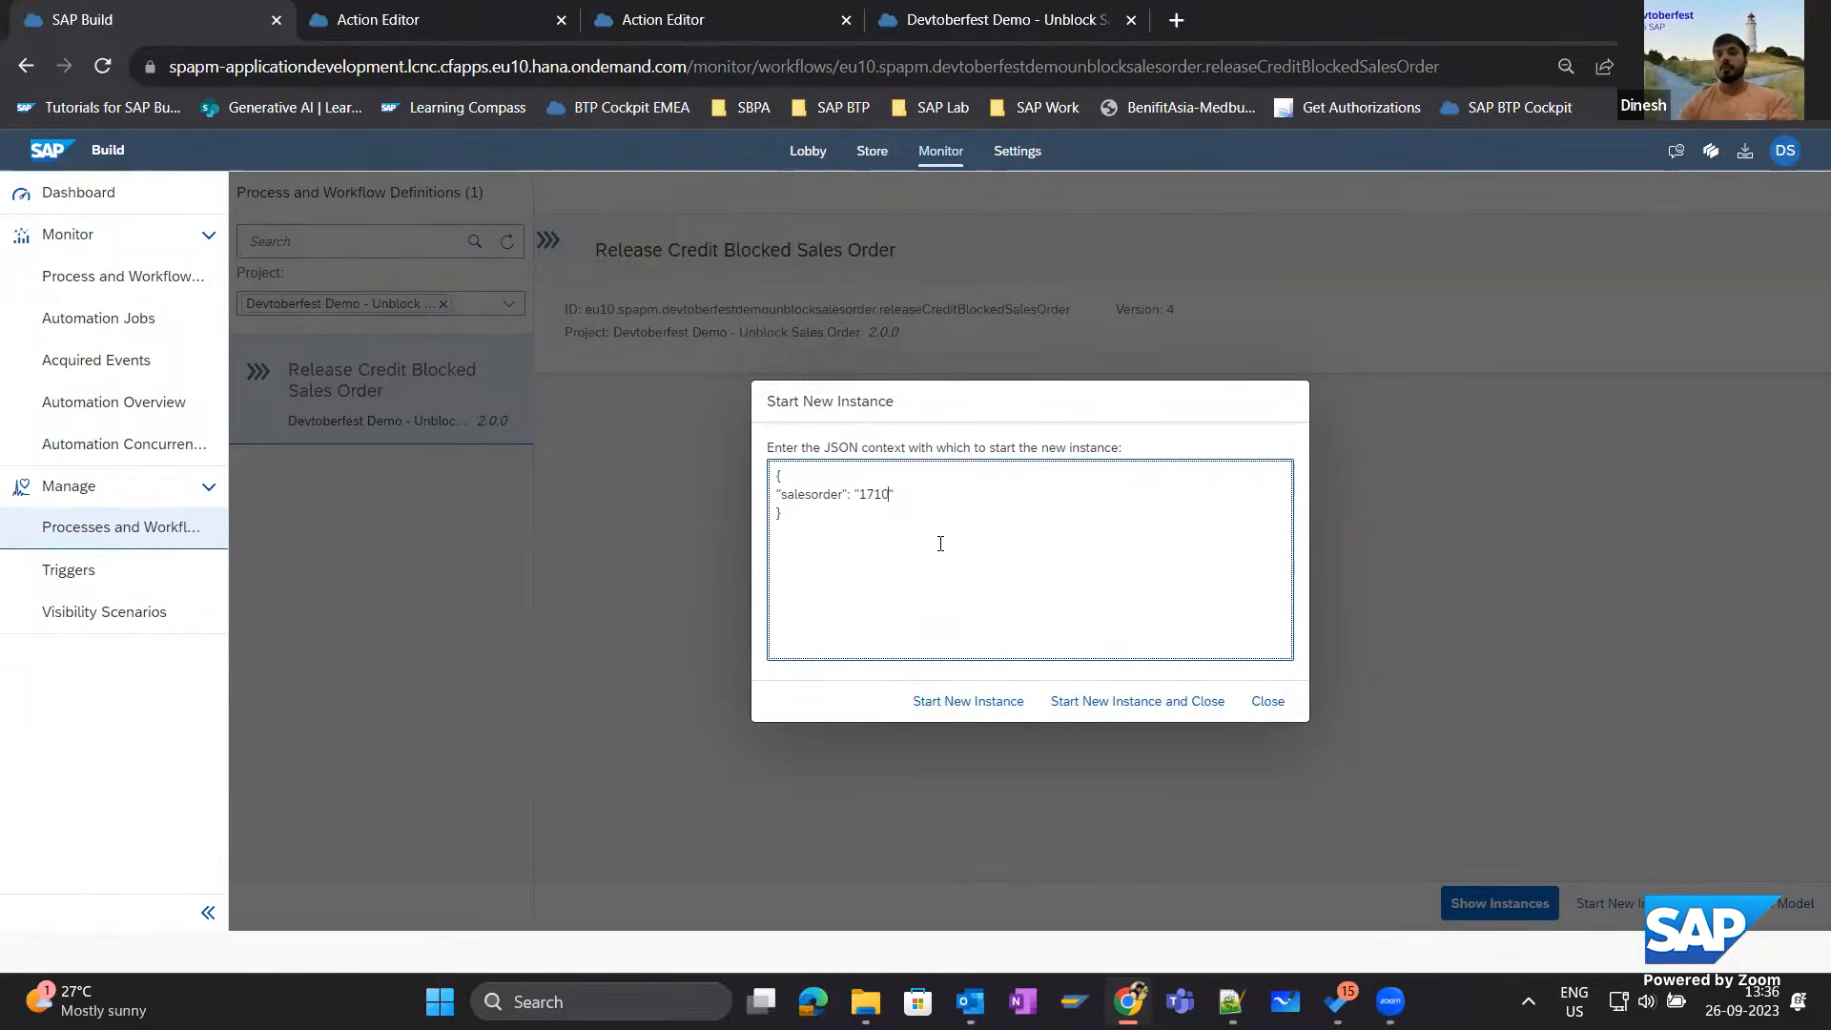
{"action": "type", "text": "3"}
{"action": "left_click", "coordinate": [1112, 706]}
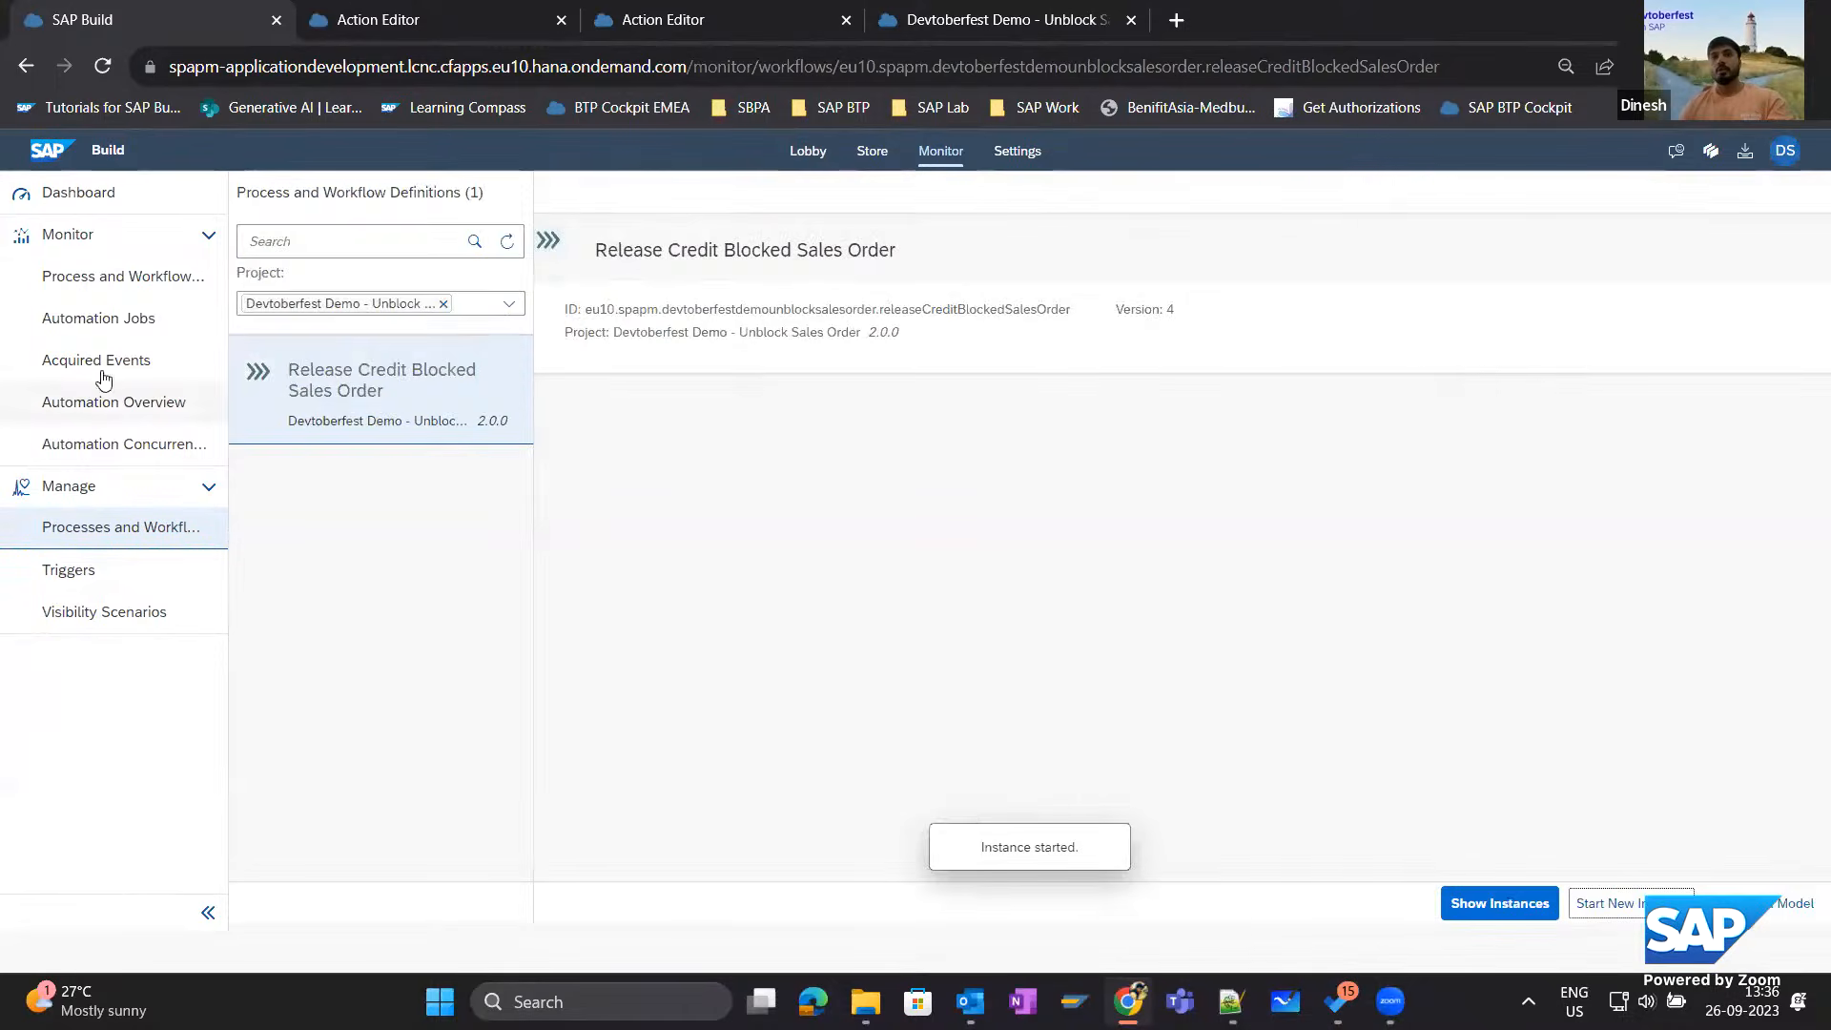
Show the instances of Release Credit Blocked Sales Order and add Completed to the status filter.
{"action": "left_click", "coordinate": [1445, 898]}
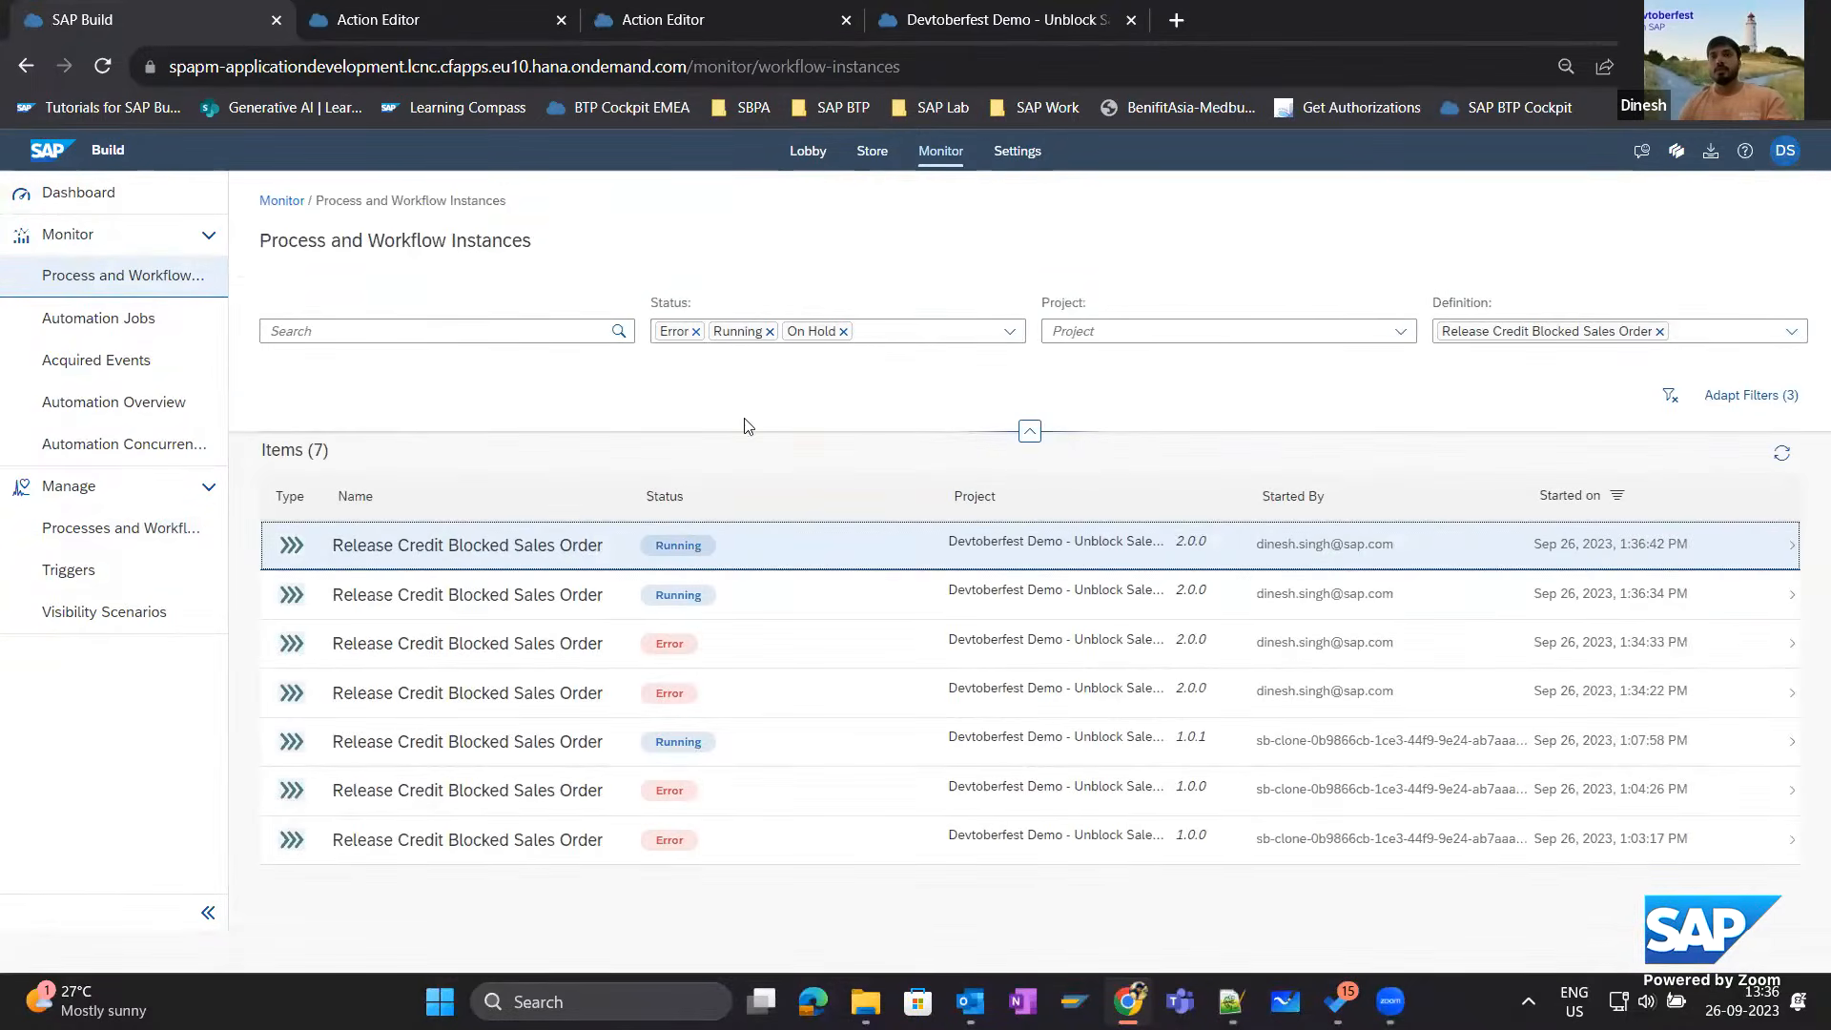
{"action": "left_click", "coordinate": [1011, 340]}
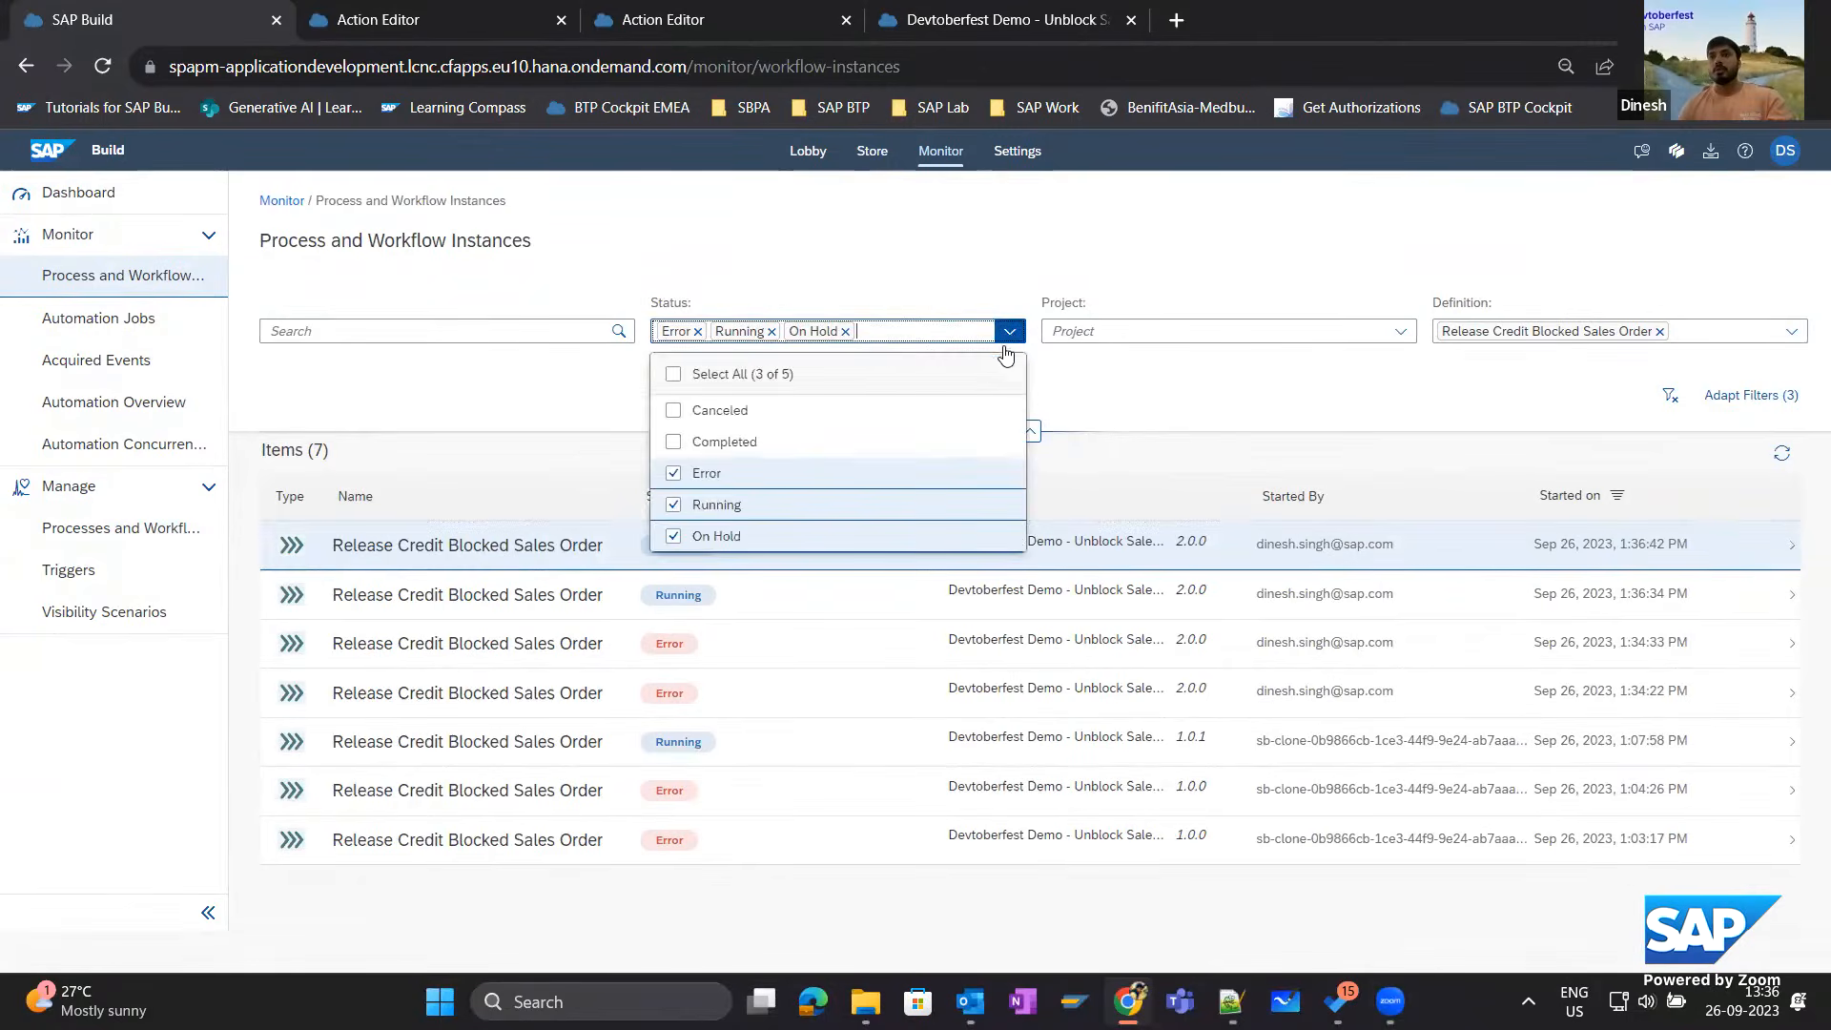
{"action": "left_click", "coordinate": [673, 441]}
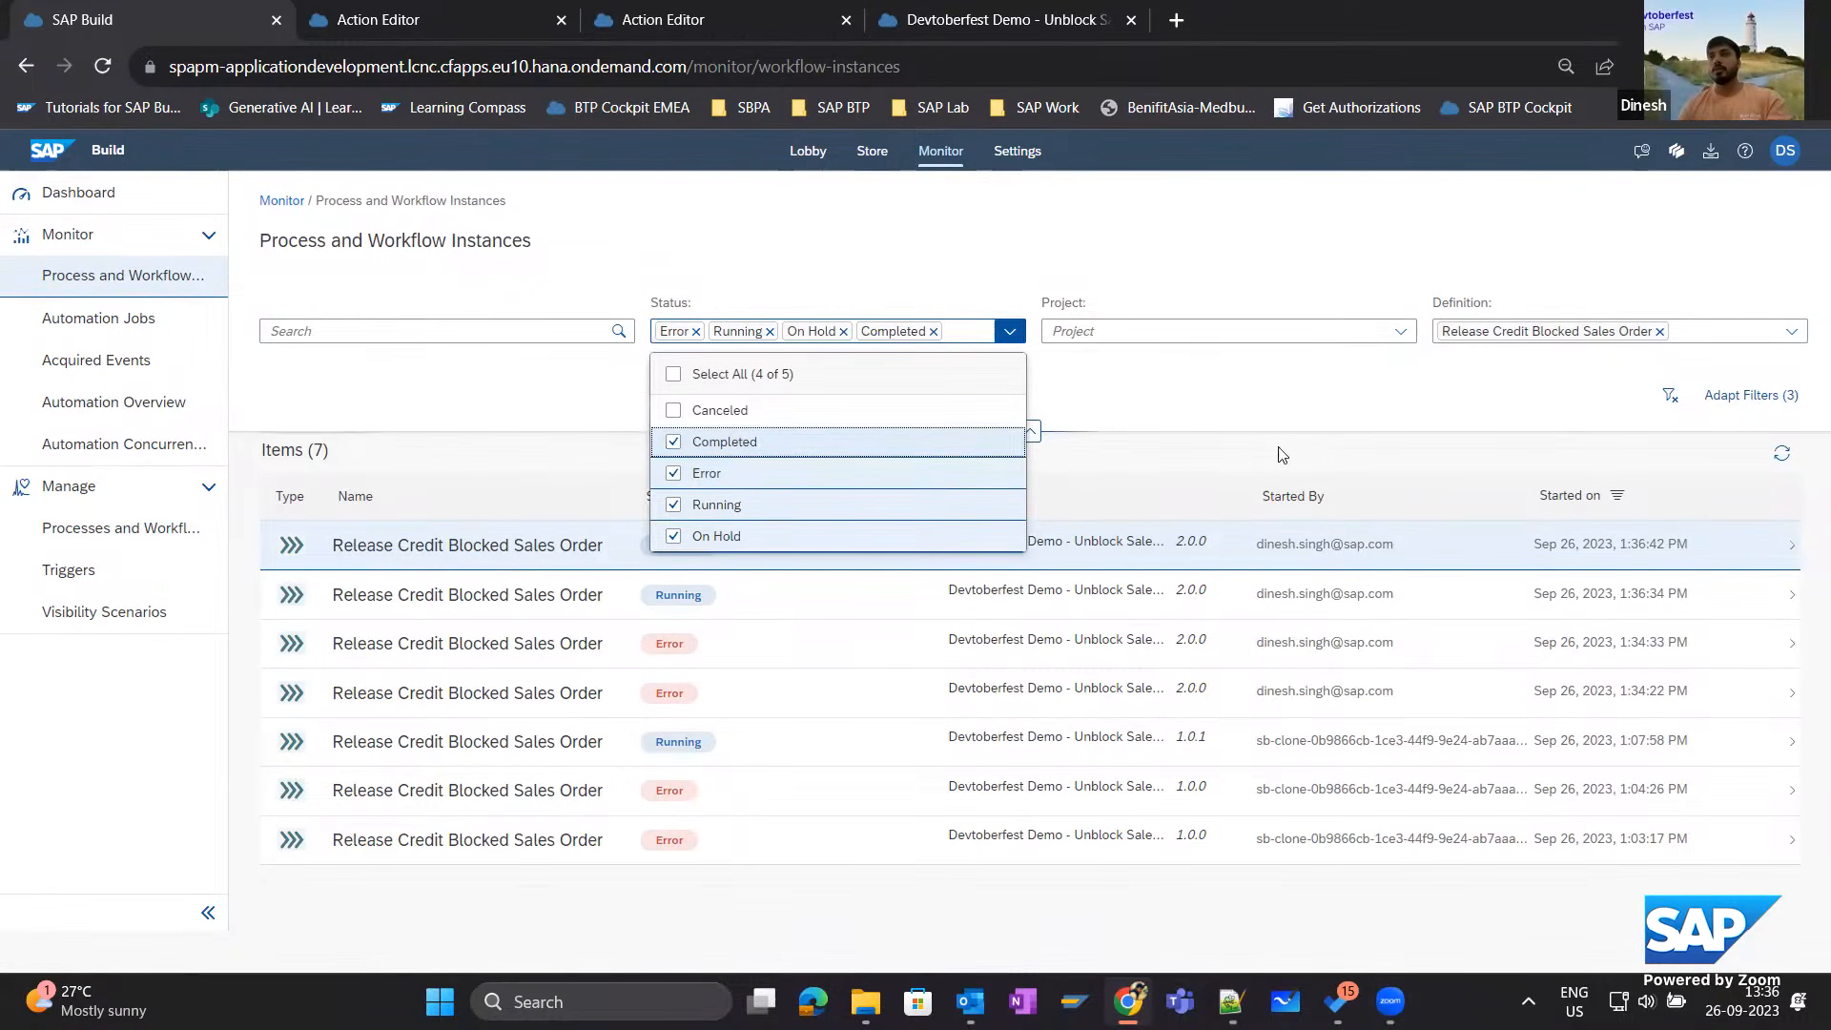
{"action": "left_click", "coordinate": [1492, 410]}
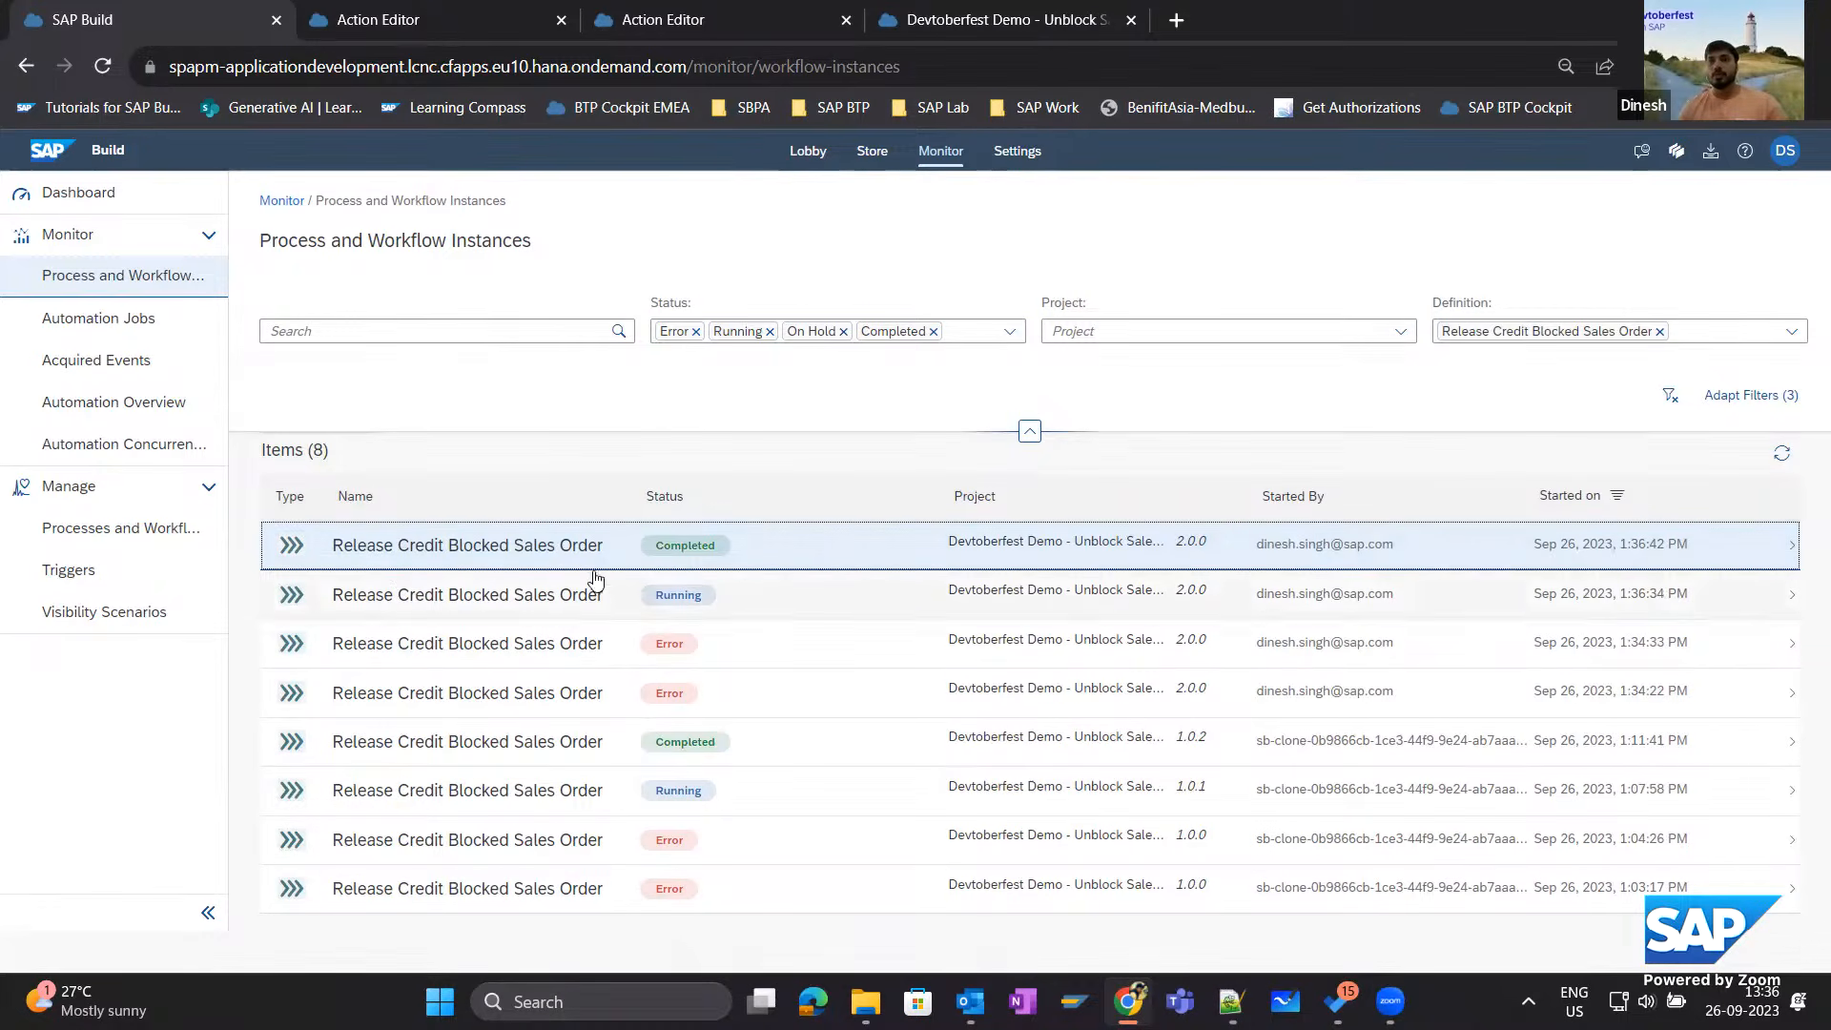
Open the newest Release Credit Blocked Sales Order instance and examine the TotalNetAmount in its context.
{"action": "left_click", "coordinate": [534, 553]}
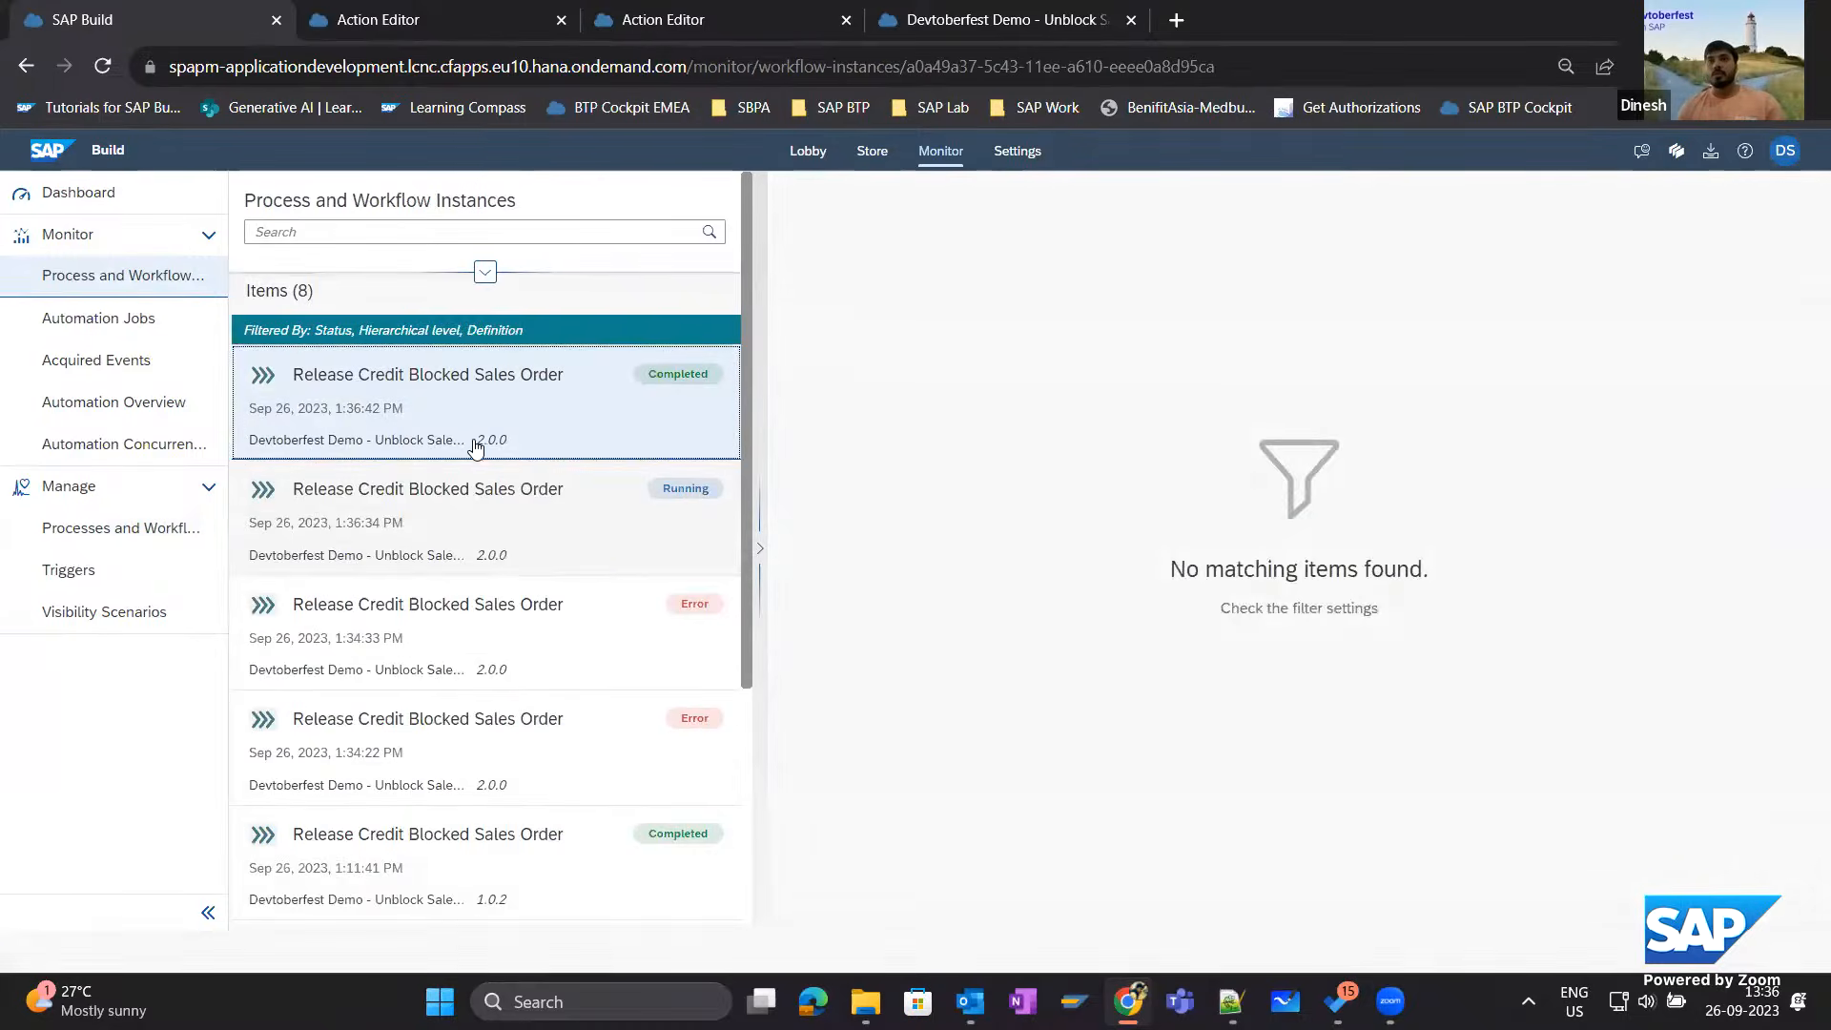
{"action": "left_click", "coordinate": [440, 402]}
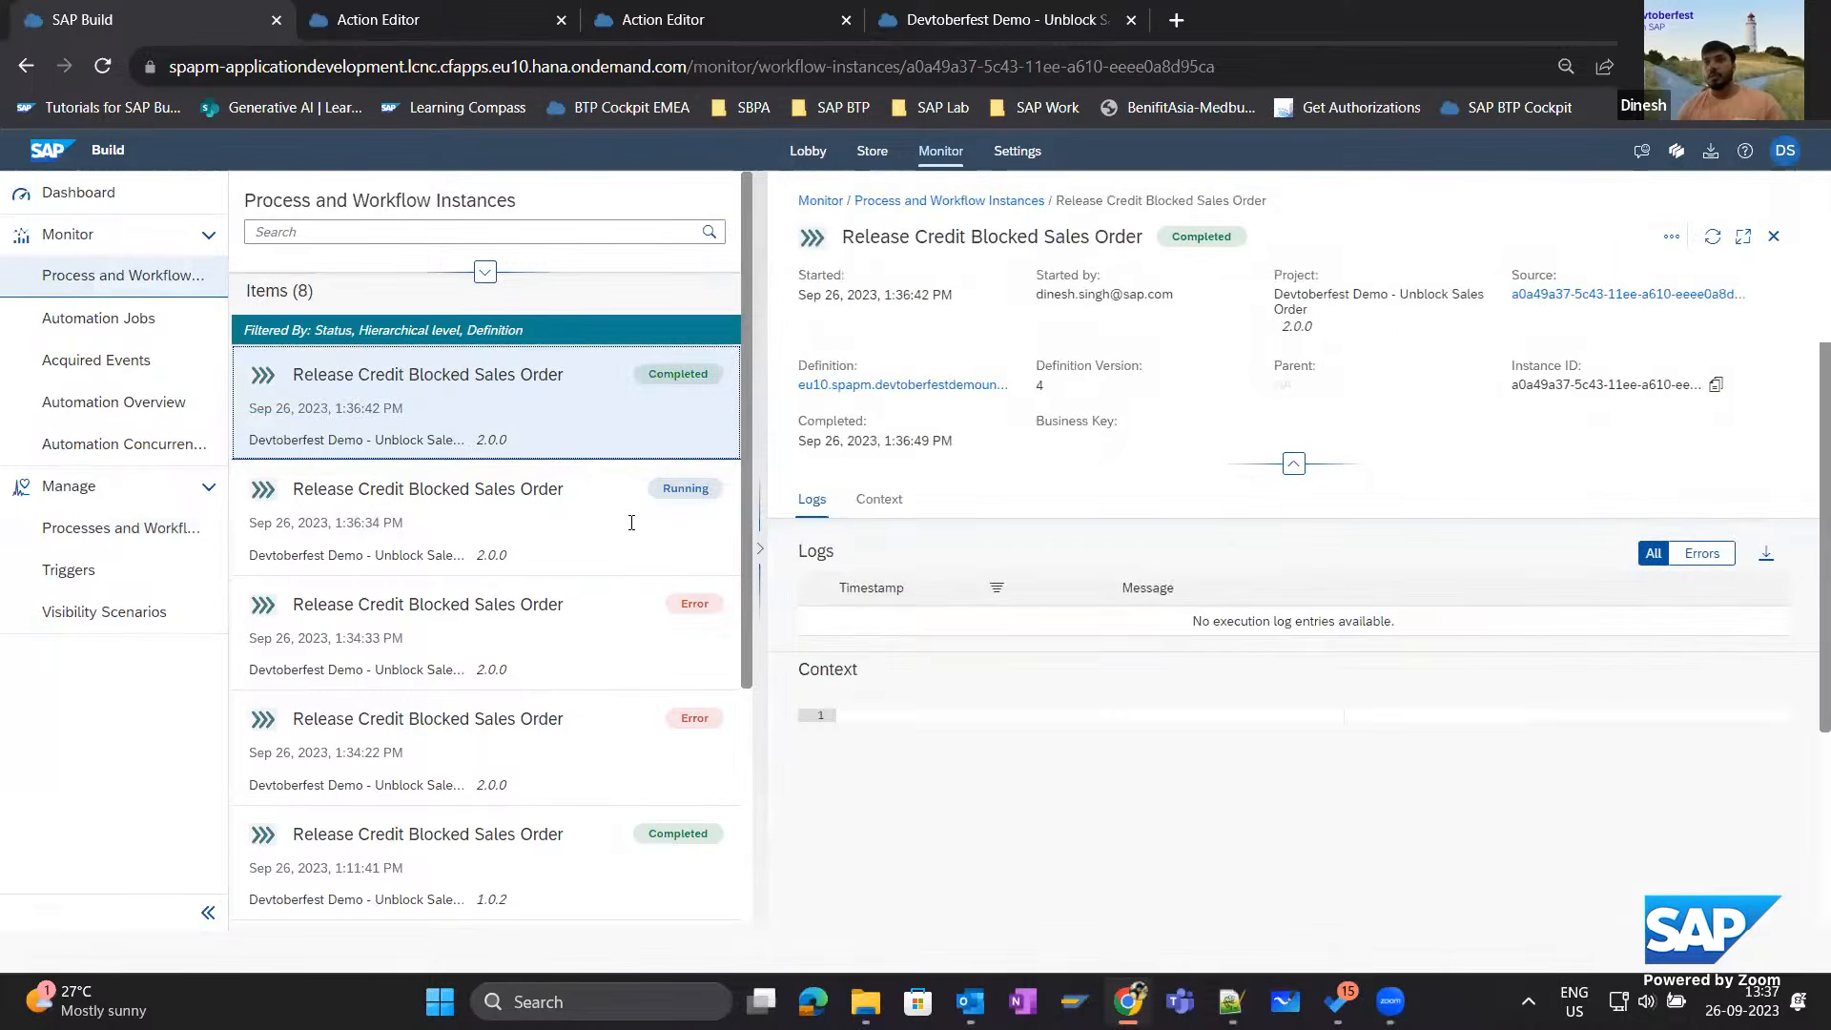
{"action": "left_click", "coordinate": [544, 412]}
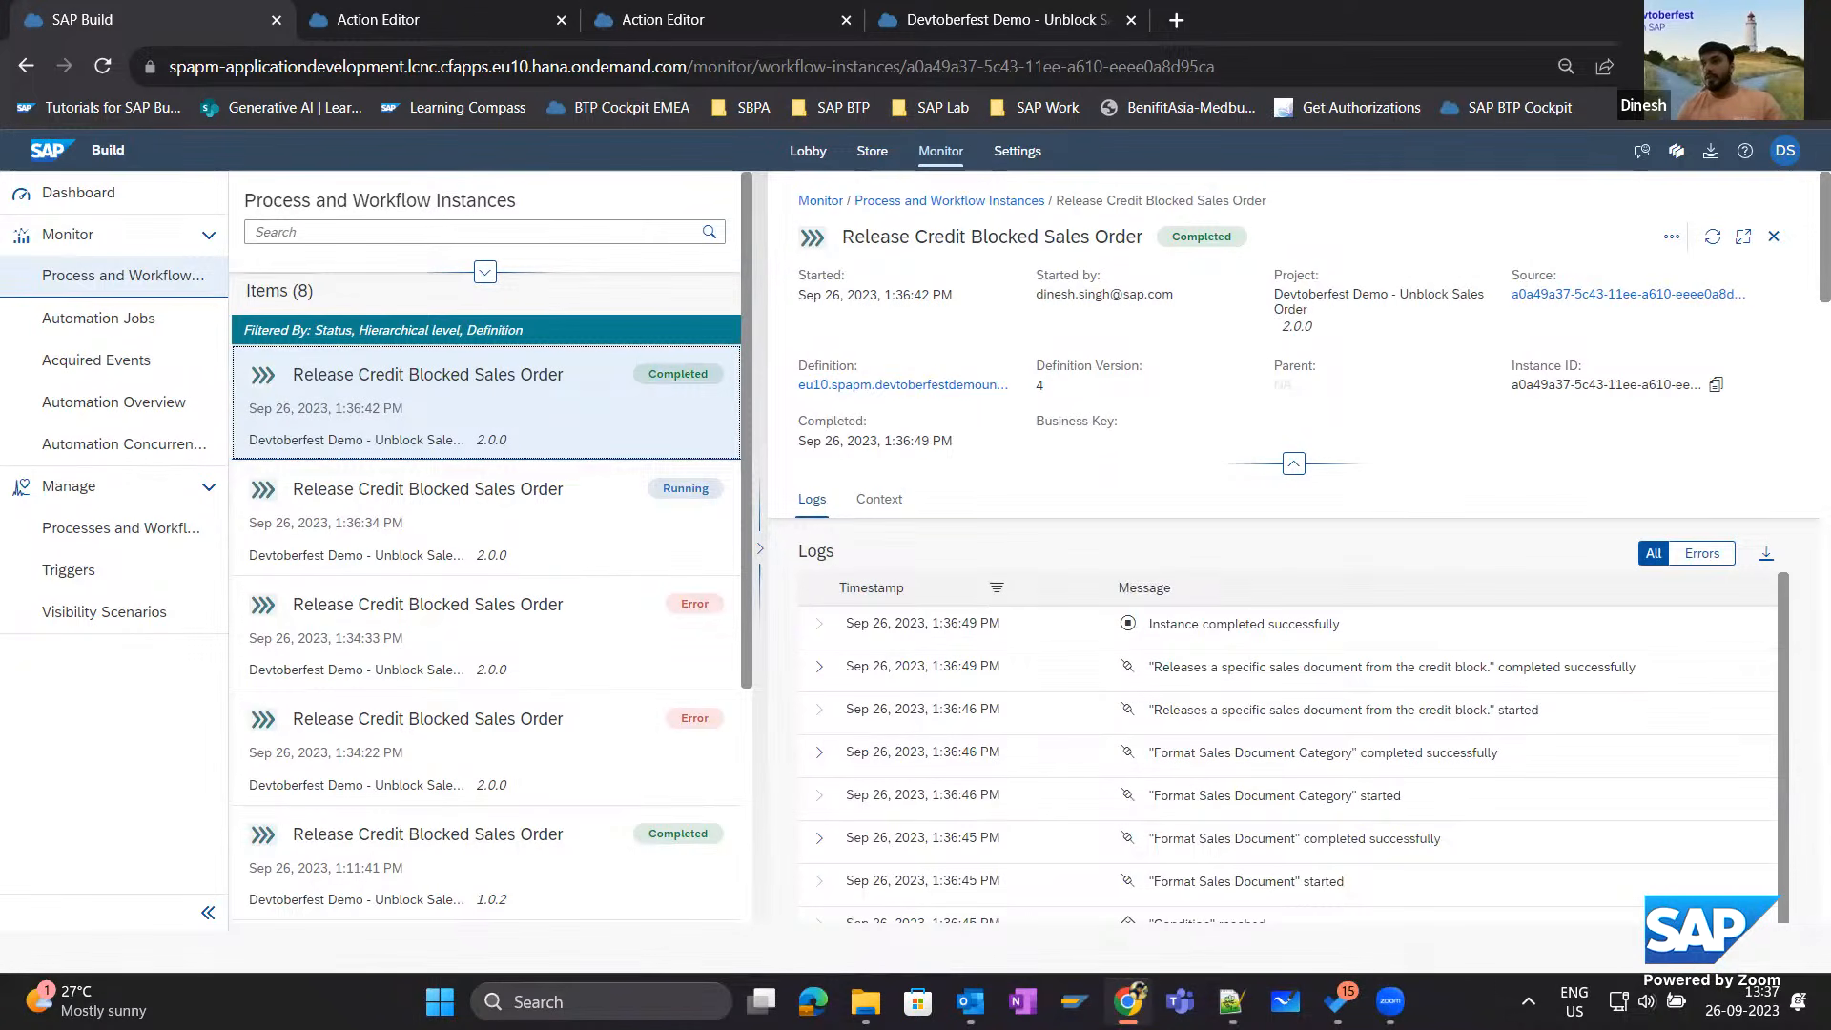
{"action": "scroll", "coordinate": [1778, 610], "scroll_direction": "down", "scroll_amount": 10}
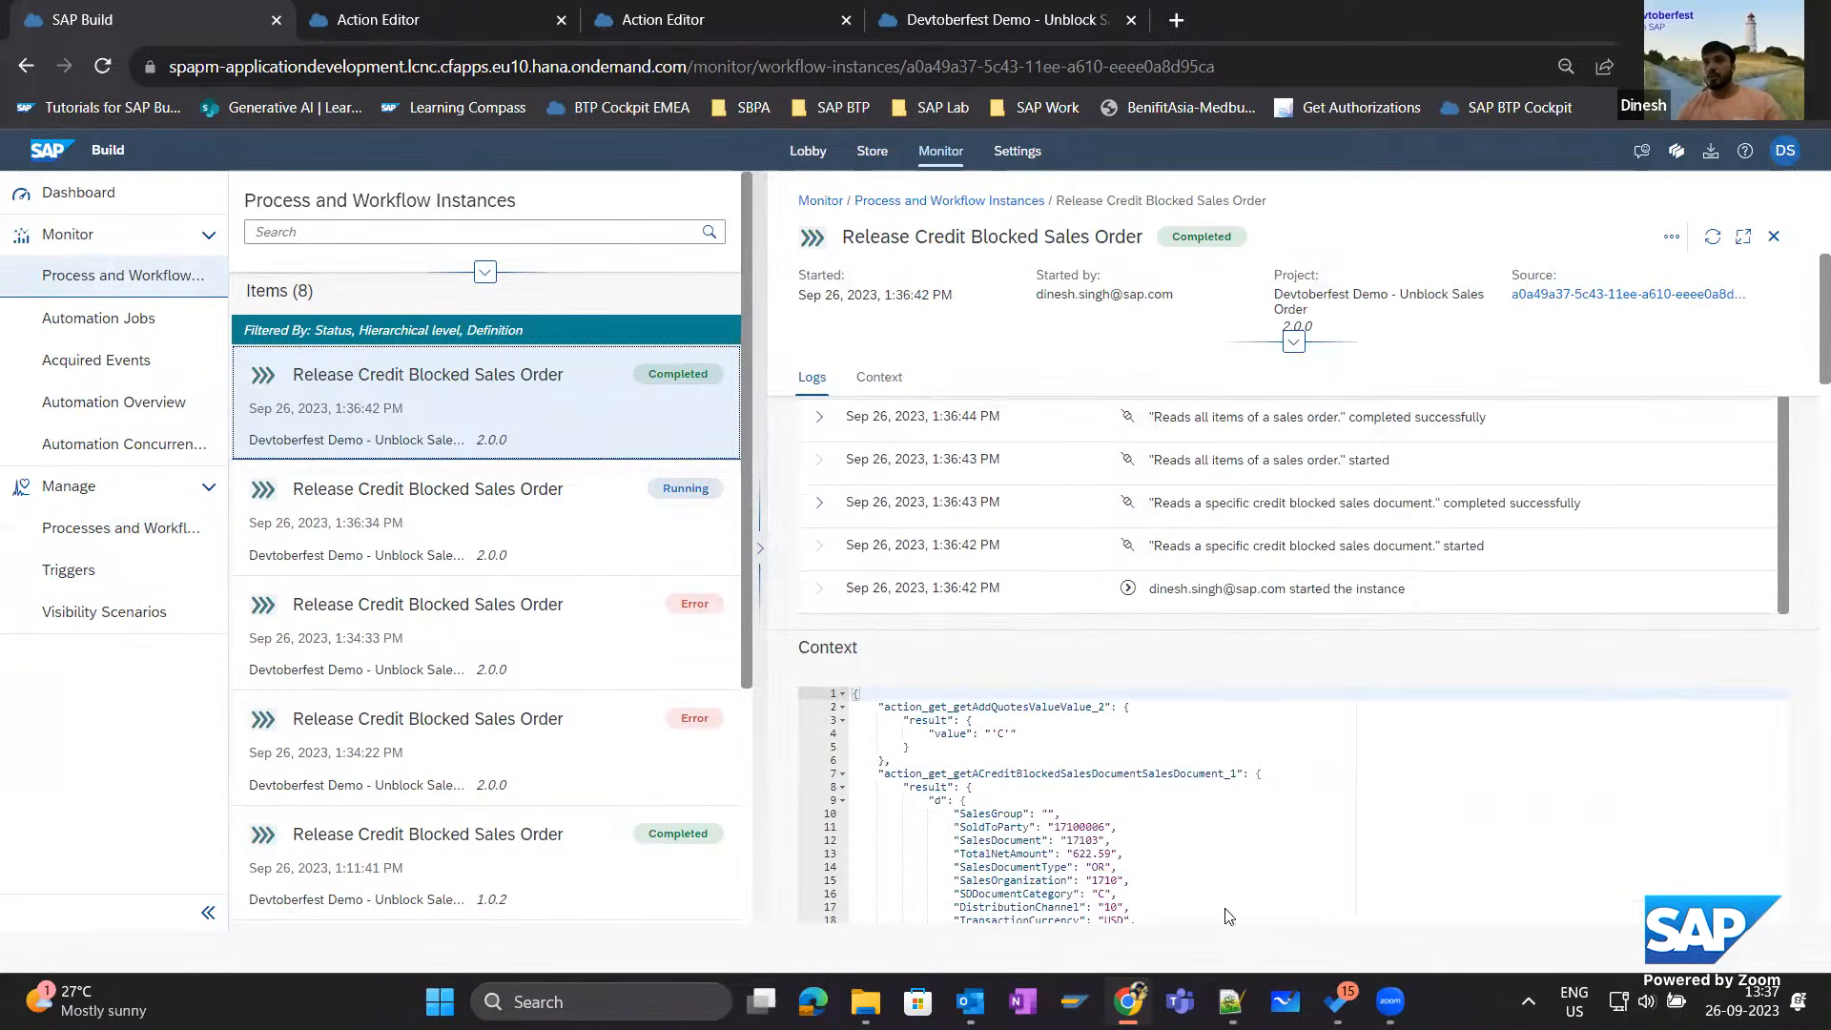
{"action": "scroll", "coordinate": [1115, 820], "scroll_direction": "down", "scroll_amount": 3}
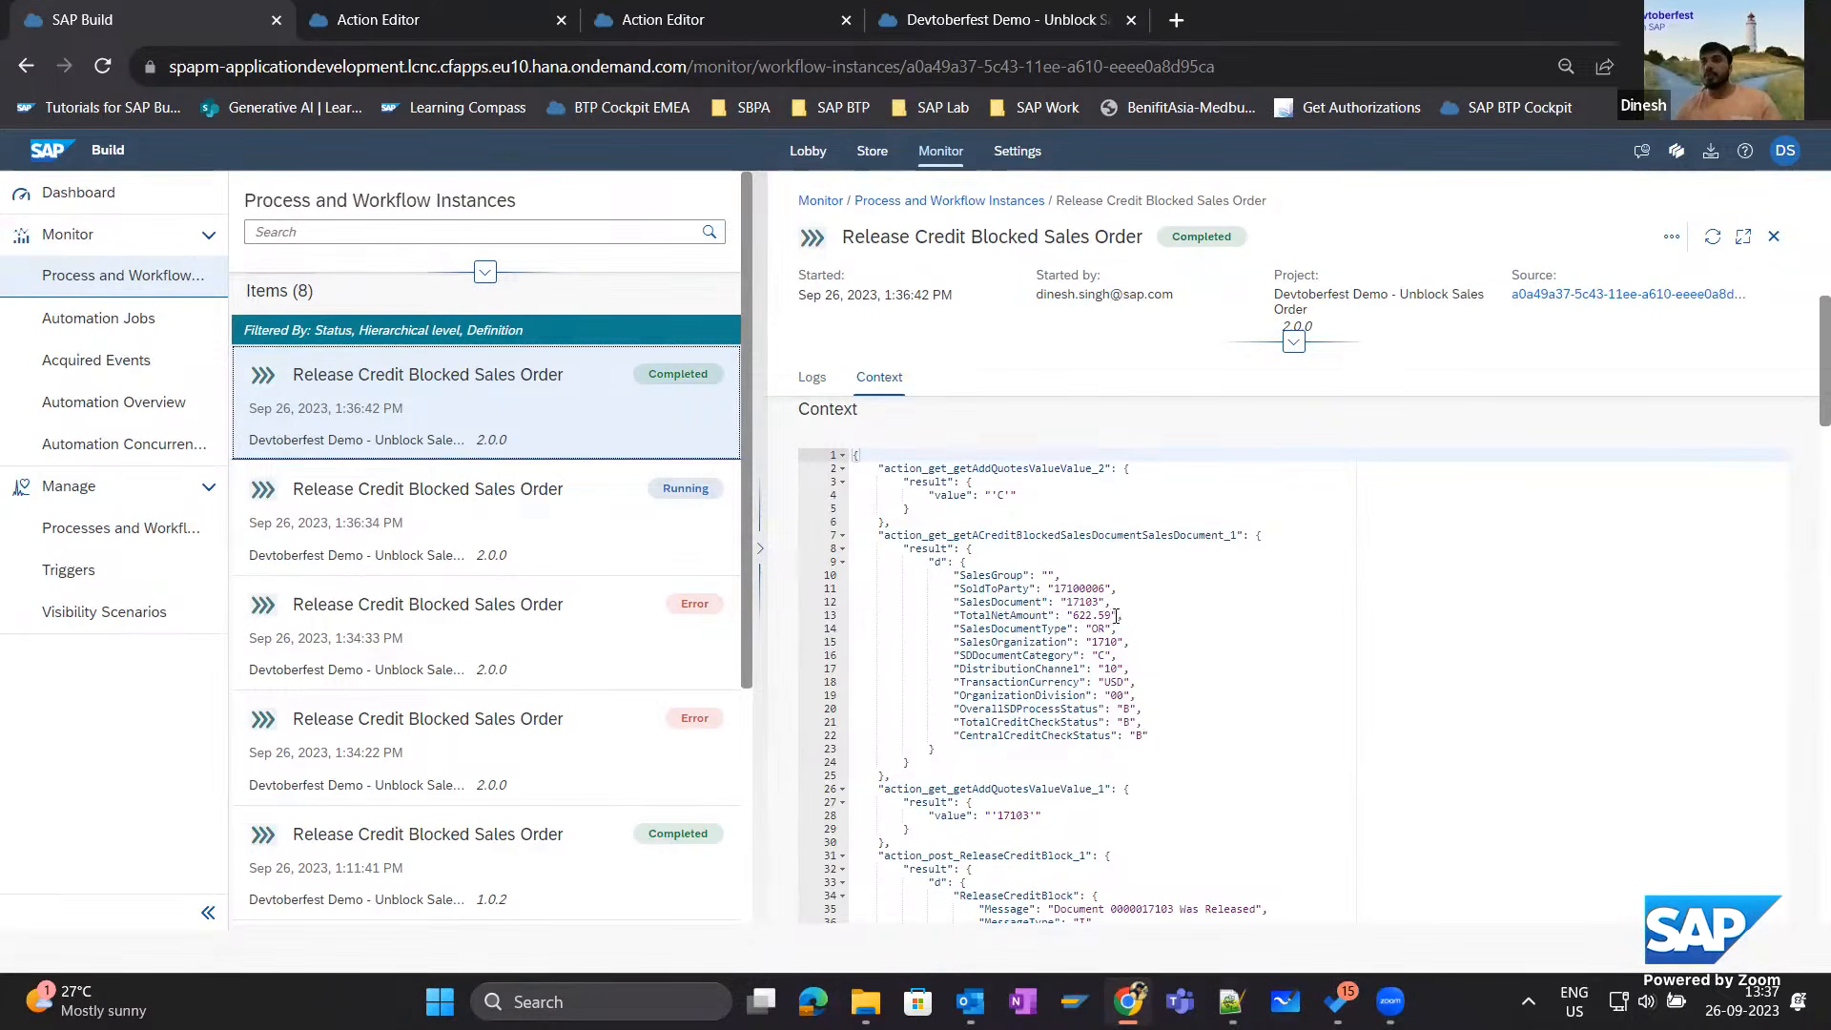
{"action": "left_click_drag", "start_coordinate": [1123, 615], "coordinate": [954, 615]}
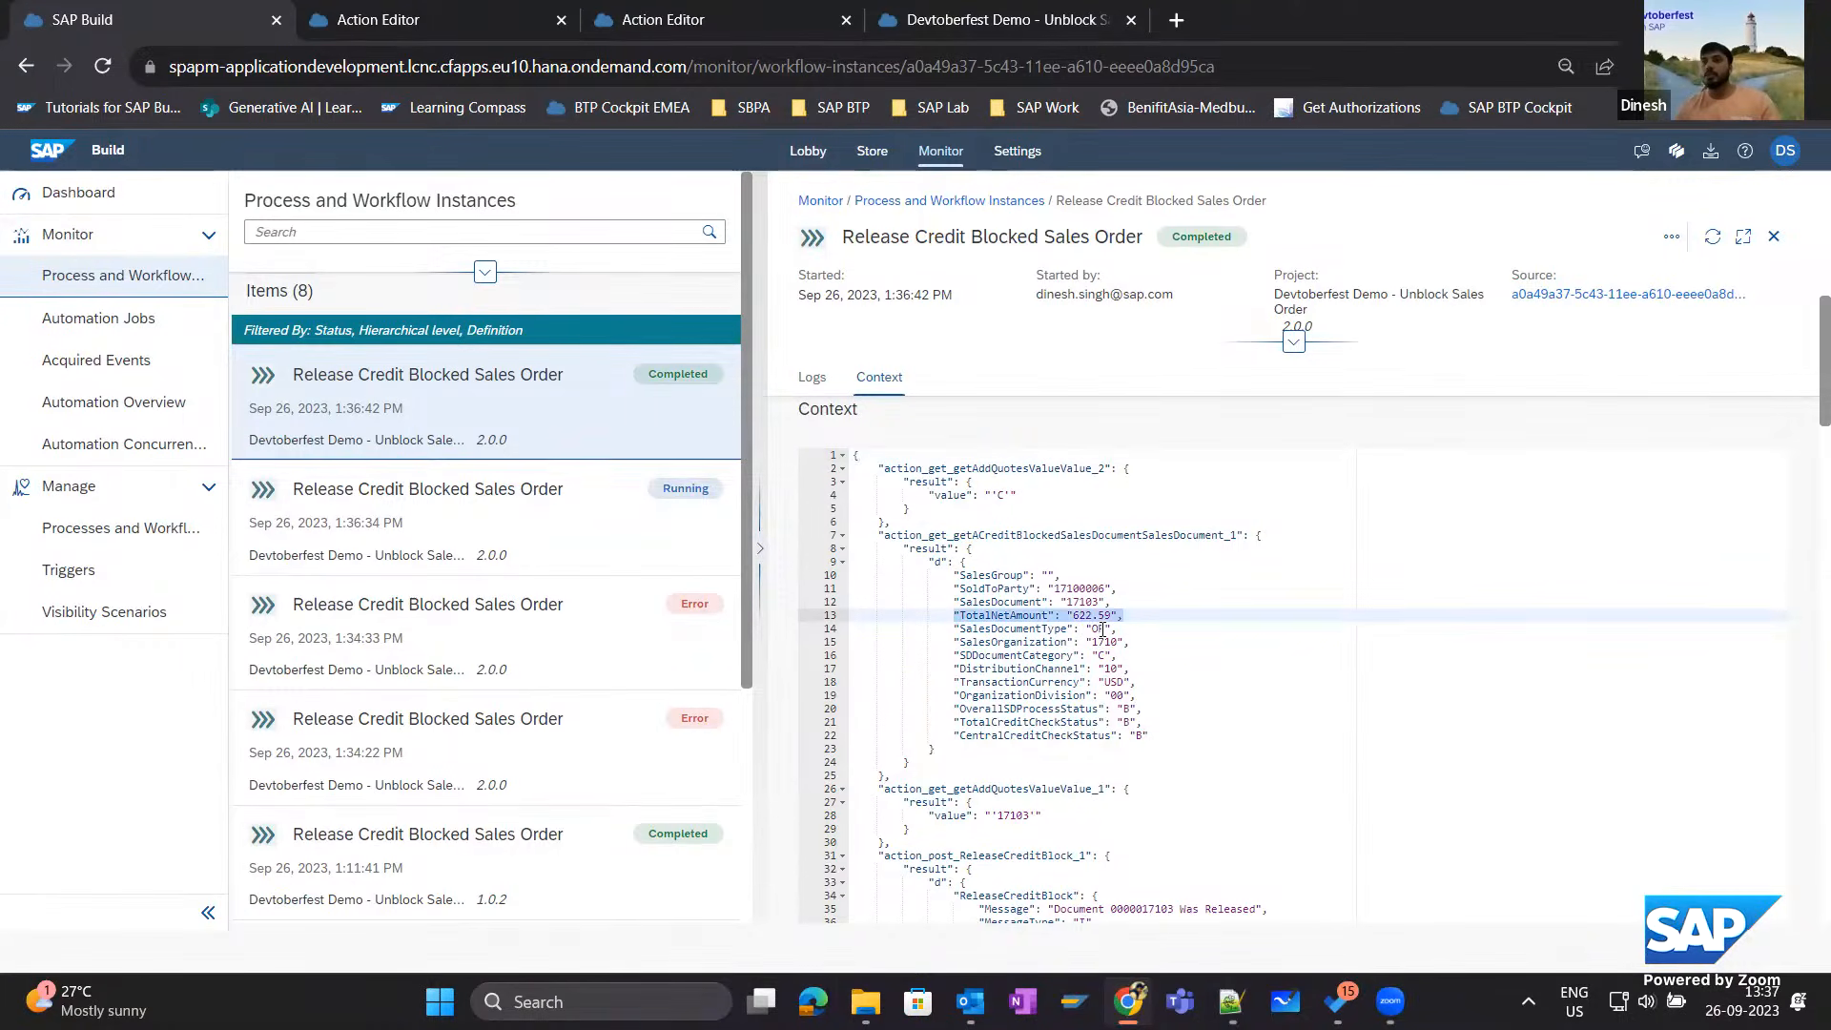
Review the instance's execution logs and examine the ReleaseCreditBlock result message in the context.
{"action": "scroll", "coordinate": [1106, 707], "scroll_direction": "up", "scroll_amount": 6}
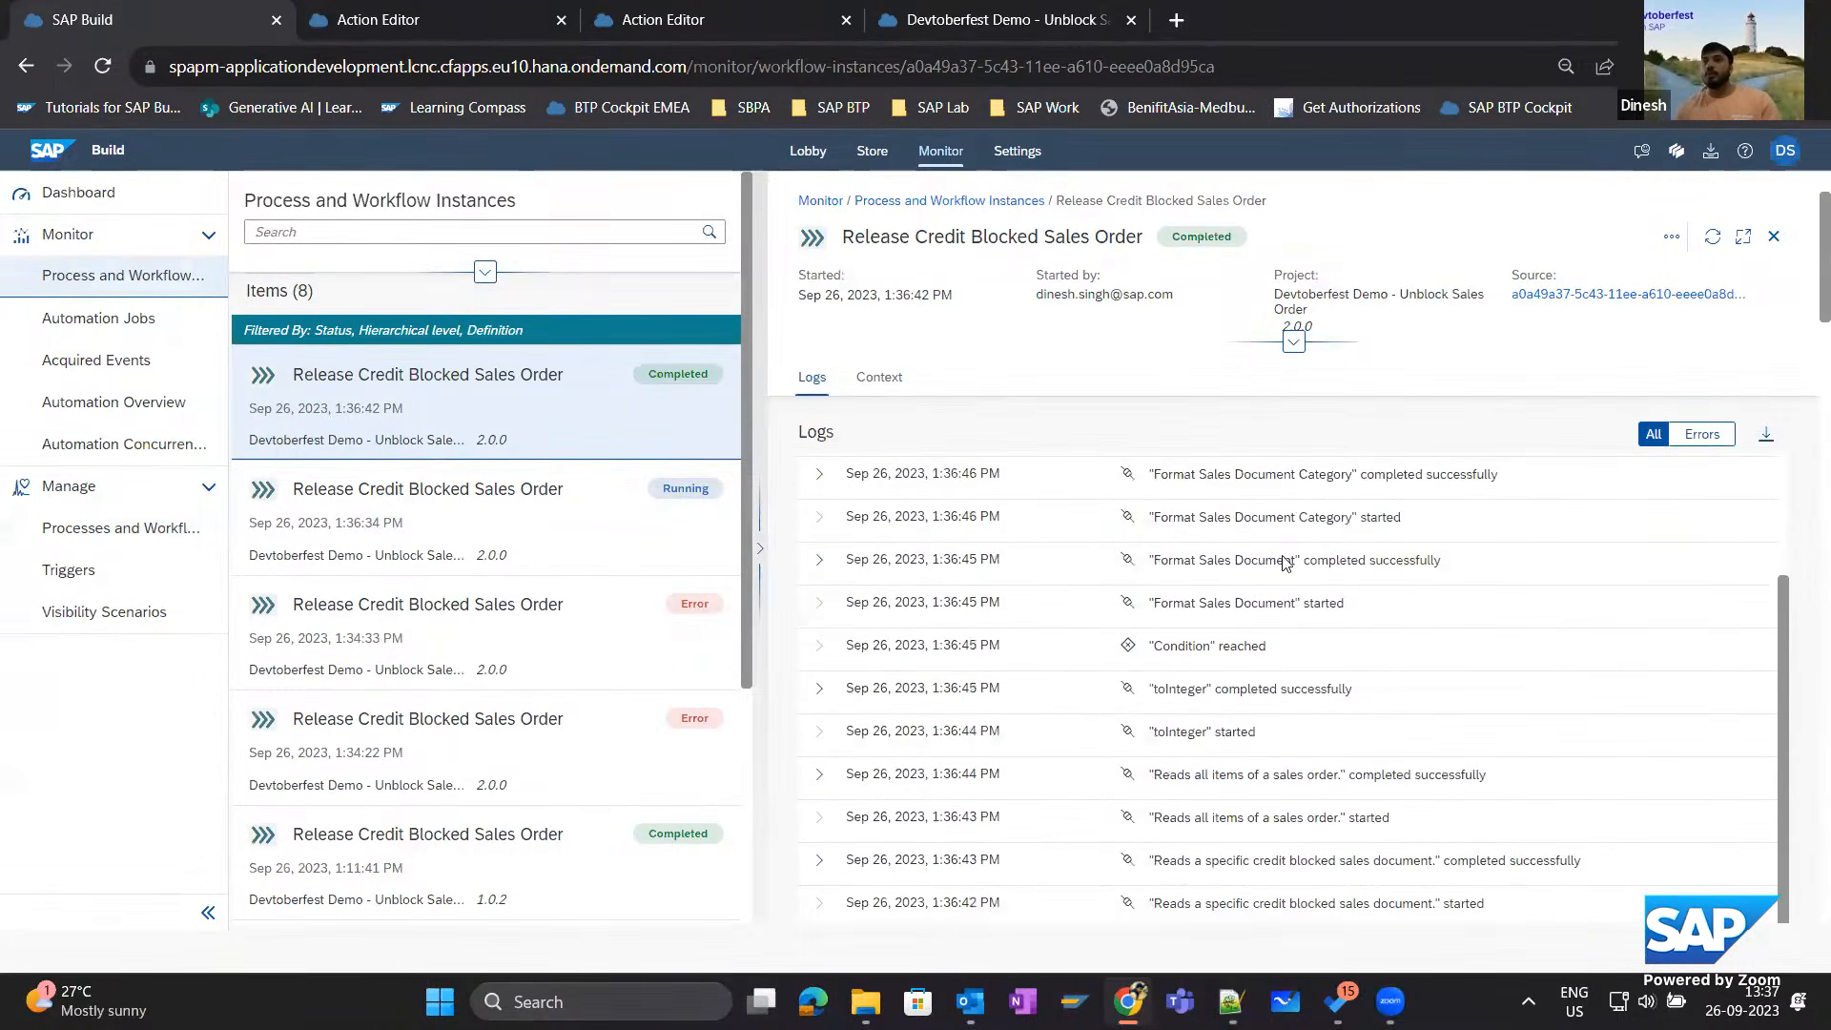
{"action": "scroll", "coordinate": [1347, 546], "scroll_direction": "up", "scroll_amount": 5}
{"action": "left_click", "coordinate": [818, 666]}
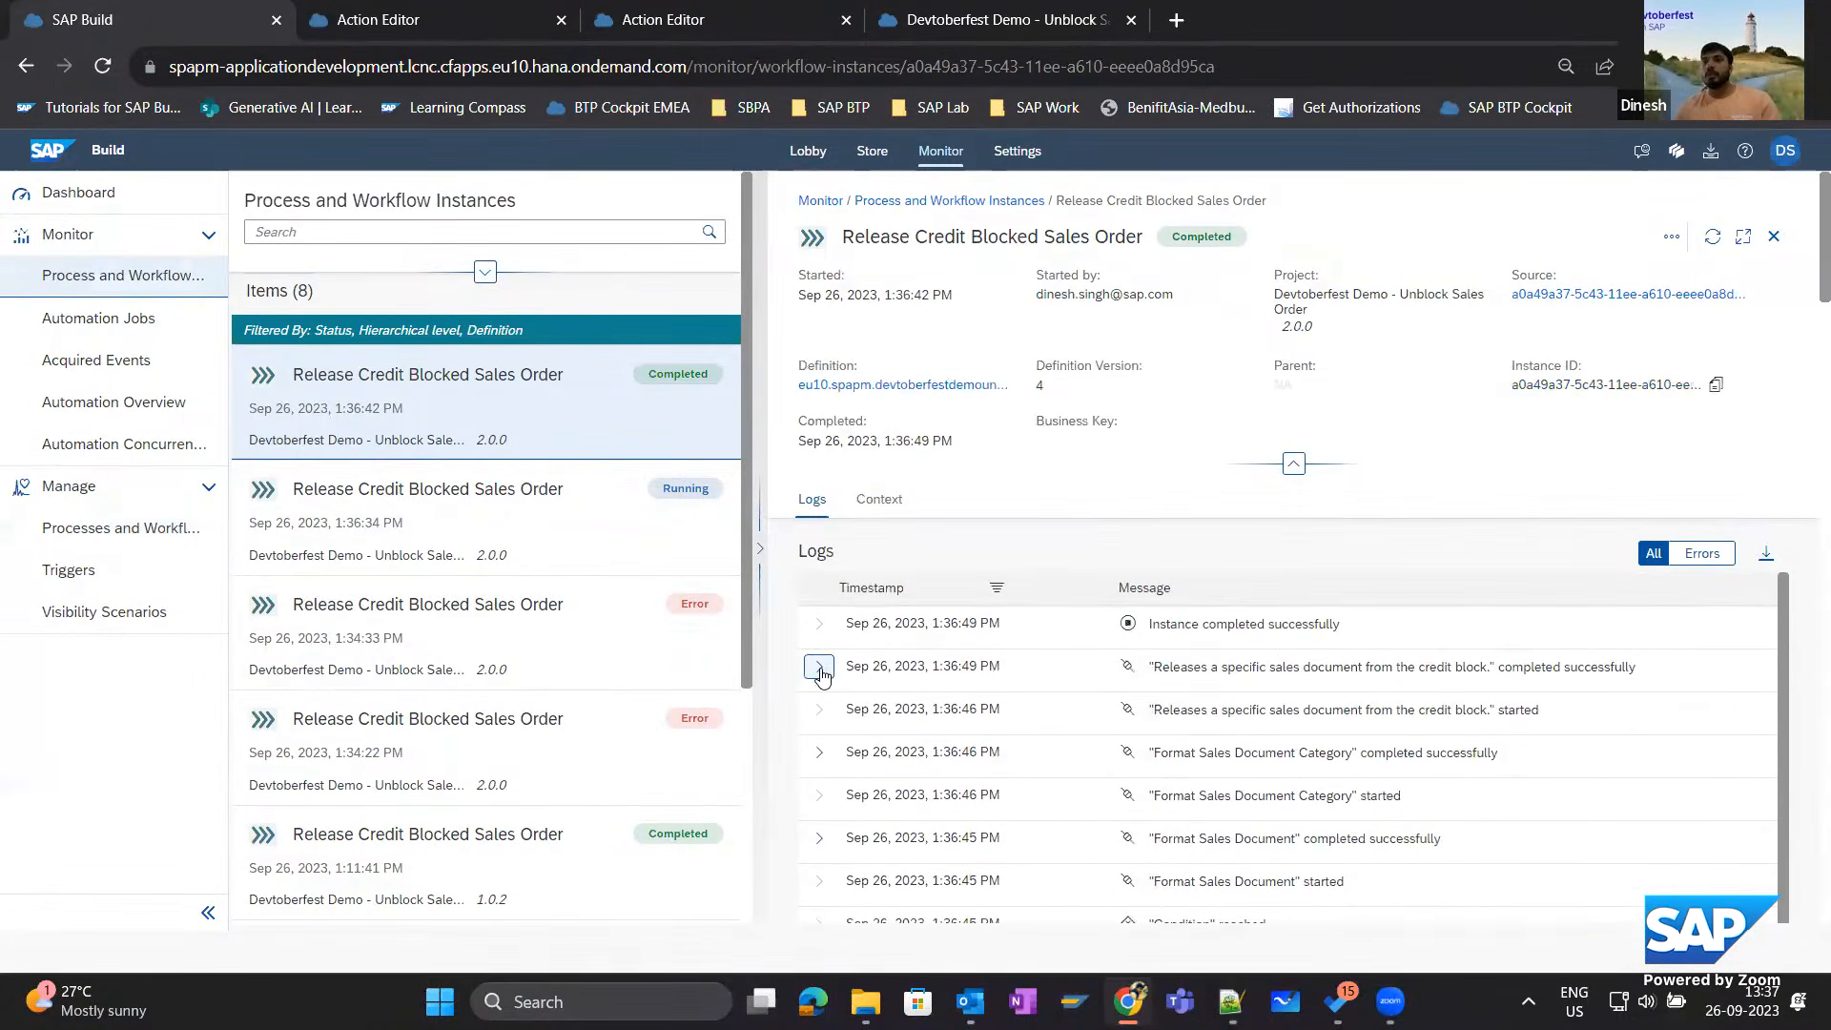
{"action": "scroll", "coordinate": [1344, 711], "scroll_direction": "down", "scroll_amount": 10}
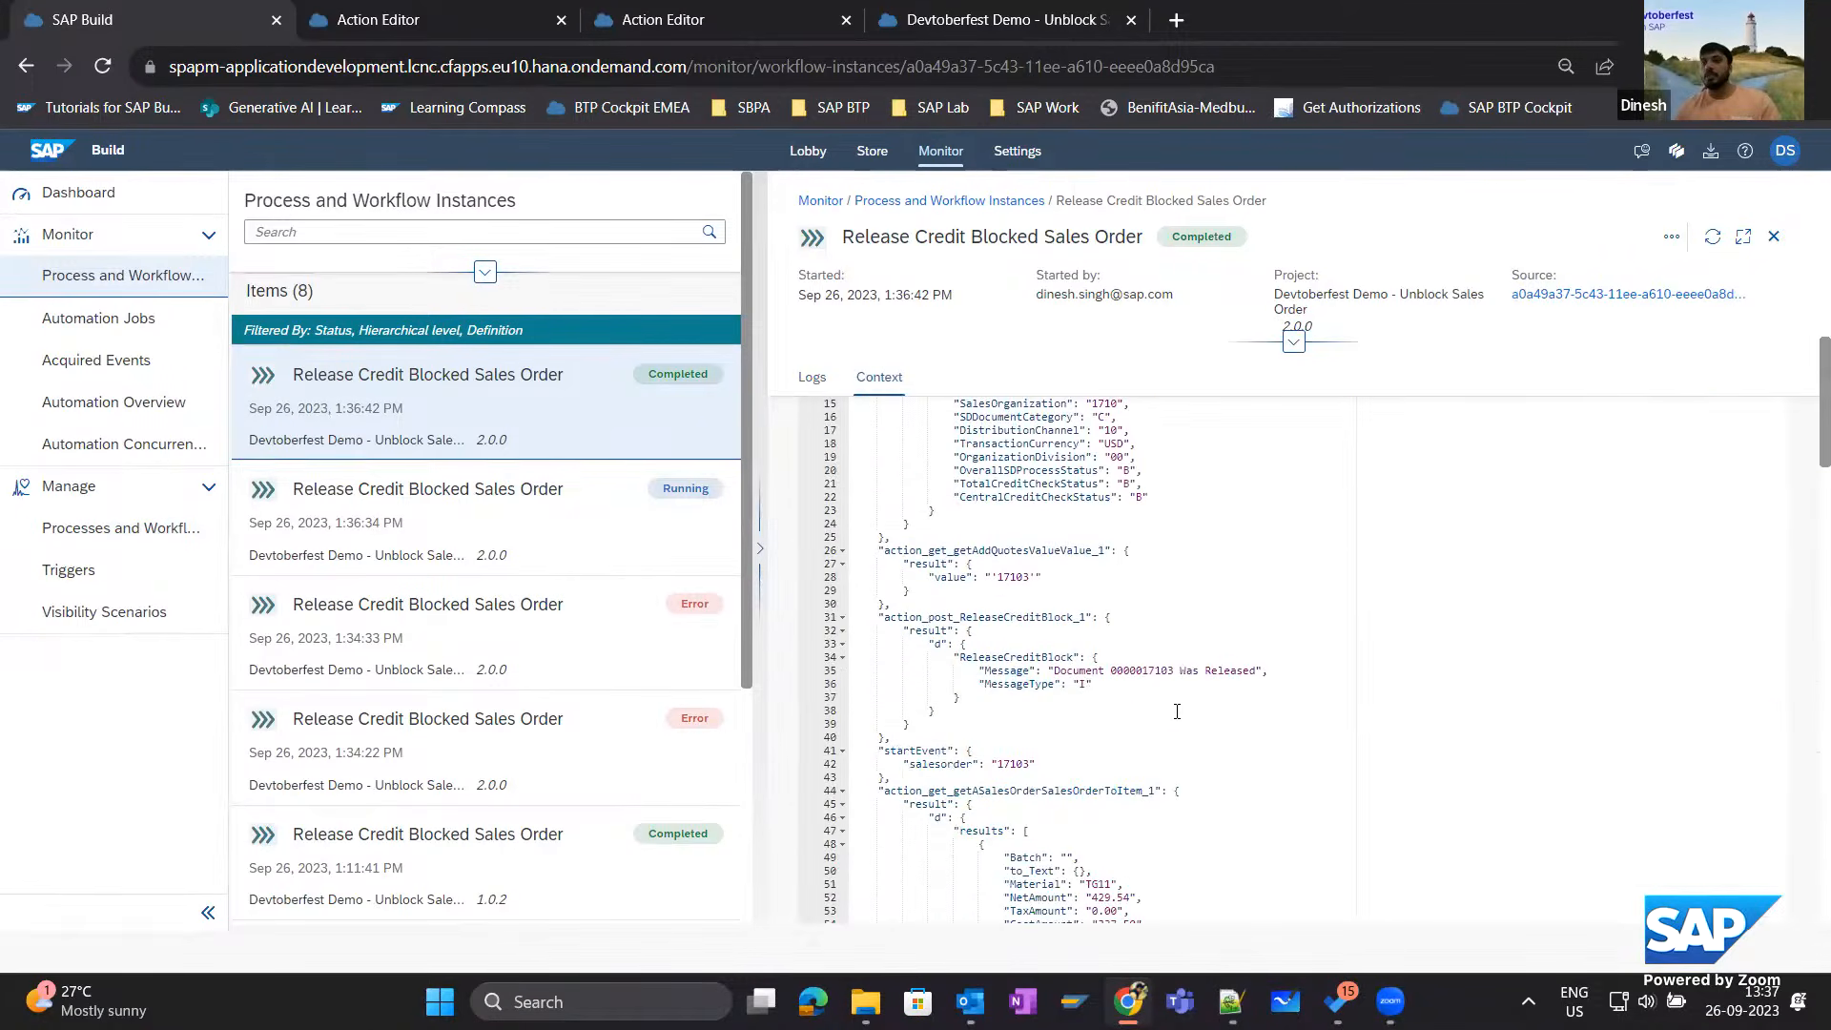
{"action": "left_click_drag", "start_coordinate": [971, 673], "coordinate": [1277, 674]}
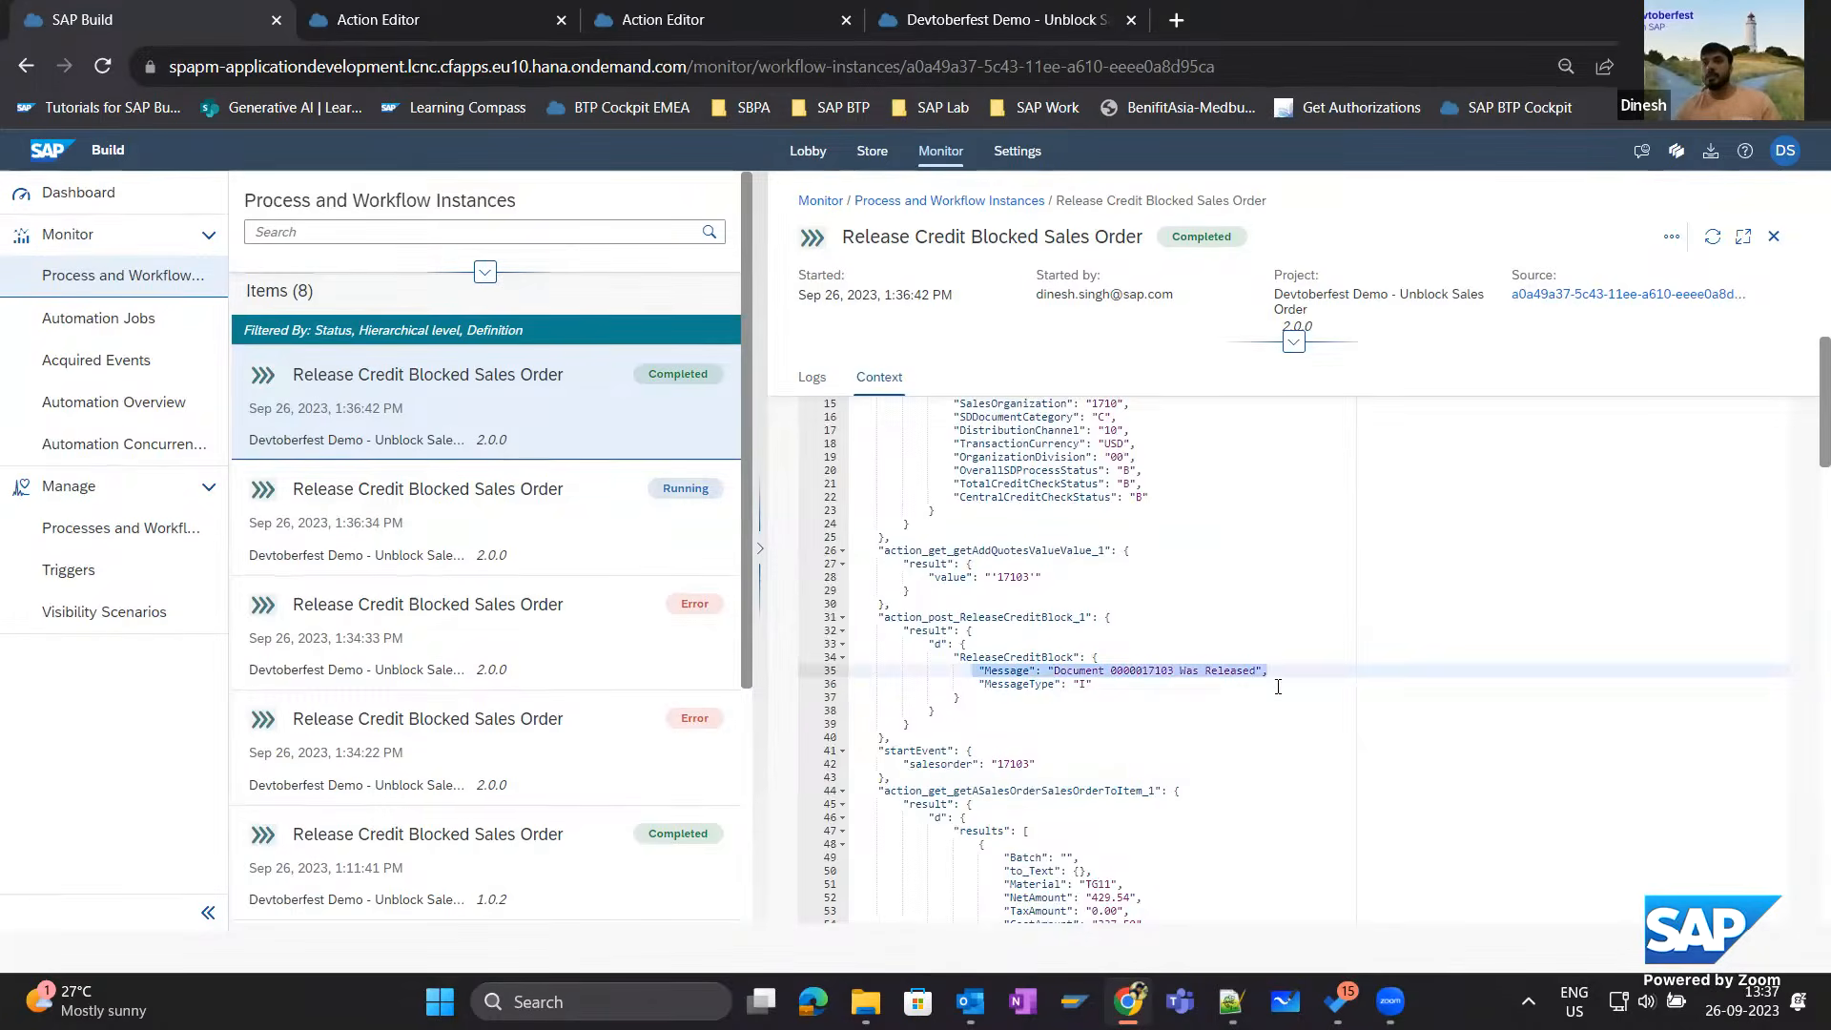
Open the running Release Credit Blocked Sales Order instance and examine the TotalNetAmount in its context.
{"action": "left_click", "coordinate": [498, 512]}
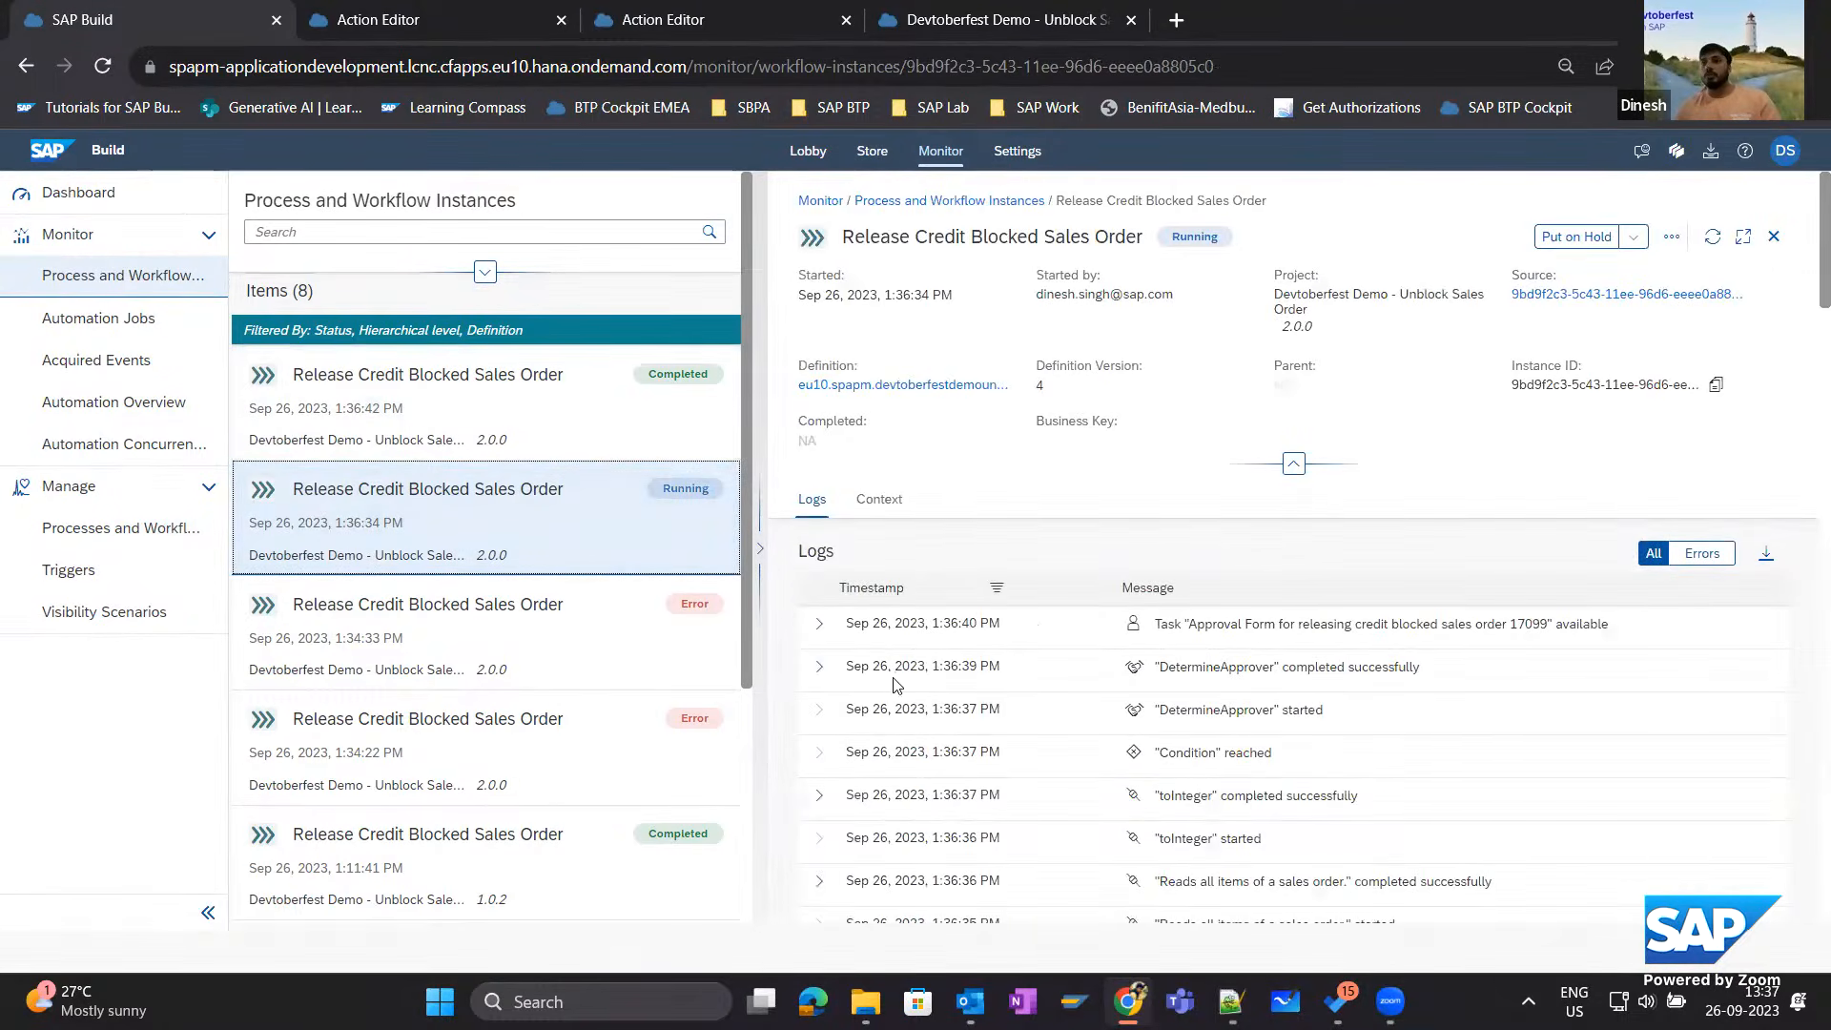
{"action": "scroll", "coordinate": [1345, 680], "scroll_direction": "down", "scroll_amount": 10}
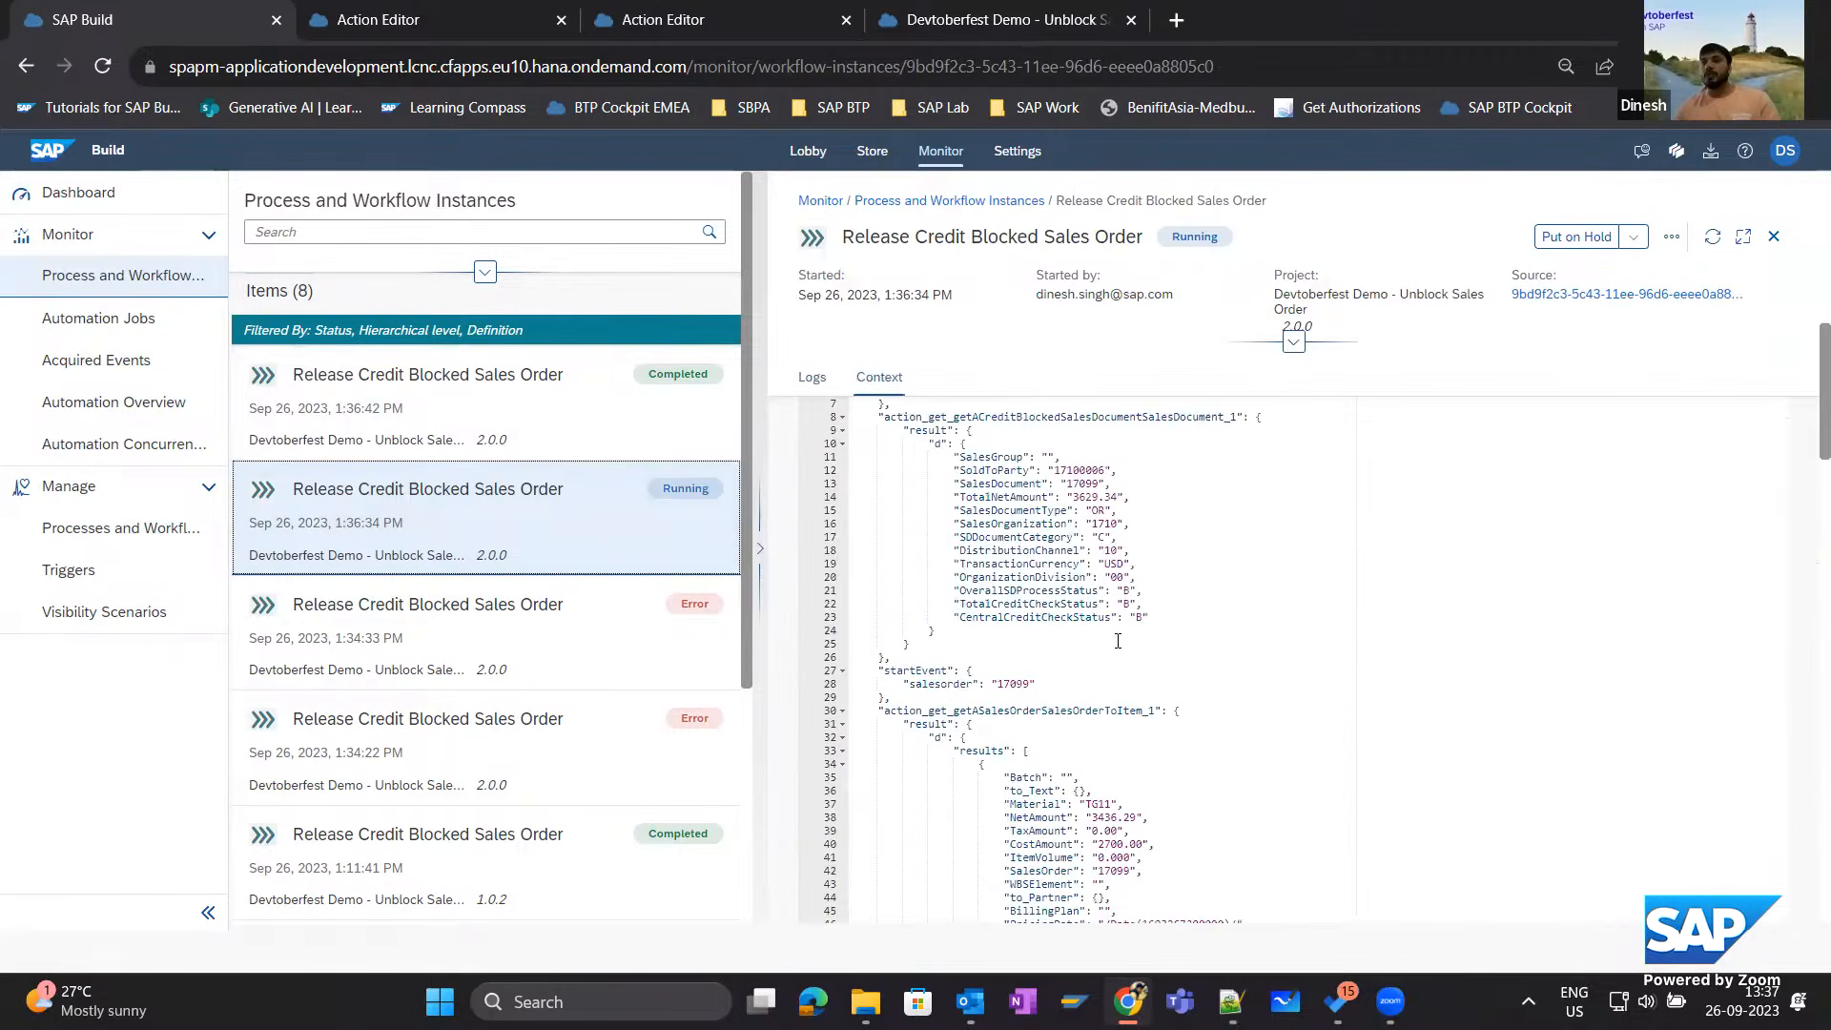
{"action": "left_click_drag", "start_coordinate": [1129, 504], "coordinate": [955, 496]}
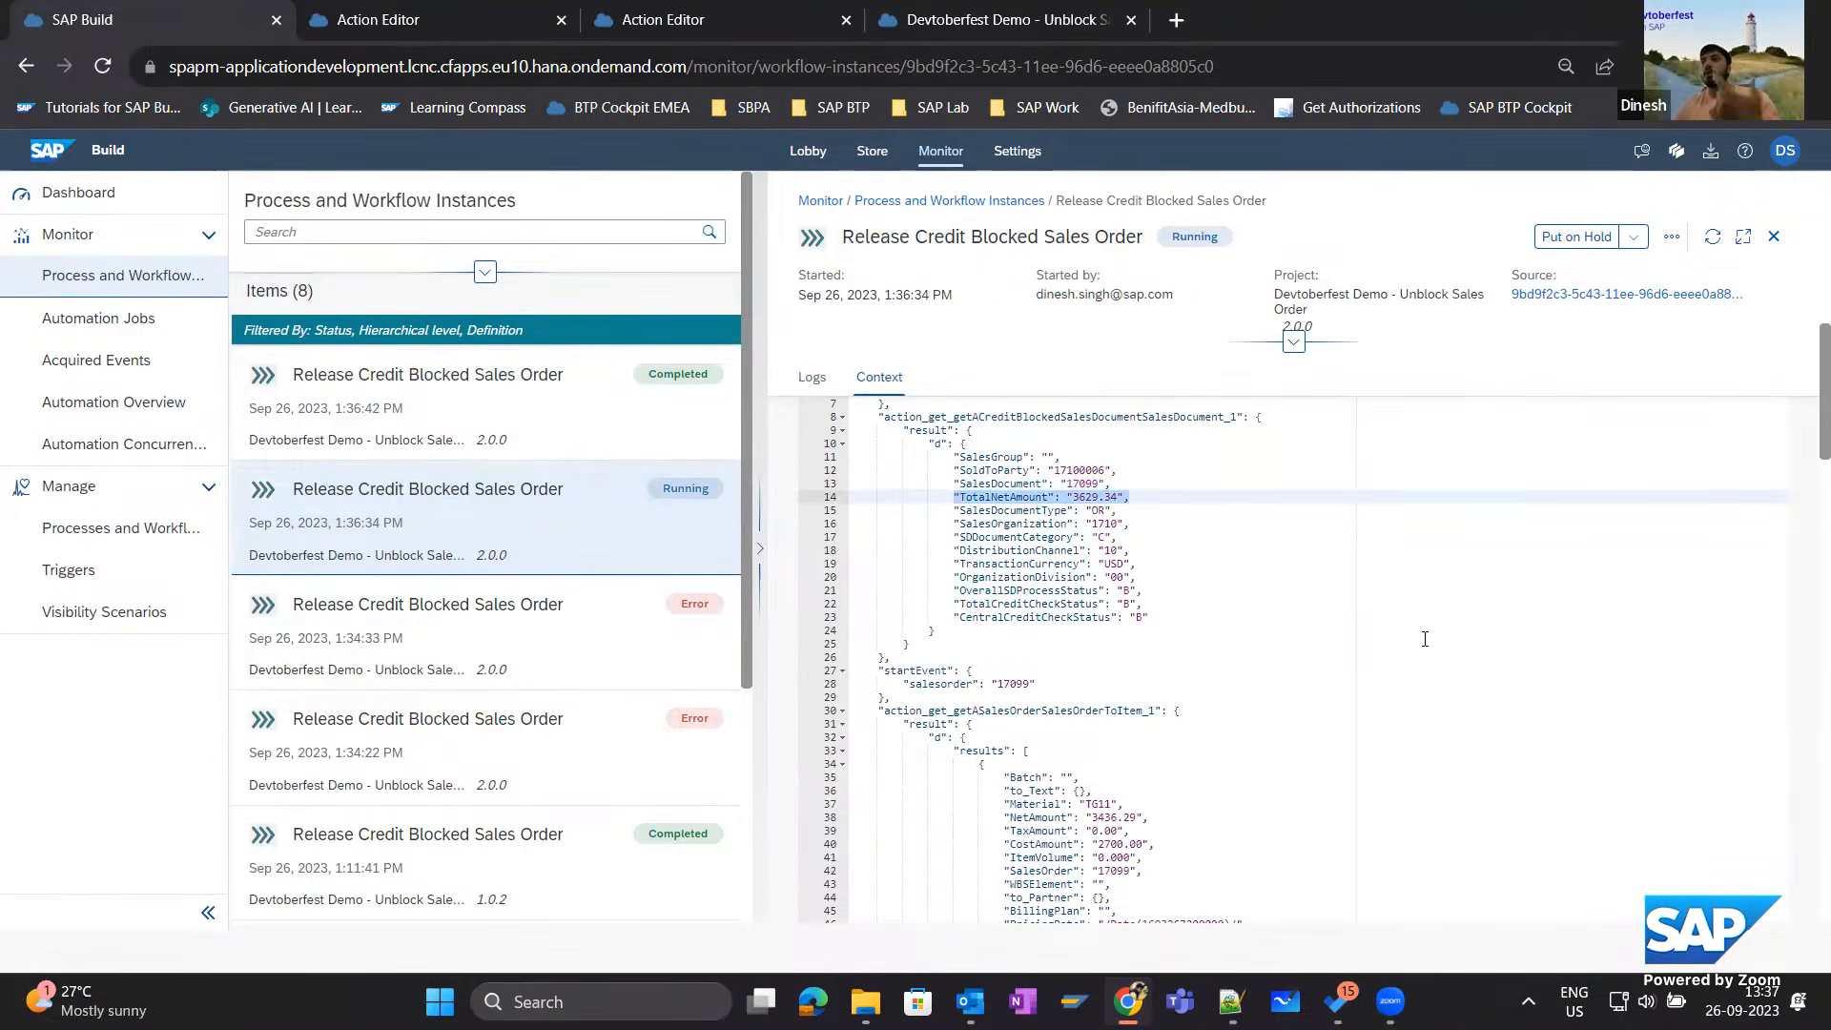
Open My Inbox and set the newest approval task's Rejection Reason to 77, Rejected by Approver.
{"action": "left_click", "coordinate": [1711, 162]}
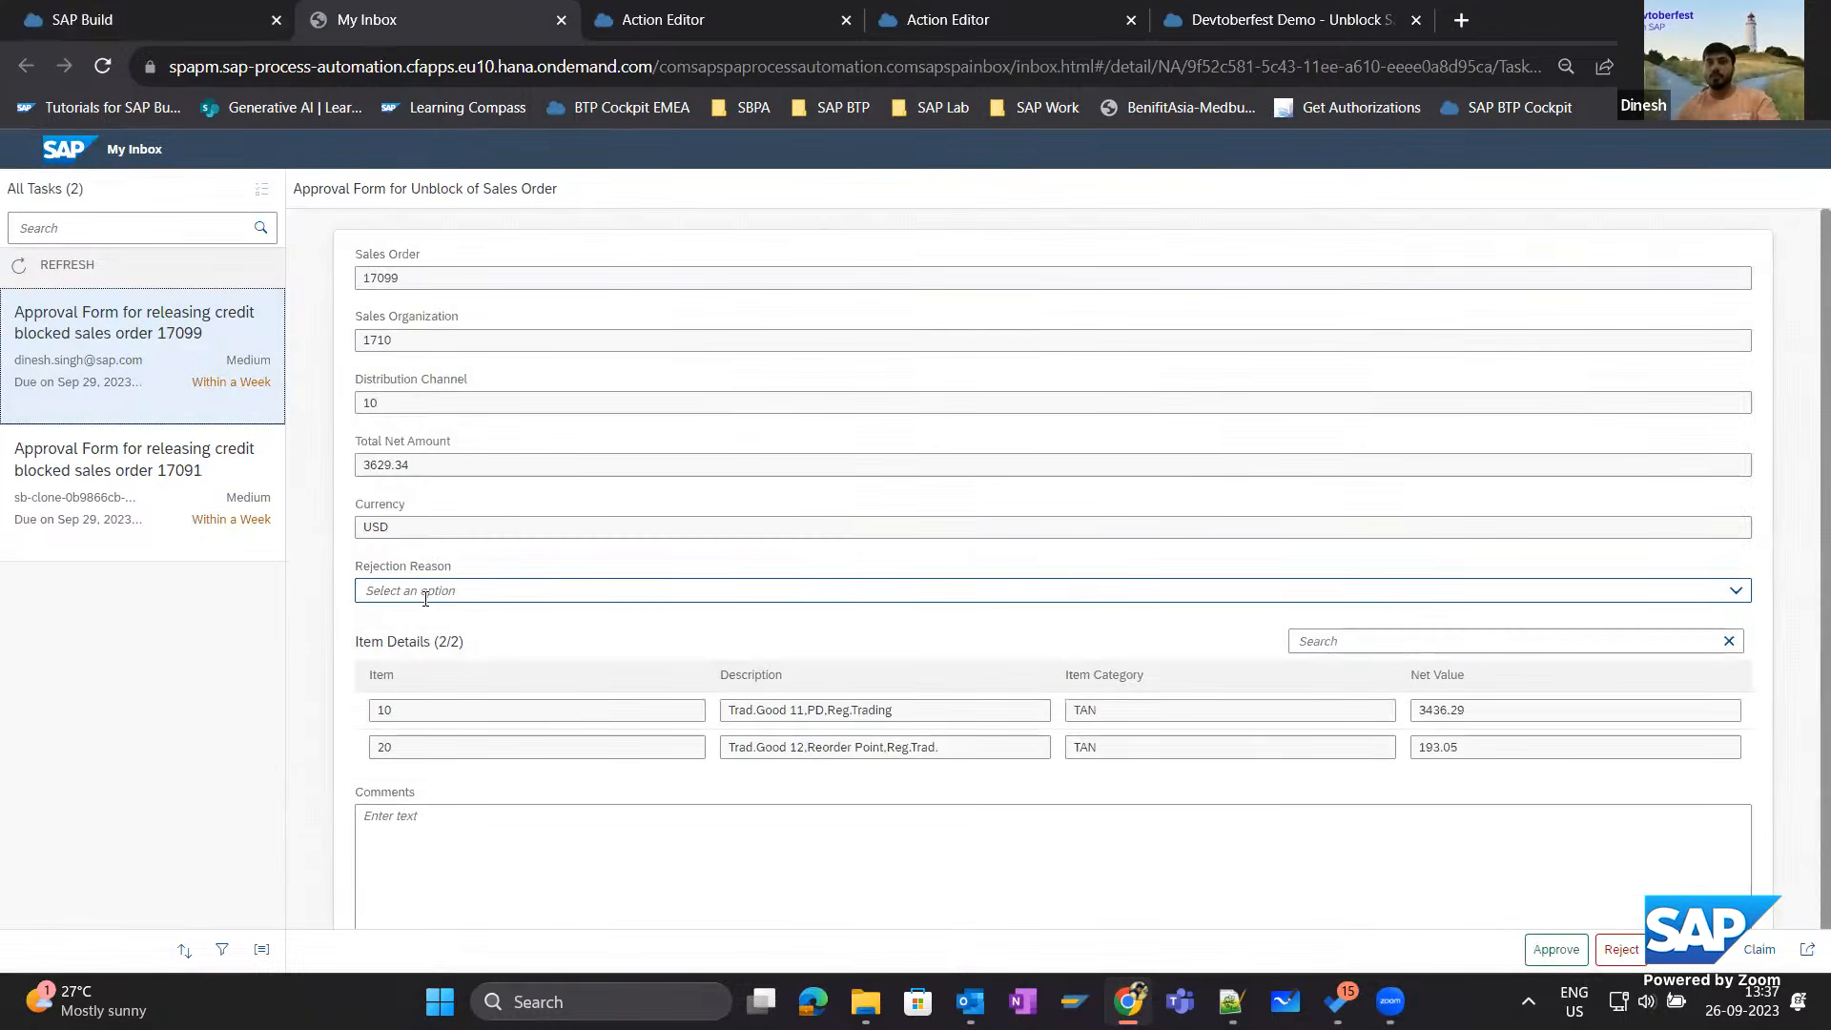
{"action": "left_click", "coordinate": [1735, 592]}
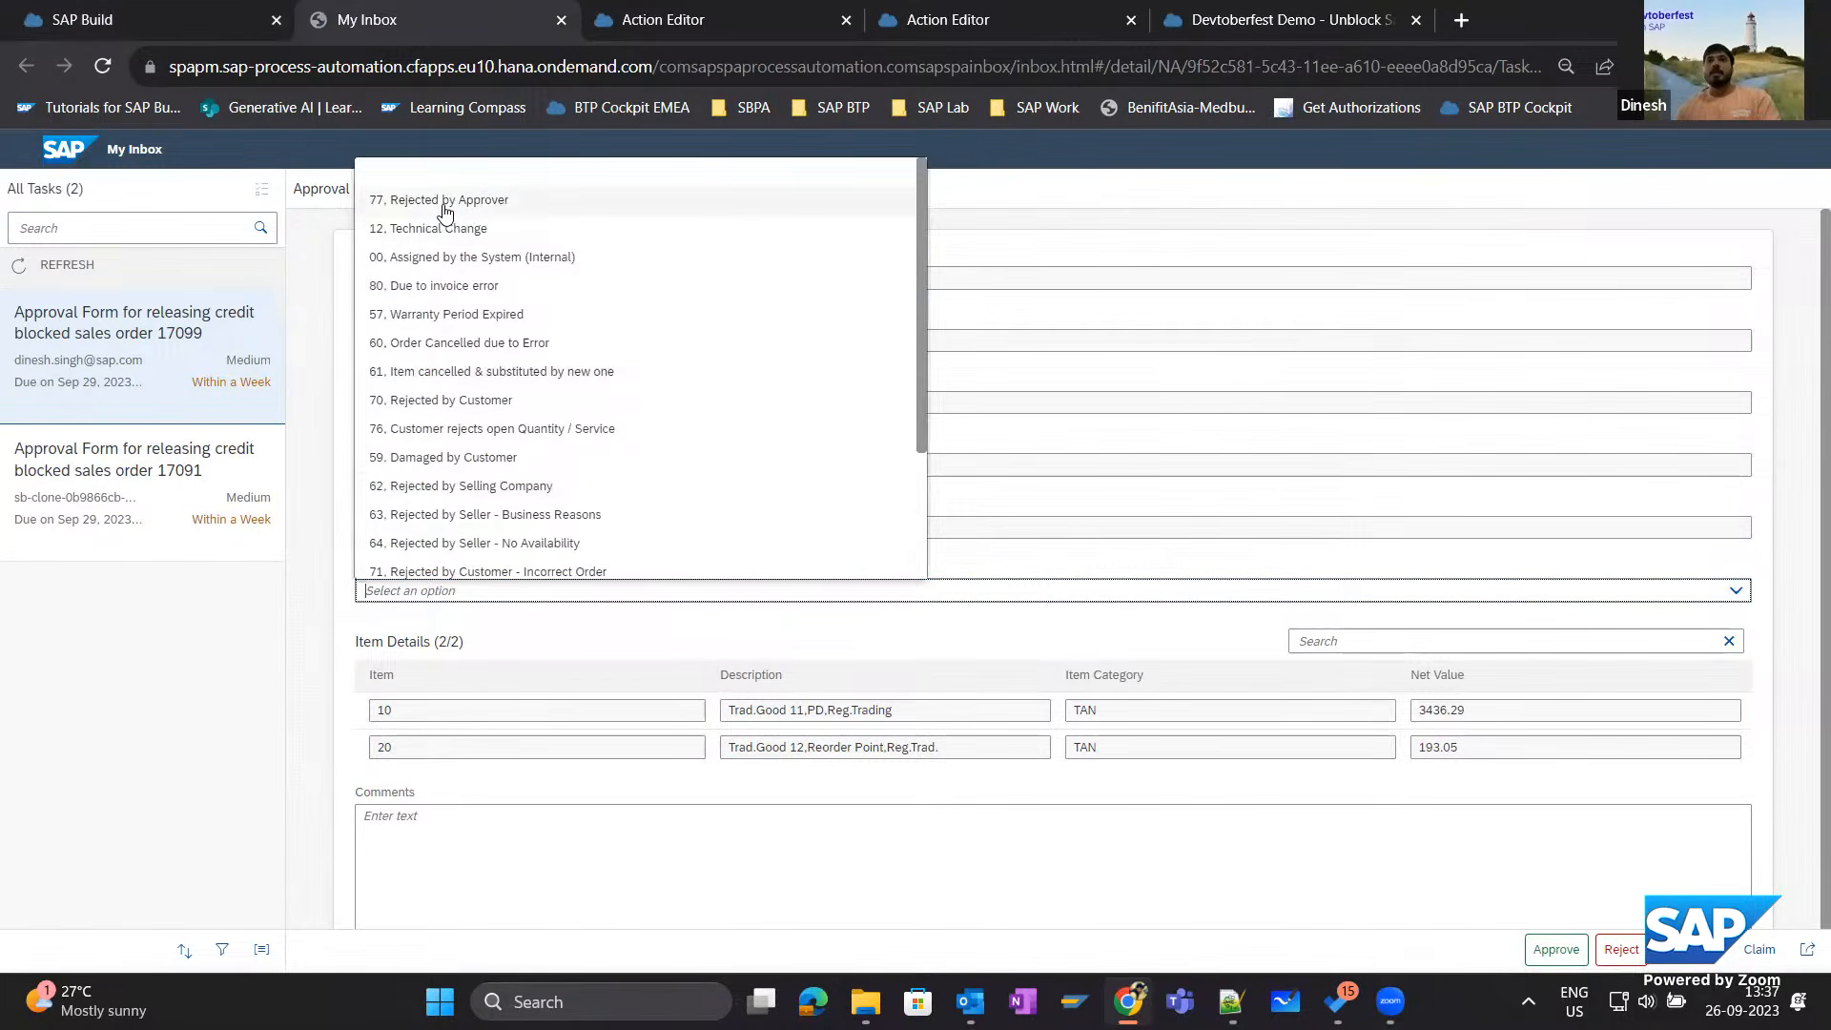
{"action": "left_click", "coordinate": [435, 203]}
Enter the comment "Rejected due to incorrect amount" in the approval form and reject the request.
{"action": "left_click", "coordinate": [470, 839]}
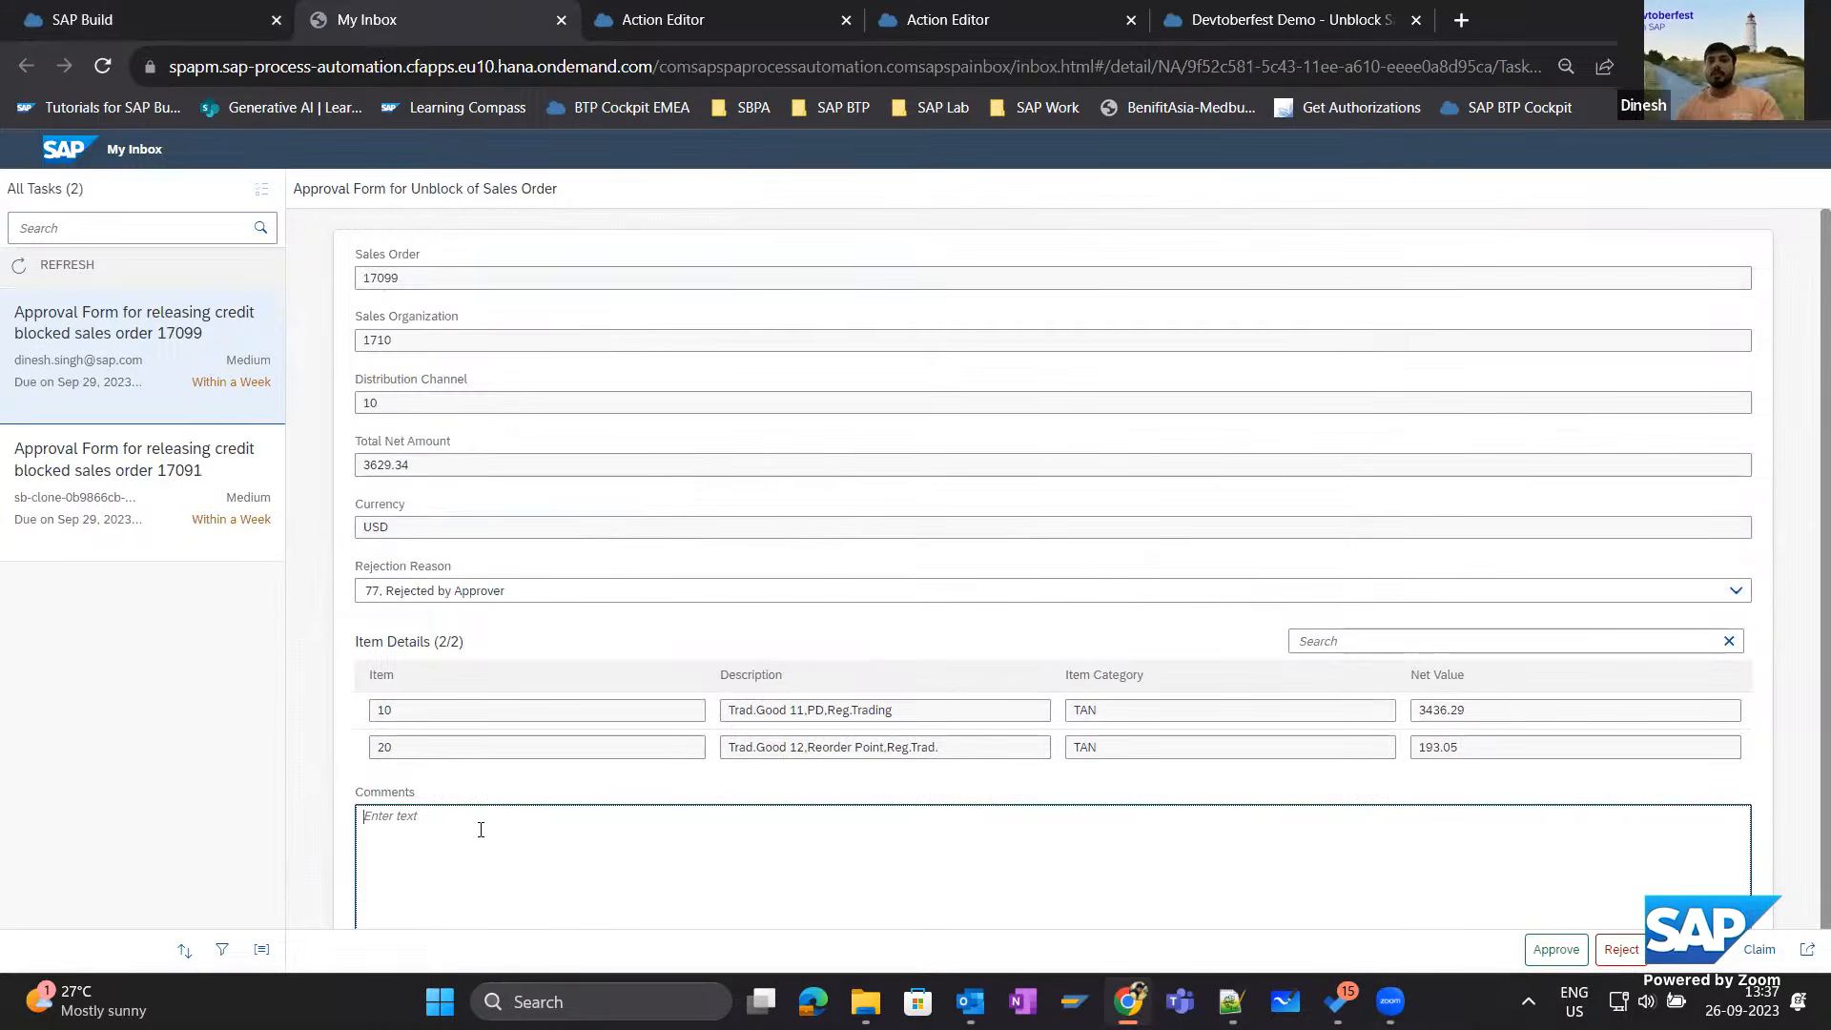
{"action": "type", "text": "Rejected "}
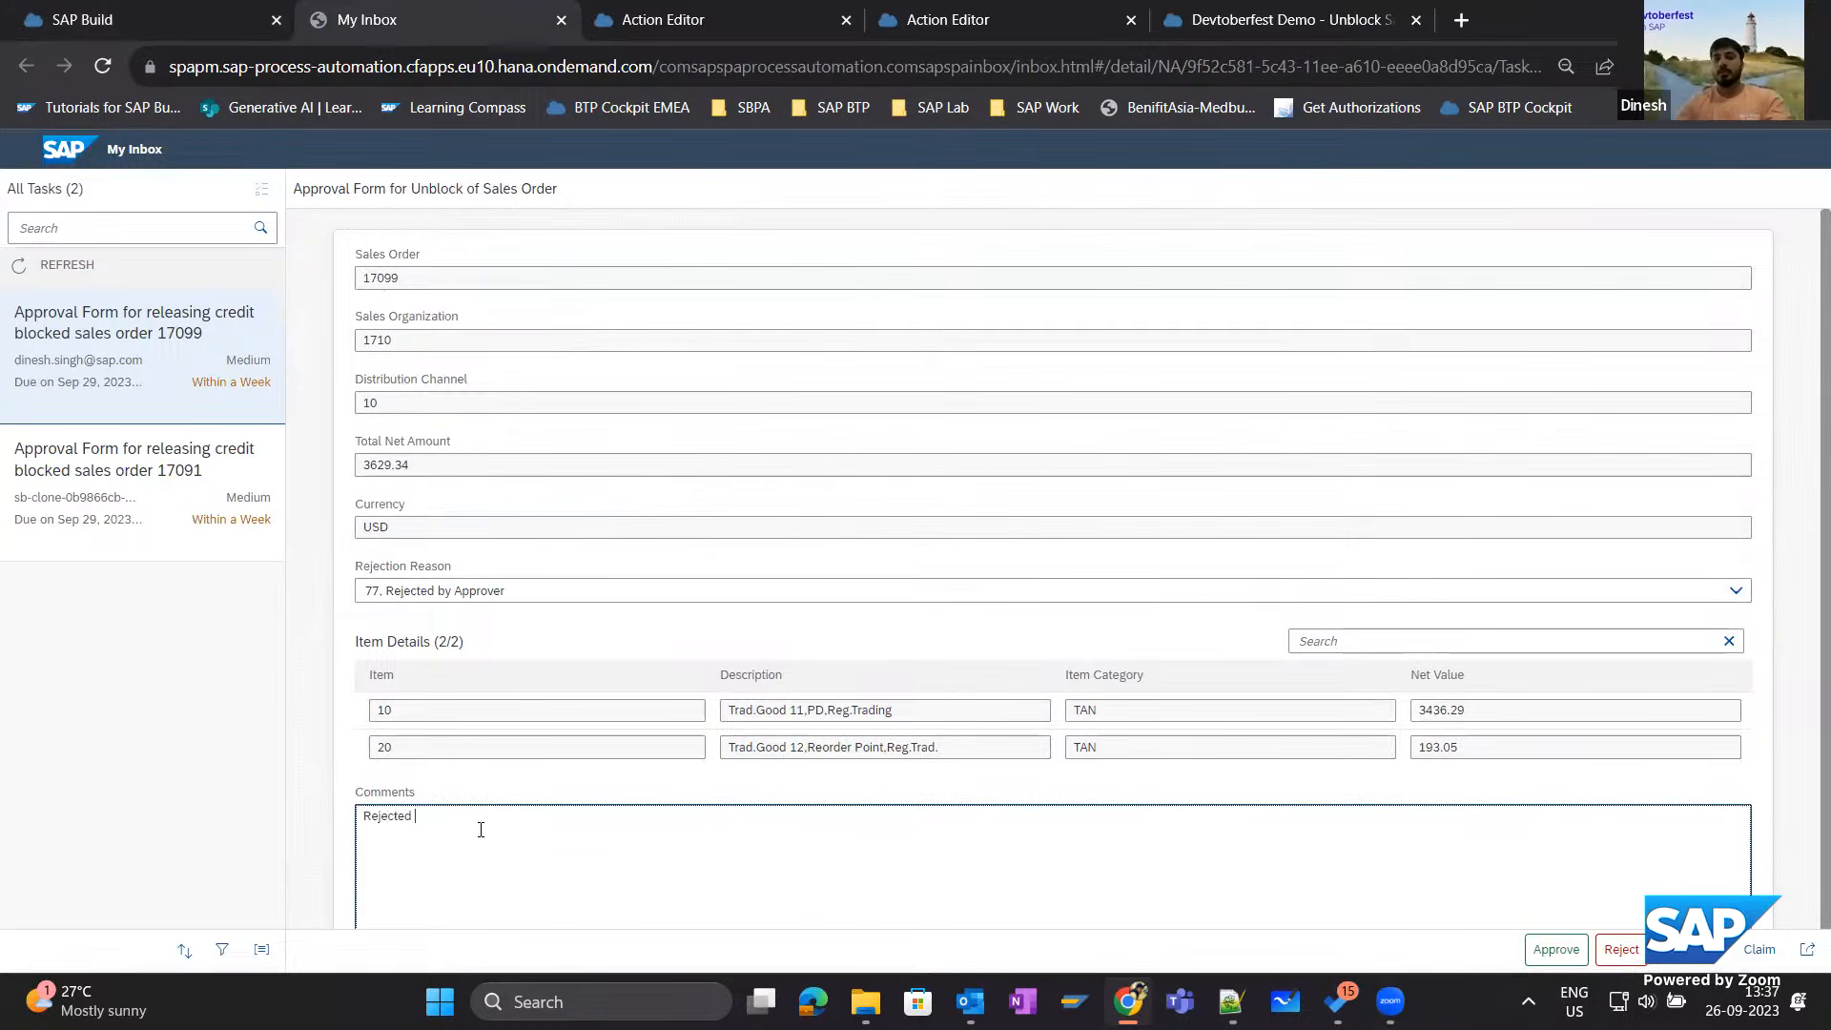
{"action": "type", "text": "due to incorrect am"}
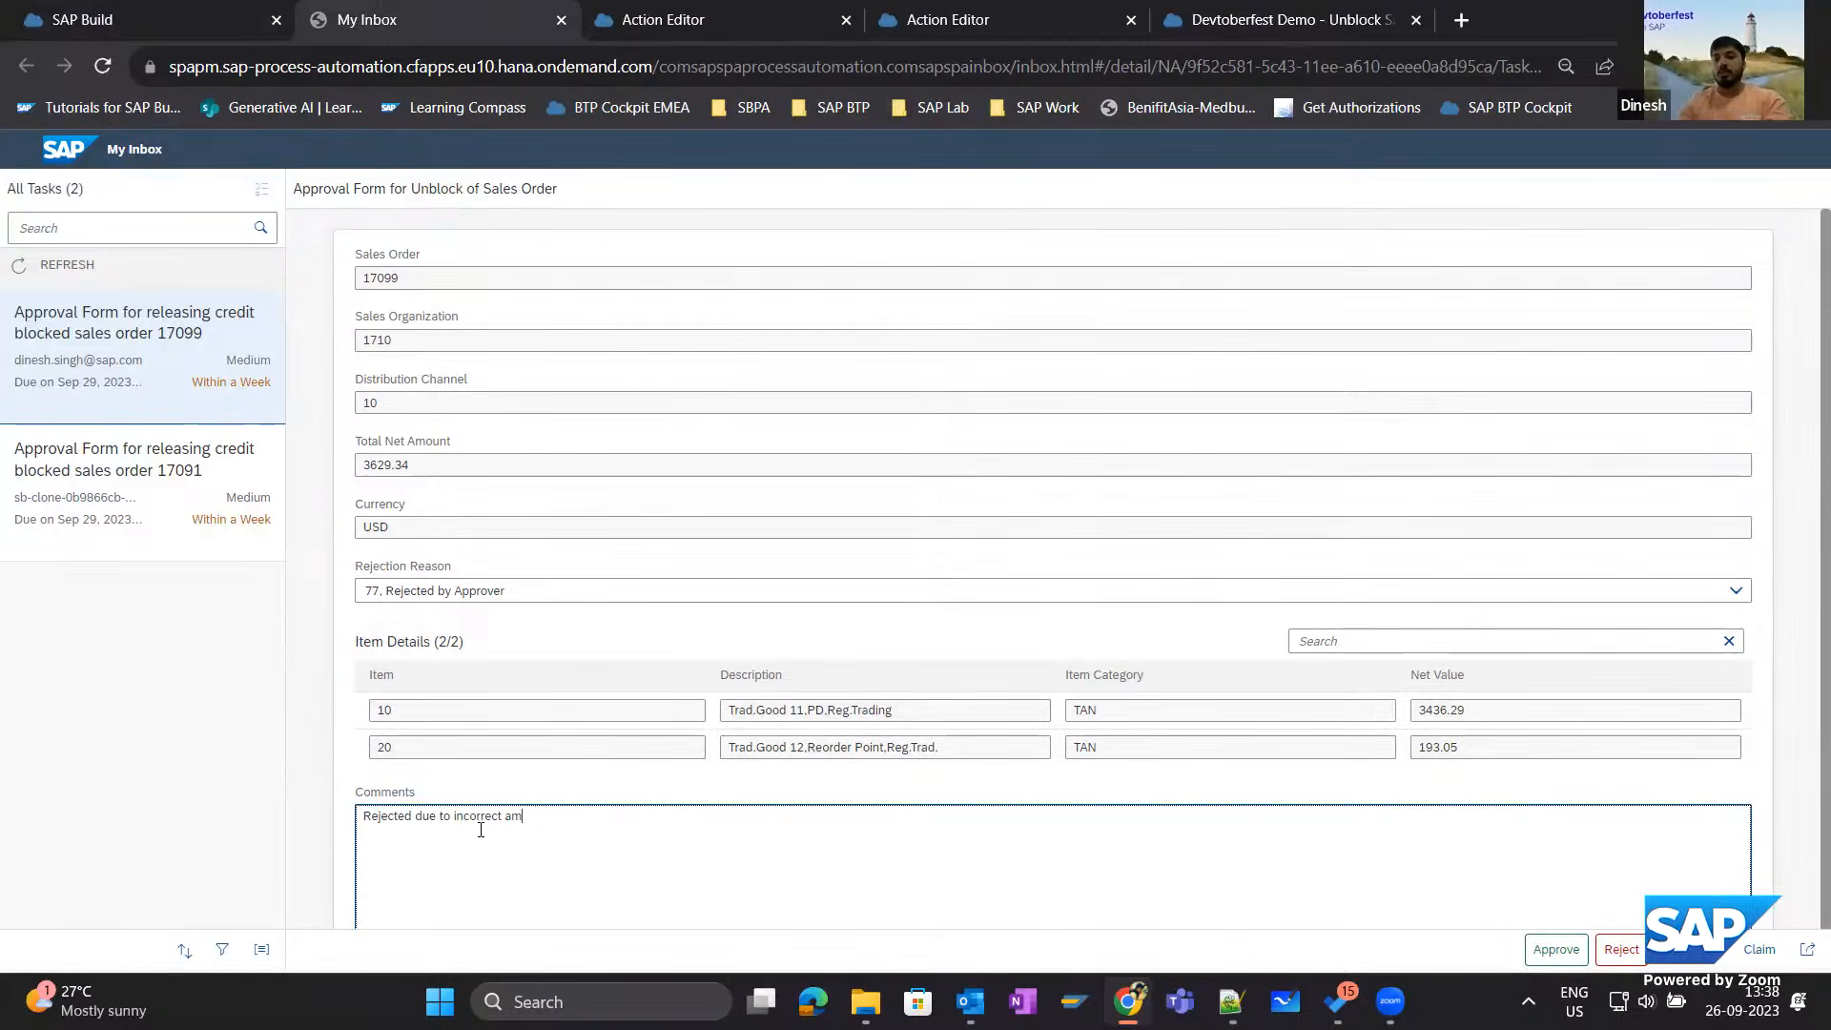
{"action": "type", "text": "out"}
{"action": "scroll", "coordinate": [597, 725], "scroll_direction": "down", "scroll_amount": 1}
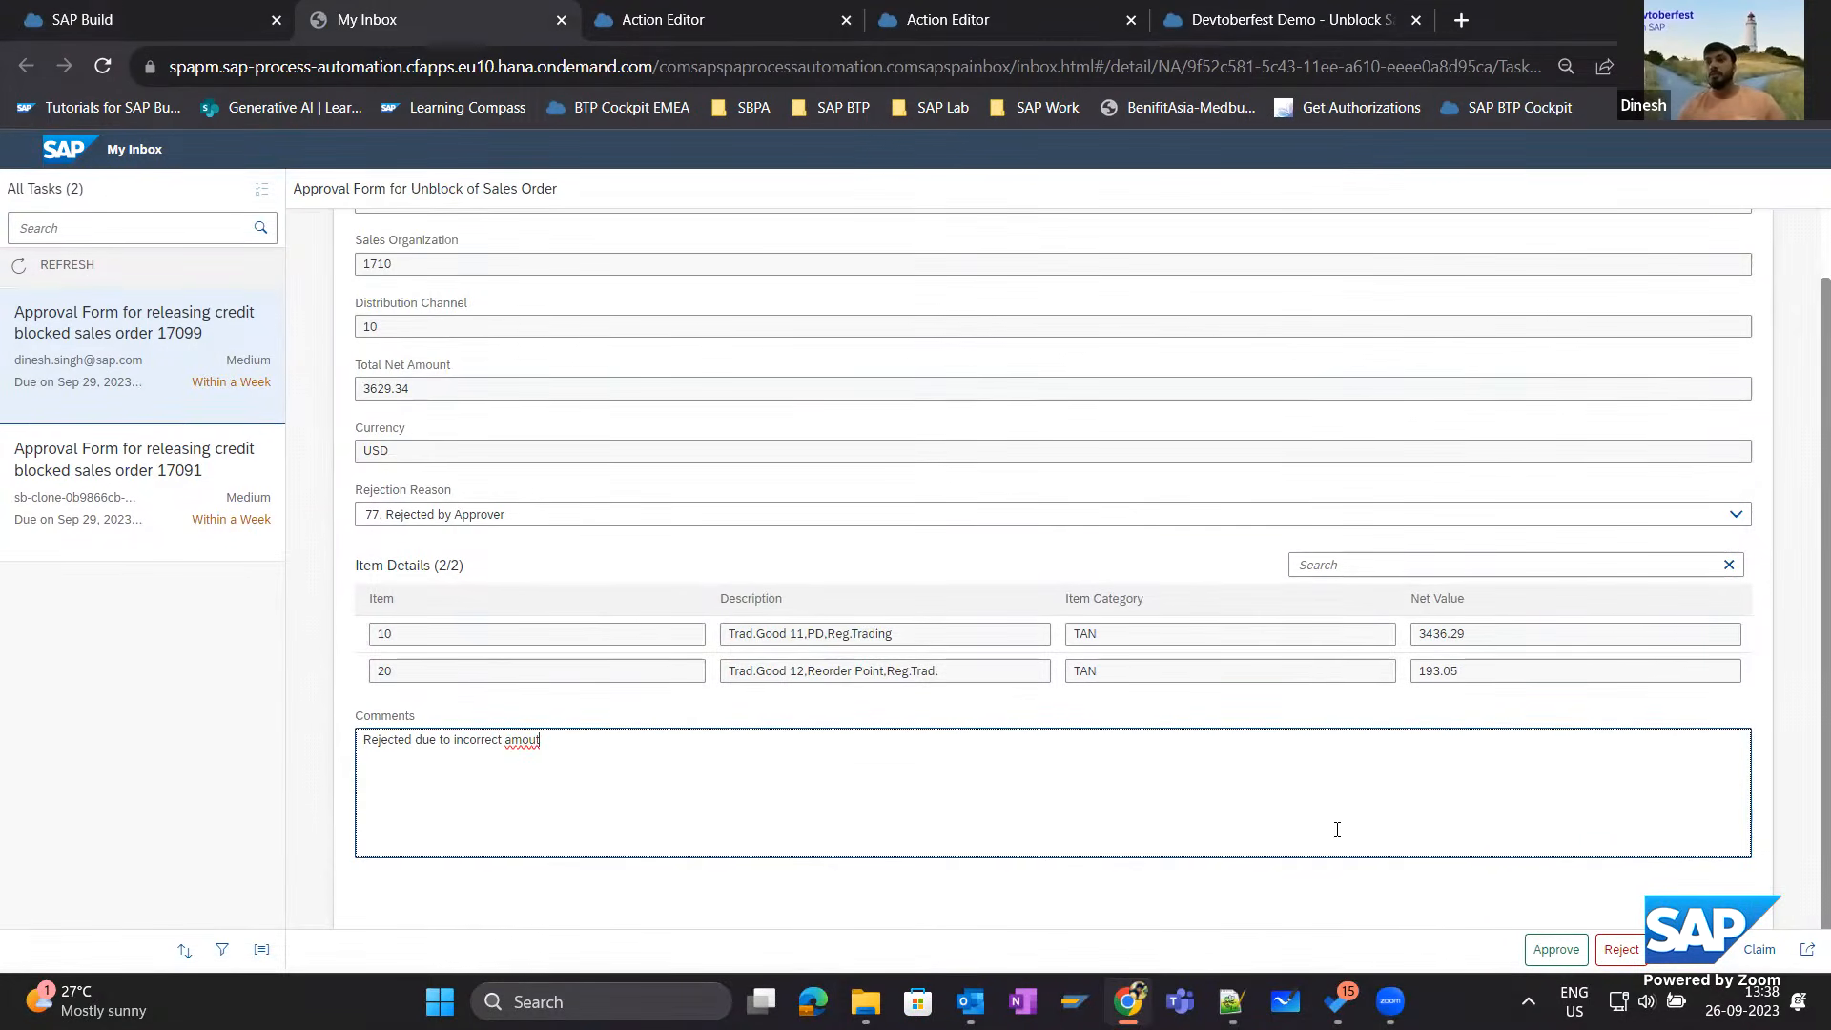
{"action": "key", "text": "BackSpace"}
{"action": "type", "text": "nt"}
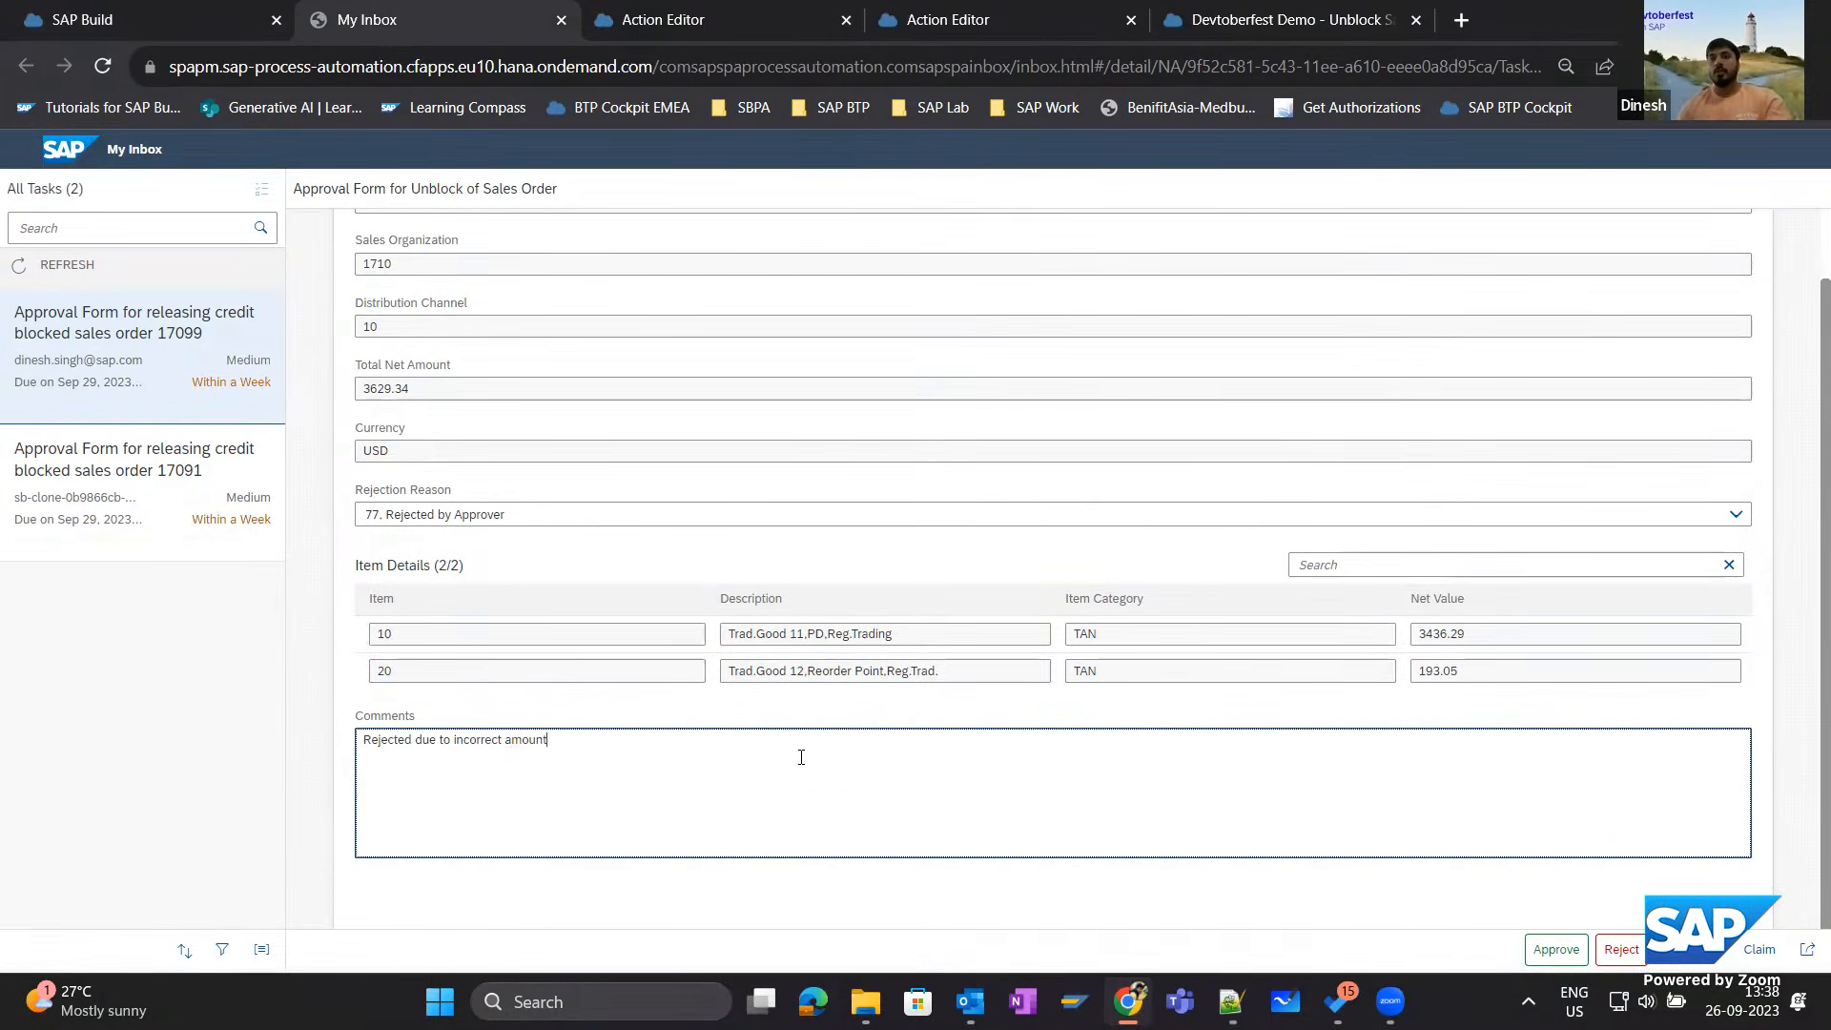
{"action": "left_click", "coordinate": [1626, 956]}
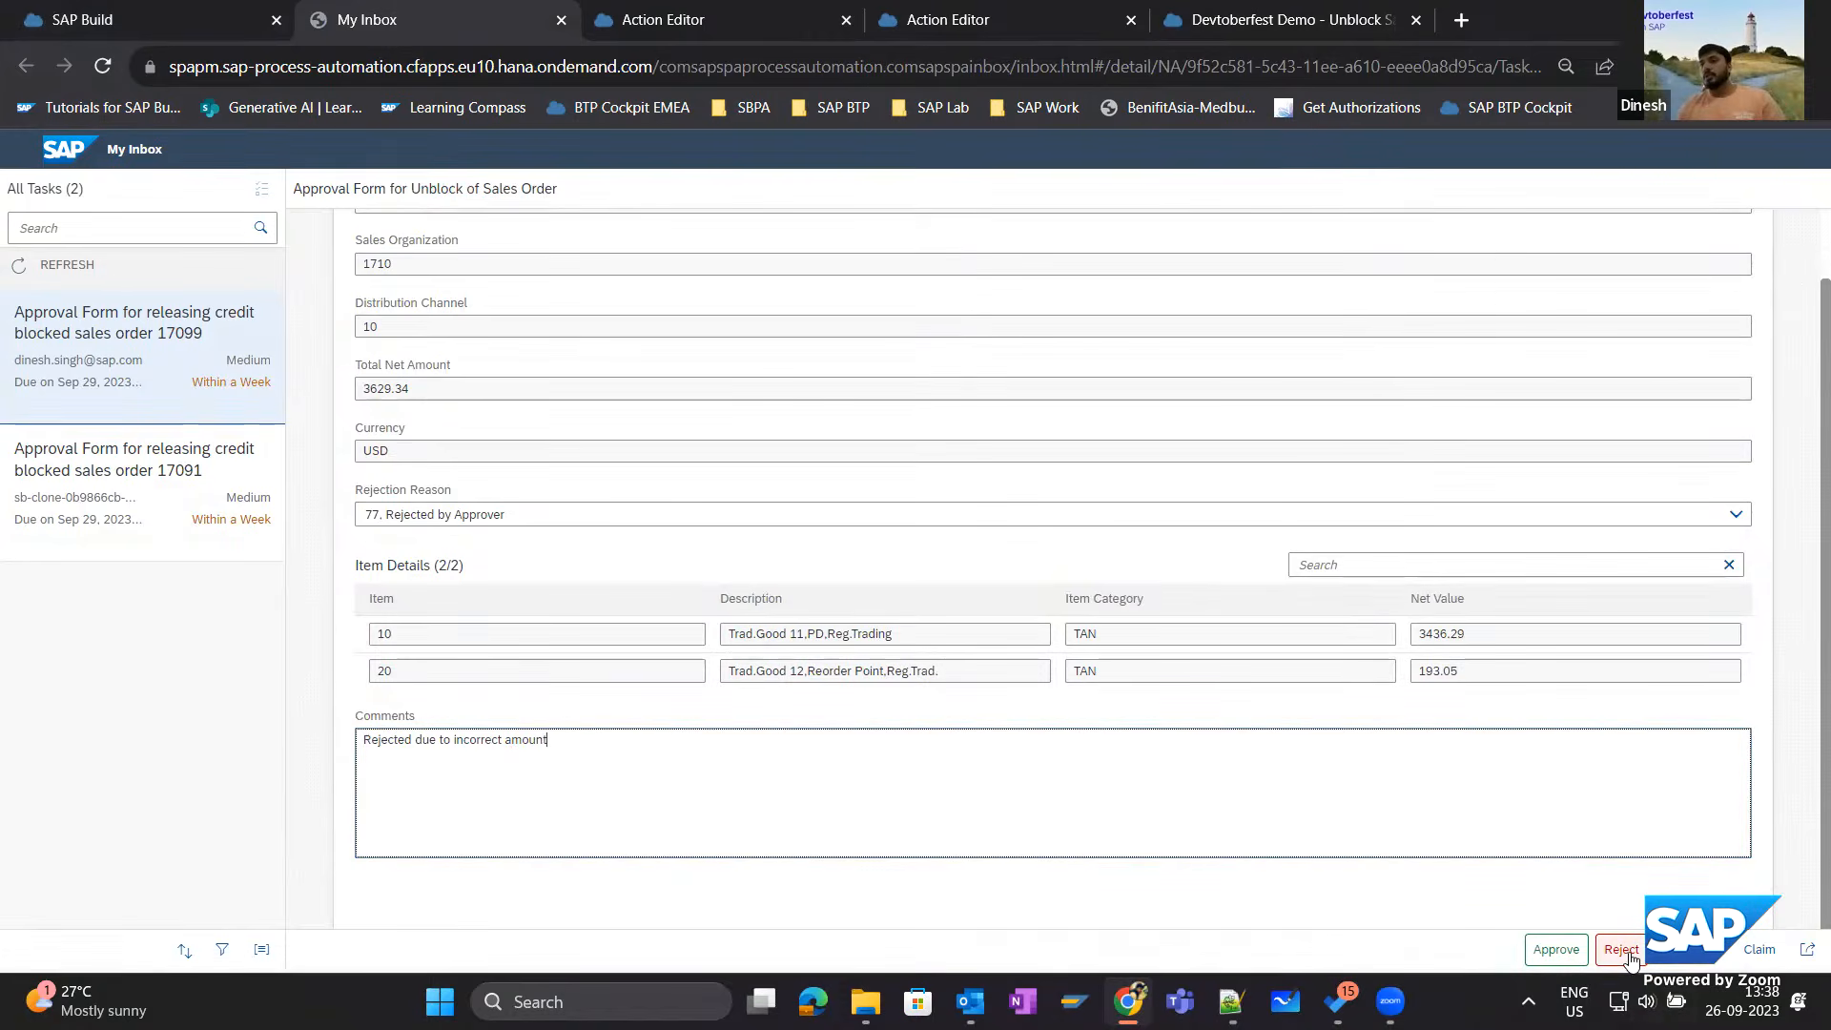
{"action": "left_click", "coordinate": [1626, 954]}
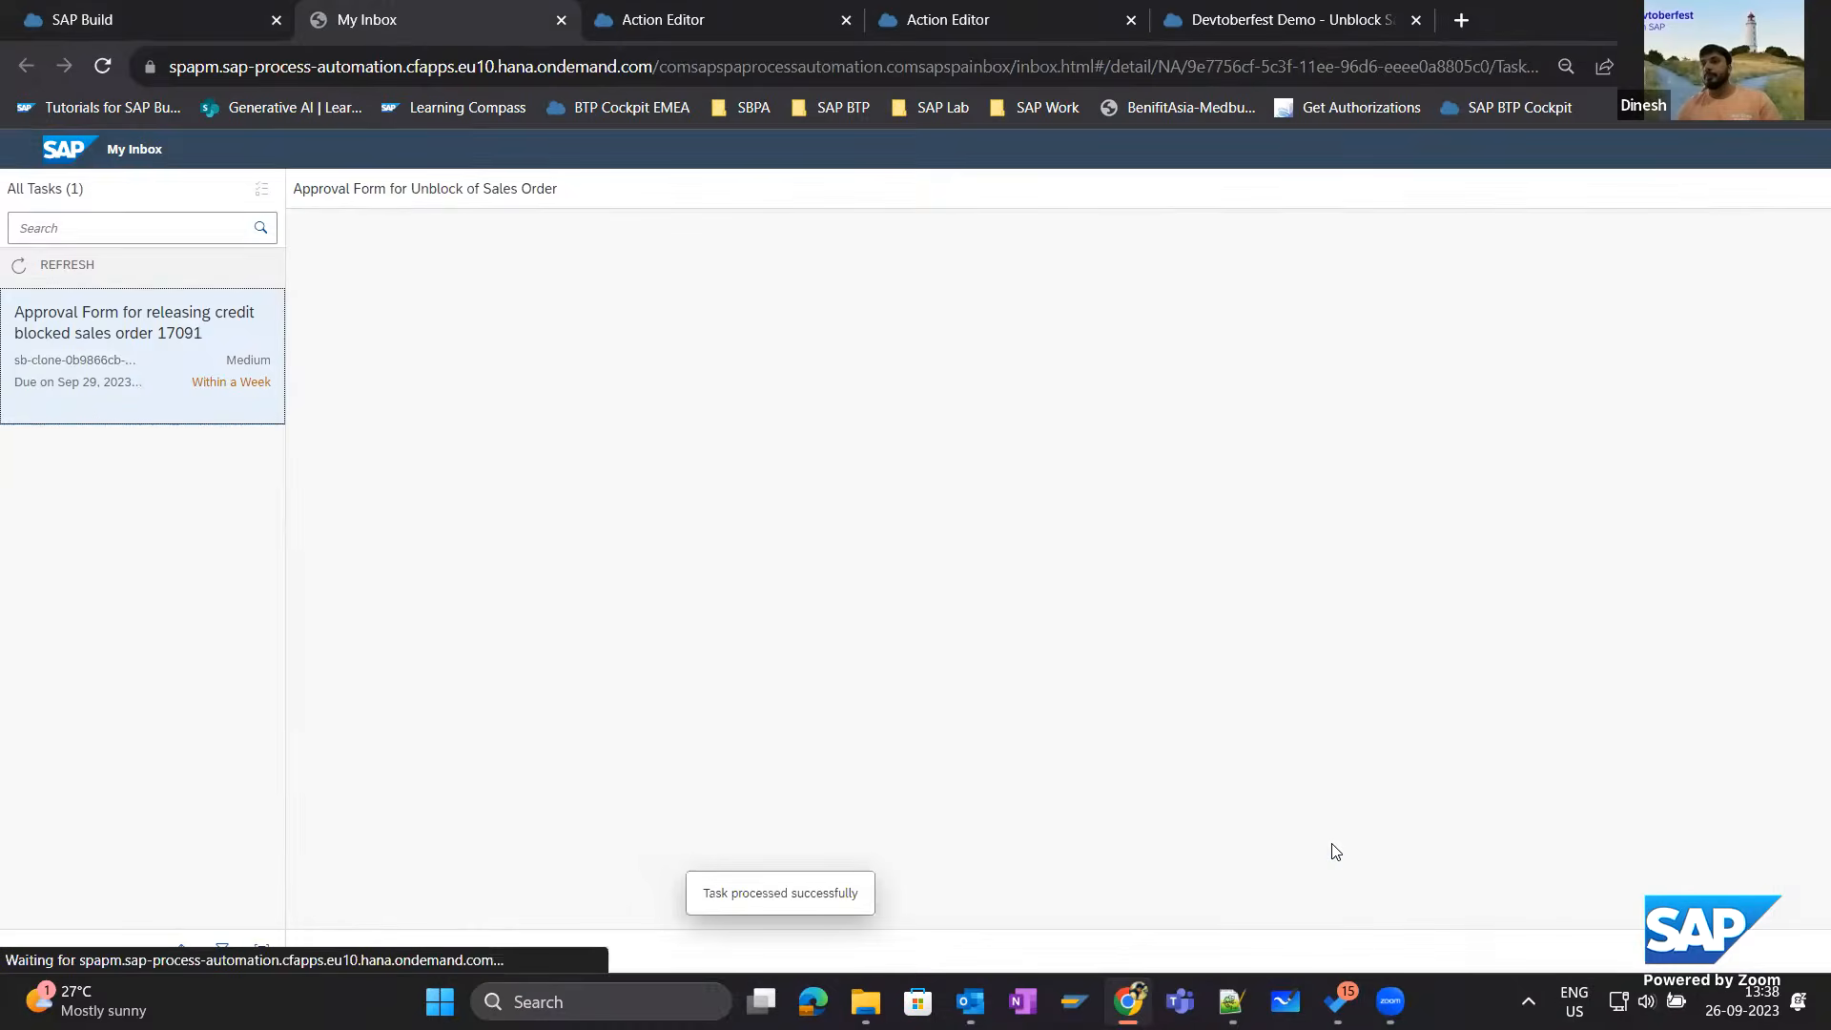
Return to the instance monitor and refresh the rejected sales order's instance to review its logs.
{"action": "left_click", "coordinate": [175, 30]}
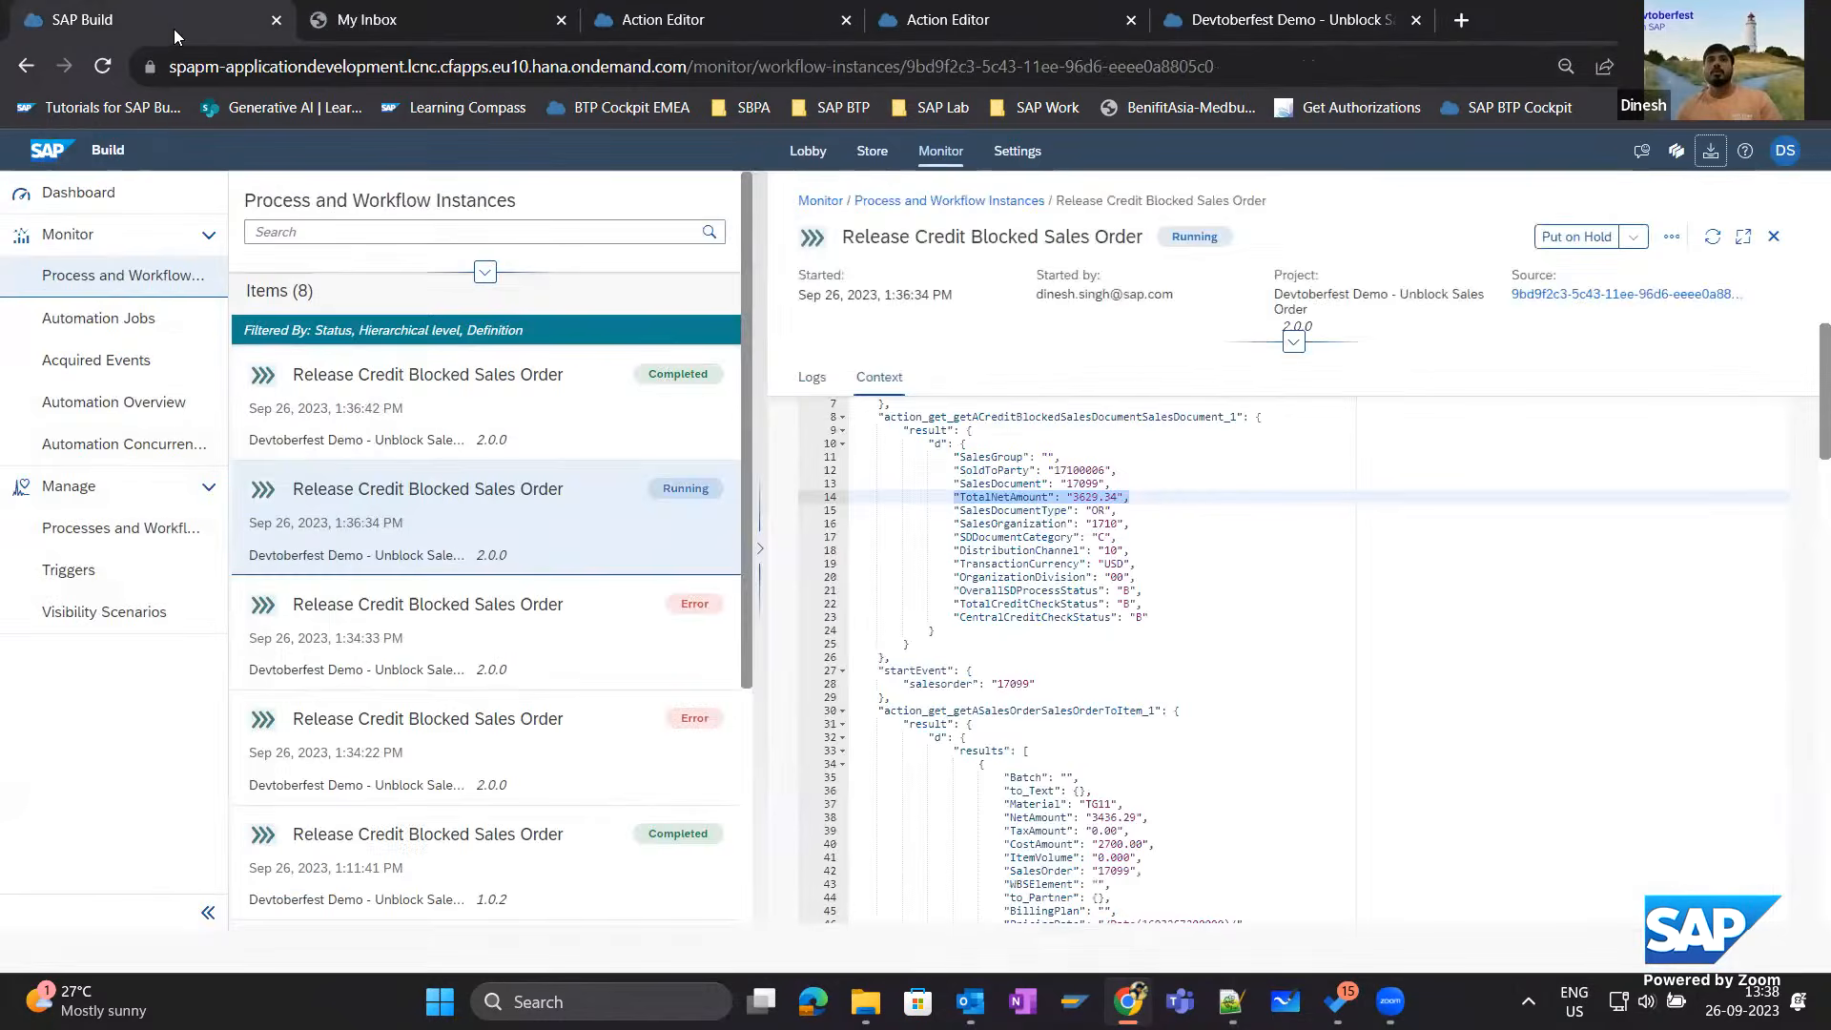
{"action": "left_click", "coordinate": [1701, 244]}
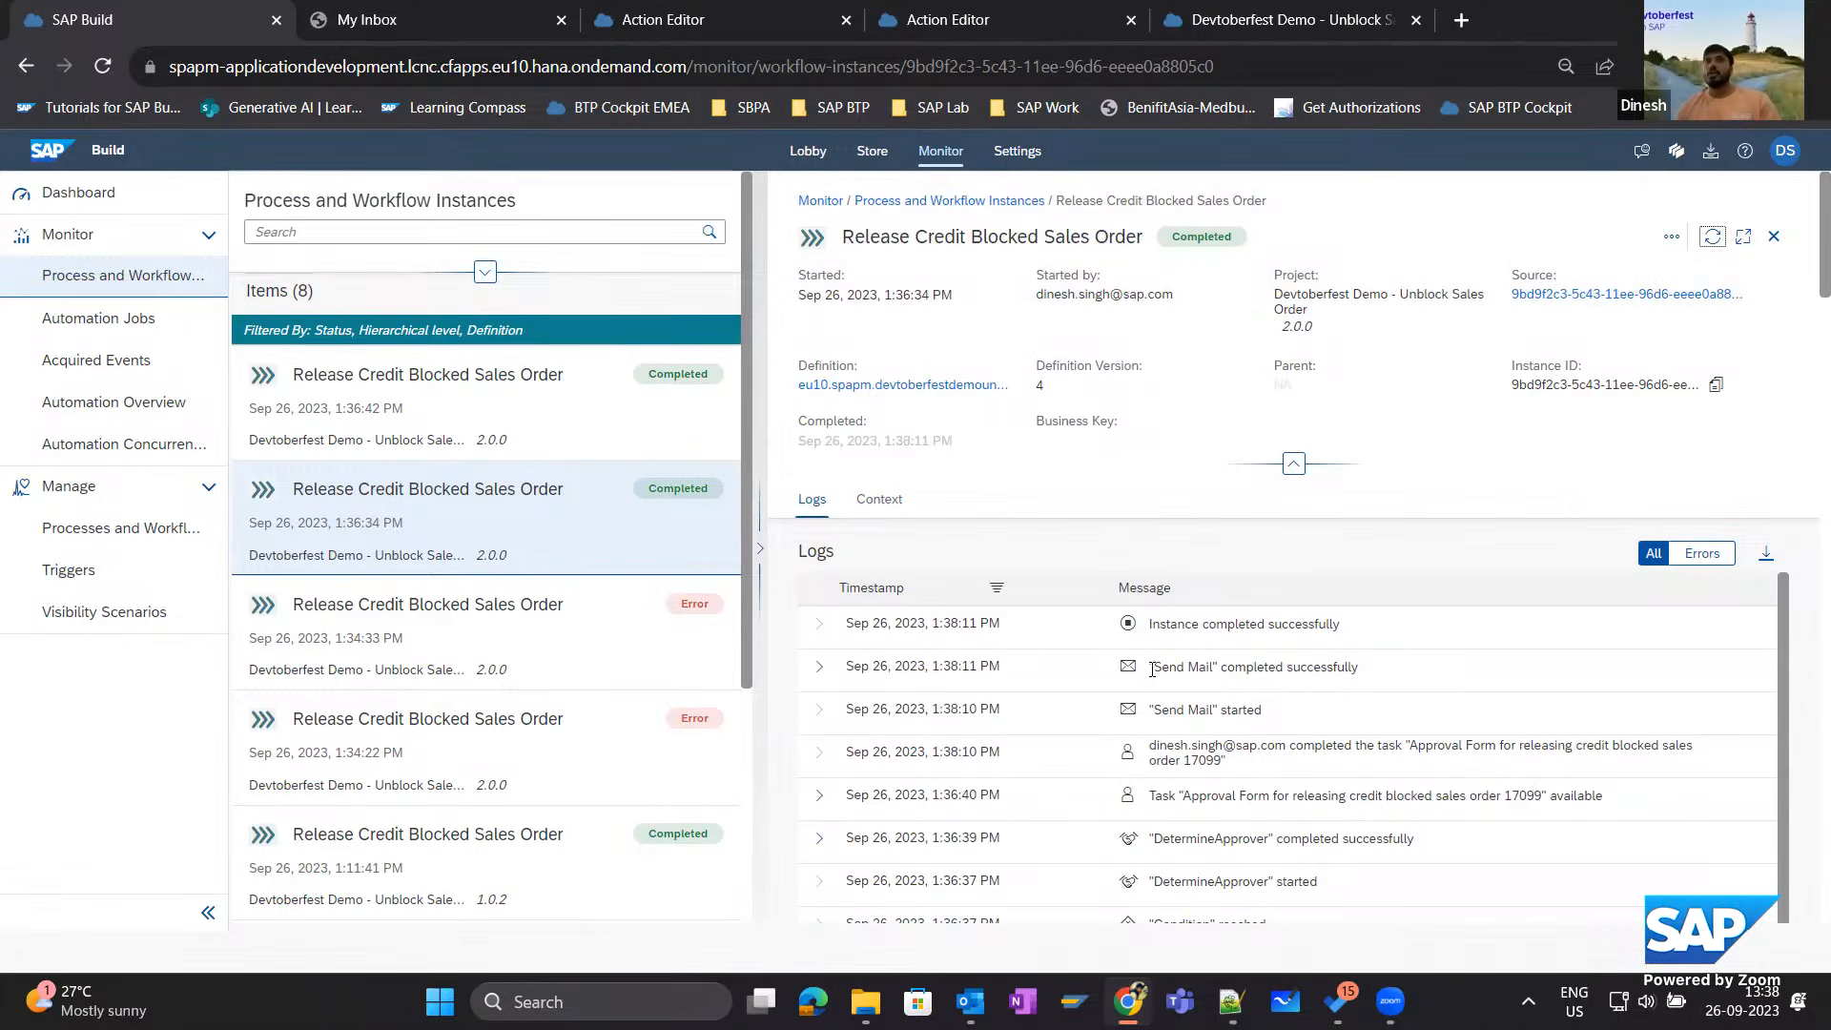
Open the "Sales Order Unblock Request Rejected" email in Outlook, check its rejection reason and comments, and close it.
{"action": "key", "text": "alt+Tab"}
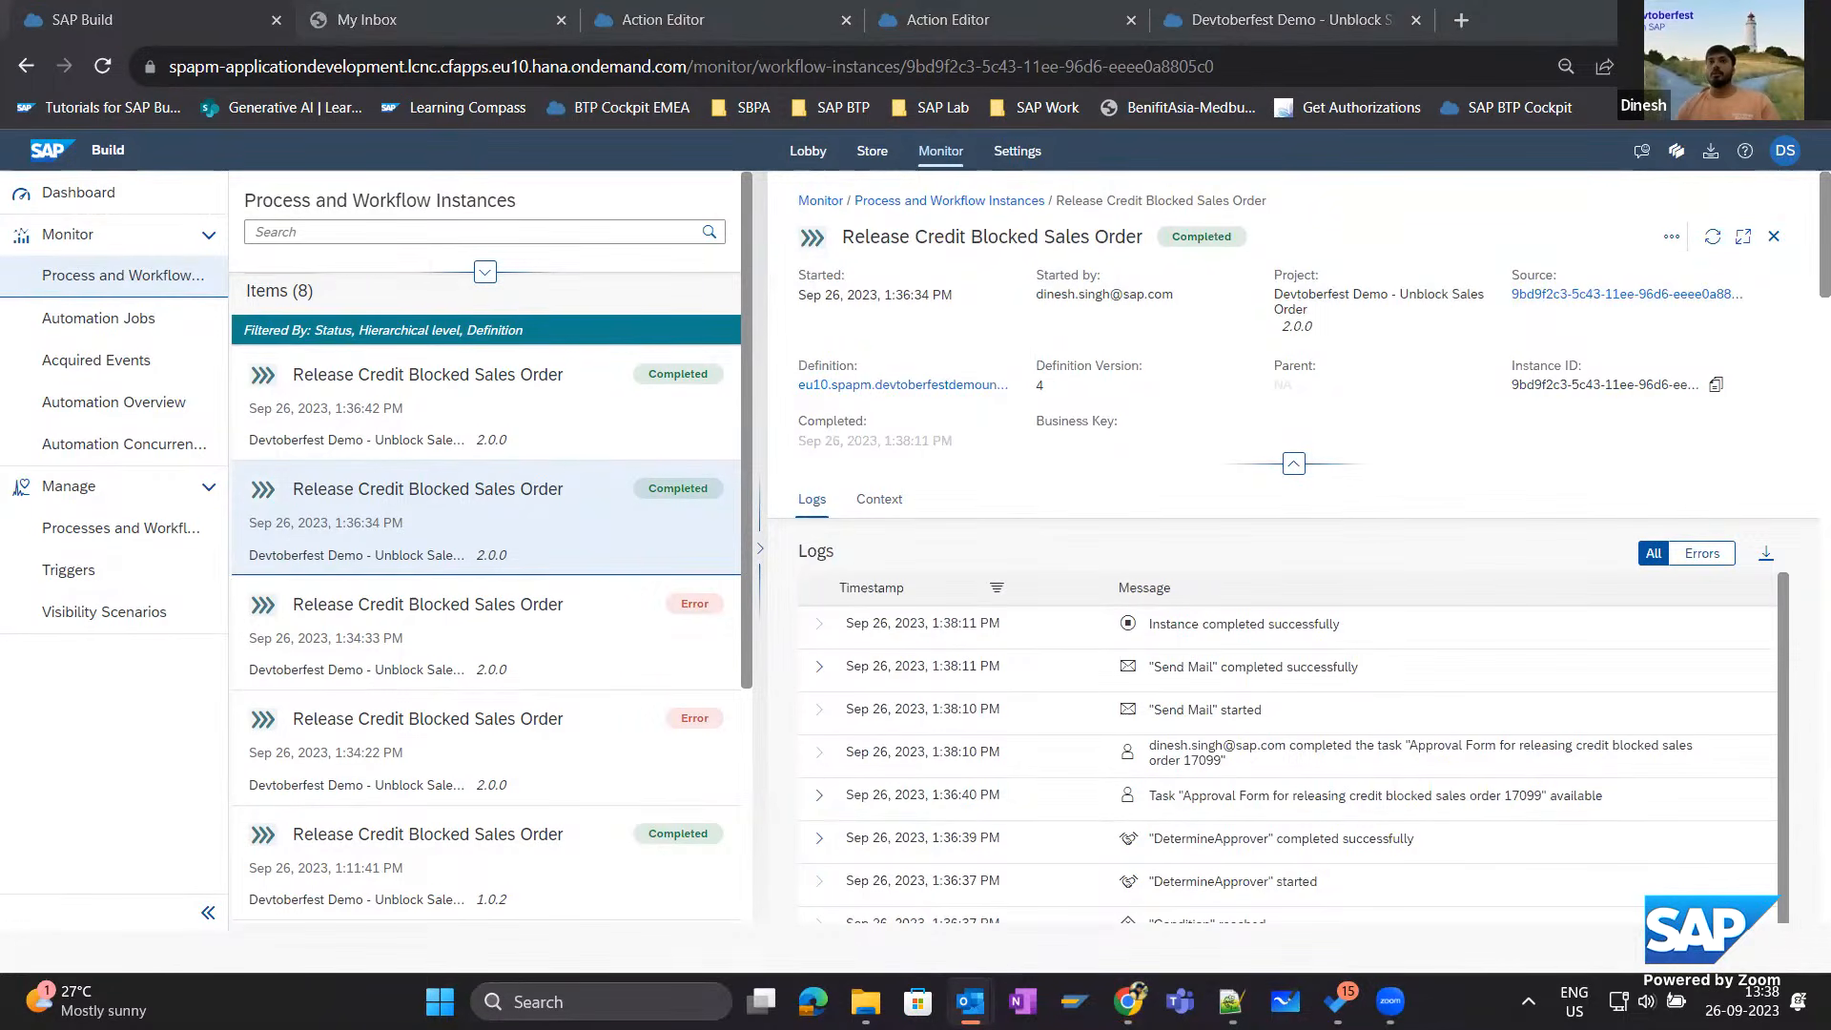
{"action": "key", "text": "Return"}
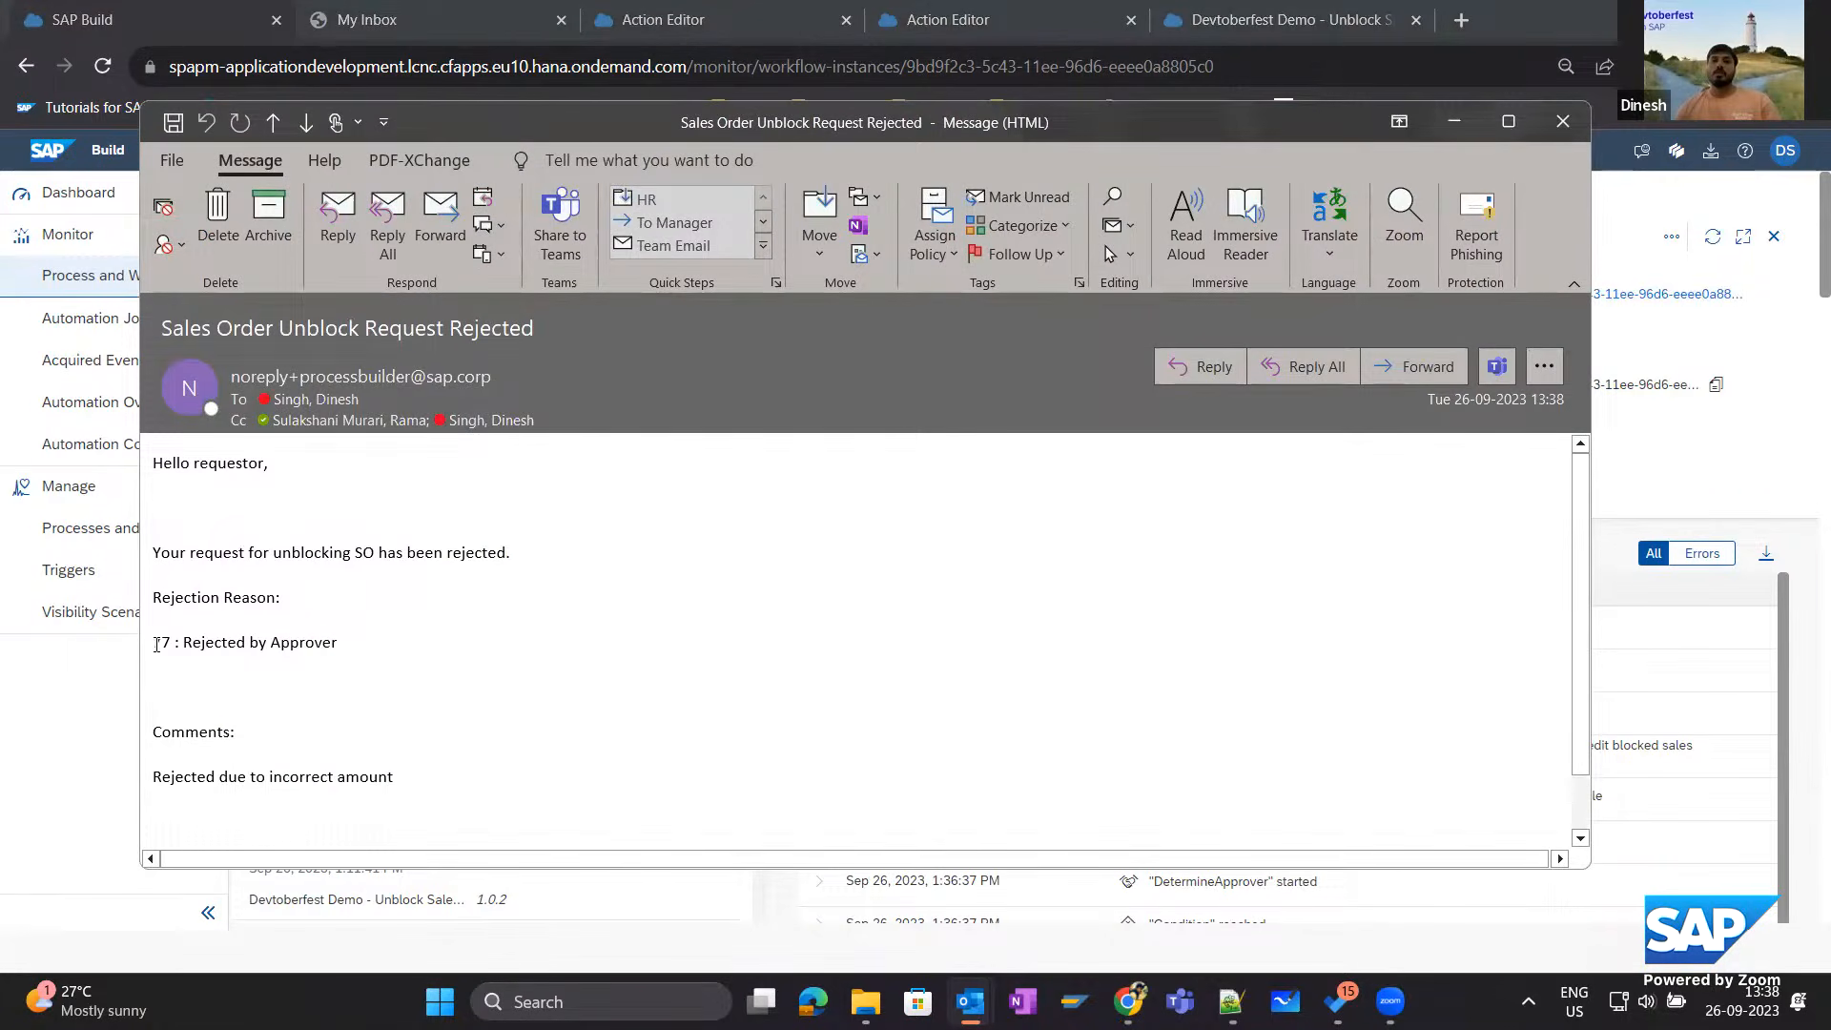
{"action": "left_click_drag", "start_coordinate": [154, 646], "coordinate": [328, 649]}
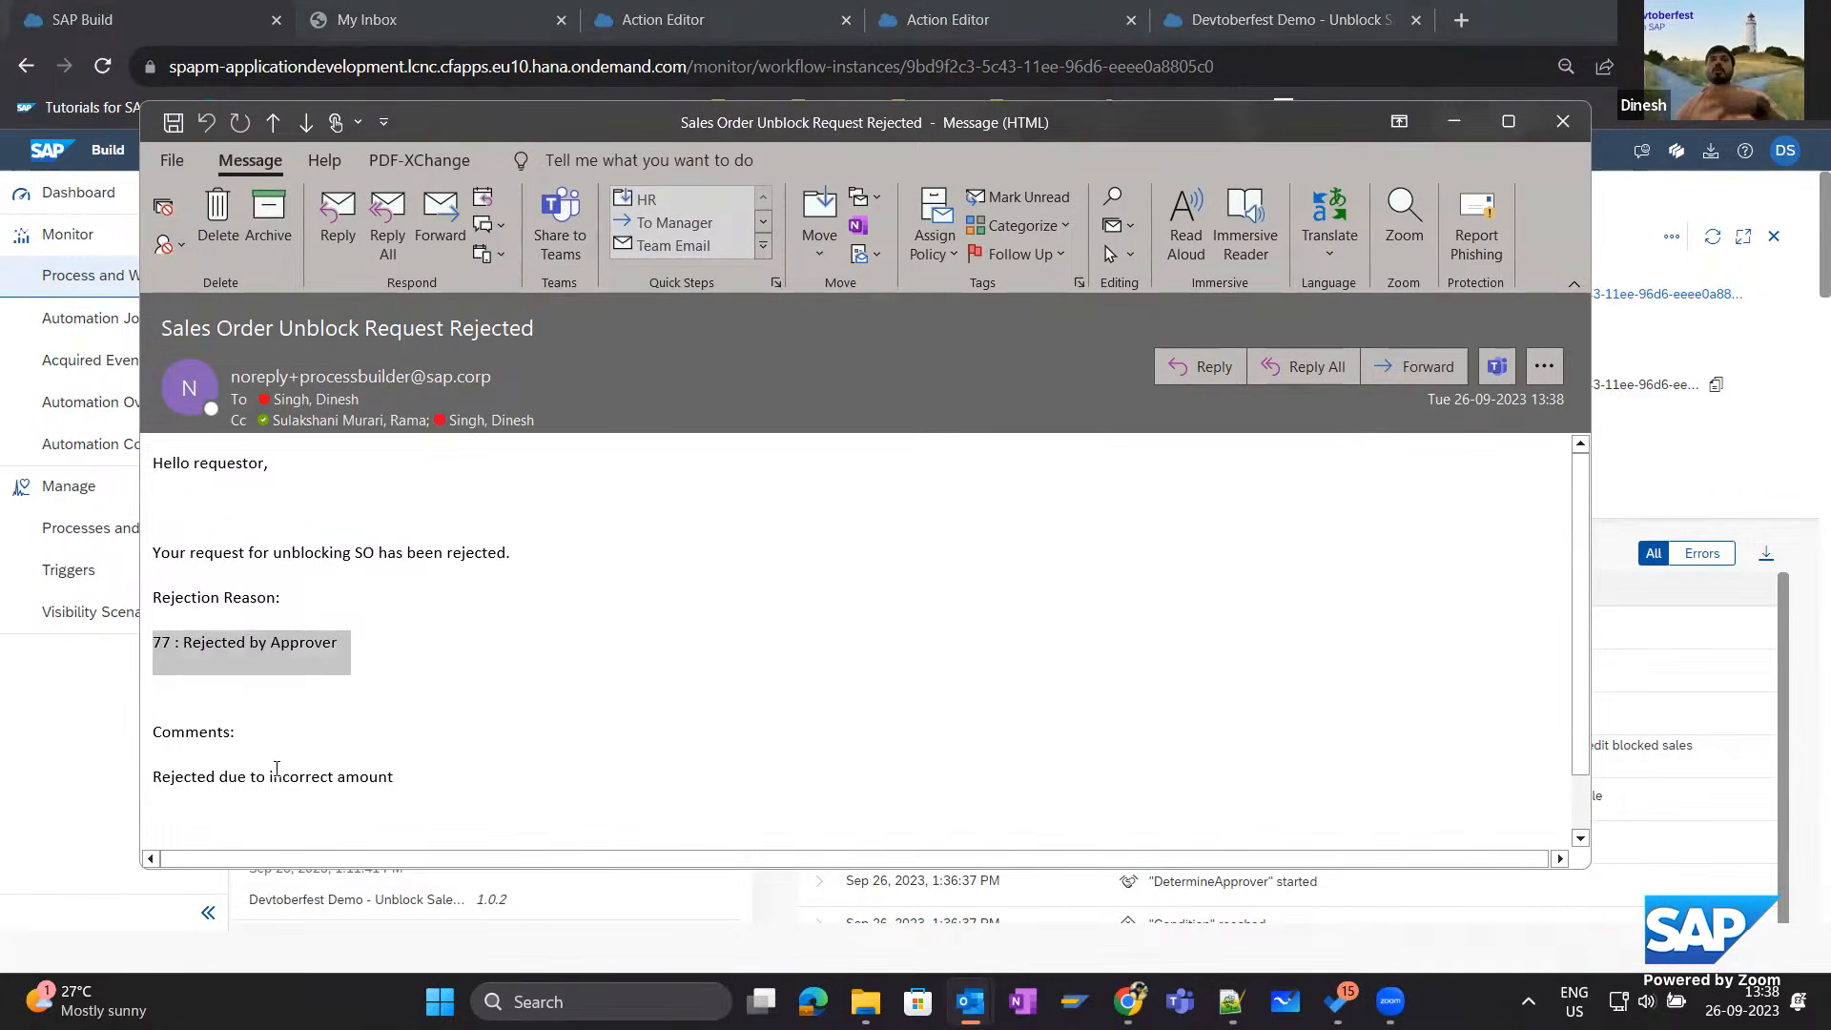
{"action": "left_click", "coordinate": [1562, 126]}
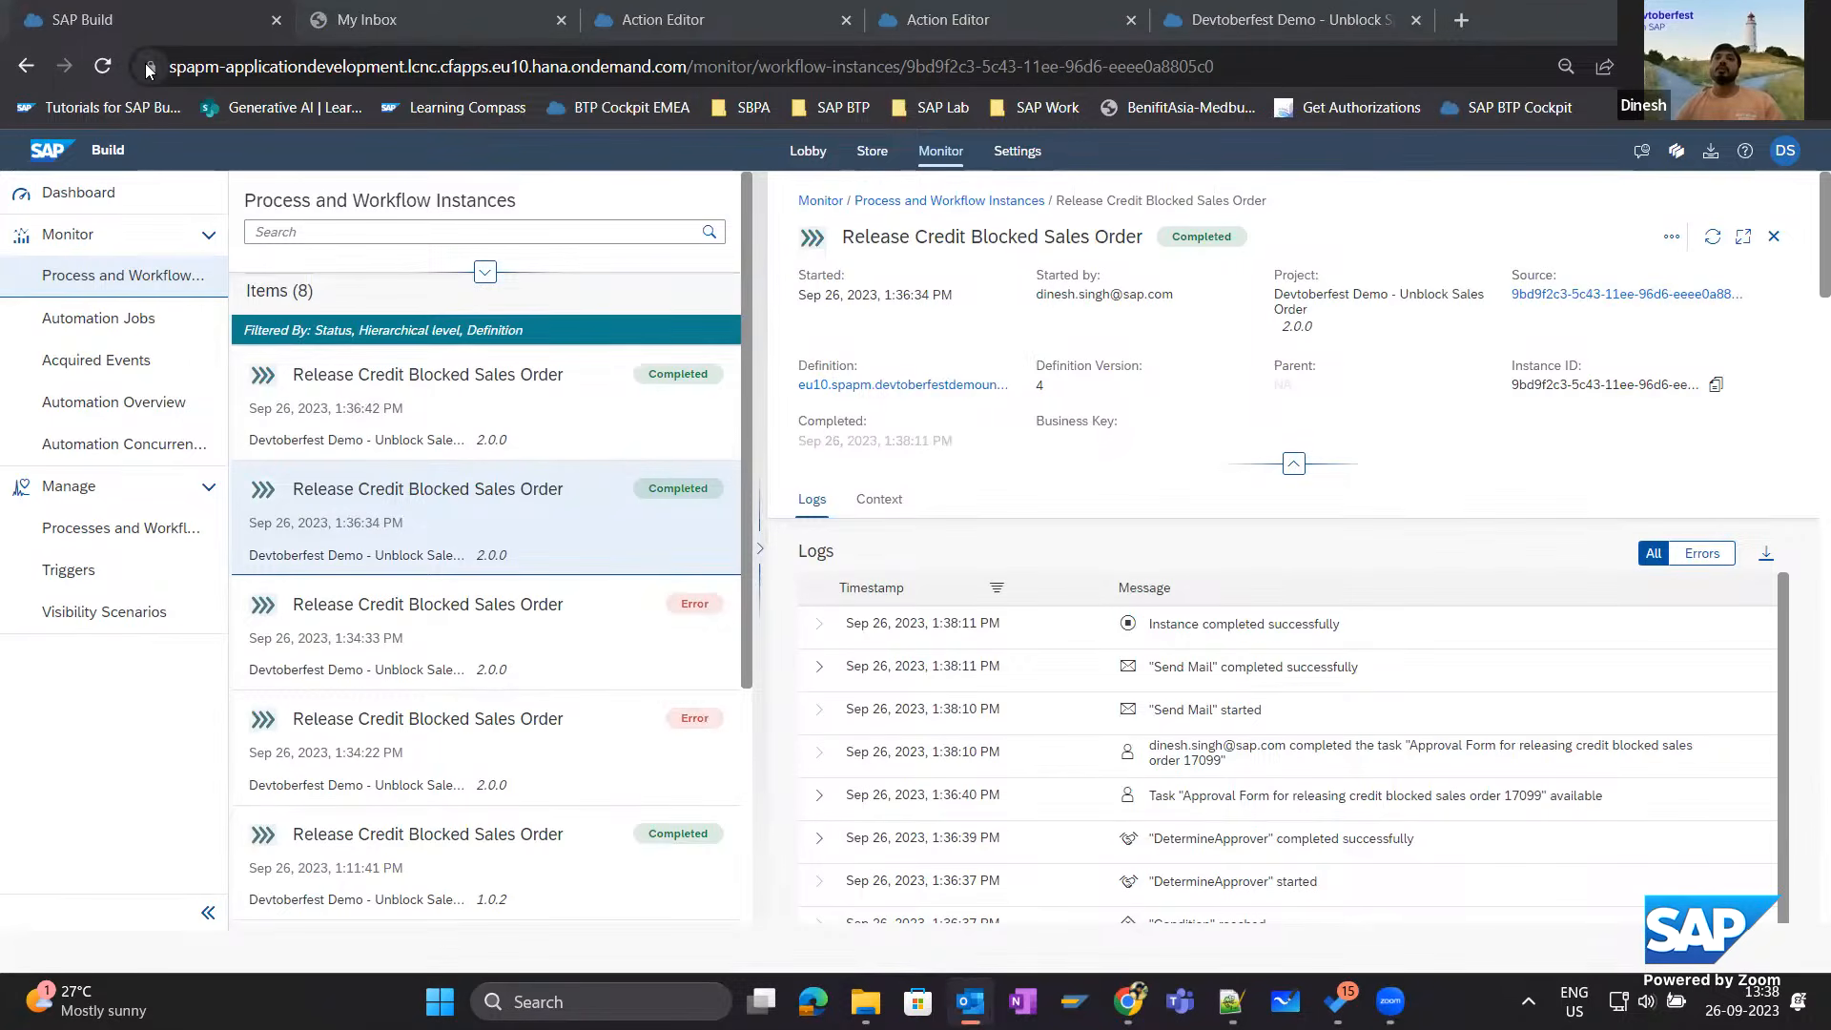
Bring up the Devtoberfest Demo - Unblock Sales Order project overview and shrink the browser window to uncover the desktop.
{"action": "left_click_drag", "start_coordinate": [1552, 25], "coordinate": [1495, 101]}
{"action": "left_click", "coordinate": [1495, 101]}
{"action": "left_click", "coordinate": [1736, 81]}
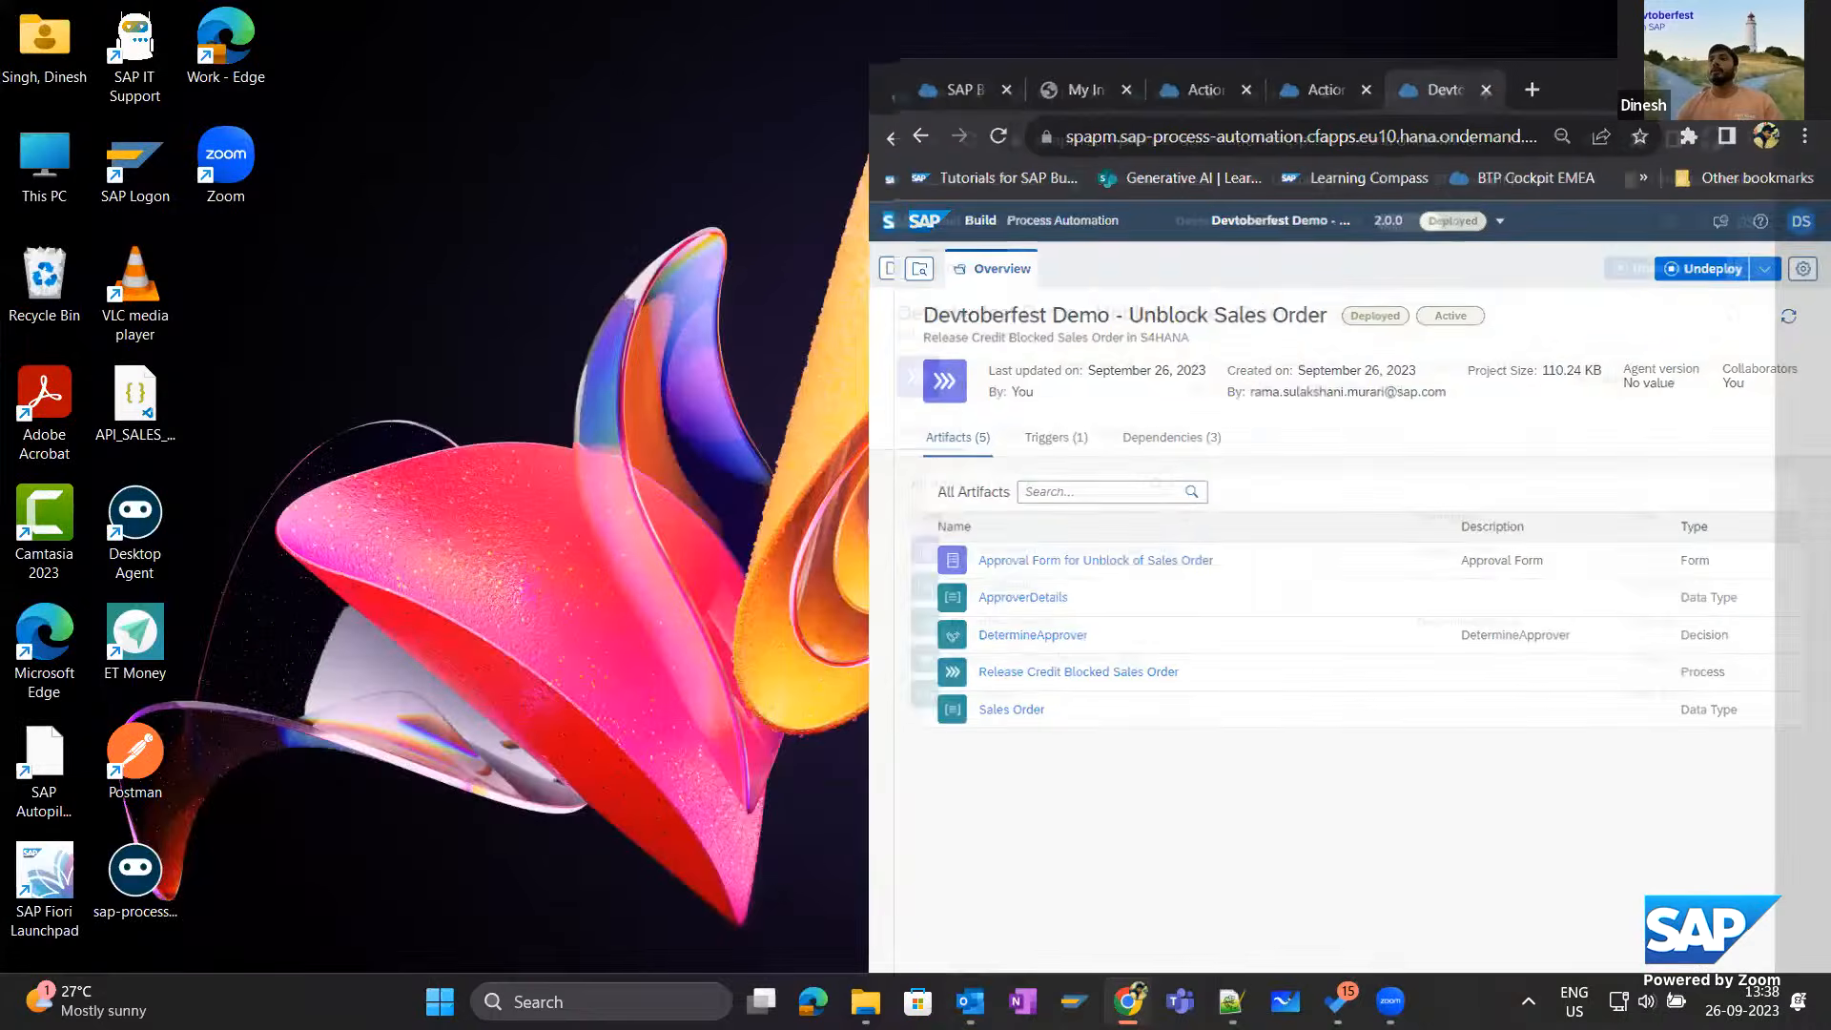
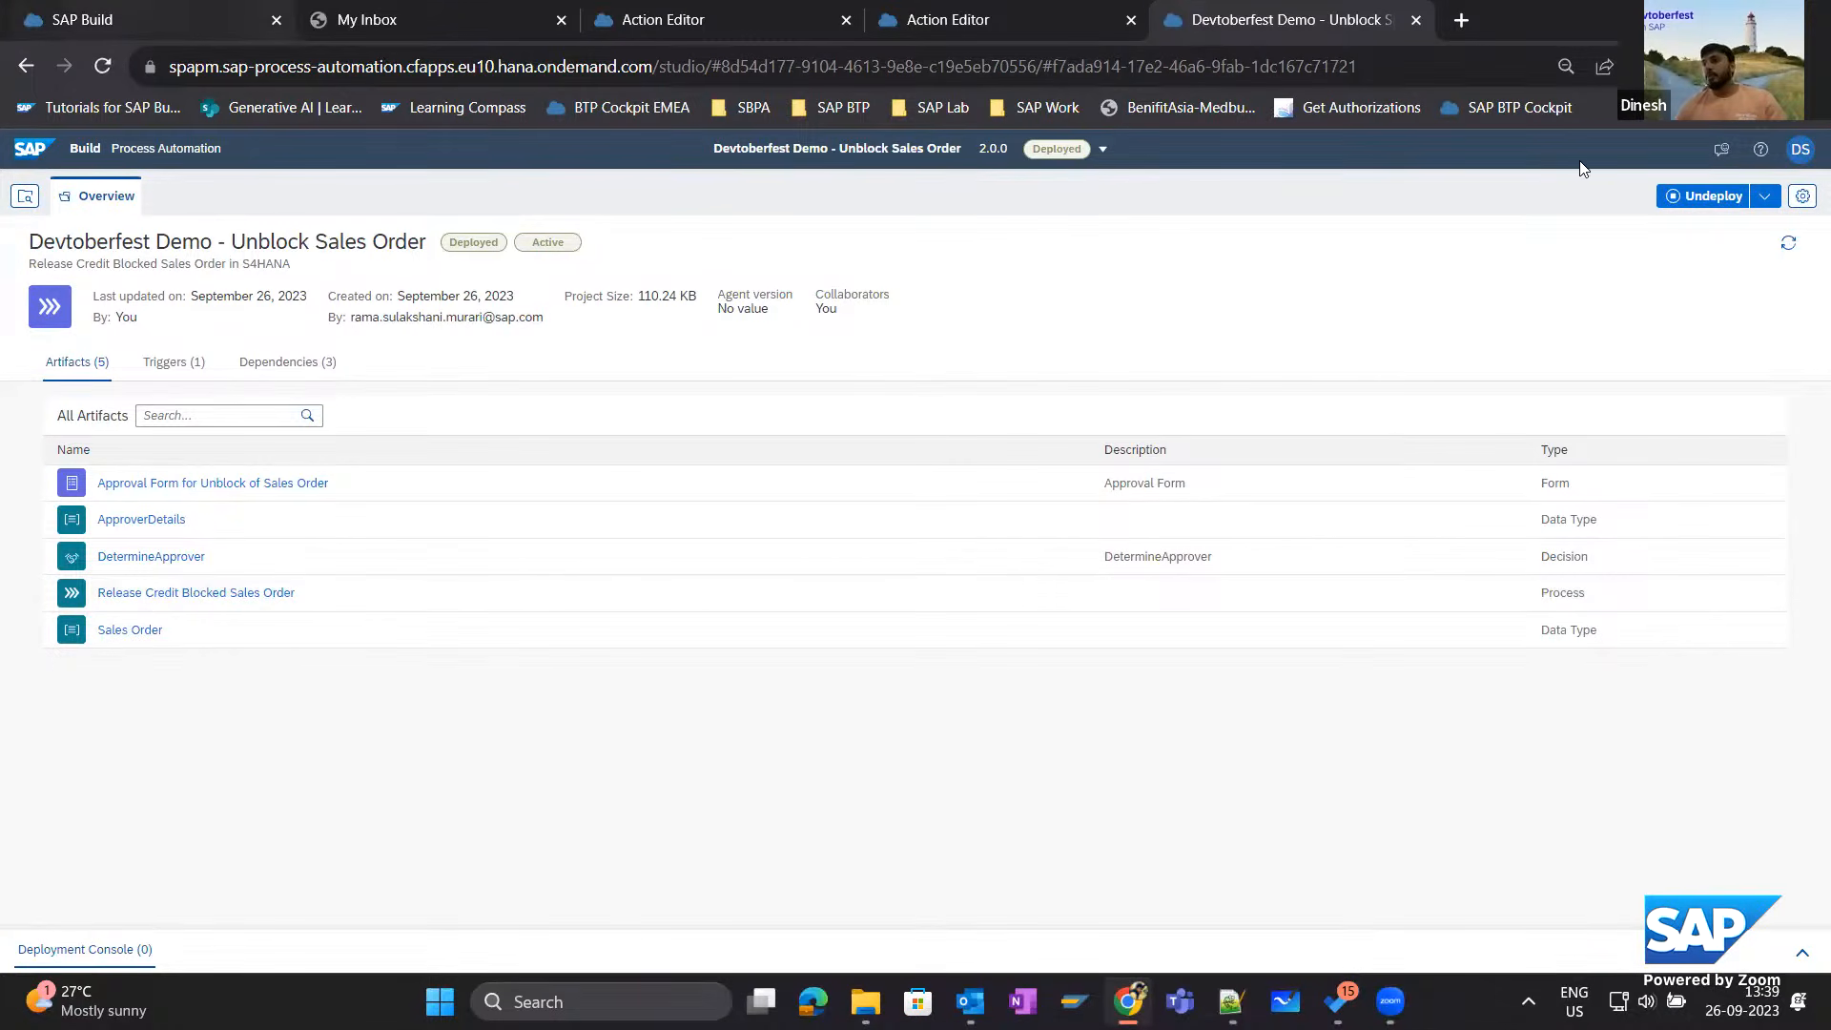
Return to the SAP Build lobby in the maximized browser window.
{"action": "left_click_drag", "start_coordinate": [1602, 21], "coordinate": [1591, 158]}
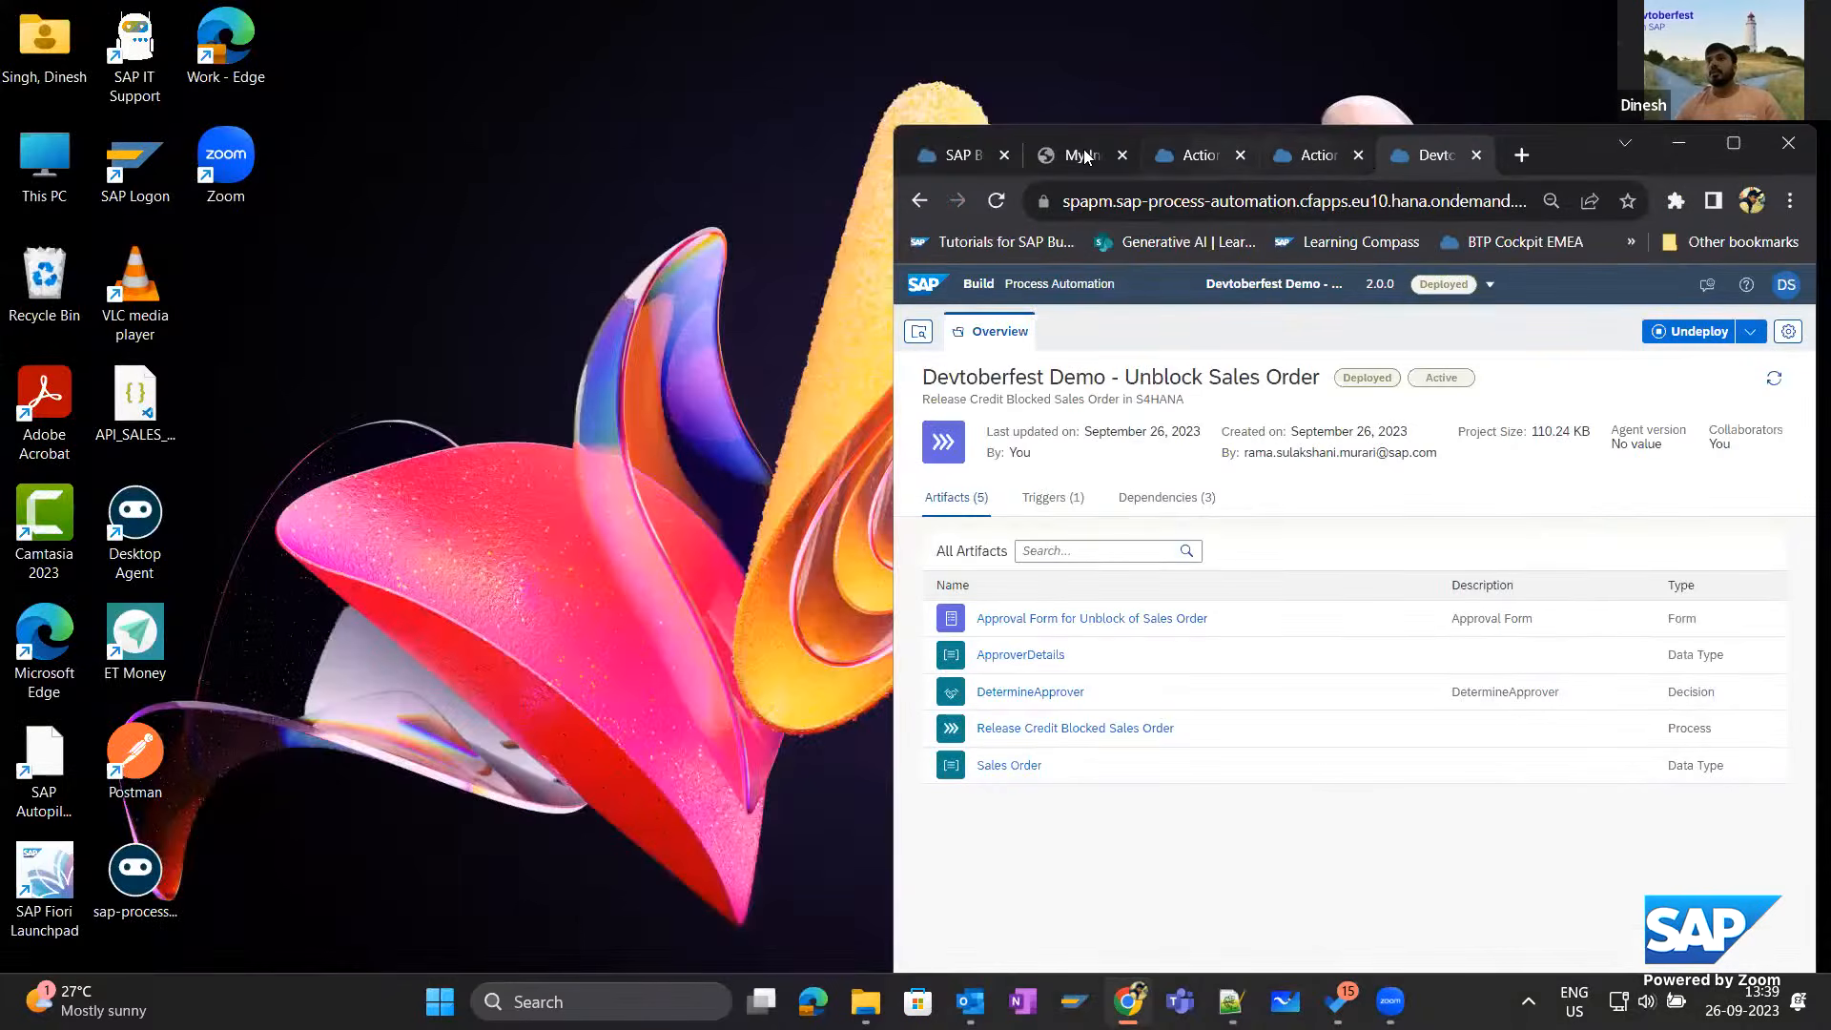
{"action": "left_click", "coordinate": [964, 153]}
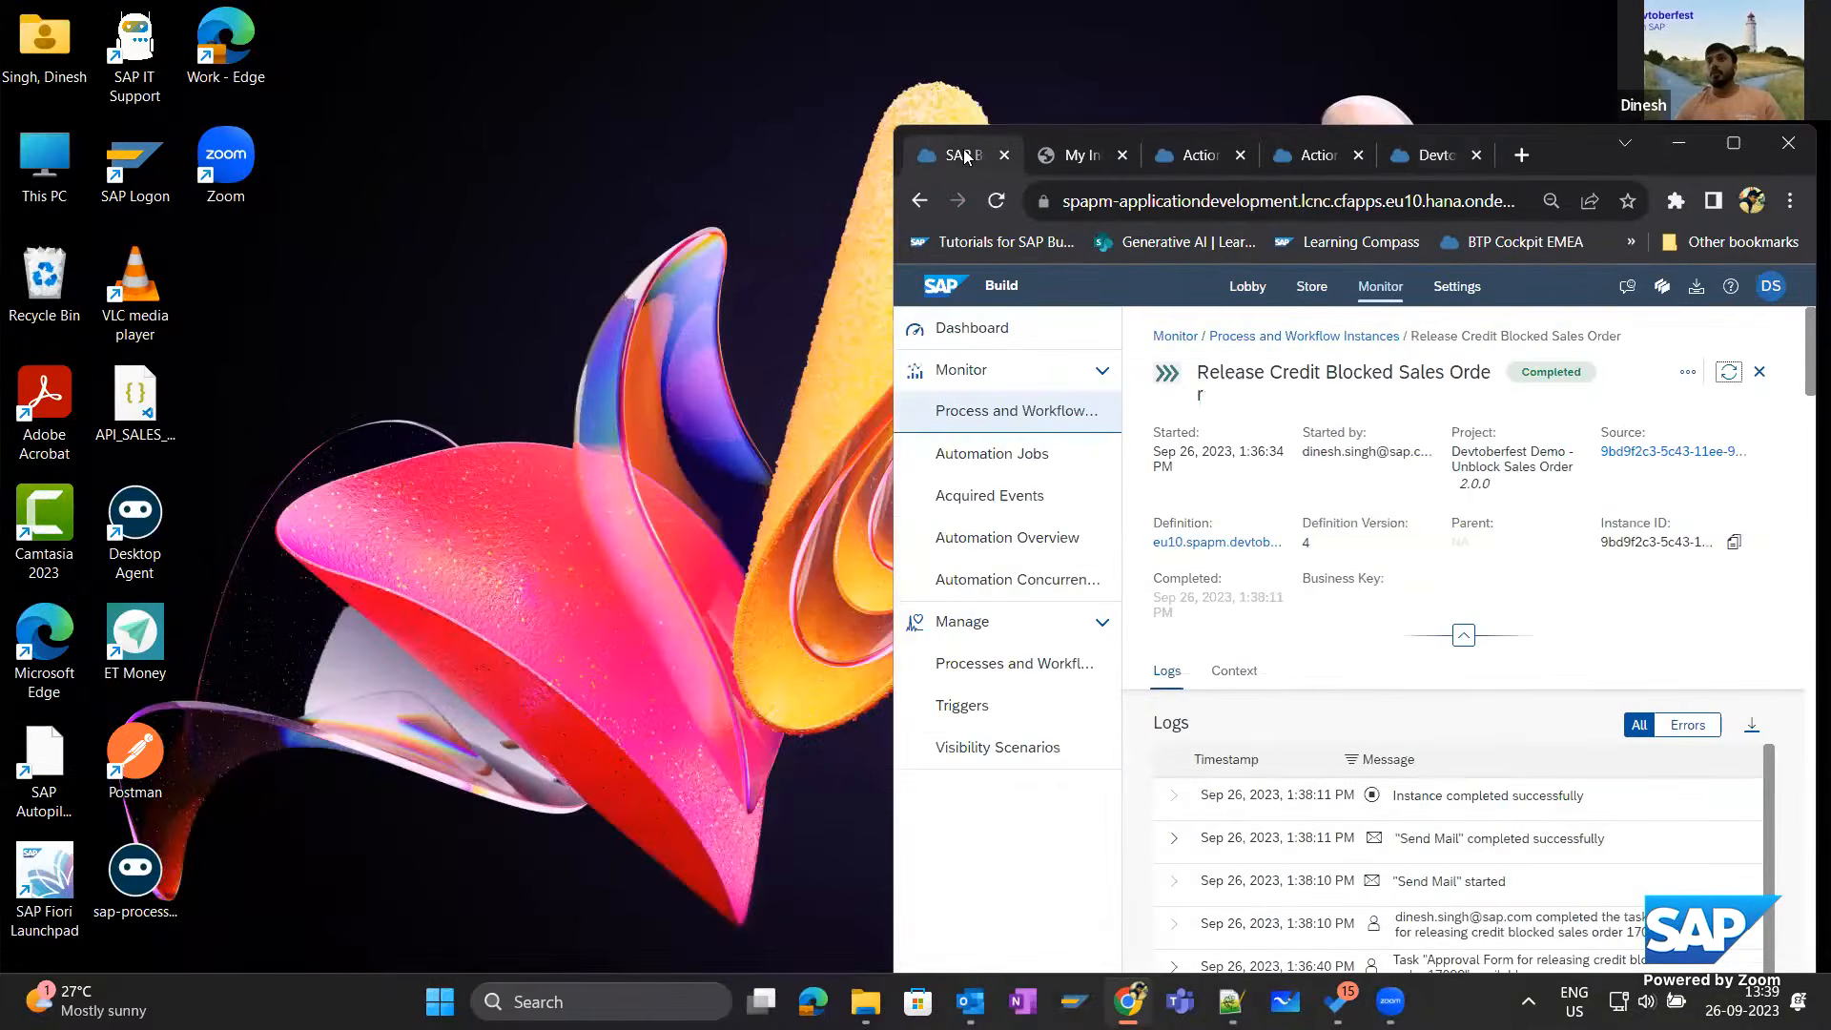
{"action": "left_click", "coordinate": [934, 284]}
{"action": "left_click", "coordinate": [1734, 143]}
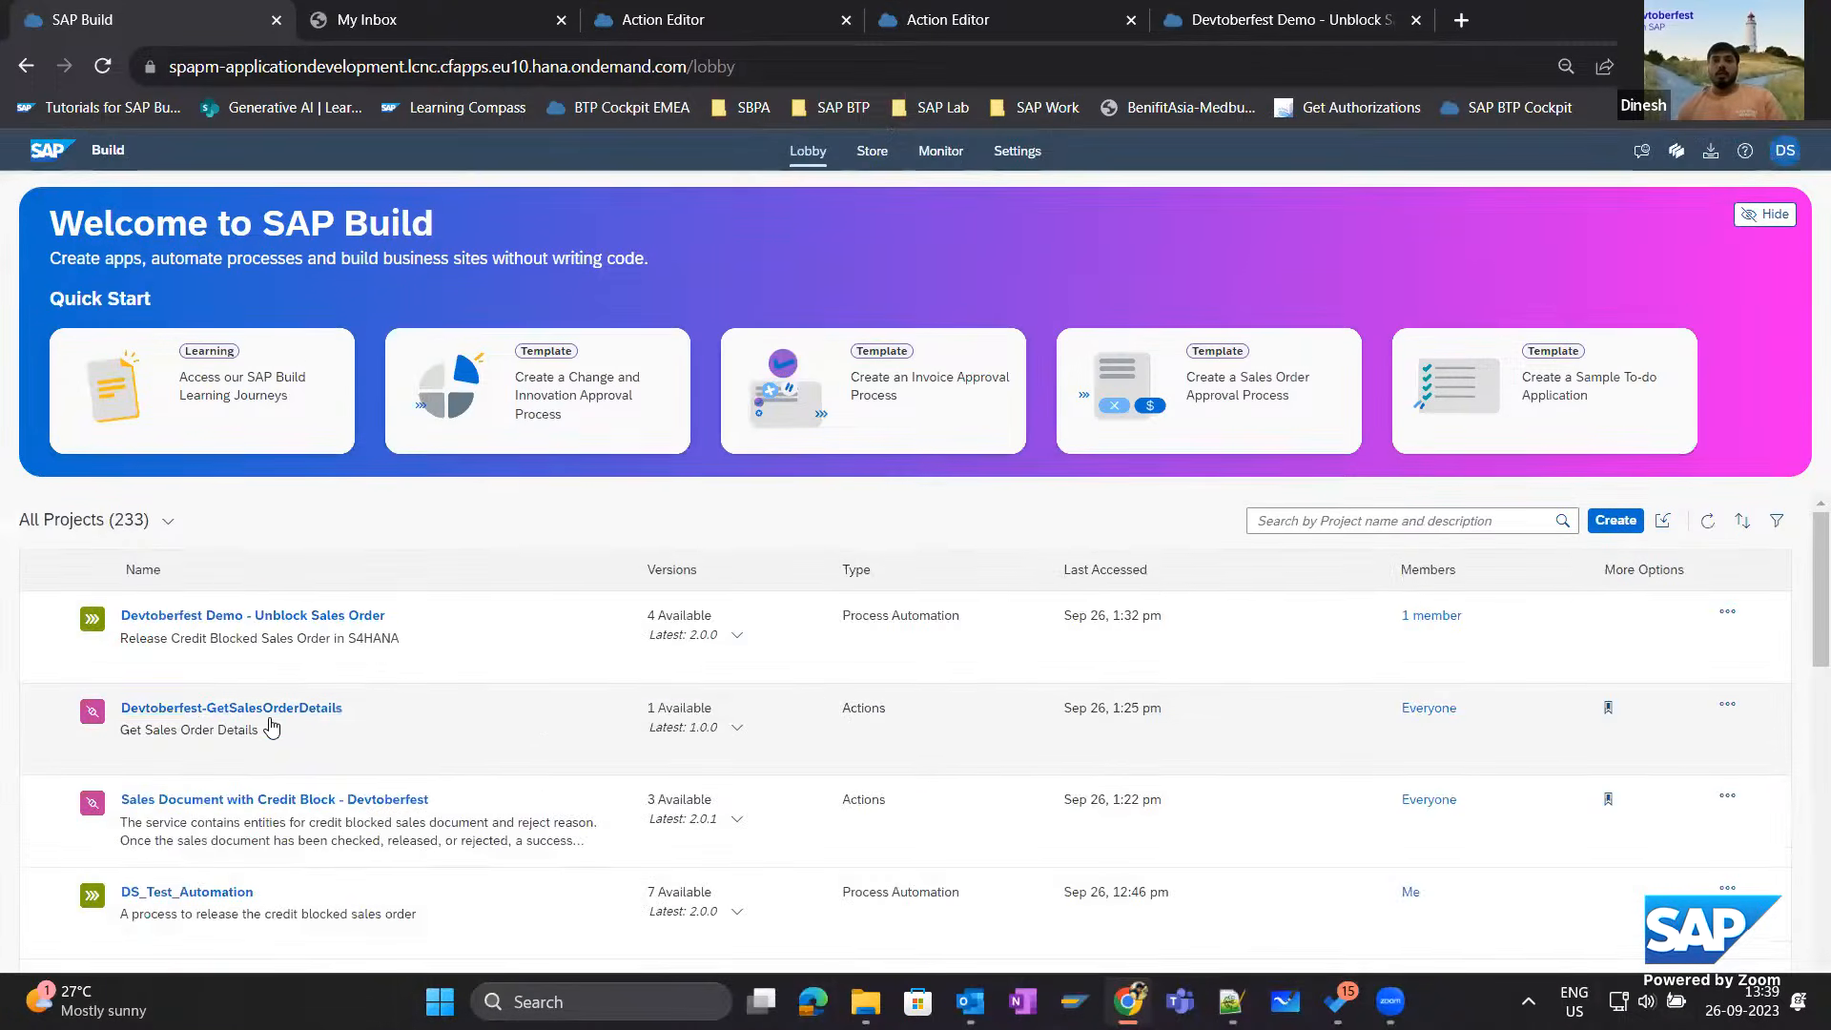
Open the AutomateSOUnblock automation in the DS_Test_Automation project.
{"action": "scroll", "coordinate": [272, 726], "scroll_direction": "down", "scroll_amount": 3}
{"action": "left_click", "coordinate": [243, 763]}
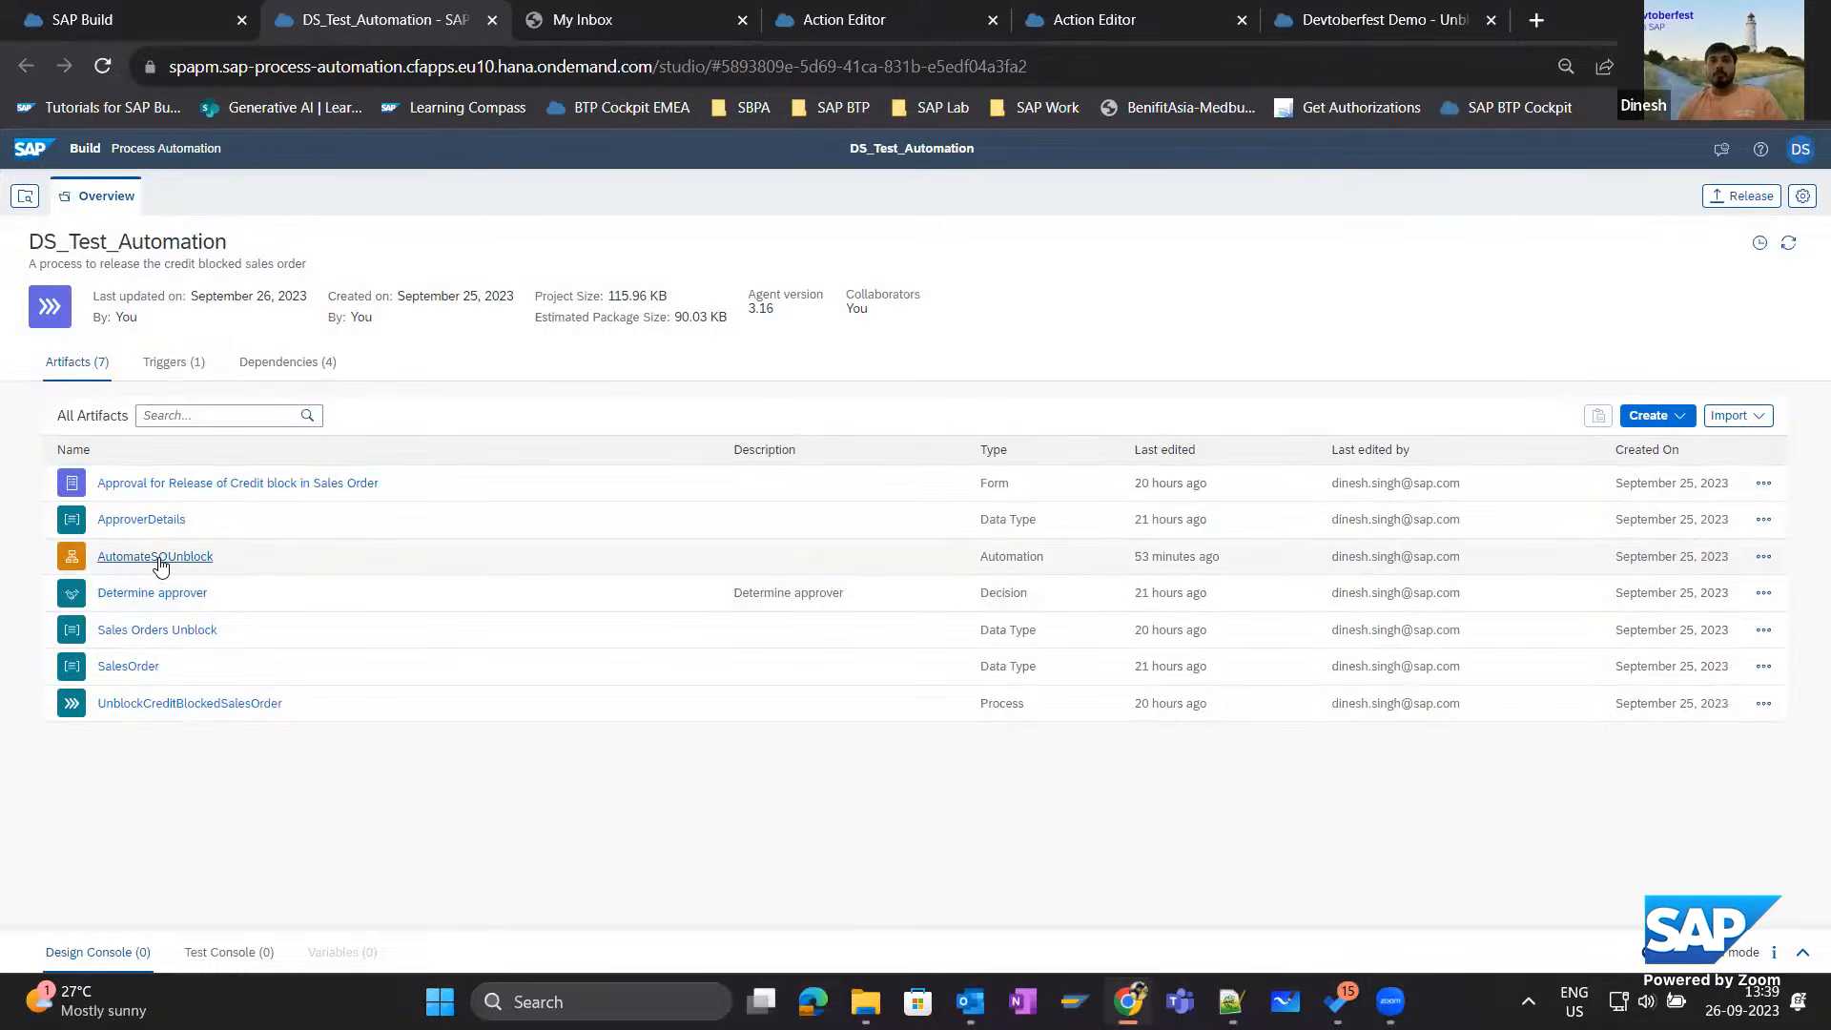
{"action": "left_click", "coordinate": [158, 559]}
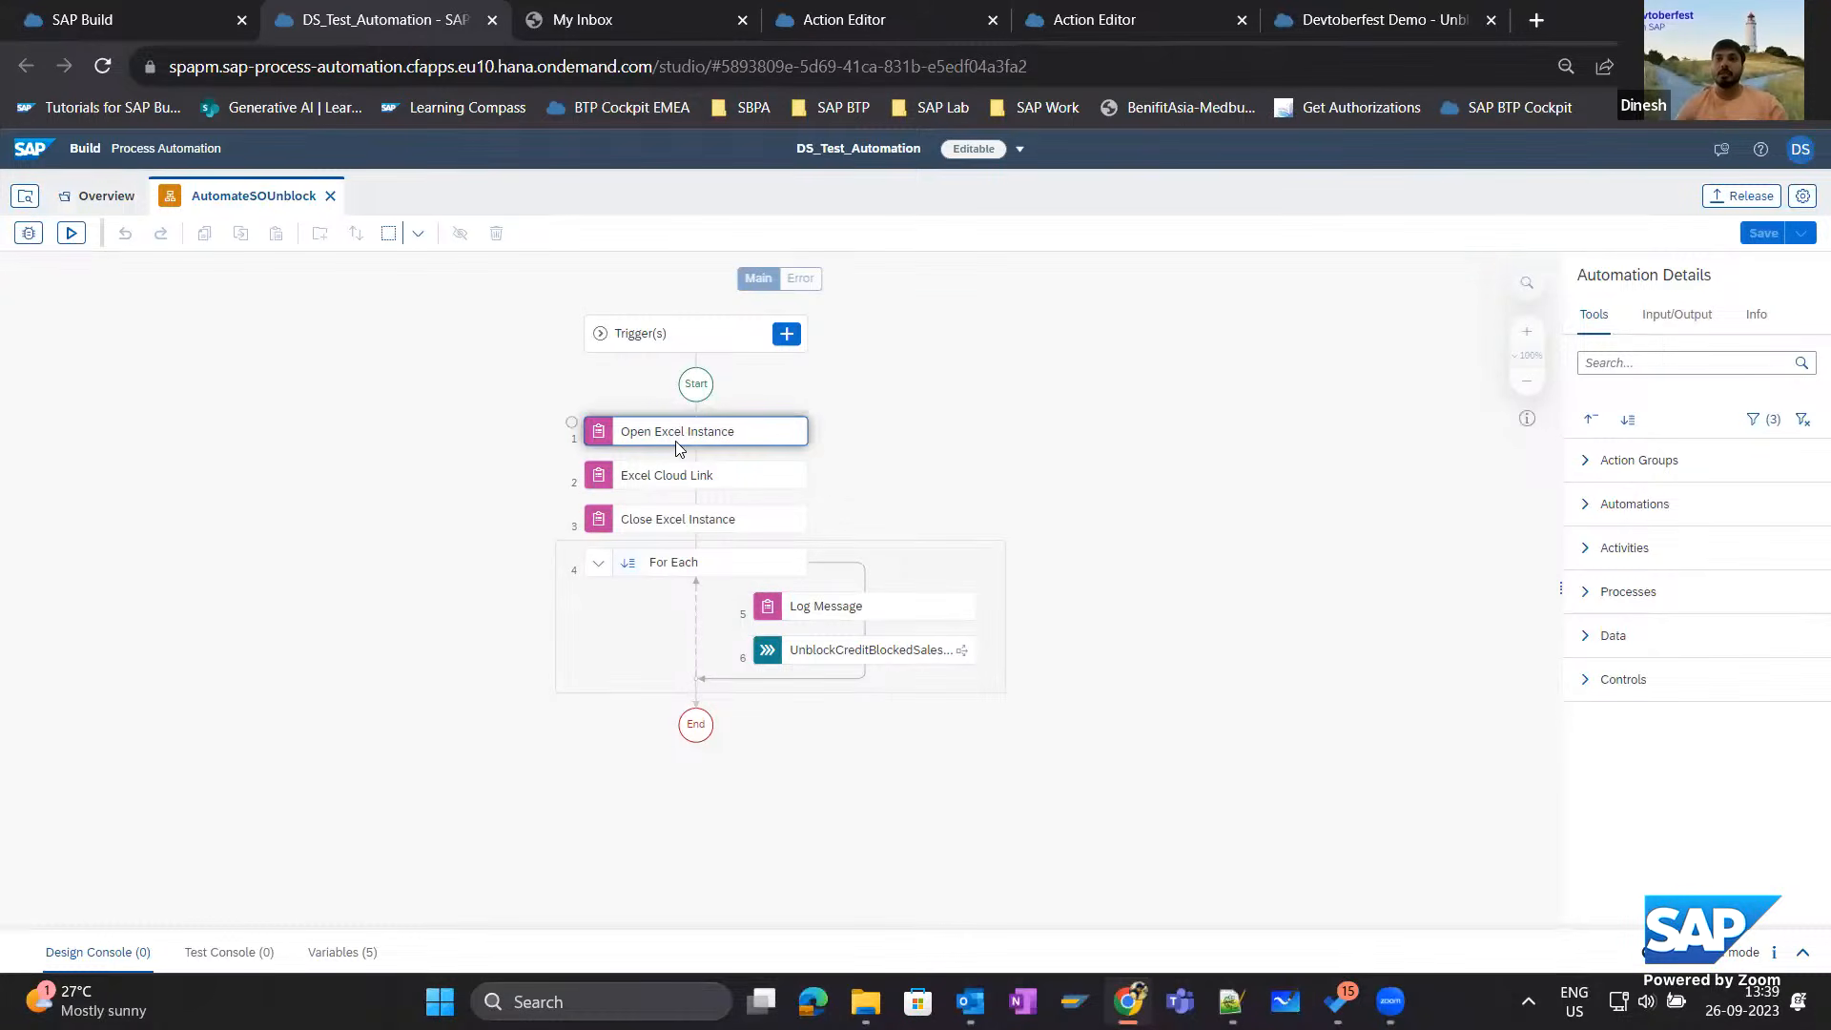
Examine the settings of the Excel Cloud Link, For Each and UnblockCreditBlockedSalesOrder steps in the automation.
{"action": "left_click", "coordinate": [692, 488]}
{"action": "left_click", "coordinate": [1694, 634]}
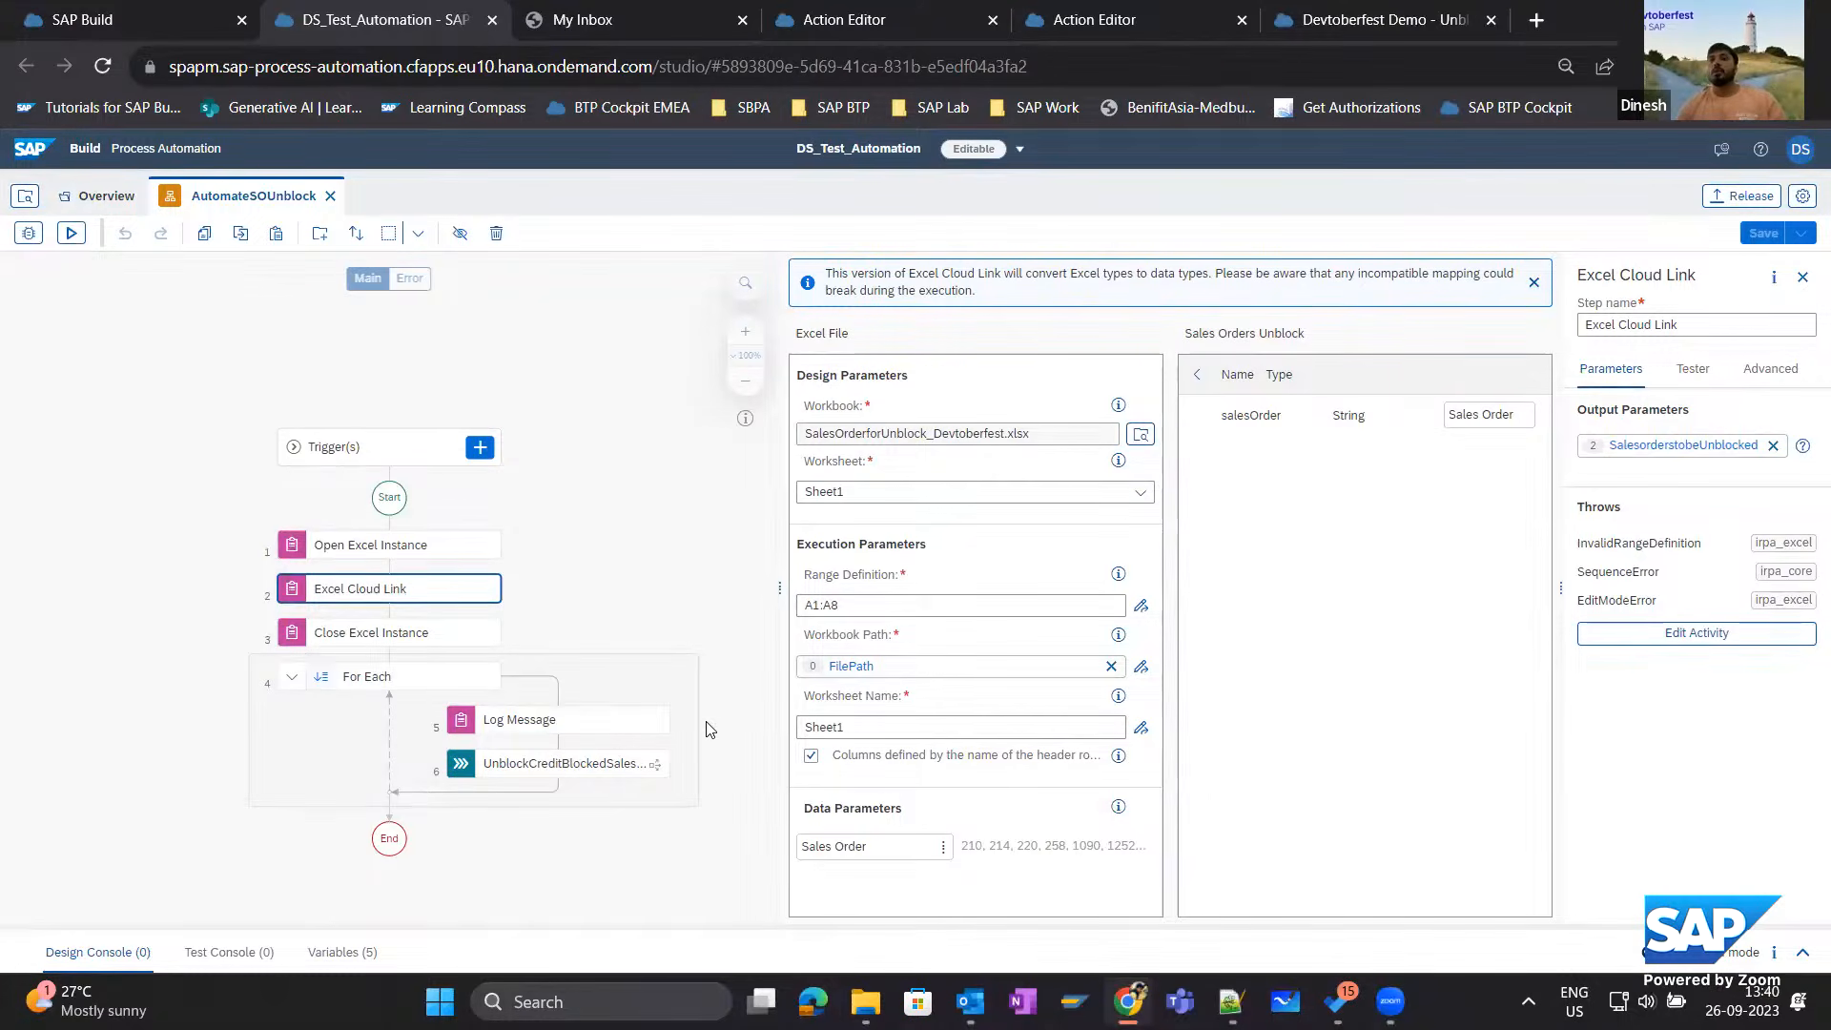
{"action": "left_click", "coordinate": [122, 629]}
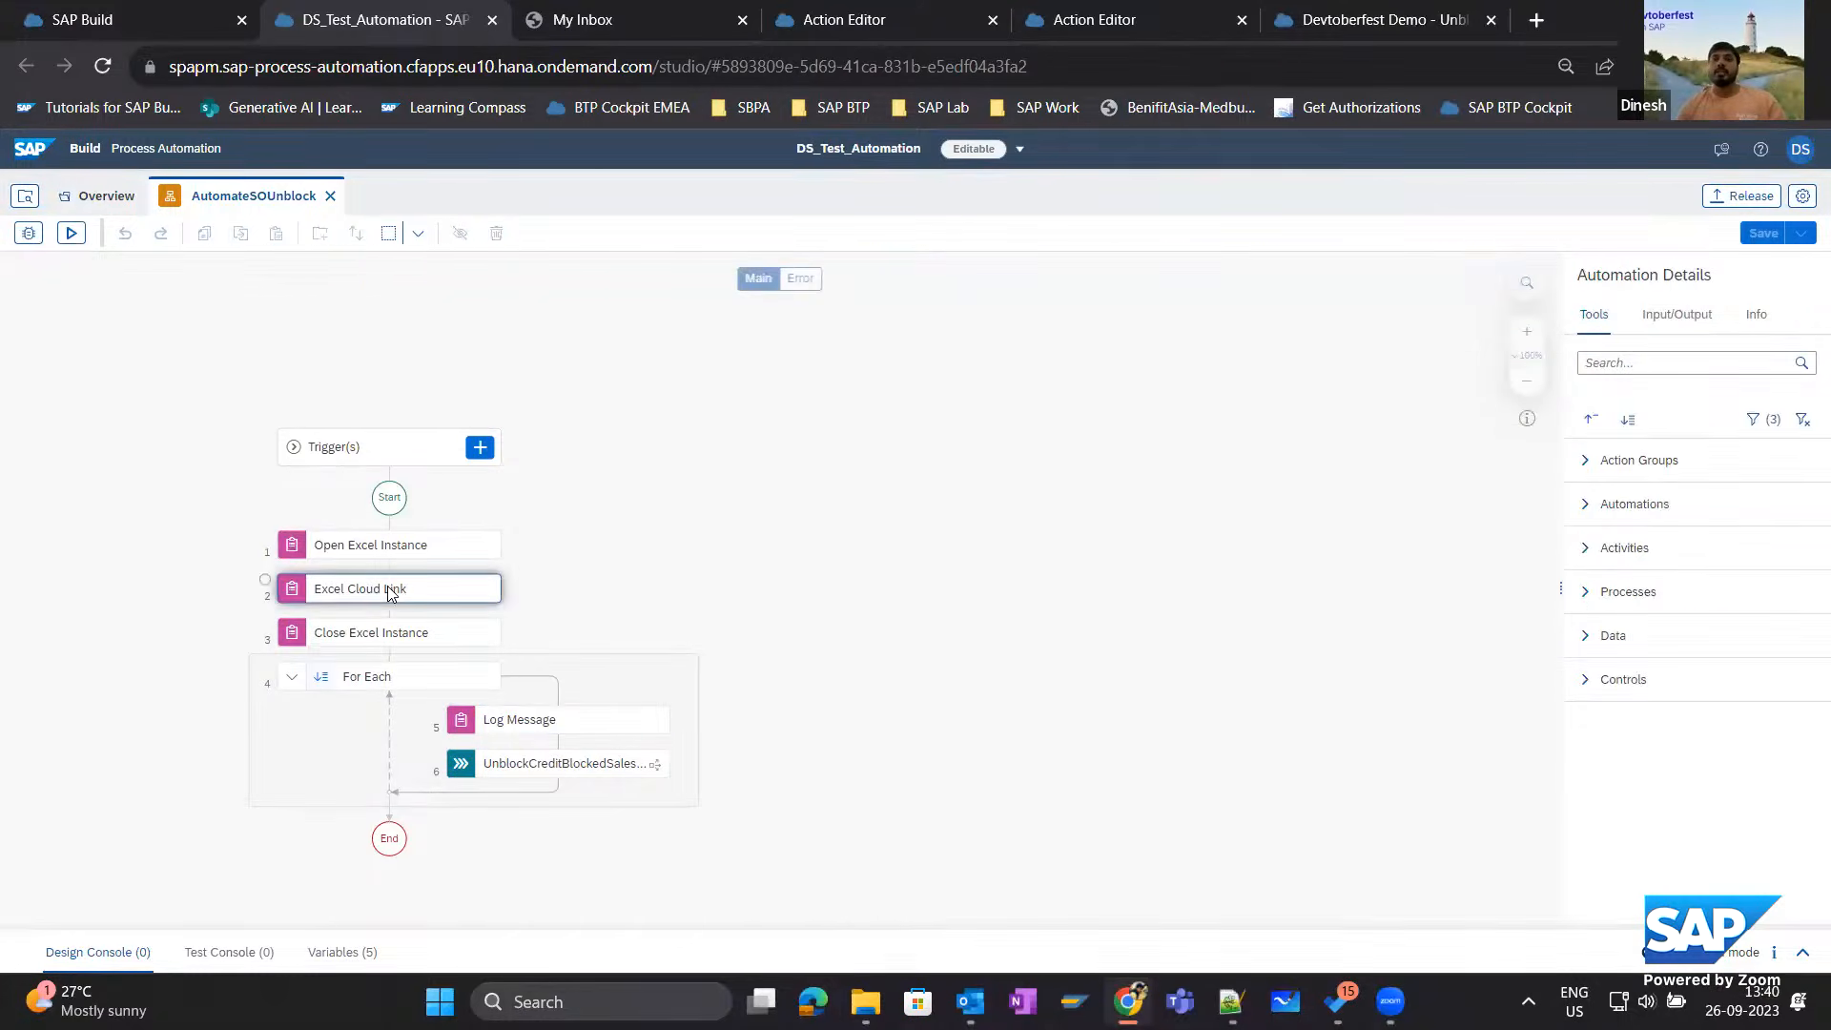
{"action": "left_click", "coordinate": [402, 676]}
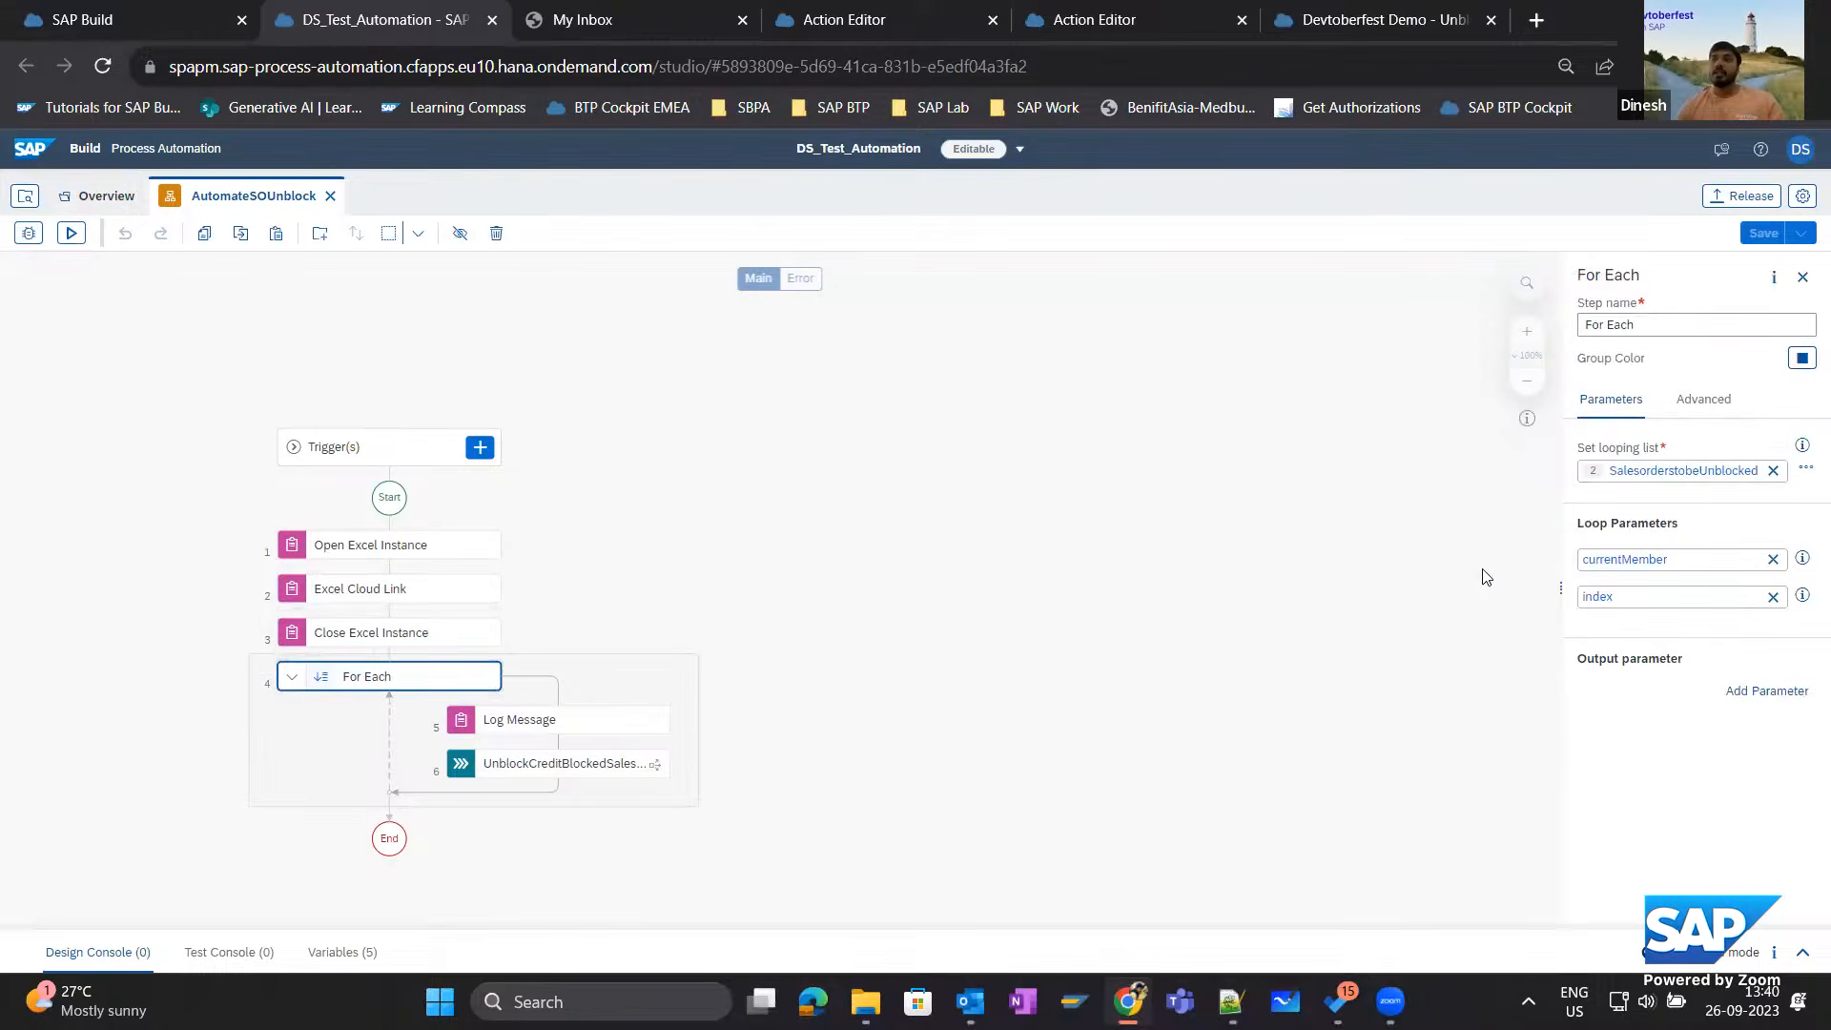
{"action": "left_click", "coordinate": [498, 763]}
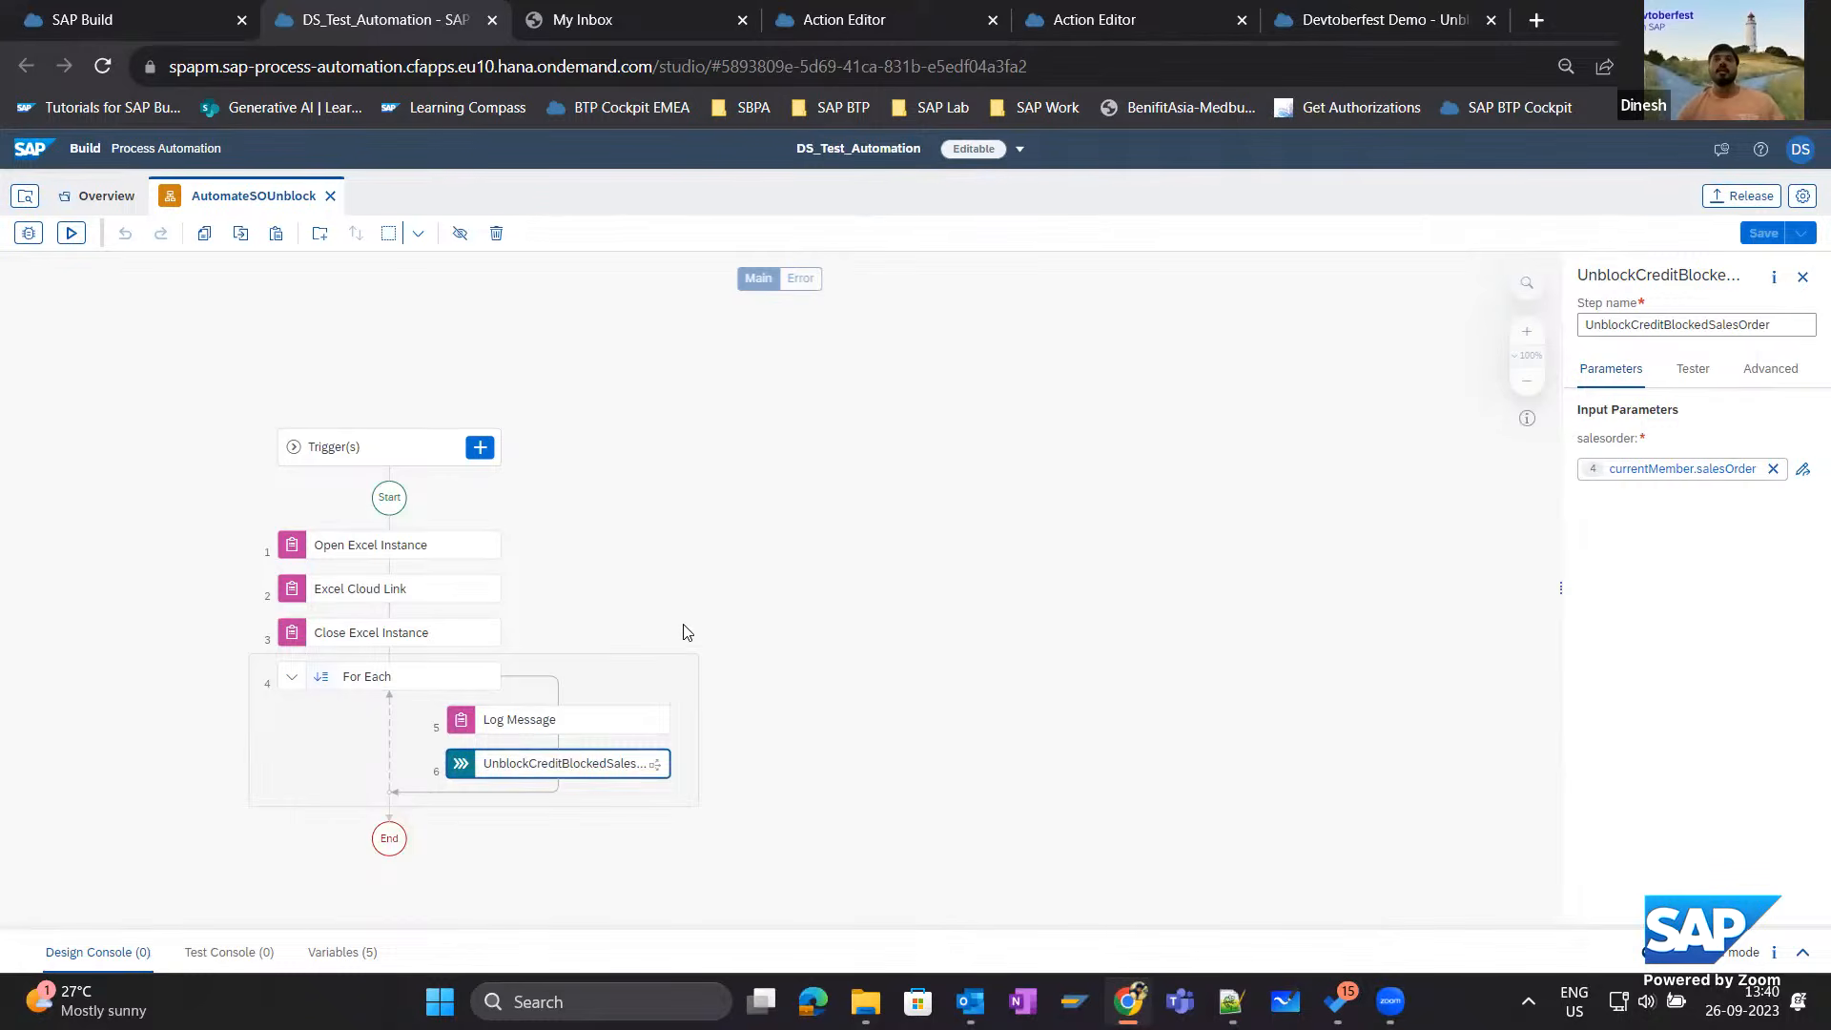
Go back to SAP Build and open the list of deployed triggers in the monitoring area.
{"action": "left_click", "coordinate": [186, 26]}
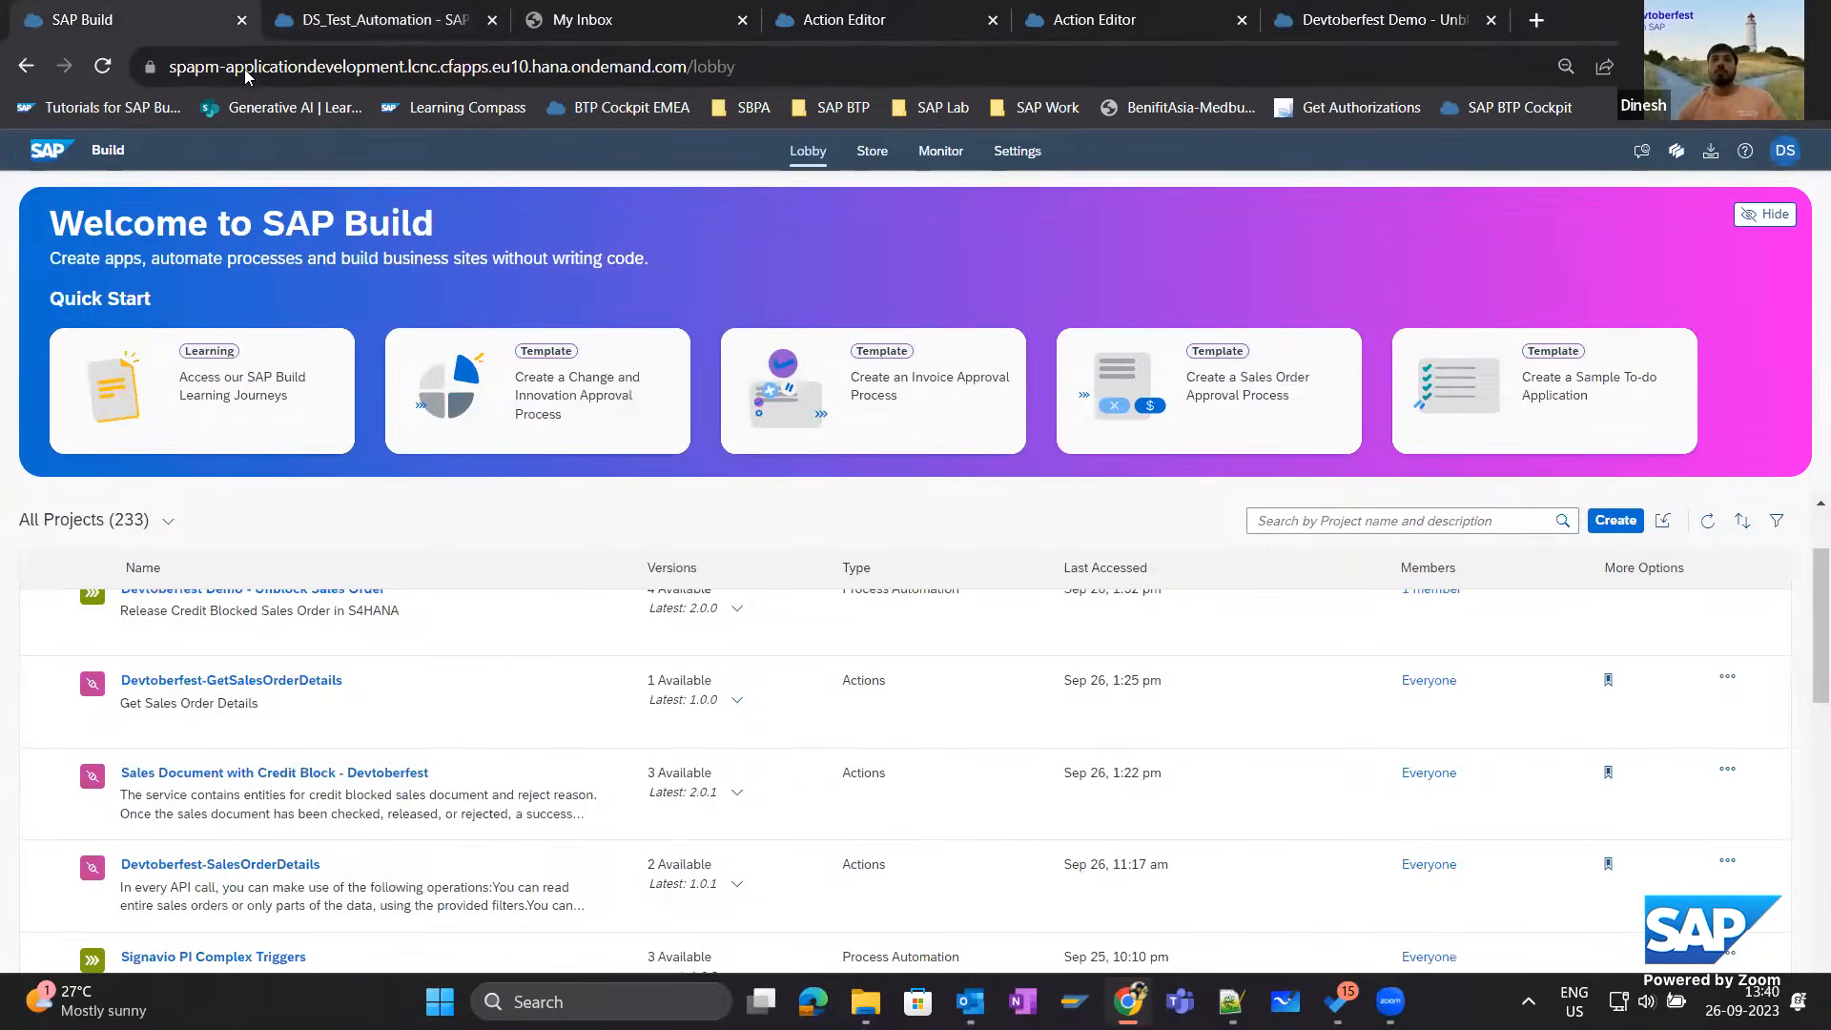
{"action": "left_click", "coordinate": [947, 152]}
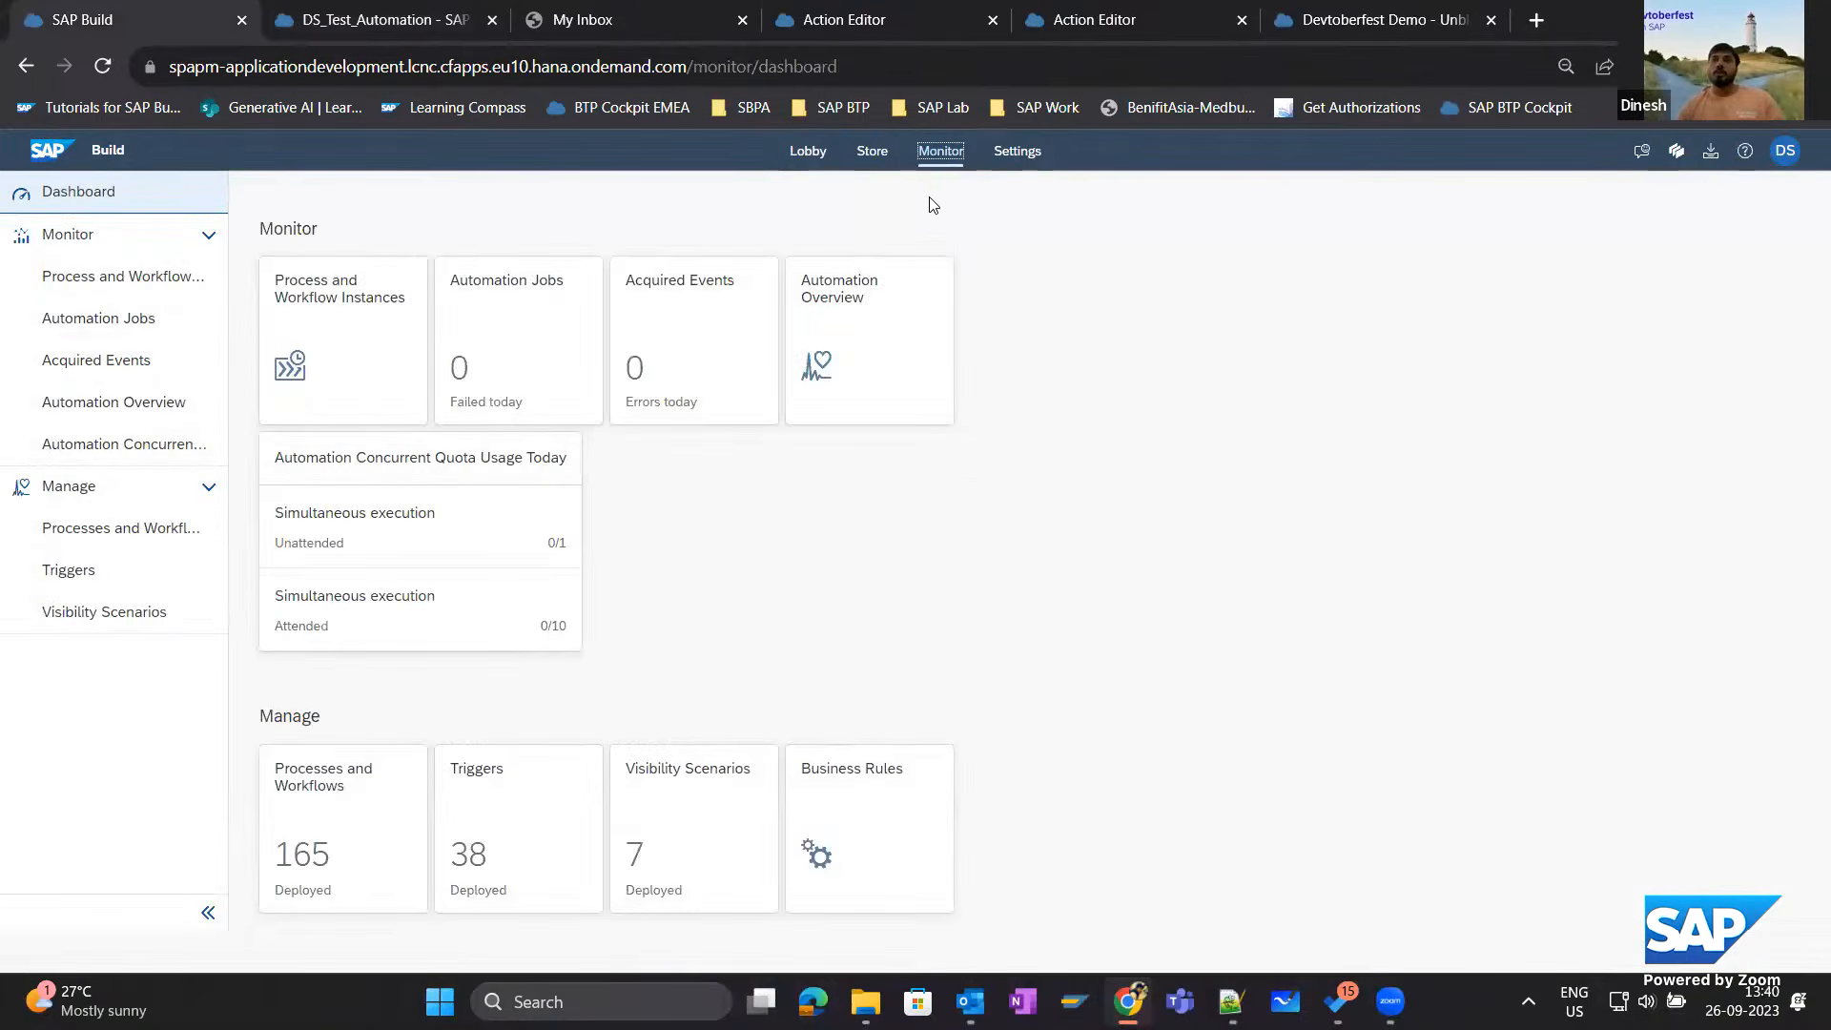
{"action": "left_click", "coordinate": [84, 582]}
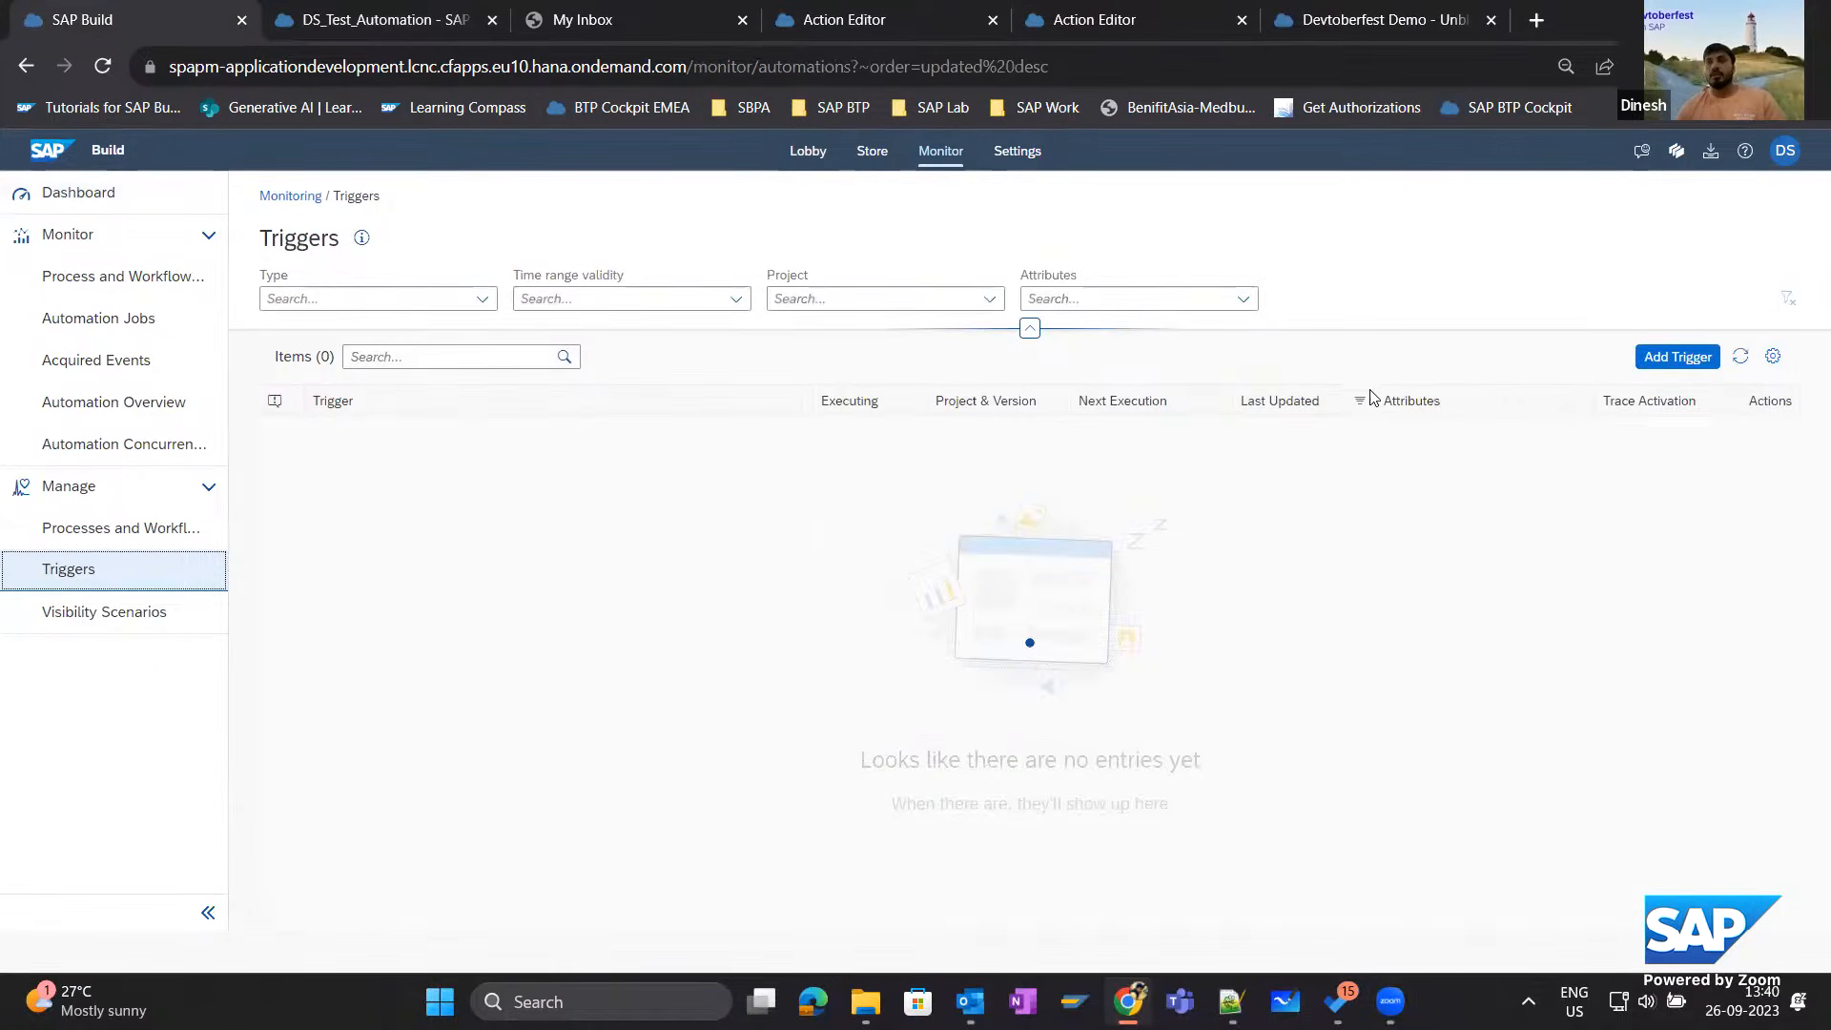
Start a new trigger of type Scheduled for the DS_Test_Automation project, version 2.0.0.
{"action": "left_click", "coordinate": [1674, 358]}
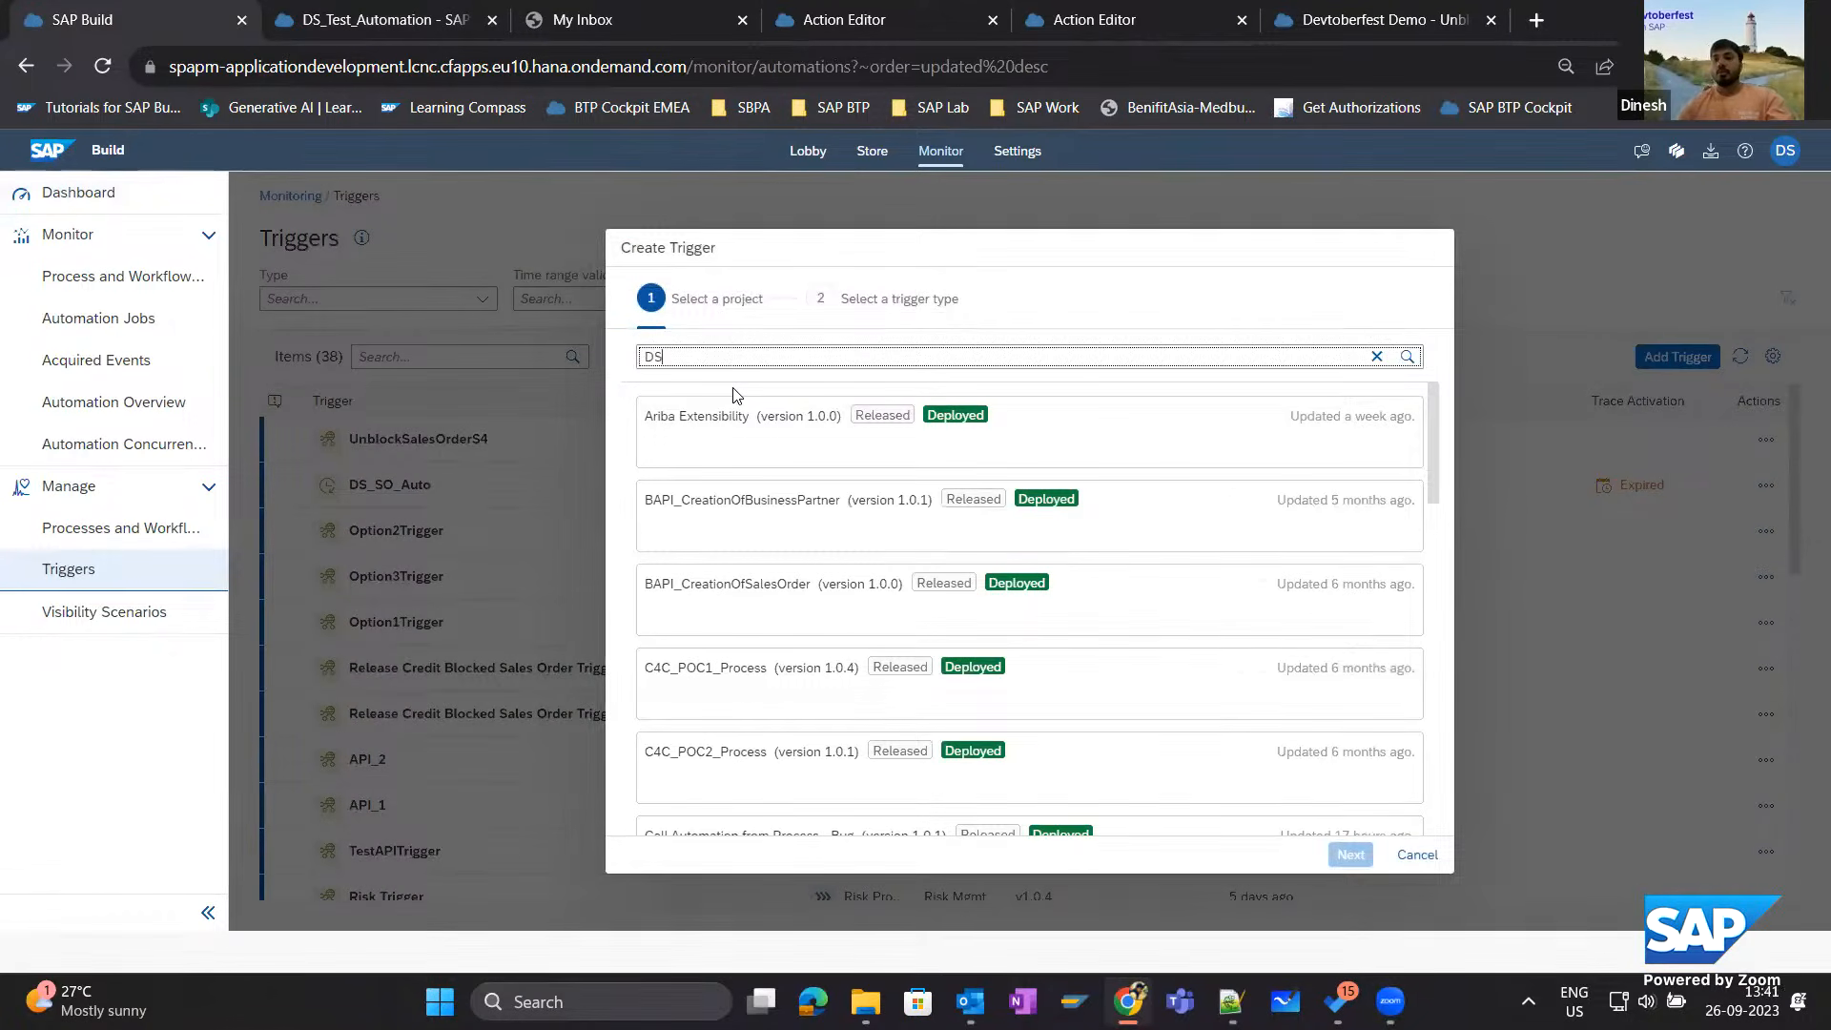
{"action": "type", "text": "DS_s"}
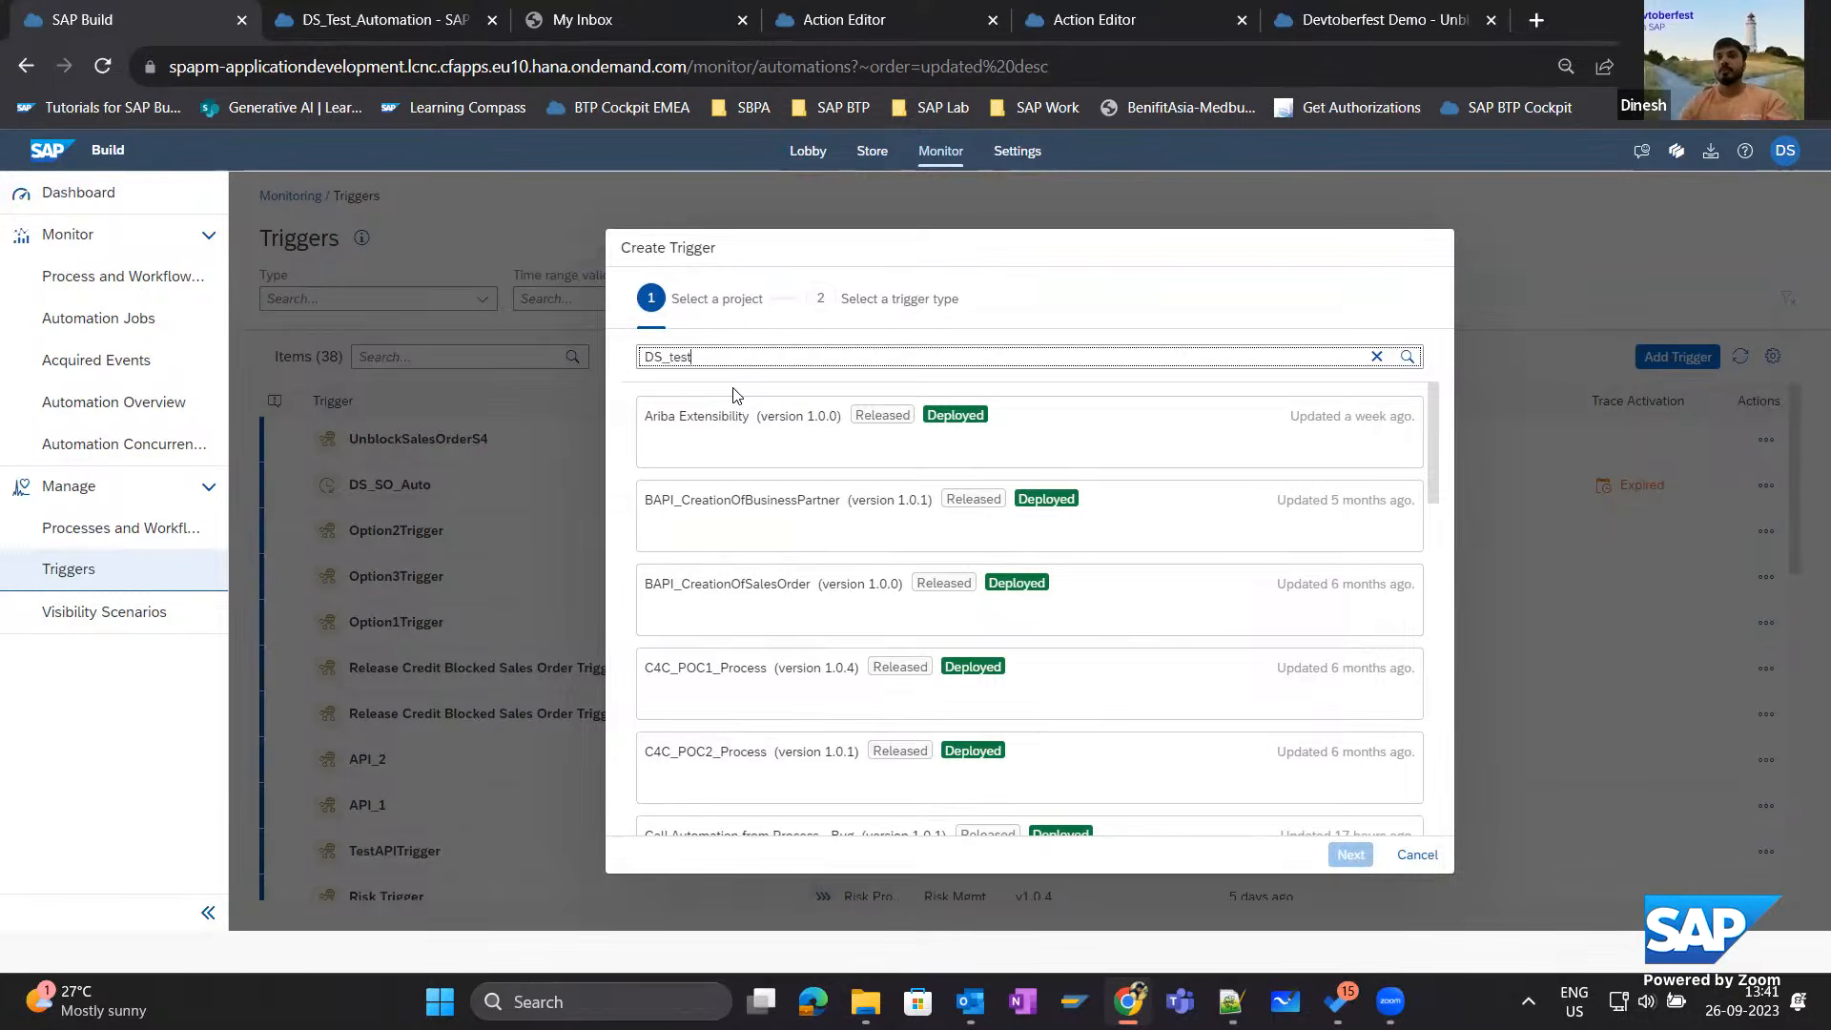
{"action": "left_click", "coordinate": [748, 410]}
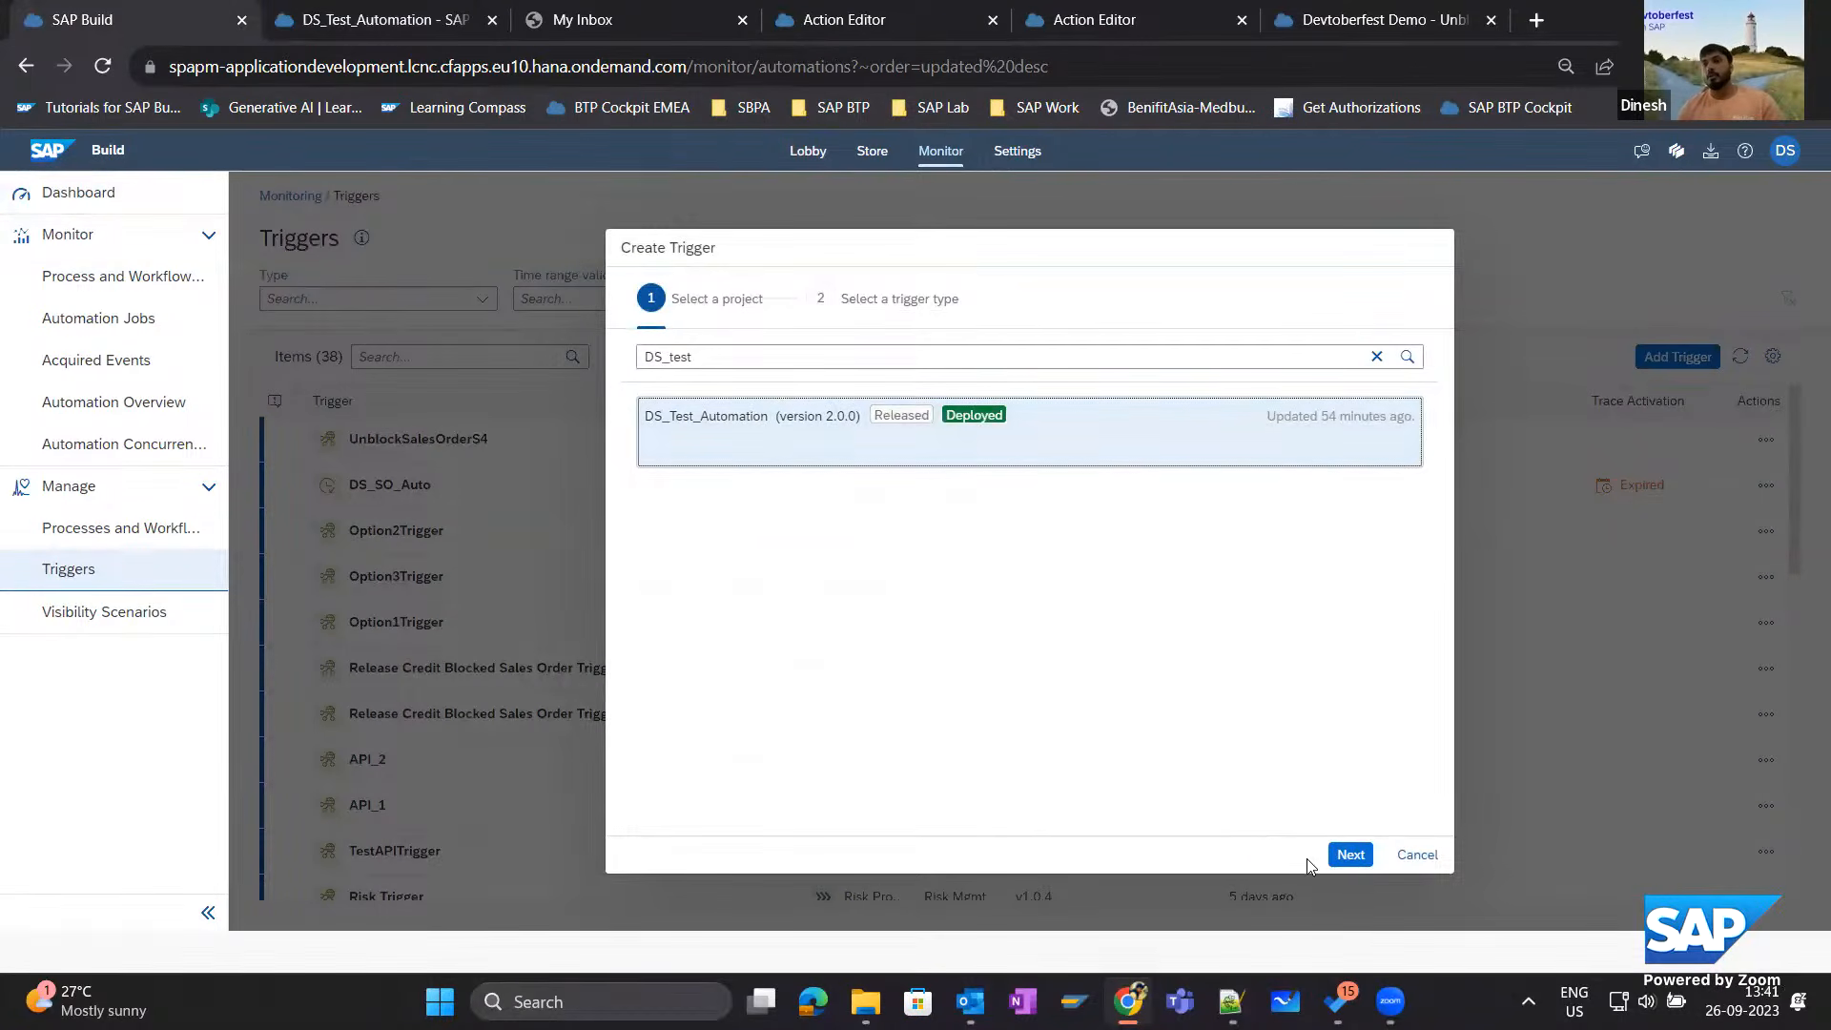
{"action": "left_click", "coordinate": [1350, 854]}
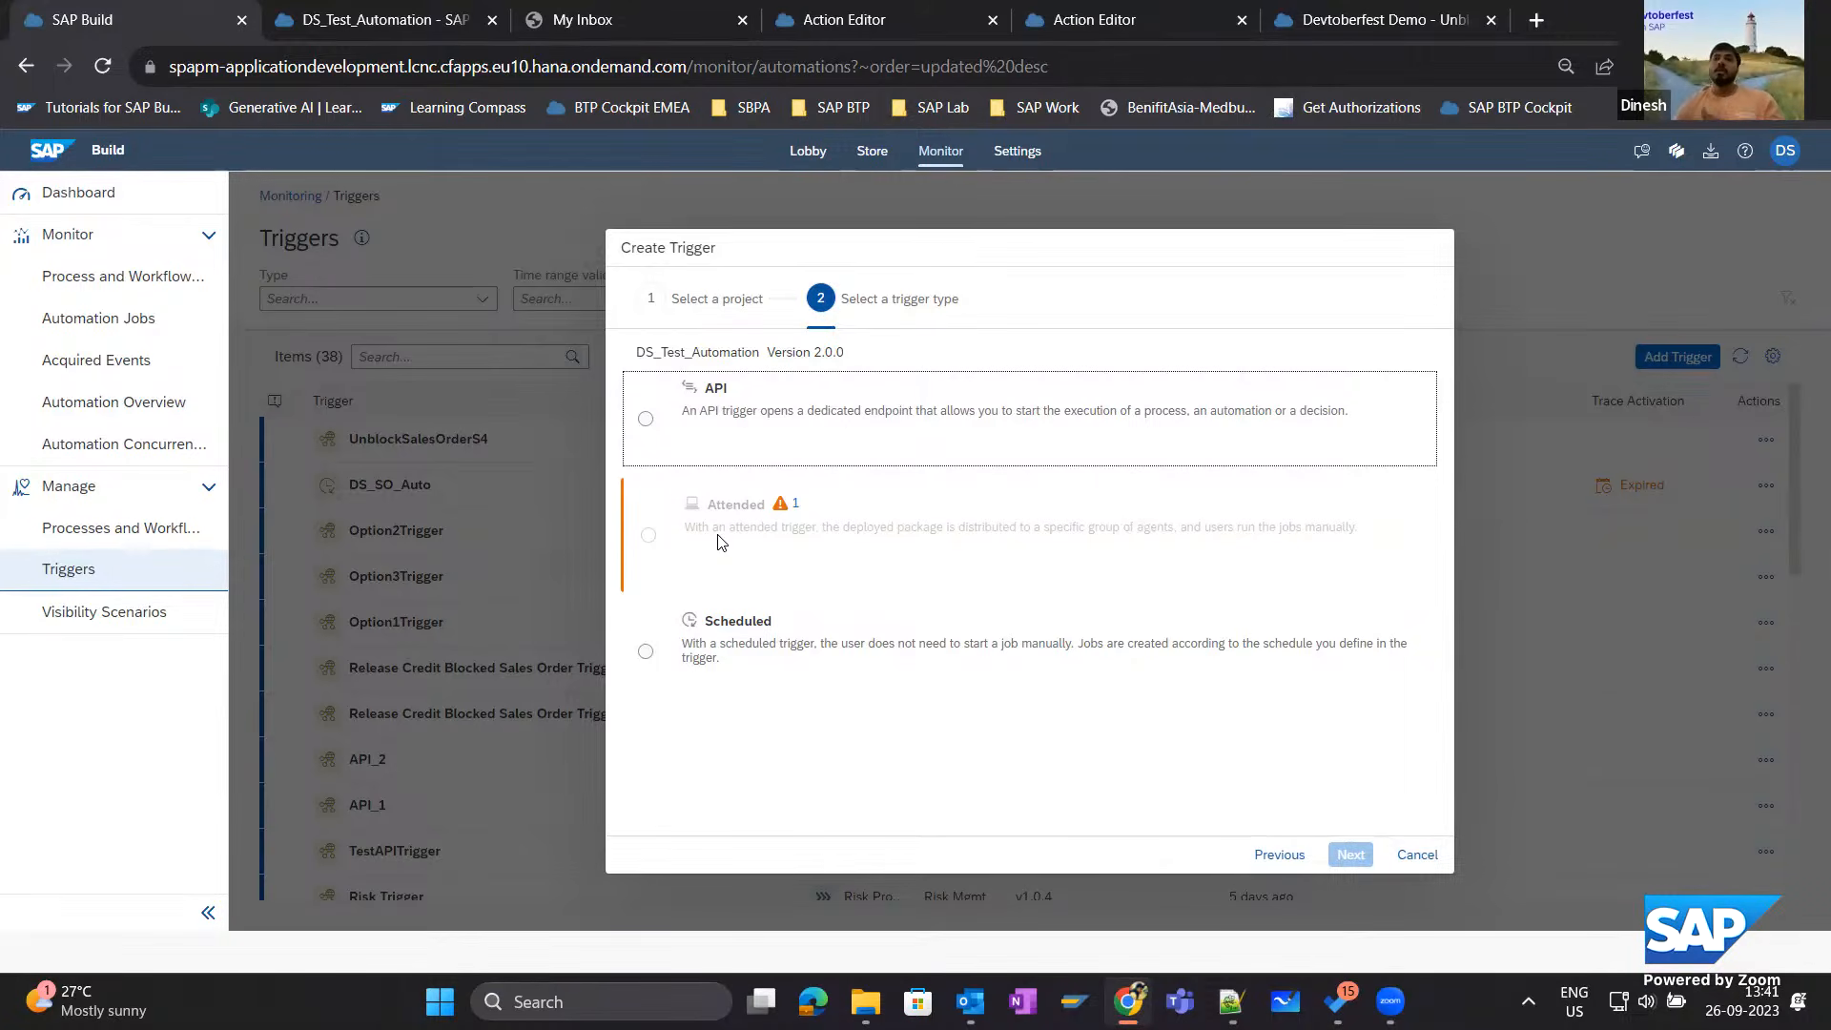
{"action": "left_click", "coordinate": [647, 653]}
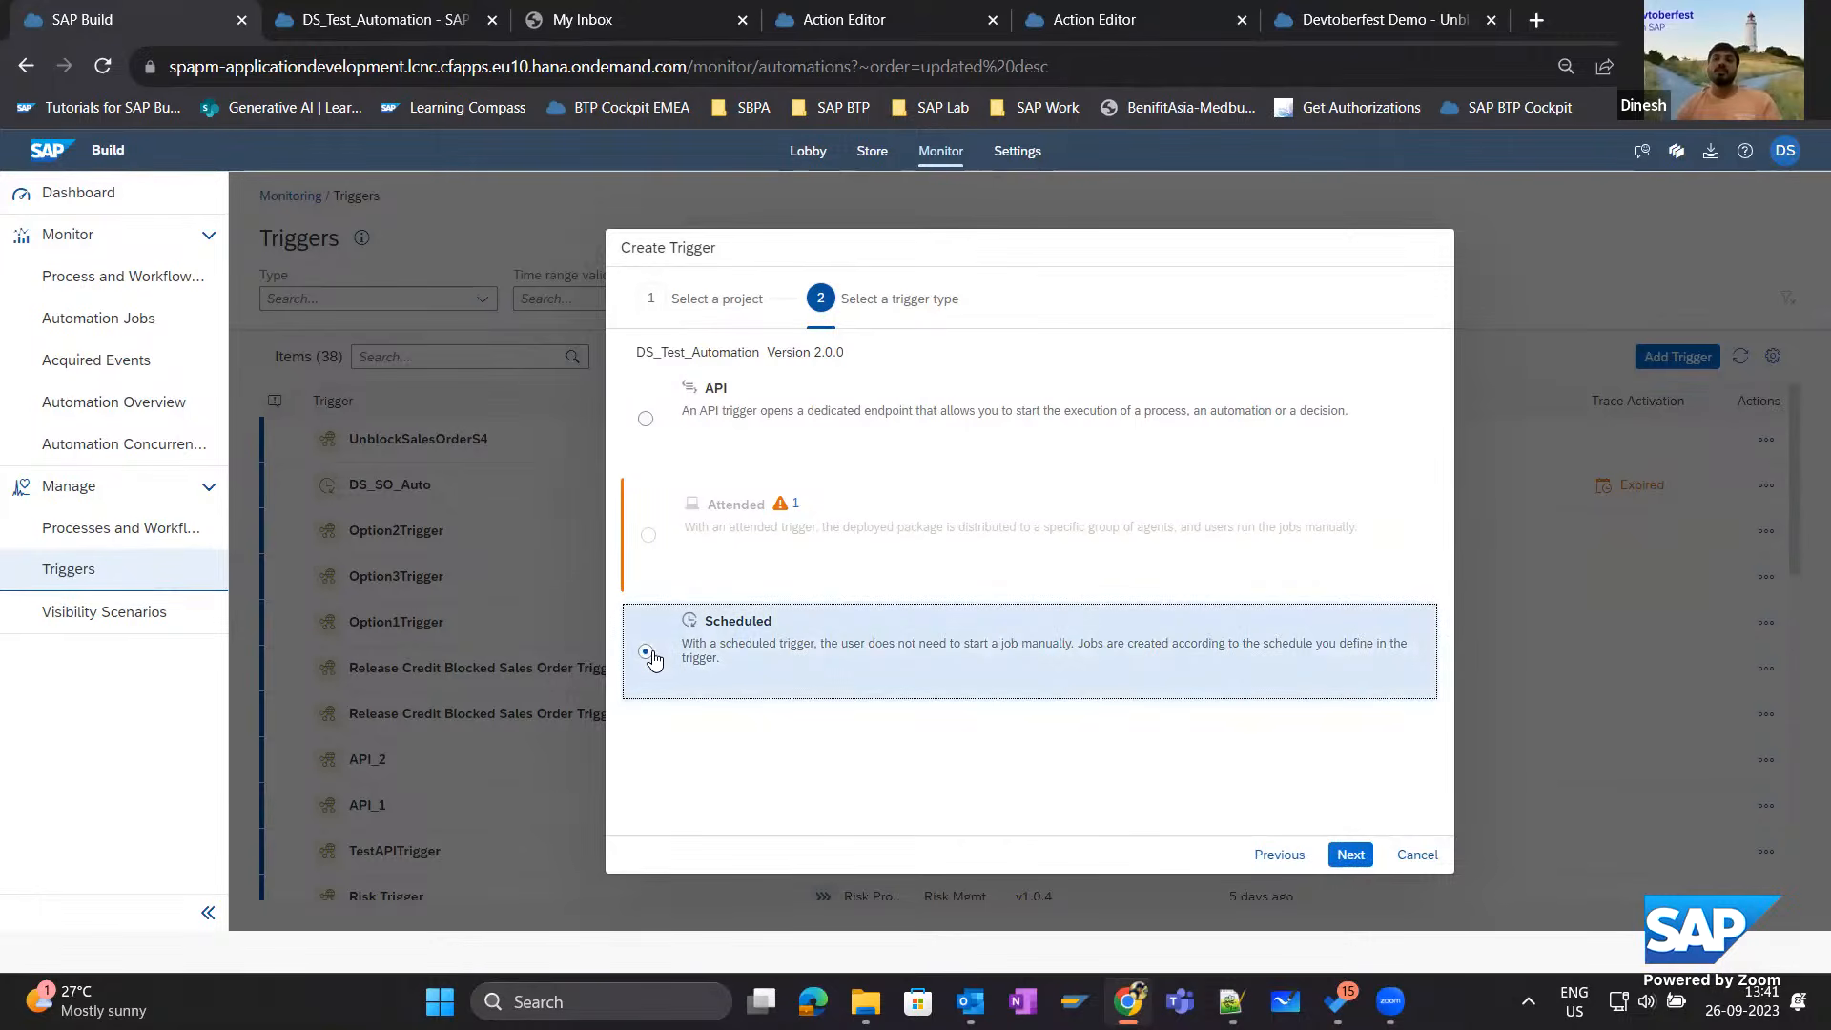
{"action": "left_click", "coordinate": [1350, 855]}
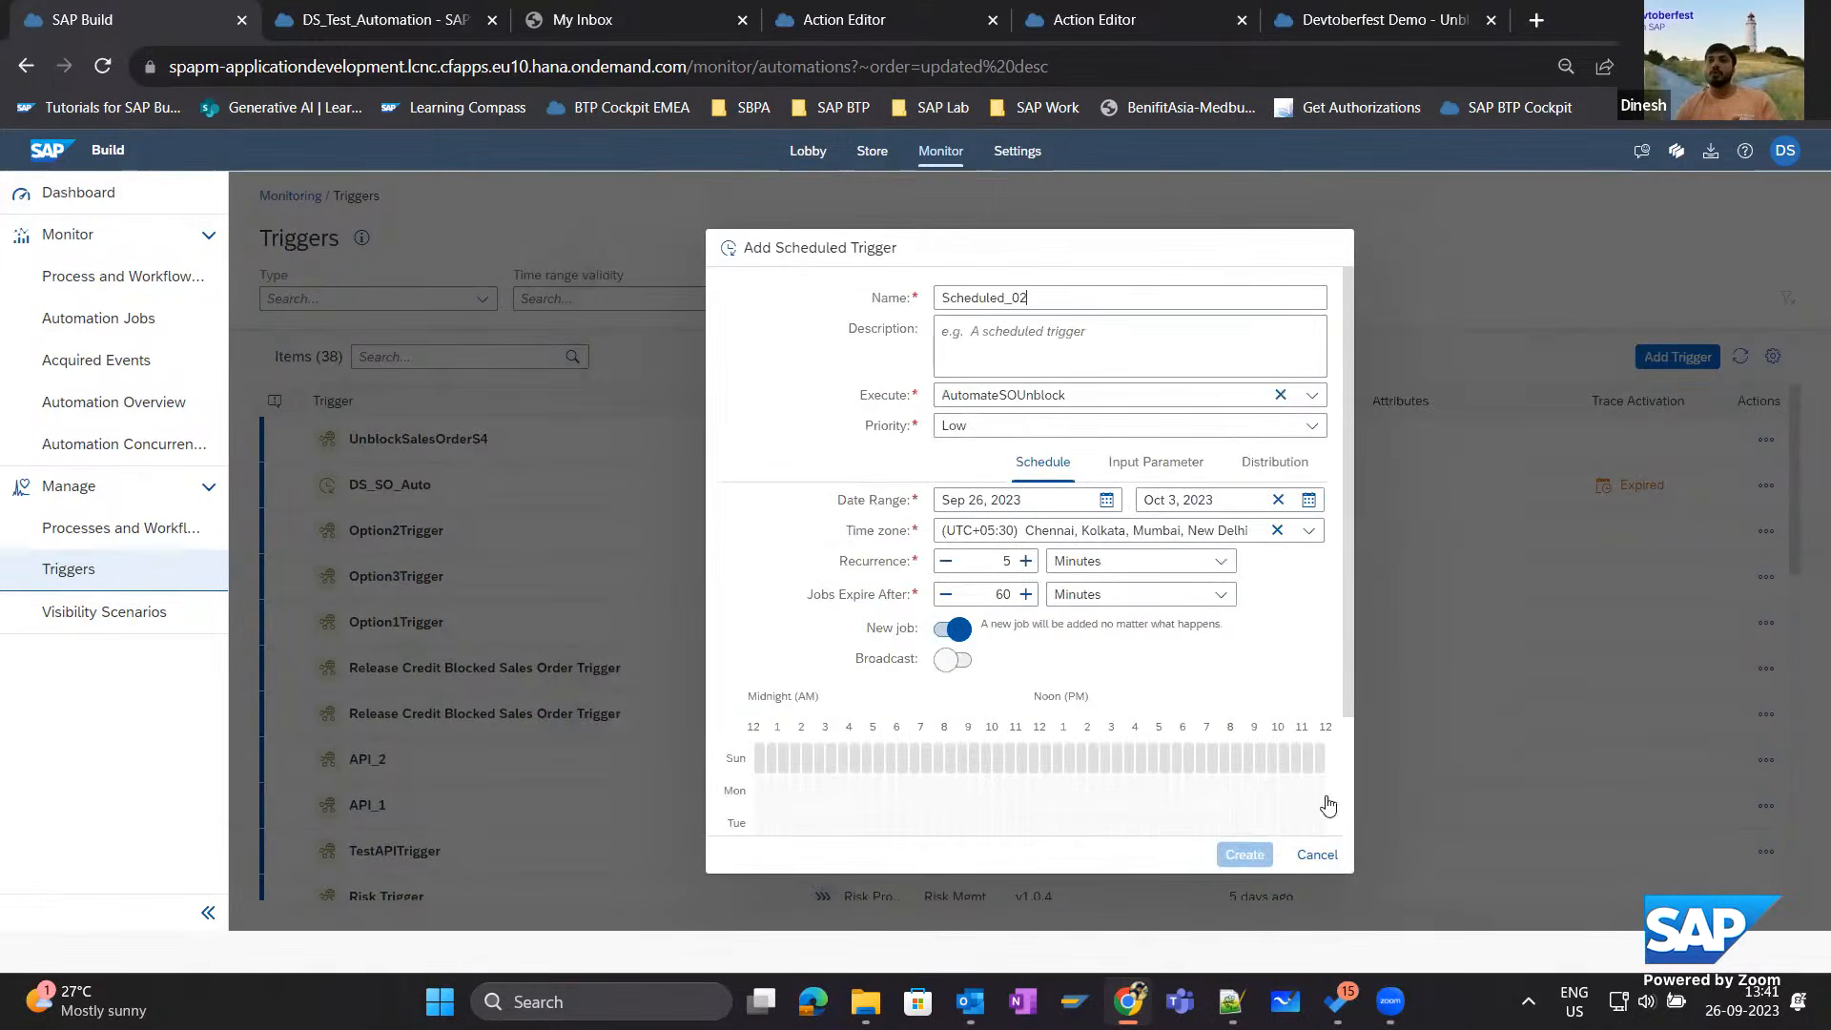
Set the scheduled trigger to execute AutomateSOUnblock and select the Sunday 8 AM and 3 PM time slots.
{"action": "left_click", "coordinate": [1312, 396]}
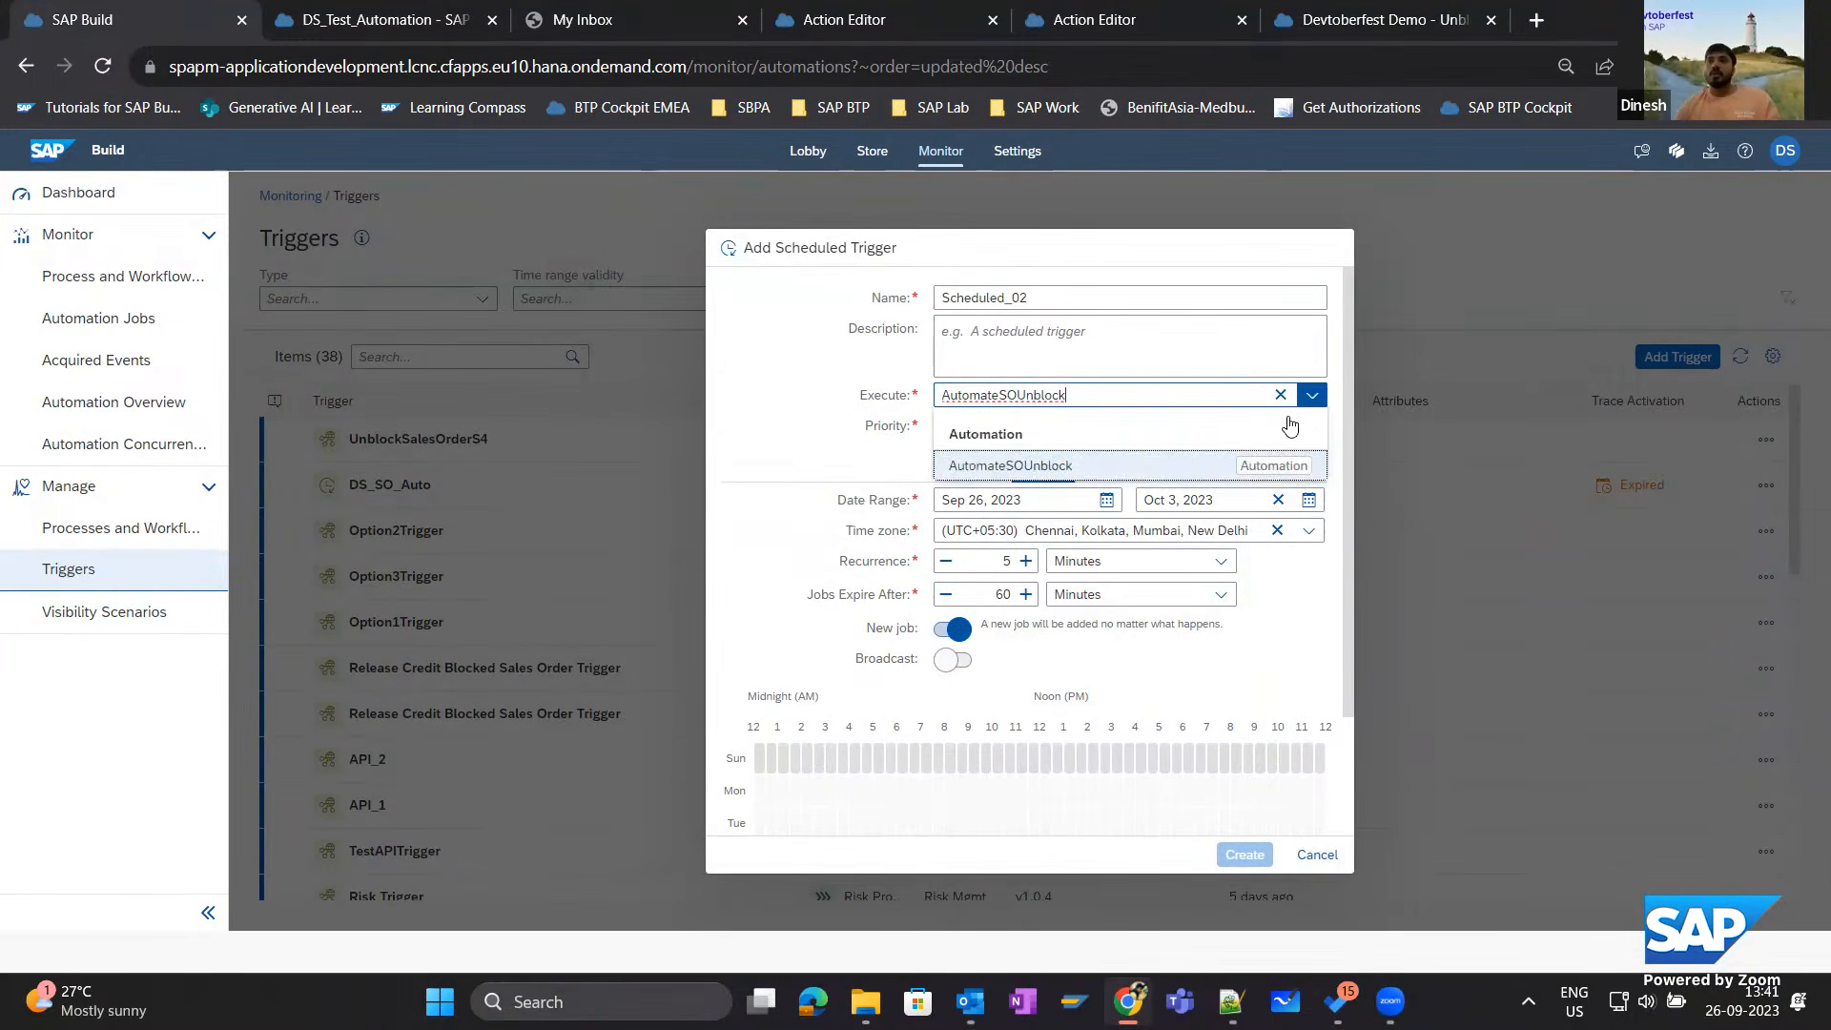
{"action": "left_click", "coordinate": [1045, 469]}
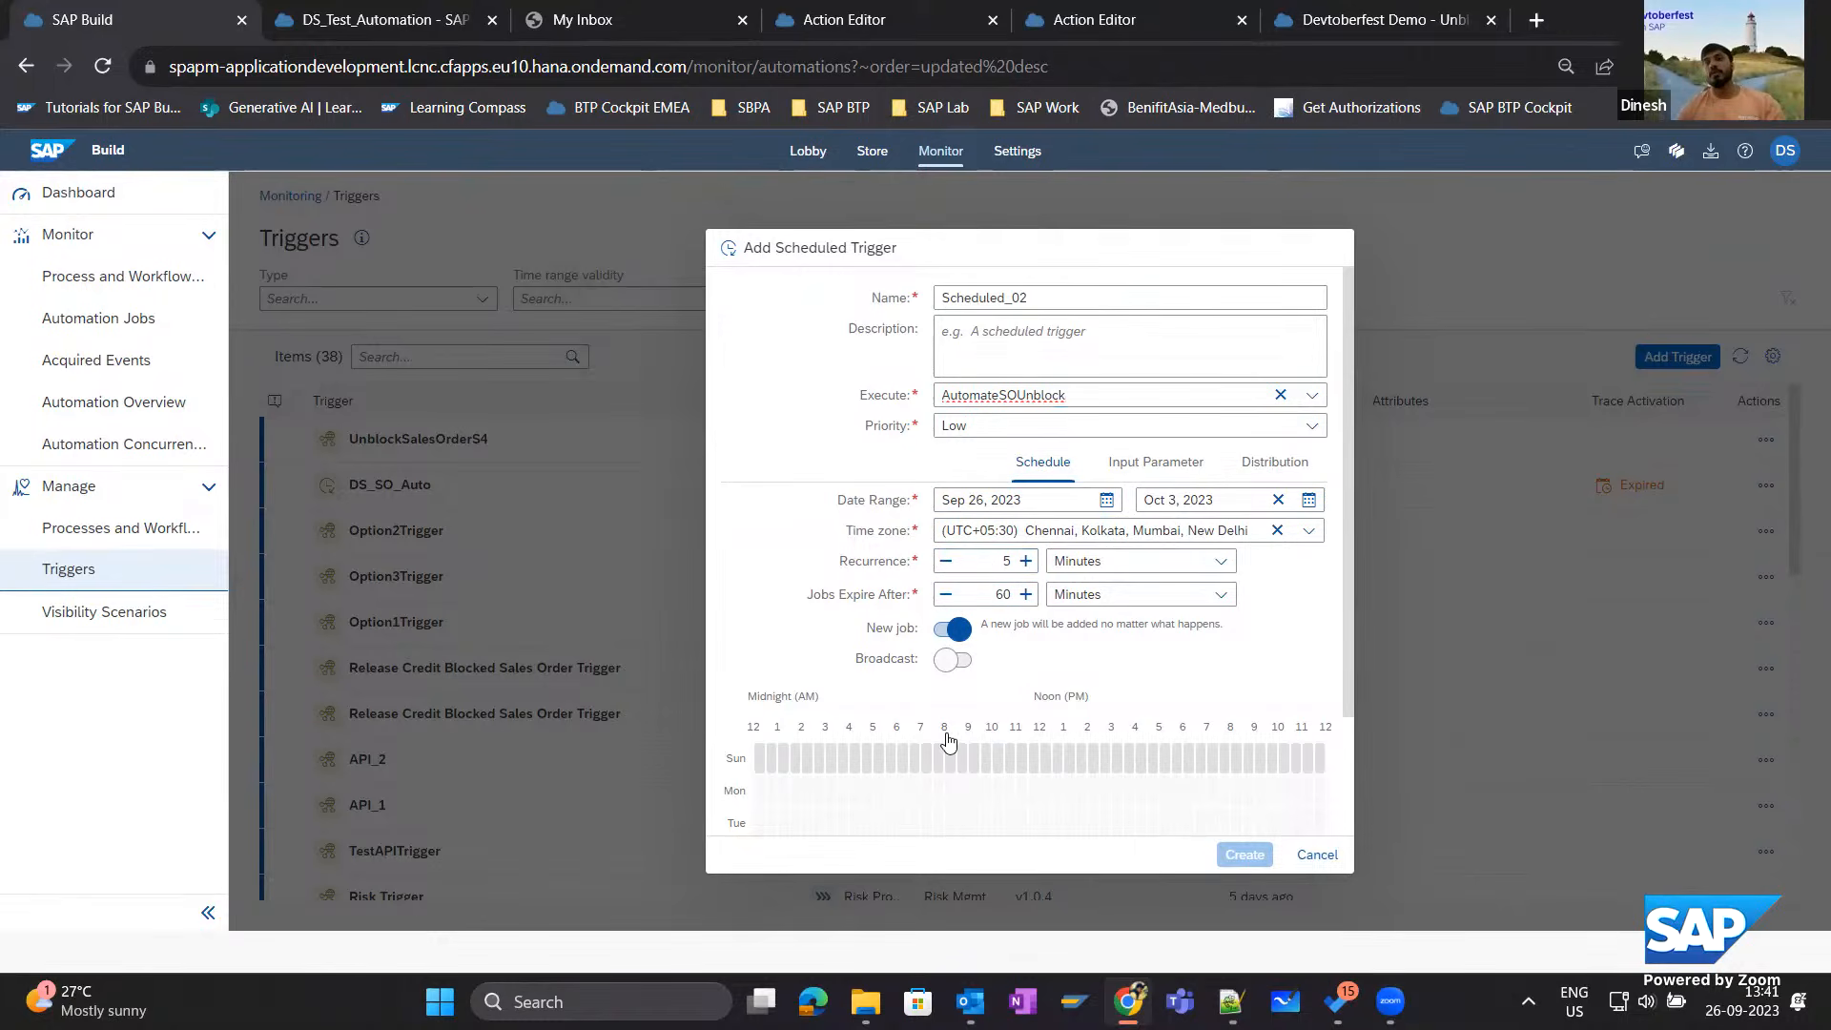
{"action": "scroll", "coordinate": [891, 769], "scroll_direction": "down", "scroll_amount": 2}
{"action": "left_click", "coordinate": [950, 611]}
{"action": "left_click", "coordinate": [1117, 611]}
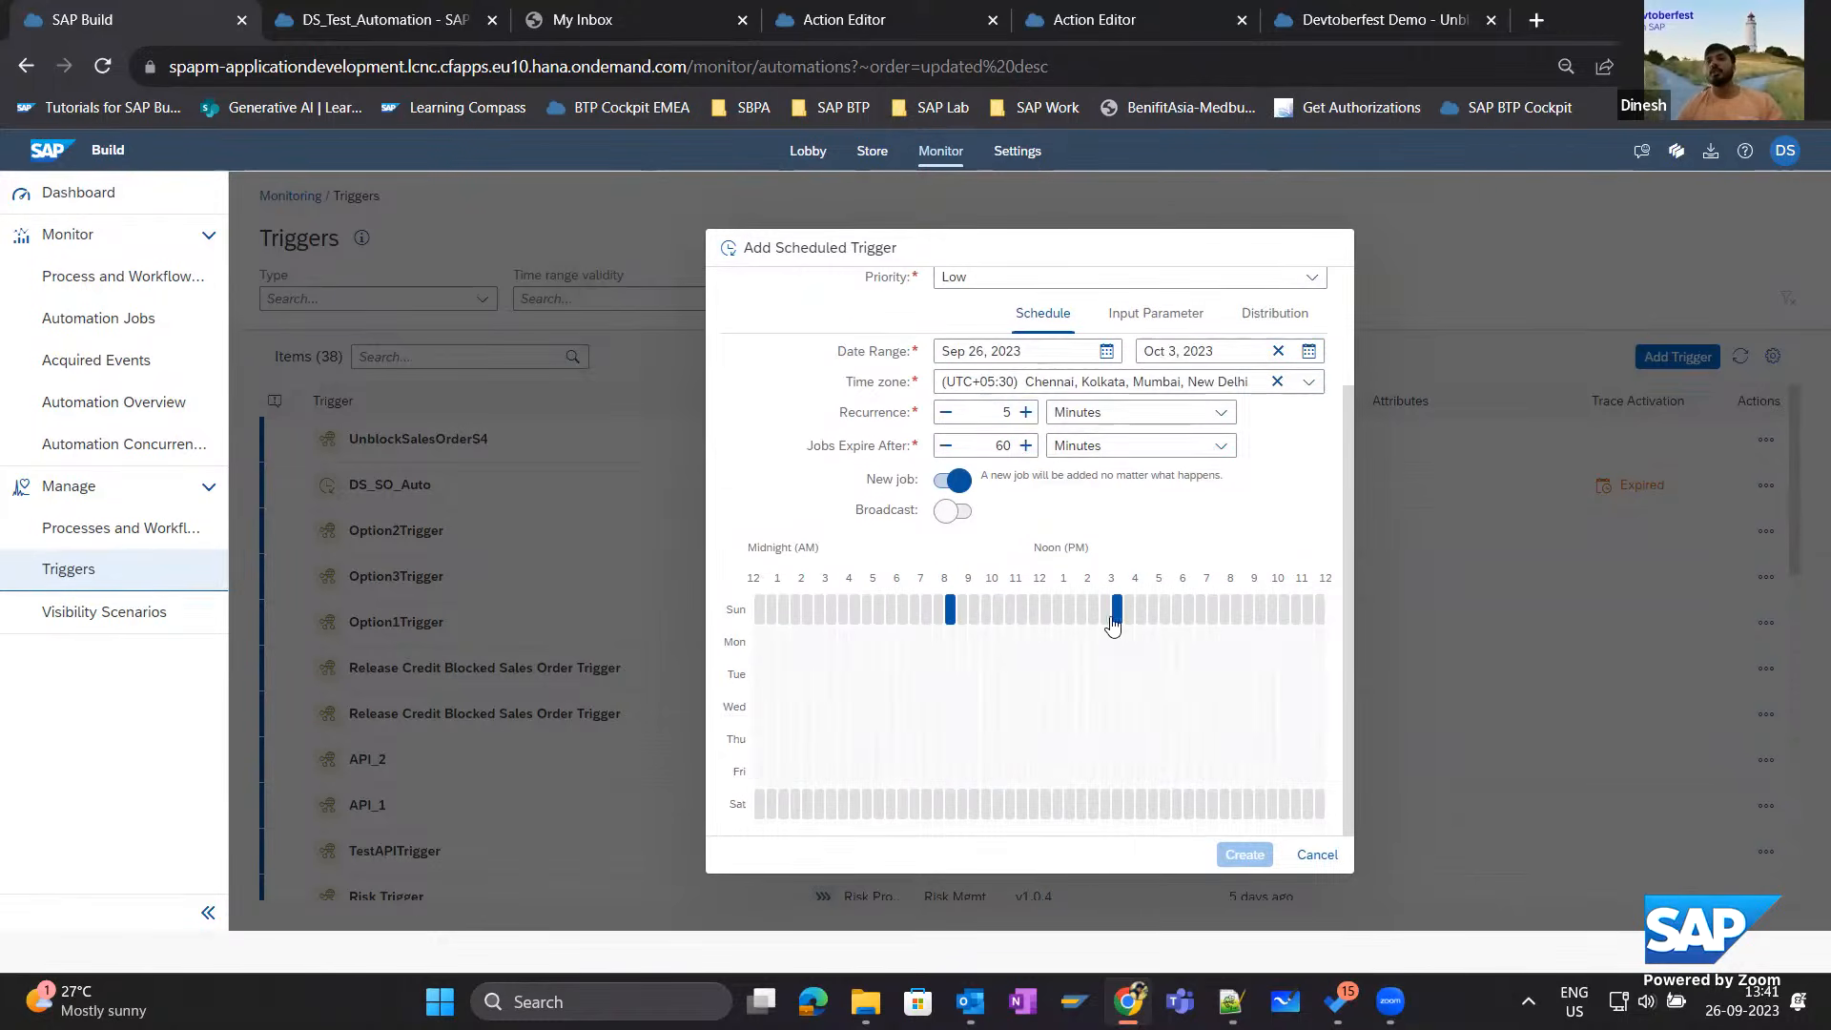
Set the FilePath input parameter to C:\Devtoberfest2023Demo\SalesOrderforUnblock_Devtoberfest.xlsx without quotation marks, create the trigger and refresh the list.
{"action": "scroll", "coordinate": [1063, 667], "scroll_direction": "up", "scroll_amount": 2}
{"action": "left_click", "coordinate": [1166, 468]}
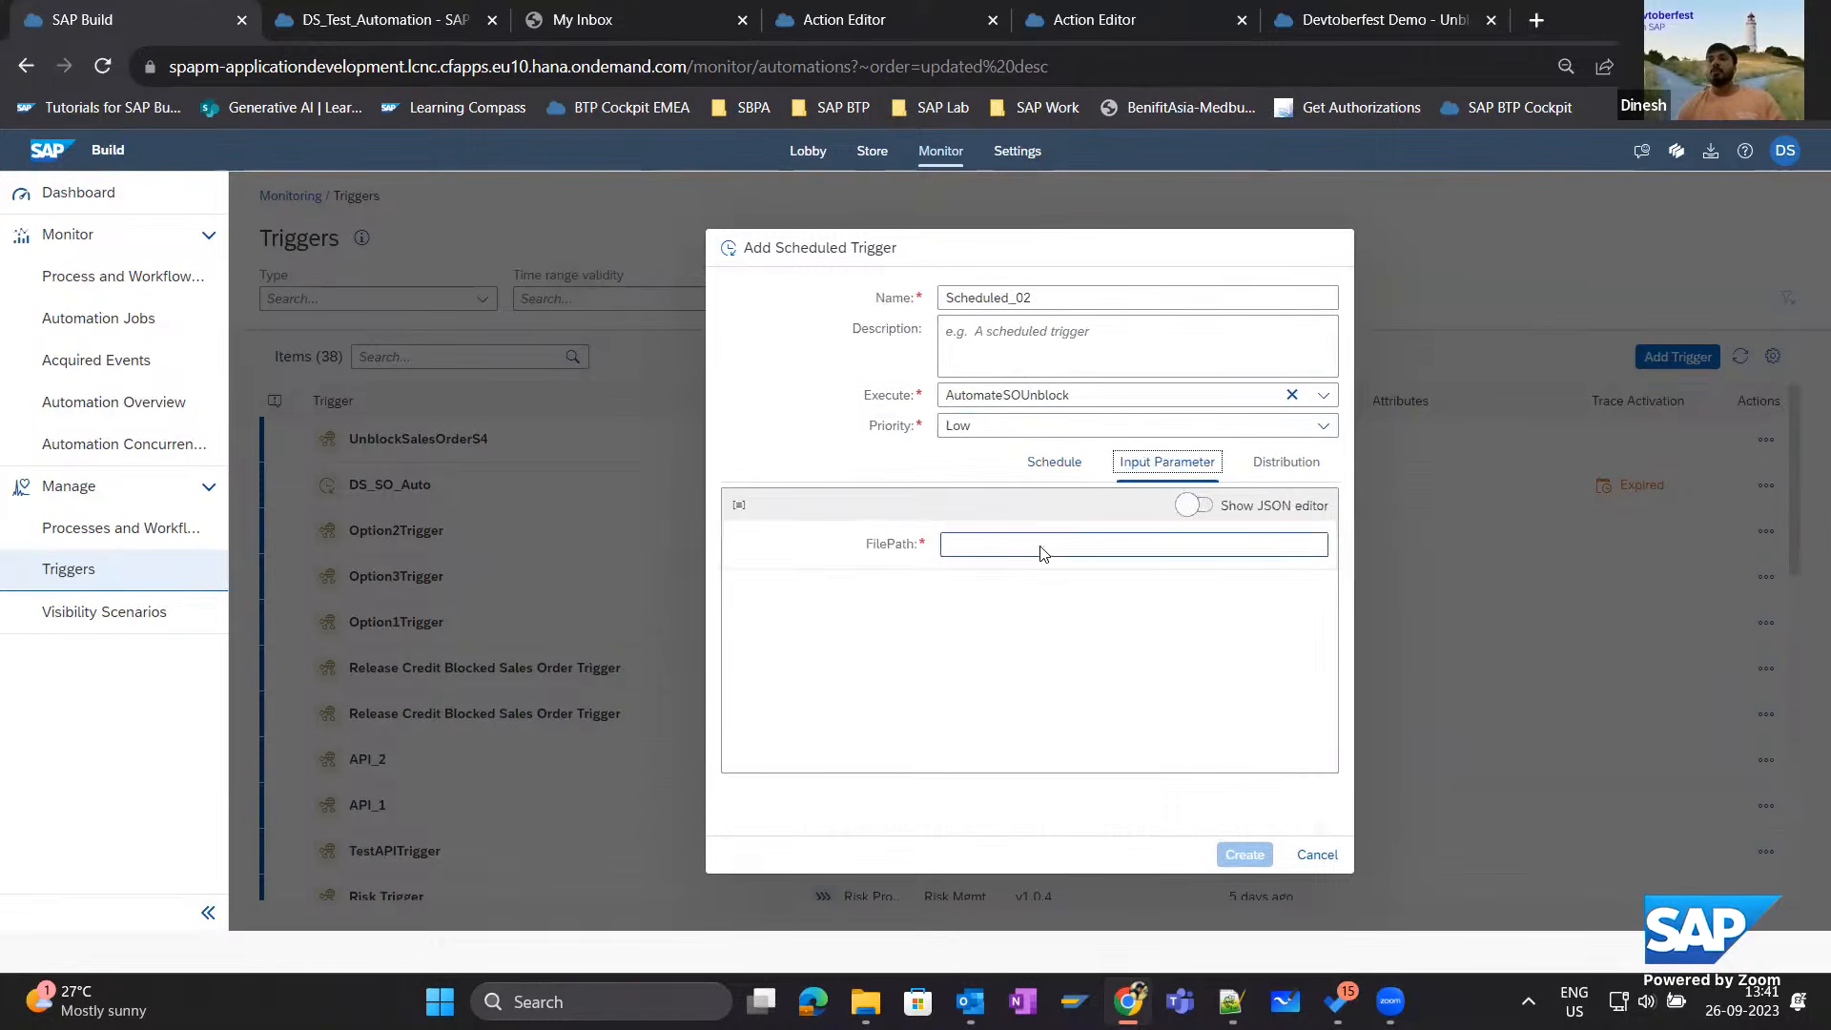
{"action": "left_click", "coordinate": [980, 551]}
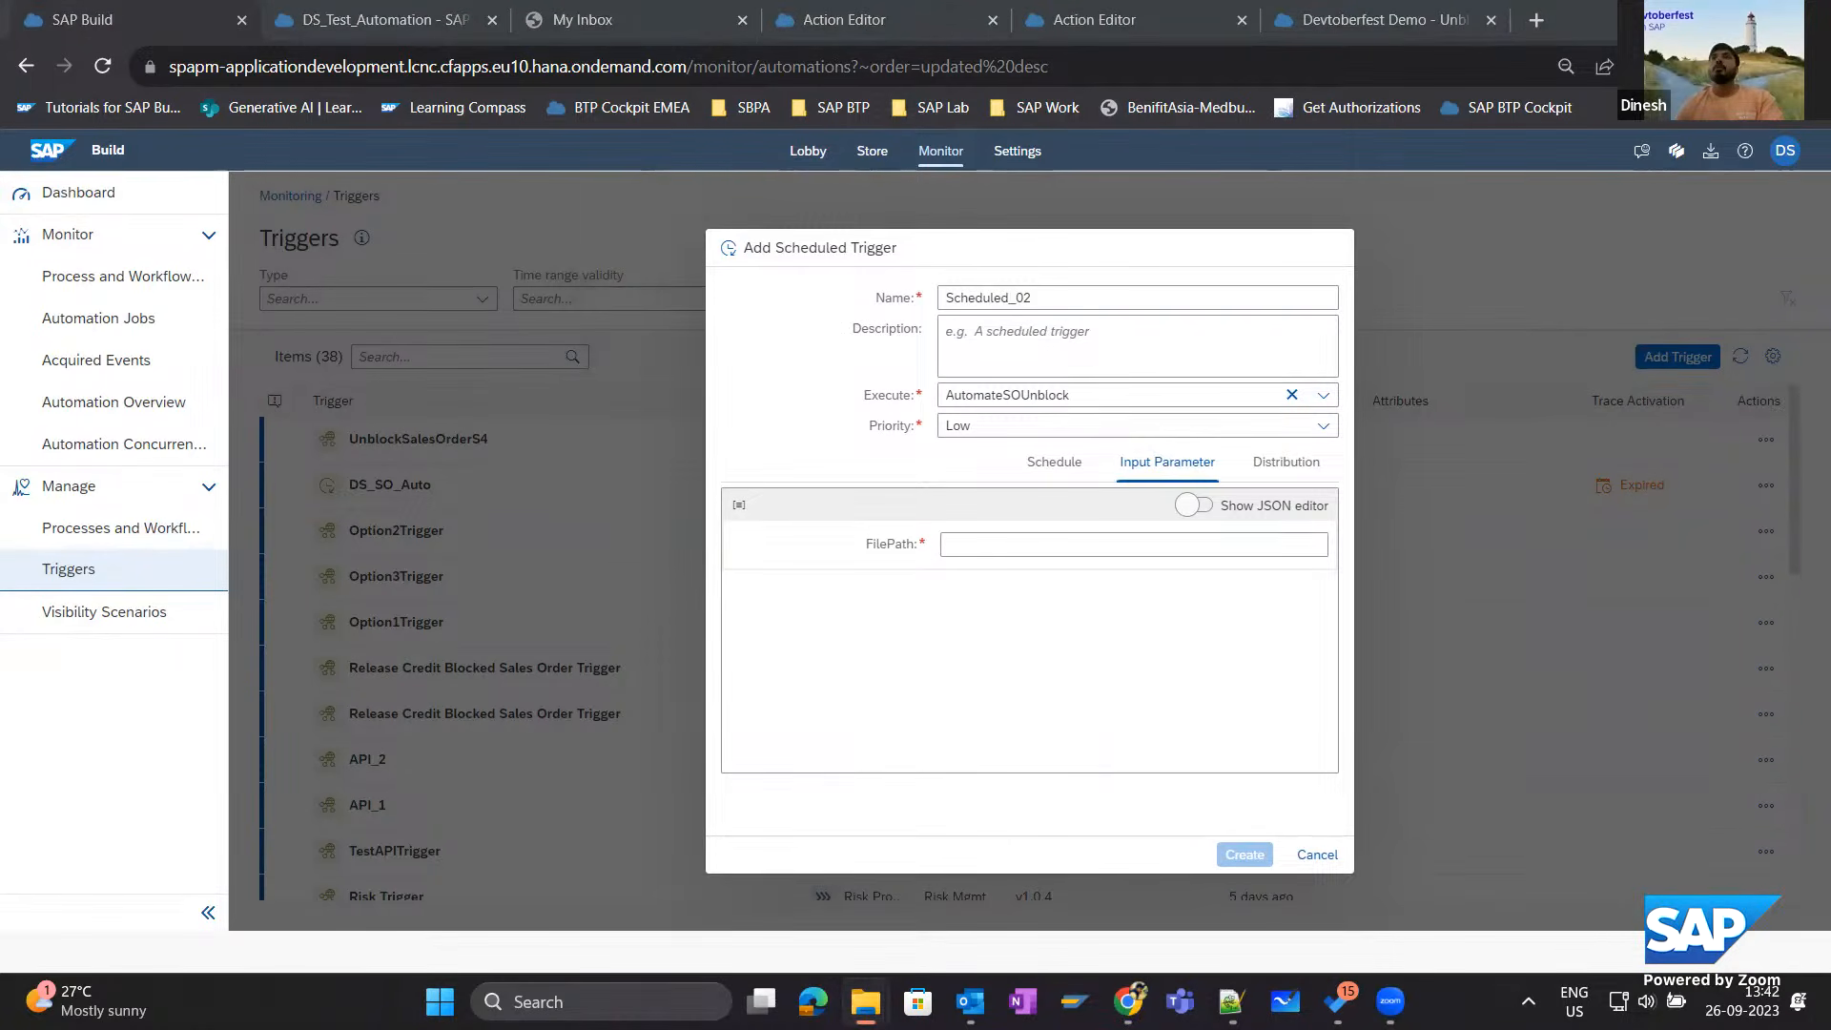
{"action": "left_click", "coordinate": [1184, 541]}
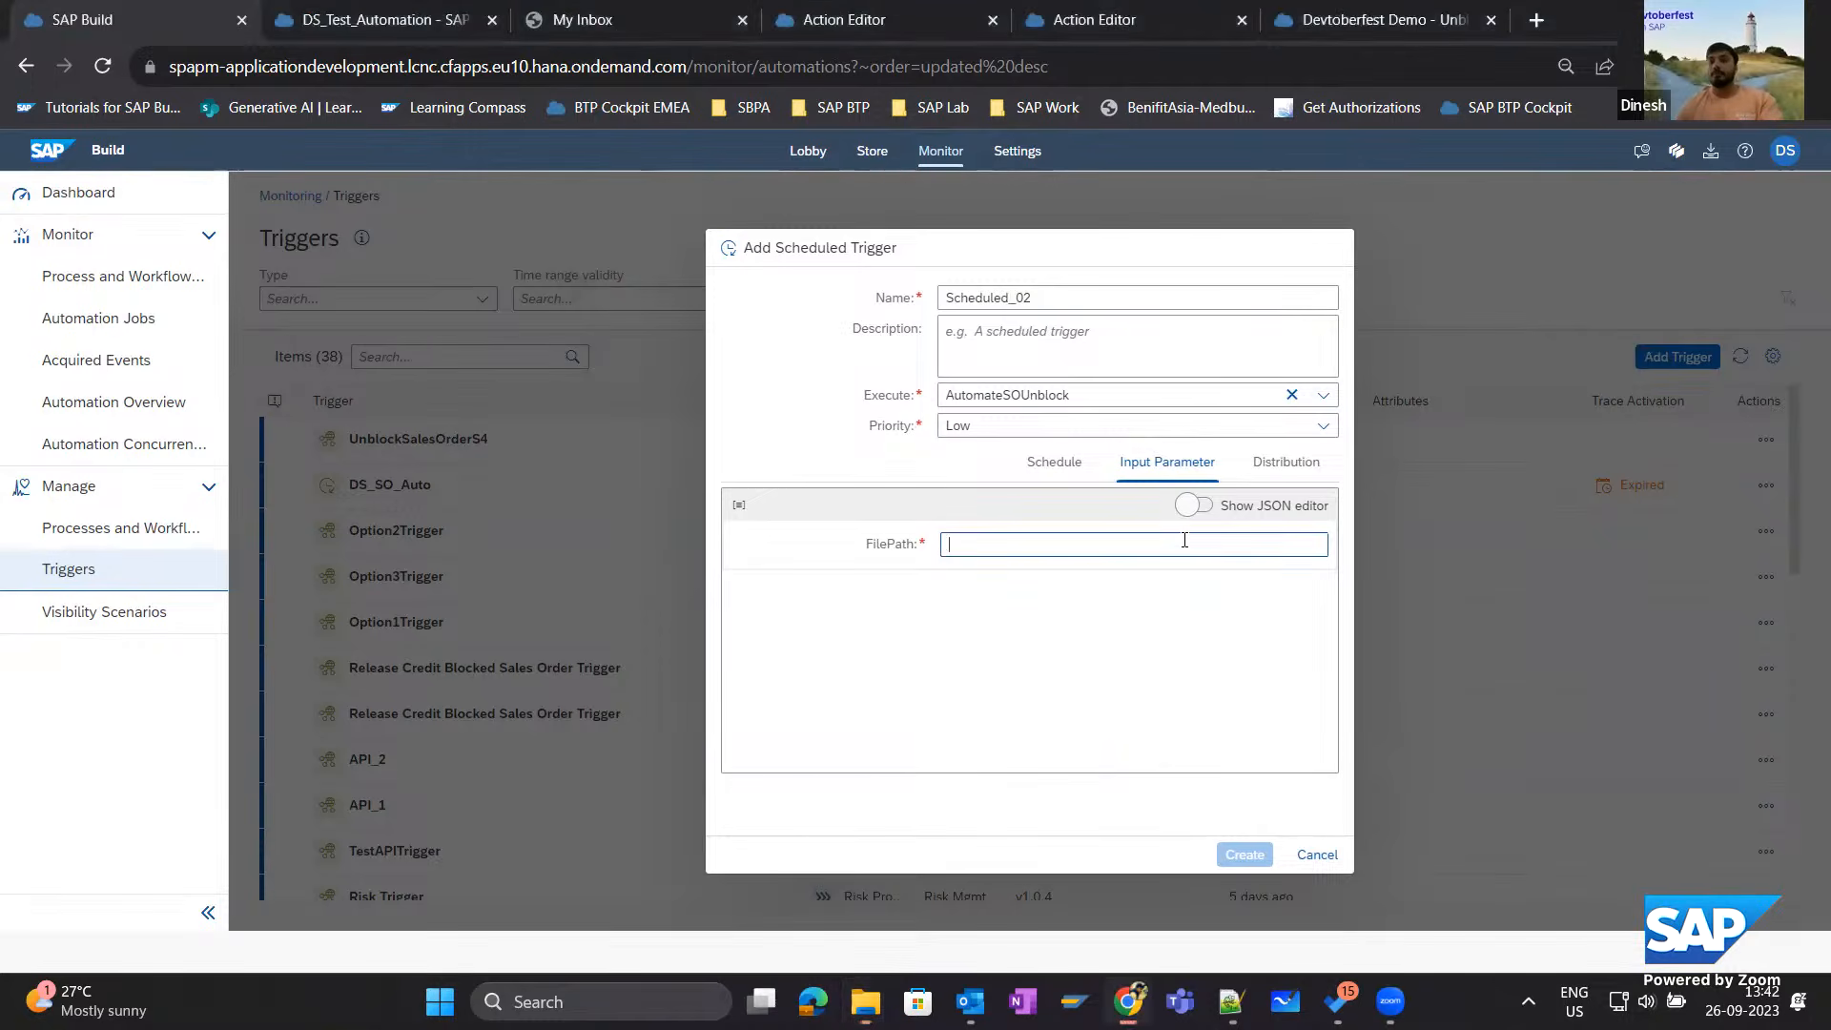
{"action": "key", "text": "ctrl+v"}
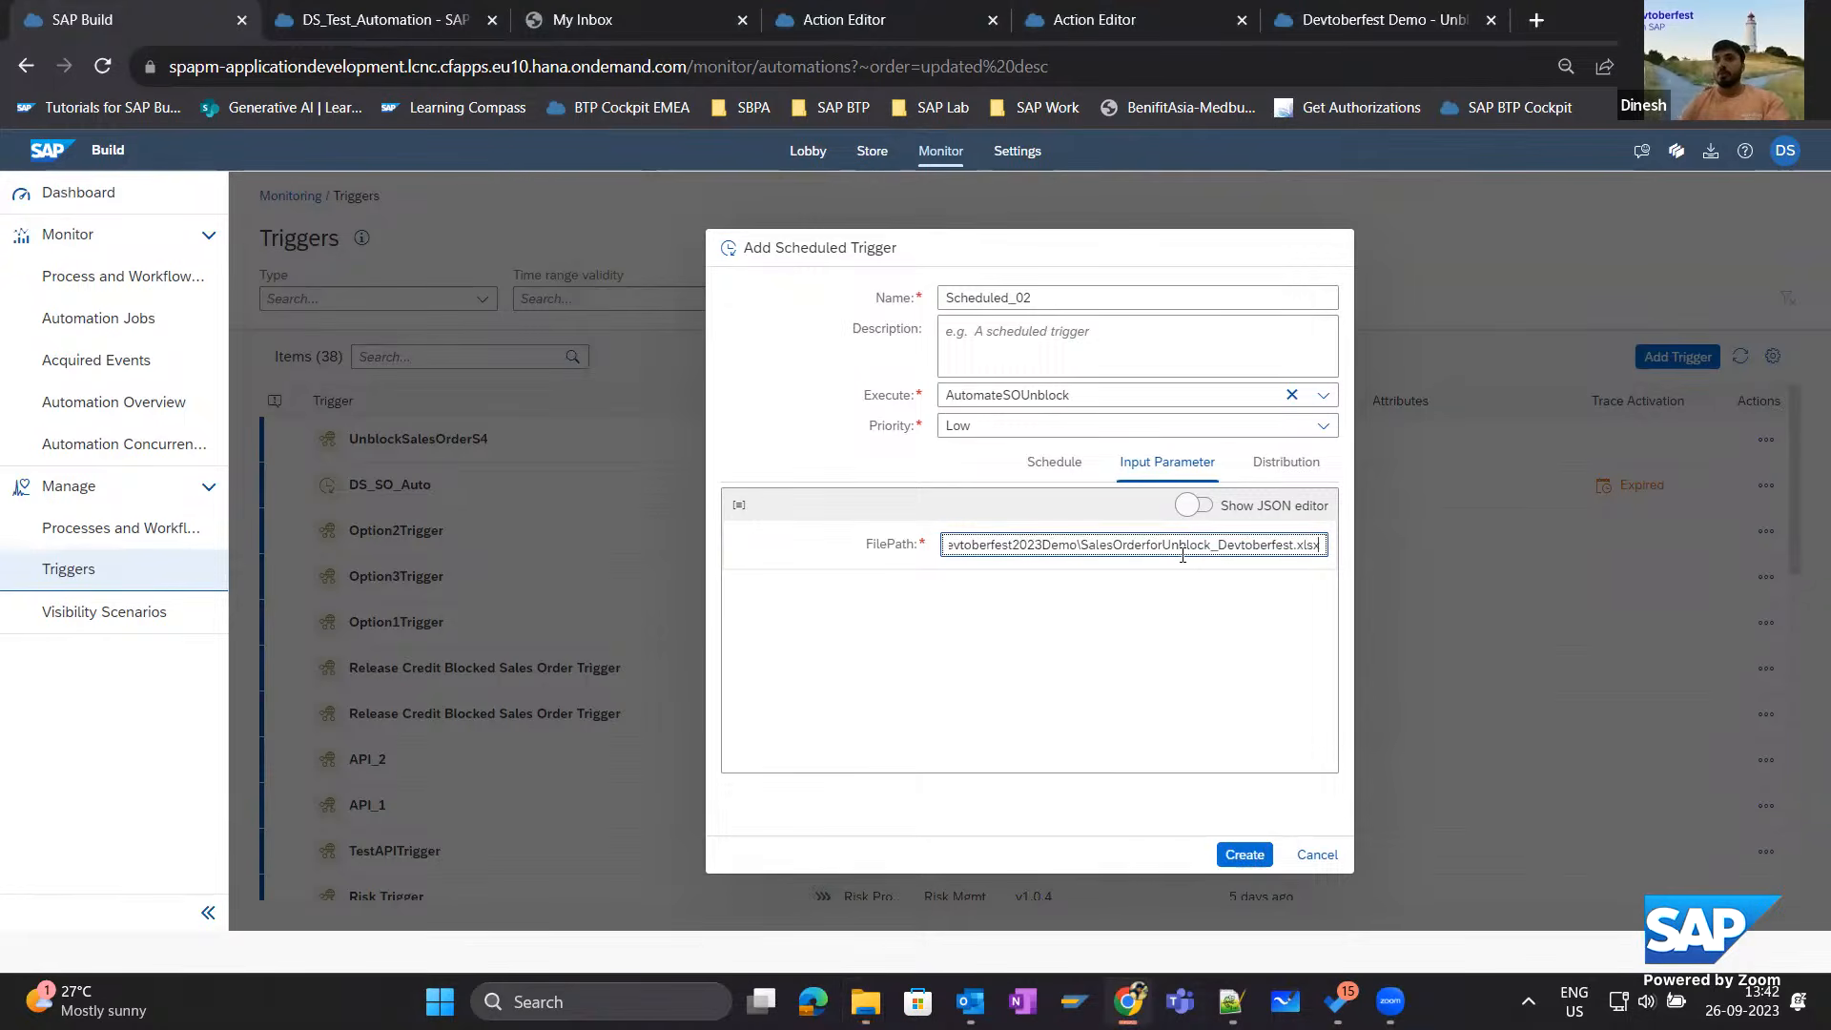
{"action": "left_click_drag", "start_coordinate": [1093, 544], "coordinate": [931, 553]}
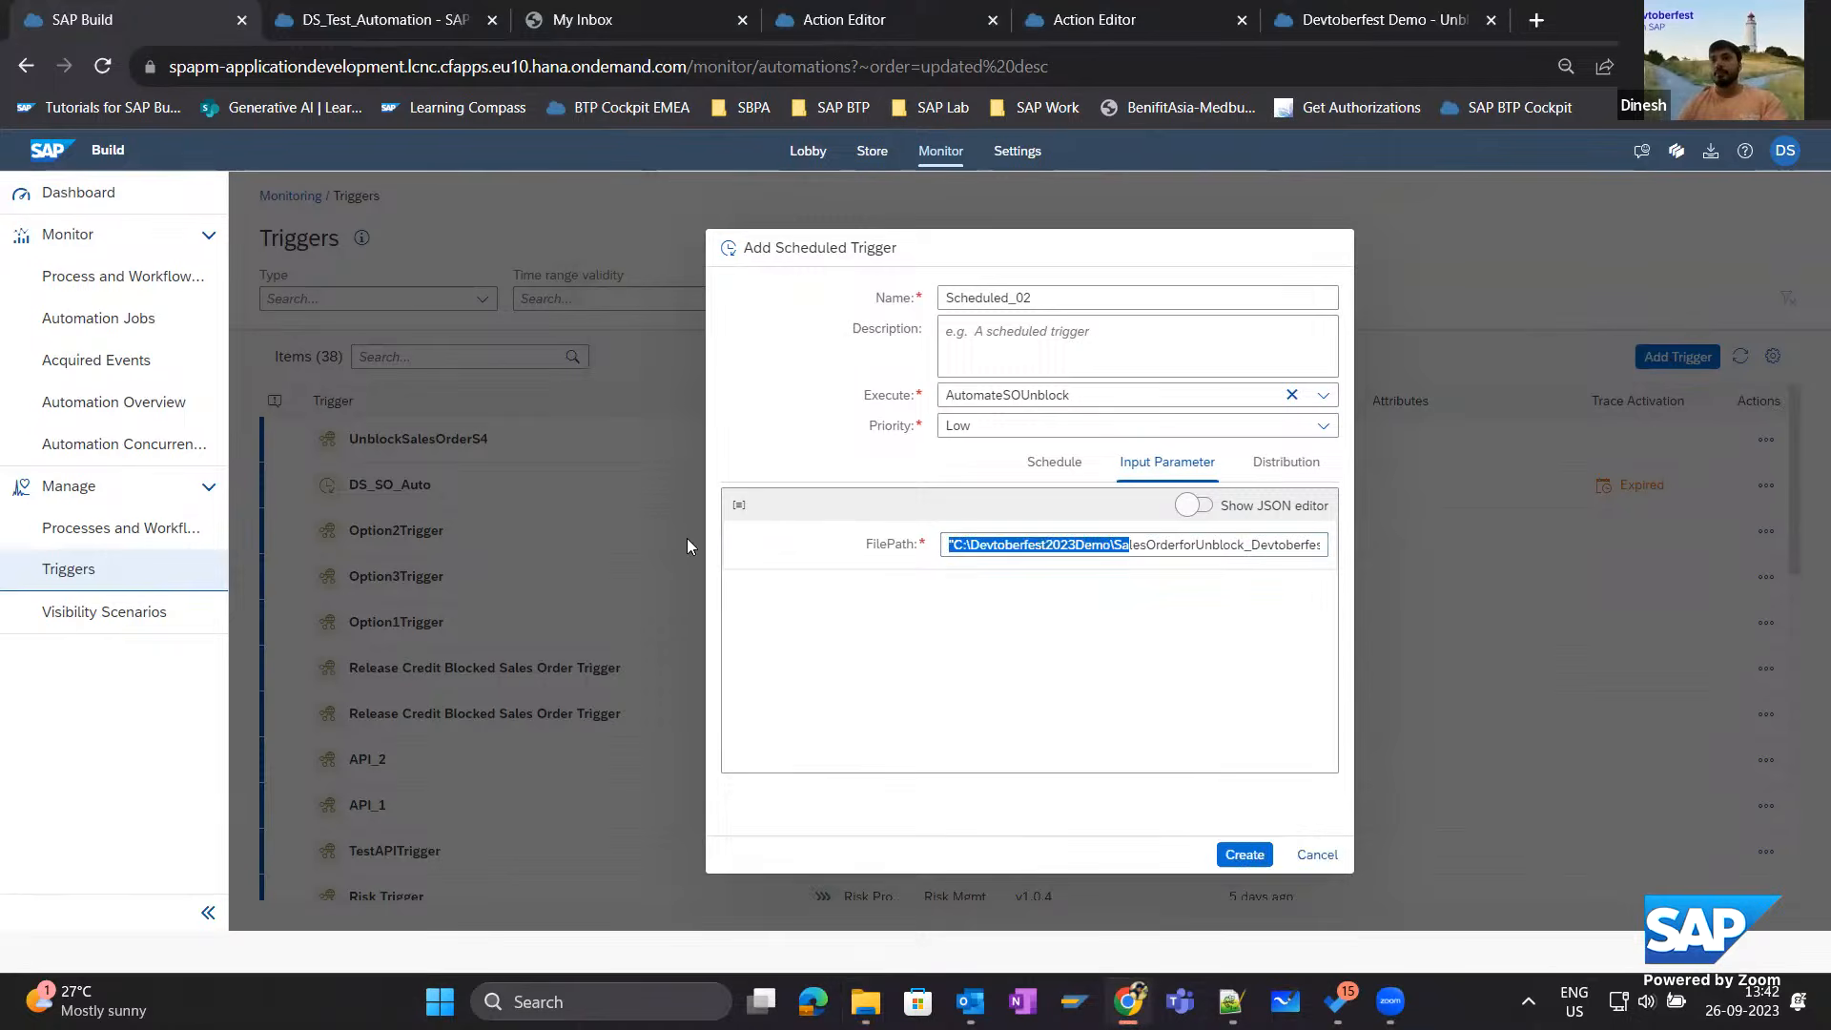
{"action": "left_click", "coordinate": [956, 546]}
{"action": "key", "text": "BackSpace"}
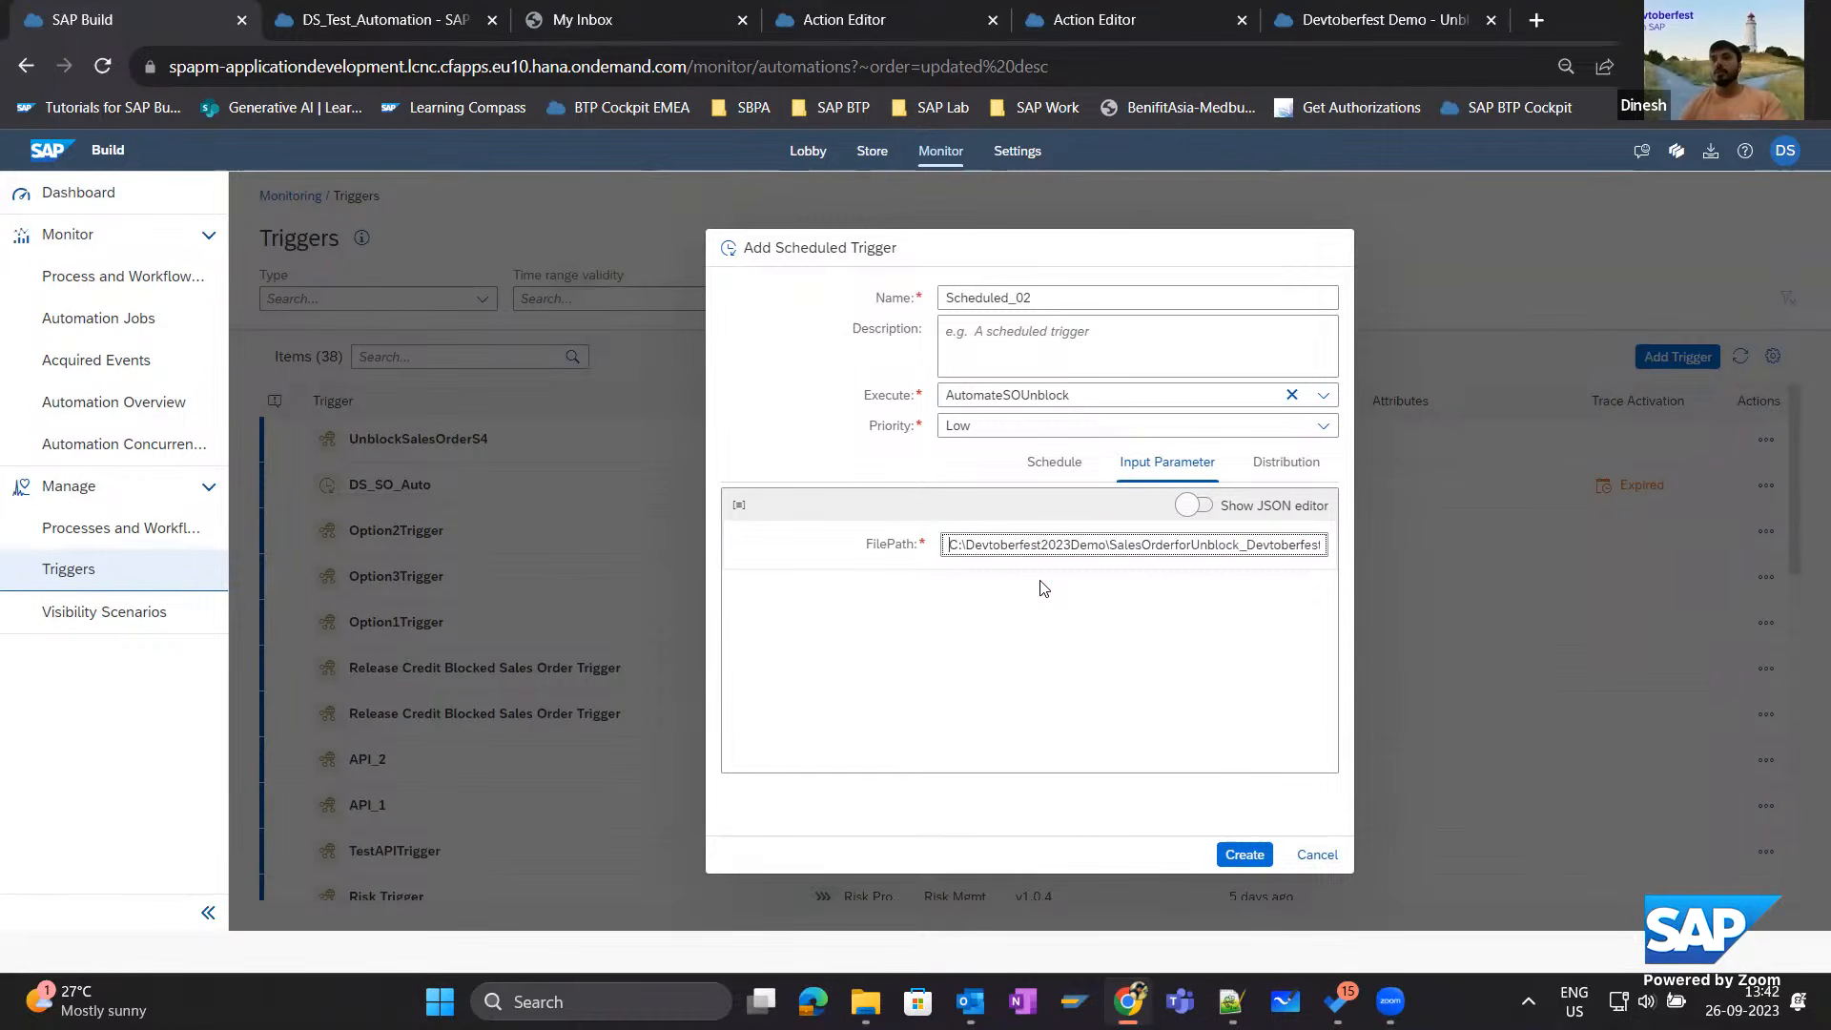
{"action": "left_click", "coordinate": [1245, 854]}
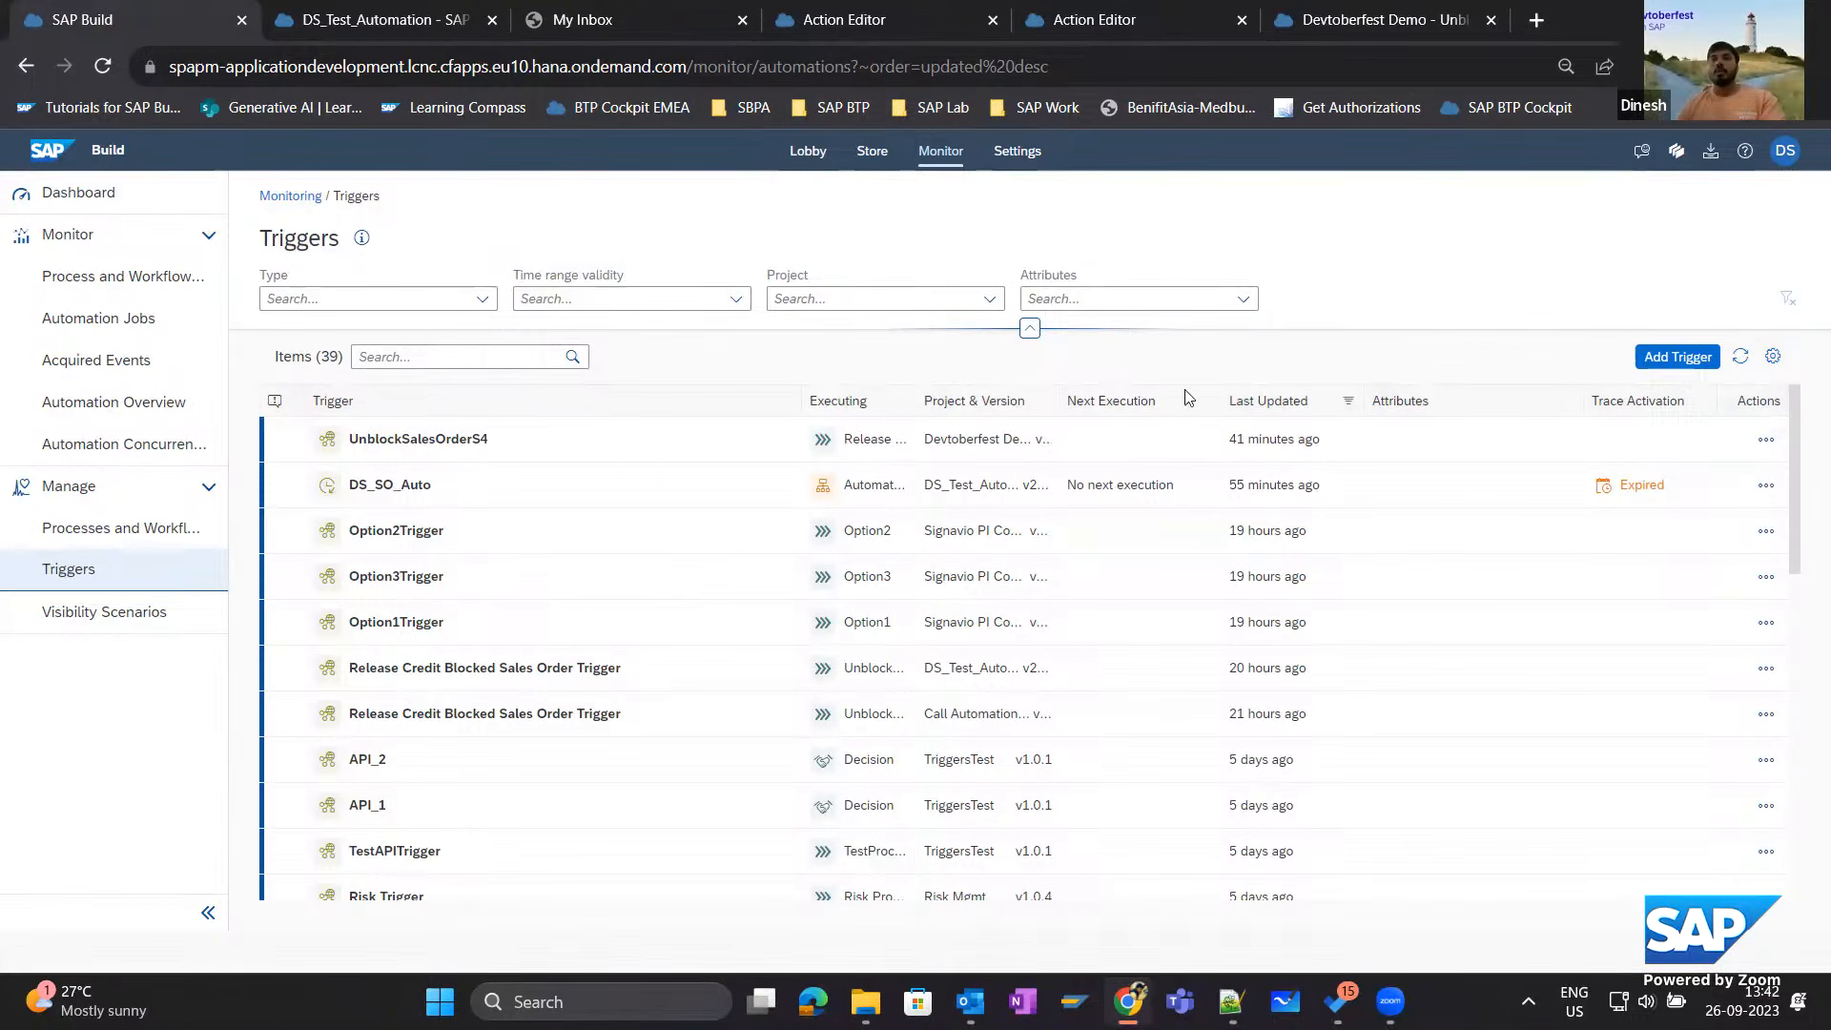
{"action": "left_click", "coordinate": [1740, 356]}
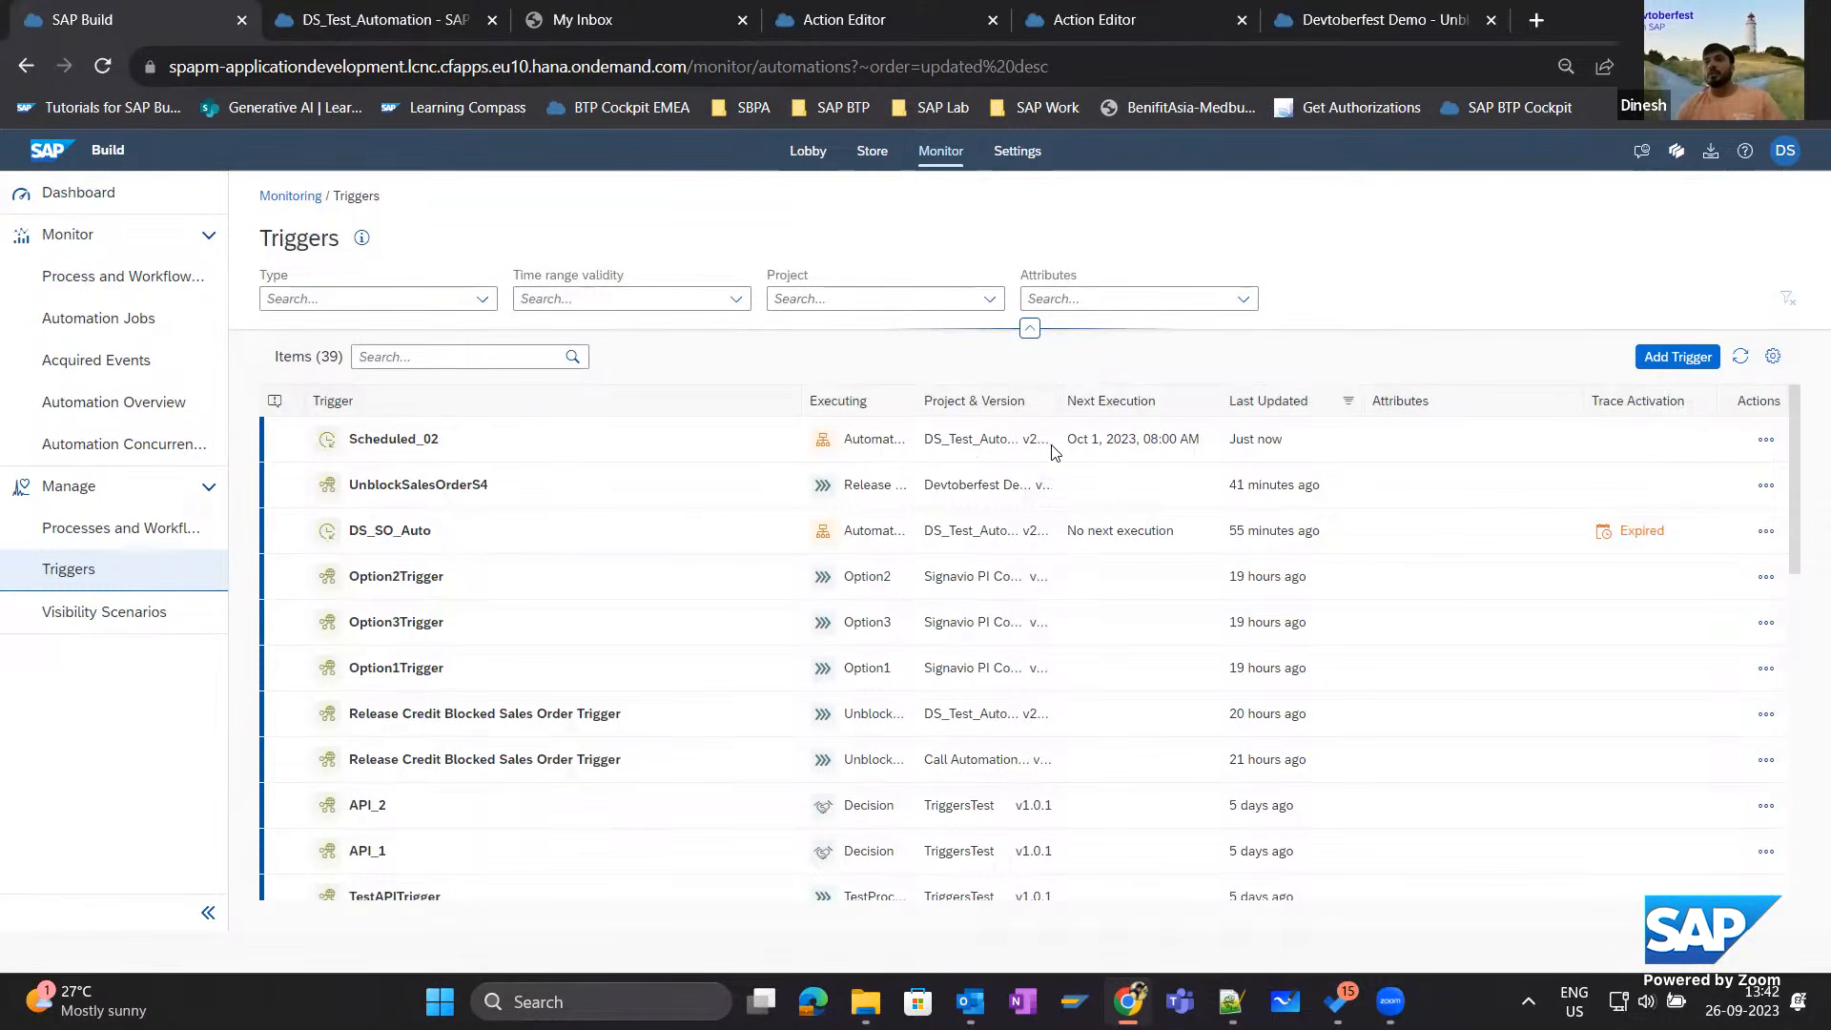
Review the trace activation options for the Scheduled_02 trigger, including technical trace components and log levels, without activating traces.
{"action": "left_click", "coordinate": [1766, 440]}
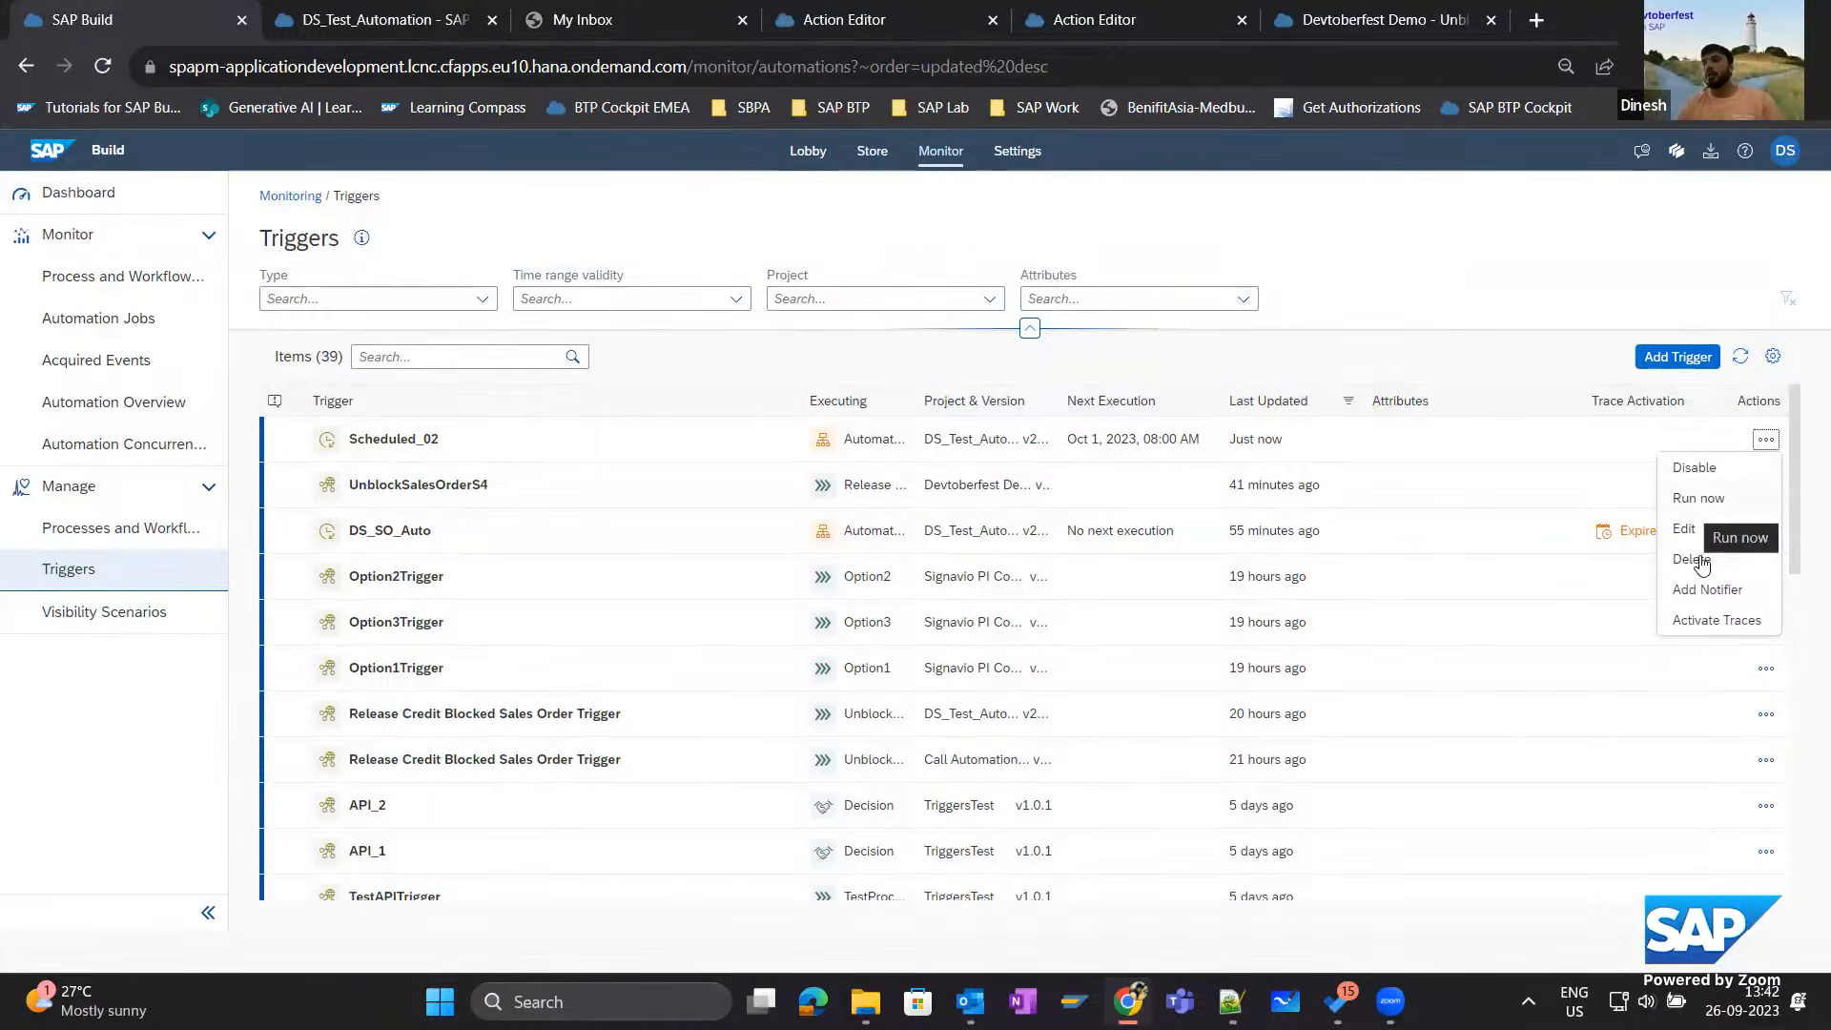
{"action": "left_click", "coordinate": [1712, 621]}
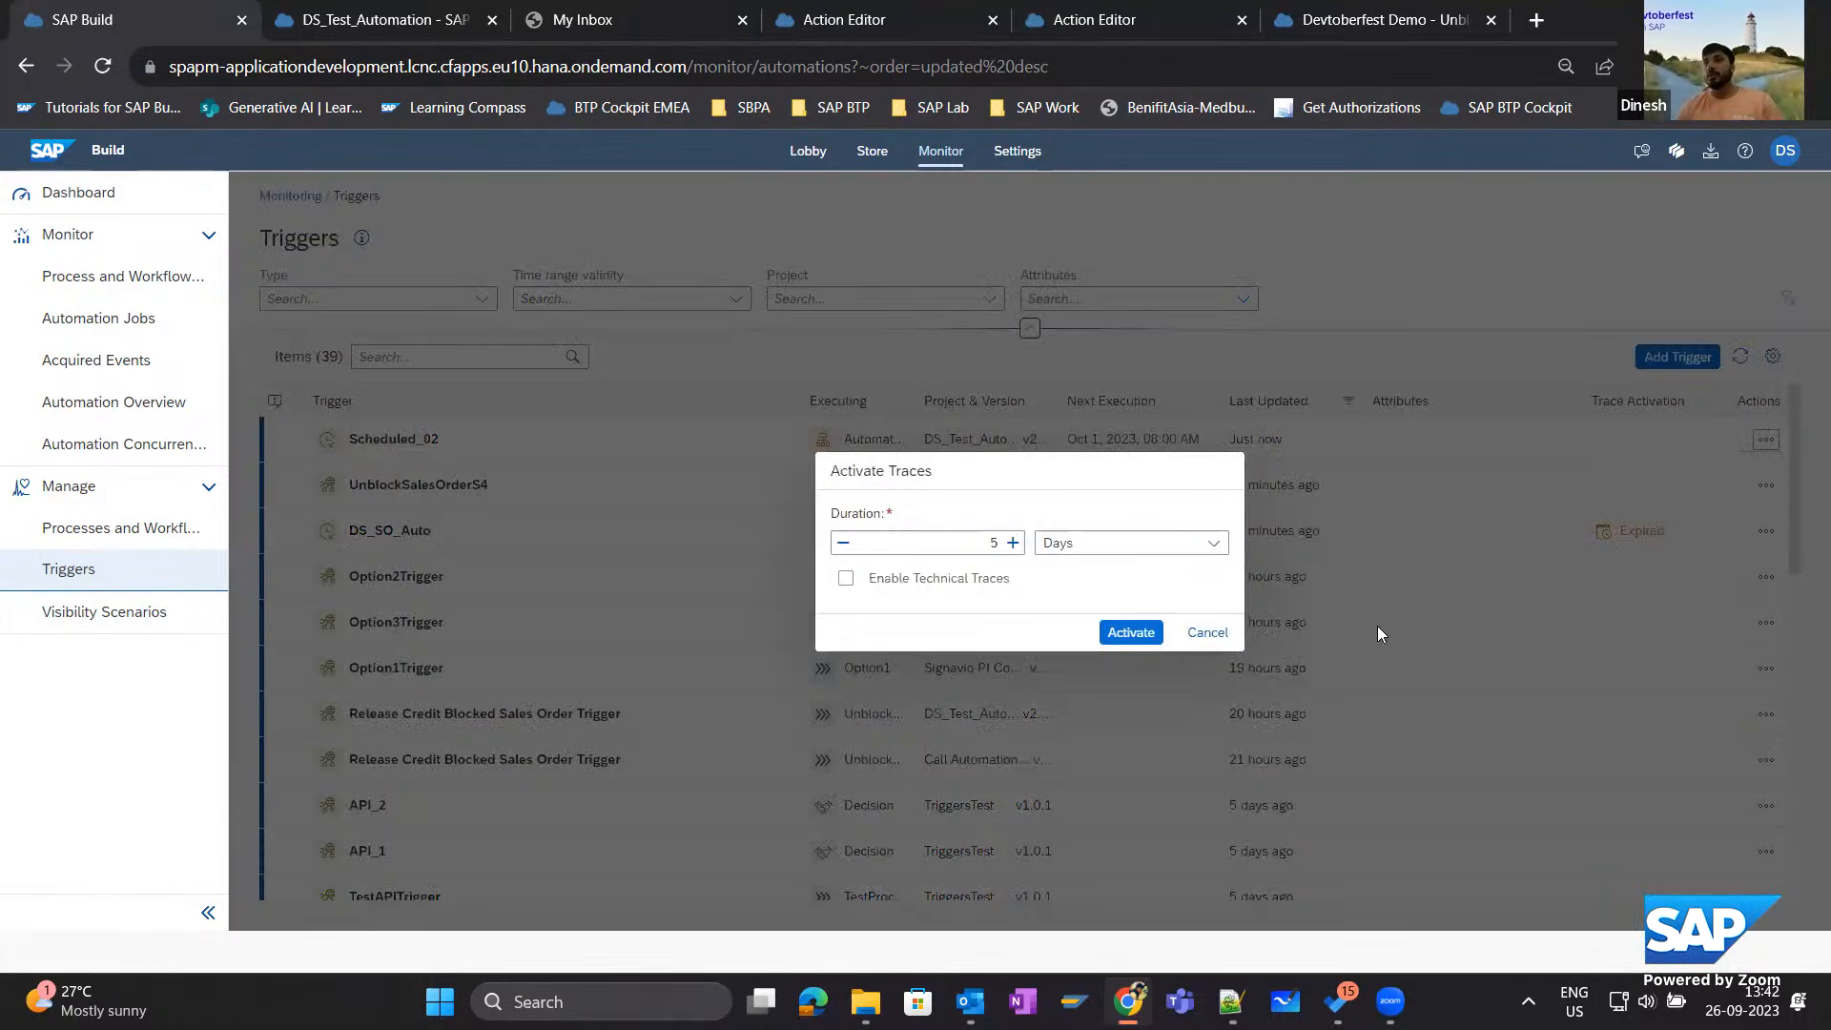
{"action": "left_click", "coordinate": [864, 573]}
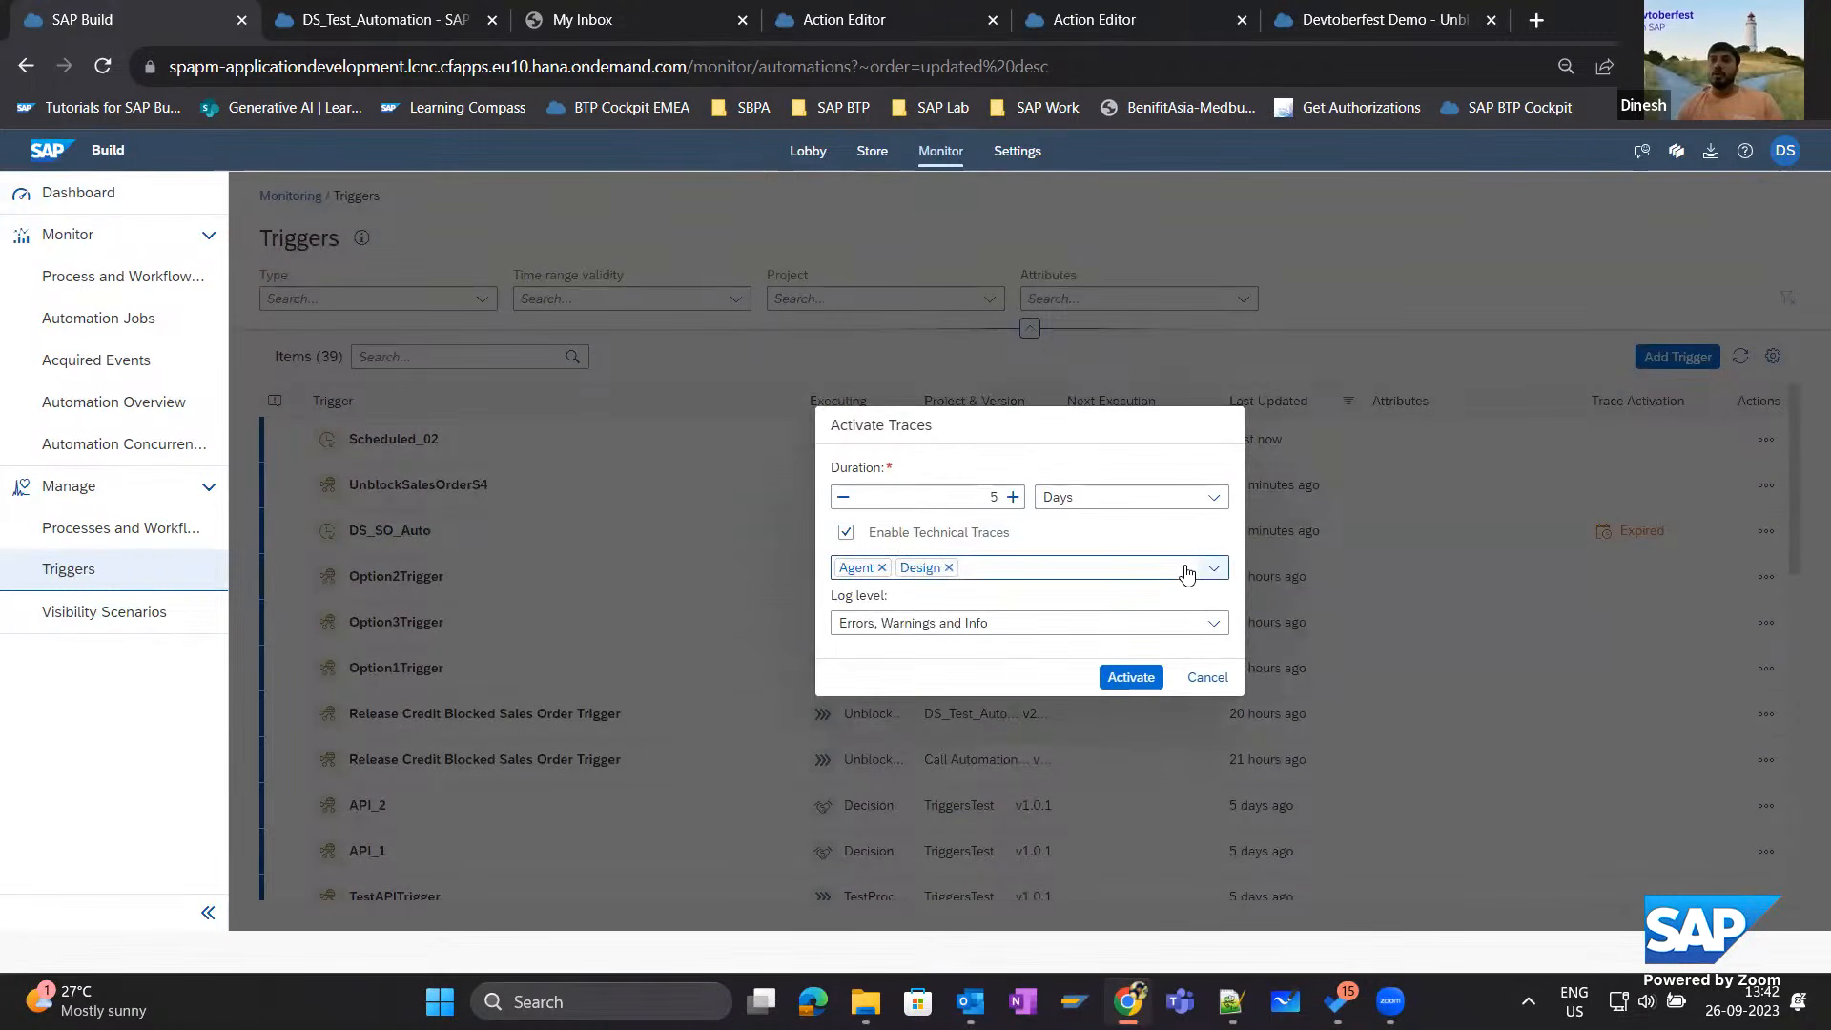
{"action": "left_click", "coordinate": [1214, 572]}
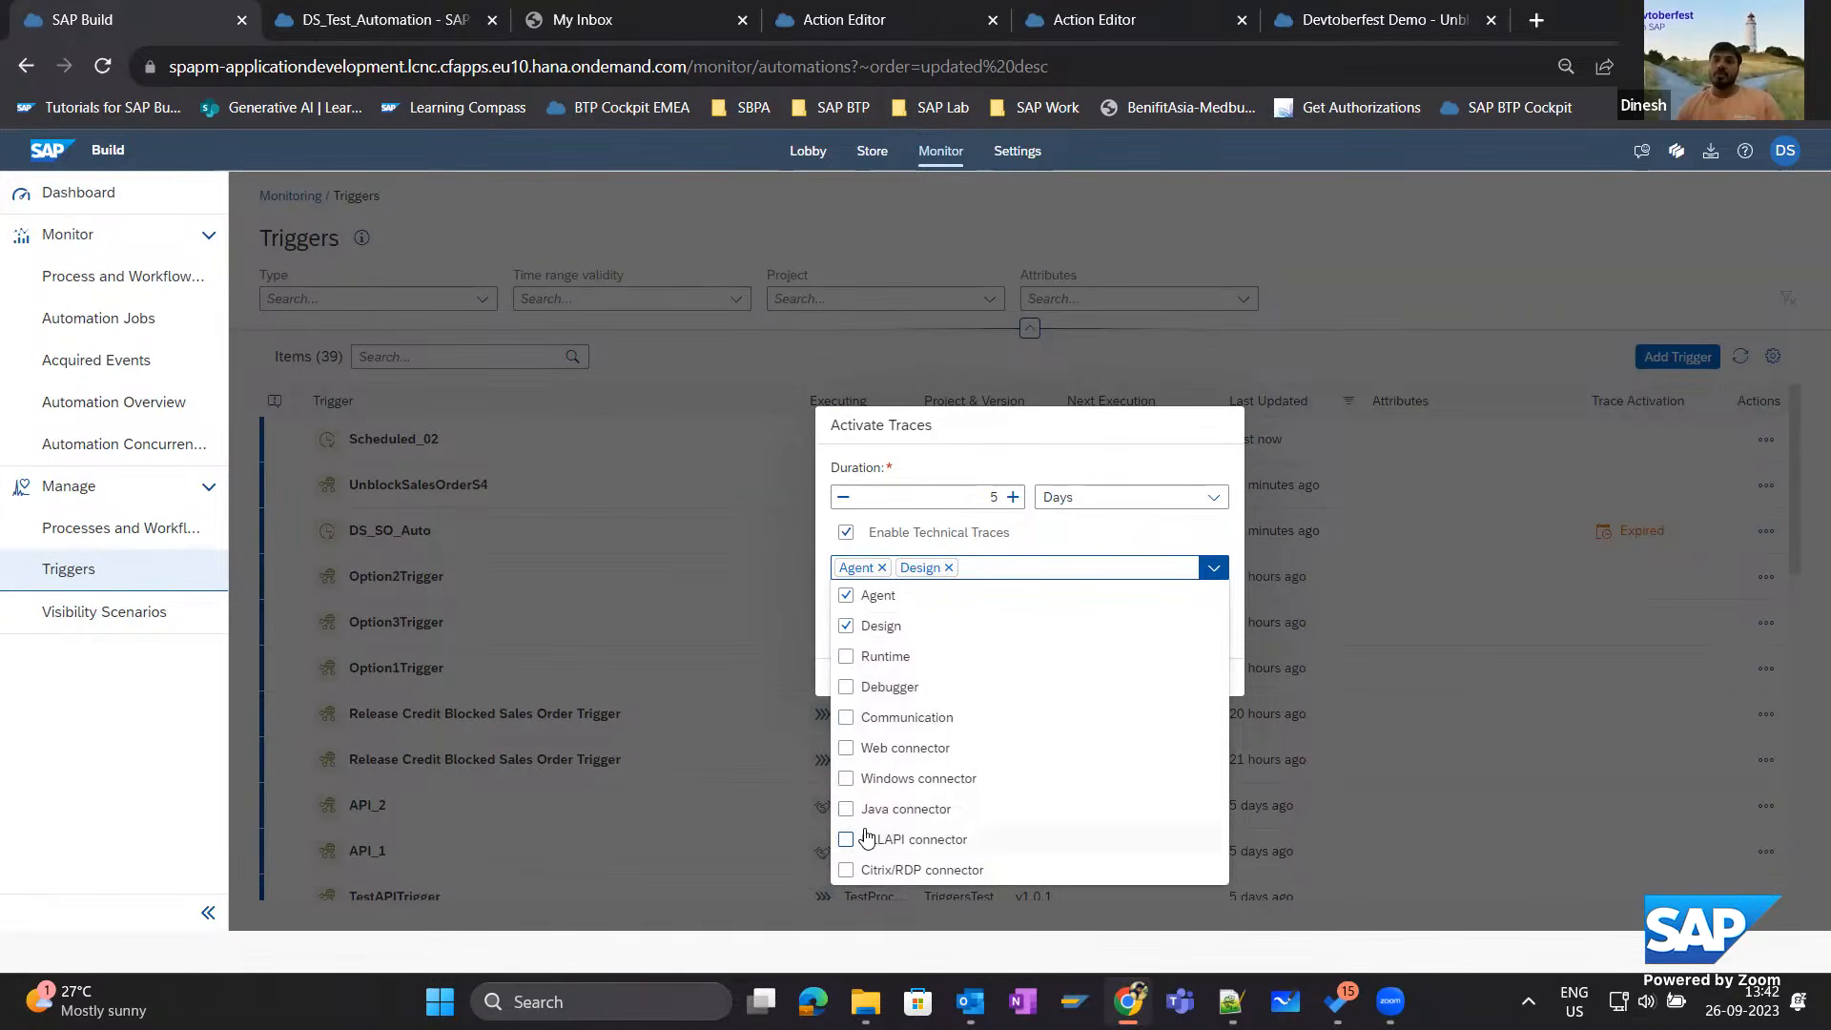
{"action": "left_click", "coordinate": [1066, 534]}
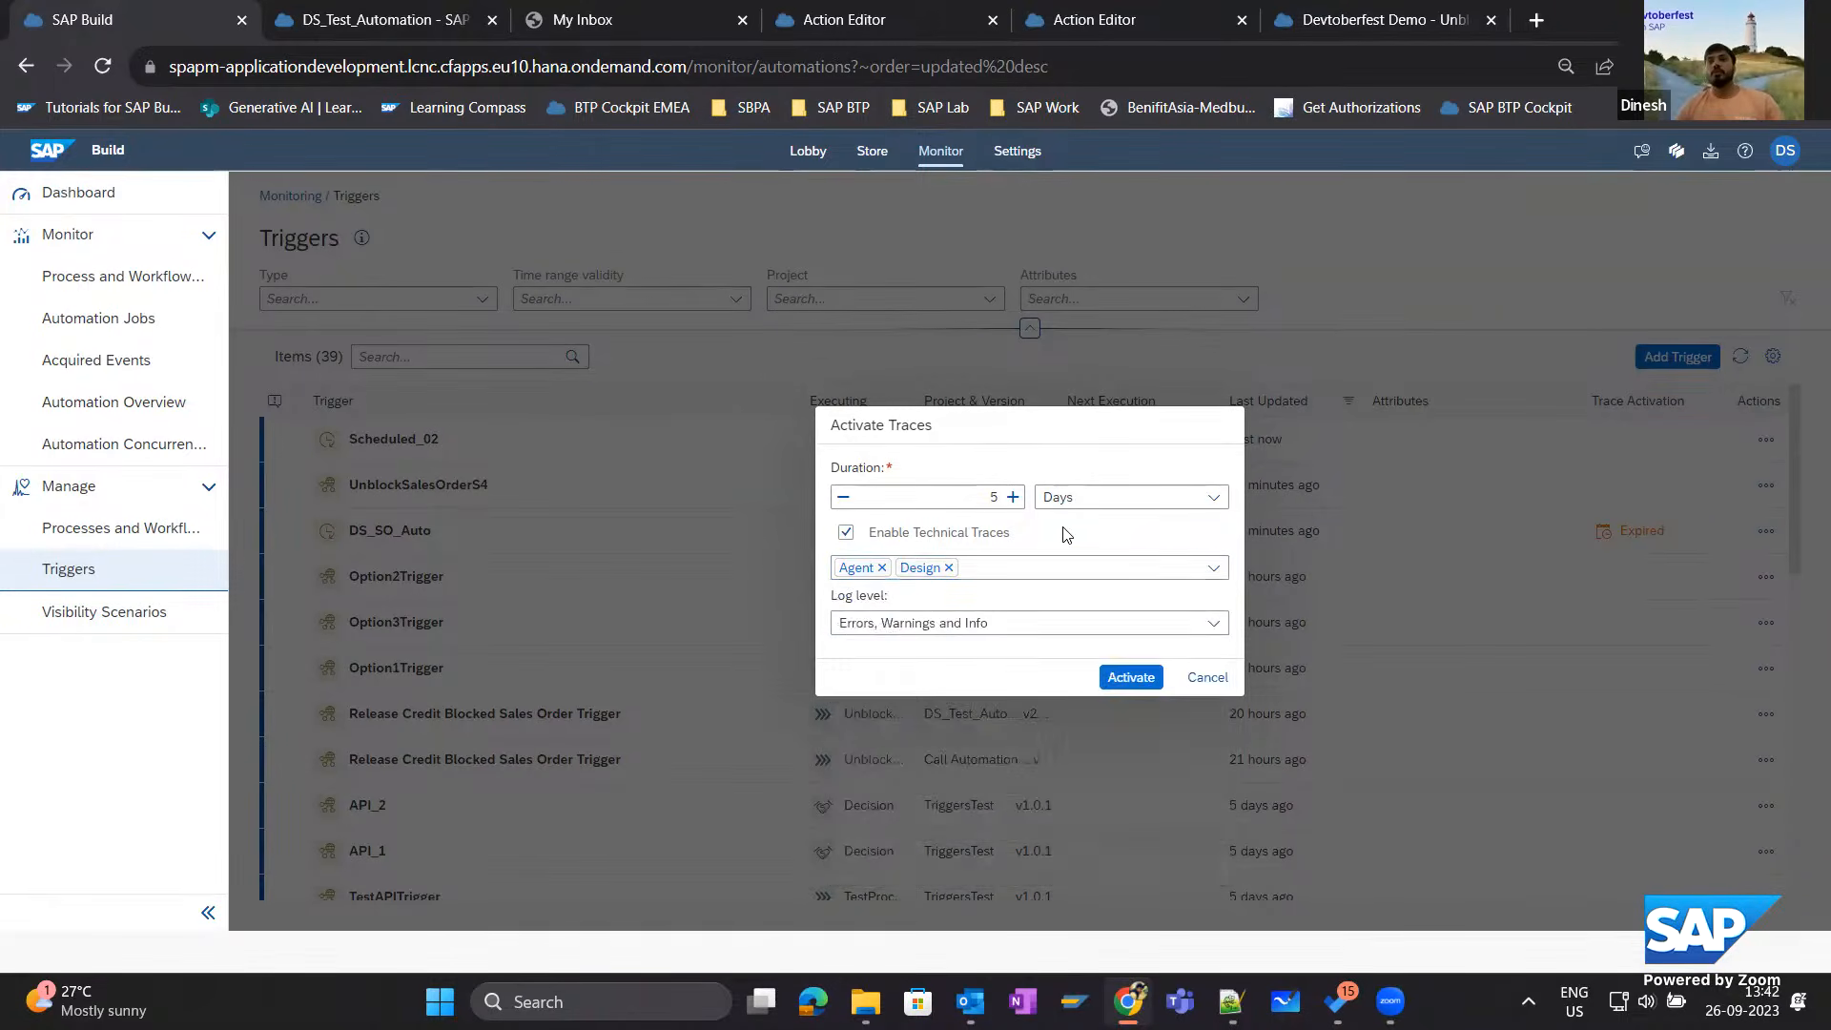
{"action": "left_click", "coordinate": [1213, 625]}
{"action": "left_click", "coordinate": [1125, 472]}
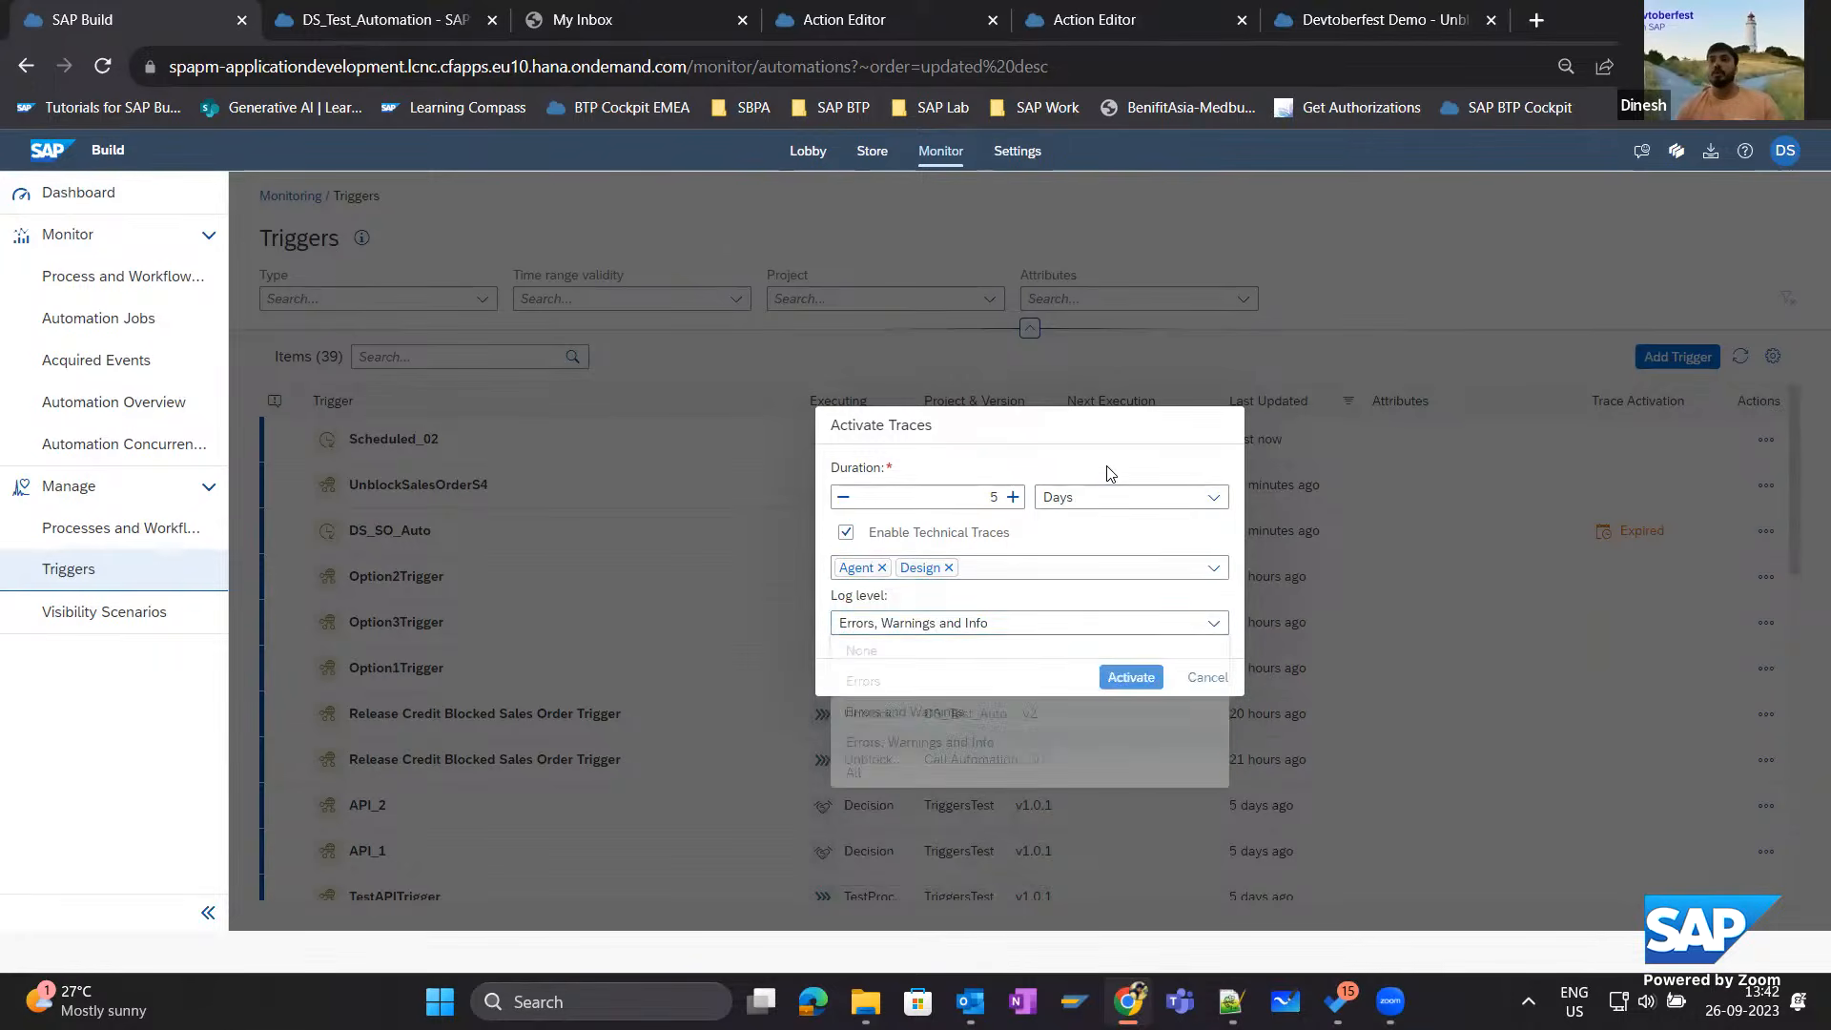
{"action": "left_click", "coordinate": [1208, 679]}
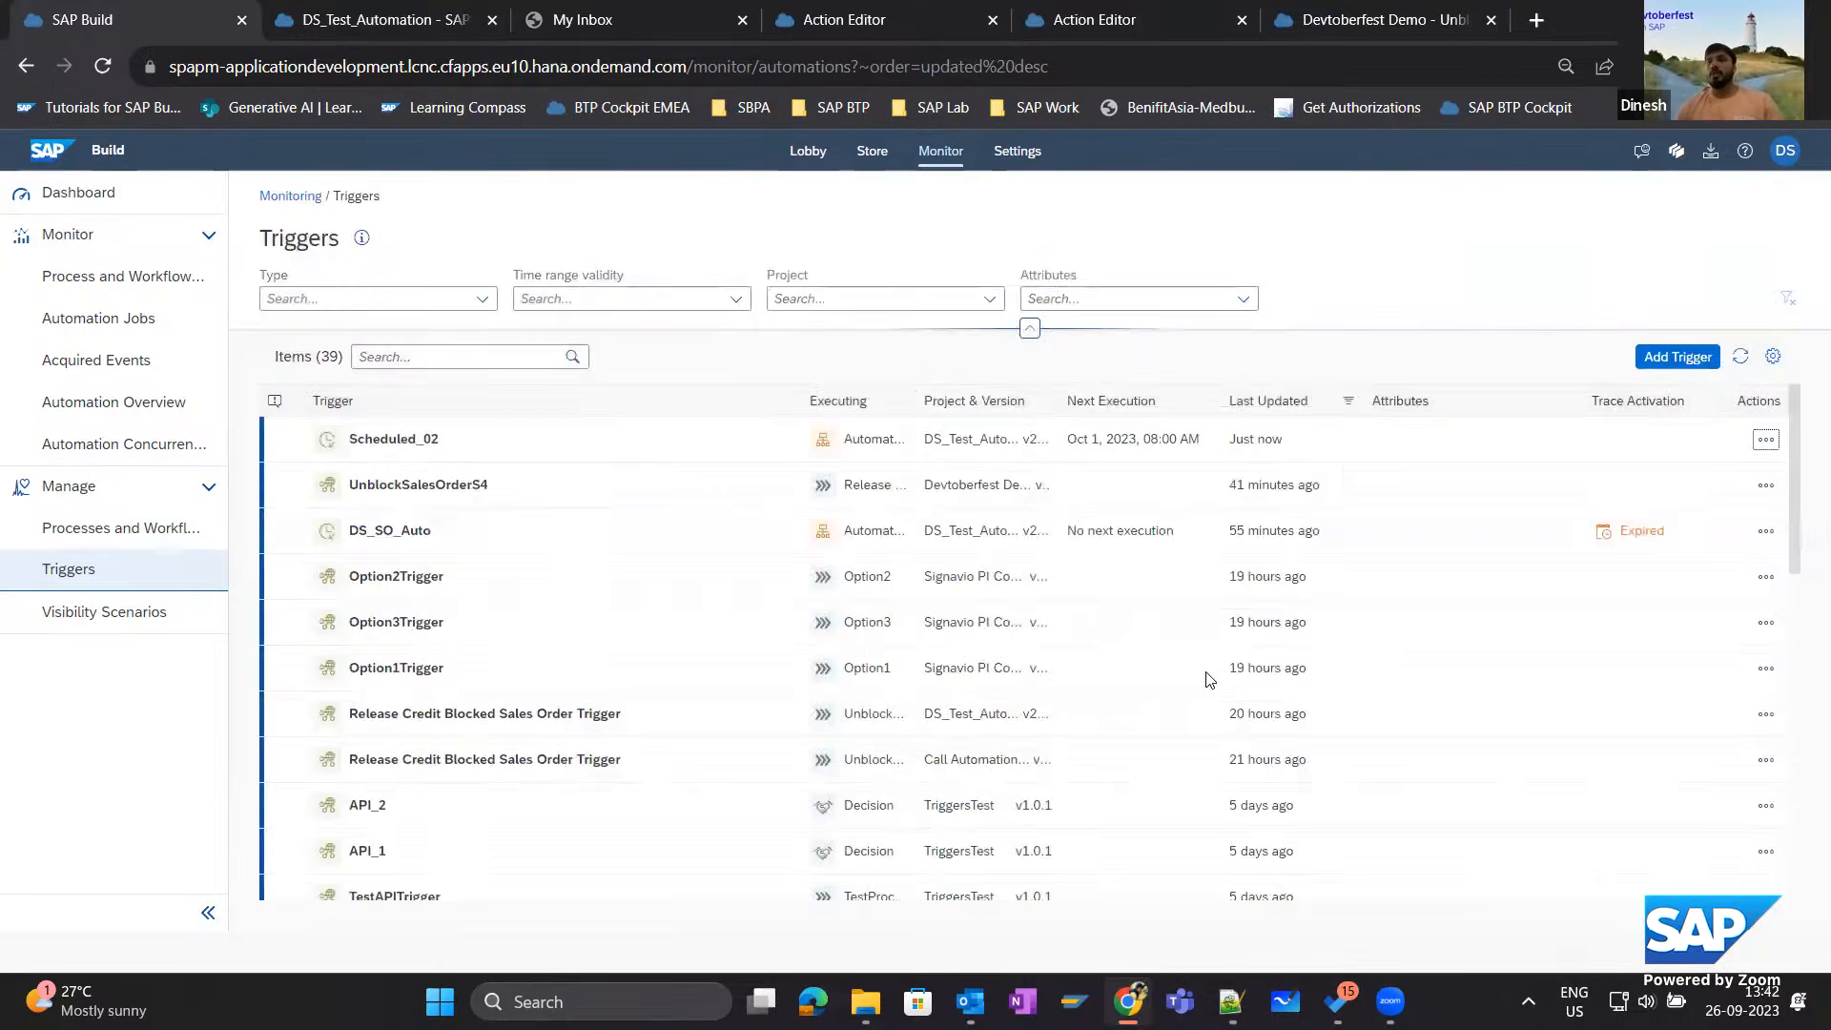
Run the Scheduled_02 trigger immediately and open the completed AutomateSOUnblock job of Sep 25, 10:26 PM among the automation jobs.
{"action": "left_click", "coordinate": [1766, 439]}
{"action": "left_click", "coordinate": [1707, 500]}
{"action": "left_click", "coordinate": [116, 317]}
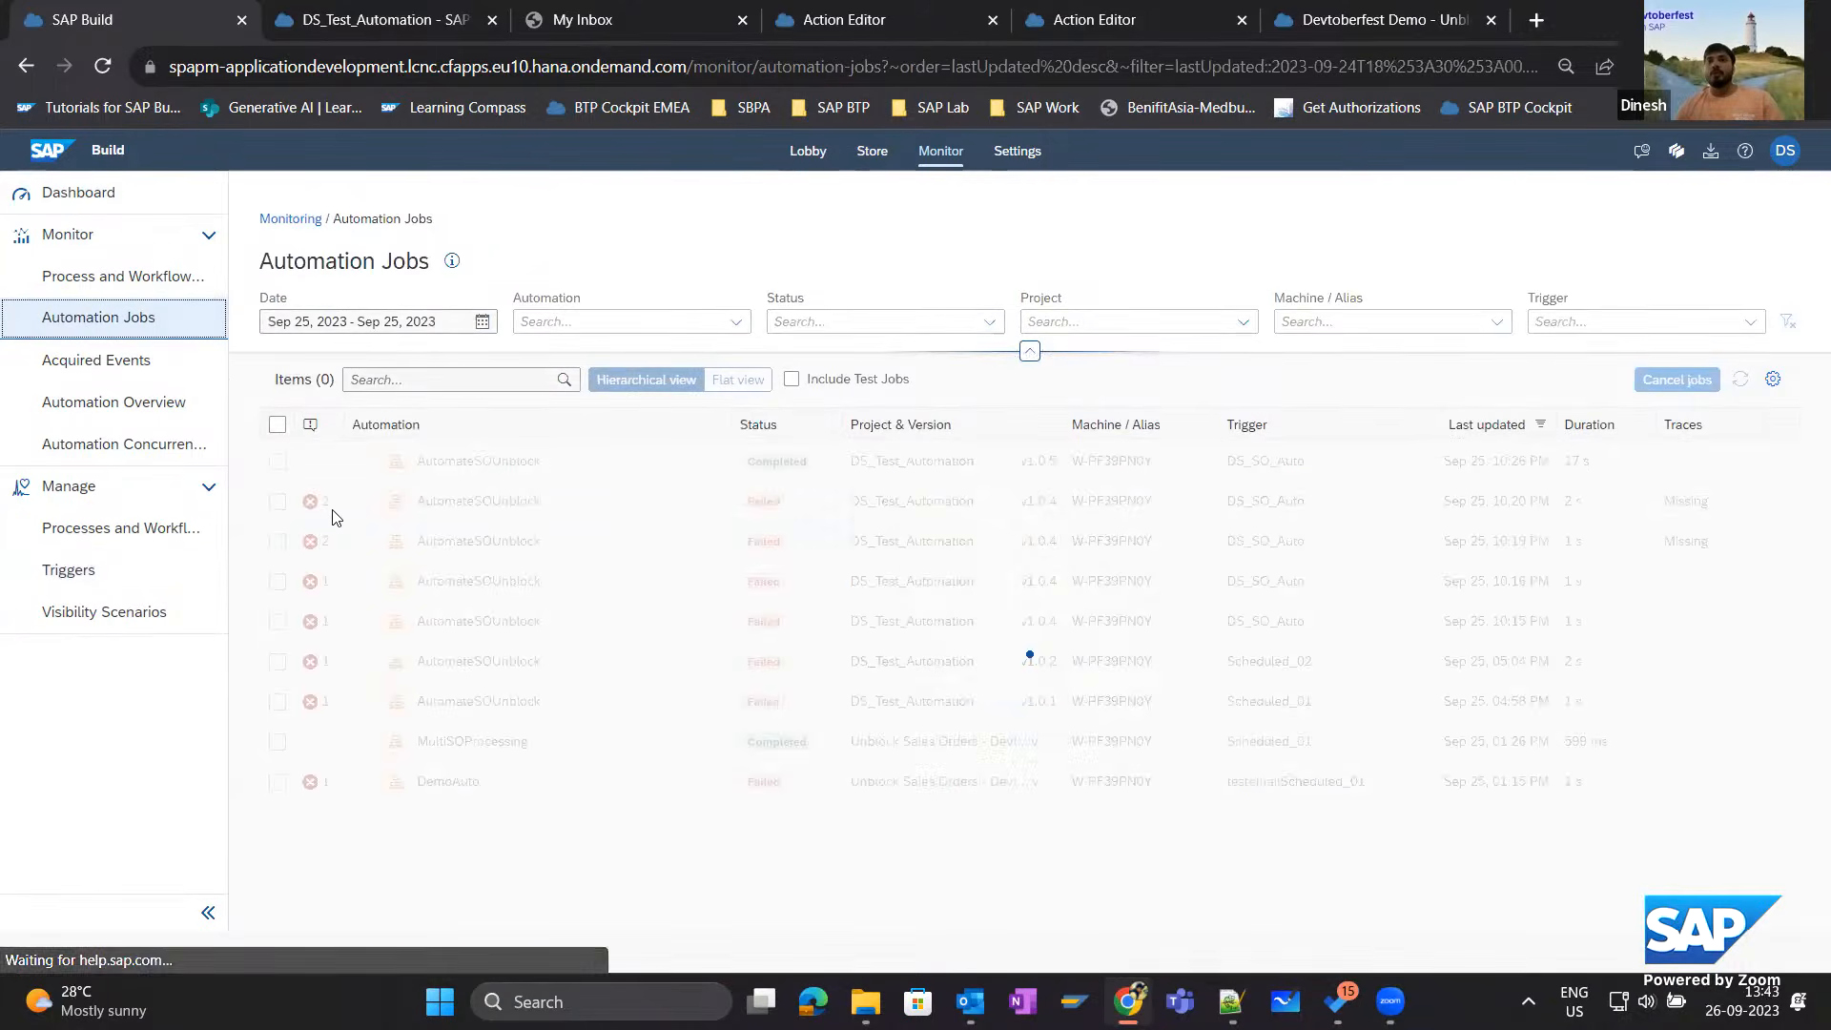
{"action": "left_click", "coordinate": [675, 471]}
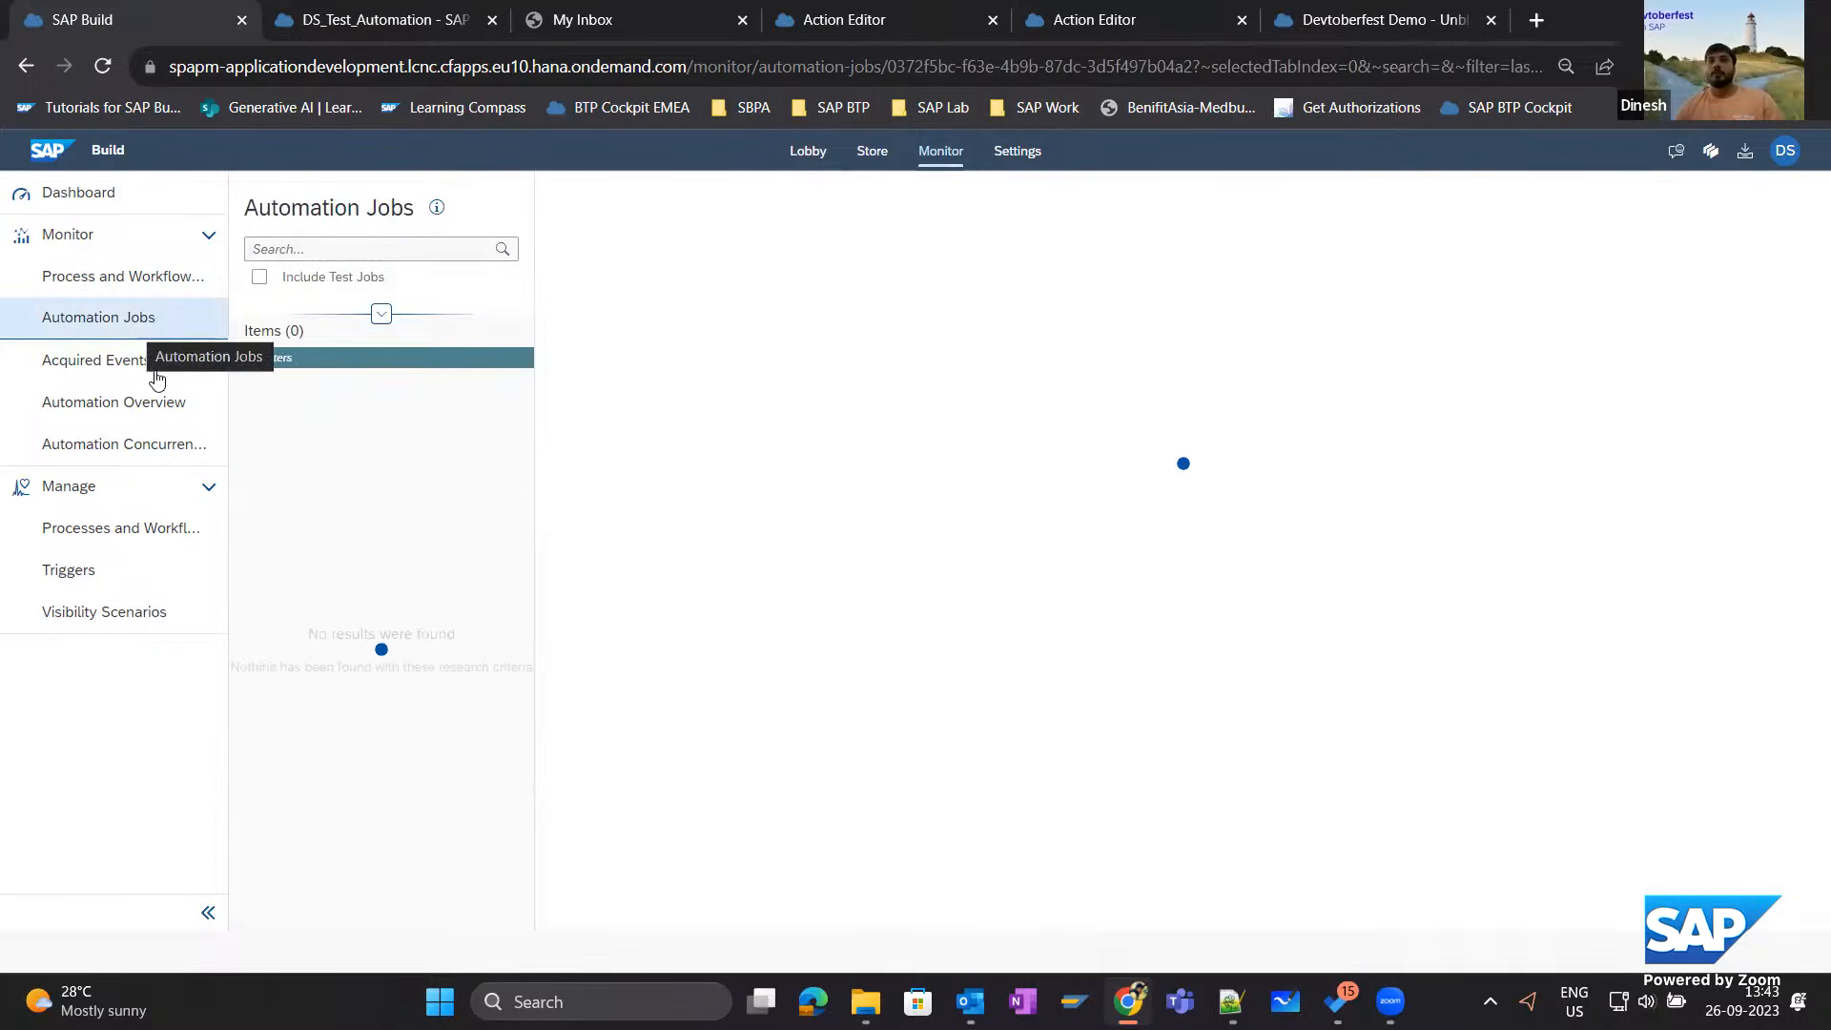
{"action": "left_click", "coordinate": [399, 412]}
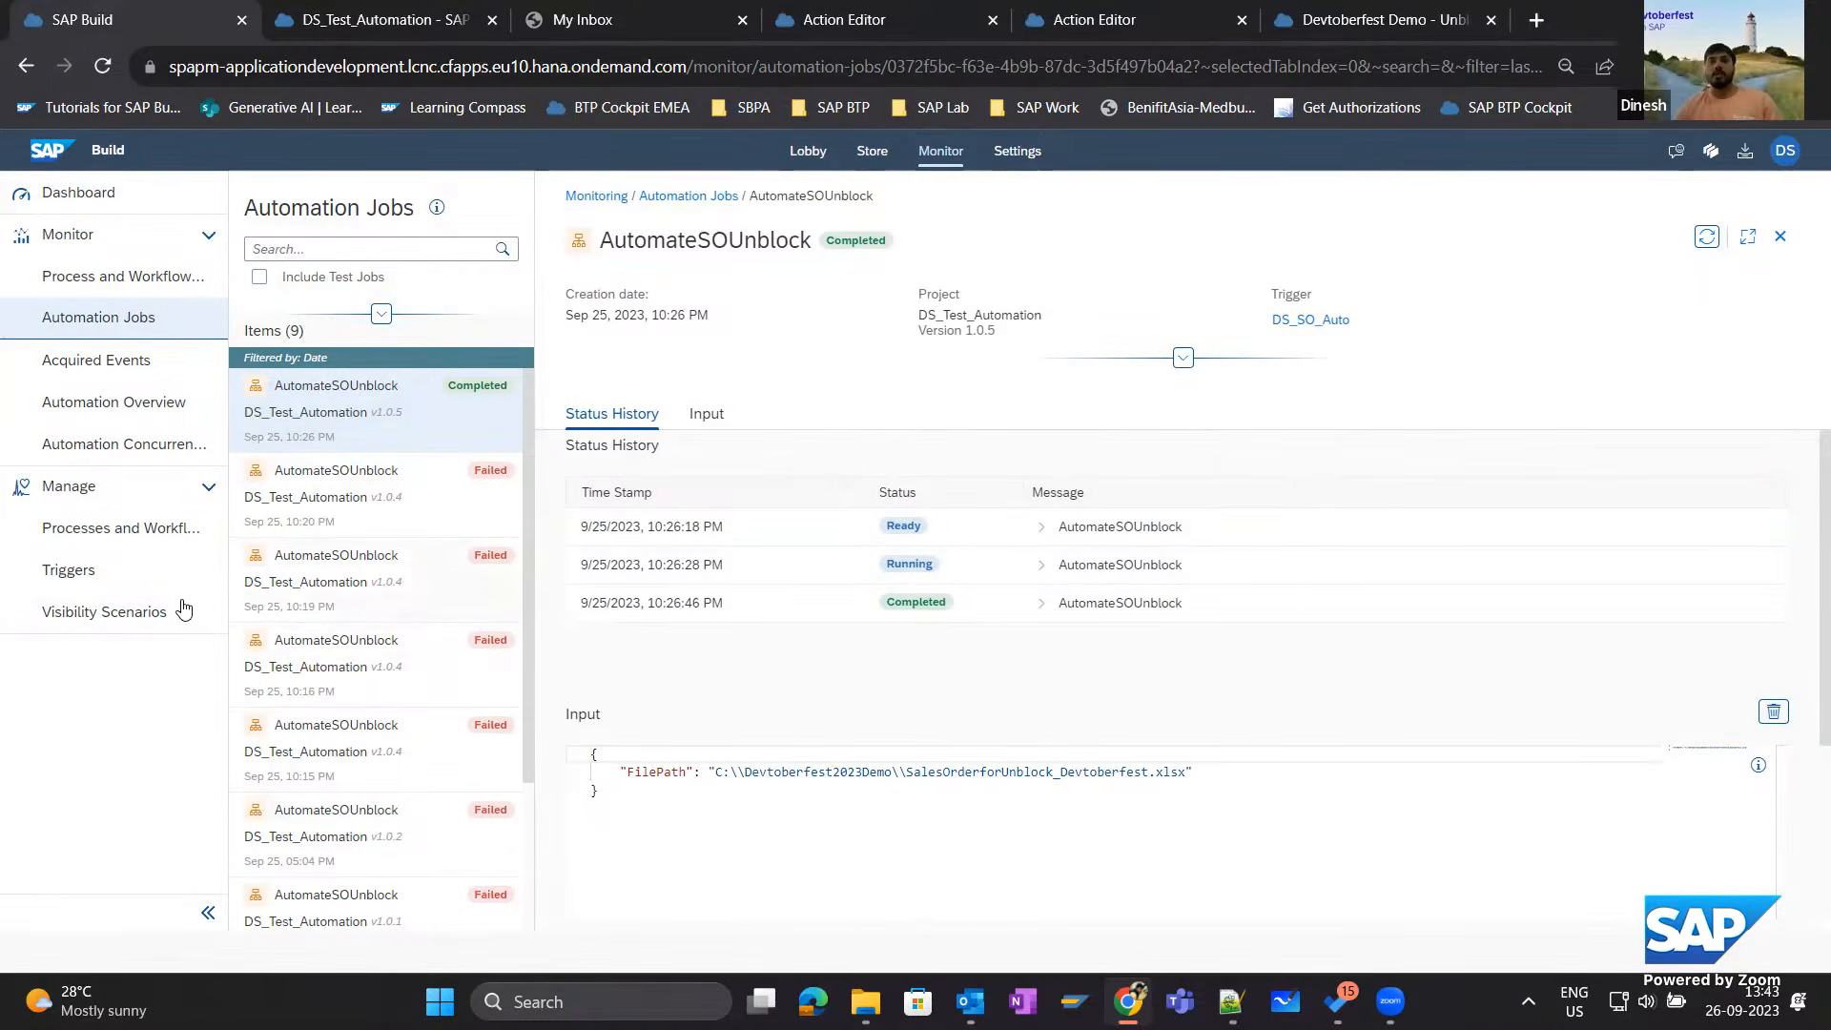
Filter the process and workflow definitions by project DS_Test_Automation and show the instances of UnblockCreditBlockedSalesOrder.
{"action": "left_click", "coordinate": [143, 527]}
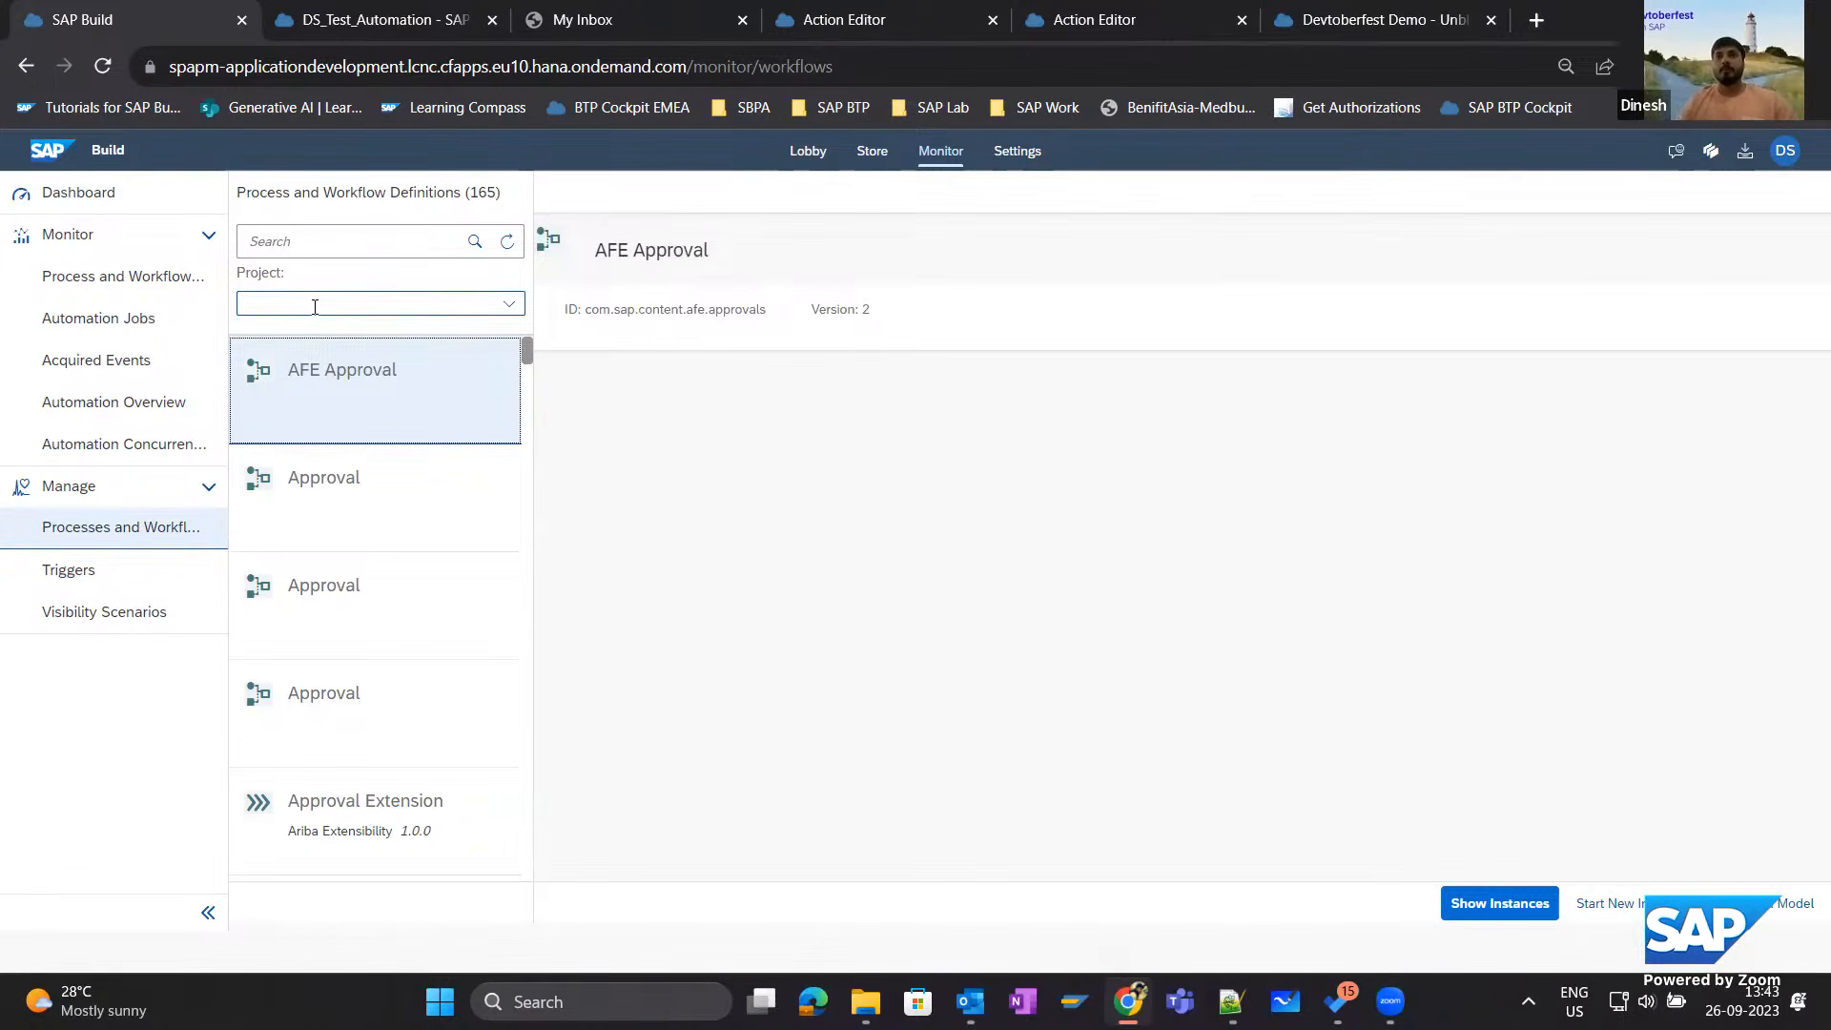
{"action": "type", "text": "DS_Test_Automation"}
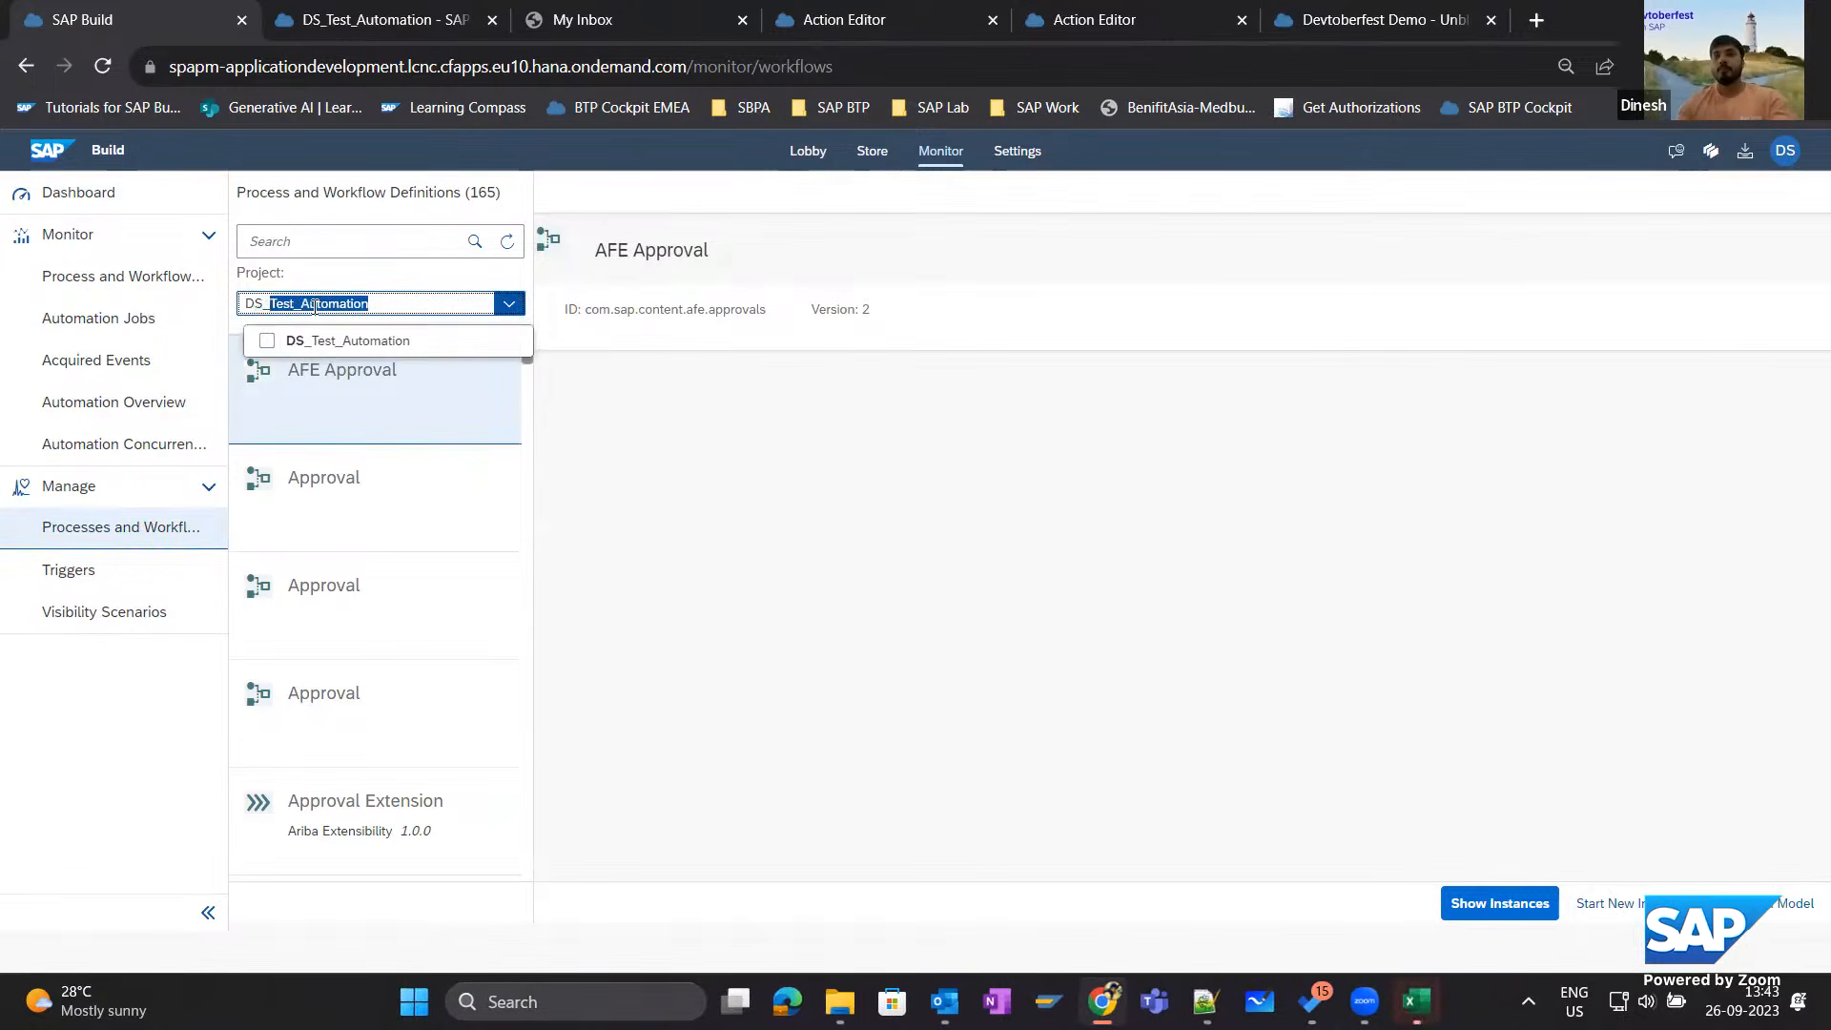
{"action": "left_click", "coordinate": [355, 343]}
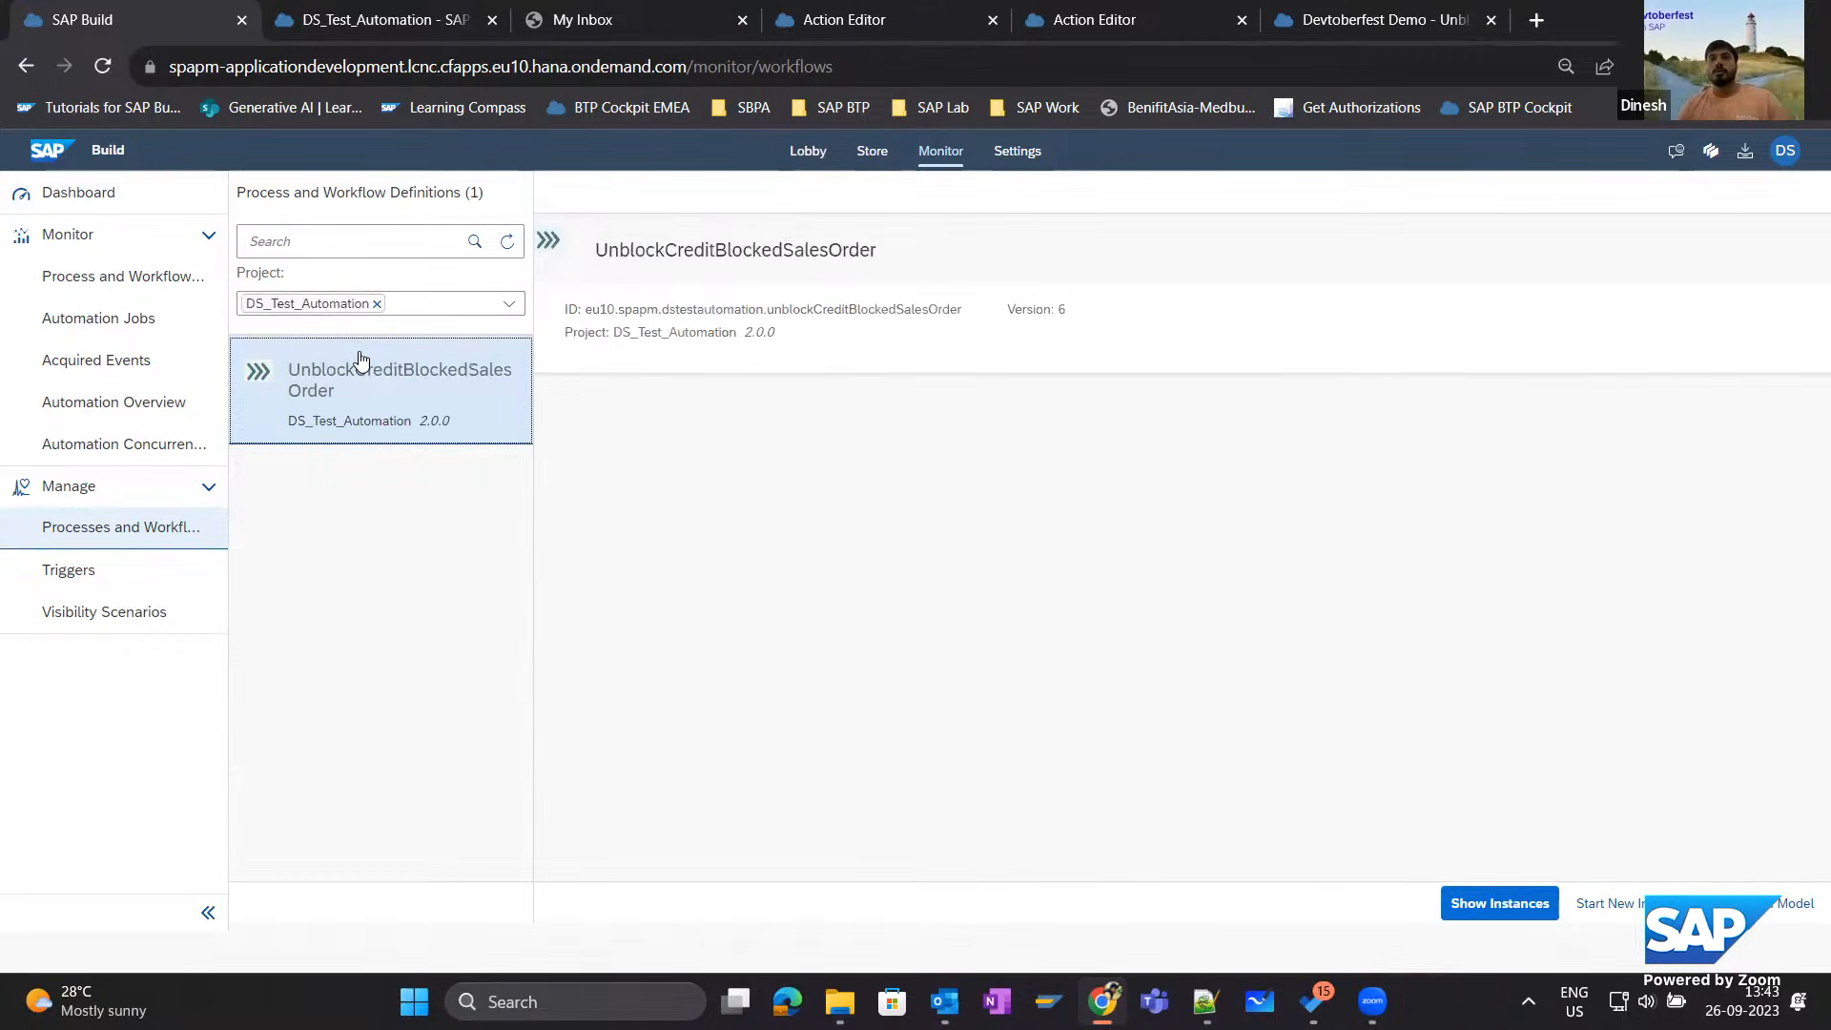
{"action": "left_click", "coordinate": [1457, 902]}
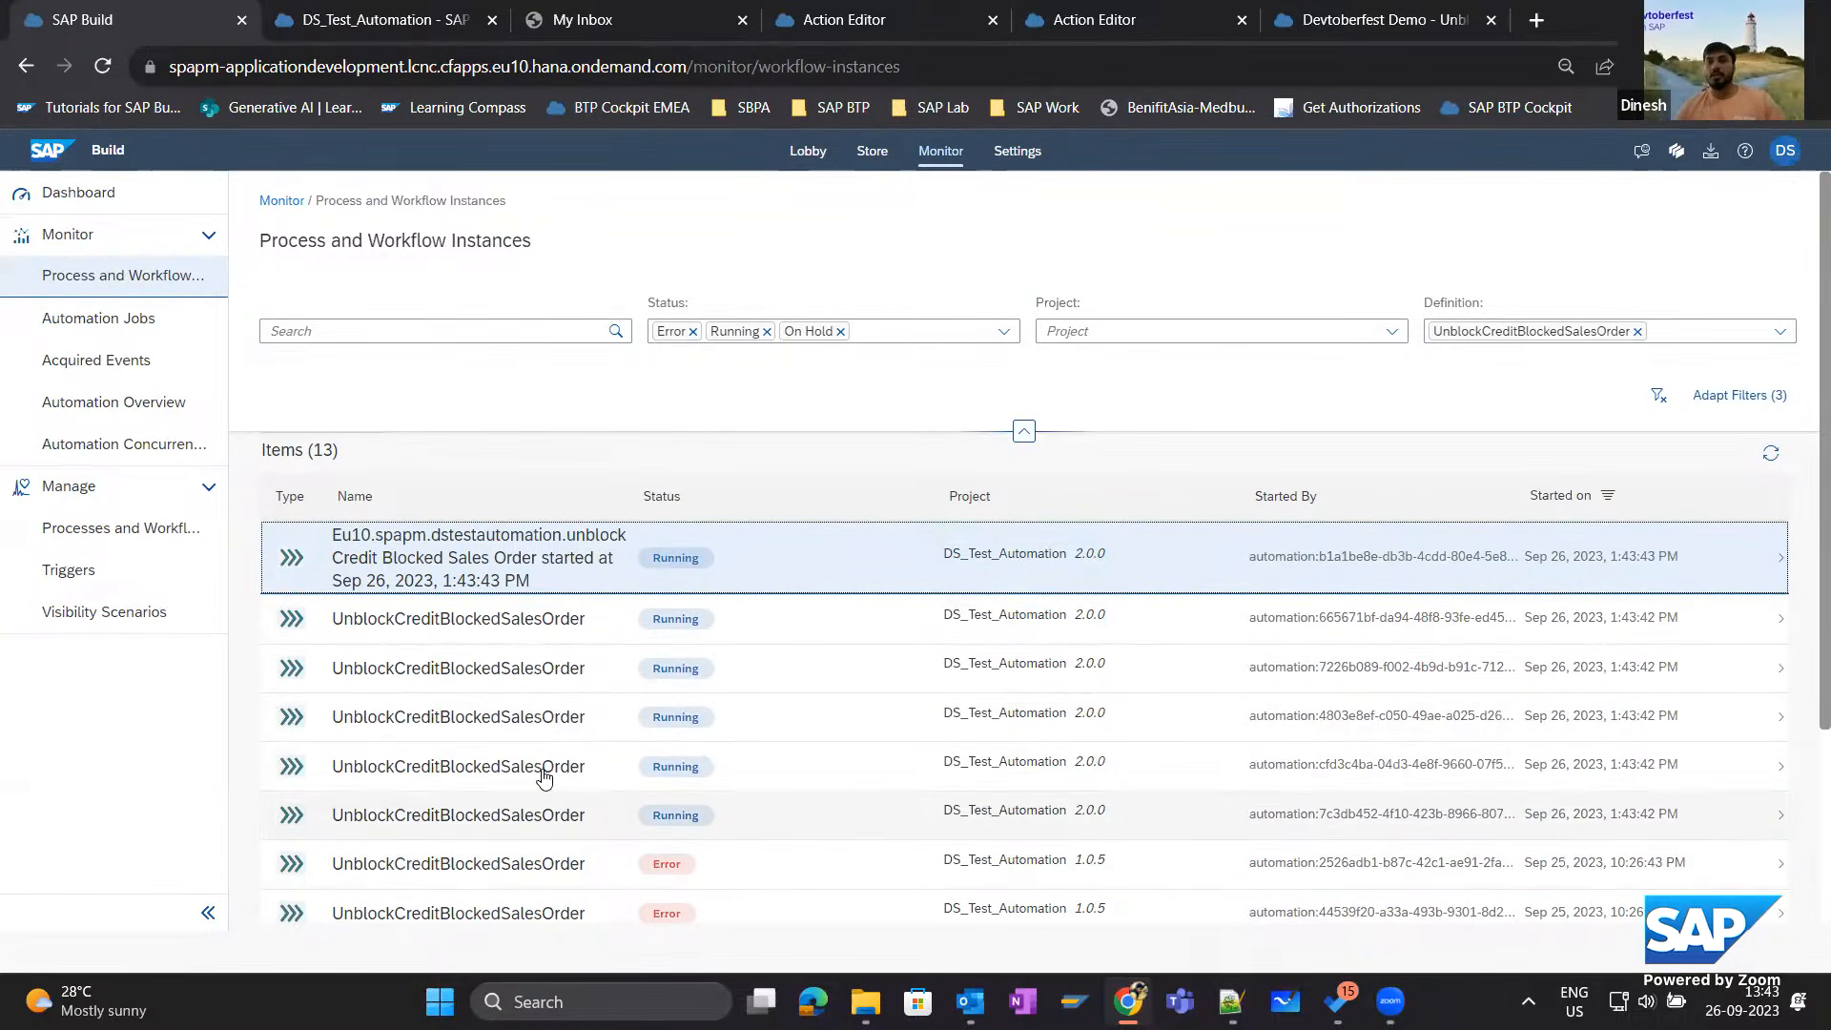
Open a running UnblockCreditBlockedSalesOrder instance started at 1:43:42 PM and check the sales order in its context.
{"action": "left_click", "coordinate": [484, 826]}
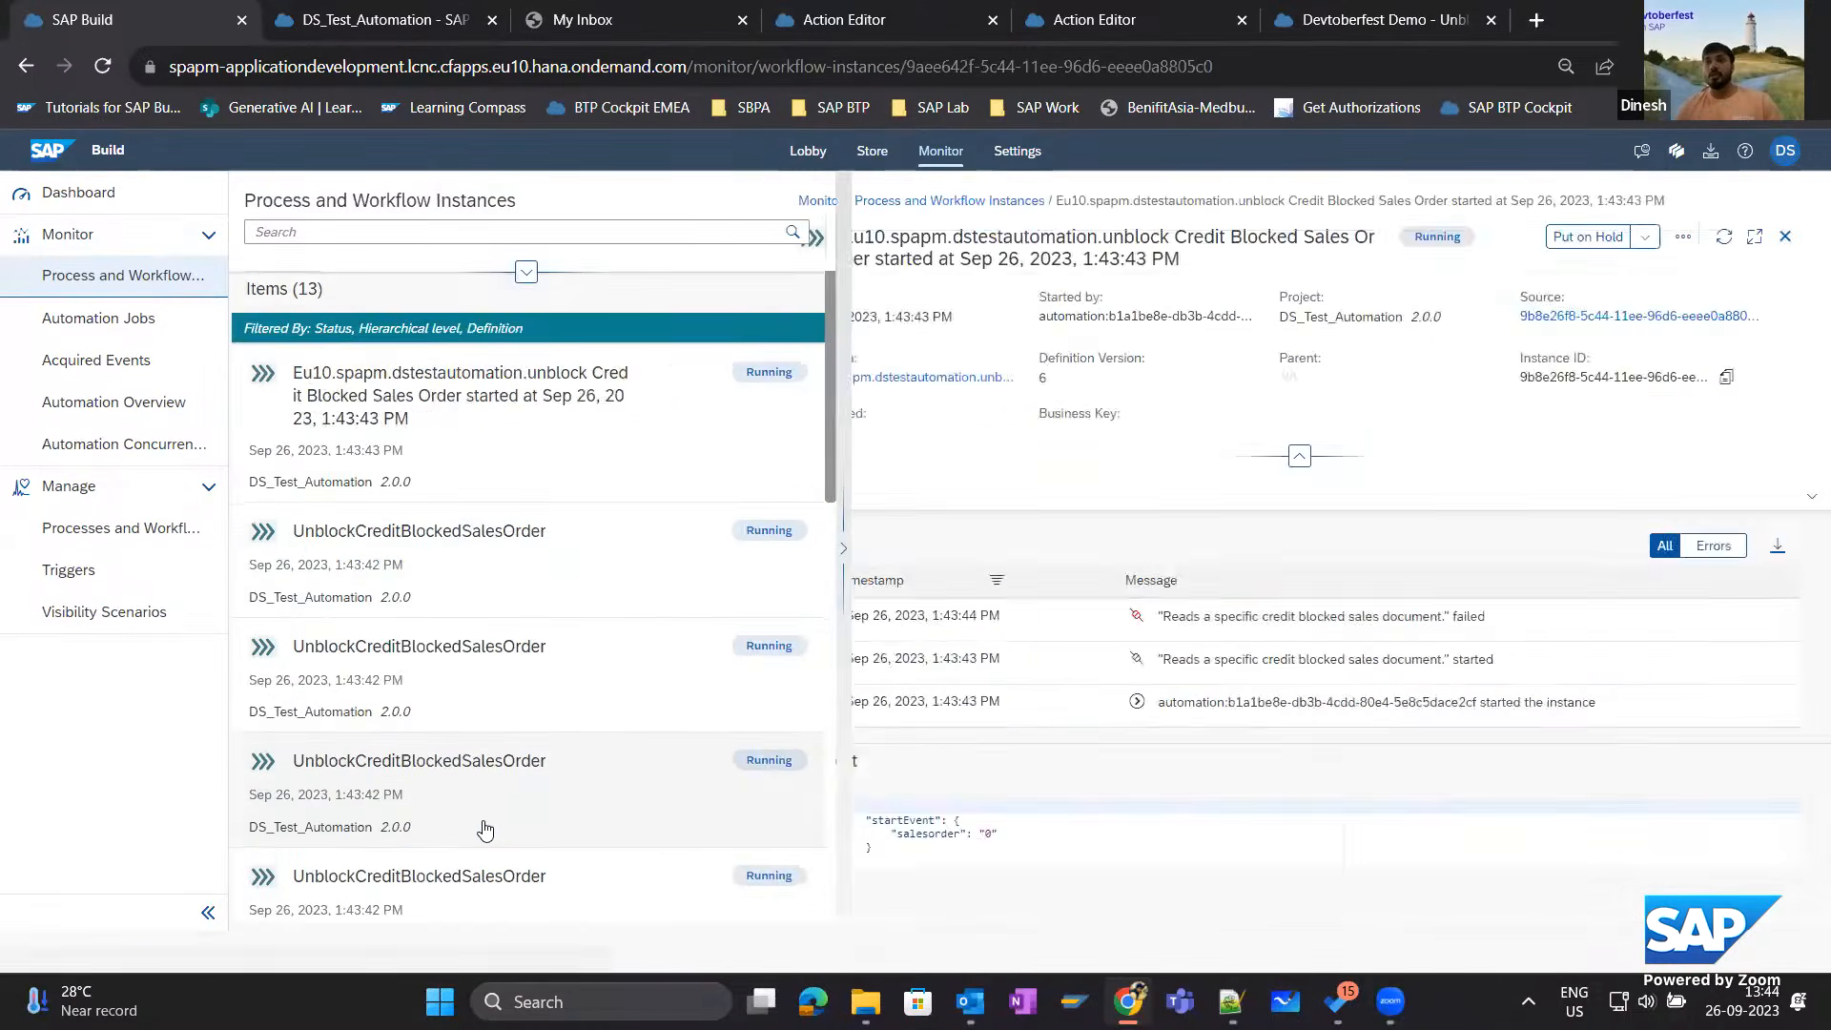
{"action": "scroll", "coordinate": [569, 543], "scroll_direction": "up", "scroll_amount": 2}
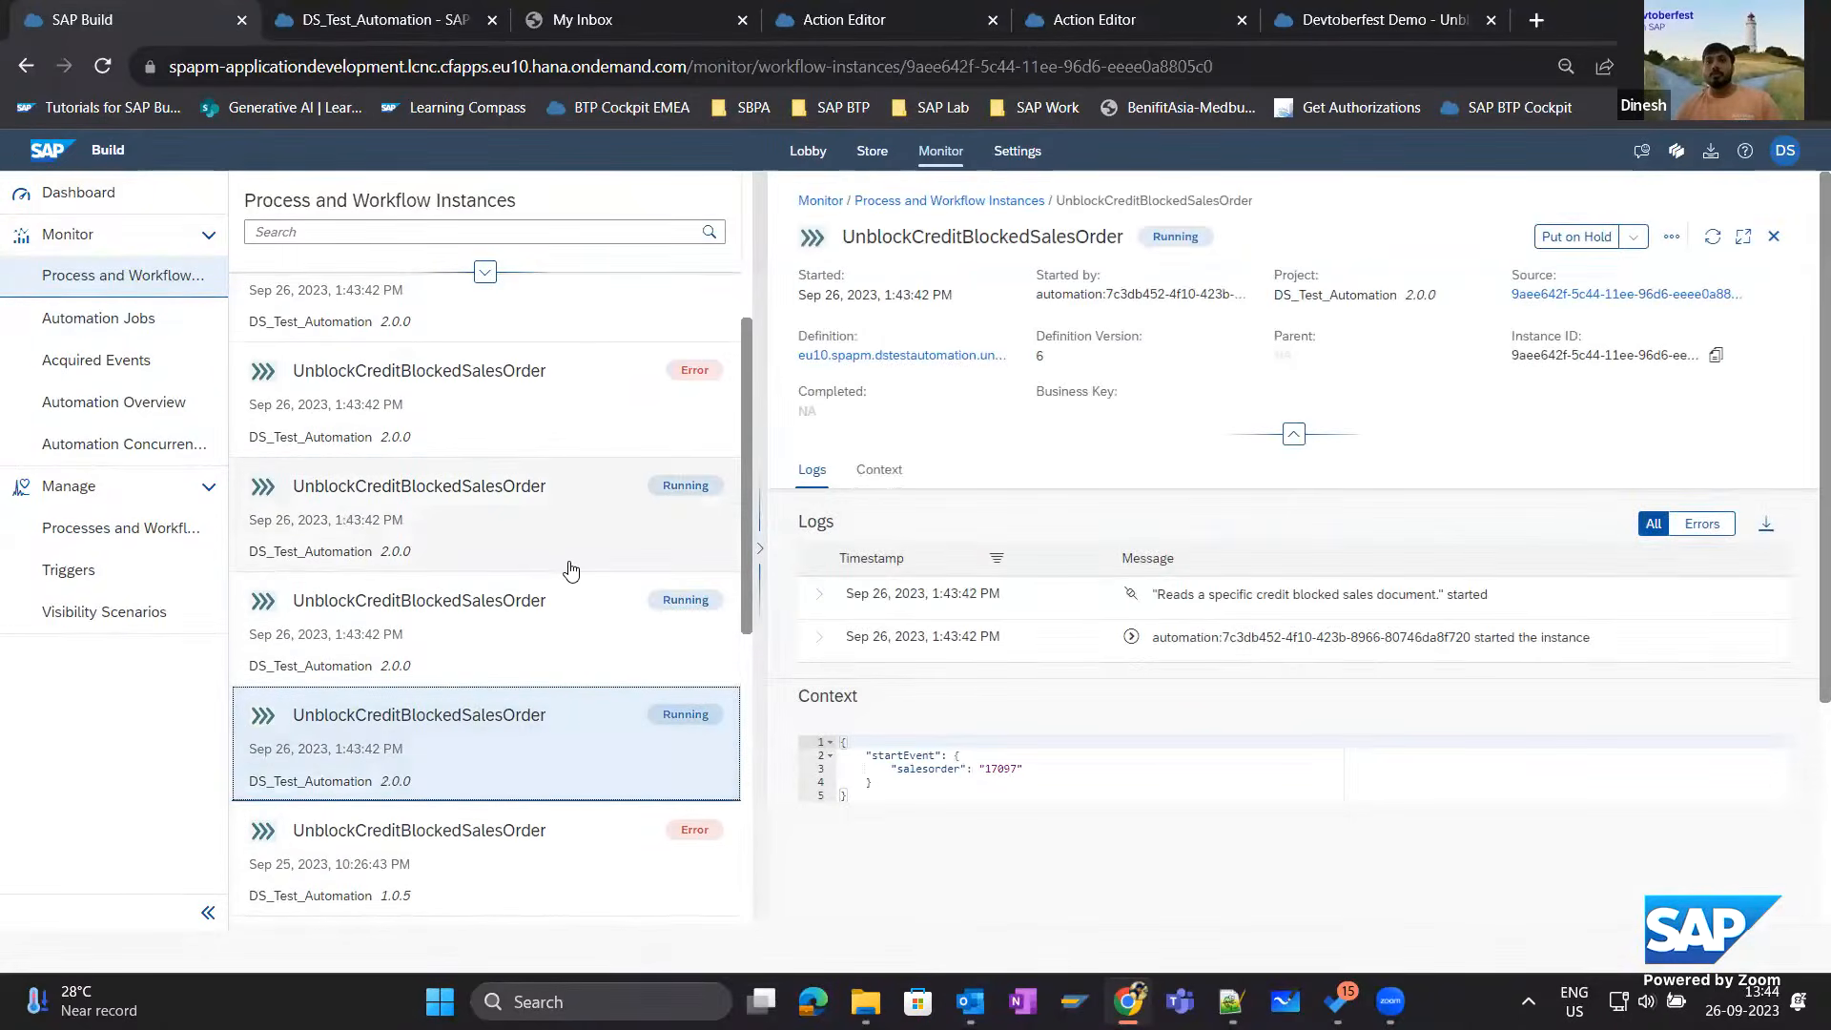
{"action": "left_click_drag", "start_coordinate": [1037, 774], "coordinate": [943, 768]}
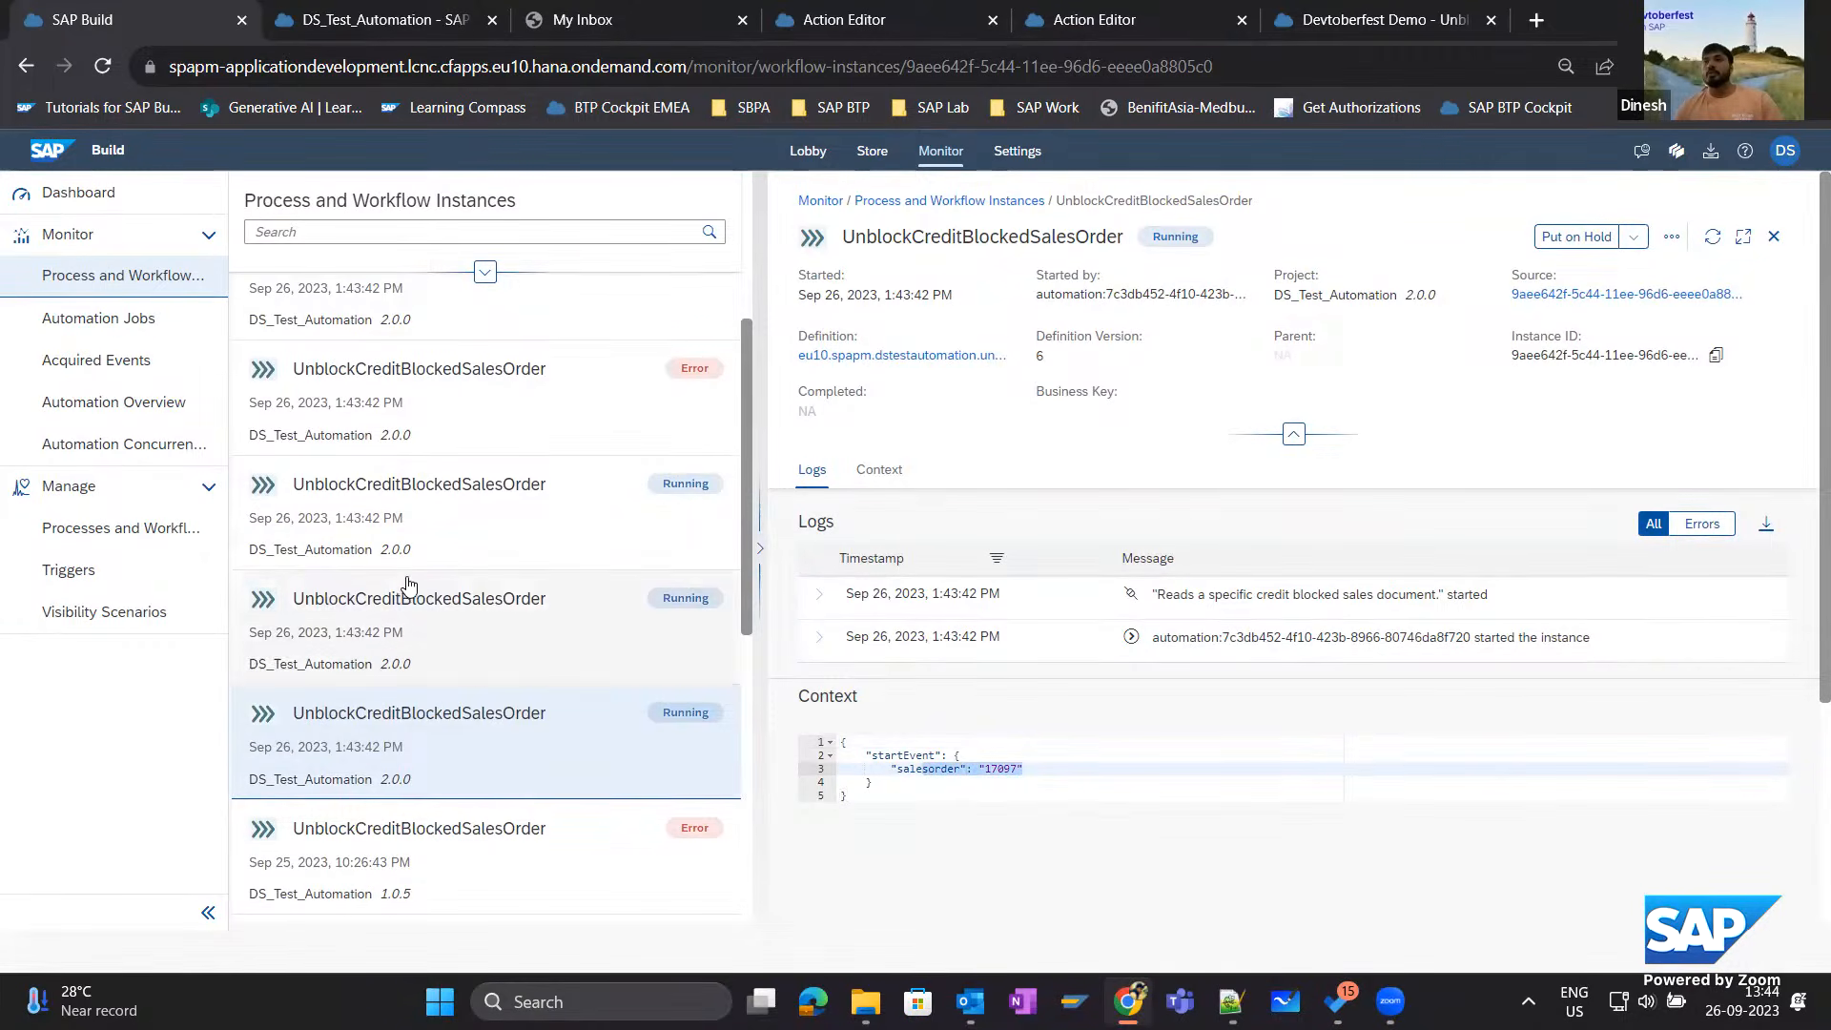
{"action": "scroll", "coordinate": [466, 584], "scroll_direction": "up", "scroll_amount": 3}
{"action": "scroll", "coordinate": [469, 615], "scroll_direction": "down", "scroll_amount": 3}
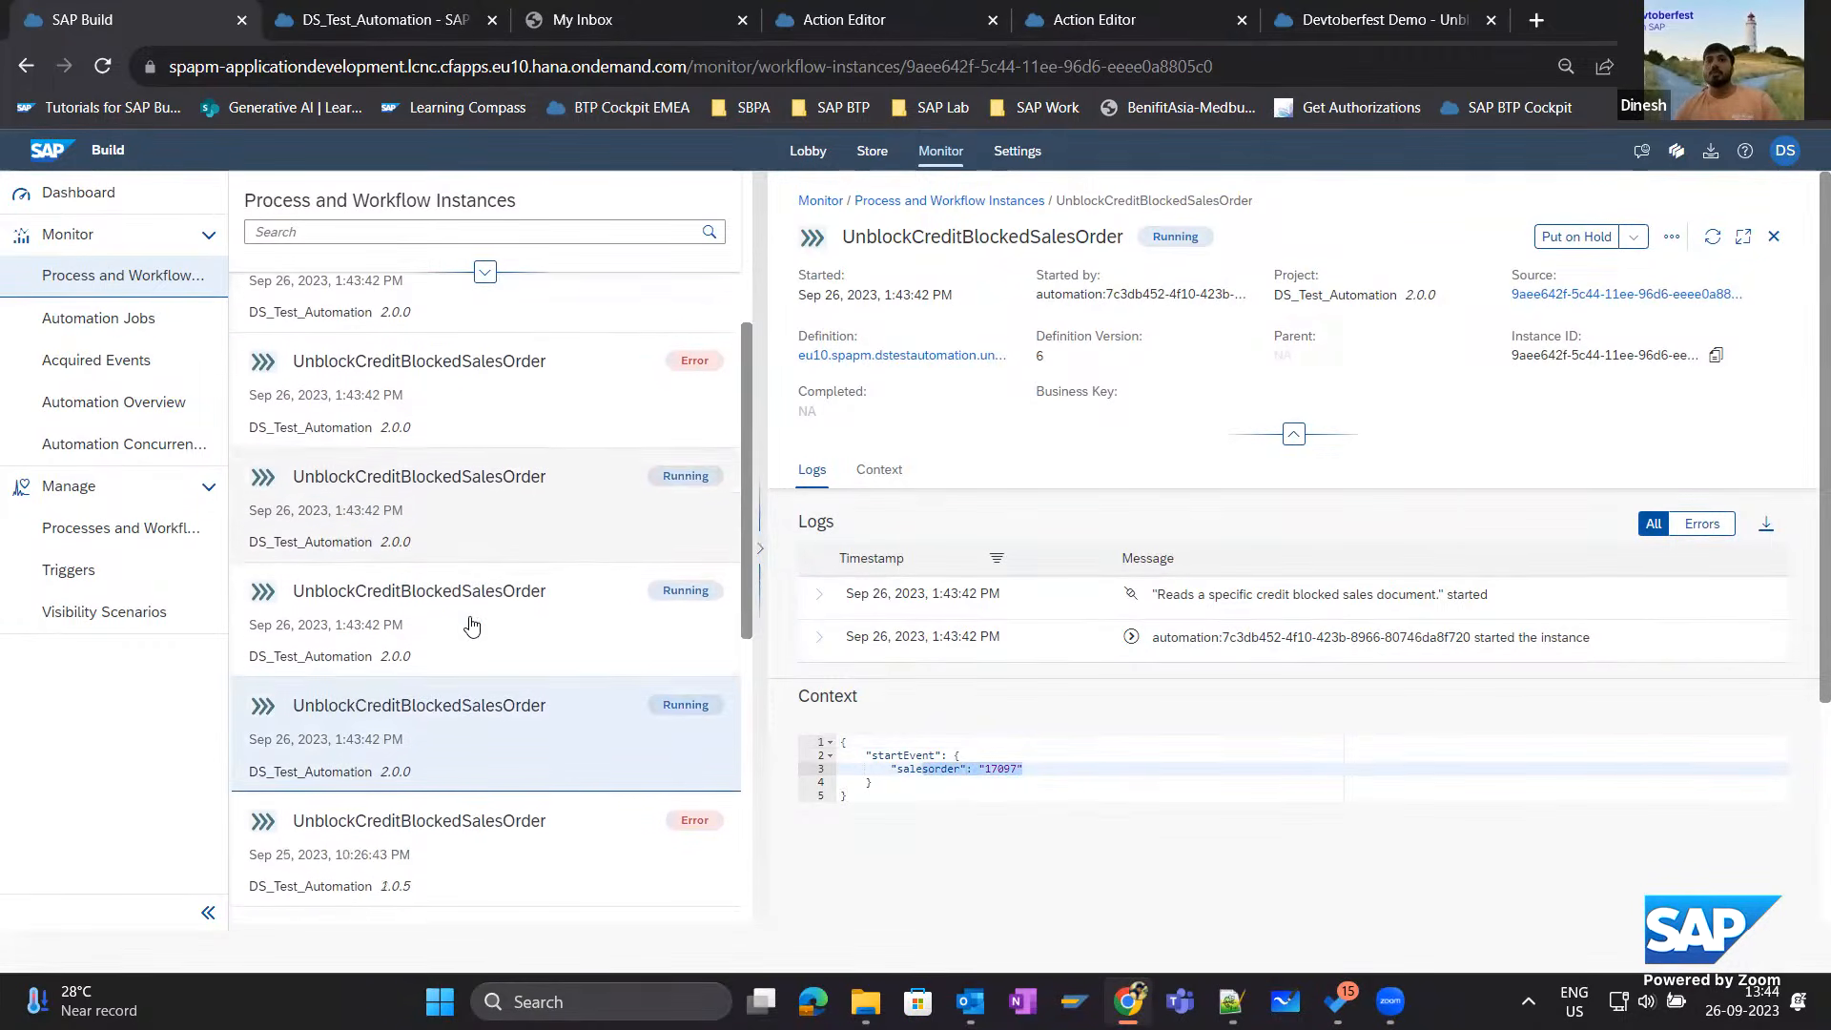